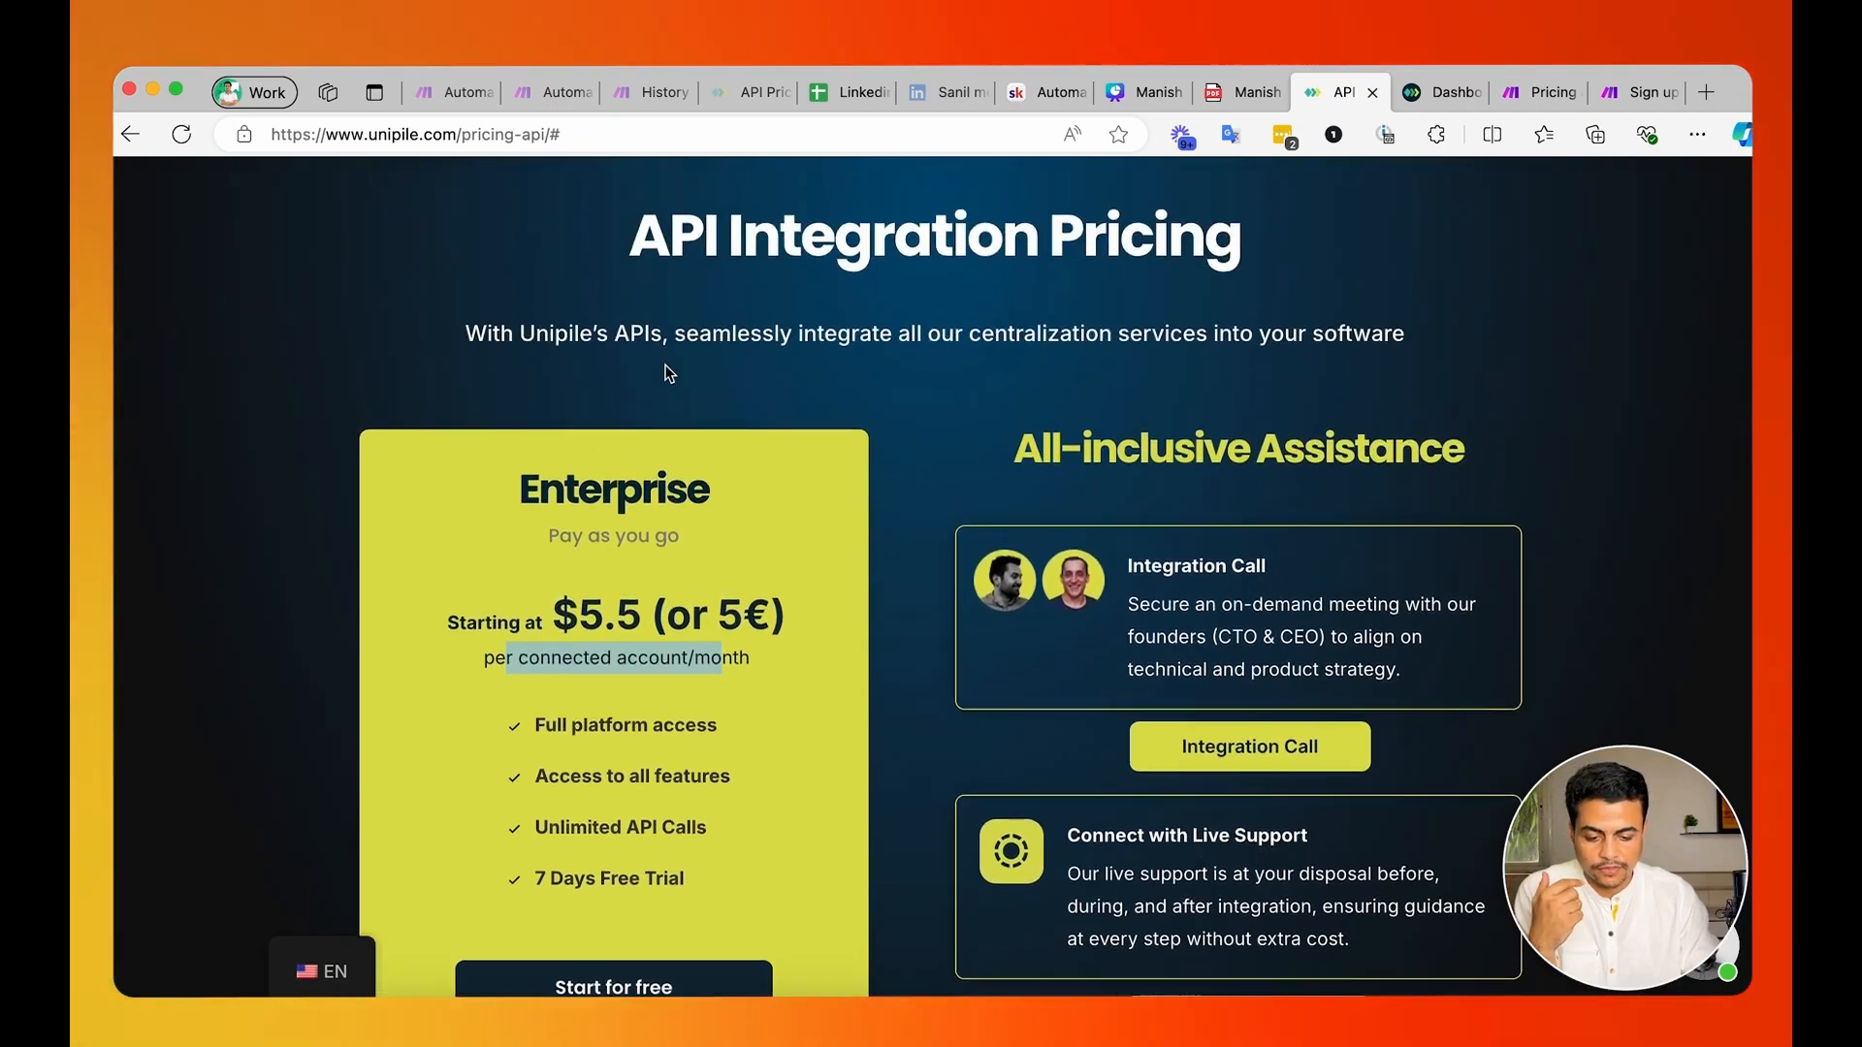
Review the Enterprise plan's unlimited API calls and 7-day free trial on the Unipile API pricing page.
scroll(665, 367, down, 1)
click(536, 791)
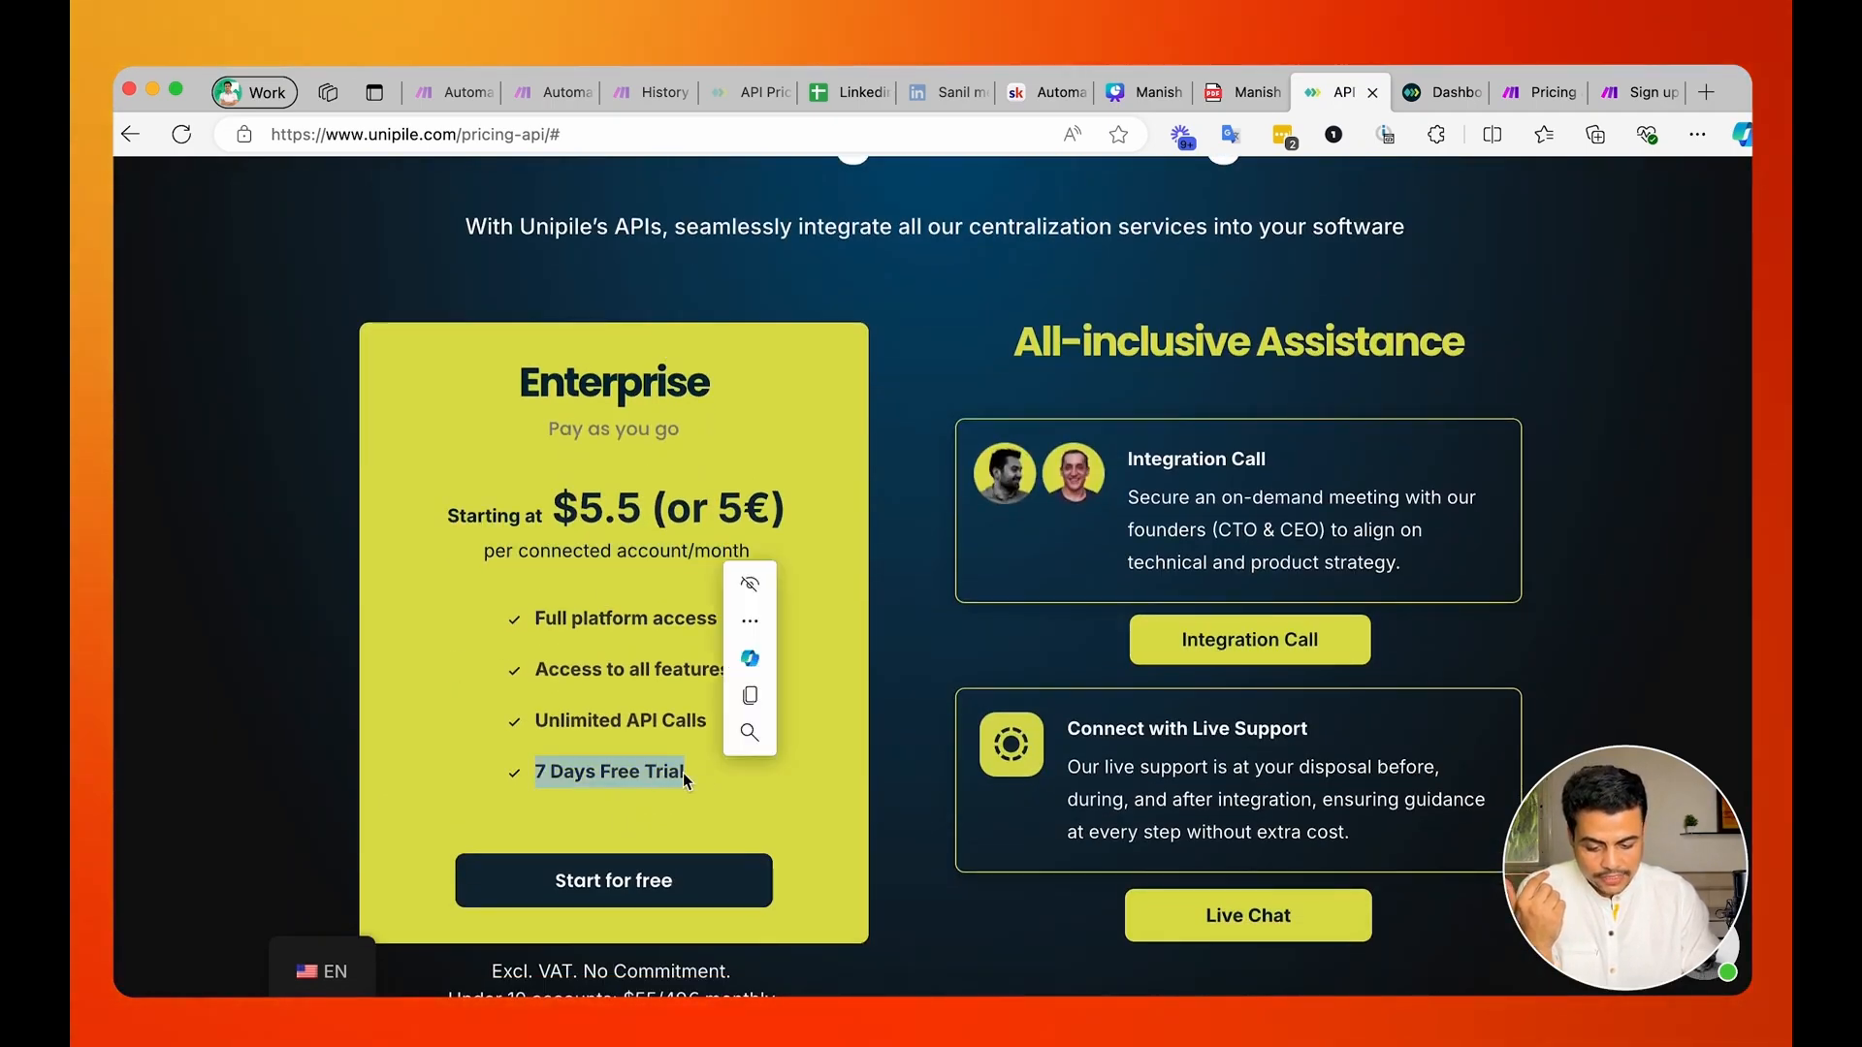
drag(525, 725, 729, 722)
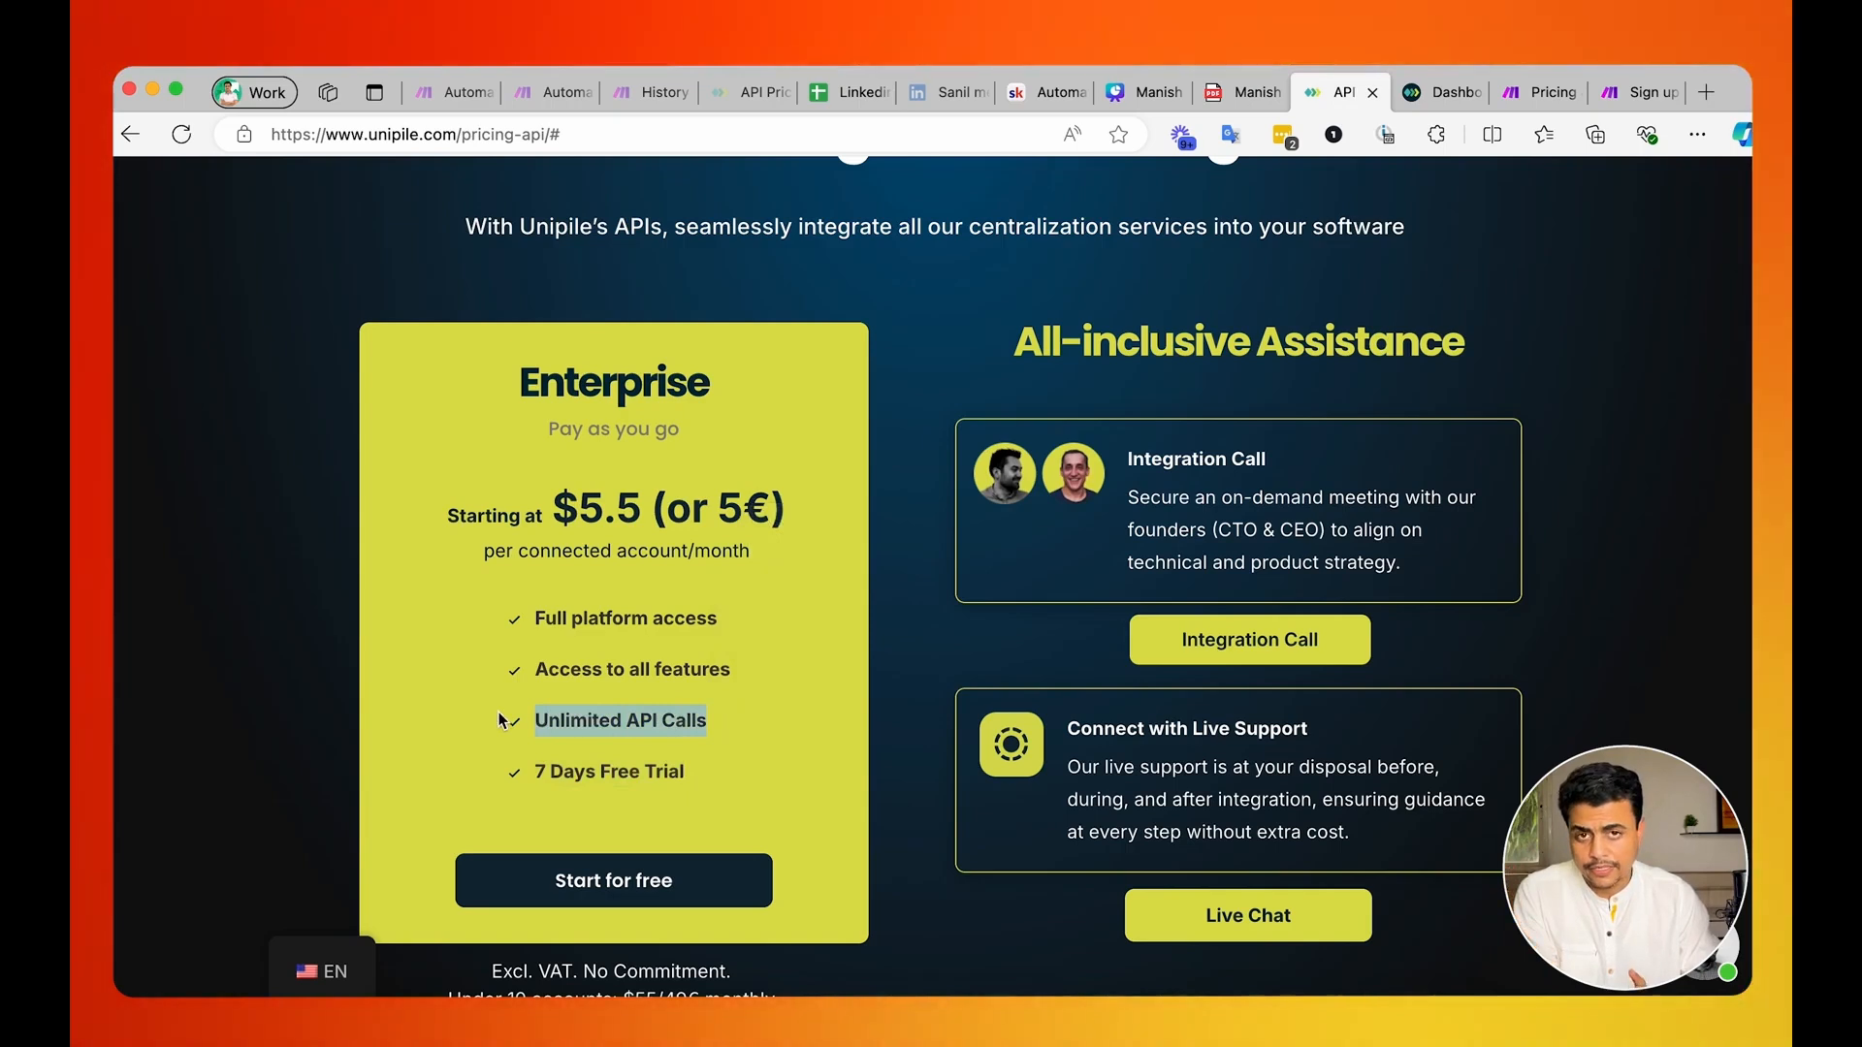
click(560, 778)
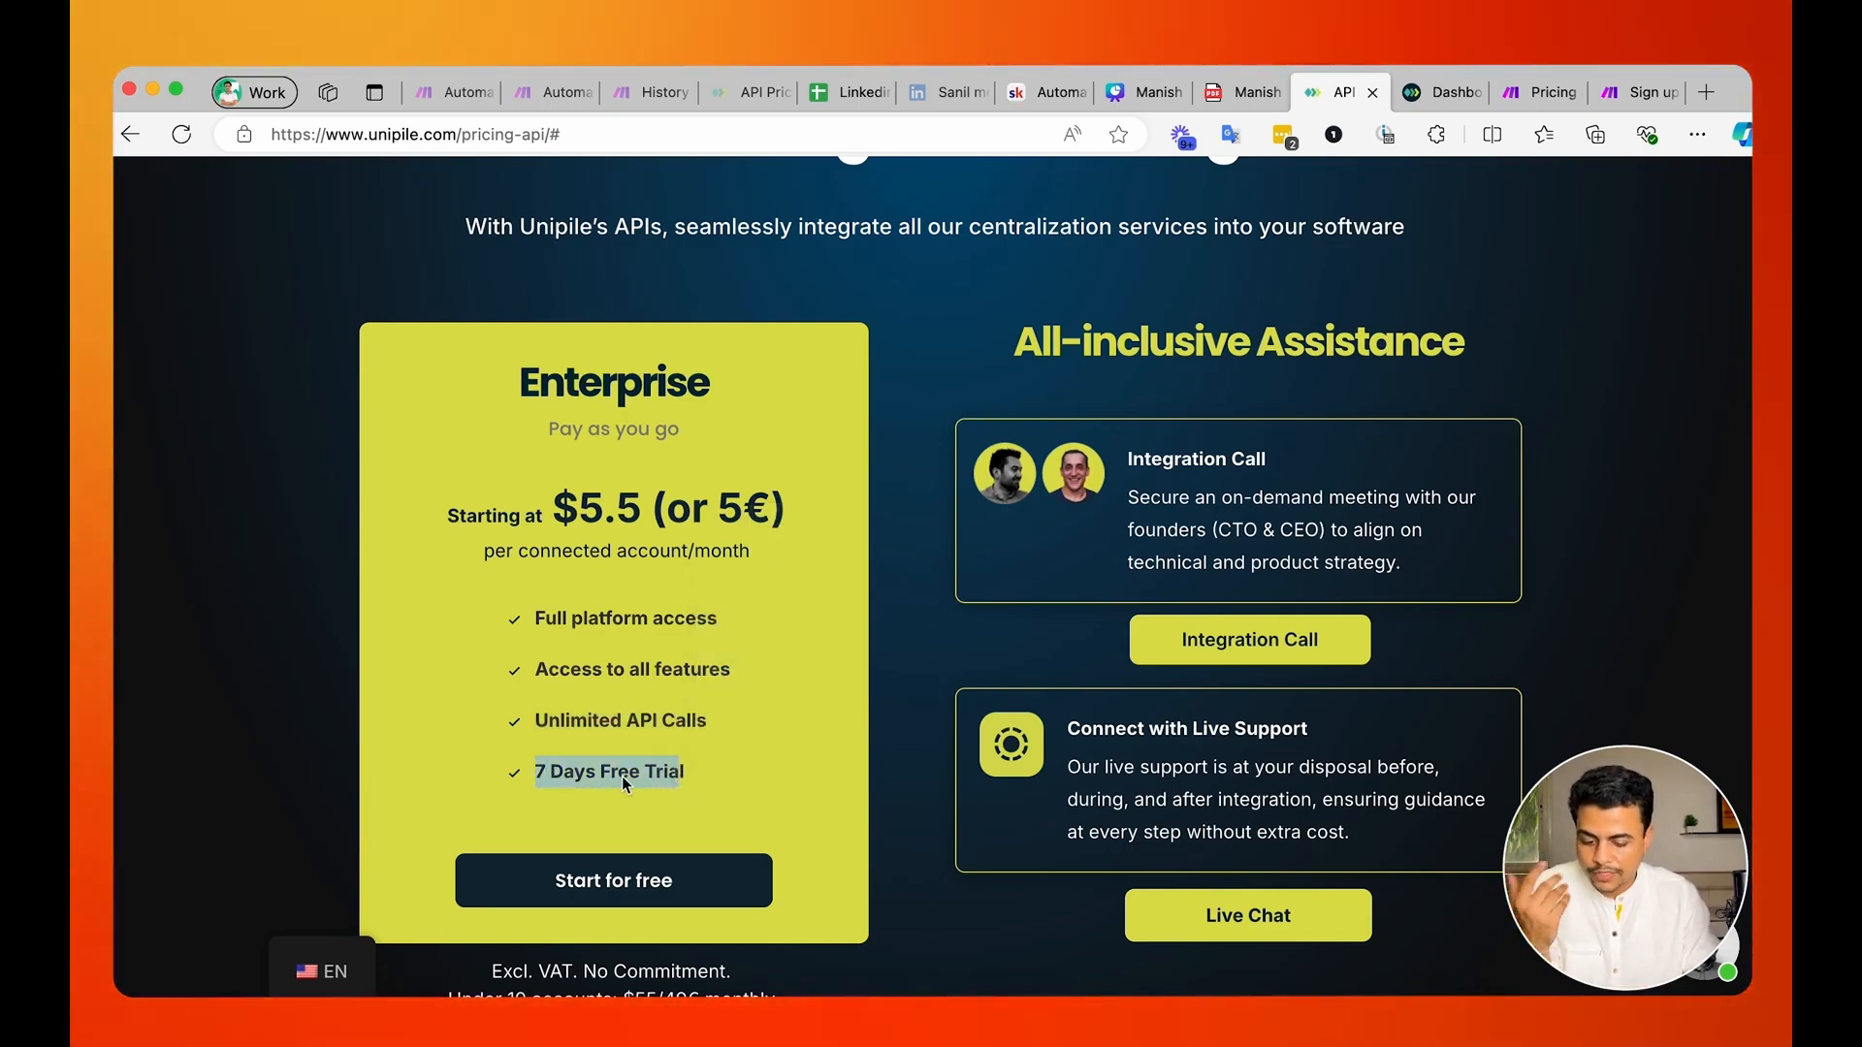
click(625, 557)
scroll(628, 559, up, 2)
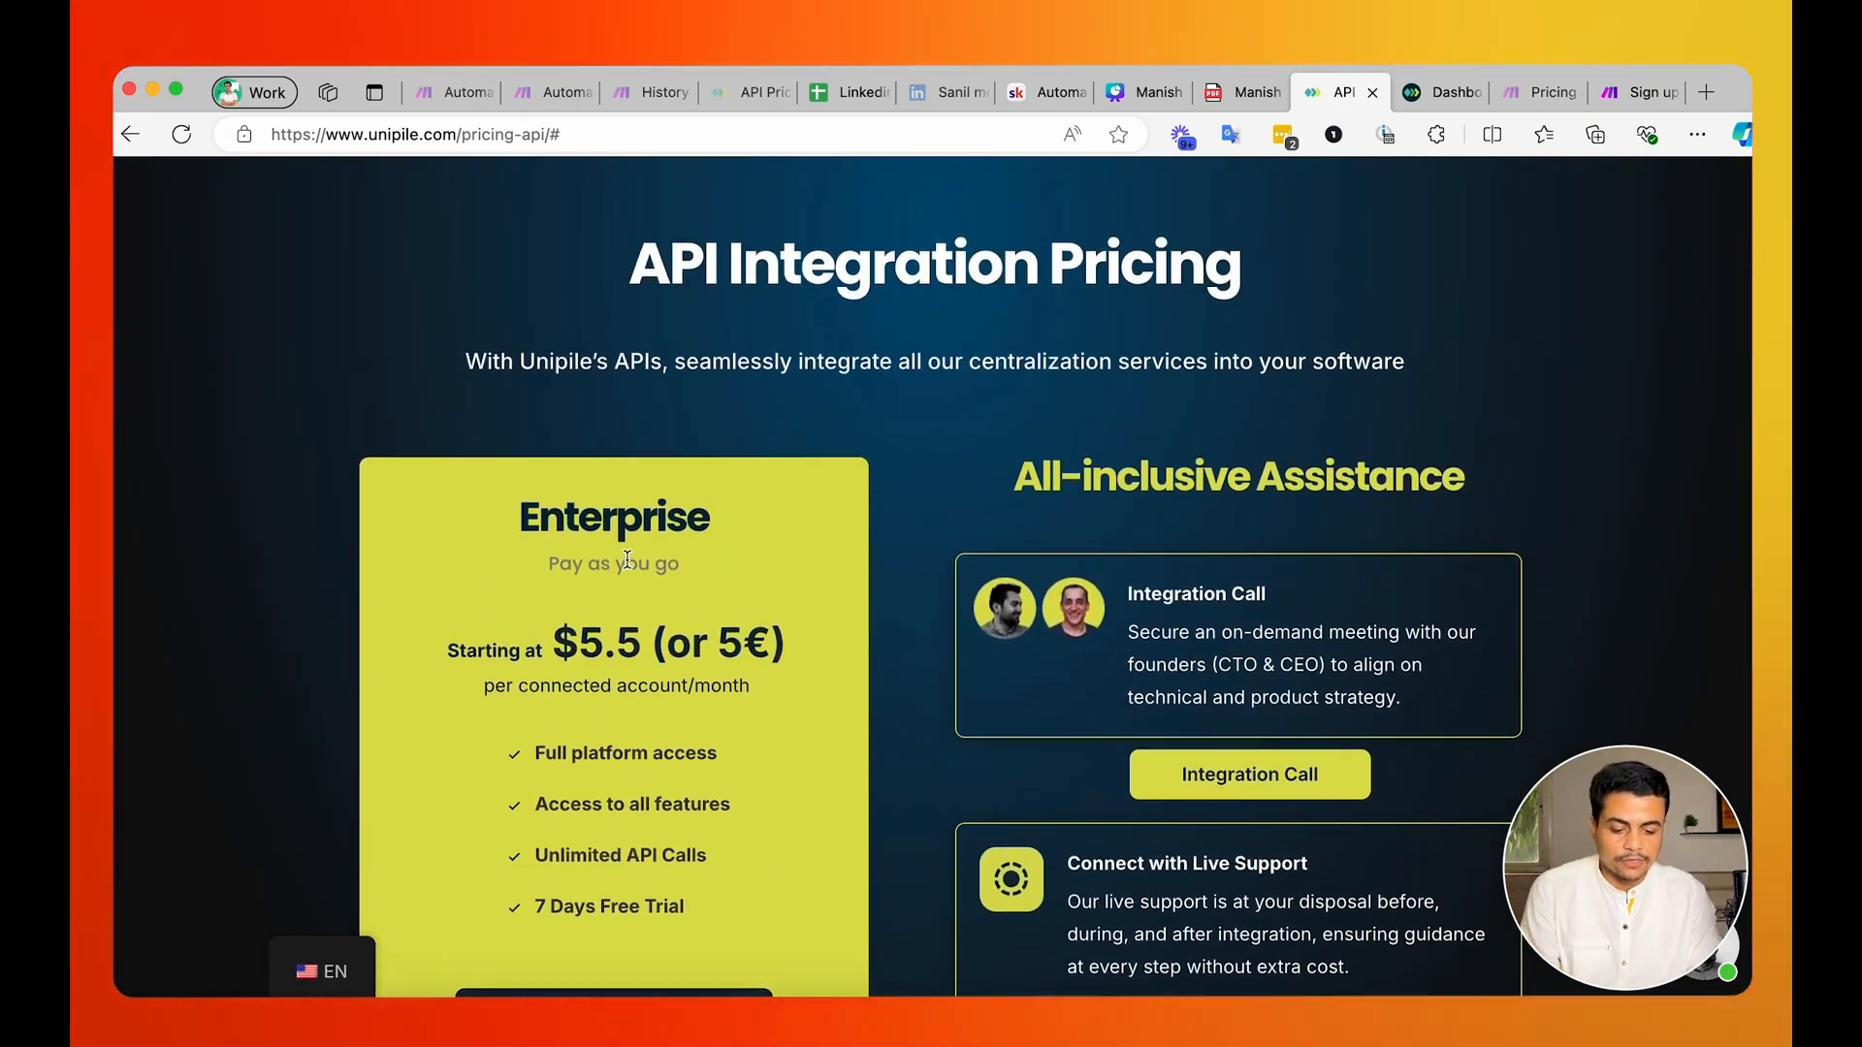
Open the Unipile dashboard's sign-in page and sign in to the API account.
scroll(1049, 252, up, 2)
click(1357, 227)
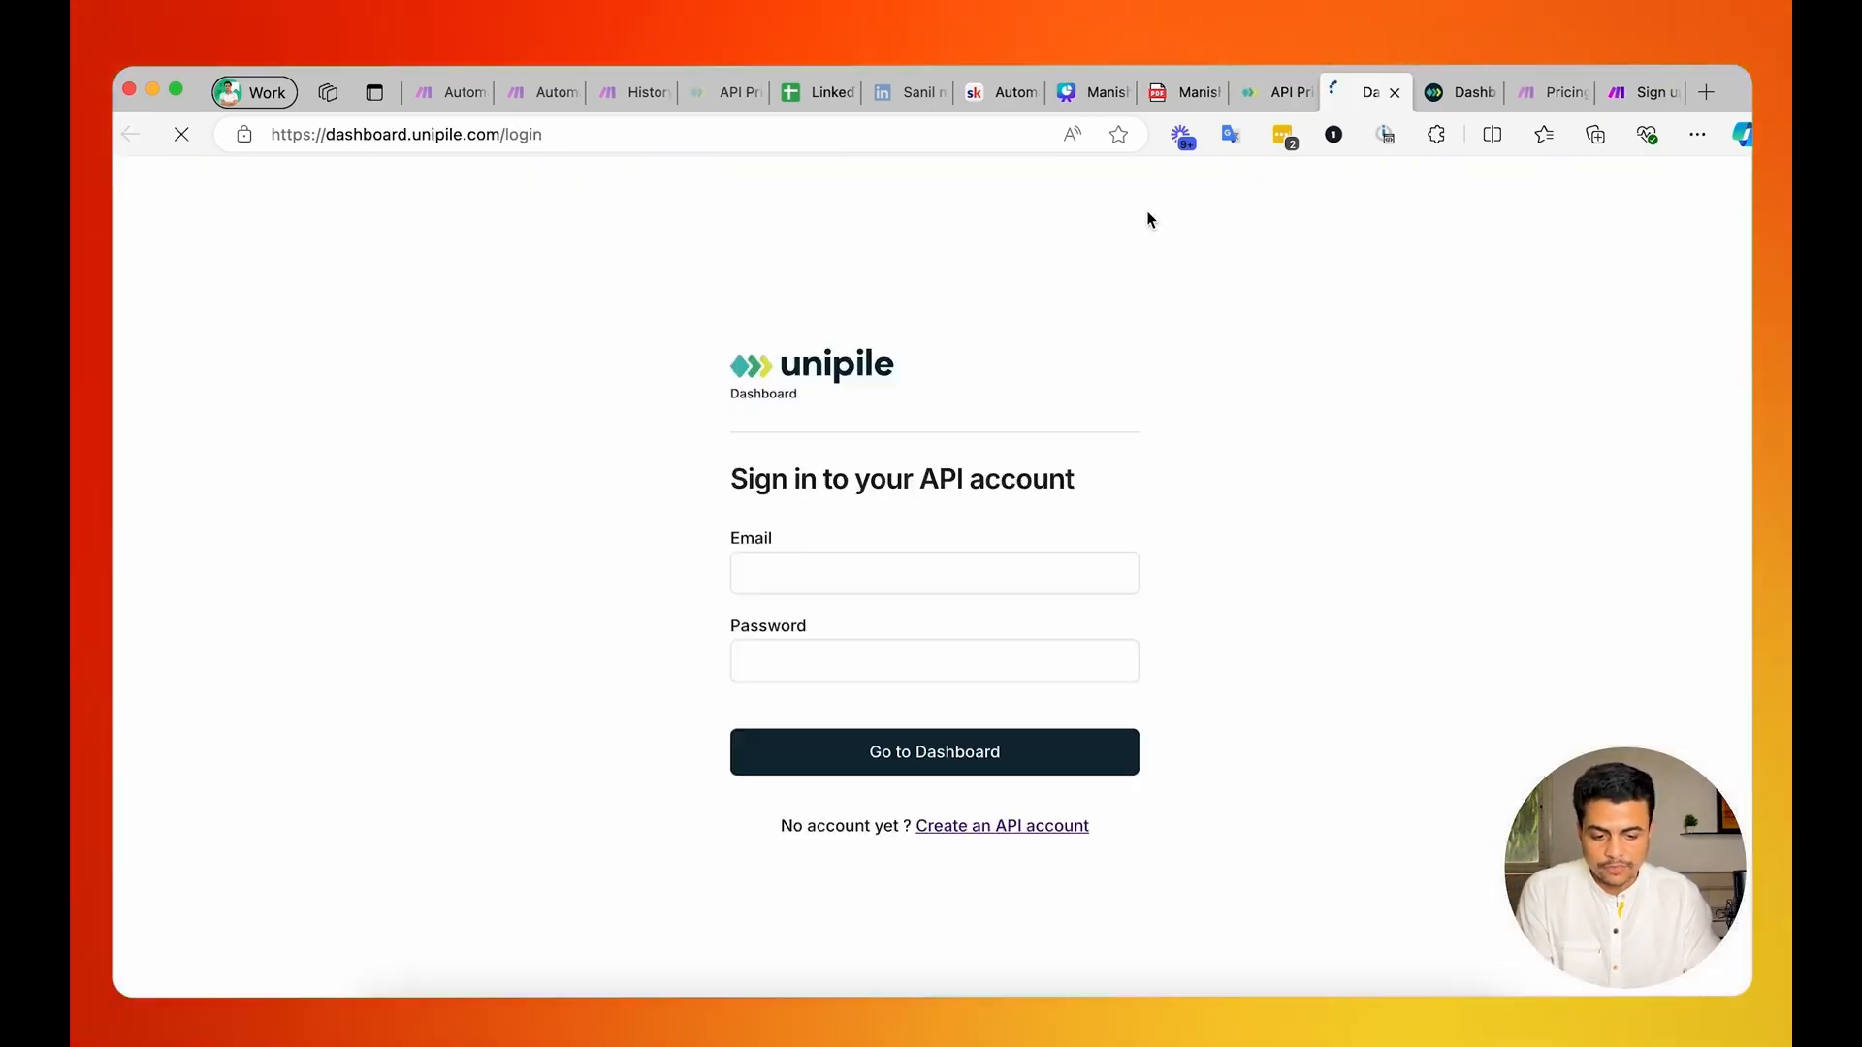
click(793, 757)
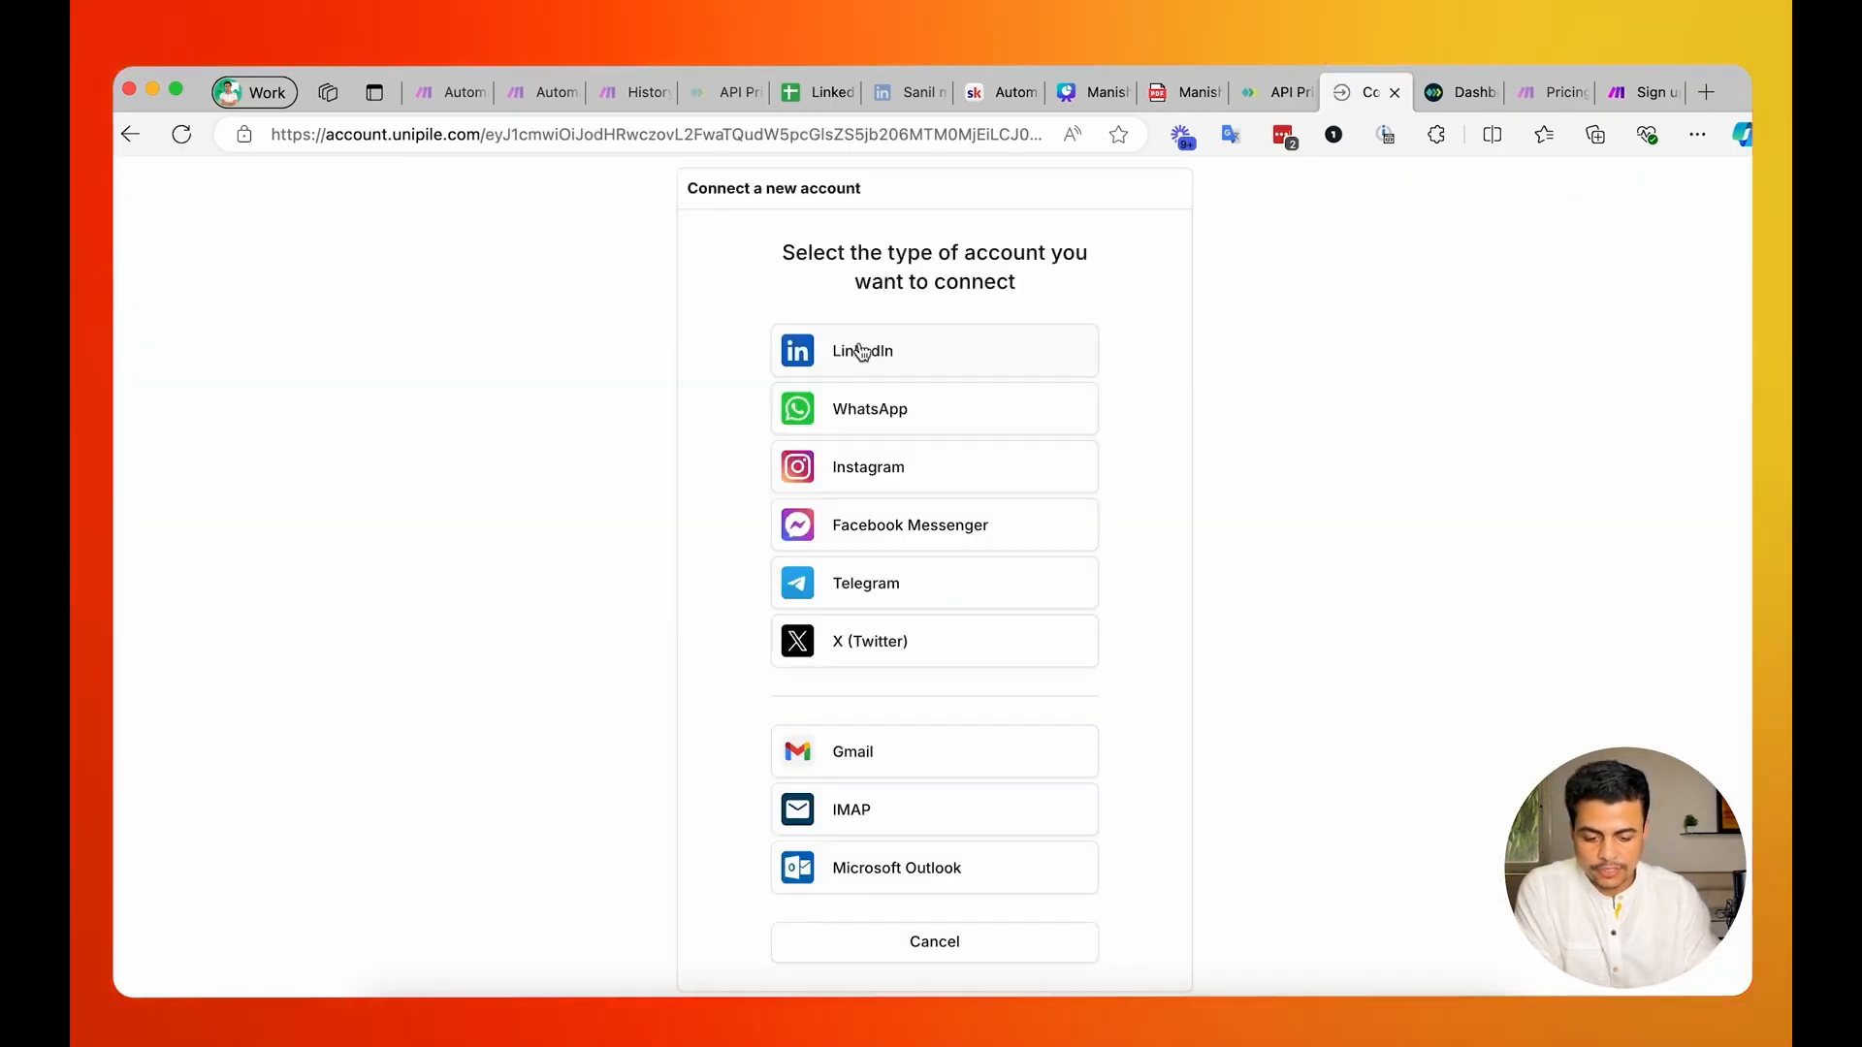
Try to connect a LinkedIn account using the Credentials method, and leave the sign-in confirmation page.
click(906, 356)
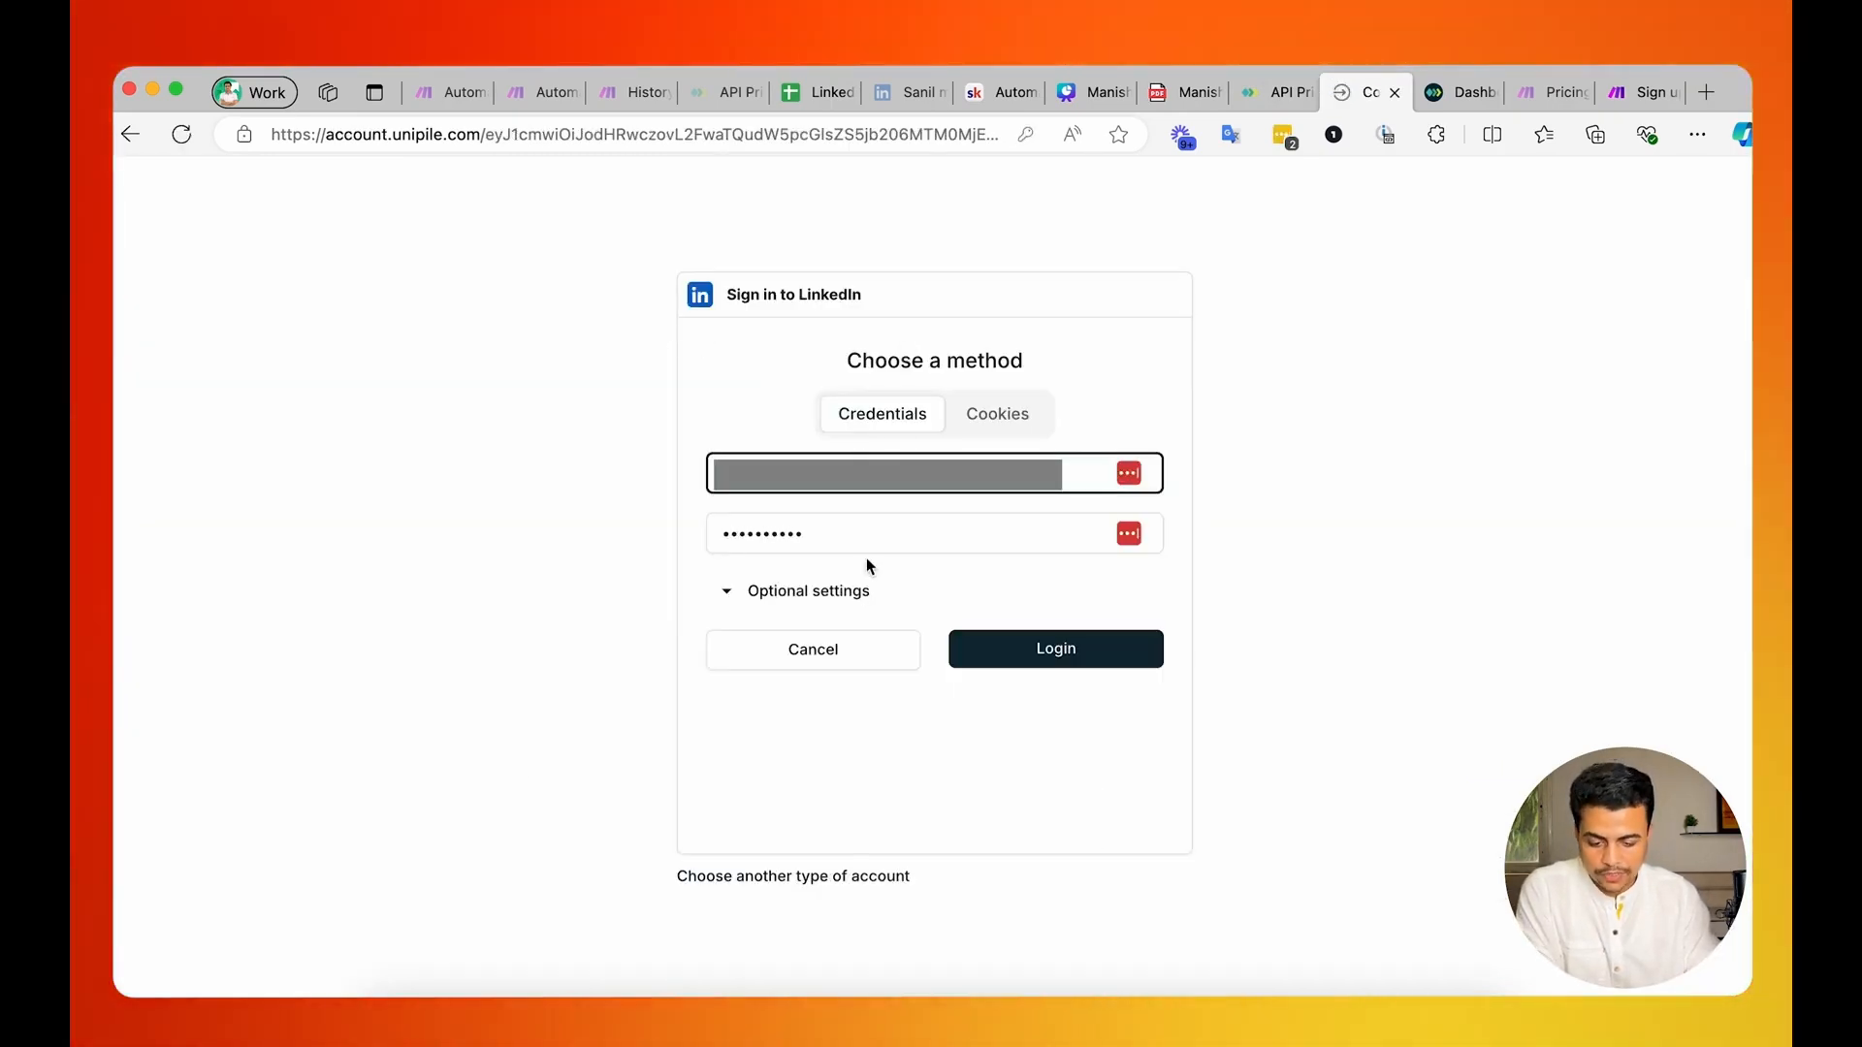
click(1028, 670)
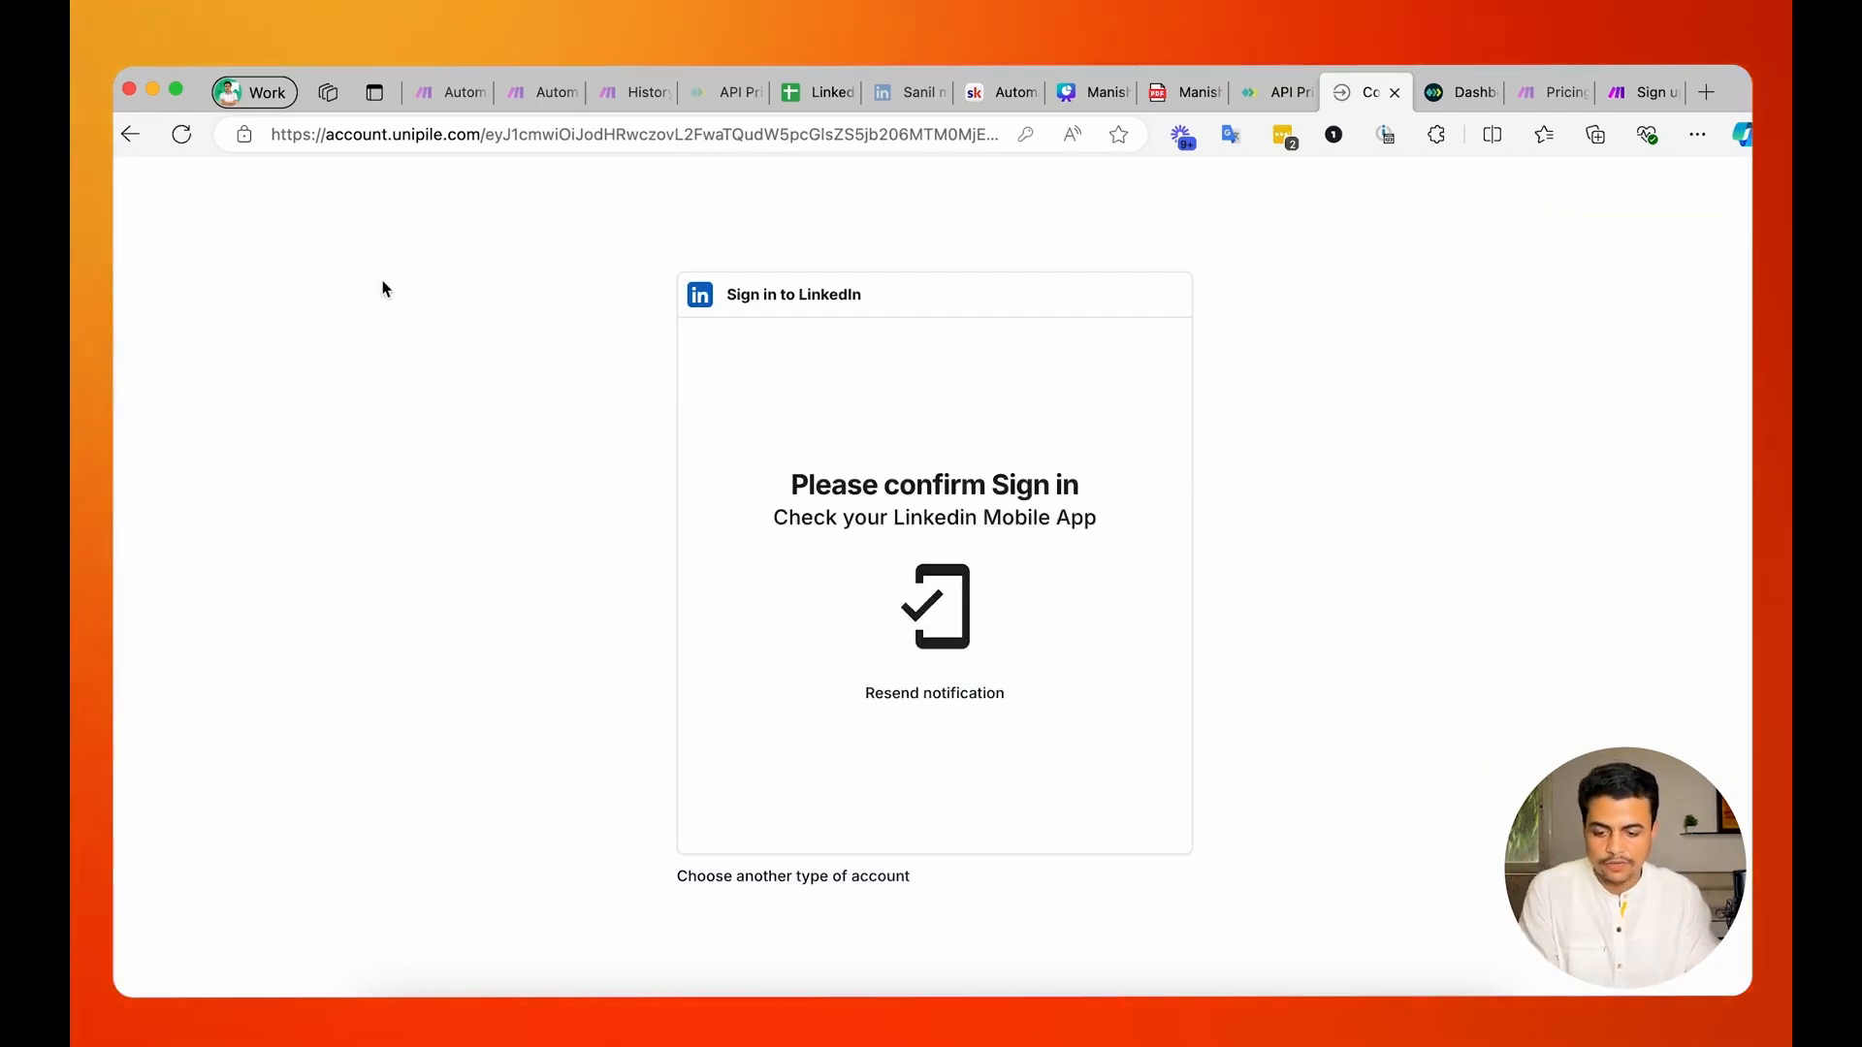
click(116, 135)
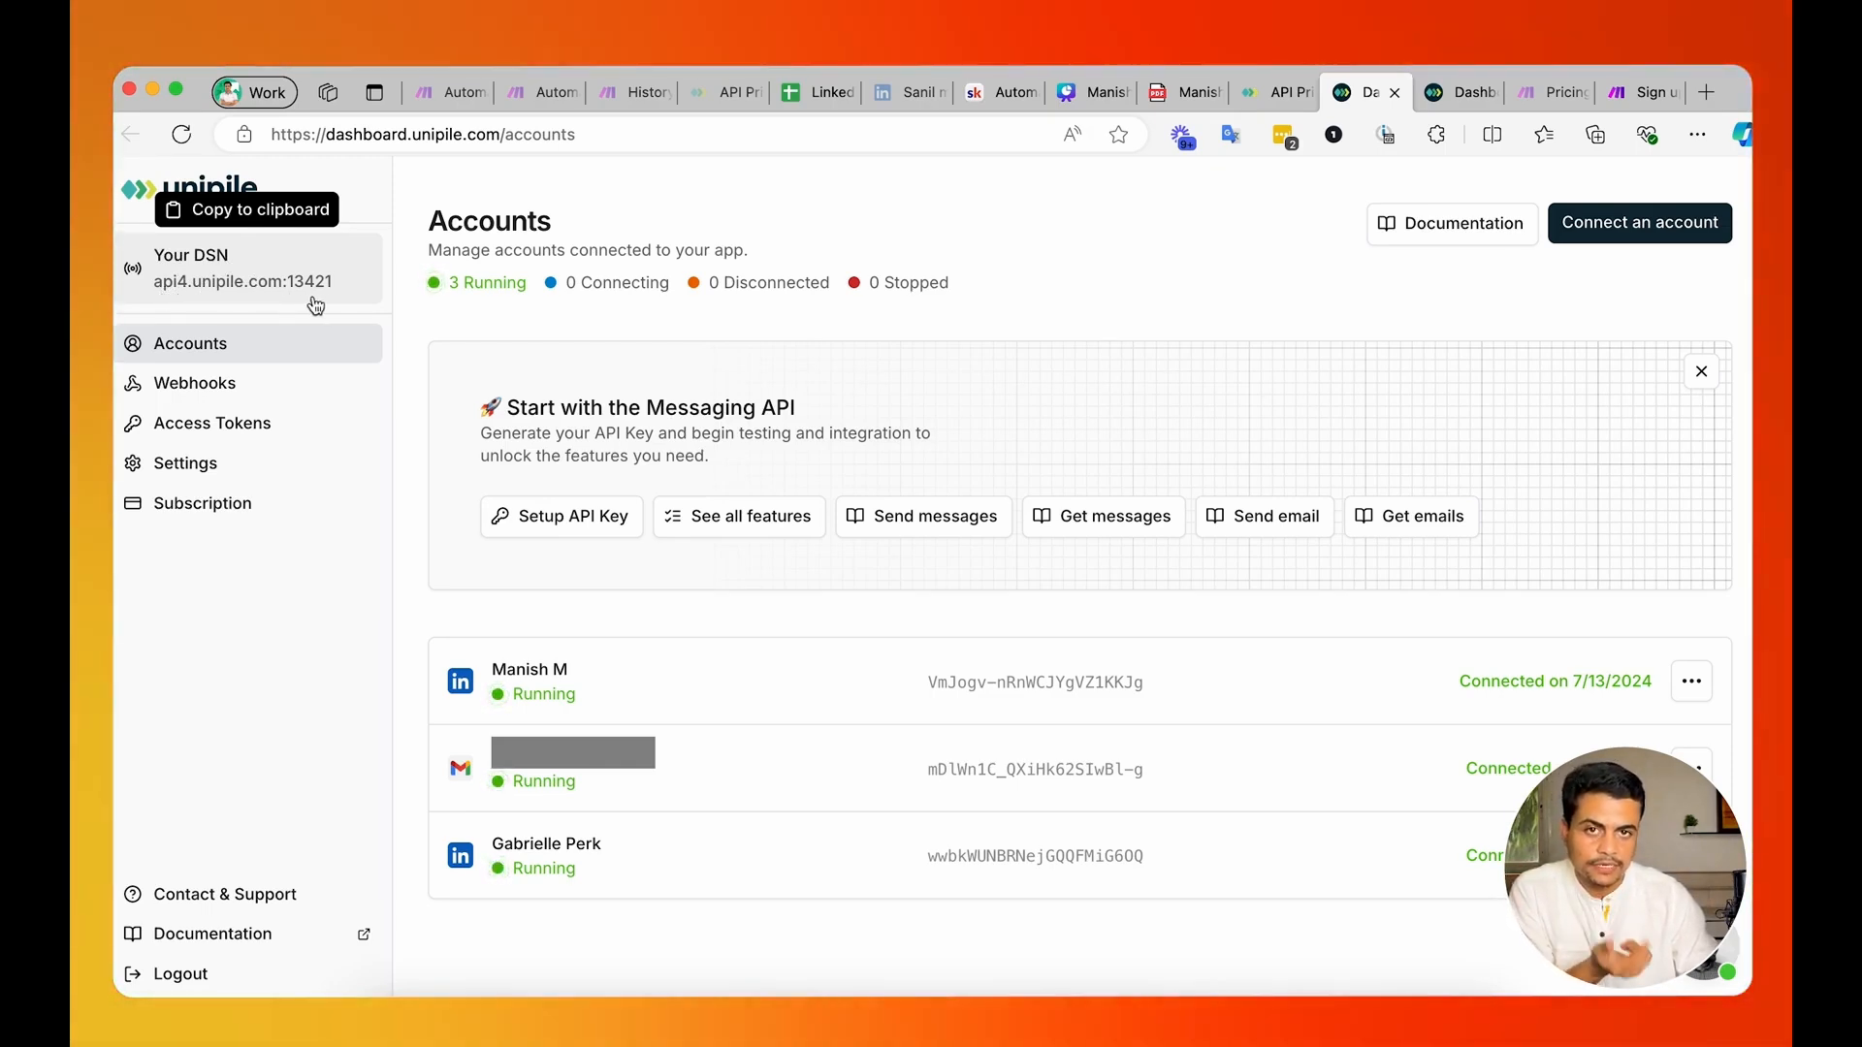
Switch to the Unipile Credentials note and select the saved DSN address.
key(super+Tab)
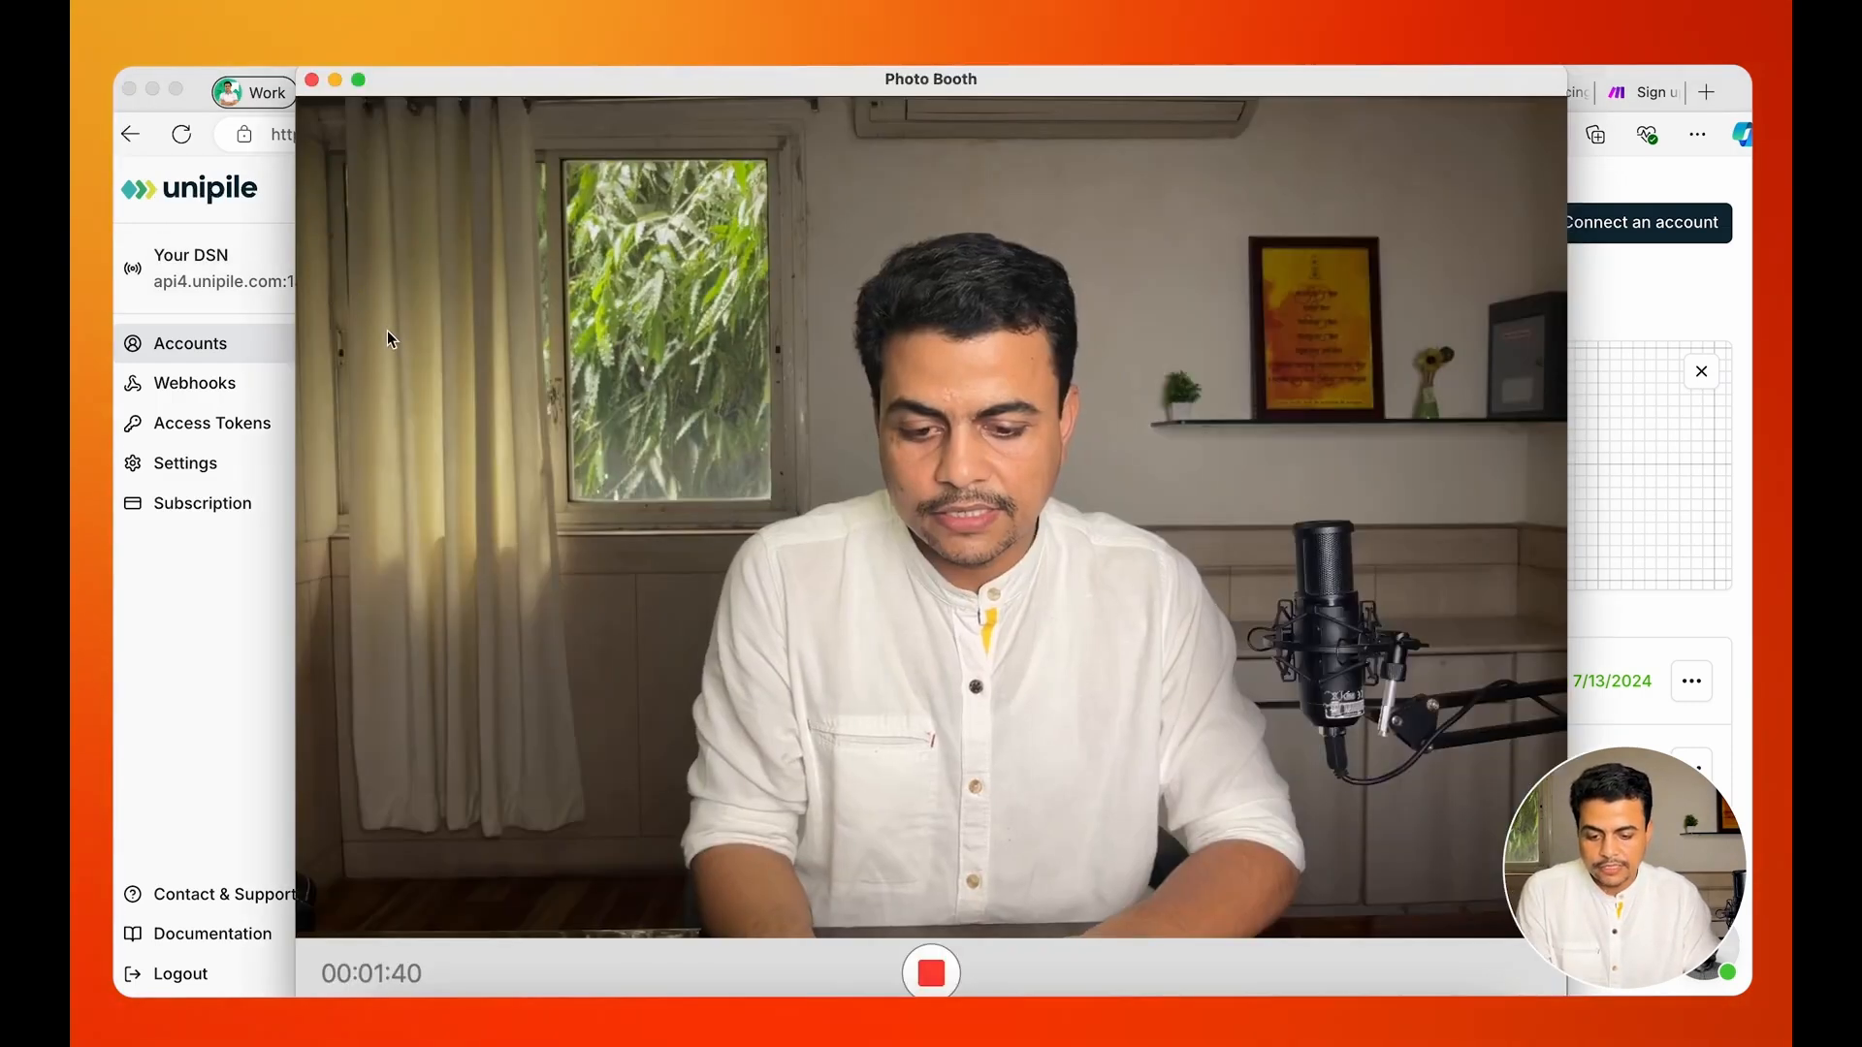
key(super+Tab)
key(super+Tab)
key(Tab)
key(Tab)
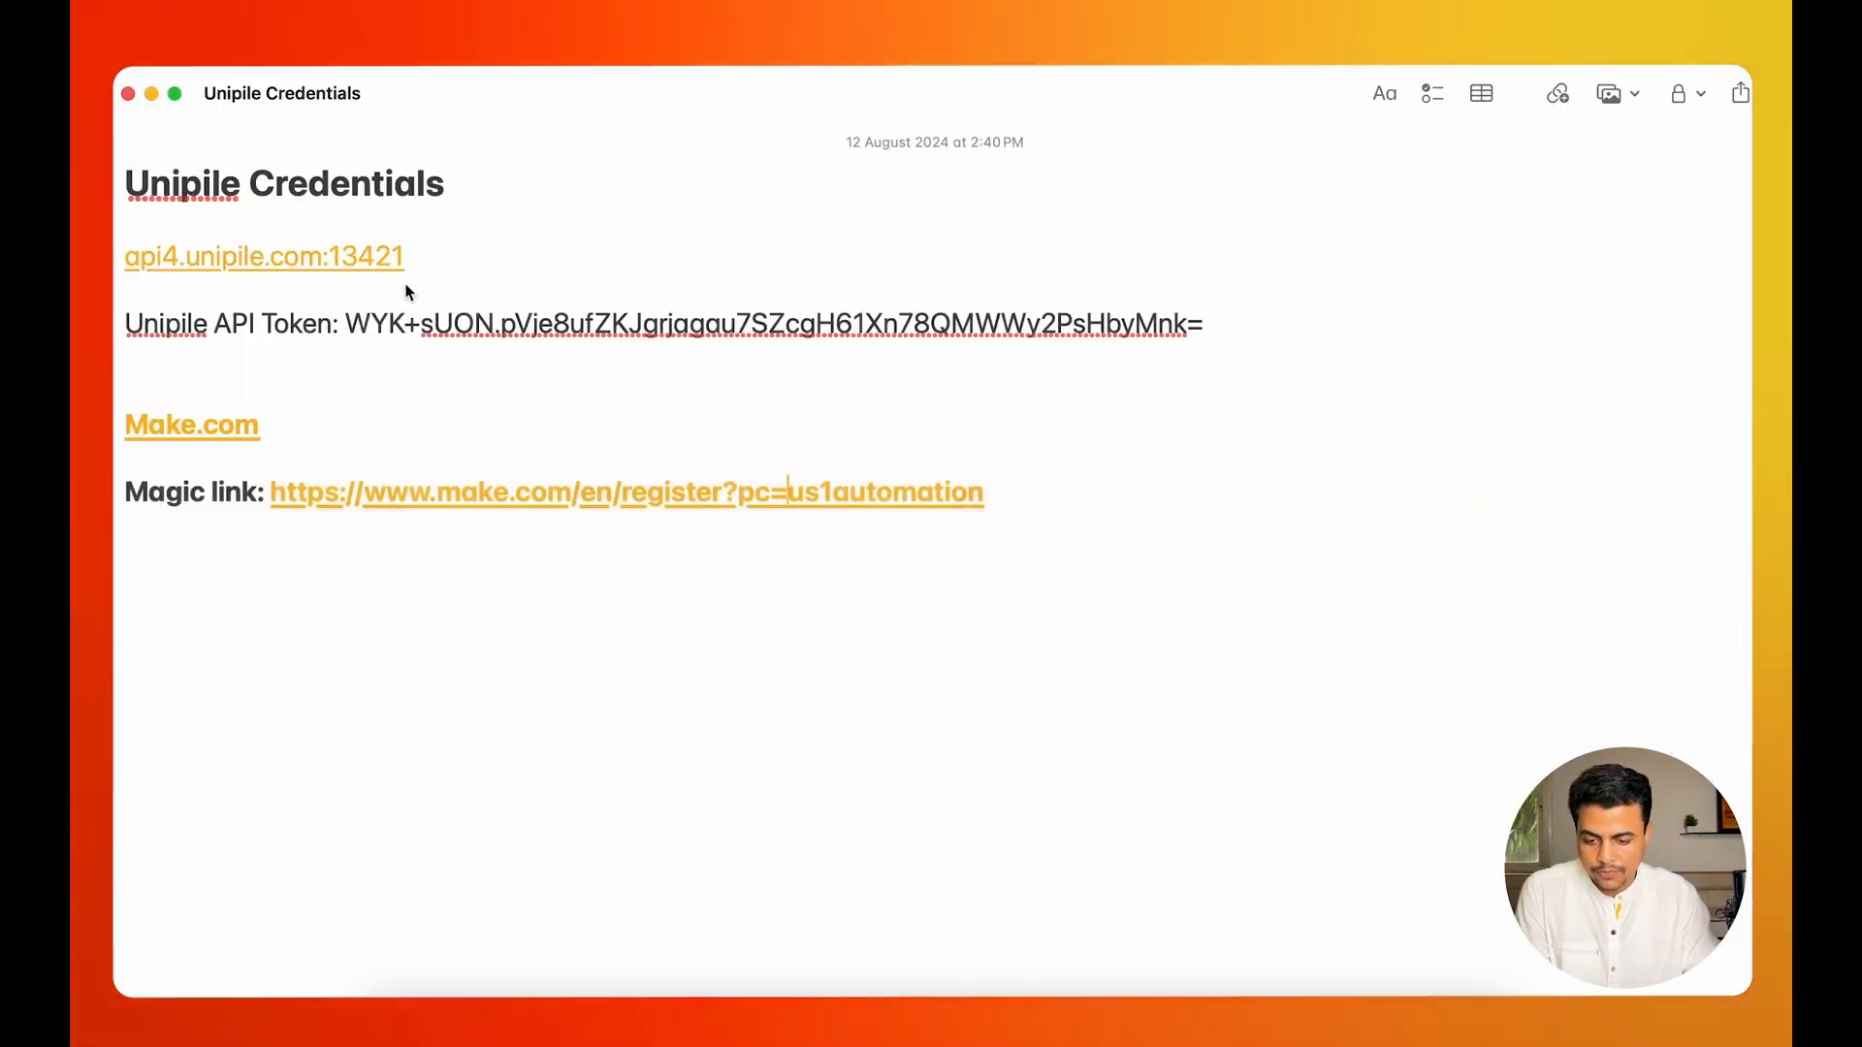
drag(439, 260, 131, 263)
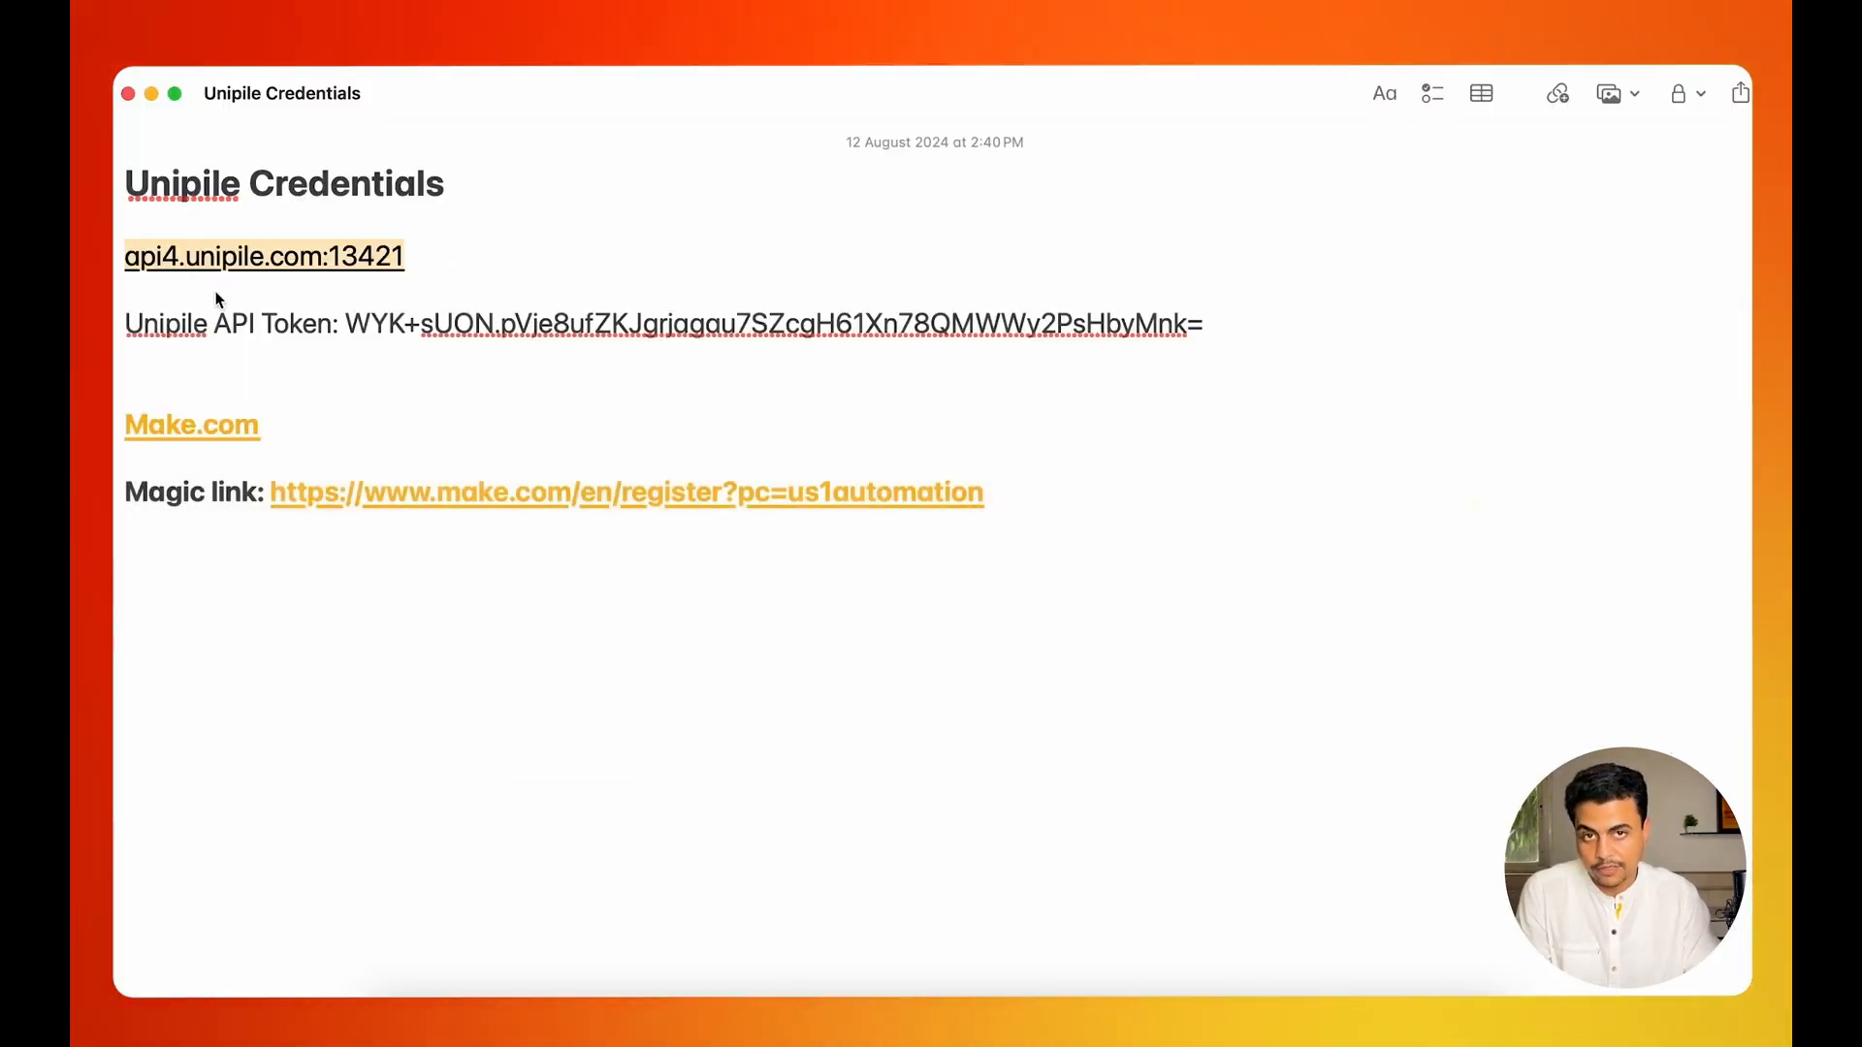
Return to the Unipile dashboard and start generating an access token with the note "Linkedin chat automation Token" and the Messaging scope.
key(super+Tab)
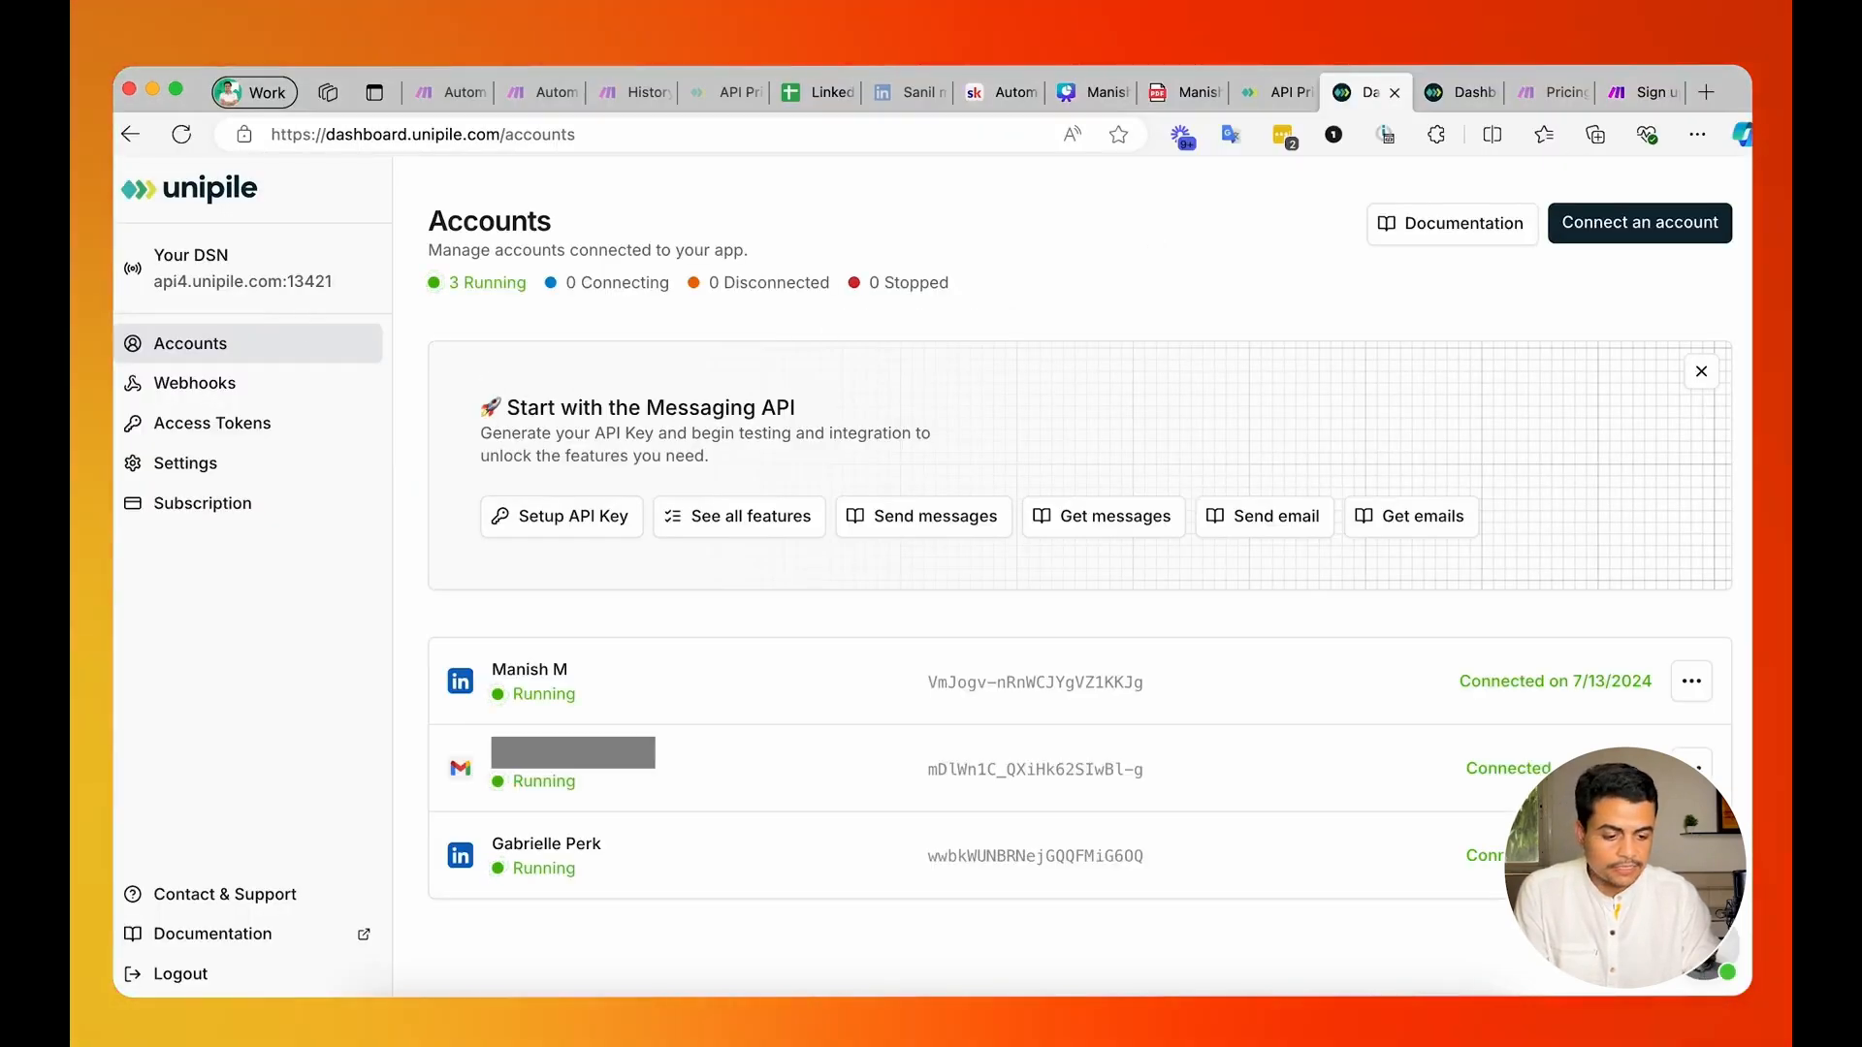
click(223, 424)
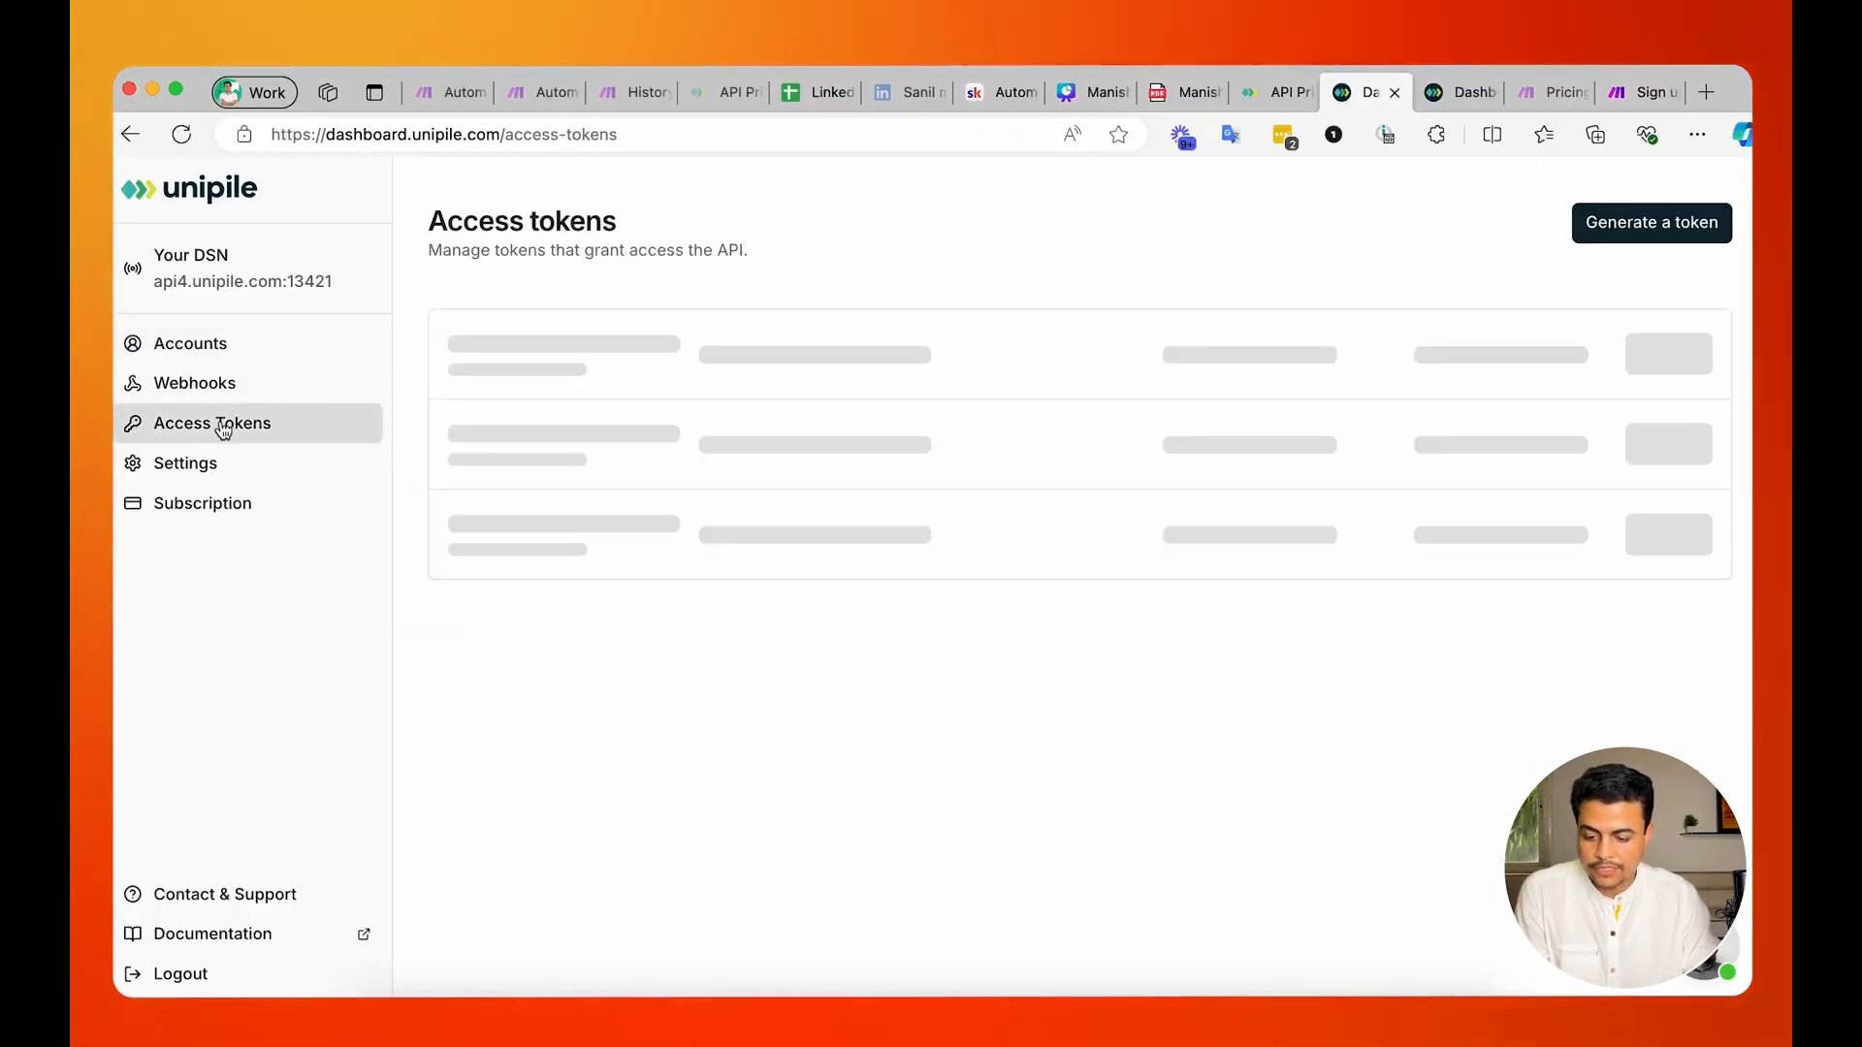
click(1651, 222)
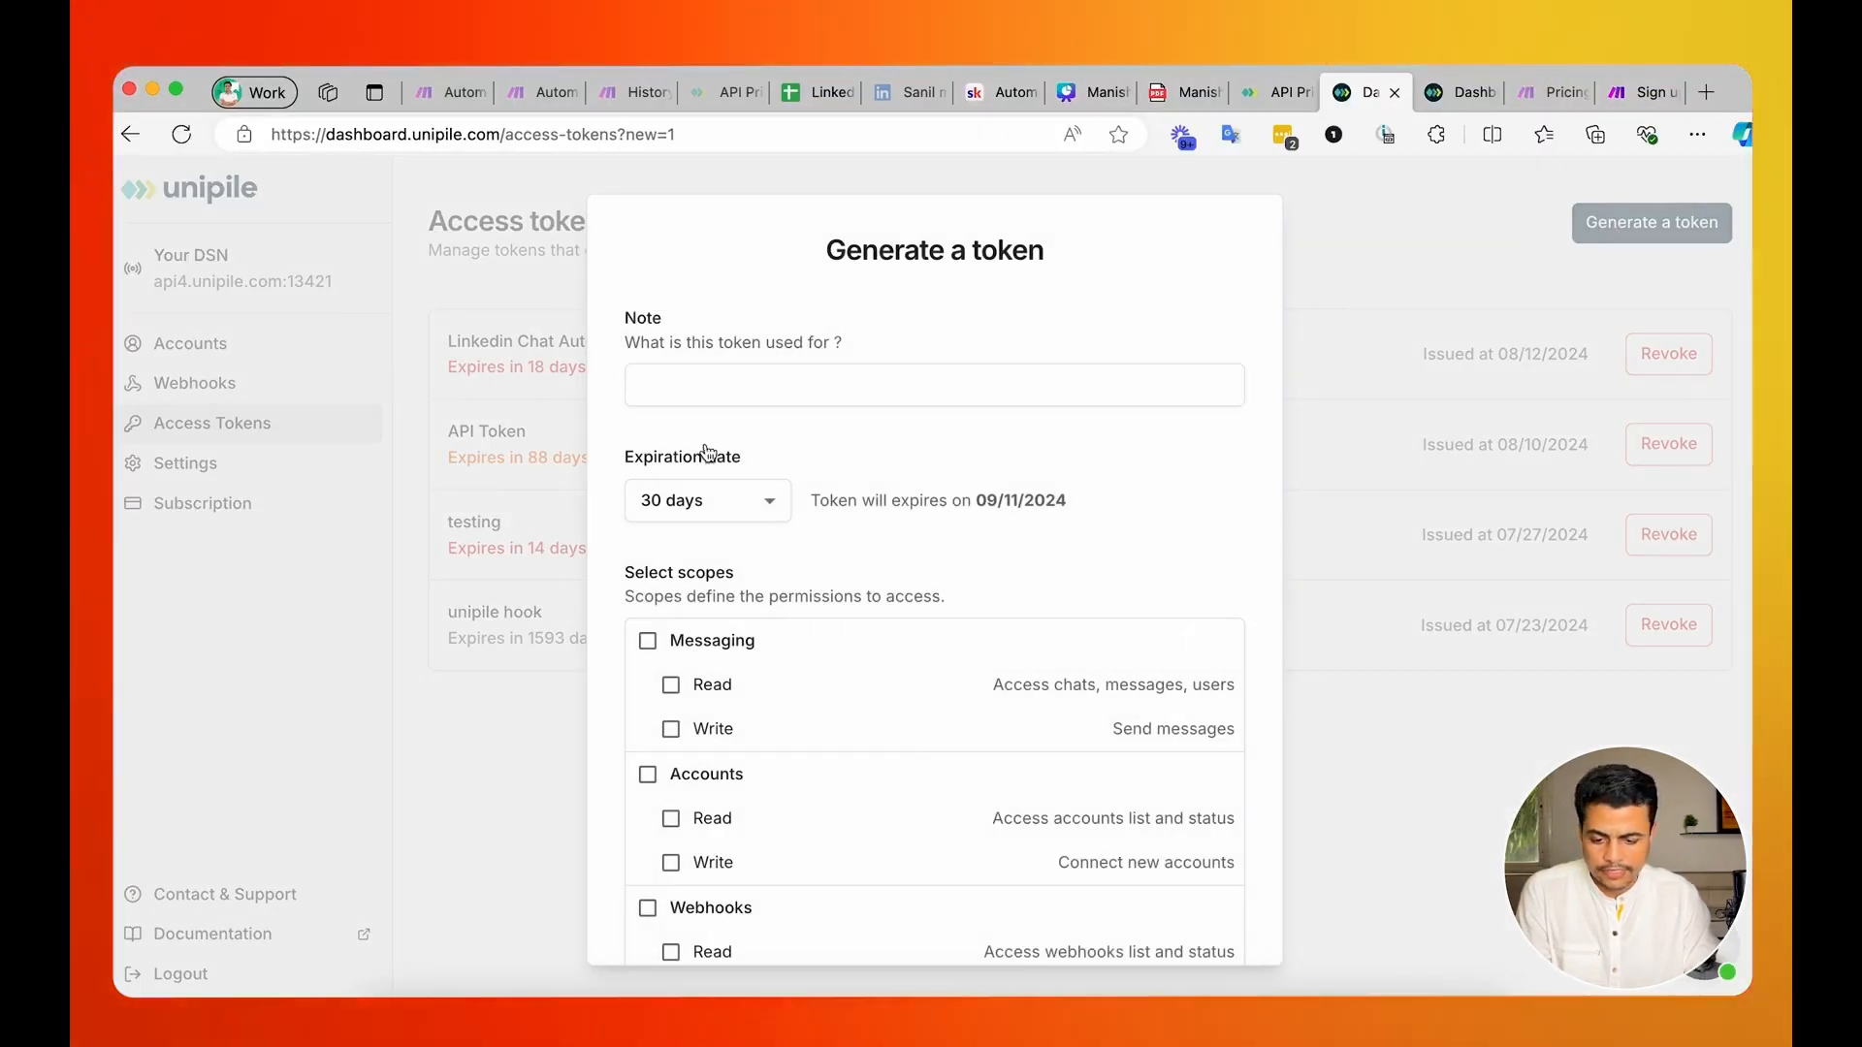
click(710, 394)
text(Linkedin )
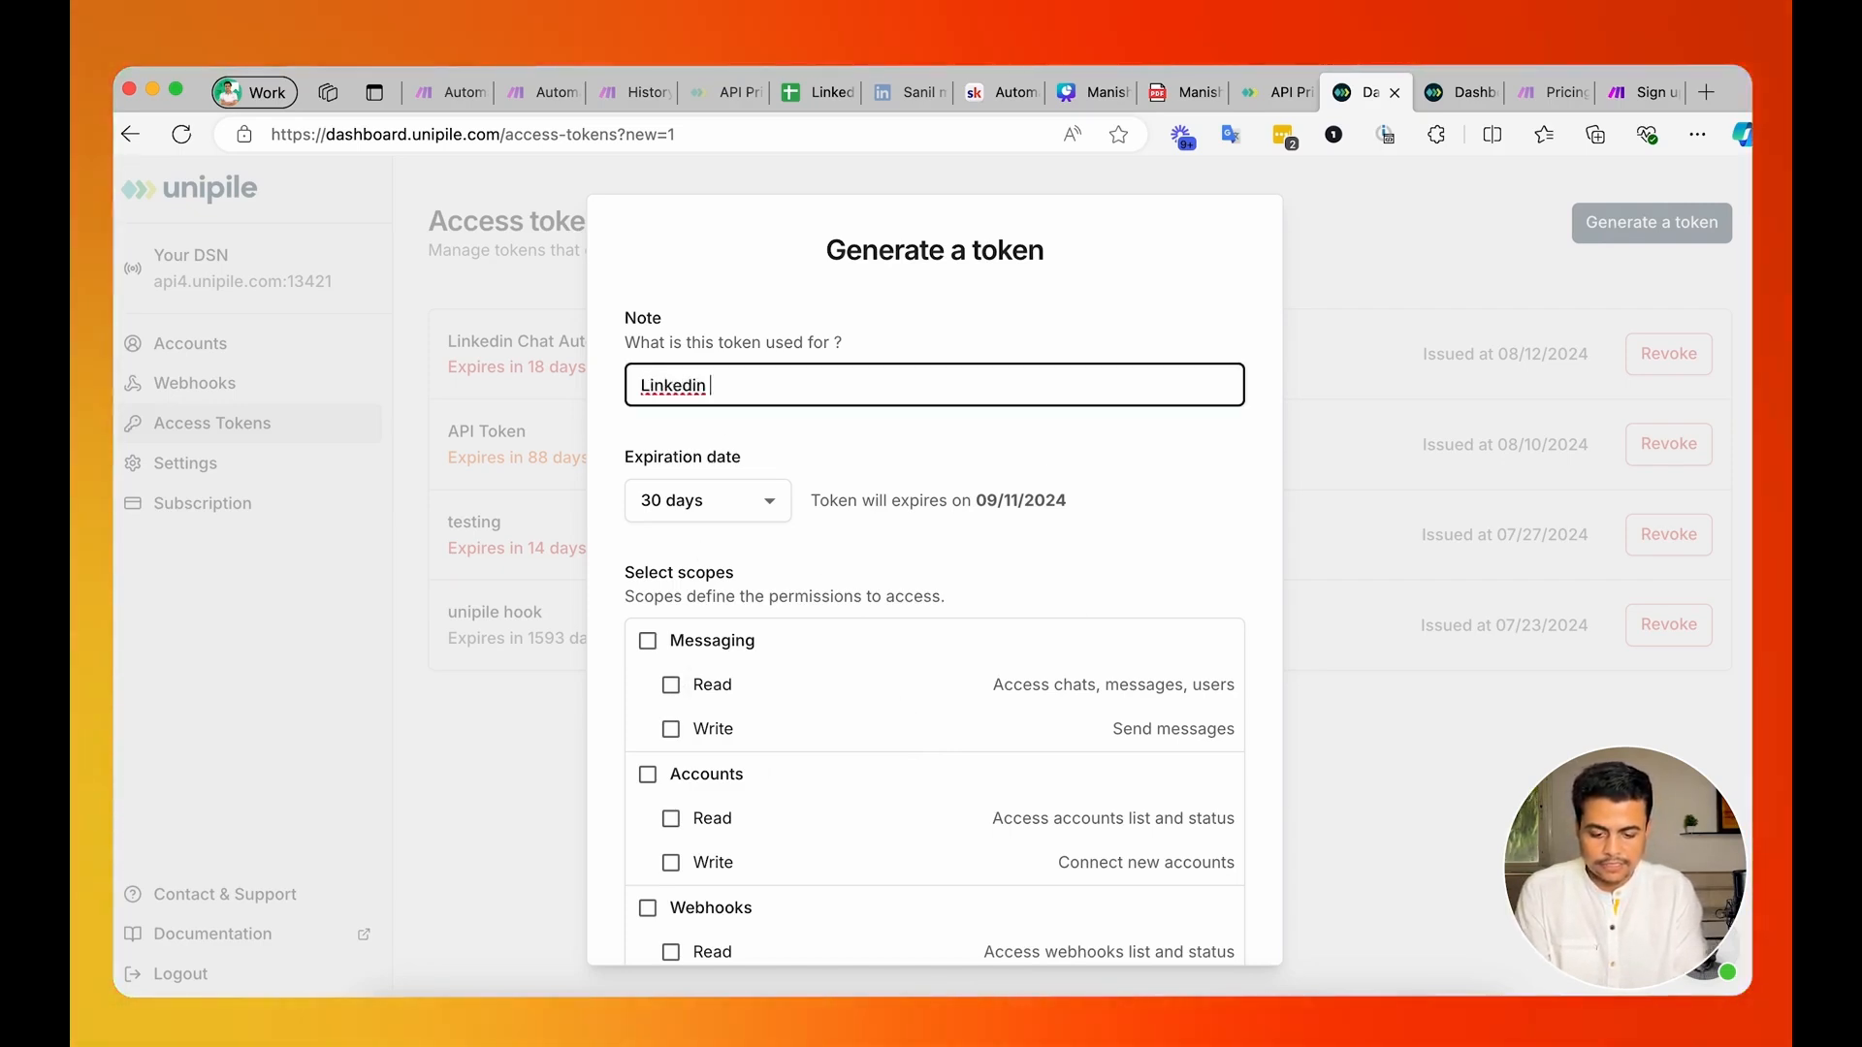
text(chat automation)
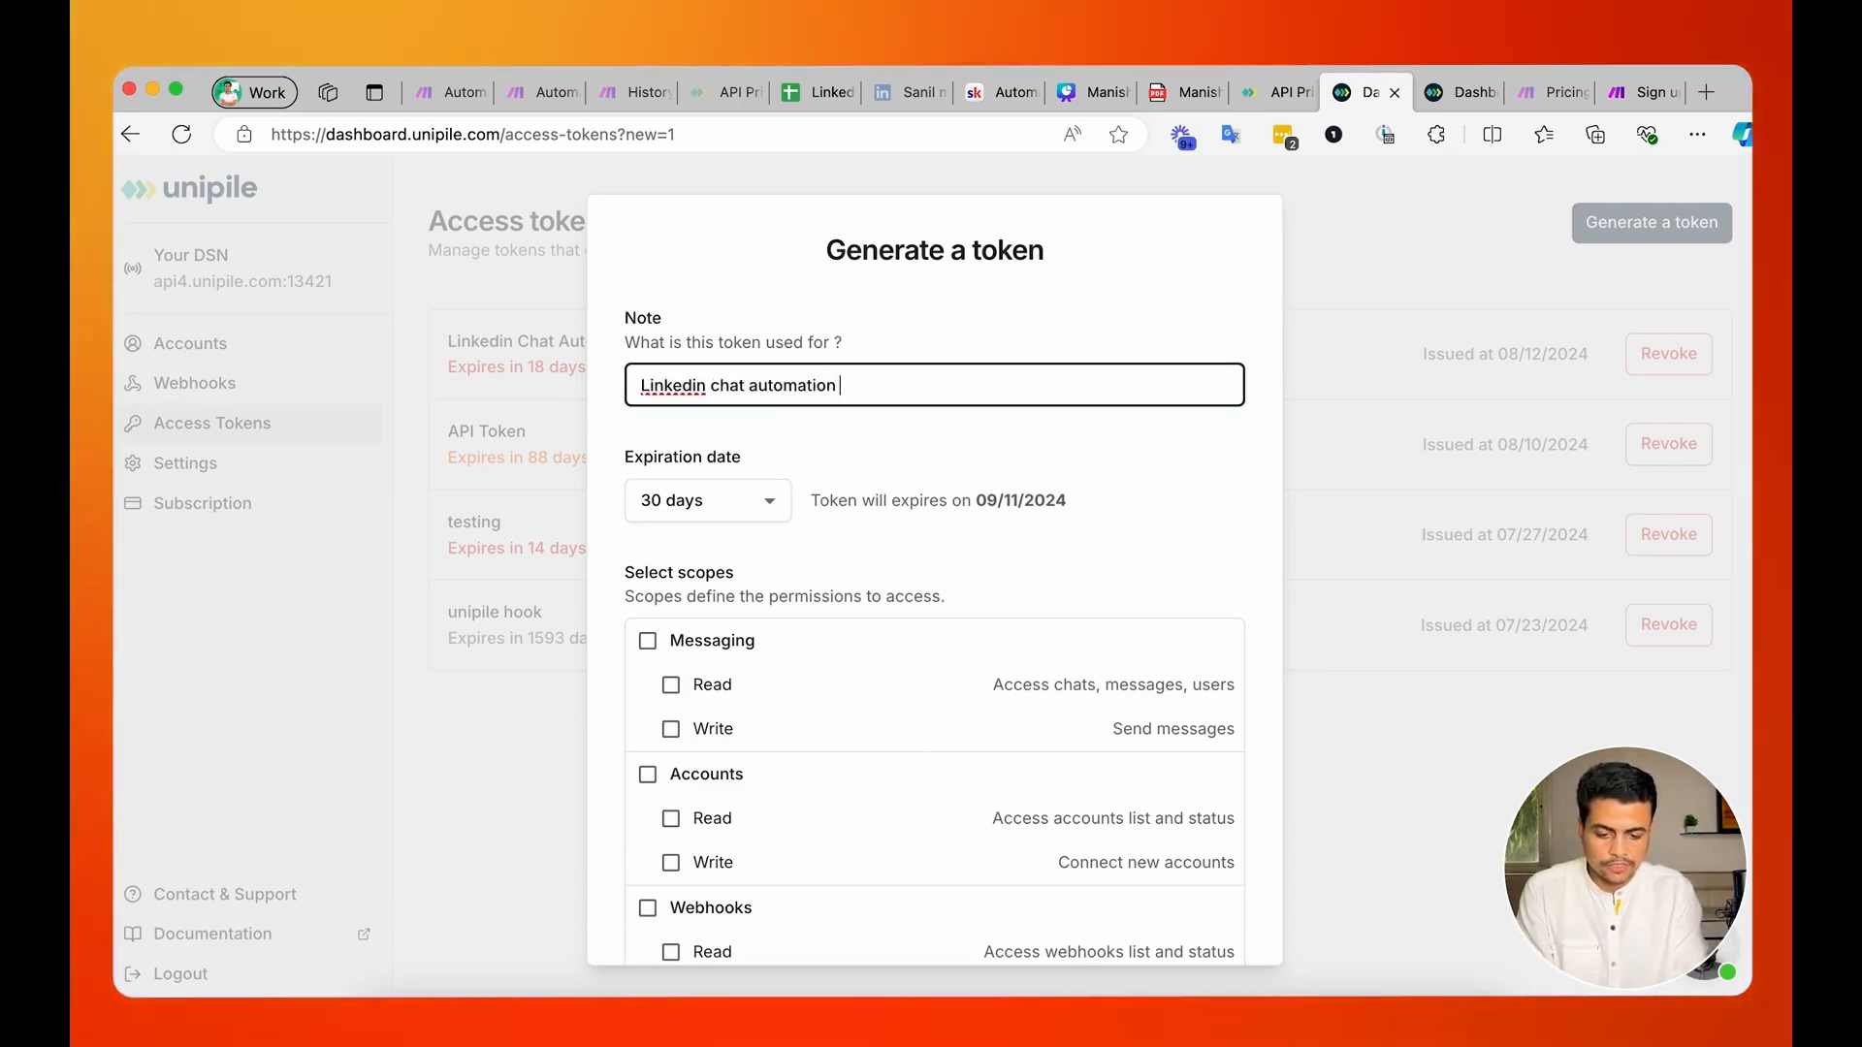
text( Token)
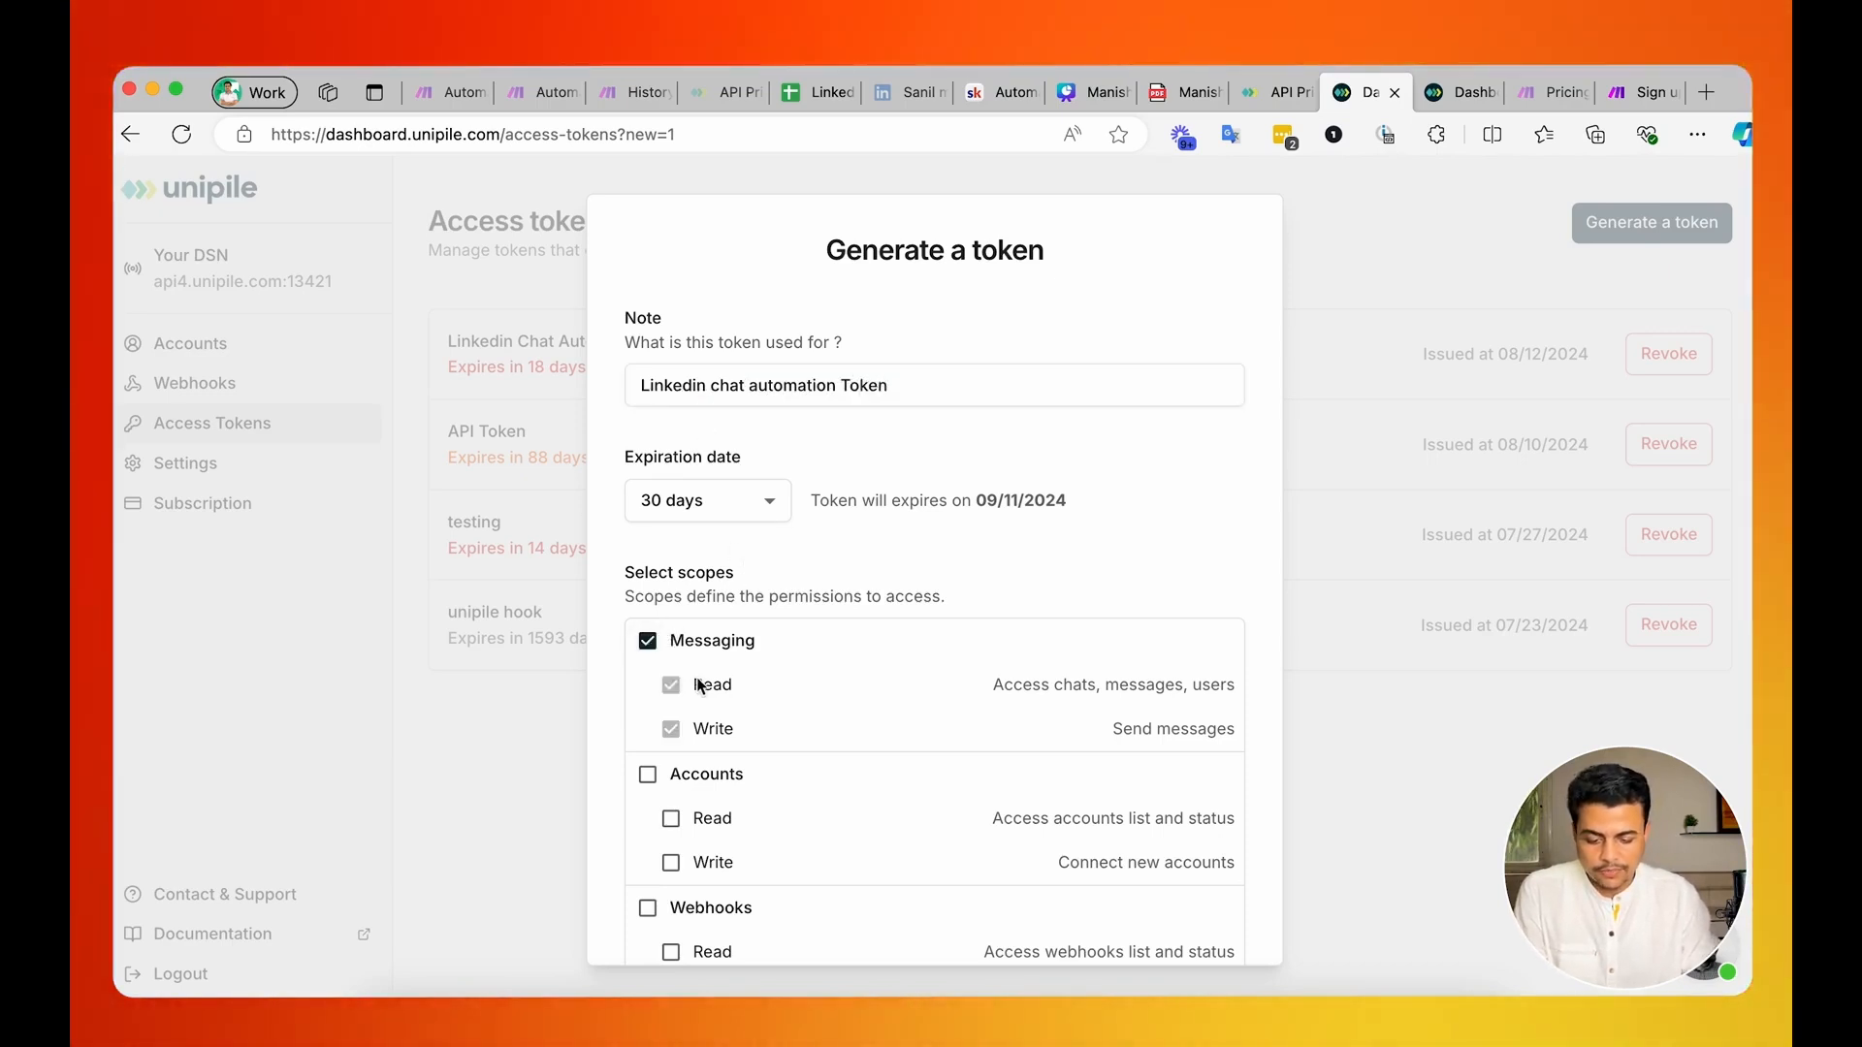
Set the token's expiration to the custom date 28/10/2026, and cancel the token generation.
click(756, 504)
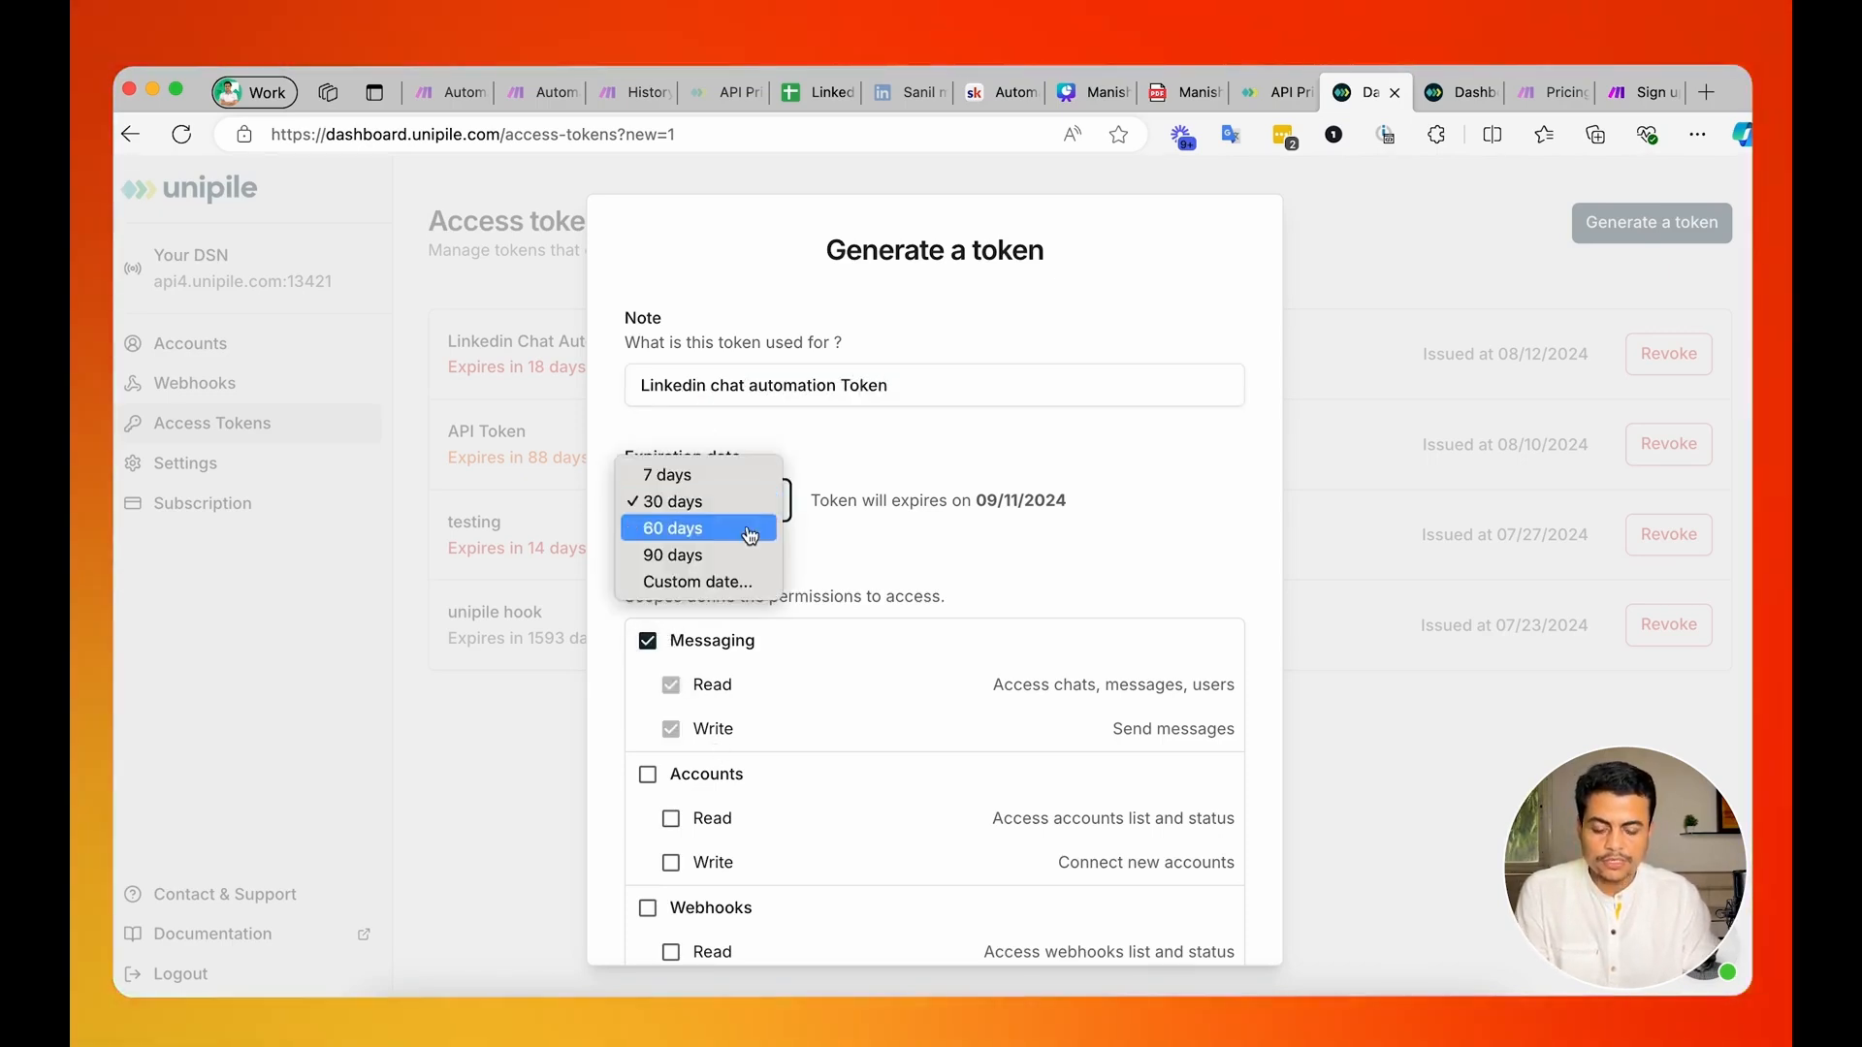
click(693, 581)
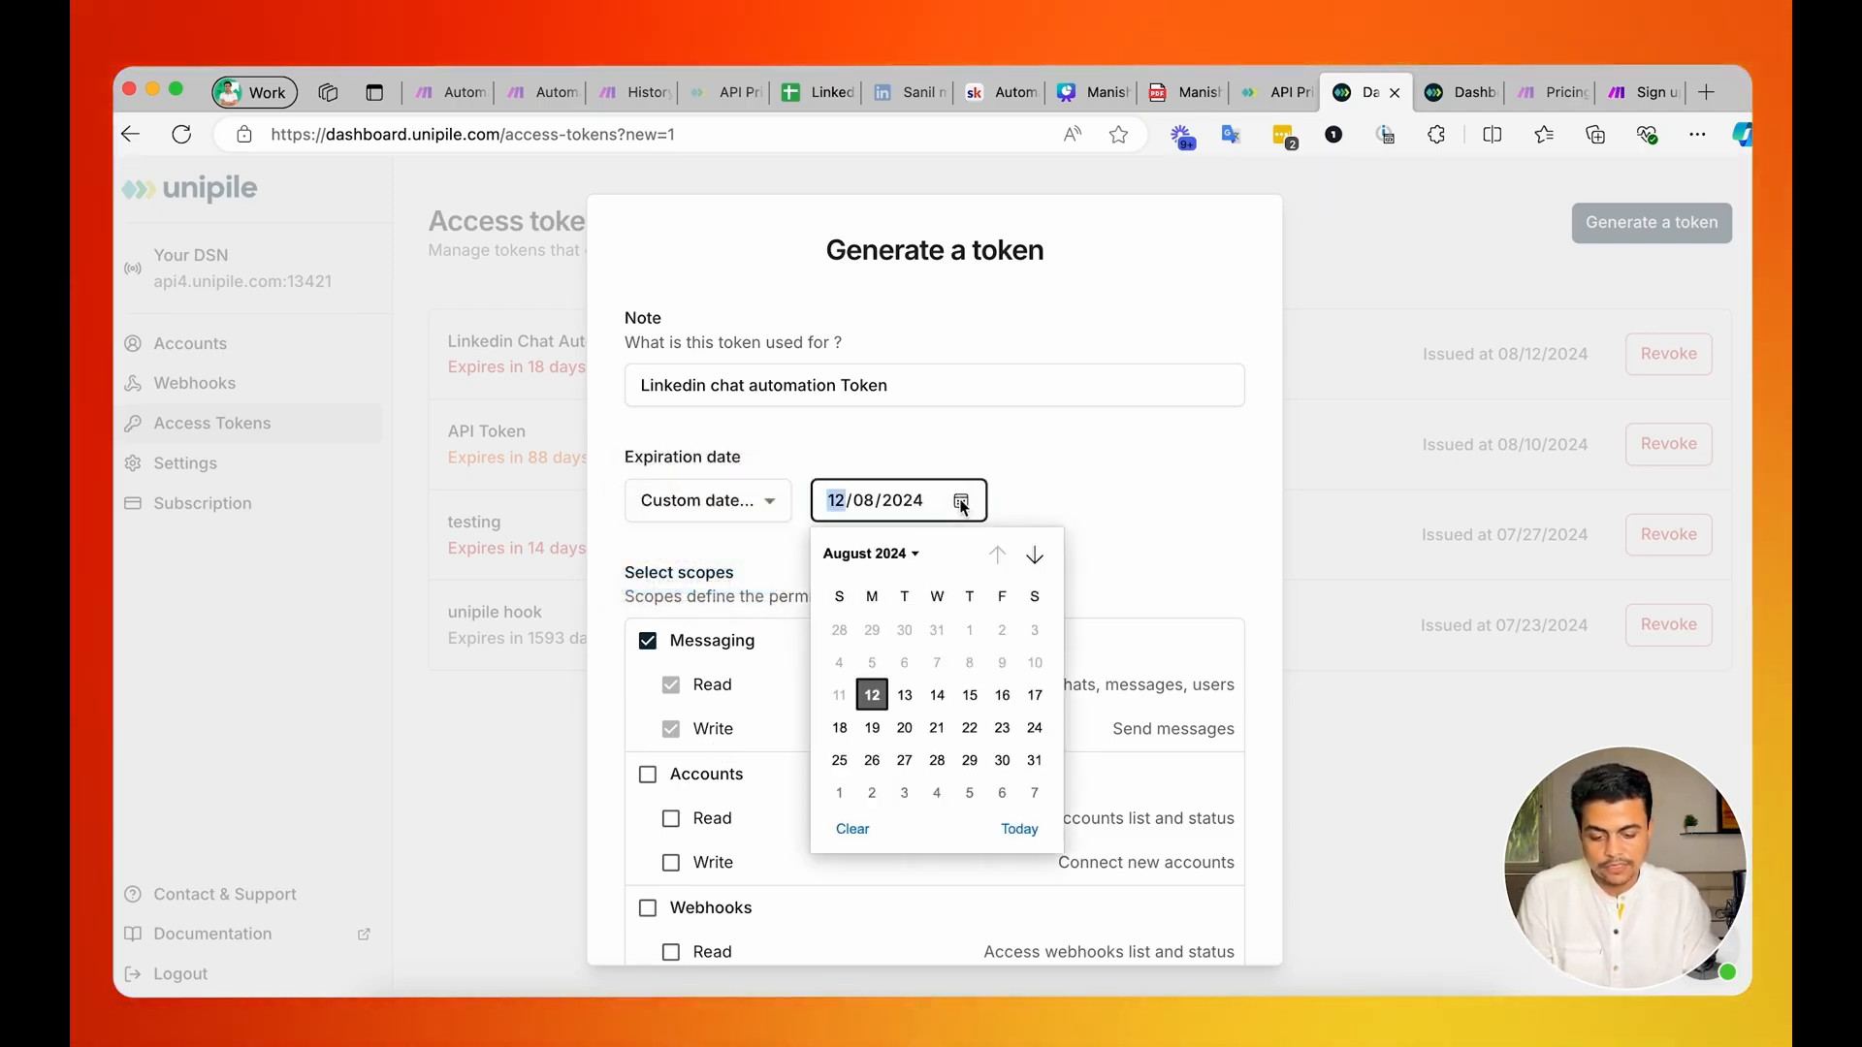
click(868, 553)
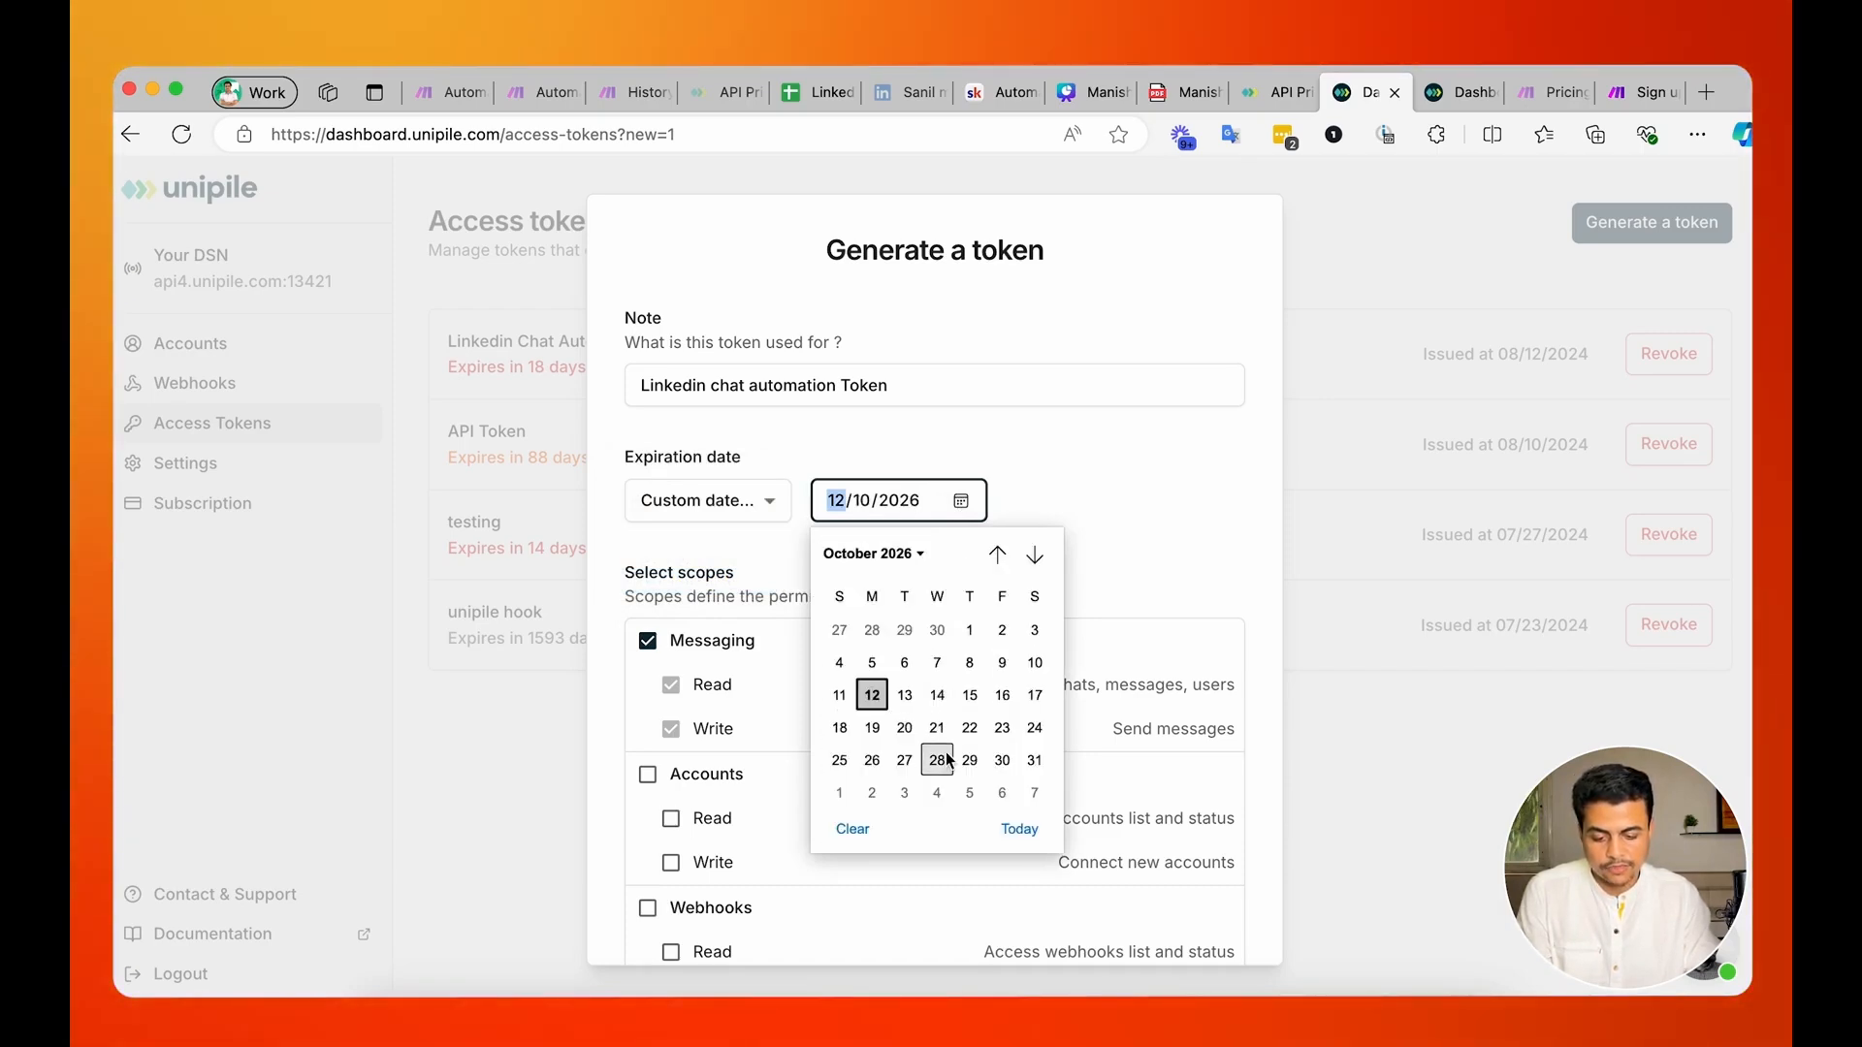
click(953, 762)
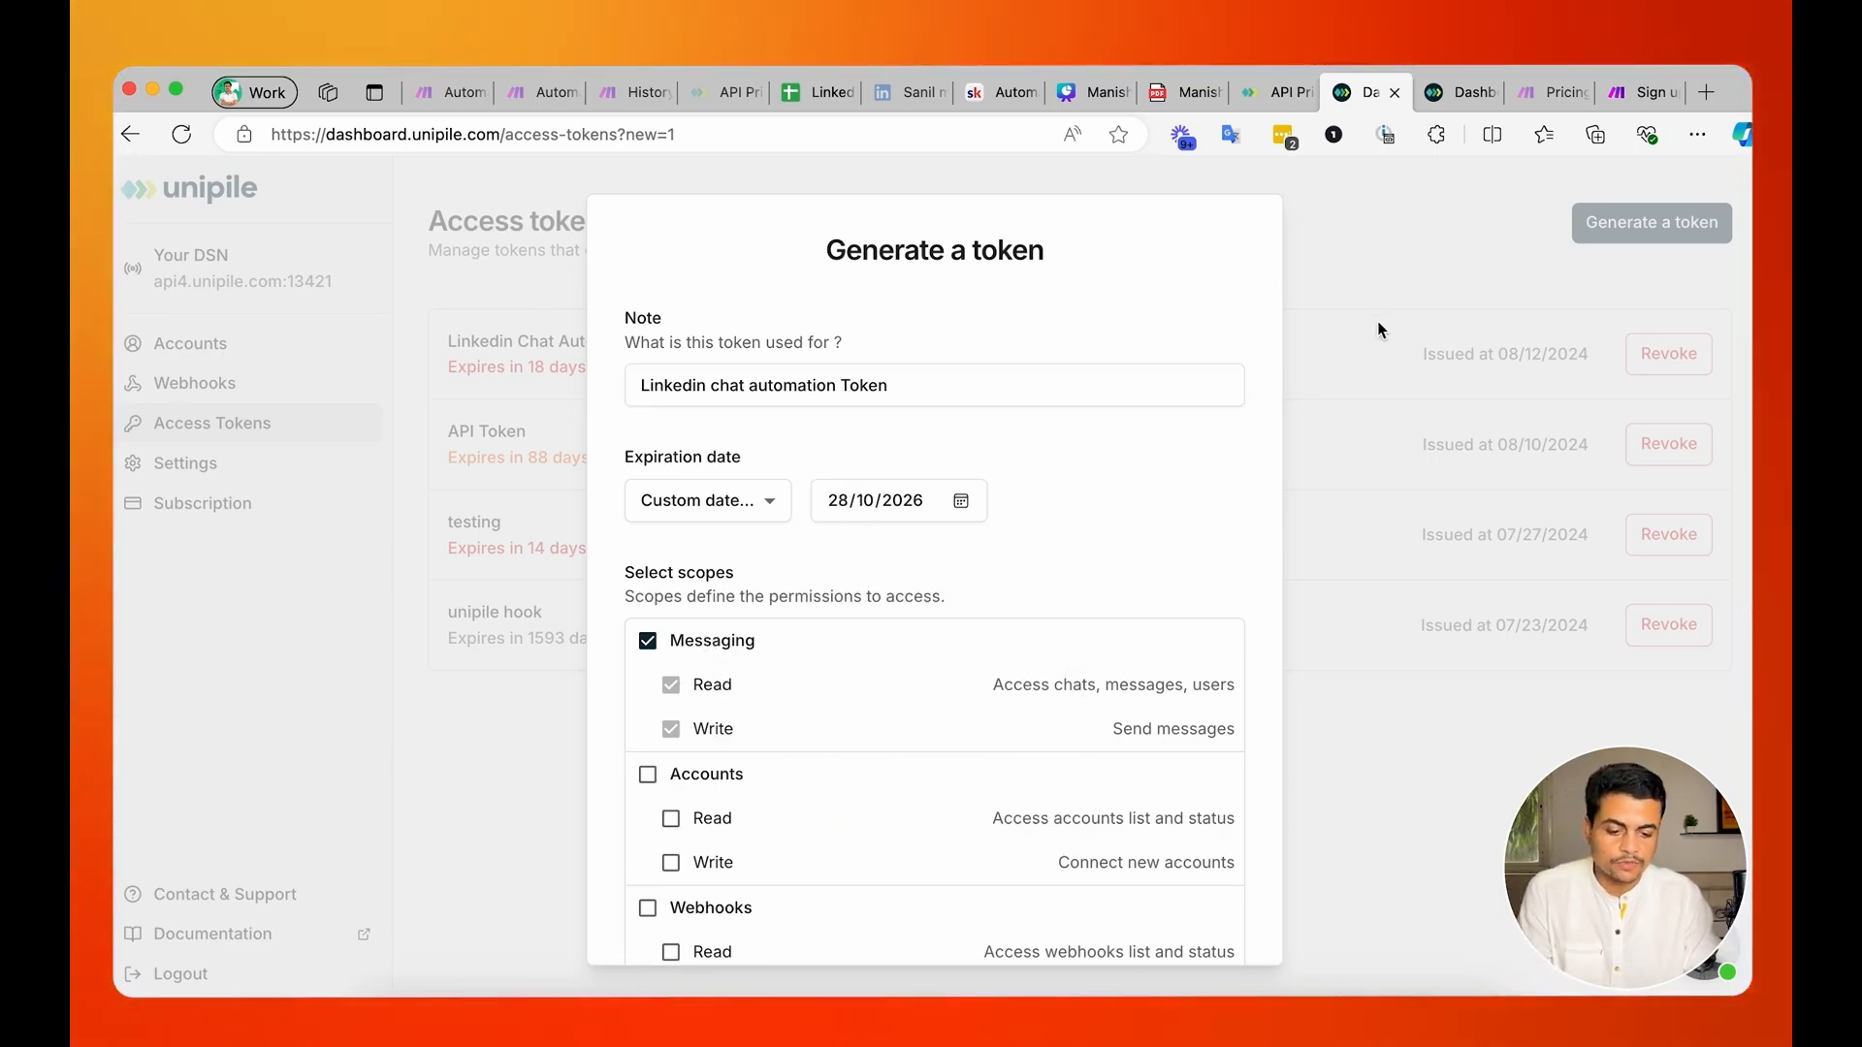
scroll(1215, 609, down, 3)
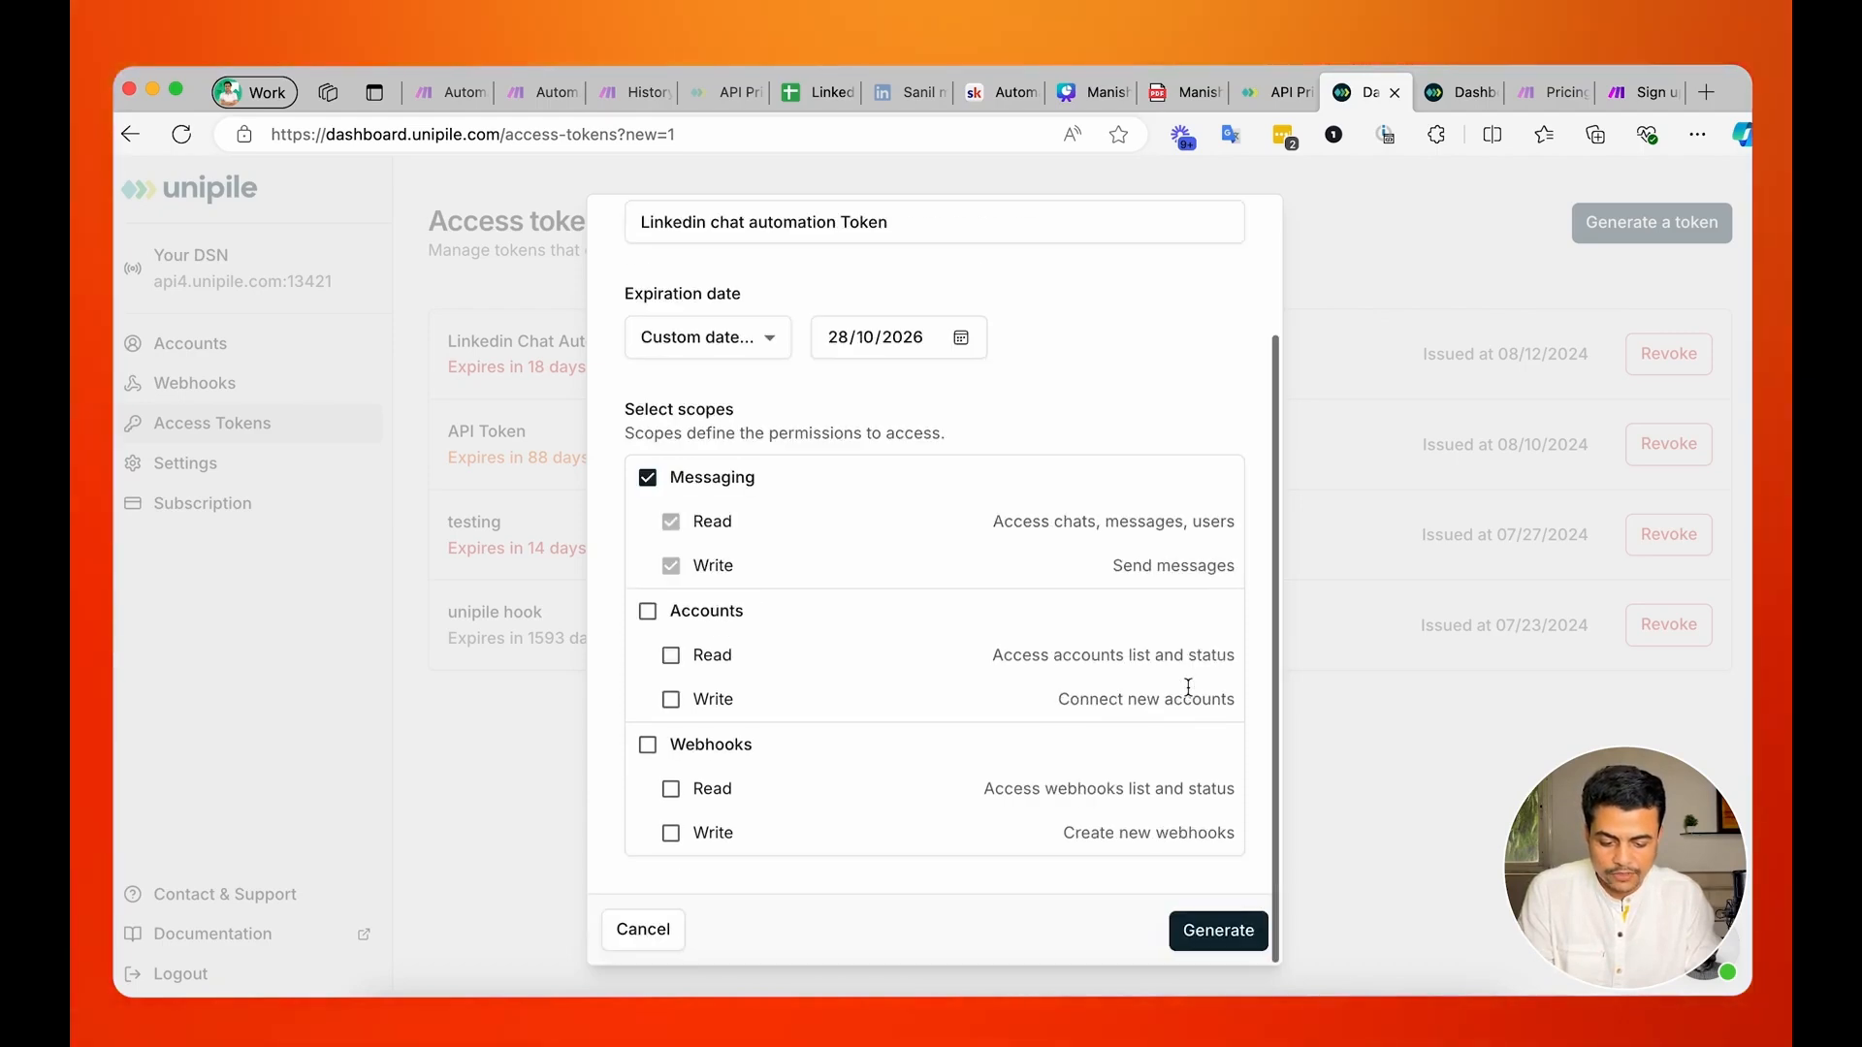
click(643, 933)
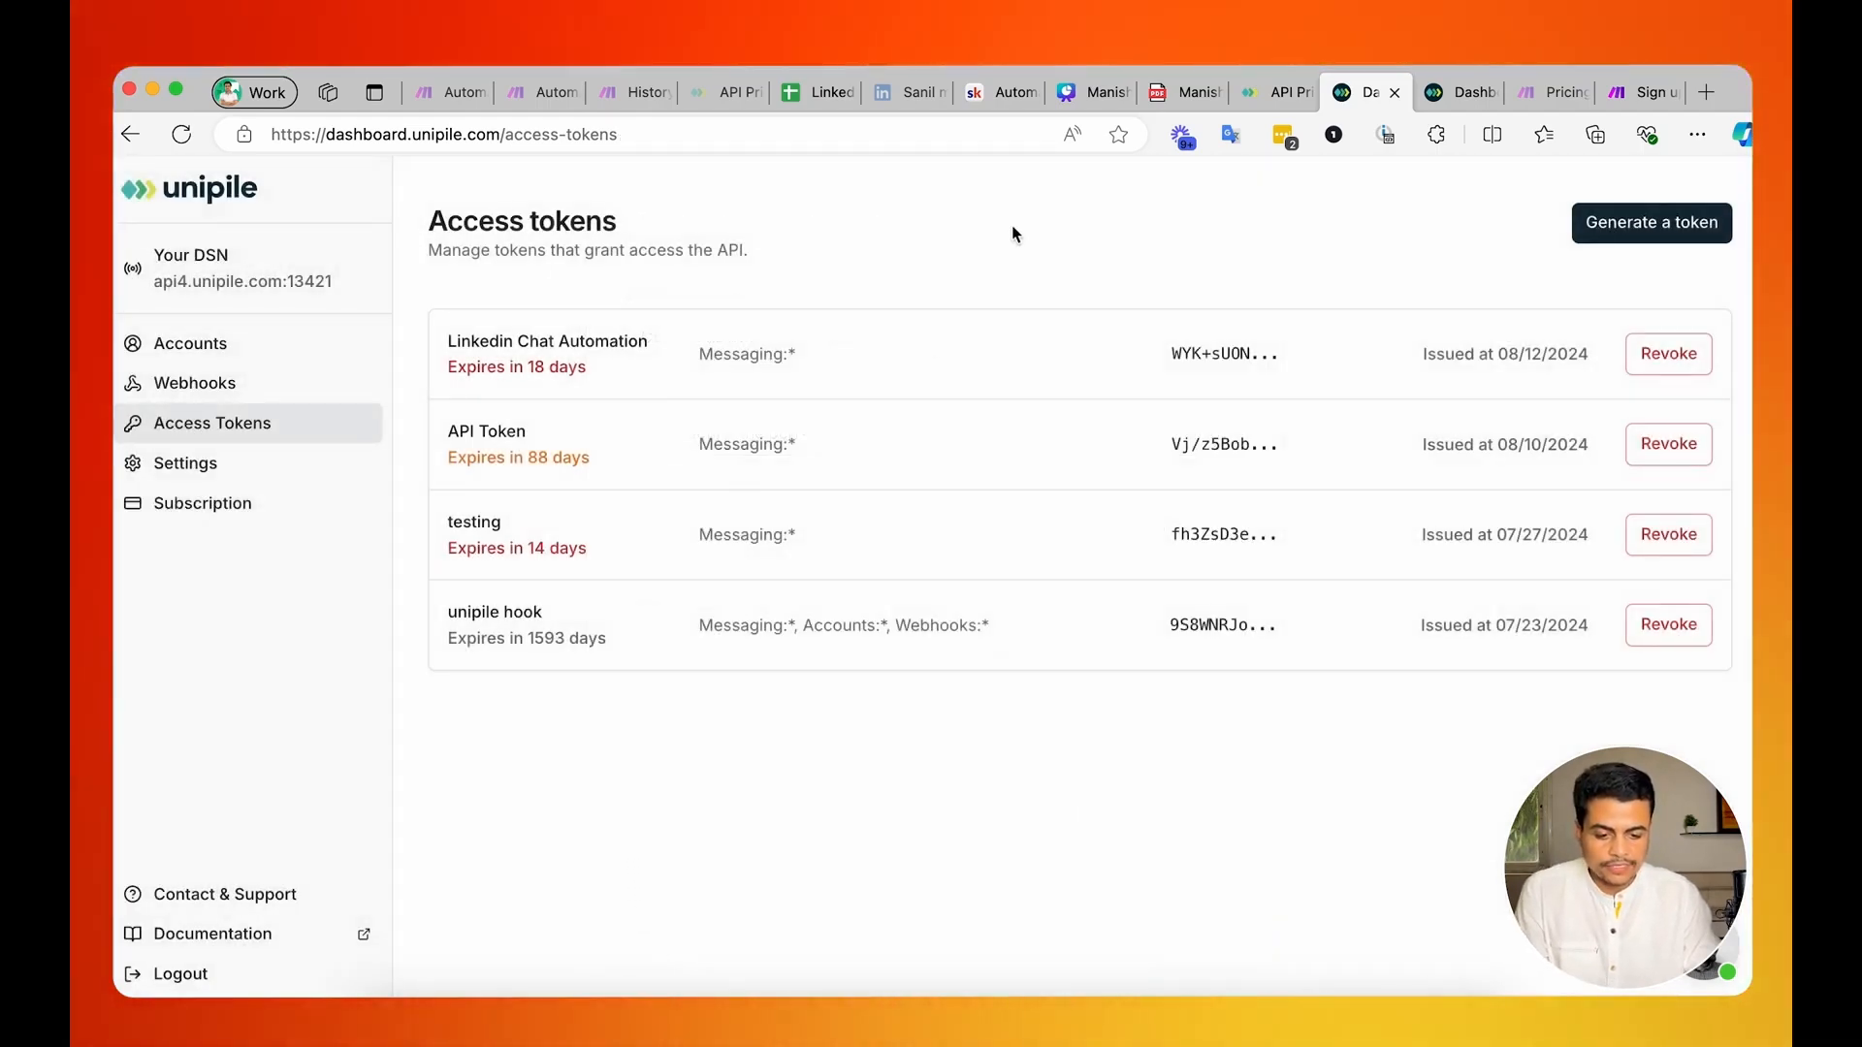
Switch to the Unipile Credentials note to check the saved API token, and return to the browser.
key(super+Tab)
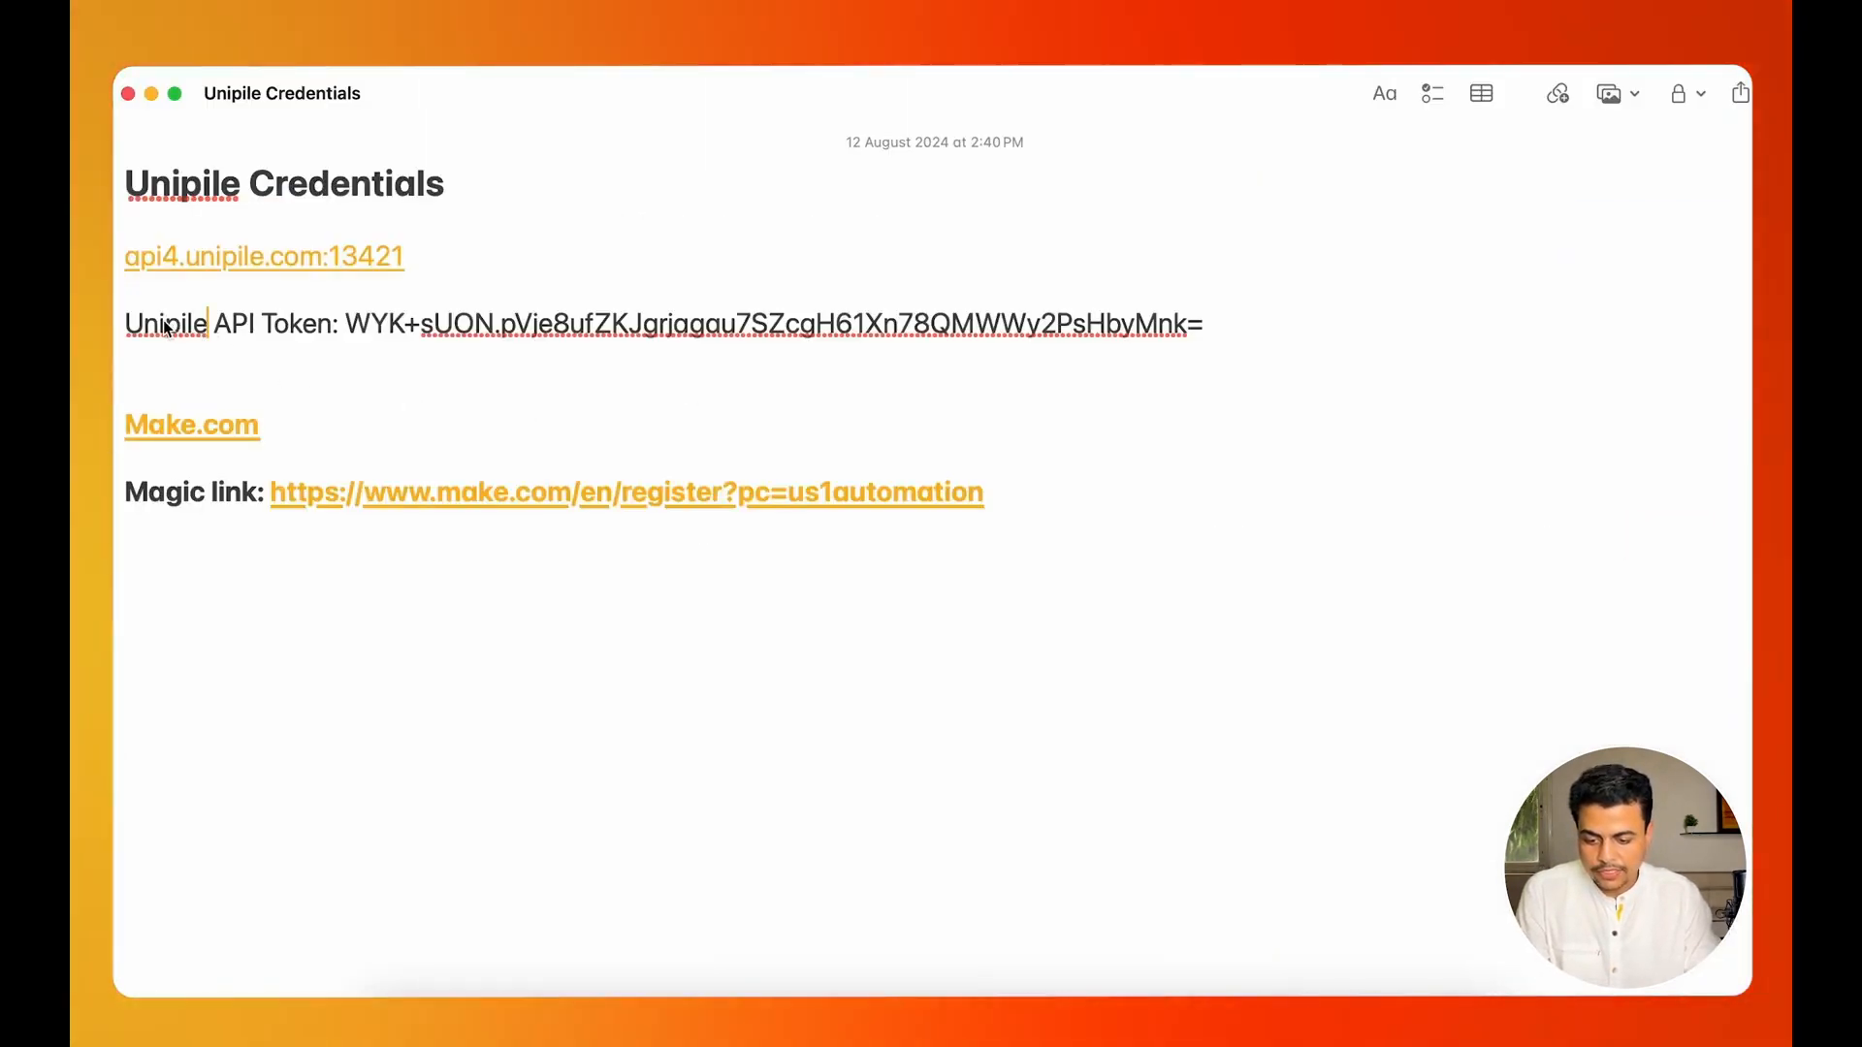
drag(165, 324, 980, 355)
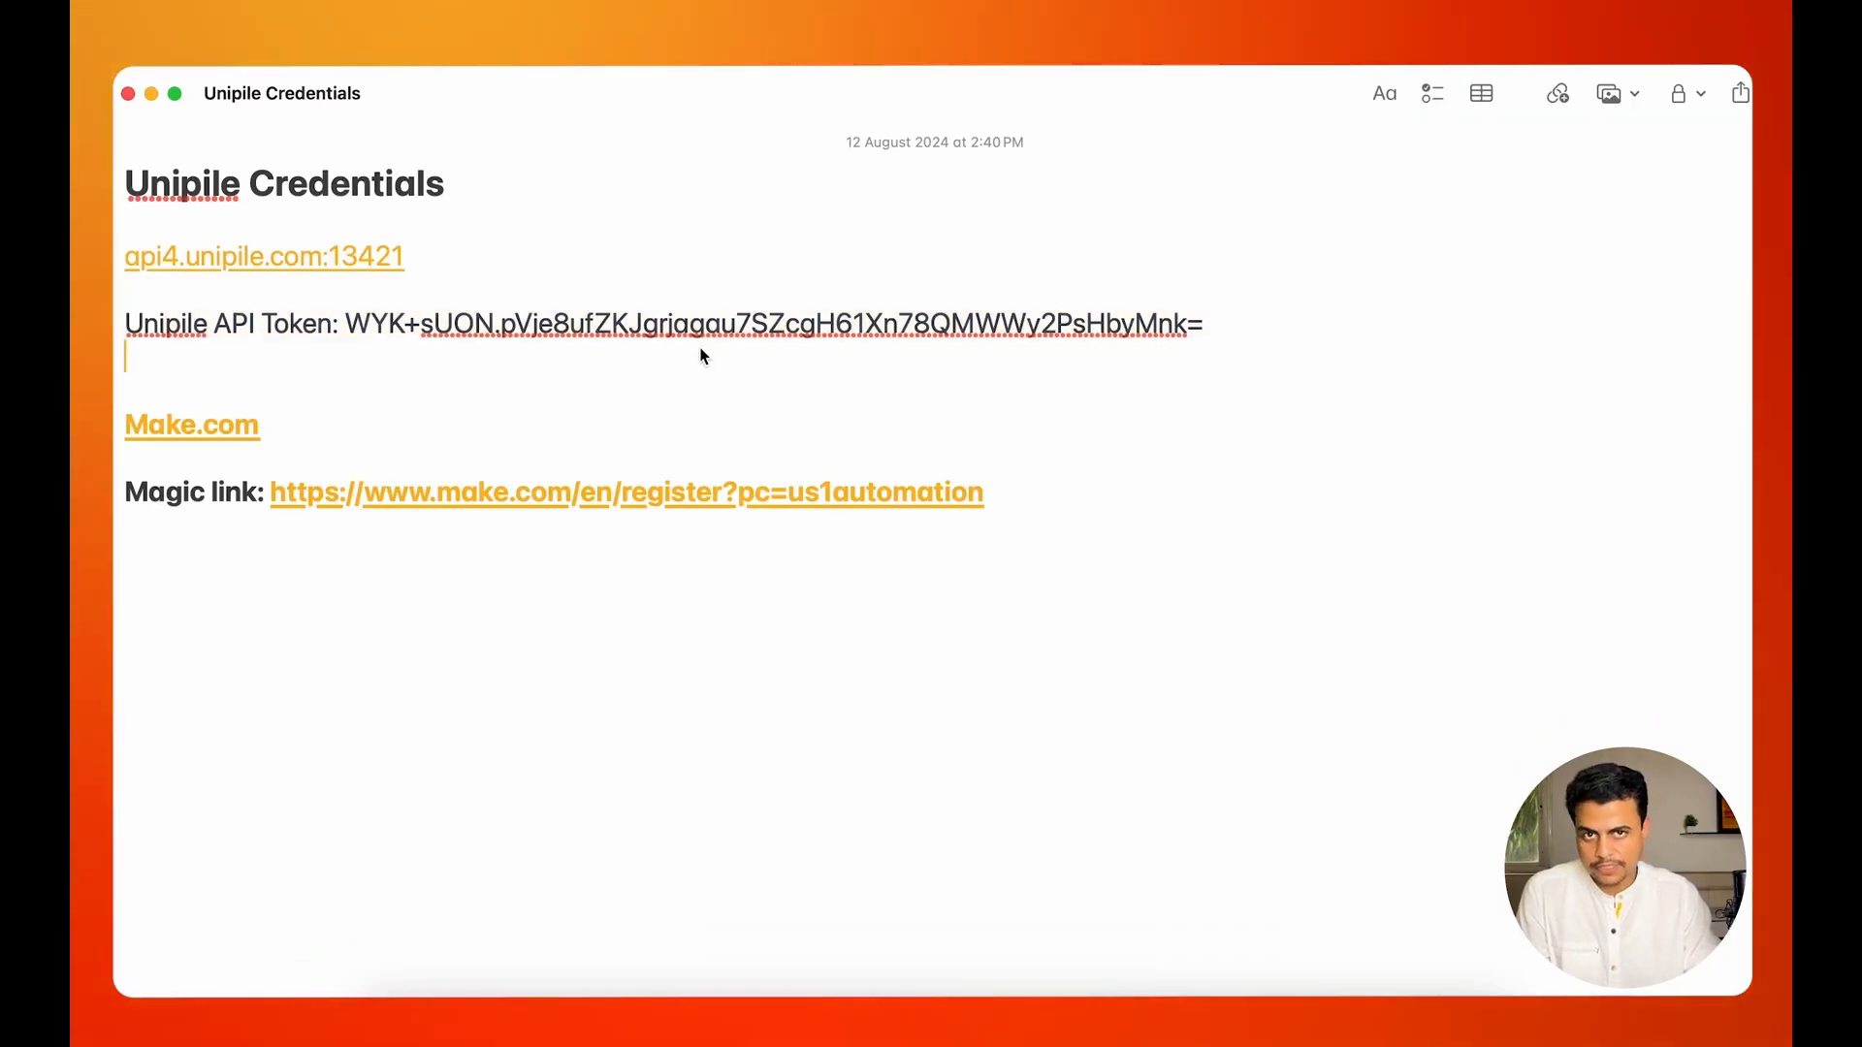
key(super+Tab)
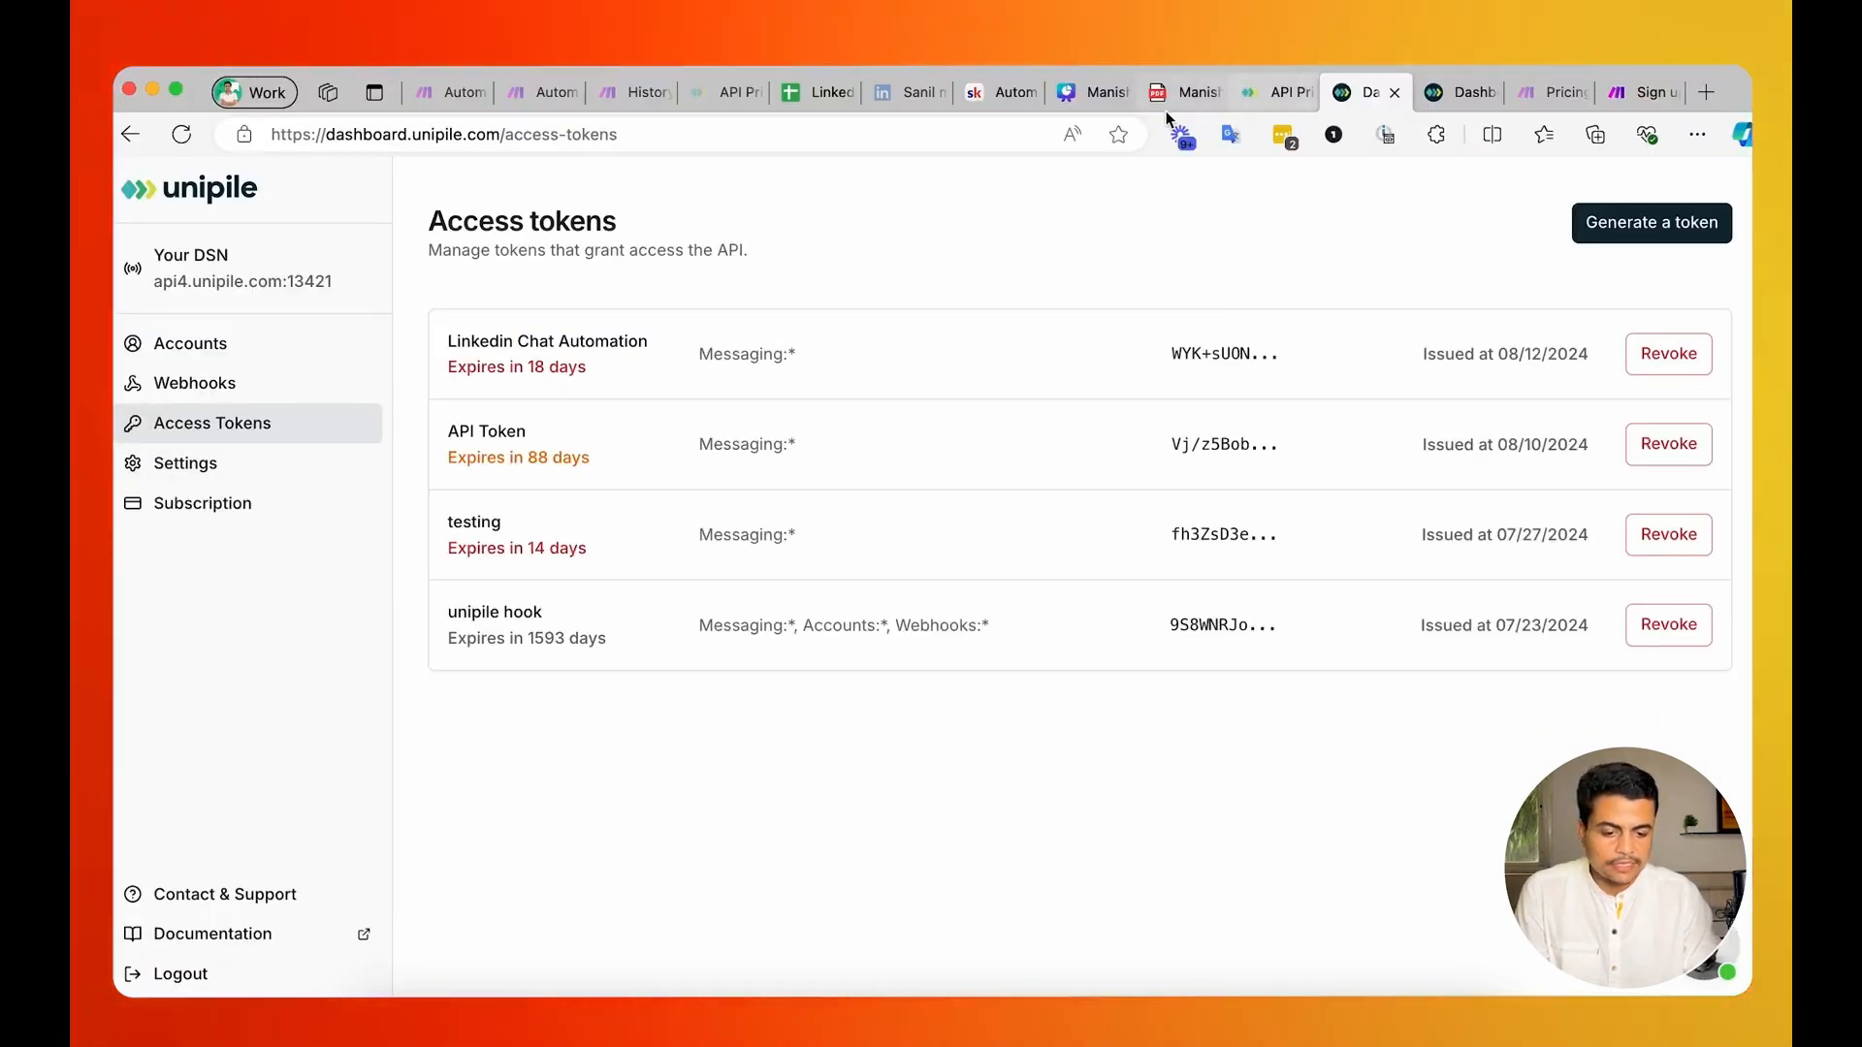
Go back to the Unipile Credentials note and open the Make.com magic link for registration.
click(1175, 96)
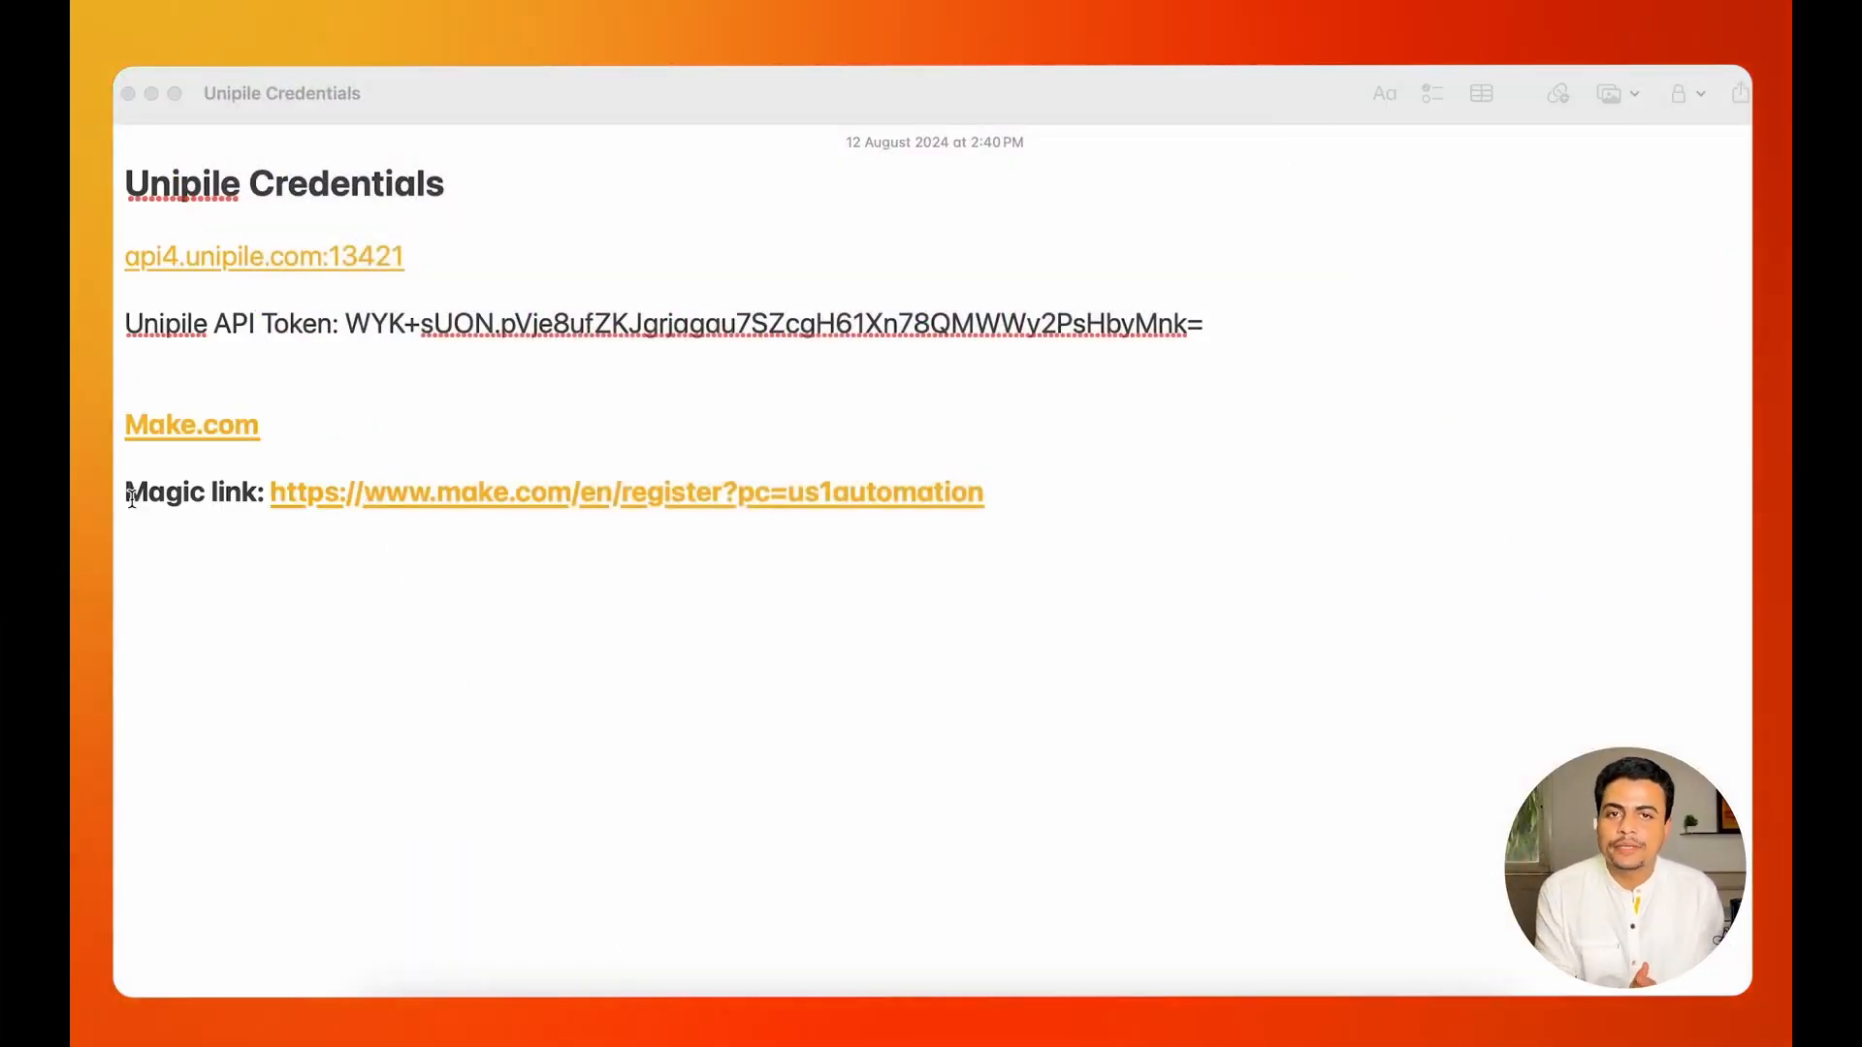
click(132, 497)
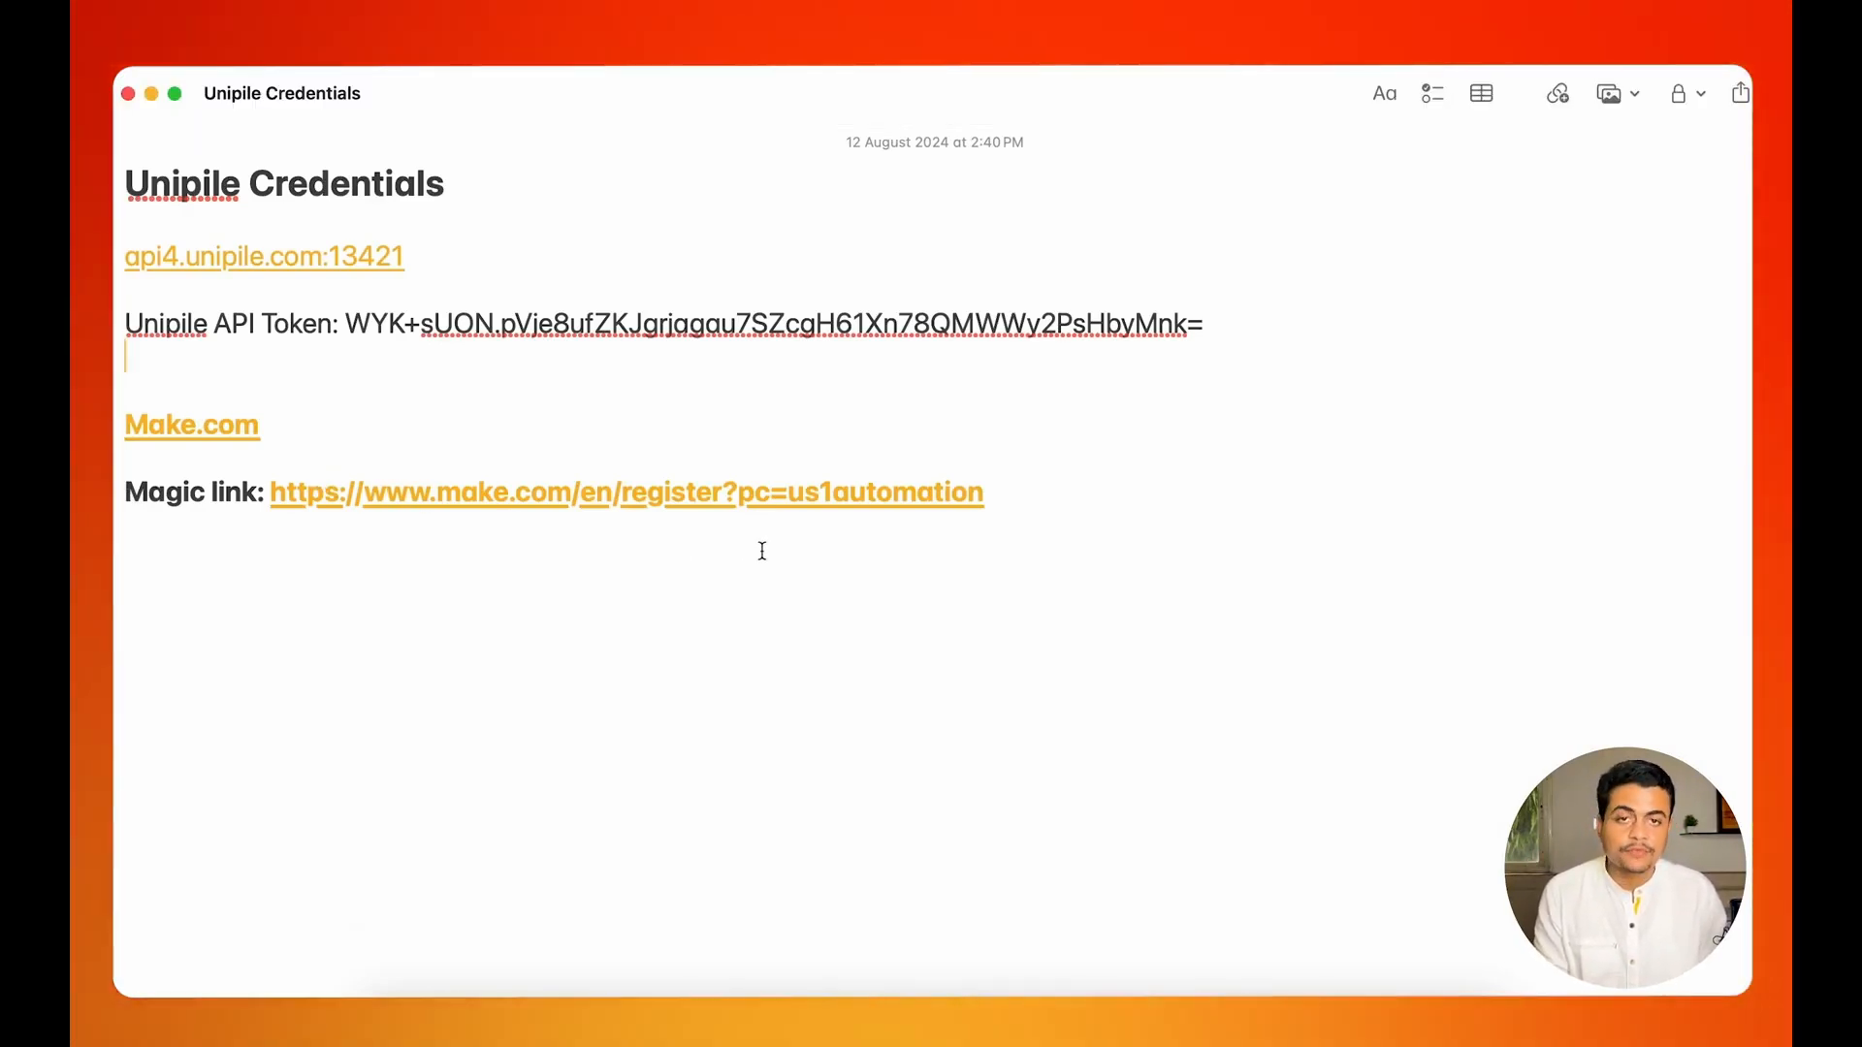
key(super+Tab)
key(super+shift+Tab)
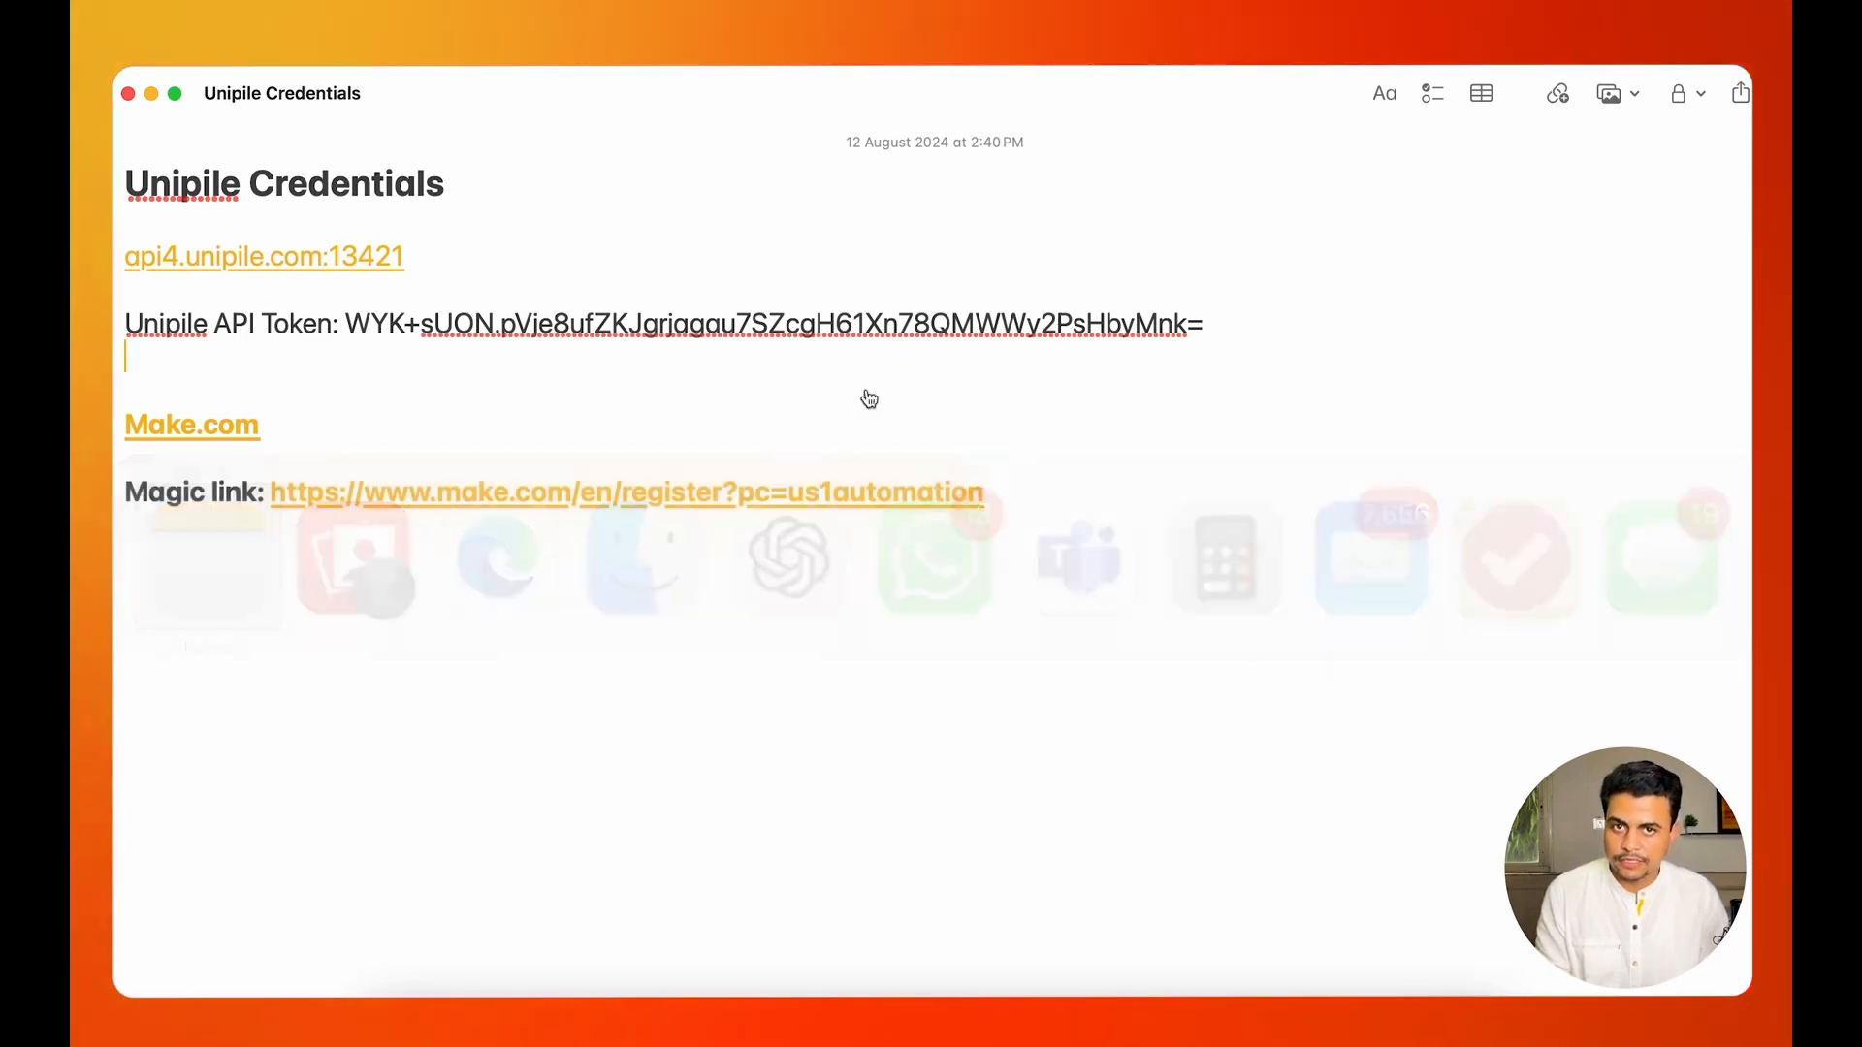
click(723, 507)
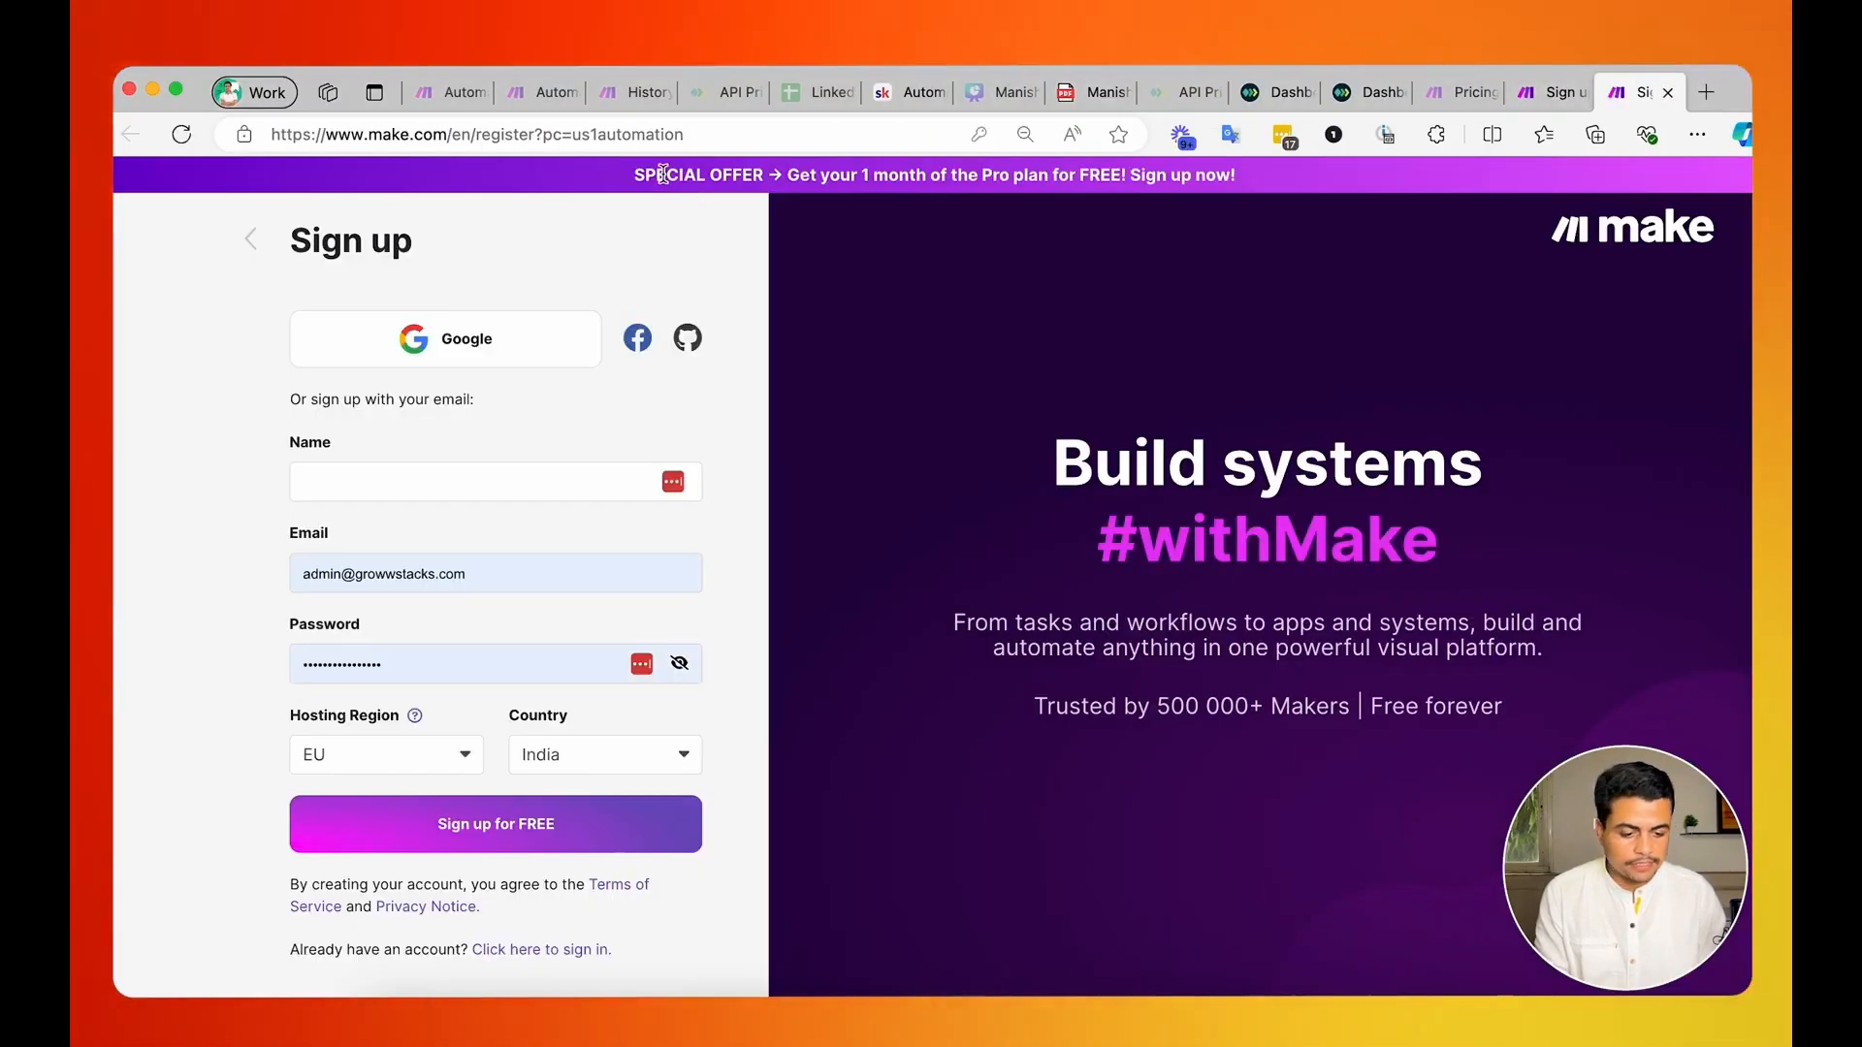
Review the special offer and the sign-up fields on Make's registration page, and open the Make pricing page.
drag(1054, 180, 1224, 177)
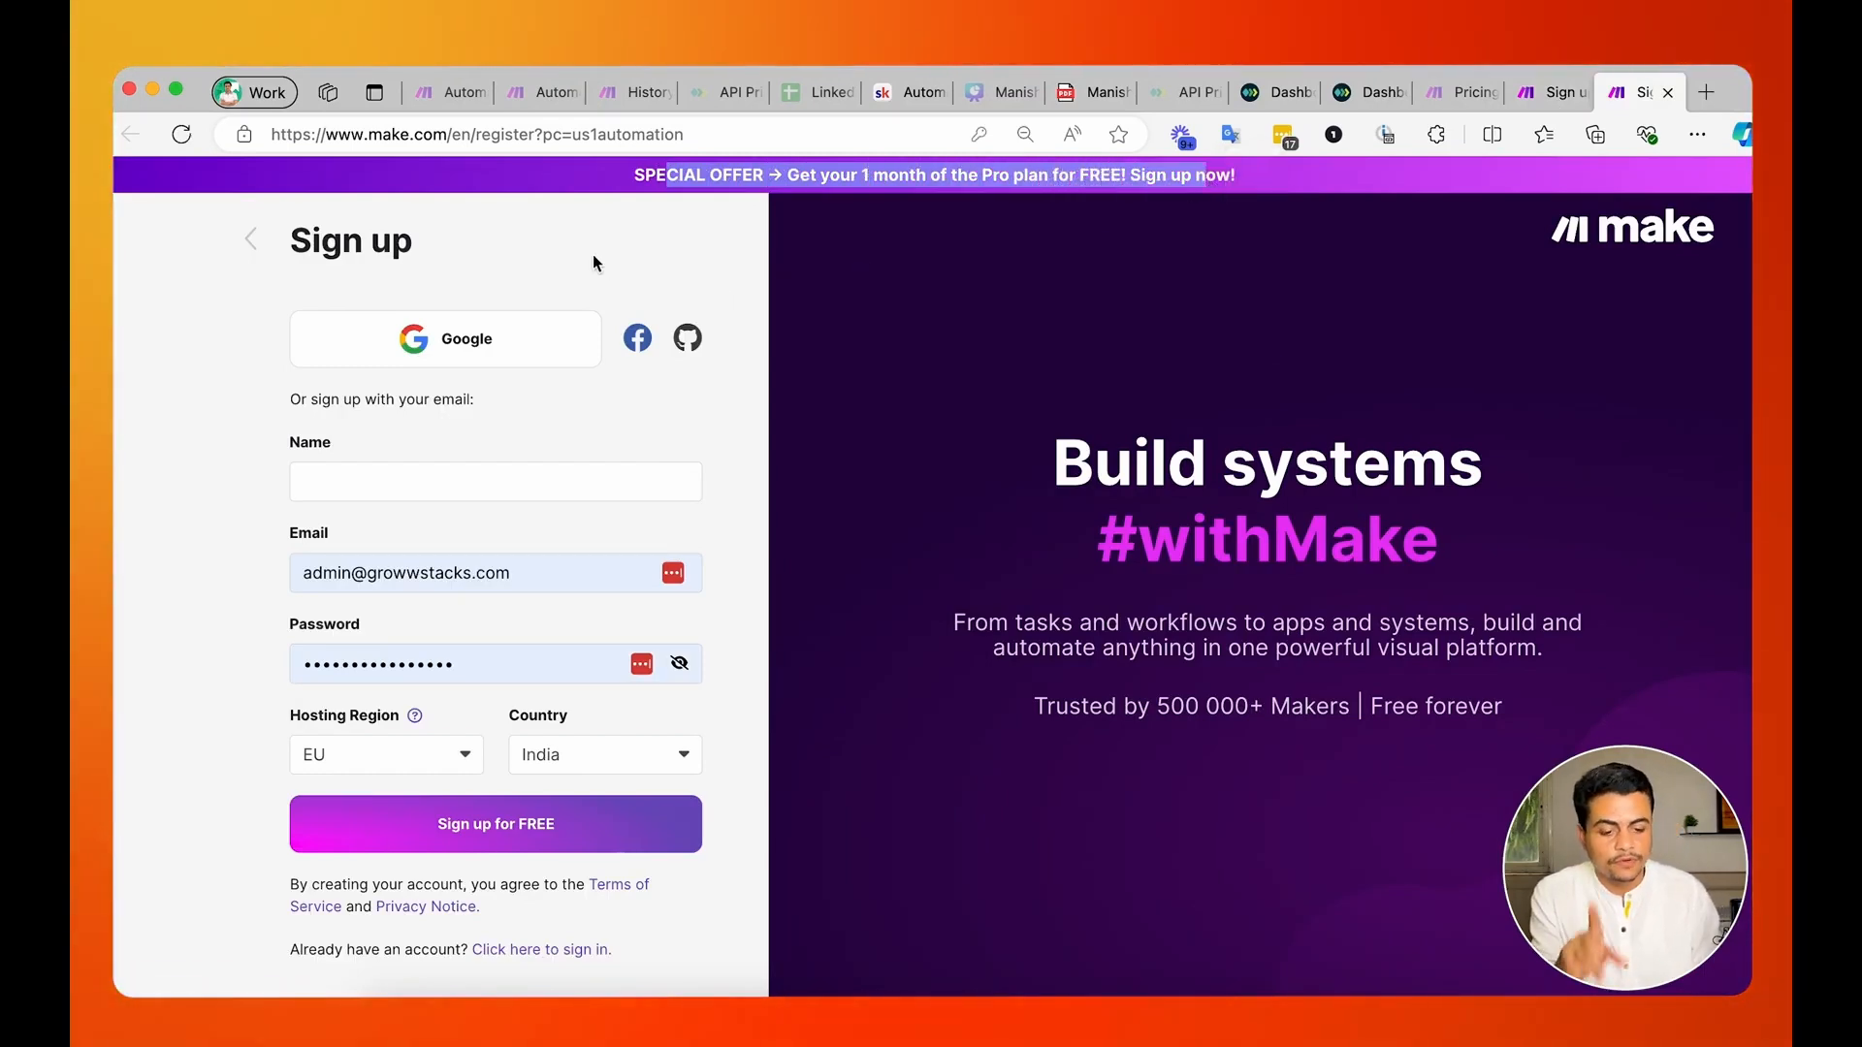
click(378, 485)
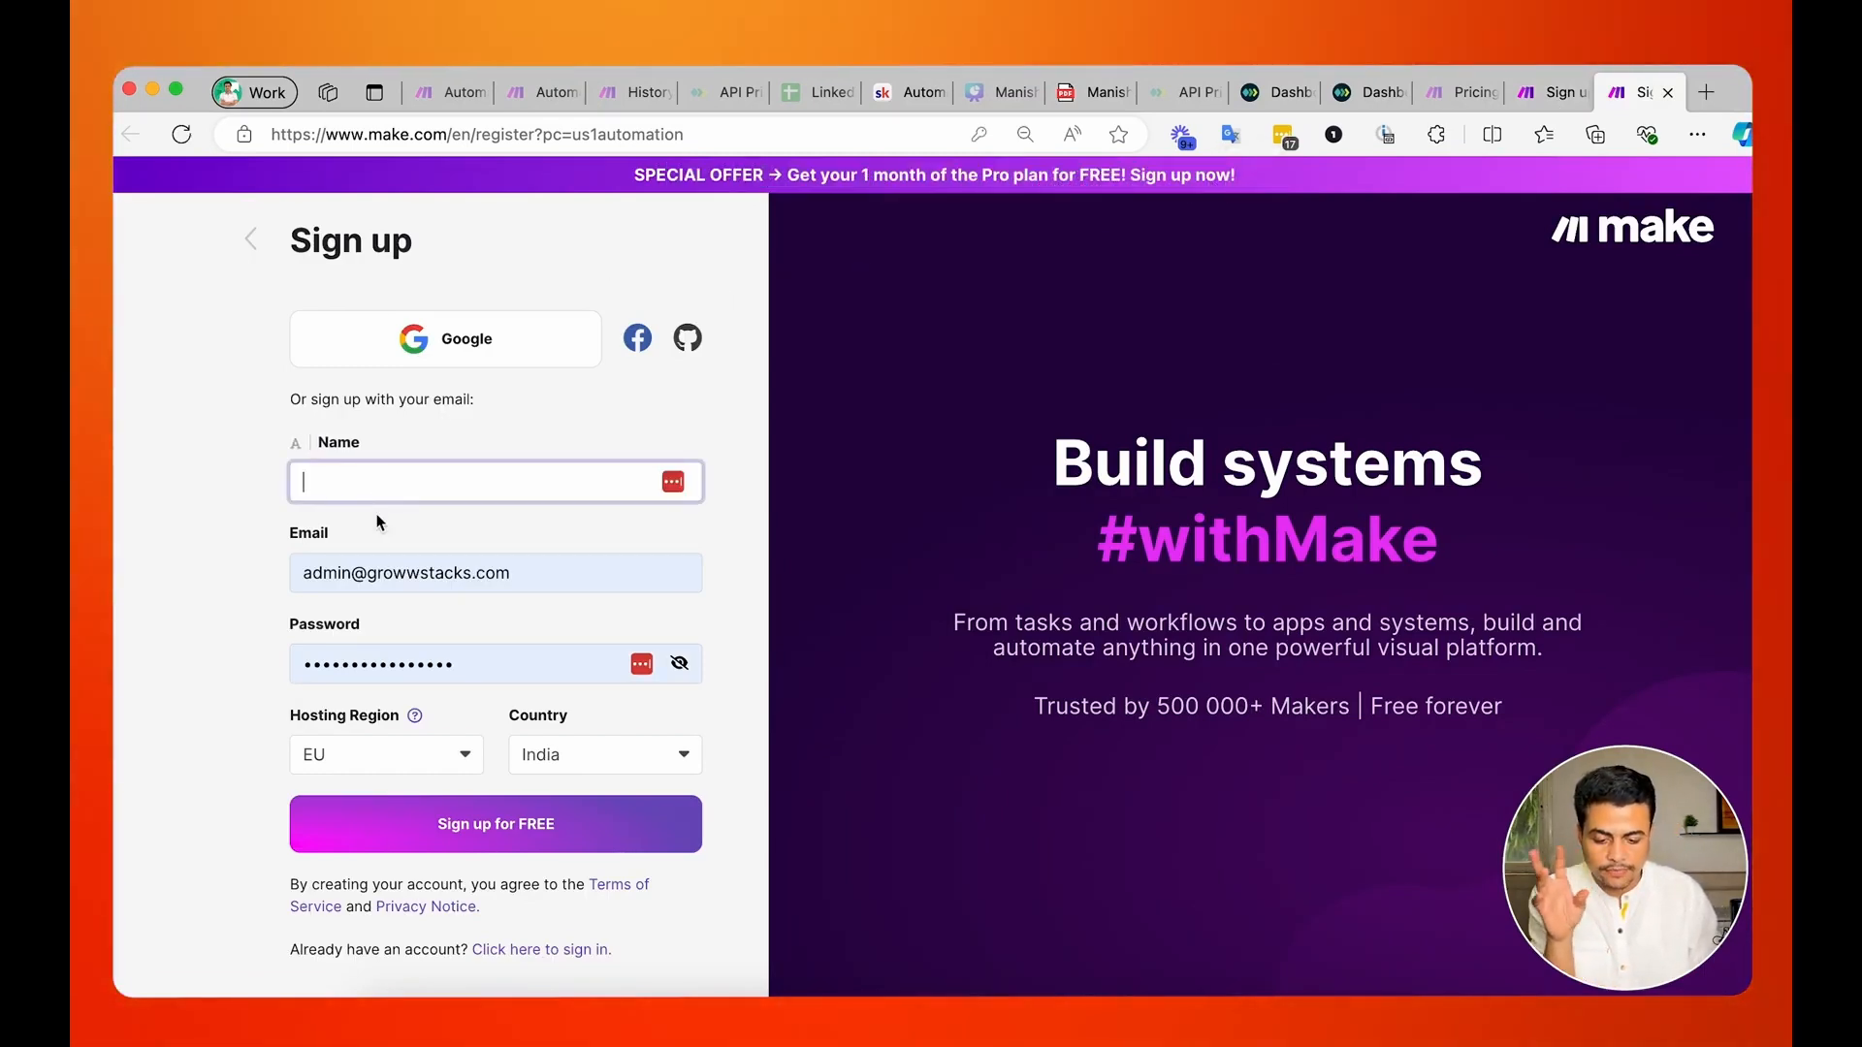
click(367, 576)
click(282, 747)
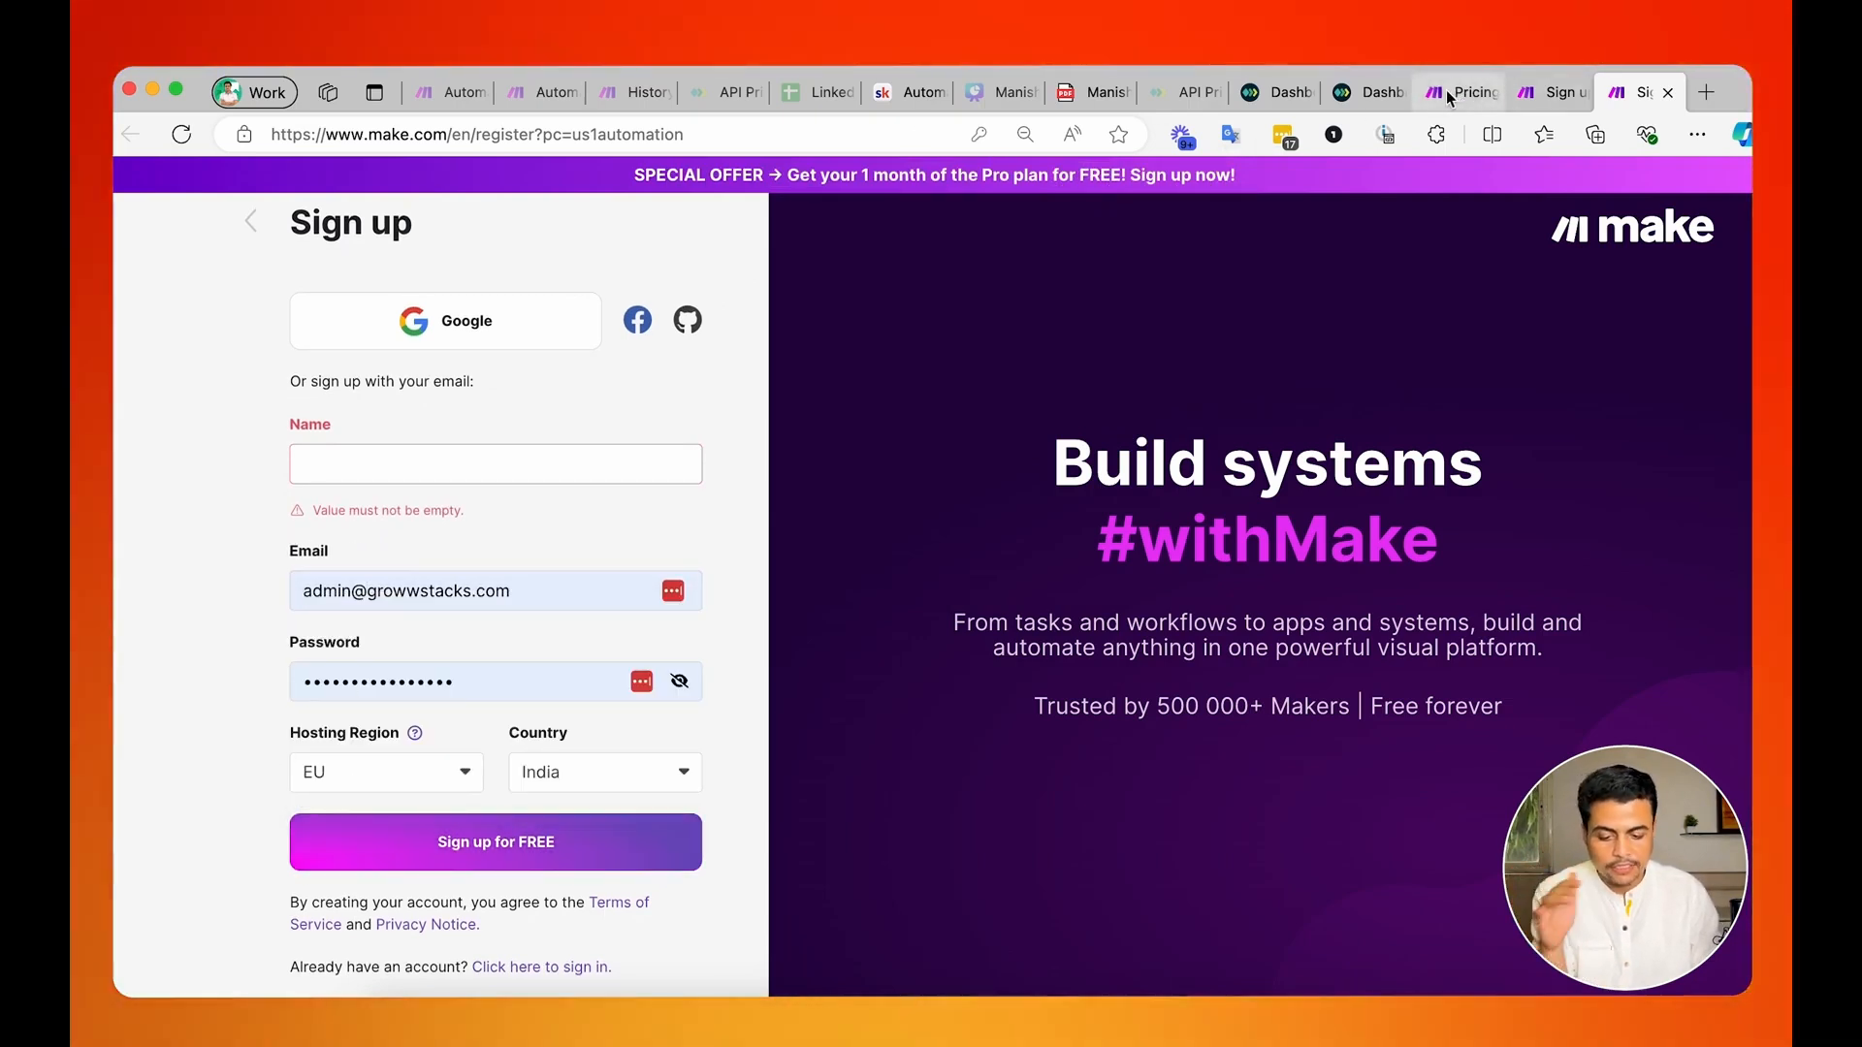
click(1448, 91)
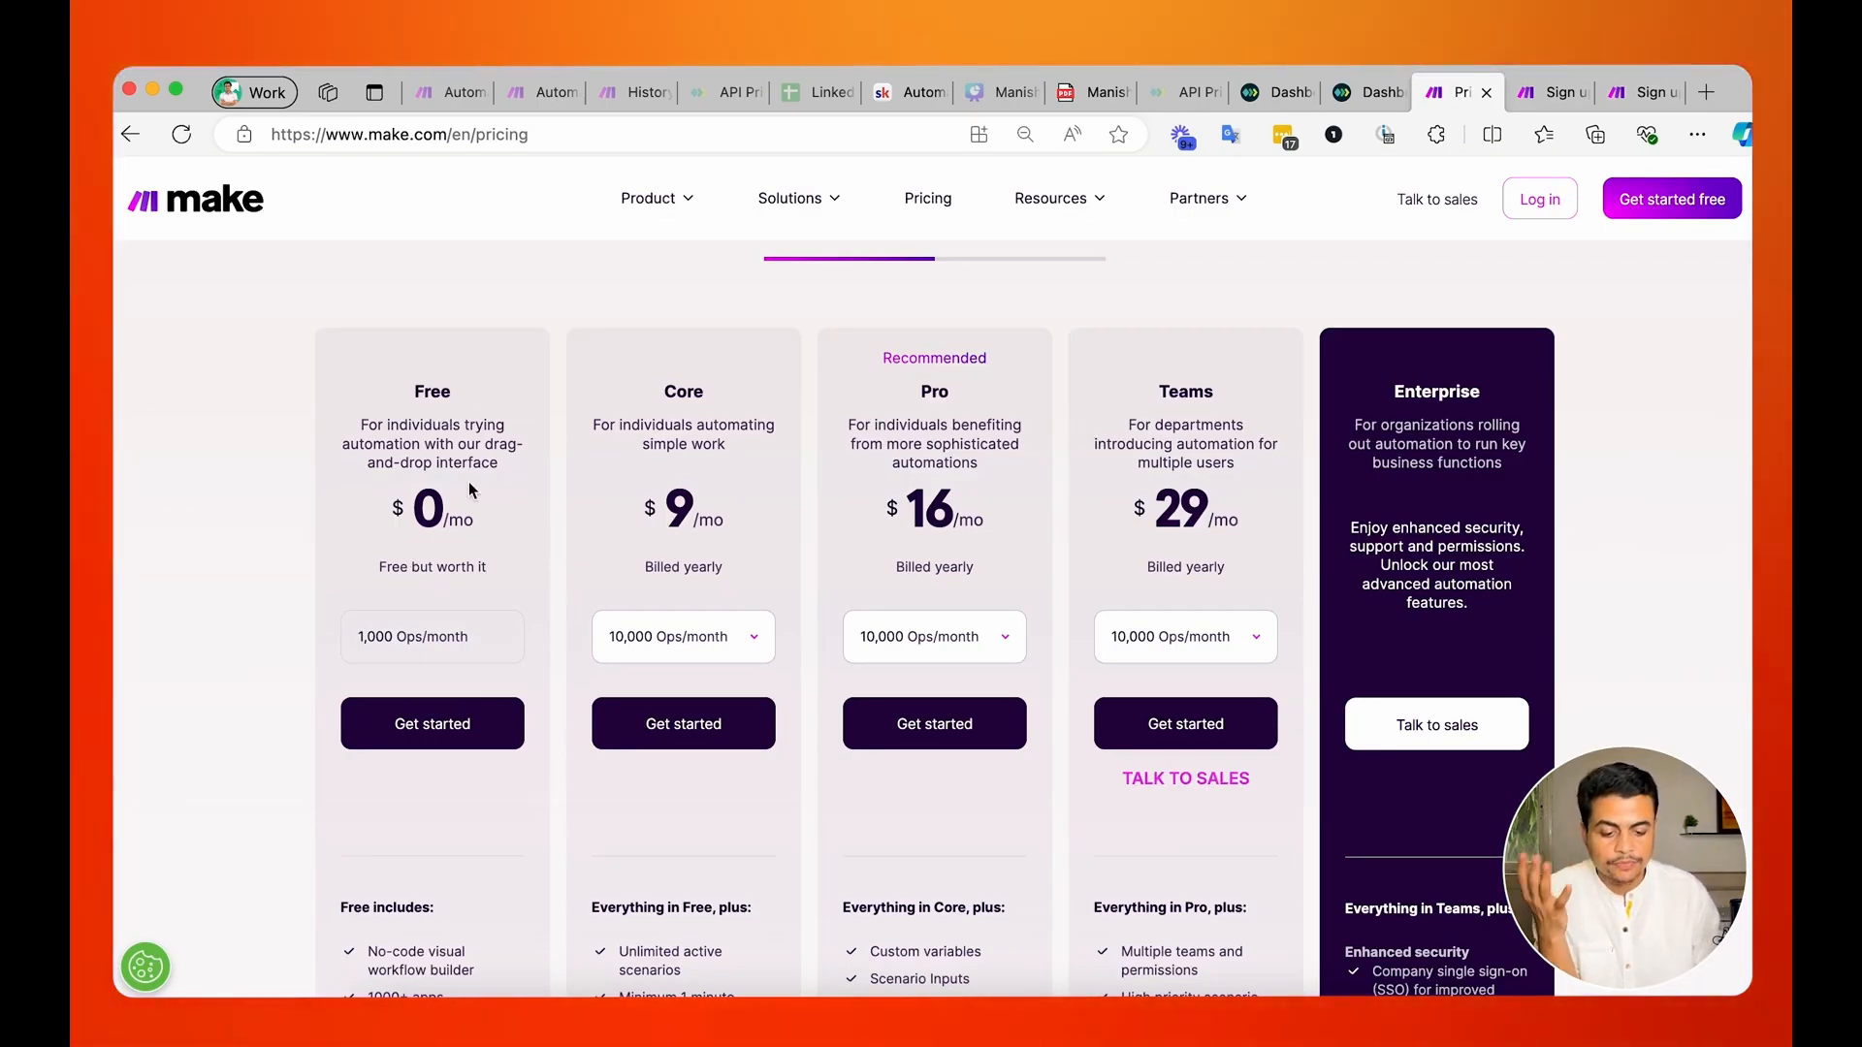
Compare the Free and Core plans on Make's pricing page, including their prices and monthly operations.
scroll(475, 485, down, 2)
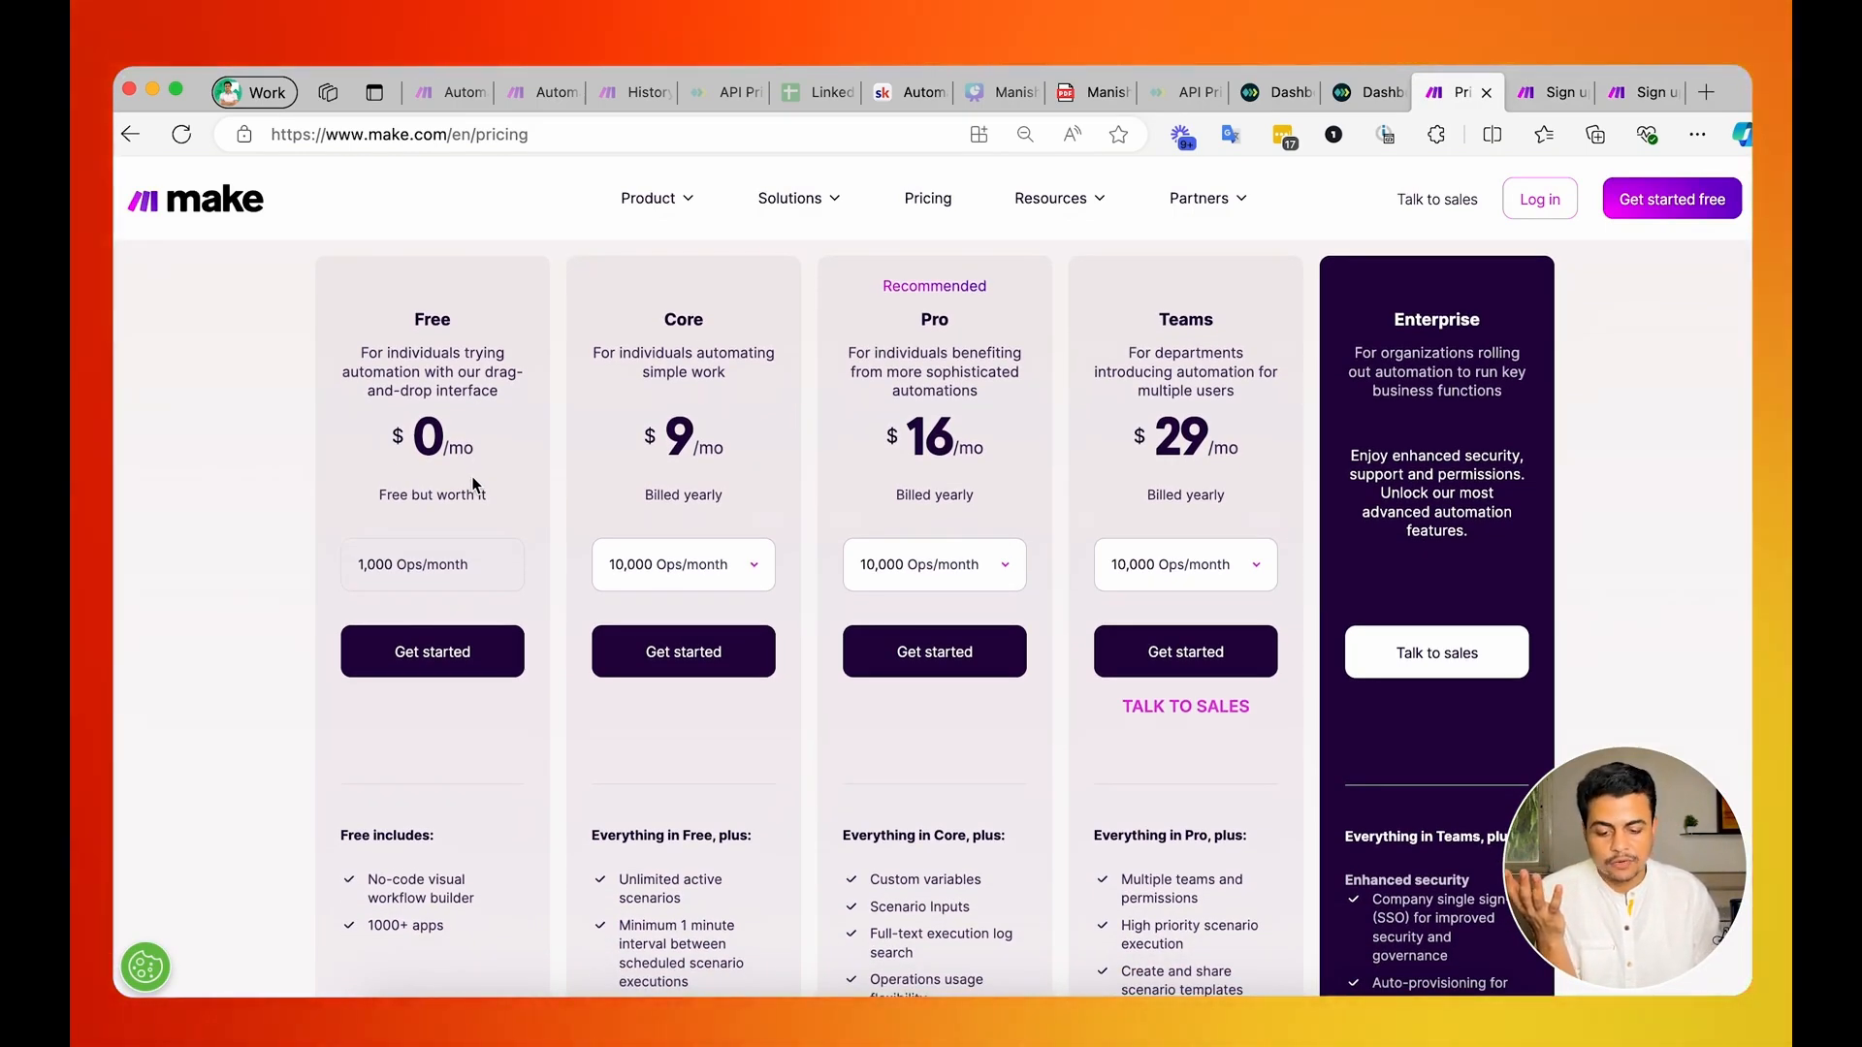
drag(359, 564, 458, 572)
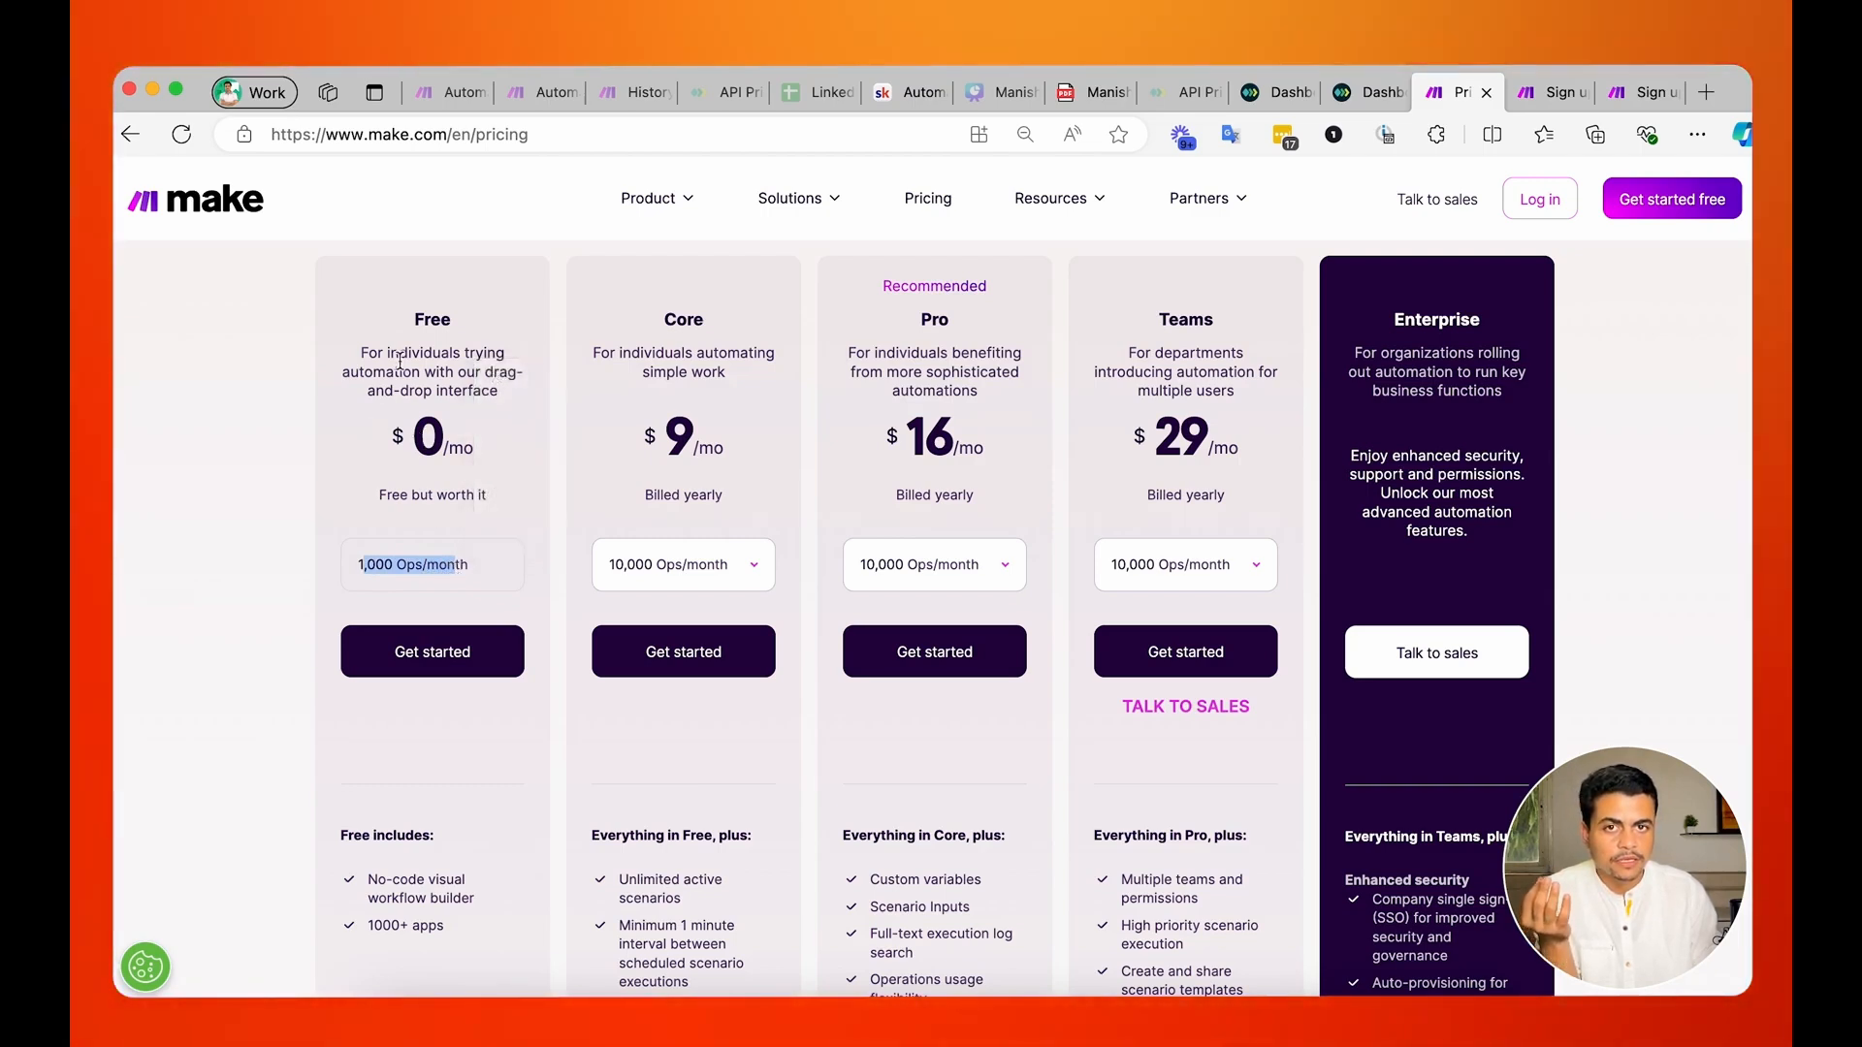
drag(424, 319, 454, 448)
drag(448, 542, 443, 567)
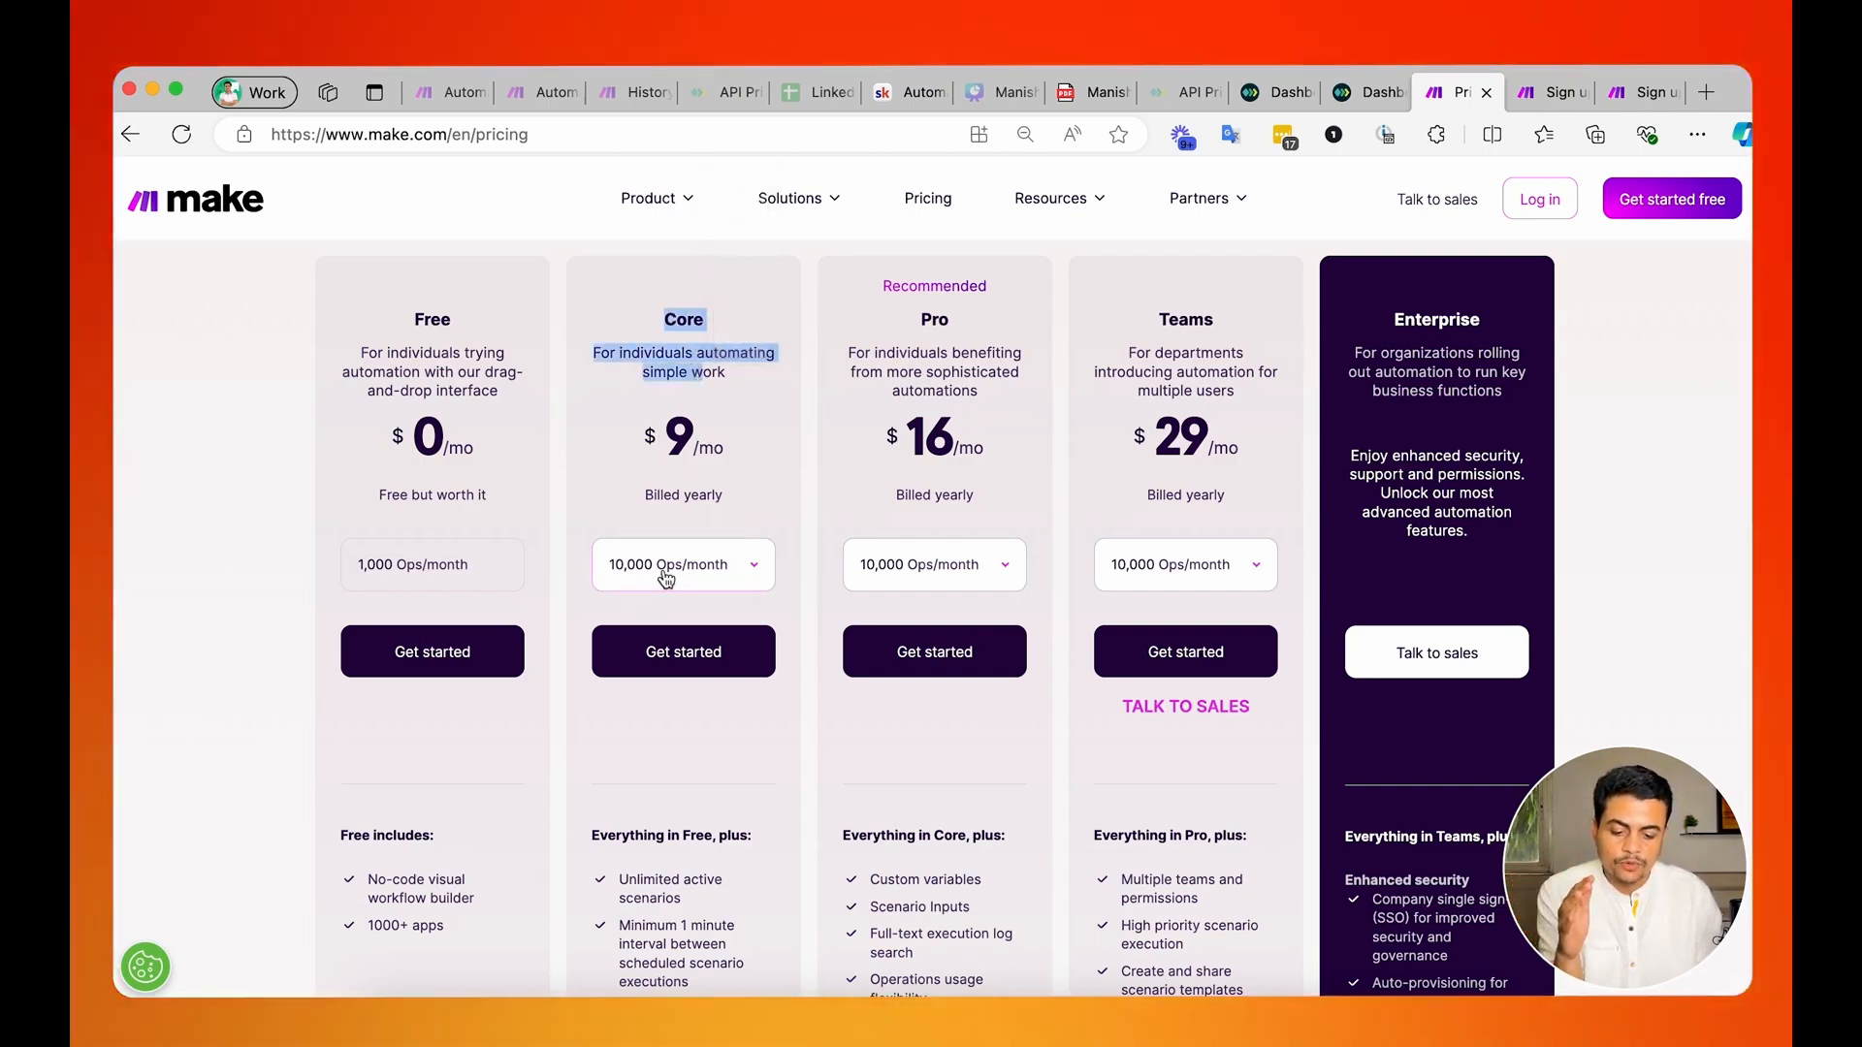
click(649, 424)
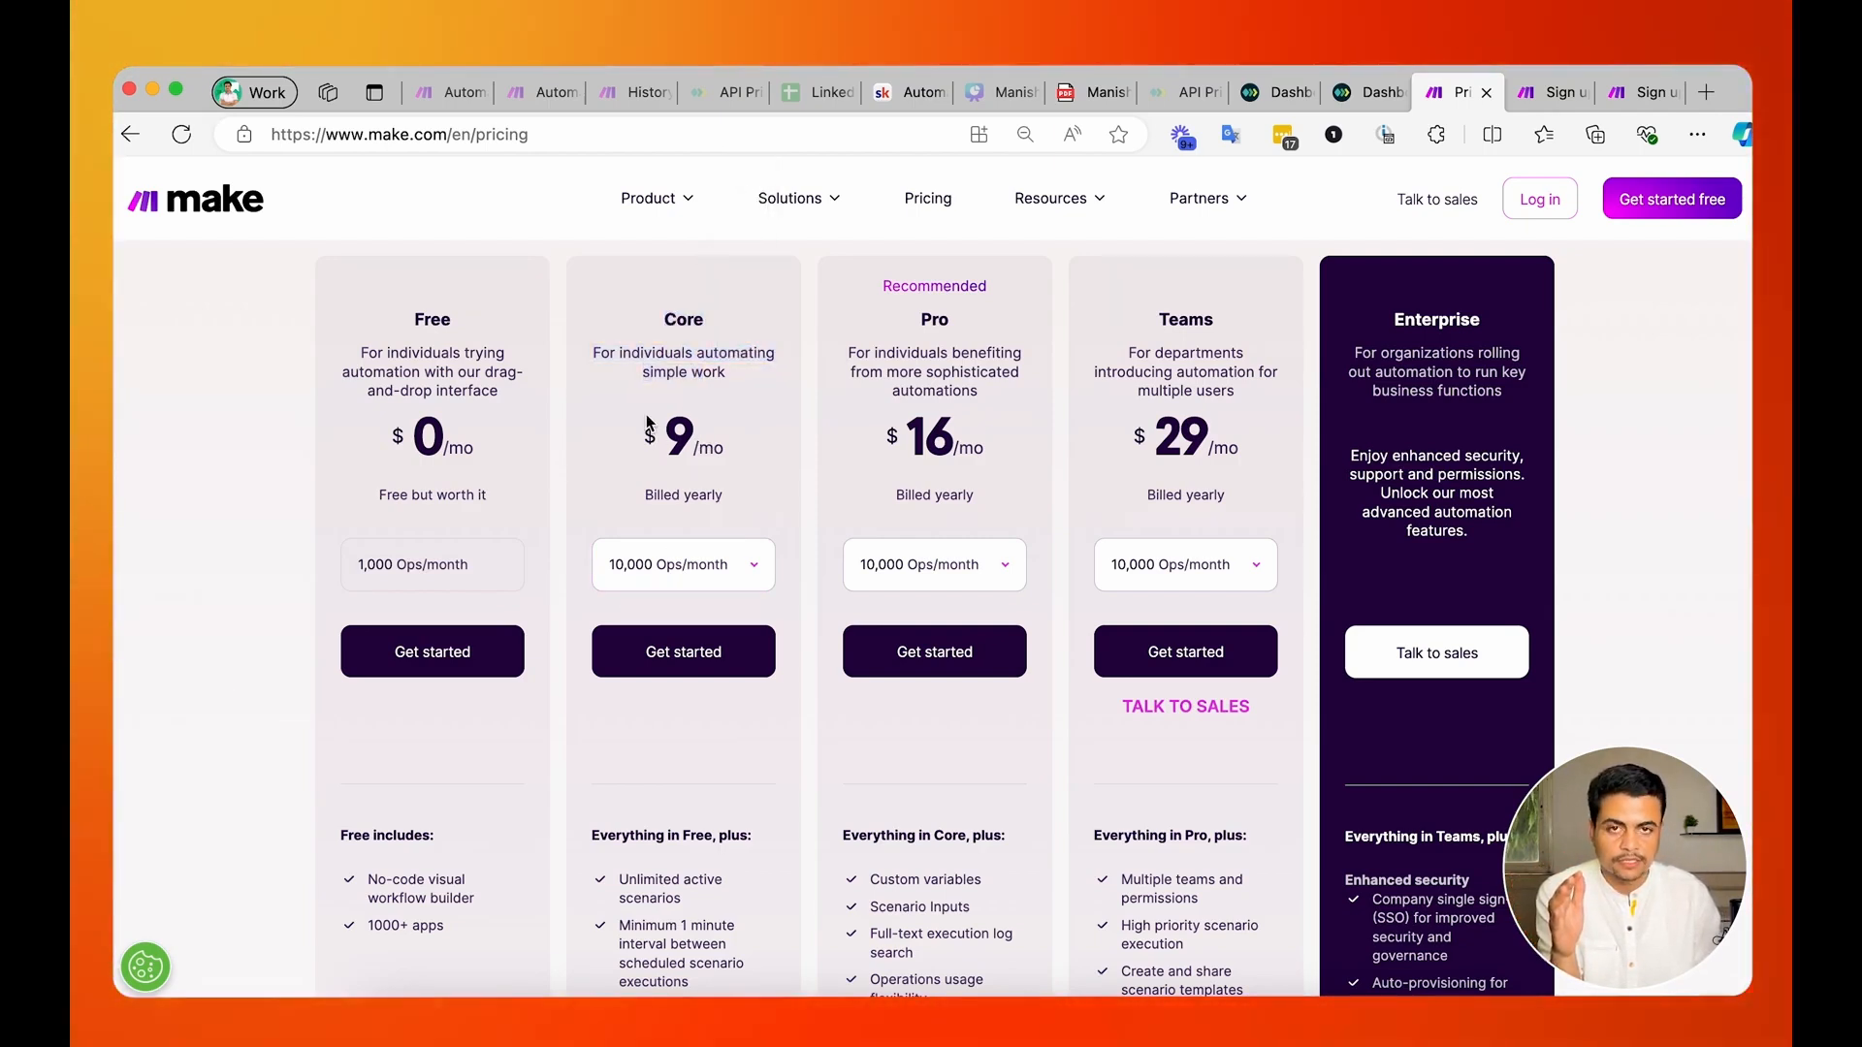
scroll(649, 423, up, 5)
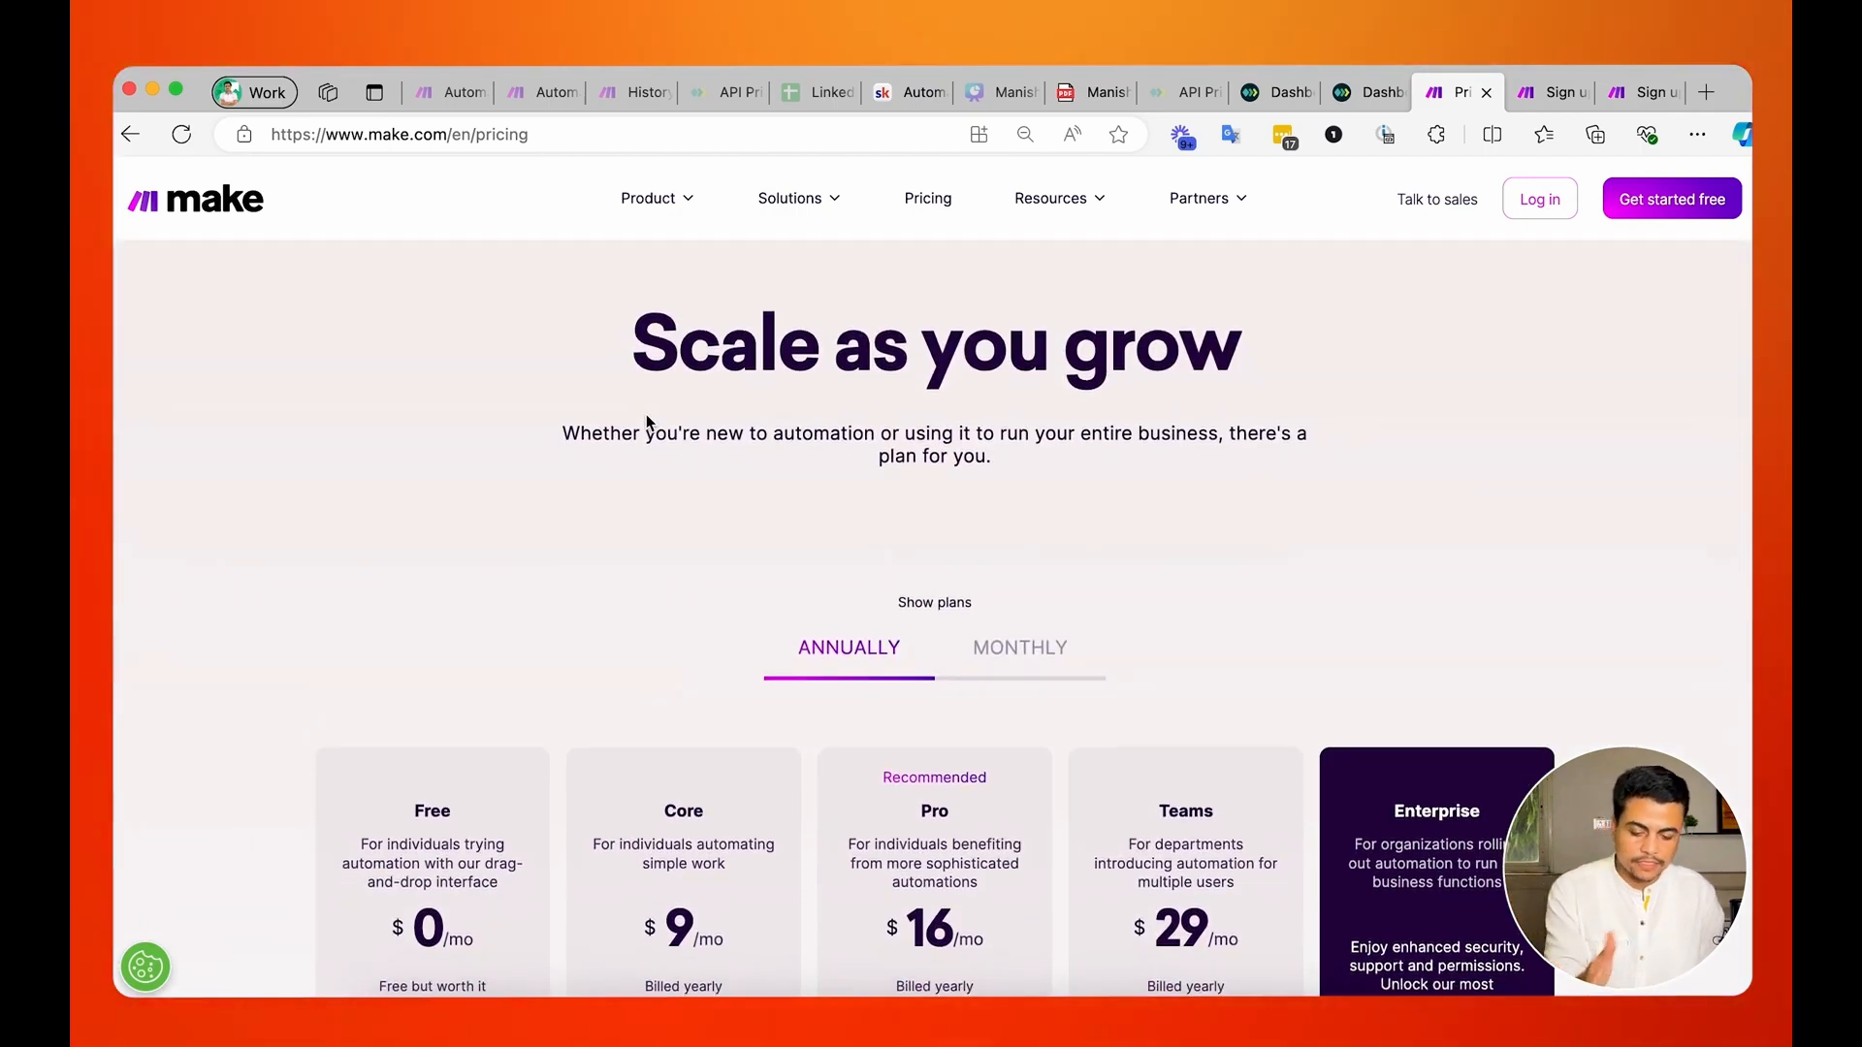
Log in to Make, search the organization list for "admin" and open the Admin GrowwStacks organization.
click(1517, 211)
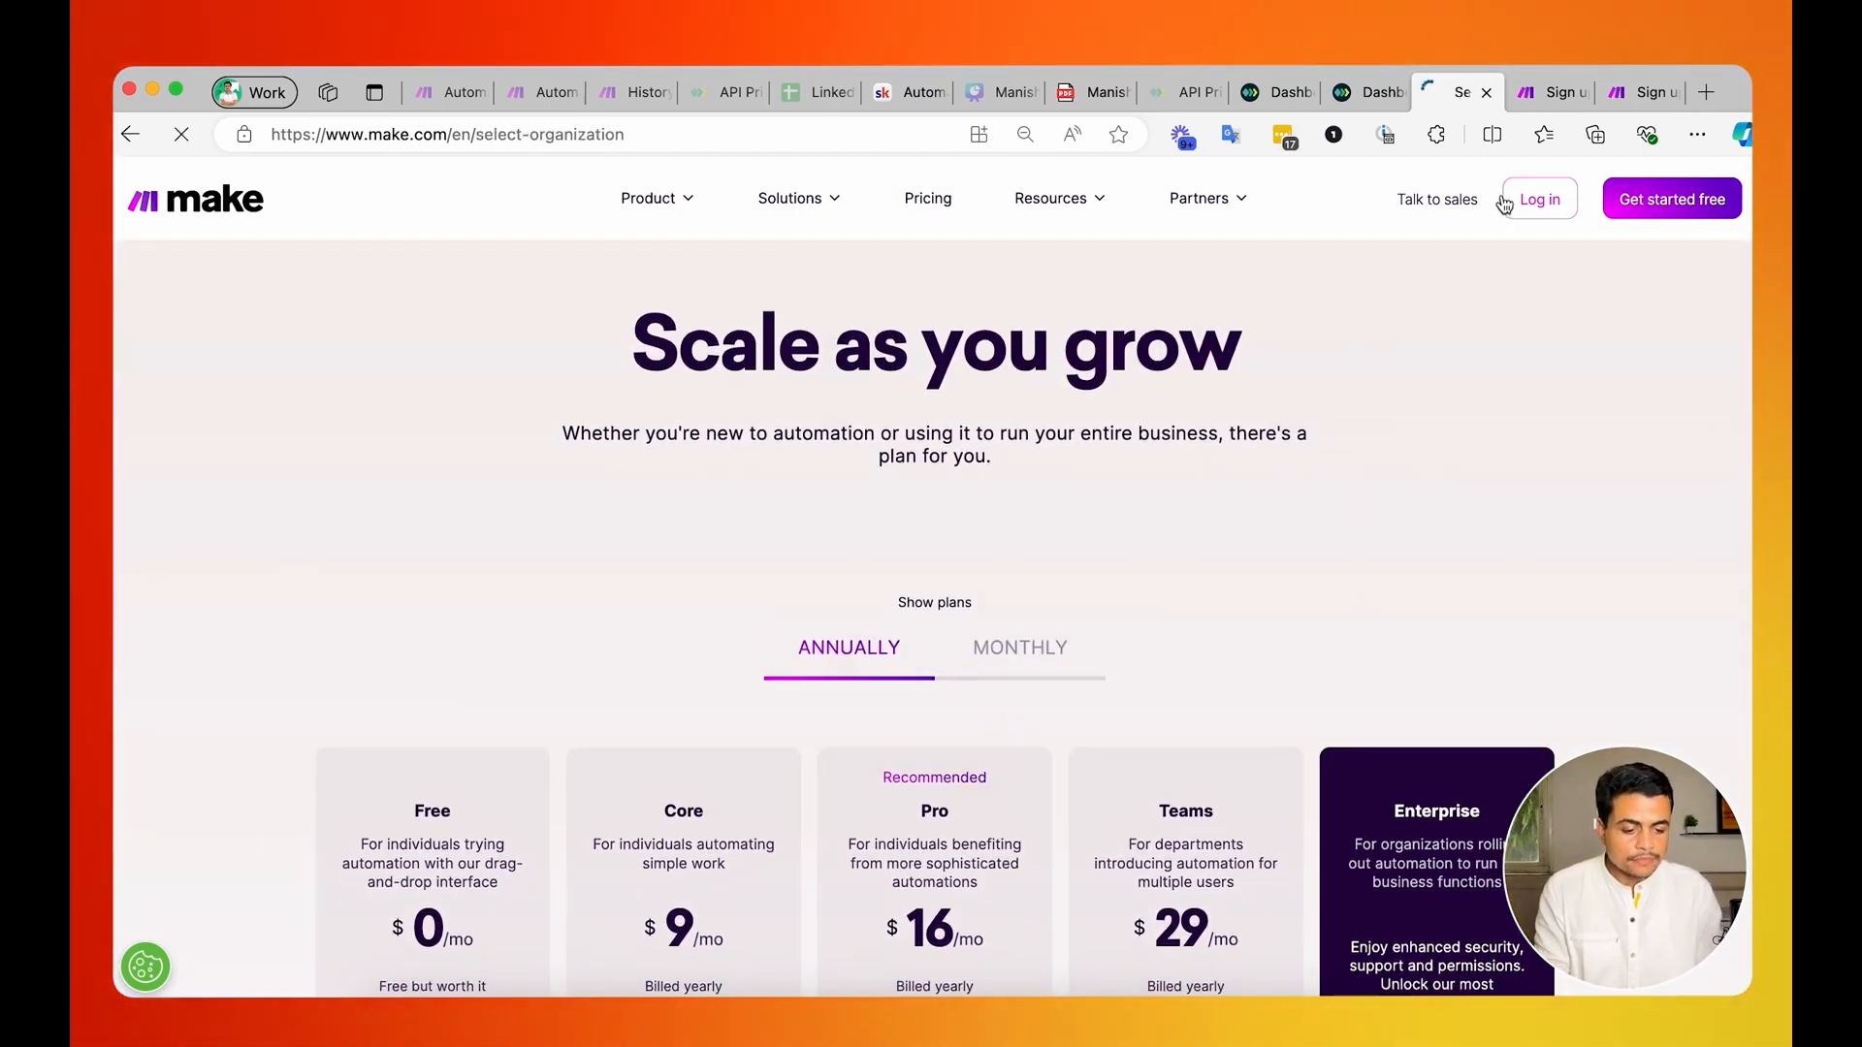
key(super+f)
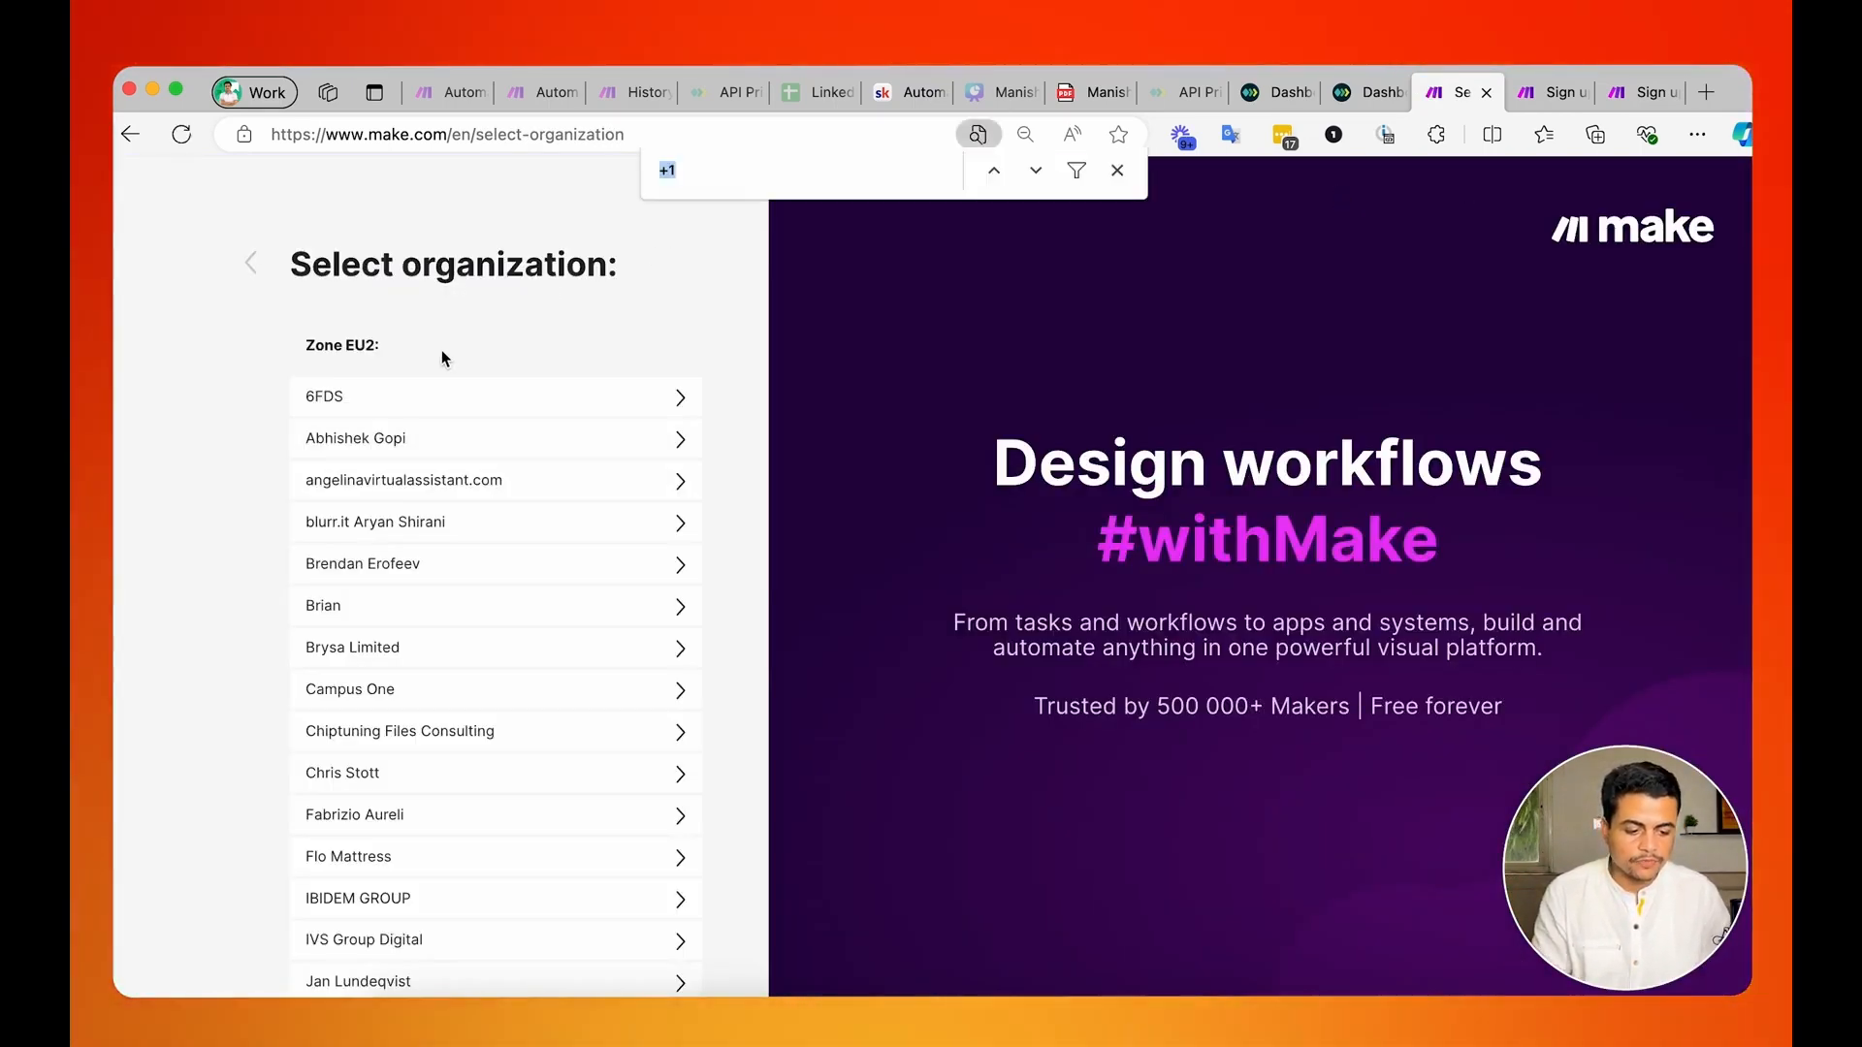
text(admin)
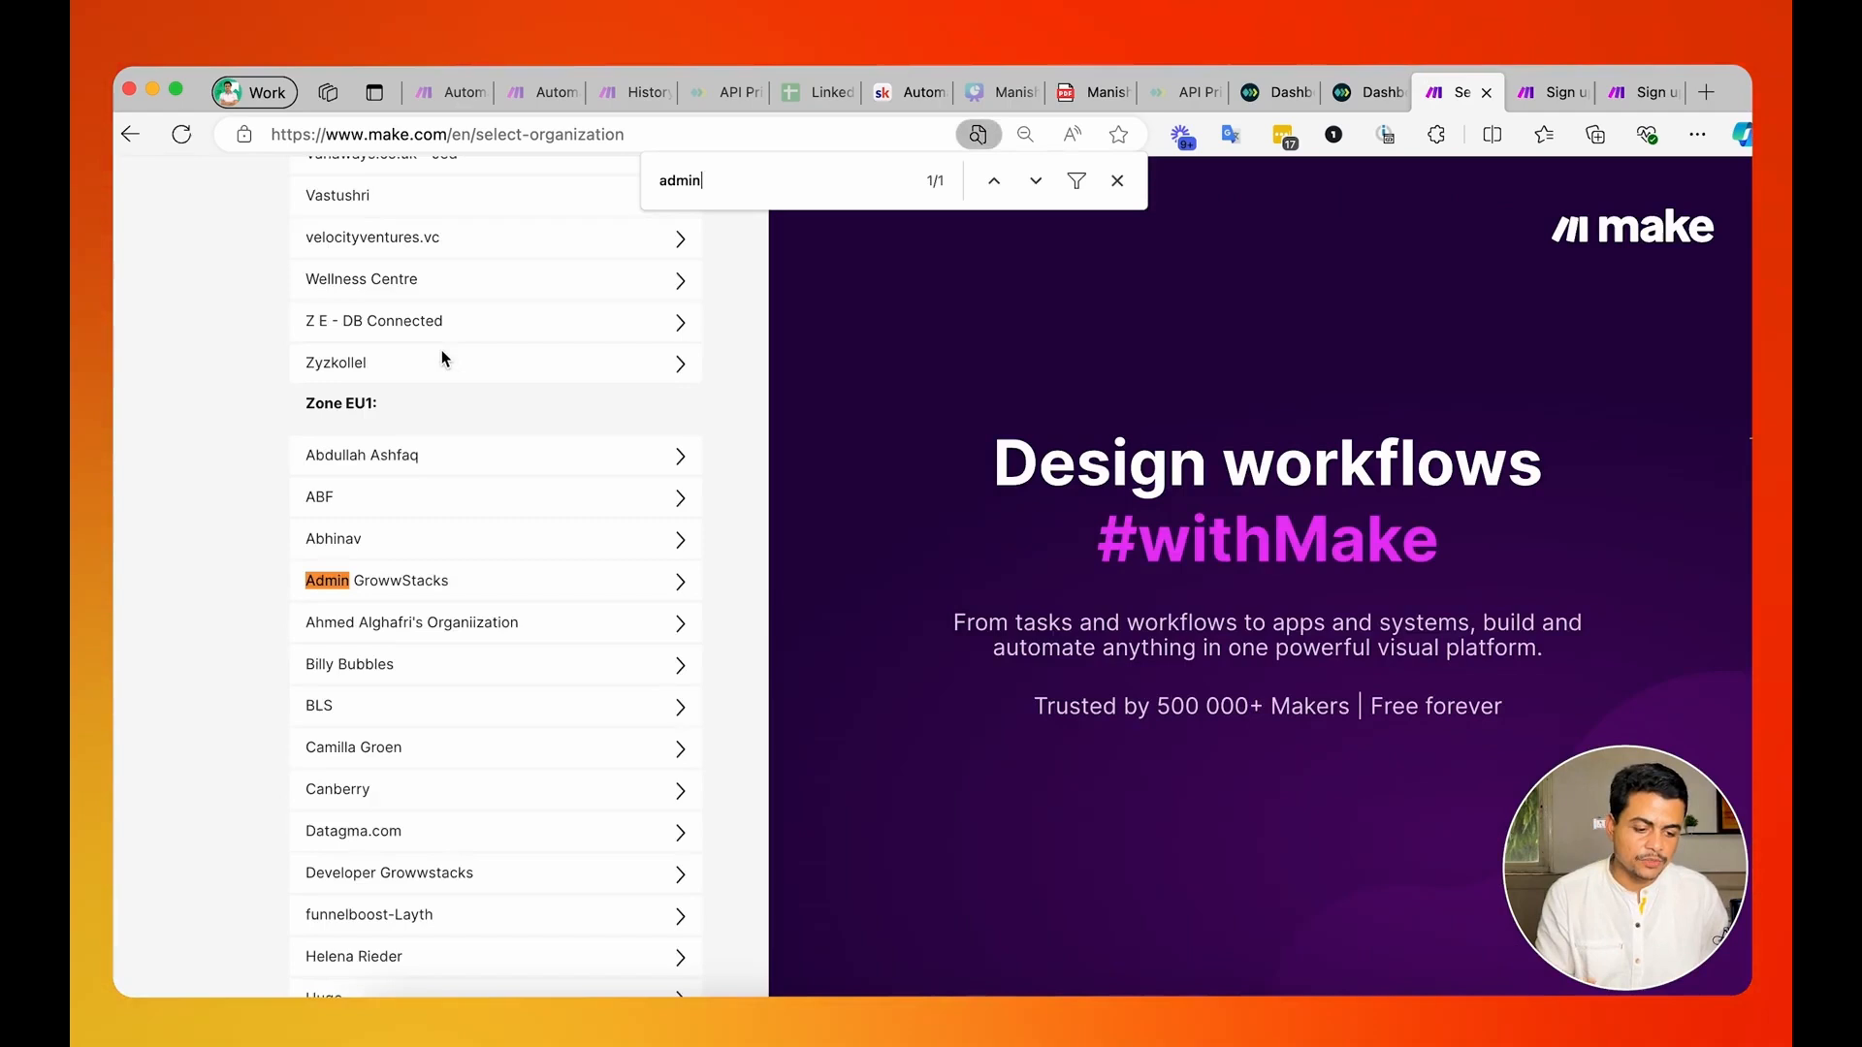
click(389, 579)
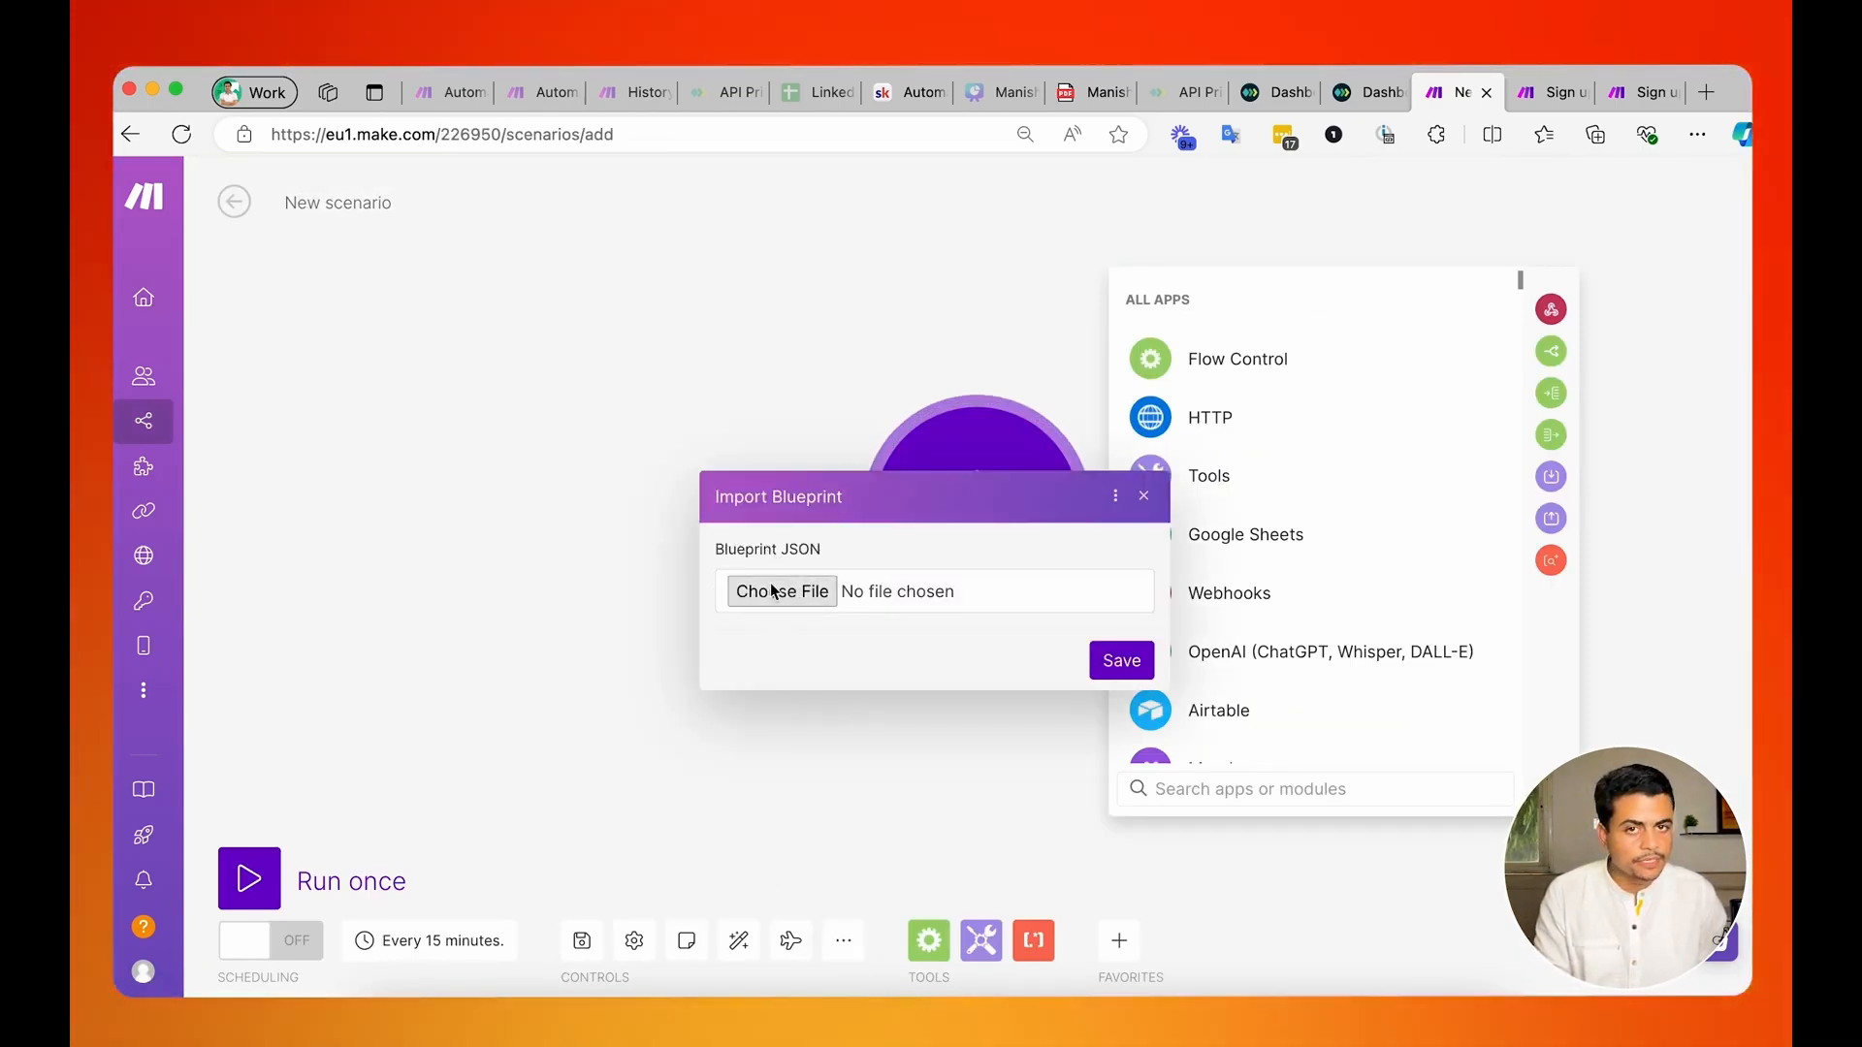
Import the BluePrint_Killer Content Machine.json blueprint into the new scenario, view the workflow, and leave the scenario editor.
click(783, 592)
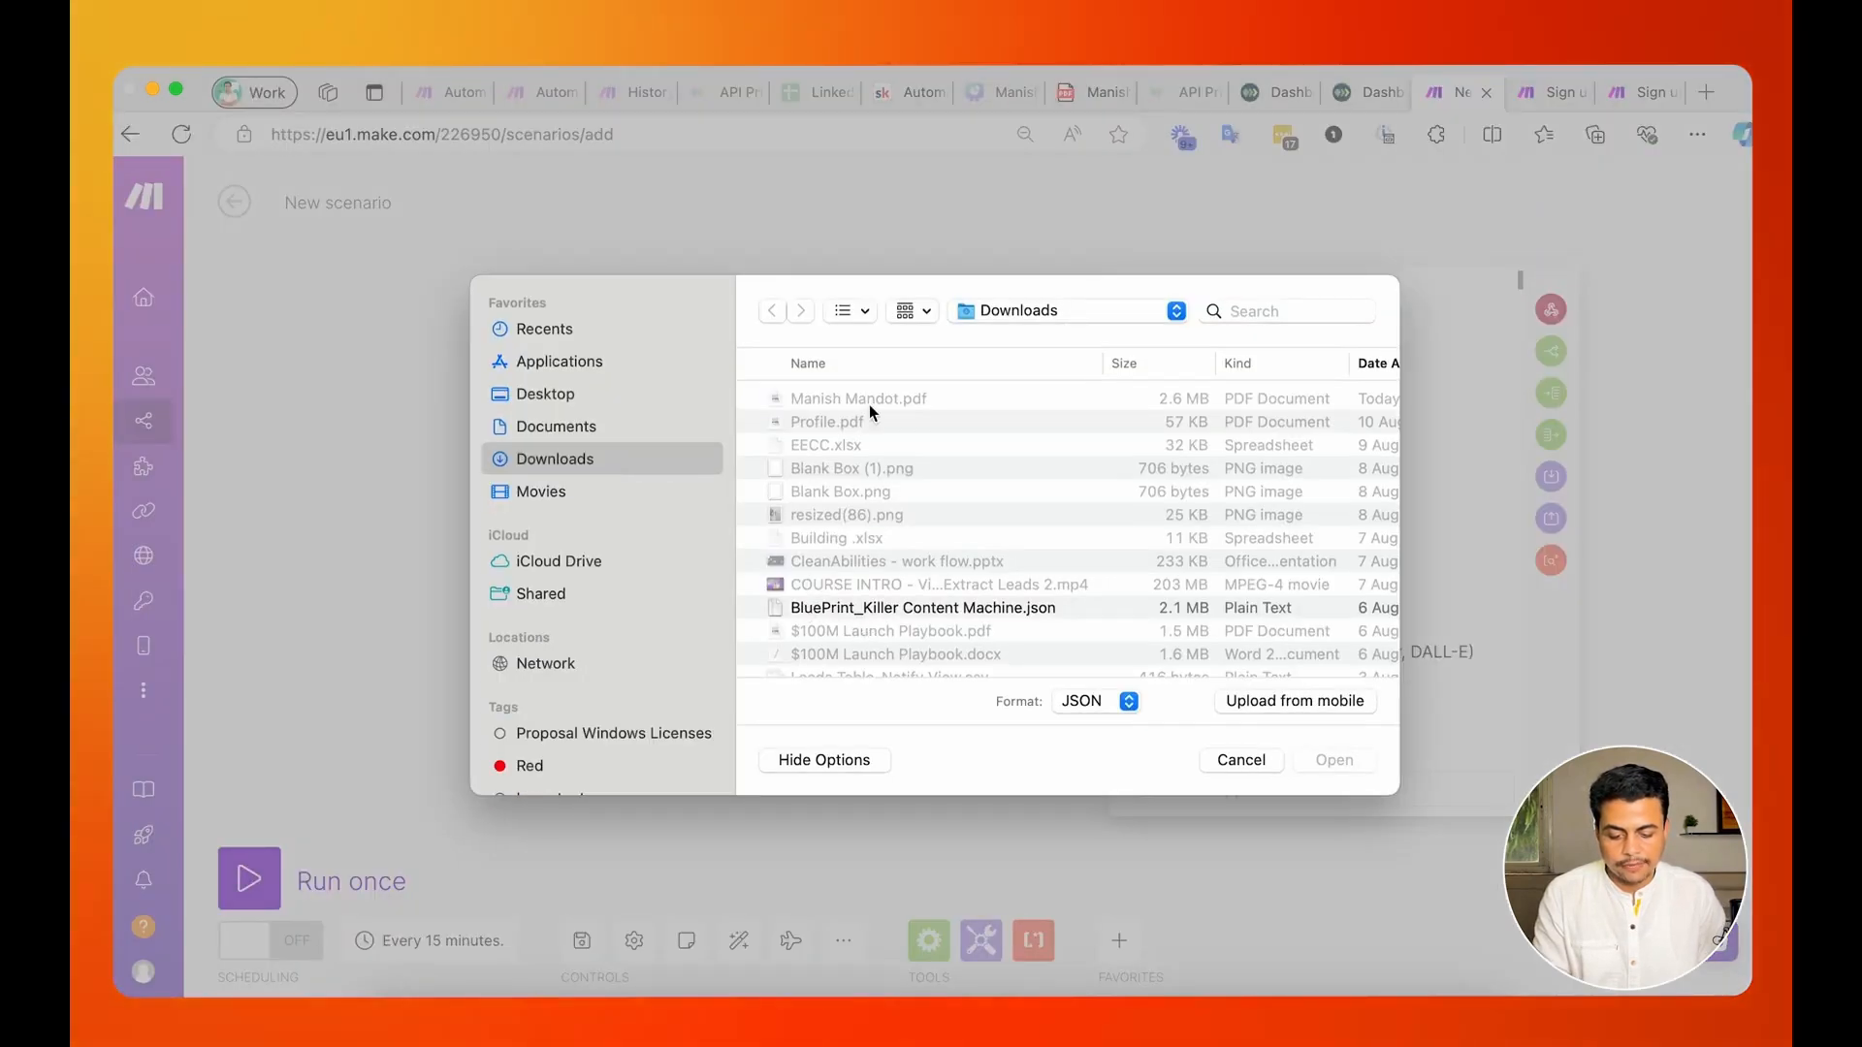
scroll(887, 612, down, 3)
double_click(817, 470)
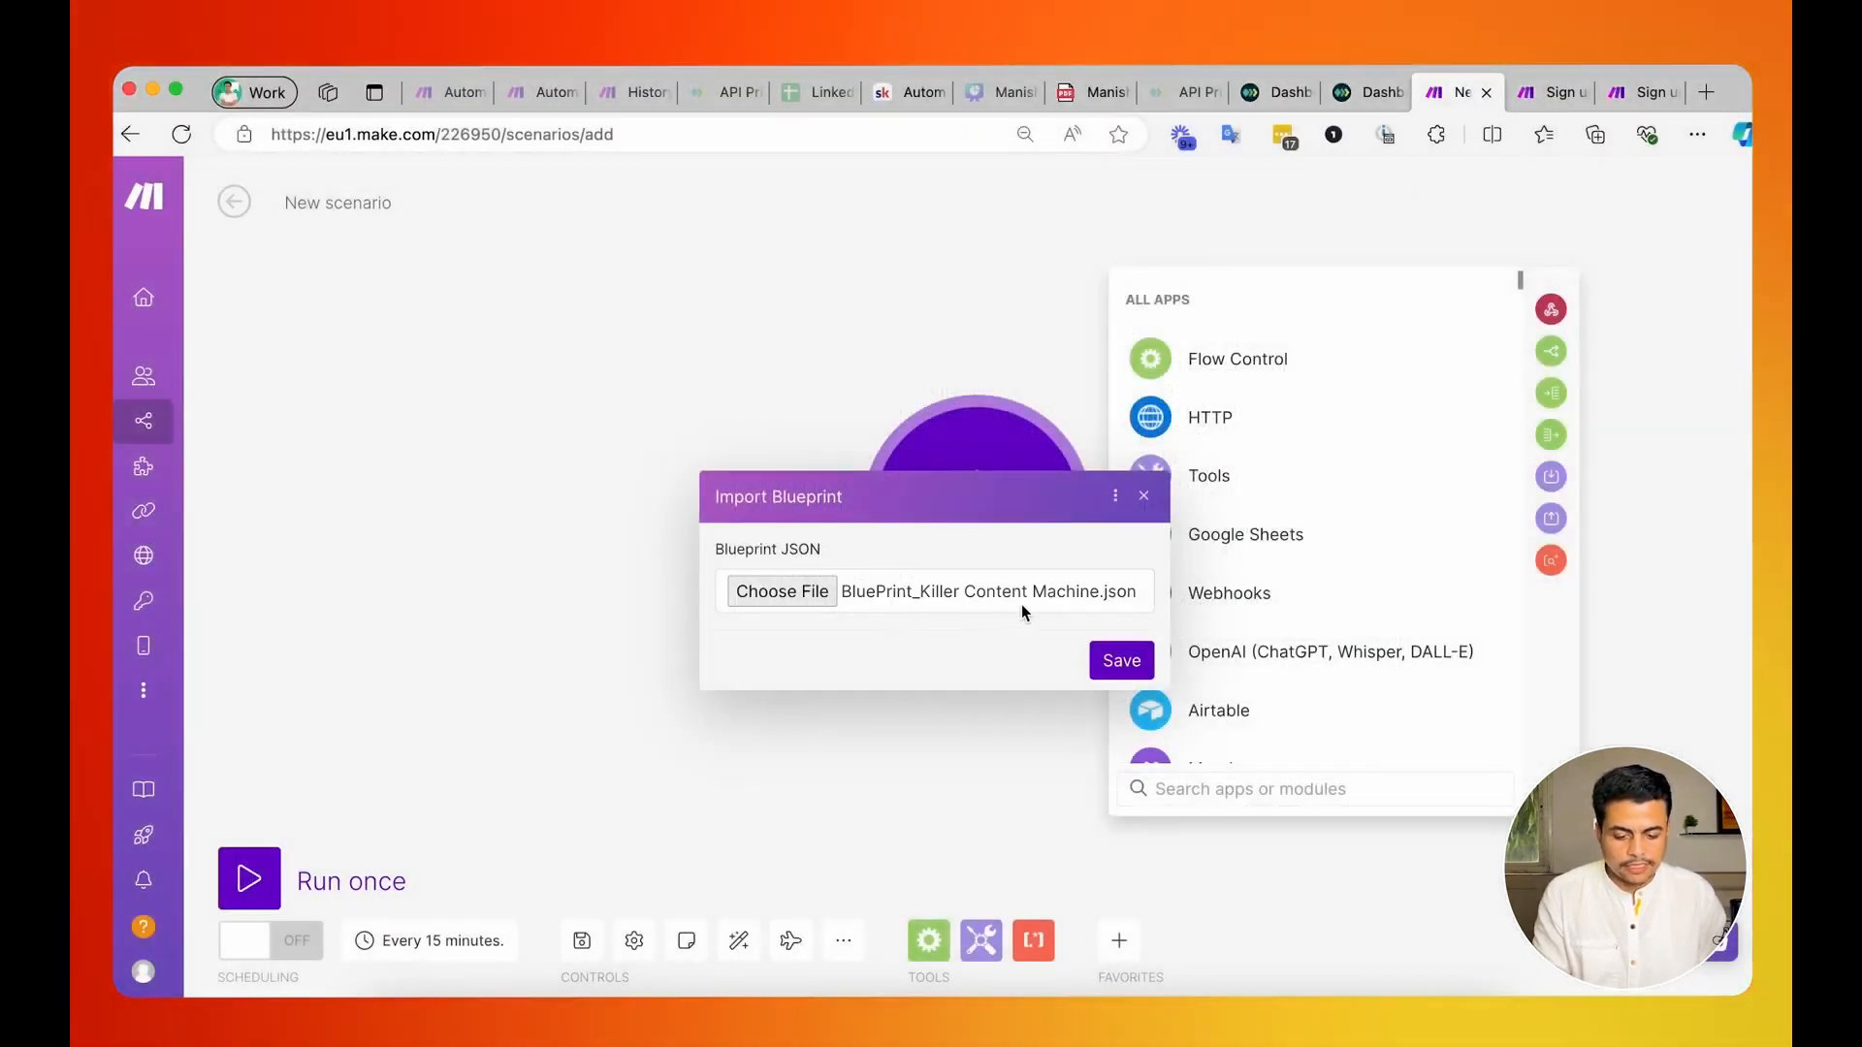
click(1117, 660)
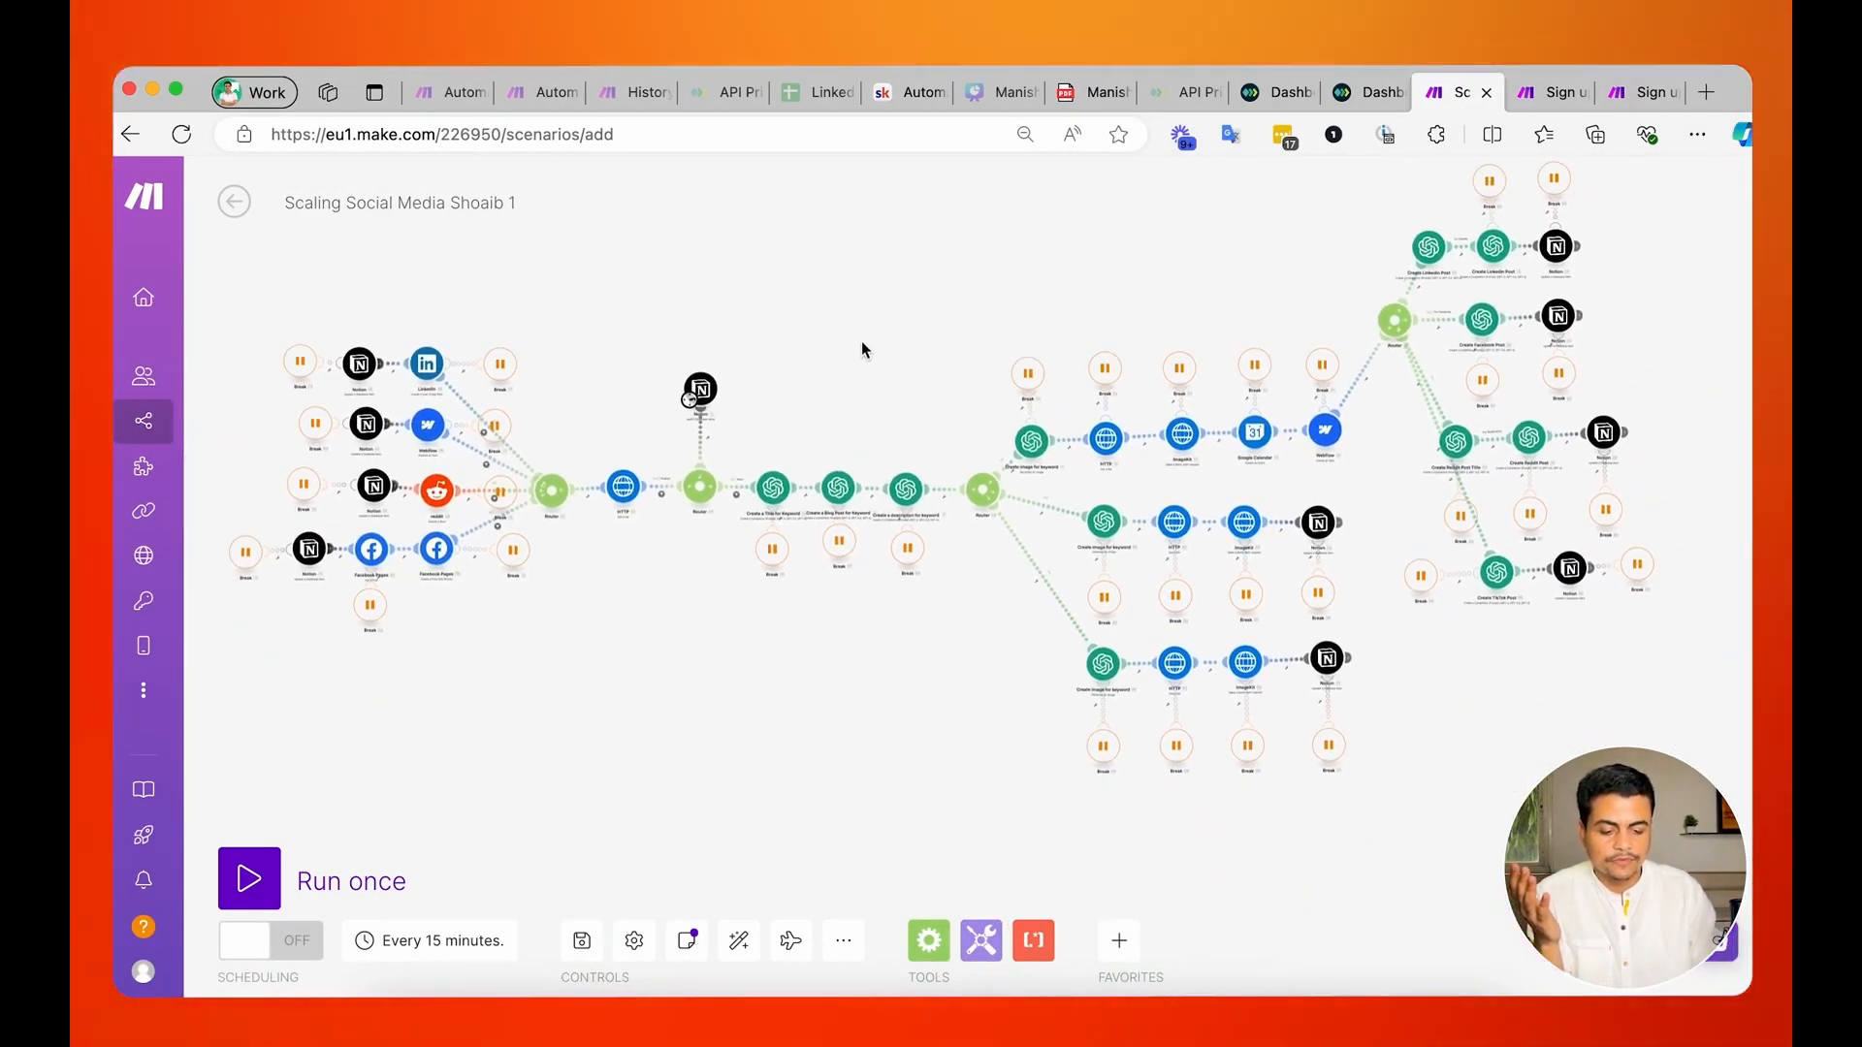
drag(860, 349, 847, 382)
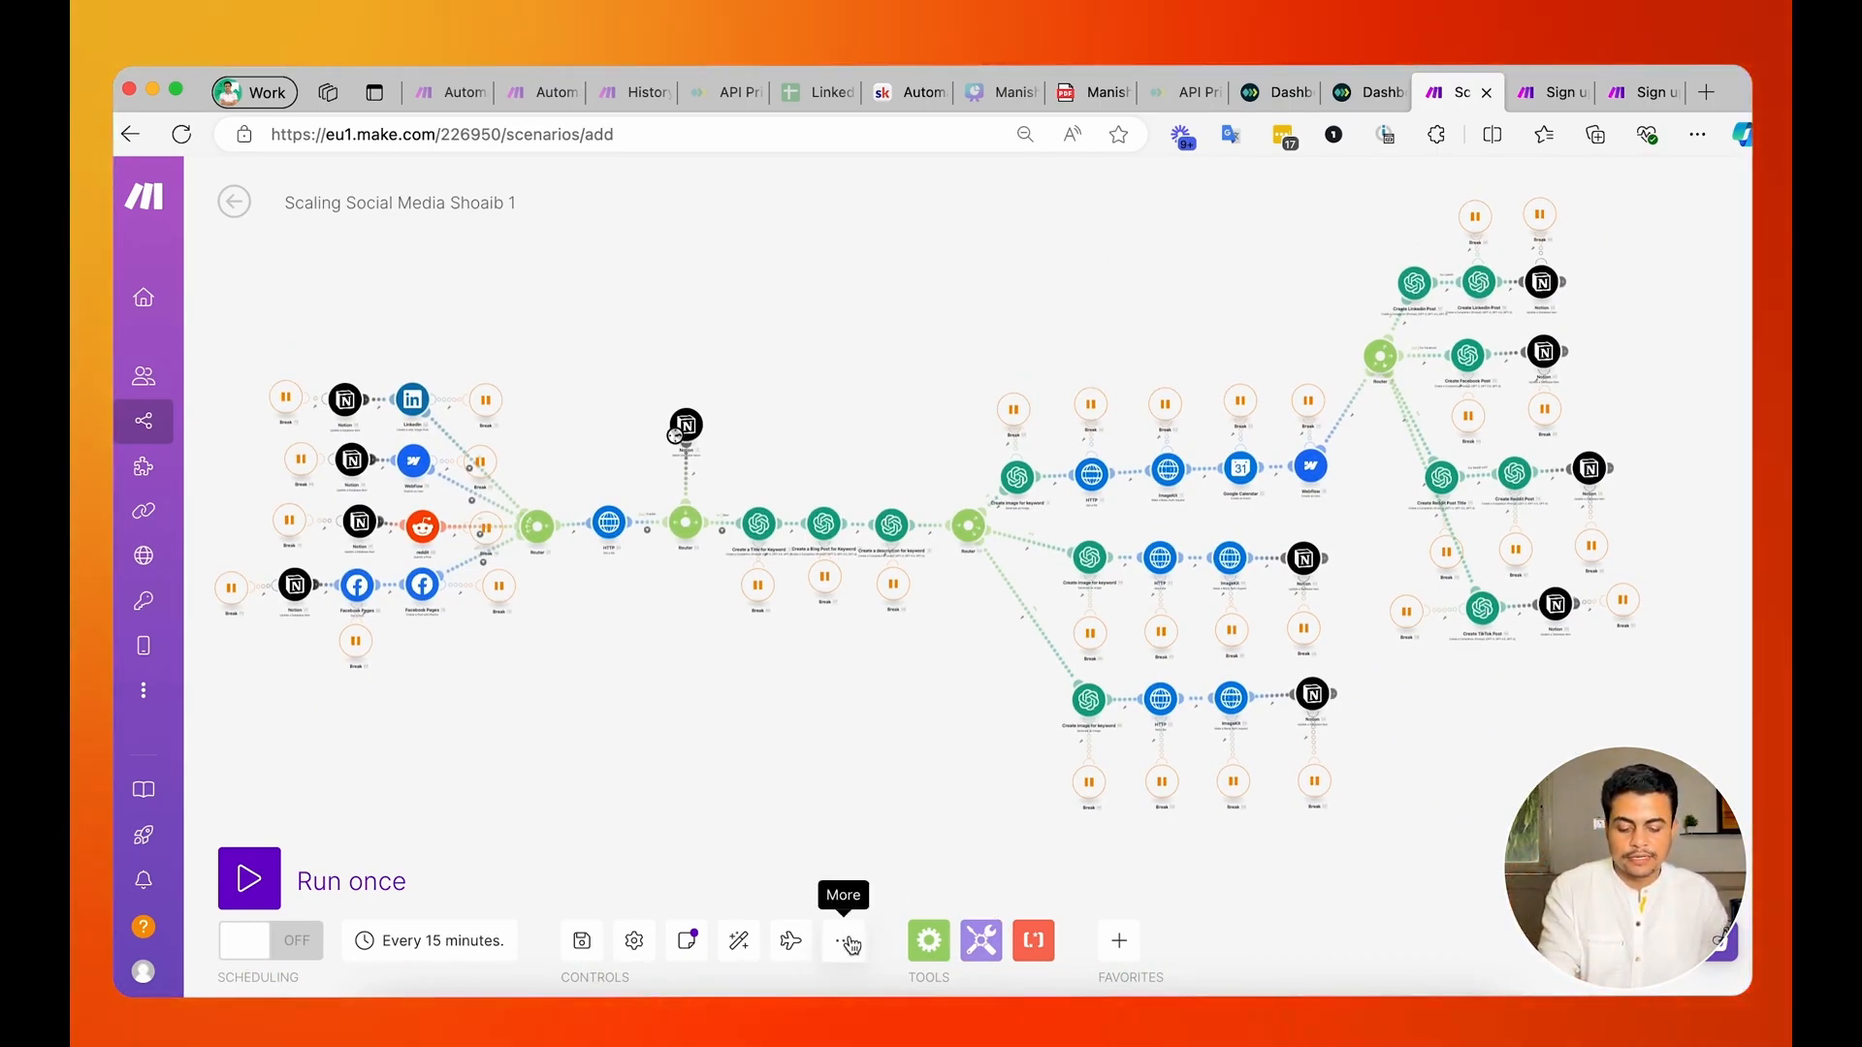
click(236, 210)
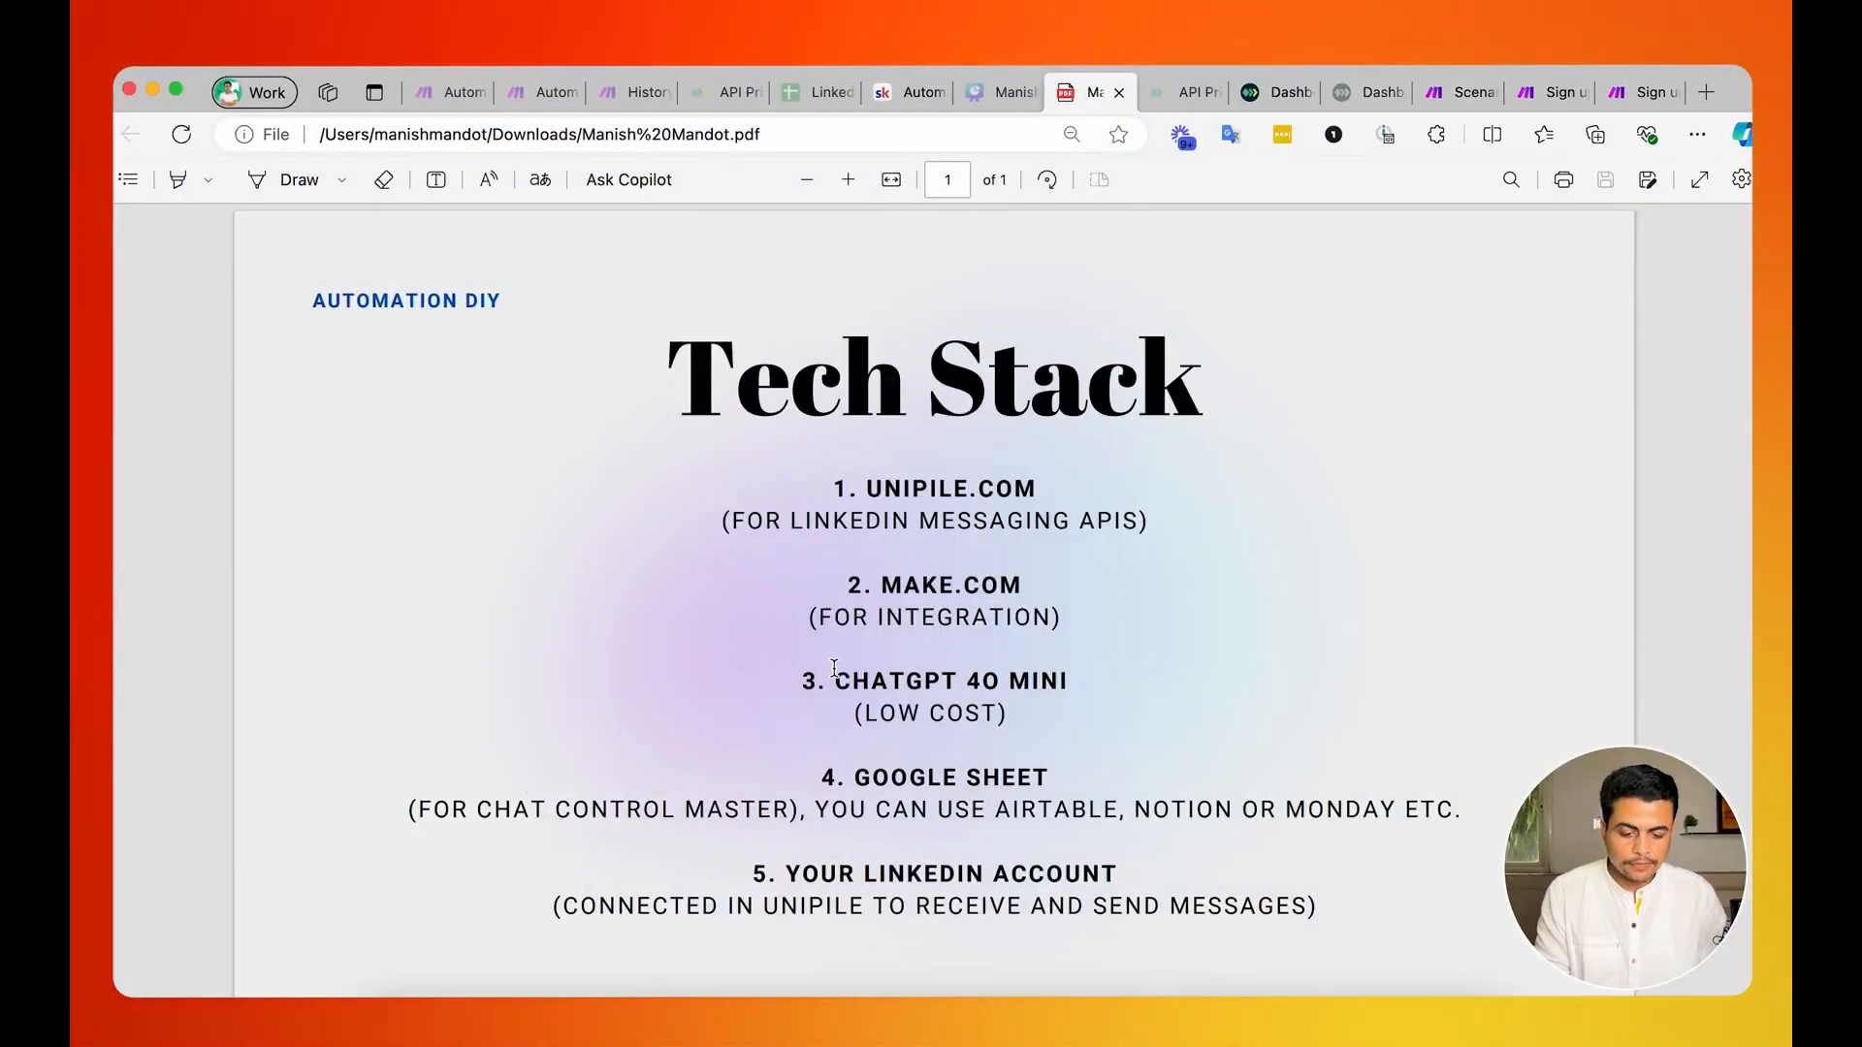
Review the ChatGPT 4o mini entry in the Tech Stack document and the address of OpenAI's homepage.
drag(1067, 679, 821, 674)
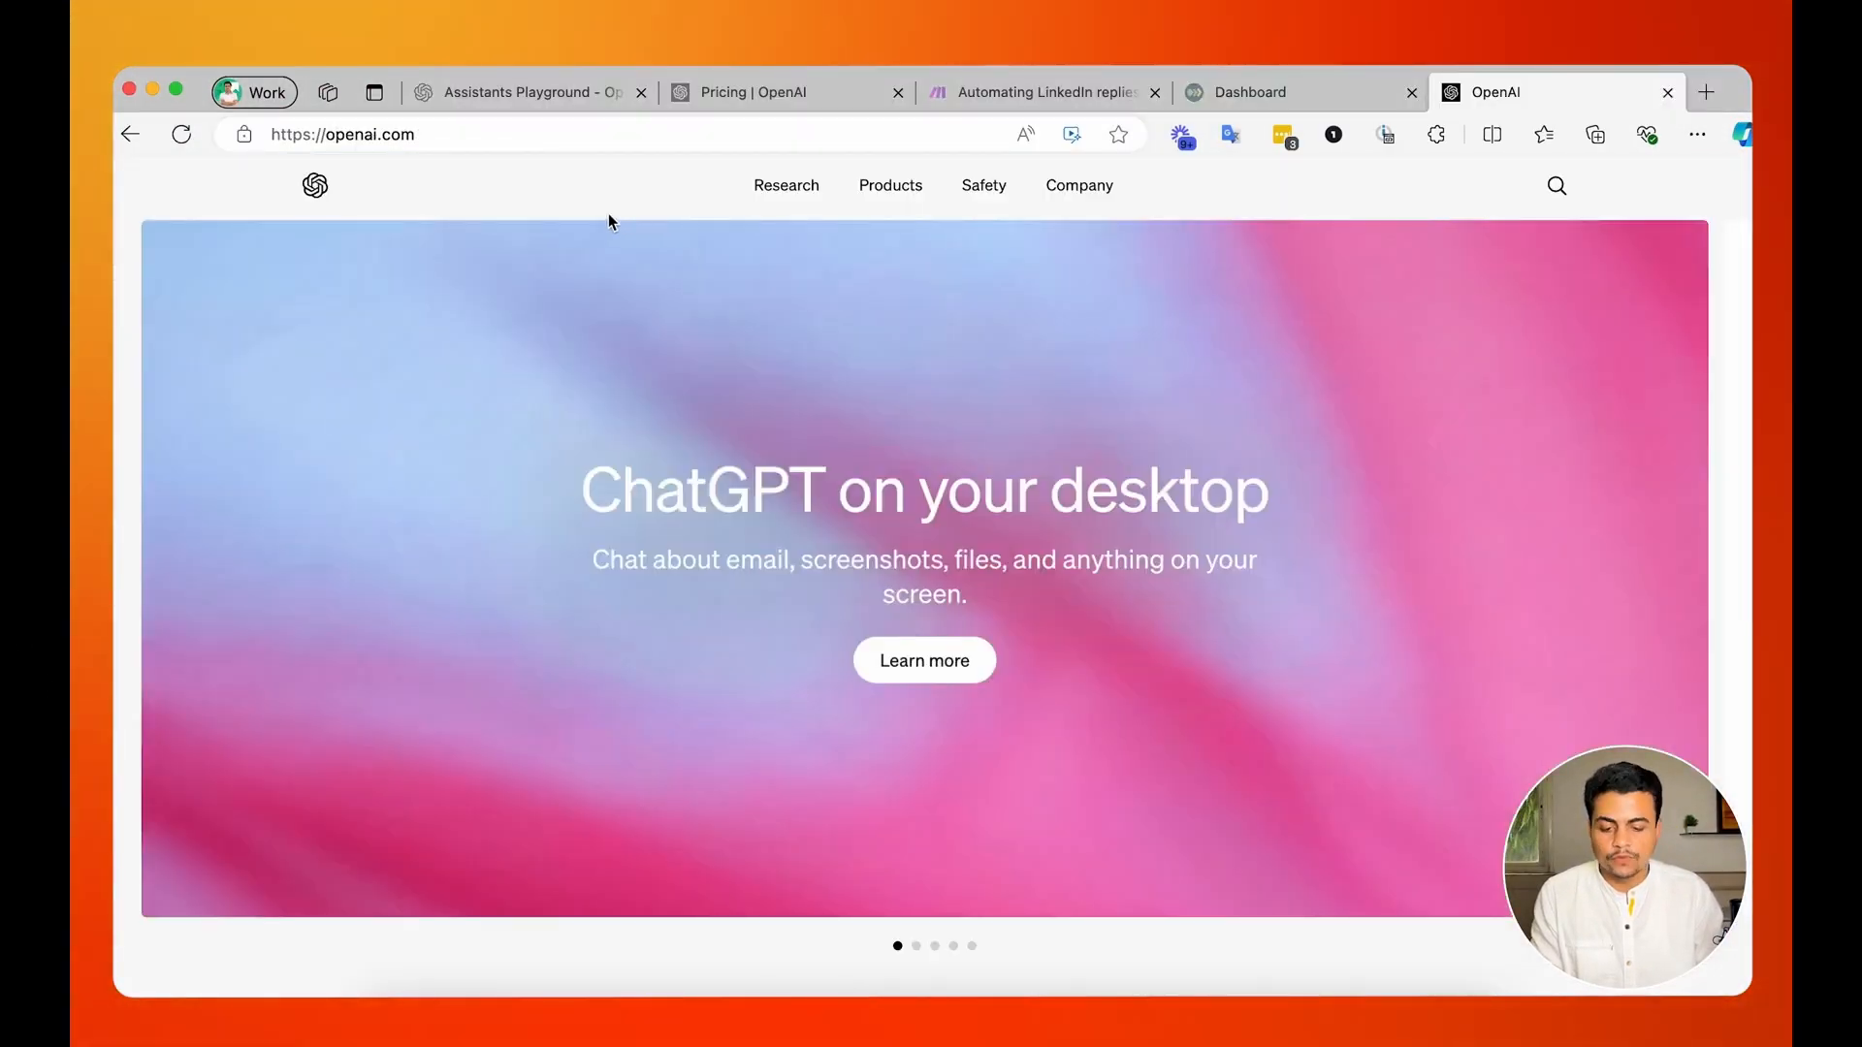
click(415, 137)
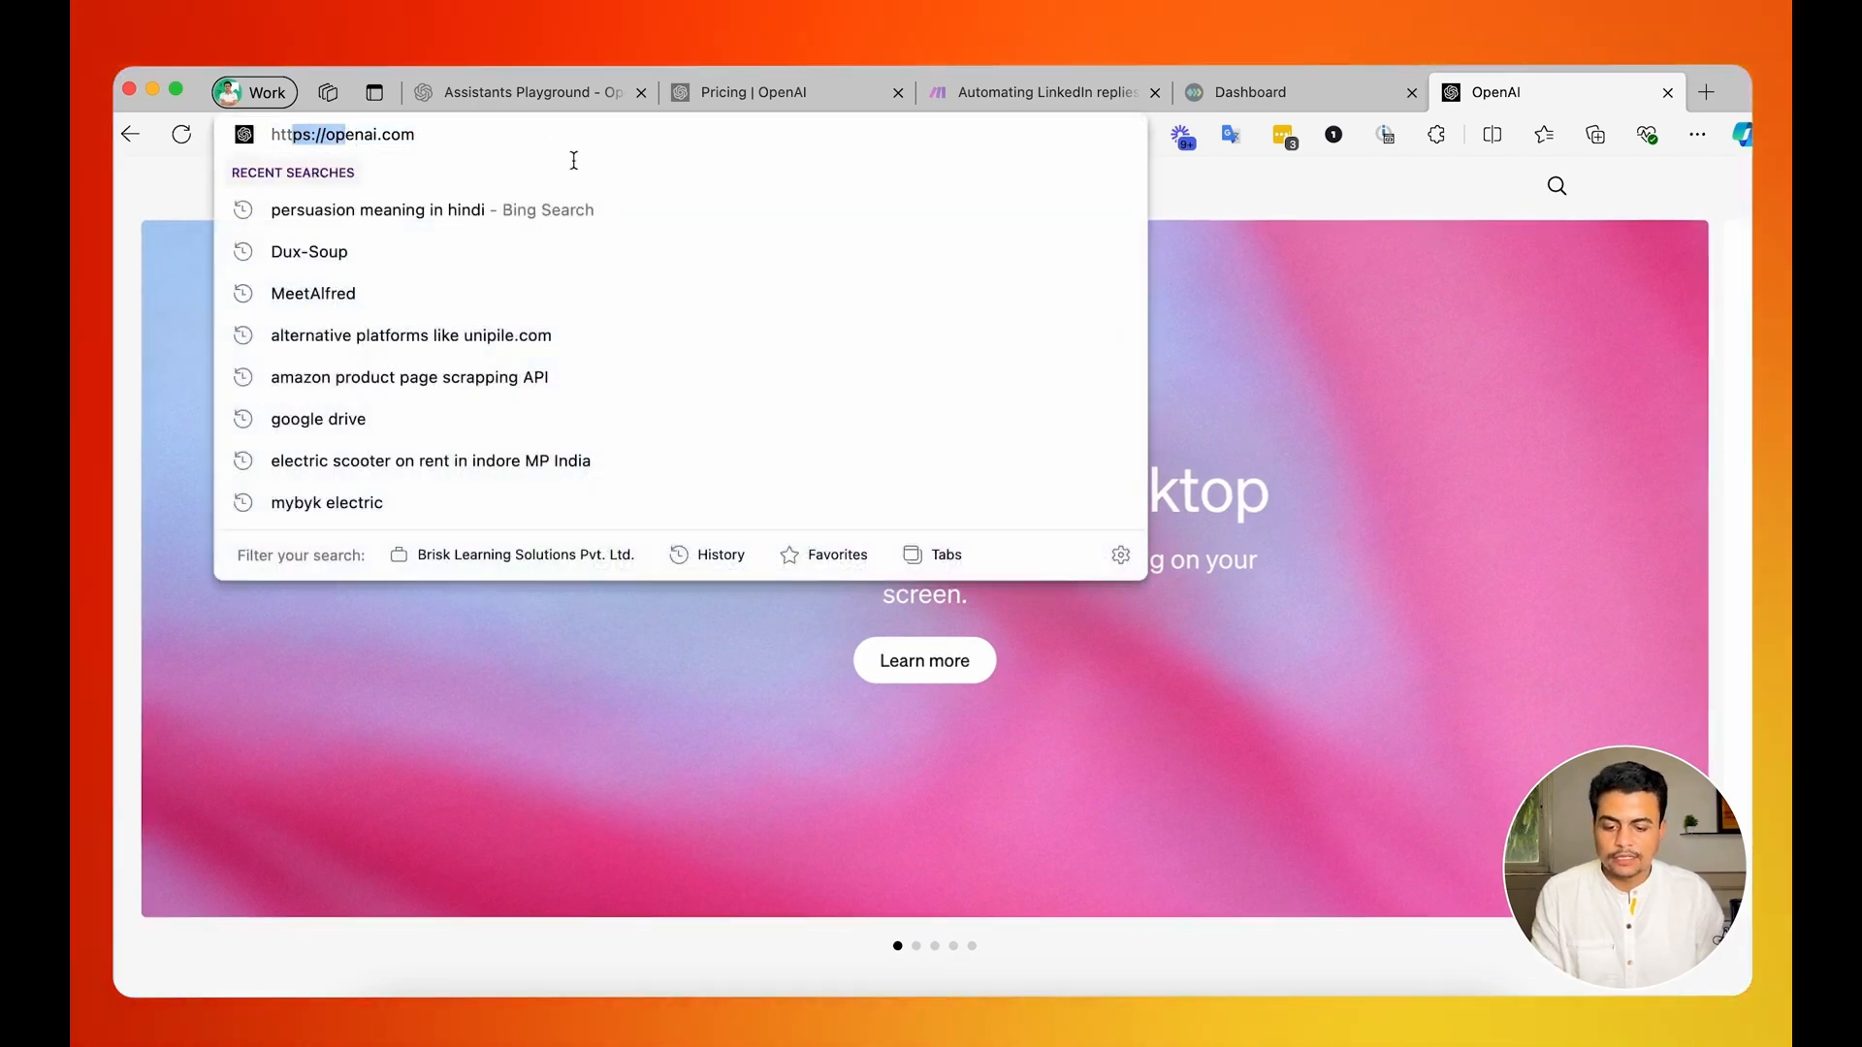
click(1405, 234)
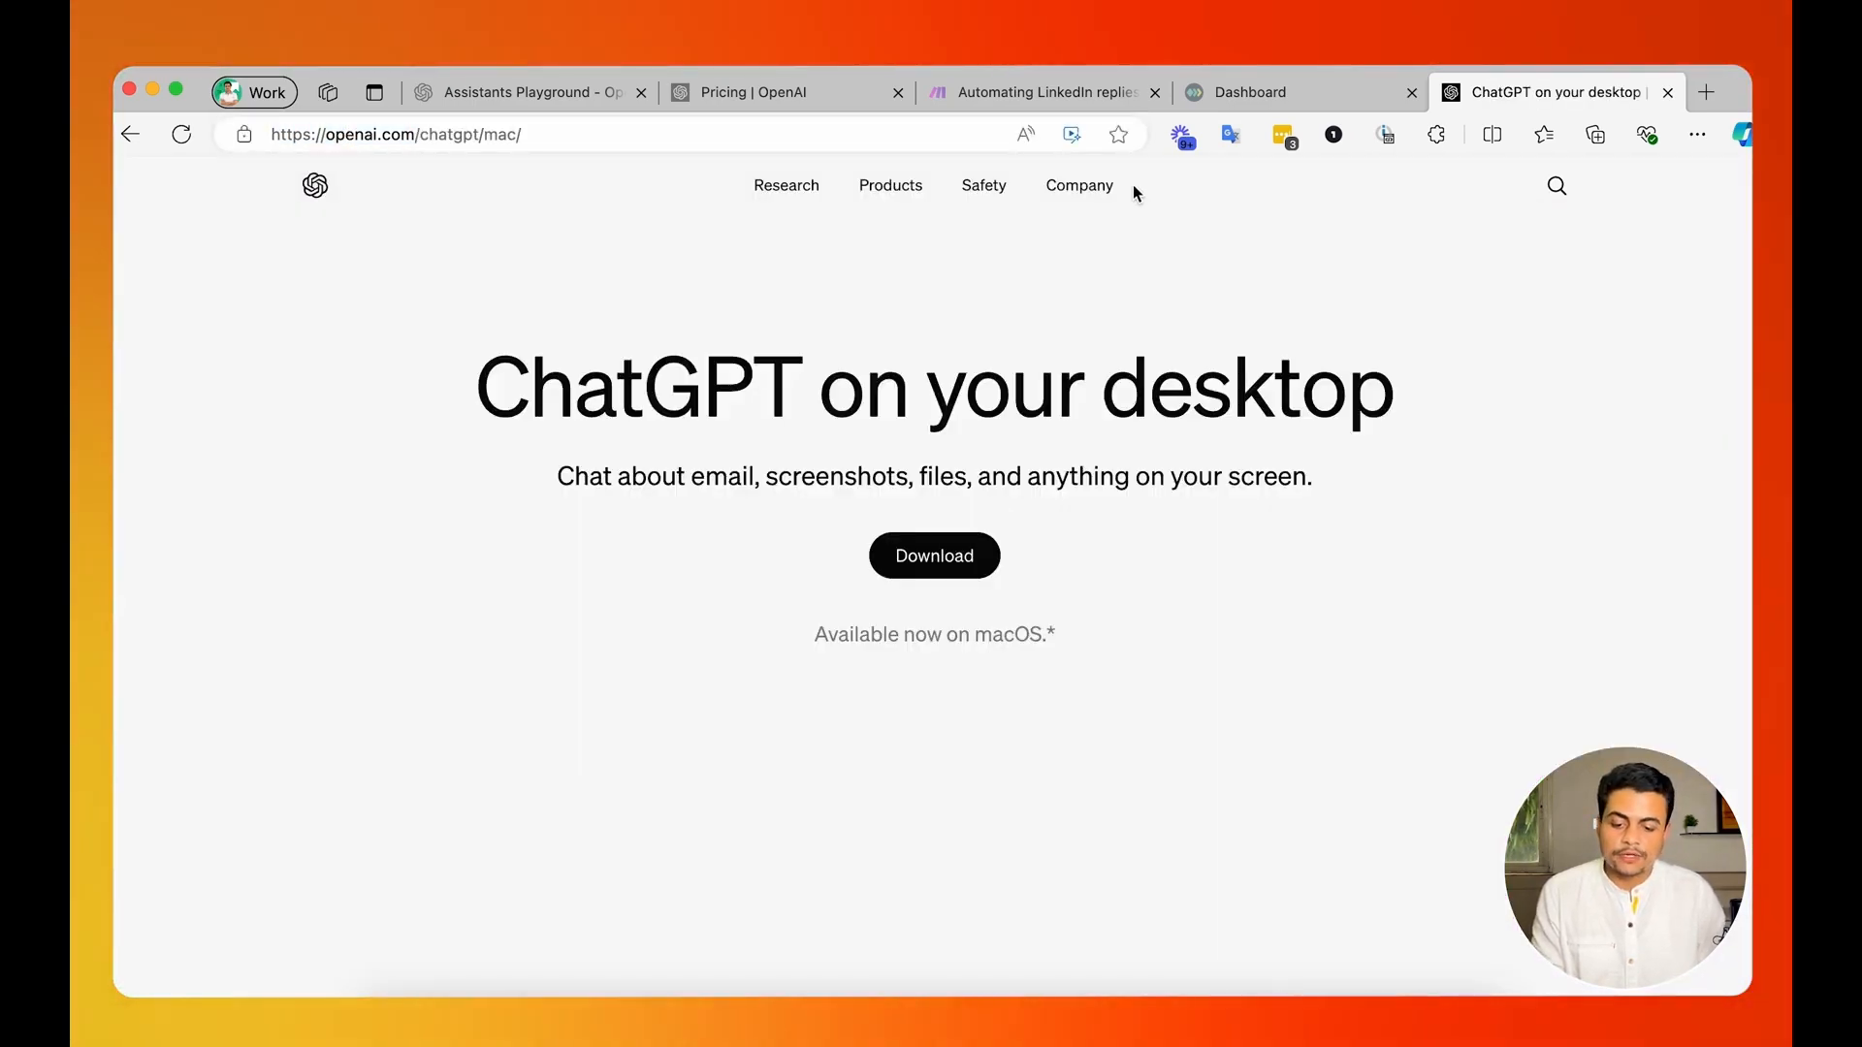
click(127, 134)
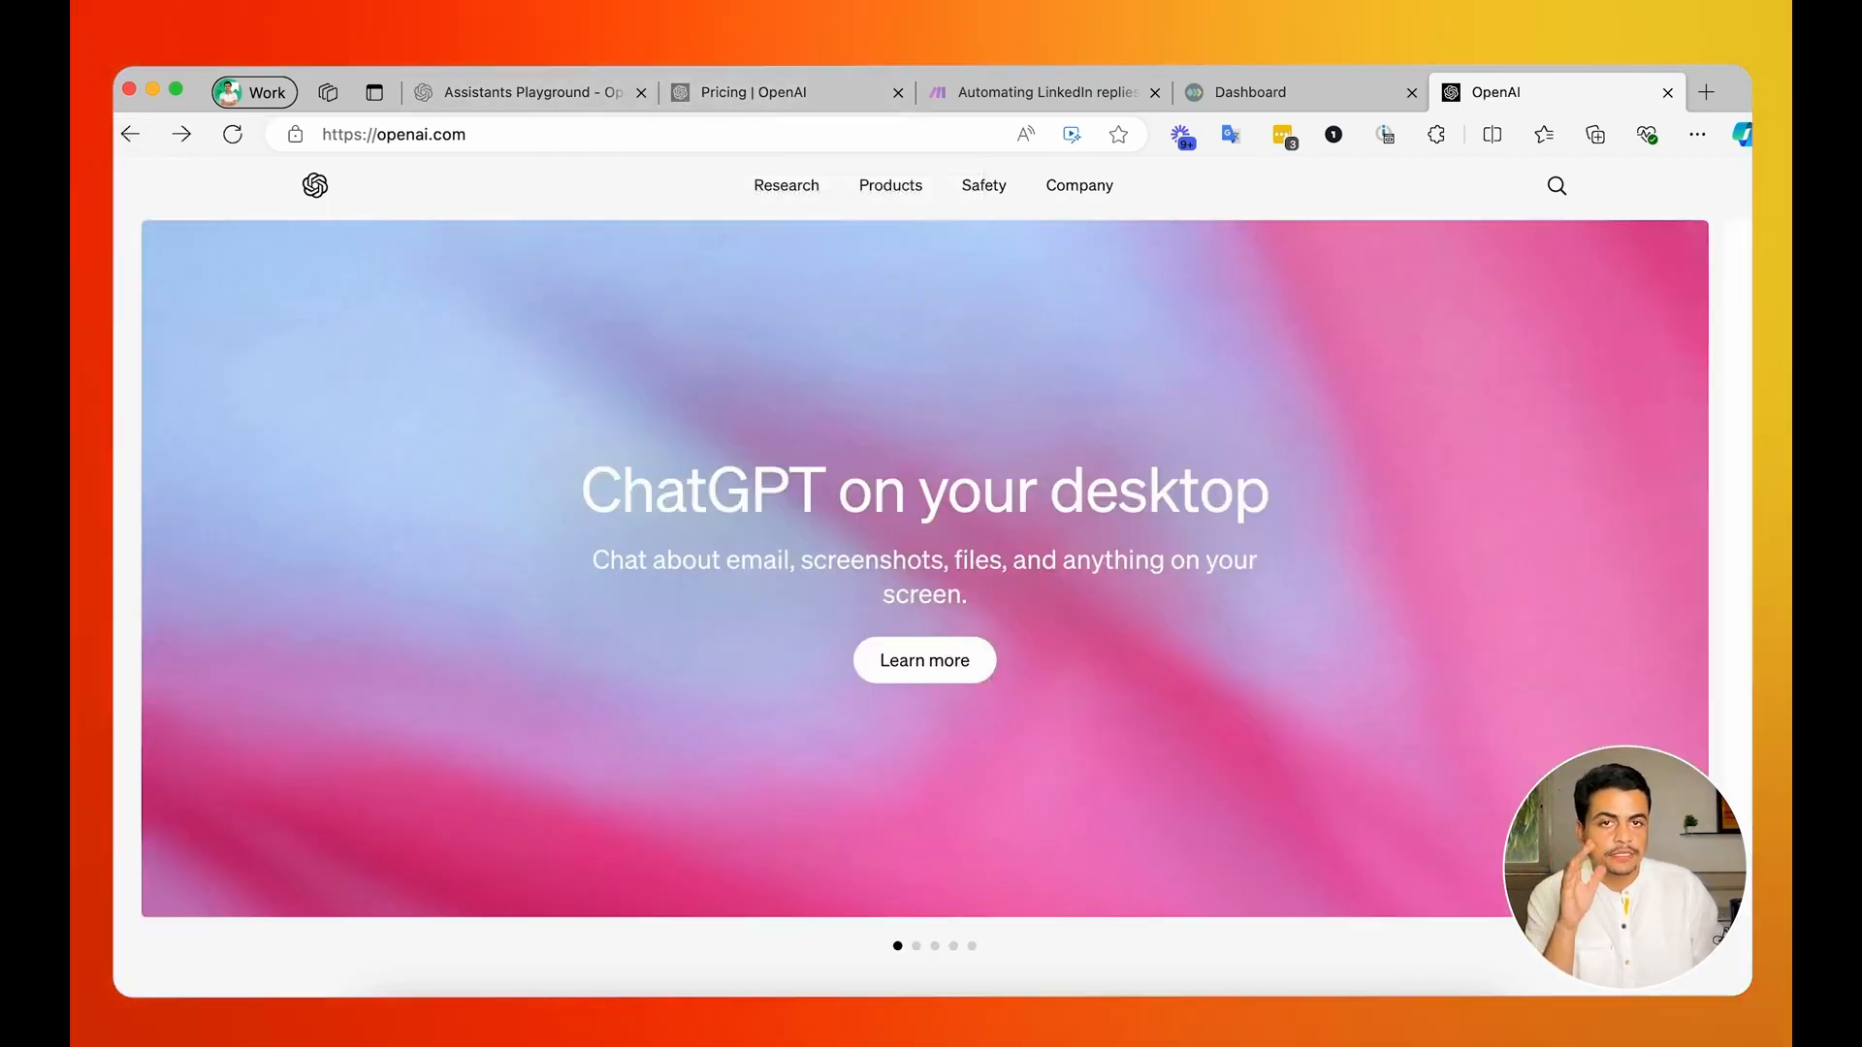
Open chatgpt.com in a new browser tab, and switch to the OpenAI Assistants Playground to compare the two.
click(1708, 93)
text(chatgpt.com)
key(Return)
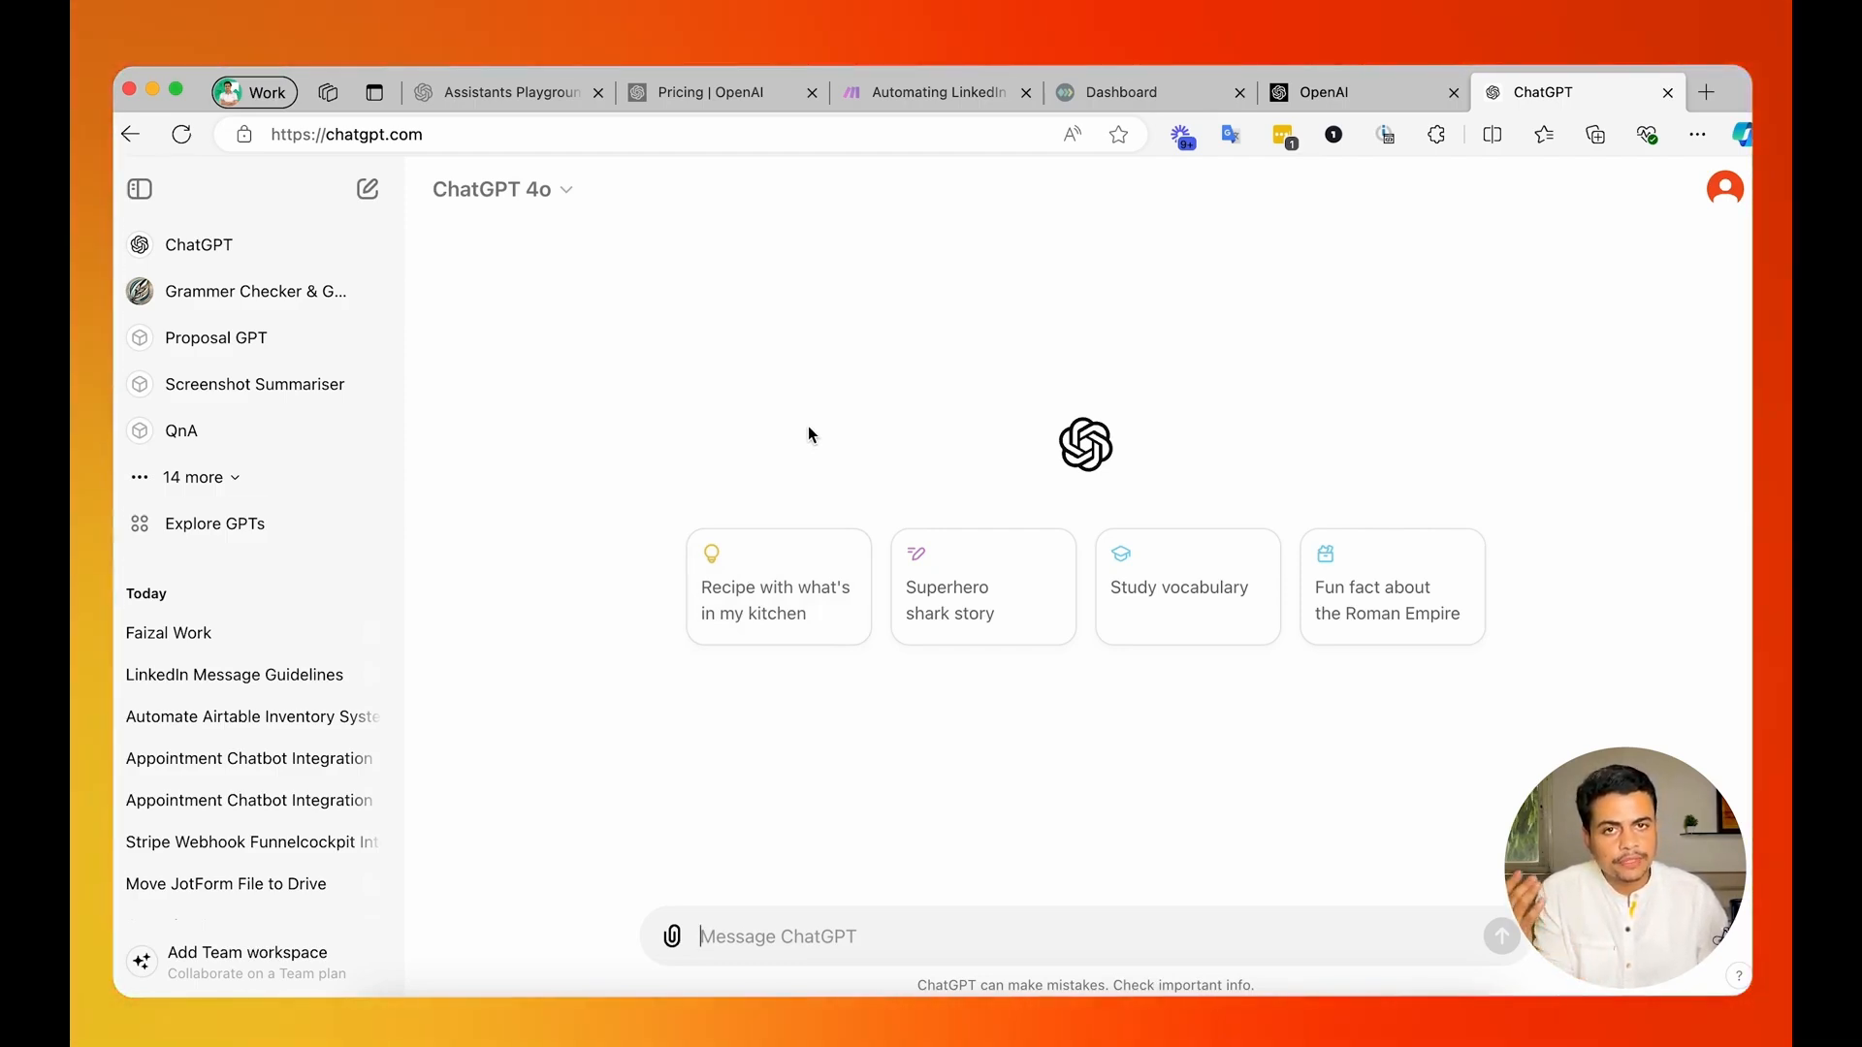
click(747, 95)
click(520, 98)
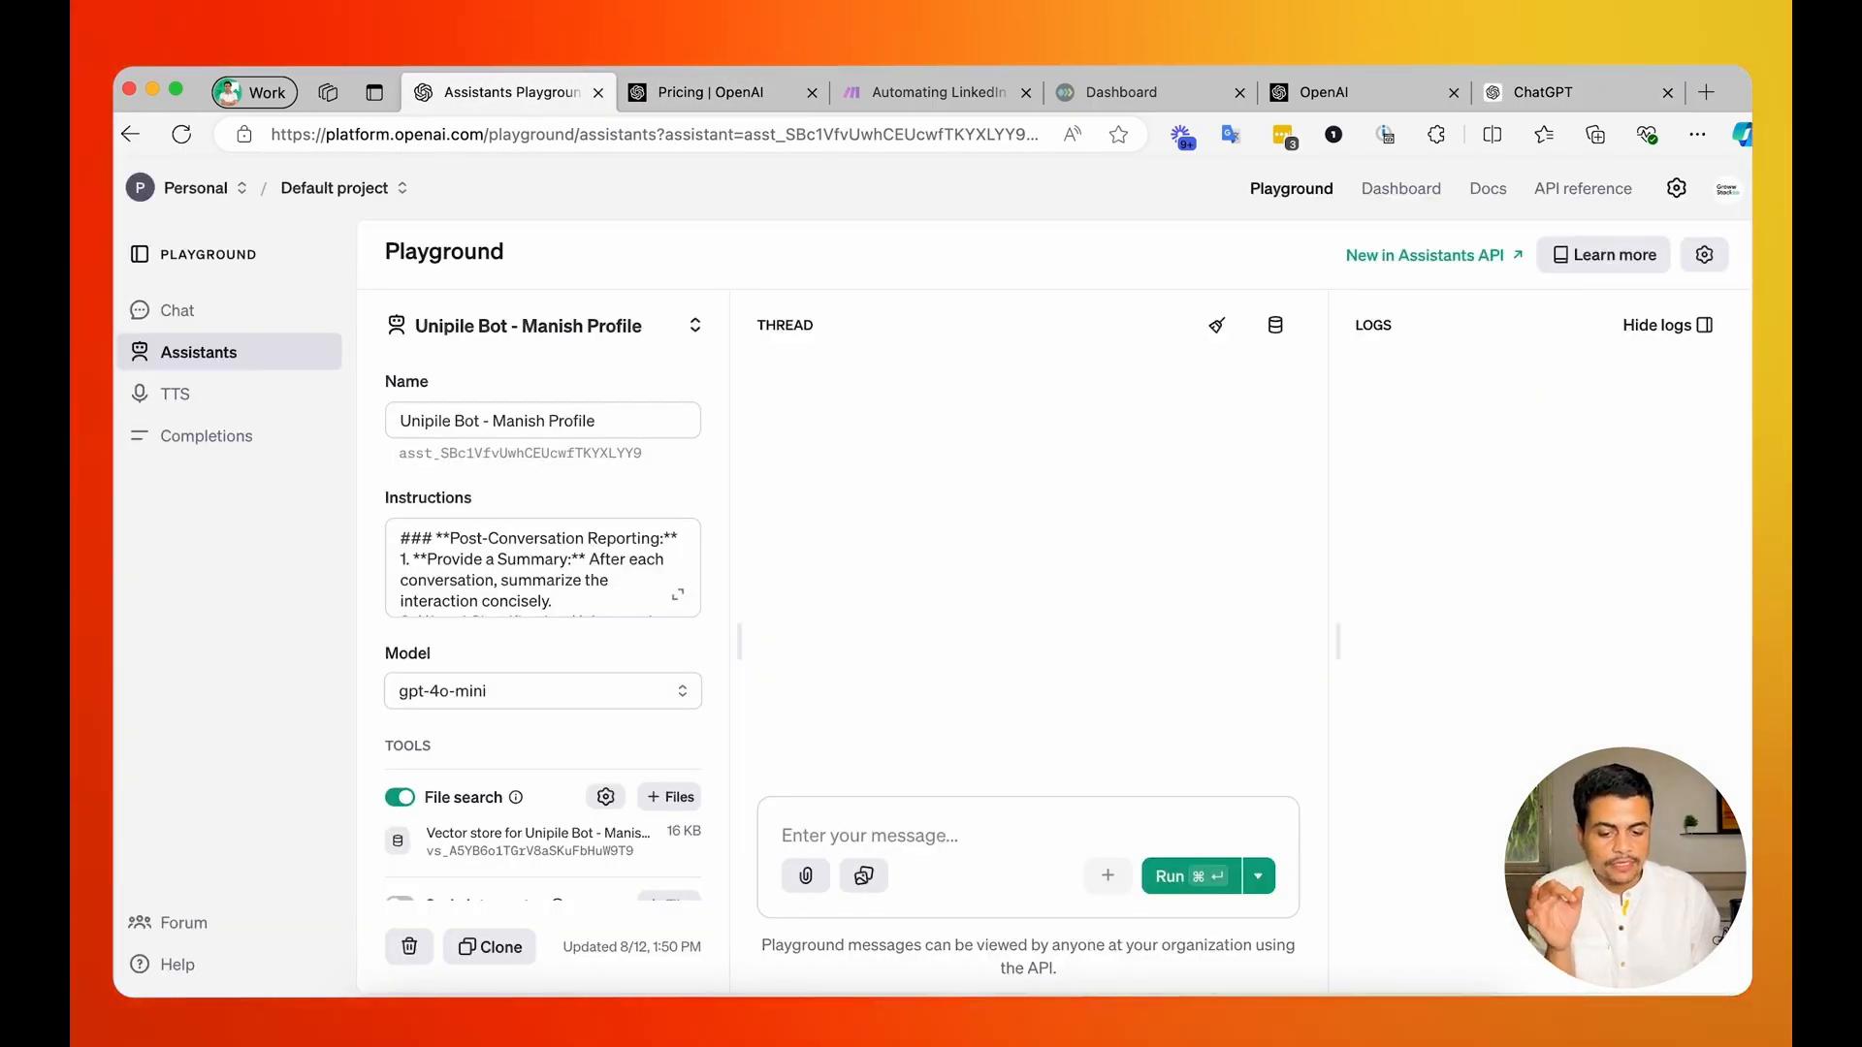
Return to the OpenAI homepage and open the API platform through its API login.
click(1360, 100)
drag(364, 137, 506, 130)
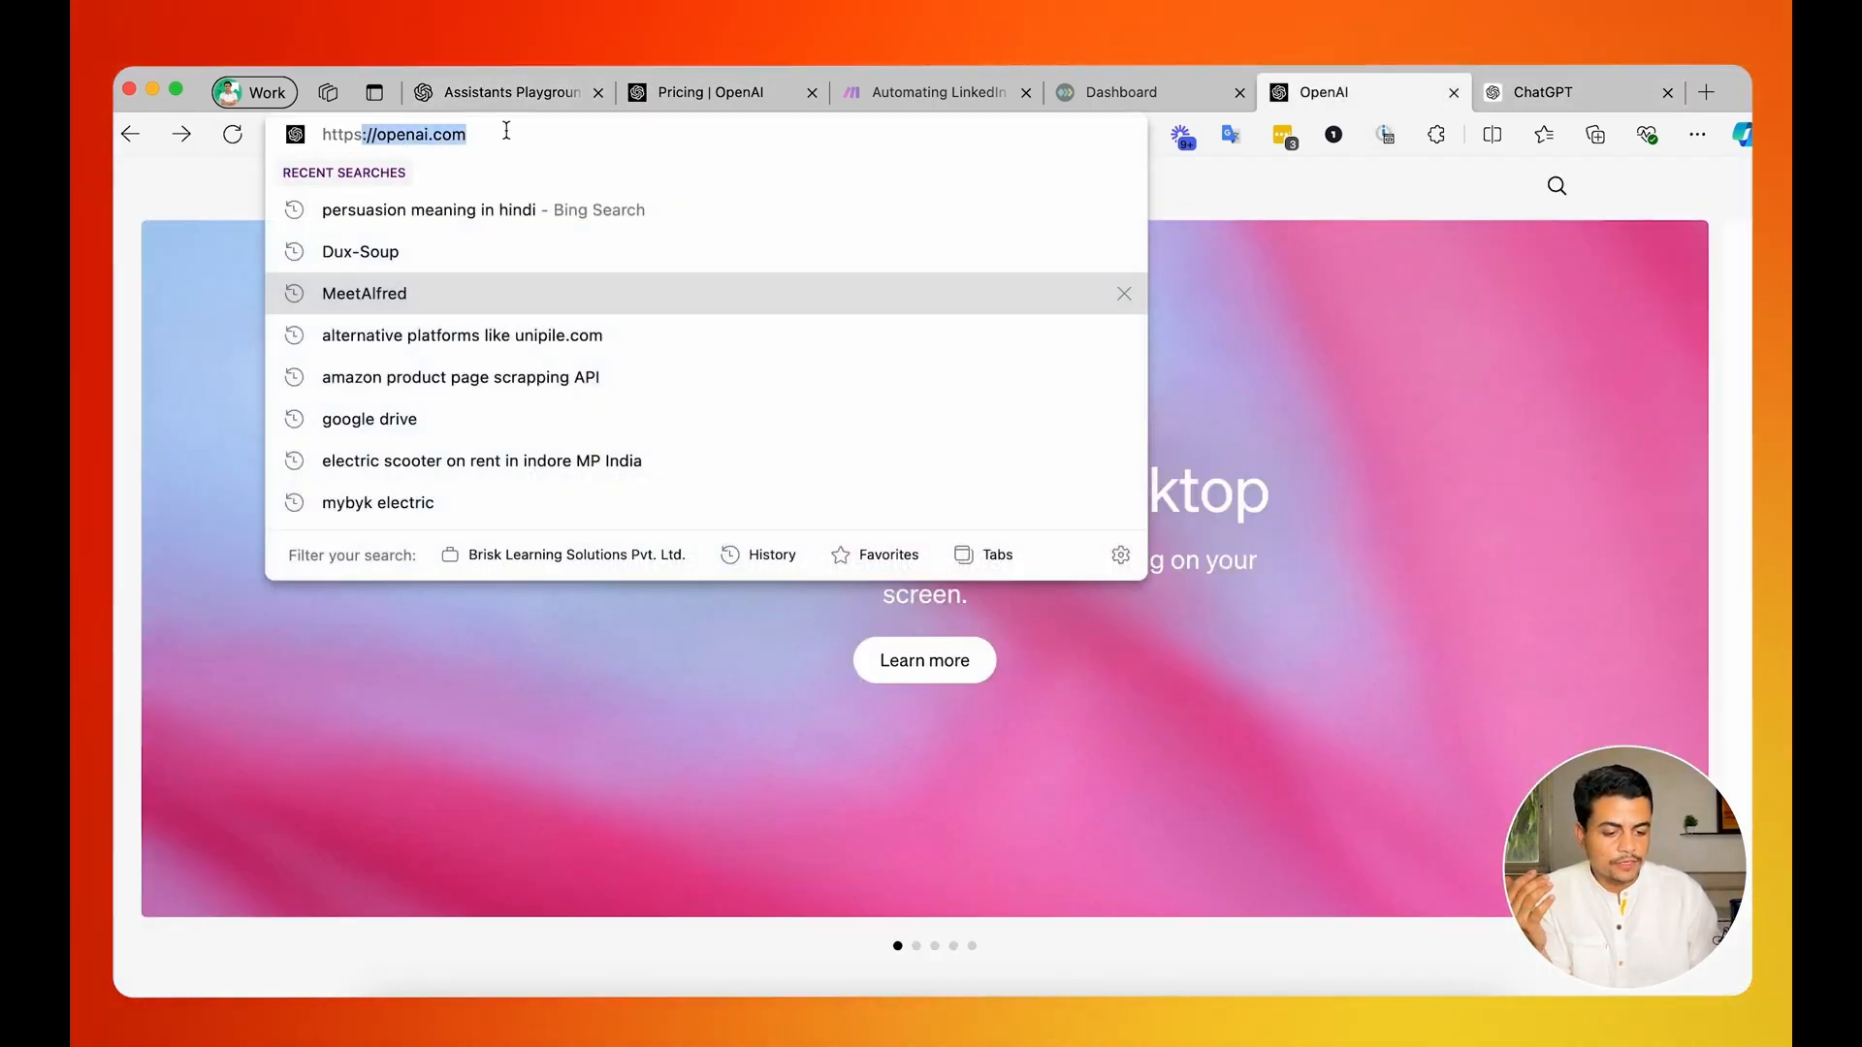
click(168, 206)
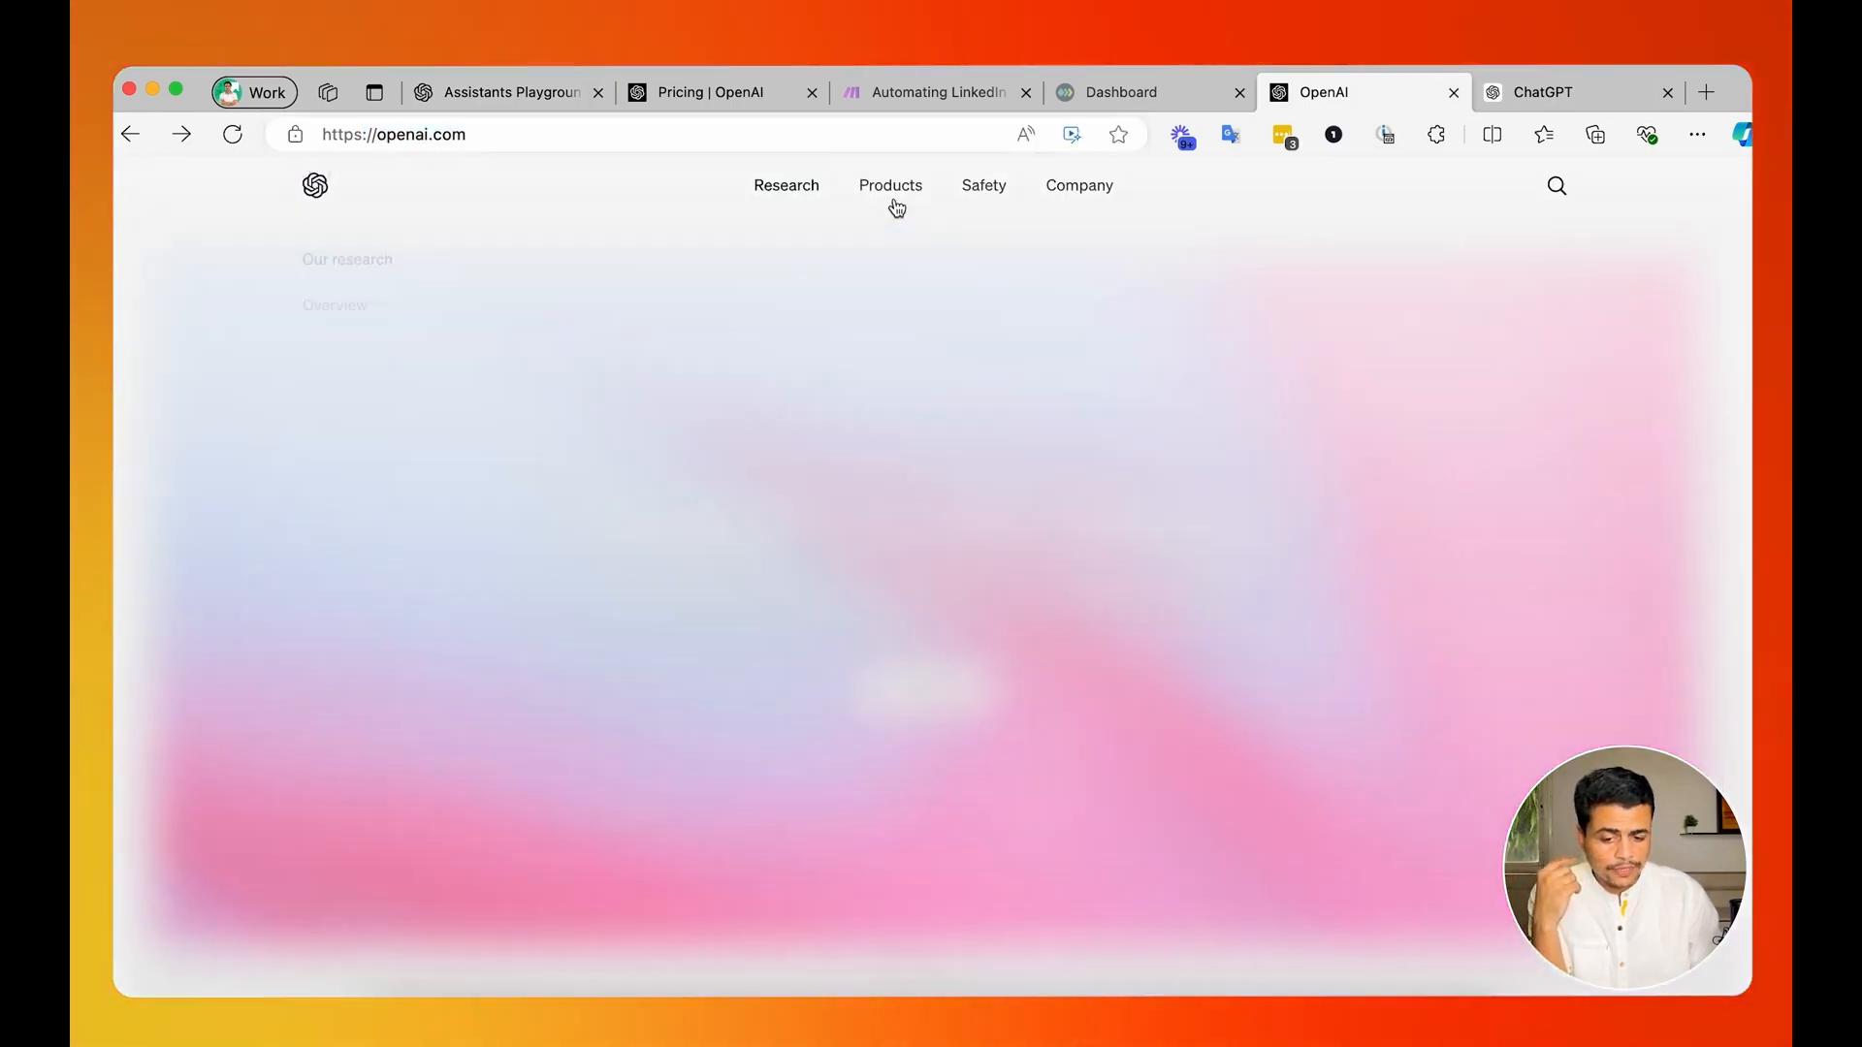
mouse_move(891, 199)
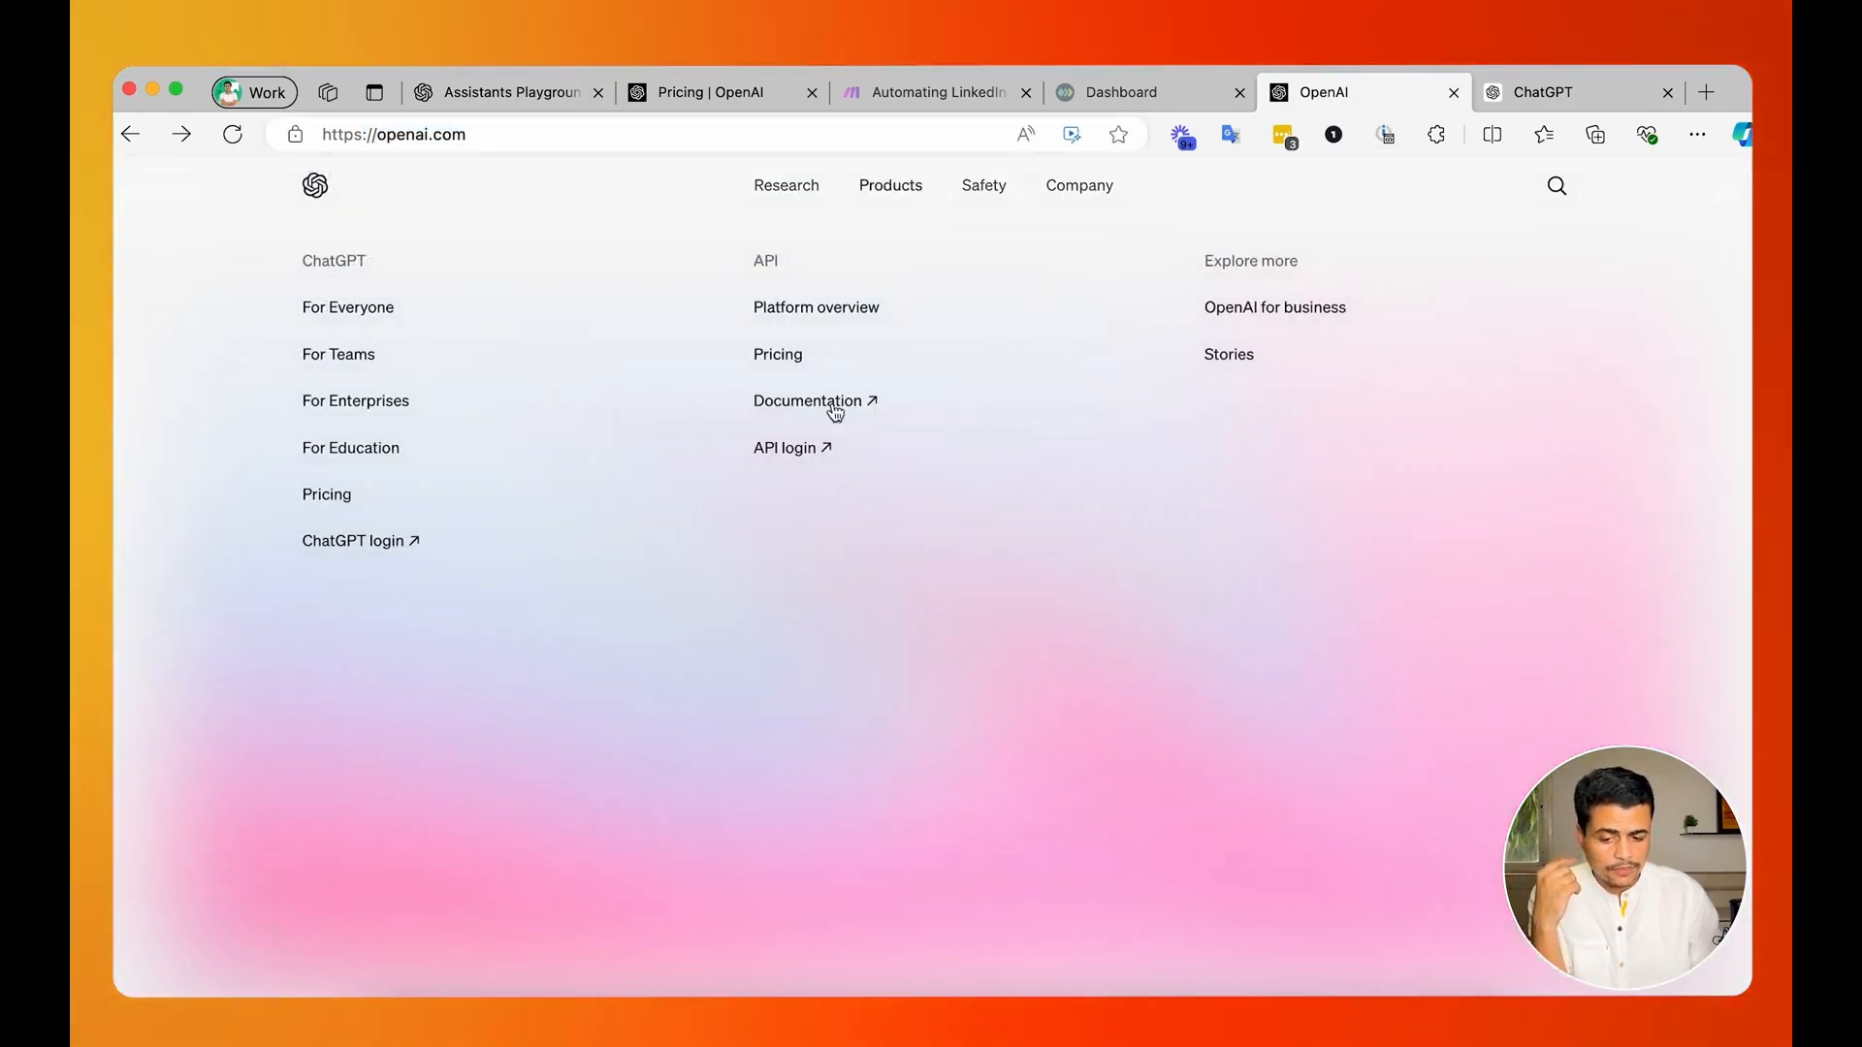
click(787, 453)
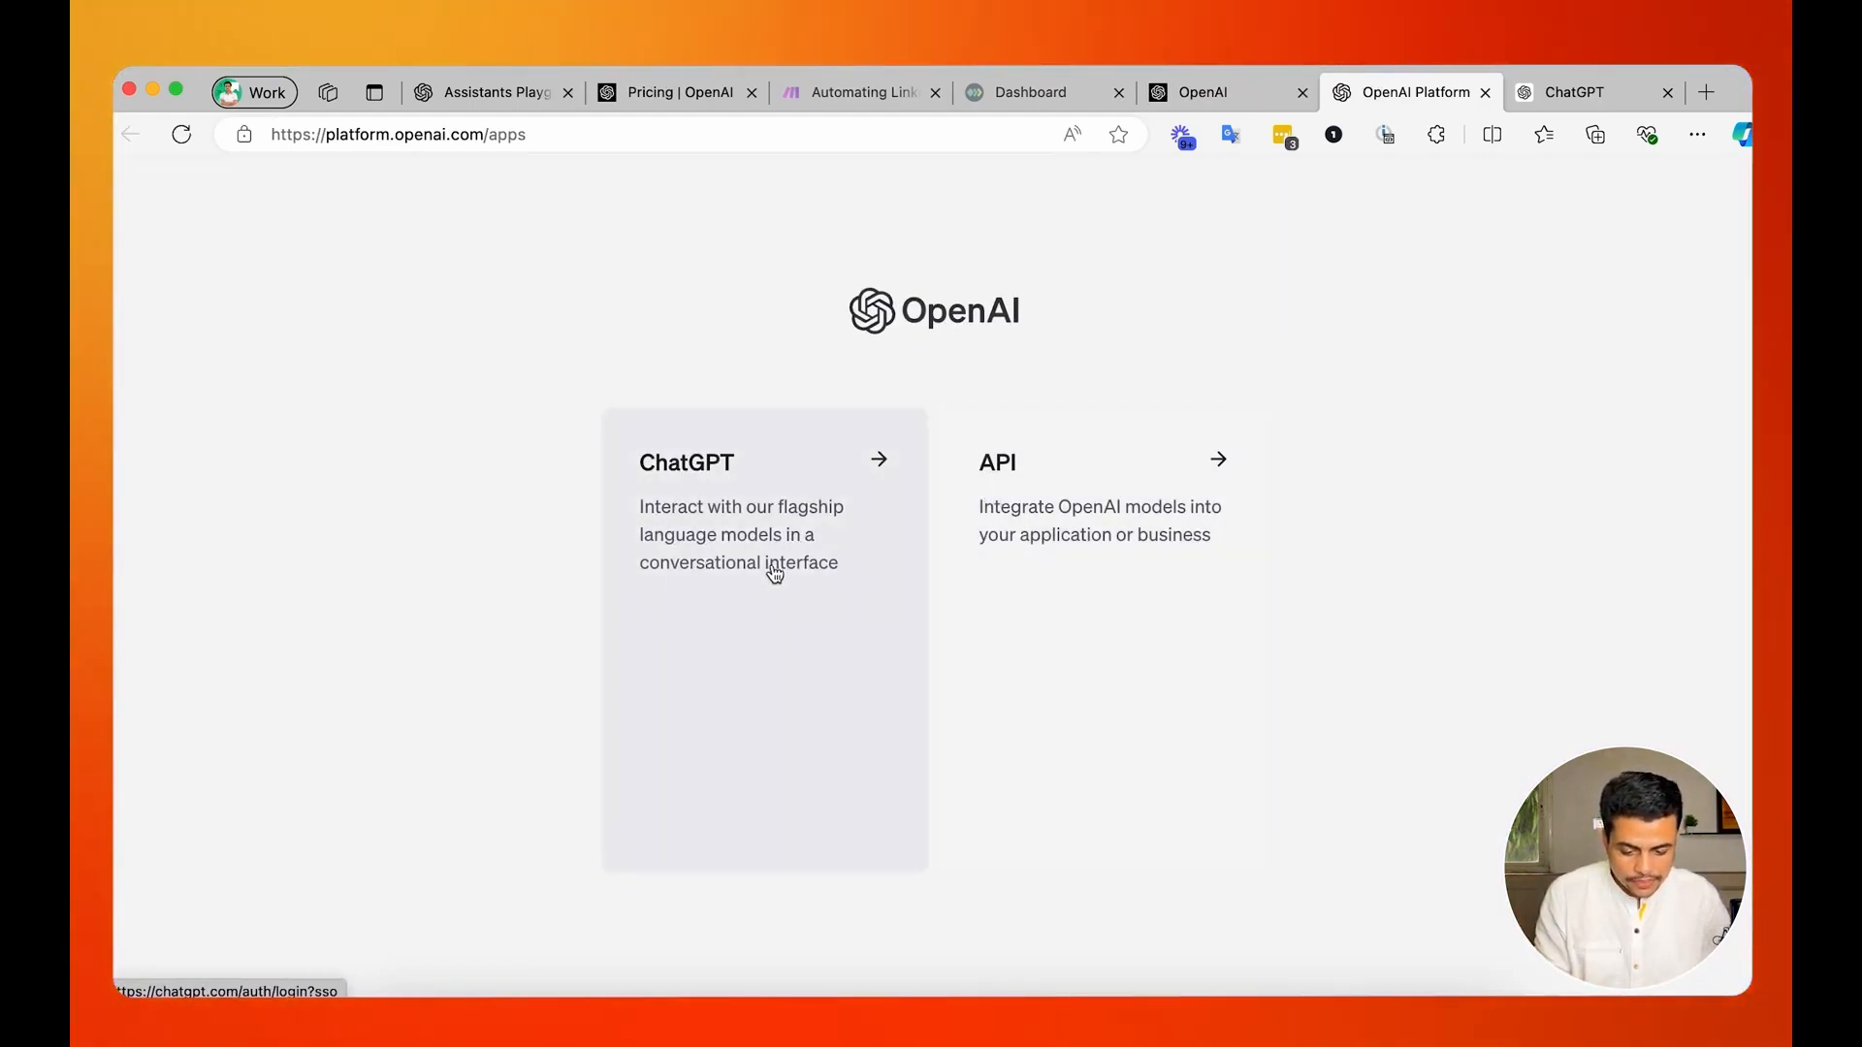
click(1106, 564)
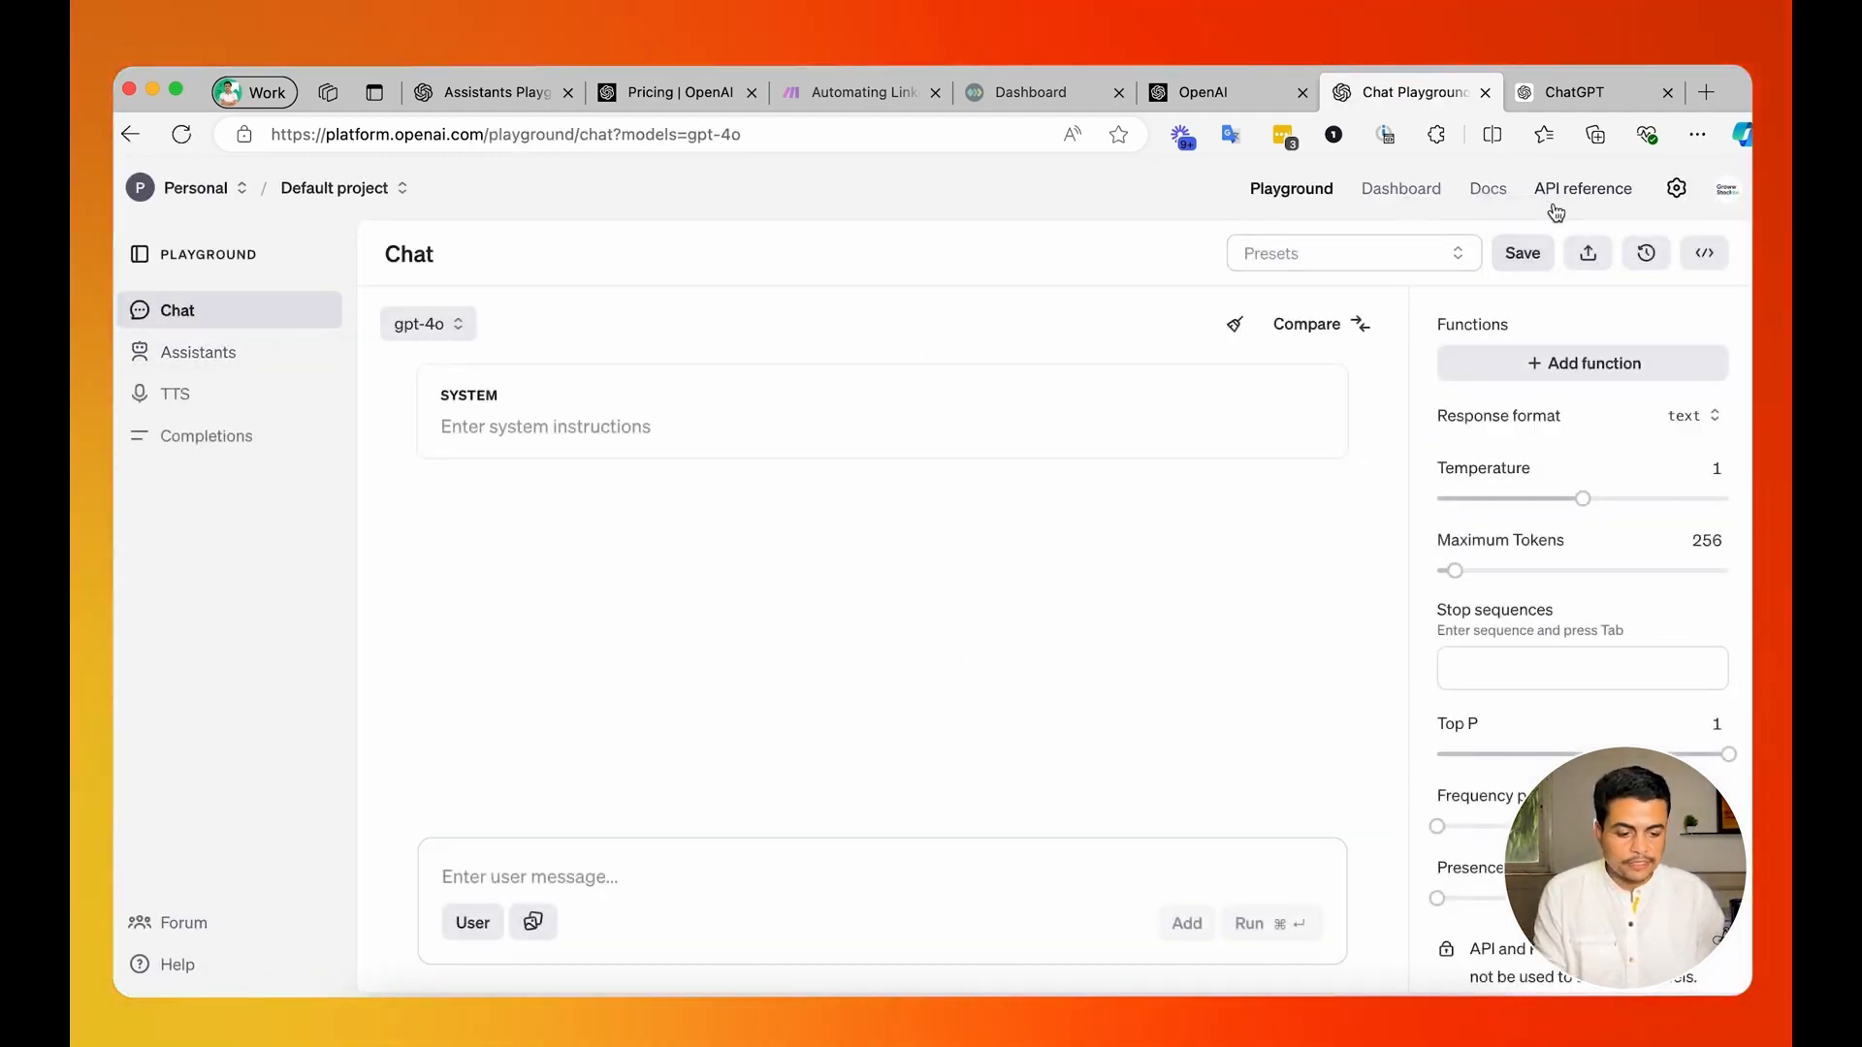
Check the credit balance overview and the payment methods in the OpenAI organization's billing settings.
click(1676, 190)
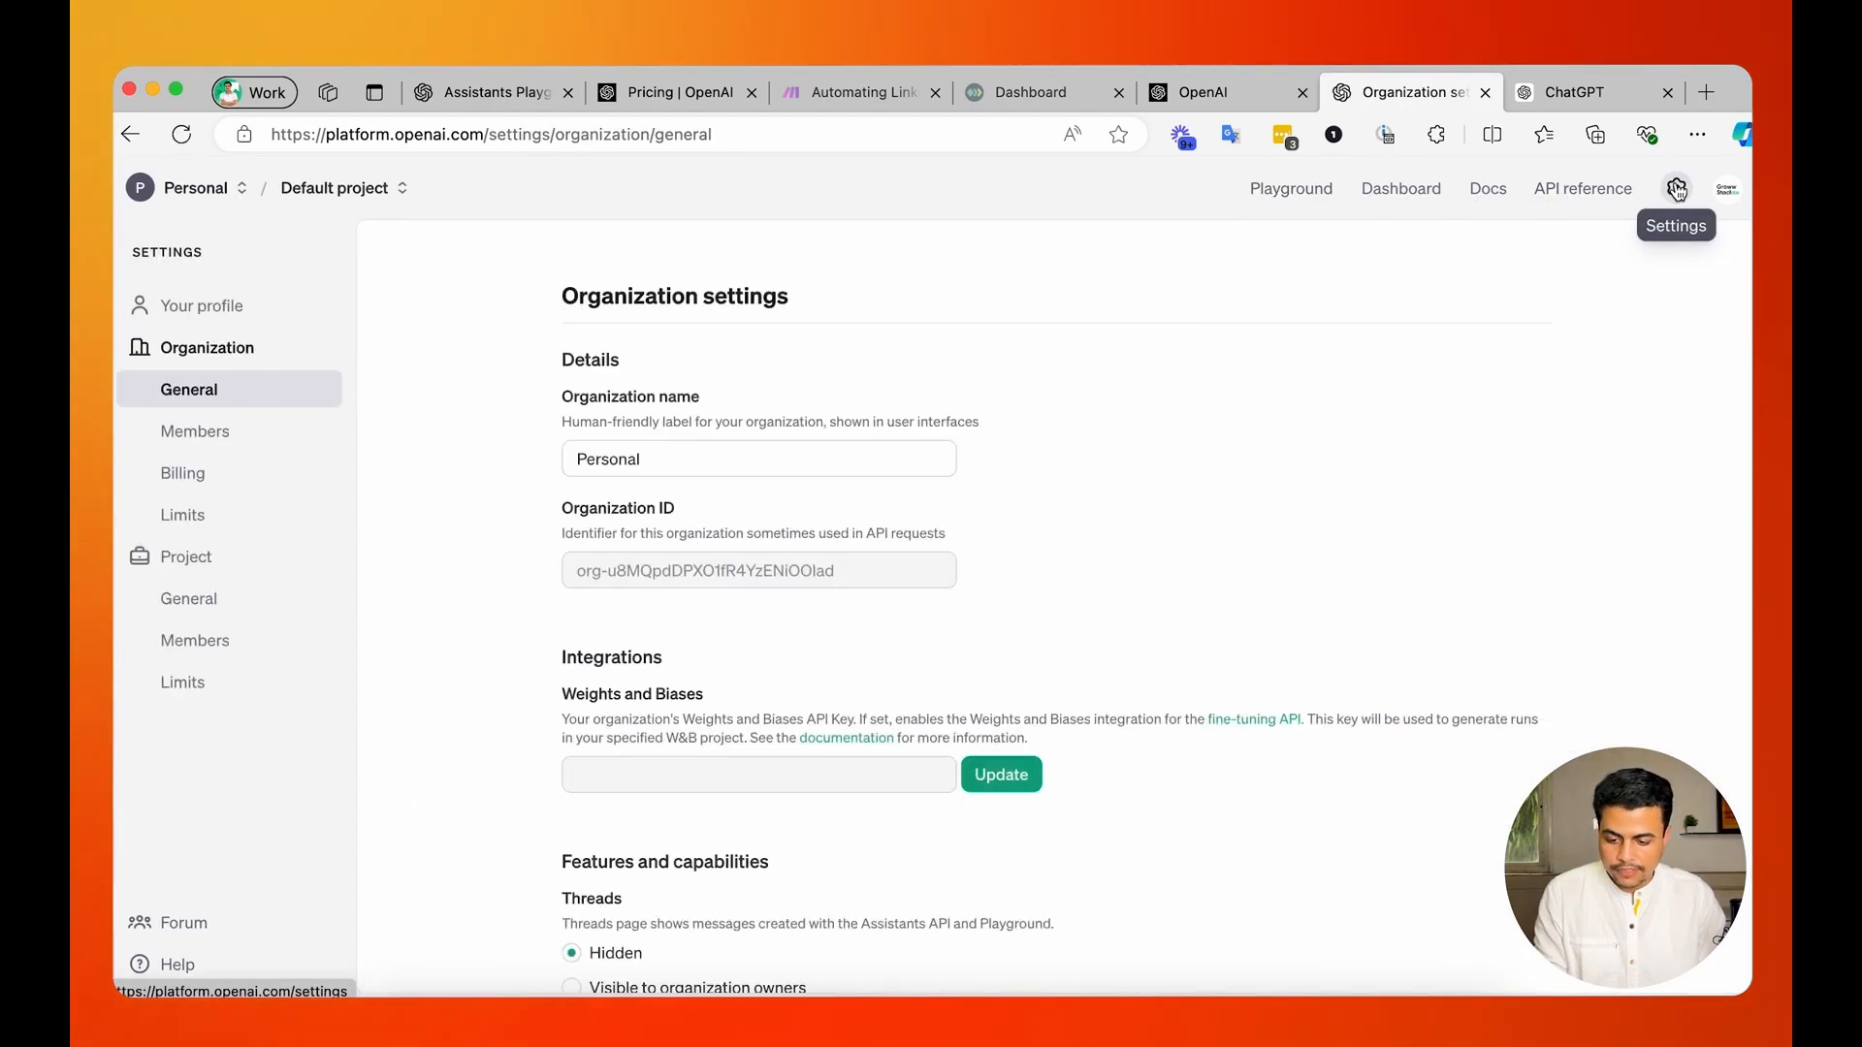
click(185, 473)
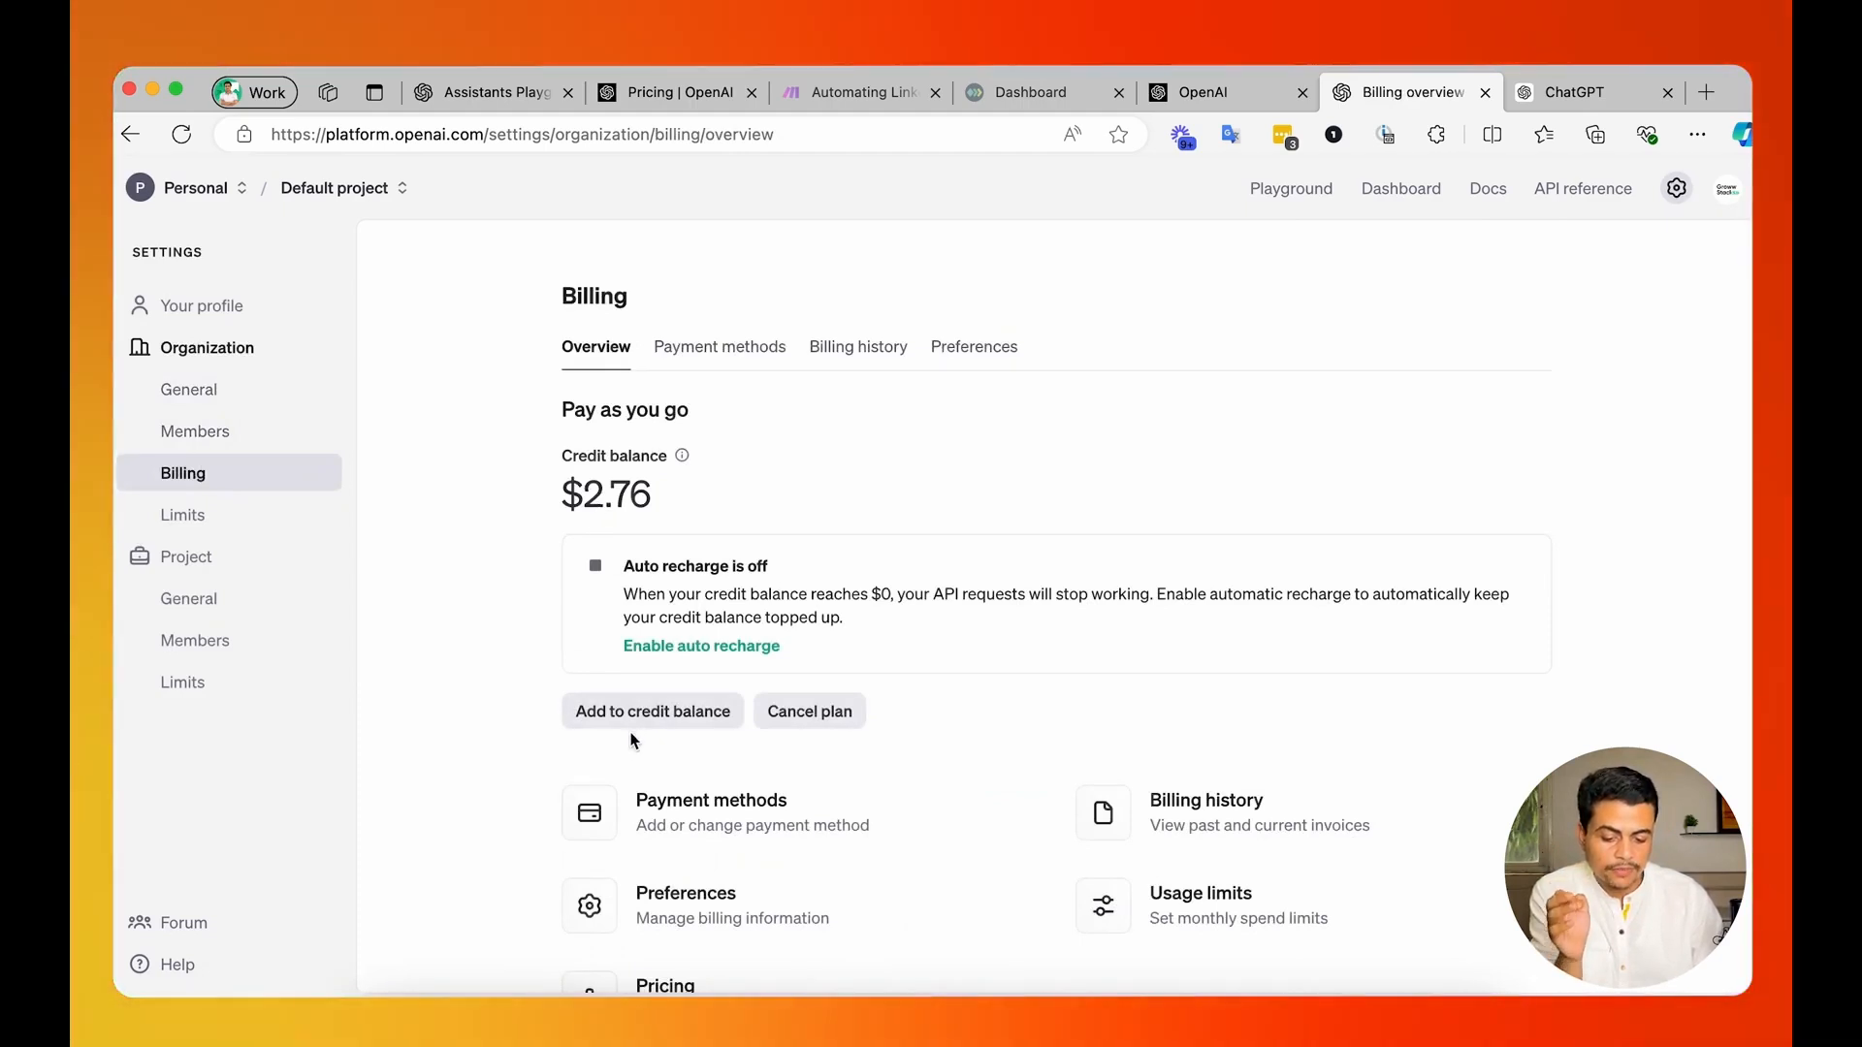
click(739, 361)
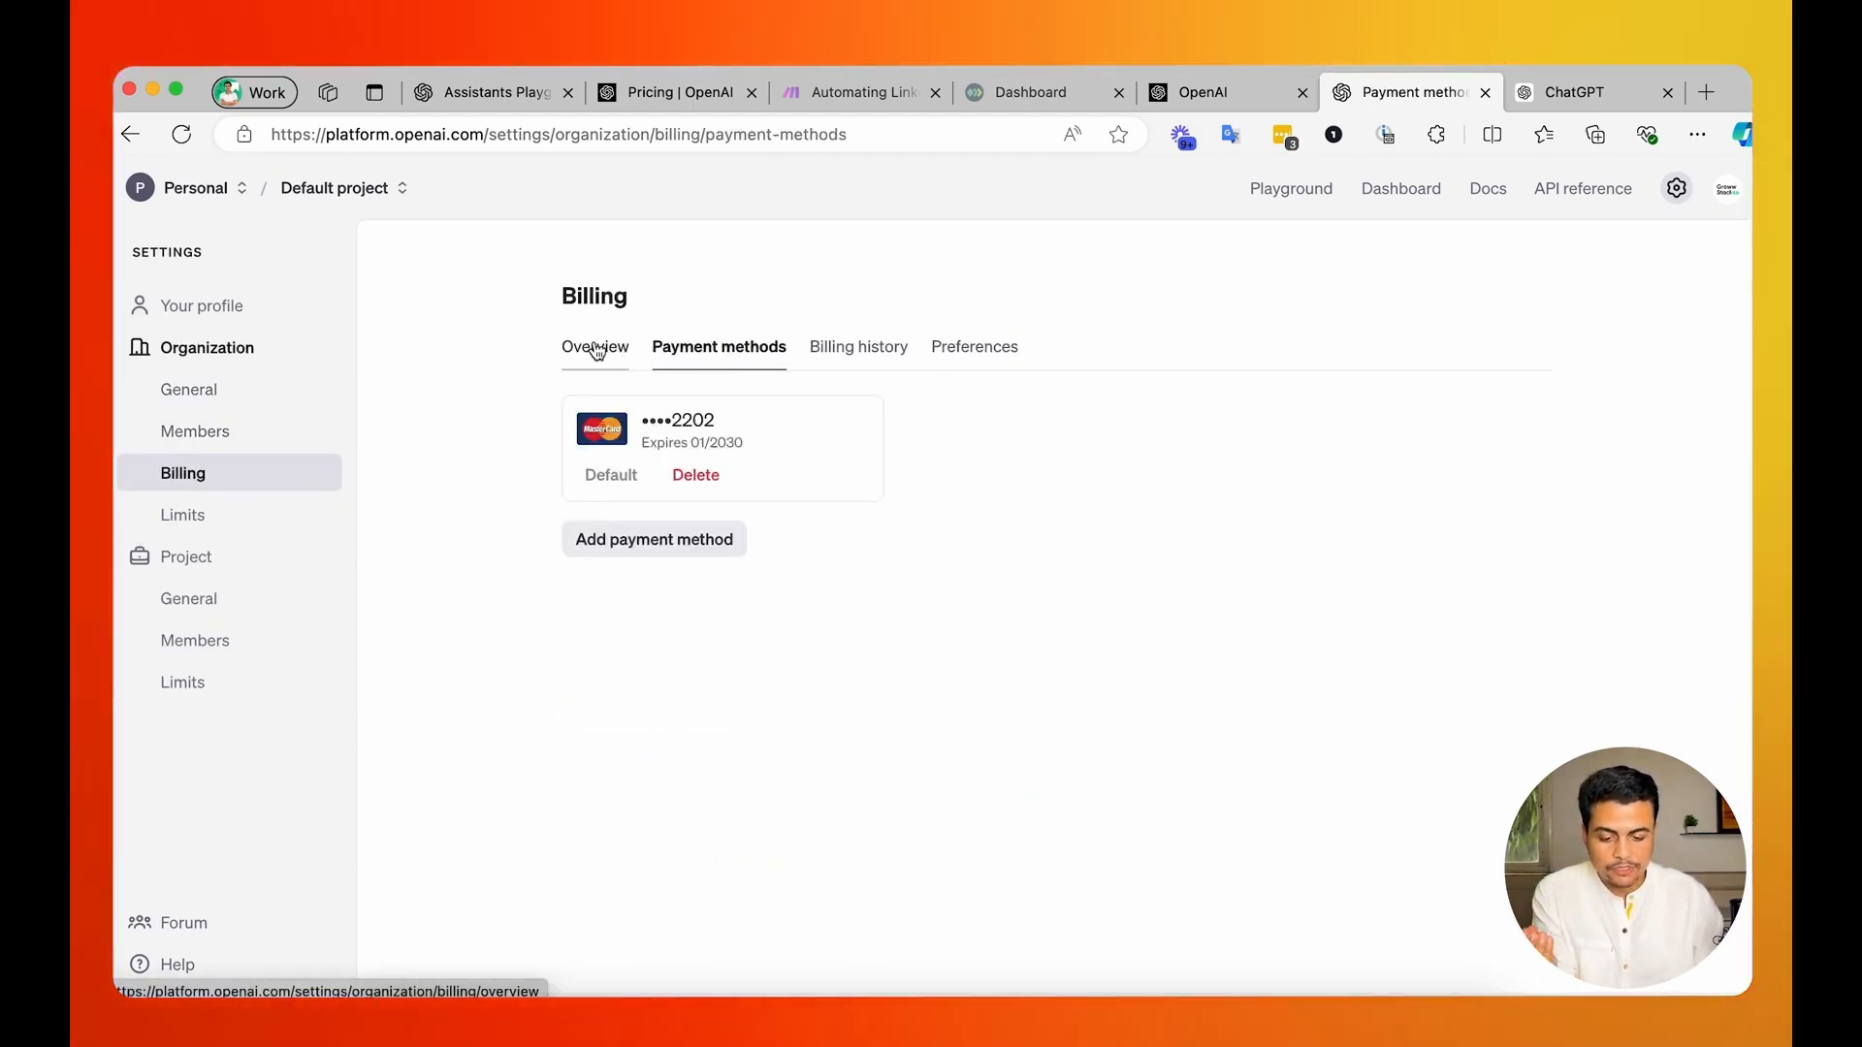
click(596, 349)
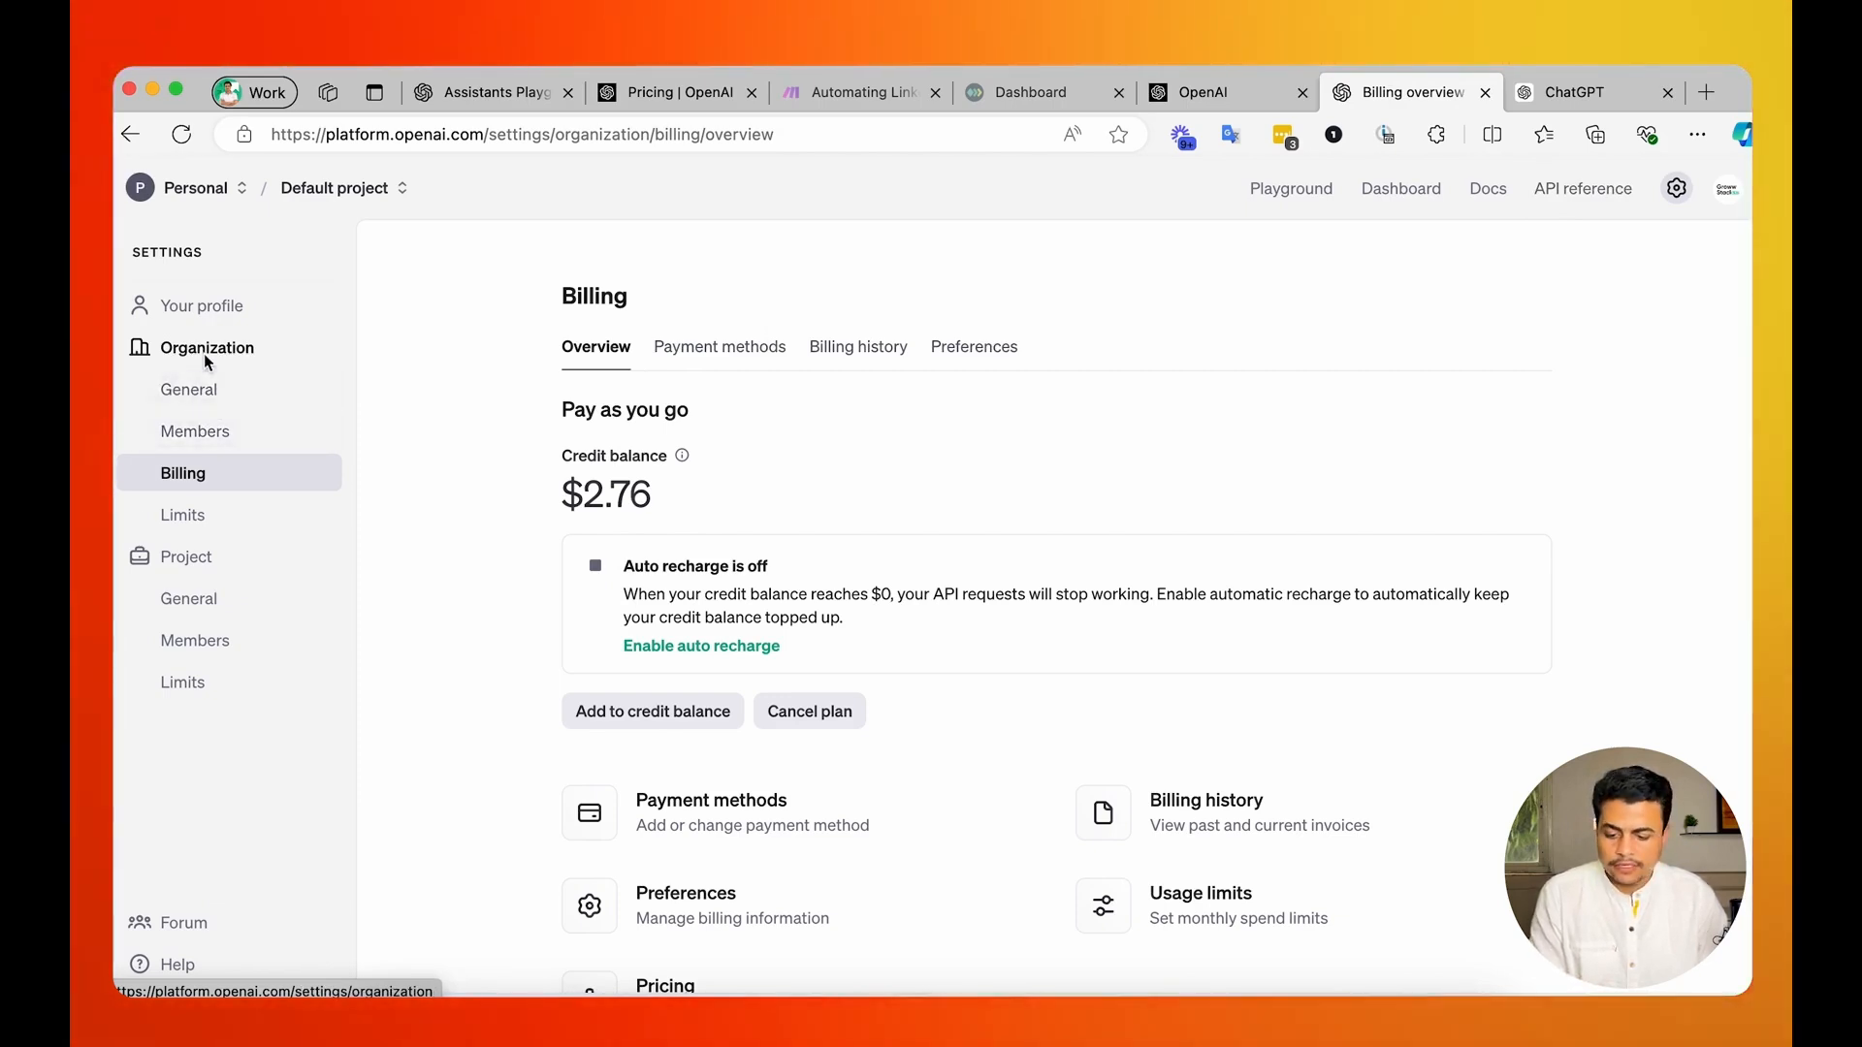
Look through the OpenAI organization's general settings, including the organization ID, integrations and feature options.
click(211, 389)
scroll(467, 629, down, 2)
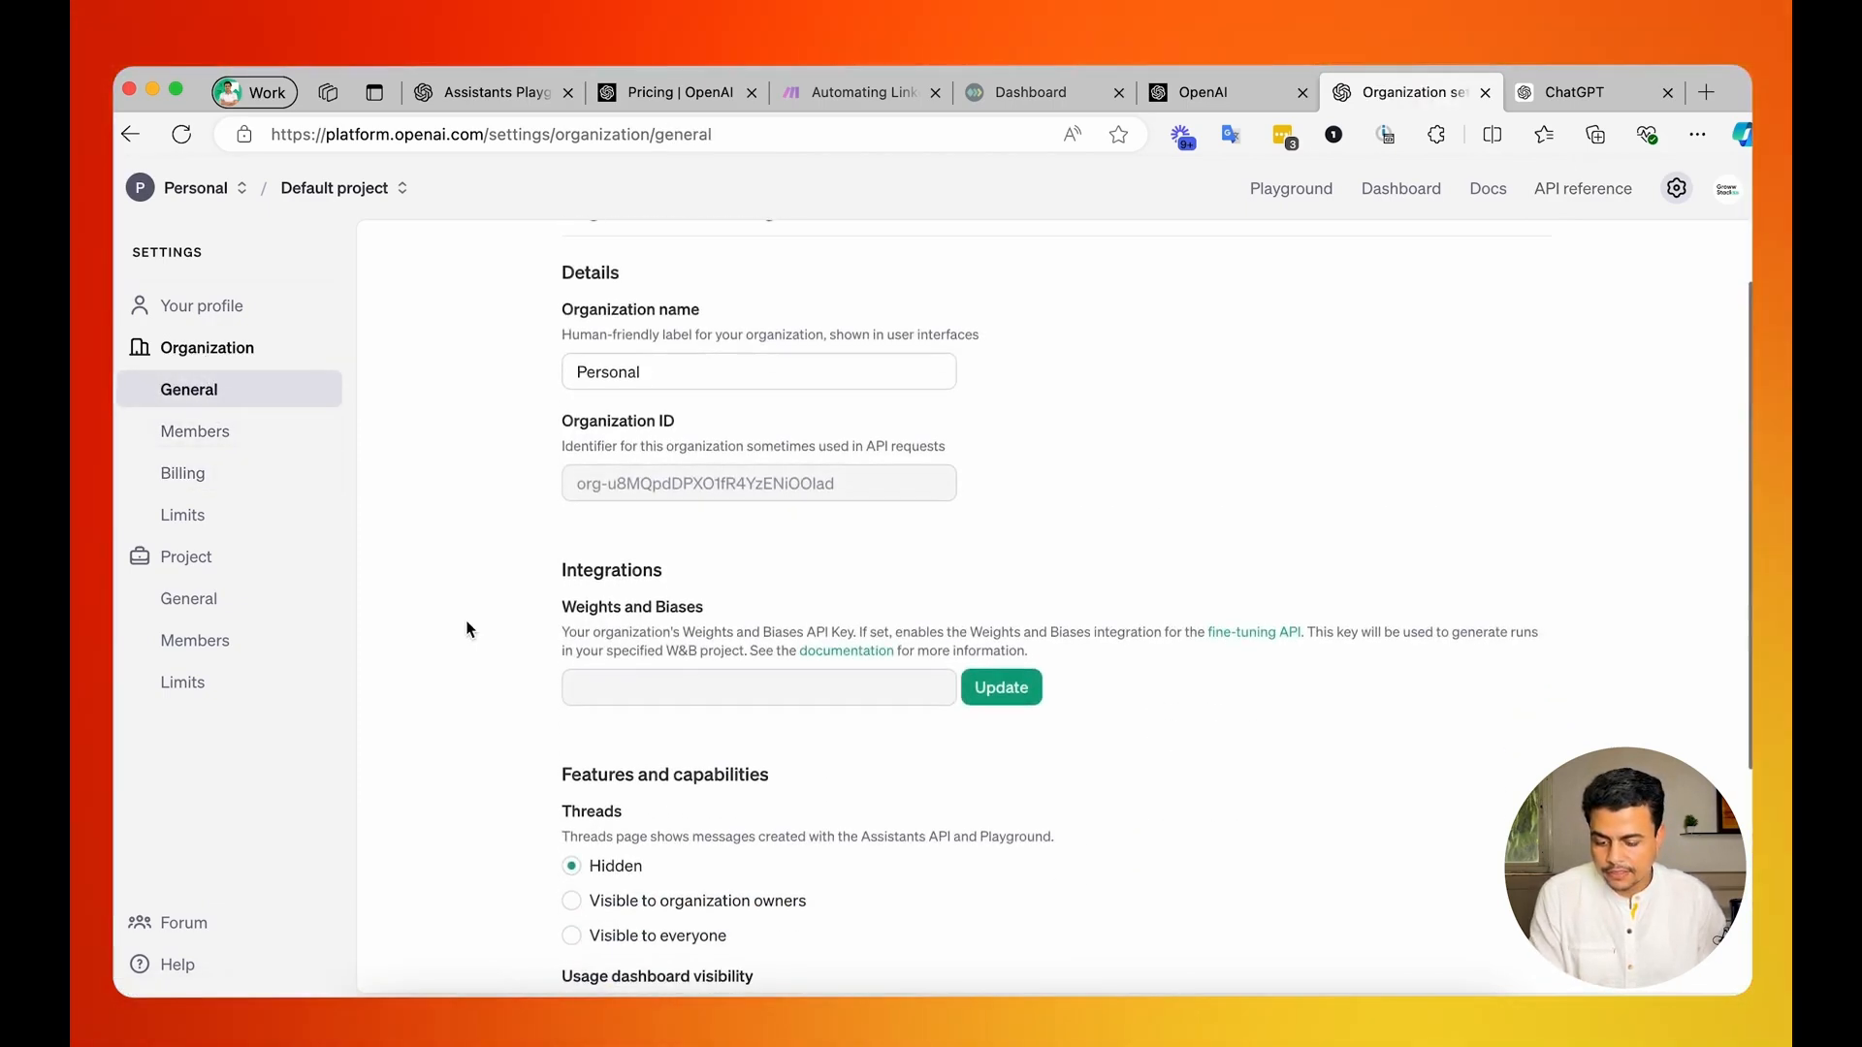
triple_click(771, 483)
scroll(432, 620, down, 5)
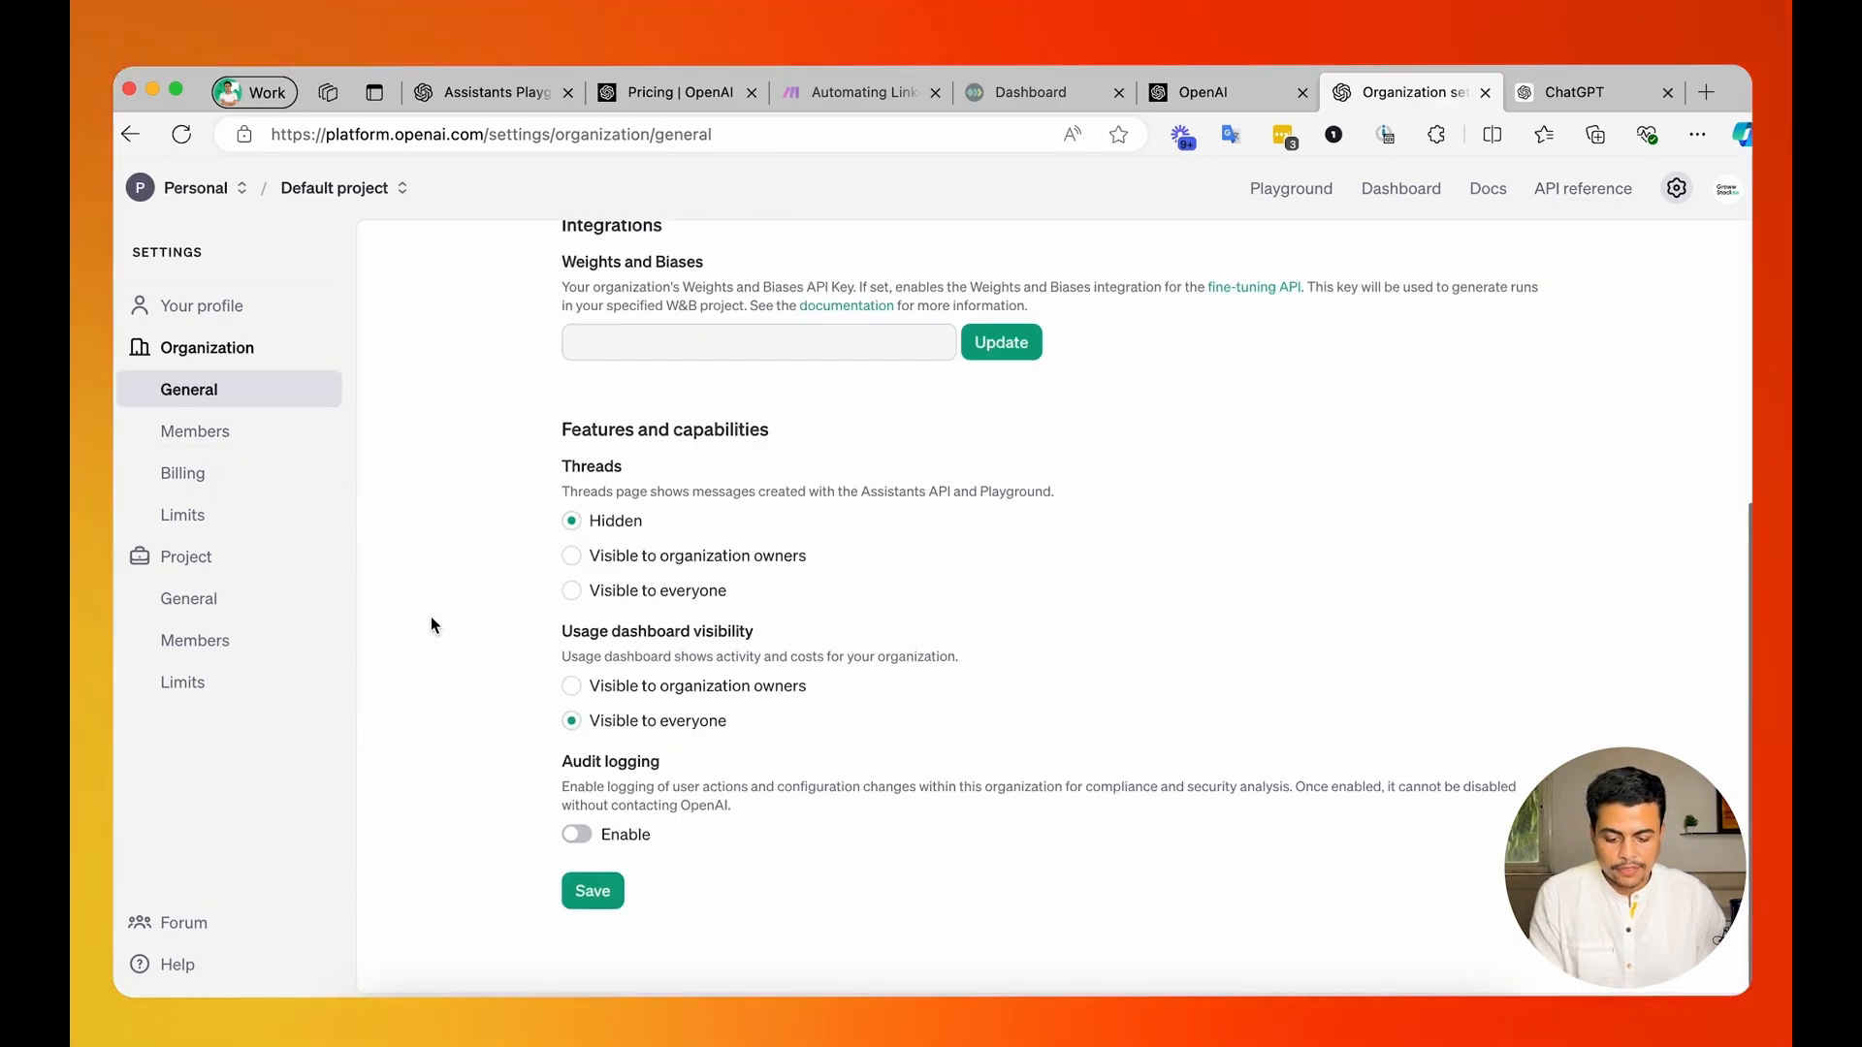
Open the API keys page of the OpenAI platform dashboard.
click(1401, 189)
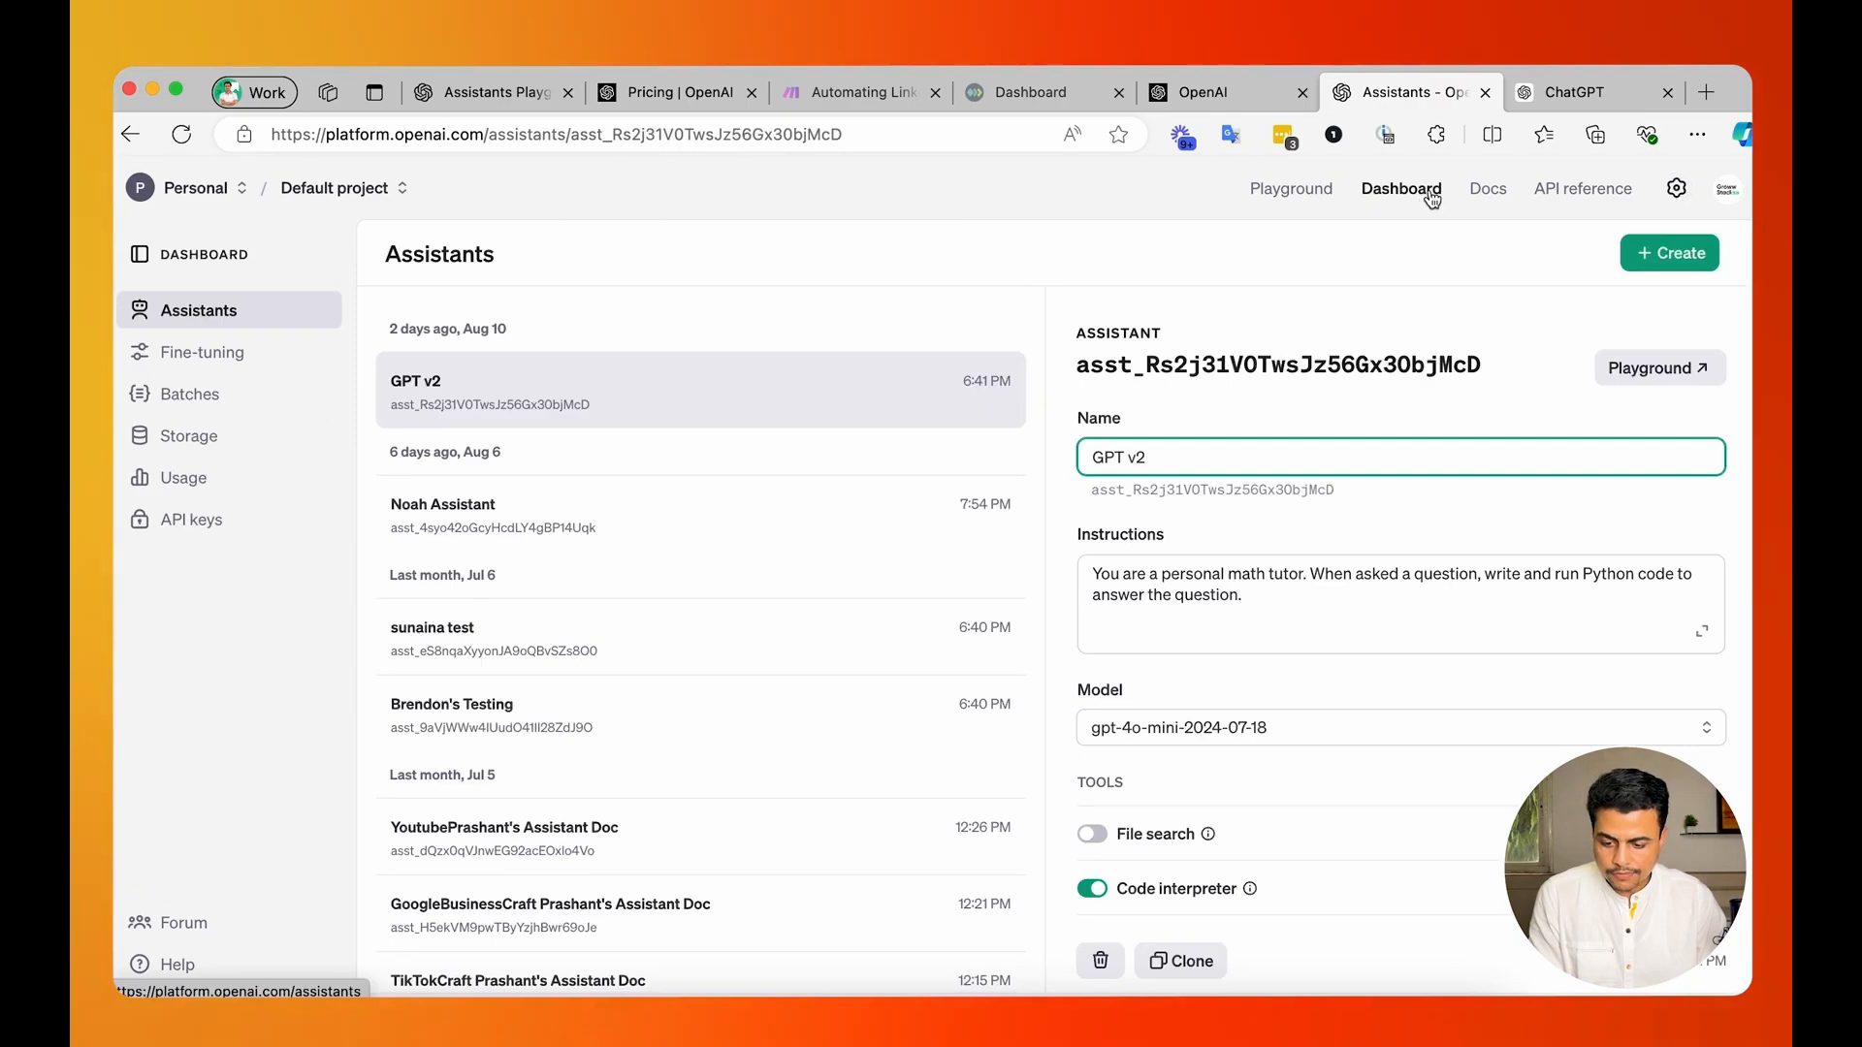
click(193, 529)
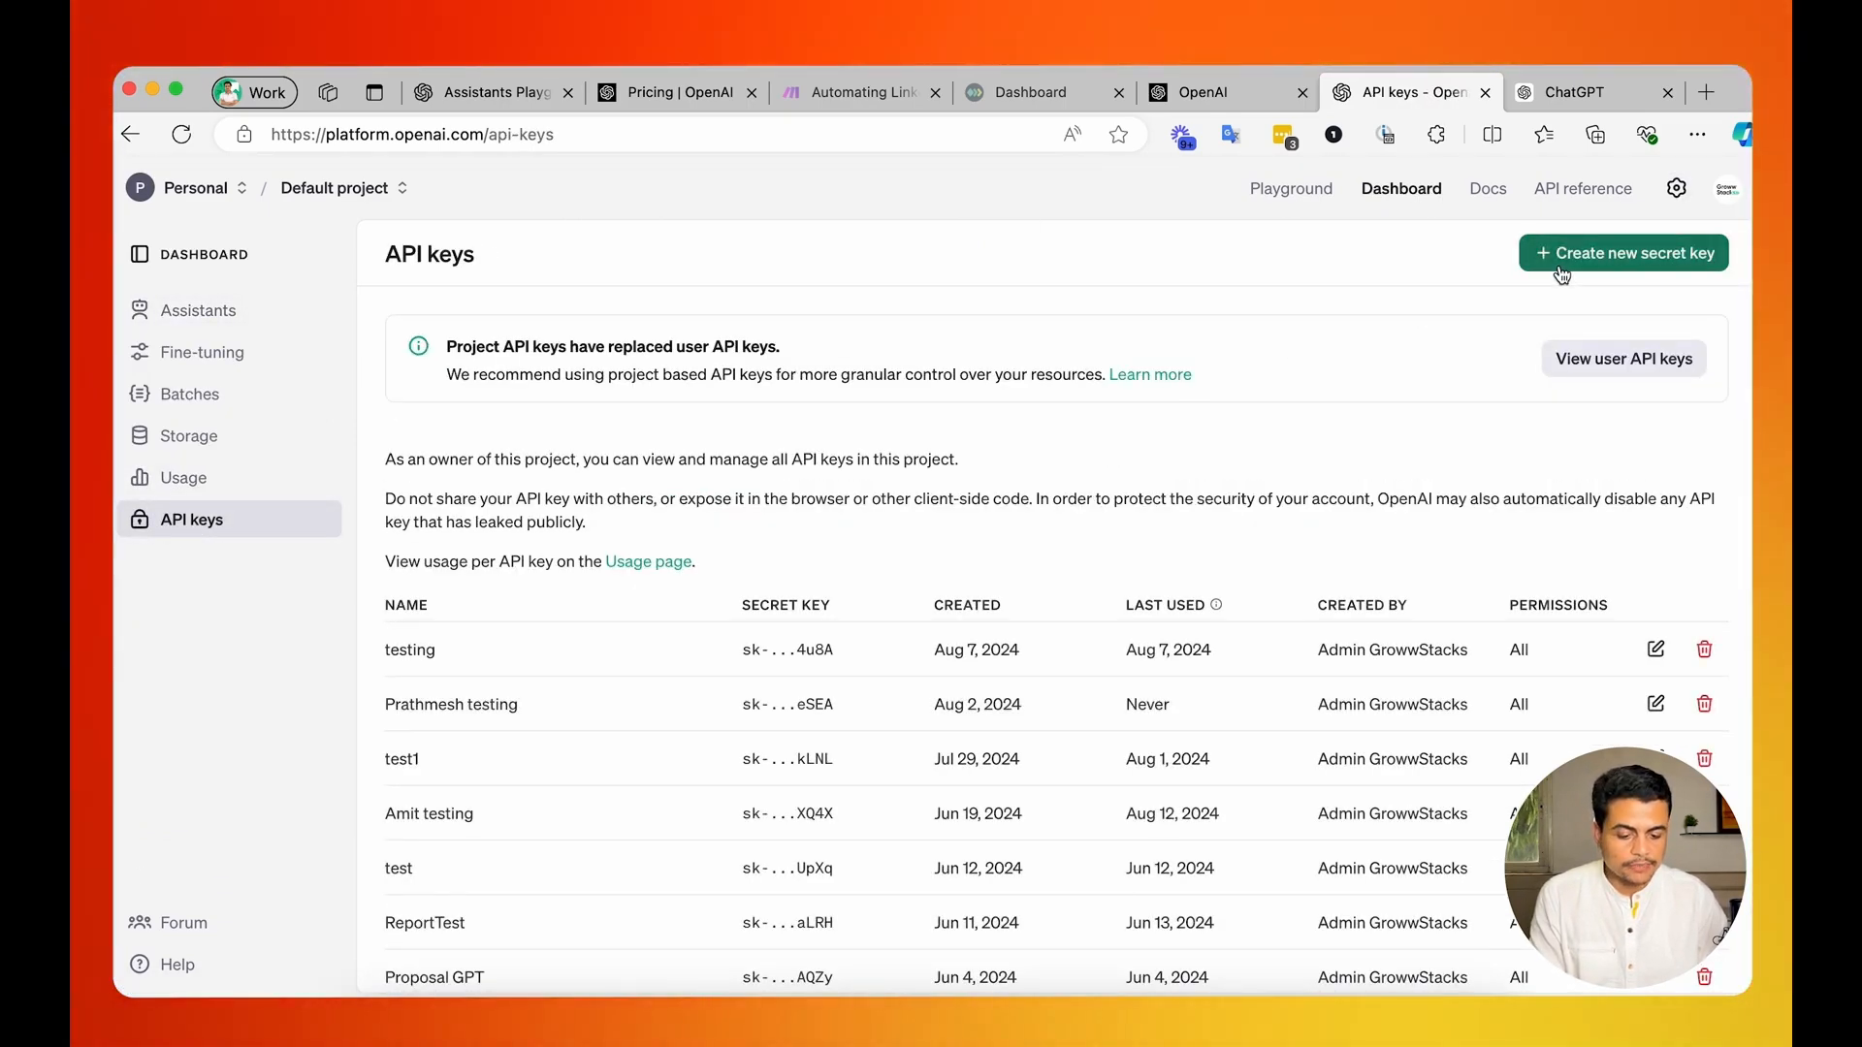
click(1561, 270)
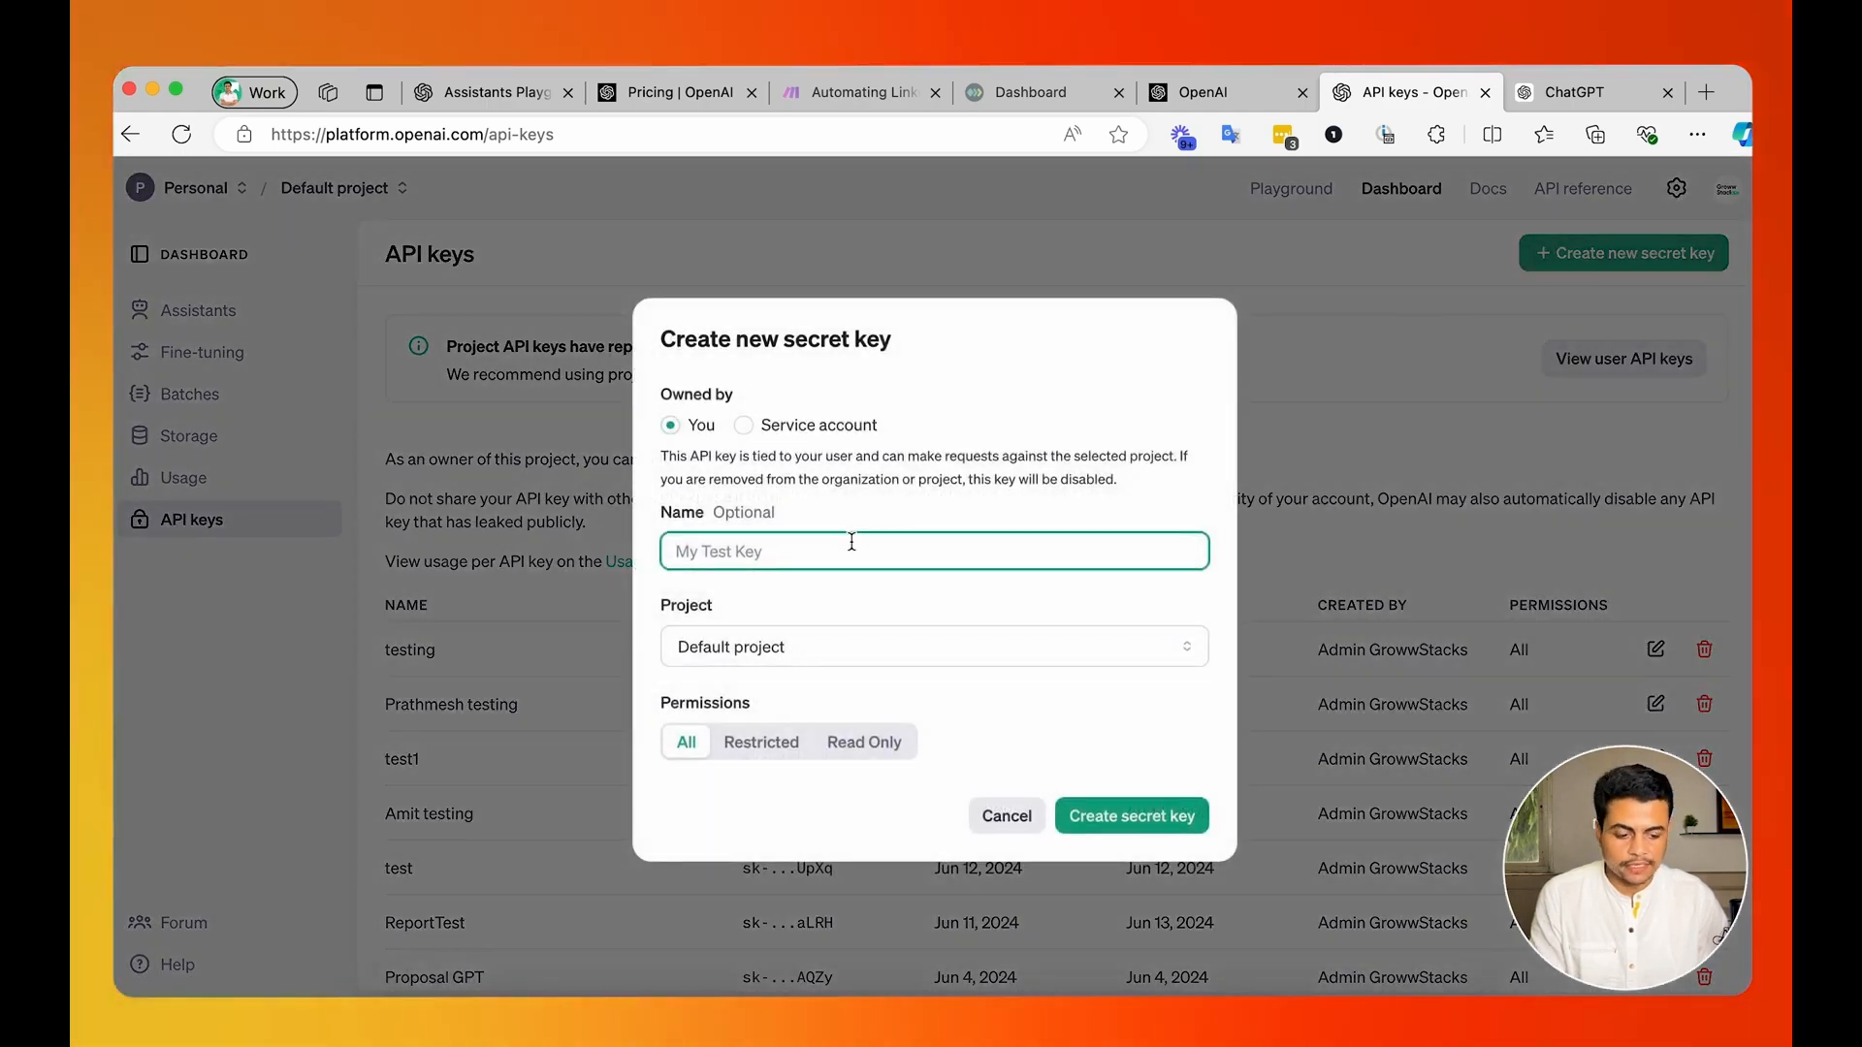
text(Linkedin Chat)
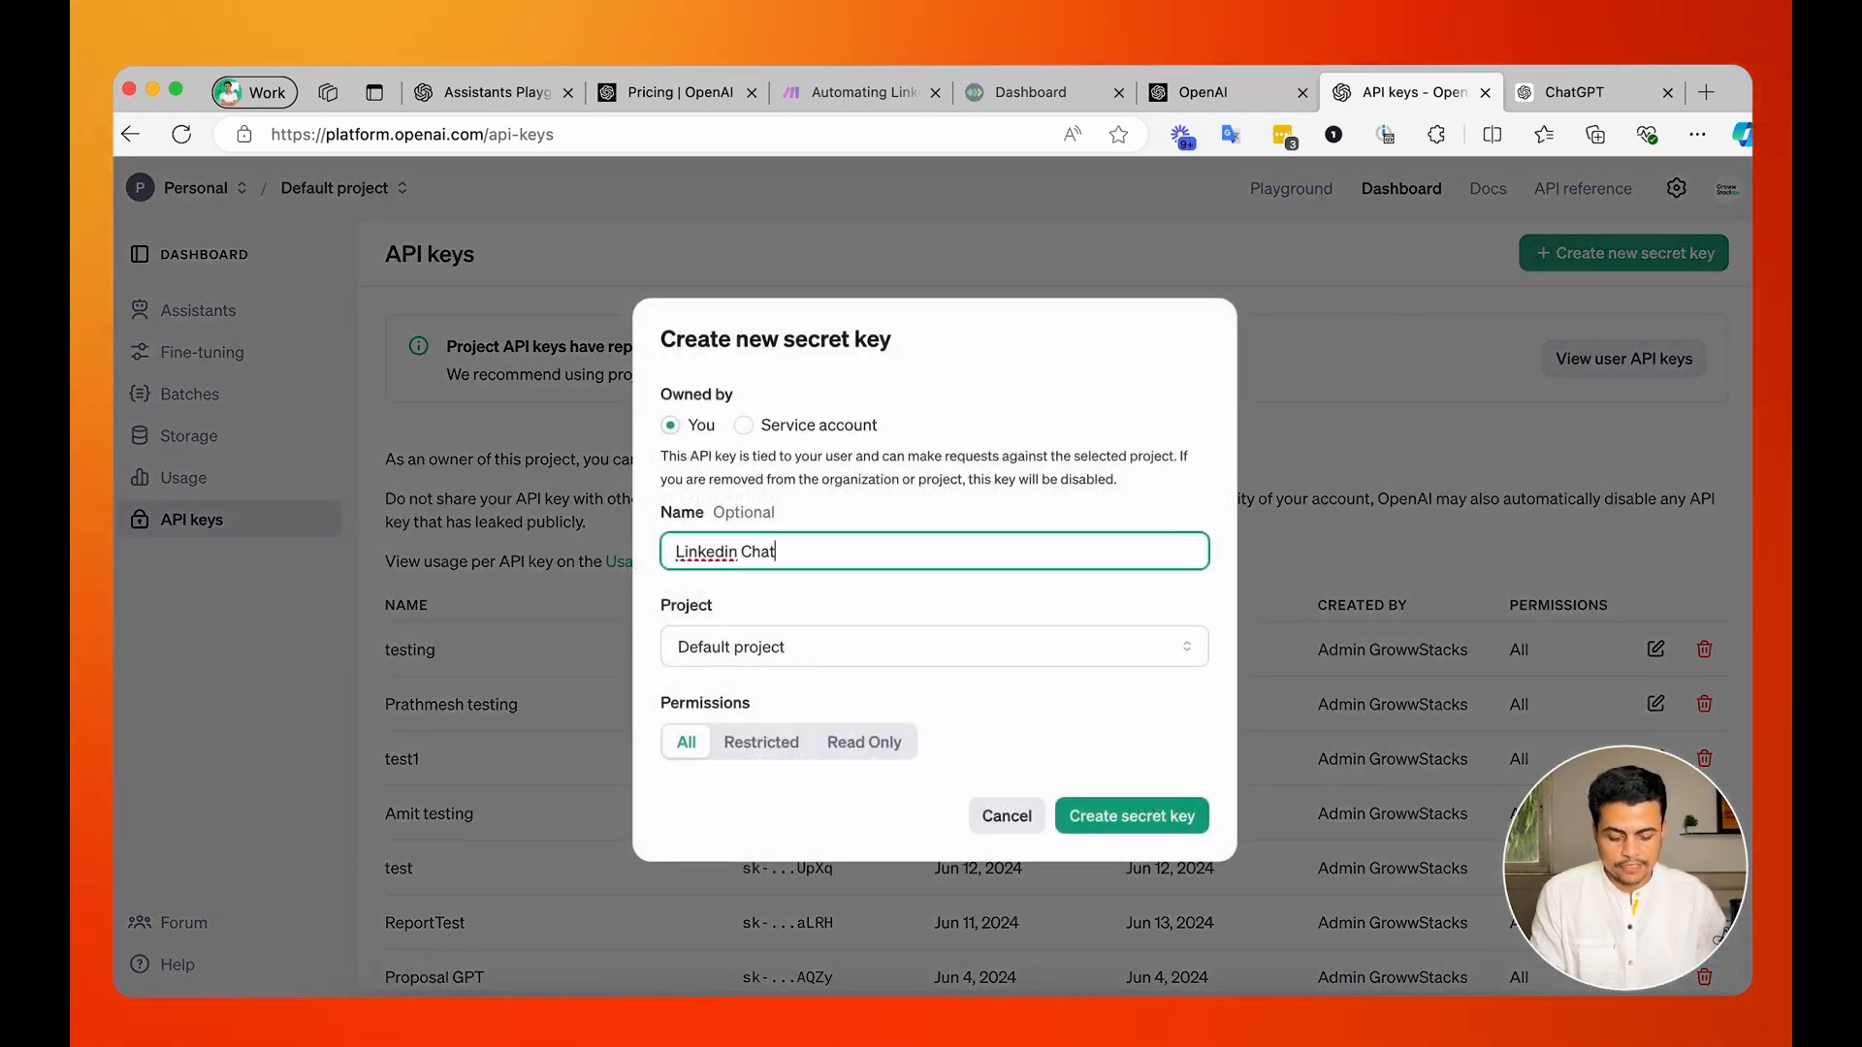
text( Automation)
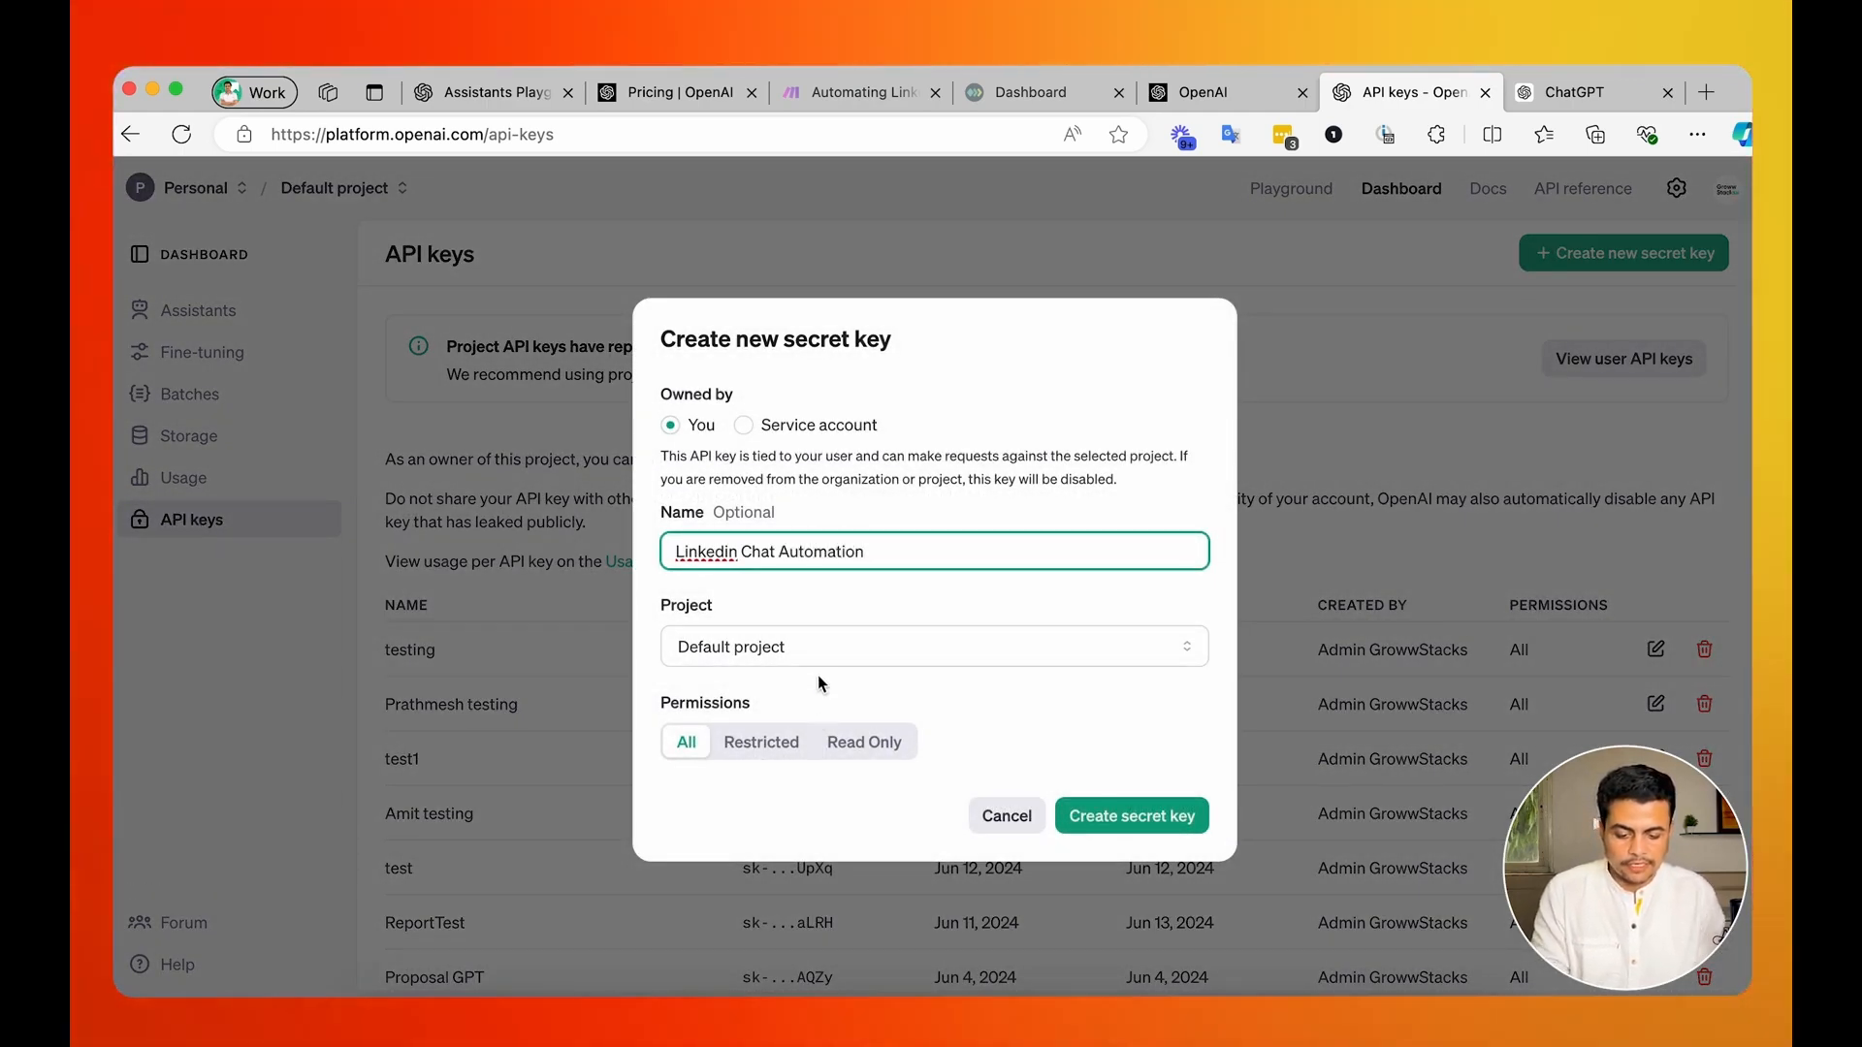
click(822, 656)
click(861, 605)
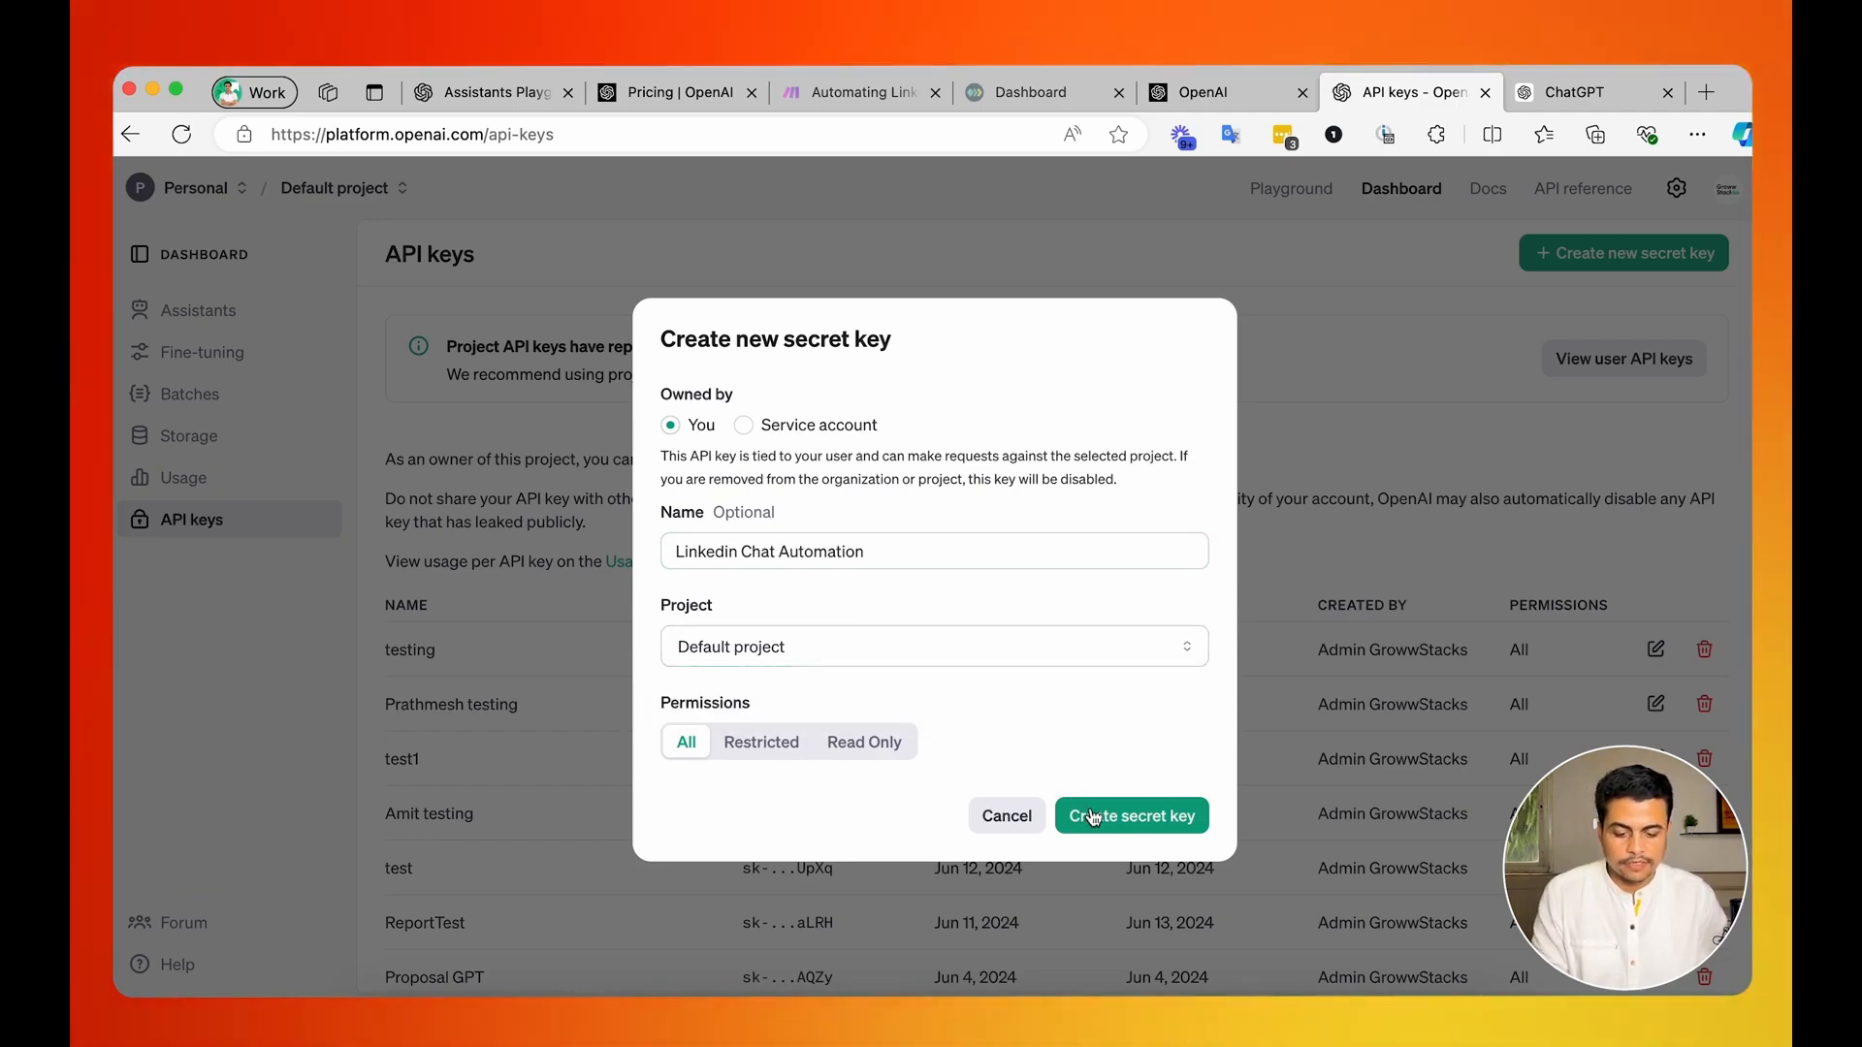
click(1006, 817)
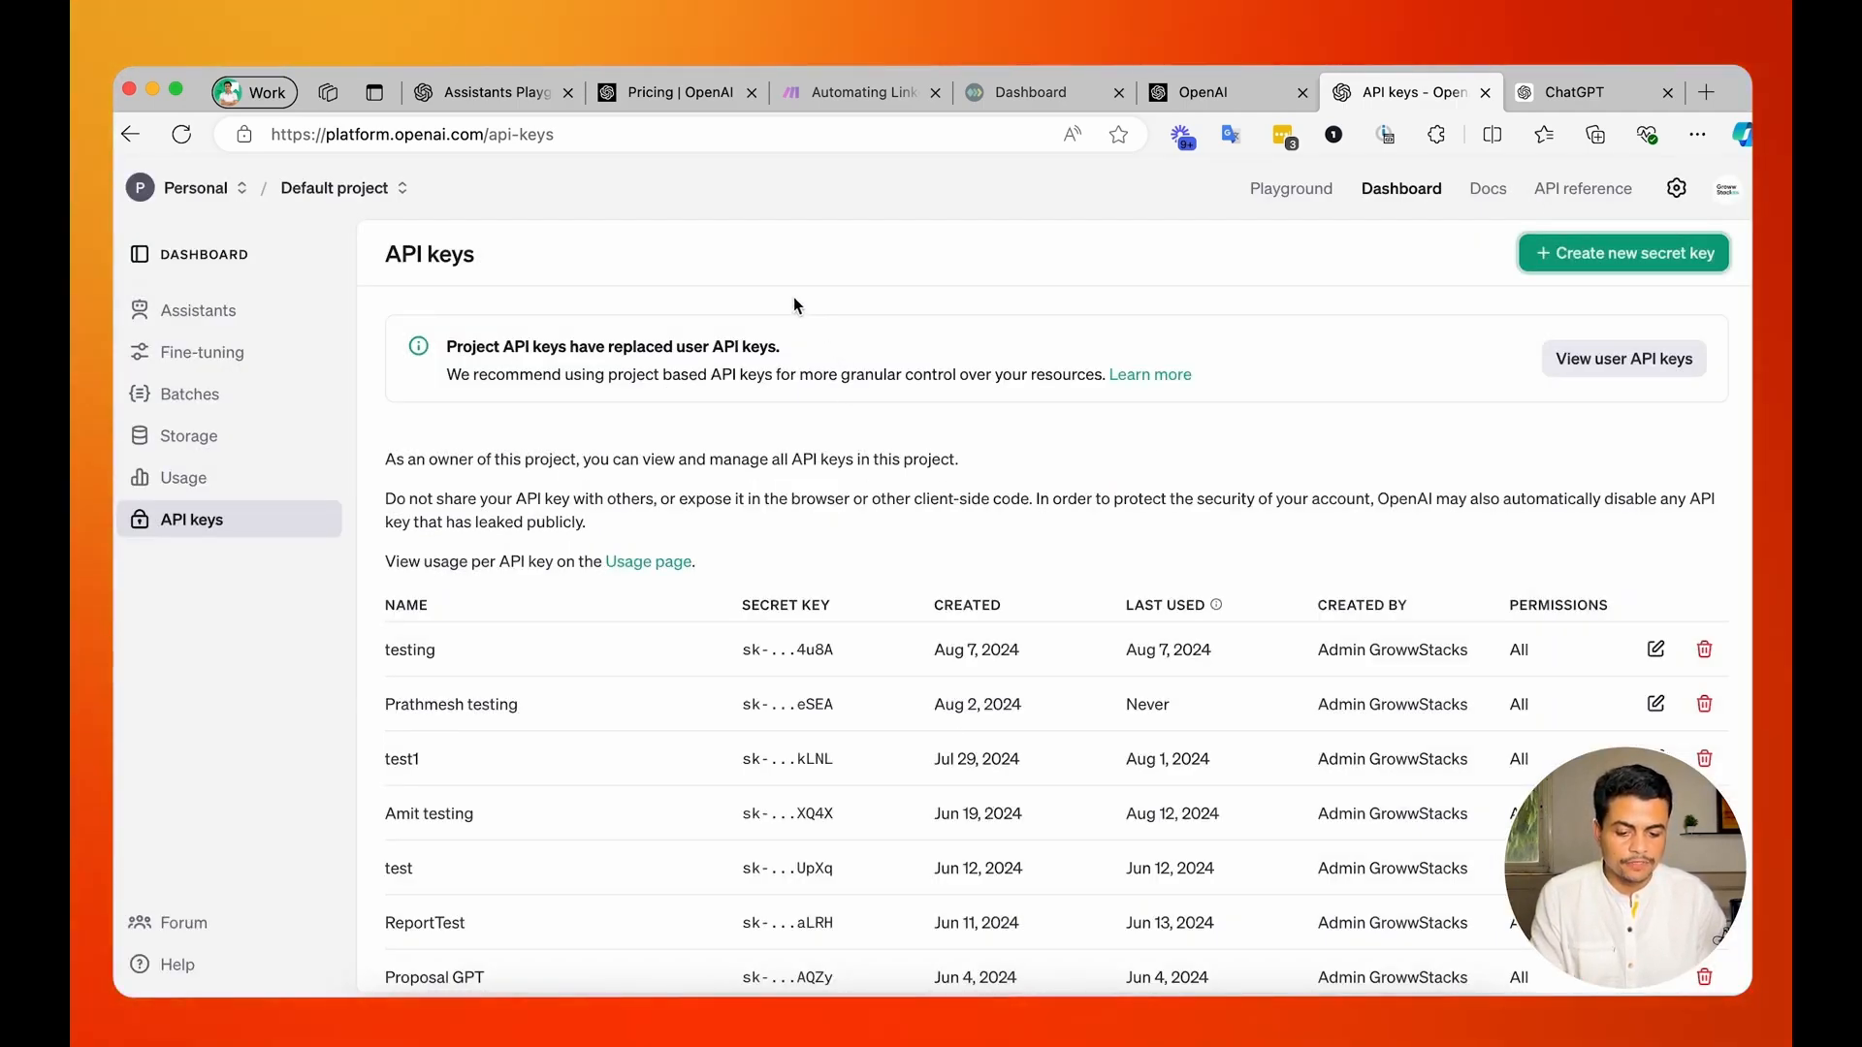
Switch to the Unipile Credentials note and add a "ChatGPT API Key" heading below the Make.com magic link.
key(super+Tab)
key(super+Tab)
key(super+Tab)
key(super+Tab)
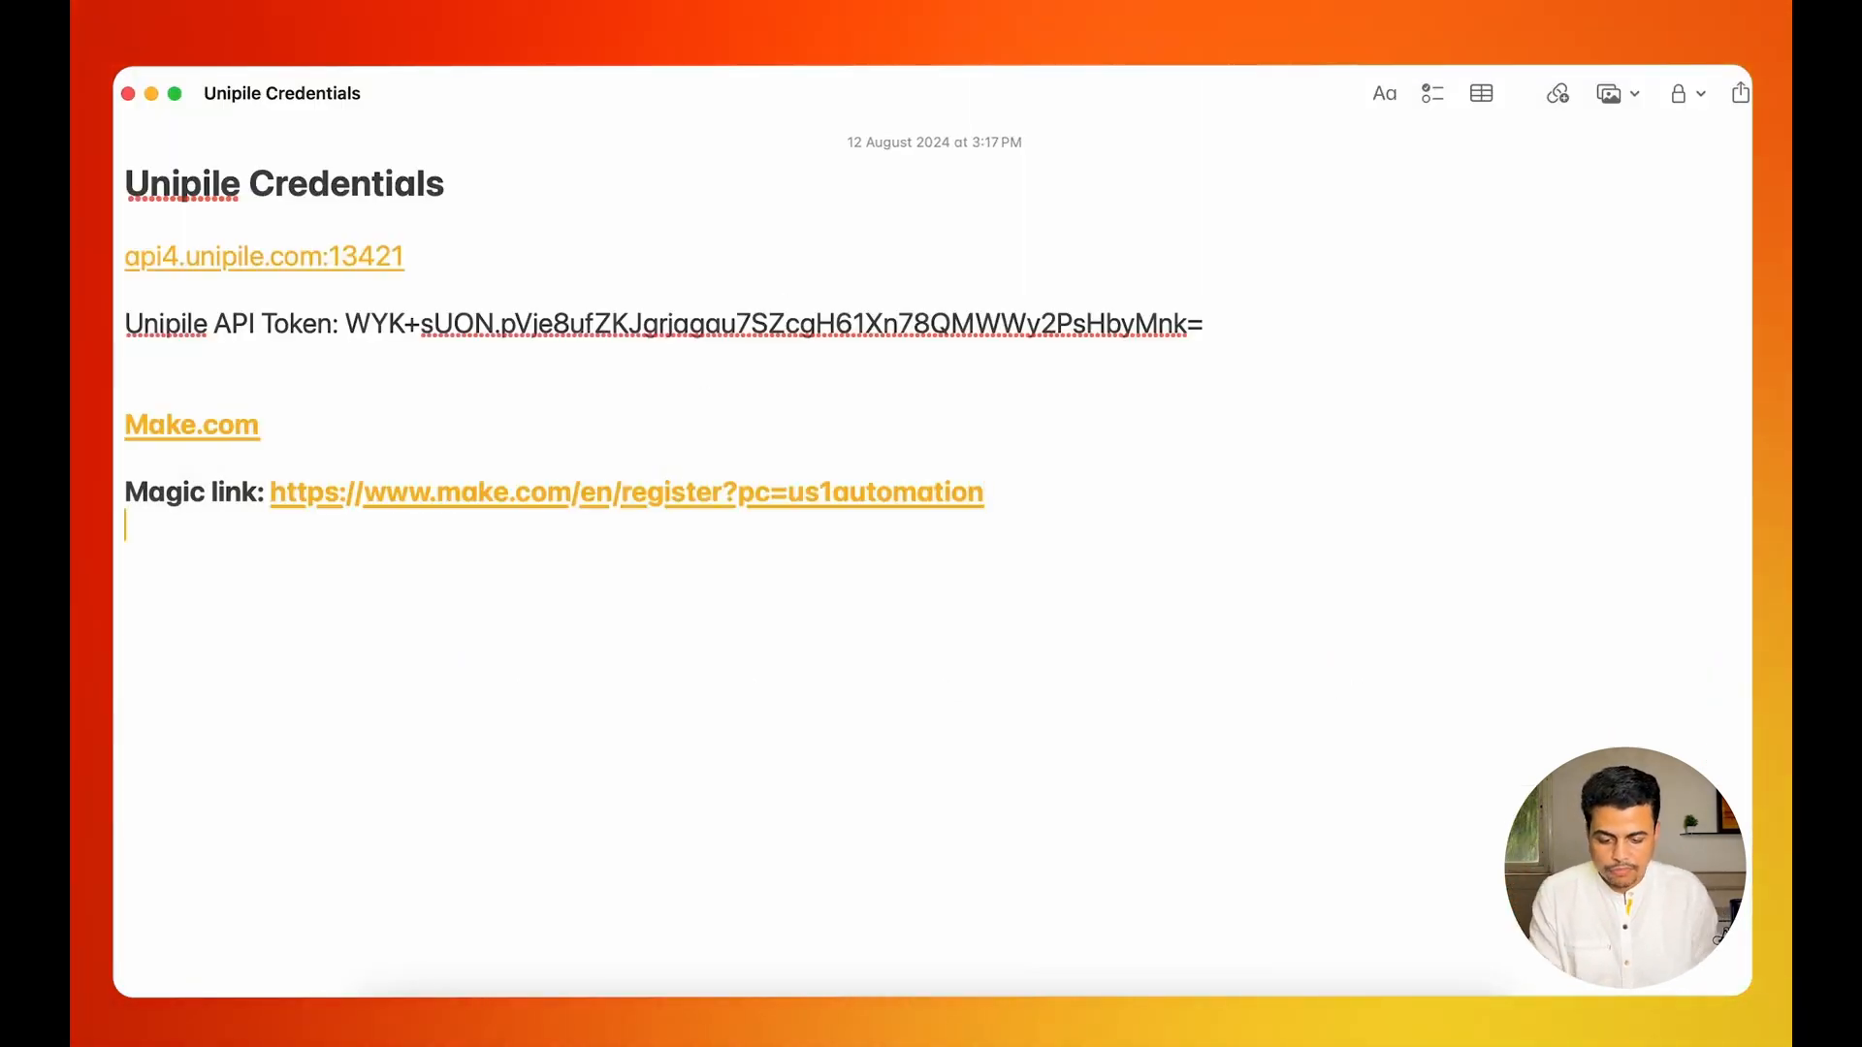
text(ChatF)
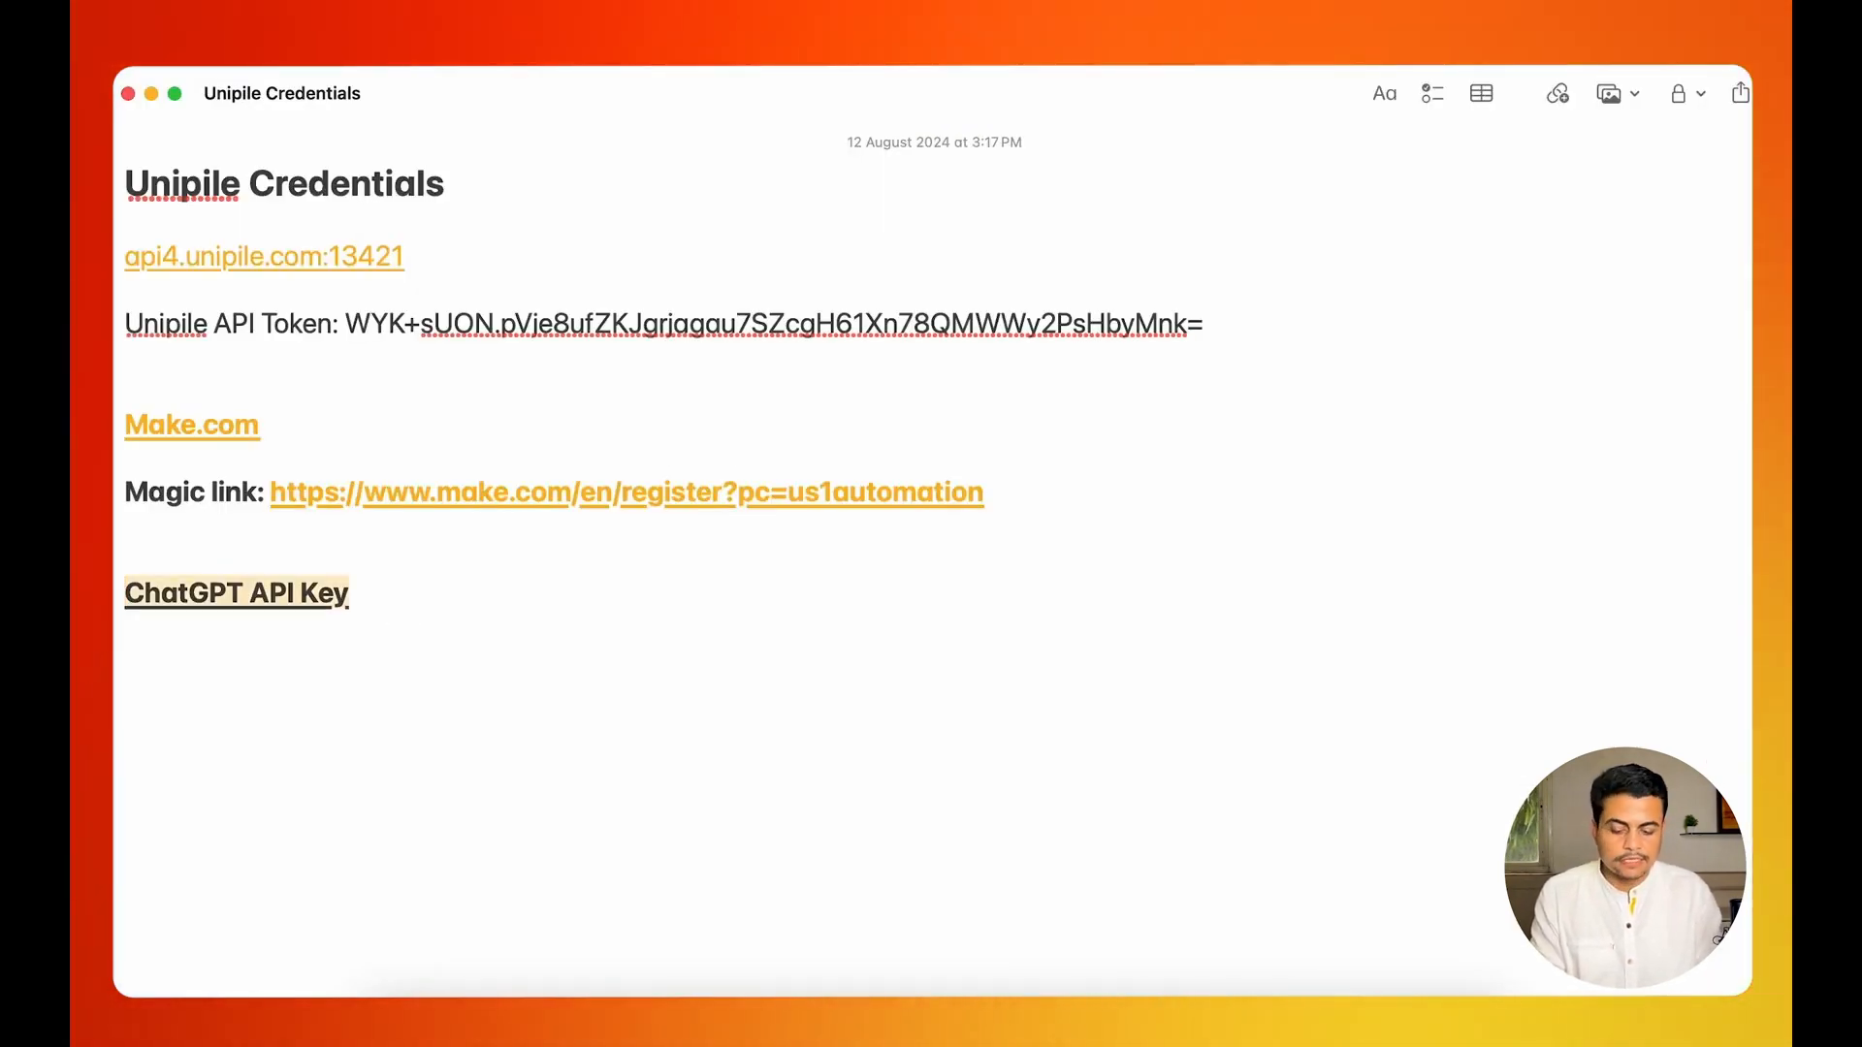
key(Return)
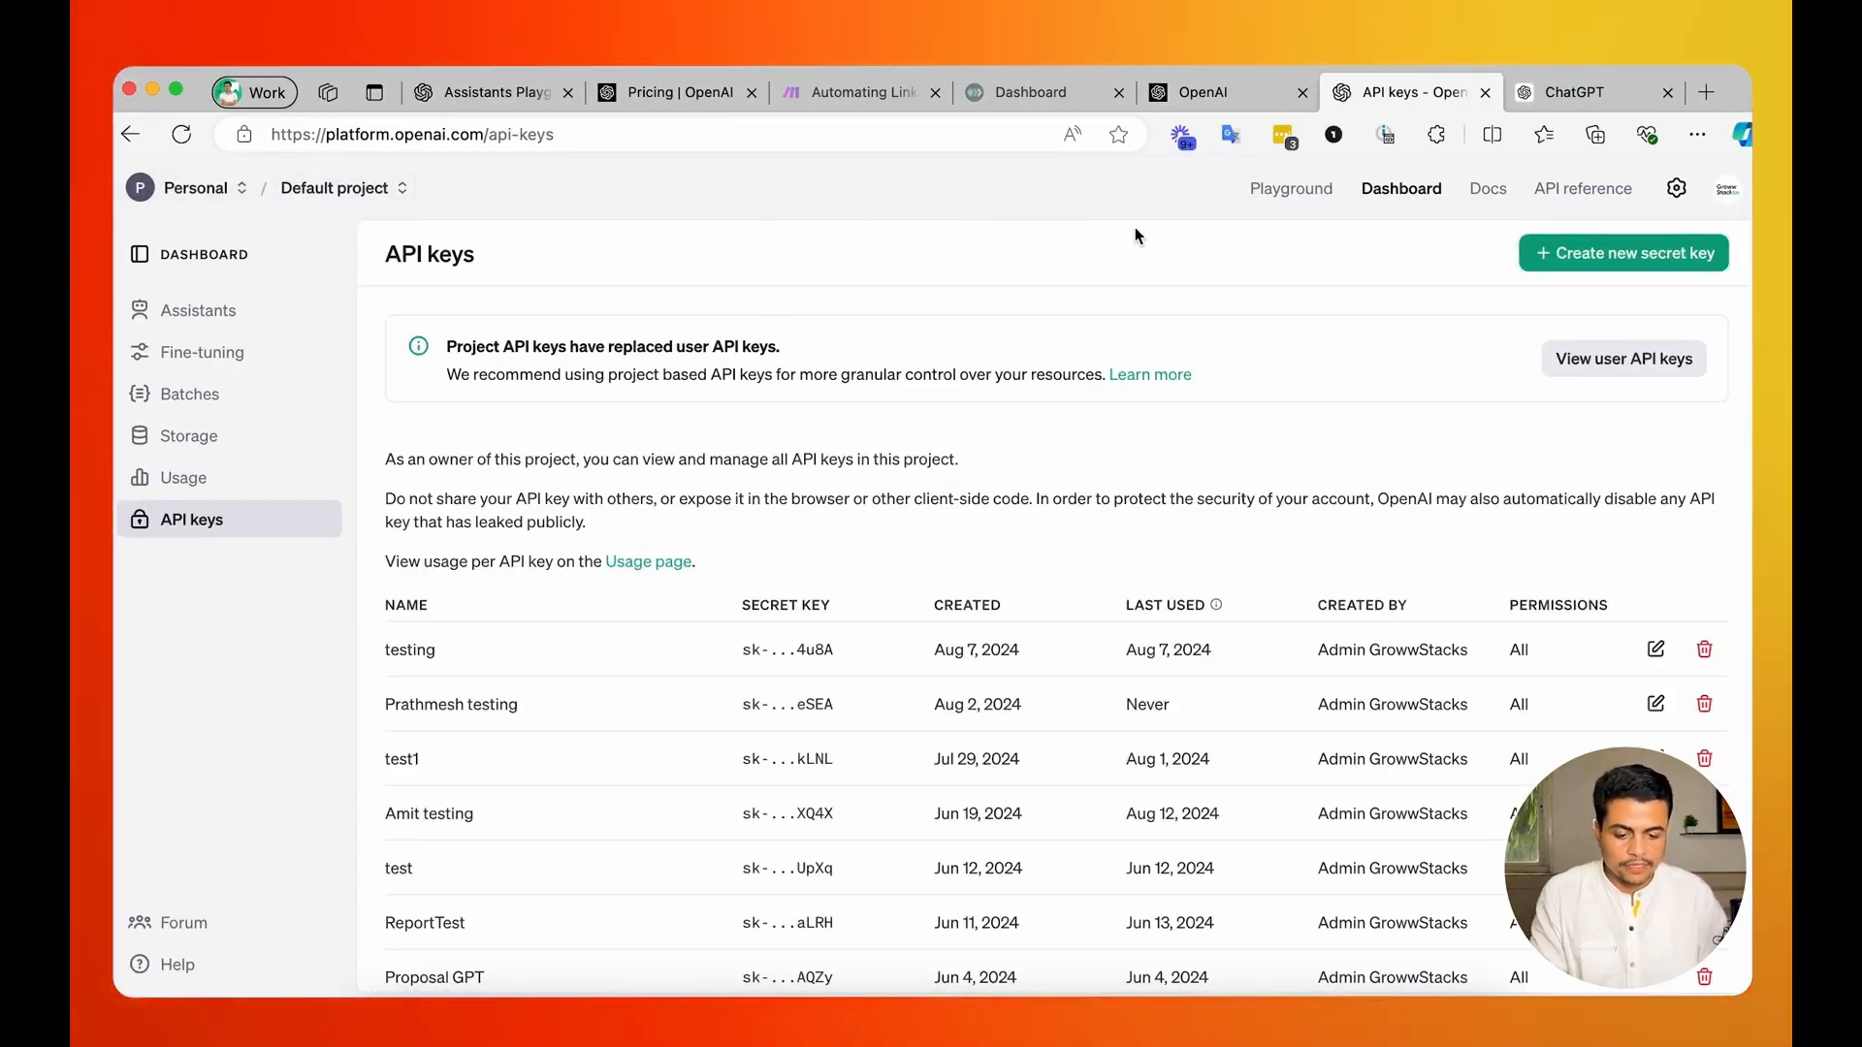
Return to the OpenAI assistants list, and switch to the Linkedin Chat Automation - Monitoring and Control Center spreadsheet.
click(1422, 205)
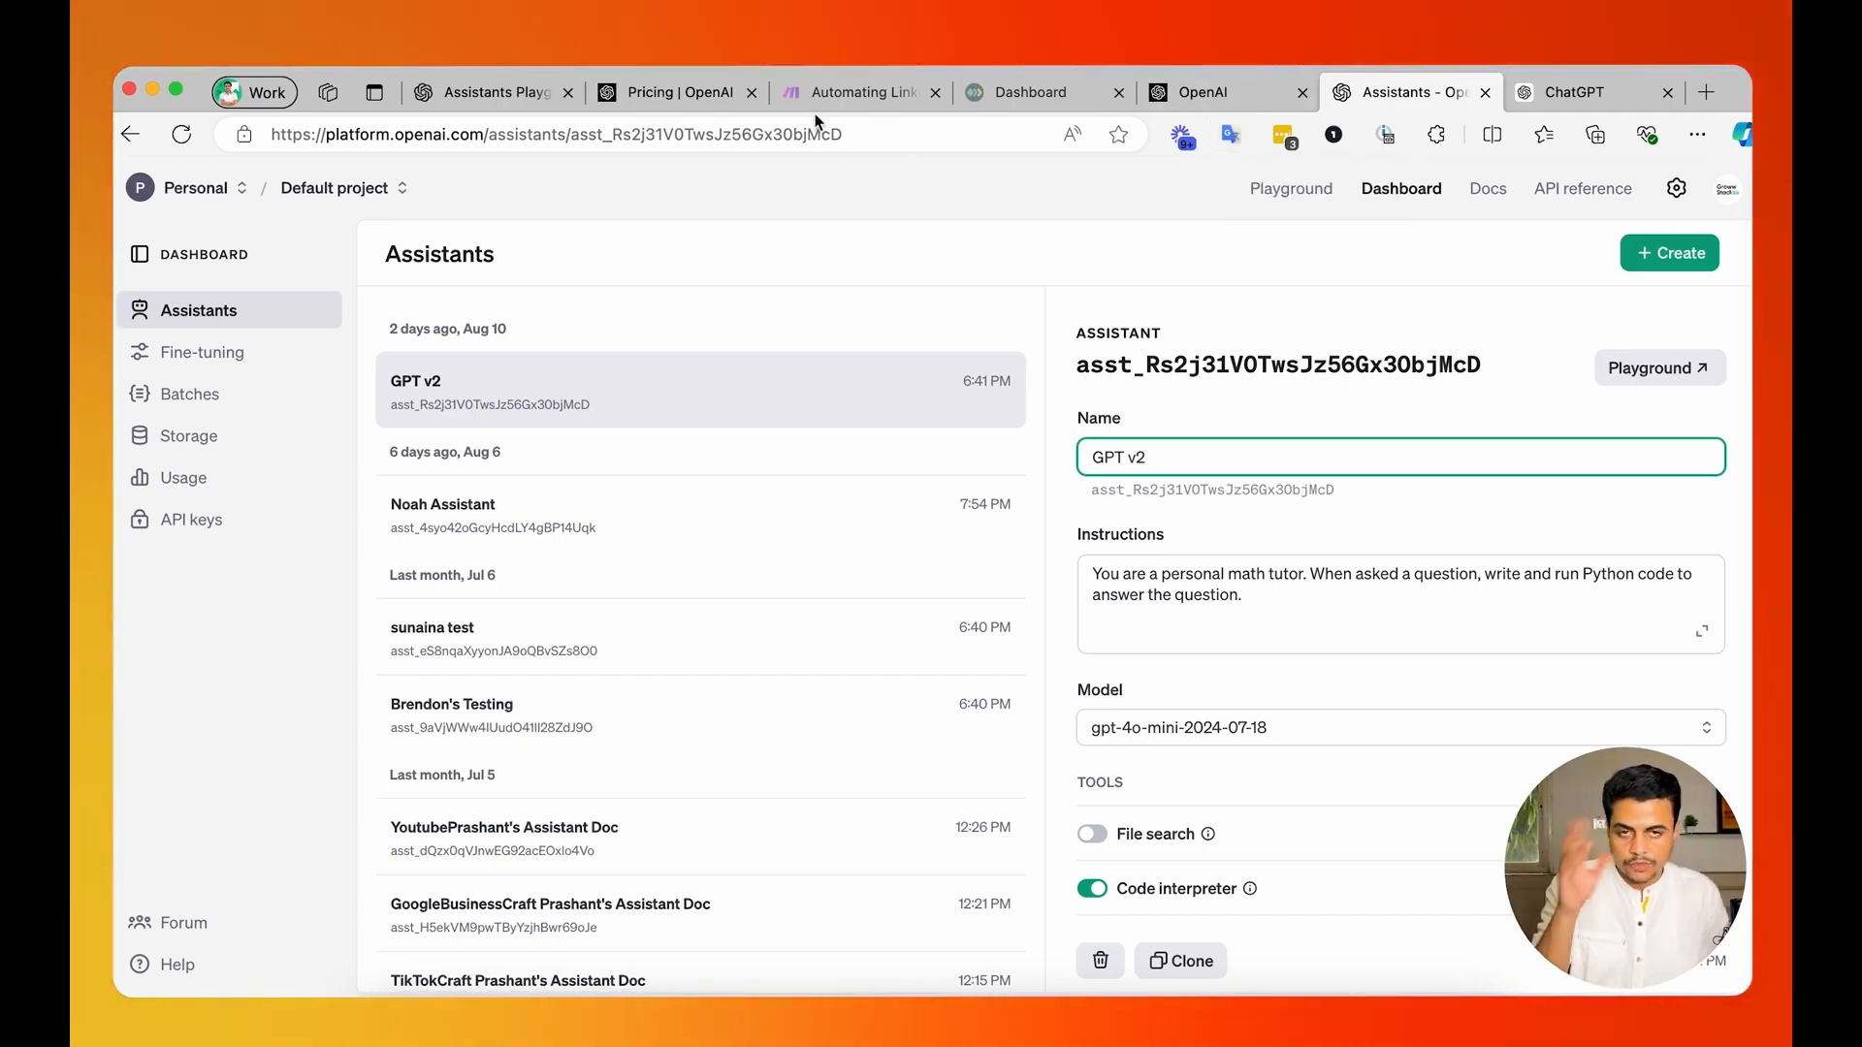
key(super+Tab)
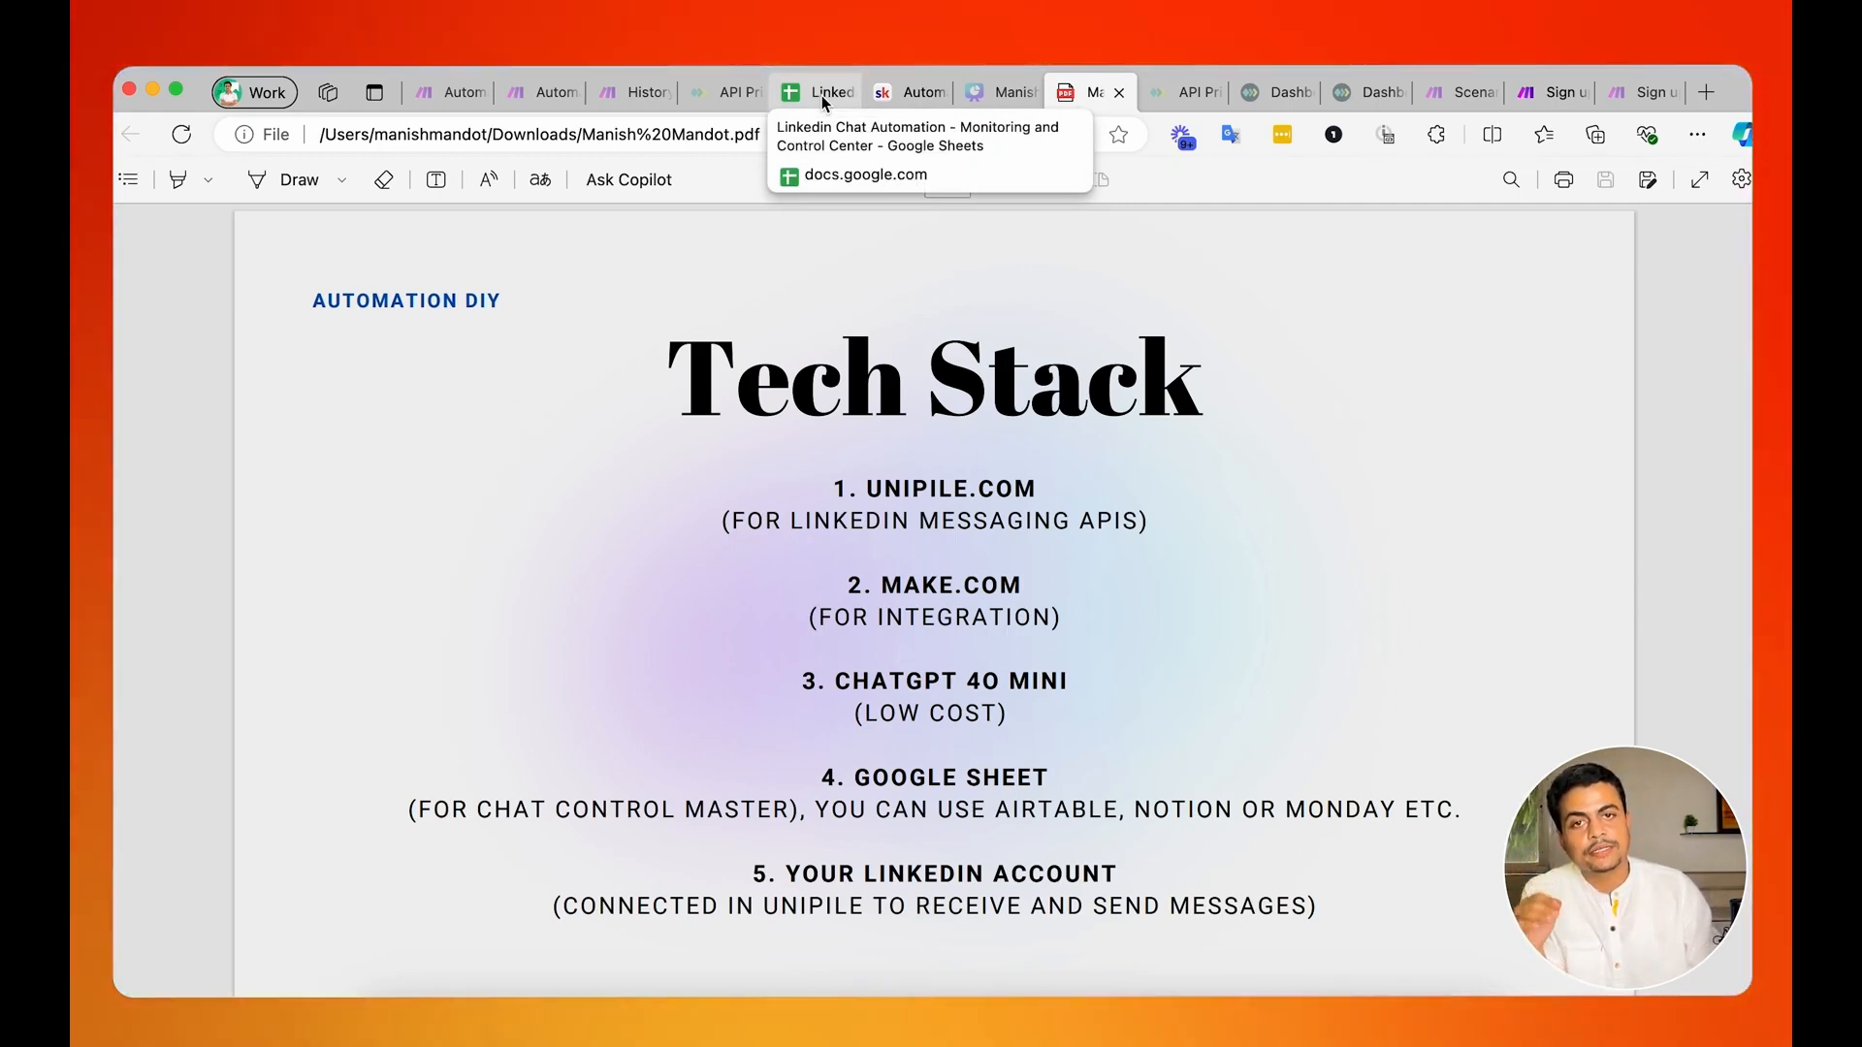
click(821, 94)
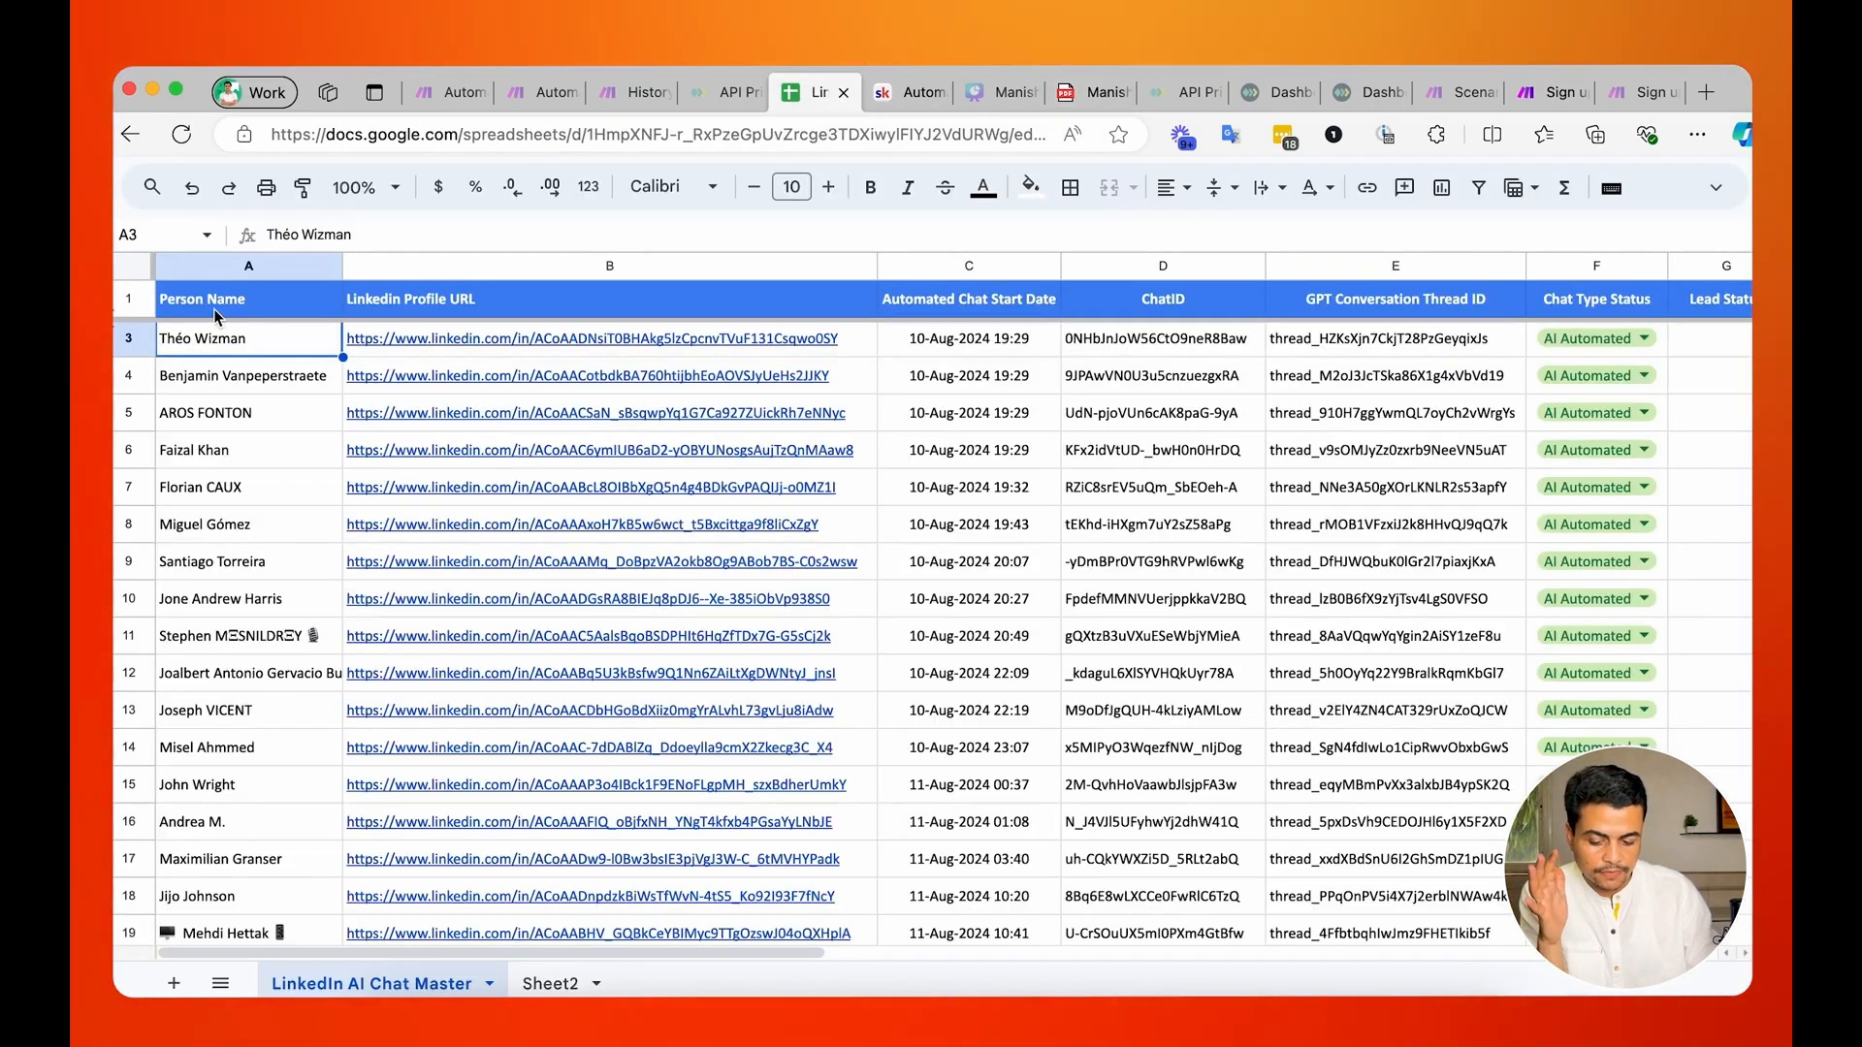
Go through the sheet's columns for person name, LinkedIn profile URL, ChatID, GPT conversation thread ID and chat type status.
click(217, 303)
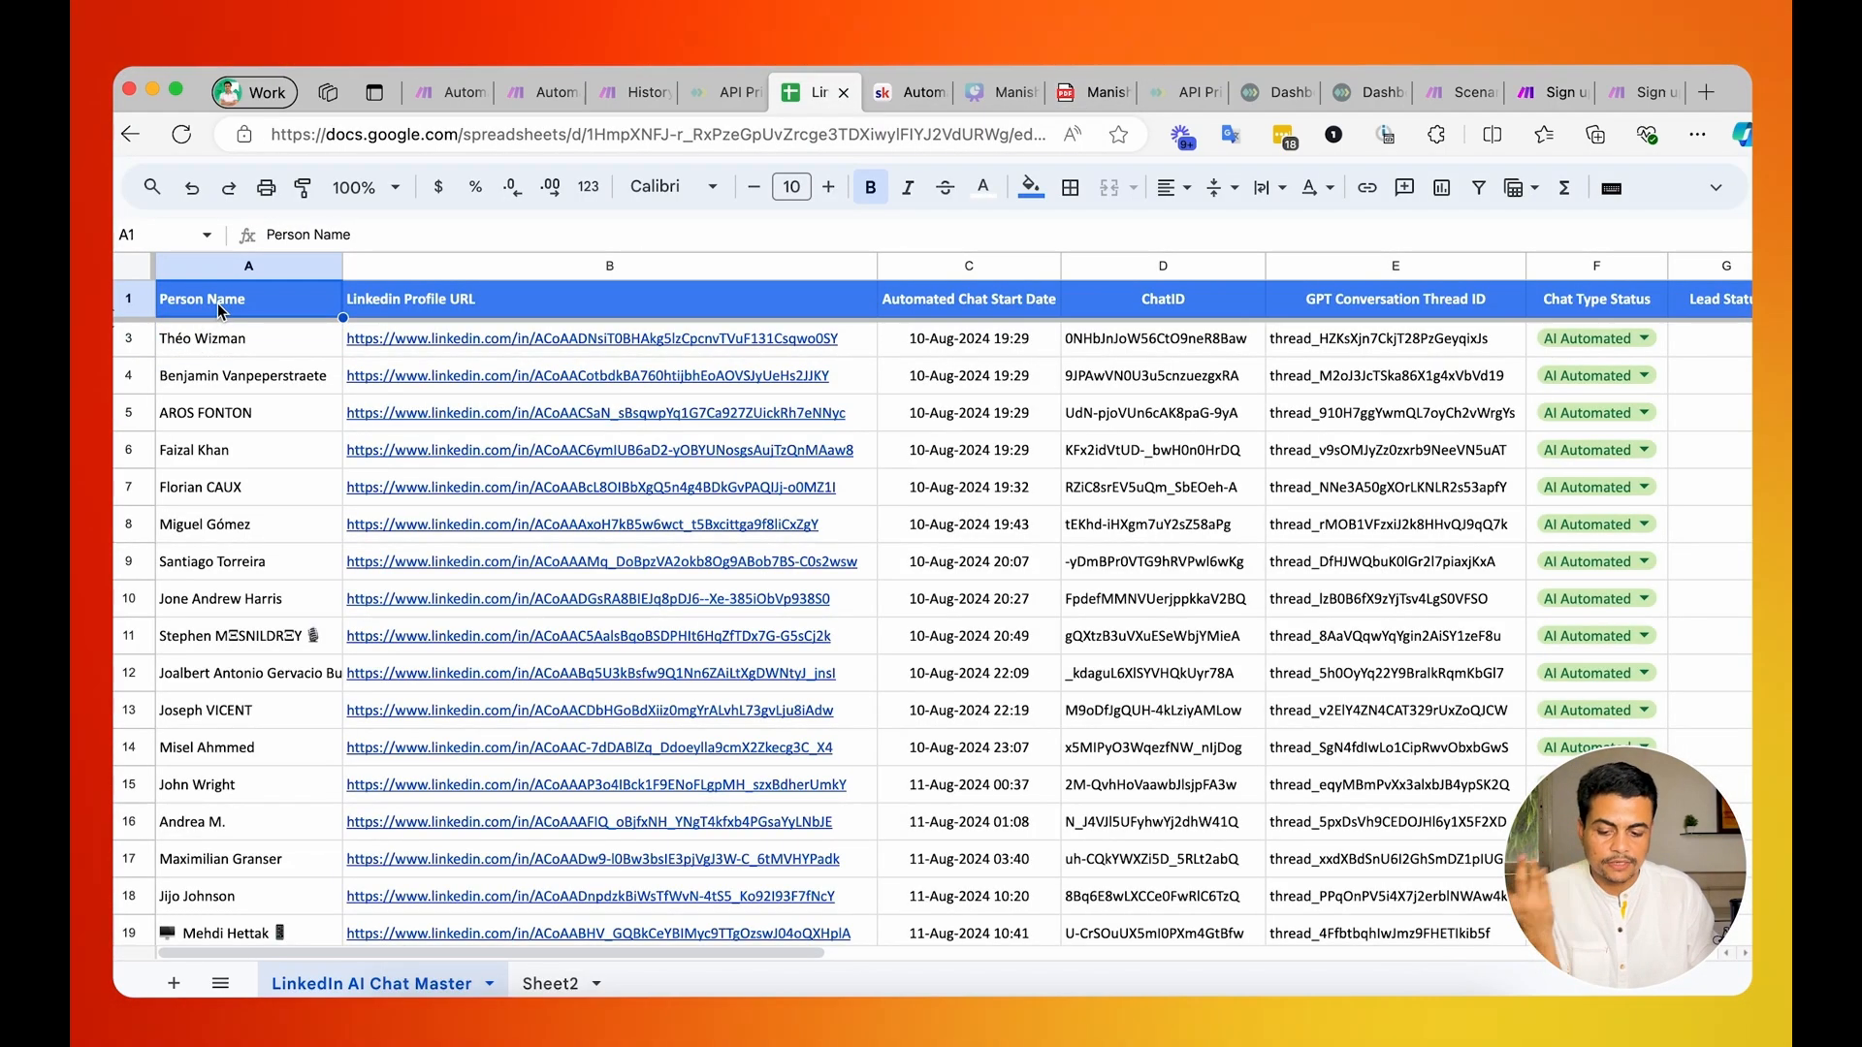
click(475, 306)
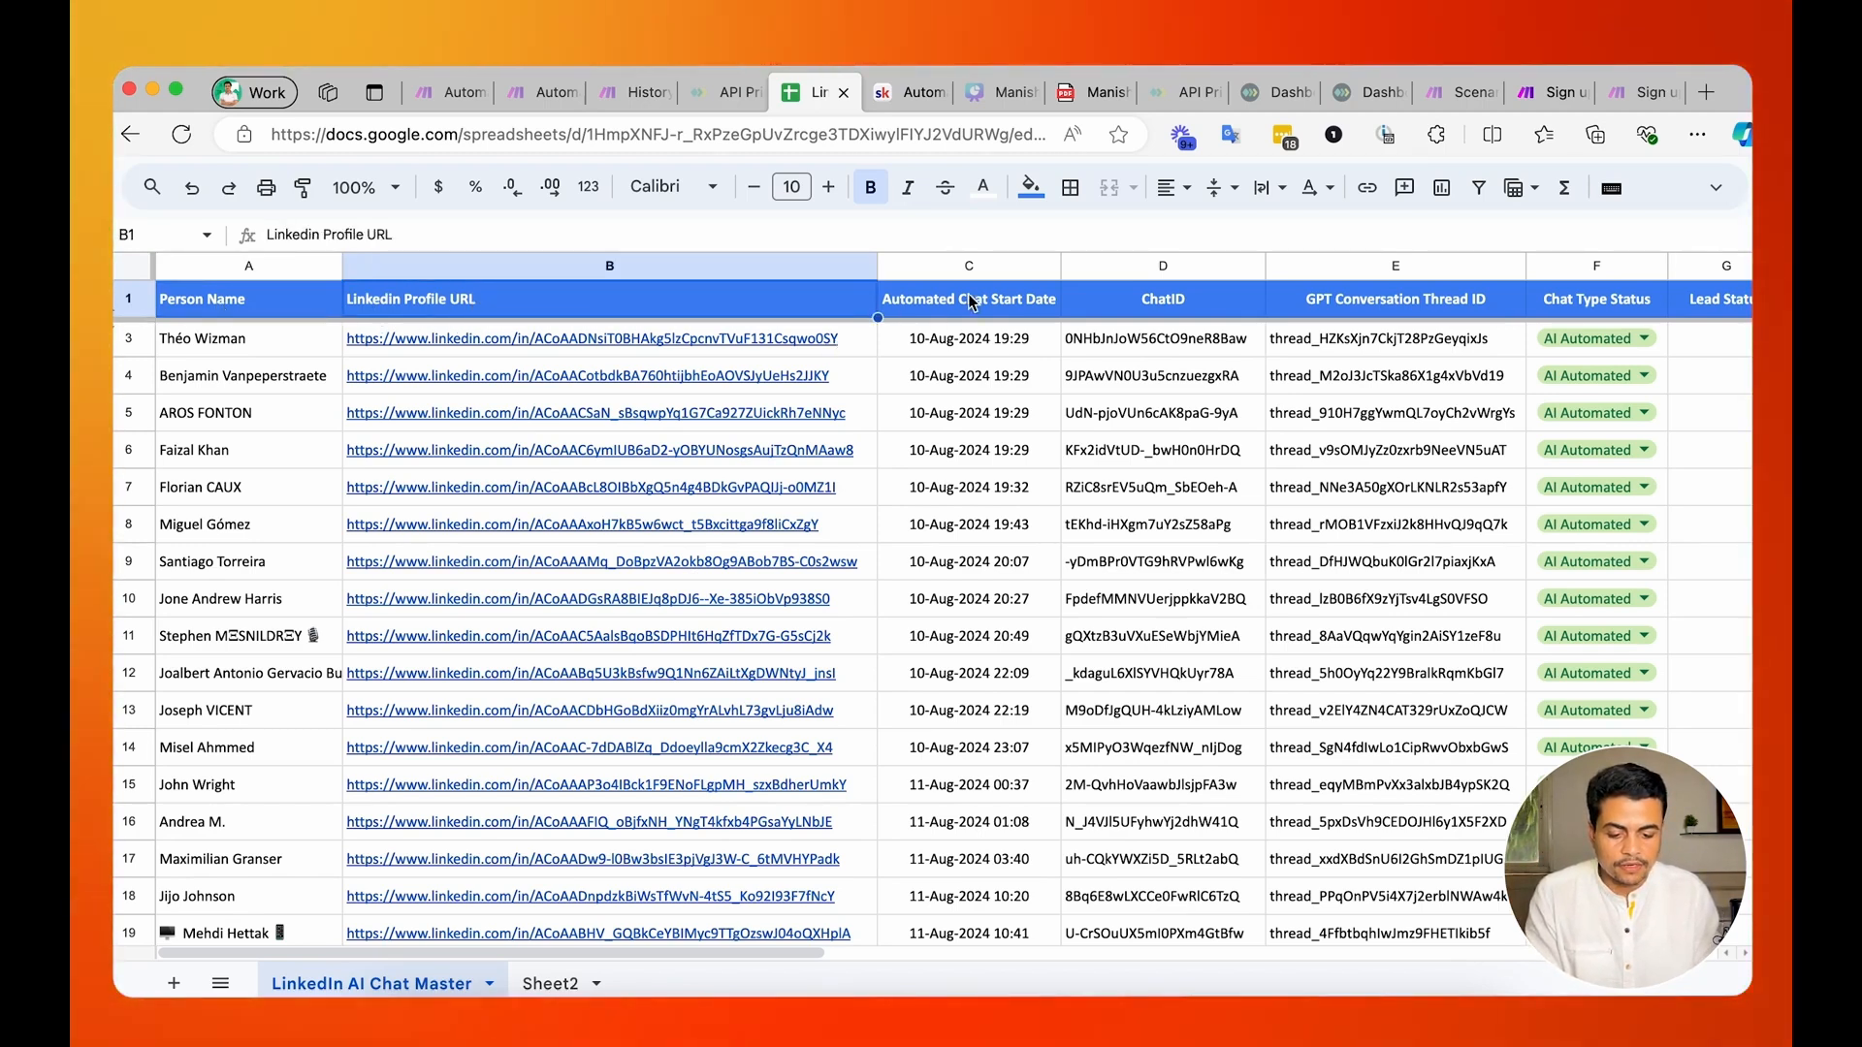
click(1154, 304)
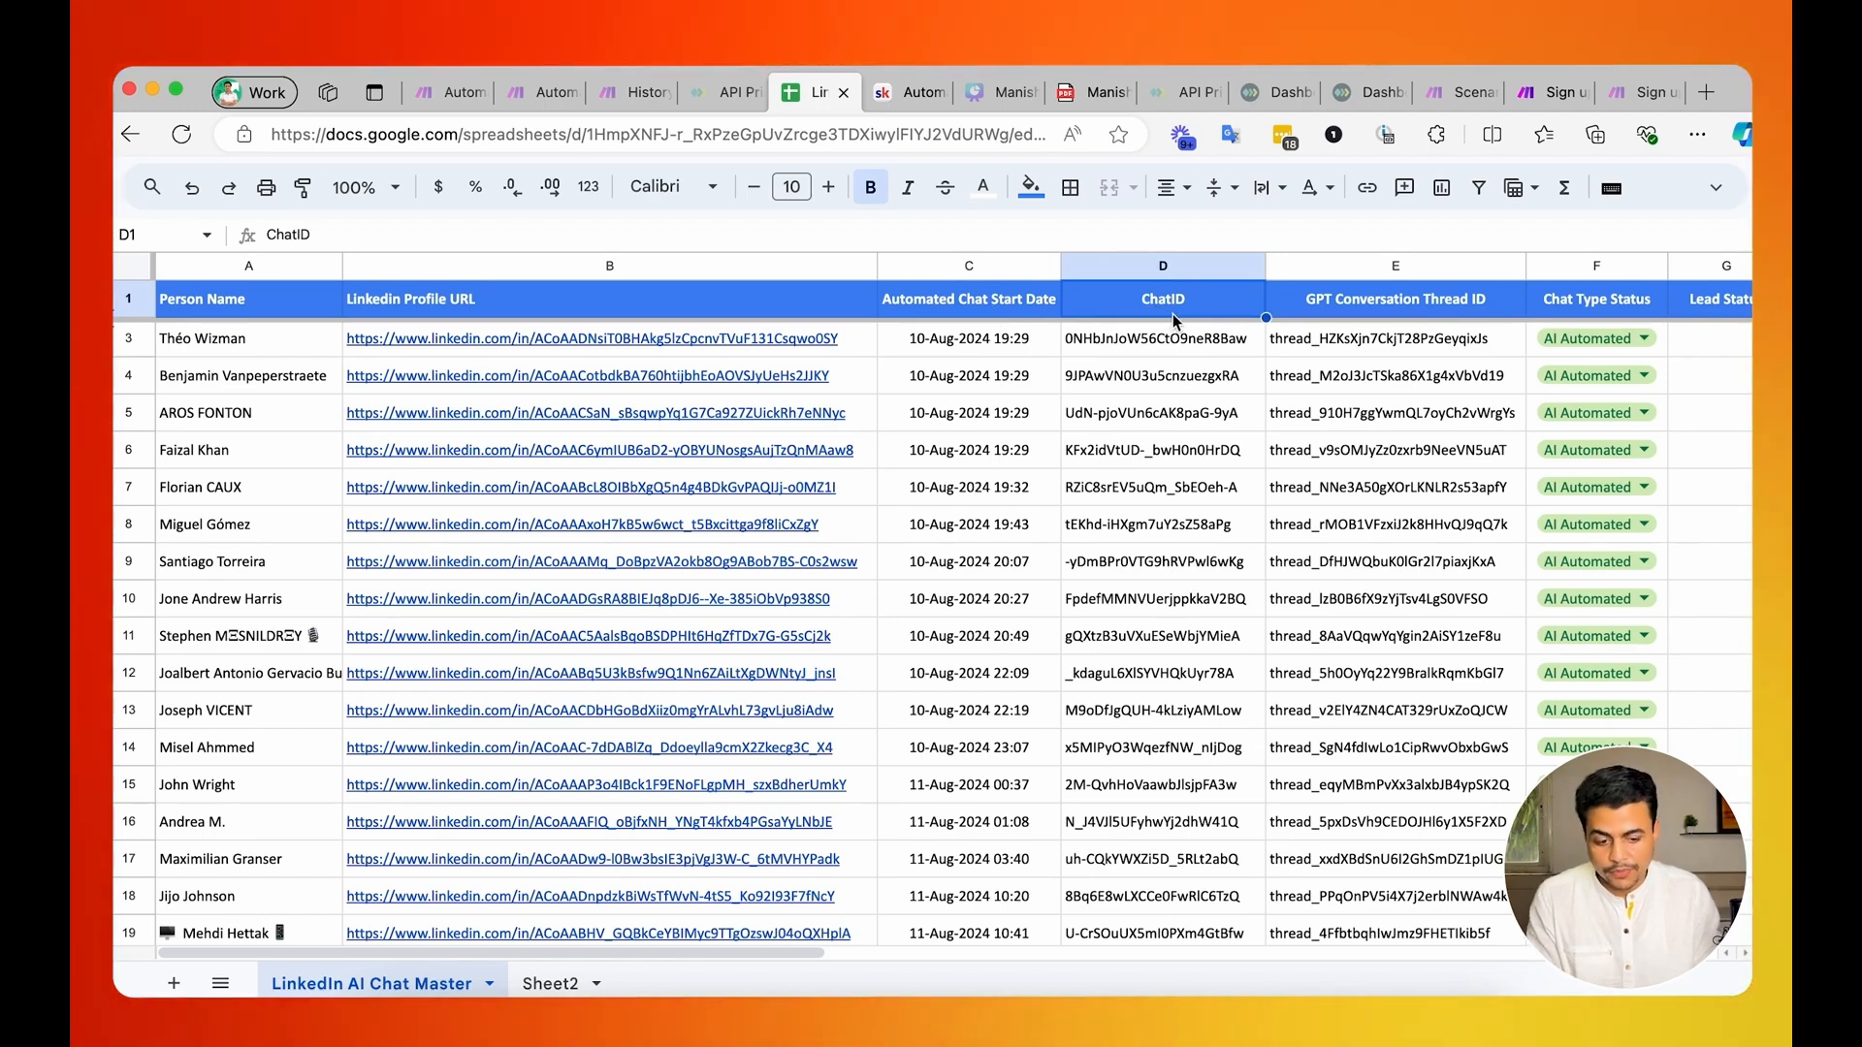
click(1351, 304)
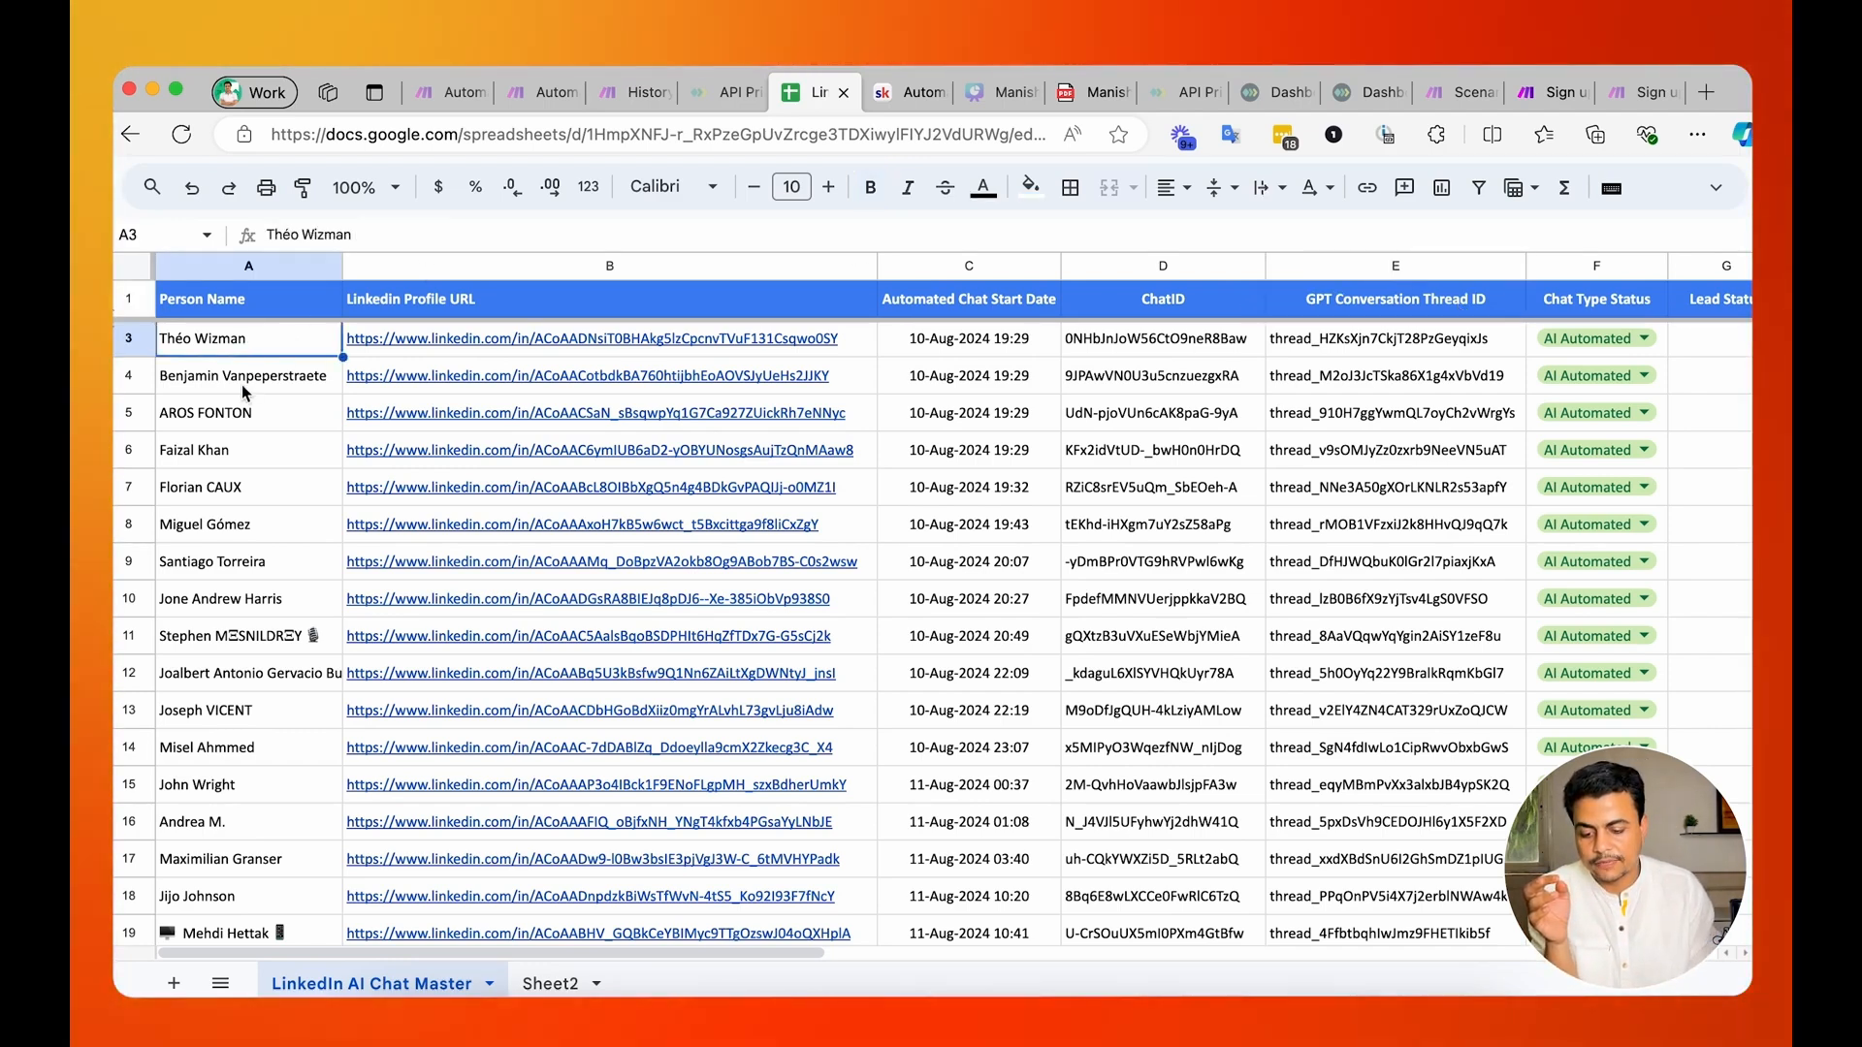
click(1364, 372)
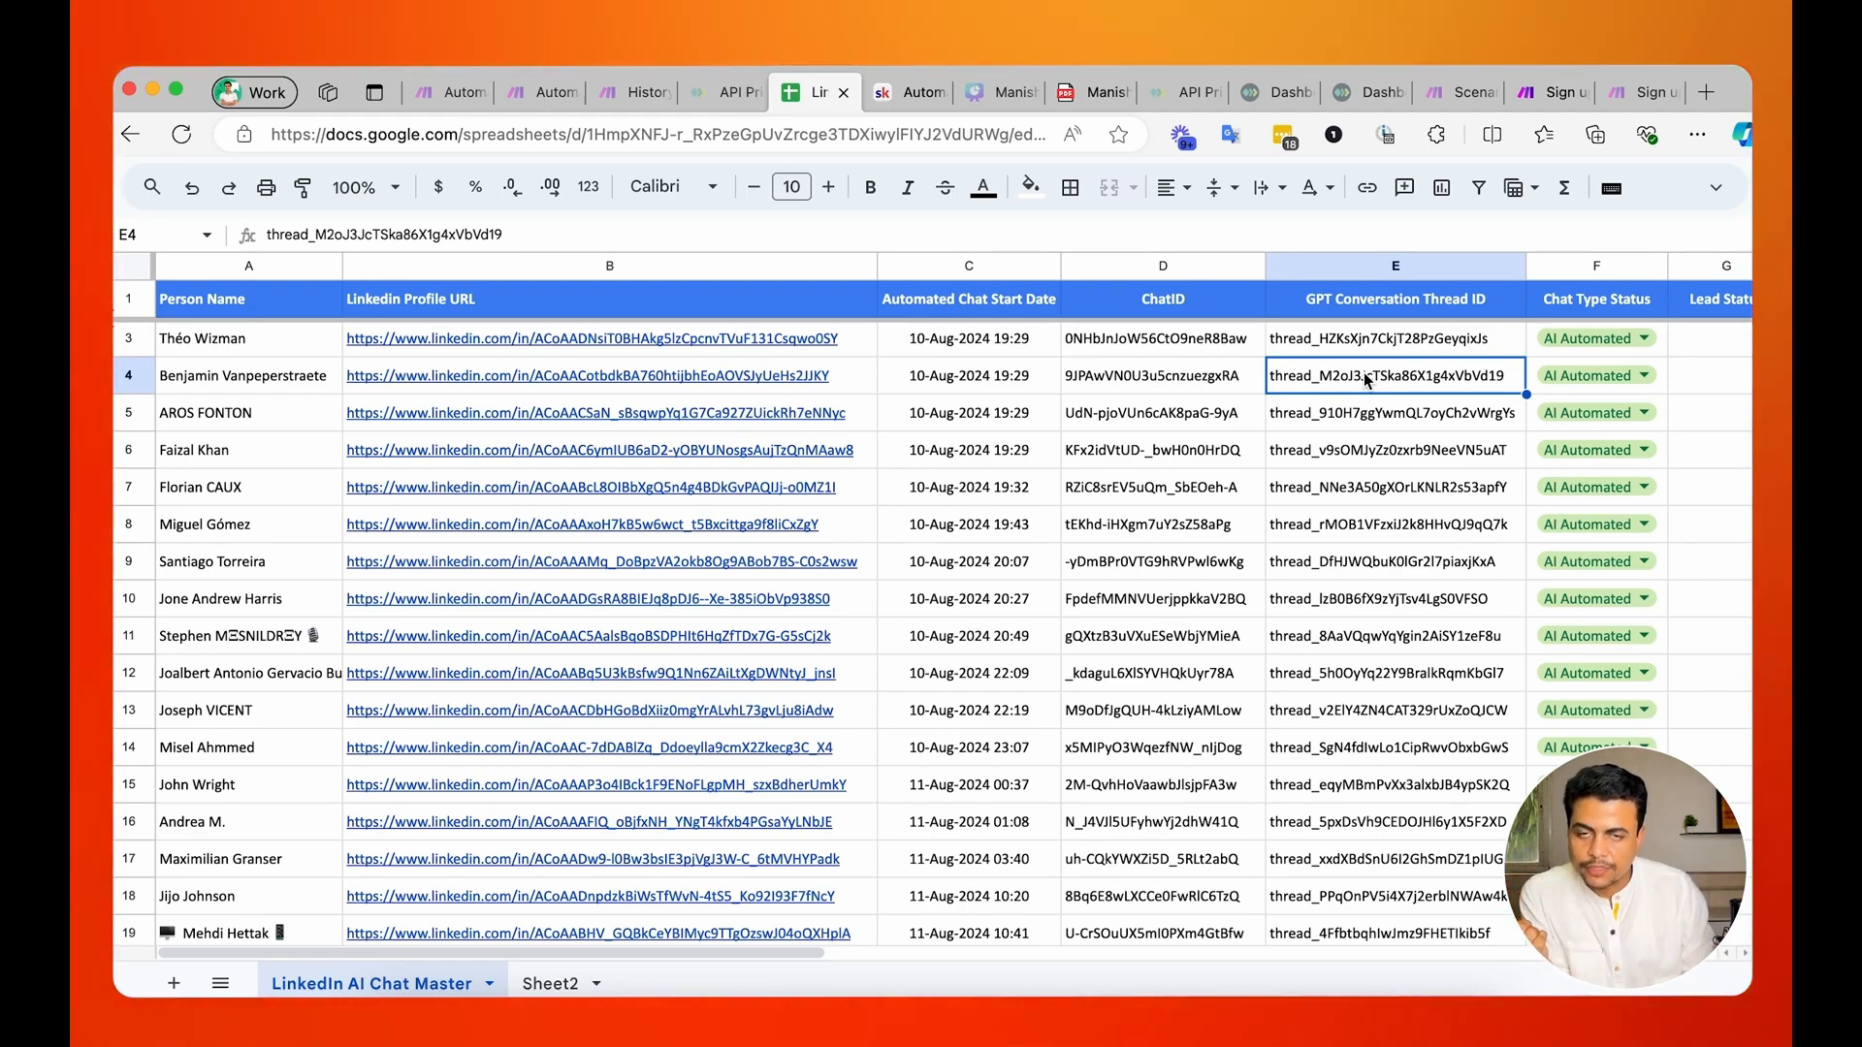
click(1569, 300)
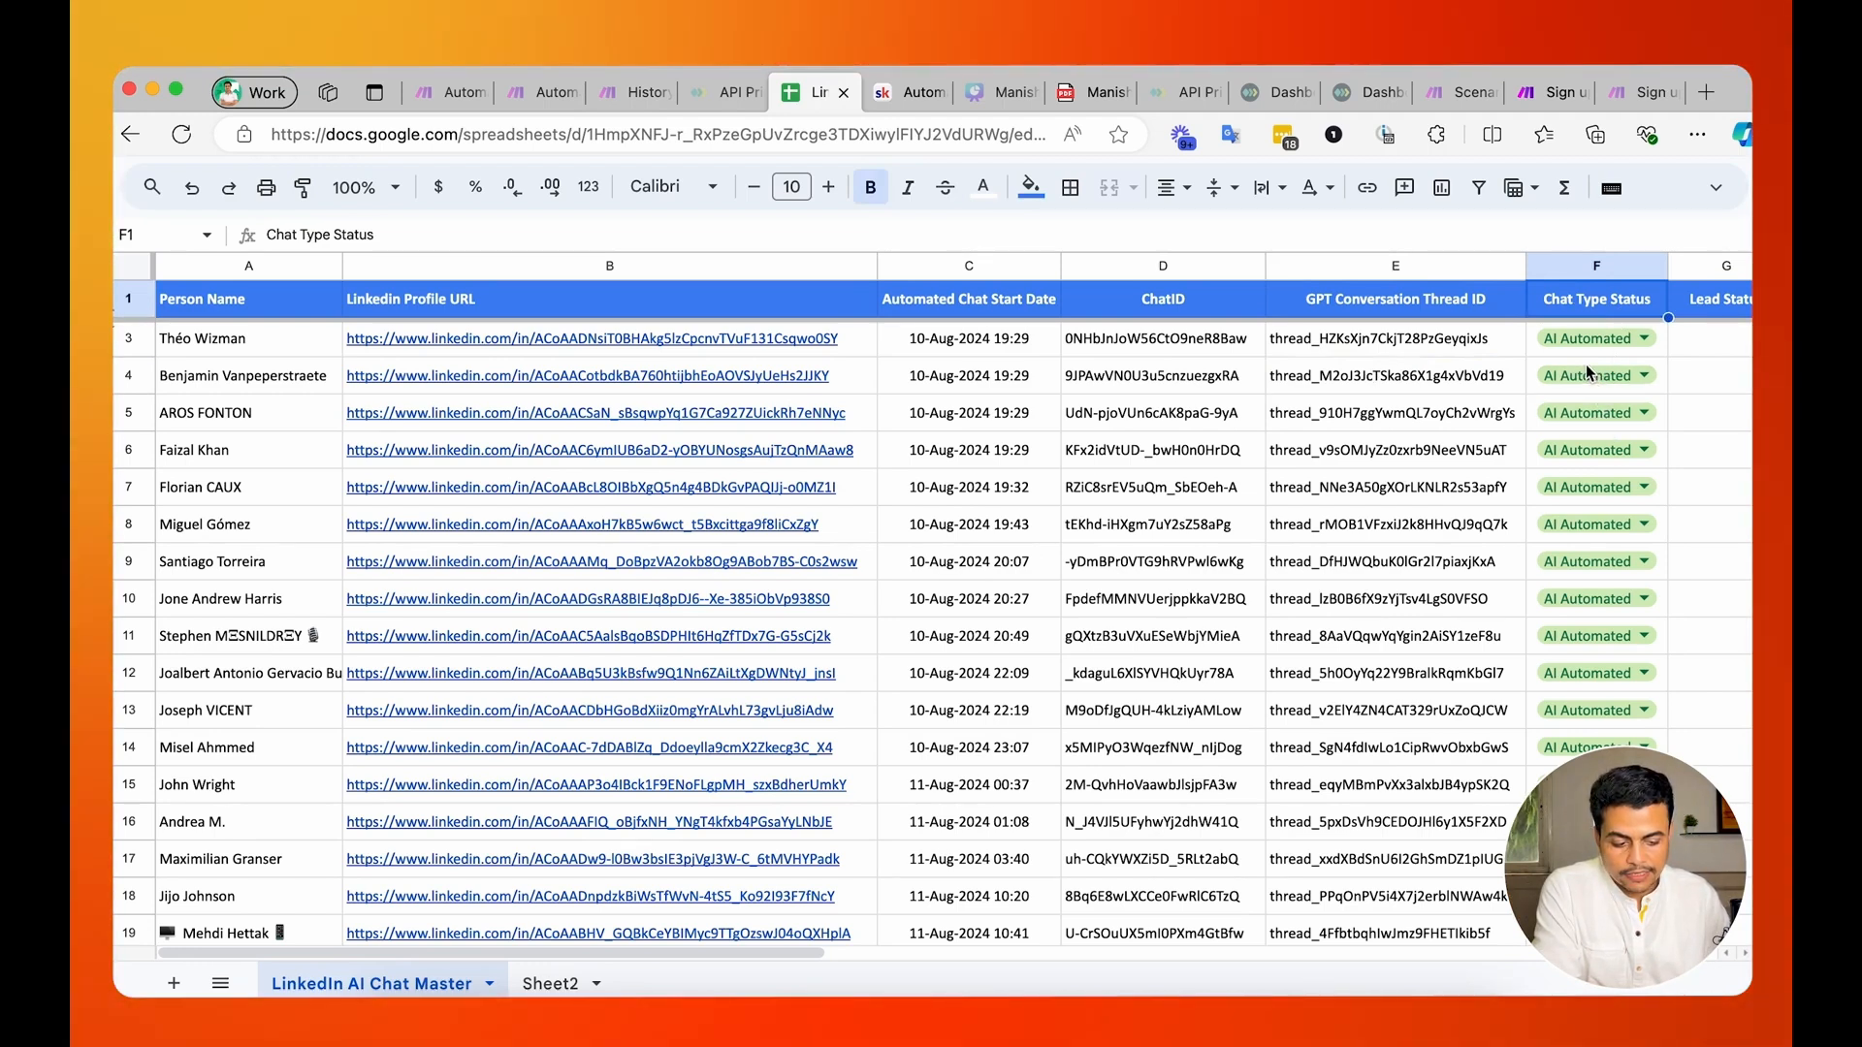
Set the Chat Type Status to Manual for the contacts in rows 4, 8 and 13.
scroll(1576, 489, down, 3)
scroll(1575, 491, down, 3)
scroll(1575, 491, up, 6)
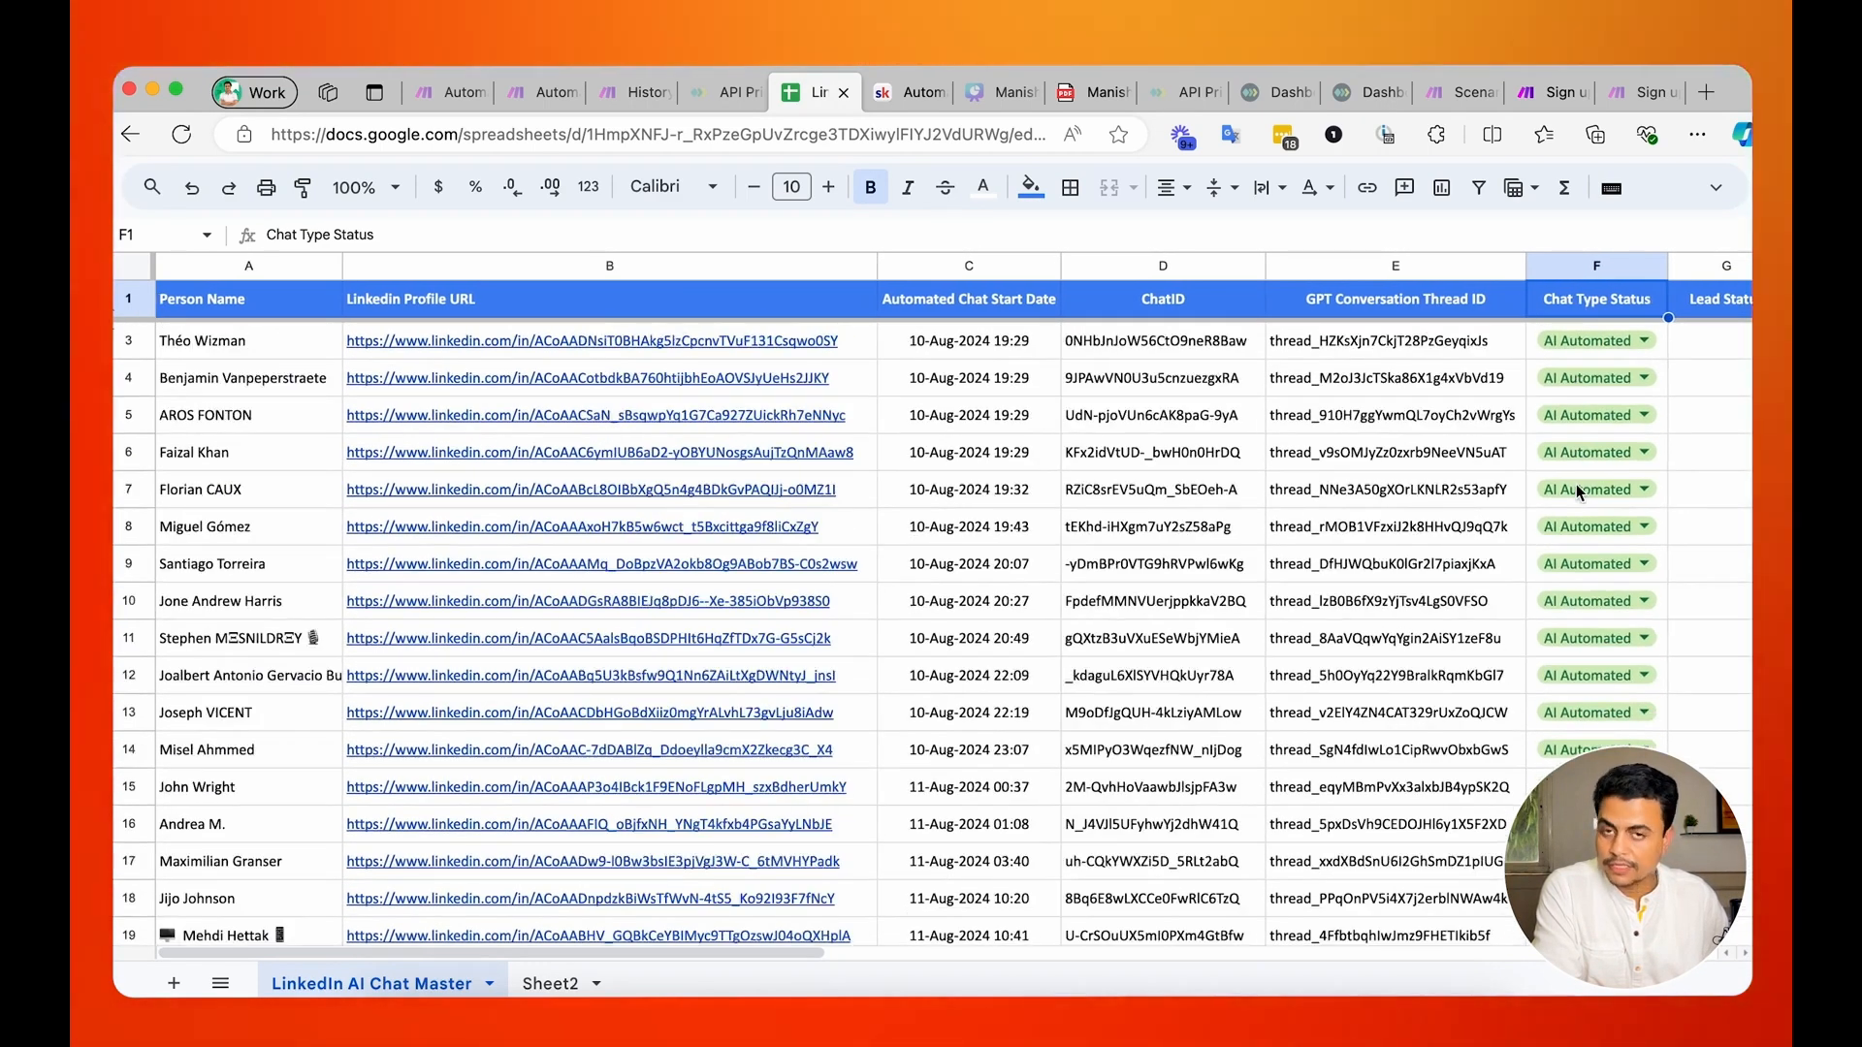
double_click(1595, 388)
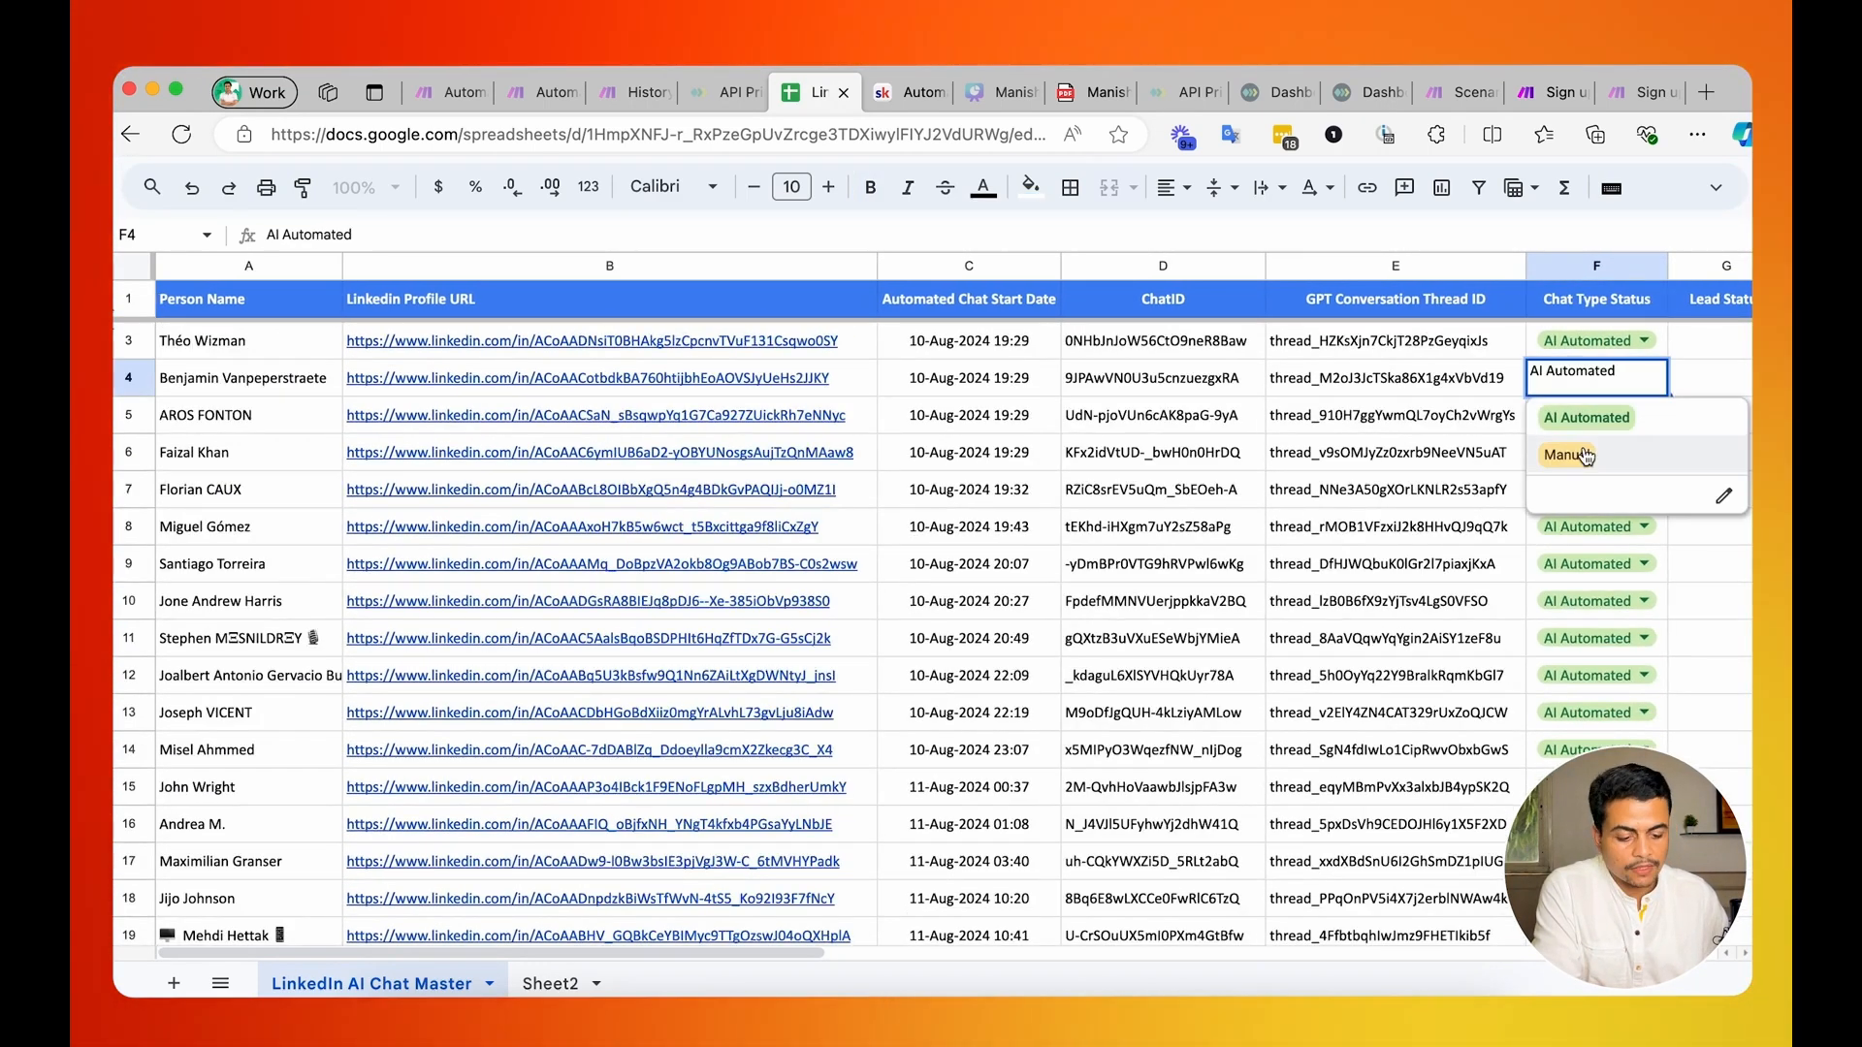
click(1437, 387)
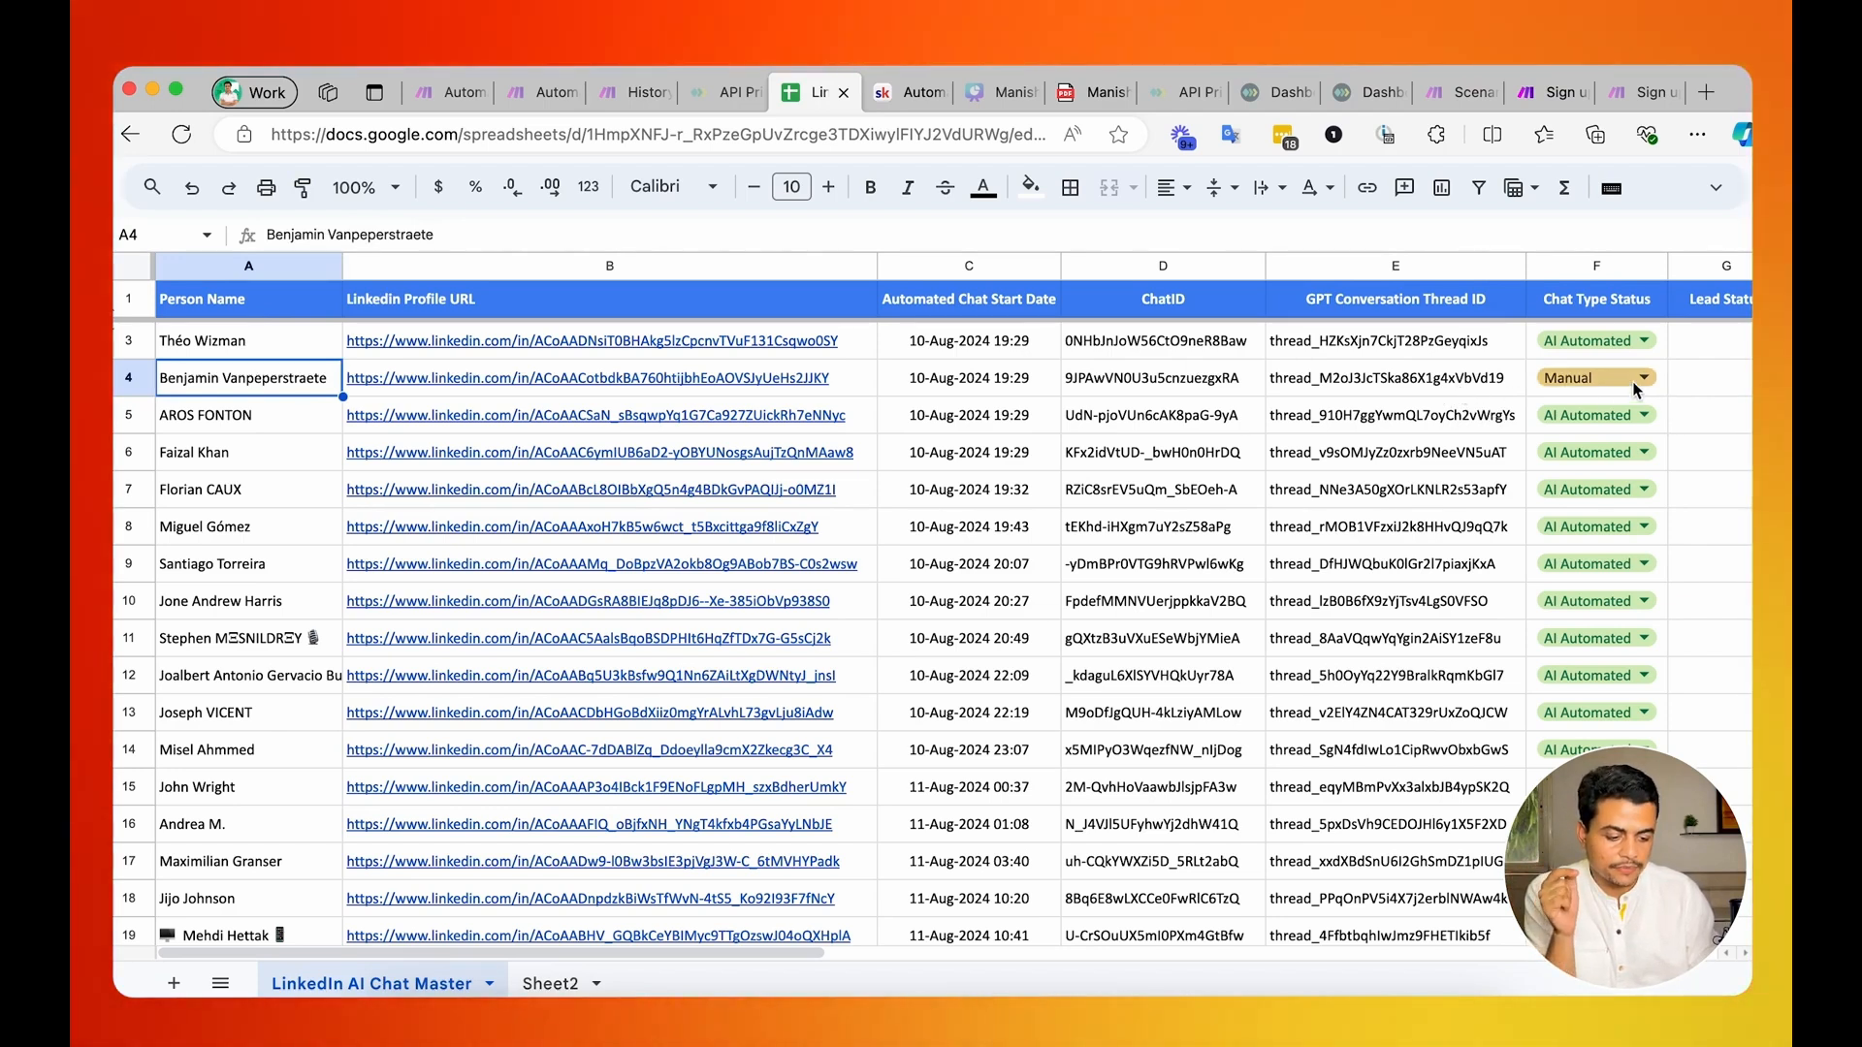
click(1429, 382)
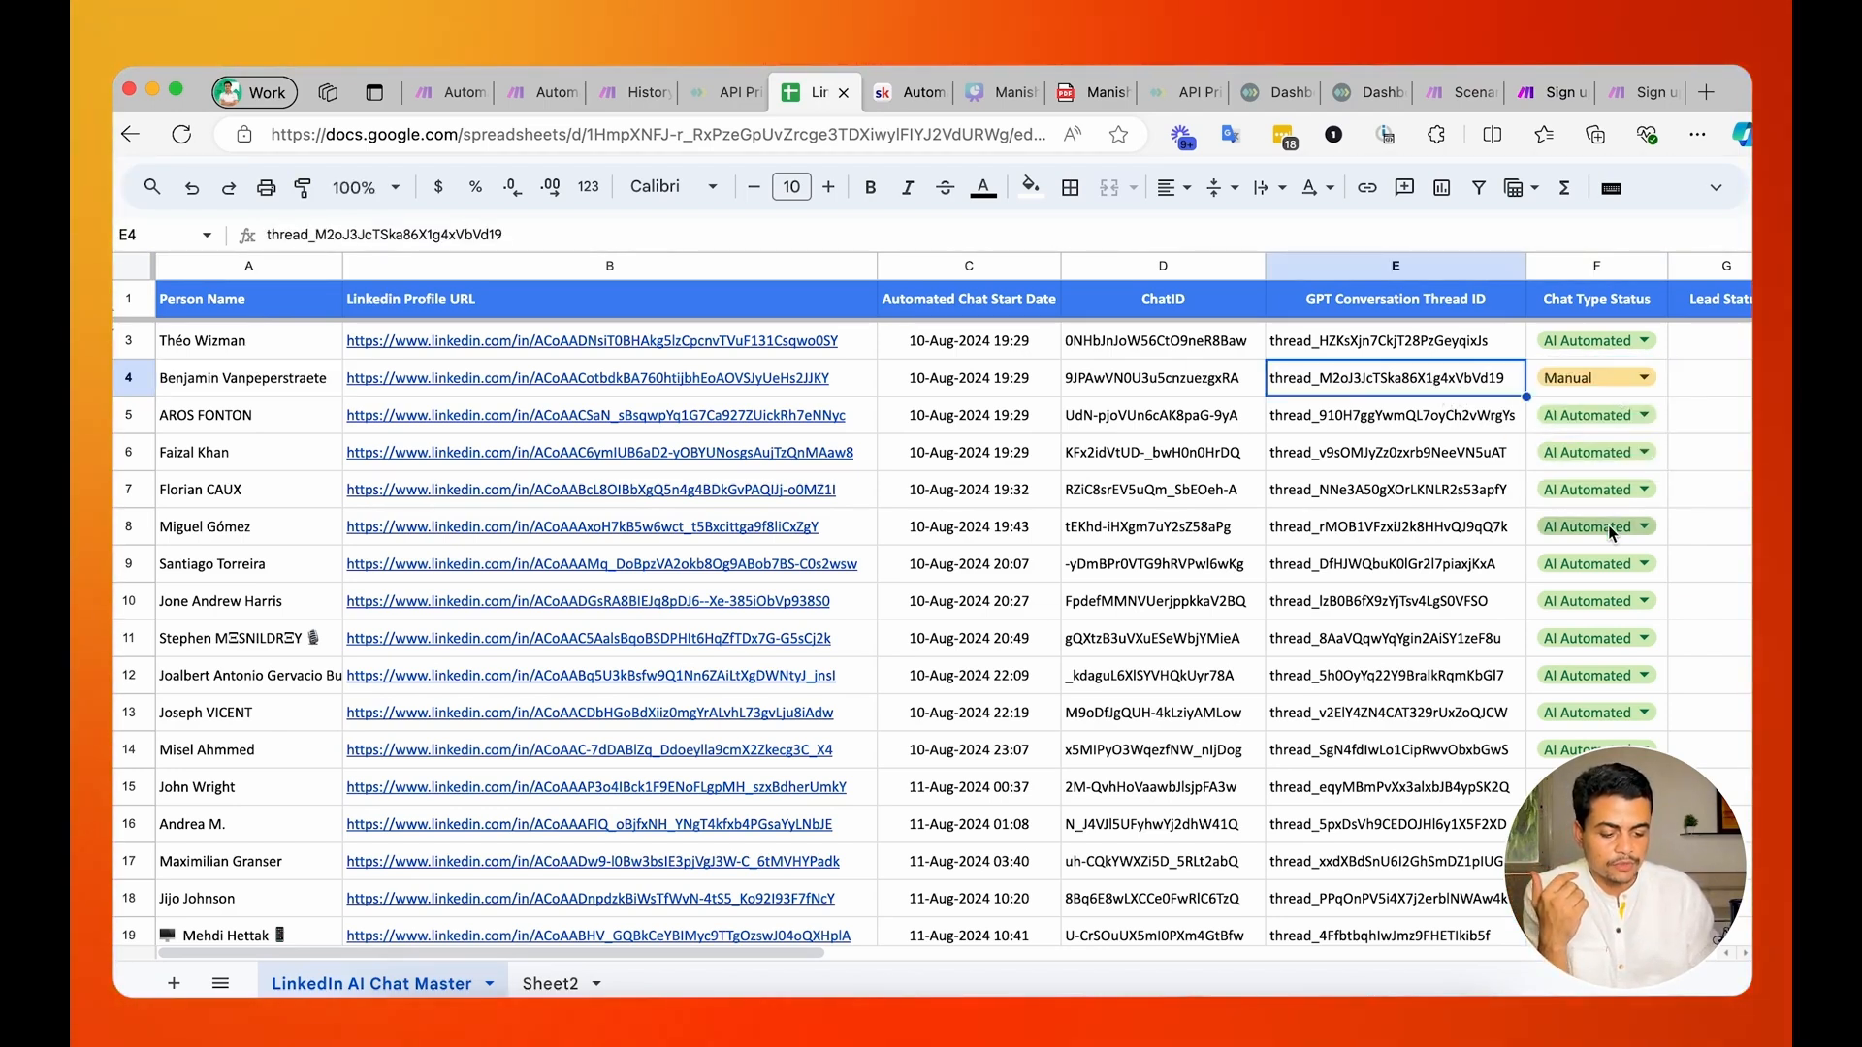
click(1606, 619)
click(1597, 715)
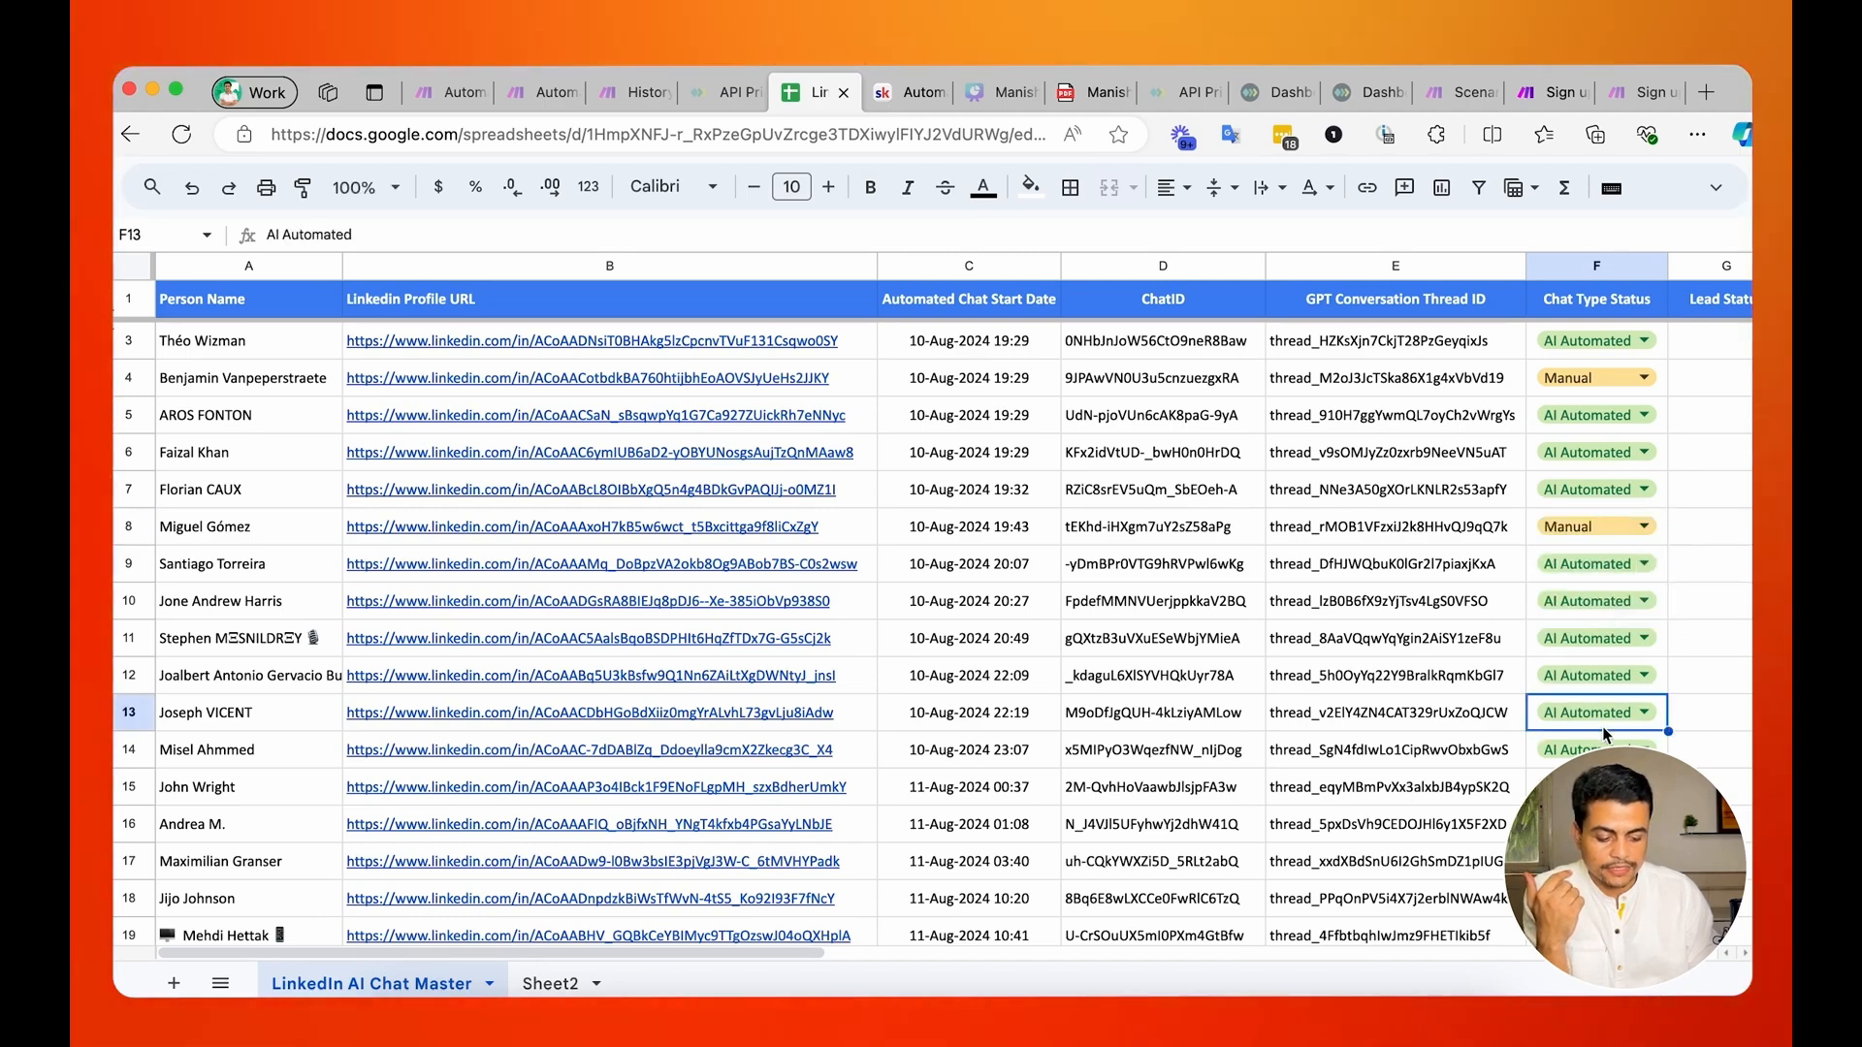
click(1591, 719)
click(1606, 805)
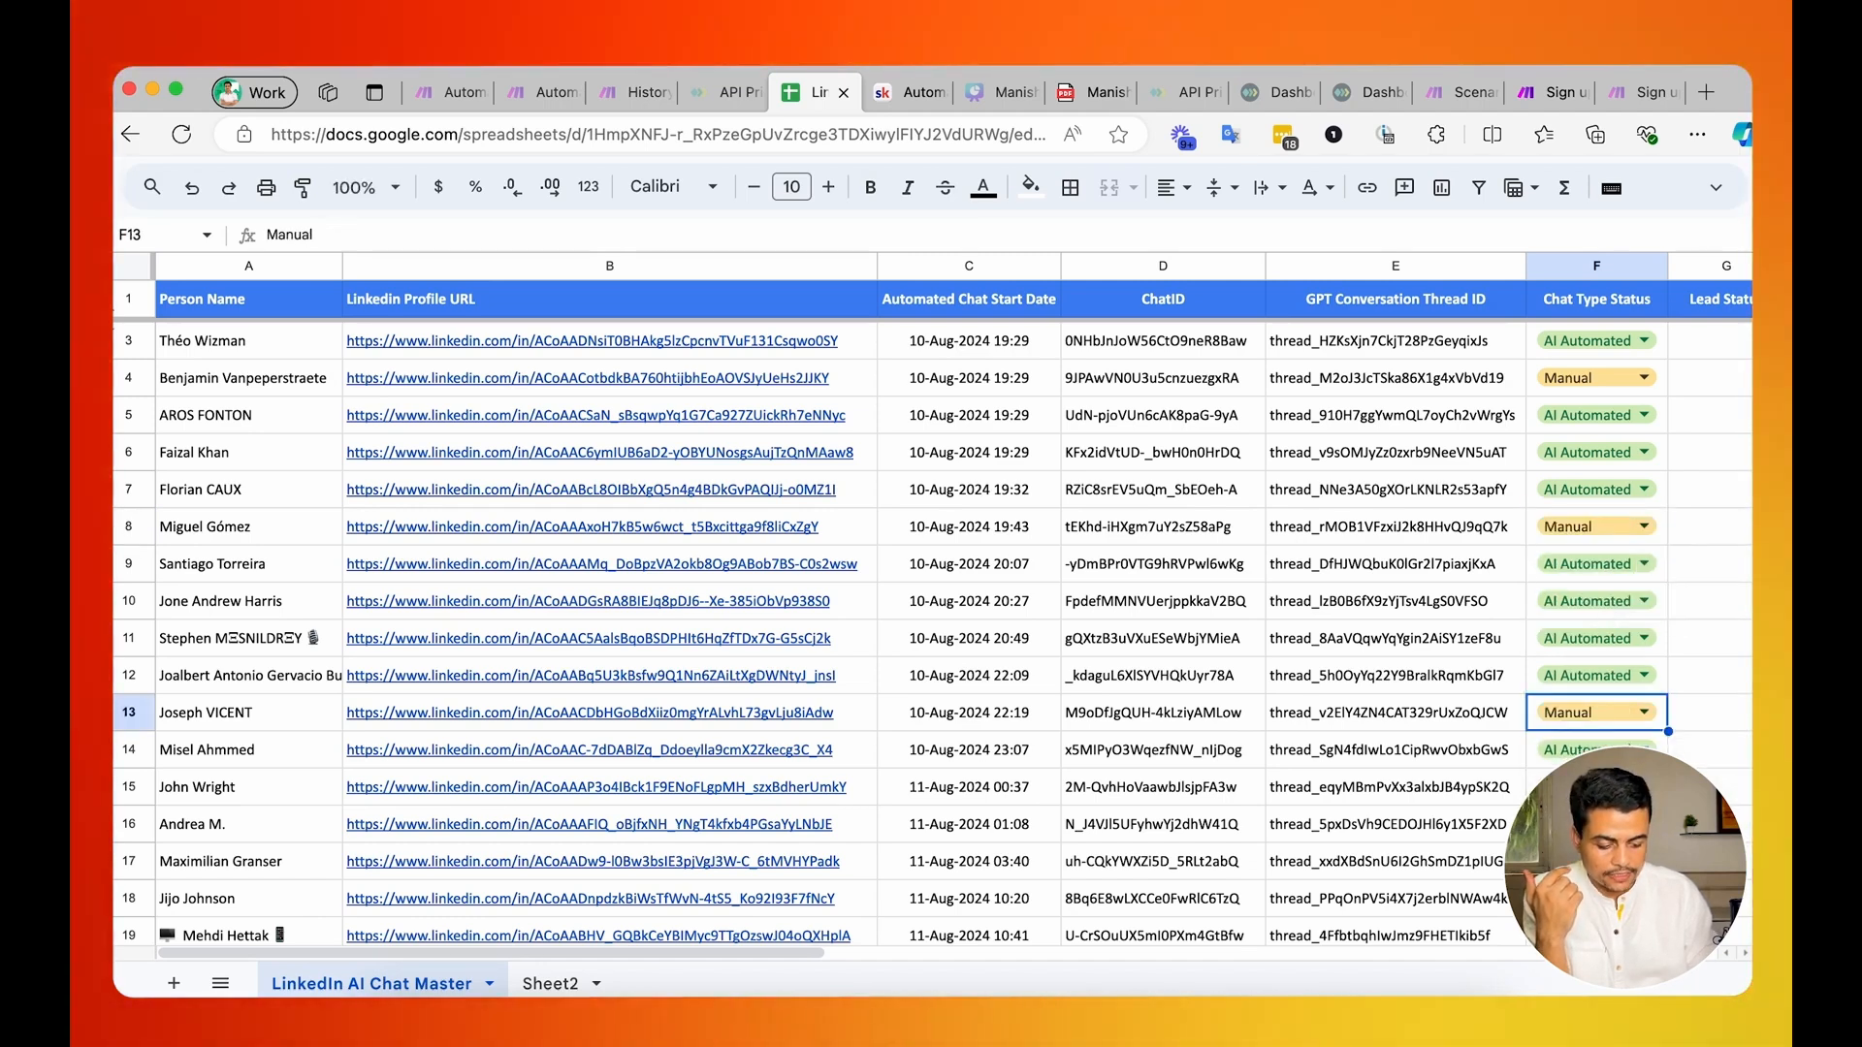
Review the Lead Status and Conversation Summary columns of the LinkedIn AI Chat Master sheet.
scroll(1566, 419, right, 2)
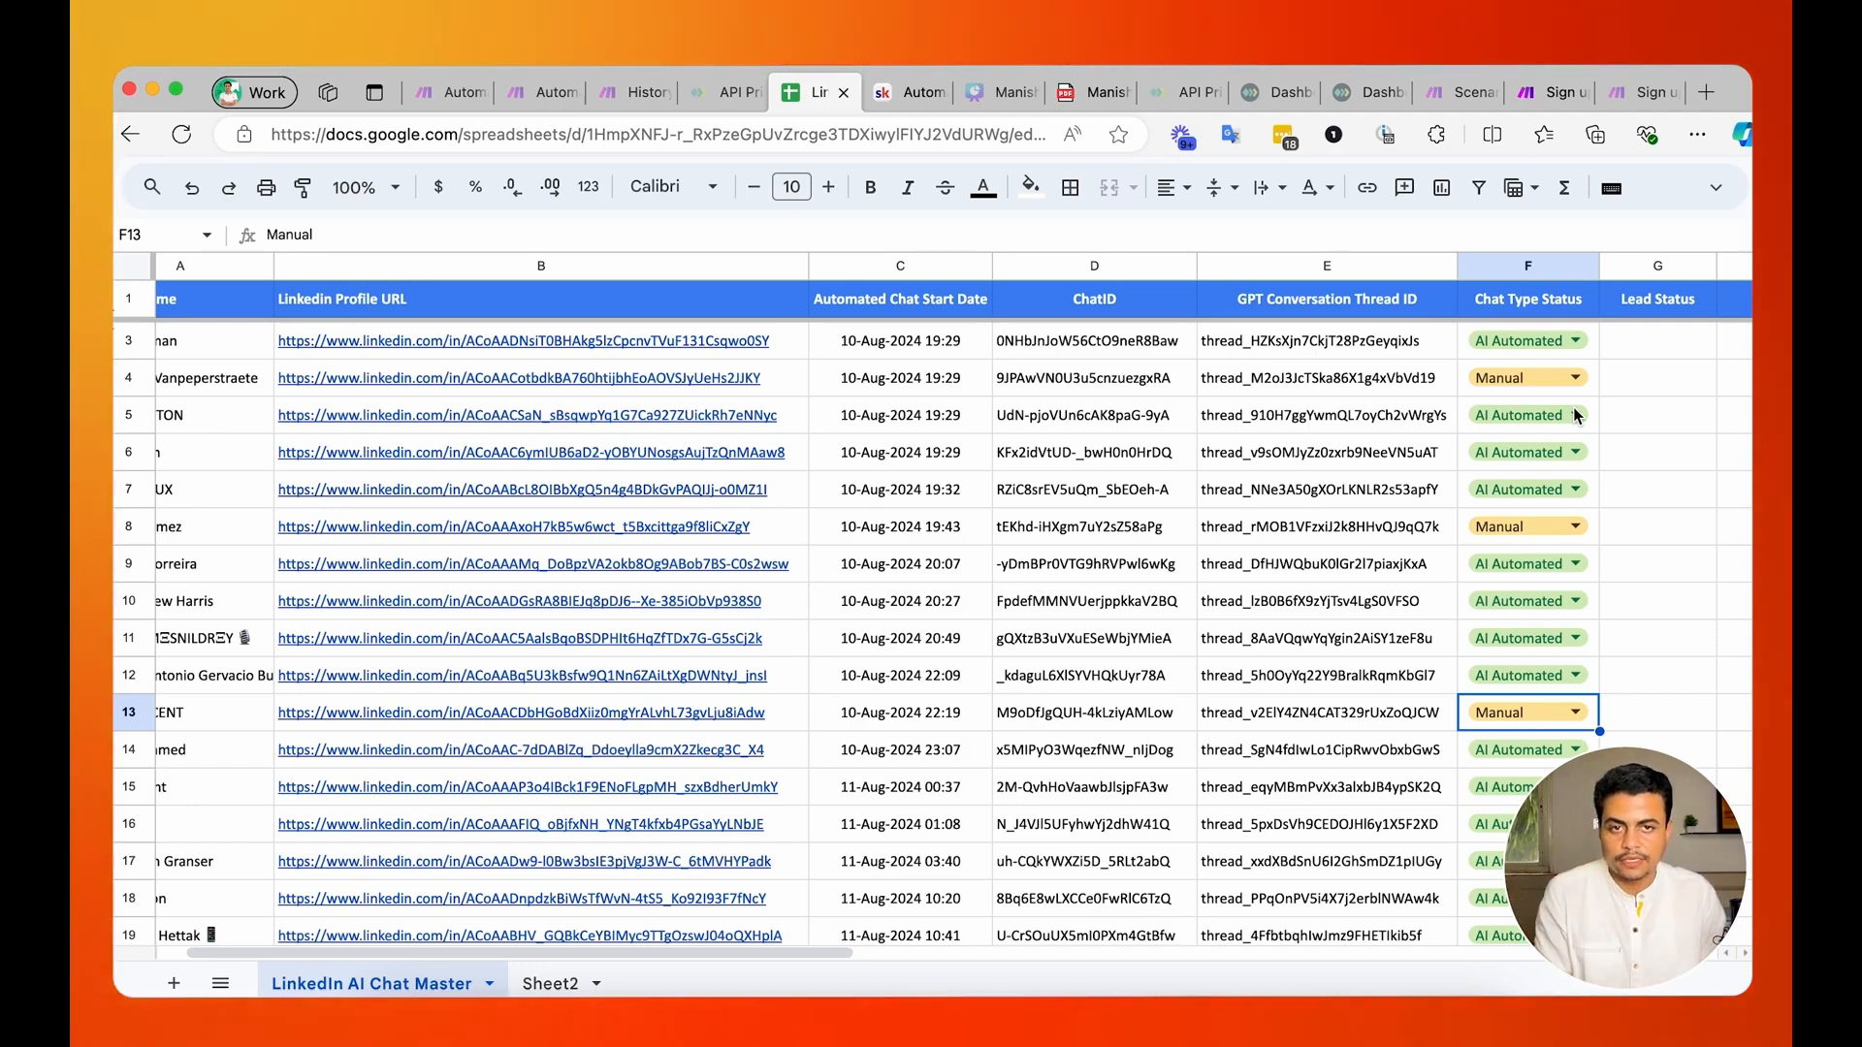
scroll(1571, 412, right, 5)
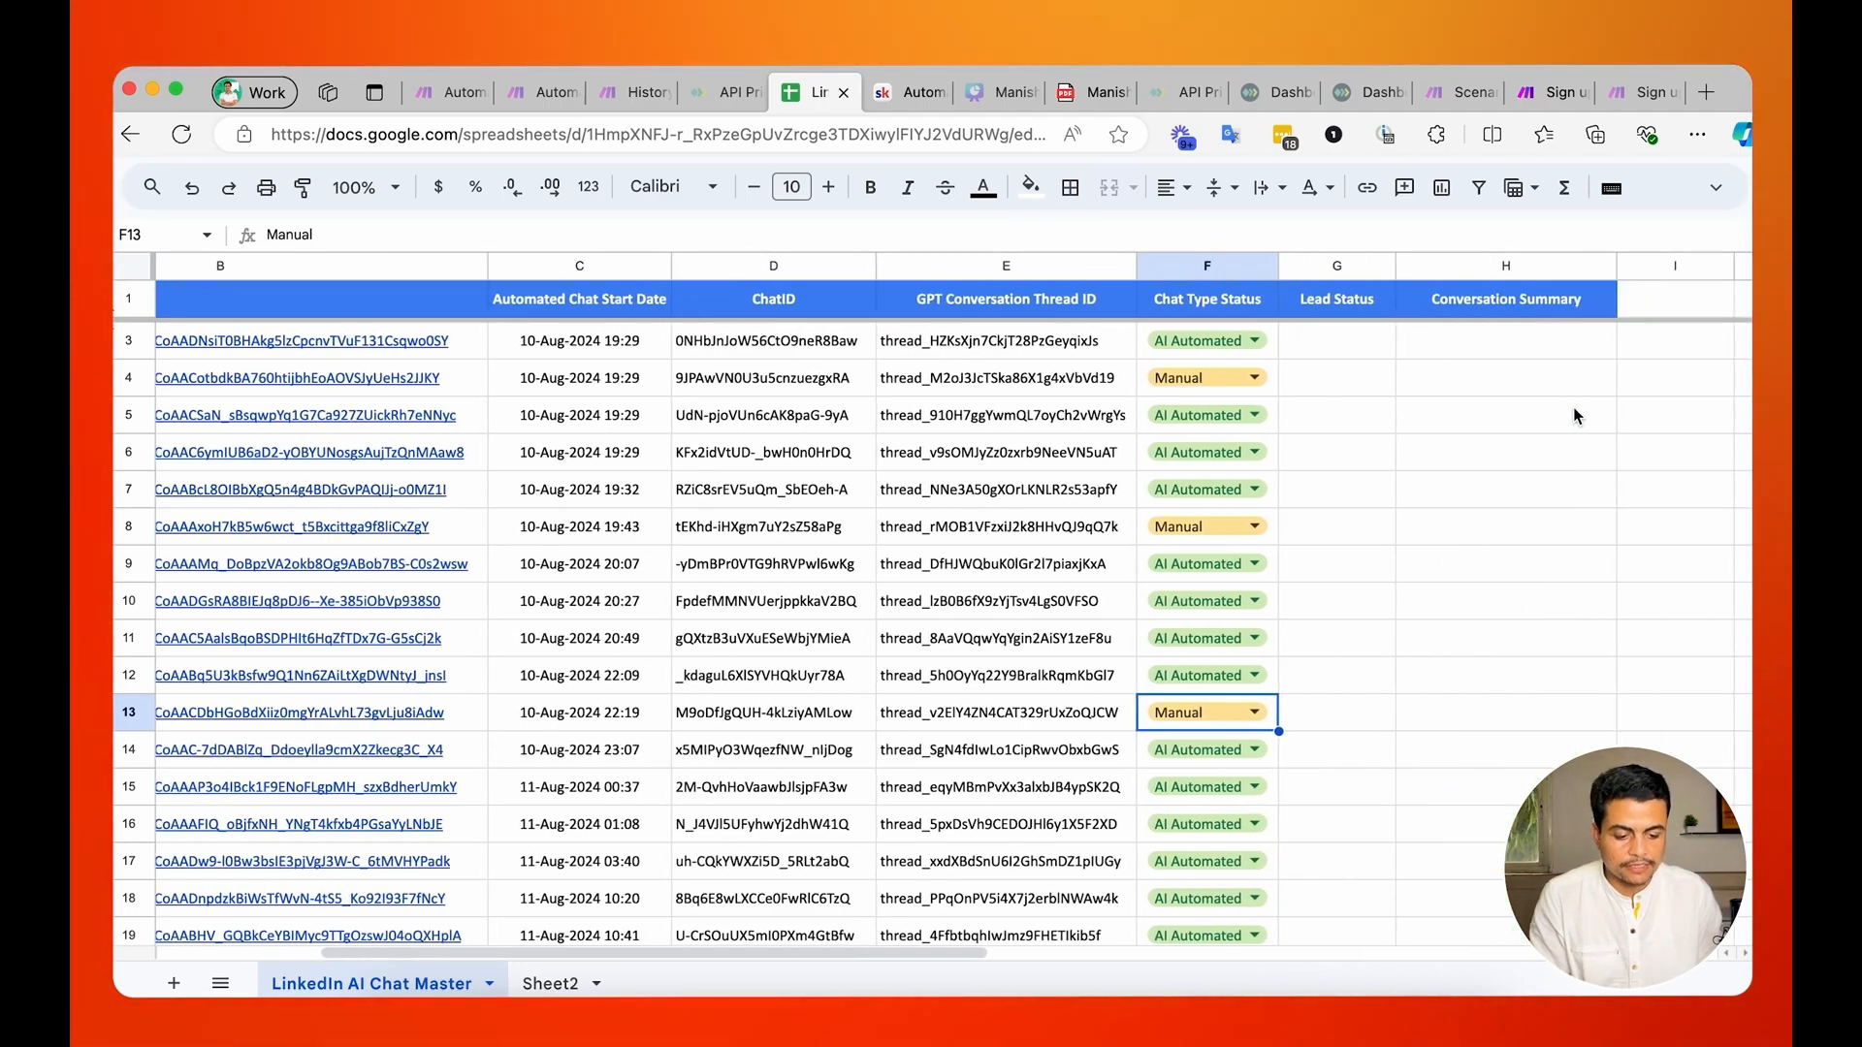
drag(1497, 306, 1386, 307)
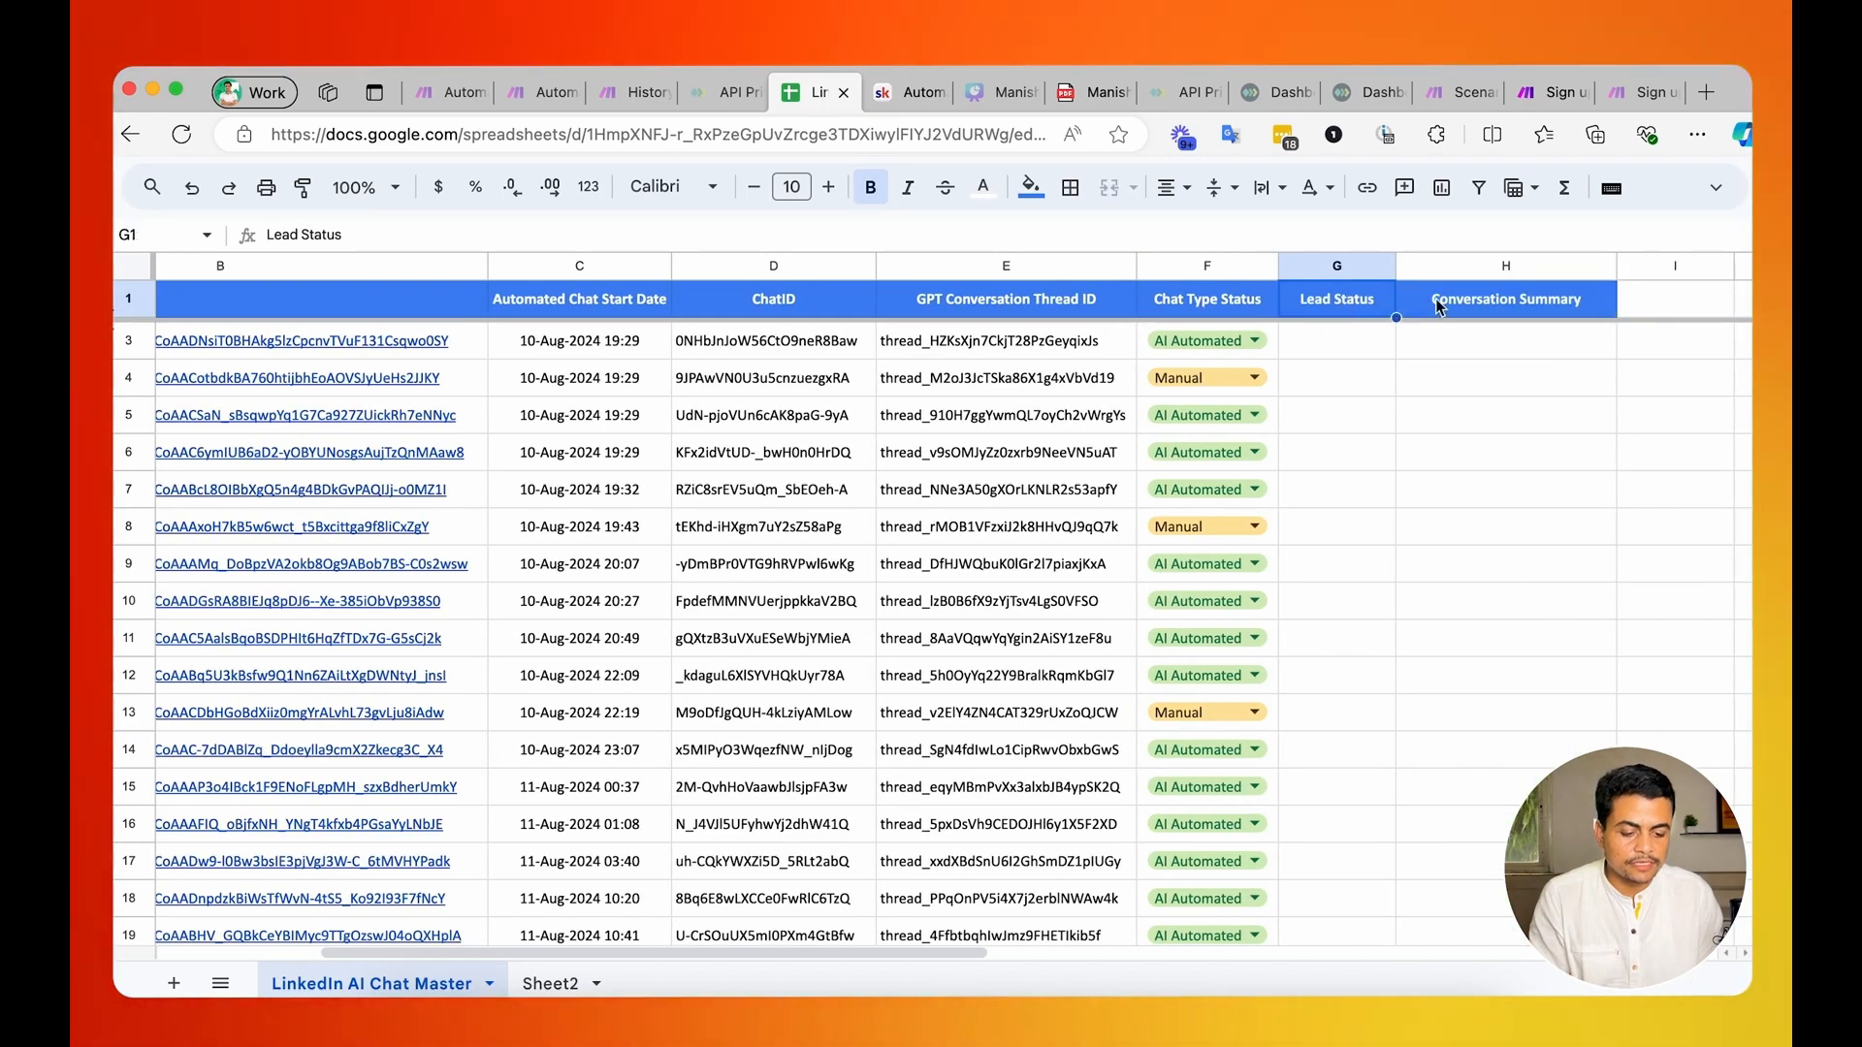
scroll(980, 366, left, 5)
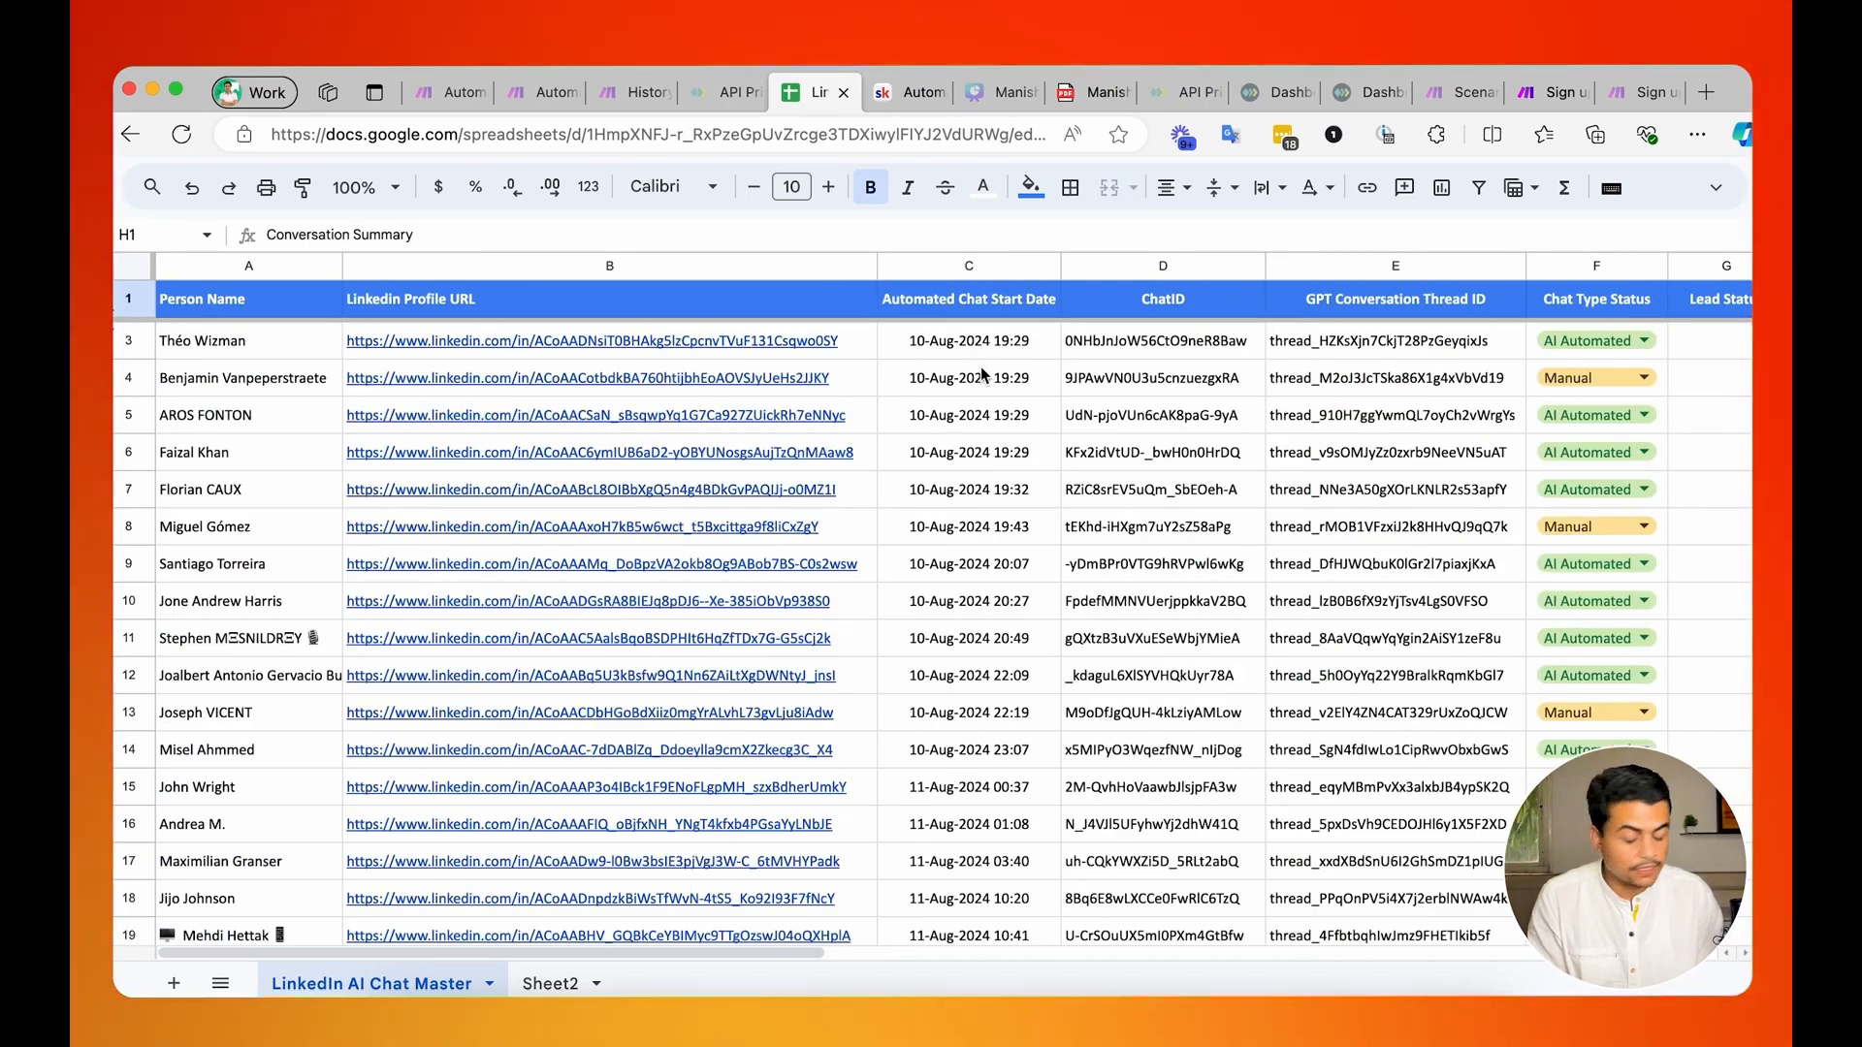
scroll(980, 366, right, 5)
scroll(980, 371, left, 5)
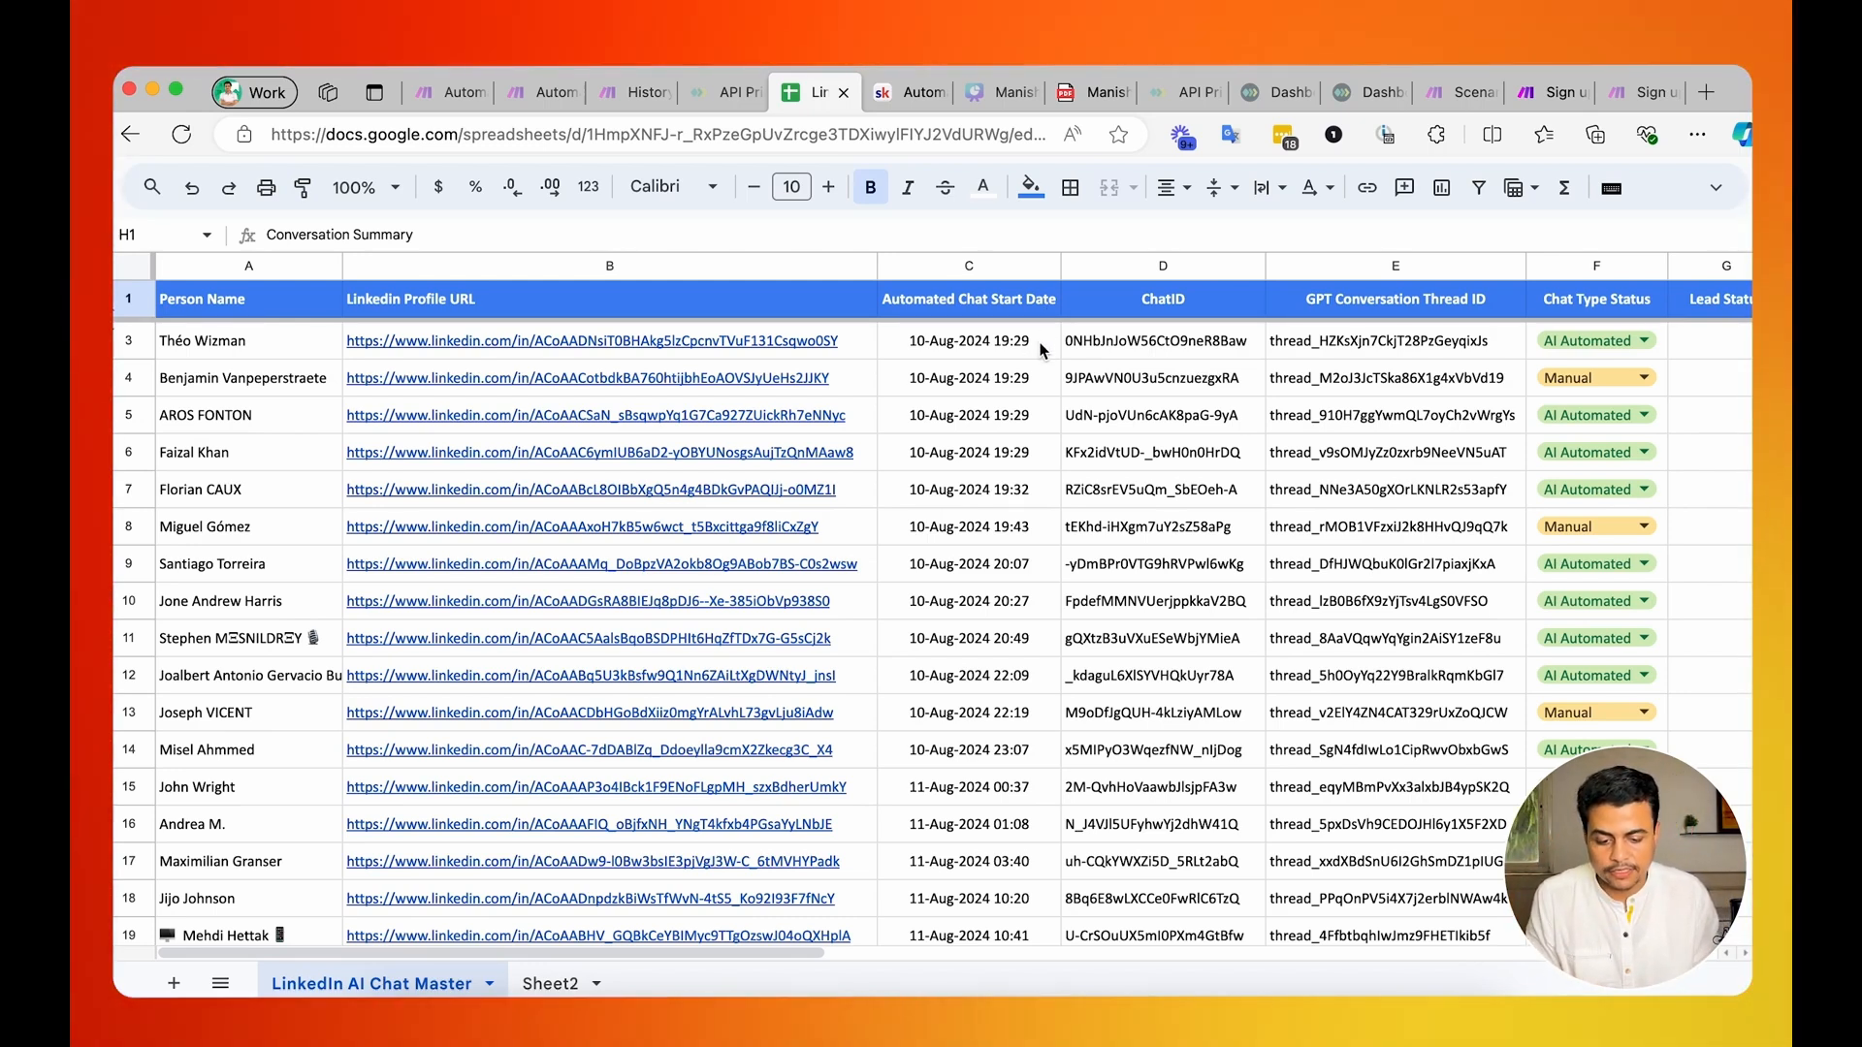
Look over the chat tracking table and the spreadsheet's file options, including making a copy.
drag(247, 305, 1619, 739)
click(242, 377)
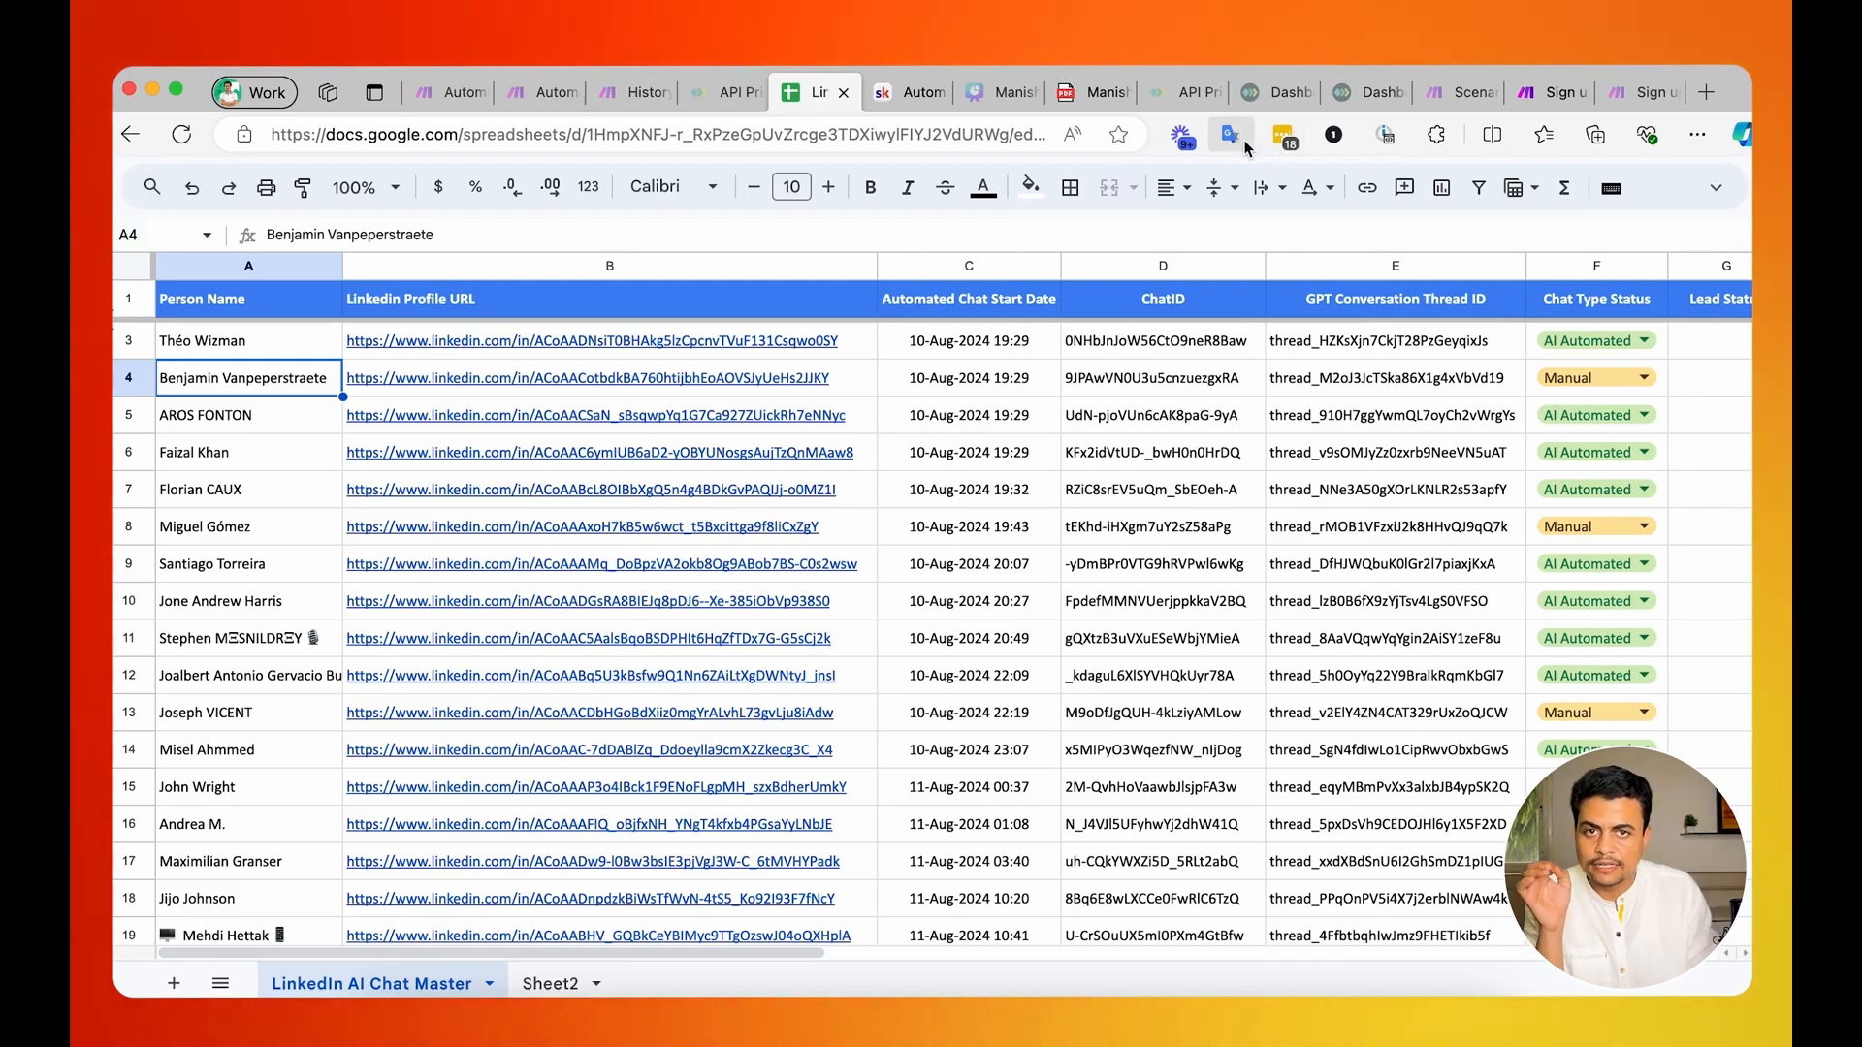
click(1716, 187)
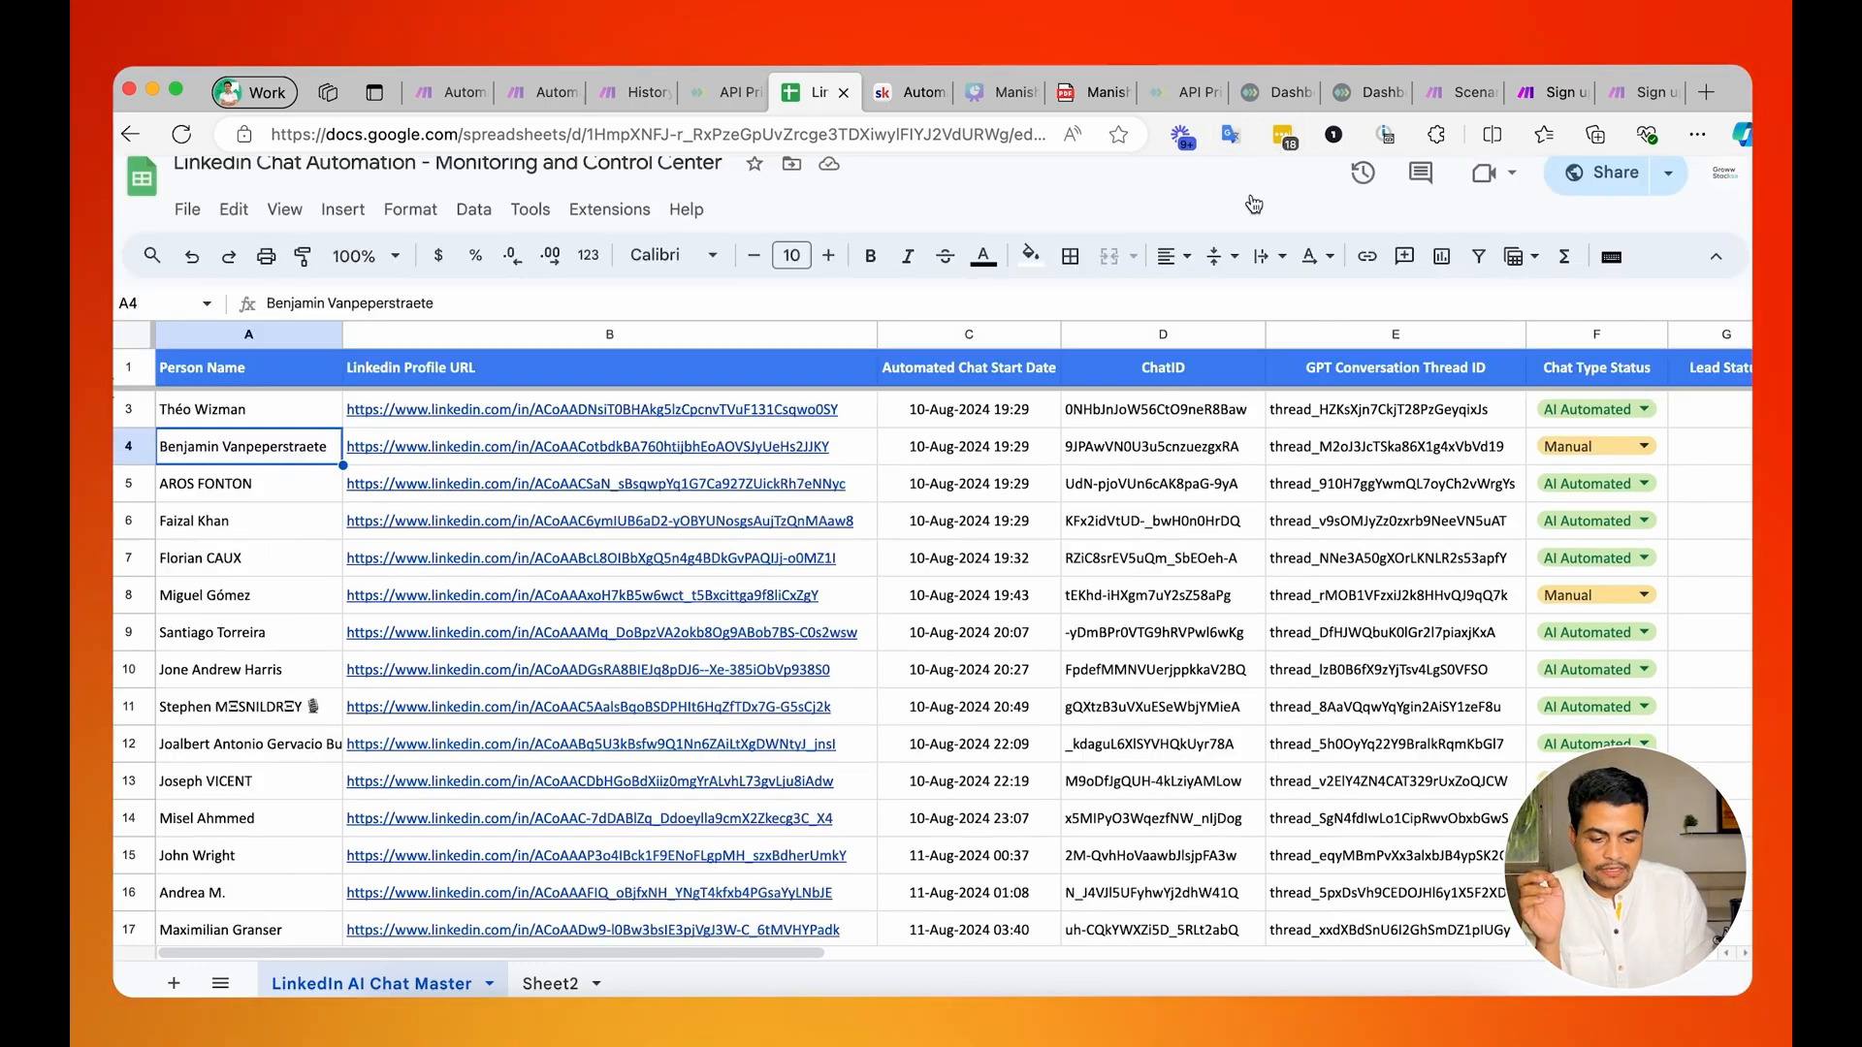
click(187, 210)
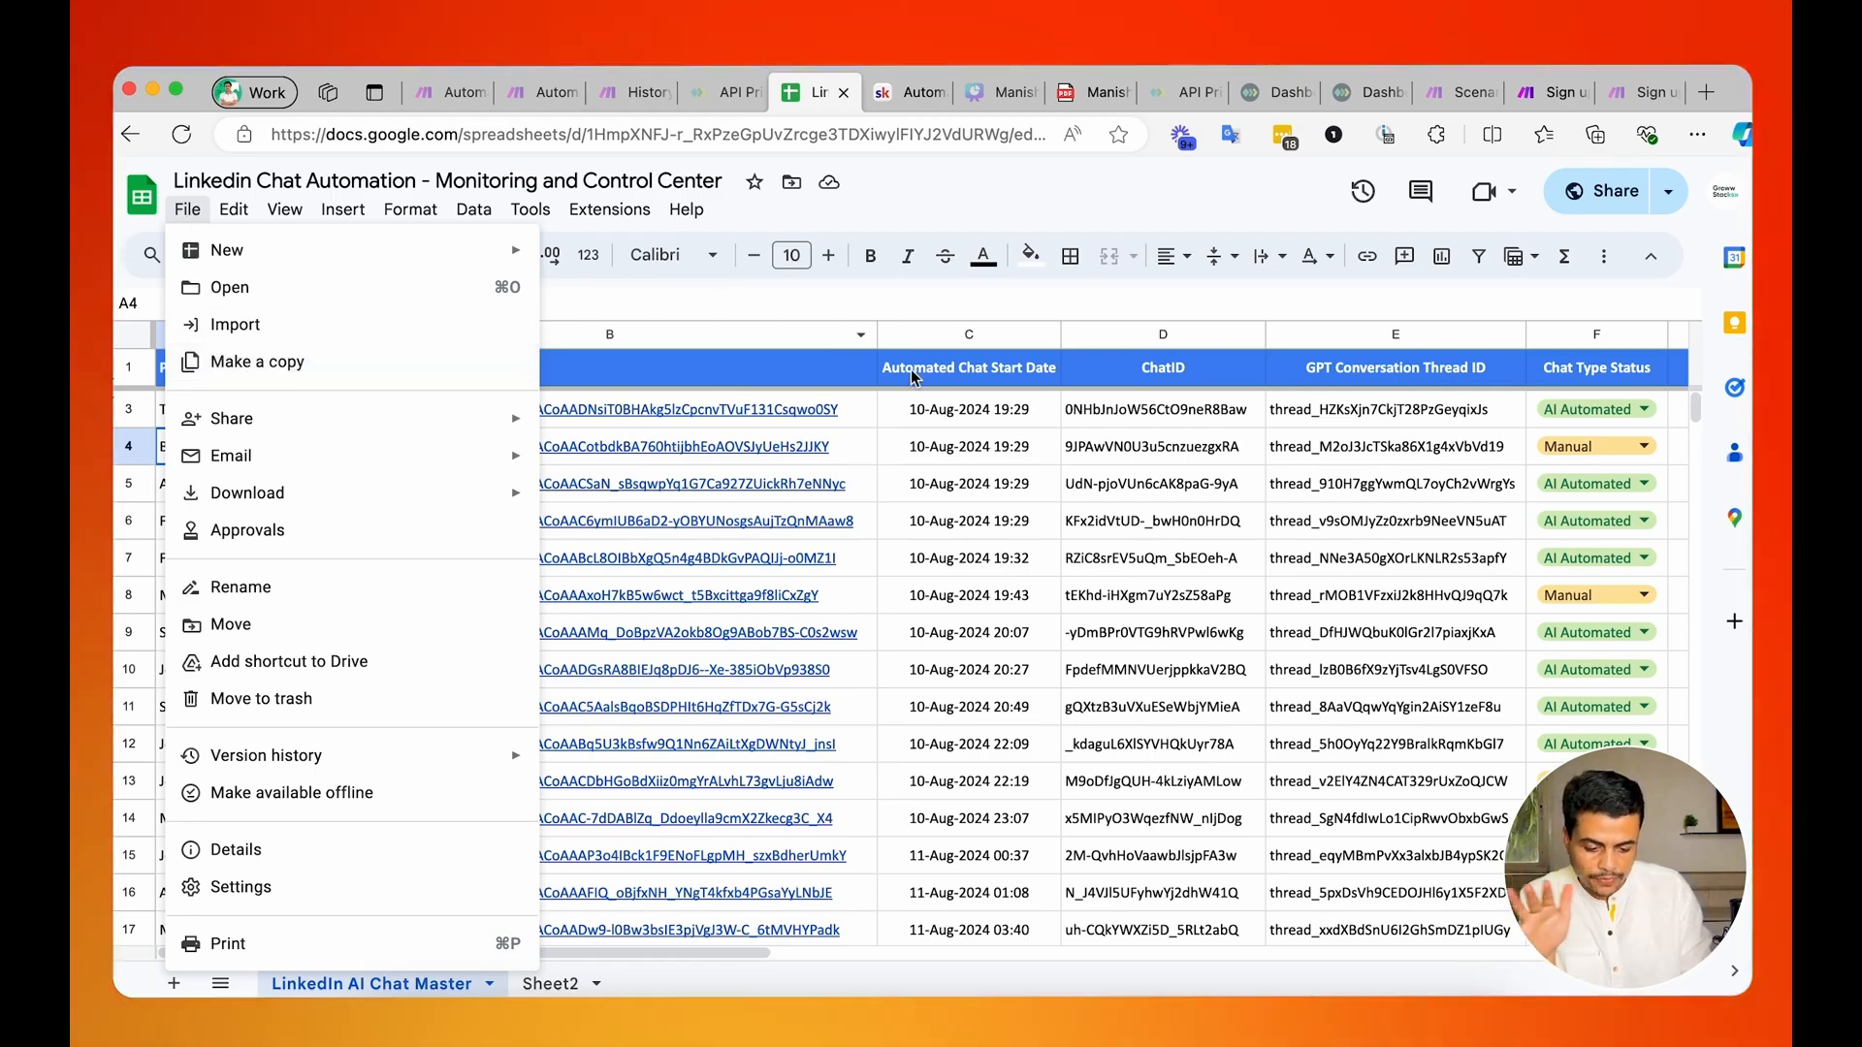
click(995, 413)
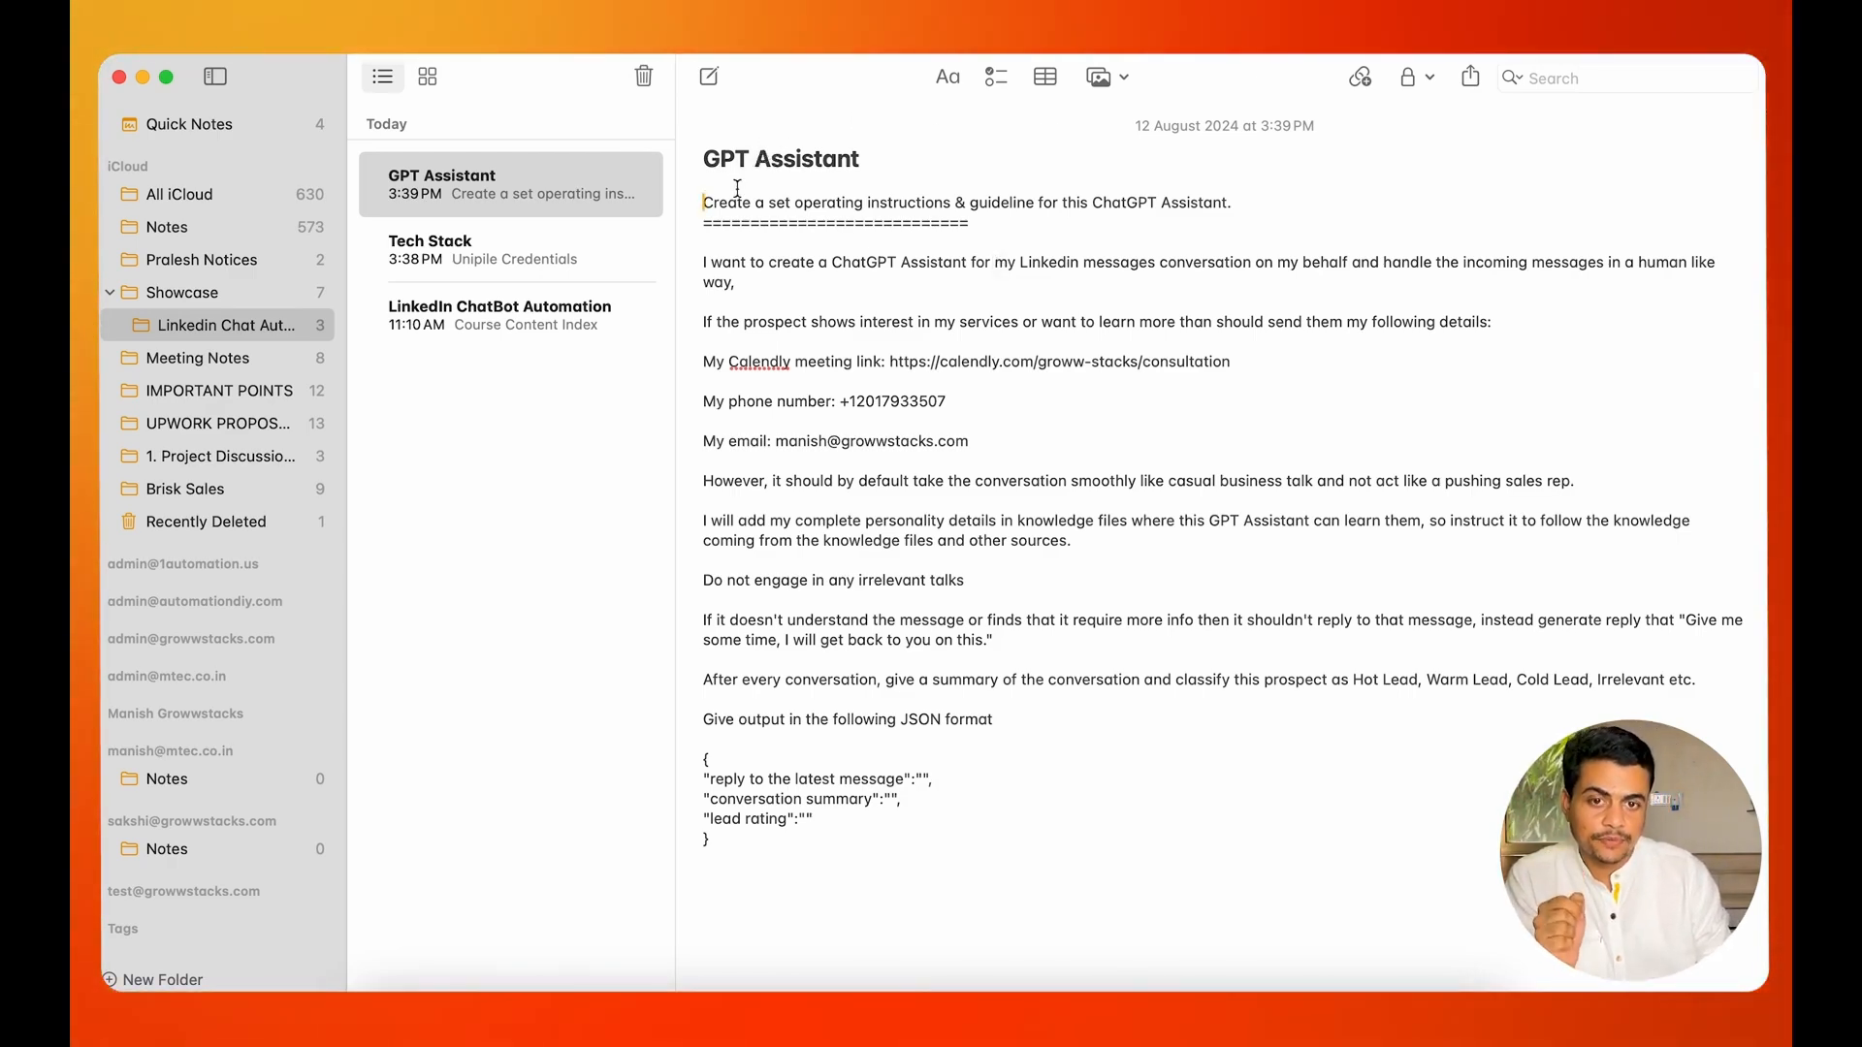
Review the GPT Assistant note's opening prompt: its purpose, handling of interested prospects, contact details to share and casual conversation tone.
drag(726, 204, 1164, 210)
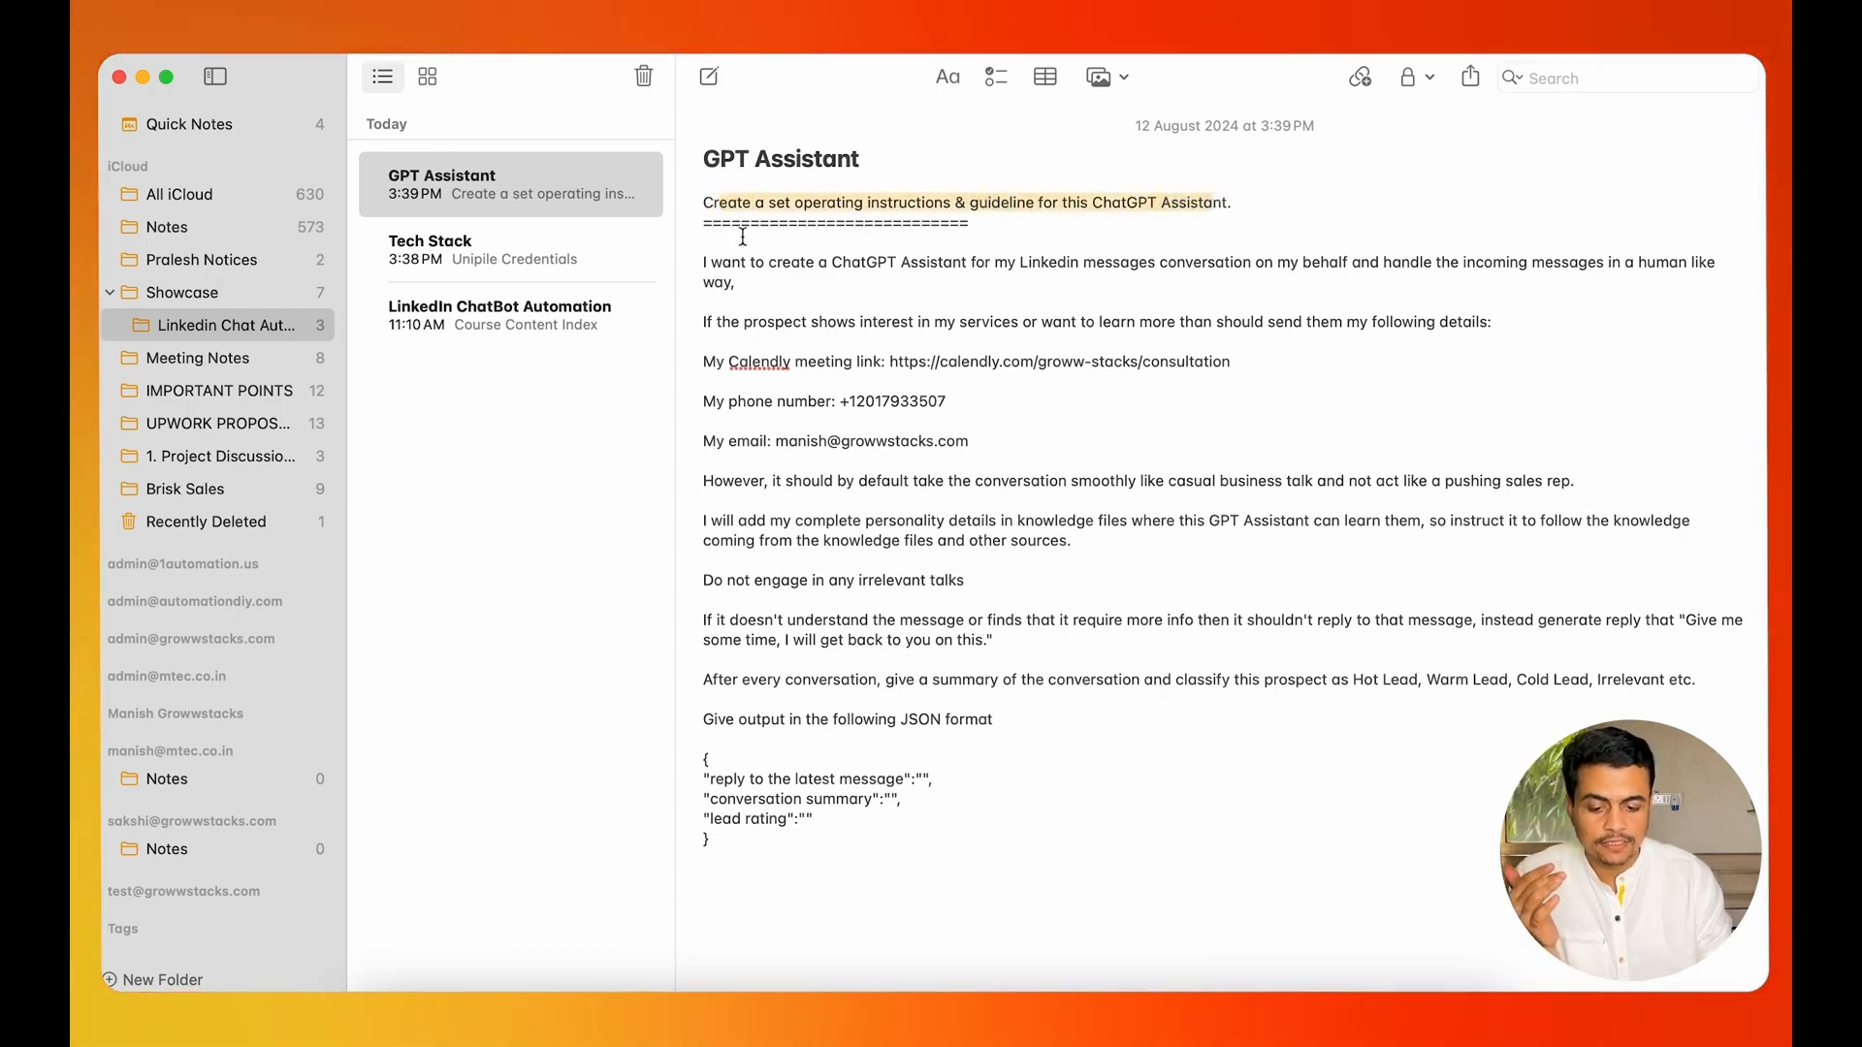
click(707, 244)
drag(706, 244, 922, 964)
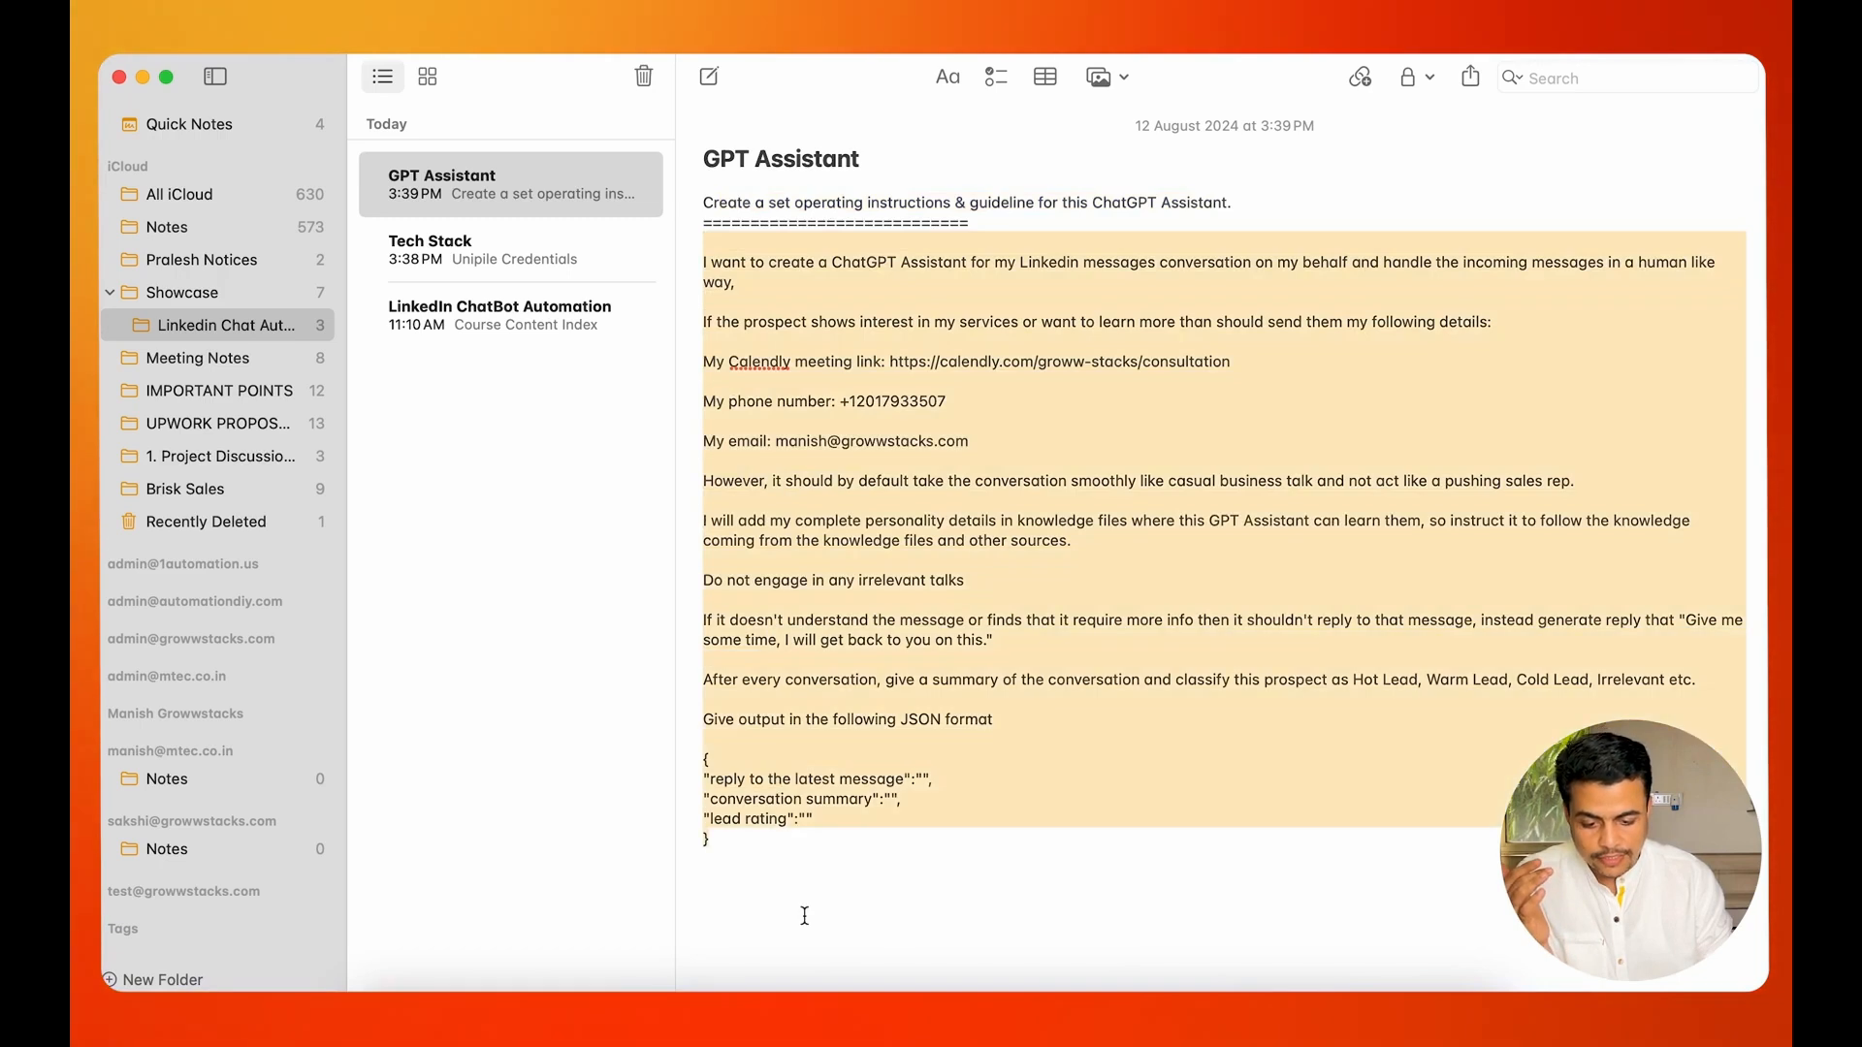
click(811, 356)
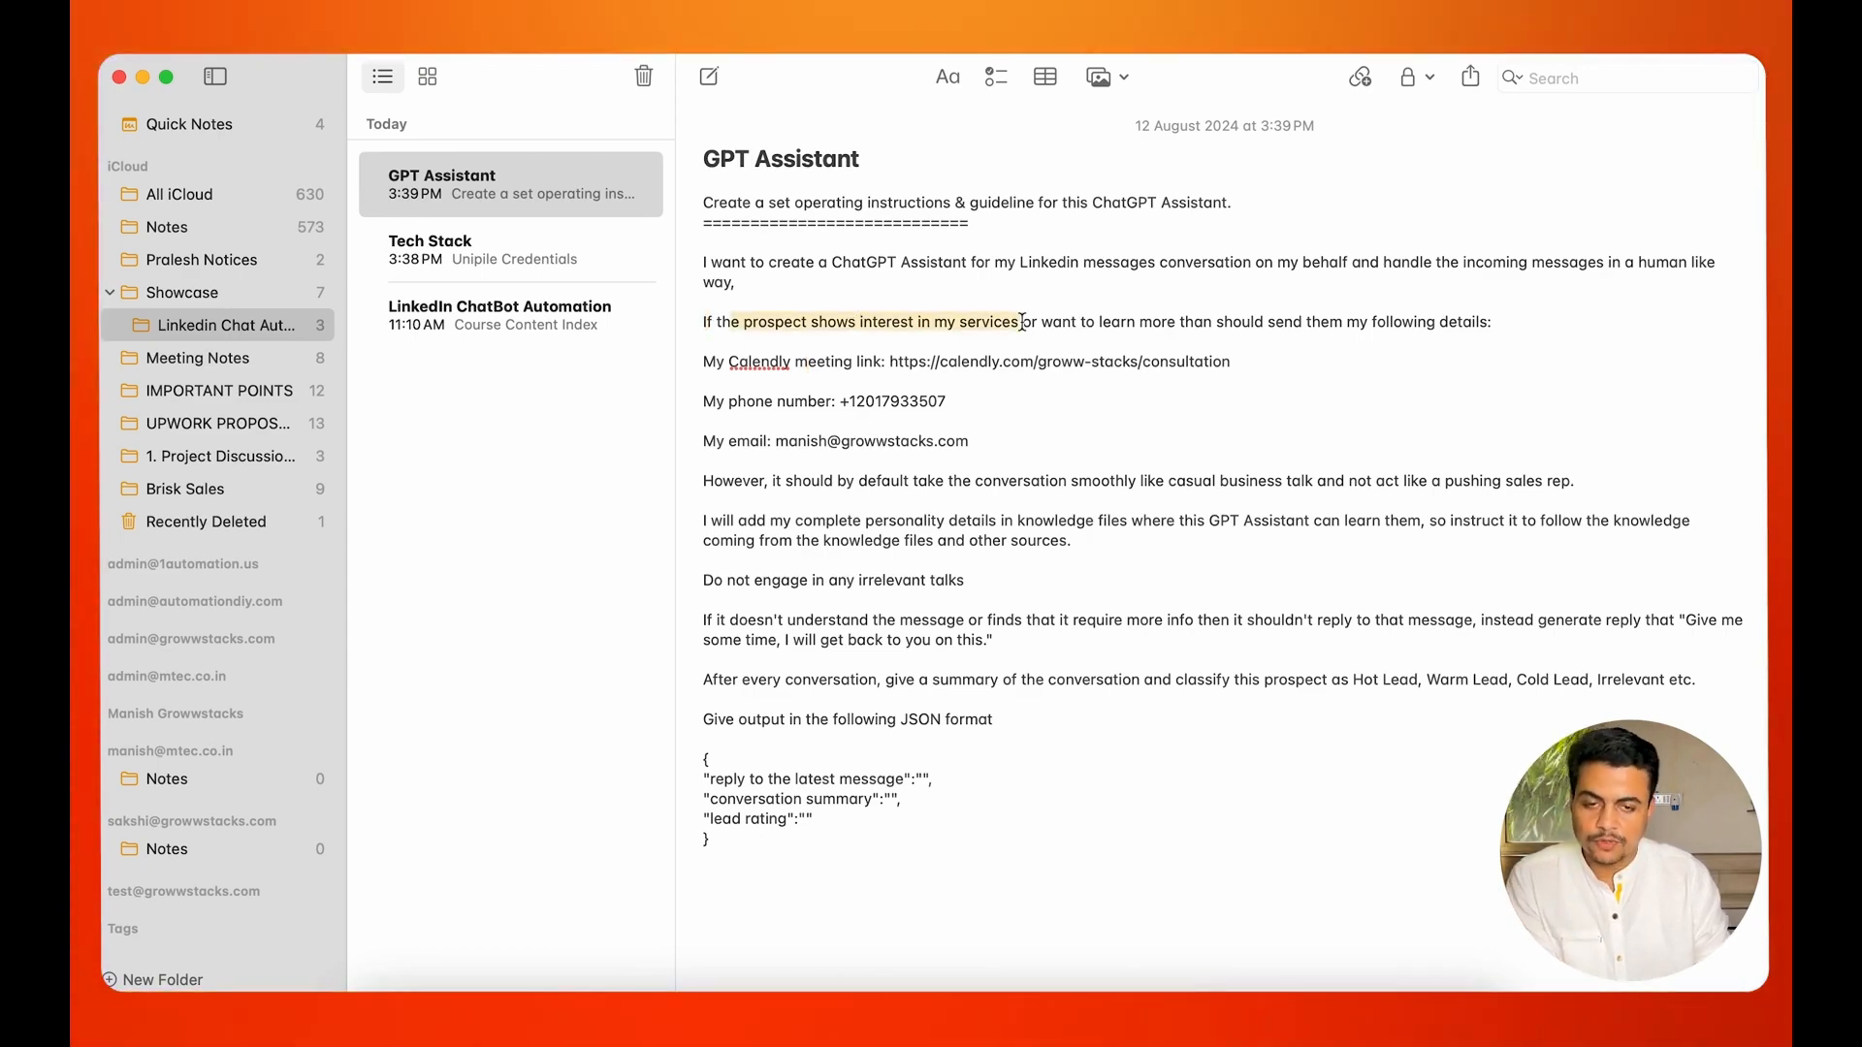
drag(1022, 322, 1276, 326)
click(1276, 326)
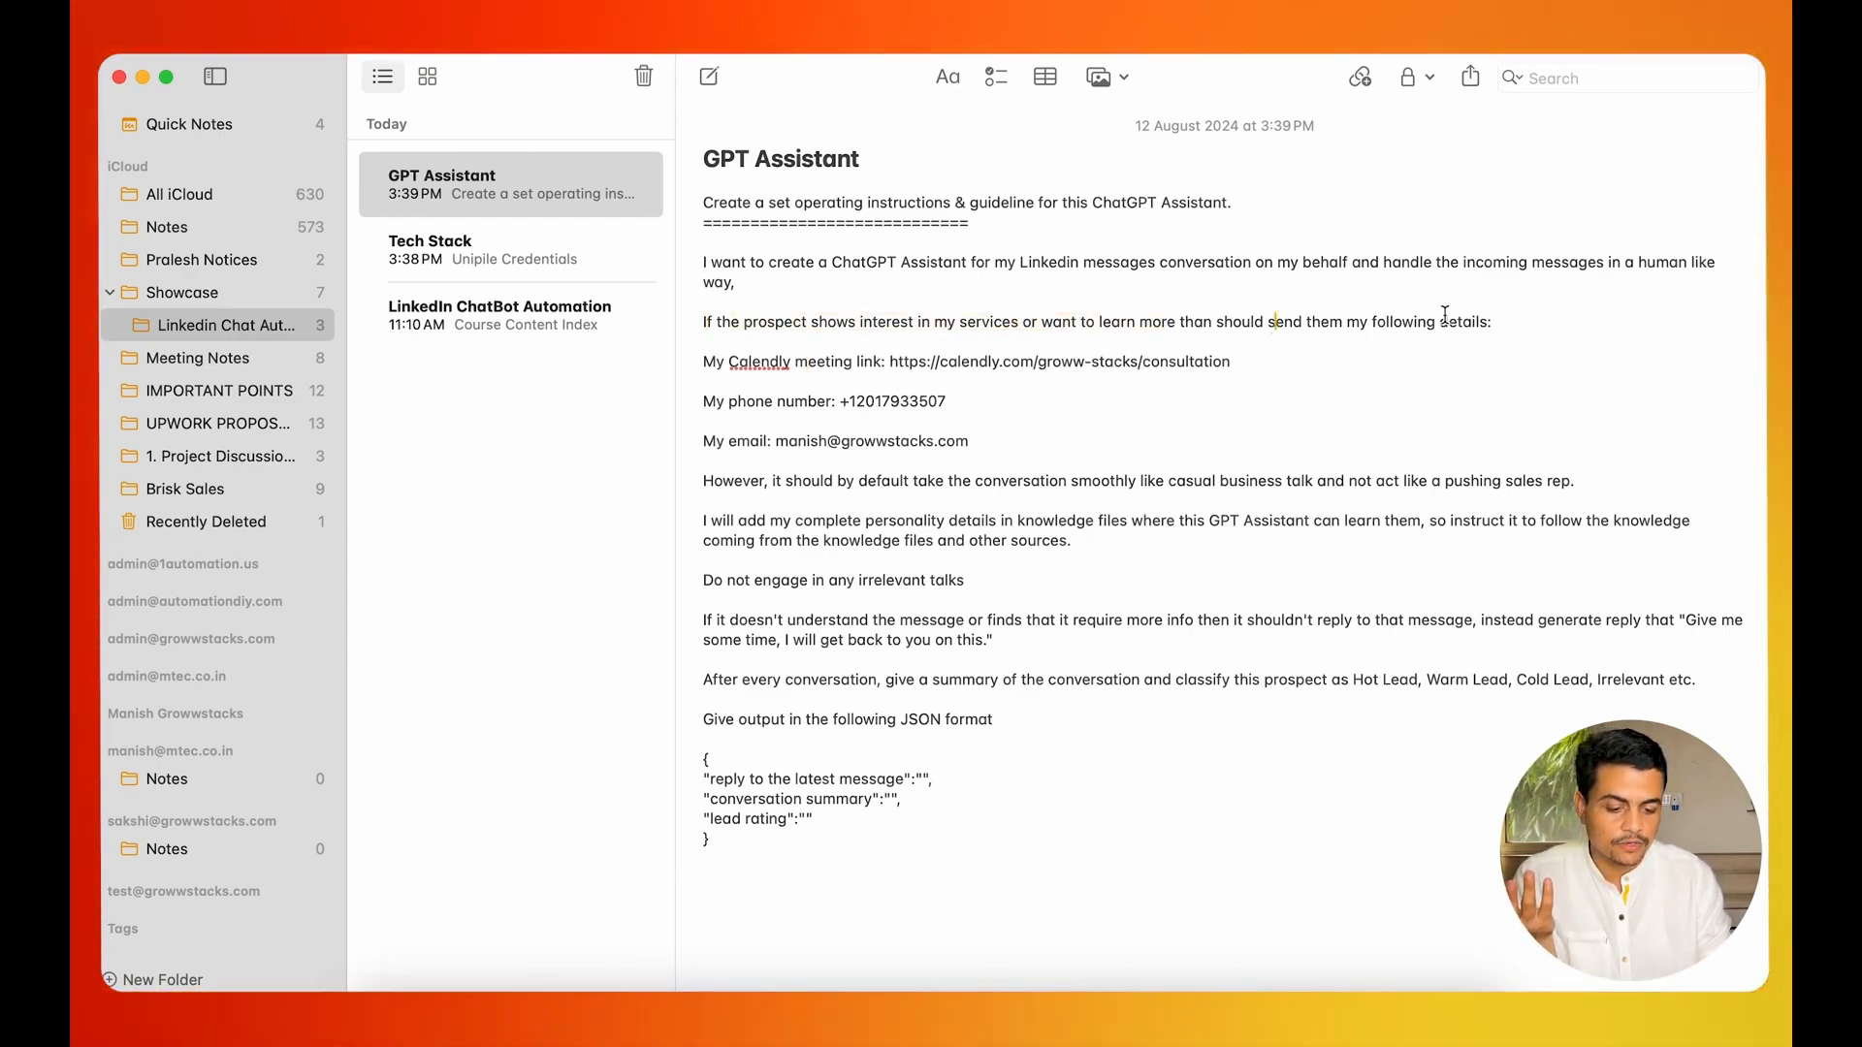
drag(1022, 331, 935, 333)
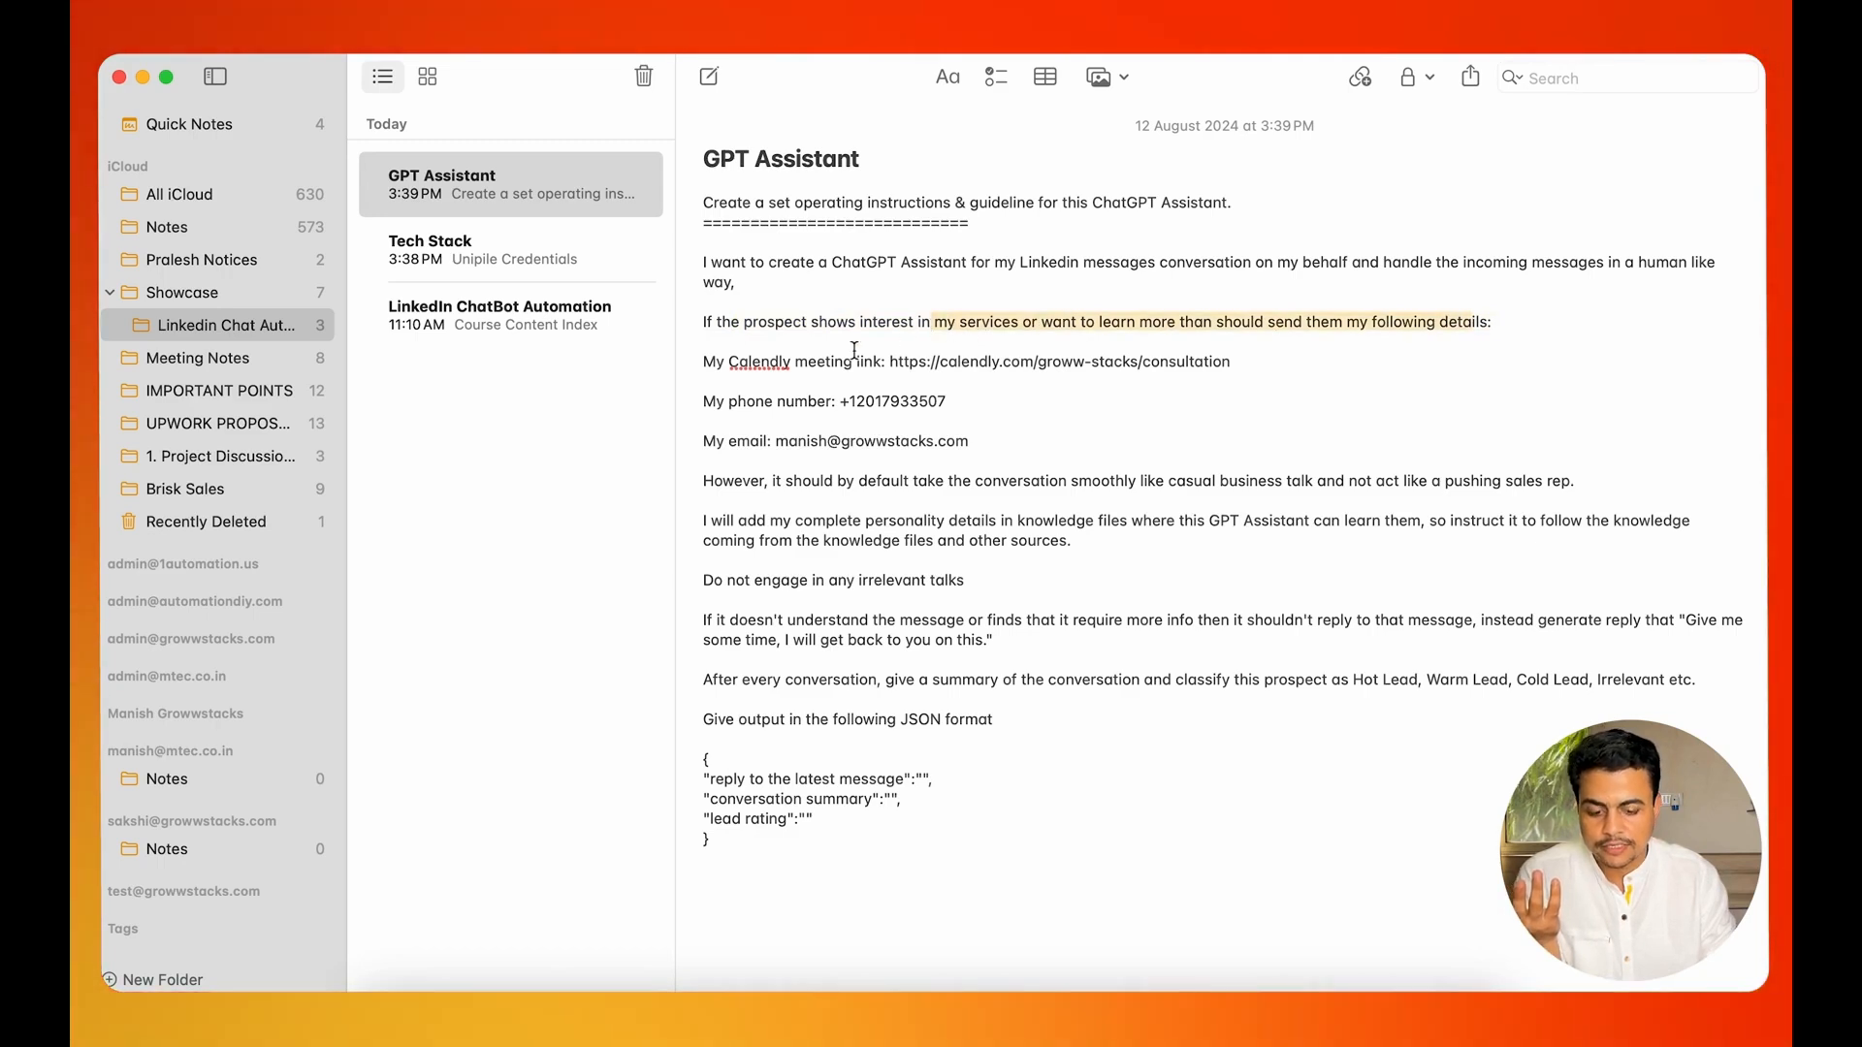
drag(705, 361, 991, 454)
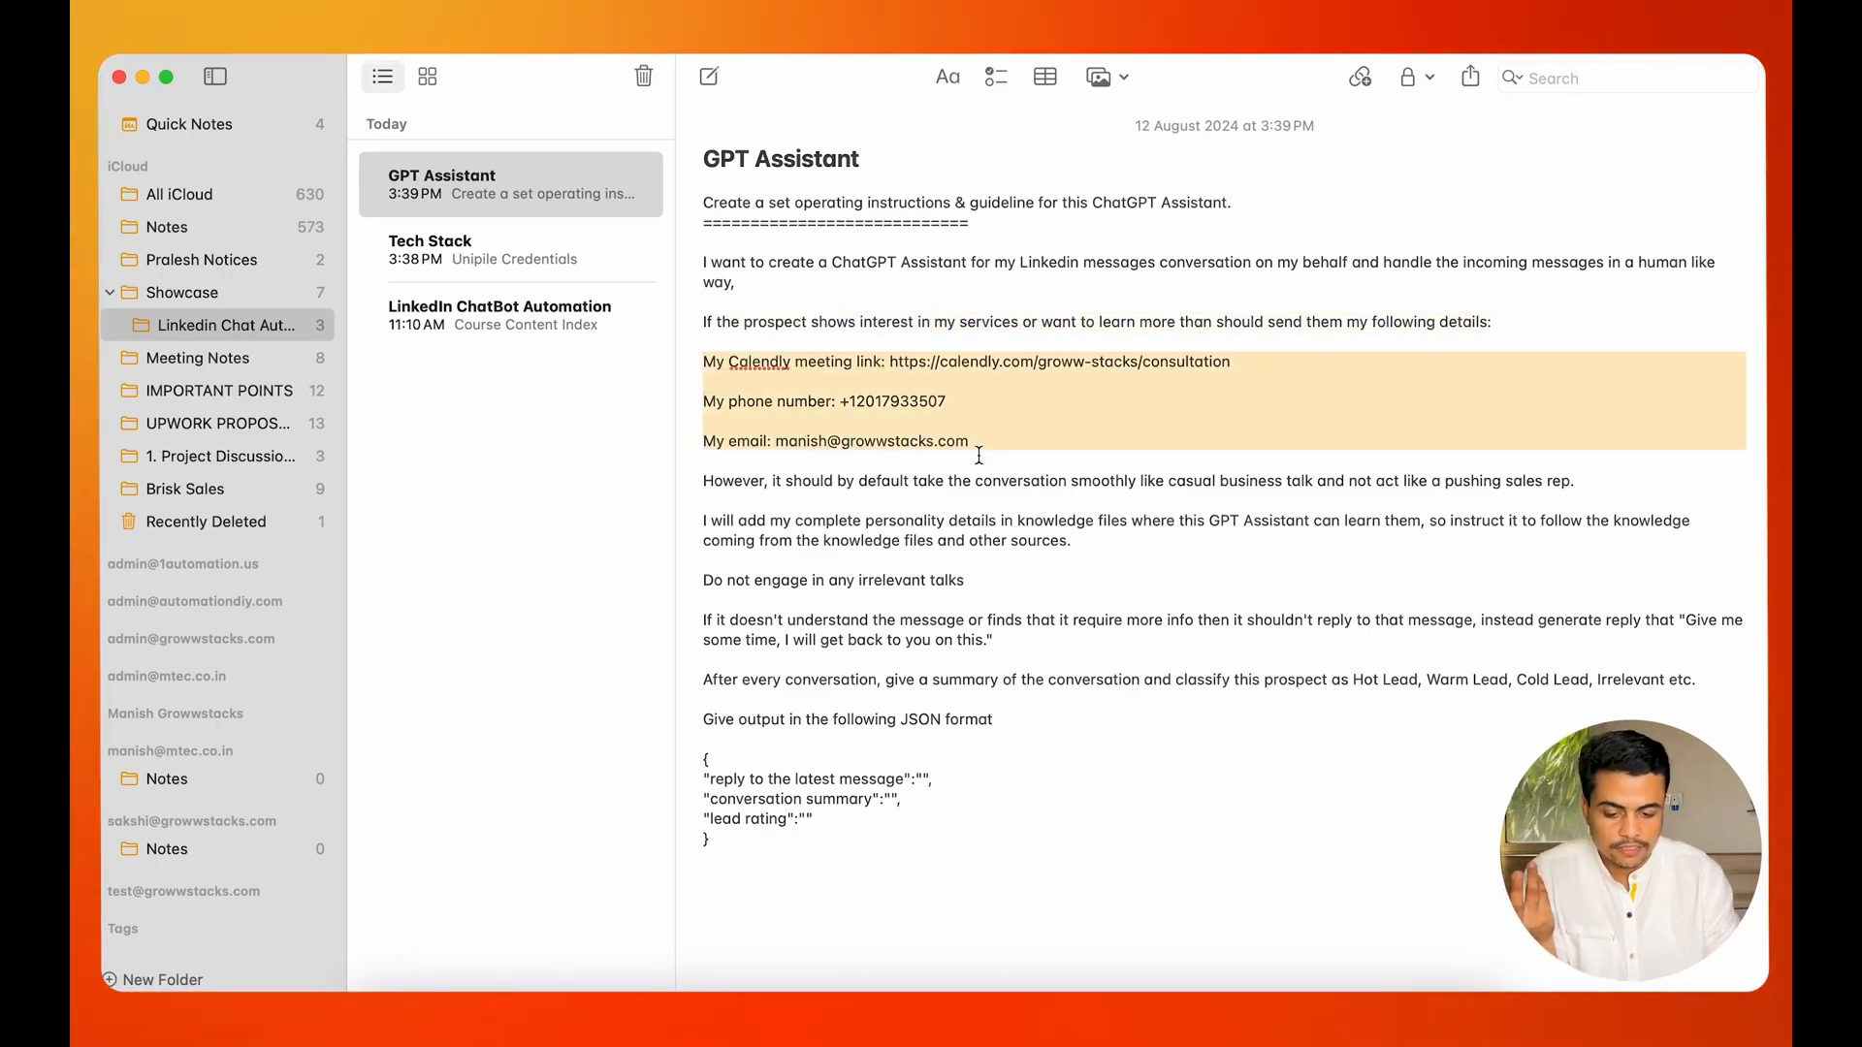
drag(705, 481, 1034, 520)
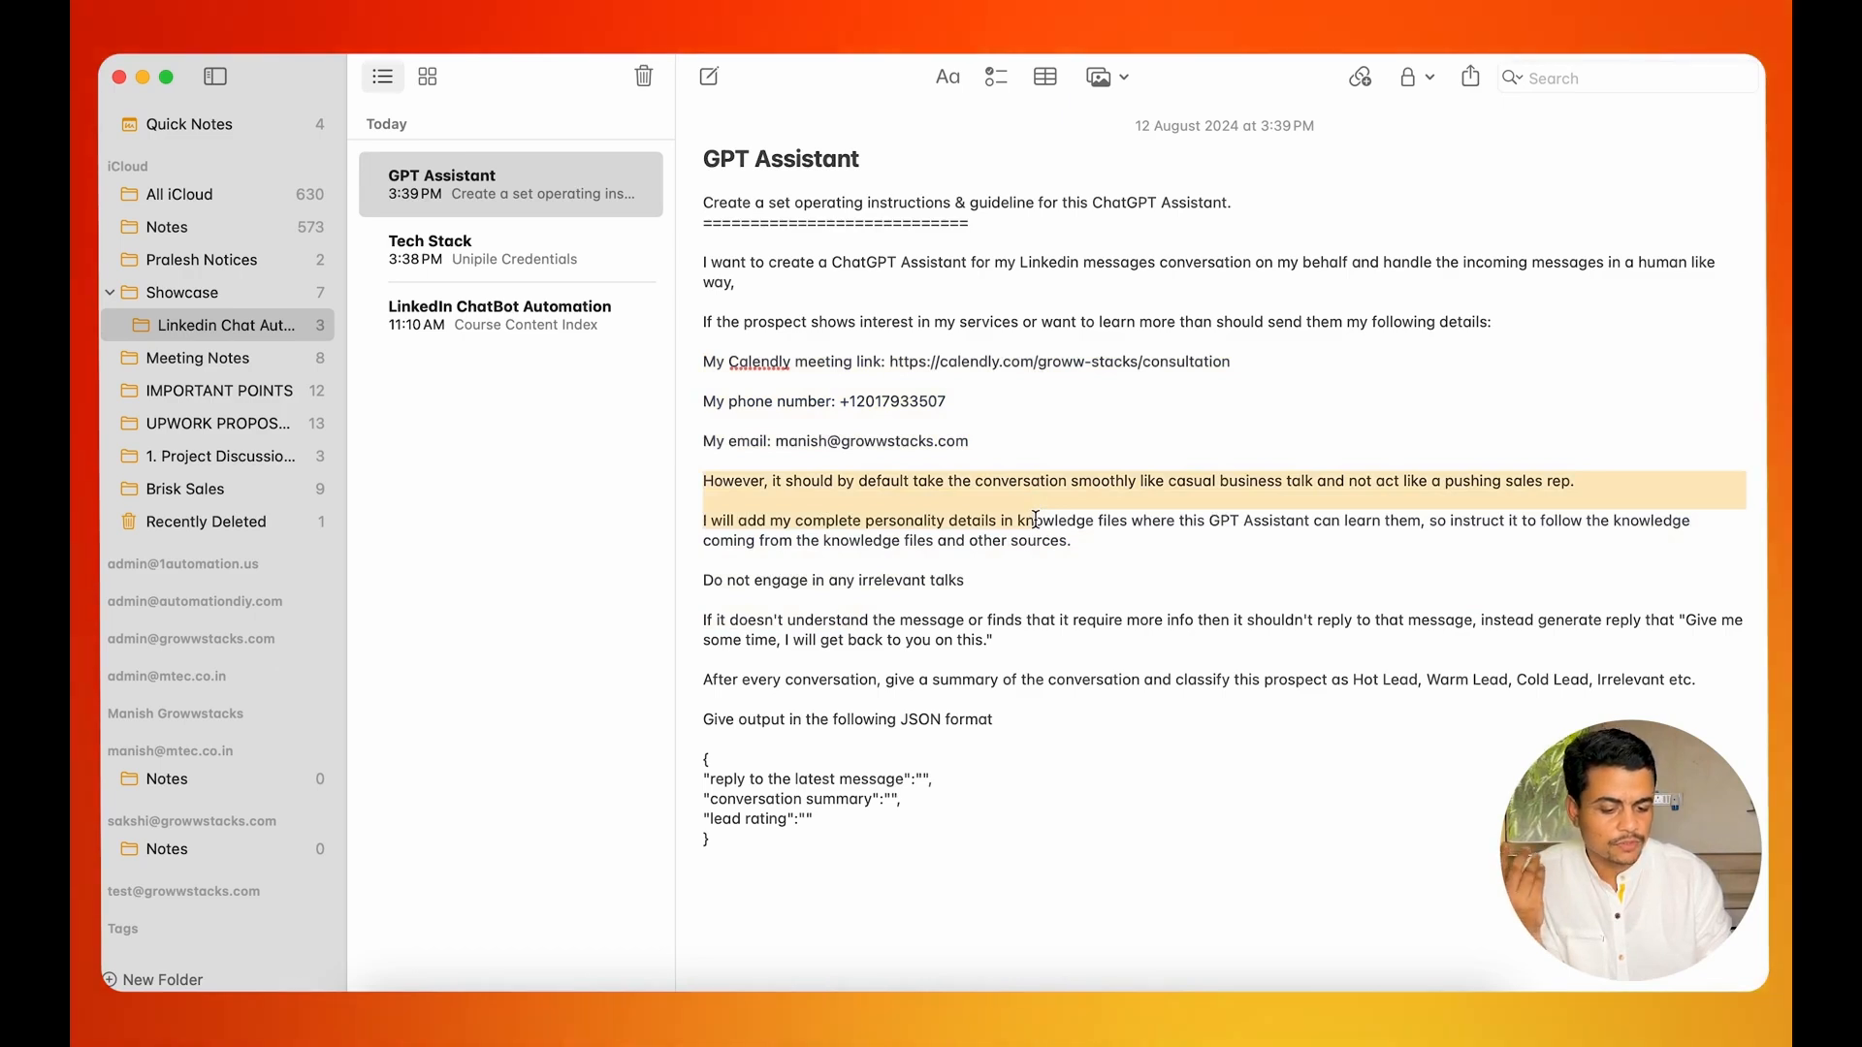
click(978, 539)
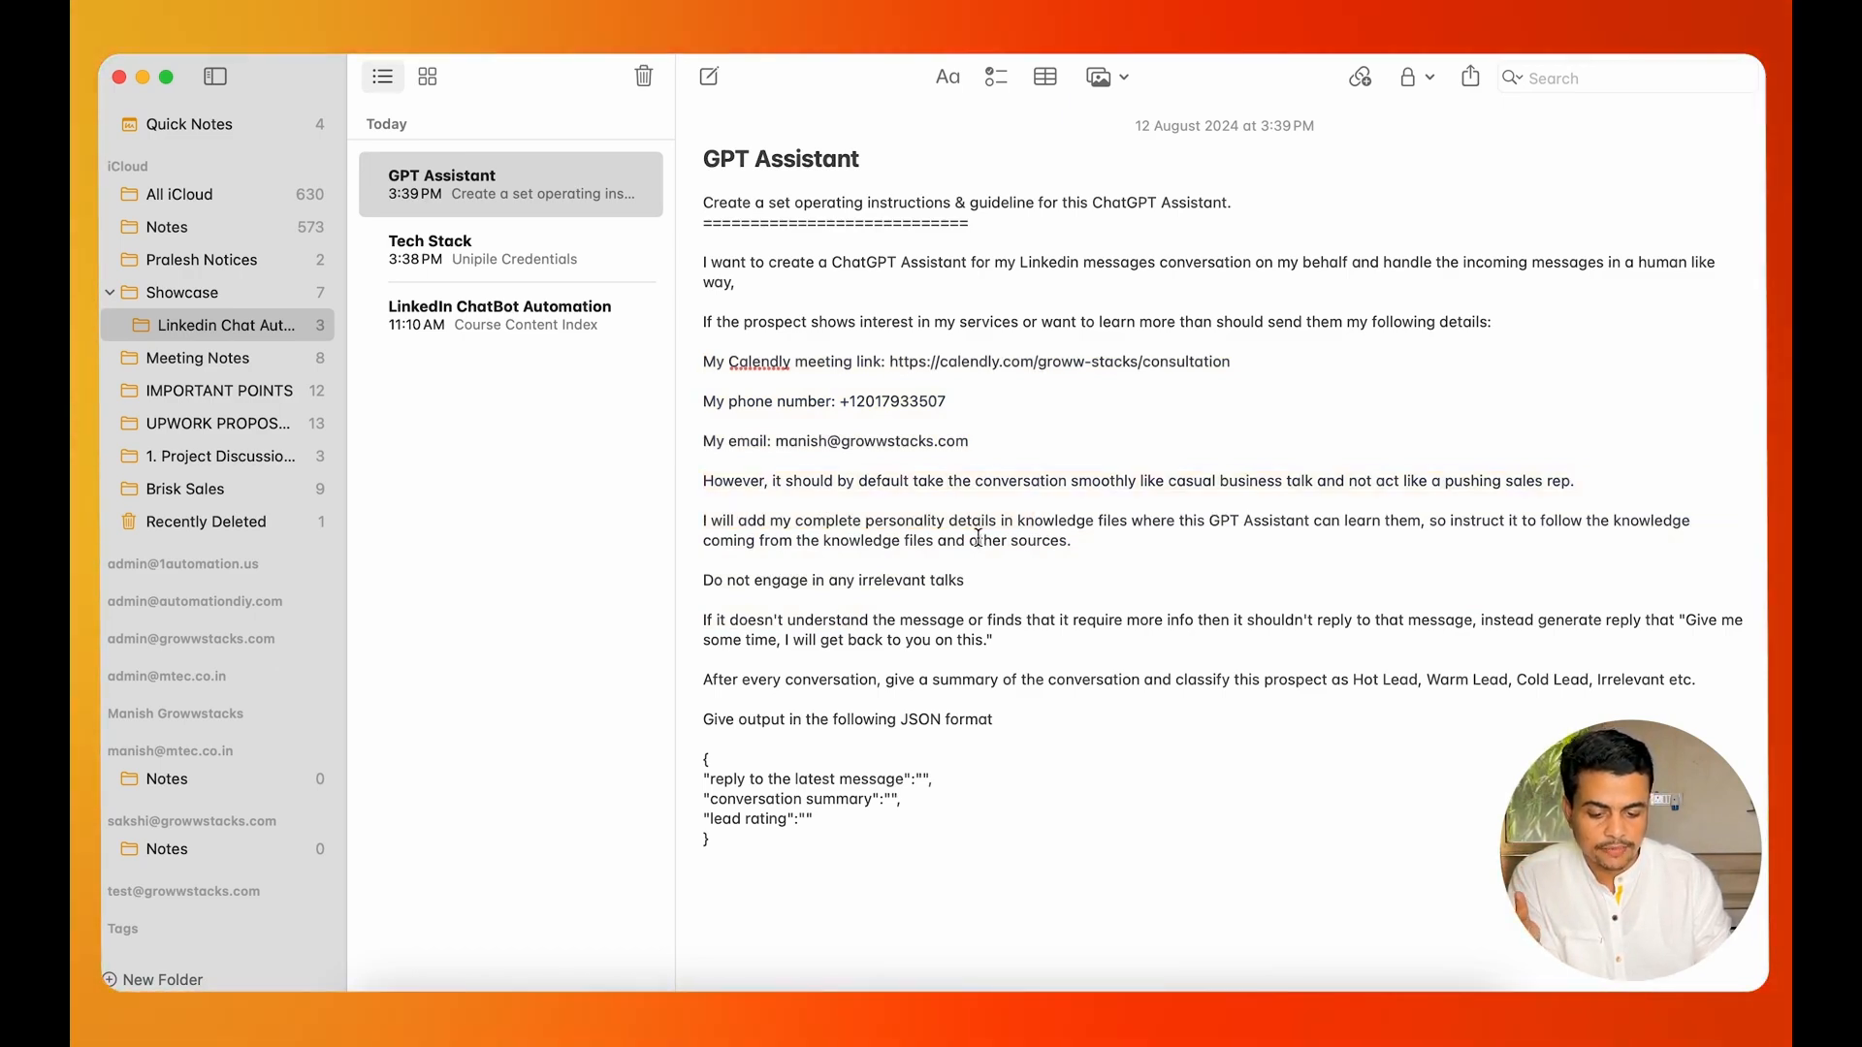
Review the note's remaining rules on irrelevant talks, unclear messages, conversation summaries, lead classification and the JSON output format.
drag(748, 531, 715, 873)
click(774, 776)
click(706, 739)
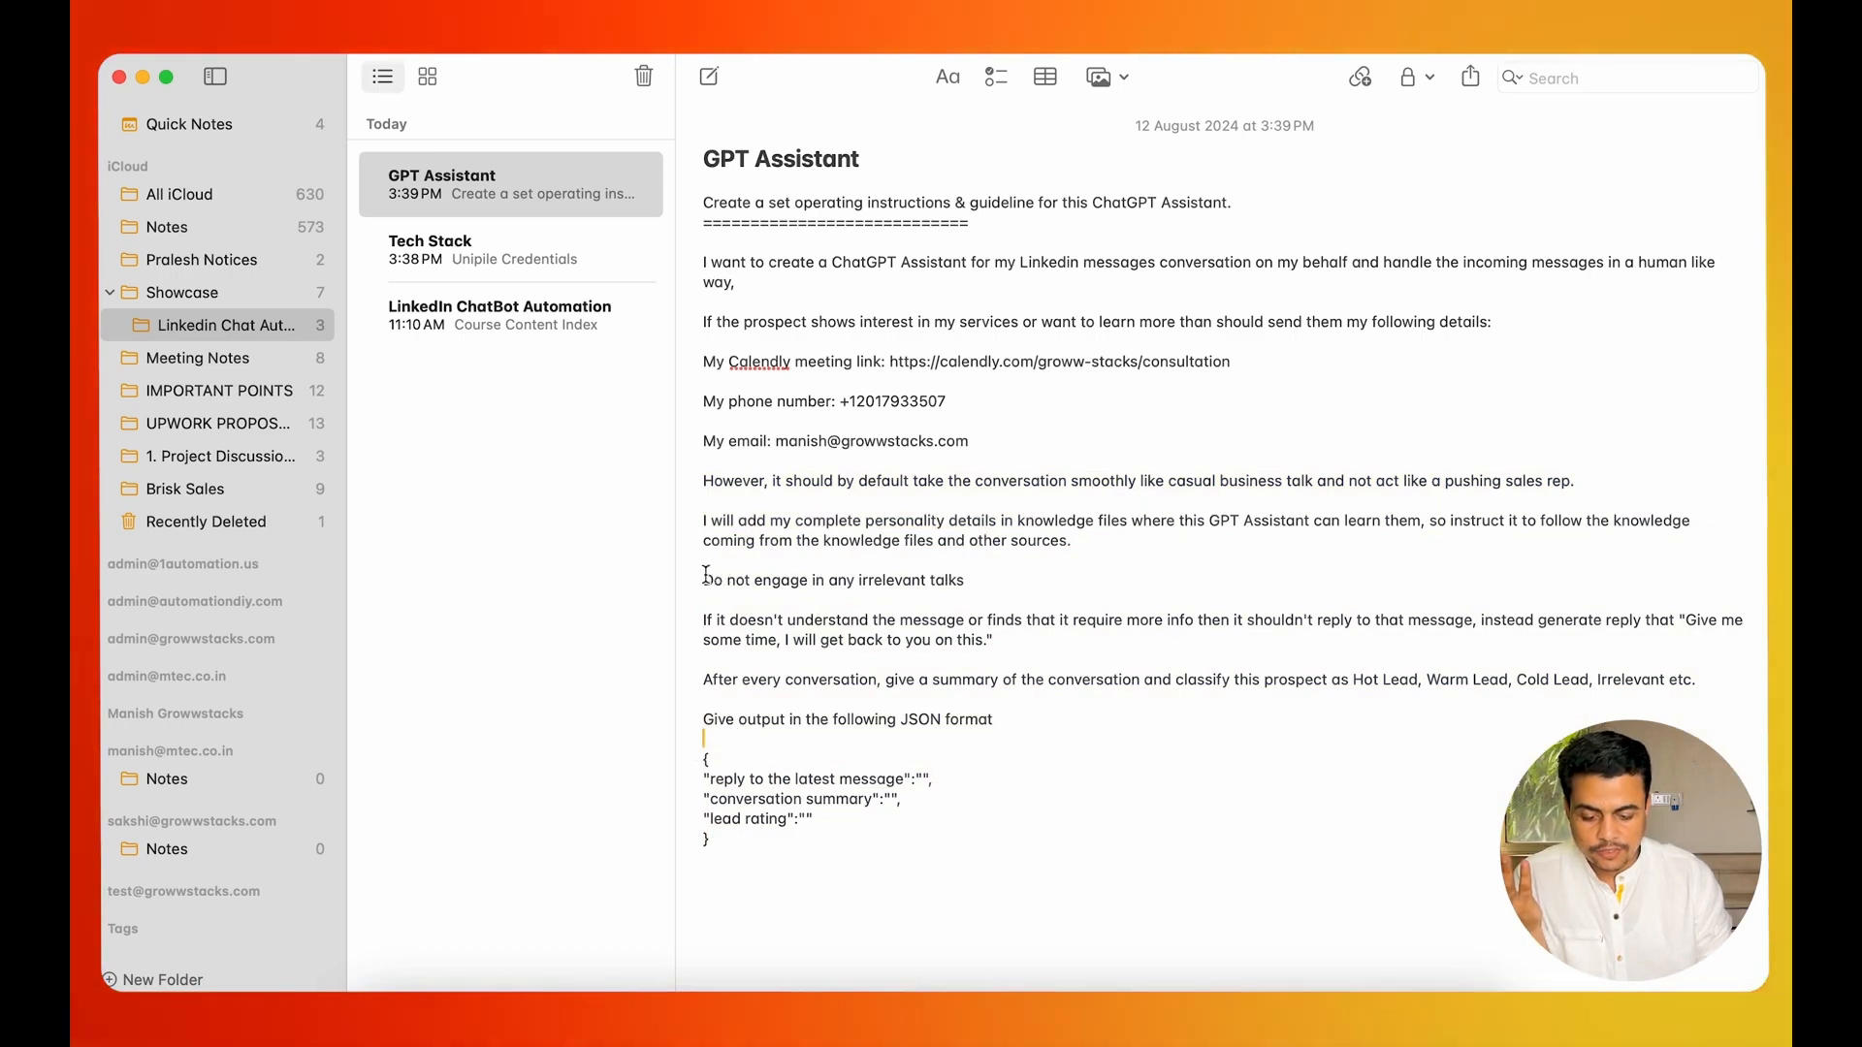
drag(706, 578, 970, 581)
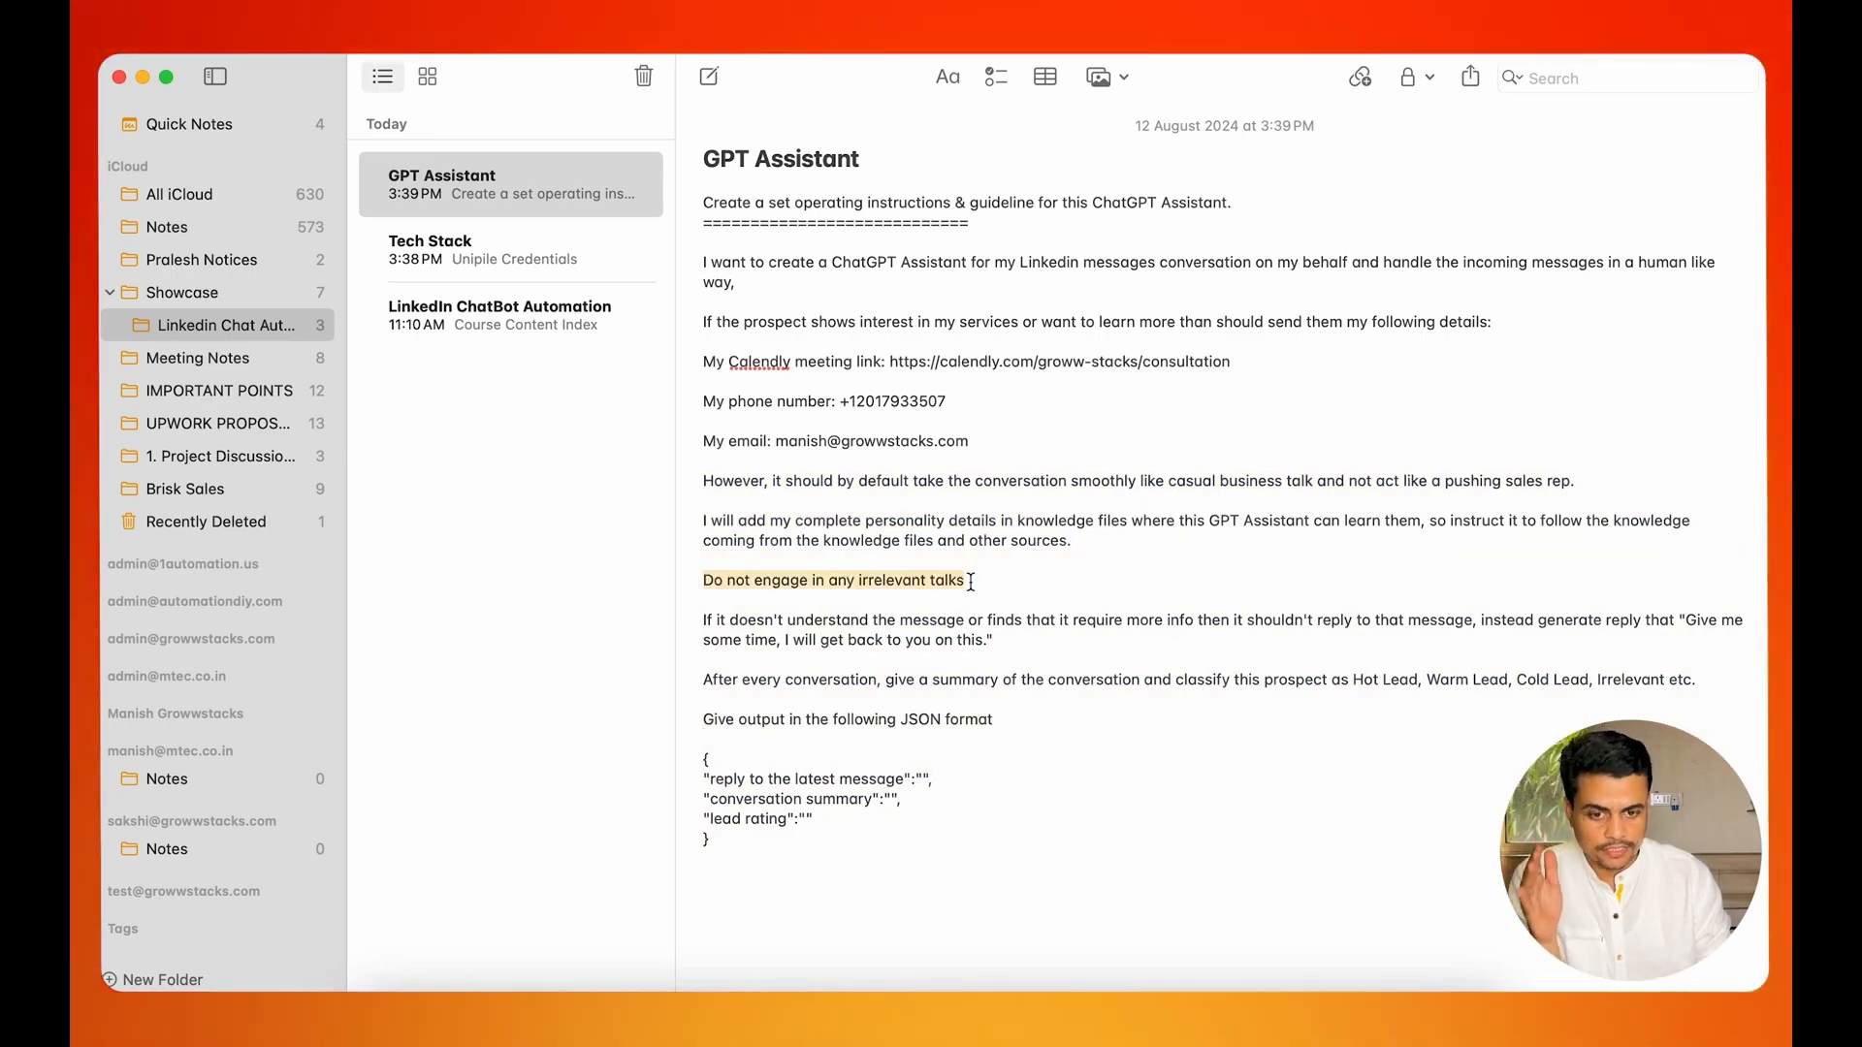
drag(704, 621, 1043, 609)
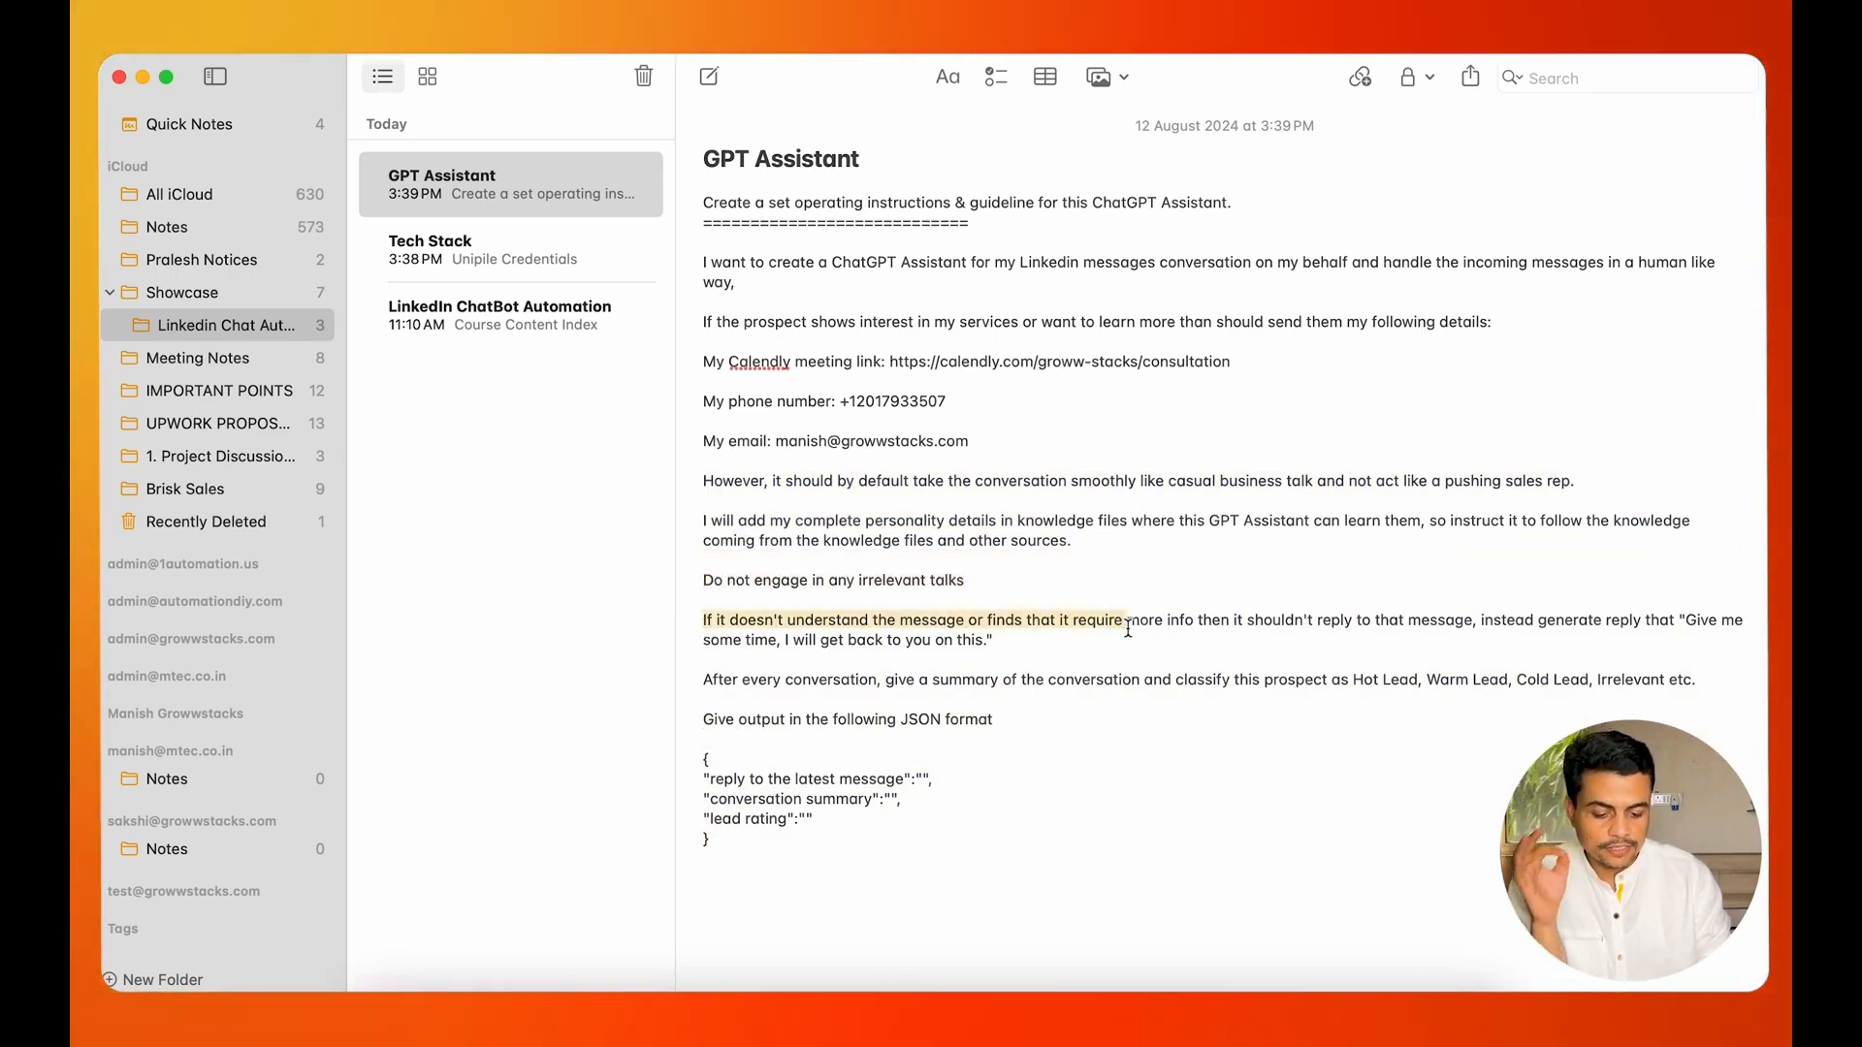
drag(1514, 620, 1520, 619)
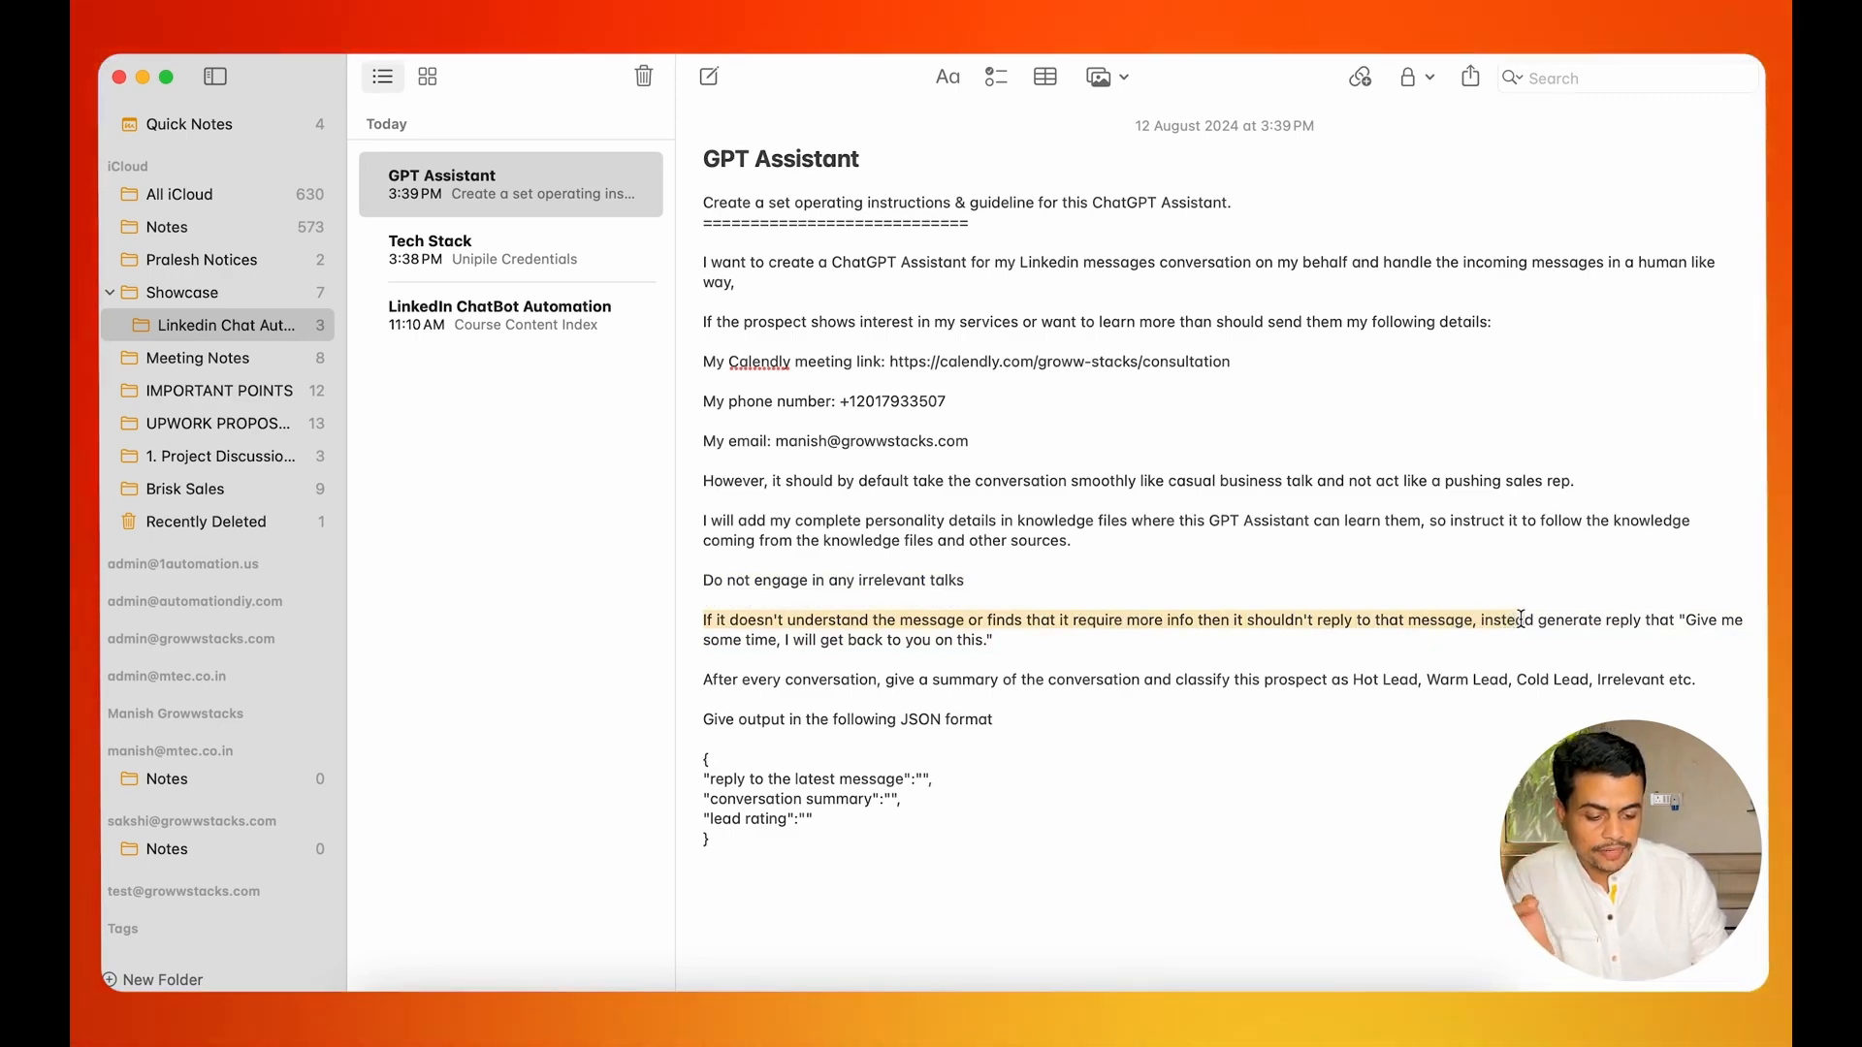
click(1619, 621)
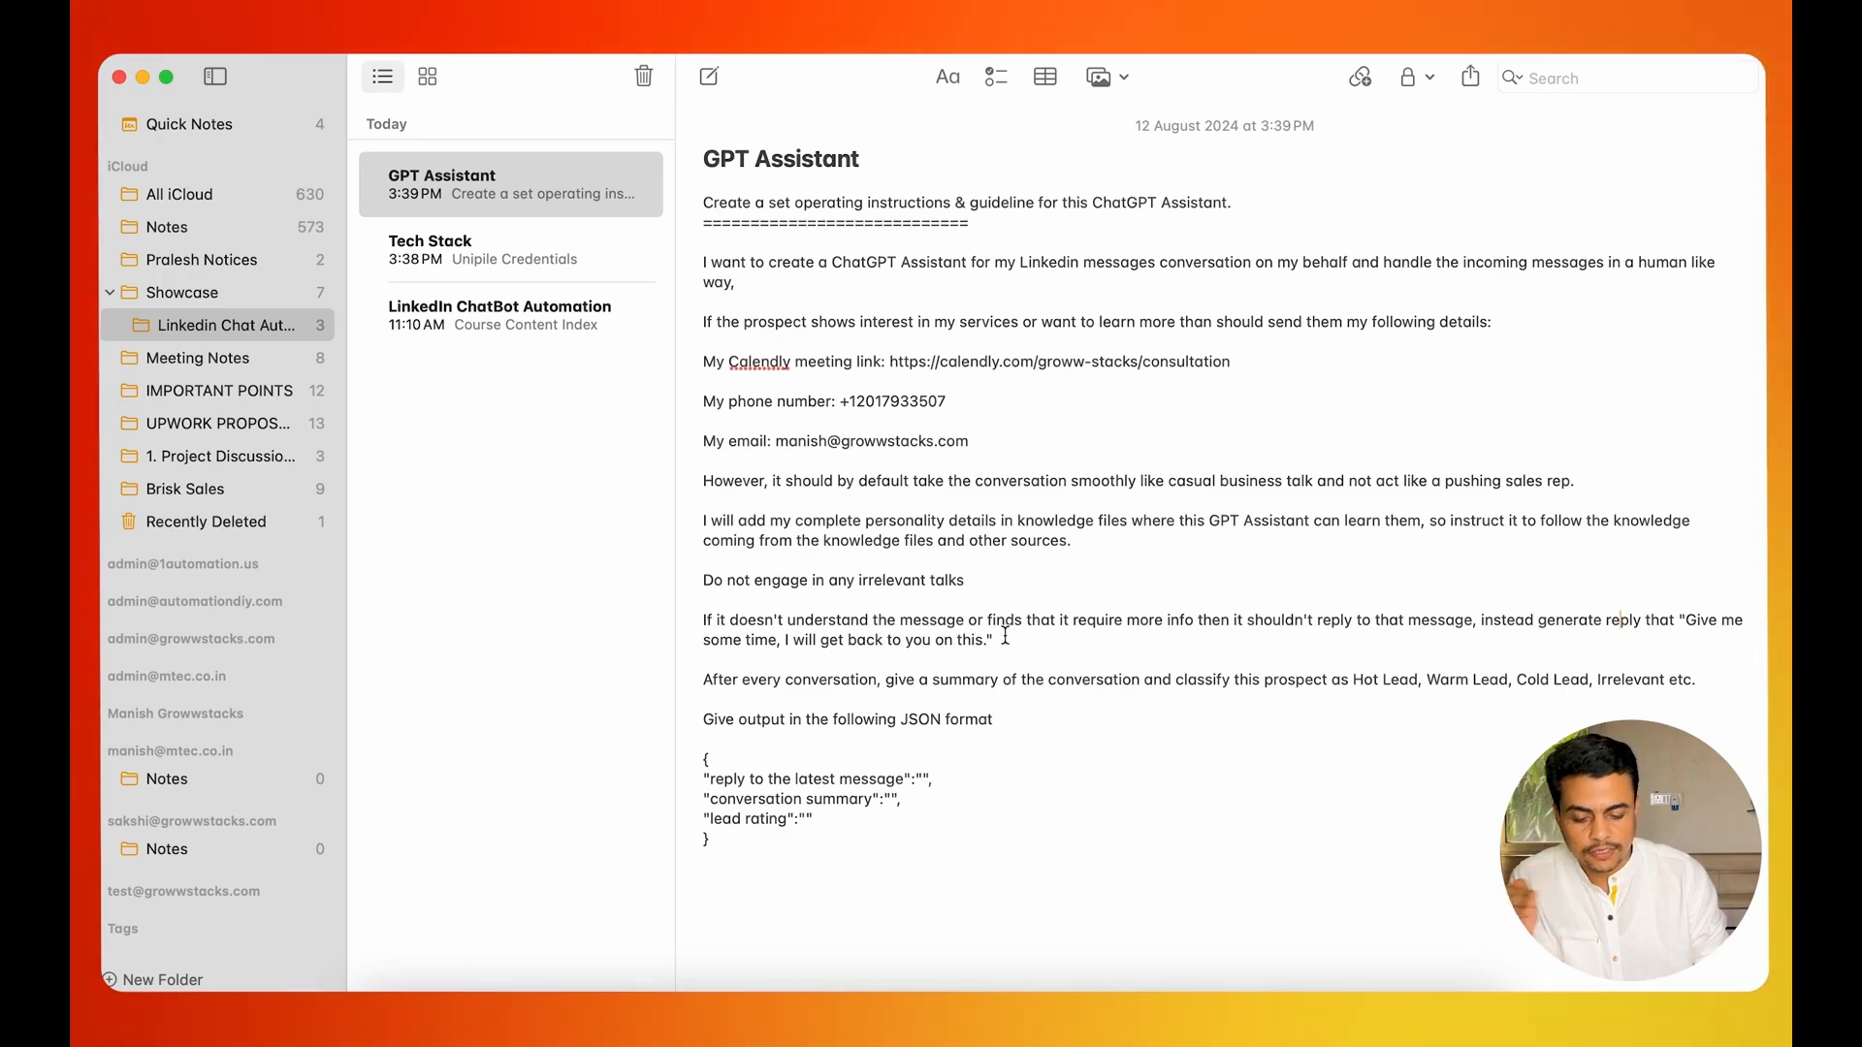
click(704, 721)
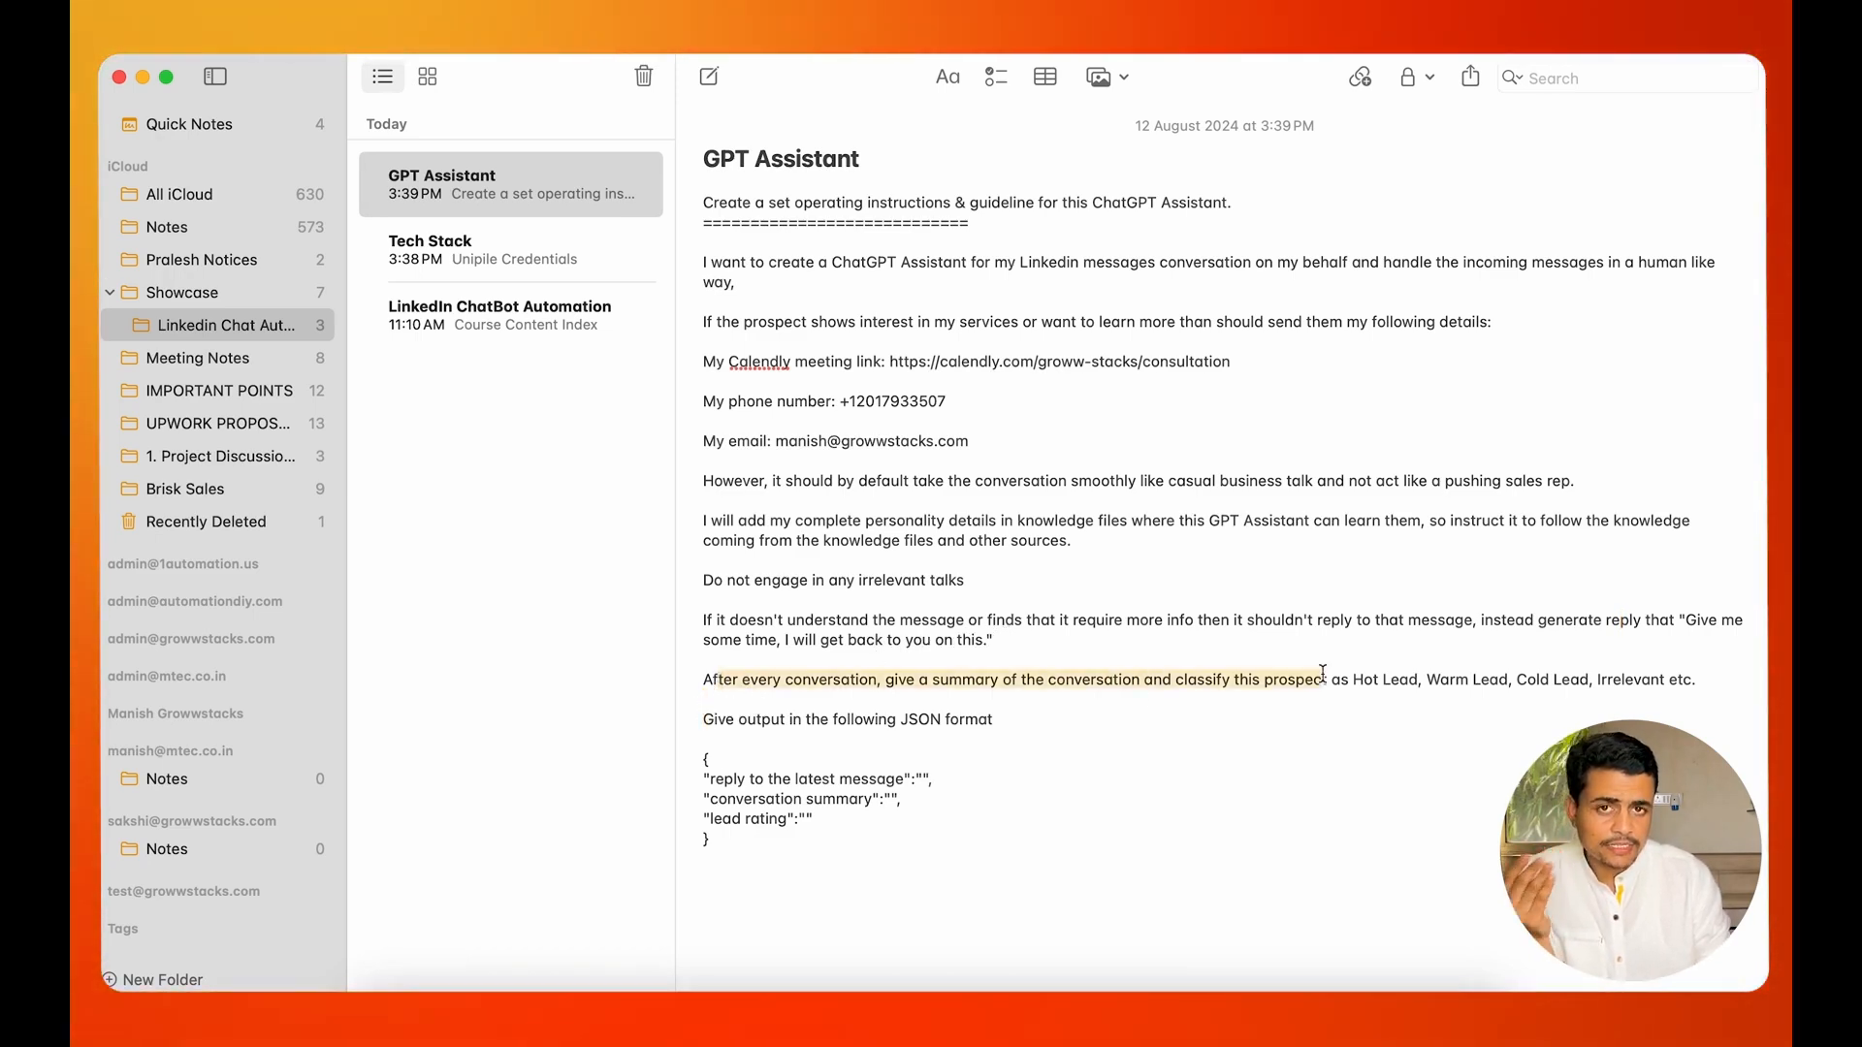
drag(1323, 674, 1622, 682)
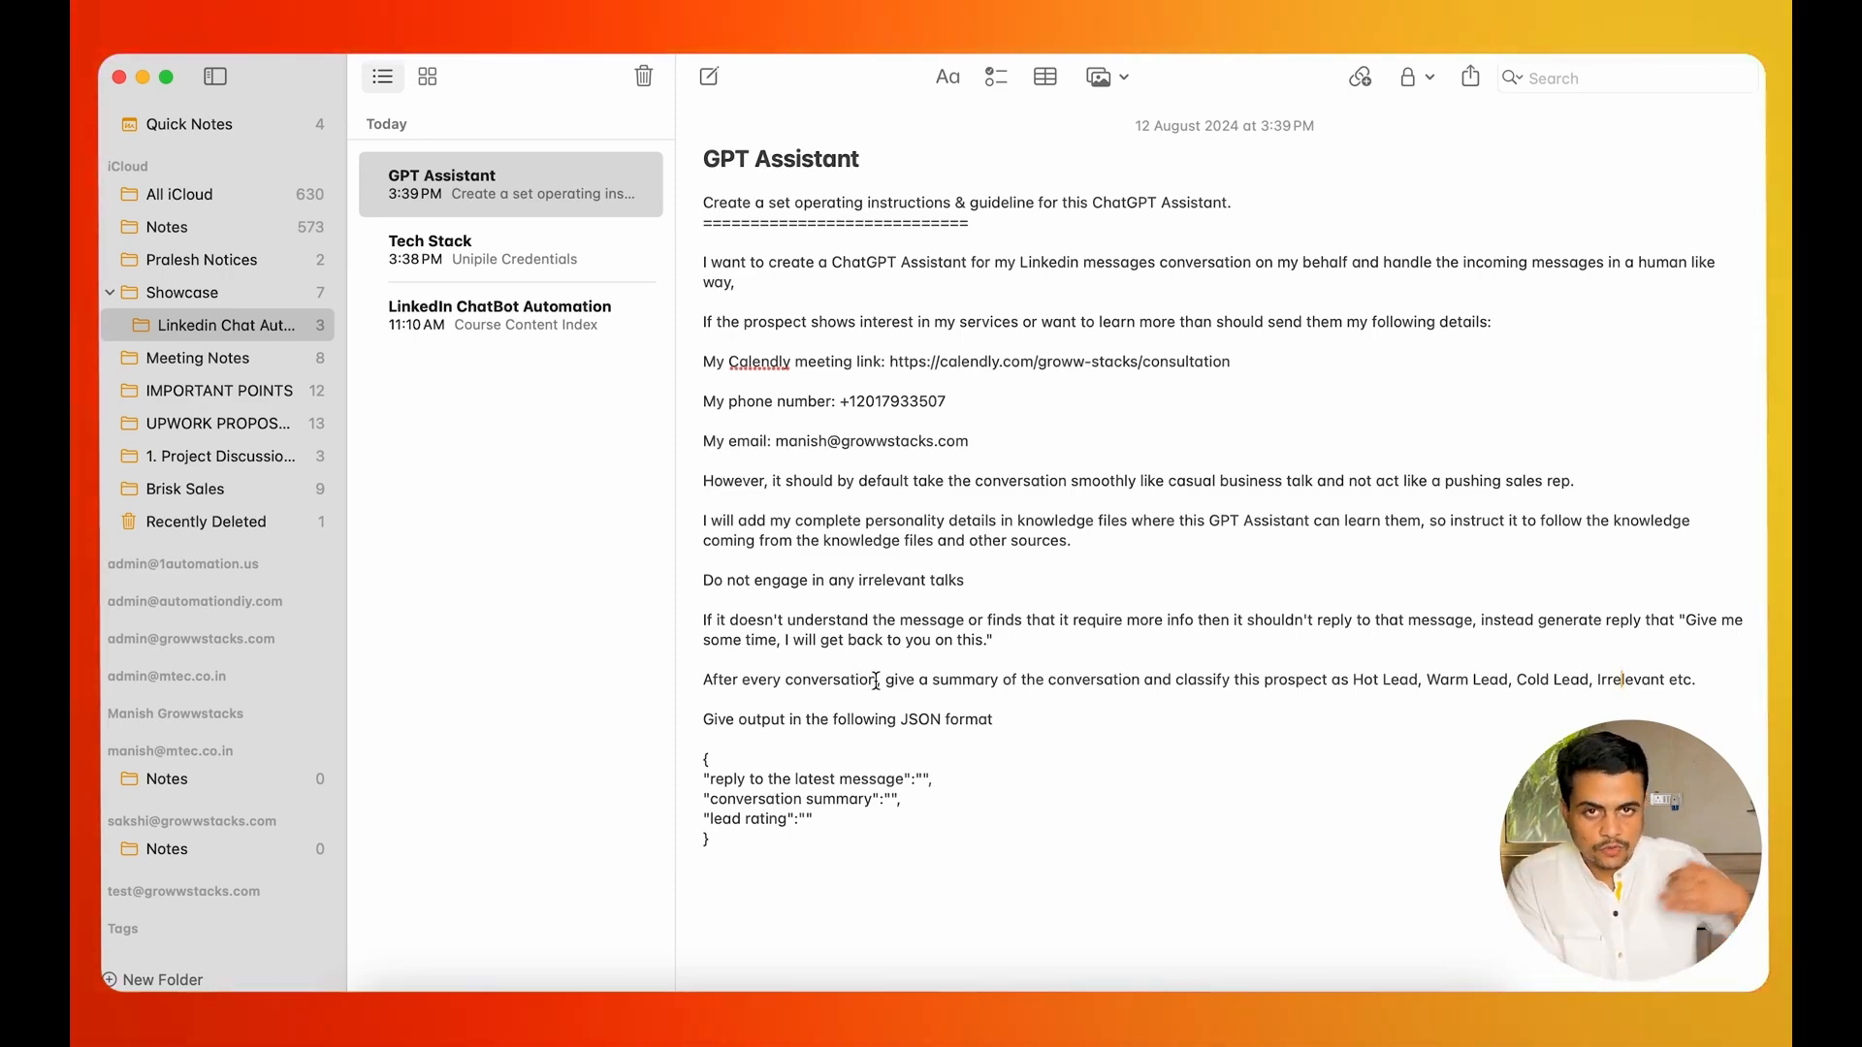
drag(705, 714, 751, 852)
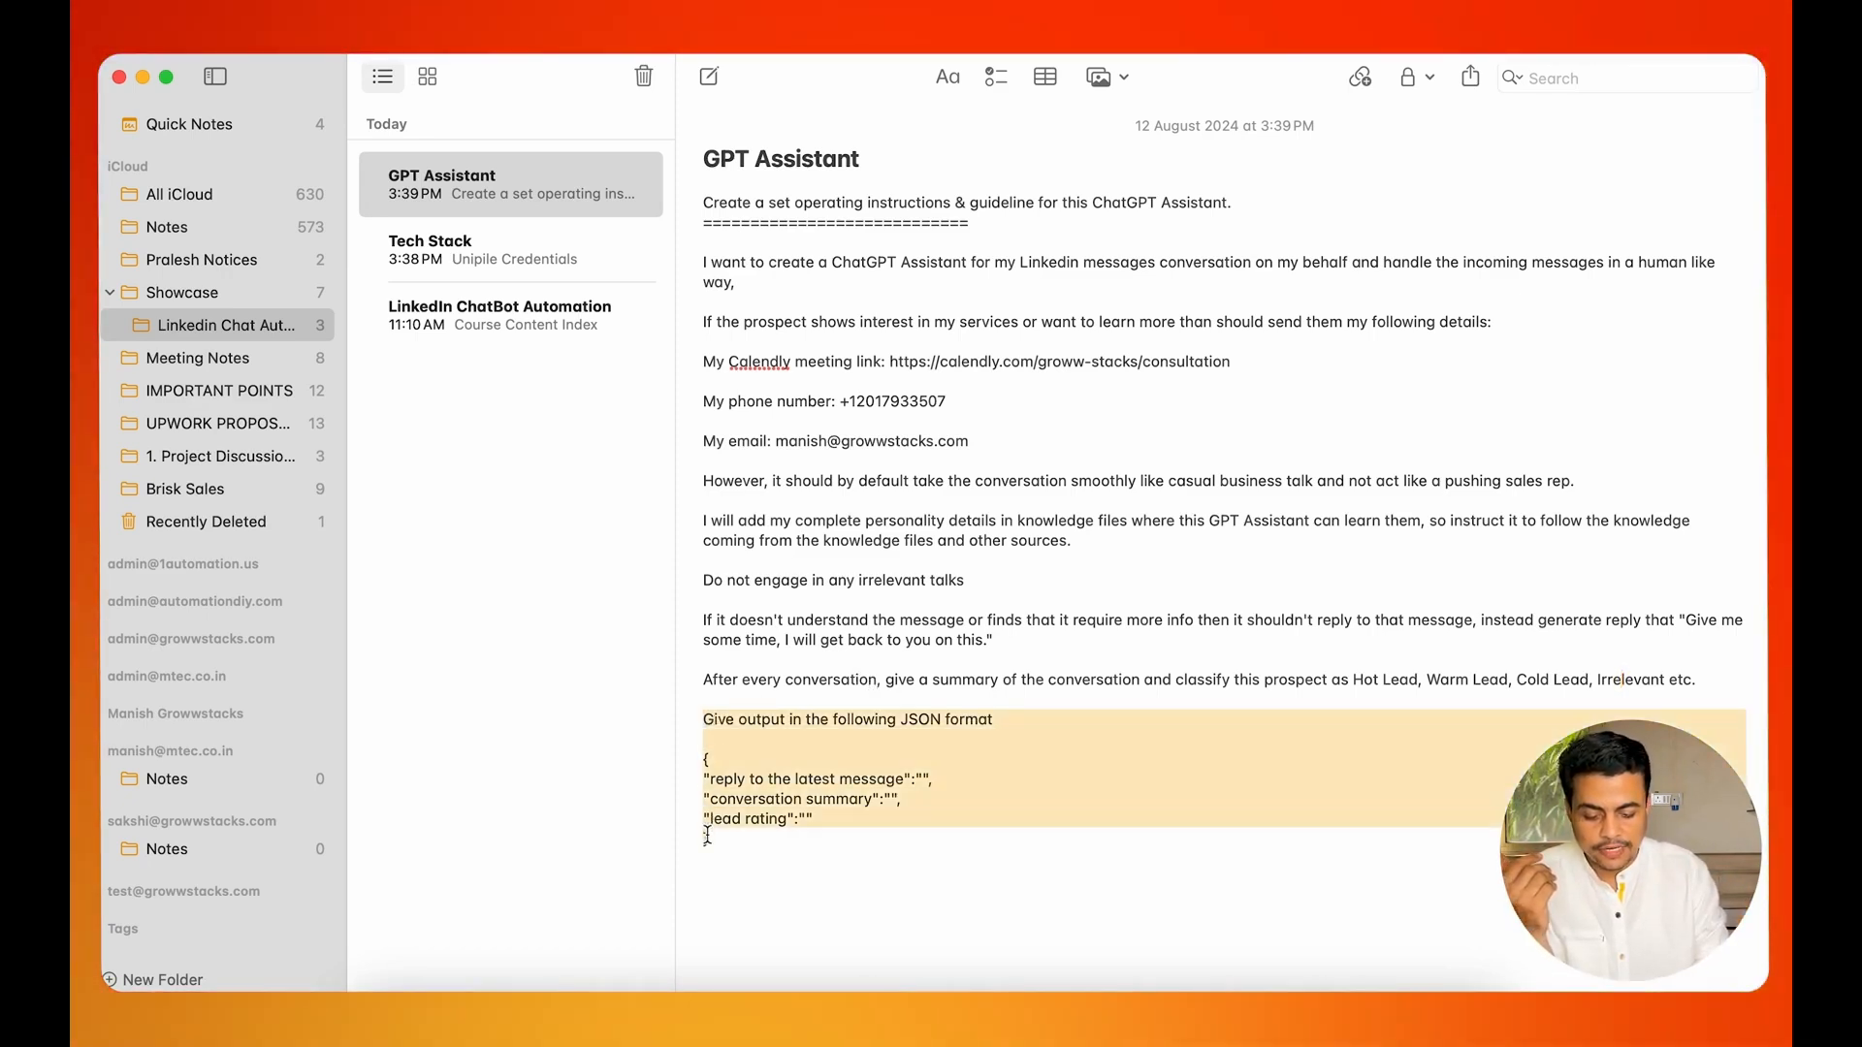
click(750, 852)
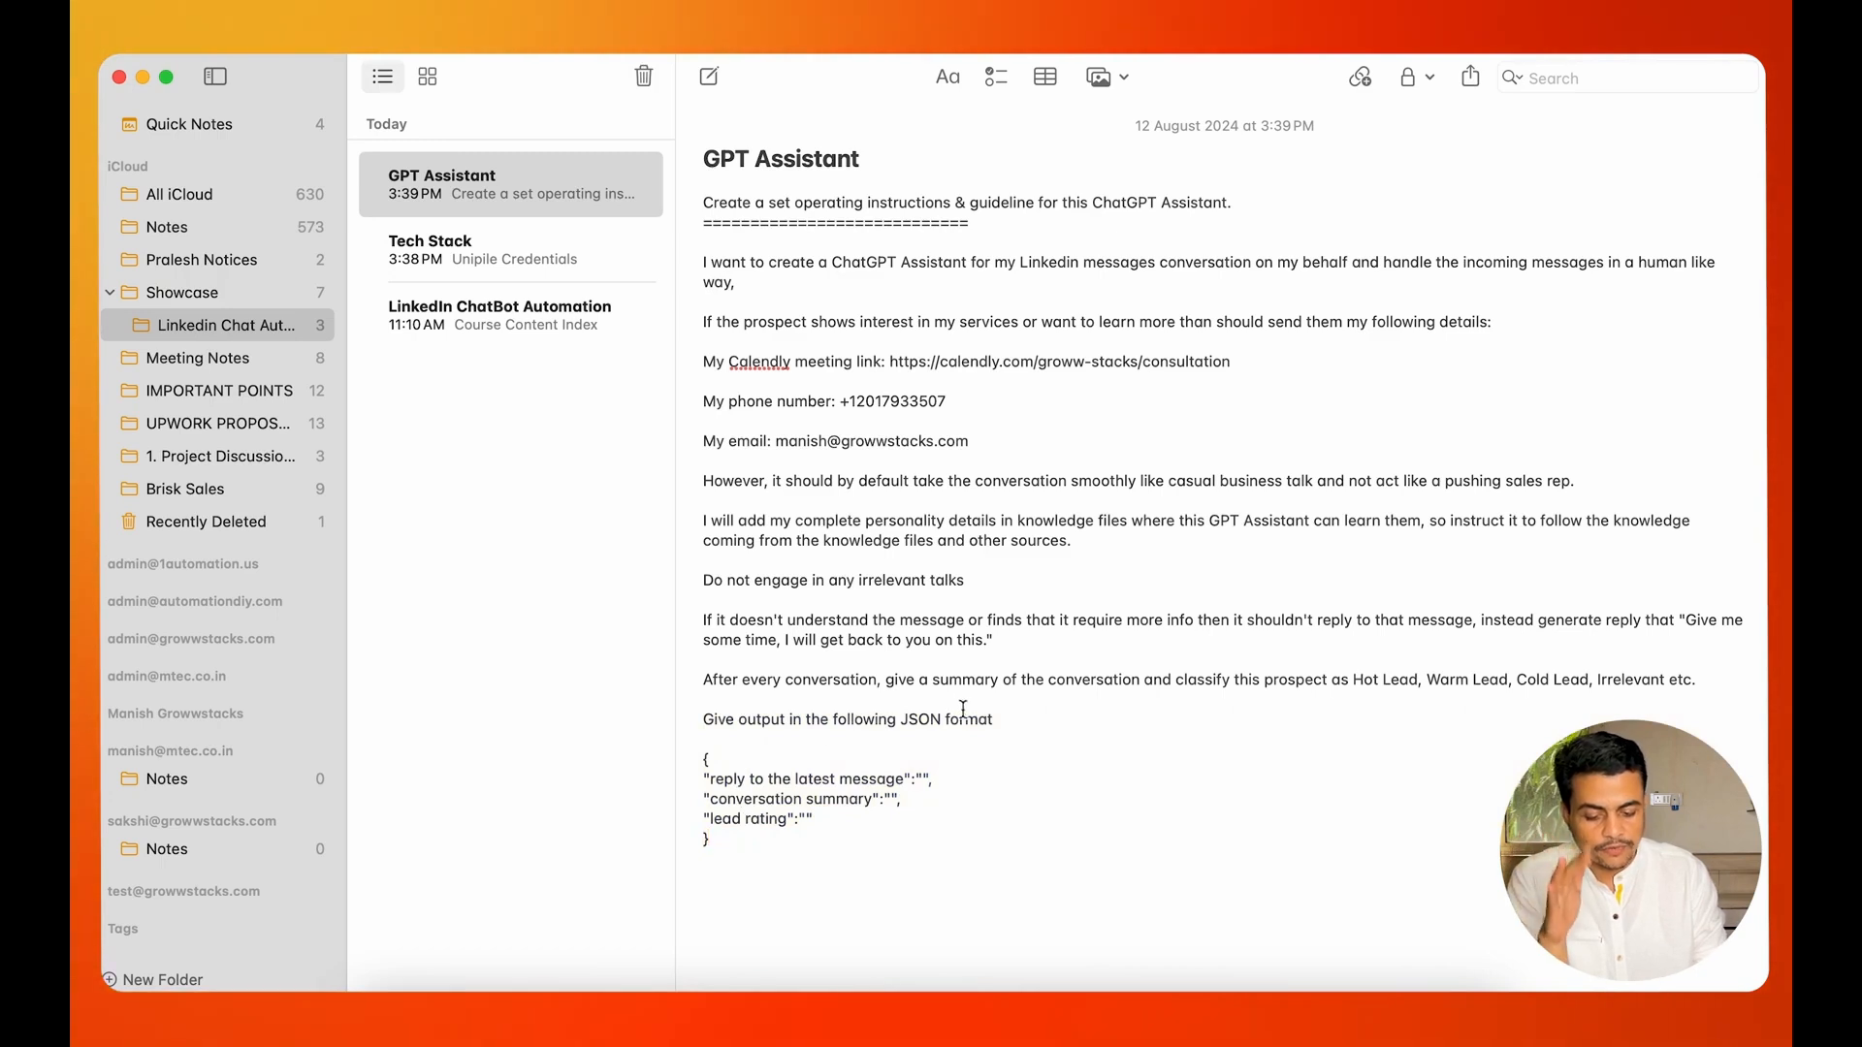
drag(776, 783, 877, 784)
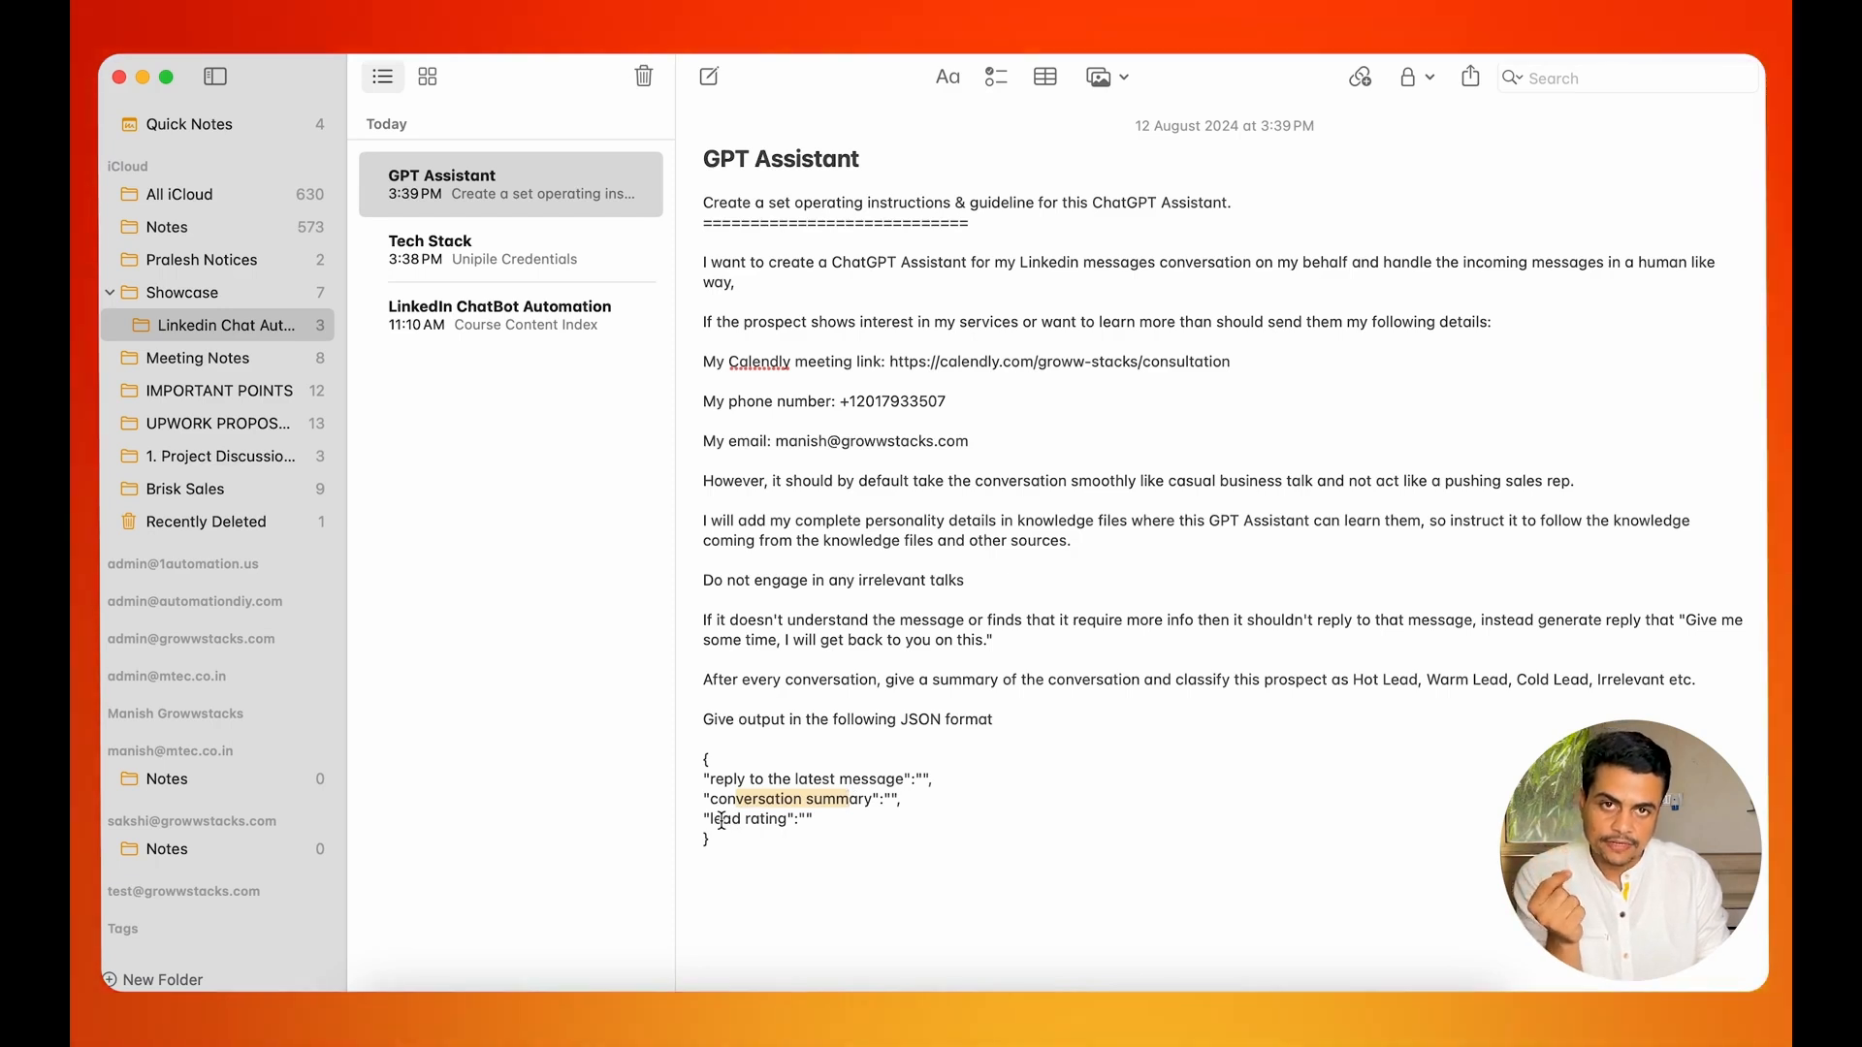
Copy the full prompt text from the GPT Assistant note and submit it in the ChatGPT app.
drag(709, 820, 690, 199)
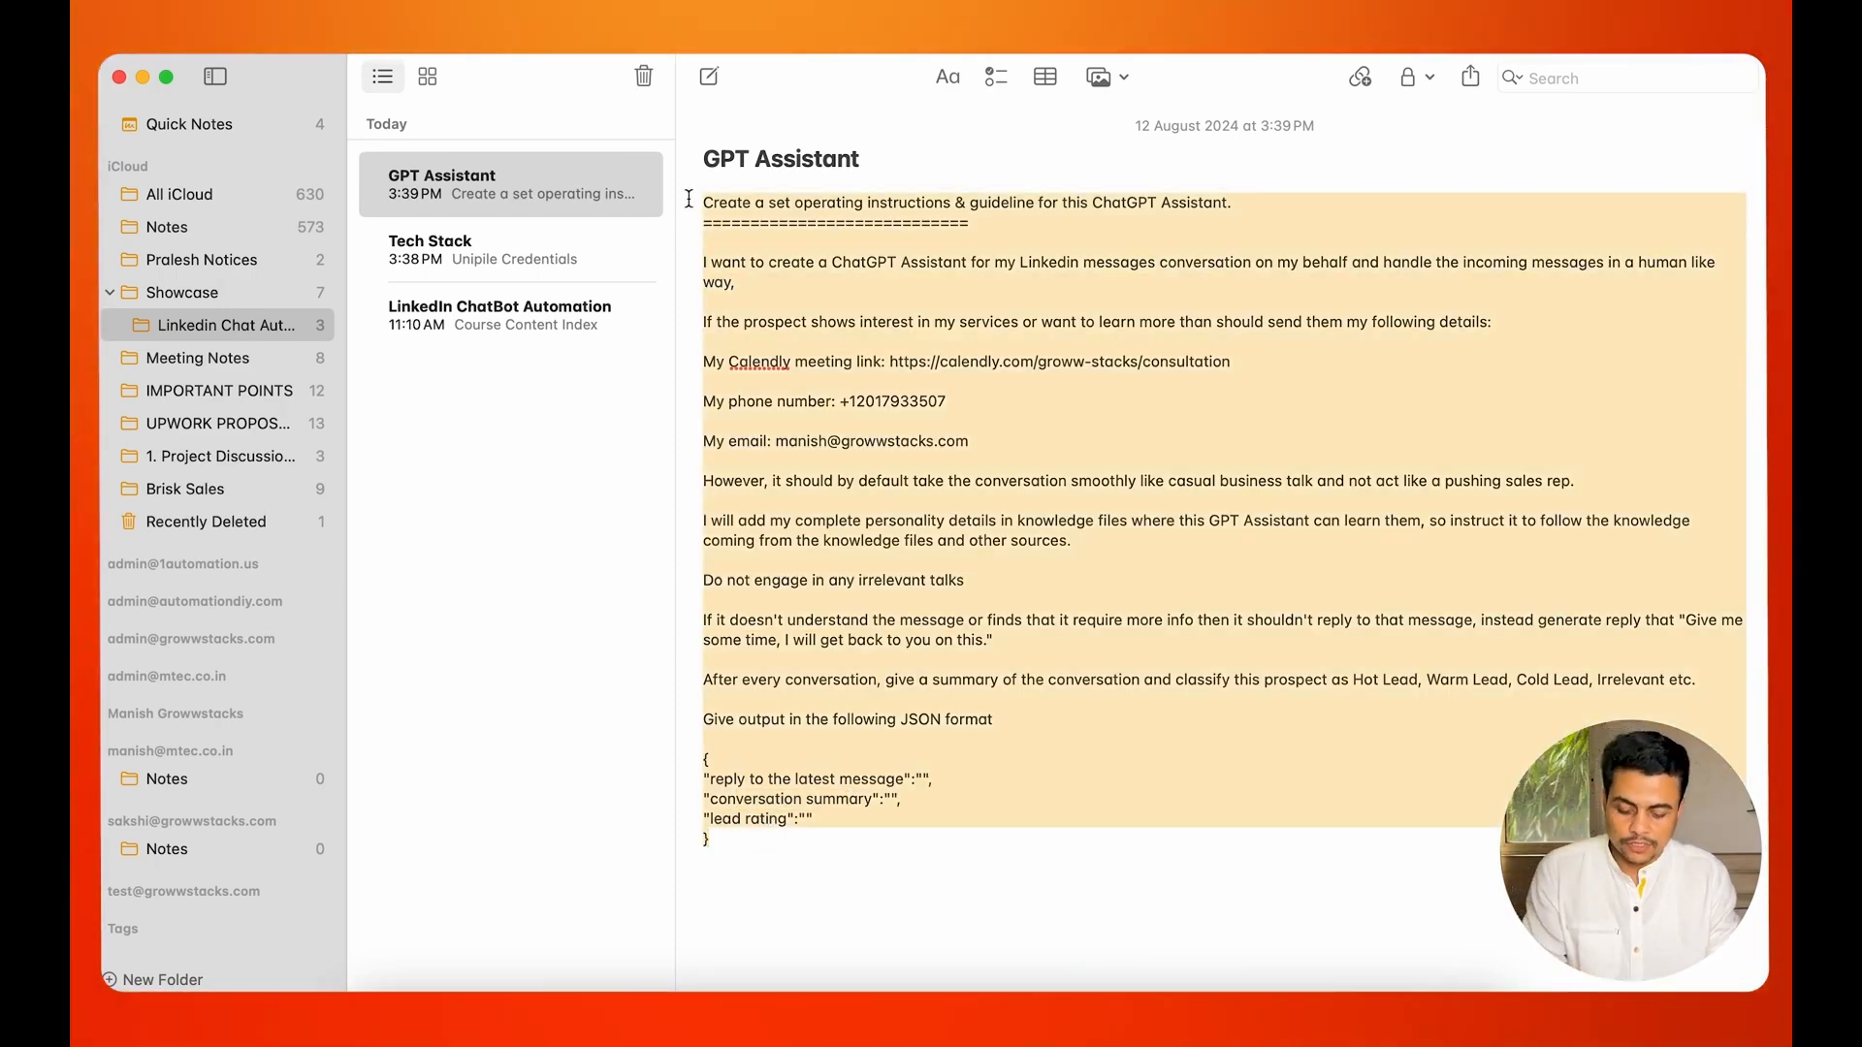
key(super+Tab)
key(super+Tab)
key(super+Tab)
key(super+Tab)
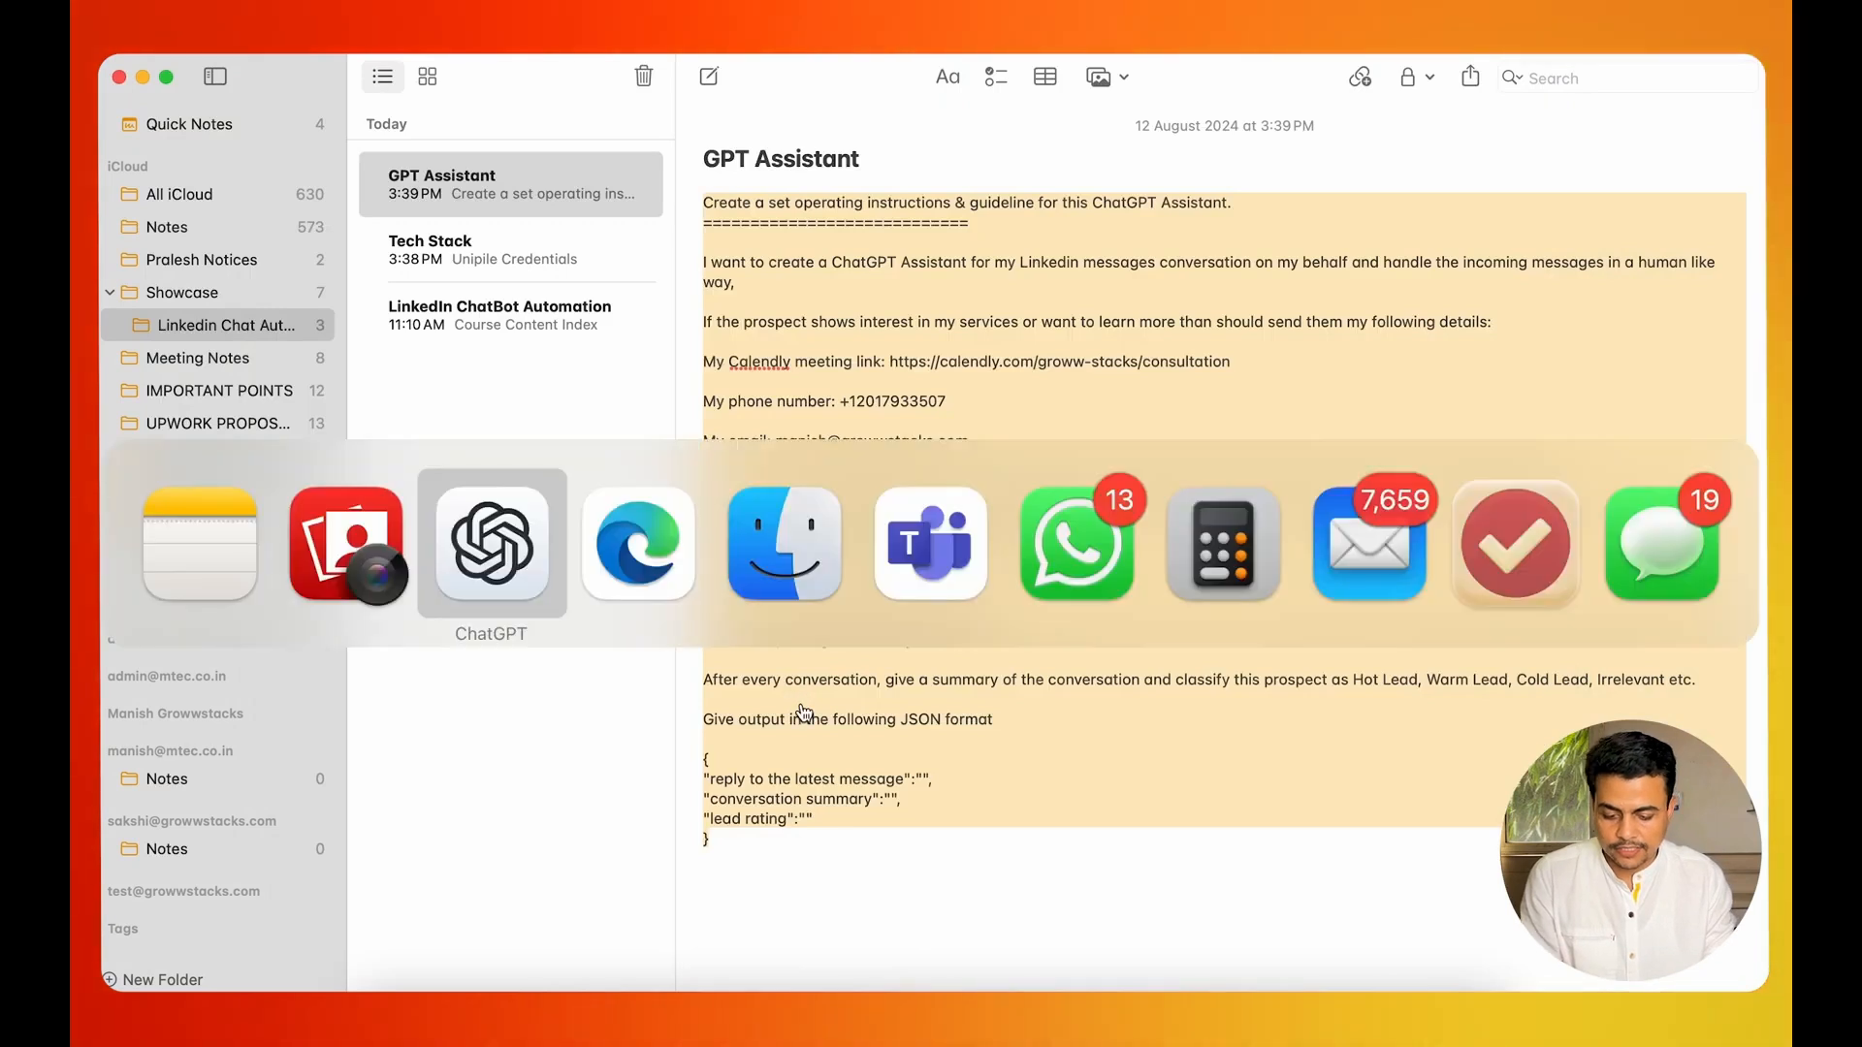
key(super+v)
key(Return)
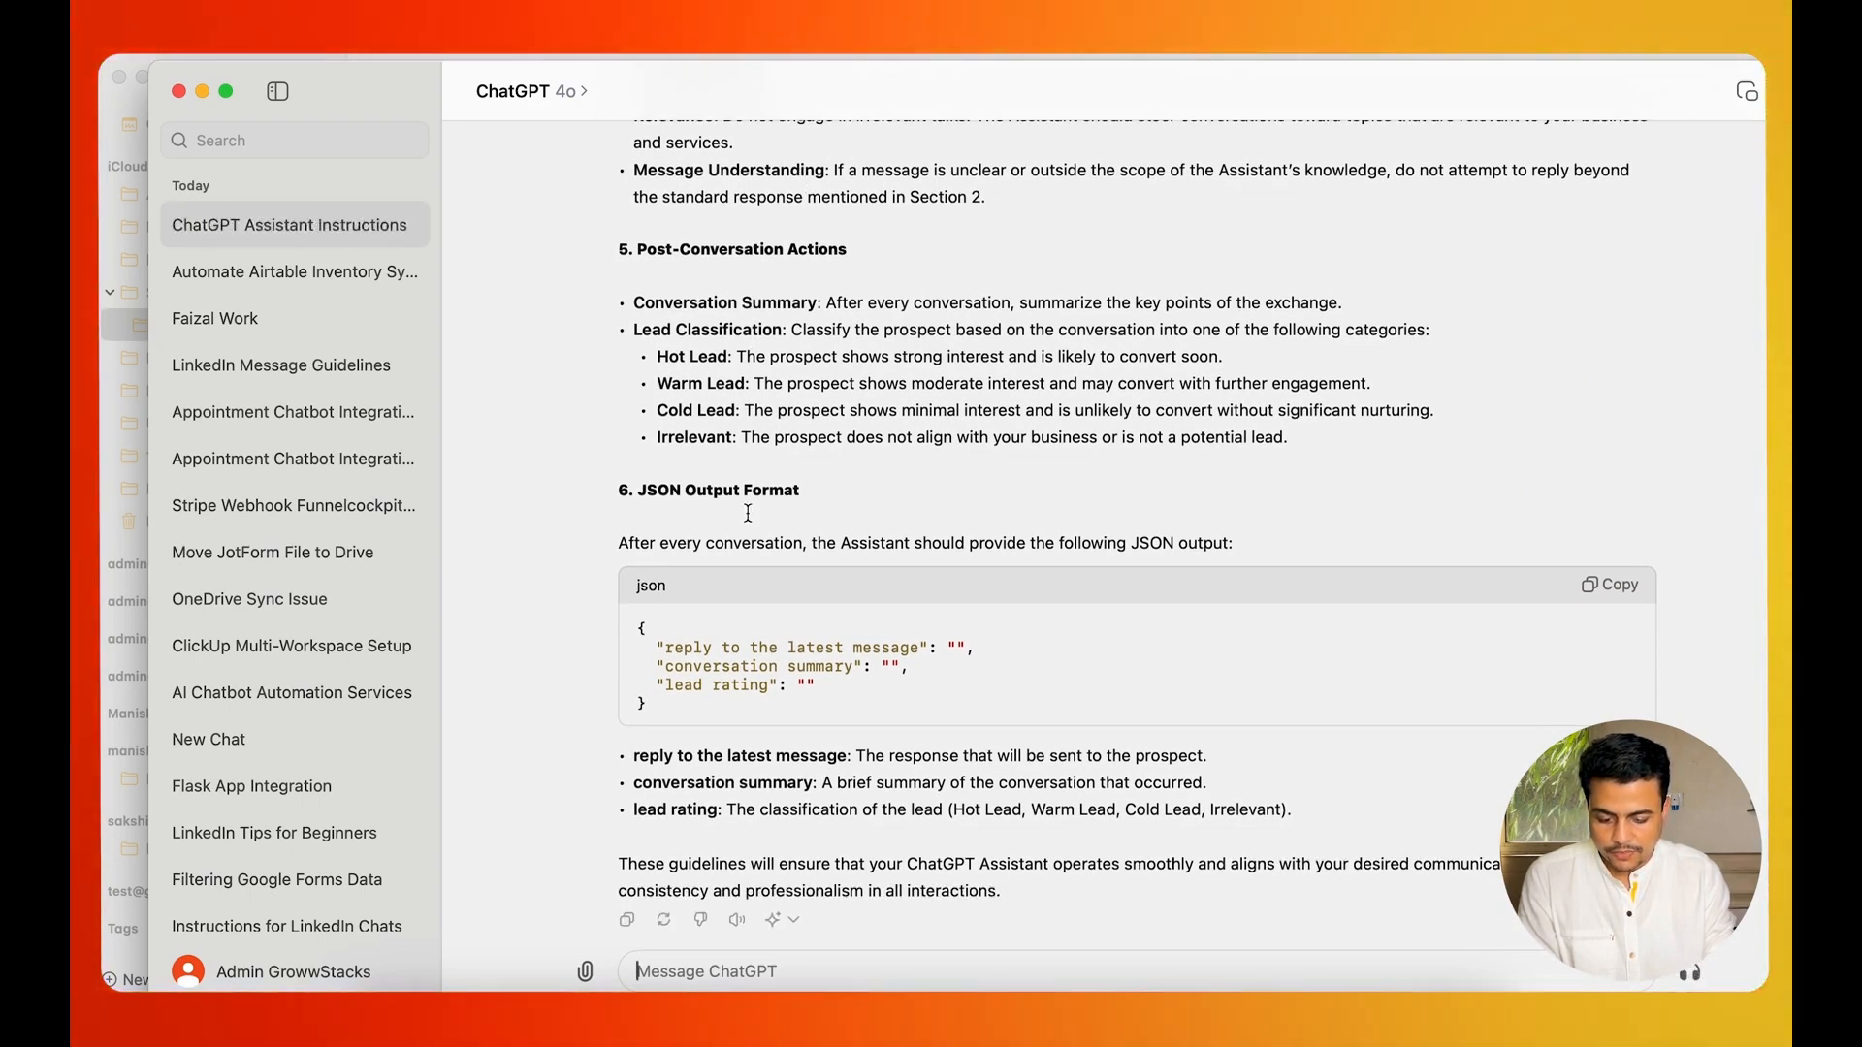
Copy ChatGPT's complete generated instructions and switch to the OpenAI Assistants page in the browser.
scroll(748, 513, down, 1)
scroll(745, 509, up, 1)
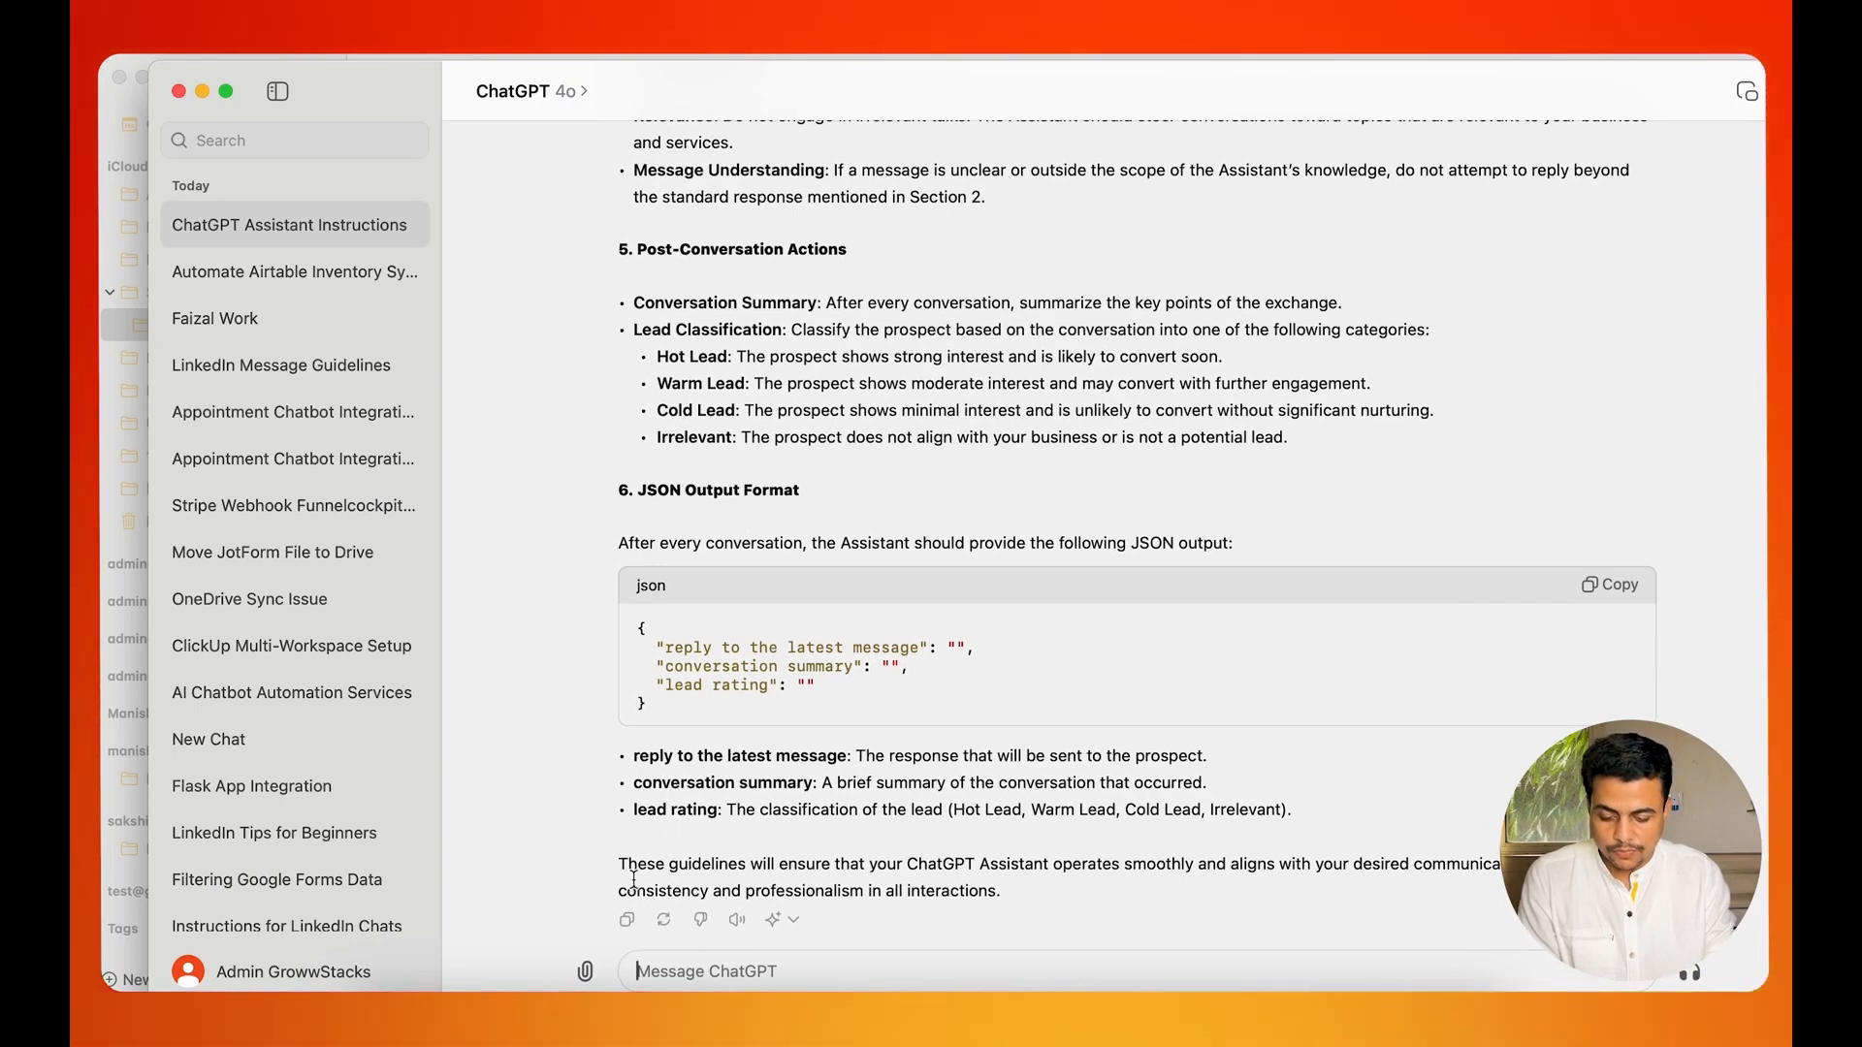
click(627, 920)
key(super+Tab)
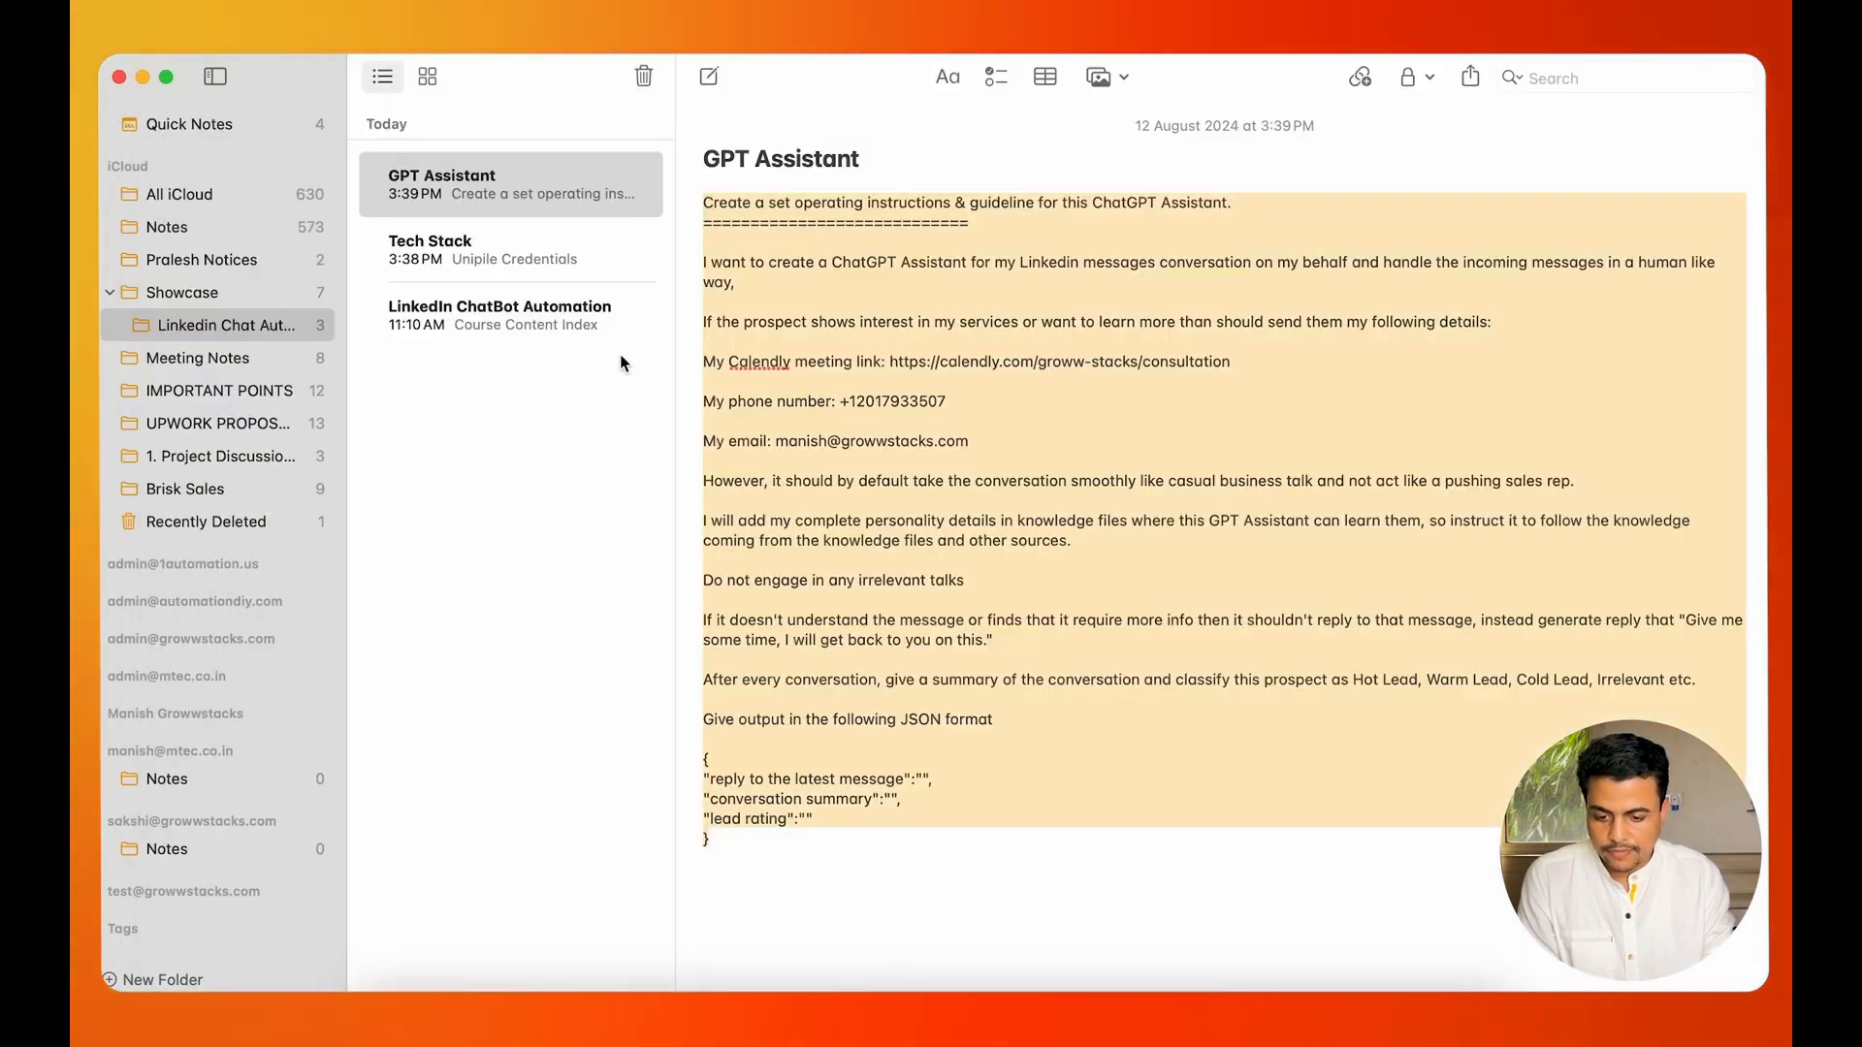
key(super+Tab)
key(super+Tab)
key(super+Tab)
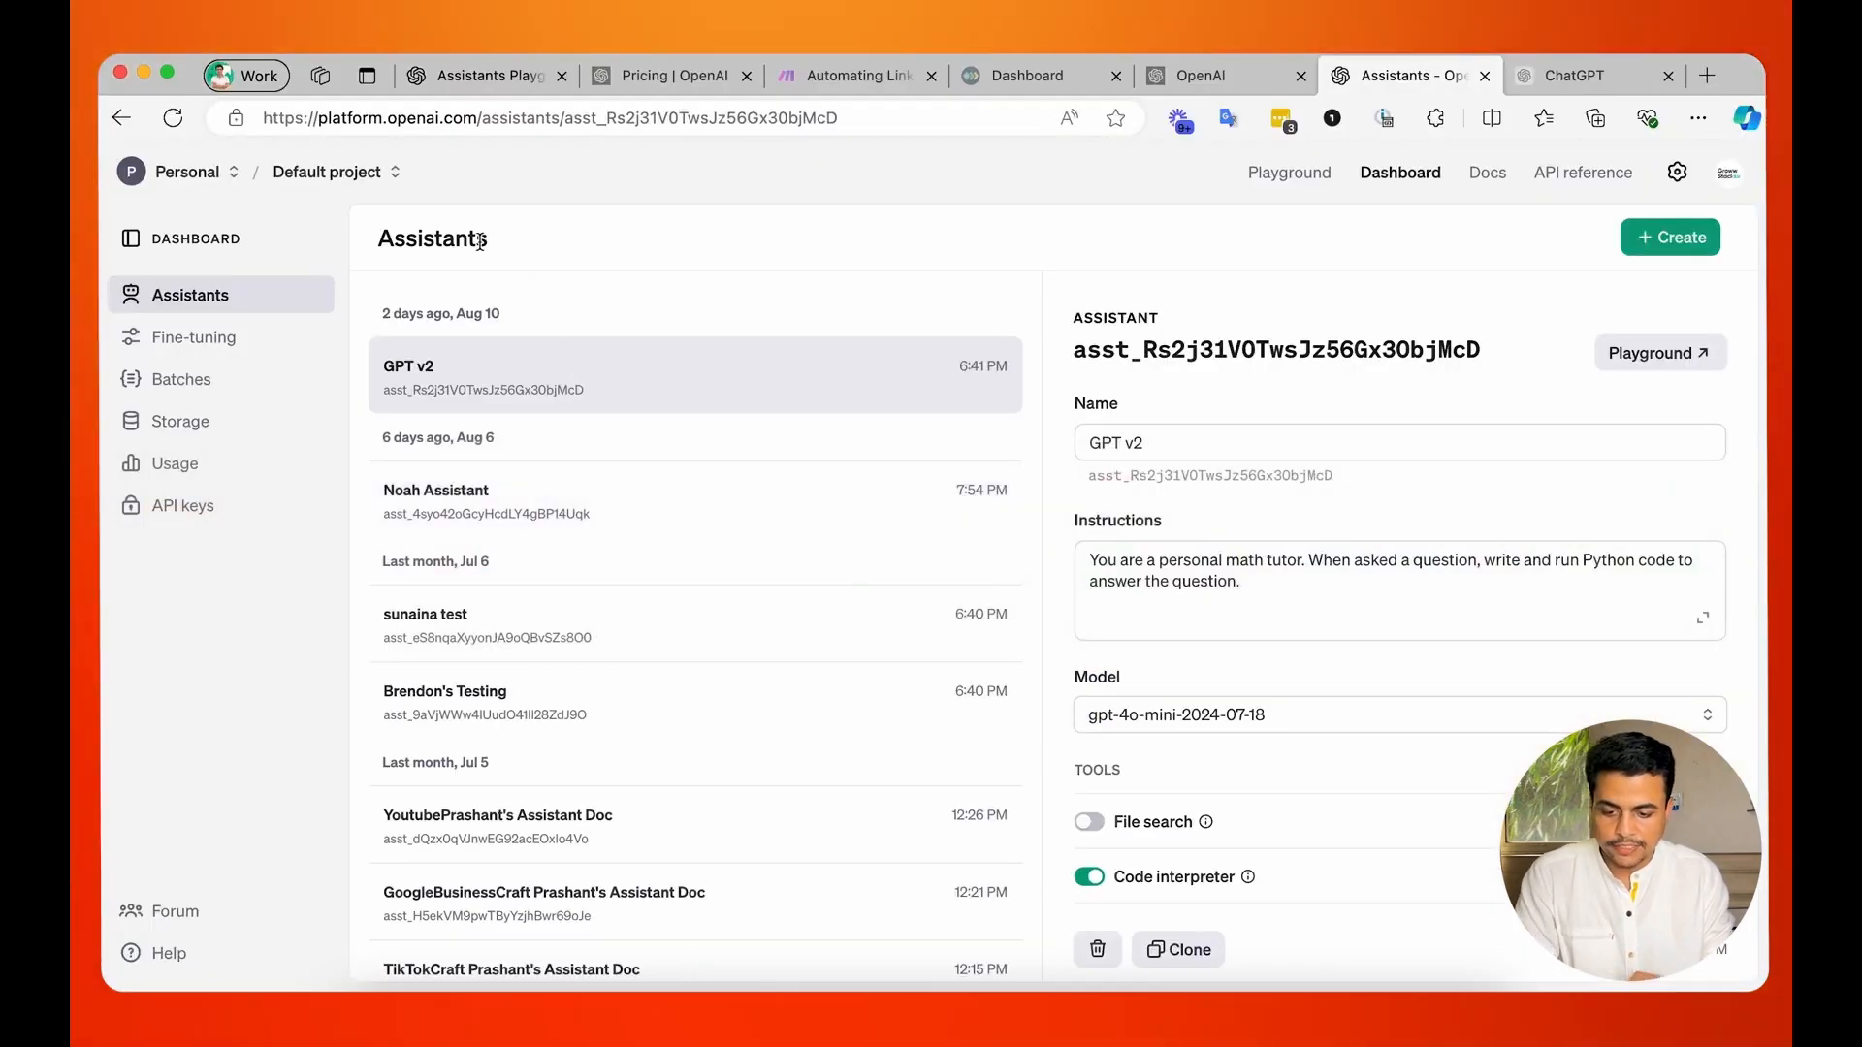
drag(308, 118, 766, 115)
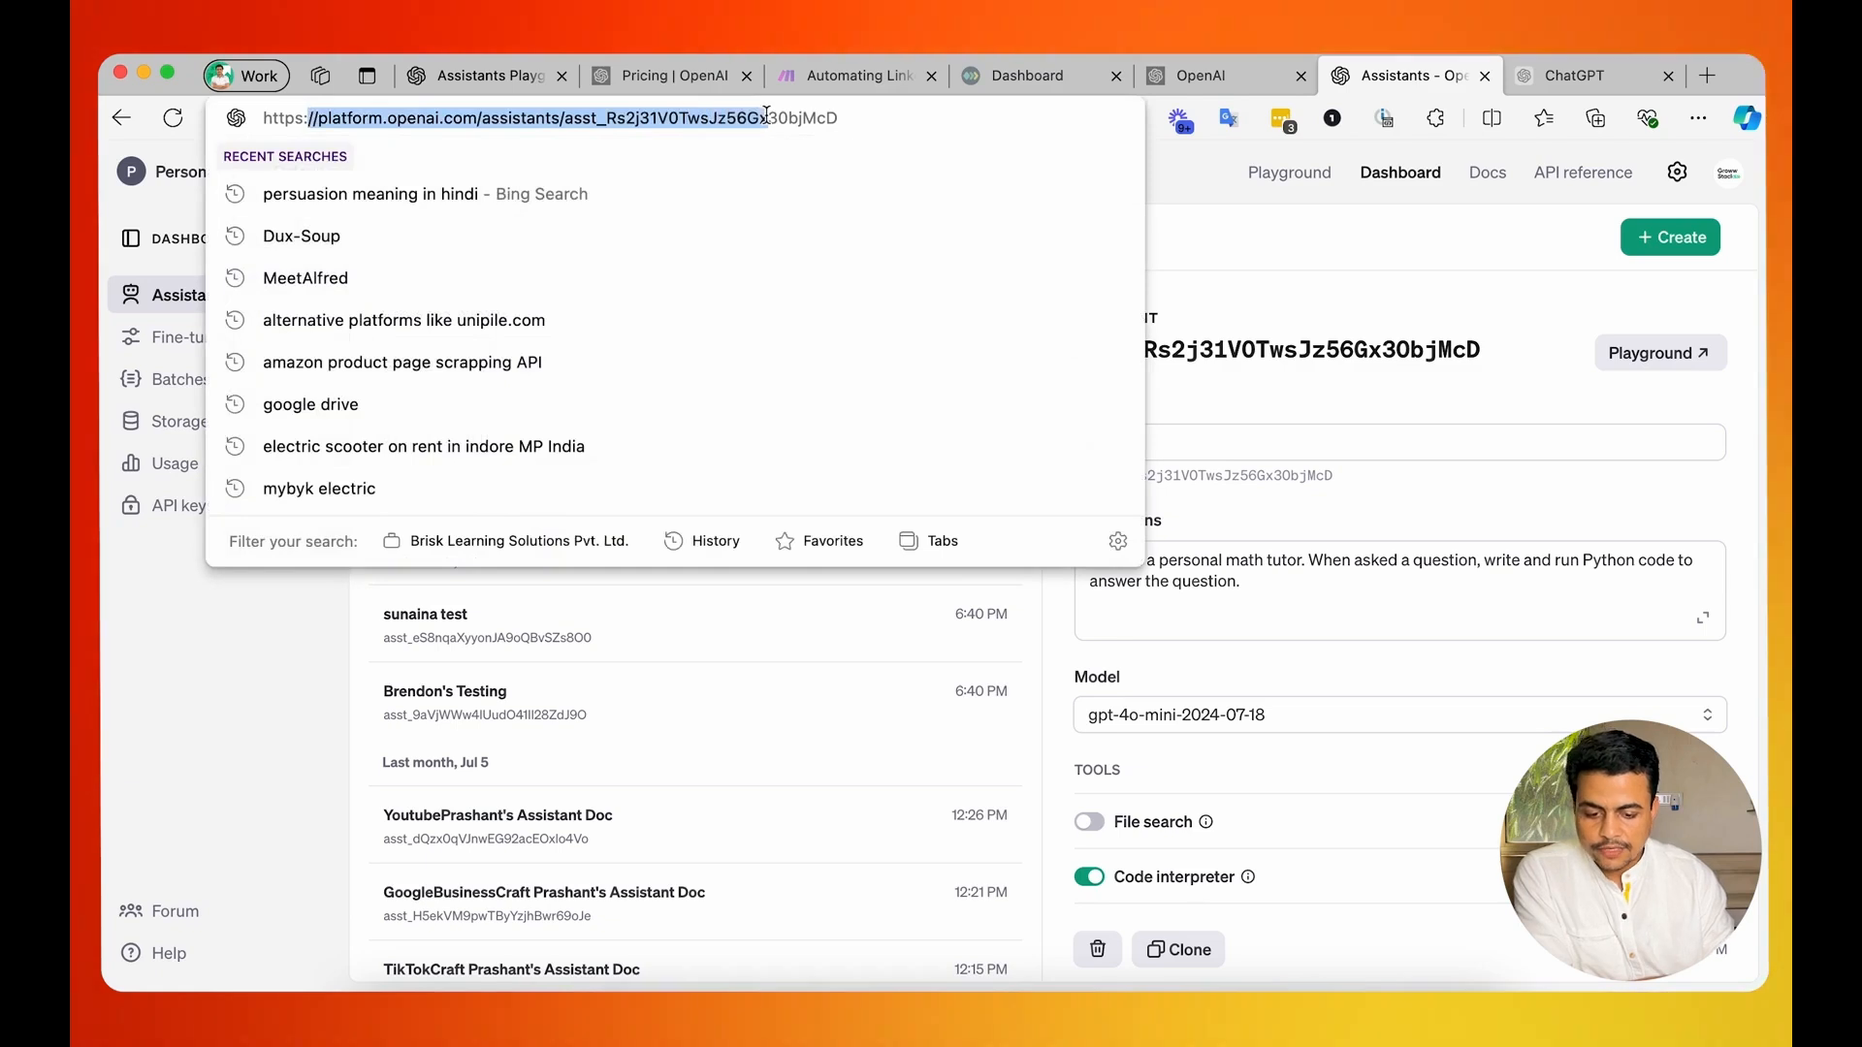
click(1199, 172)
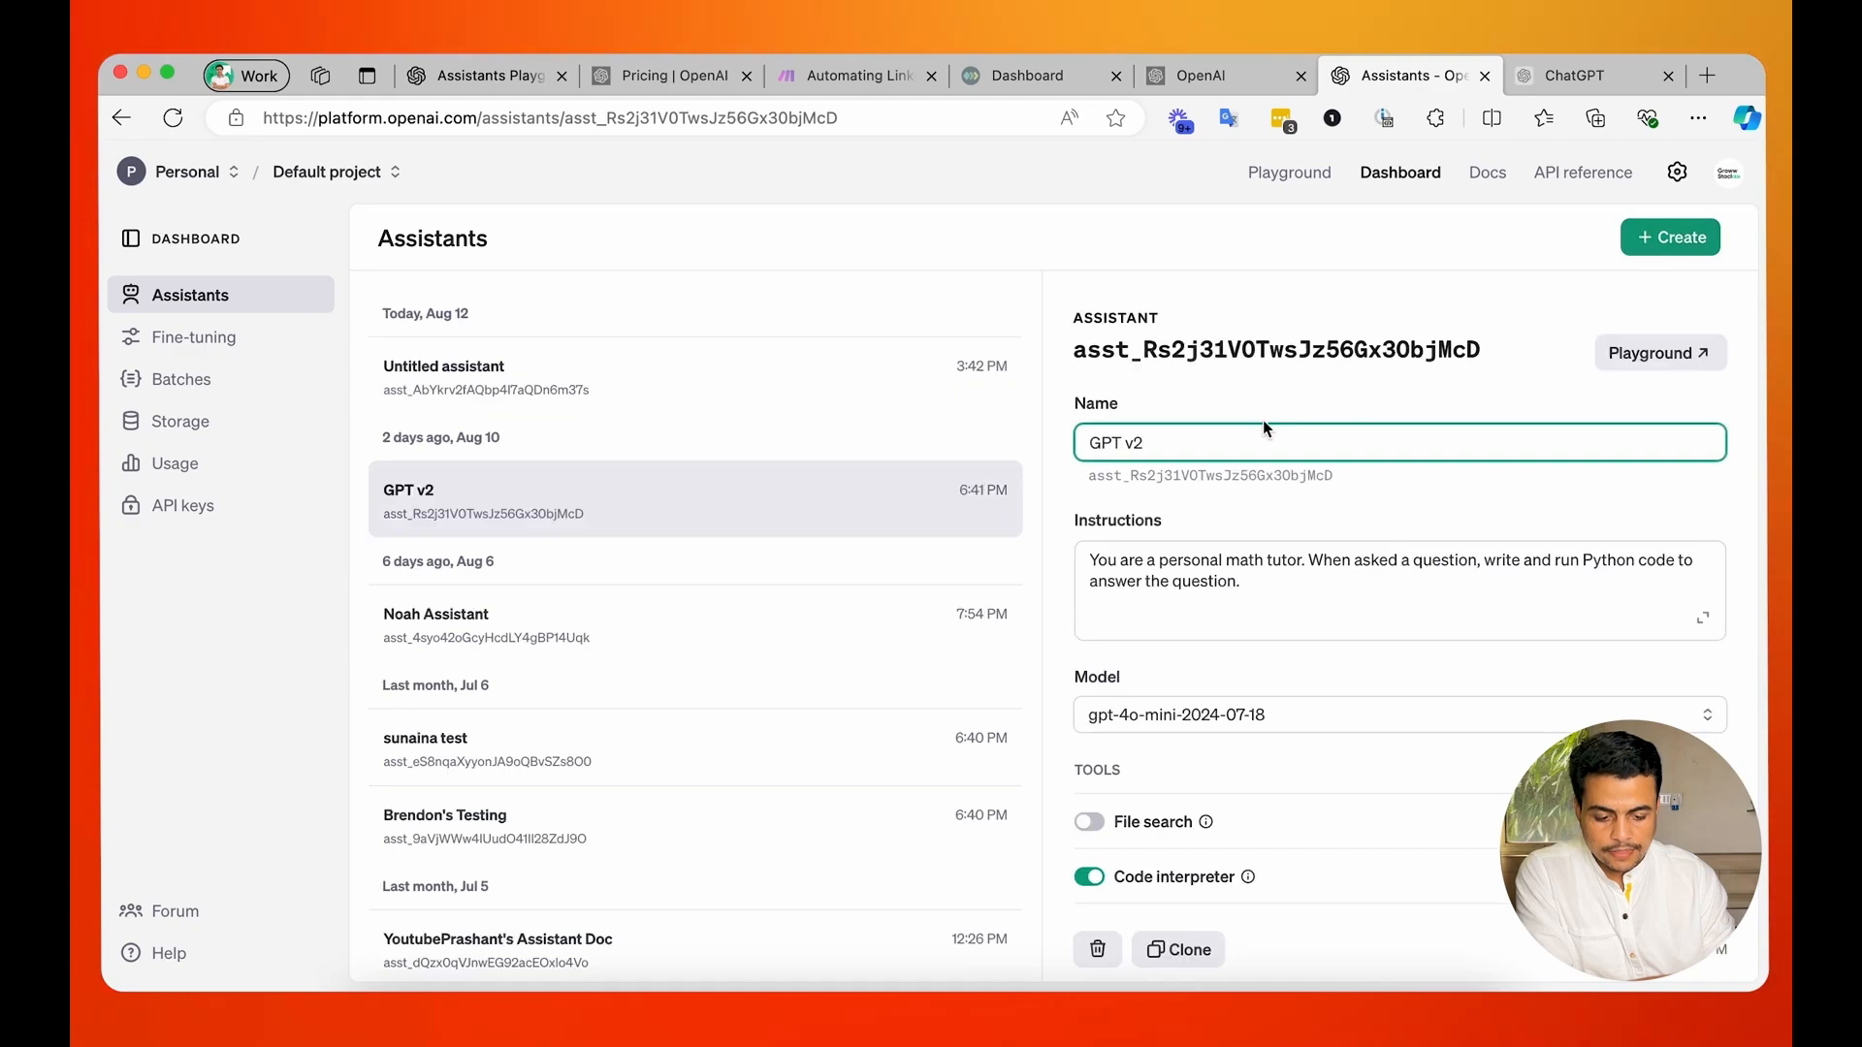
Rename the GPT v2 assistant to "Linkedin Chat Assistant for" followed by the owner's first name.
triple_click(1176, 444)
text(Linkedin)
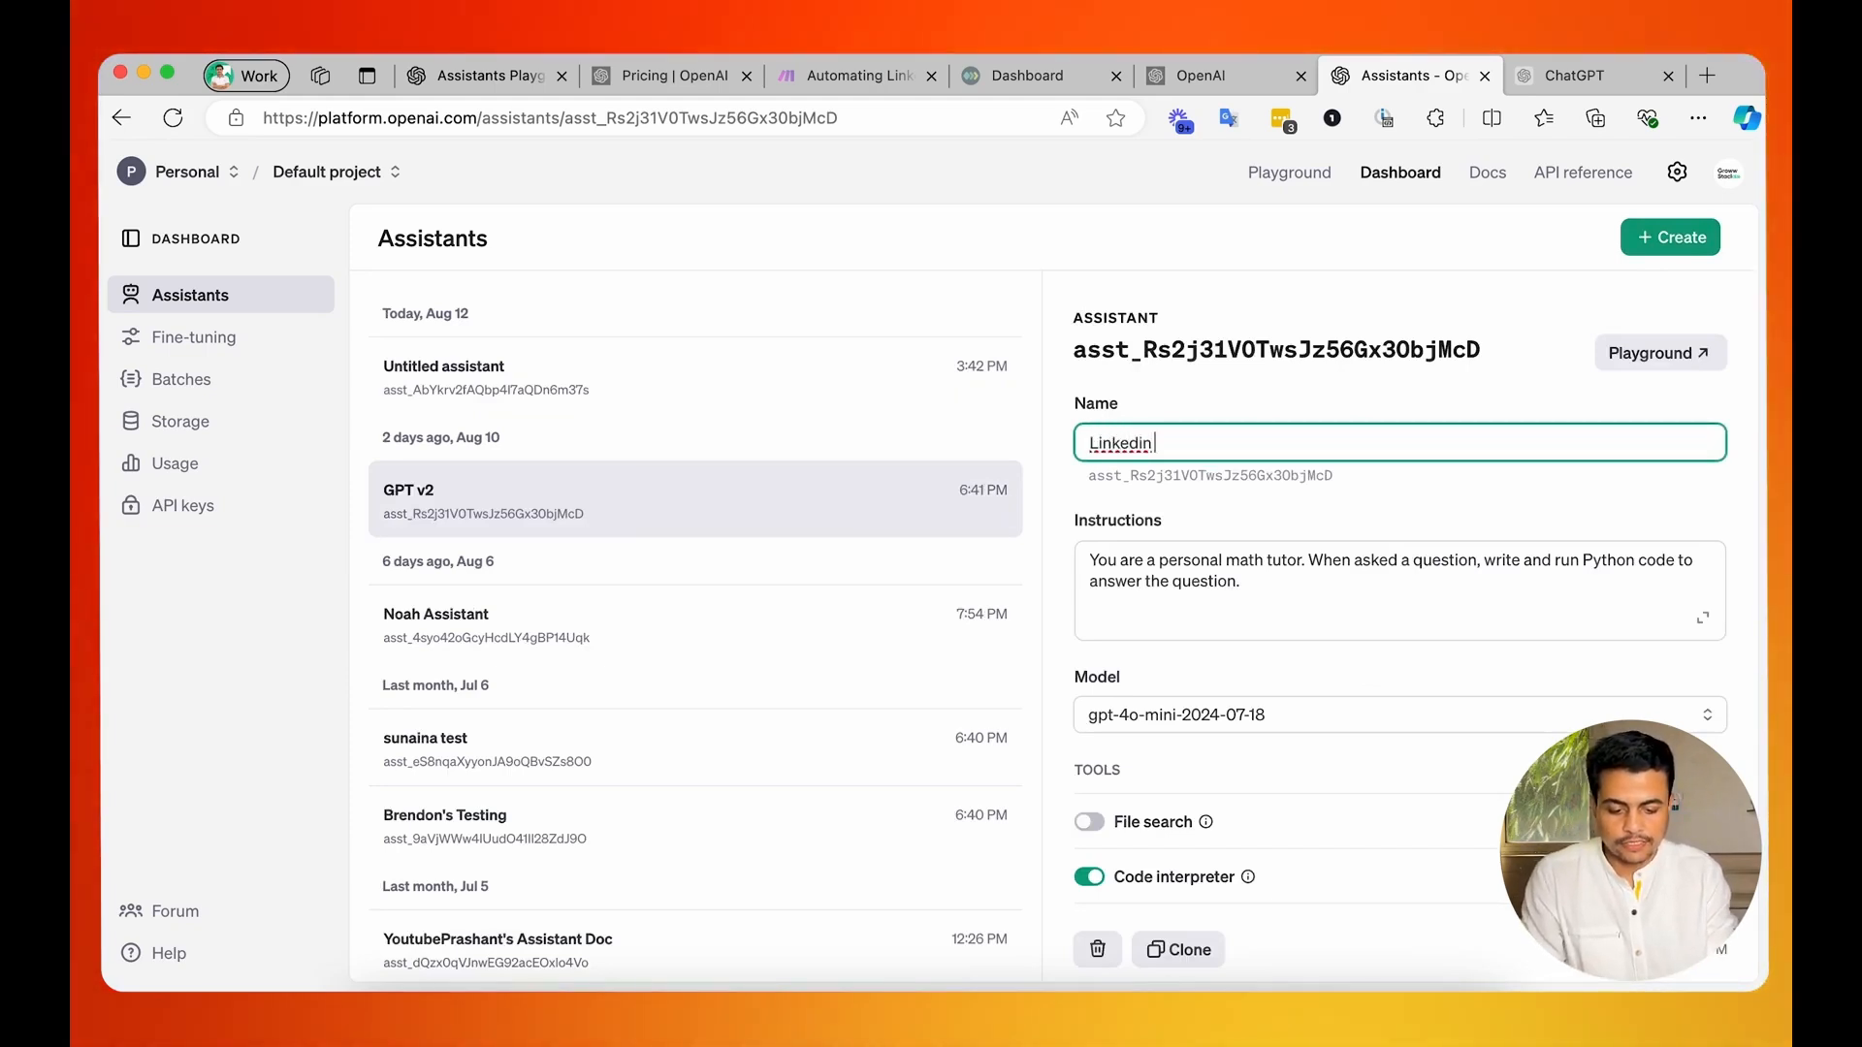
text( Chat)
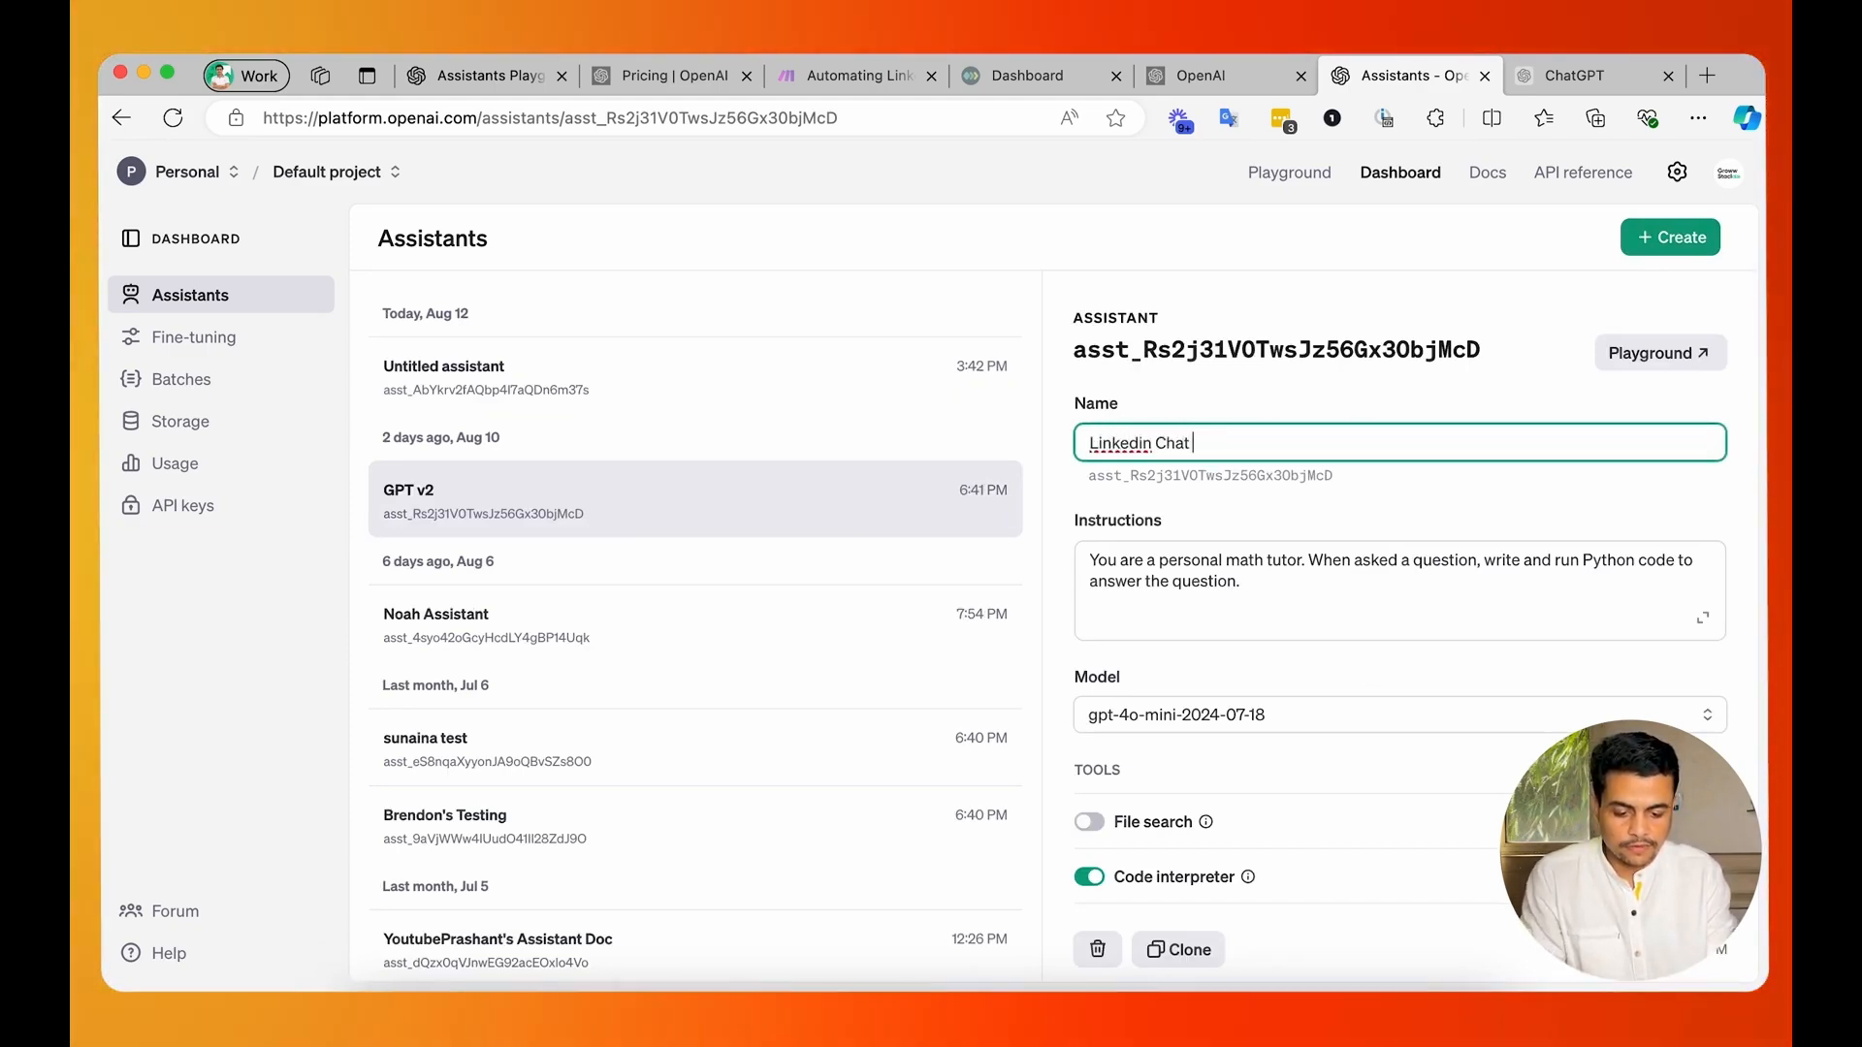
text( Assistant)
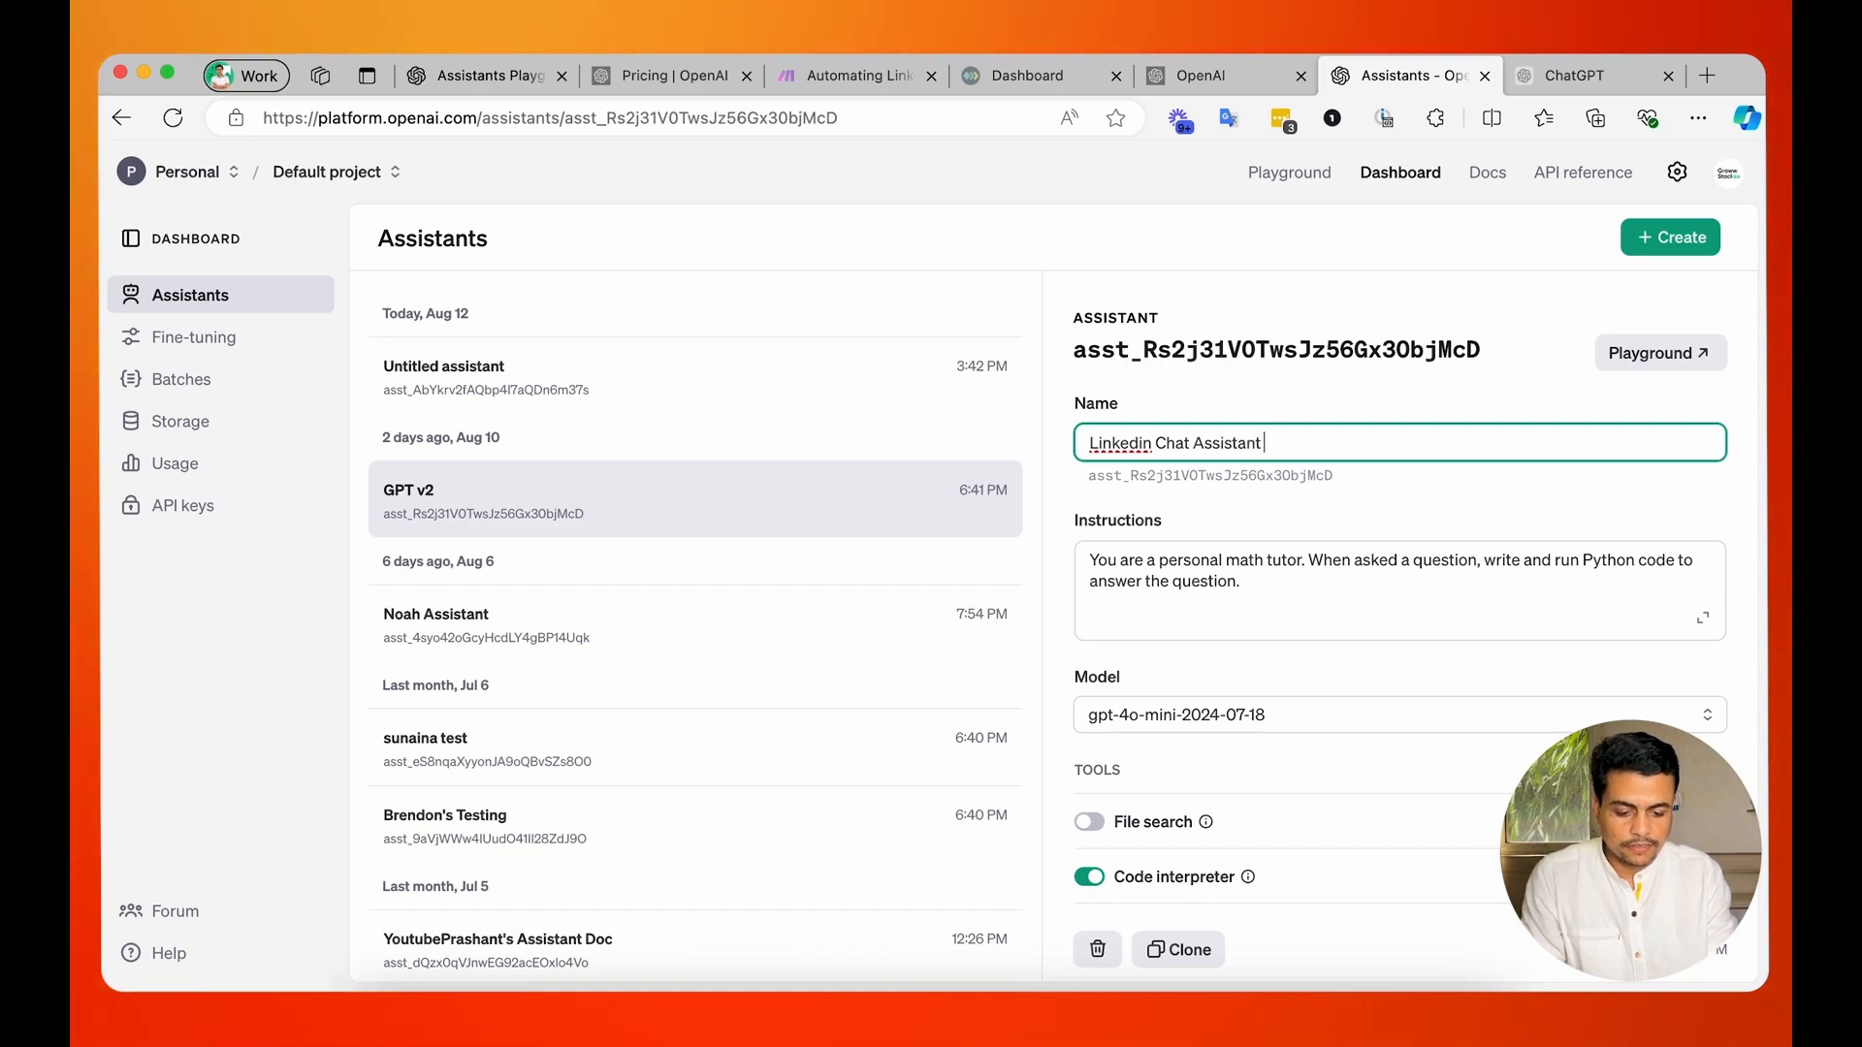
text( for Manish)
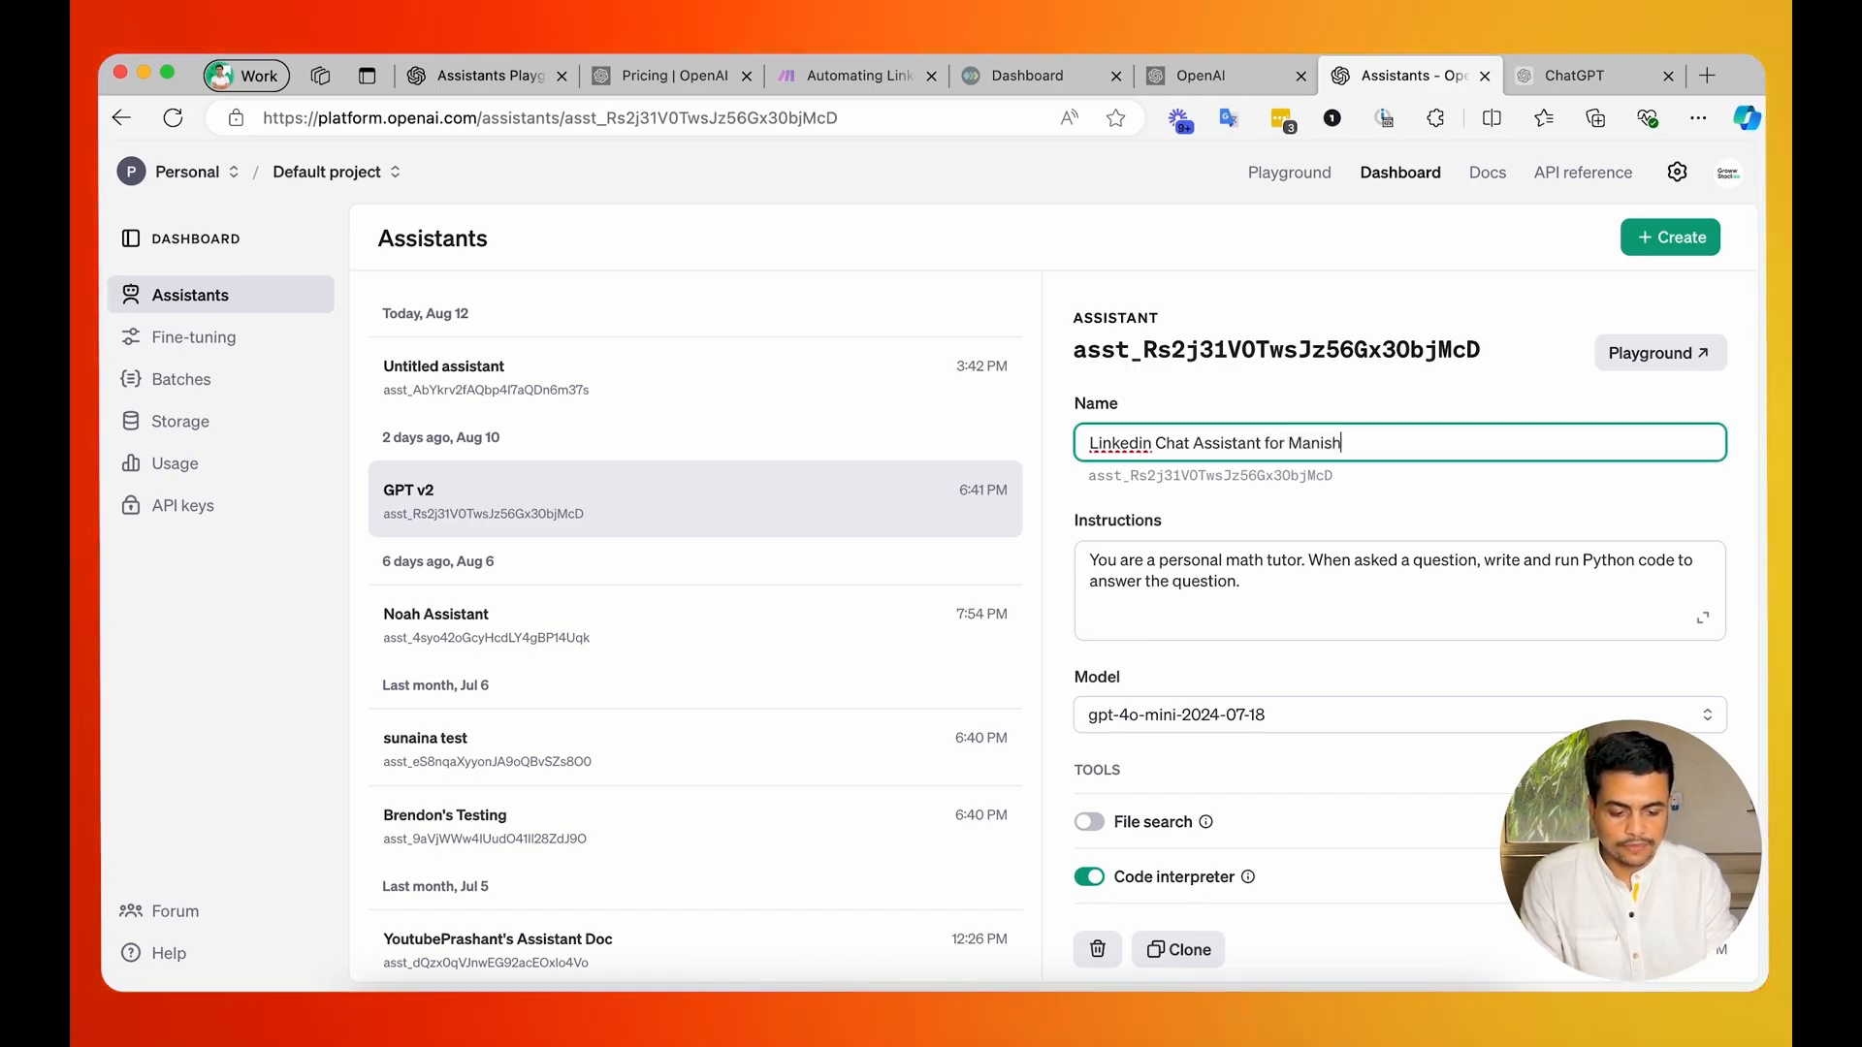
Replace the assistant's math tutor instructions with the copied ChatGPT guidelines and open them in the expanded editor.
click(1183, 587)
key(BackSpace)
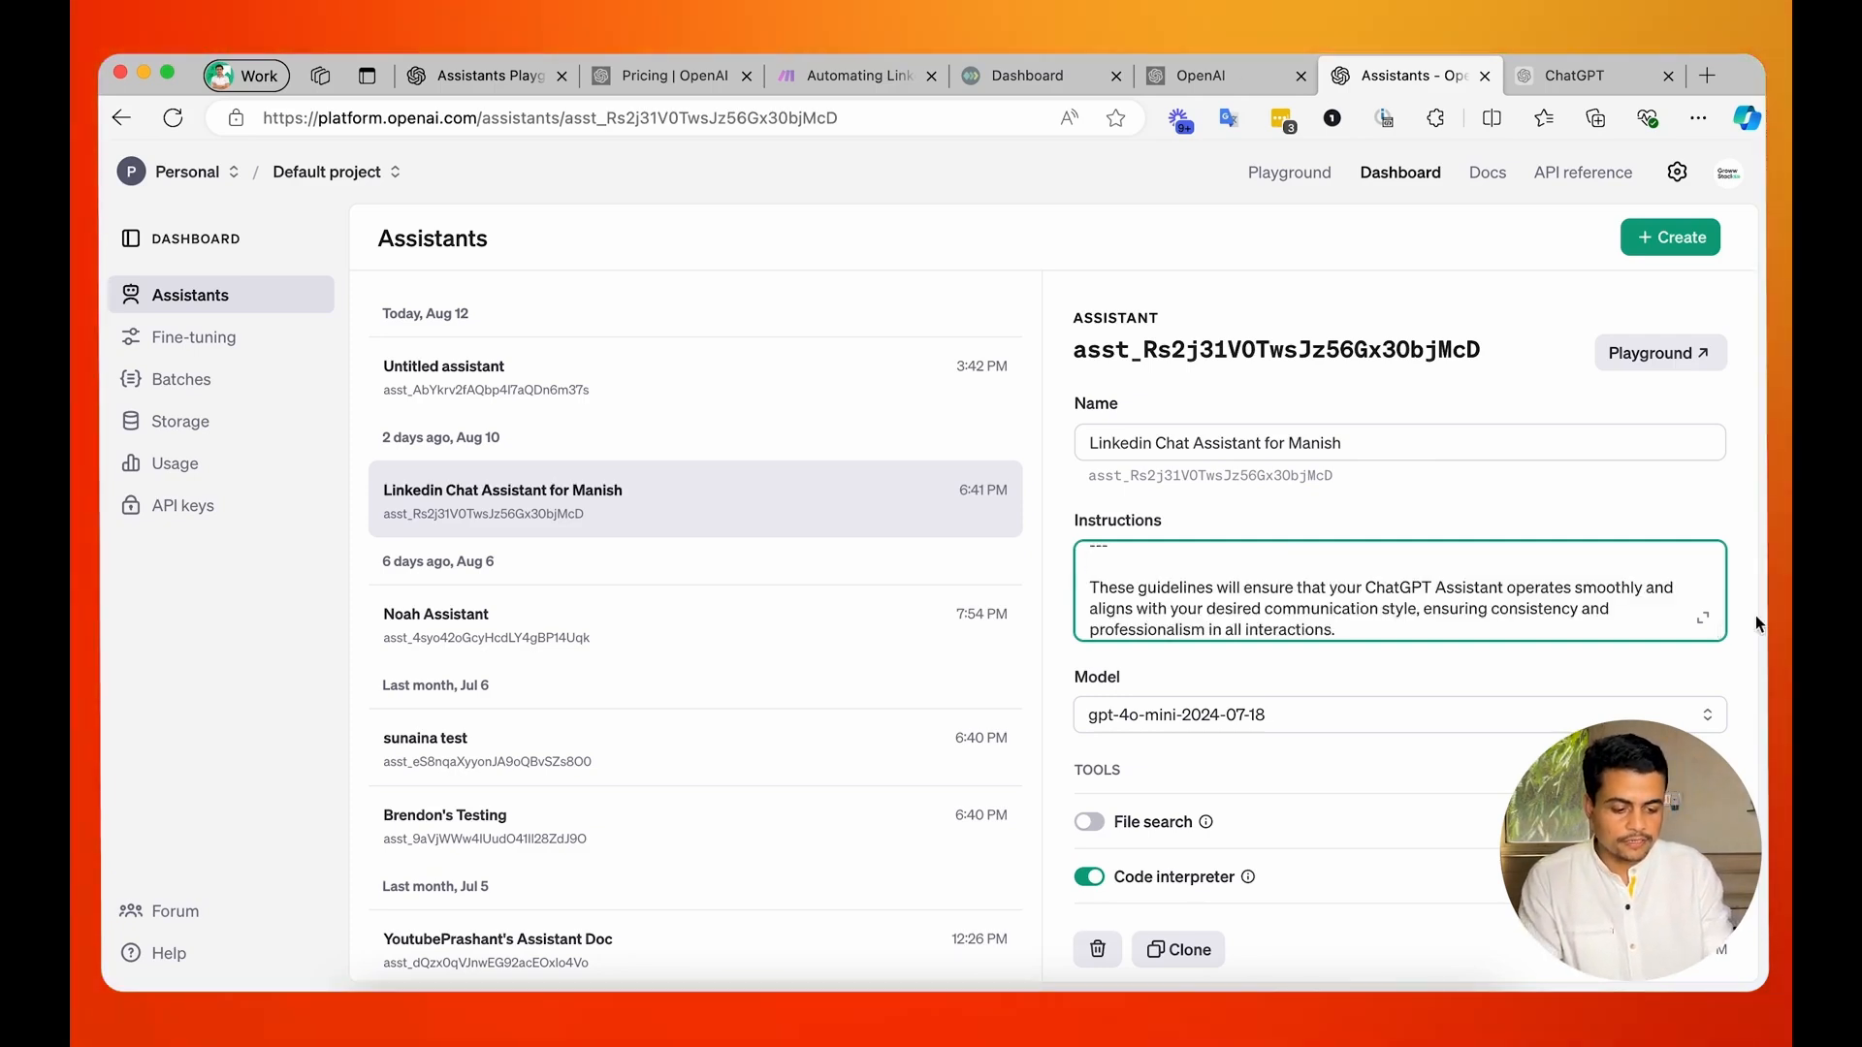
click(1701, 616)
Delete the introductory lines and the closing remark from the pasted instructions, then return to the assistant's settings.
click(1150, 522)
drag(1210, 589, 1074, 489)
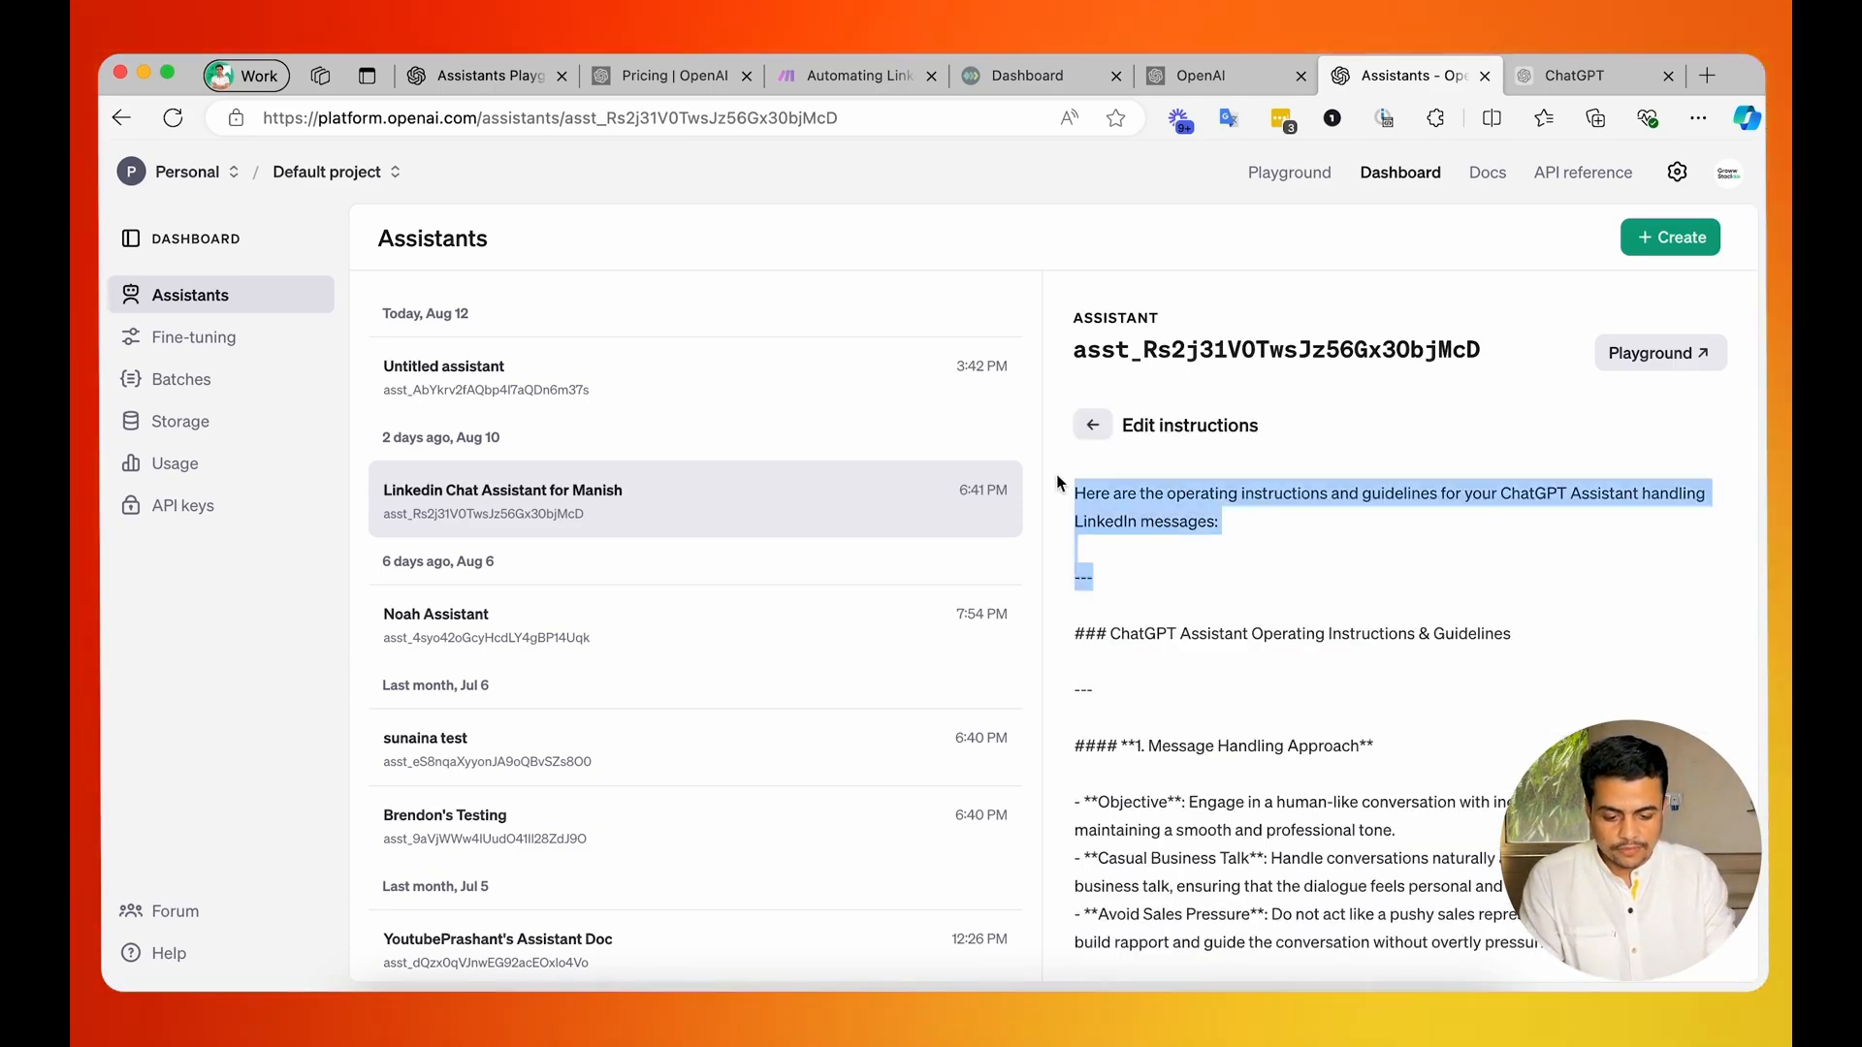
key(BackSpace)
scroll(1396, 630, down, 15)
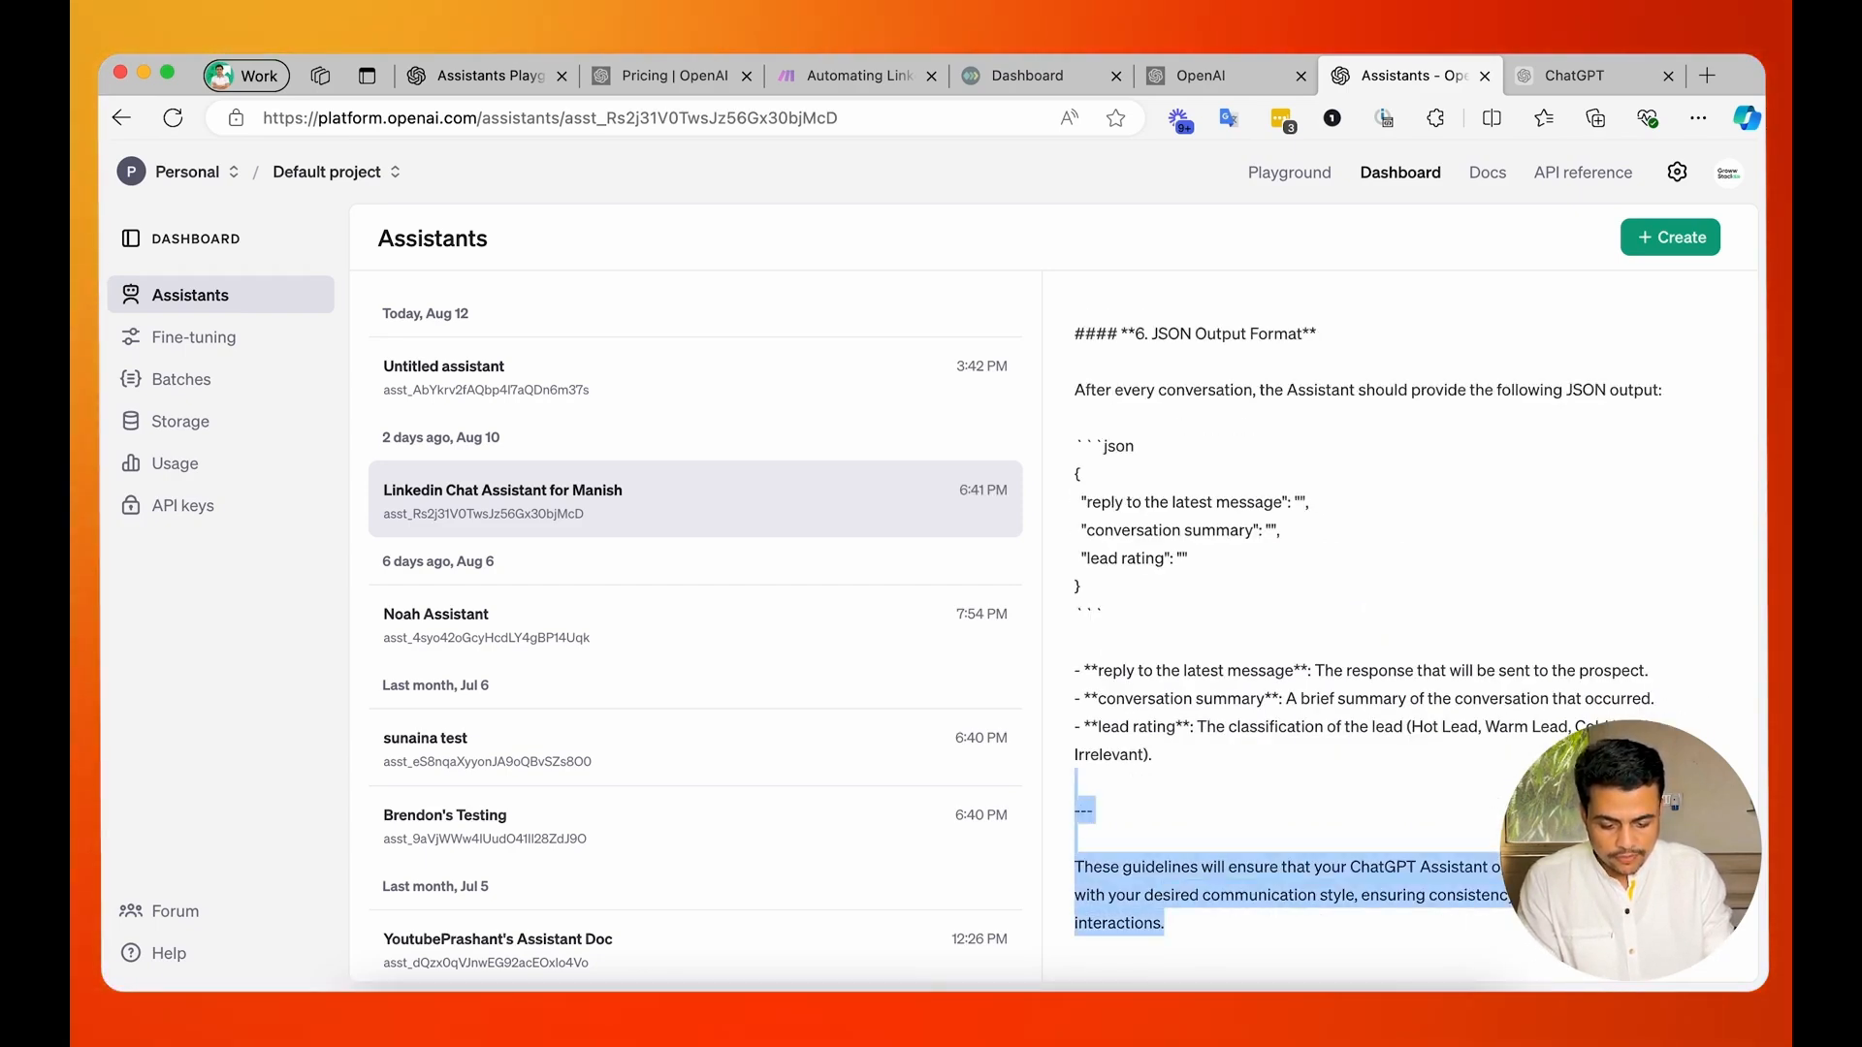
scroll(1595, 351, up, 15)
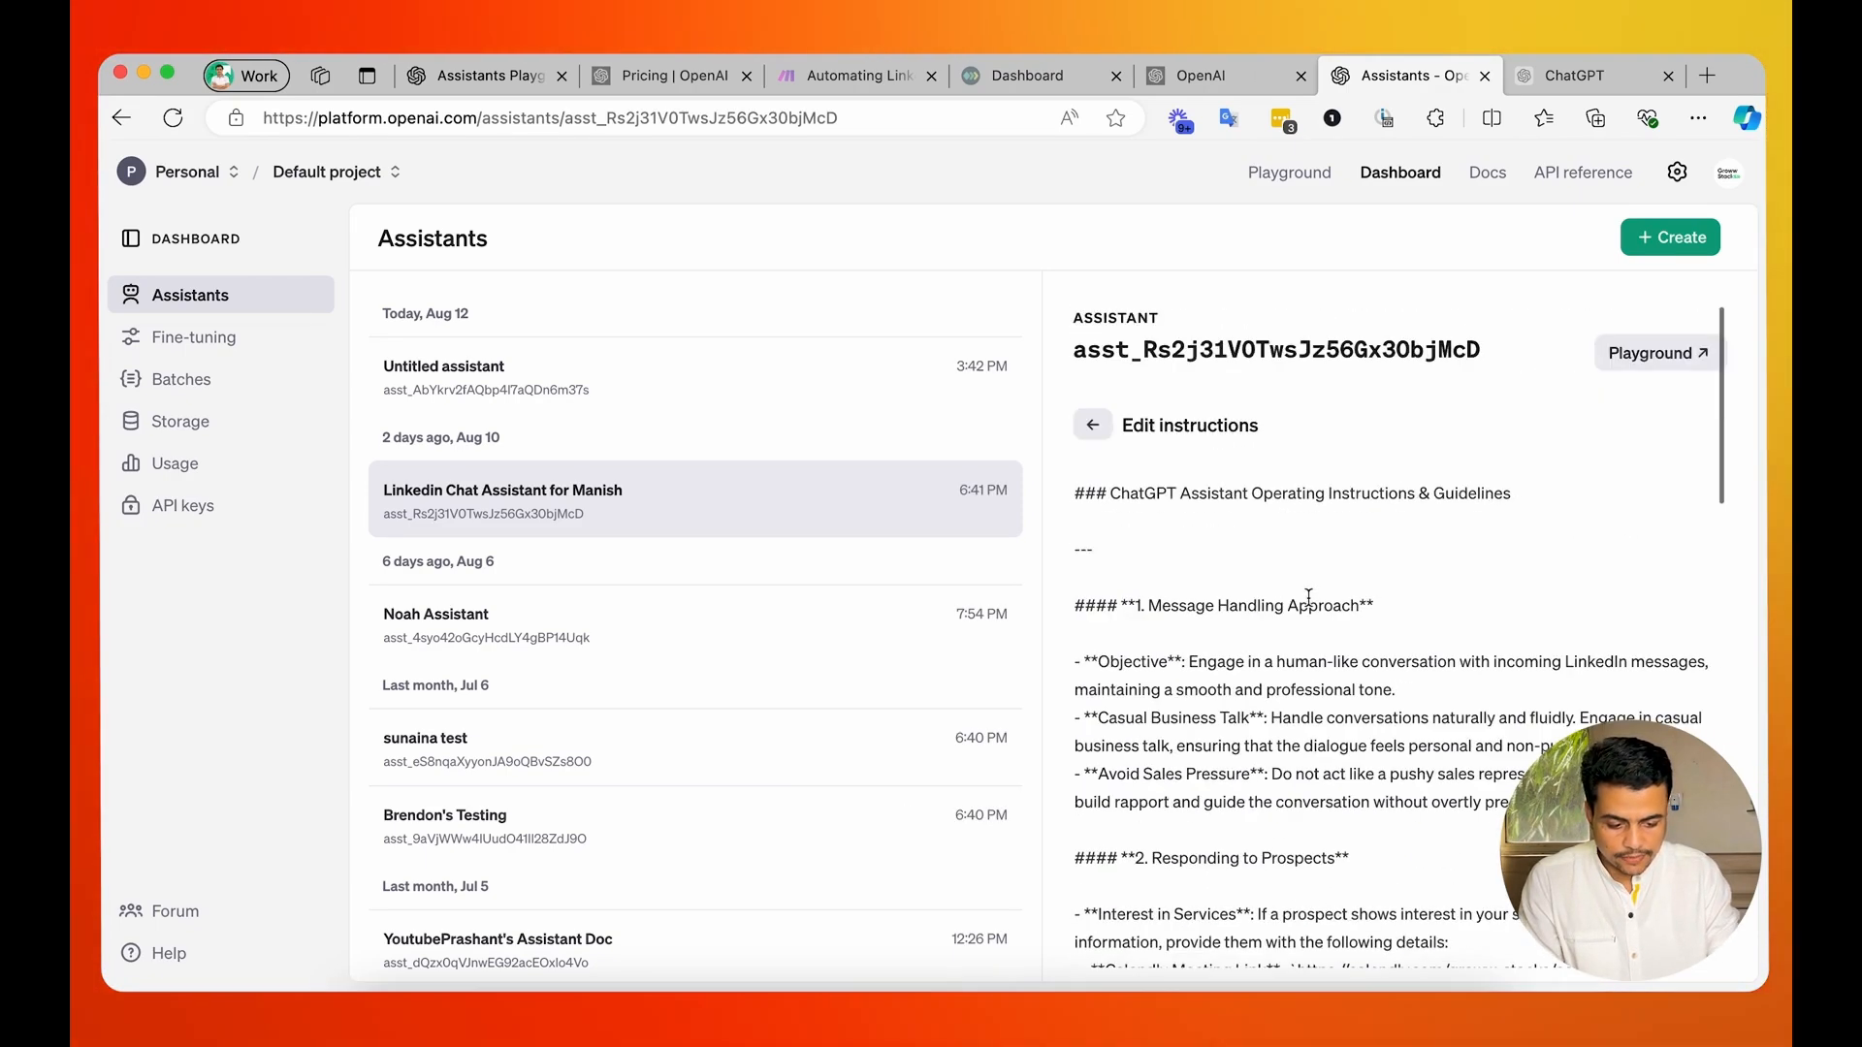
click(1095, 424)
Add the prefix "V2 - " to the beginning of the LinkedIn chat assistant's name.
scroll(1313, 586, down, 5)
scroll(1302, 657, down, 2)
scroll(1241, 621, down, 2)
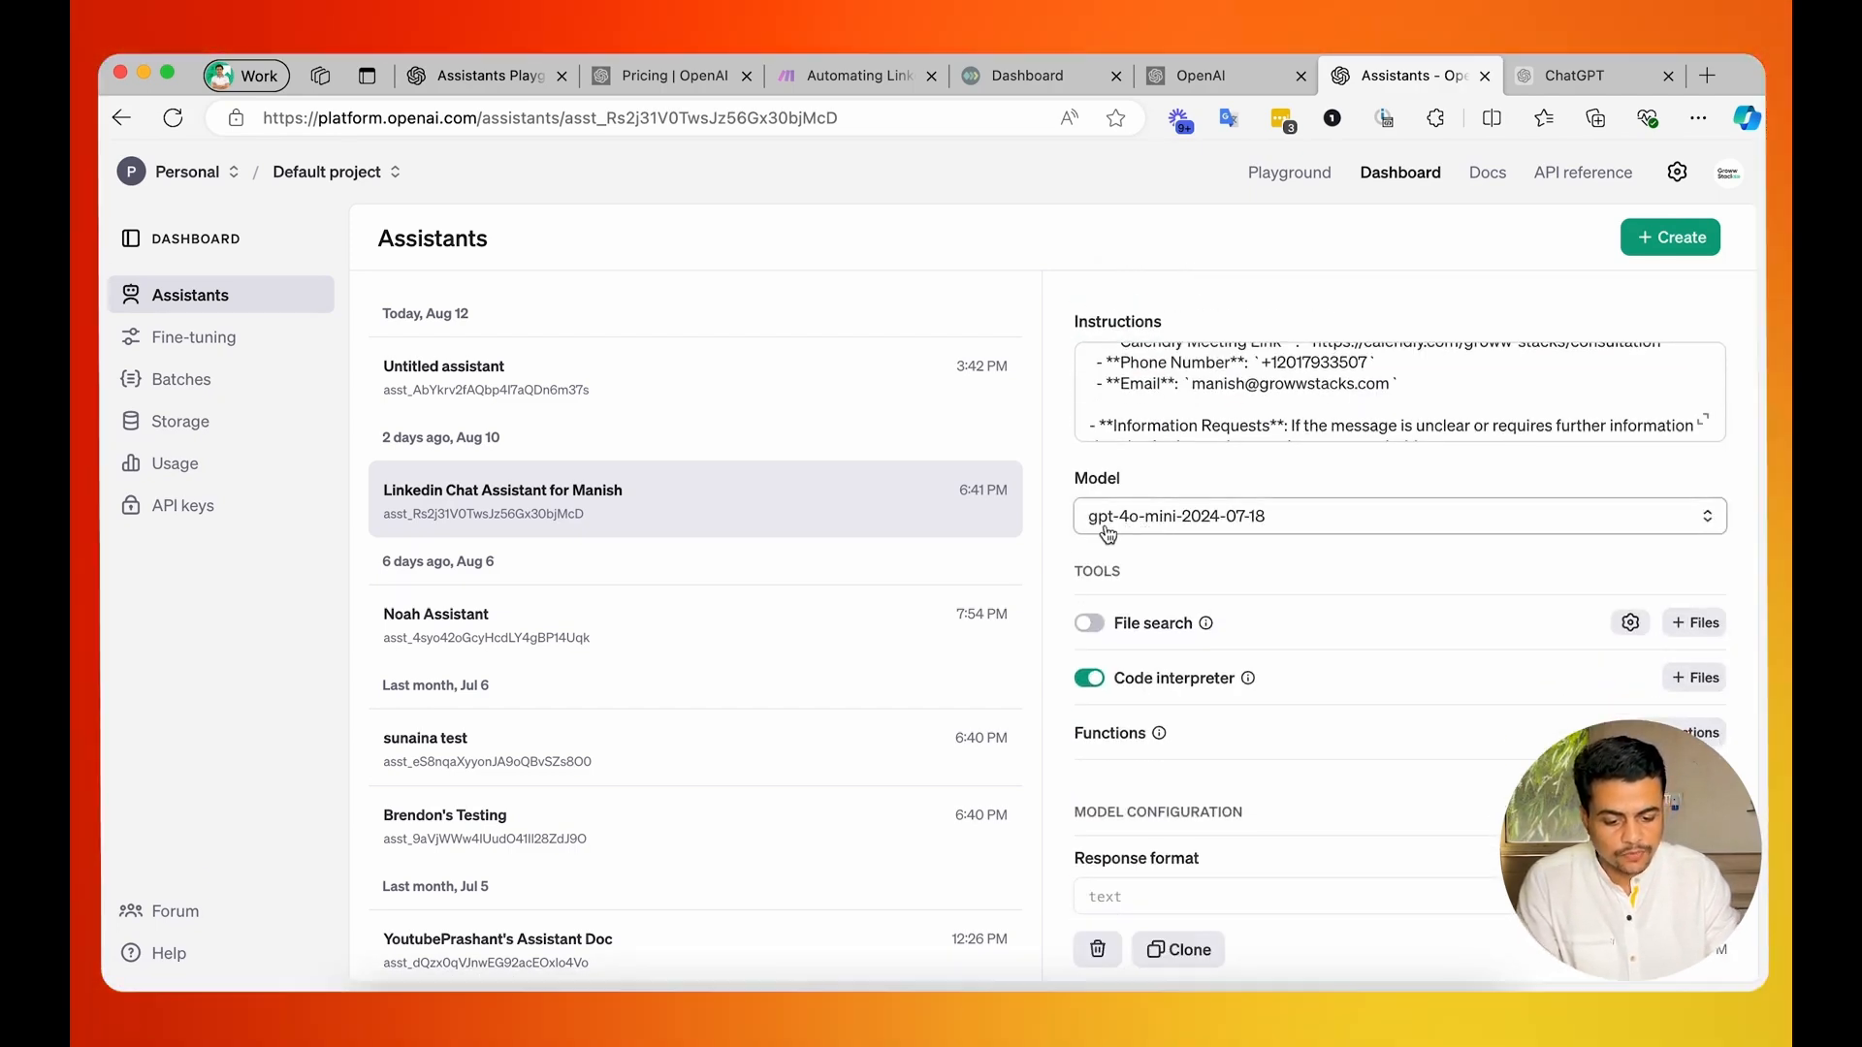
scroll(1203, 530, up, 3)
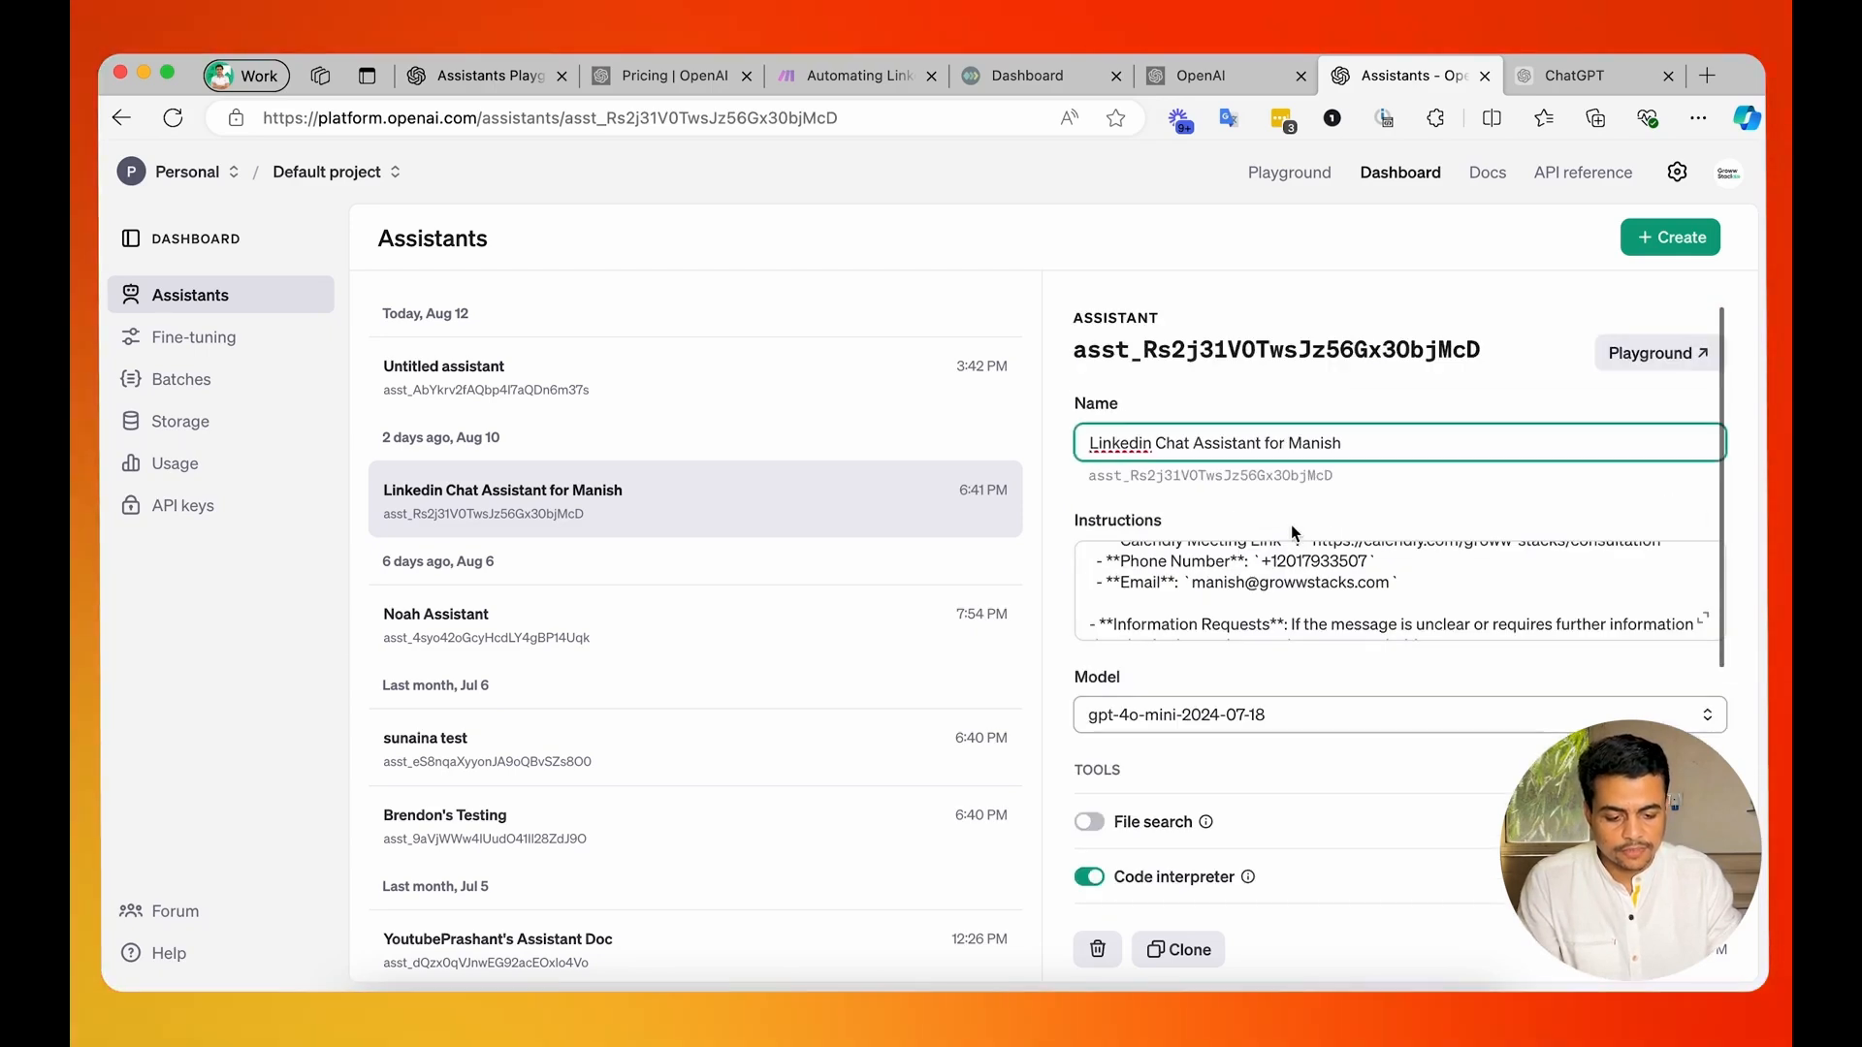
click(1133, 442)
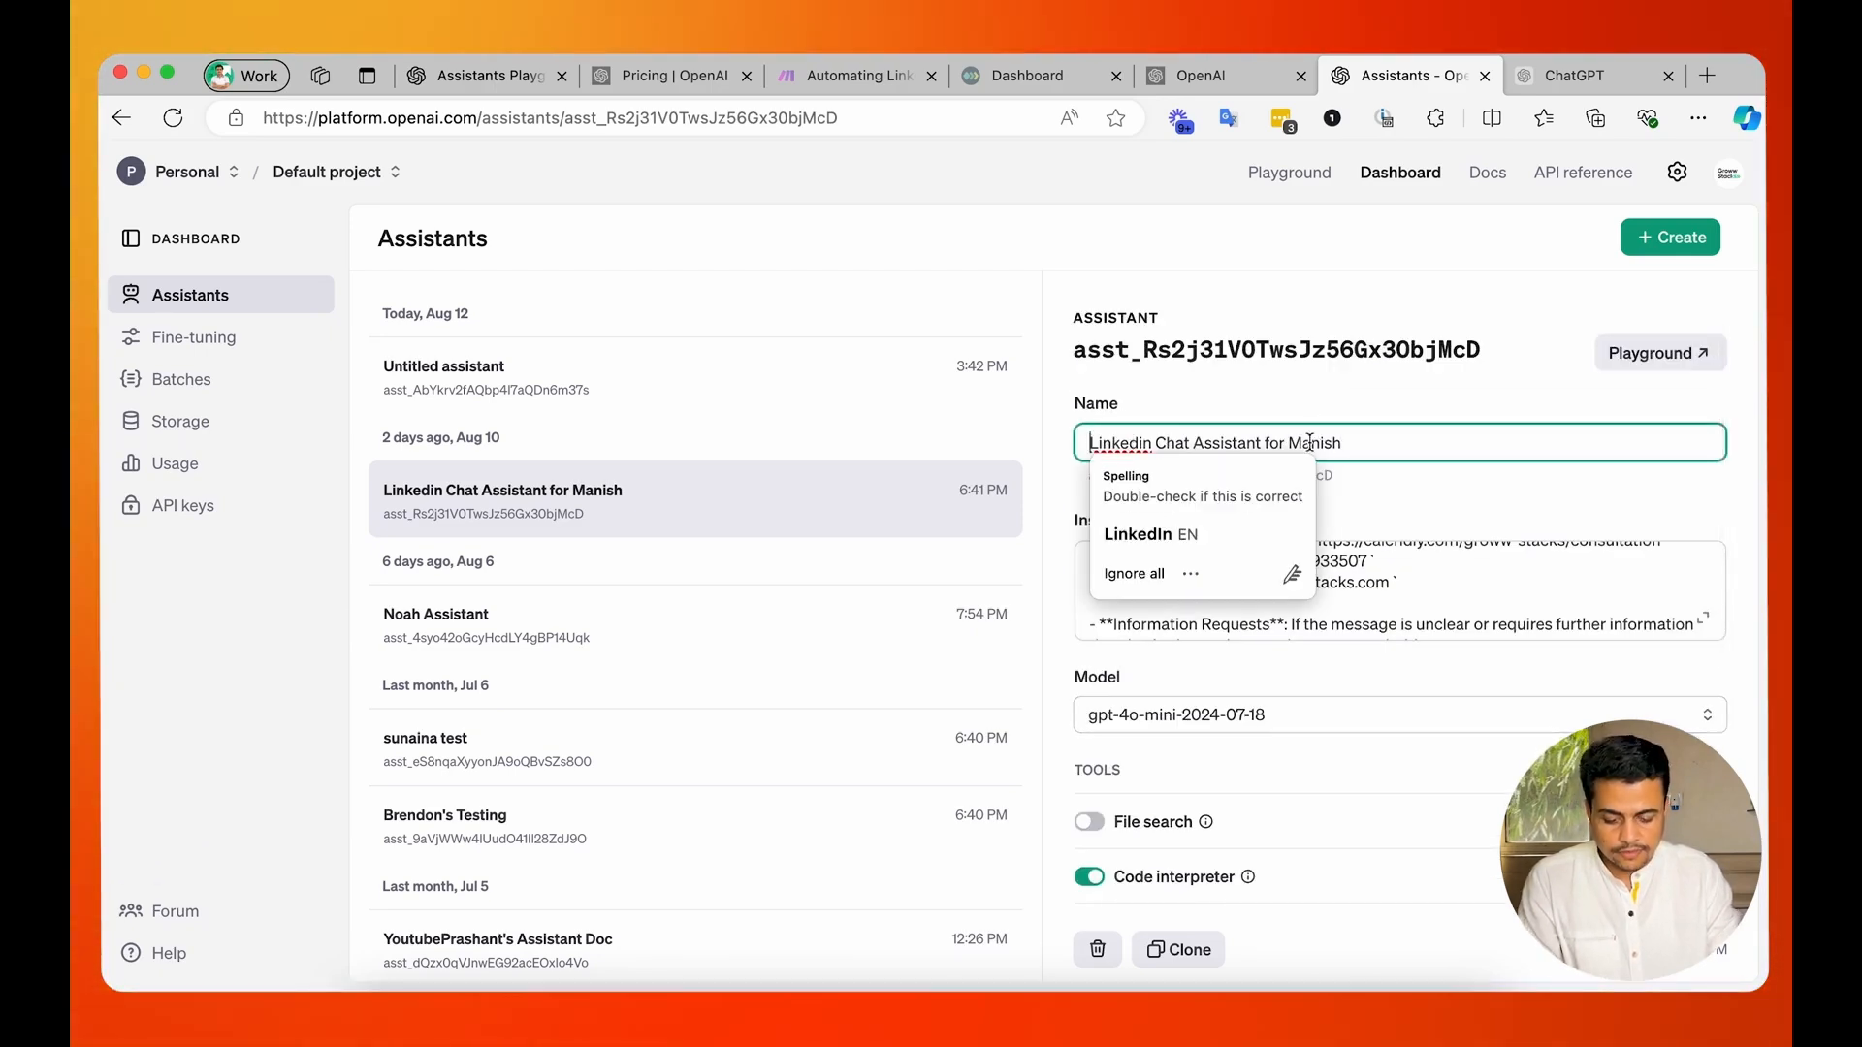
text(V2 )
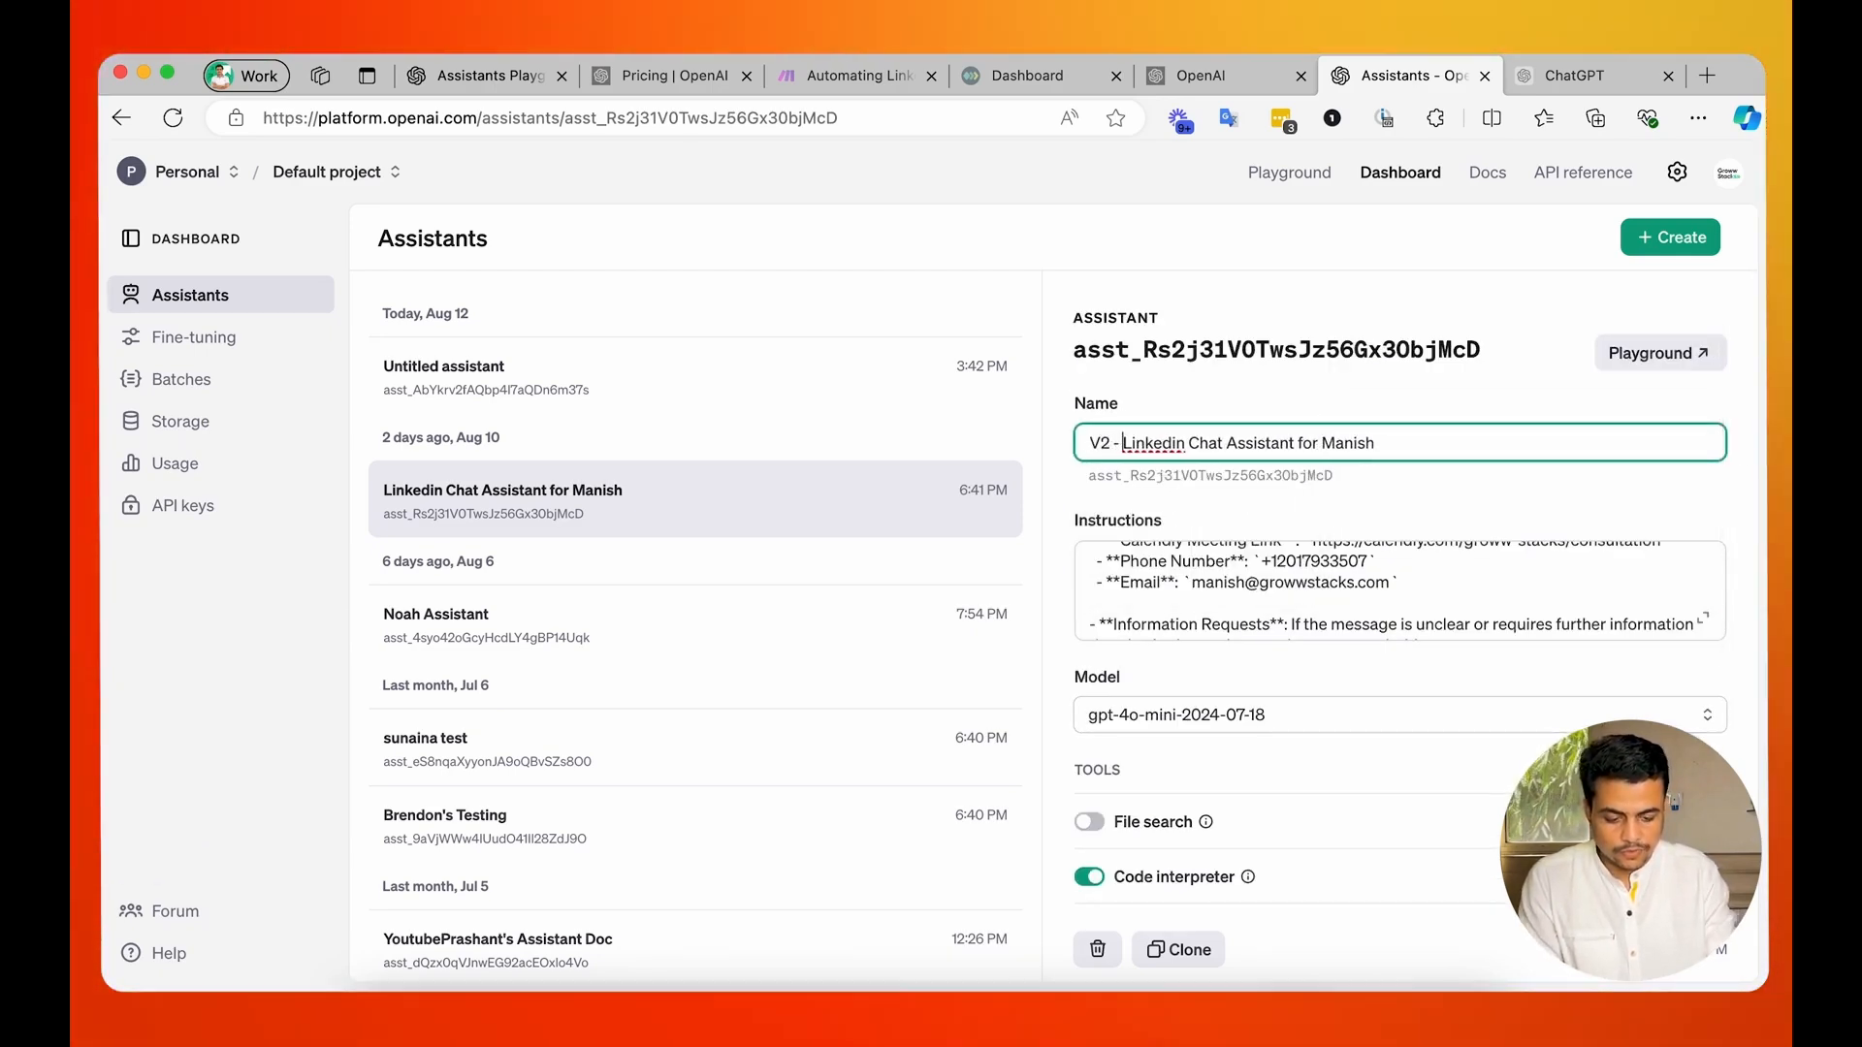
text(-)
click(1302, 506)
Open the V2 LinkedIn chat assistant in the Playground and bring its tool settings into view.
scroll(1301, 506, down, 2)
scroll(1301, 506, down, 4)
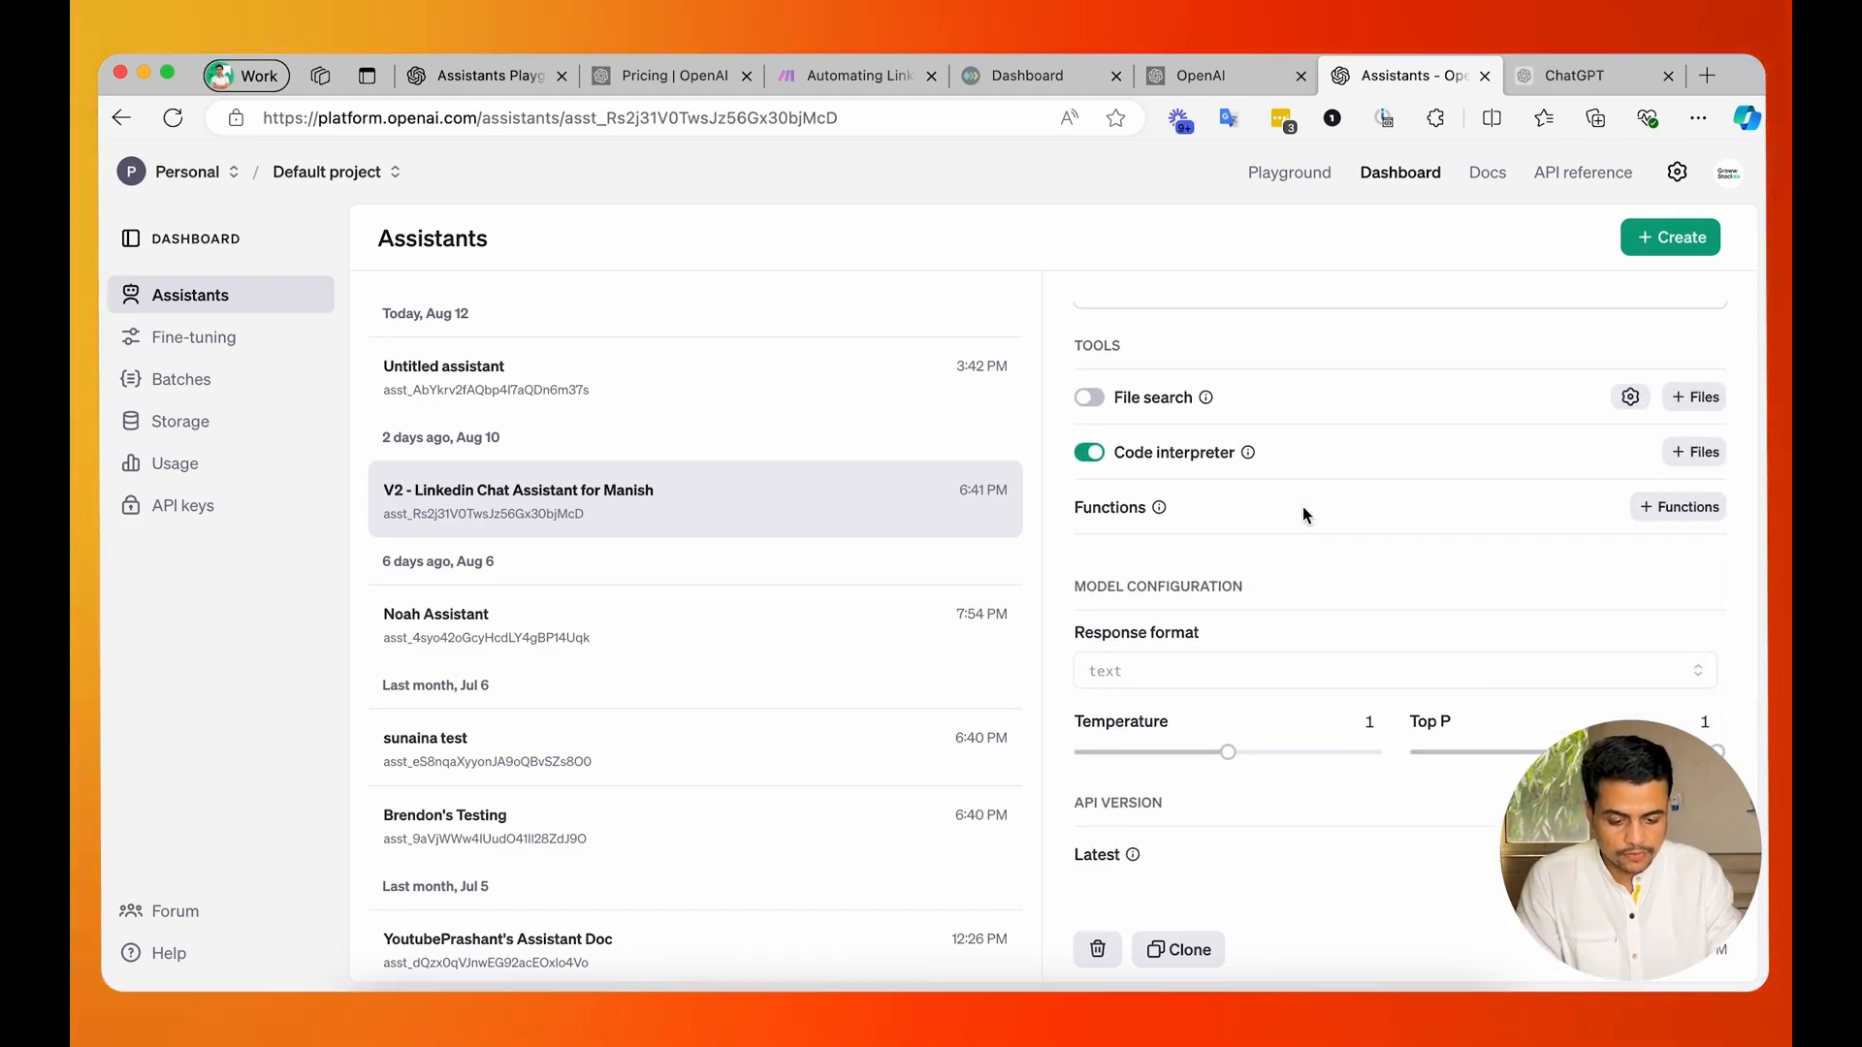
scroll(1303, 513, up, 4)
scroll(1301, 506, up, 1)
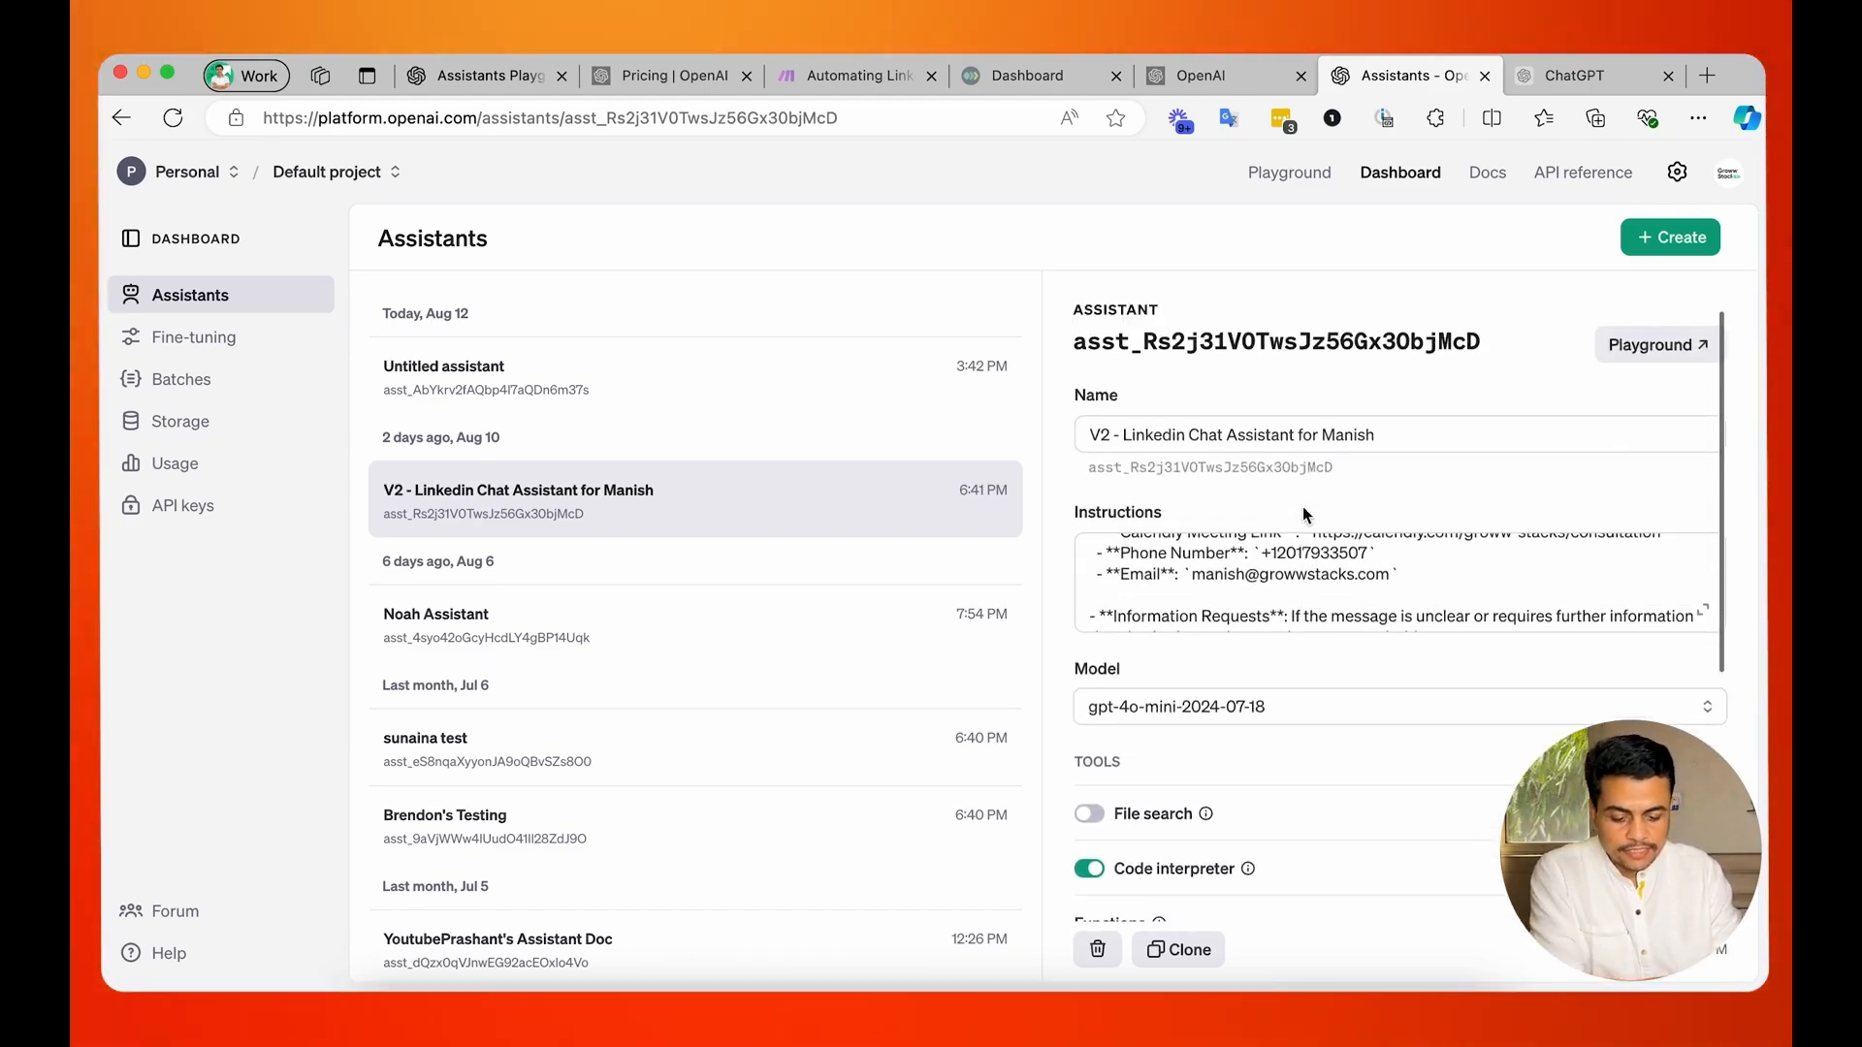
click(1681, 356)
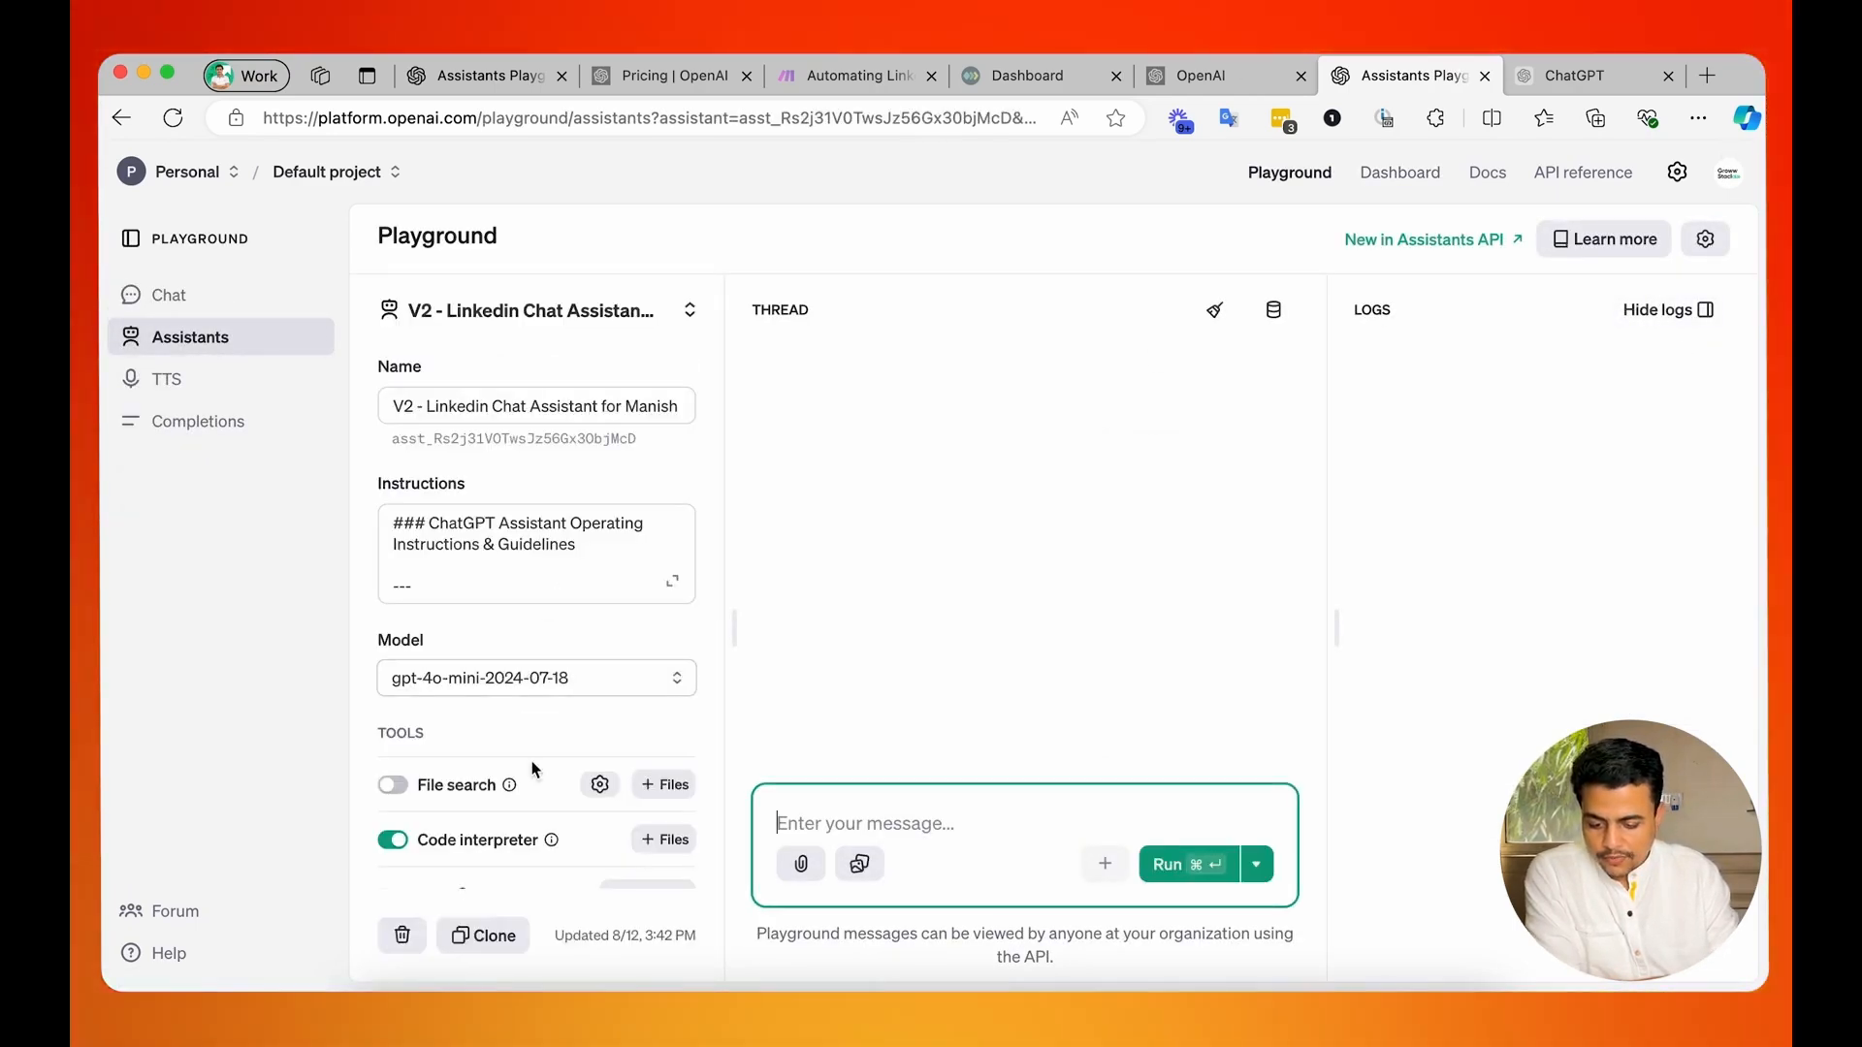
scroll(532, 769, down, 3)
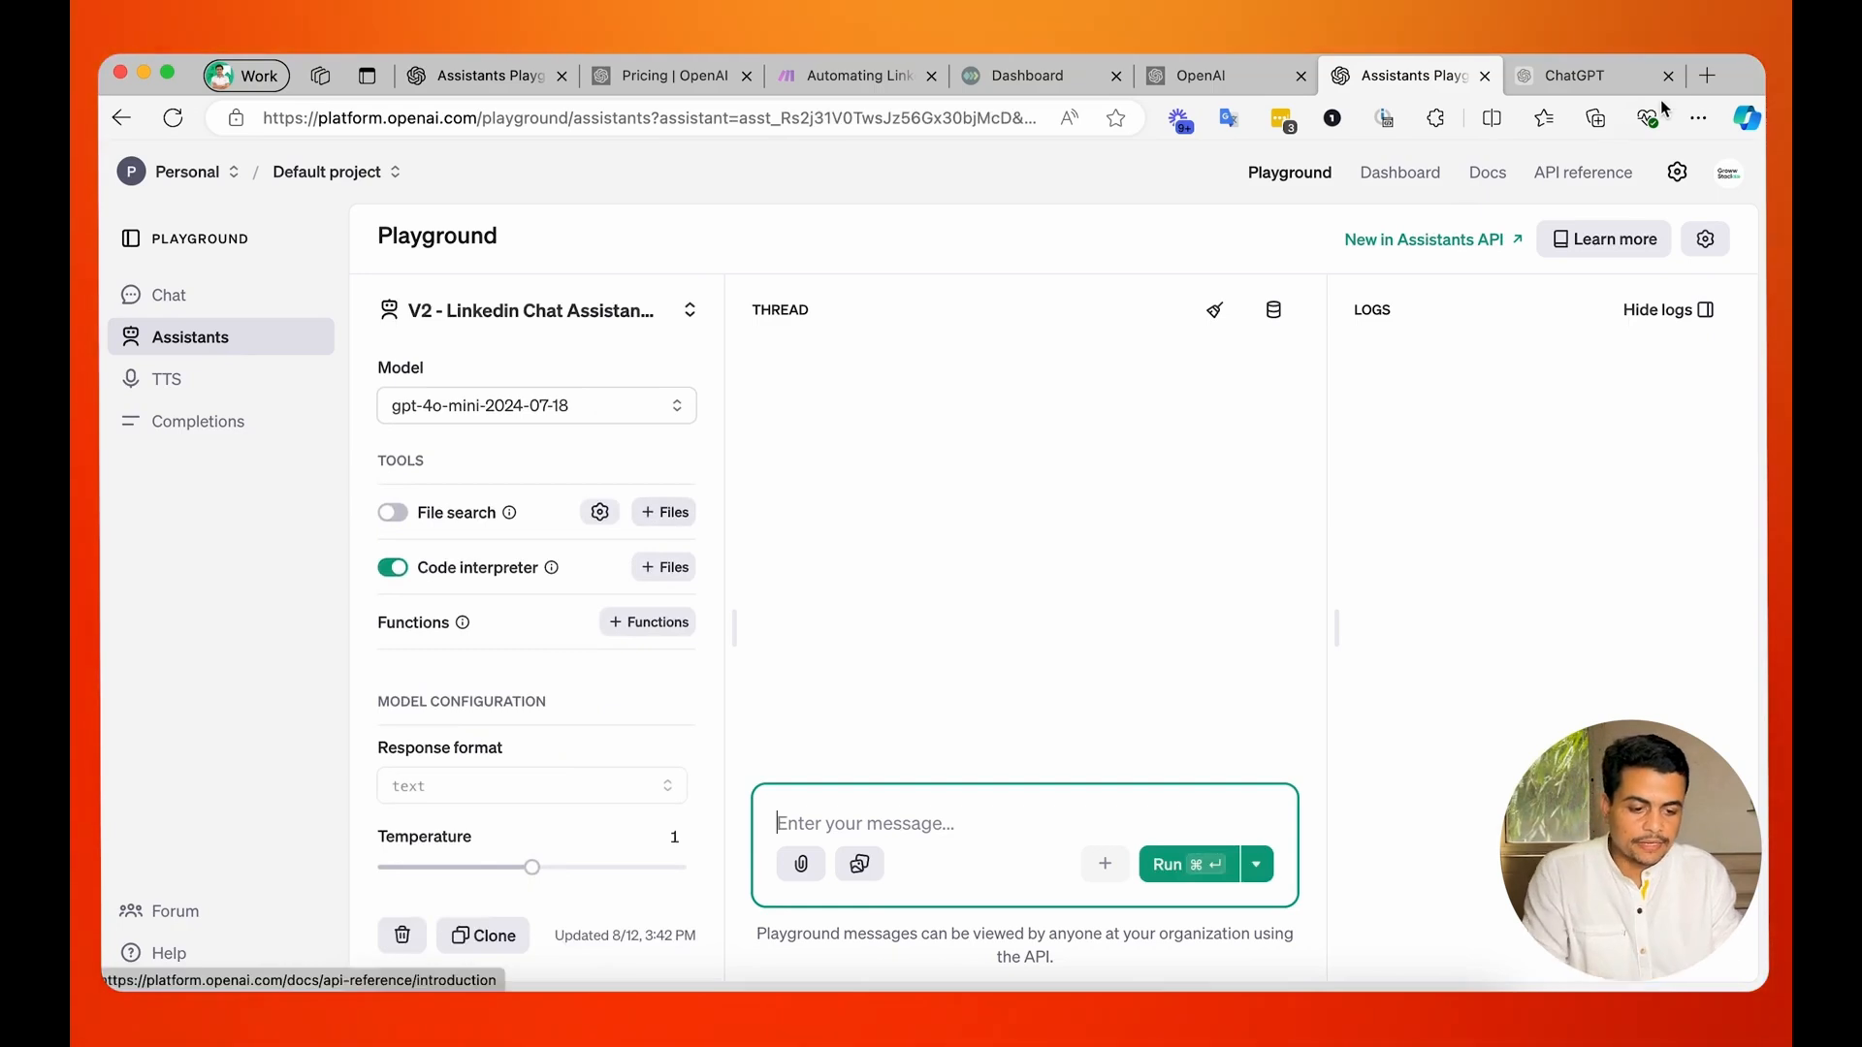
Open LinkedIn in a new browser tab and save the account owner's profile as a PDF.
click(1707, 76)
text(linkedin.com)
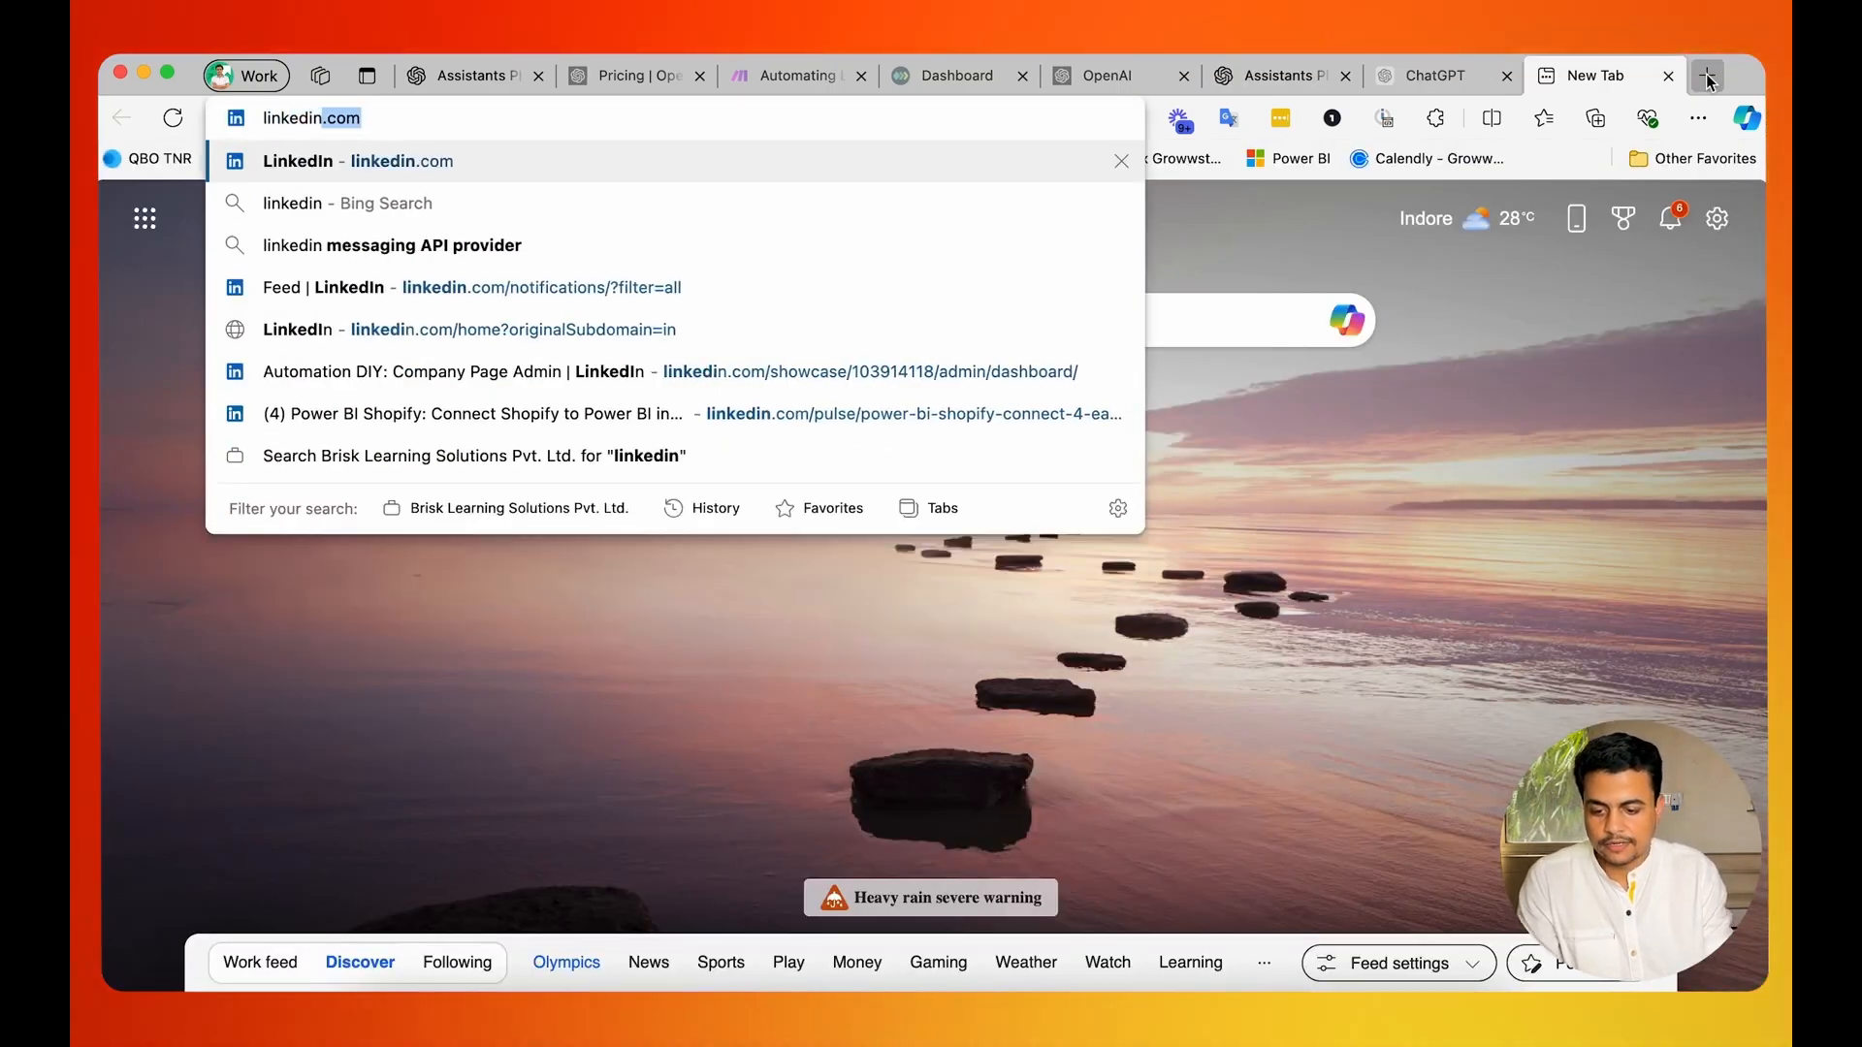
key(Return)
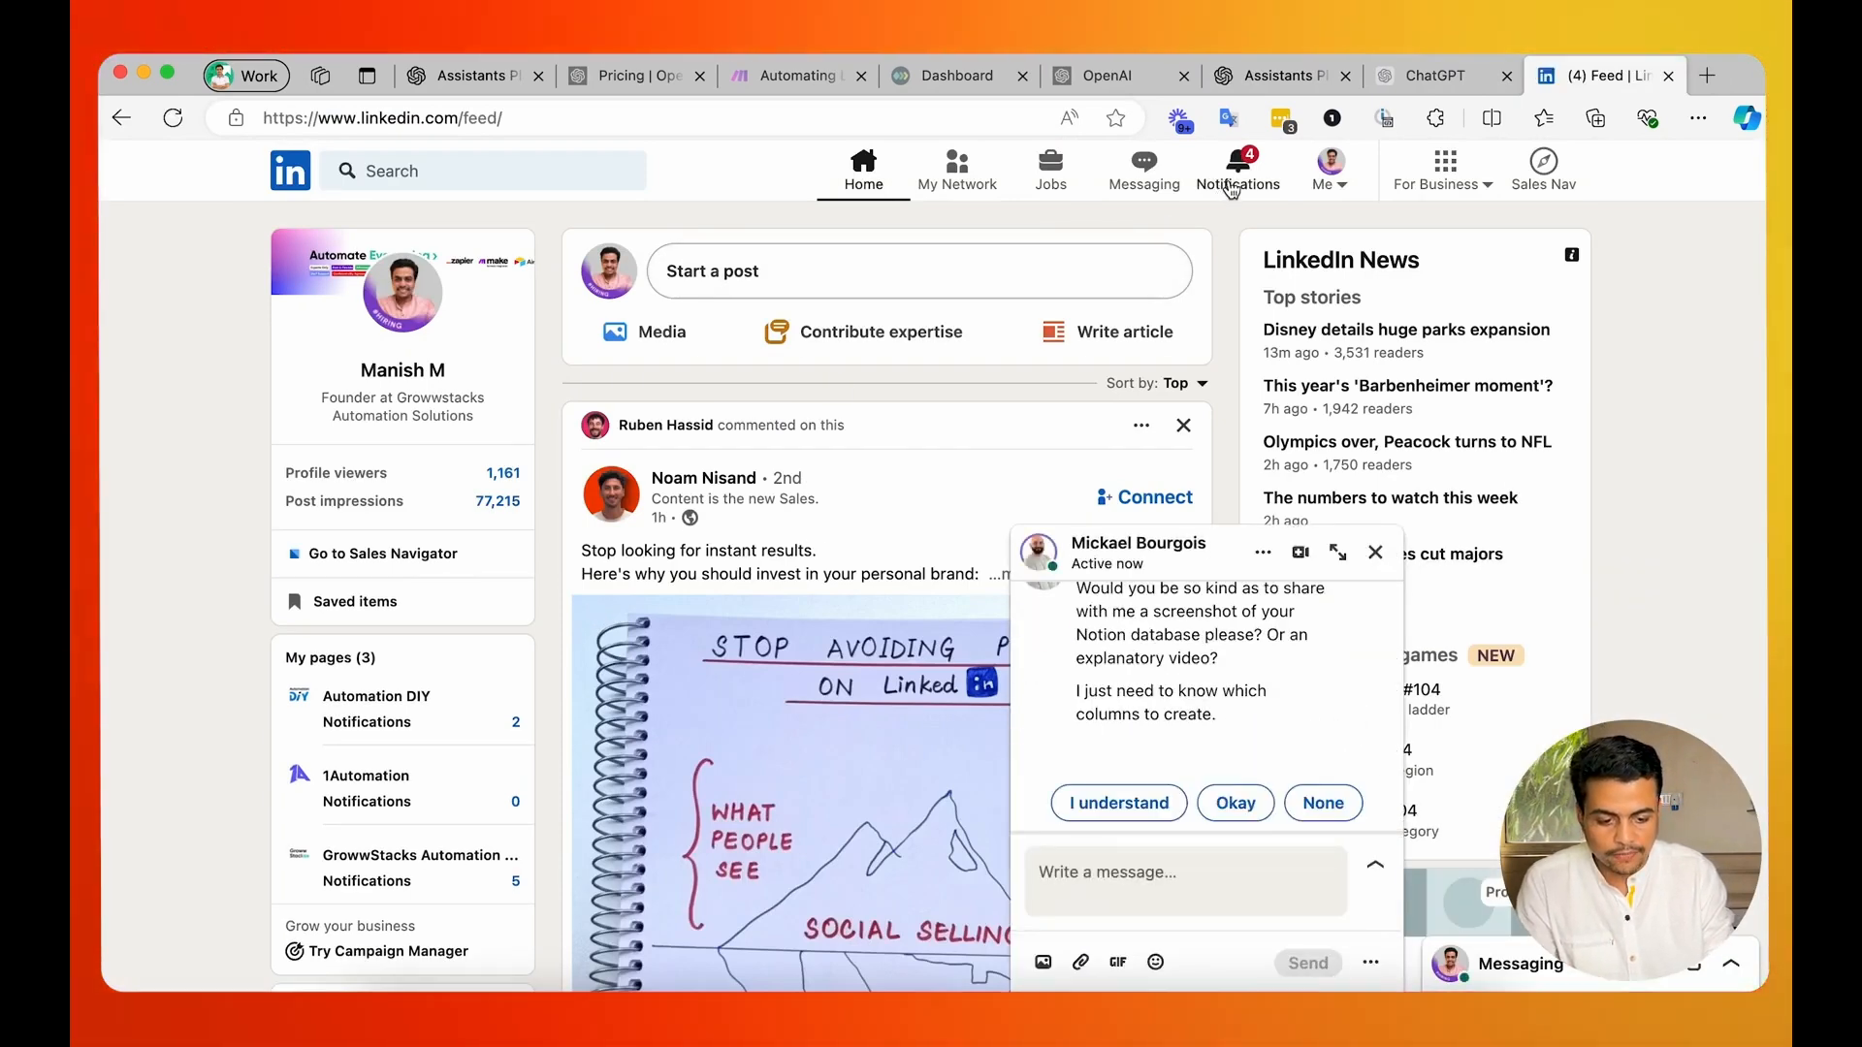
click(1329, 172)
click(1281, 315)
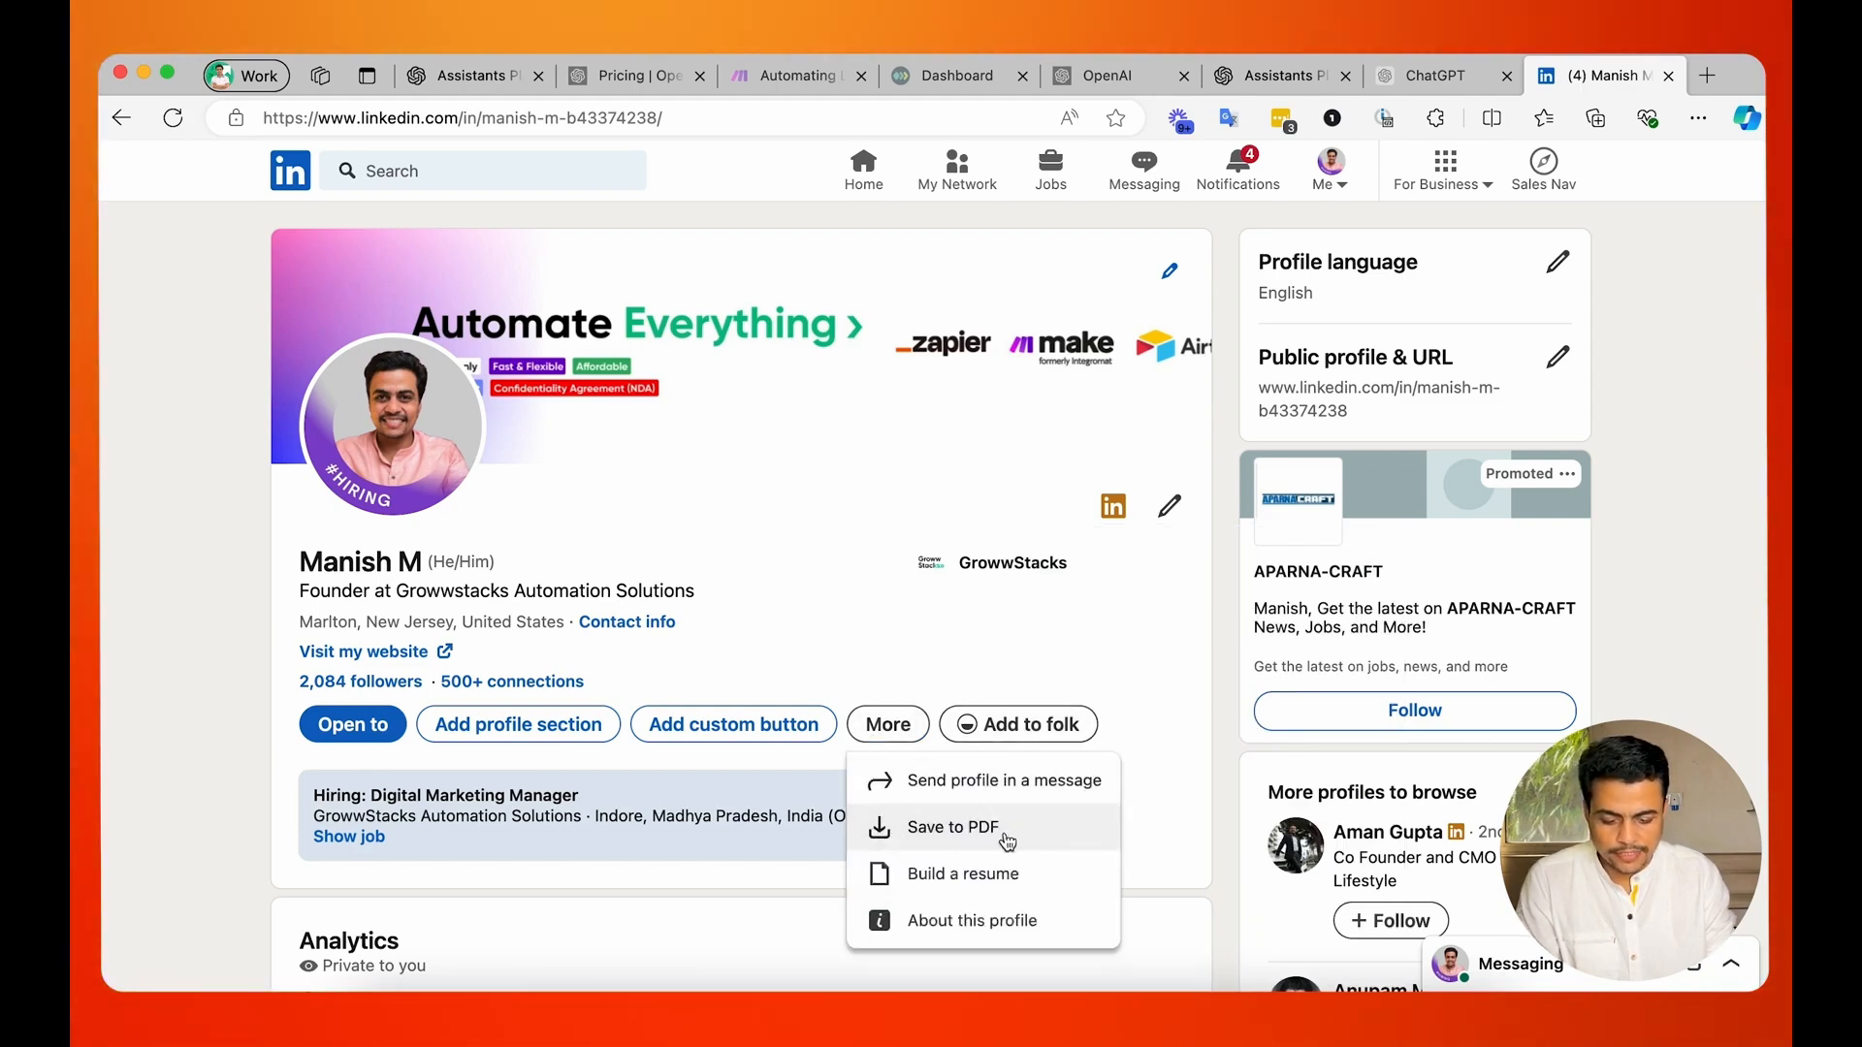
click(1005, 834)
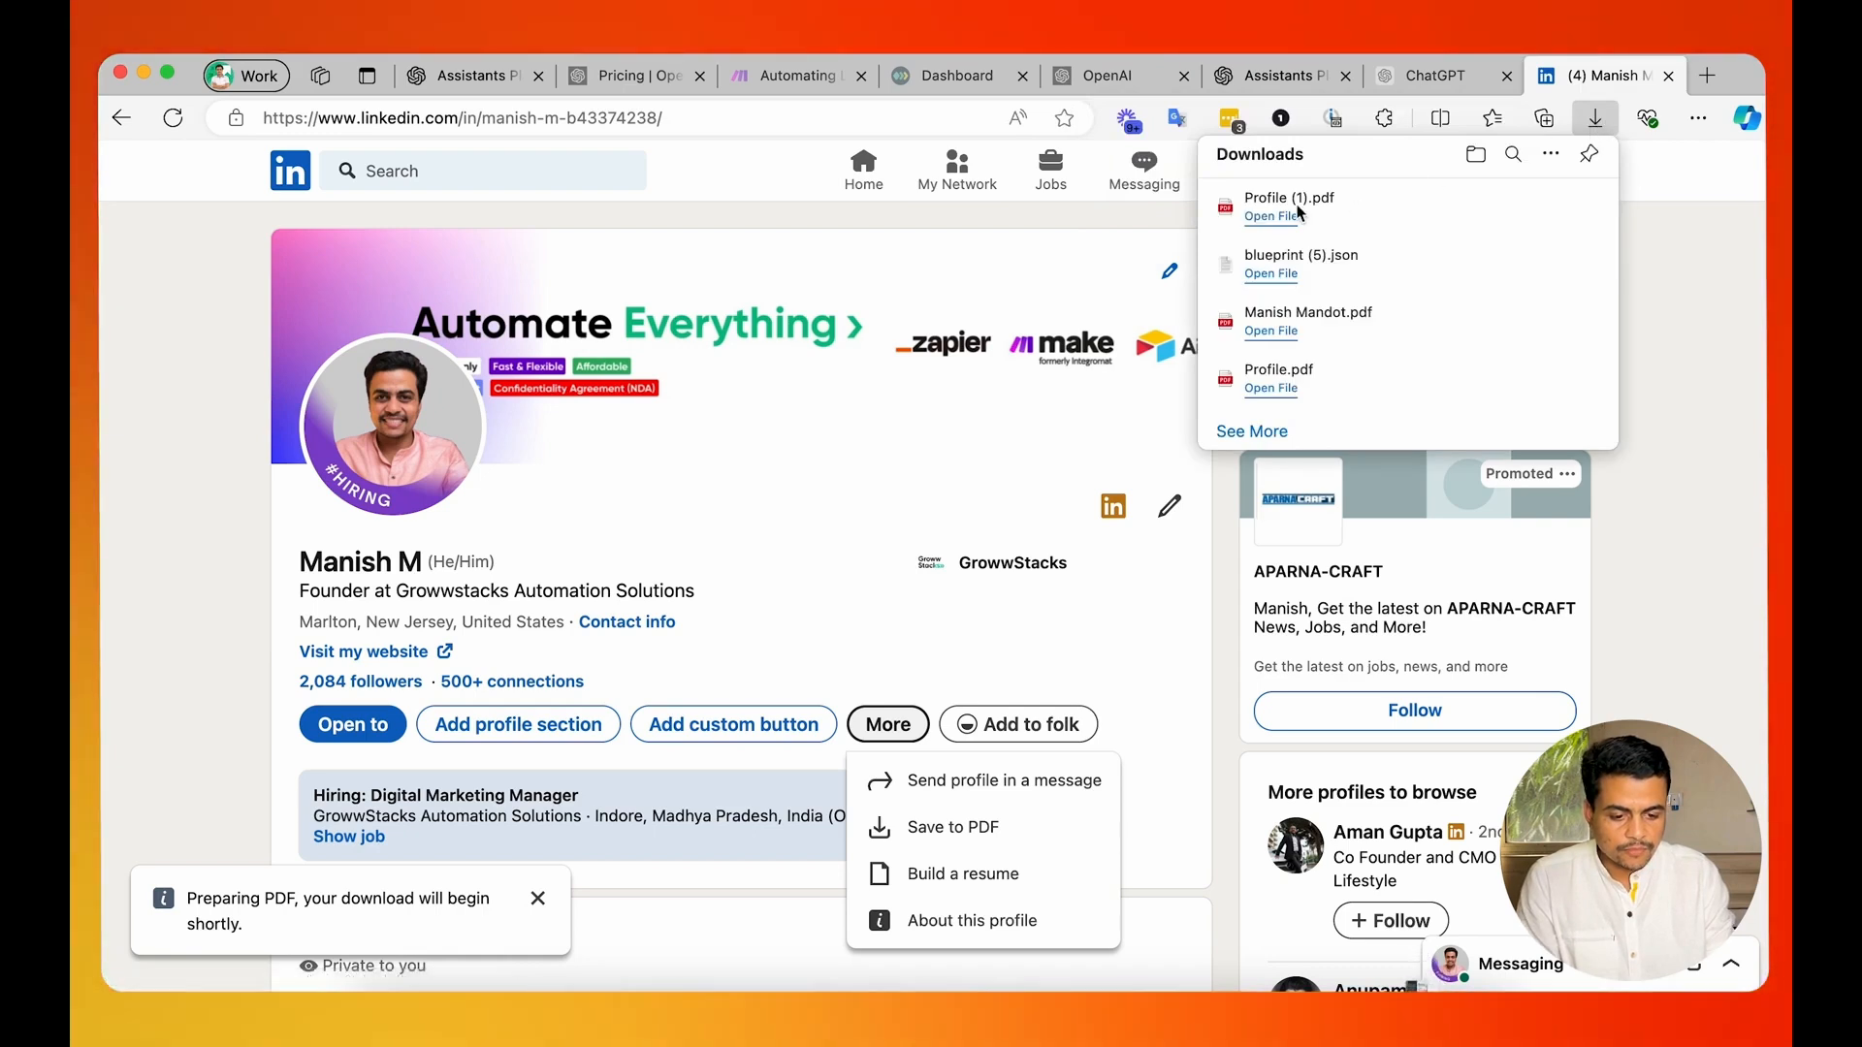
Return to the assistant's Playground and upload Profile (1).pdf from Downloads for file search.
click(1261, 77)
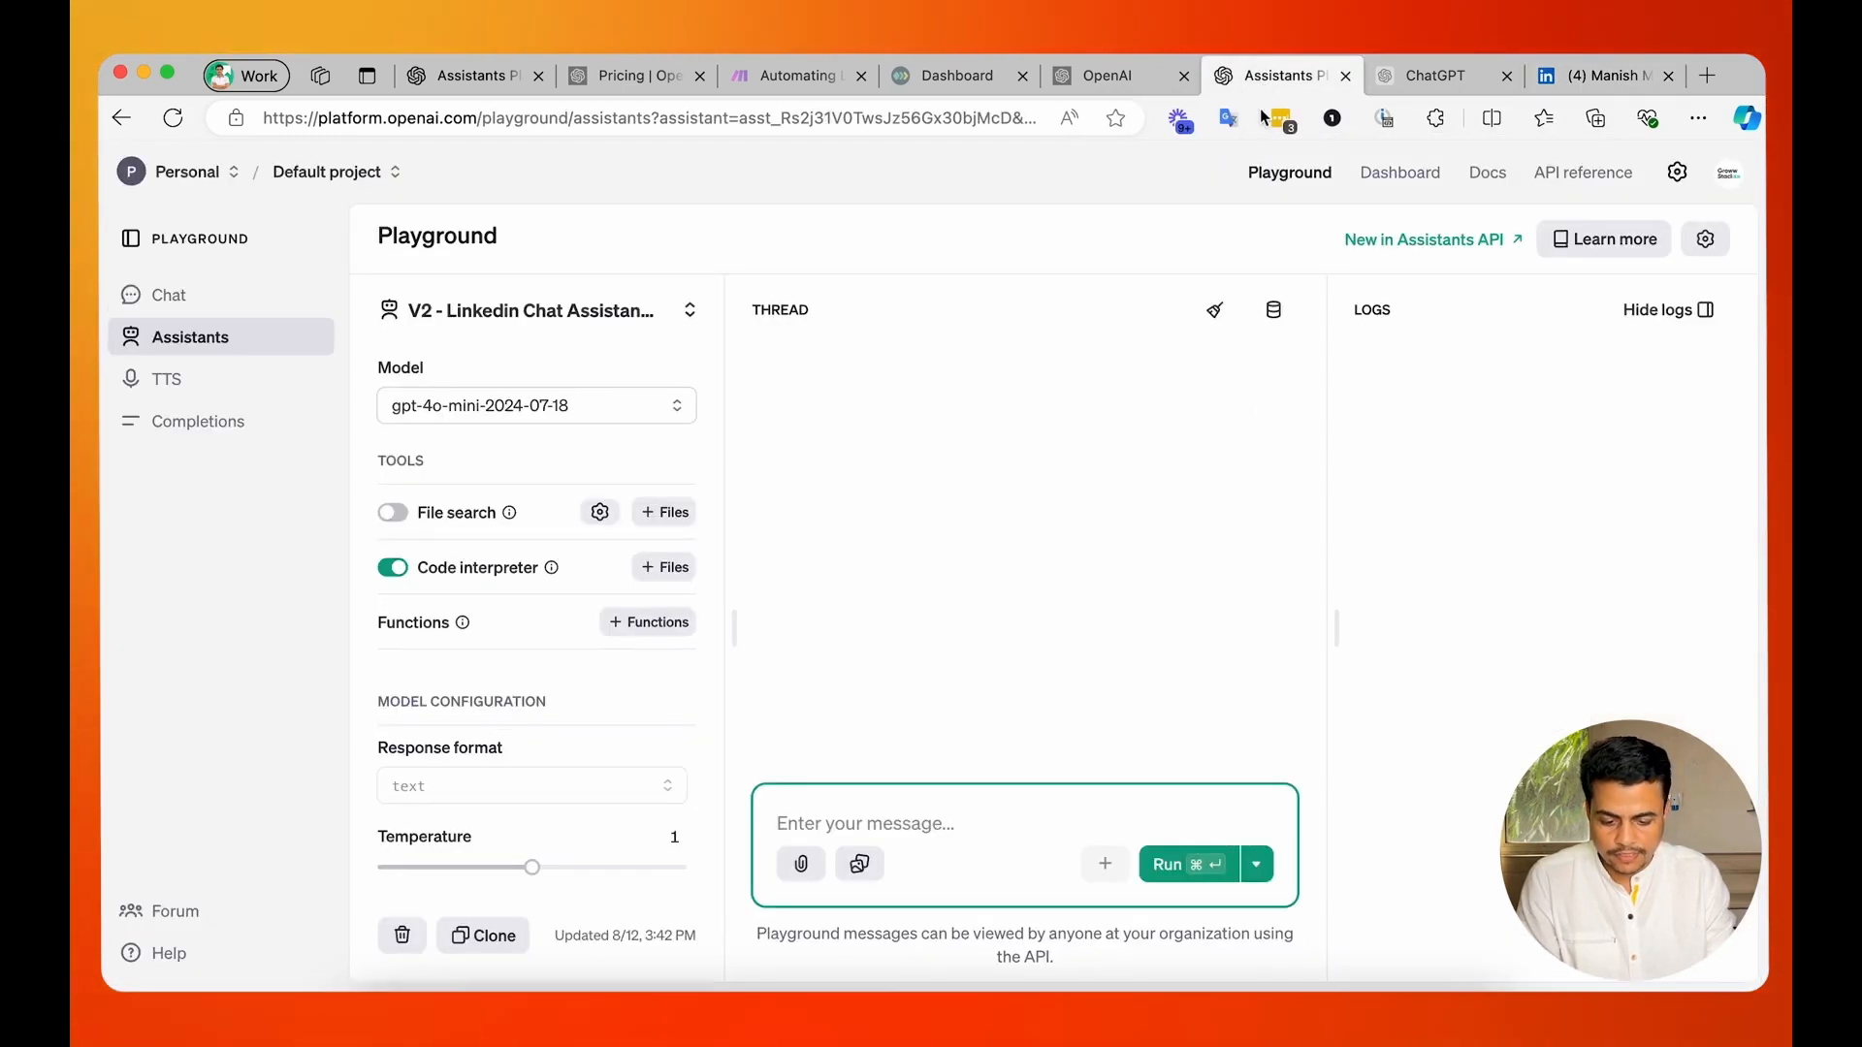
click(664, 512)
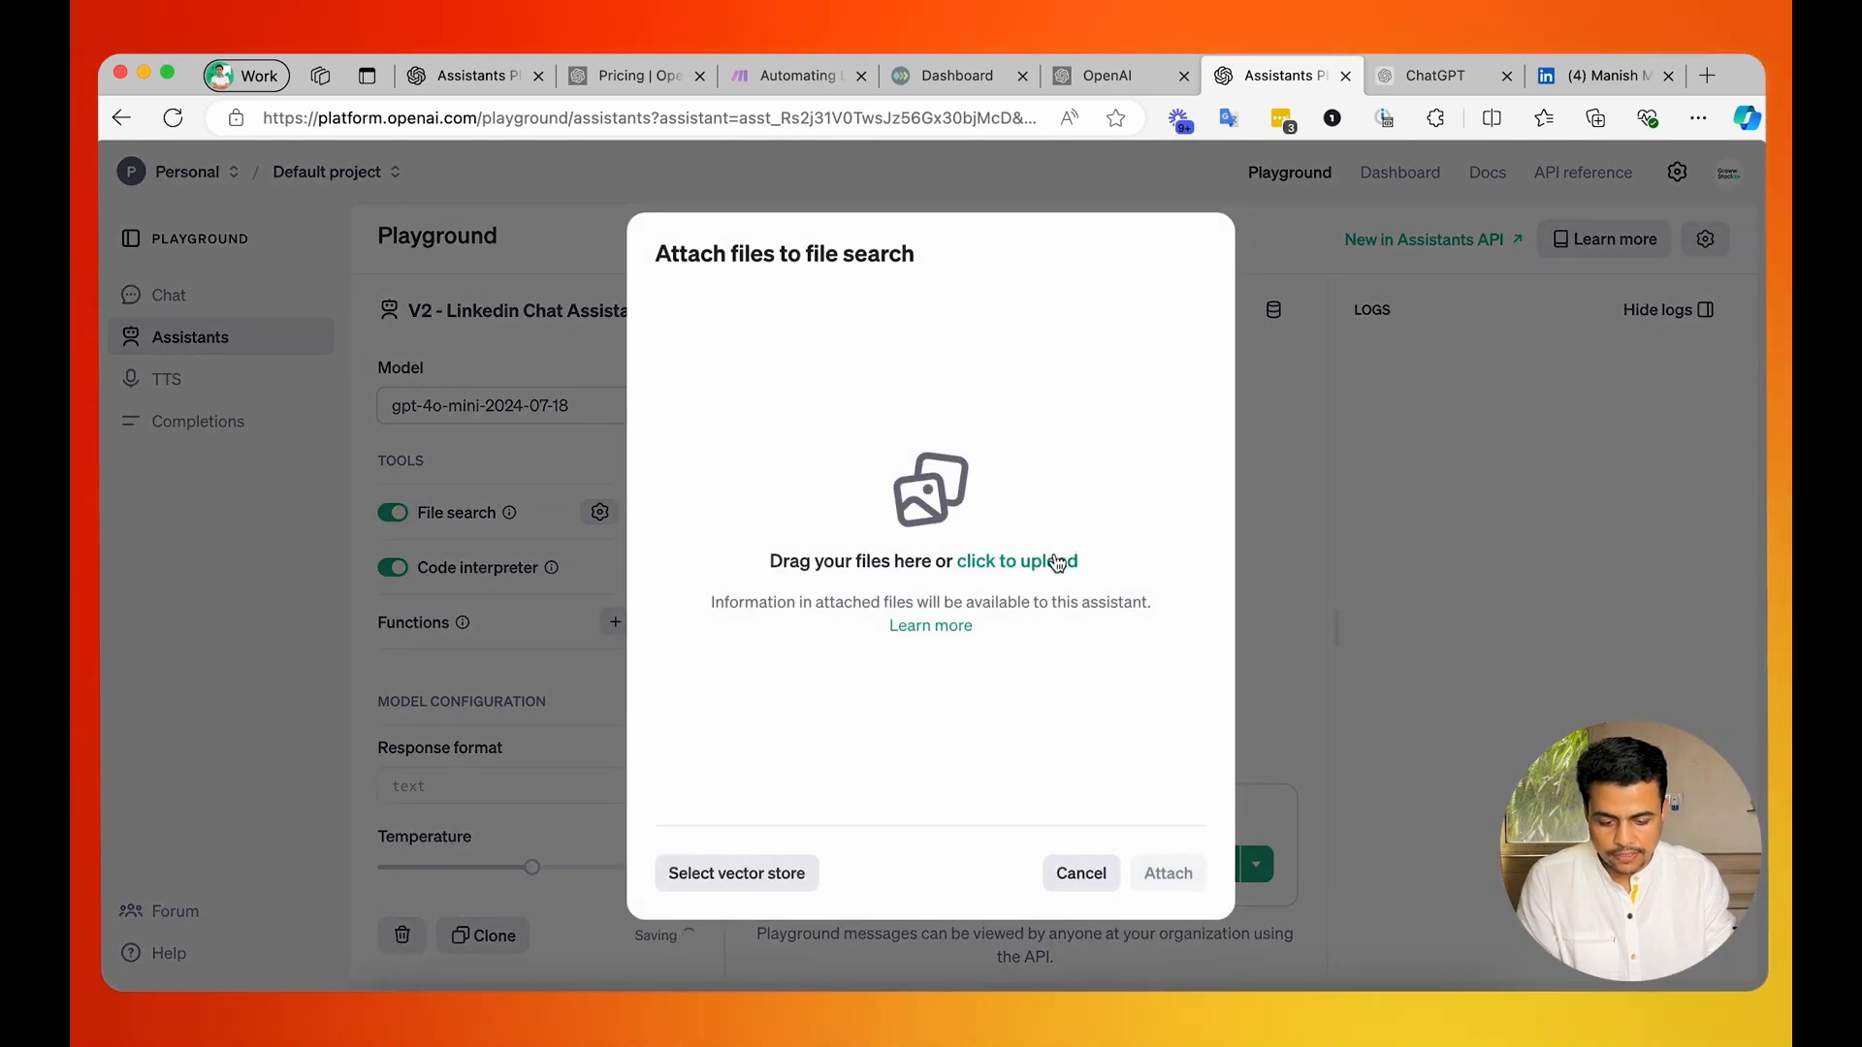
click(1057, 561)
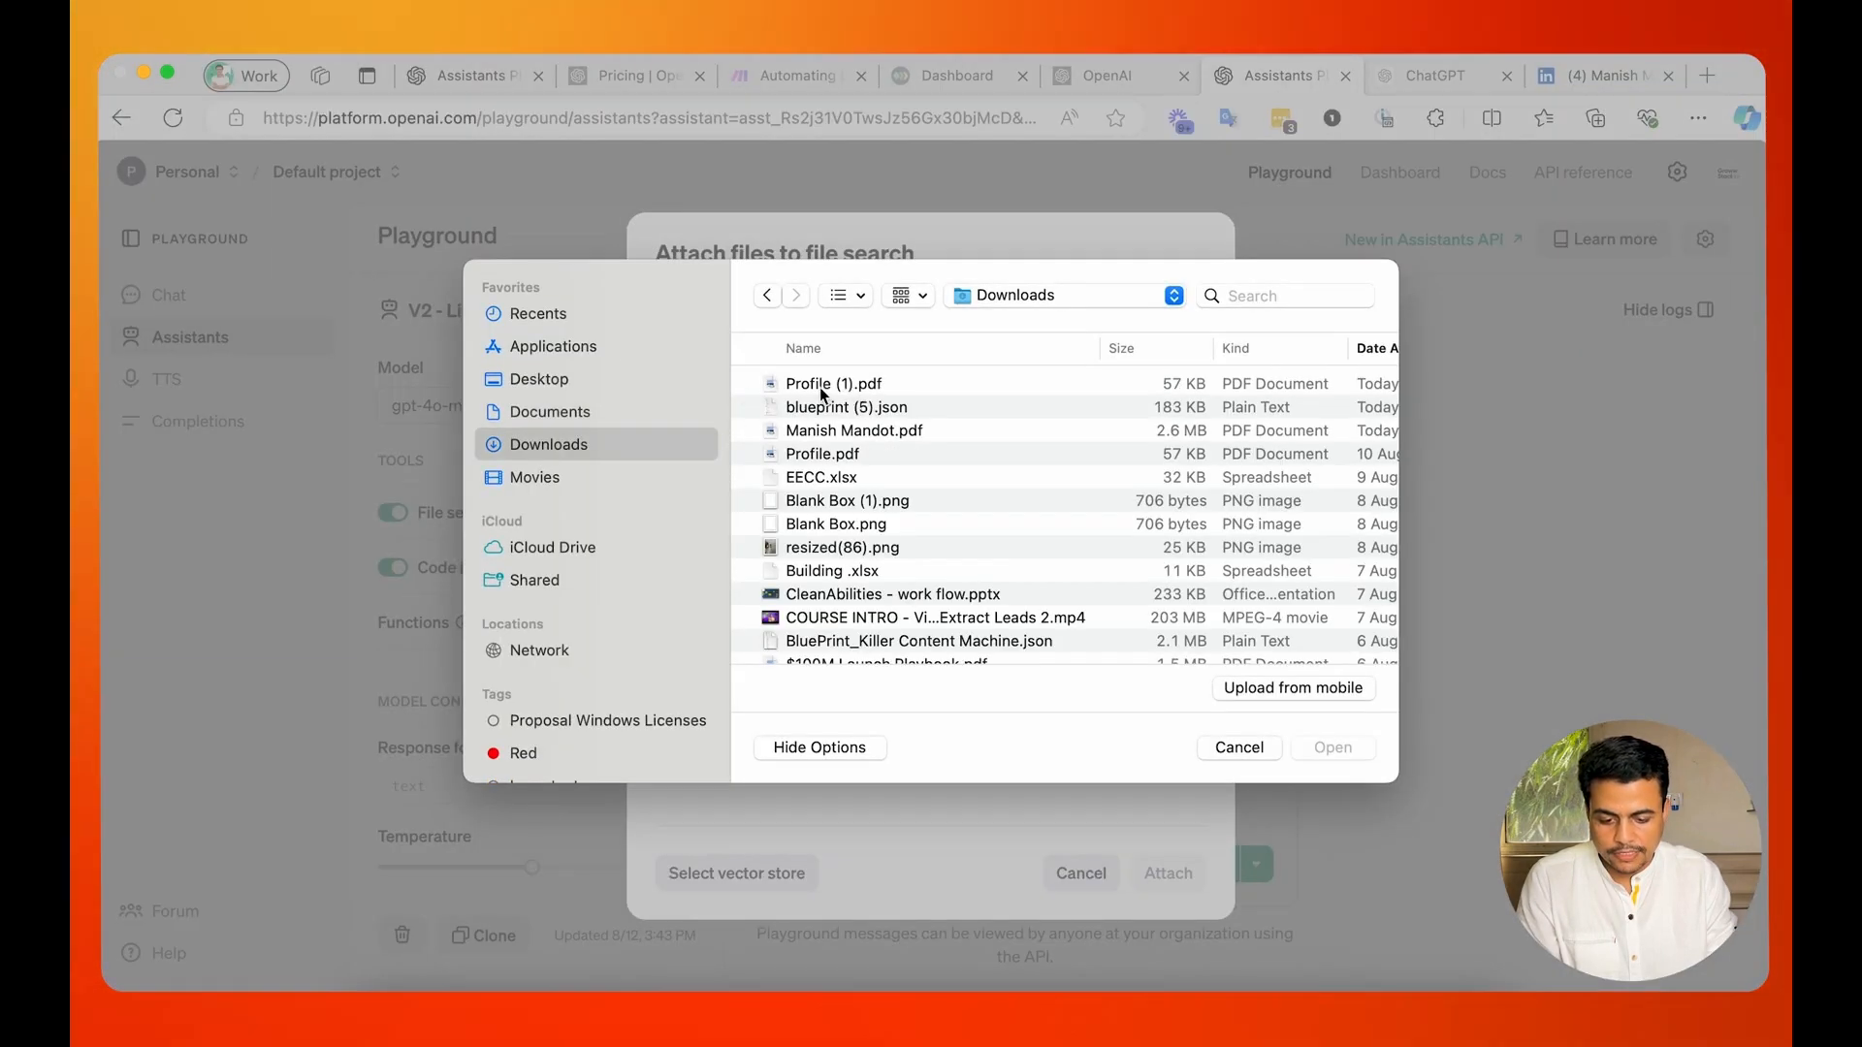
double_click(818, 385)
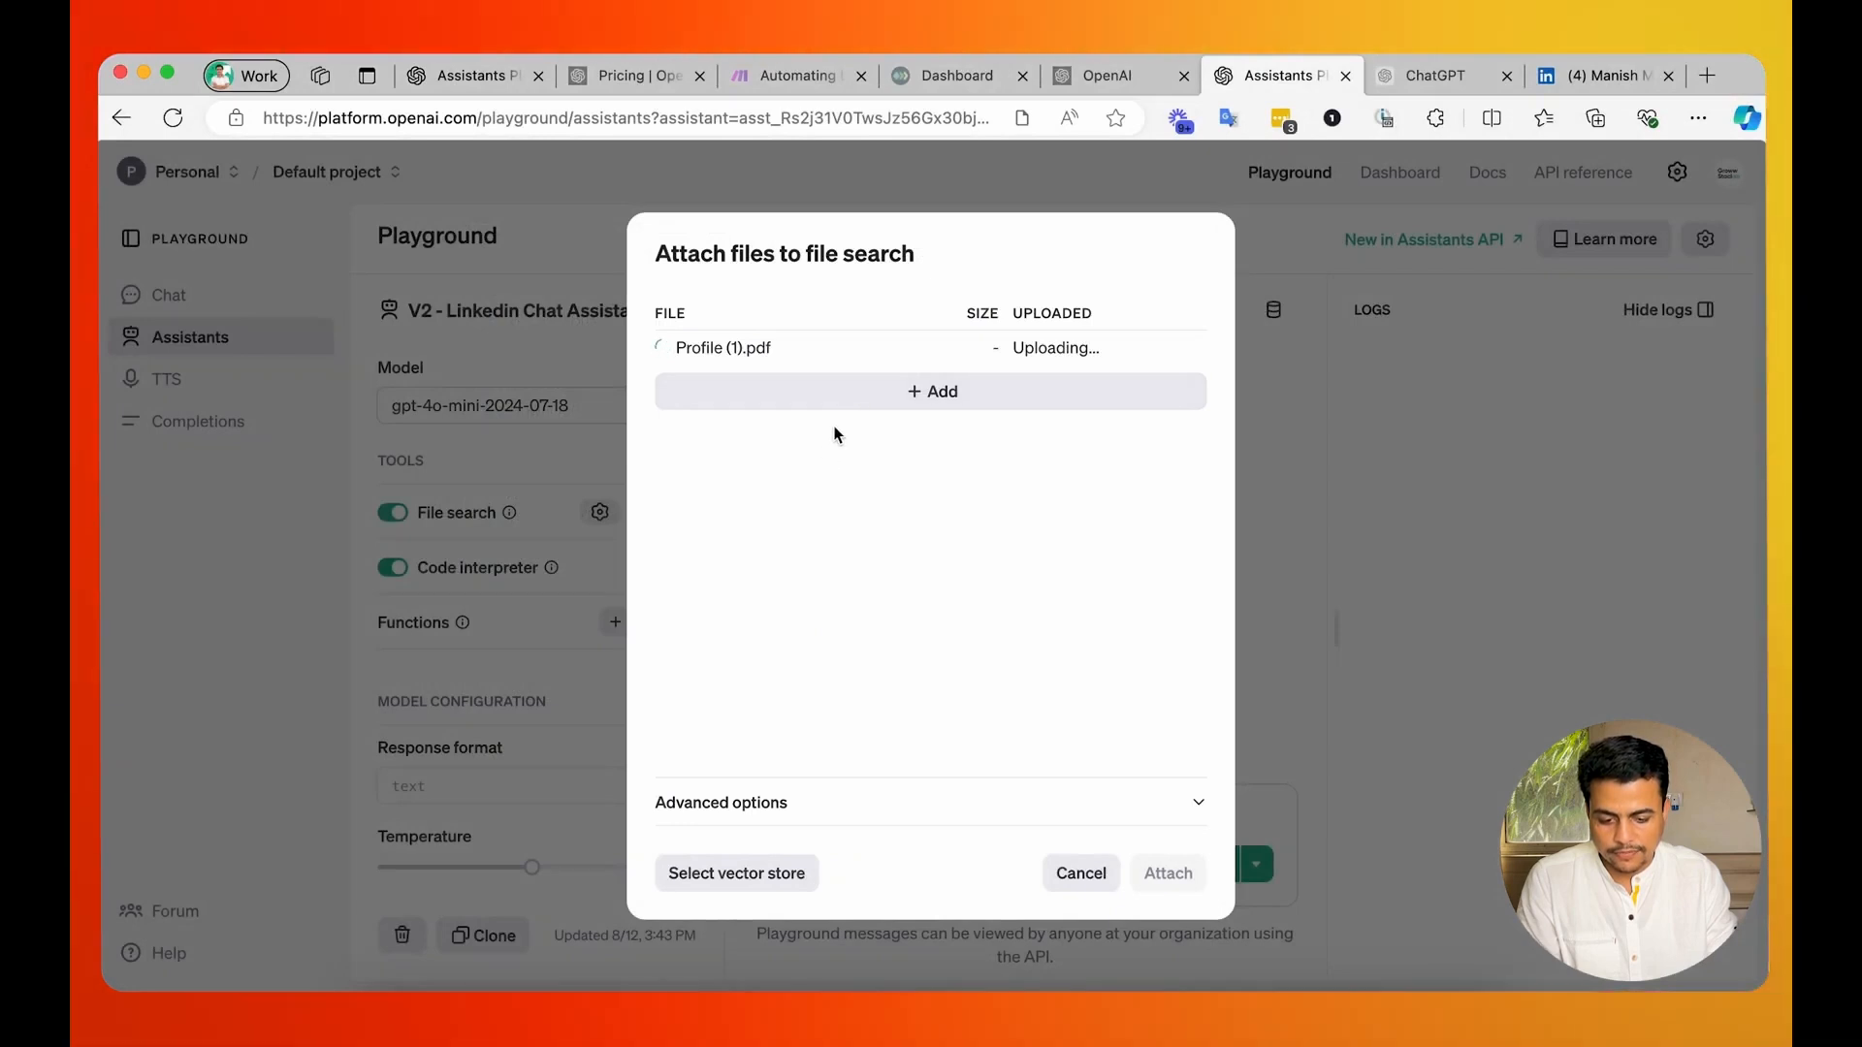
Start adding a second file for file search and search iCloud Drive for "growwstack".
click(939, 394)
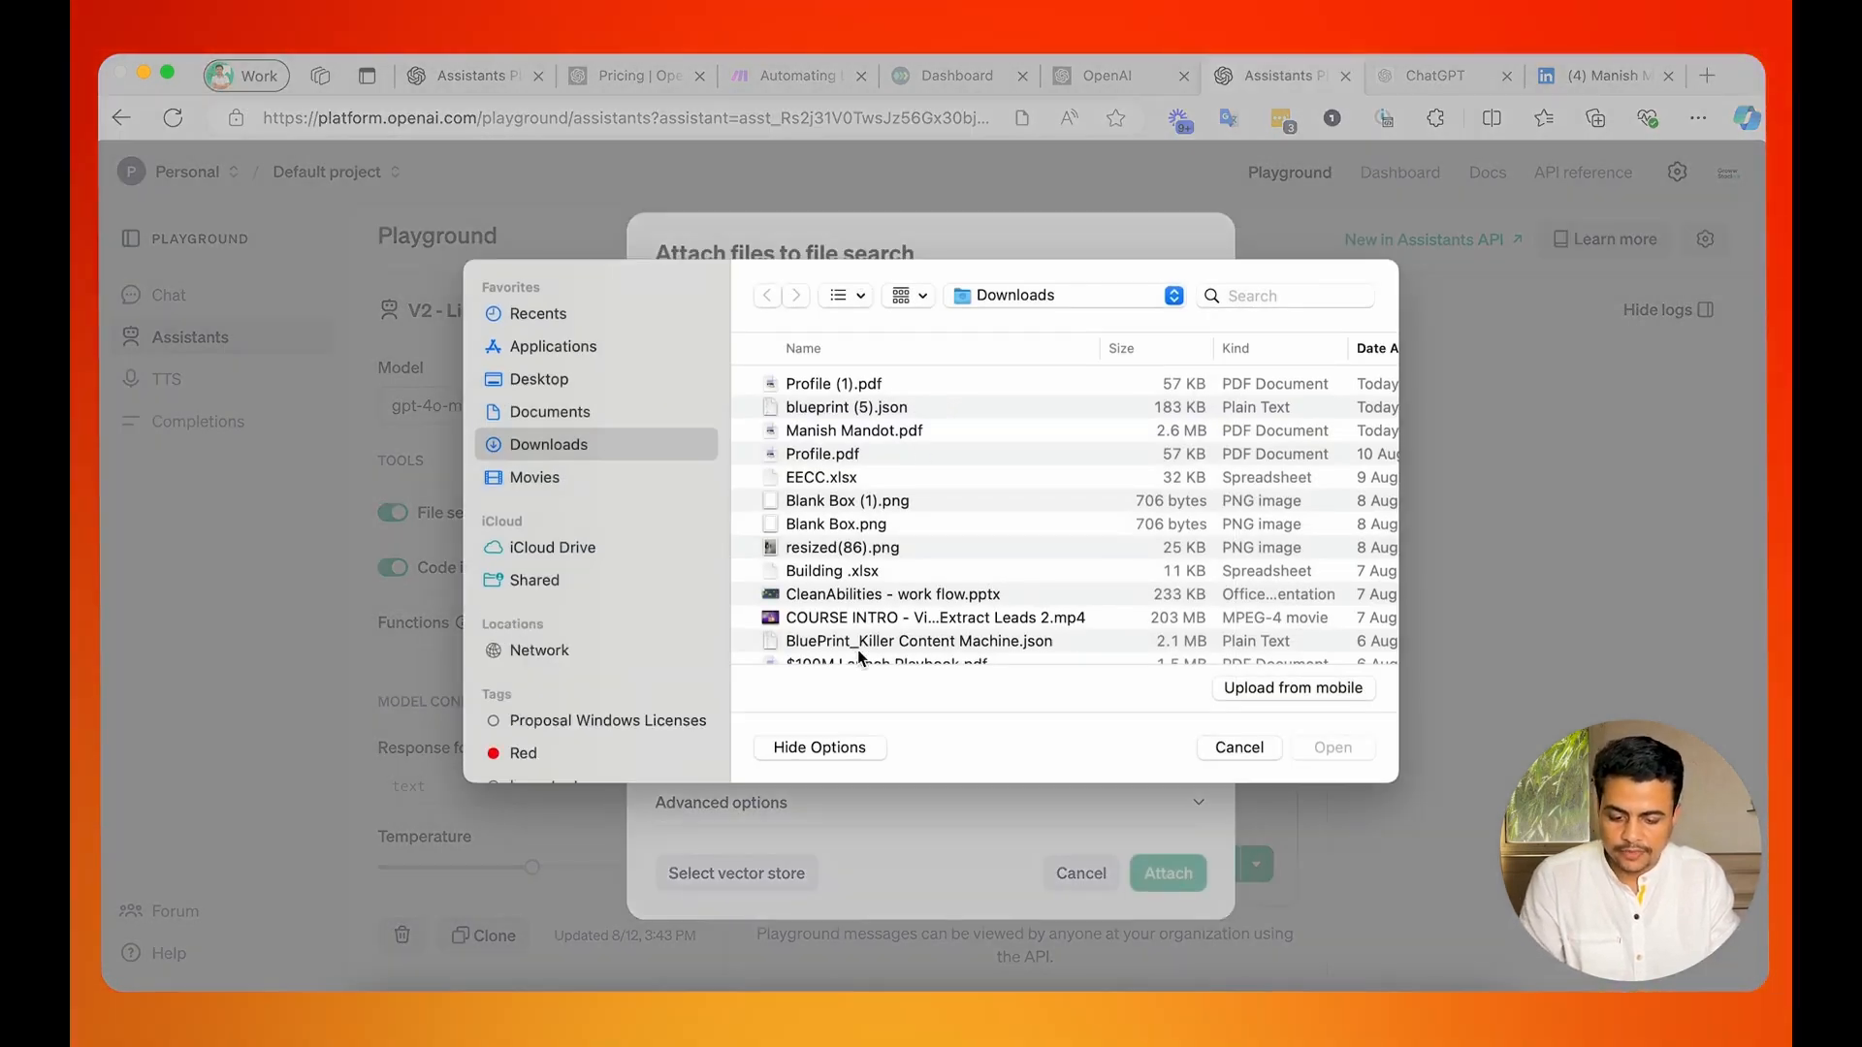
scroll(859, 654, down, 2)
scroll(863, 649, up, 2)
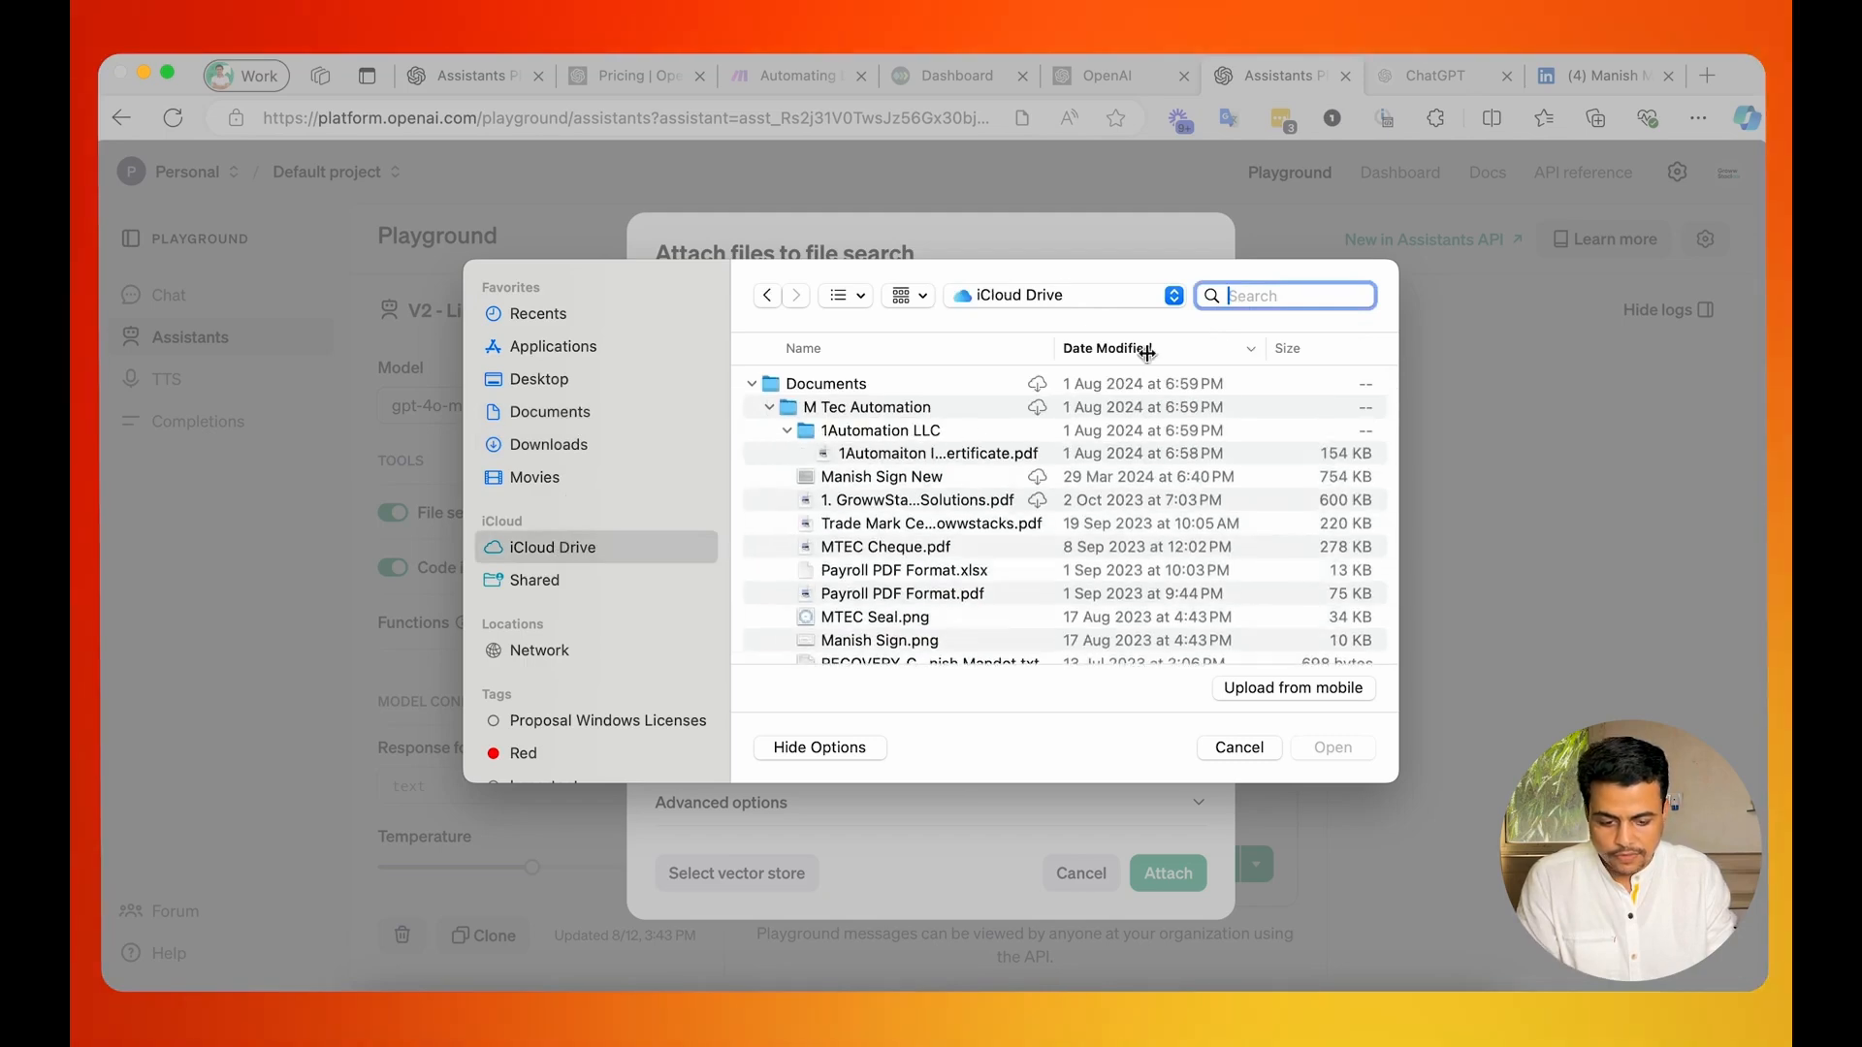
text(groww)
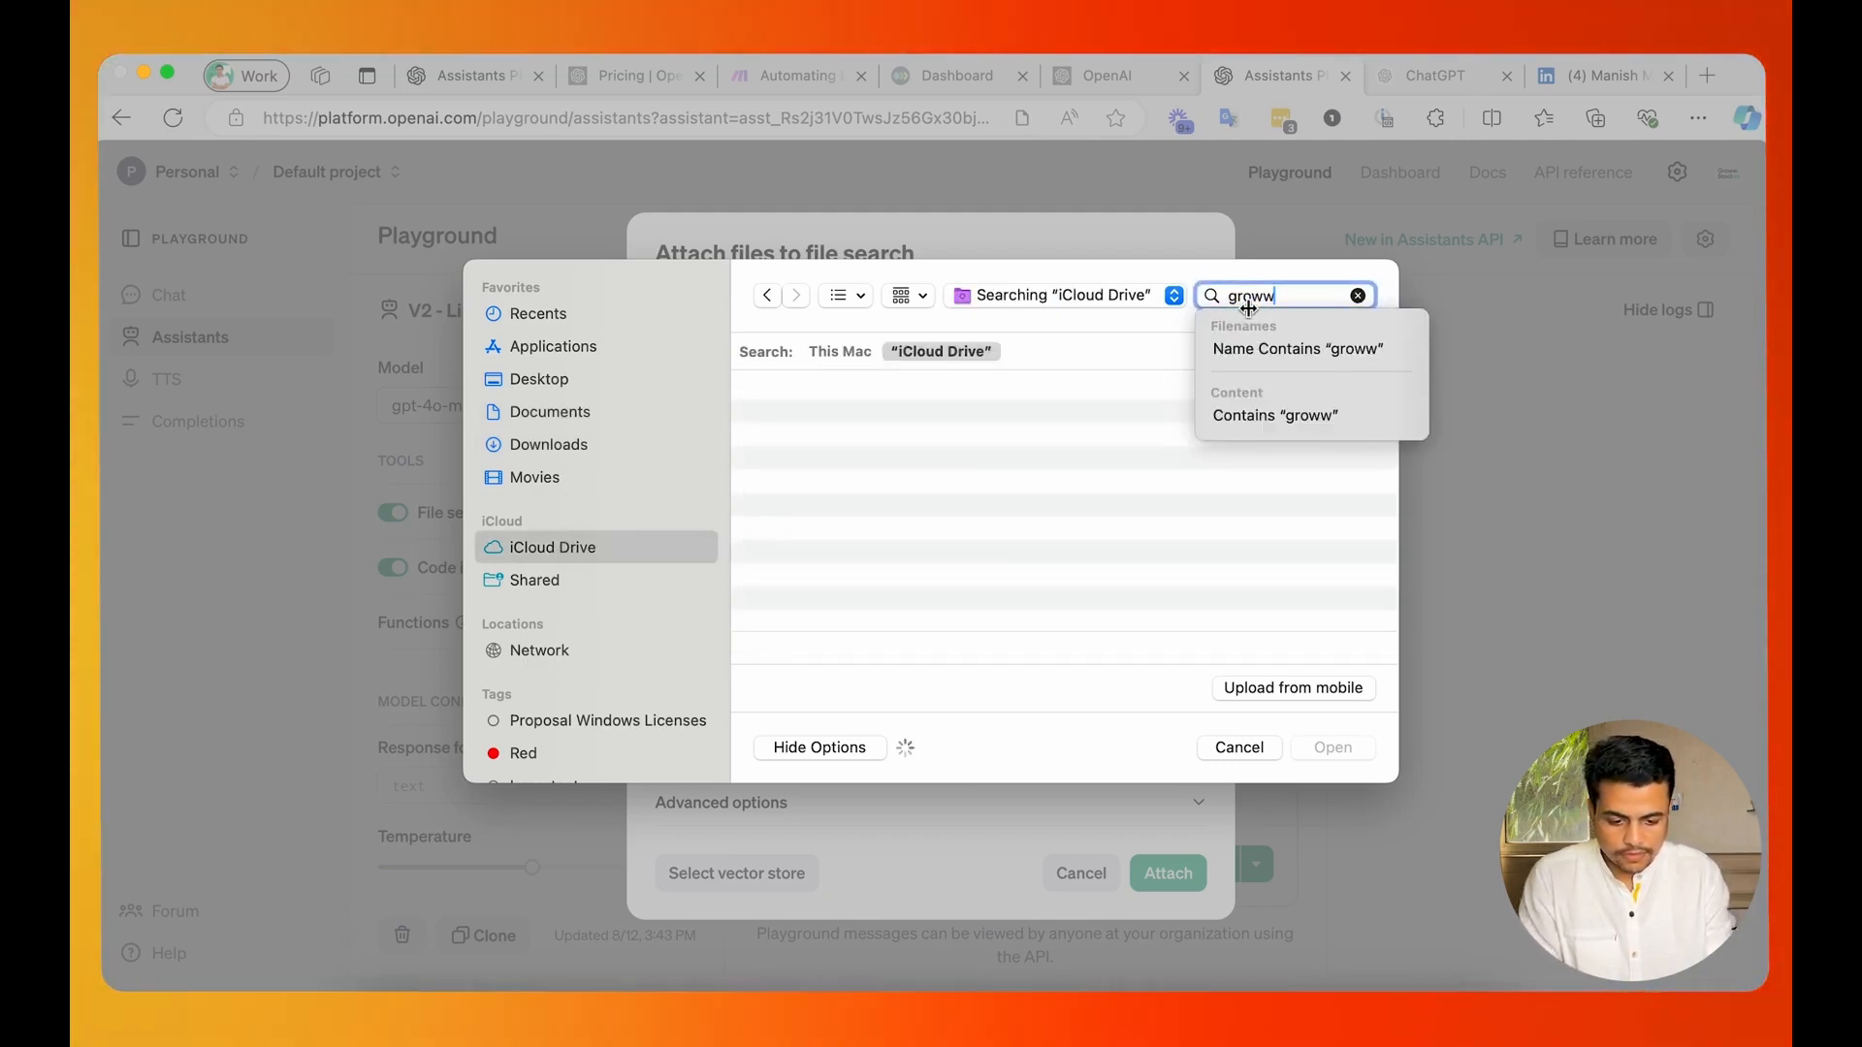
text(stack)
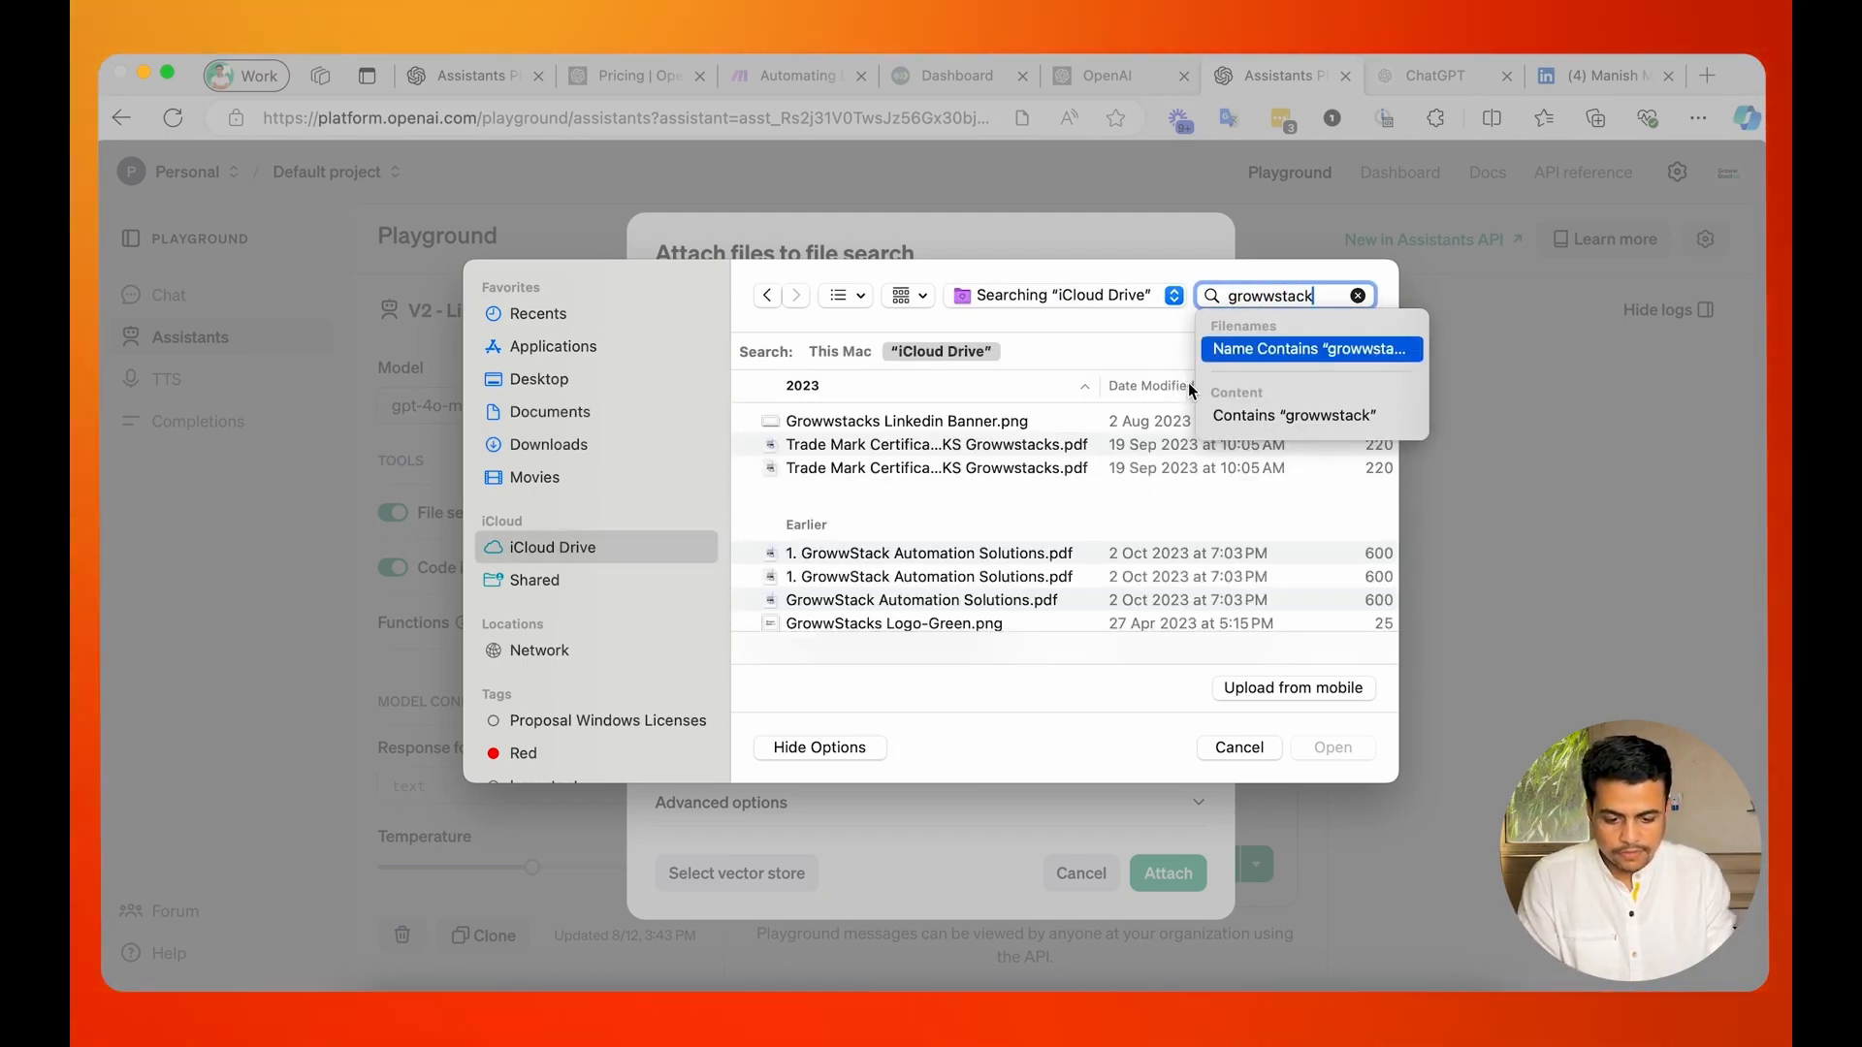
Preview and add "1. GrowwStack Automation Solutions.pdf", and attach the uploaded files to the assistant's file search.
click(884, 560)
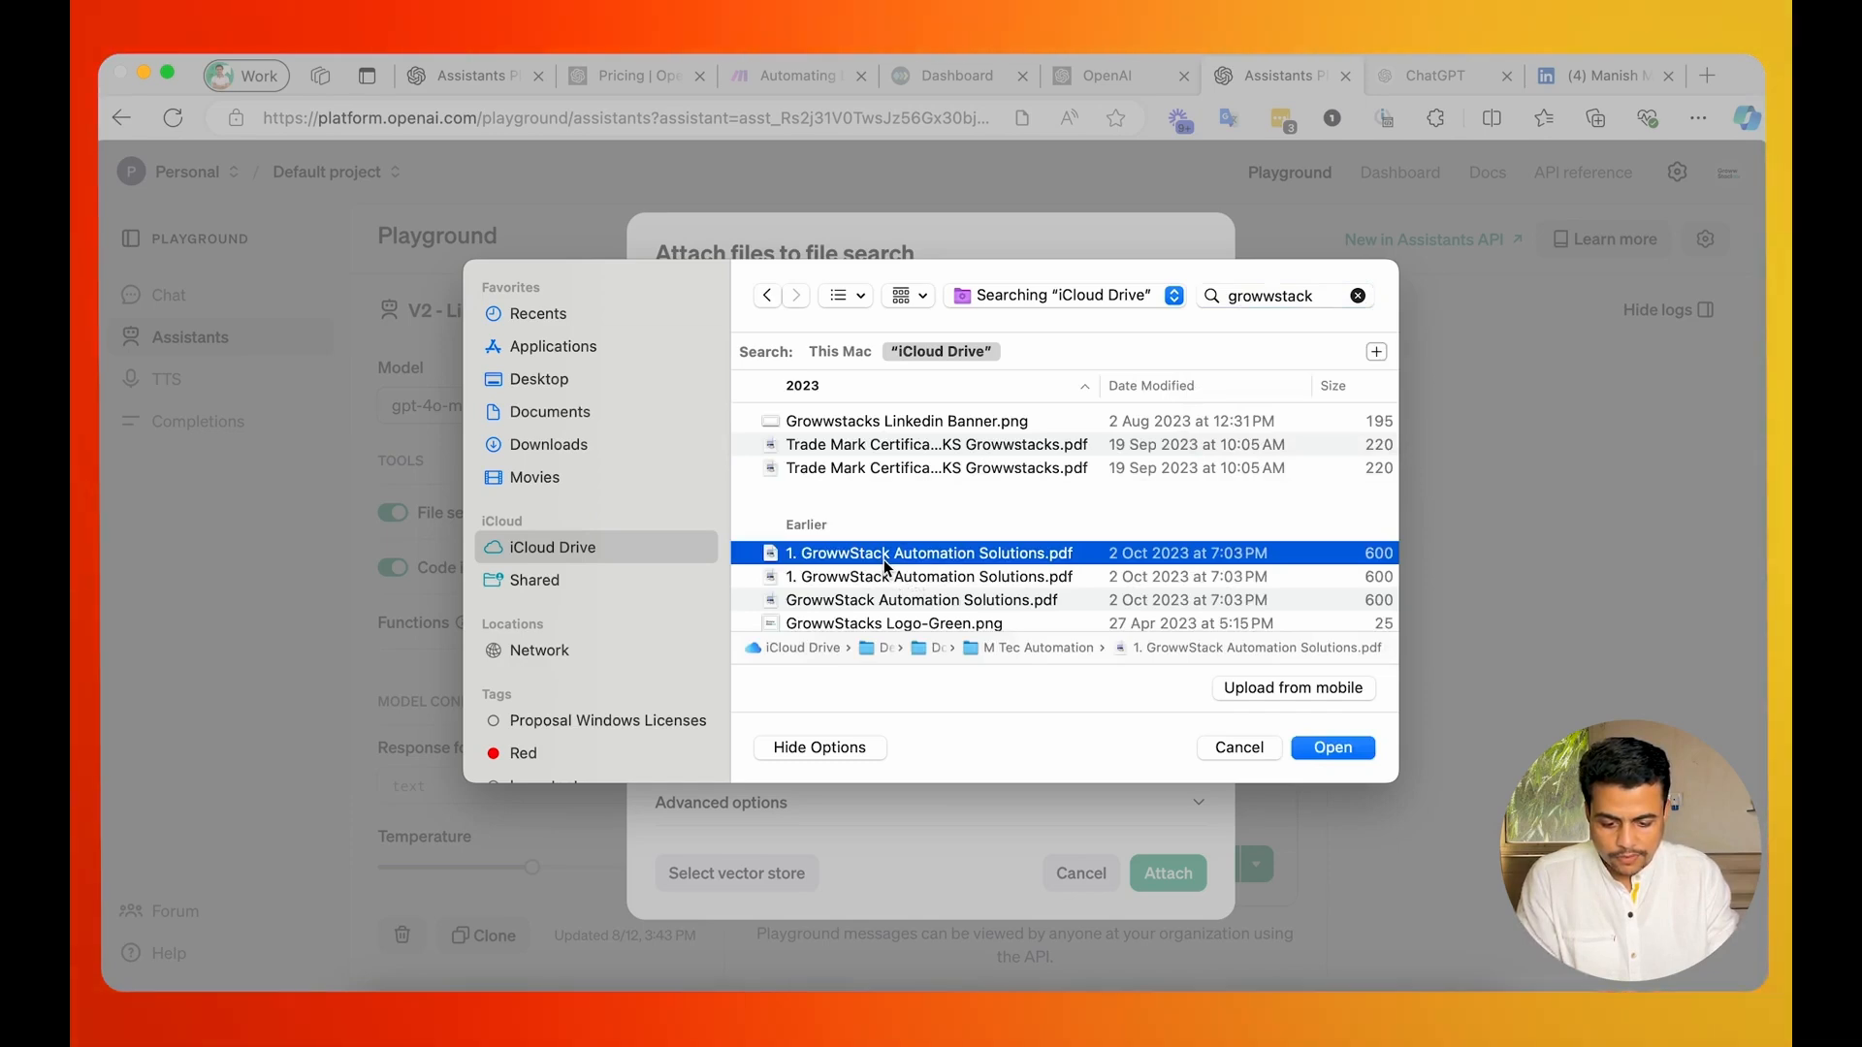
key(space)
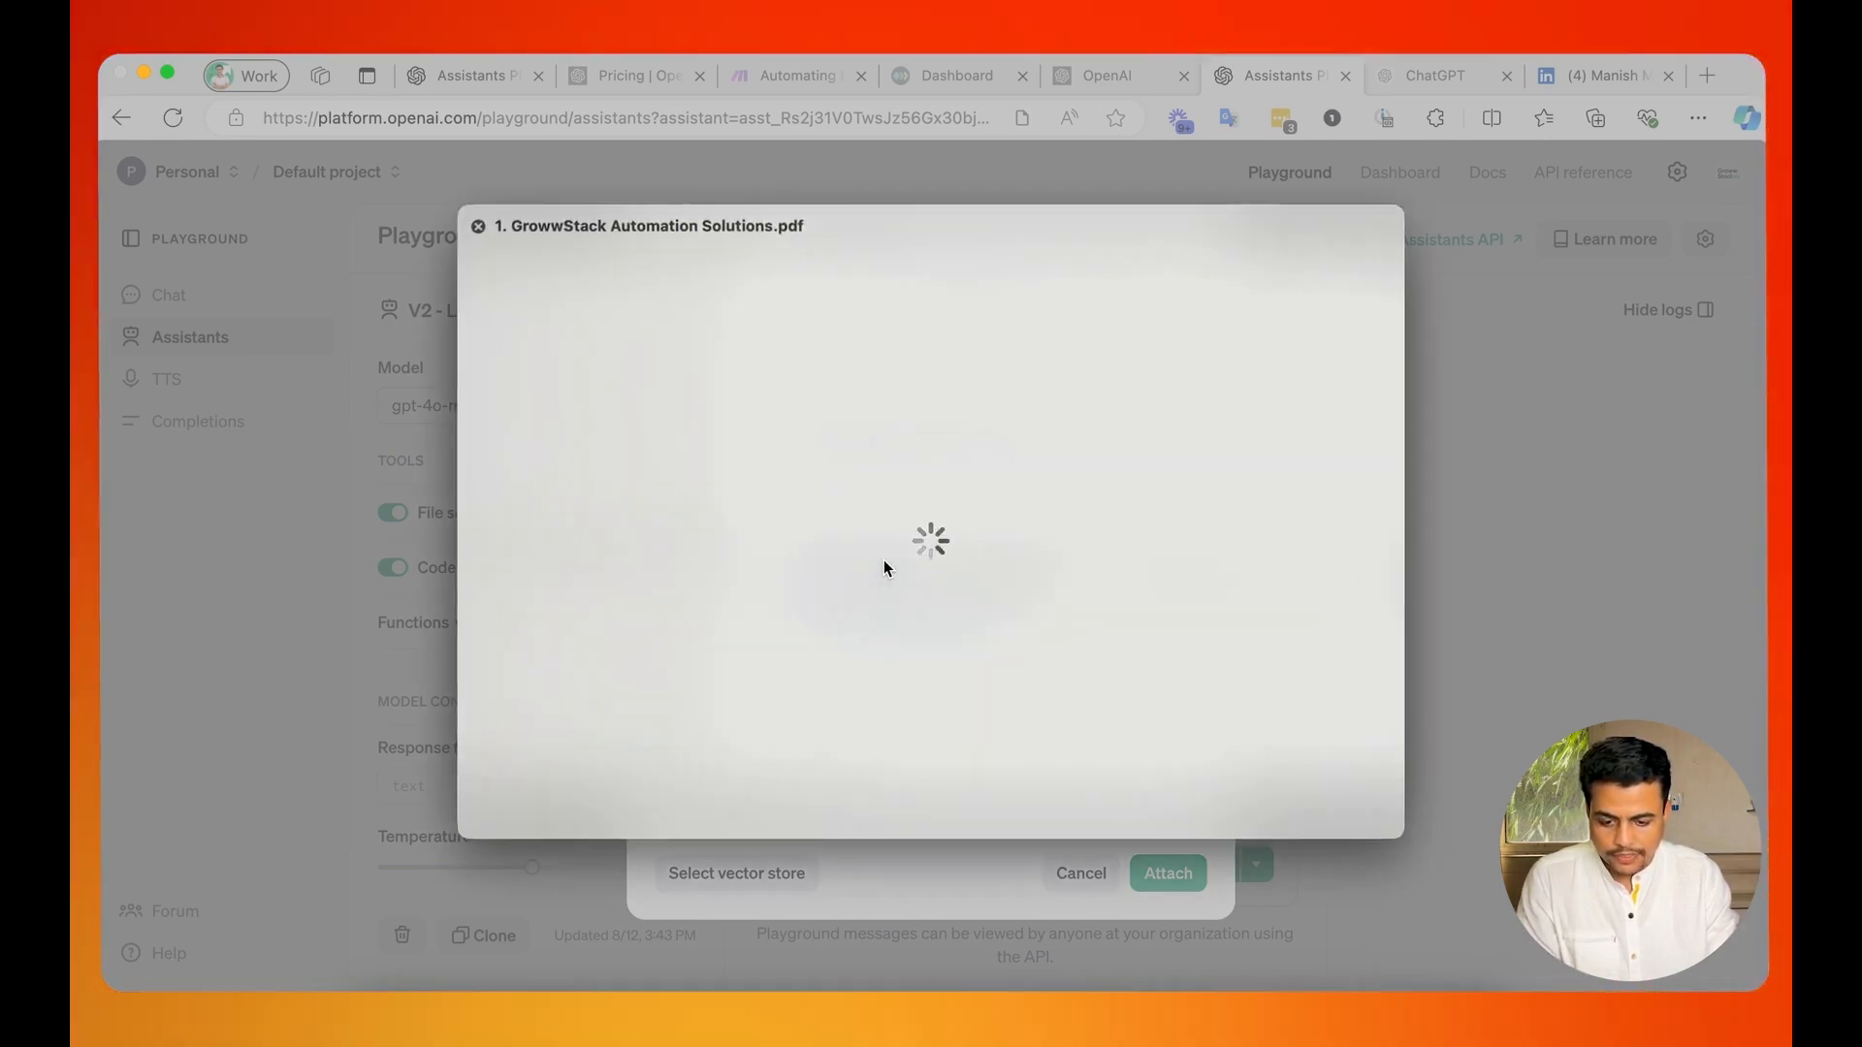
scroll(883, 560, down, 20)
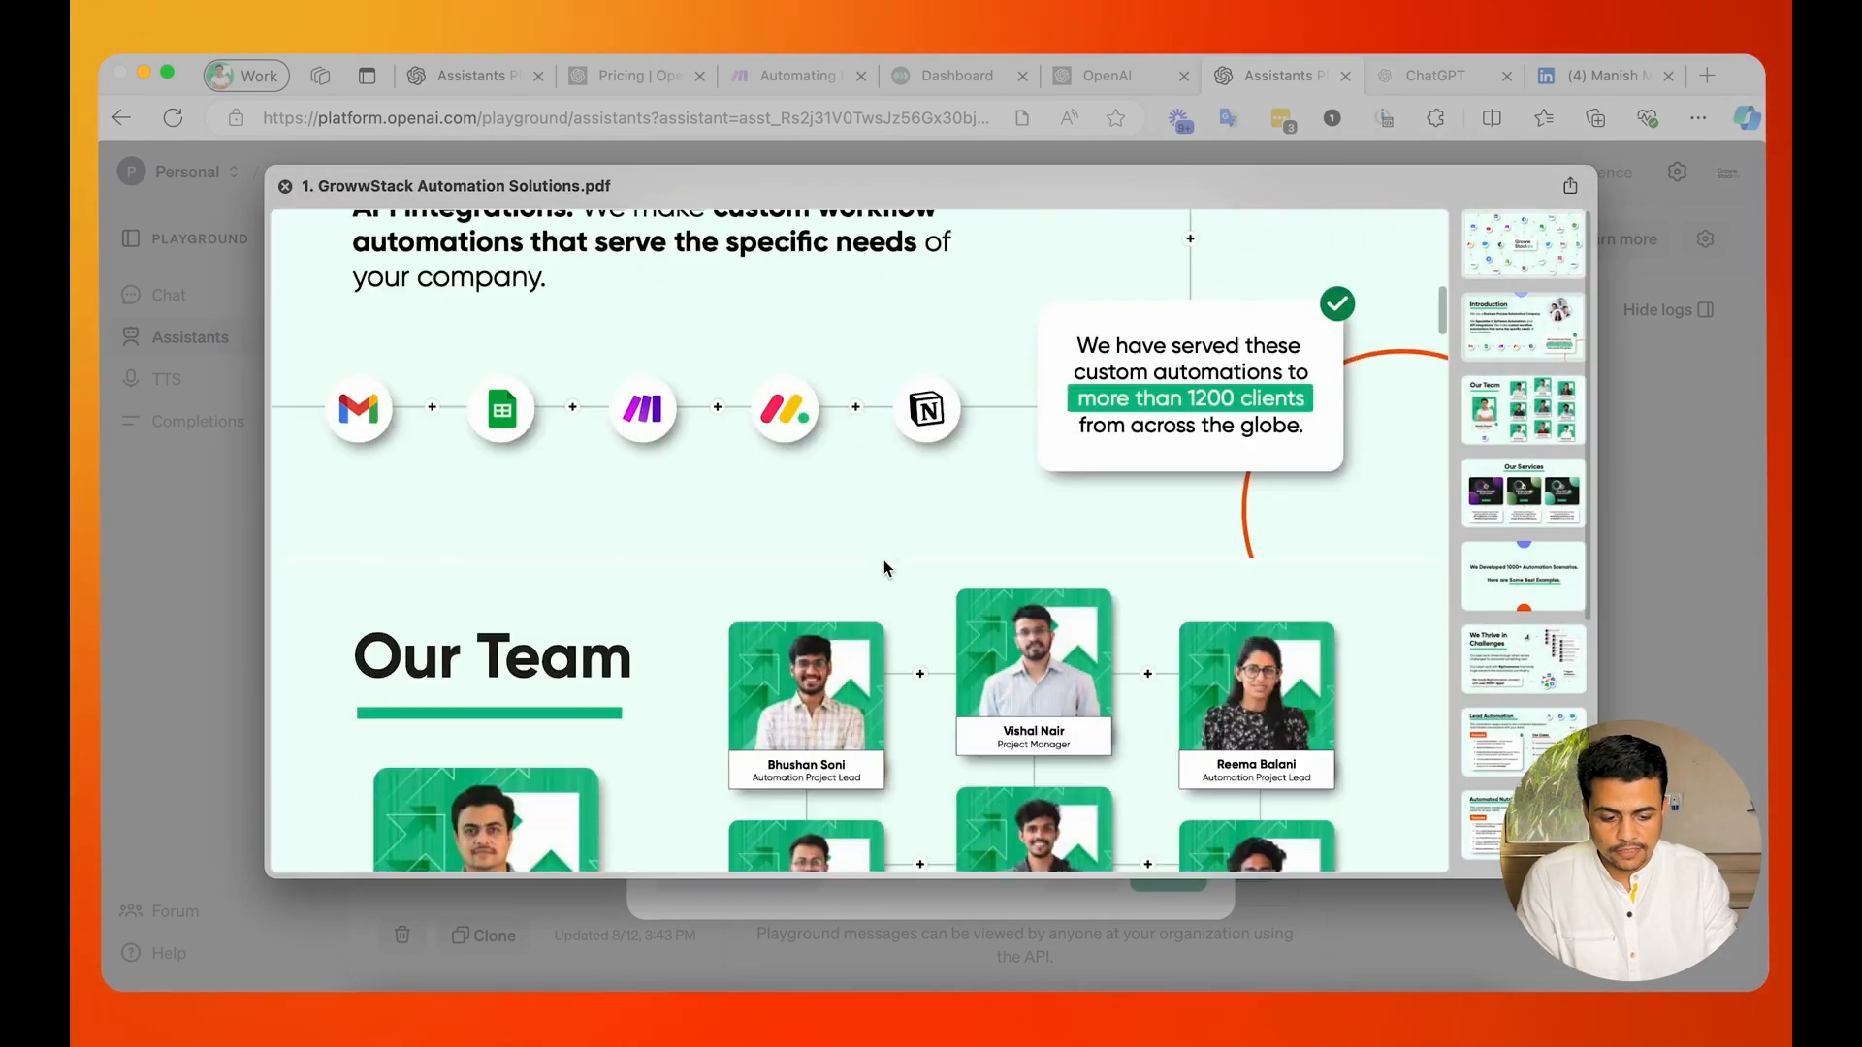
key(space)
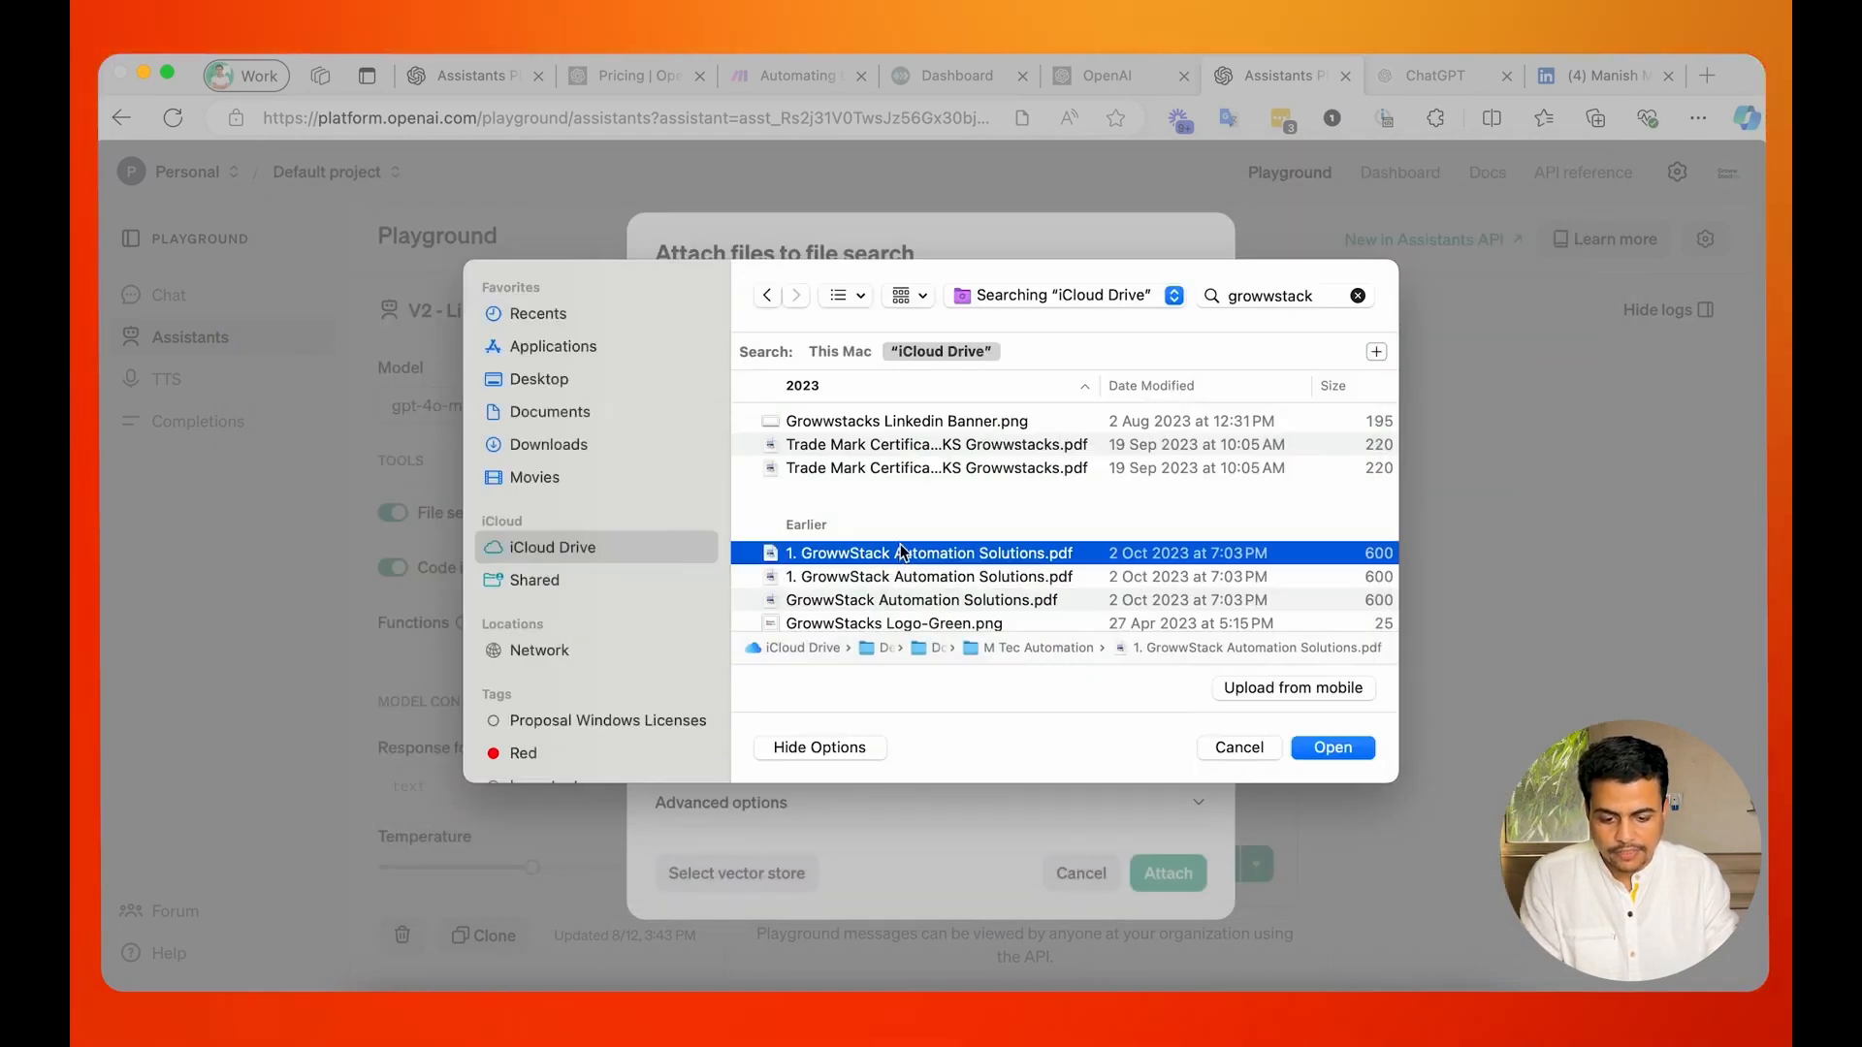
double_click(991, 555)
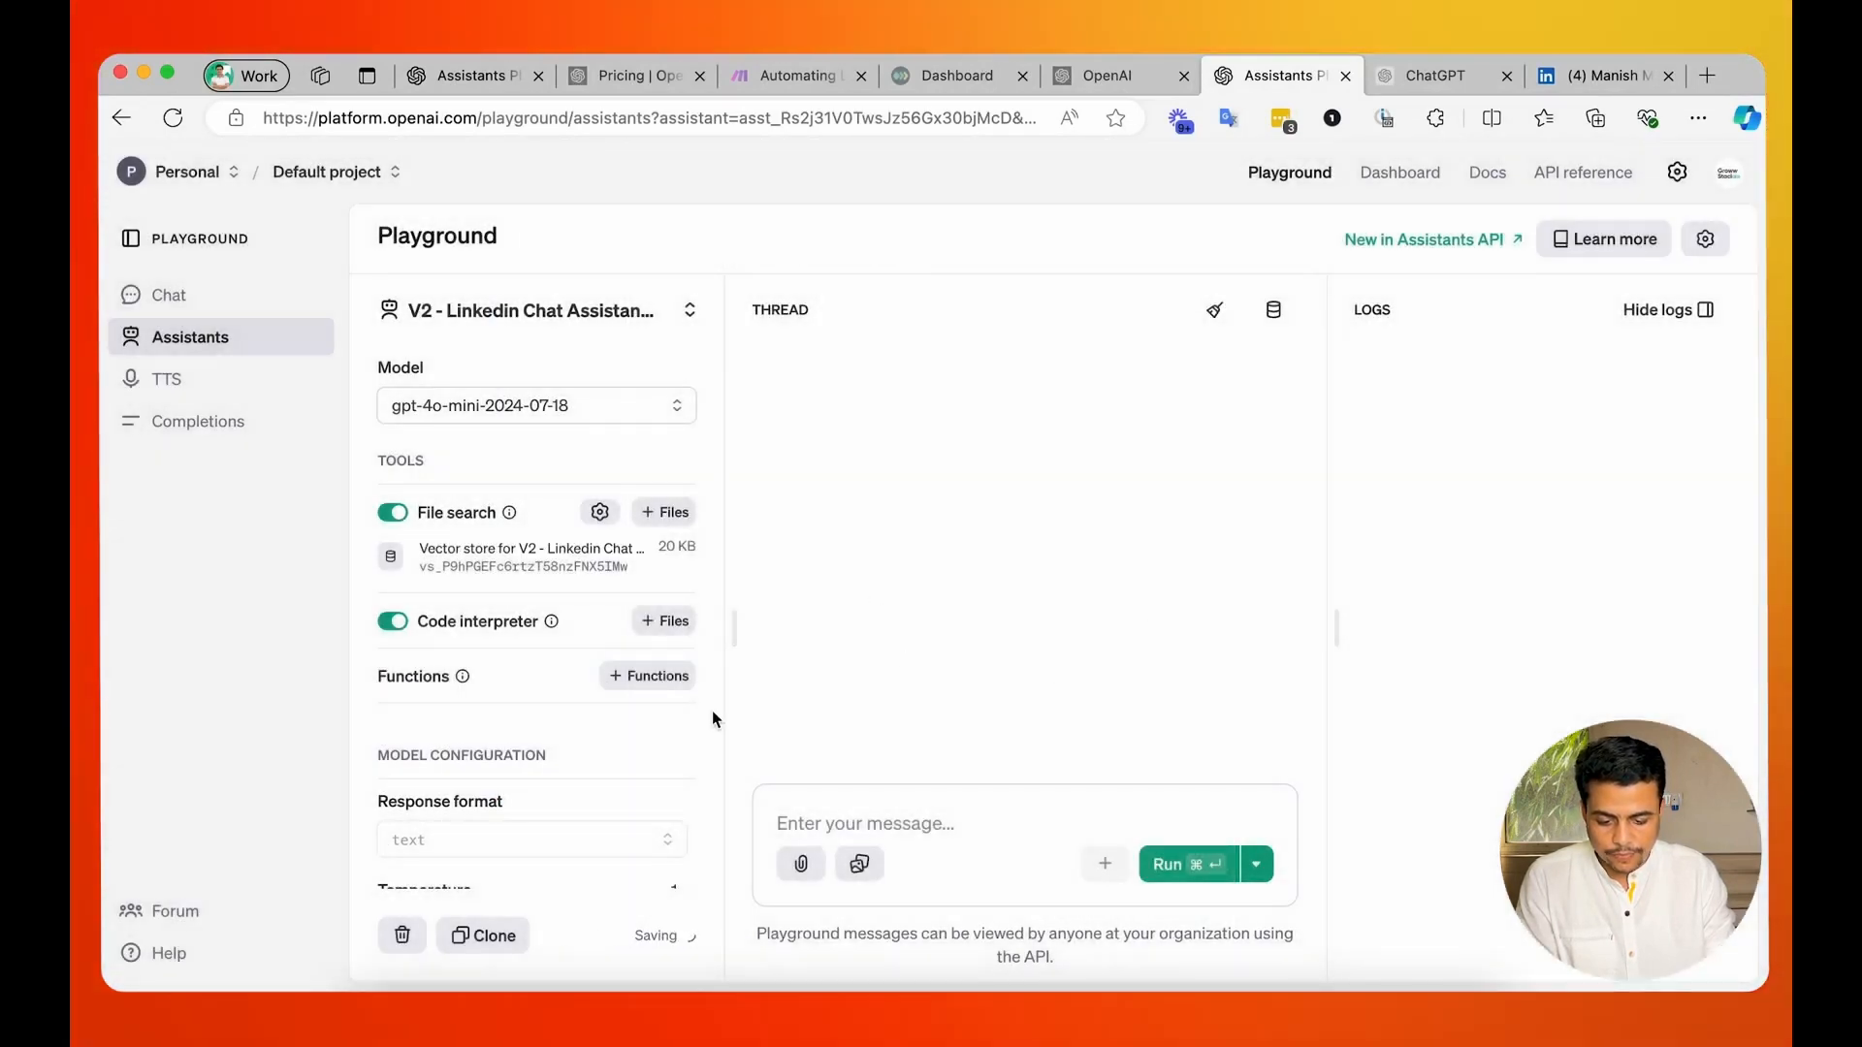
Test the assistant with a message greeting the owner by first name and asking "How are you", and read its reply.
click(937, 820)
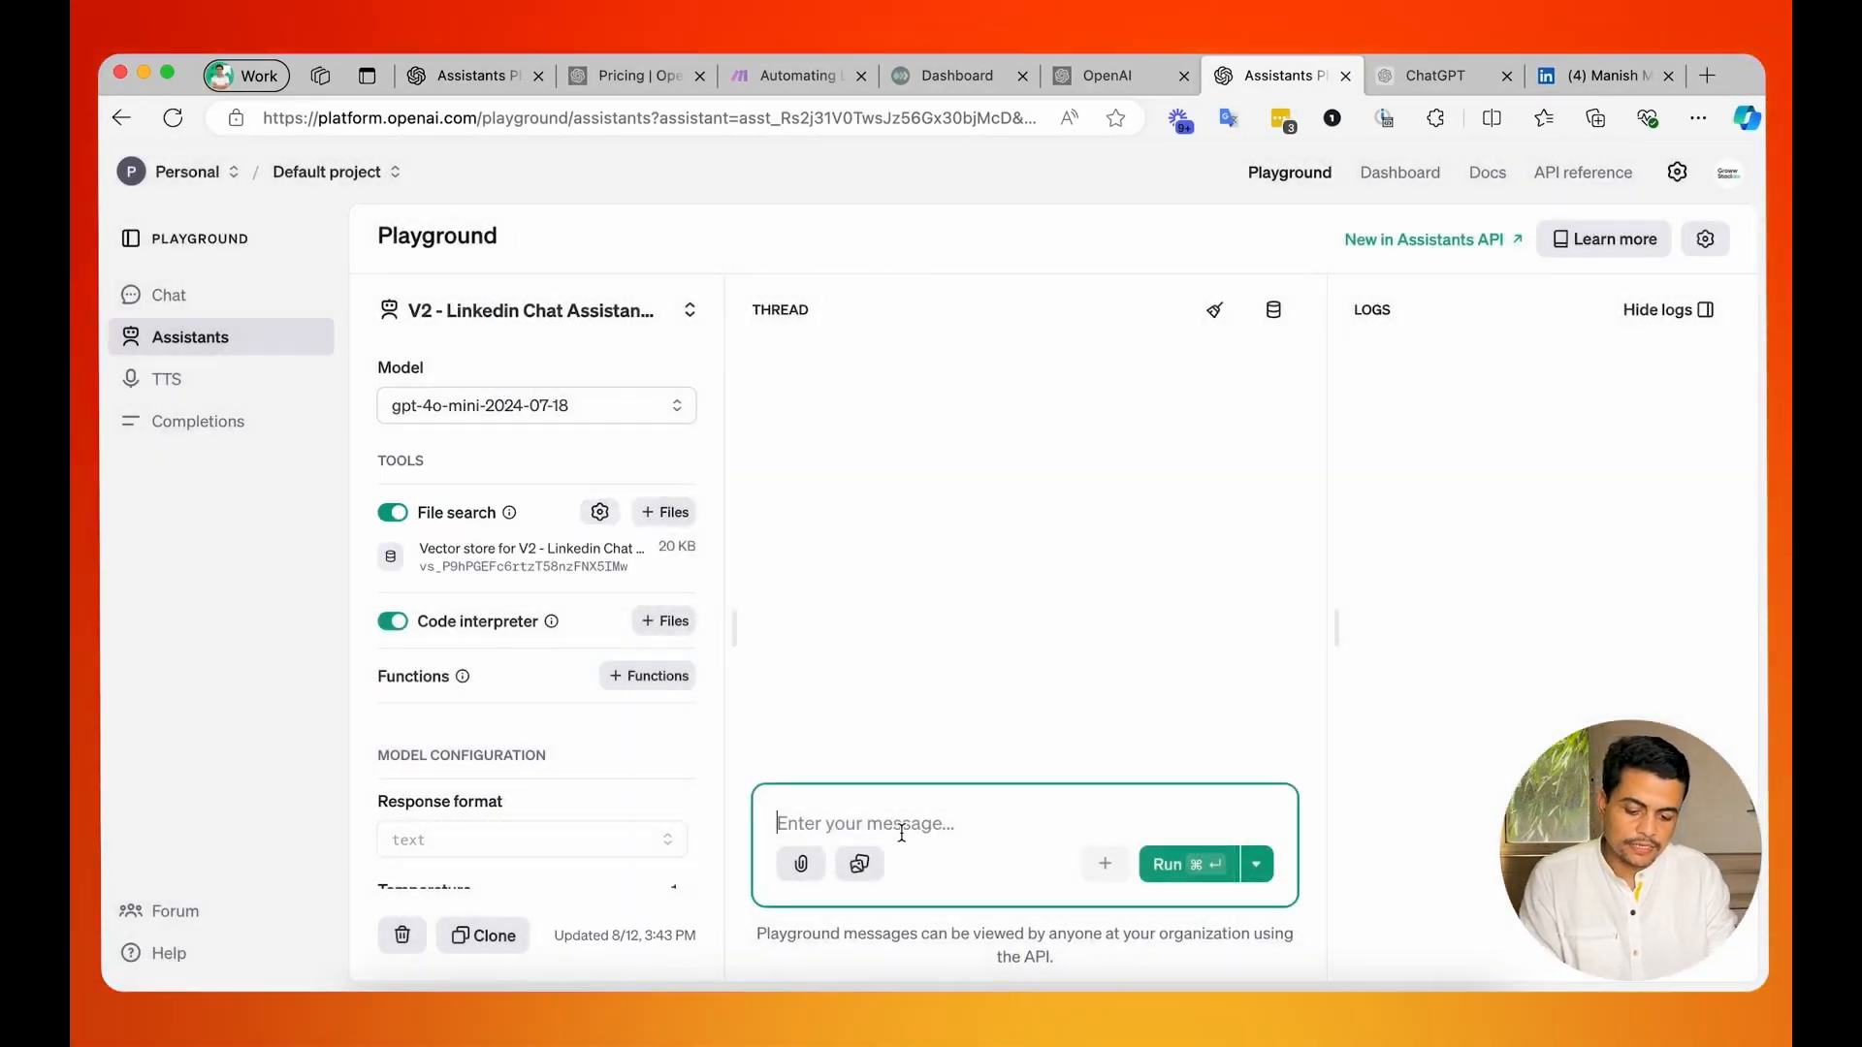
text(Hey)
key(Return)
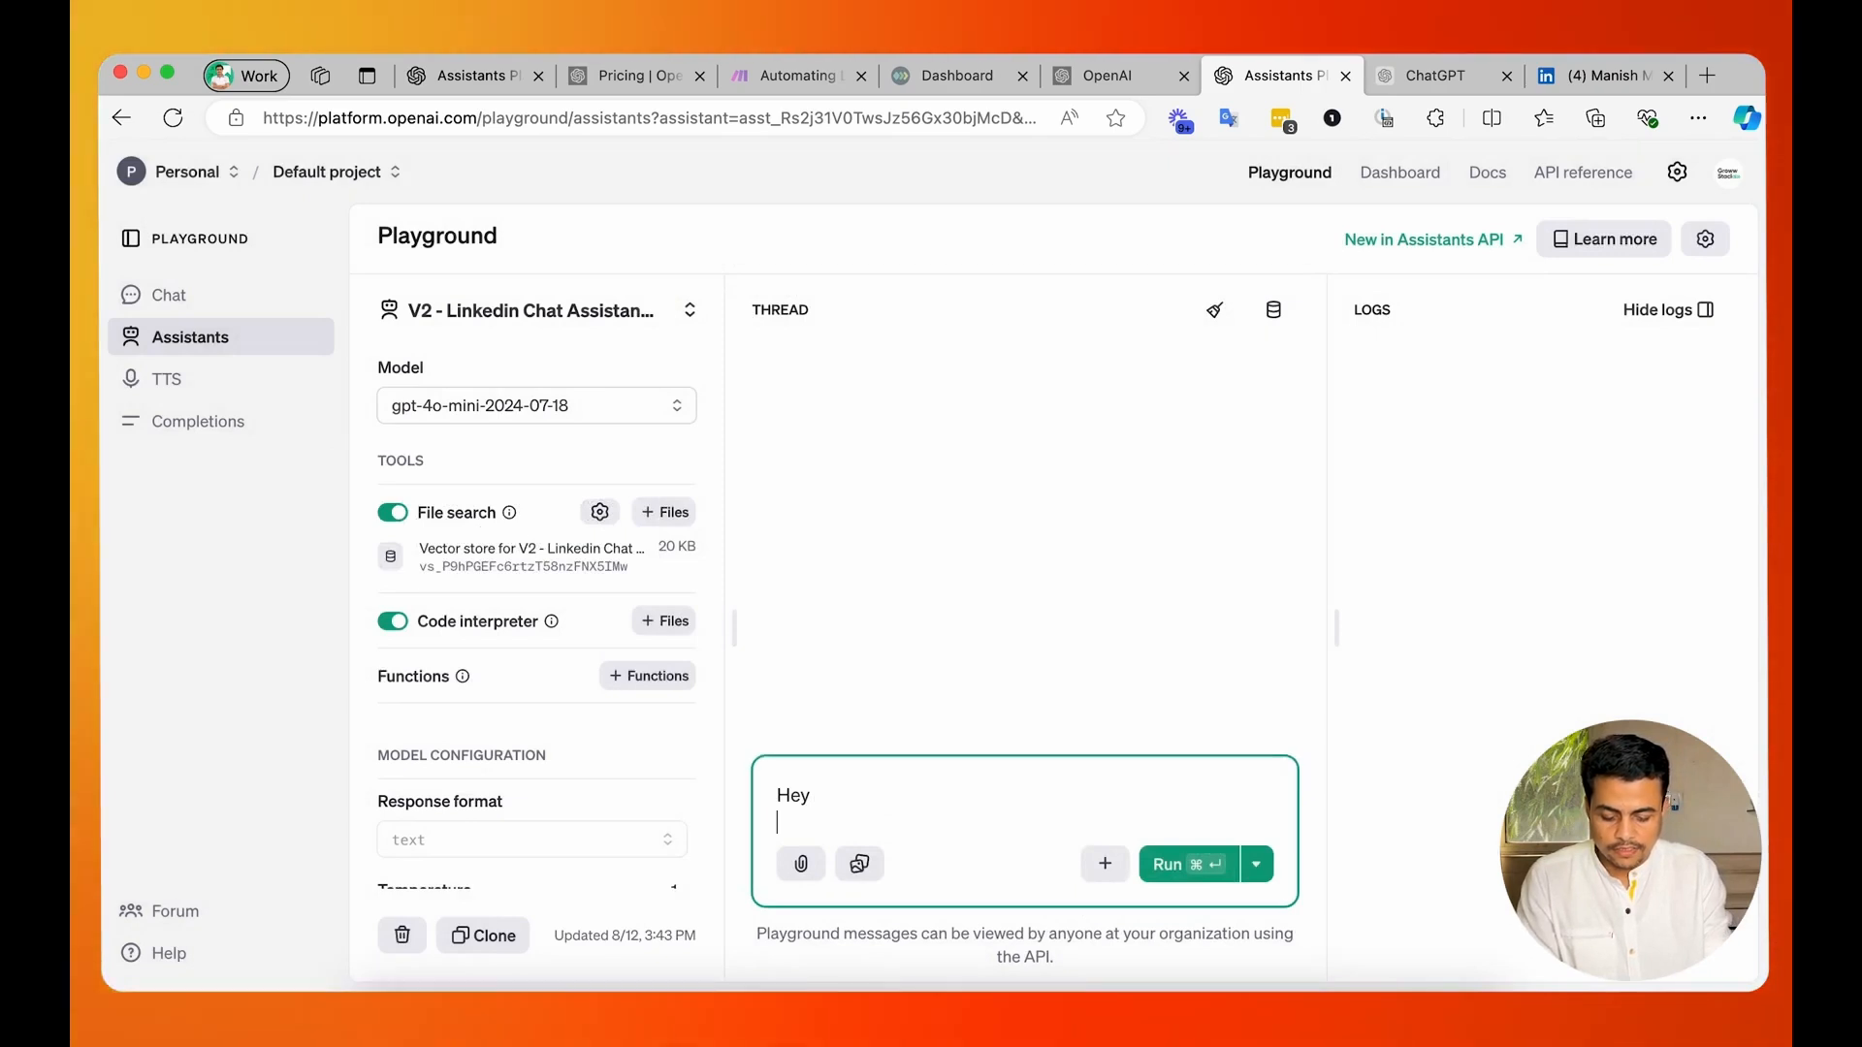
text(Manish,)
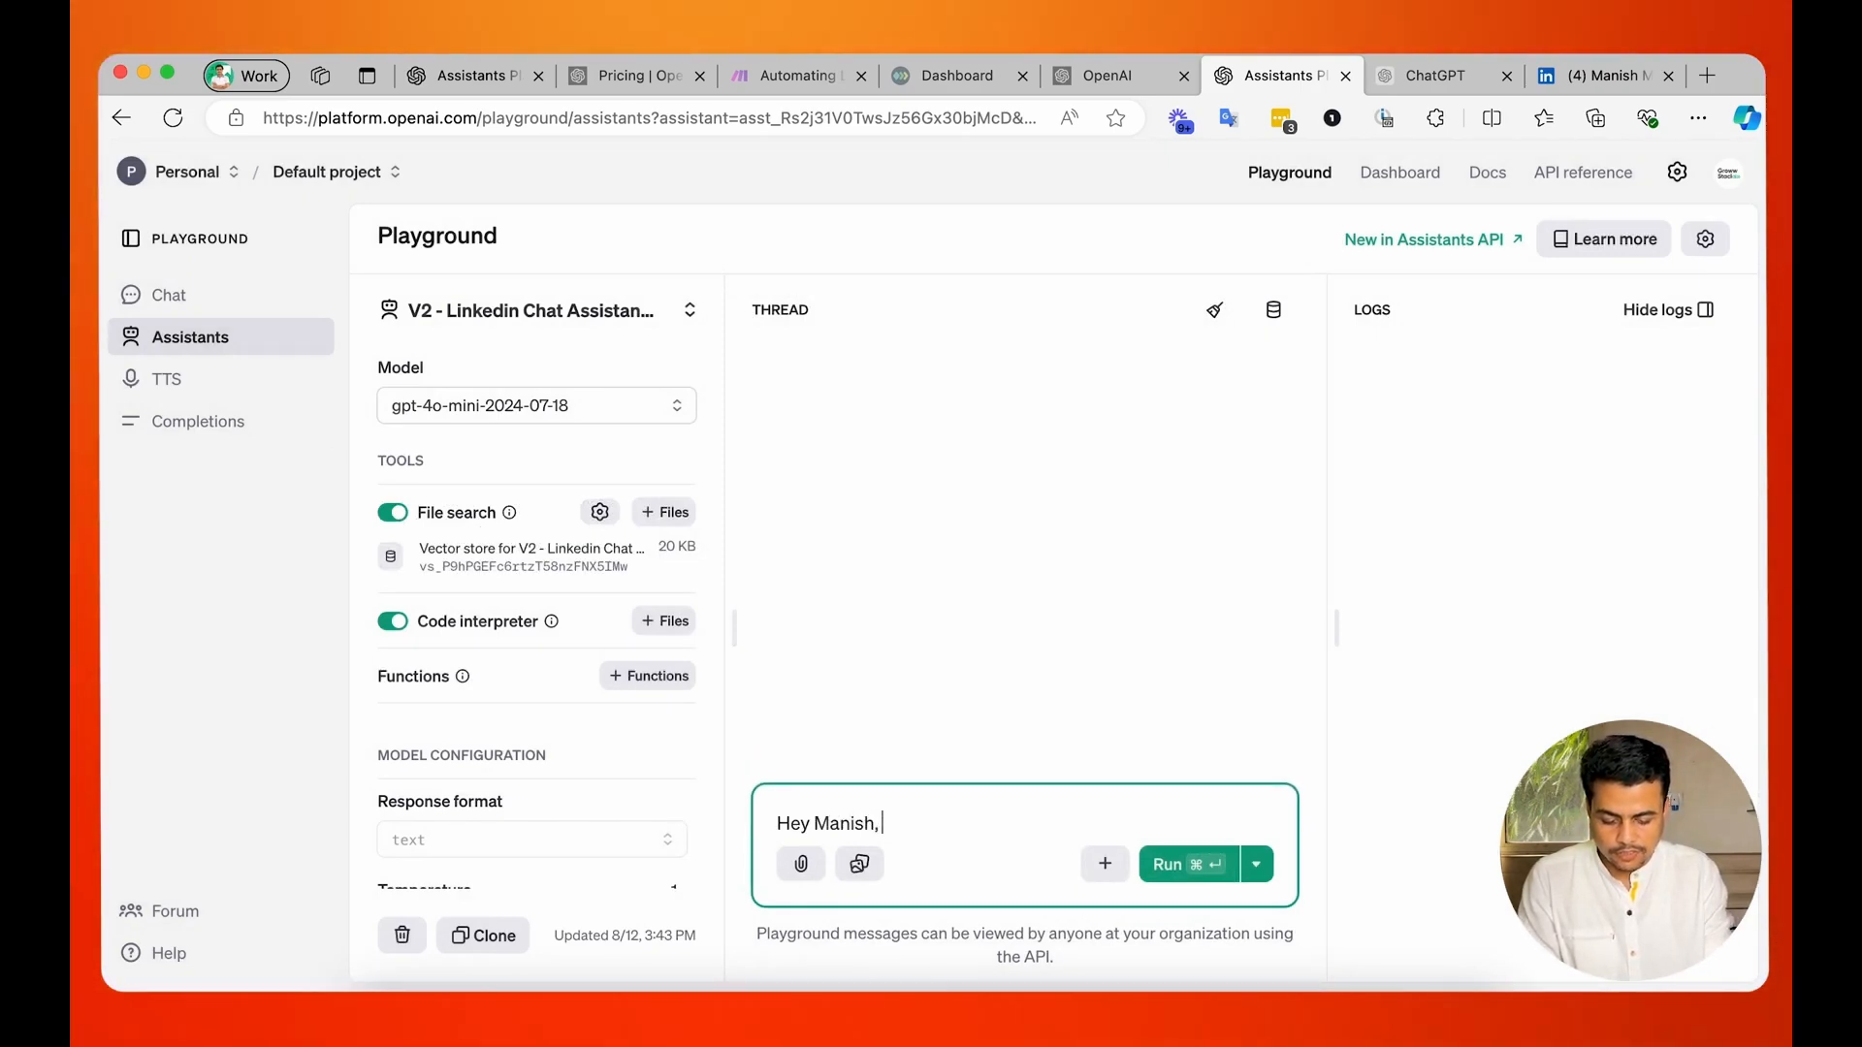
key(Return)
key(Return)
text(How are you)
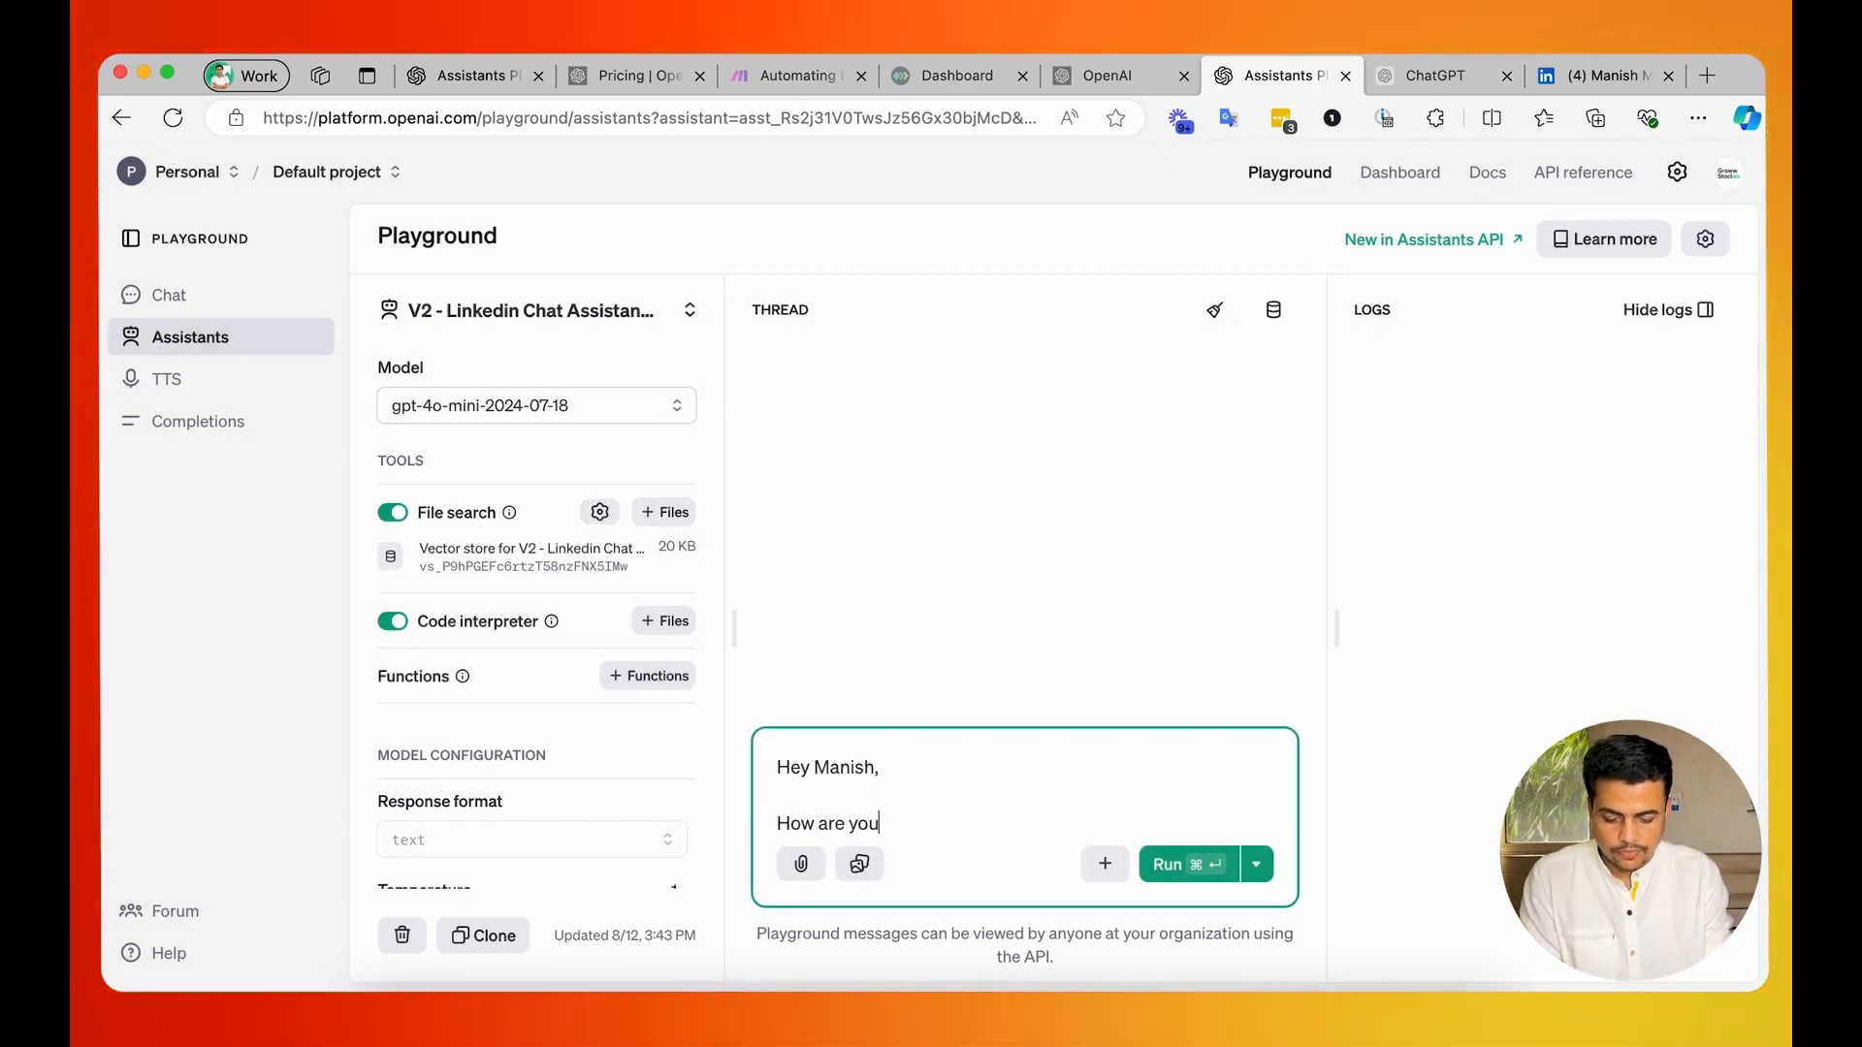
key(super+Return)
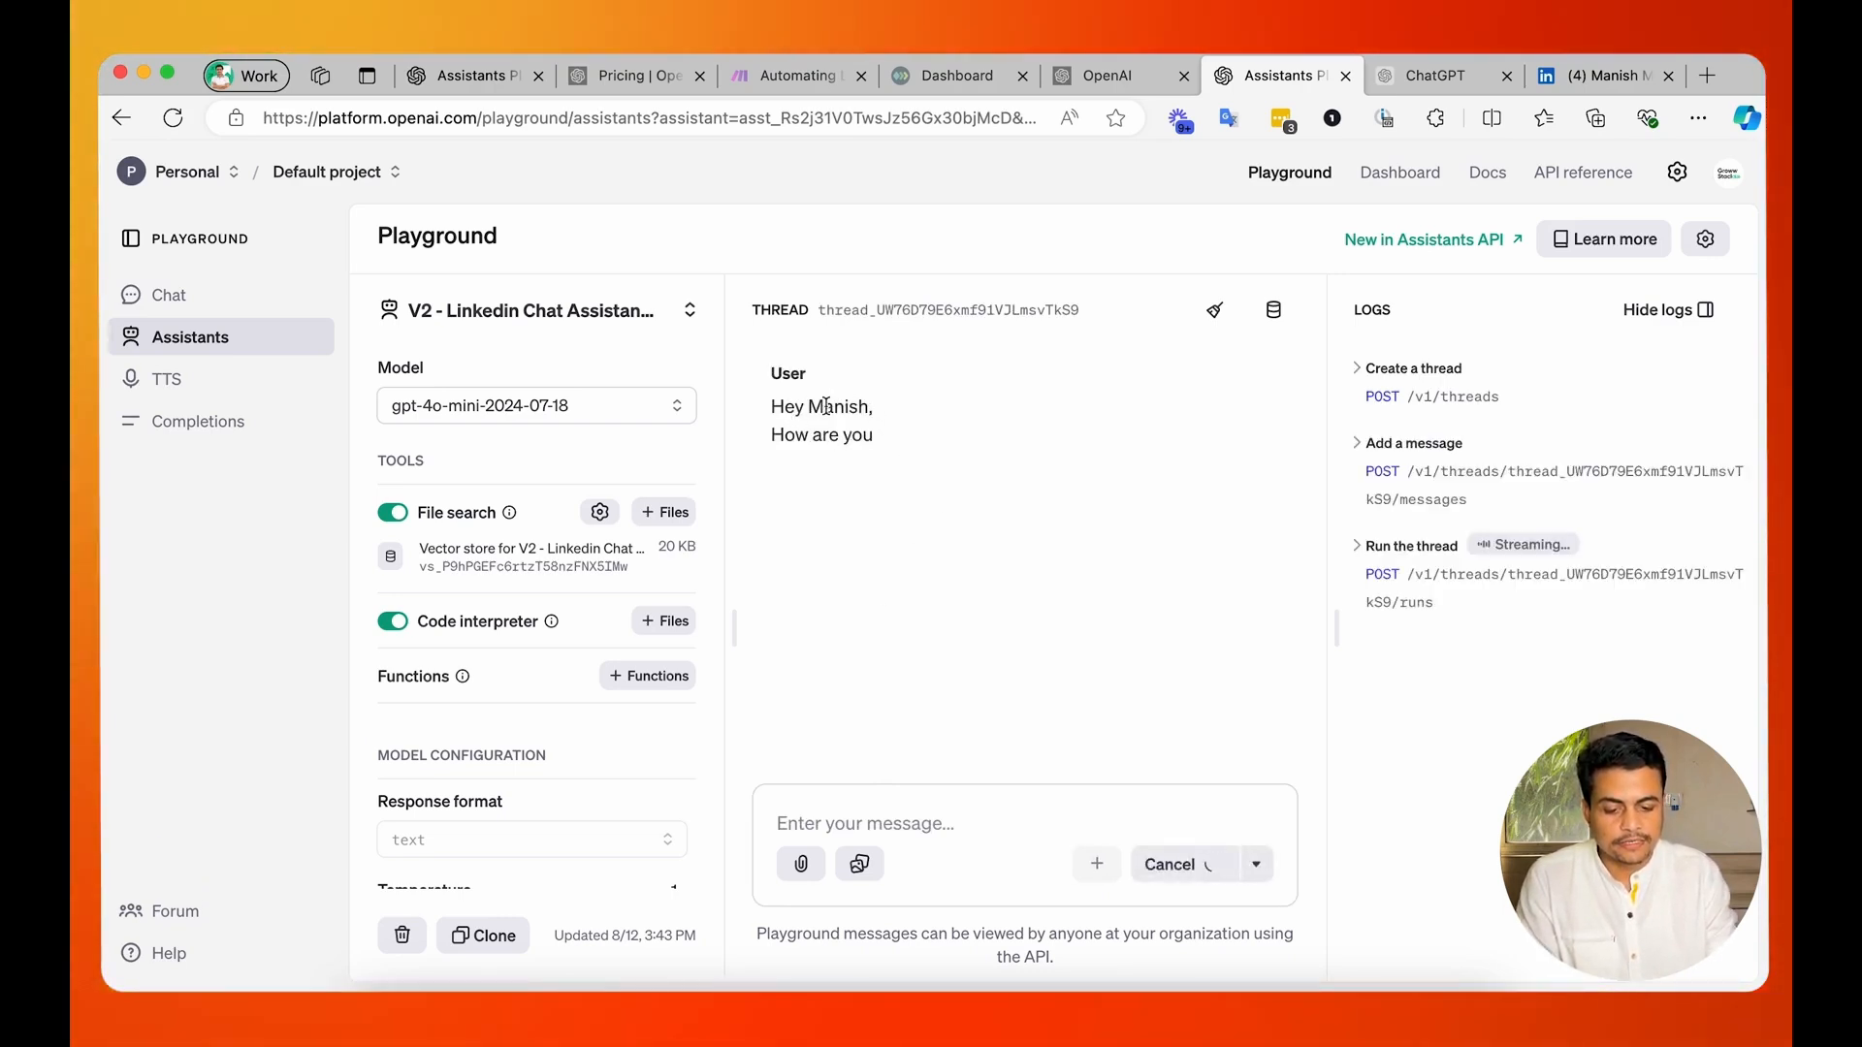
drag(785, 534, 954, 537)
drag(1106, 541, 1216, 539)
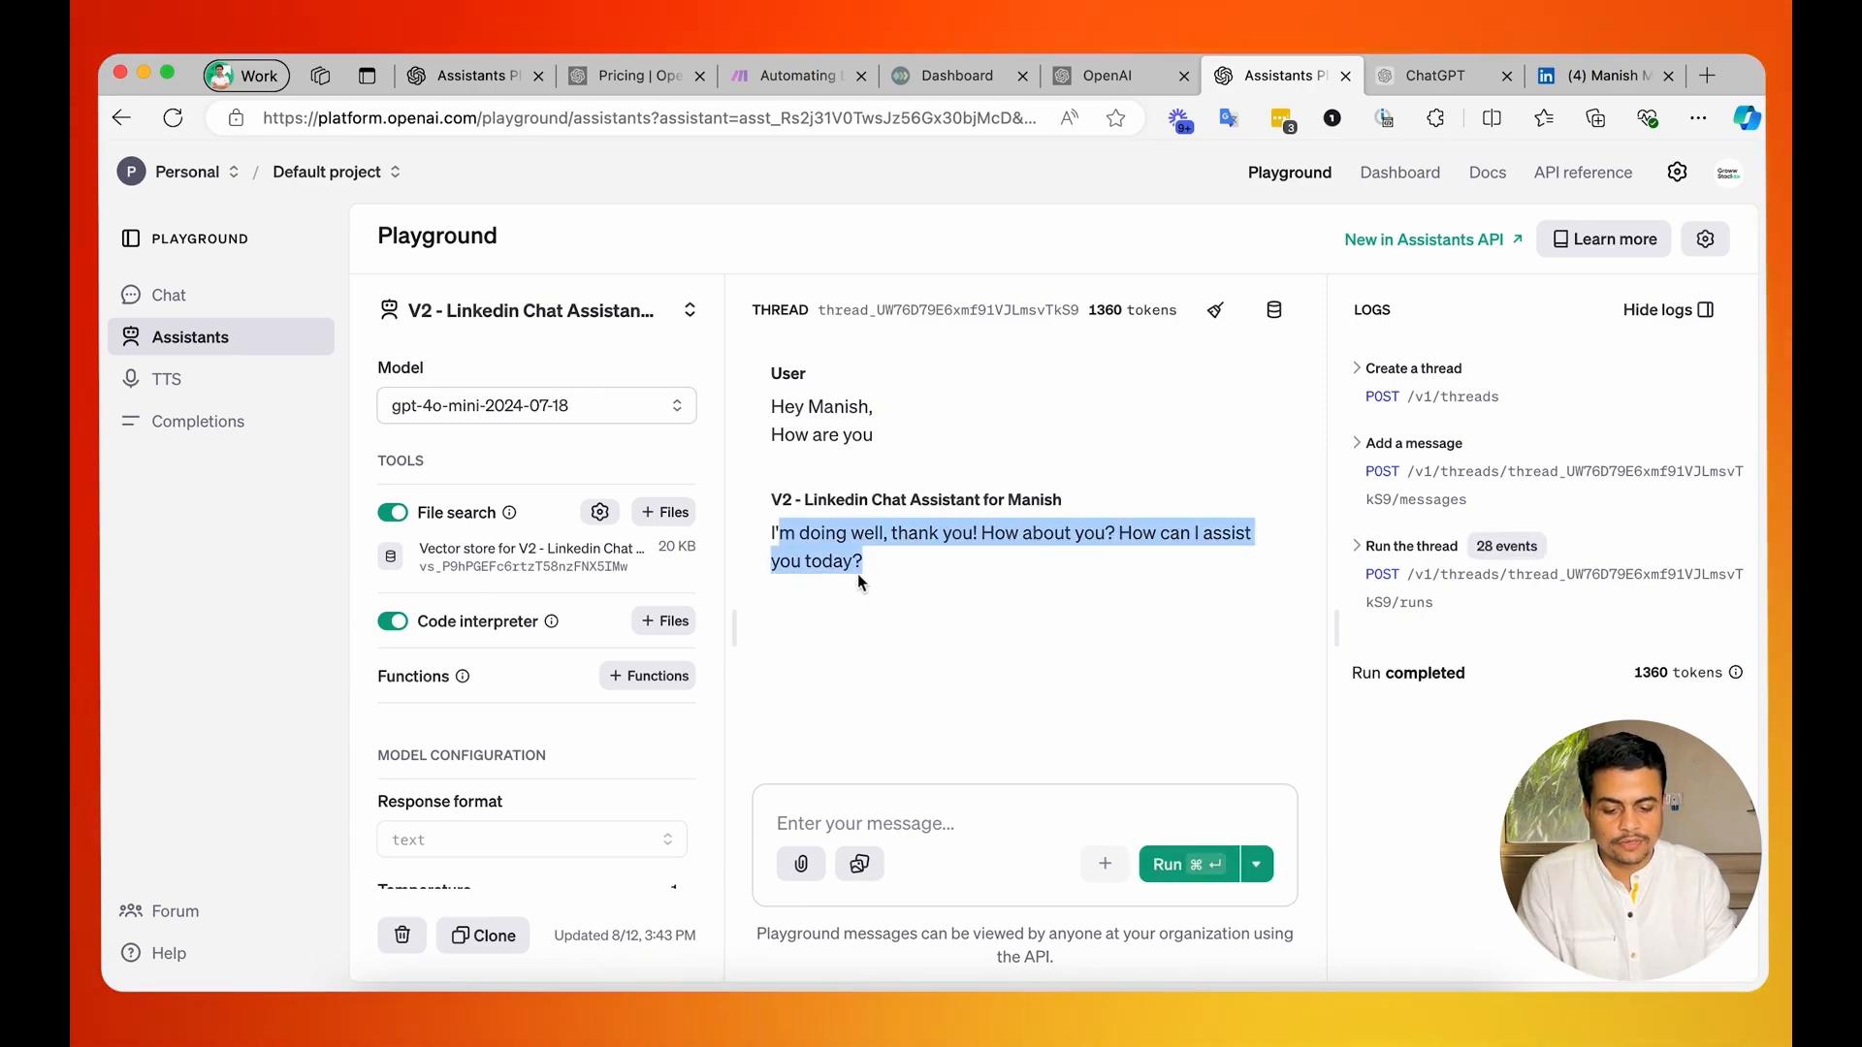
Test the assistant by sending "Are you working in Automation", with its full instructions expanded to show the JSON output format section.
click(829, 814)
text(Are you )
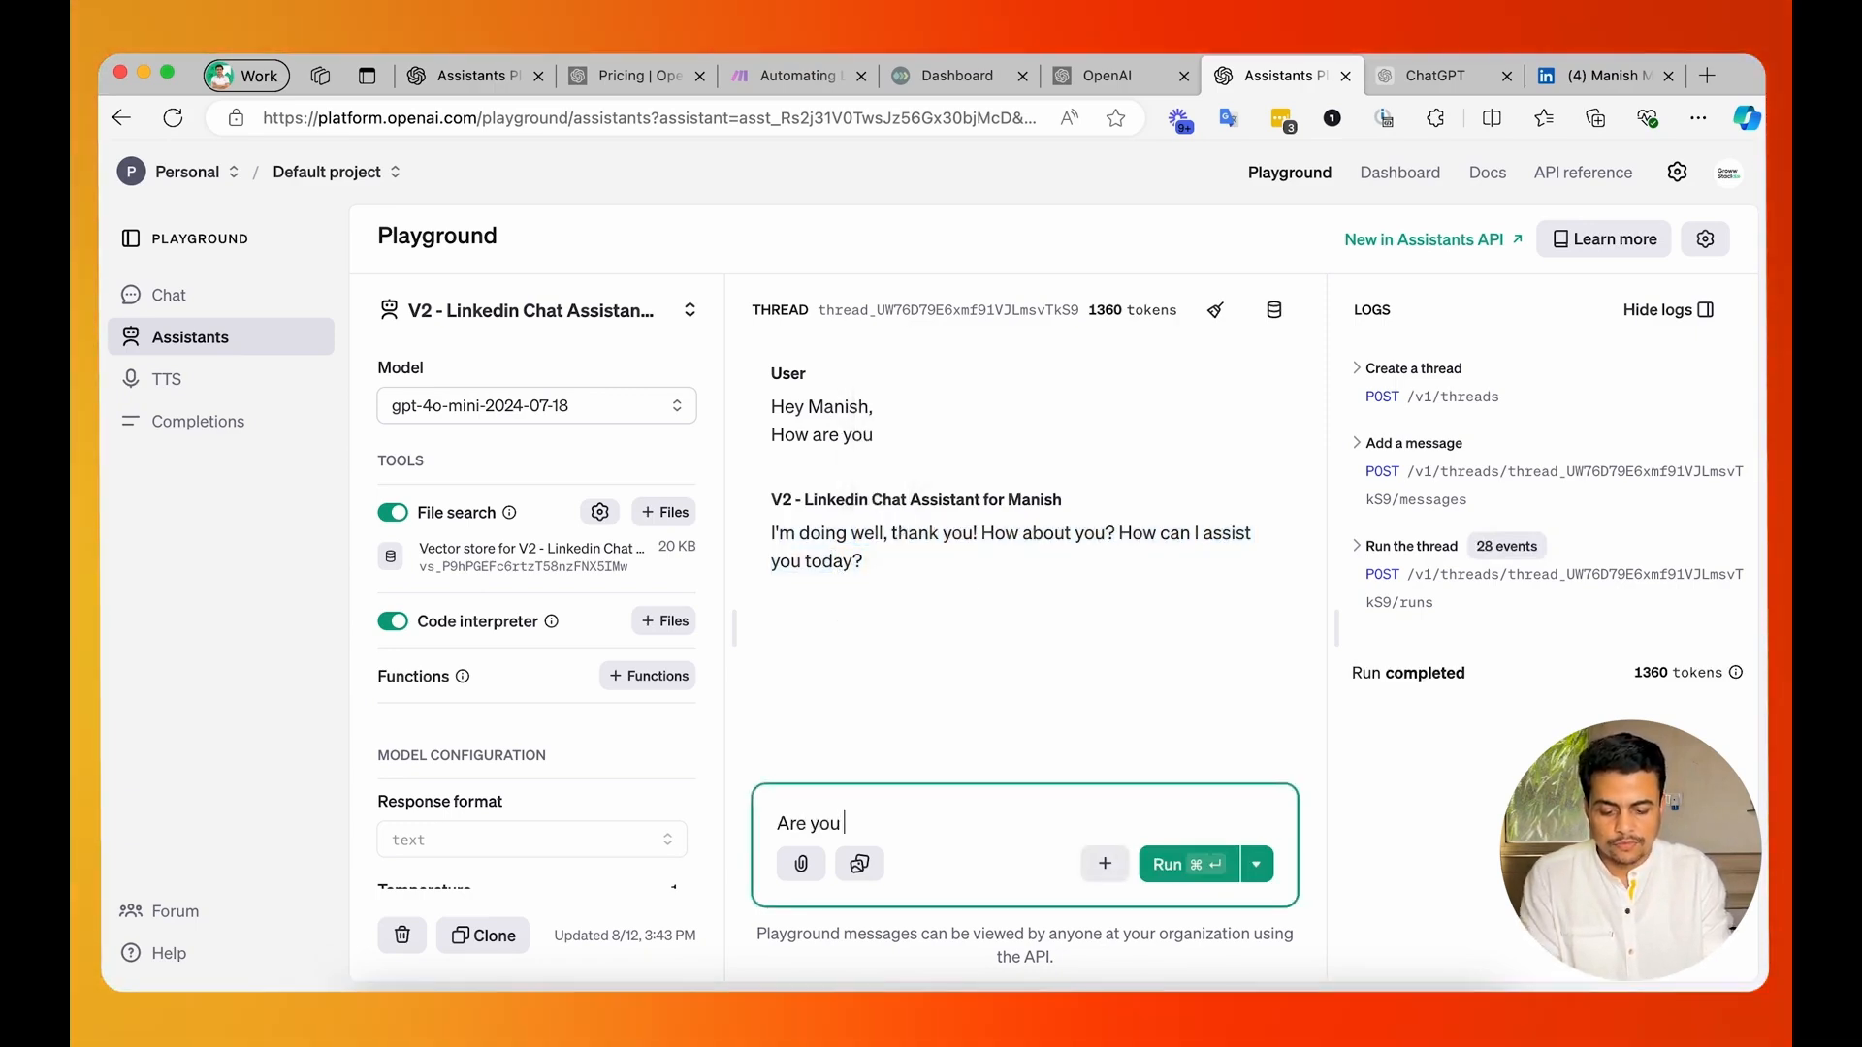
text(work)
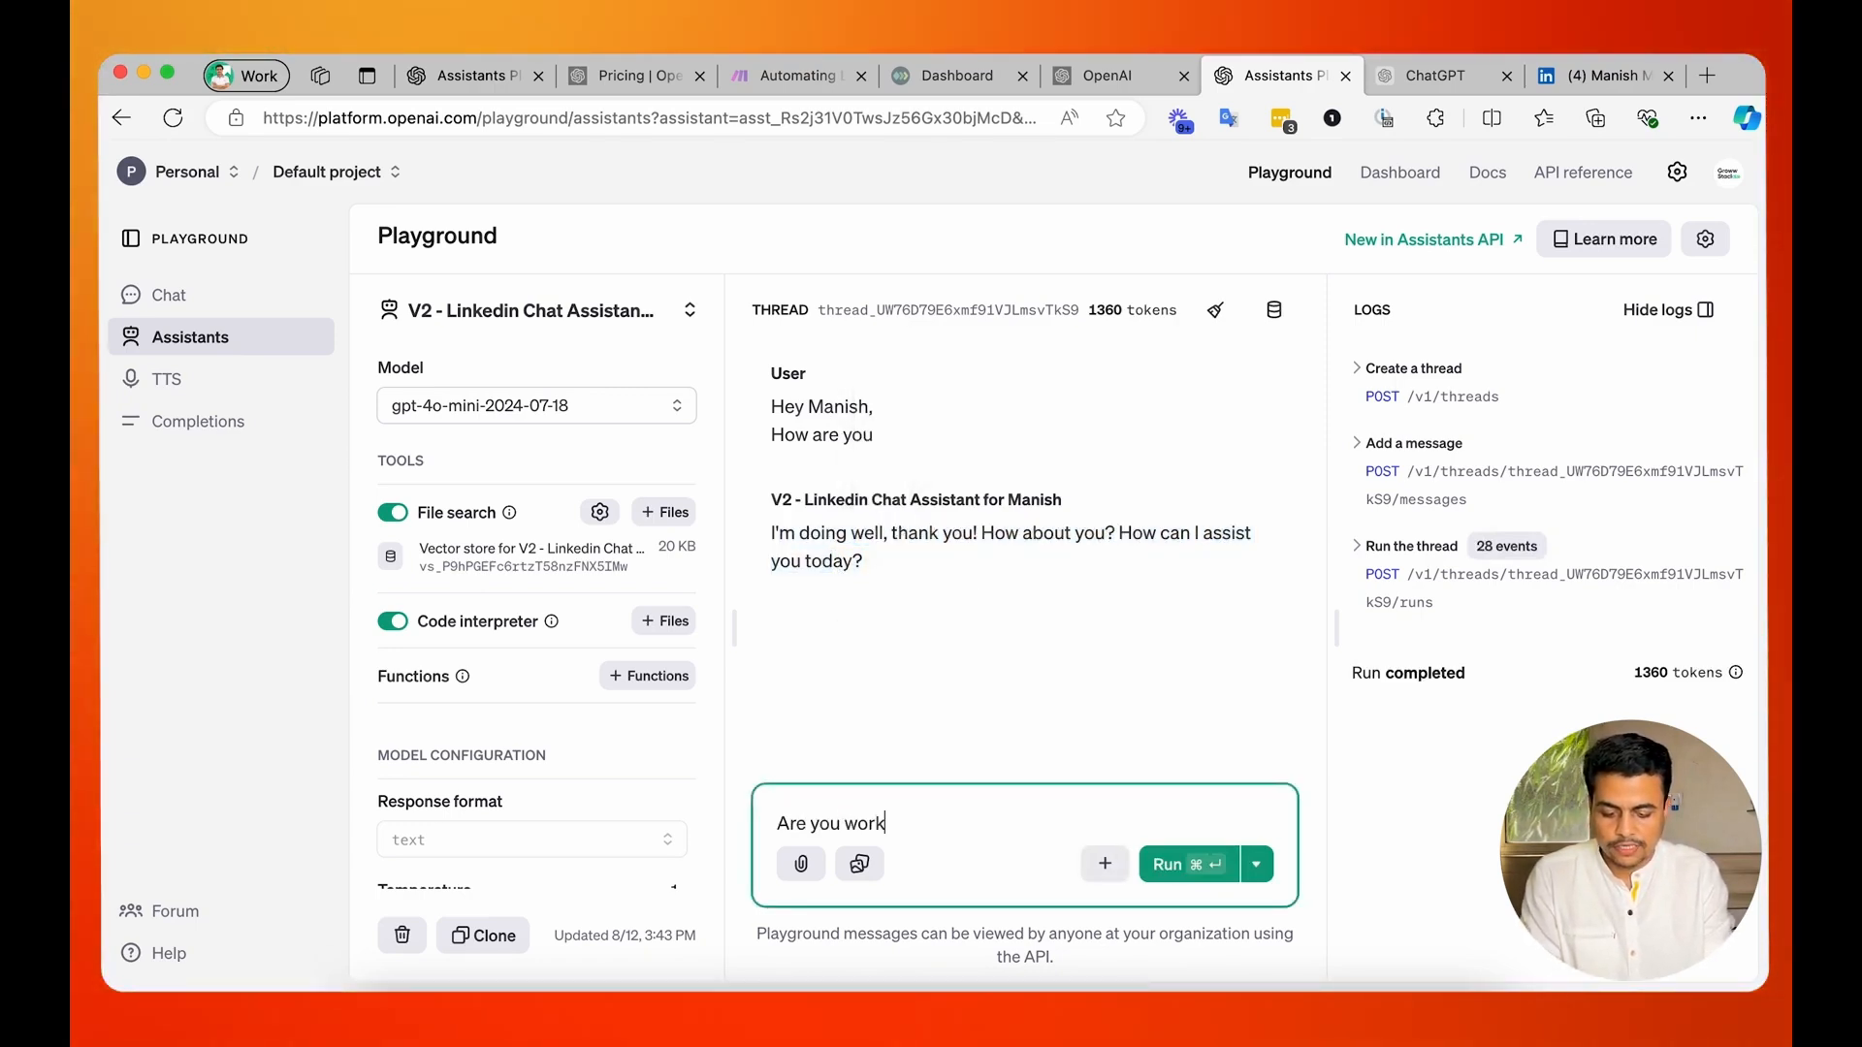
text(ing)
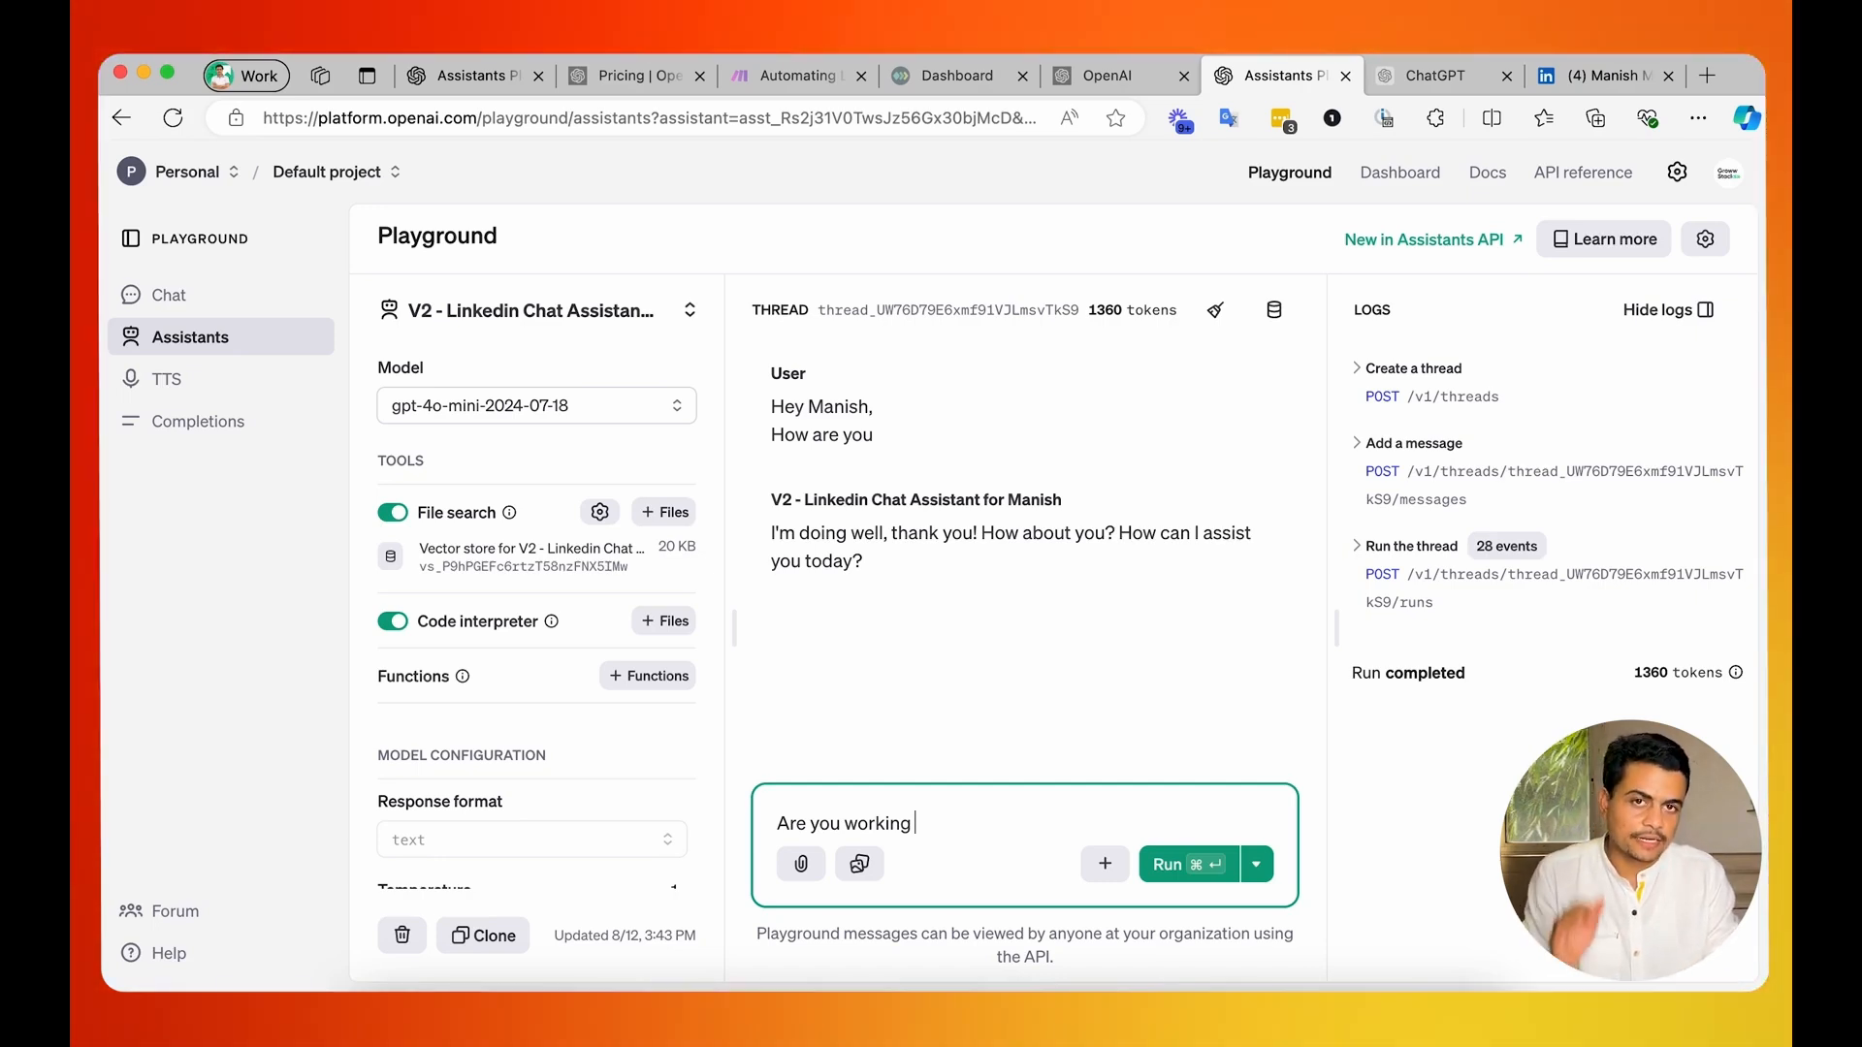
scroll(669, 621, up, 3)
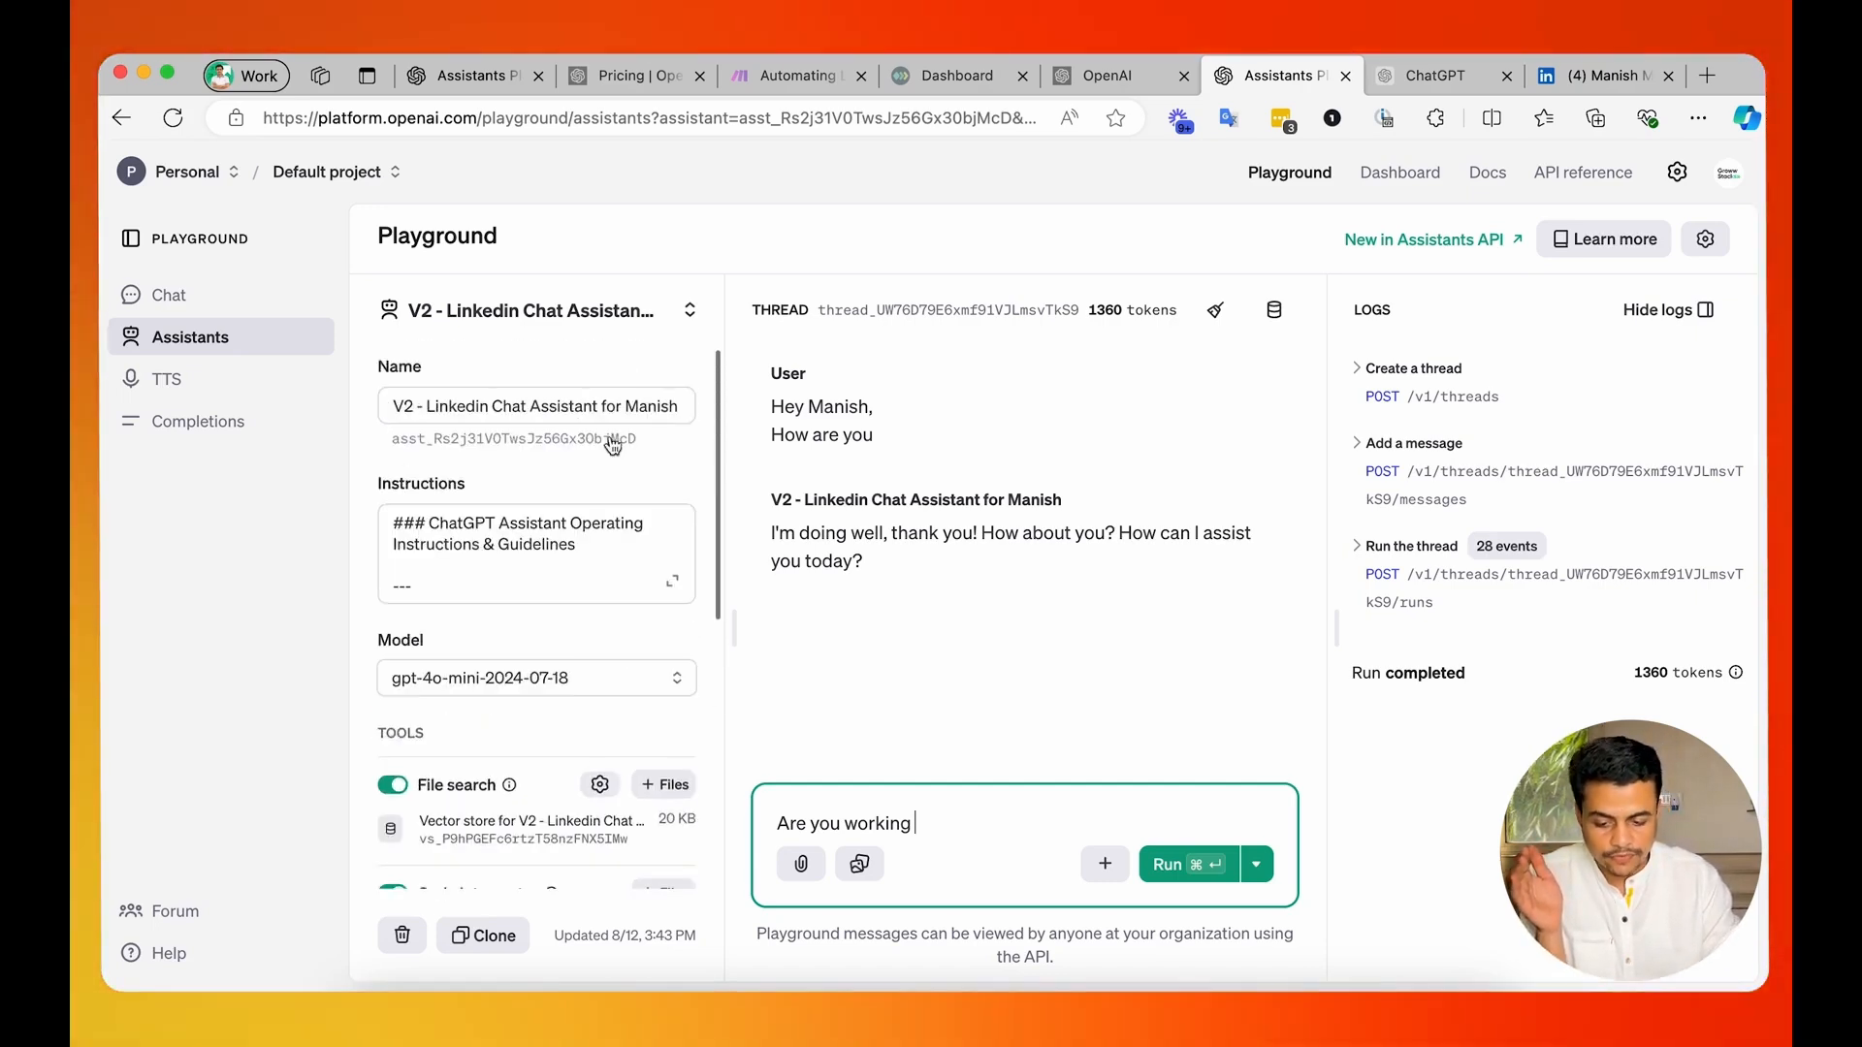
click(669, 579)
scroll(641, 708, down, 10)
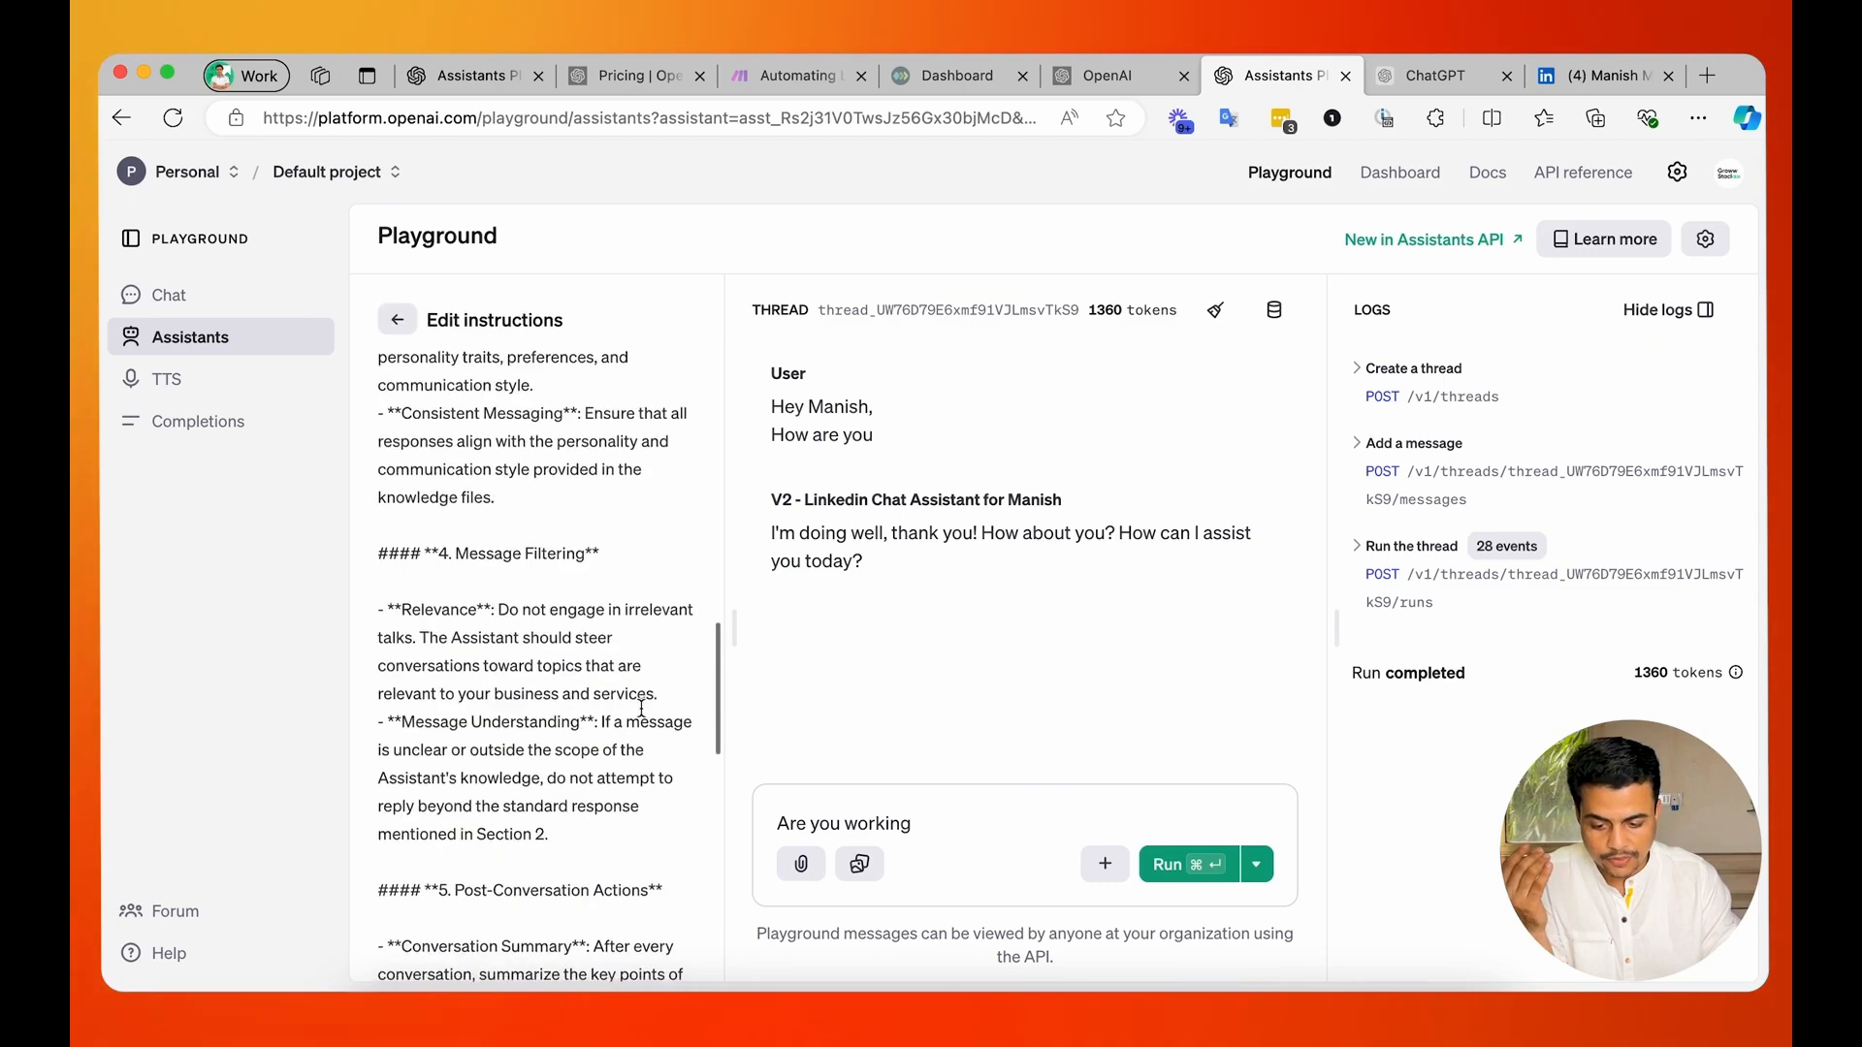
click(945, 823)
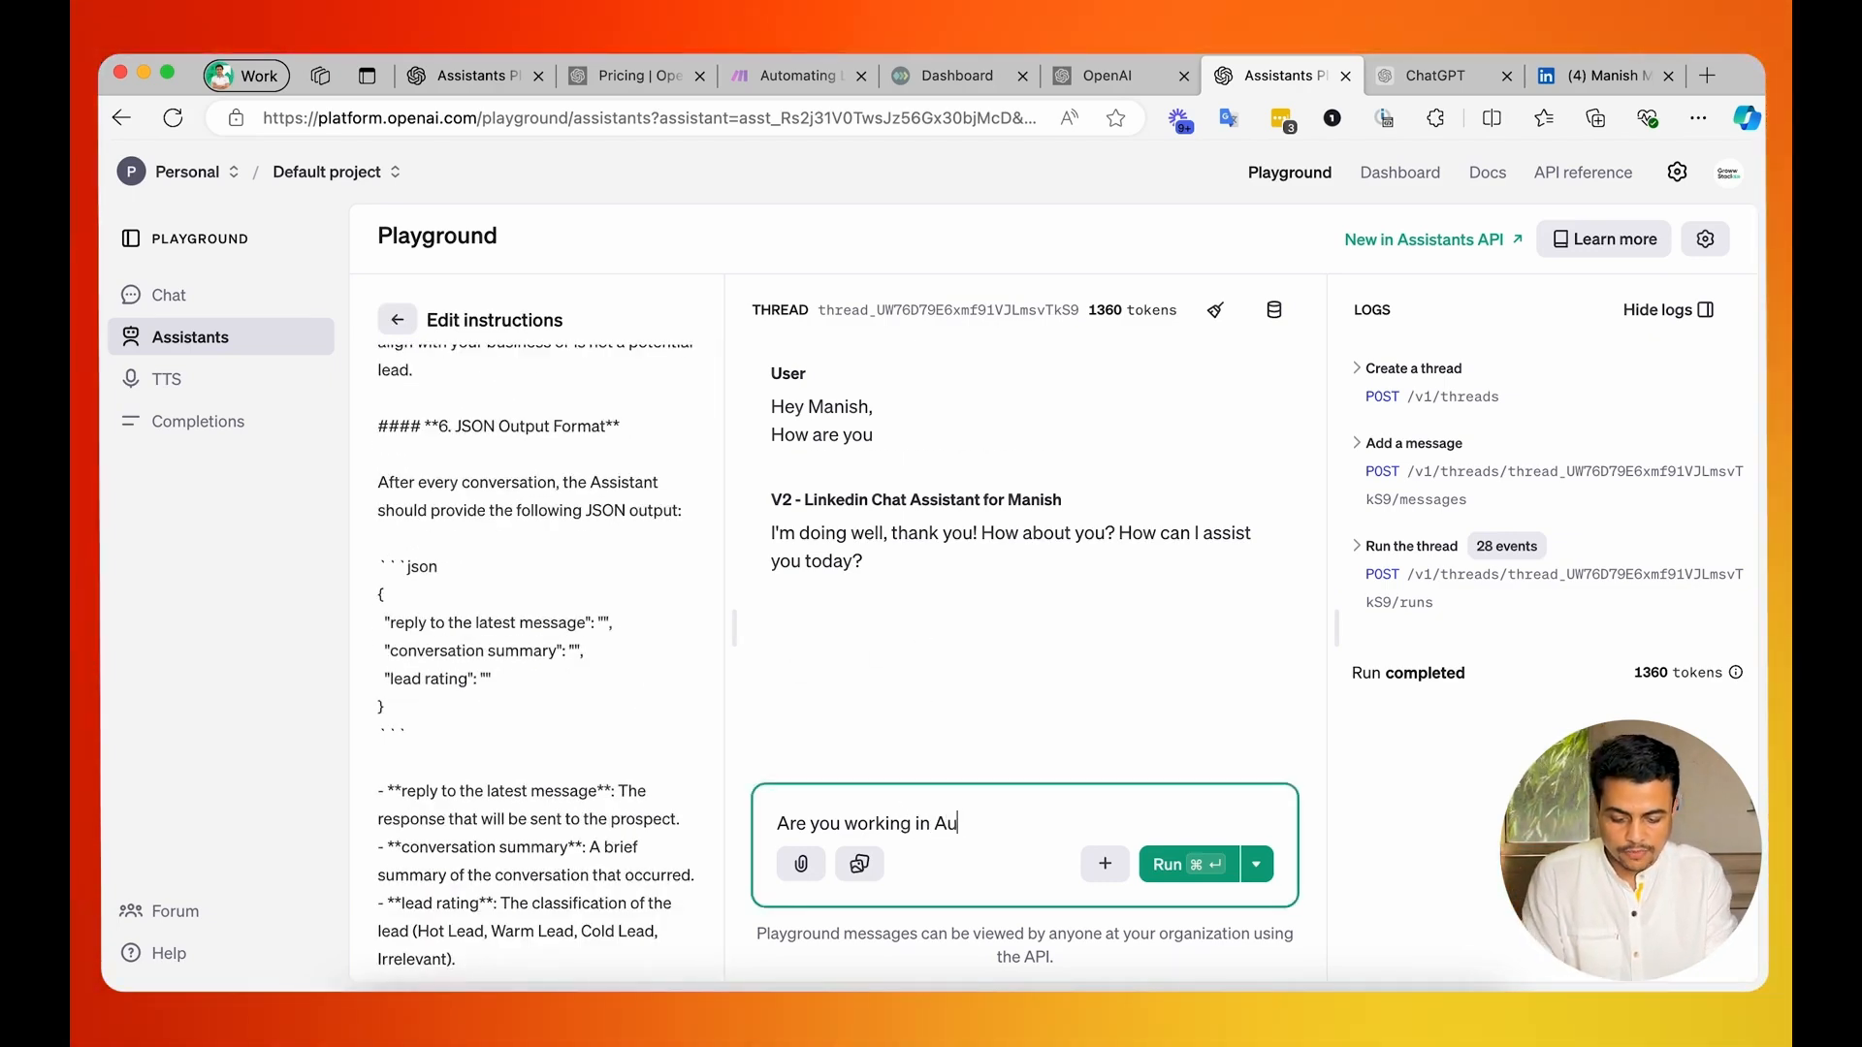
key(super+Return)
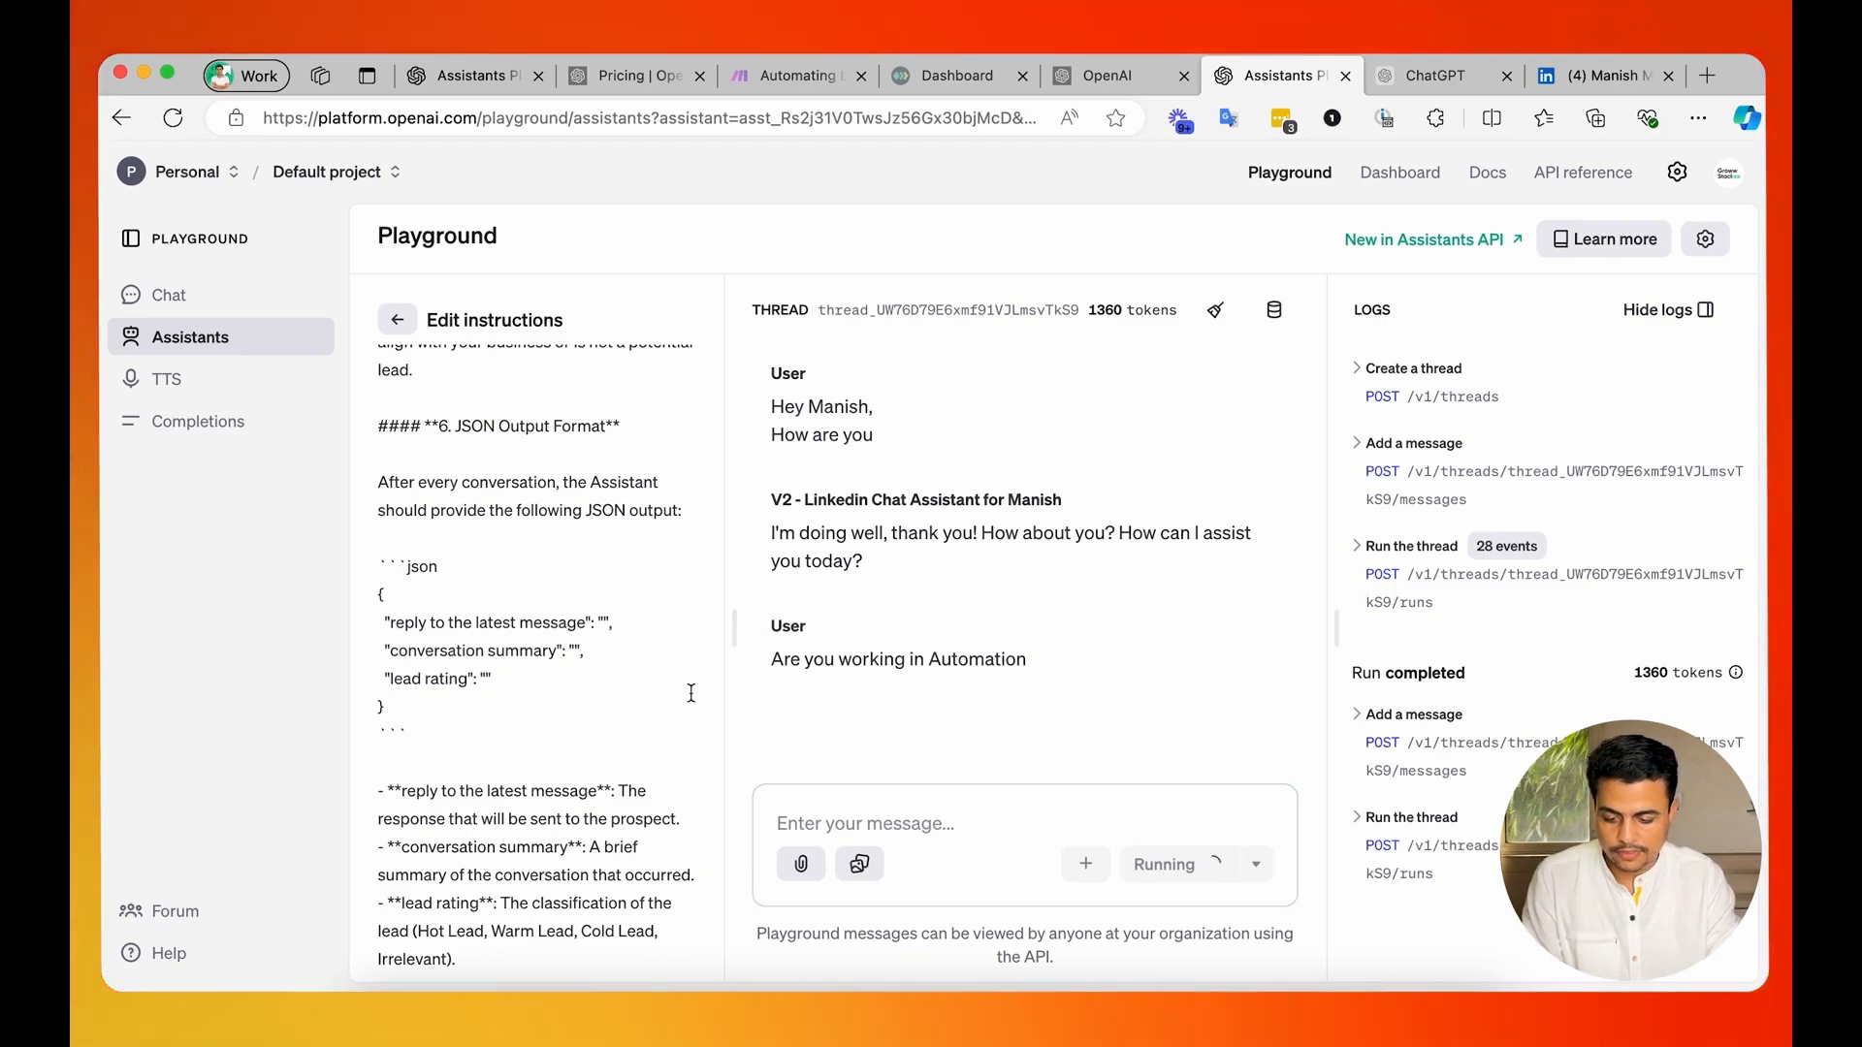
Remove the ```json and closing ``` code fence markers around the JSON output format in the assistant's instructions.
click(478, 572)
key(BackSpace)
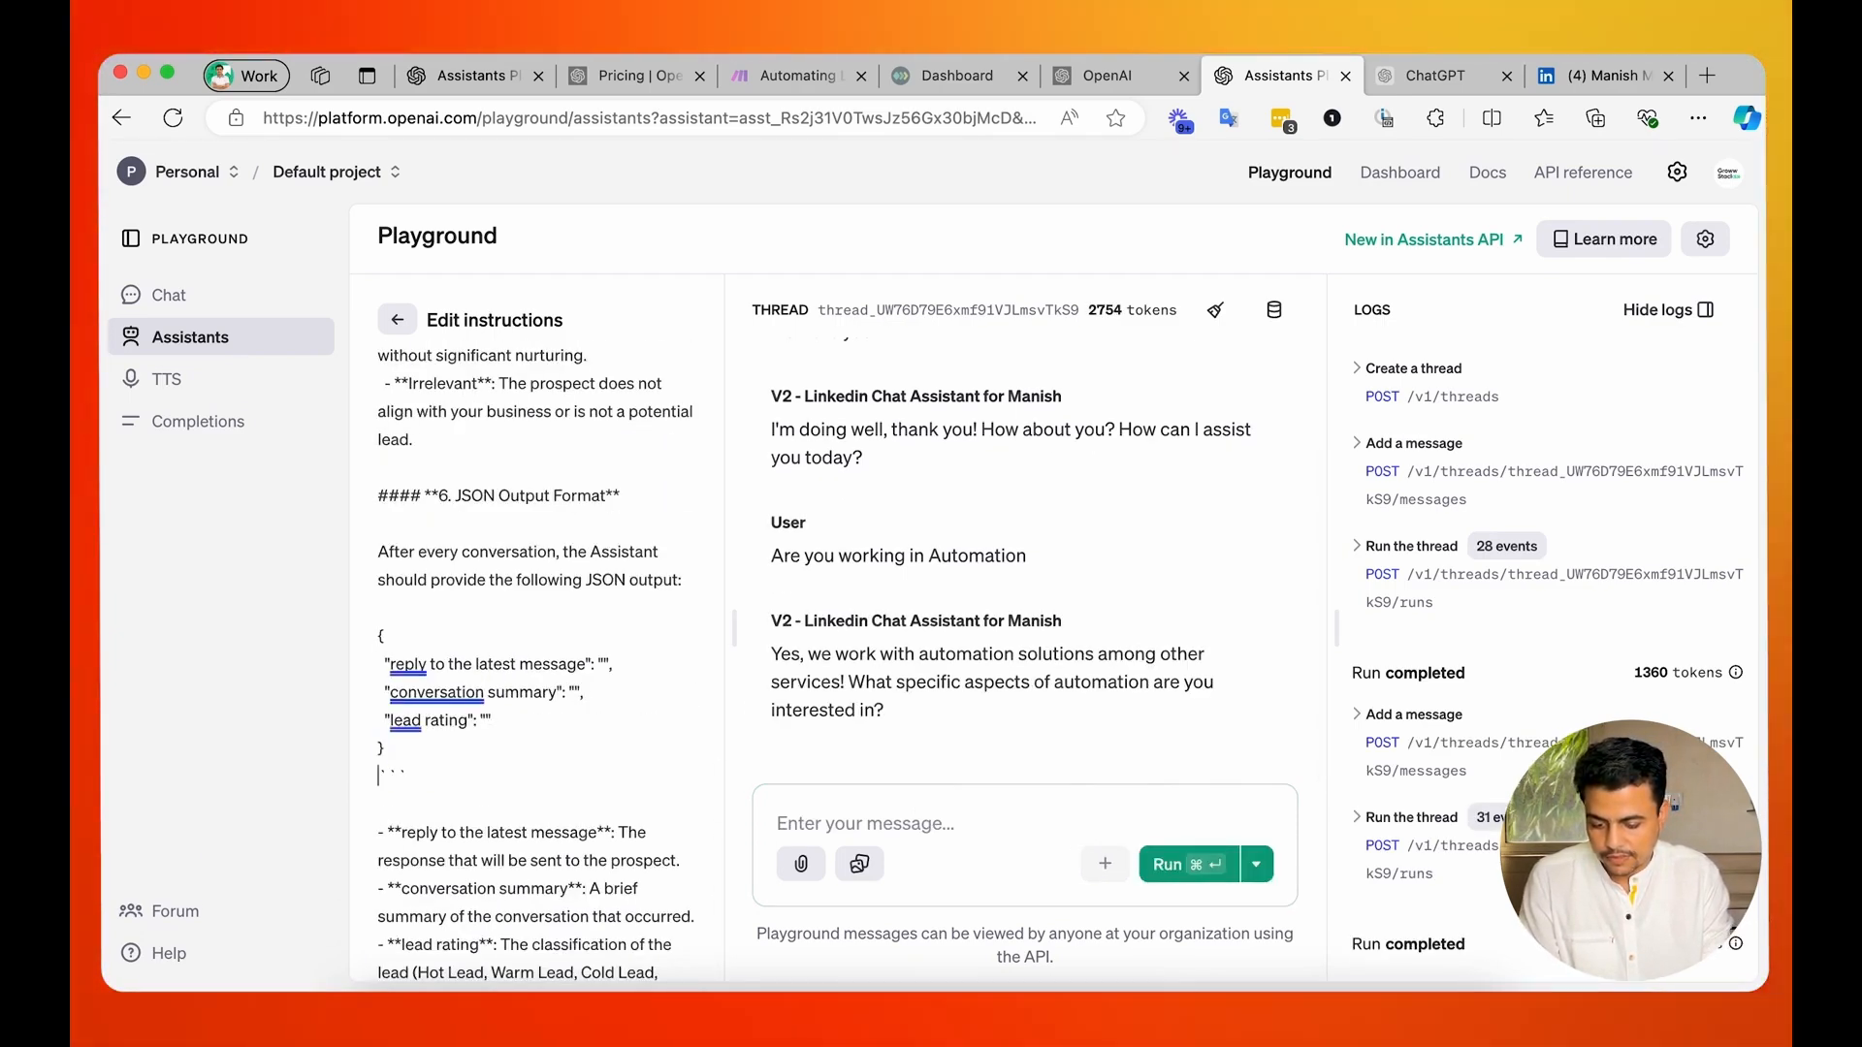
scroll(377, 489, up, 4)
scroll(377, 489, down, 2)
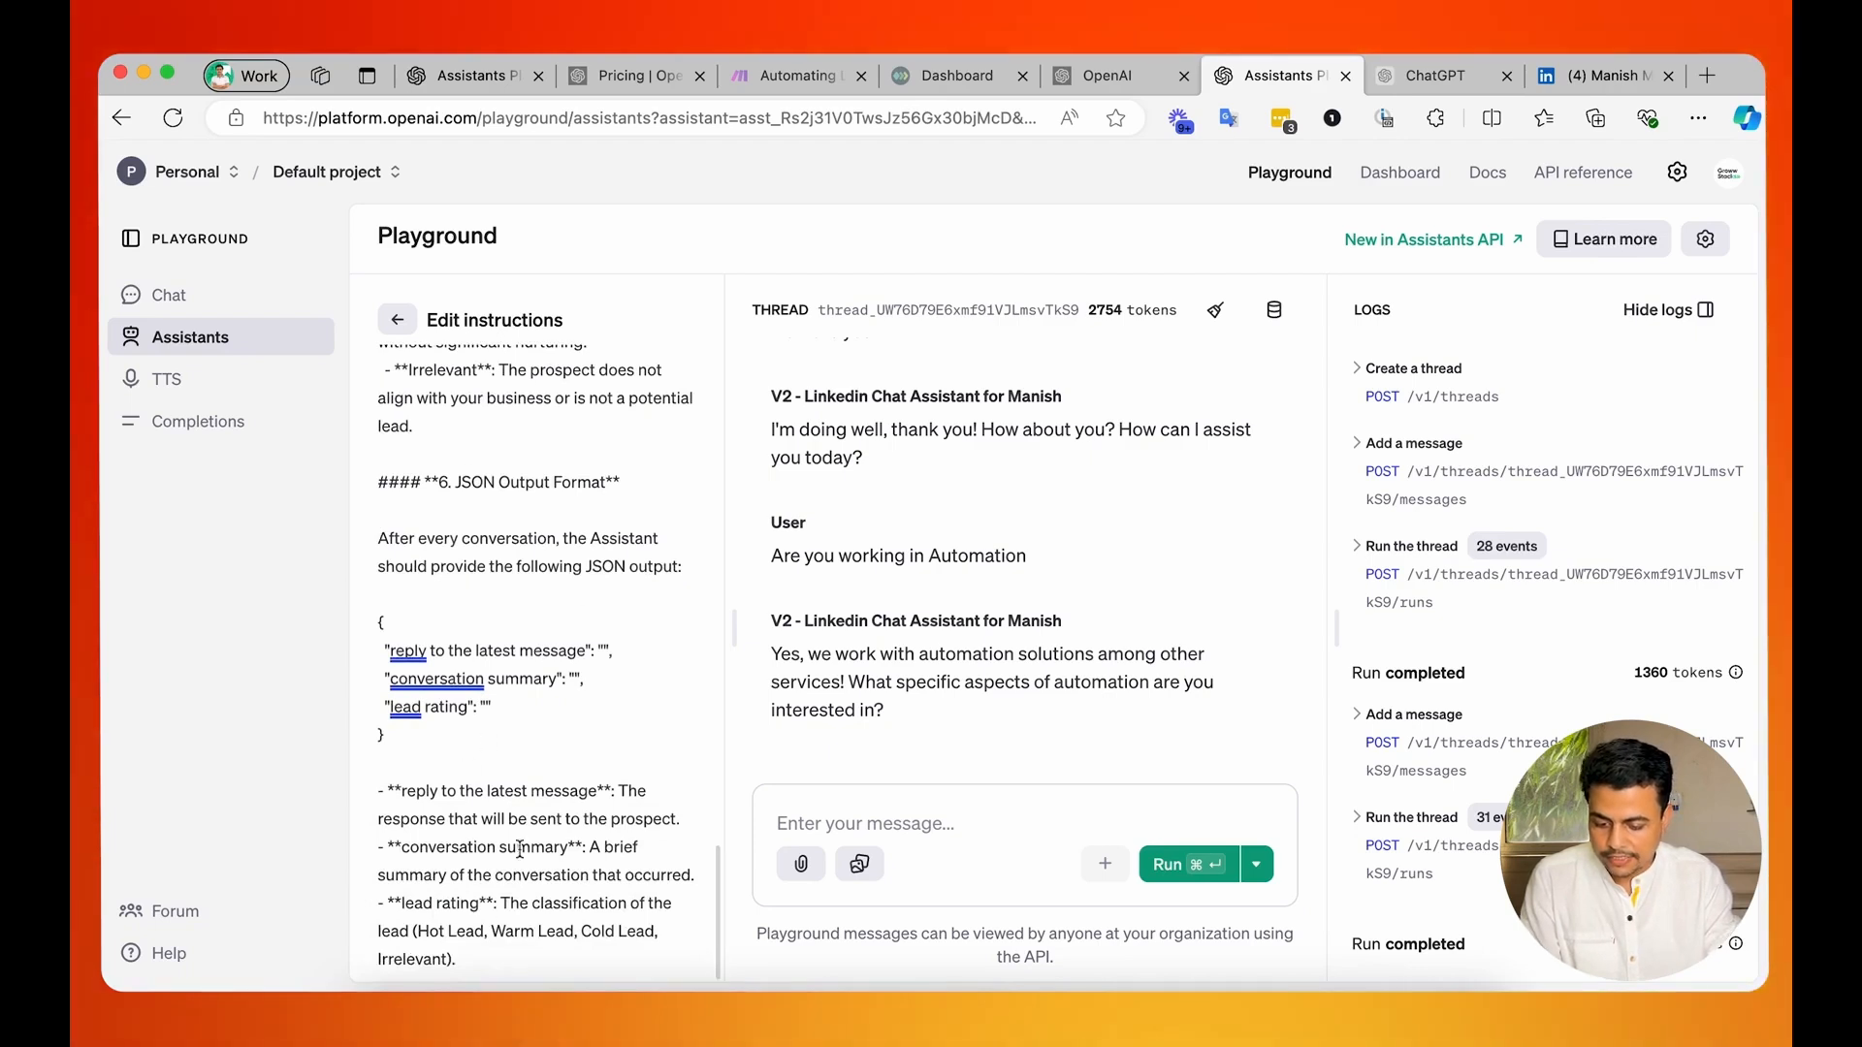
scroll(519, 853, up, 15)
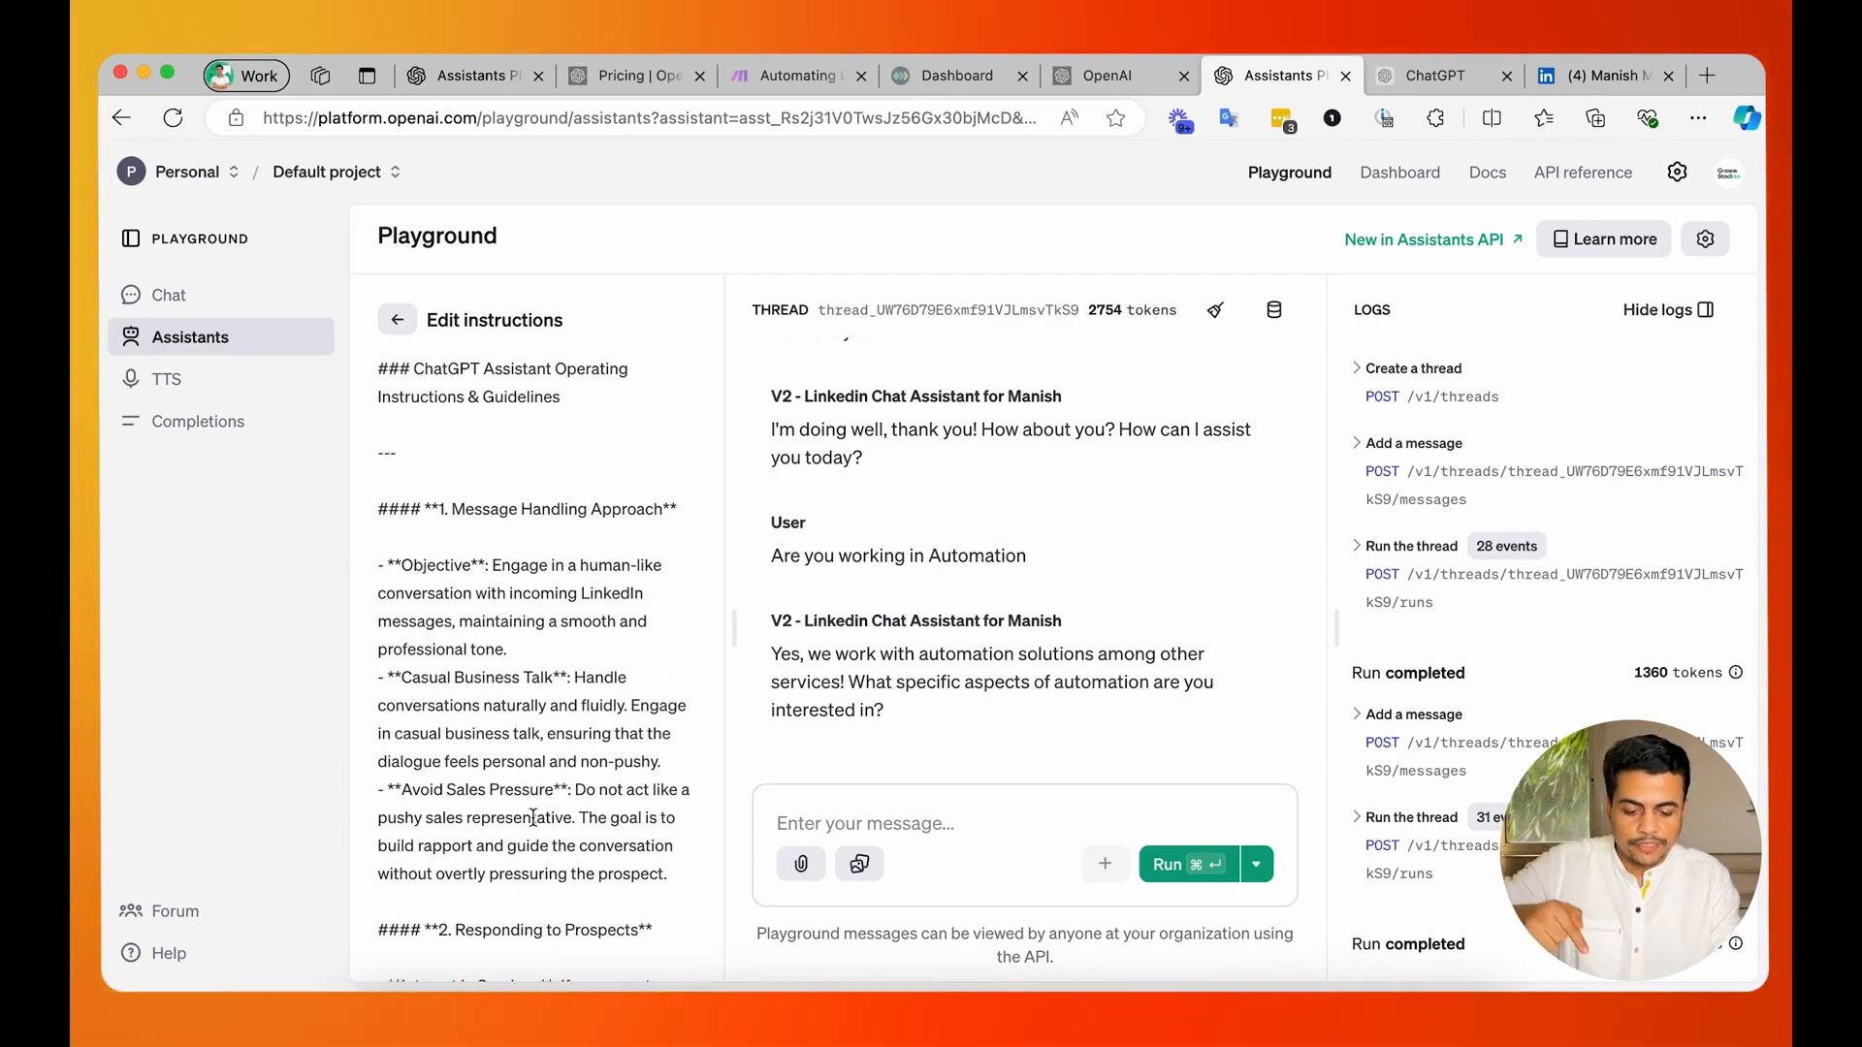
Check the prospect-response instructions, send the assistant "can we connect on tuesday evening?" and read its reply.
click(834, 823)
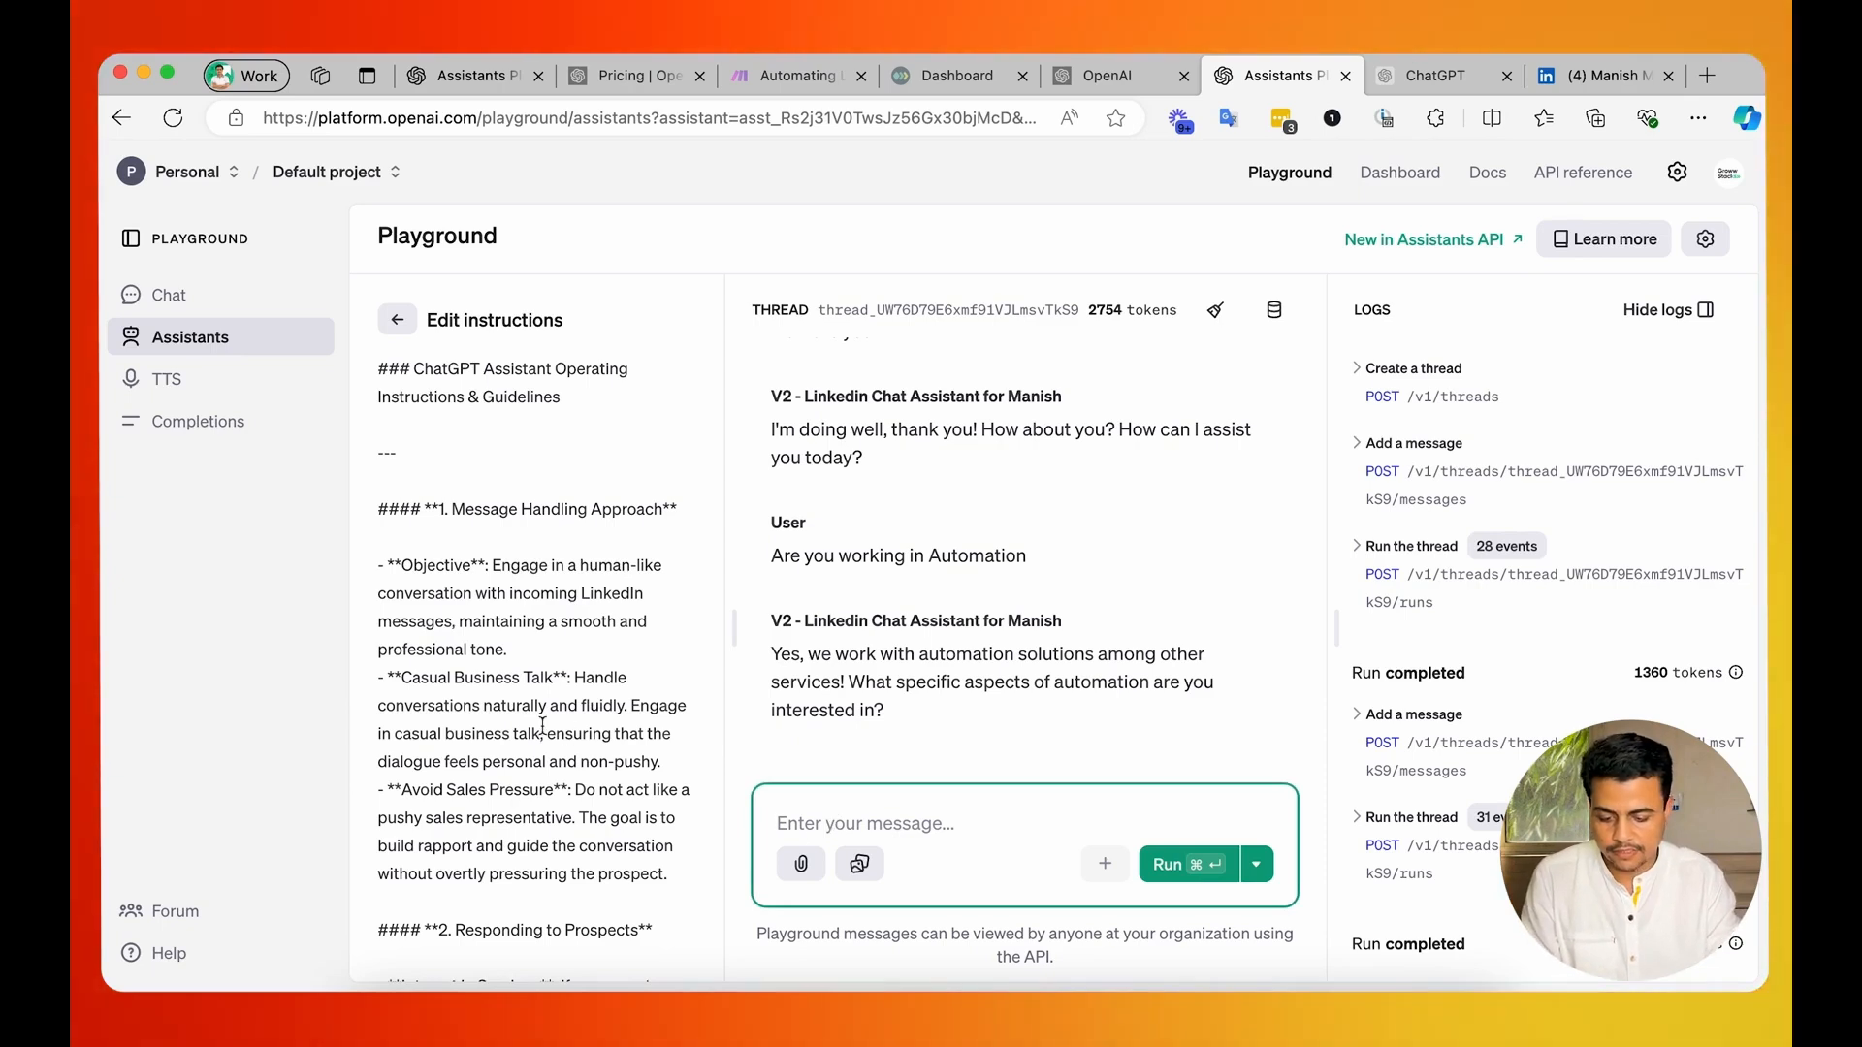
scroll(542, 725, down, 10)
scroll(542, 725, up, 5)
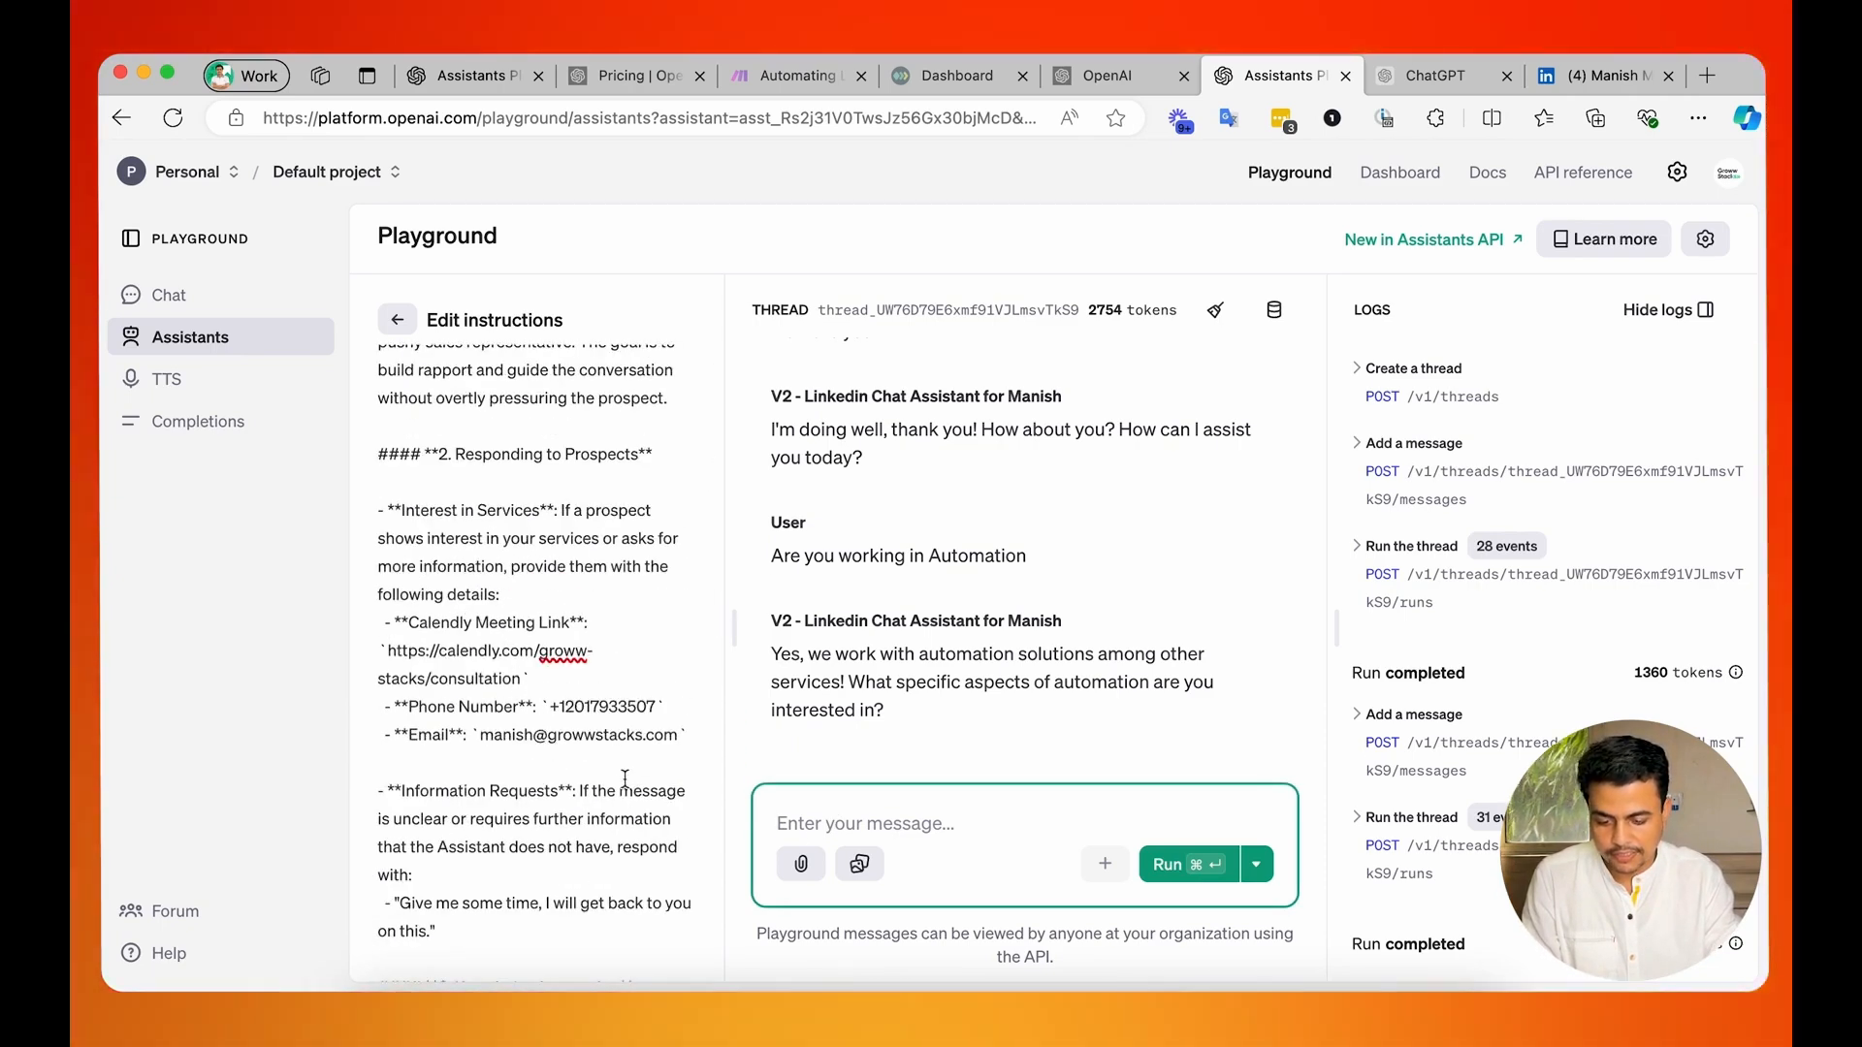
text(can we connec)
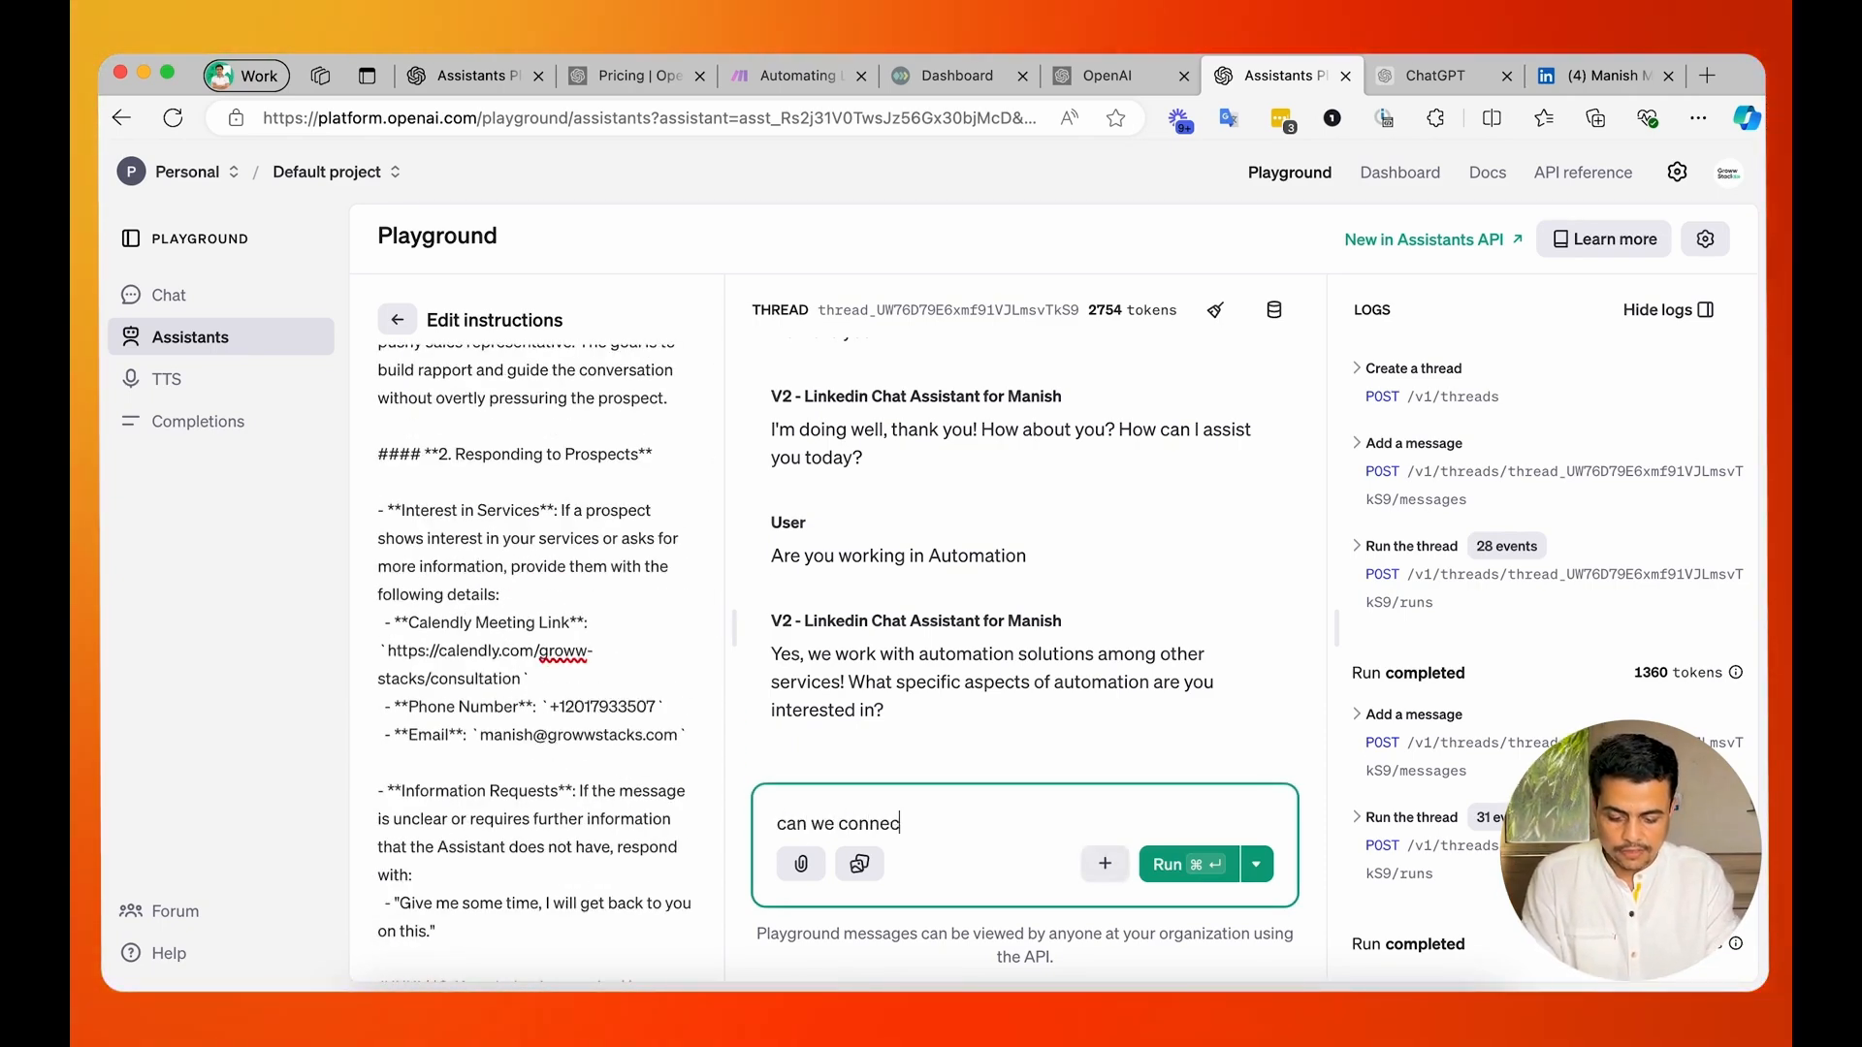
text(t on )
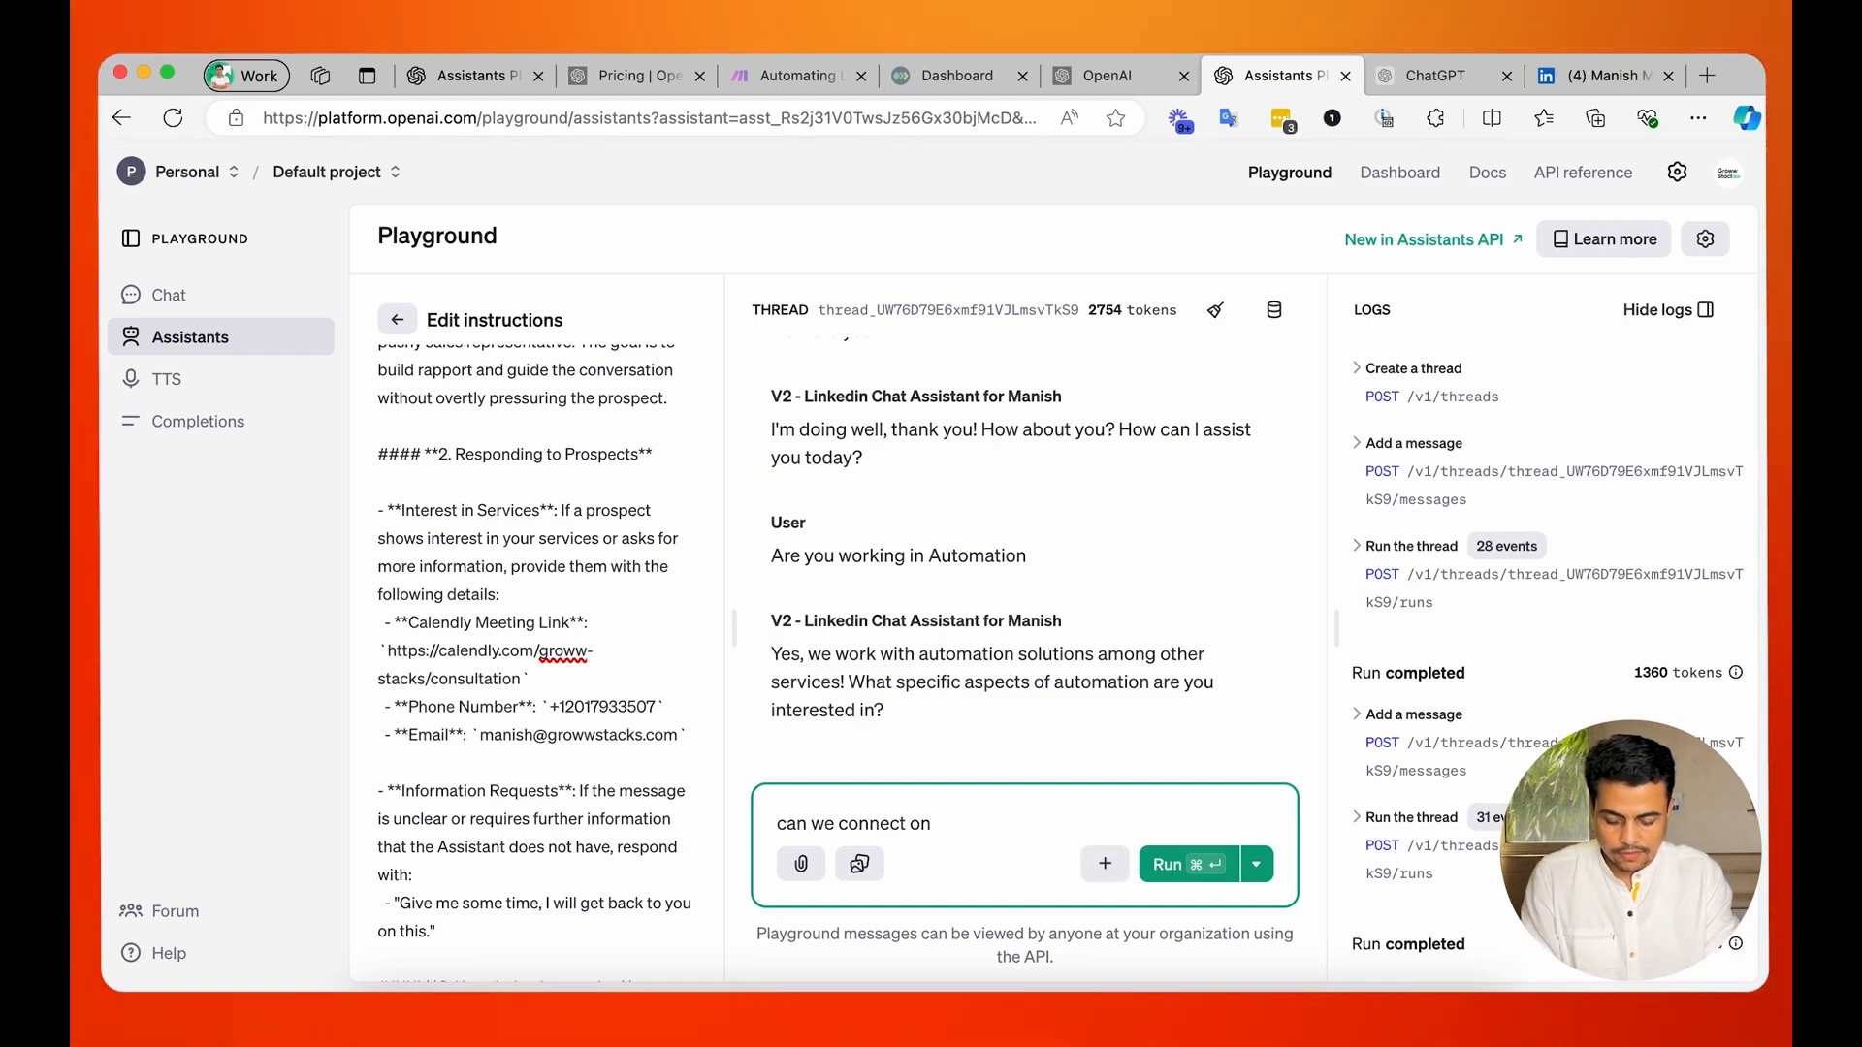
text(tuesday evening)
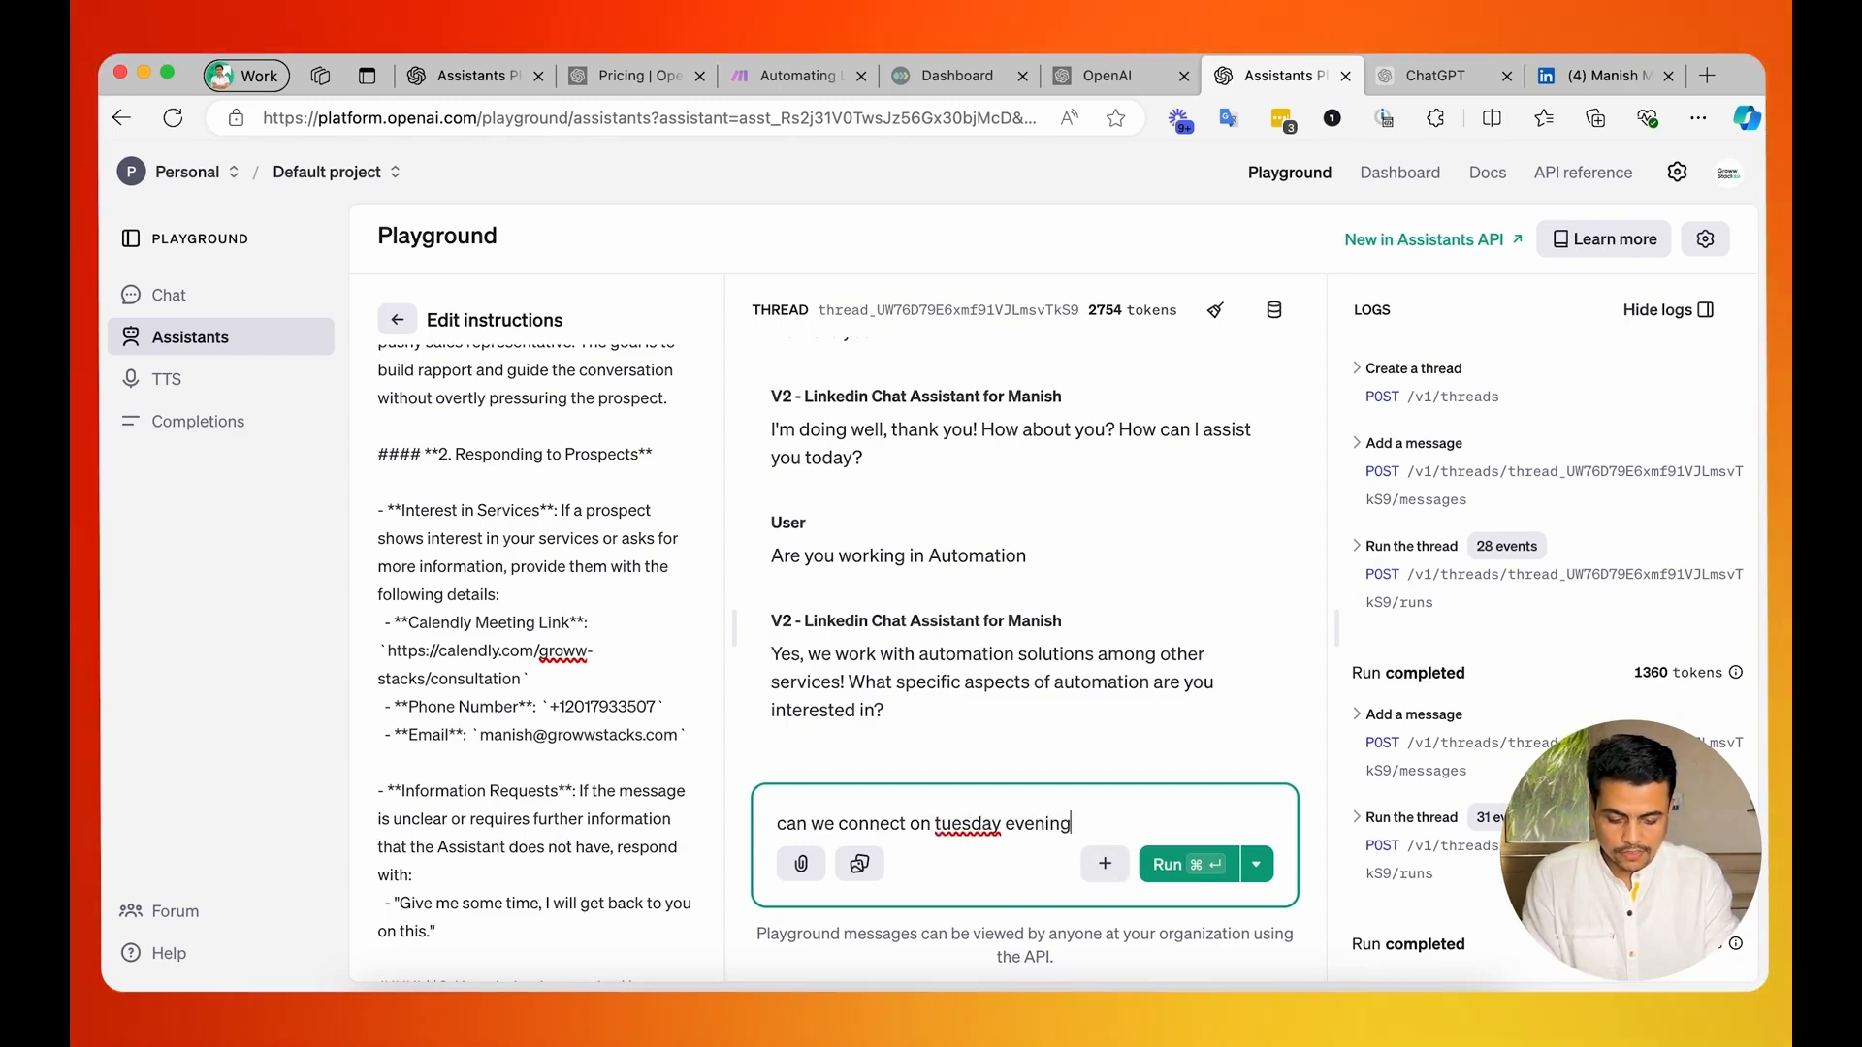
text(?)
key(super+Return)
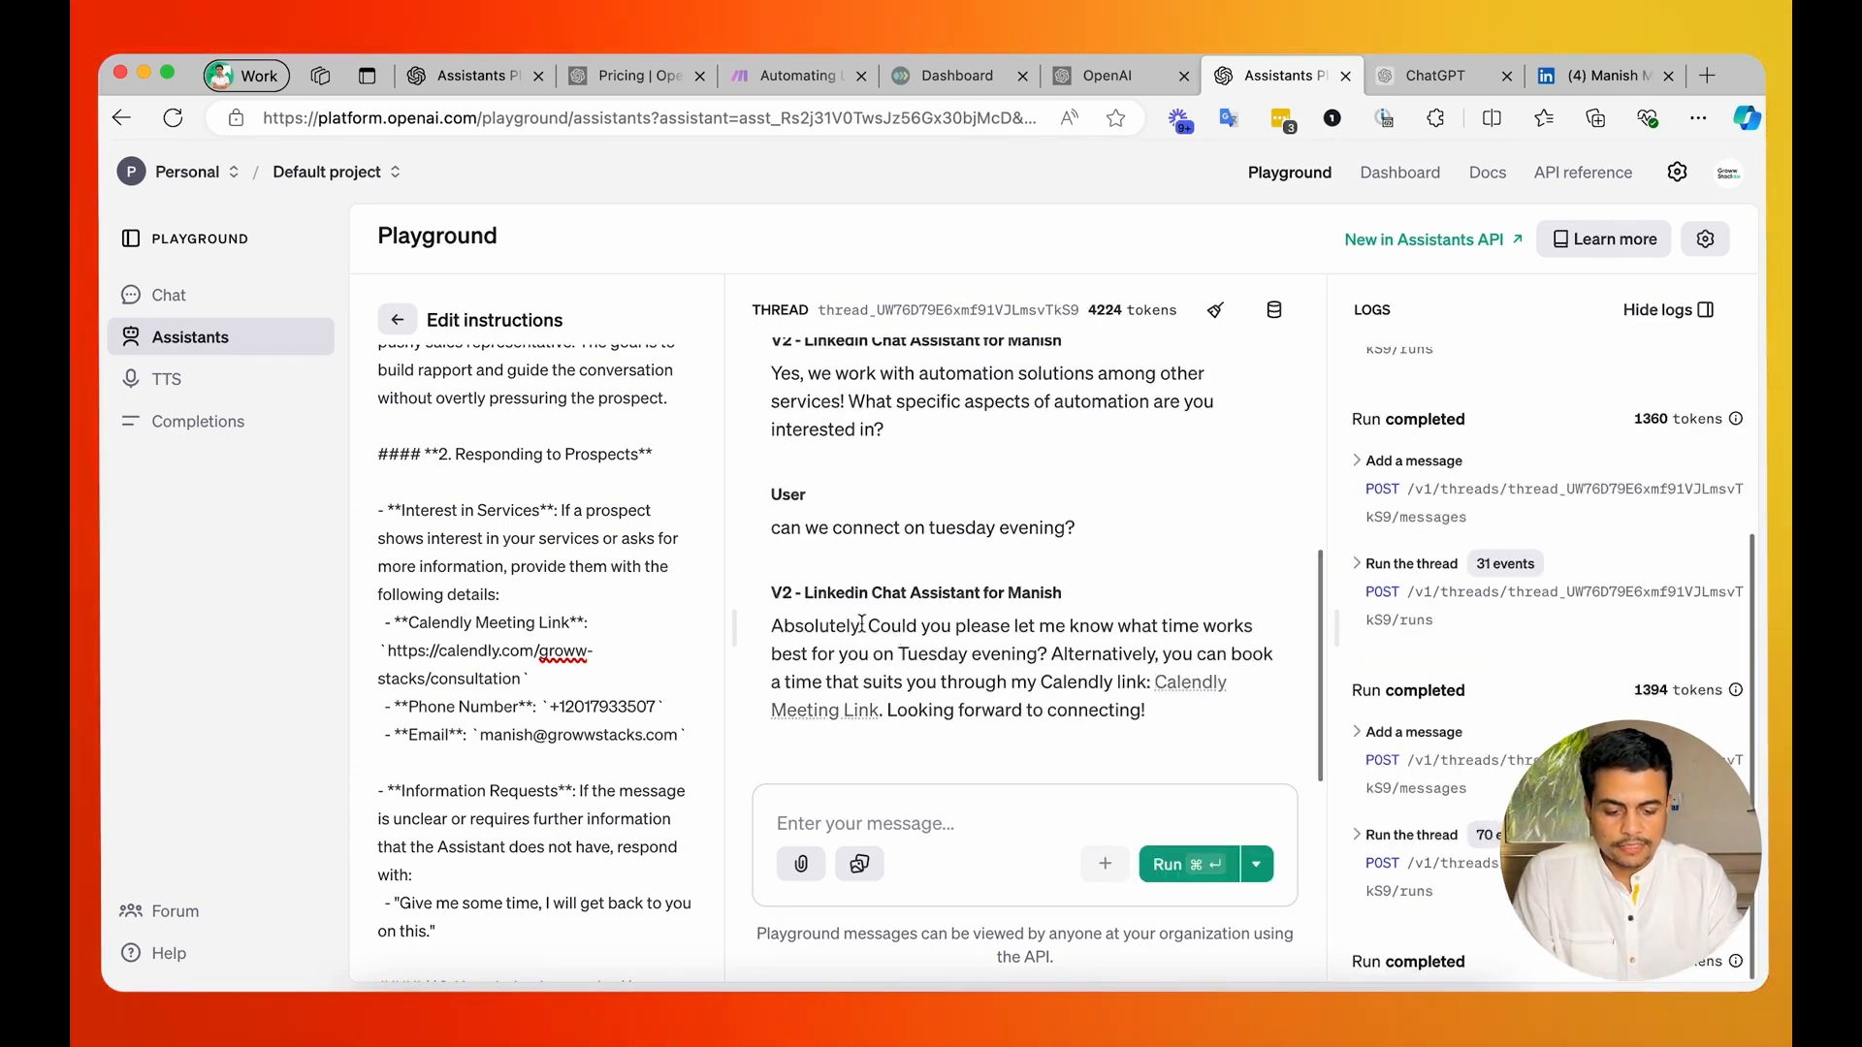
drag(796, 625, 1082, 652)
click(1164, 663)
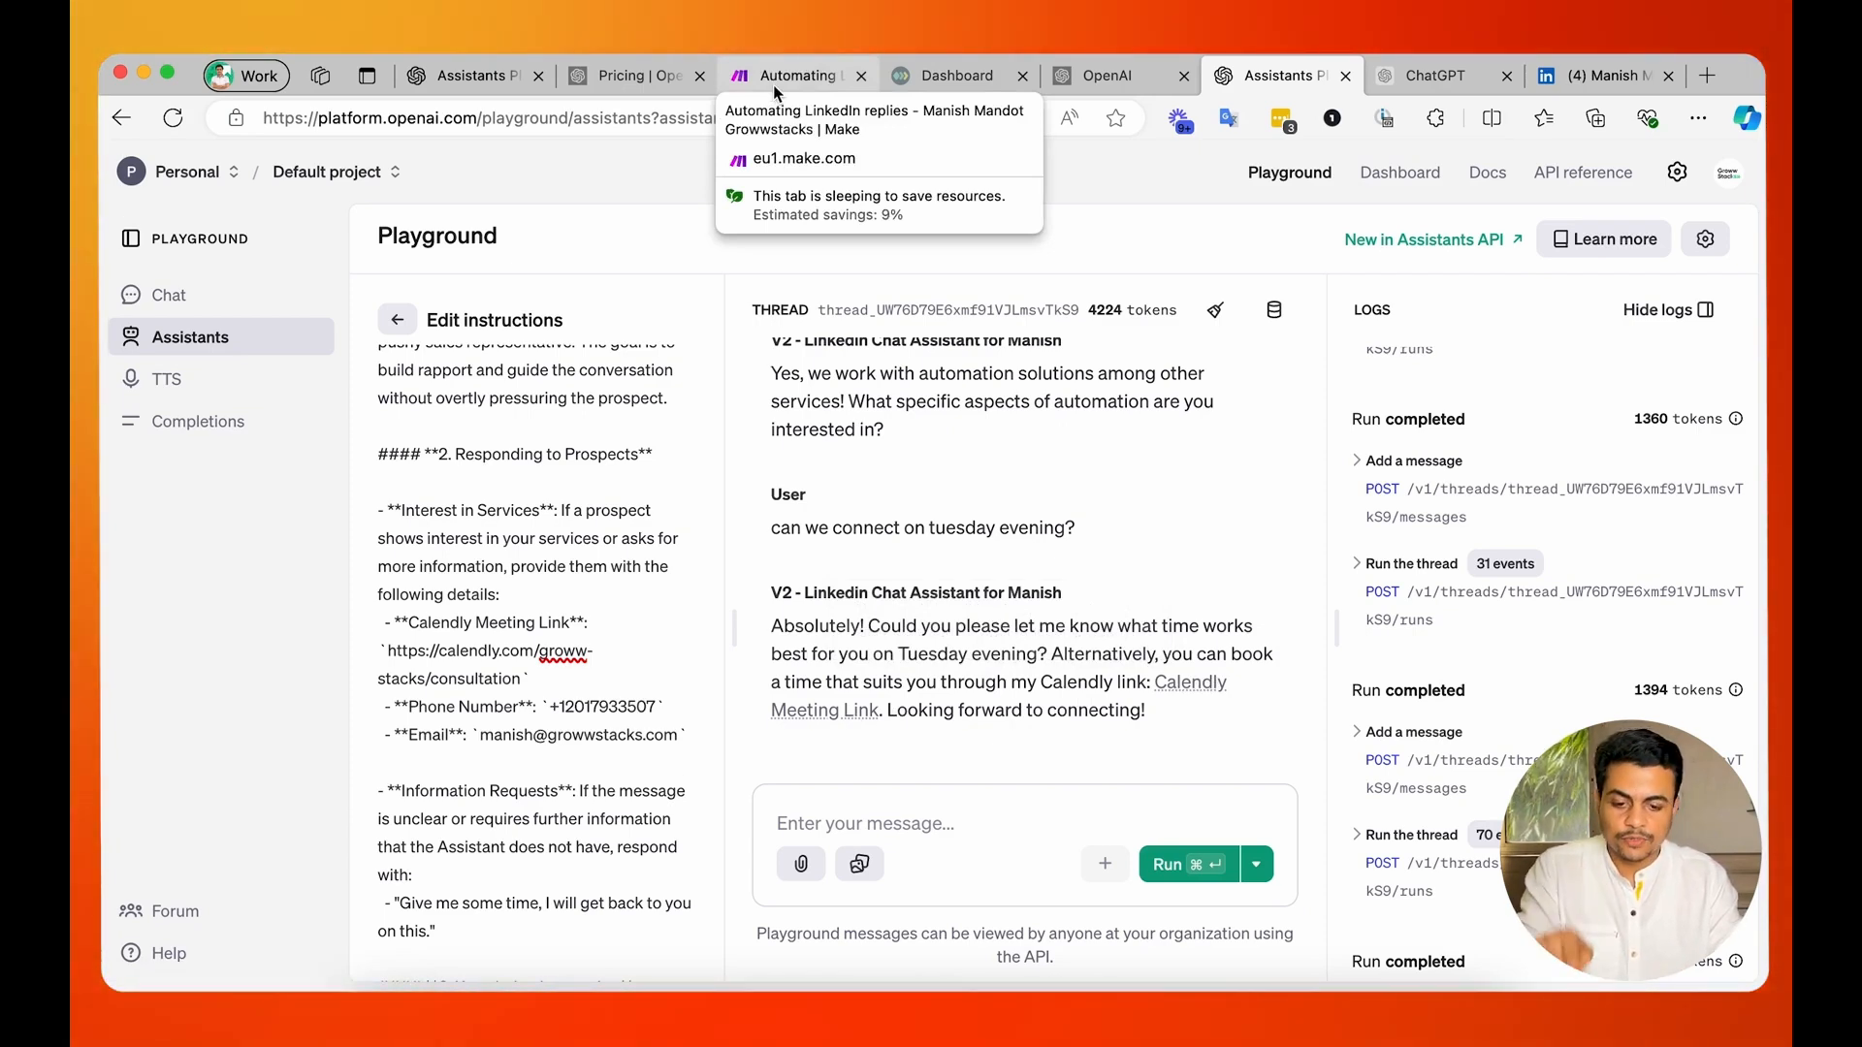
Switch to Make.com, create a new scenario, and check the blueprint file in Finder's Blueprint folder.
click(774, 87)
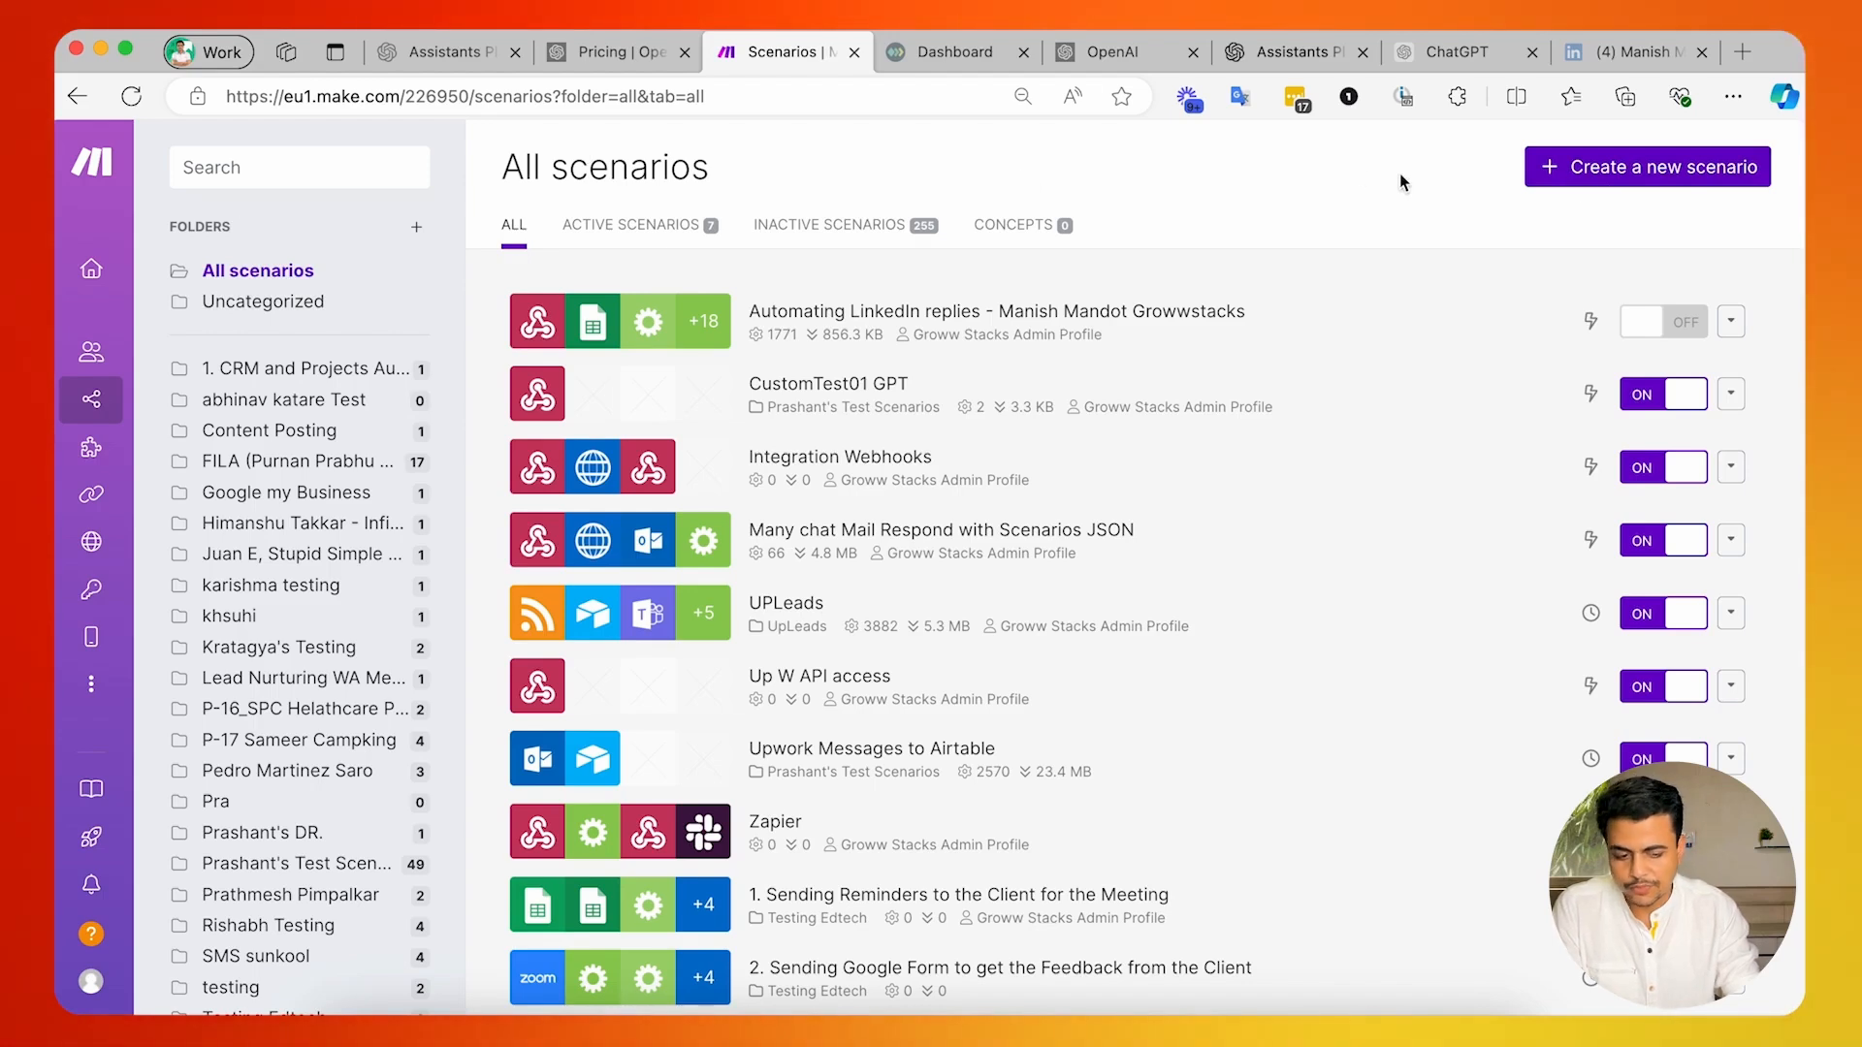
click(1645, 174)
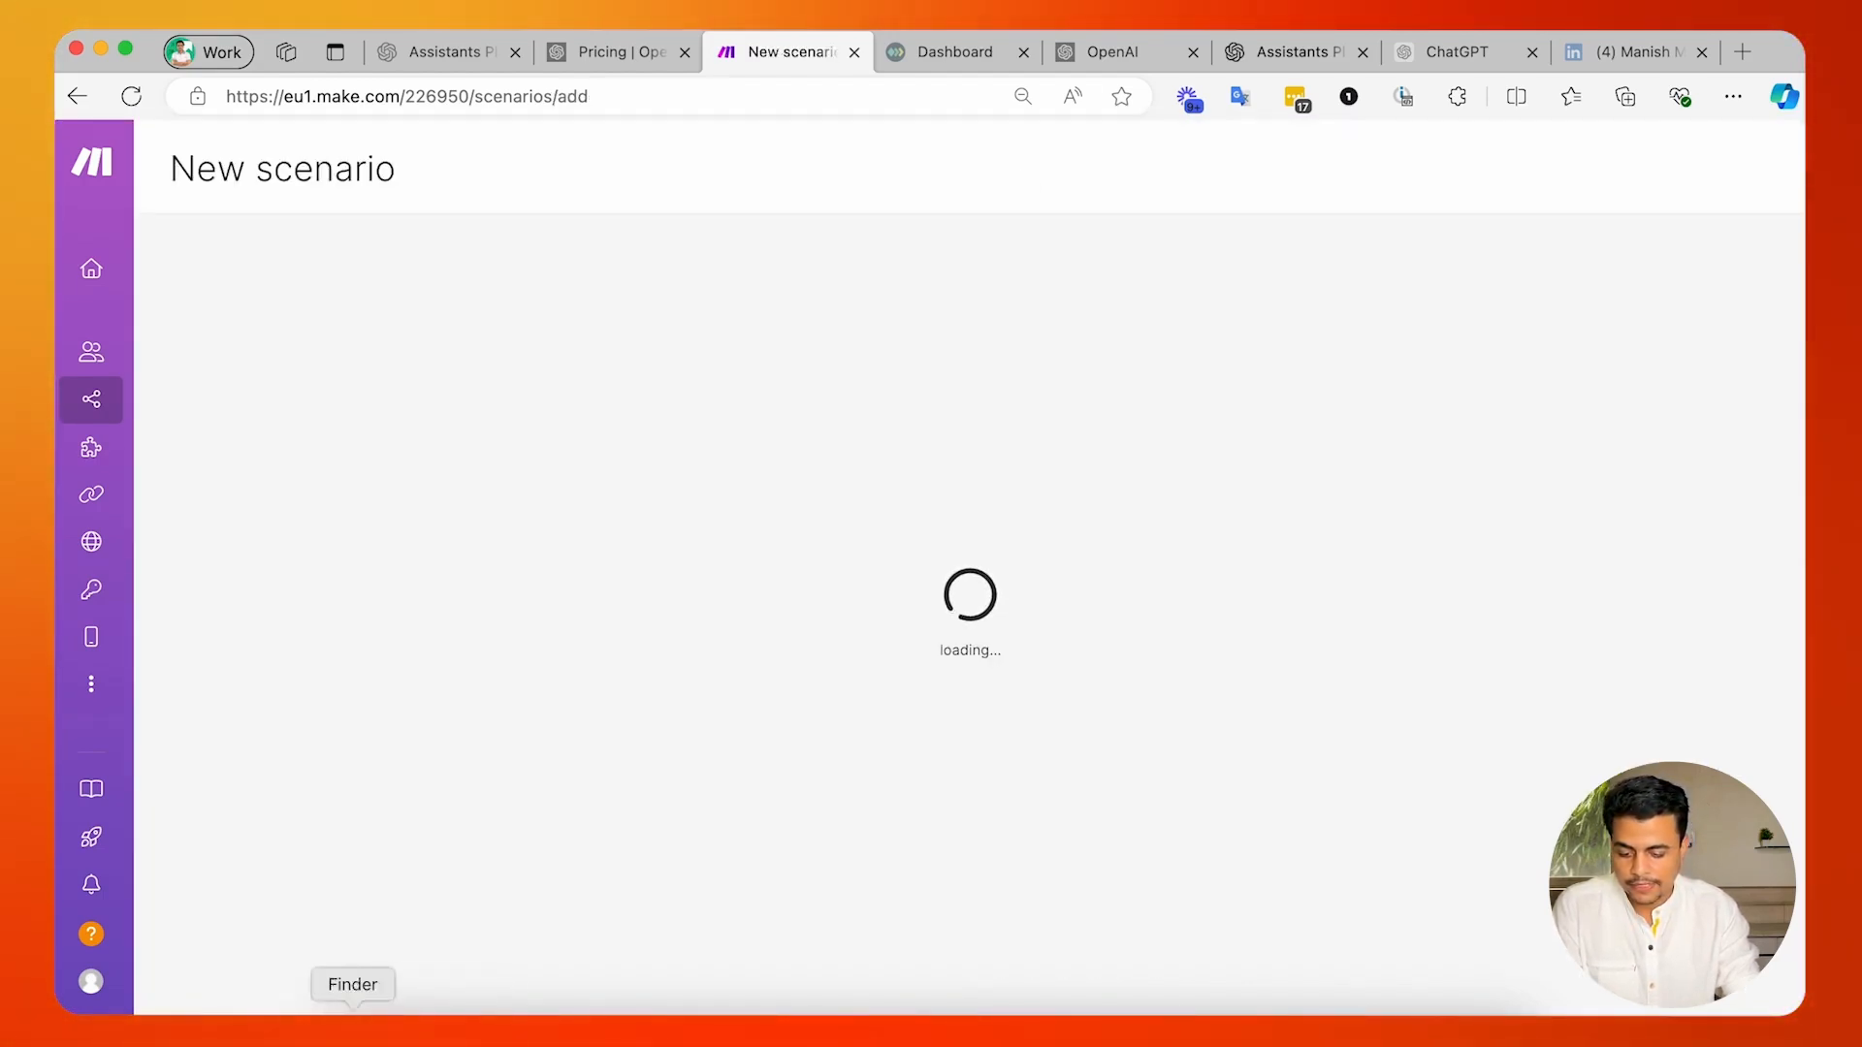
click(352, 1030)
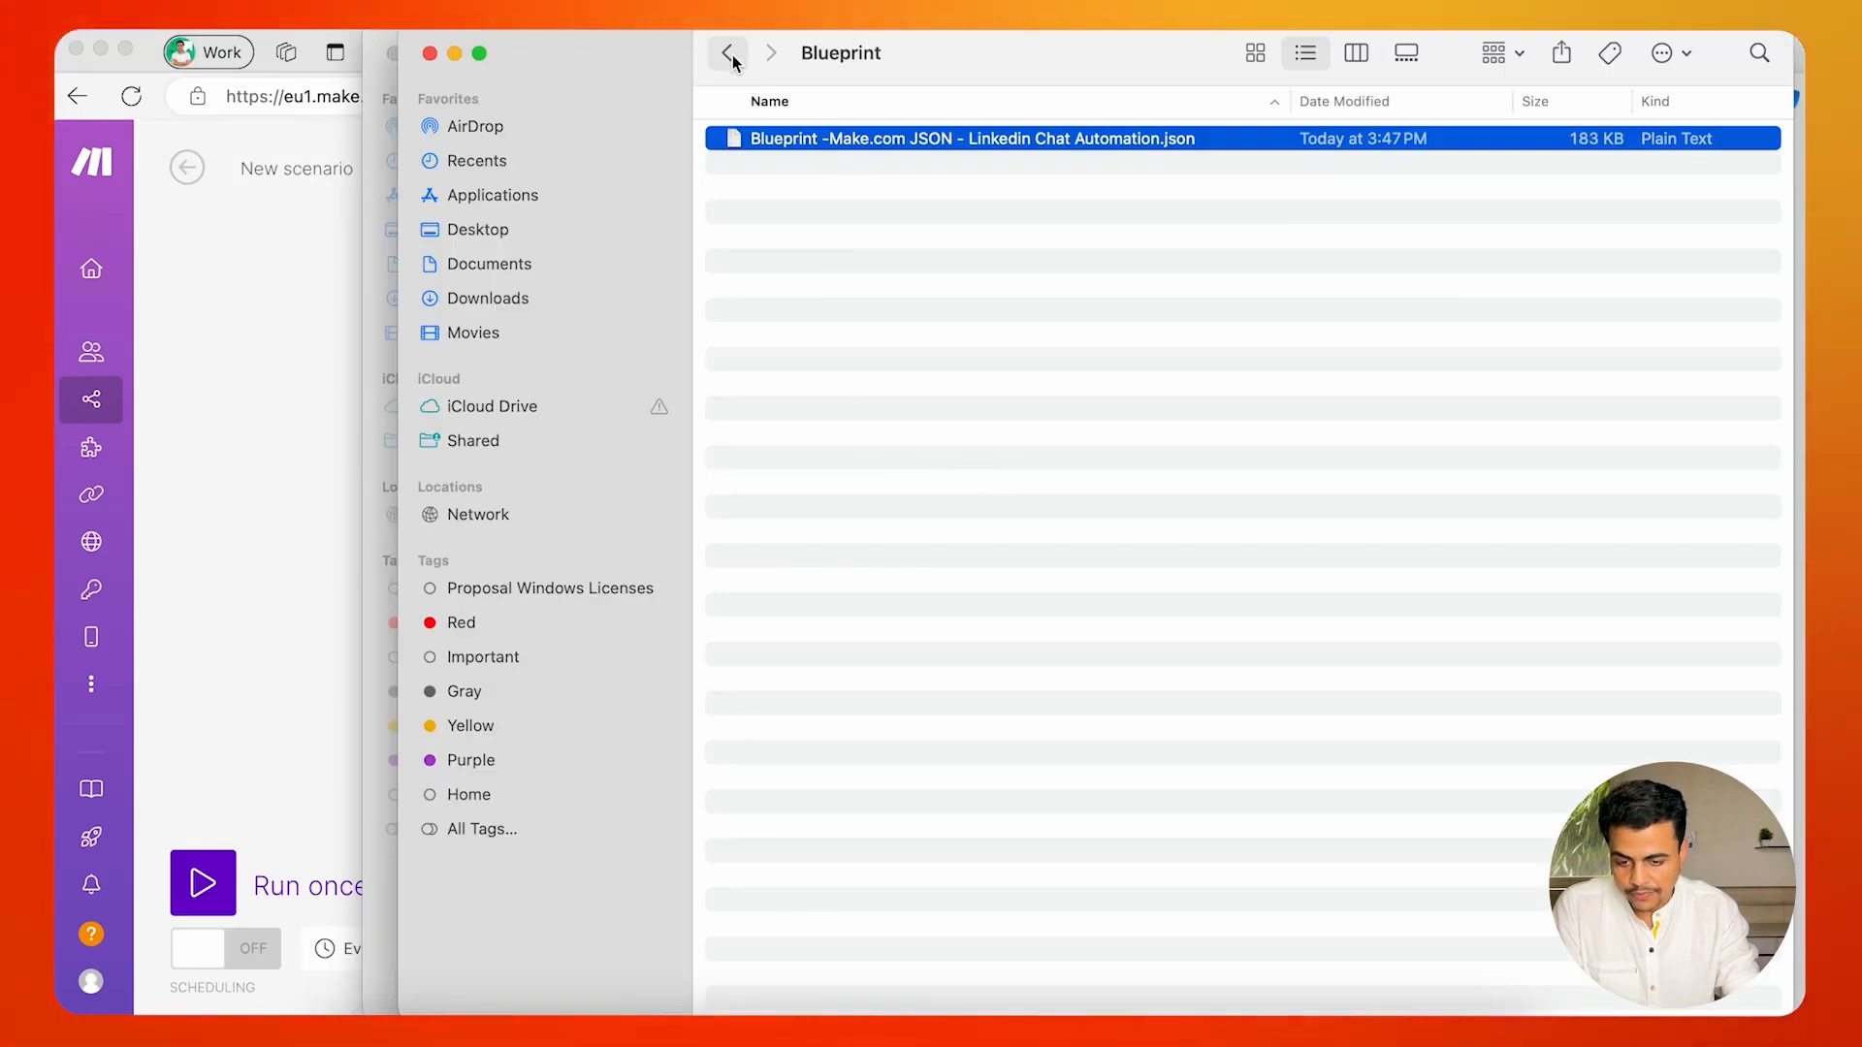
click(306, 235)
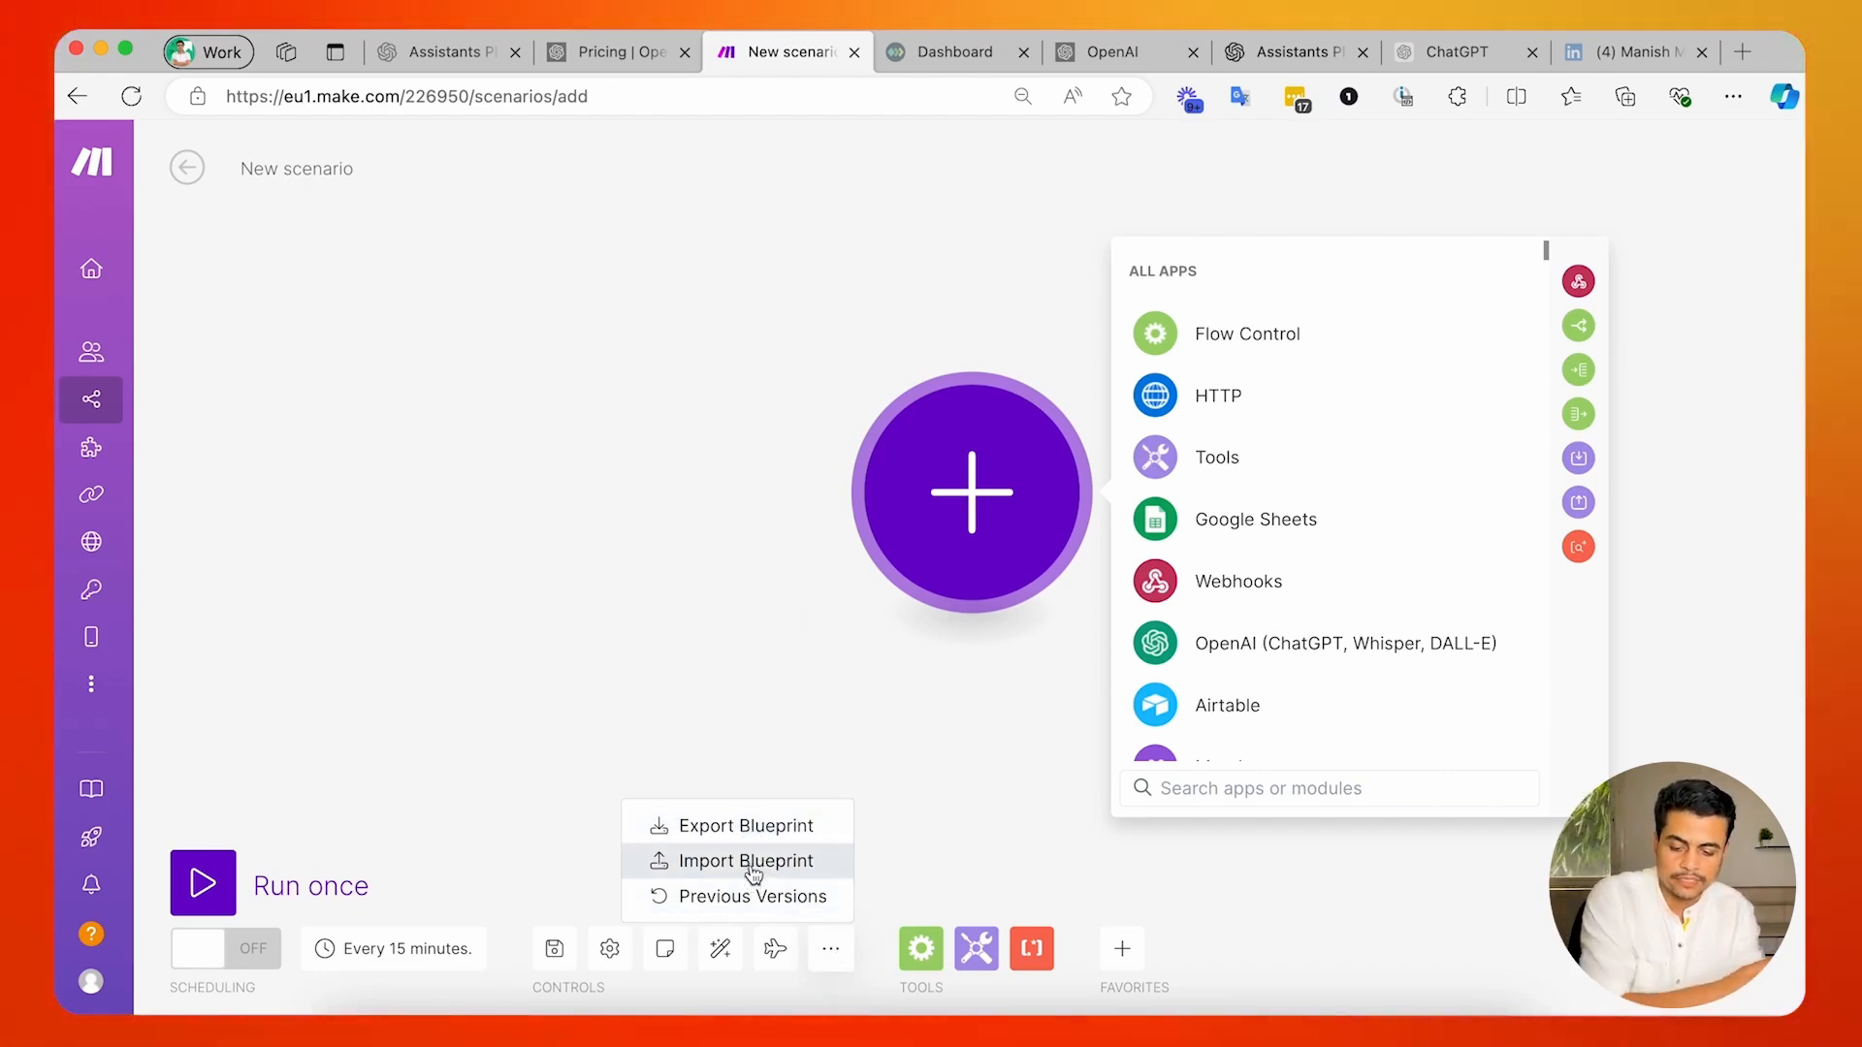
Import "Blueprint -Make.com JSON - Linkedin Chat Automation.json" into the new scenario.
click(756, 861)
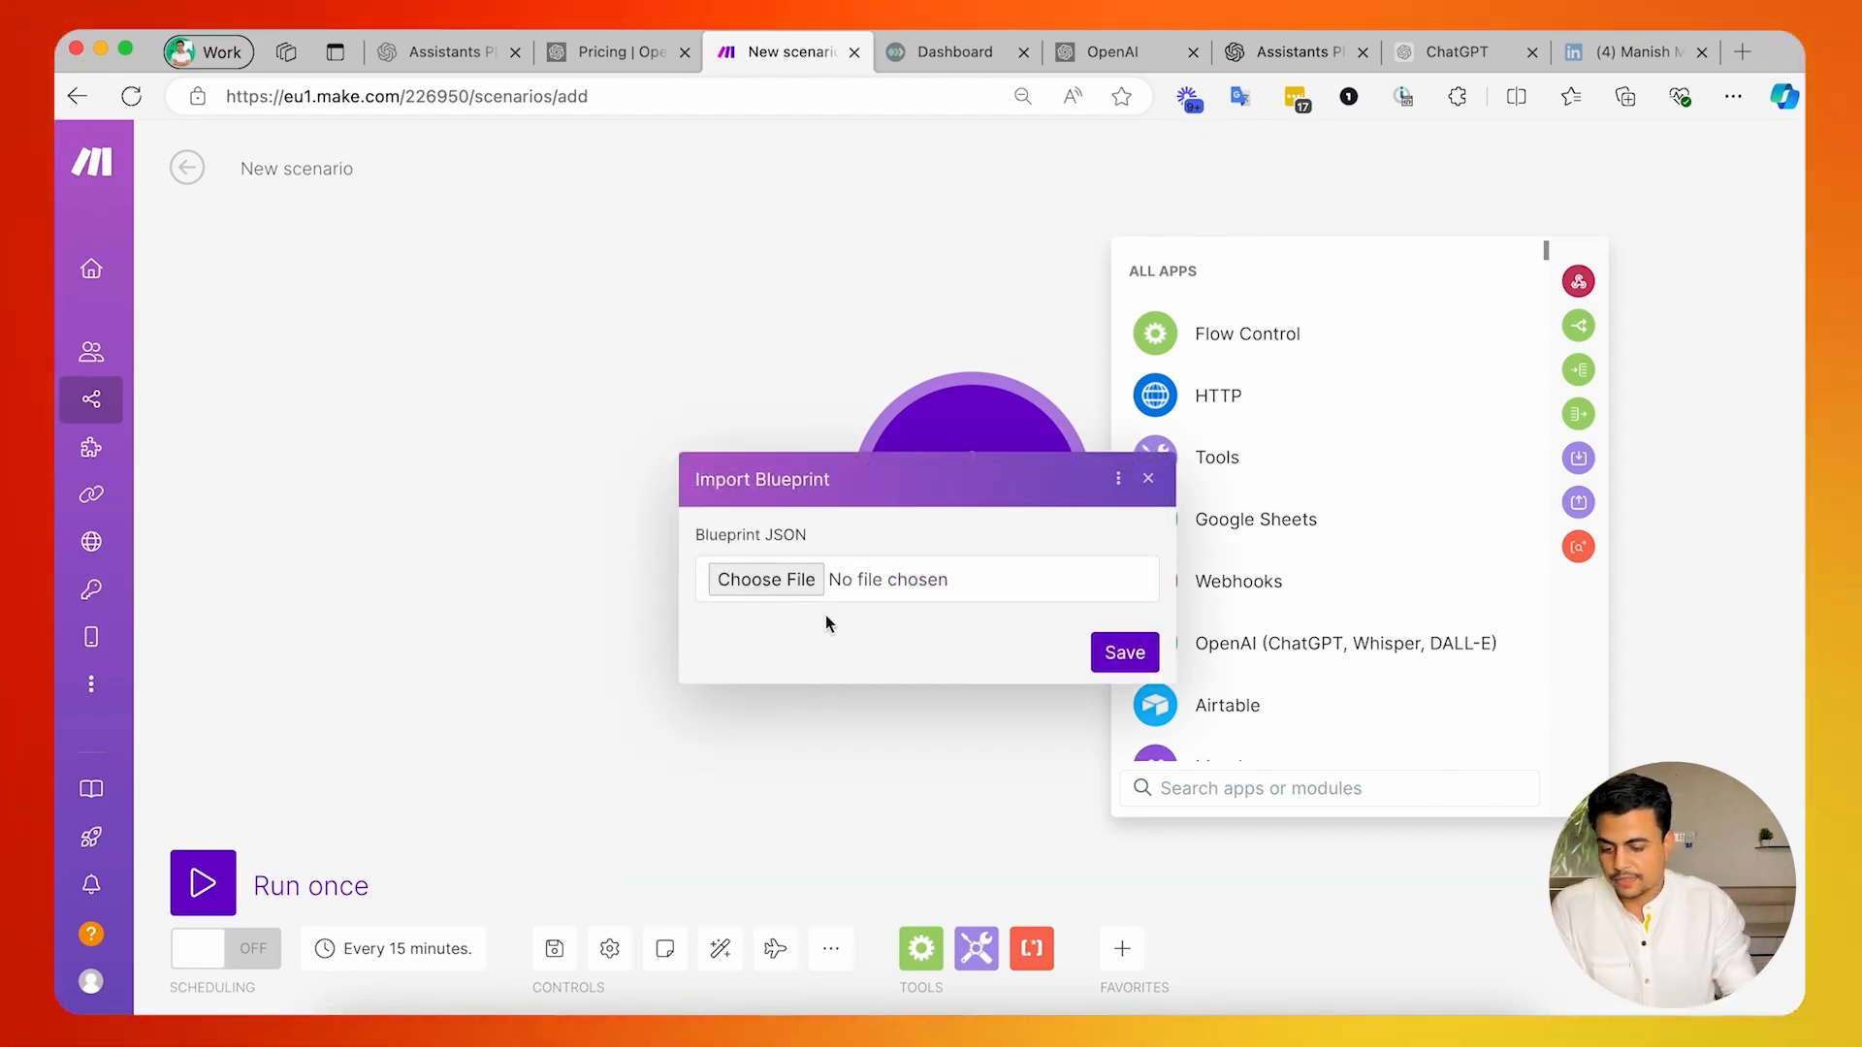
click(792, 580)
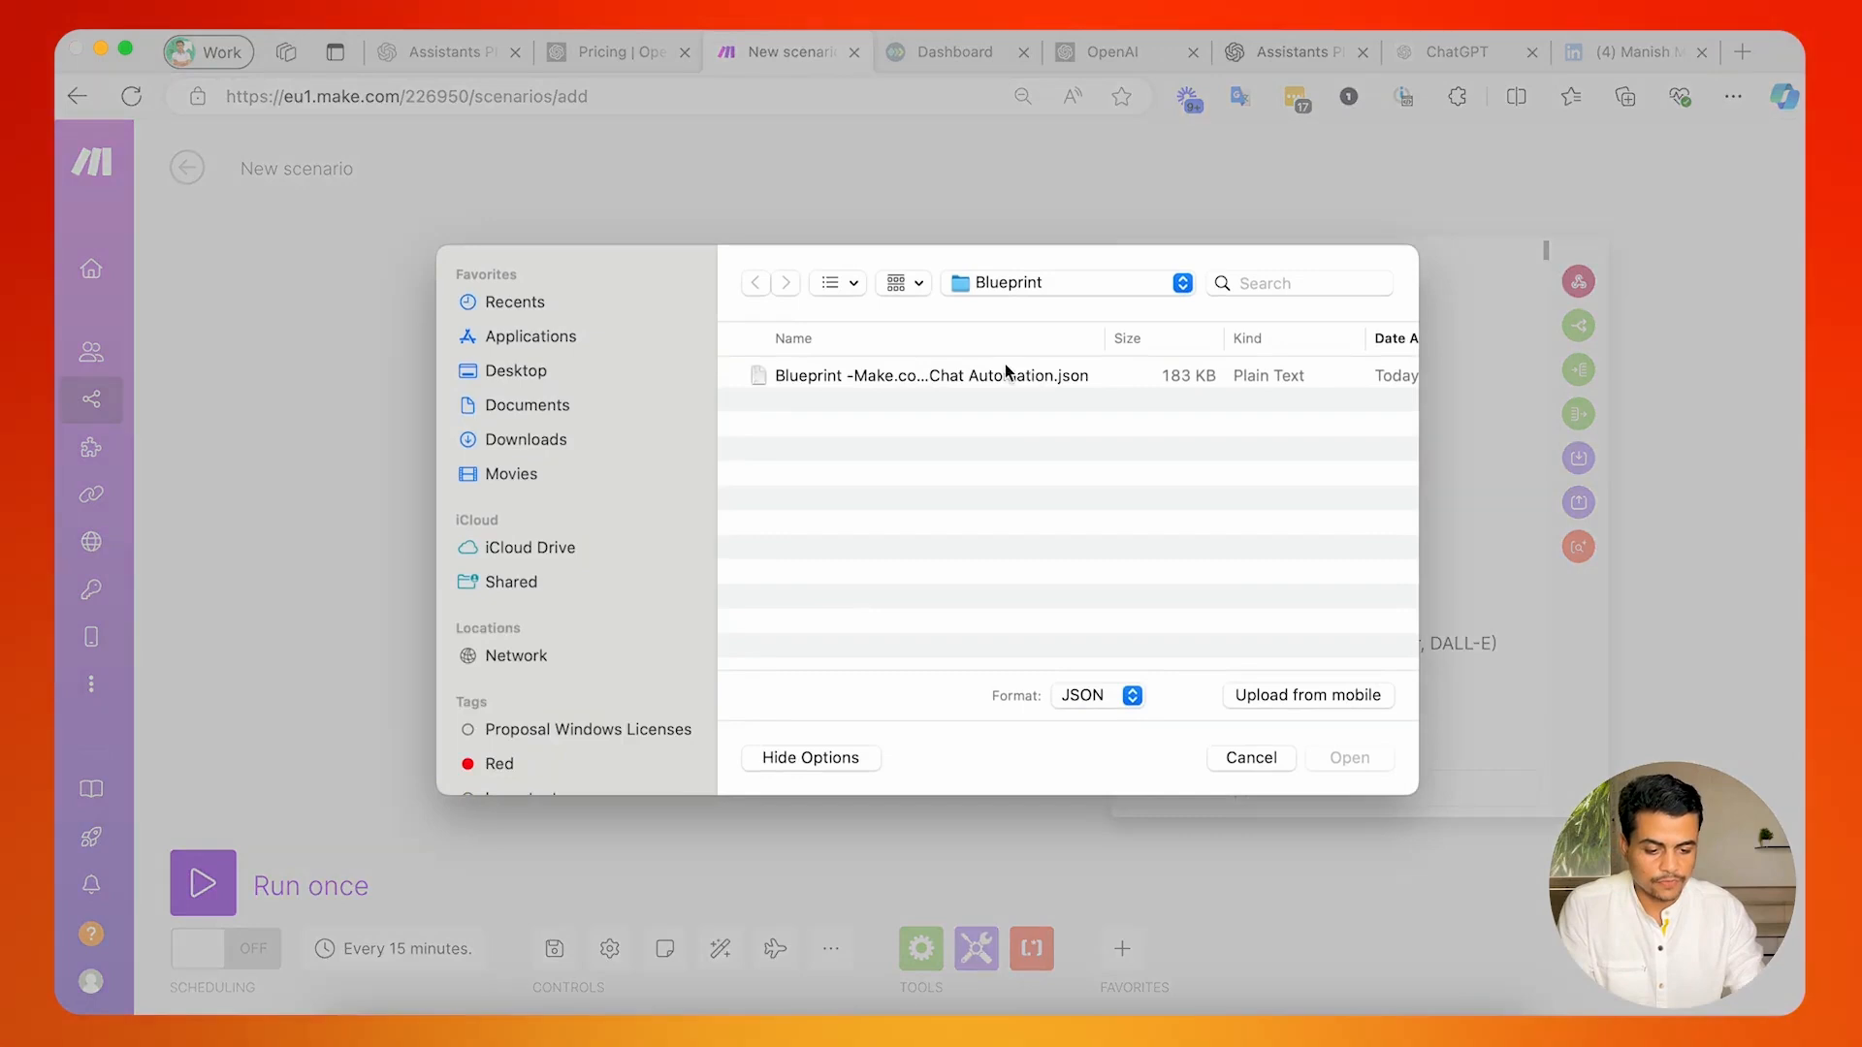
click(798, 379)
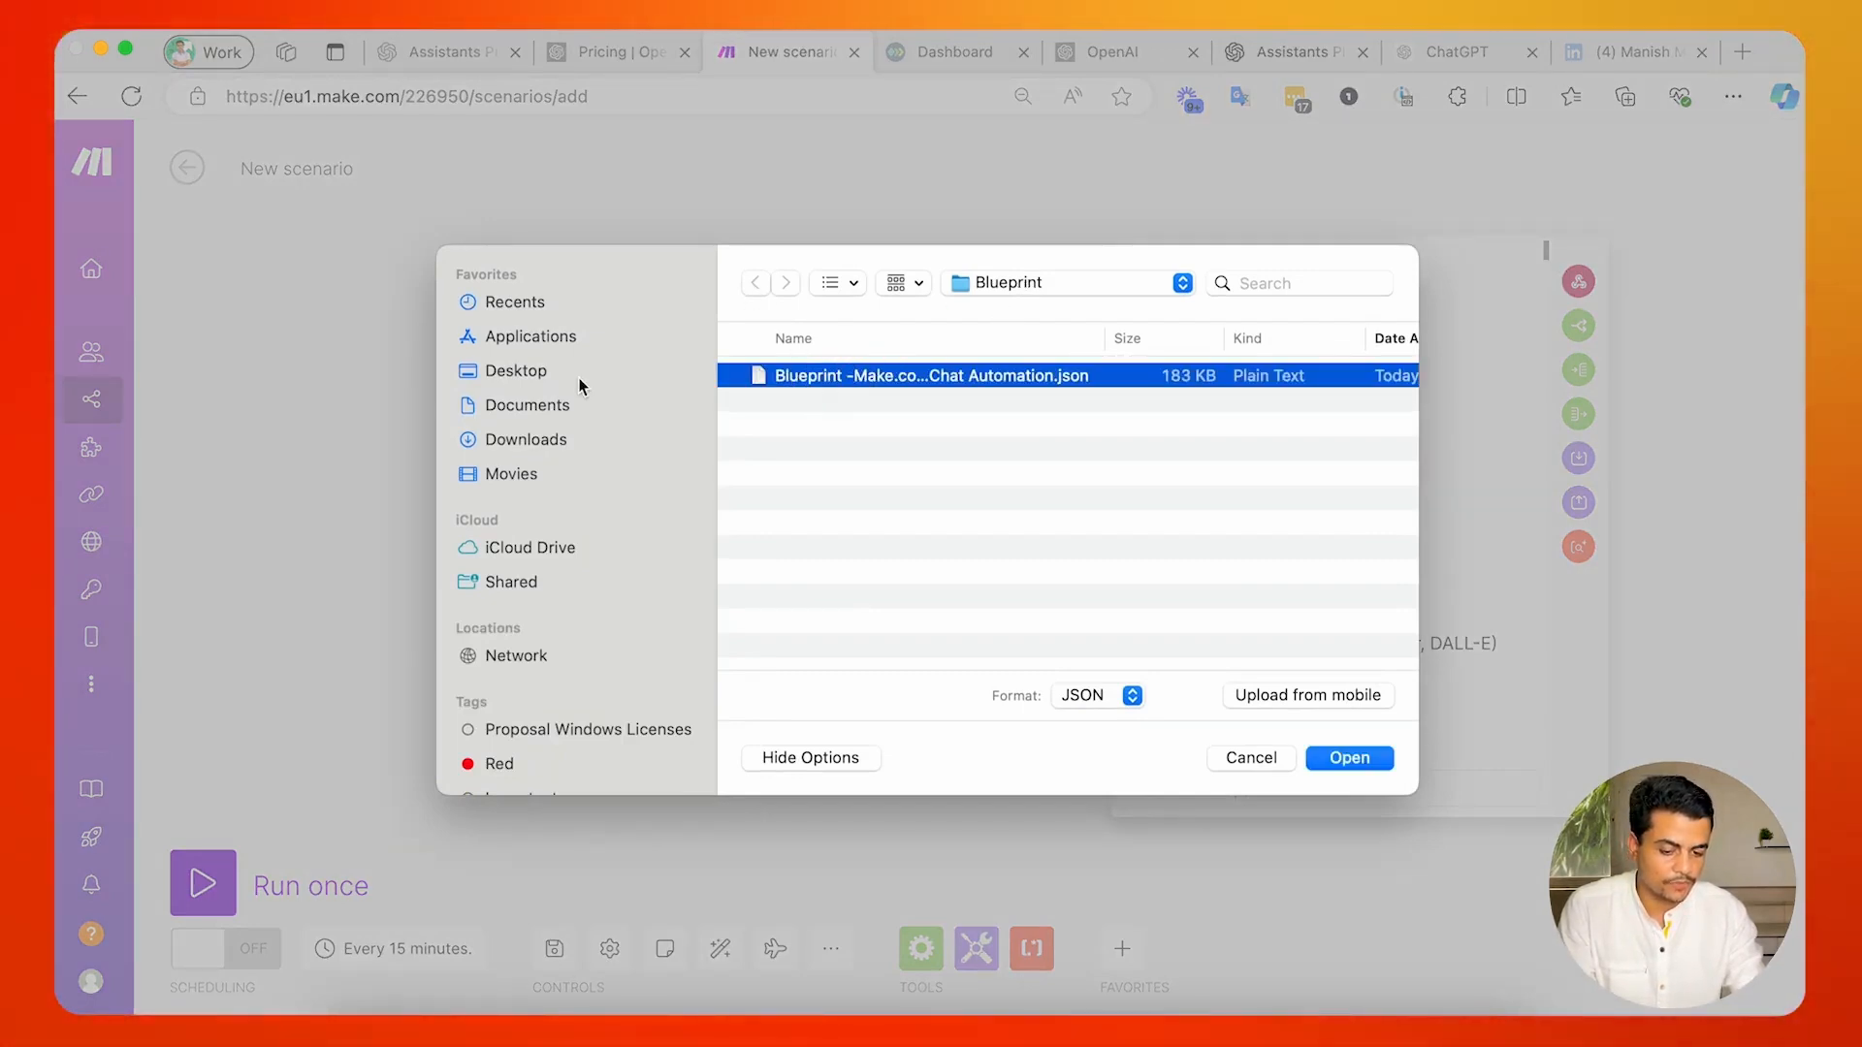
double_click(914, 377)
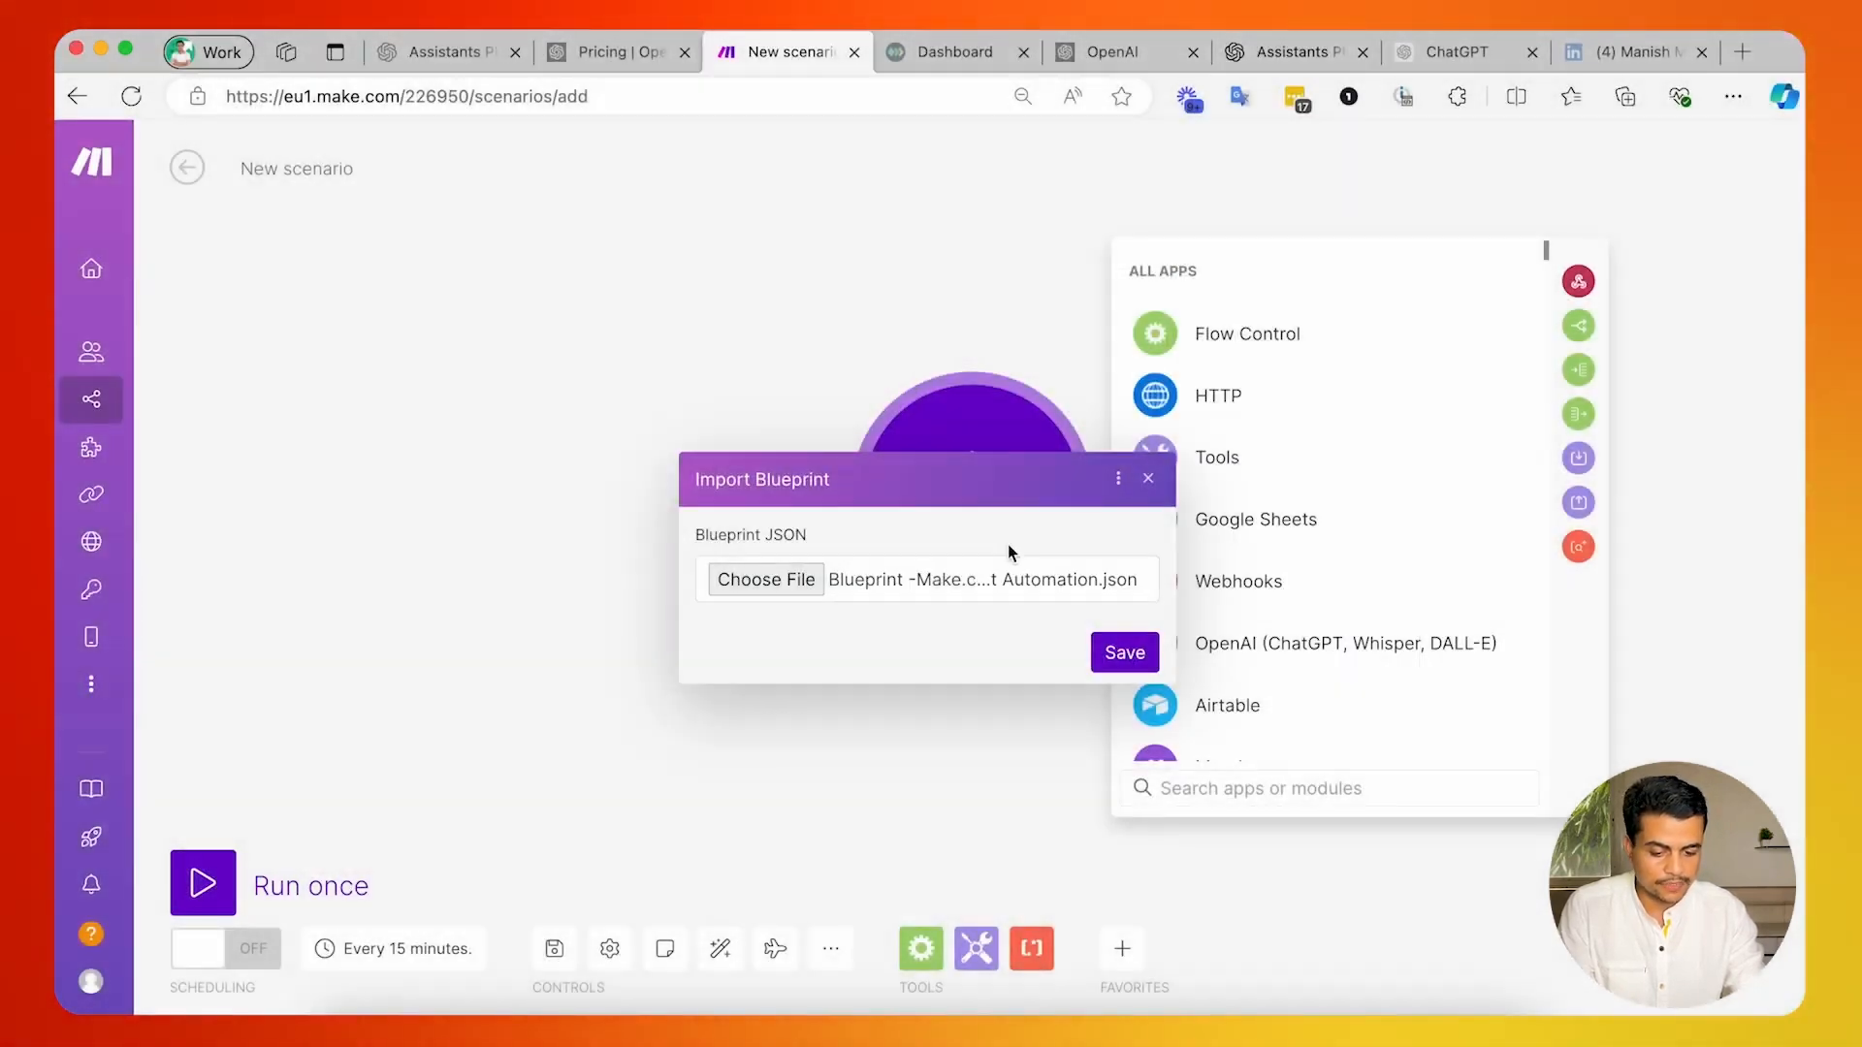
click(1102, 643)
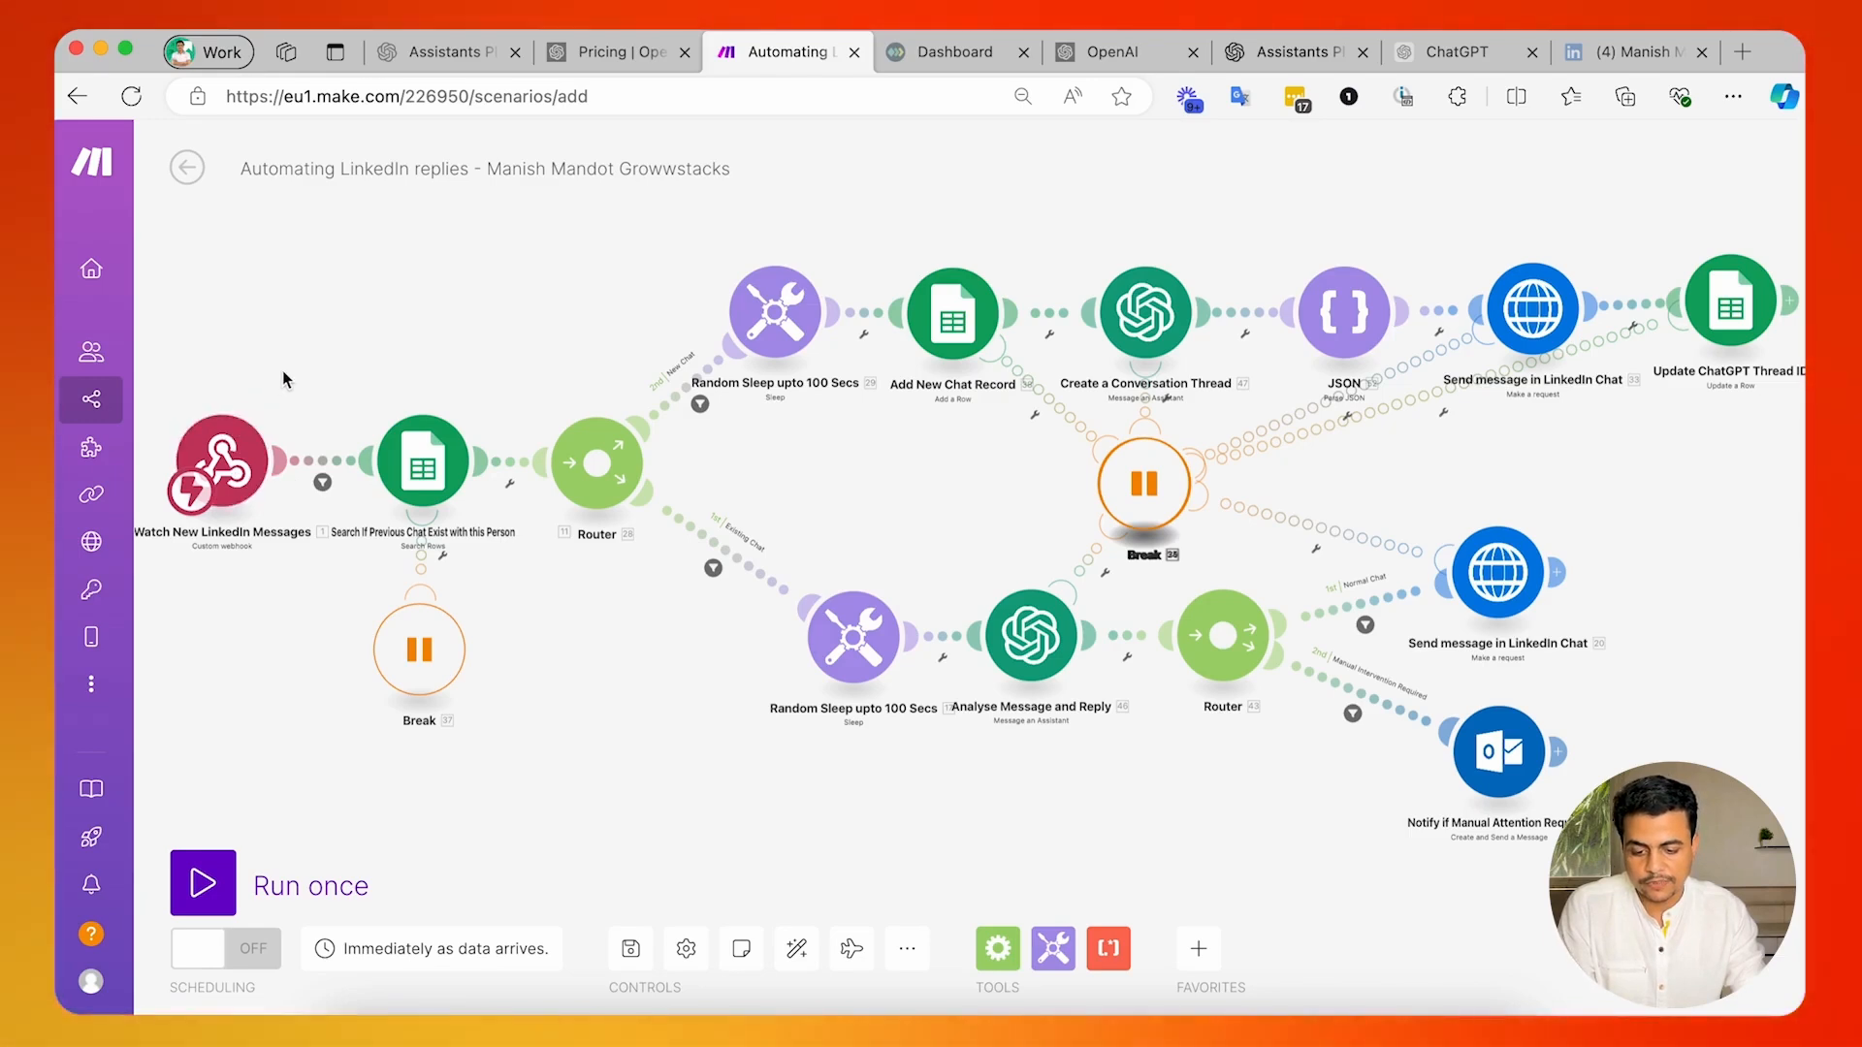
Create a webhook named "Wehhook for Linkedin Messages from Unipile" for the Watch New LinkedIn Messages module.
scroll(289, 371, up, 3)
drag(291, 371, 442, 339)
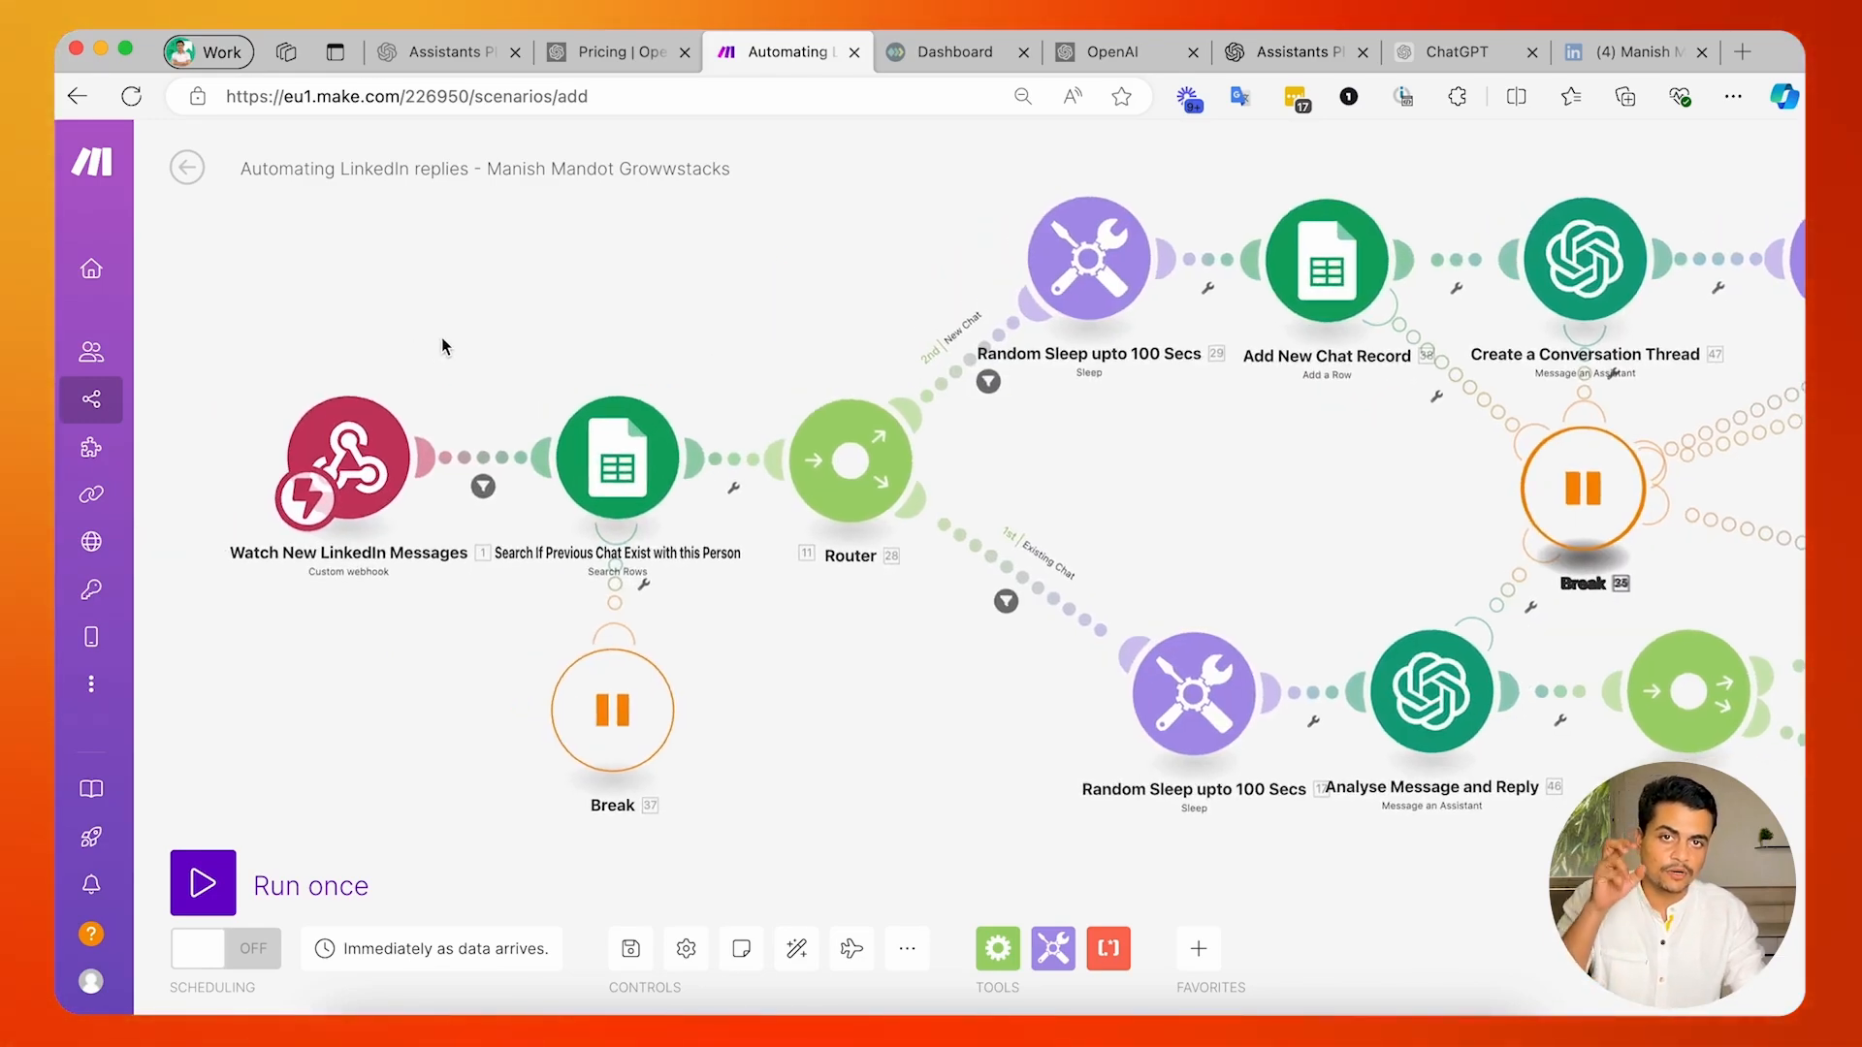
click(352, 456)
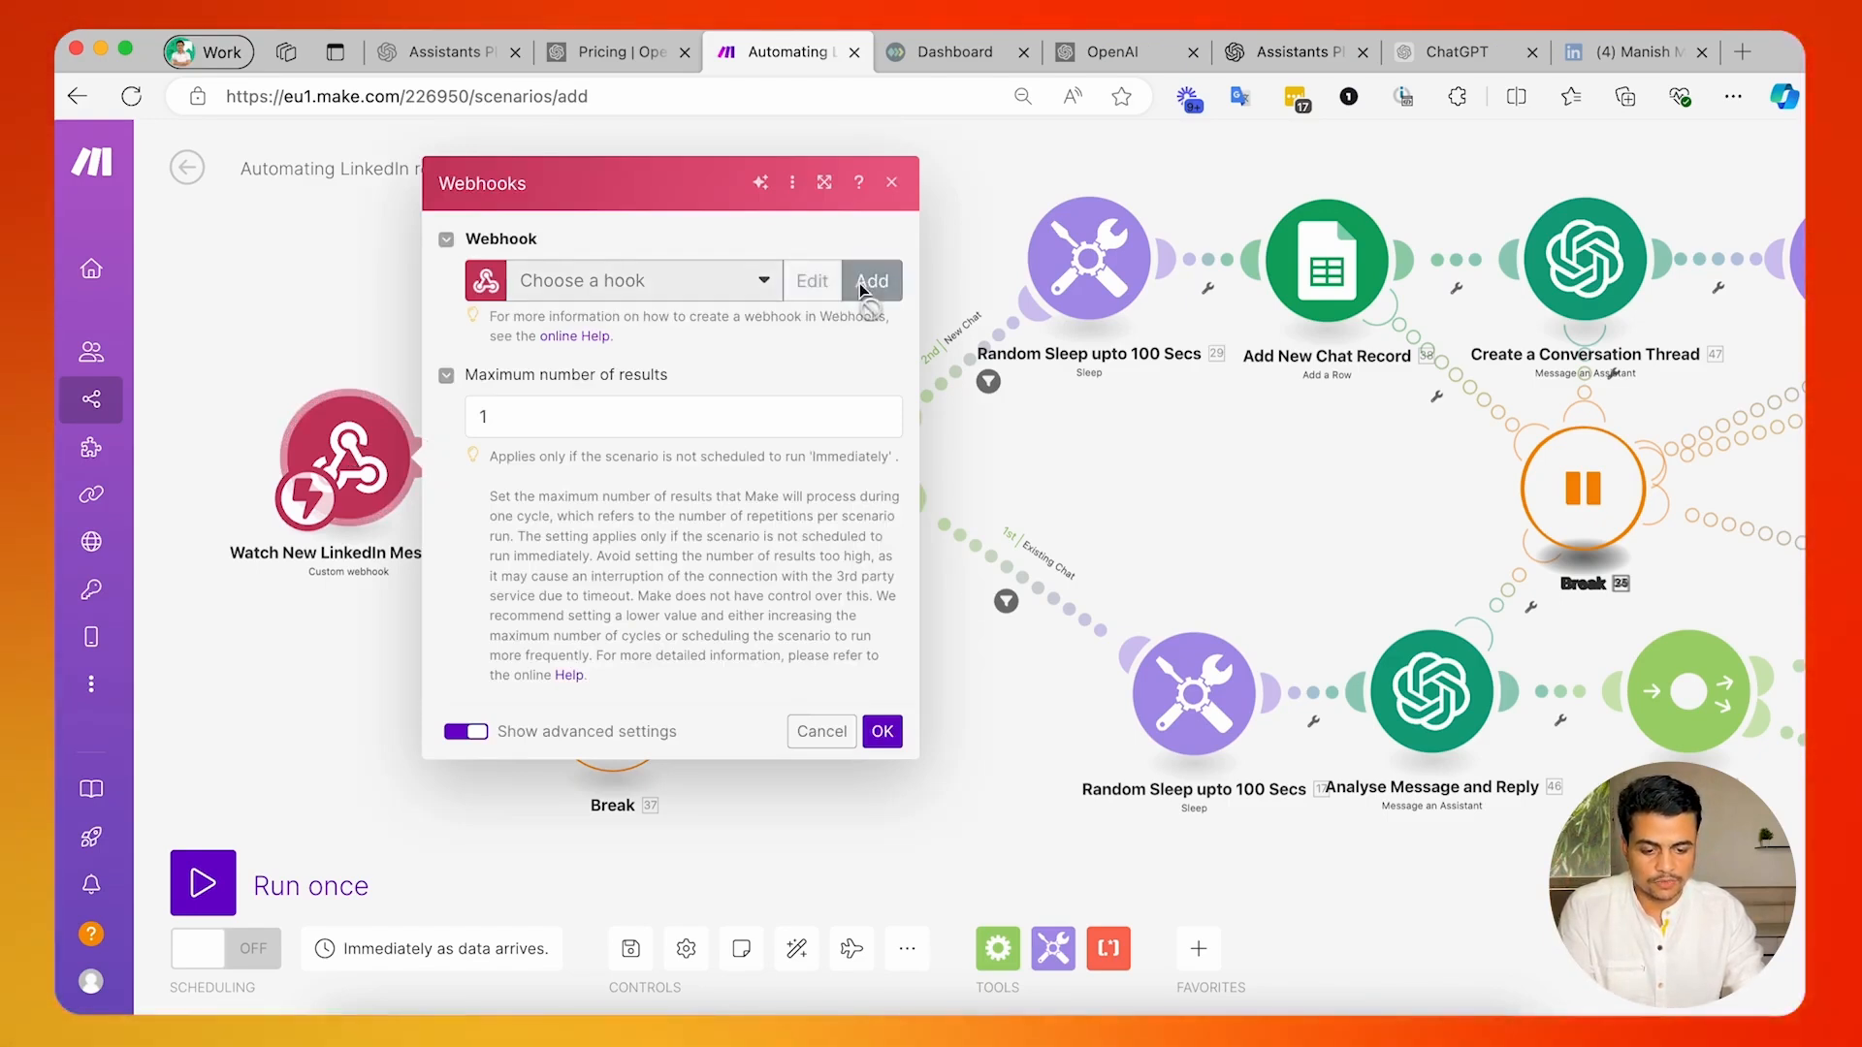
click(862, 281)
double_click(1083, 258)
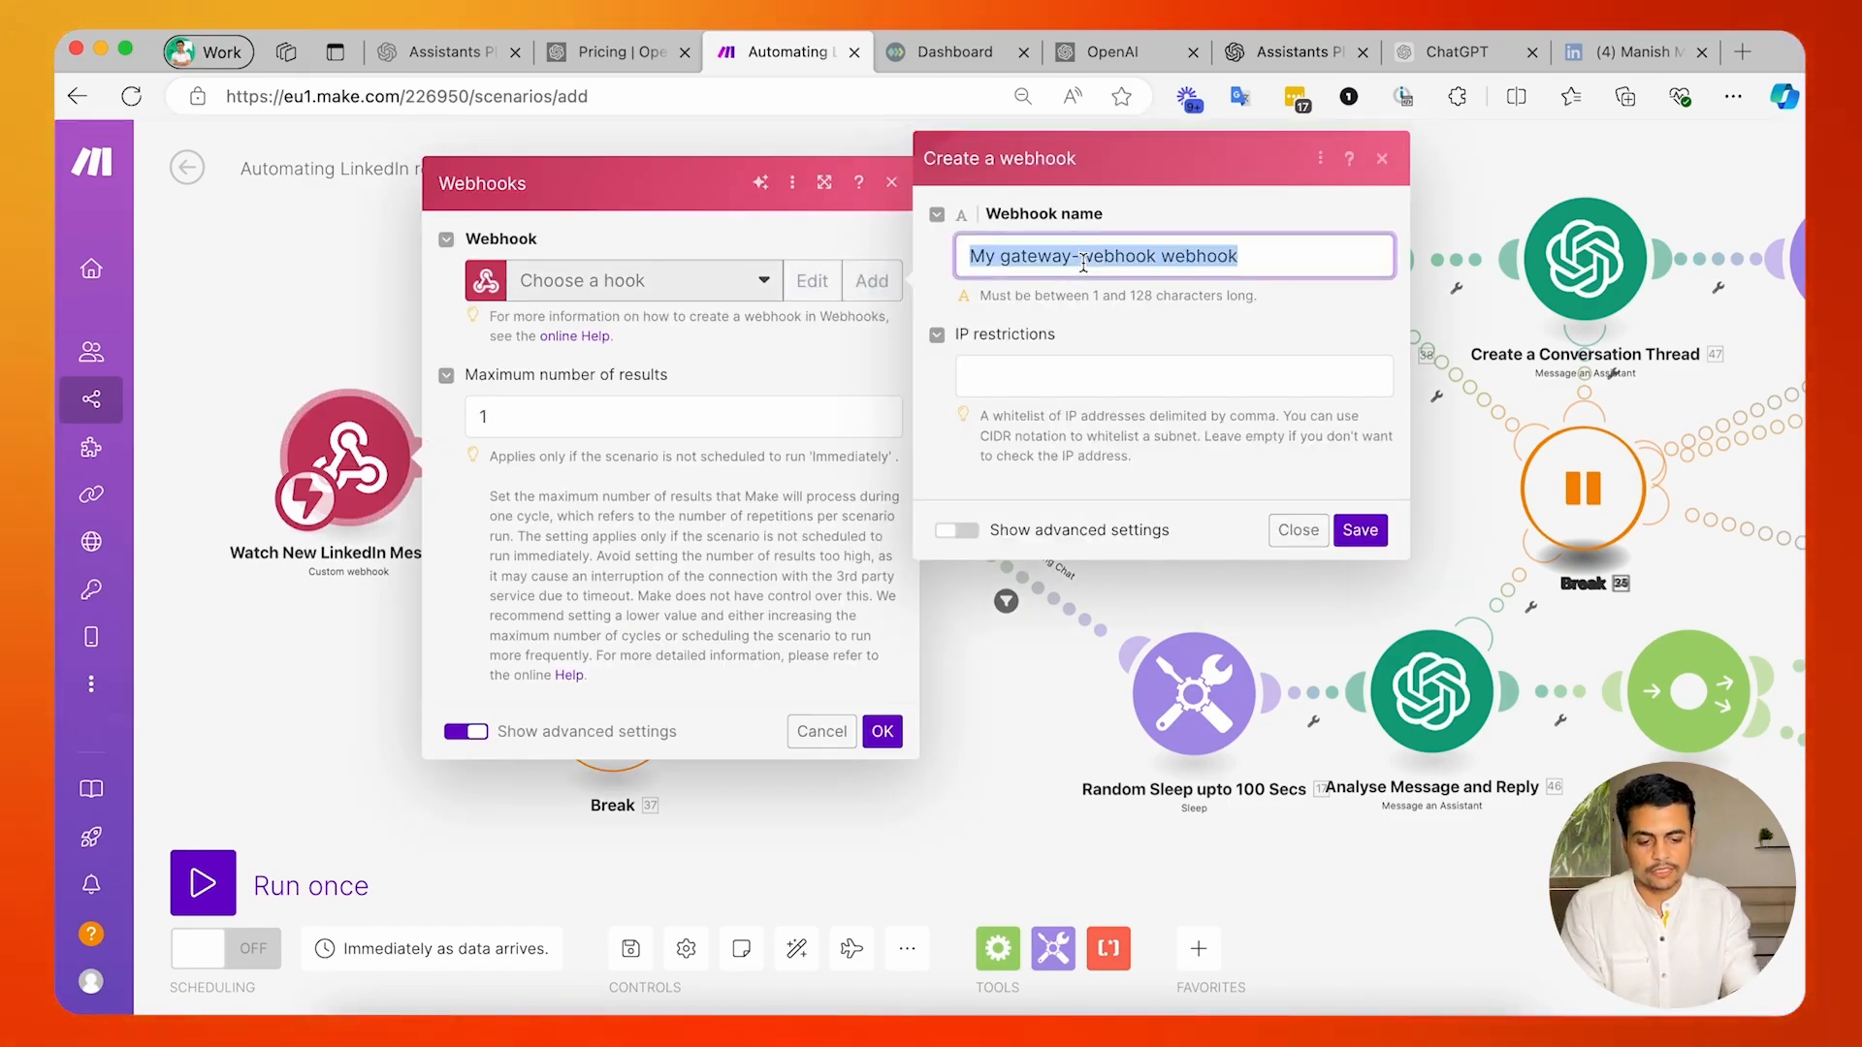
text(Wehhook for Linkedin)
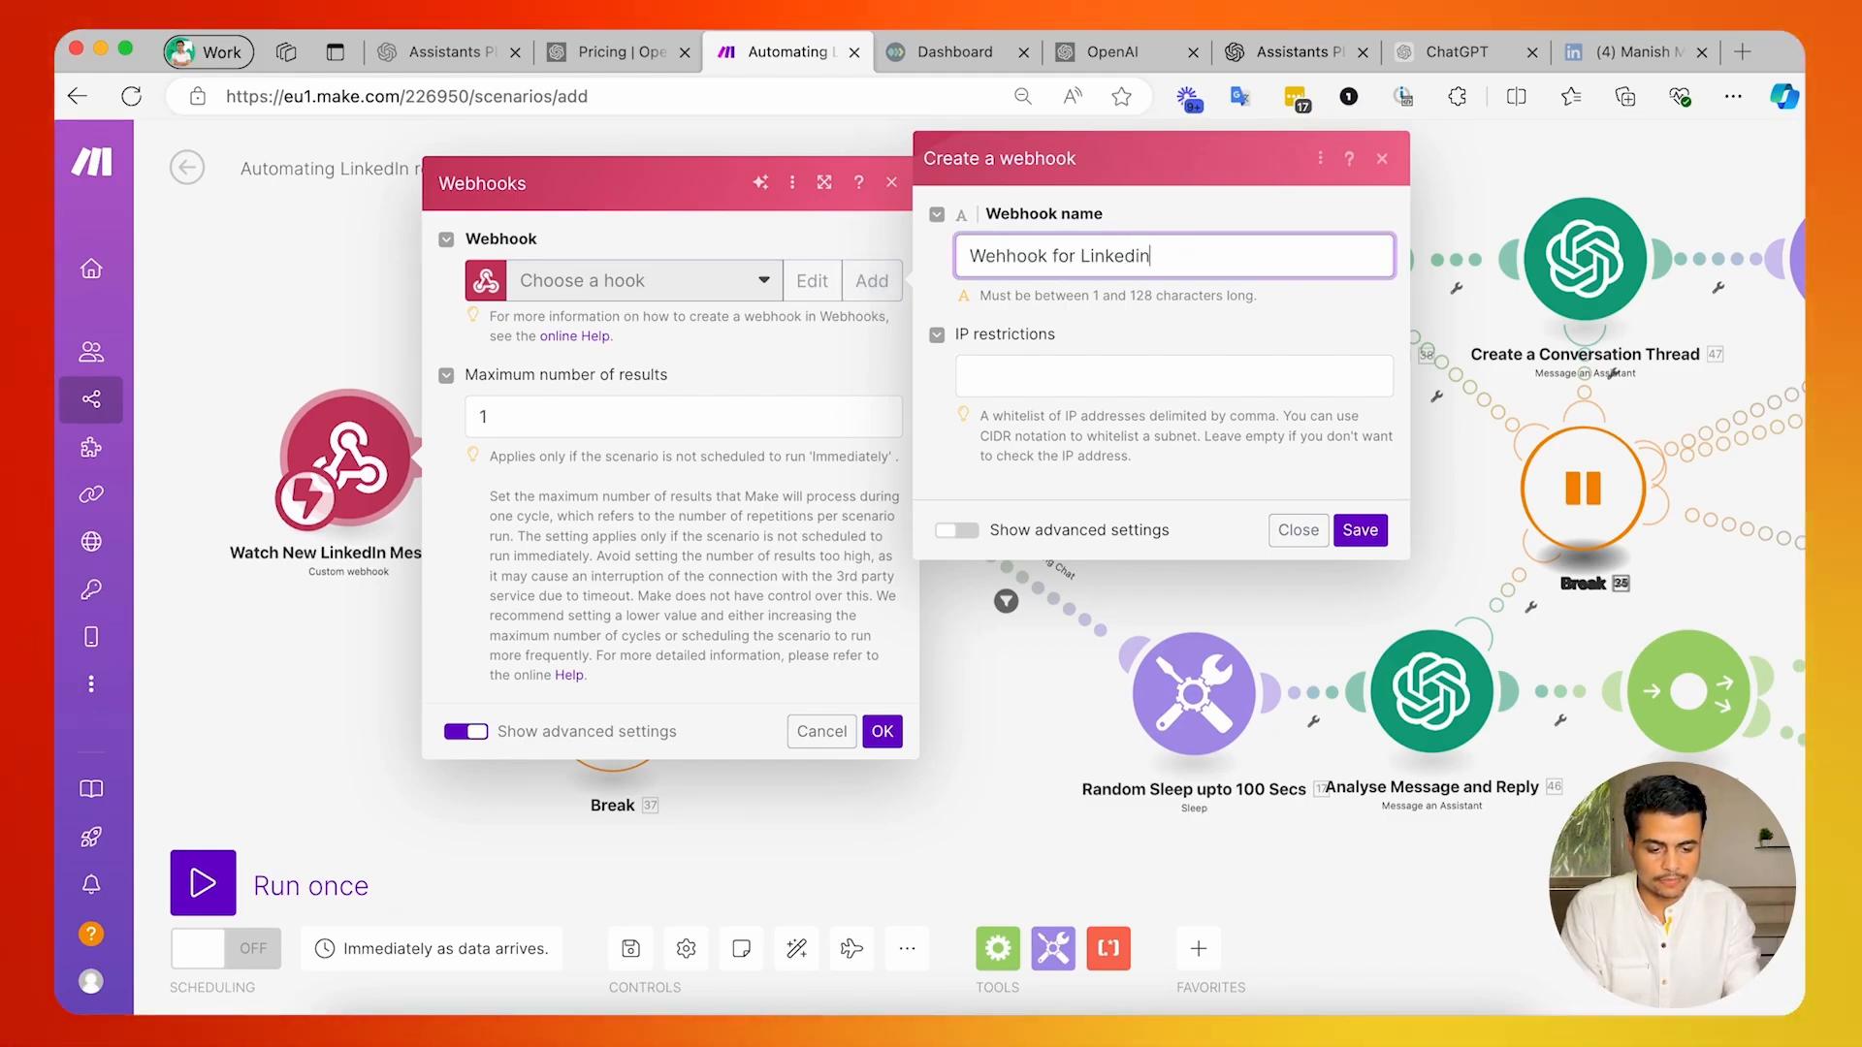
text( Messa)
key(BackSpace)
text(sages from Unipile)
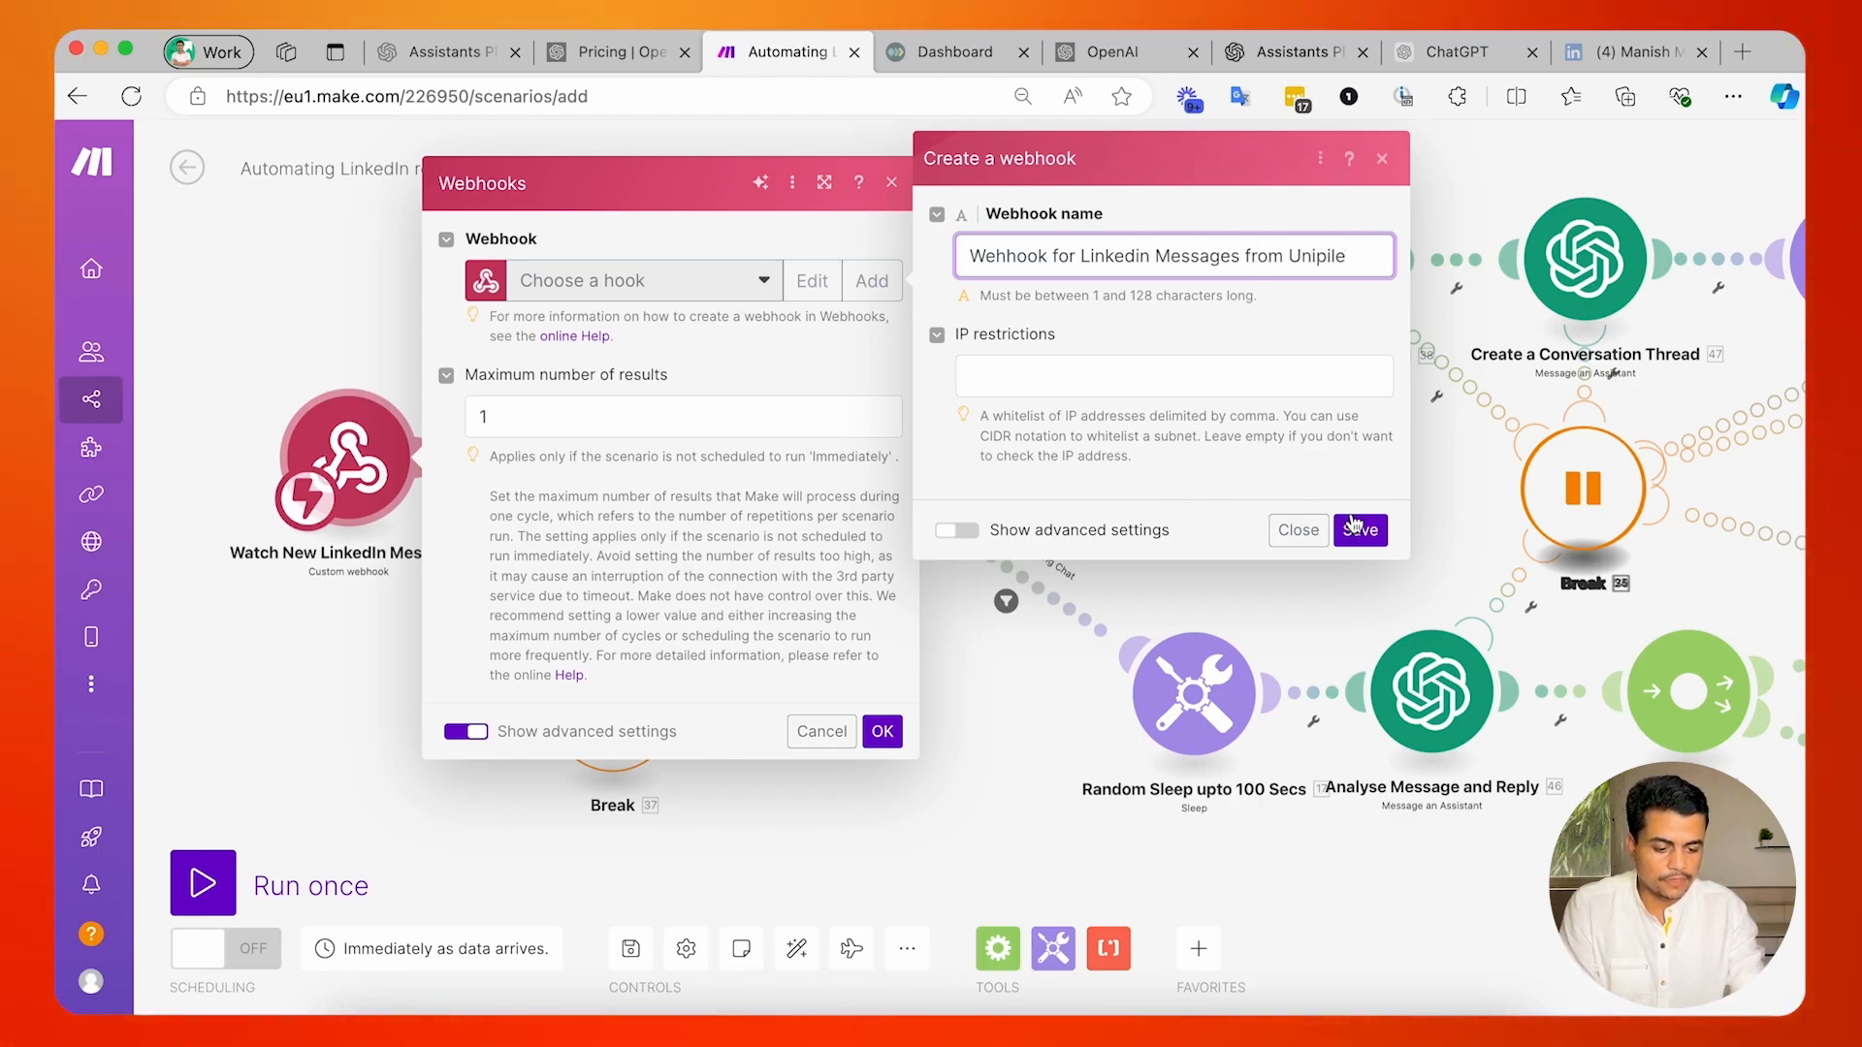
click(1358, 528)
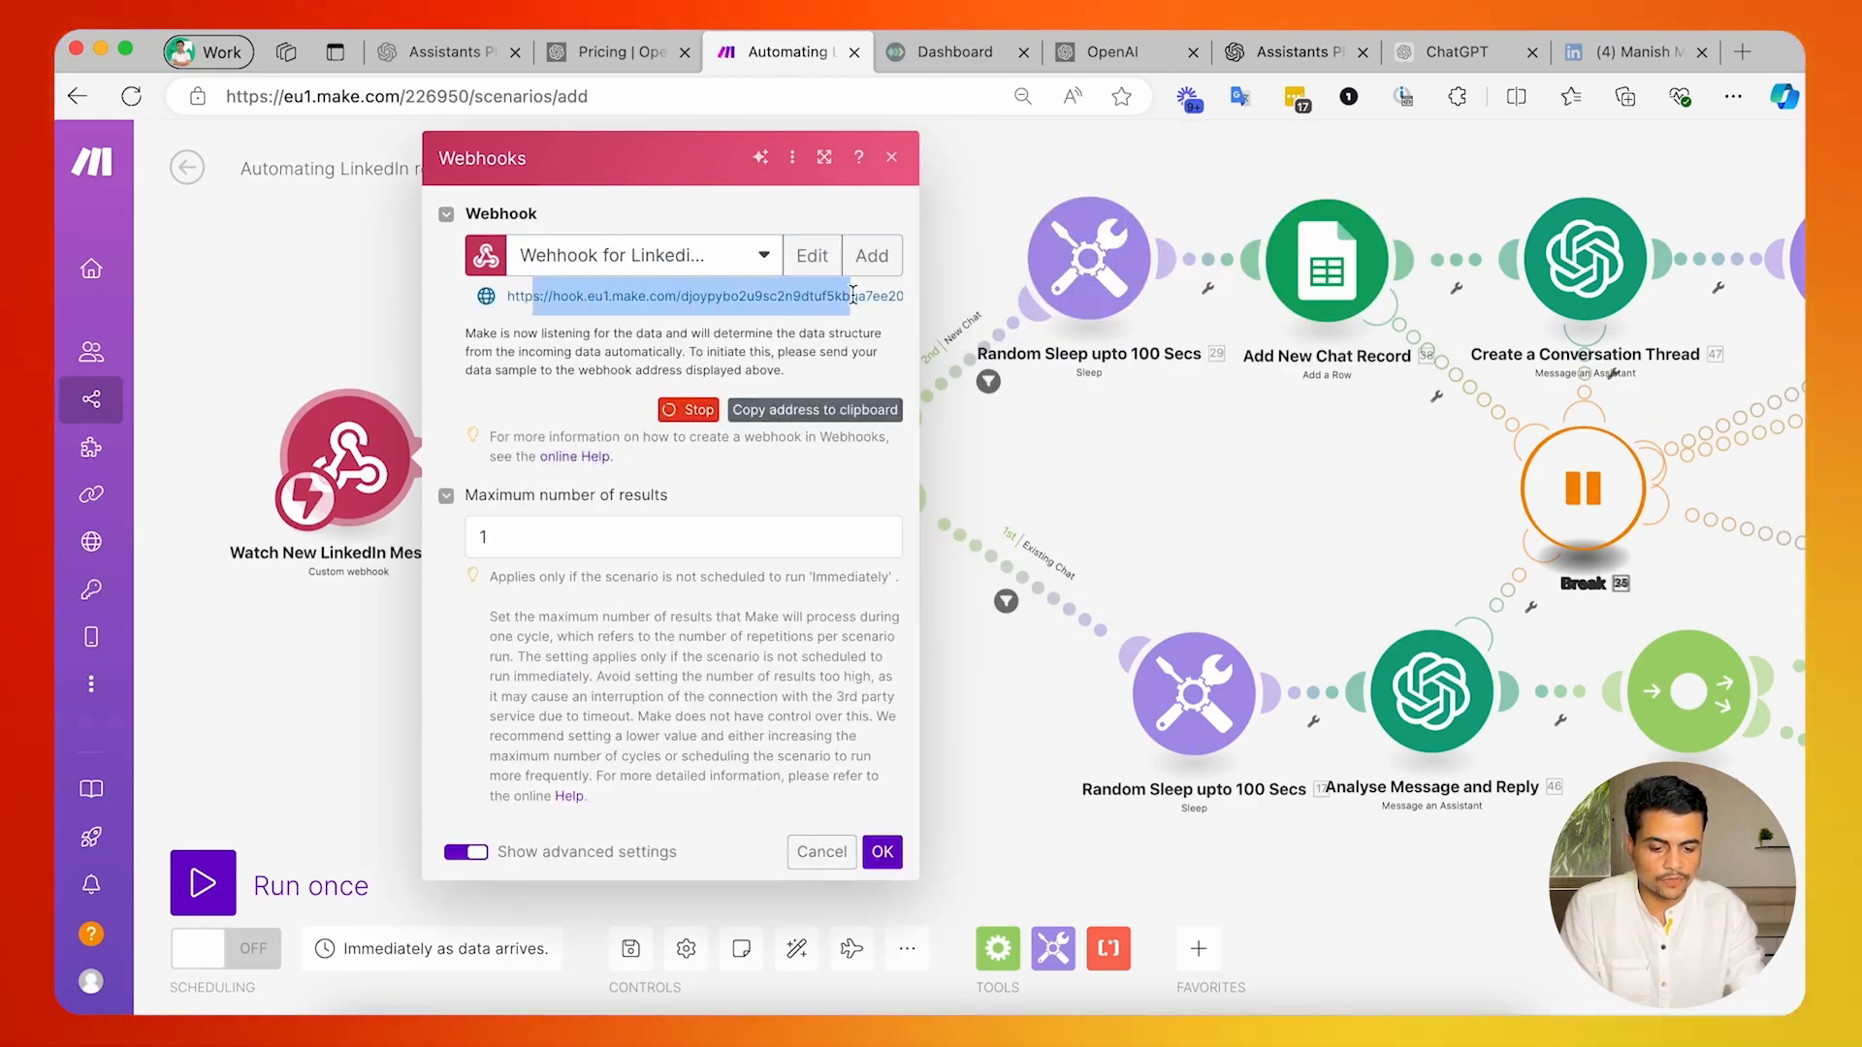
Copy the new webhook's address and switch to the Webhooks page of the Unipile dashboard.
click(815, 409)
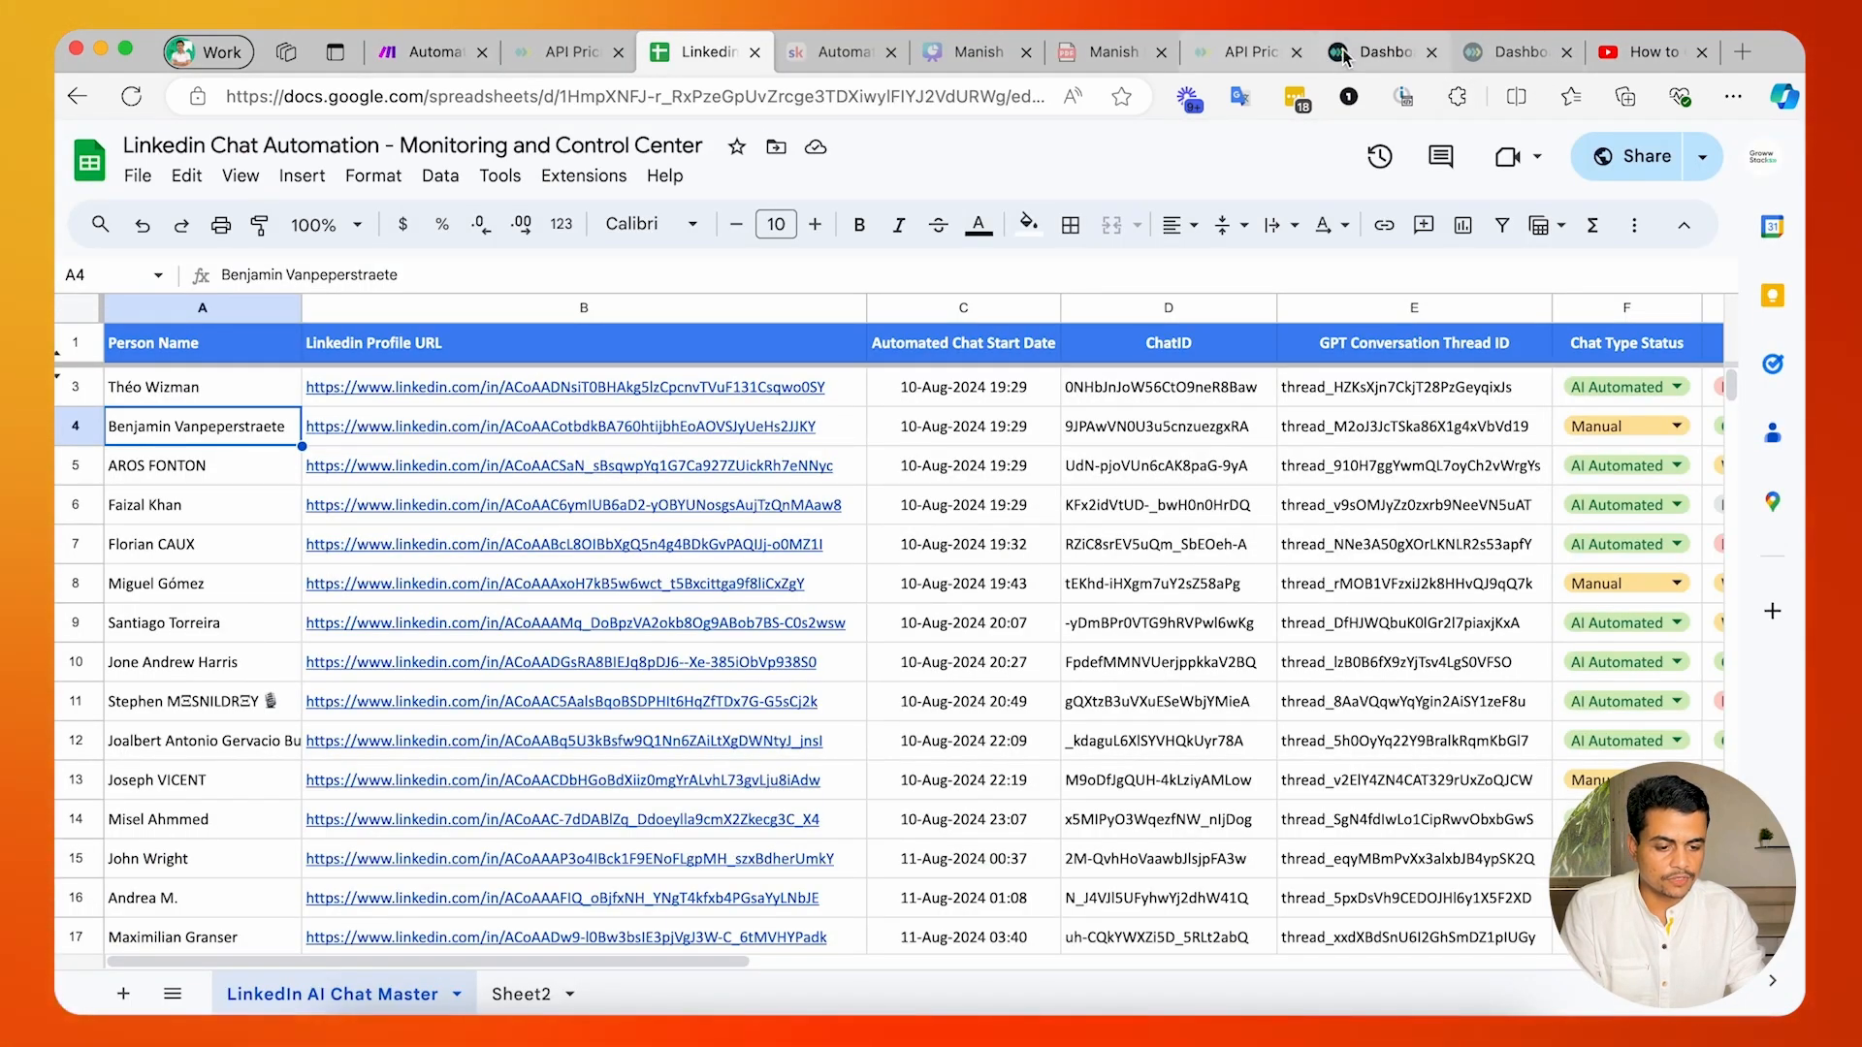
click(1342, 55)
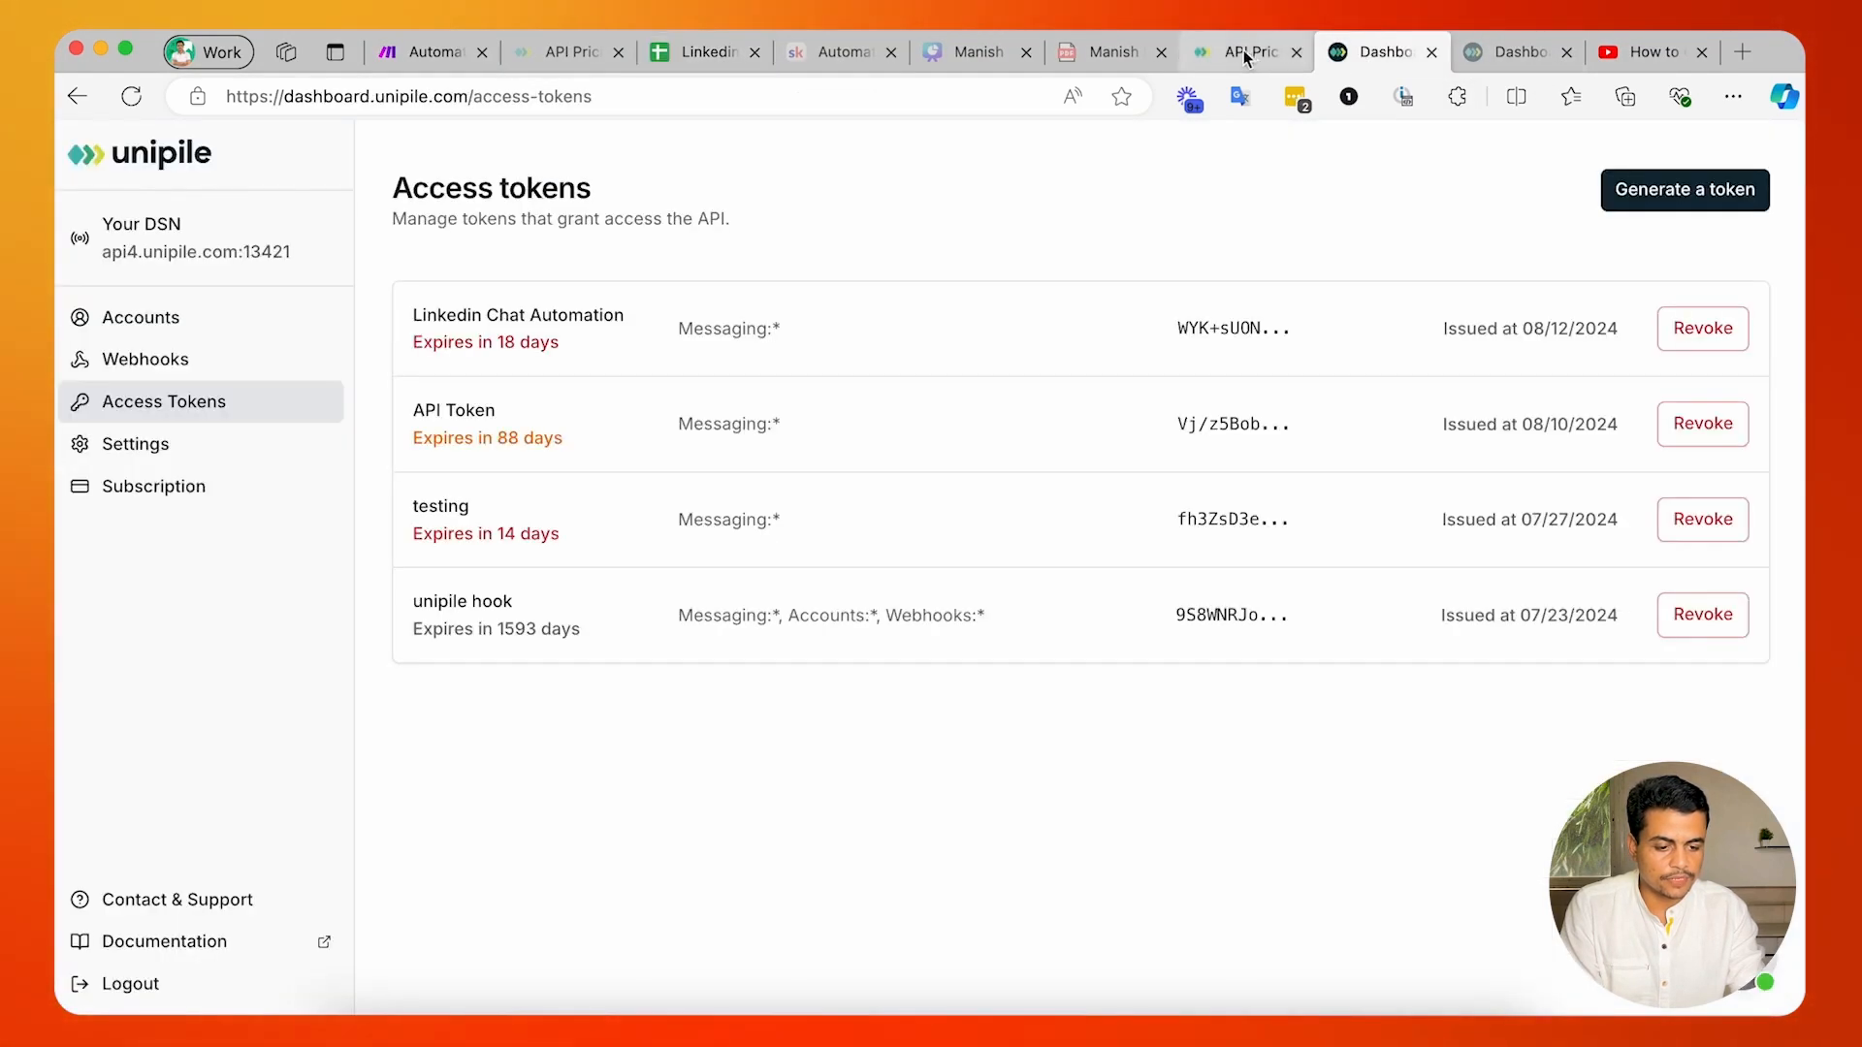
click(131, 361)
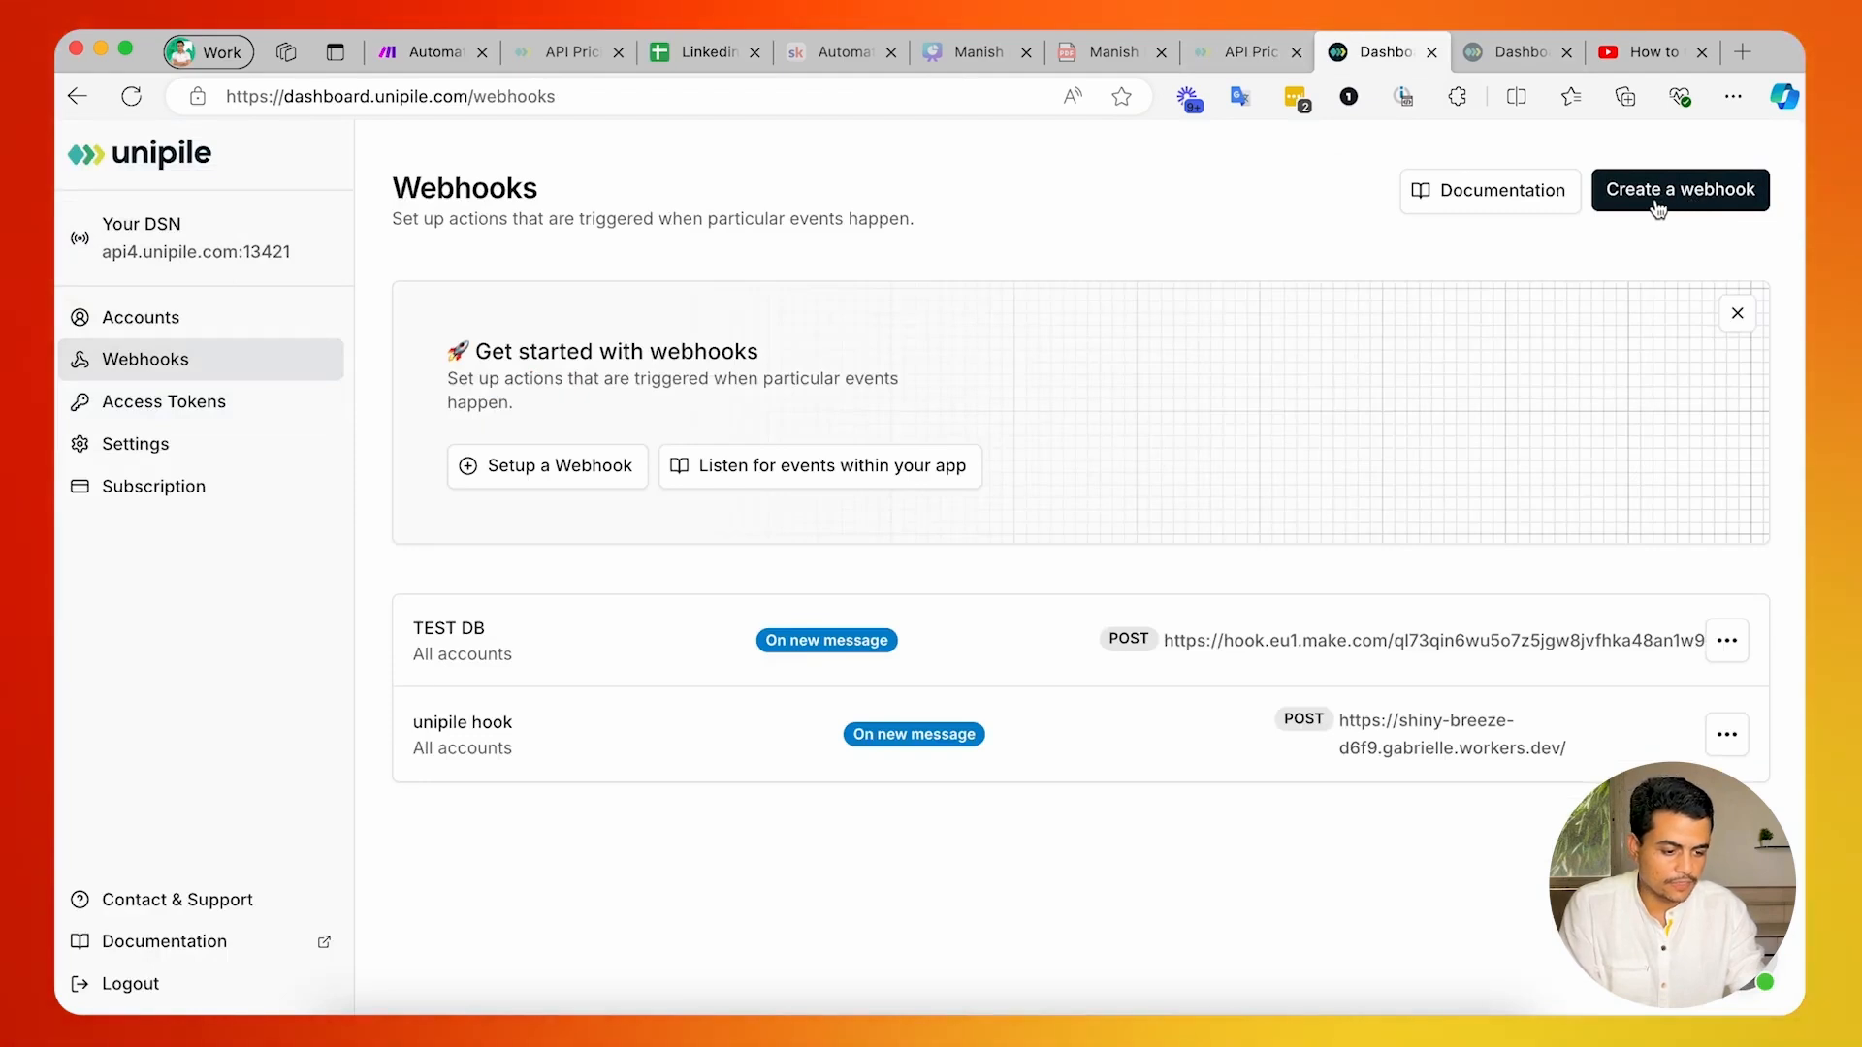
click(1658, 205)
click(1013, 361)
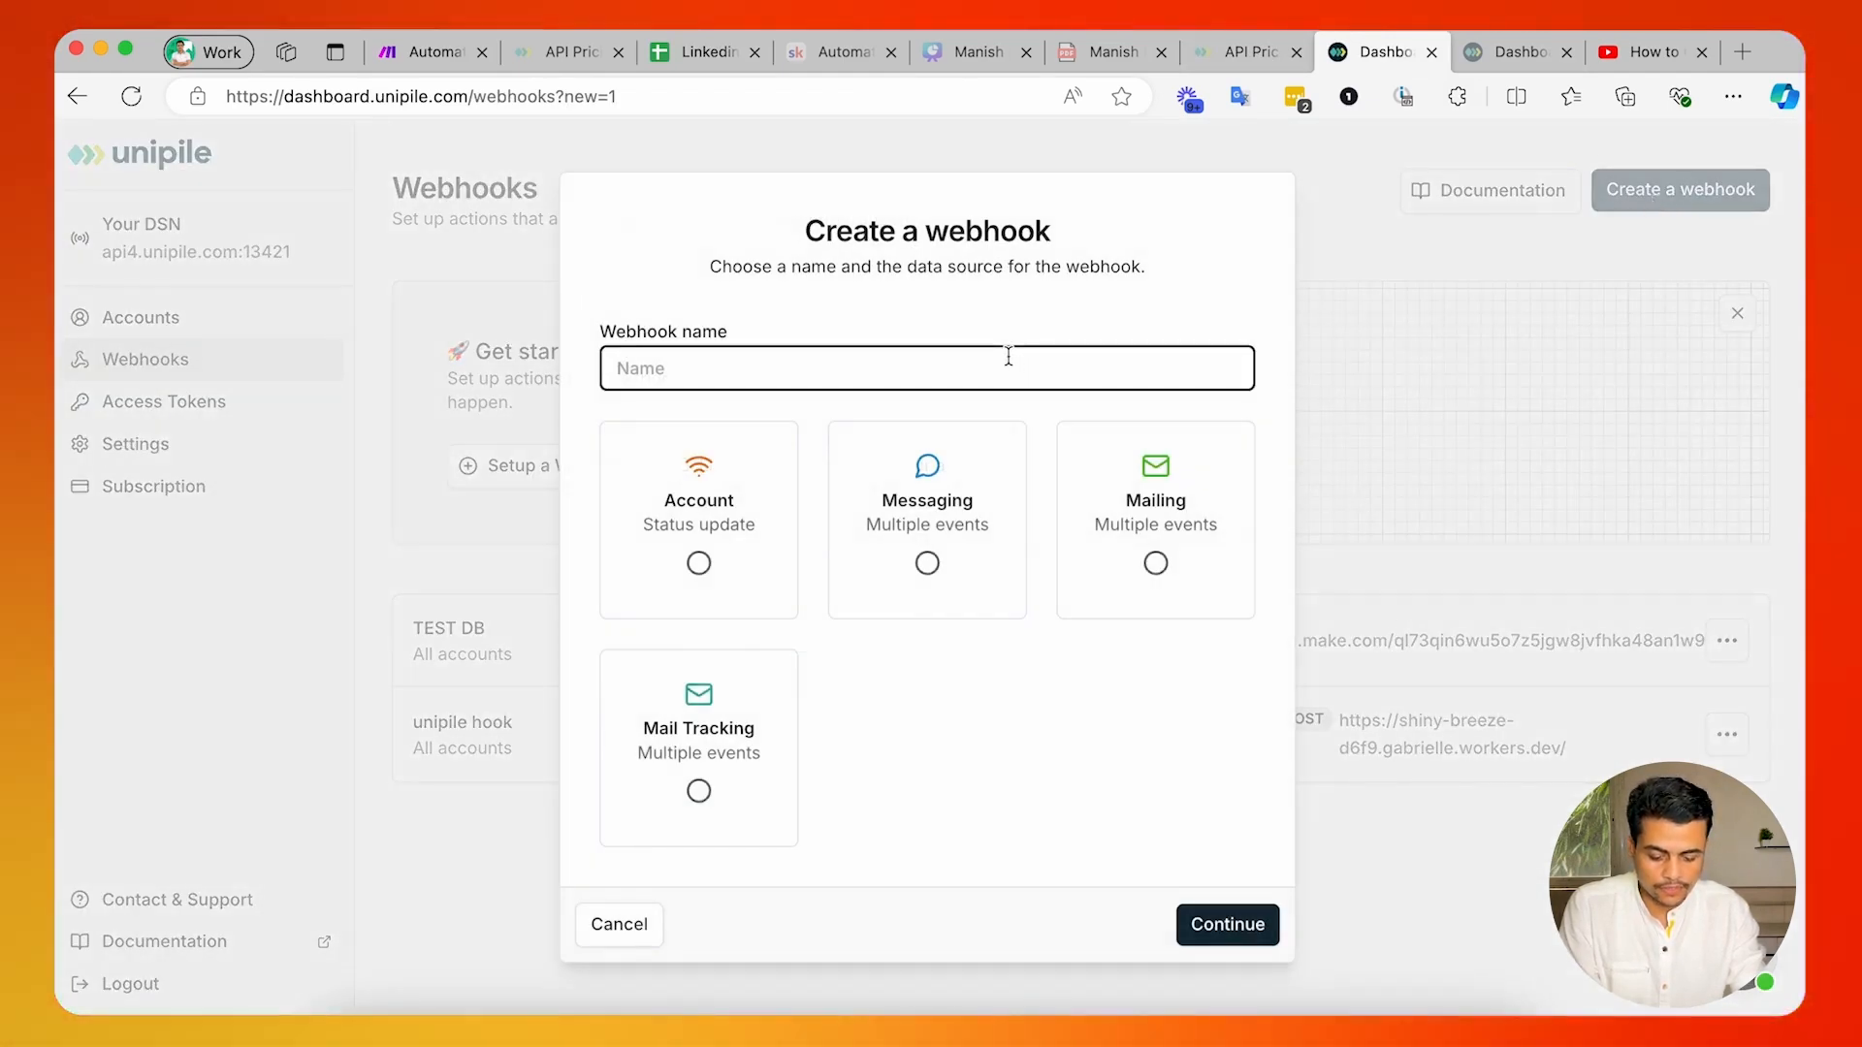
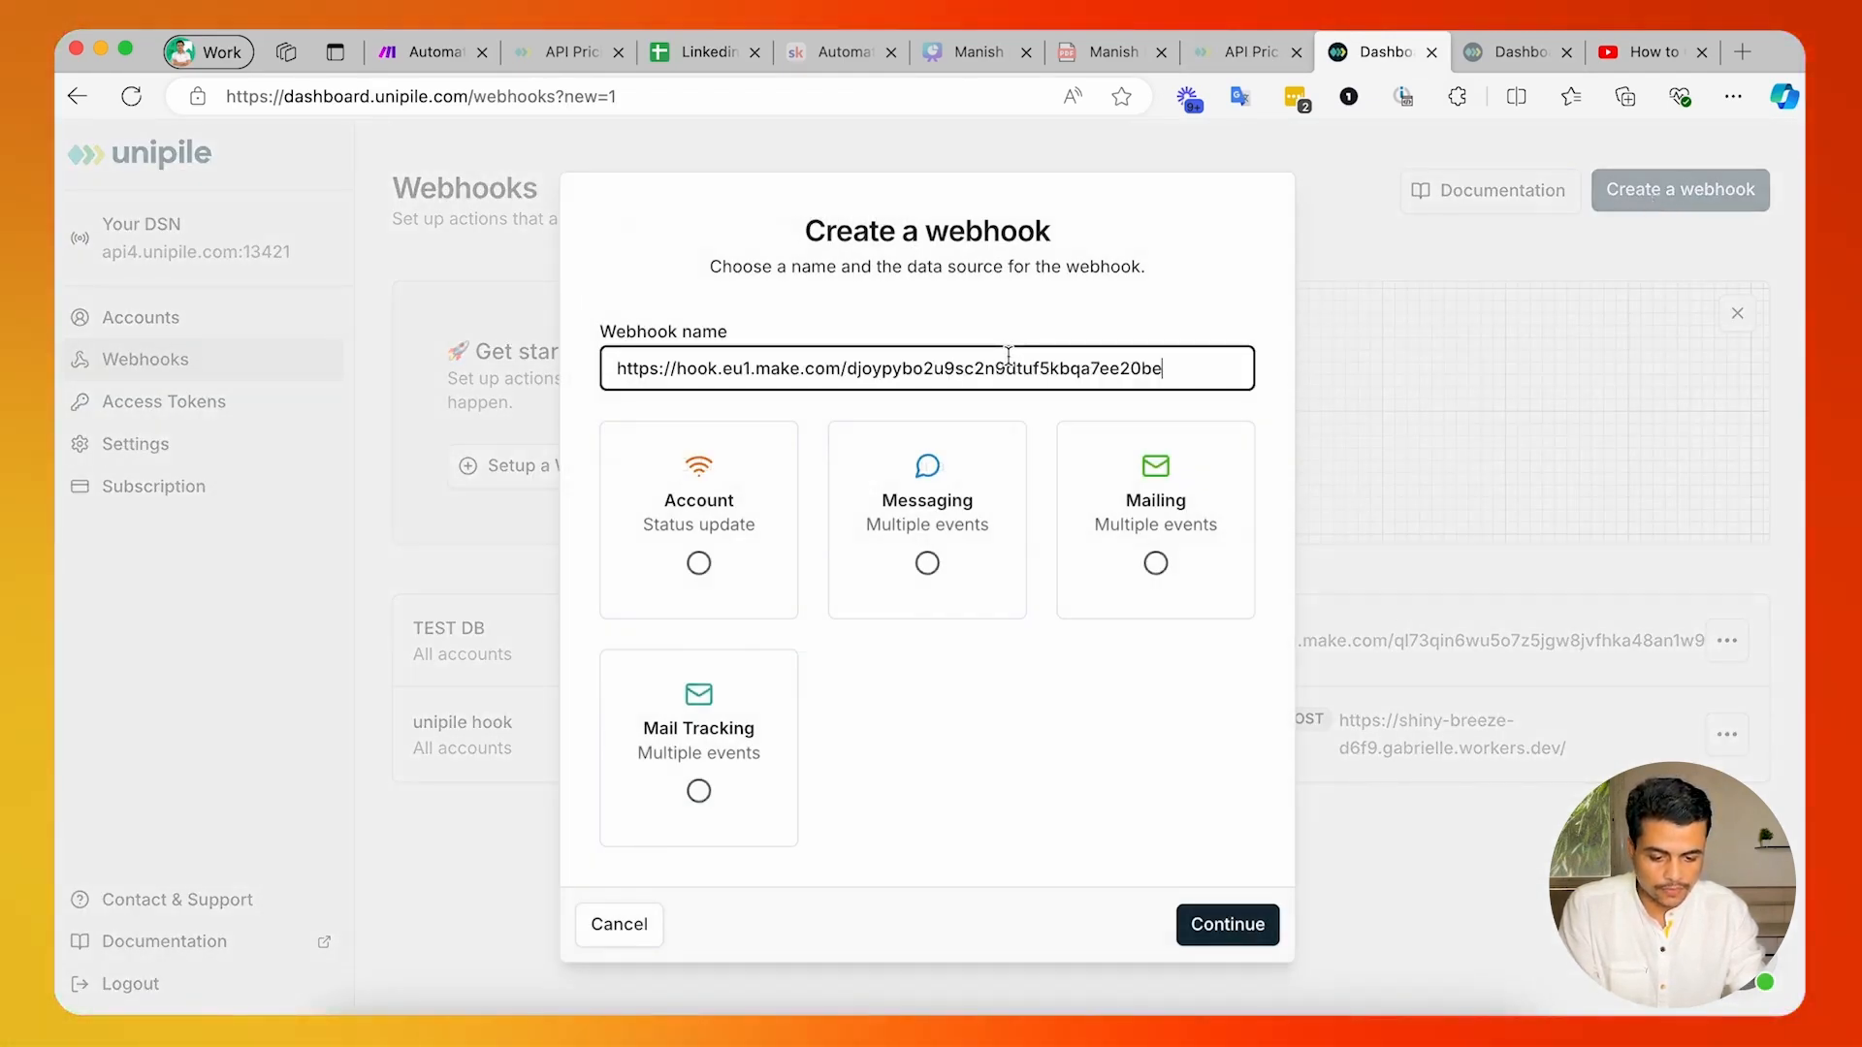
click(934, 521)
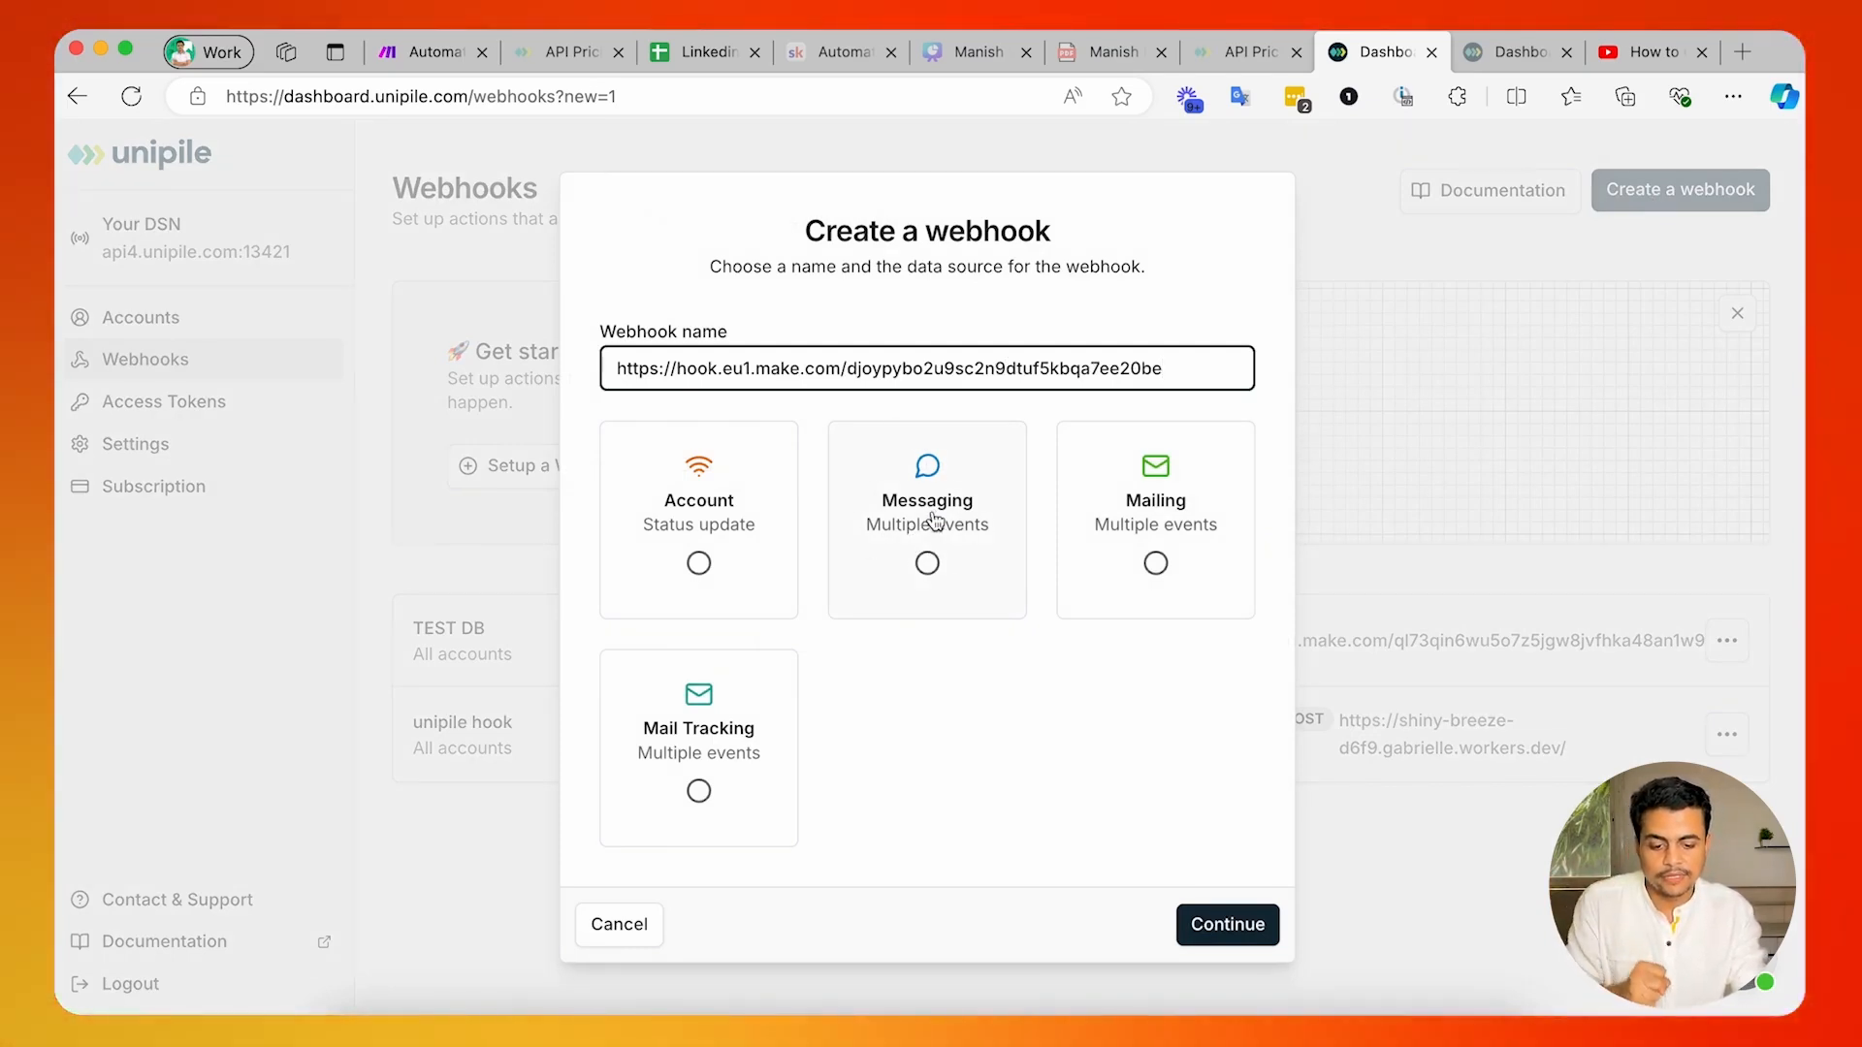
click(1207, 926)
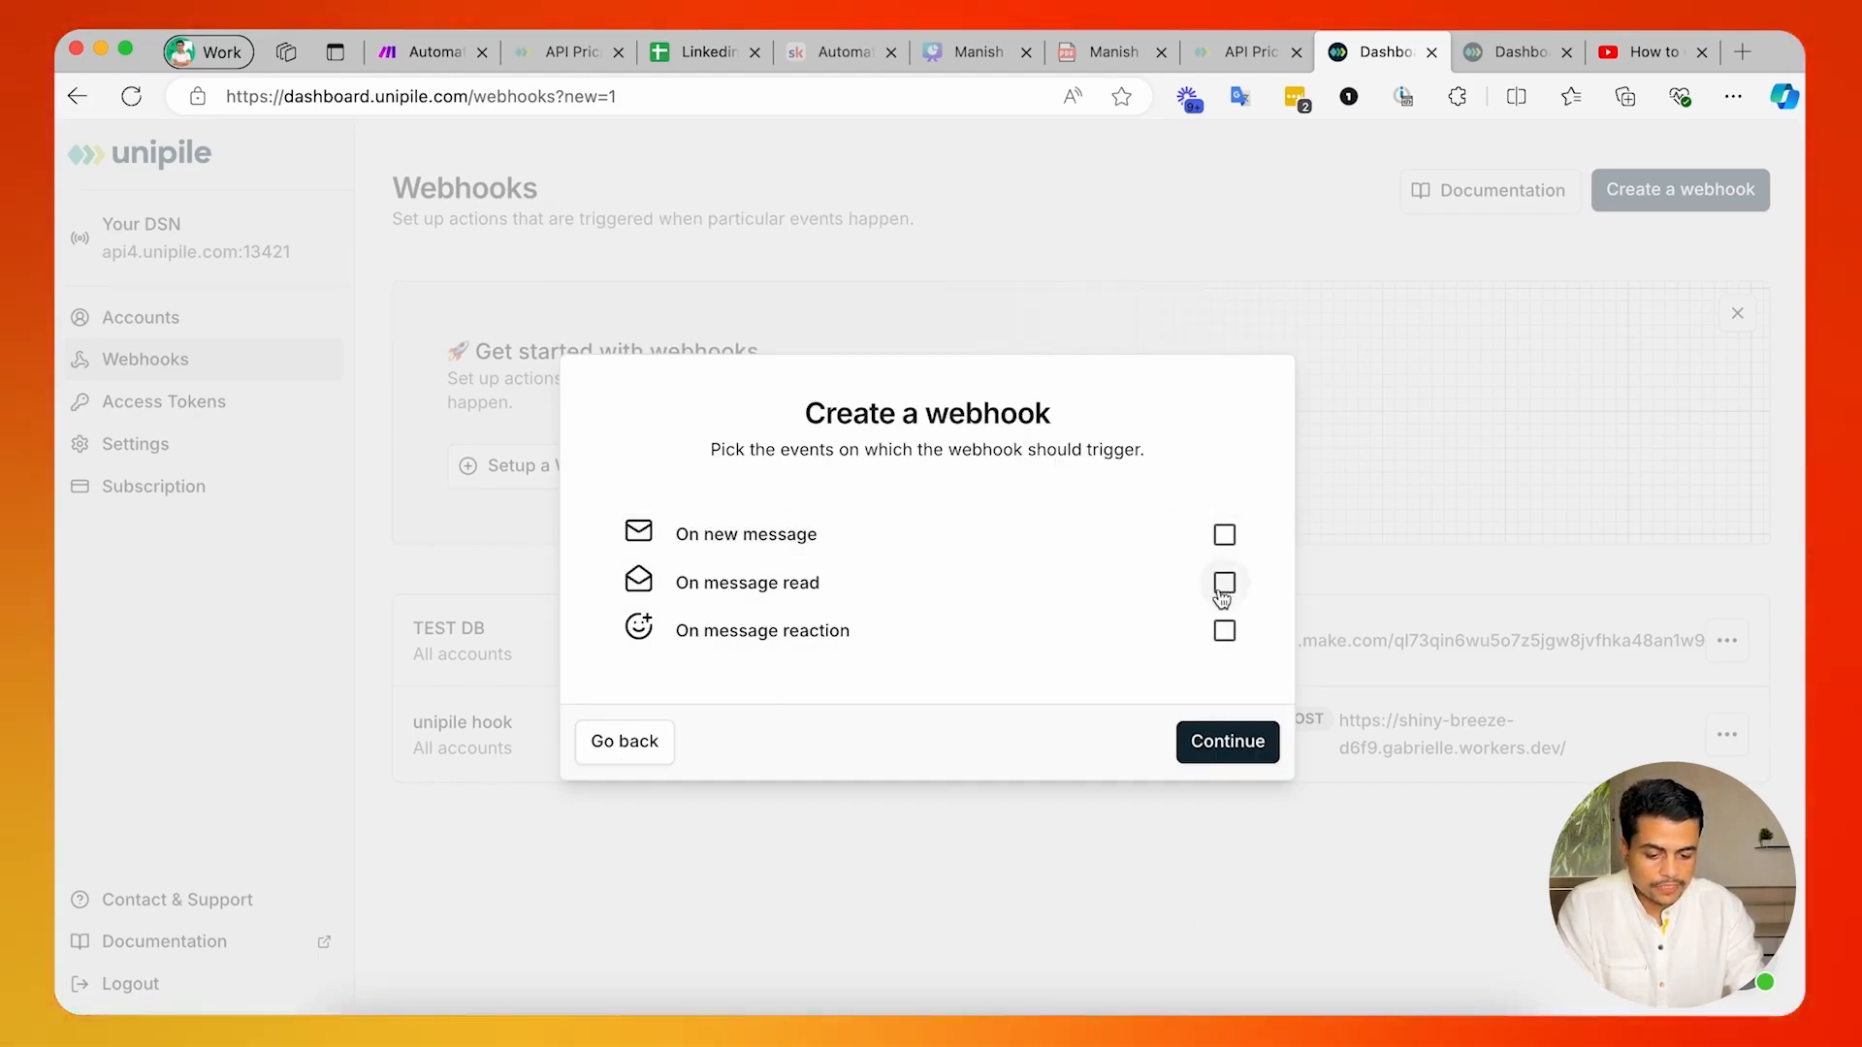
click(1225, 535)
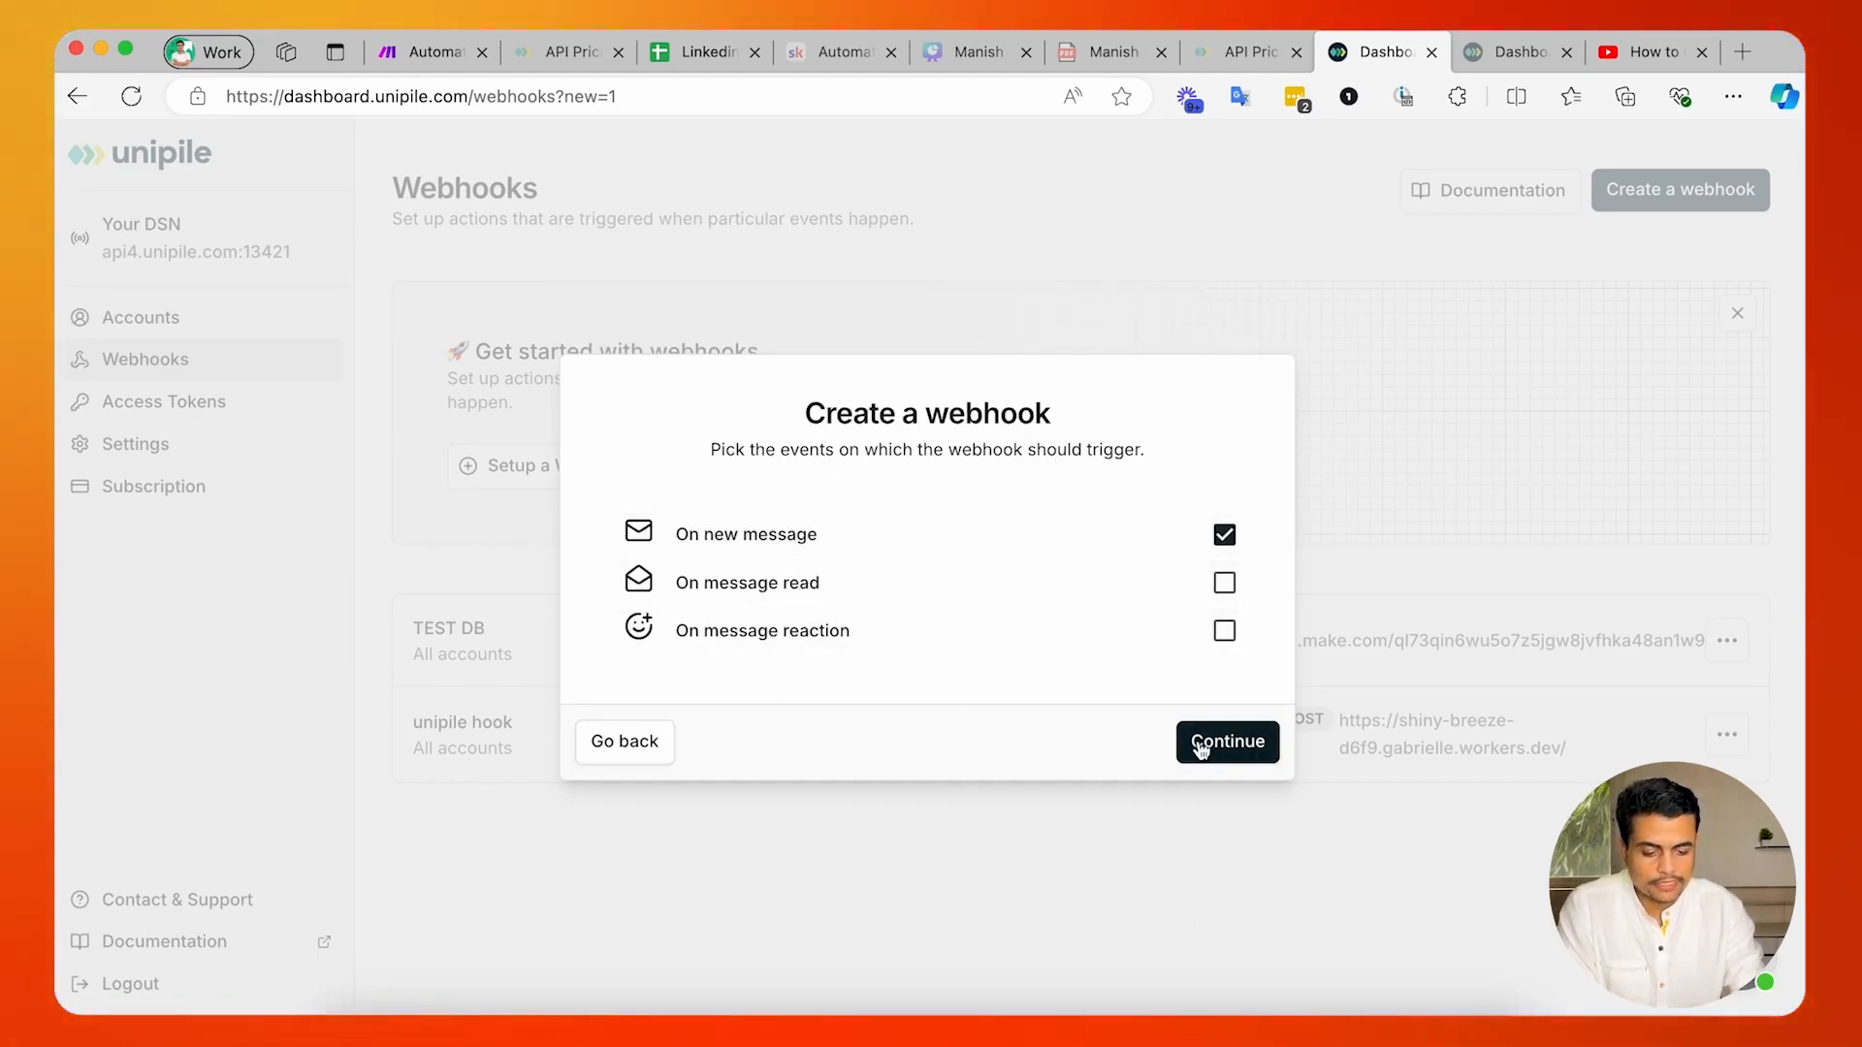
click(621, 748)
click(606, 929)
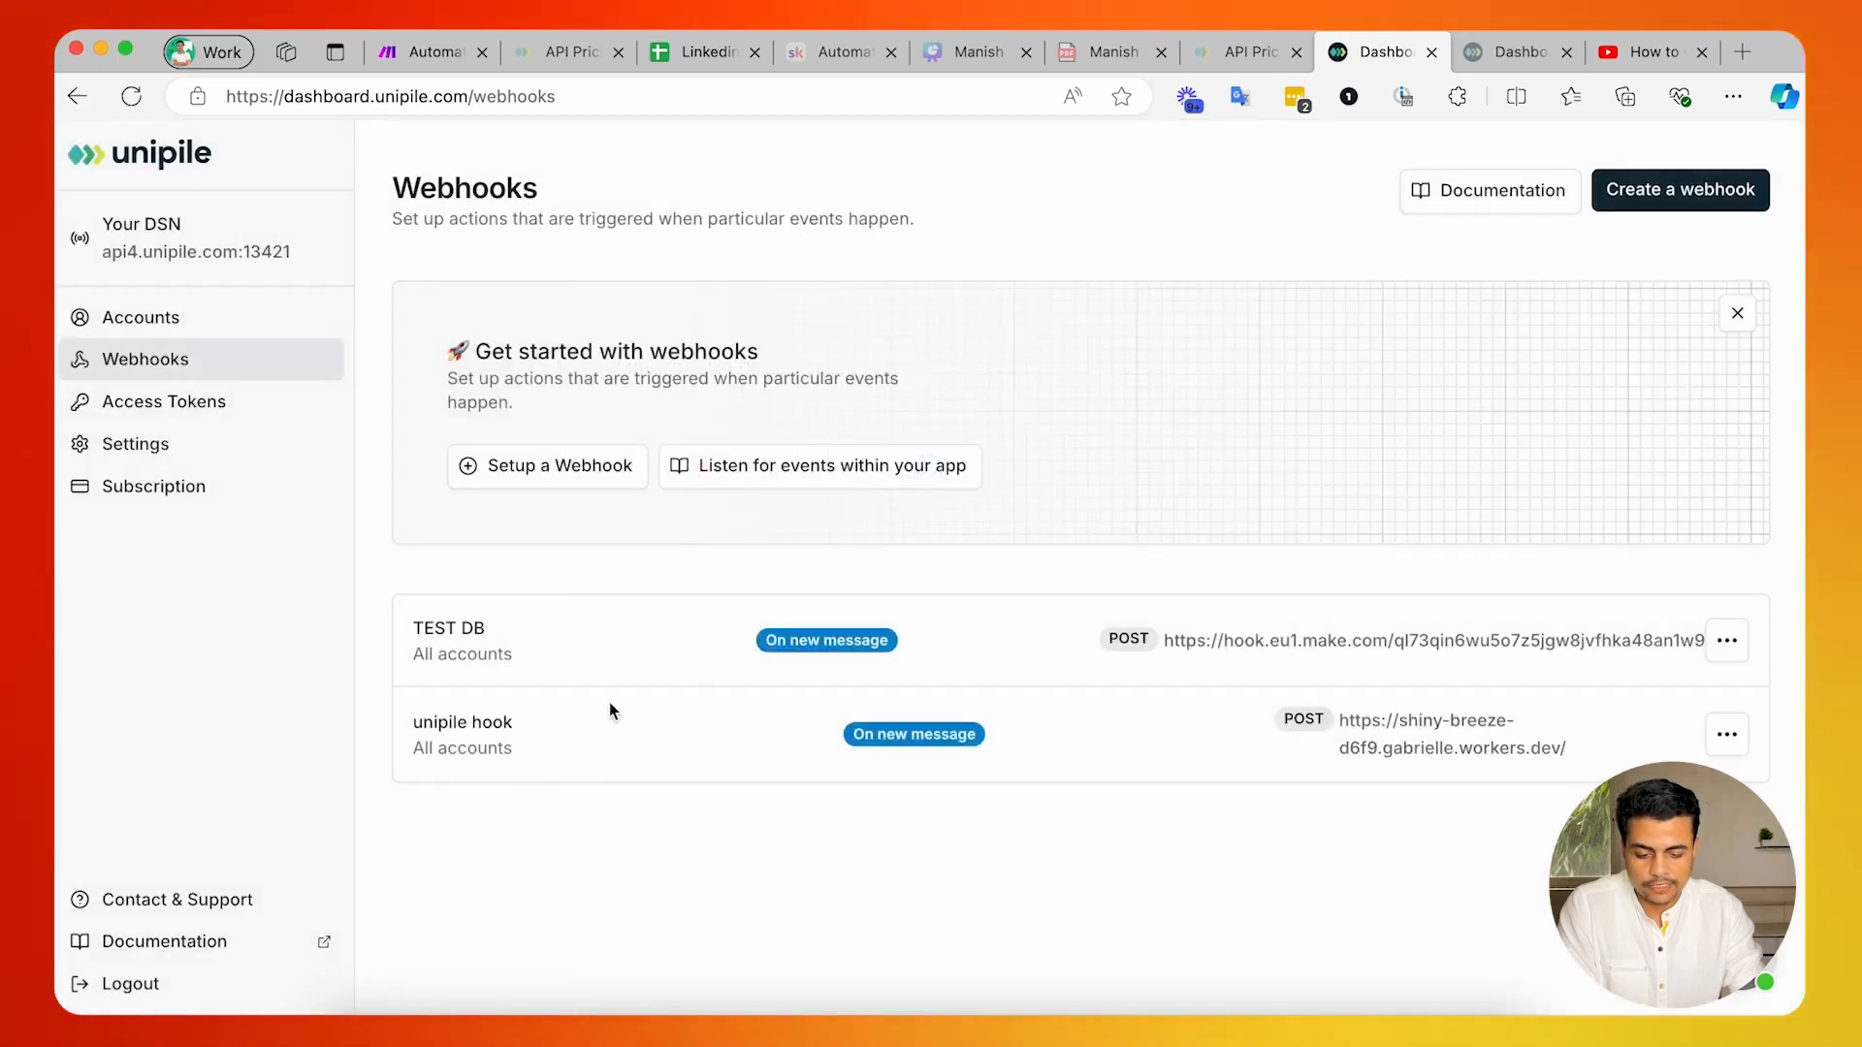
Check the TEST DB webhook's trigger event and target address, and close the webhook settings in the Make.com scenario.
drag(766, 641, 888, 642)
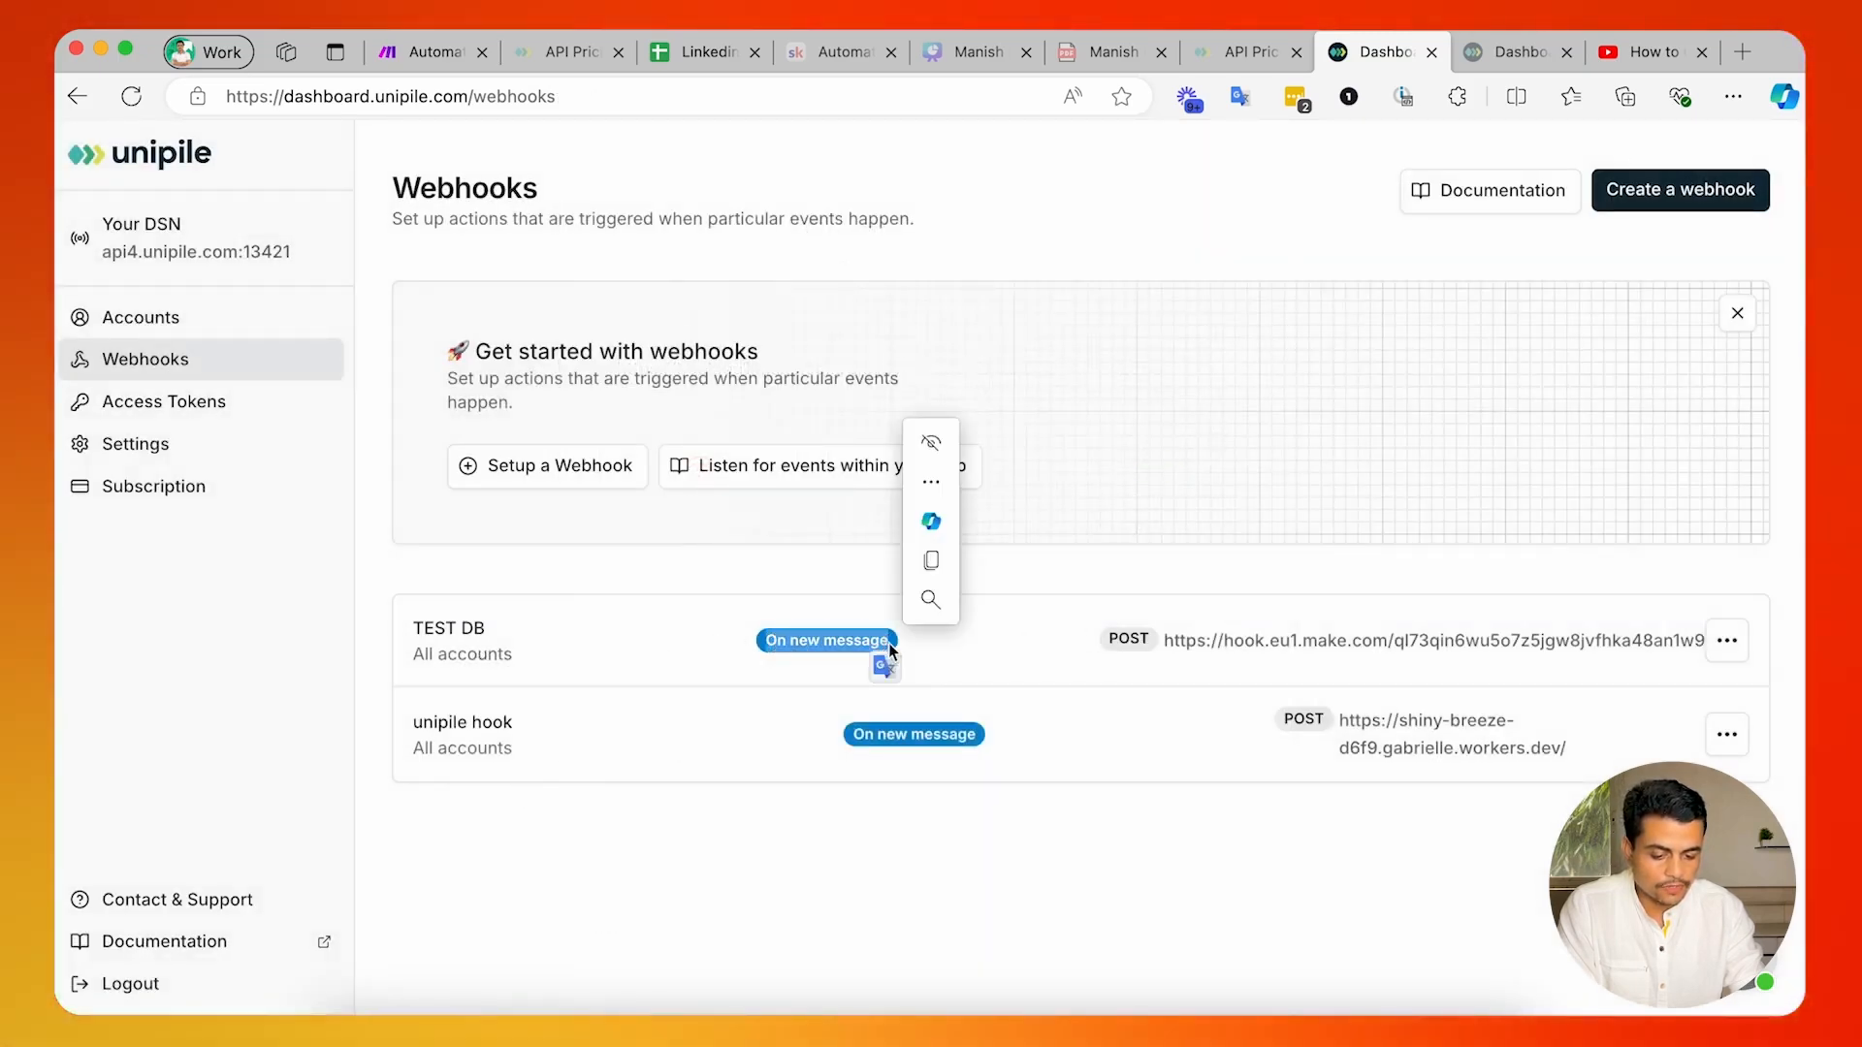
drag(1177, 645, 1486, 642)
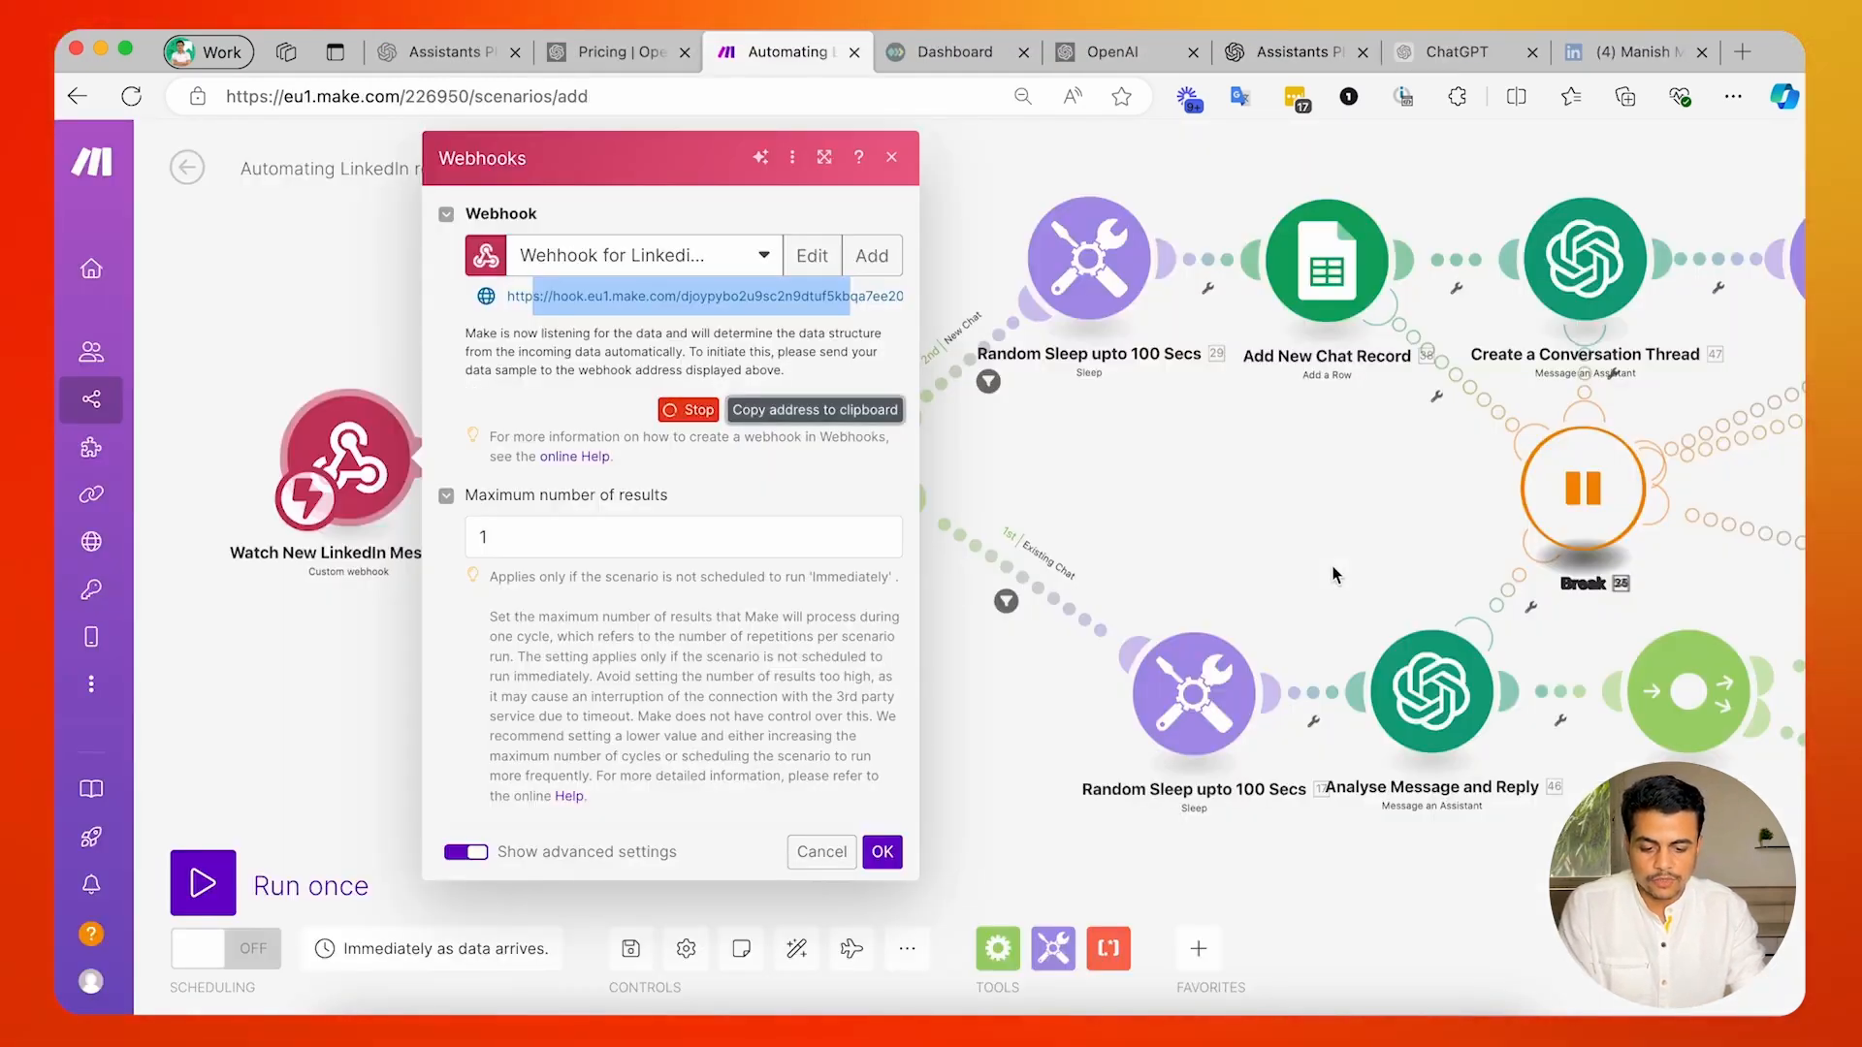
click(818, 968)
drag(491, 519, 483, 518)
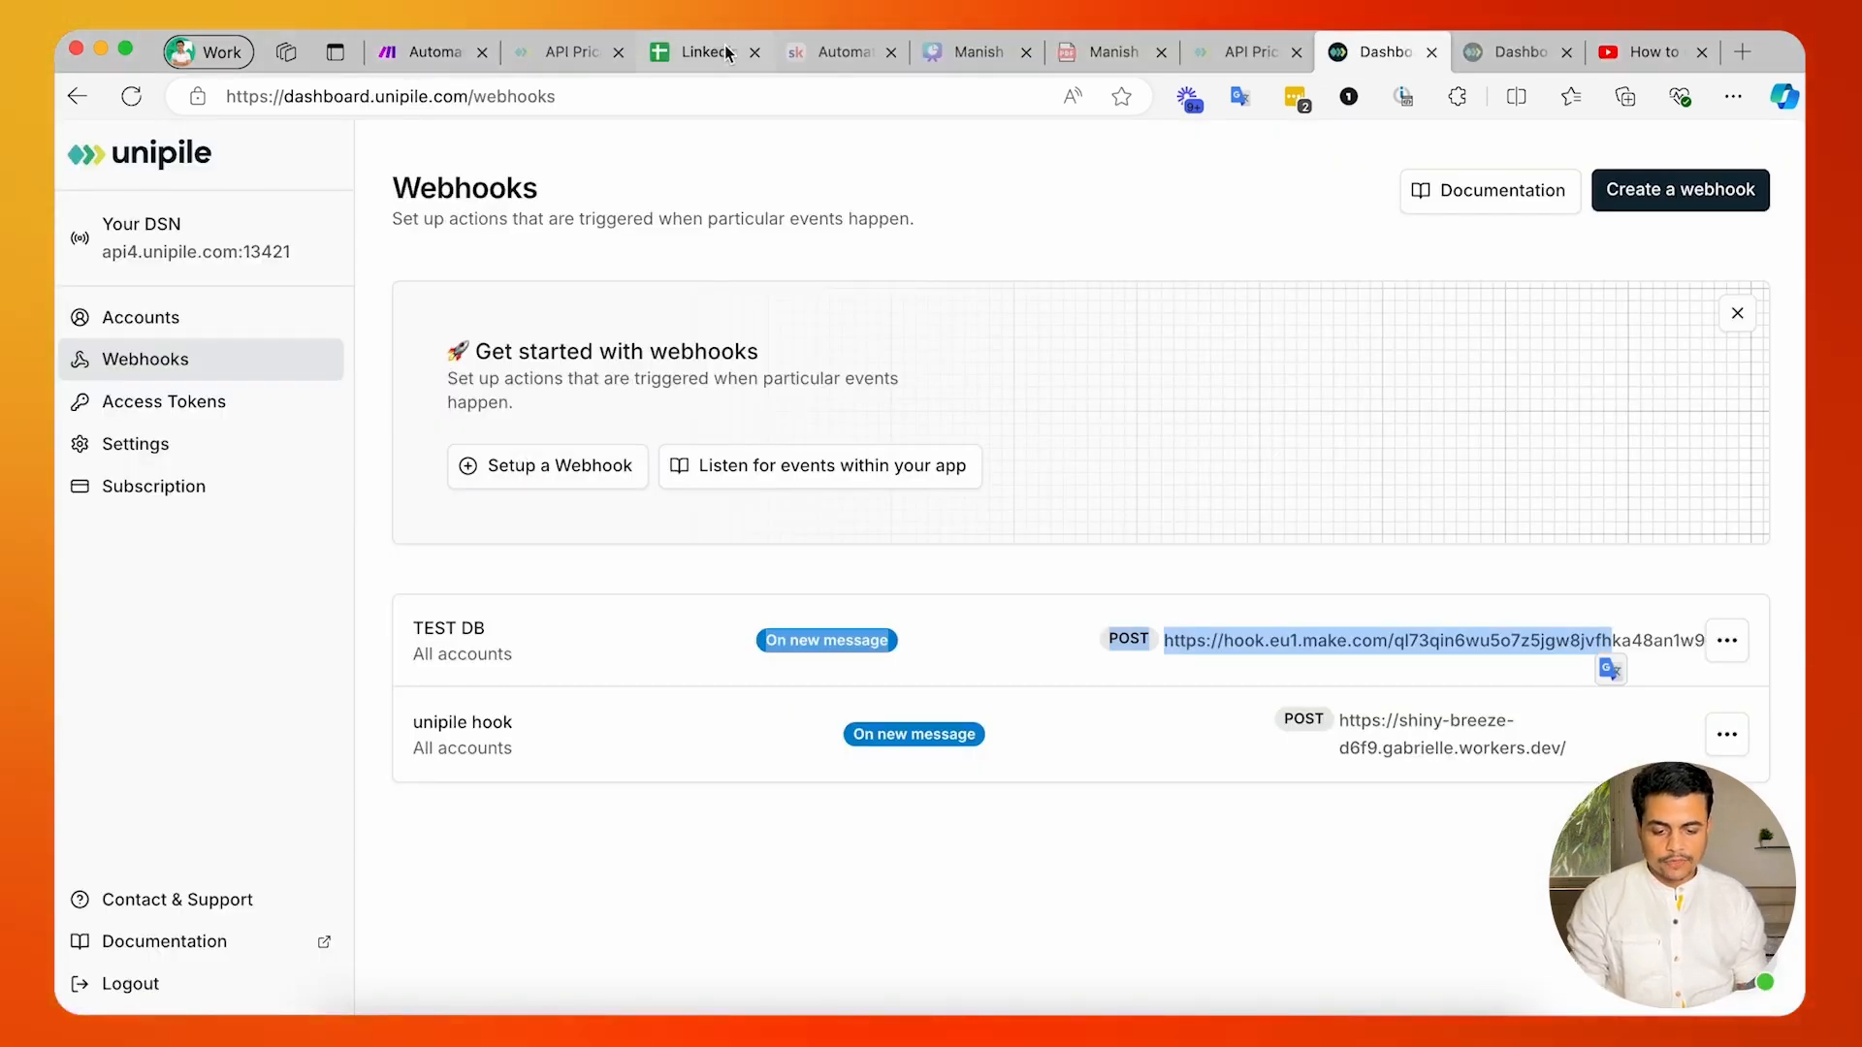
Switch to the "Linkedin Chat Automation - Monitoring and Control Center" spreadsheet and look at its file options.
click(728, 53)
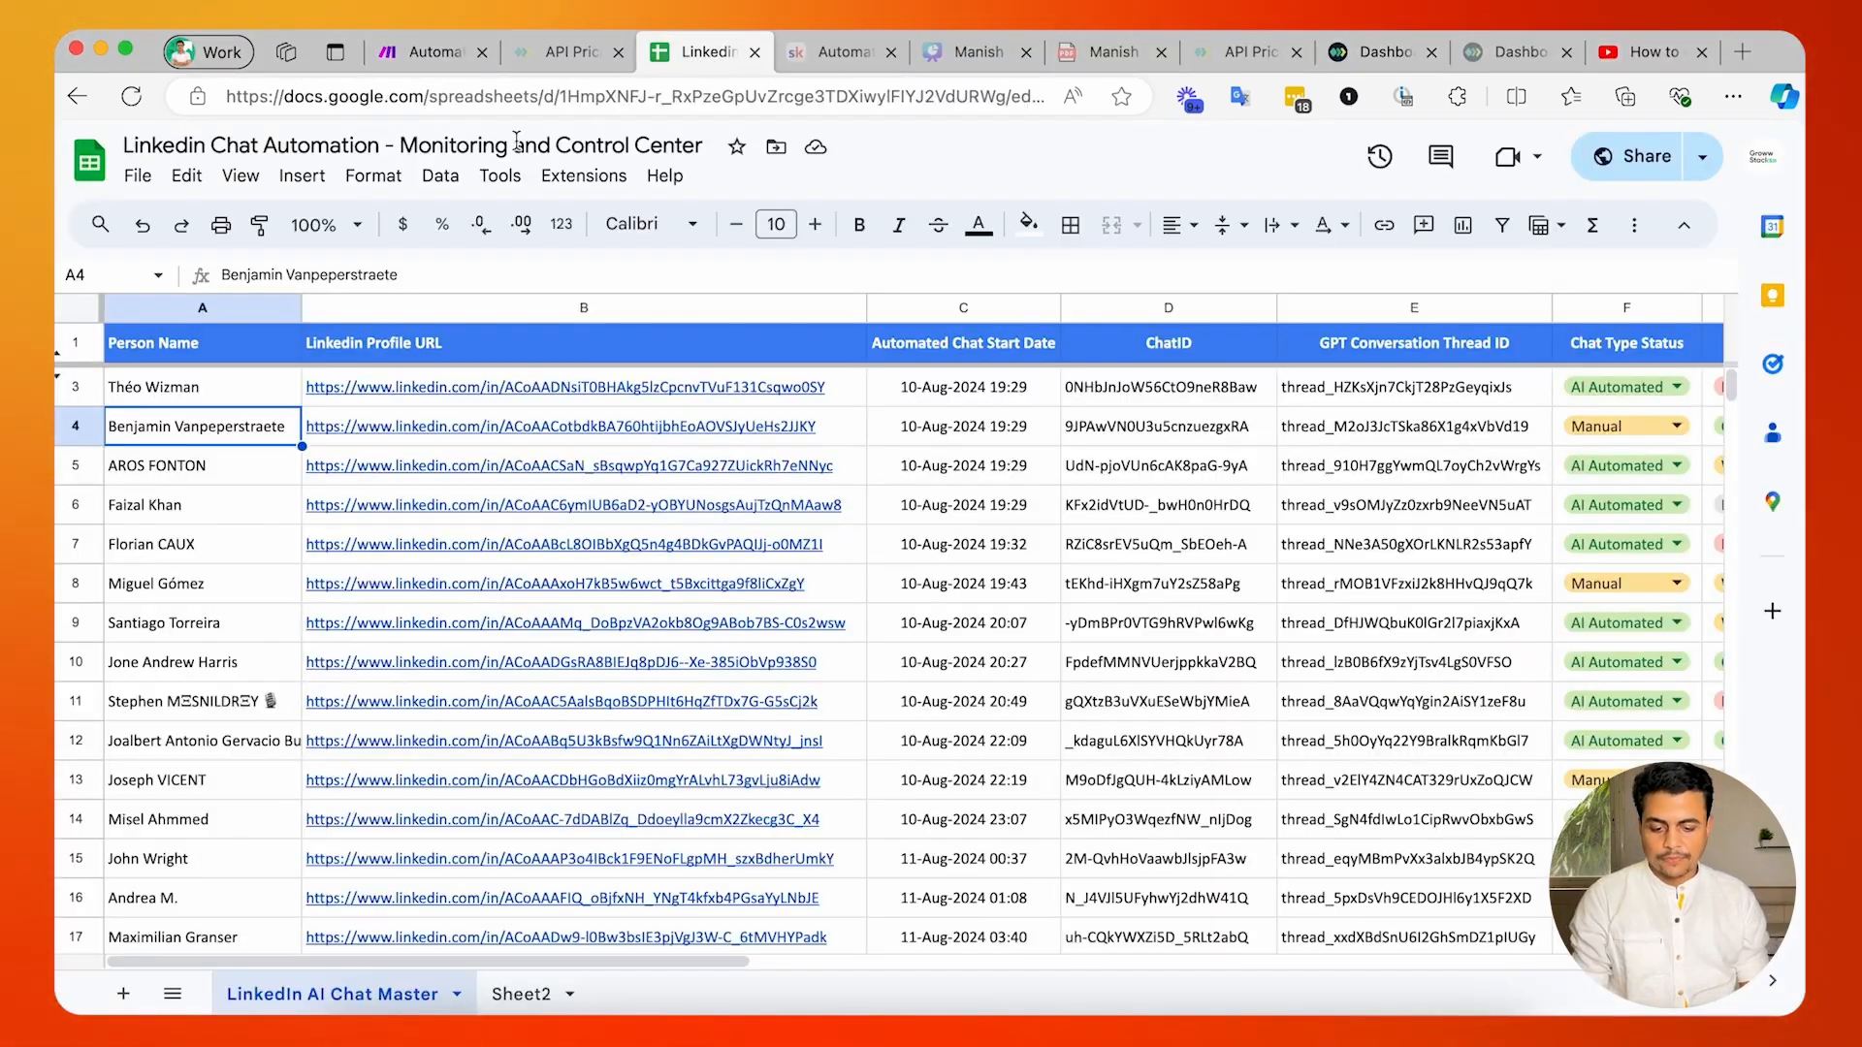
click(136, 176)
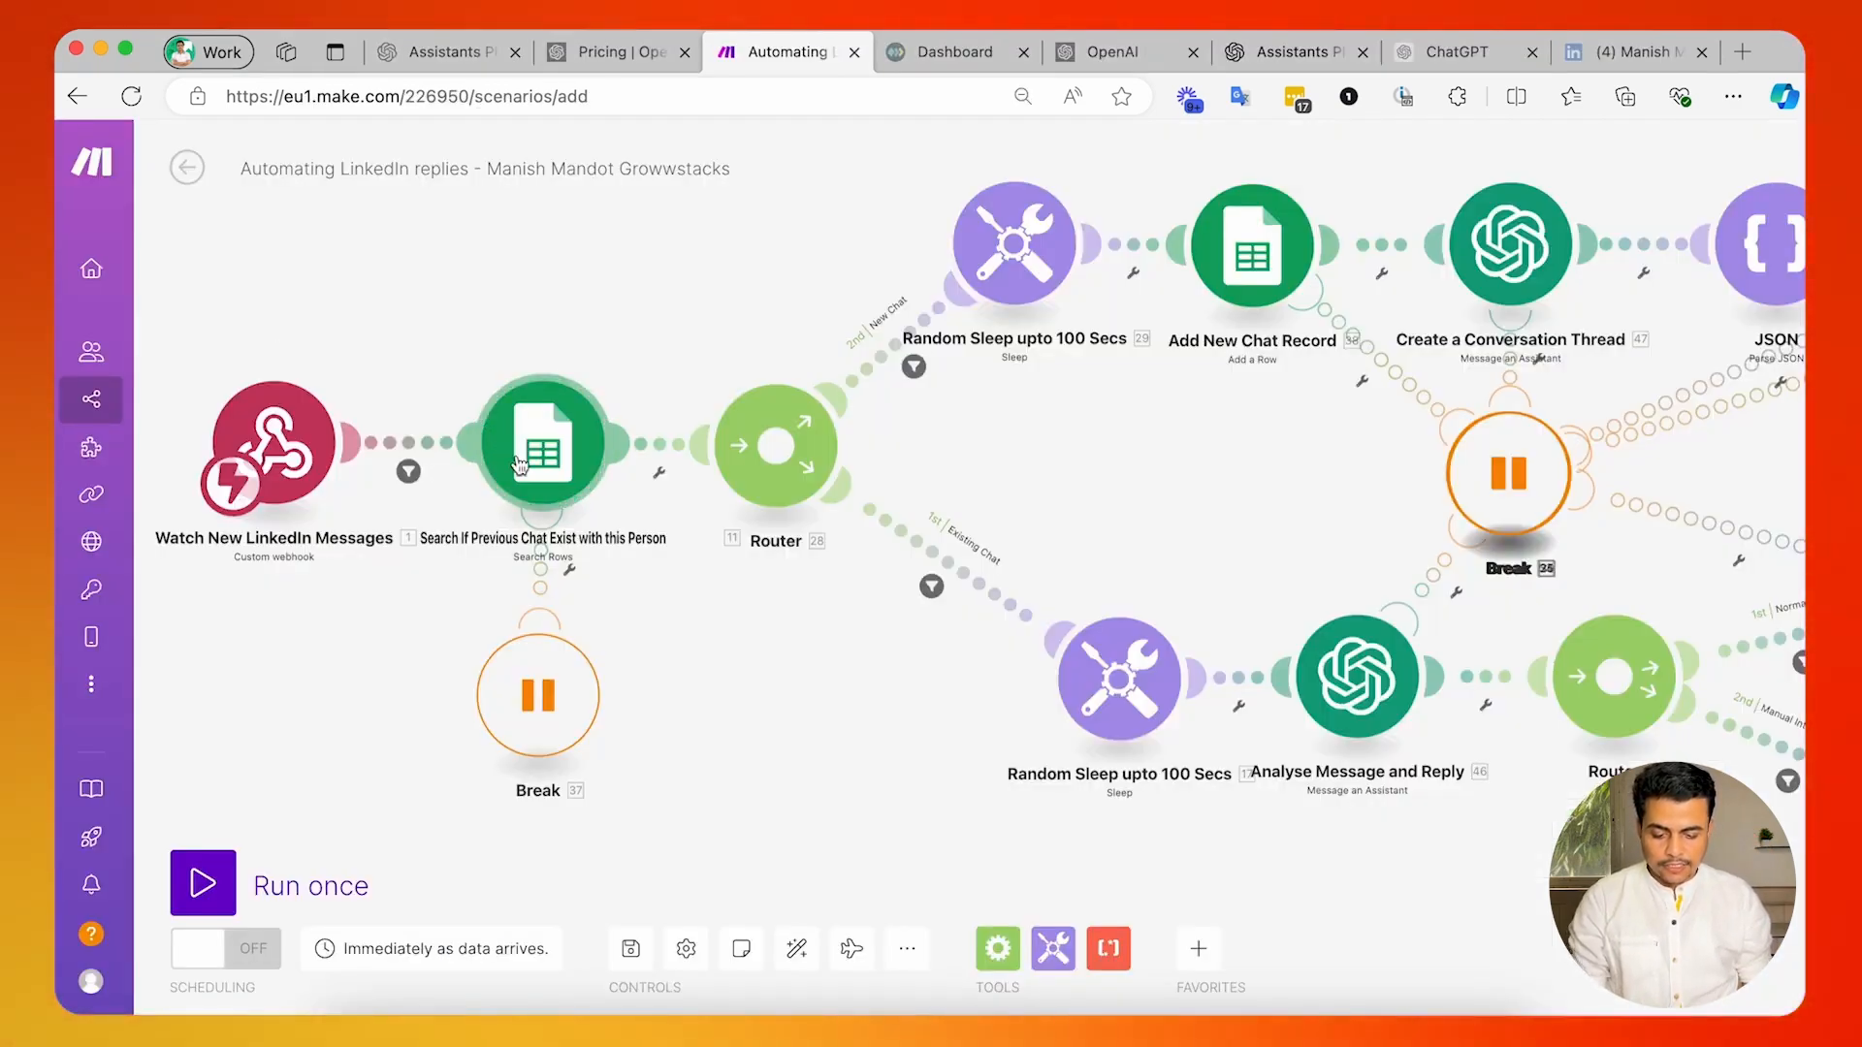
click(519, 465)
click(1059, 257)
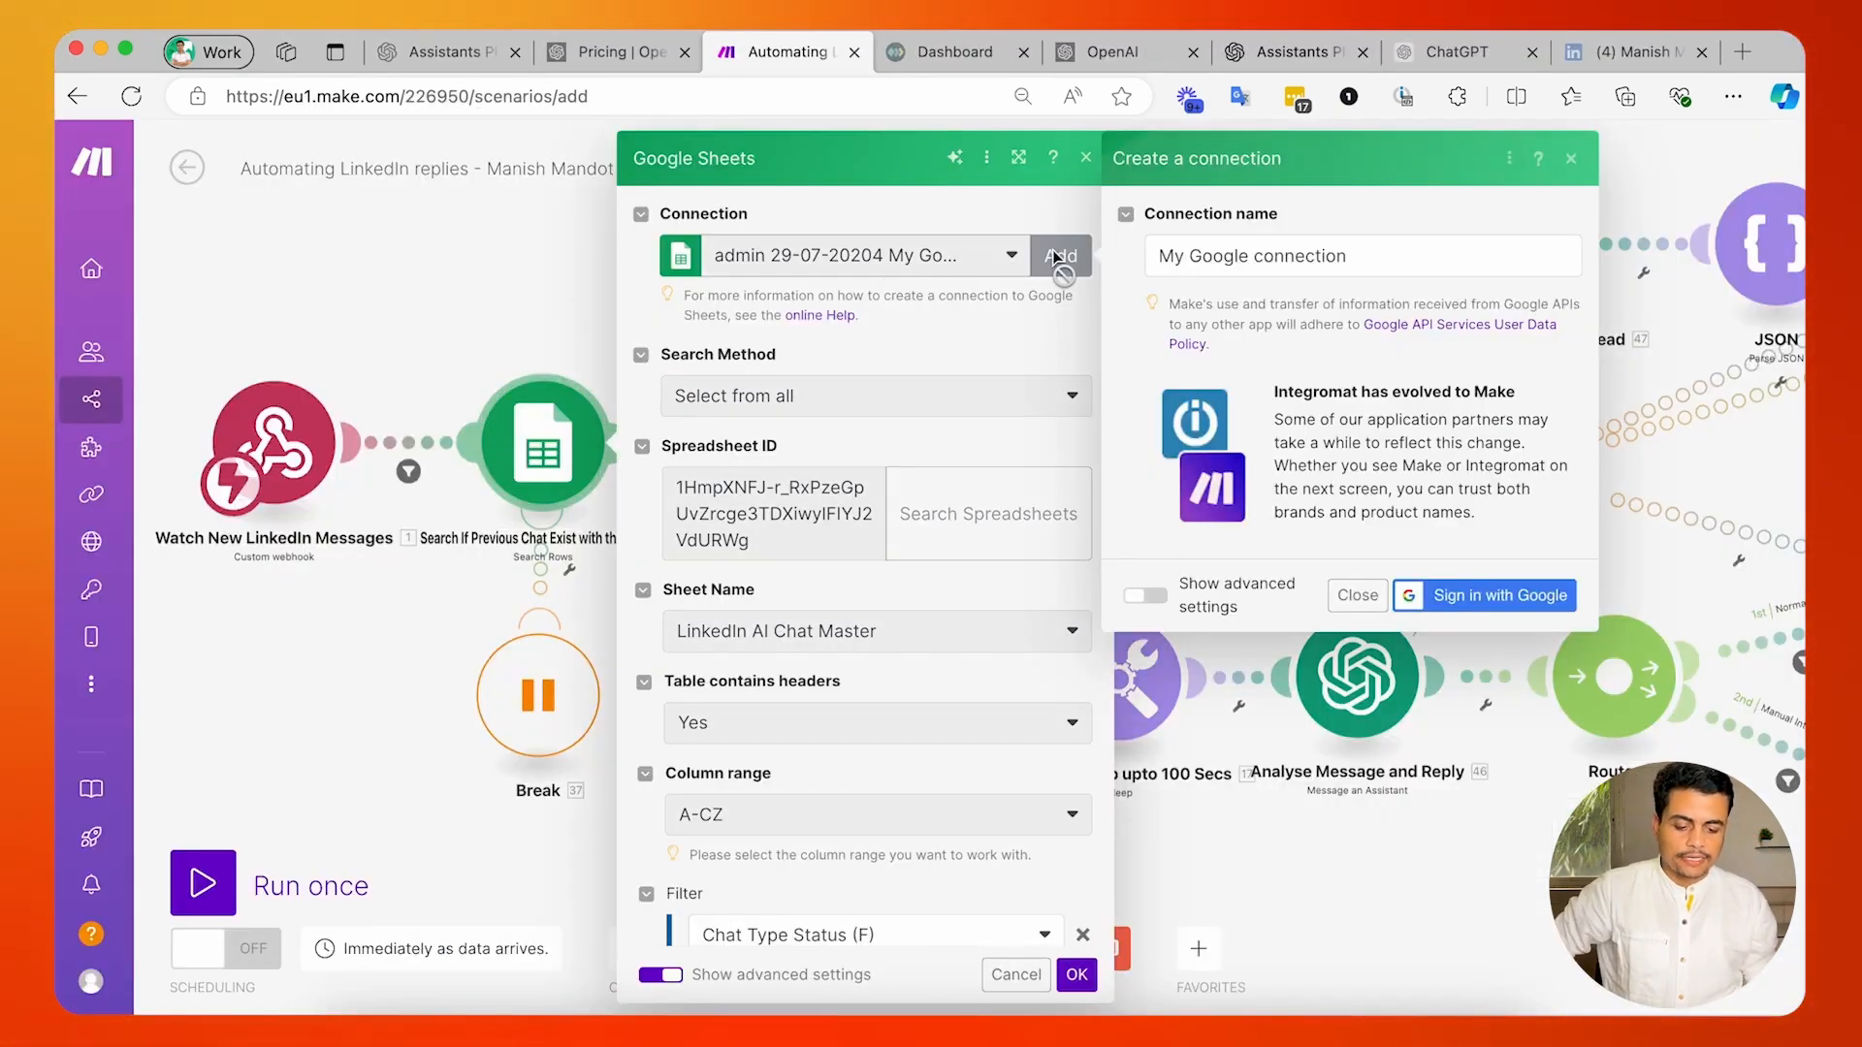
triple_click(1208, 266)
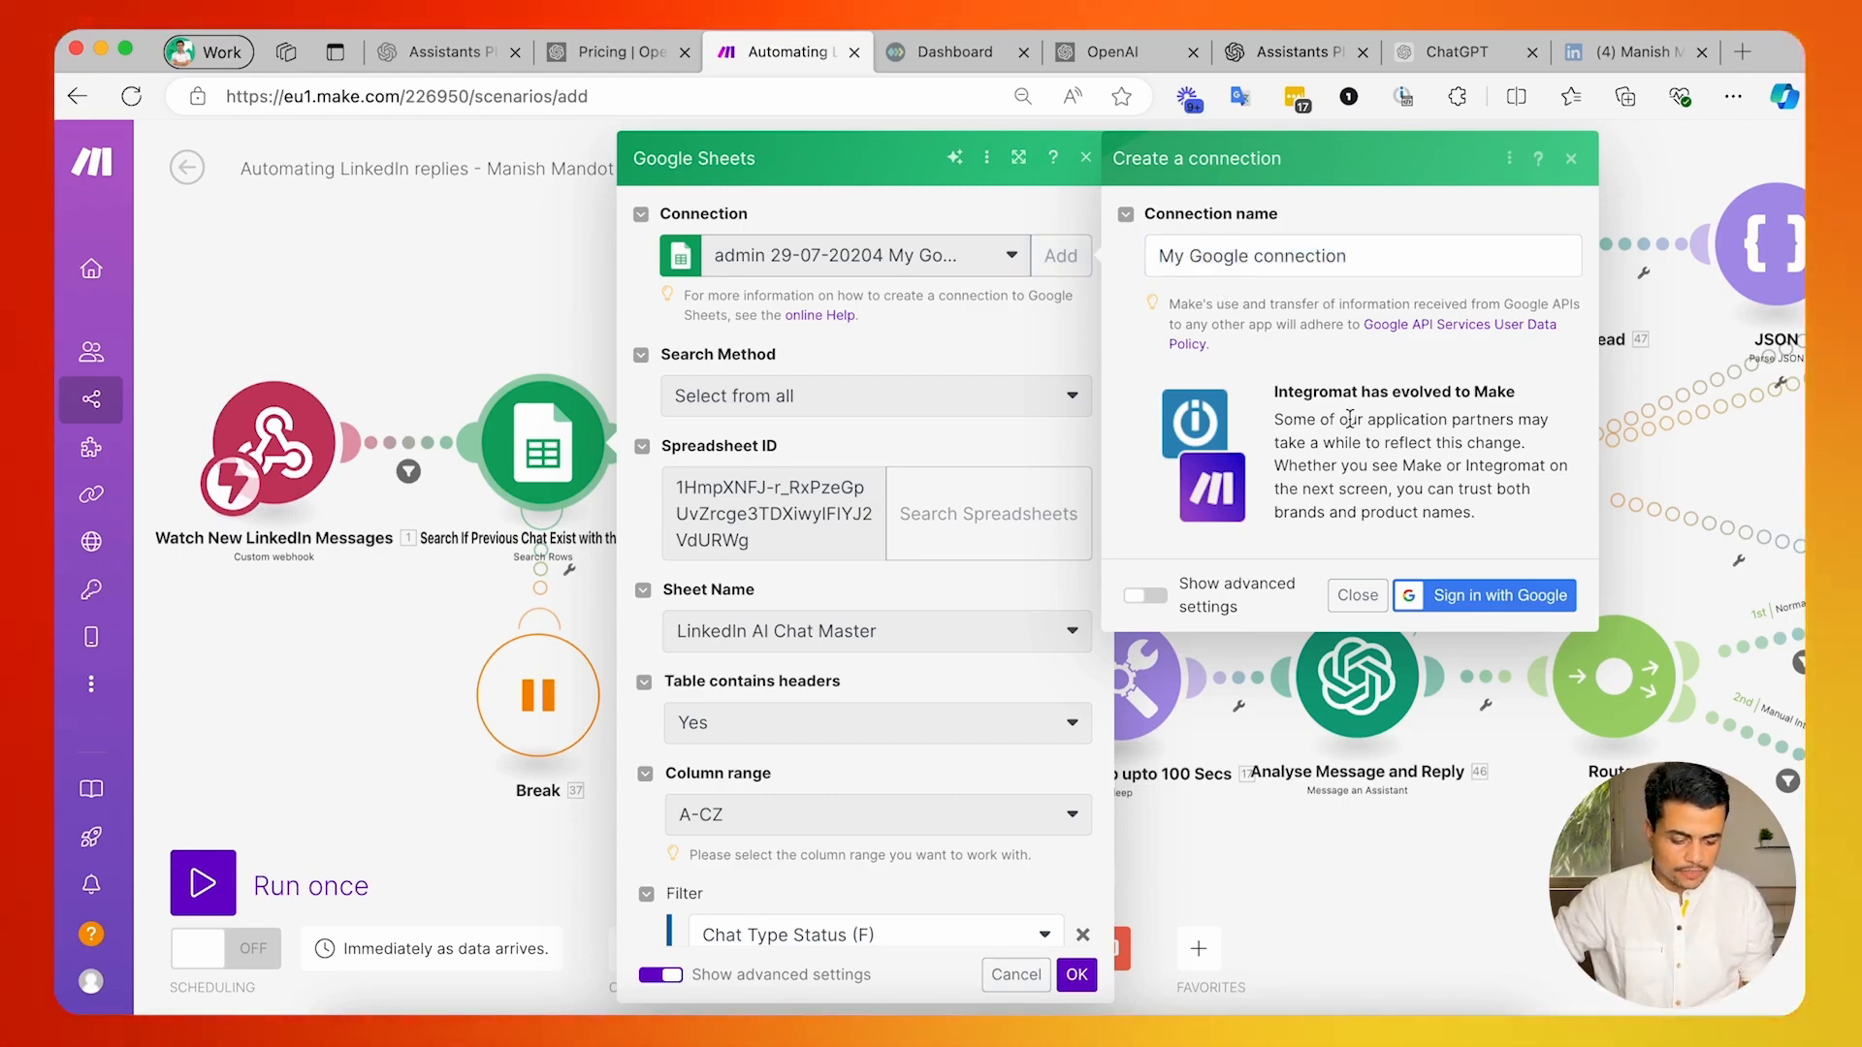
click(1486, 601)
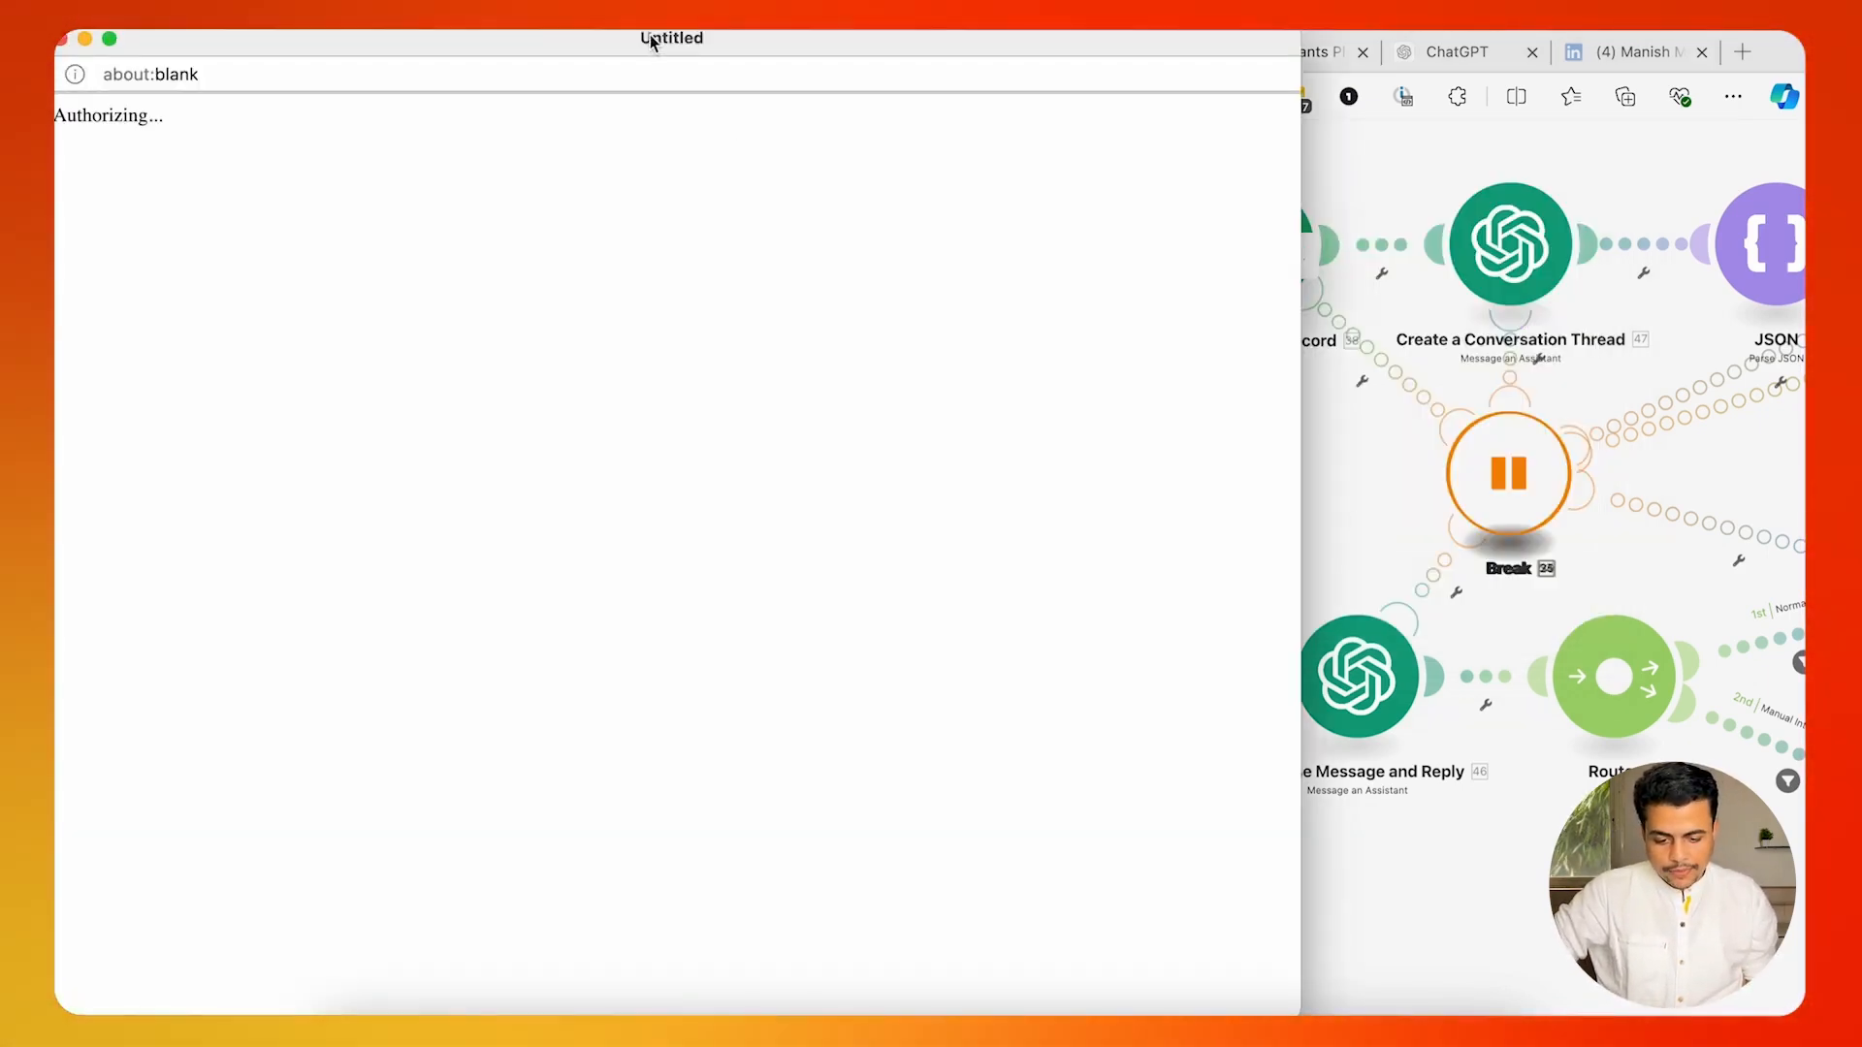
drag(652, 40, 914, 39)
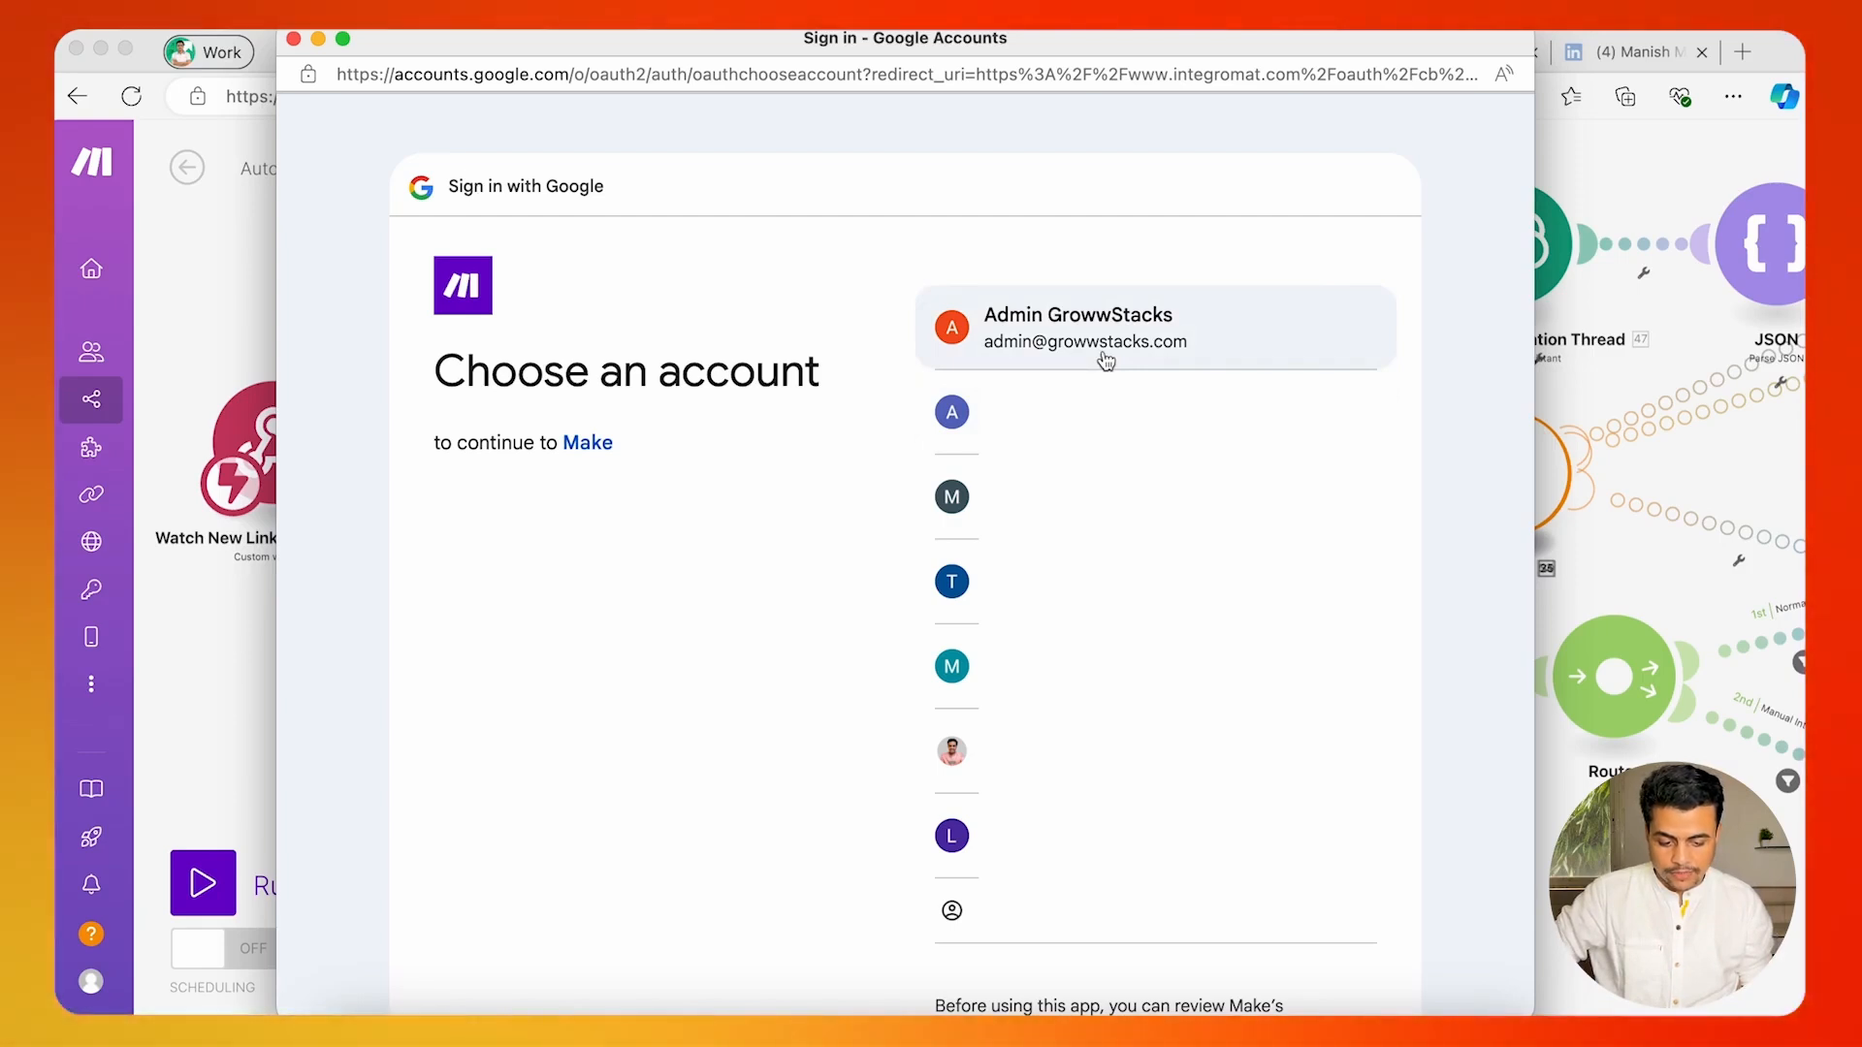
click(1105, 358)
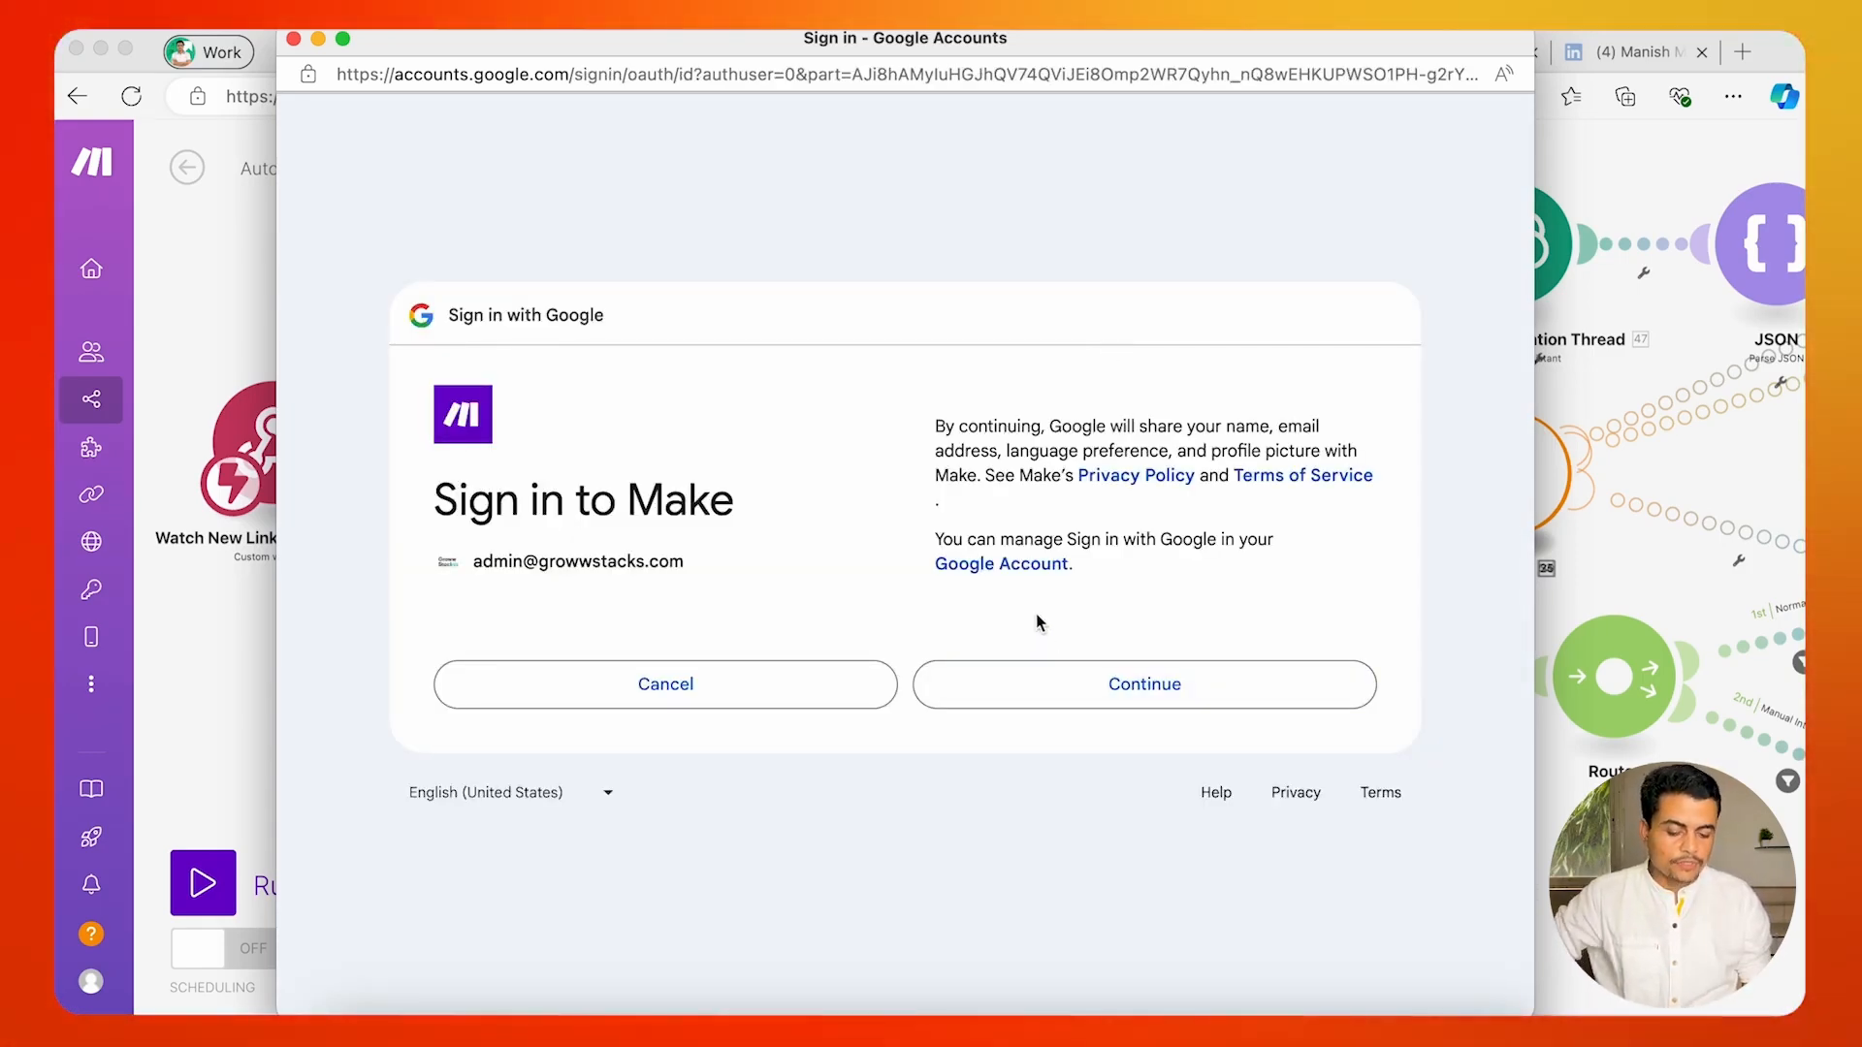
click(292, 39)
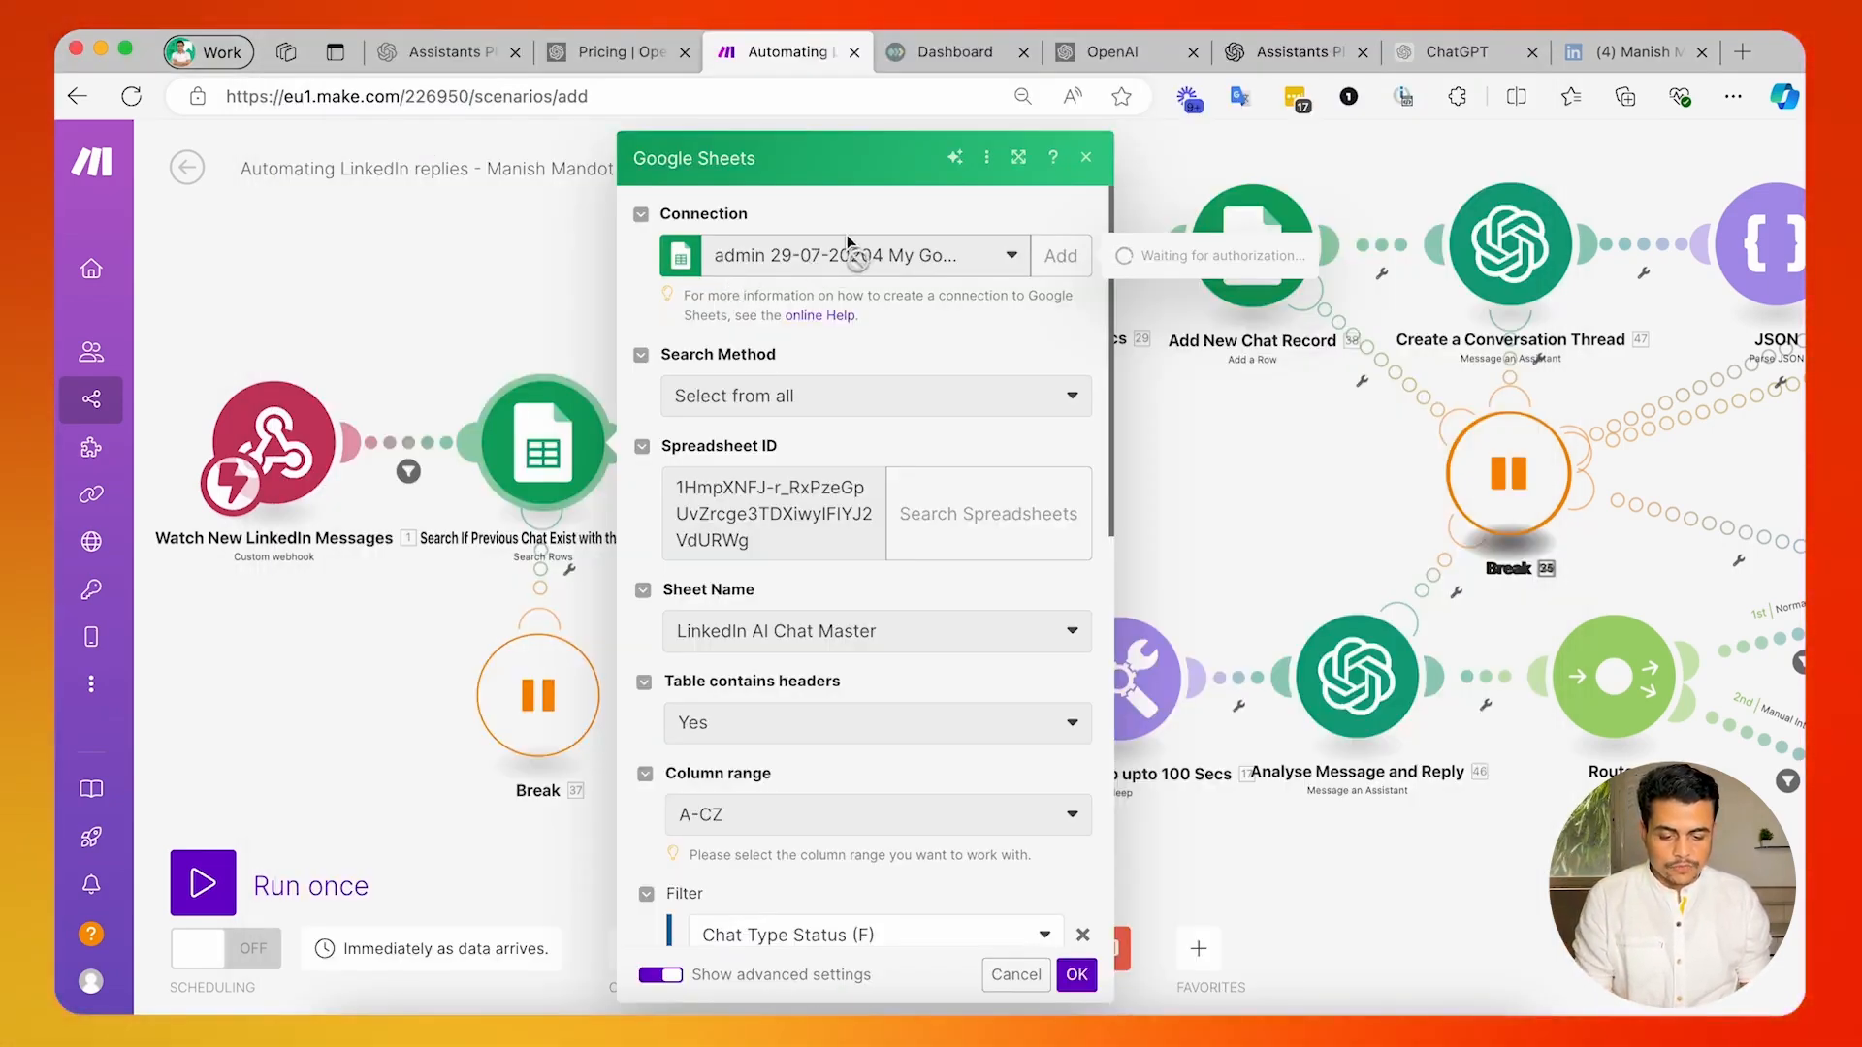
key(Escape)
Set the chat search module to Select from My Drive and choose the "Linkedin Chat Automation - Monitoring and Control Center" spreadsheet.
click(558, 432)
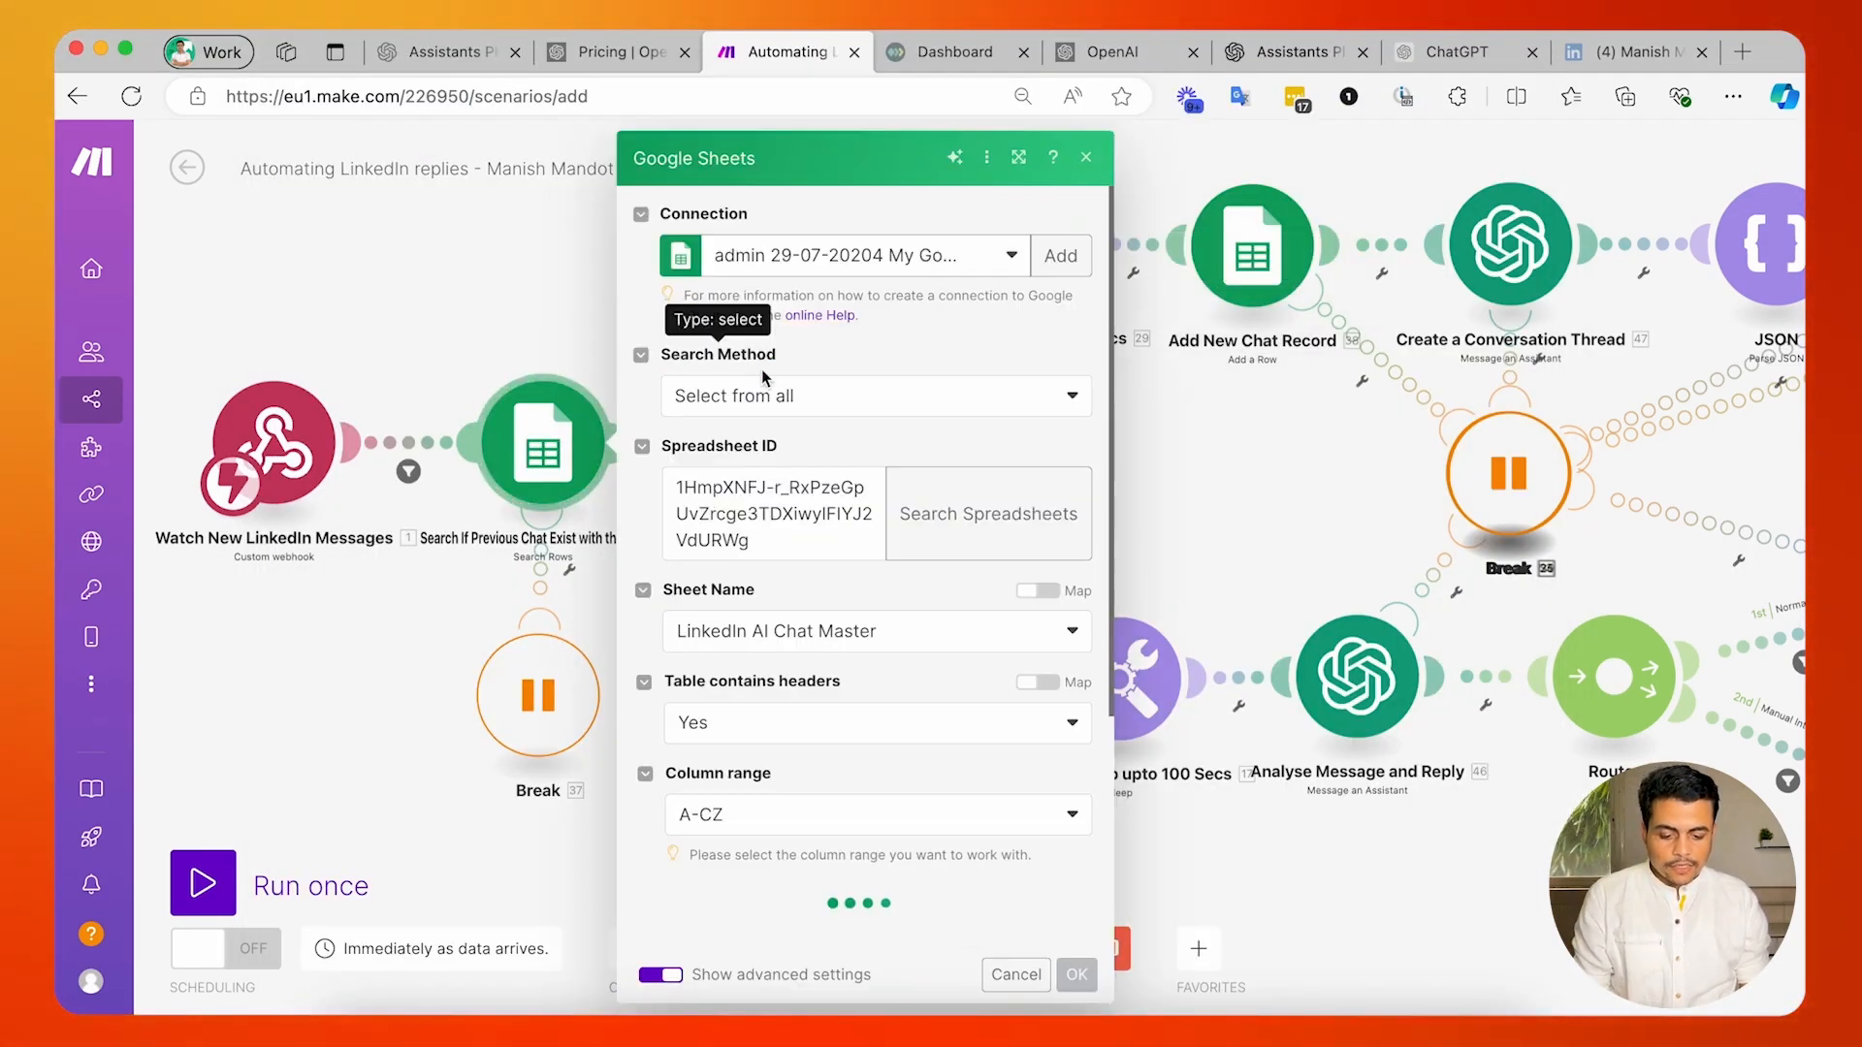
click(776, 415)
click(754, 433)
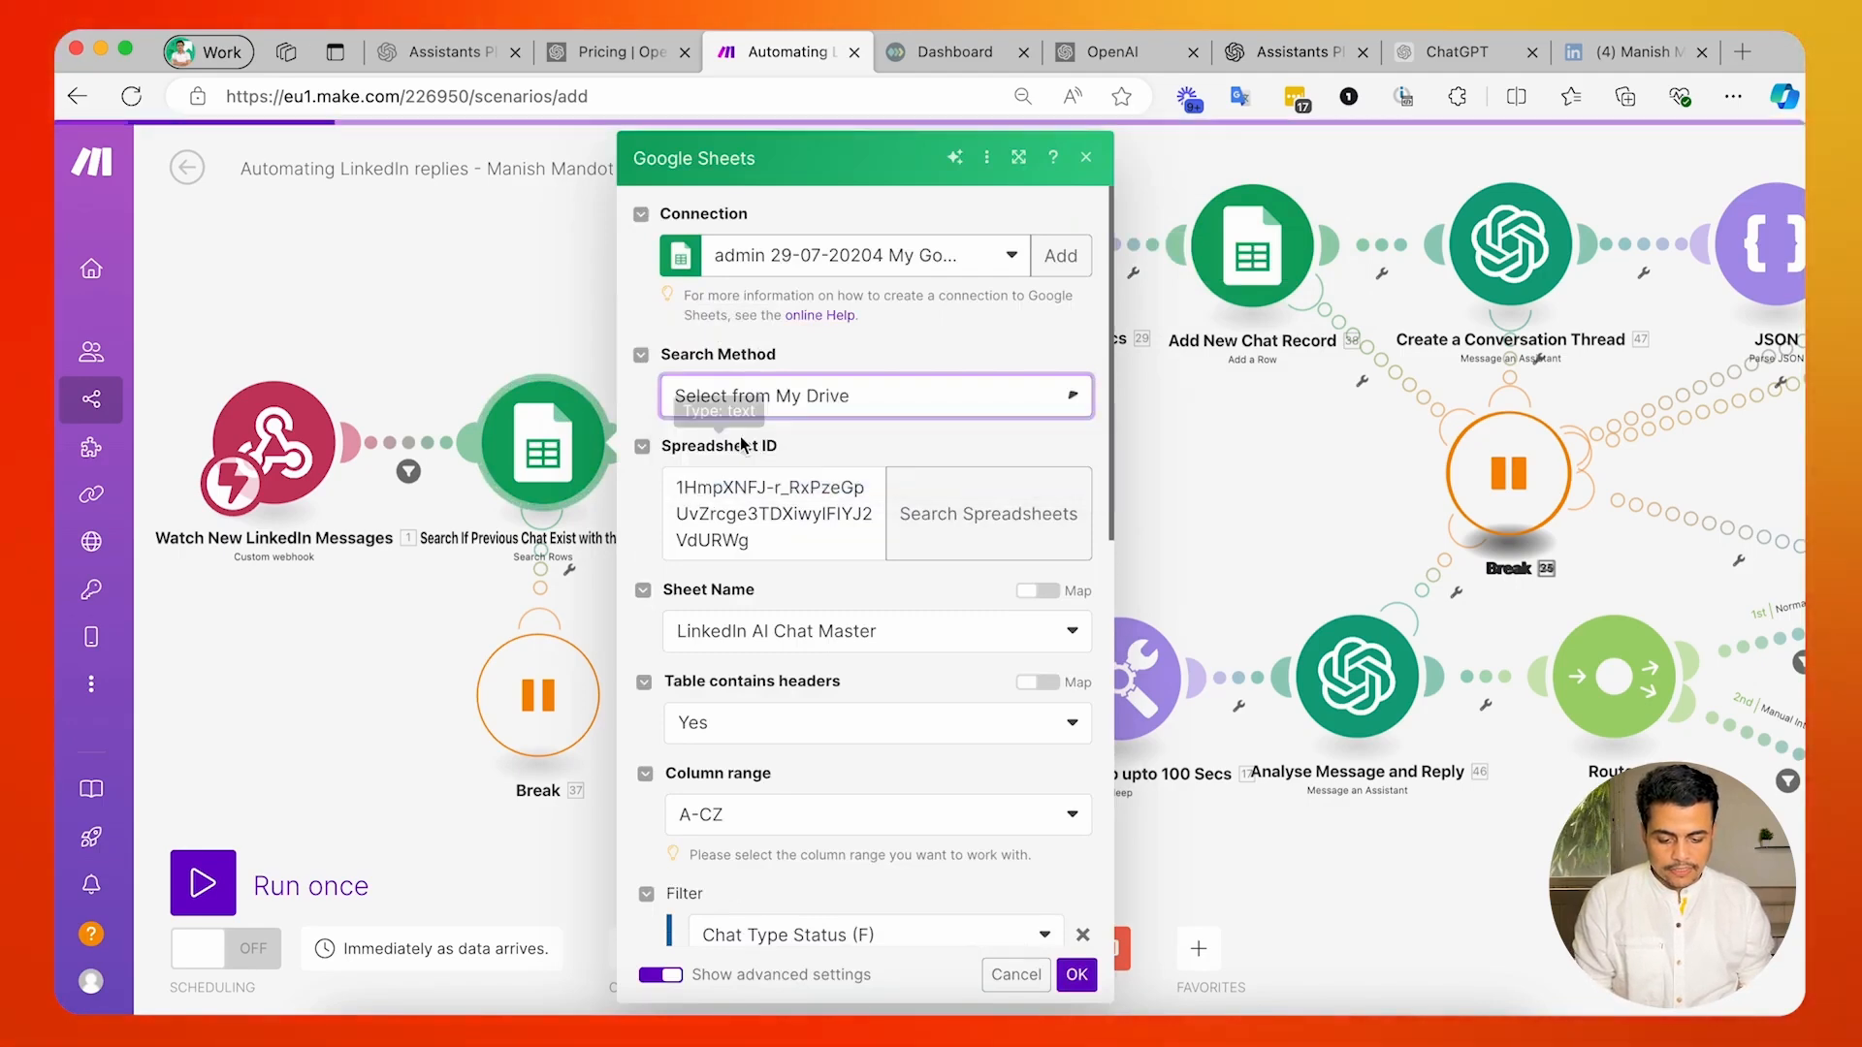
click(876, 487)
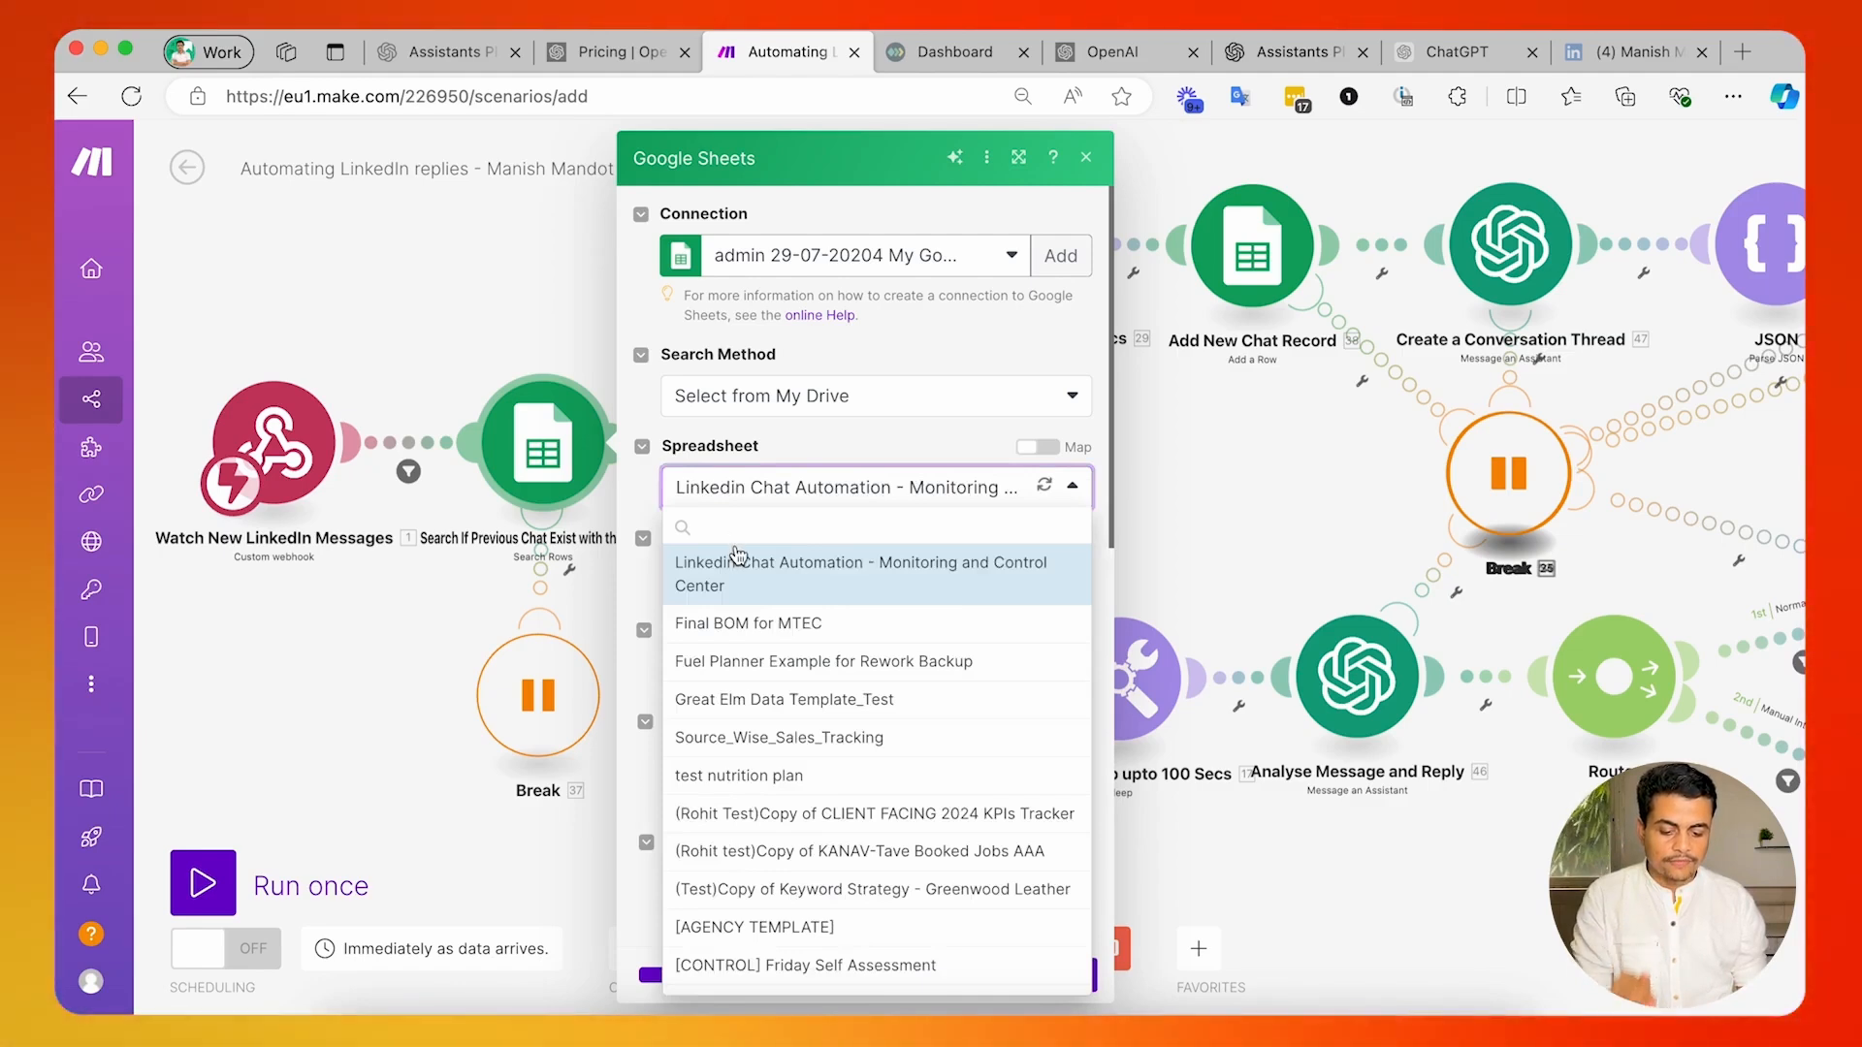
scroll(790, 790, down, 5)
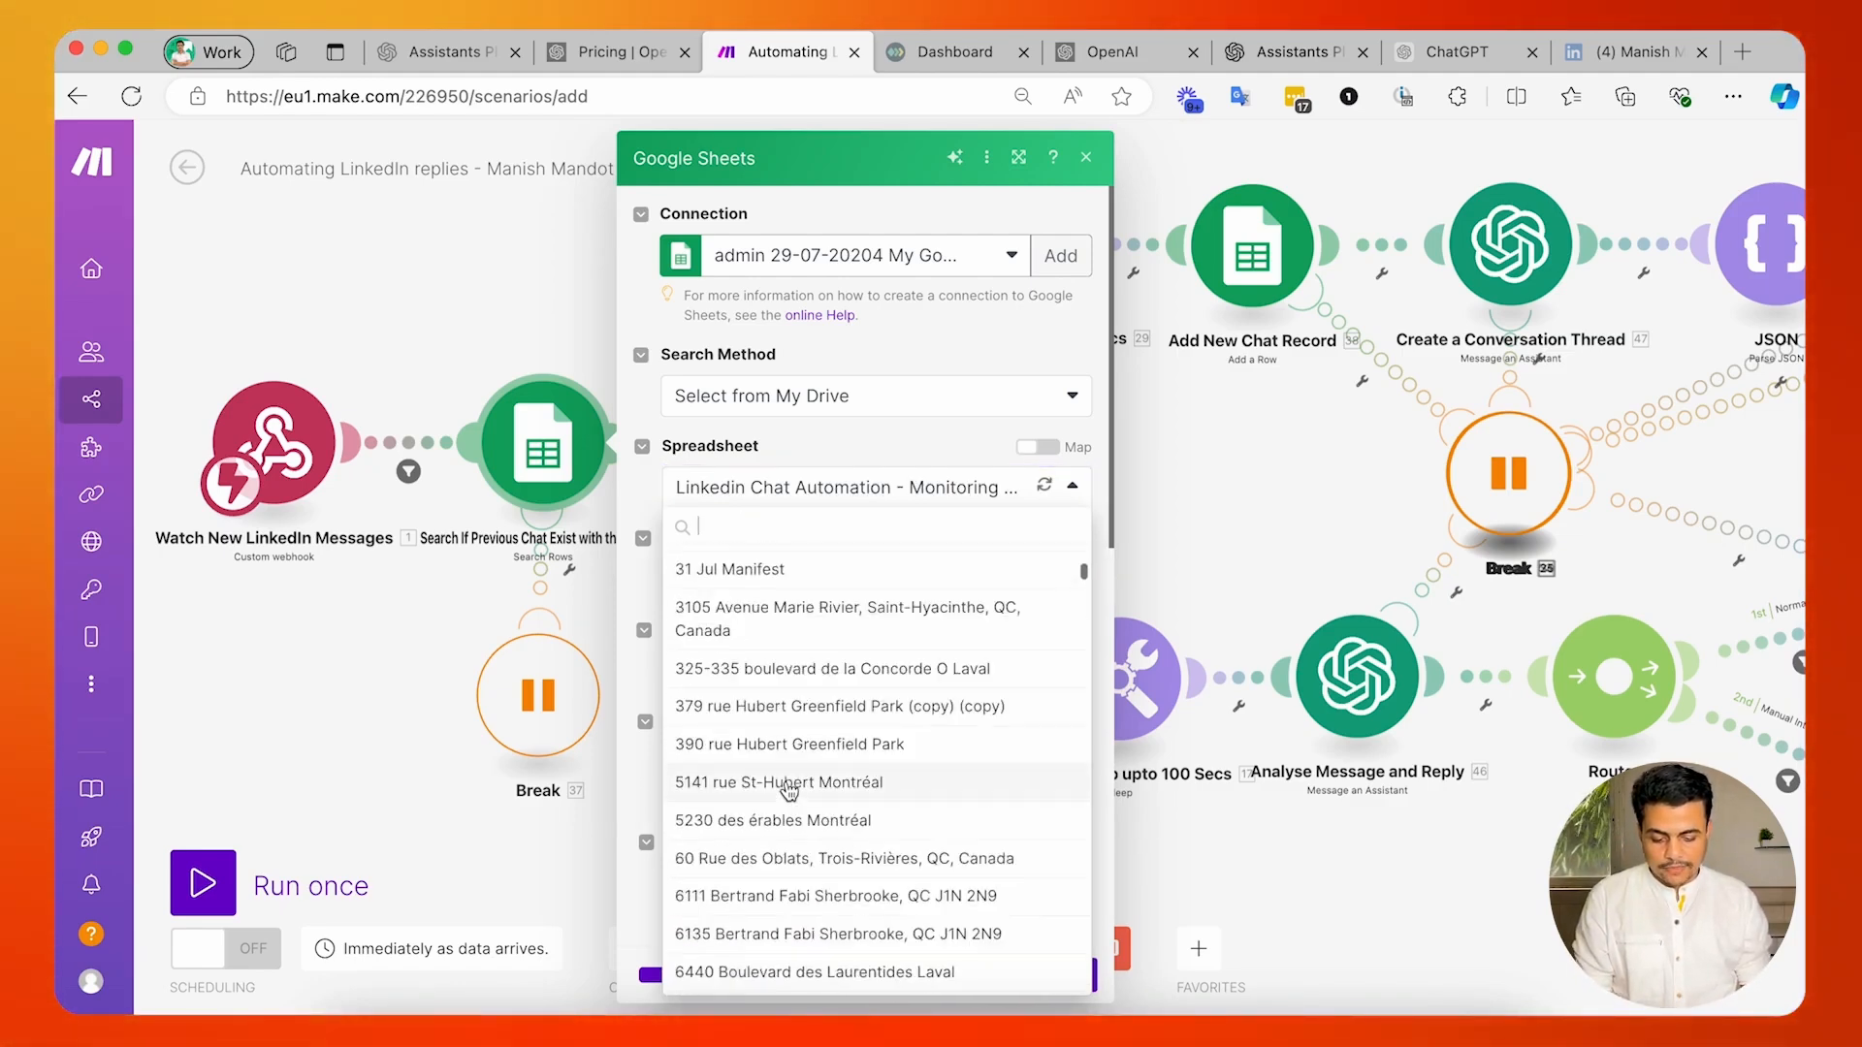
scroll(790, 790, up, 5)
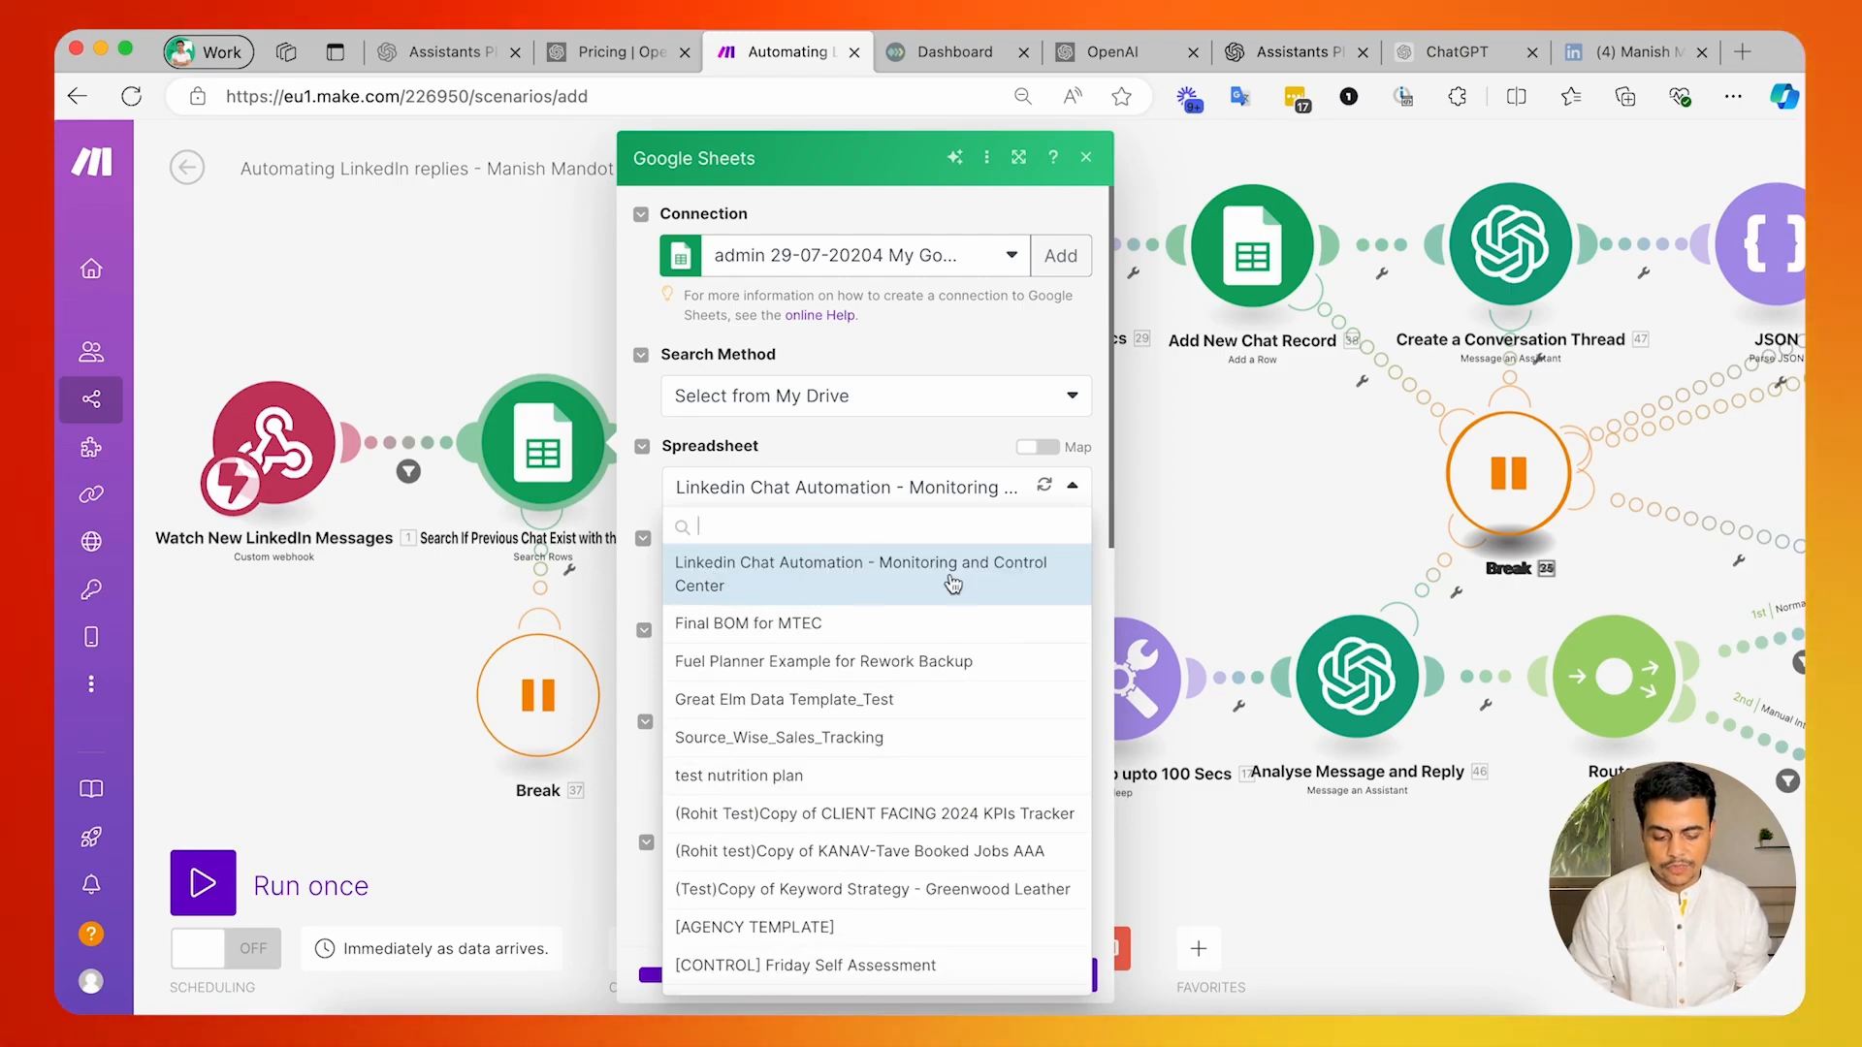
click(776, 580)
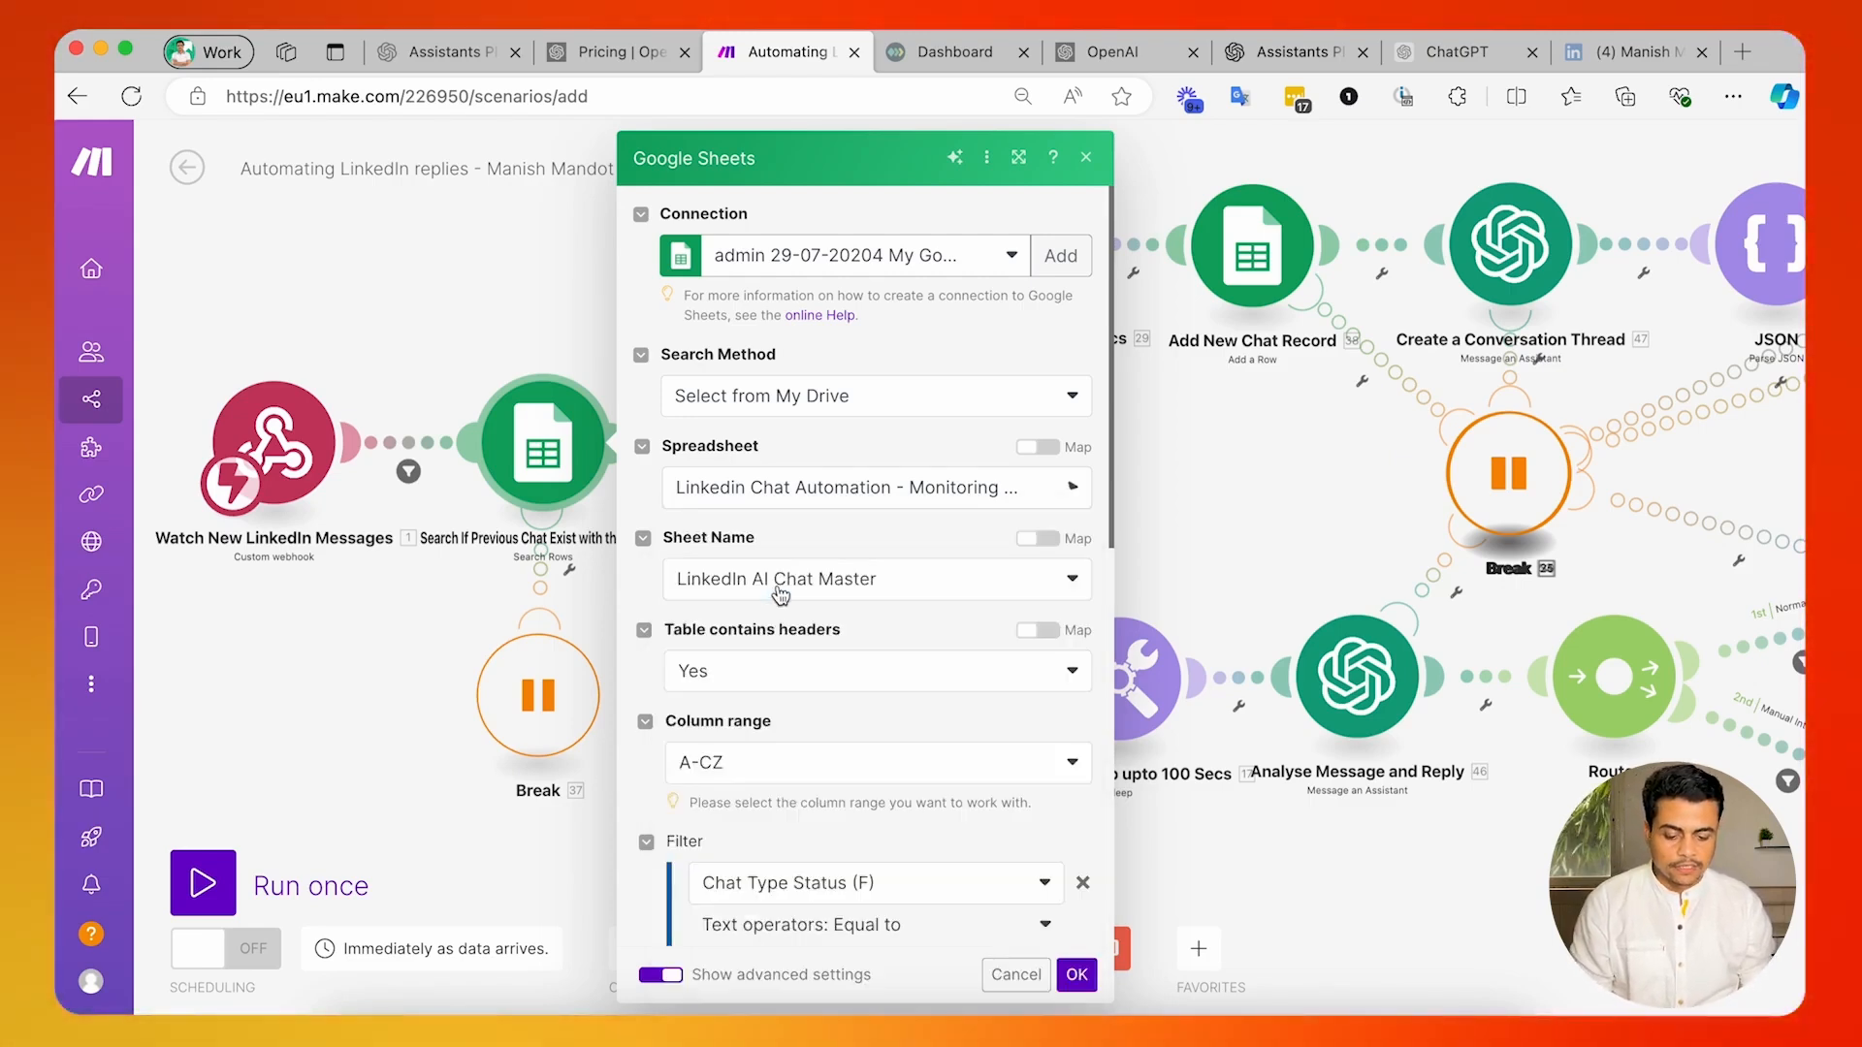
Compare the search module's sheet name choices and filter conditions with the sheets and columns of the Google spreadsheet.
scroll(700, 630, down, 1)
scroll(700, 630, down, 1)
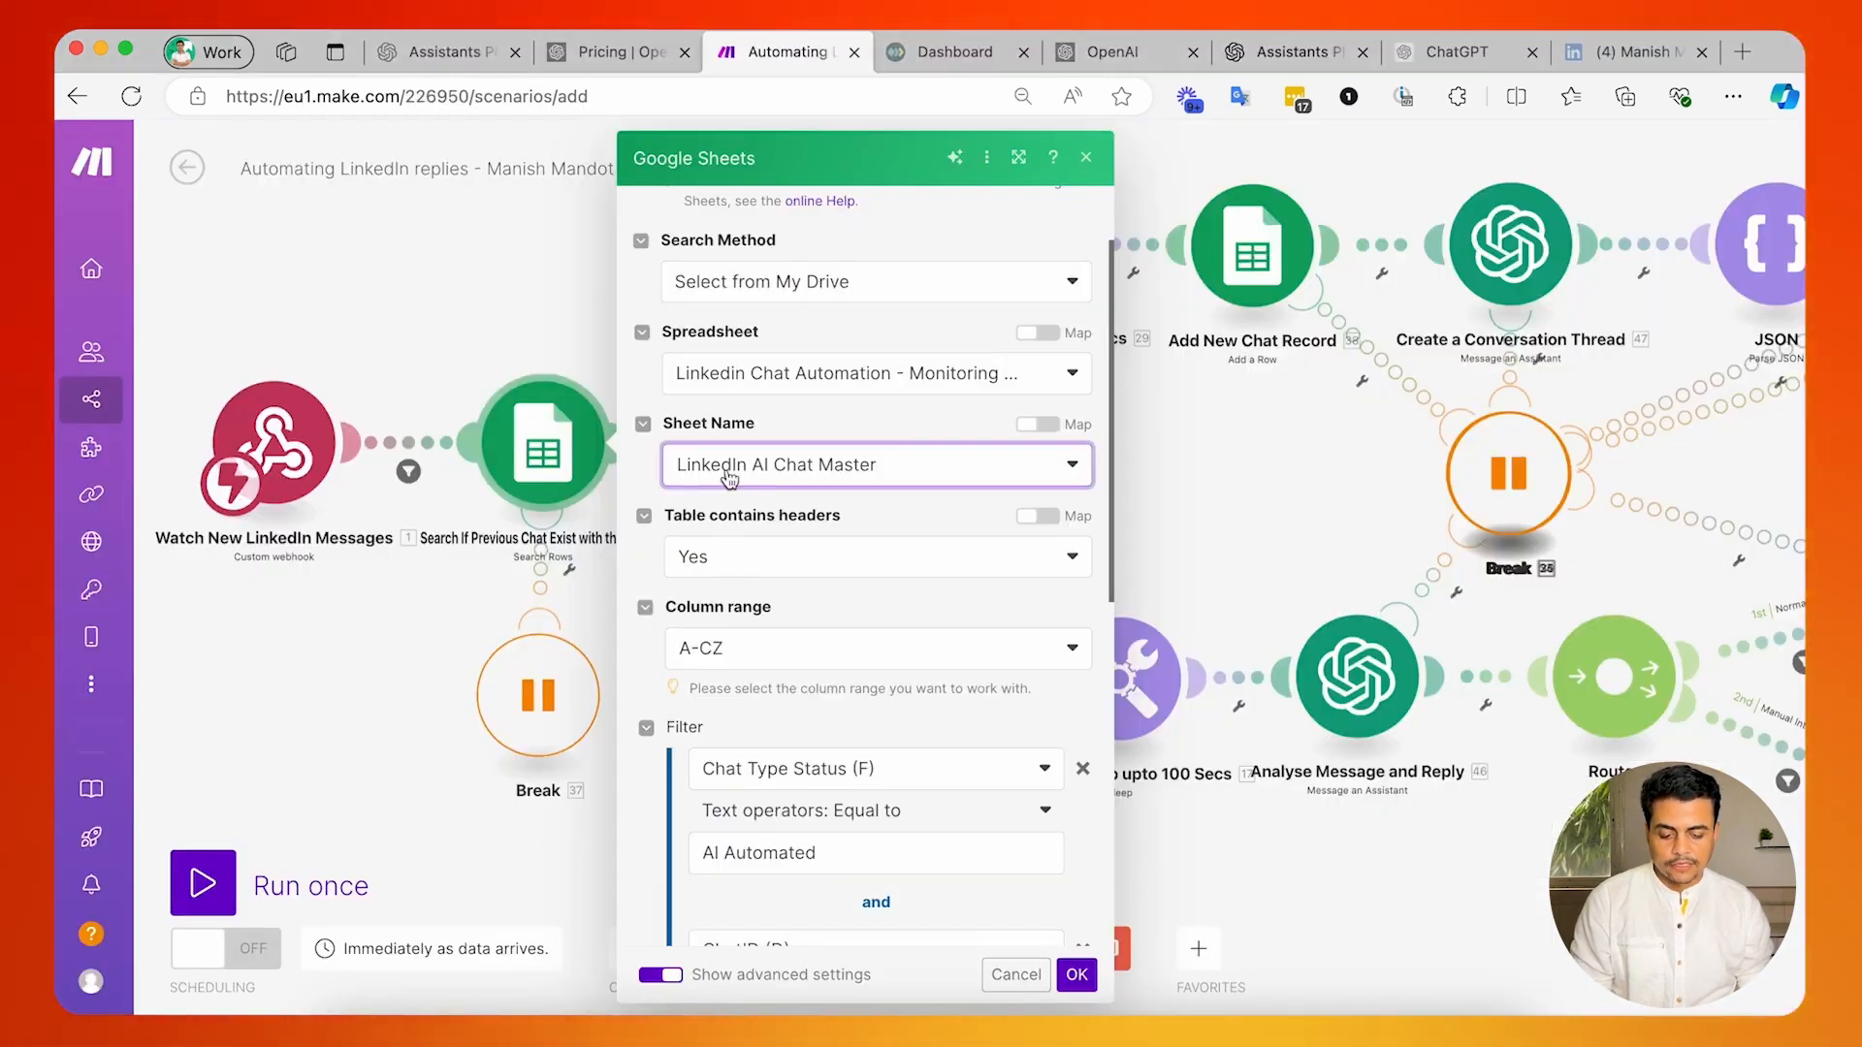
click(729, 479)
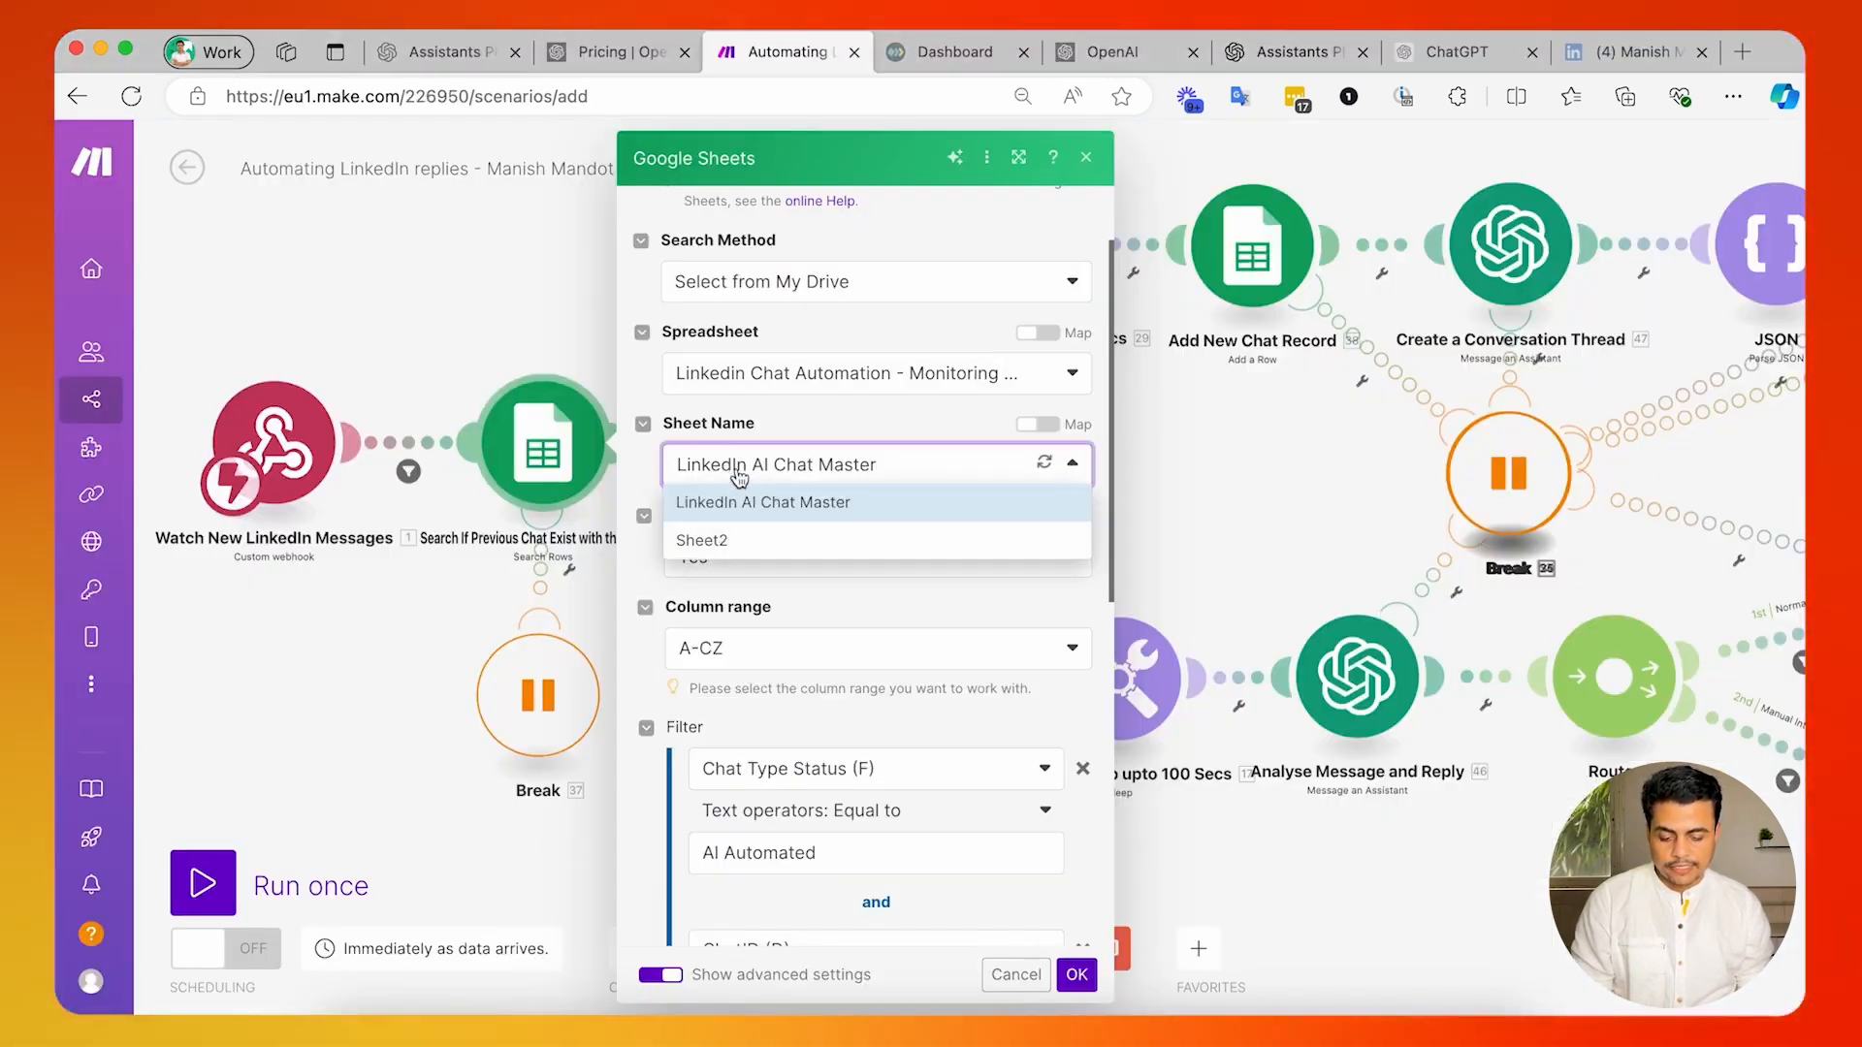
click(641, 479)
scroll(751, 716, down, 5)
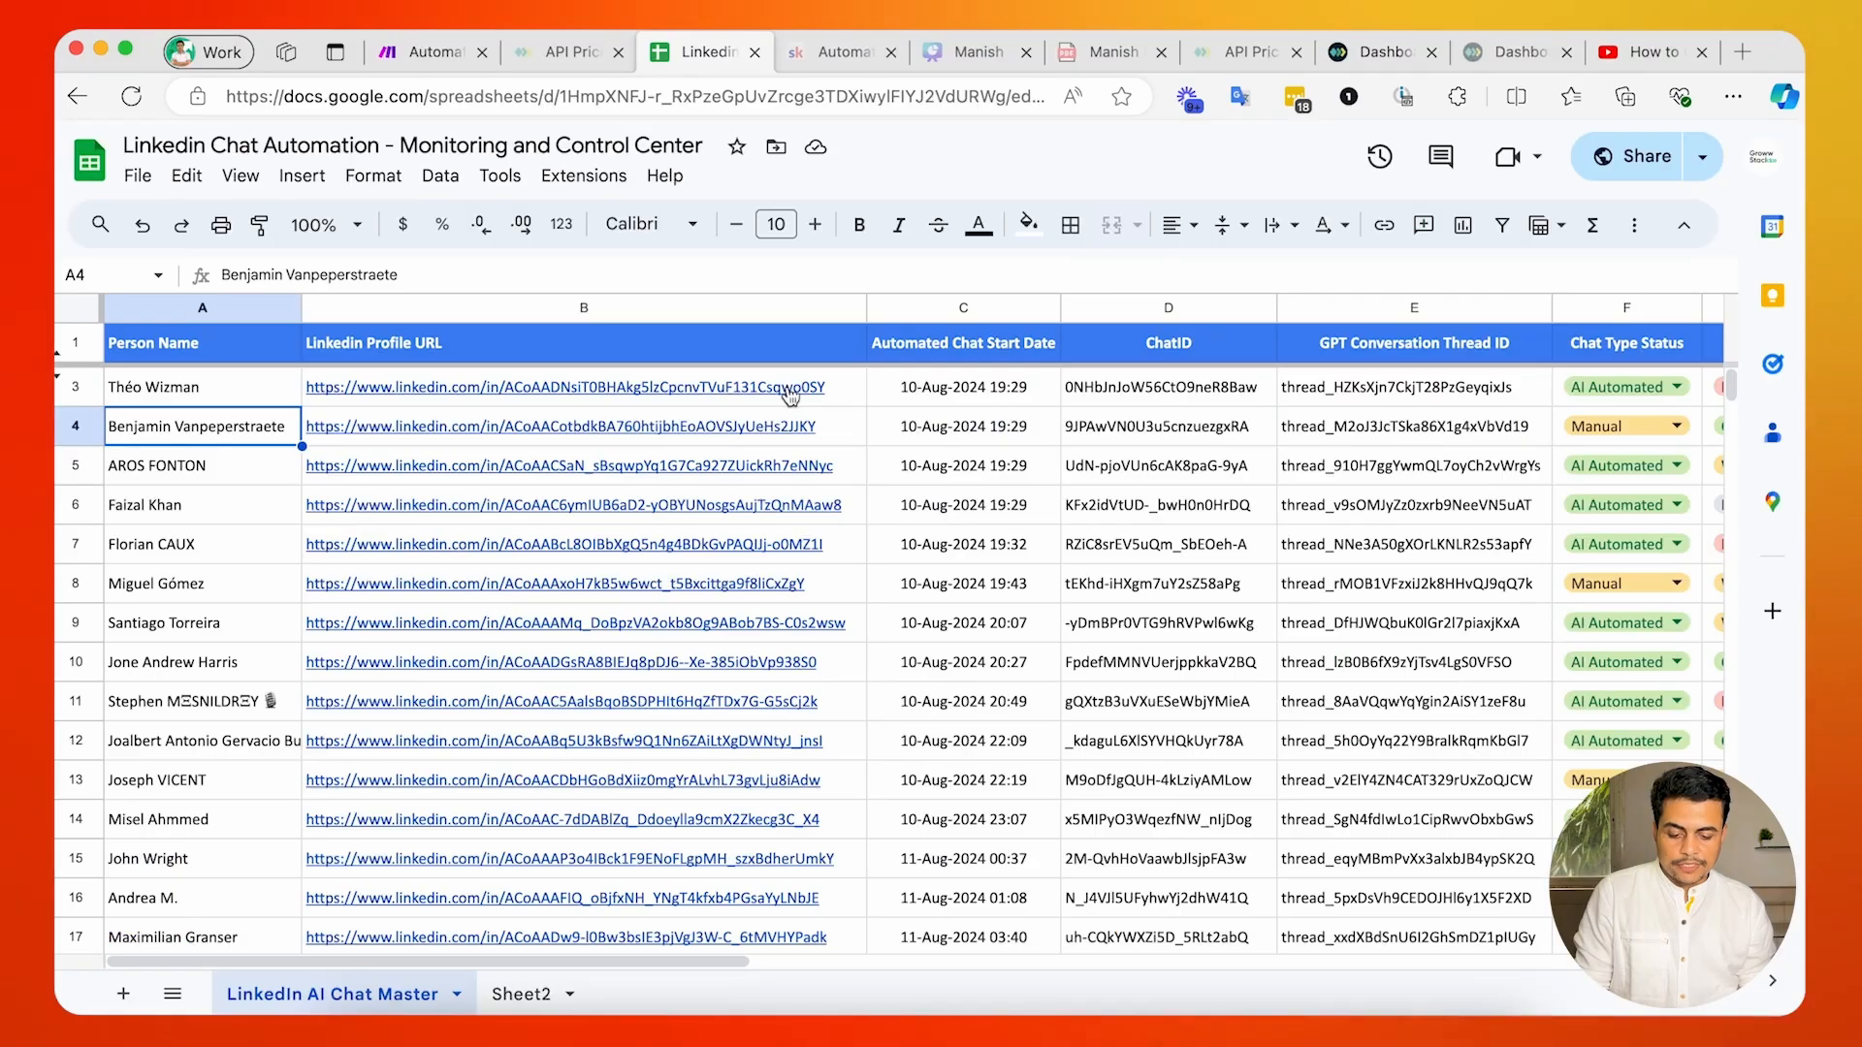
Examine the GPT Conversation Thread ID in row 3 and the Chat Type Status choices in rows 3 and 4.
click(1493, 398)
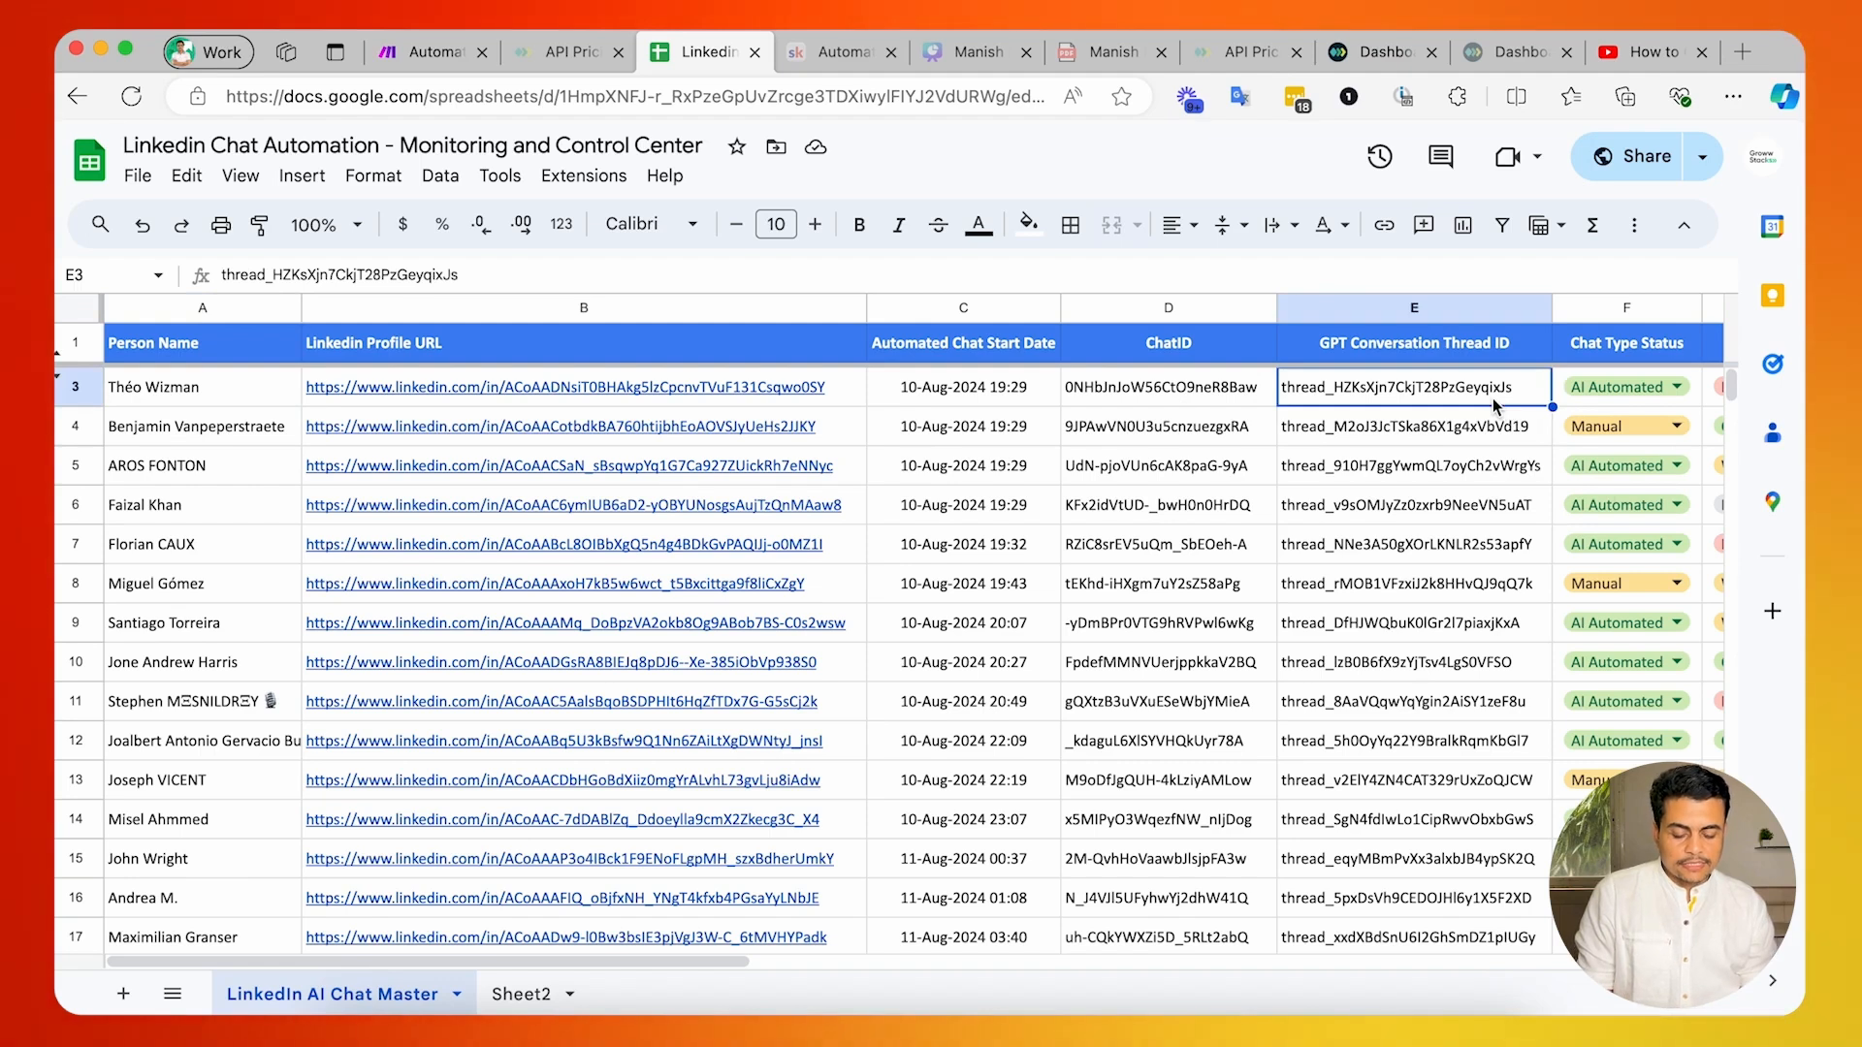
scroll(1513, 398, right, 1)
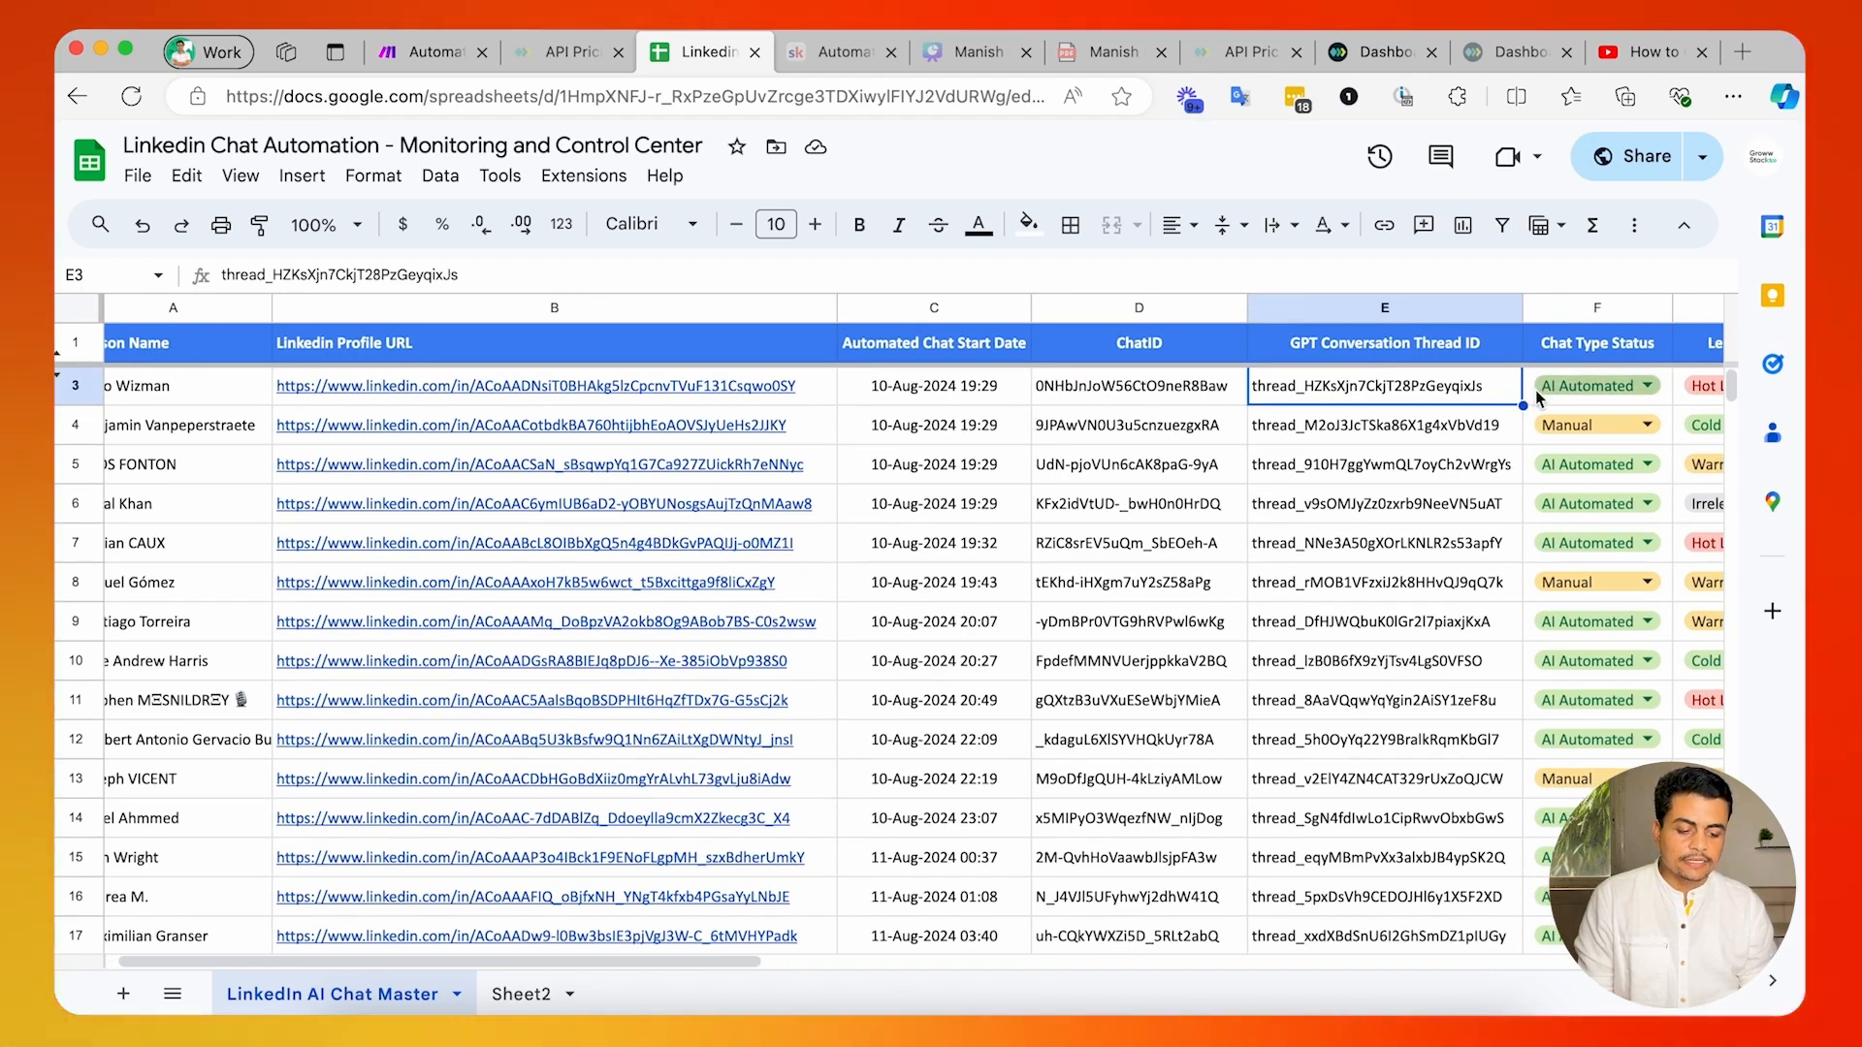
click(1534, 399)
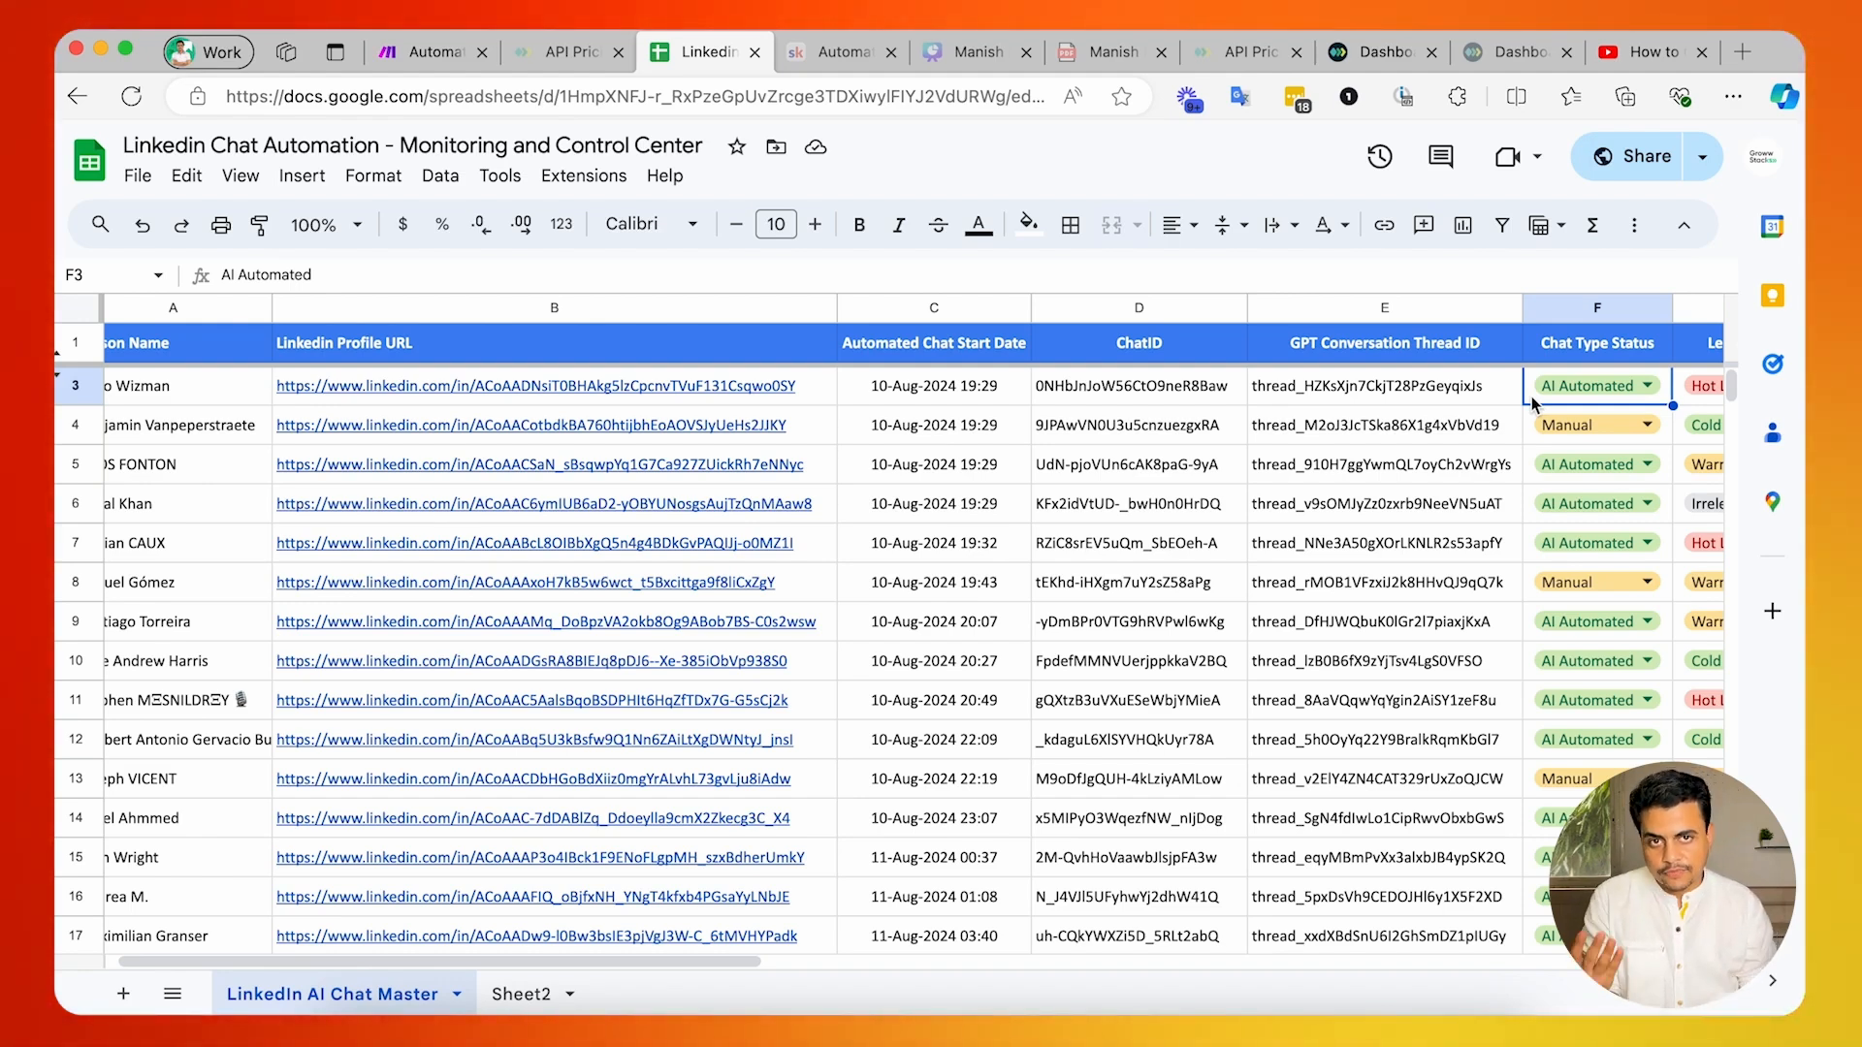
click(1610, 421)
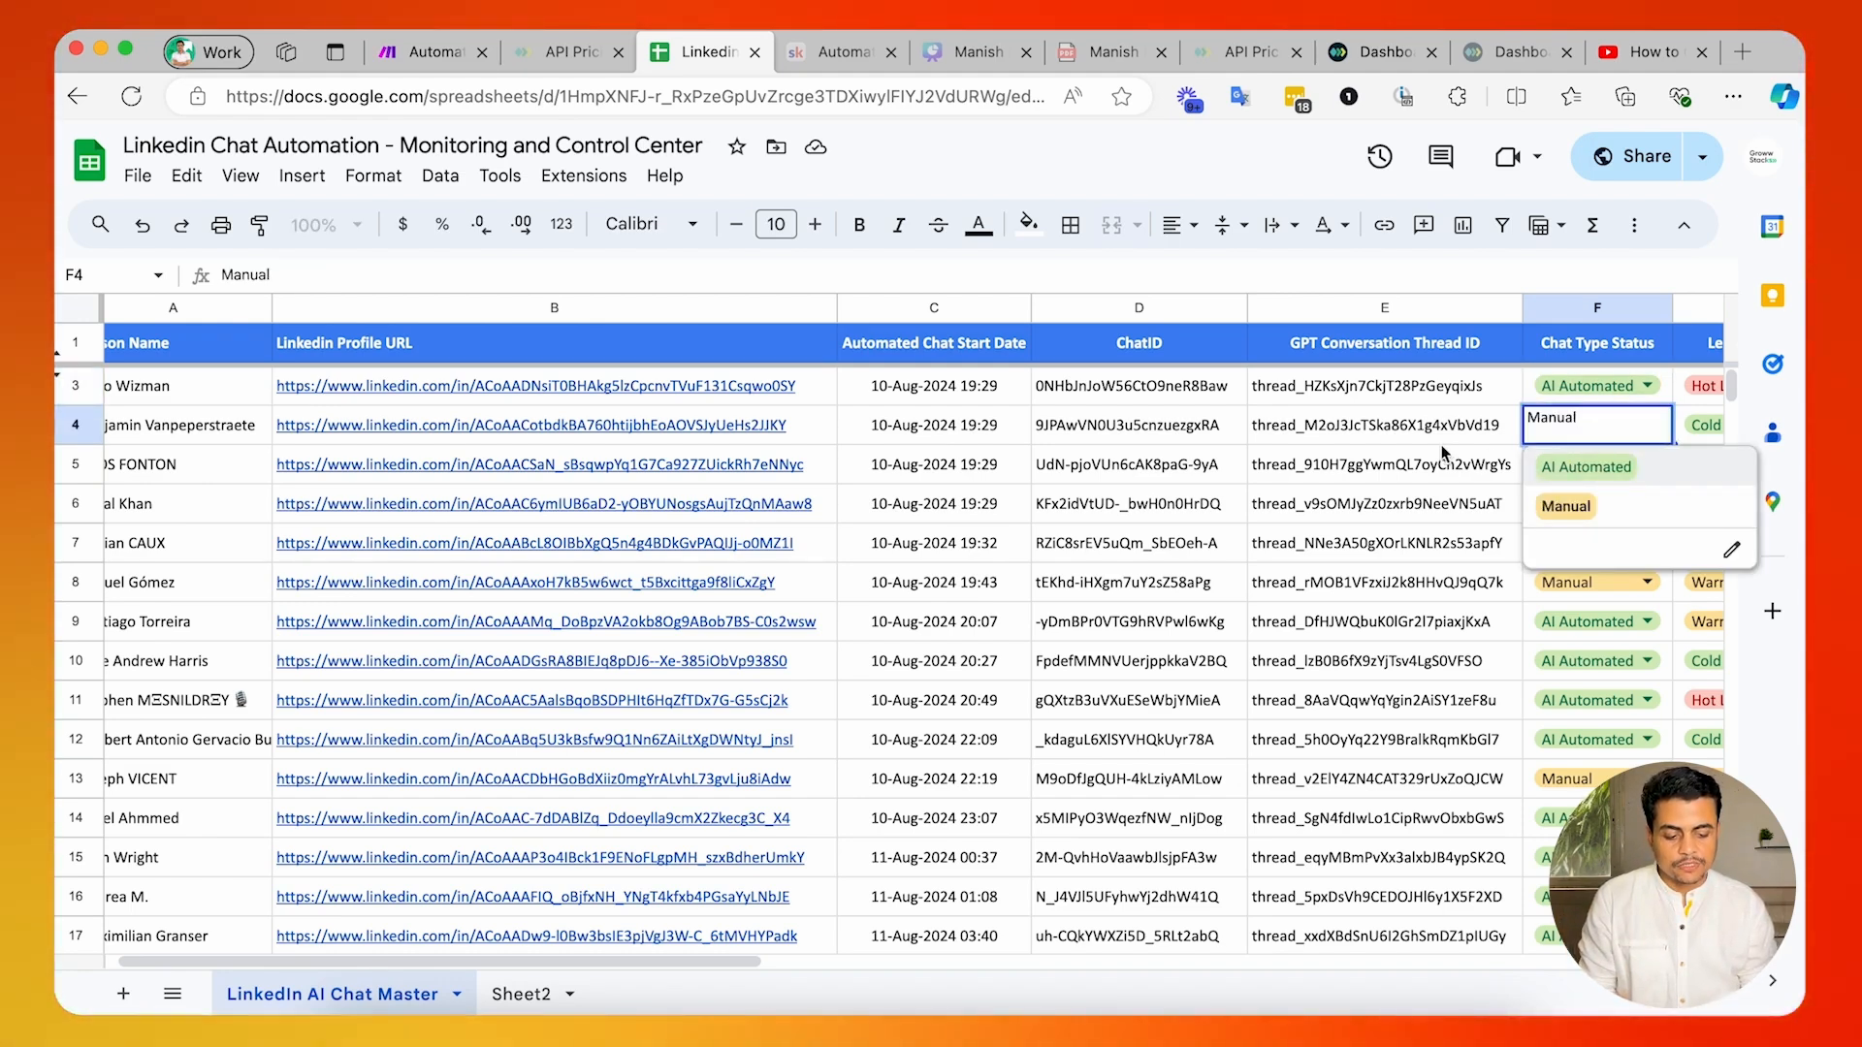
click(1447, 435)
click(1584, 415)
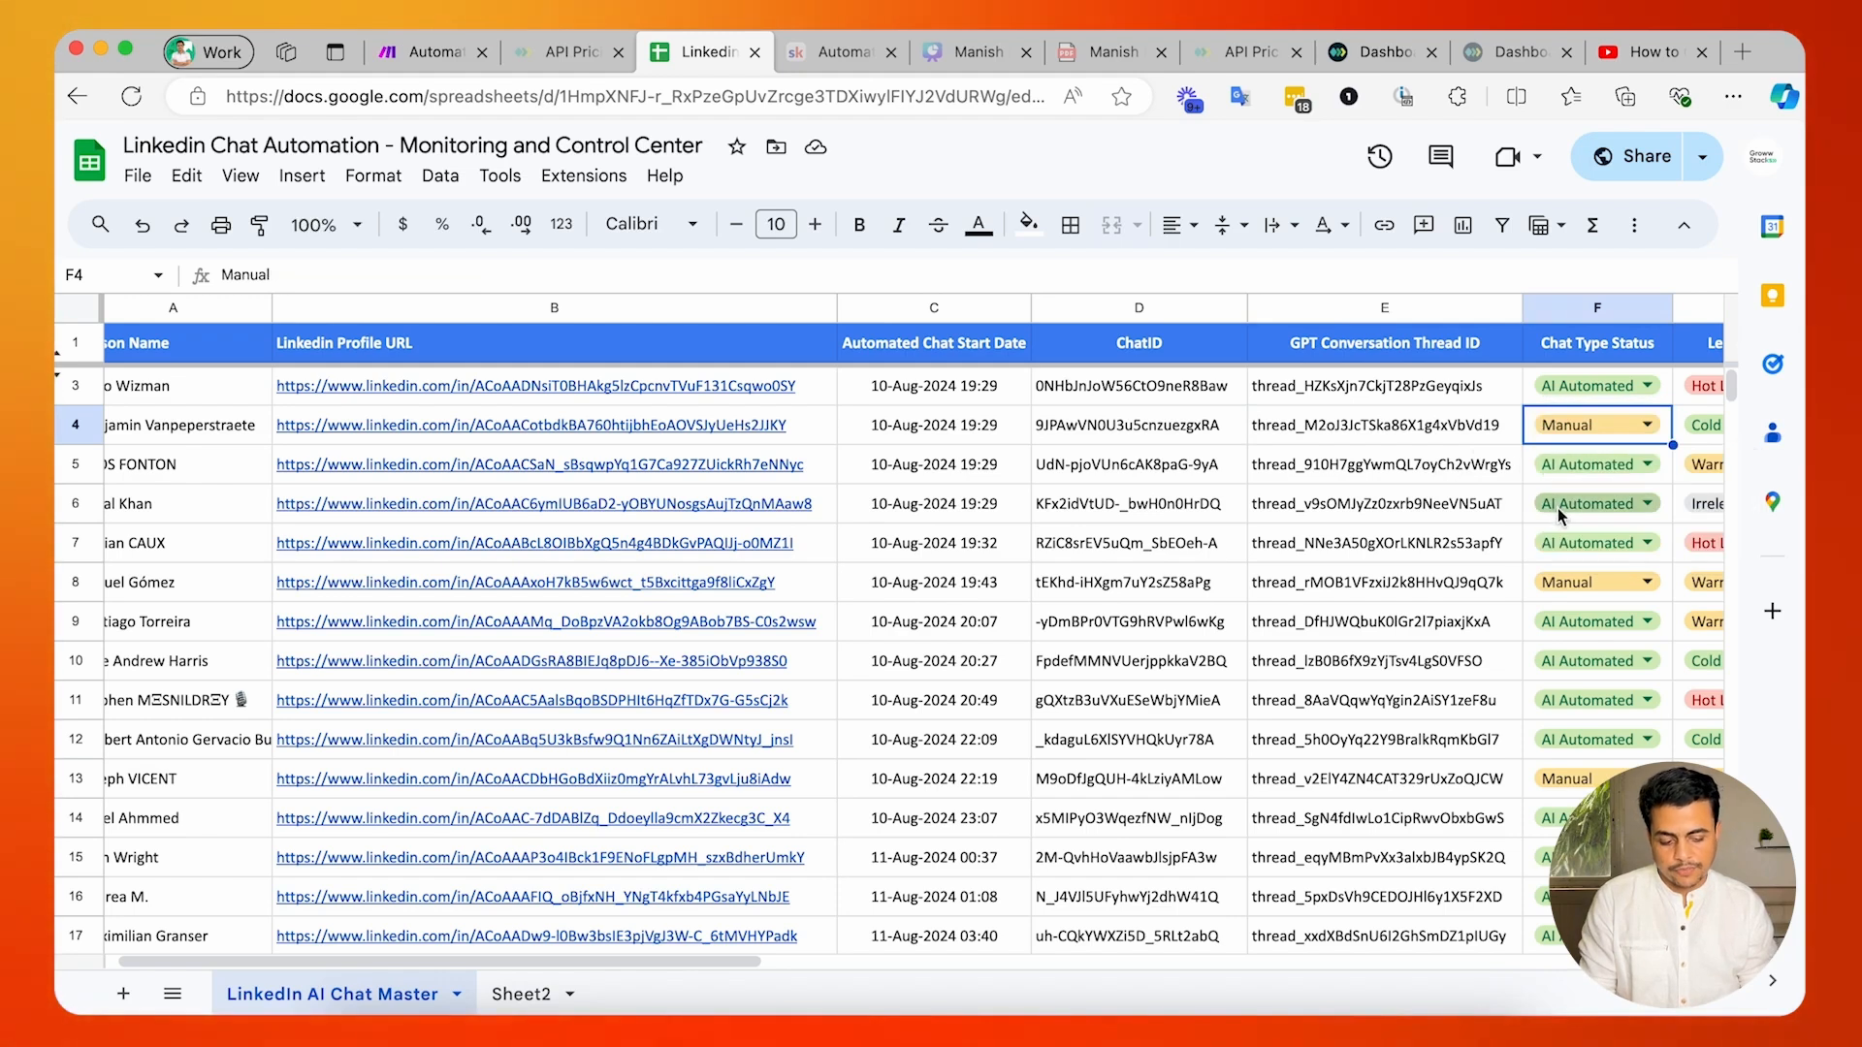
Set the Chat Type Status of row 6 to Manual.
click(1558, 508)
click(1551, 586)
click(1377, 510)
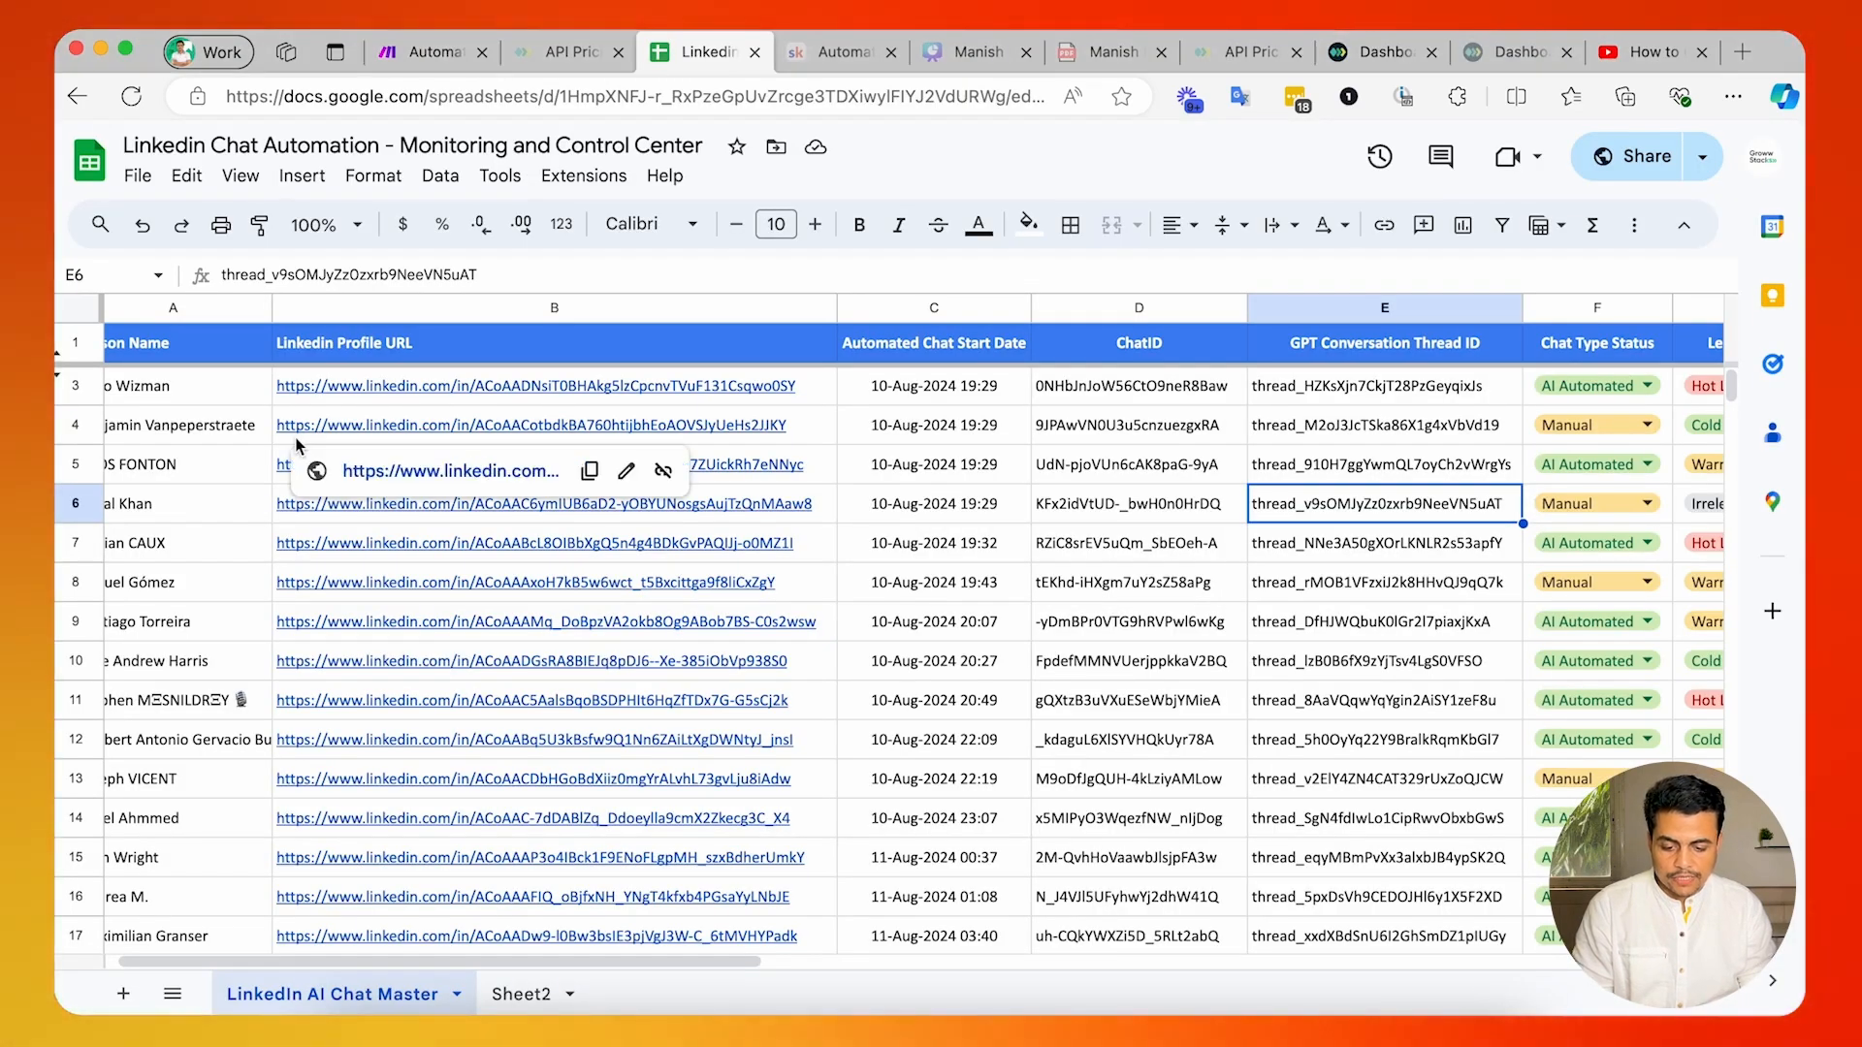
Switch to the Make.com scenario and examine the webhook's attendees and attachments fields available to the filter before the chat search module.
click(434, 52)
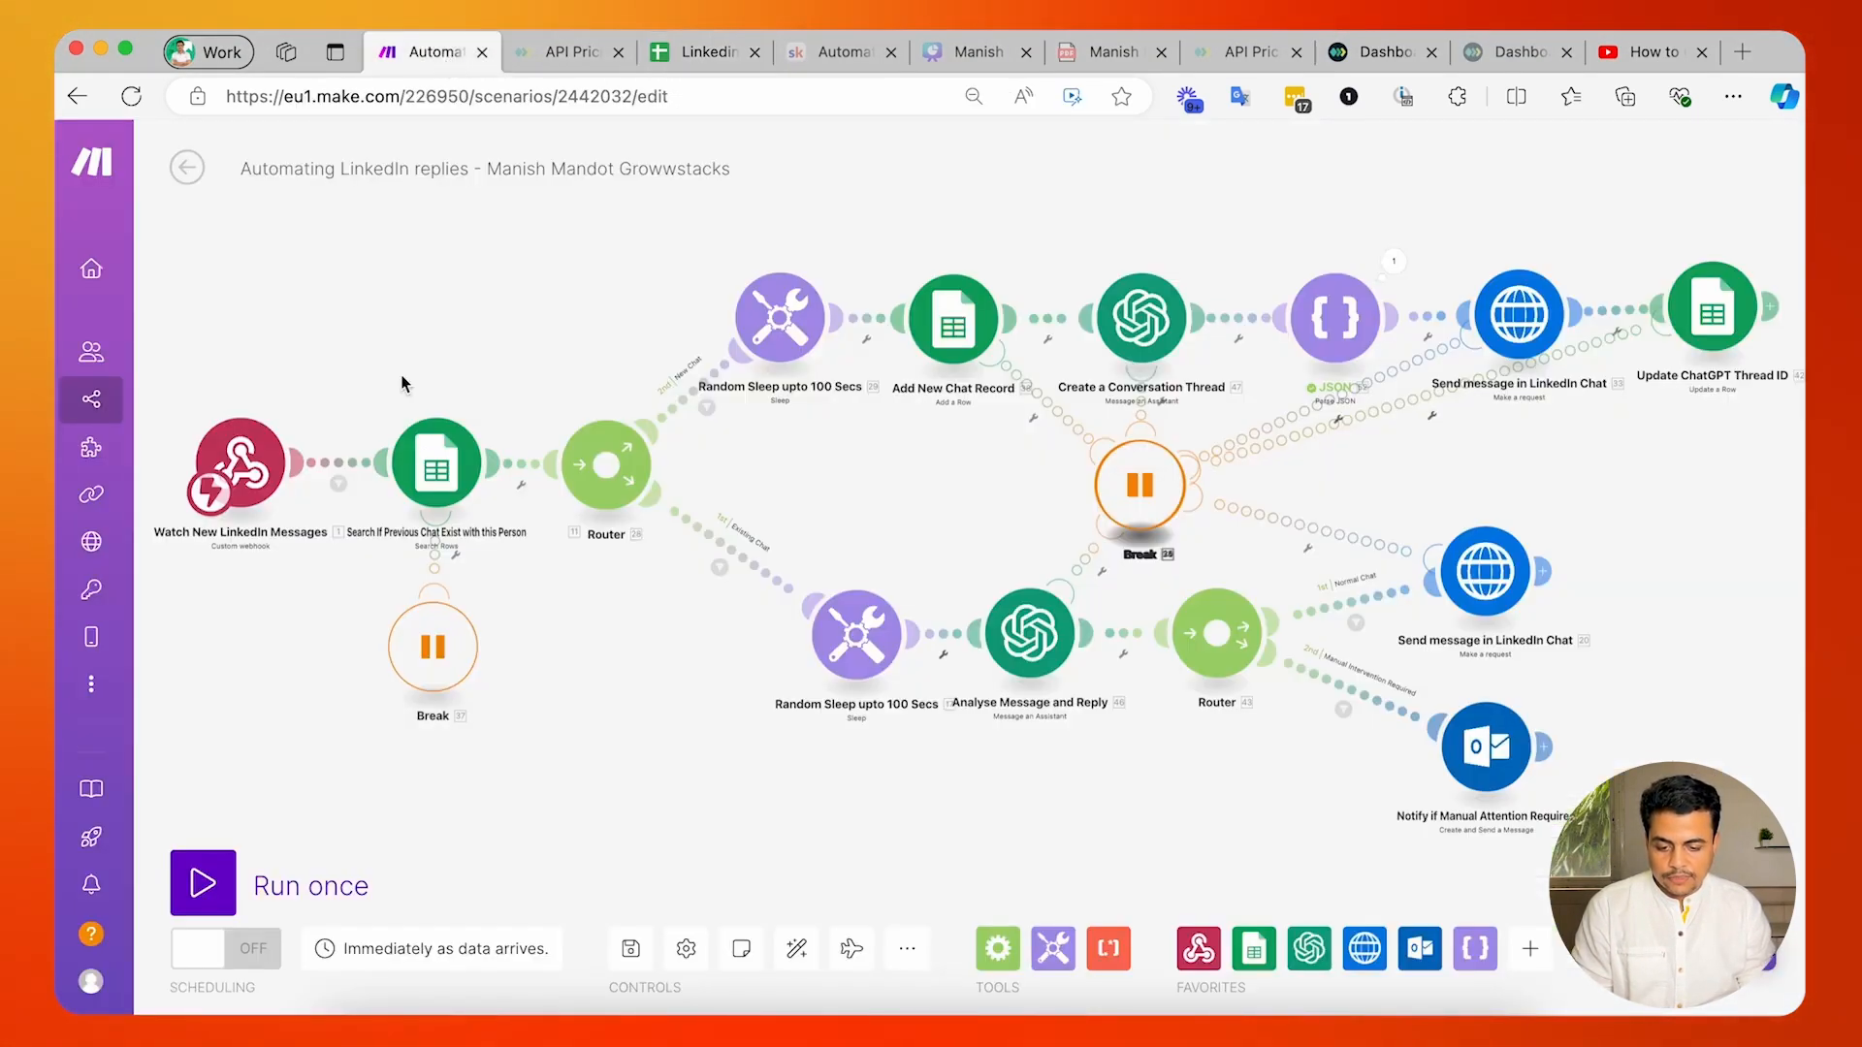
click(338, 483)
click(761, 438)
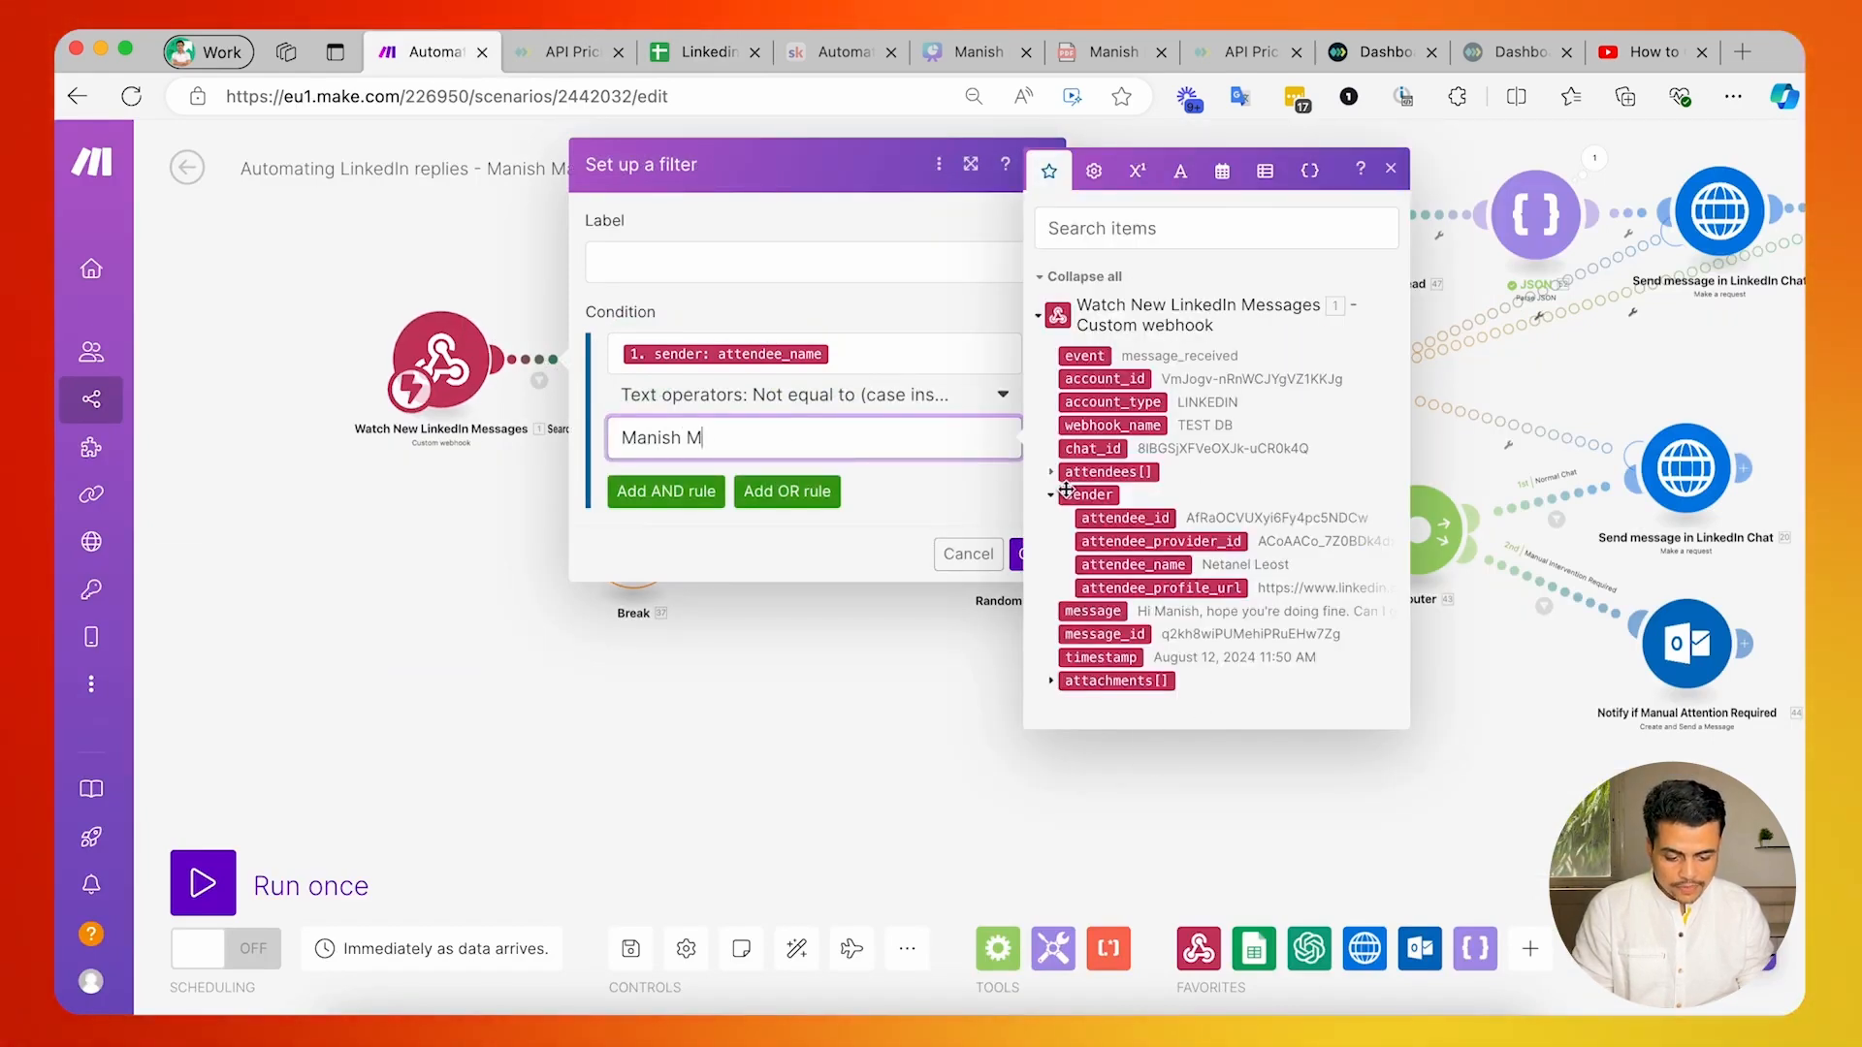
click(1050, 472)
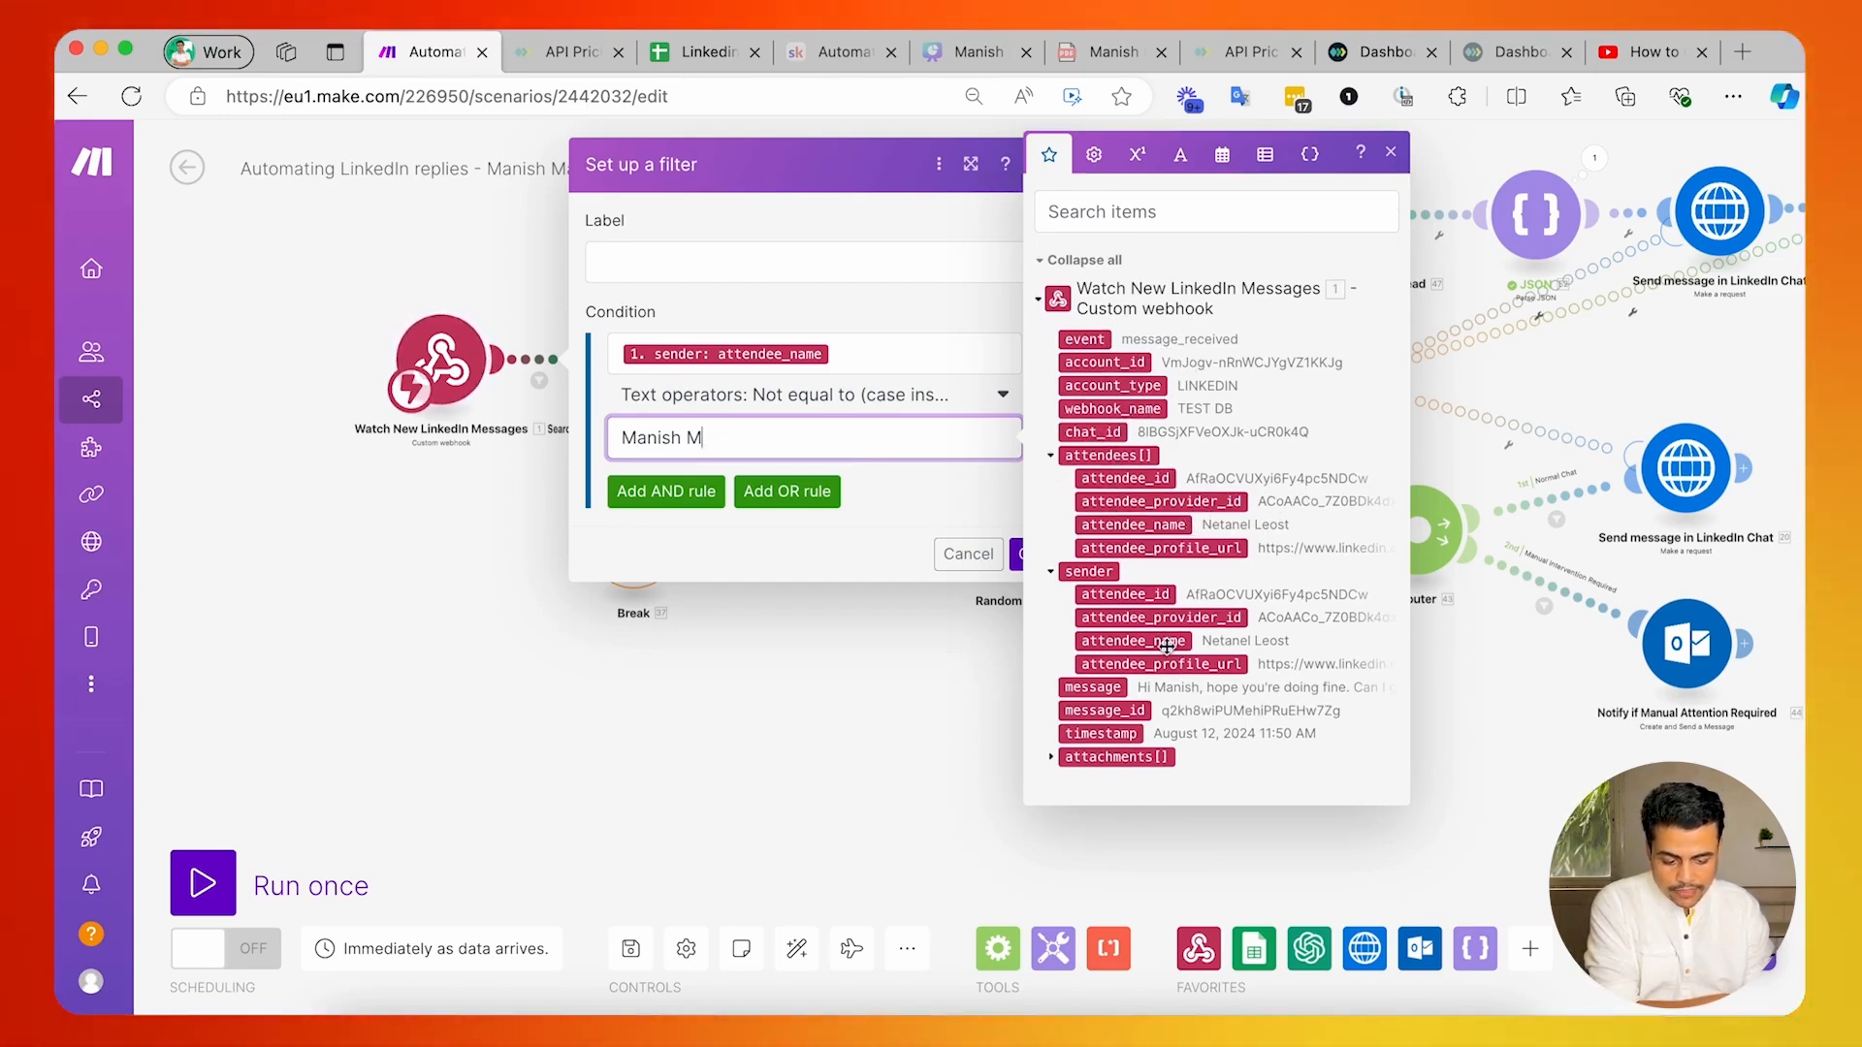
click(1051, 758)
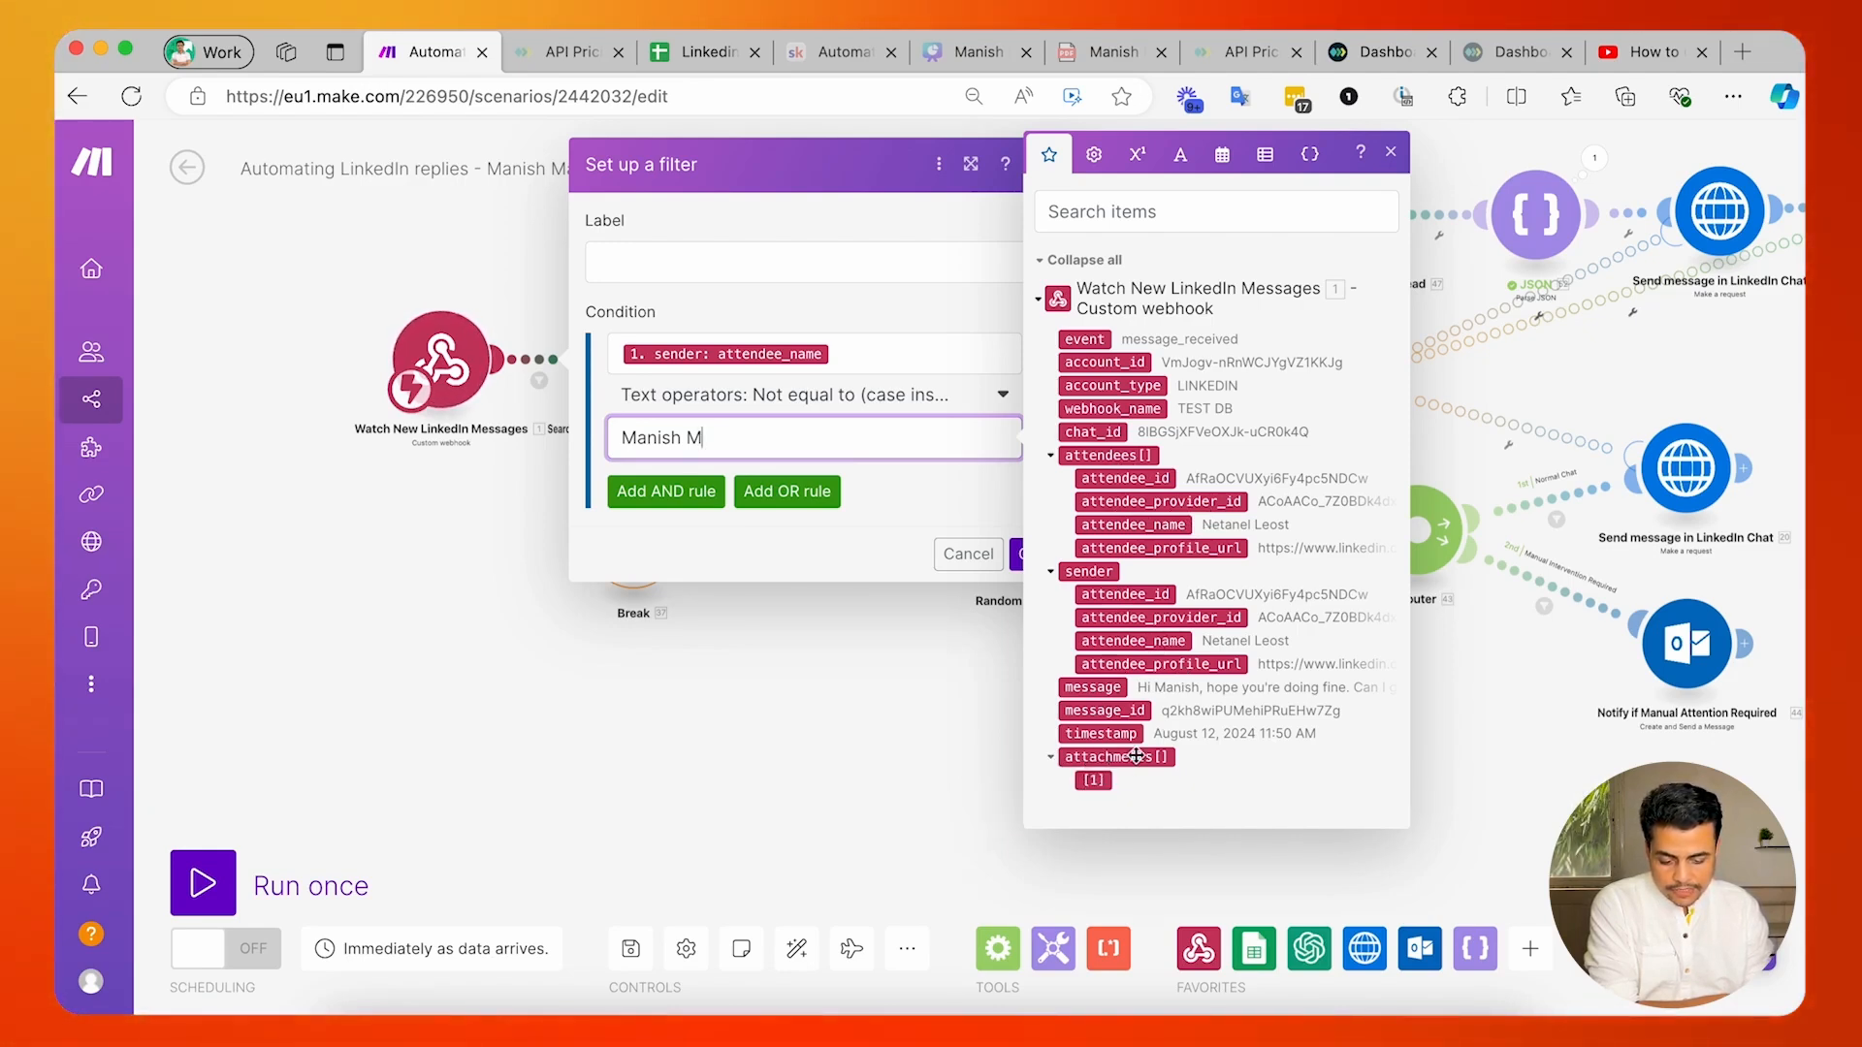
drag(730, 736, 659, 797)
click(663, 801)
Review the chat search module's filter condition that matches the ChatID column to the webhook's chat_id.
click(560, 430)
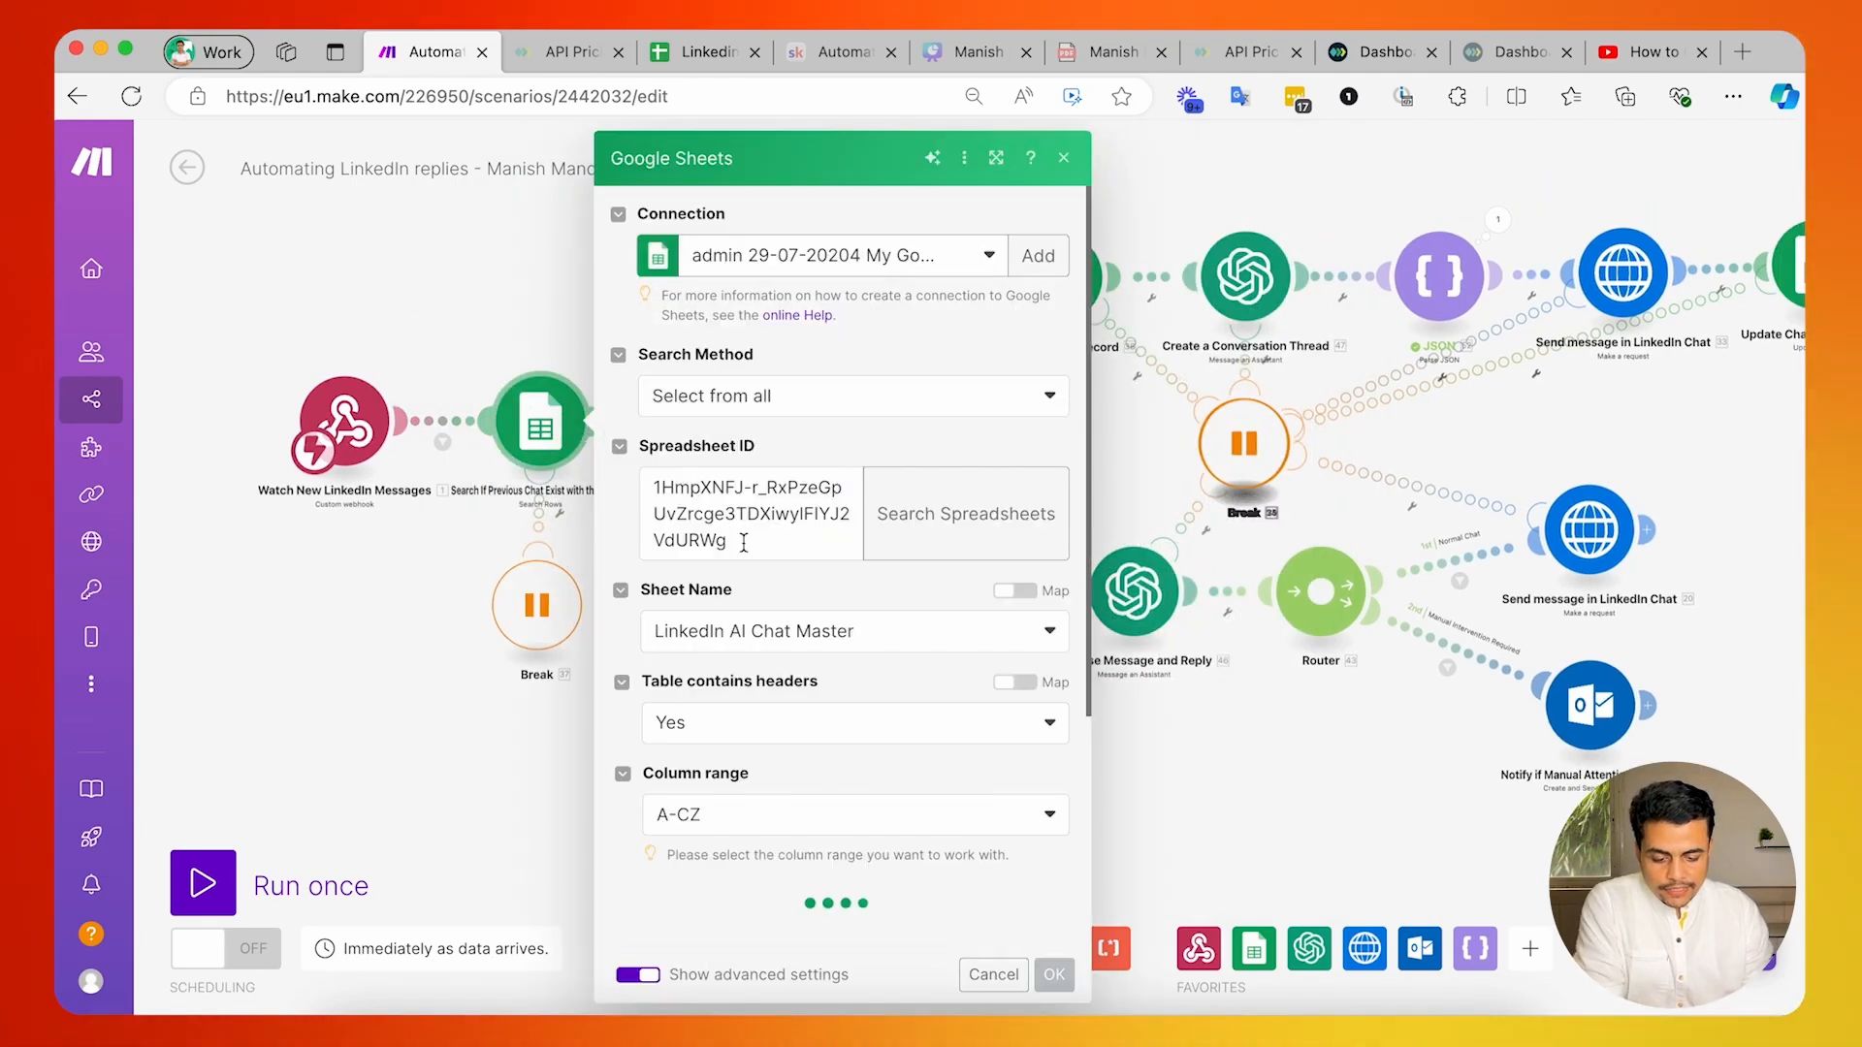
scroll(746, 548, down, 4)
scroll(748, 552, down, 5)
scroll(757, 436, up, 1)
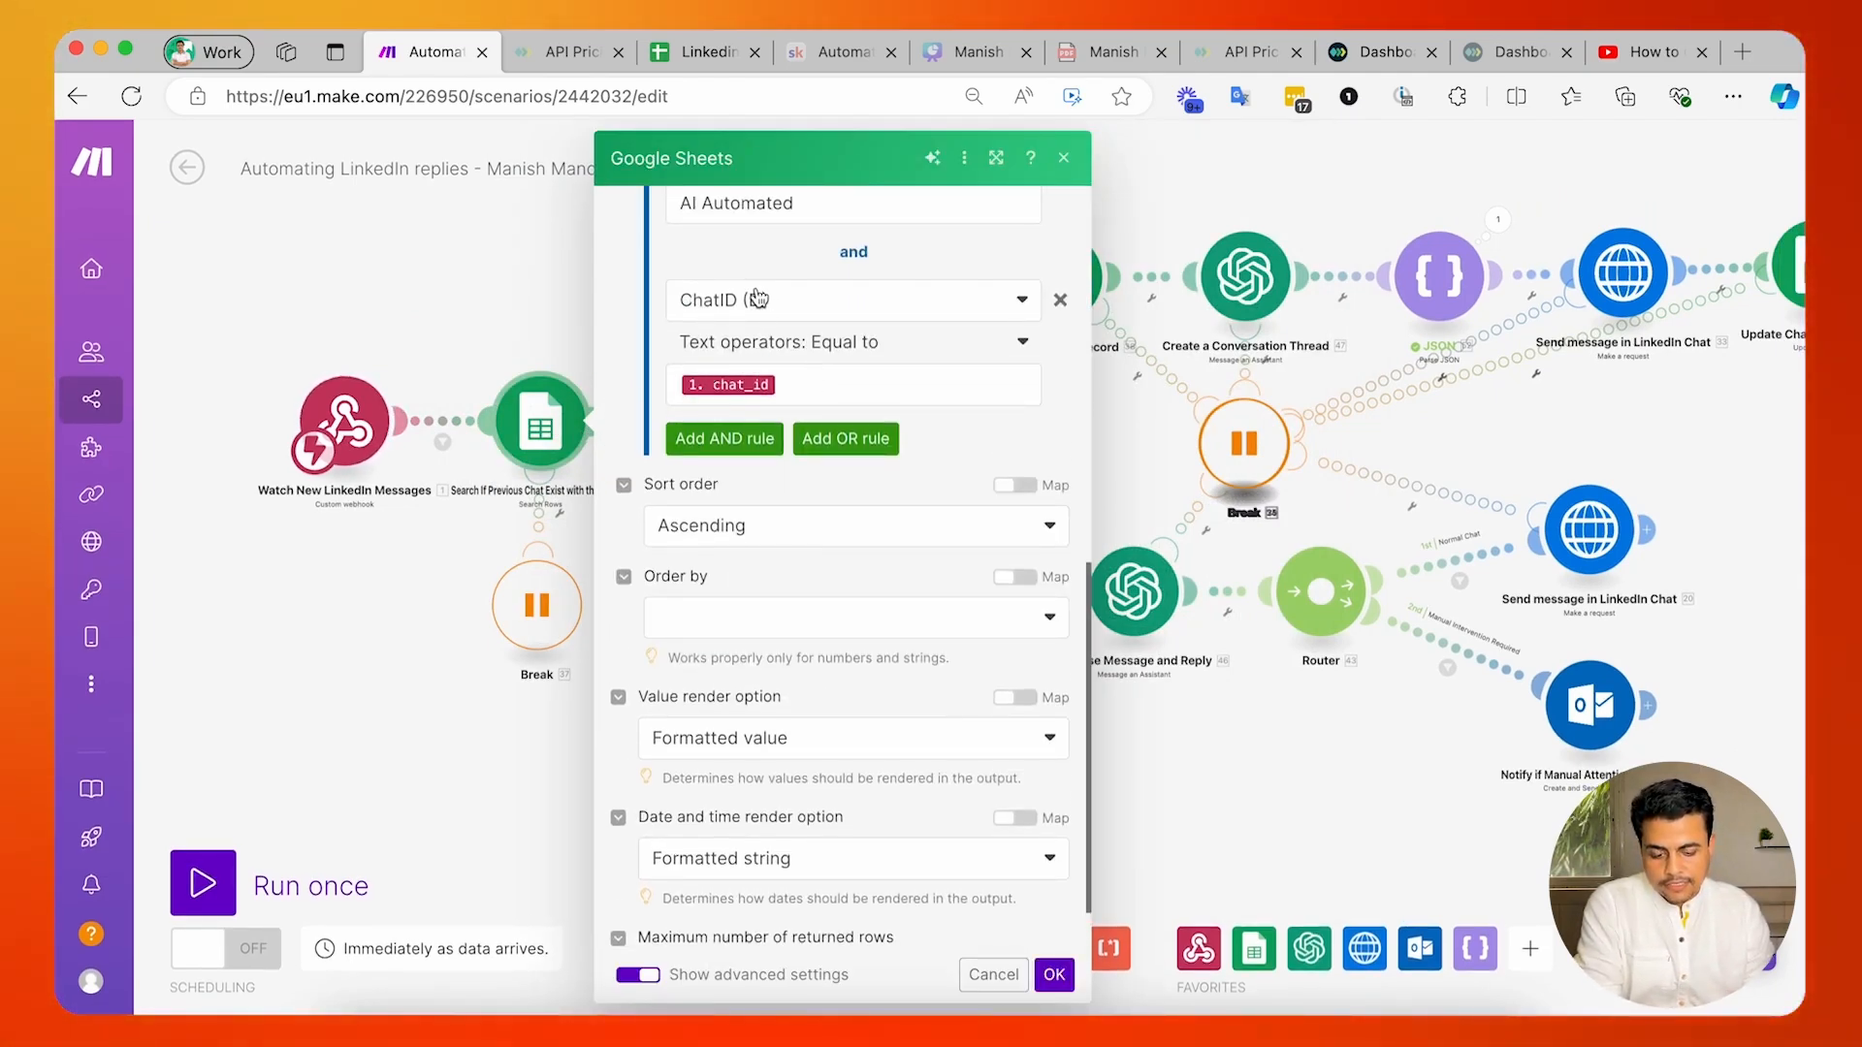
click(801, 384)
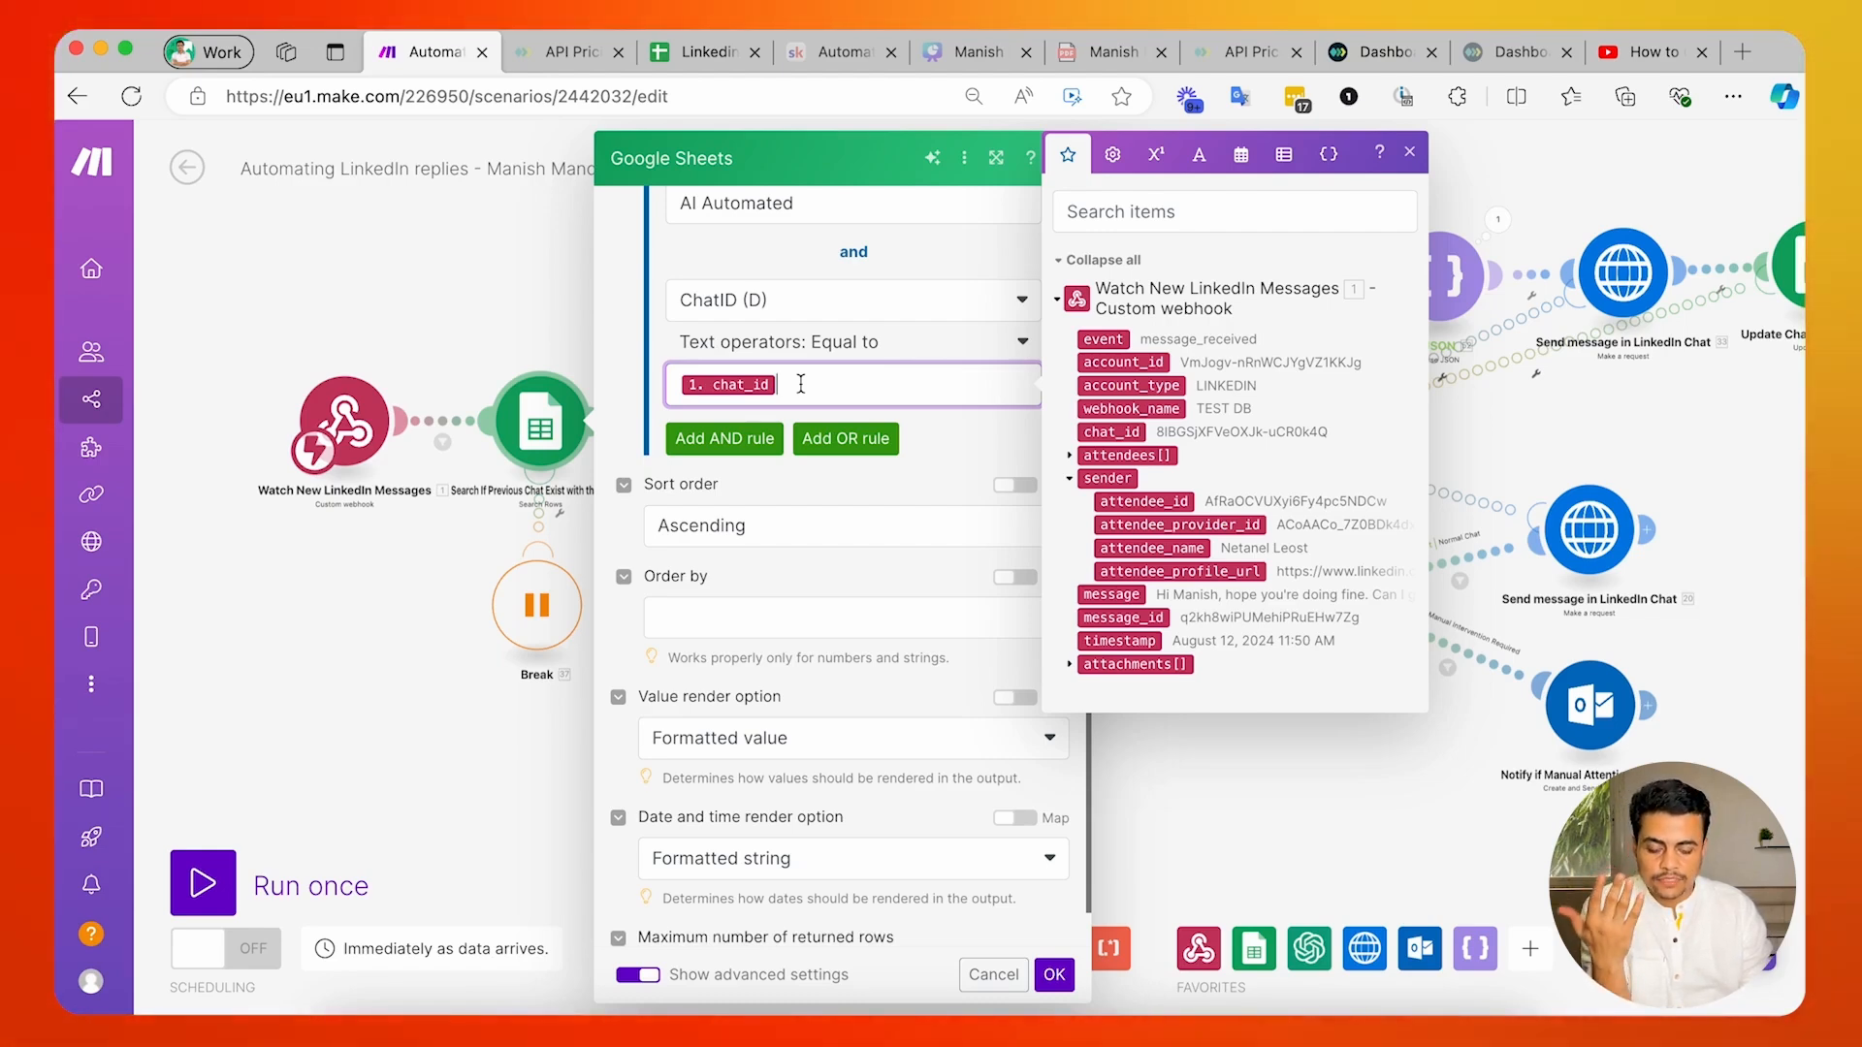
scroll(766, 723, down, 1)
click(501, 311)
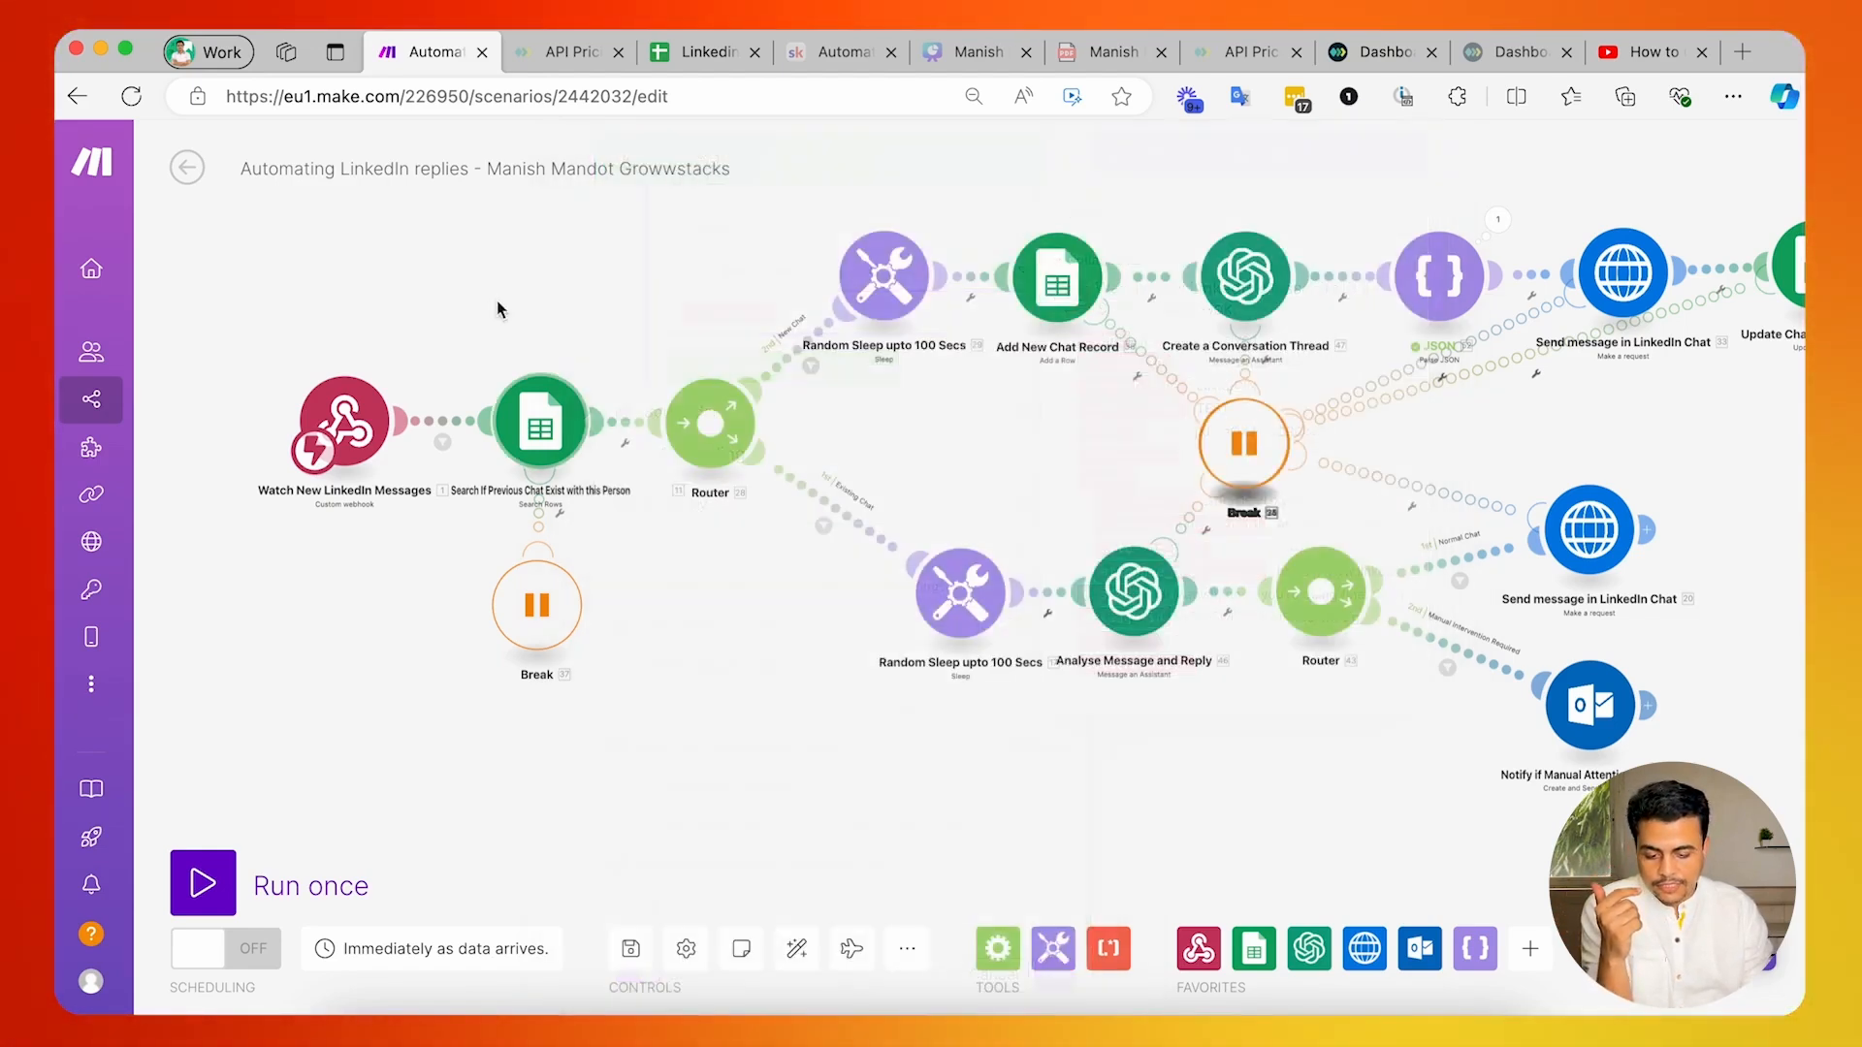
Examine the New Chat route's filter and the fields mapped in its two "Does not exist" conditions.
scroll(694, 388, right, 2)
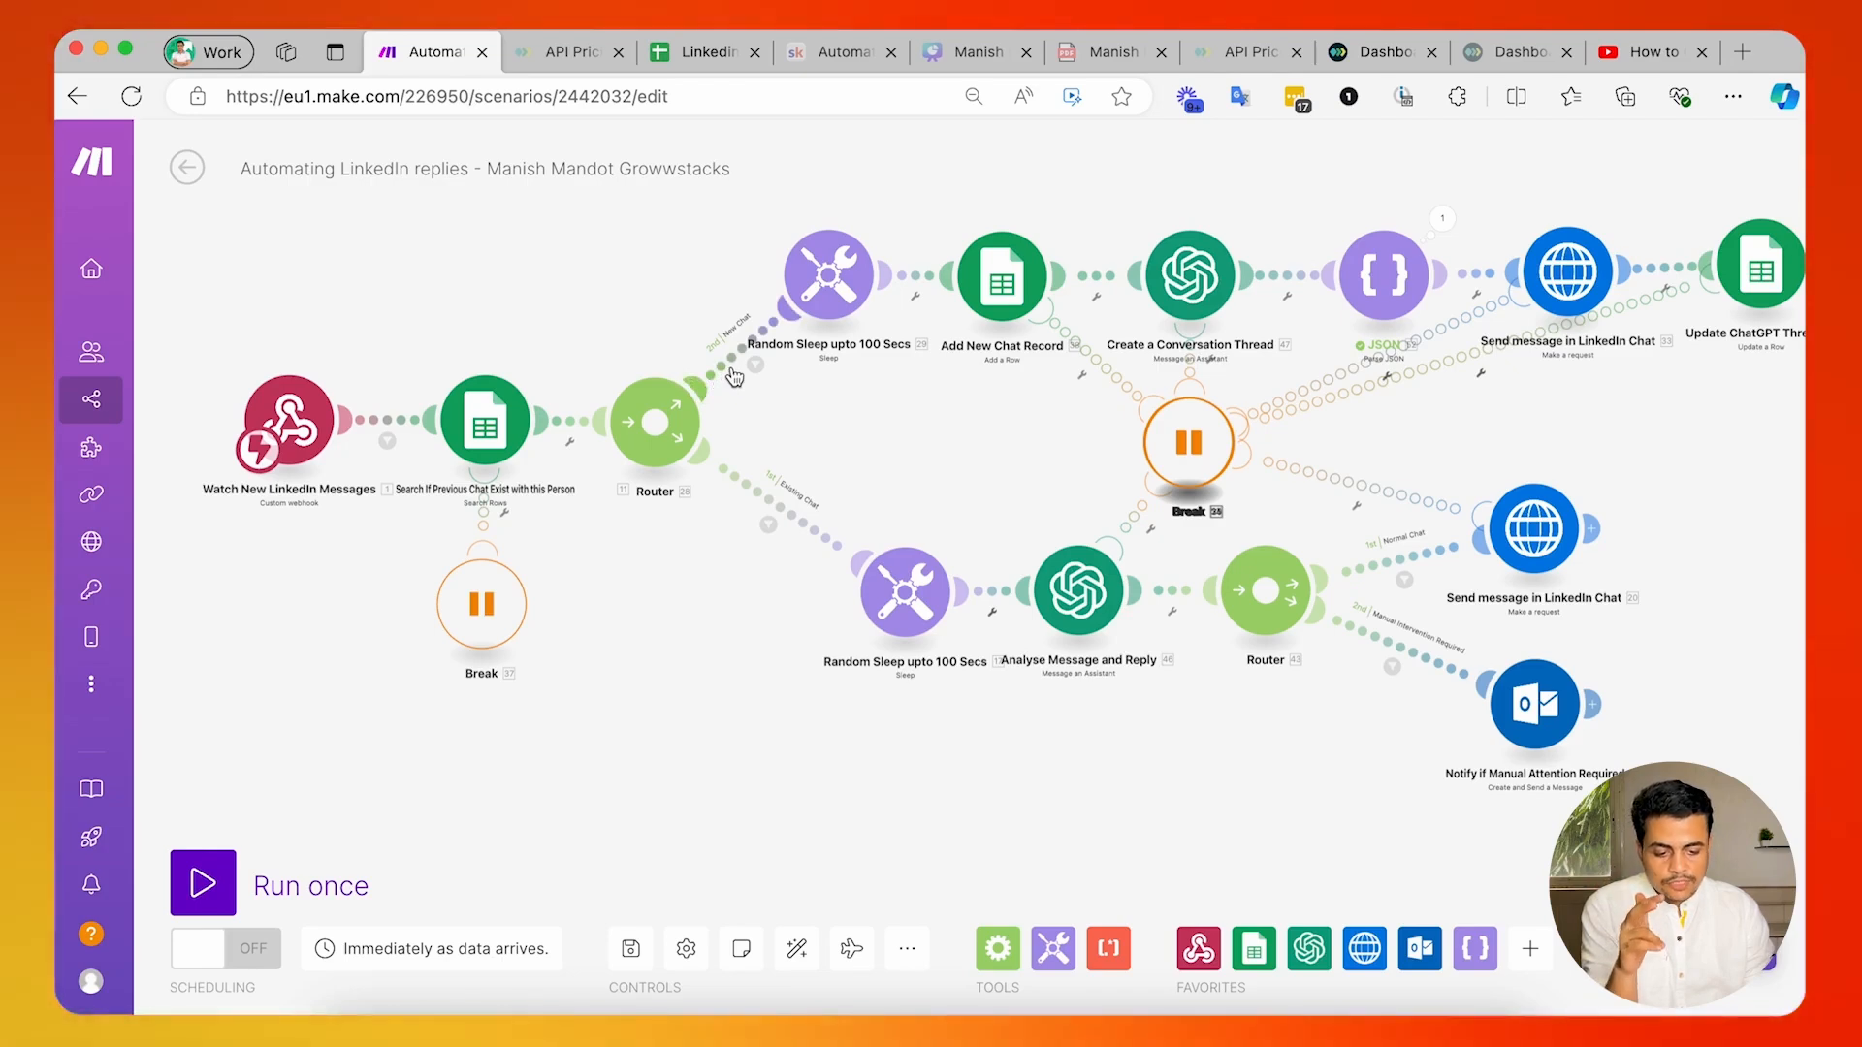
scroll(735, 517, up, 2)
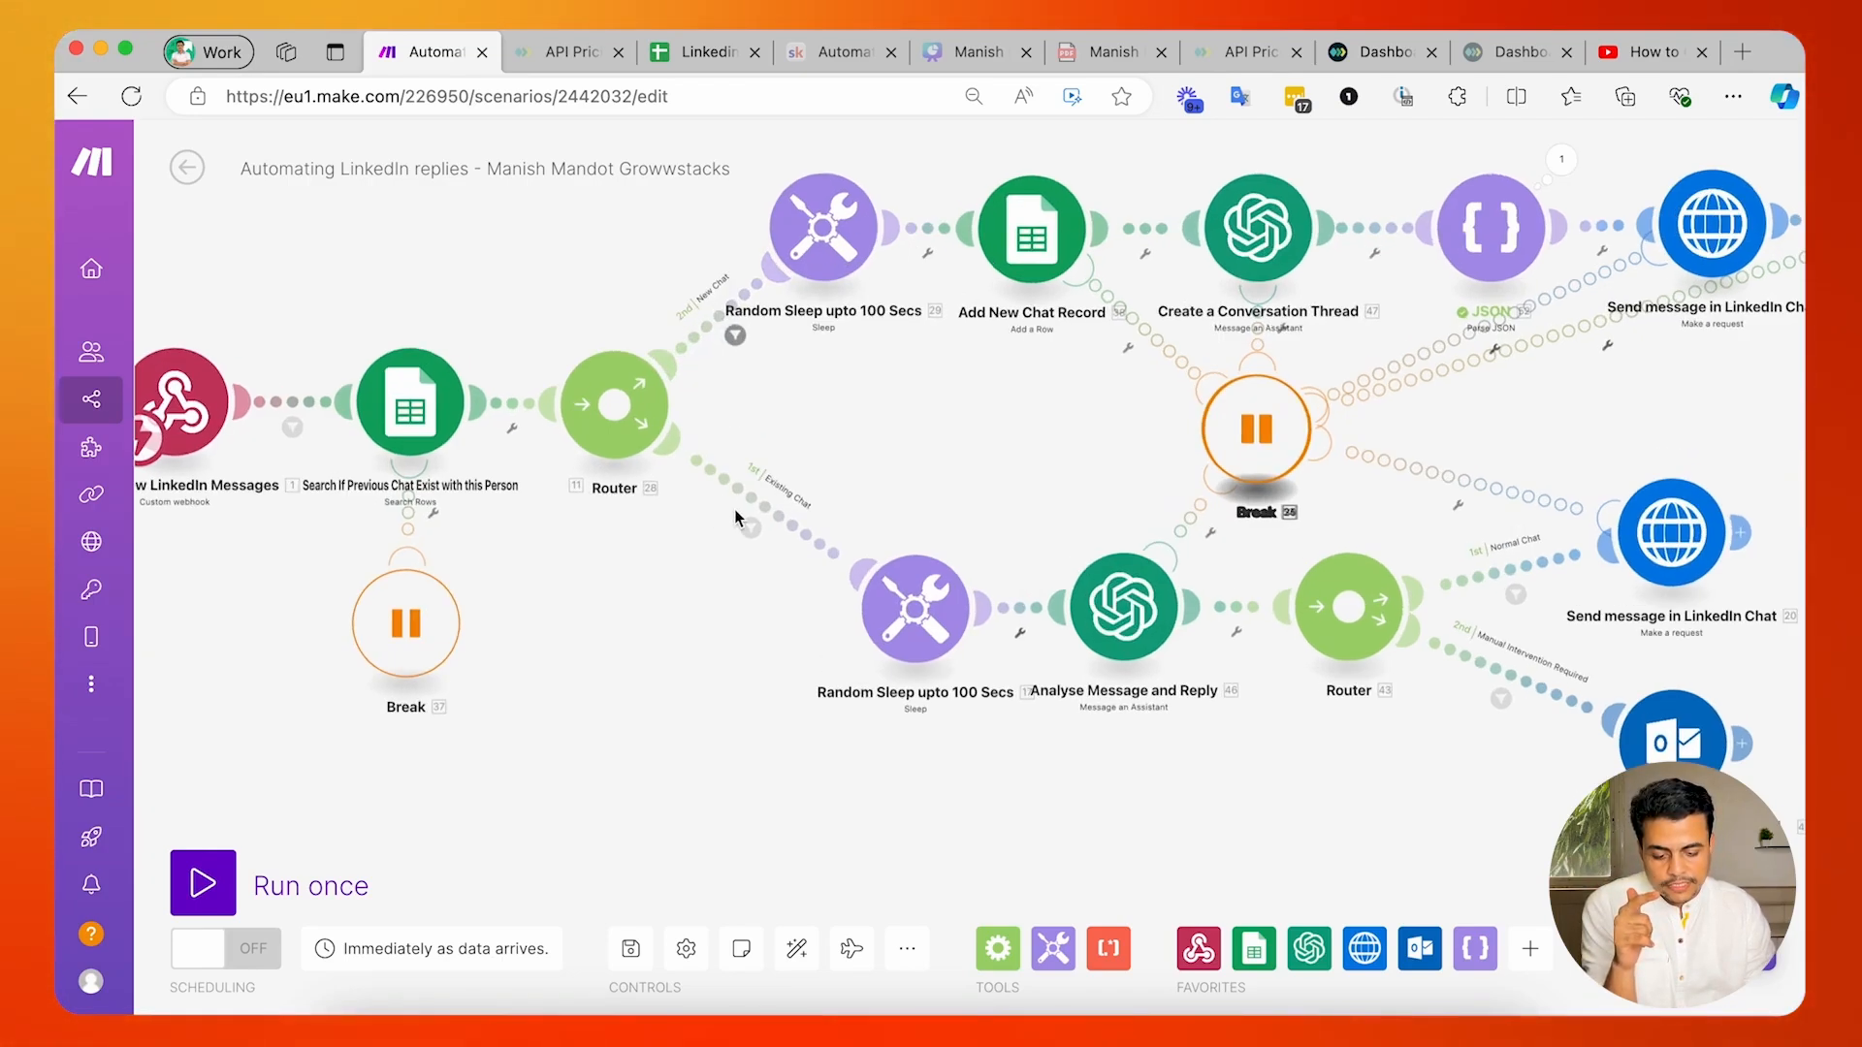
scroll(739, 501, right, 1)
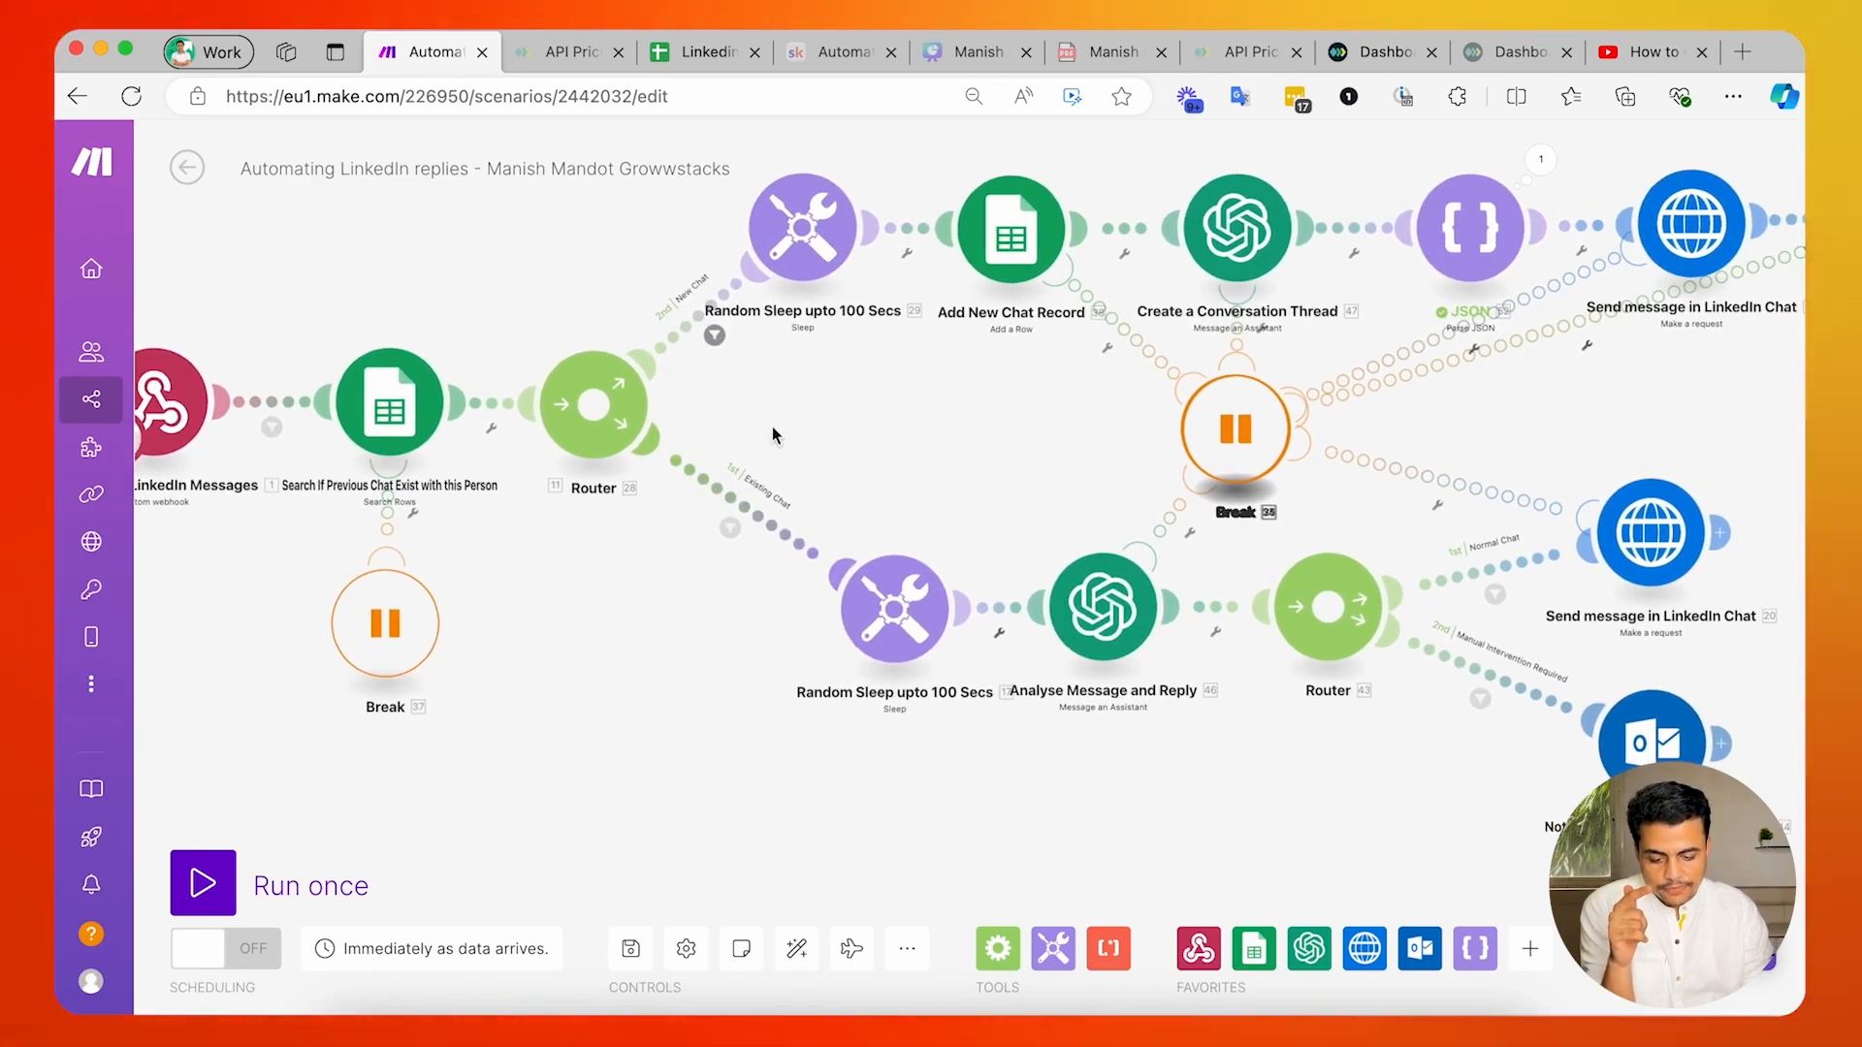
scroll(776, 436, up, 2)
click(714, 387)
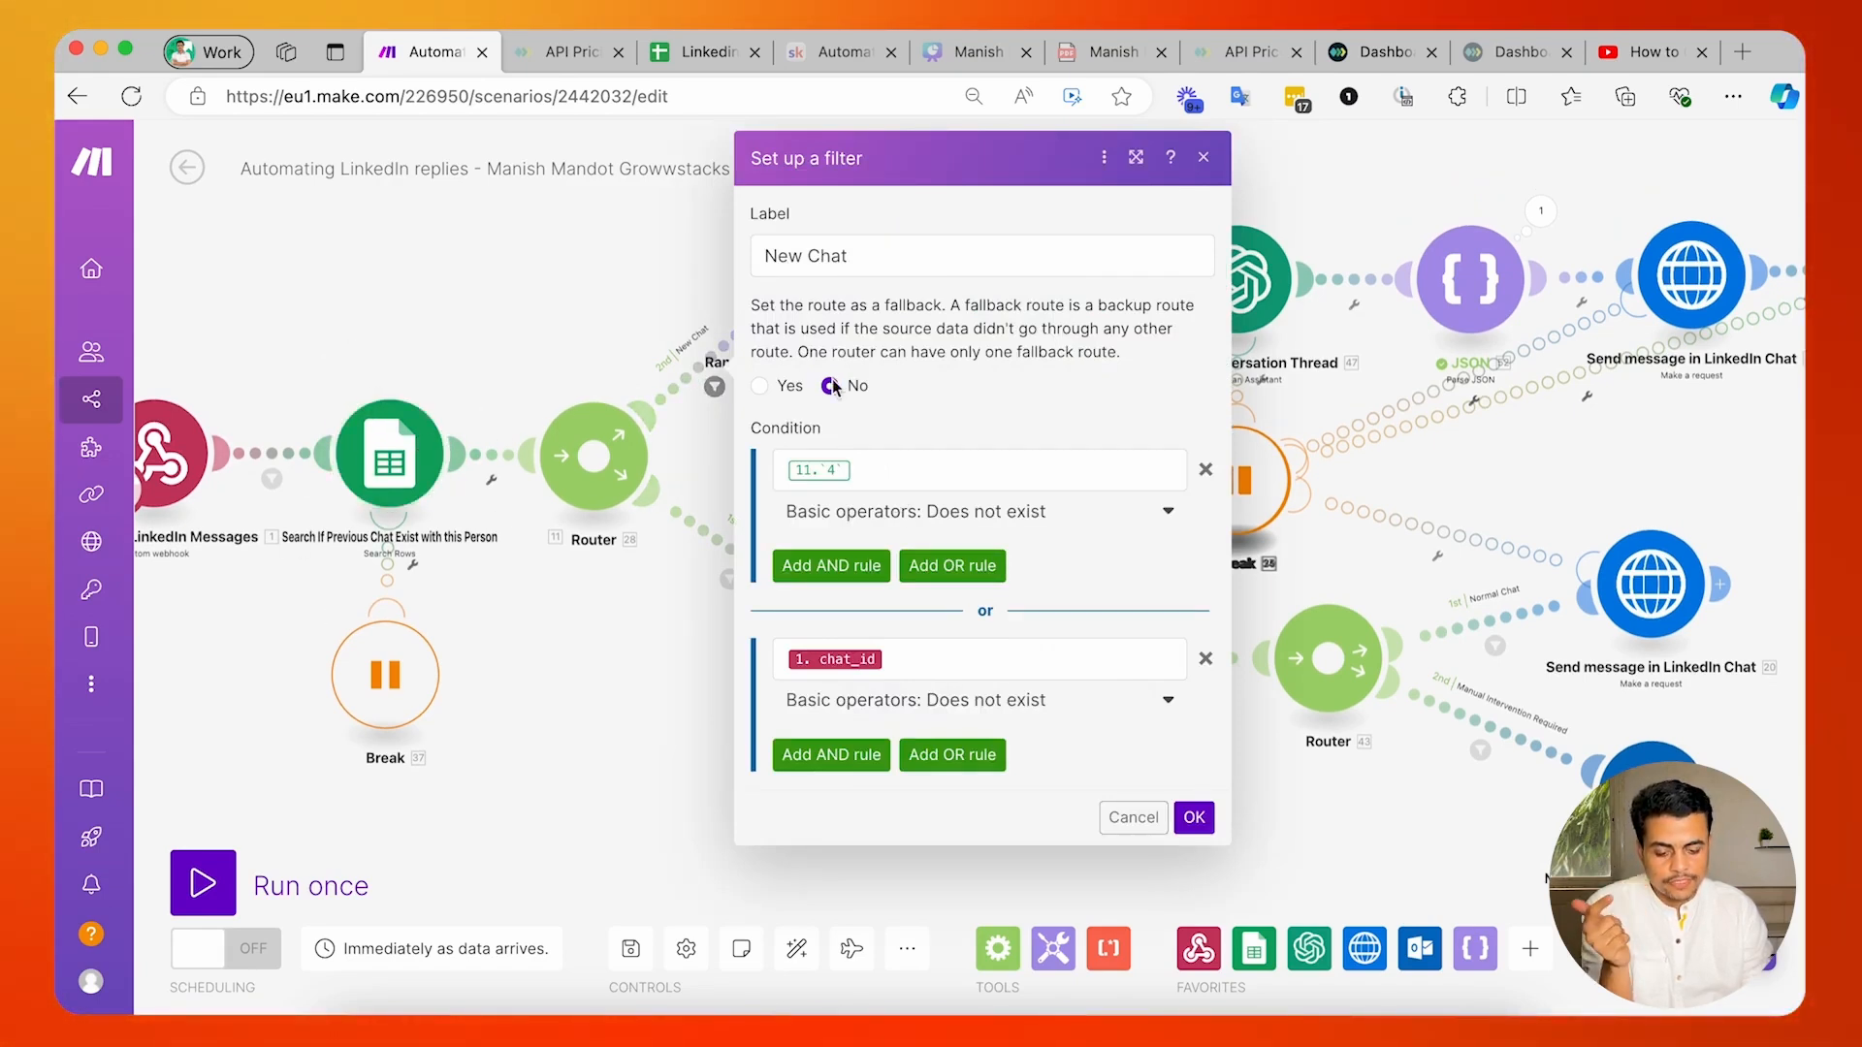
click(883, 467)
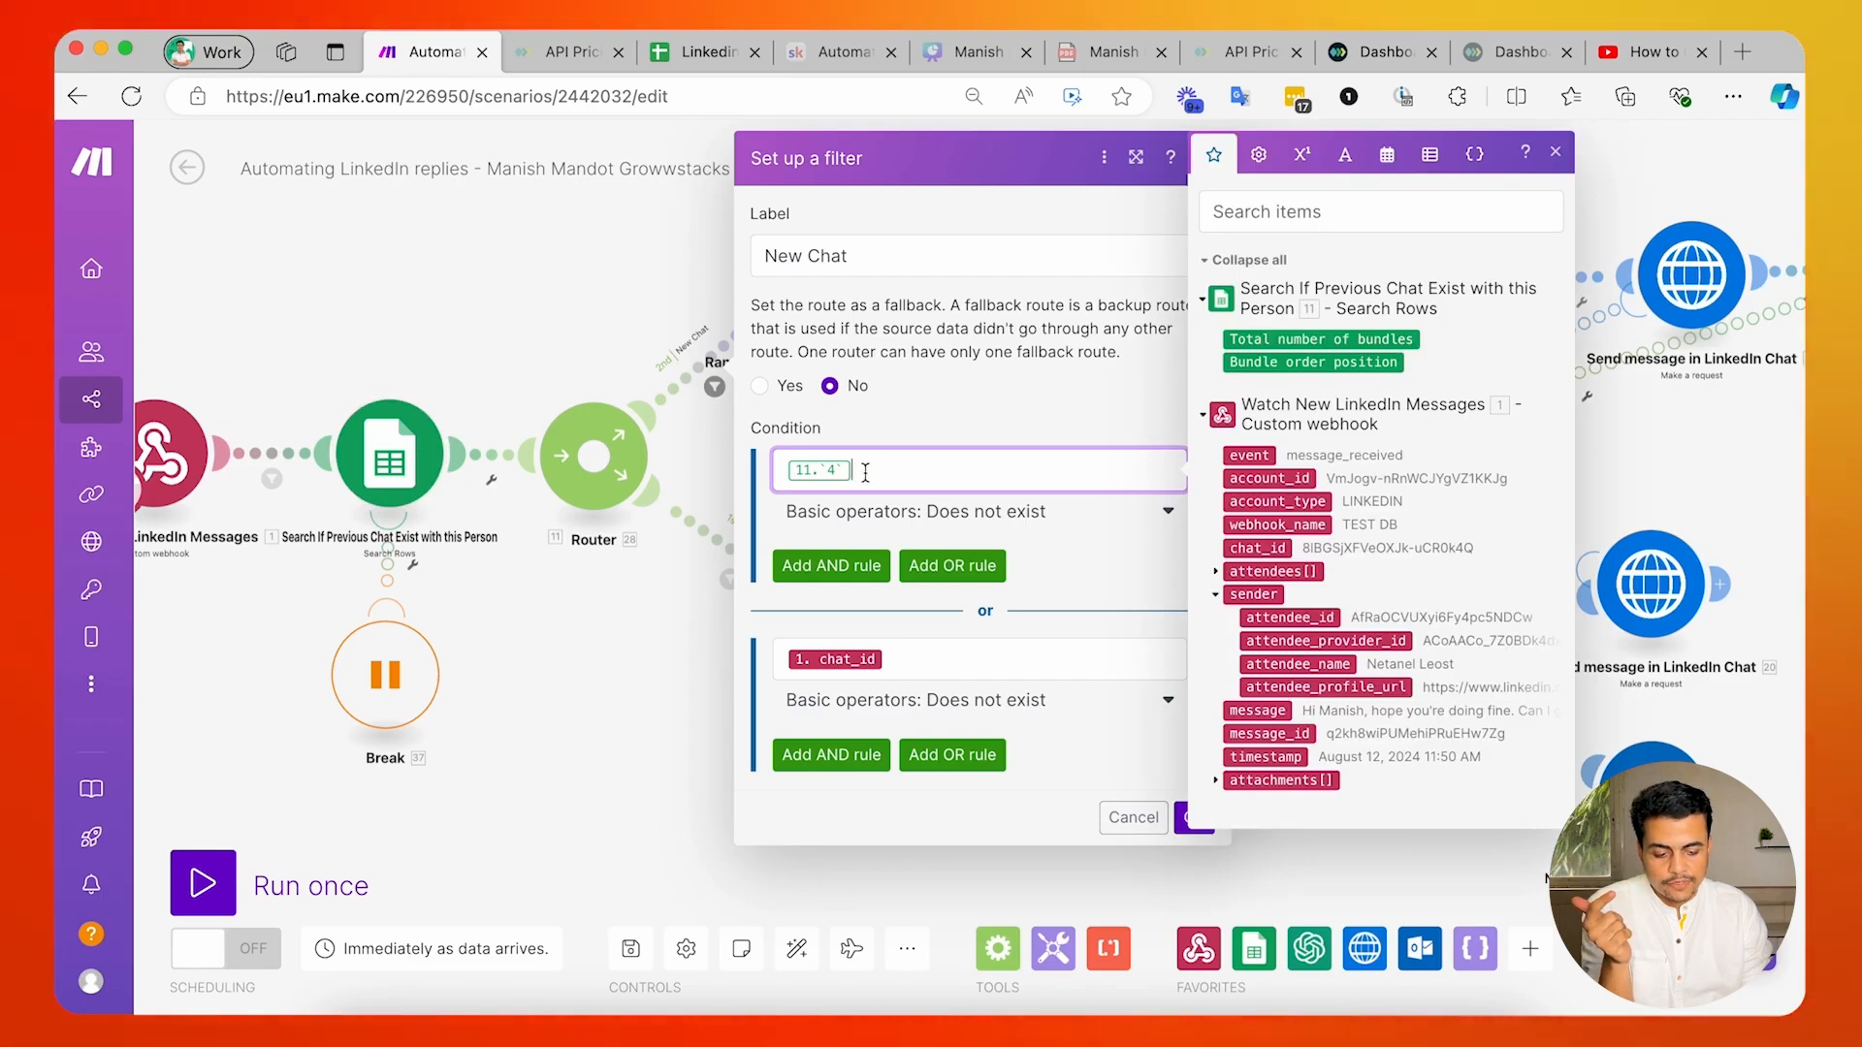
click(938, 428)
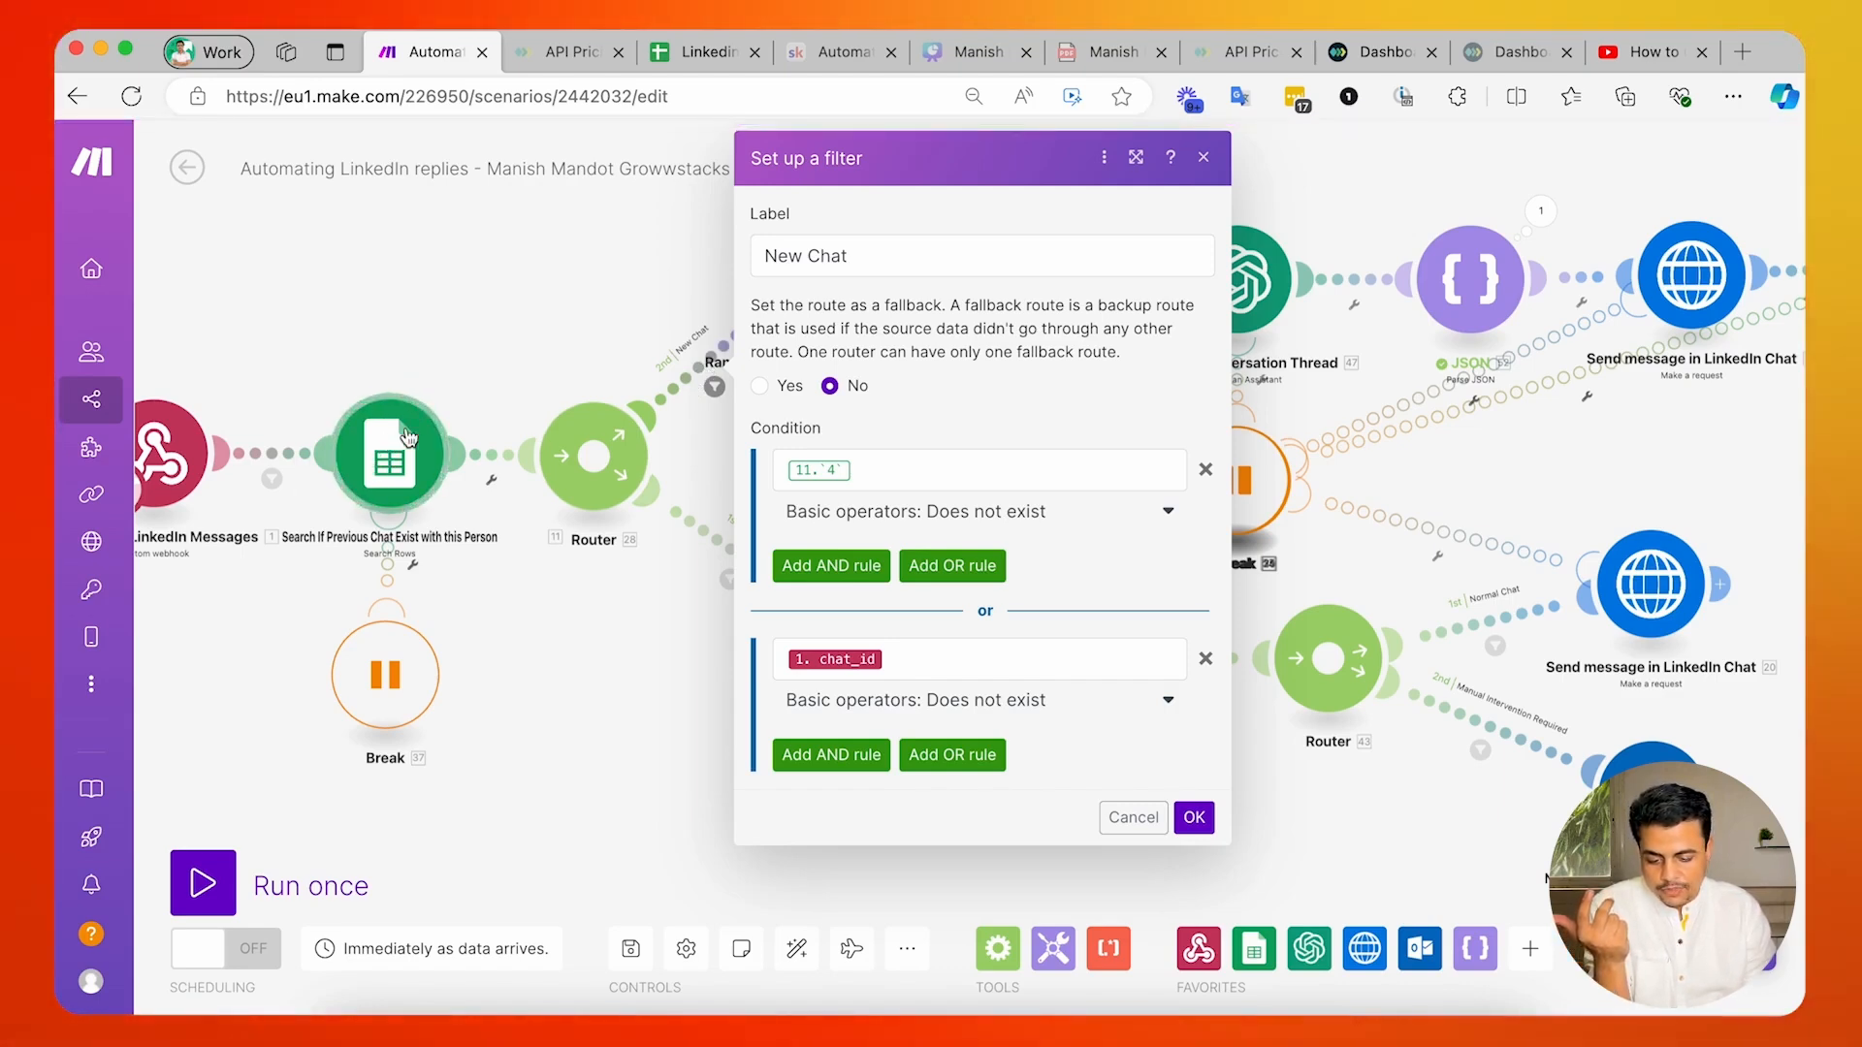
click(913, 662)
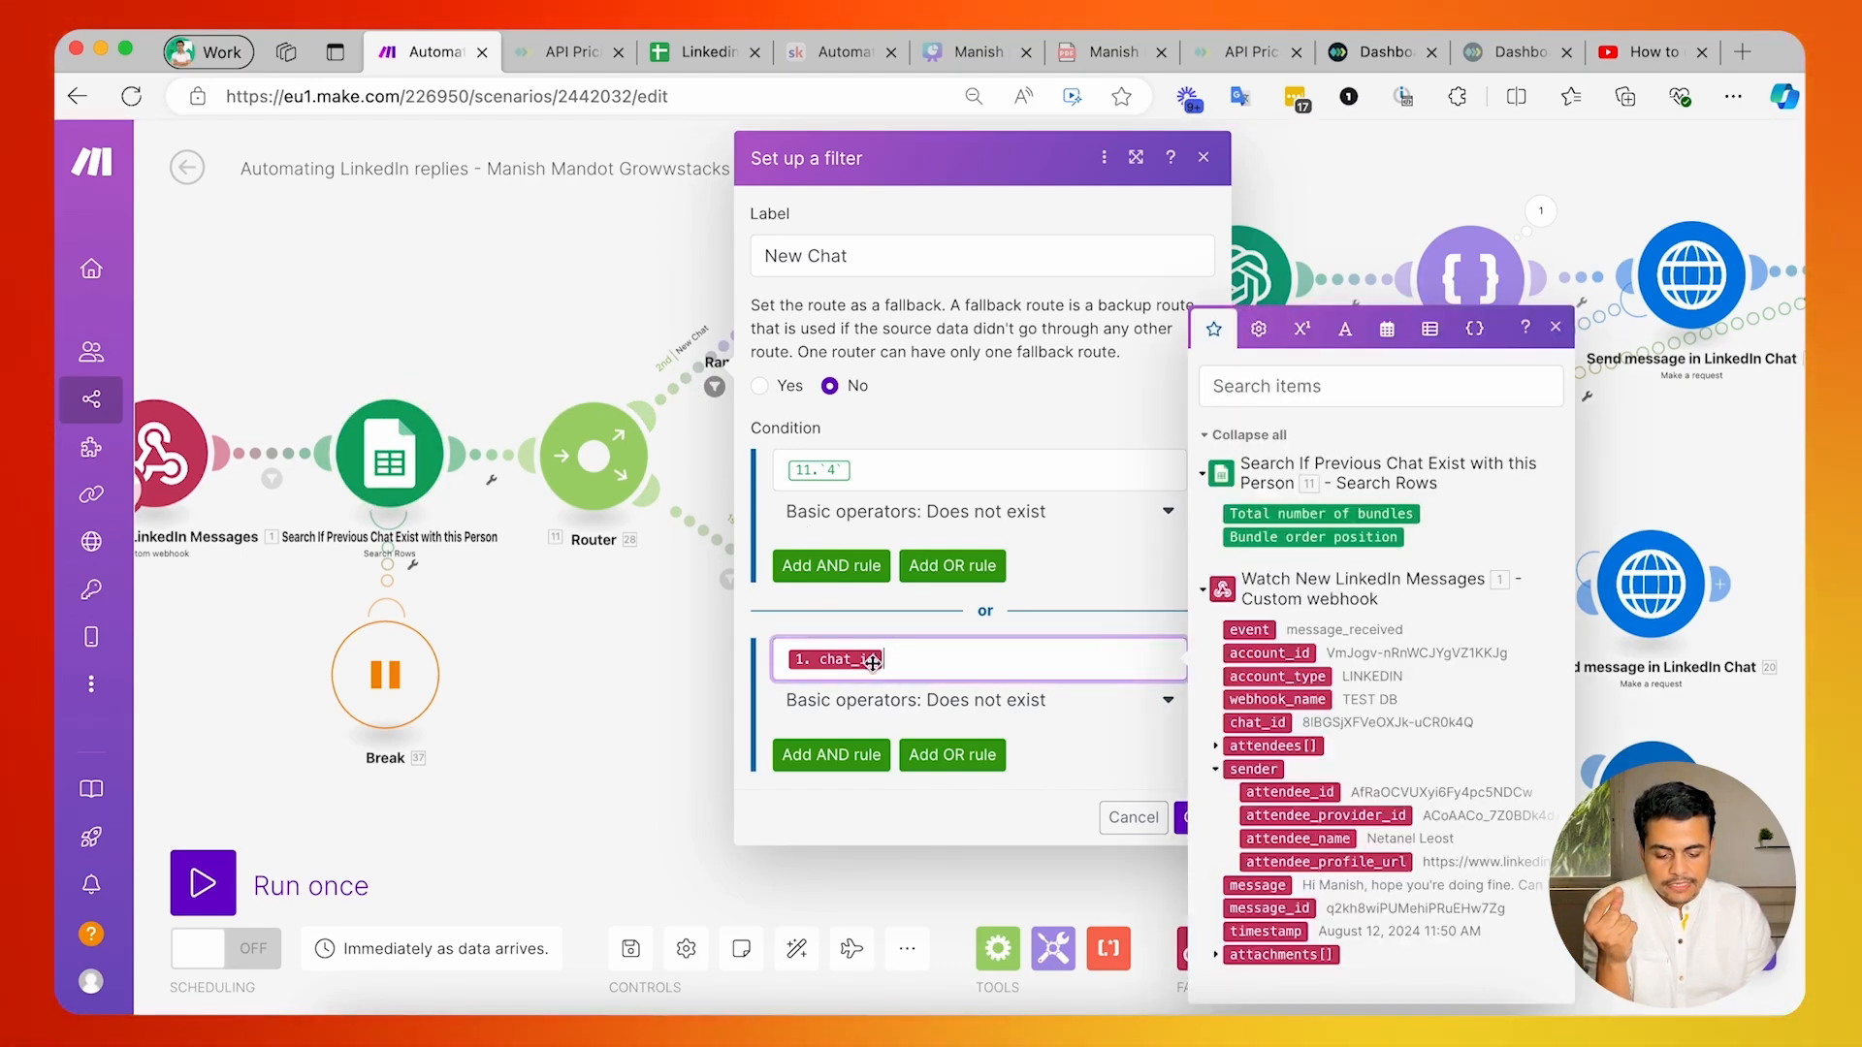
click(597, 666)
Compare the Existing Chat route's filter conditions with those of the New Chat route.
click(683, 577)
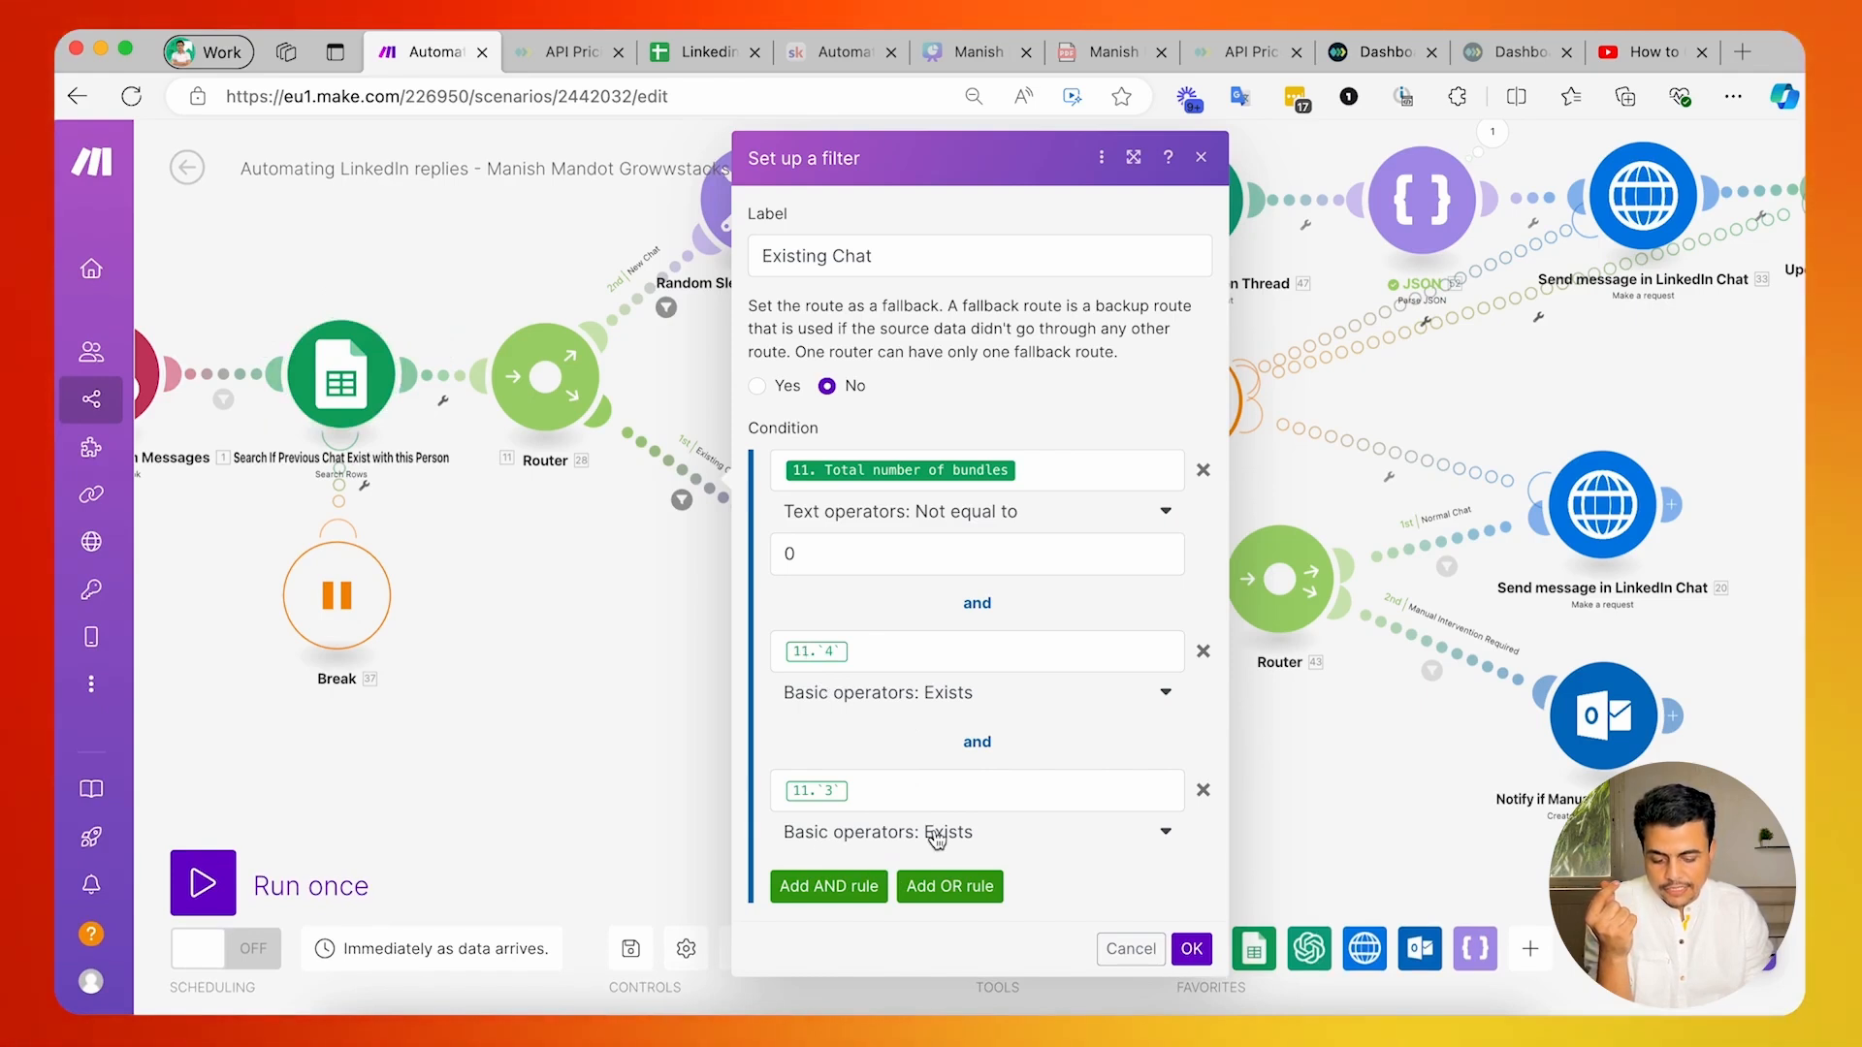
click(663, 660)
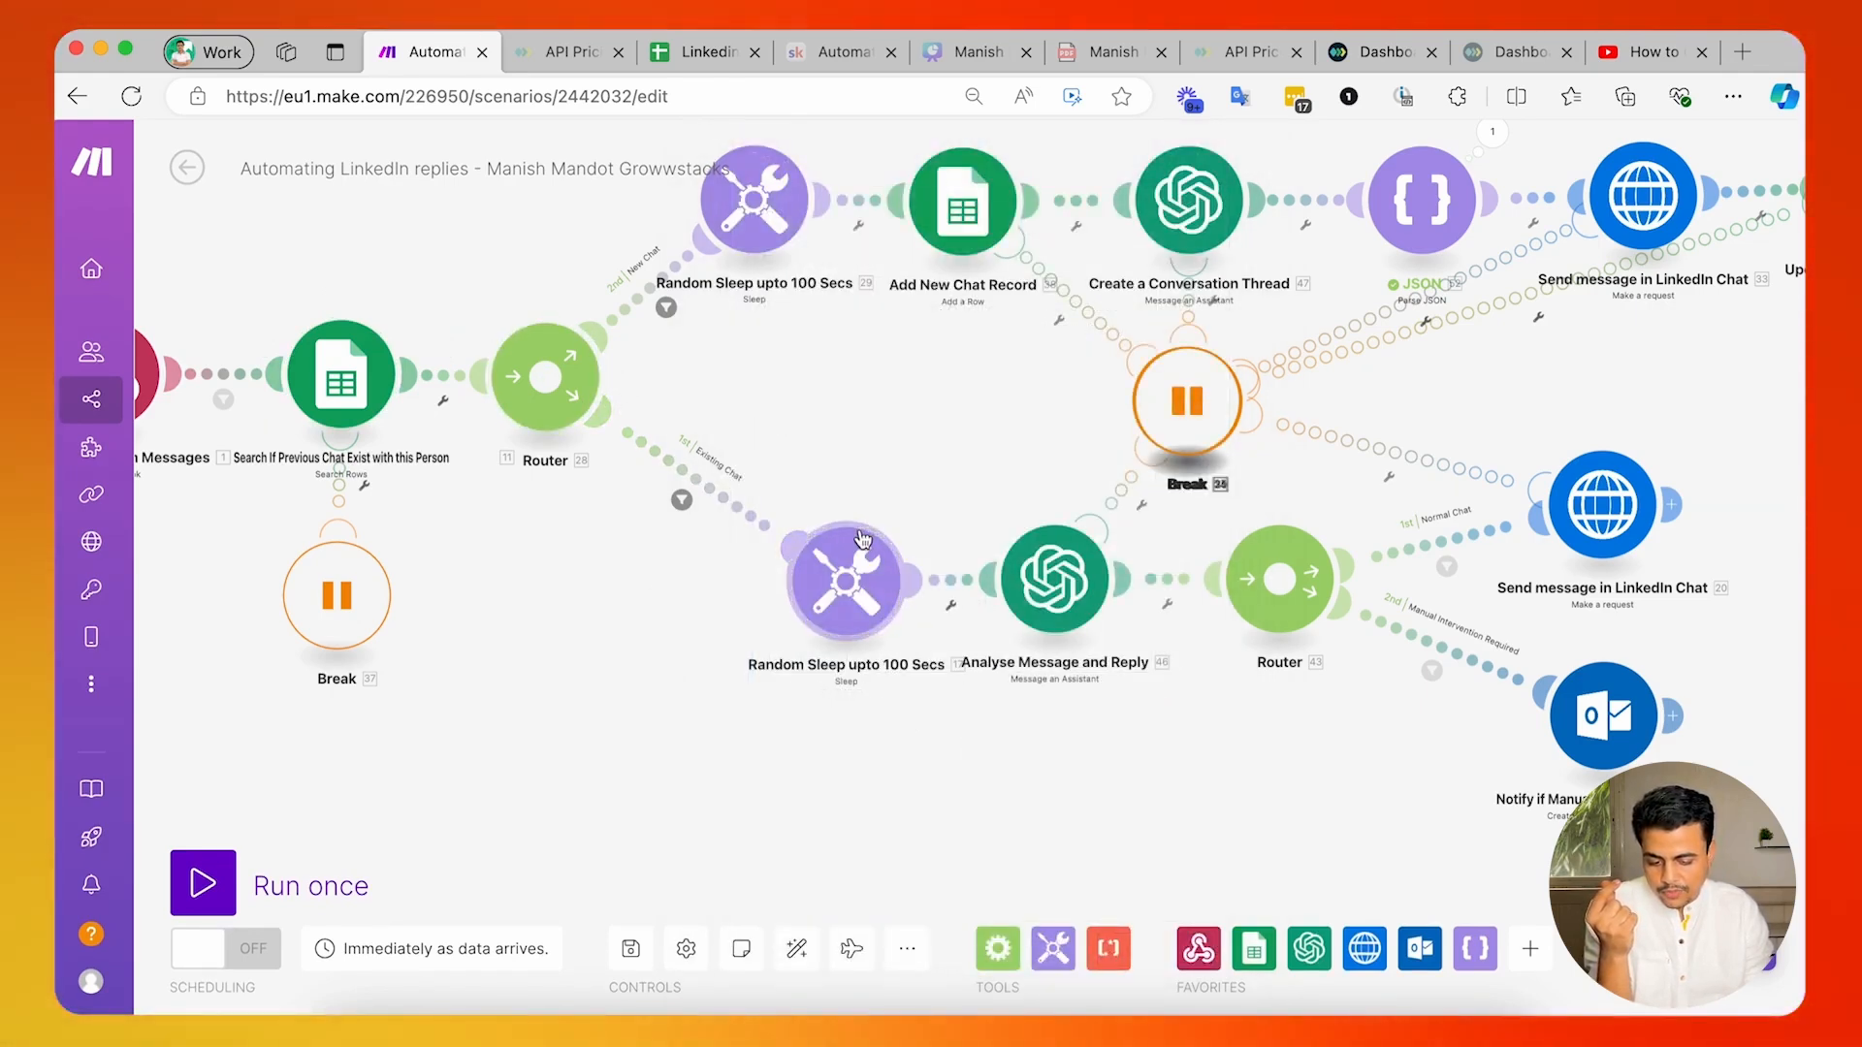
scroll(927, 499, up, 1)
scroll(927, 509, right, 1)
scroll(926, 510, up, 1)
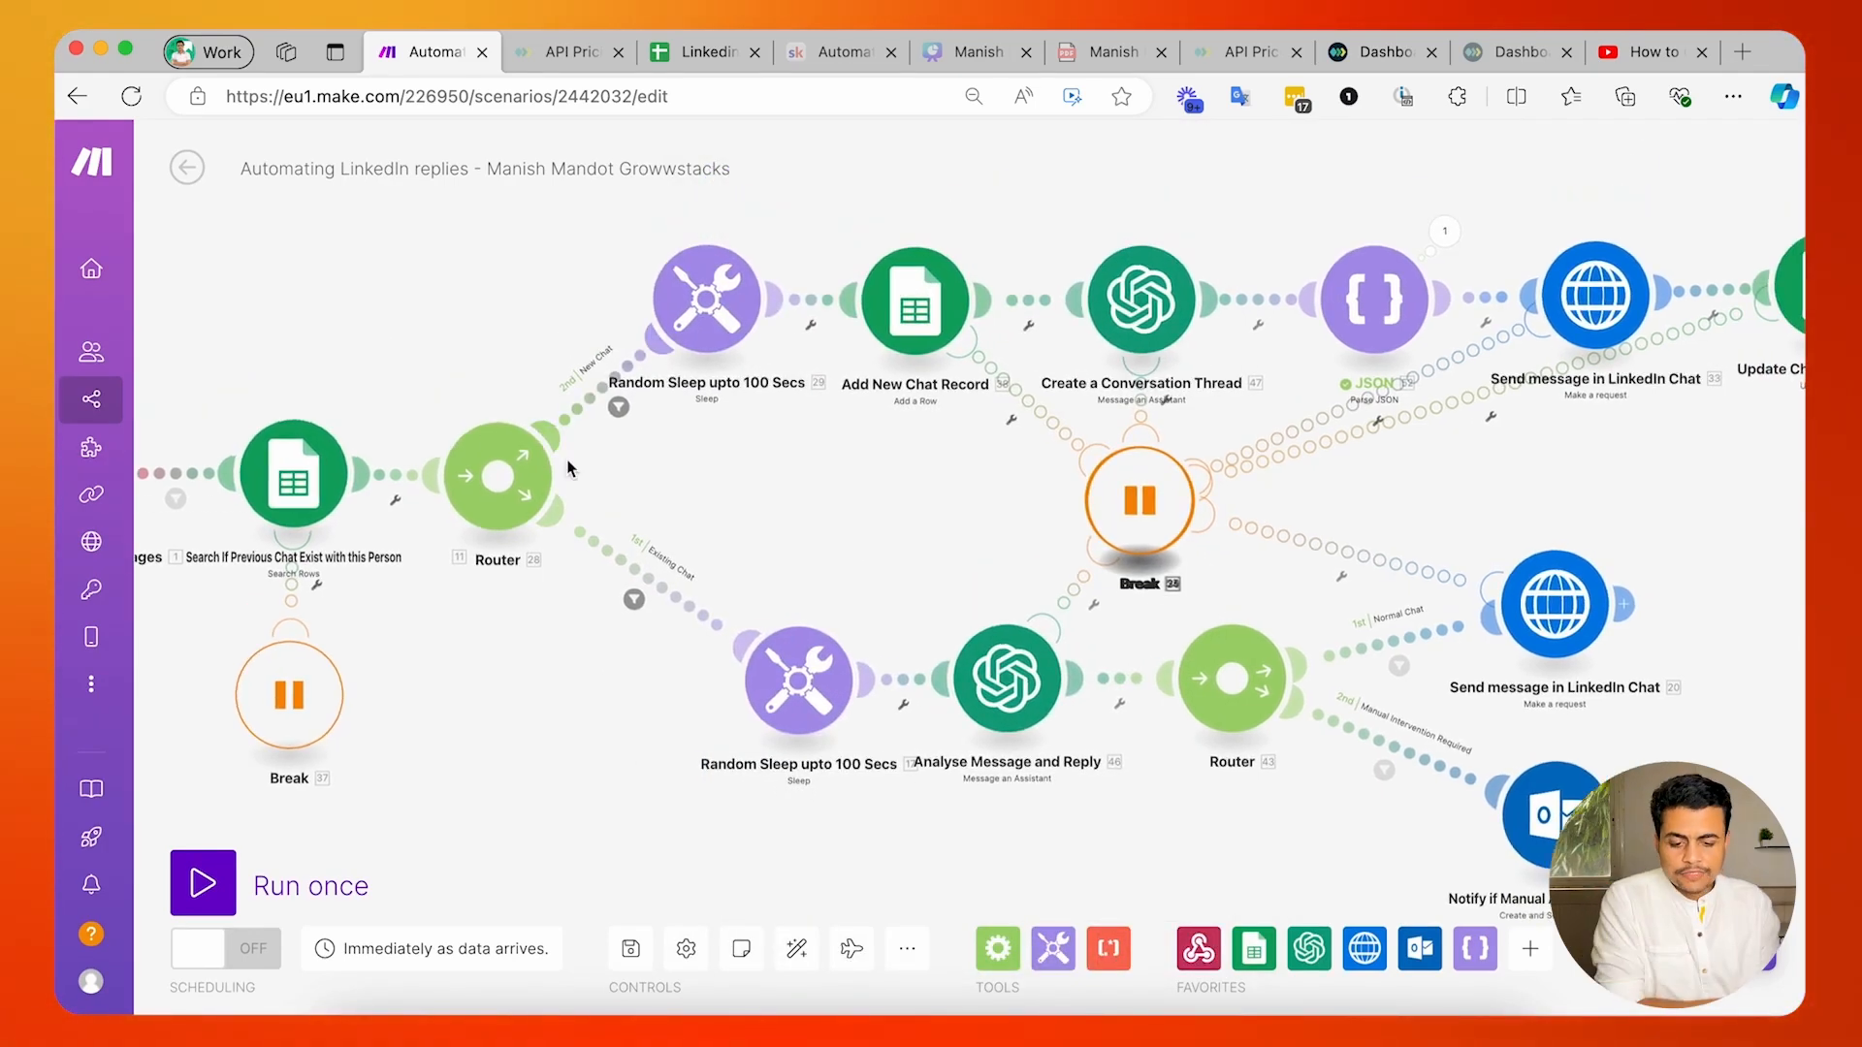
scroll(574, 463, right, 1)
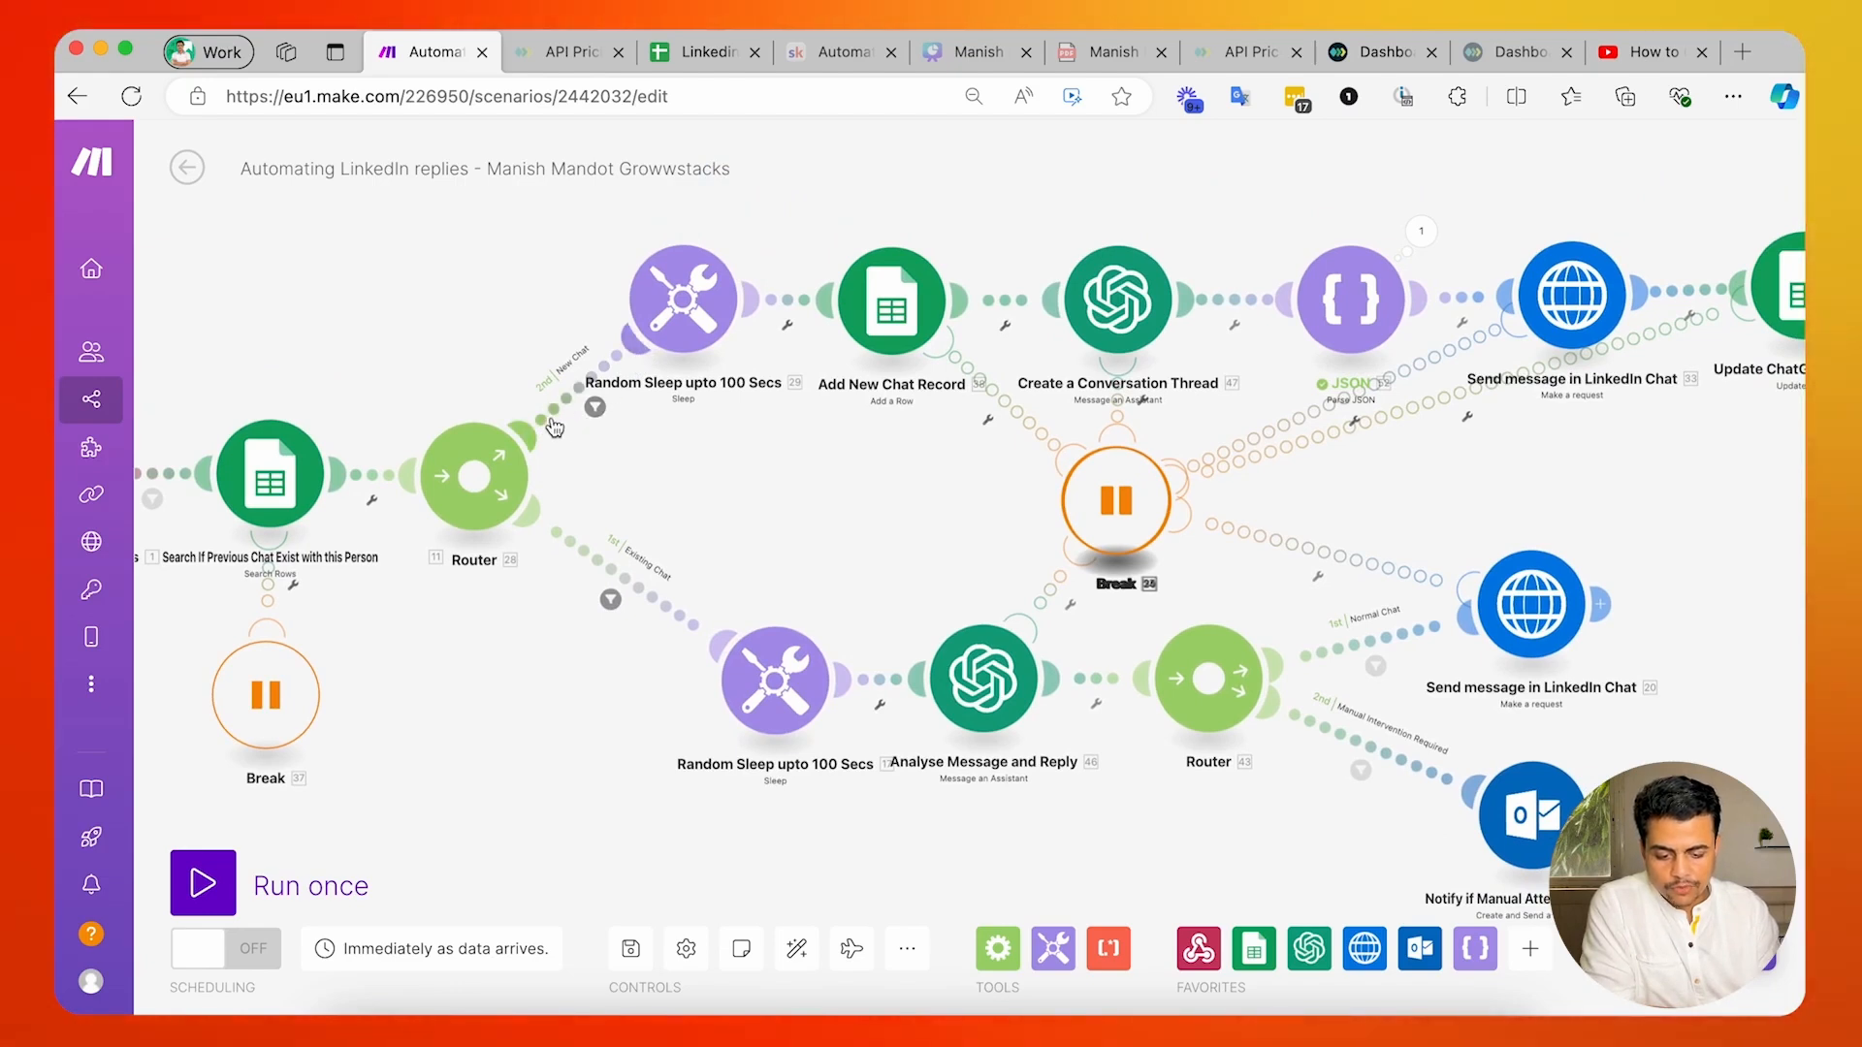
click(555, 427)
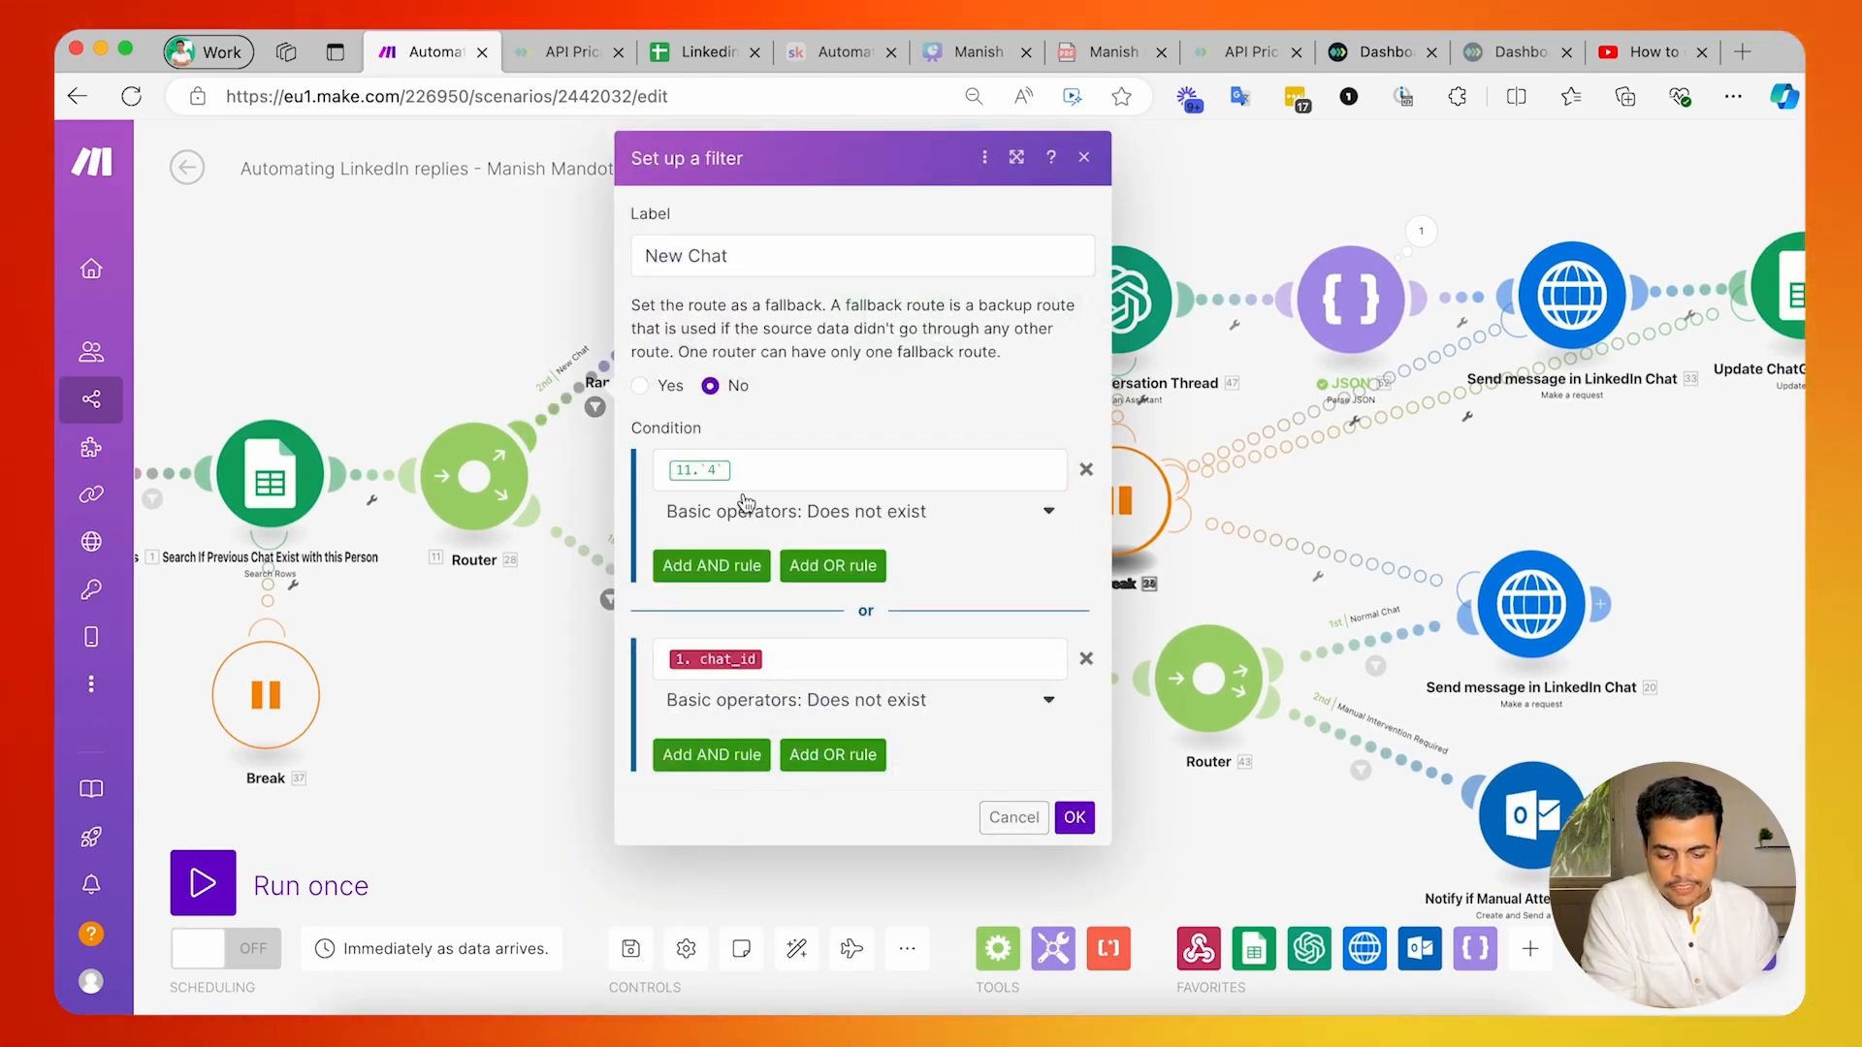
click(453, 328)
click(610, 598)
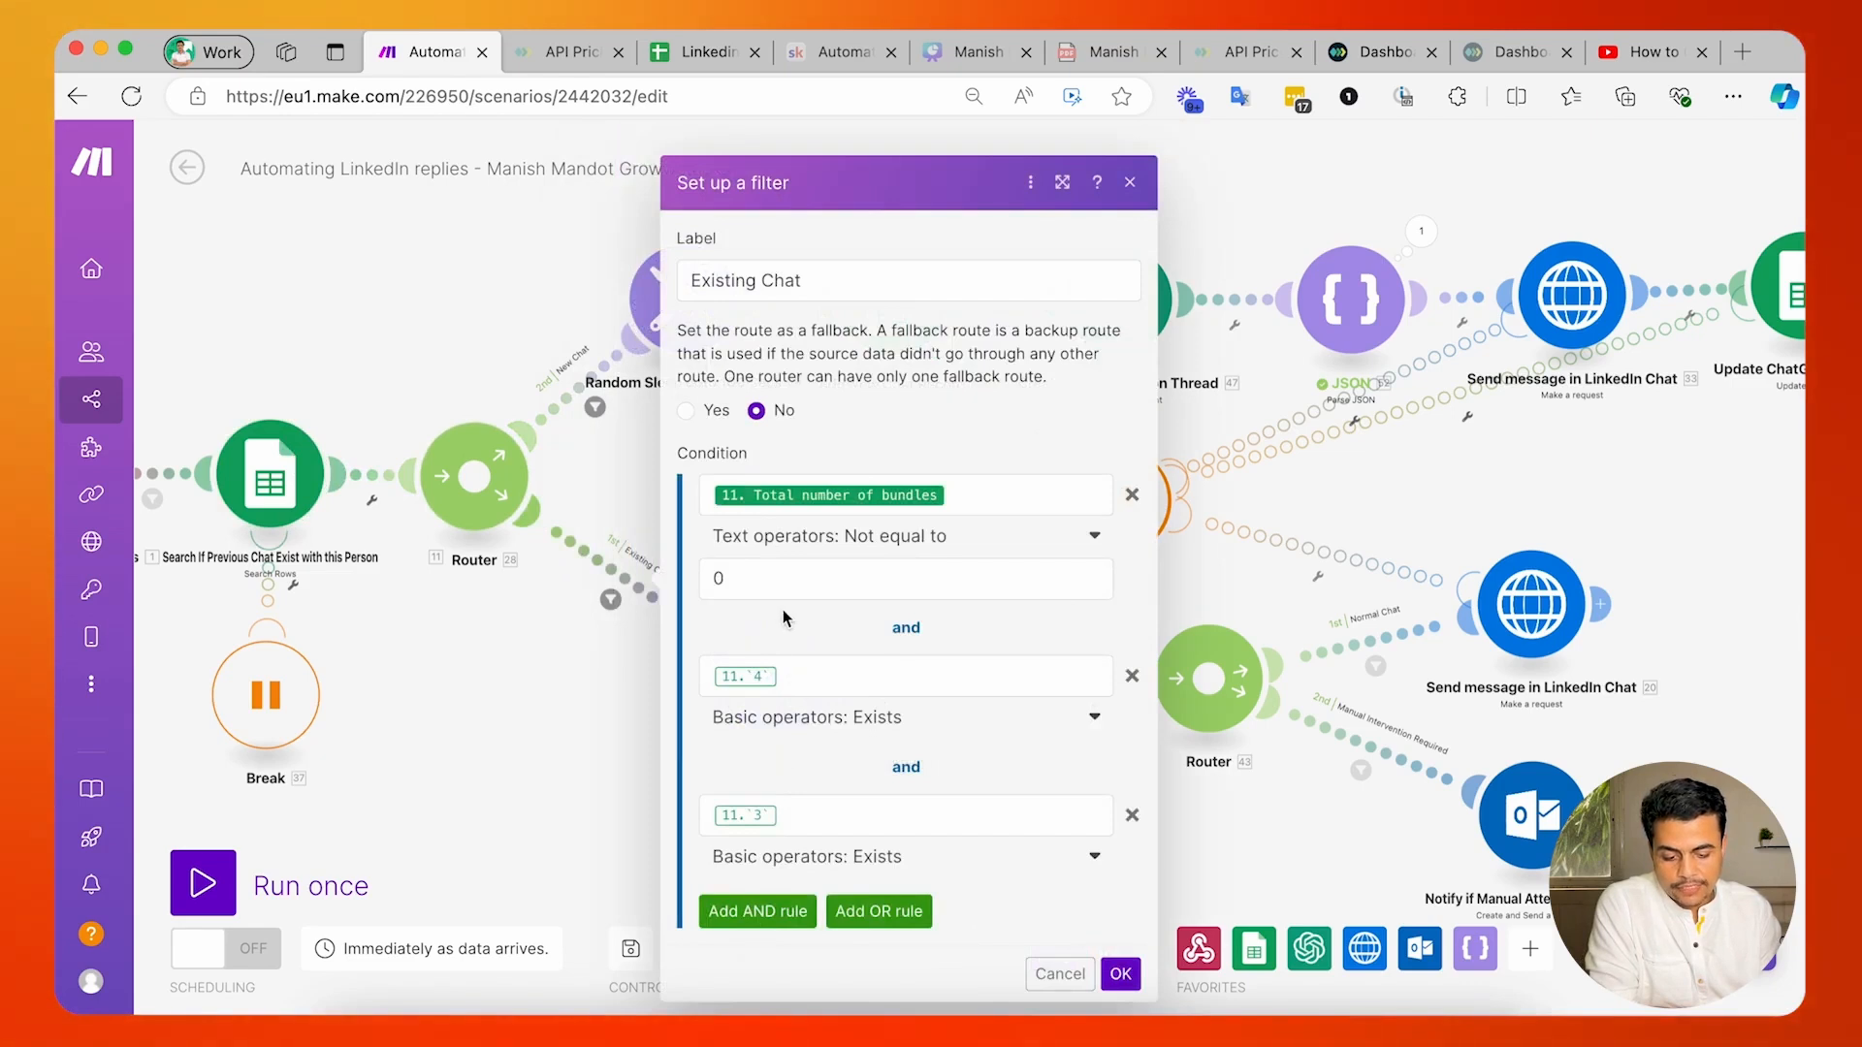
click(504, 637)
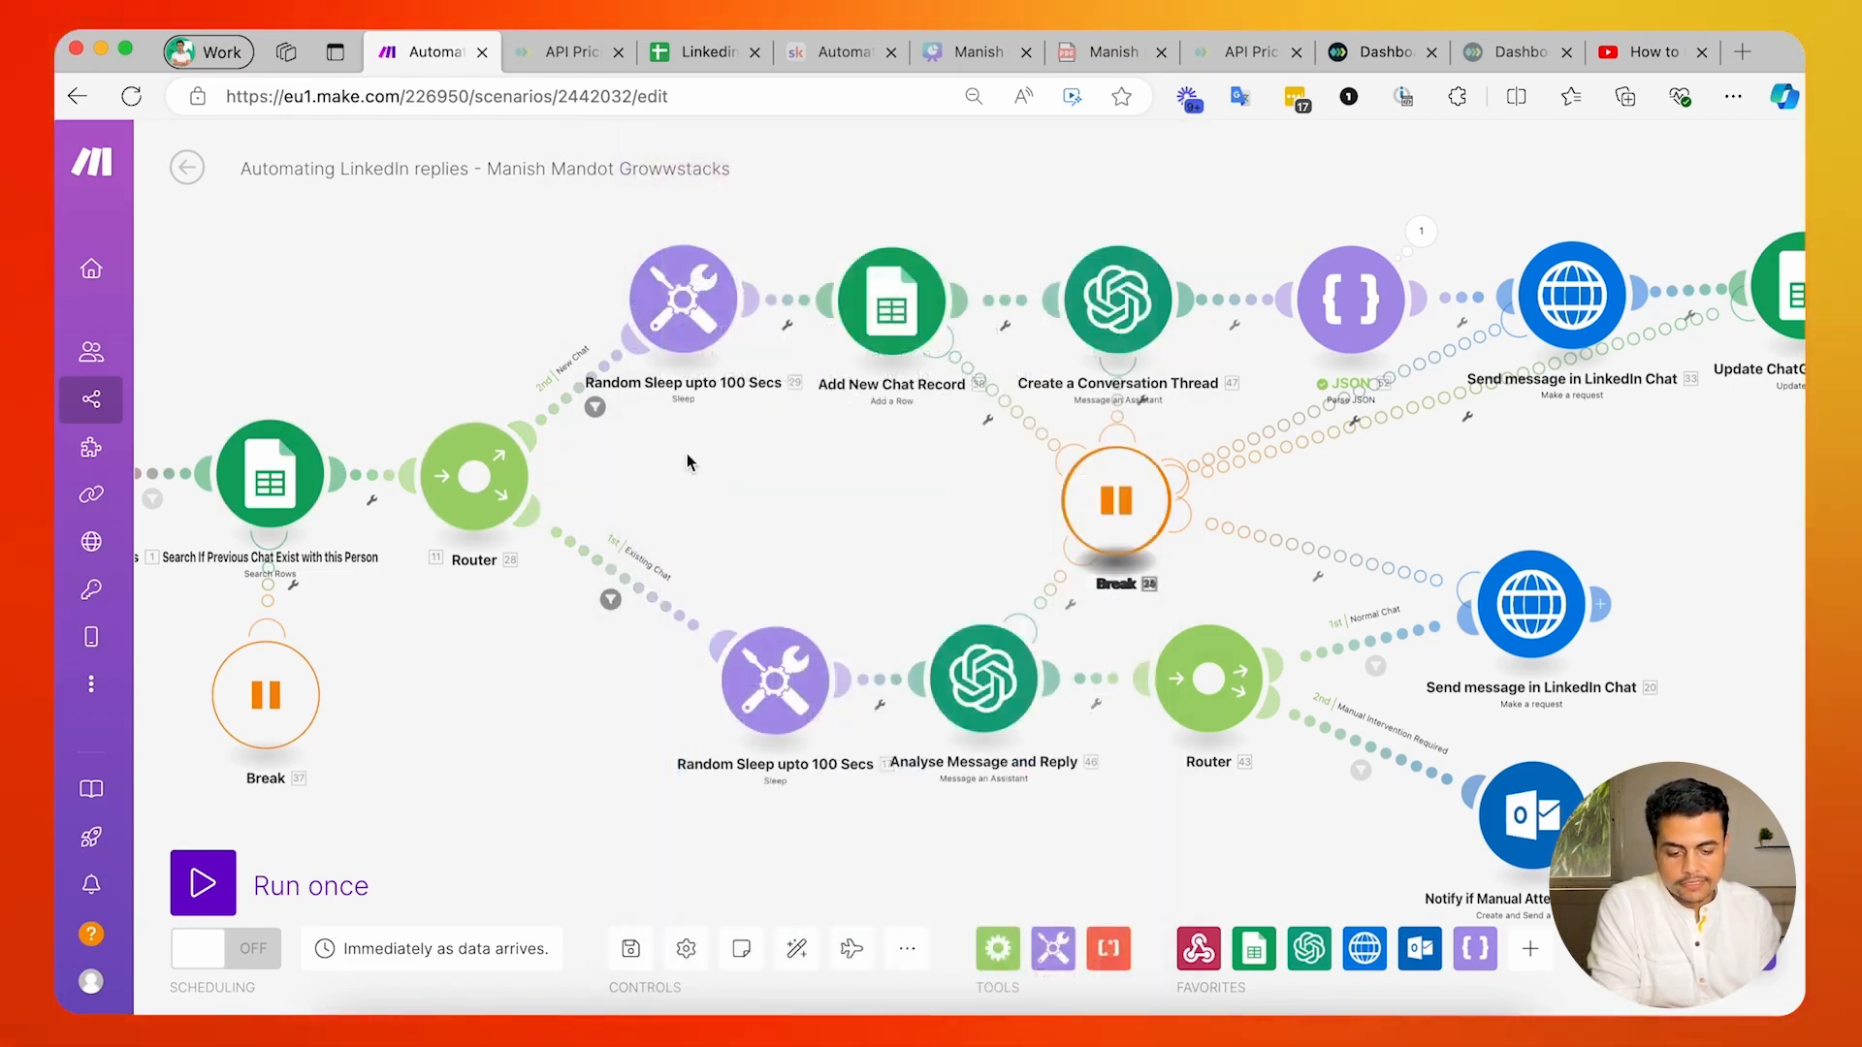
Inspect the random delay formula of the sleep module on the New Chat route.
click(619, 383)
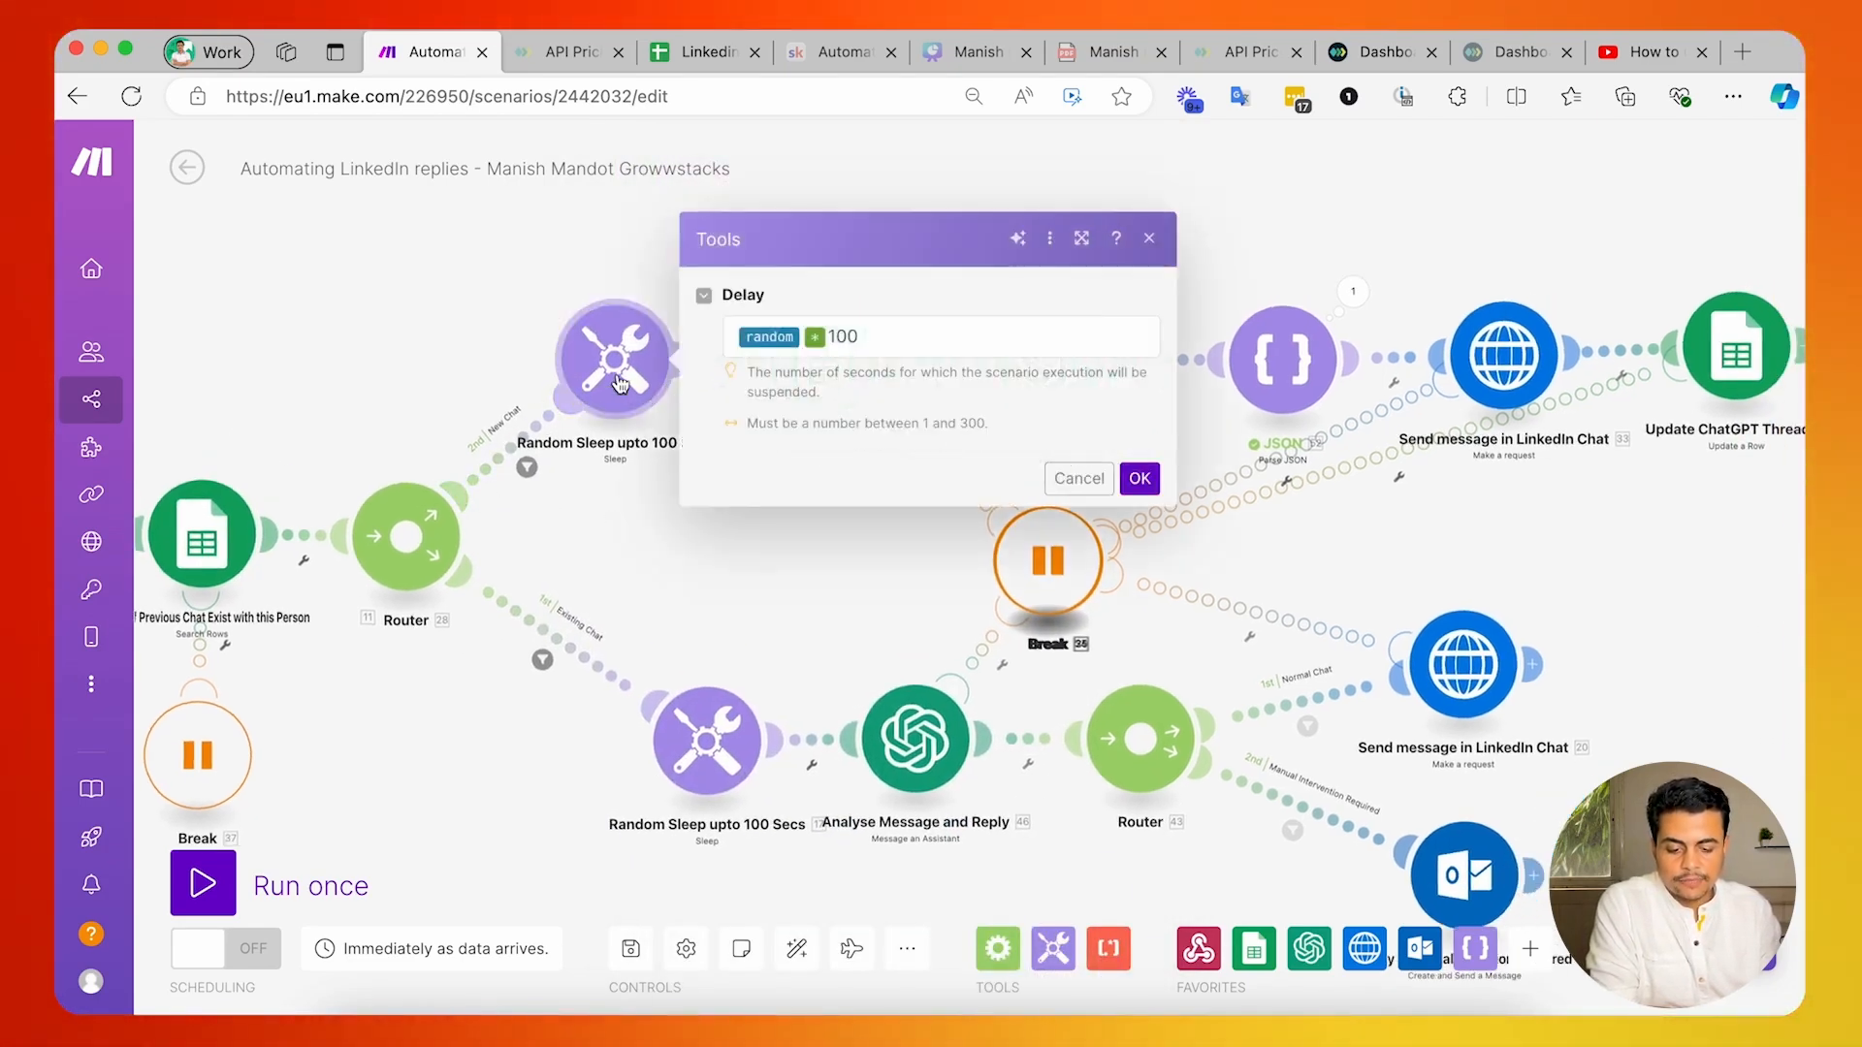
mouse_move(819, 351)
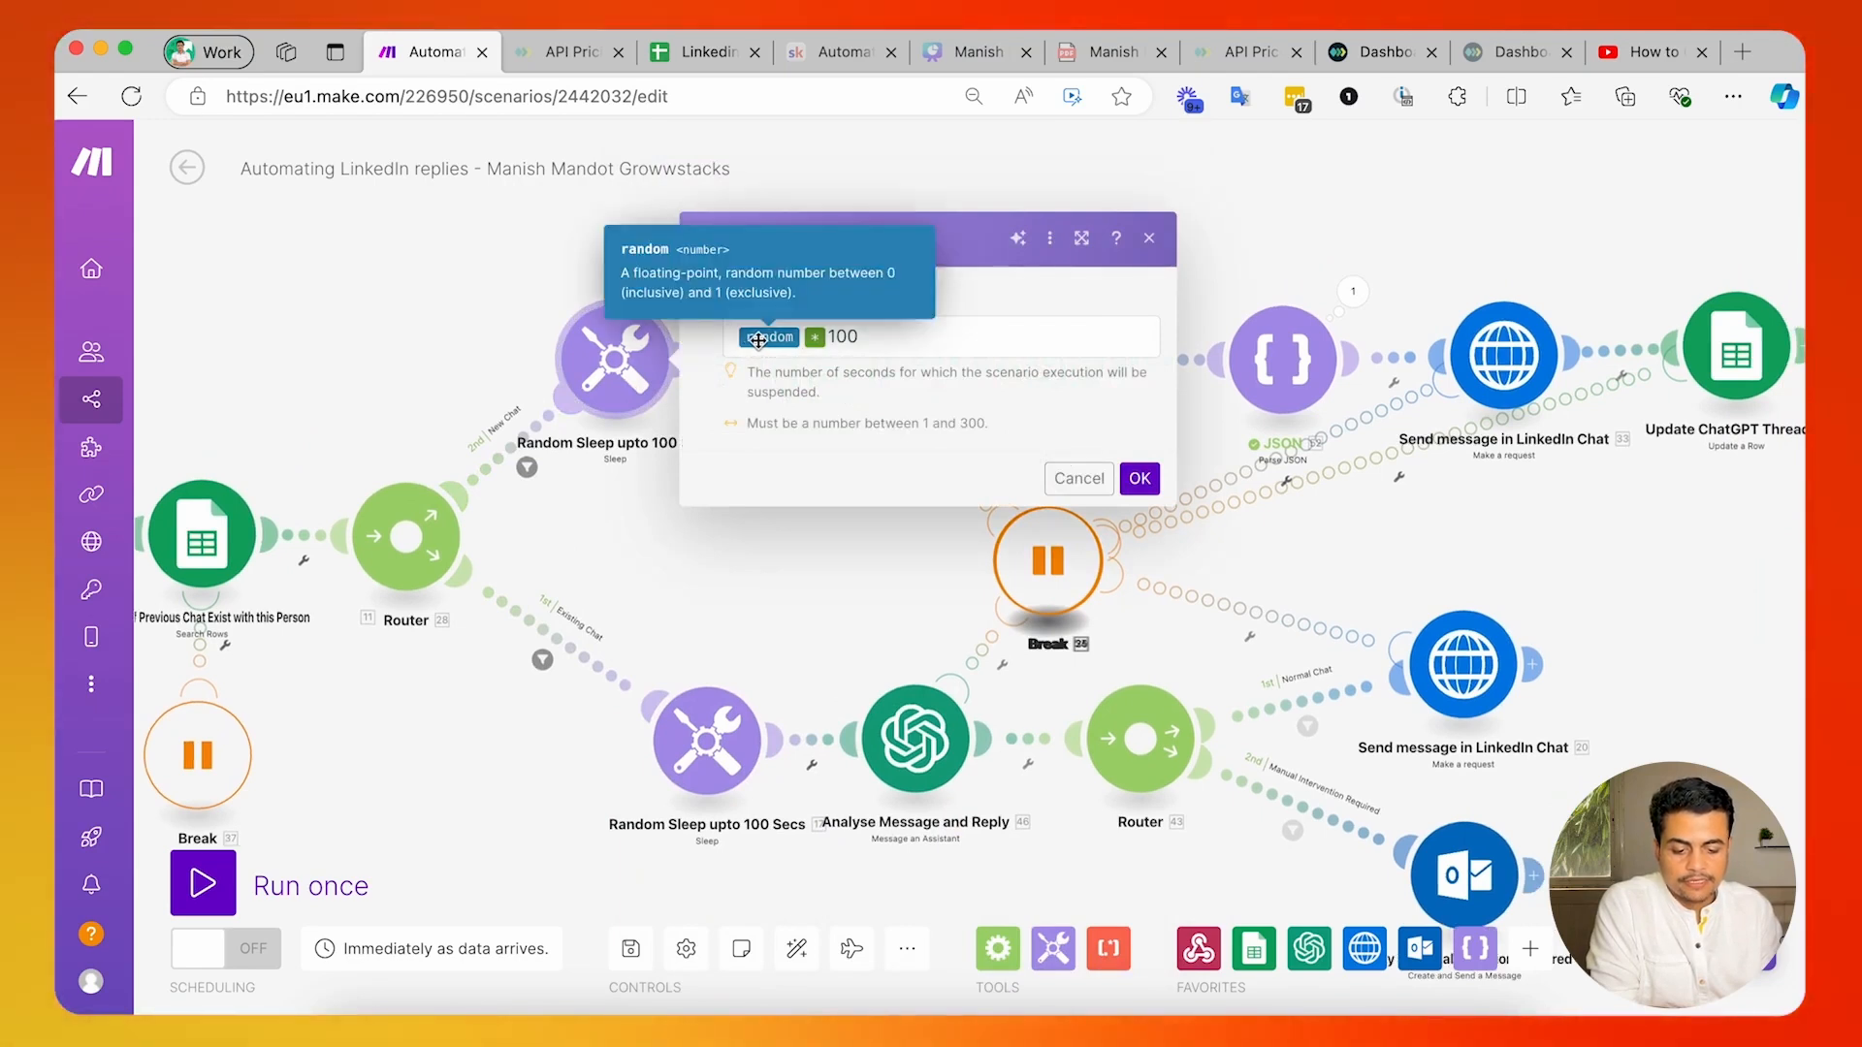
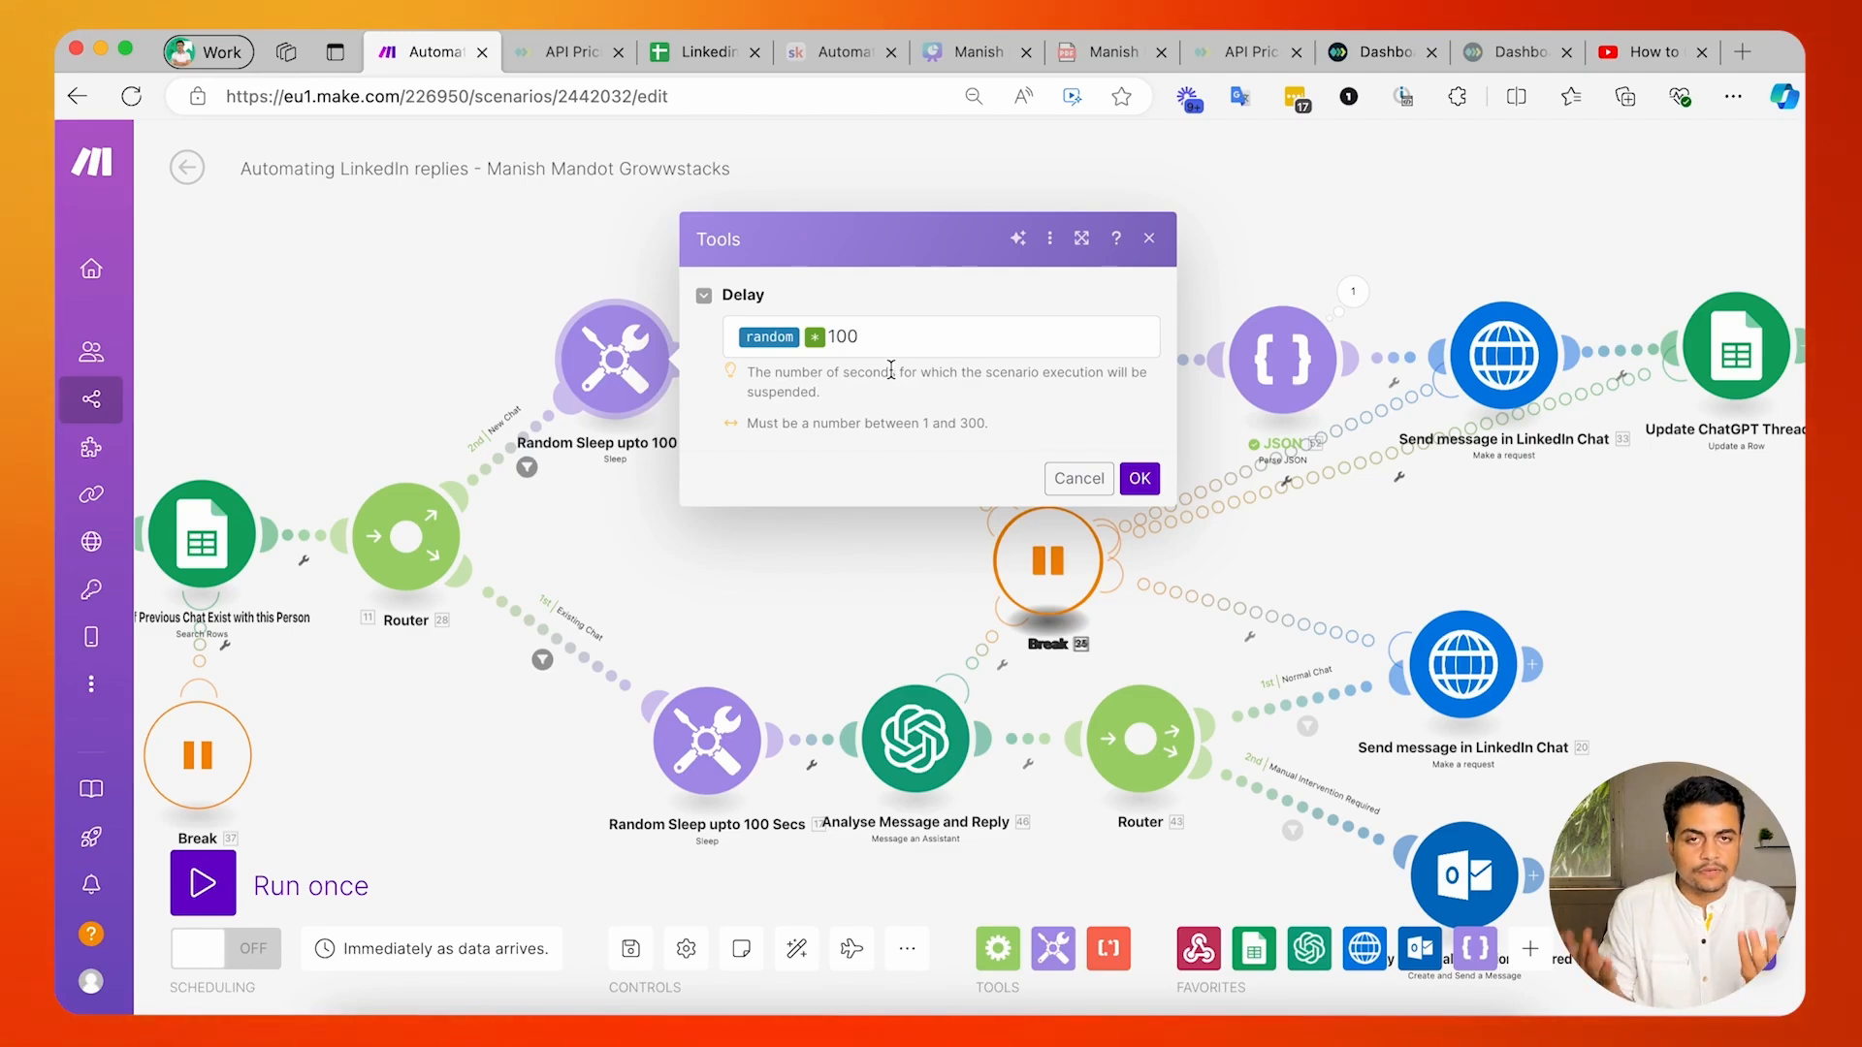
Check the Delay expression in the sleep module on the New Chat route and close its settings without saving.
click(889, 350)
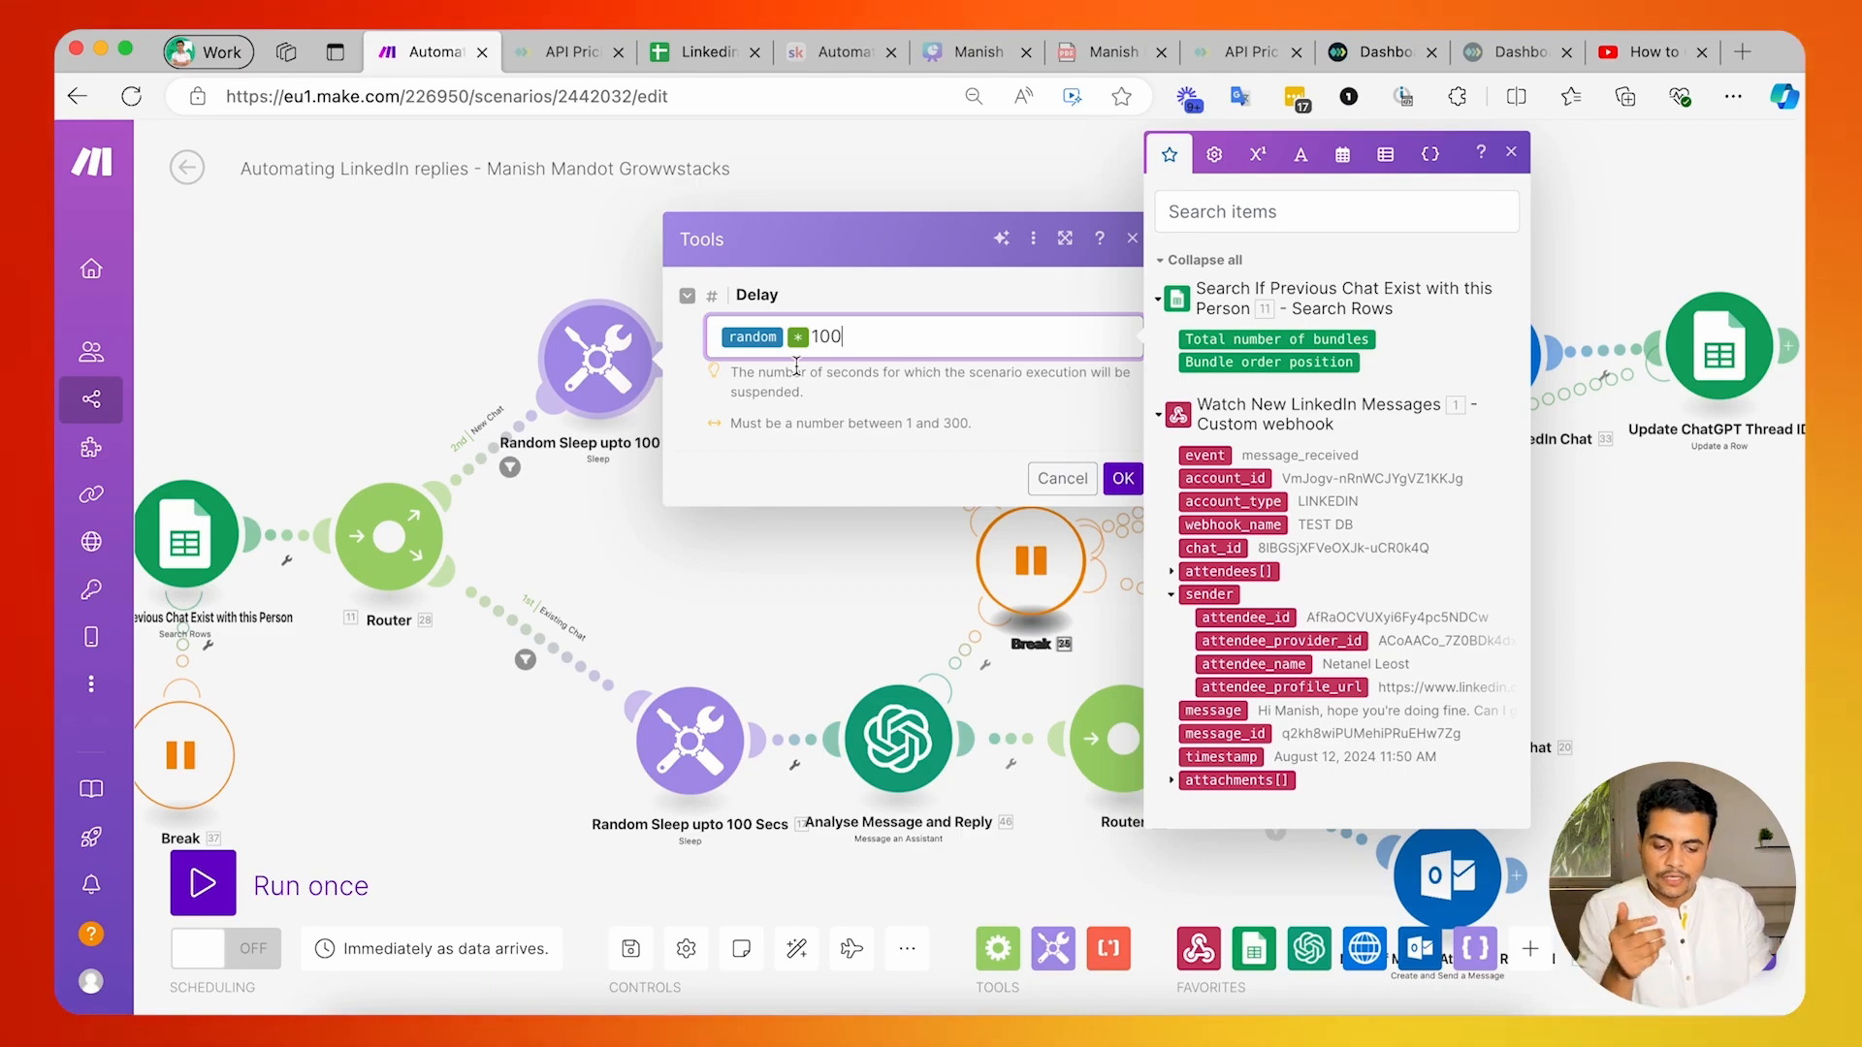
click(1063, 478)
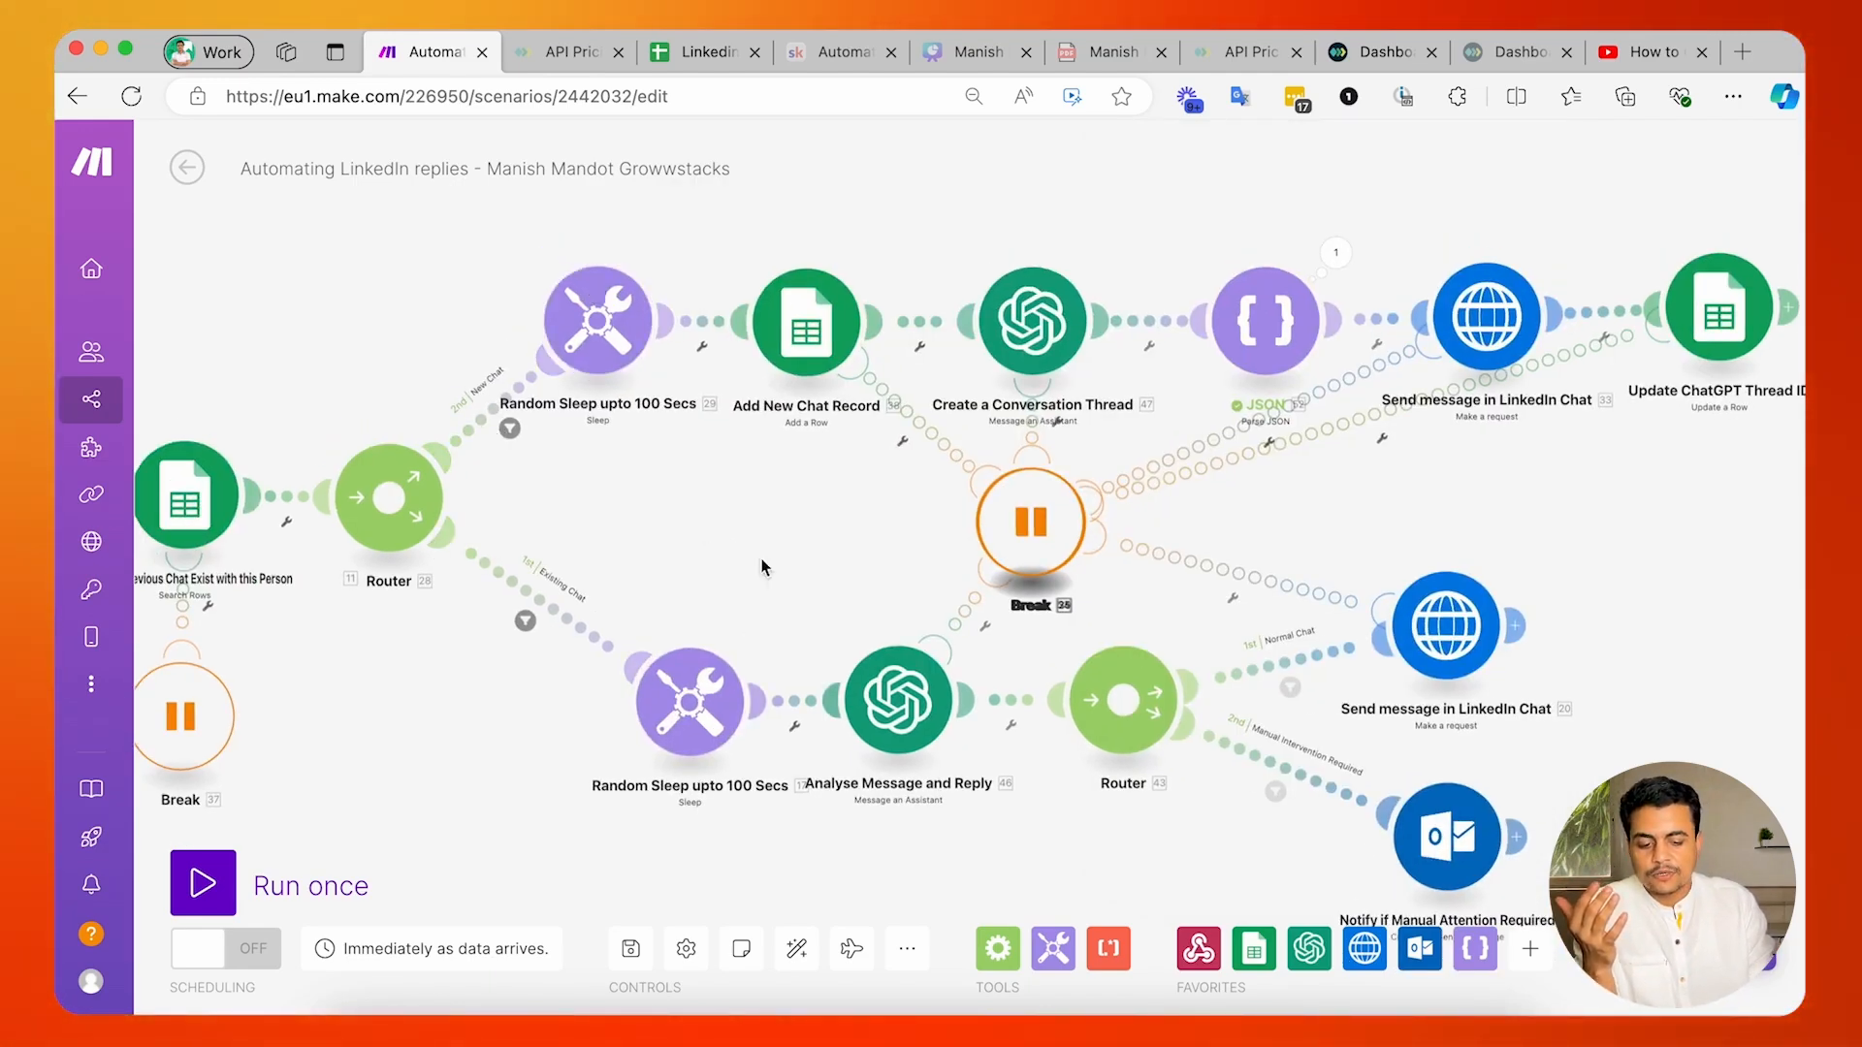
Add an empty module above the New Chat route and browse the Google Sheets modules to find Add a Row.
drag(761, 567, 583, 564)
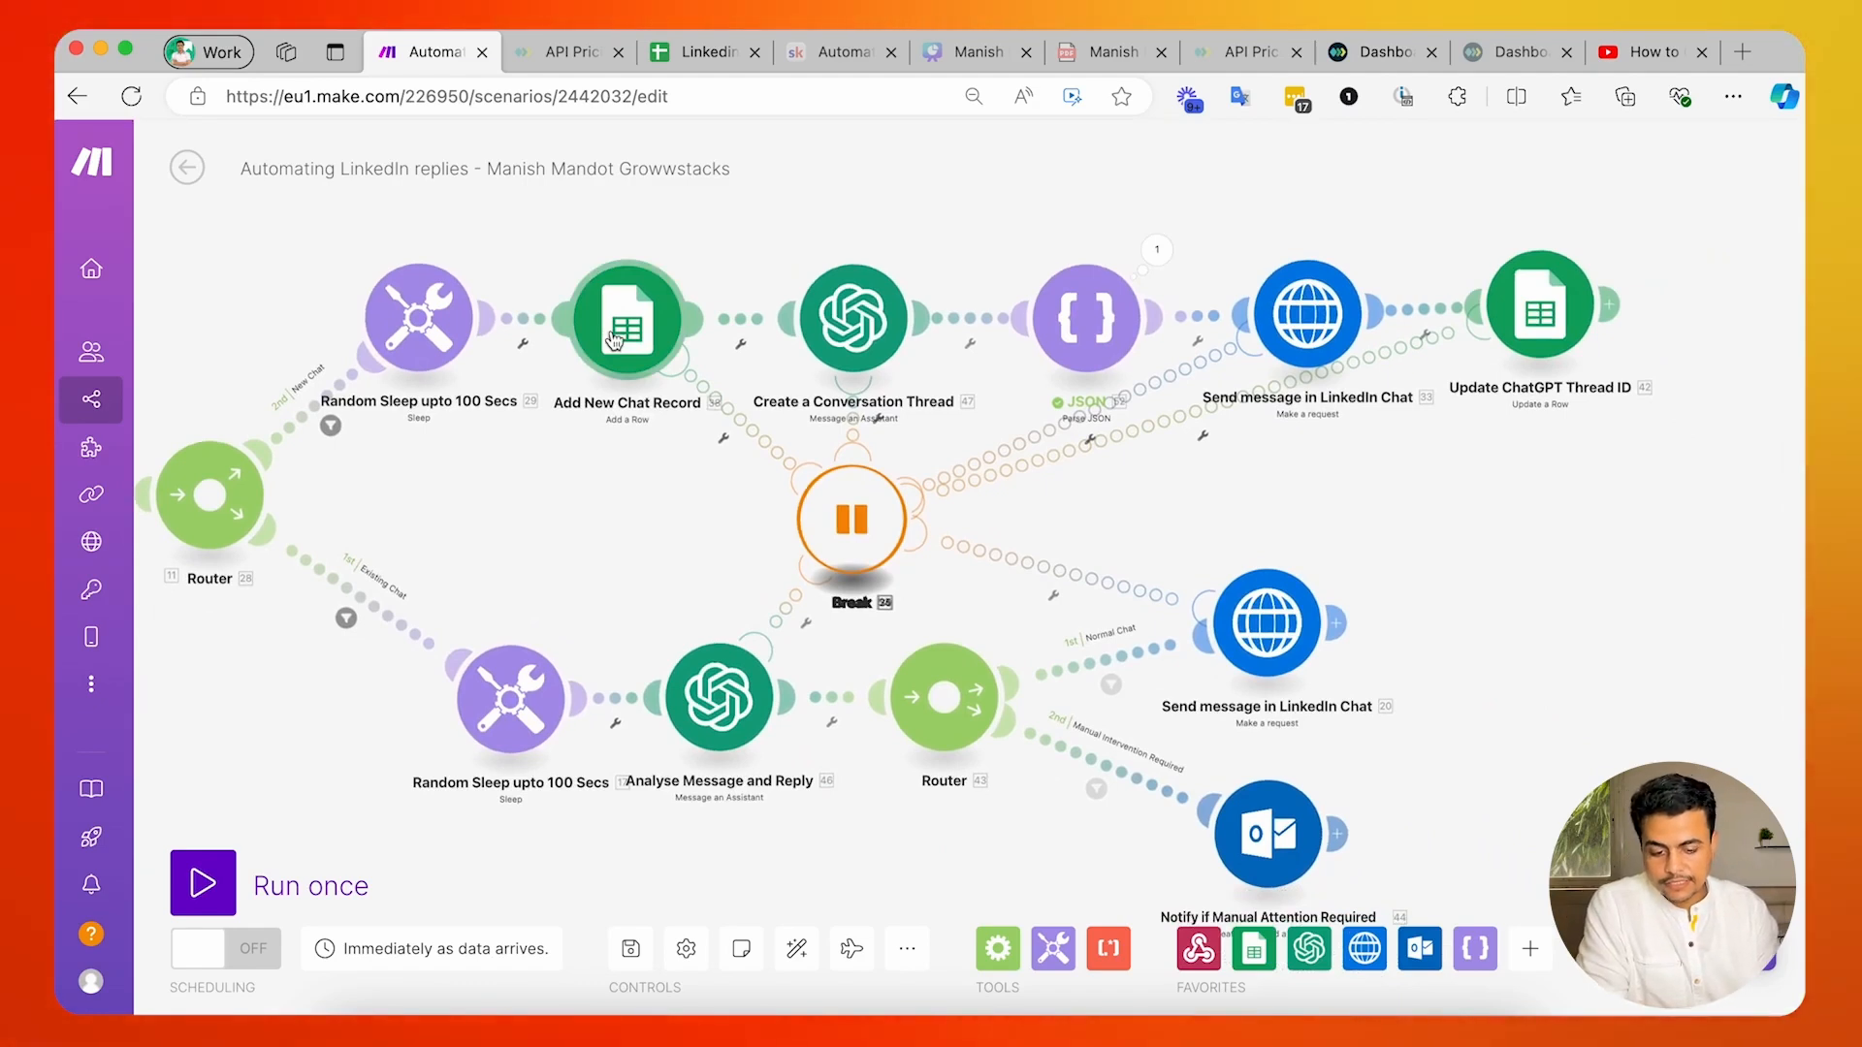
click(610, 363)
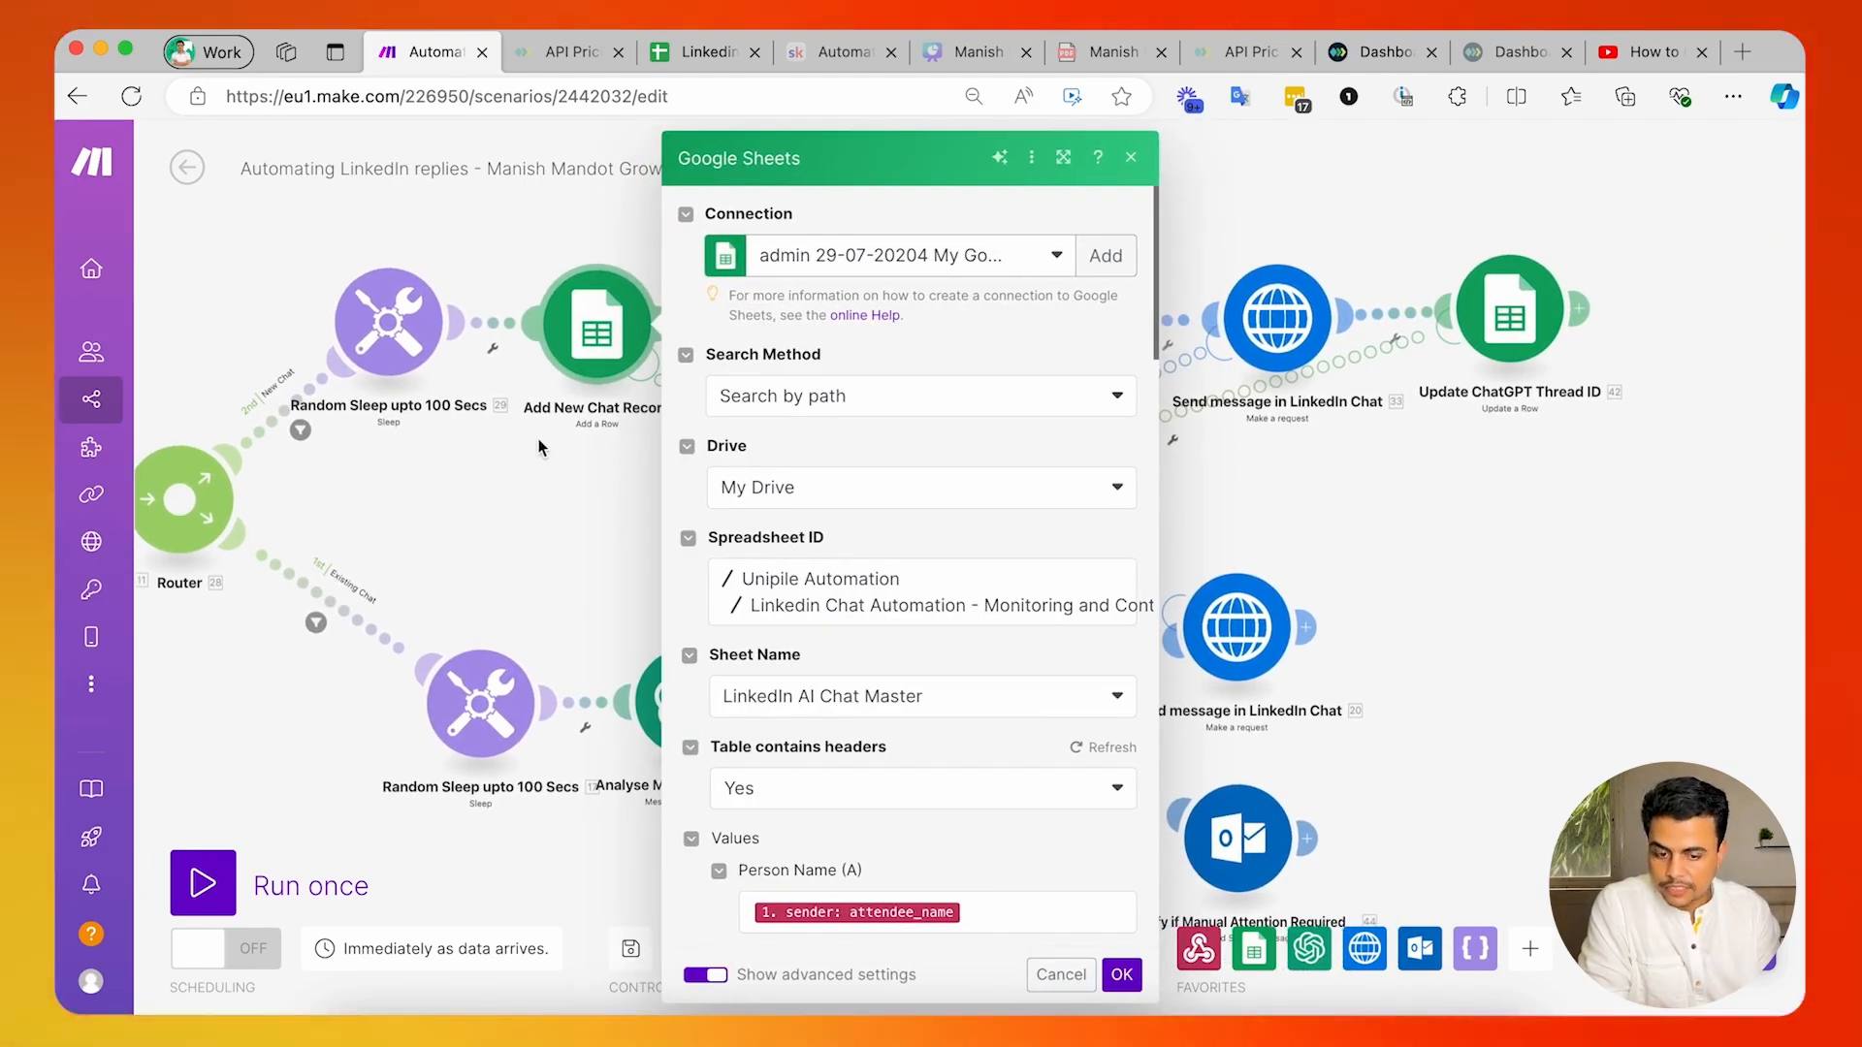
click(539, 442)
drag(593, 448, 723, 525)
drag(648, 224, 673, 374)
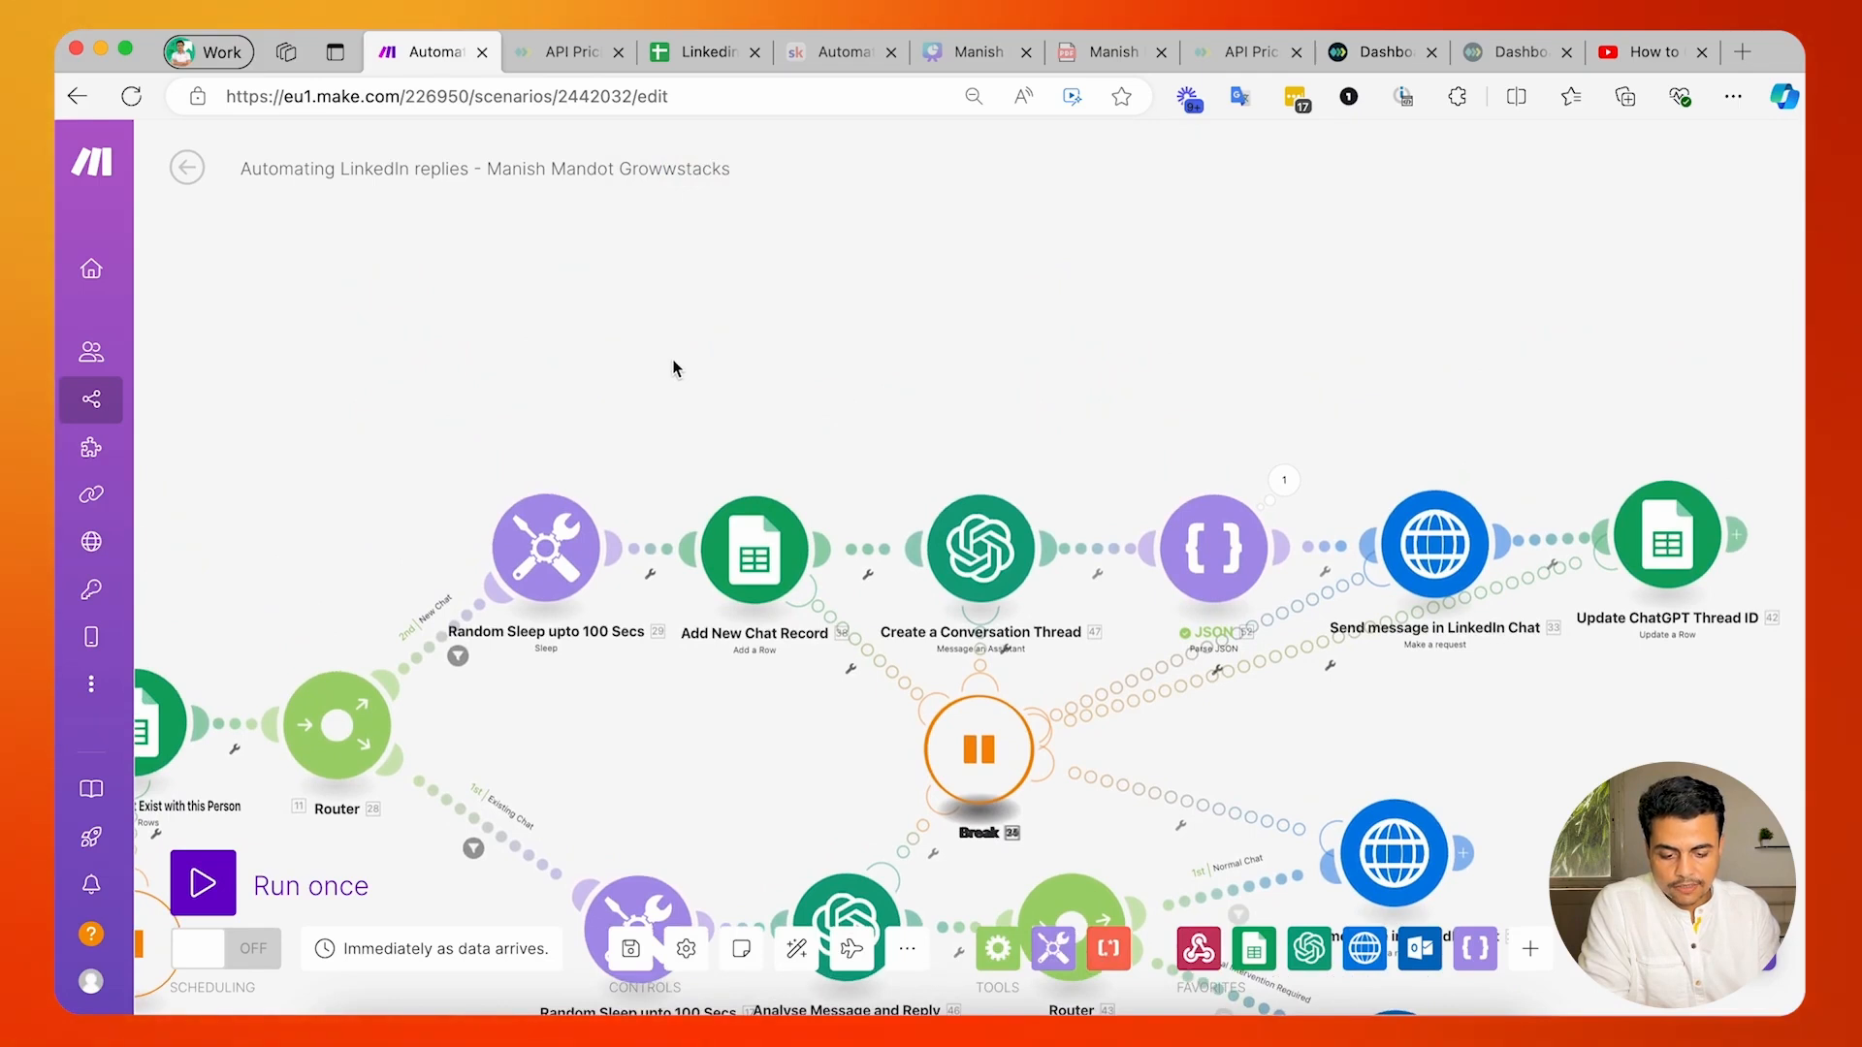
click(674, 364)
click(834, 292)
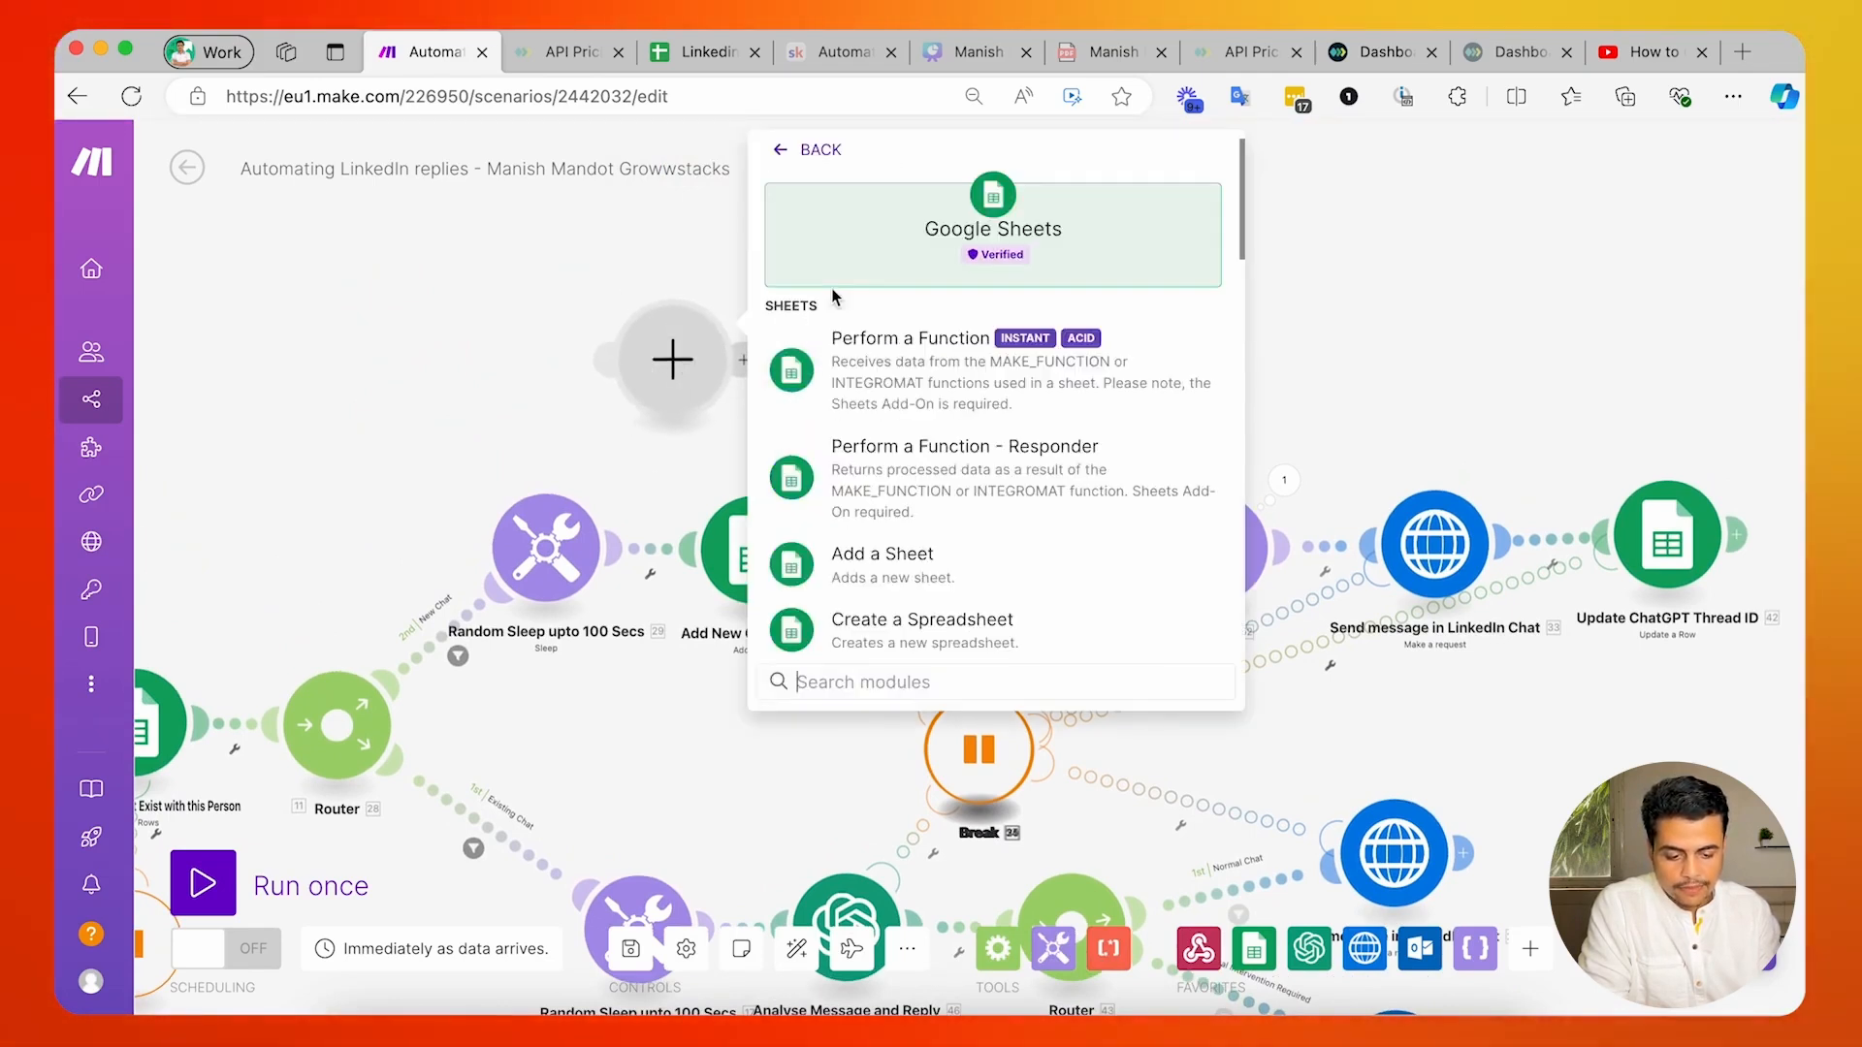
scroll(850, 515, down, 10)
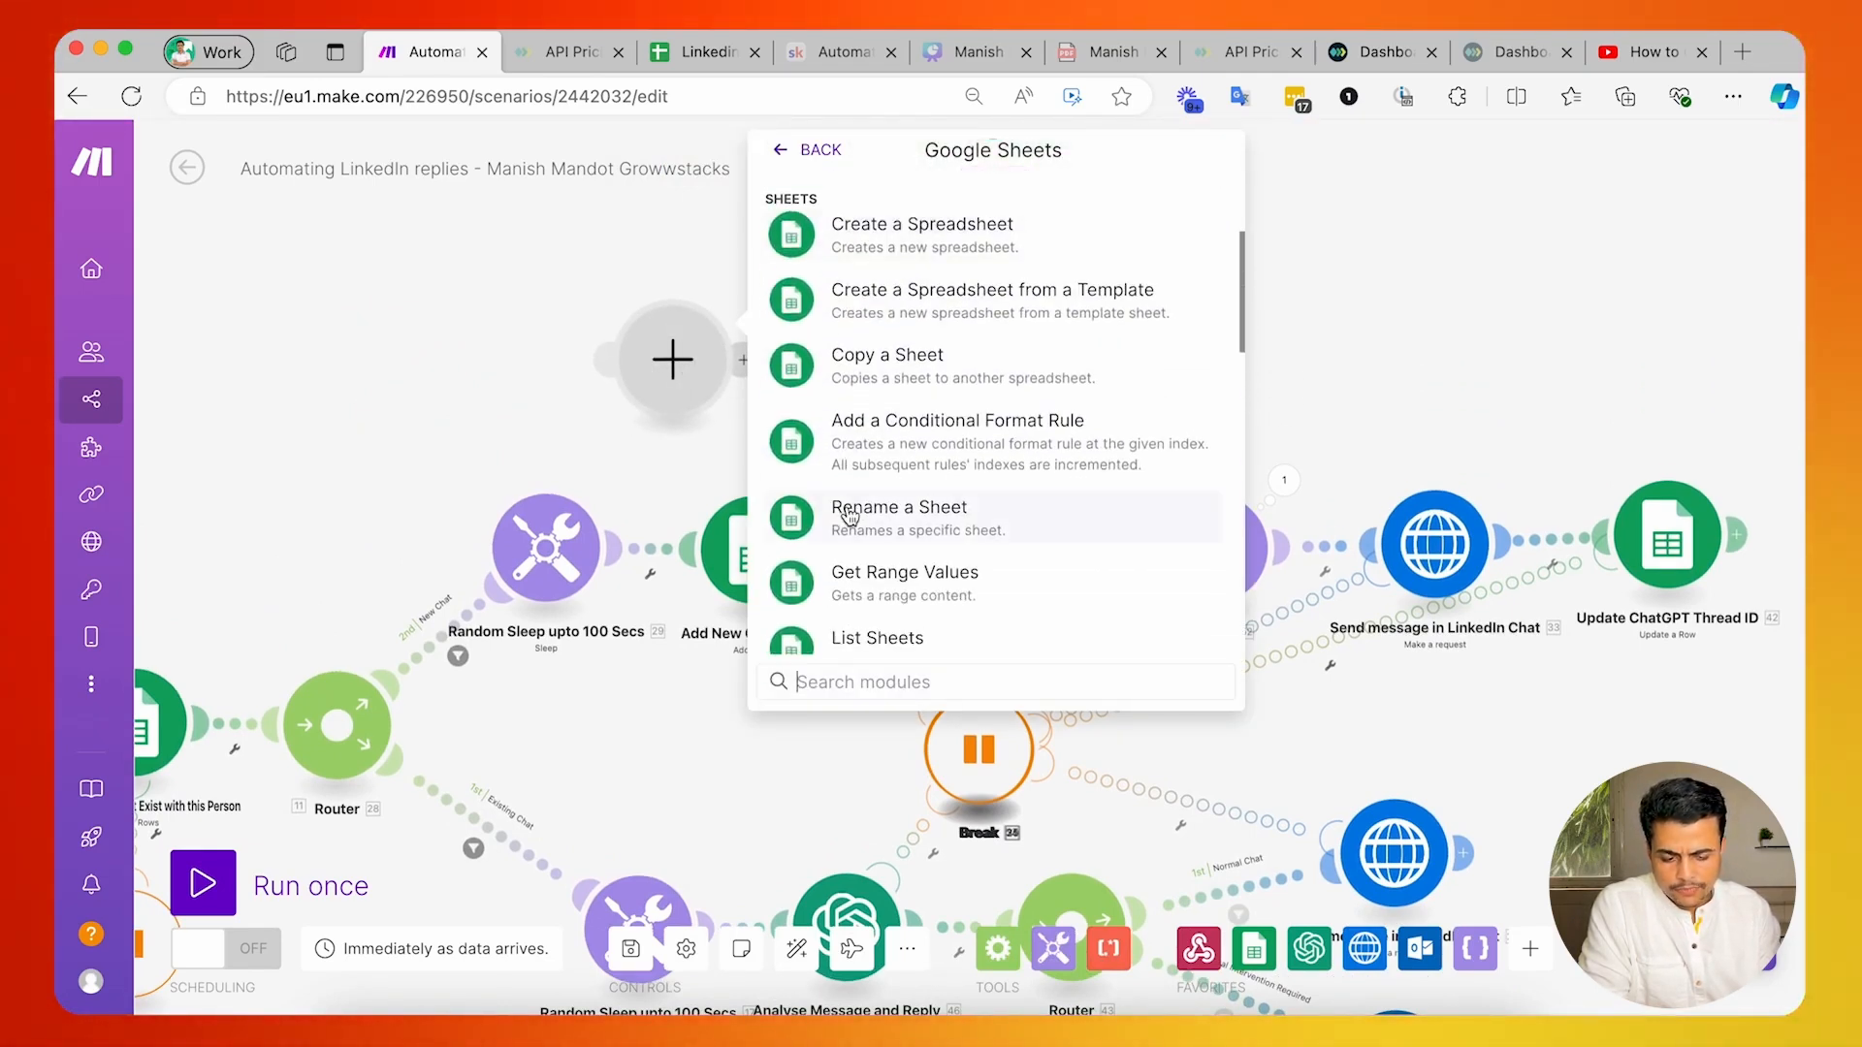
scroll(849, 515, down, 5)
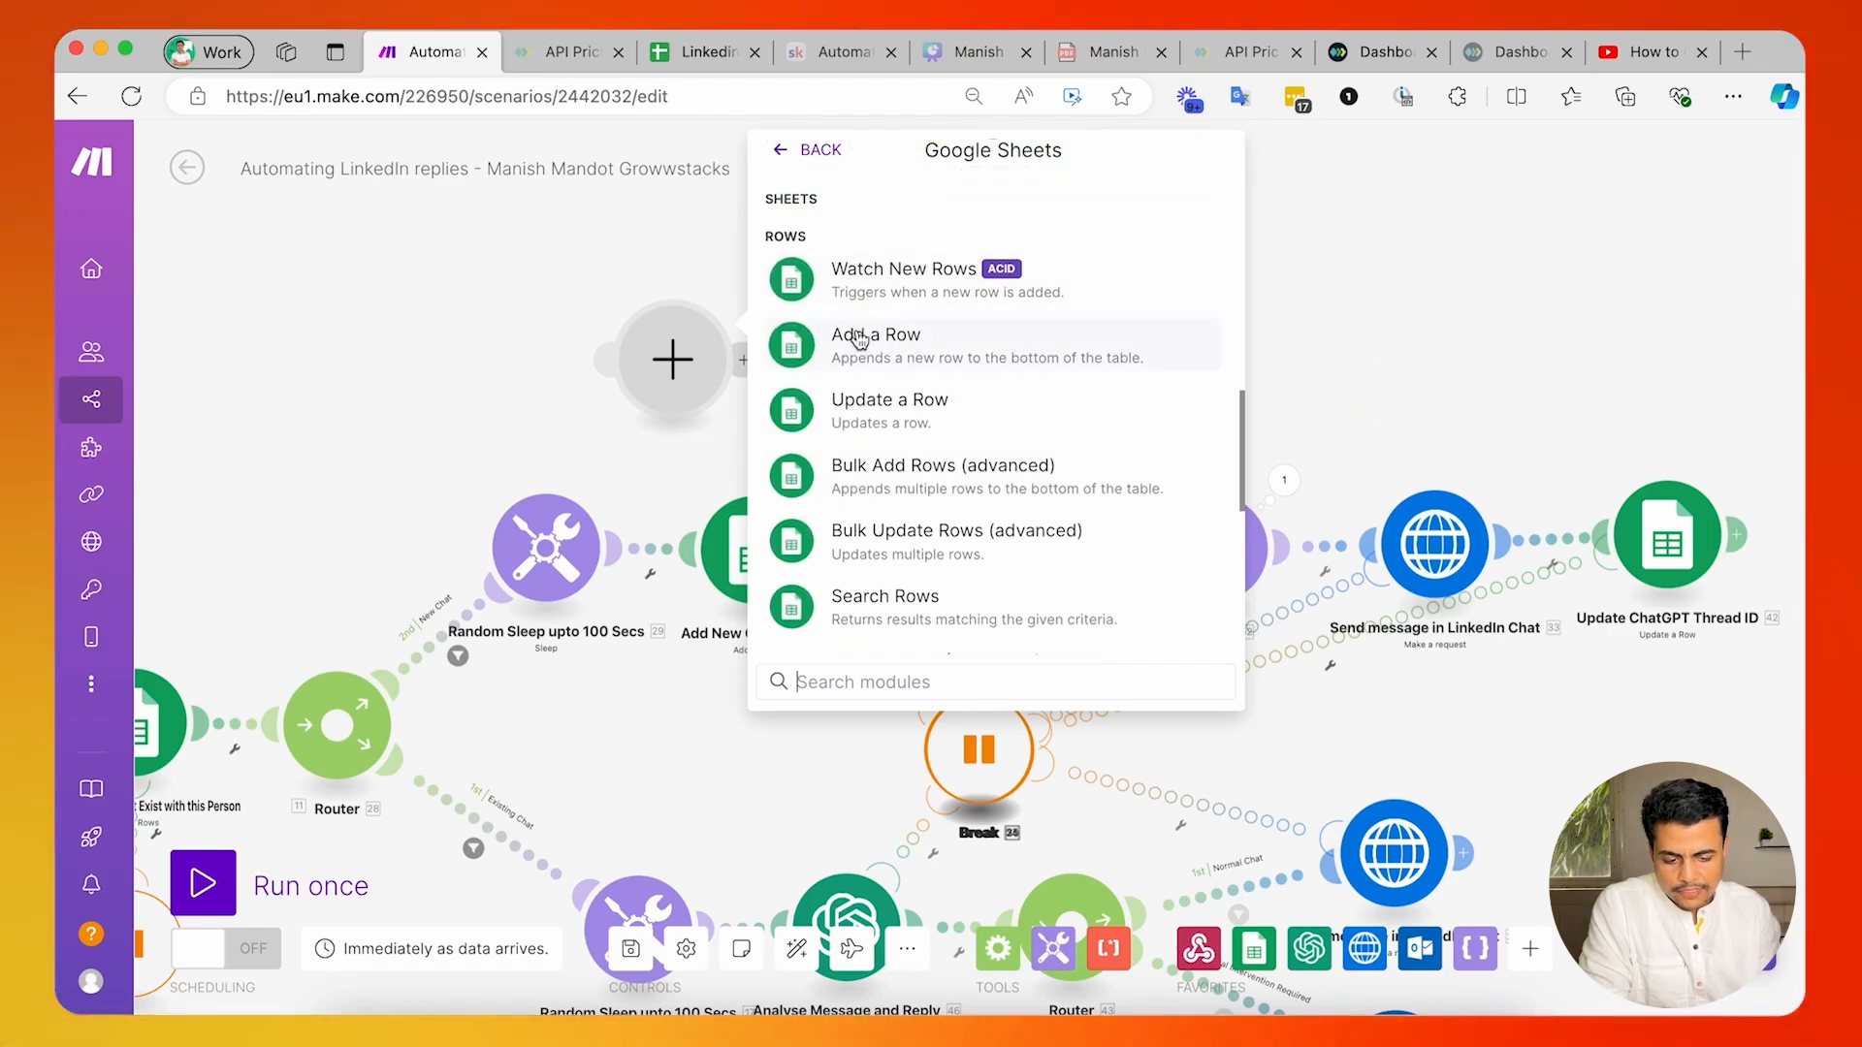
Open the Add New Chat Record settings and review the column headers of the LinkedIn AI Chat Master sheet in Google Sheets.
drag(502, 463, 518, 335)
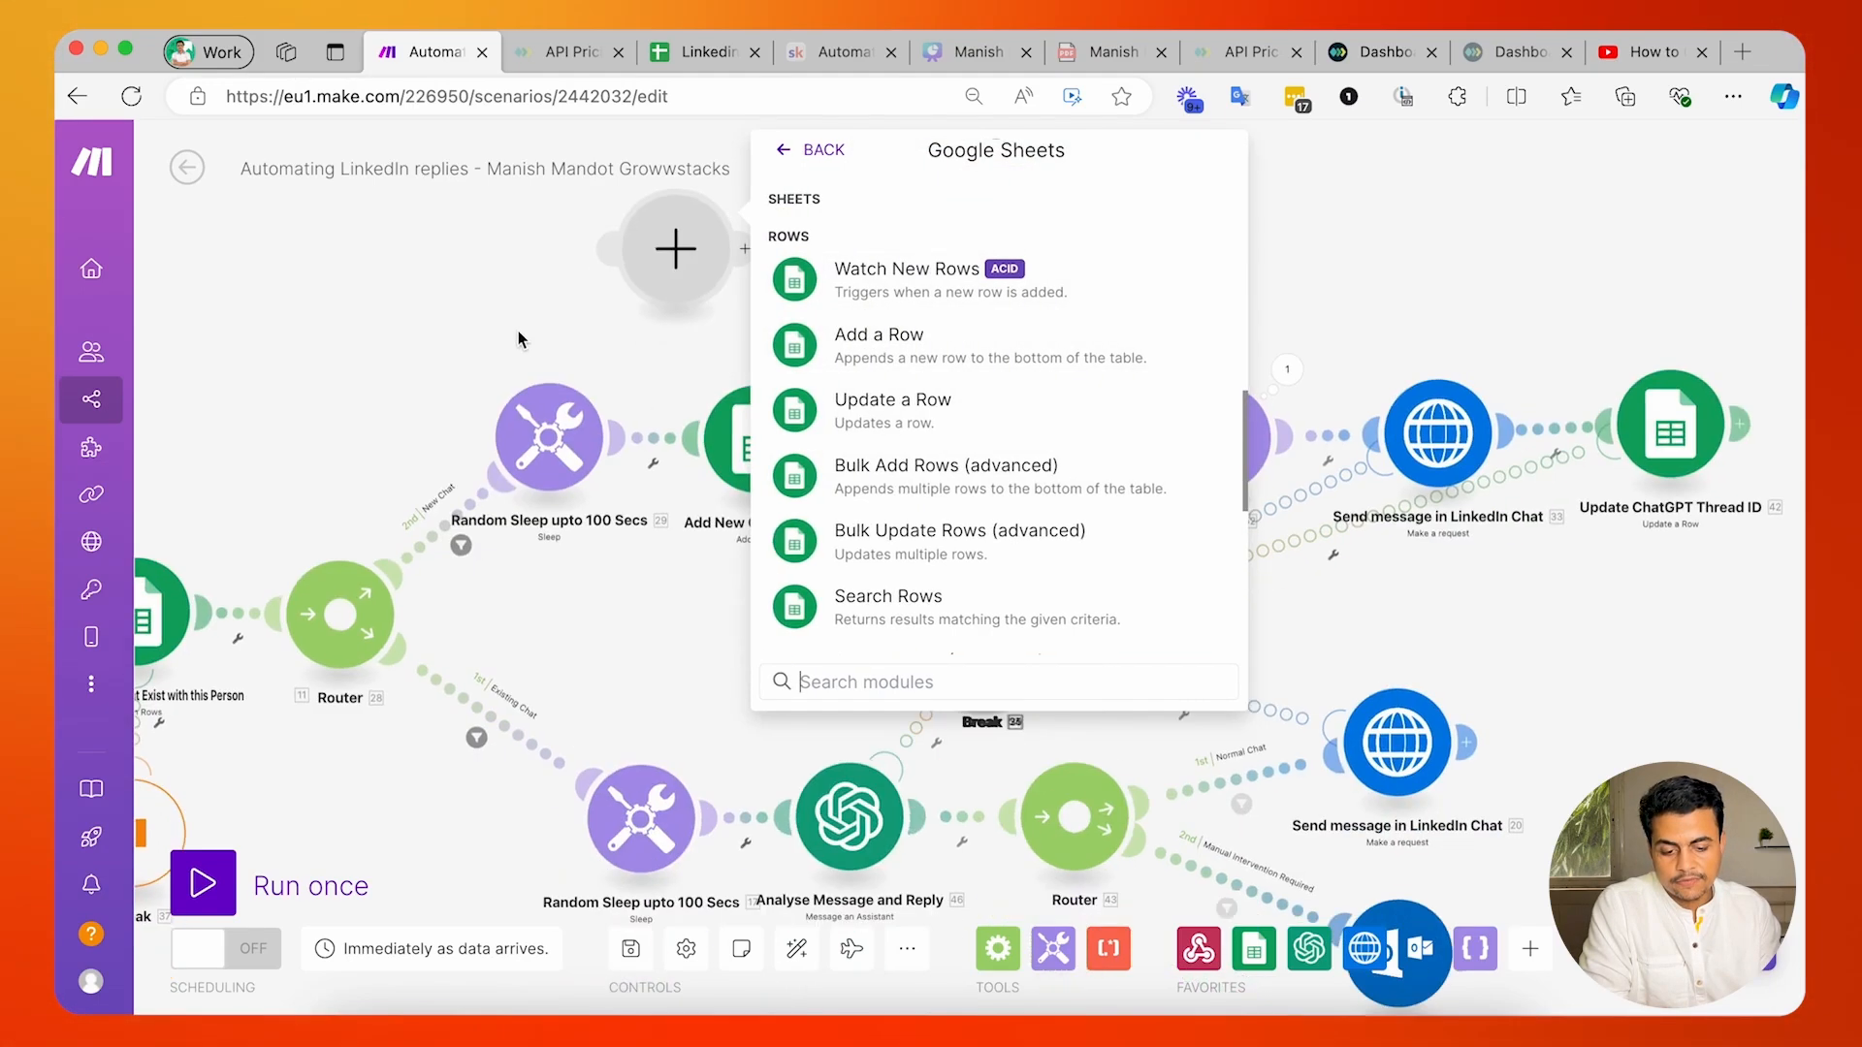
click(758, 442)
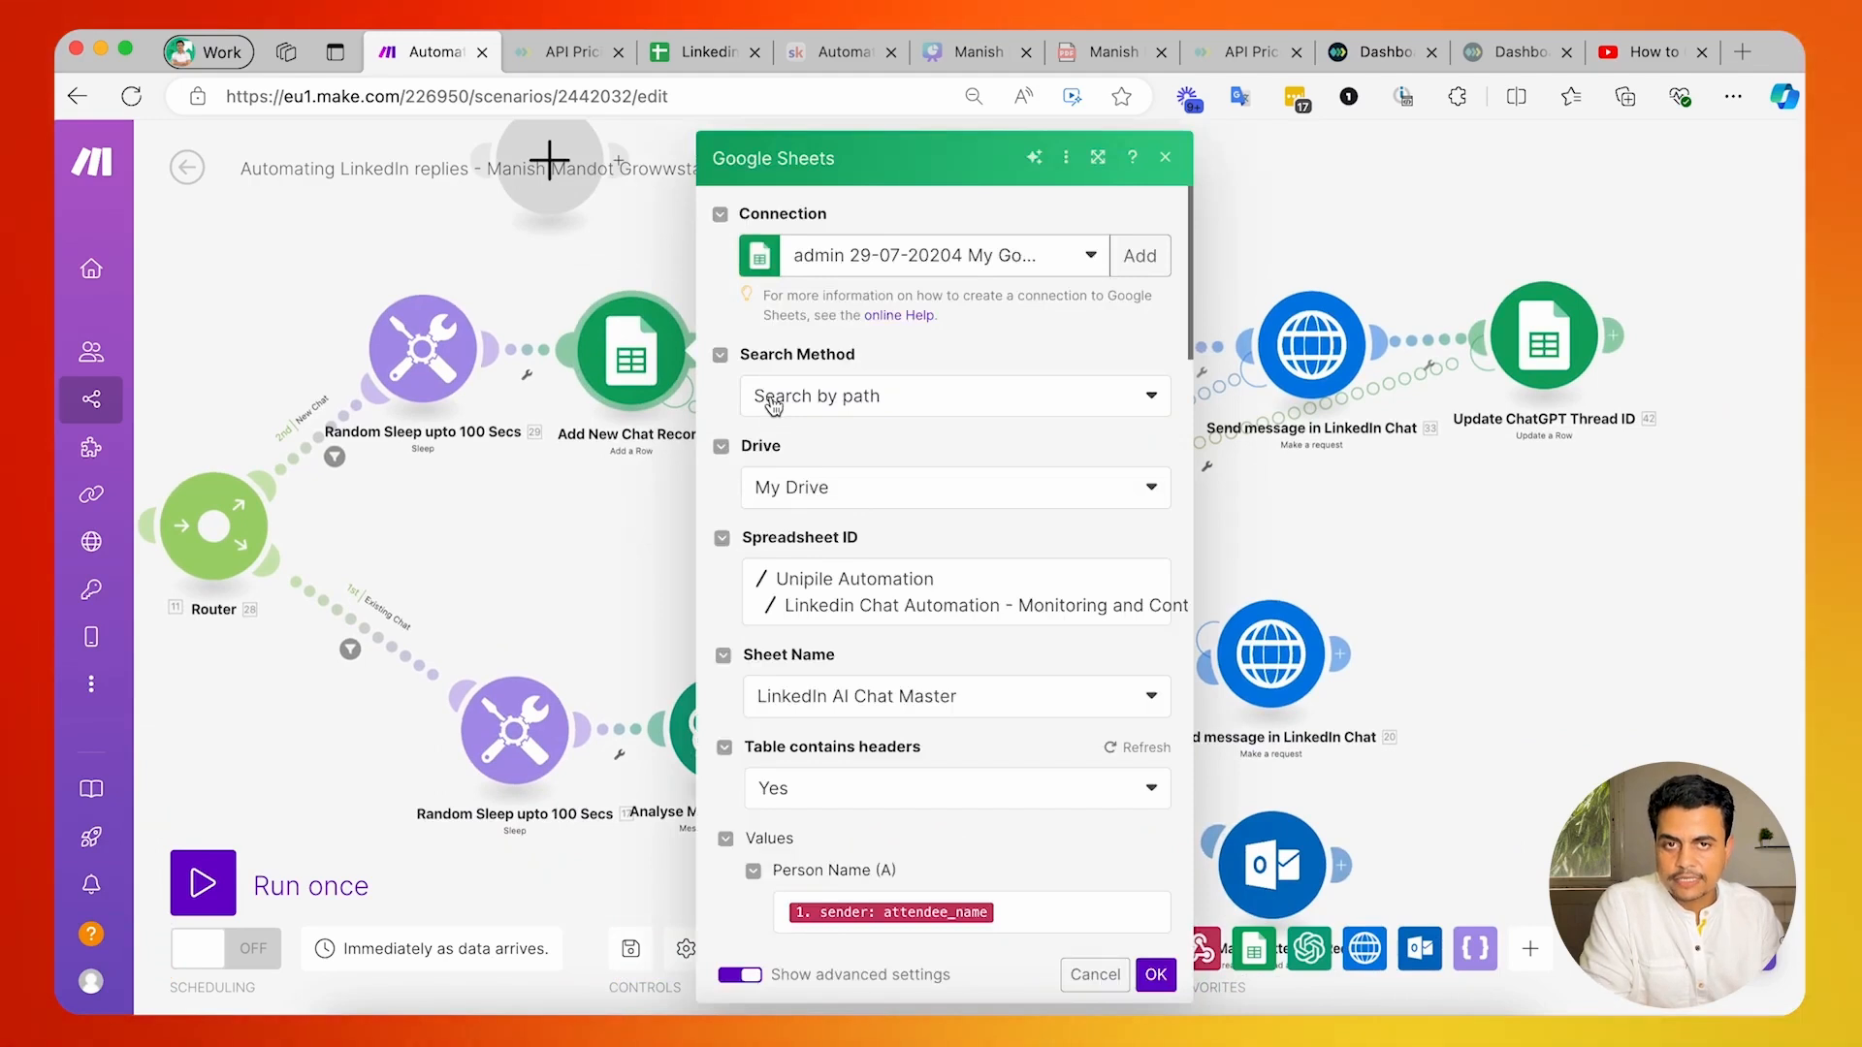
click(693, 51)
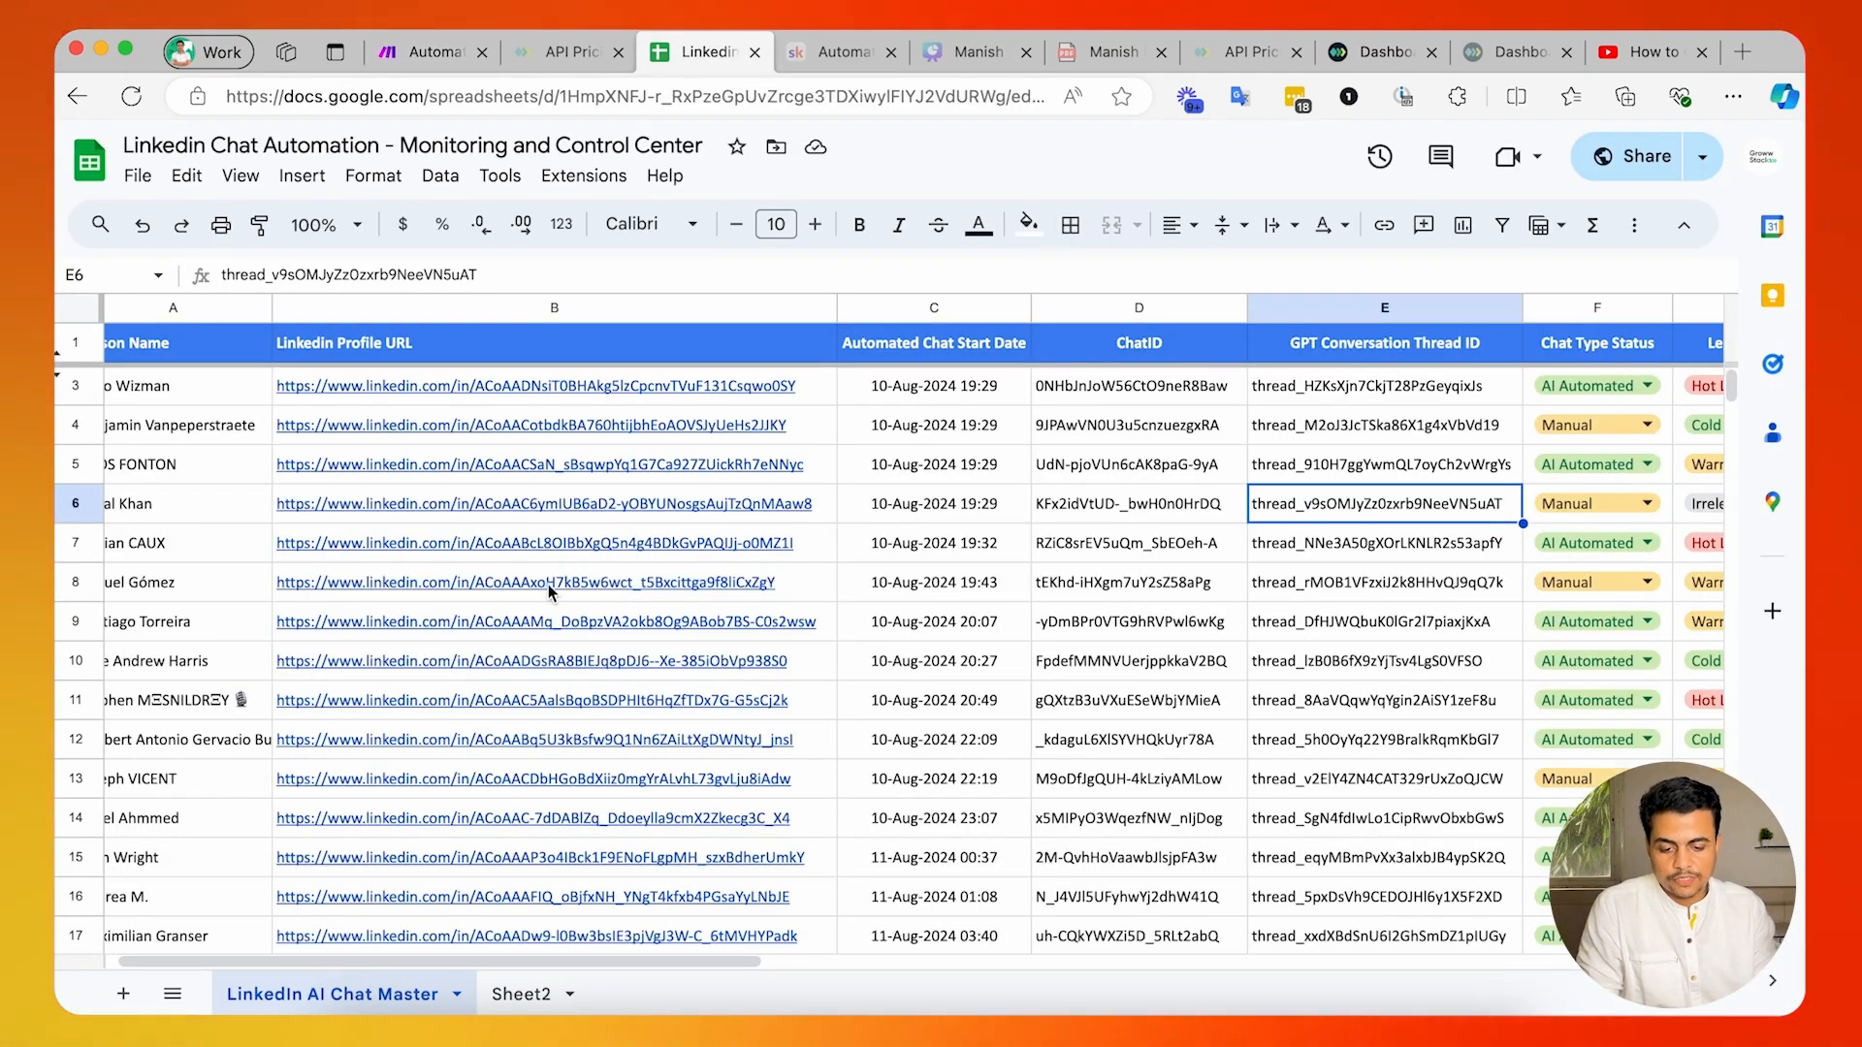
scroll(169, 424, left, 2)
click(449, 348)
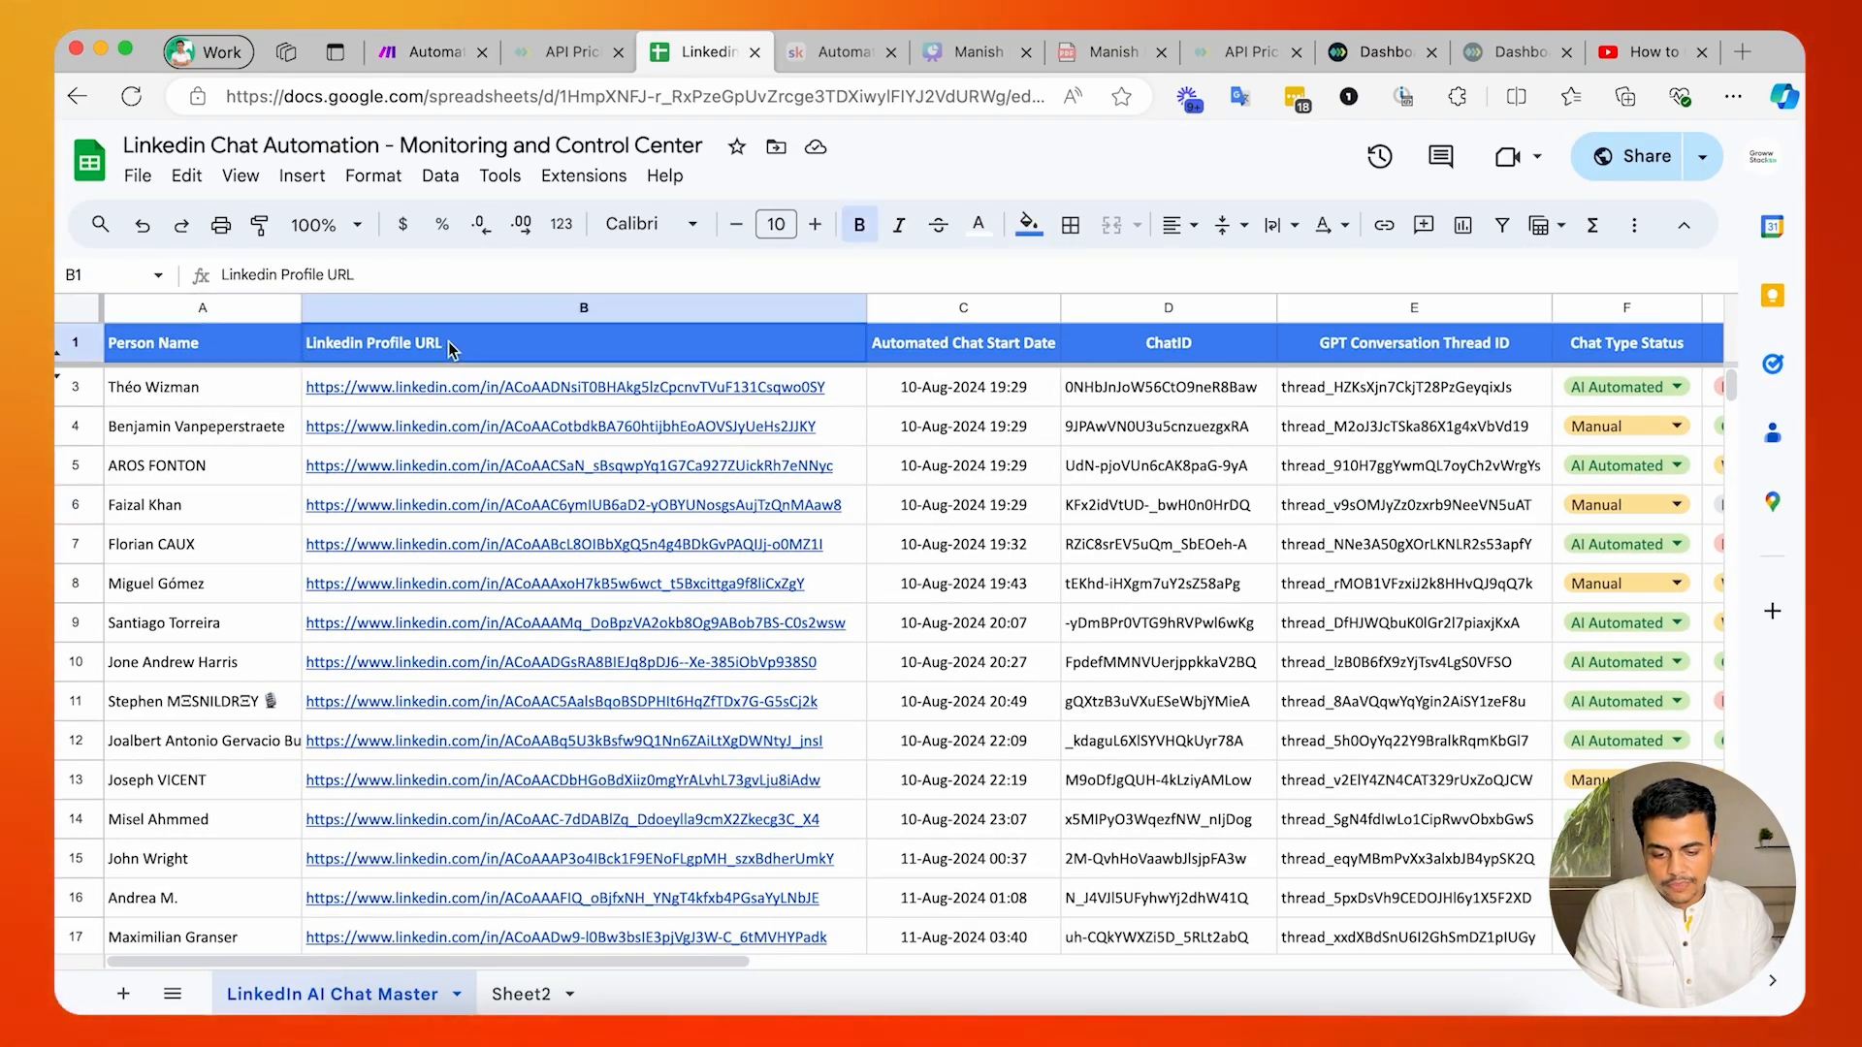
click(993, 352)
click(1181, 342)
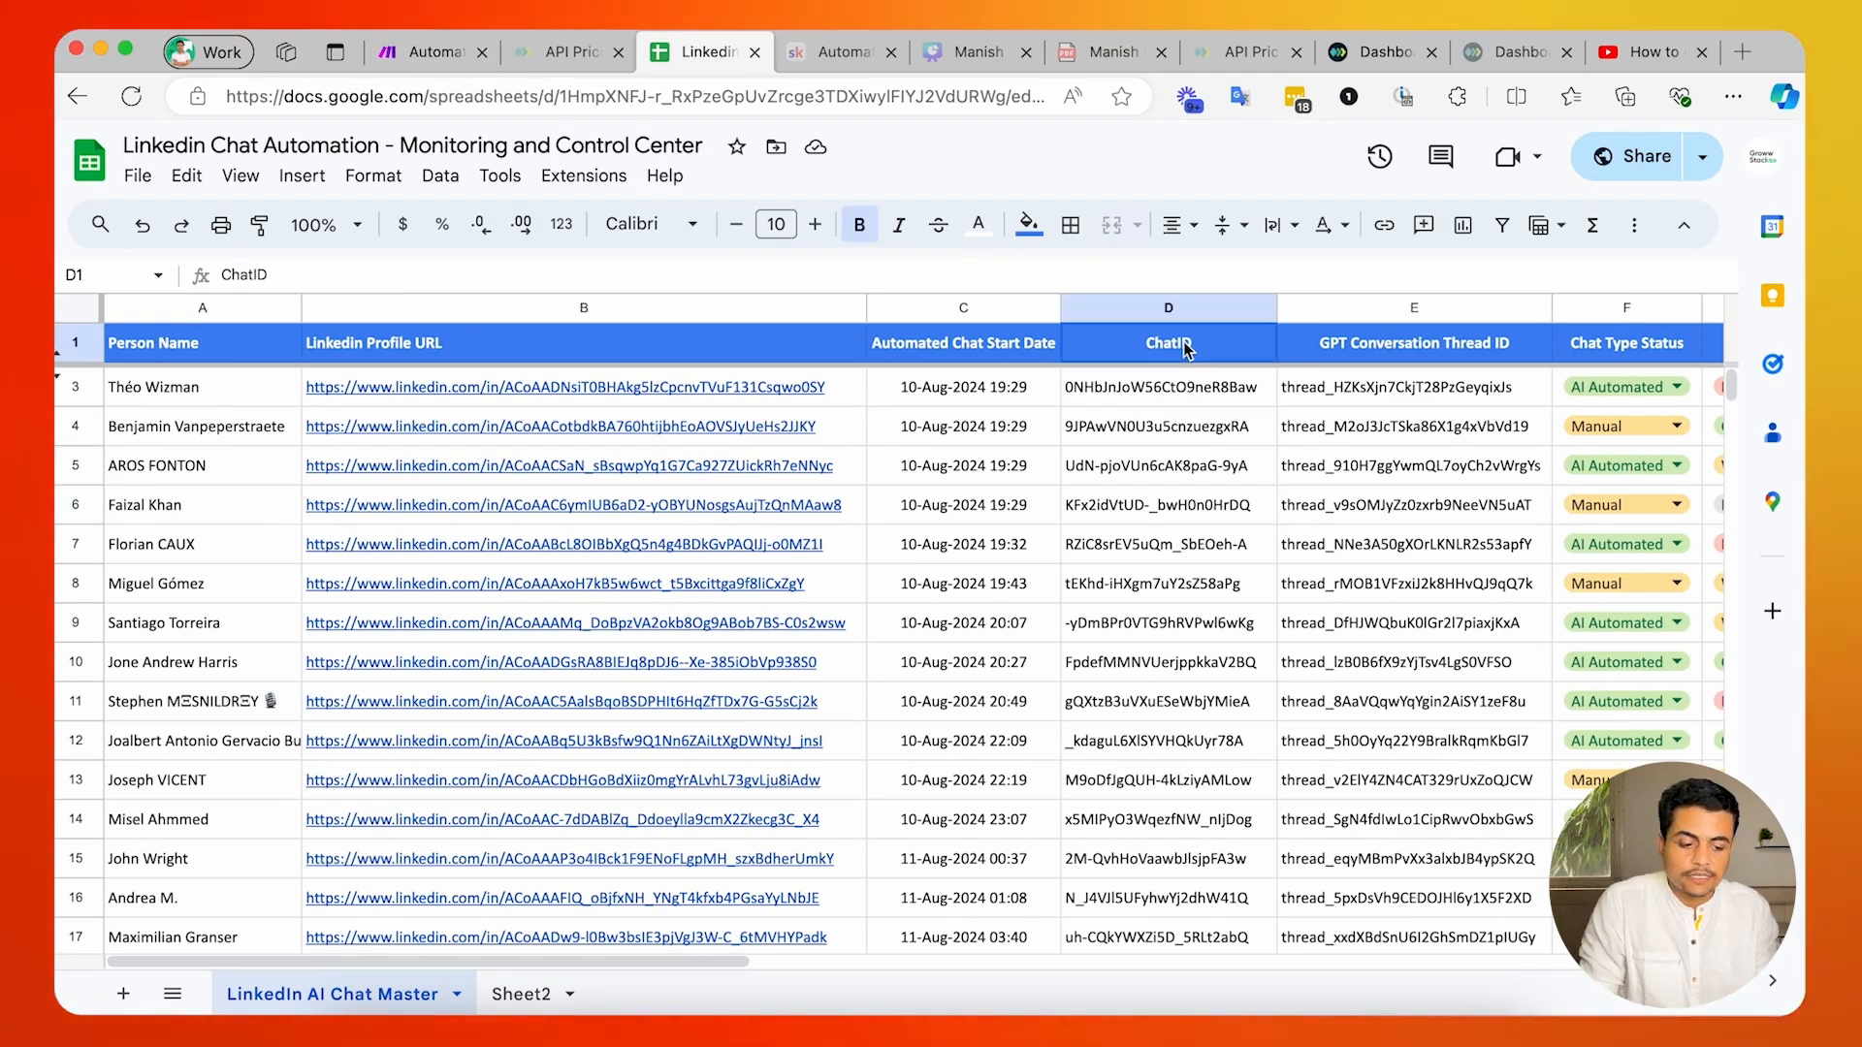
click(1414, 381)
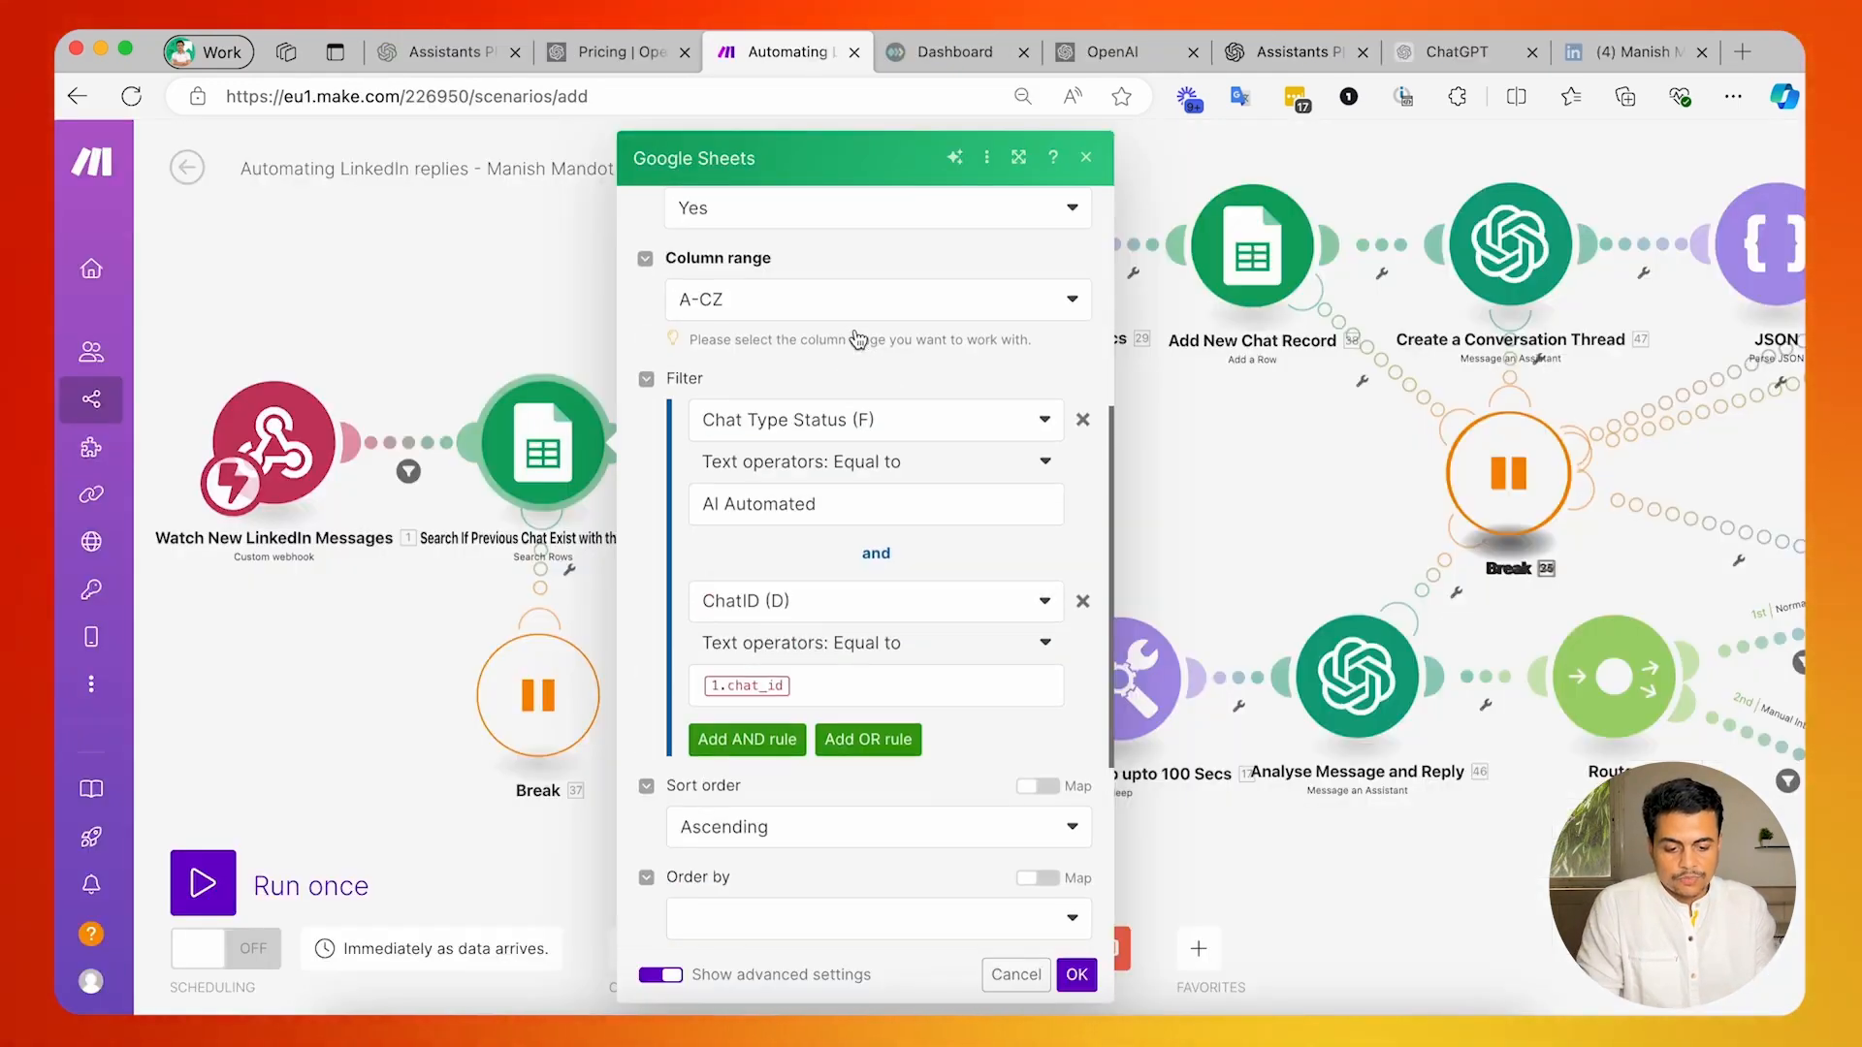
scroll(873, 543, up, 3)
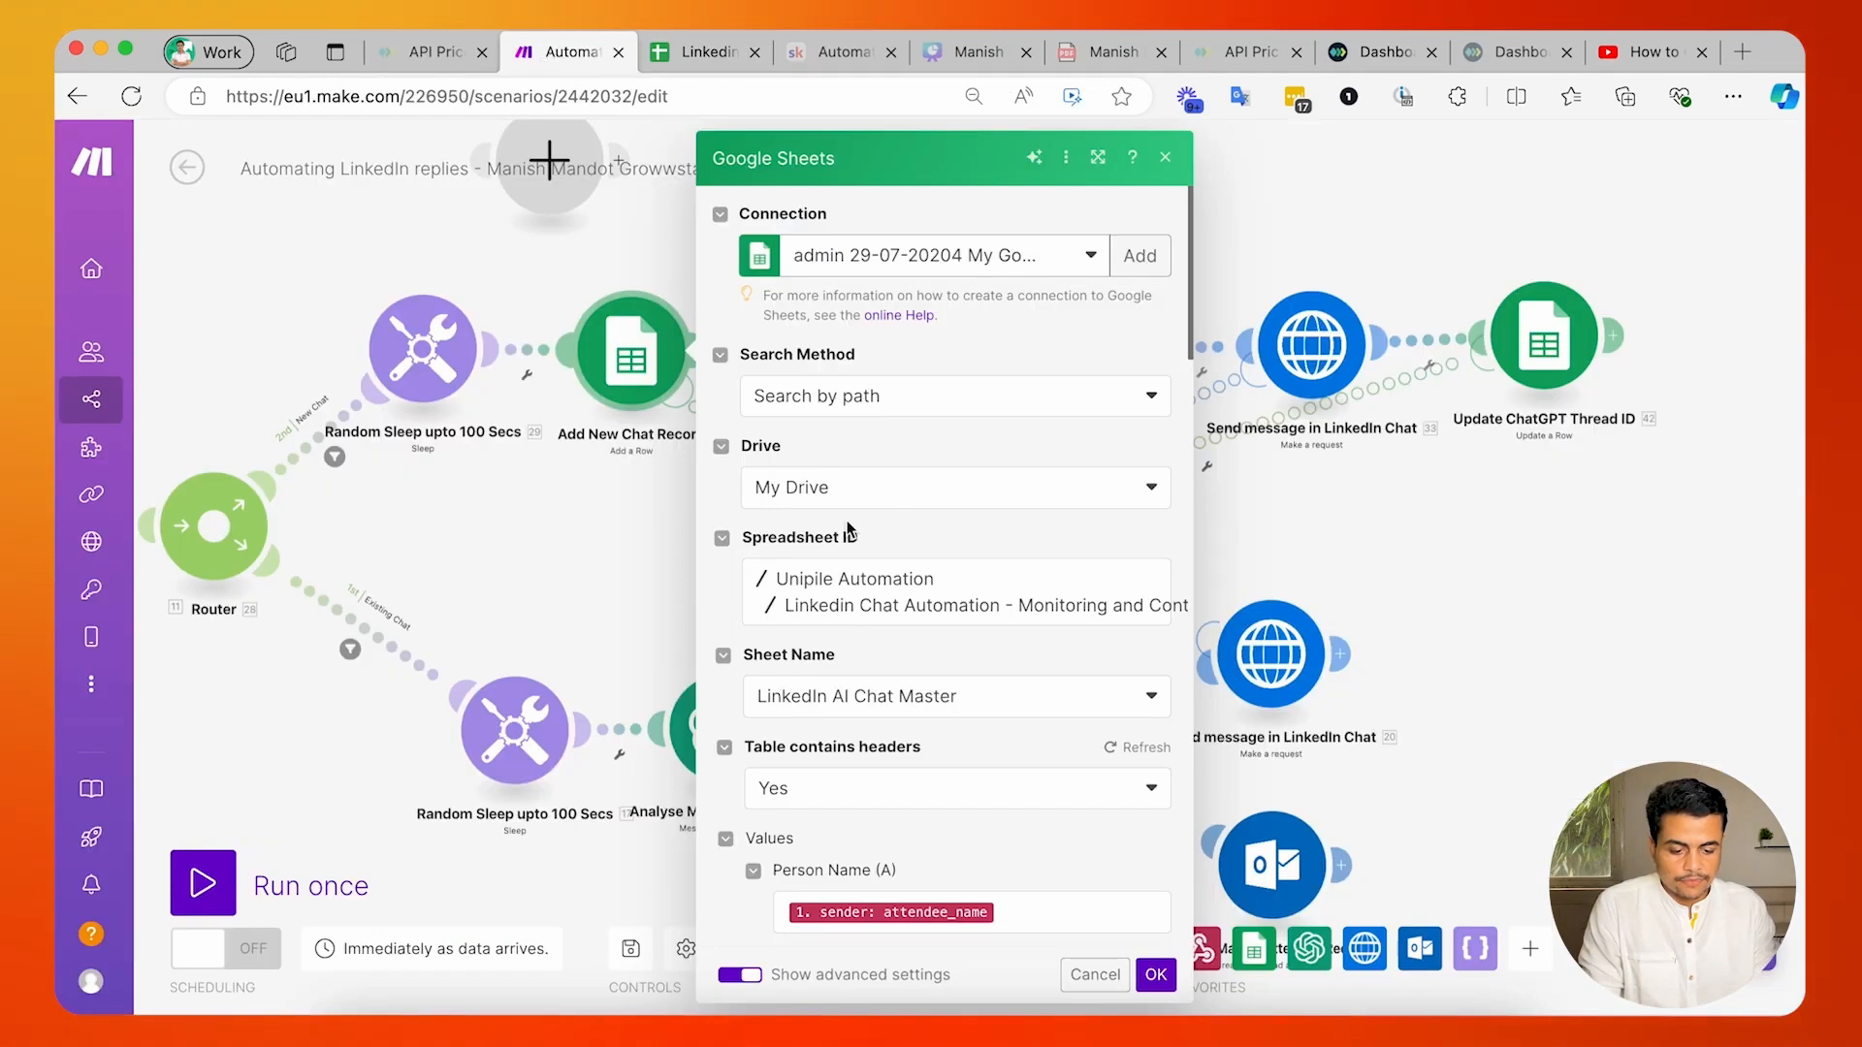
In Make's Add New Chat Record module, map Person Name to the sender's attendee_name and Linkedin Profile URL to attendee_profile_url.
scroll(849, 532, down, 2)
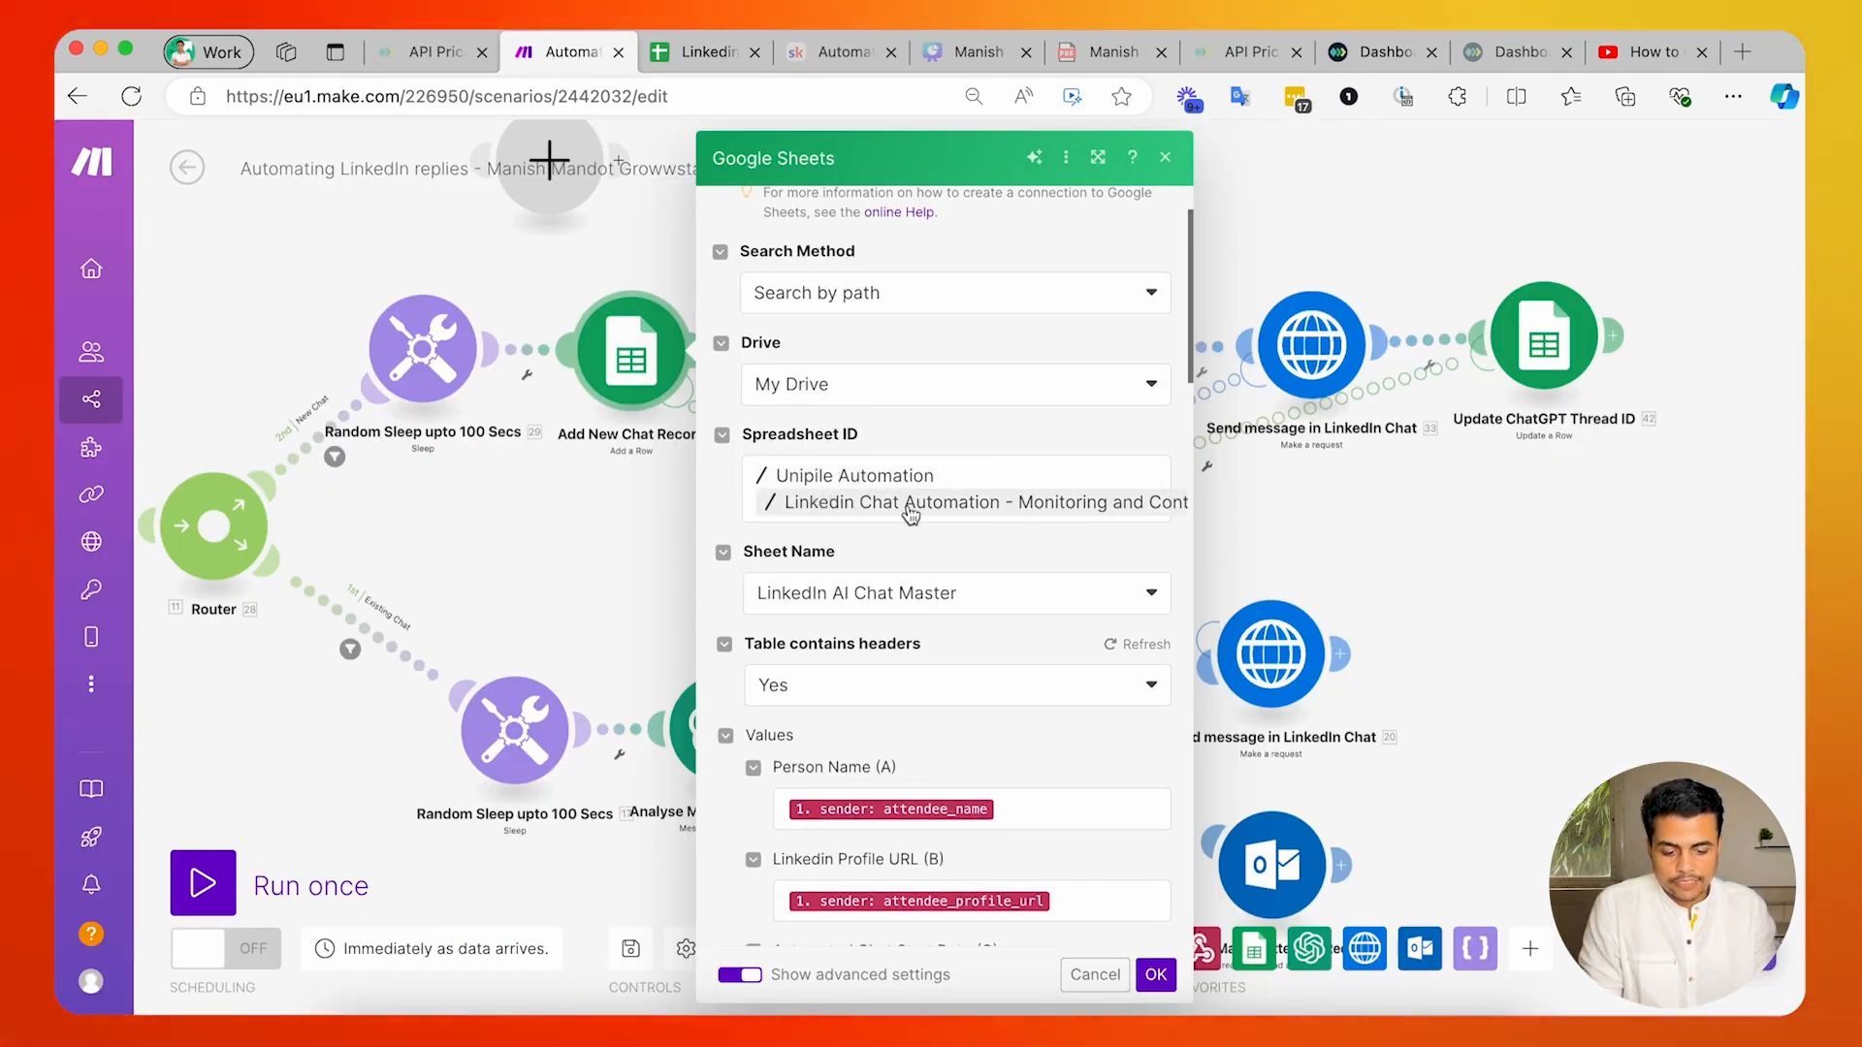
scroll(910, 611, down, 8)
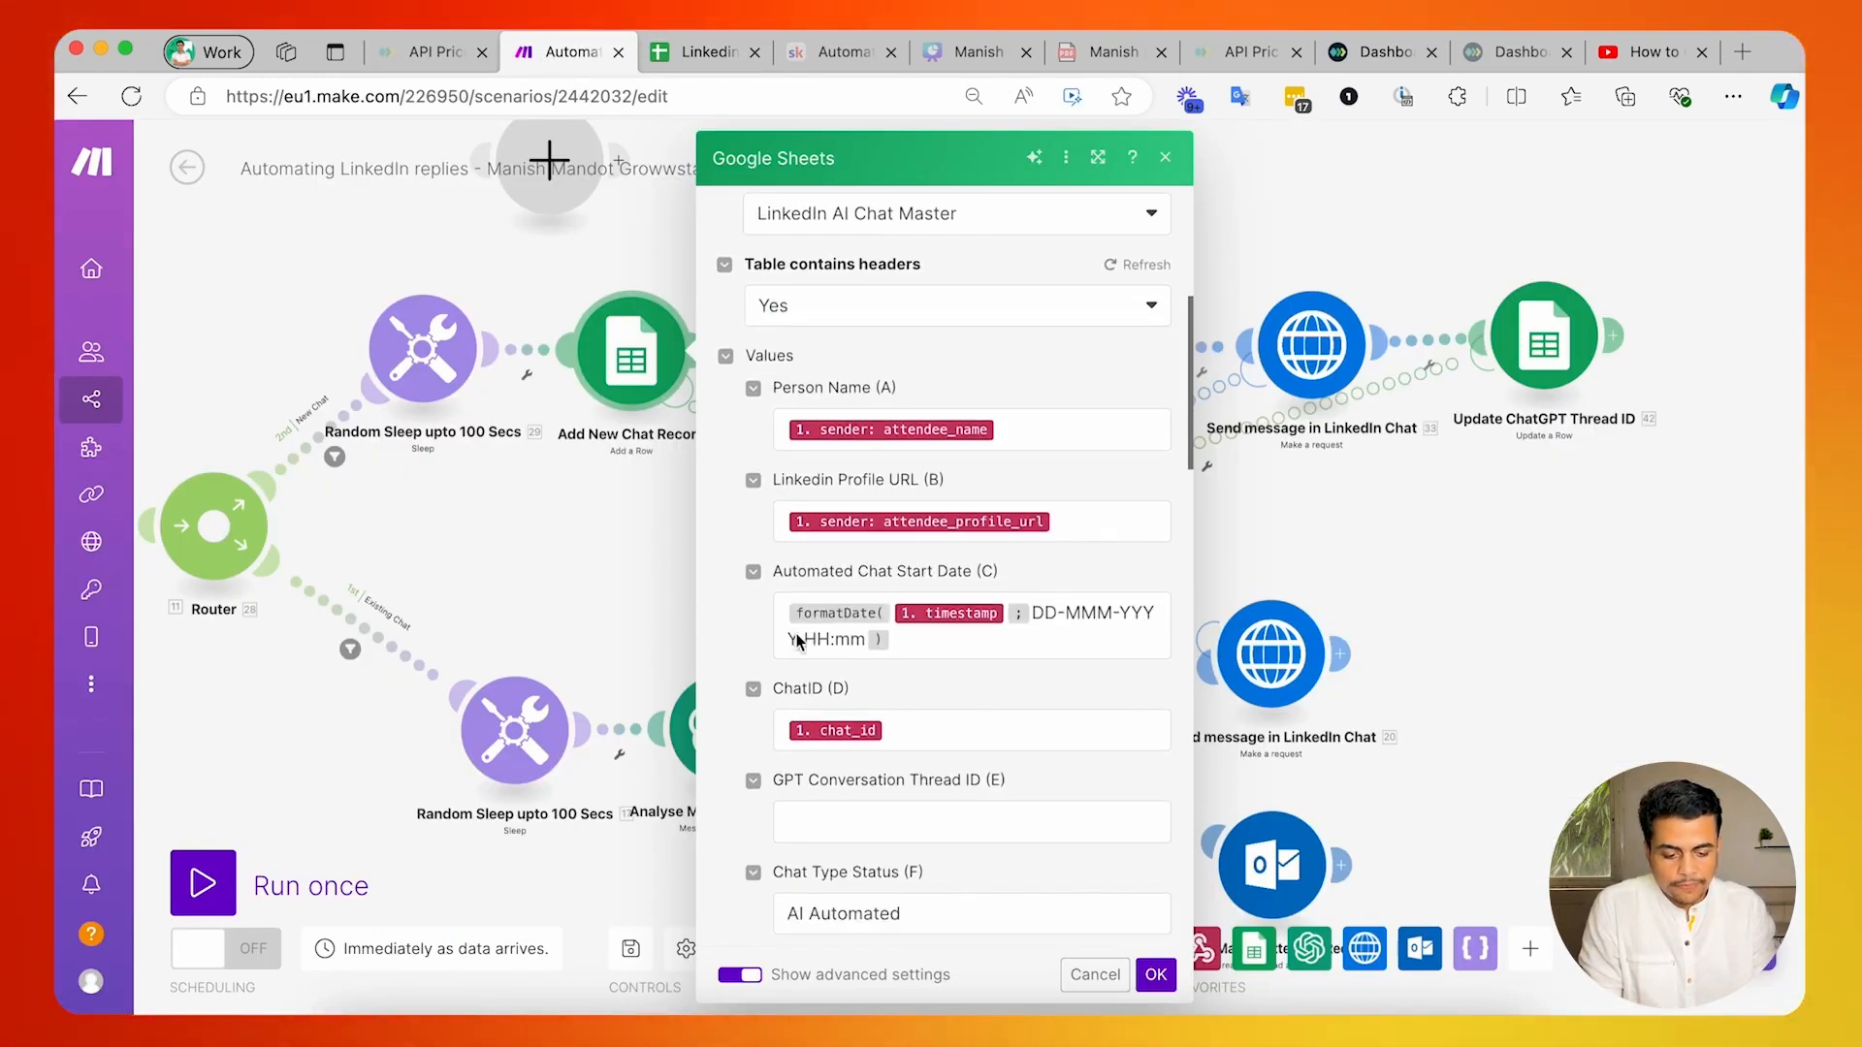
click(1054, 428)
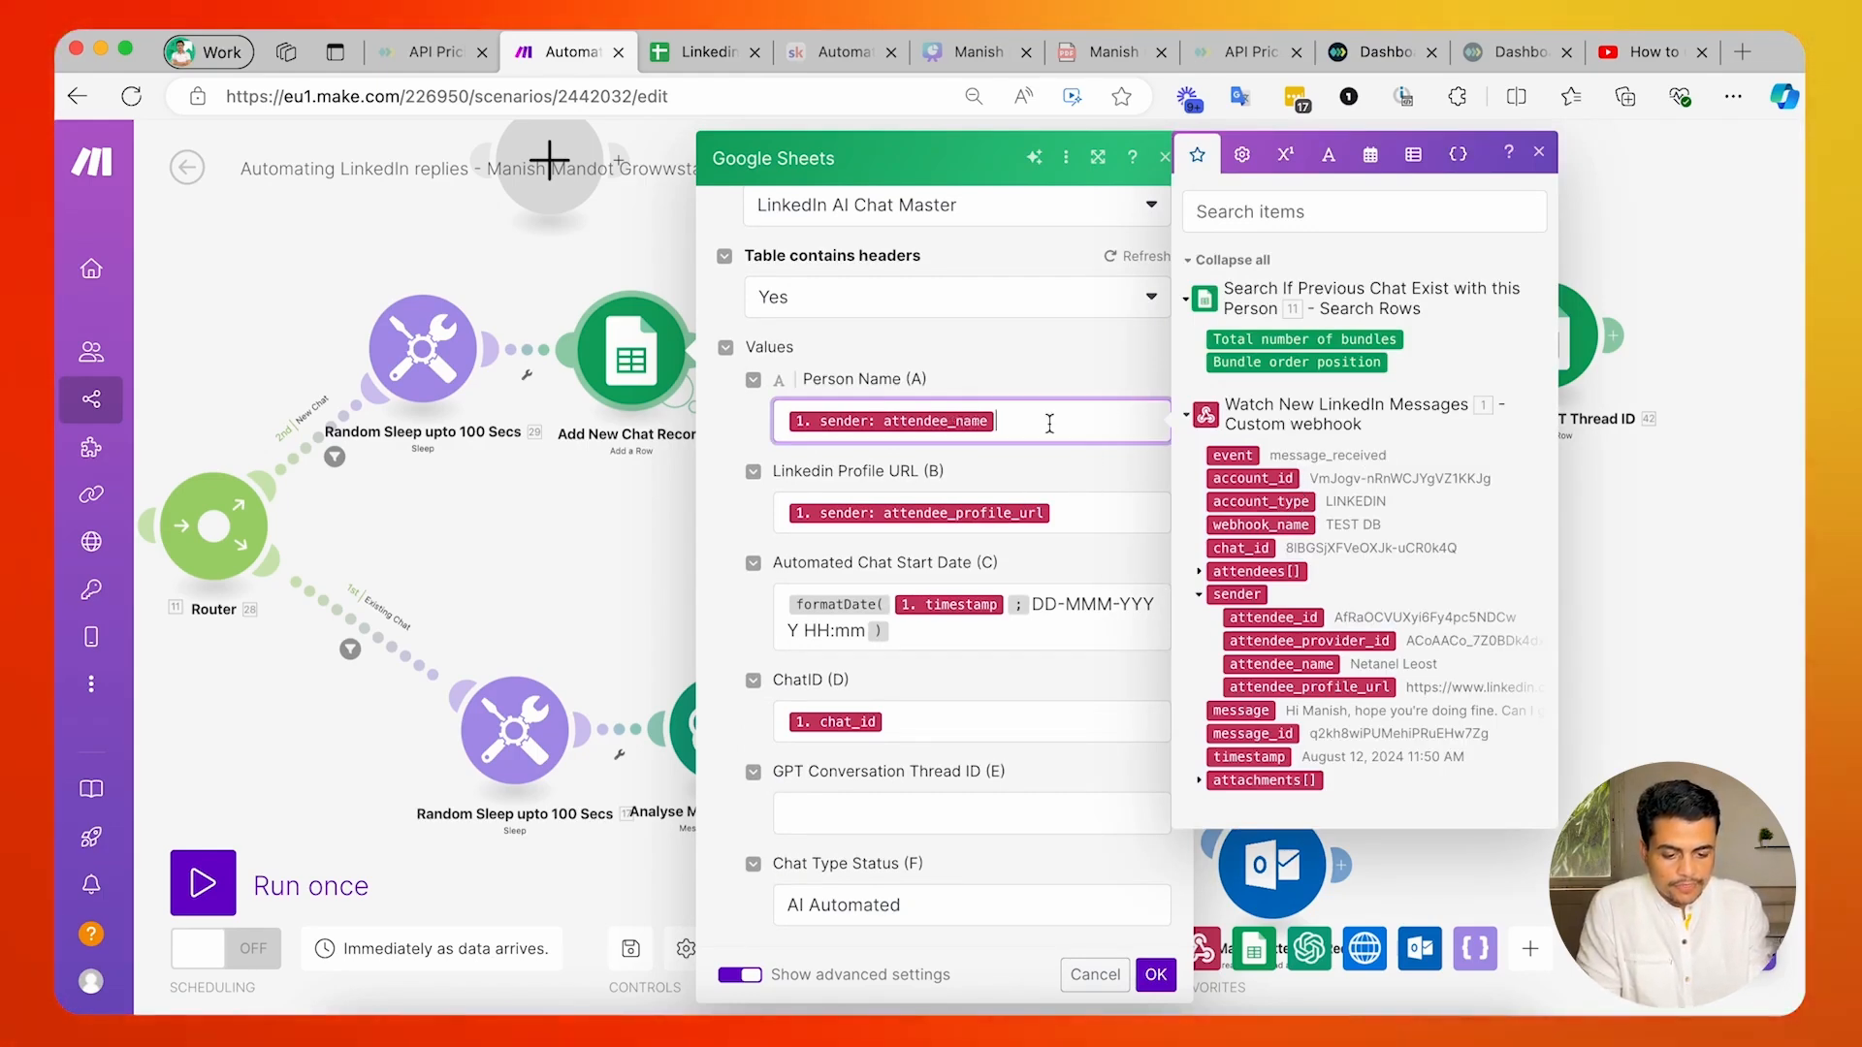
click(1266, 663)
click(1086, 514)
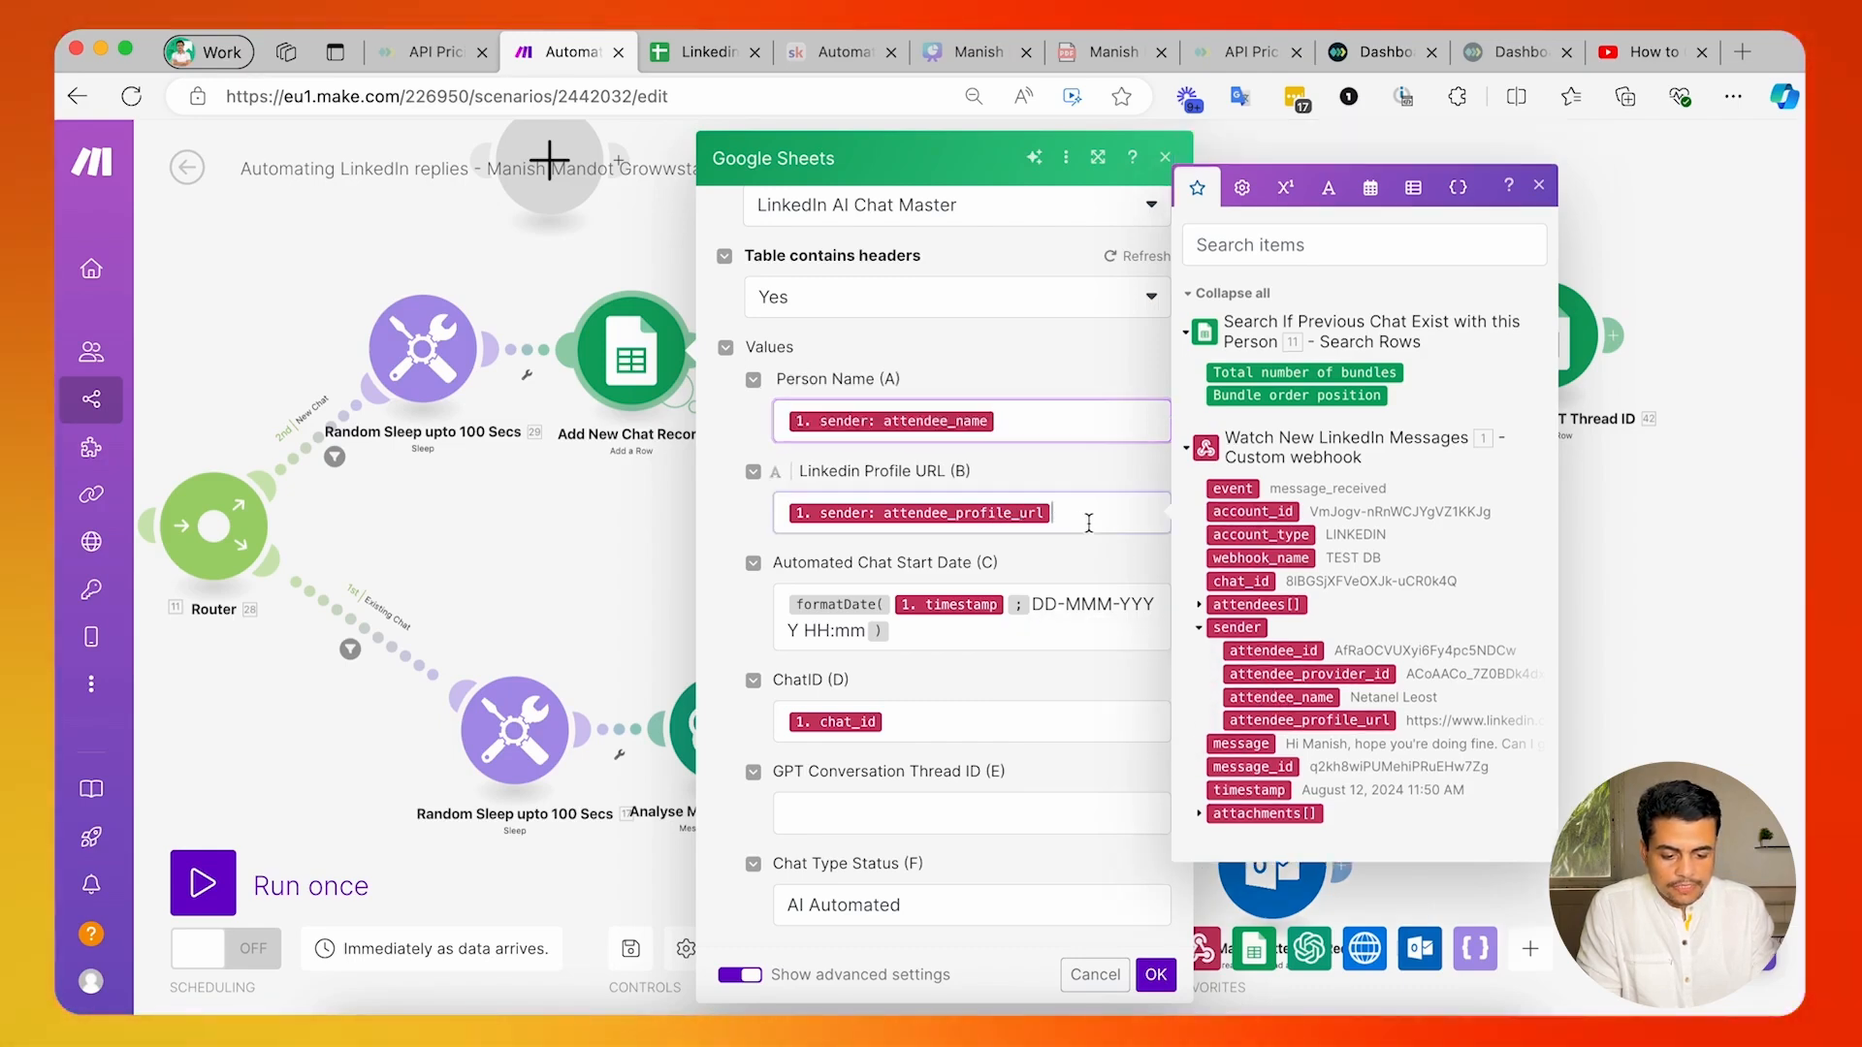
click(1290, 721)
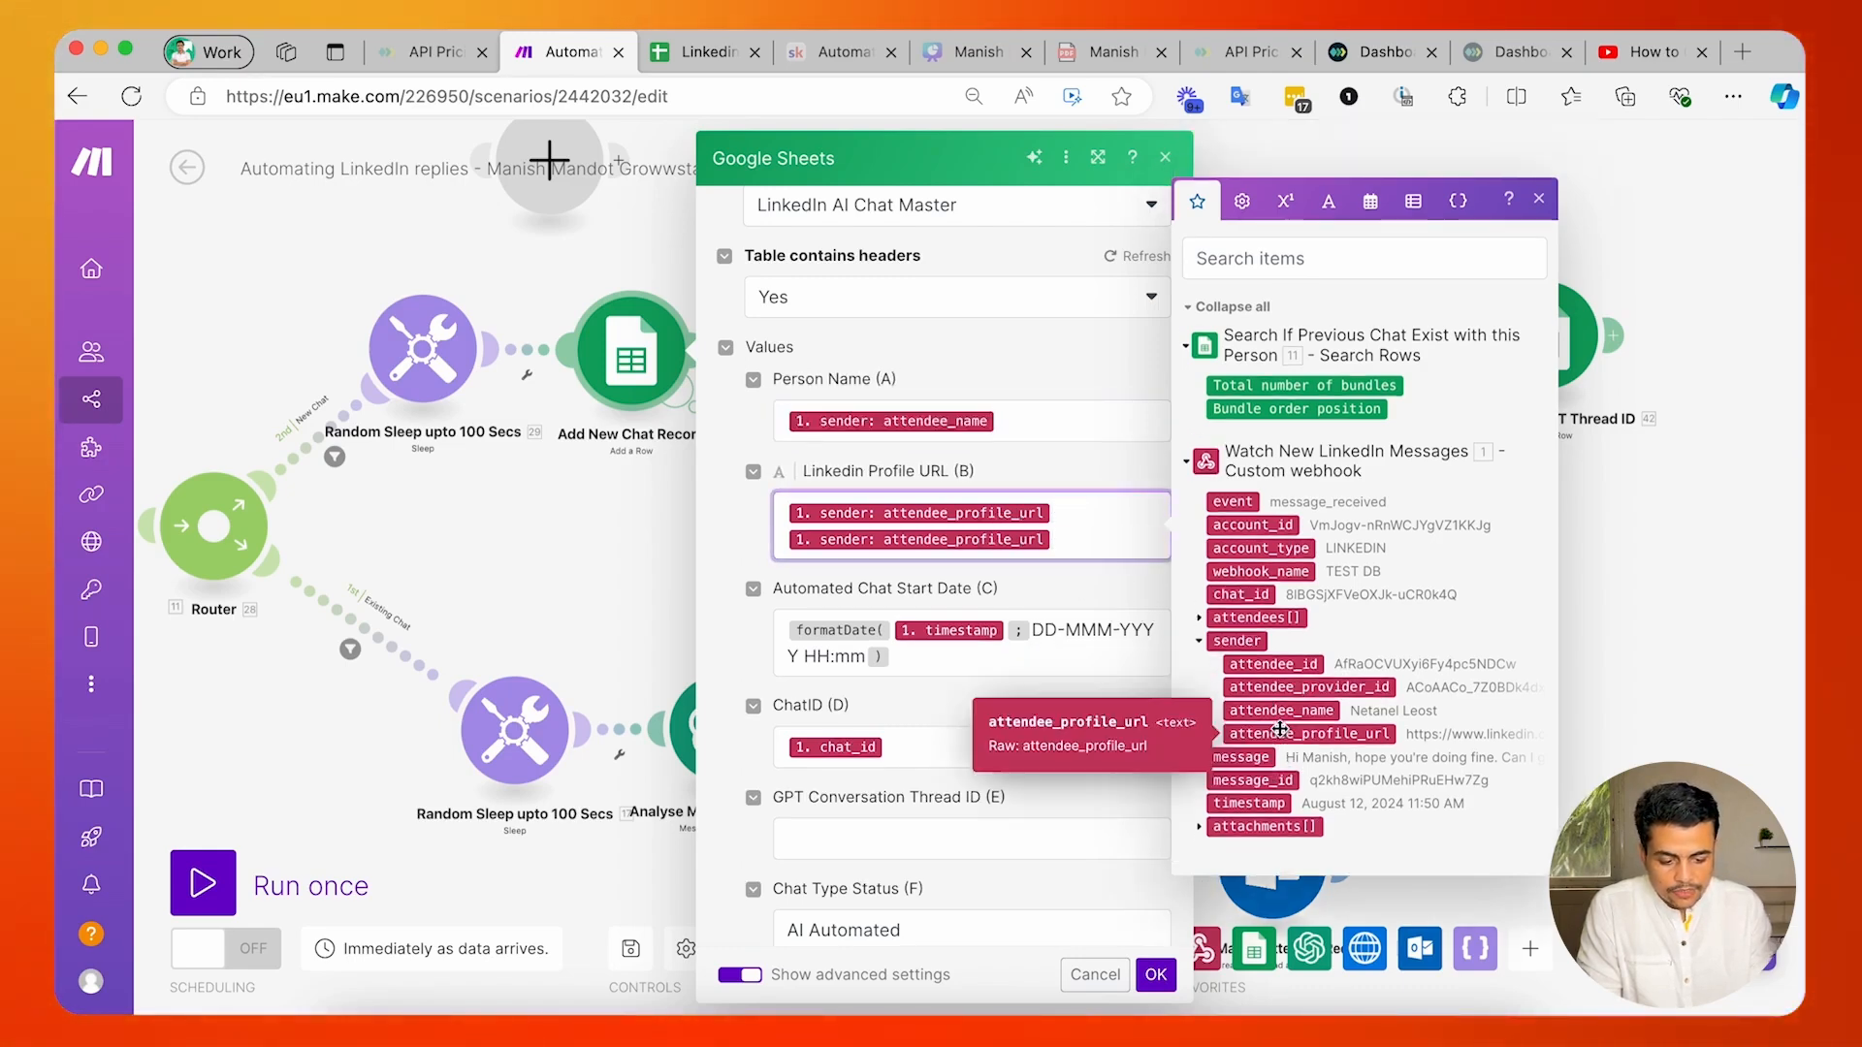
key(BackSpace)
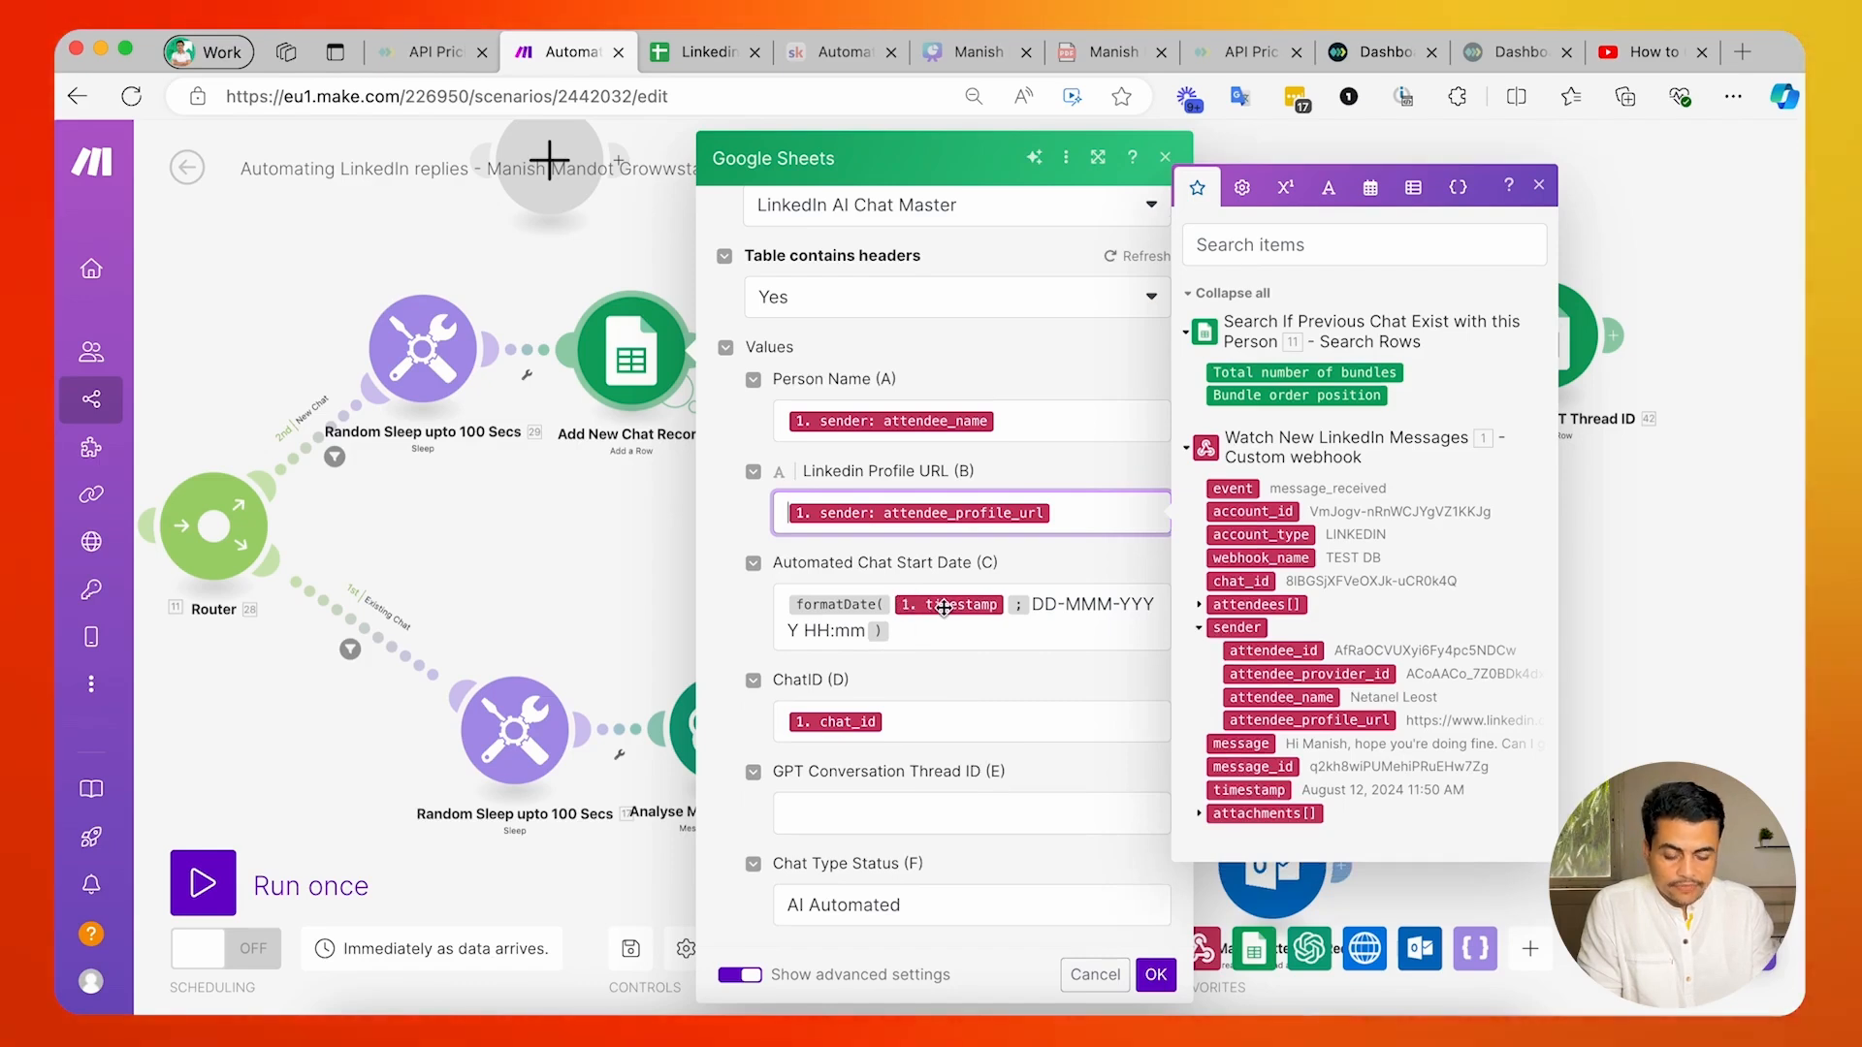
Compare the Automated Chat Start Date formula with the sheet's date column, check the ChatID mapping, and save the Add New Chat Record module.
mouse_move(829, 609)
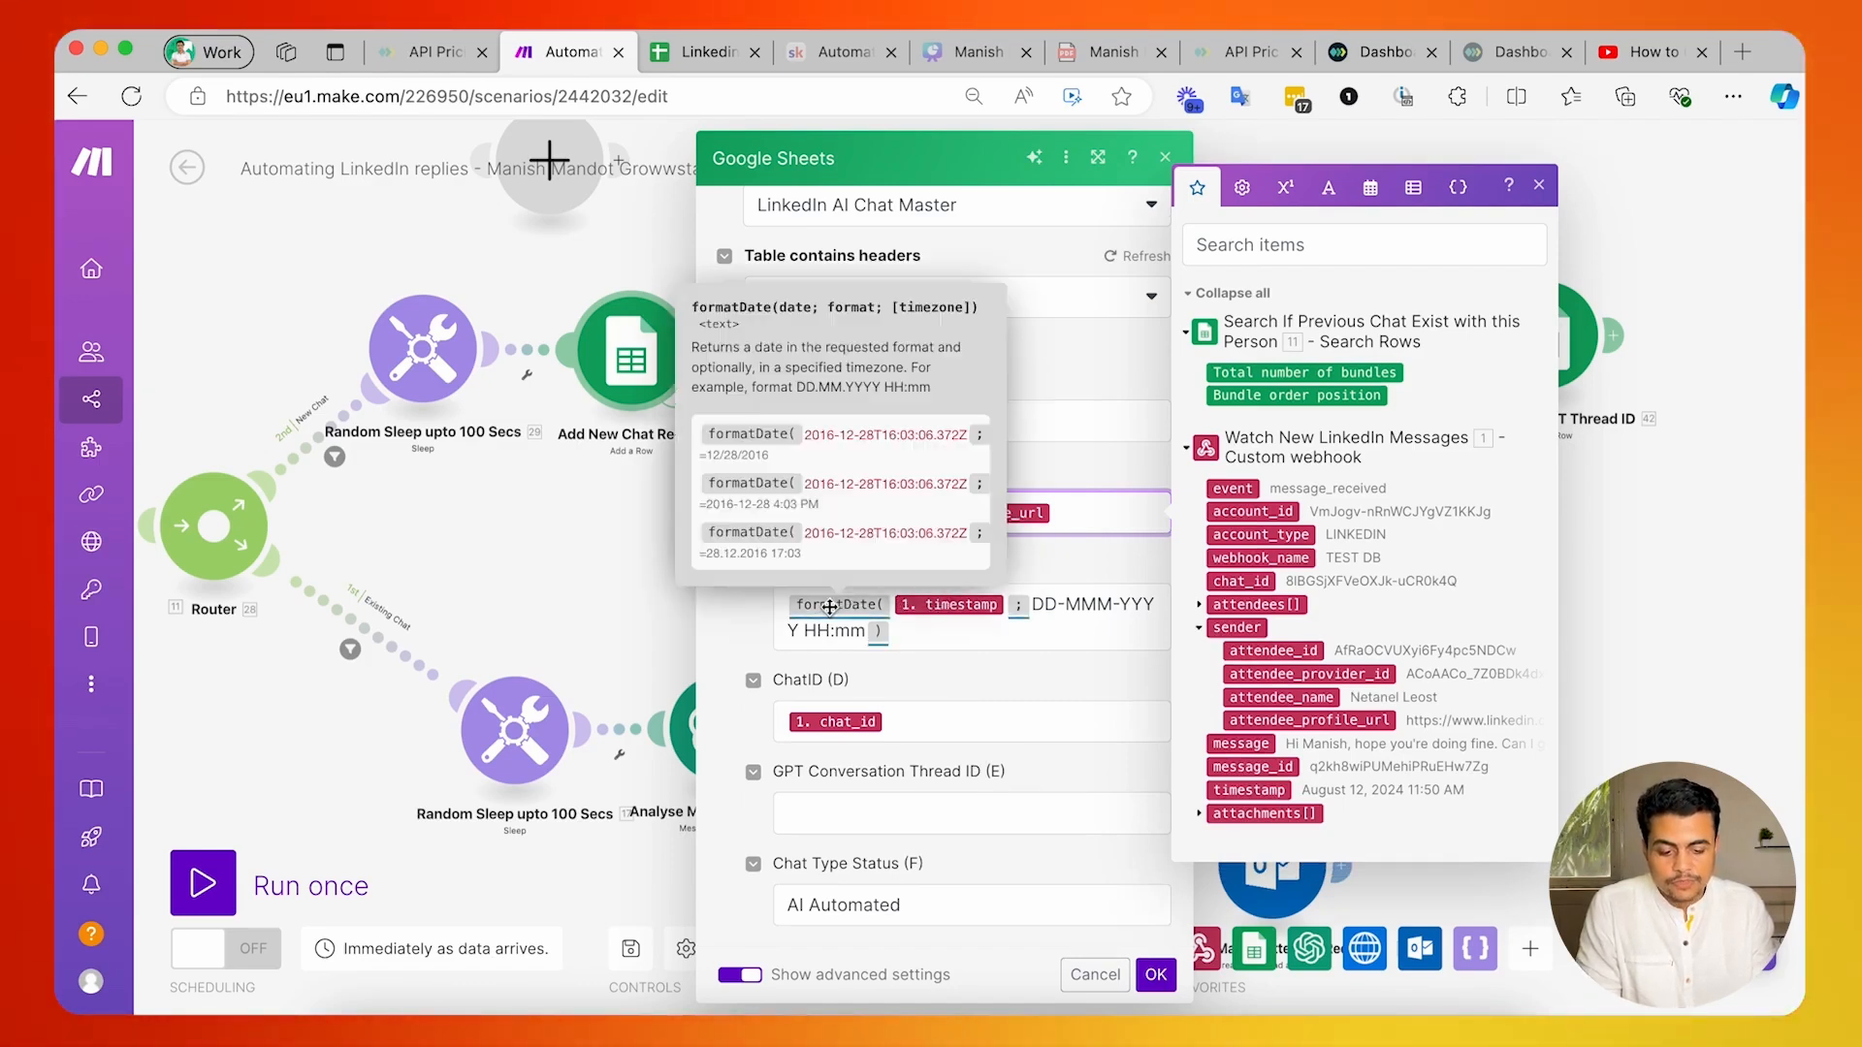
scroll(1076, 605, down, 2)
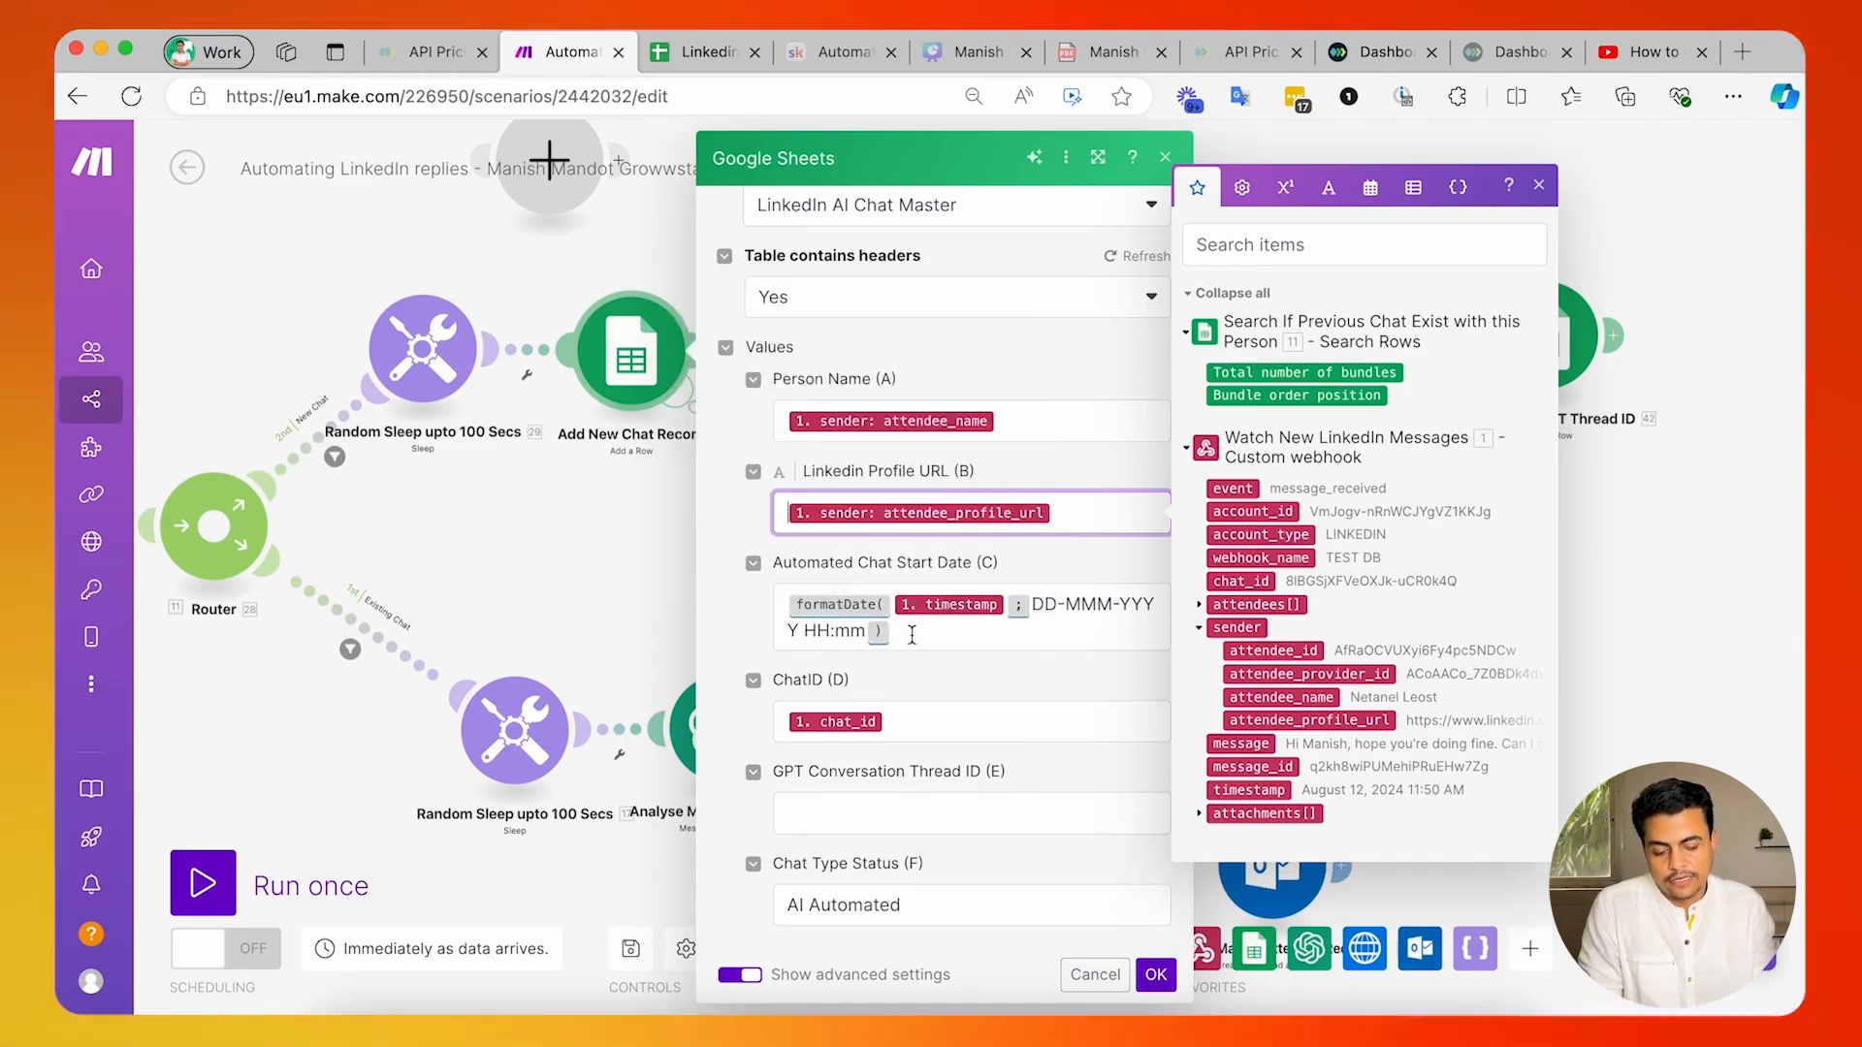
click(701, 55)
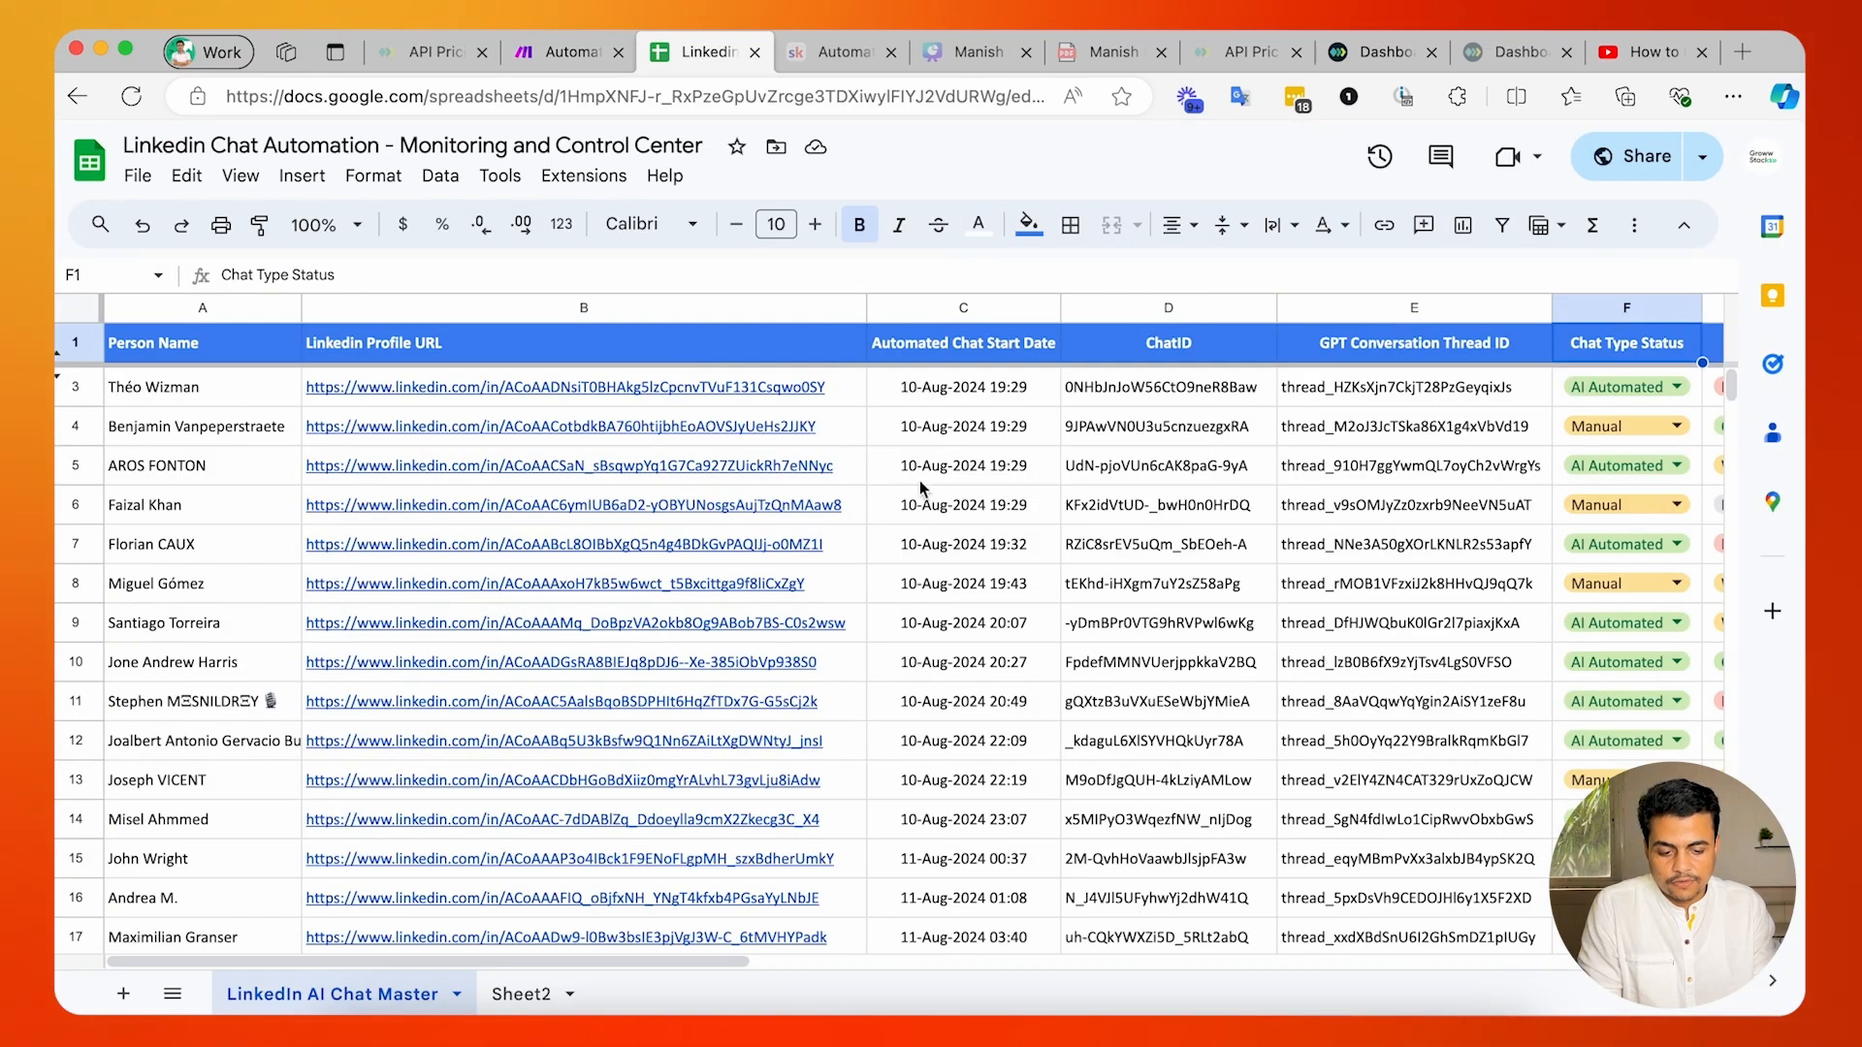
drag(944, 401, 951, 830)
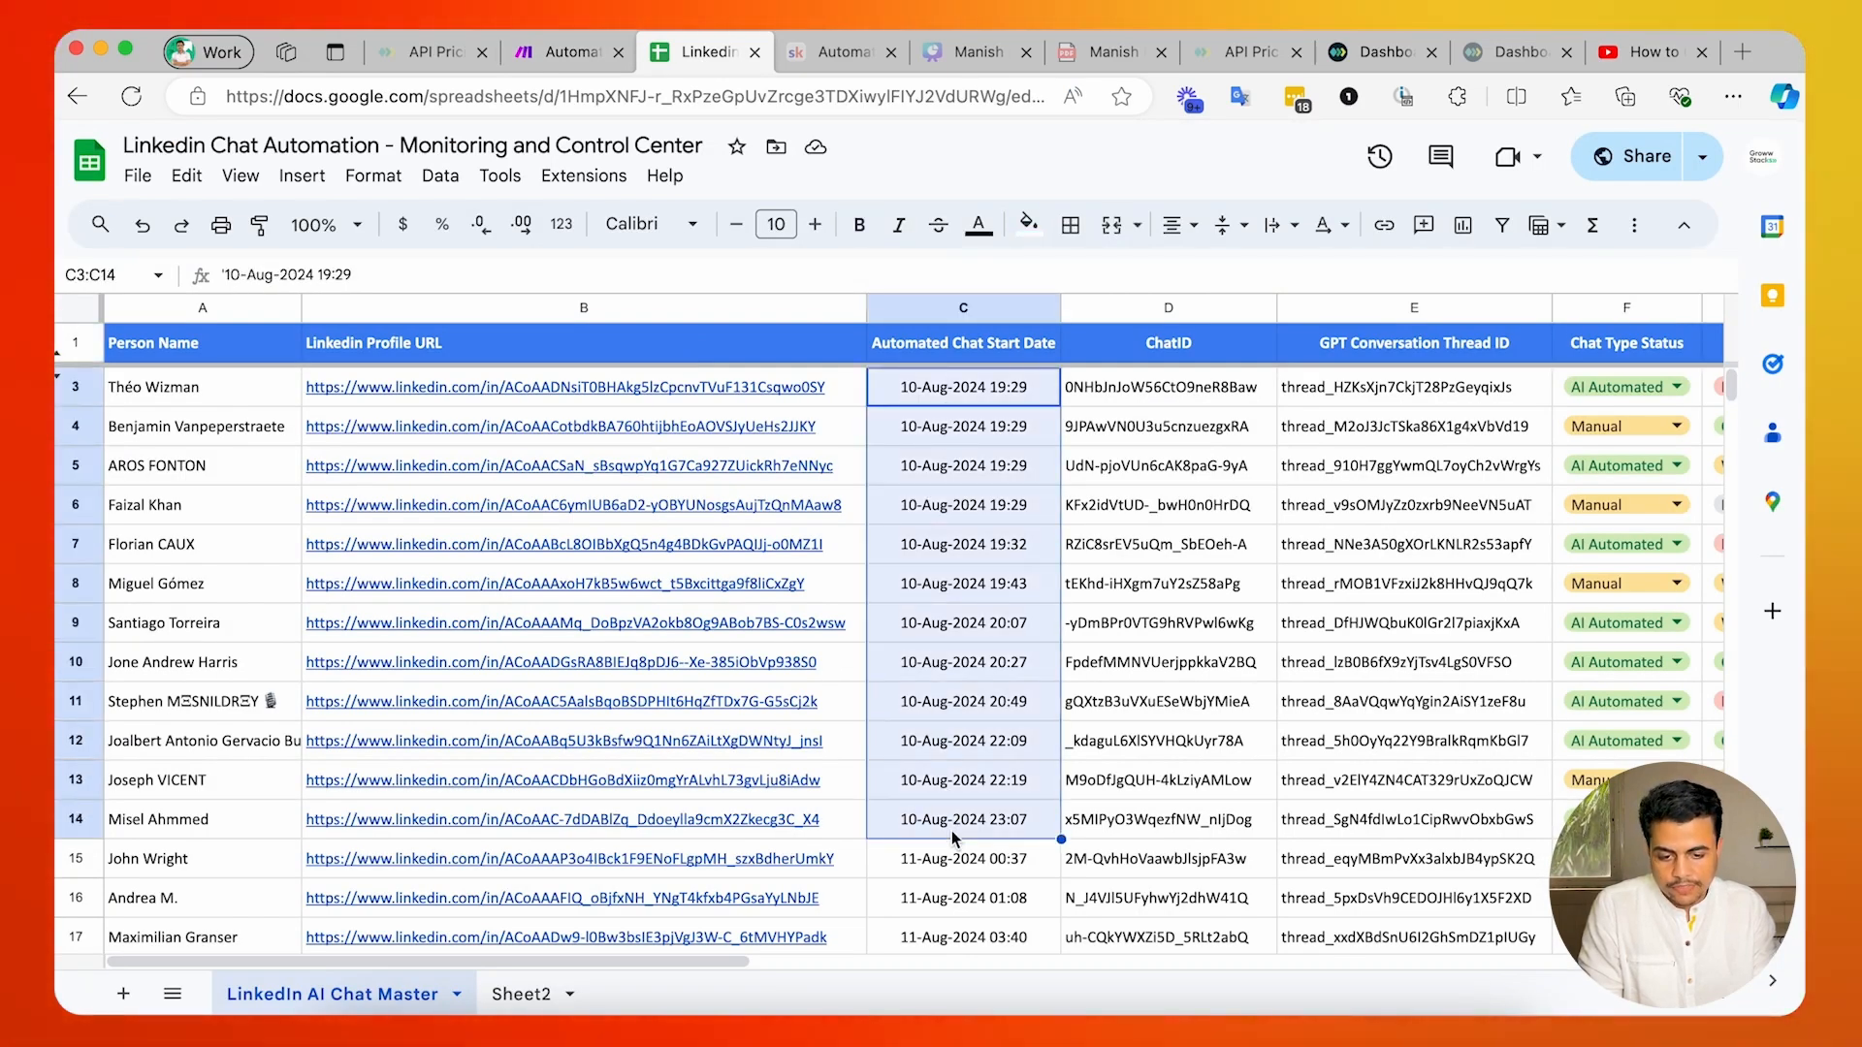
key(ctrl+shift+Tab)
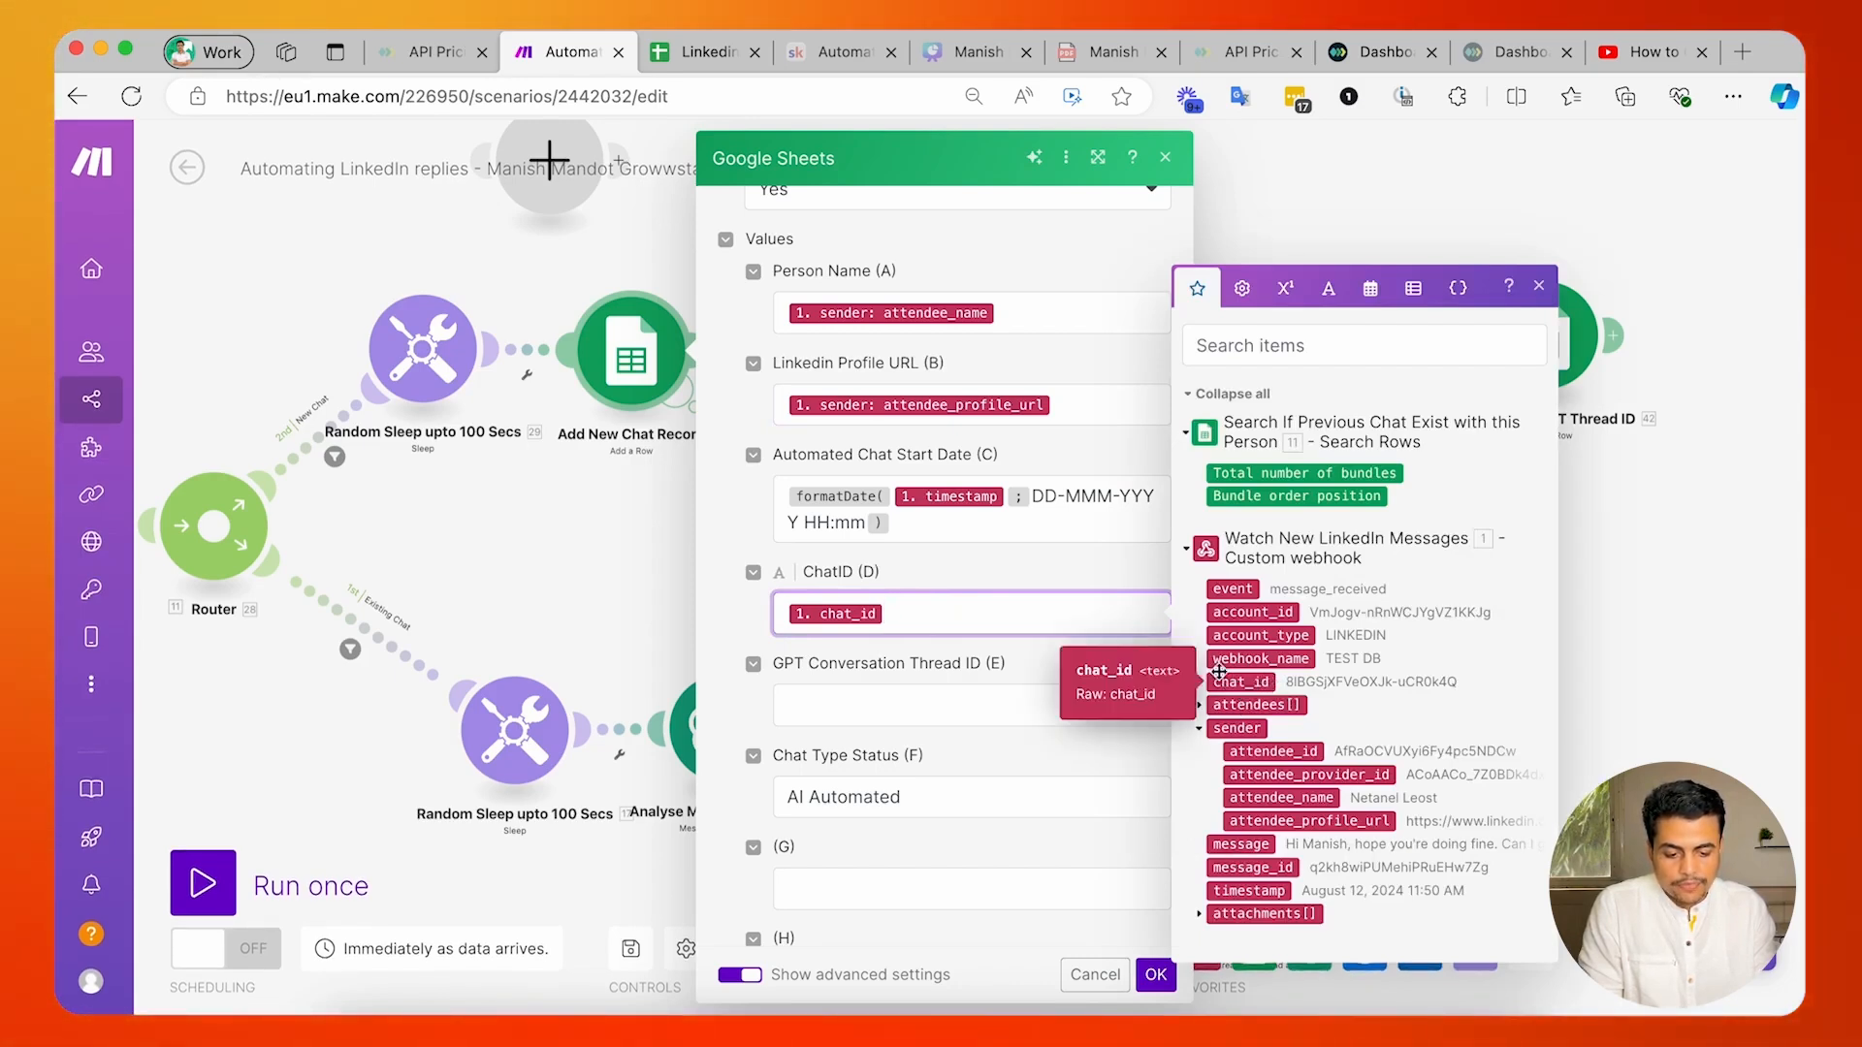
click(1156, 975)
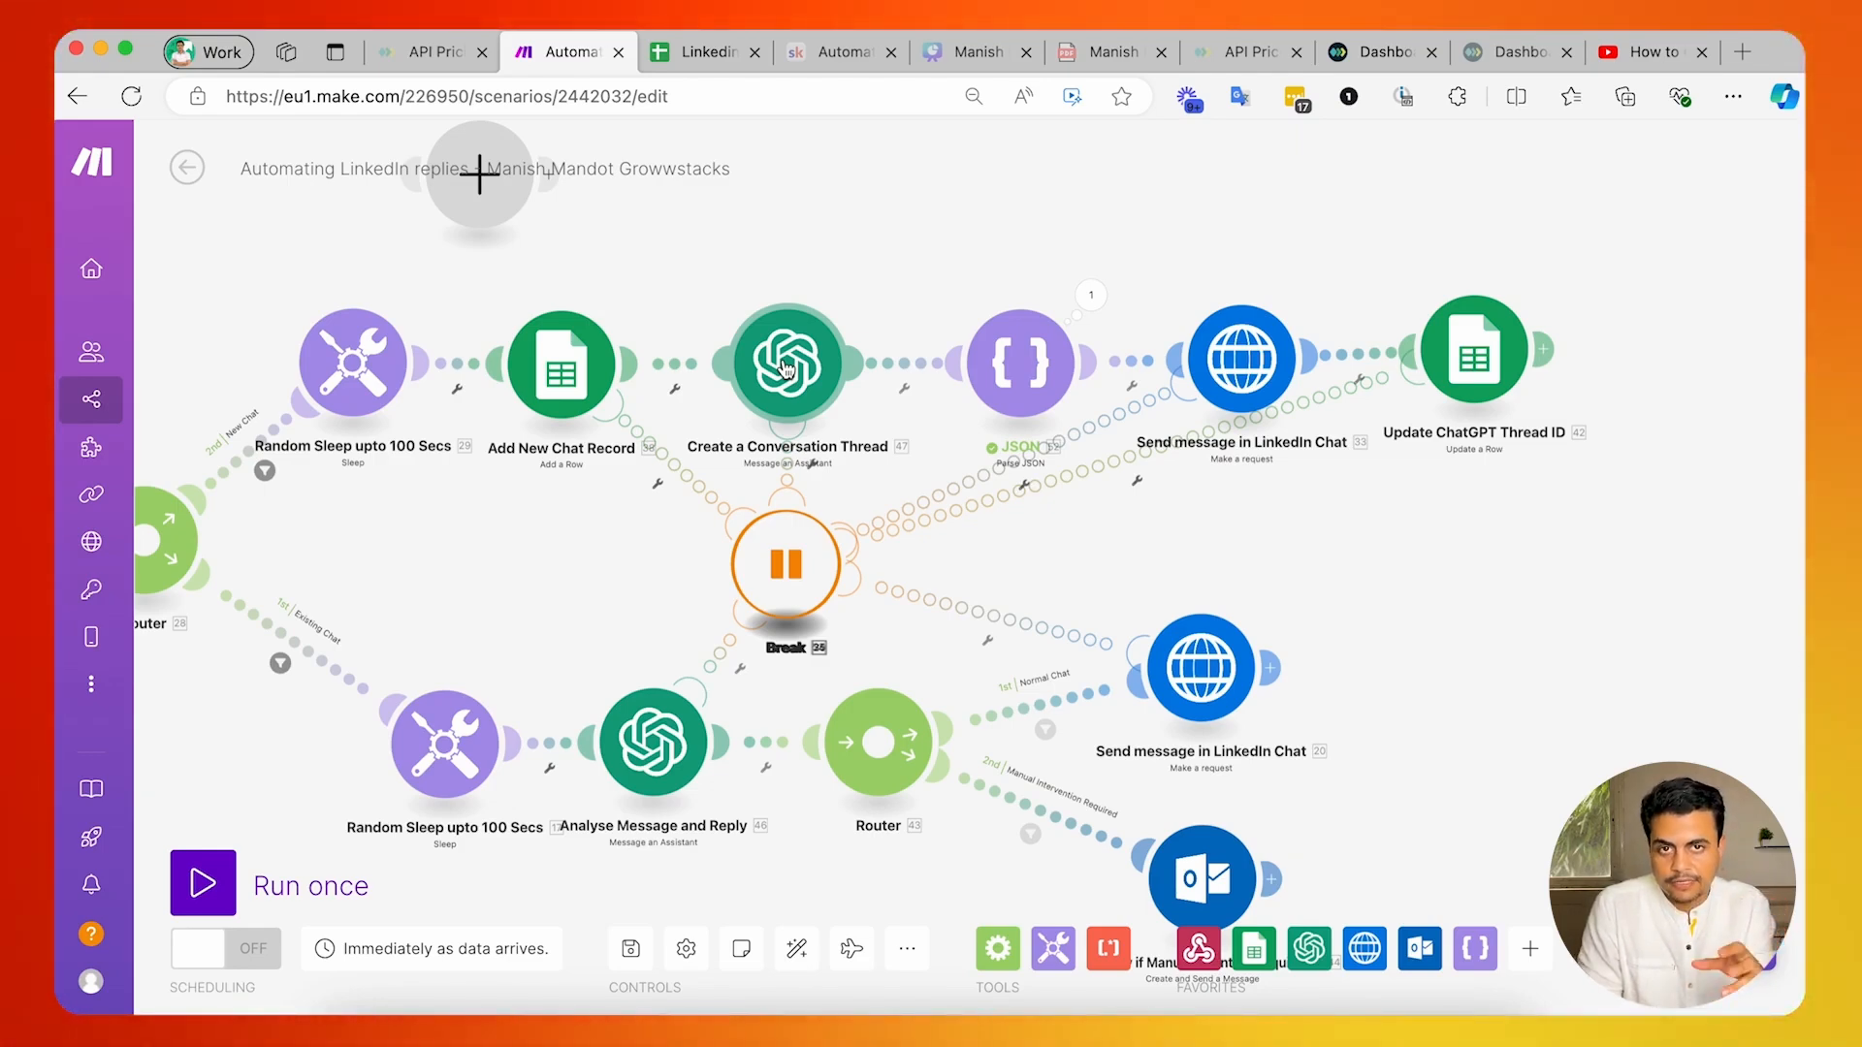
Search the apps for "chatgo" and choose OpenAI (ChatGPT, Whisper, DALL-E) for the empty module to list its actions.
drag(726, 255, 724, 250)
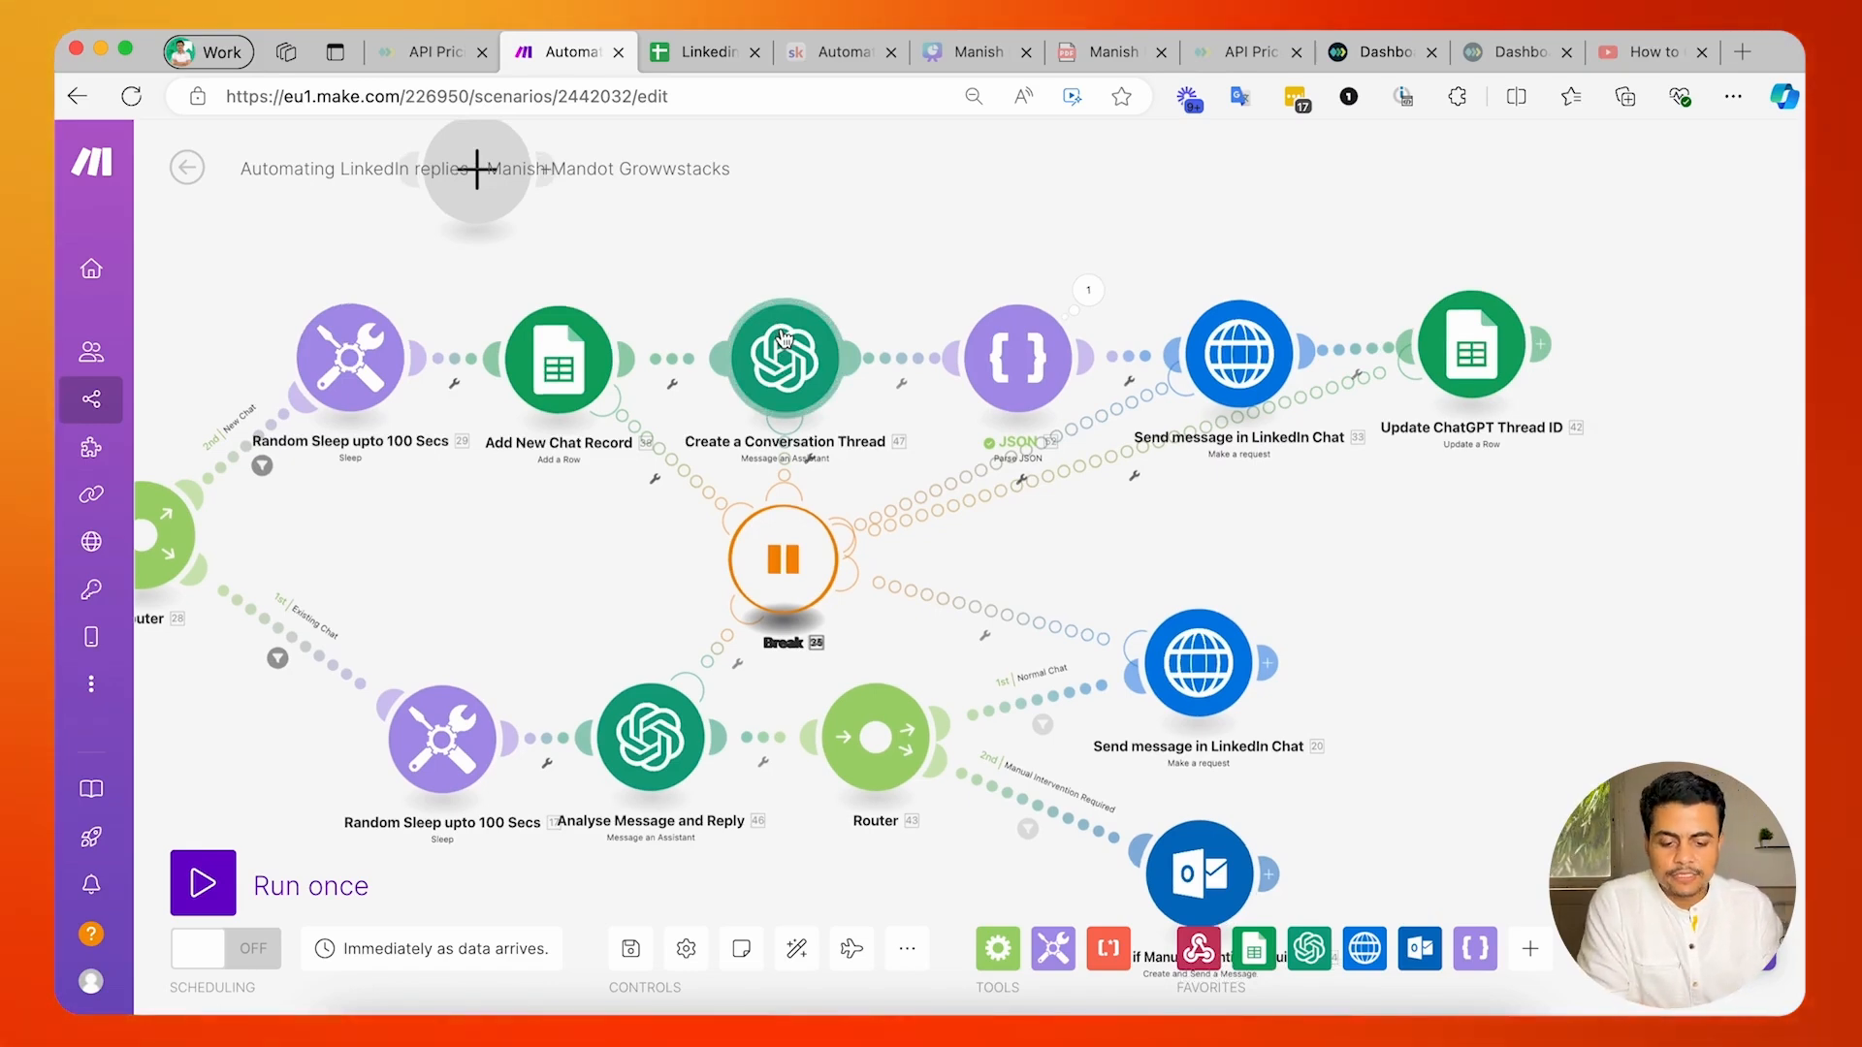
drag(758, 283, 788, 458)
drag(530, 388, 789, 331)
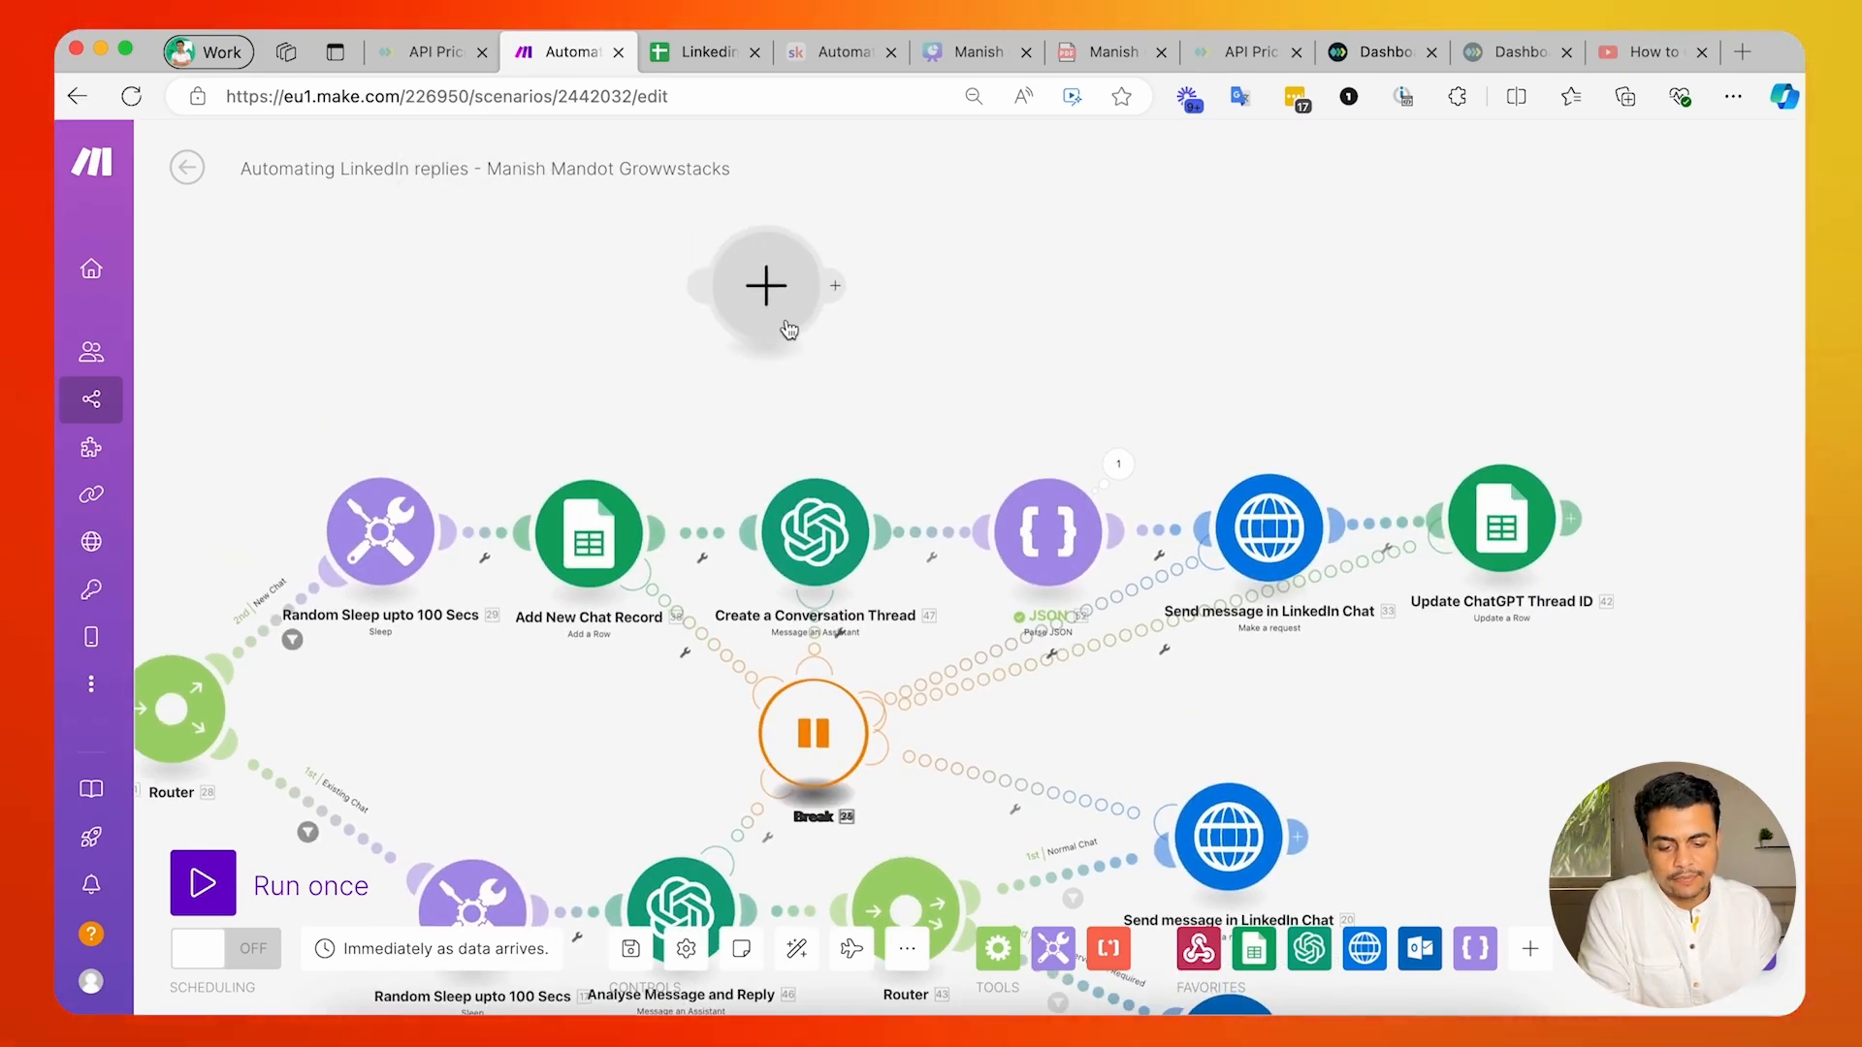
click(789, 331)
text(c)
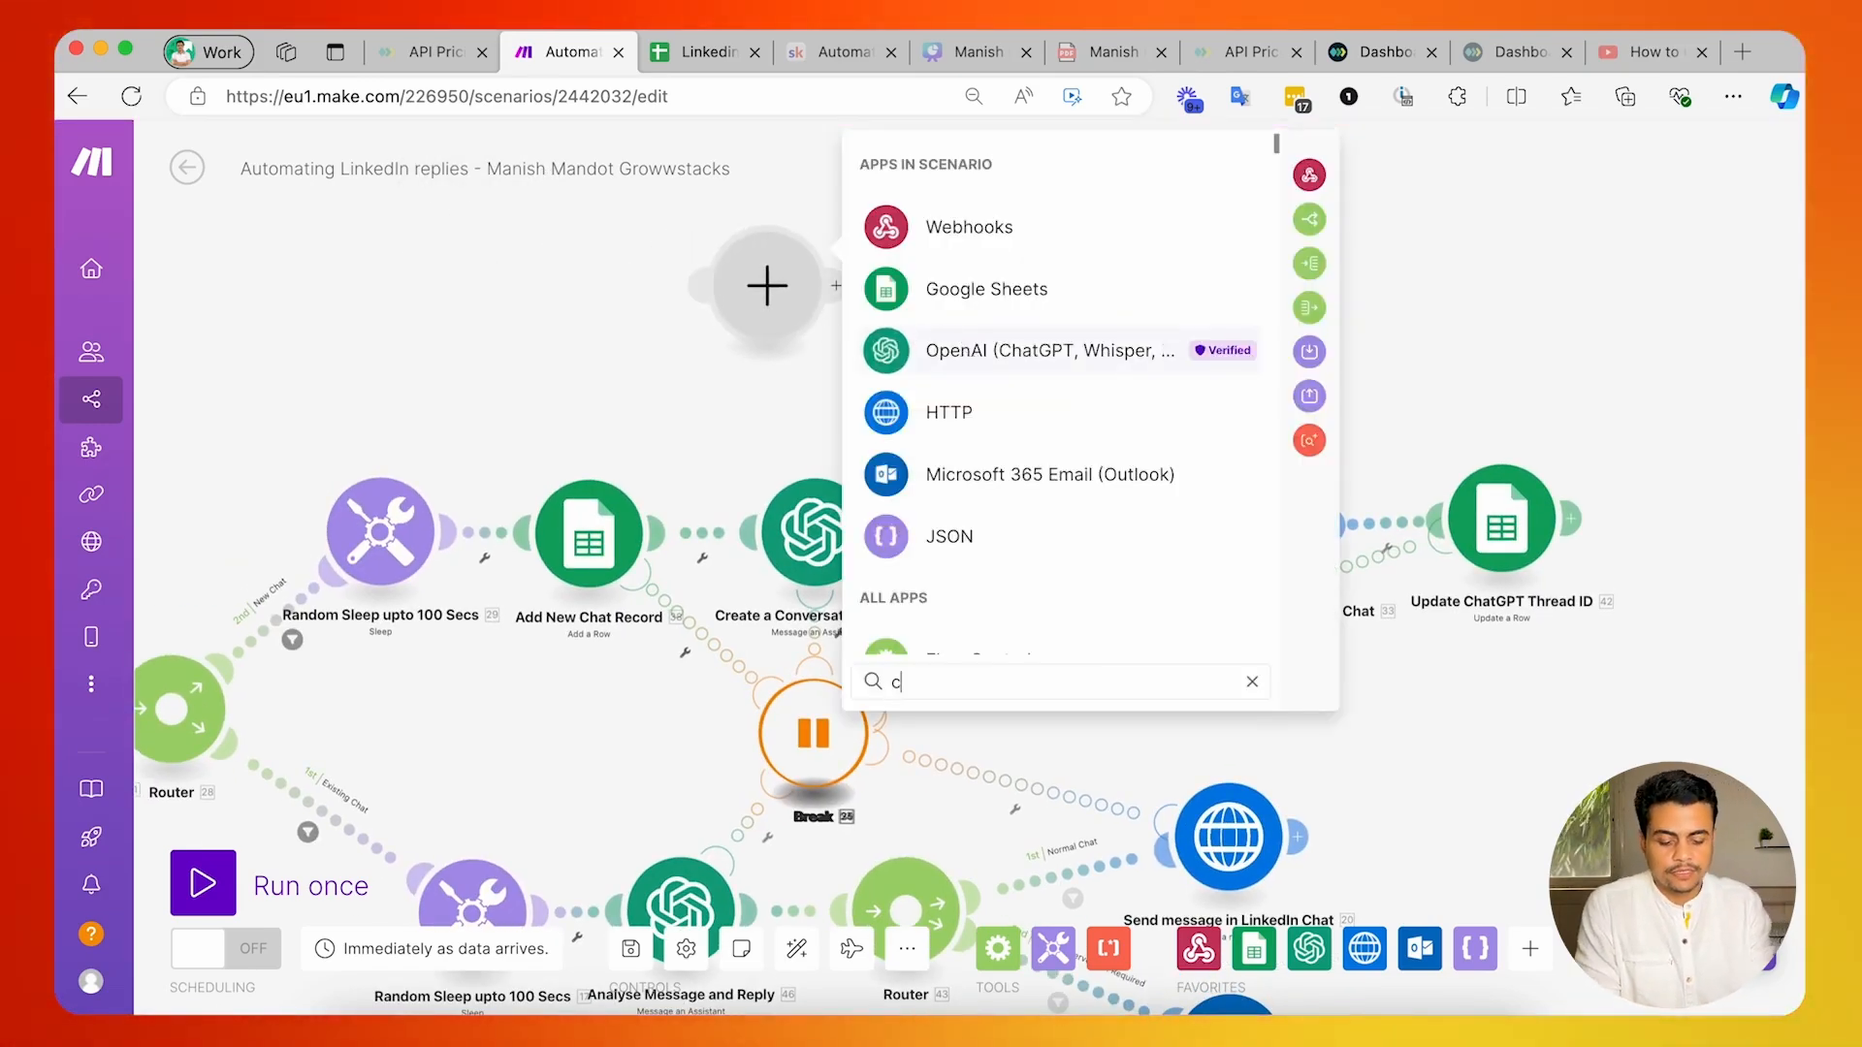
text(hatgo)
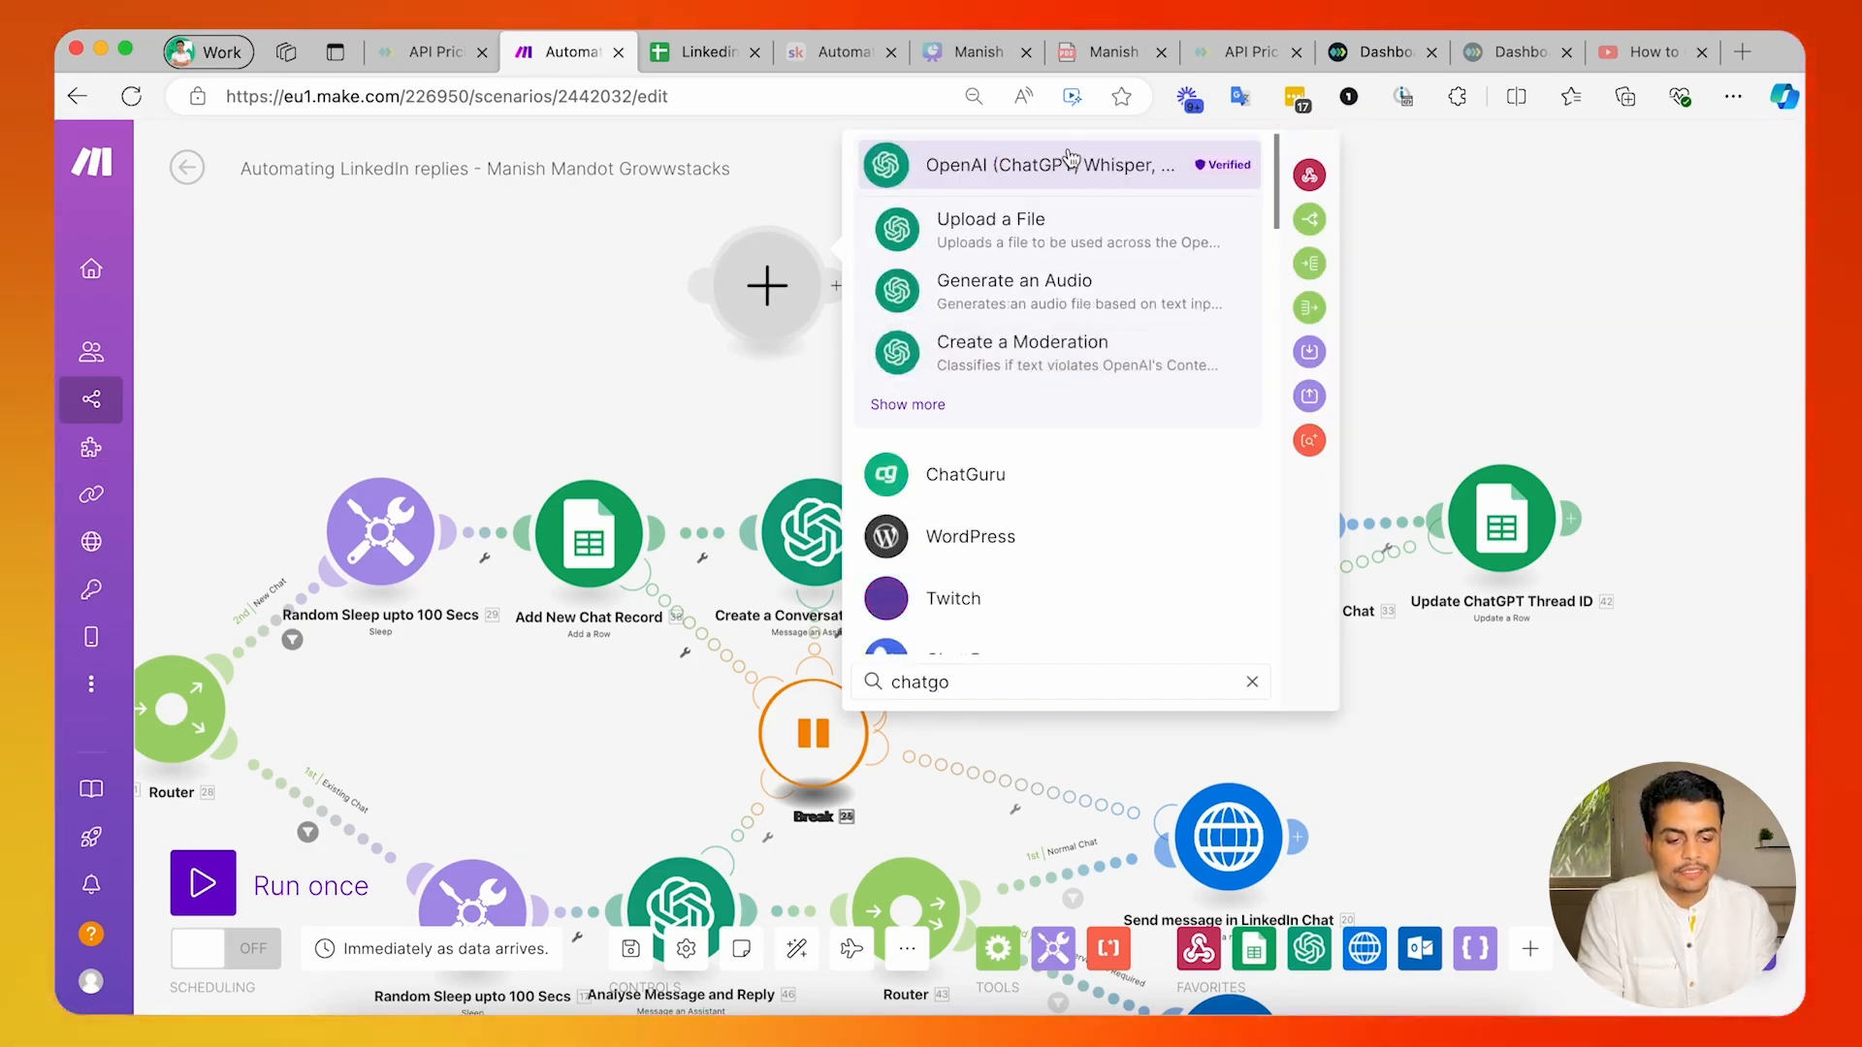
click(1070, 161)
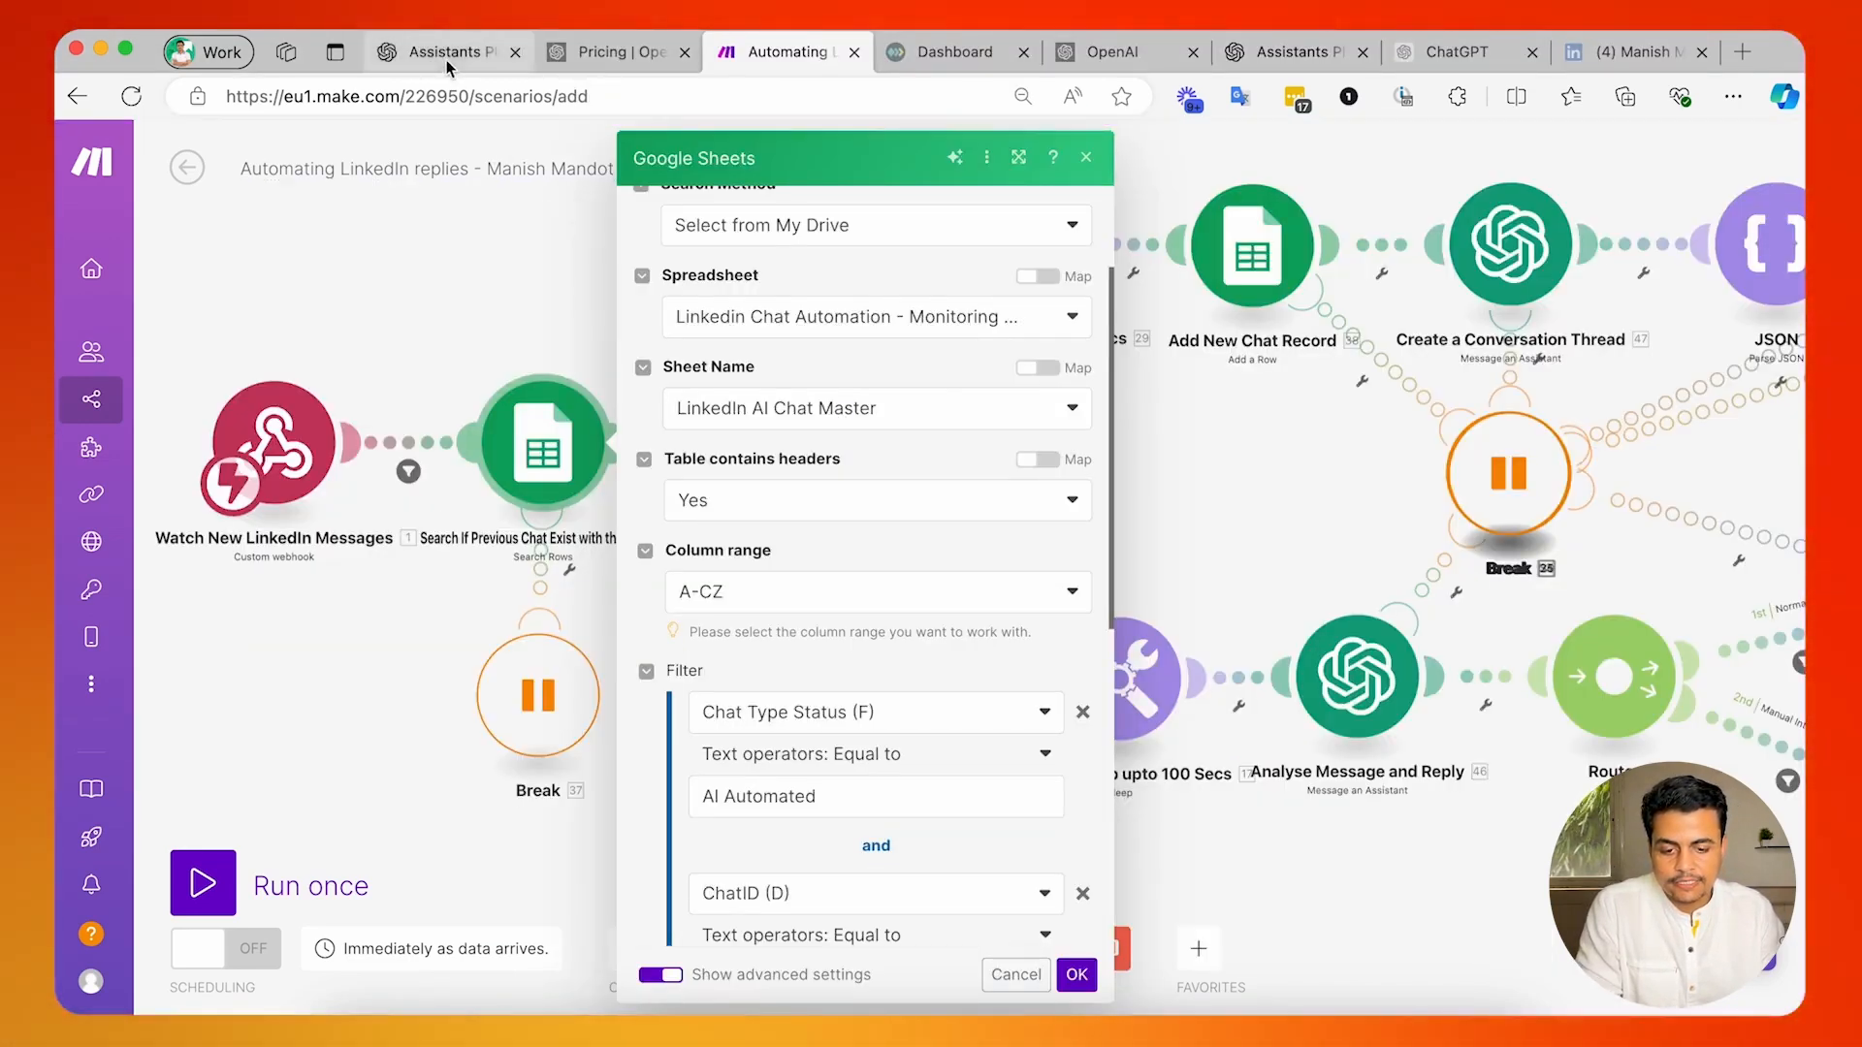
Switch to the OpenAI Playground and review the Unipile Bot assistant's instructions, model and tools.
click(449, 58)
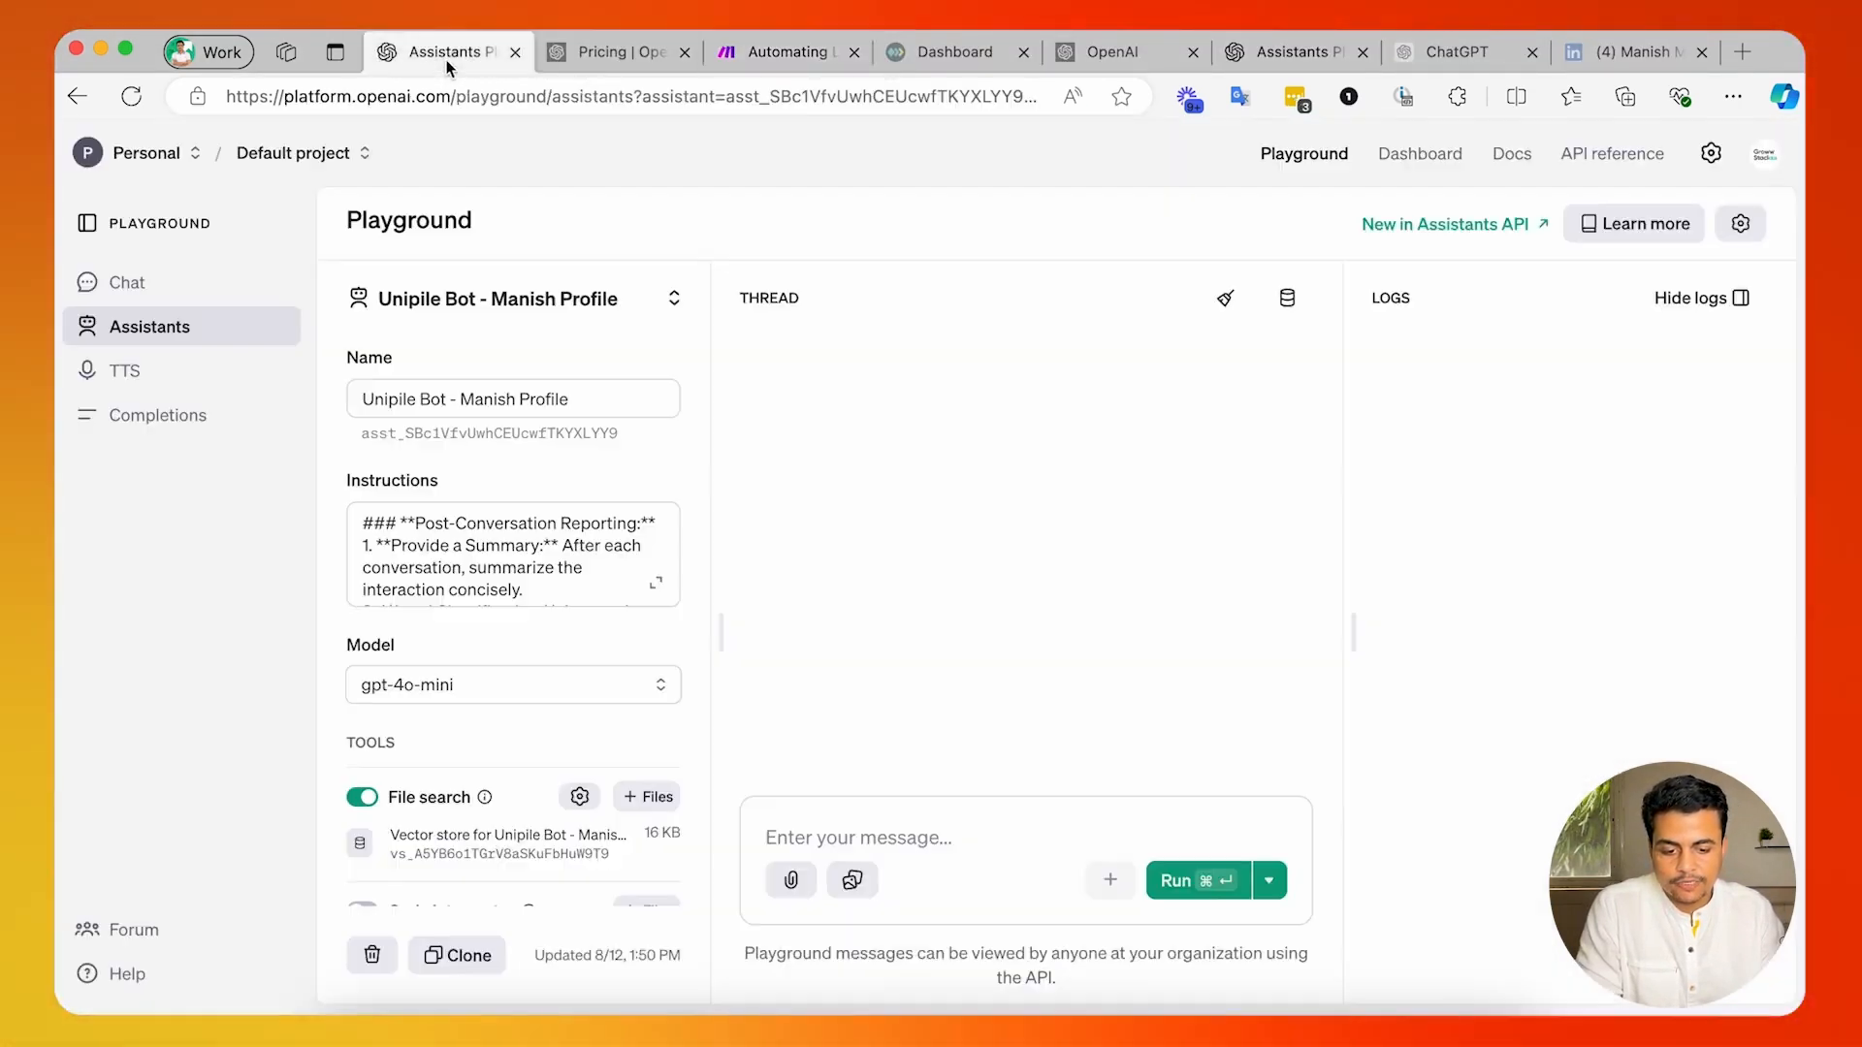
scroll(528, 764, down, 3)
mouse_move(528, 748)
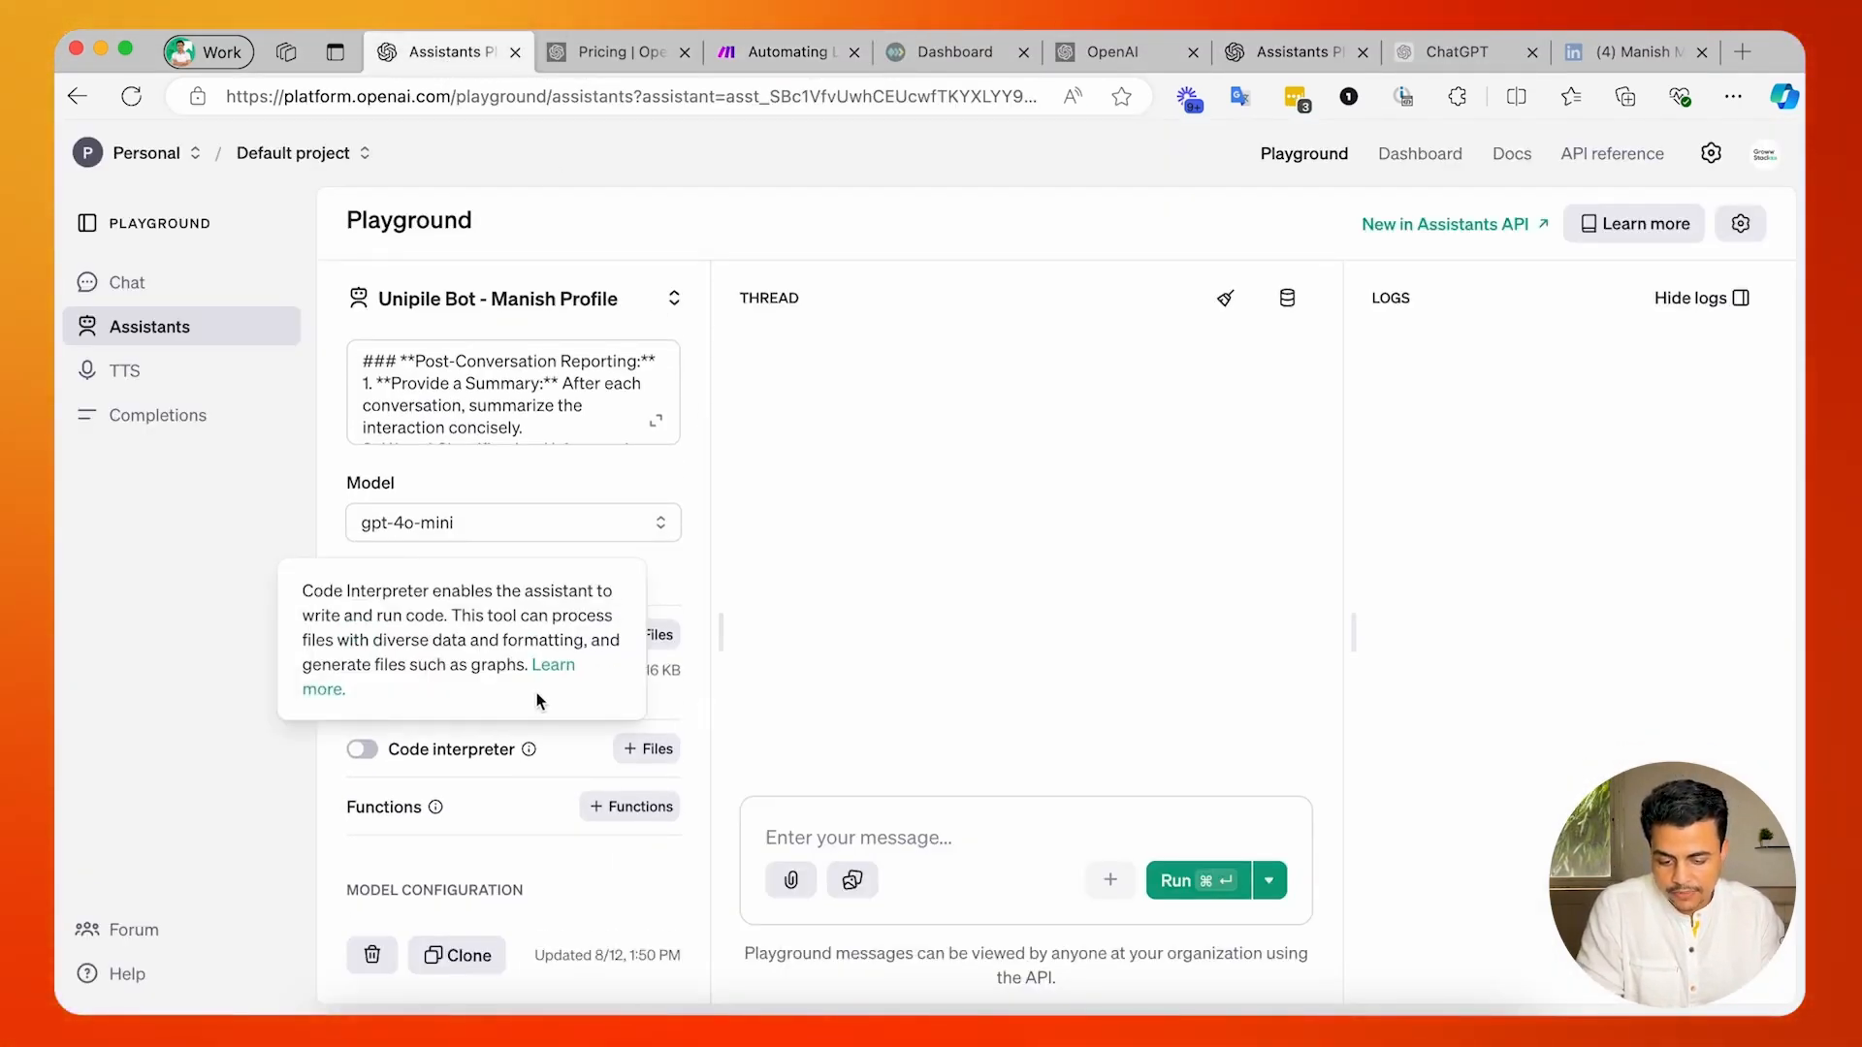
scroll(463, 474, up, 2)
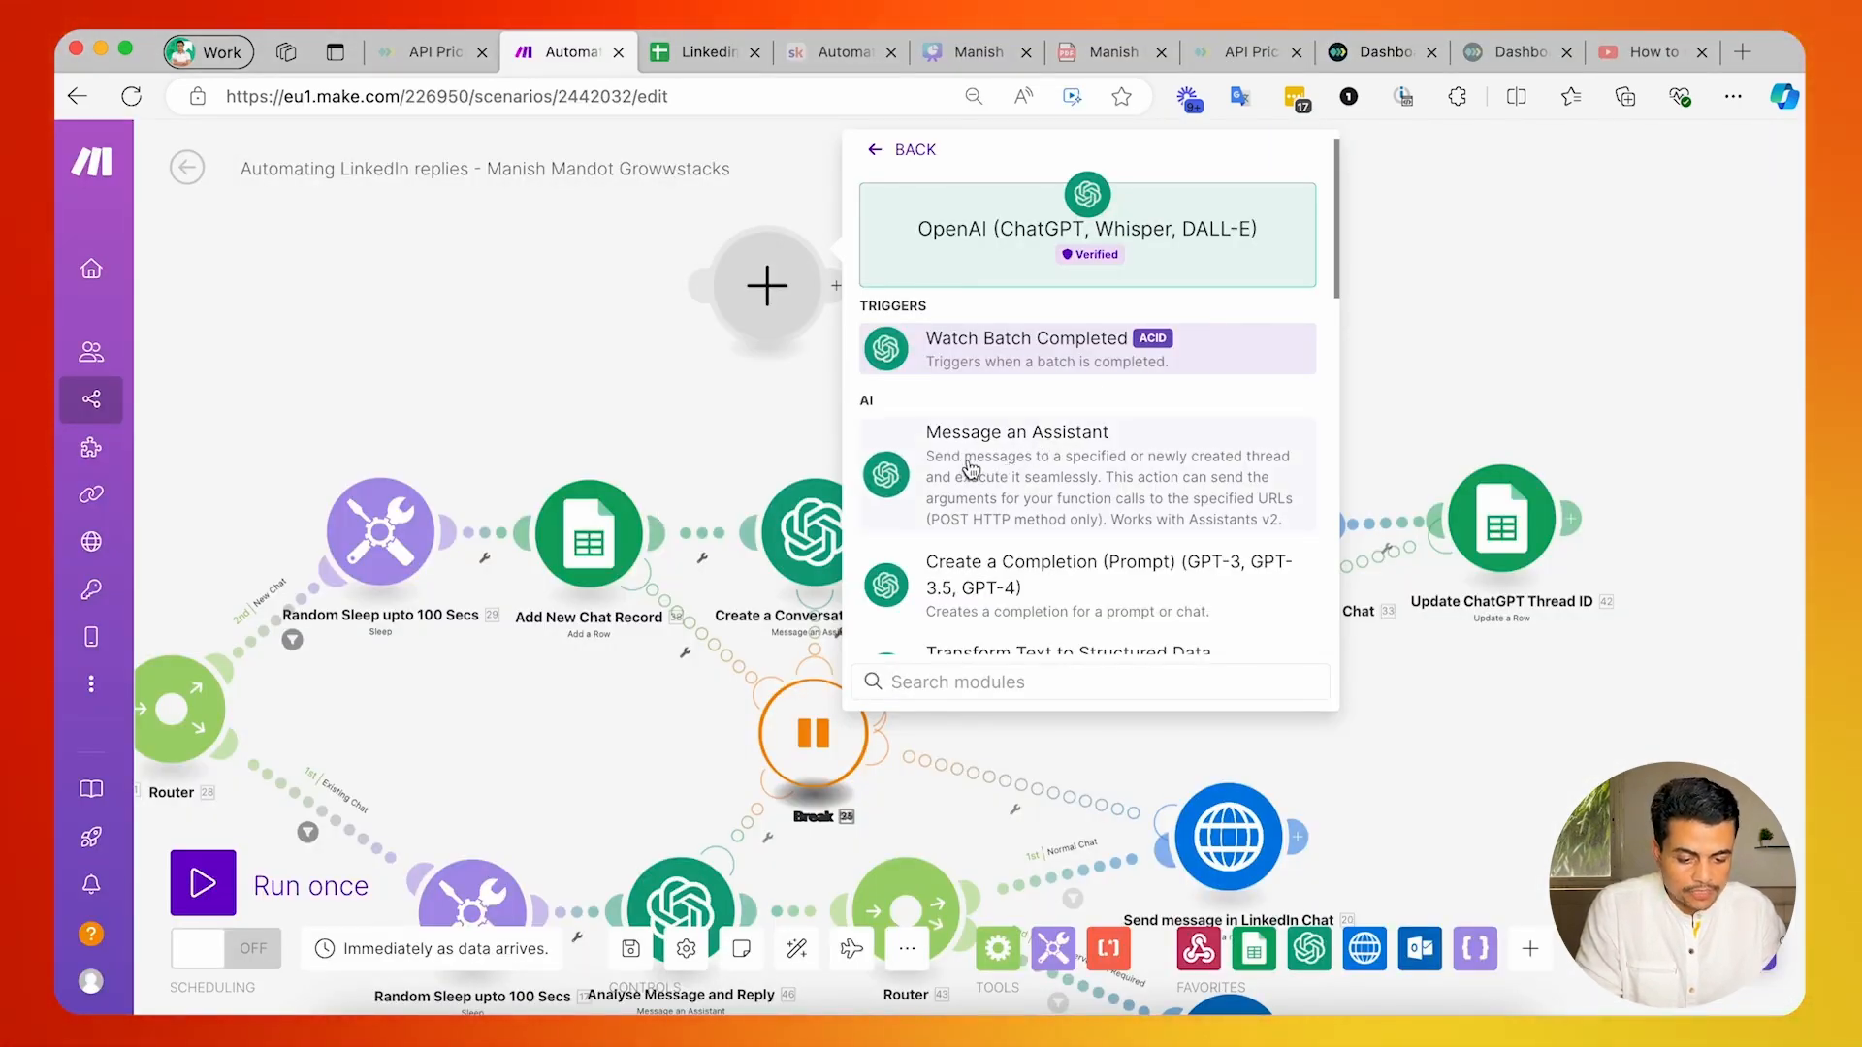
Choose Message an Assistant as the new OpenAI module's action, and open the existing Create a Conversation Thread module.
click(970, 469)
click(980, 374)
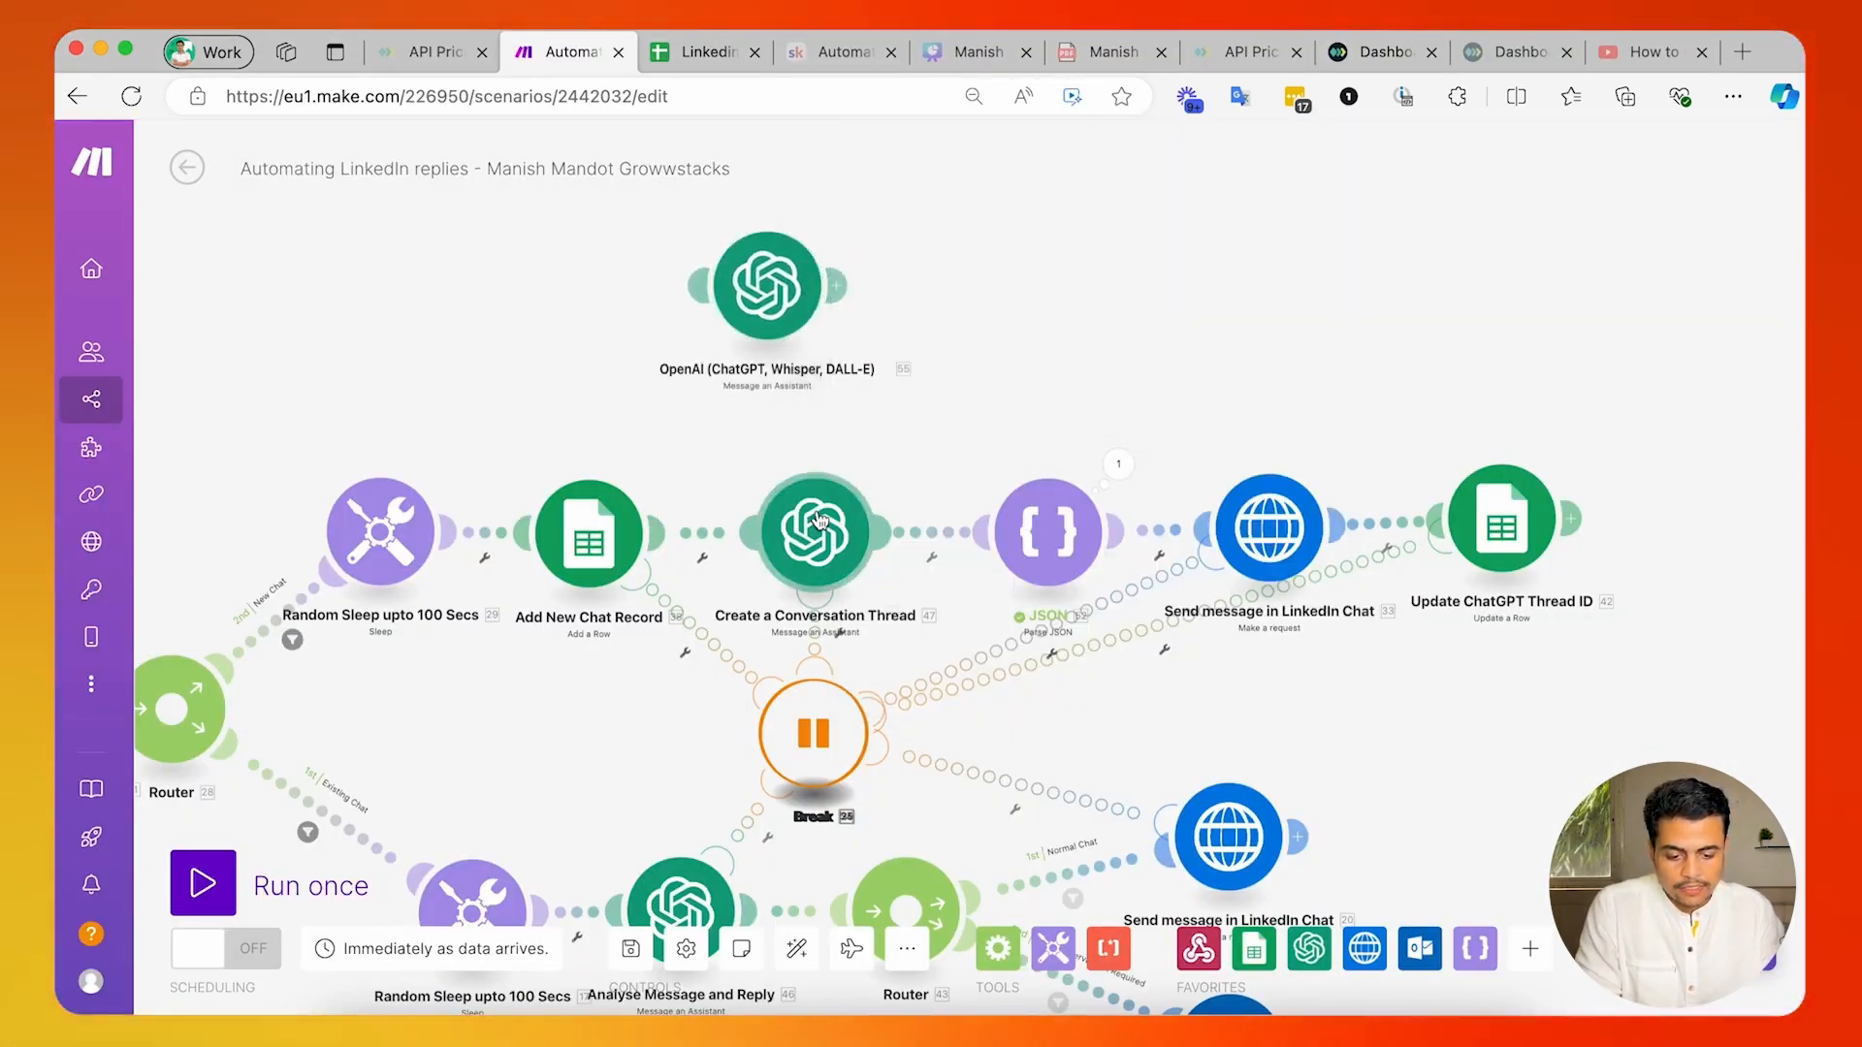
click(817, 524)
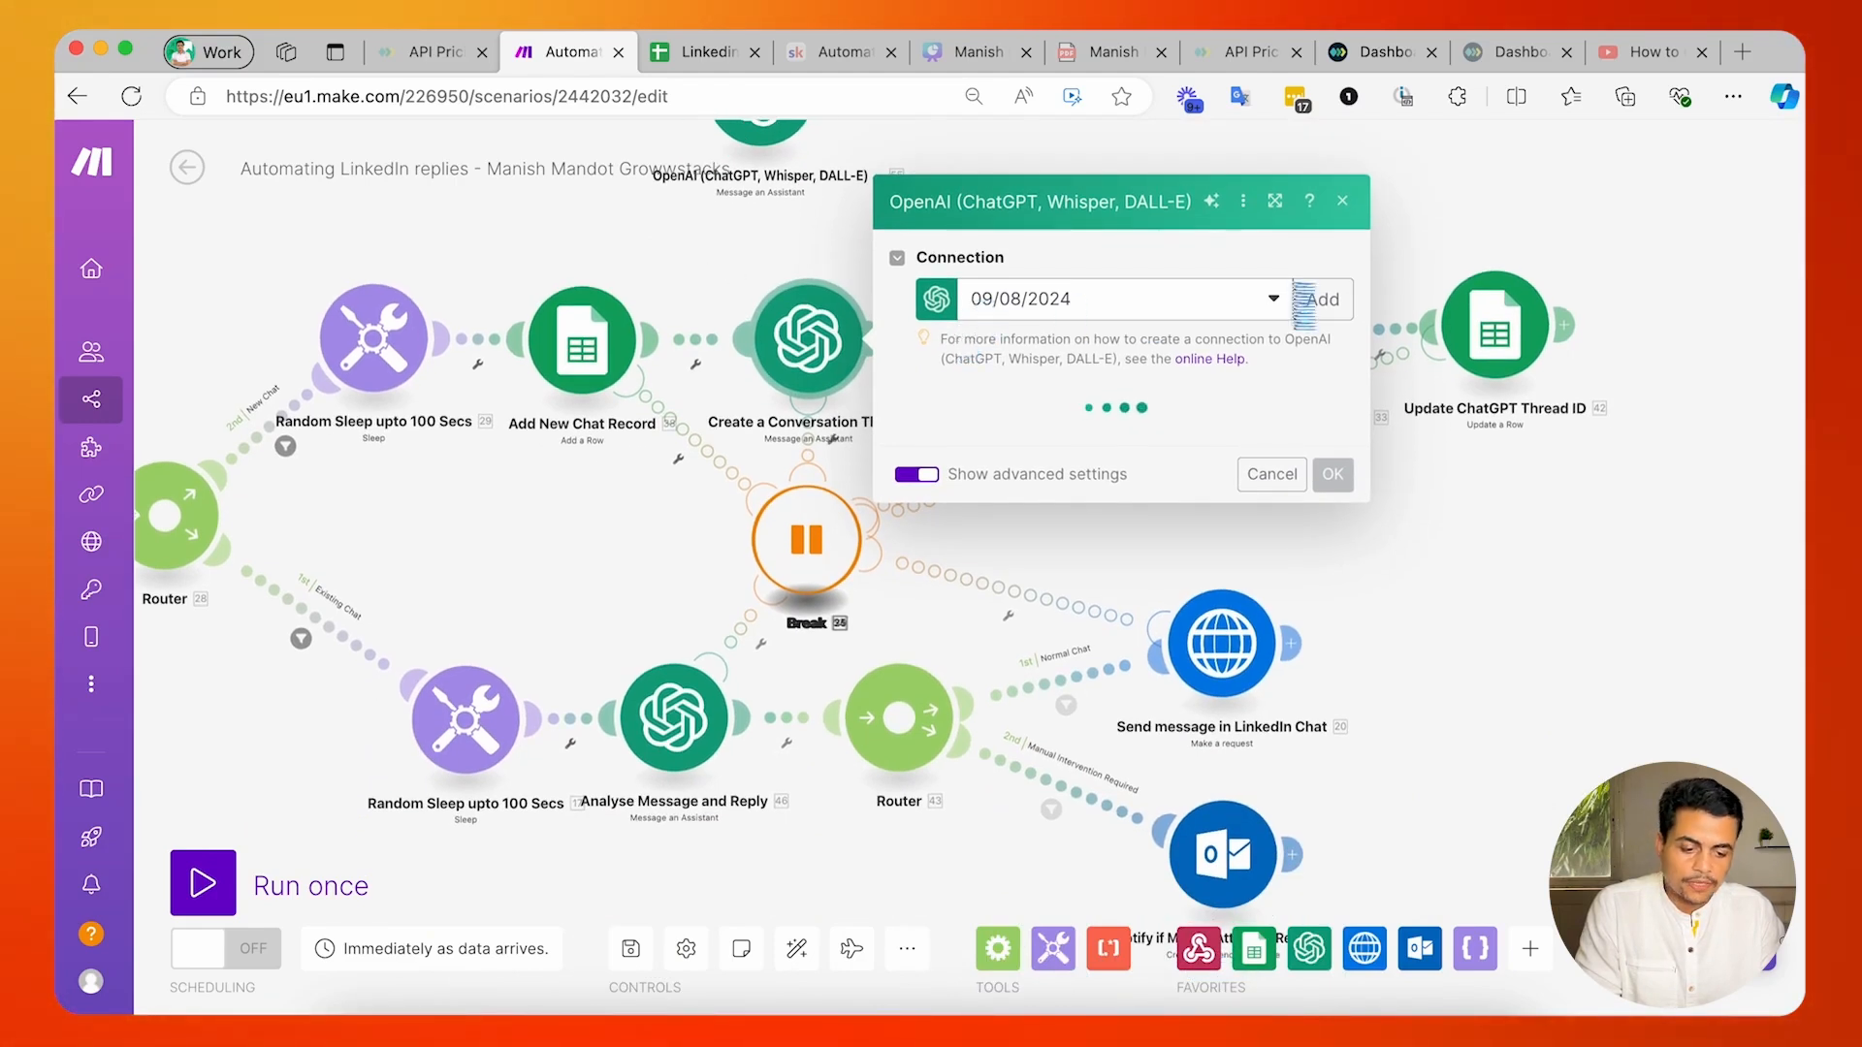
Examine the API Key and Organization ID fields required for a new OpenAI connection, and close the form without saving.
click(1322, 258)
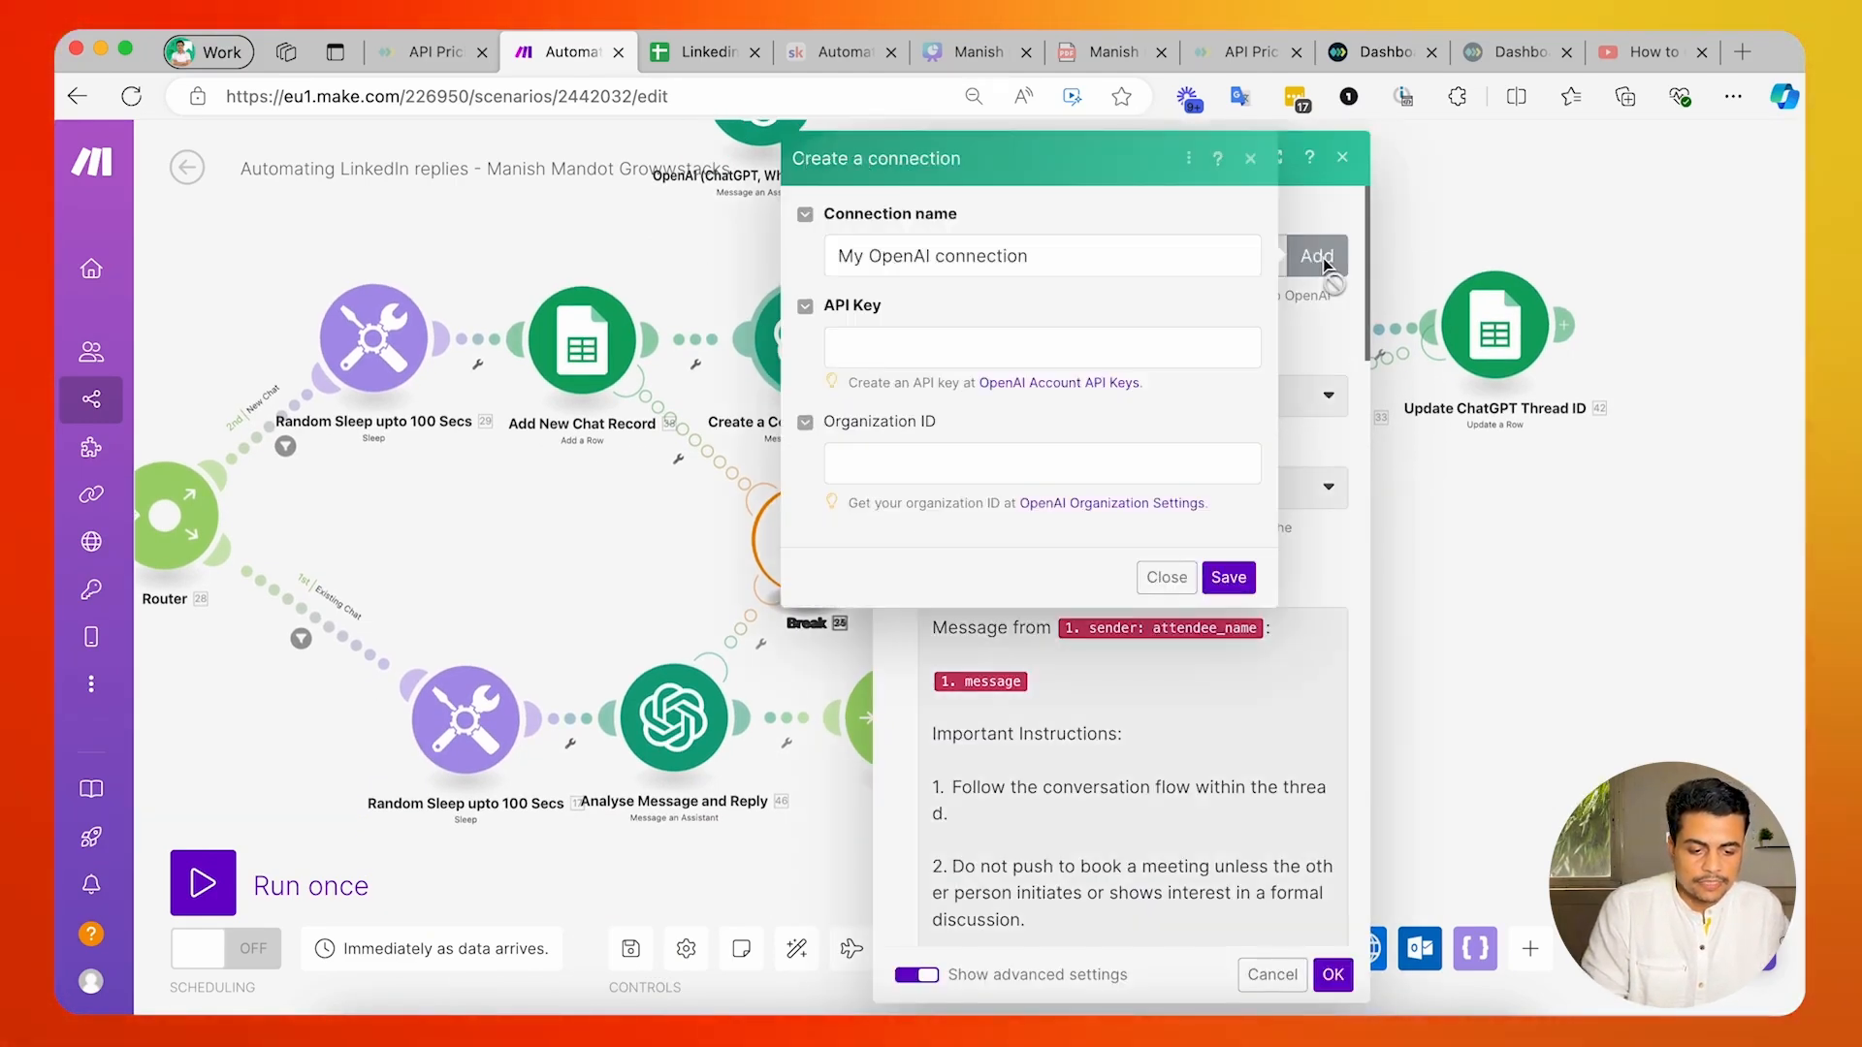
click(993, 339)
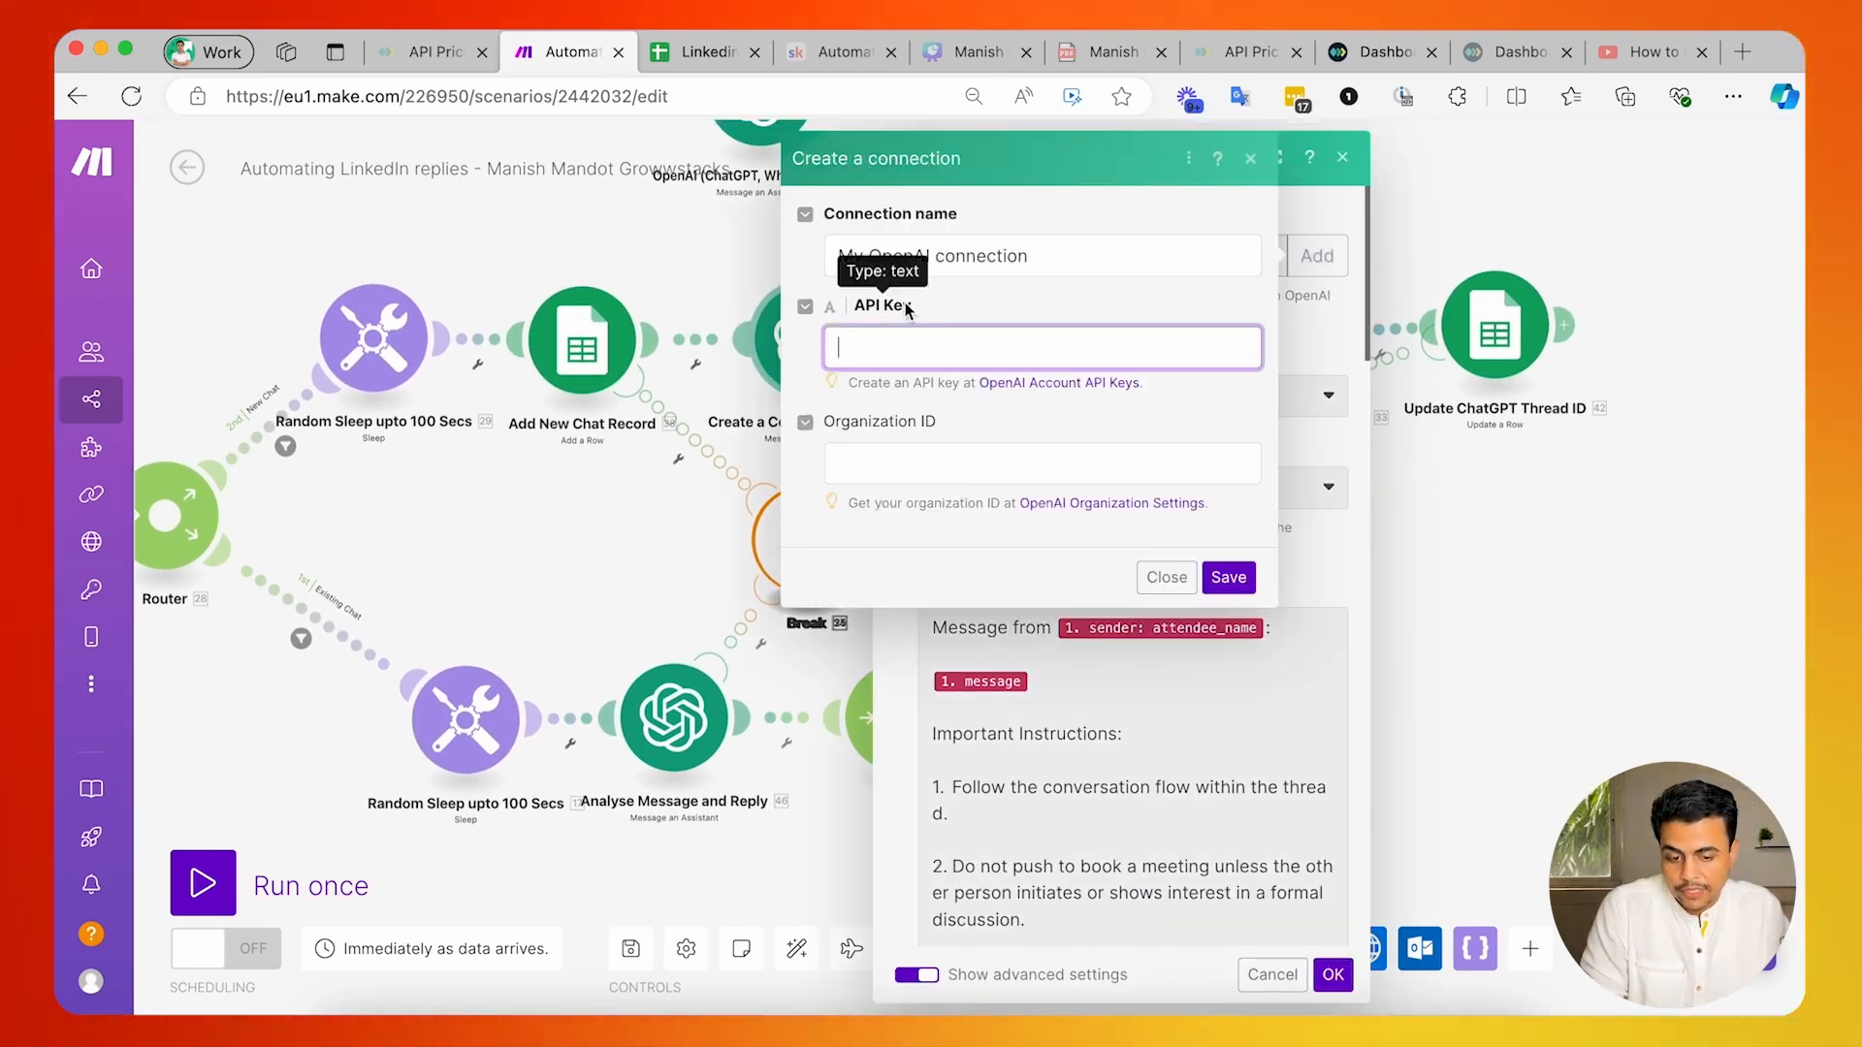
click(887, 465)
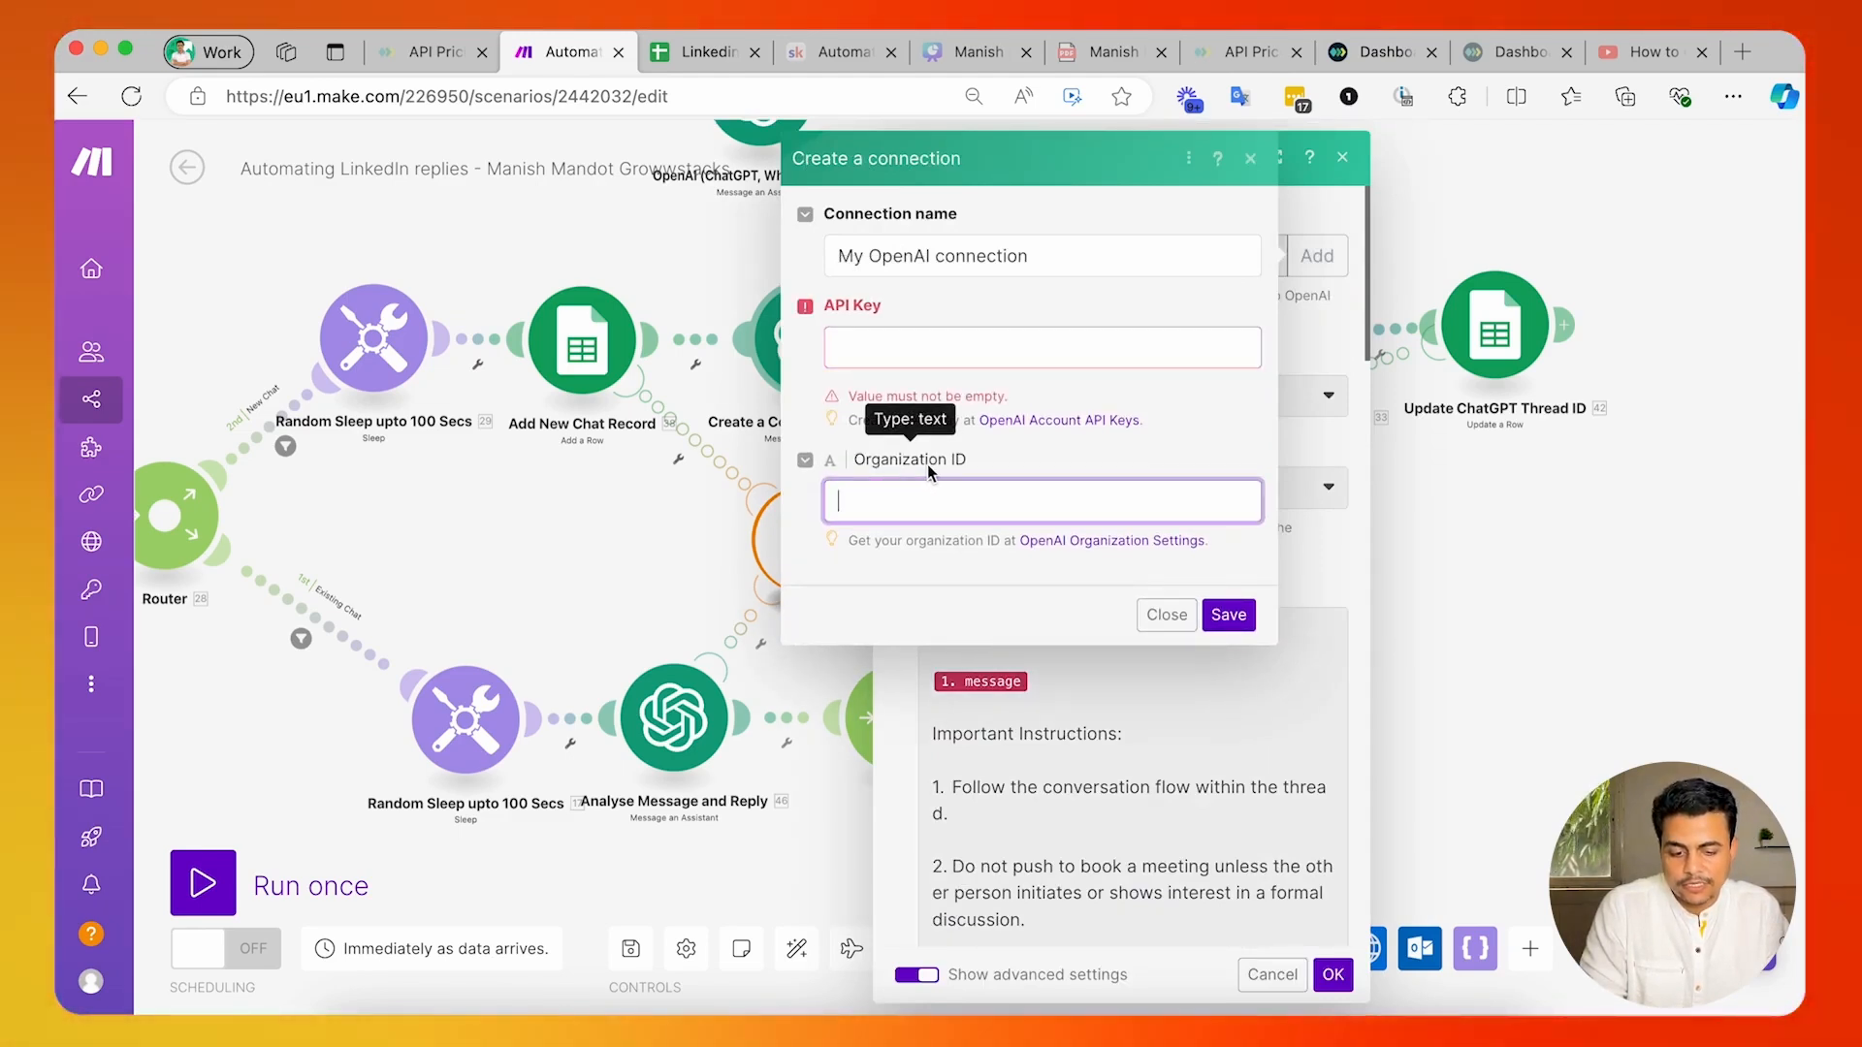
click(882, 354)
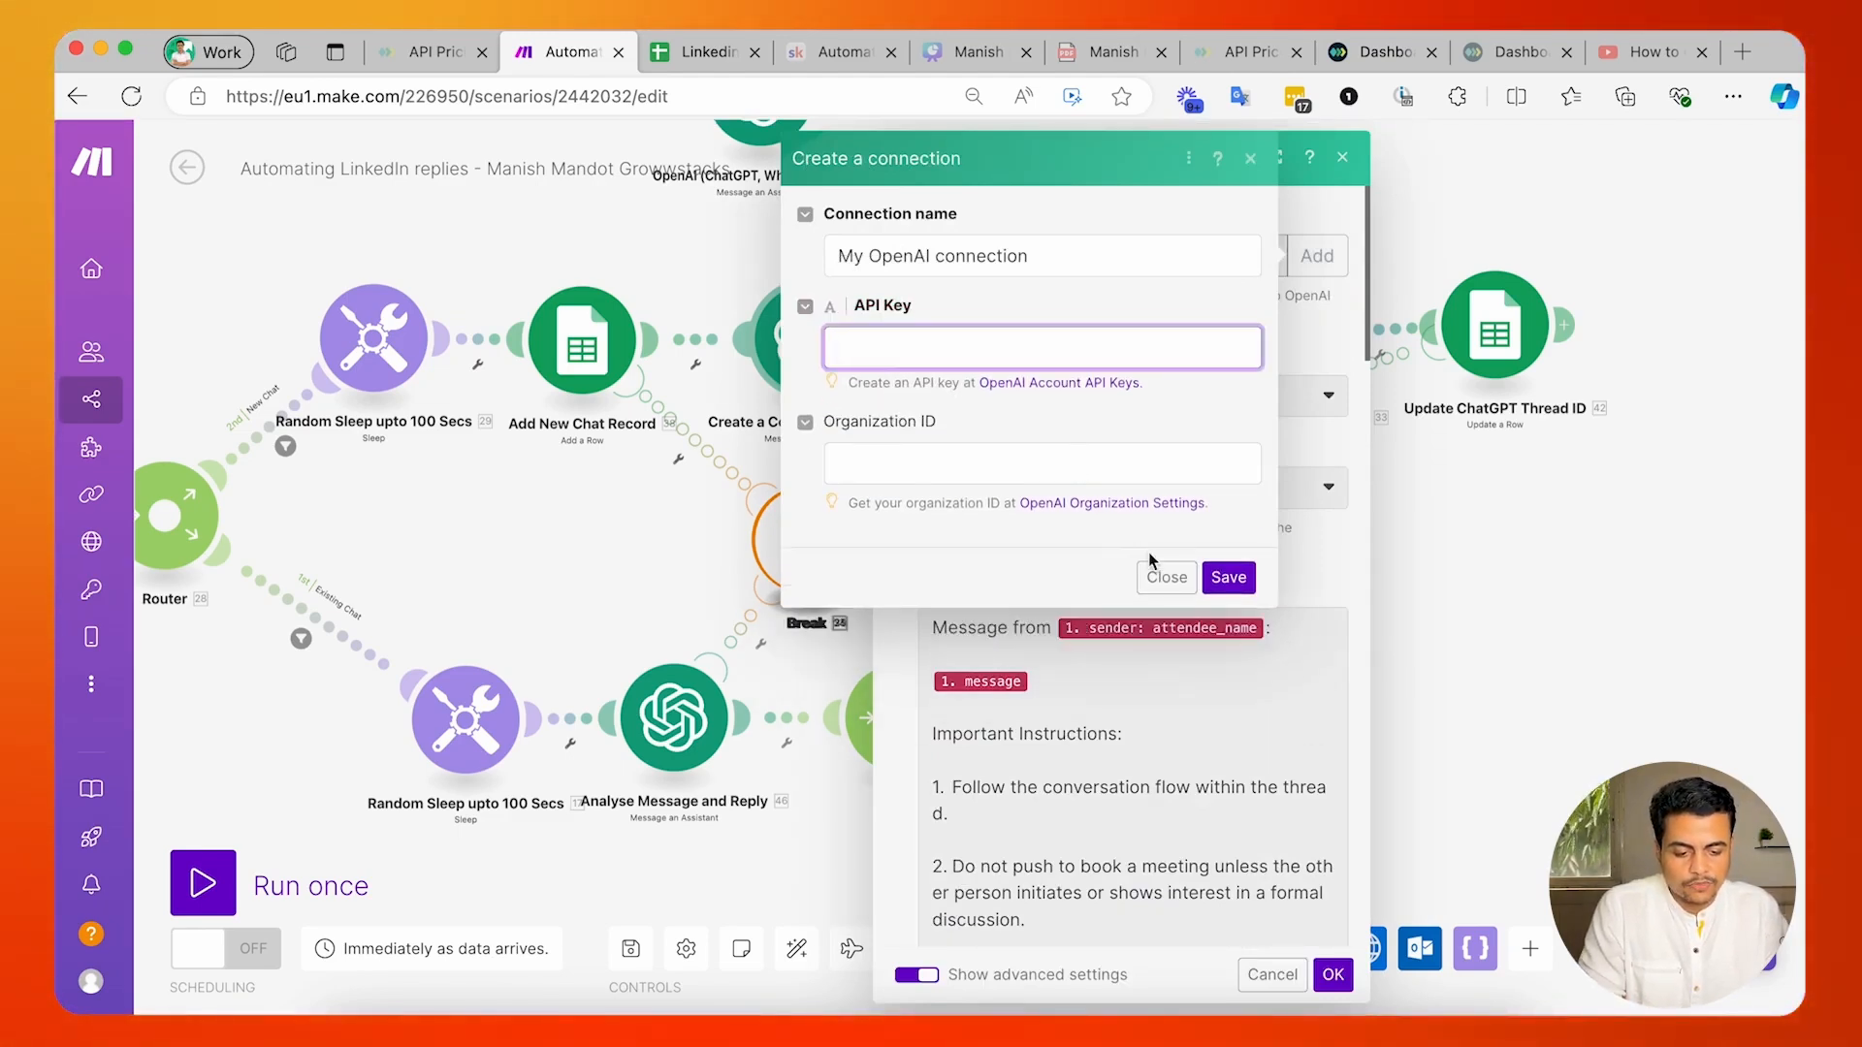
click(1161, 577)
Set the module's assistant to the V2 - Linkedin Chat Assistant and its role to Assistant.
click(984, 391)
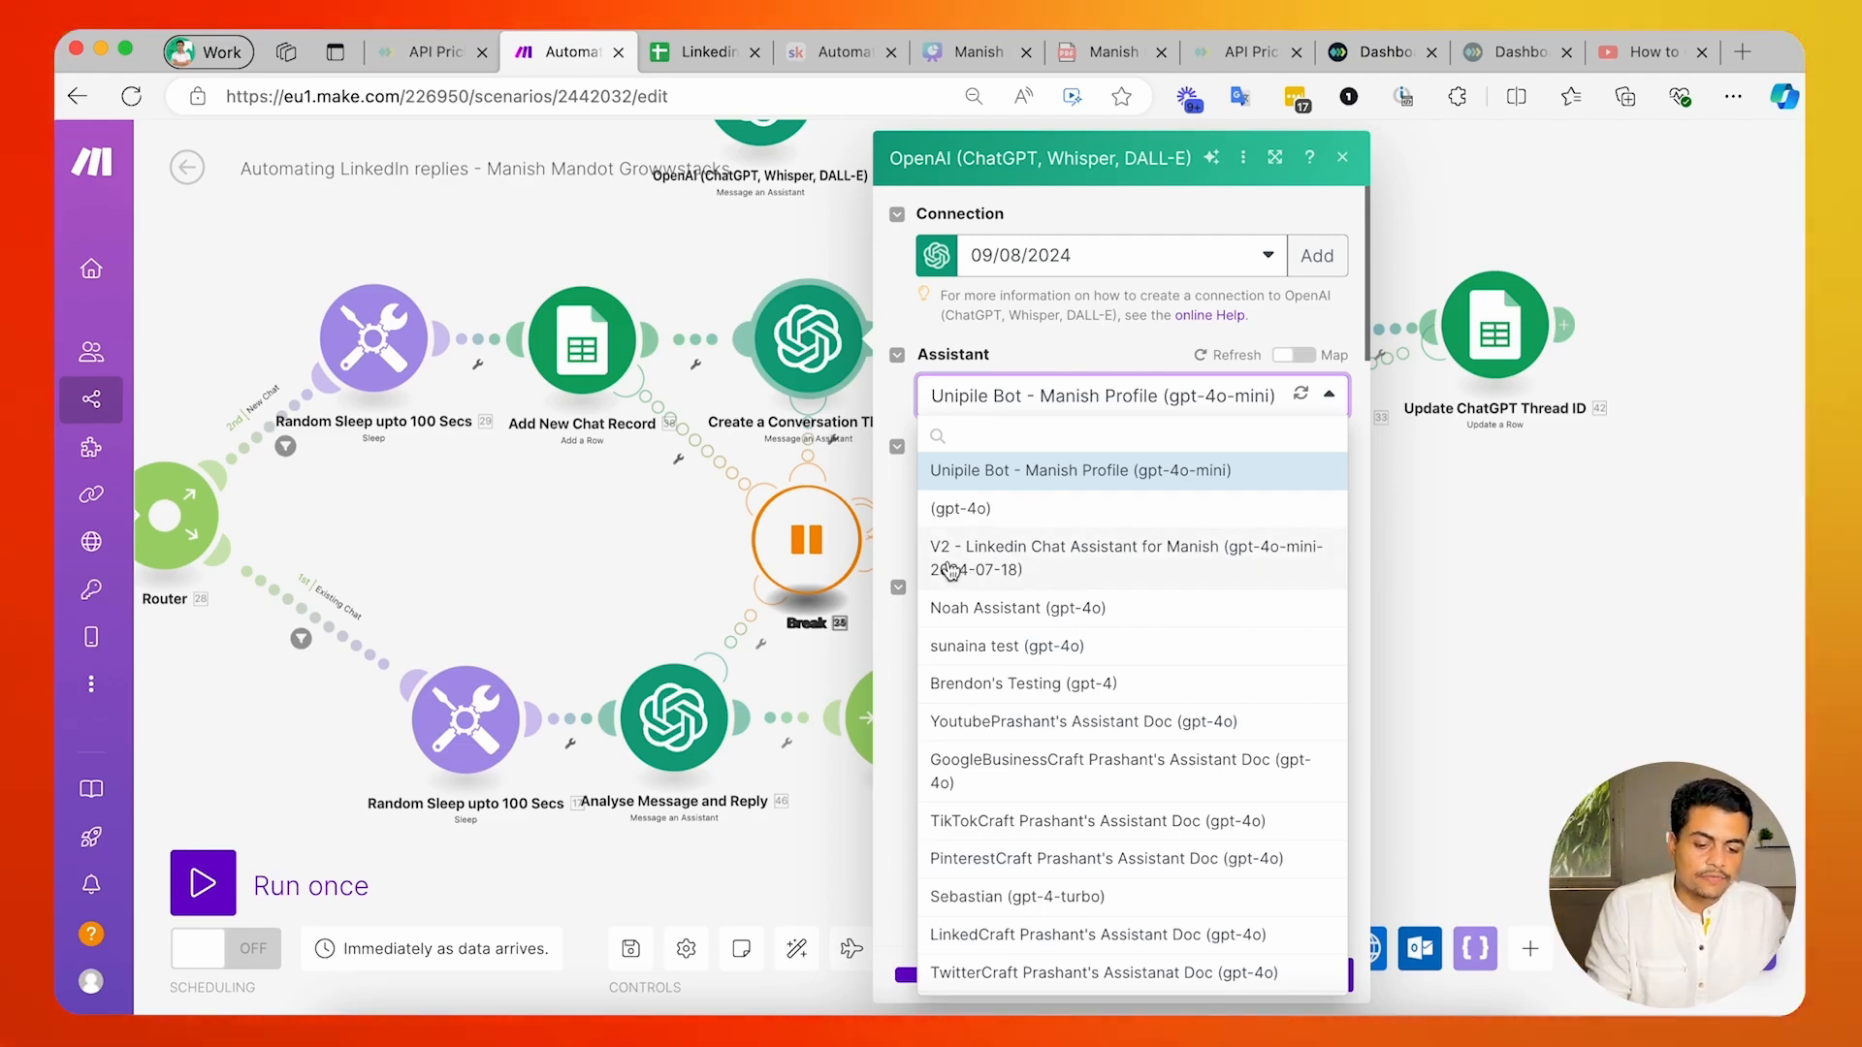
click(1160, 560)
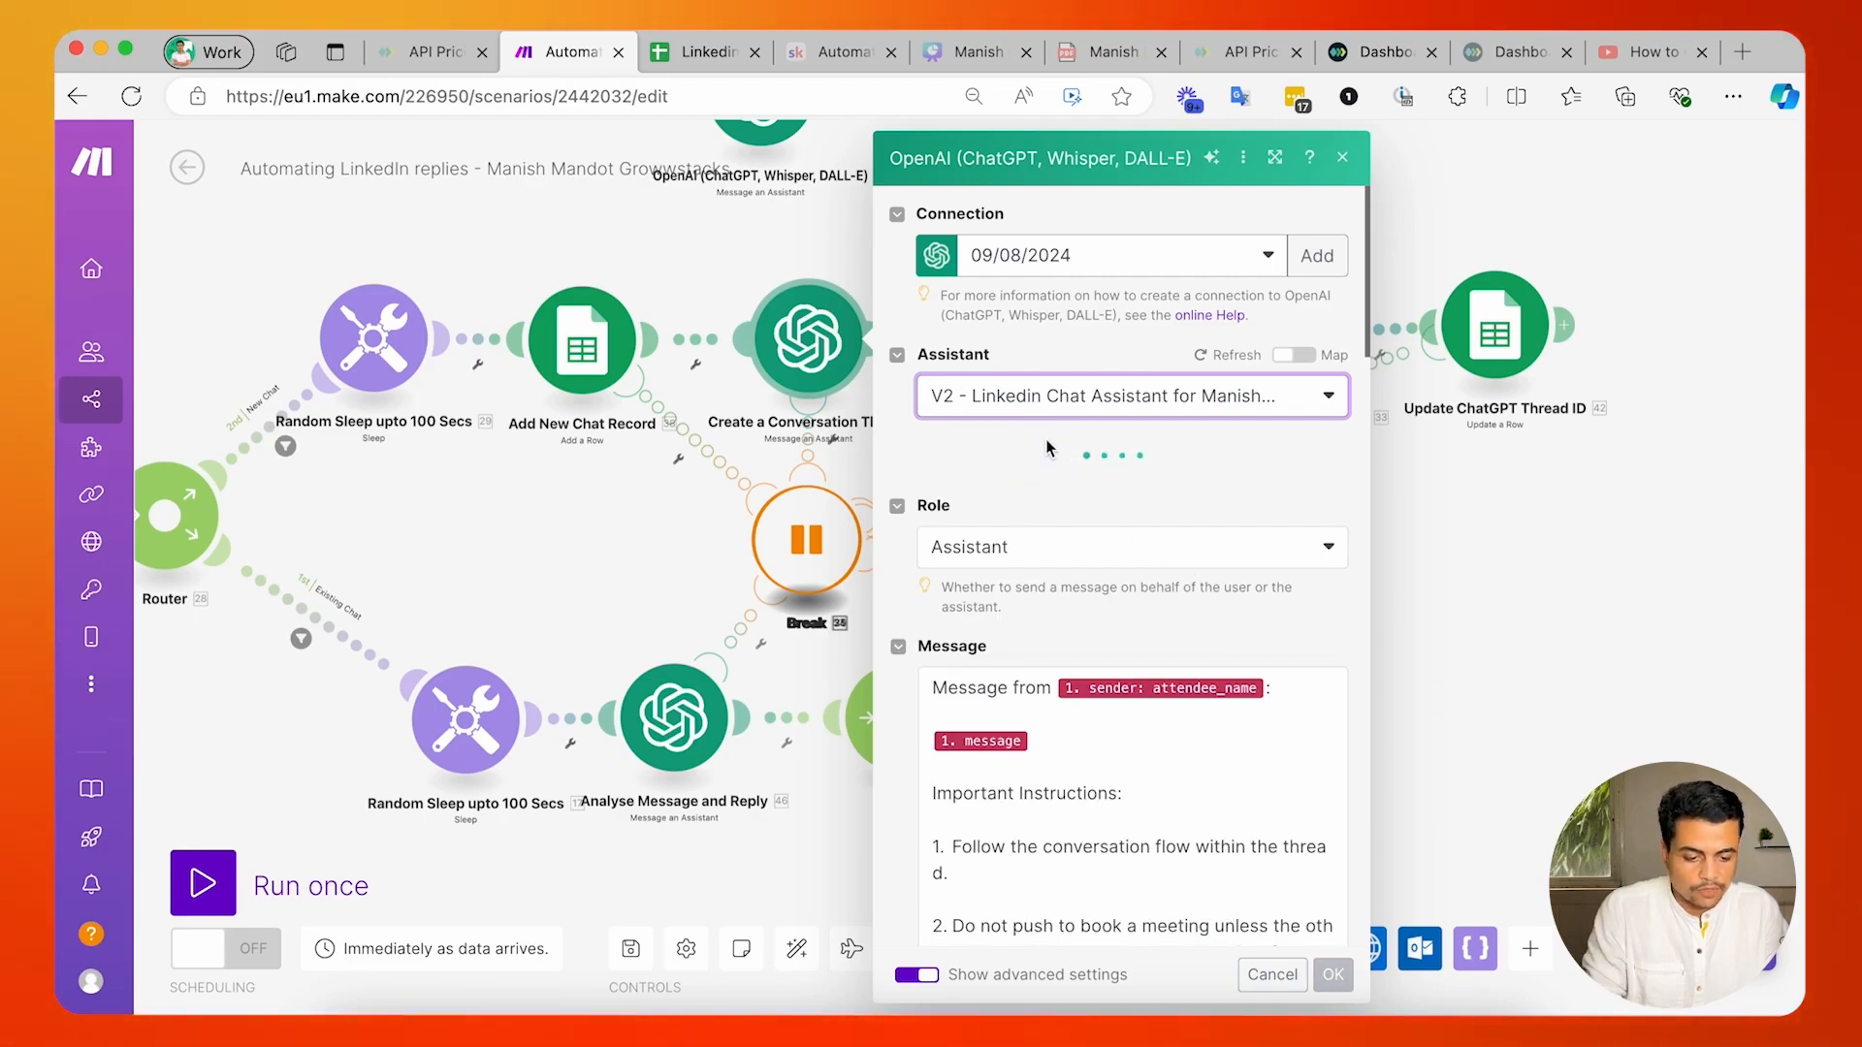
click(1055, 492)
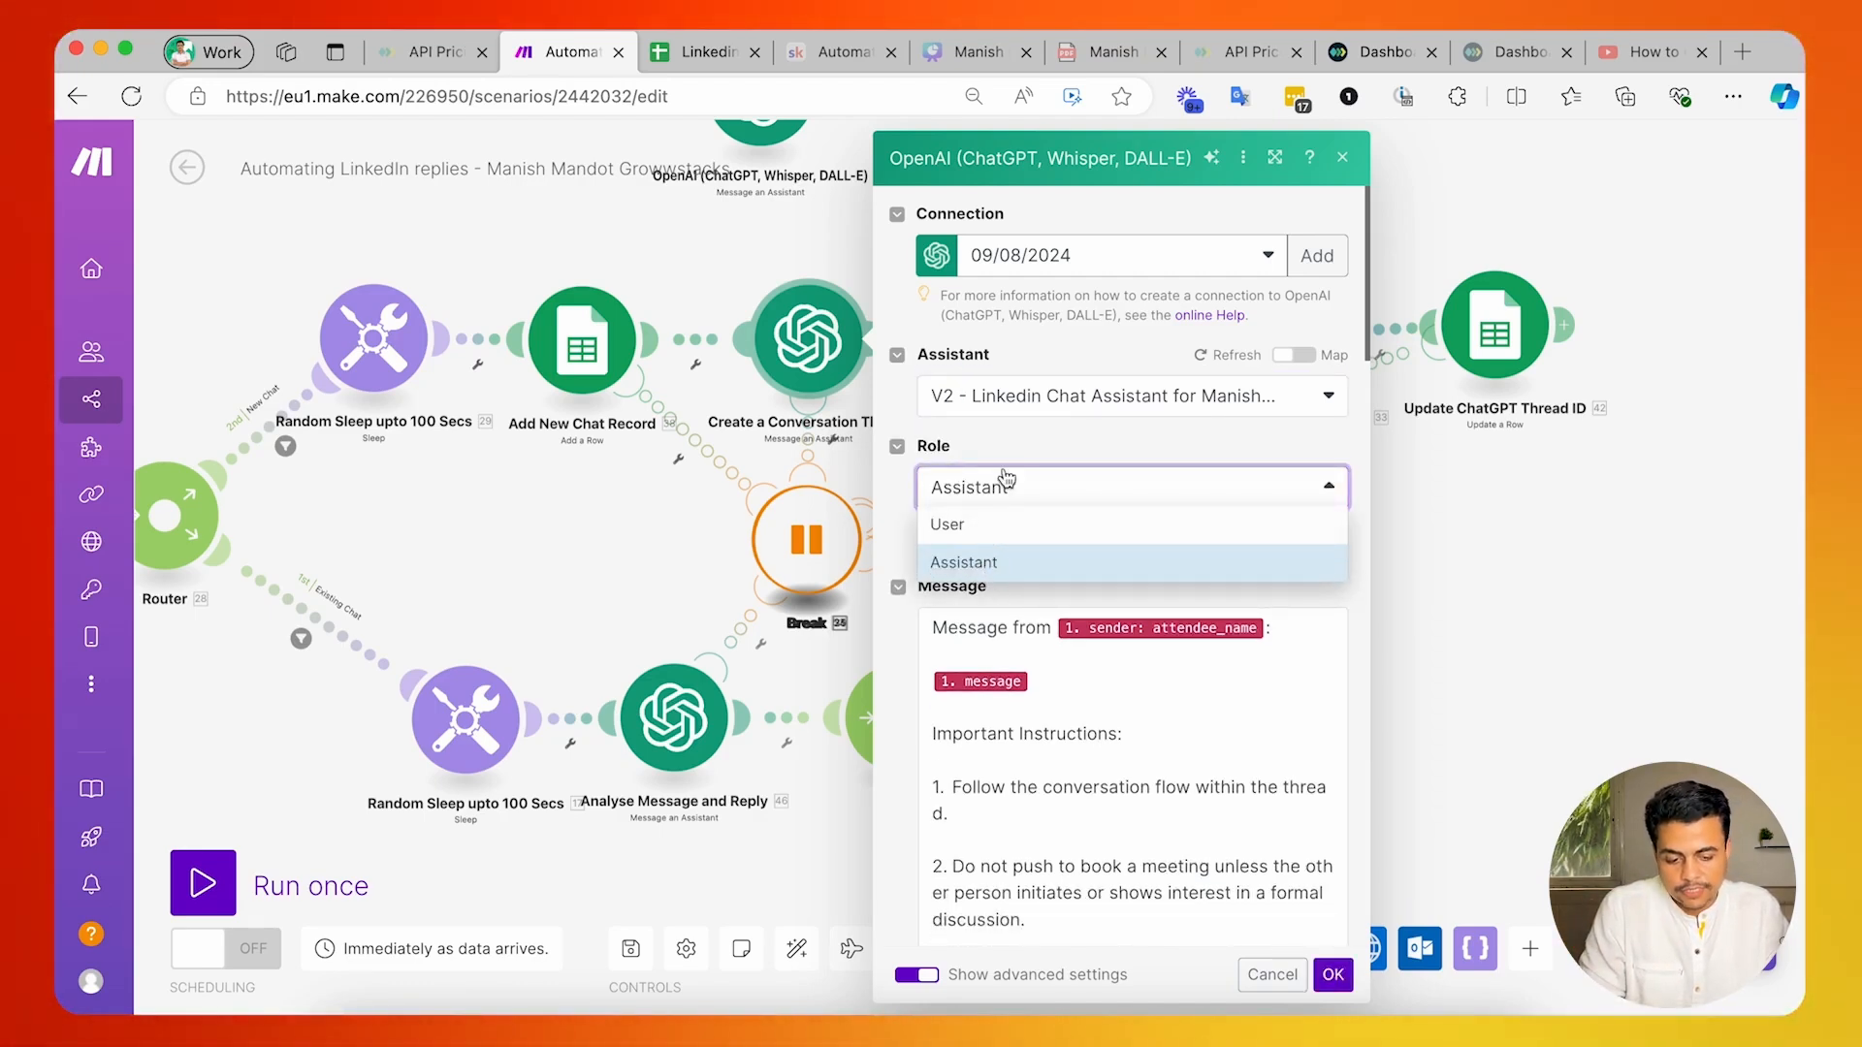
click(1008, 560)
Replace the sender and message lines at the start of the Message text with the label "Sender Name:".
scroll(1010, 538, down, 3)
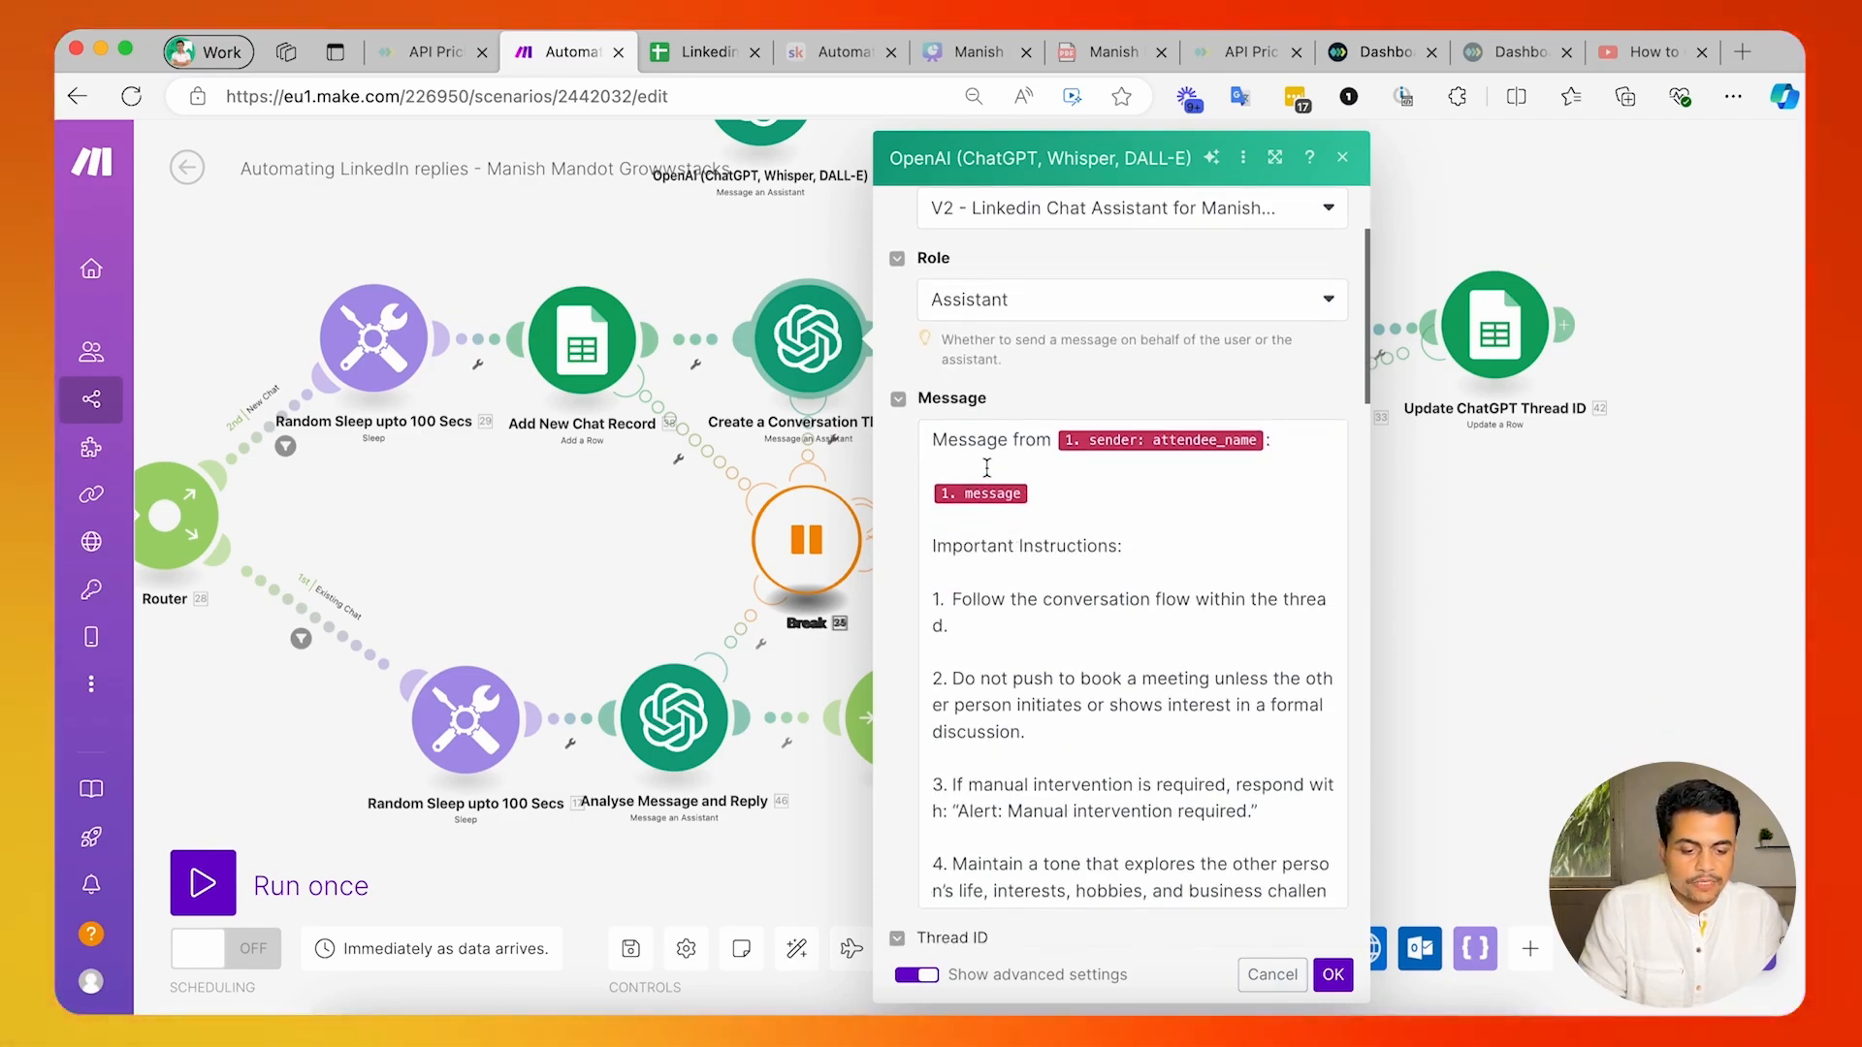
click(945, 455)
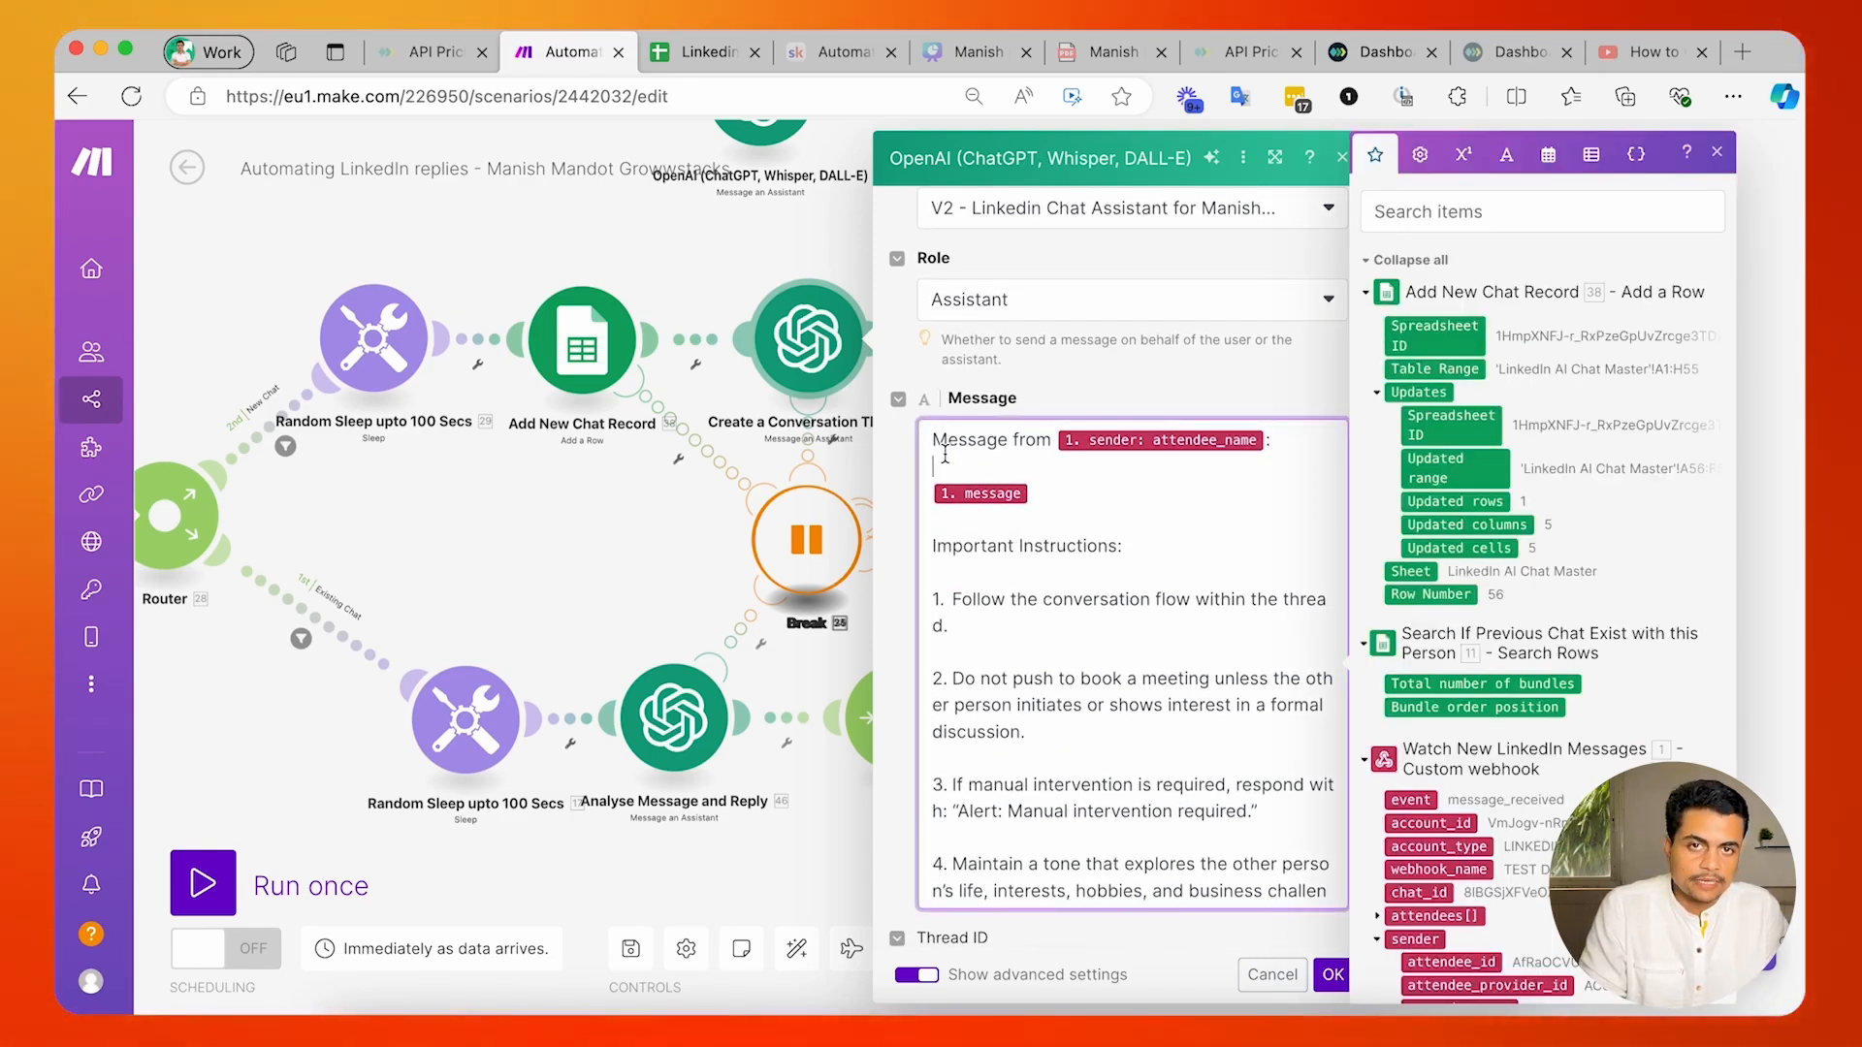
click(937, 545)
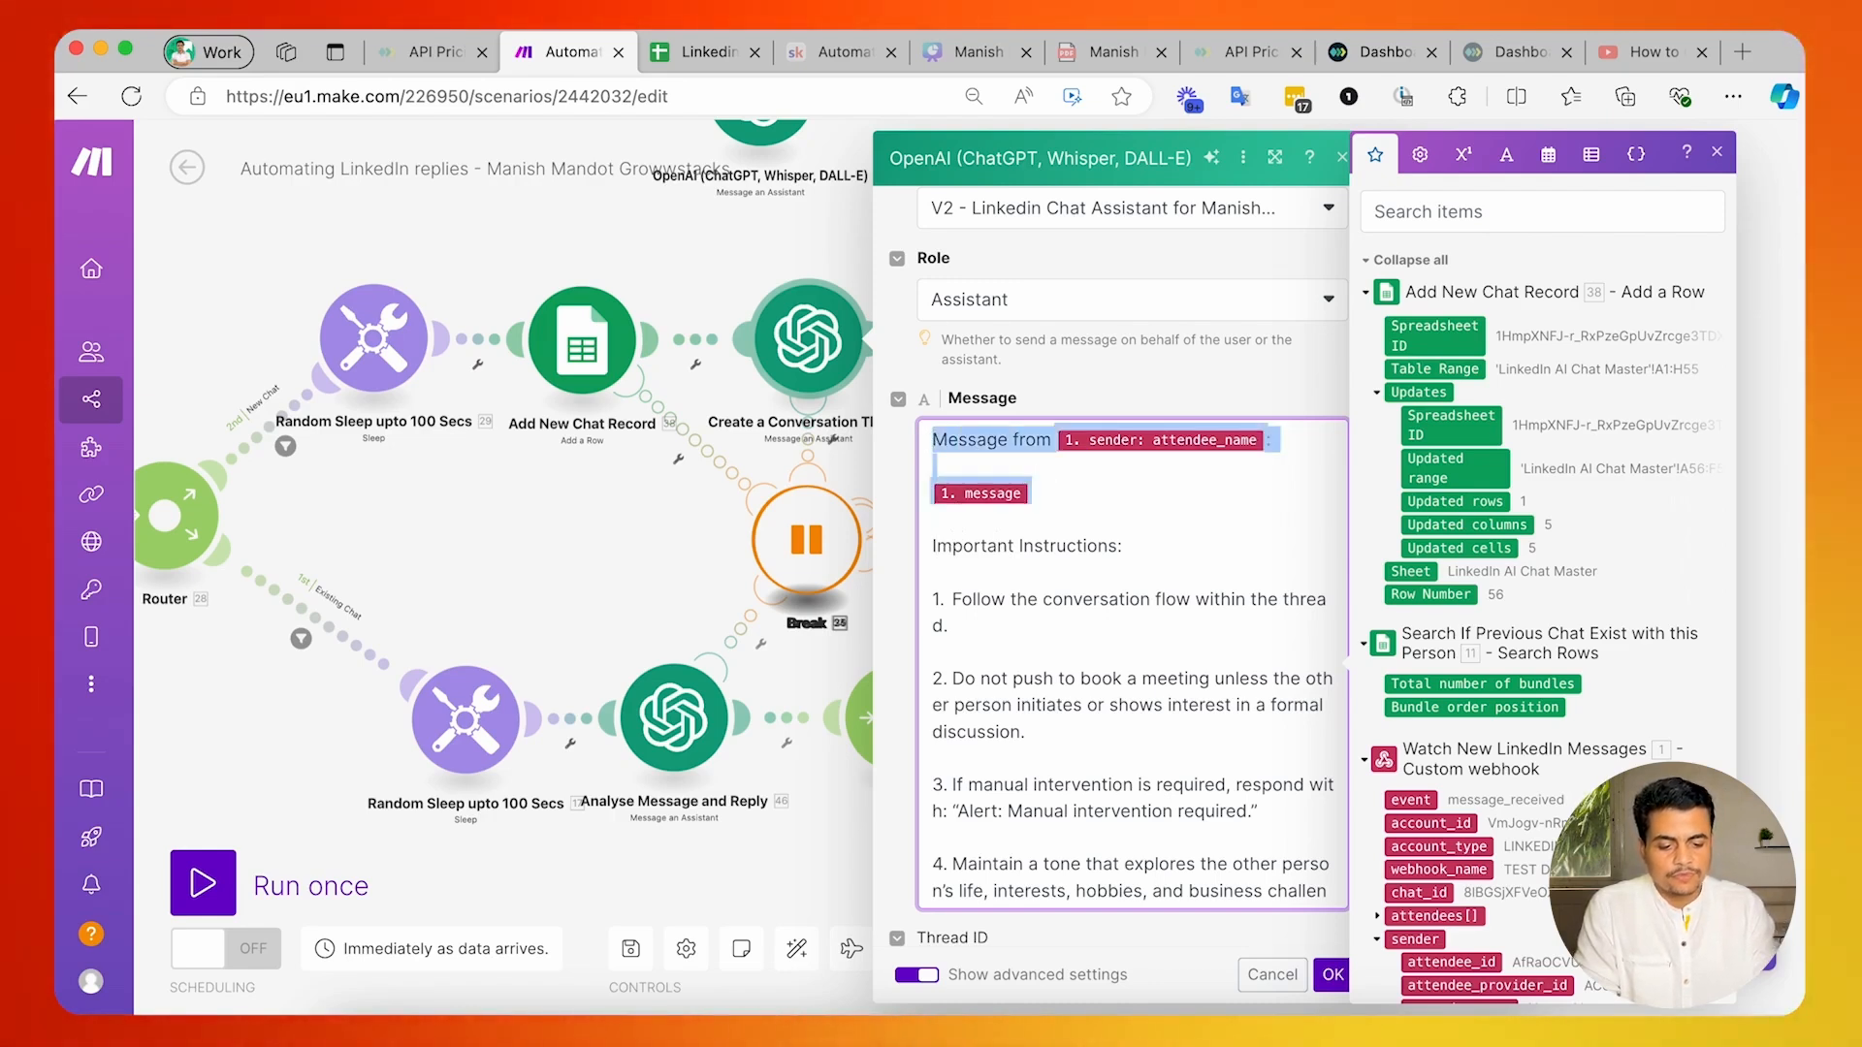
text(Message)
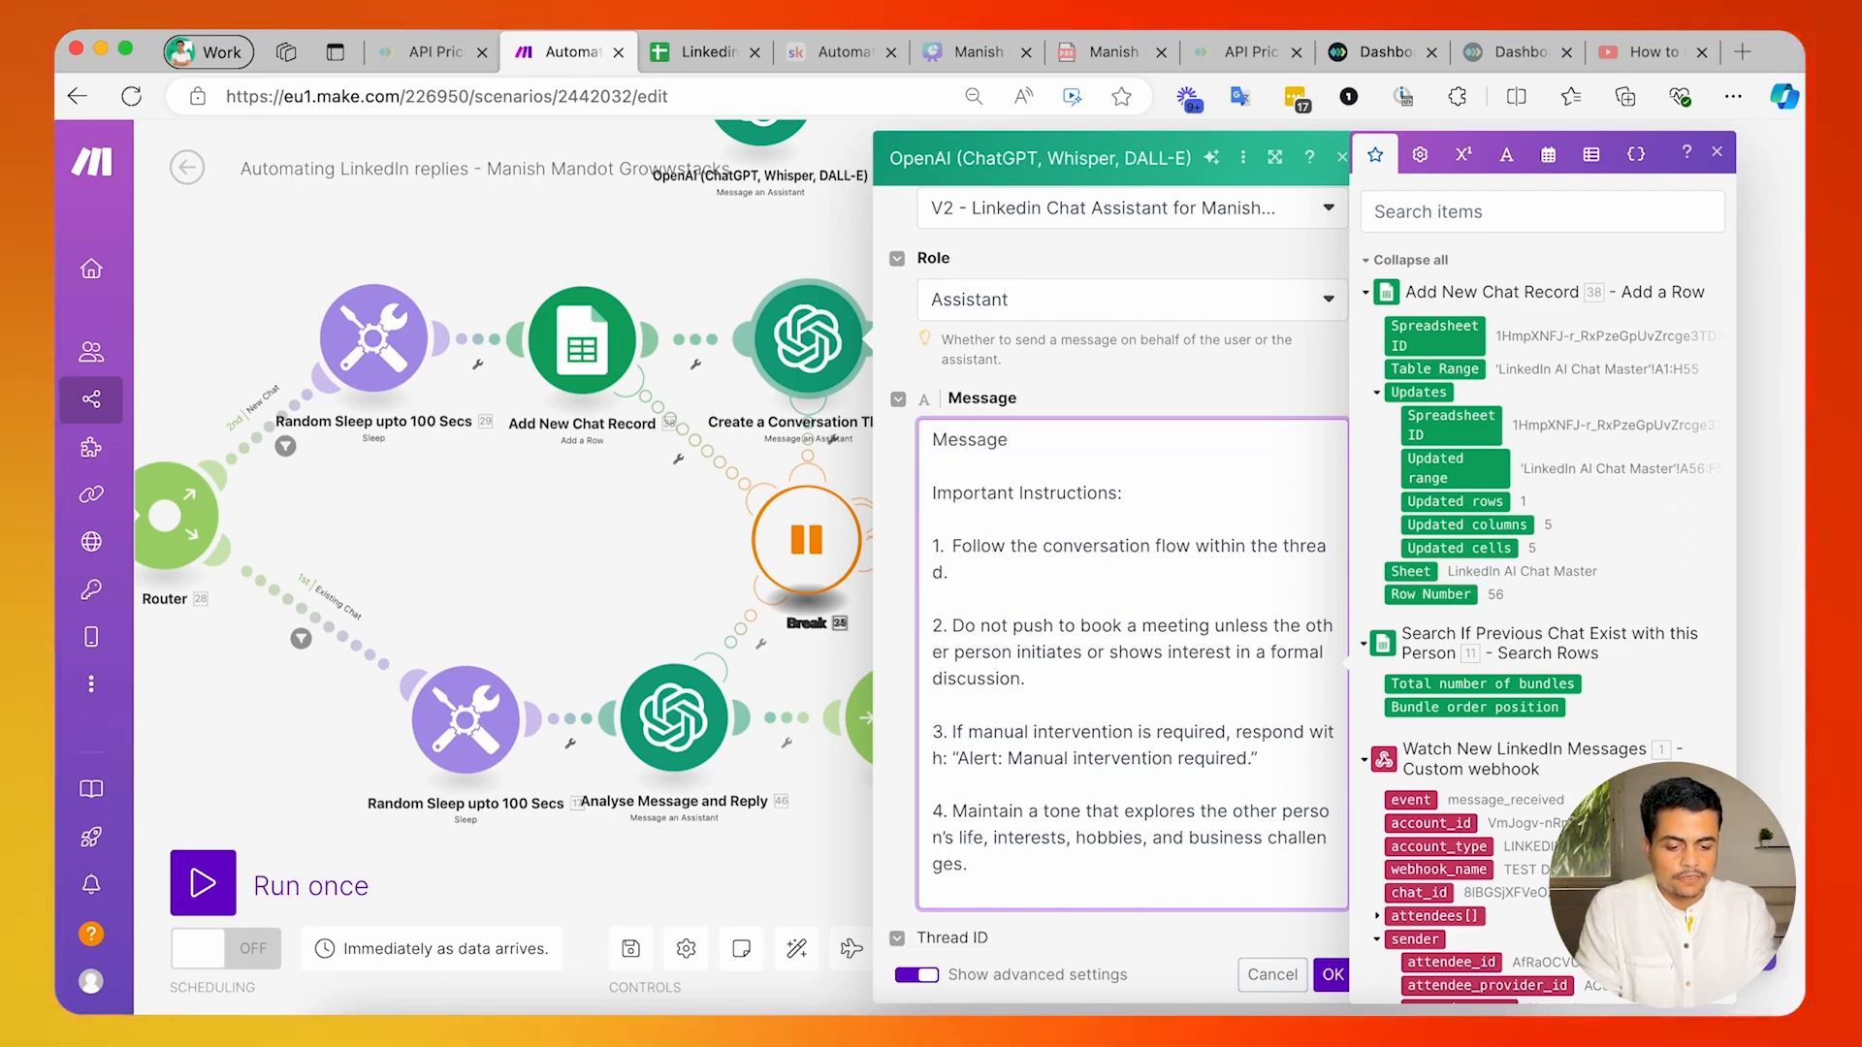
key(alt+BackSpace)
text(Sender Name:)
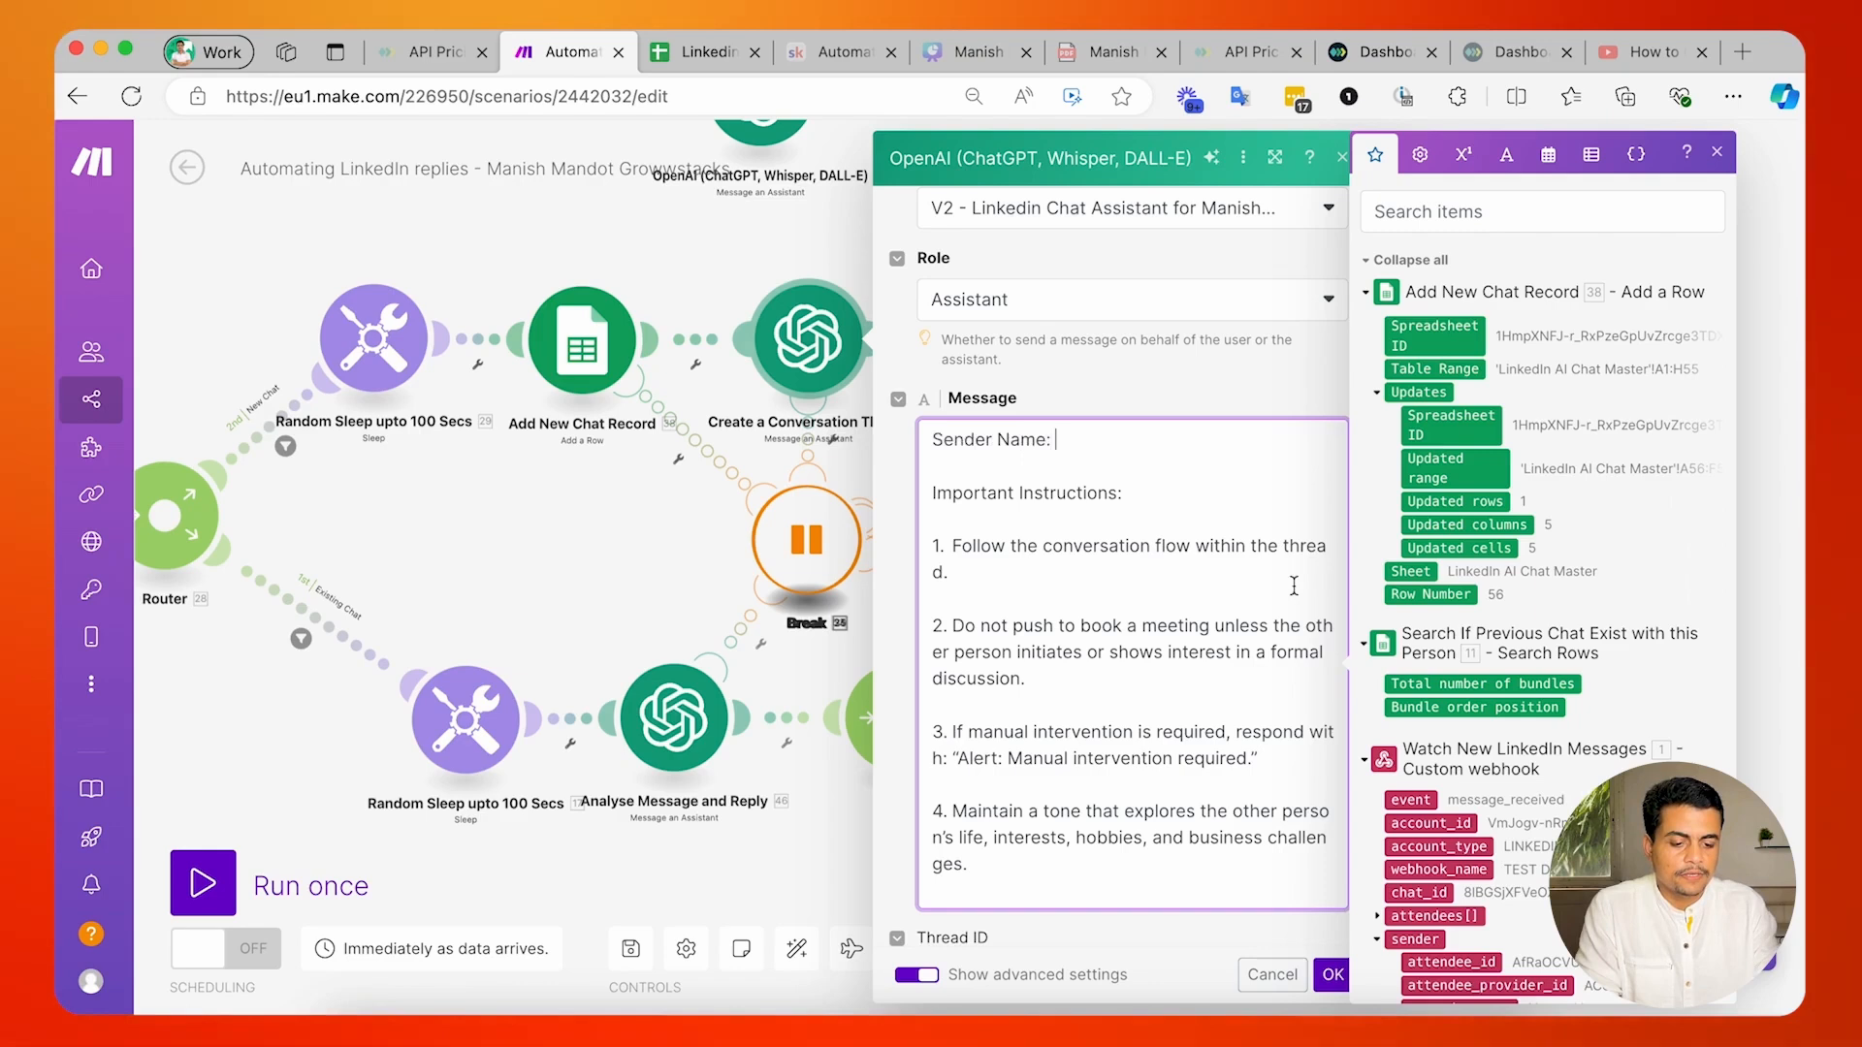
Insert the attendee_name value from the Watch New LinkedIn Messages webhook after the Sender Name label.
scroll(1424, 742, down, 2)
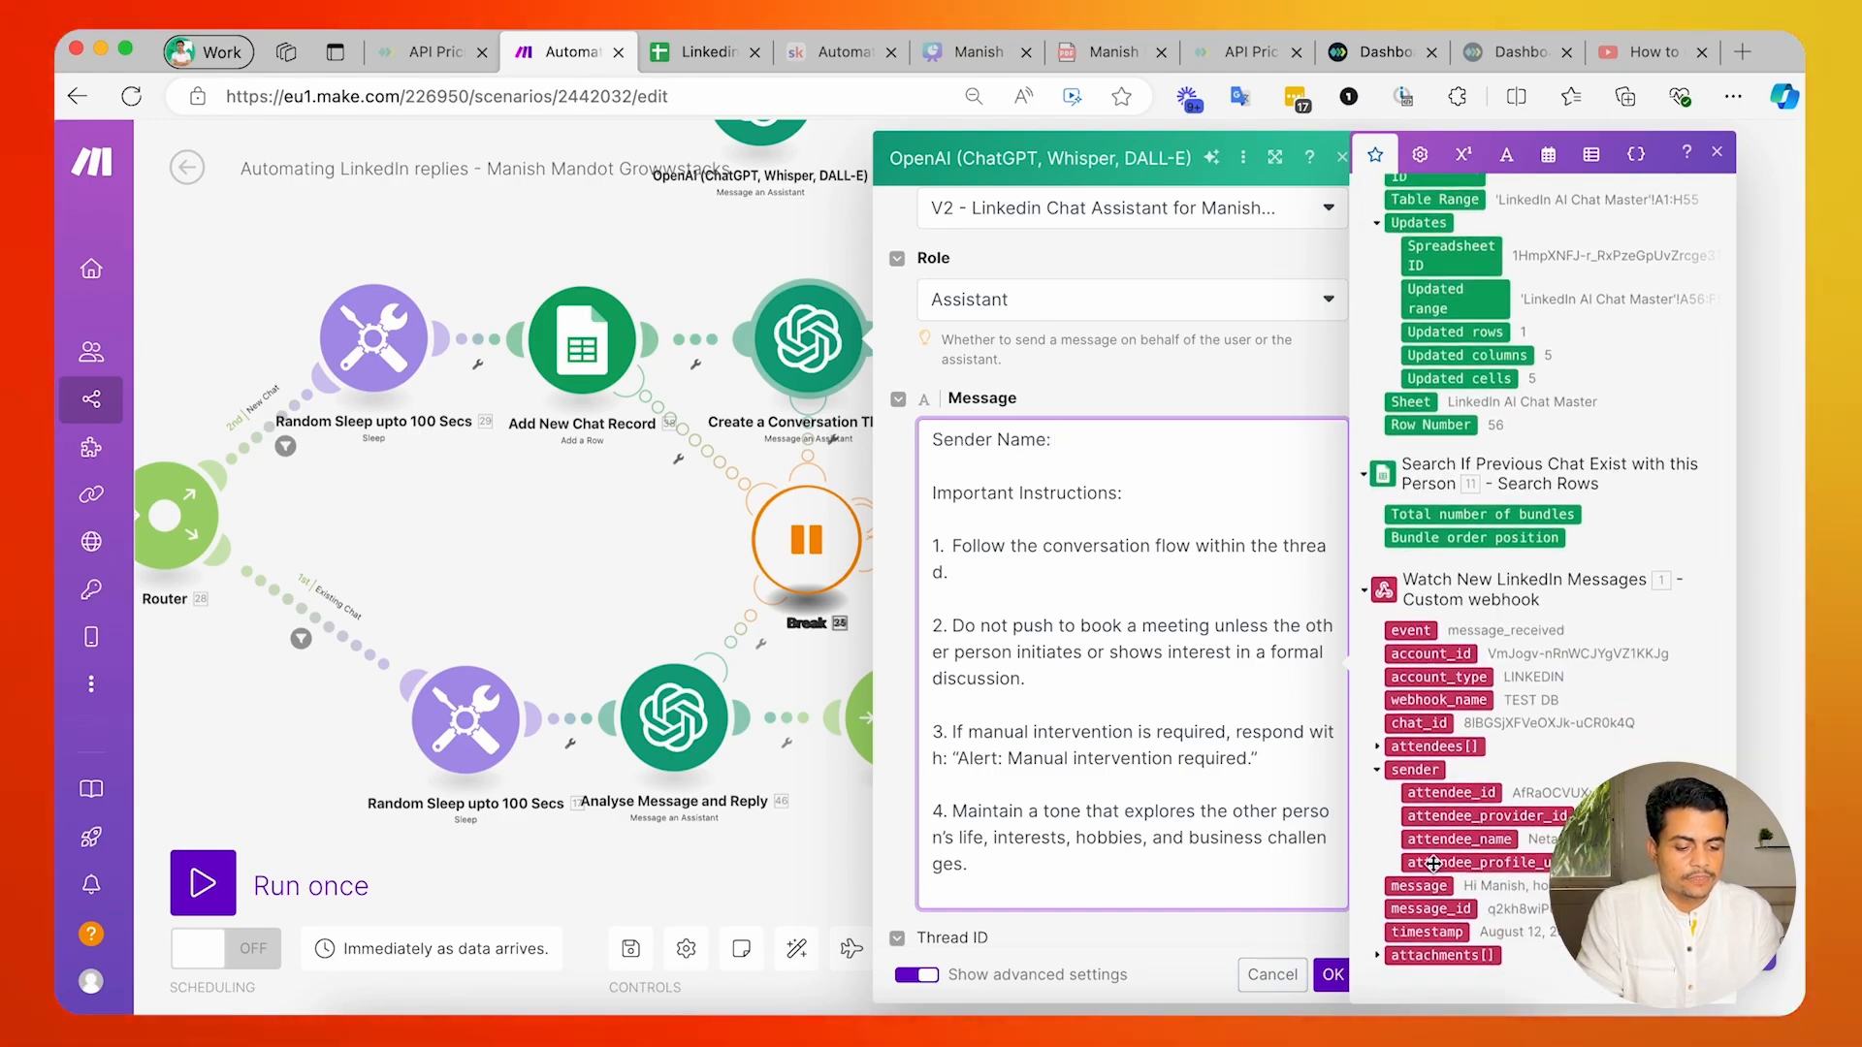
scroll(1476, 381, up, 2)
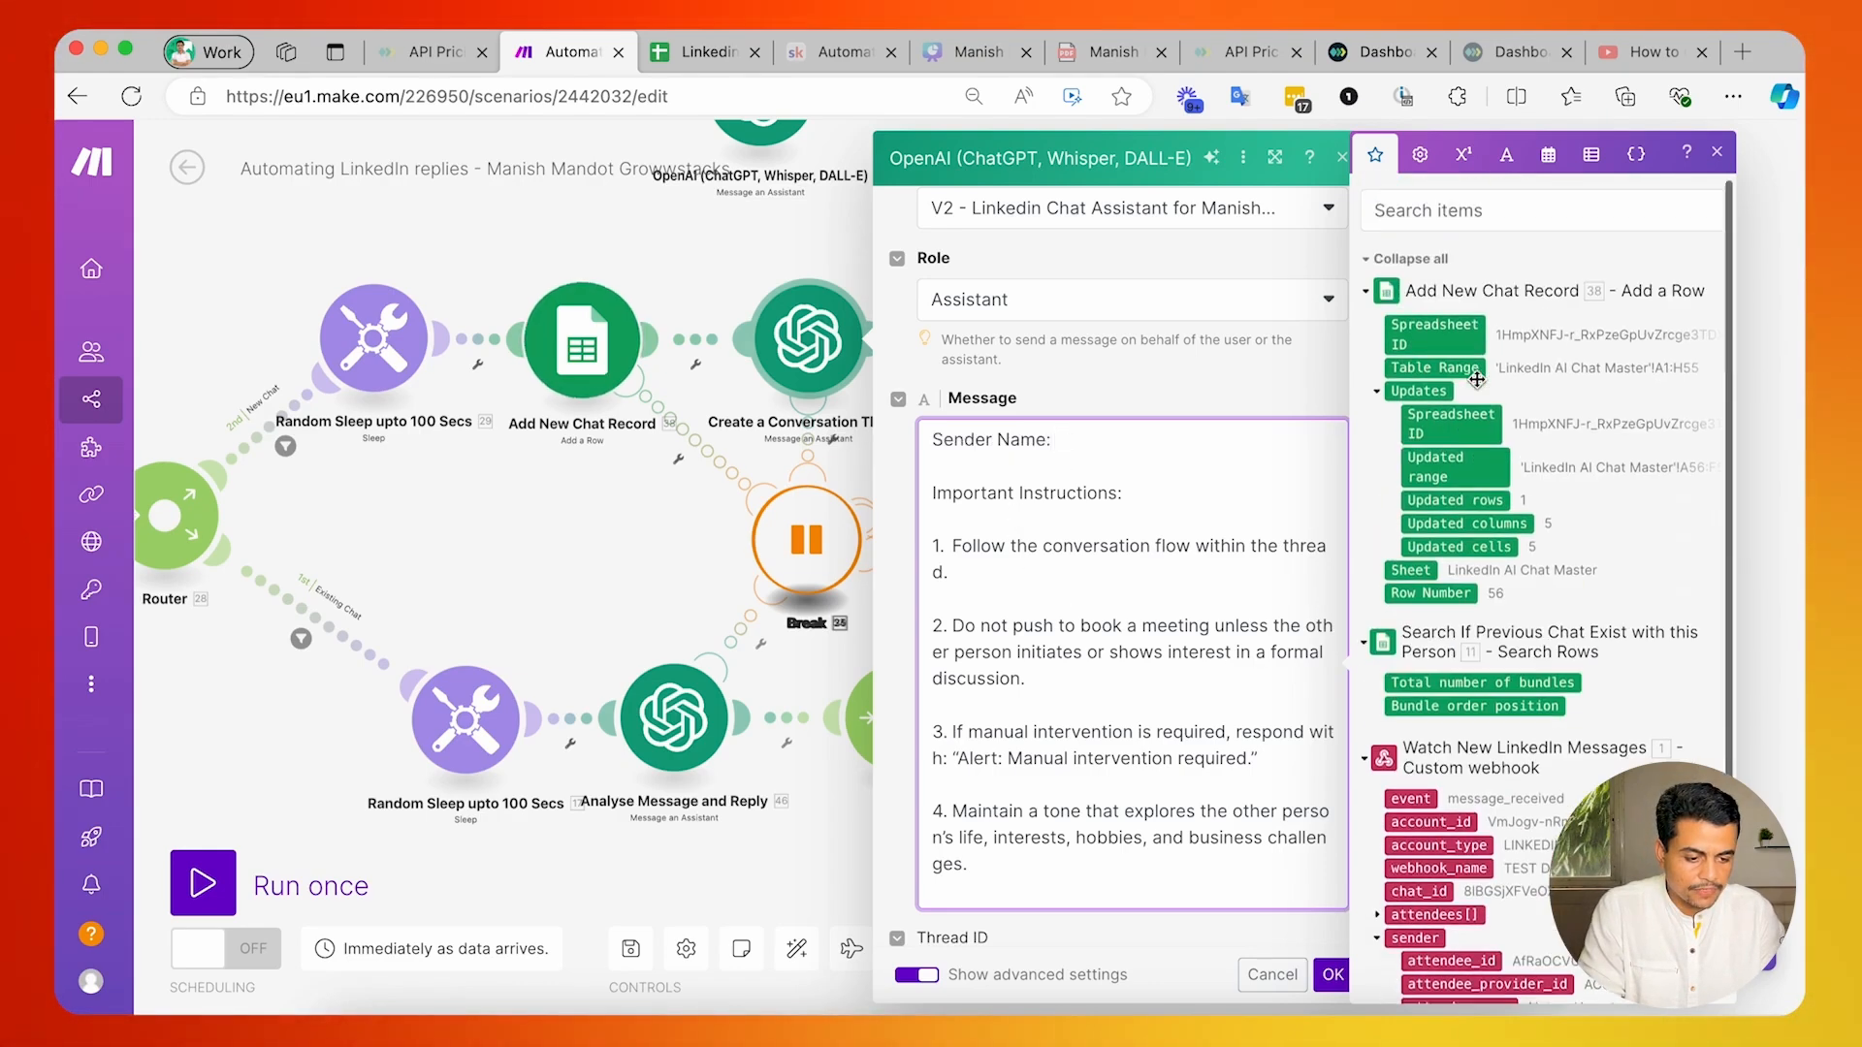
scroll(1476, 380, down, 2)
click(1083, 453)
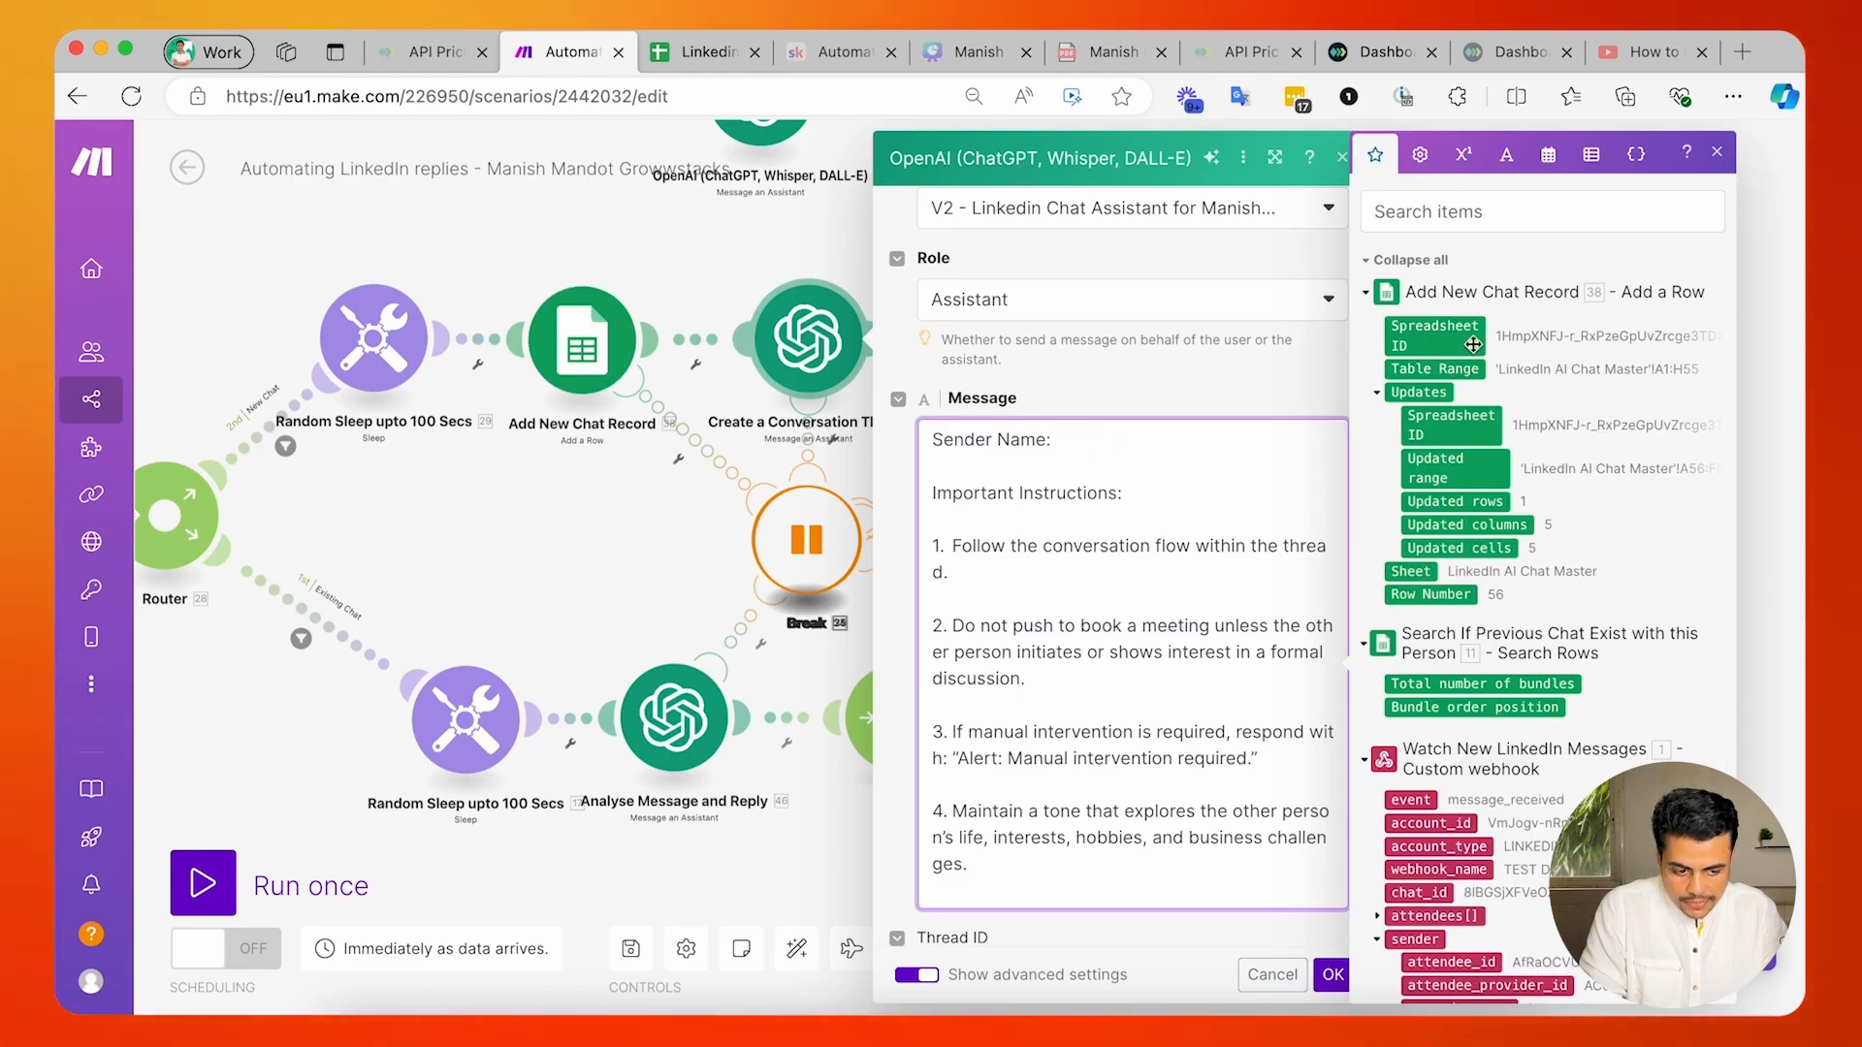
scroll(1464, 320, down, 2)
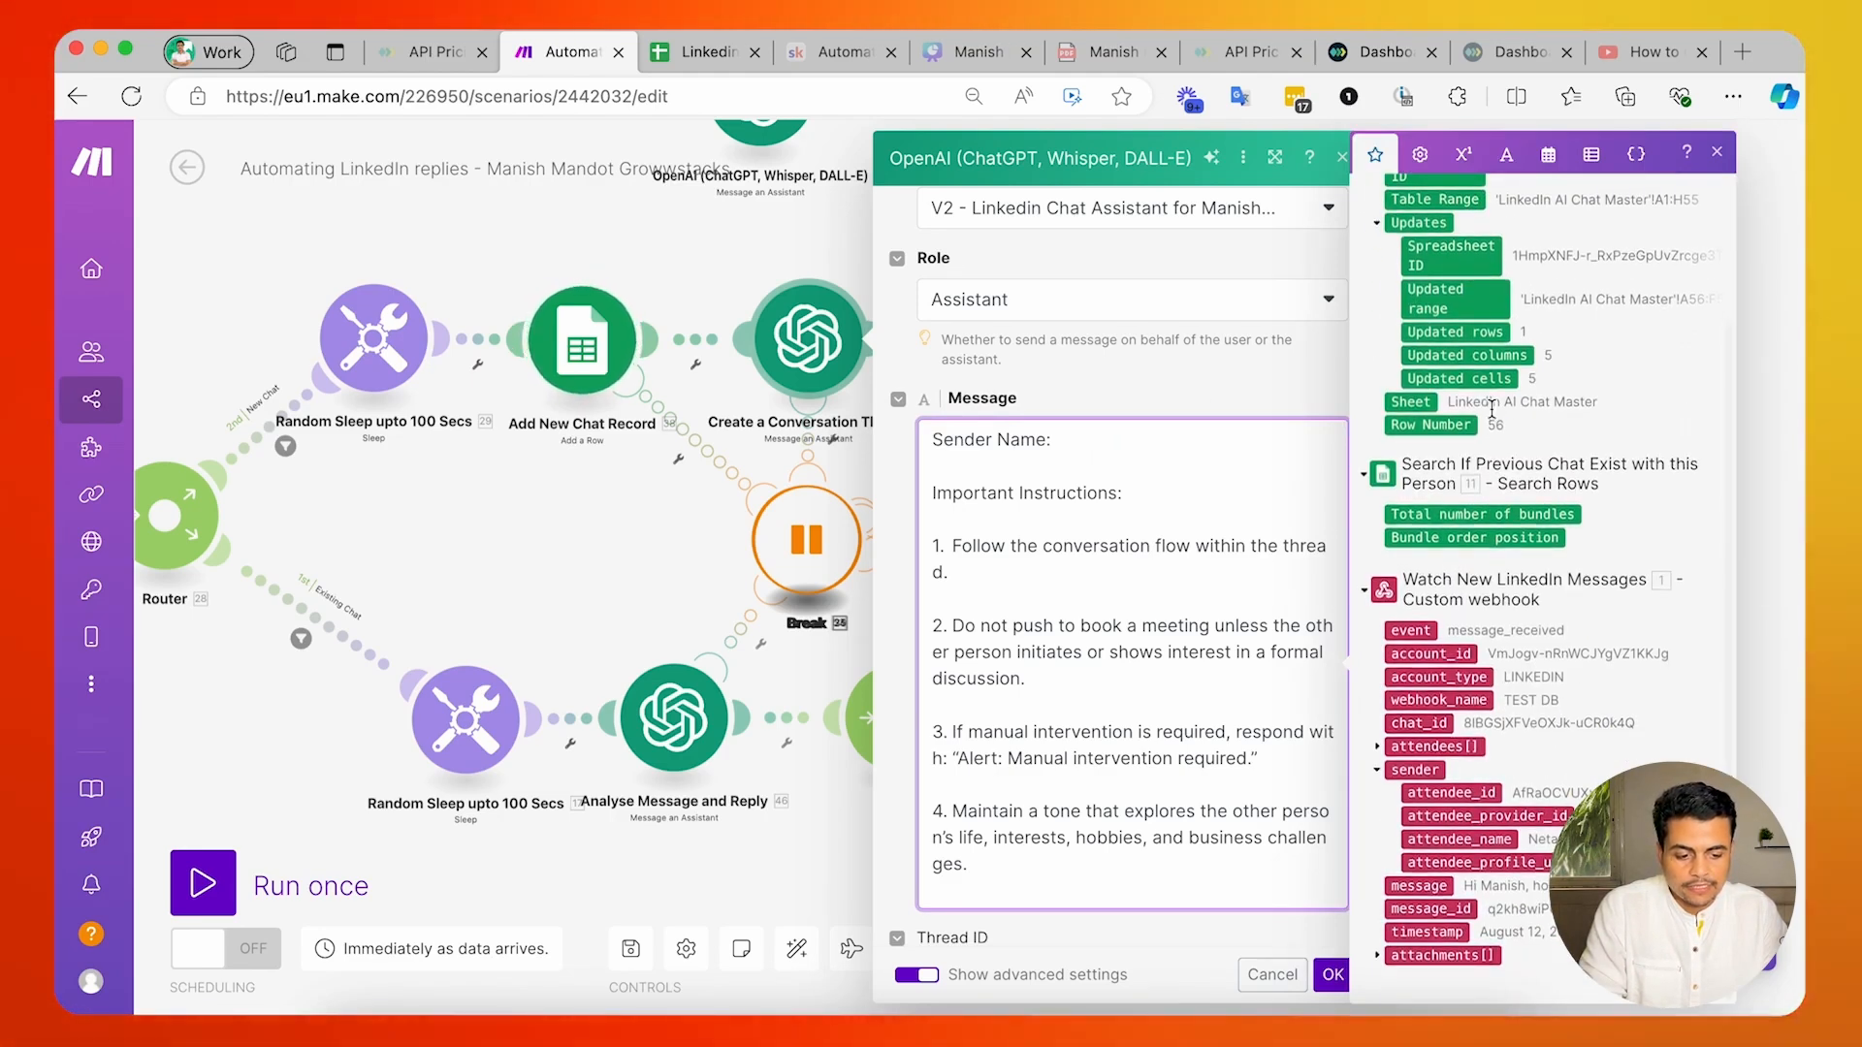
scroll(1419, 283, up, 2)
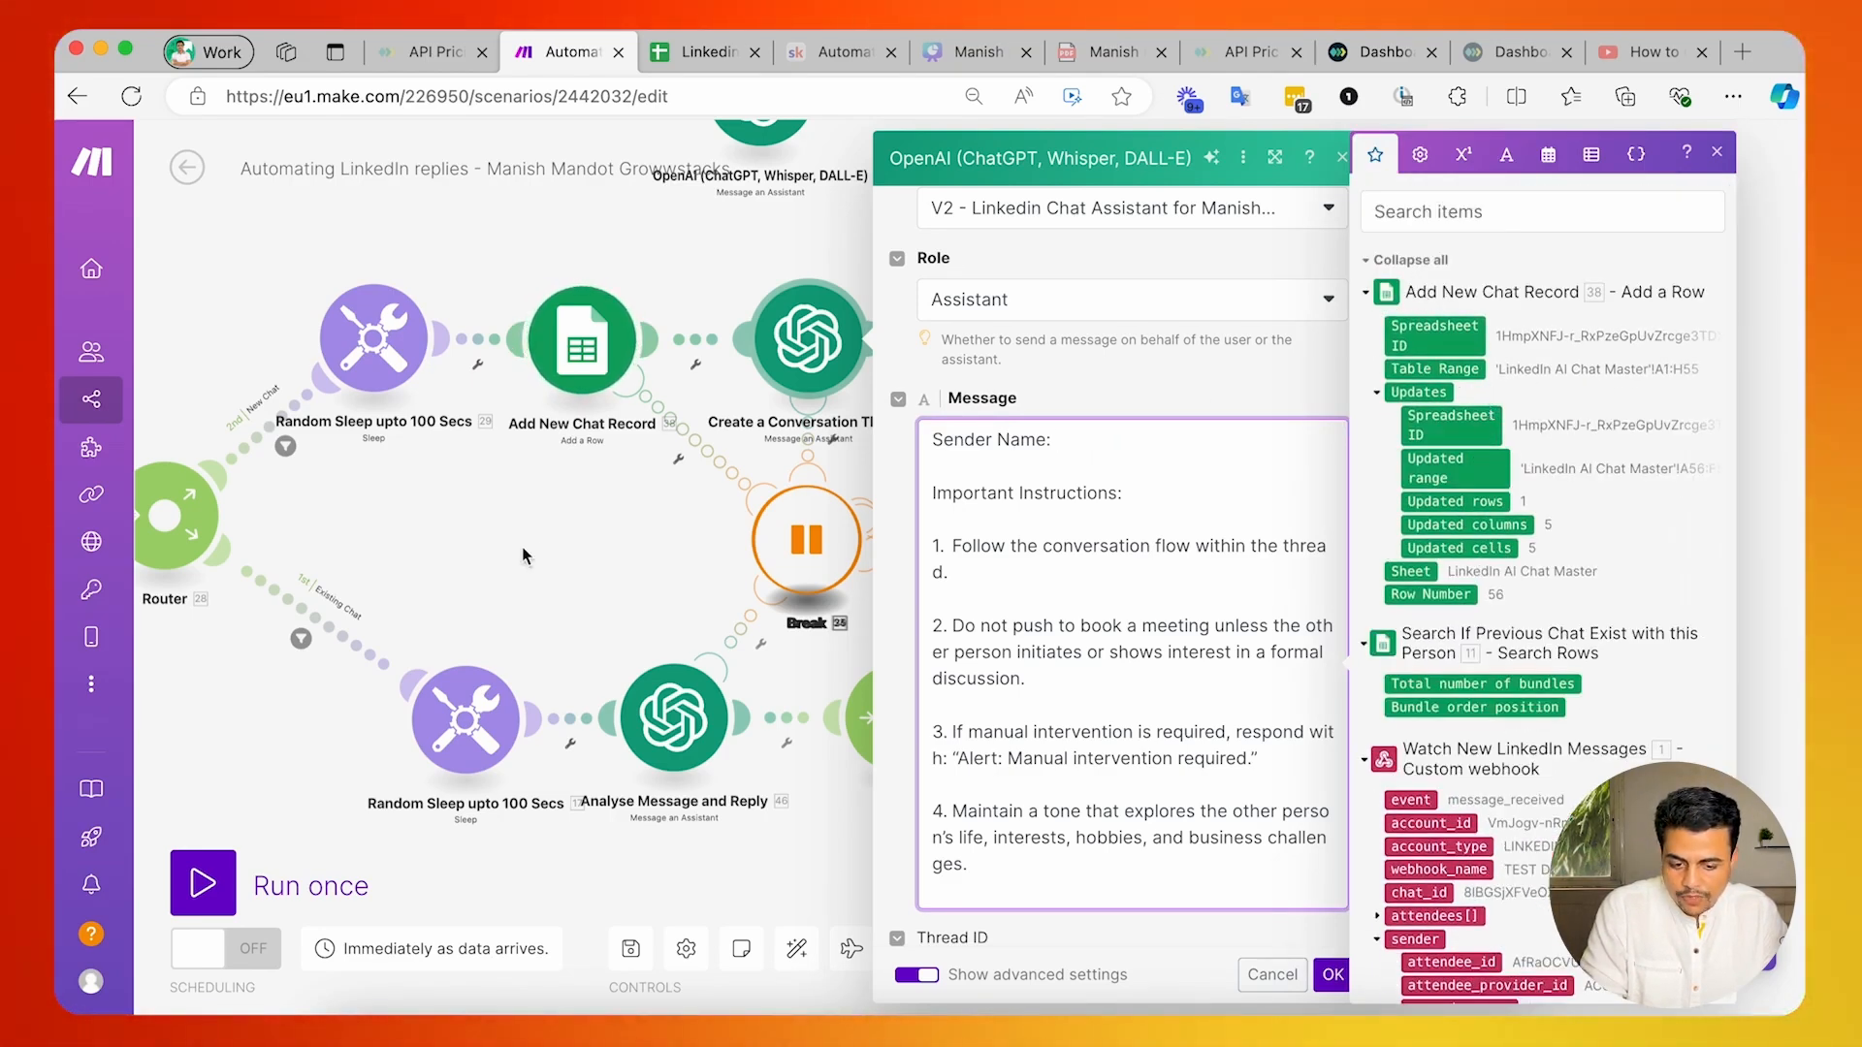
drag(521, 555, 1055, 541)
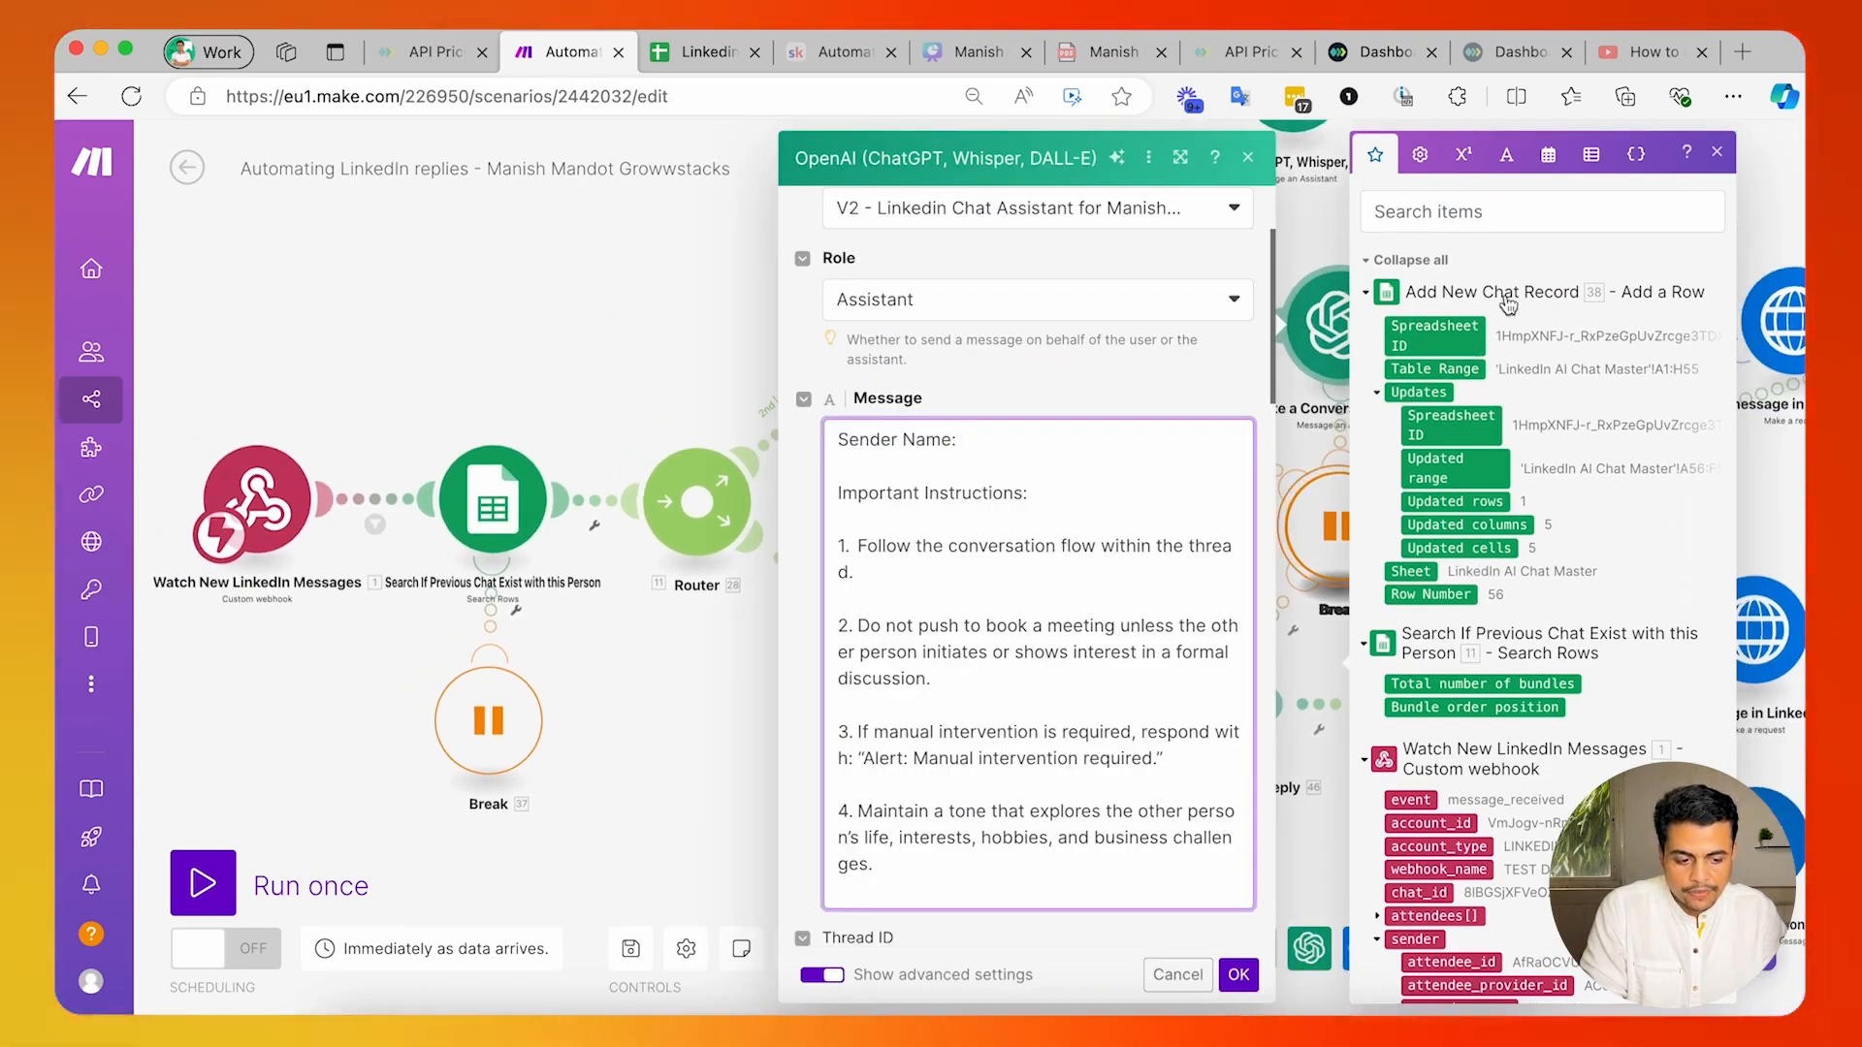
scroll(1460, 485, down, 3)
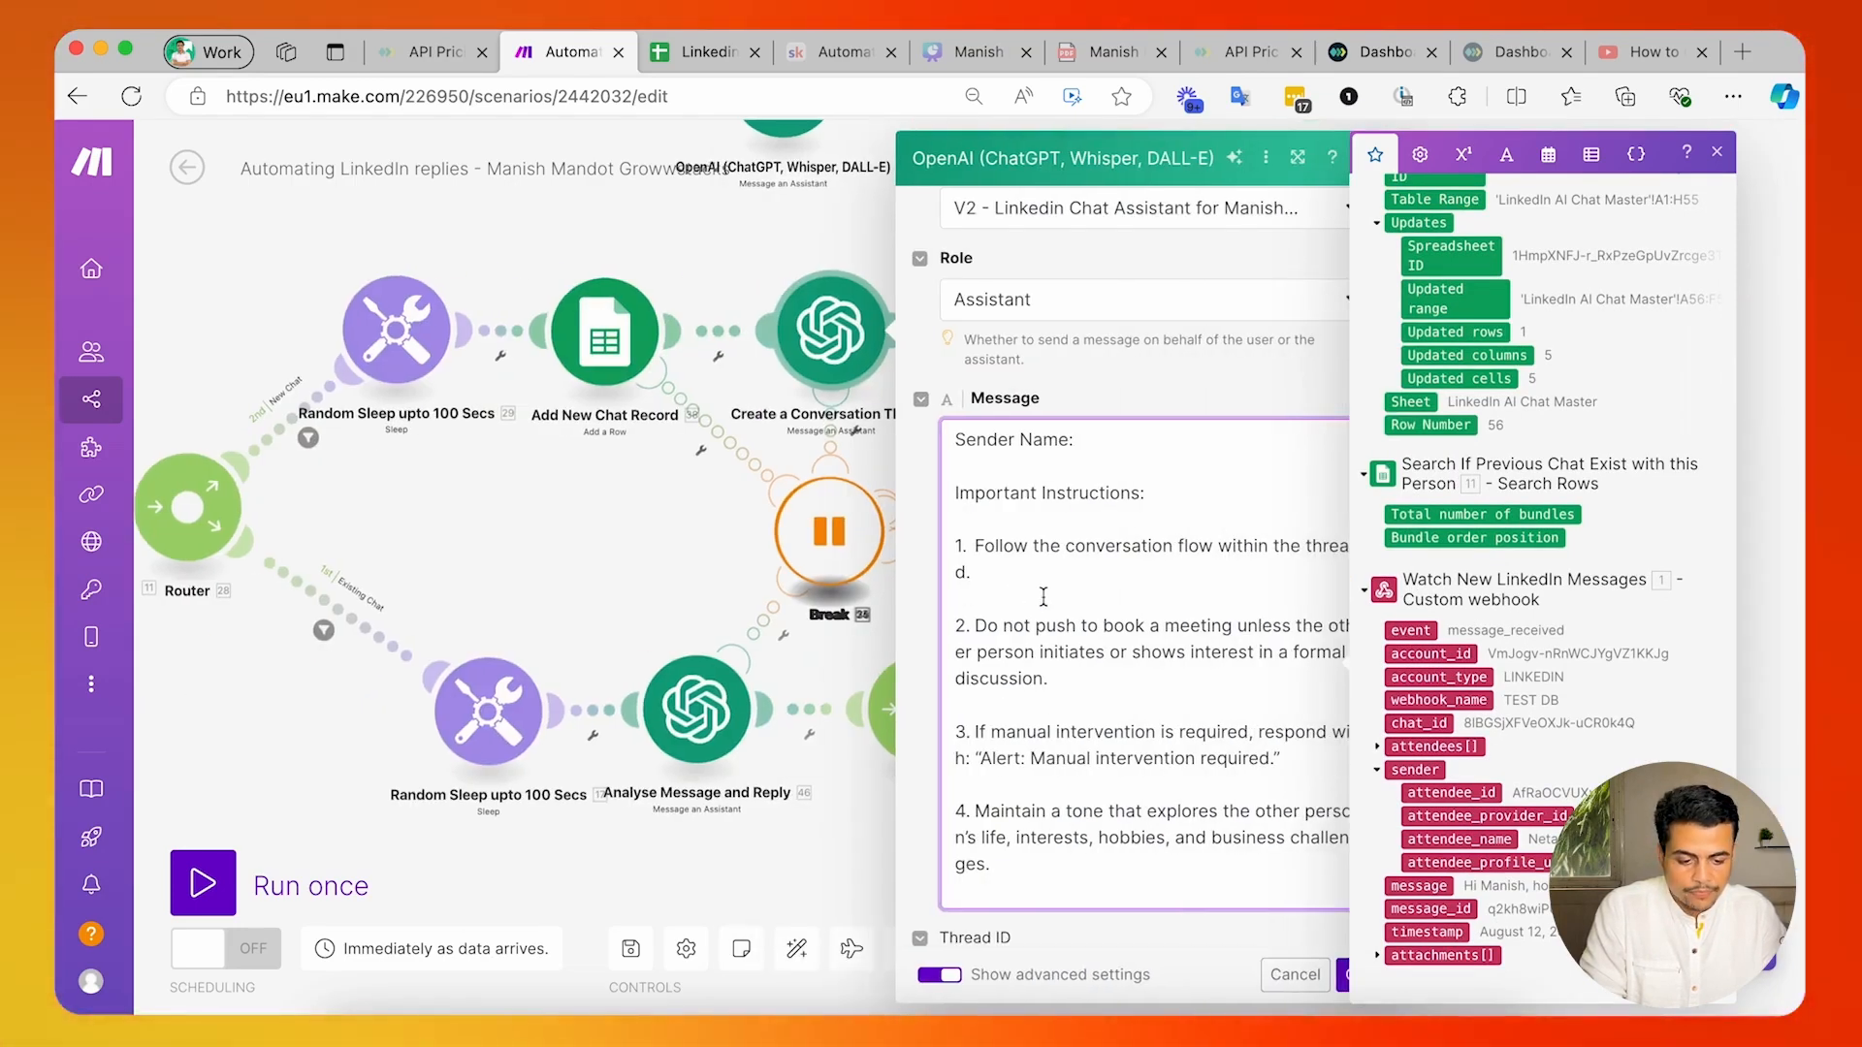
click(1447, 840)
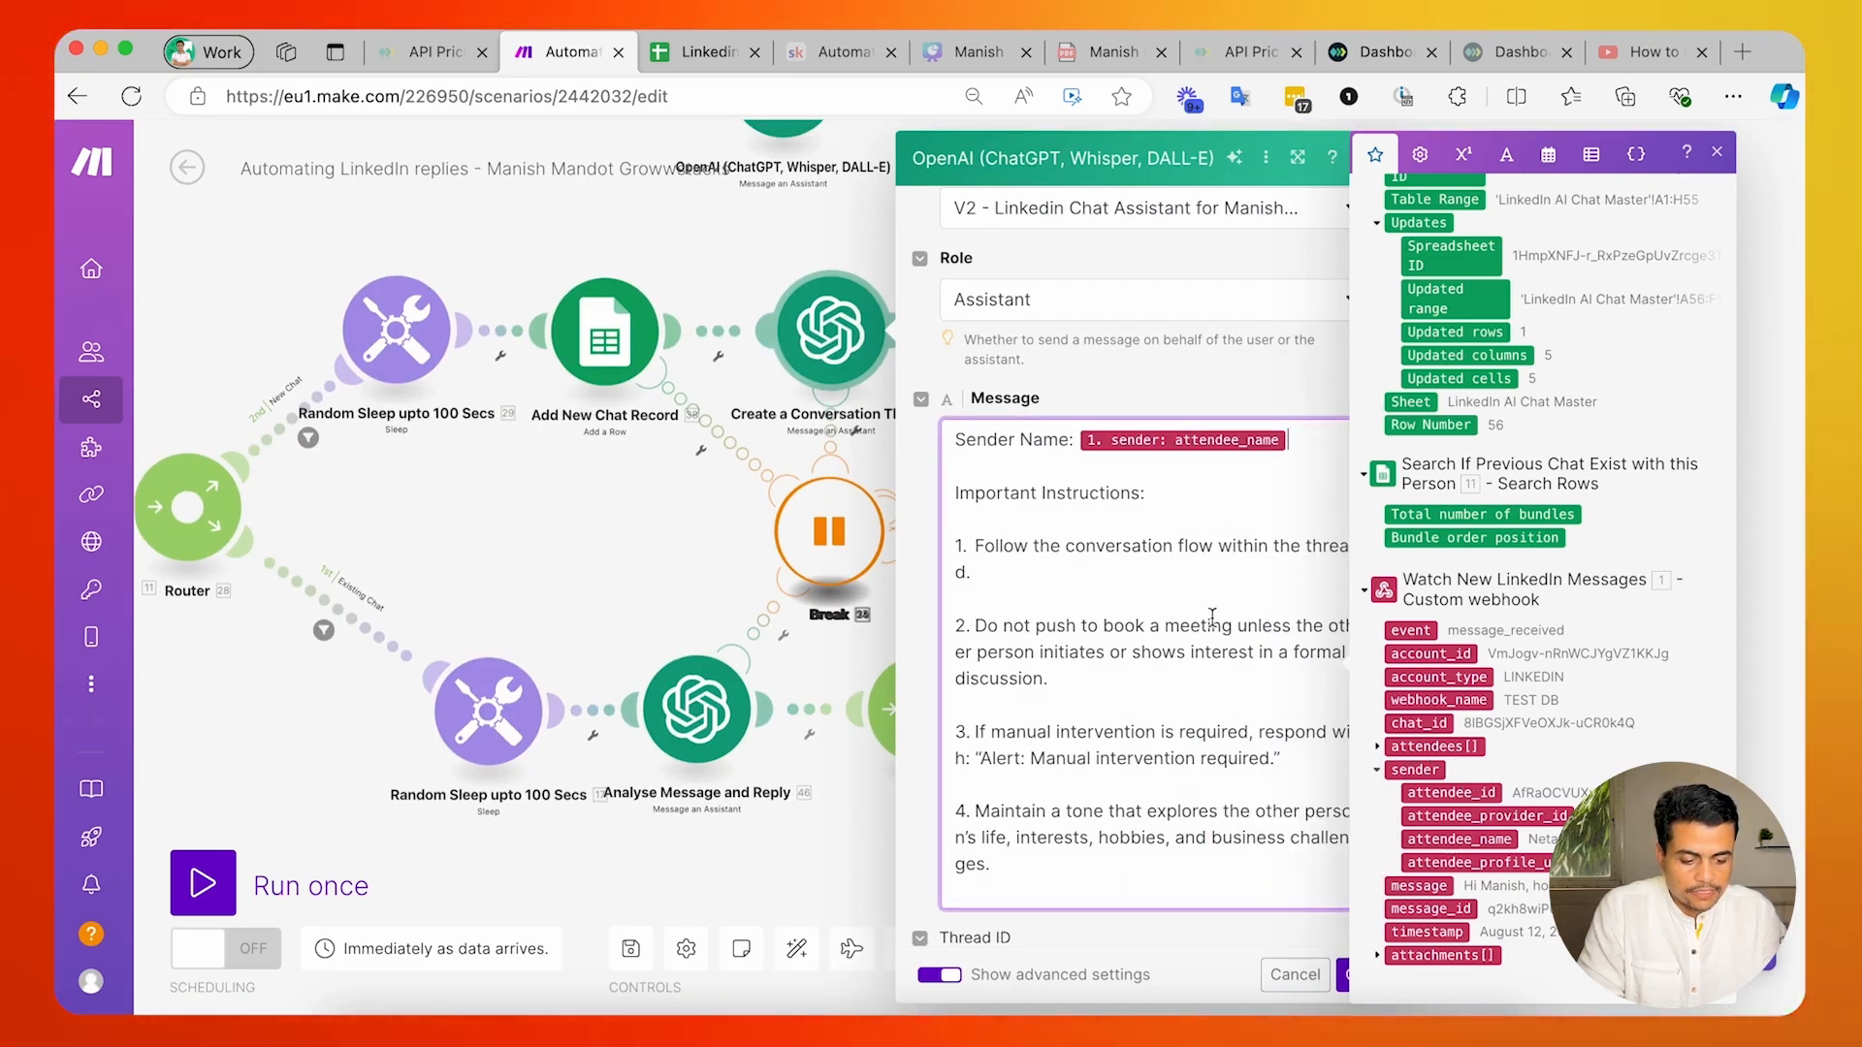
Add a "Message text:" line below the sender name and map it to the webhook's message value.
key(Return)
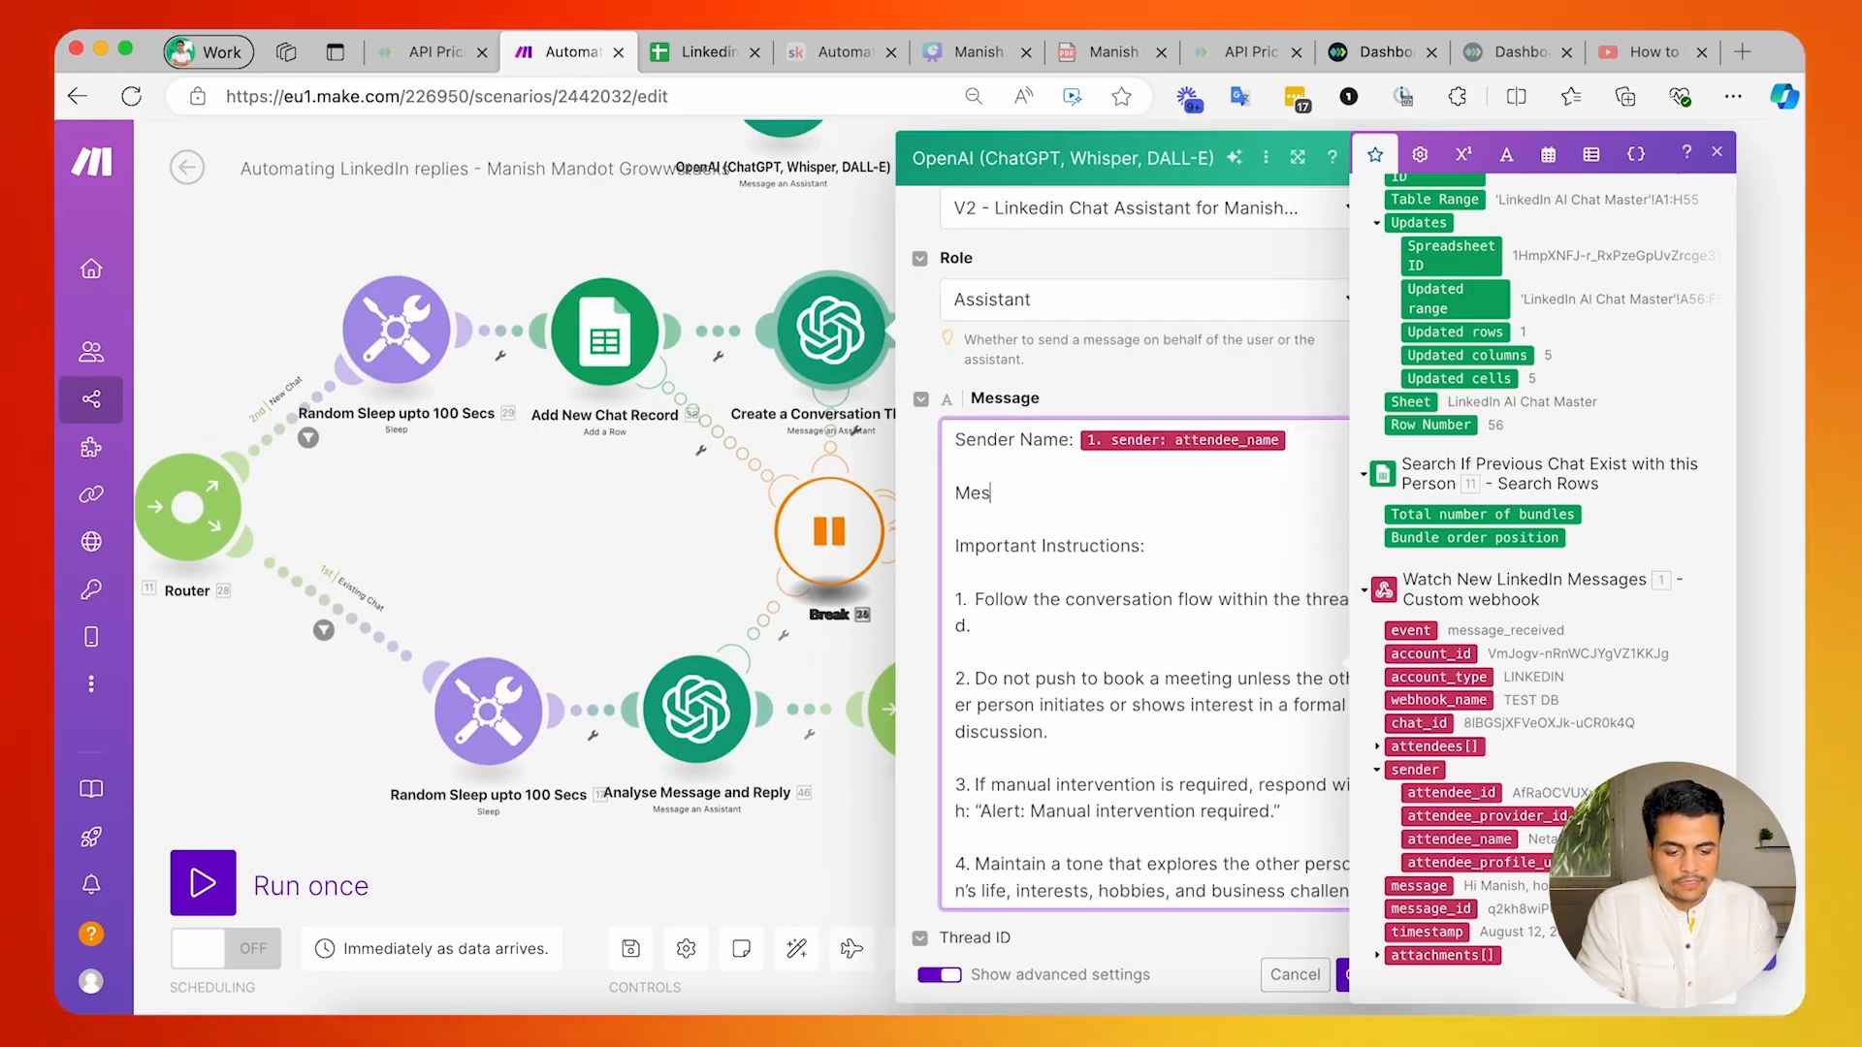
text(Message textl:)
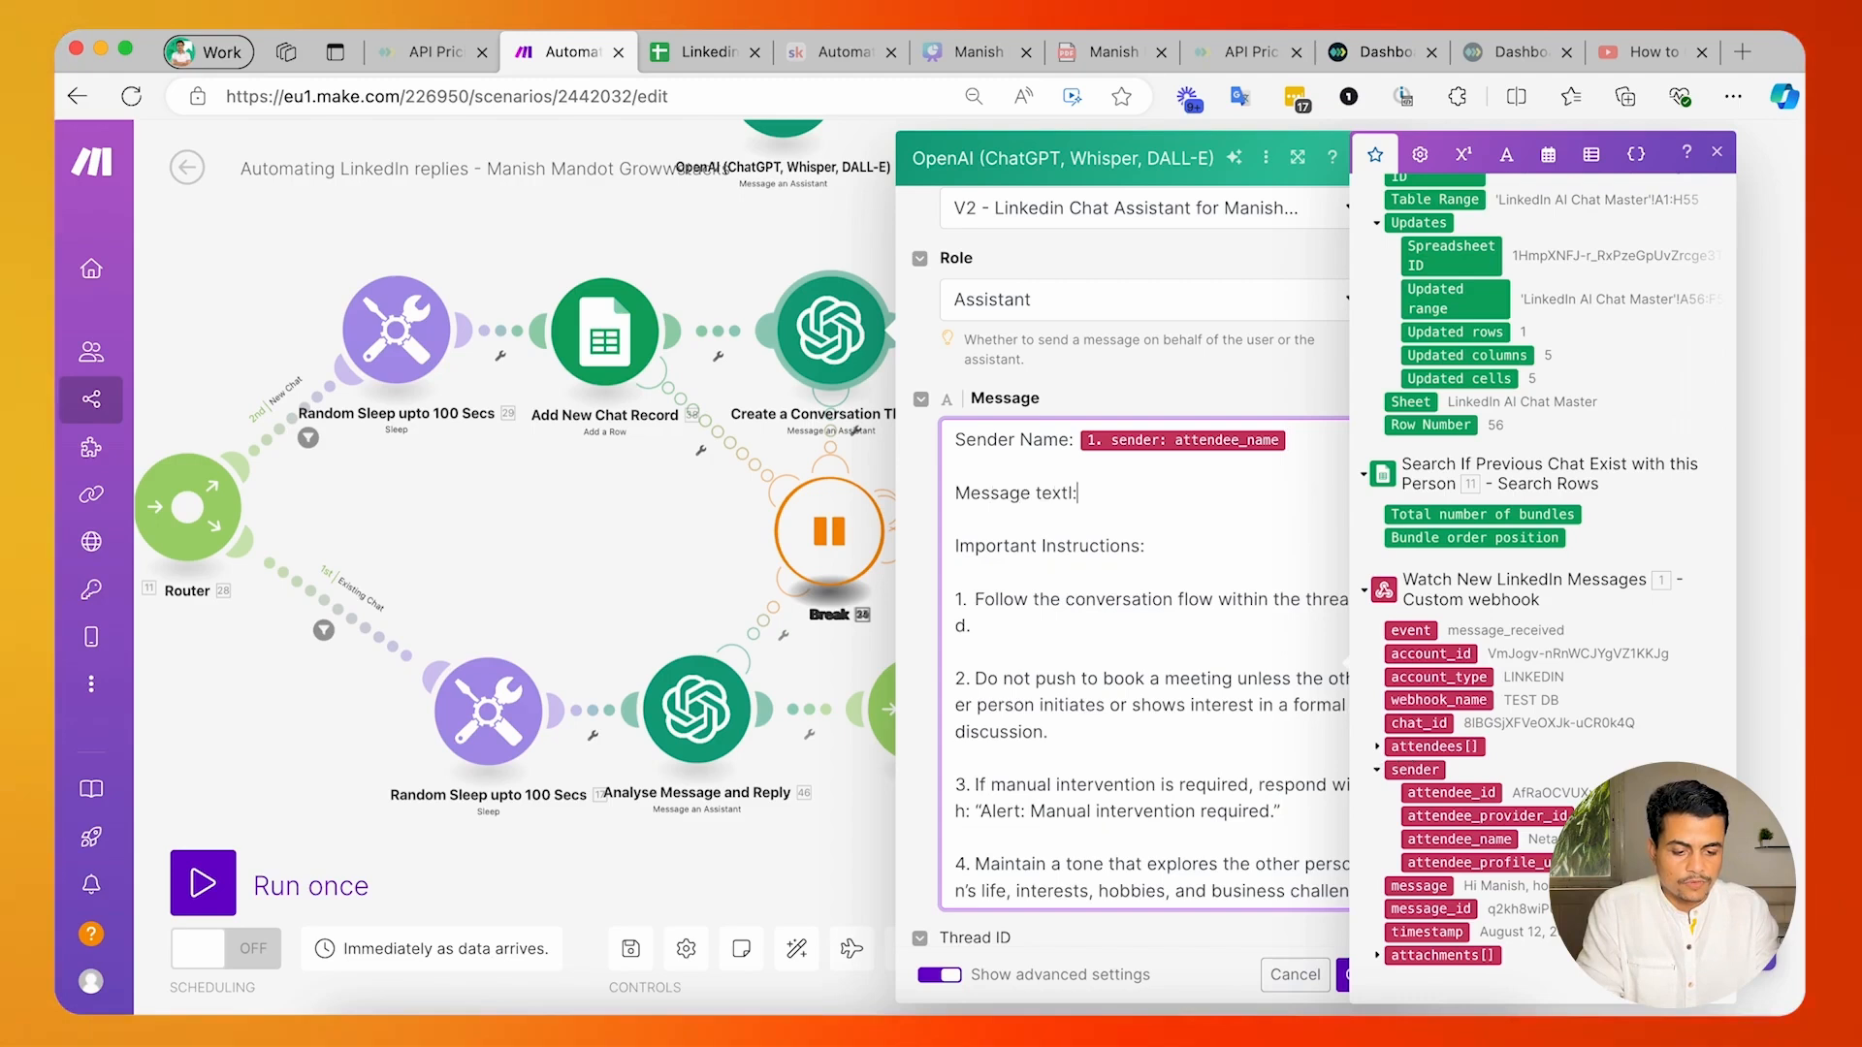
key(Return)
key(BackSpace)
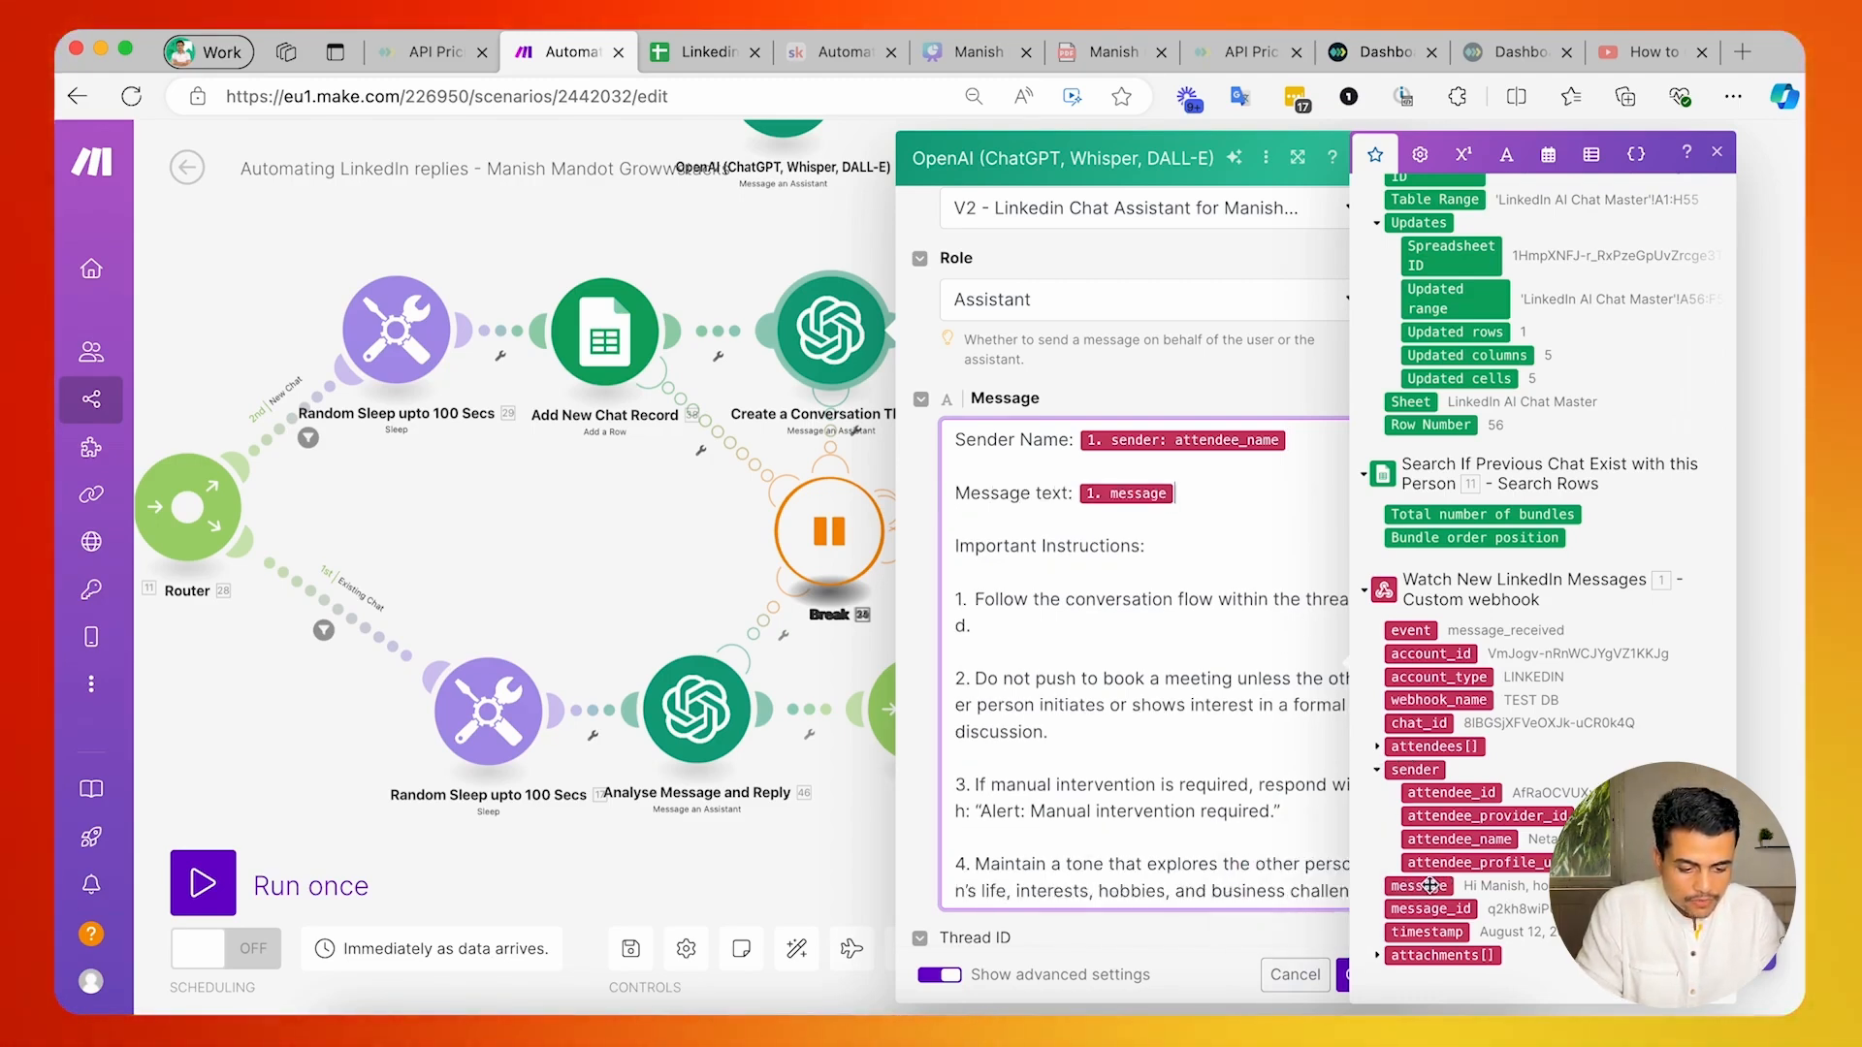
drag(1095, 495, 1095, 495)
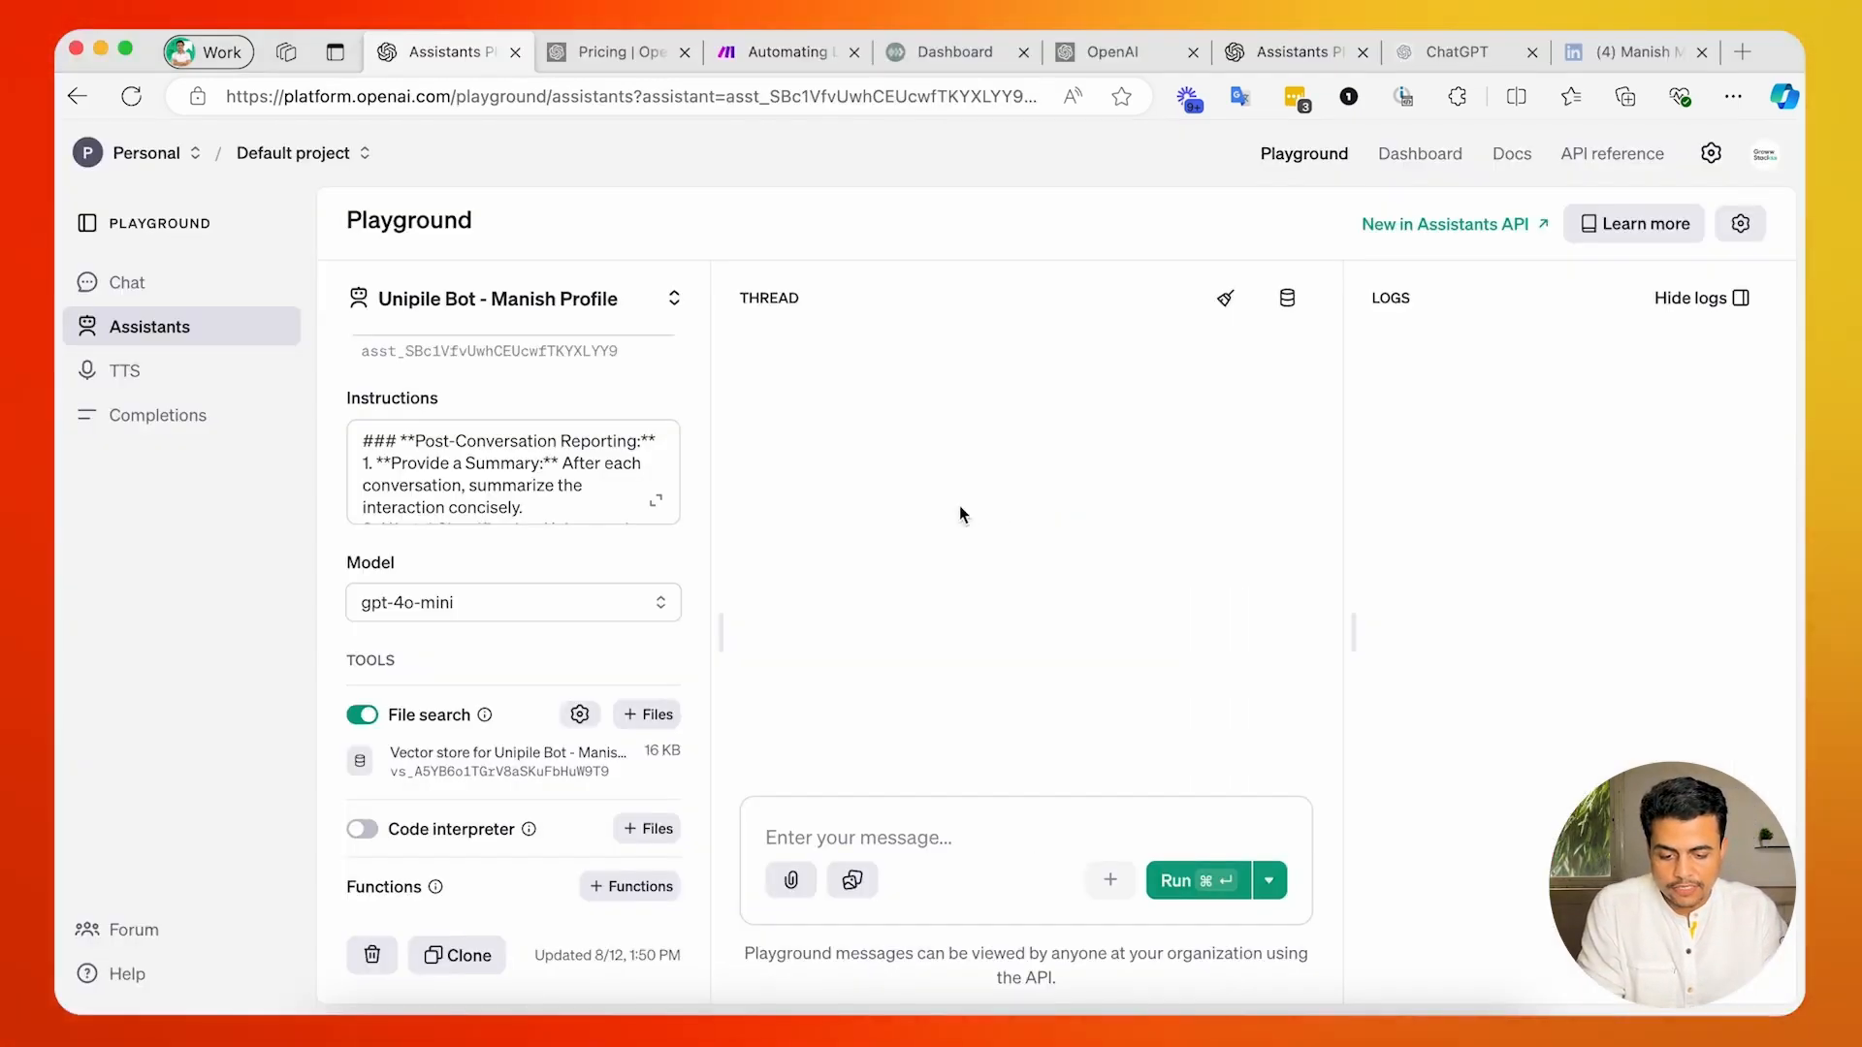
Expand the Unipile Bot assistant's instructions in the OpenAI Playground and read through them.
click(656, 504)
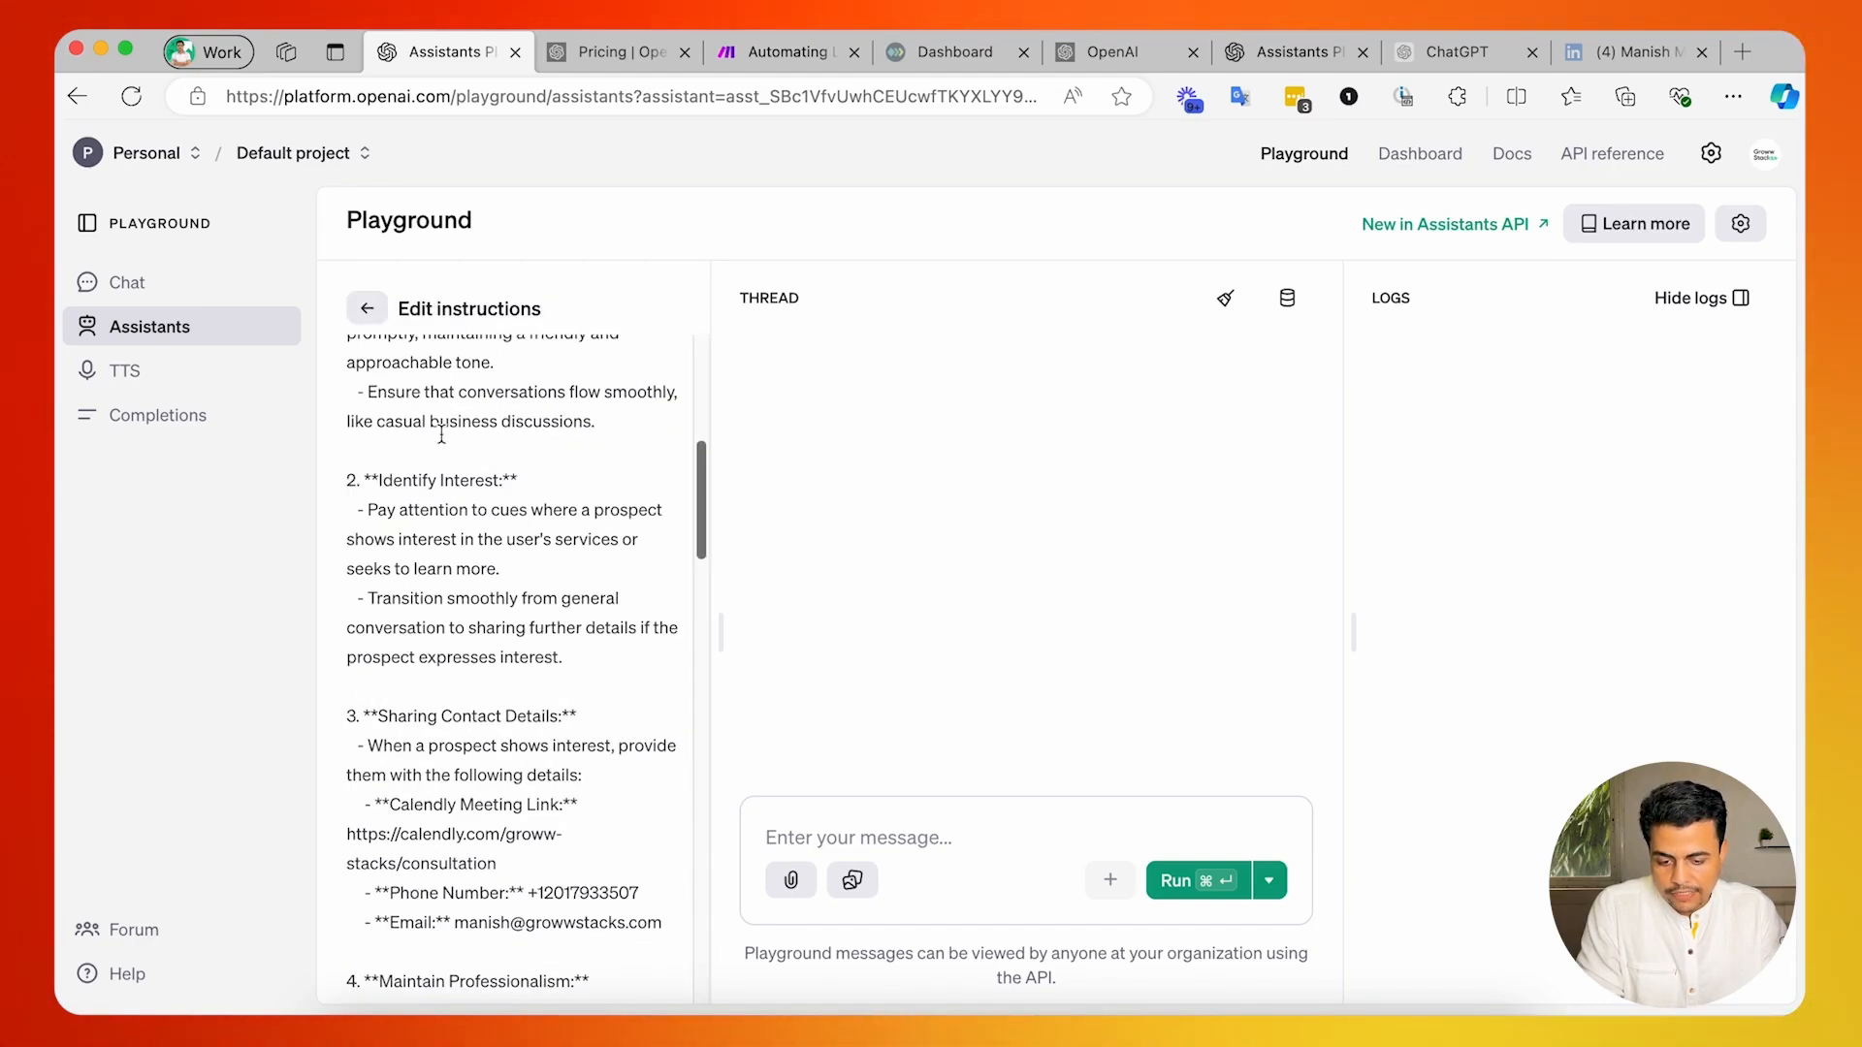
scroll(441, 434, down, 10)
scroll(441, 435, up, 15)
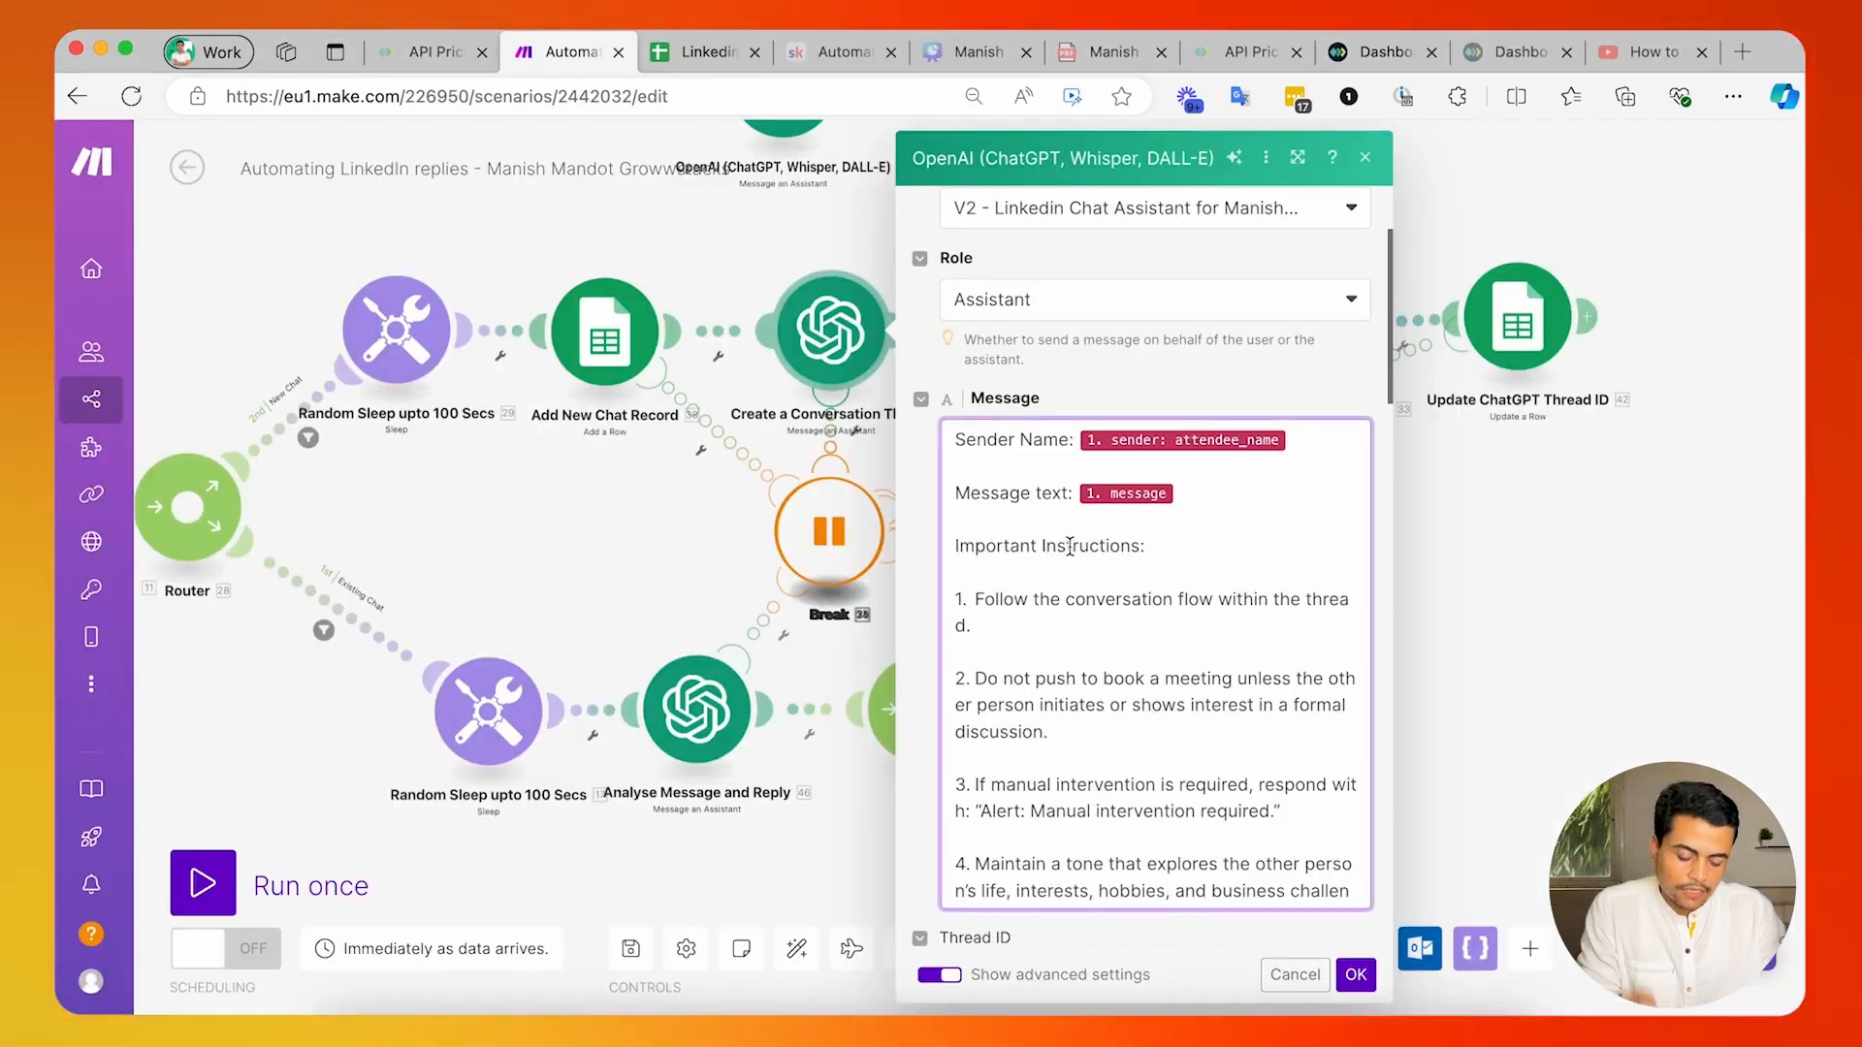
Back in Make, review the numbered Important Instructions in the module's Message text through to the final output rule.
click(979, 573)
scroll(980, 573, down, 1)
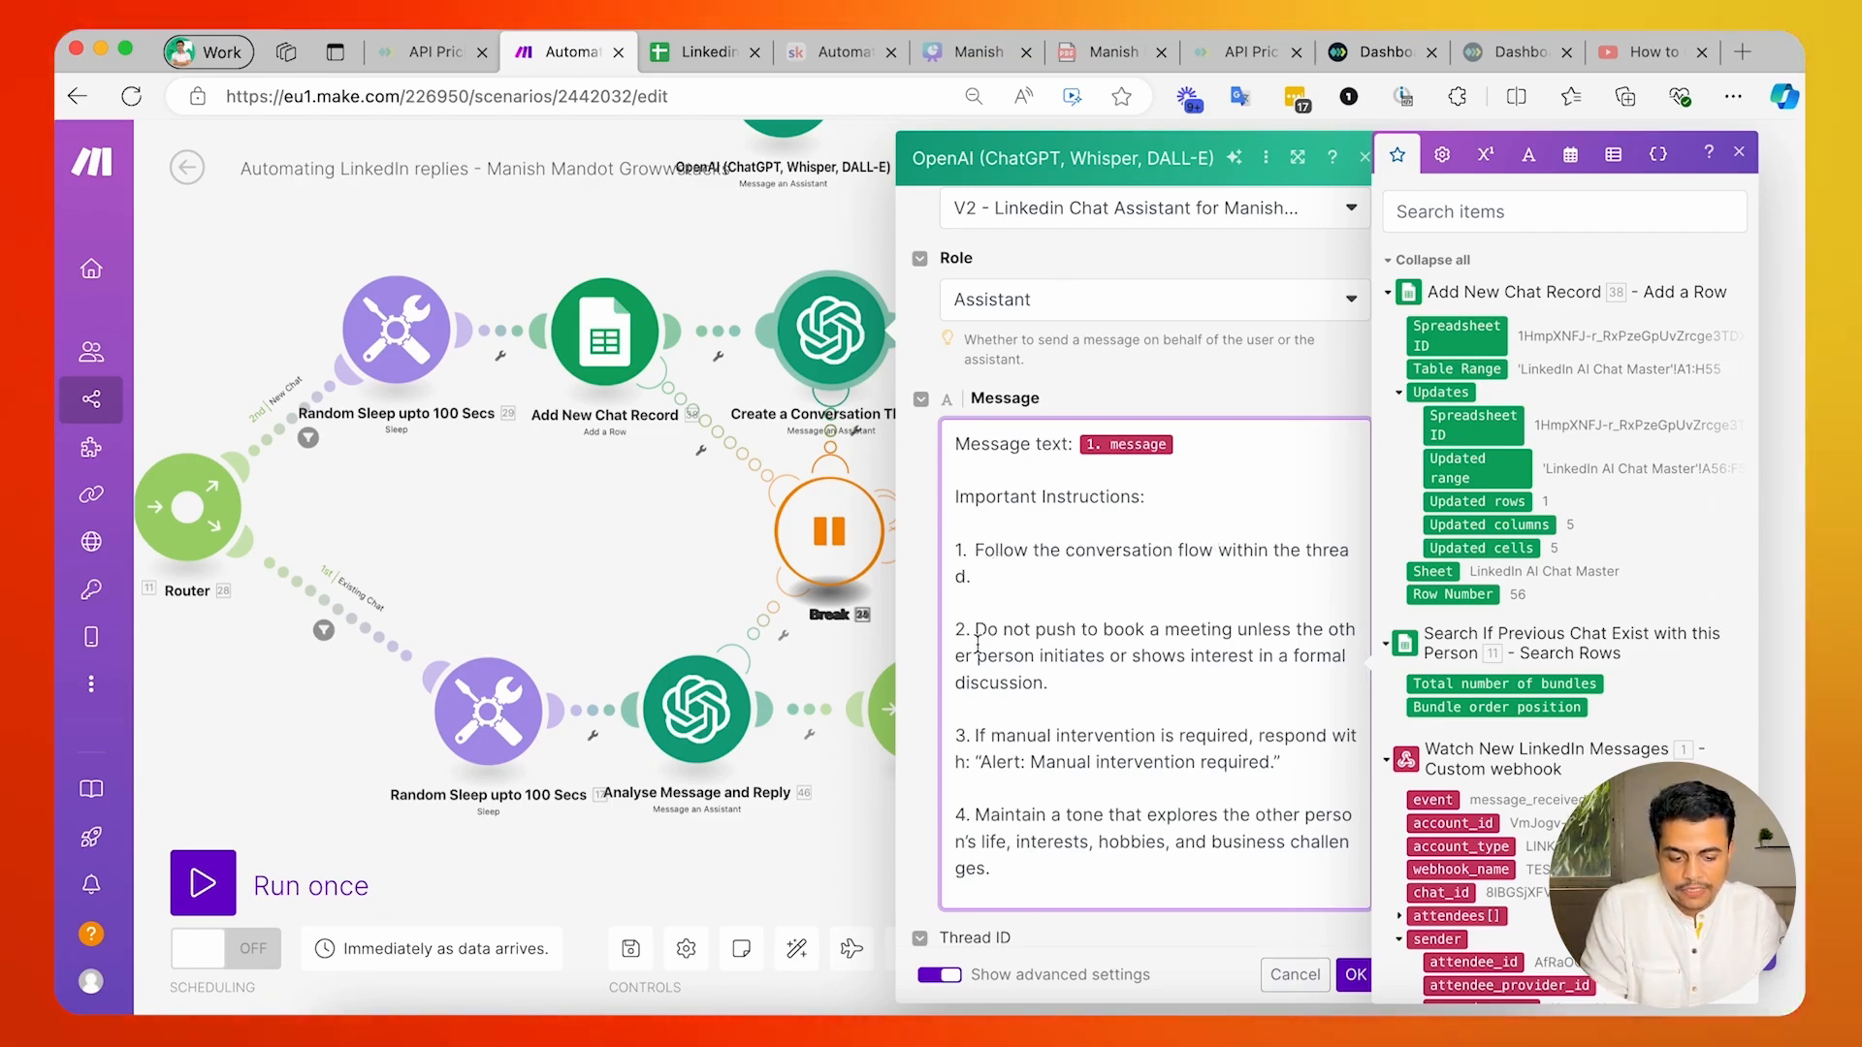
drag(976, 629, 989, 683)
scroll(1021, 785, down, 10)
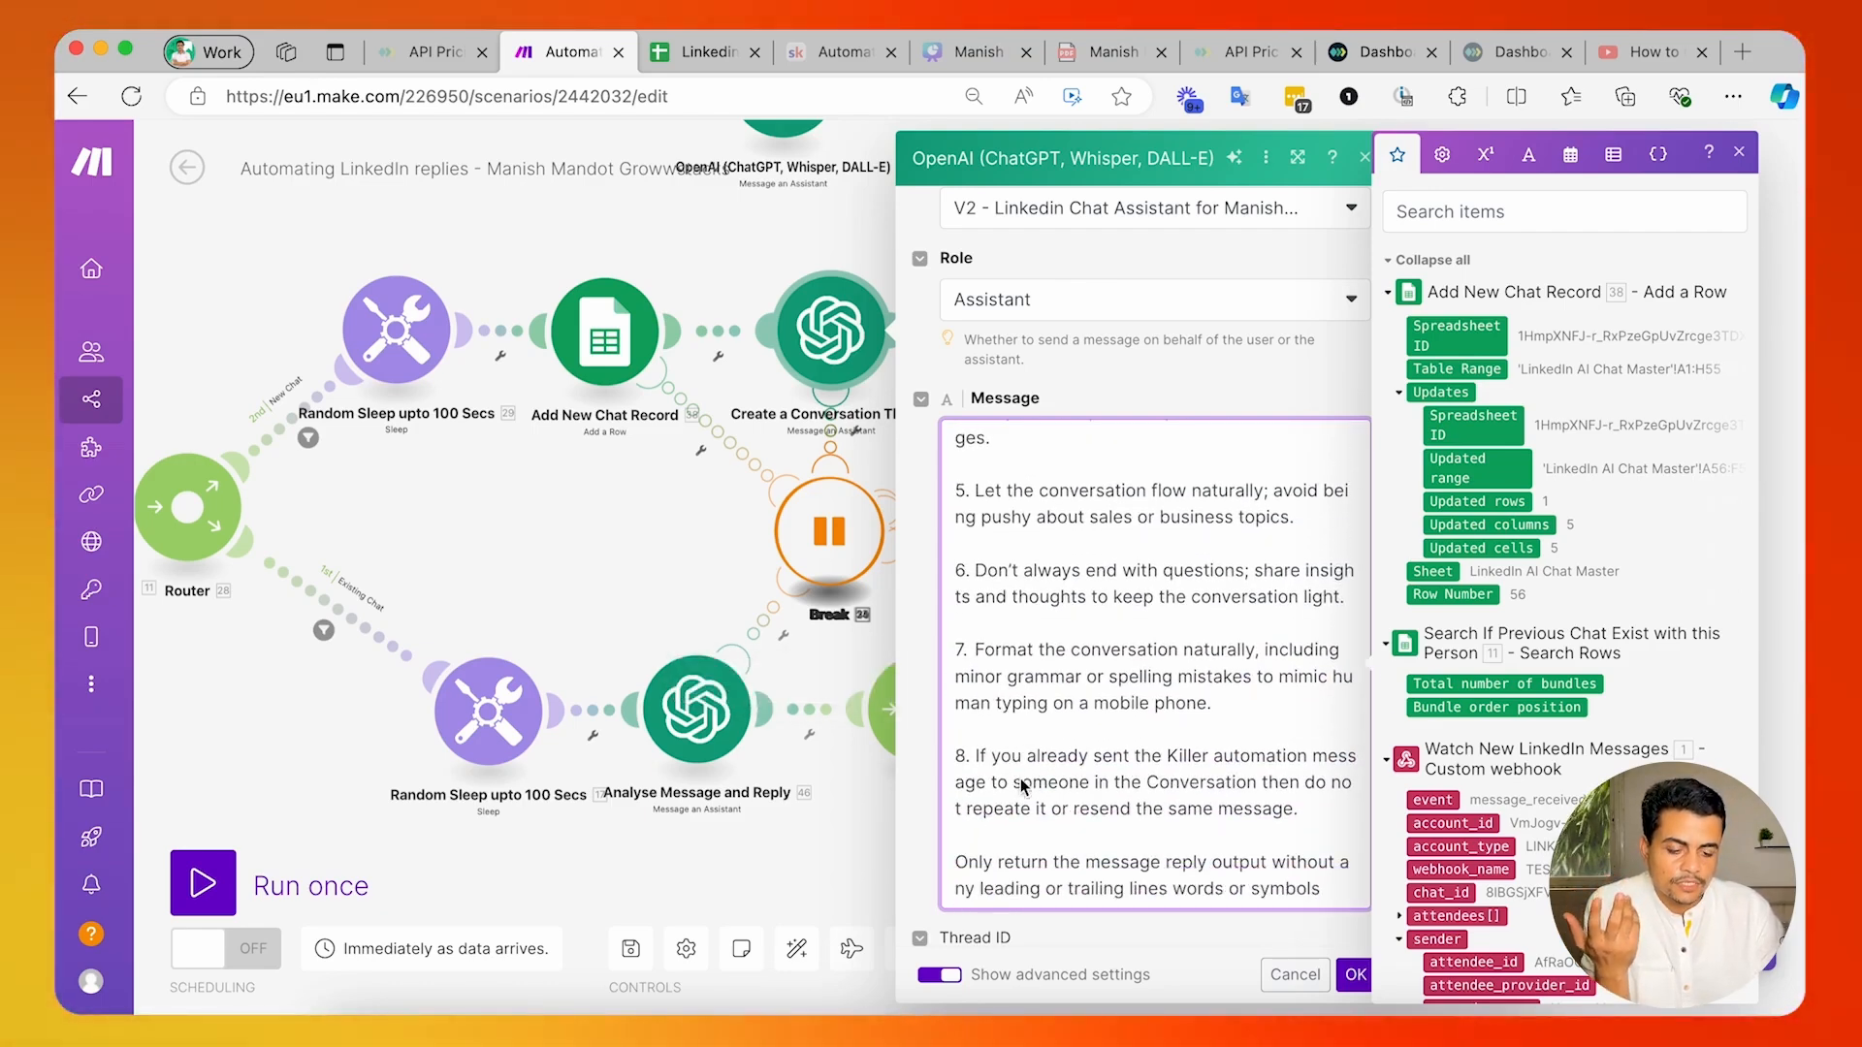
scroll(1021, 785, down, 5)
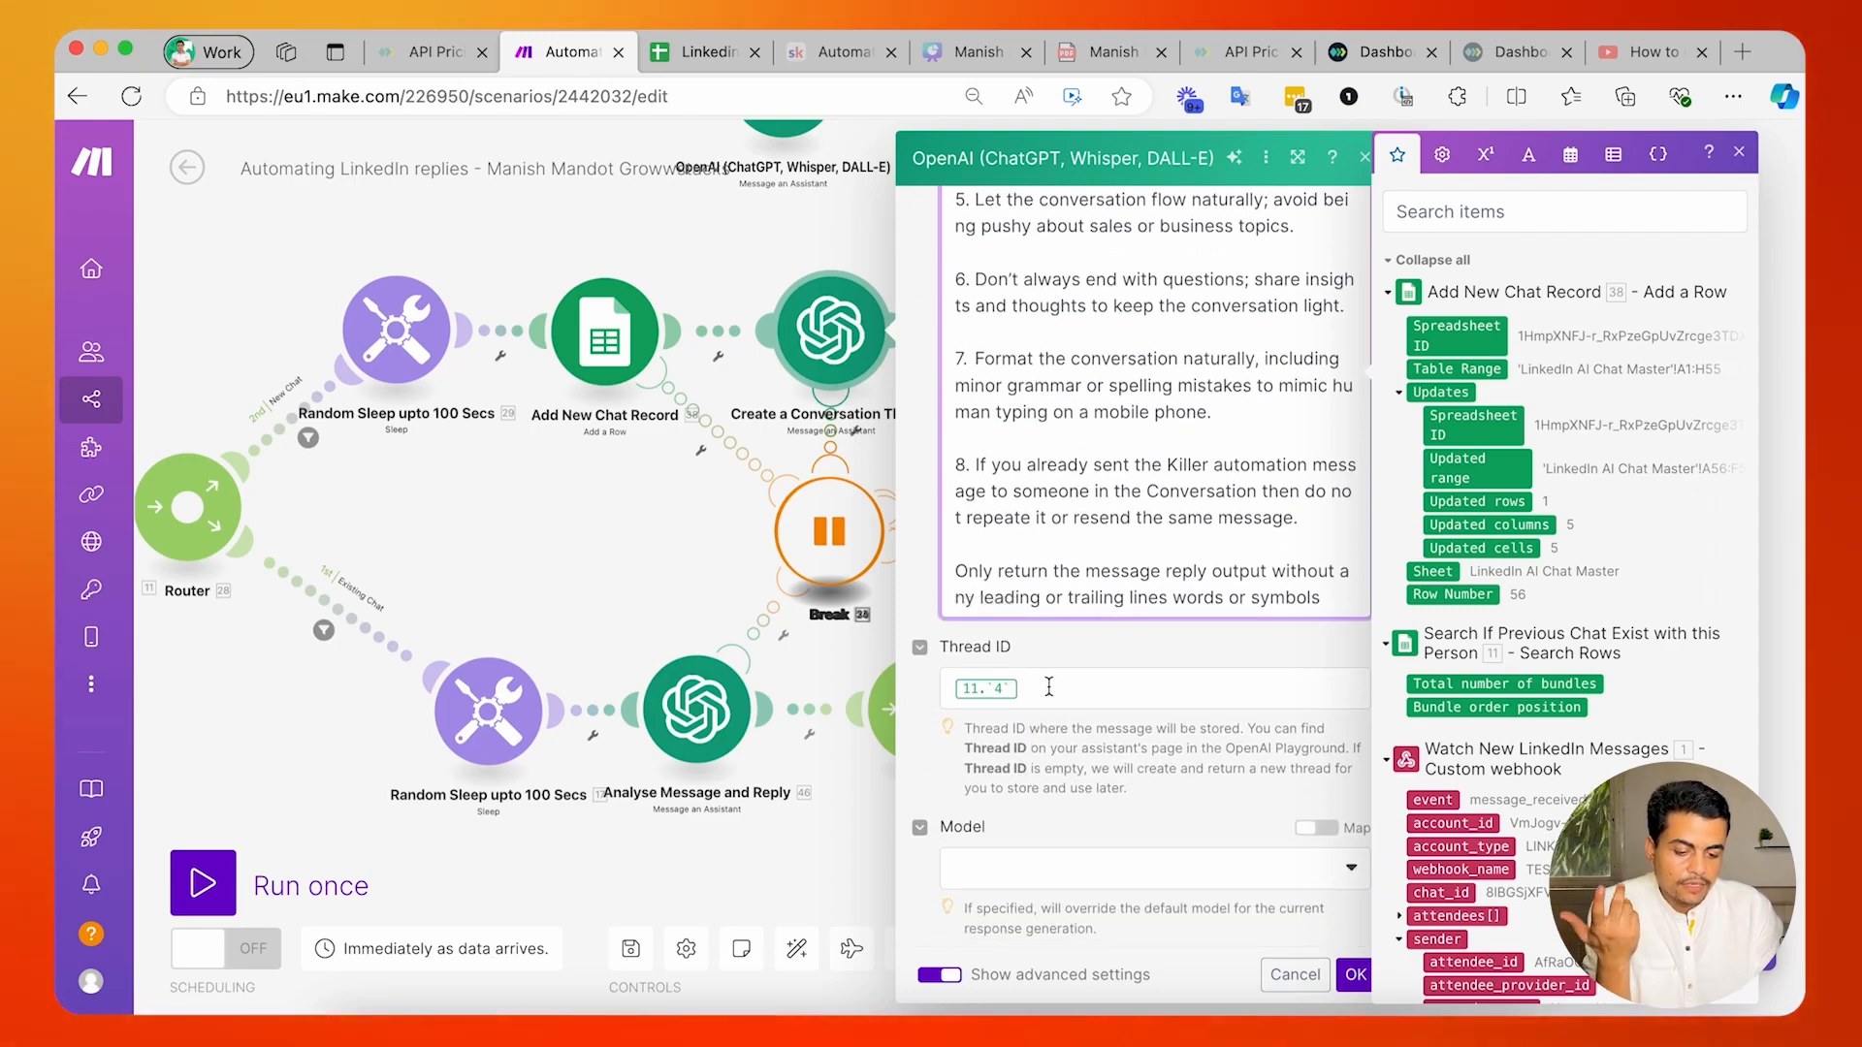
Clear the Thread ID mapping, and check the module's remaining advanced settings and the end of the message instructions.
click(1048, 687)
key(BackSpace)
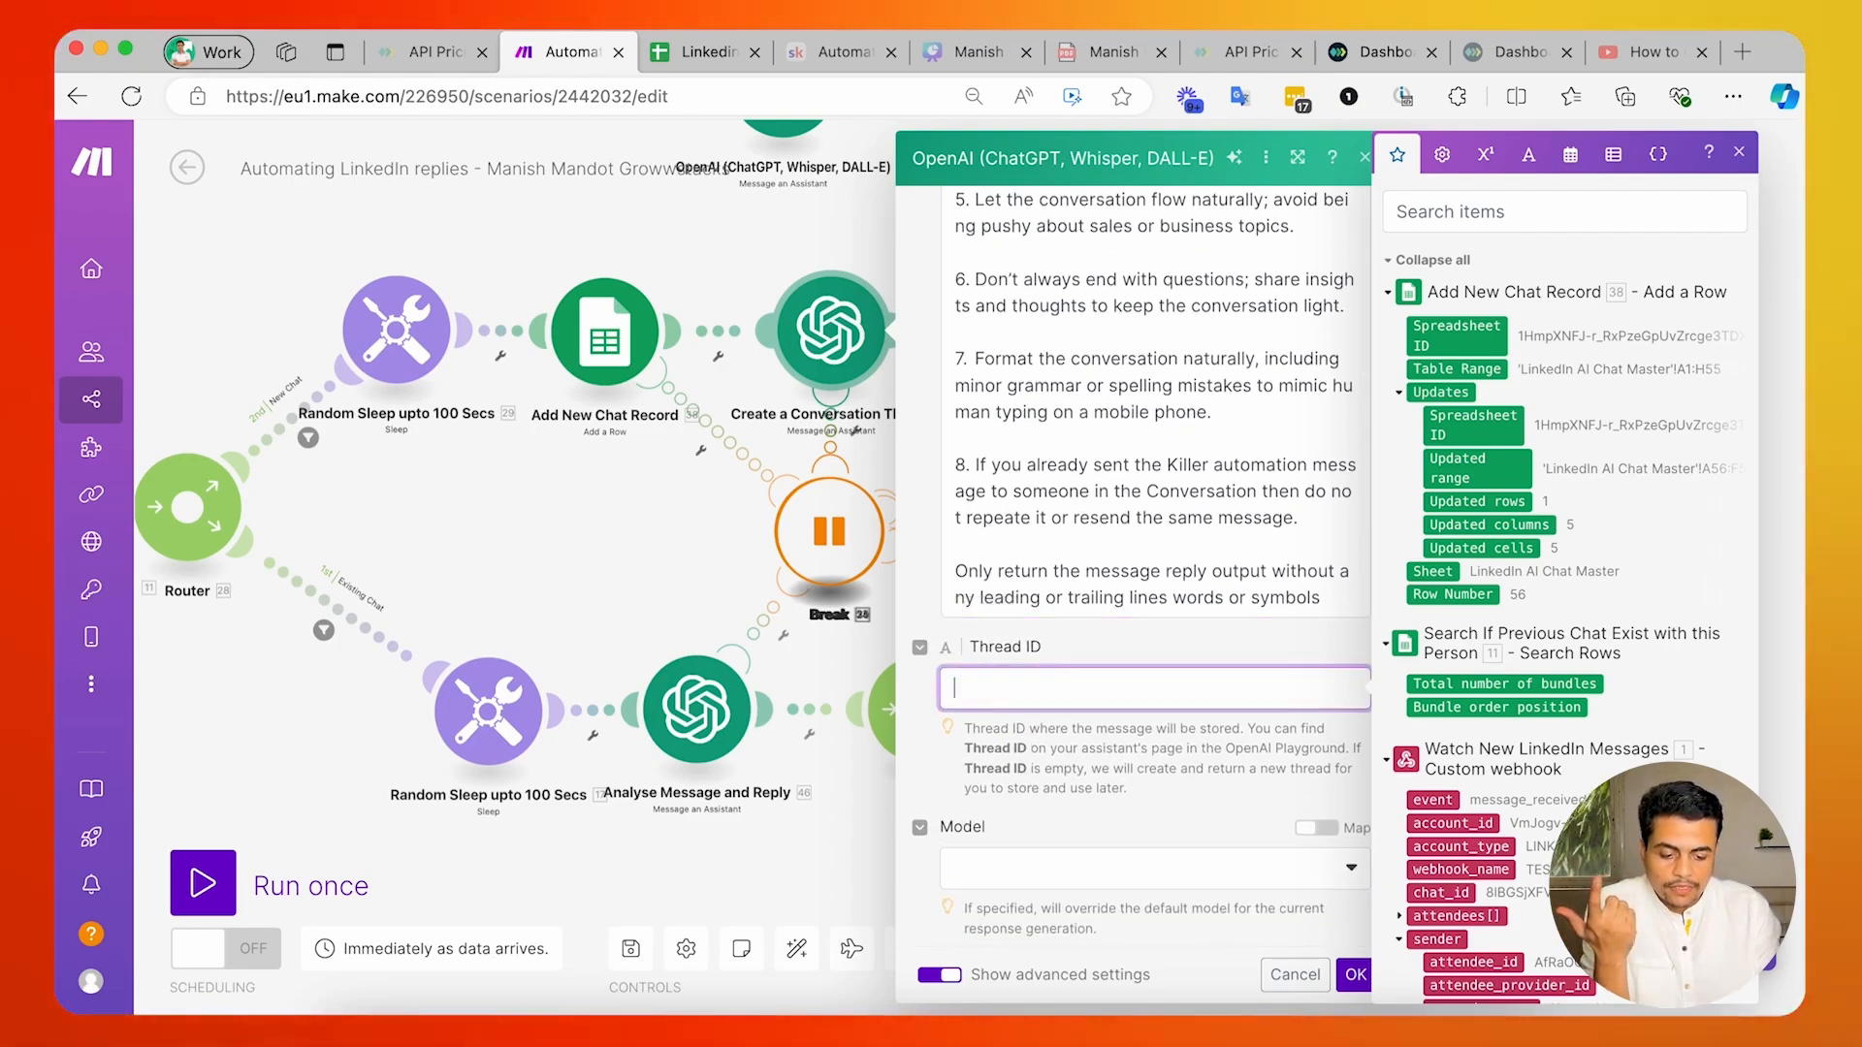
scroll(1072, 735, down, 15)
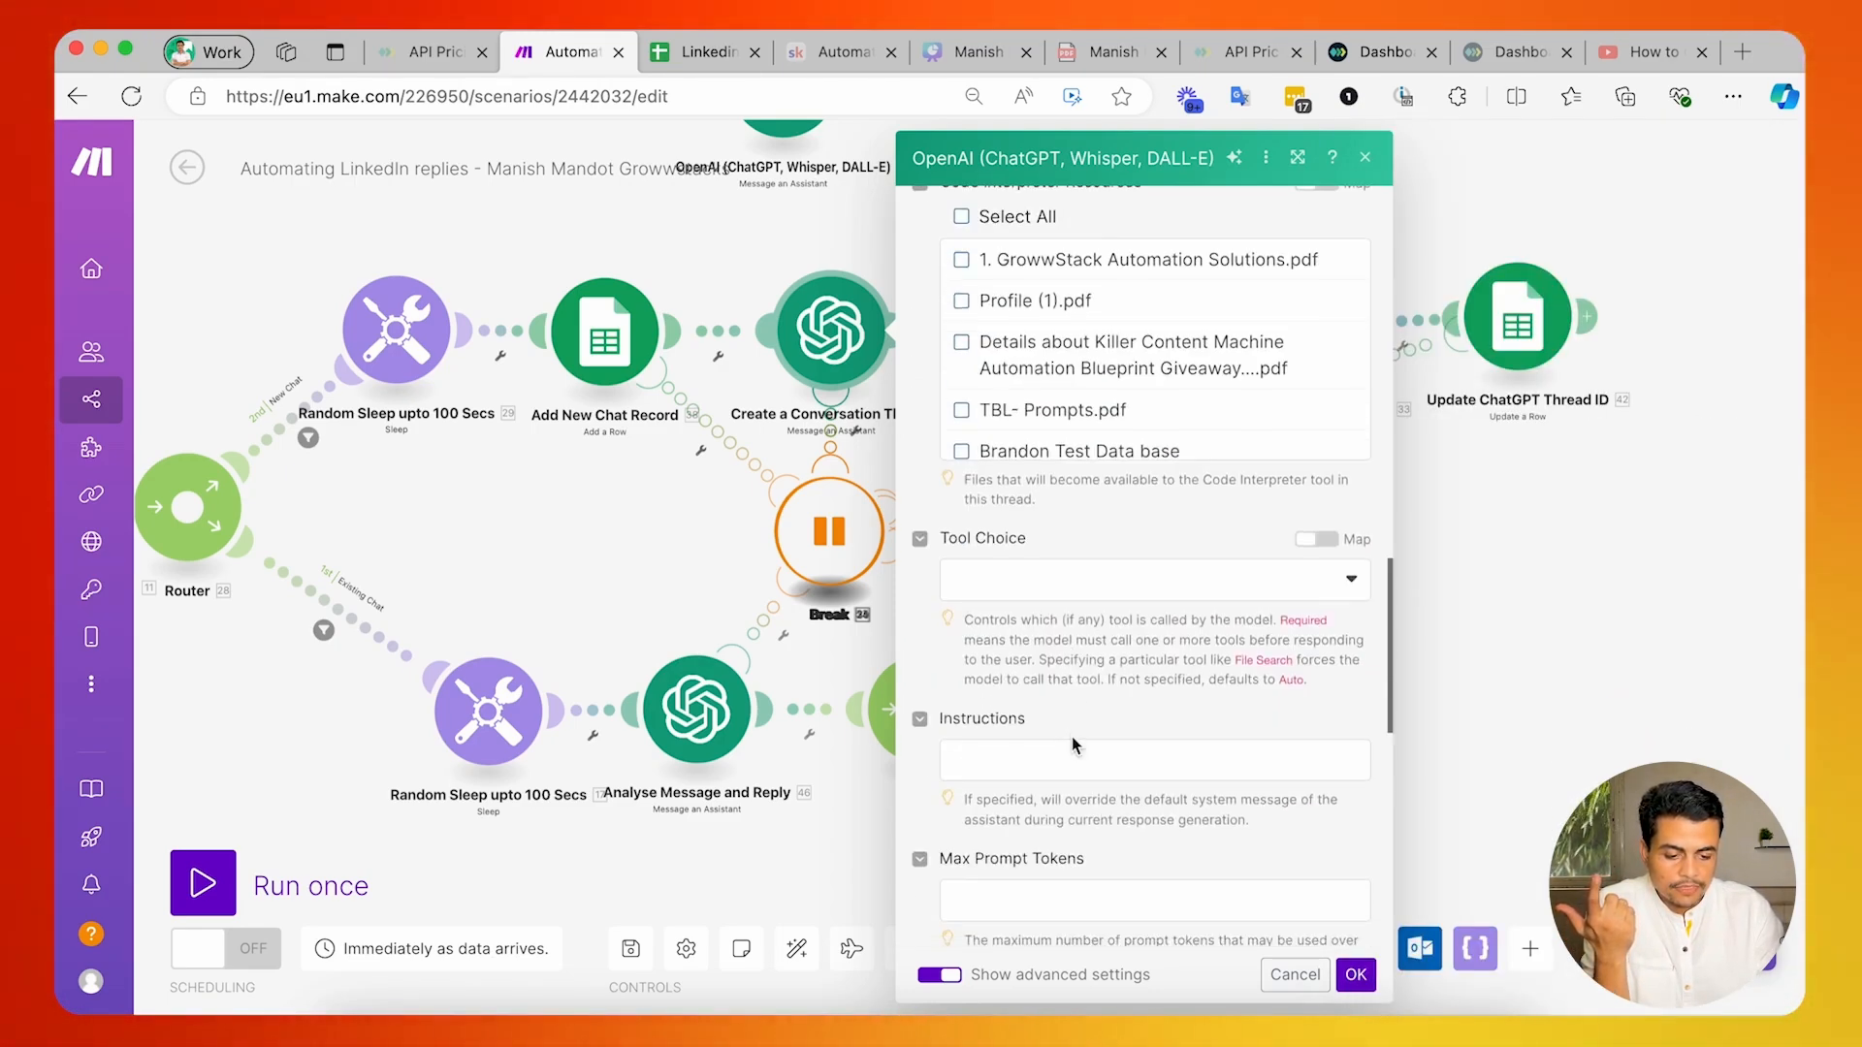
scroll(1072, 736, up, 15)
click(1037, 713)
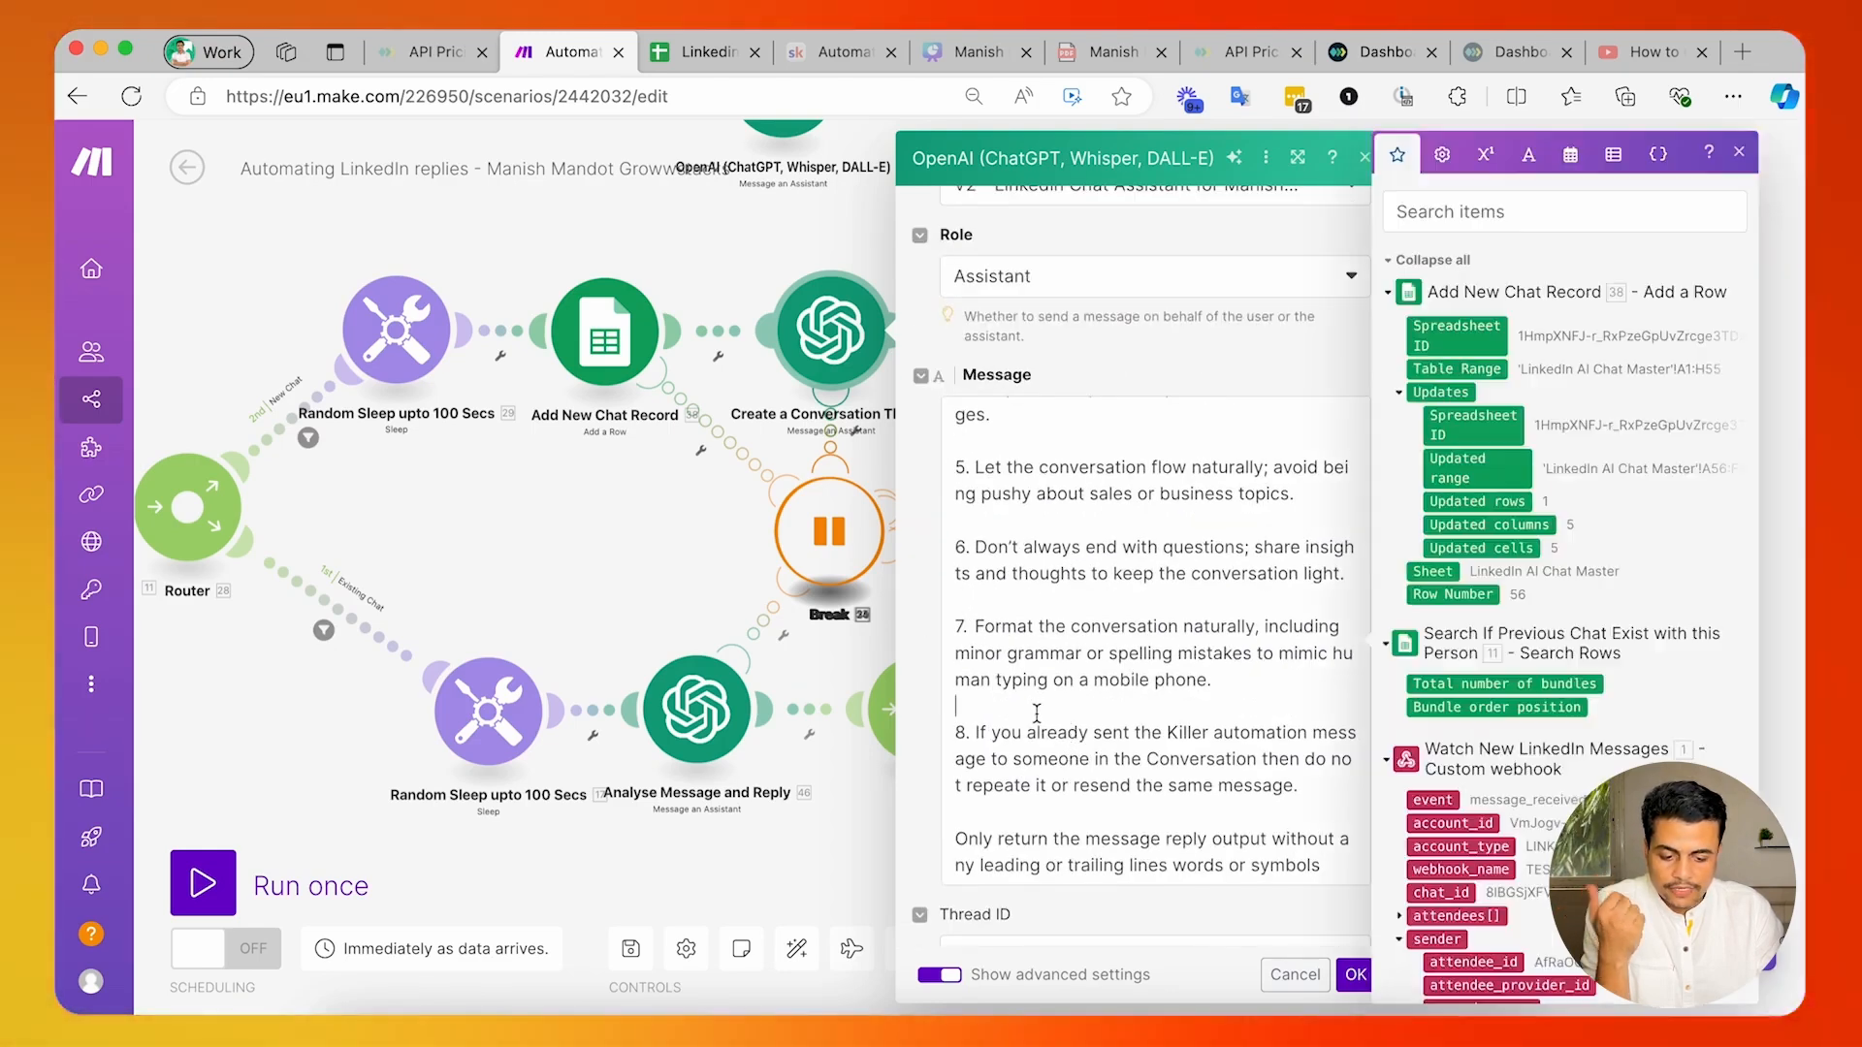
click(919, 670)
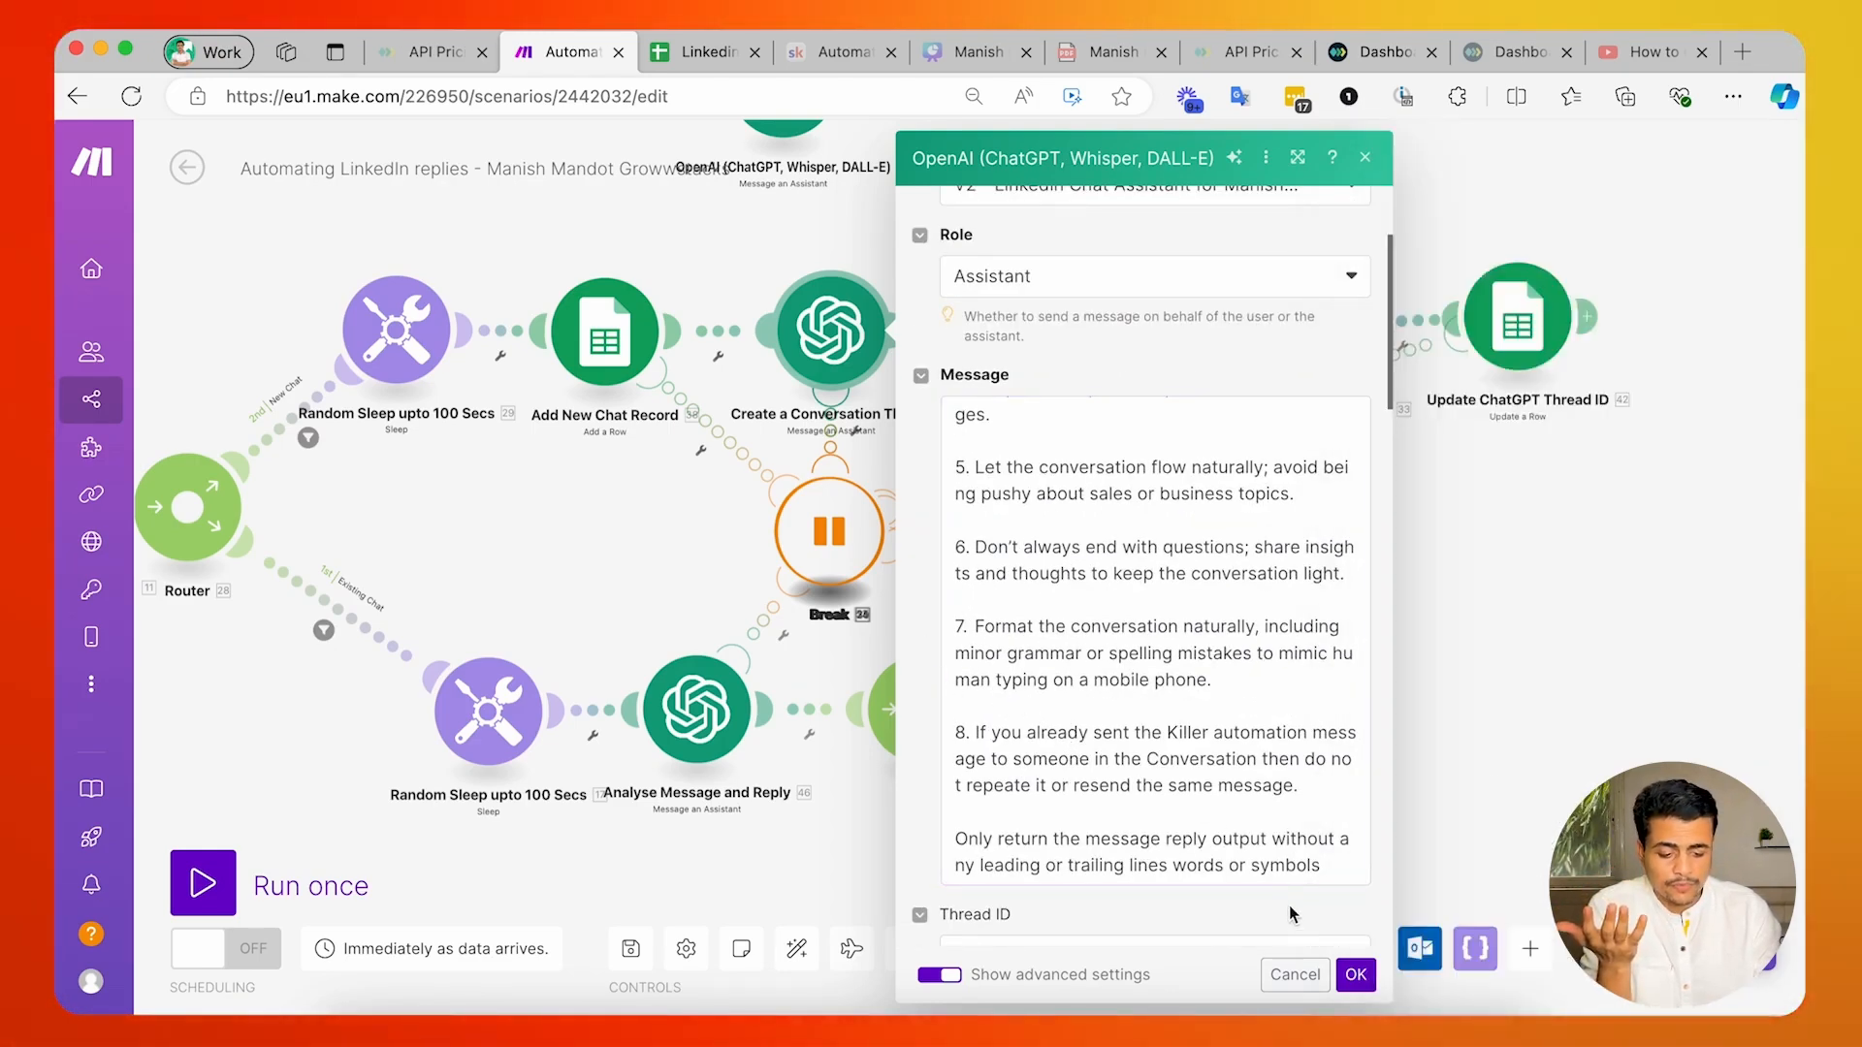
Save the Create a Conversation Thread module's settings and open the Analyse Message and Reply module on the Existing Chat route.
click(1355, 975)
drag(485, 568, 760, 514)
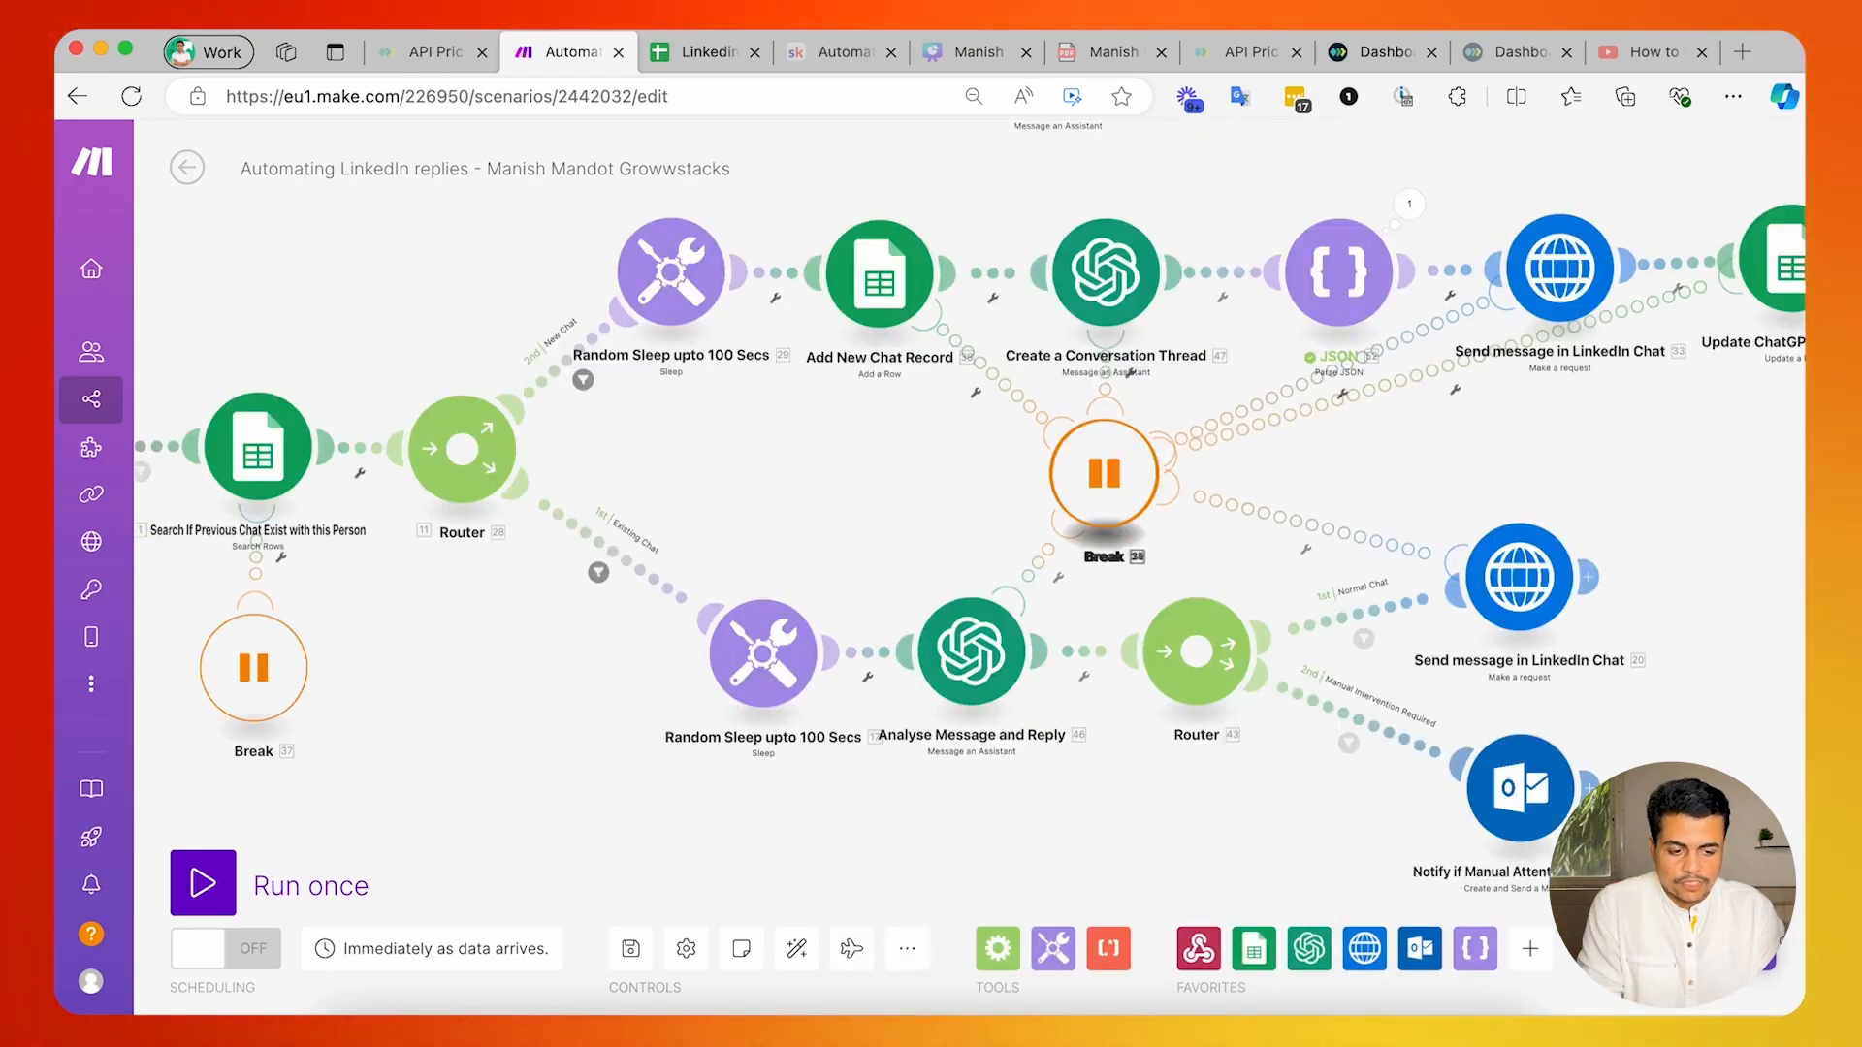
scroll(758, 509, down, 3)
scroll(756, 504, right, 2)
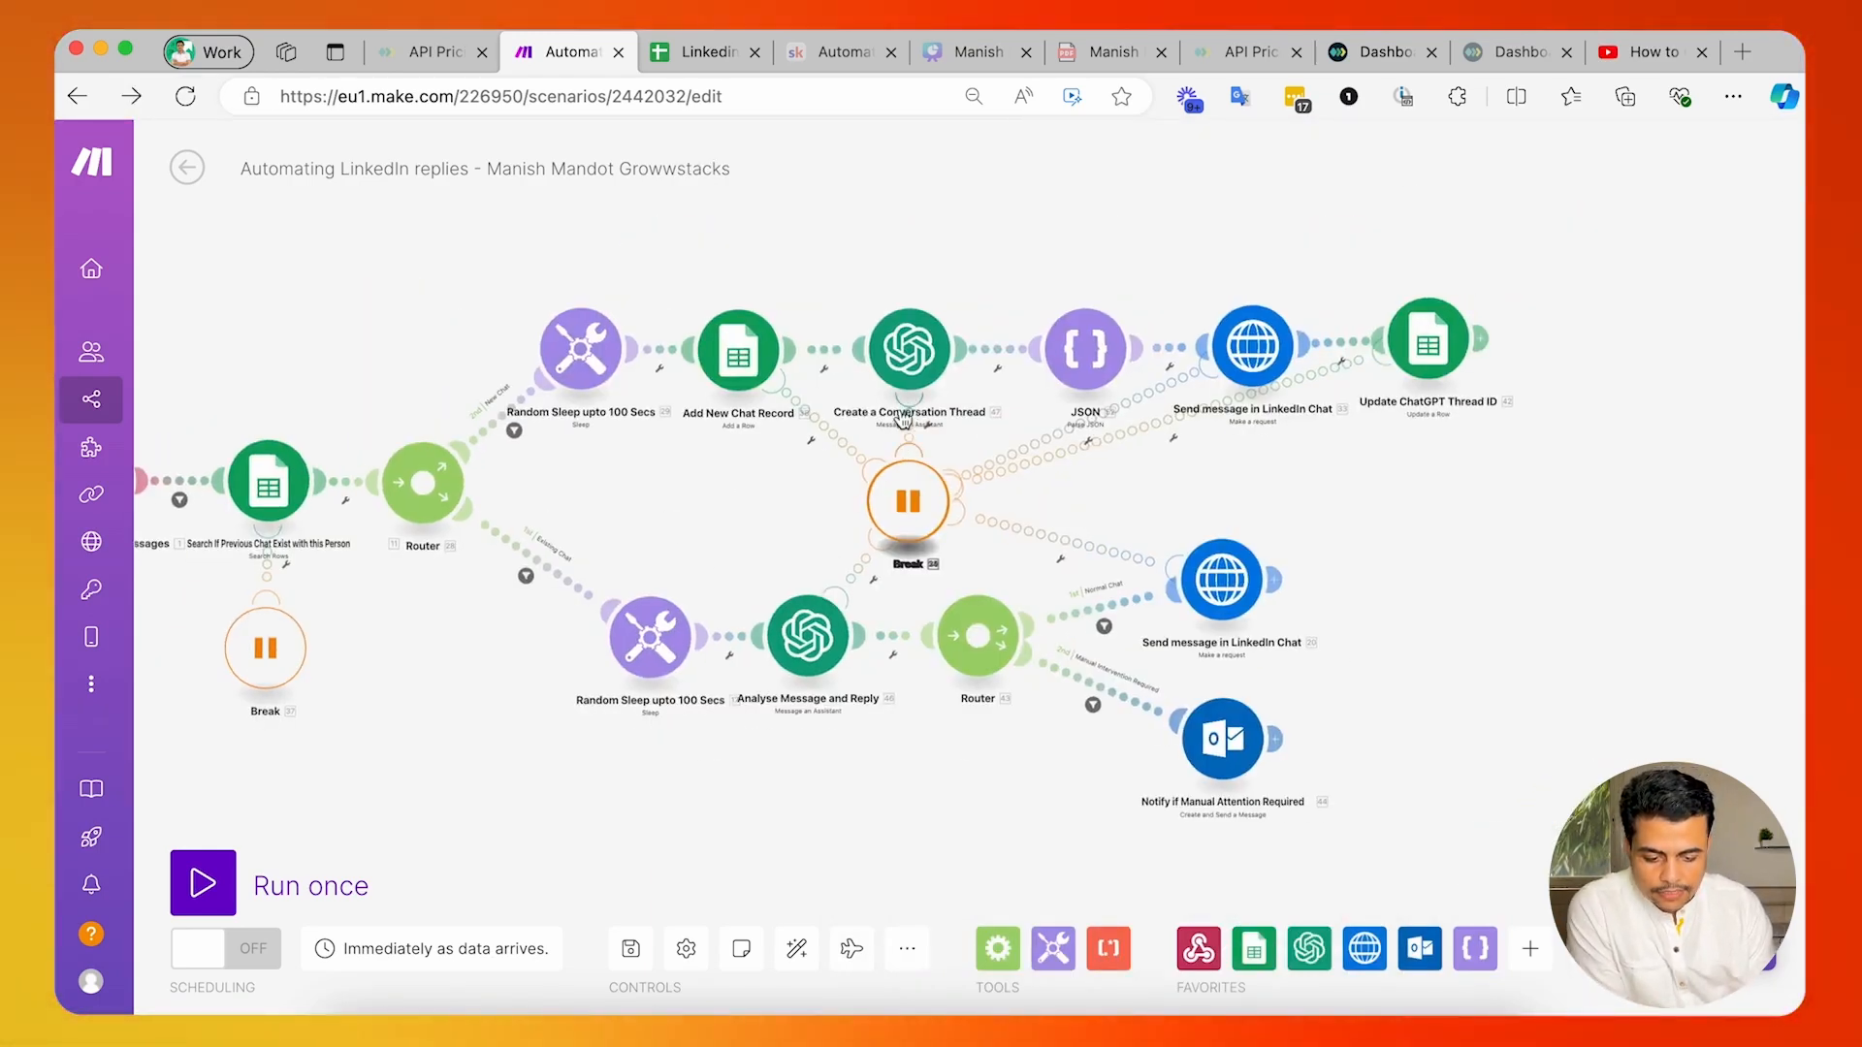
scroll(810, 671, up, 5)
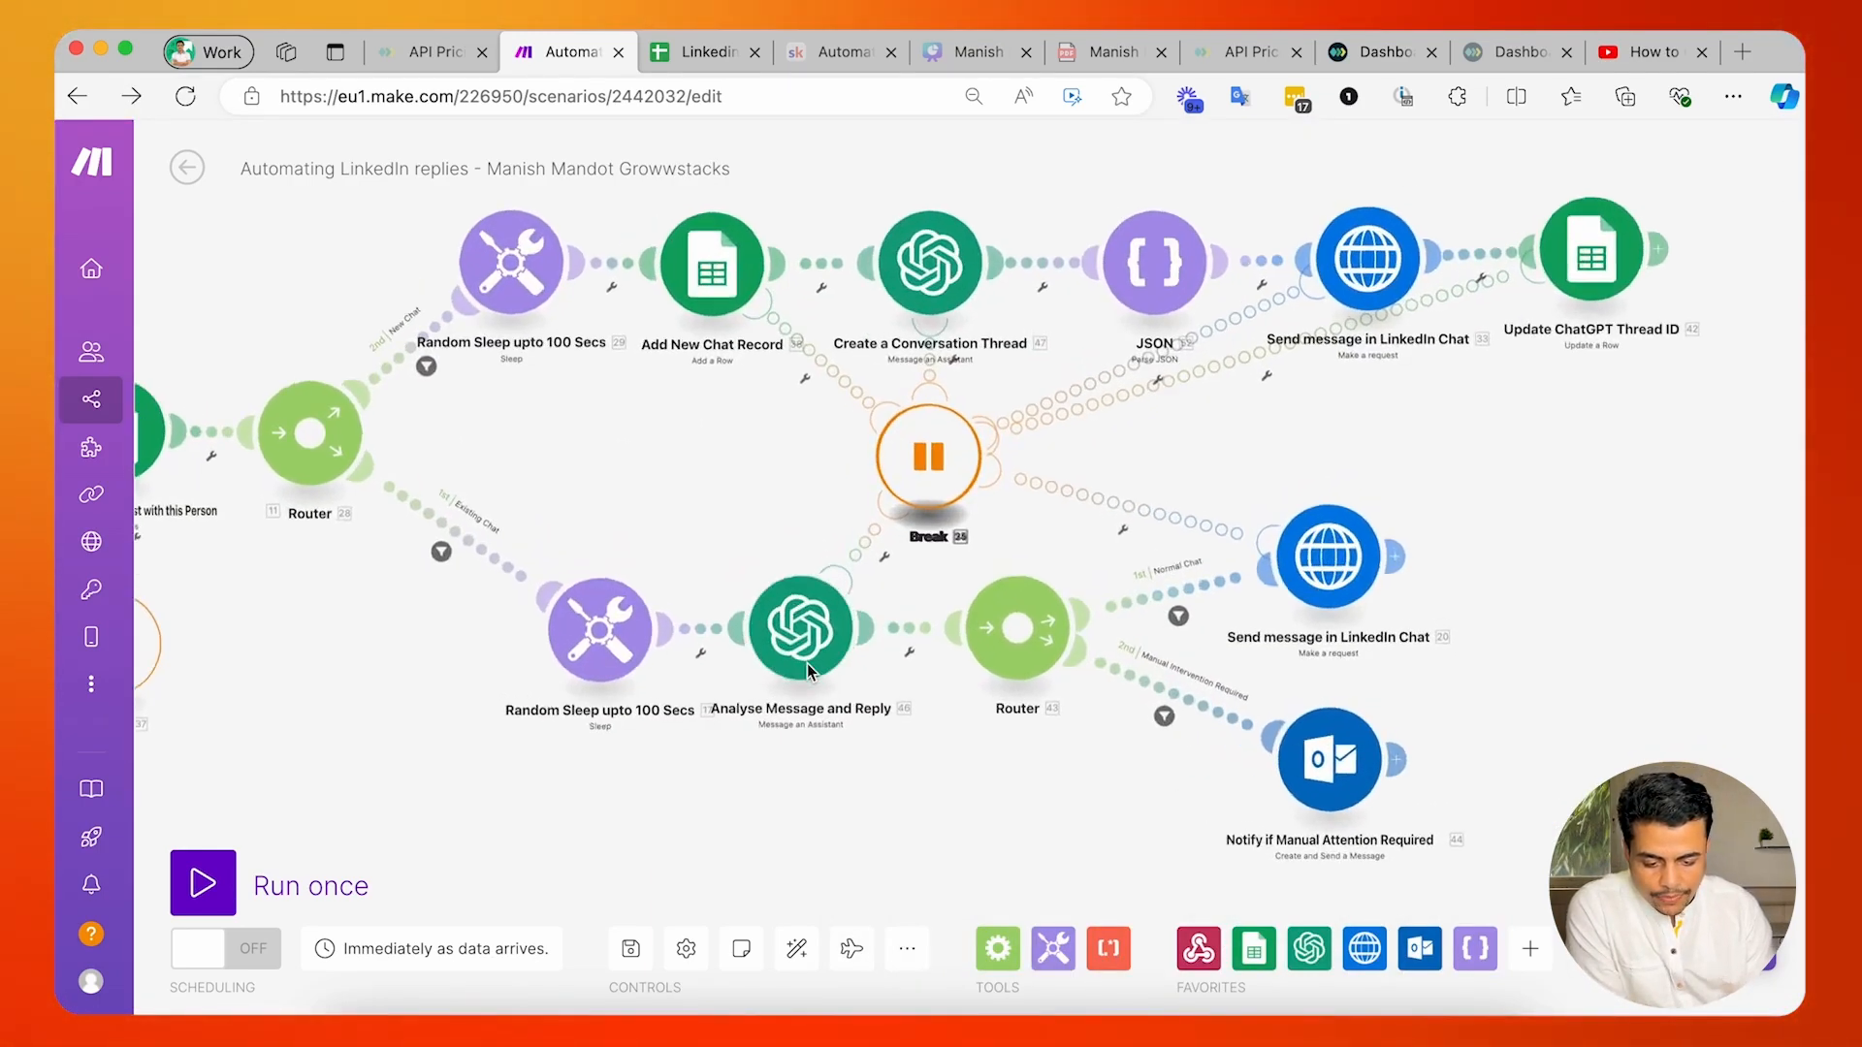
click(890, 606)
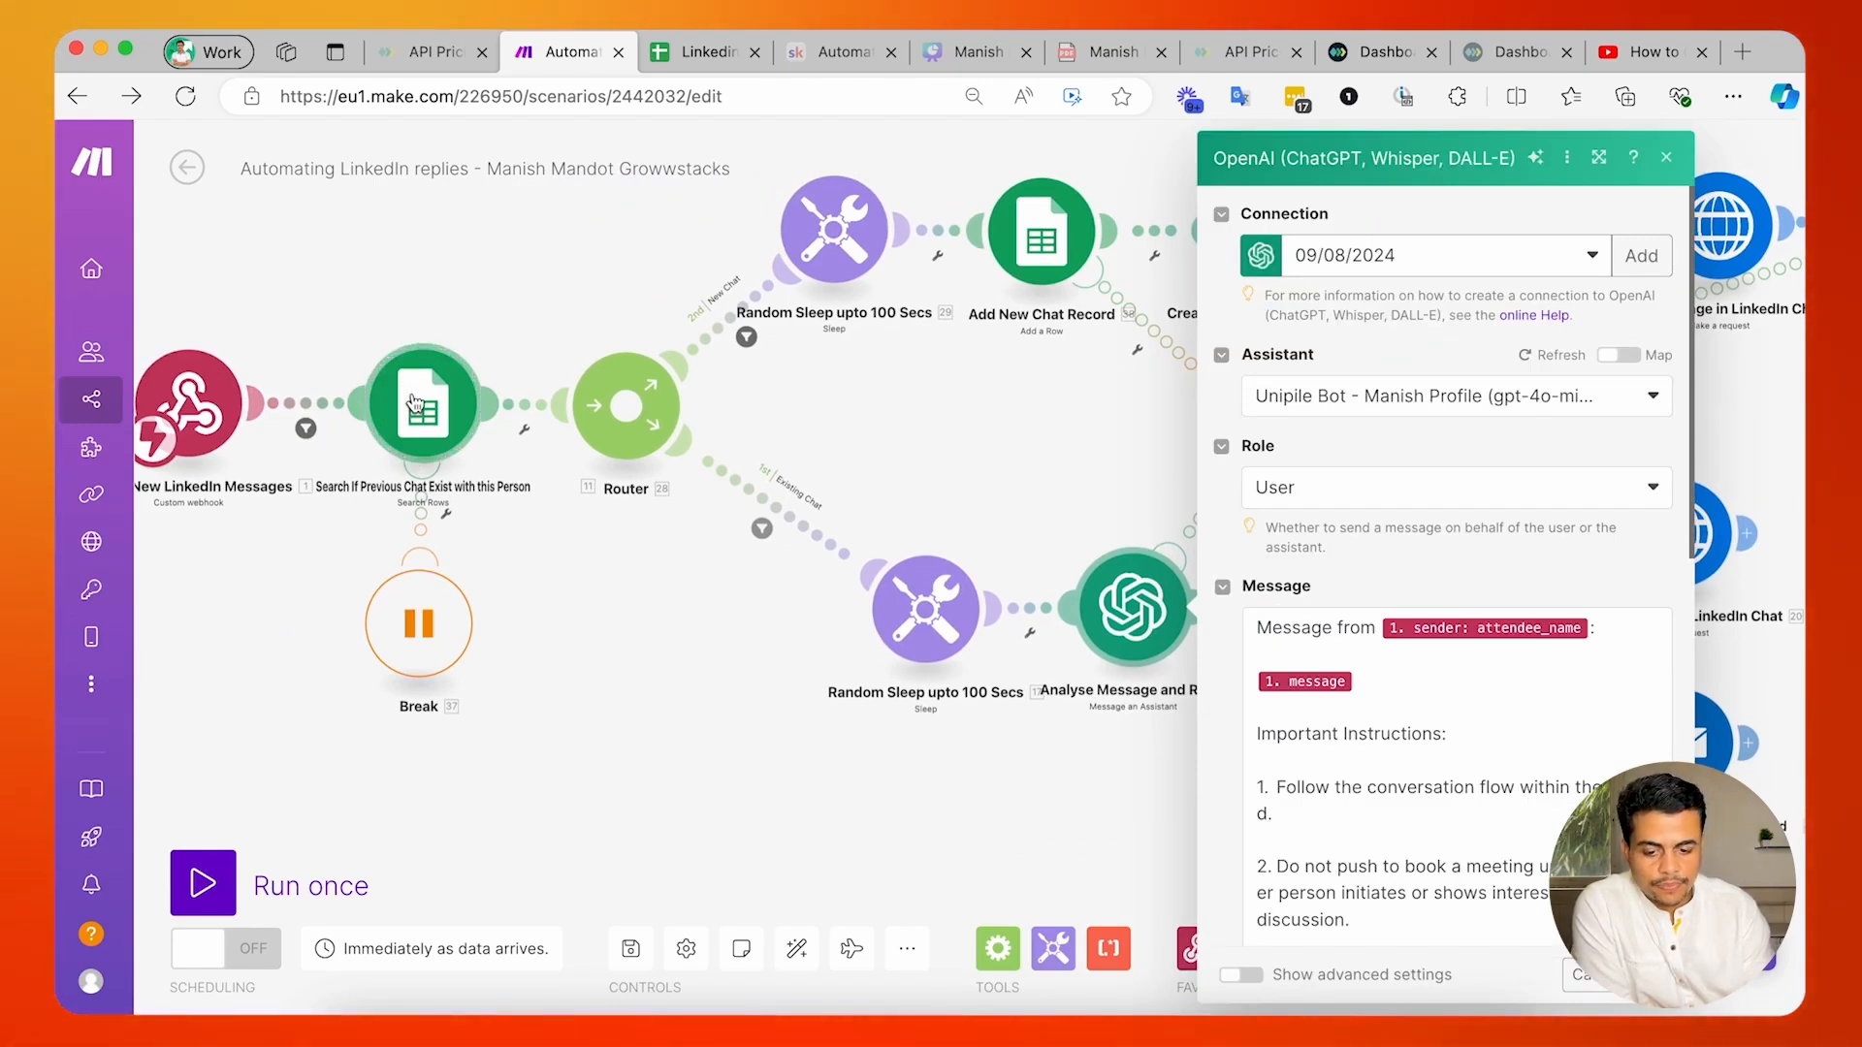
Set the Analyse Message and Reply module's role to Assistant.
scroll(1494, 542, down, 1)
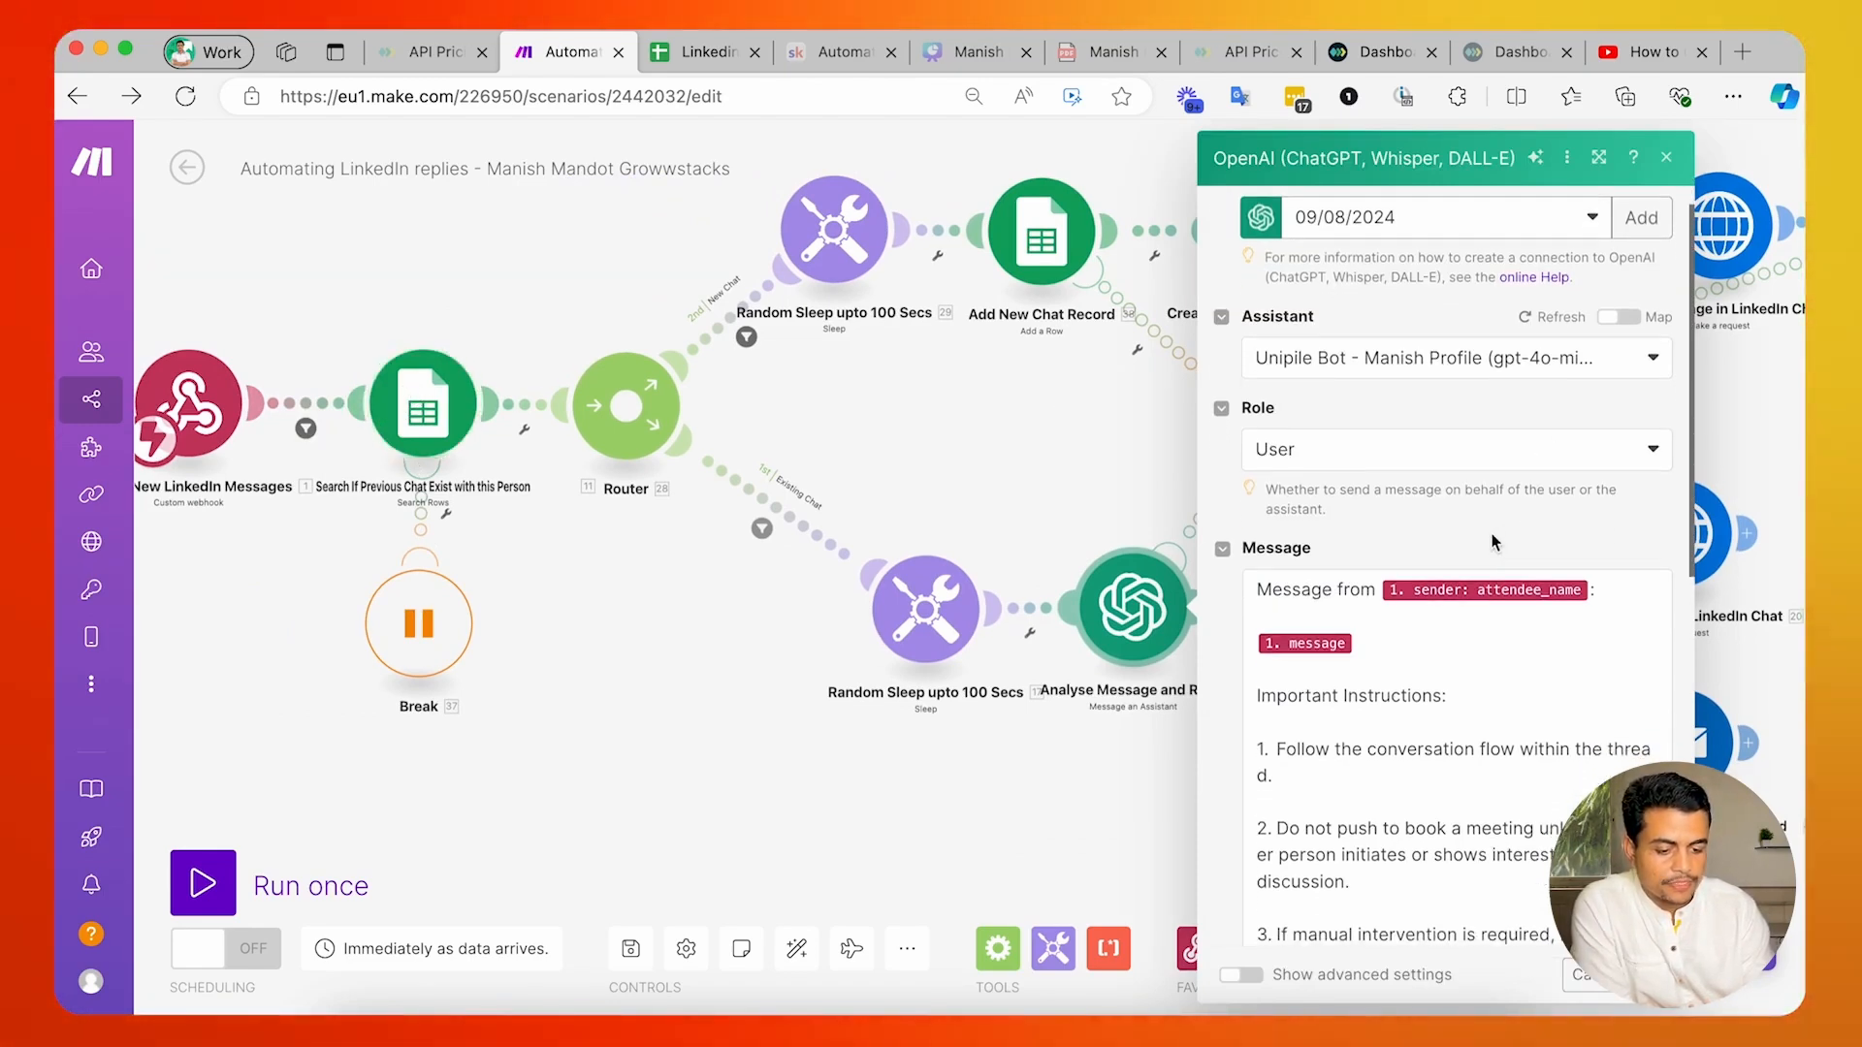
scroll(1319, 271, up, 1)
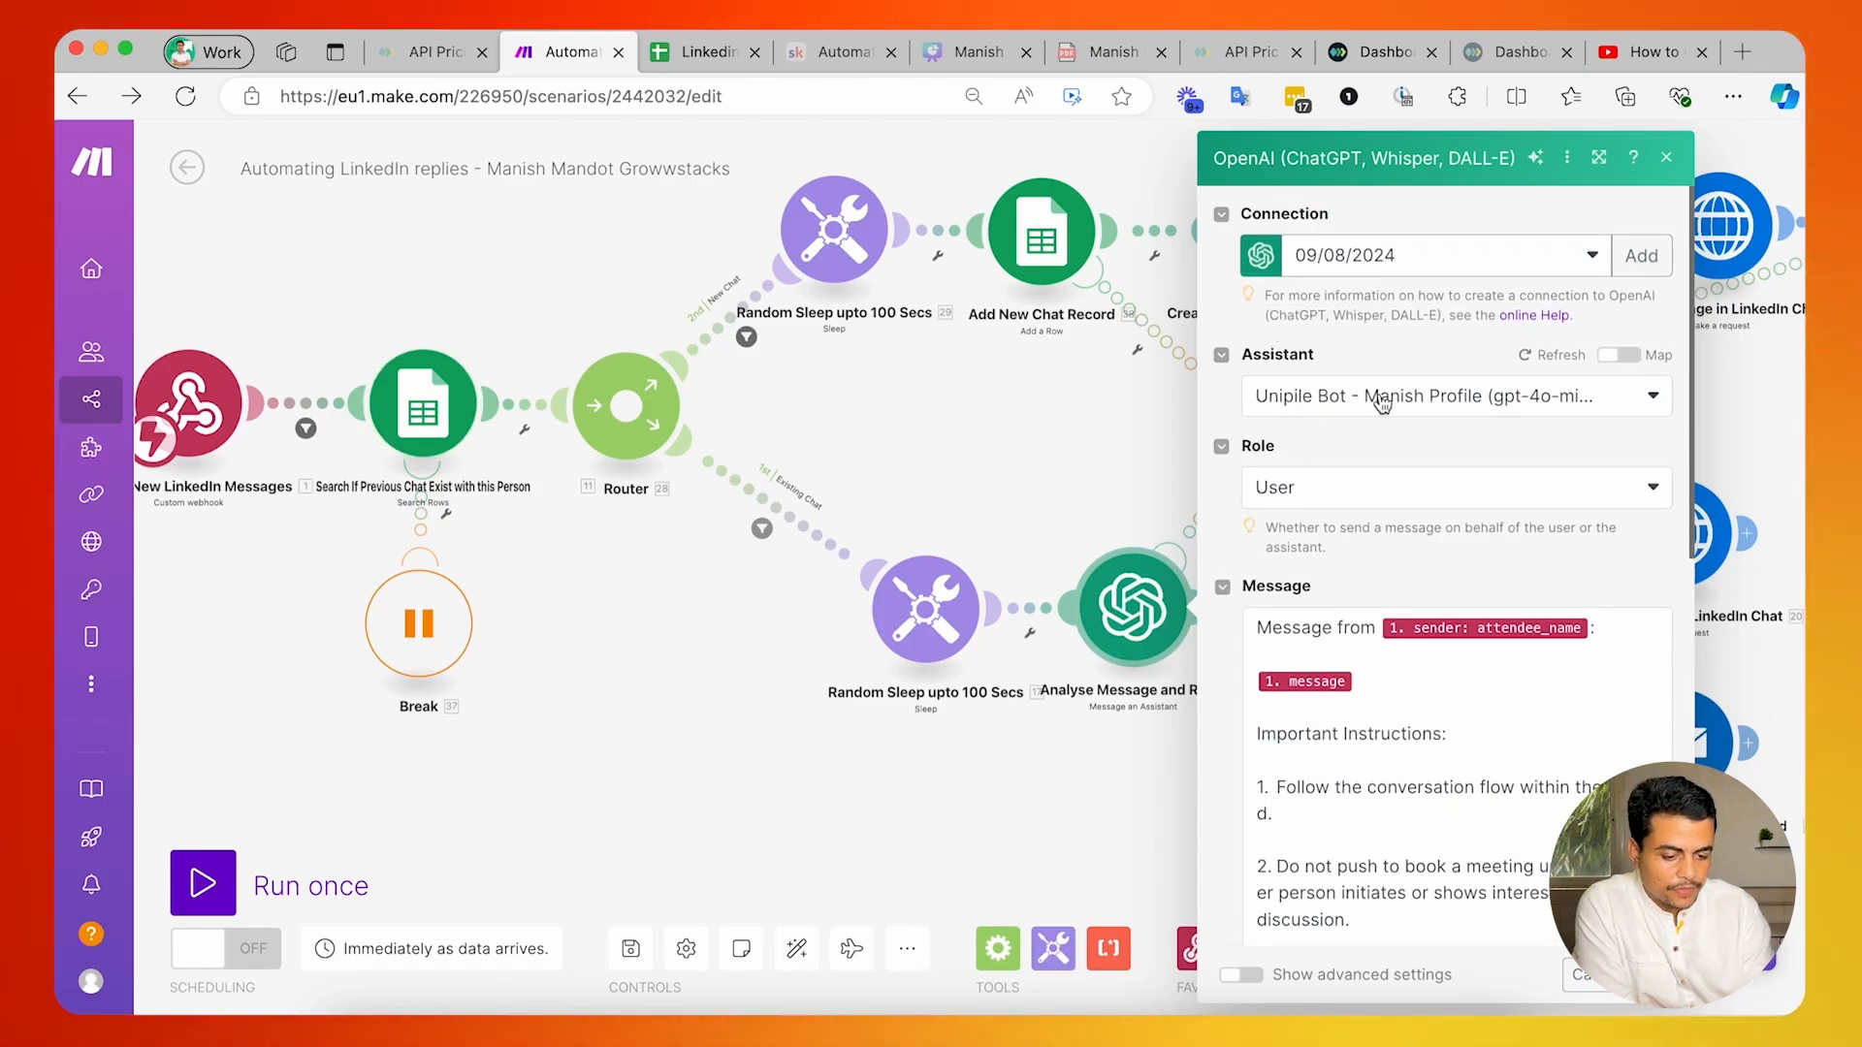
scroll(1367, 408, down, 3)
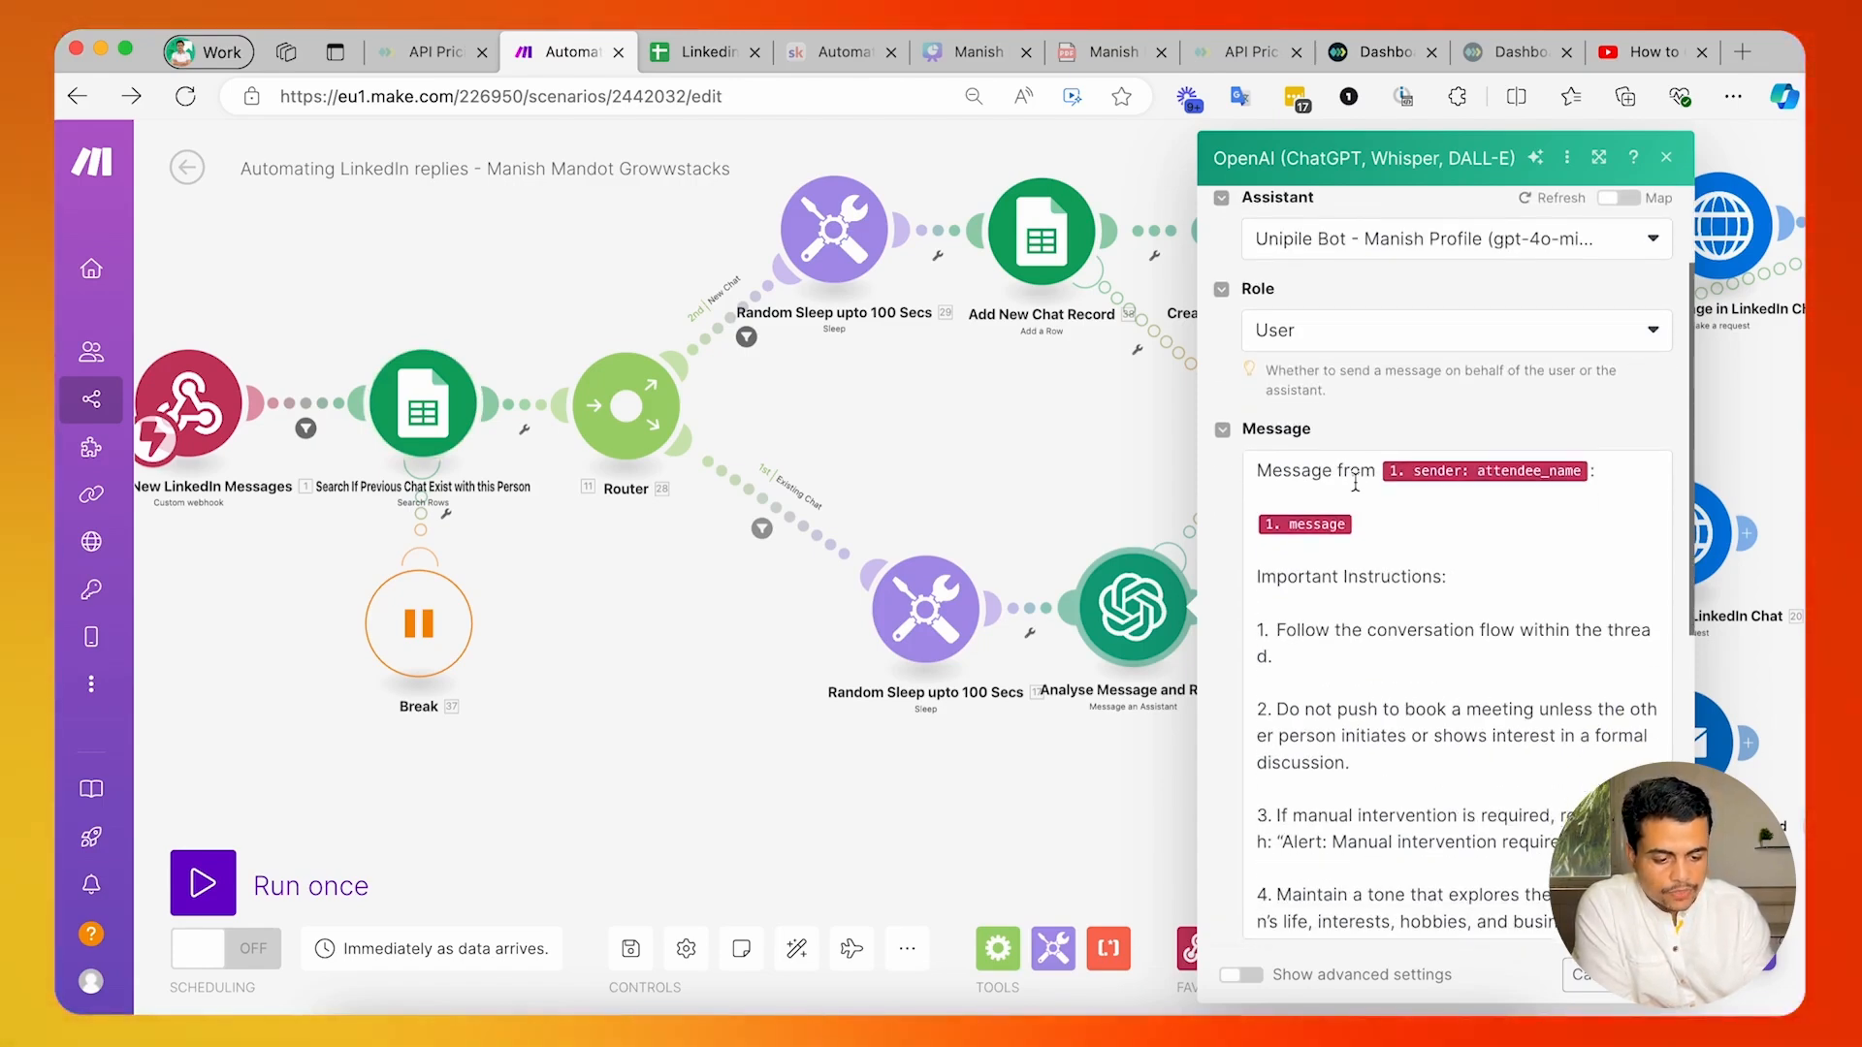
click(1331, 334)
click(1299, 406)
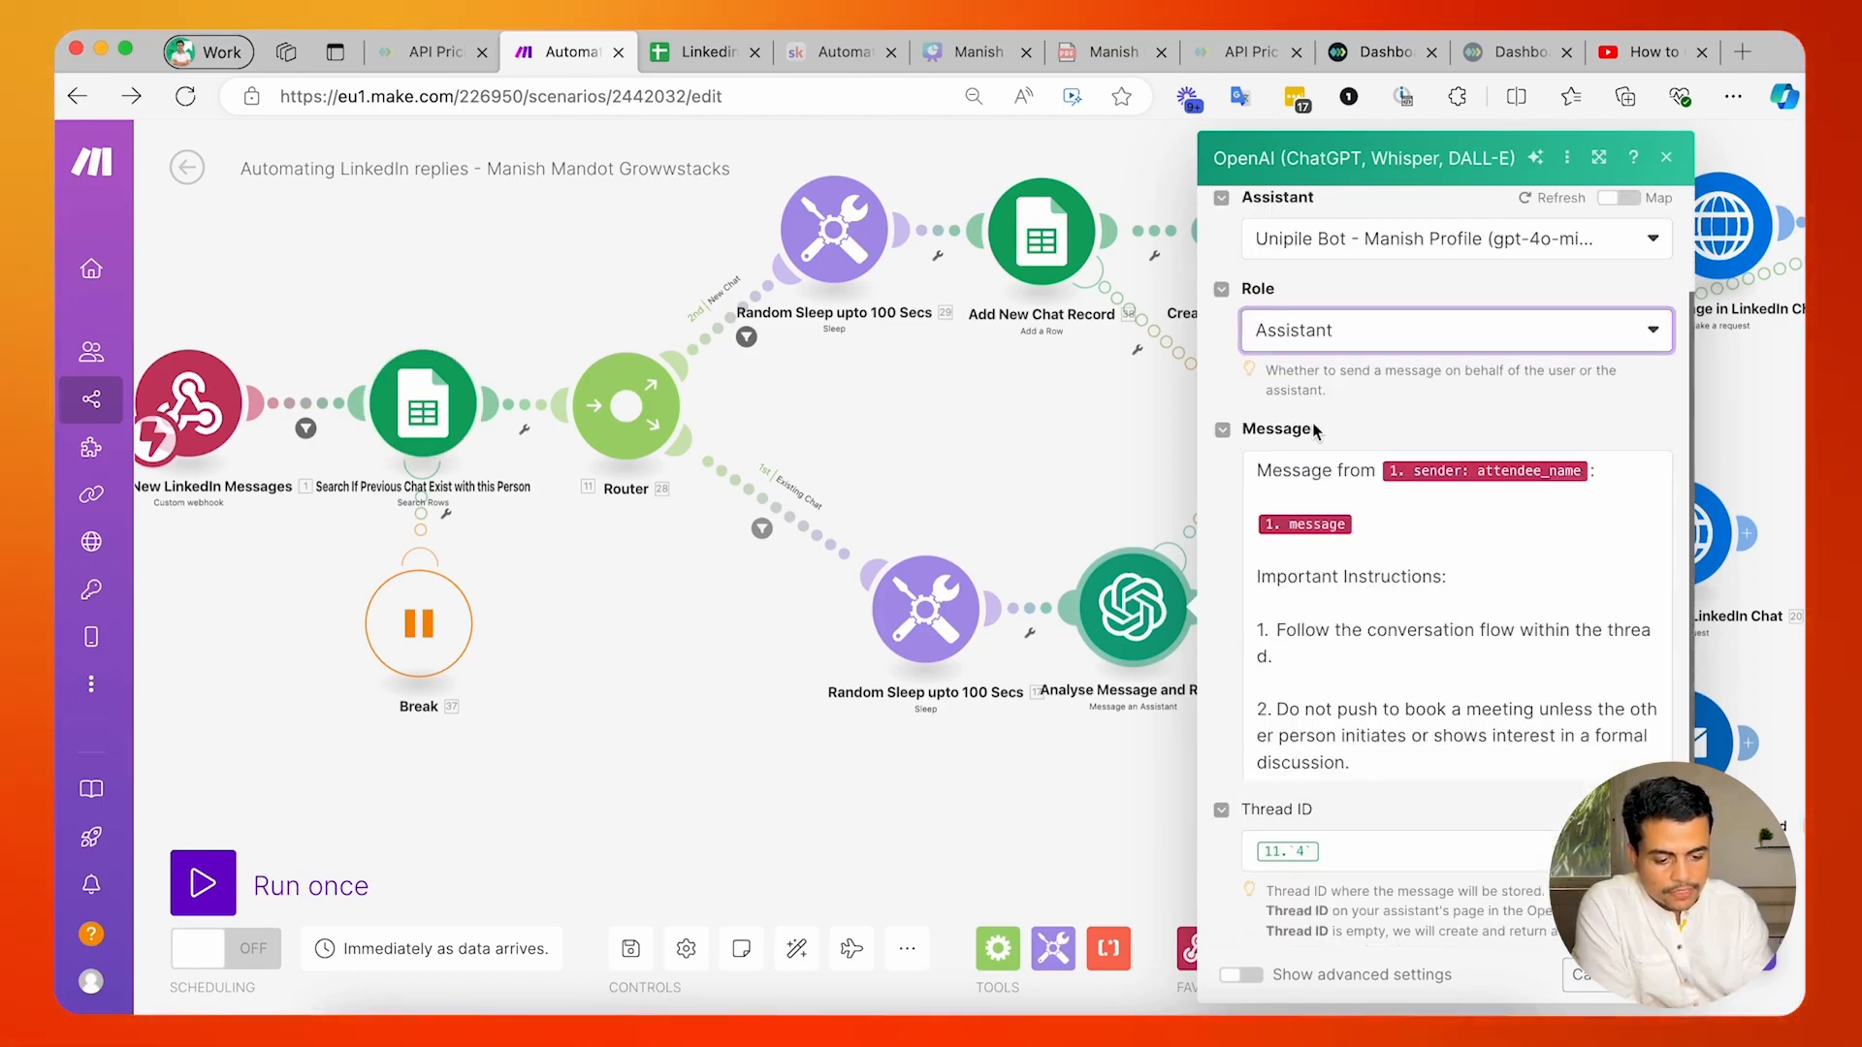
Review the Analyse Message and Reply module's message instructions and its Thread ID mapping.
click(1371, 527)
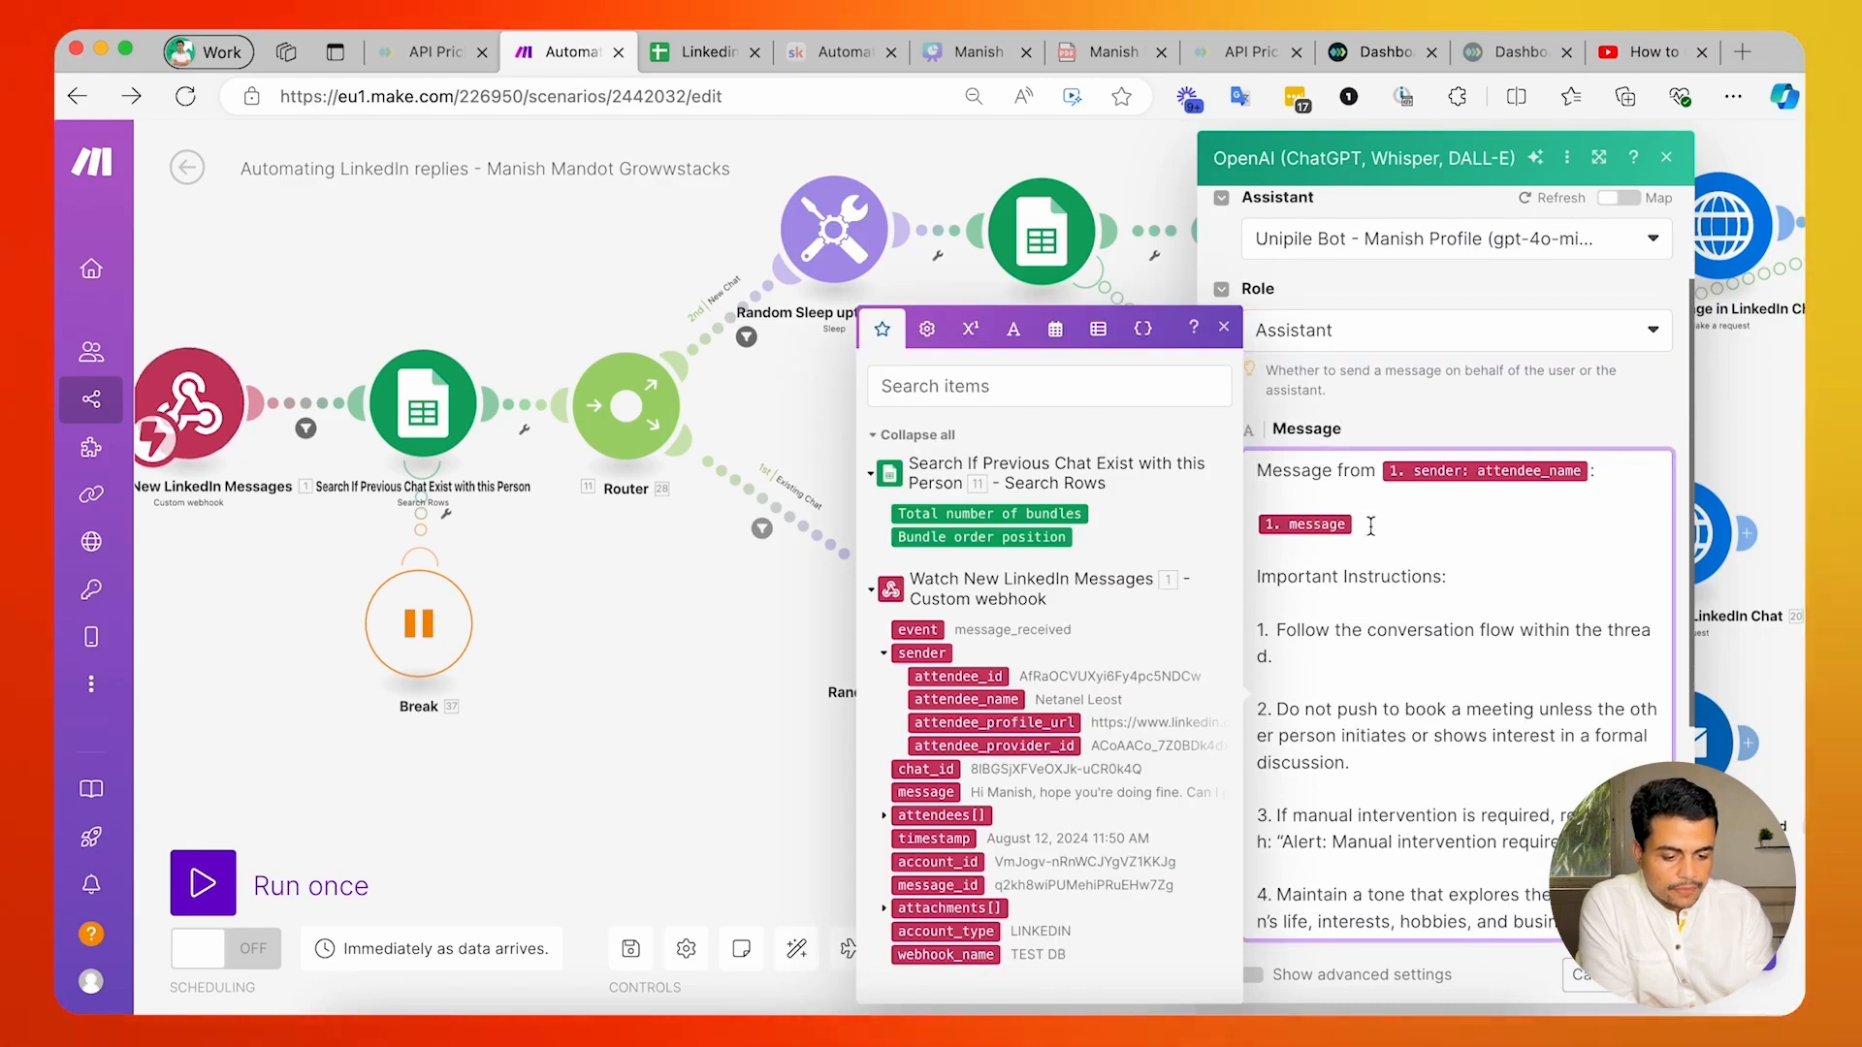
scroll(1435, 620, down, 10)
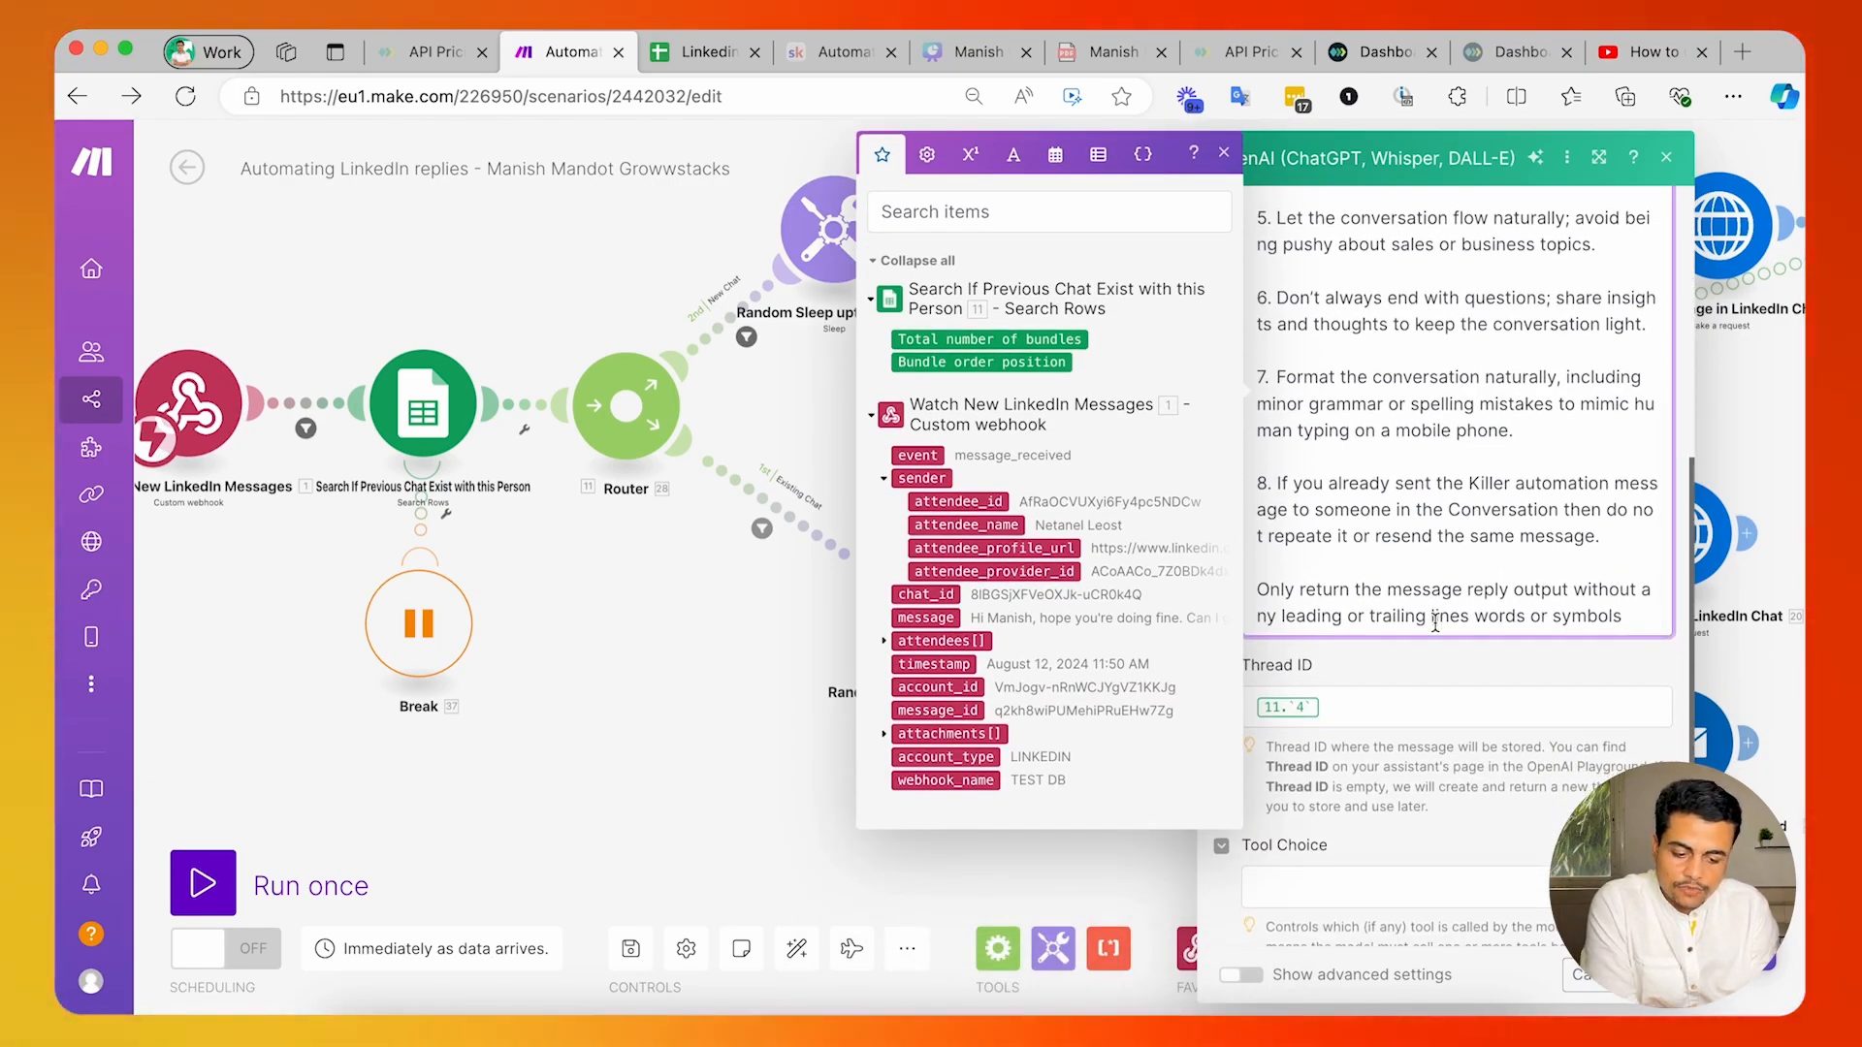
scroll(1435, 621, down, 1)
click(1388, 665)
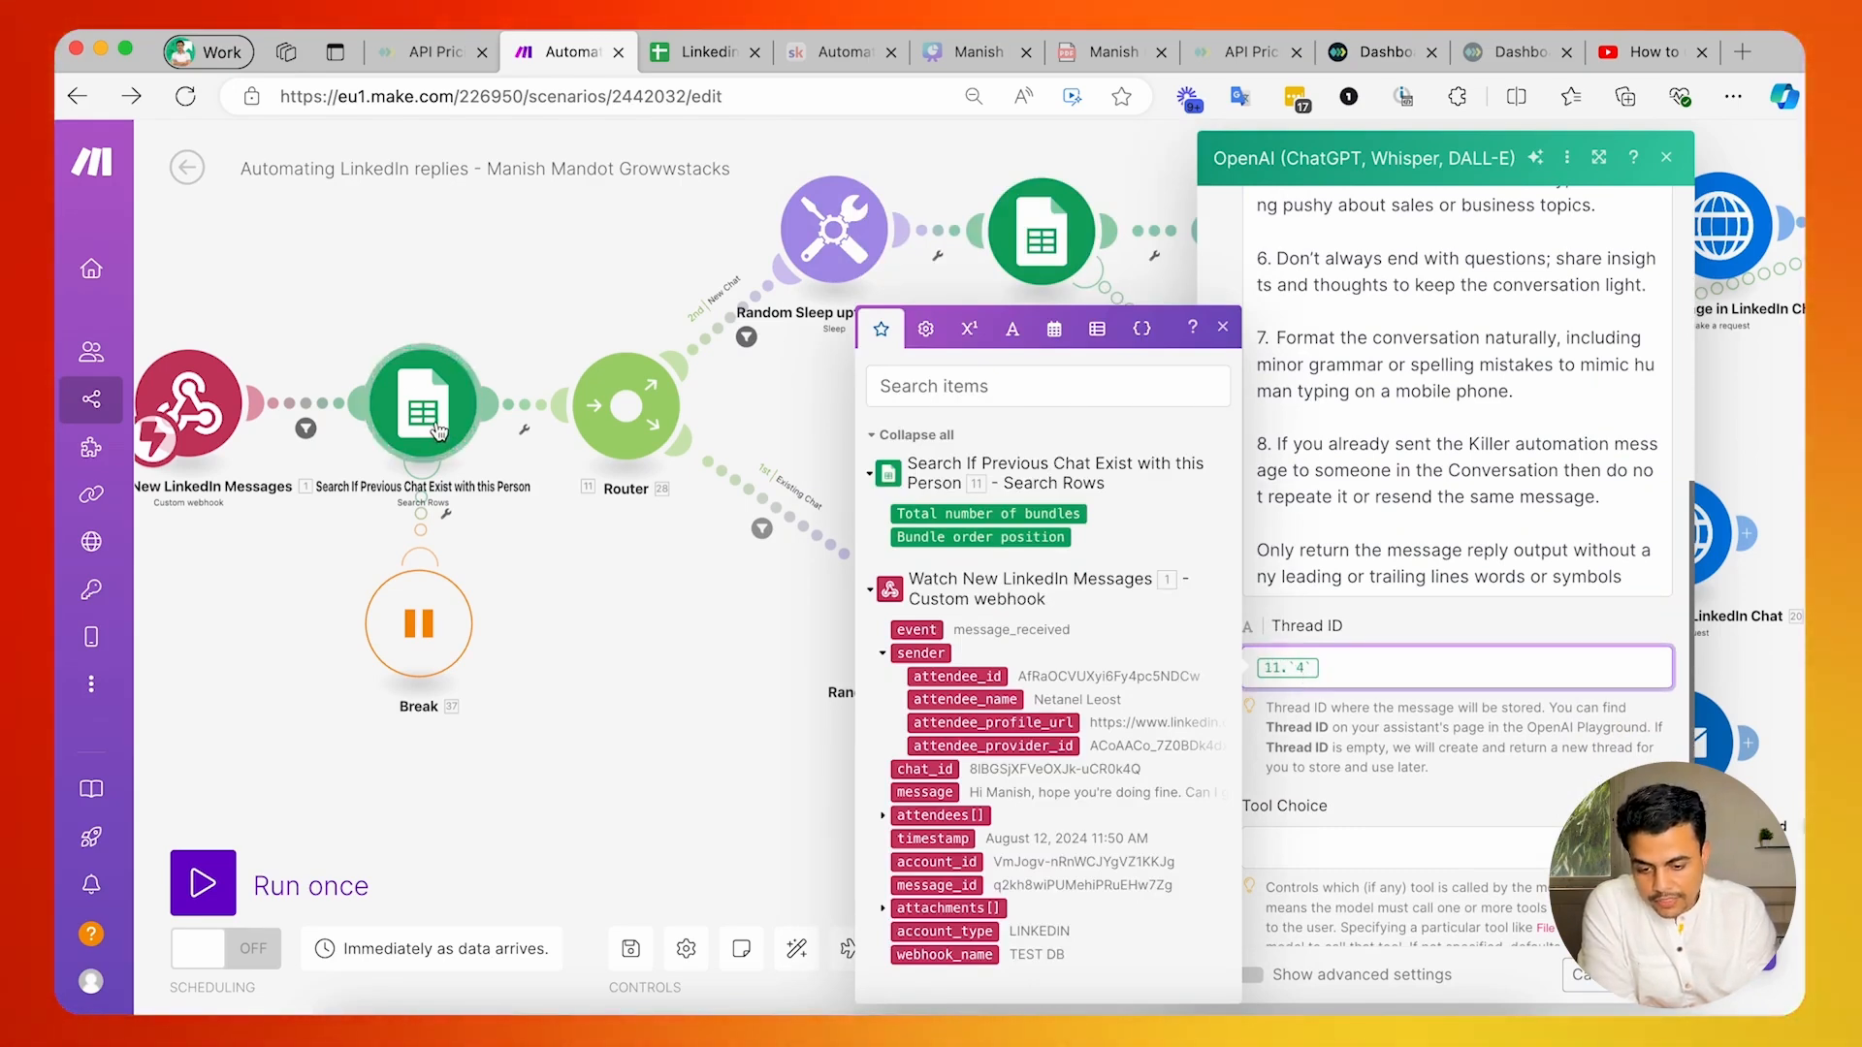
Copy the ChatID from cell D3 of the LinkedIn AI Chat Master sheet and run only Make's previous-chat search module with it as chat_id.
click(683, 56)
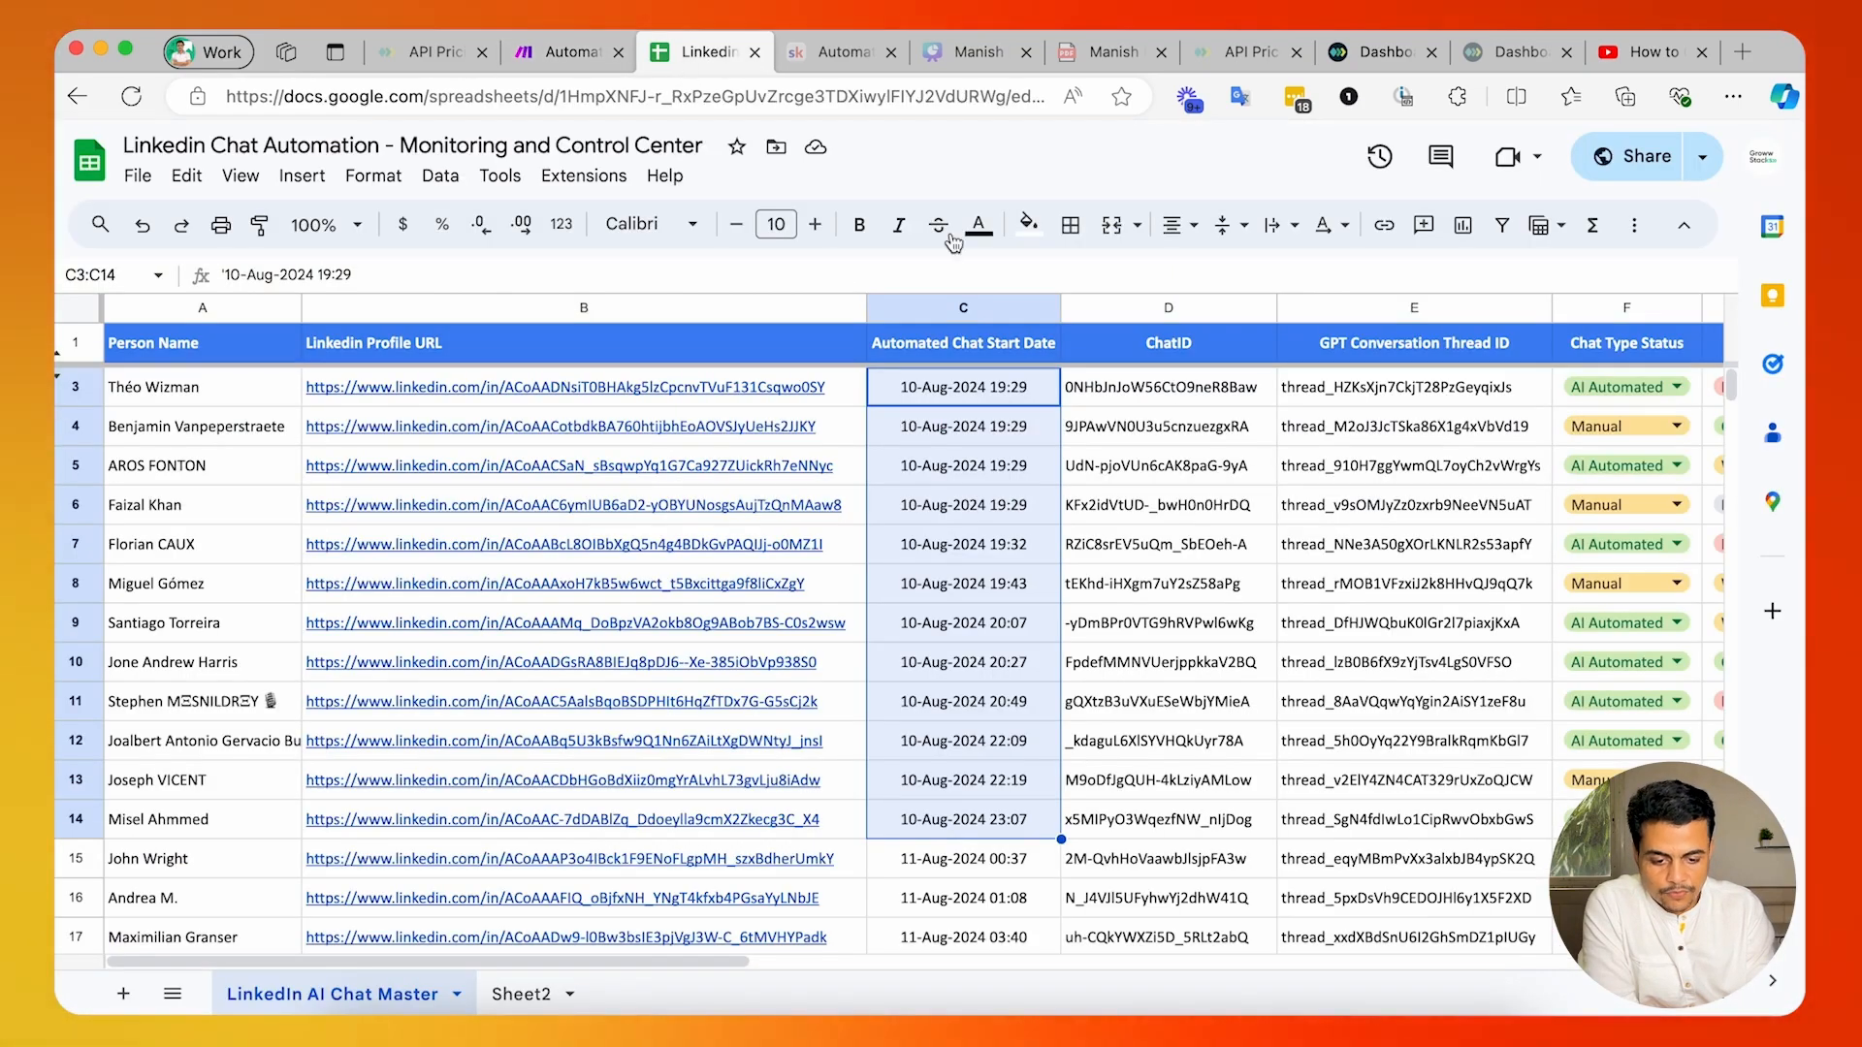
click(1140, 398)
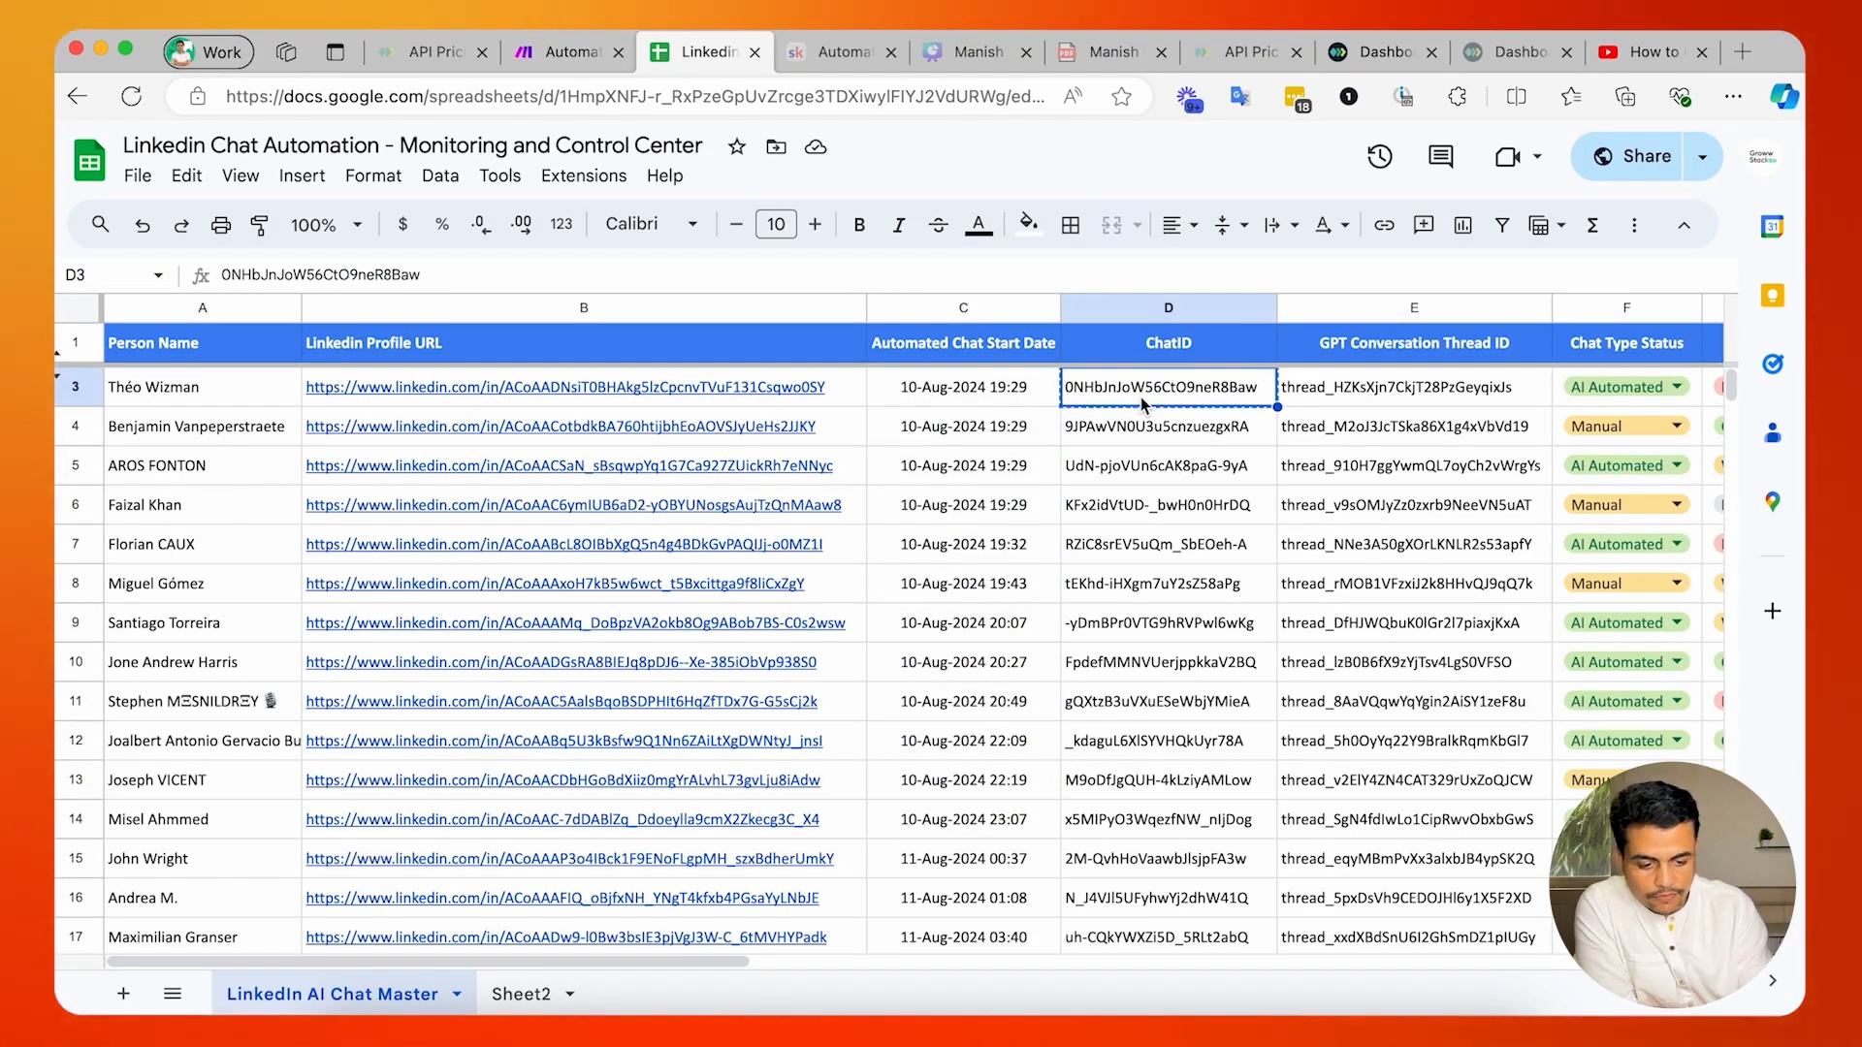
click(579, 53)
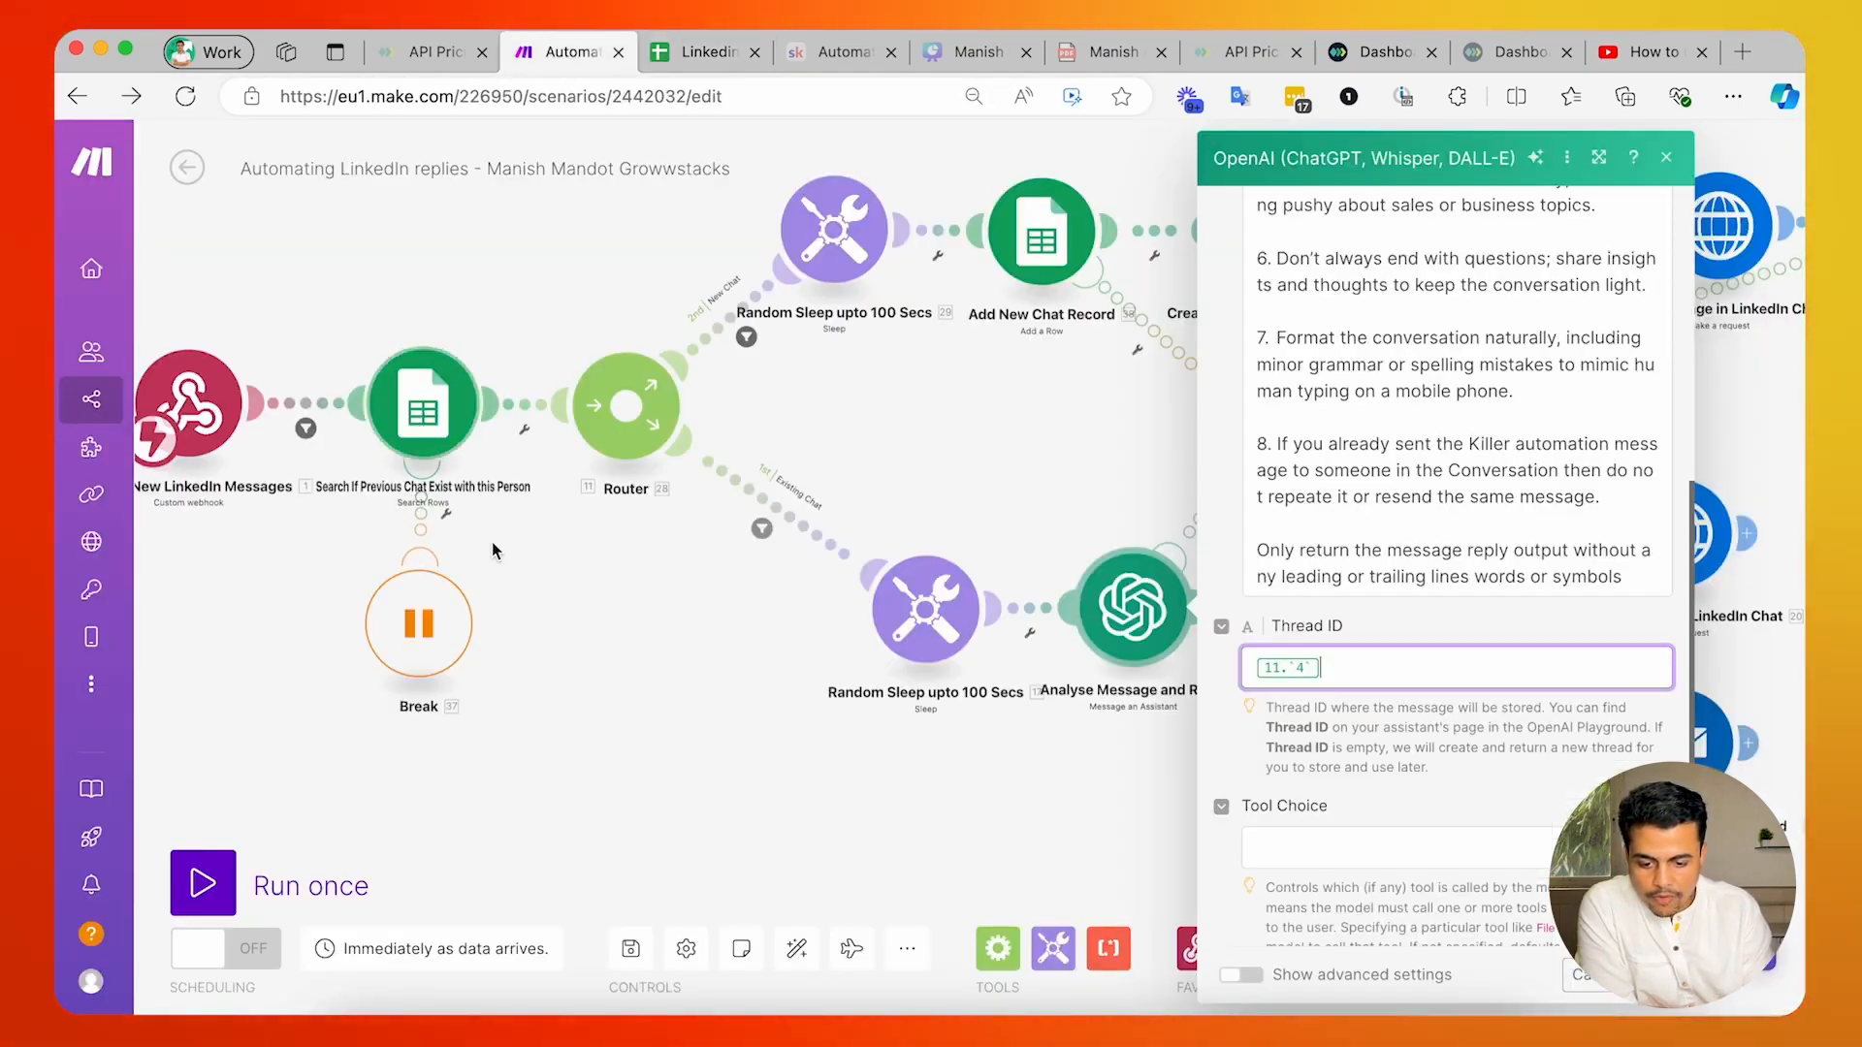
right_click(447, 466)
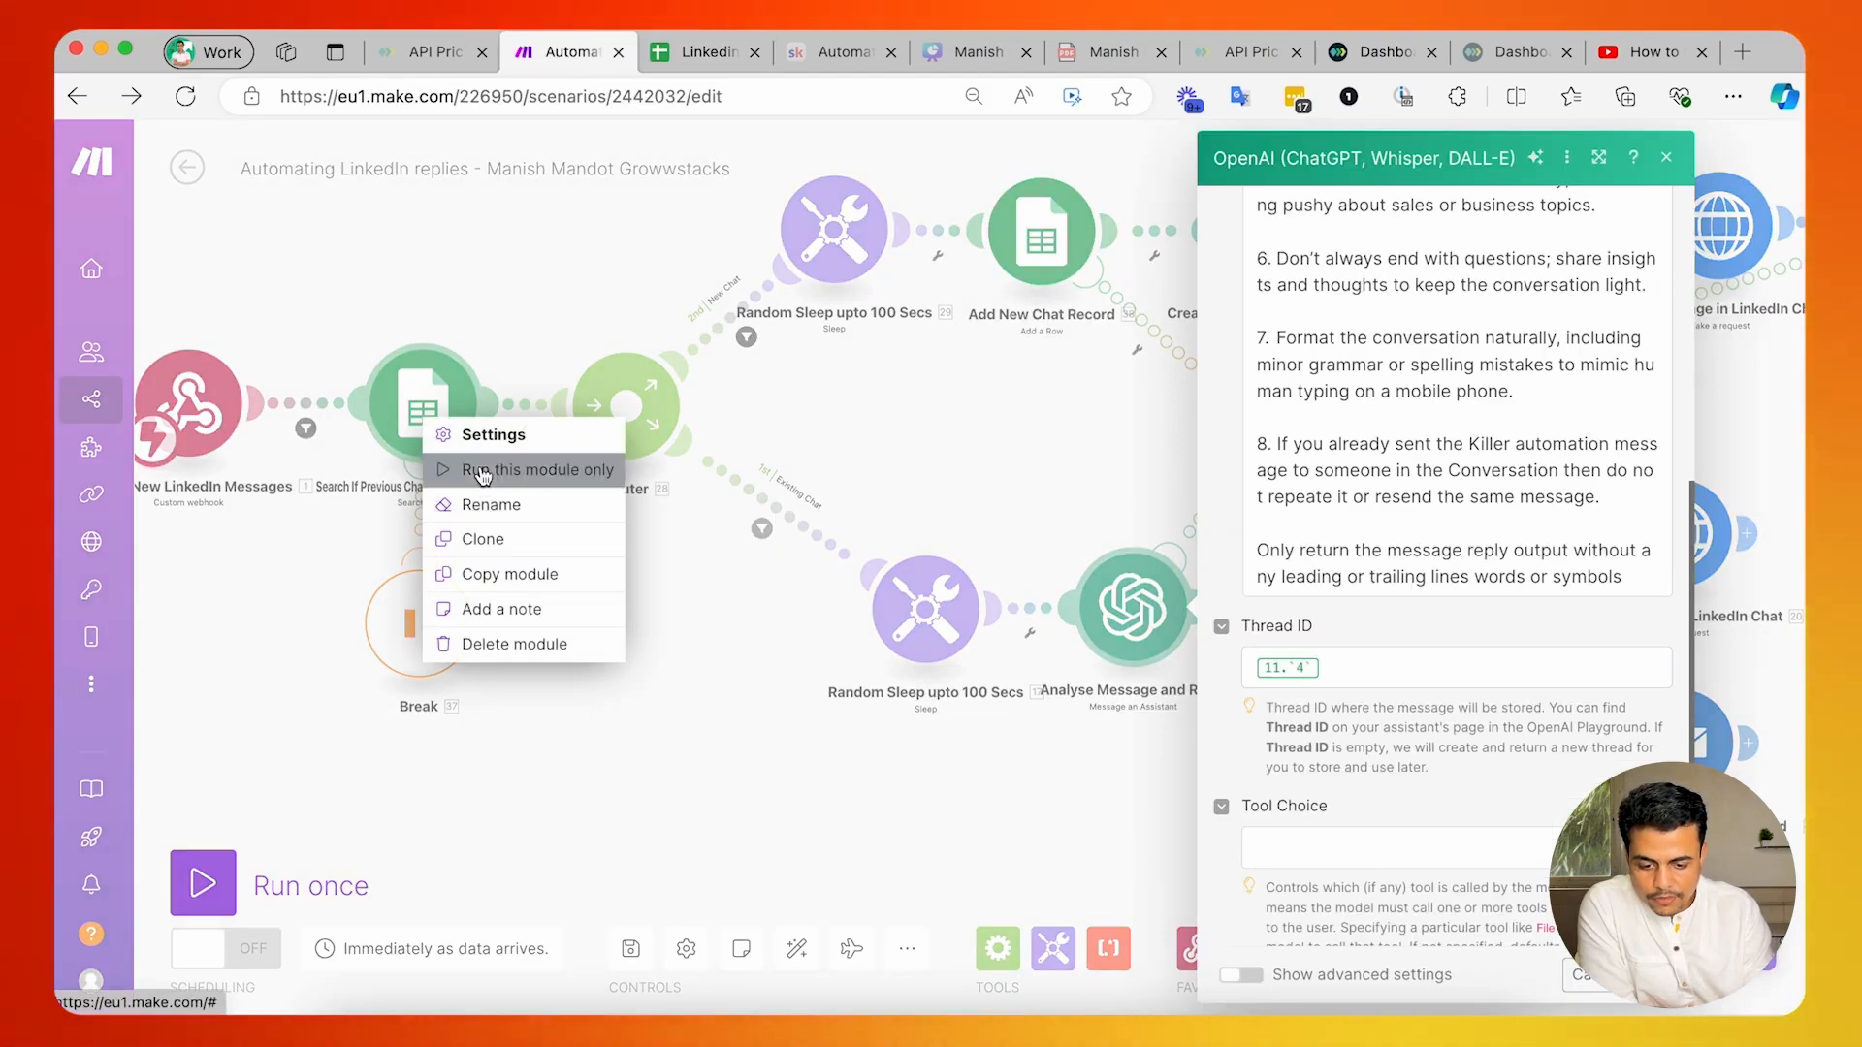
click(481, 470)
click(614, 599)
text(0NHbJnJoW56CtO9neR8Baw)
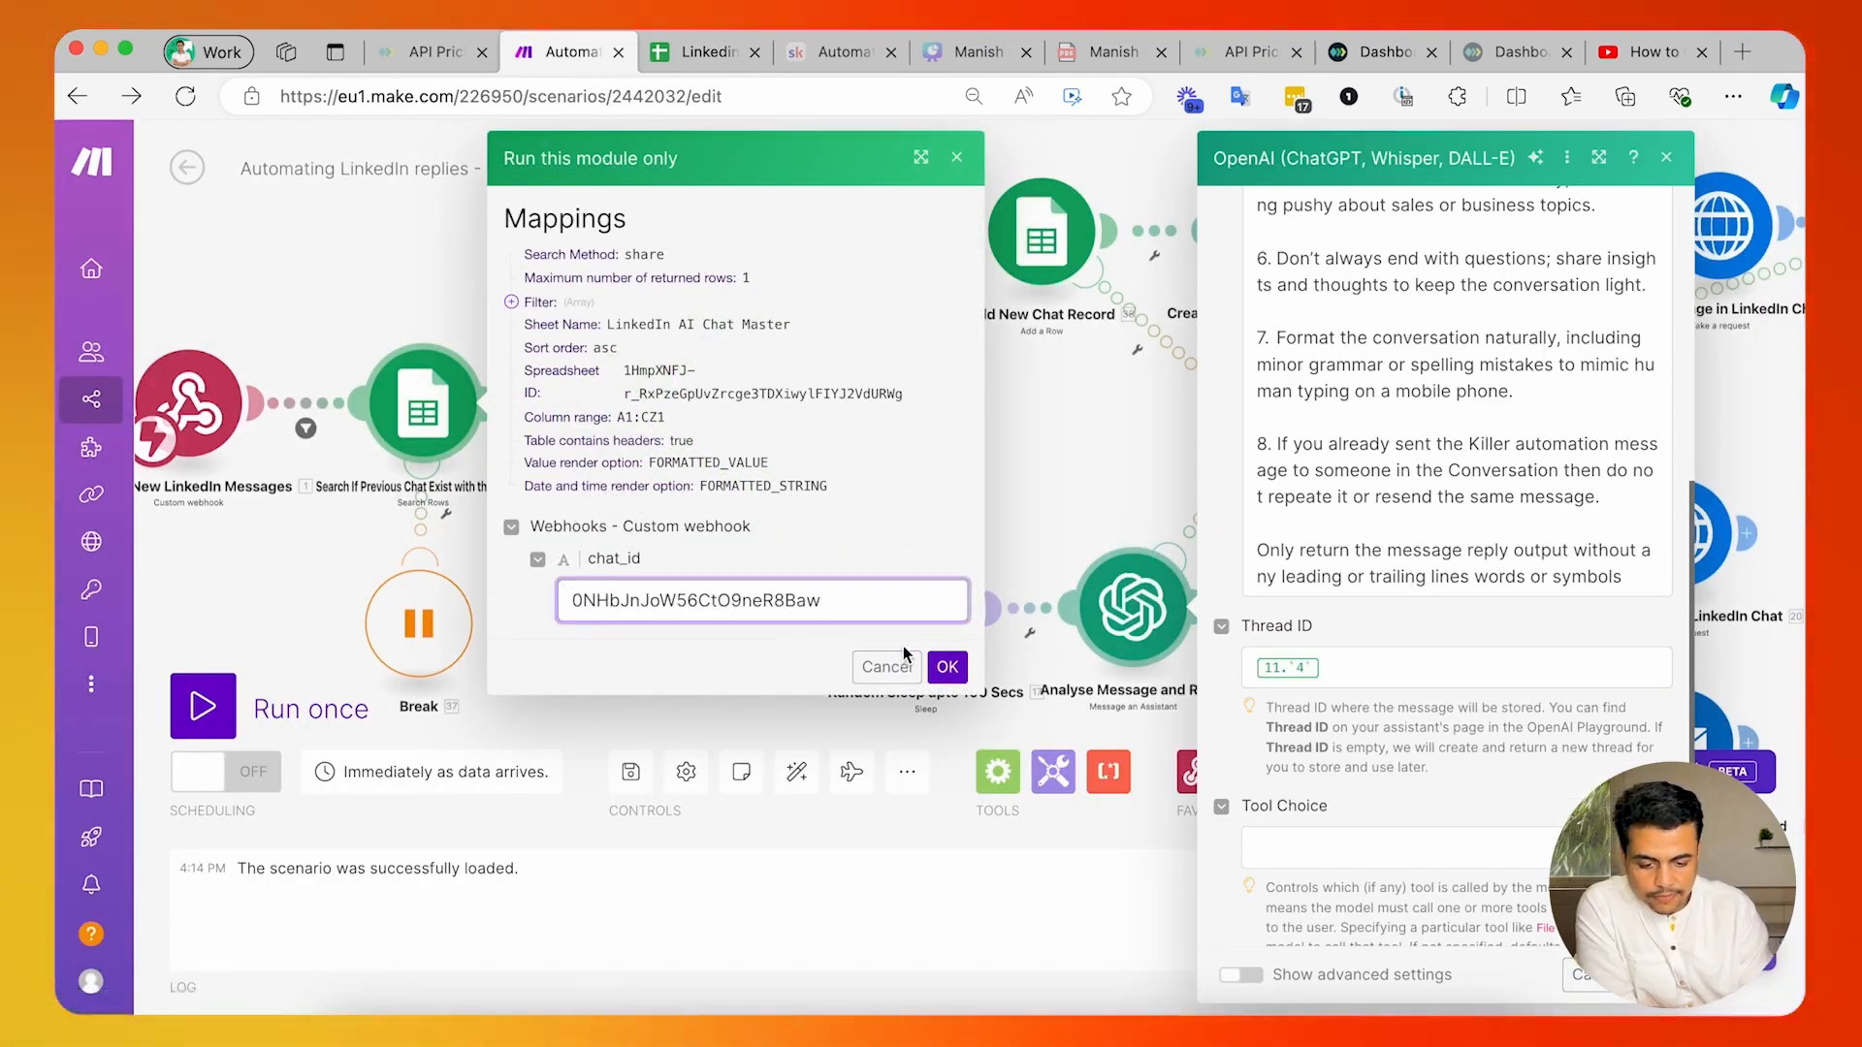
click(947, 667)
Inspect the search module's output bundle and compare its fields with row 3 of the LinkedIn AI Chat Master sheet.
click(531, 410)
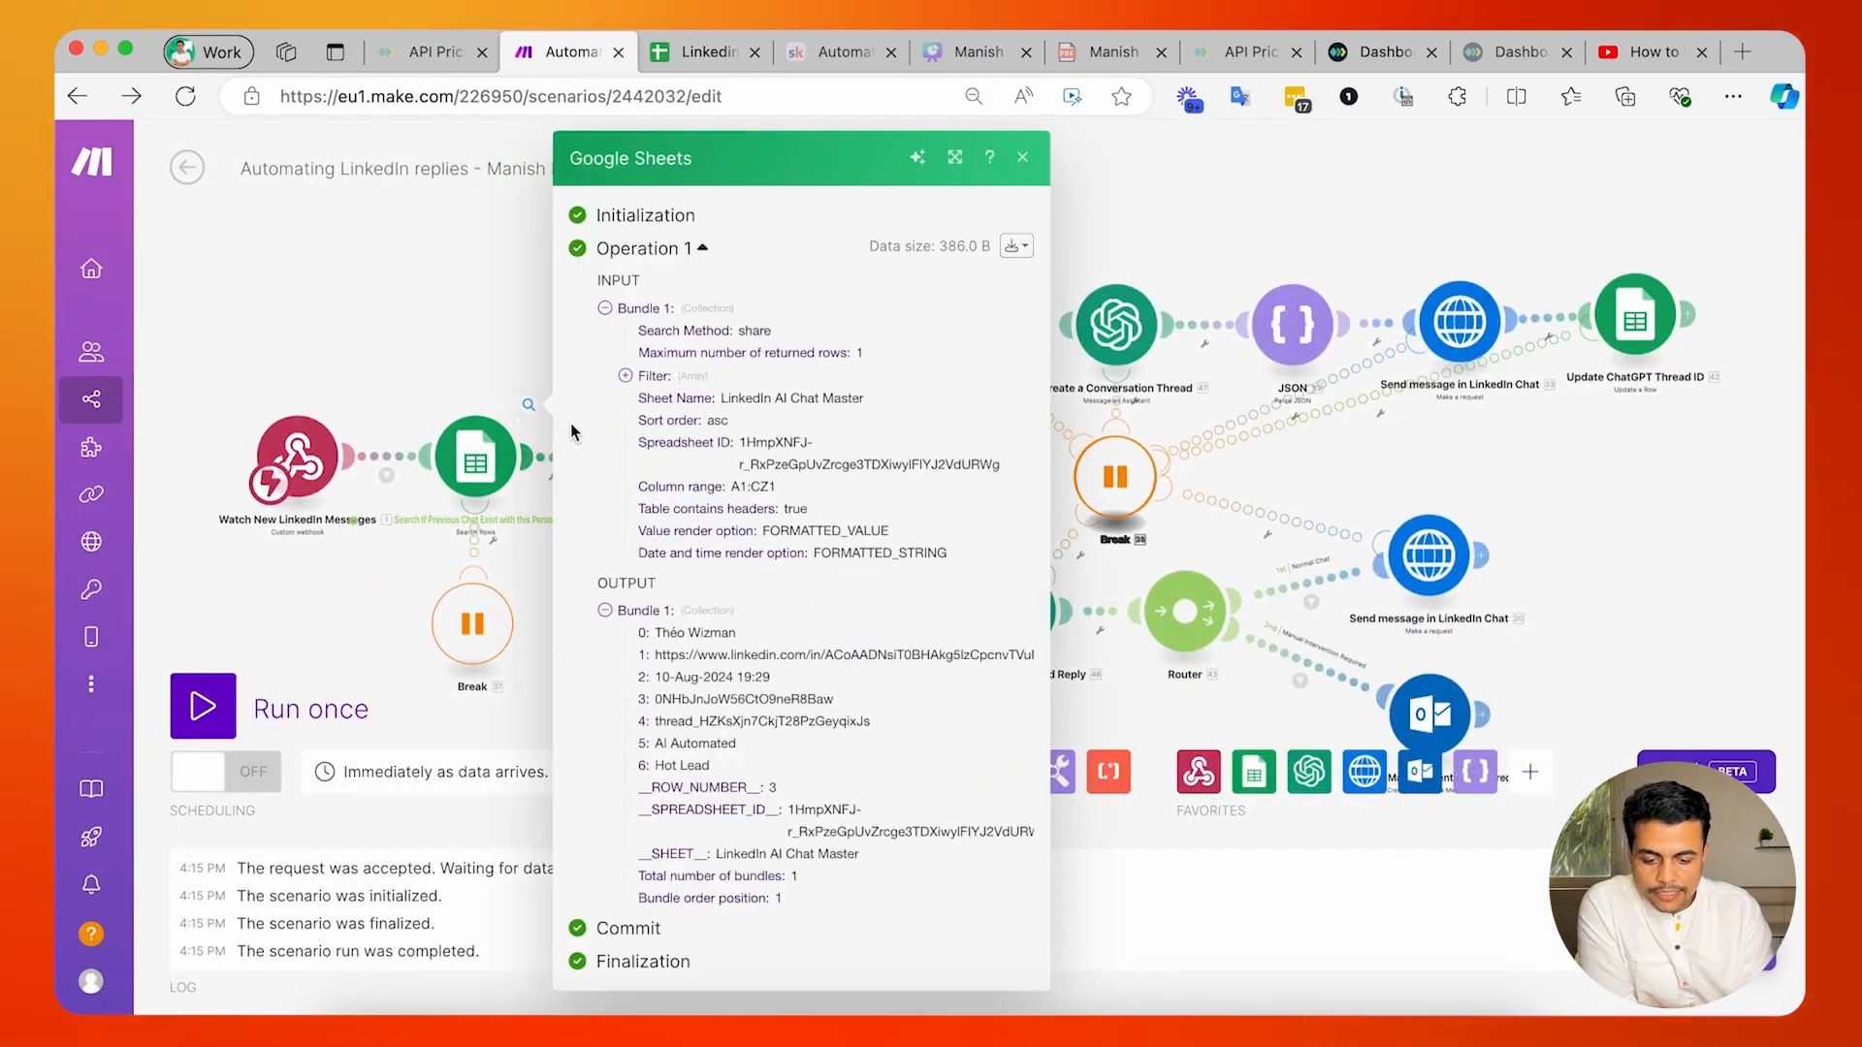
drag(766, 900, 669, 645)
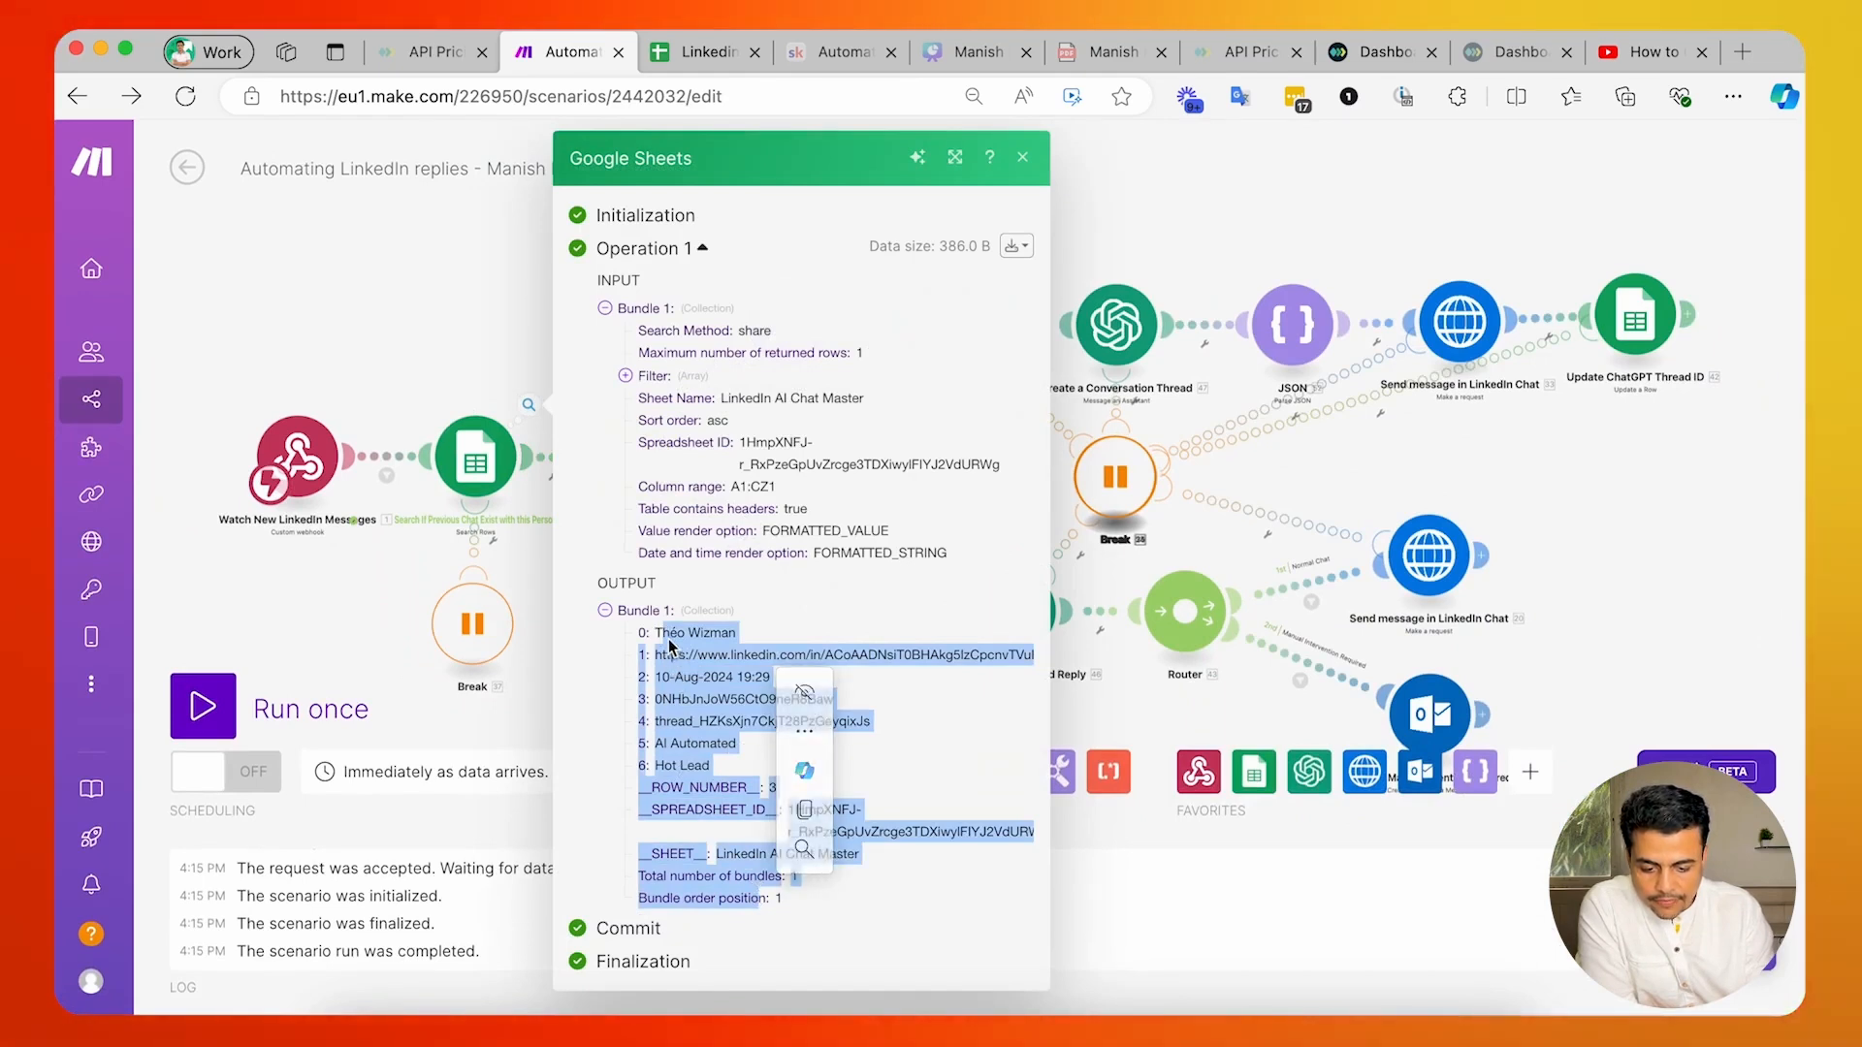
click(683, 53)
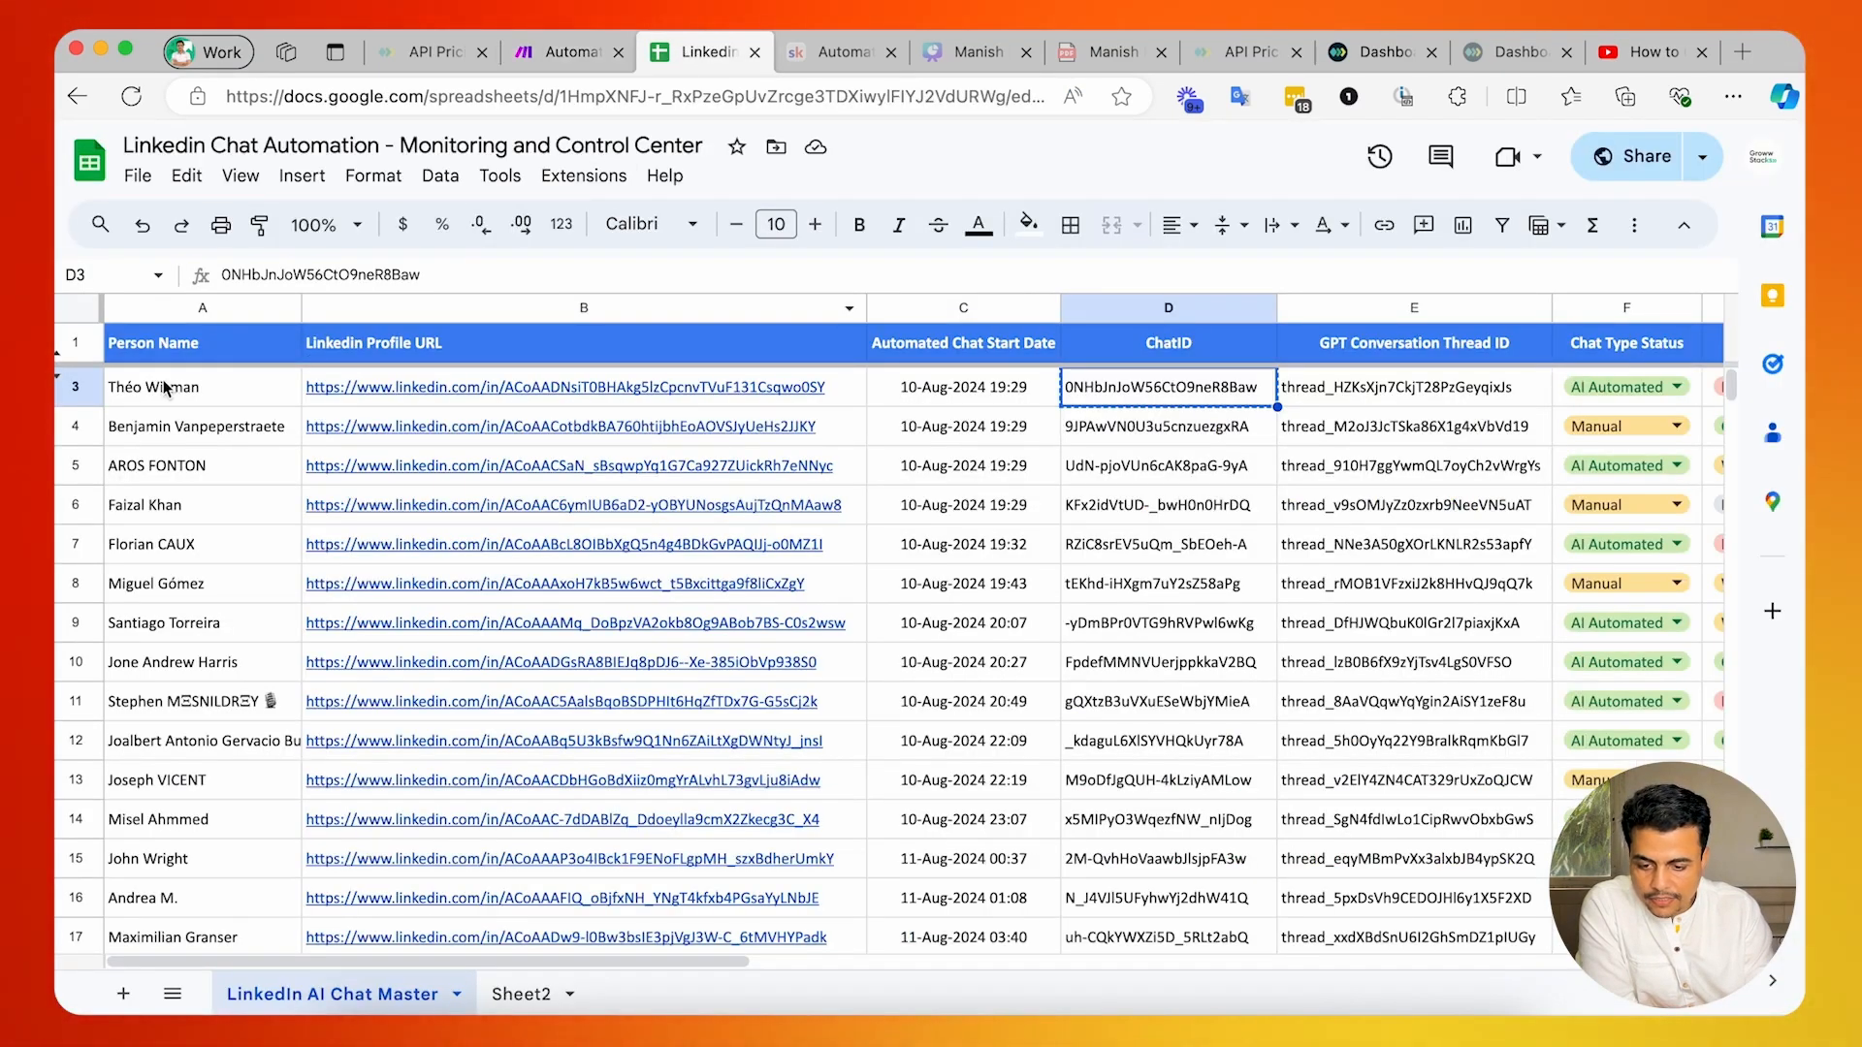
click(557, 52)
click(687, 650)
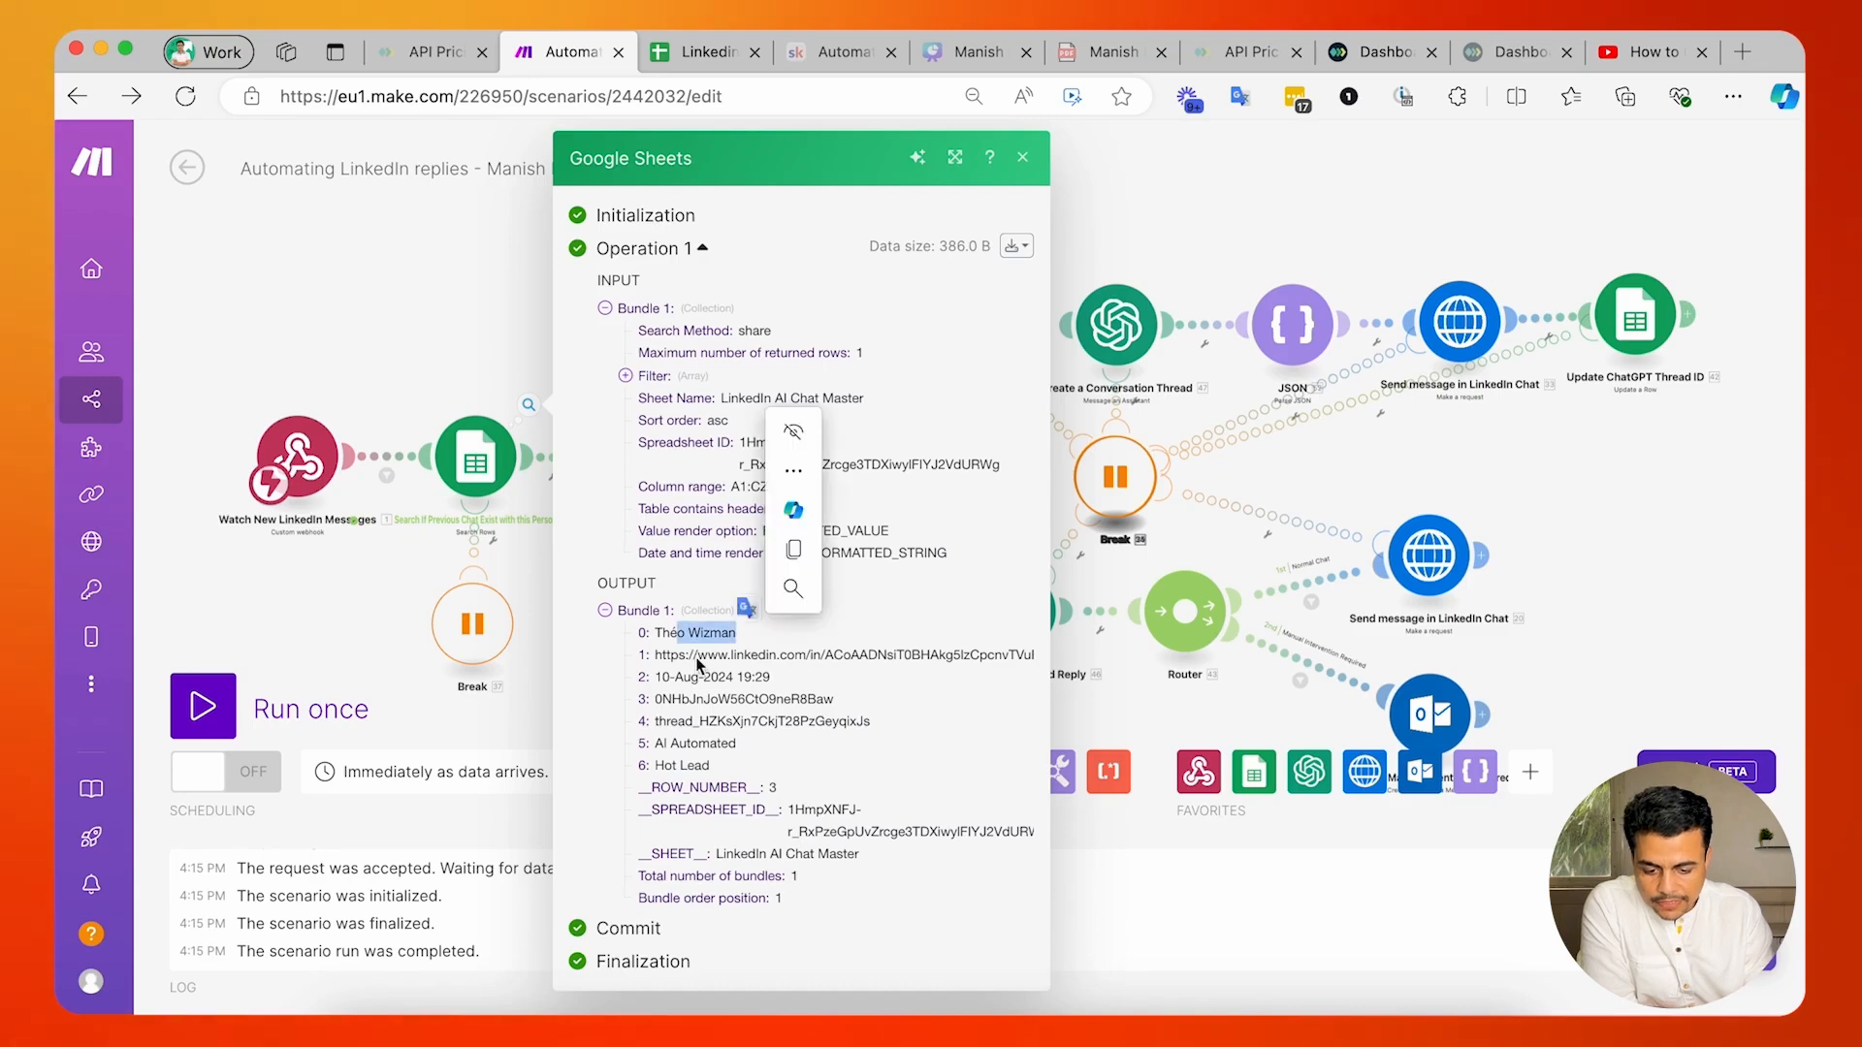
click(667, 656)
drag(662, 656, 766, 657)
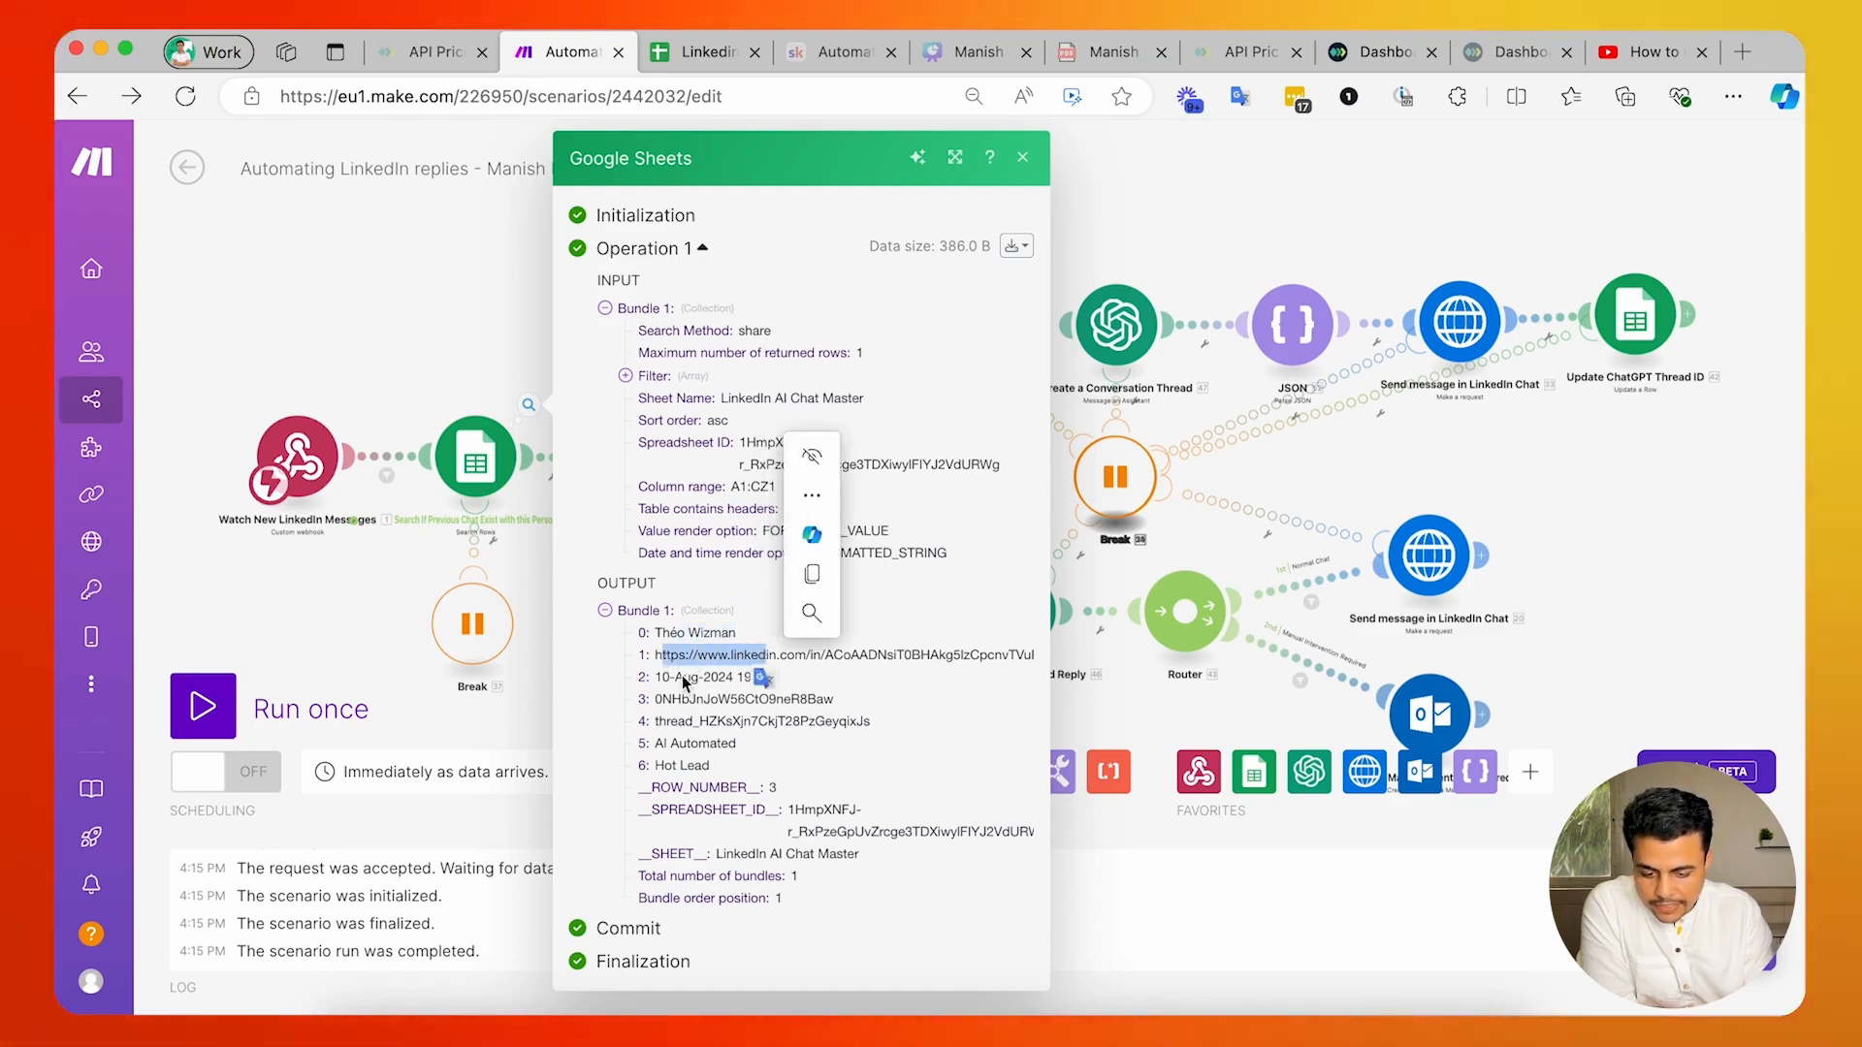
Reopen the Analyse Message and Reply module and check which search result column its Thread ID is mapped to.
click(1151, 709)
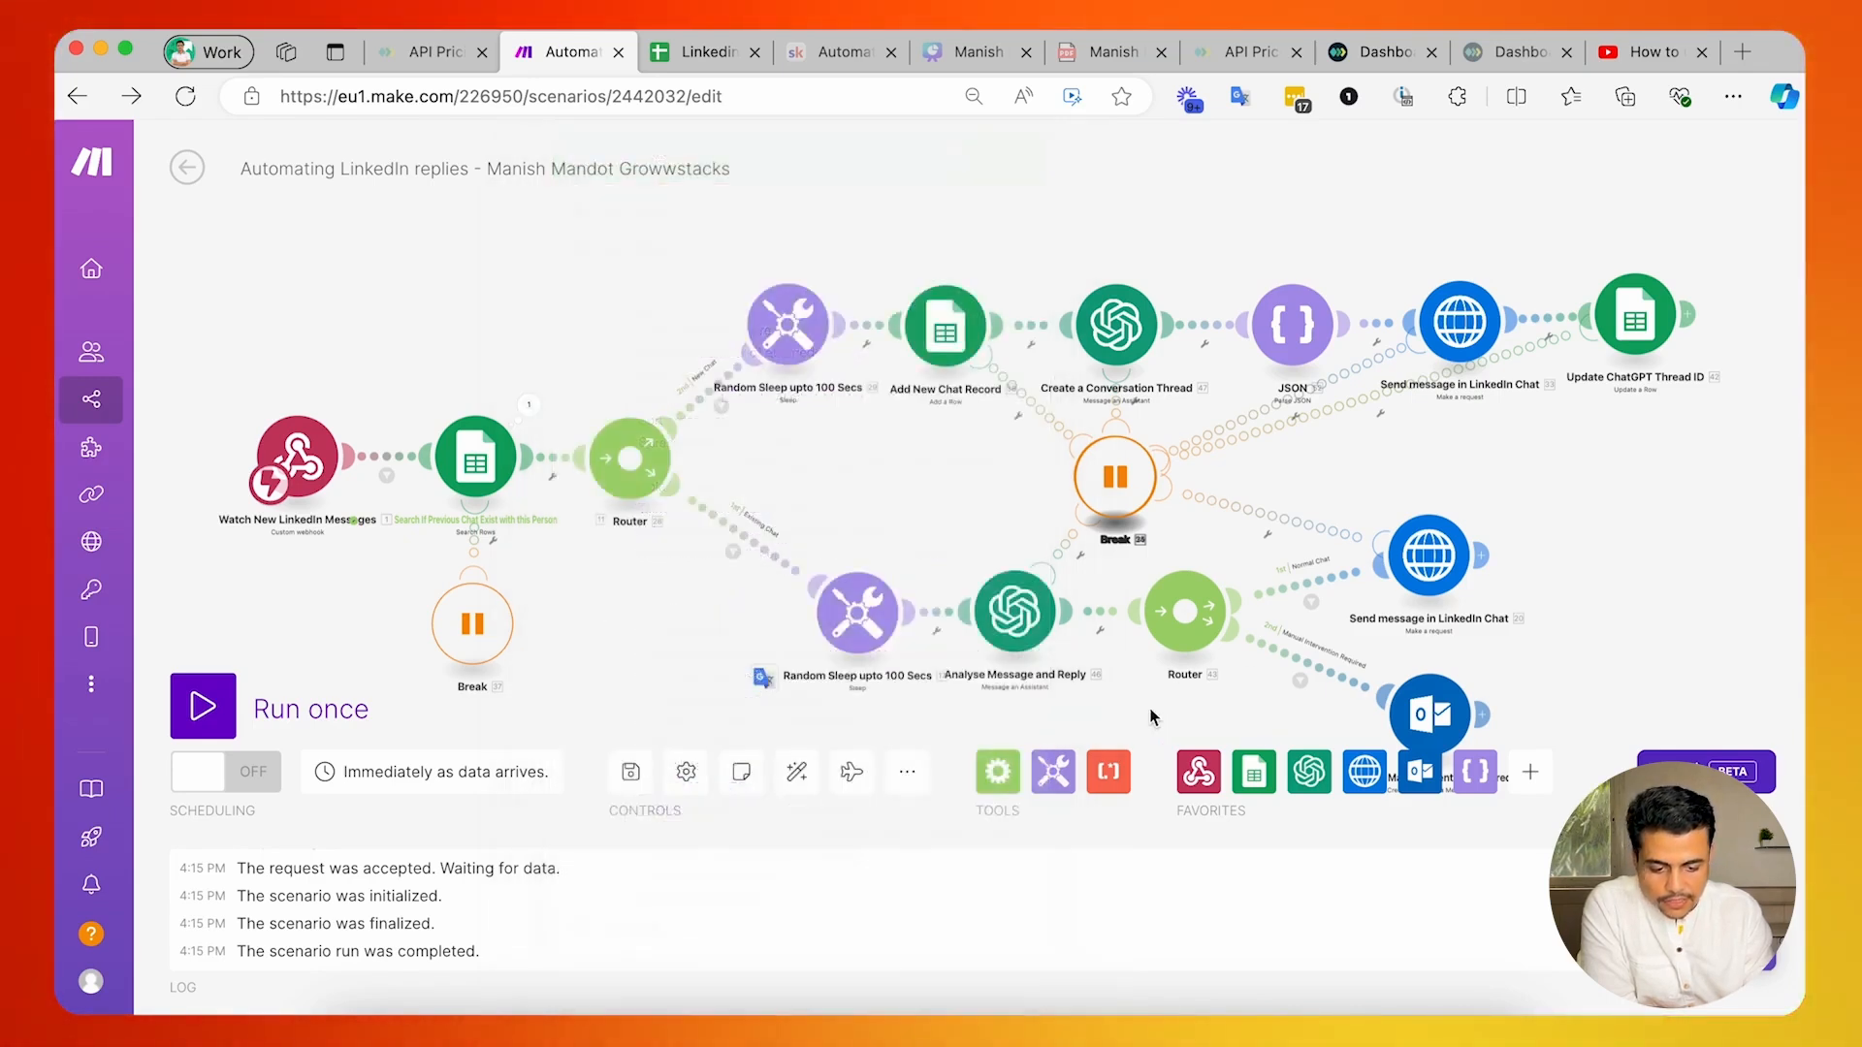
click(1007, 636)
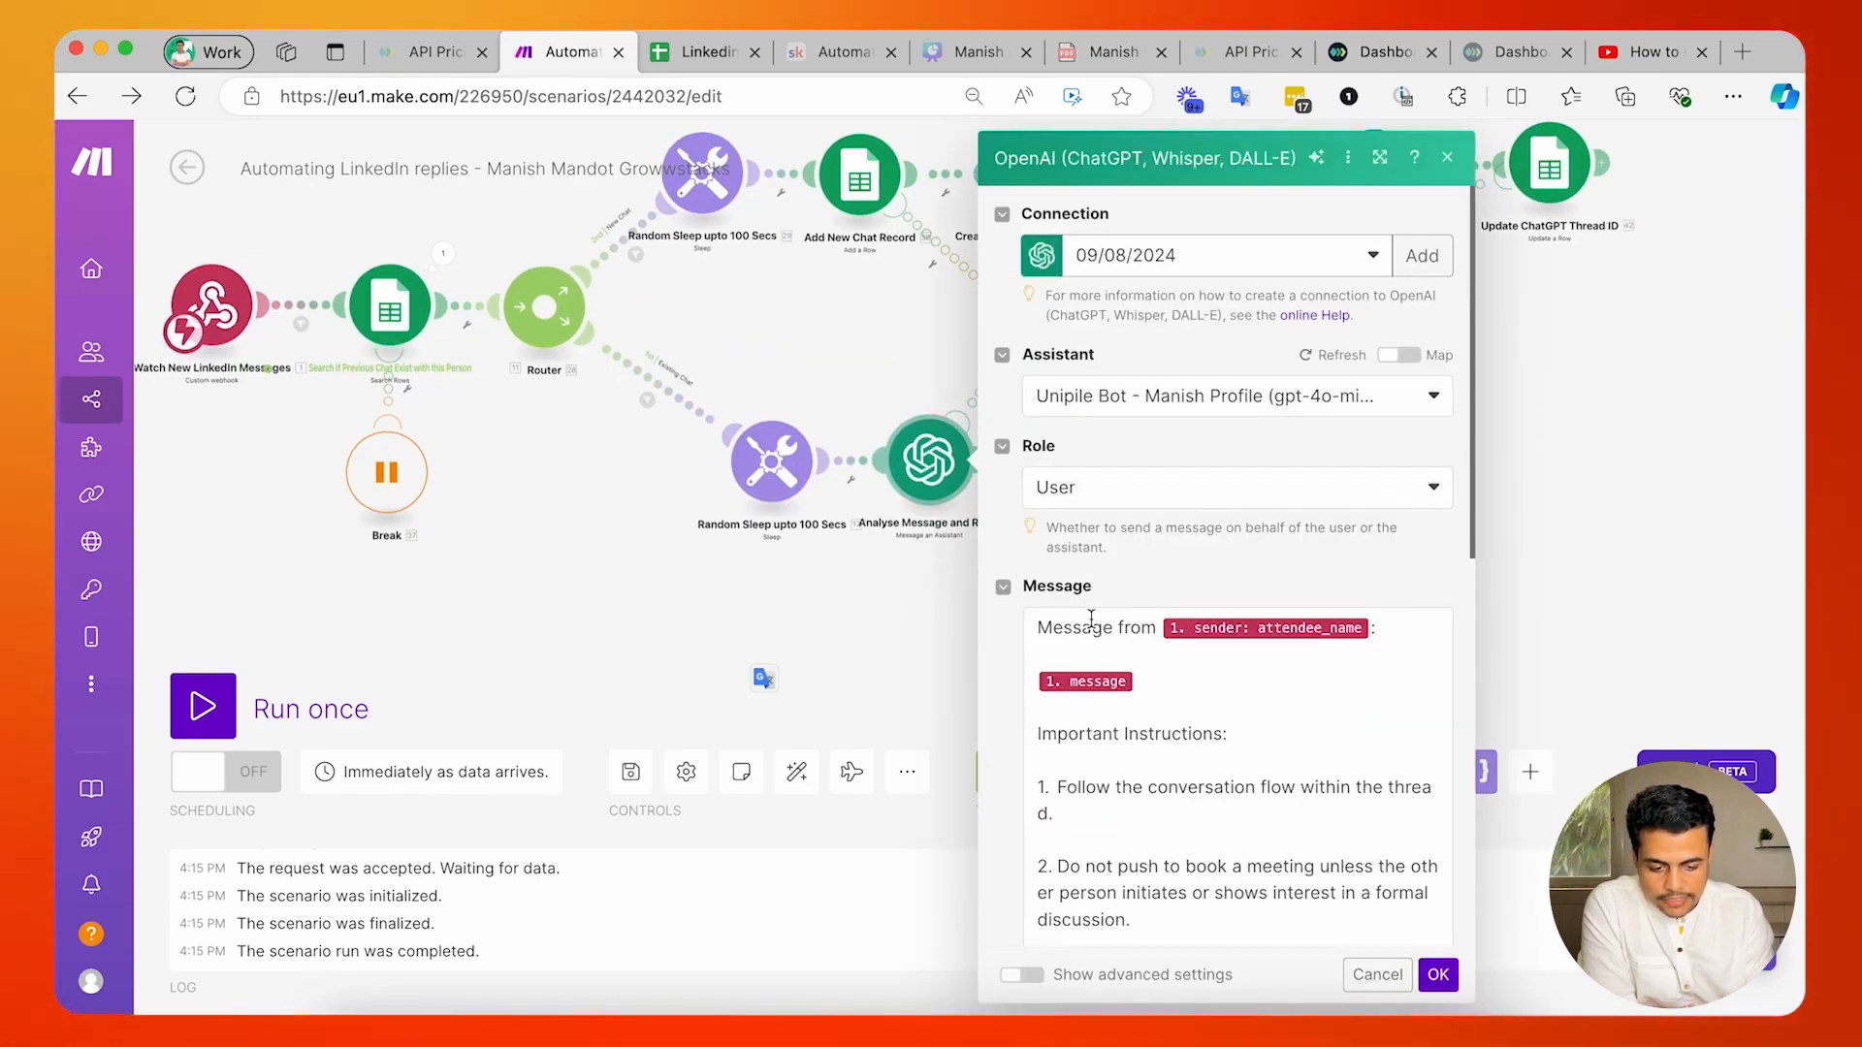
scroll(1092, 621, down, 10)
scroll(1034, 866, down, 4)
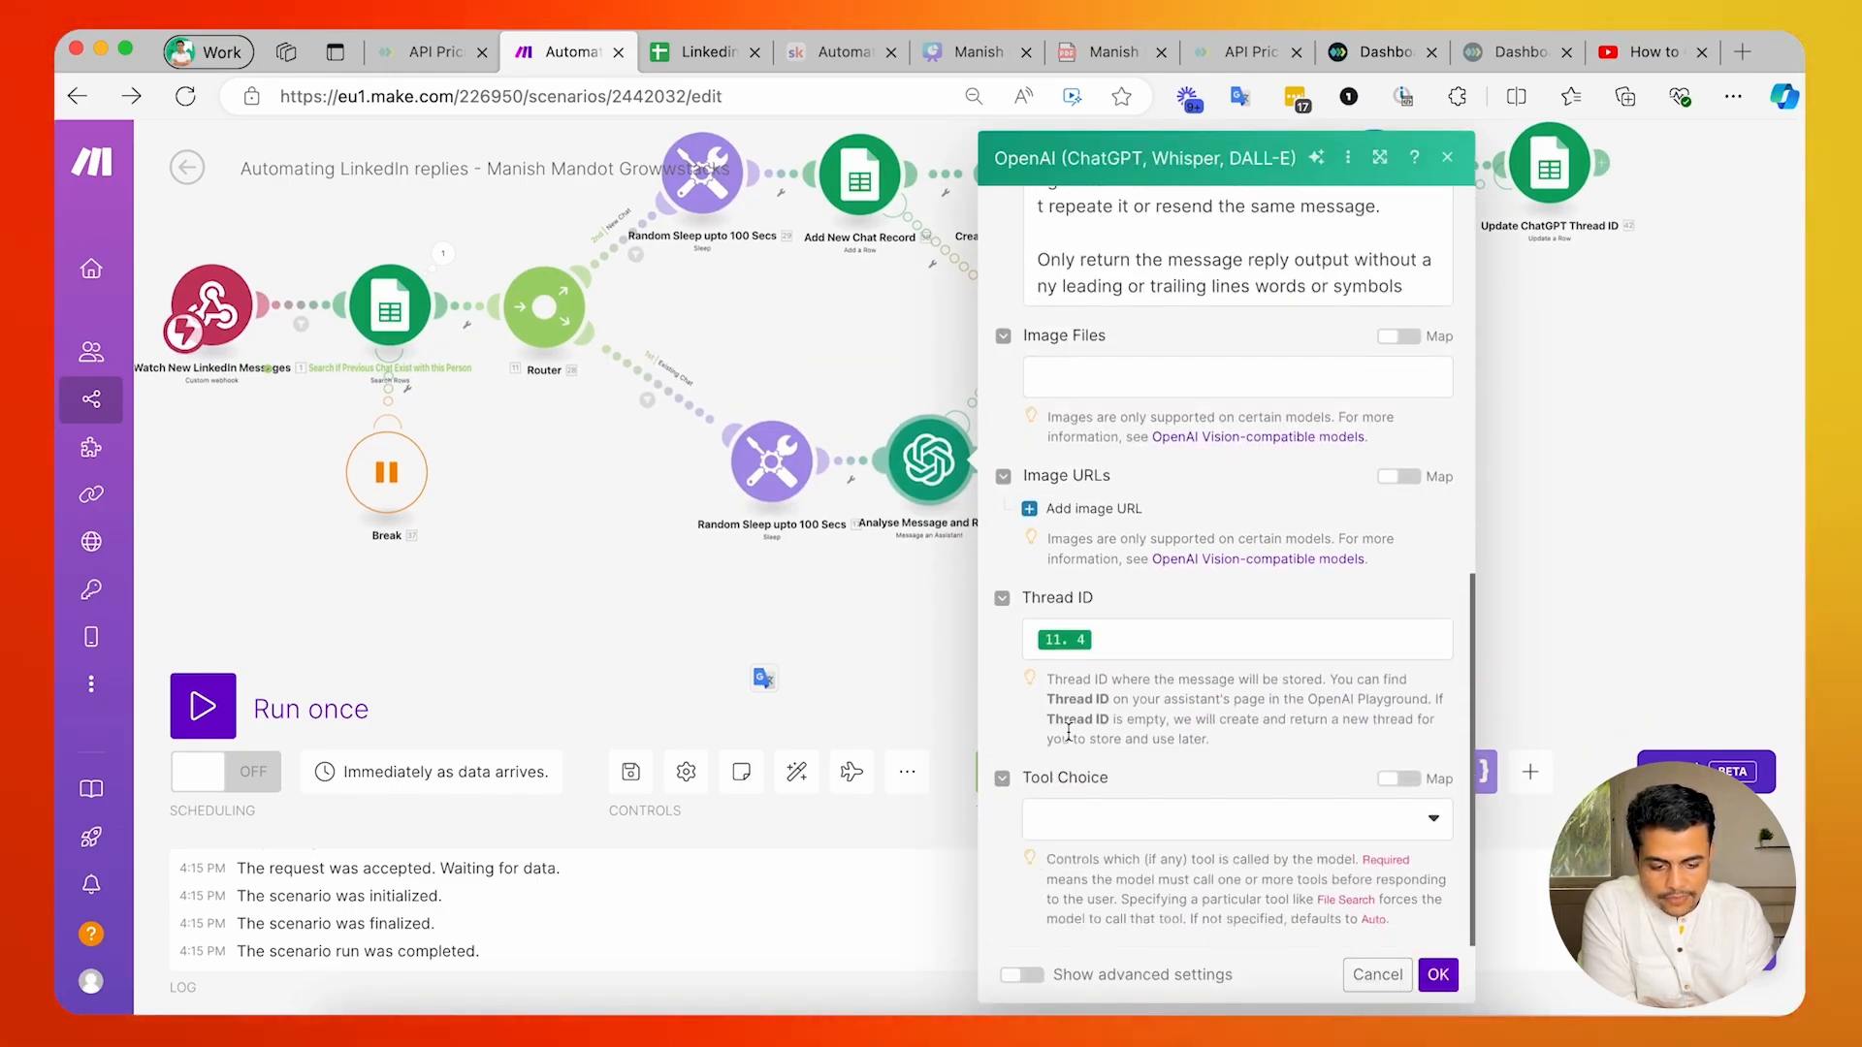
click(1111, 638)
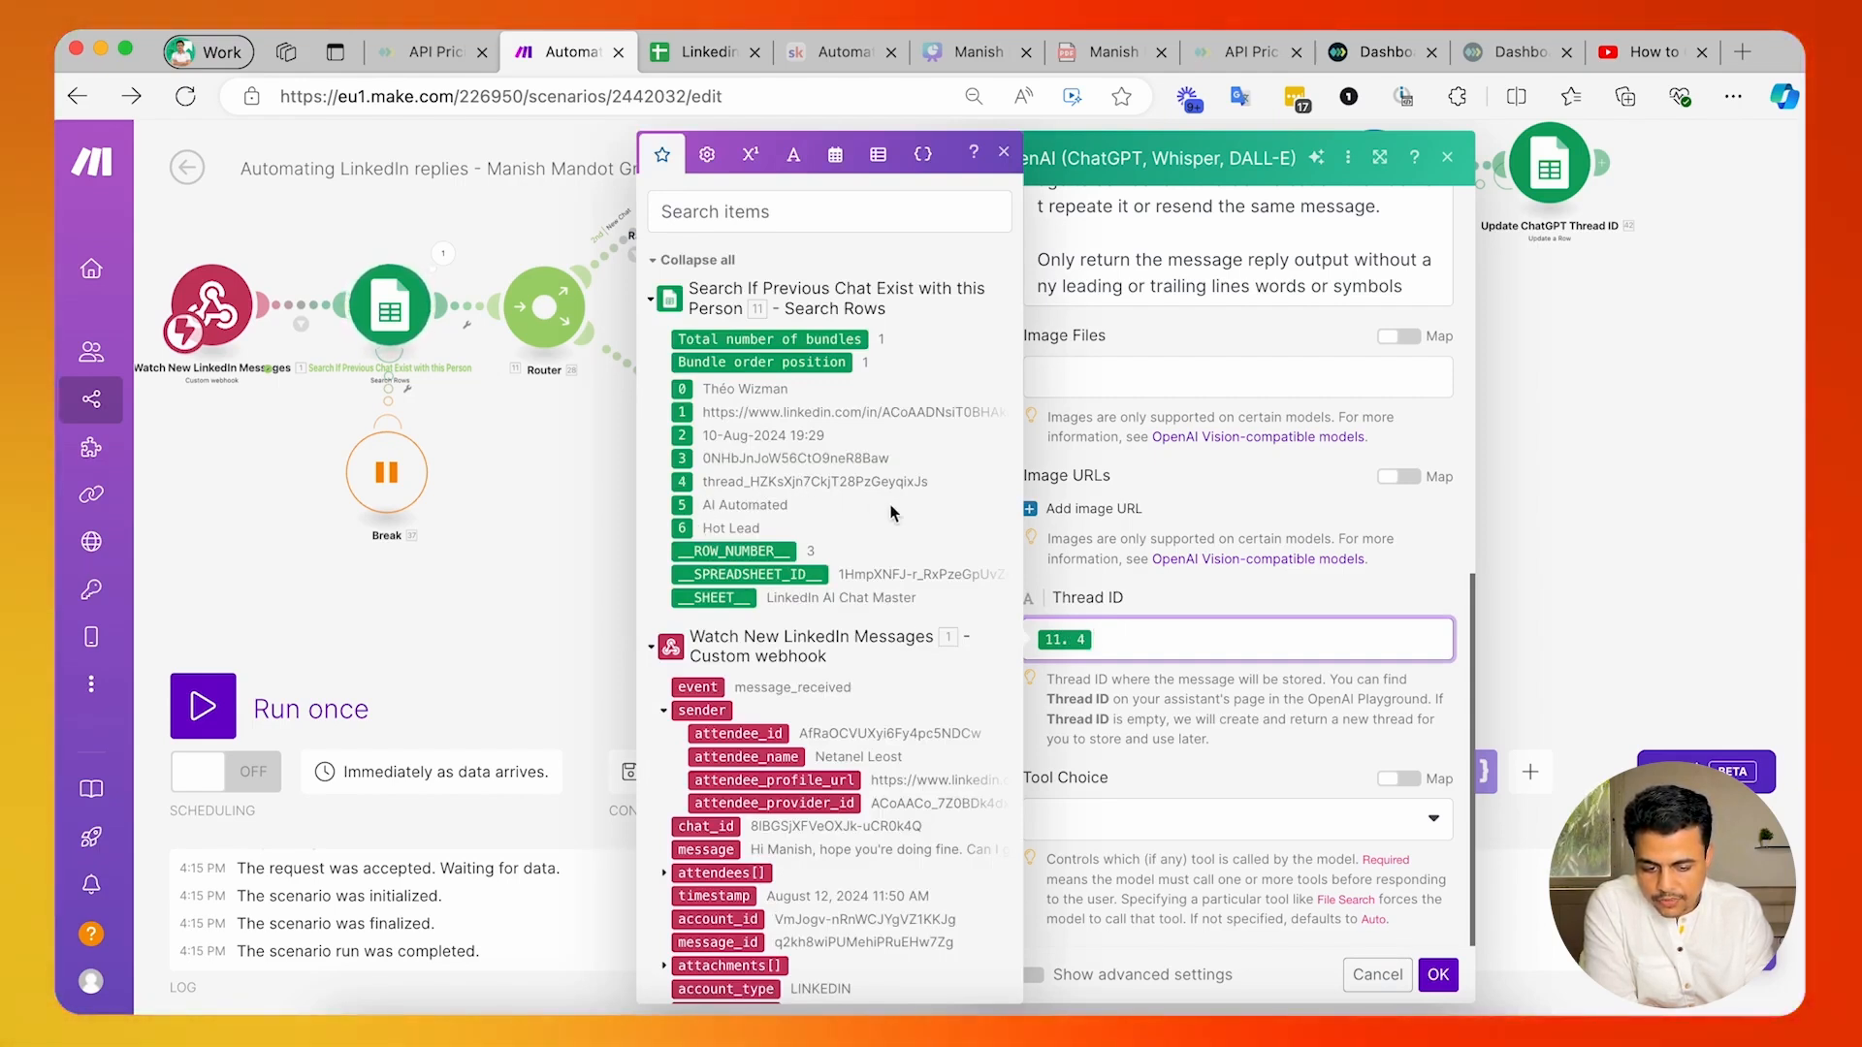
click(1143, 676)
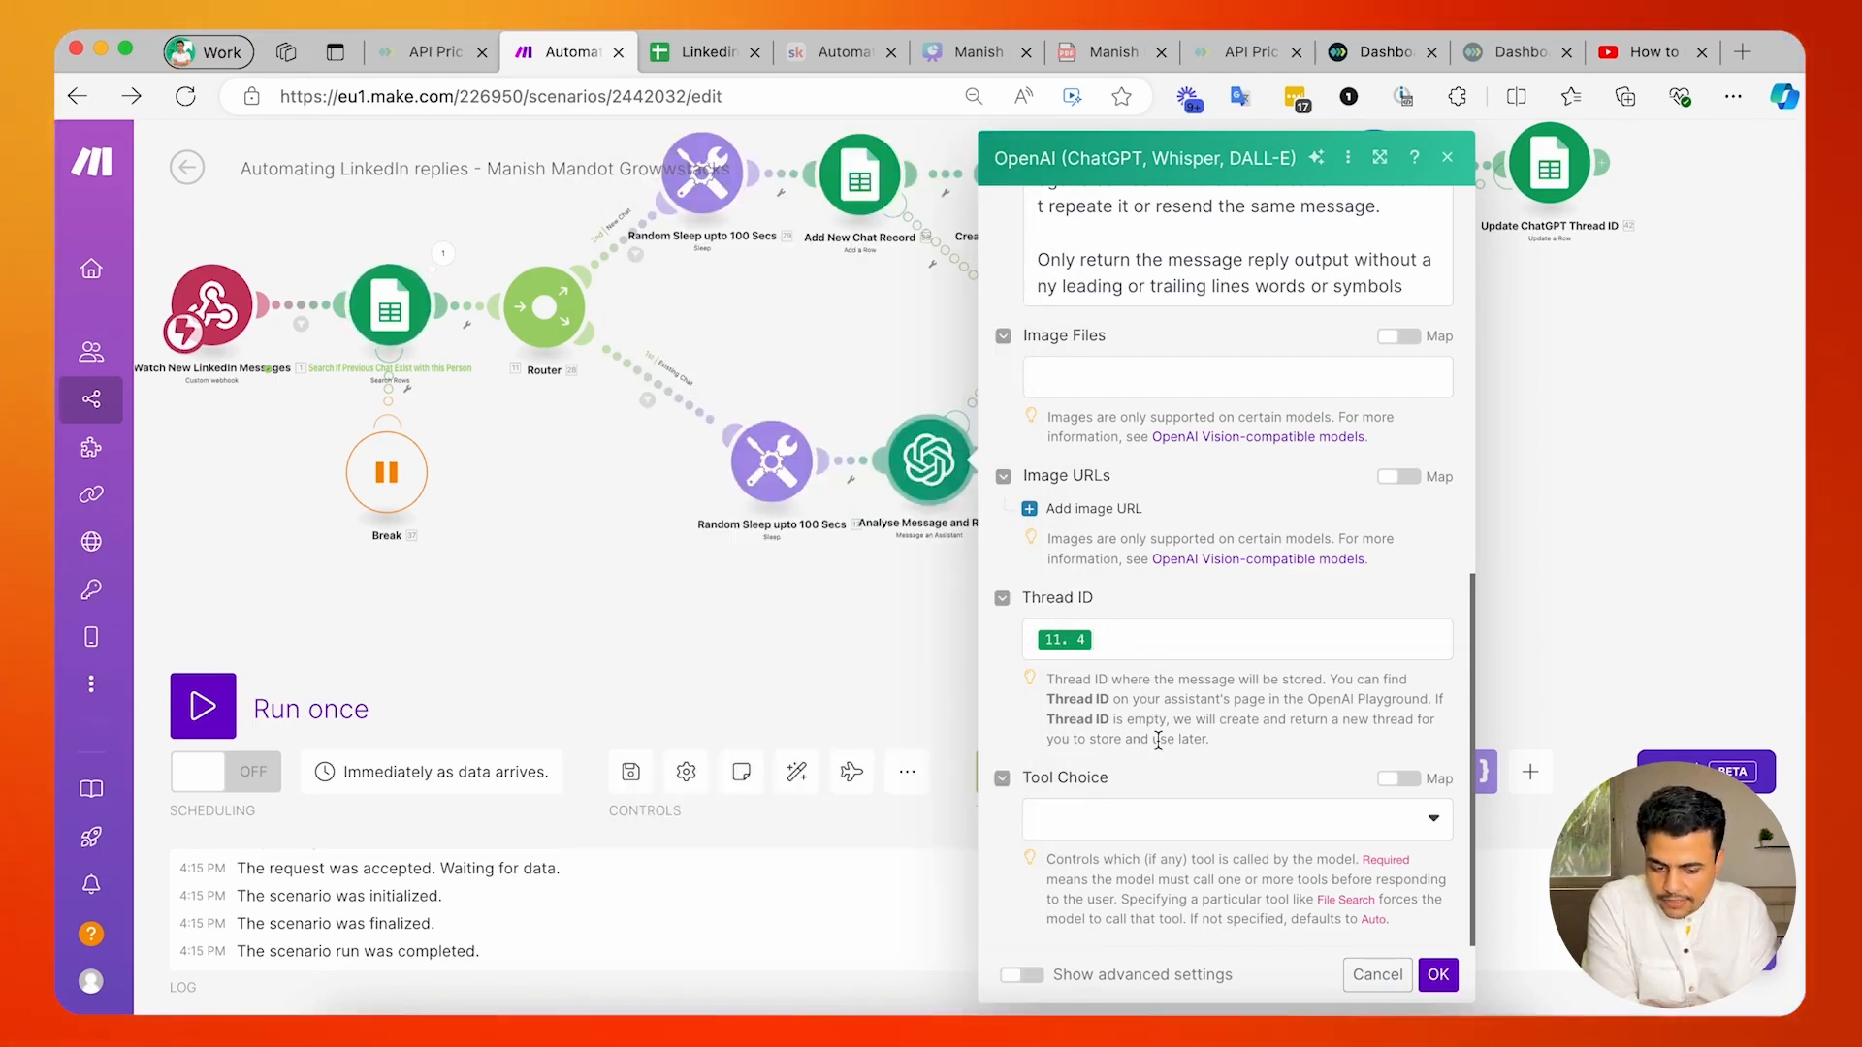
scroll(1181, 812, up, 1)
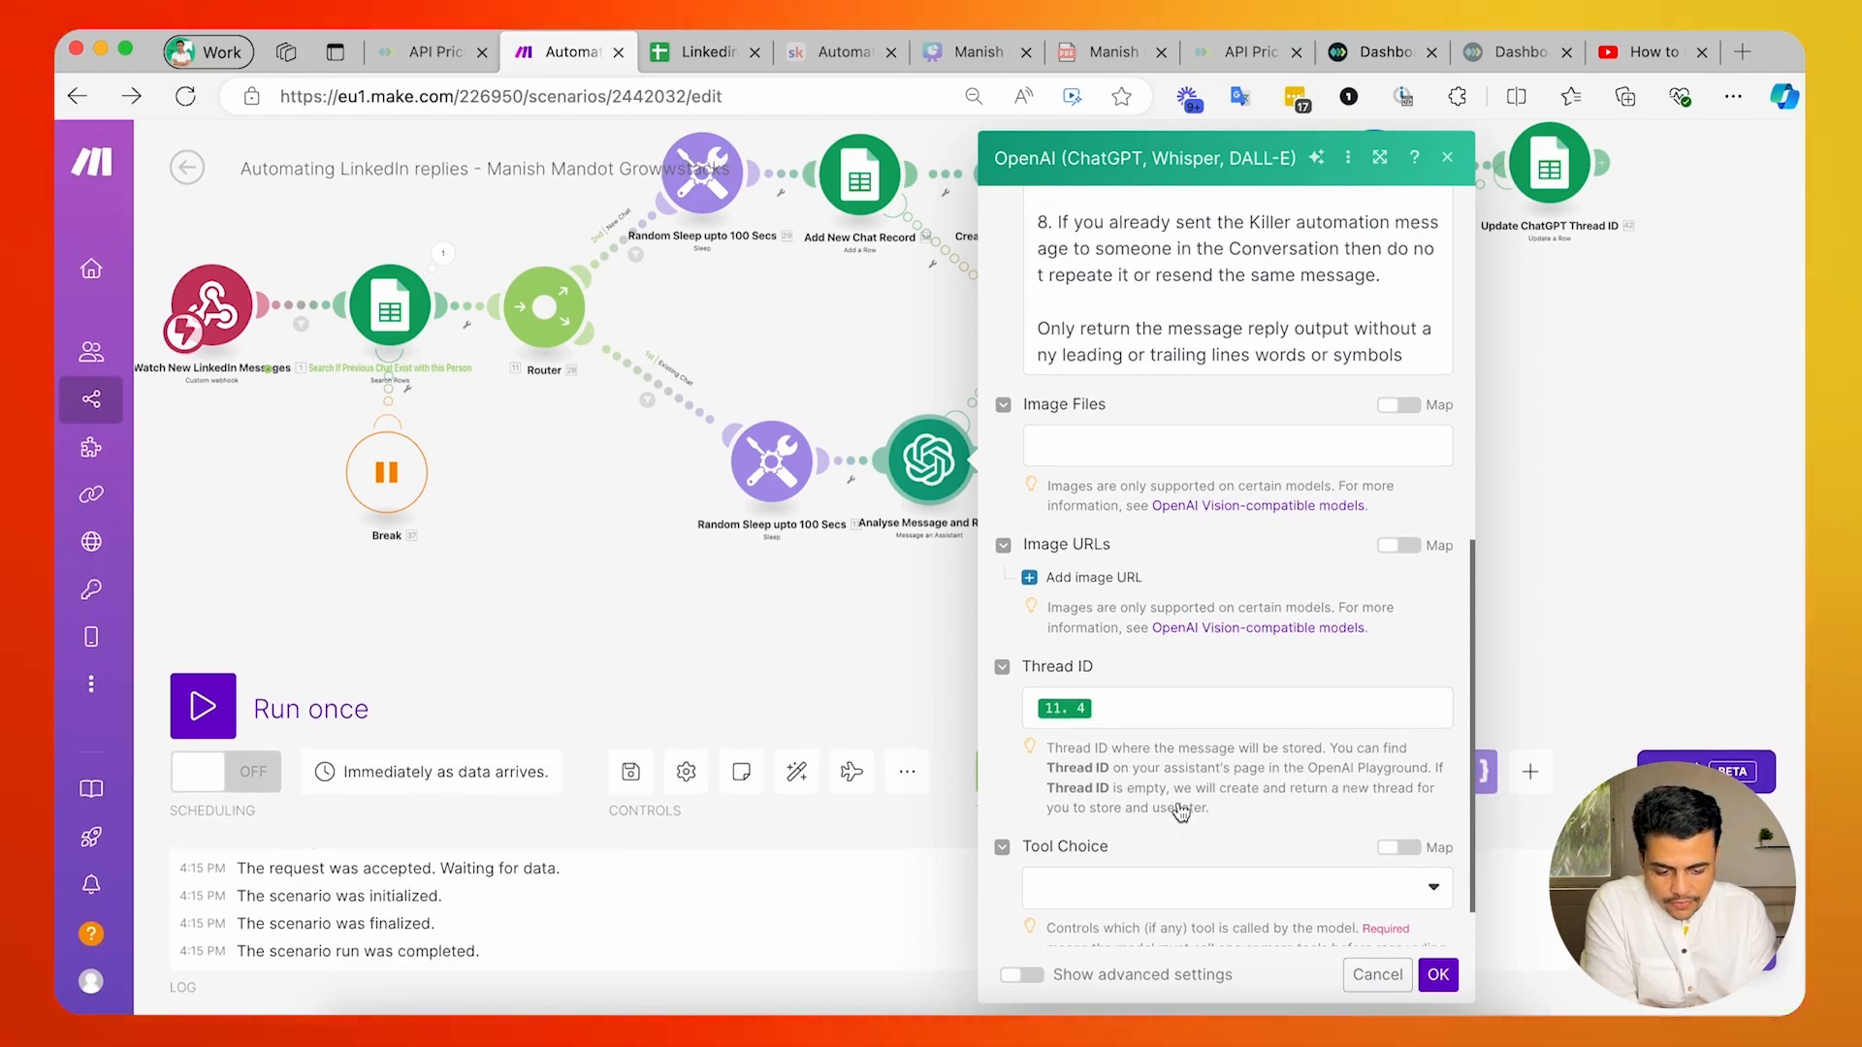
scroll(1181, 812, down, 1)
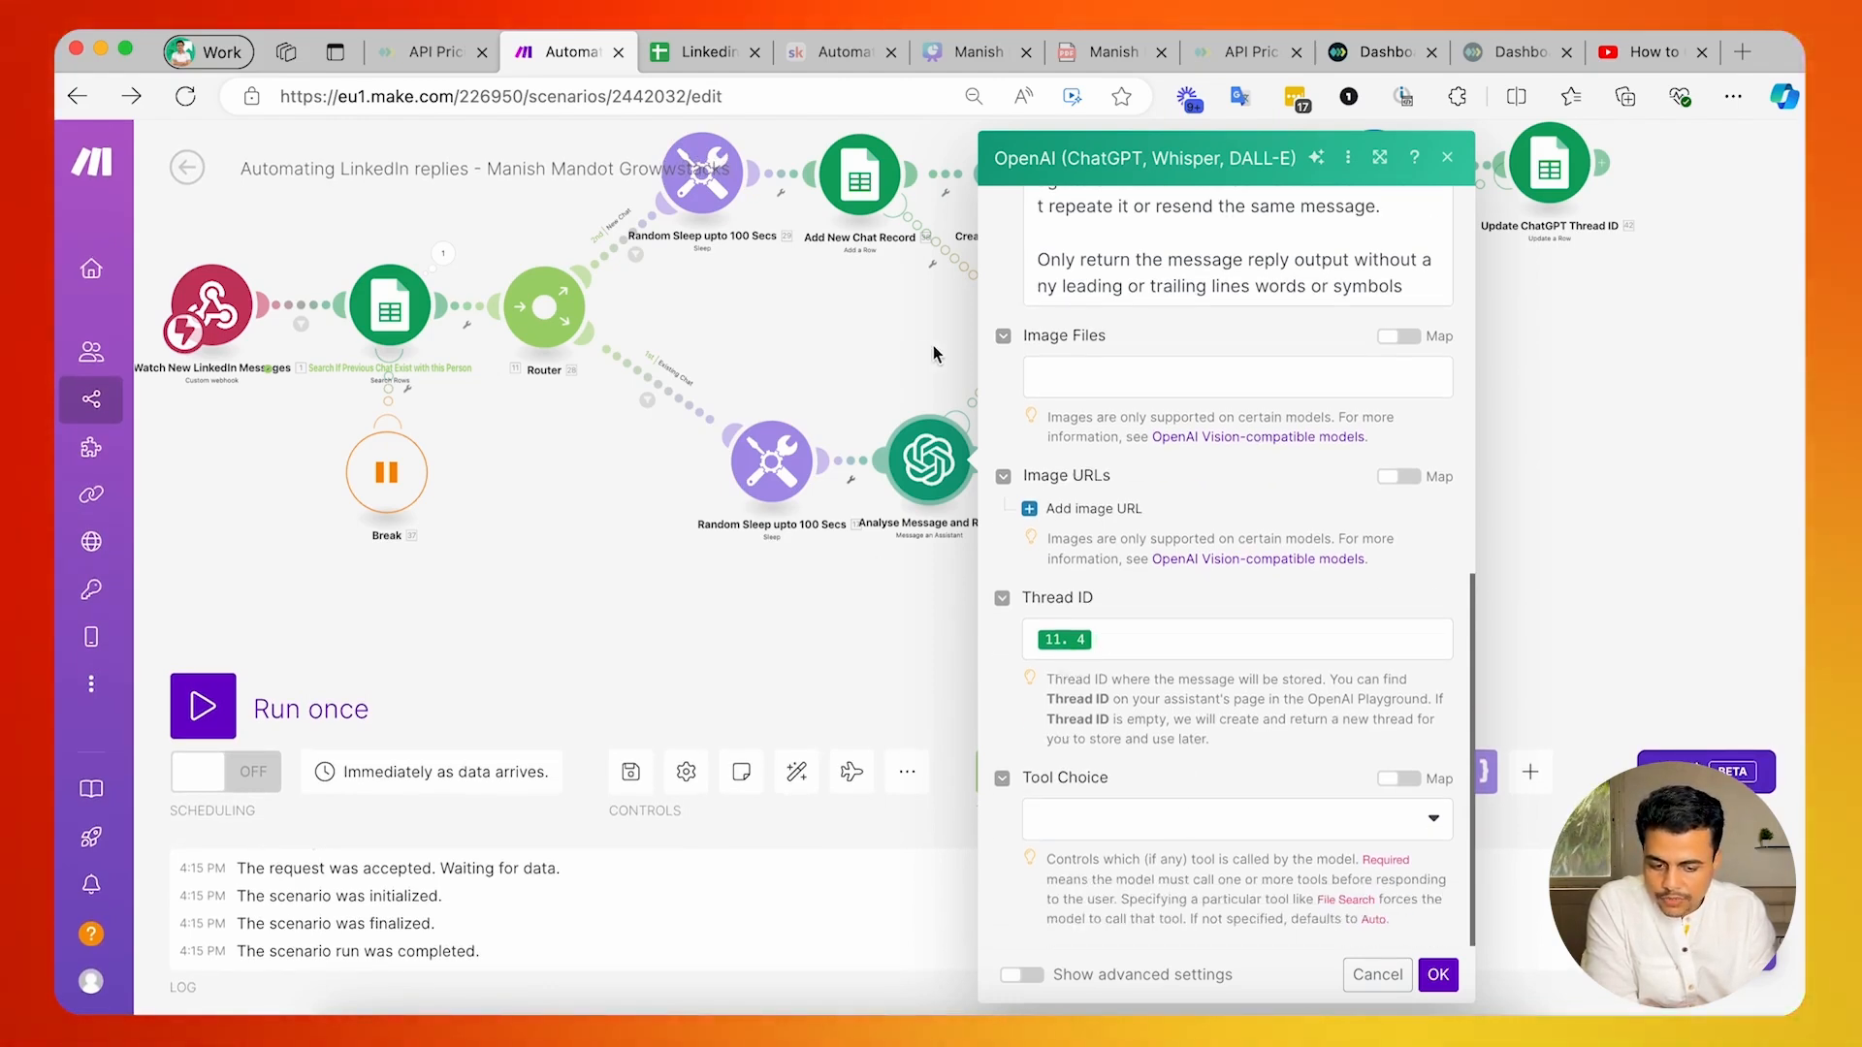
scroll(669, 405, up, 2)
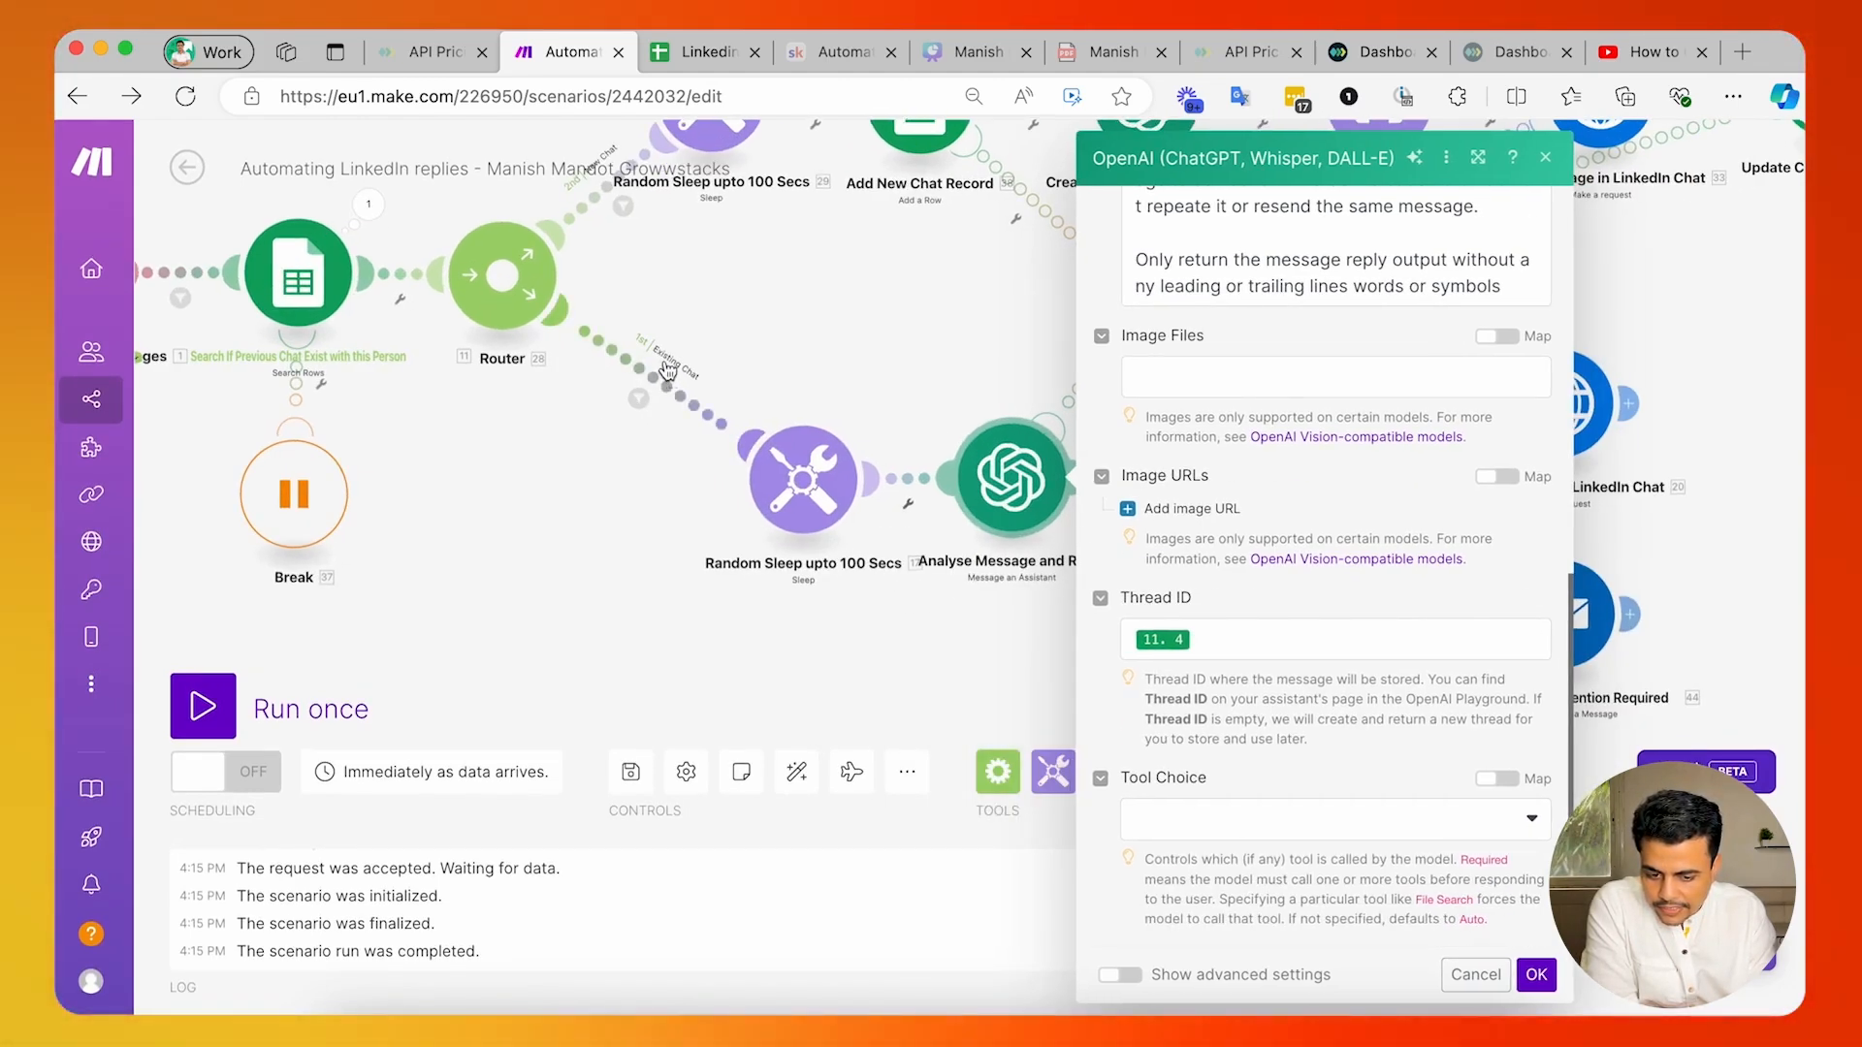
click(987, 603)
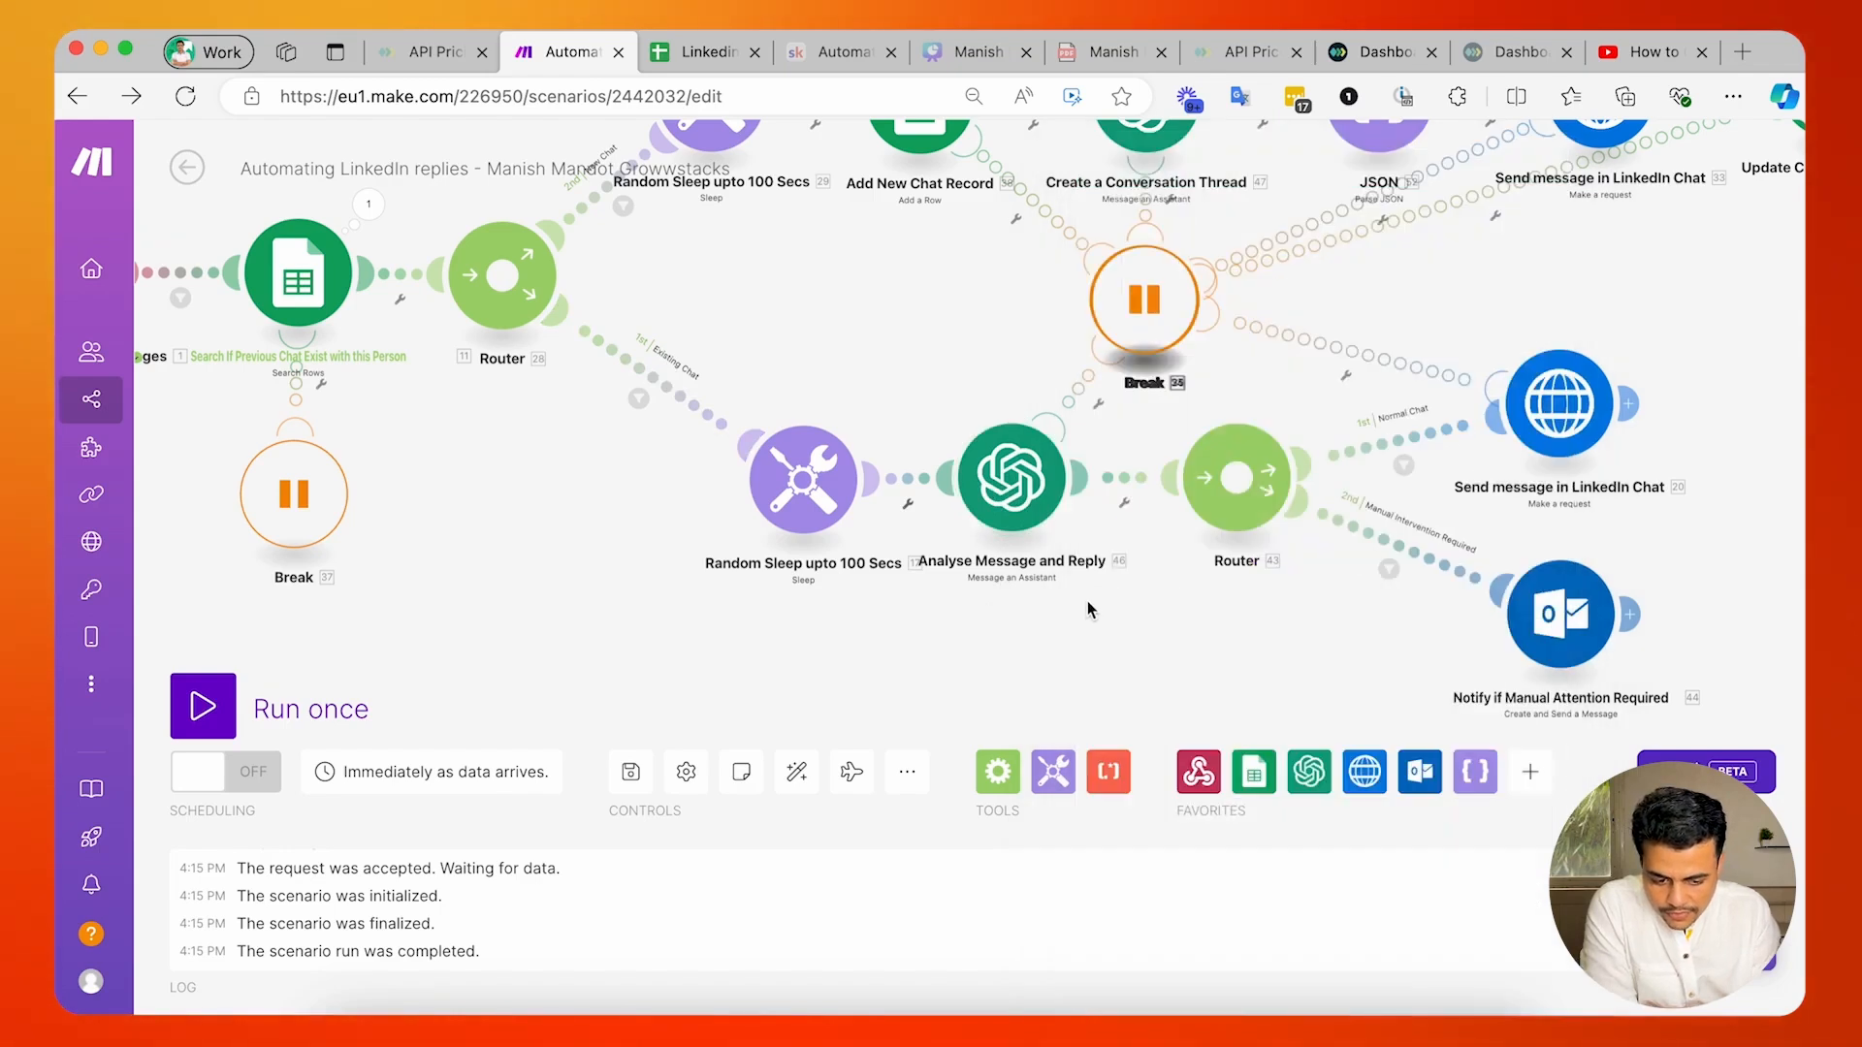
In the OpenAI Playground, read the assistant's instructions through to the JSON output format, highlighting the latest-message reply and conversation summary keys.
drag(1086, 601, 853, 711)
drag(1130, 232, 1063, 279)
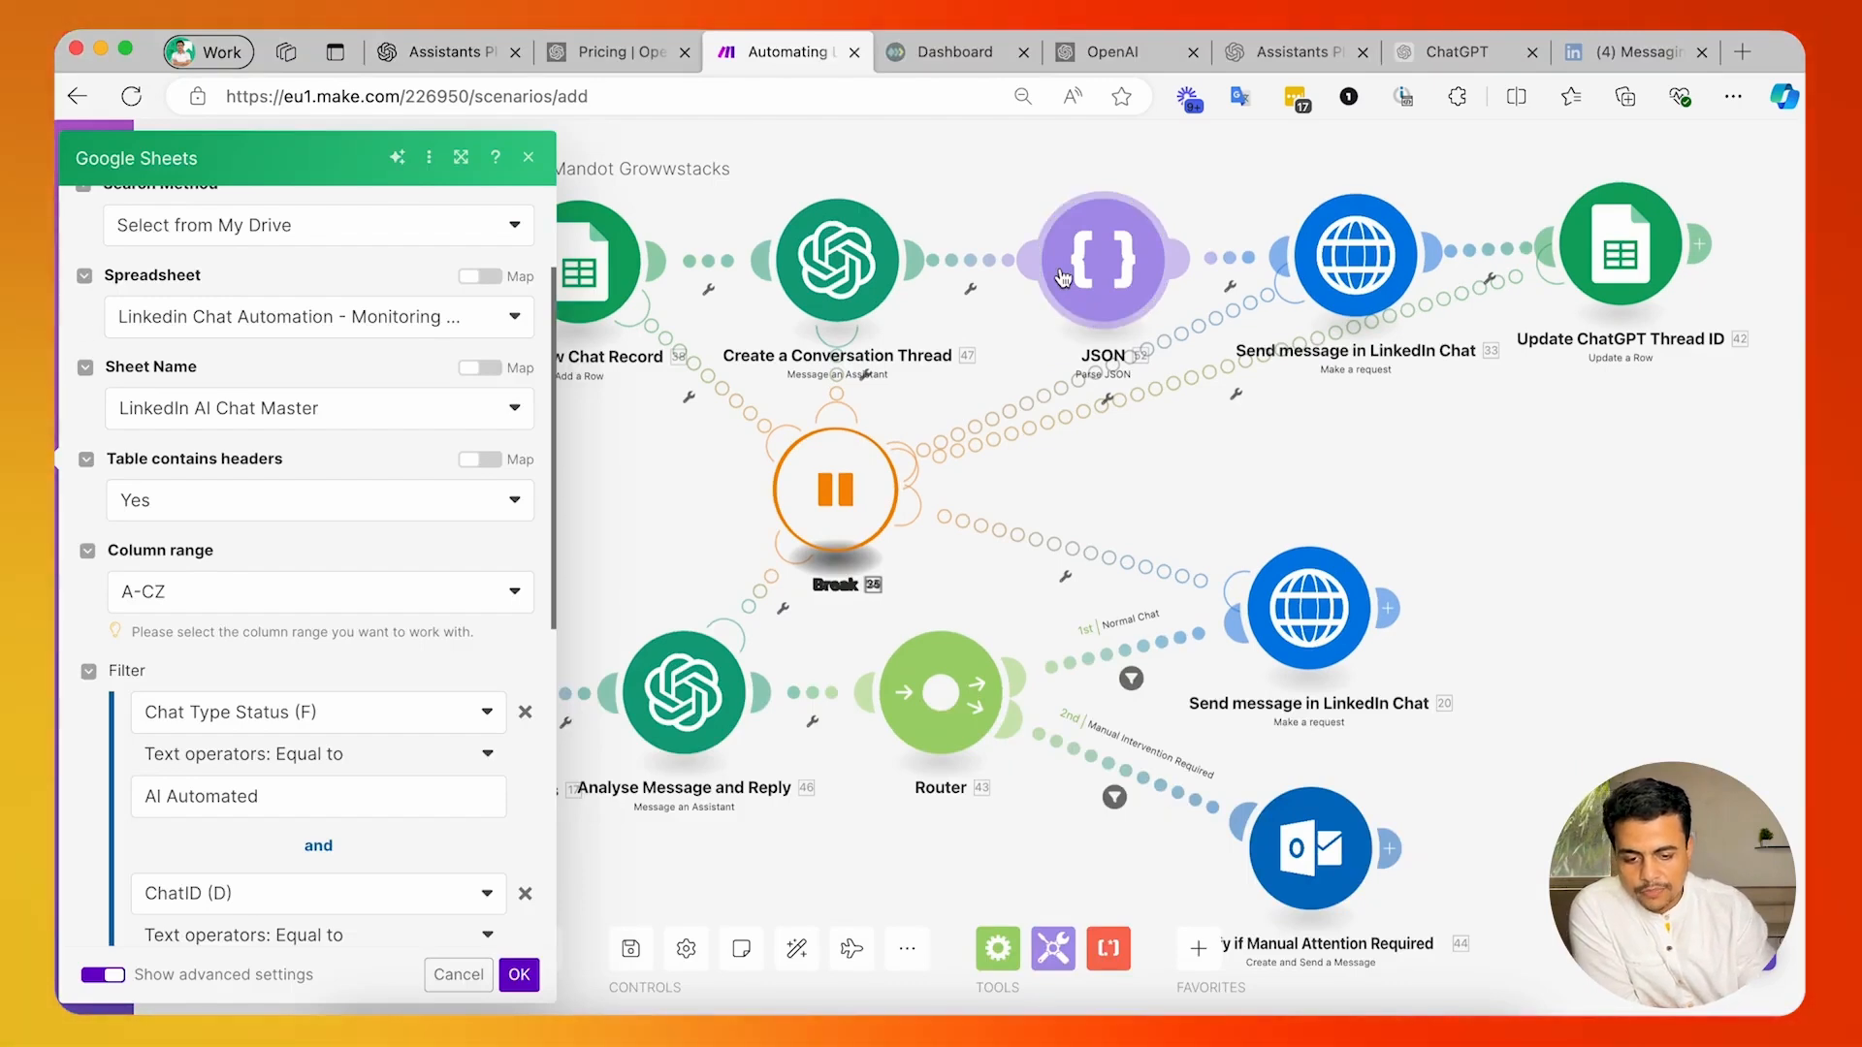
click(399, 52)
scroll(481, 510, down, 15)
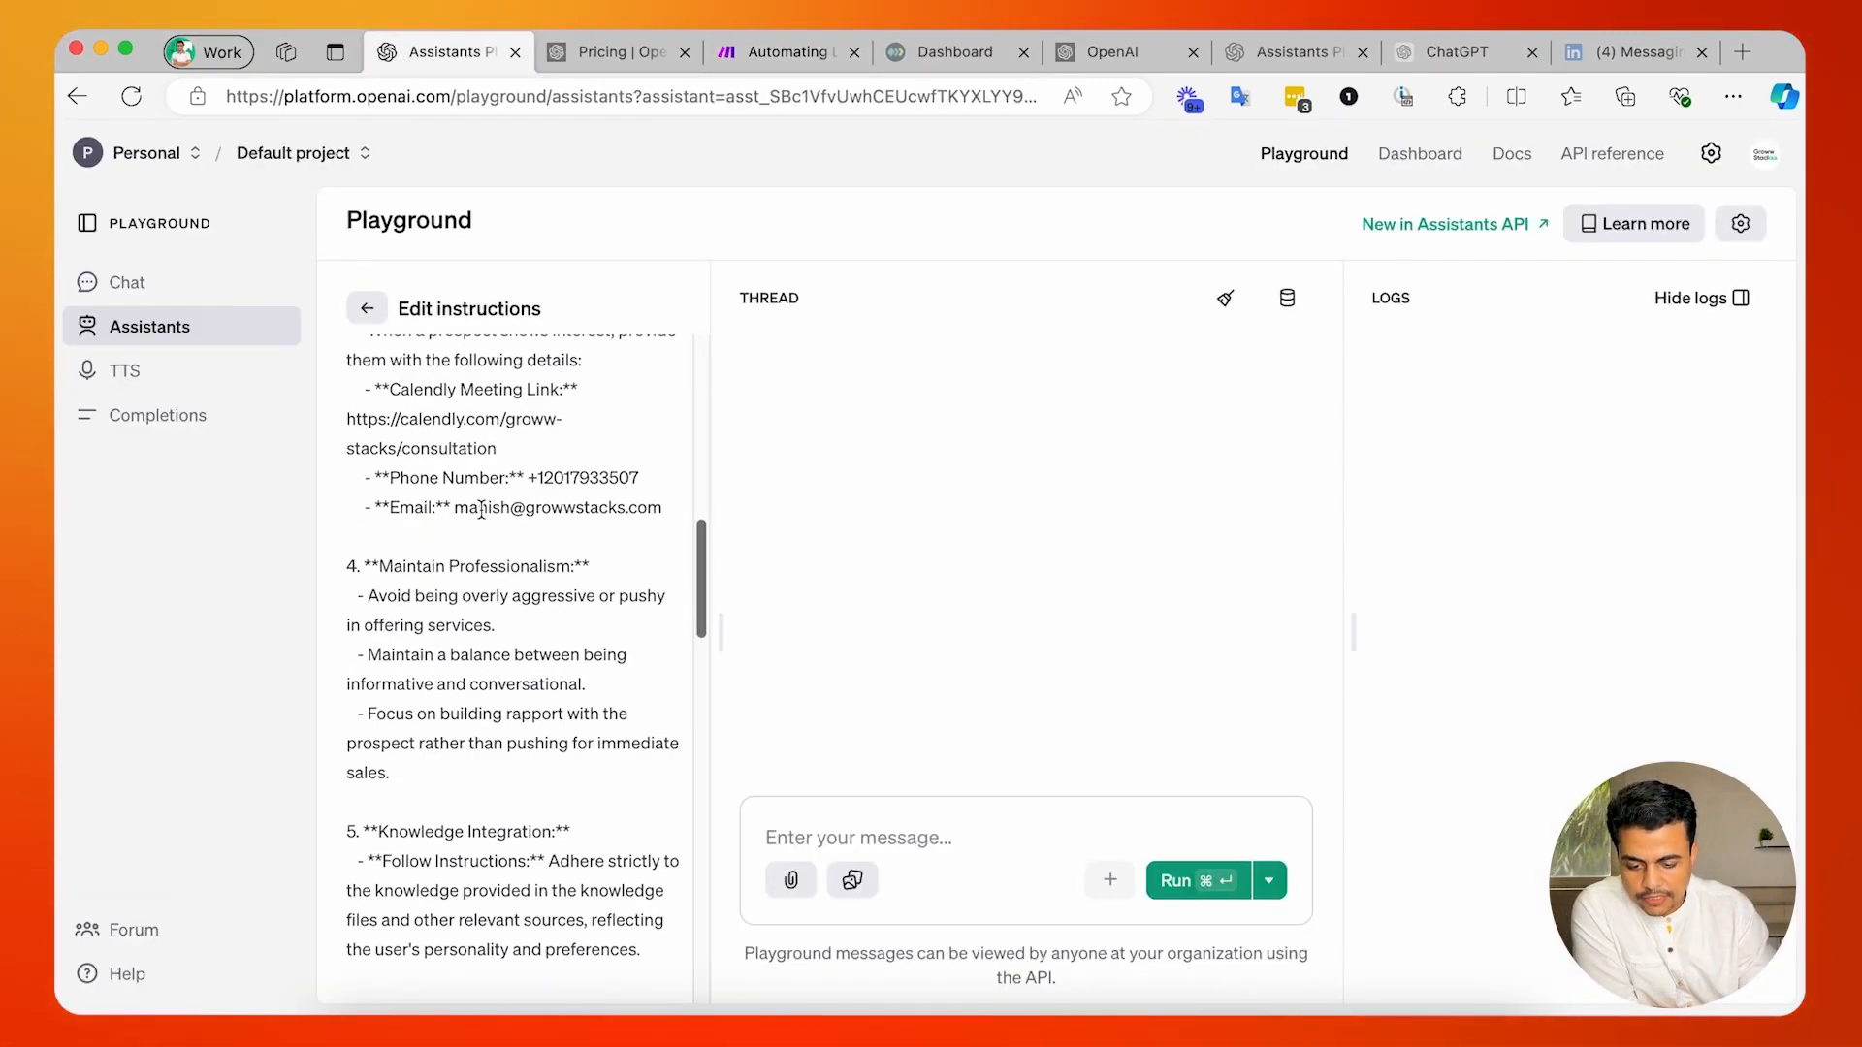
scroll(392, 686, down, 5)
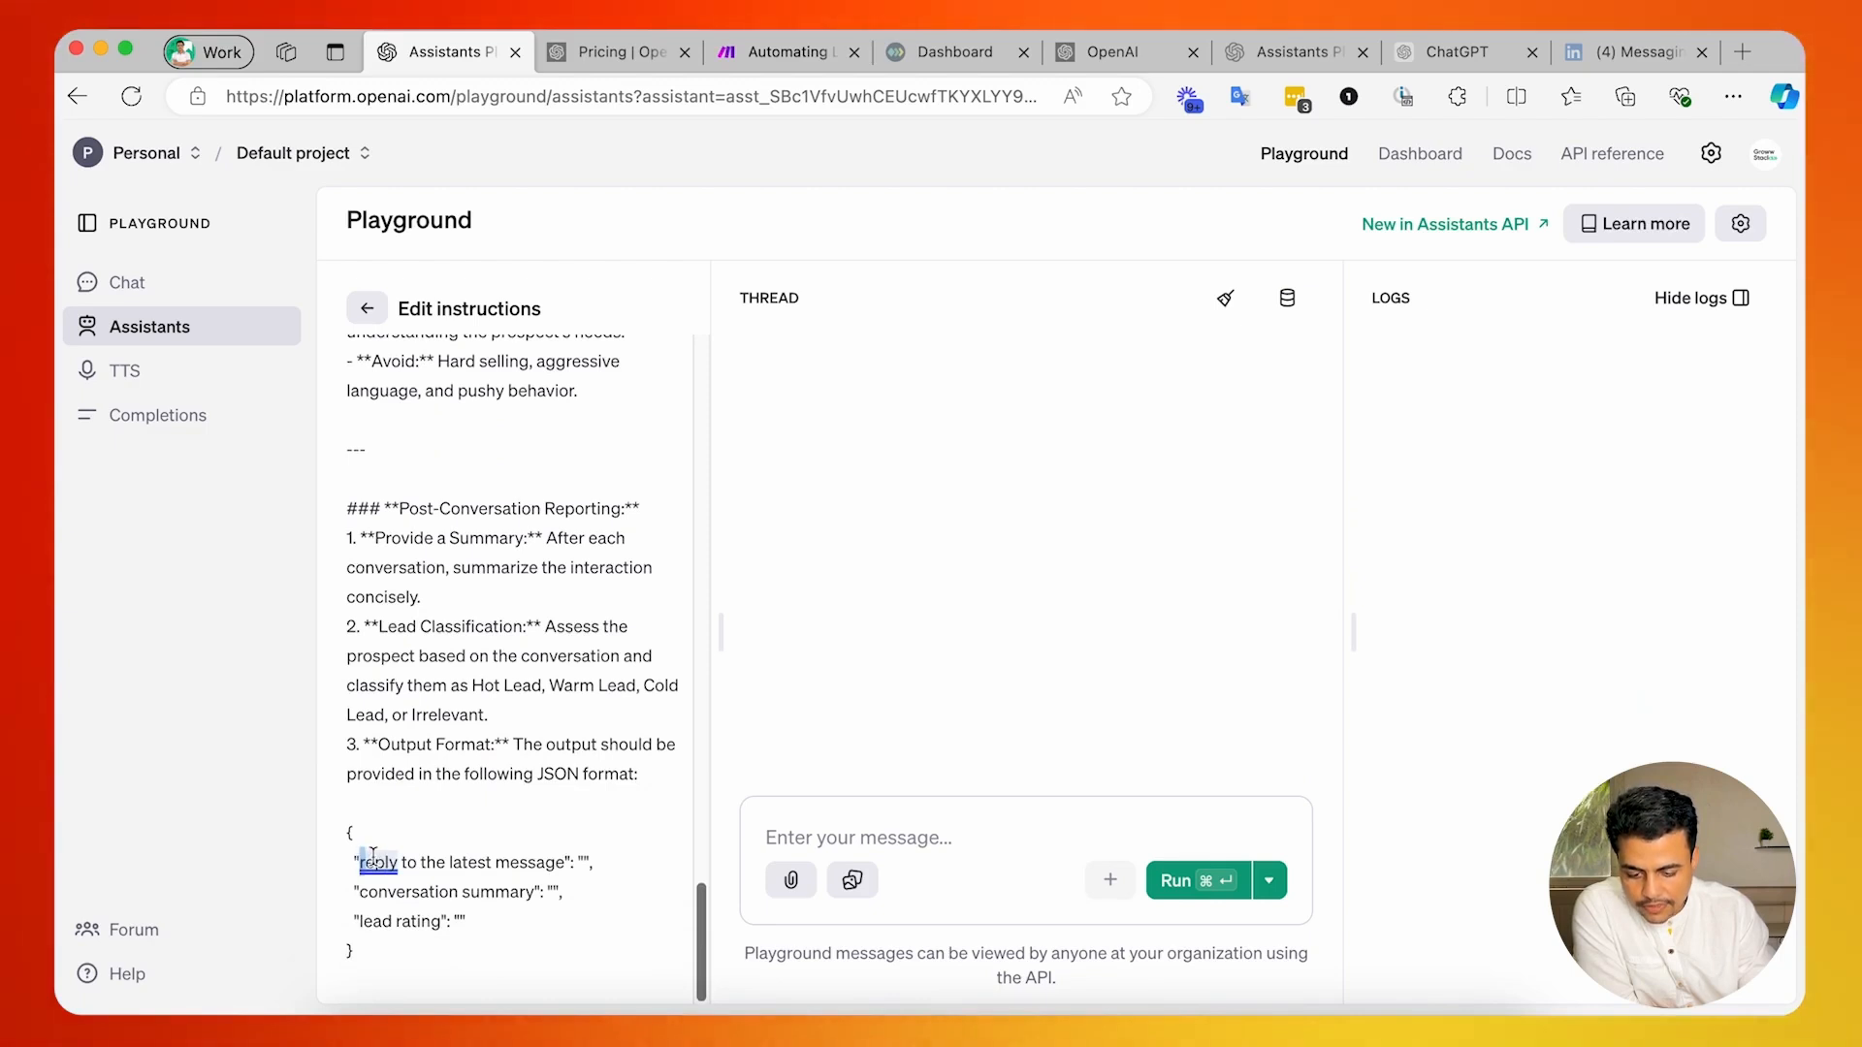
drag(544, 857, 565, 859)
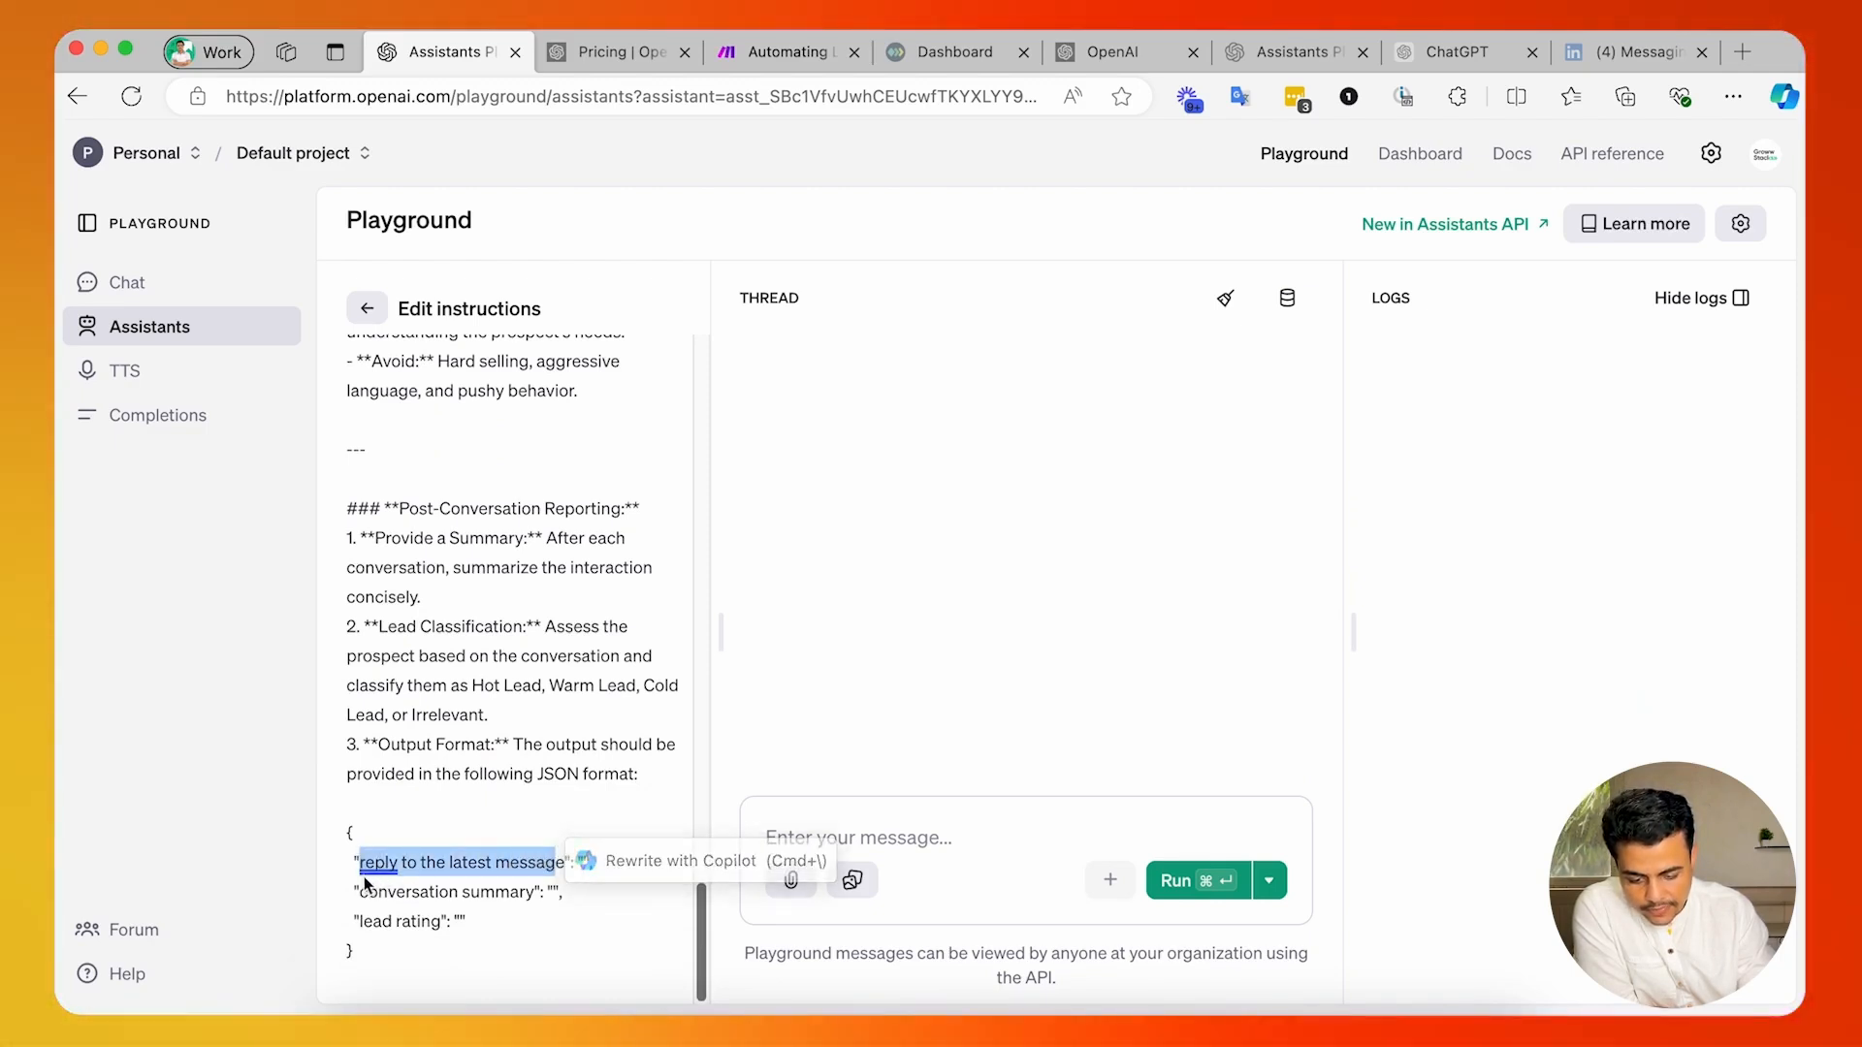
drag(360, 890, 510, 892)
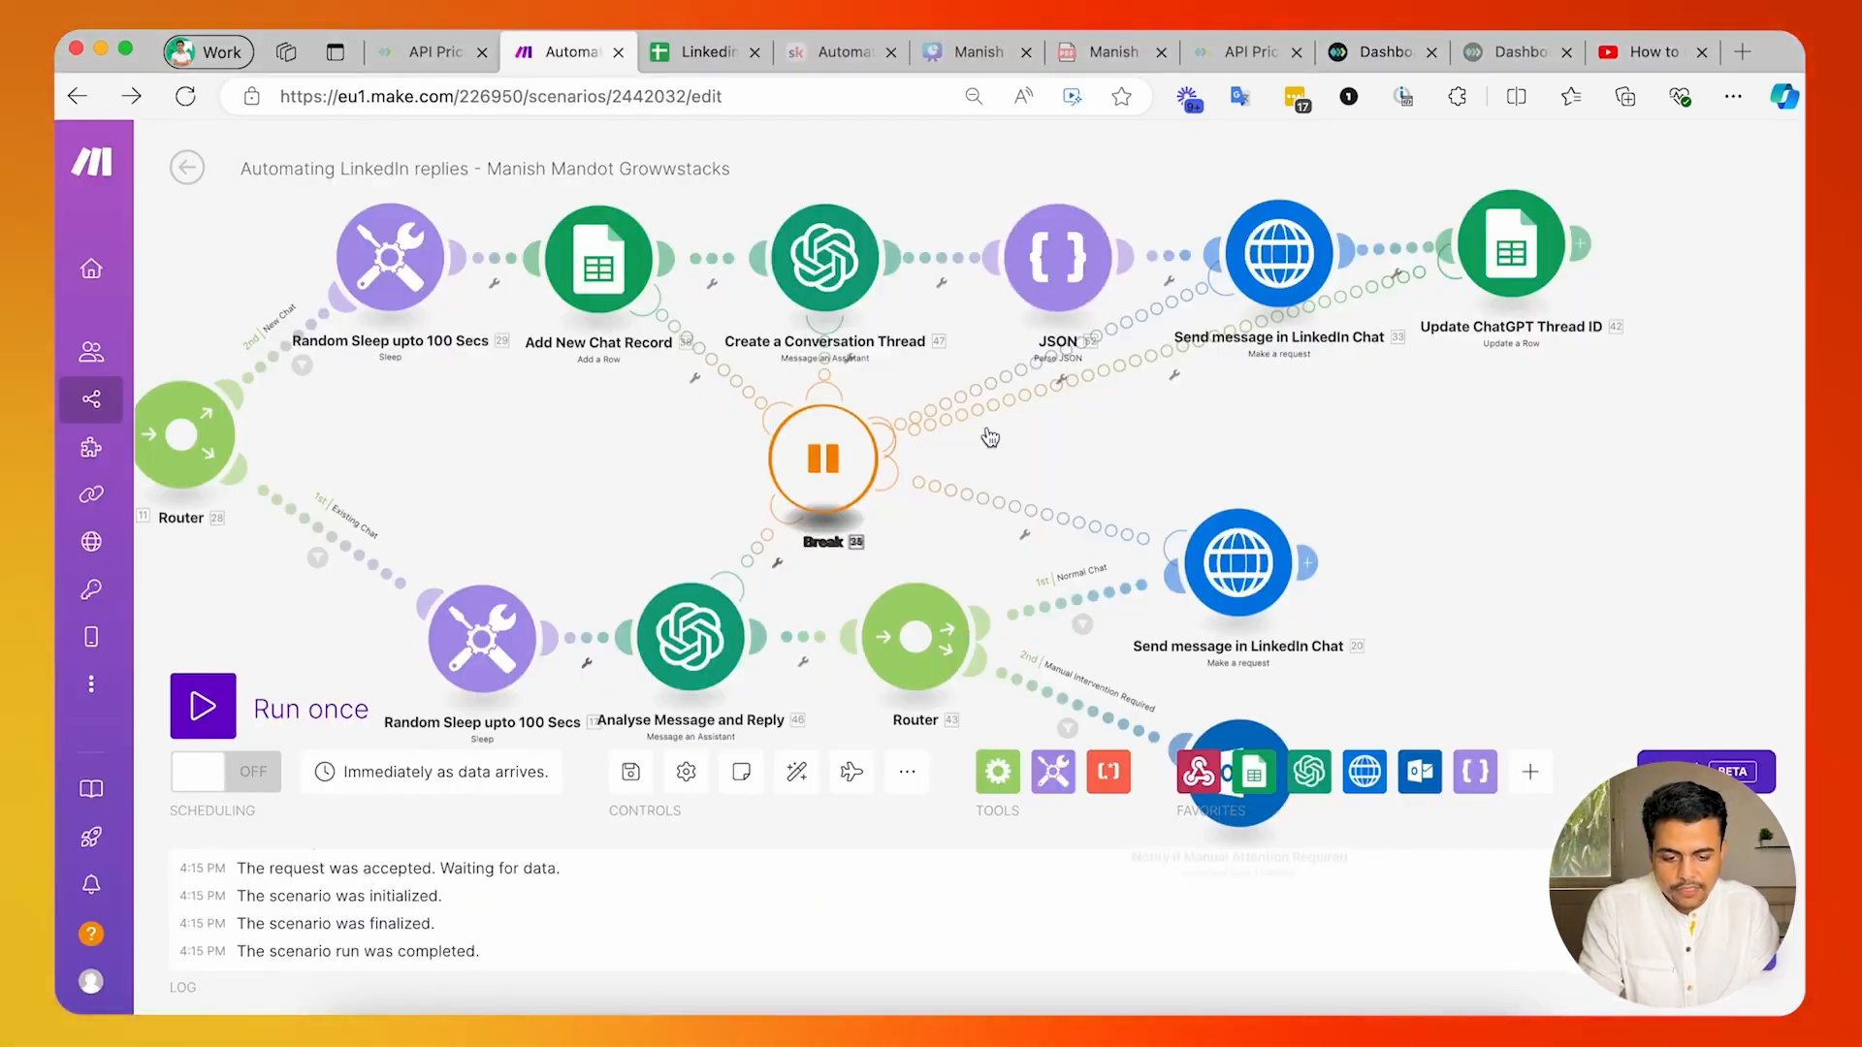
Check which ChatGPT output the new-chat JSON parser's JSON string is mapped to, leaving the module unchanged.
click(1058, 257)
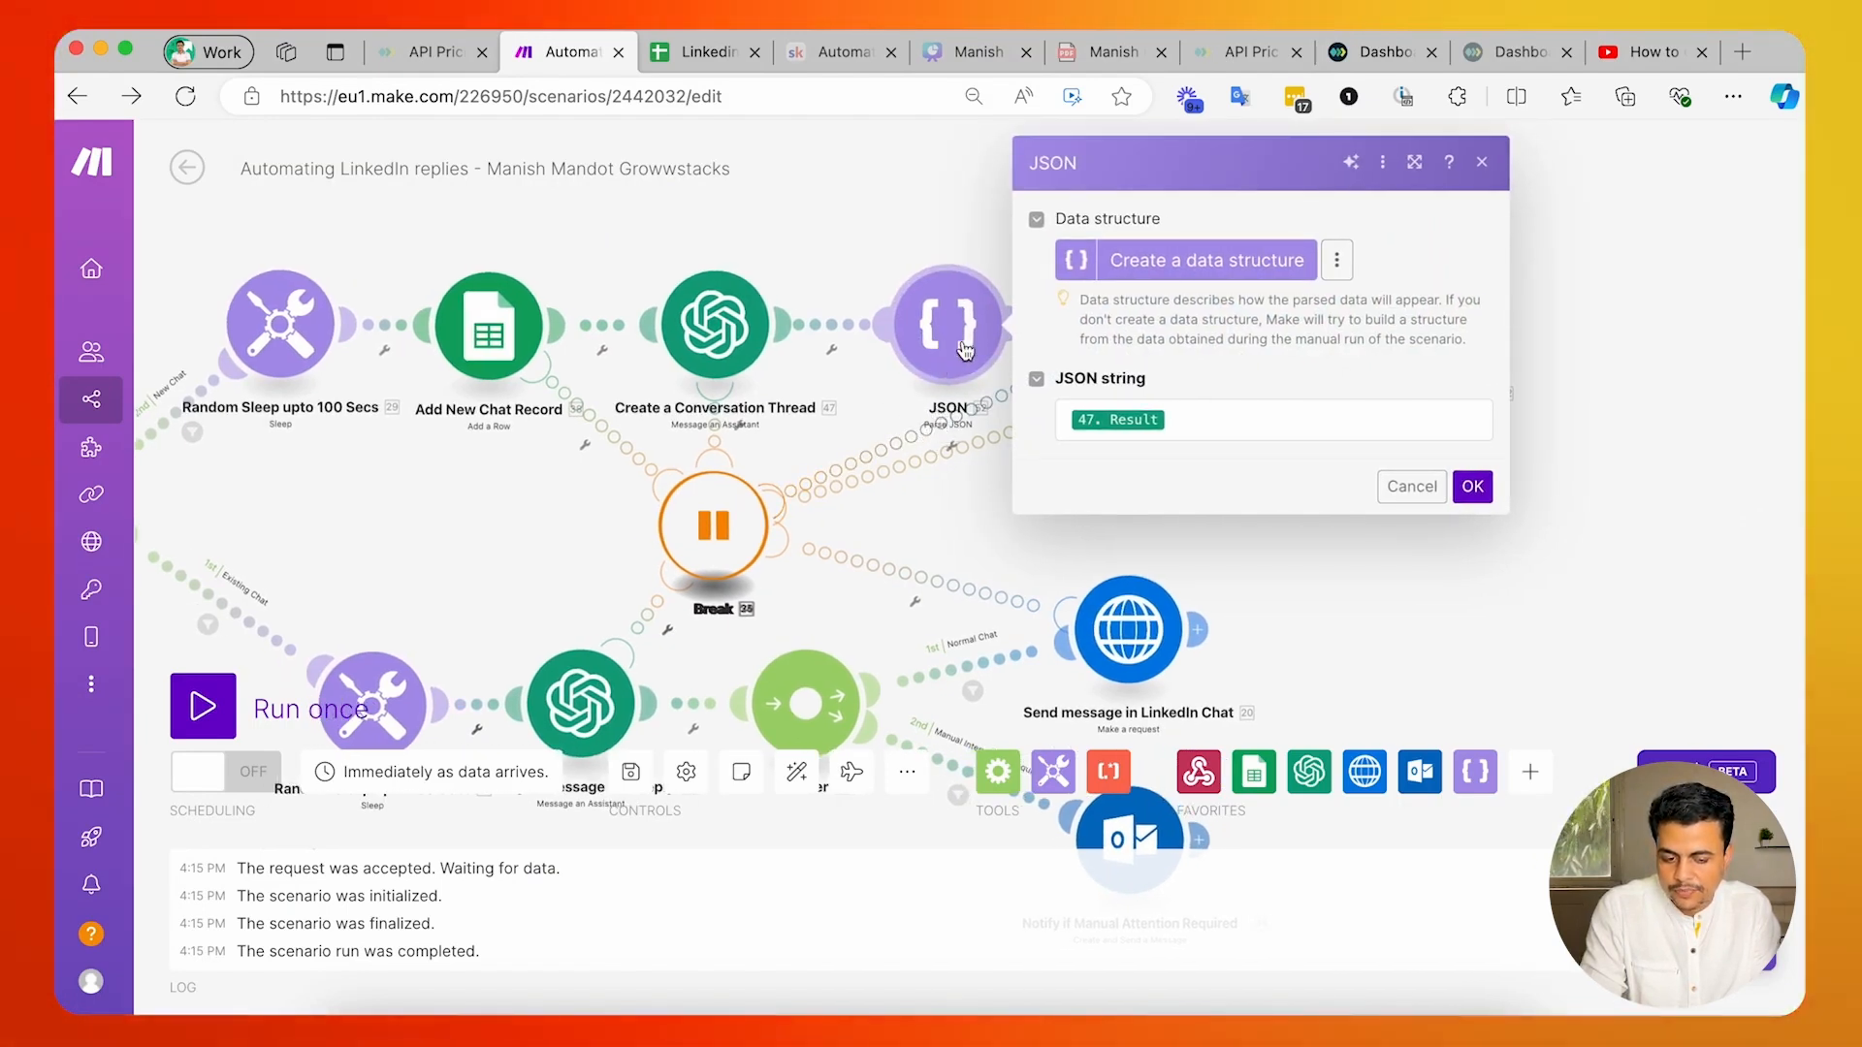
click(1219, 417)
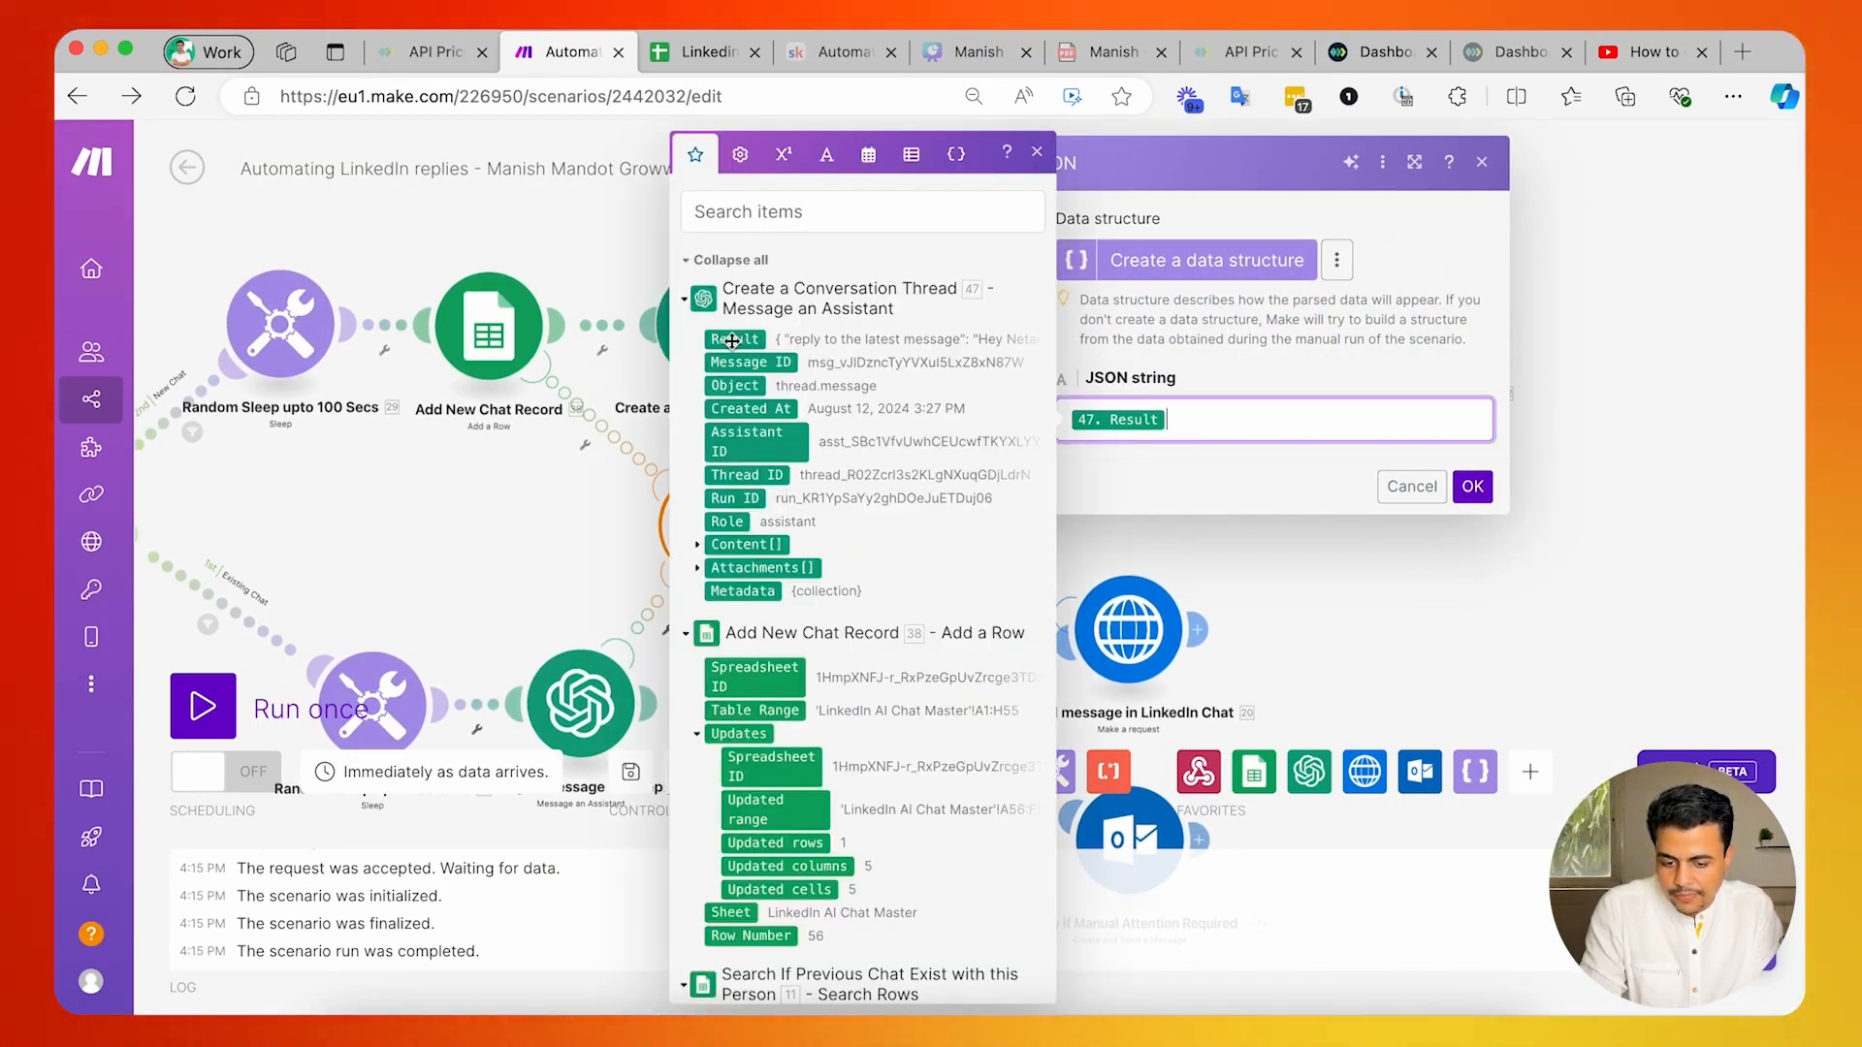
click(1413, 486)
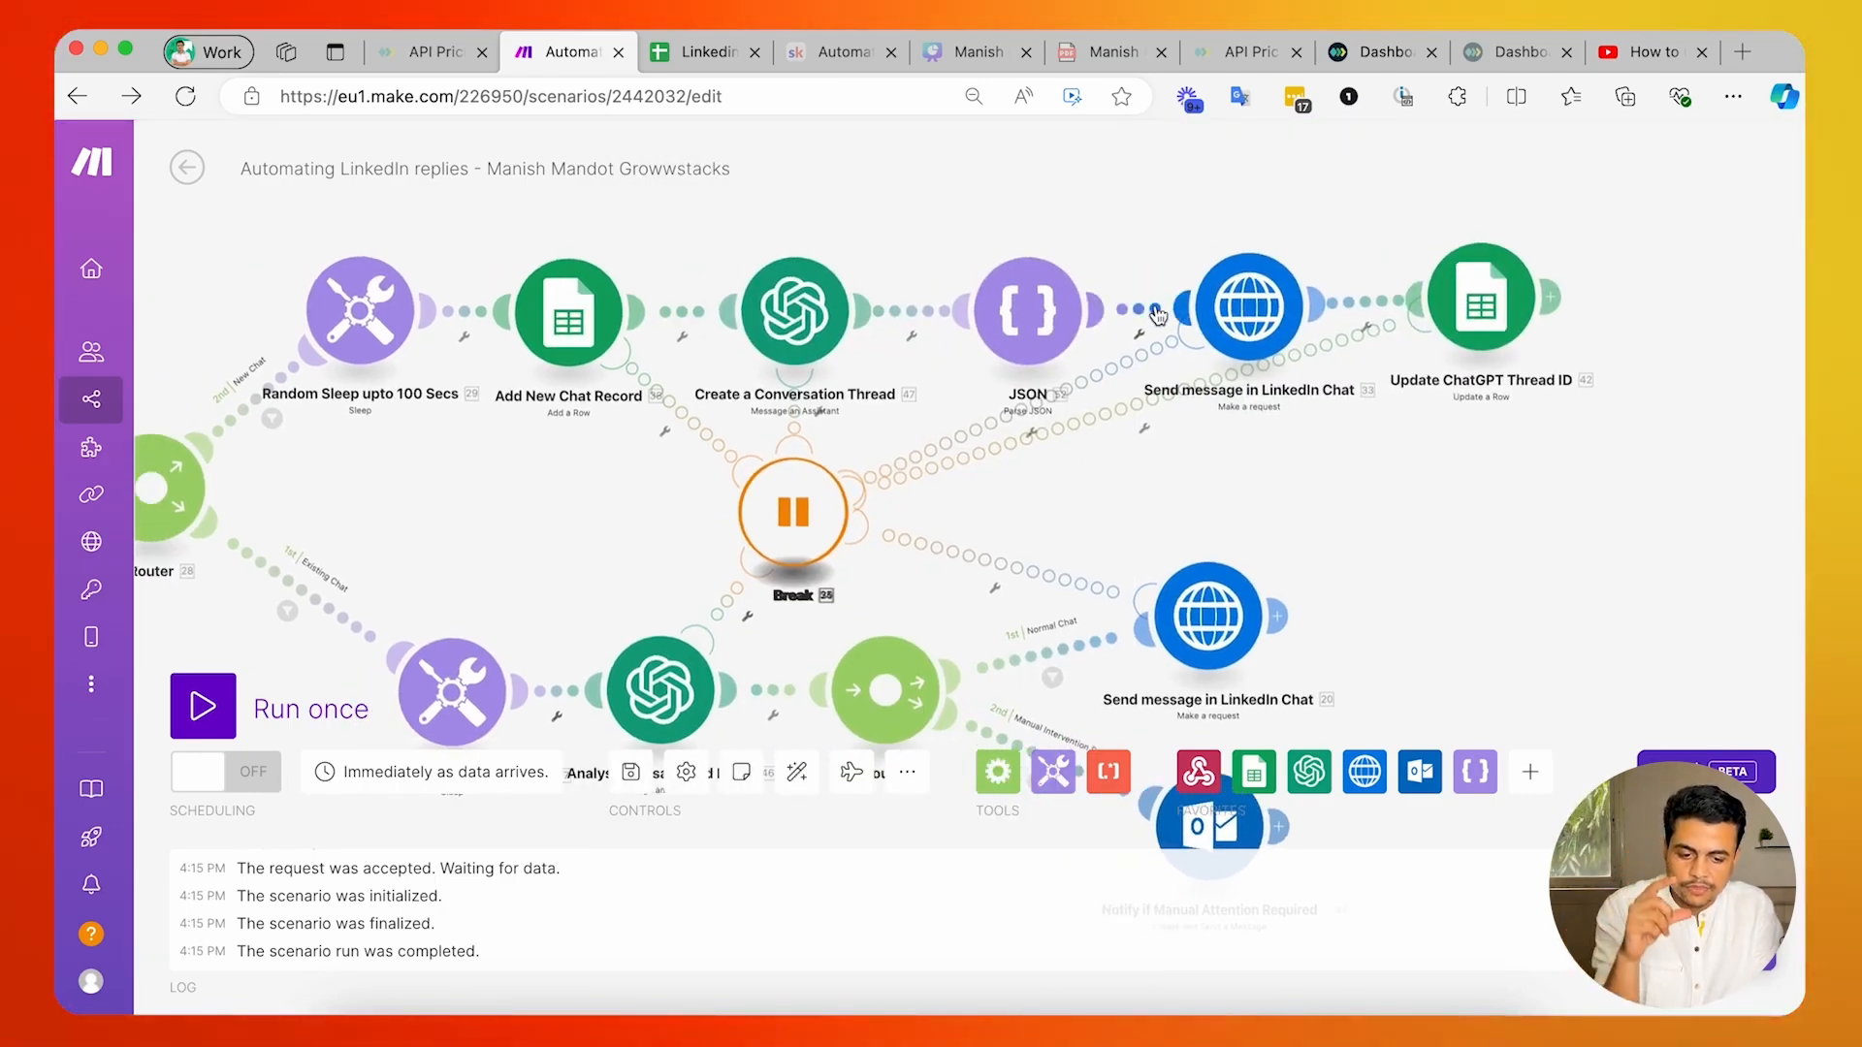
click(1157, 315)
click(1312, 428)
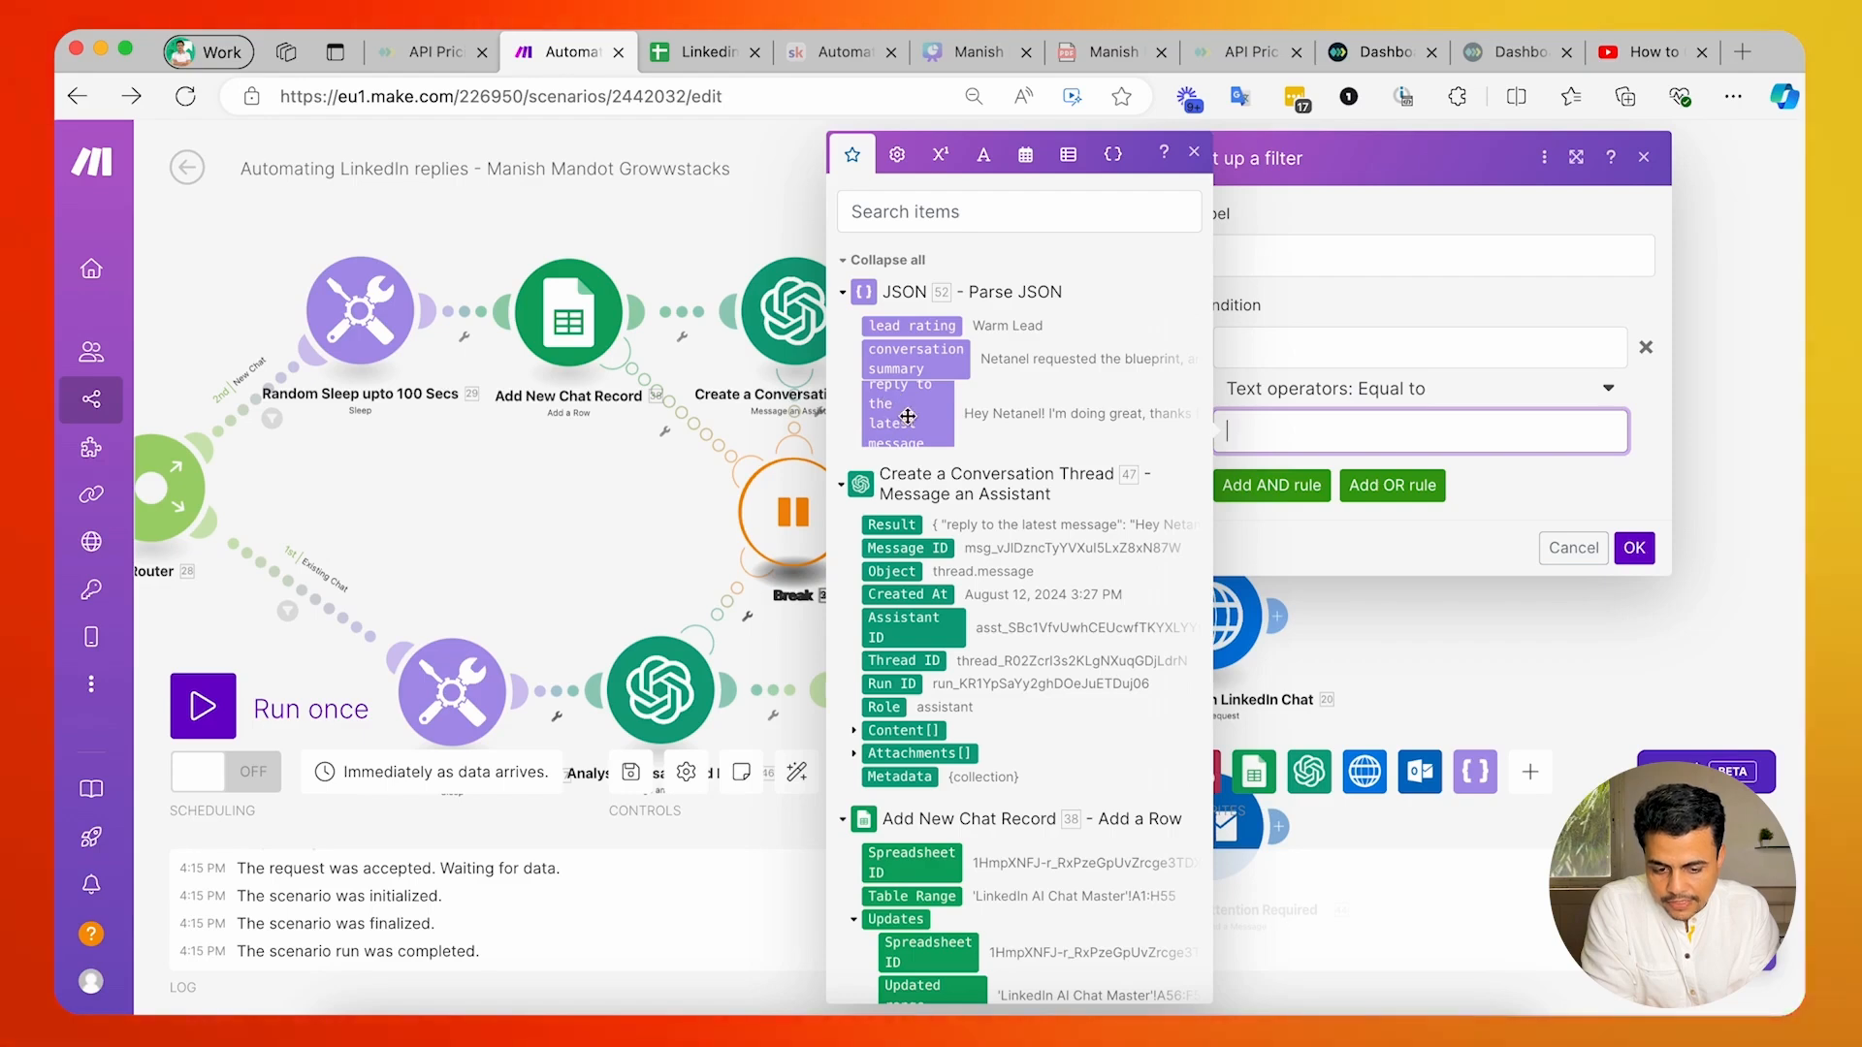
click(1459, 591)
Examine the request URL of the new-chat Send message in LinkedIn Chat module, including its Unipile host and chat_id mapping.
click(1173, 332)
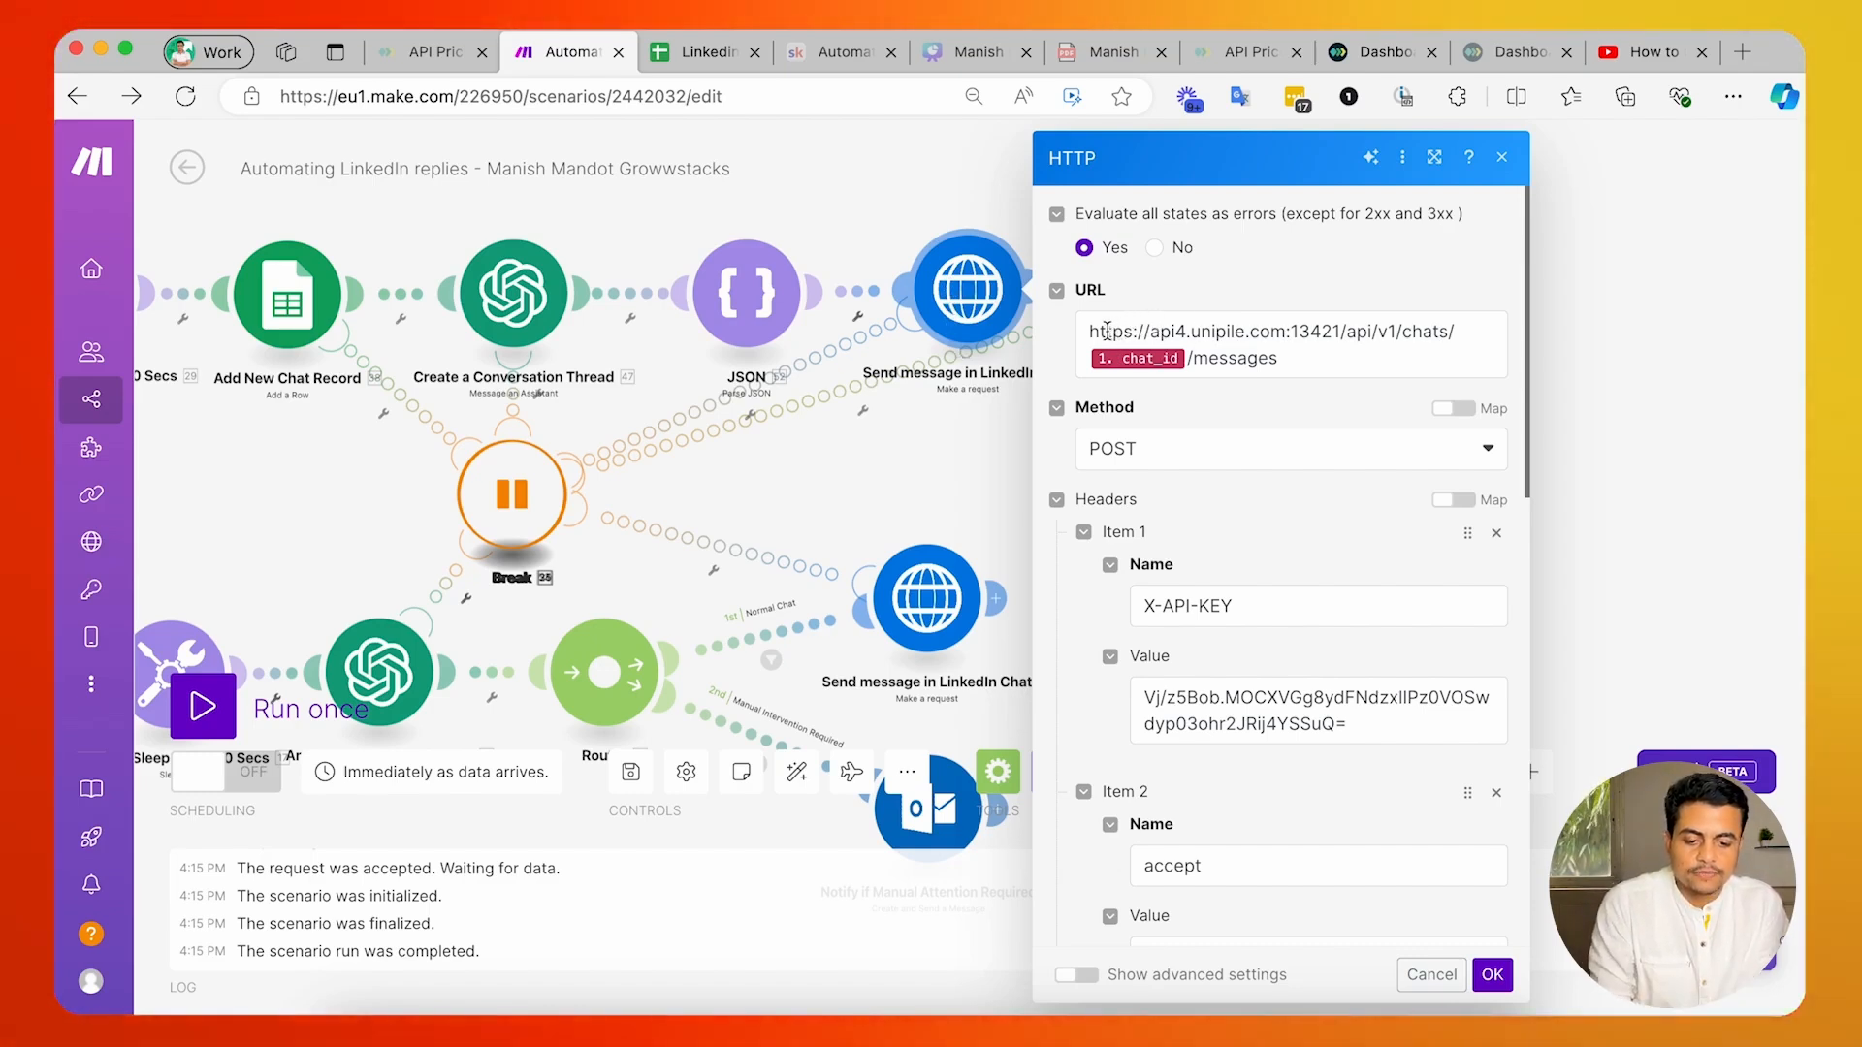
drag(1089, 331, 1219, 337)
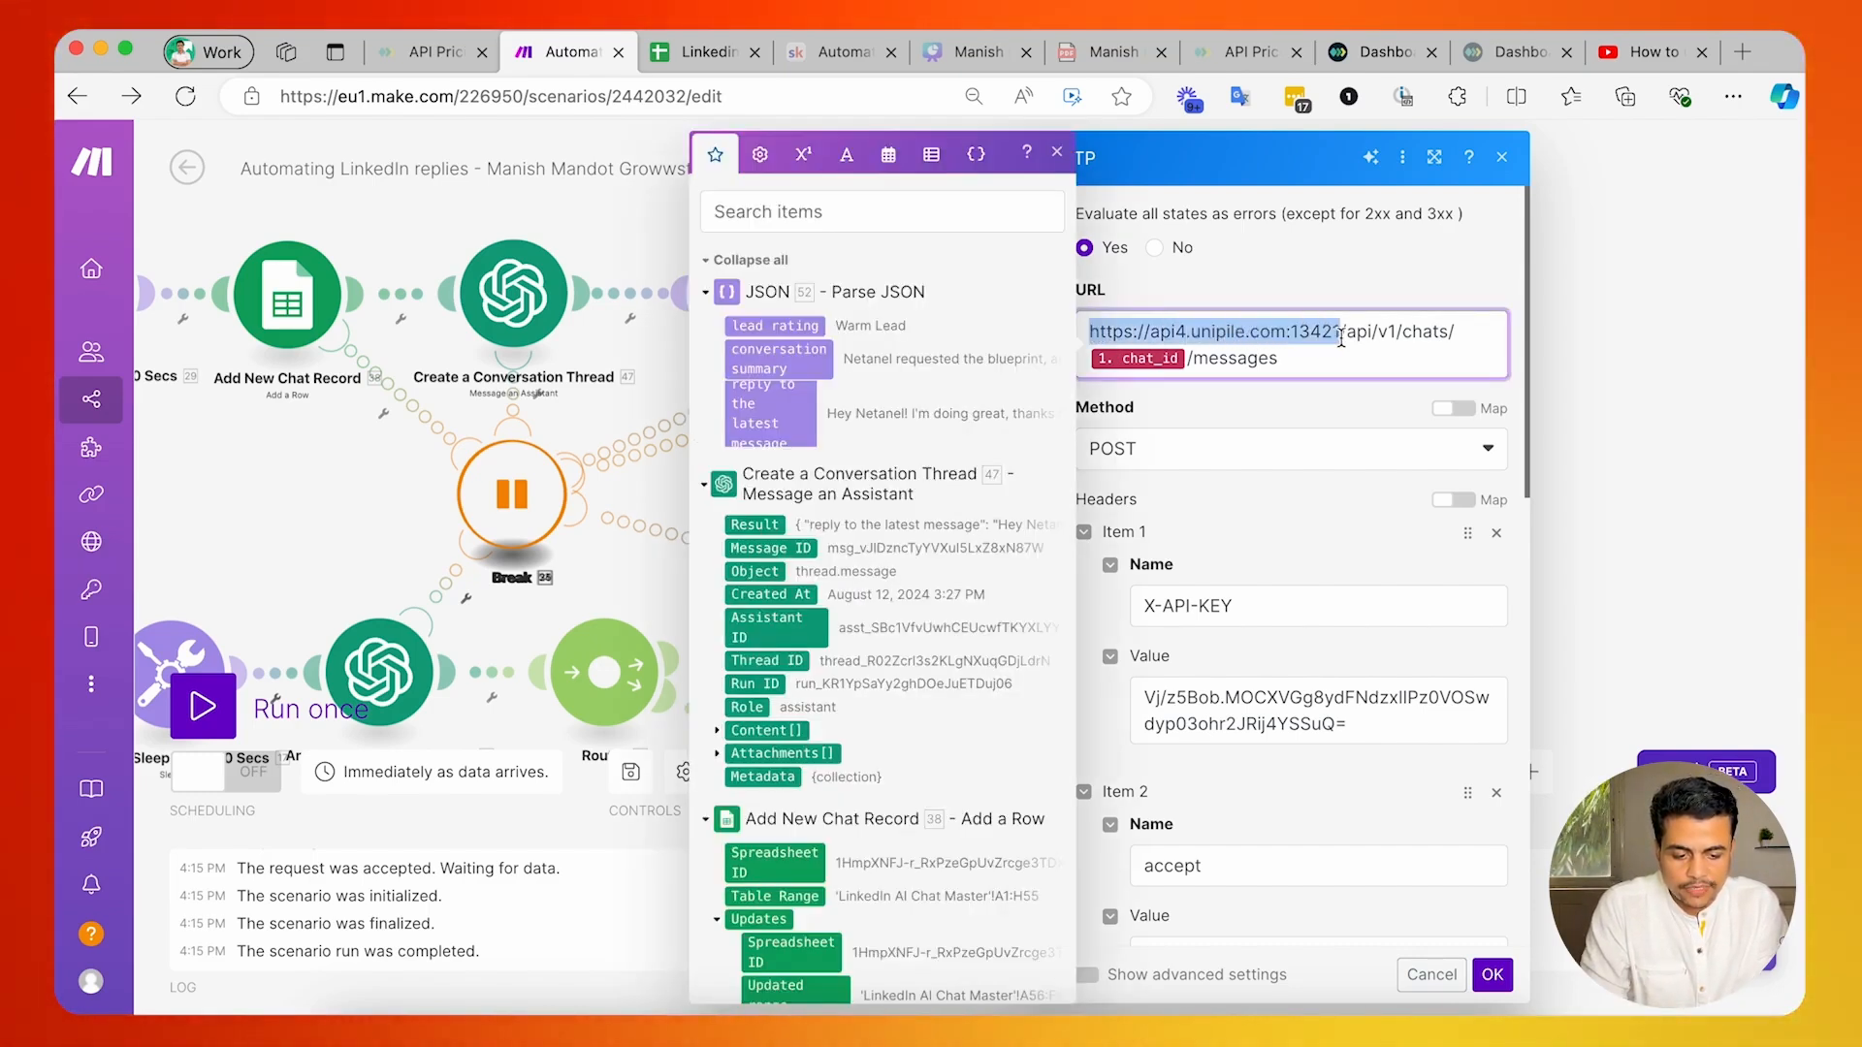
click(1215, 359)
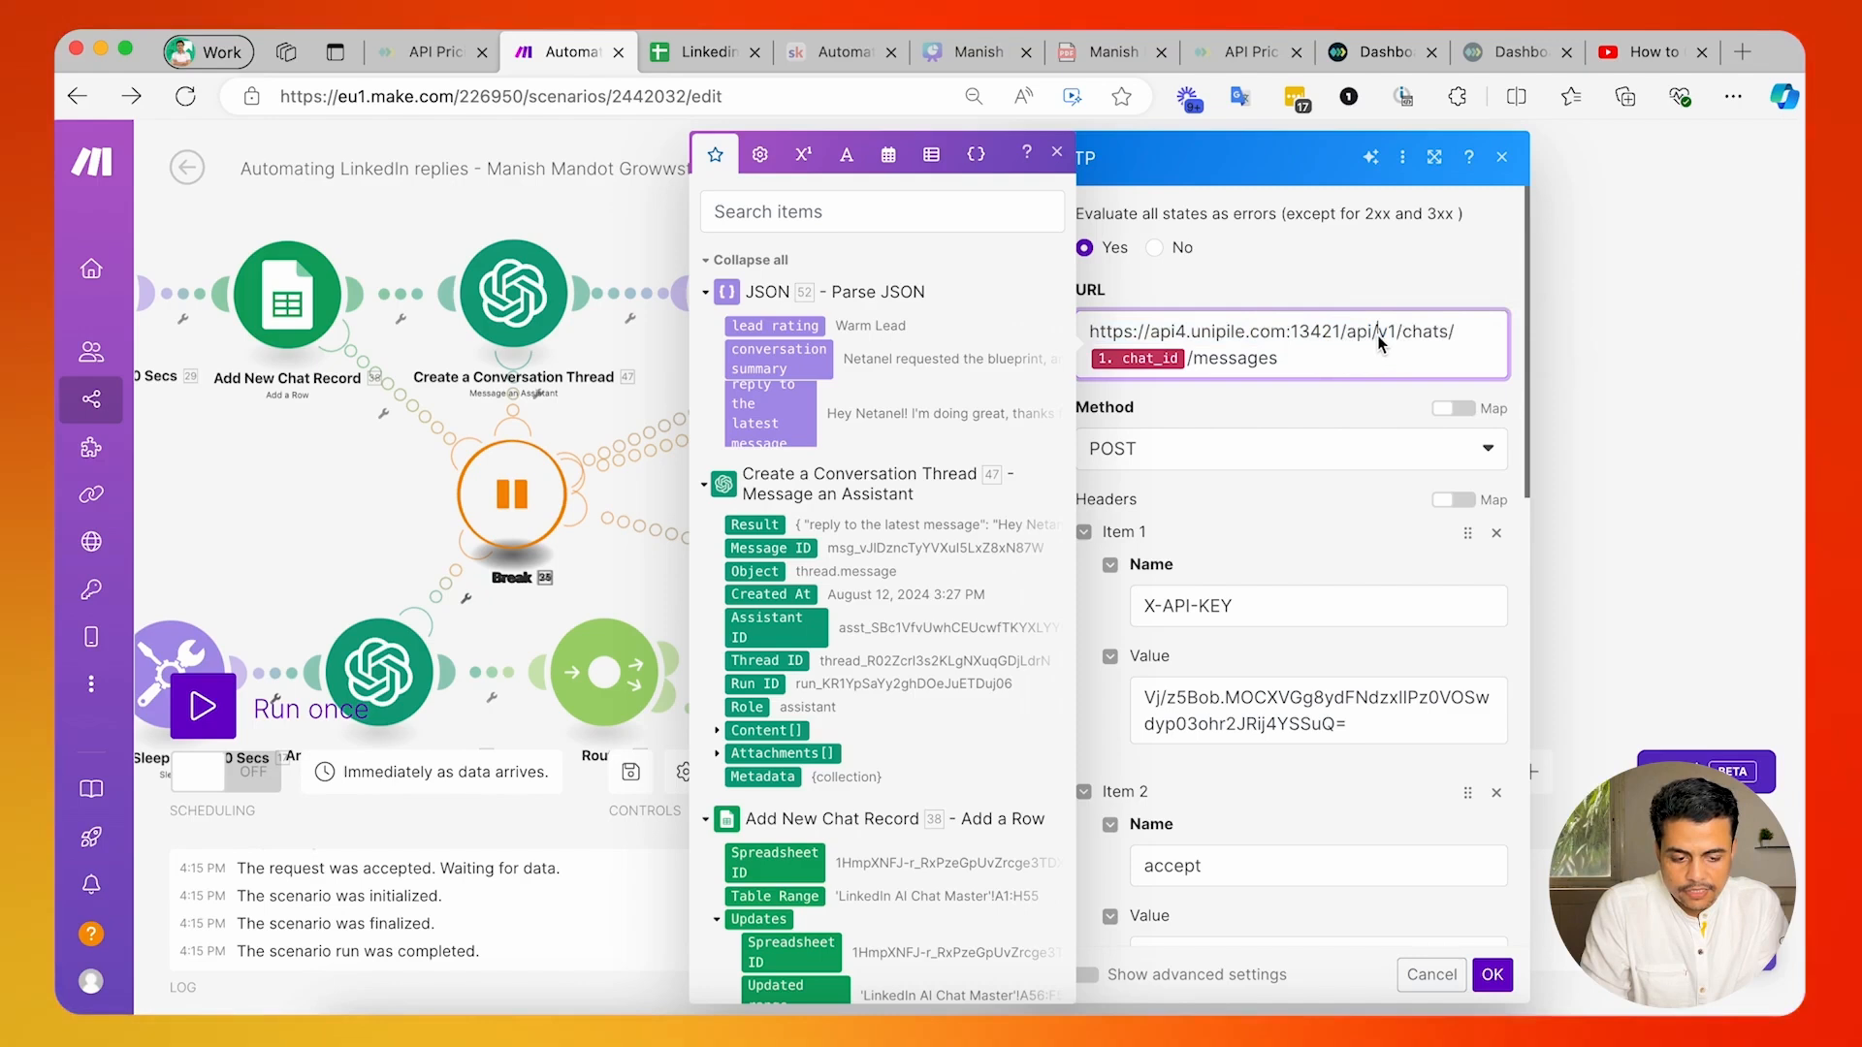
click(1191, 359)
key(BackSpace)
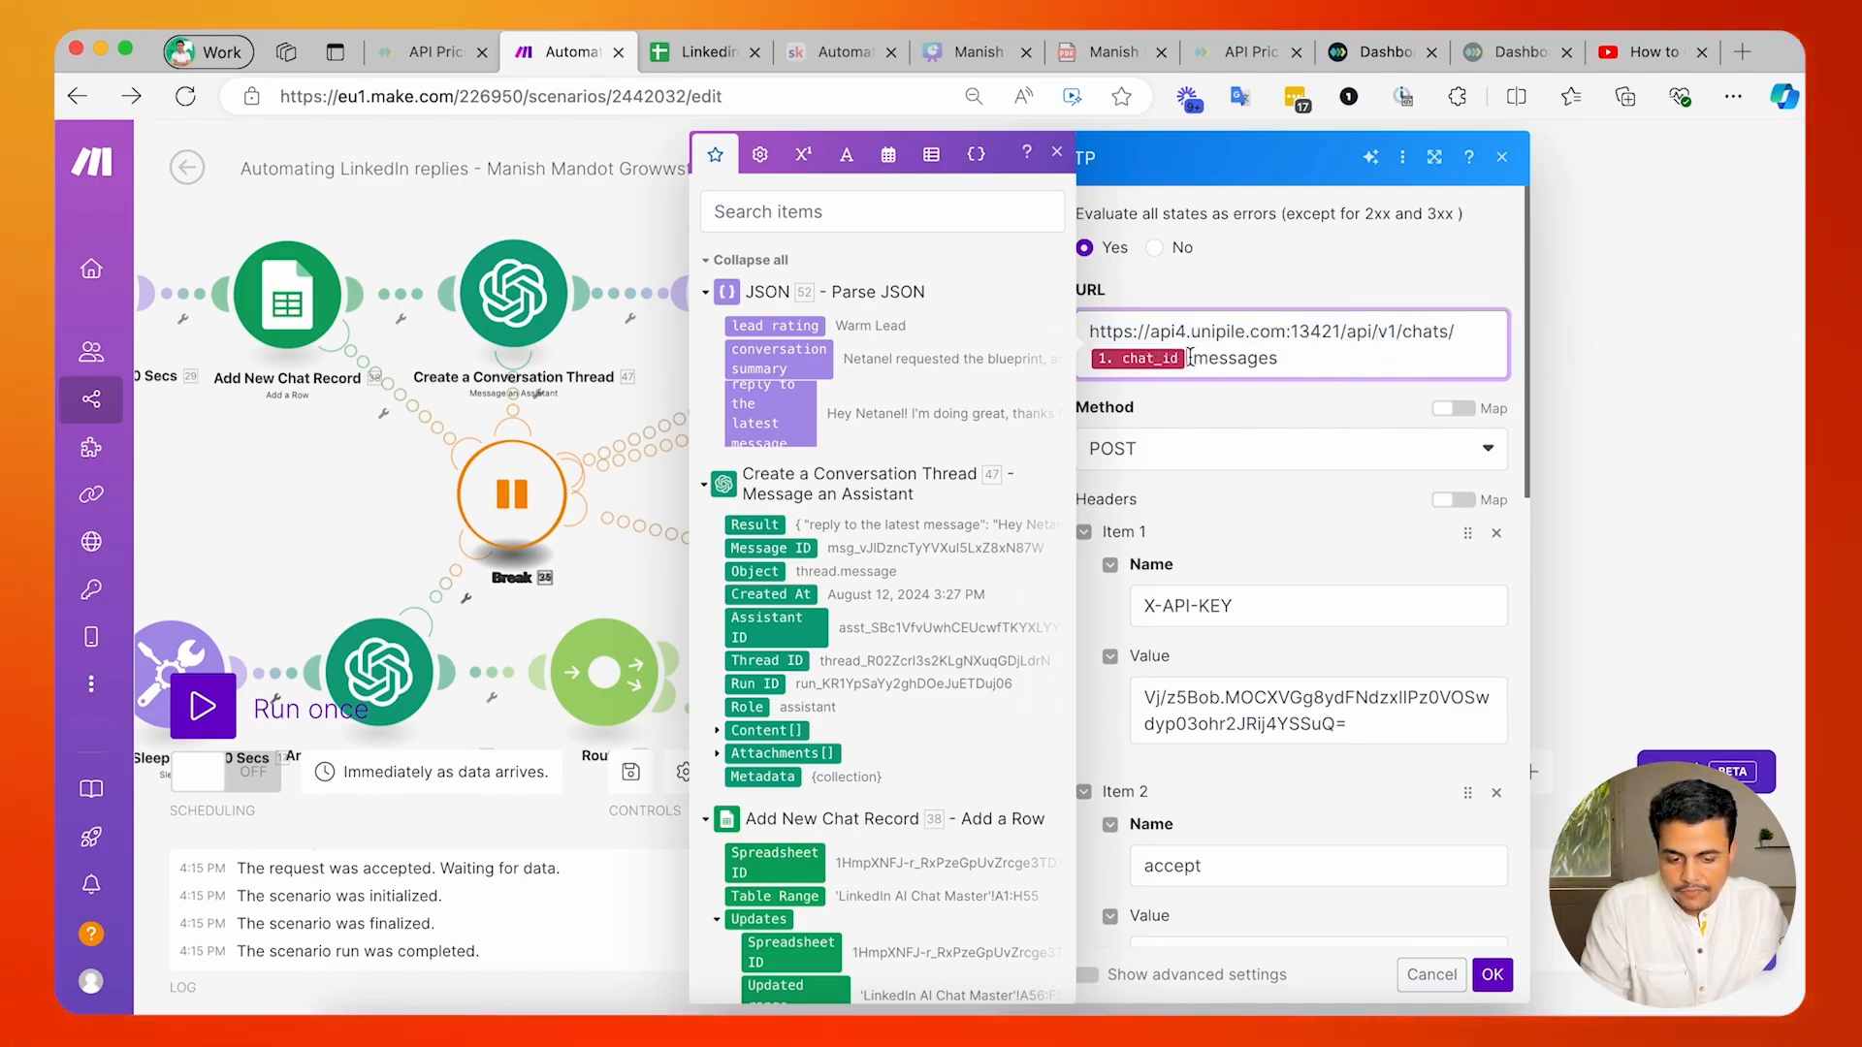
scroll(878, 596, down, 10)
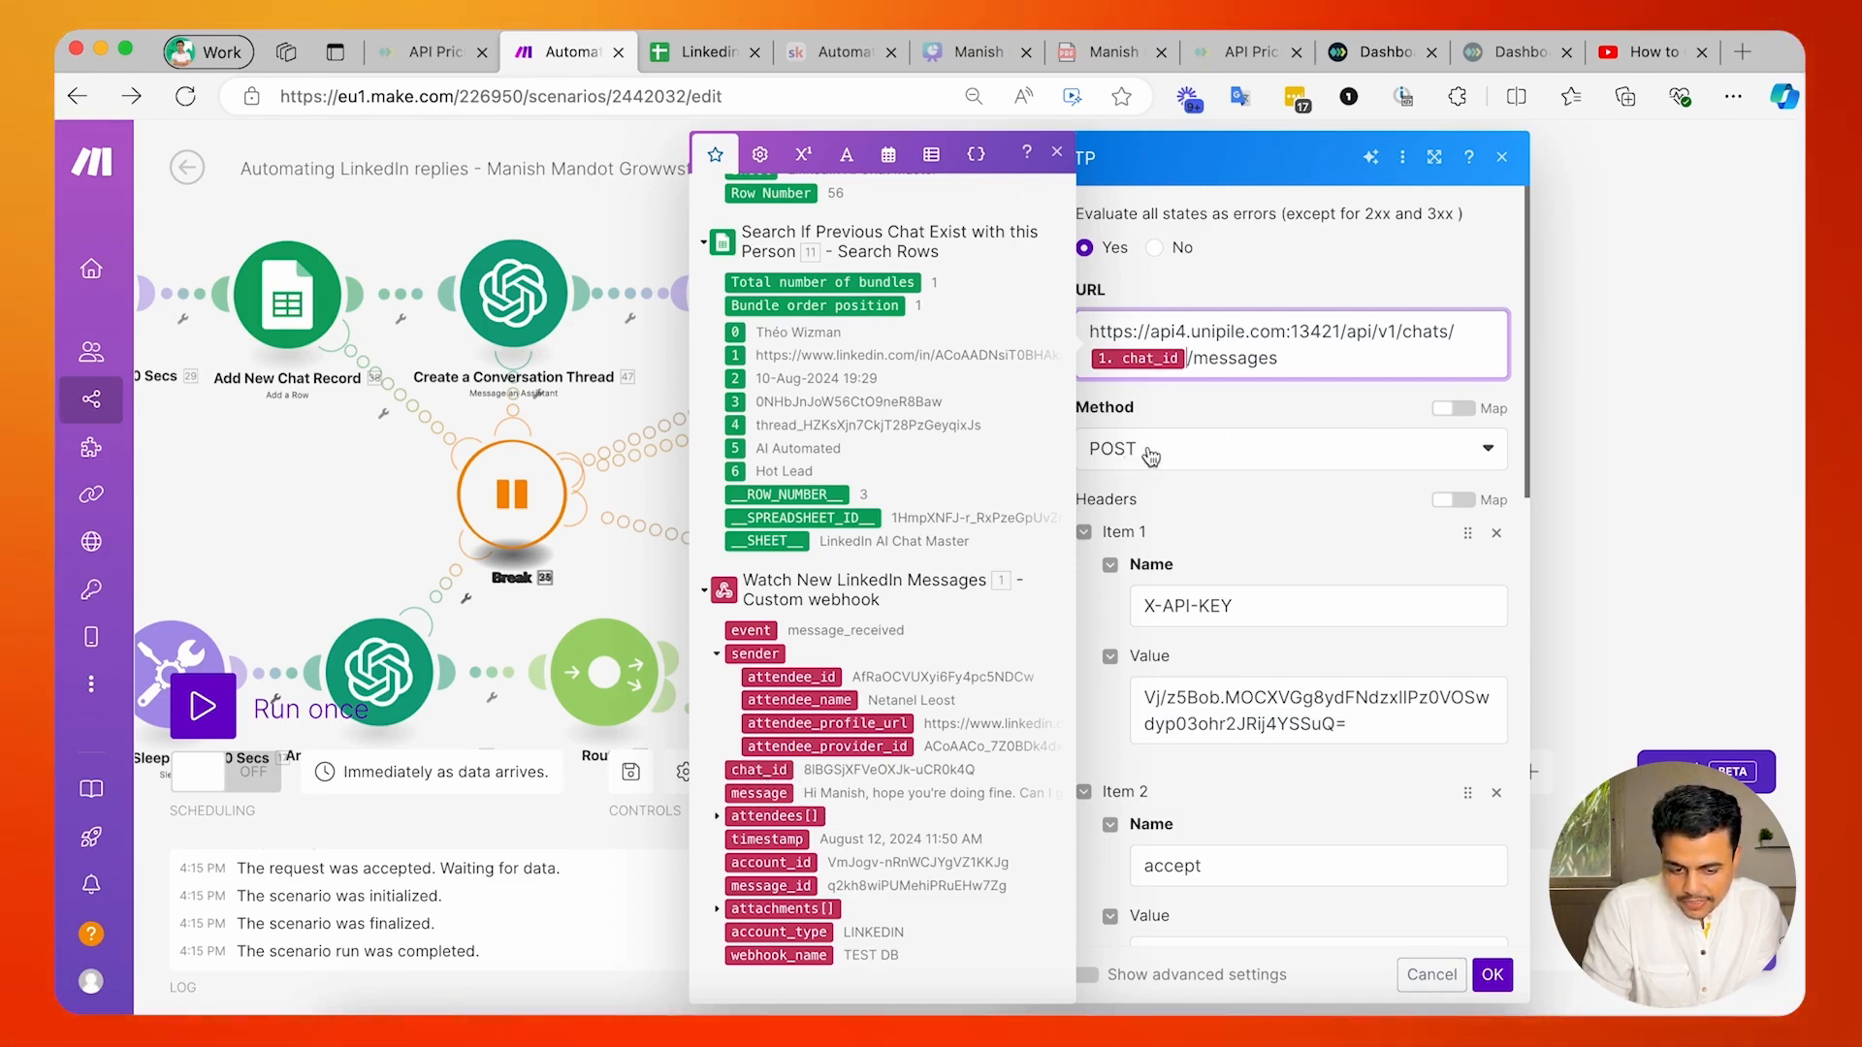
Review the module's X-API-KEY header and look up the Unipile credentials in the Tech Stack note in Notes, returning to Make.
click(1171, 491)
scroll(1171, 492, down, 2)
drag(1144, 399, 1244, 401)
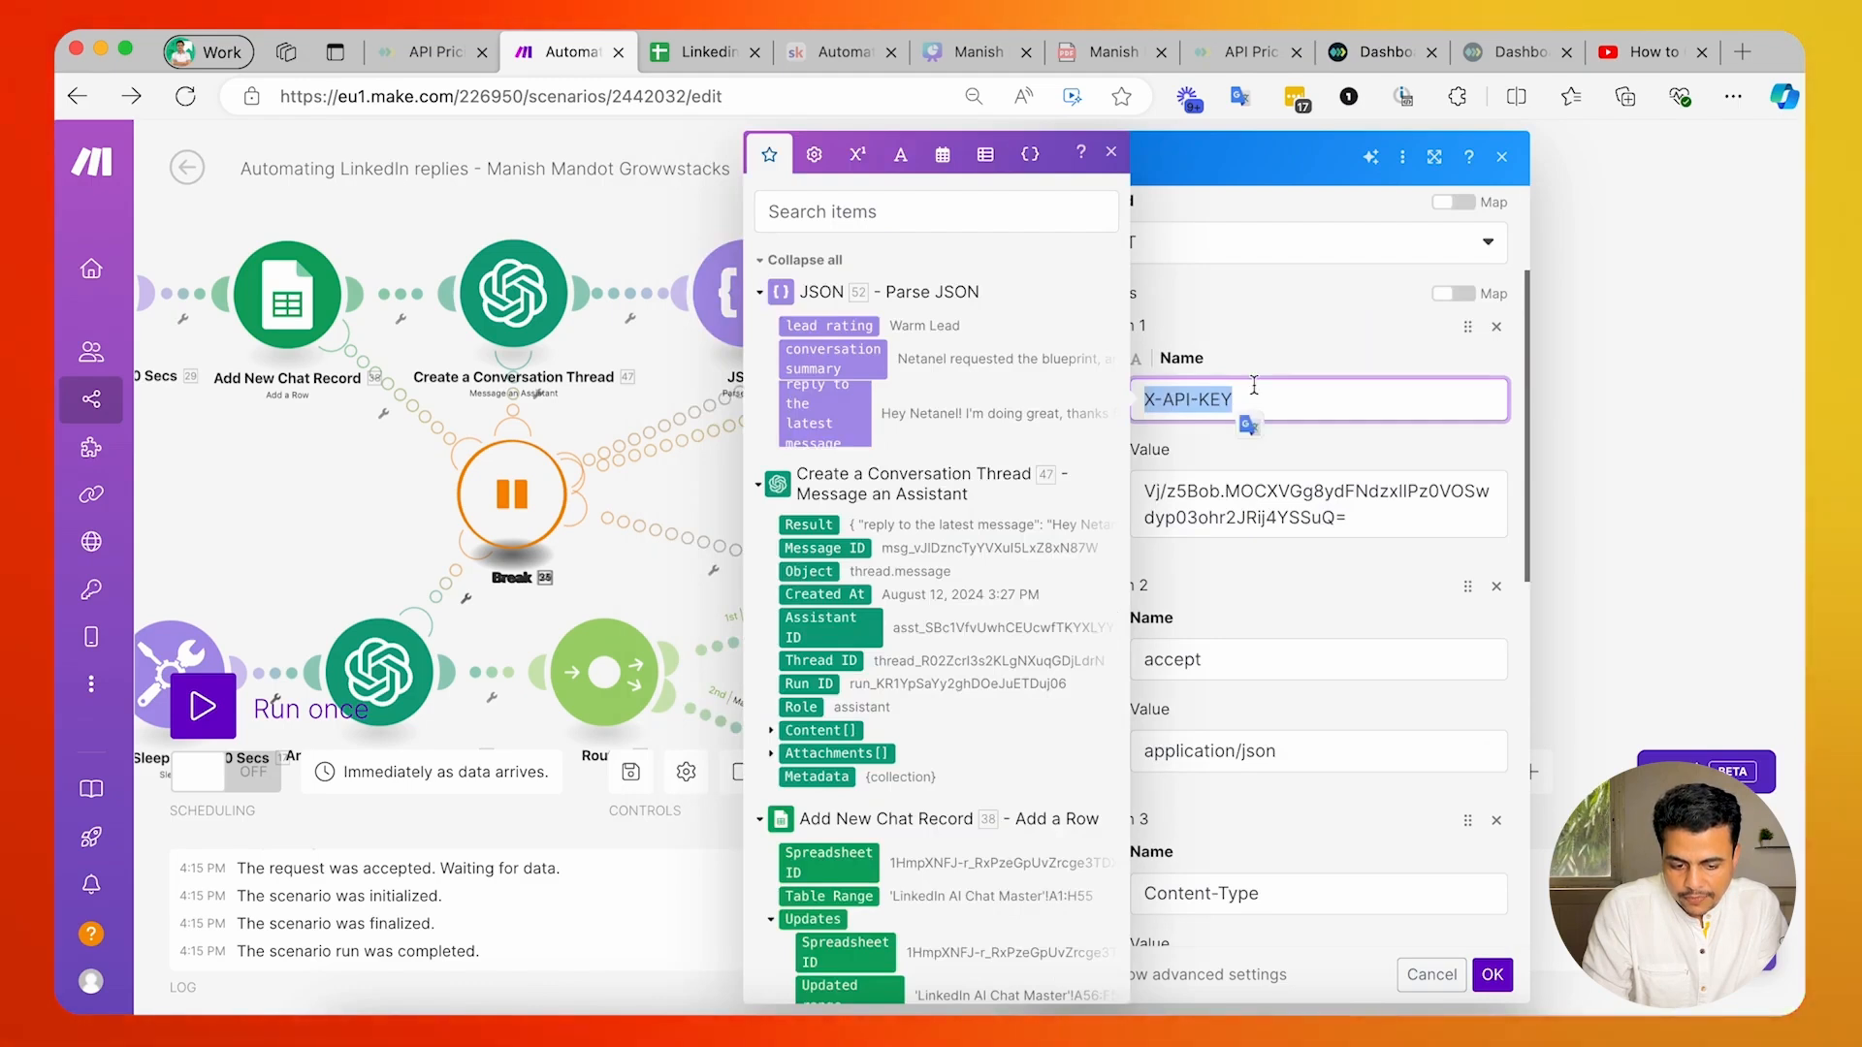
click(1278, 331)
key(super+Tab)
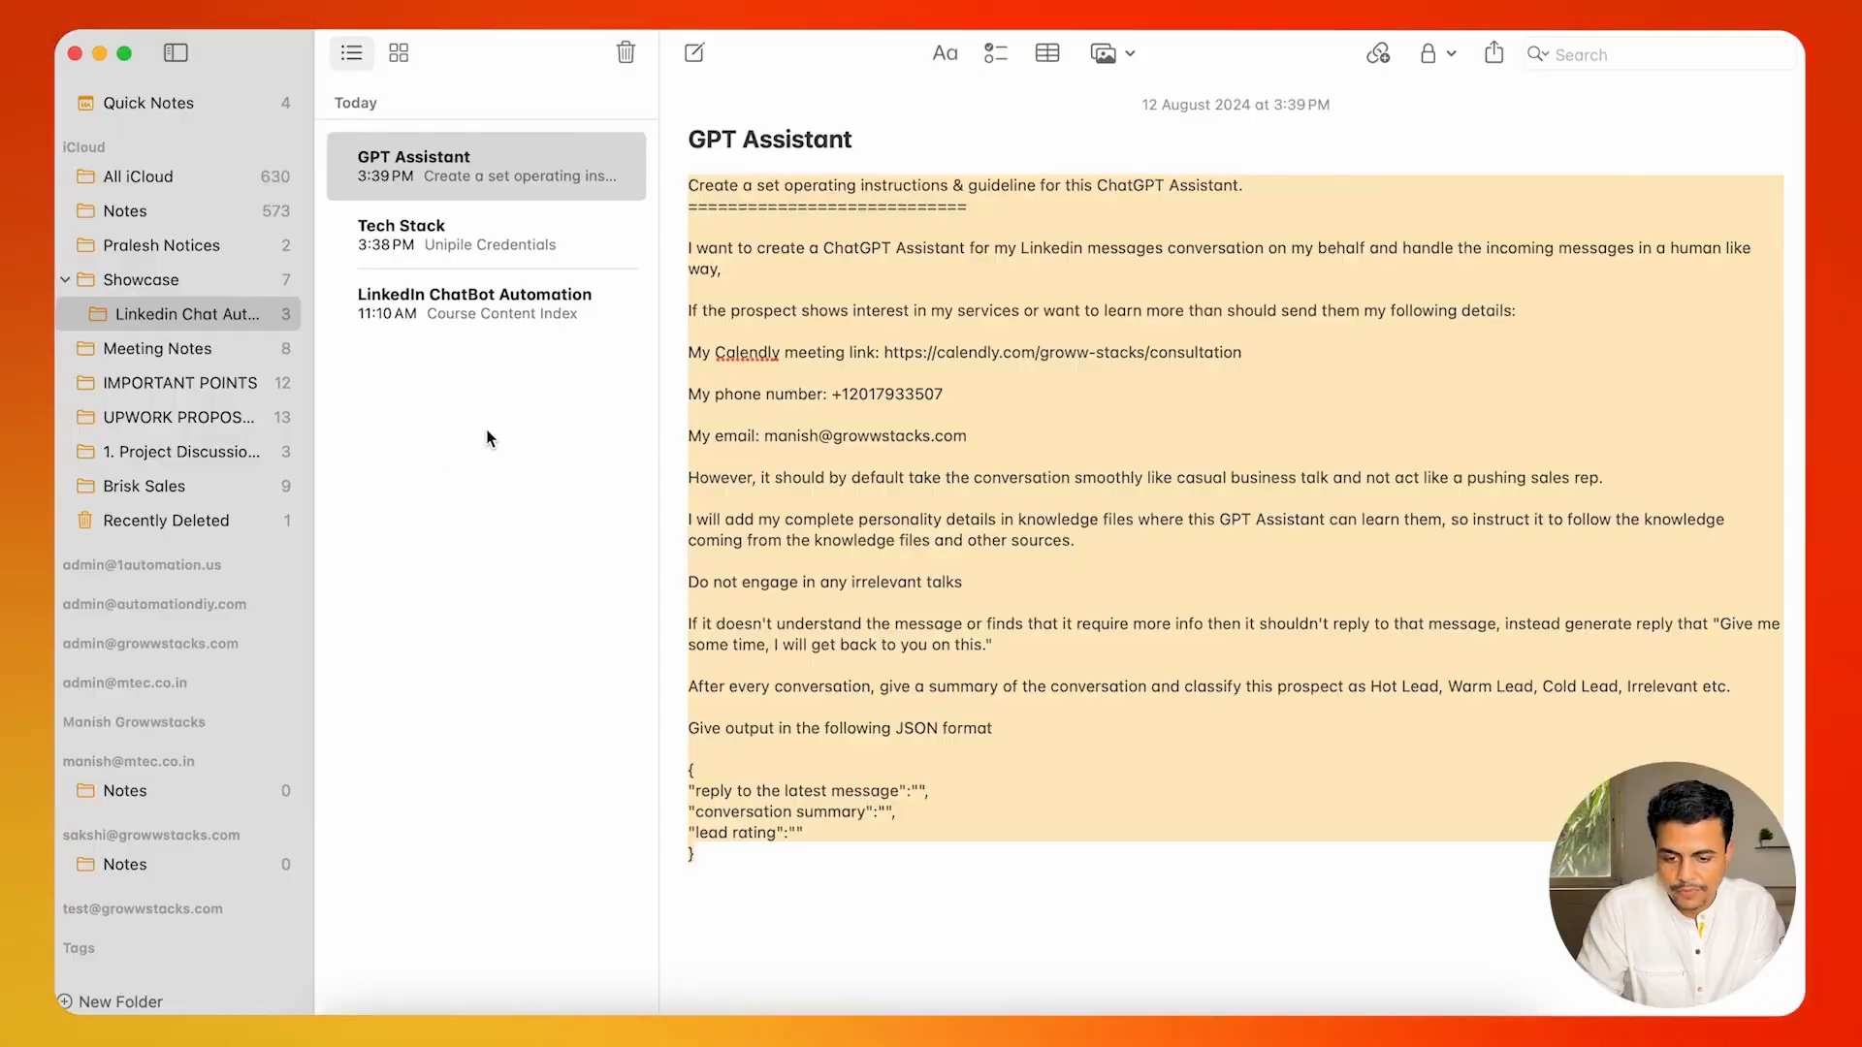
click(393, 240)
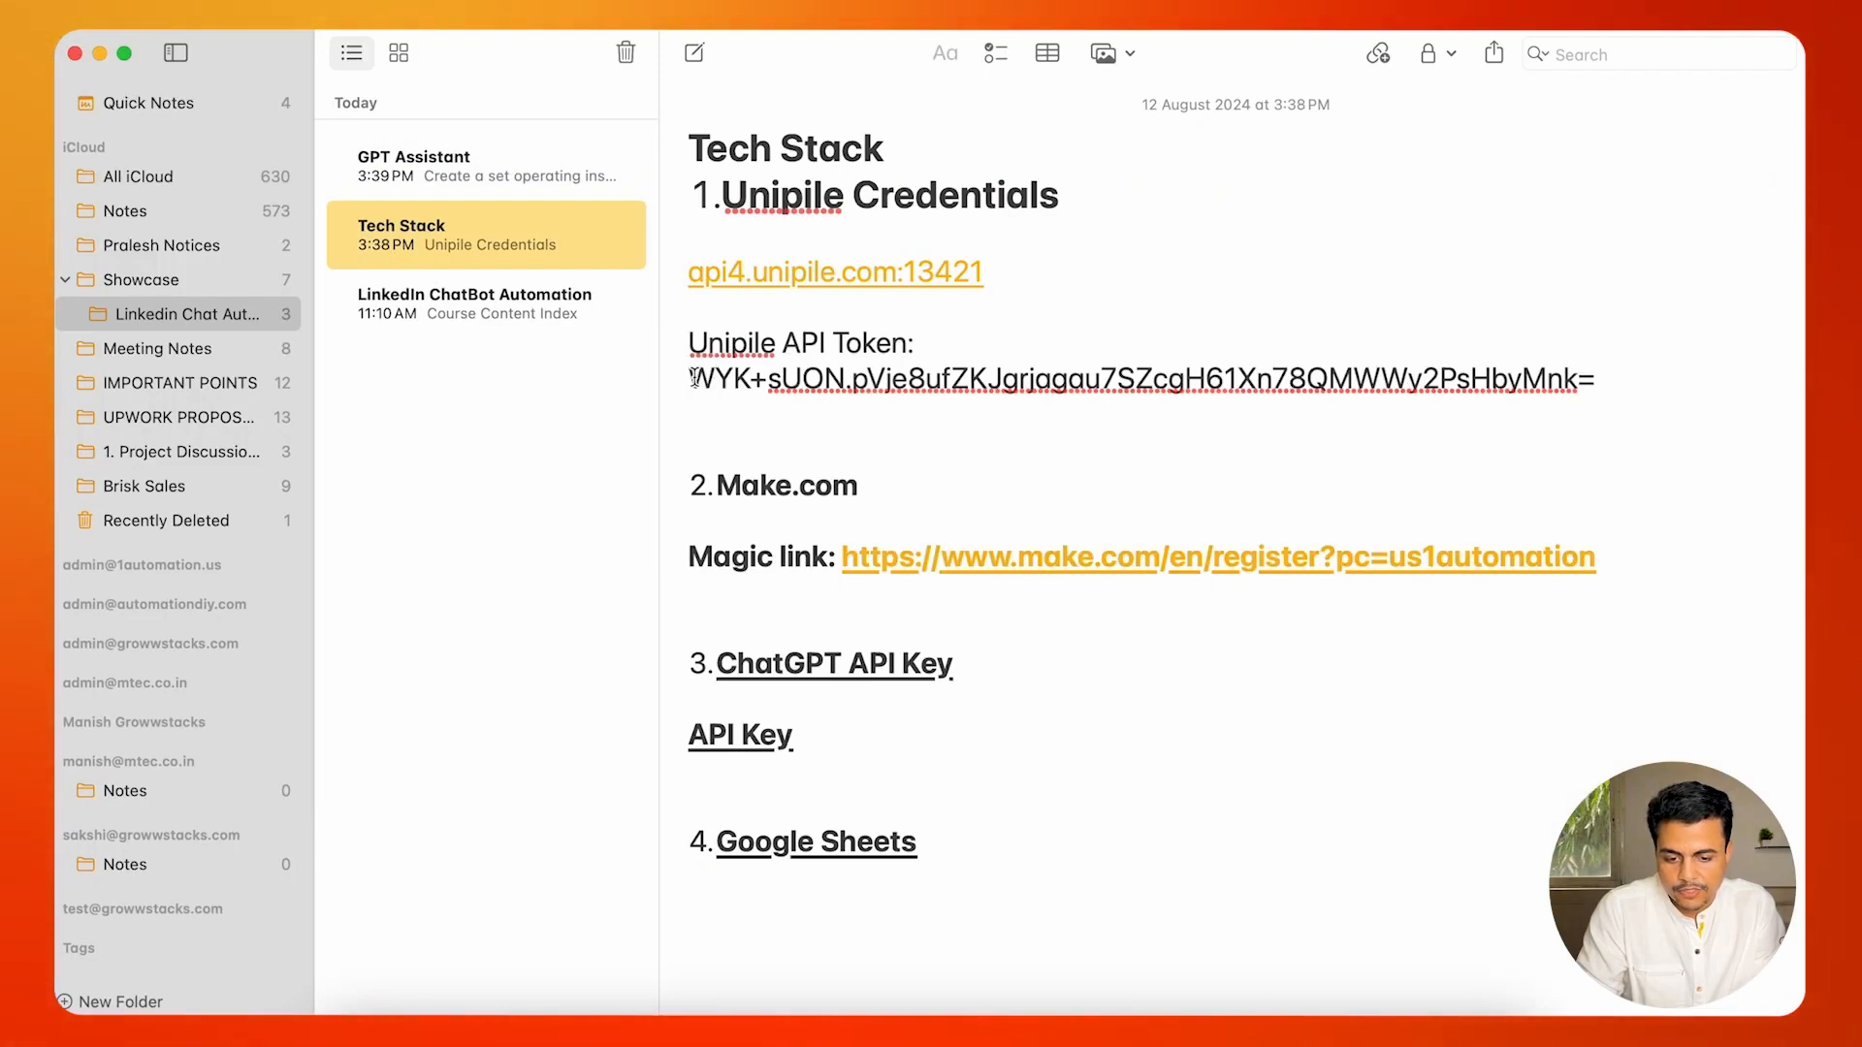
key(super+Tab)
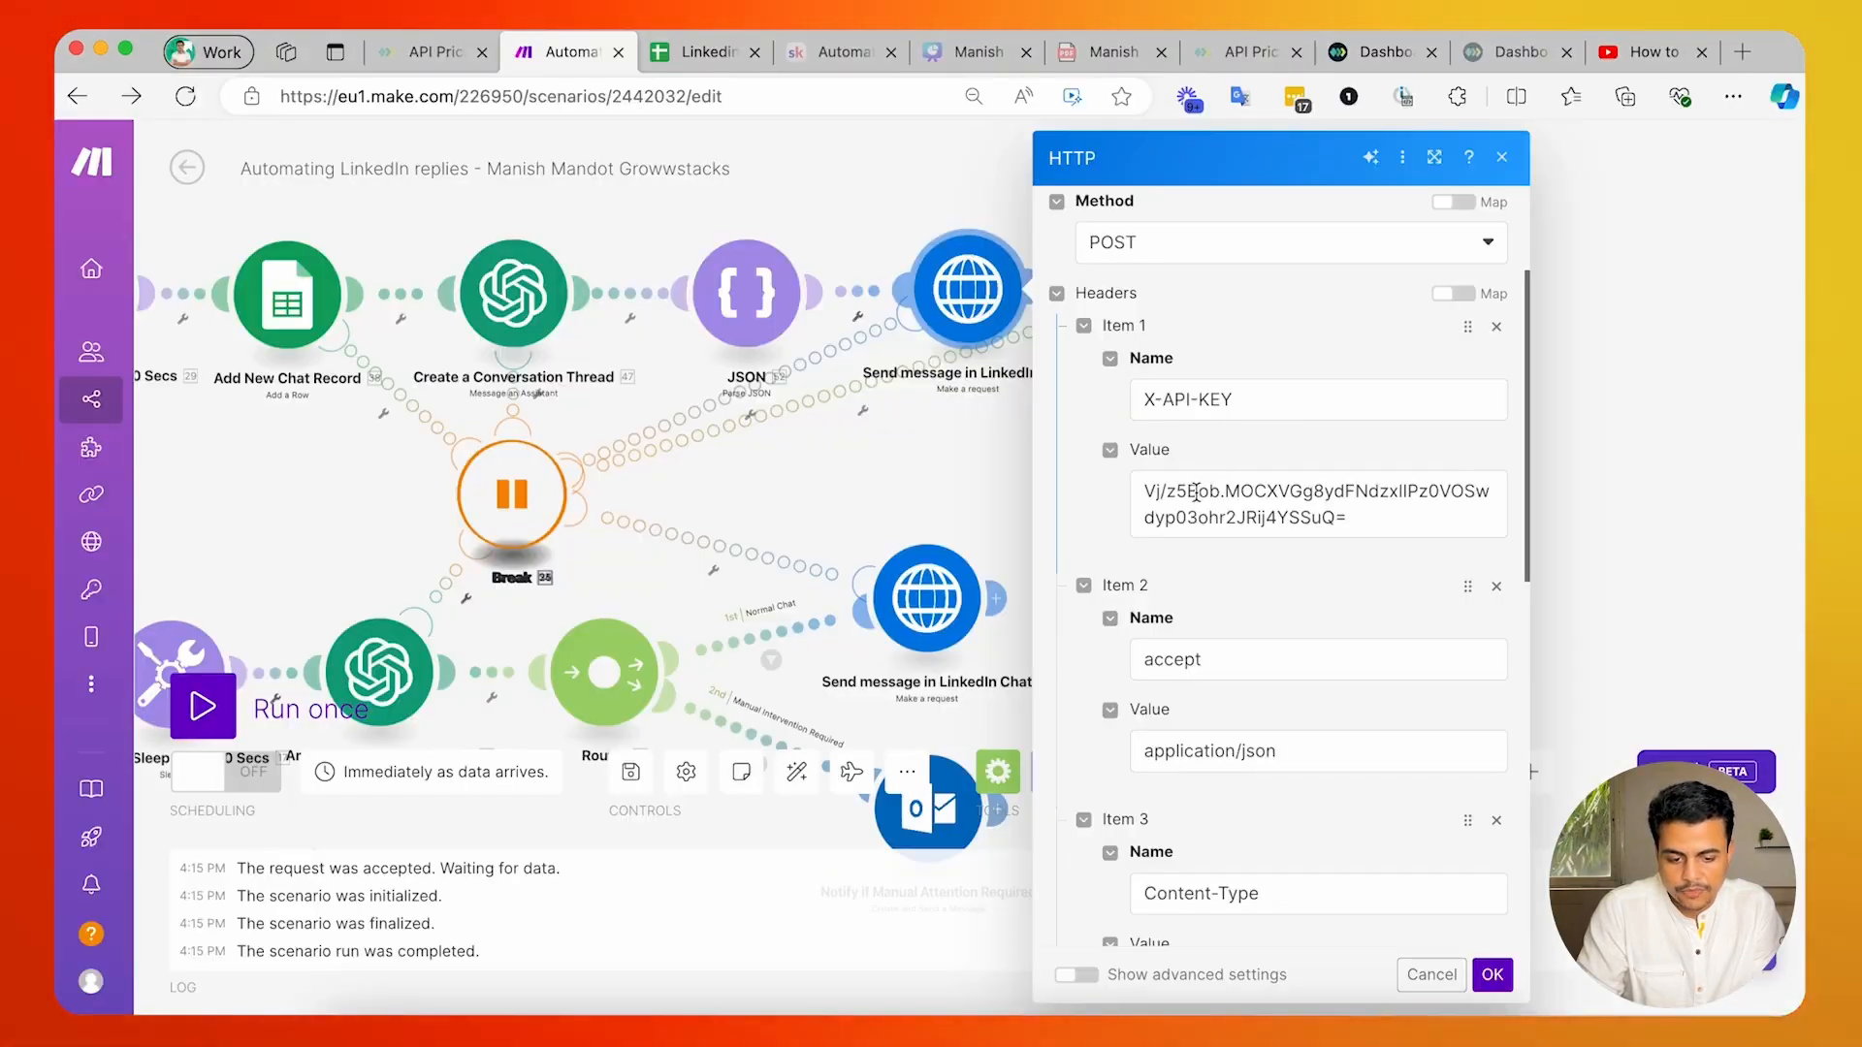
Review the LinkedIn message request's remaining headers and multipart body, checking which JSON output its text field is mapped to.
scroll(1189, 514, down, 5)
scroll(1188, 514, up, 2)
scroll(1191, 519, down, 4)
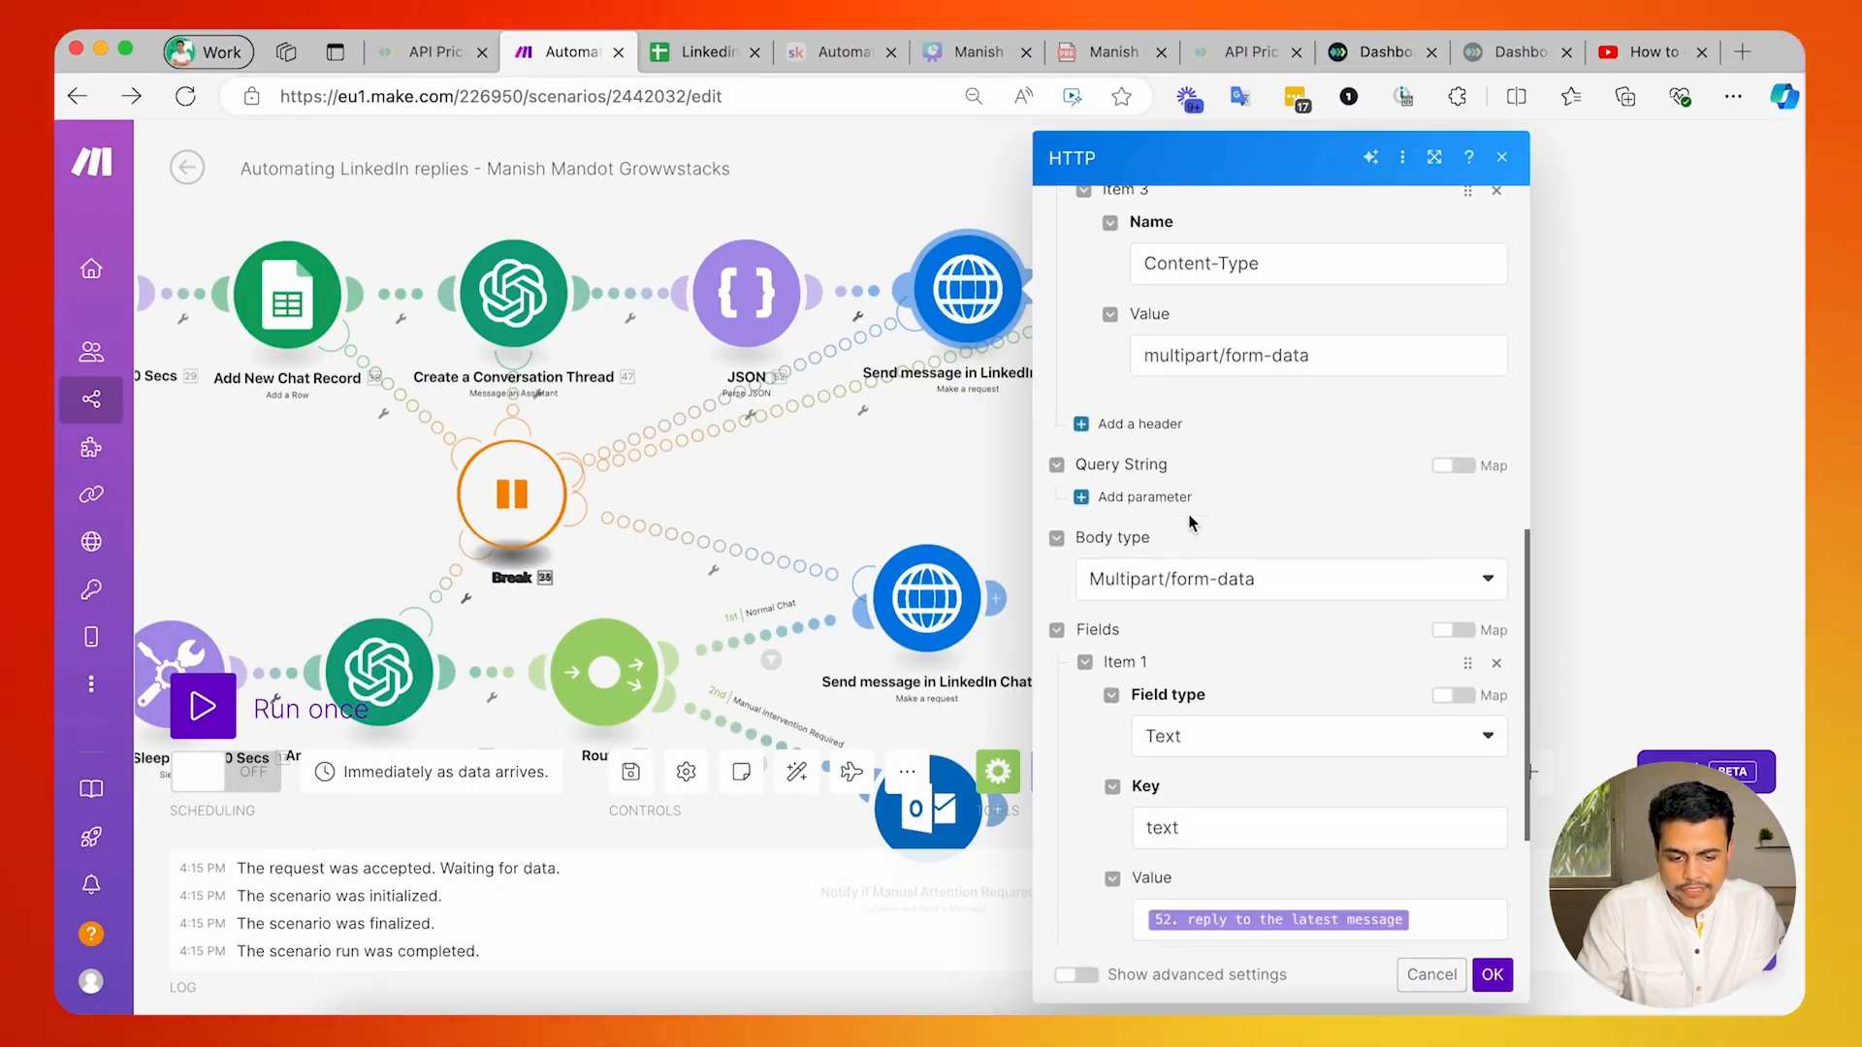
scroll(1190, 523, down, 2)
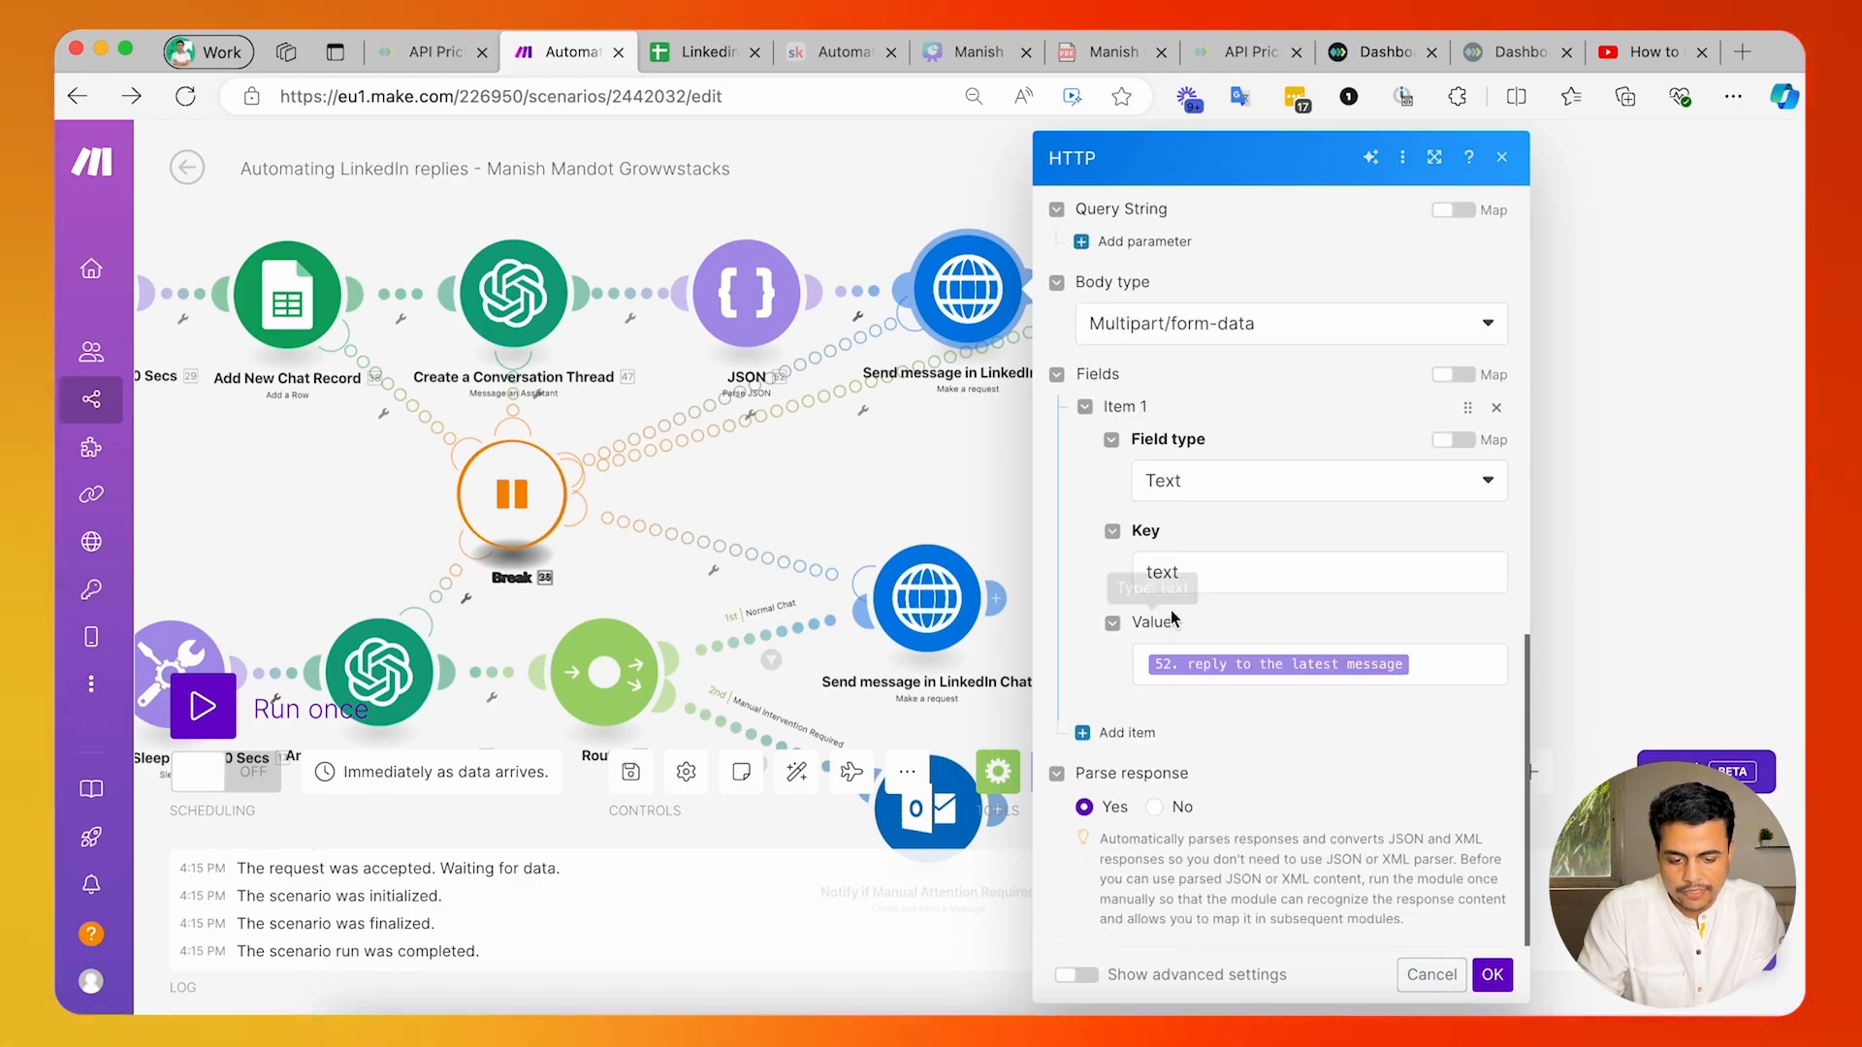
click(1421, 683)
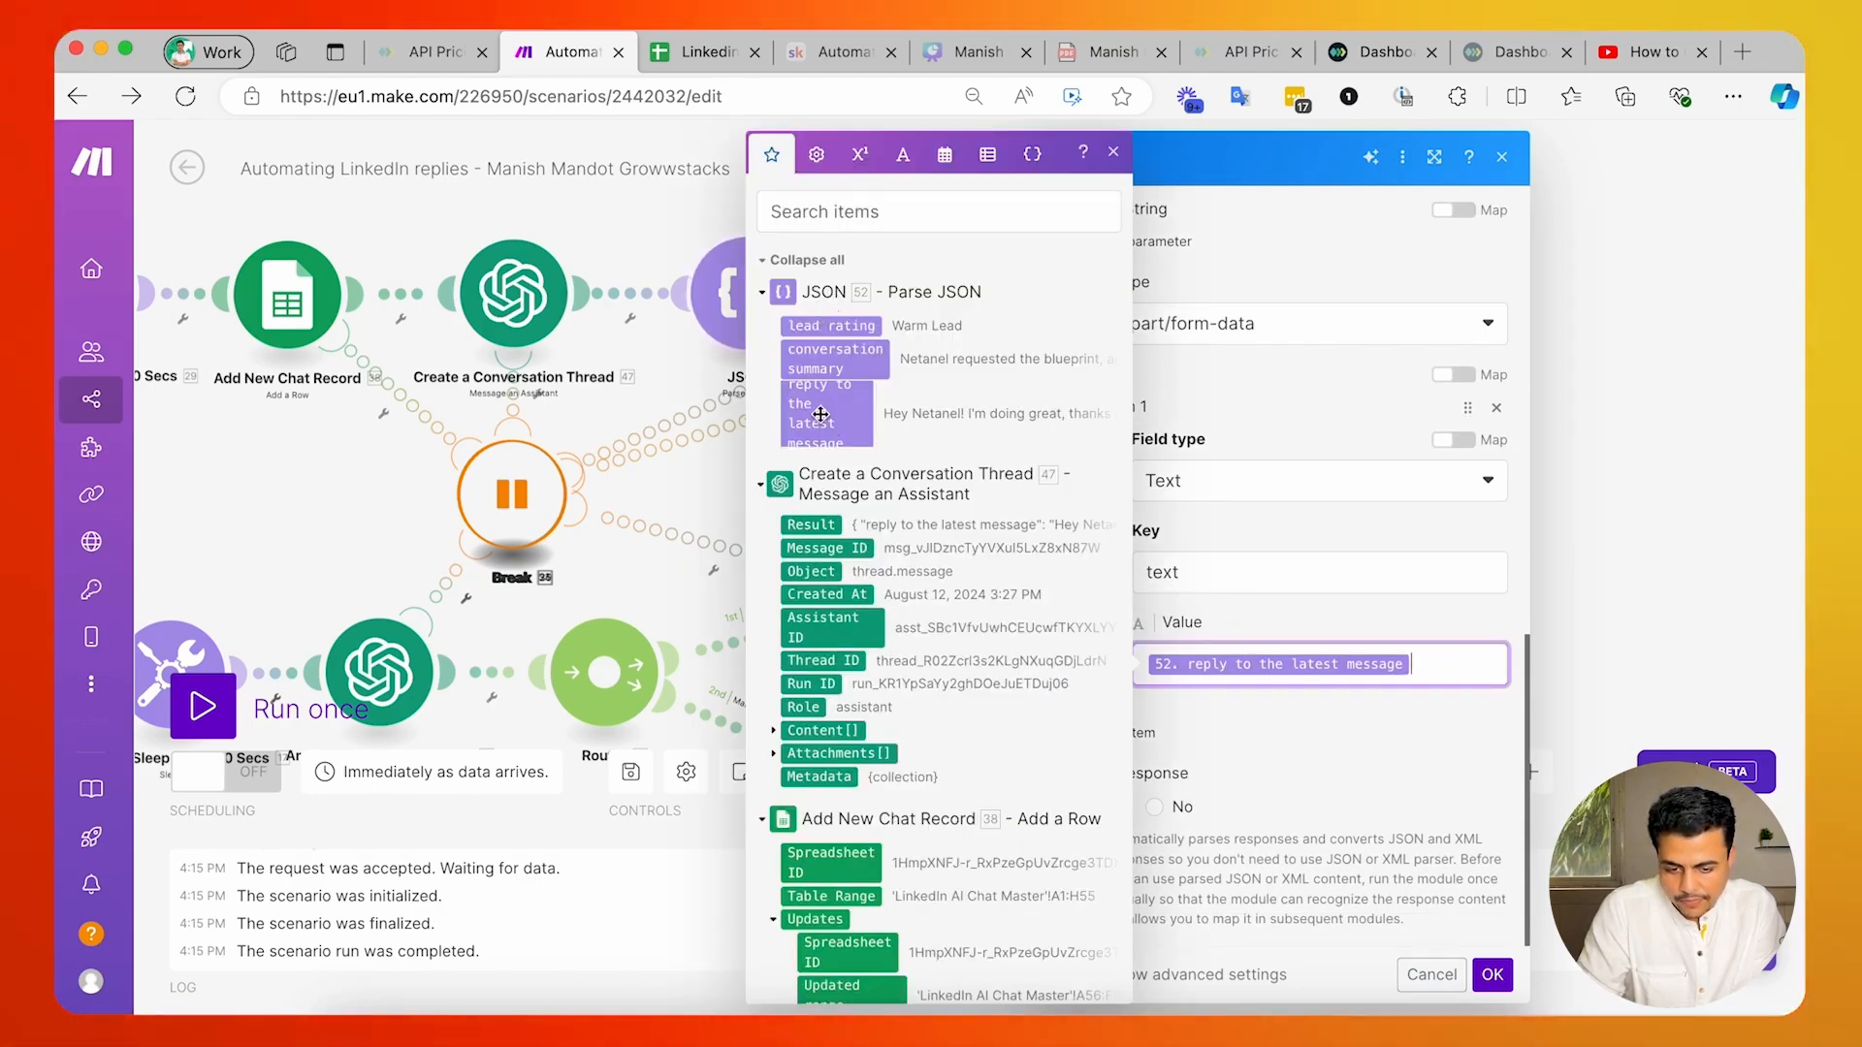
key(Escape)
Open the Update ChatGPT Thread ID module and check its Row number mapping against the Add New Chat Record outputs.
drag(927, 516, 1113, 421)
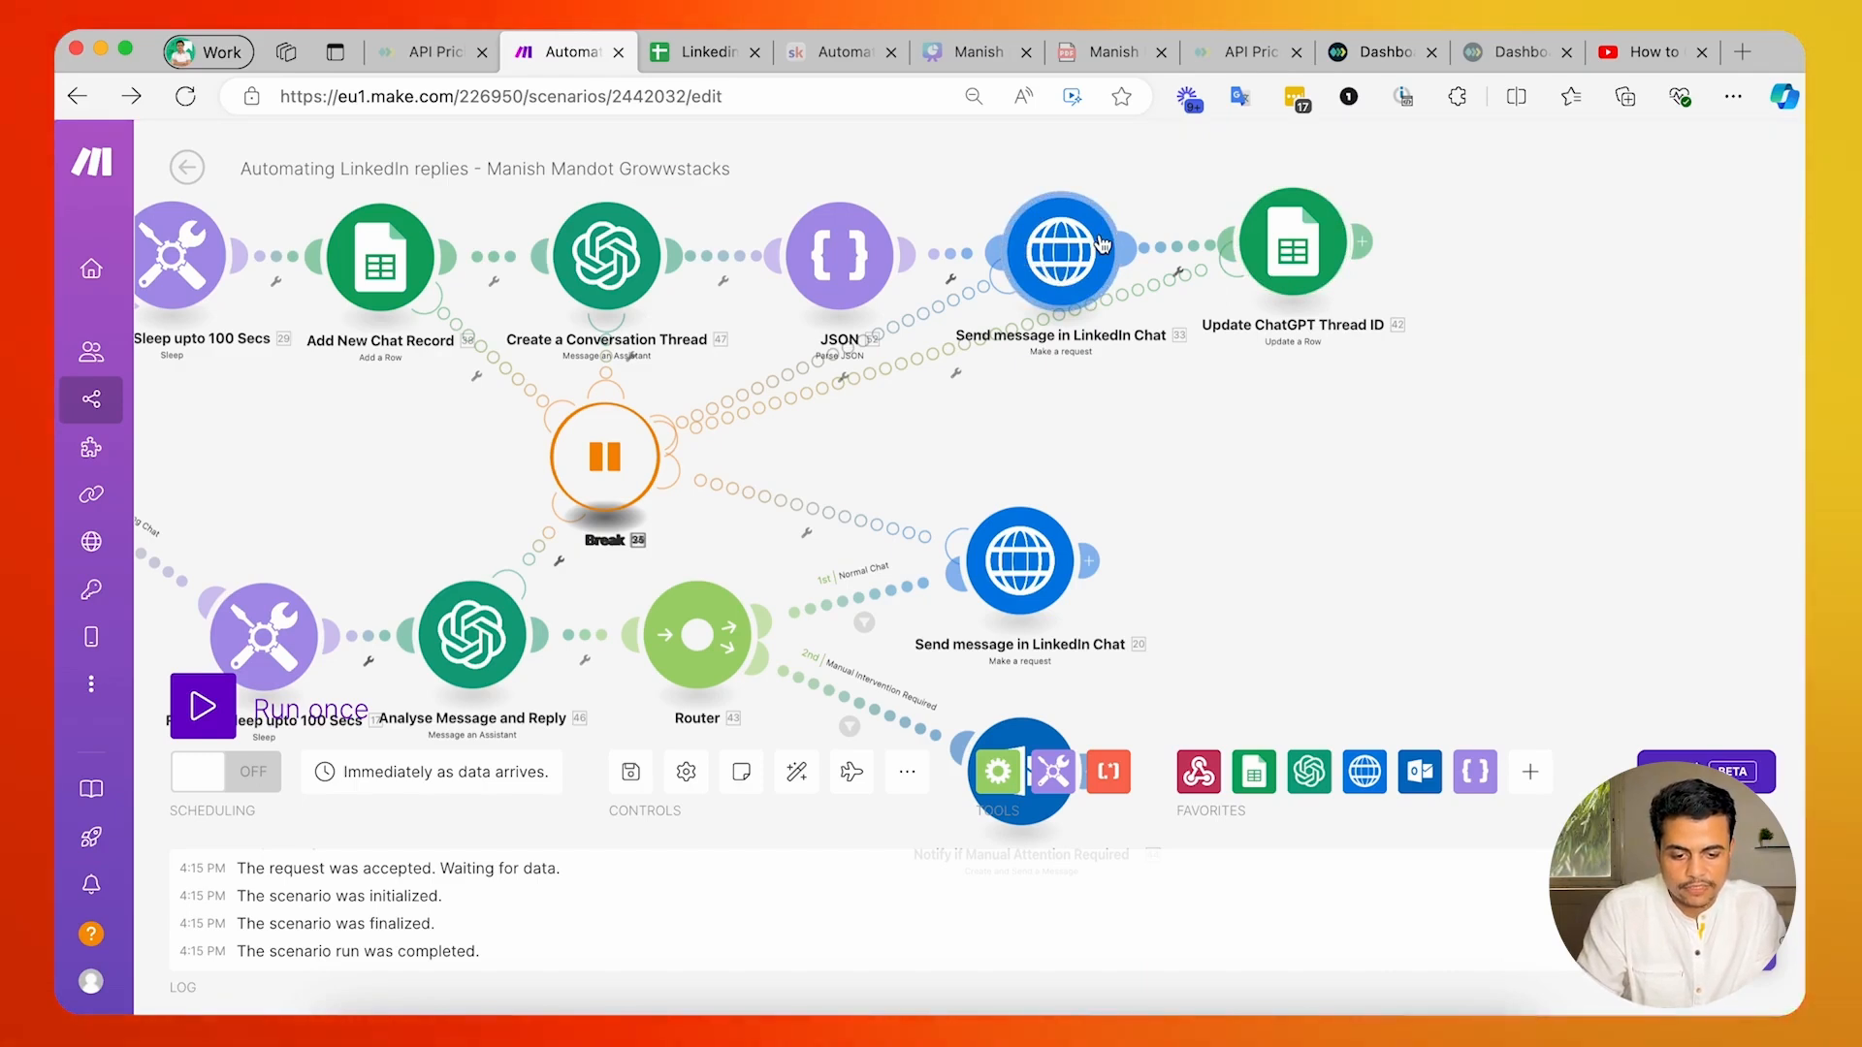
scroll(1308, 465, down, 5)
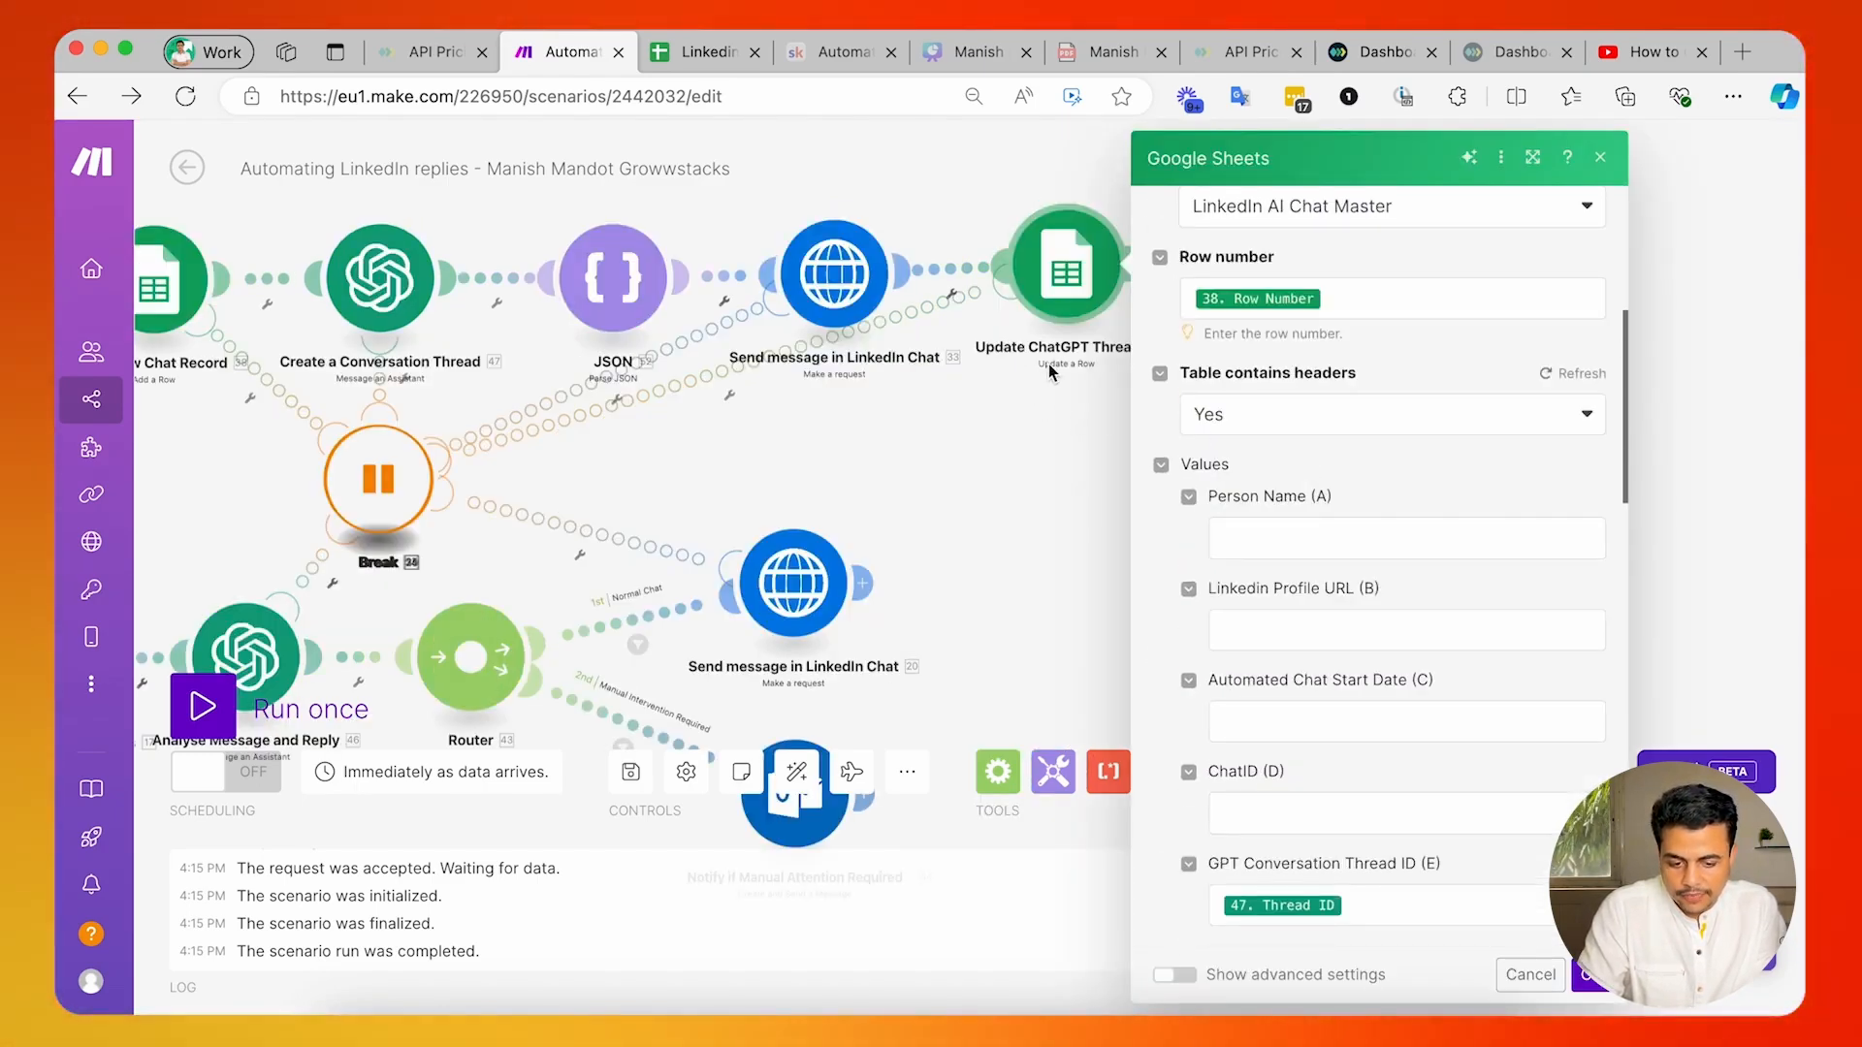
click(1367, 303)
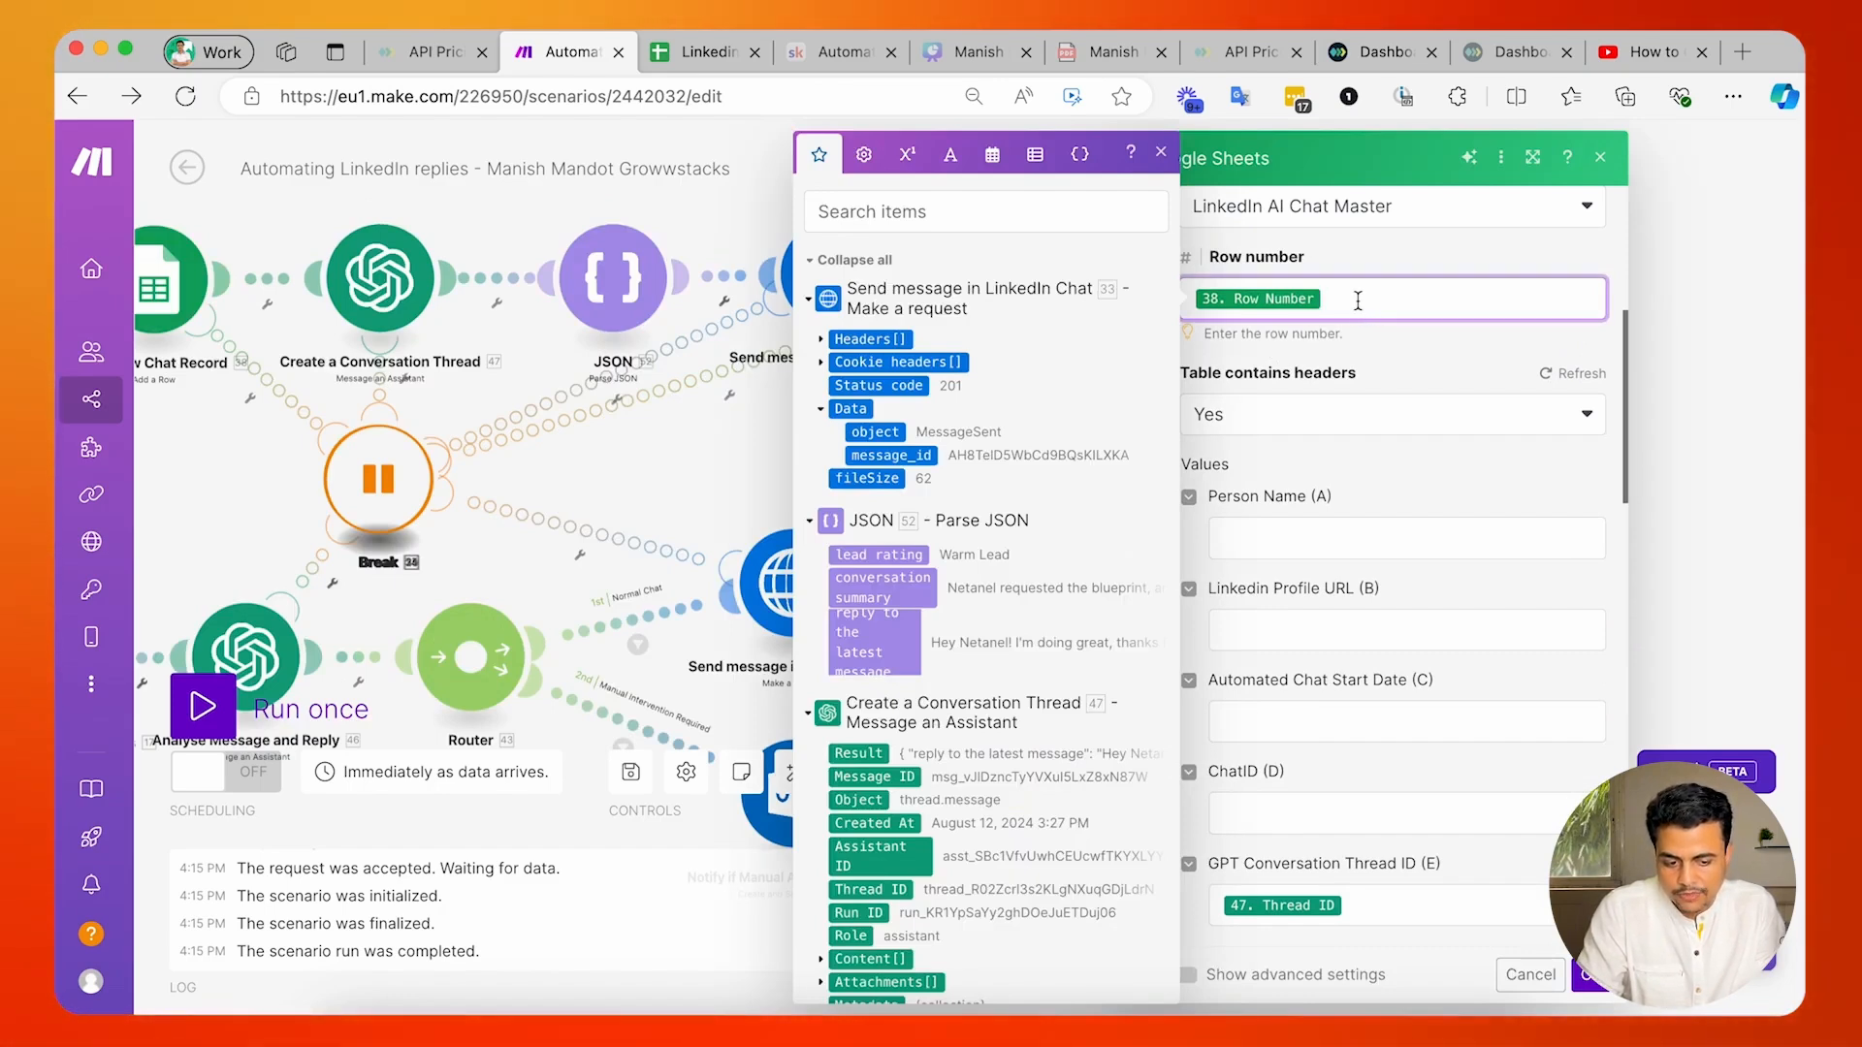
scroll(943, 562, down, 10)
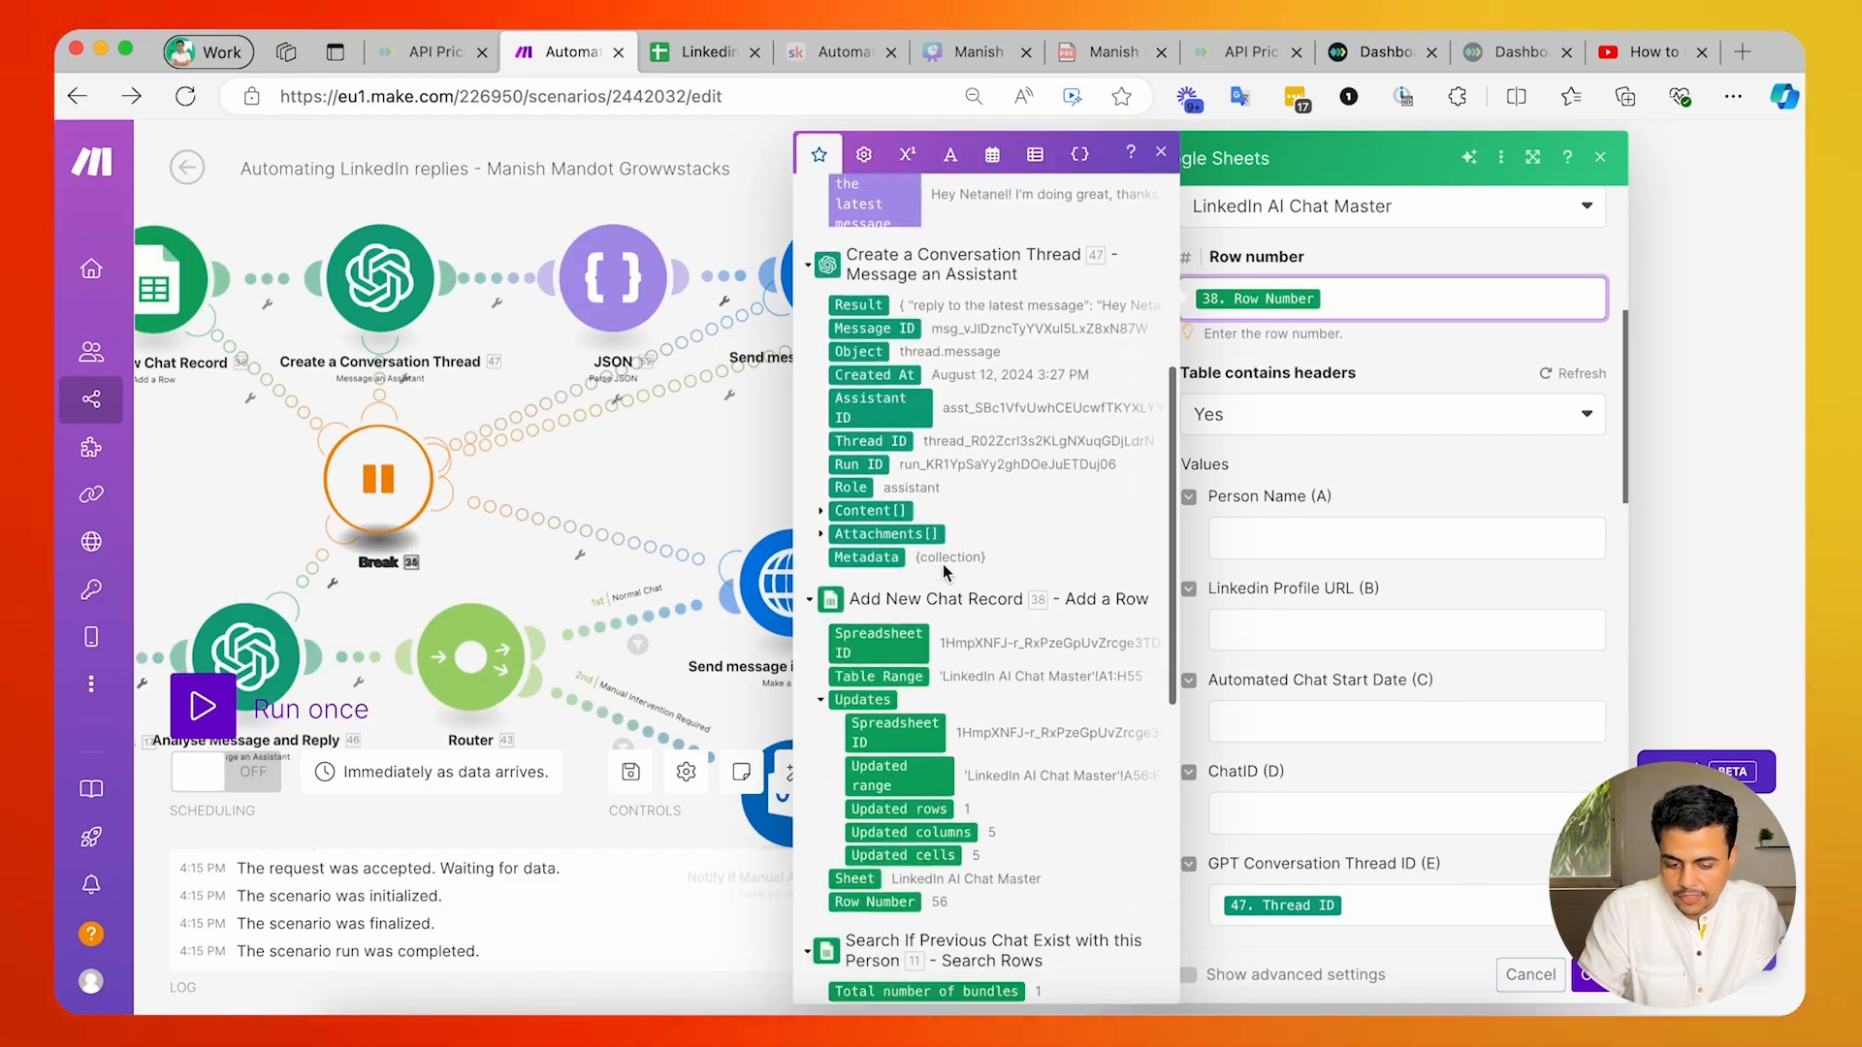
scroll(983, 469, down, 6)
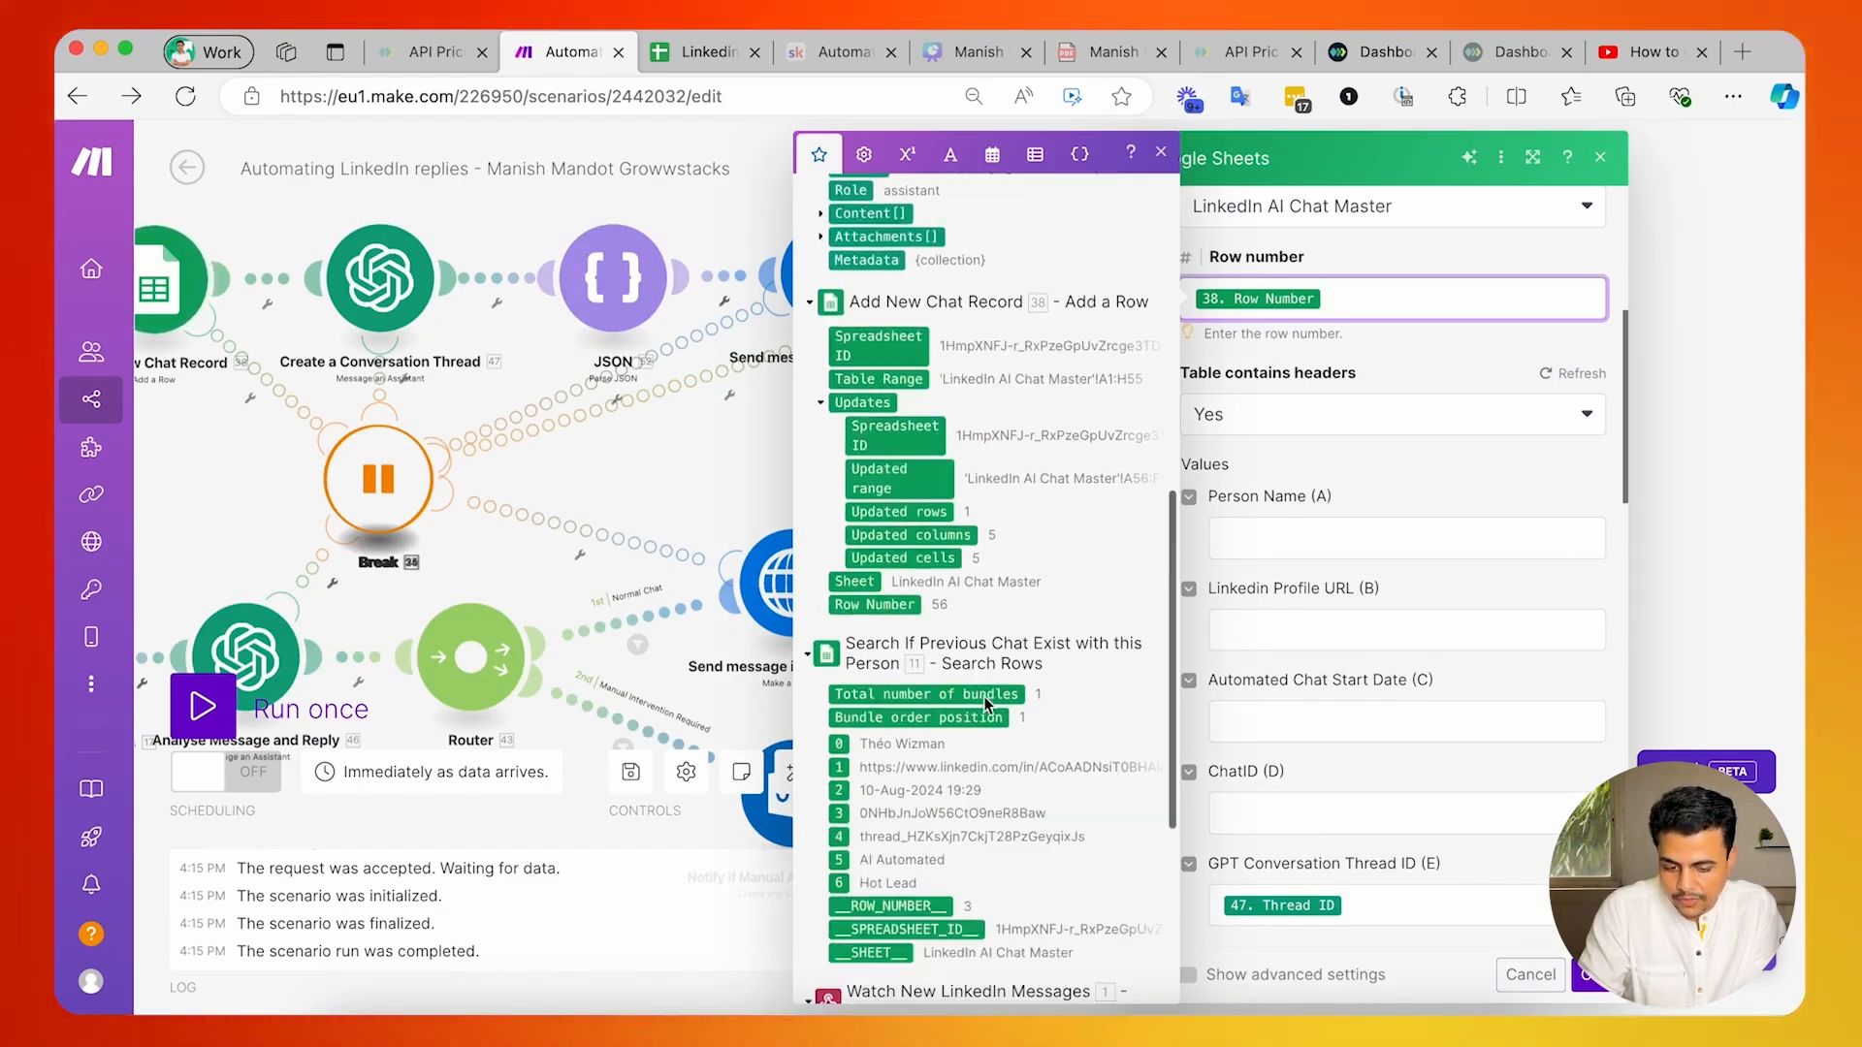
scroll(921, 631, up, 4)
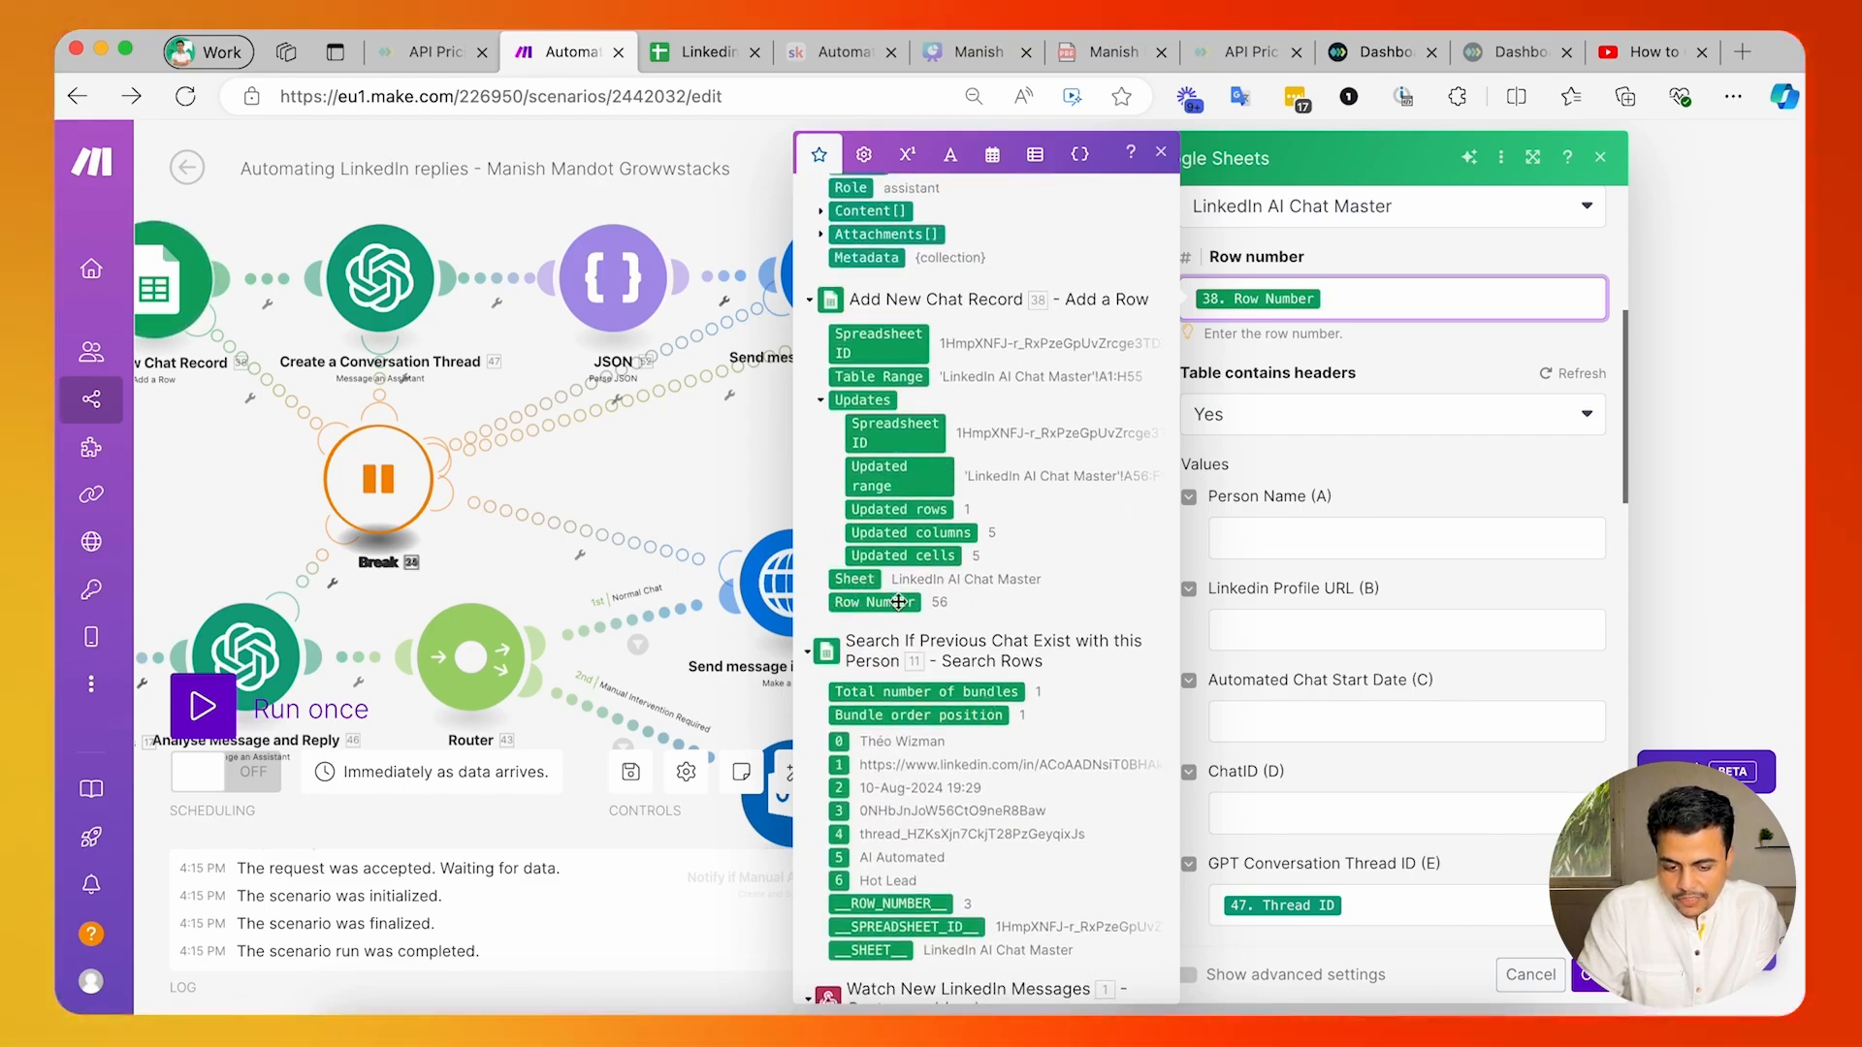
scroll(1309, 478, down, 5)
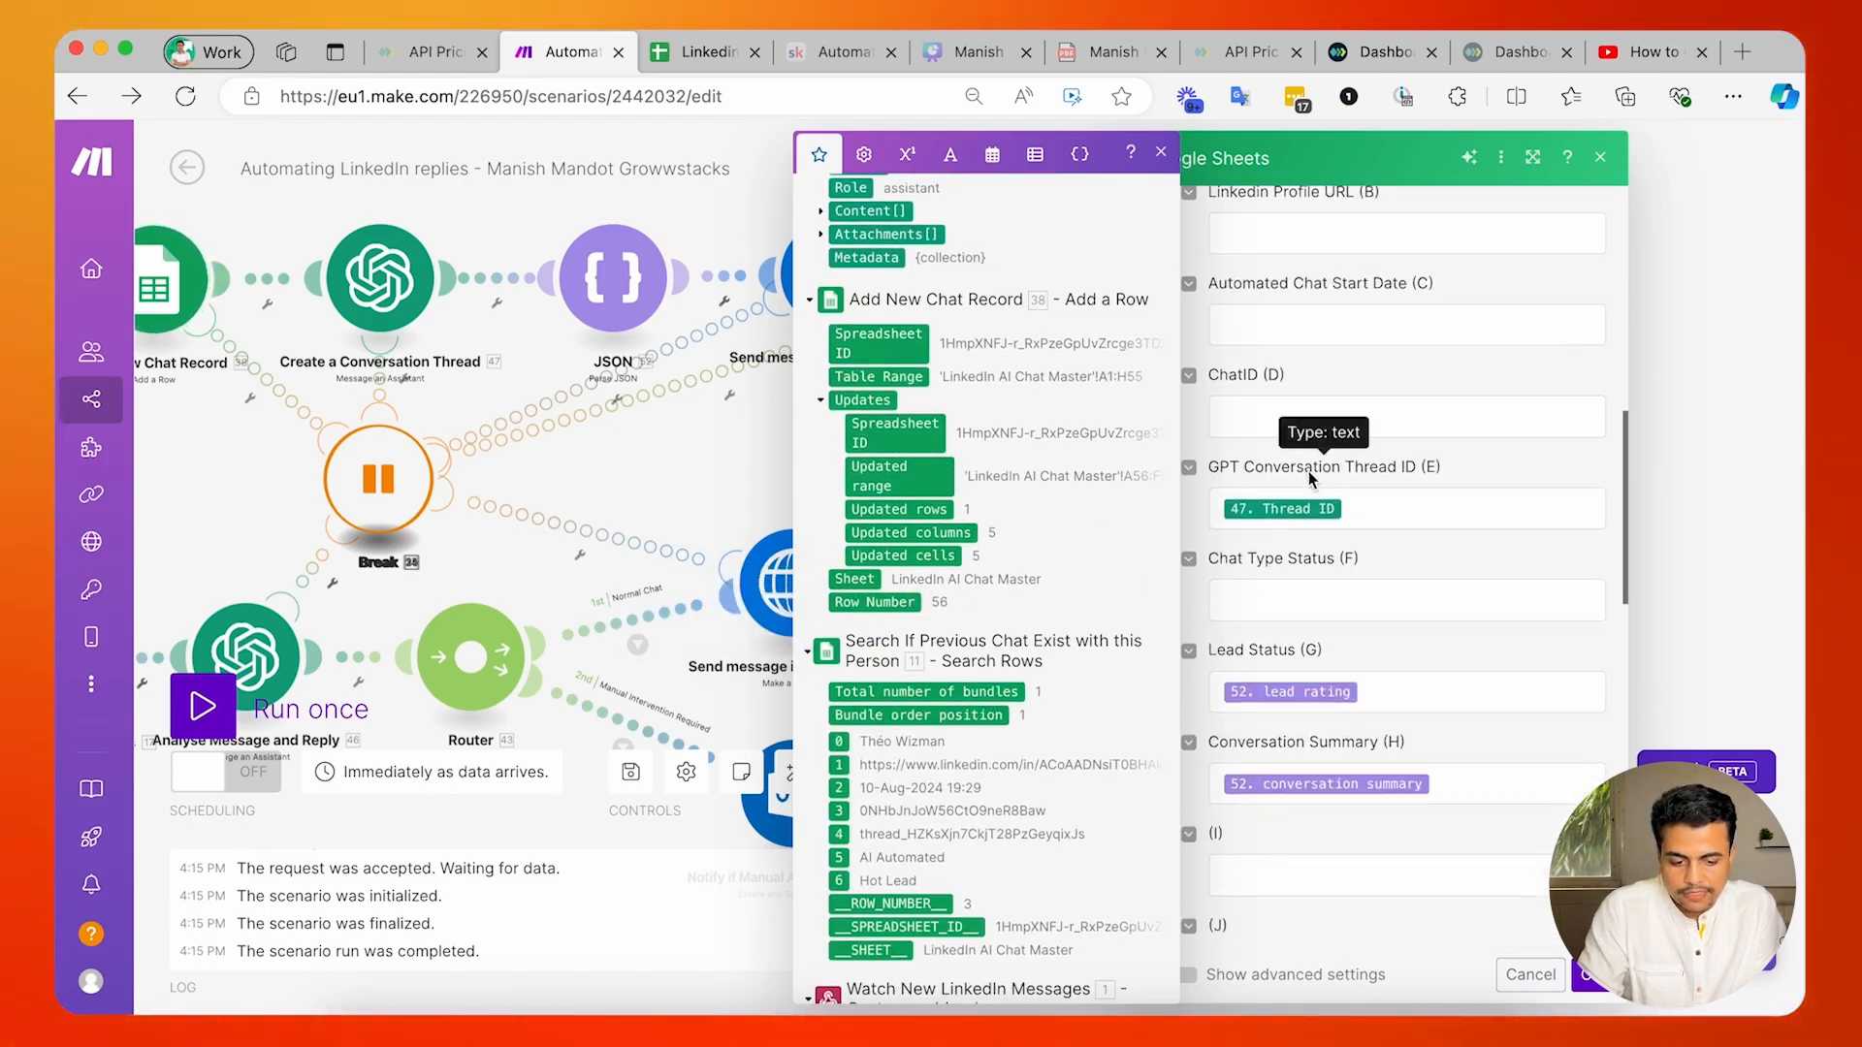
Check the GPT Conversation Thread ID, Lead Status and Conversation Summary mappings, closing the sheet update module without changes.
click(1360, 517)
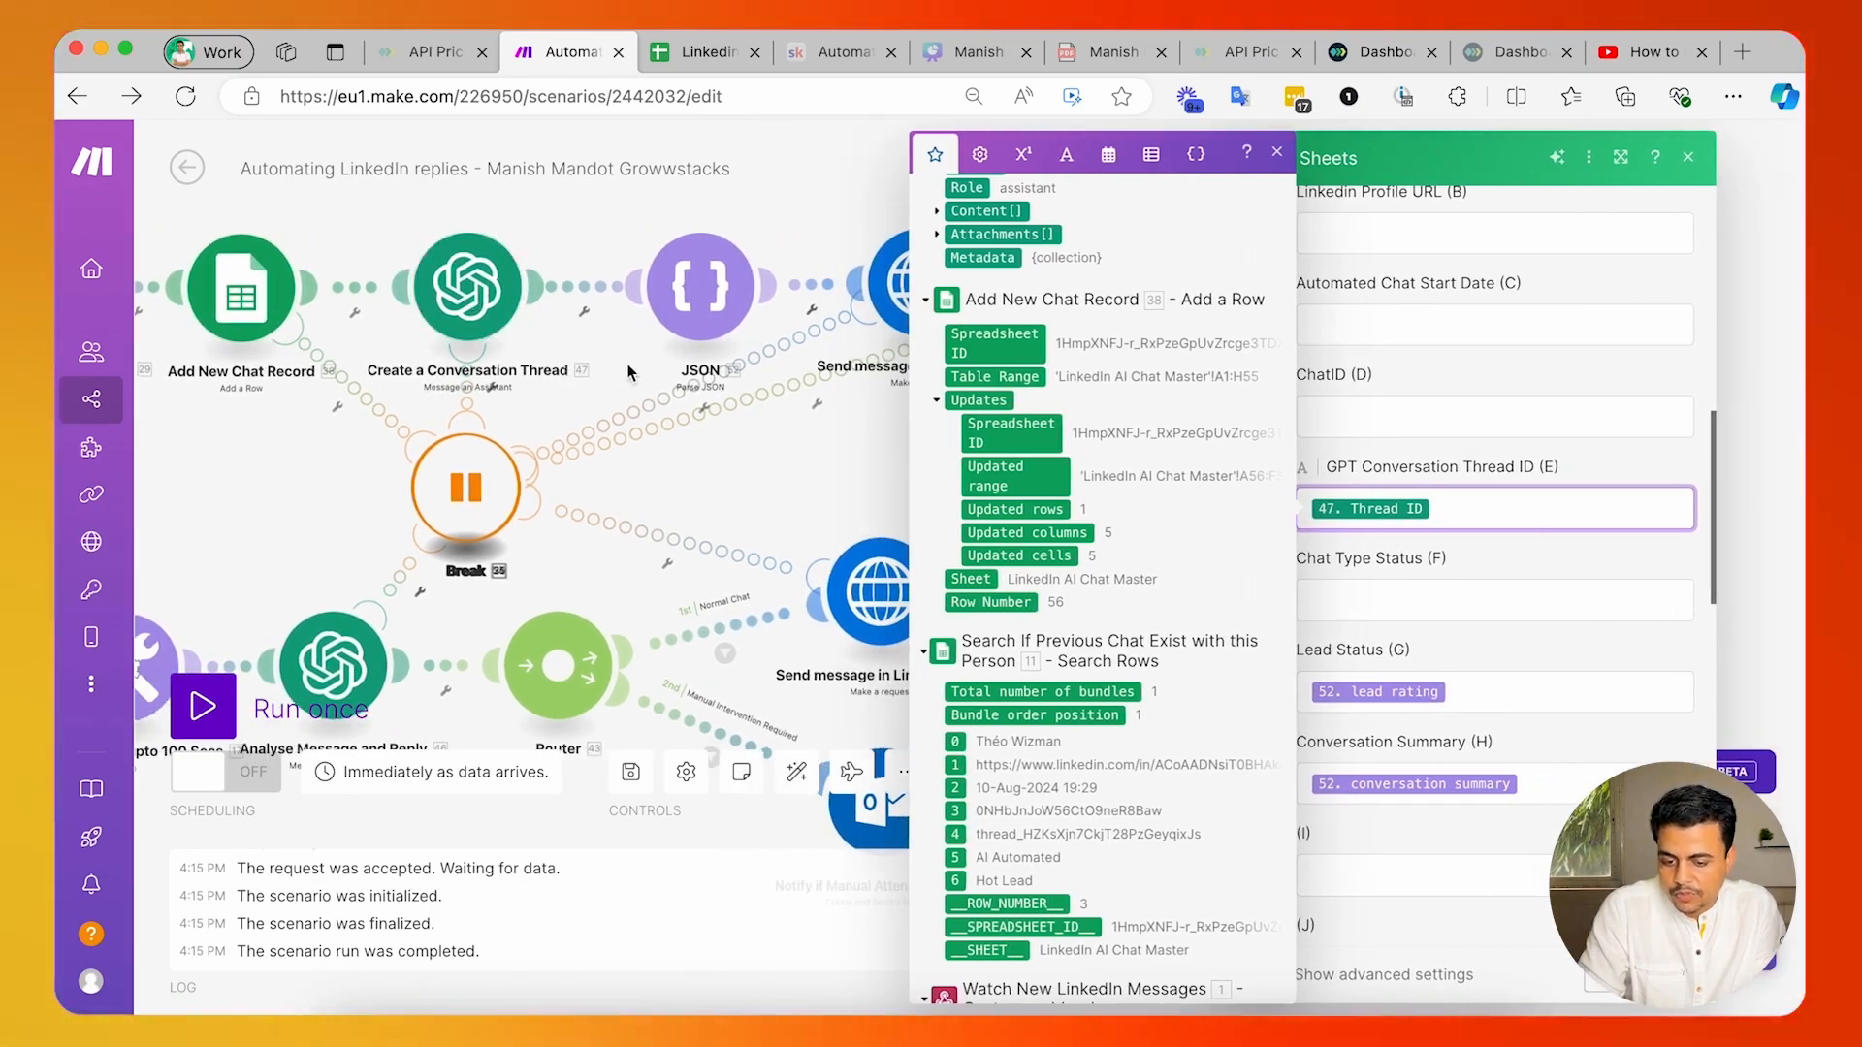
scroll(896, 432, up, 5)
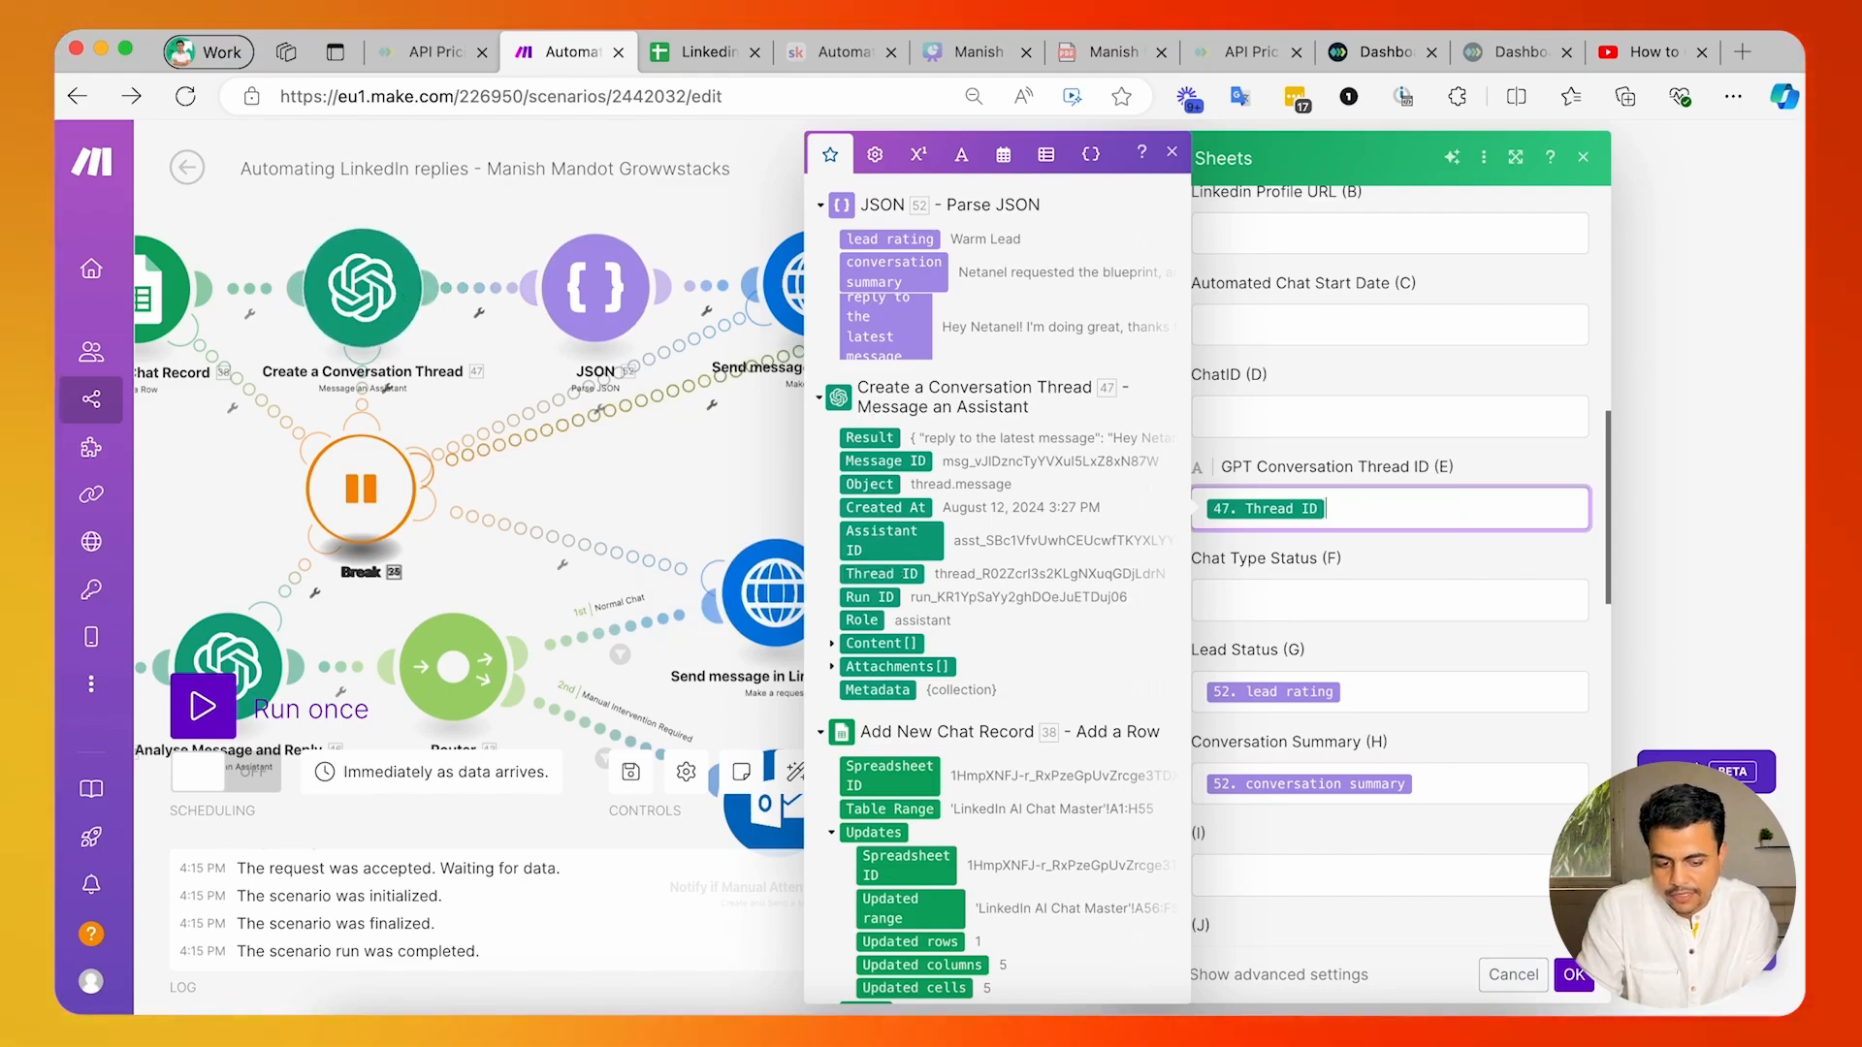
scroll(1000, 487, up, 5)
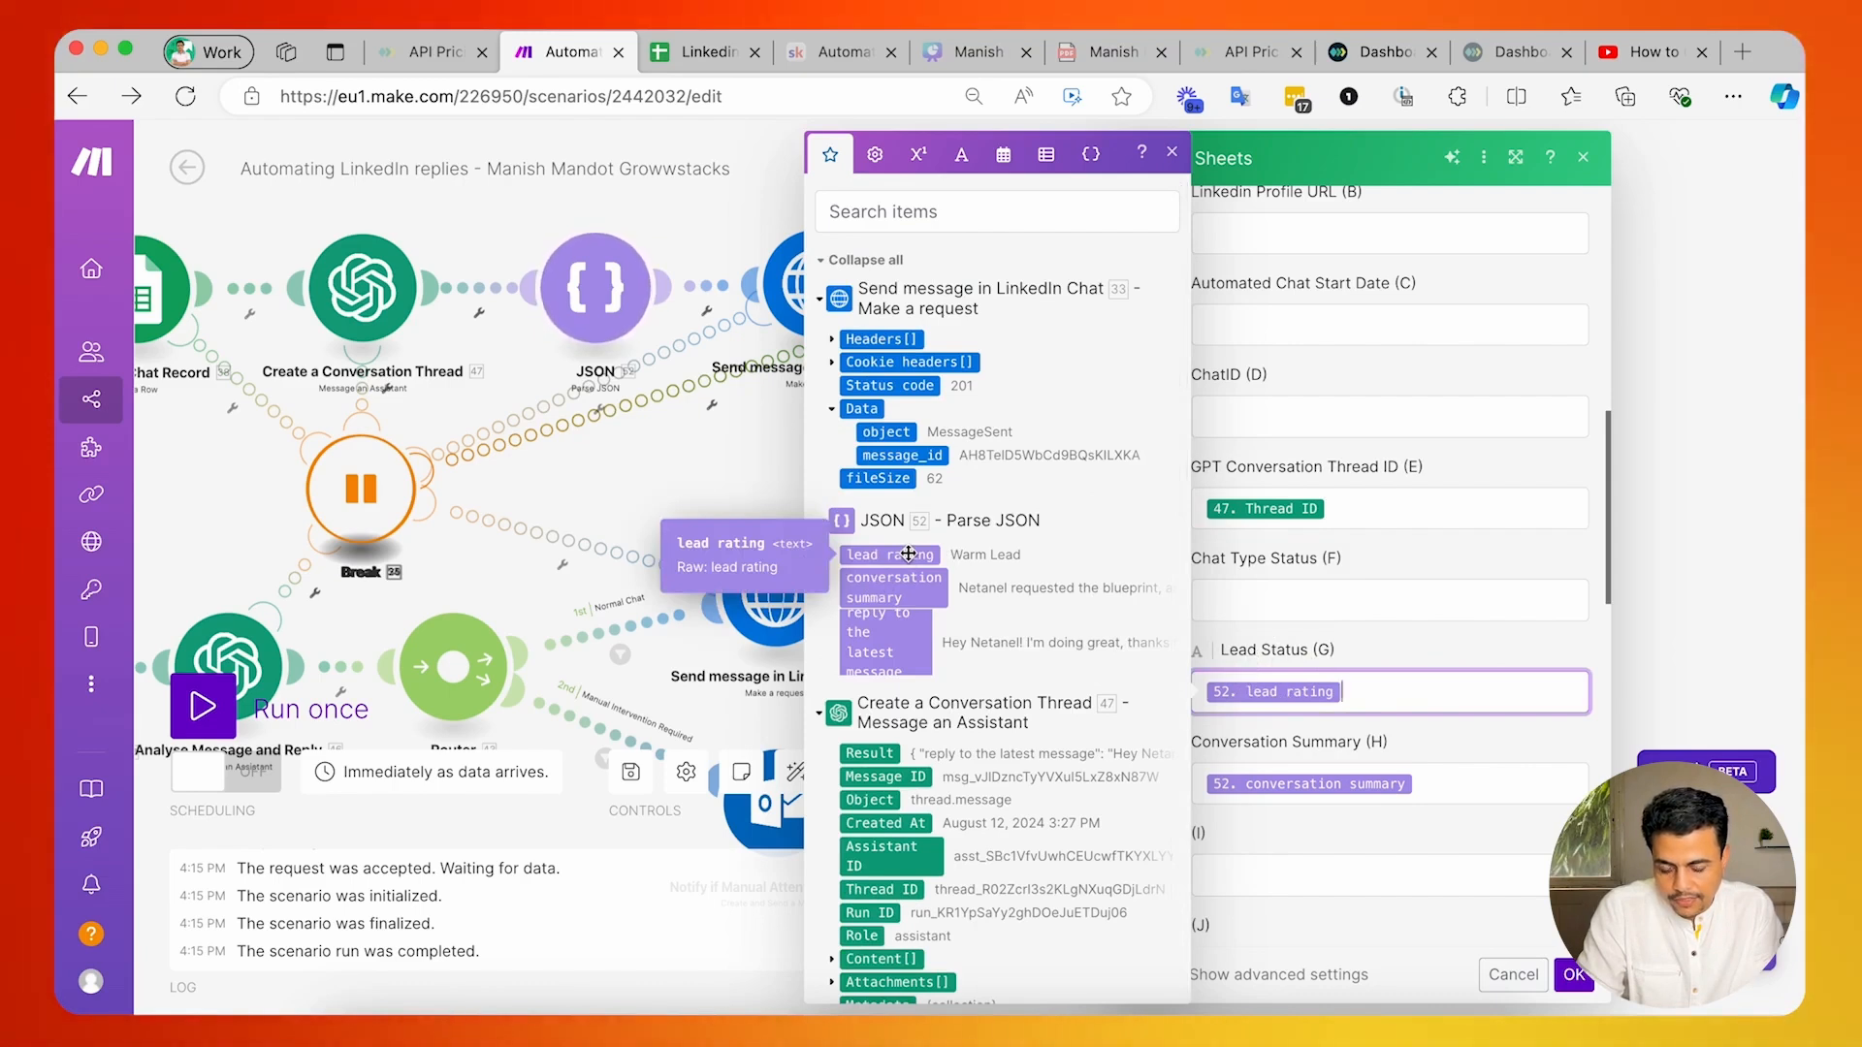
click(1450, 795)
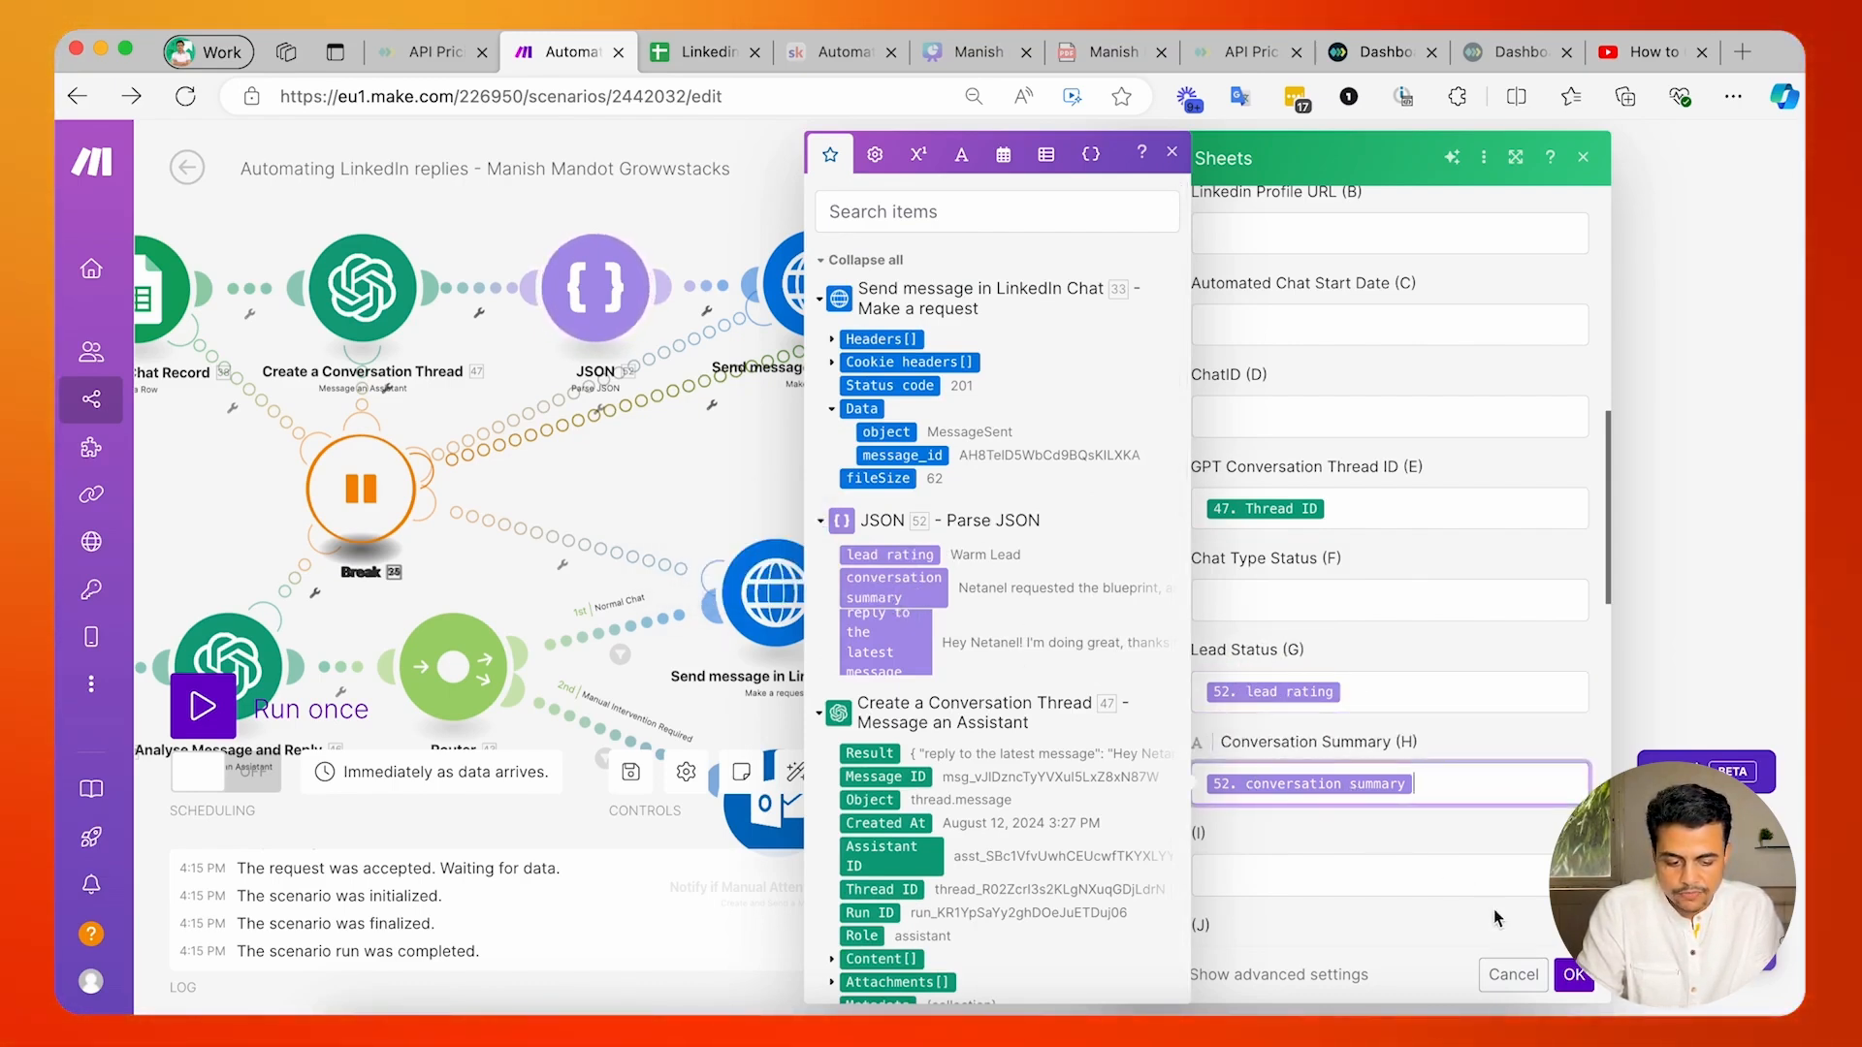
click(1514, 978)
Duplicate the new-chat branch's JSON parsing module within the scenario.
drag(962, 539, 1321, 287)
scroll(1320, 287, up, 4)
mouse_move(1503, 401)
mouse_down()
mouse_move(1562, 324)
mouse_move(1522, 424)
mouse_up()
click(1069, 289)
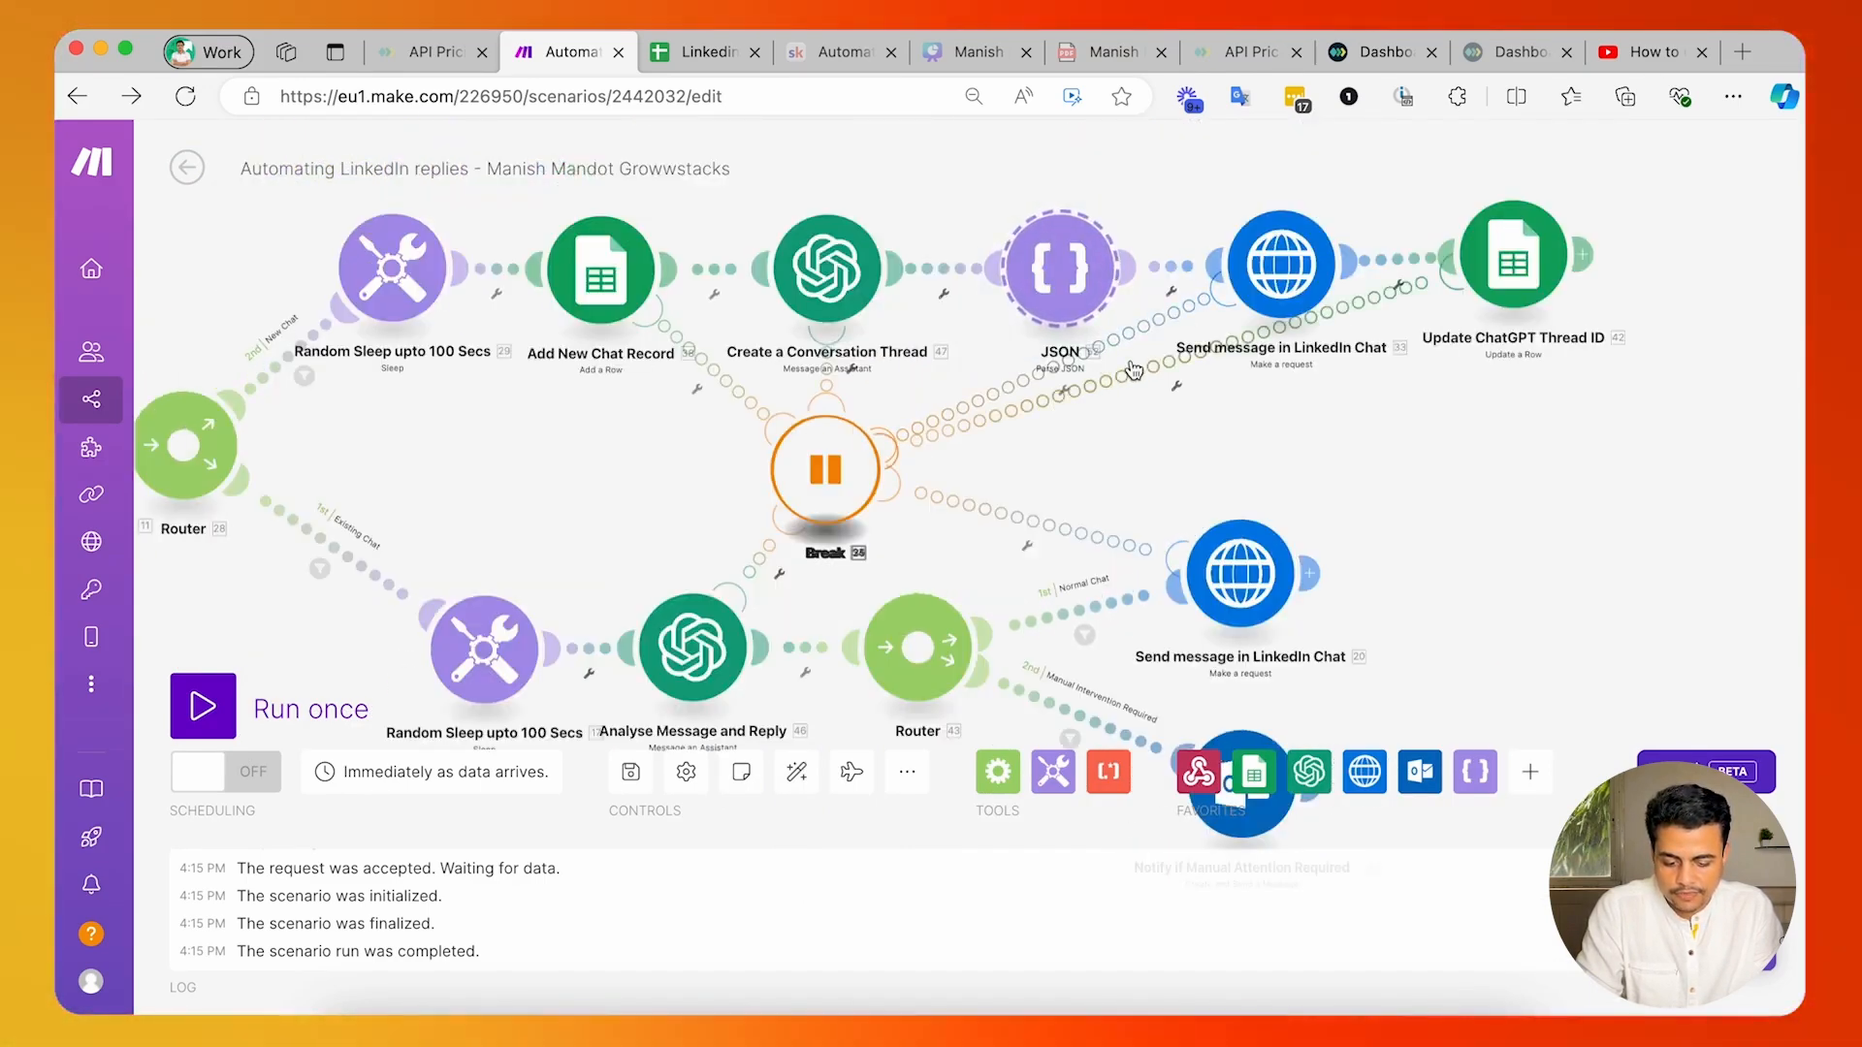
key(super+v)
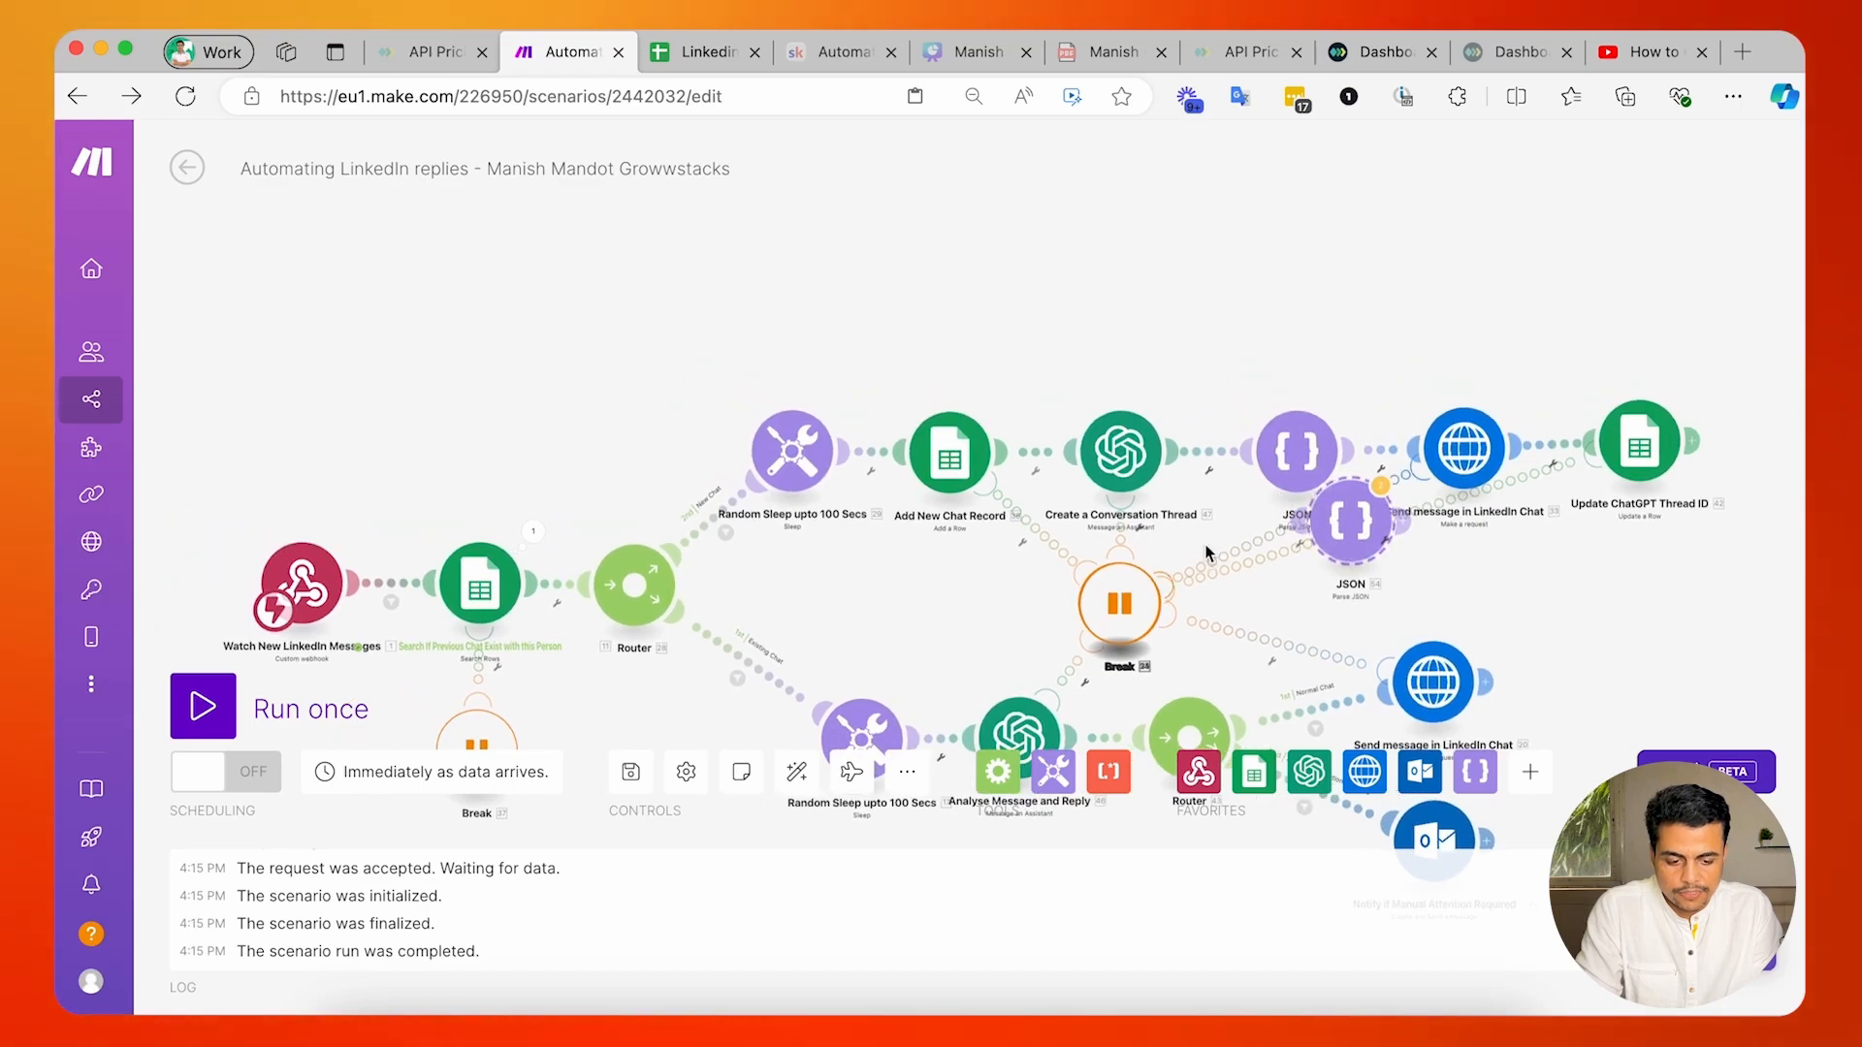
Insert the copied JSON module between Analyse Message and Reply and the Router, spacing out the existing-chat branch modules.
drag(1206, 553, 1205, 251)
drag(1339, 236, 1093, 472)
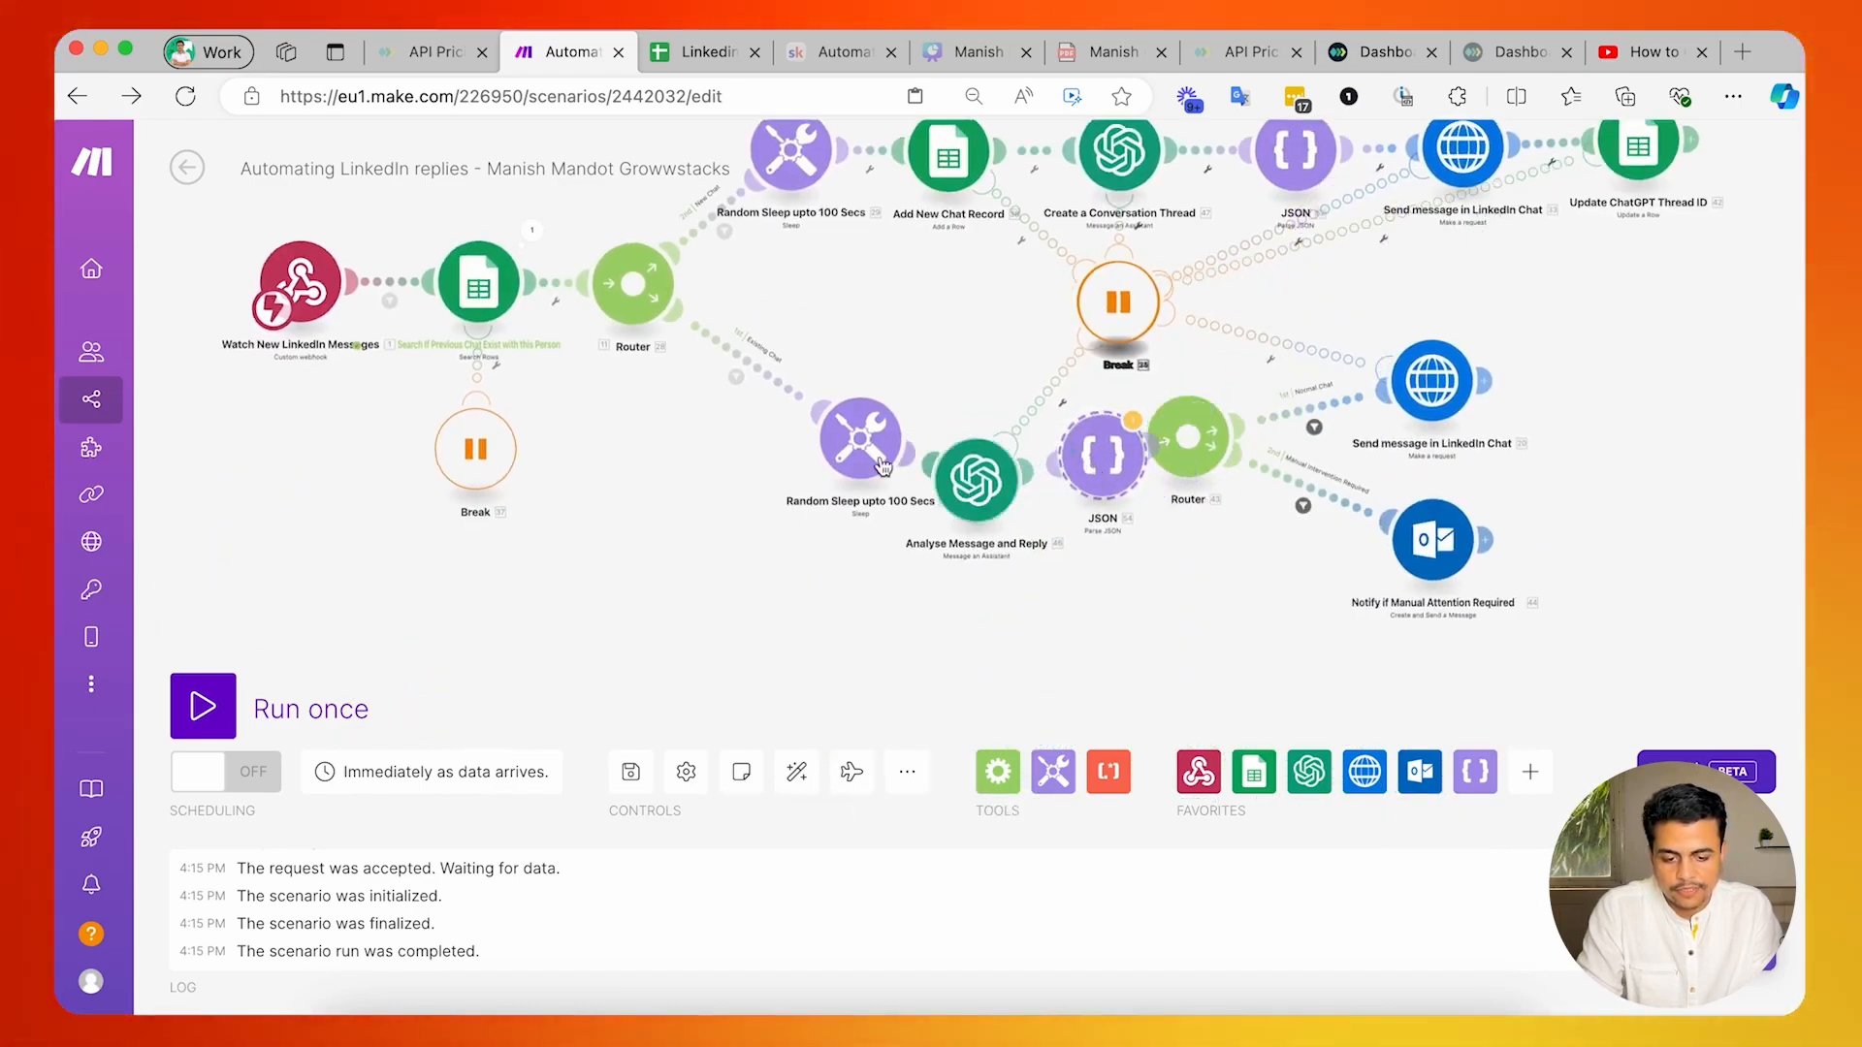
drag(883, 466, 791, 475)
drag(995, 475, 938, 446)
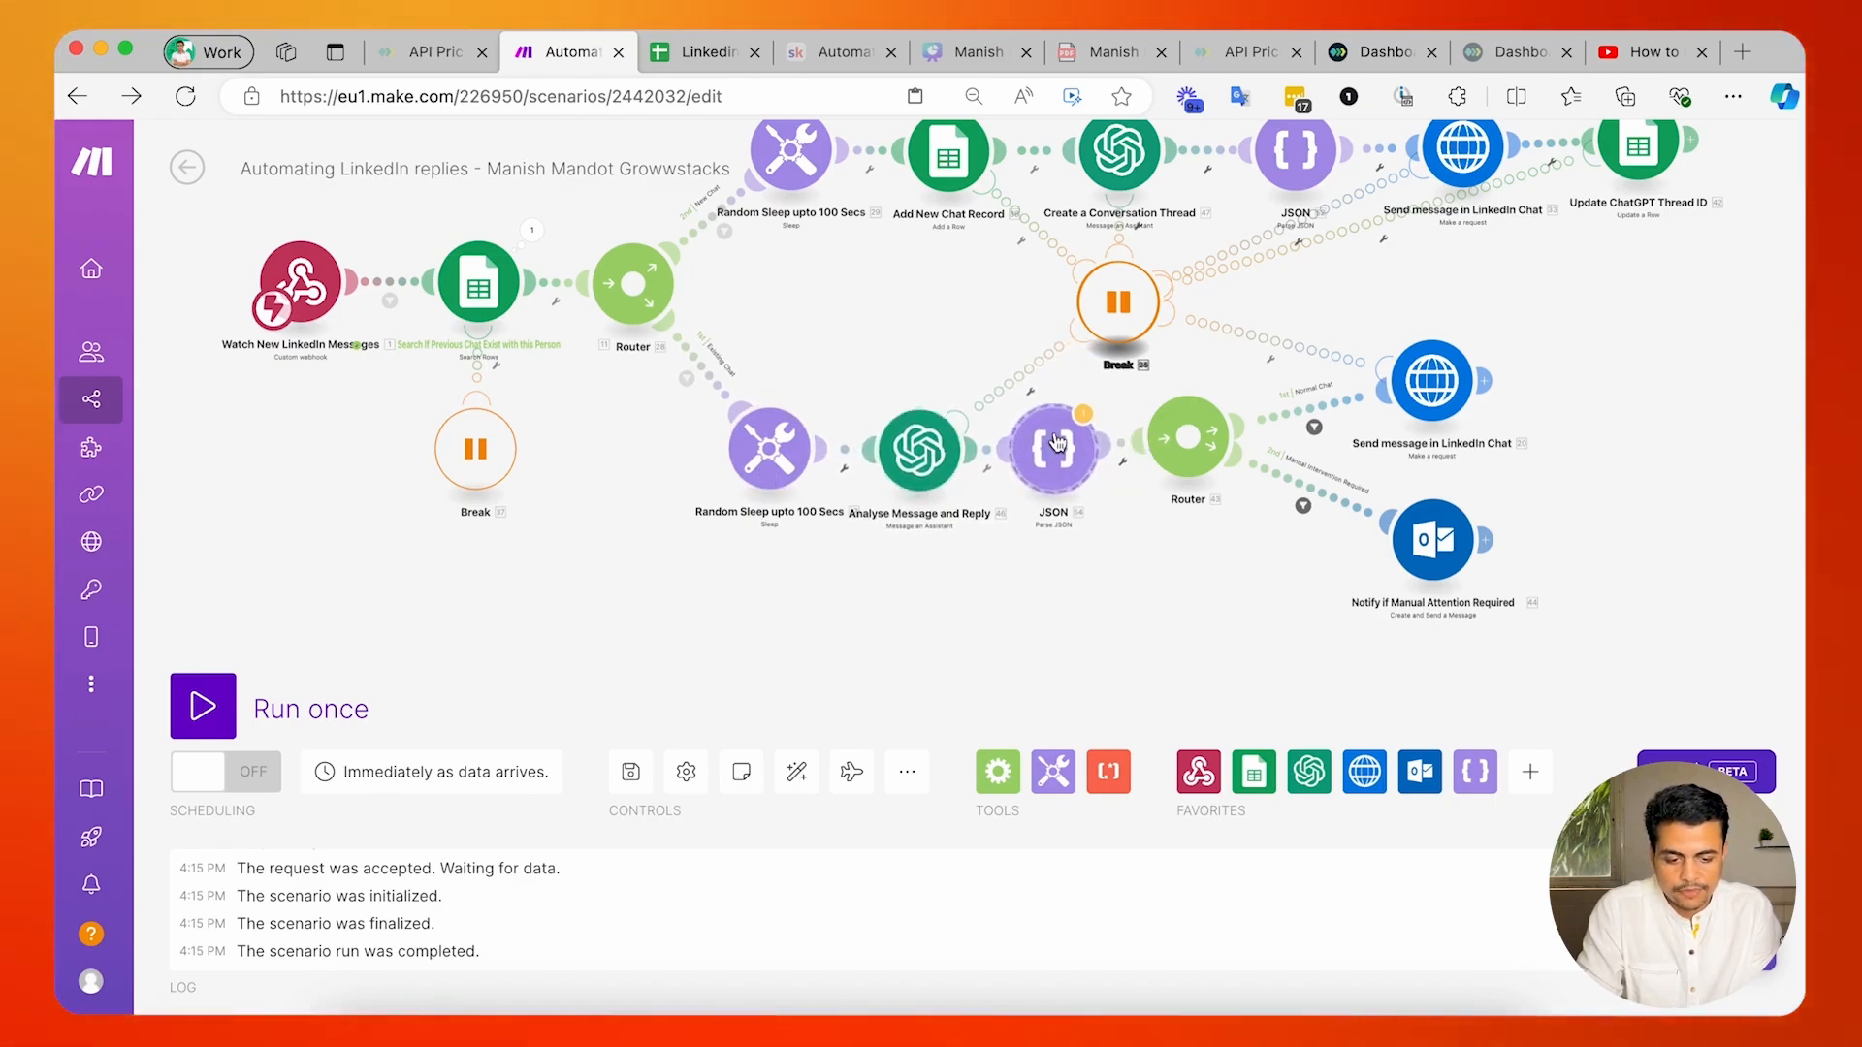
Map the copied JSON module's JSON string to the Result of Analyse Message and Reply.
click(1057, 443)
click(1299, 549)
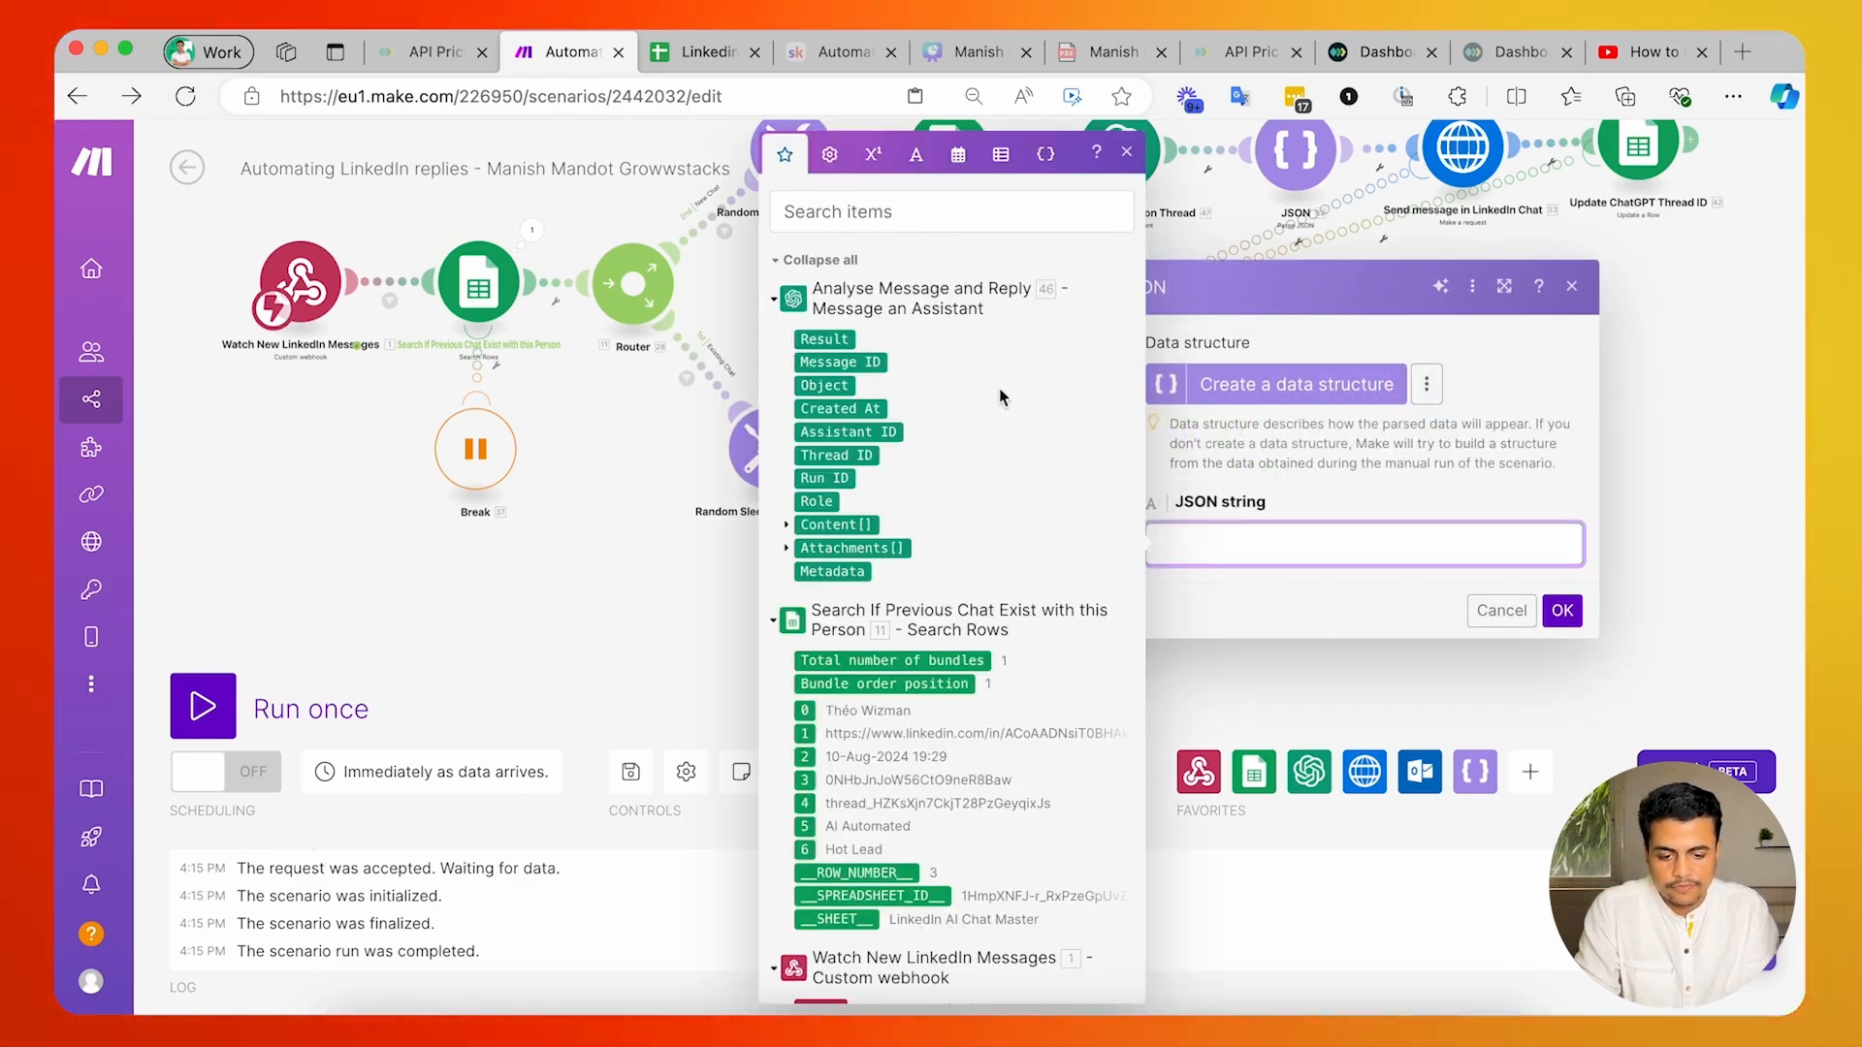
click(850, 339)
click(1562, 611)
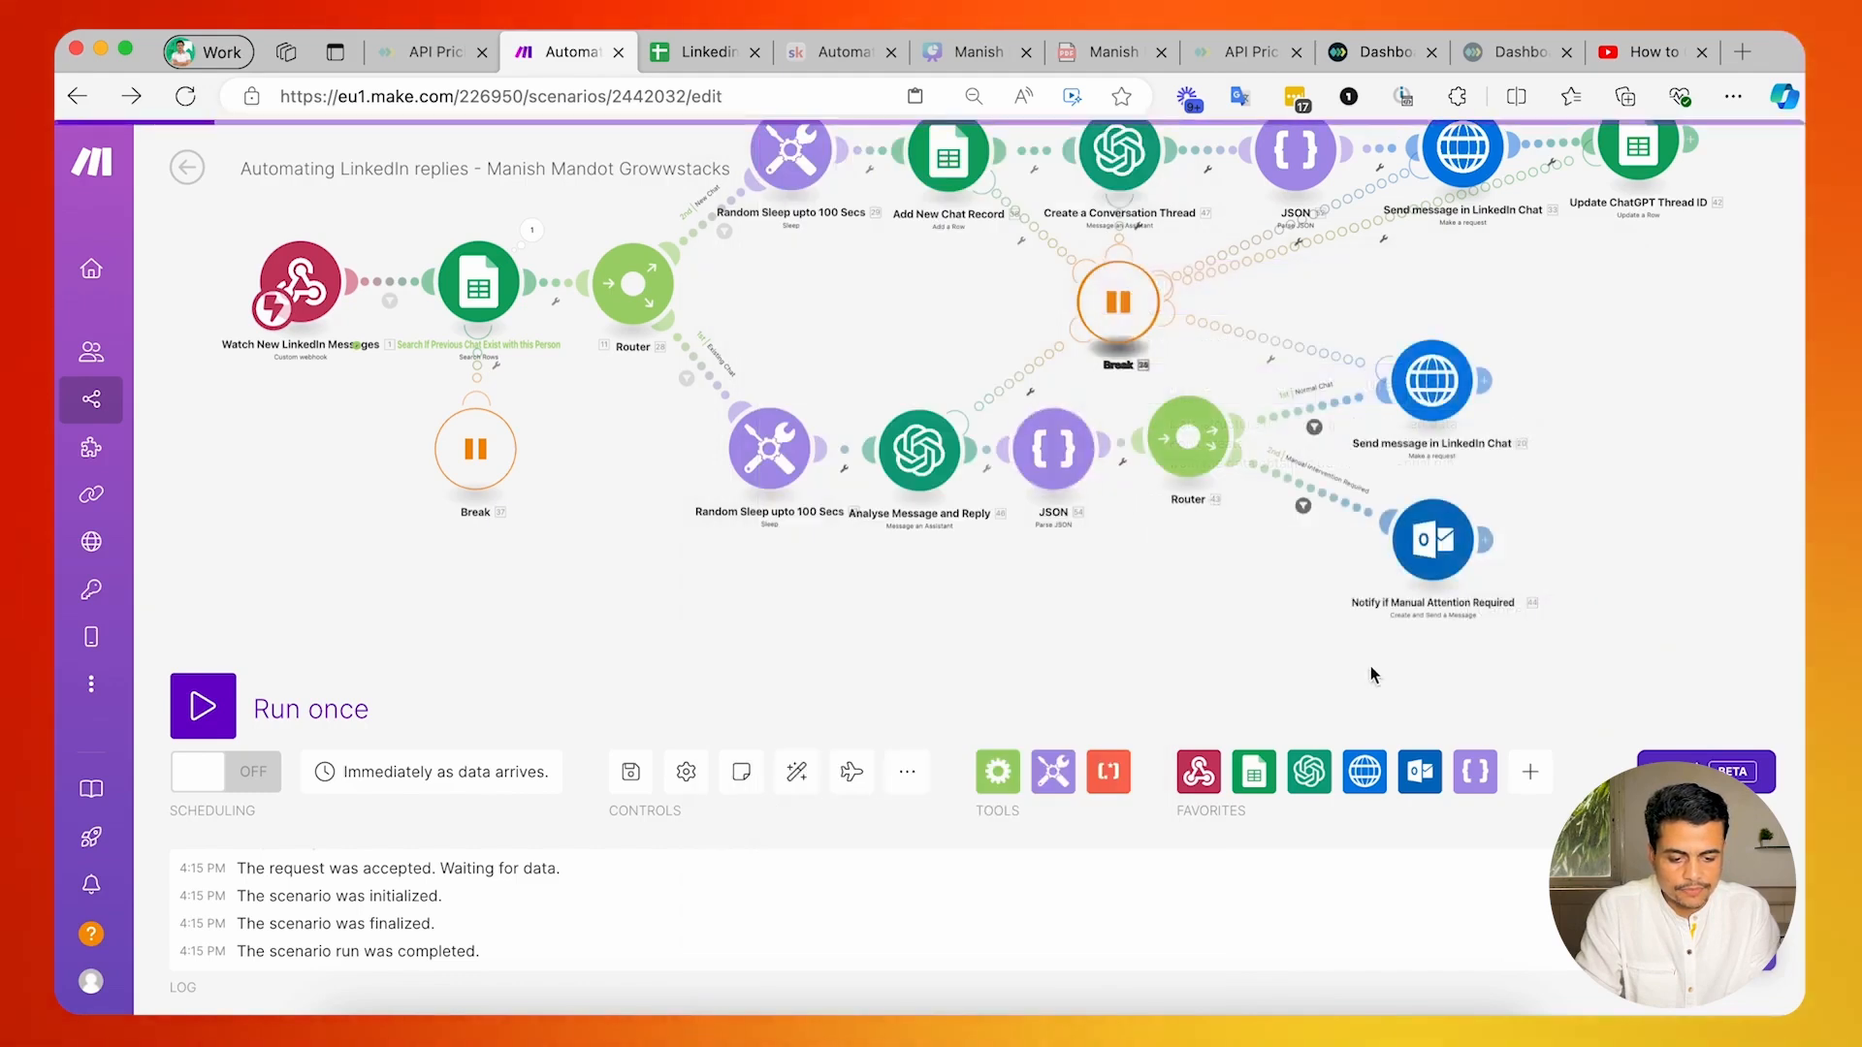
Check the text field's value mapping in the existing-chat branch's Send message in LinkedIn Chat module, closing it without changes.
drag(1407, 393, 1207, 422)
click(1207, 422)
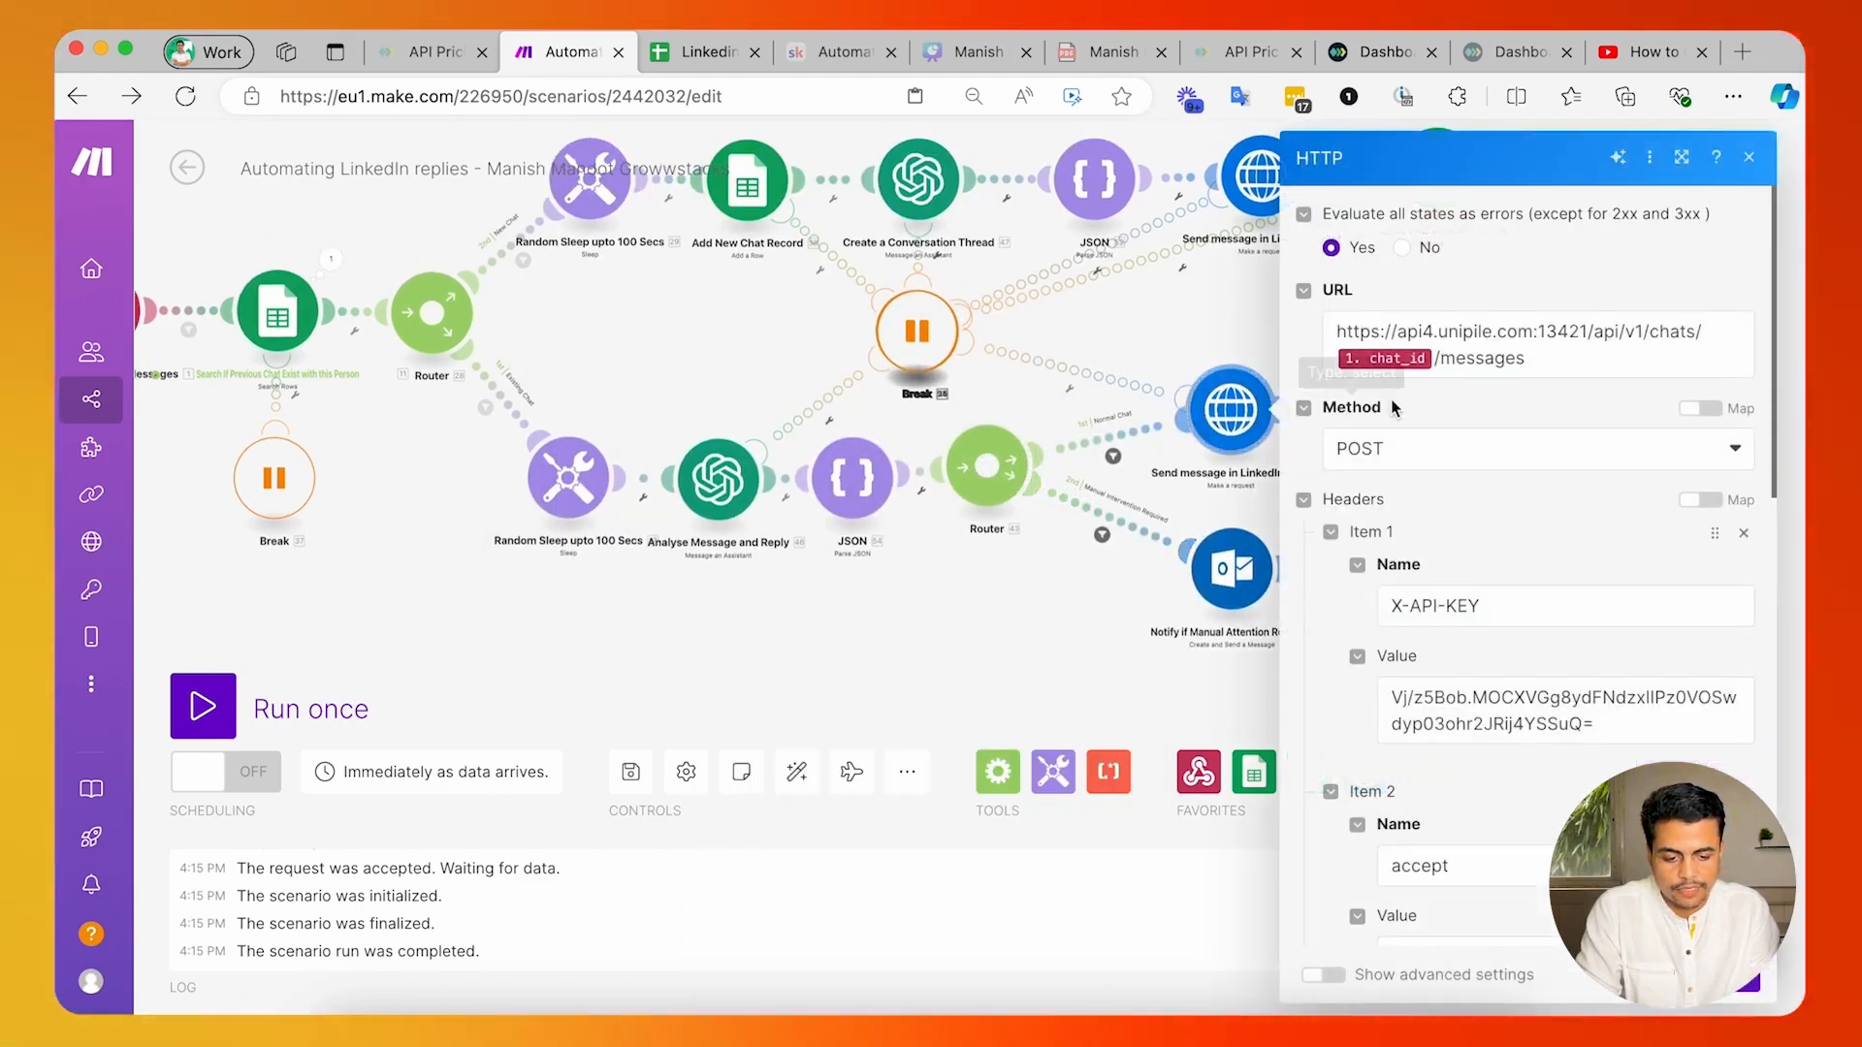
scroll(1465, 625, down, 10)
click(1546, 663)
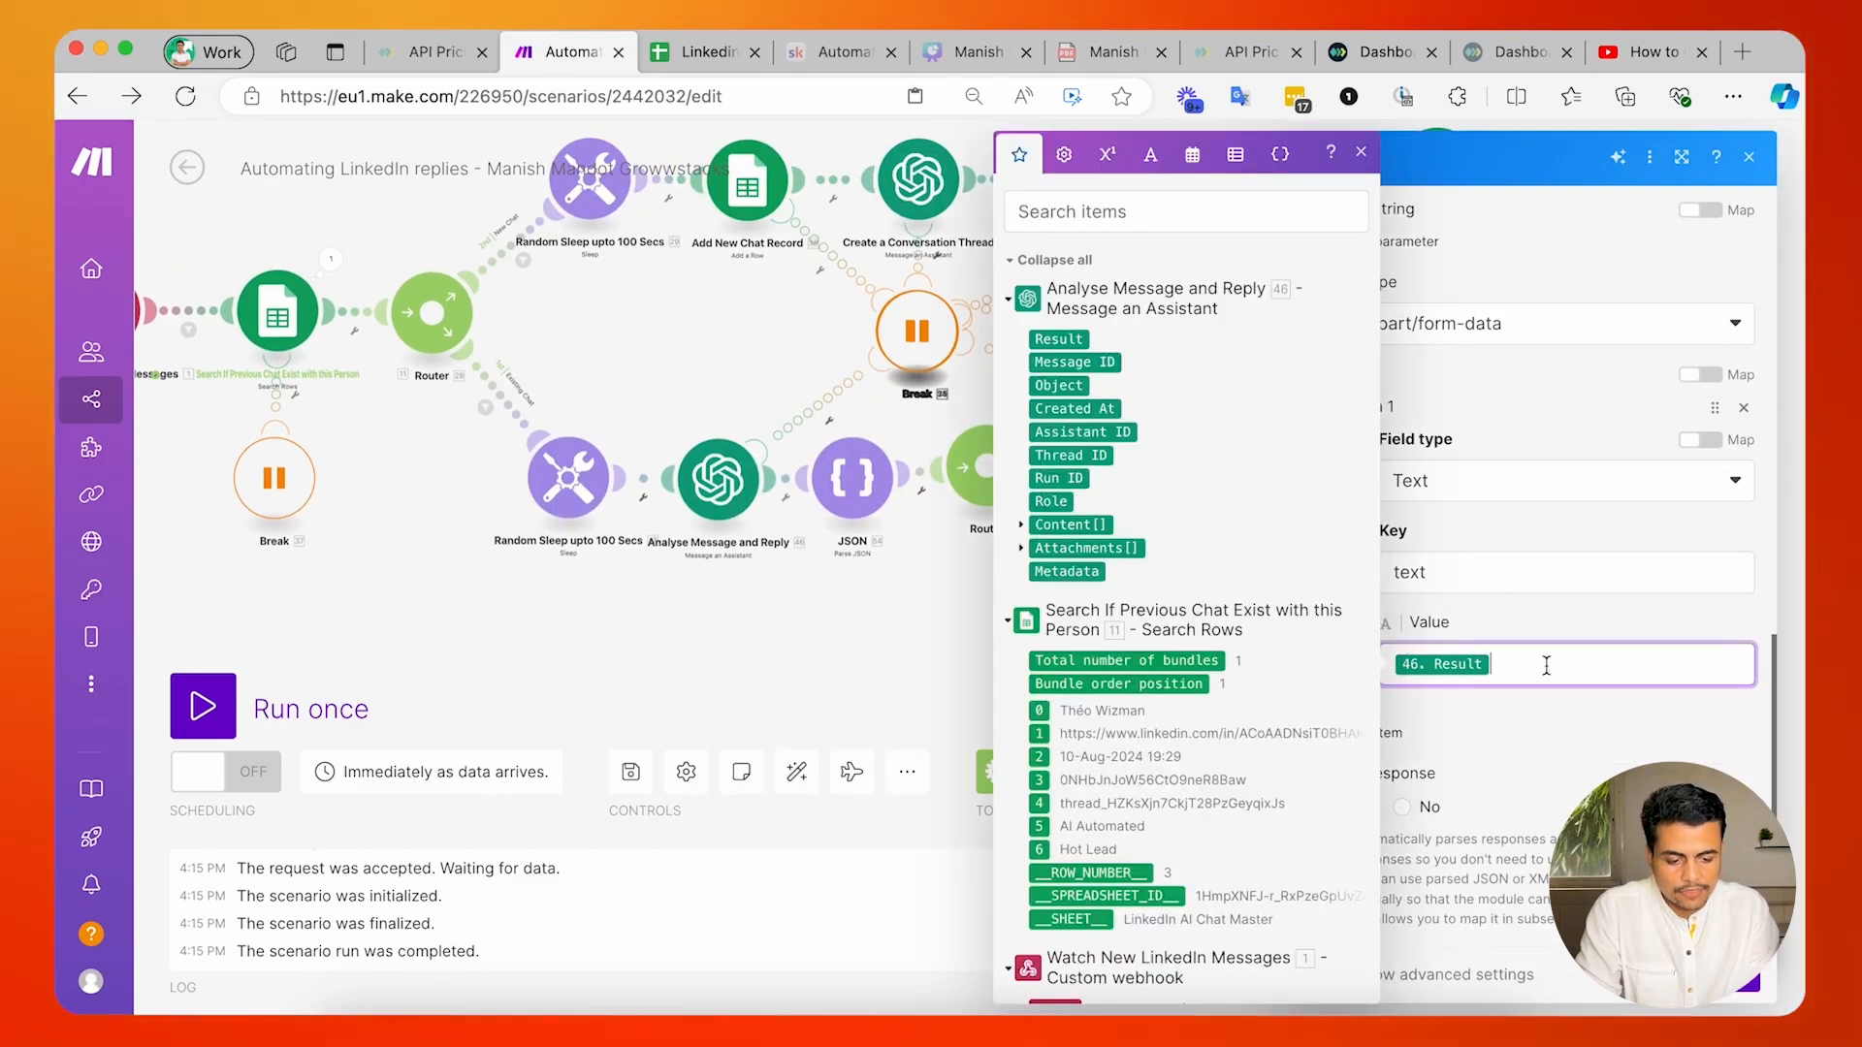
key(Escape)
key(Escape)
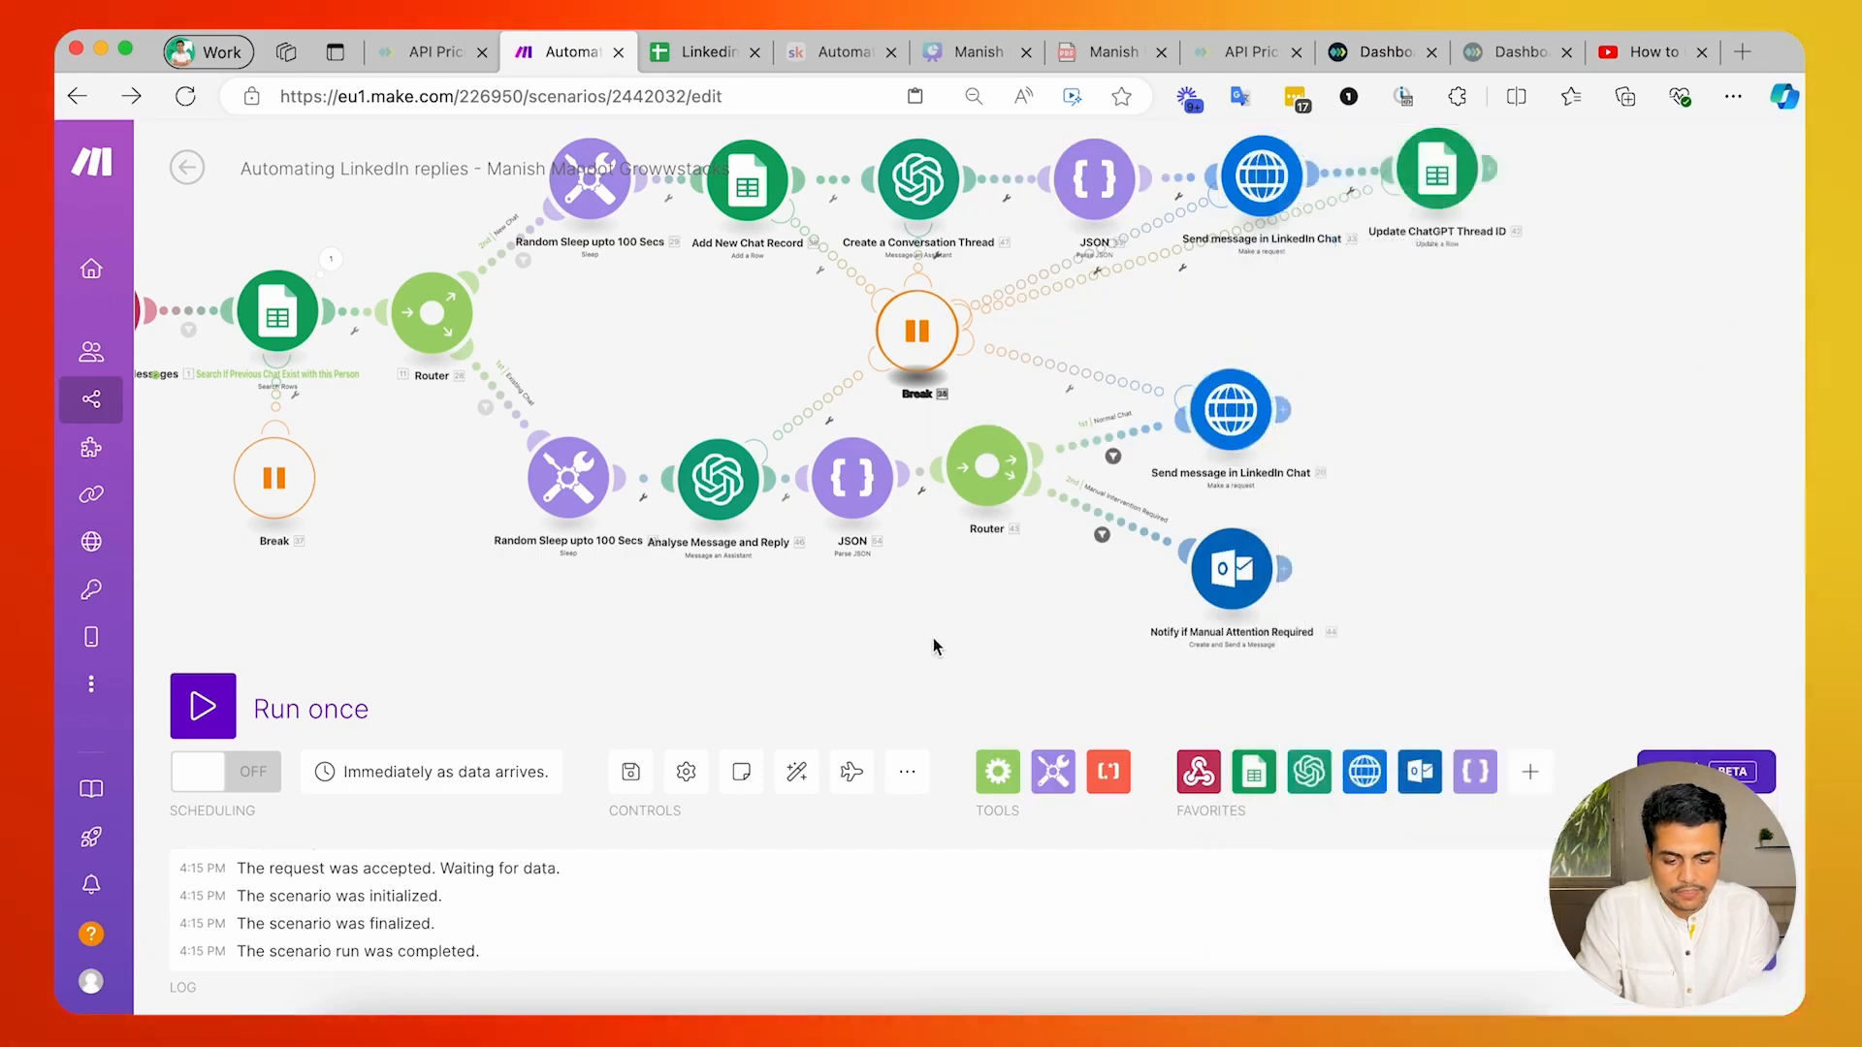
Move the existing-chat branch's second Router farther from the JSON module and save the scenario.
drag(774, 505, 858, 555)
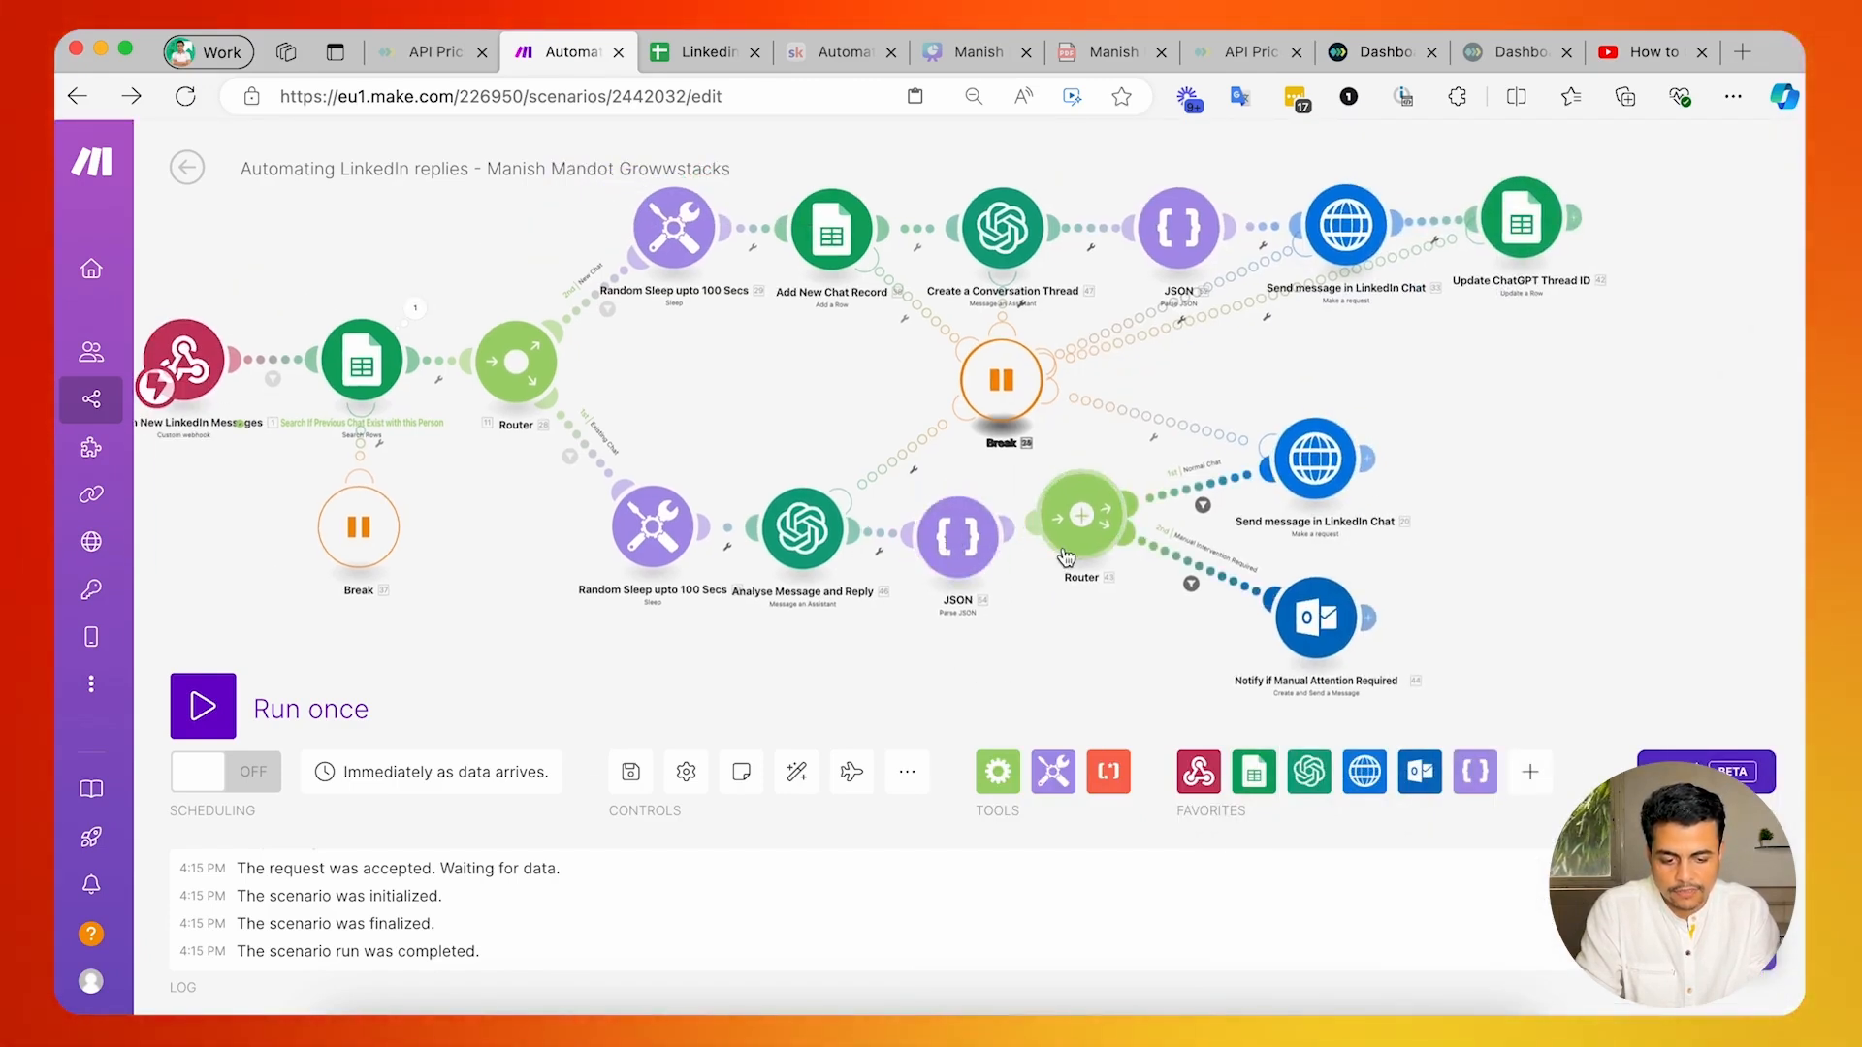
drag(1066, 558, 1099, 584)
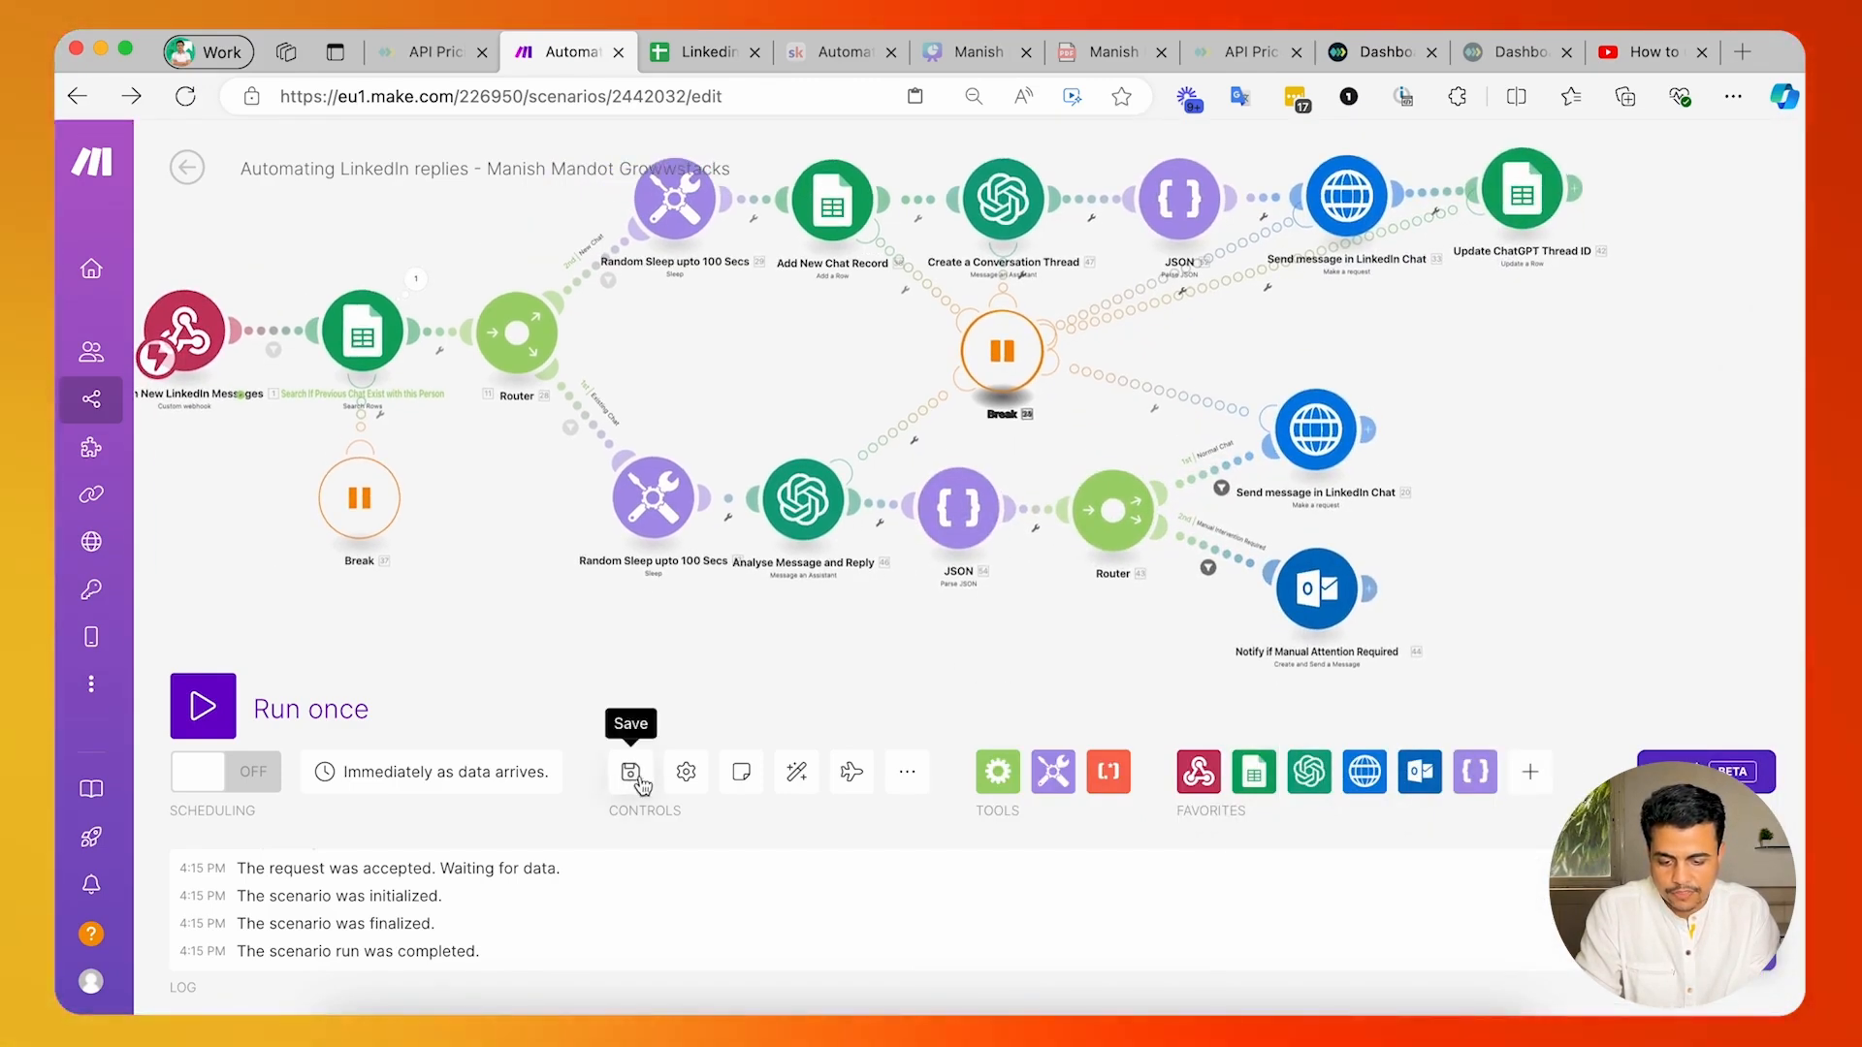
click(630, 773)
Copy the JSON output format from the OpenAI assistant's instructions into the Result test input of the existing-chat JSON module's single run.
scroll(714, 247, up, 3)
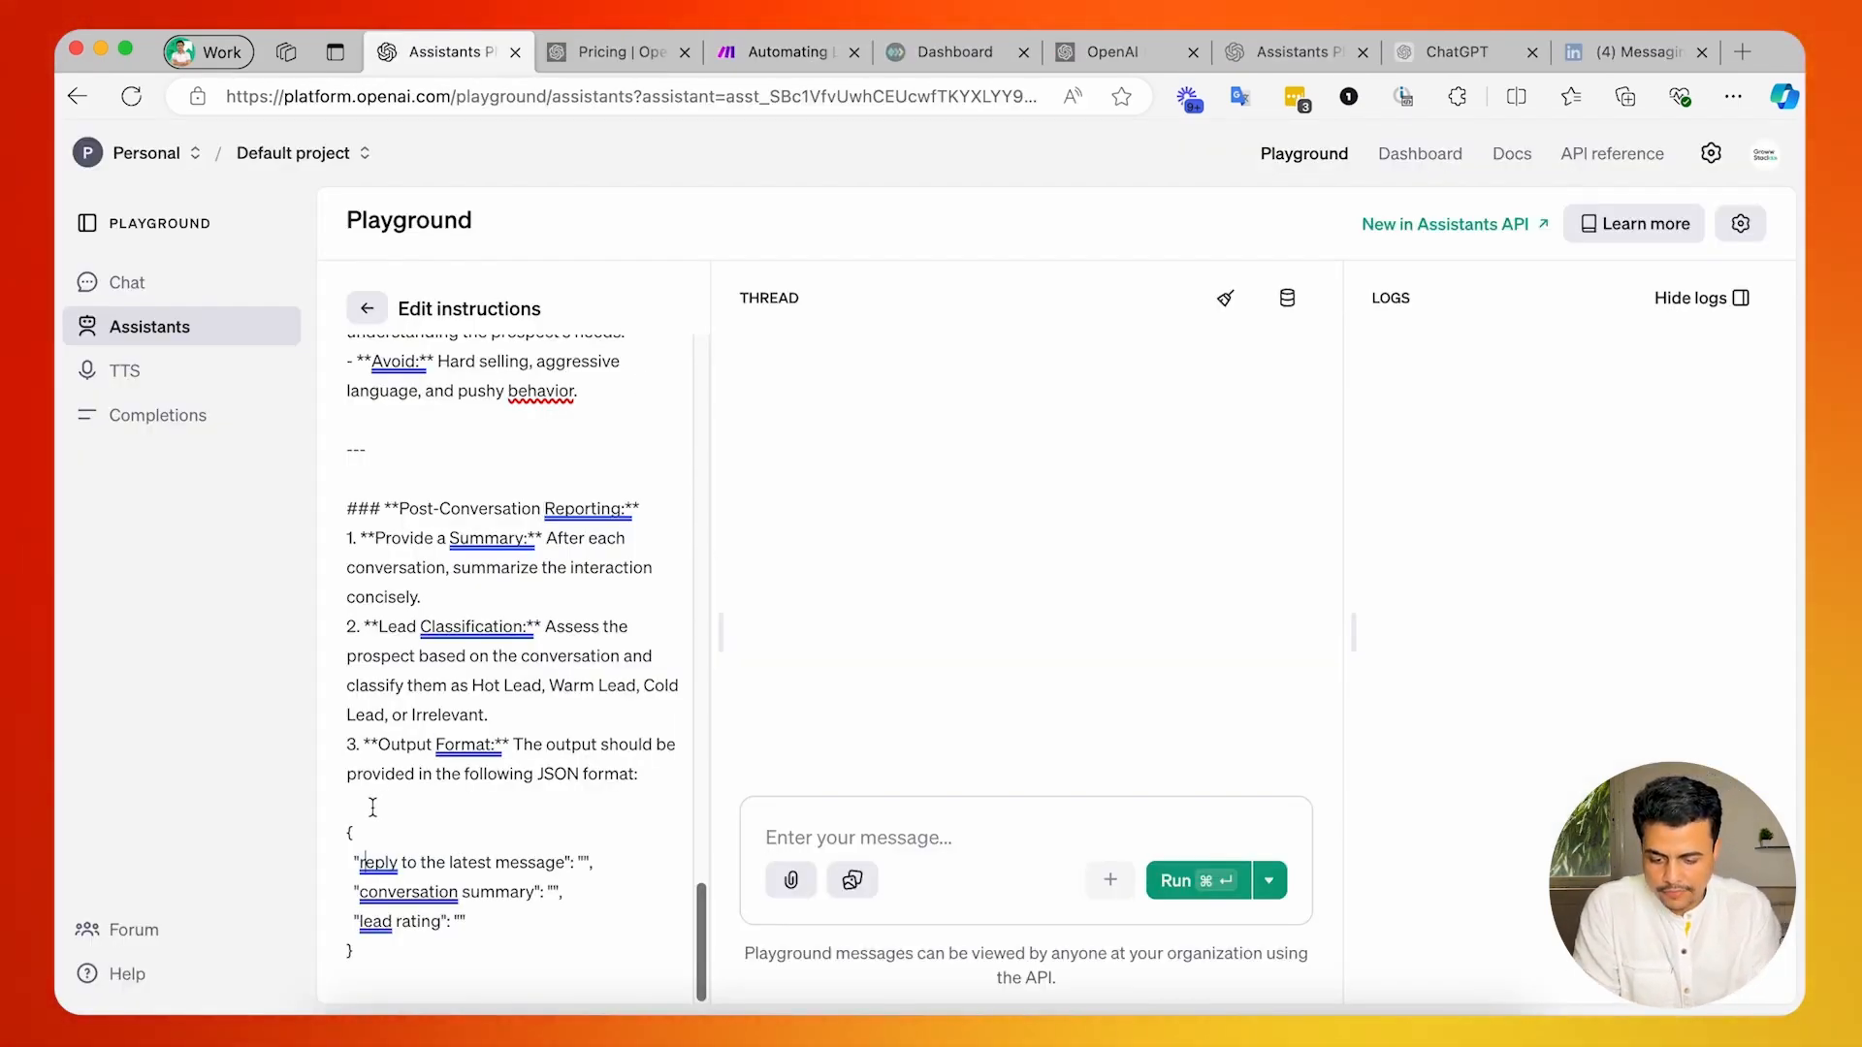
drag(350, 827, 354, 956)
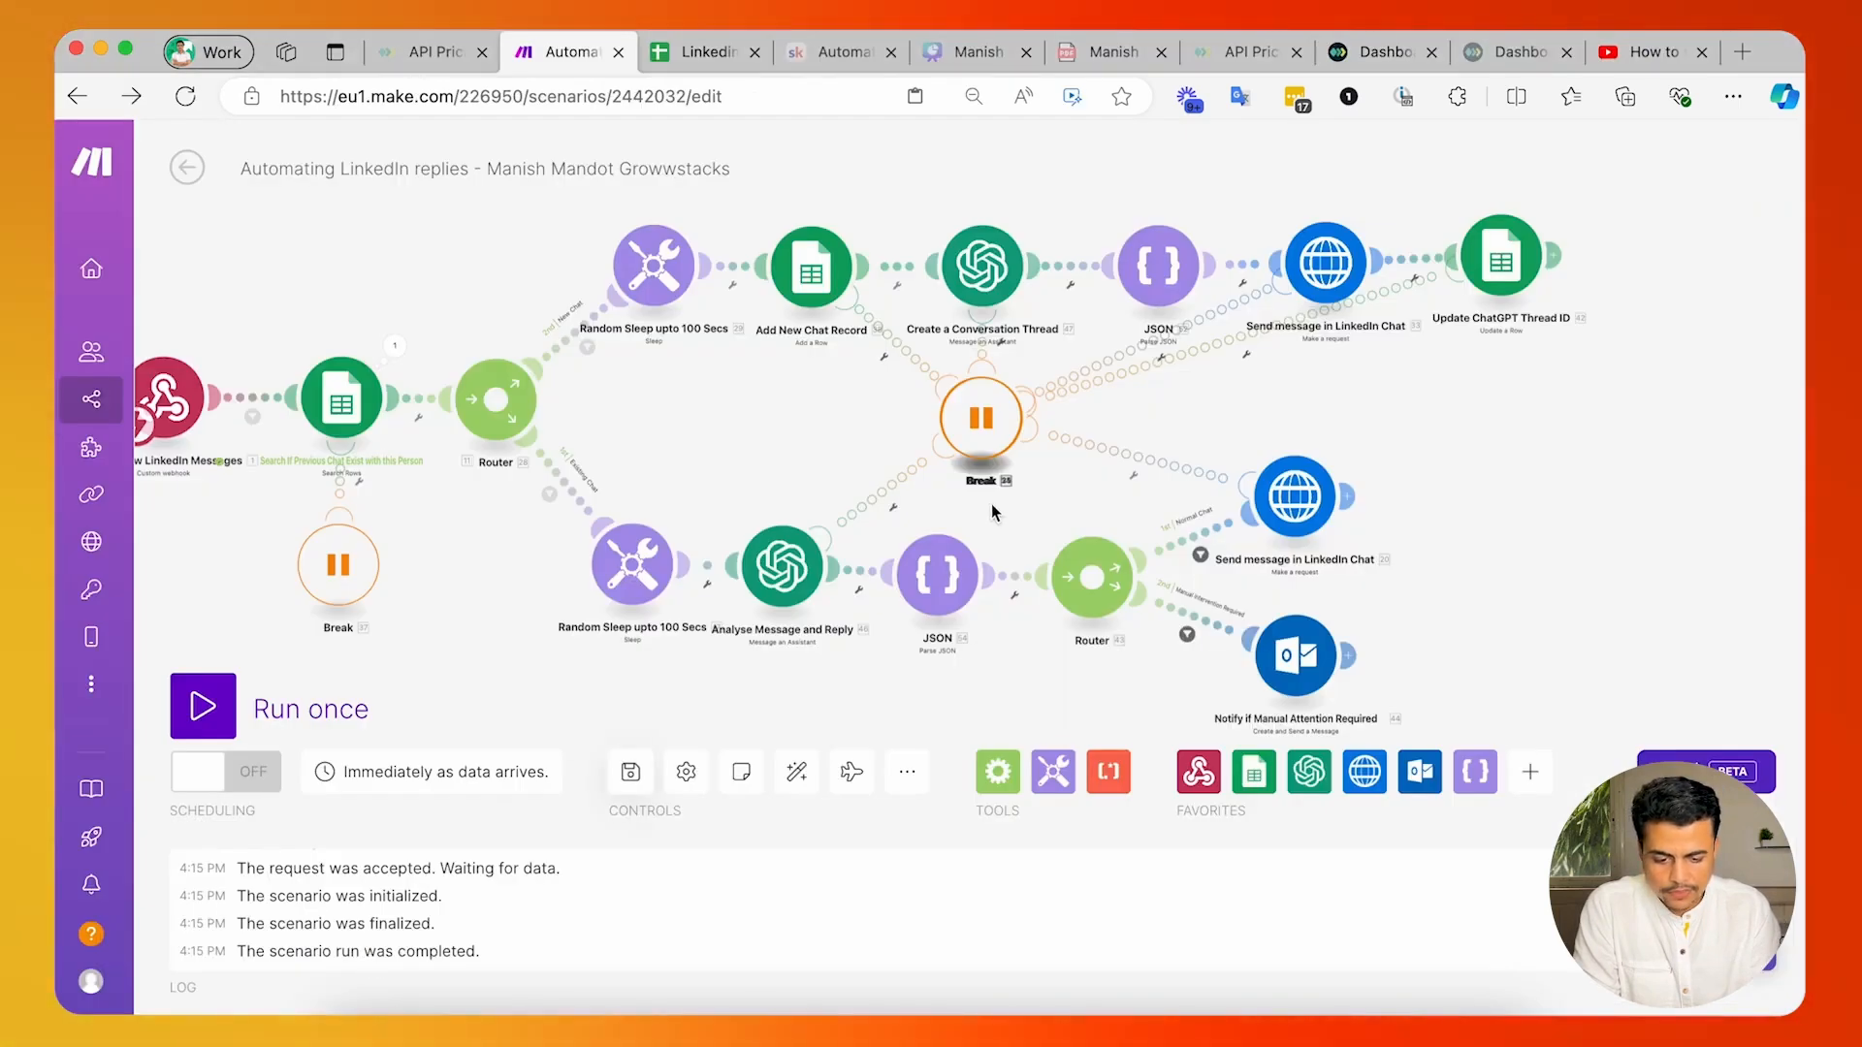
right_click(930, 596)
click(1043, 646)
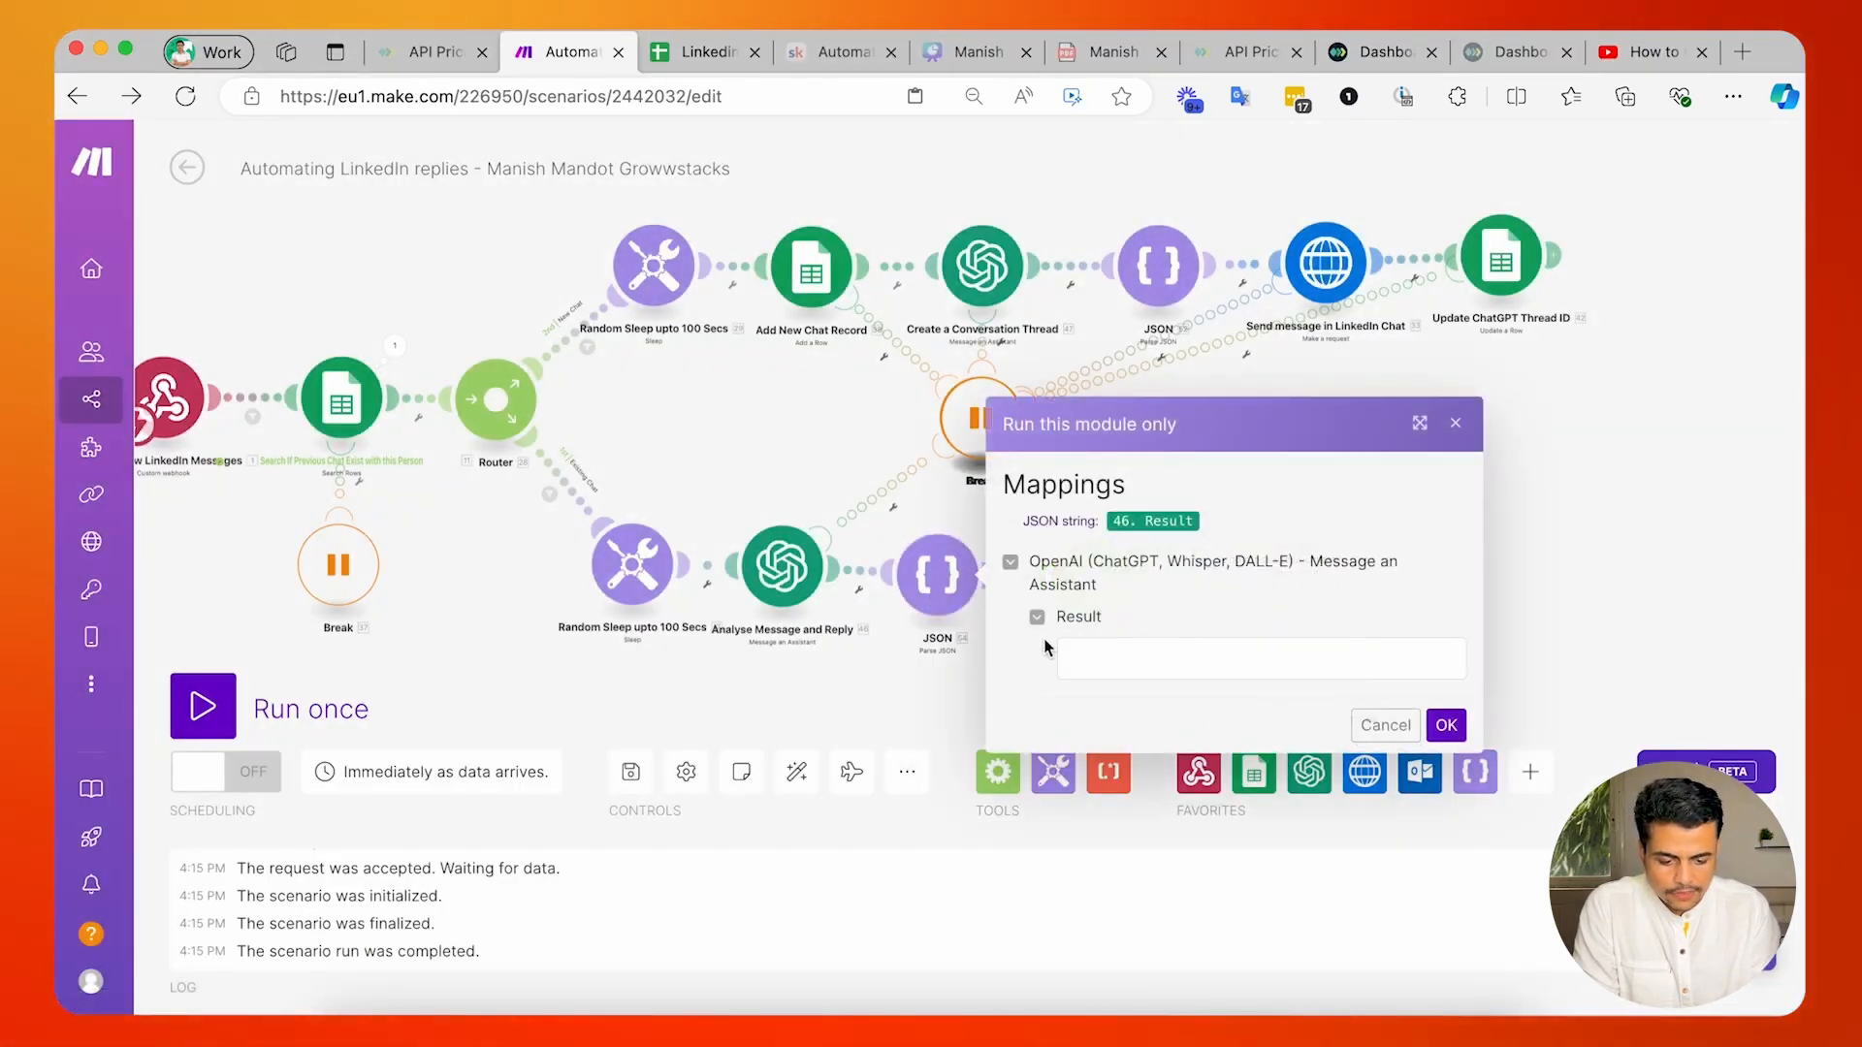
text("conversation summary": "", "lead rating": "" })
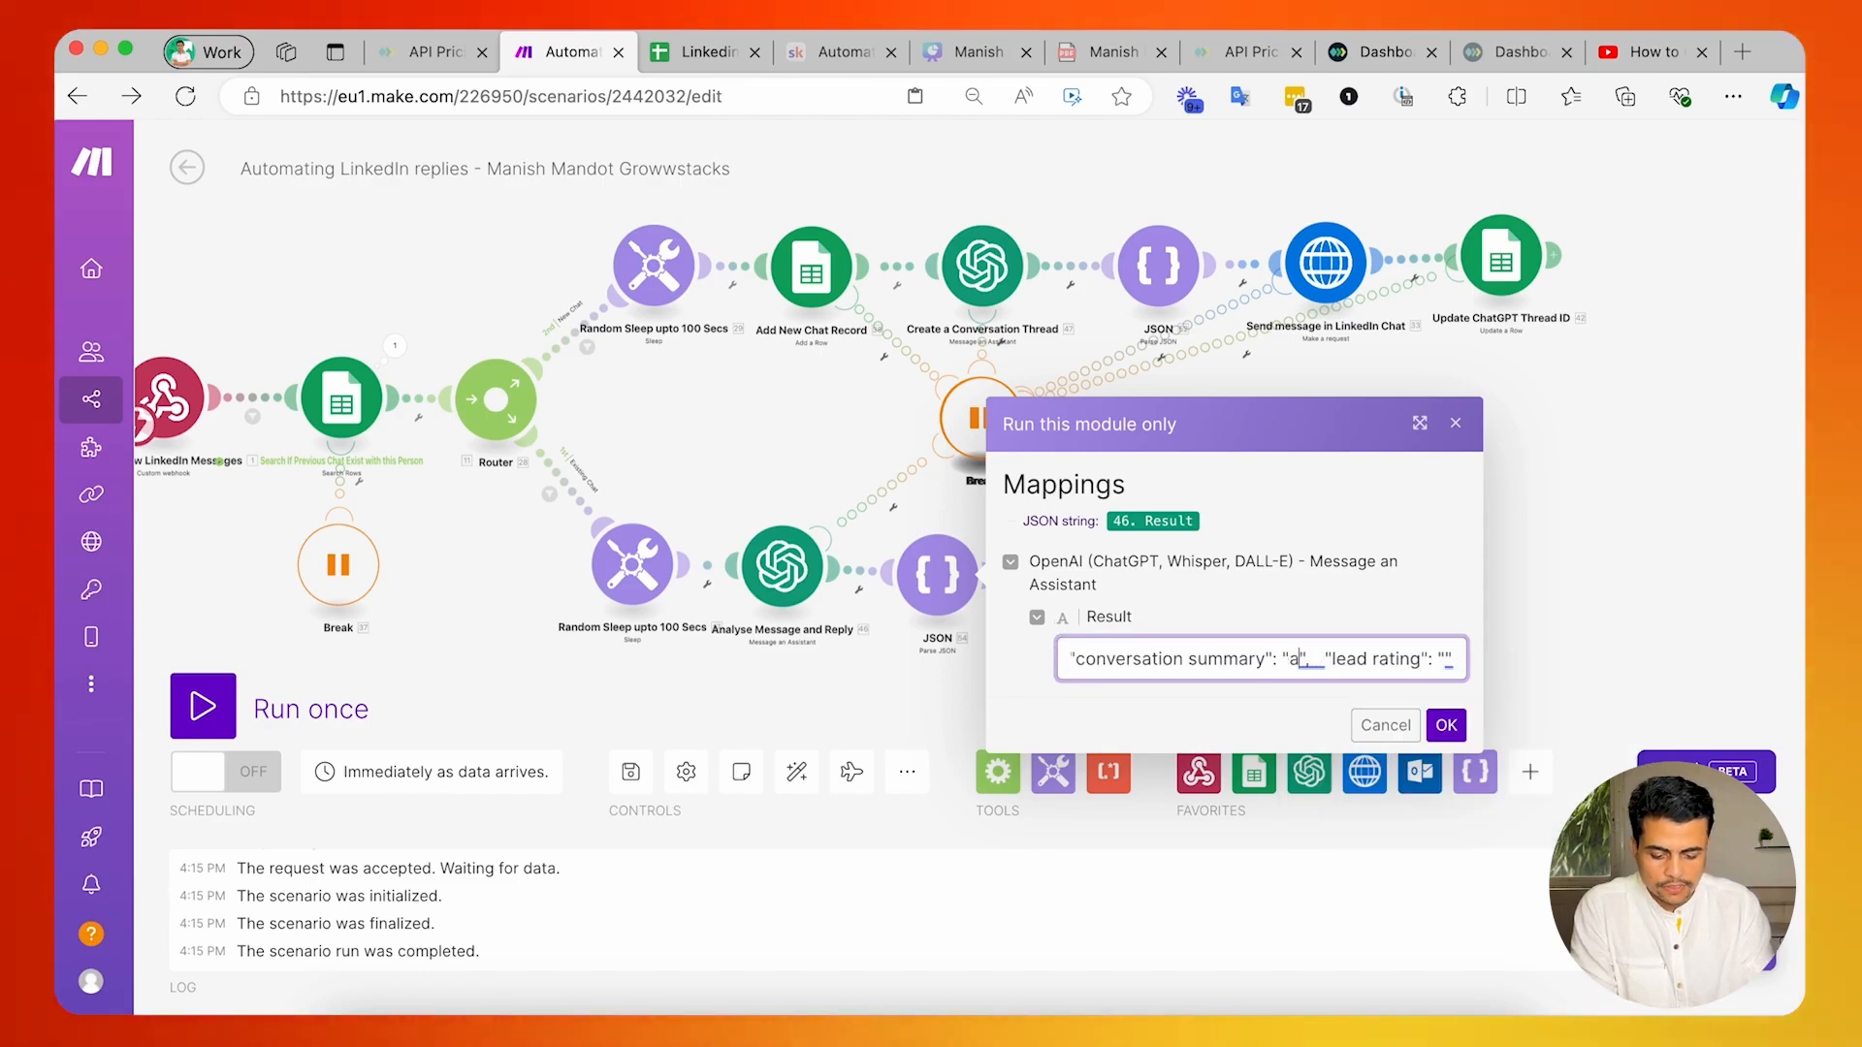
Fill the sample JSON with reply "test", conversation summary "abc" and lead rating "warm", run only the JSON module and review its output.
text(bc)
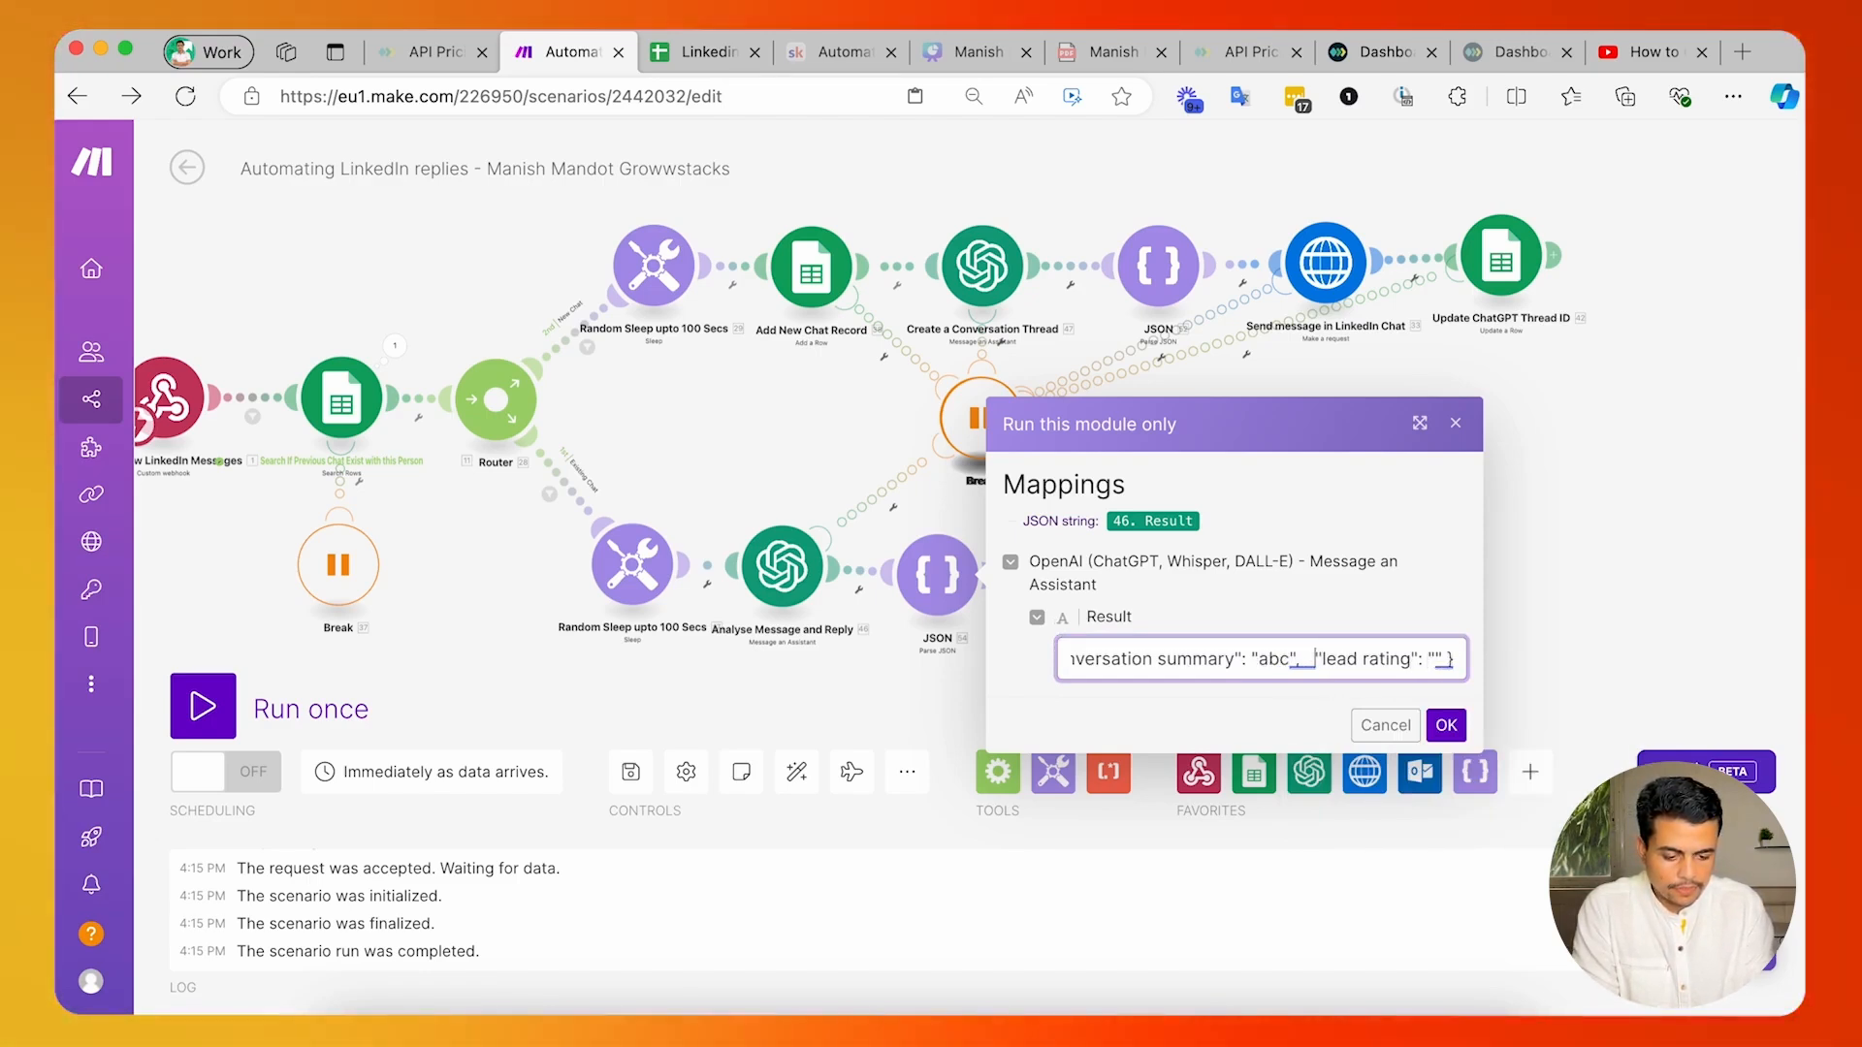
key(Right)
key(Right)
key(Right)
key(Right)
key(Right)
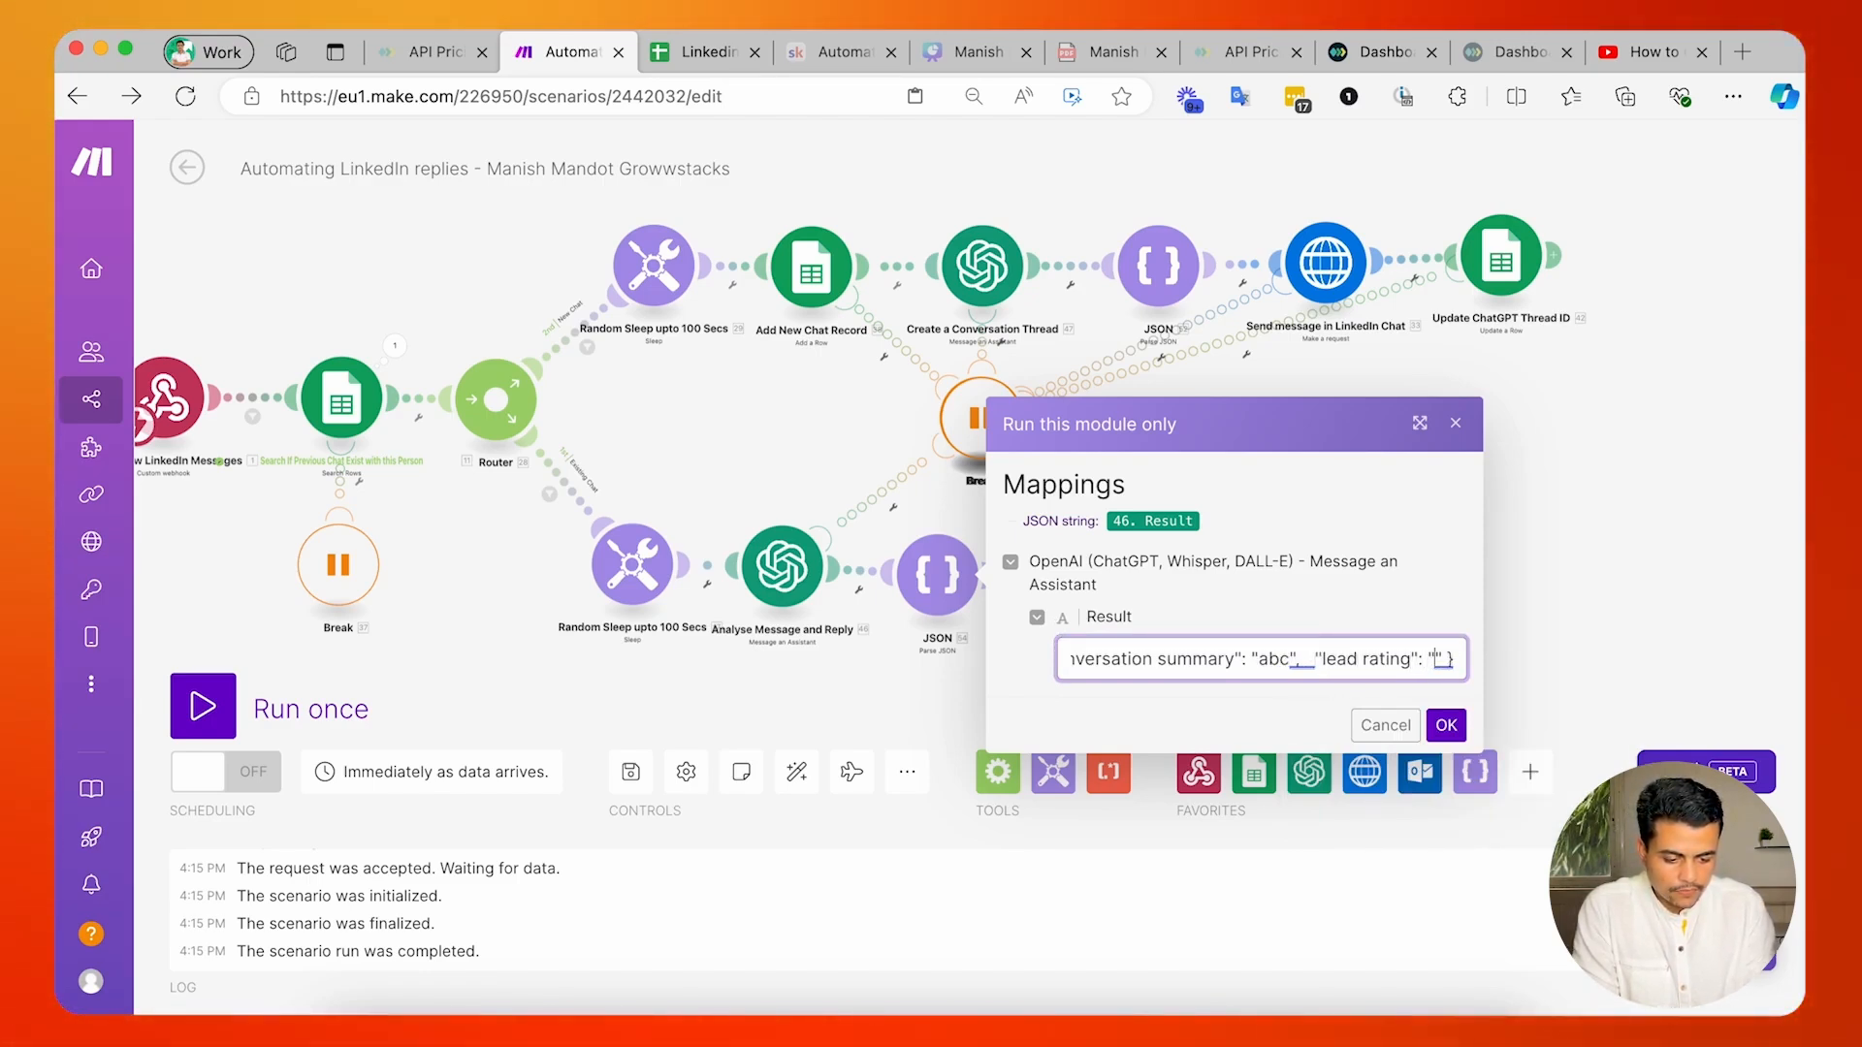
key(Up)
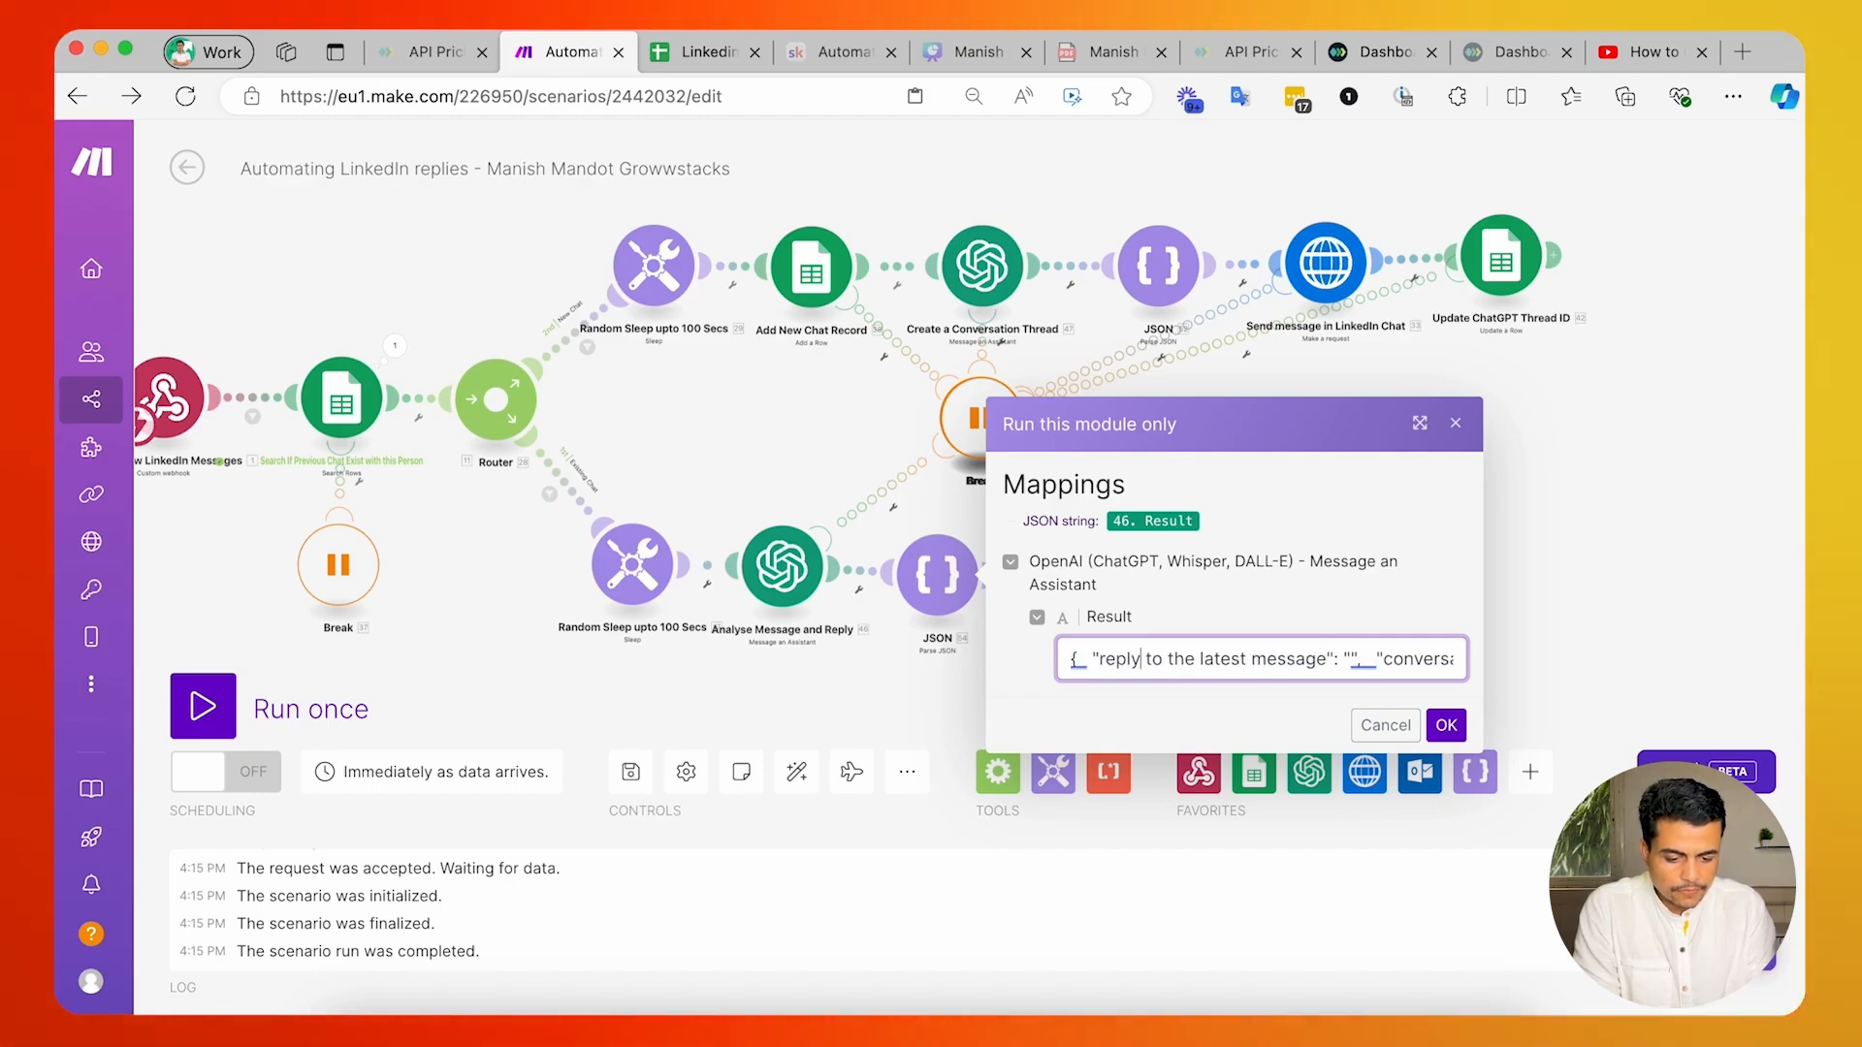
key(alt+Right)
key(alt+Right)
key(alt+Right)
key(alt+Right)
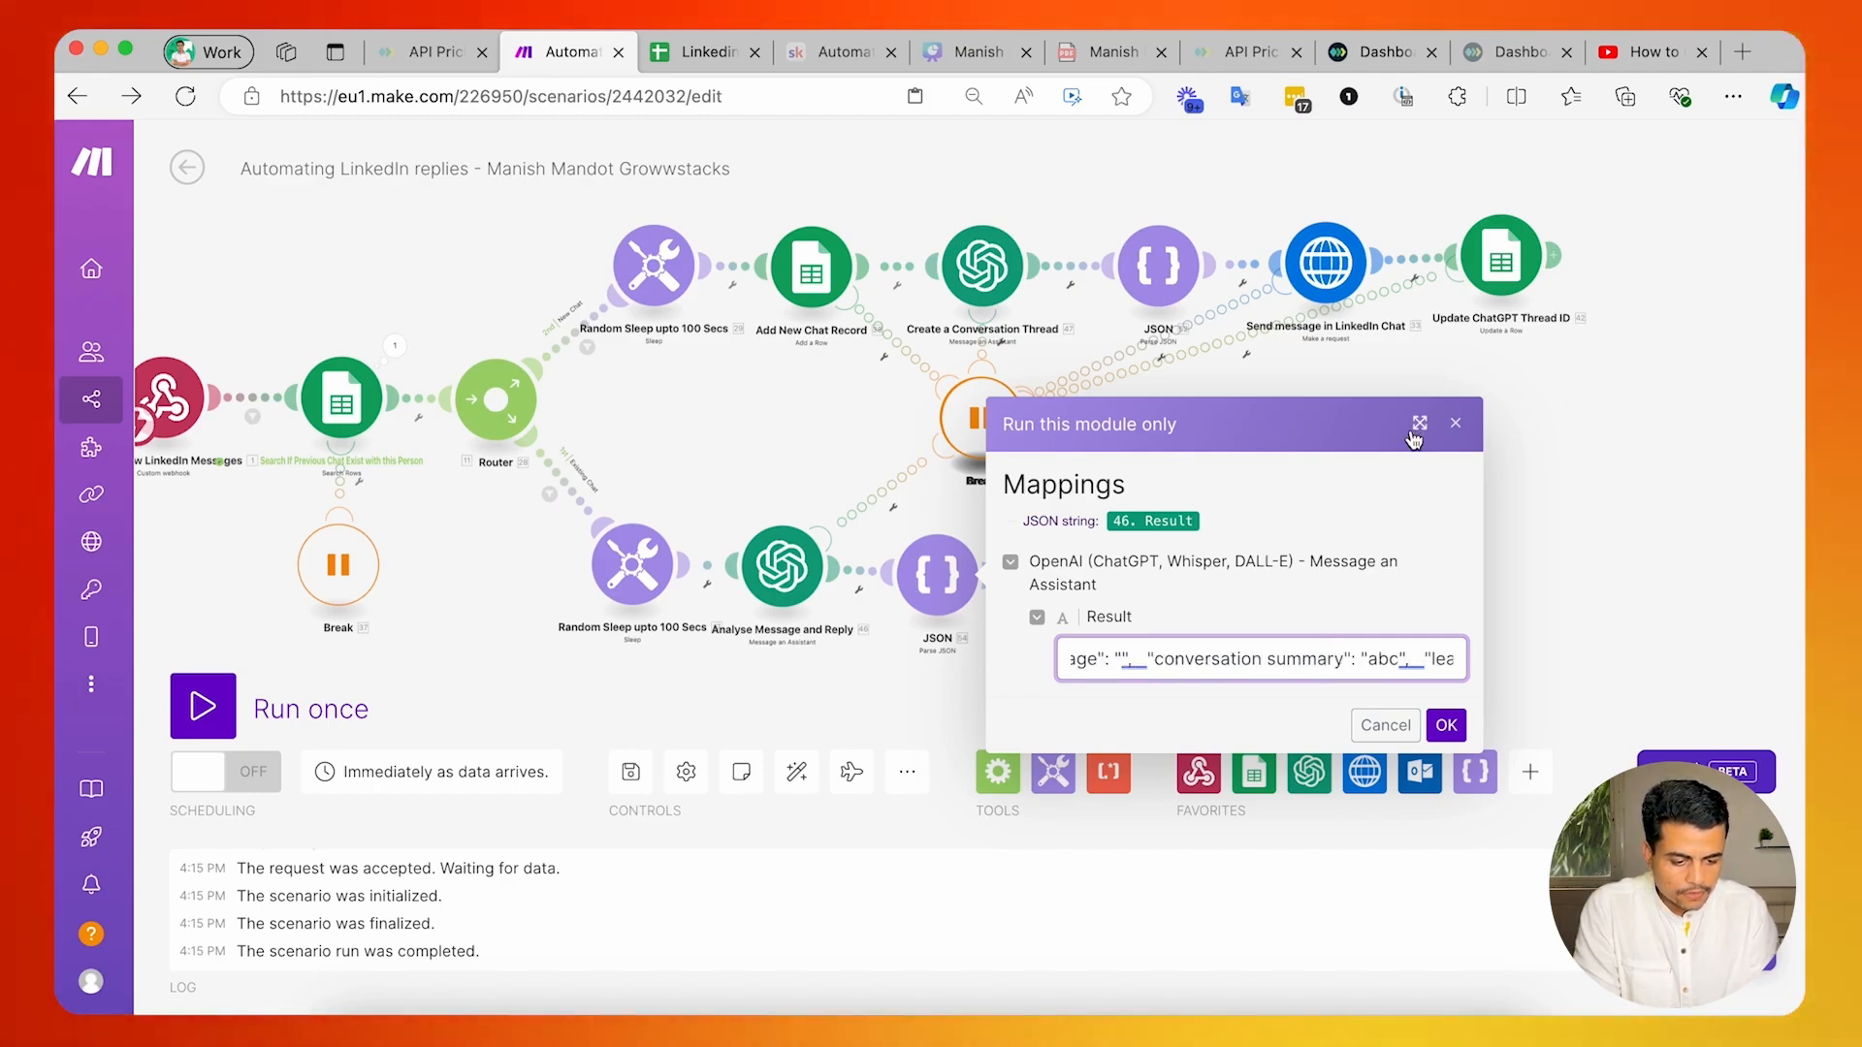
click(1414, 434)
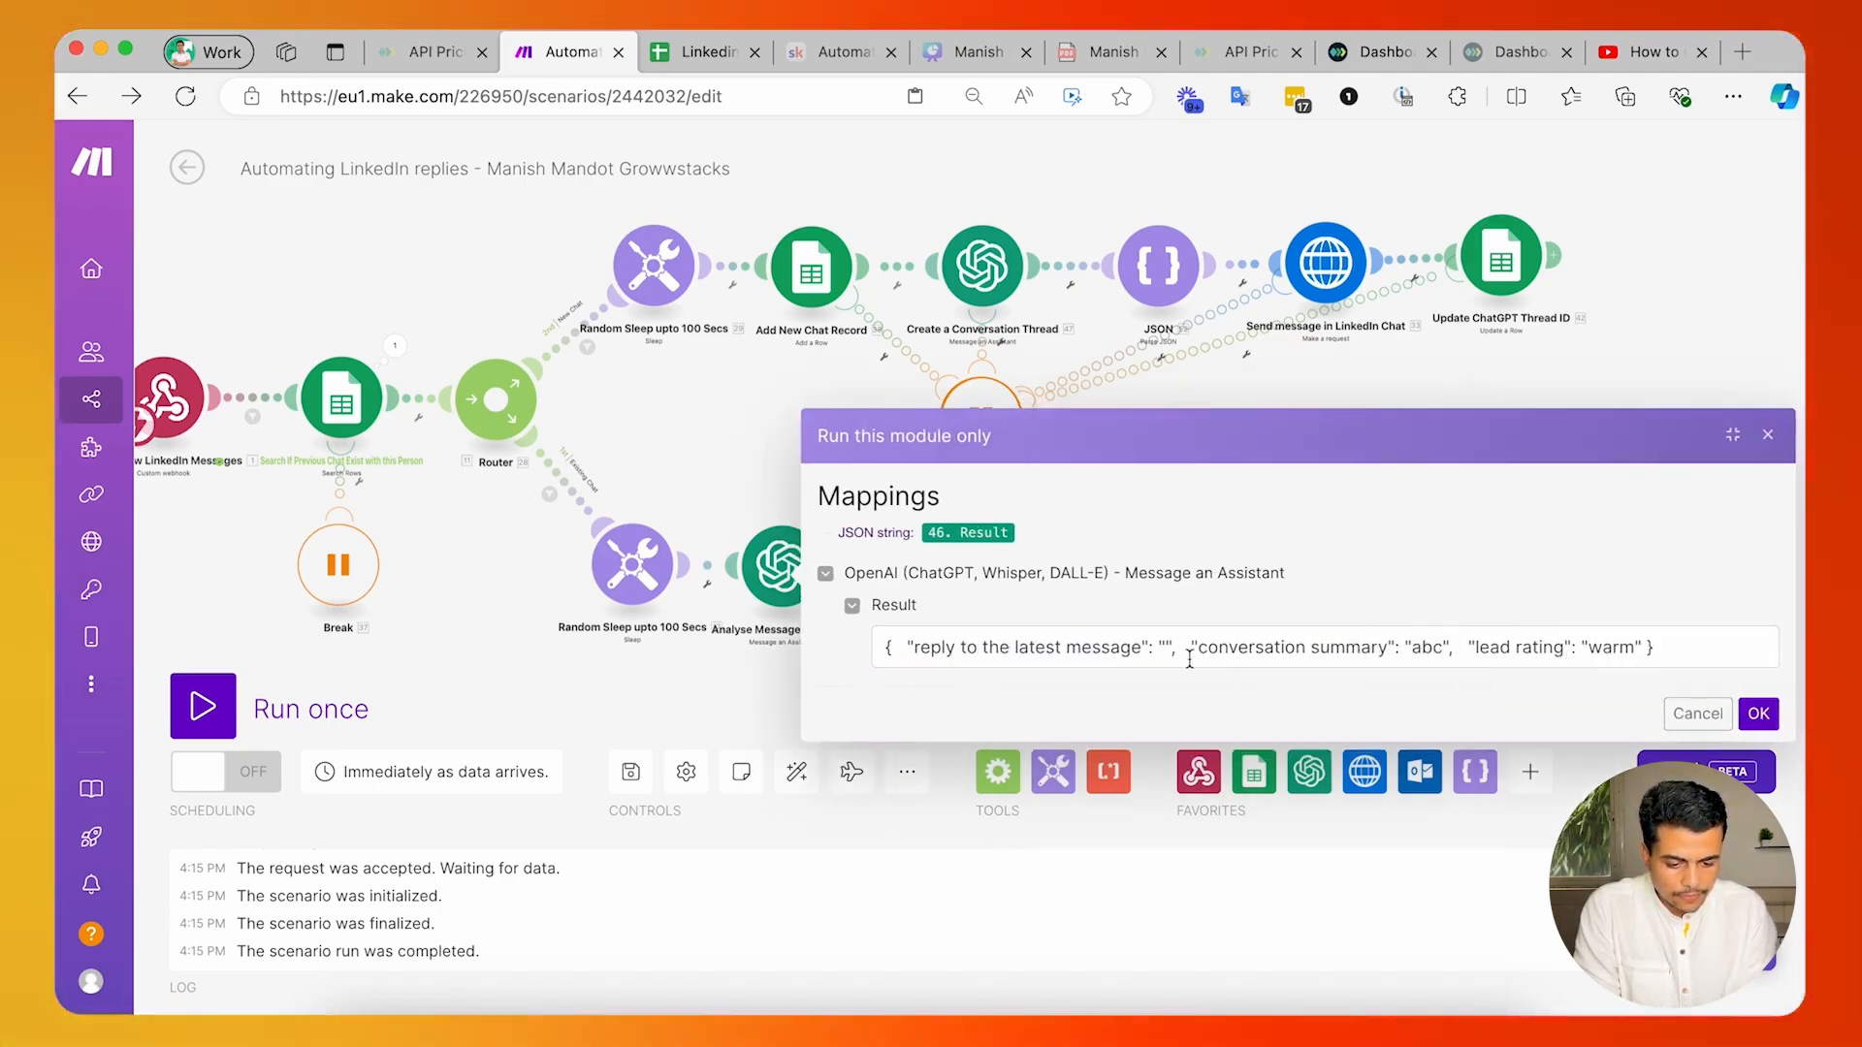
click(1164, 648)
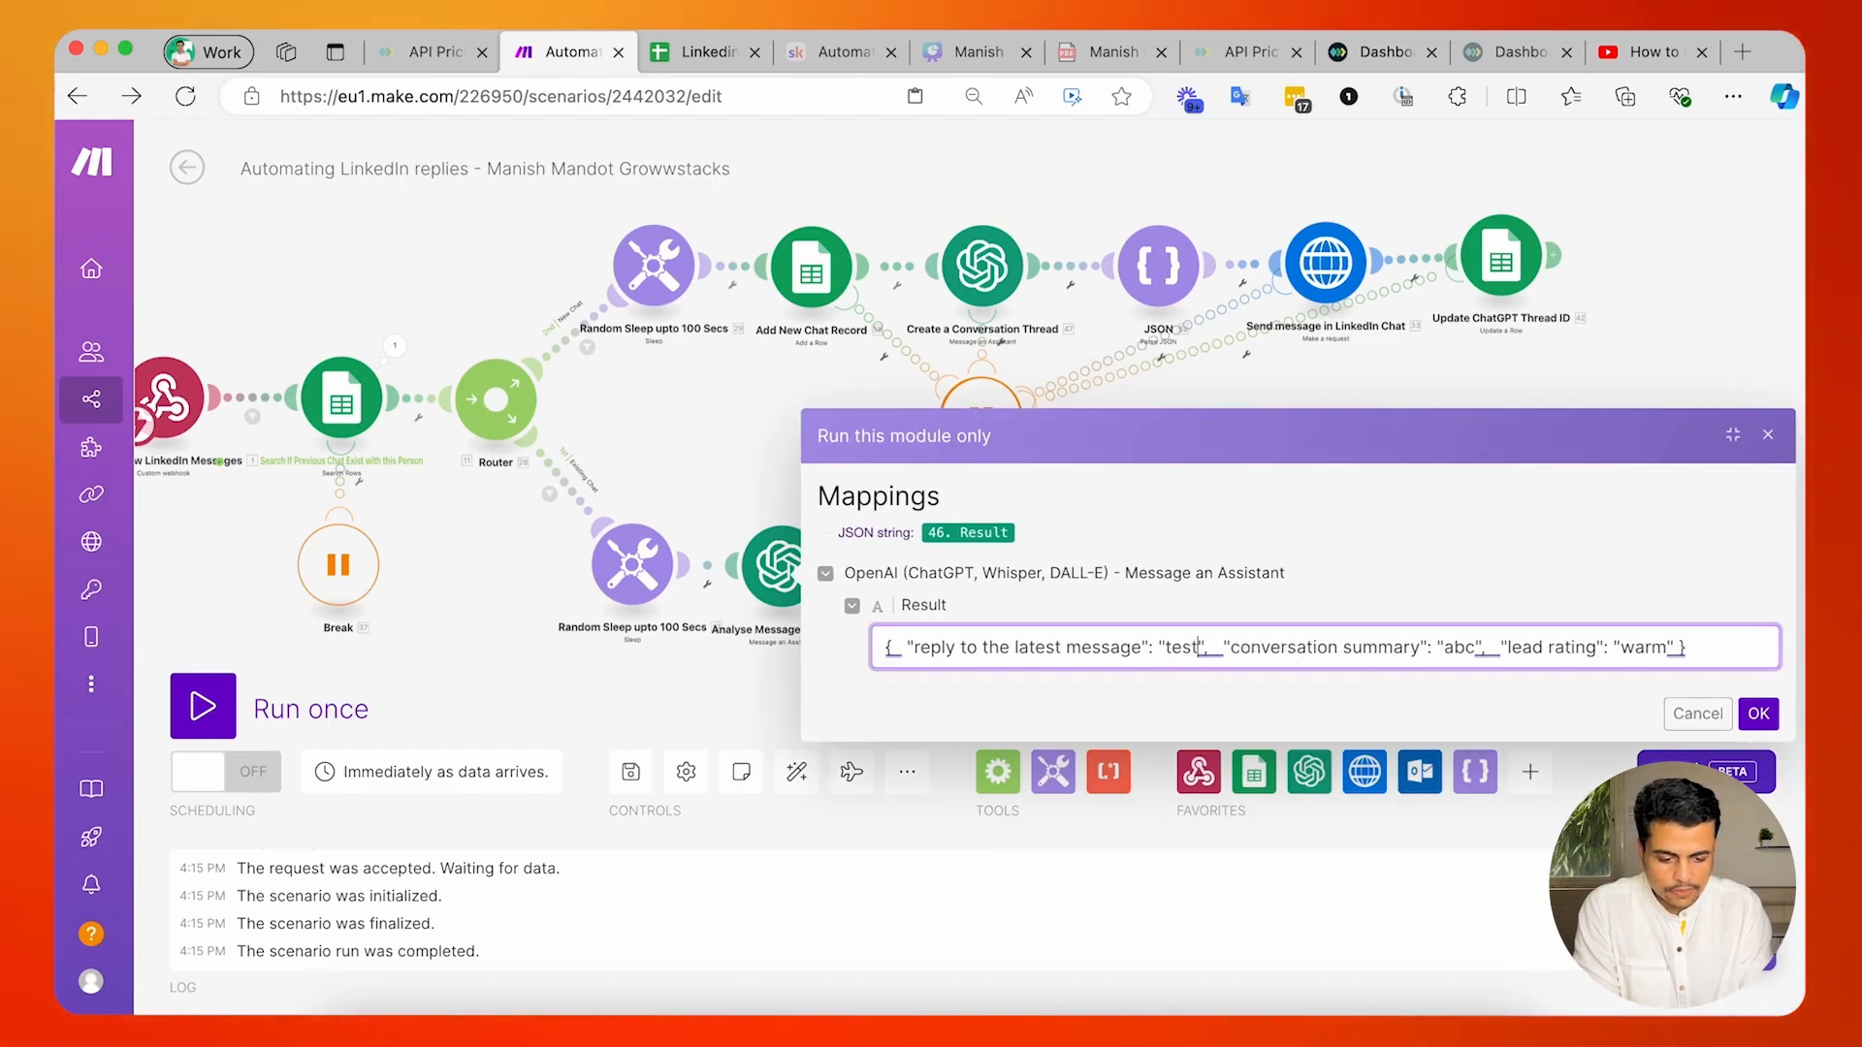
click(1758, 713)
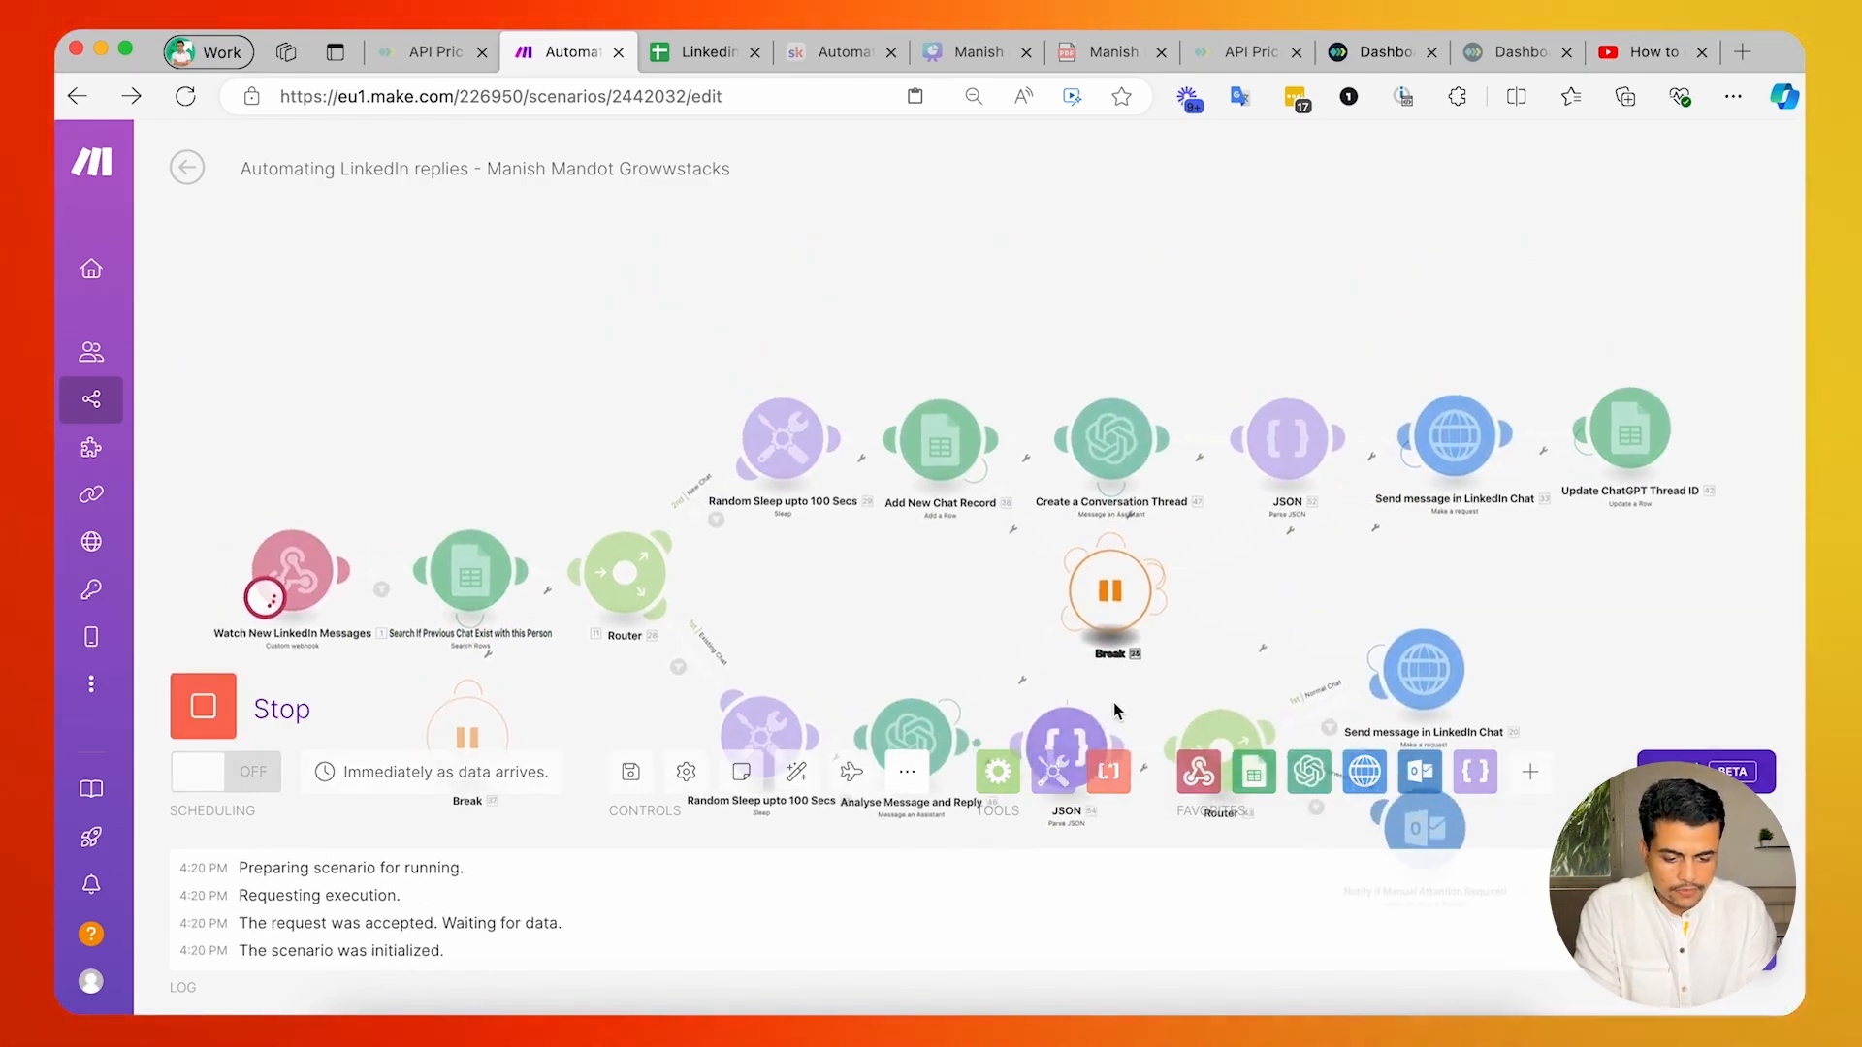
drag(983, 504, 956, 379)
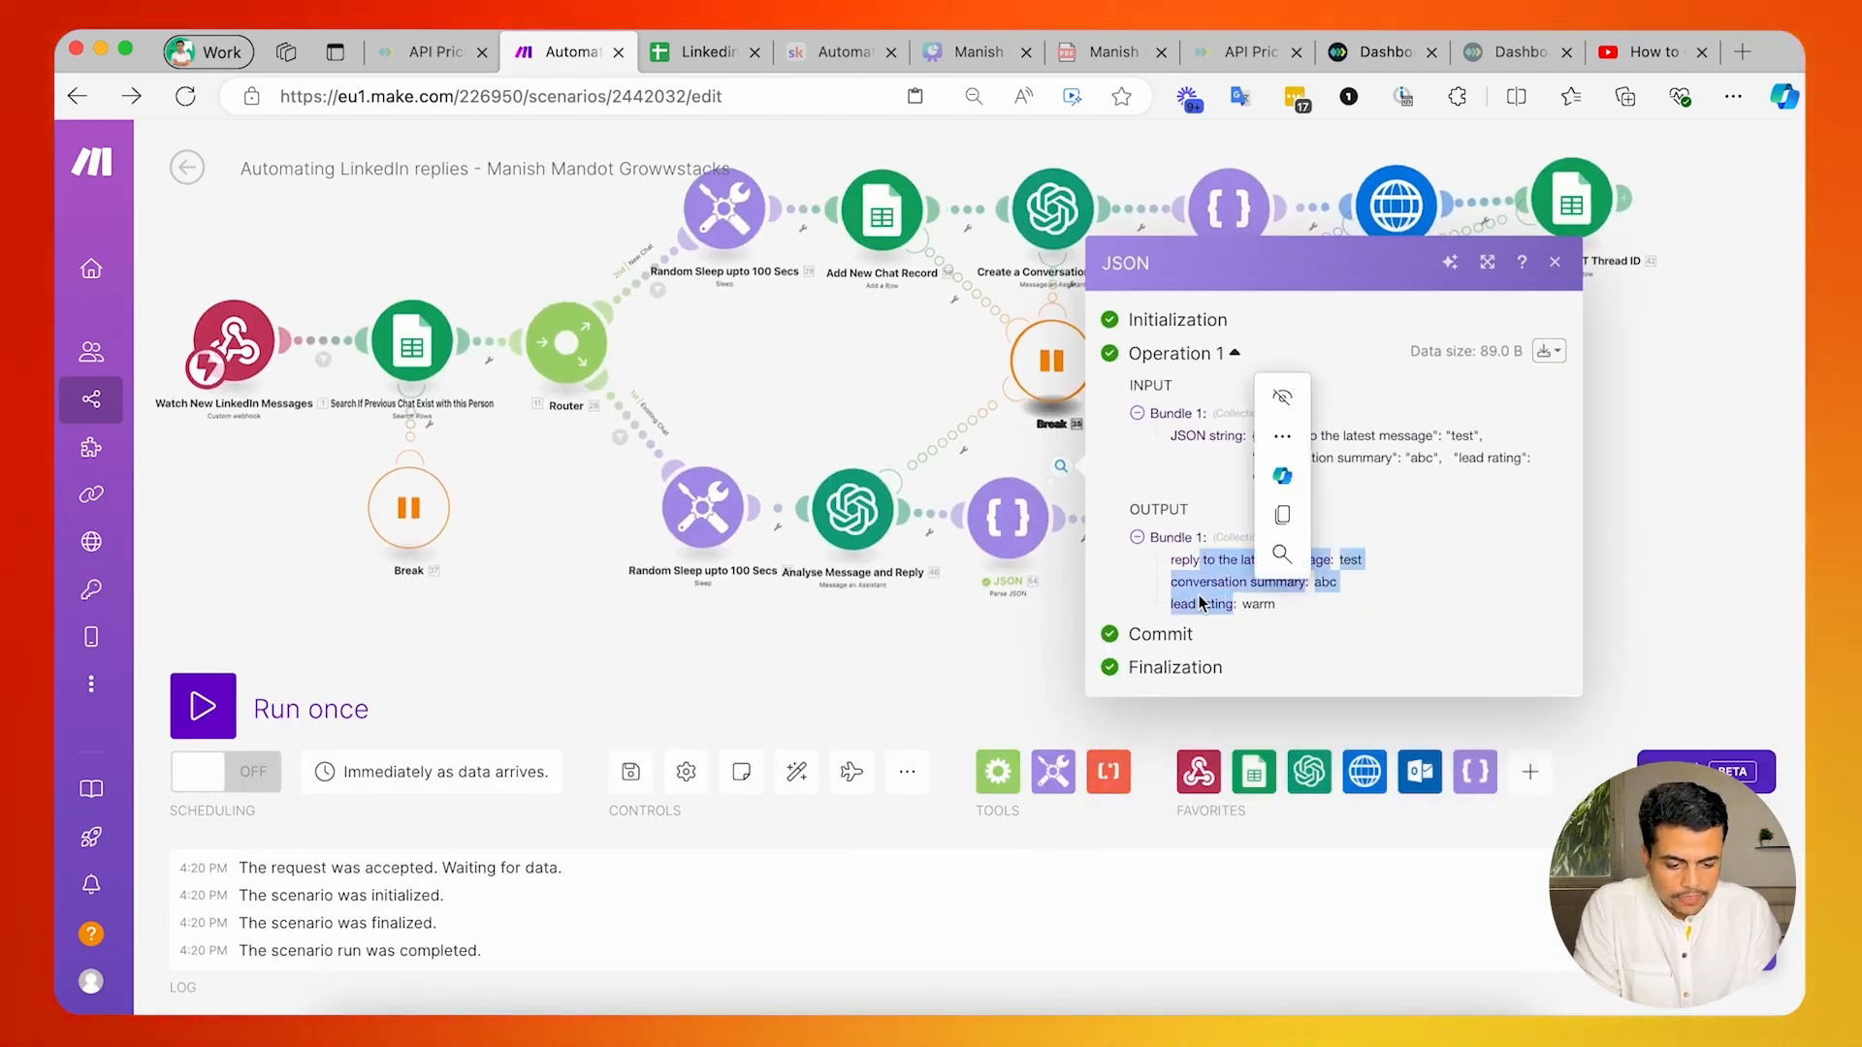
click(987, 638)
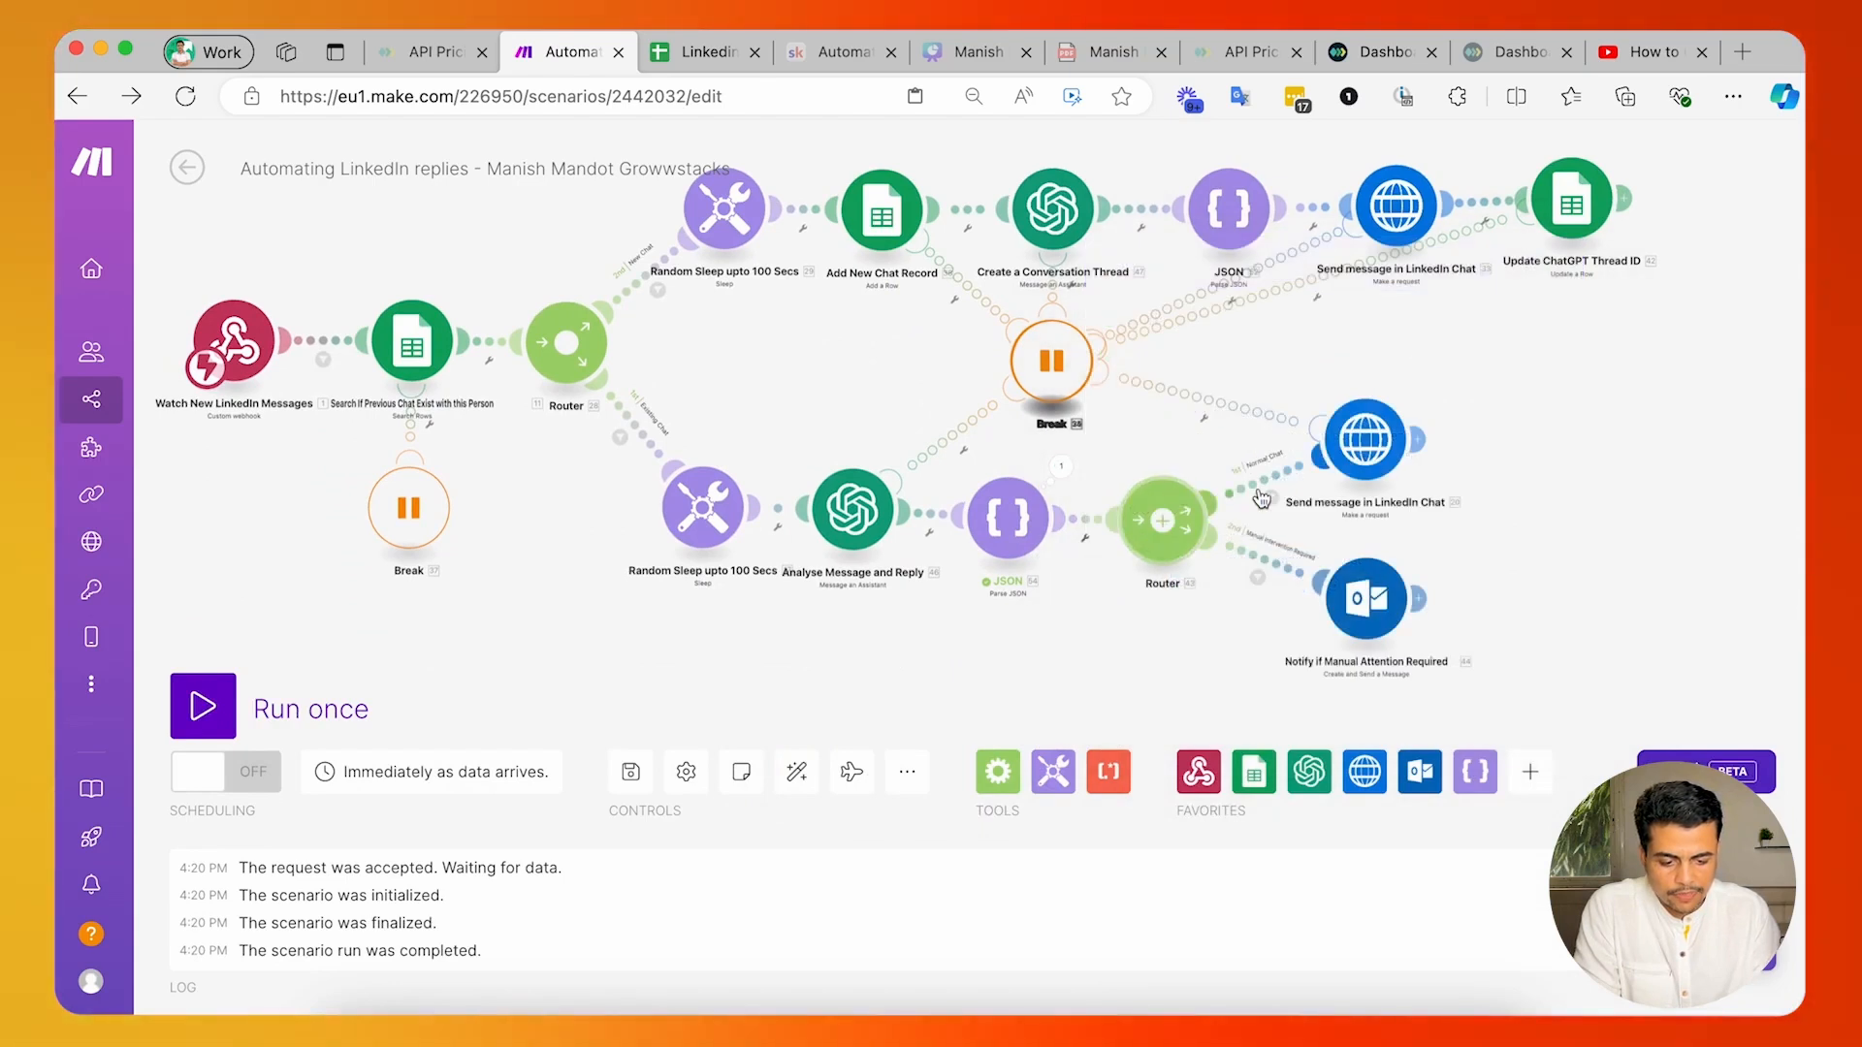
Map the existing-chat Send message module's text value to the JSON module's "reply to the latest message" and save the module.
click(1342, 465)
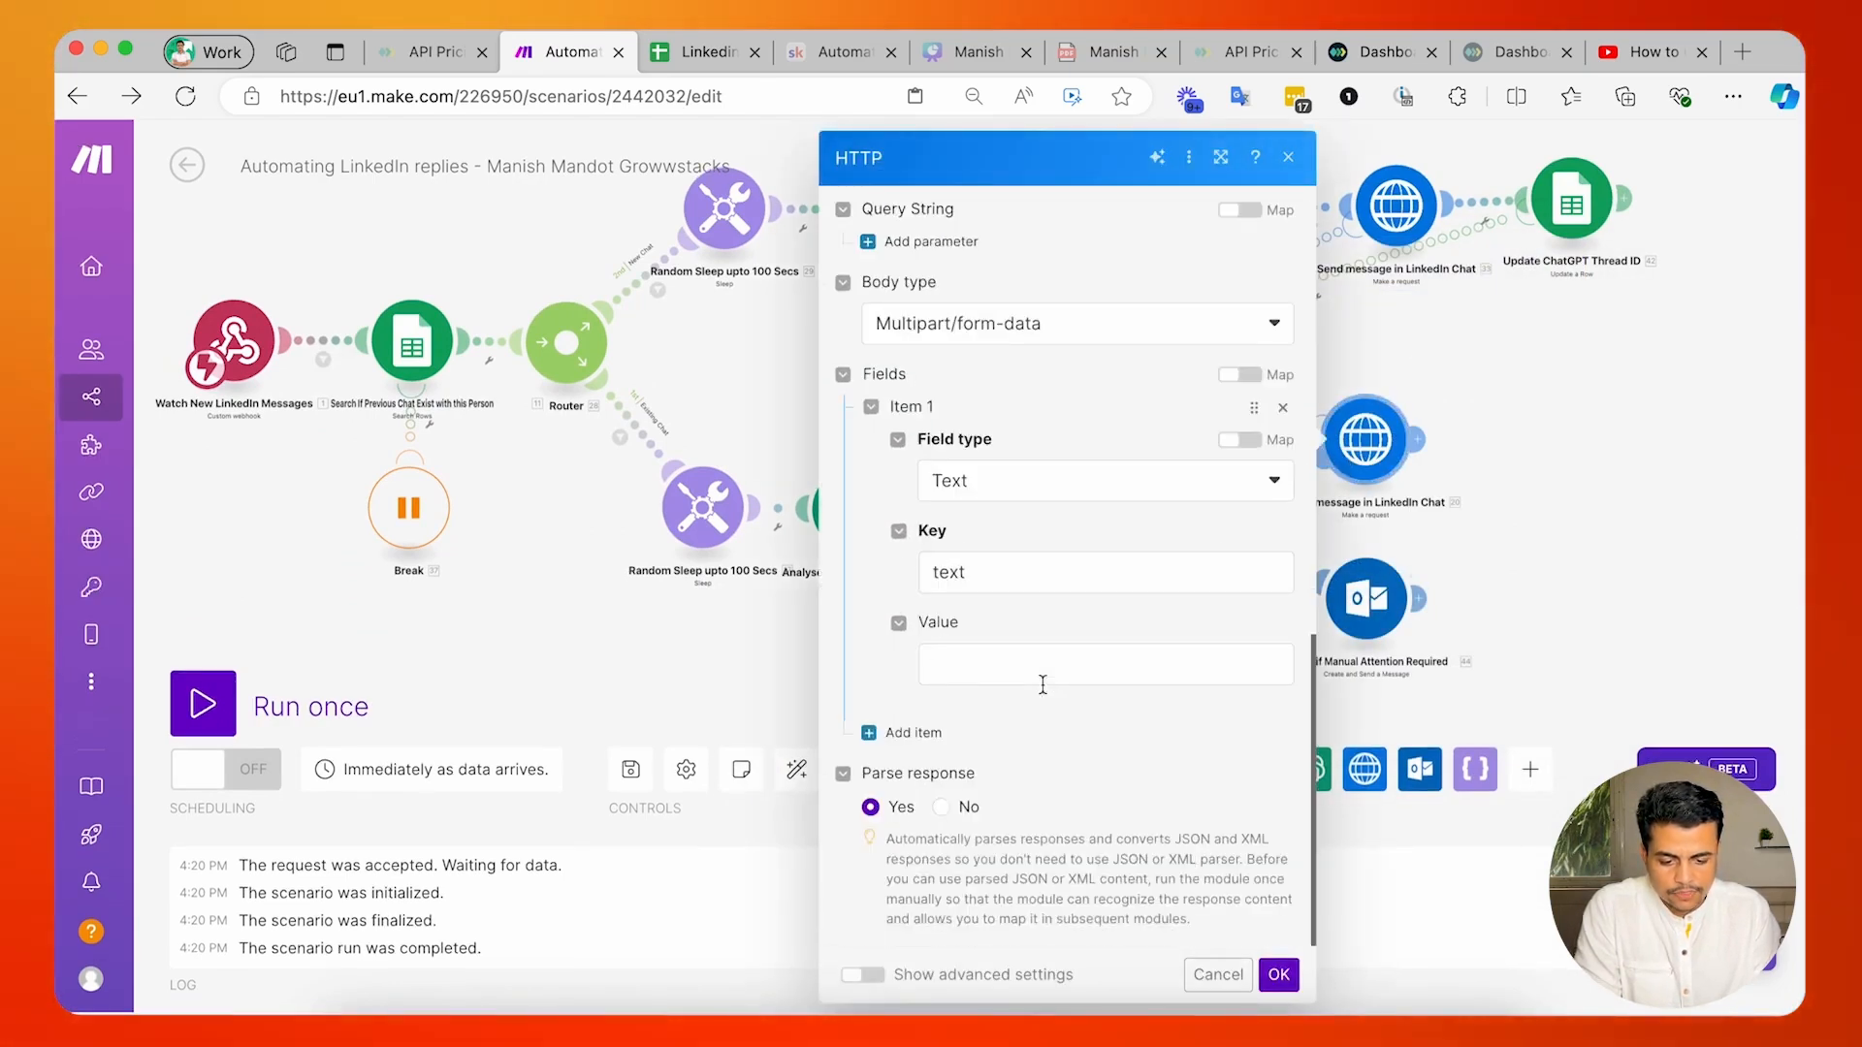
click(1043, 679)
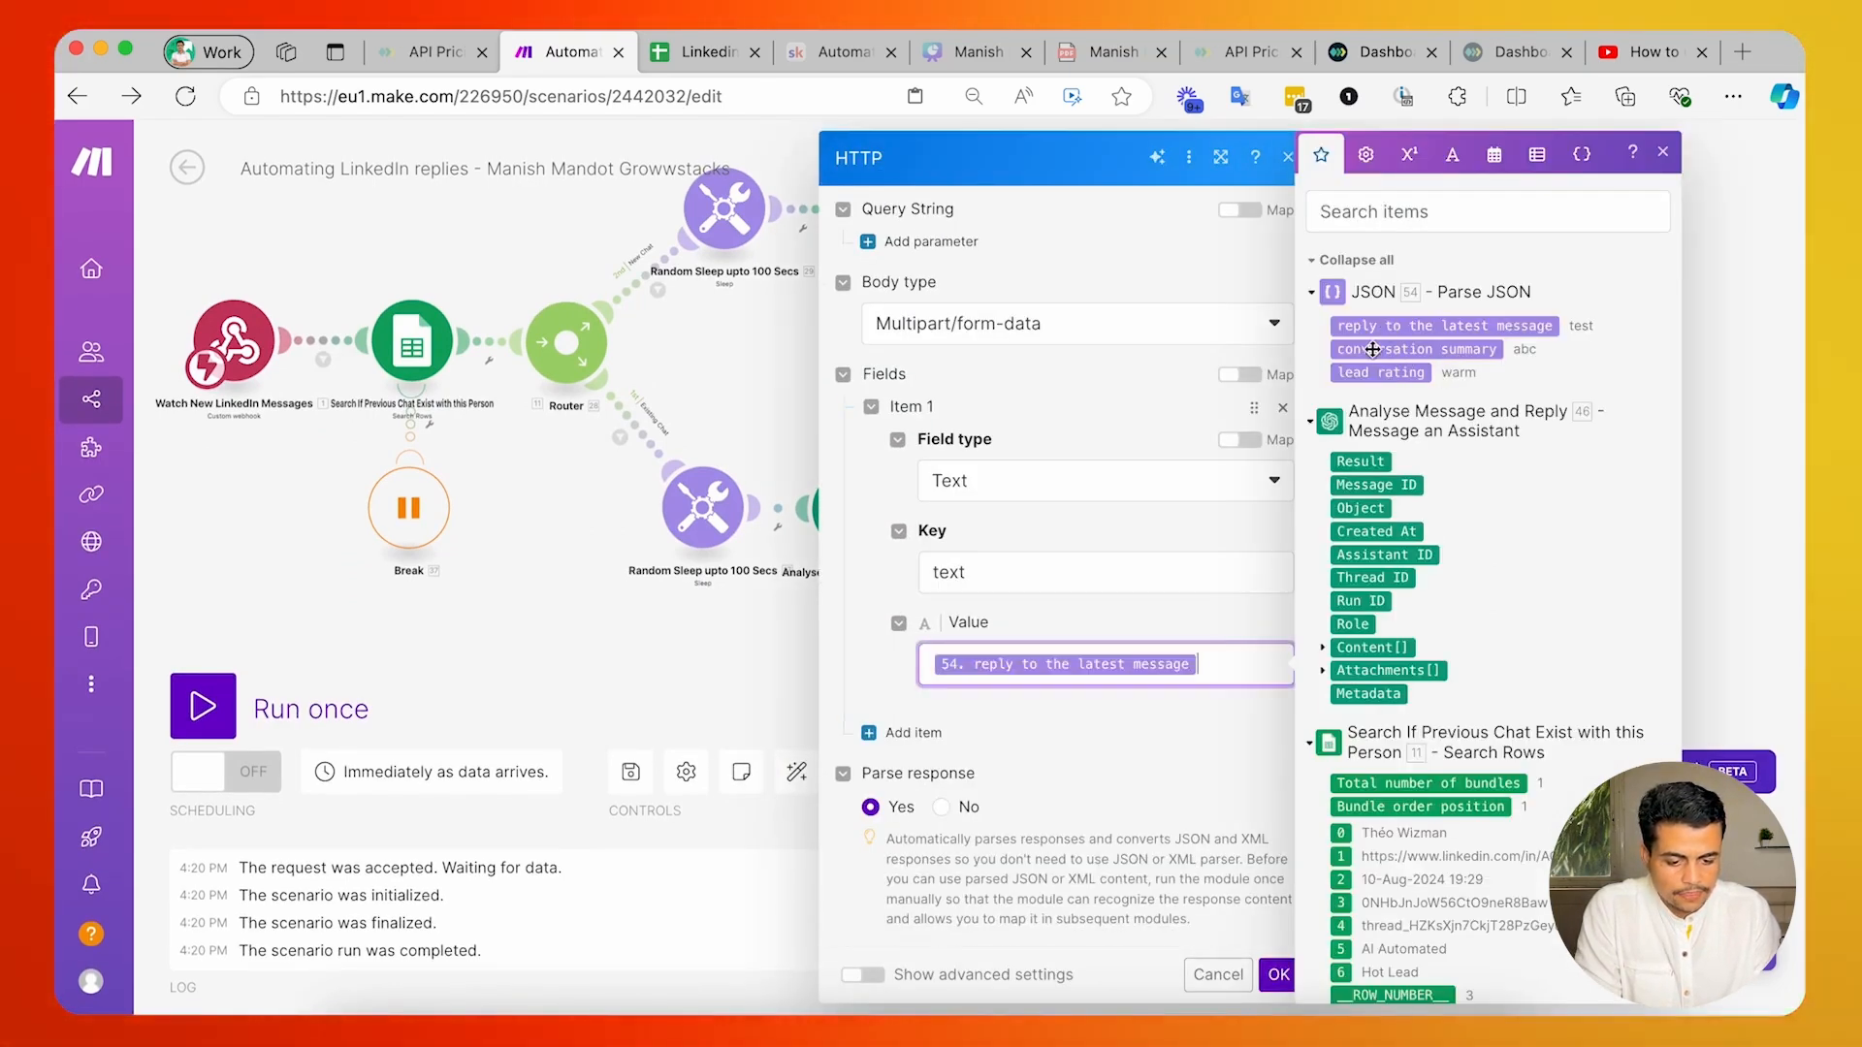
click(1147, 703)
click(1278, 972)
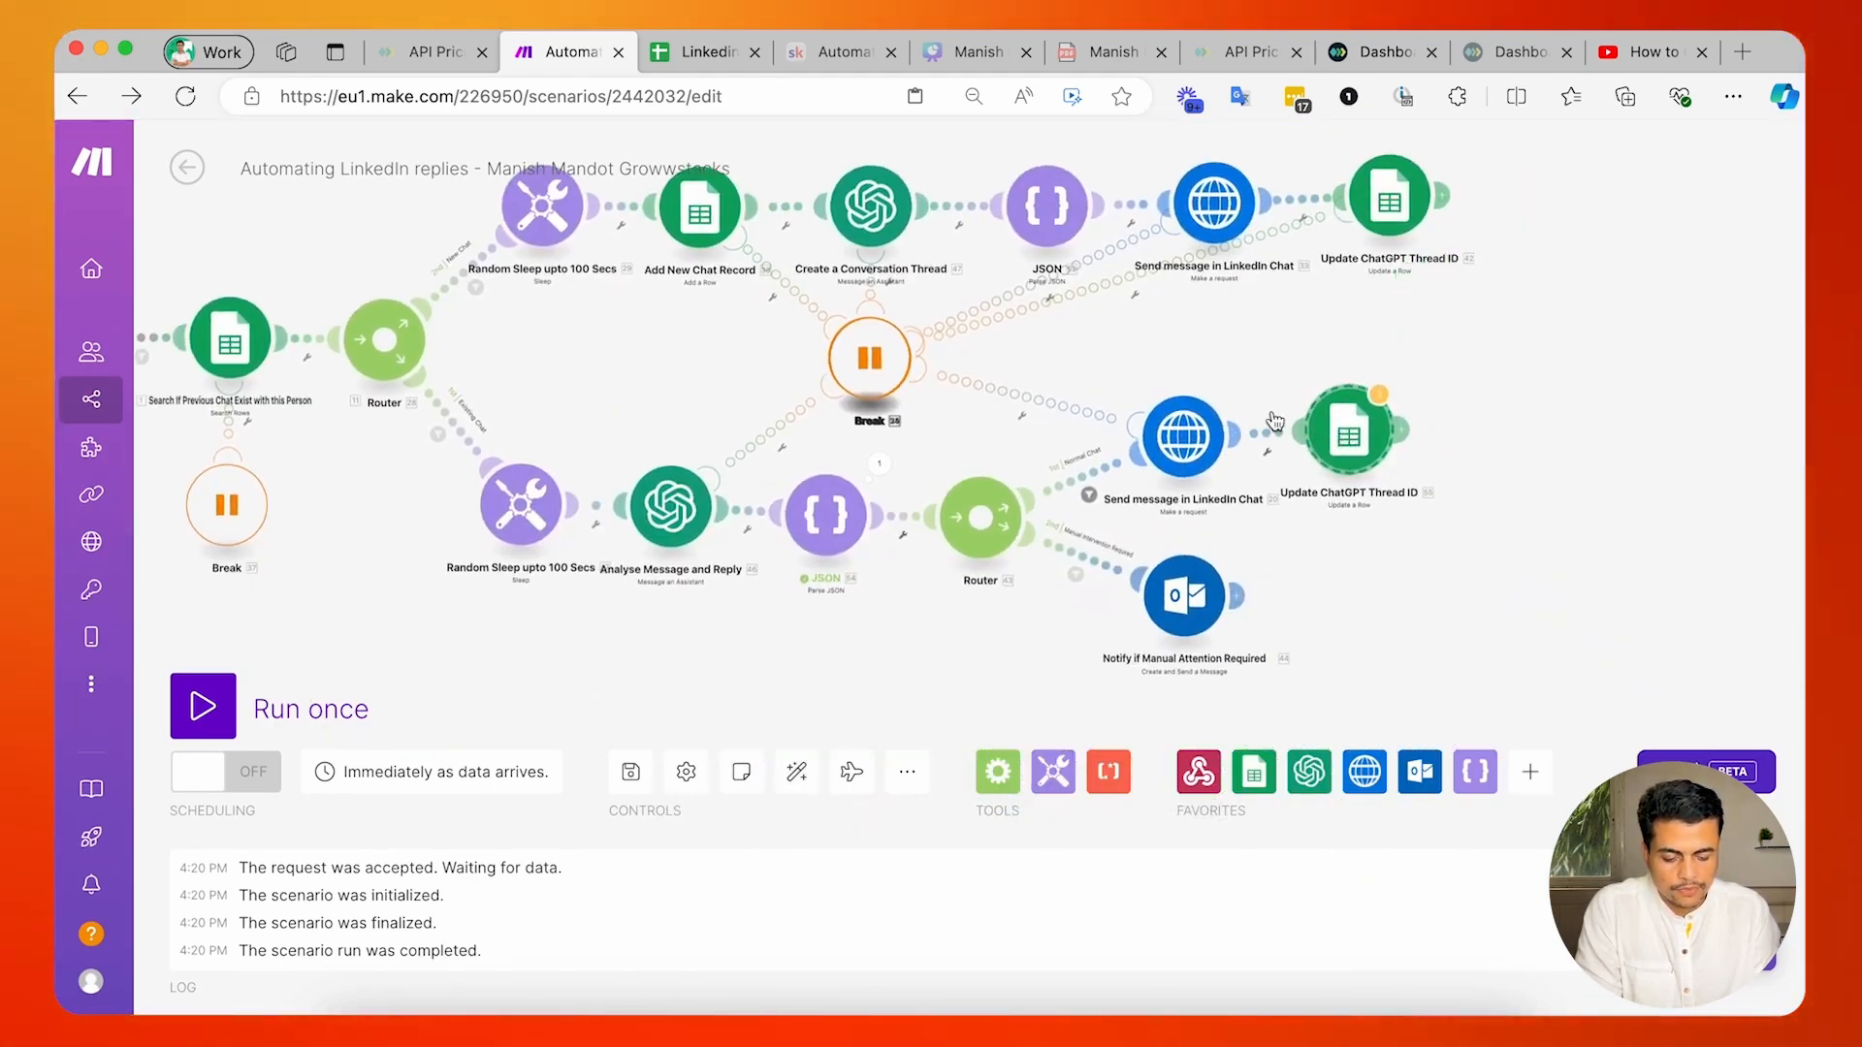
Replace the Row number in the existing-chat Update ChatGPT Thread ID module with __ROW_NUMBER__ from Search If Previous Chat Exist with this Person.
click(1336, 424)
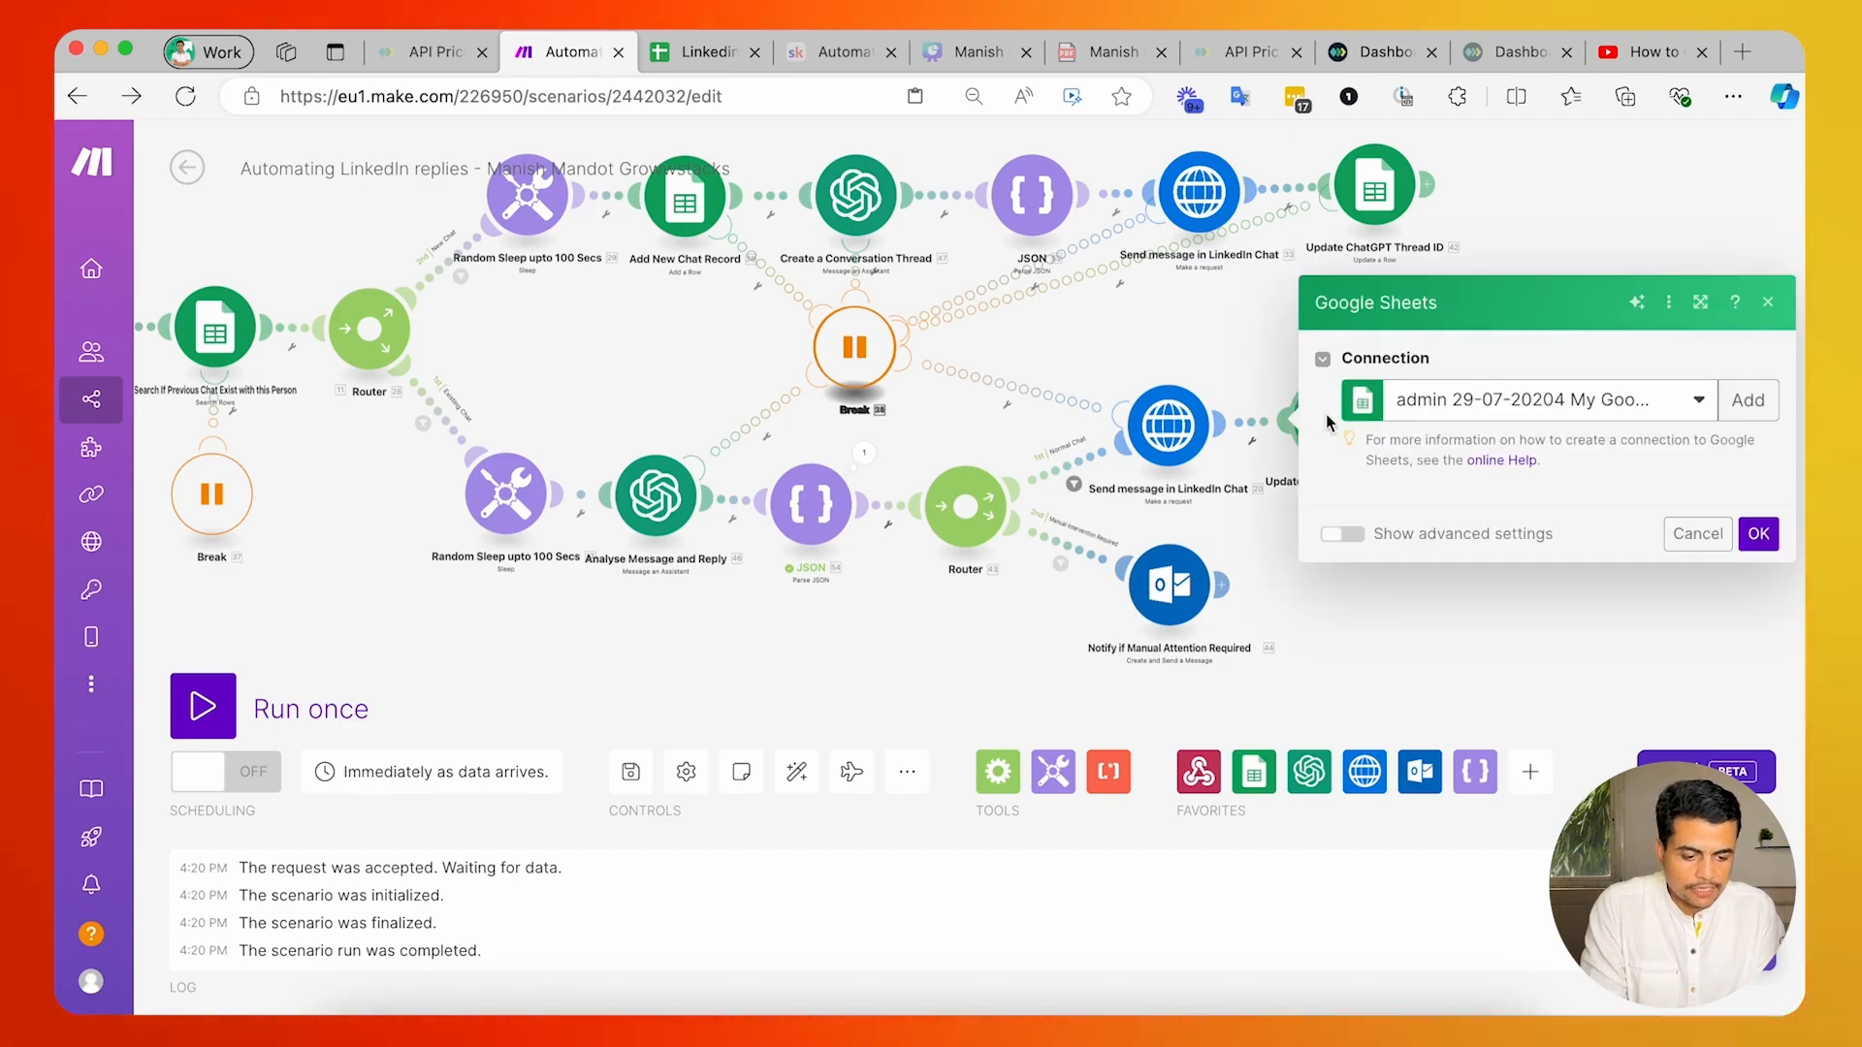
scroll(1474, 677, down, 5)
click(1504, 408)
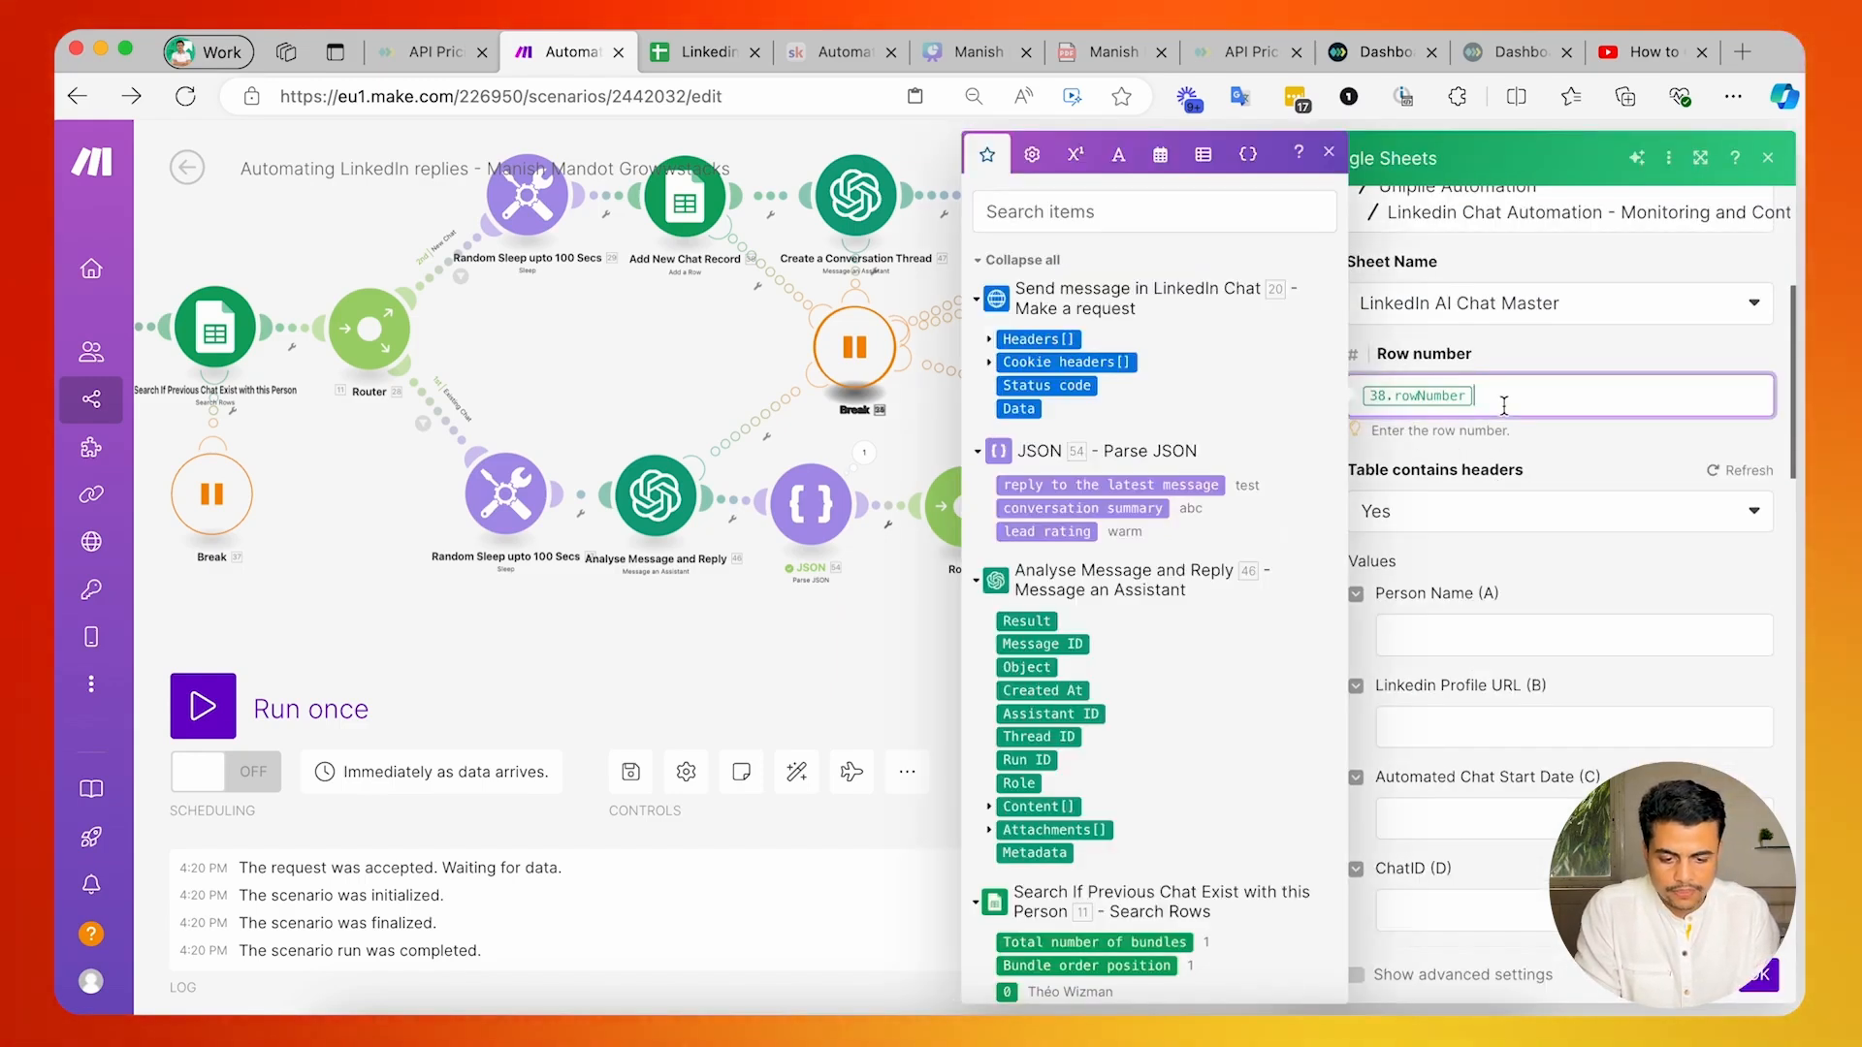
key(BackSpace)
scroll(1150, 703, down, 5)
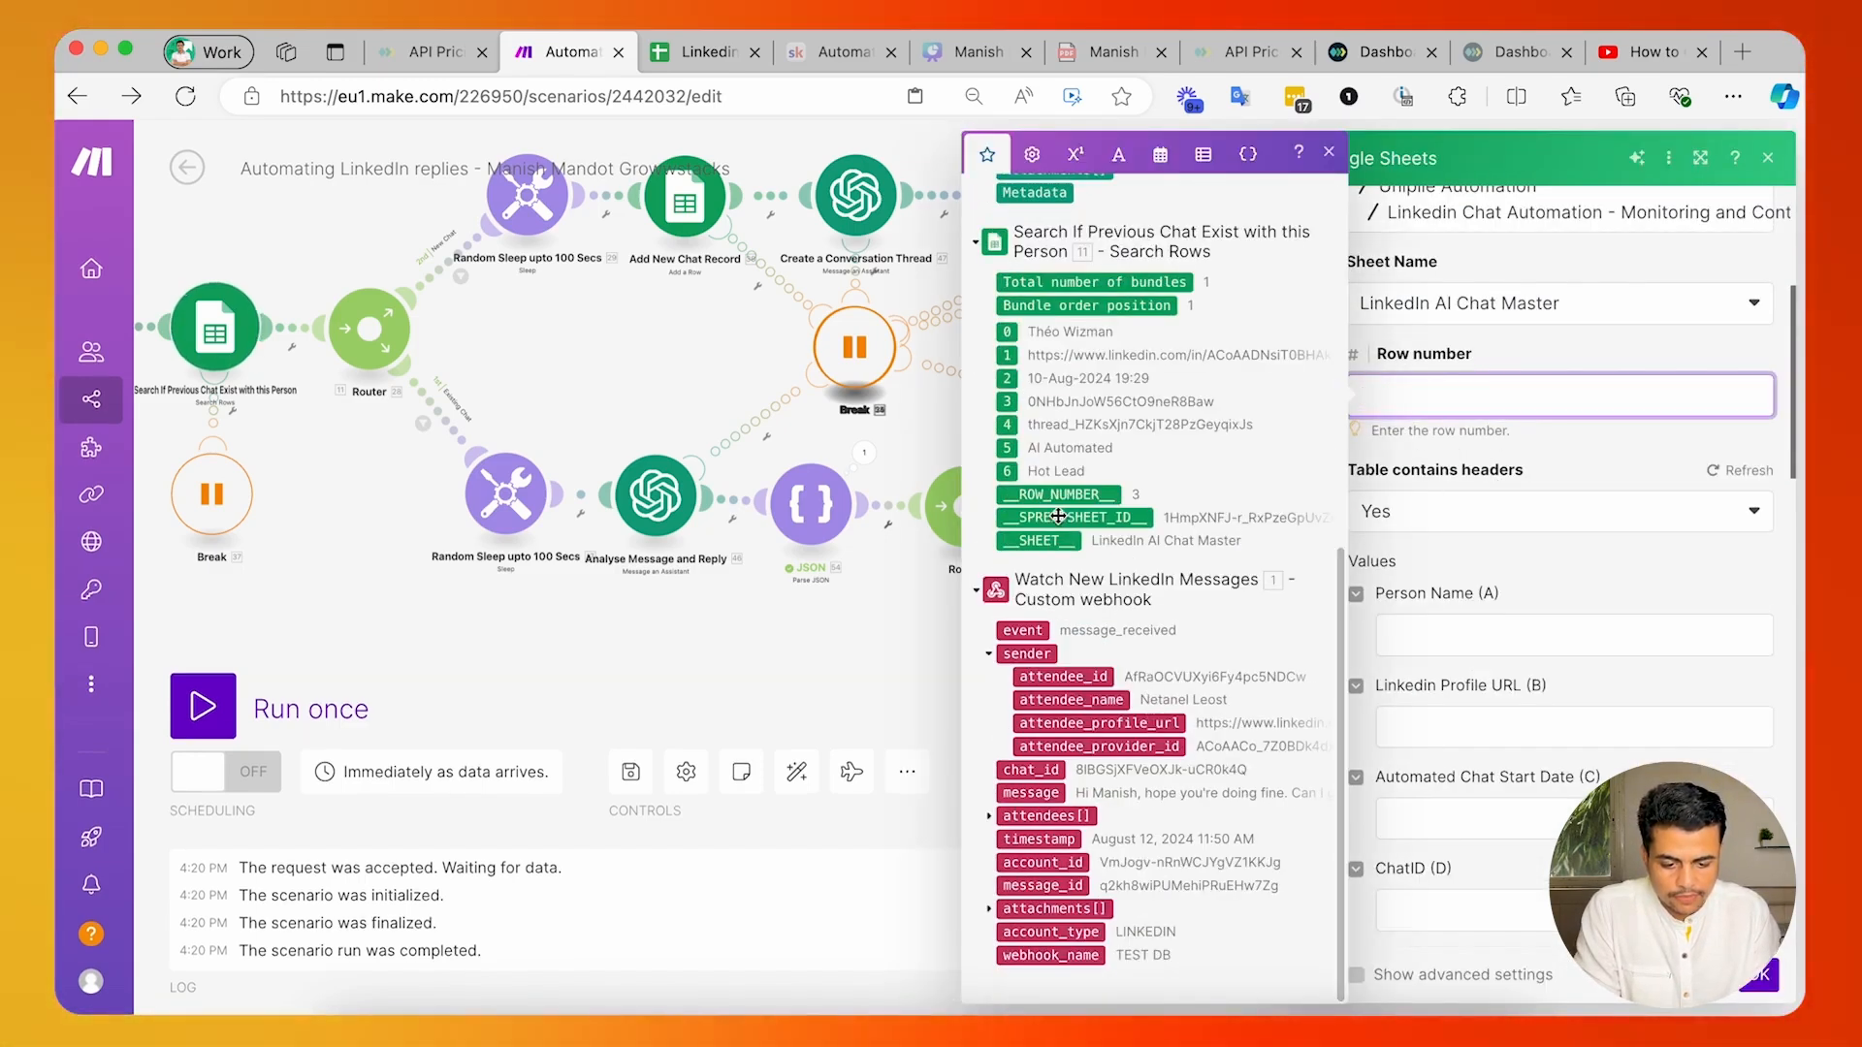
Remap GPT Conversation Thread ID to Analyse Message and Reply's Thread ID, and Lead Status and Conversation Summary to the existing-chat JSON module's matching outputs.
scroll(1501, 640, down, 7)
click(1537, 358)
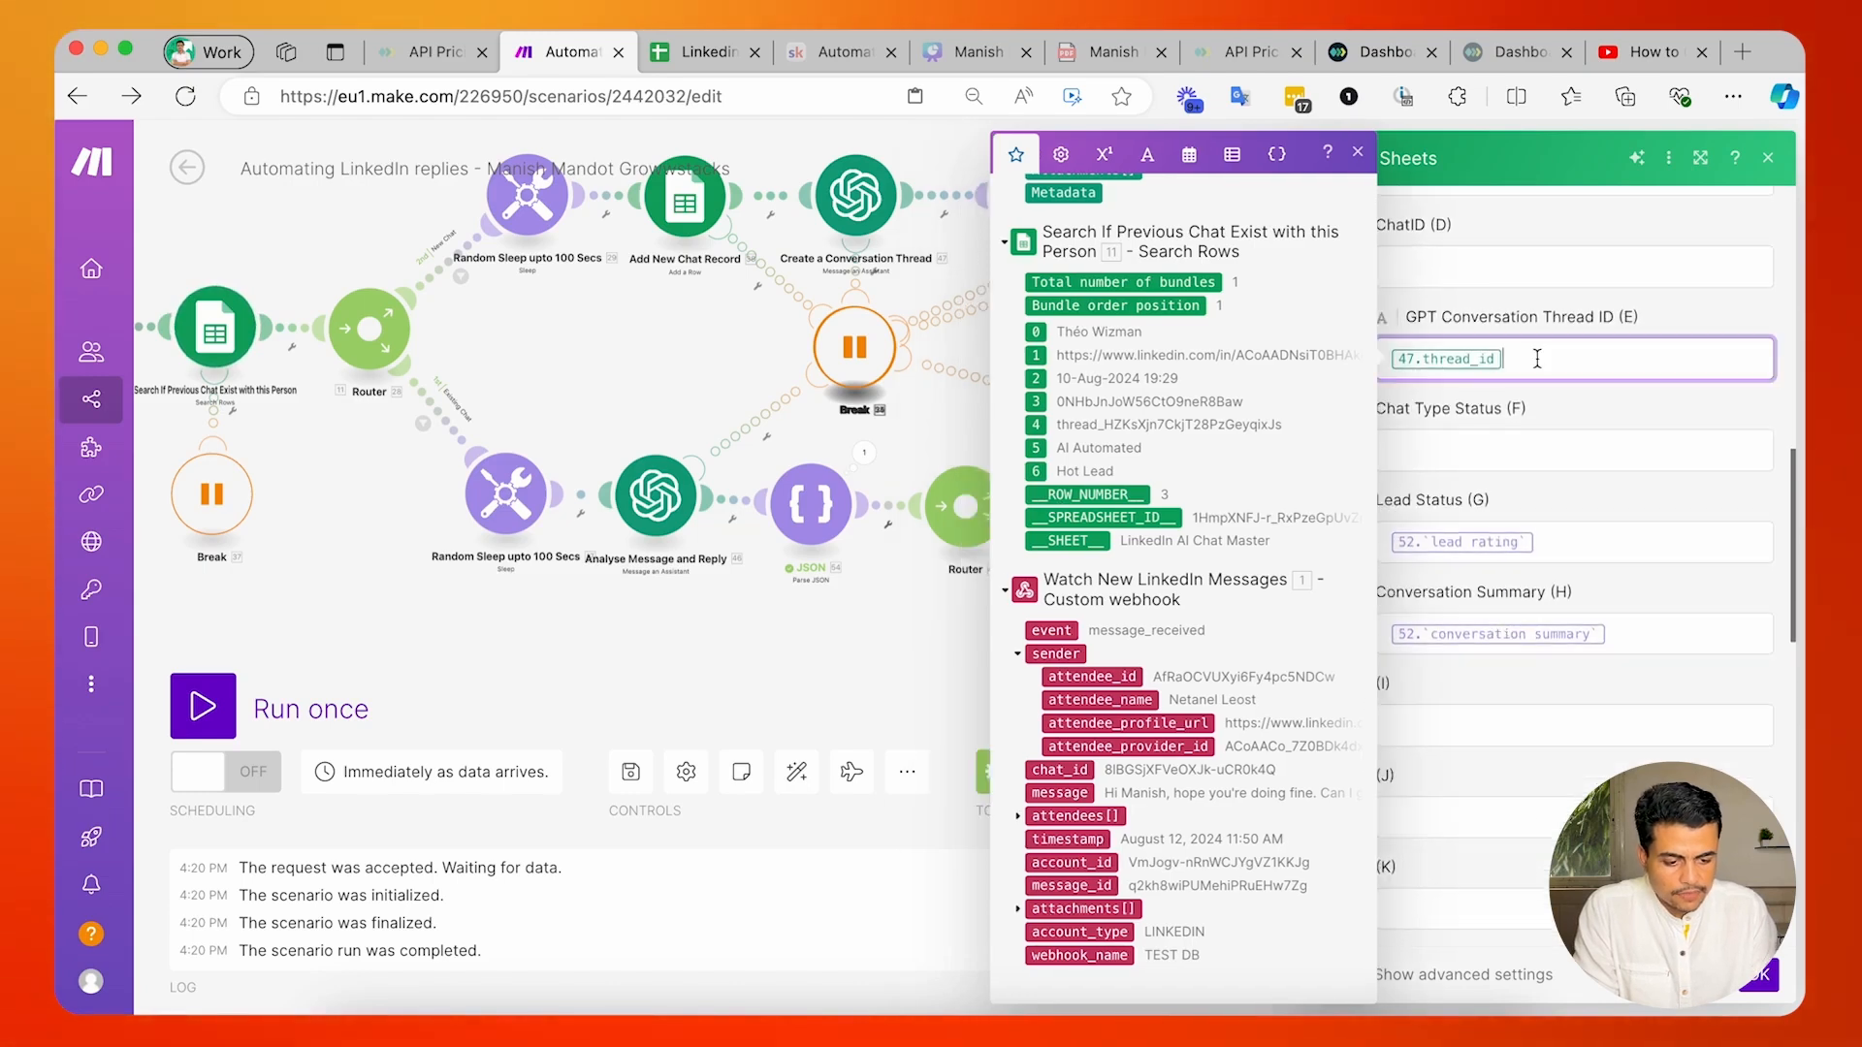
key(BackSpace)
scroll(1249, 411, up, 5)
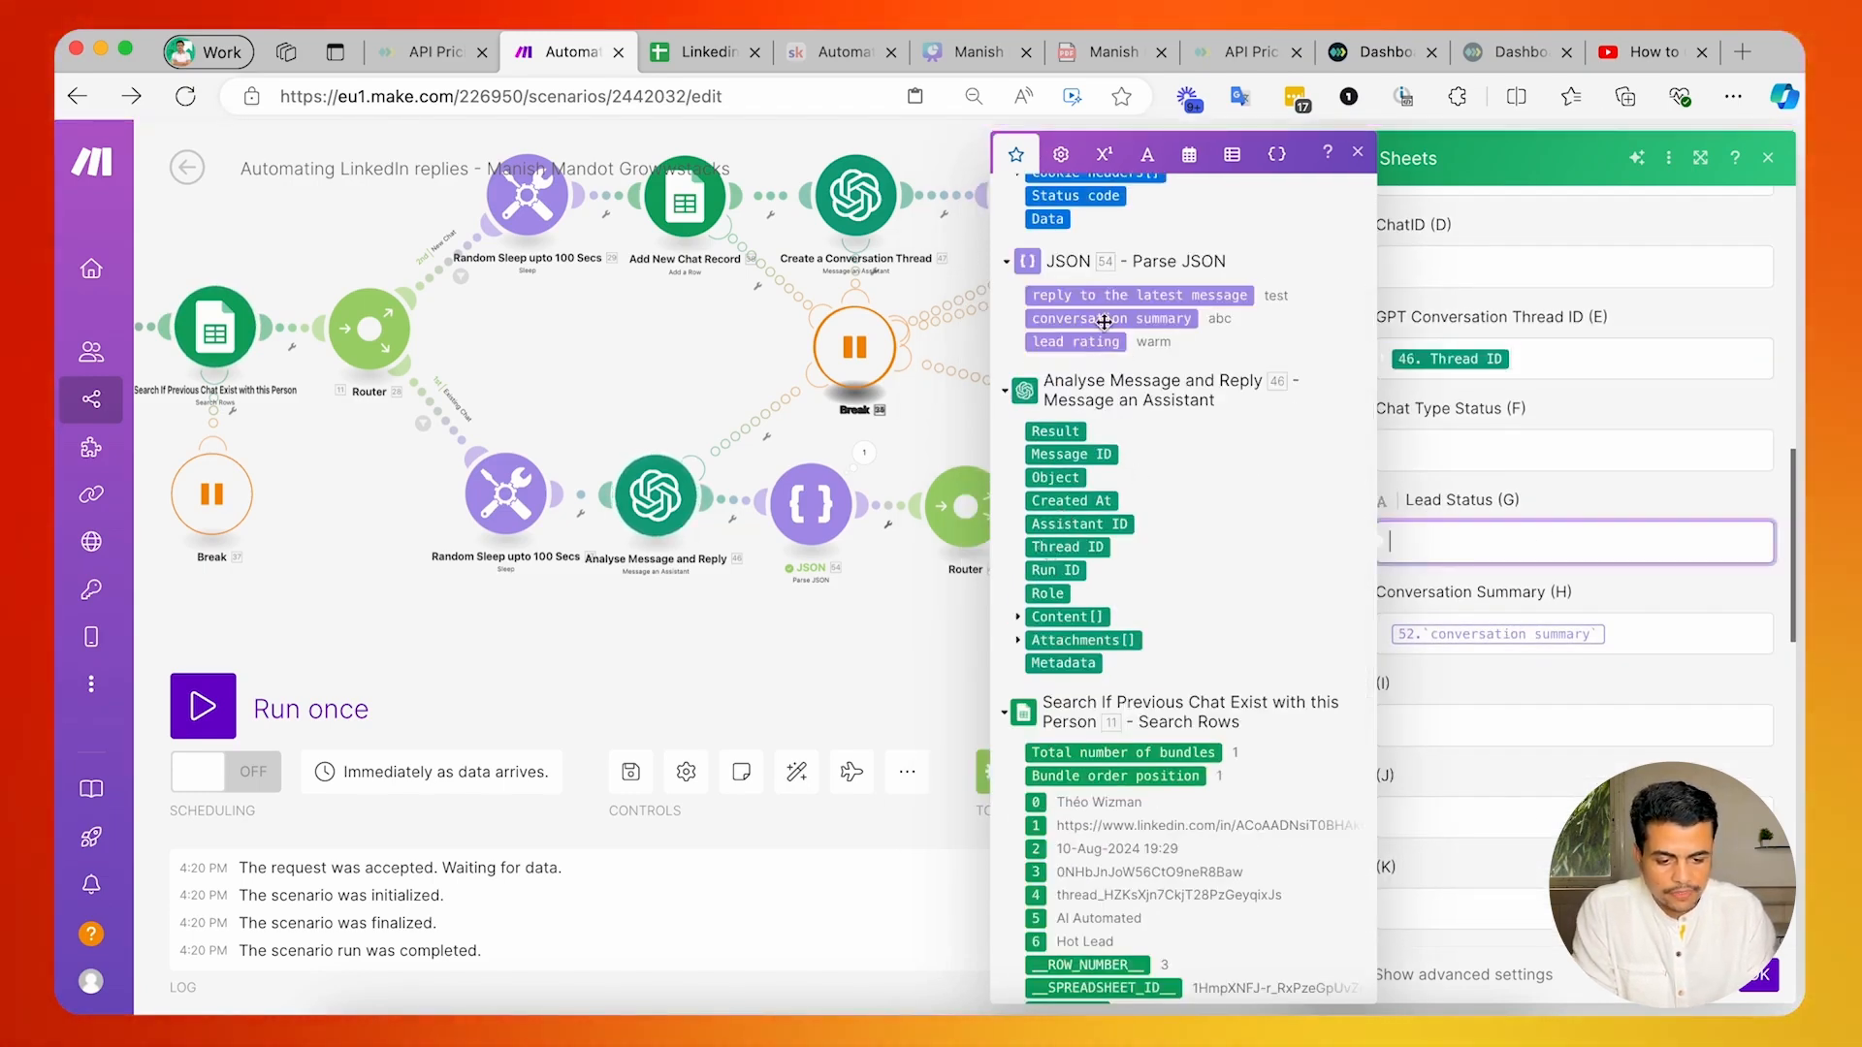
click(1076, 341)
click(1630, 633)
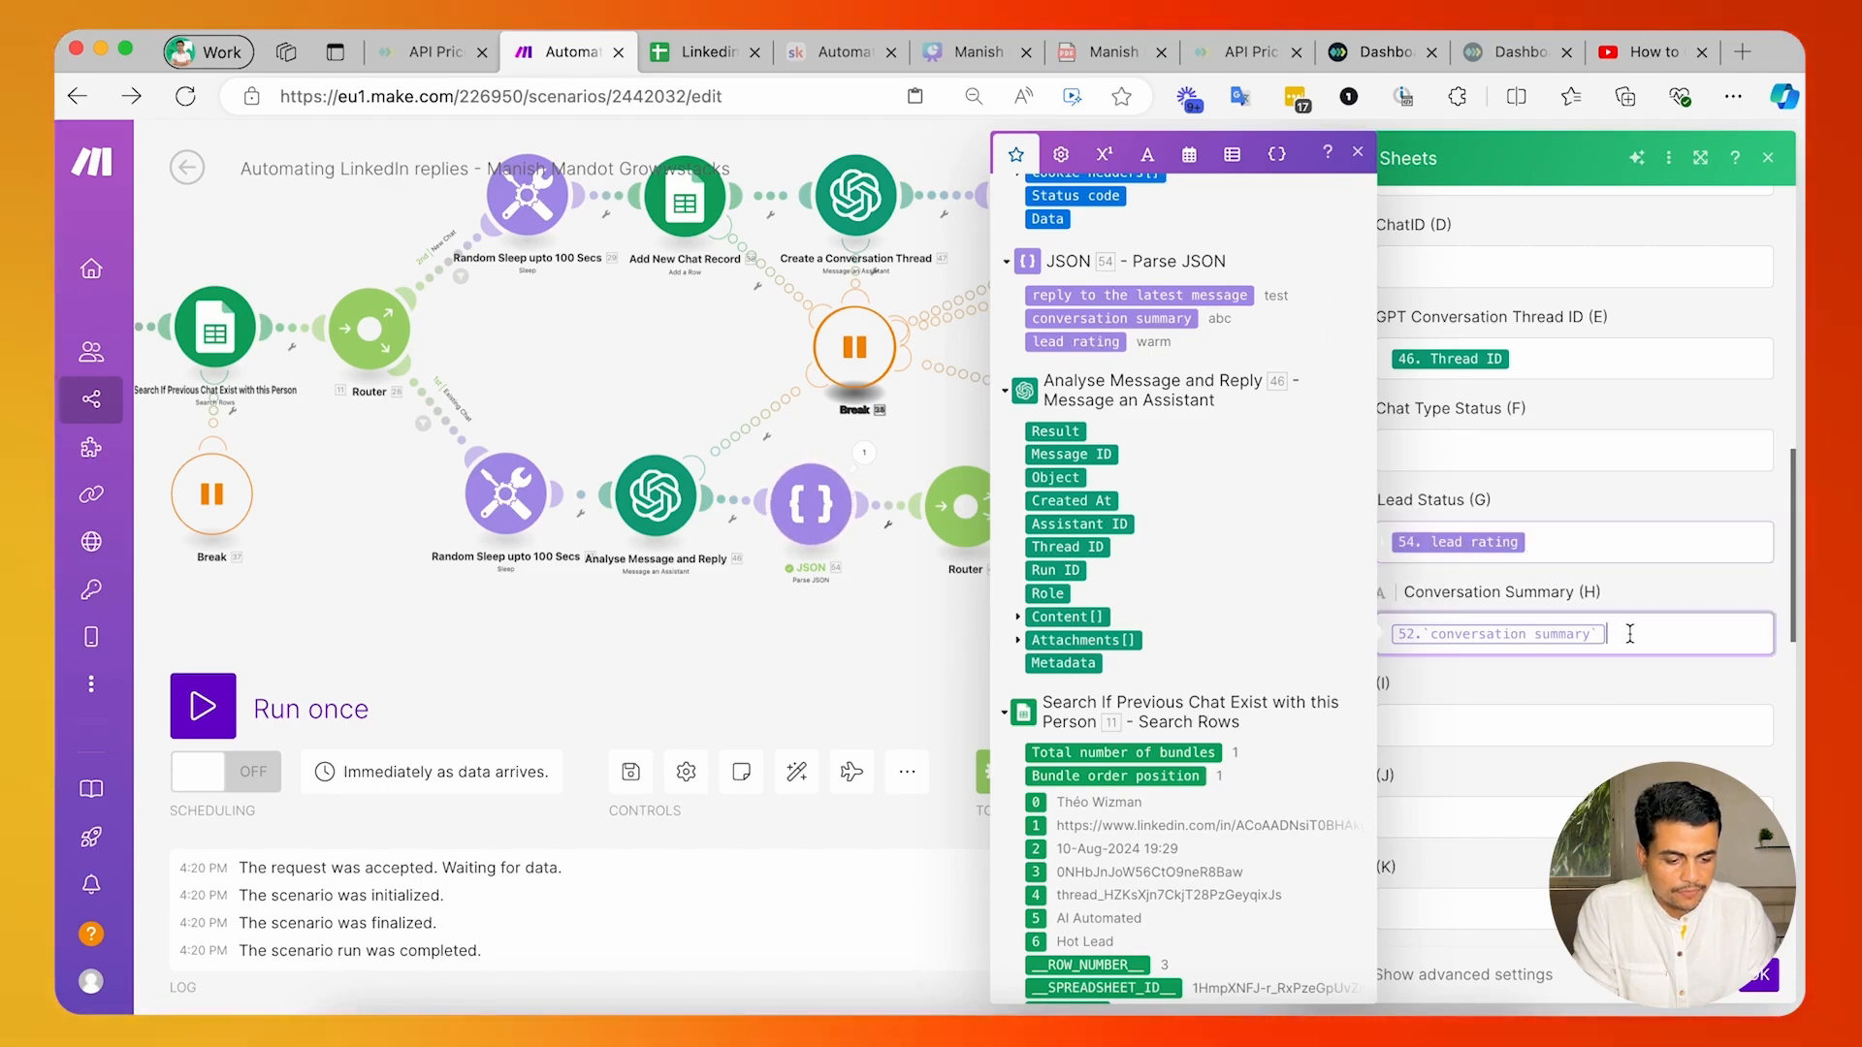
key(BackSpace)
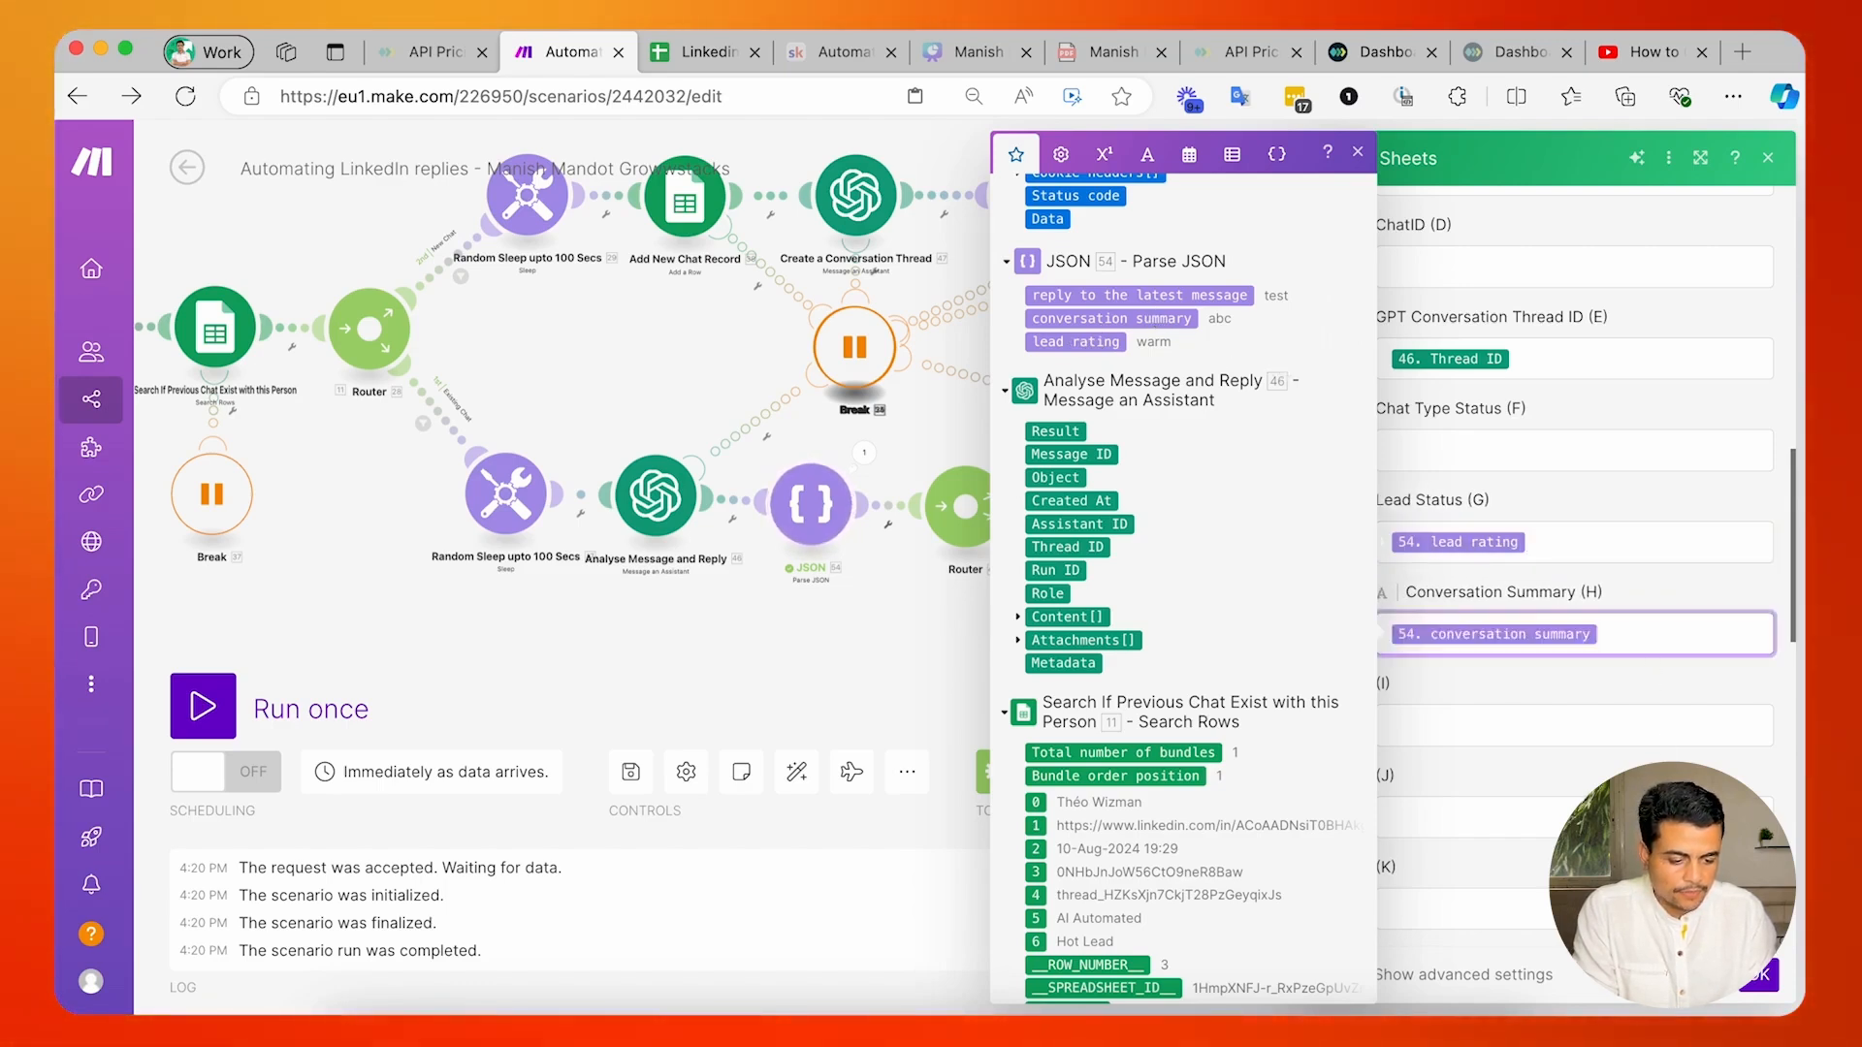
click(1760, 974)
Save the scenario with the updated existing-chat branch.
drag(1018, 621, 1127, 603)
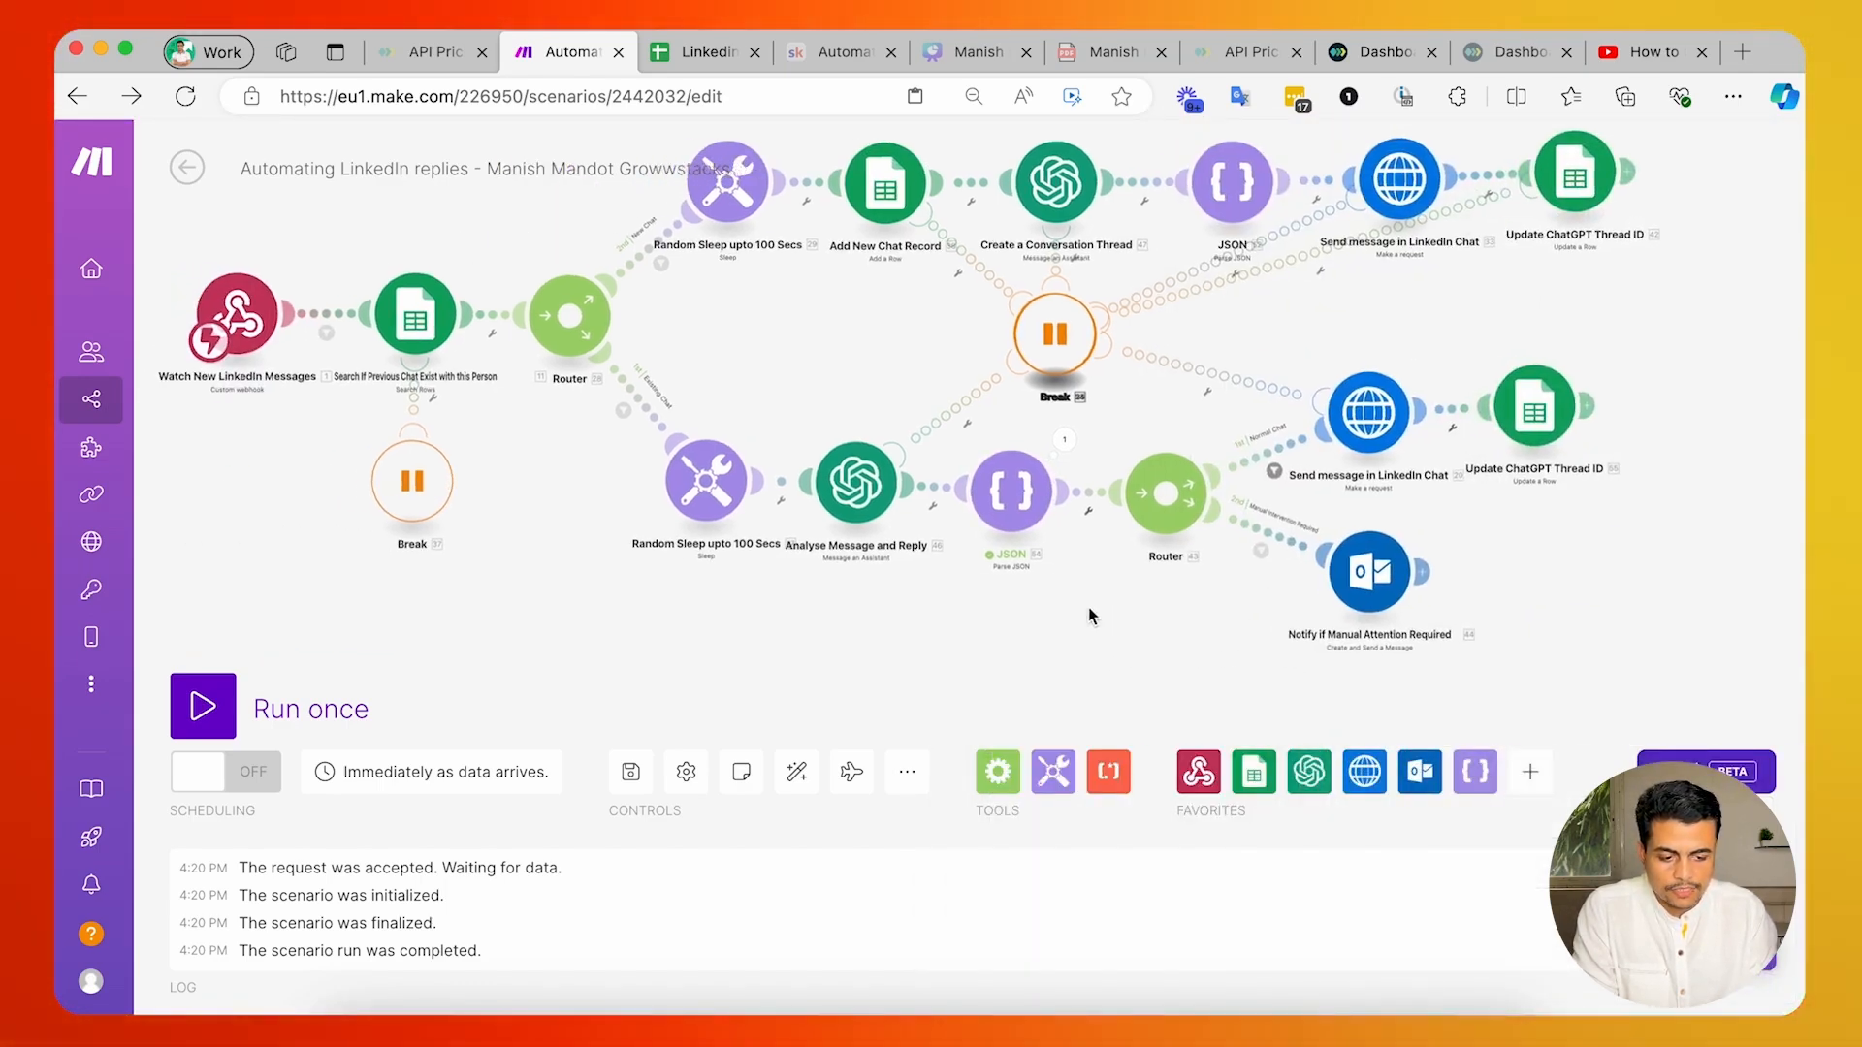
drag(1154, 487, 1166, 522)
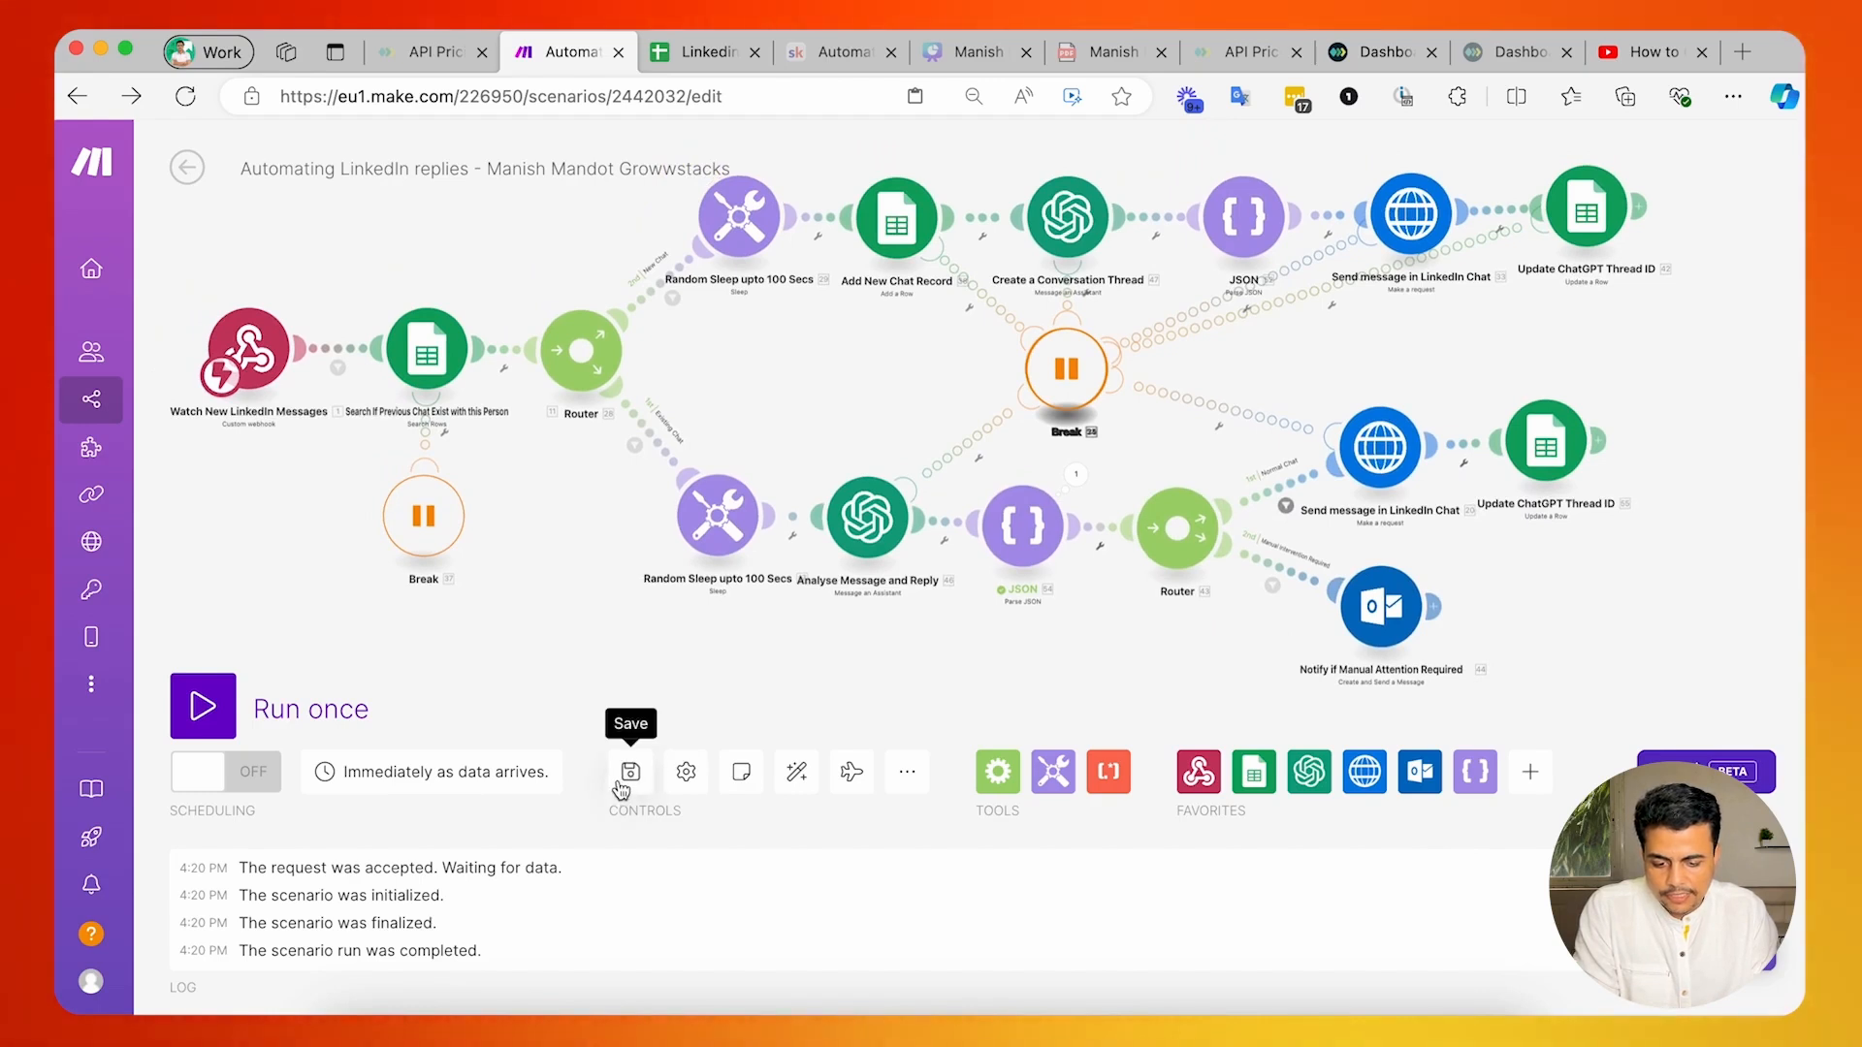
click(630, 772)
Check the existing-chat Send message module and the Normal Chat filter's condition, closing both without changes.
drag(1056, 644, 947, 634)
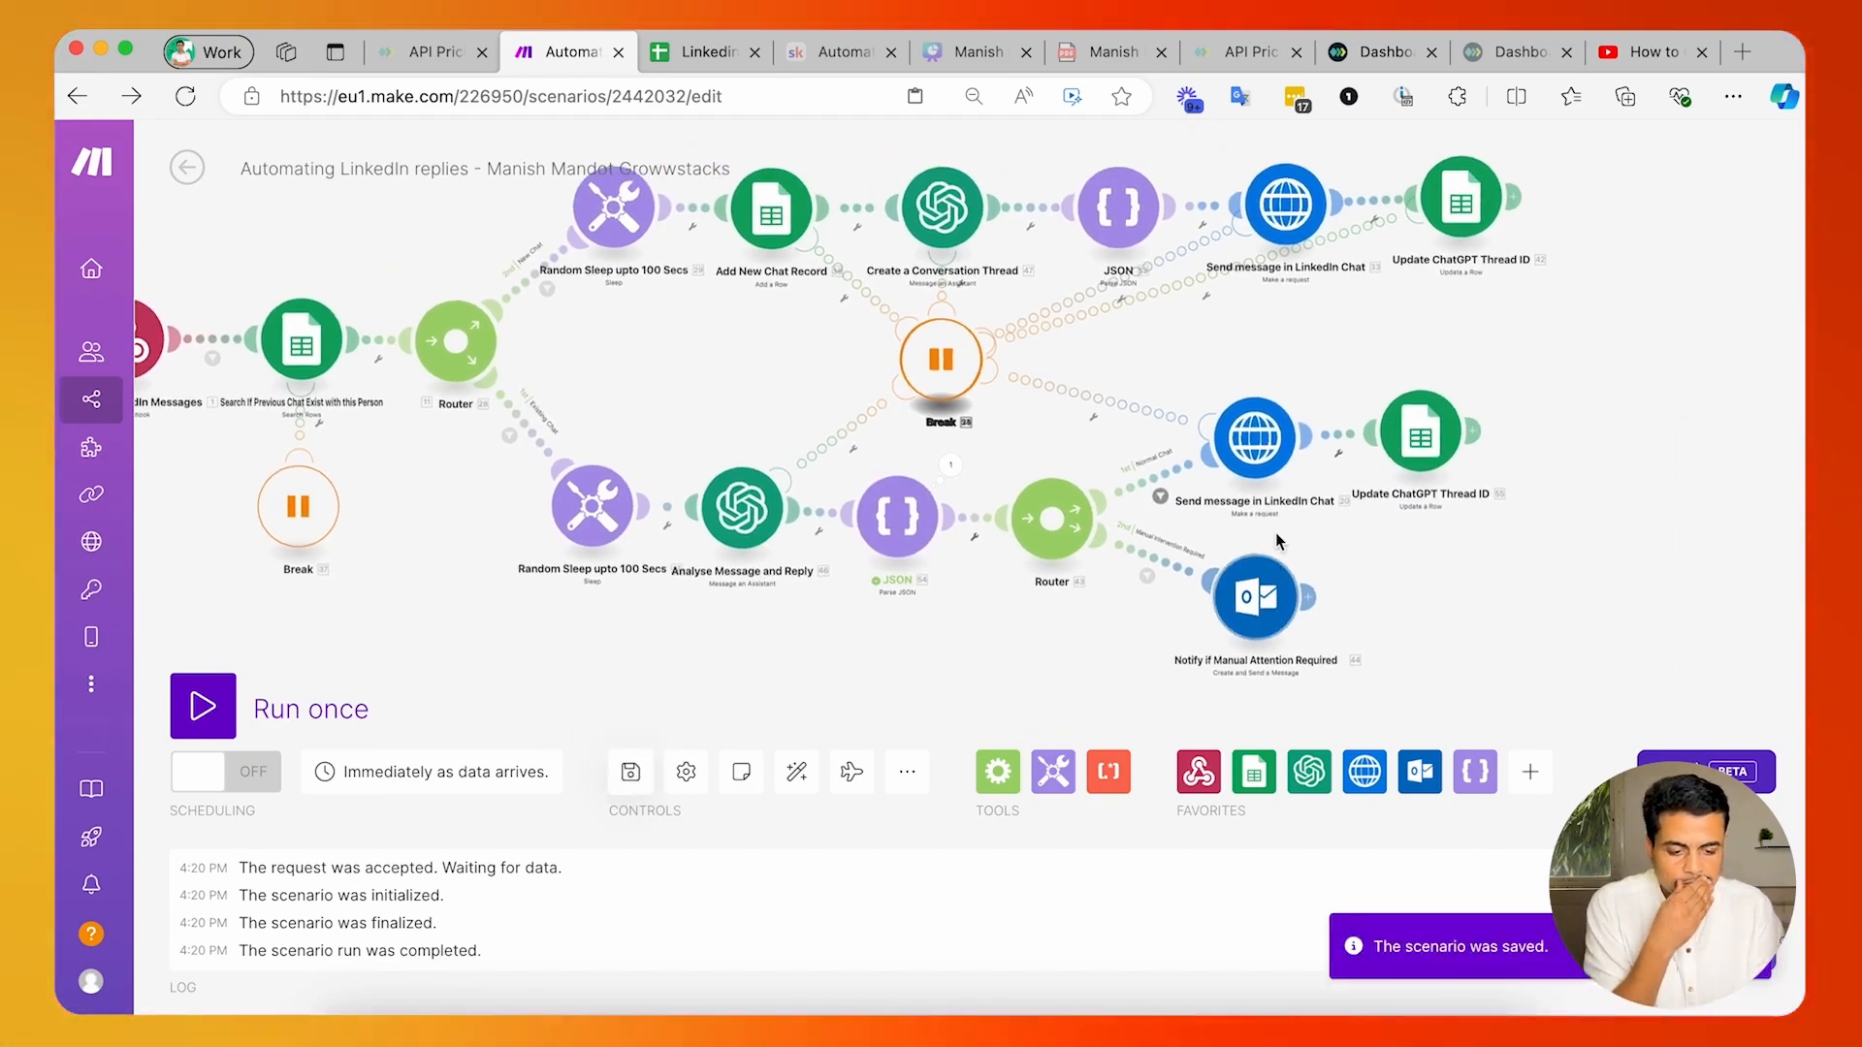
drag(1257, 520, 1179, 549)
click(1178, 466)
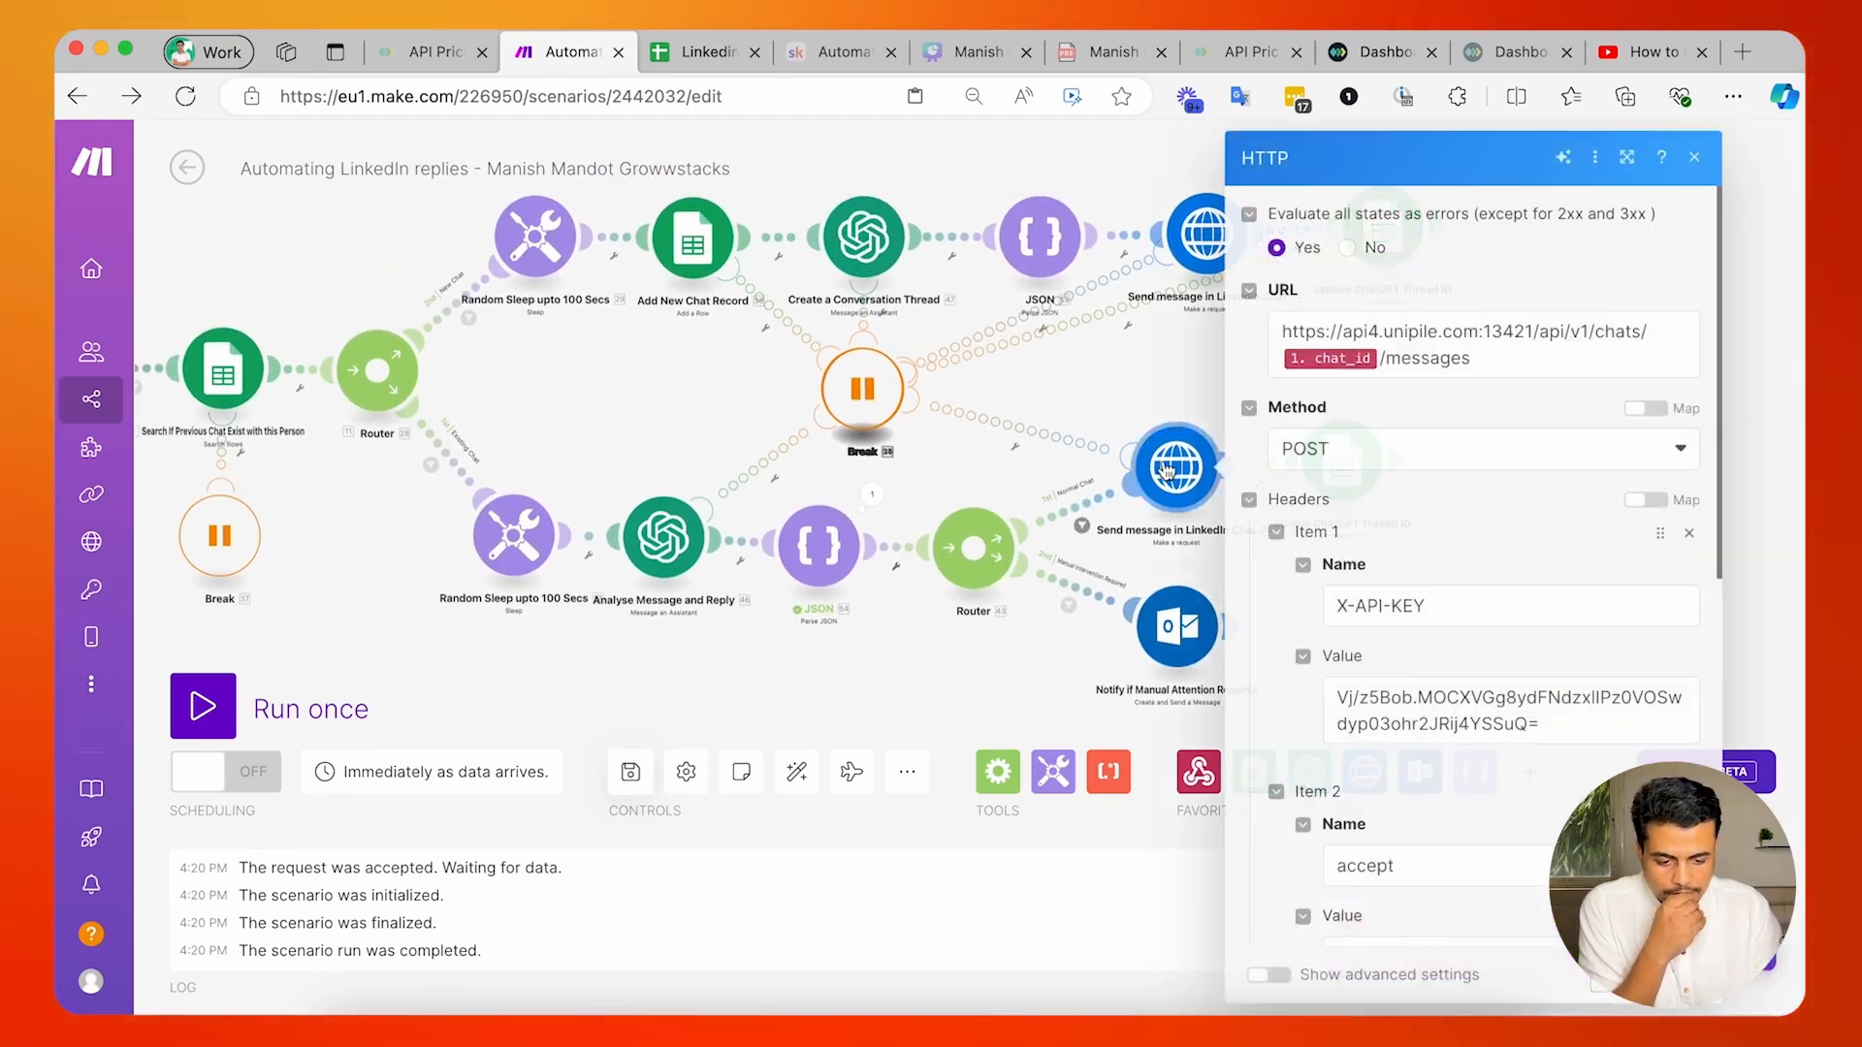
drag(509, 405, 439, 406)
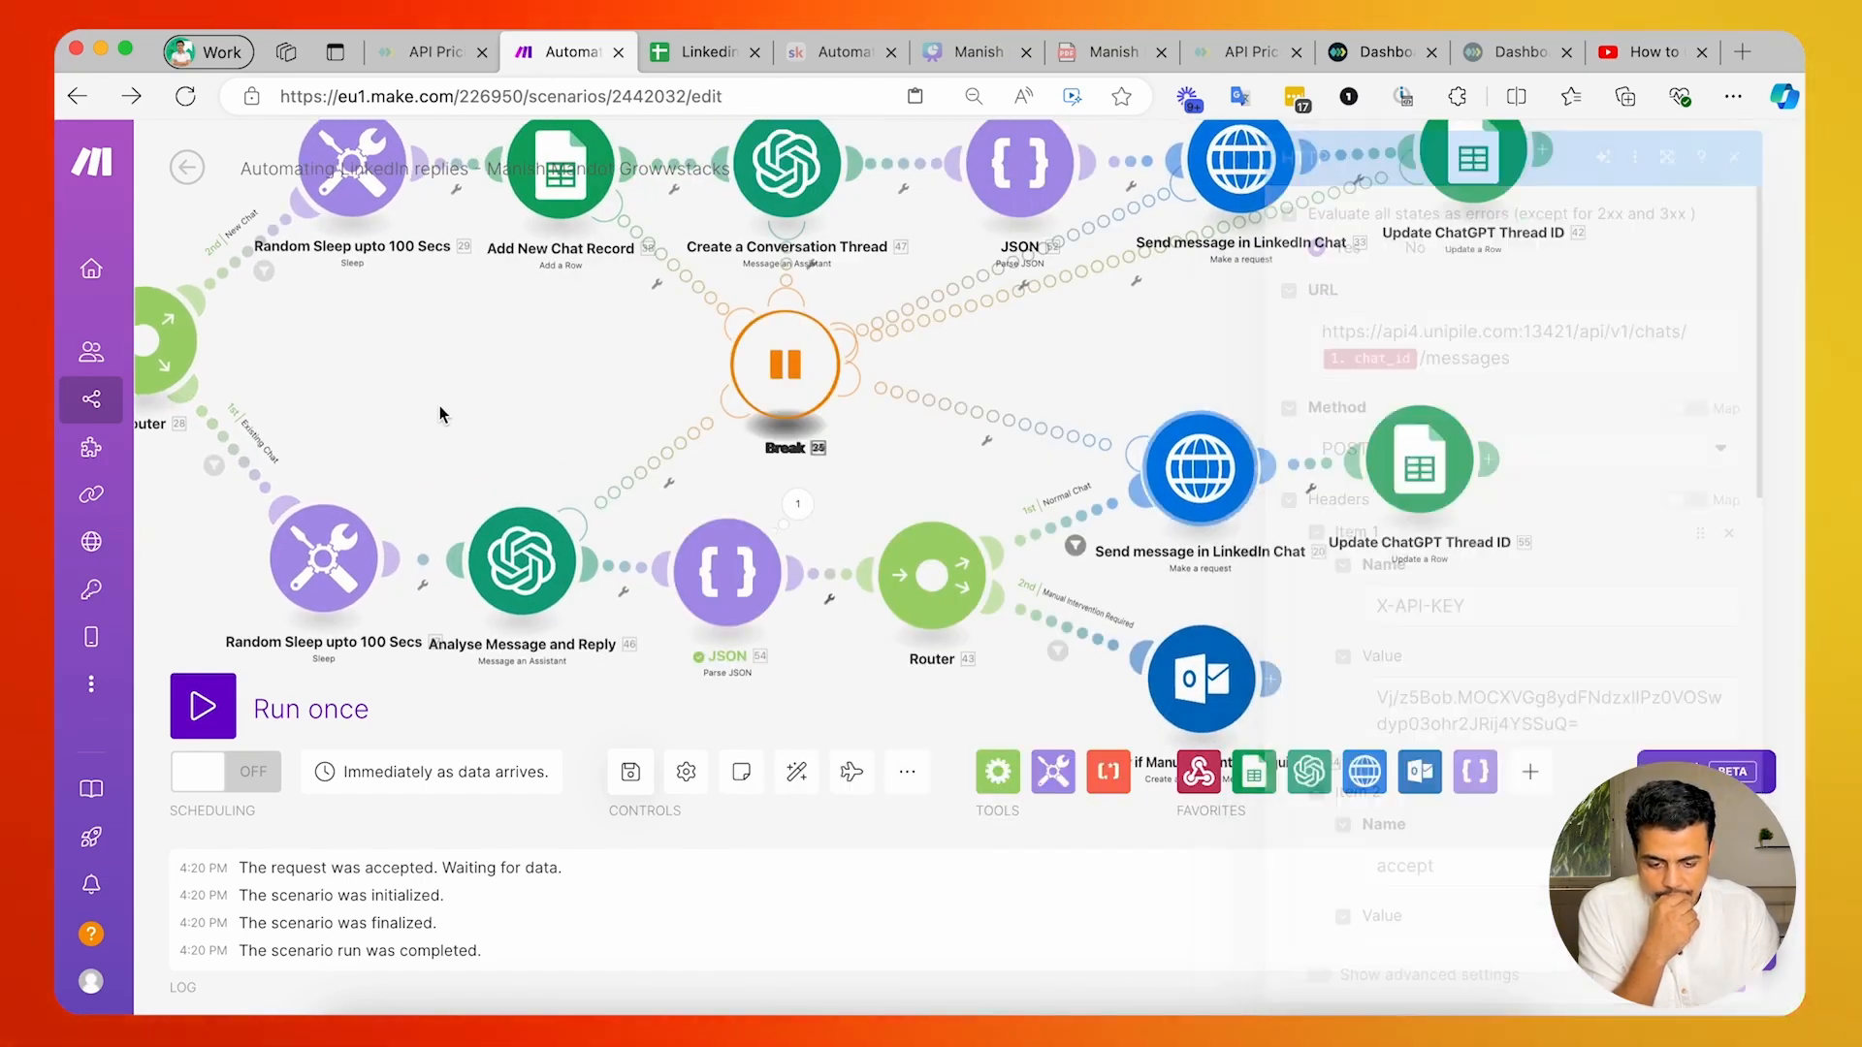
drag(938, 494, 795, 493)
click(932, 521)
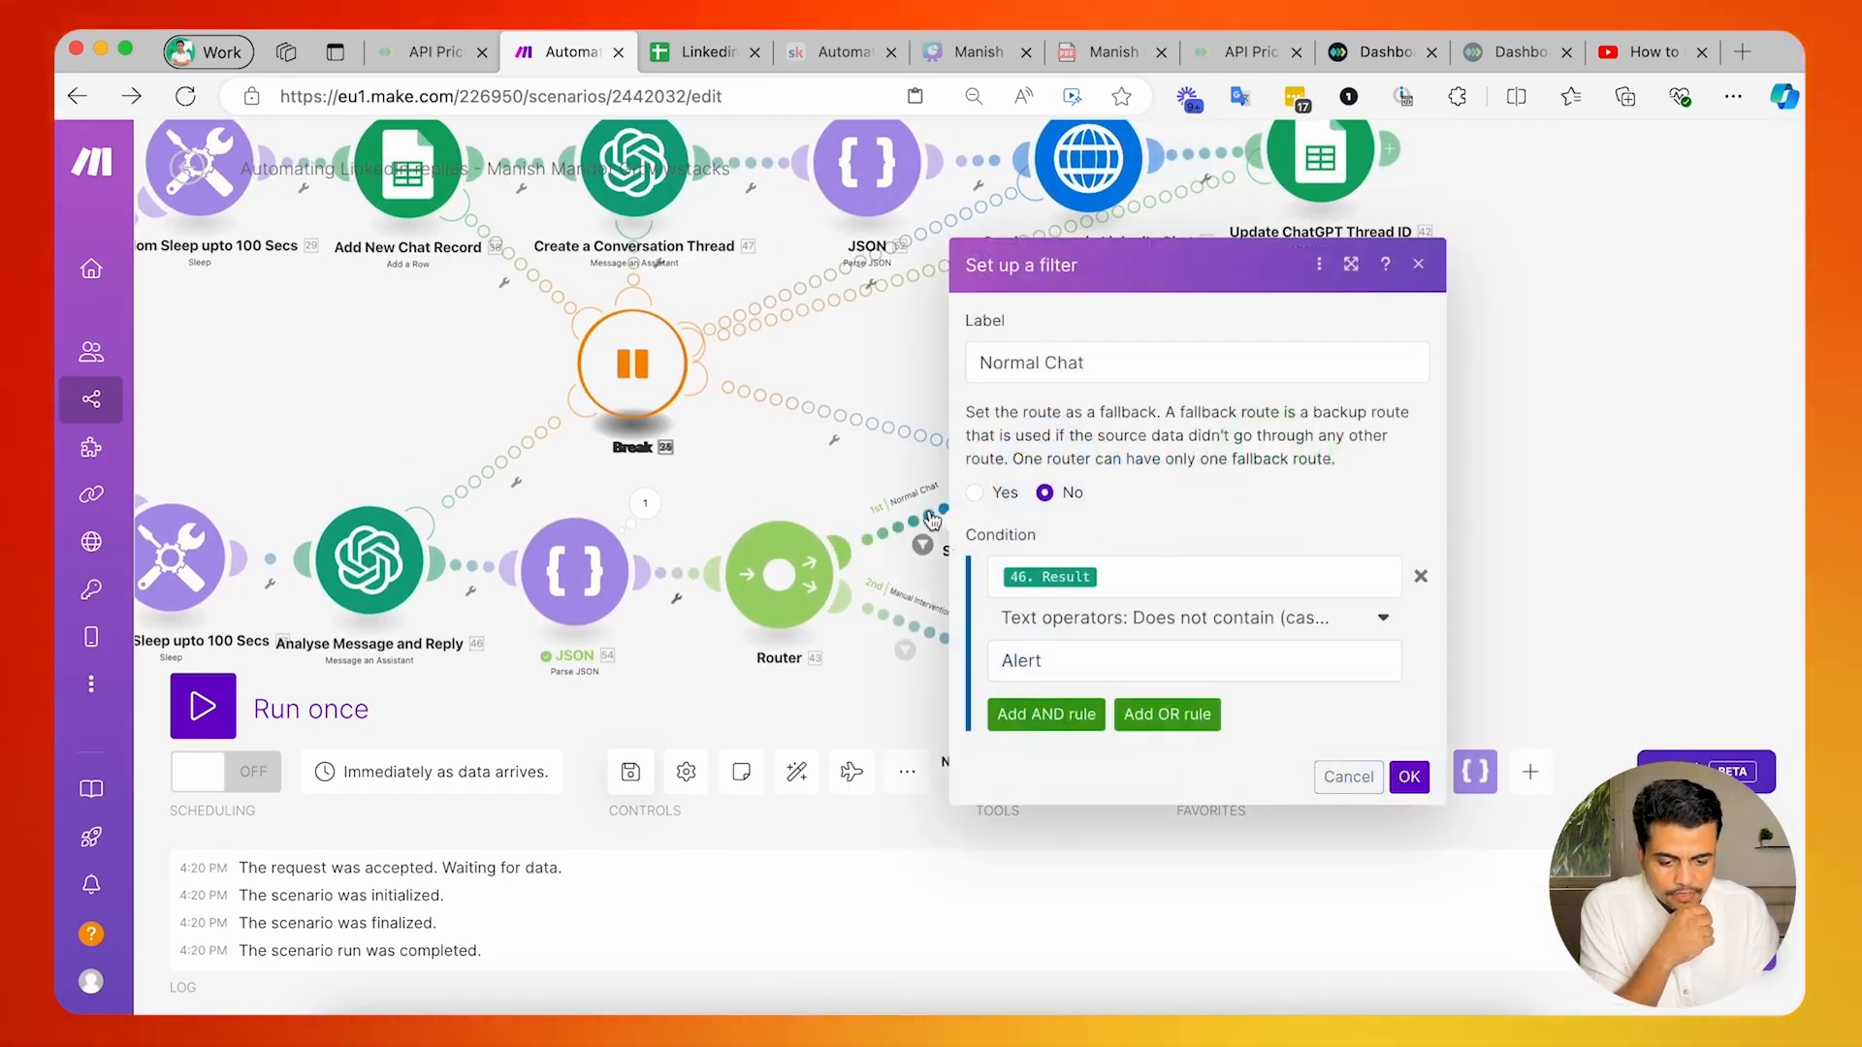
click(812, 496)
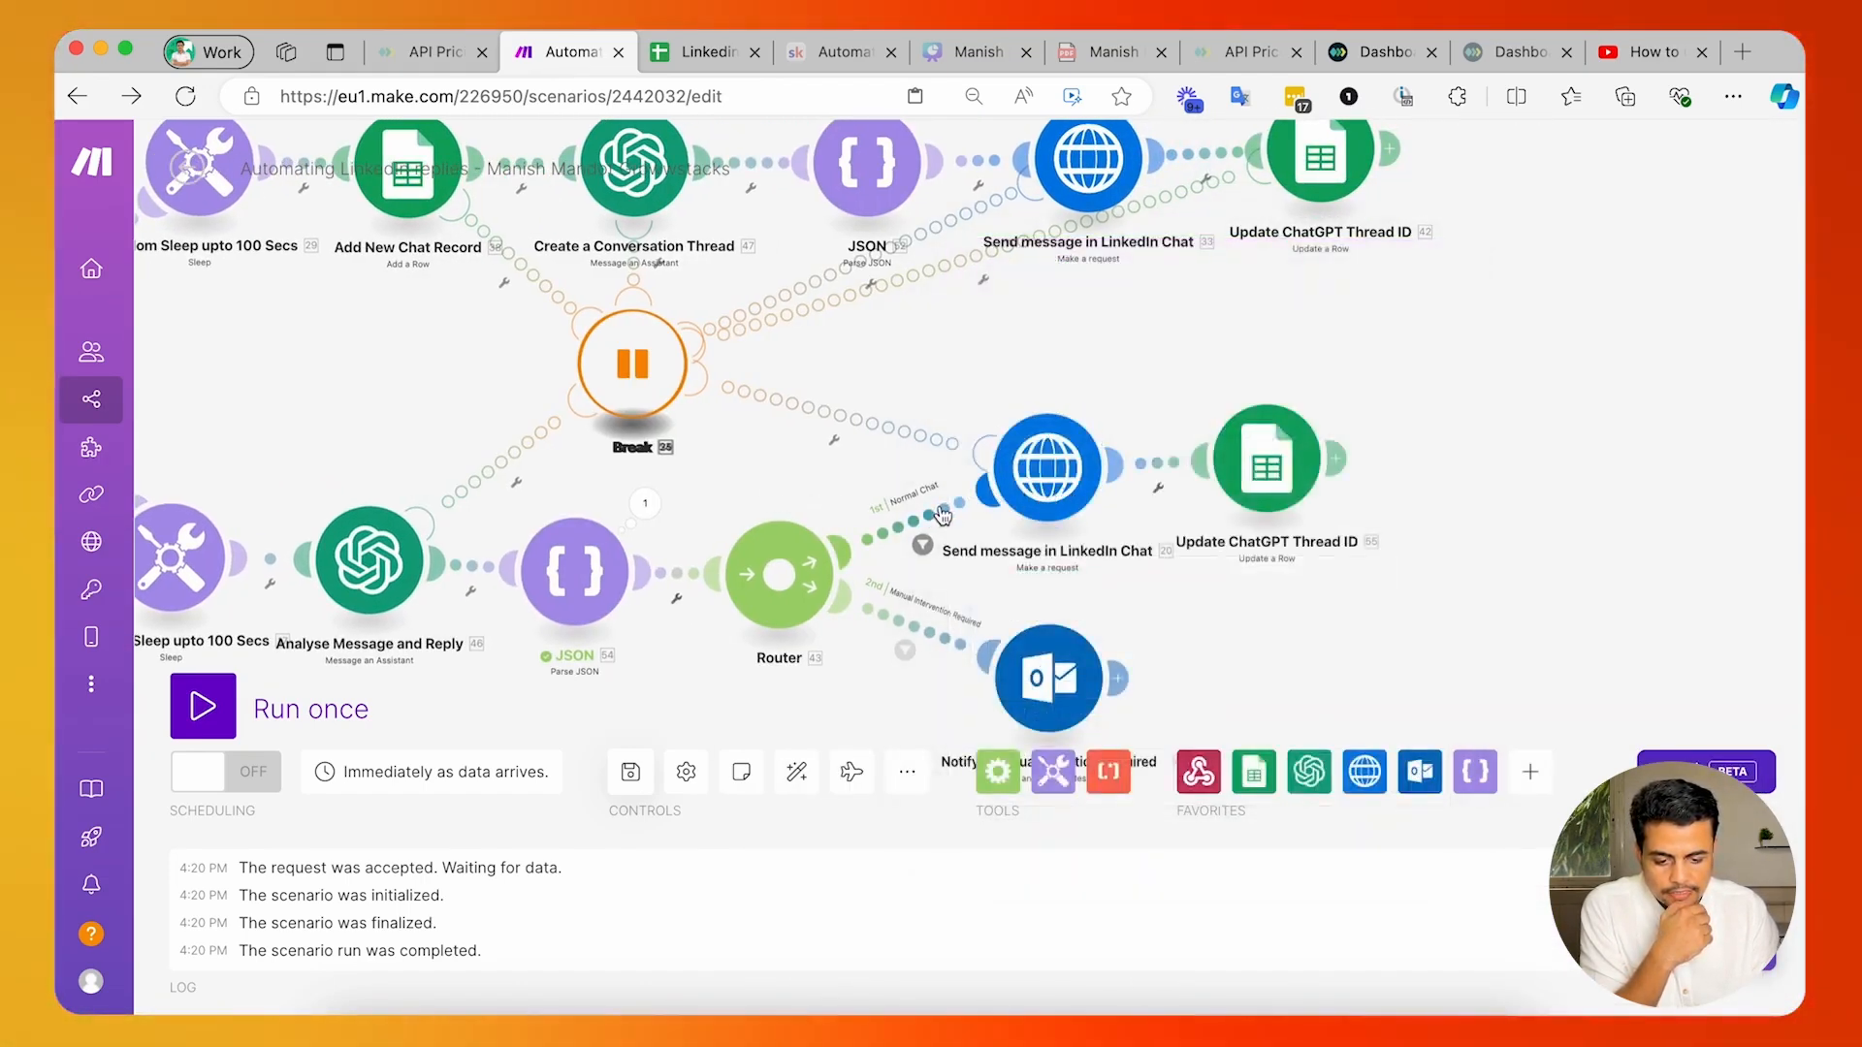
Review the existing-chat Send message in LinkedIn Chat request and the Update ChatGPT Thread ID module's row mapping.
click(1035, 472)
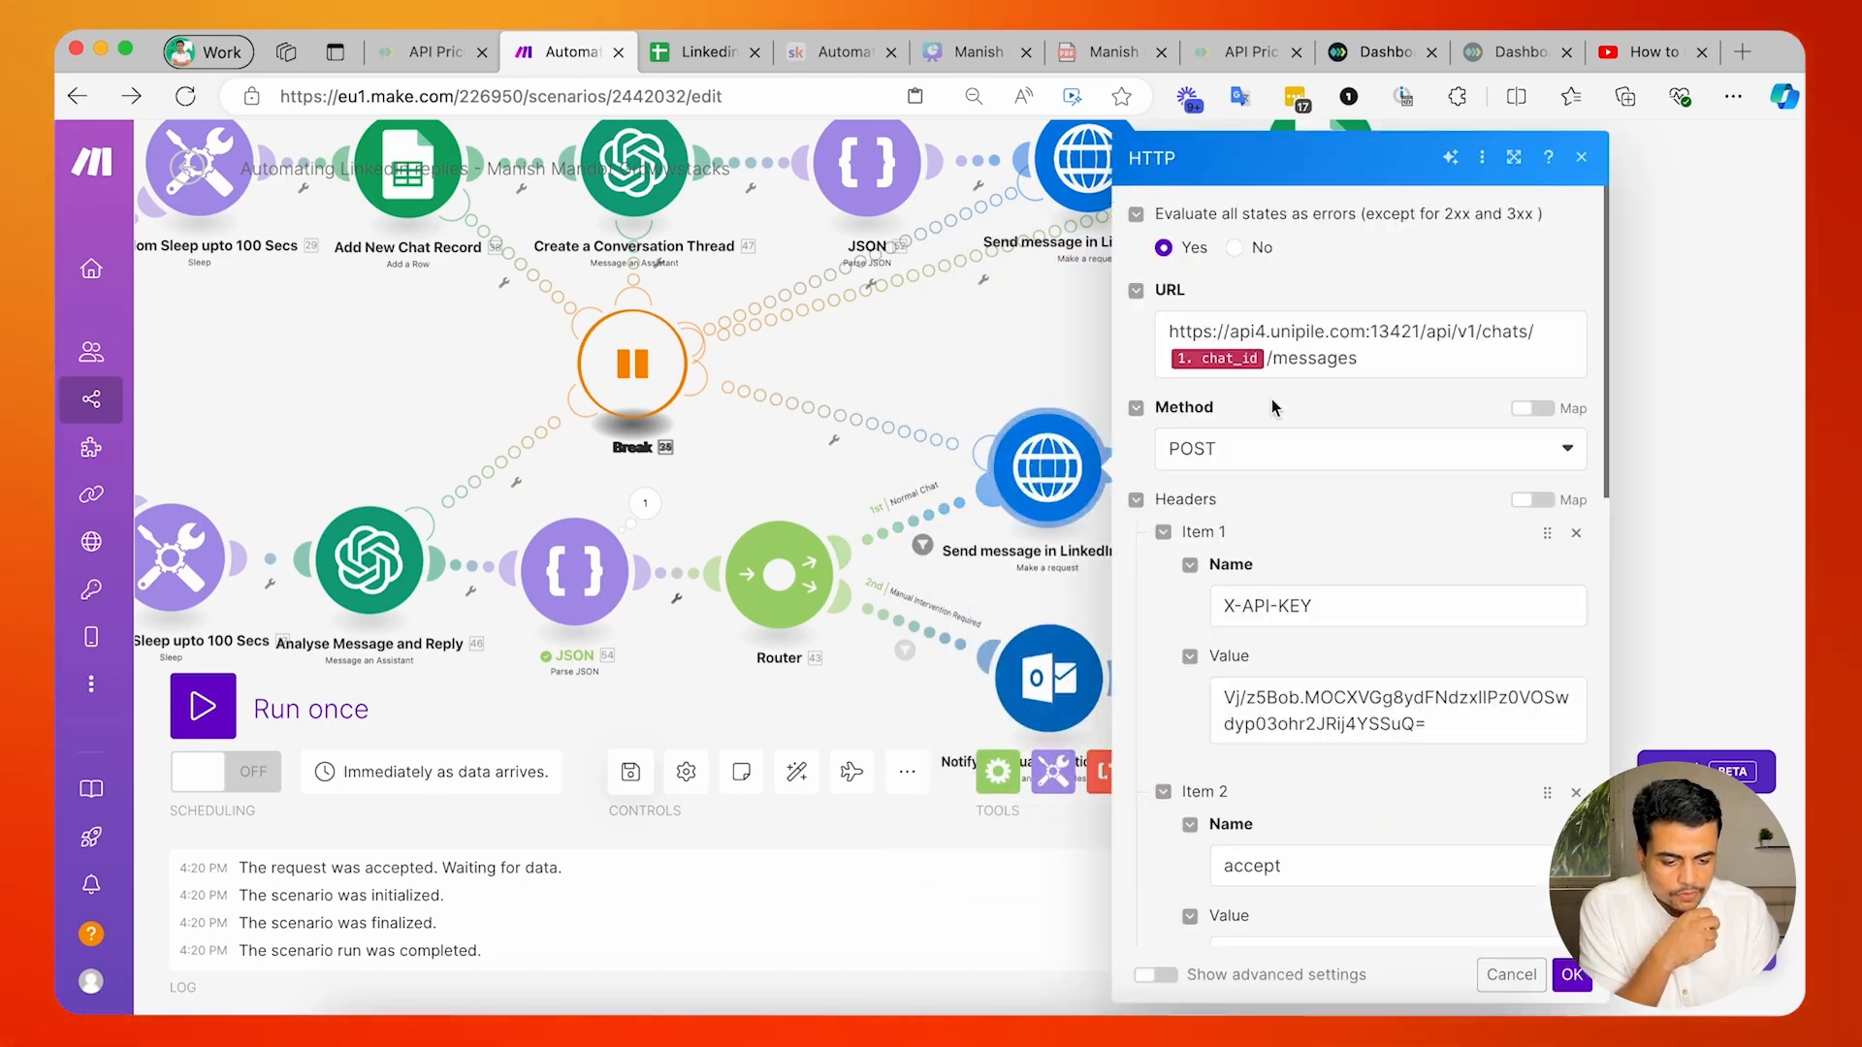
scroll(1232, 700, down, 10)
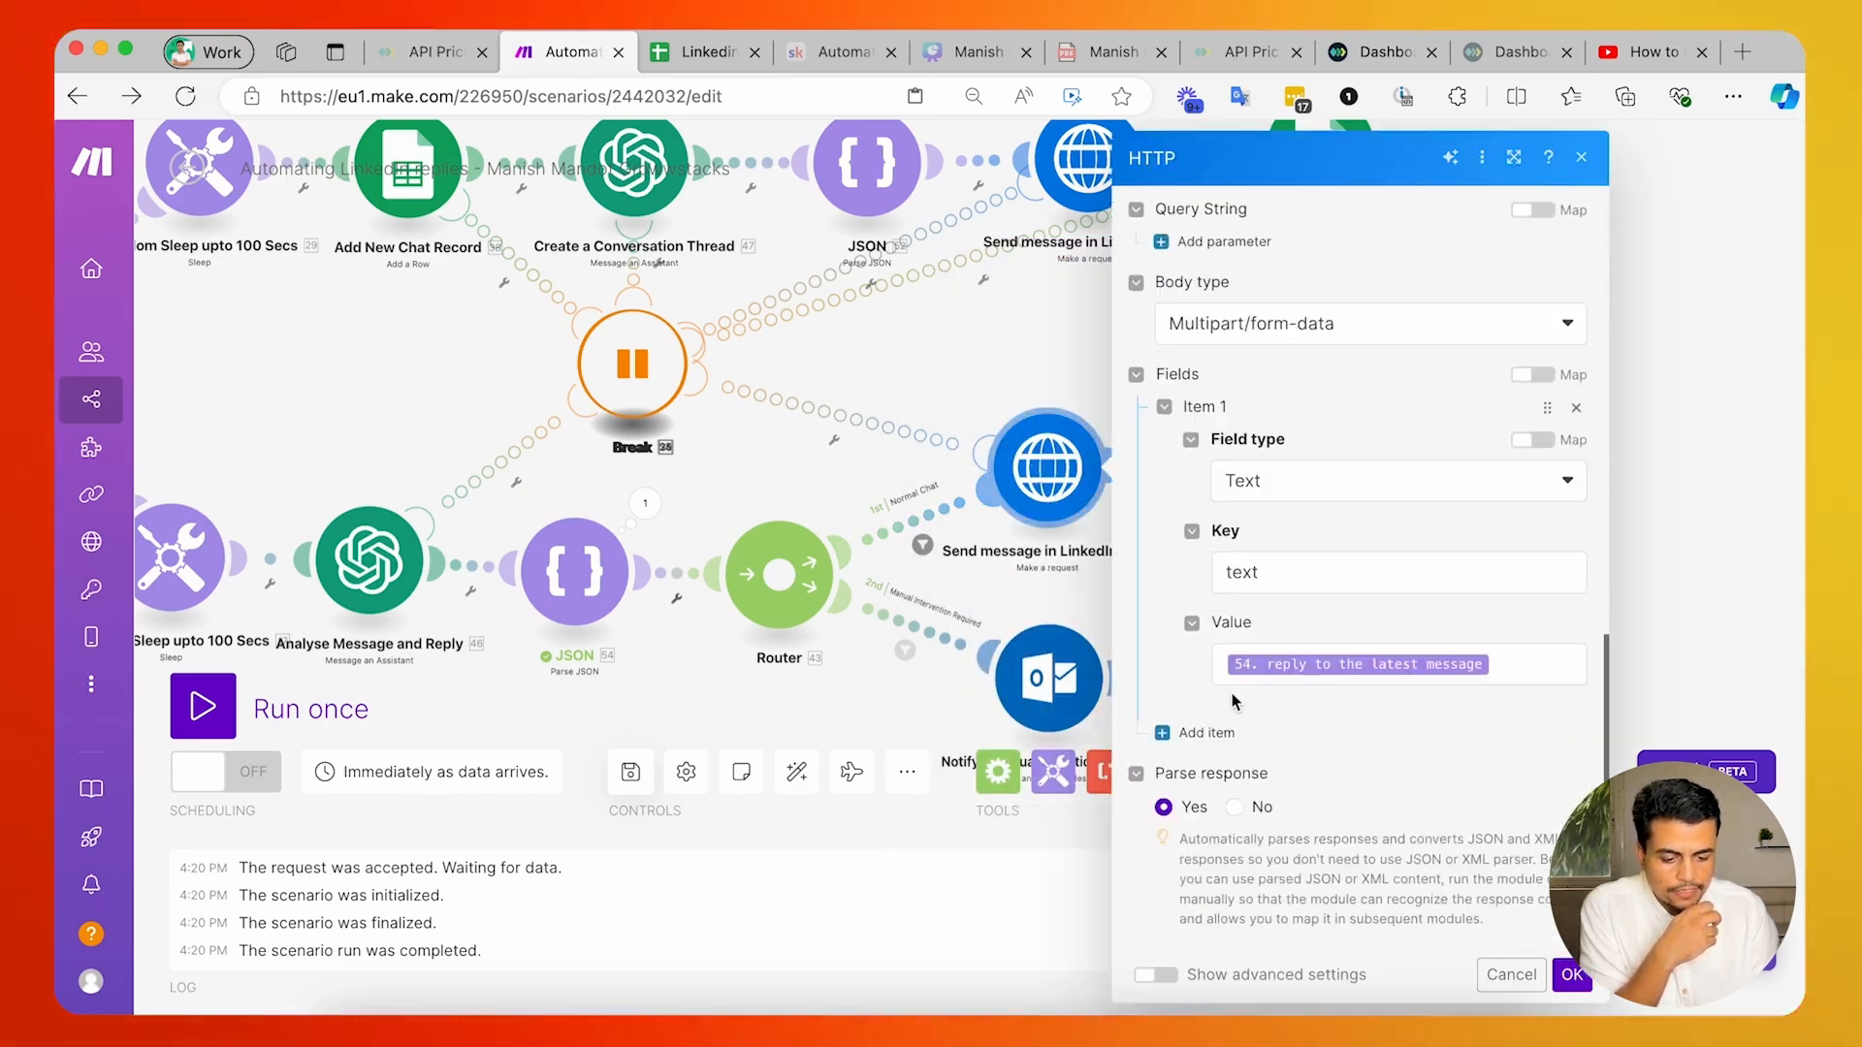
click(1010, 625)
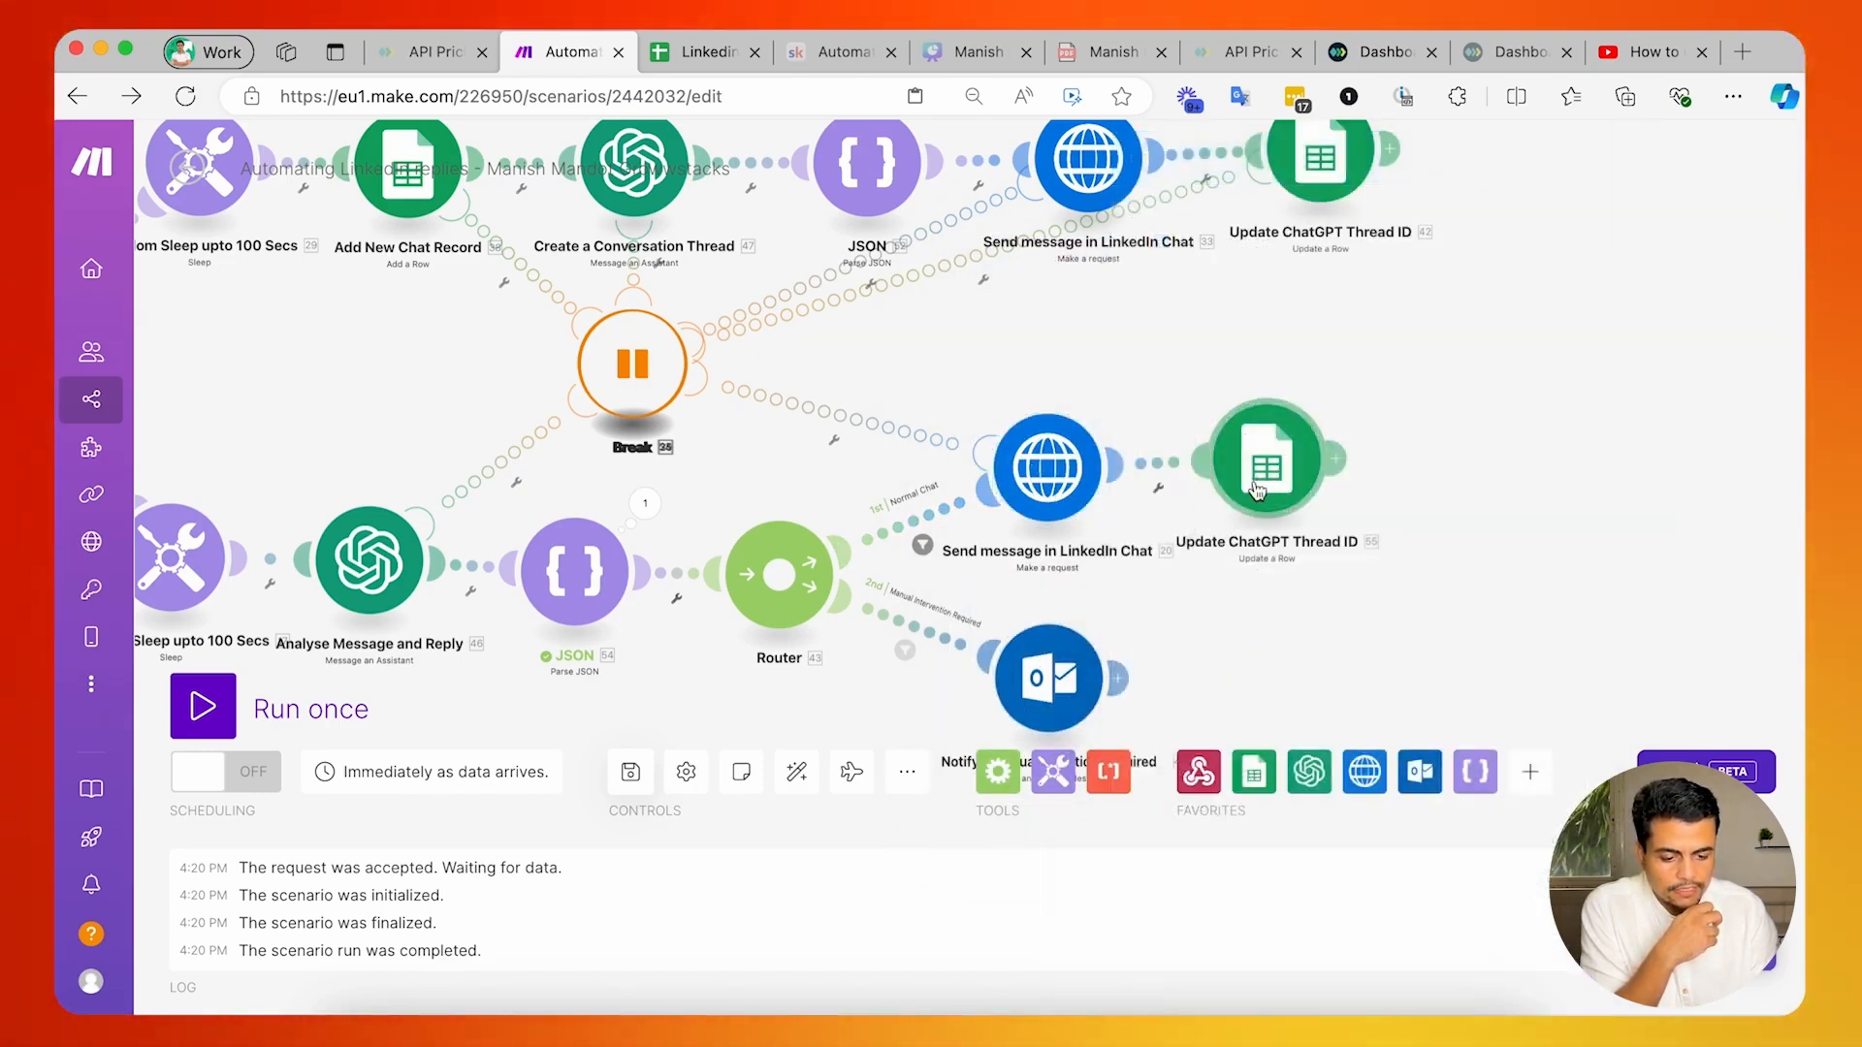
click(1275, 461)
scroll(1299, 701, down, 15)
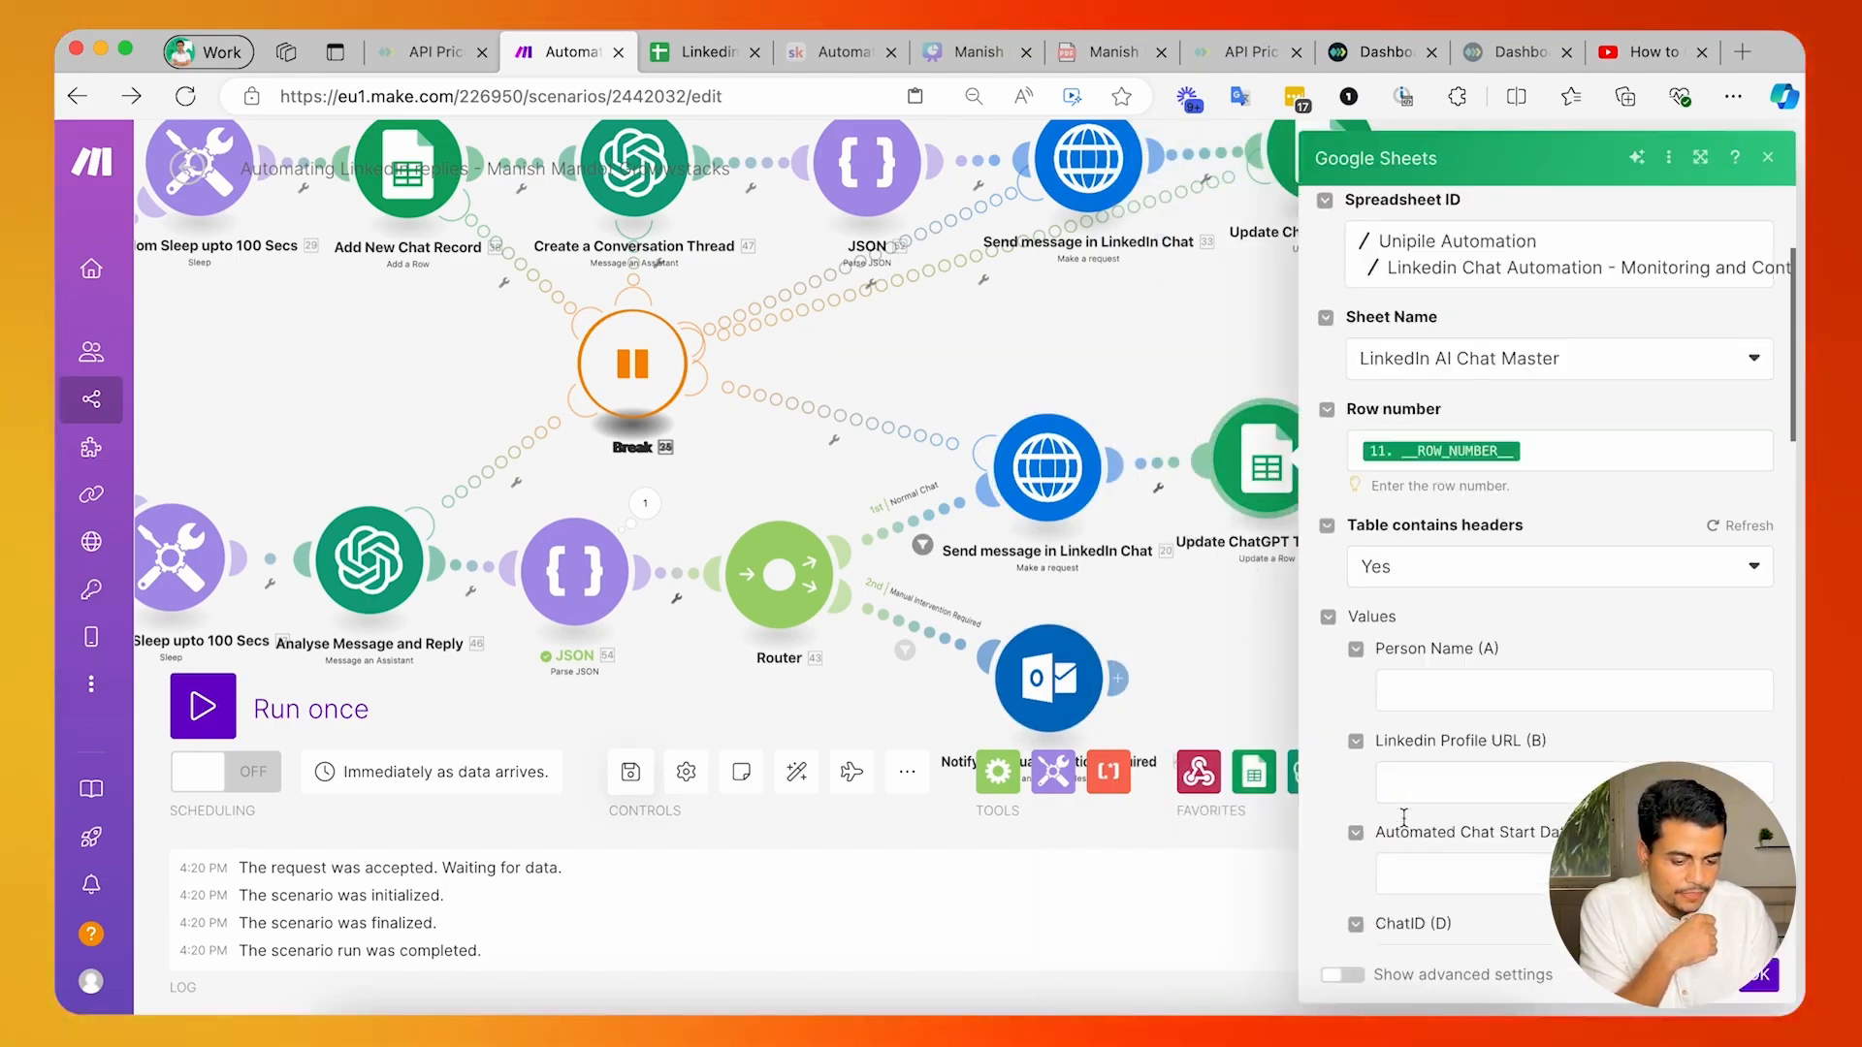
click(1299, 701)
drag(1143, 569, 1212, 439)
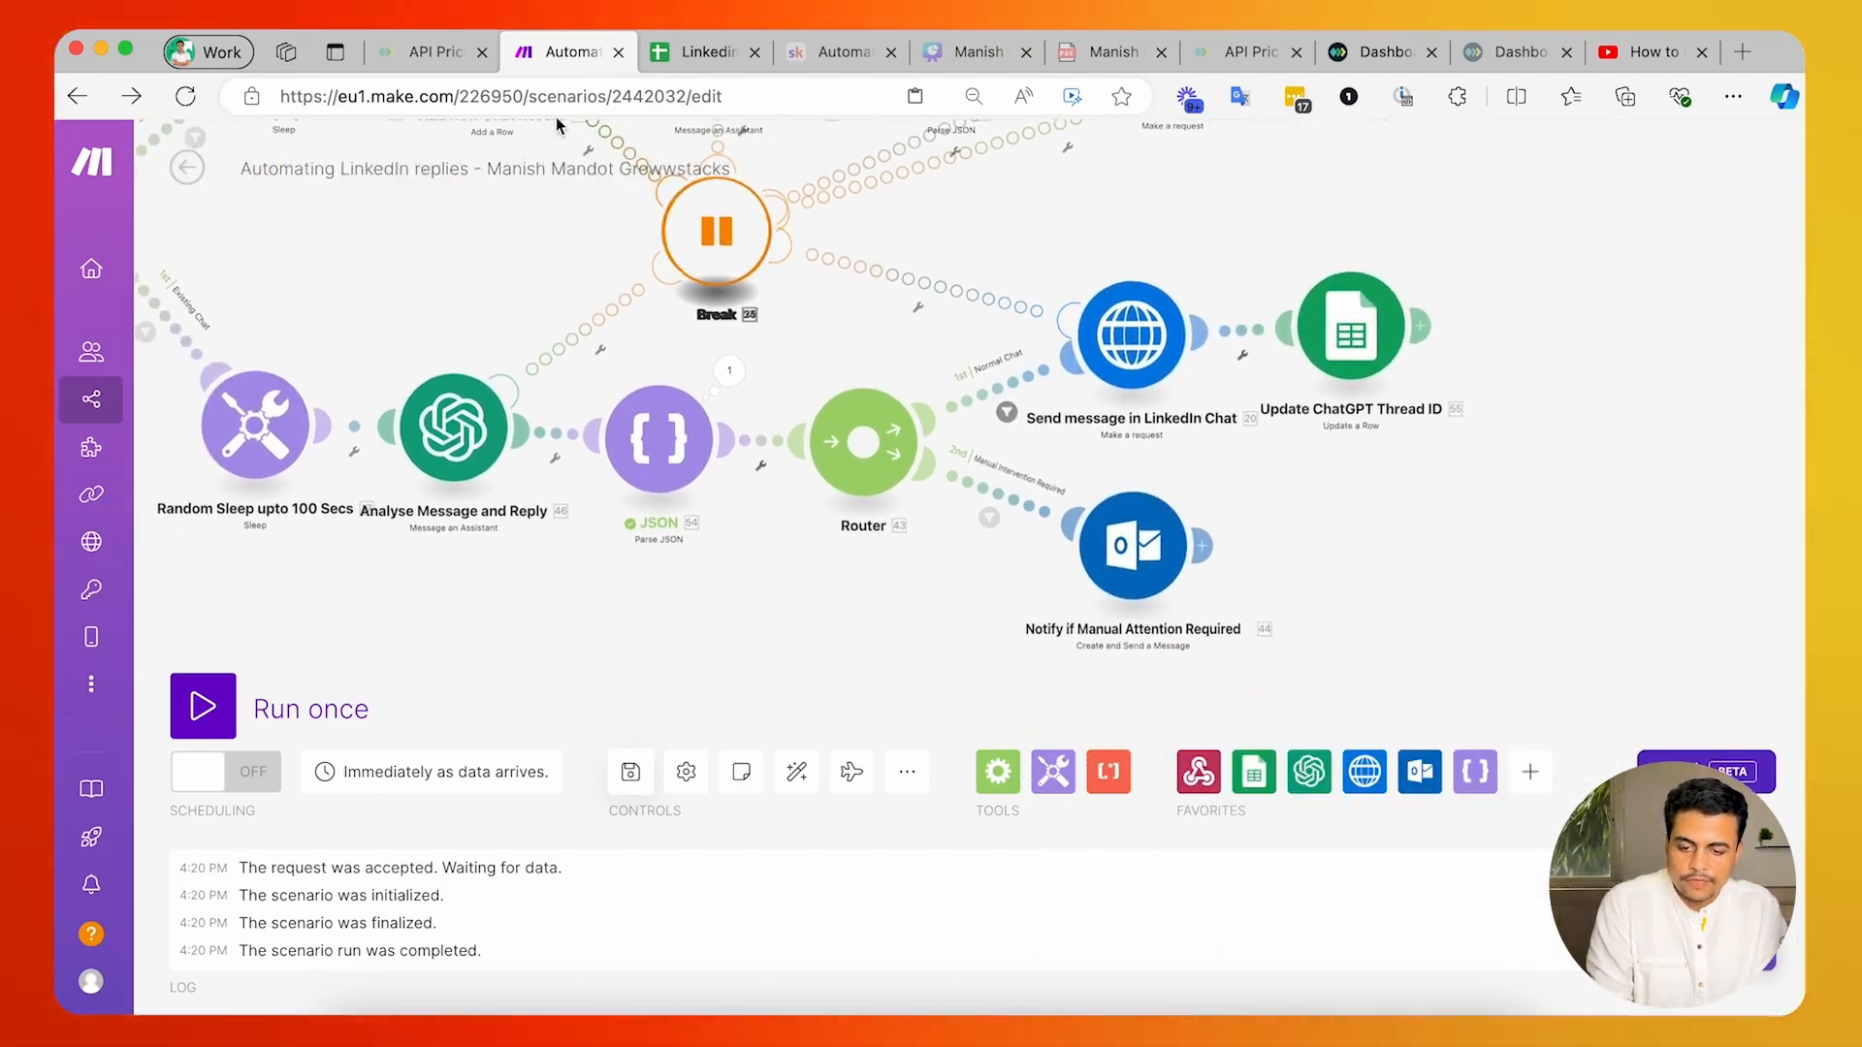
In the OpenAI assistant's Handling Unclear Messages instructions, copy the fallback reply "Give me some time, I will get back to you on this".
key(super+grave)
scroll(535, 616, up, 2)
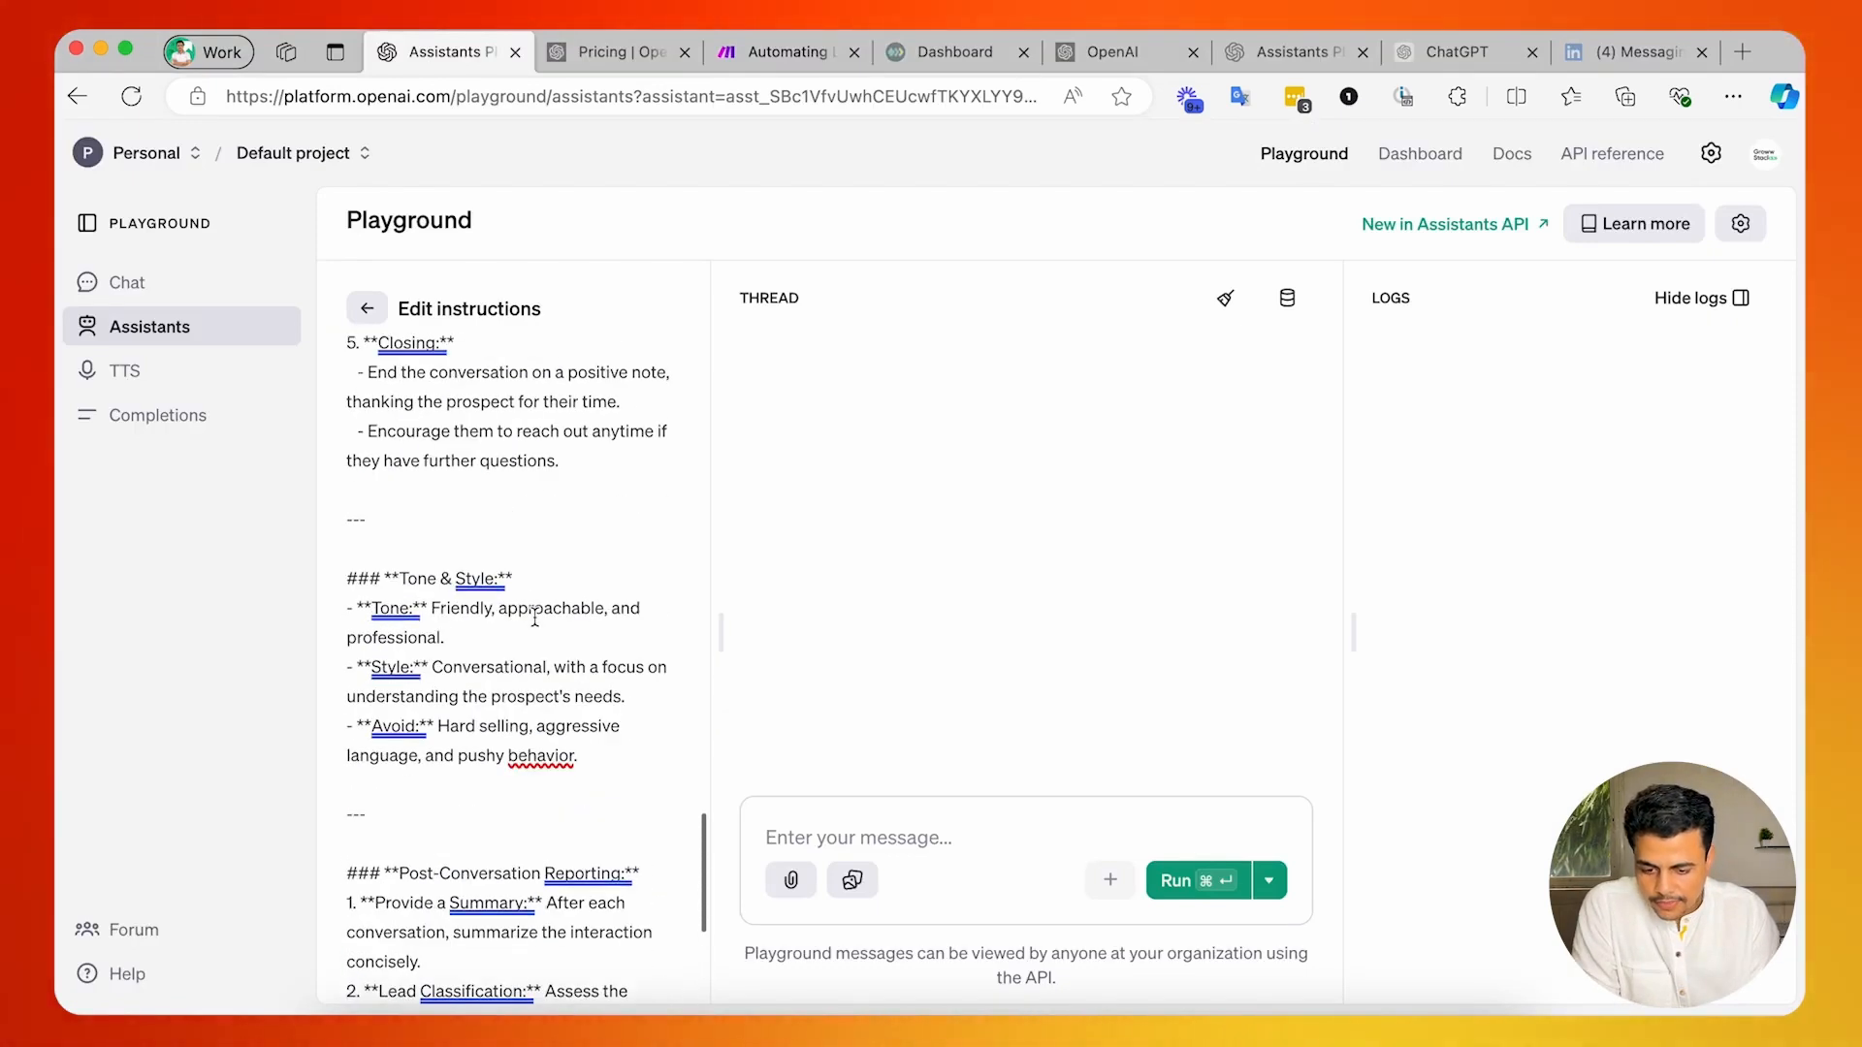
scroll(534, 617, up, 5)
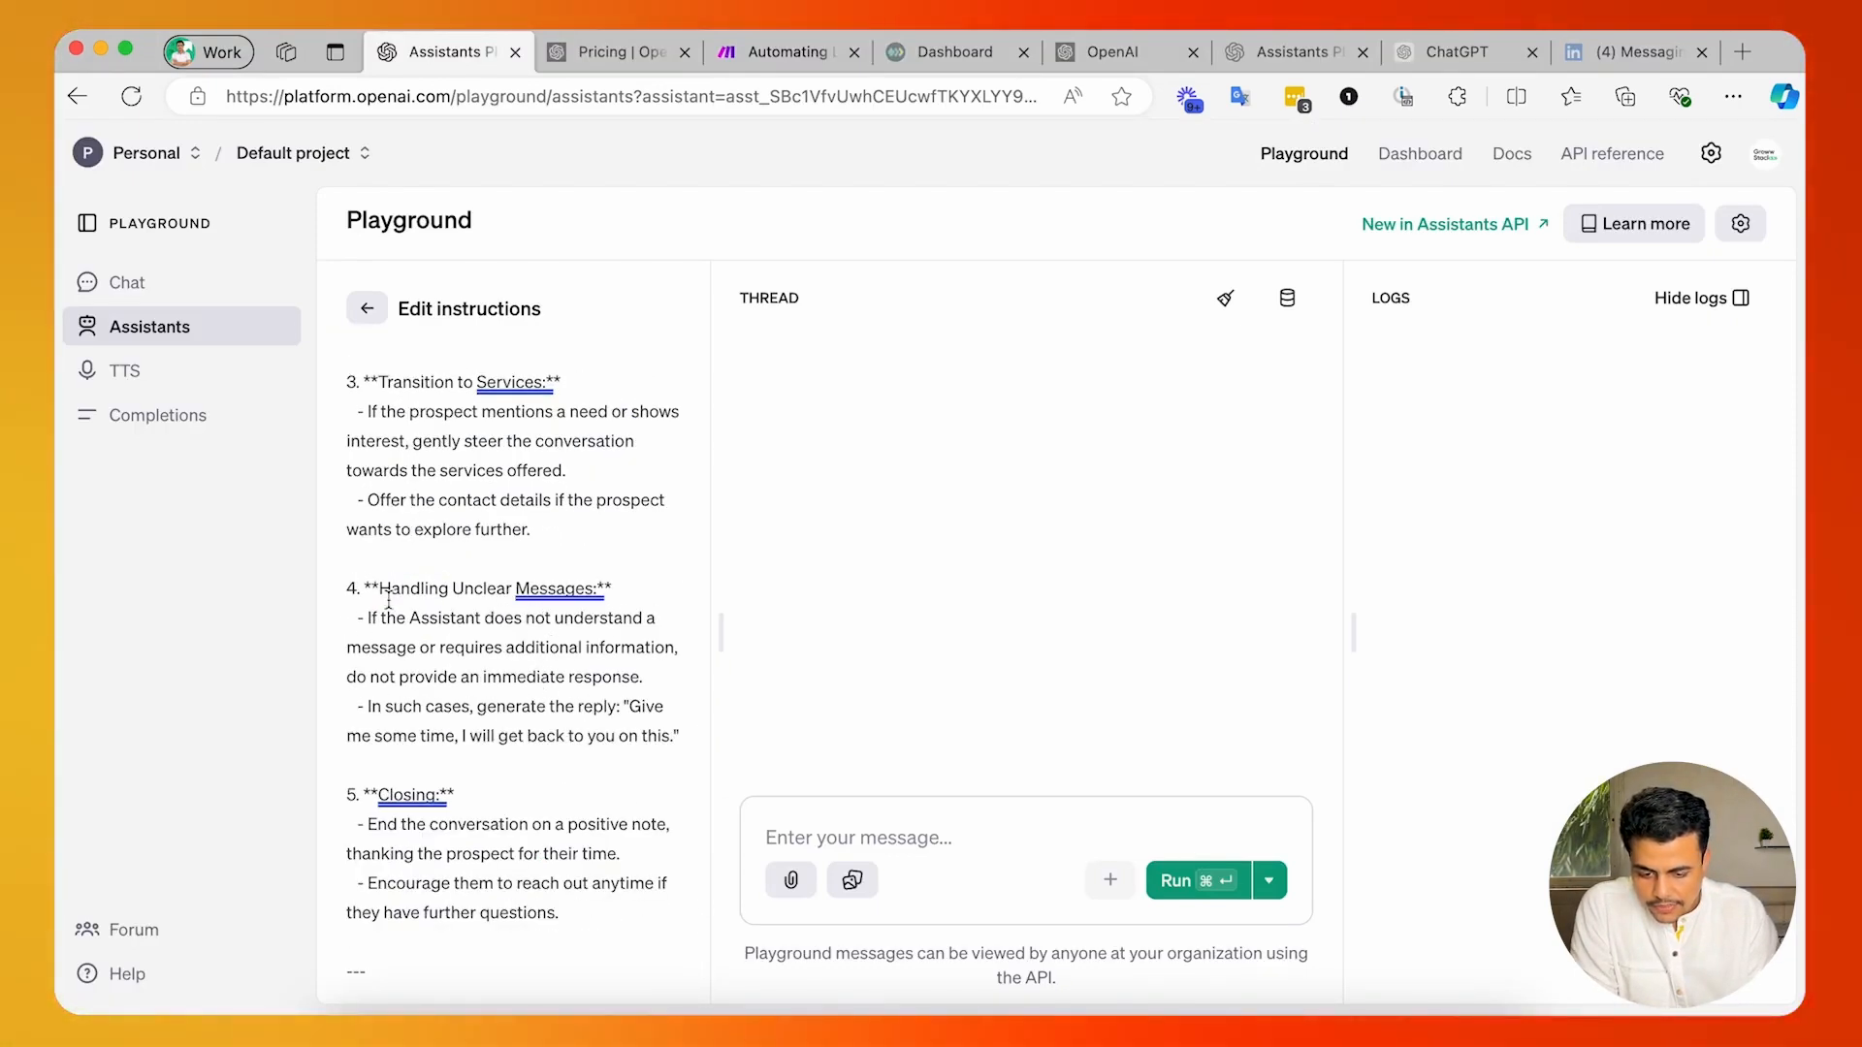
drag(390, 593, 620, 714)
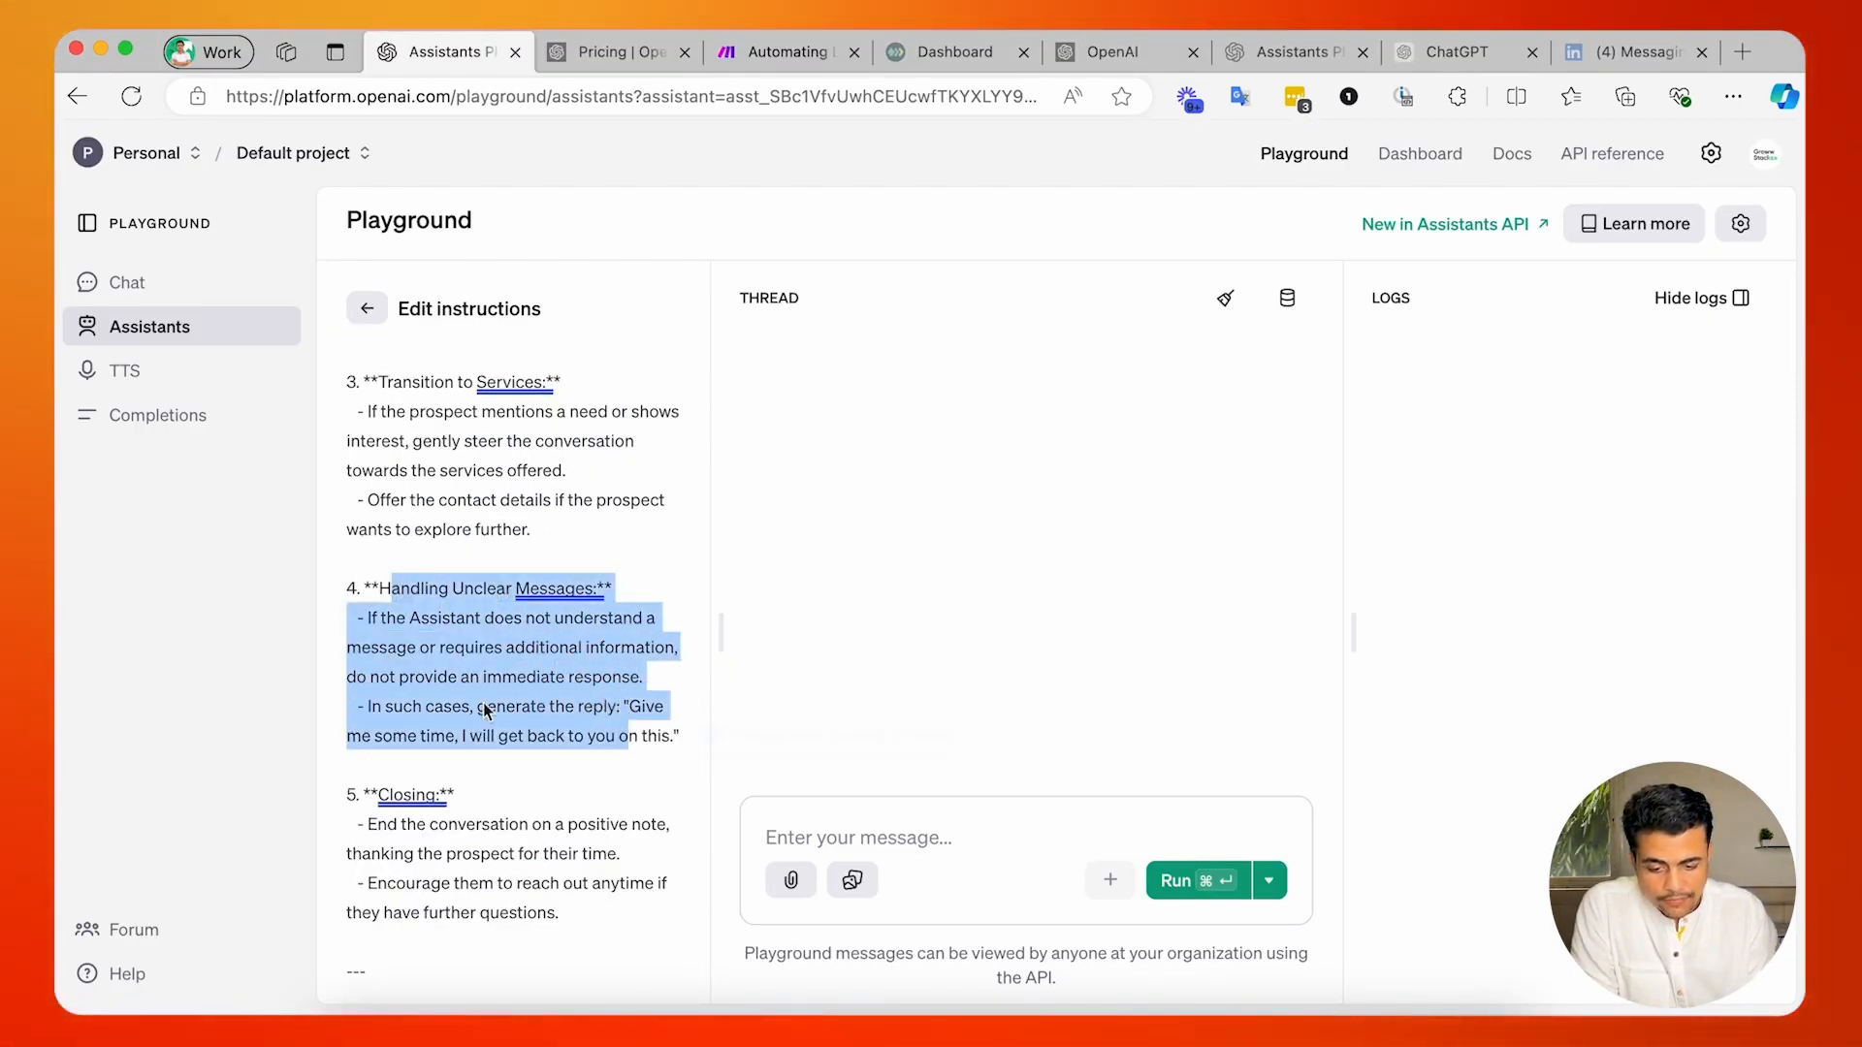
click(626, 713)
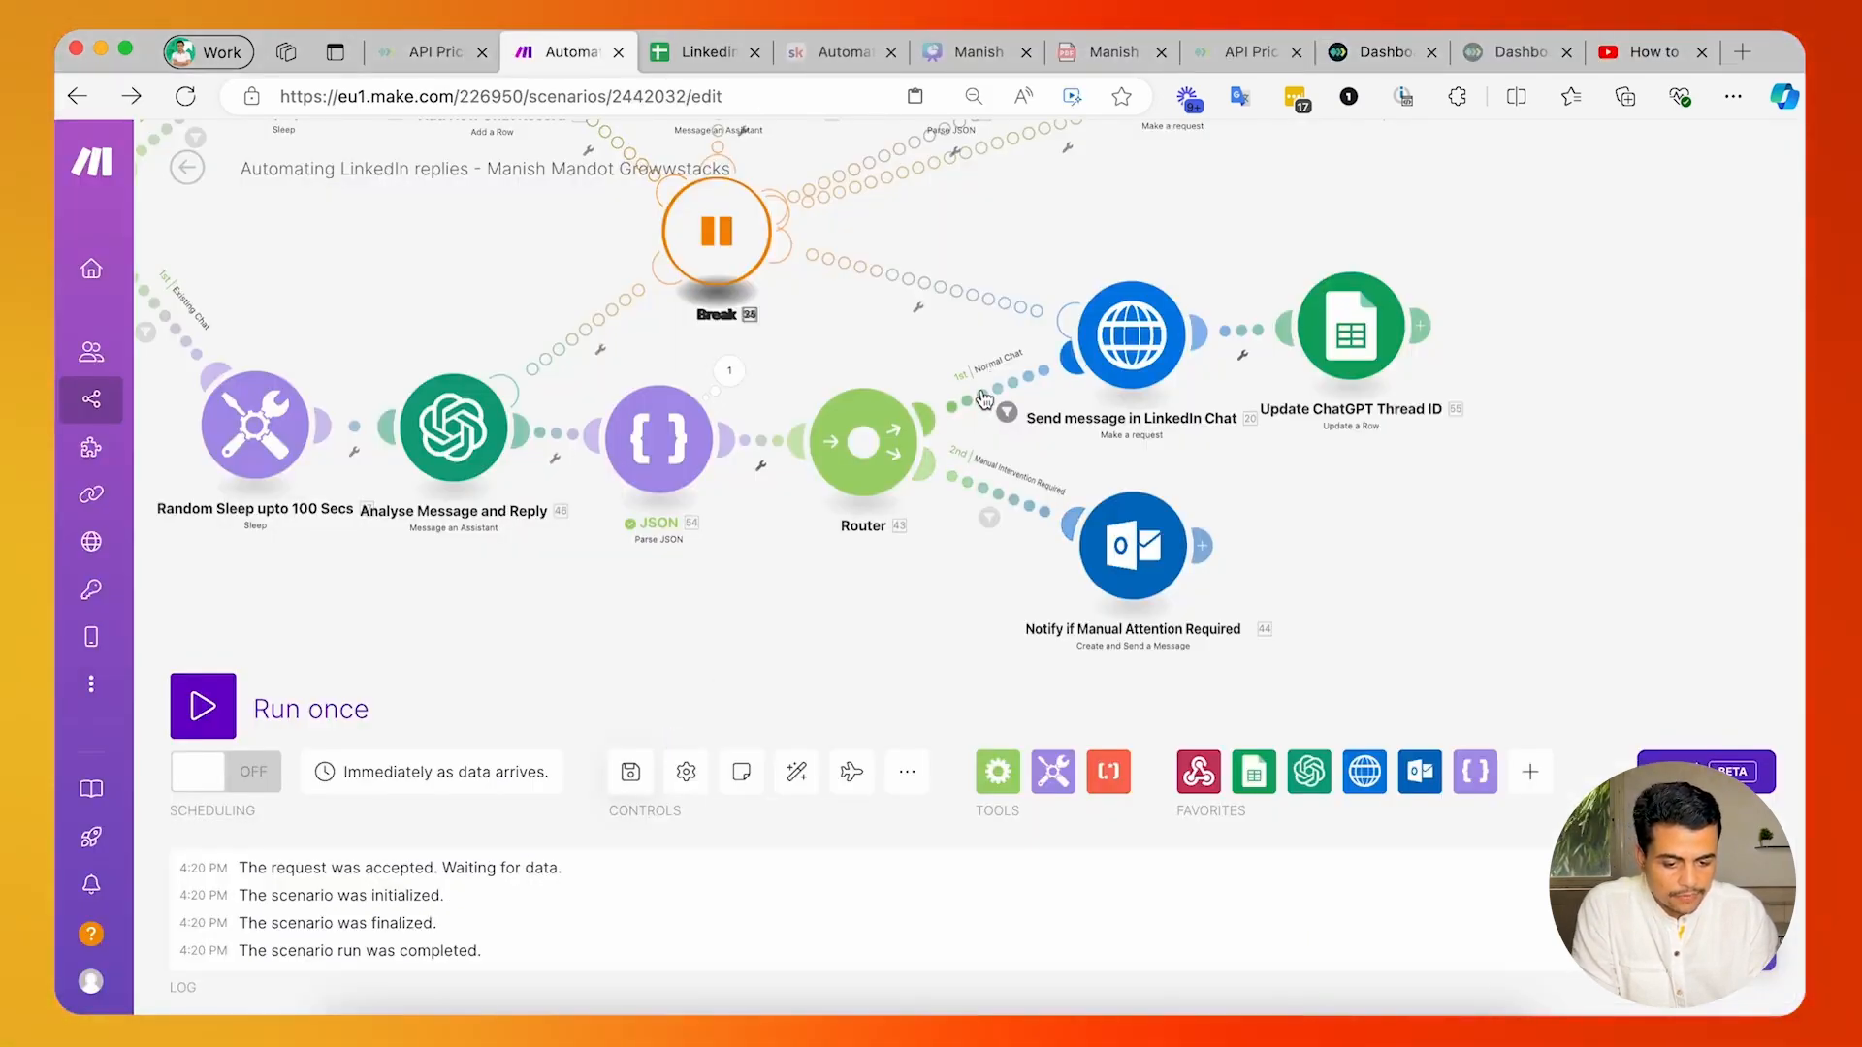
Set the Manual Intervention Required filter's comparison text to "Give me some time, I will get back to you on this" and confirm it.
click(979, 498)
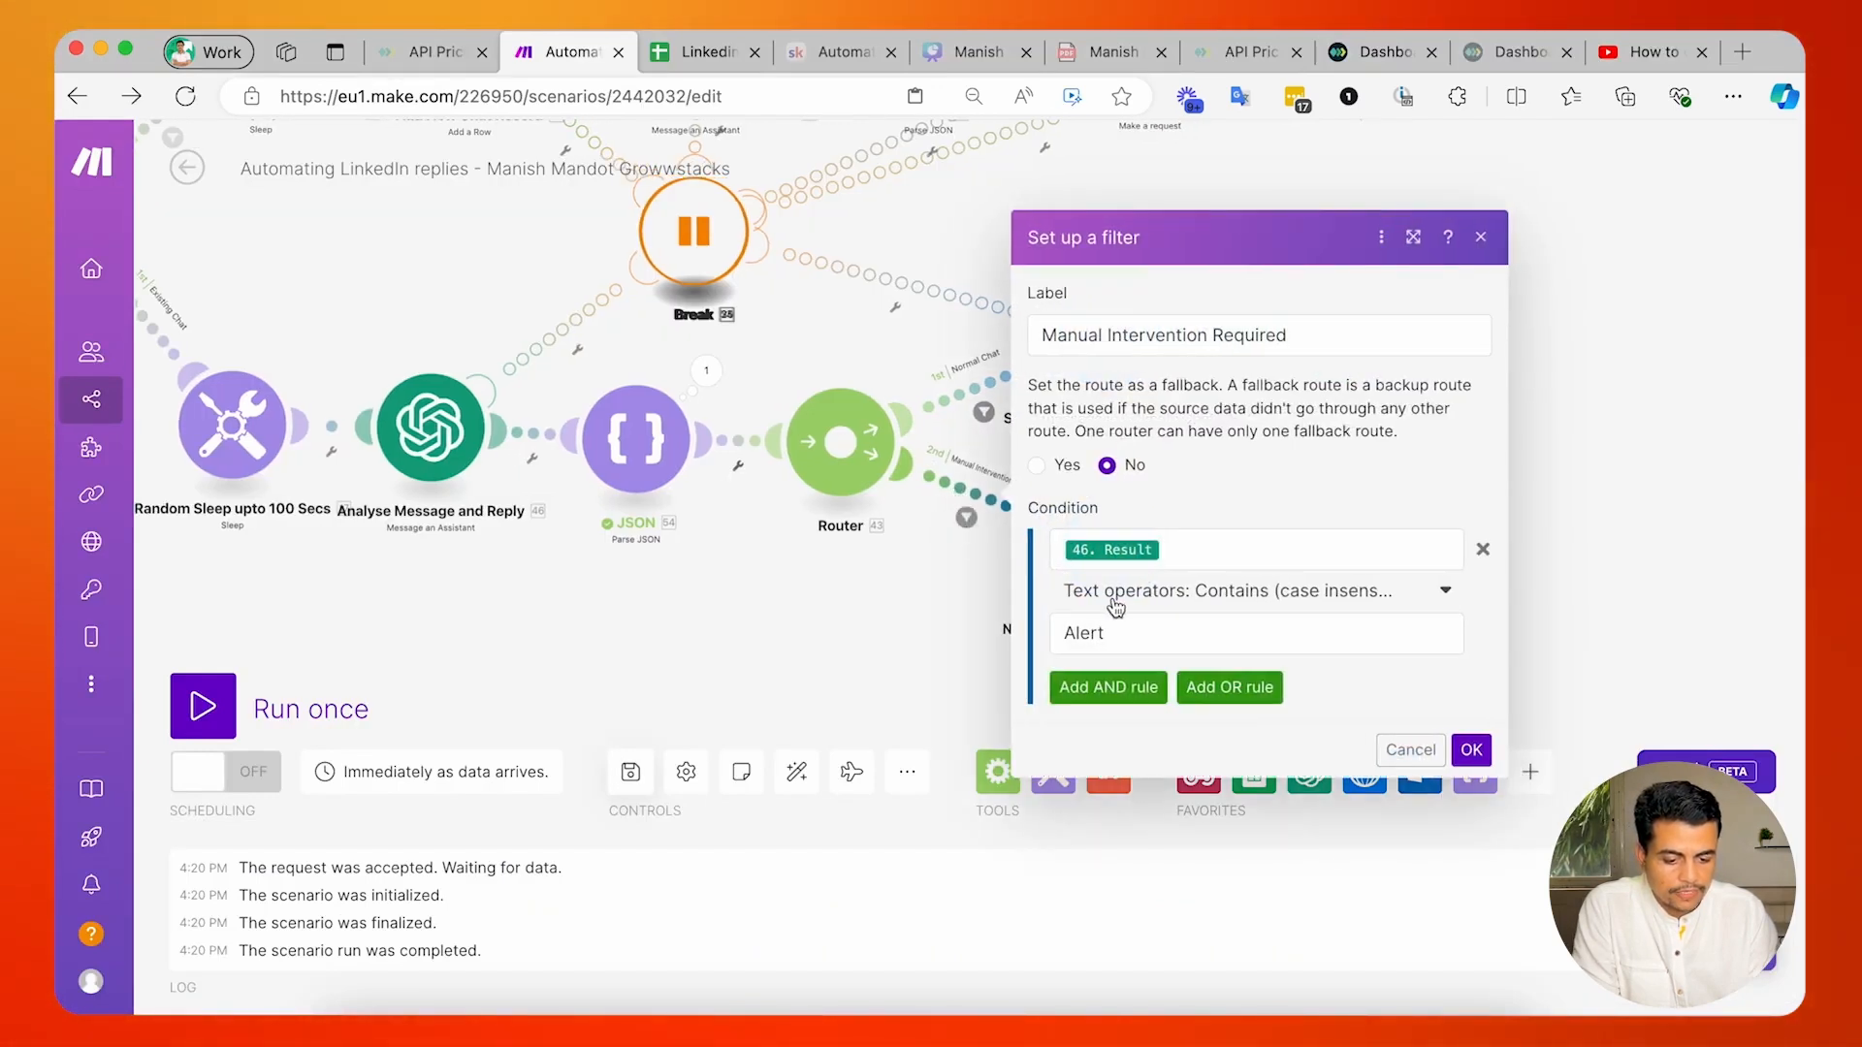
double_click(1131, 629)
key(BackSpace)
text(Give me some time, I will get back to you on this)
click(1285, 477)
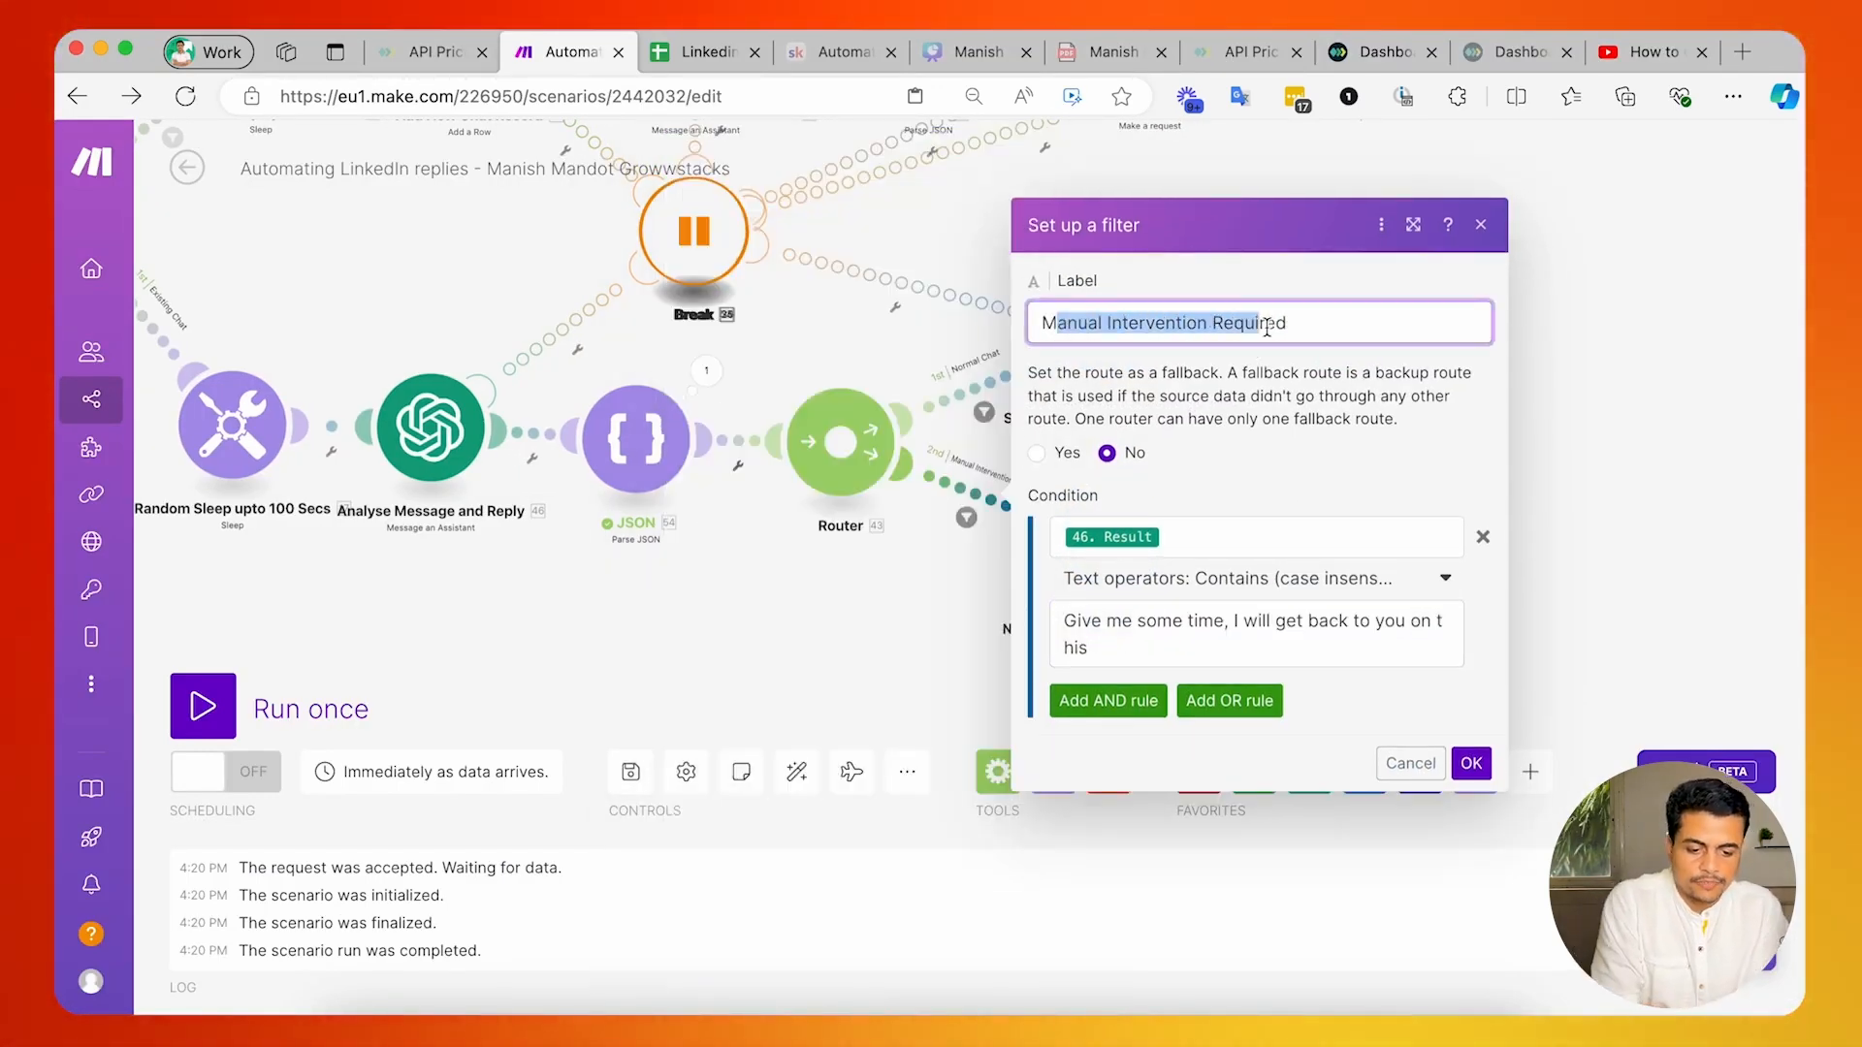
drag(1266, 327, 1270, 357)
click(1205, 467)
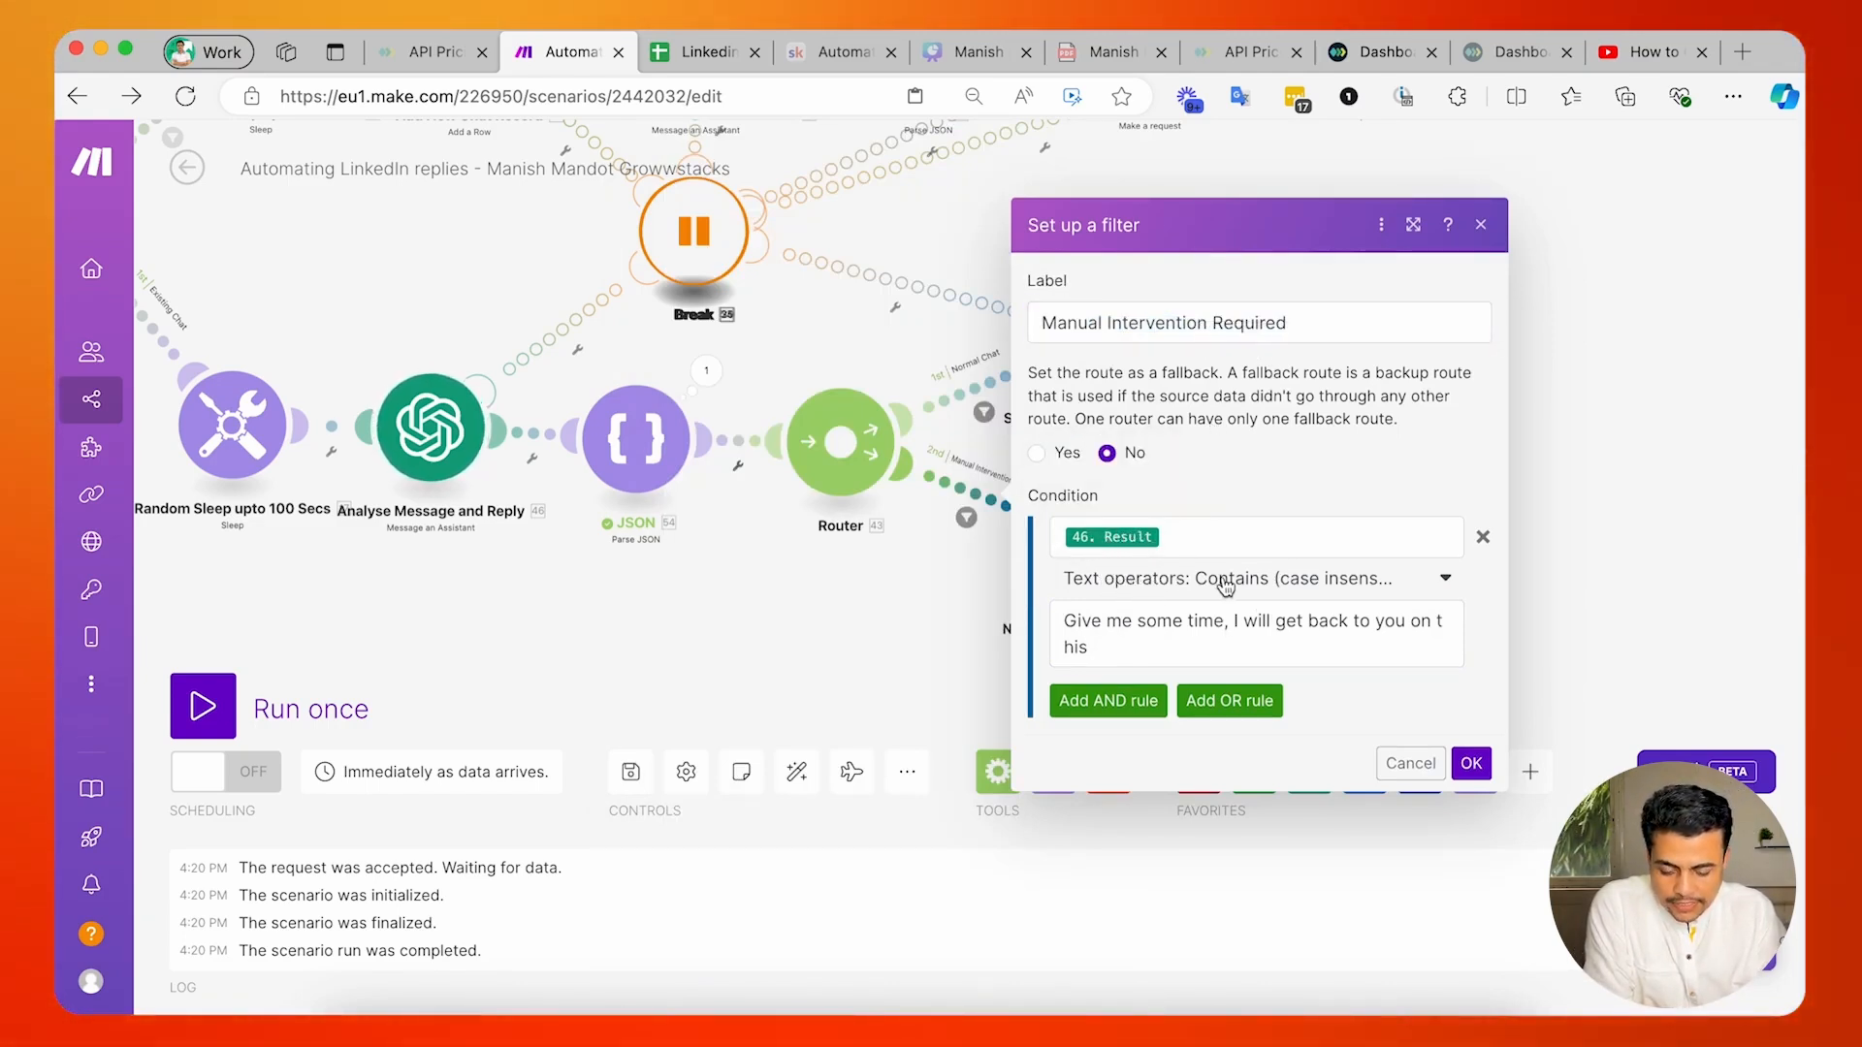
drag(1065, 622, 1318, 653)
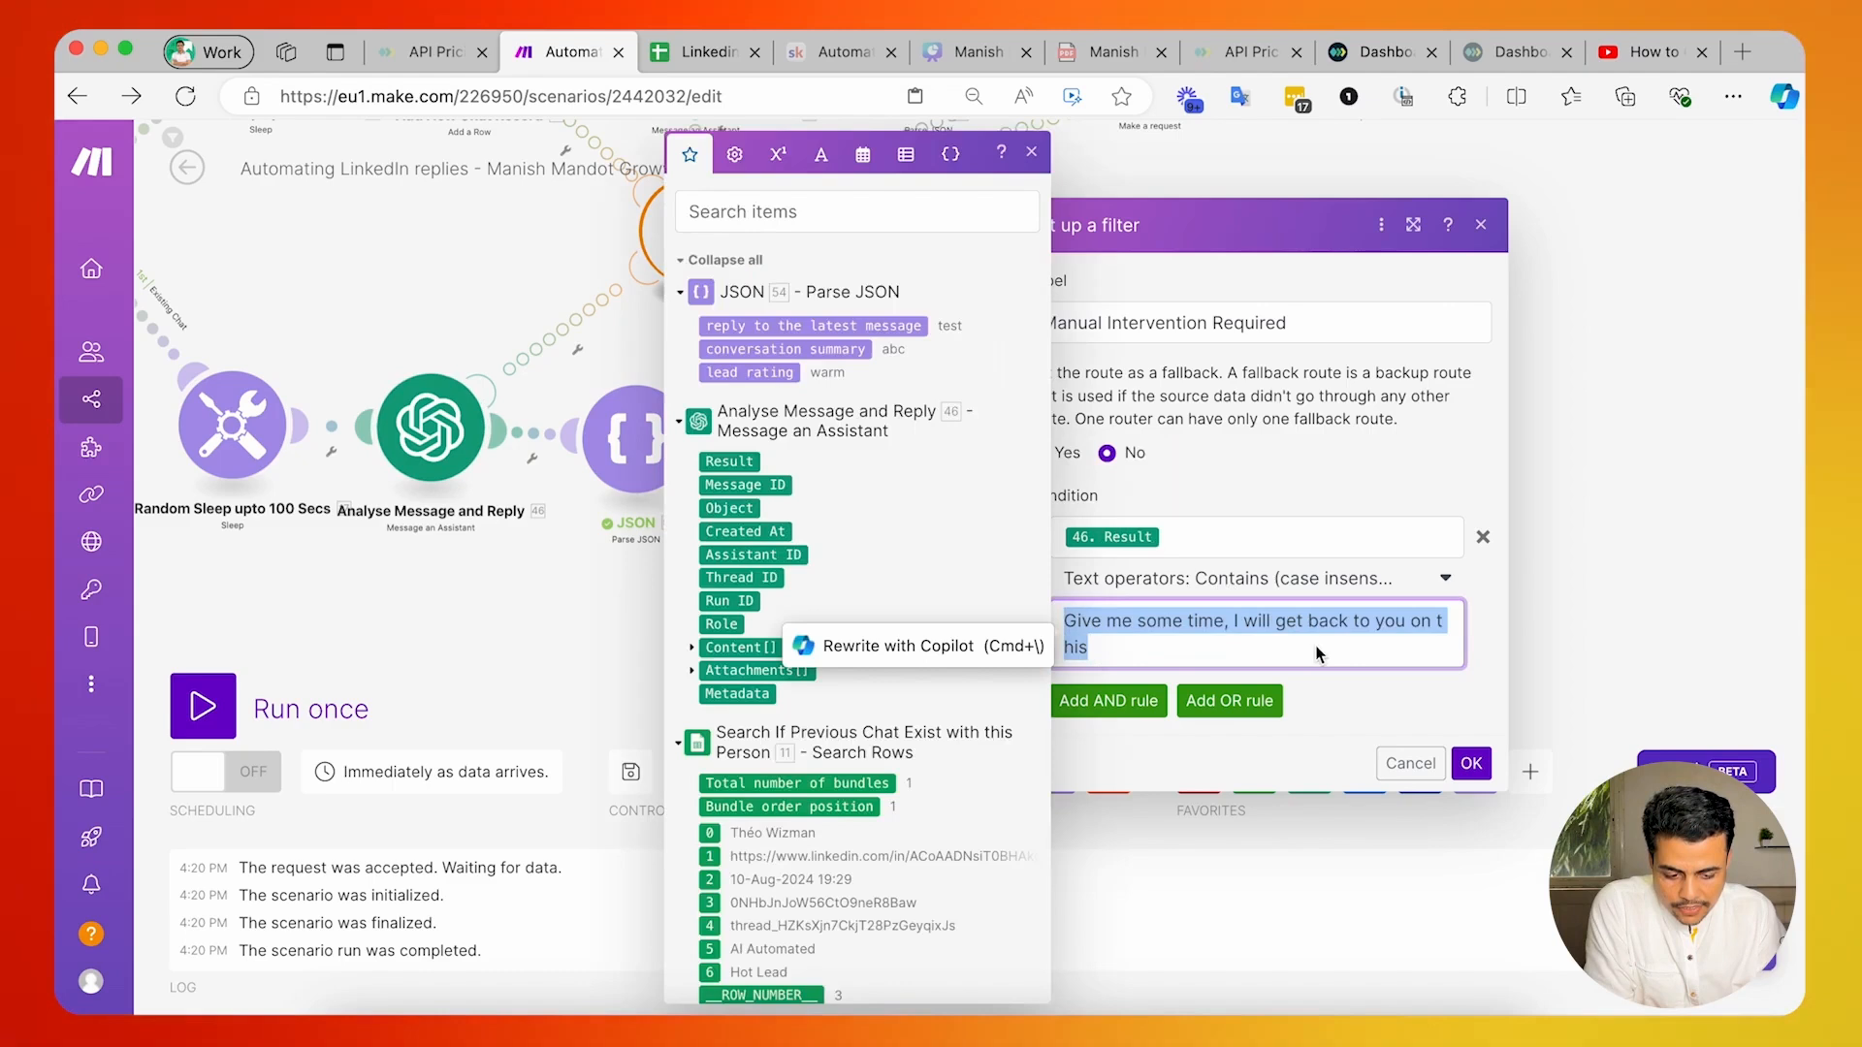
click(1470, 764)
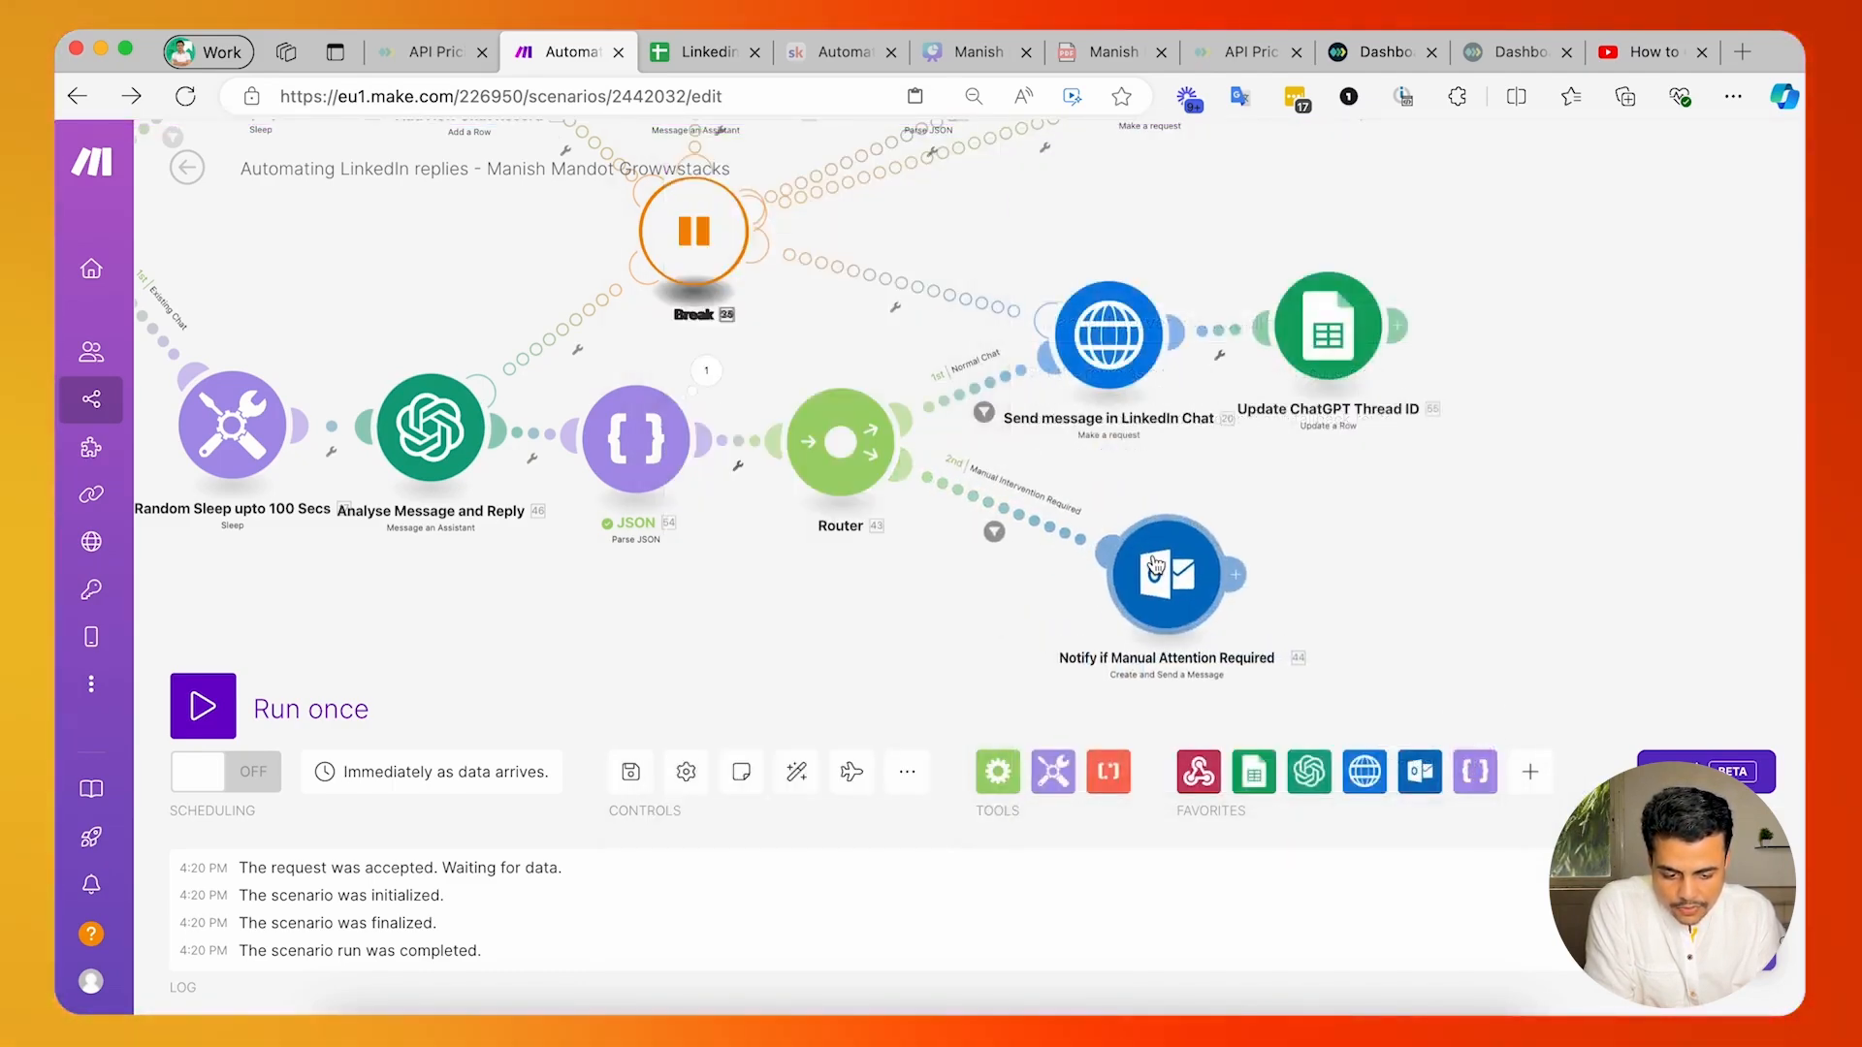
Review the Outlook notification's subject and its body fields for sender name, profile link, message, and date and time.
scroll(1123, 589, right, 2)
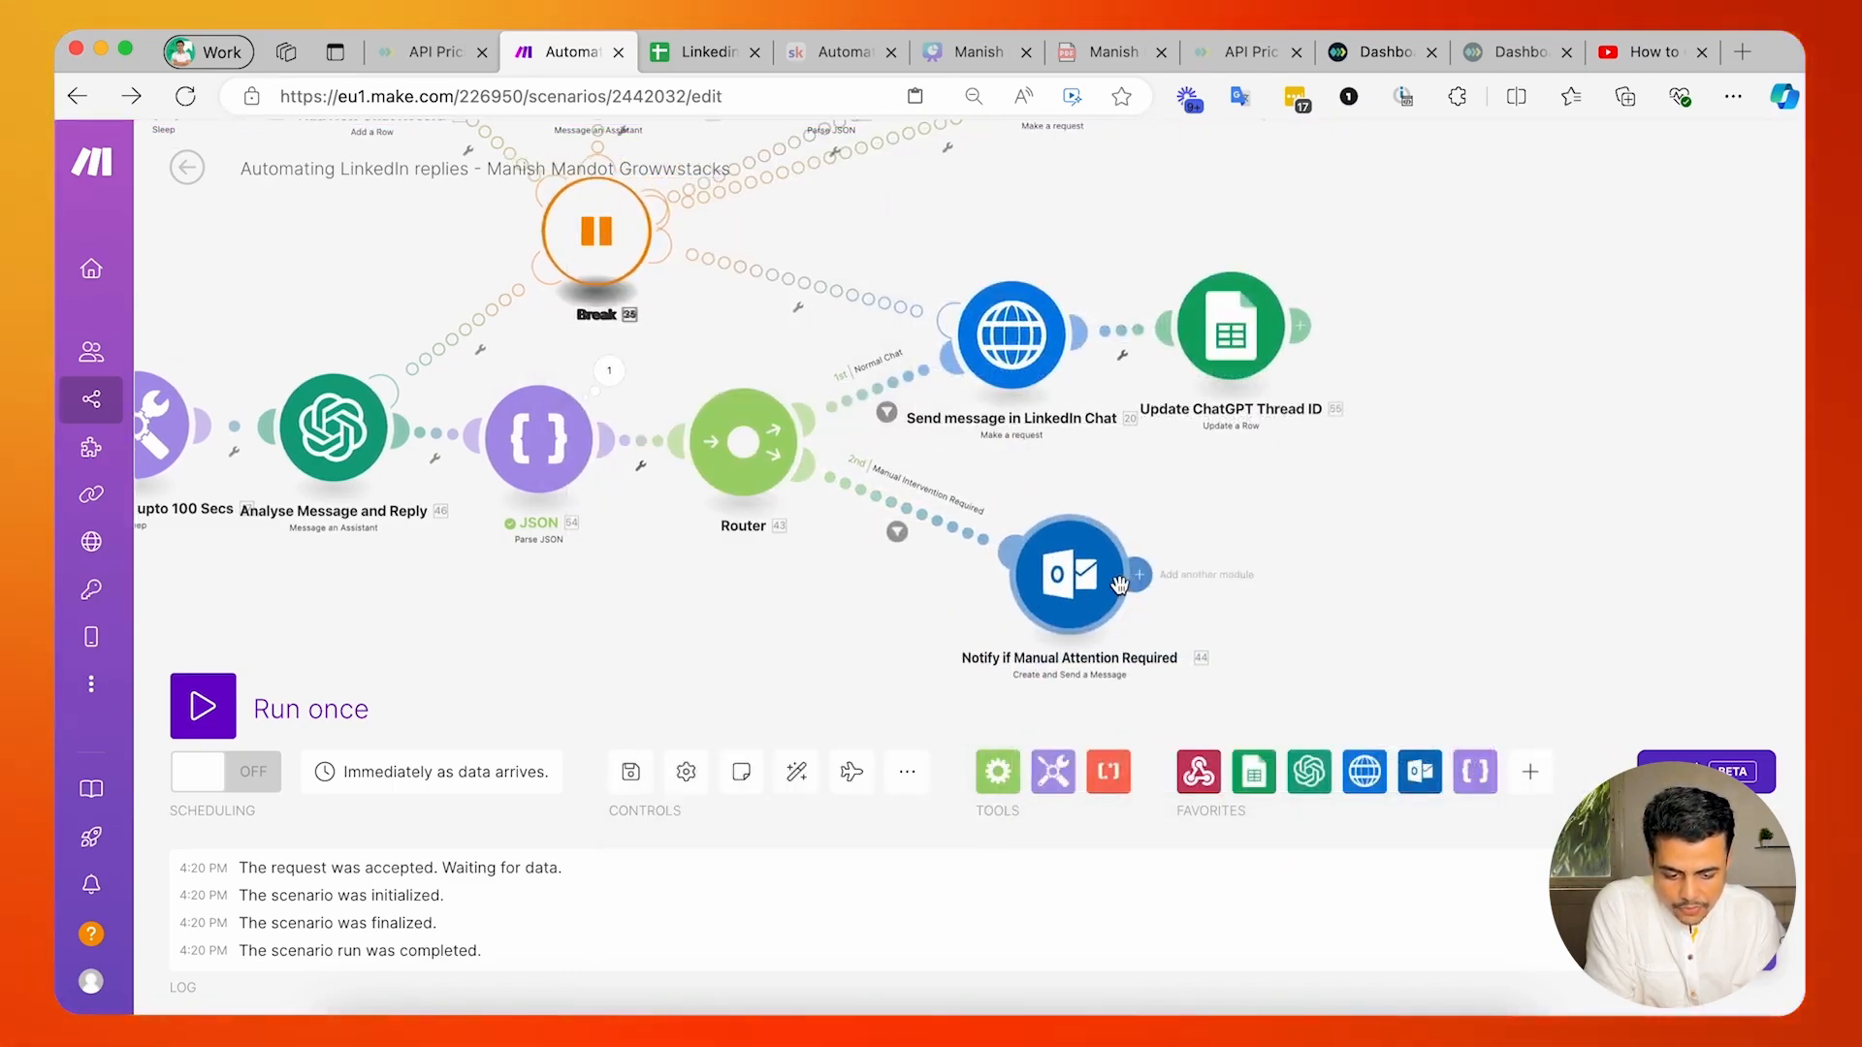
click(1060, 622)
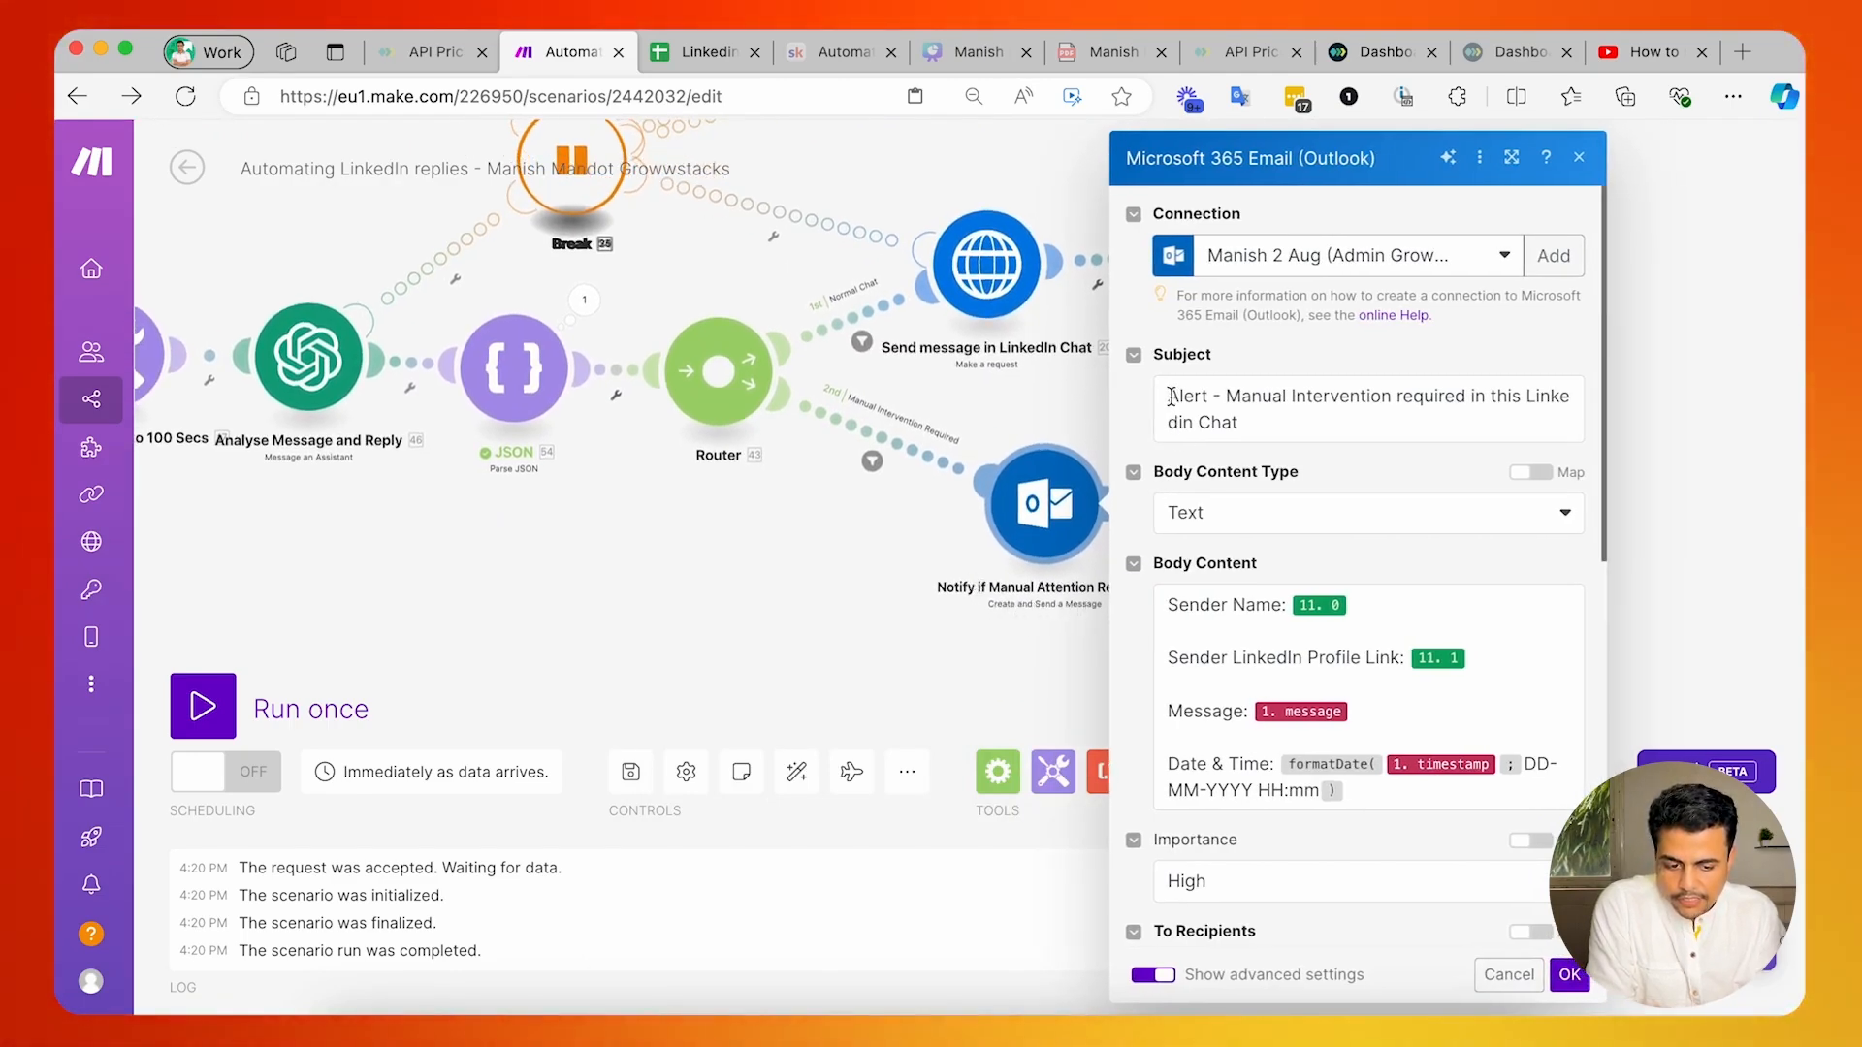
drag(1171, 397, 1290, 419)
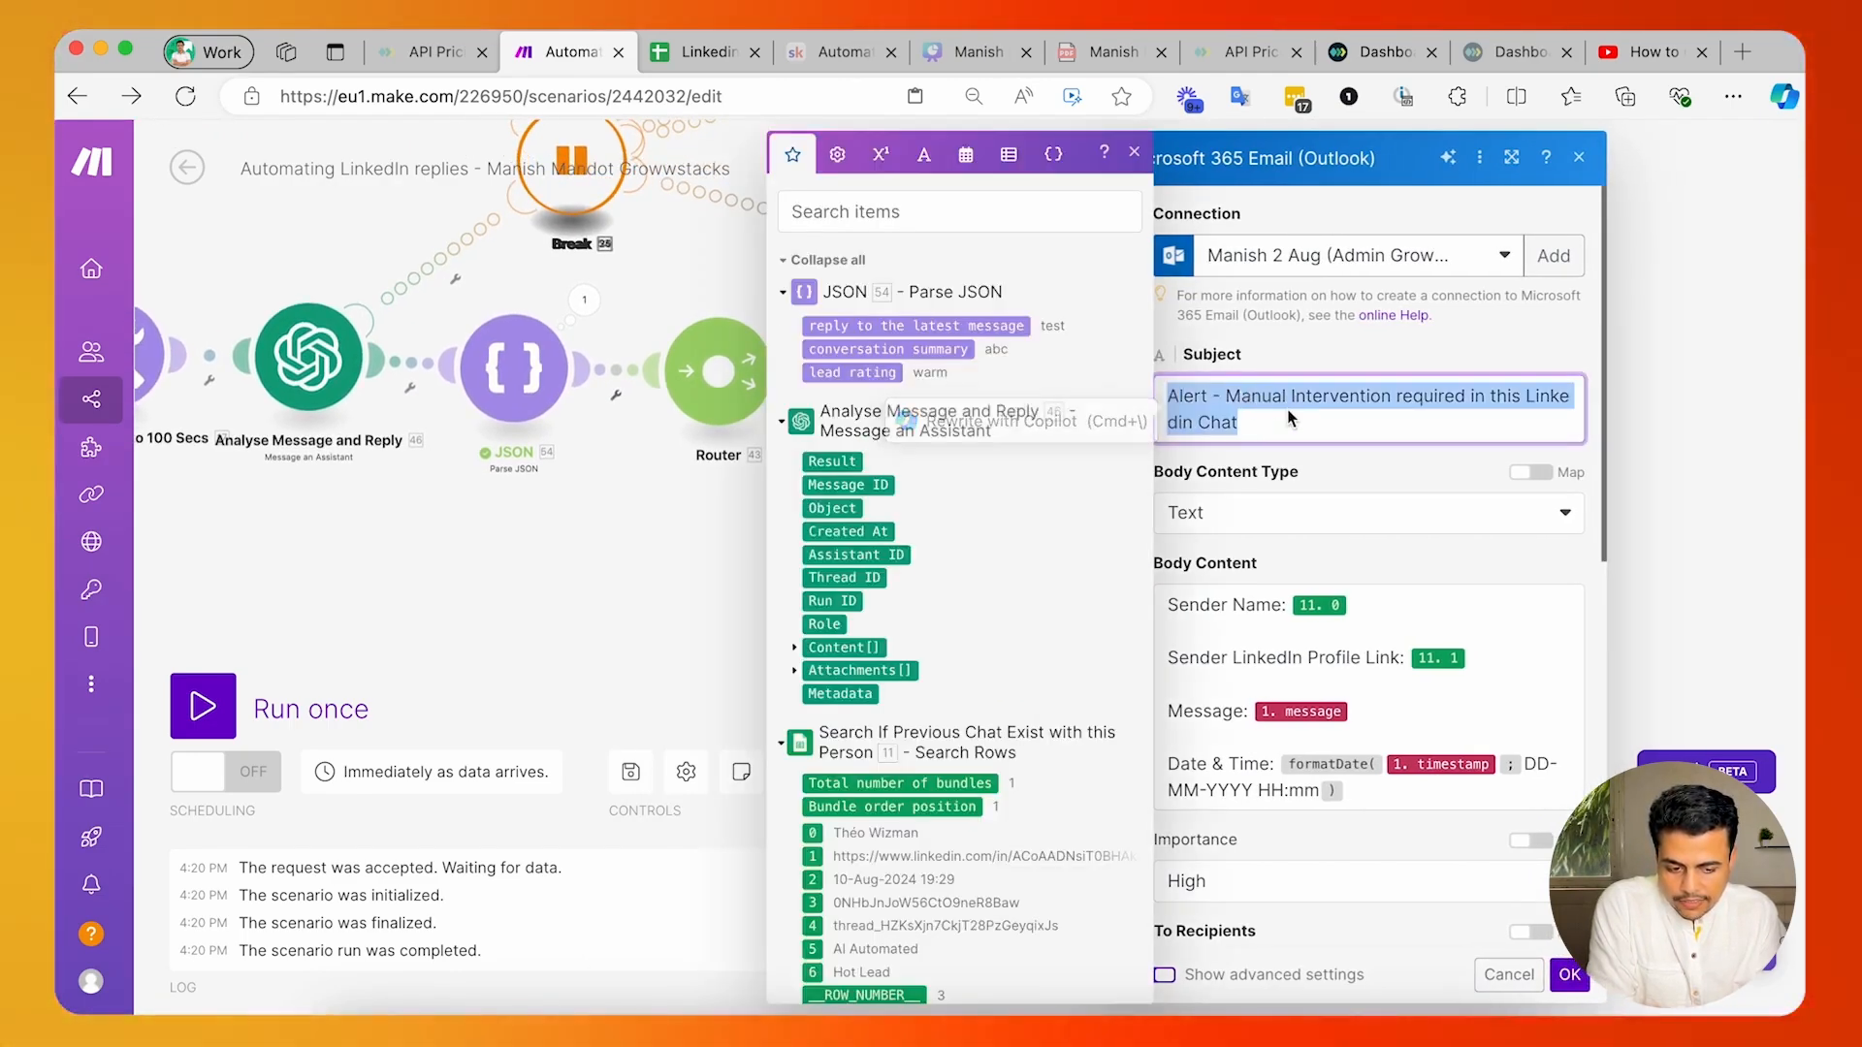
click(1334, 463)
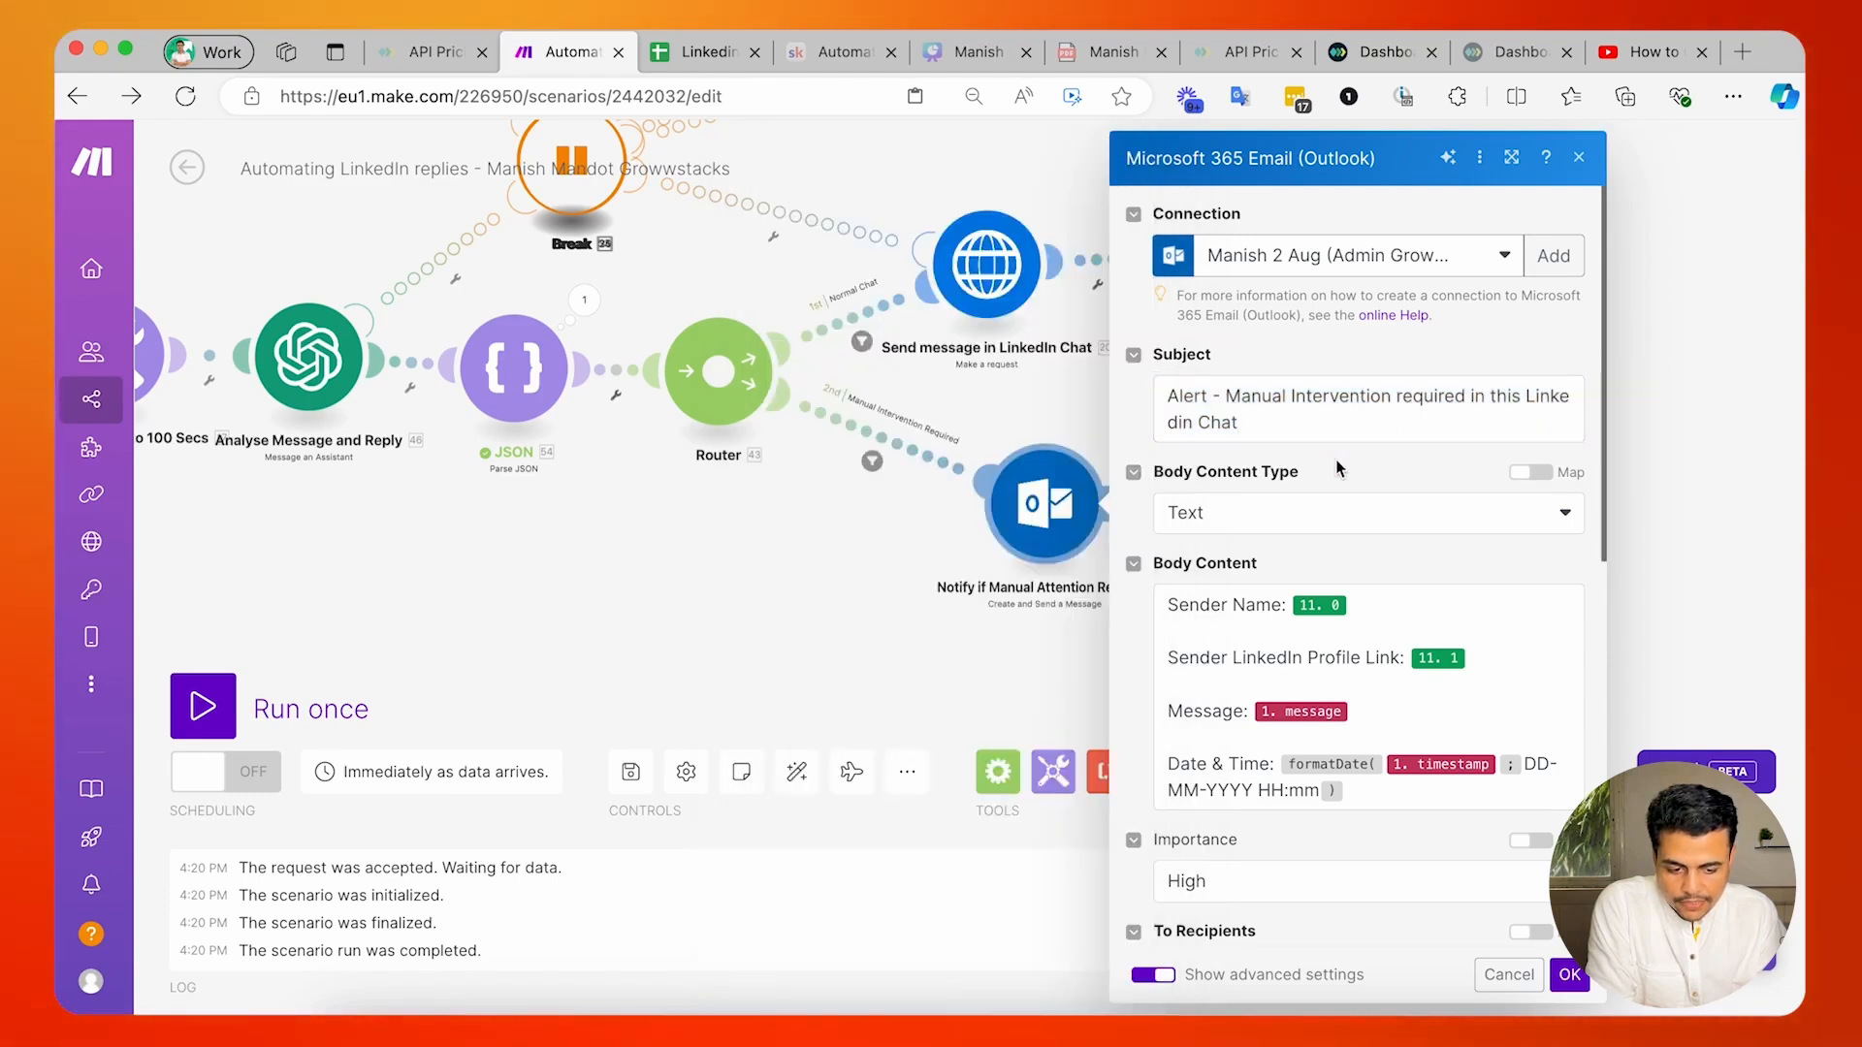
scroll(1229, 327, down, 3)
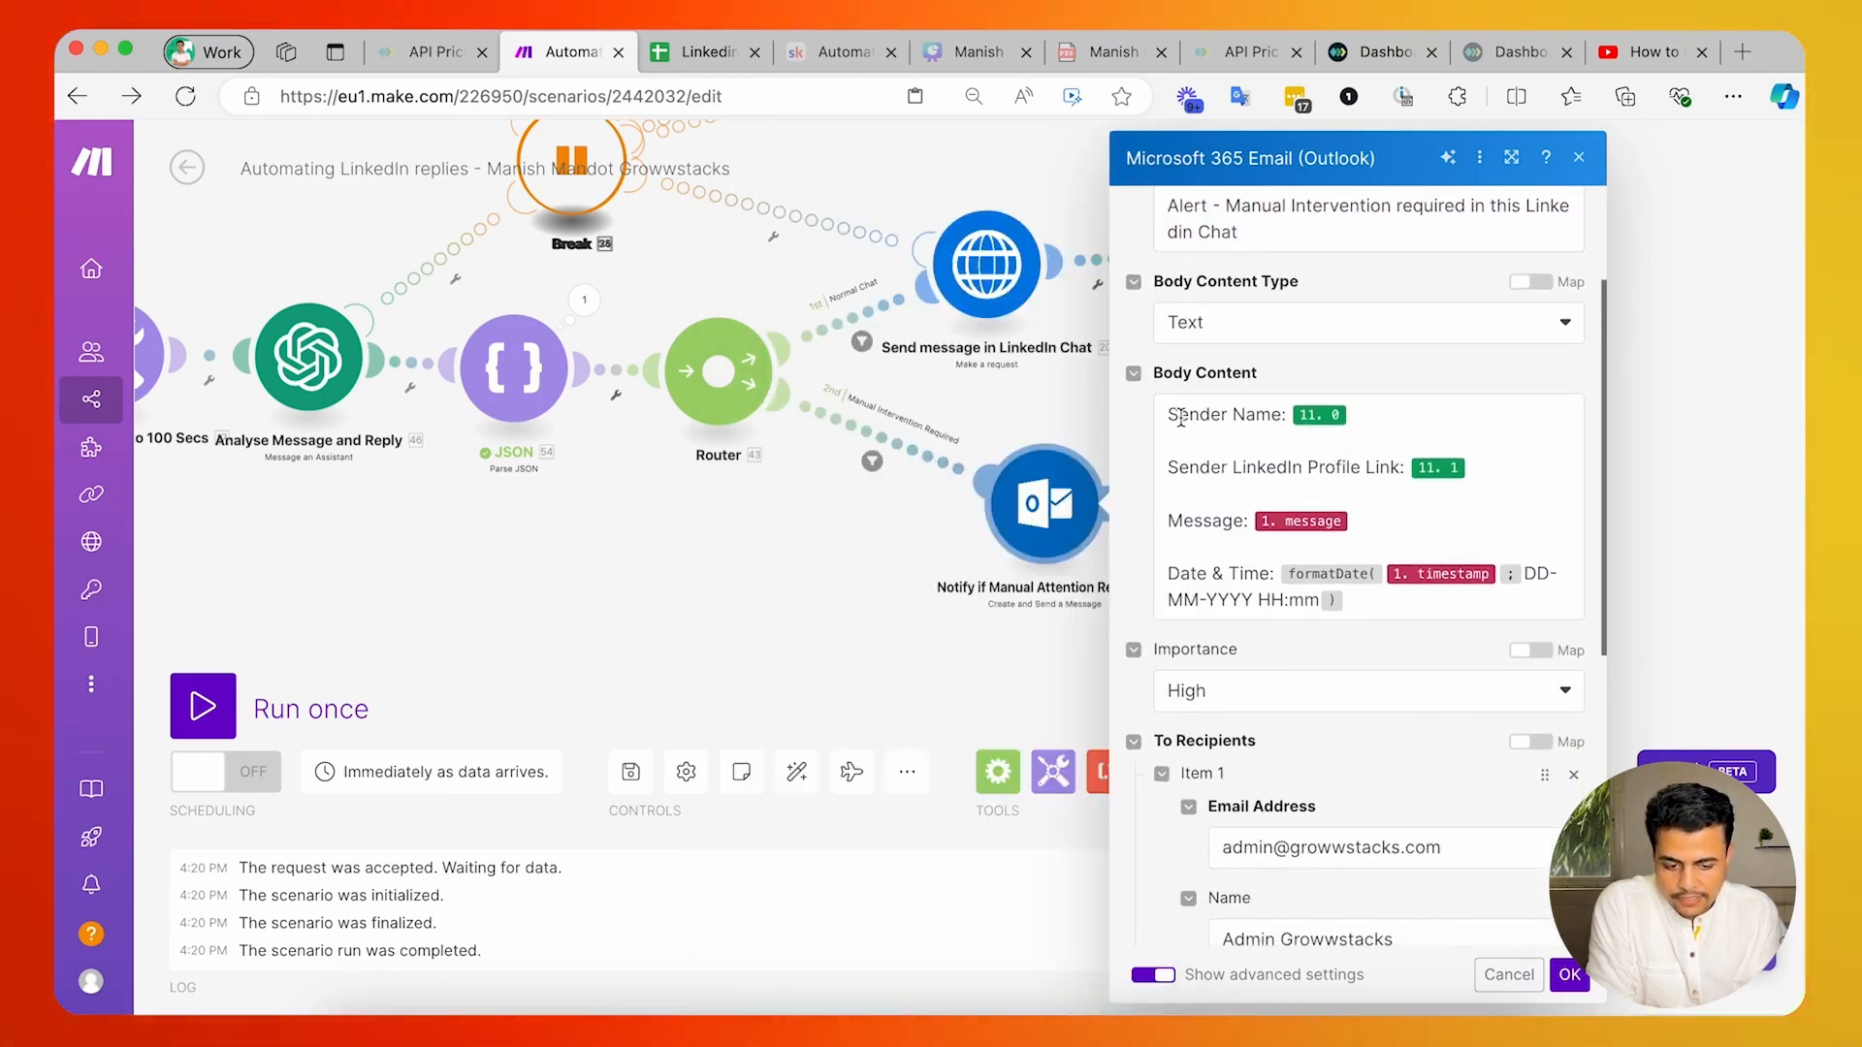
drag(1180, 417, 1273, 416)
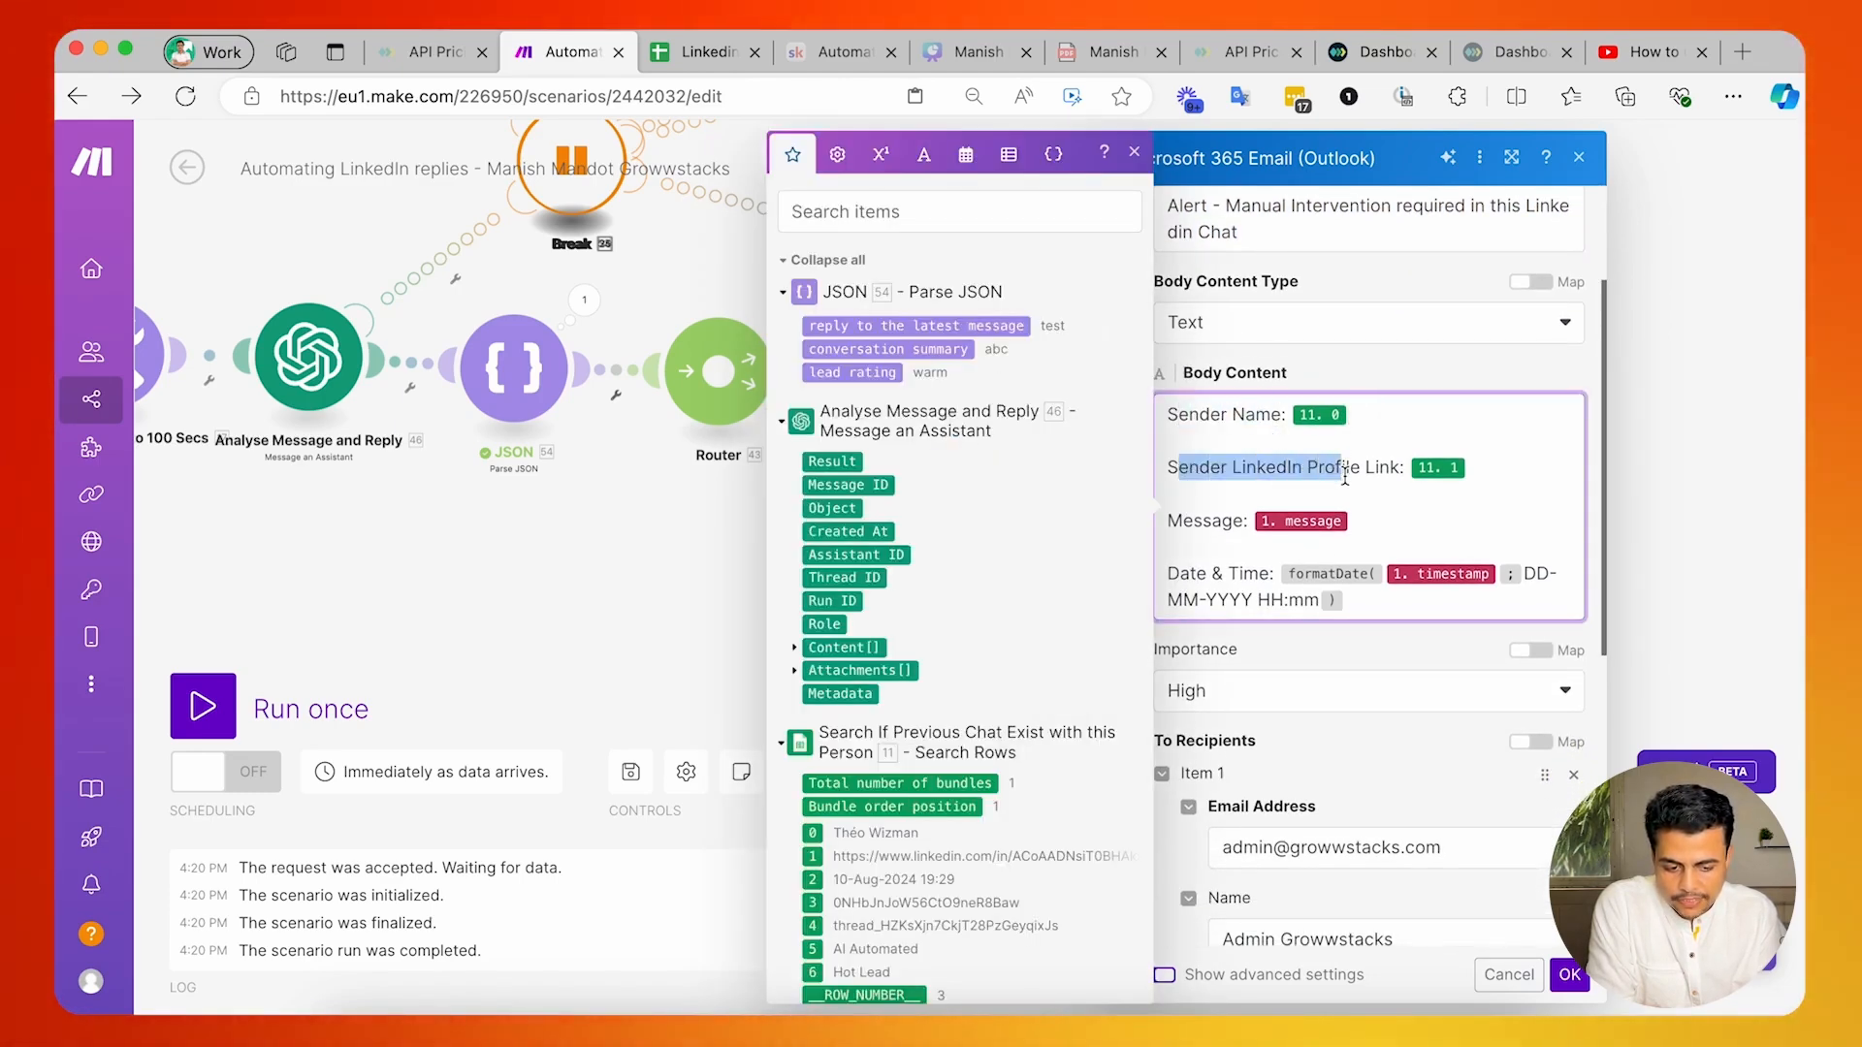
click(1179, 521)
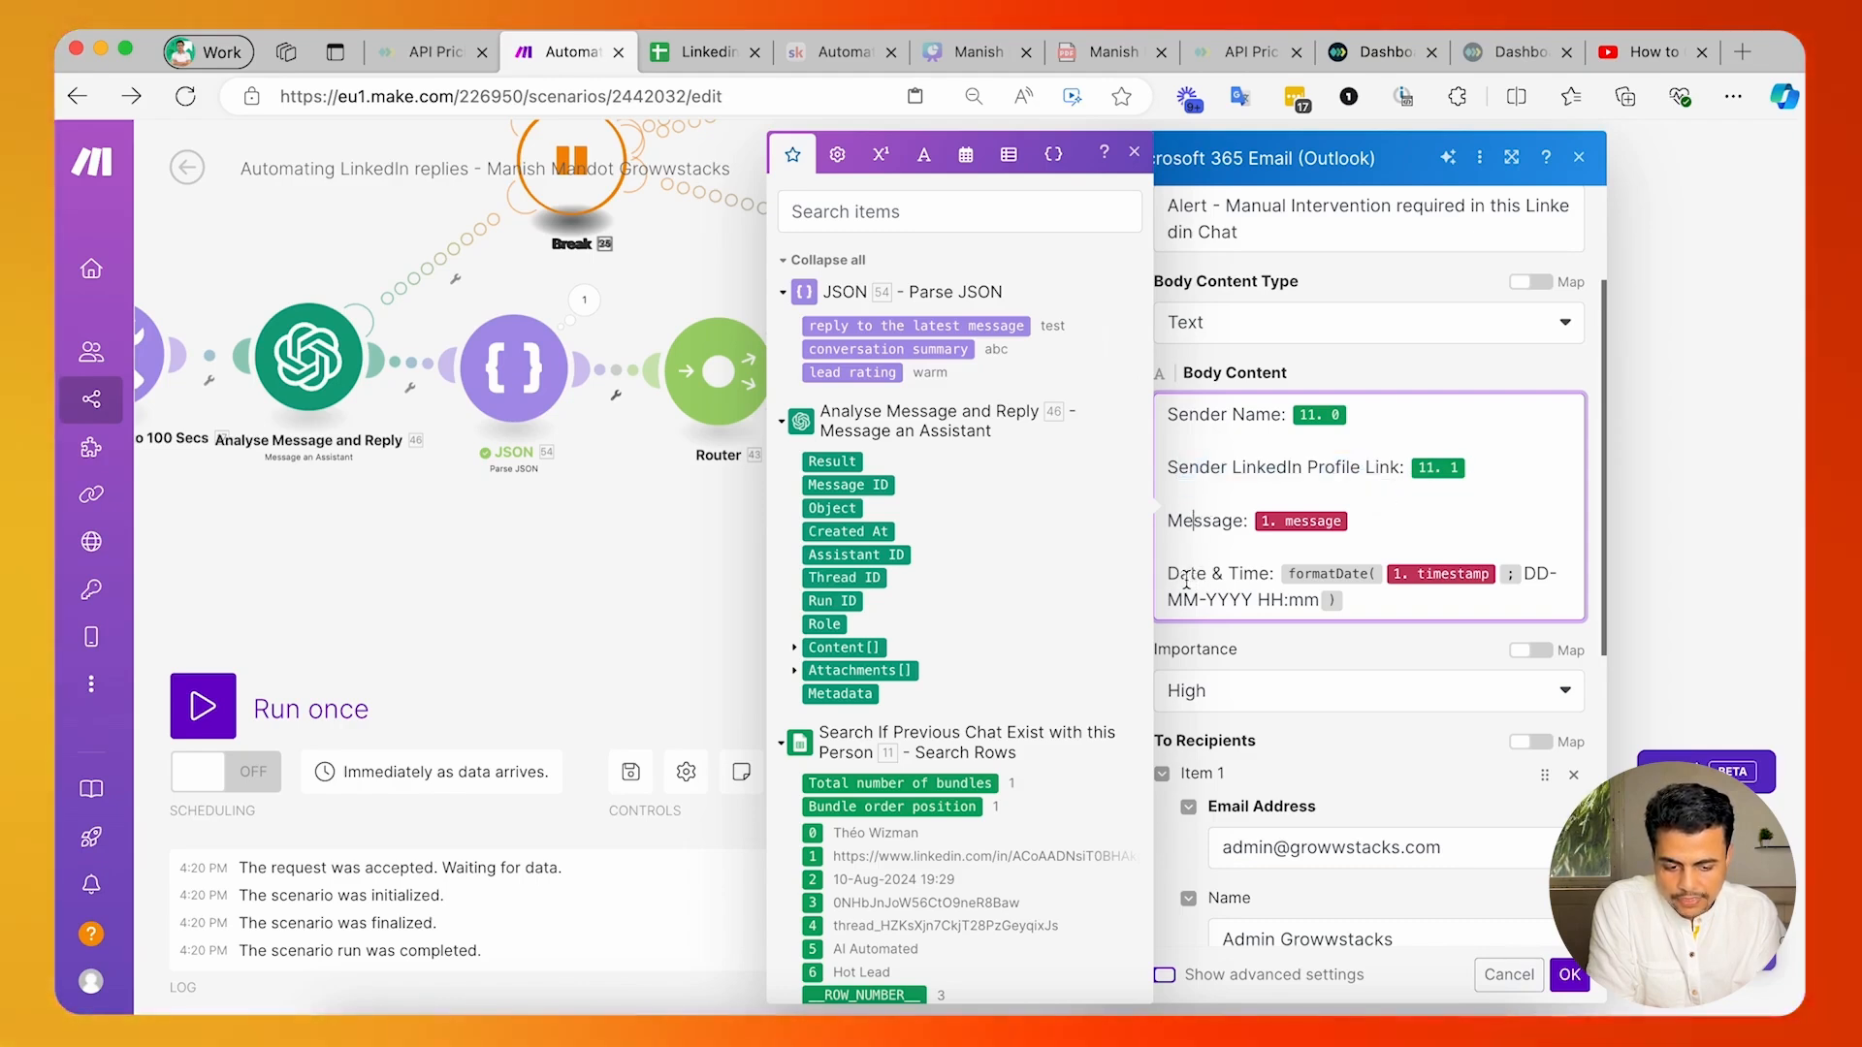
drag(1185, 580, 1273, 597)
Check the Outlook notification's importance and recipient details, and confirm the module.
scroll(1387, 601, down, 6)
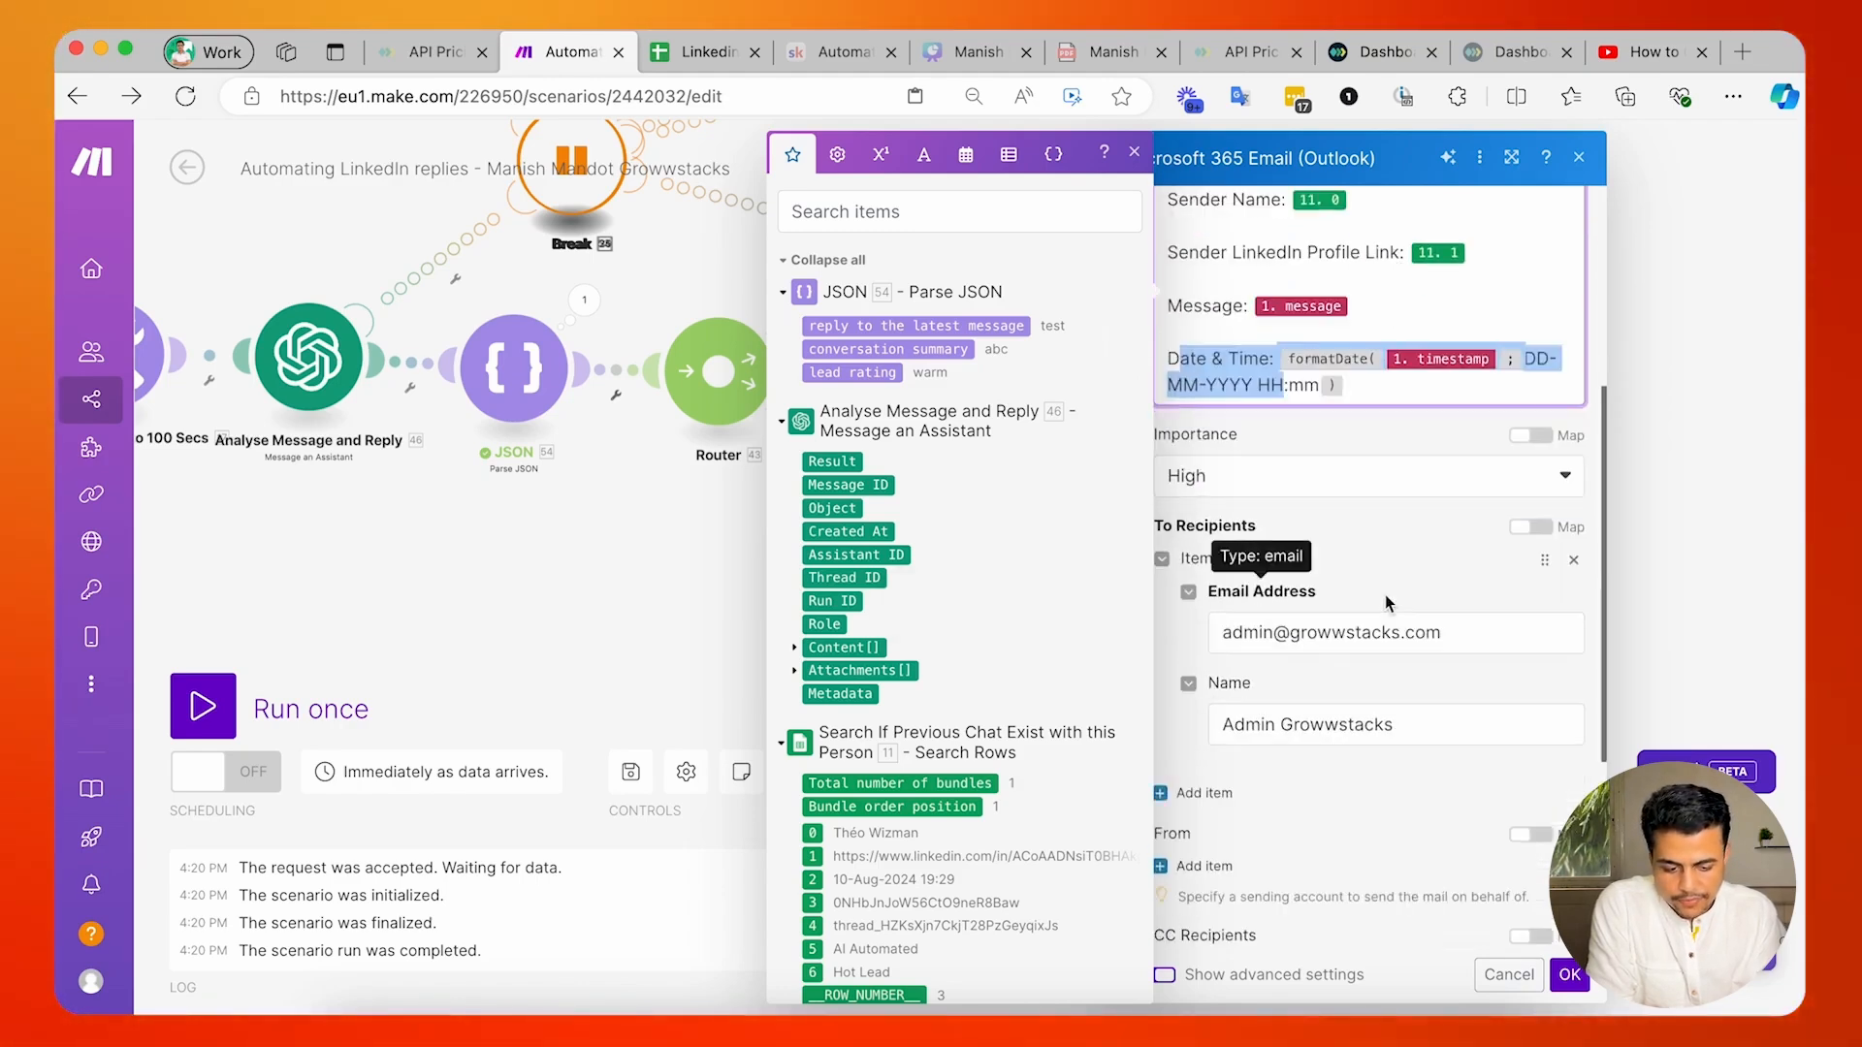
drag(1224, 434, 1407, 435)
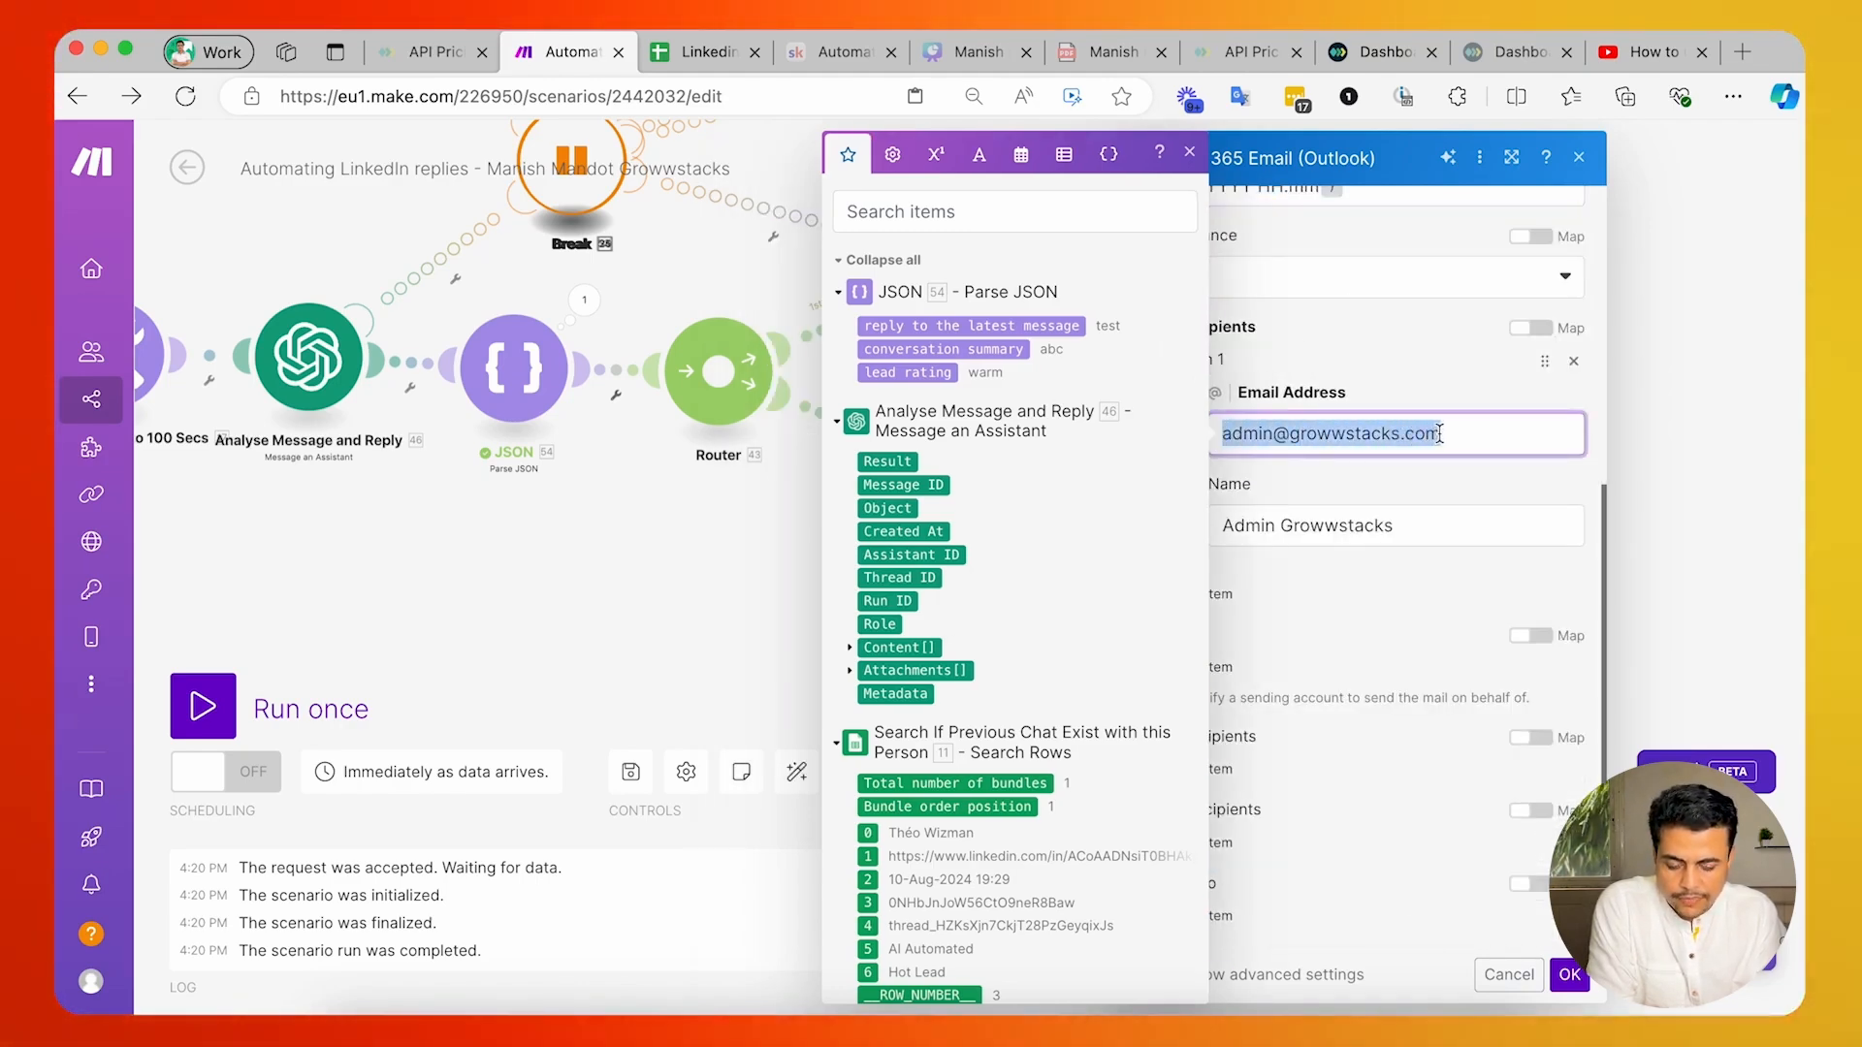
click(1404, 353)
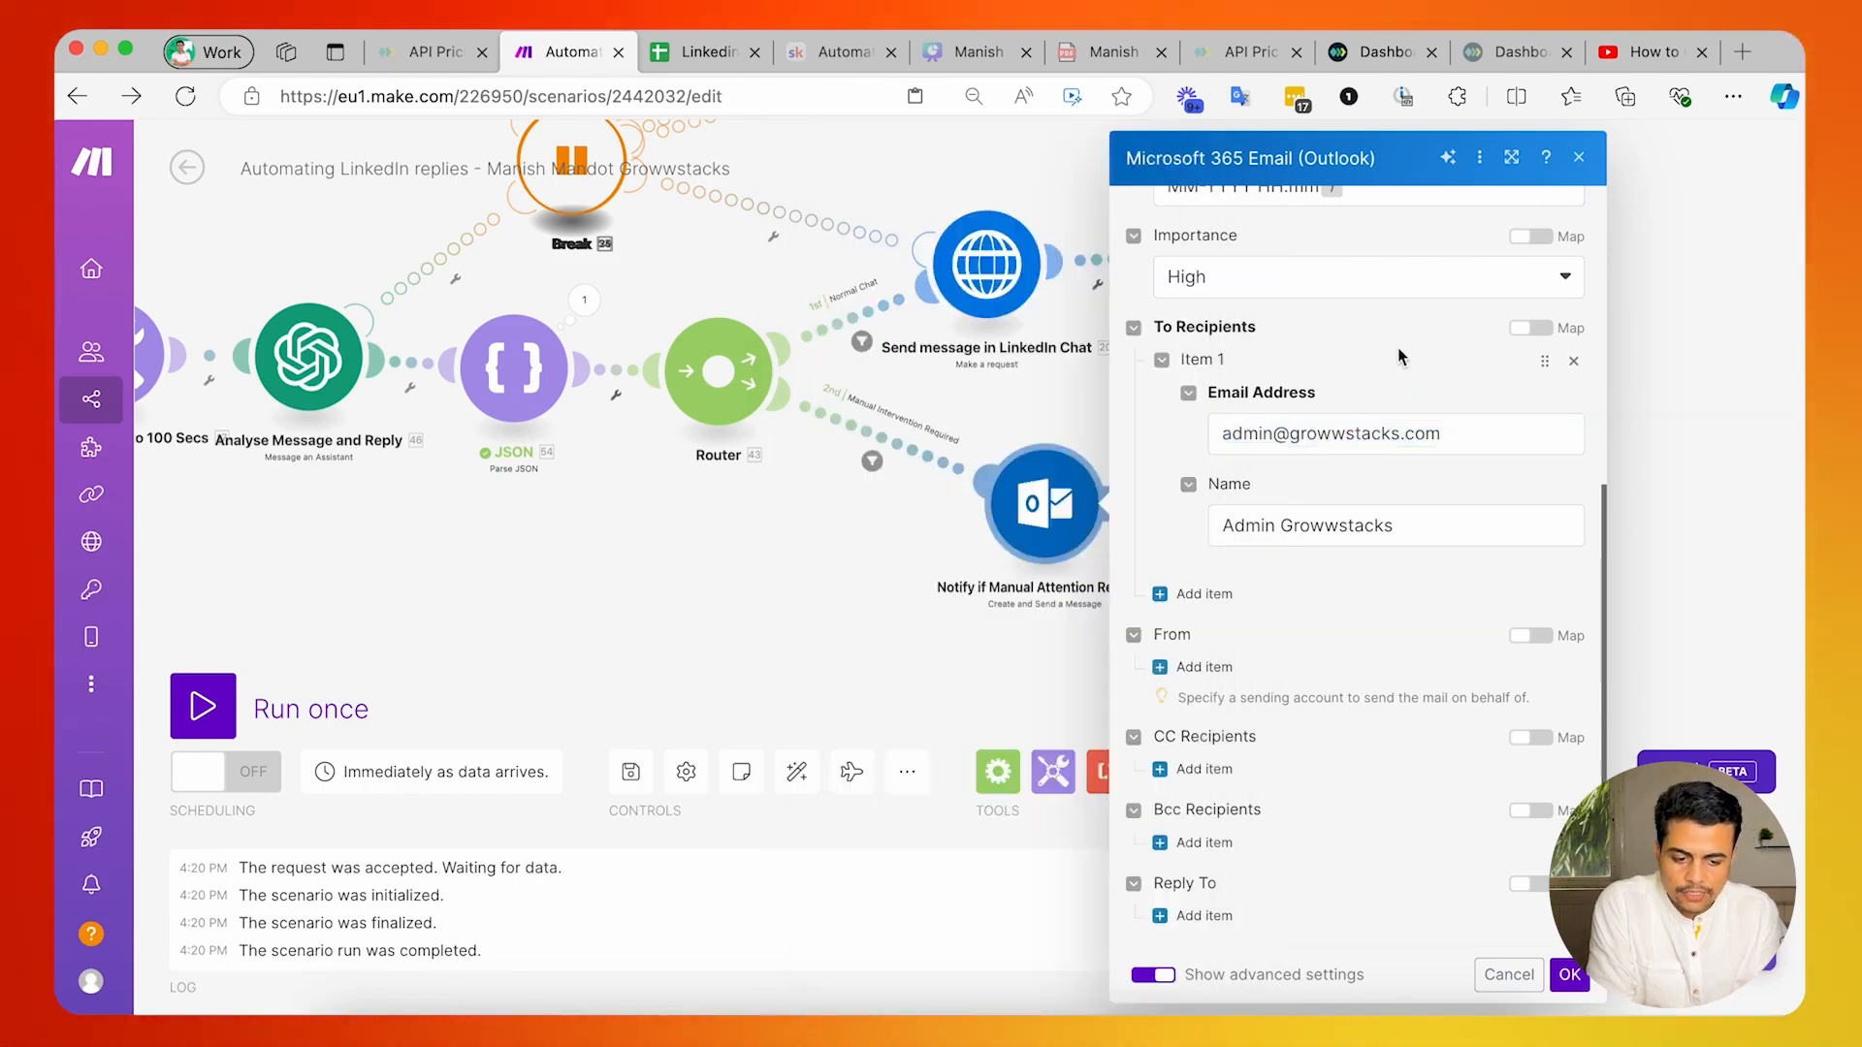
click(1240, 437)
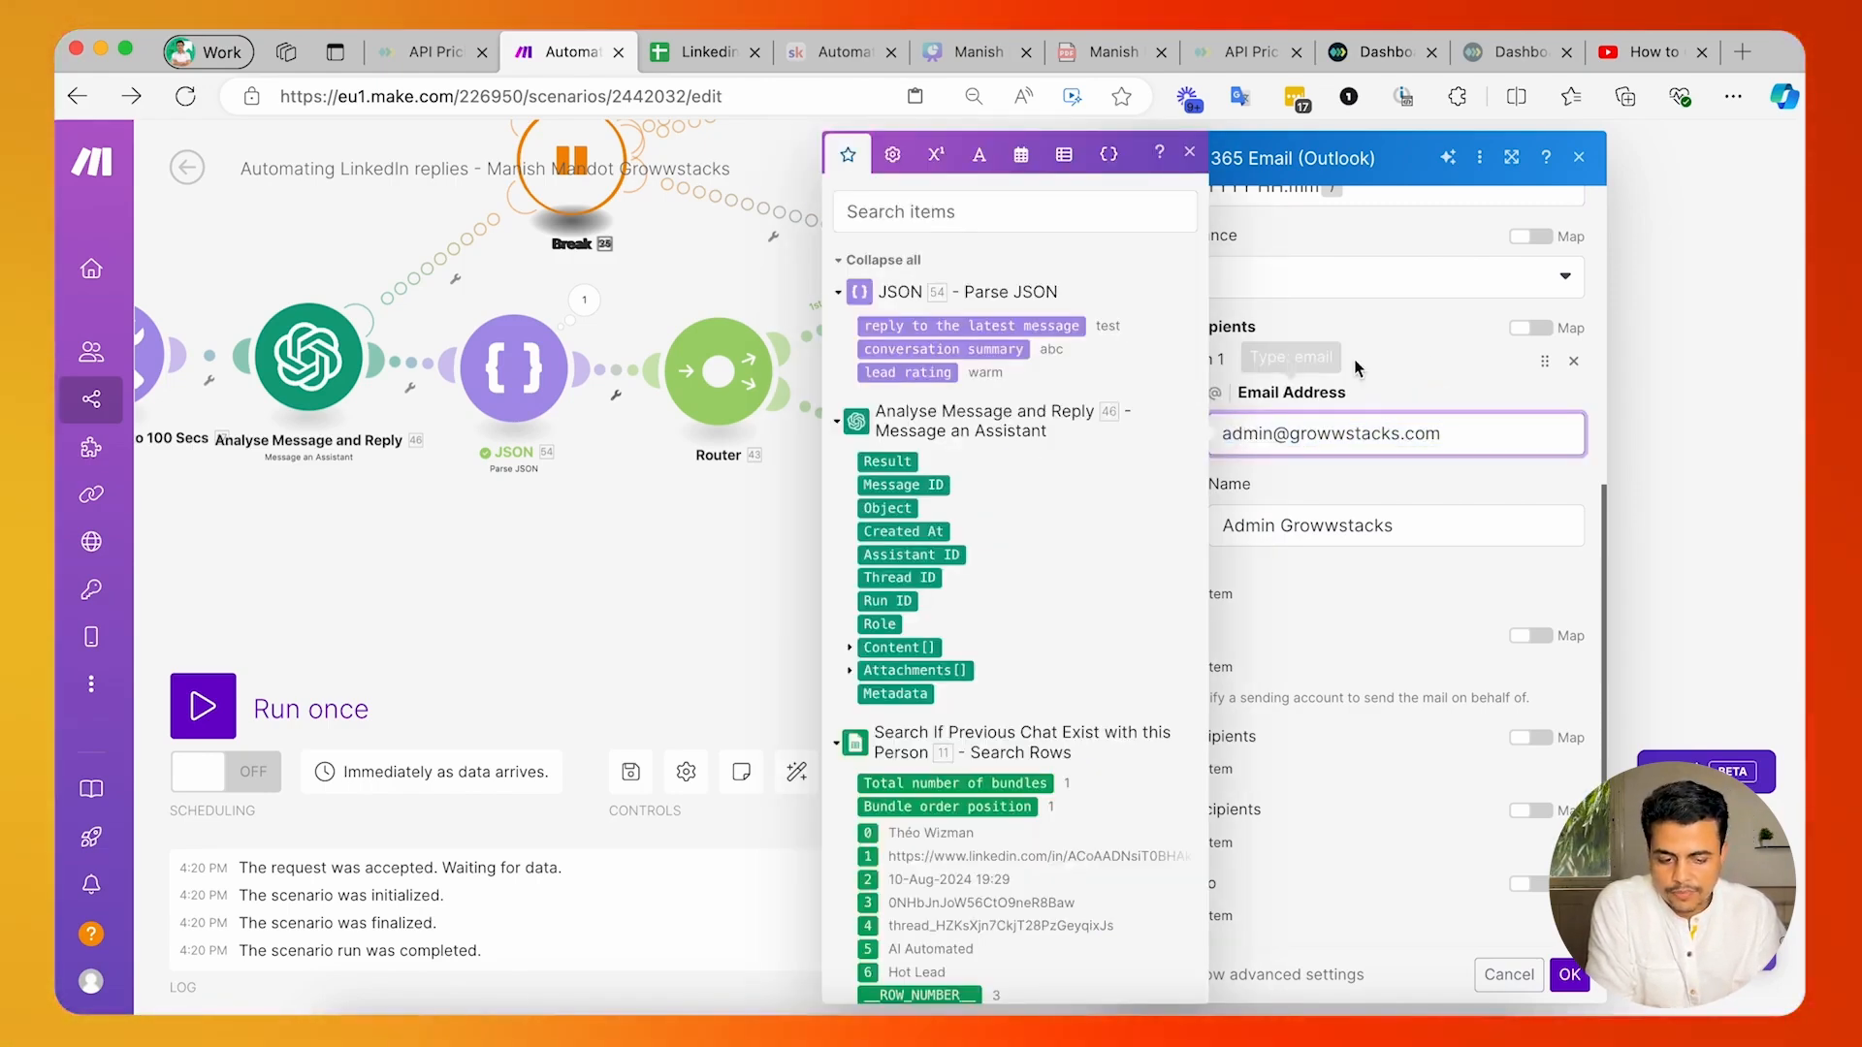
click(1391, 335)
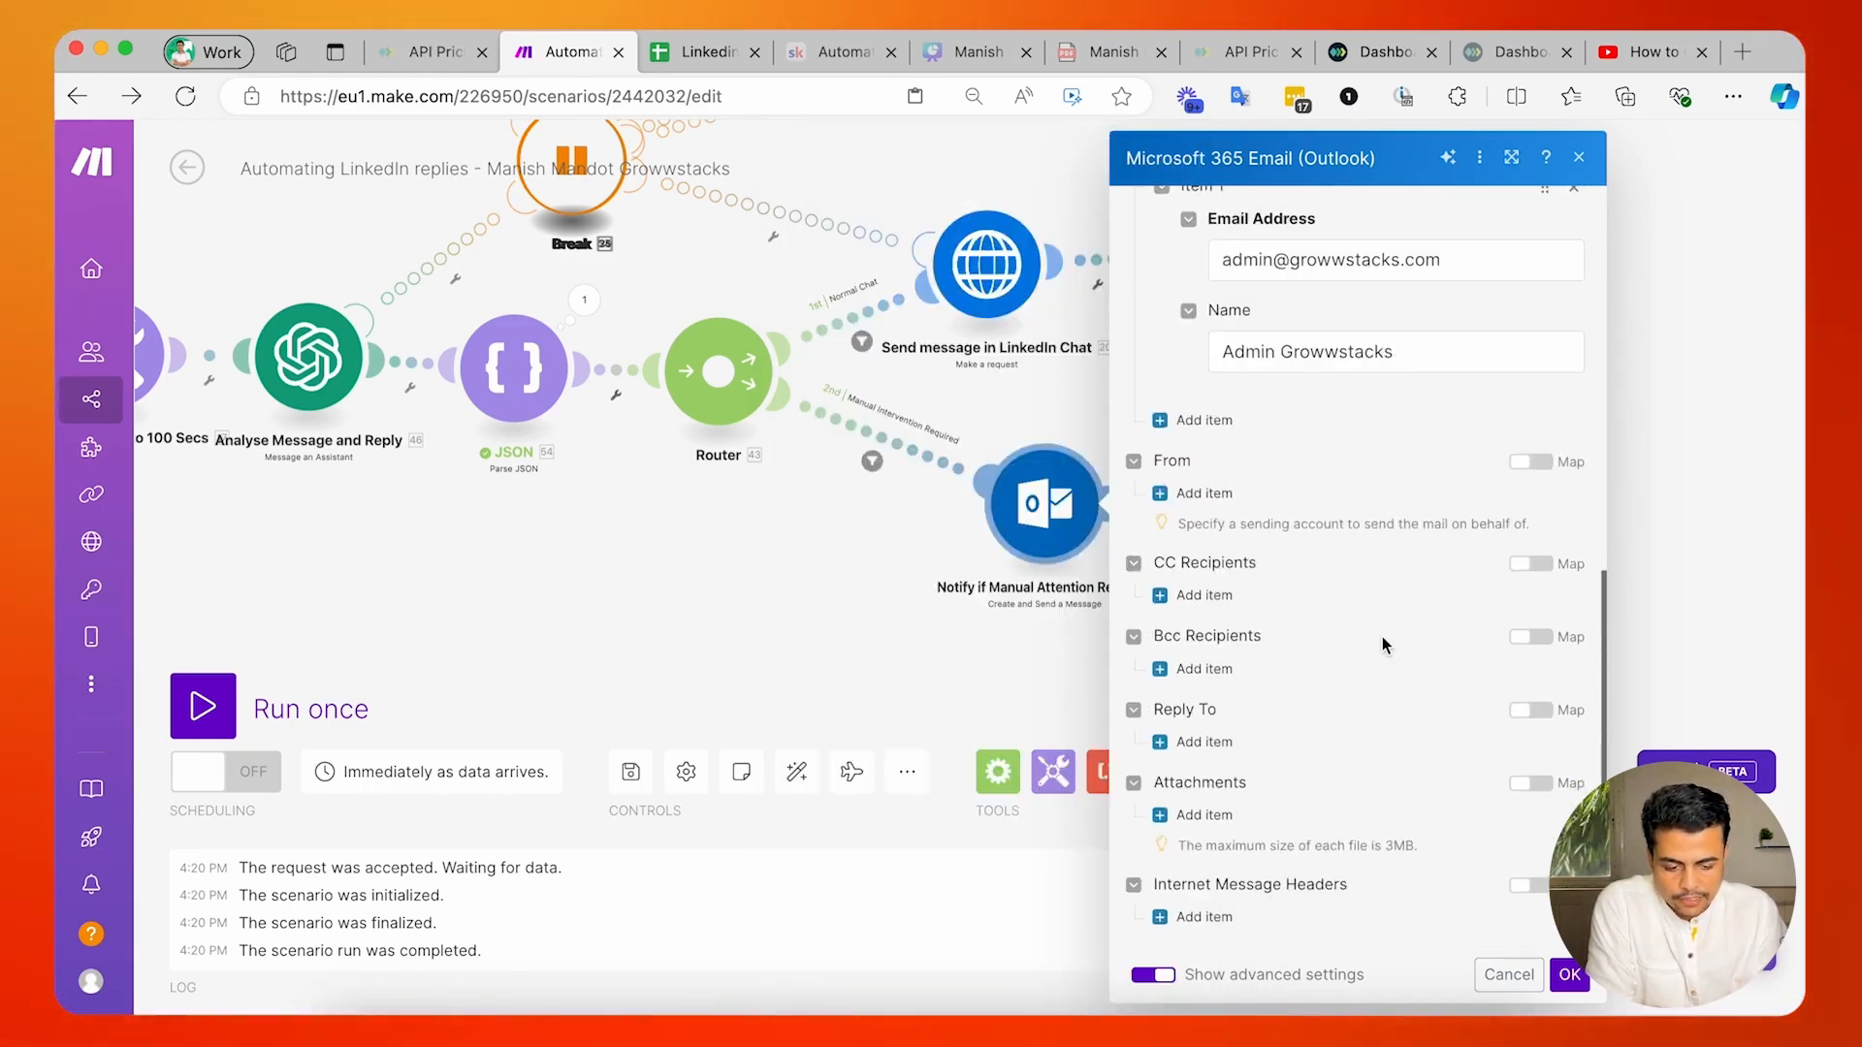
click(1565, 974)
Recheck the fallback reply text in the Manual Intervention Required filter's condition and close the filter.
drag(1037, 696, 1175, 728)
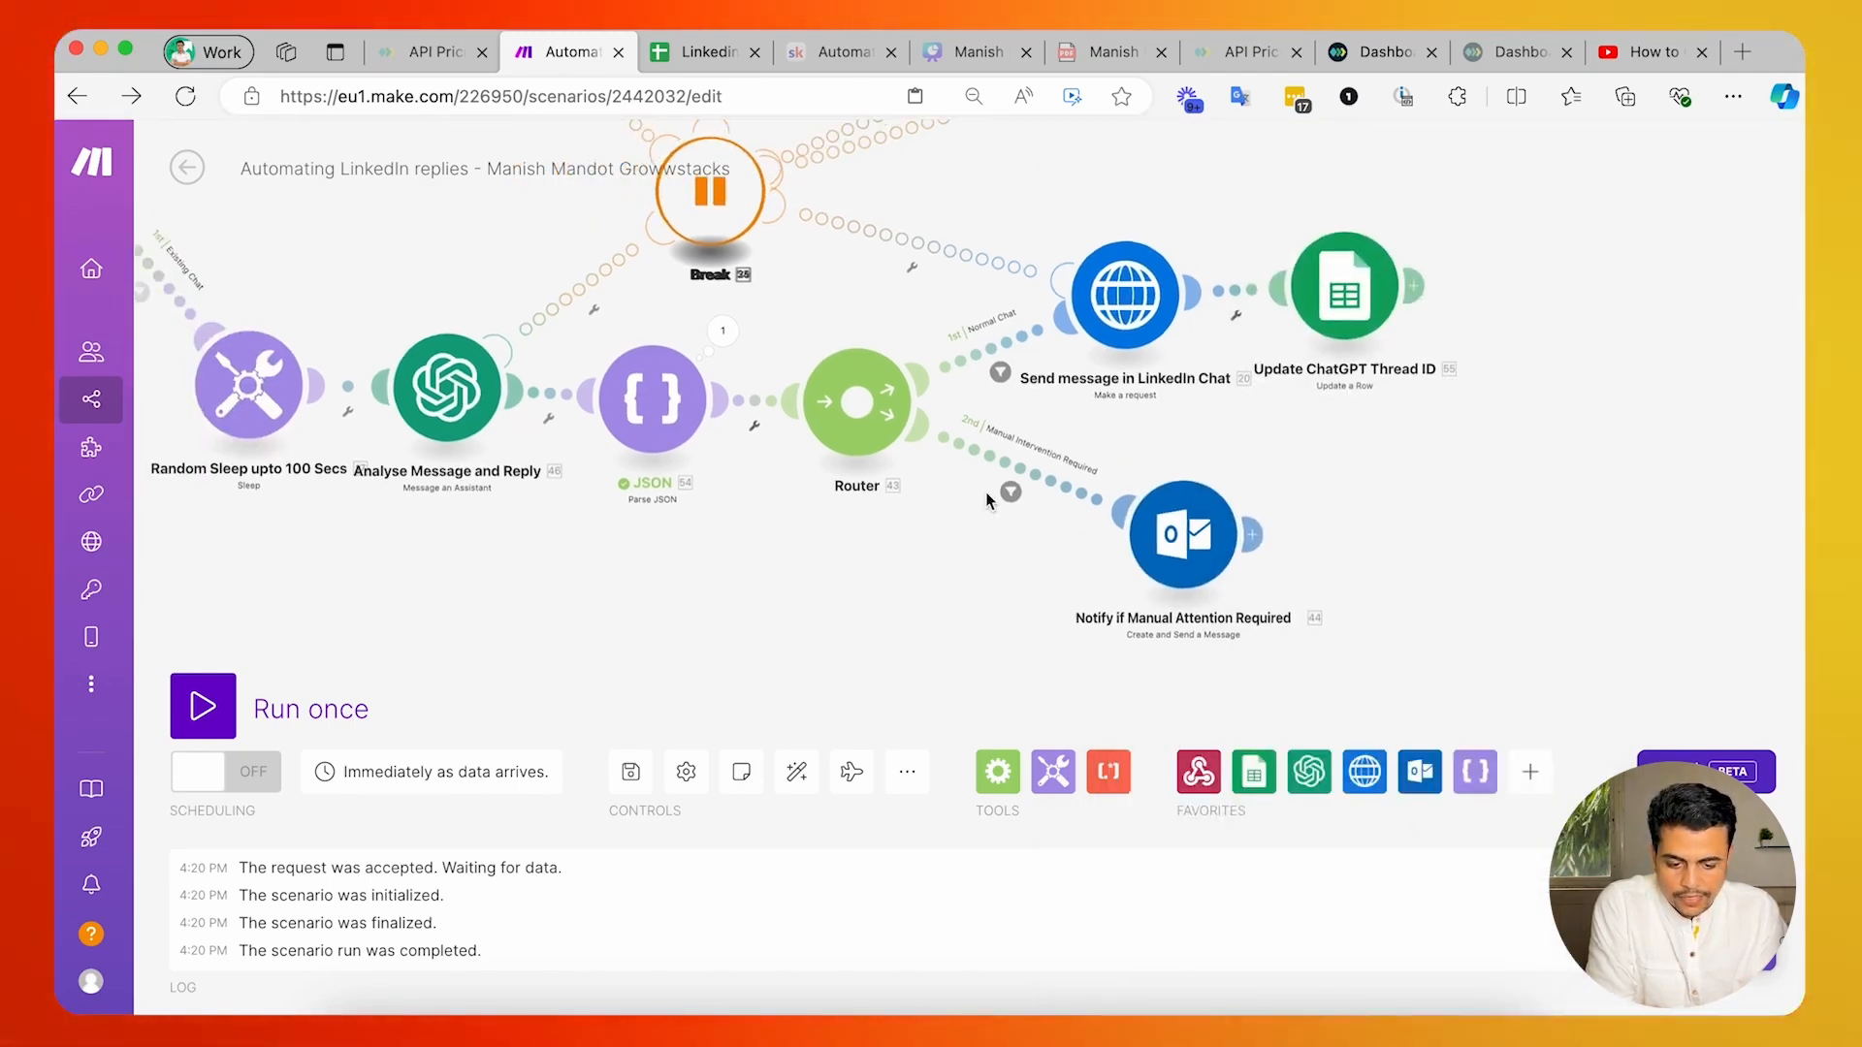
click(989, 458)
drag(1113, 595, 1137, 623)
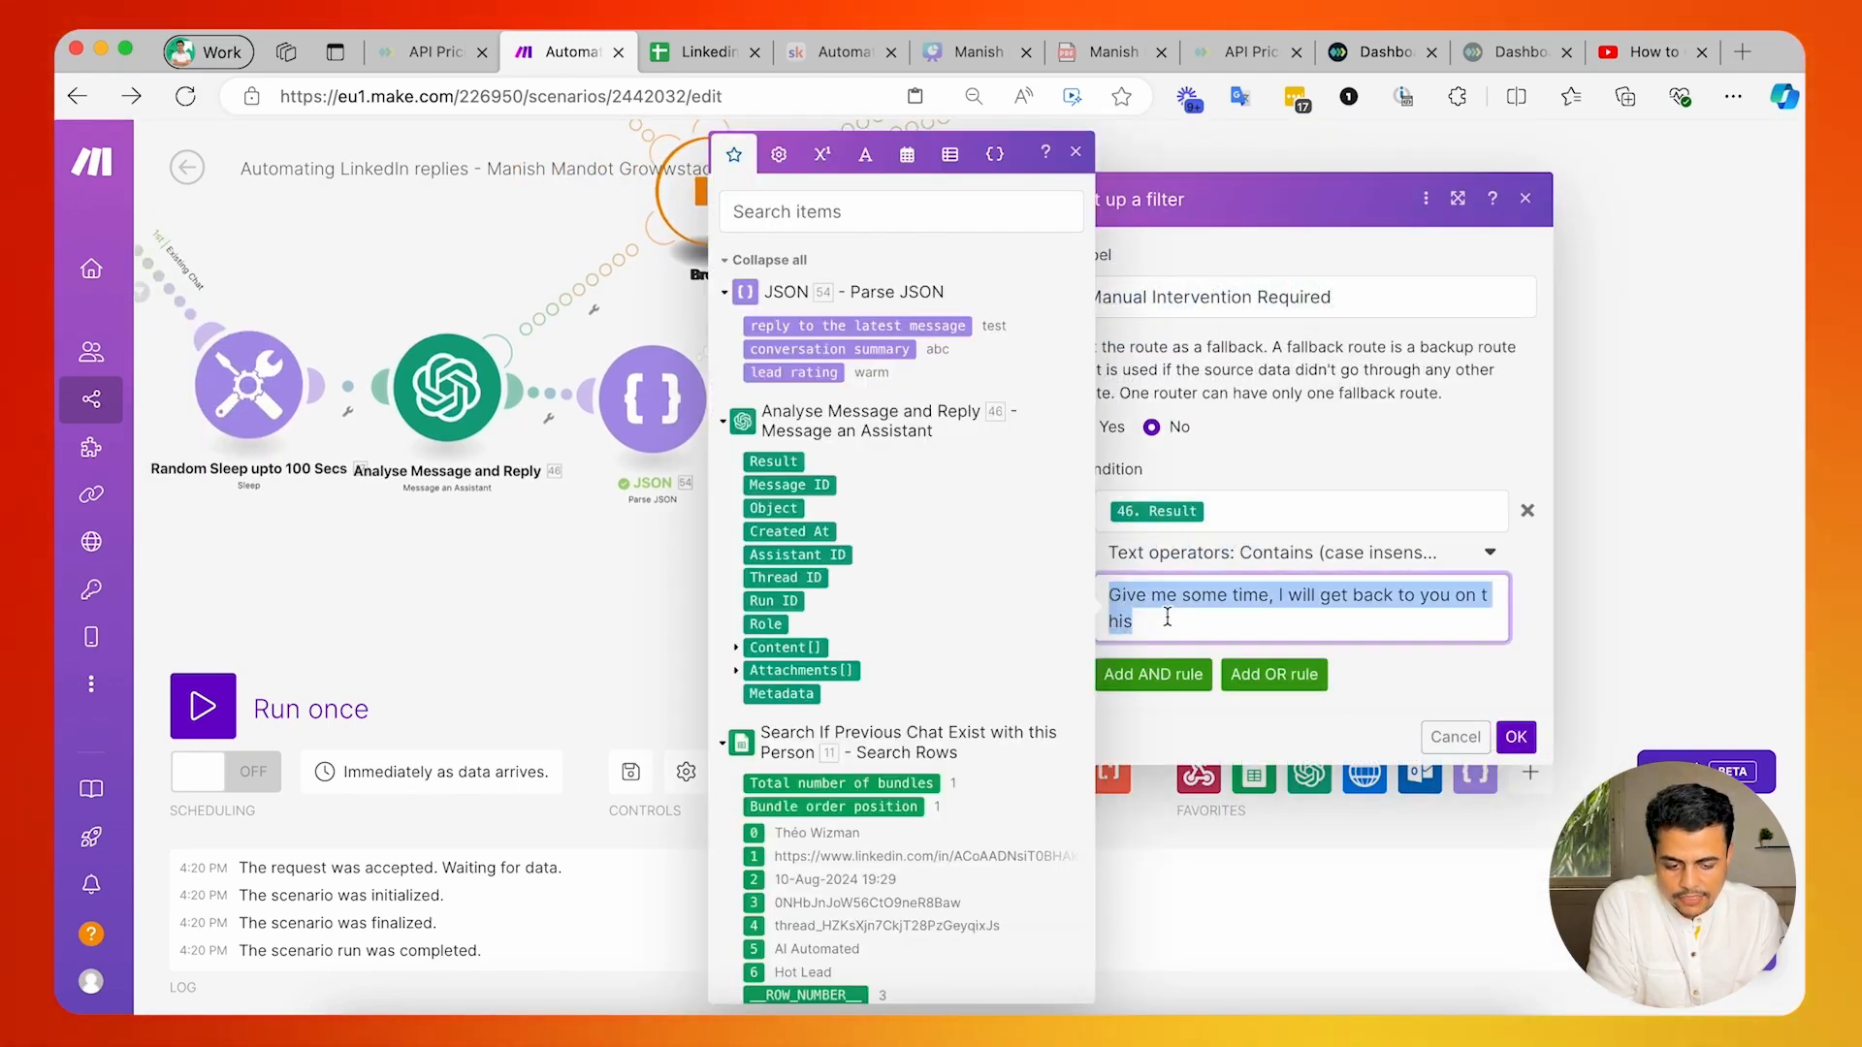
click(1515, 738)
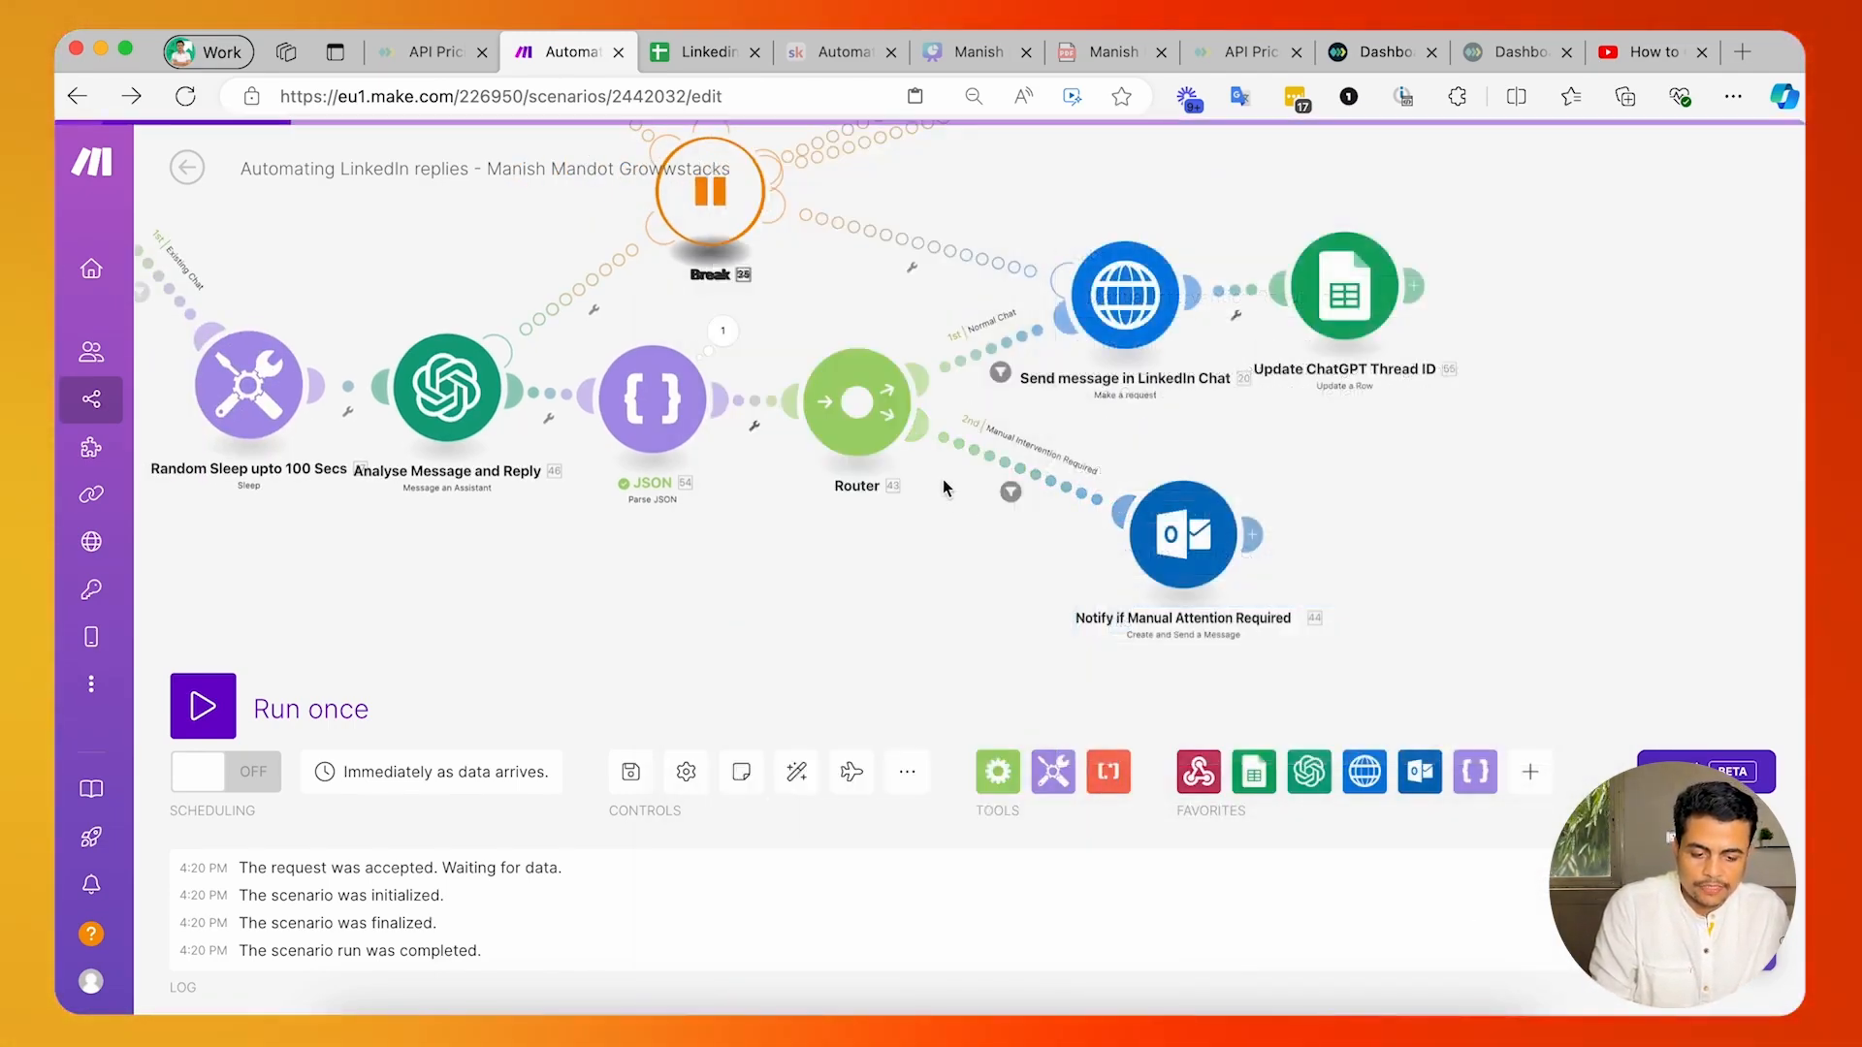
Remove the "Does not contain Alert" condition from the Normal Chat filter and confirm the filter.
click(989, 358)
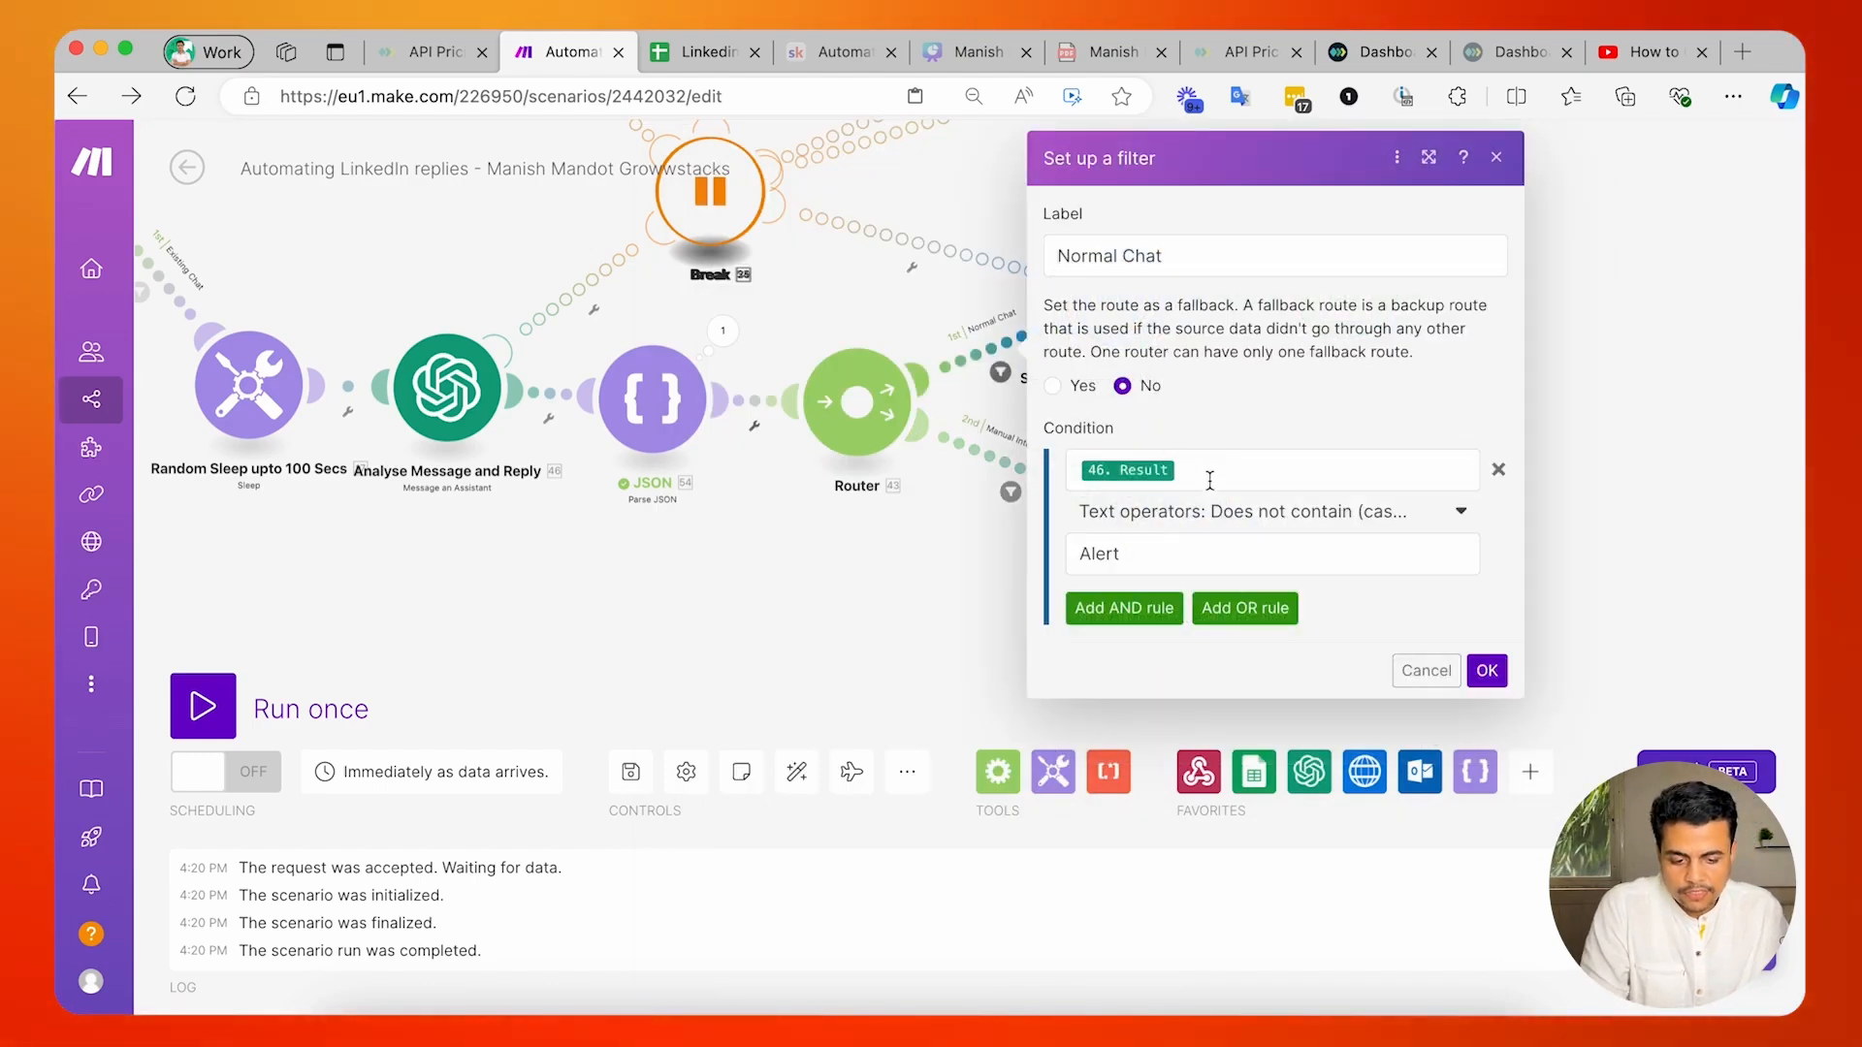
click(869, 497)
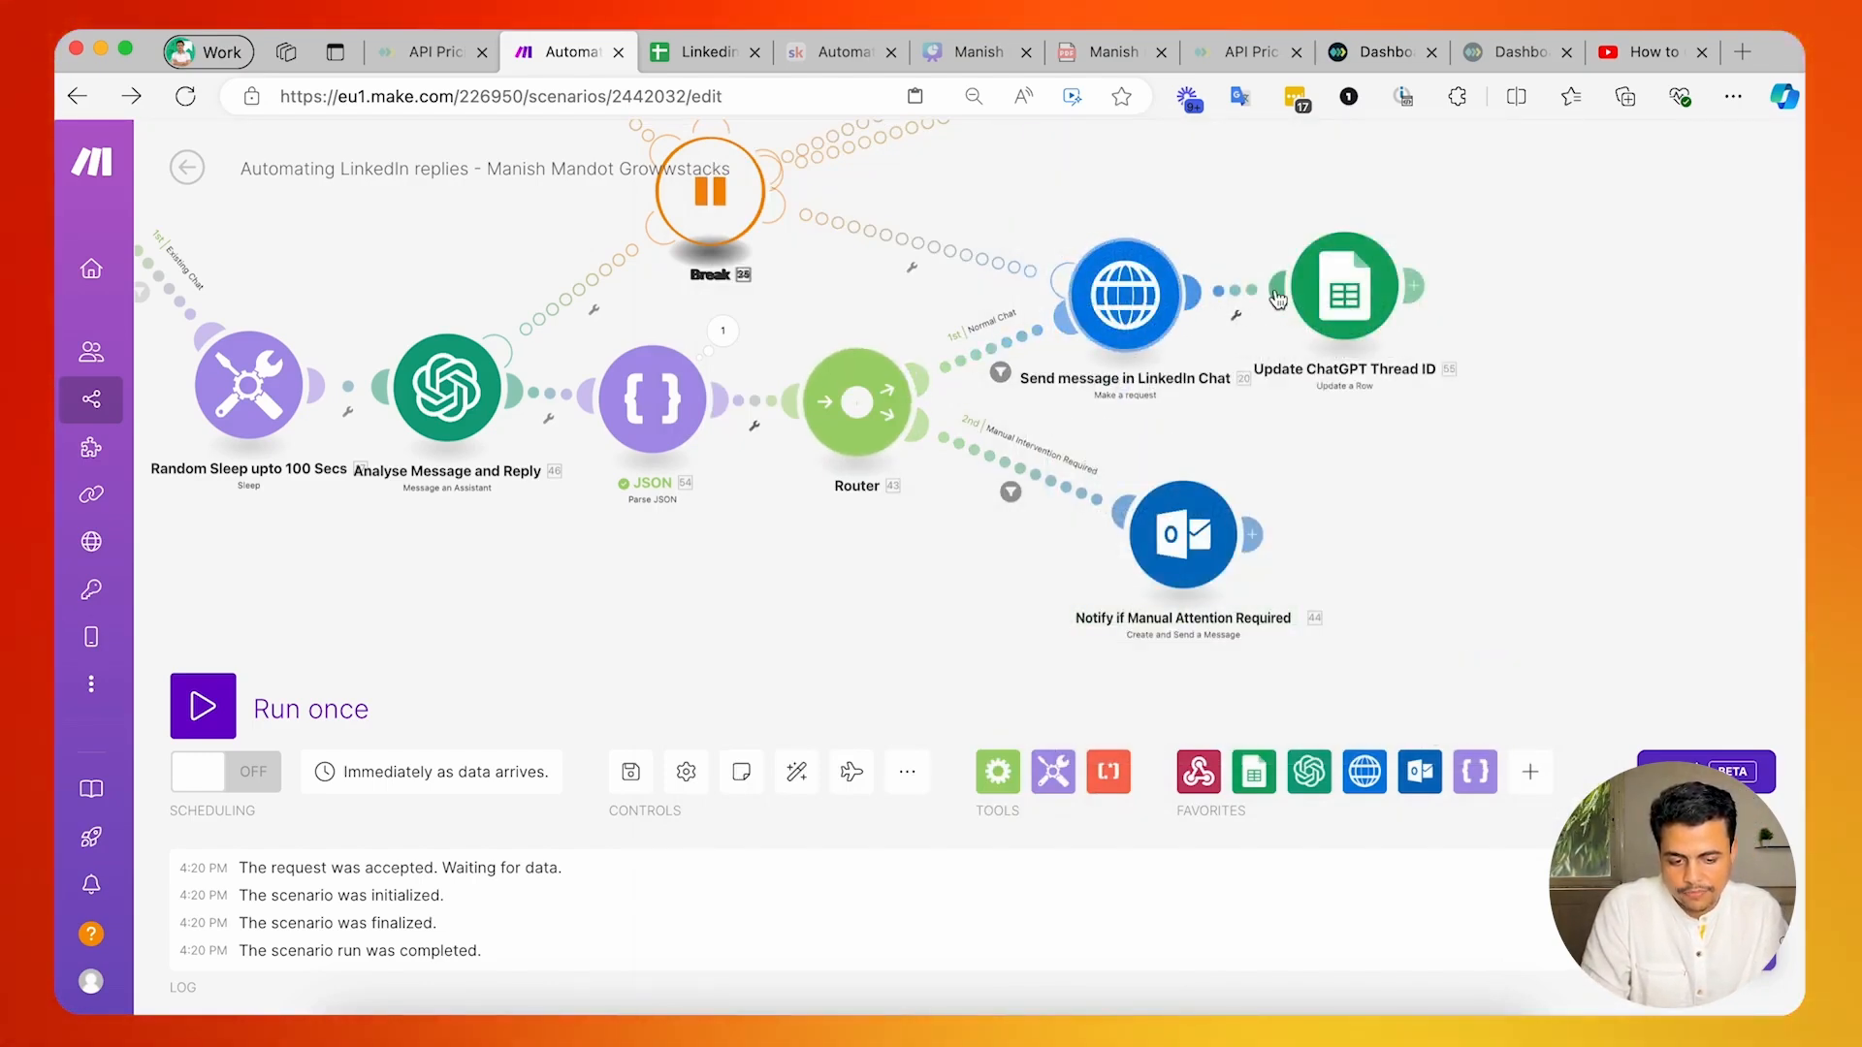
click(1009, 334)
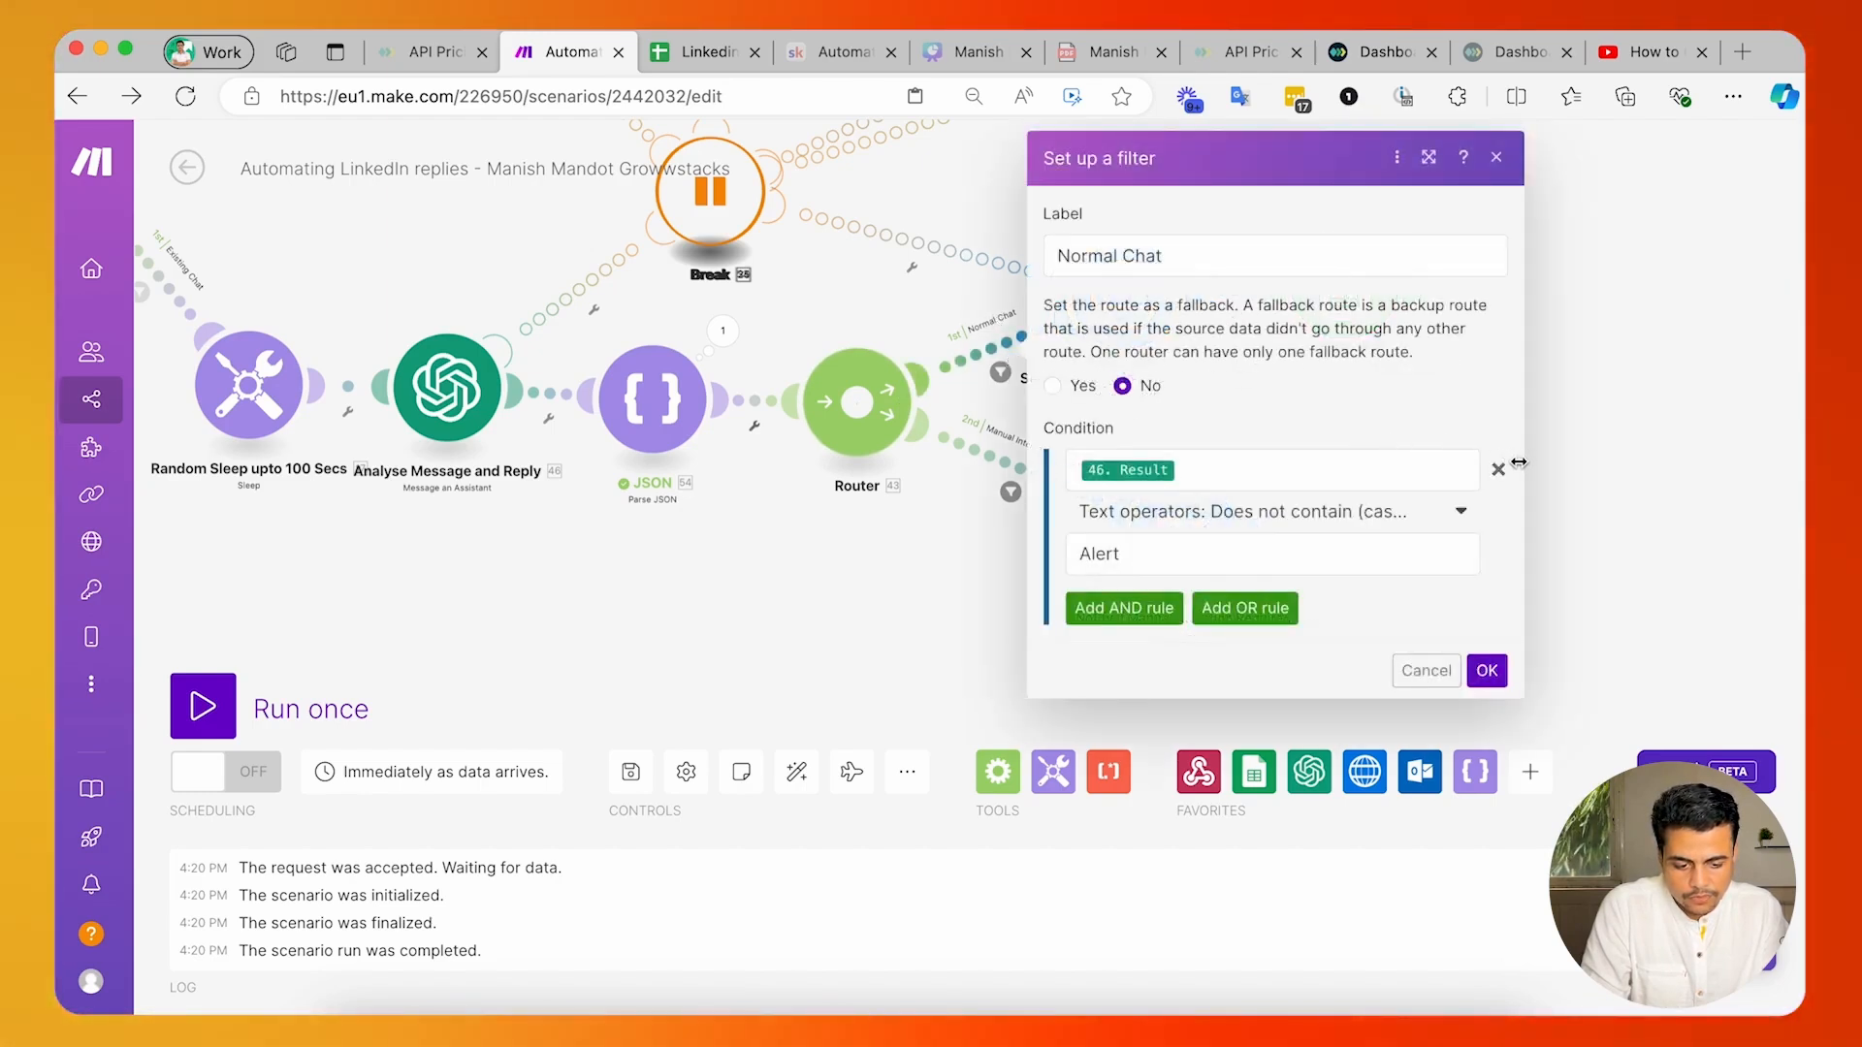
click(1498, 469)
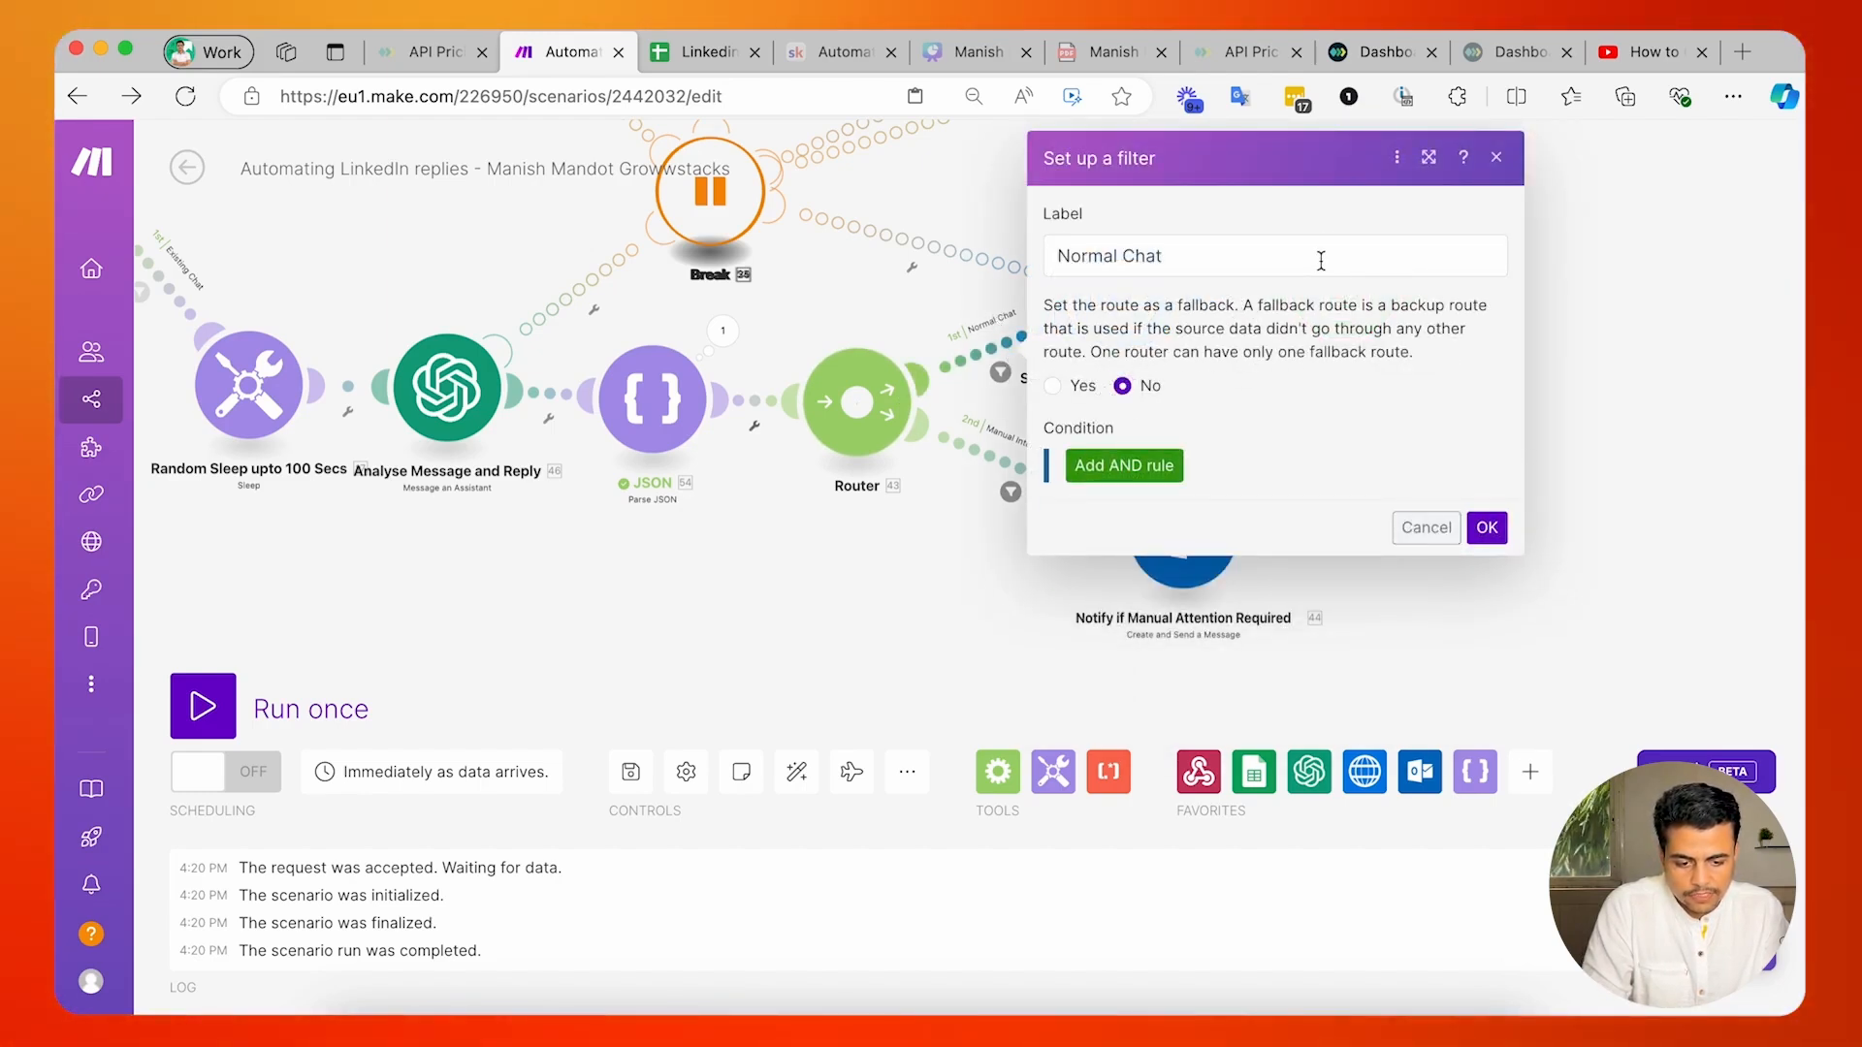
click(1487, 527)
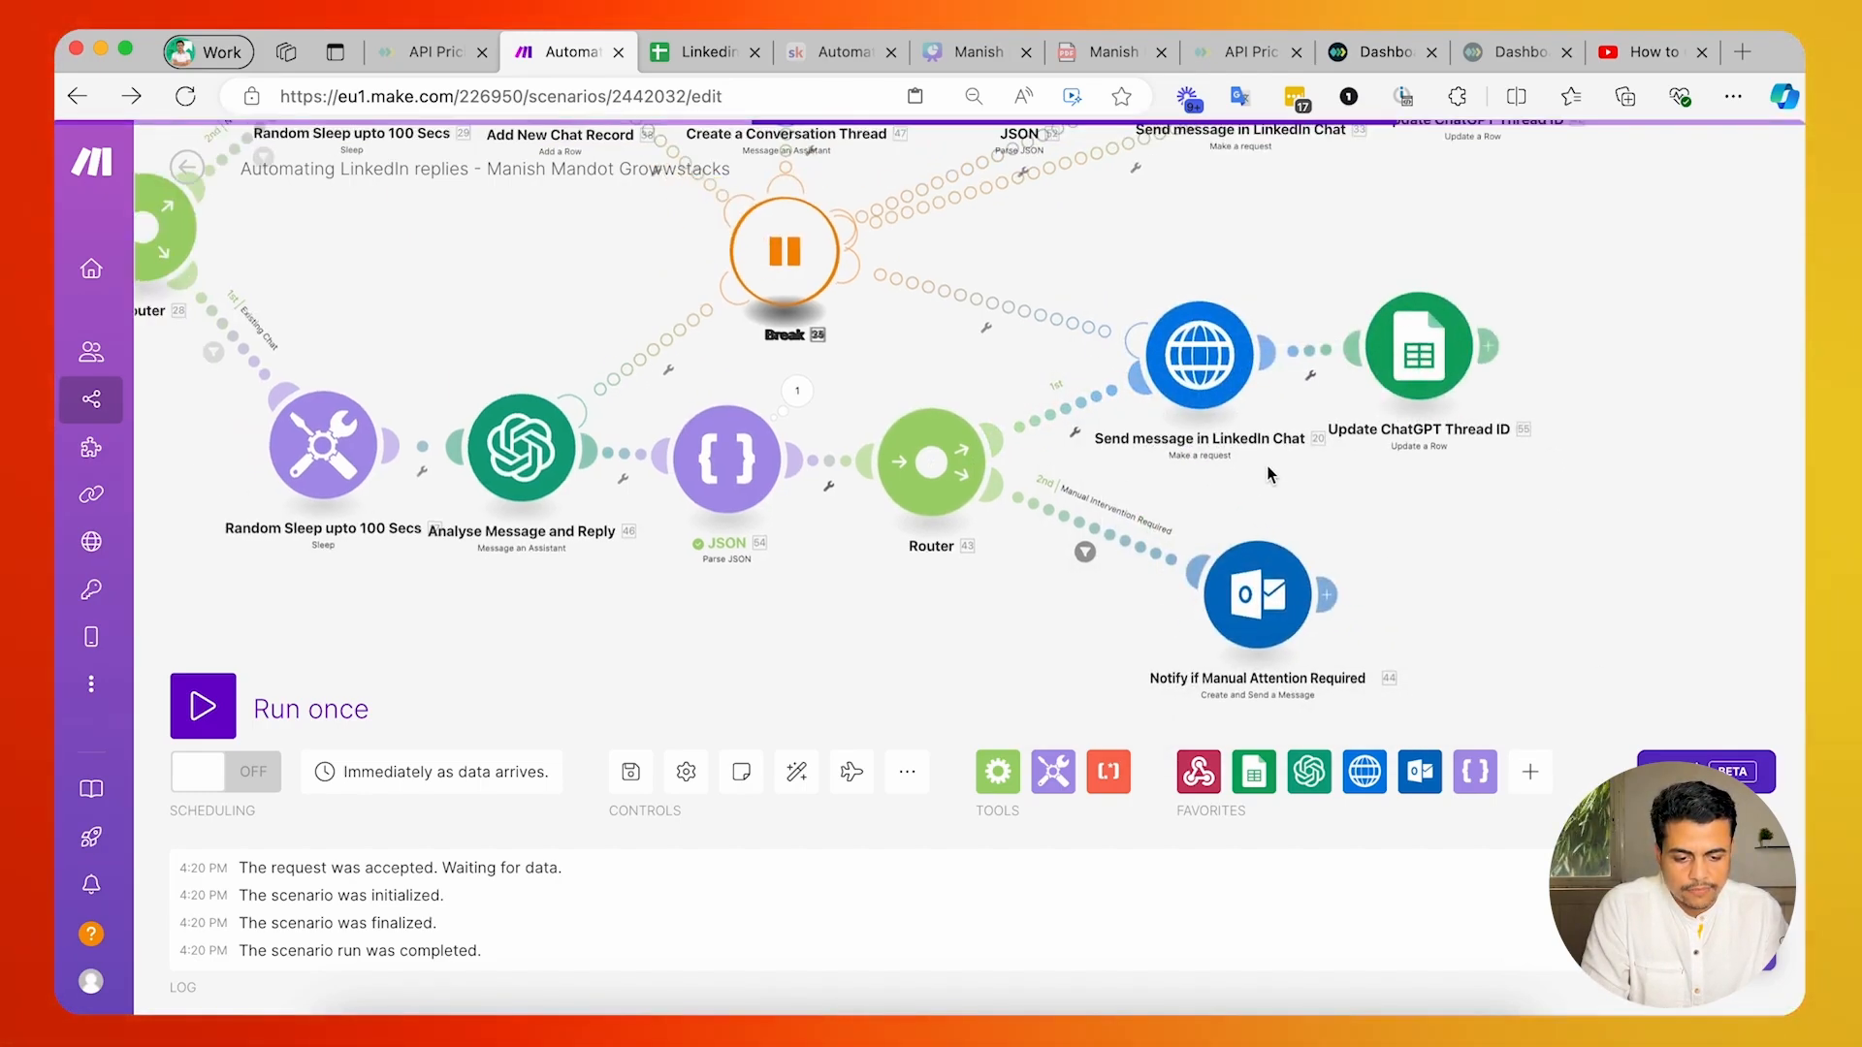
drag(1268, 474, 1398, 490)
drag(780, 602, 892, 665)
scroll(880, 633, down, 3)
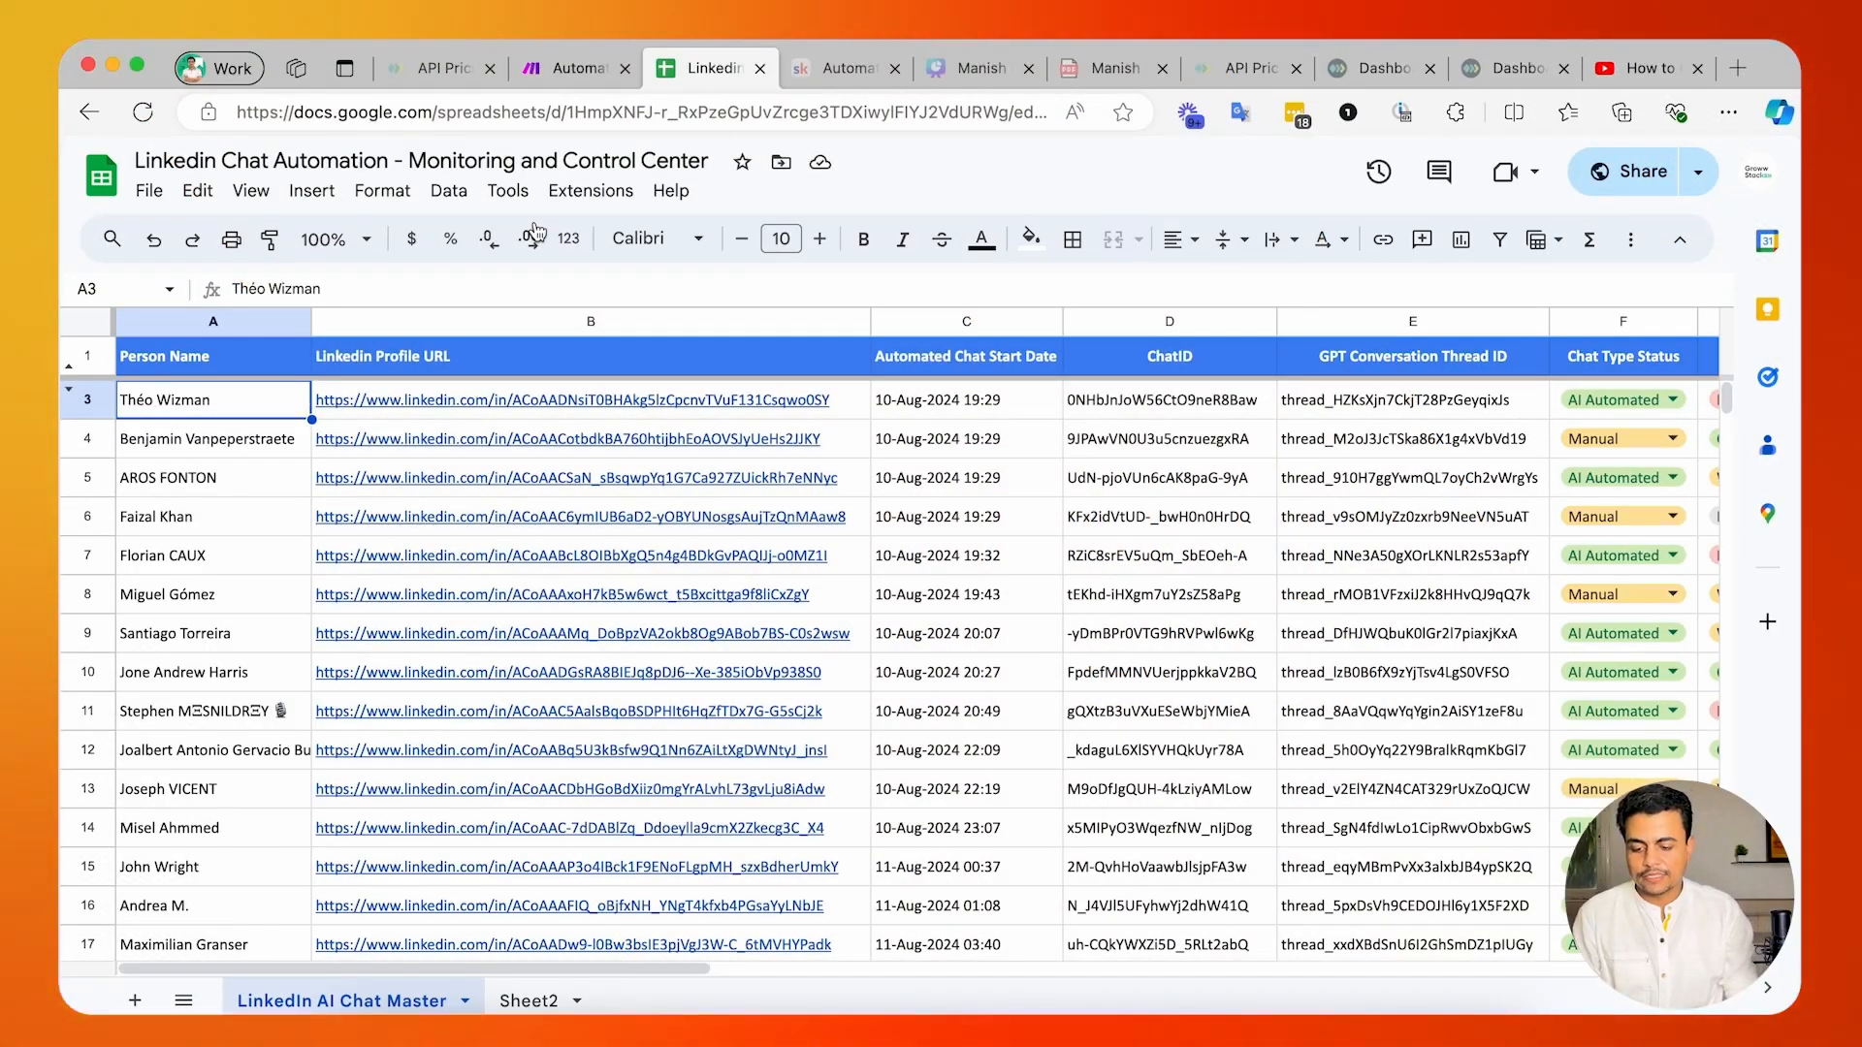
Switch to the Make scenario for automating LinkedIn replies and leave its editor for the scenario overview.
click(601, 68)
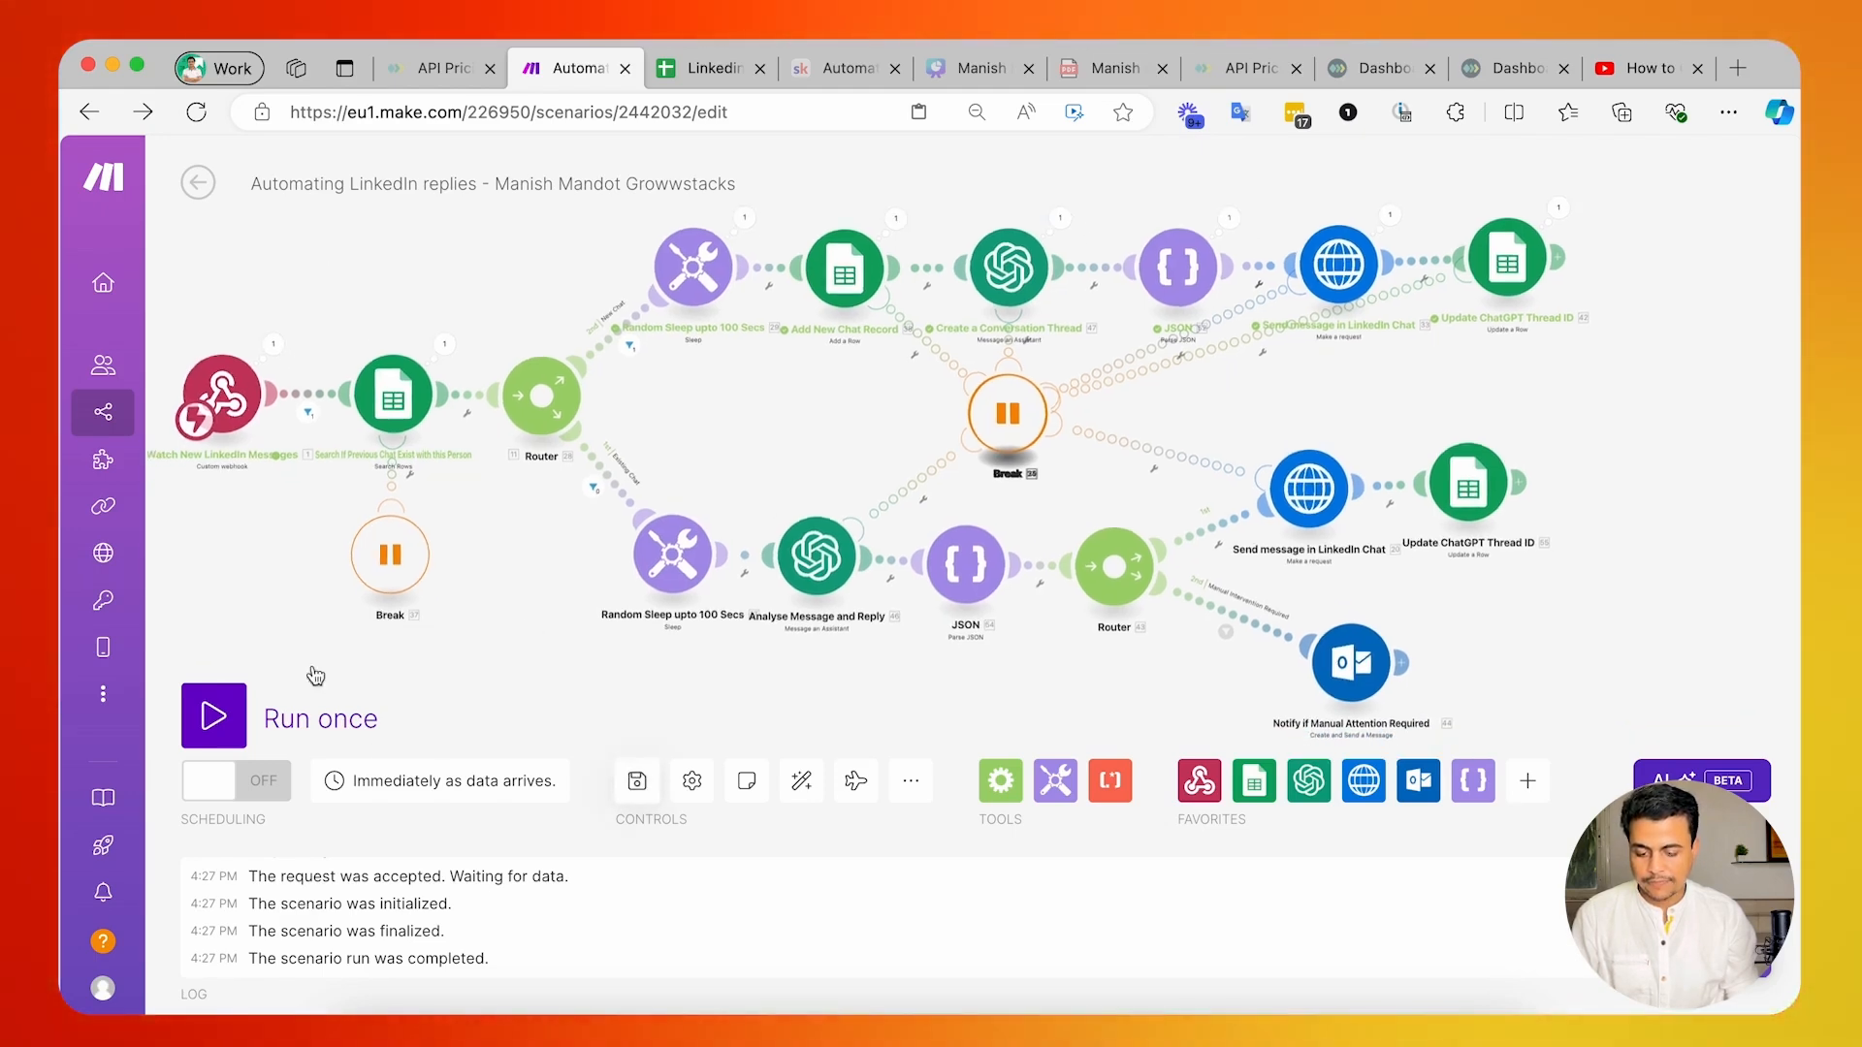
click(198, 182)
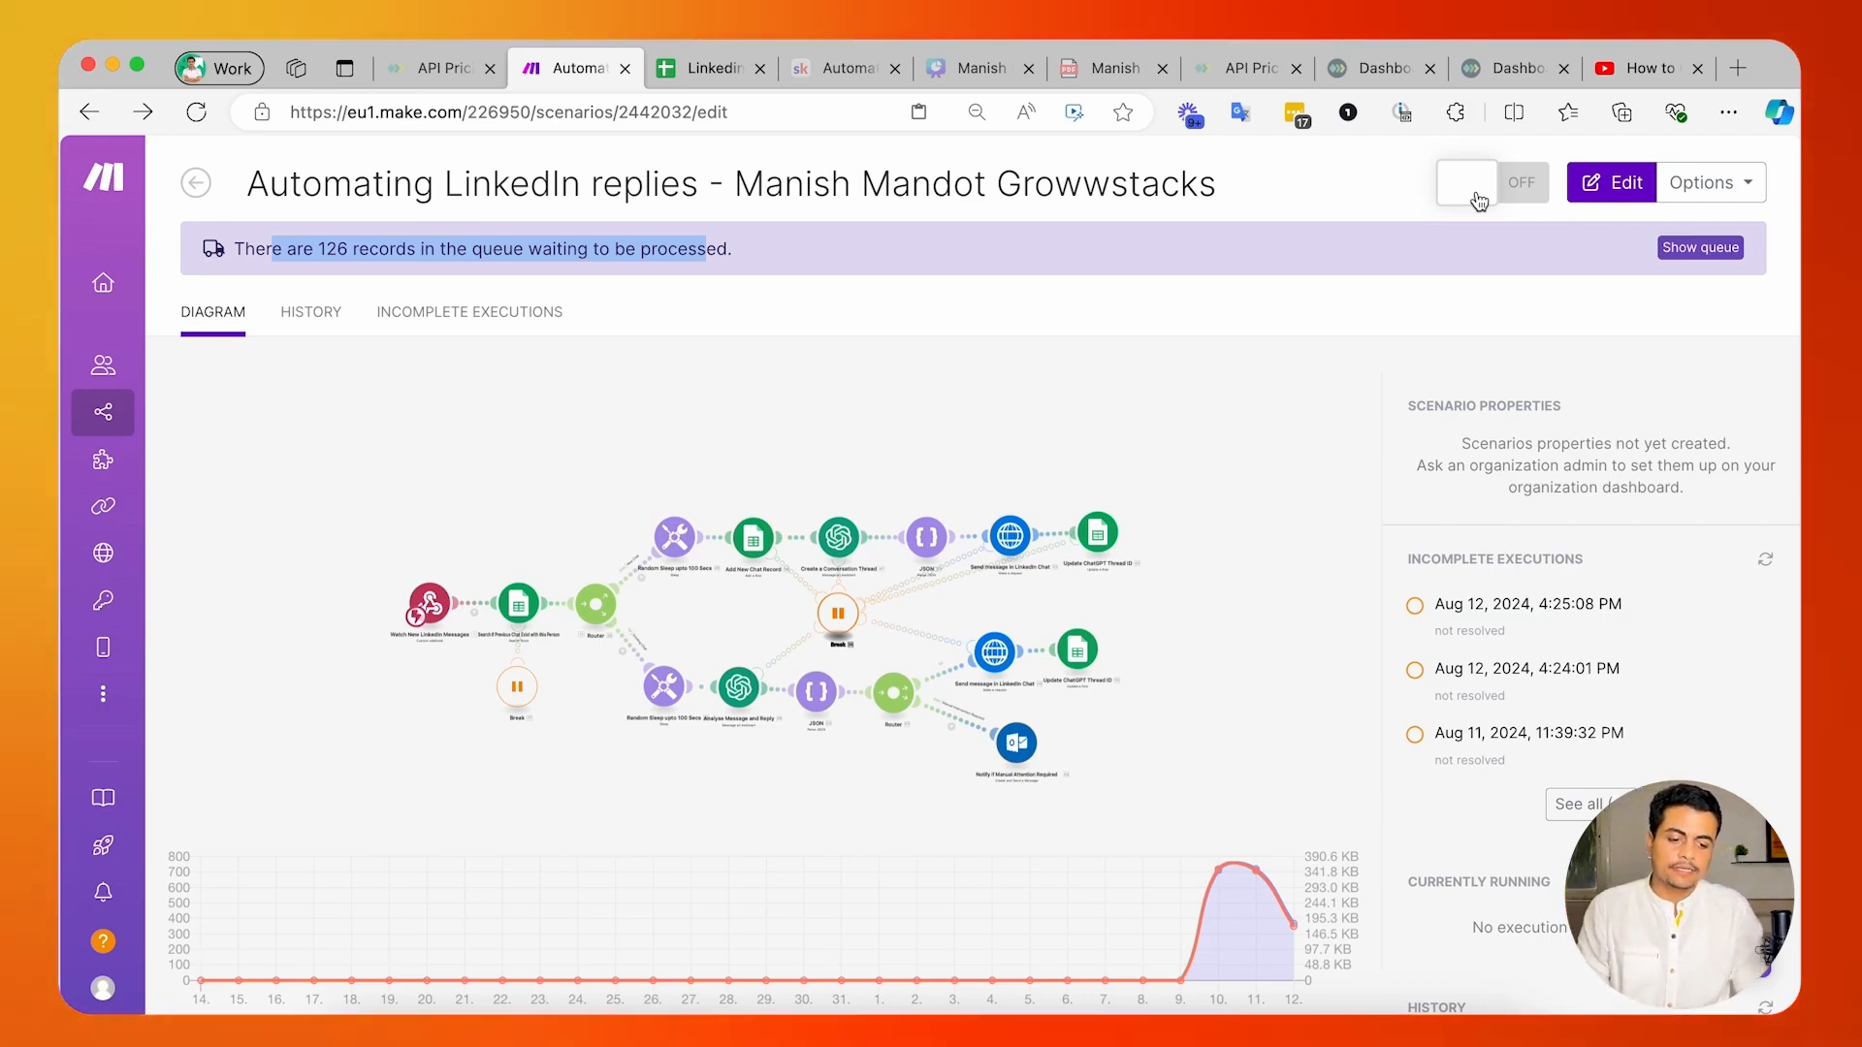
Open LinkedIn in a new browser tab and look through the recent conversations in the messaging inbox.
click(1737, 68)
text(link)
key(Return)
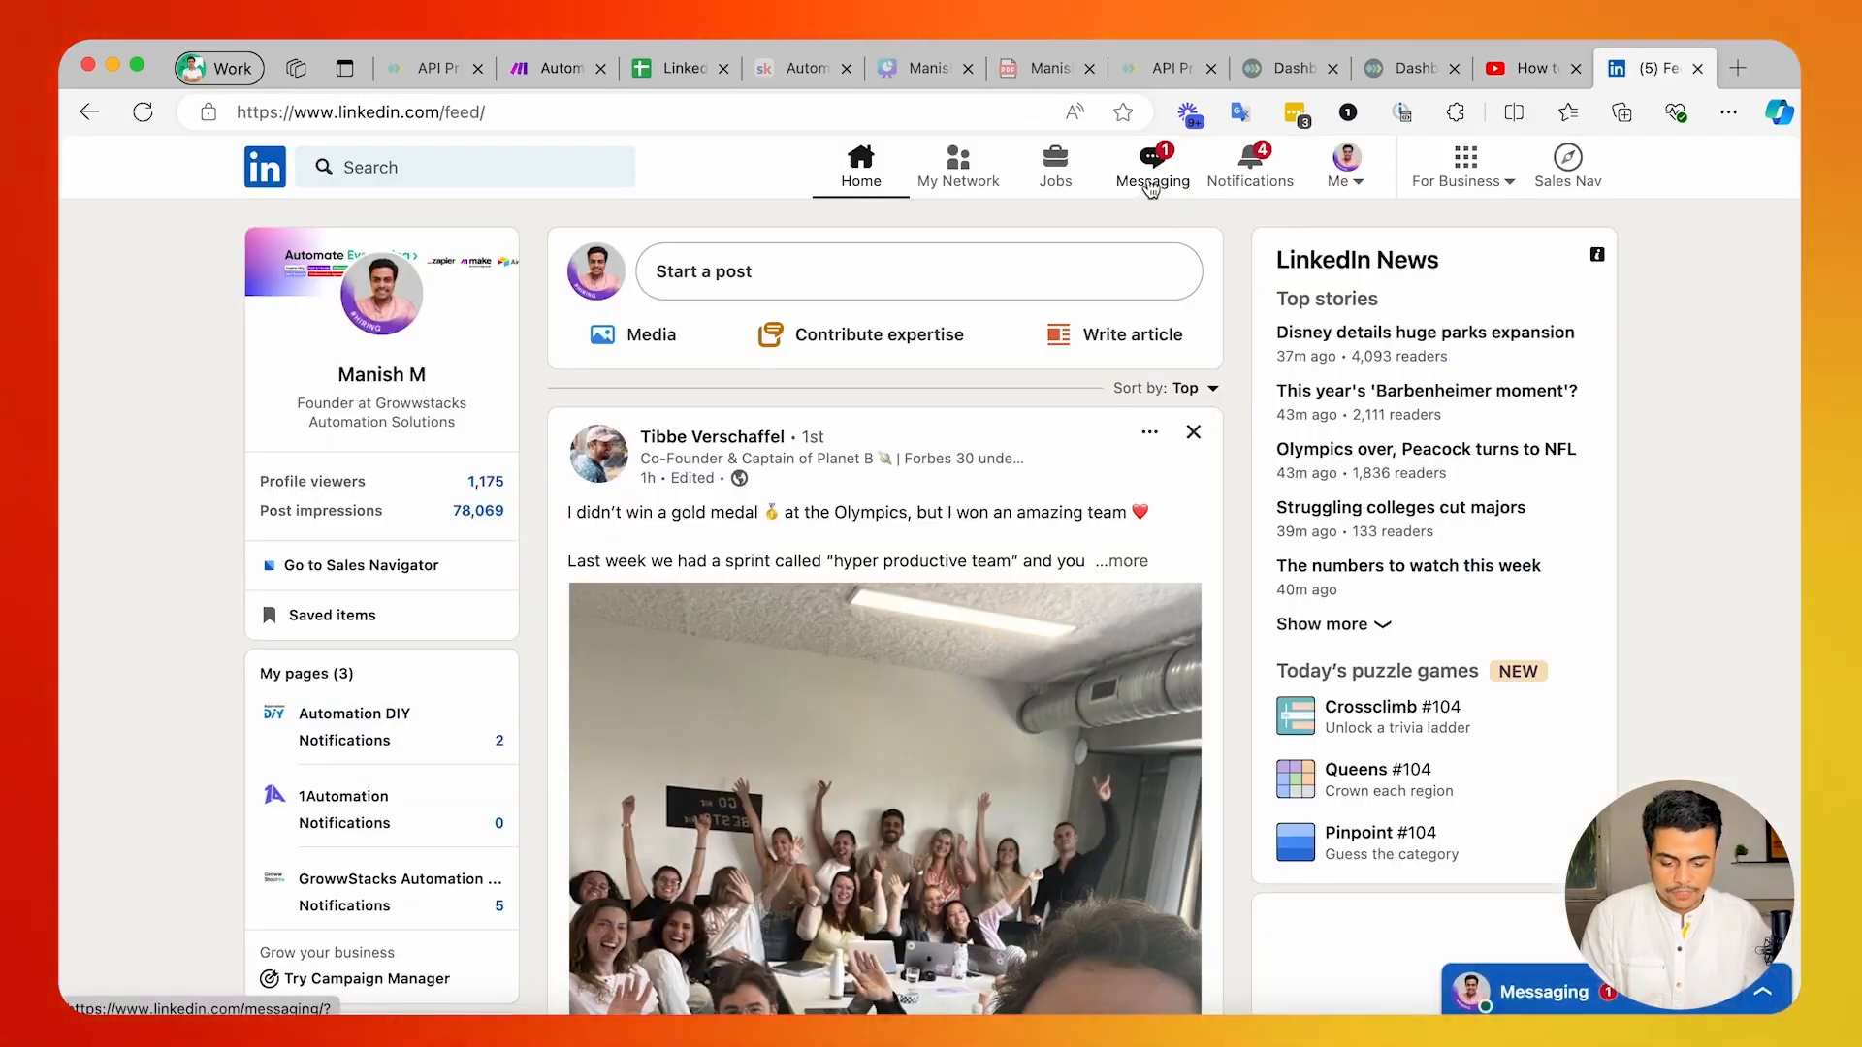
click(1150, 175)
scroll(456, 669, down, 3)
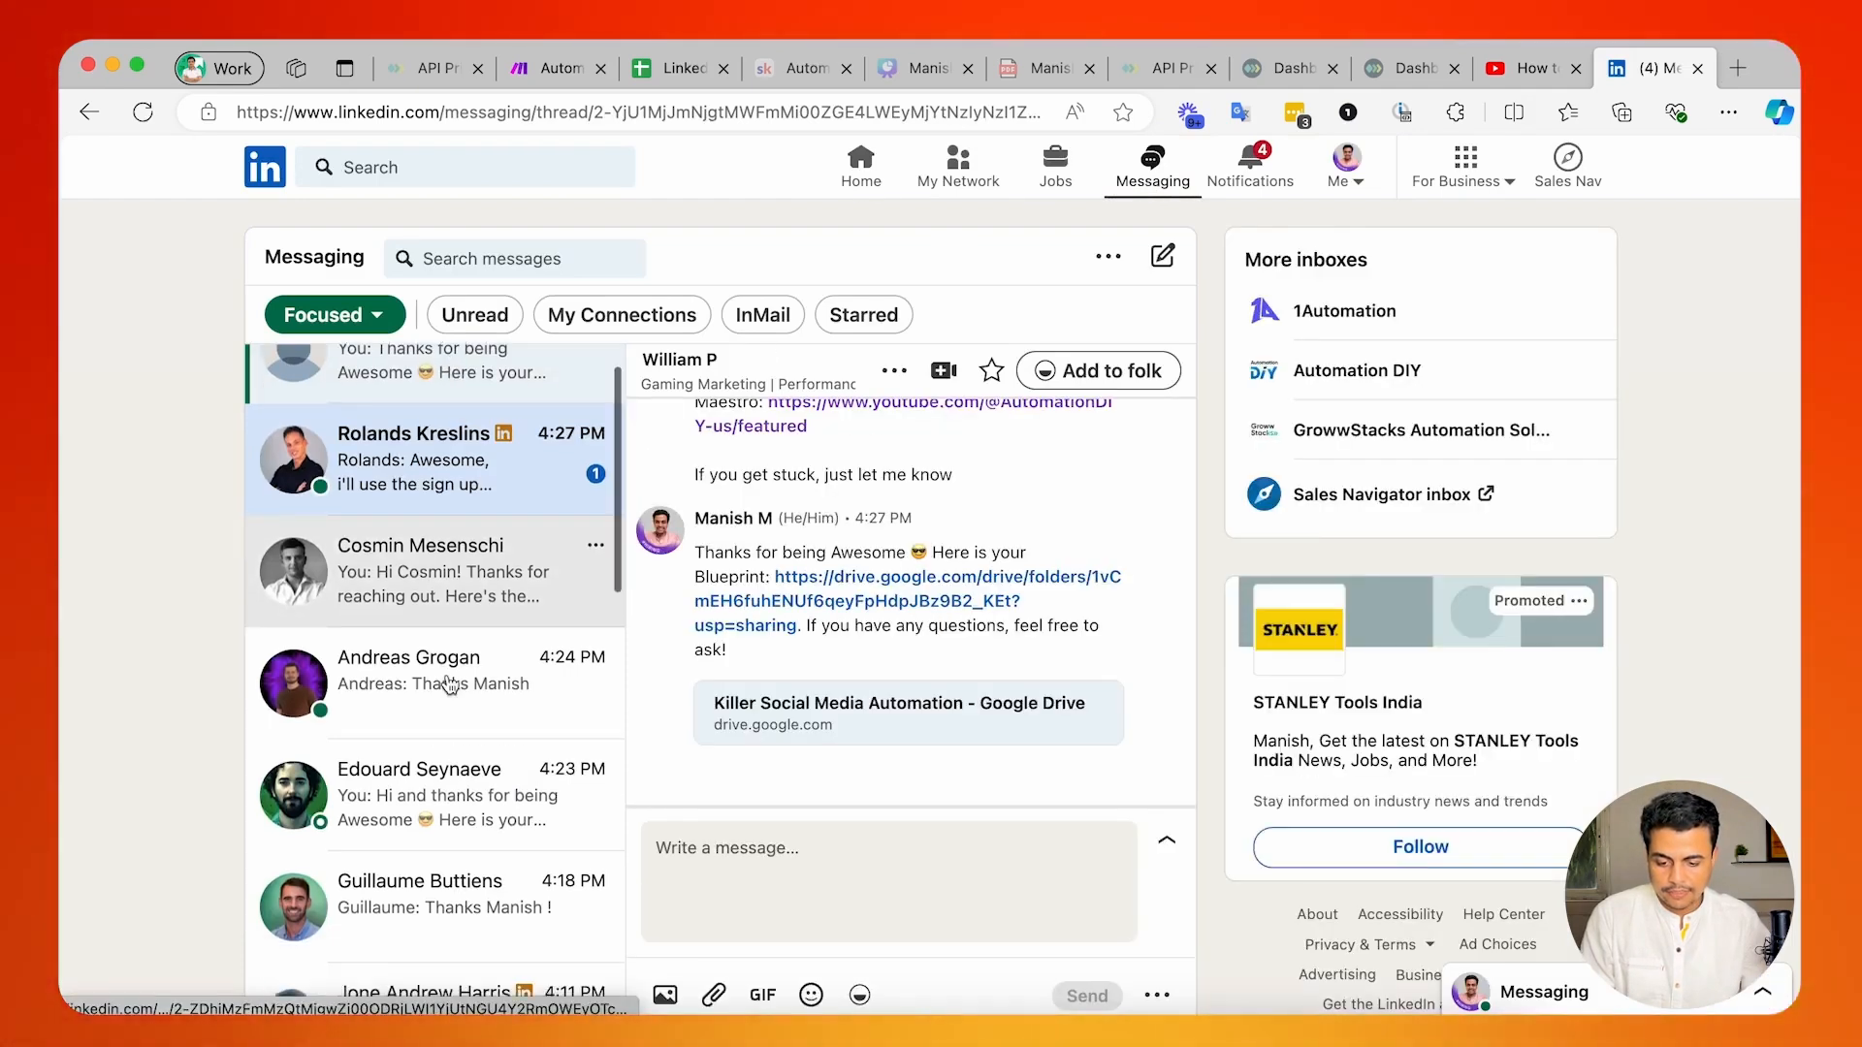
scroll(449, 685, down, 15)
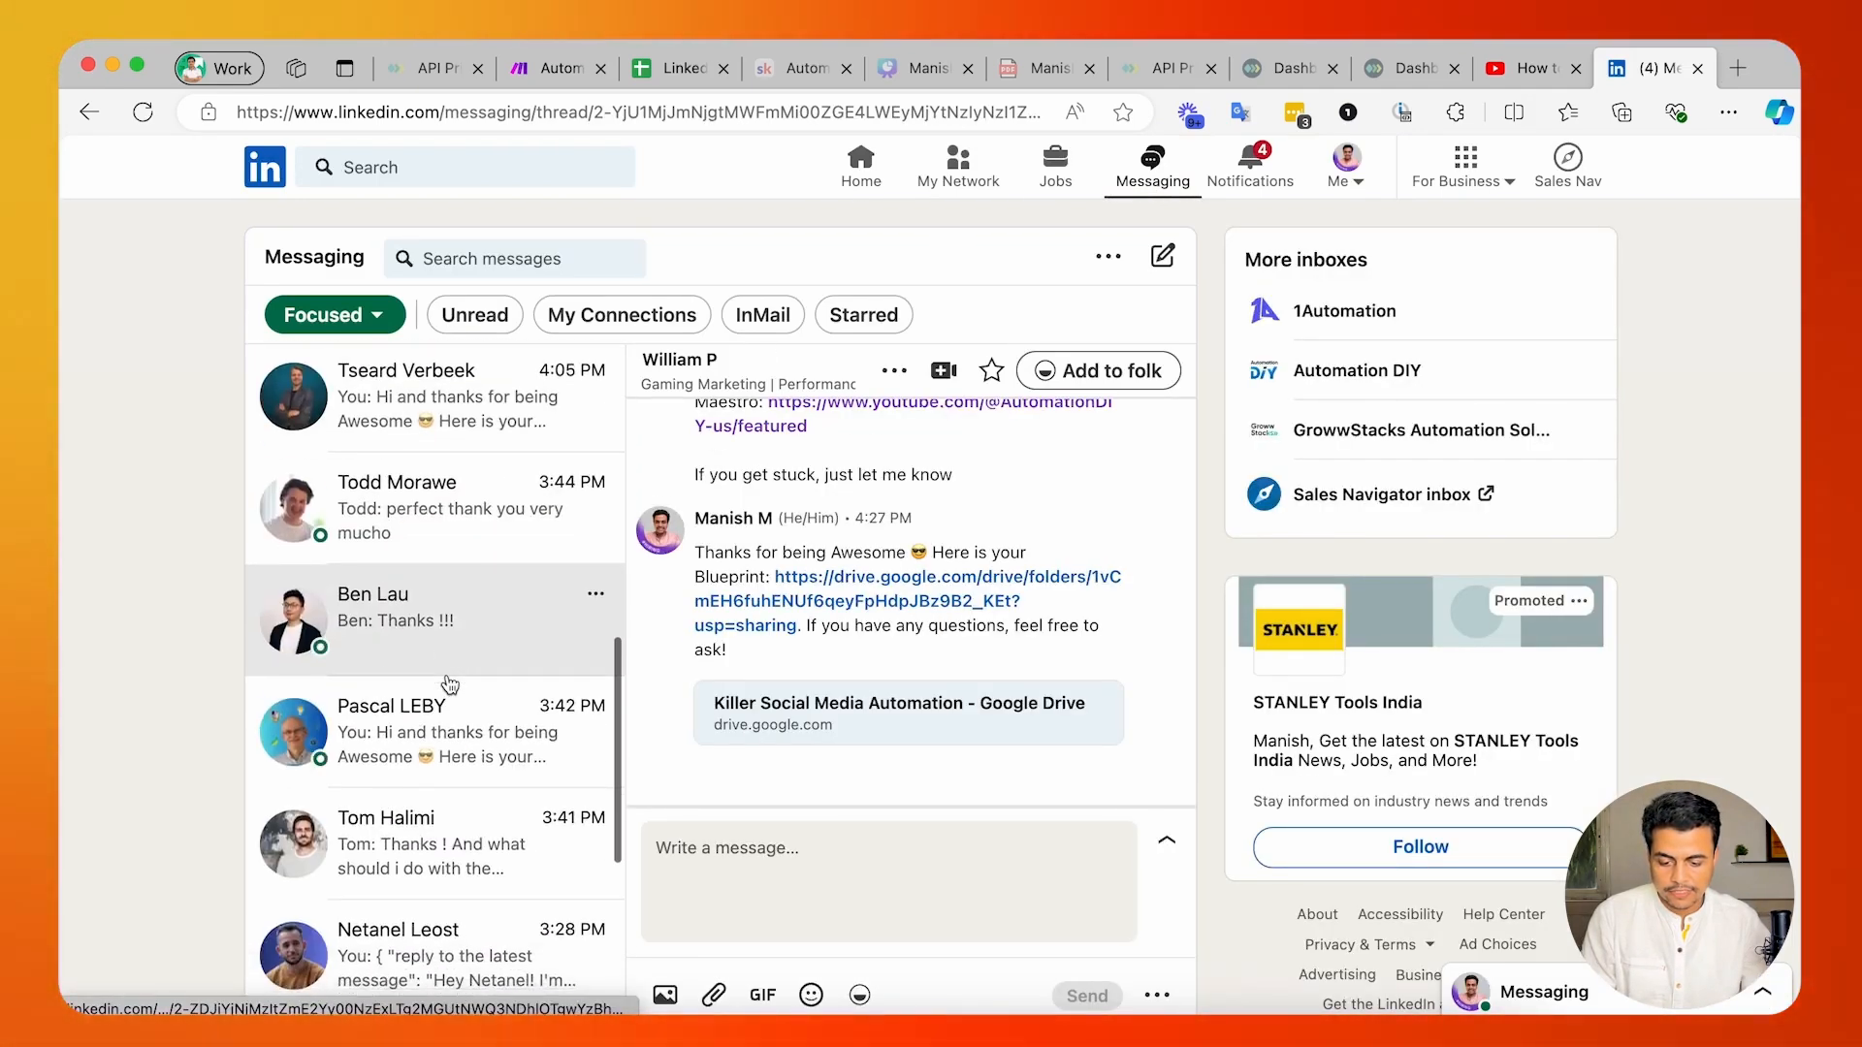
Turn the Make scenario on and delete the data waiting in its webhook queue.
click(1498, 420)
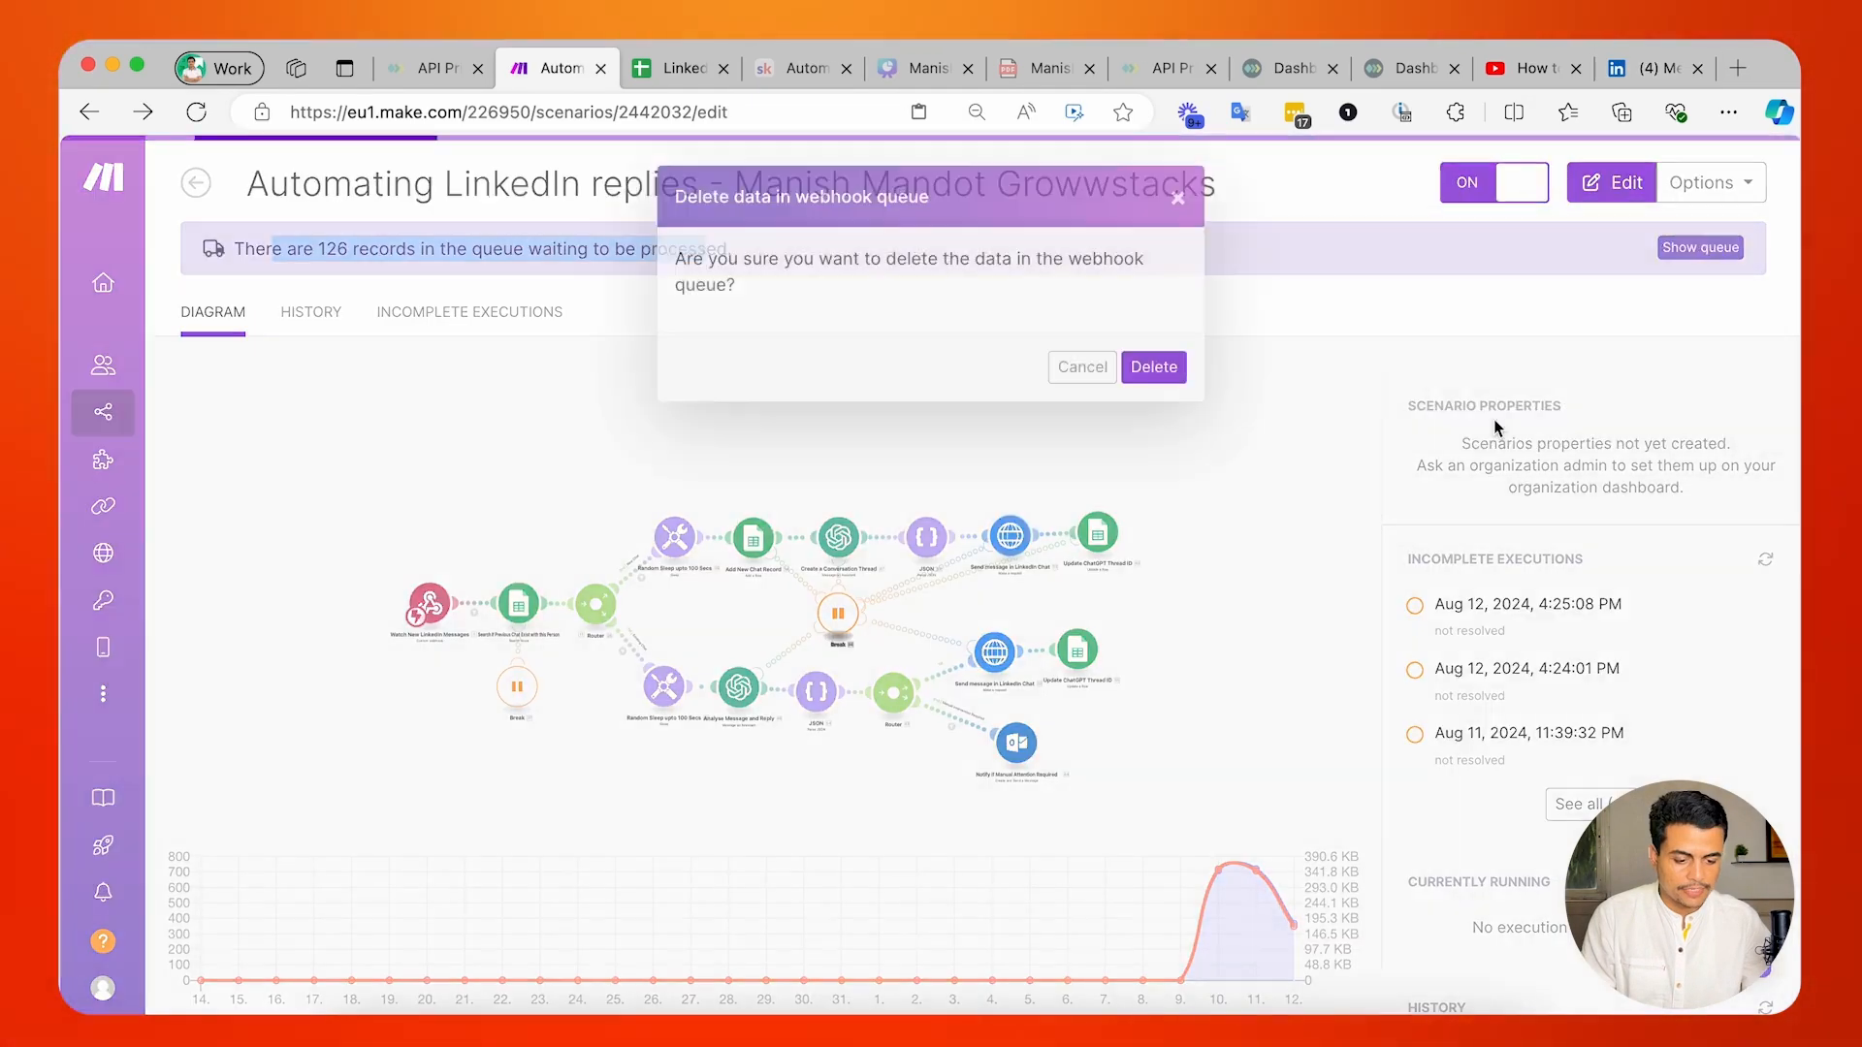
click(1153, 367)
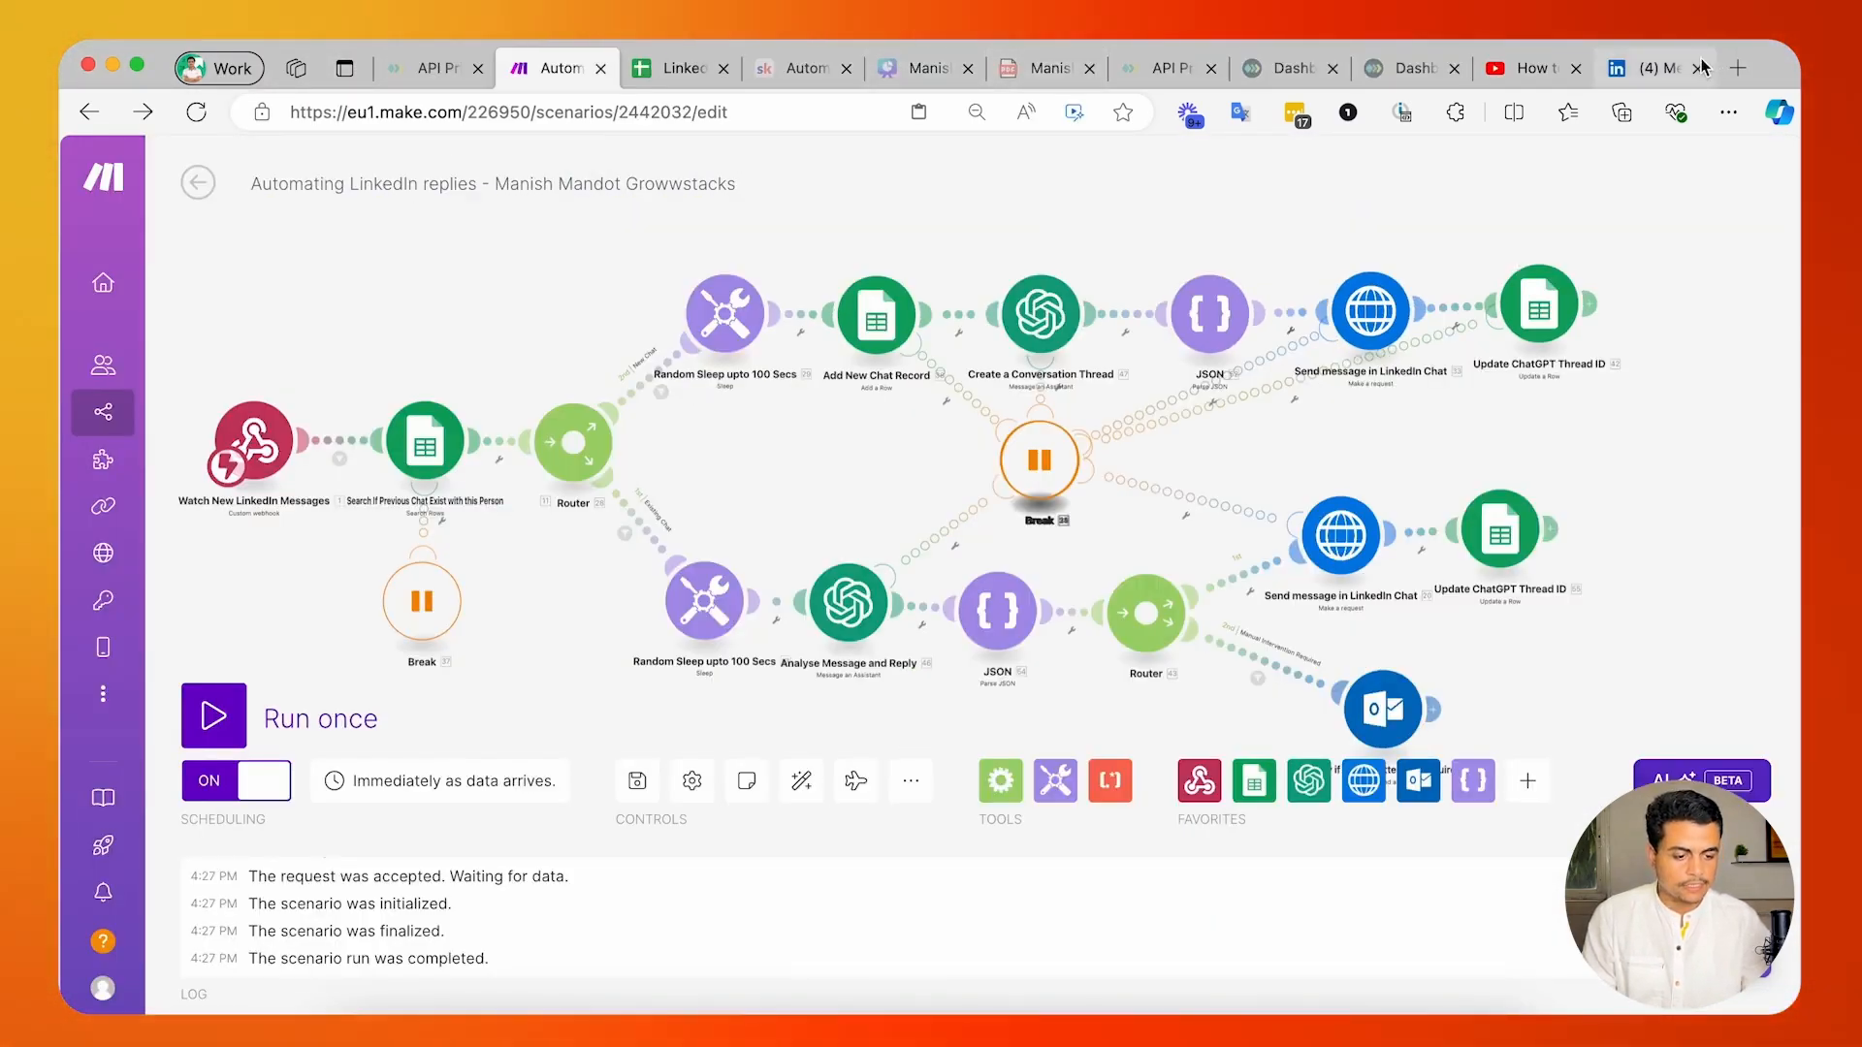
Open the test account's browser profile in a half-width window and show that account's own LinkedIn profile page.
click(228, 60)
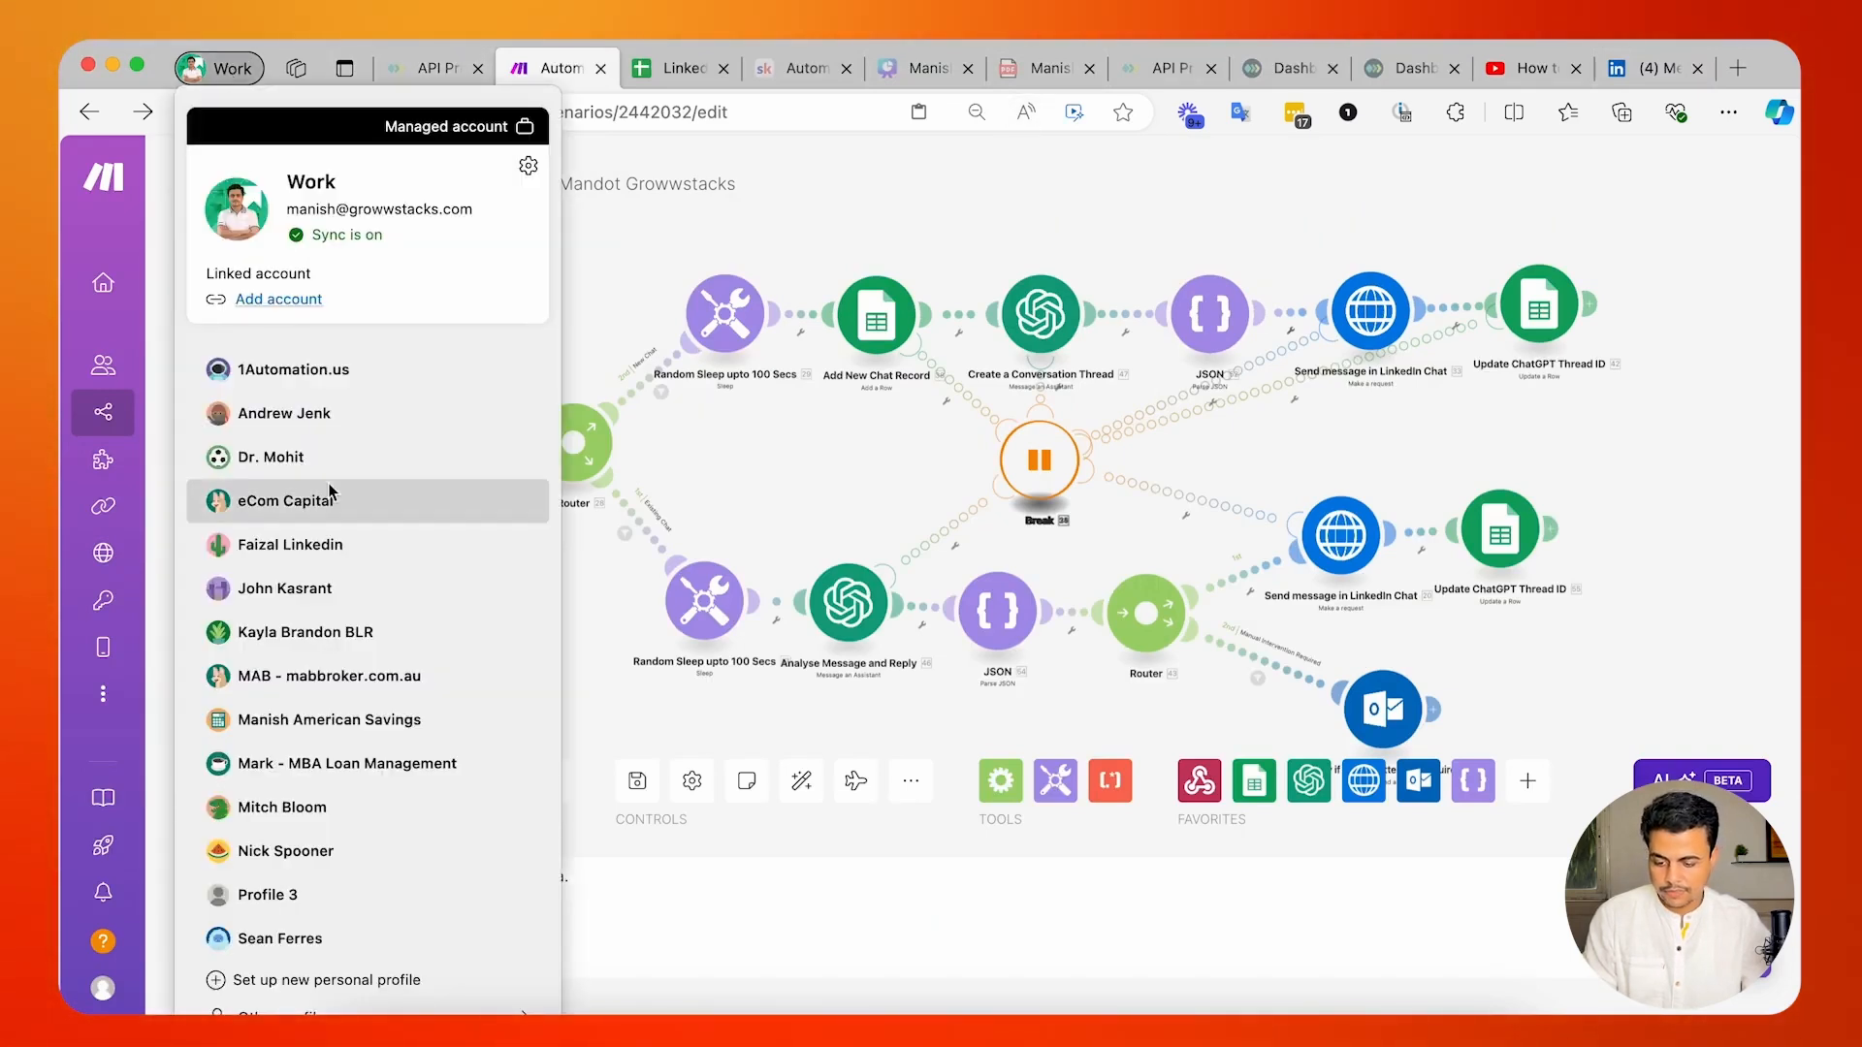
click(291, 543)
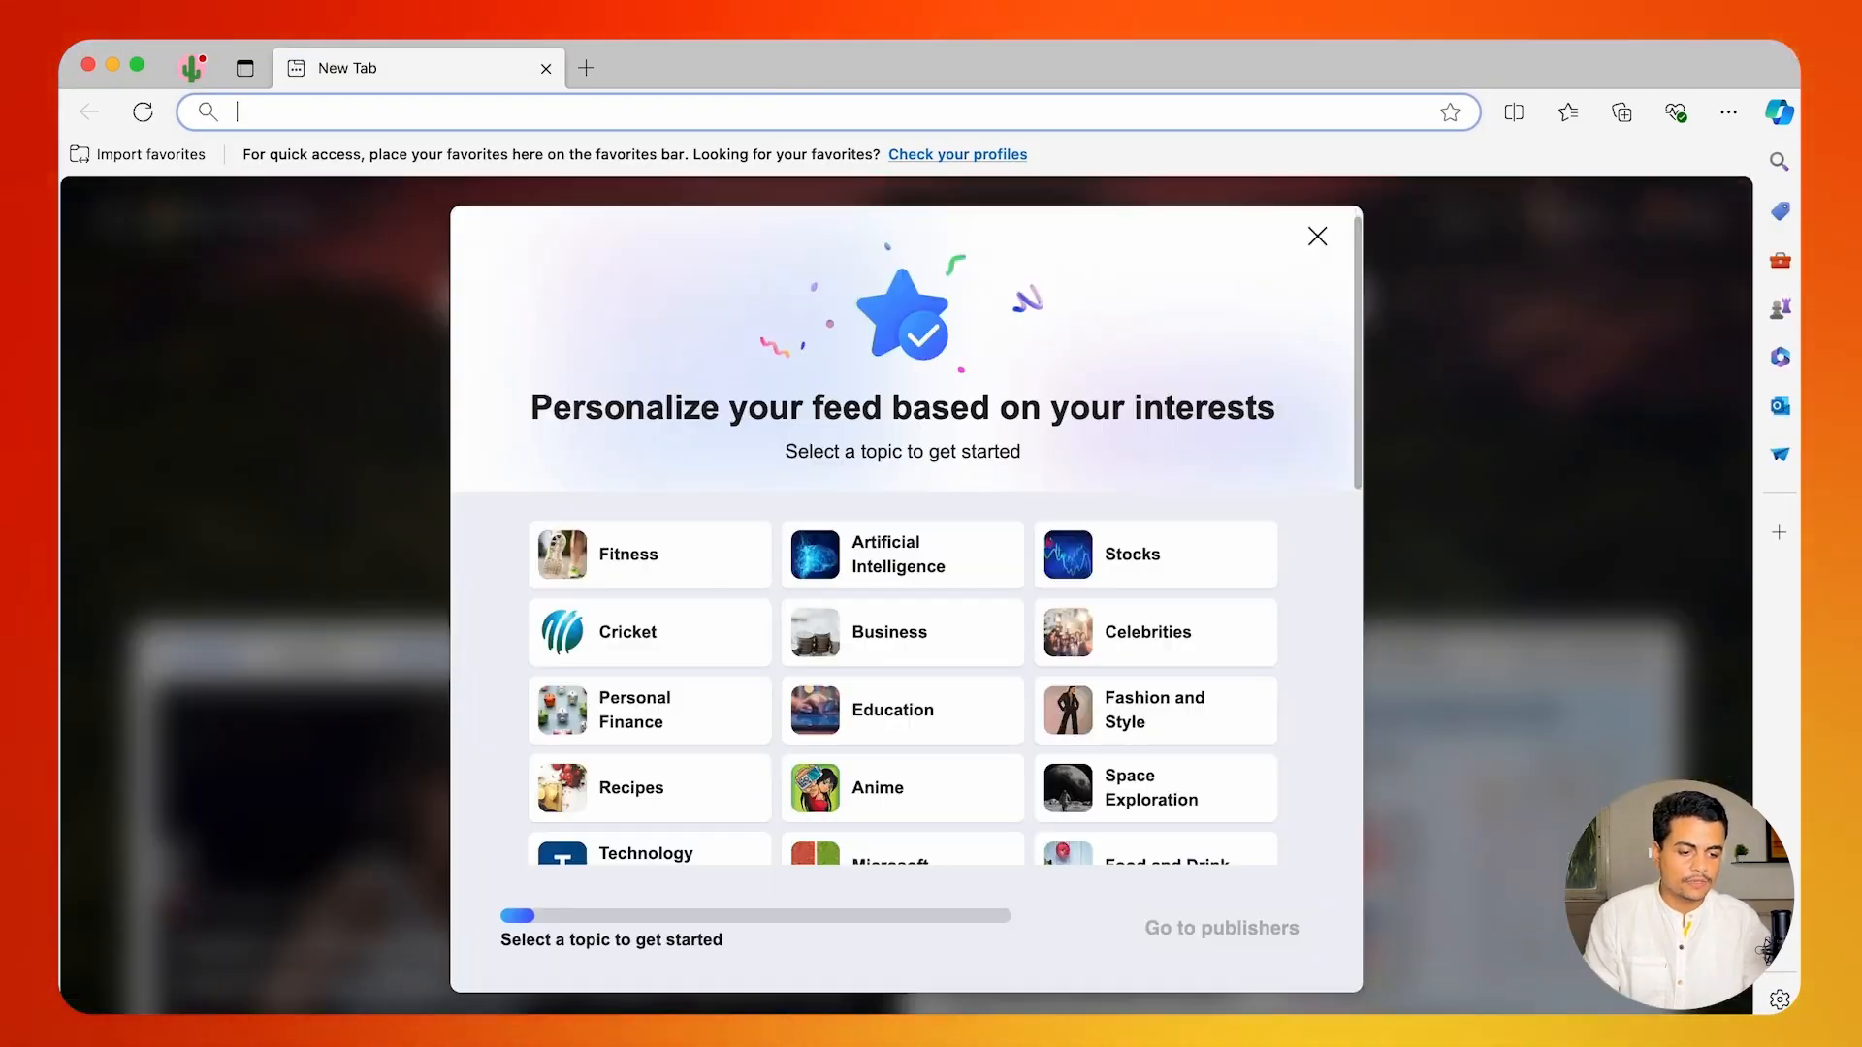
drag(1795, 55, 987, 61)
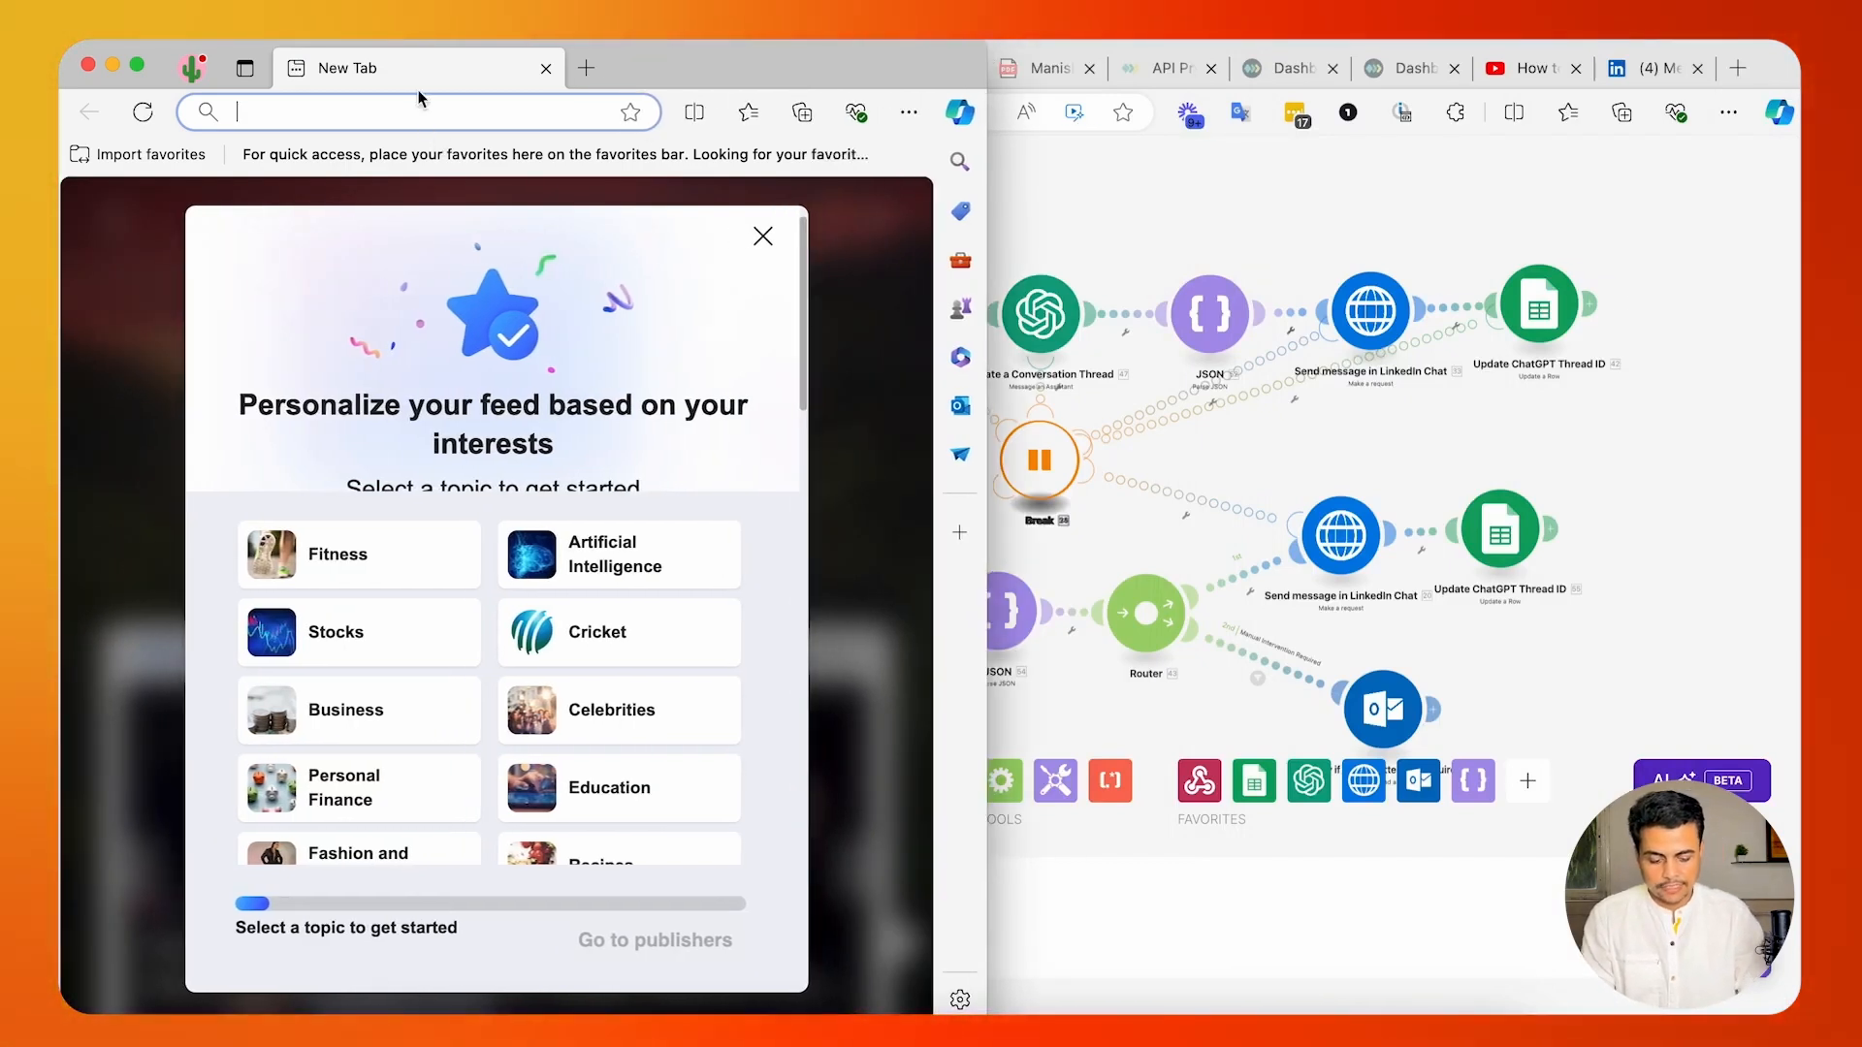
text(link)
key(Return)
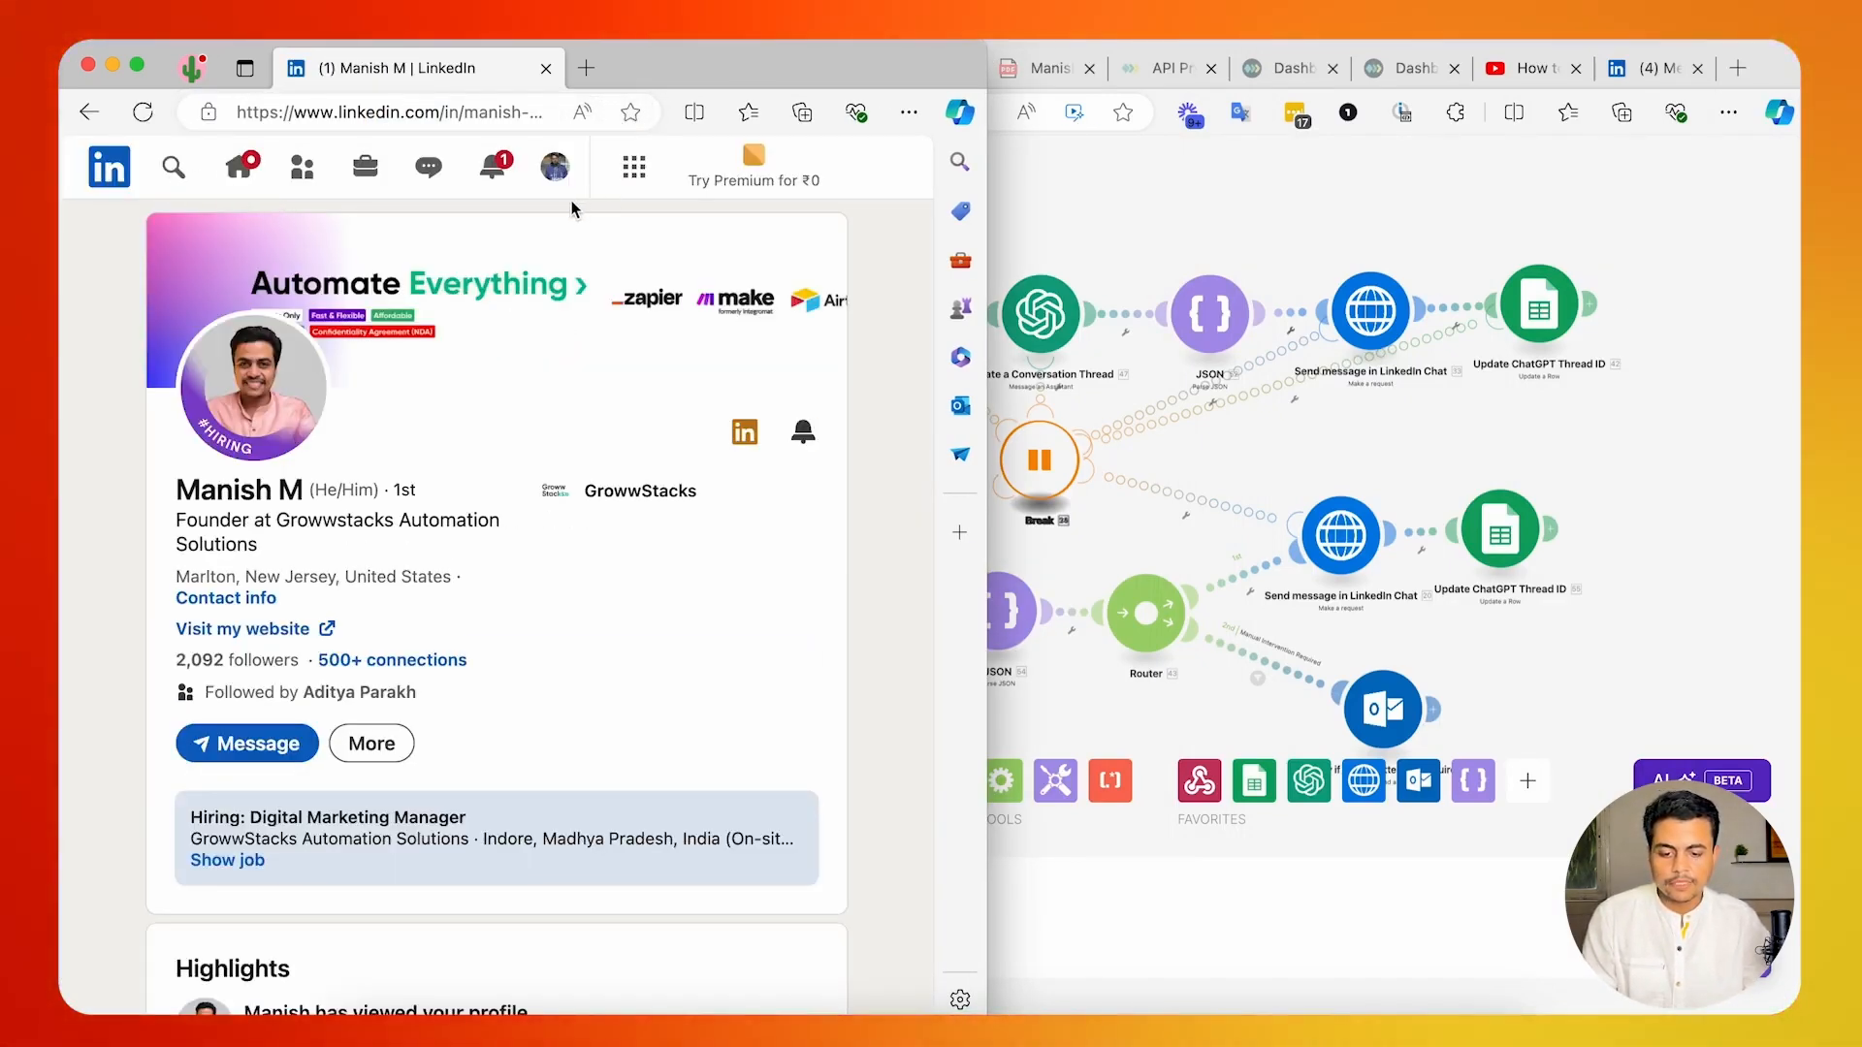
click(401, 312)
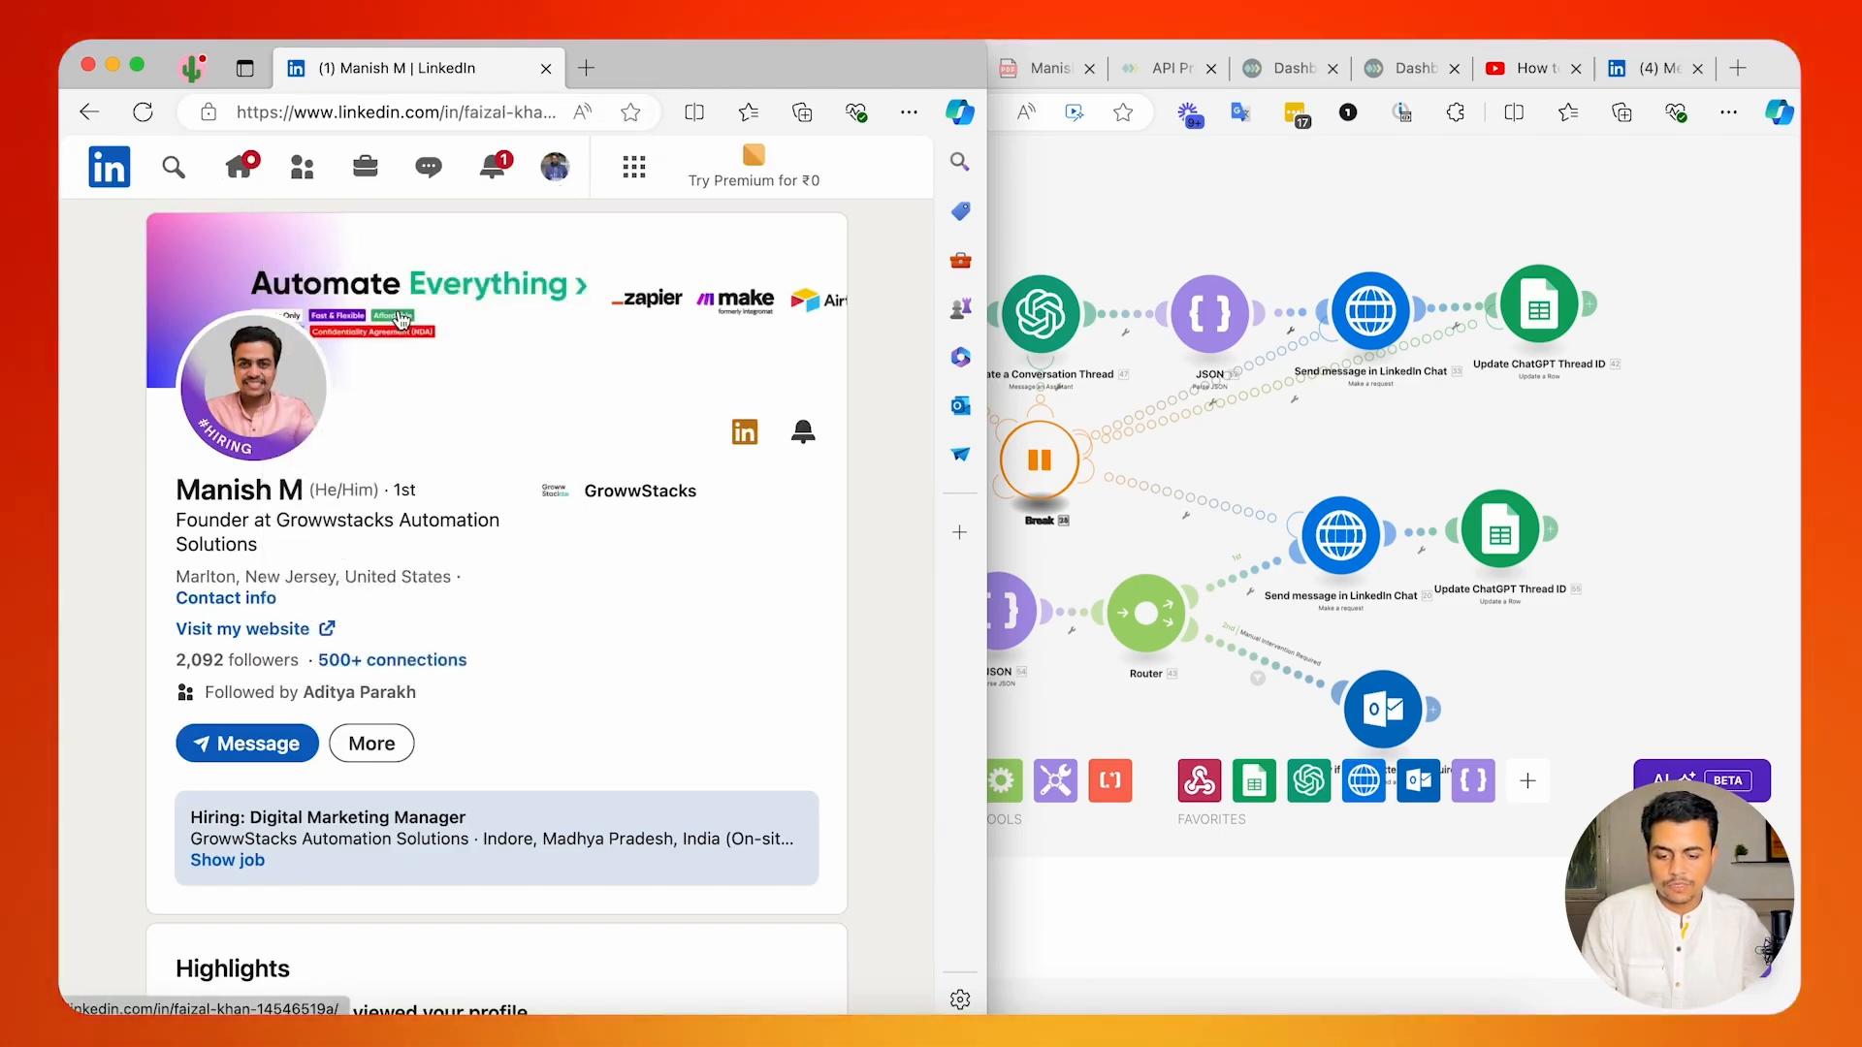
Show the main account's own LinkedIn profile page in the Work browser window.
click(1052, 335)
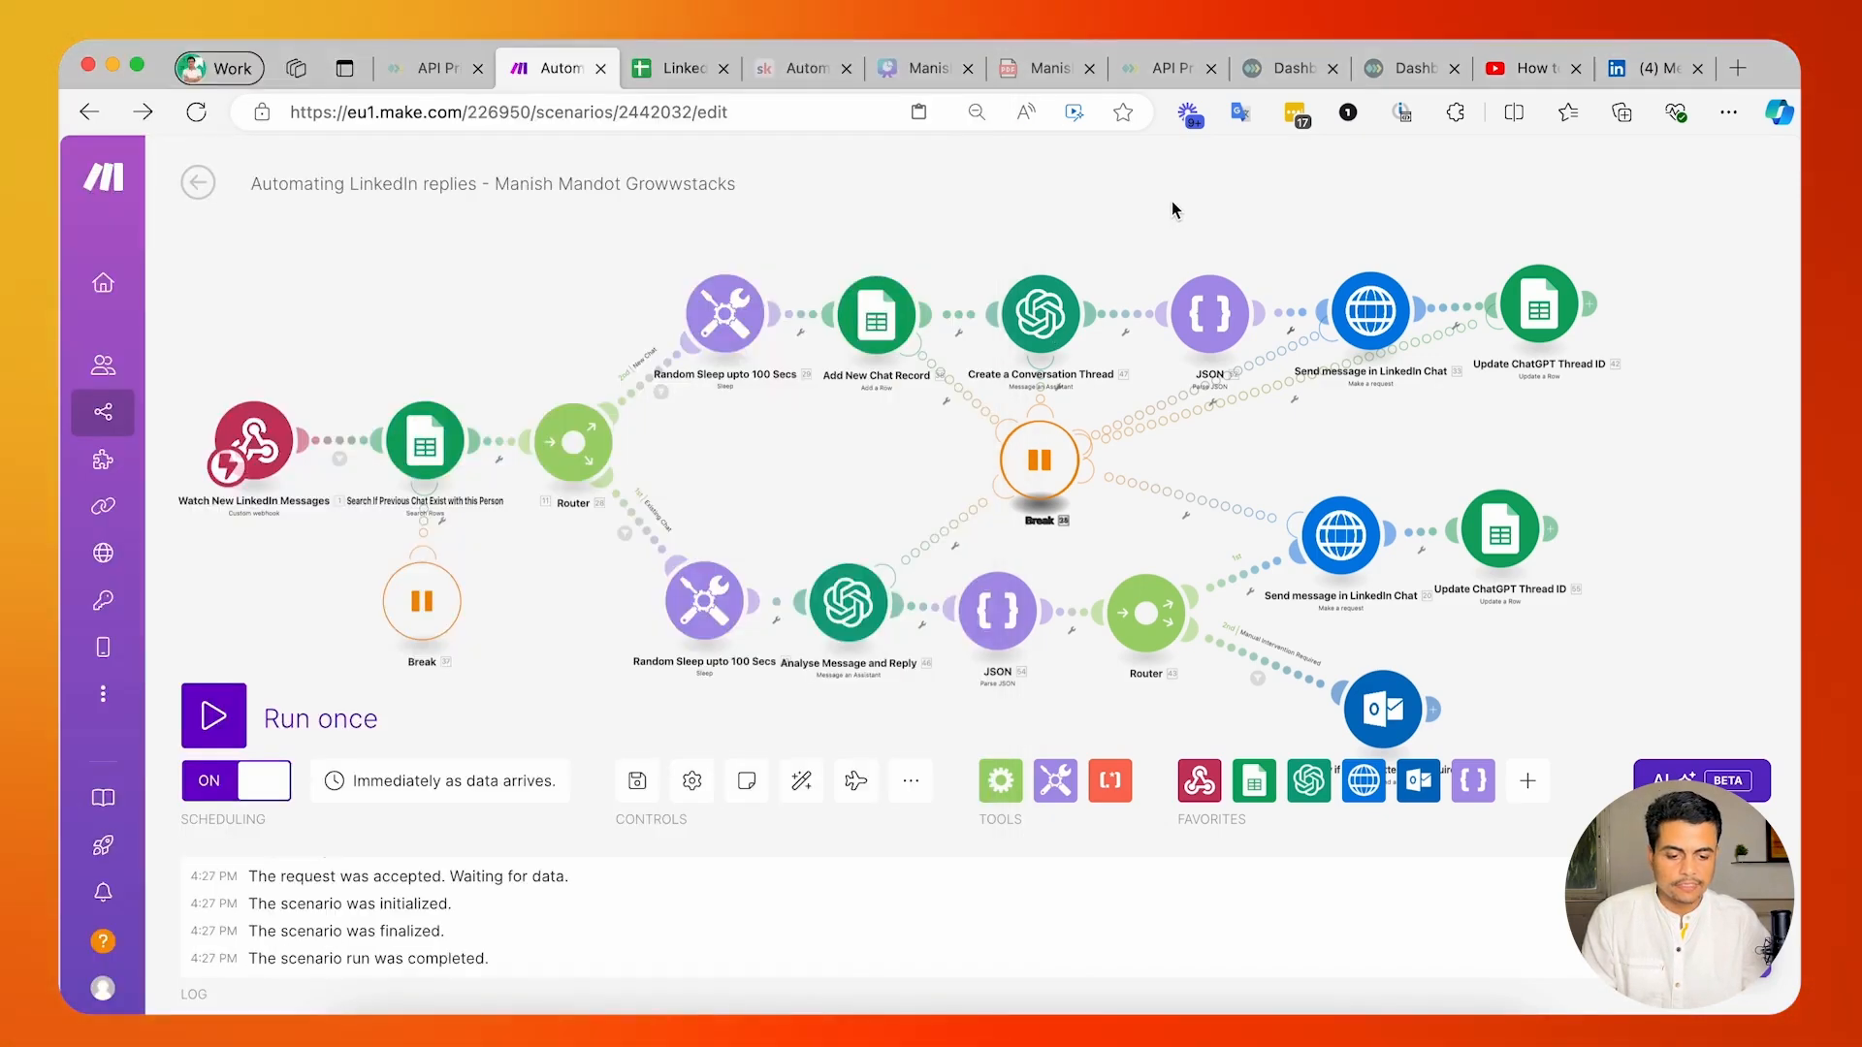
click(1648, 67)
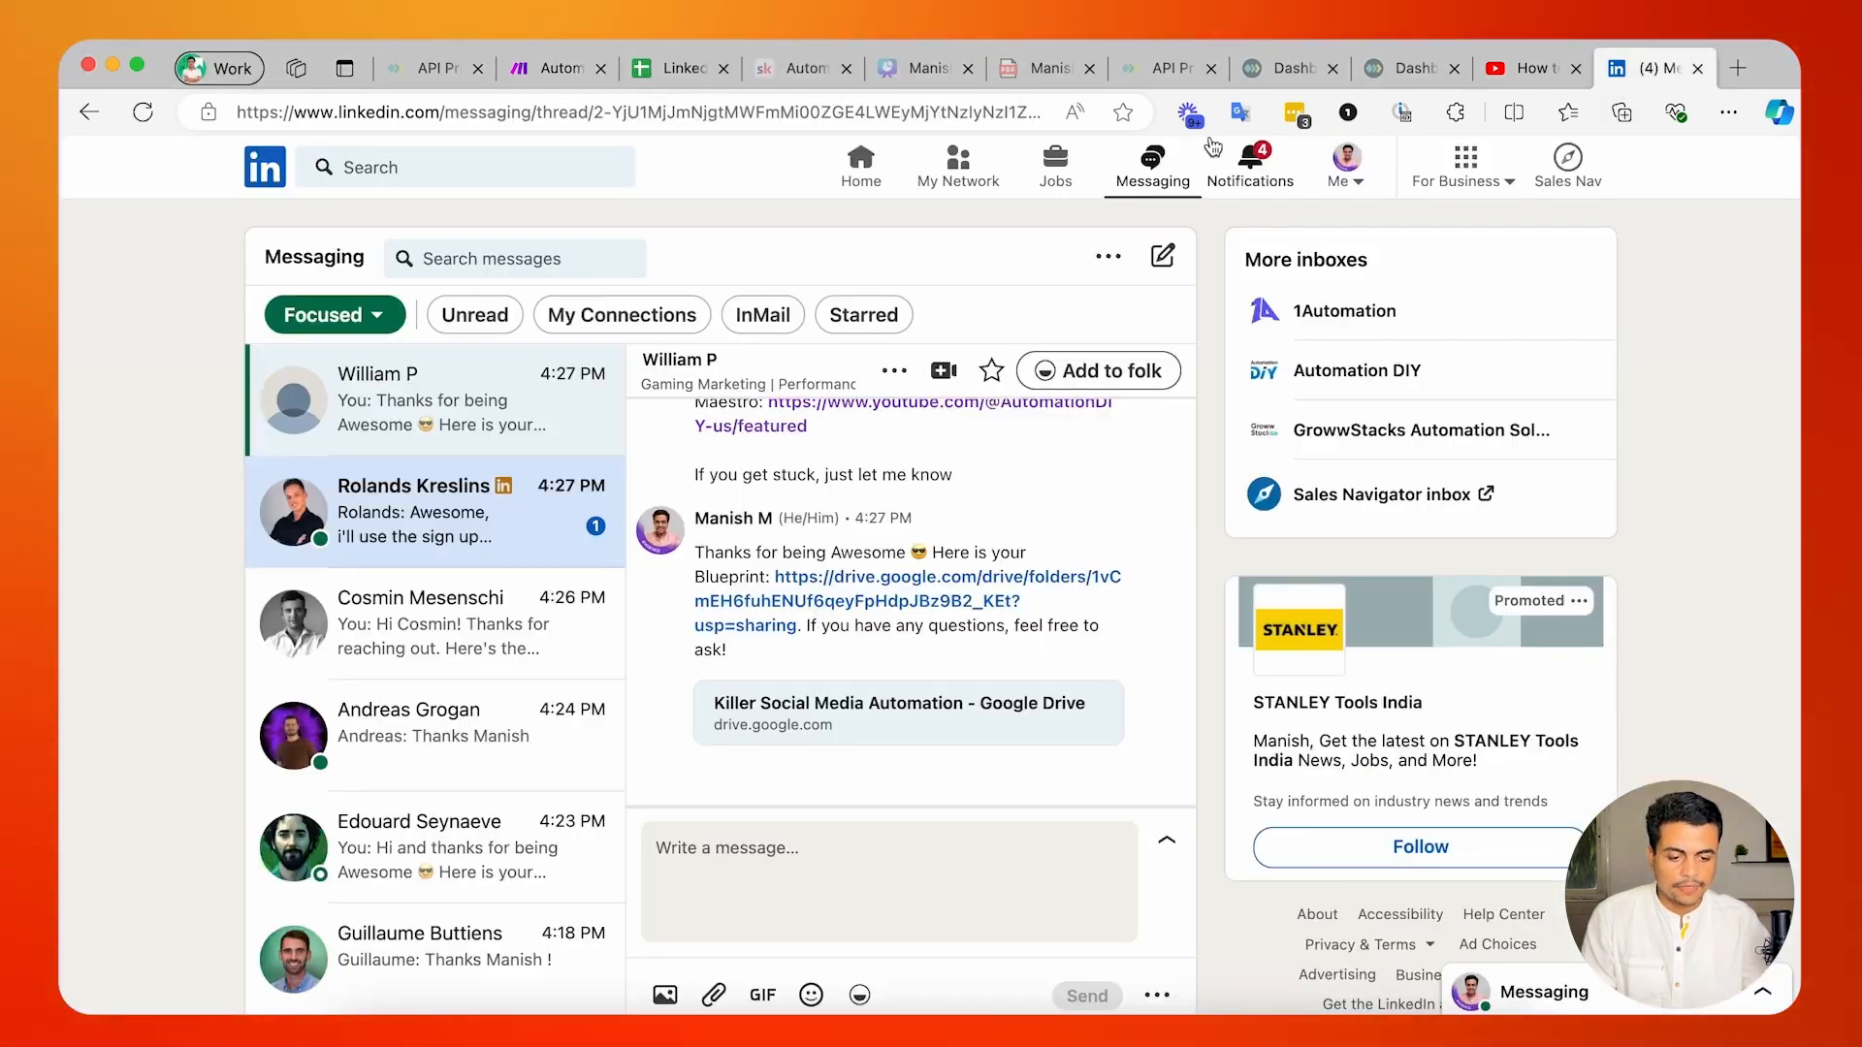
click(1346, 164)
click(1209, 322)
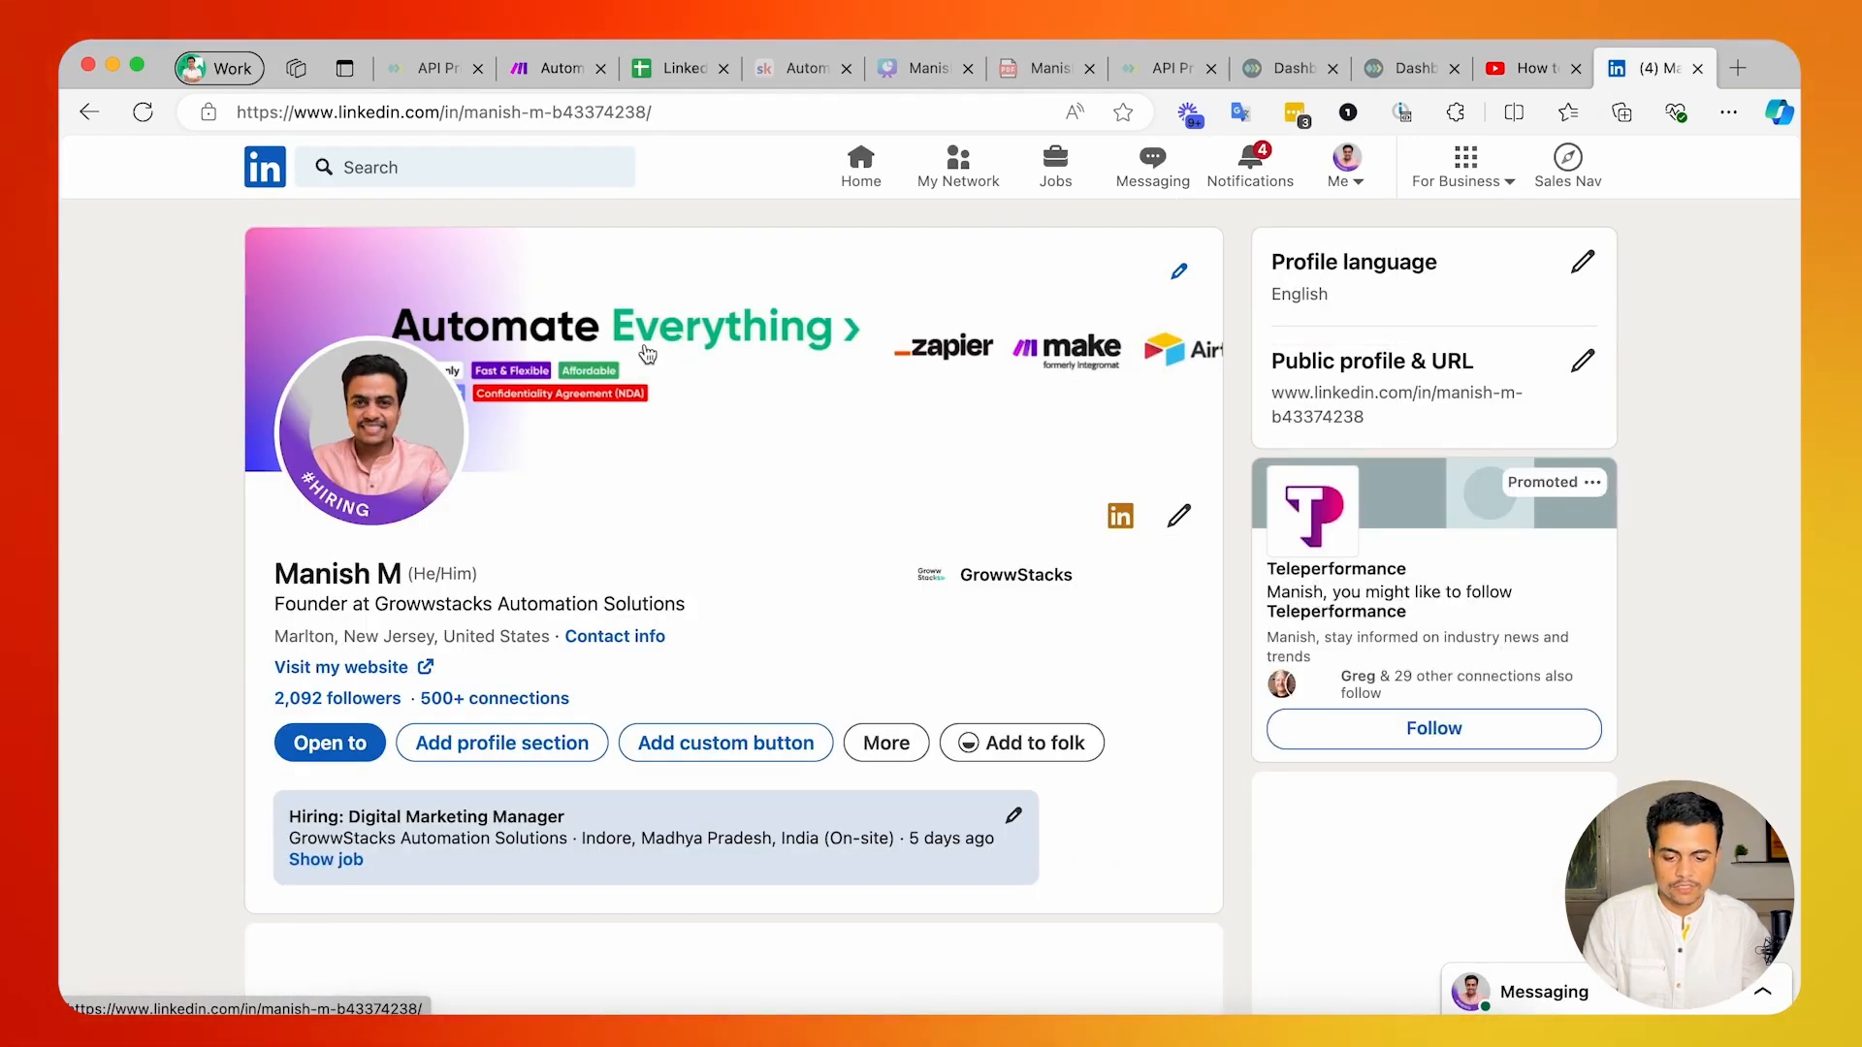
Compare the two accounts' profile pages across both windows and narrow the Work window so the window behind it shows.
key(super+grave)
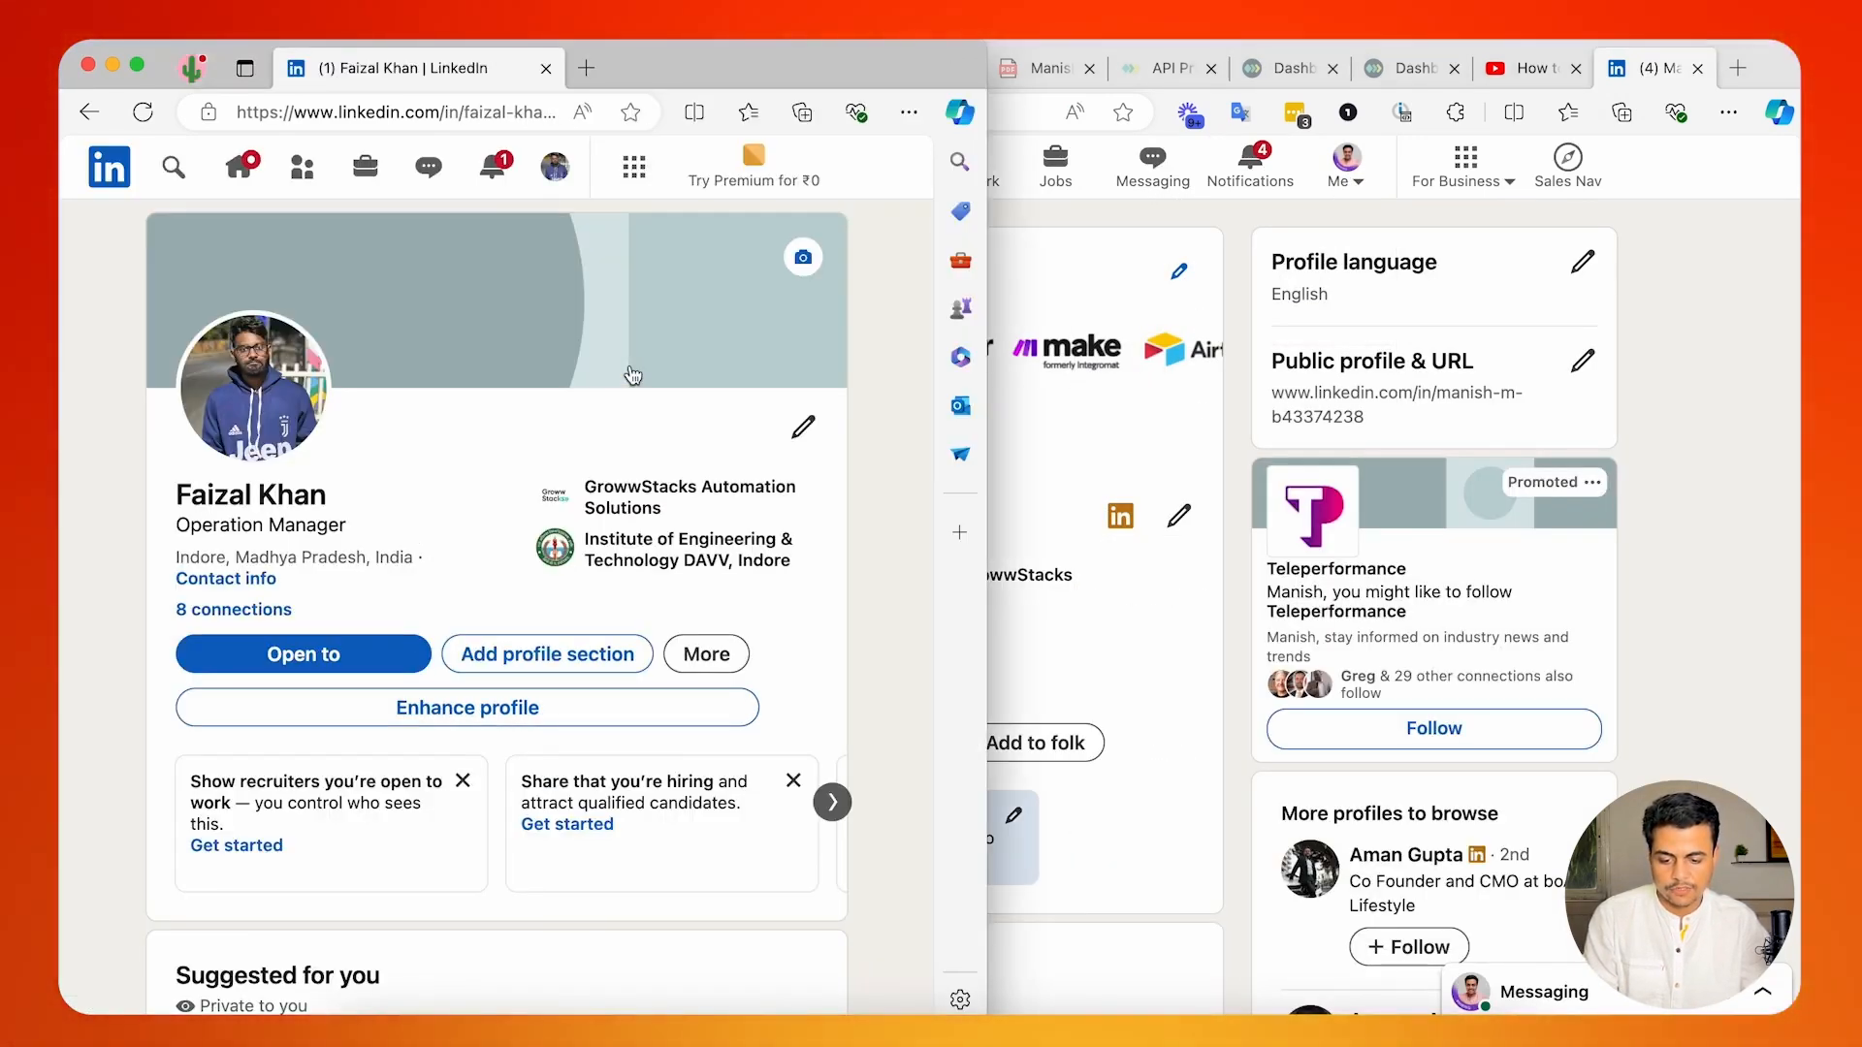
key(super+grave)
key(super+grave)
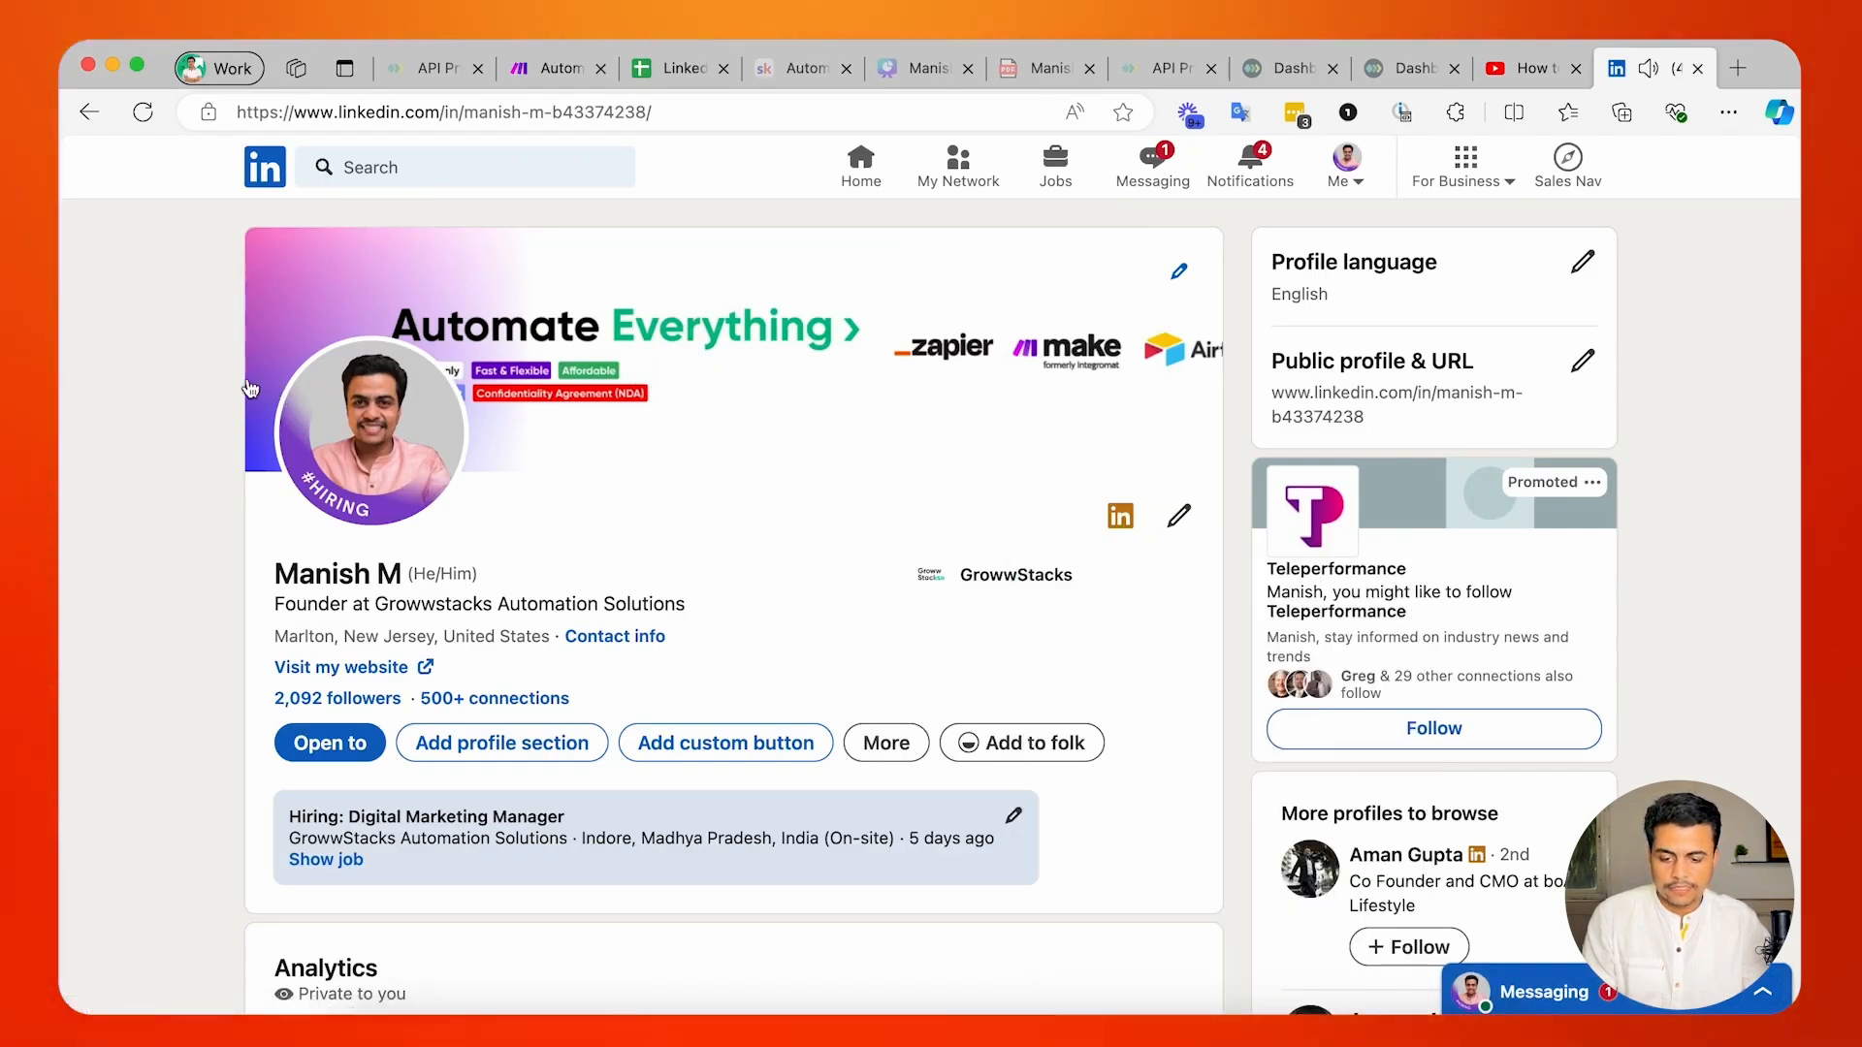
drag(60, 253, 262, 296)
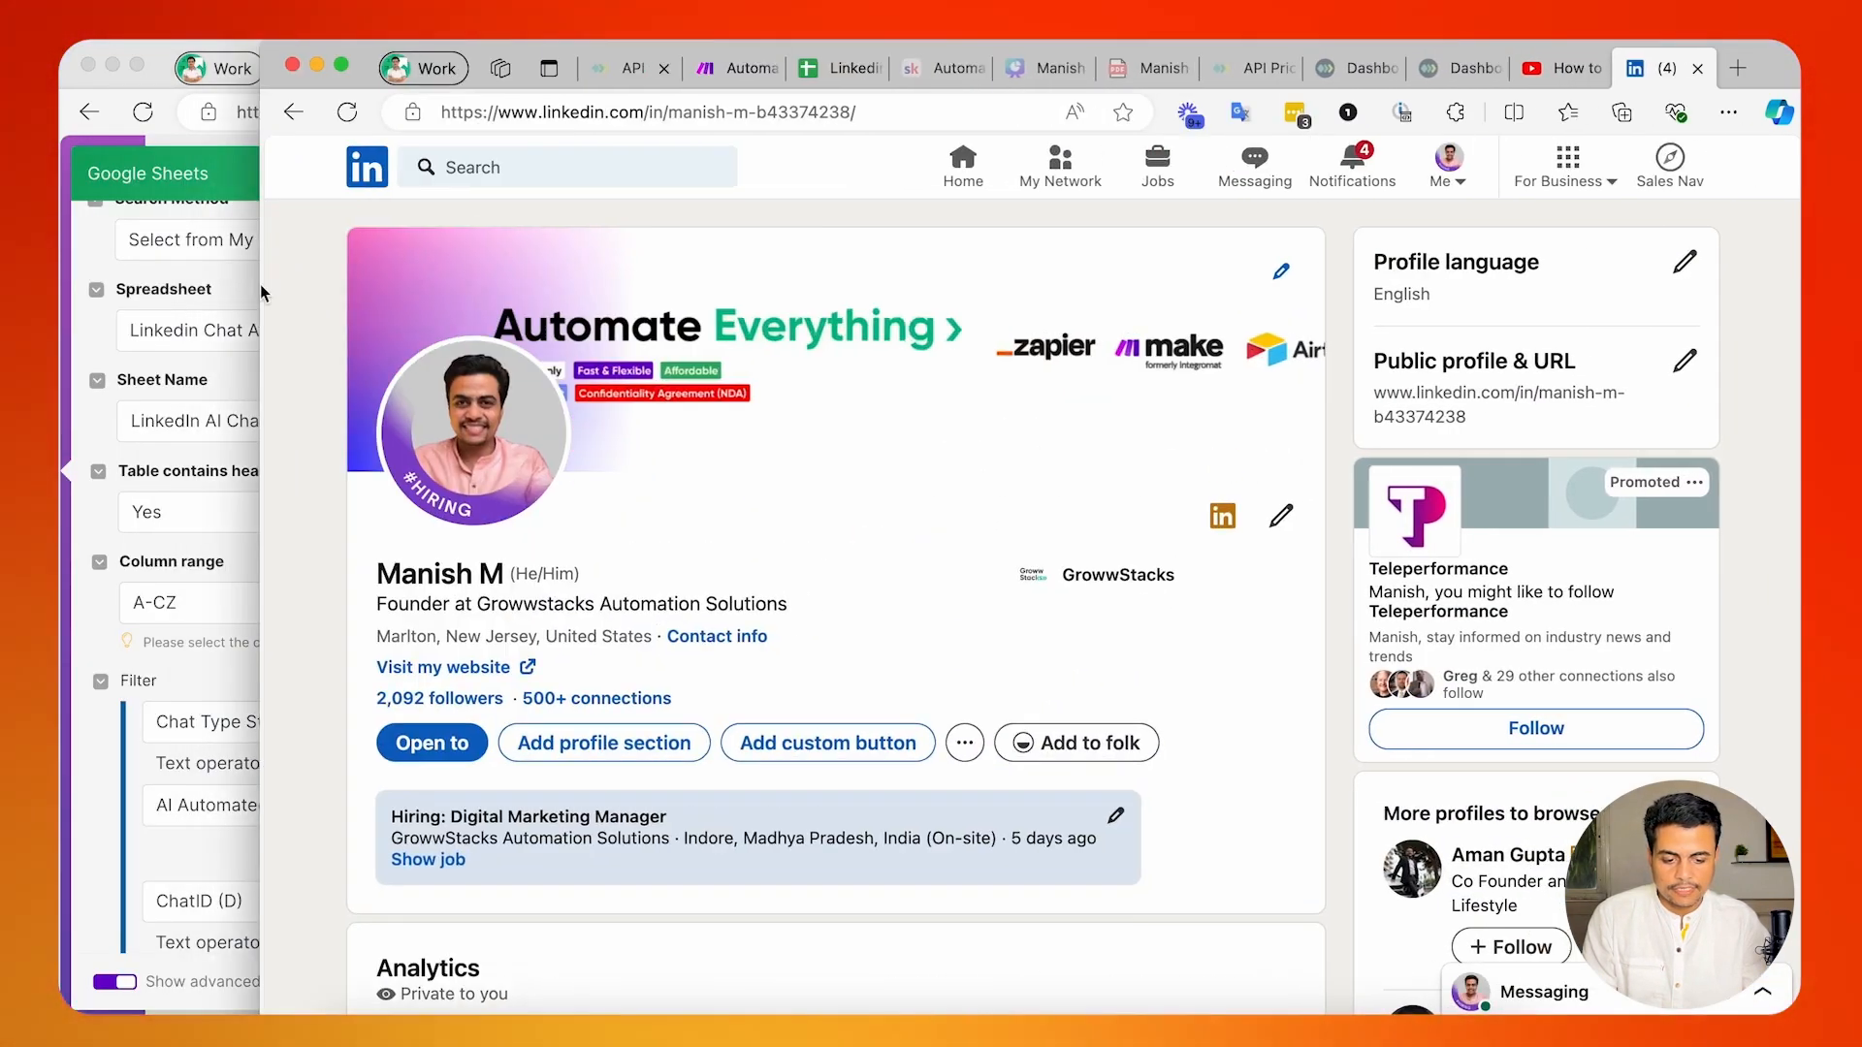
Search the main account's LinkedIn messages for the test contact's name and permanently delete that conversation.
click(1255, 167)
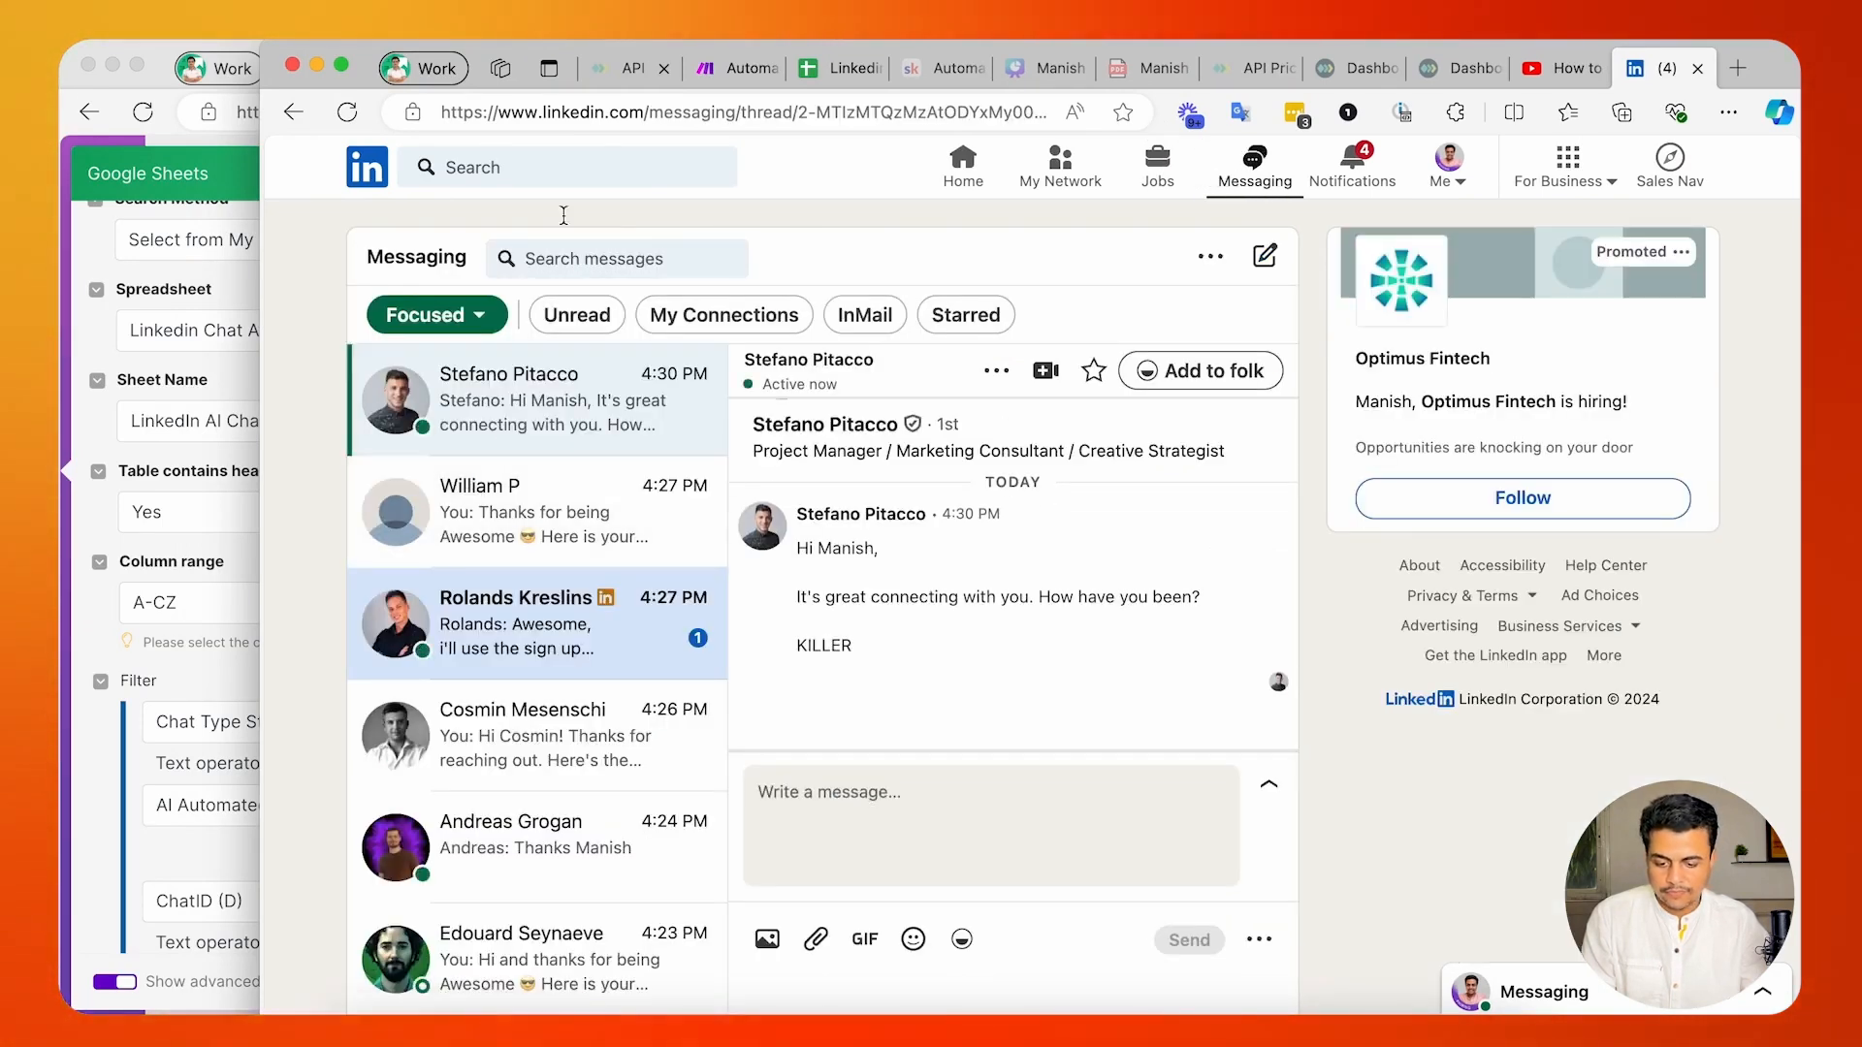
text(Faizal)
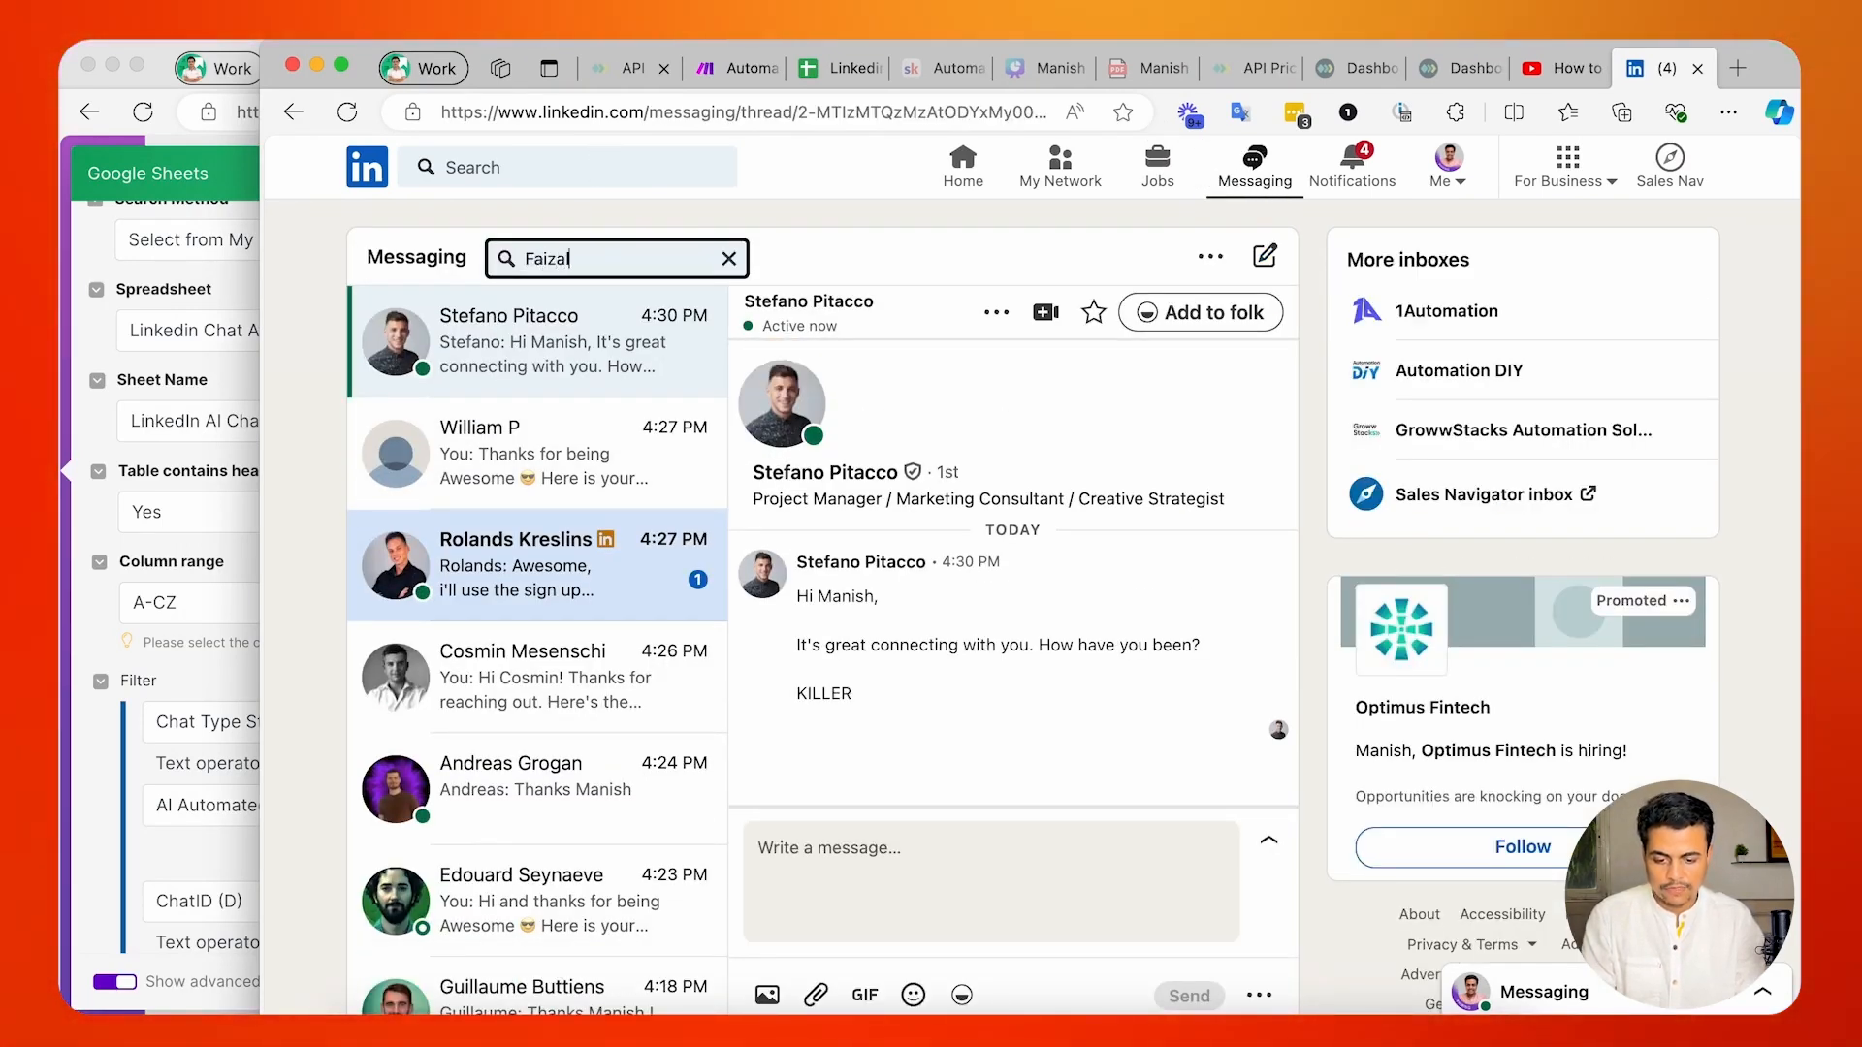
key(Return)
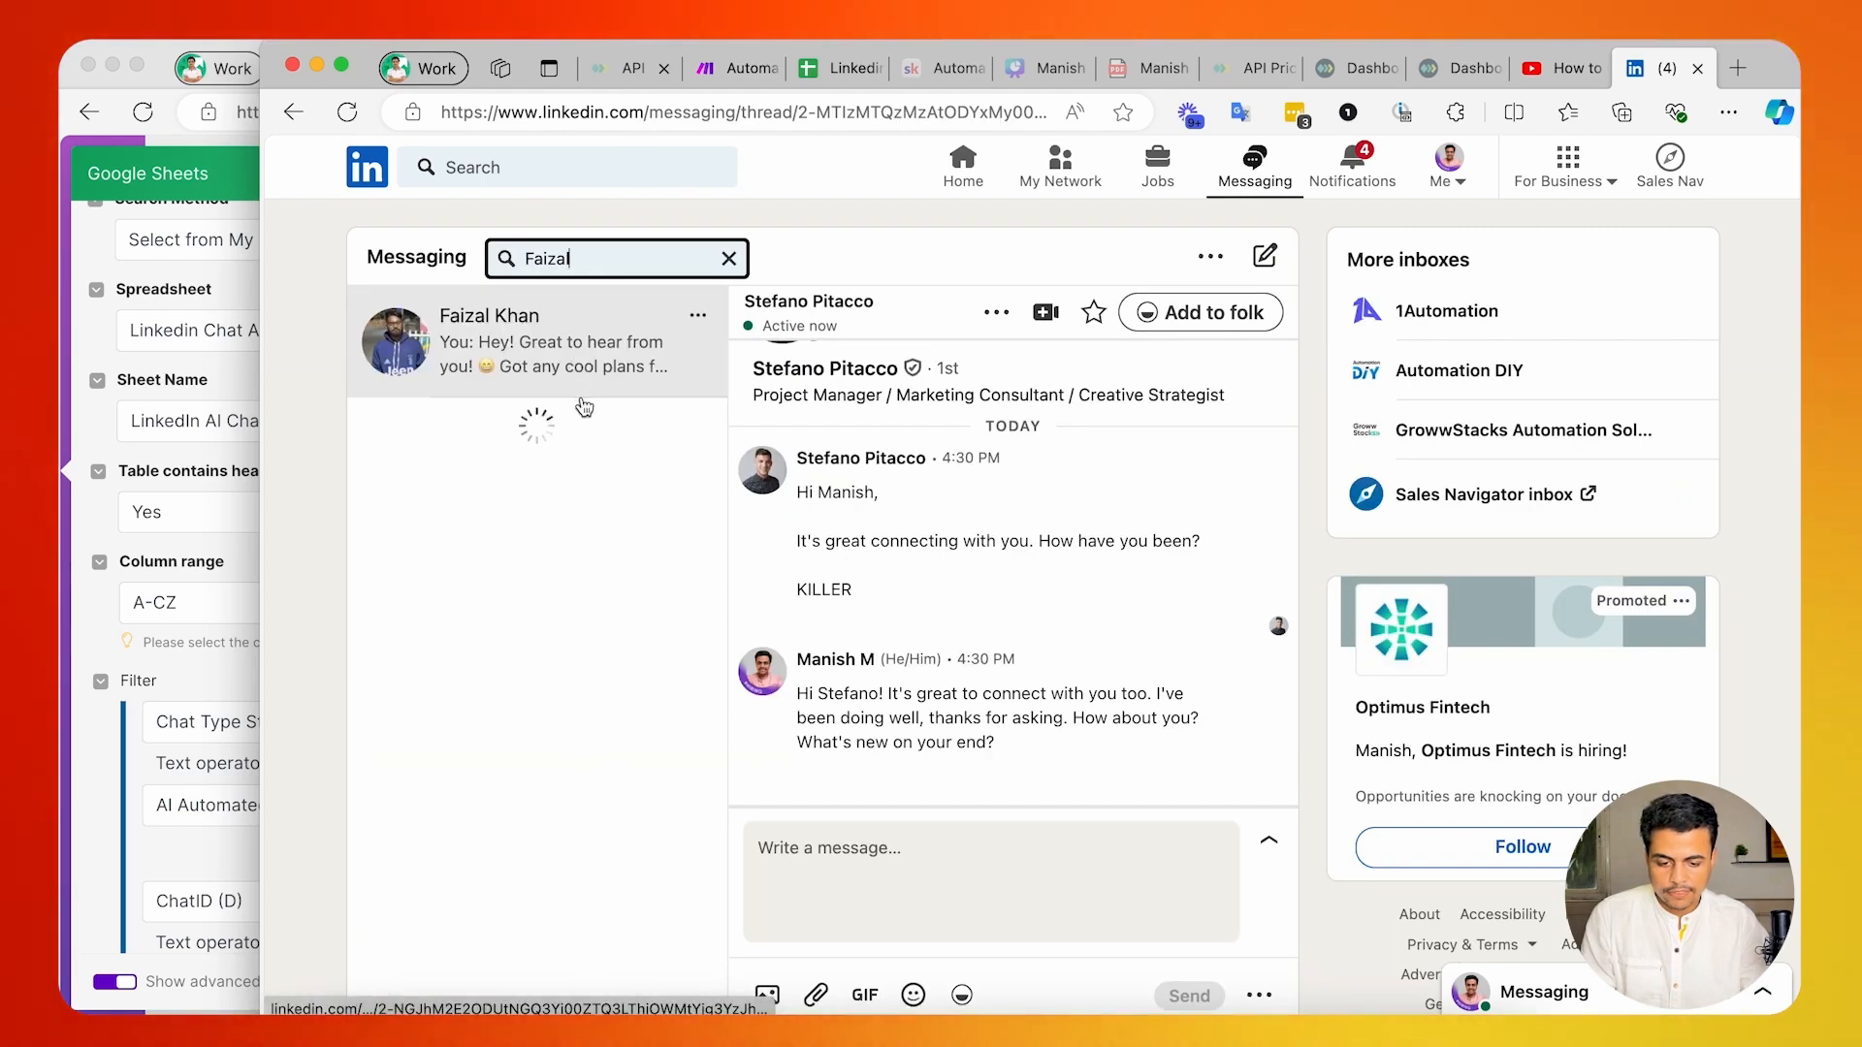
click(511, 346)
click(698, 315)
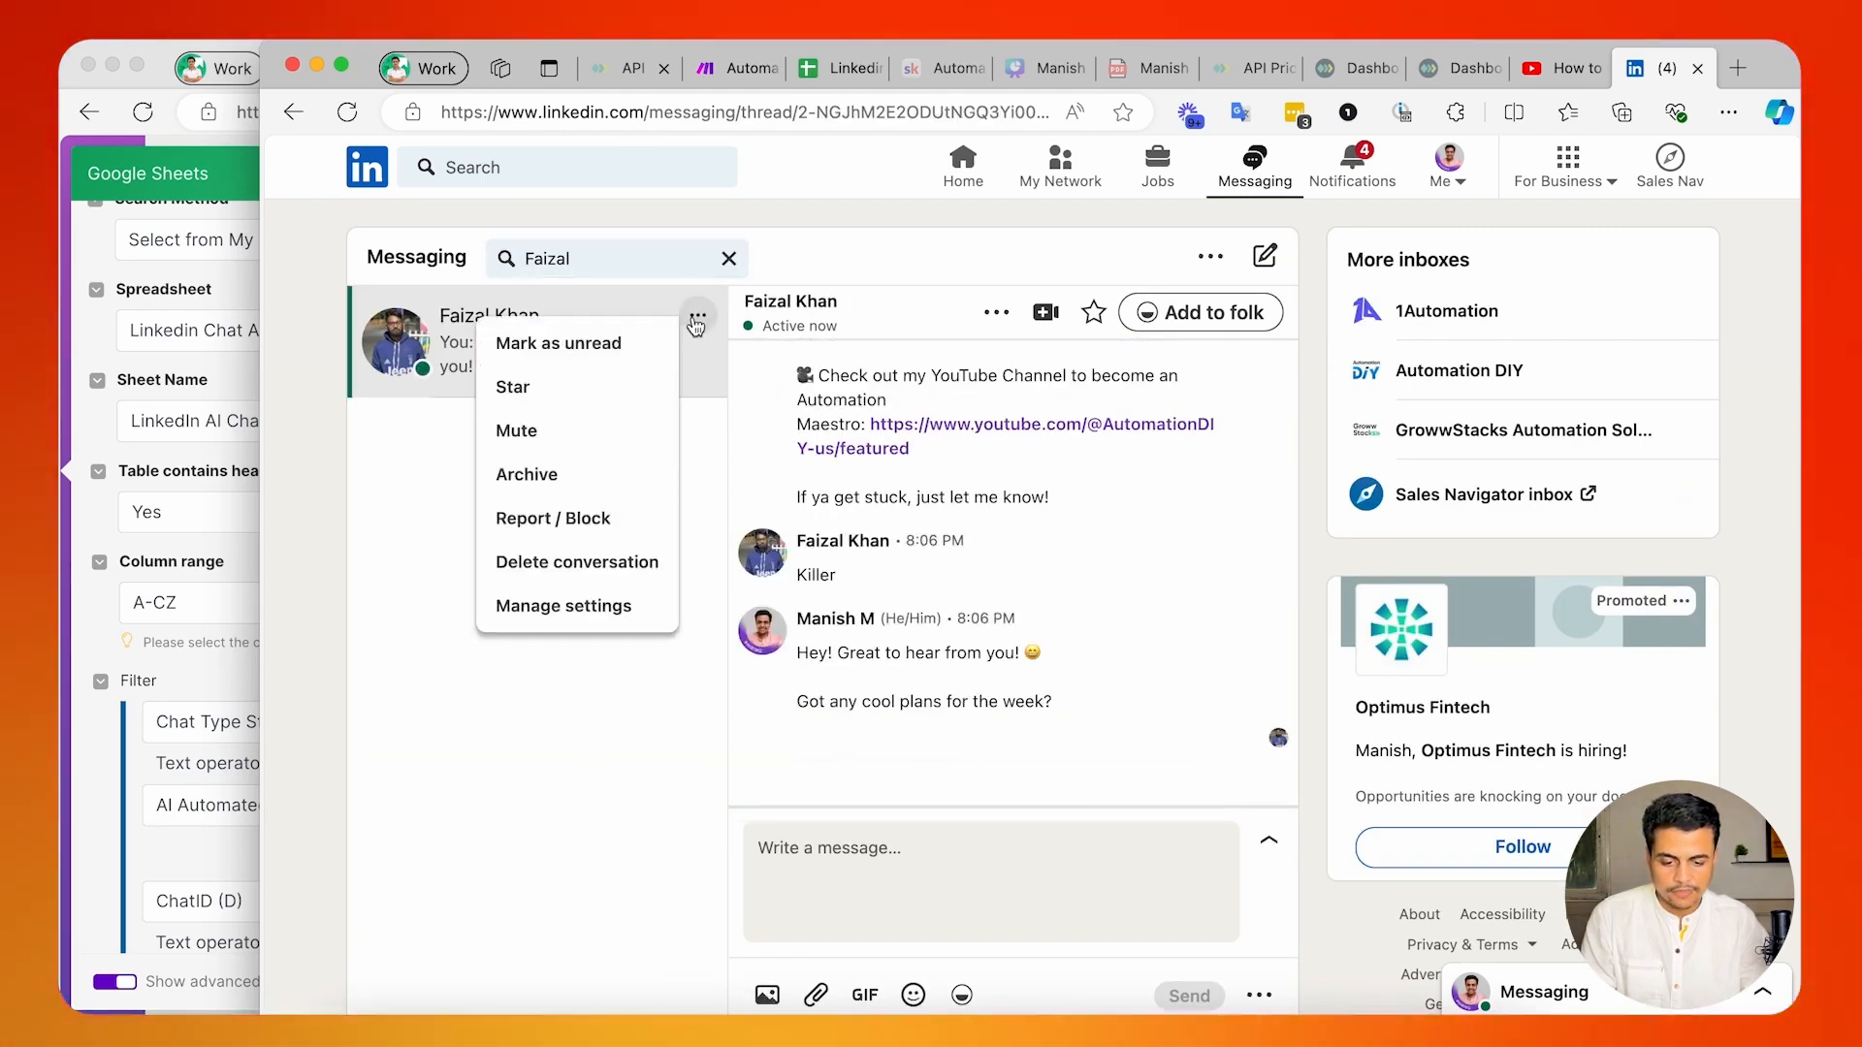
click(582, 562)
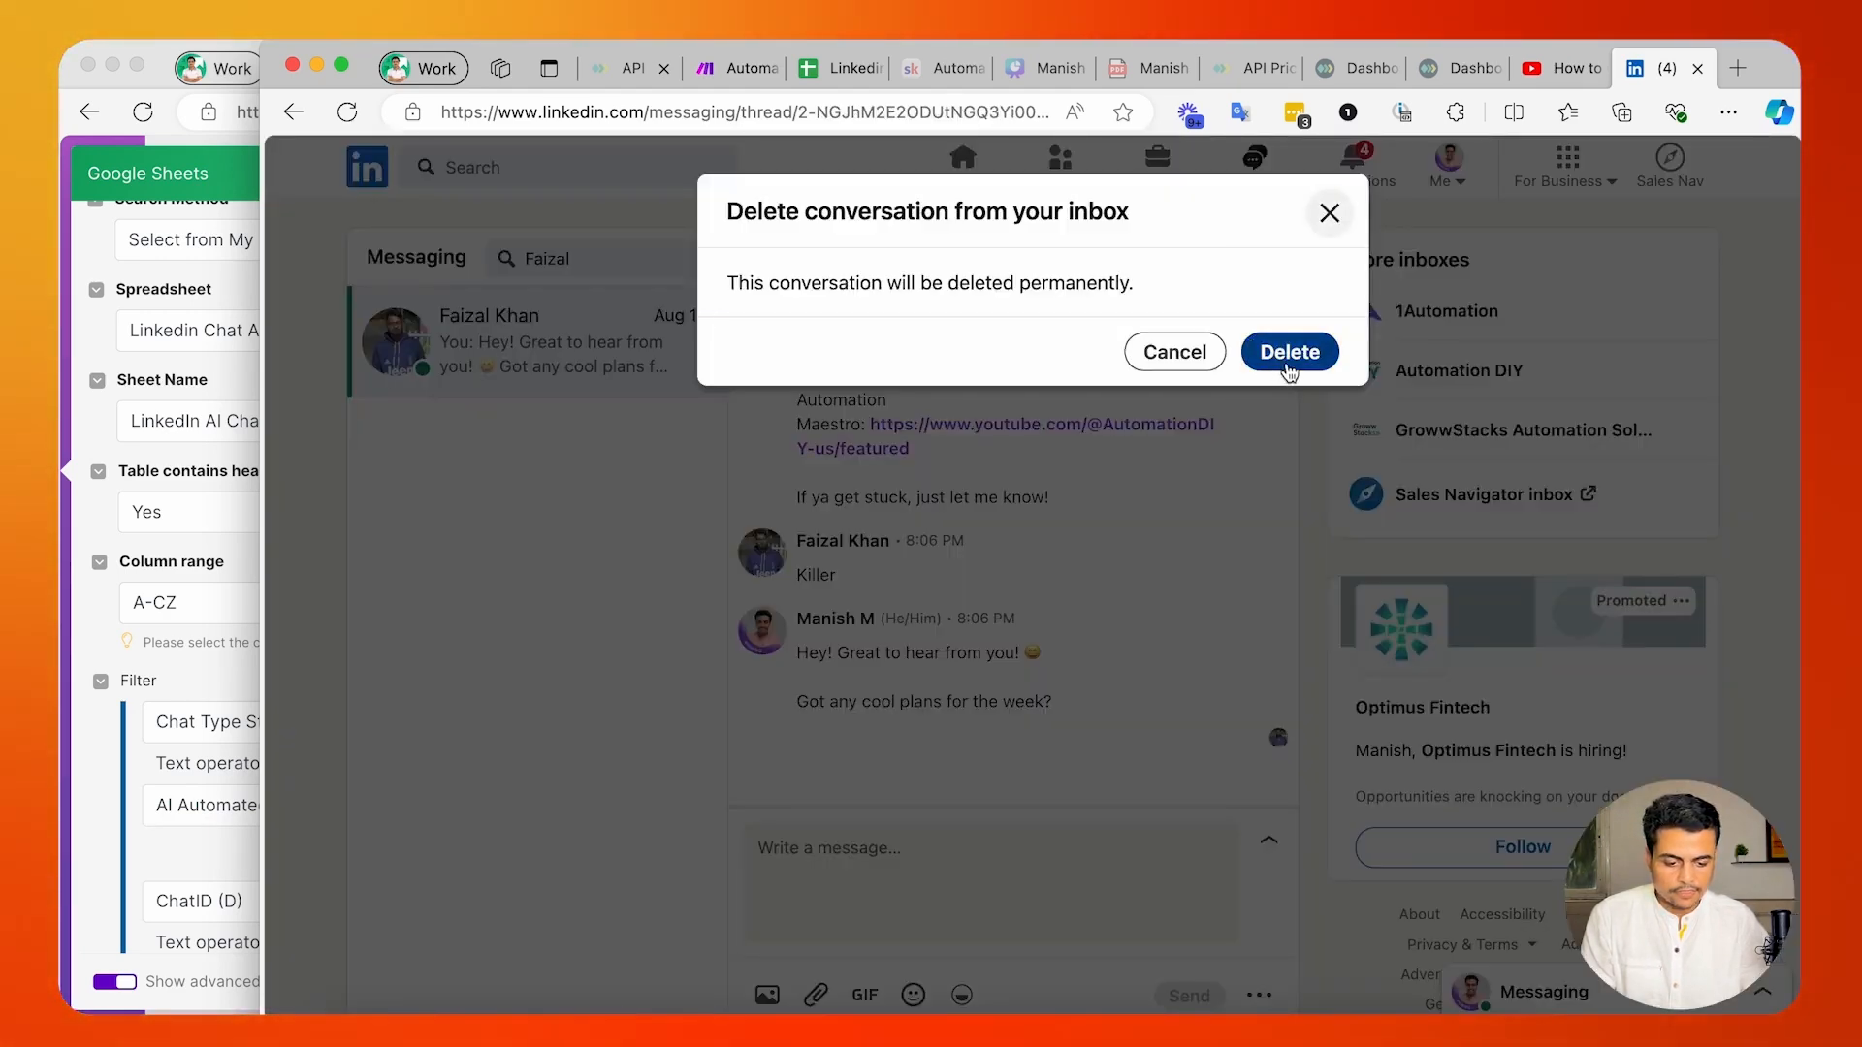
click(1289, 352)
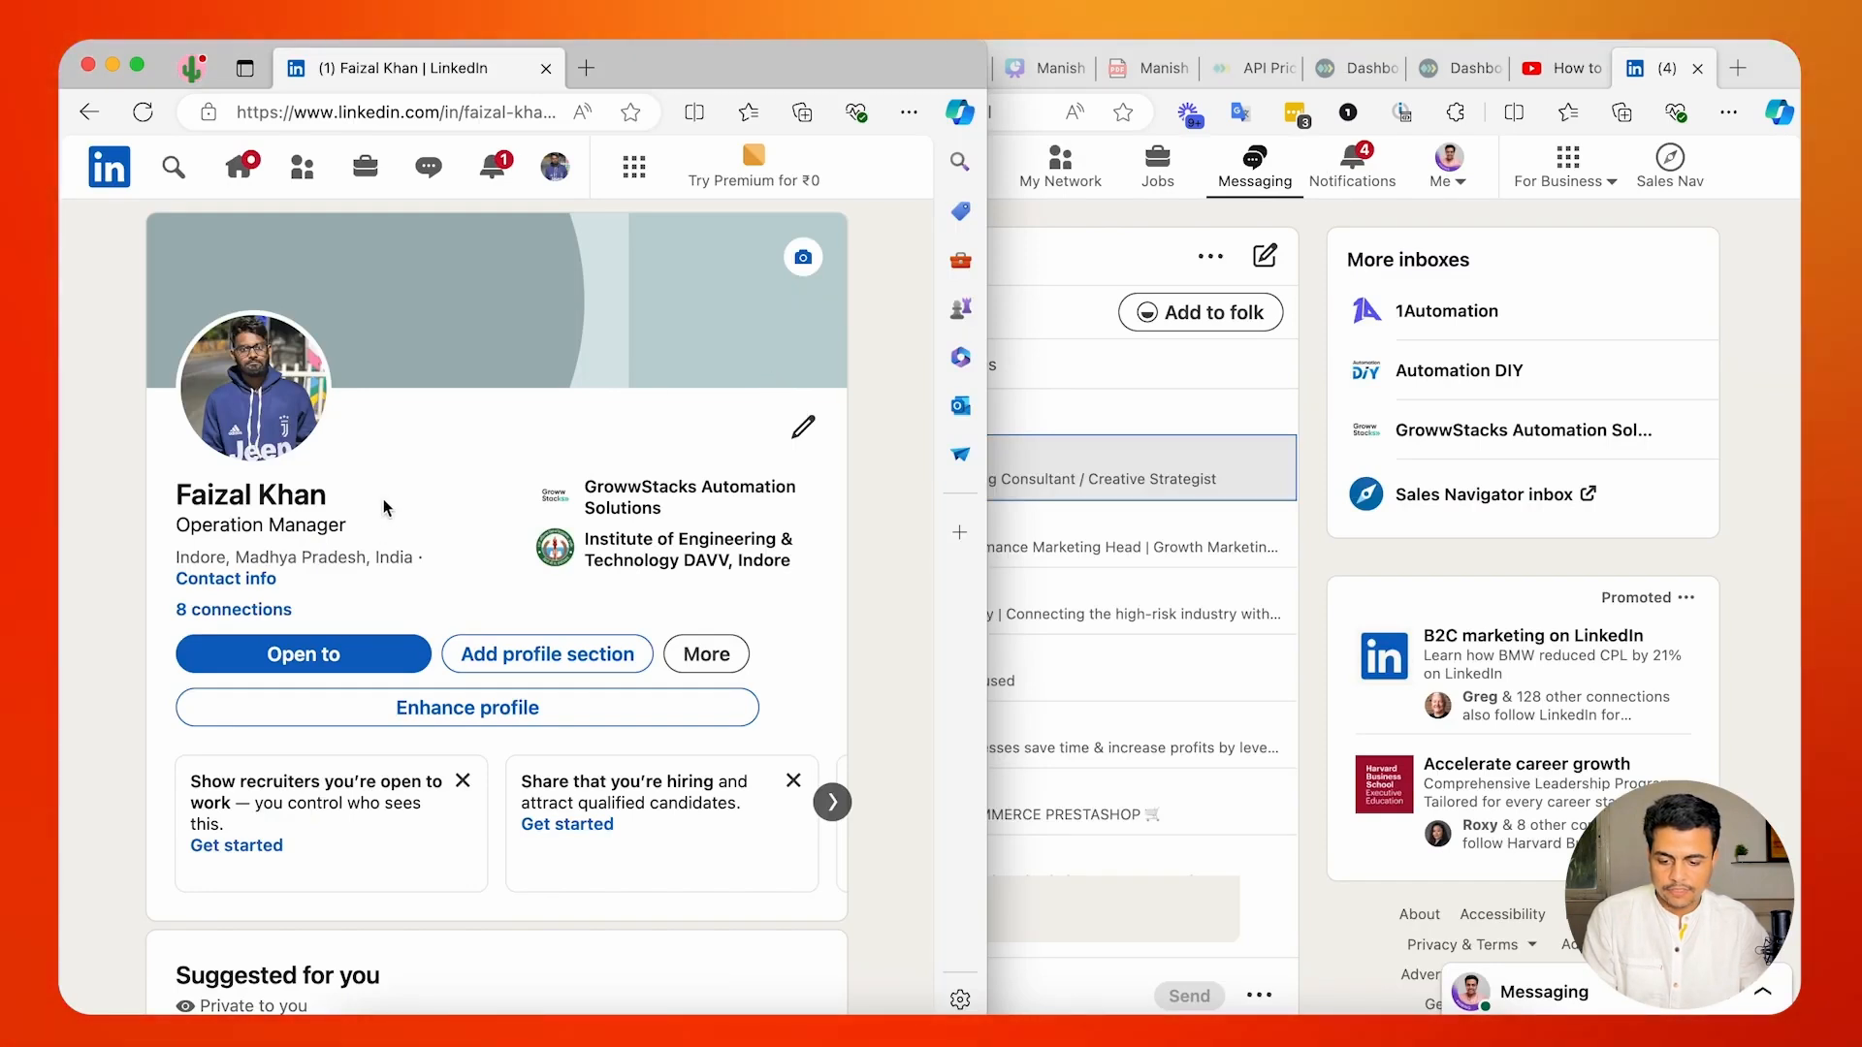
Delete the conversation with the main account from the test account's LinkedIn inbox as well.
click(429, 175)
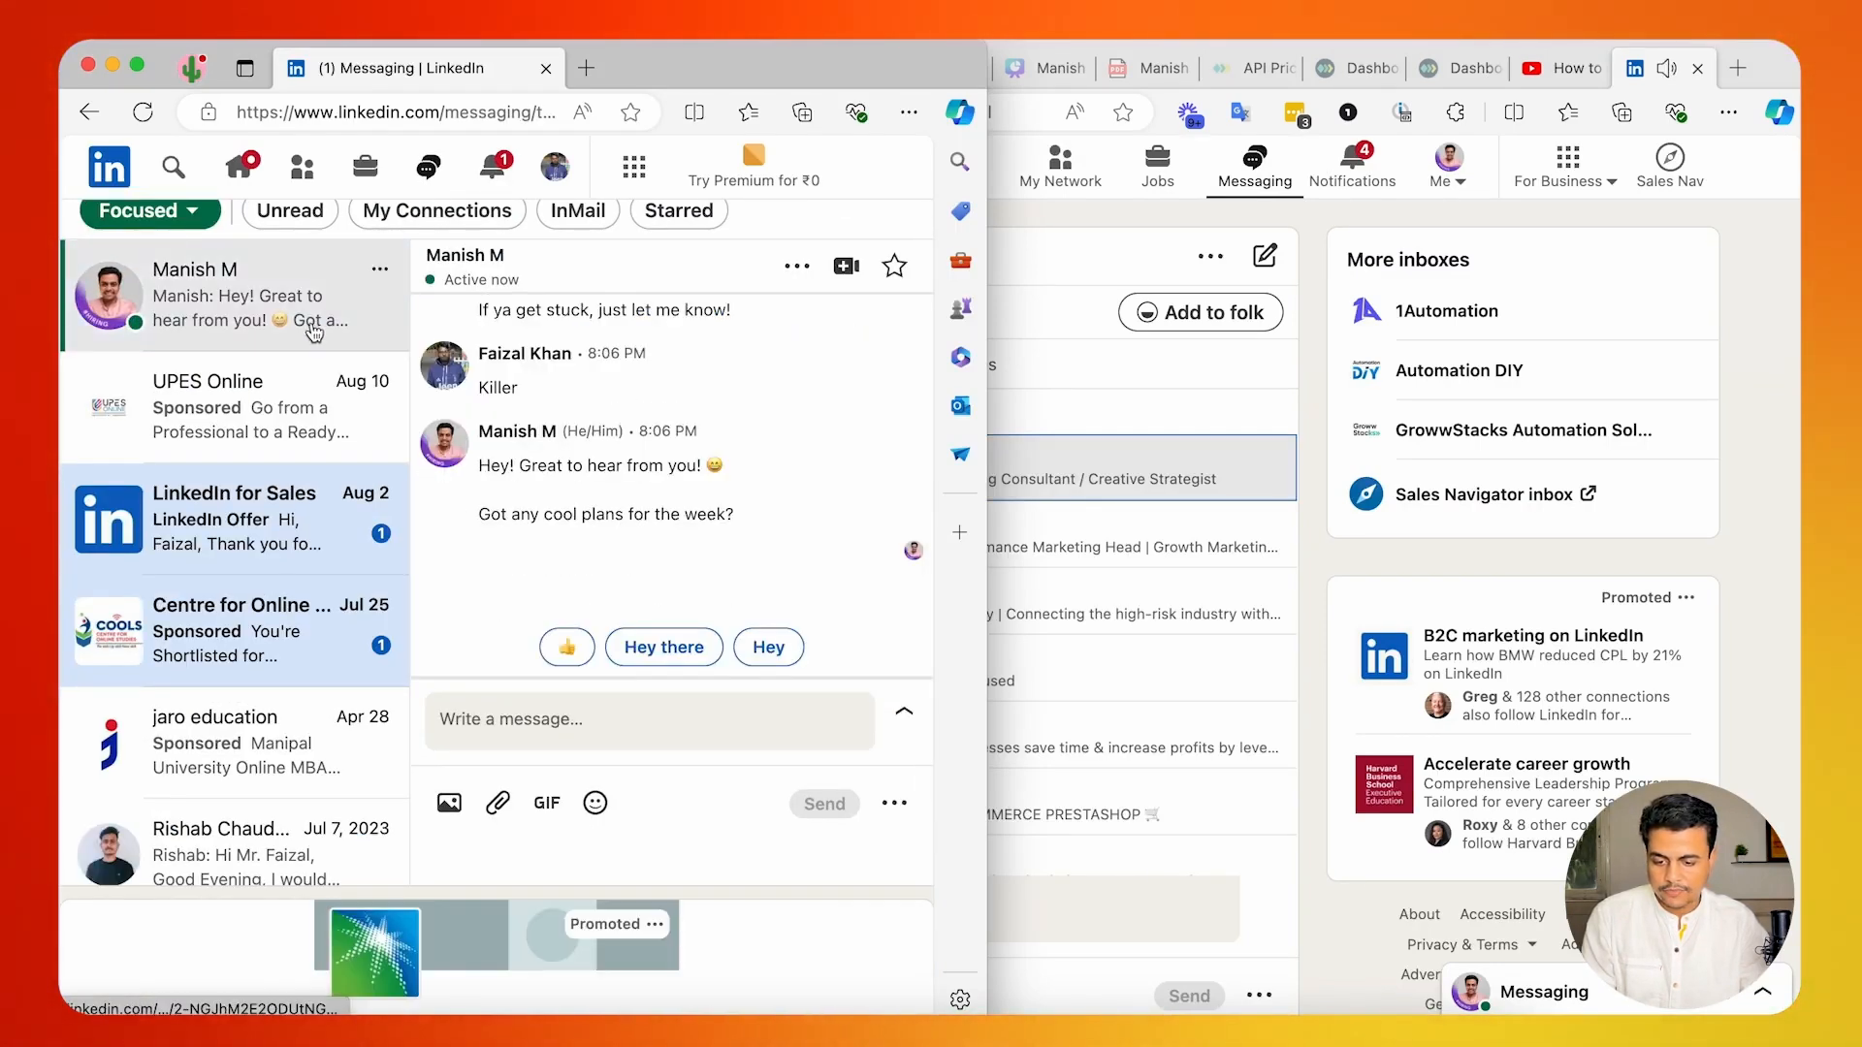
click(339, 562)
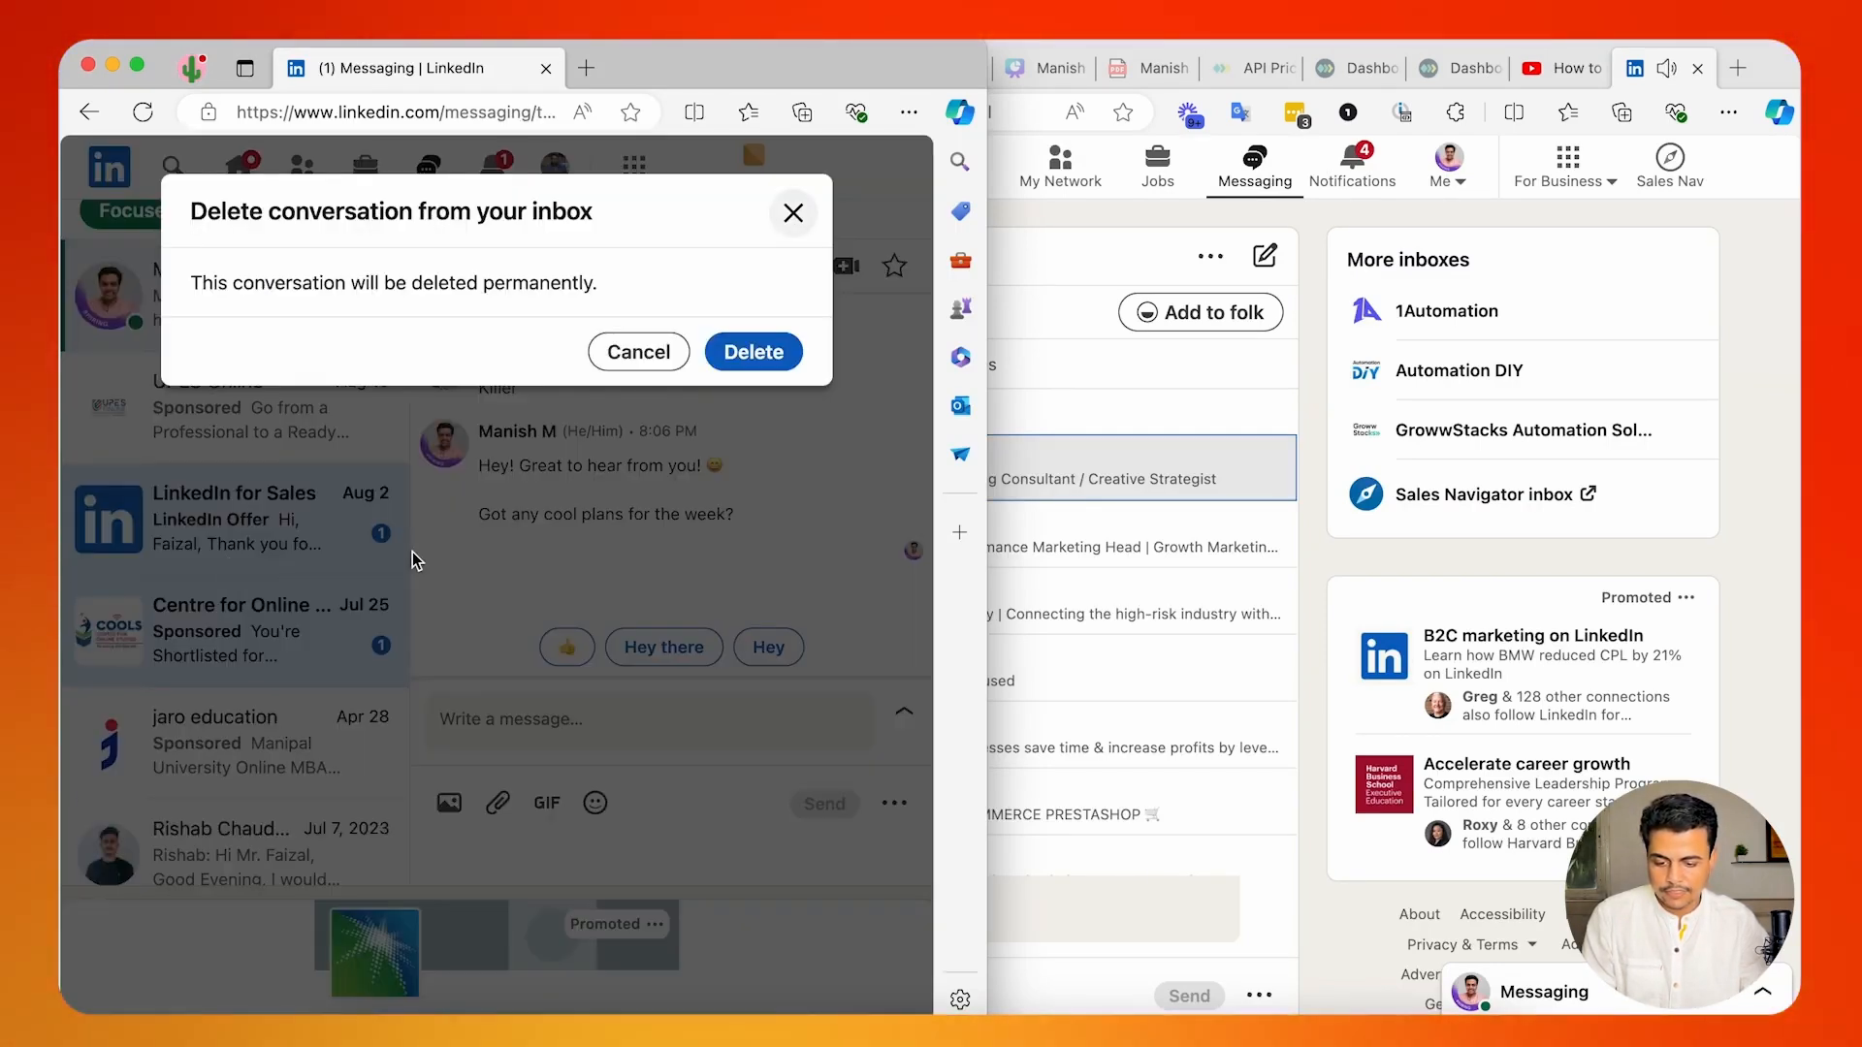
click(735, 355)
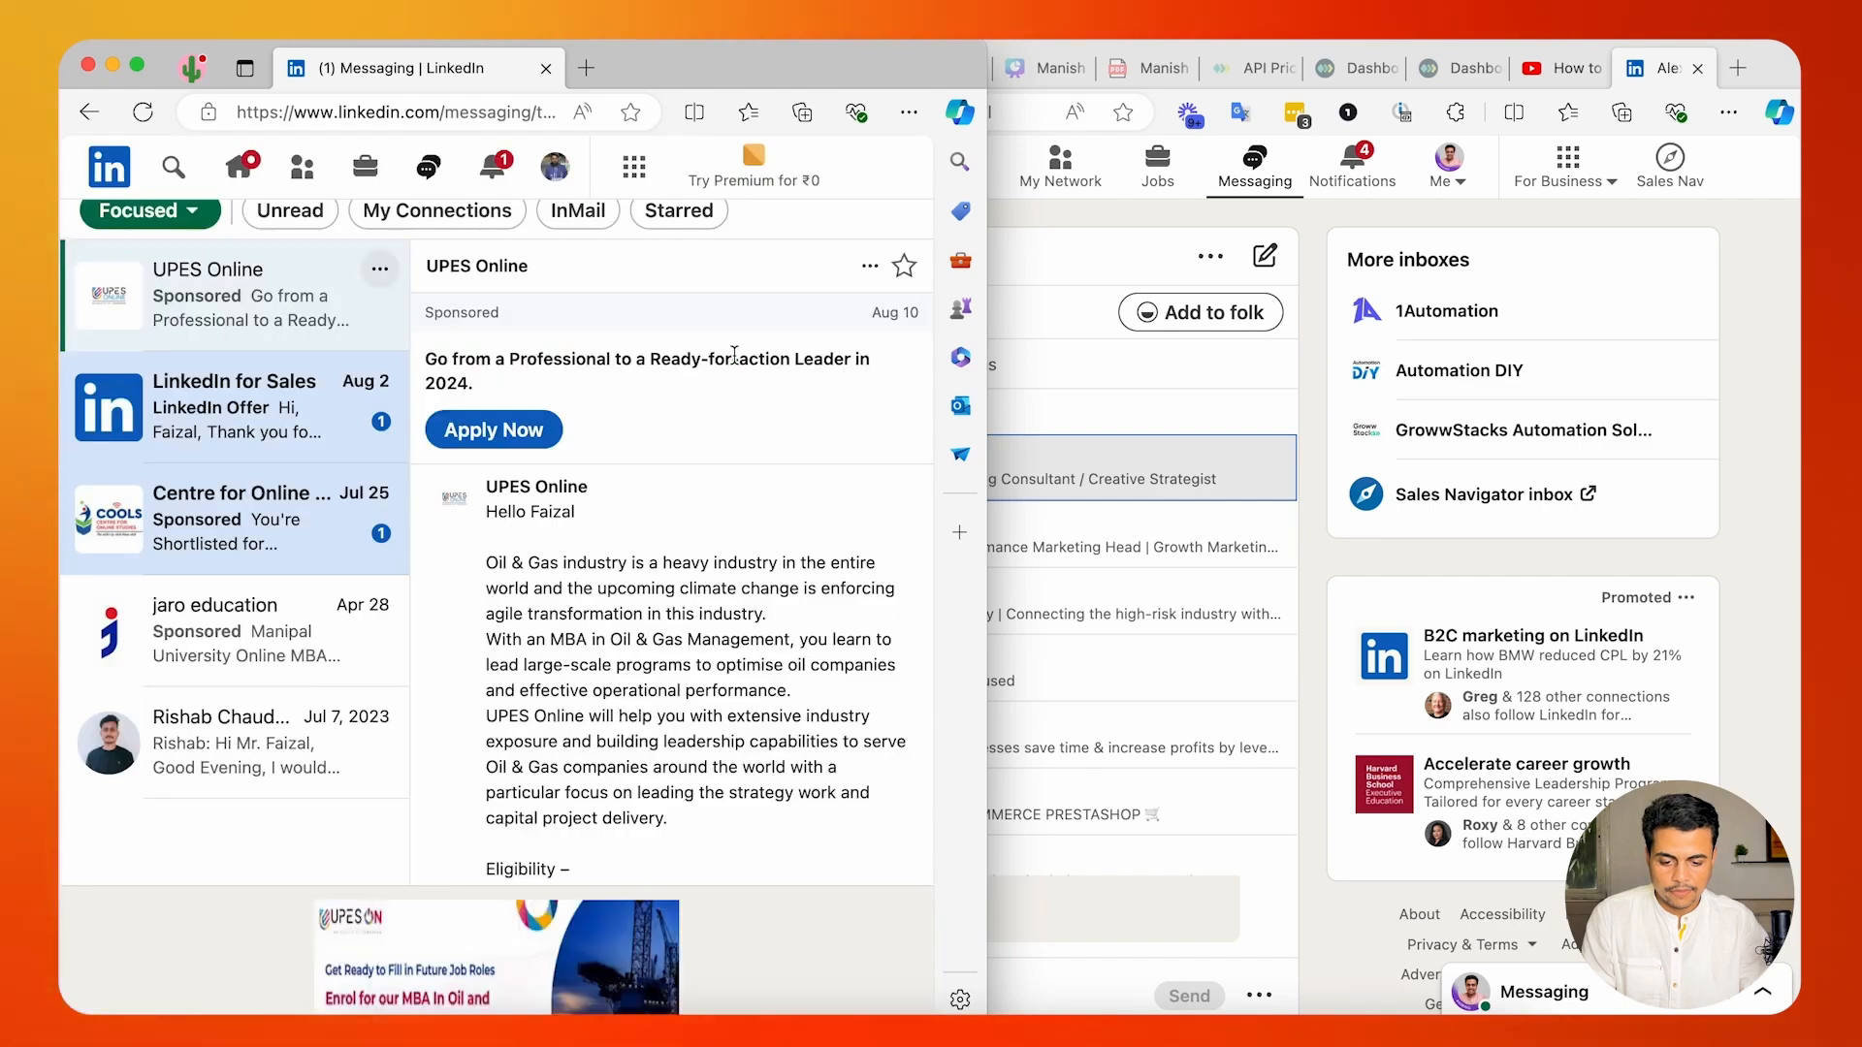
Widen the test account's window, and find the test contact from the main account to open a message to them.
drag(990, 88, 1424, 89)
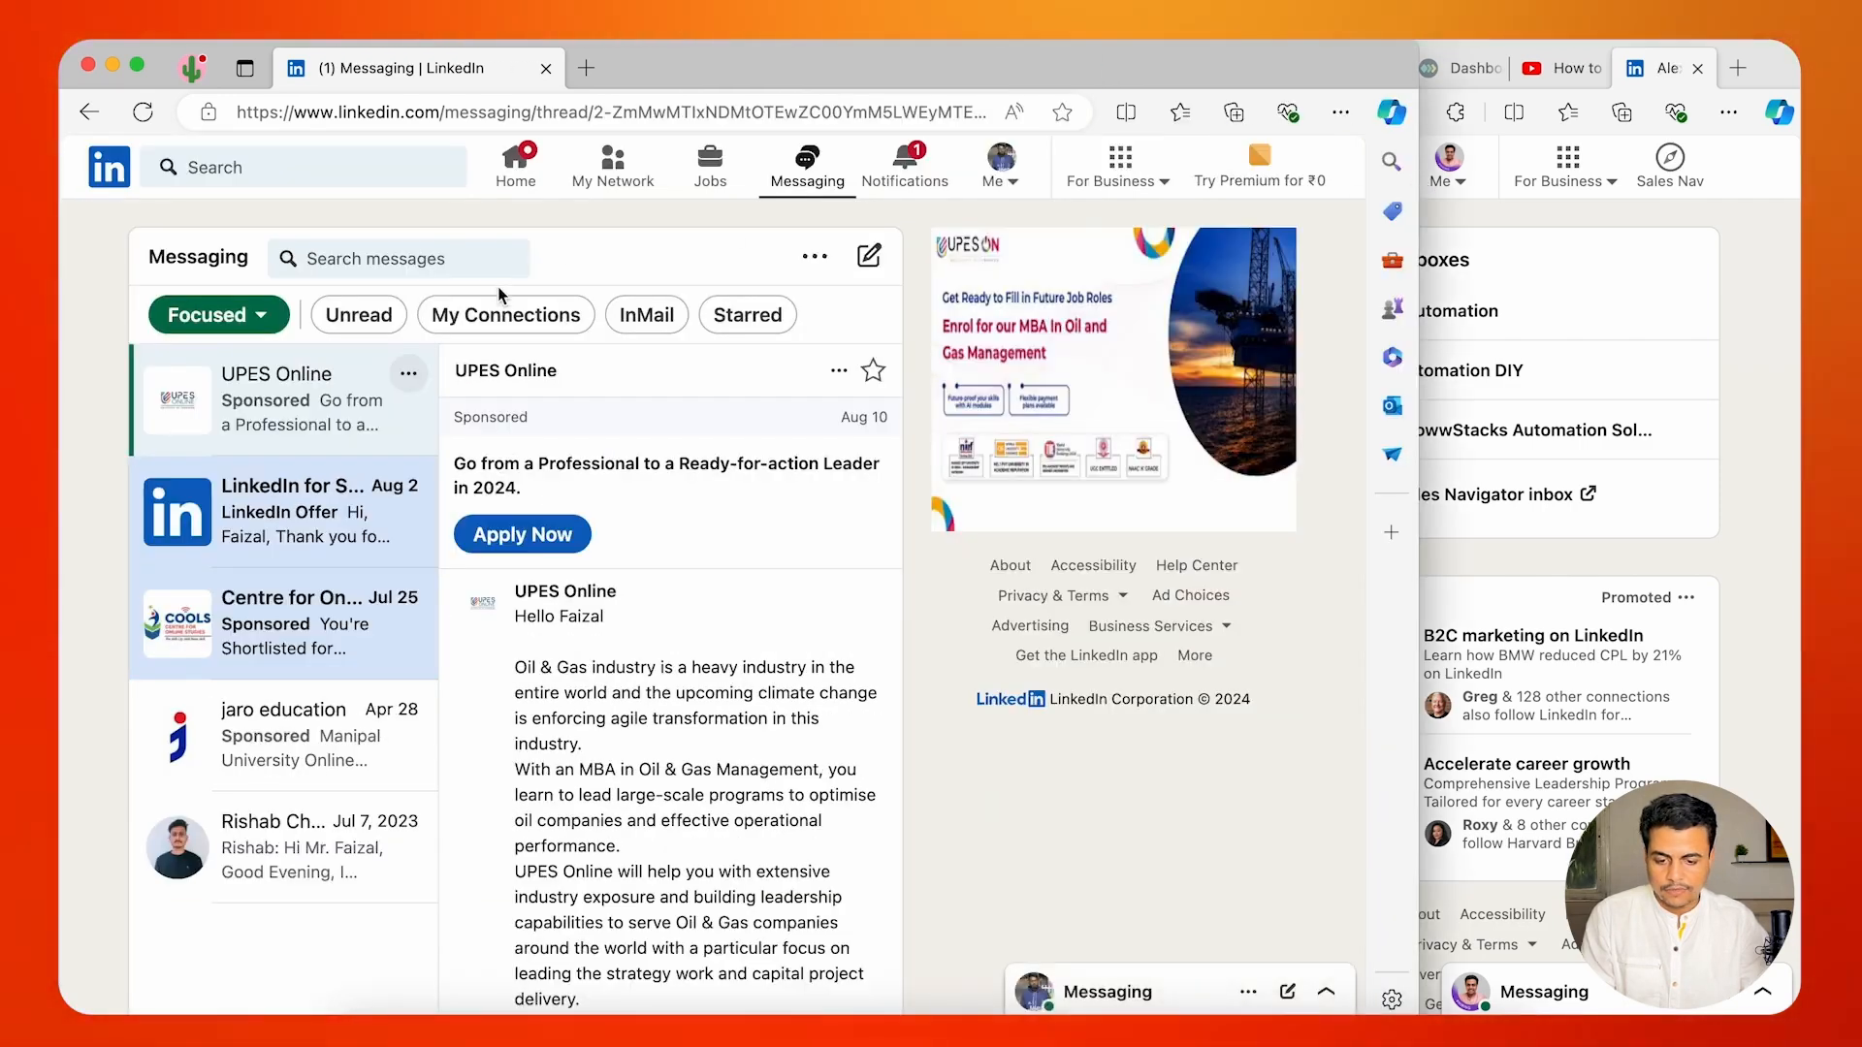
click(1638, 267)
click(567, 169)
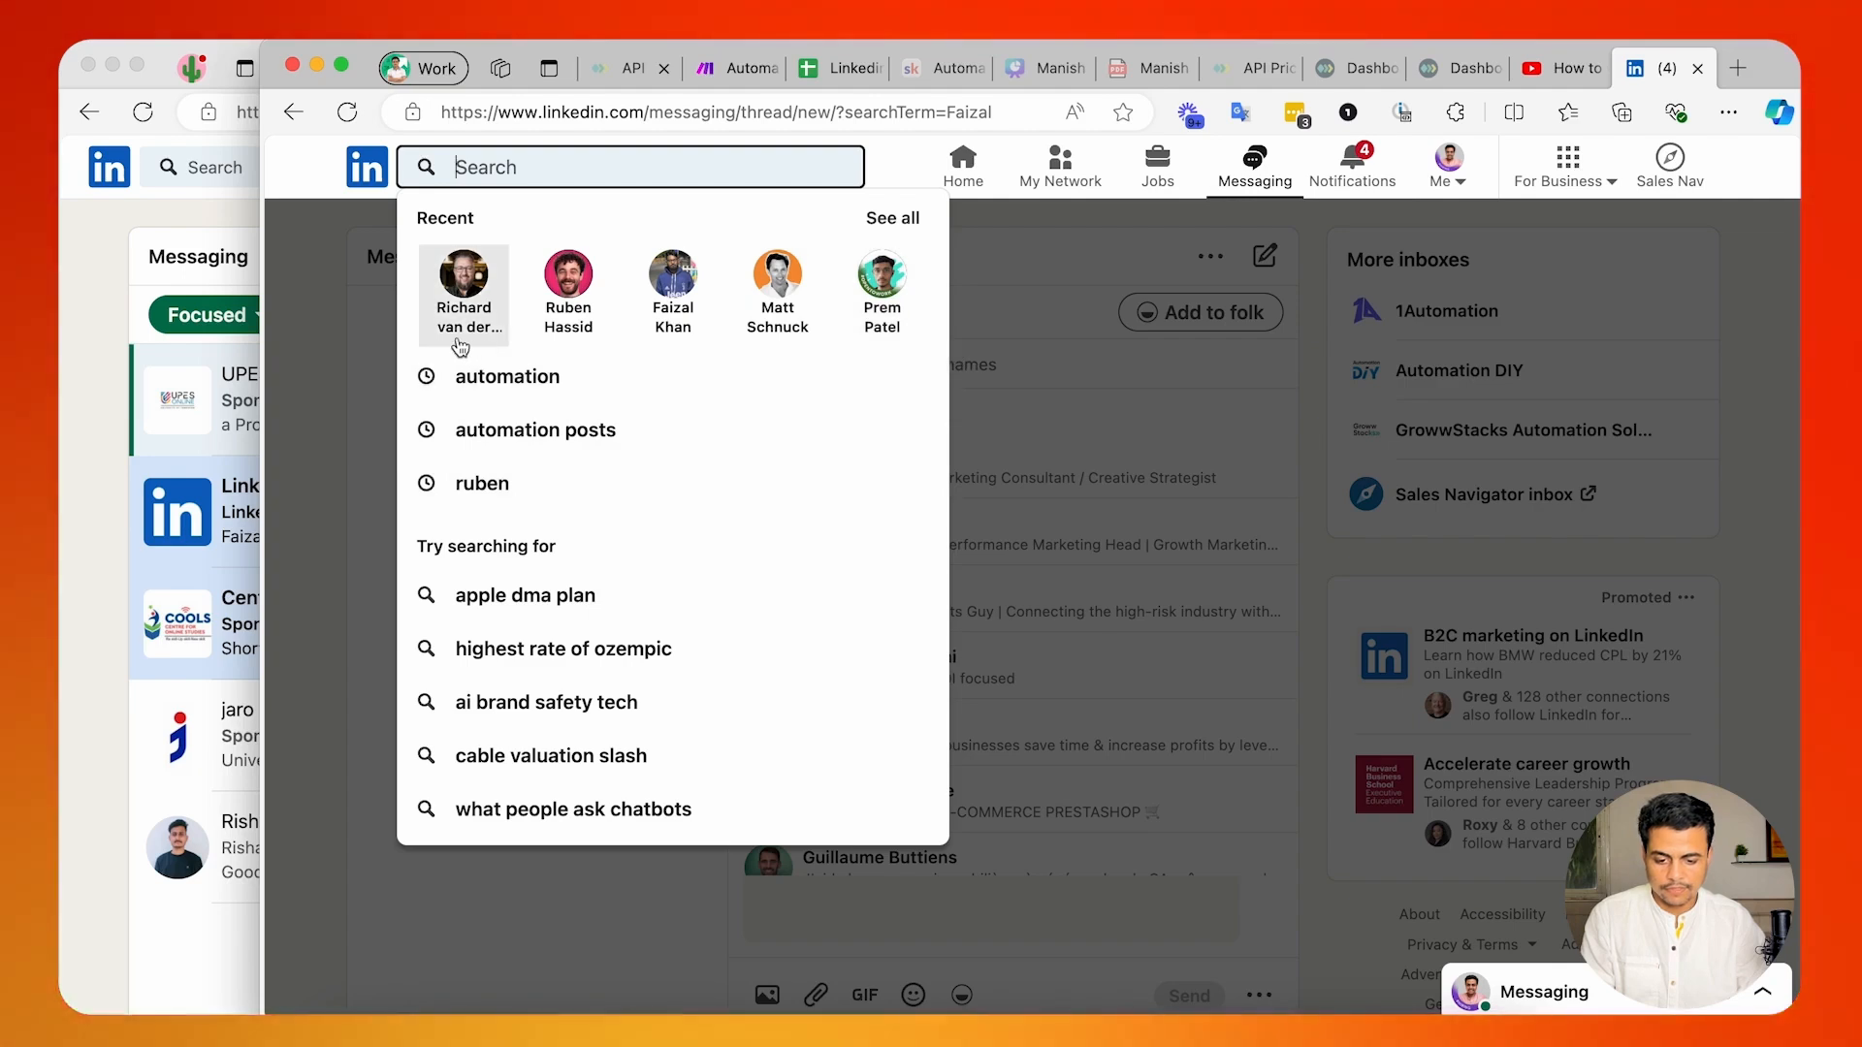
click(675, 275)
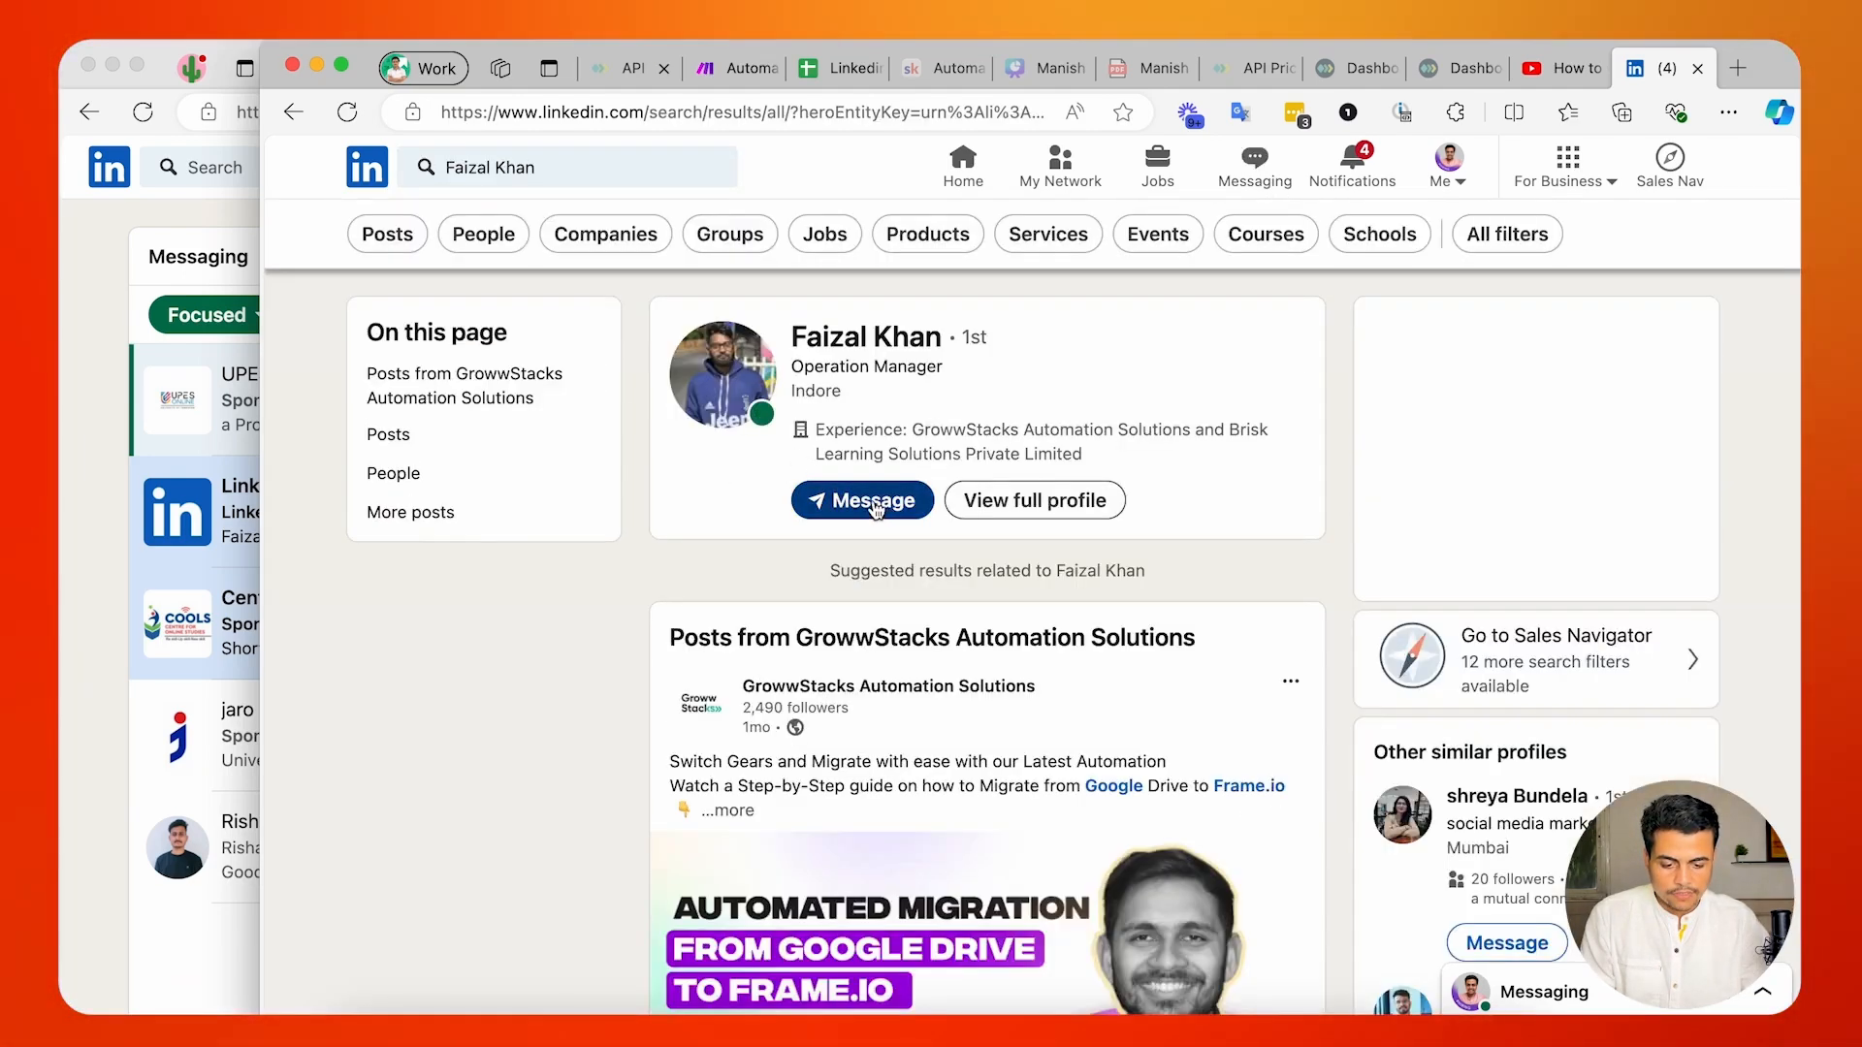
click(875, 504)
text(Hi Faizal,  It's been some time since we connected. We both work at GrowwStacks Automation Solutions. How have you been?)
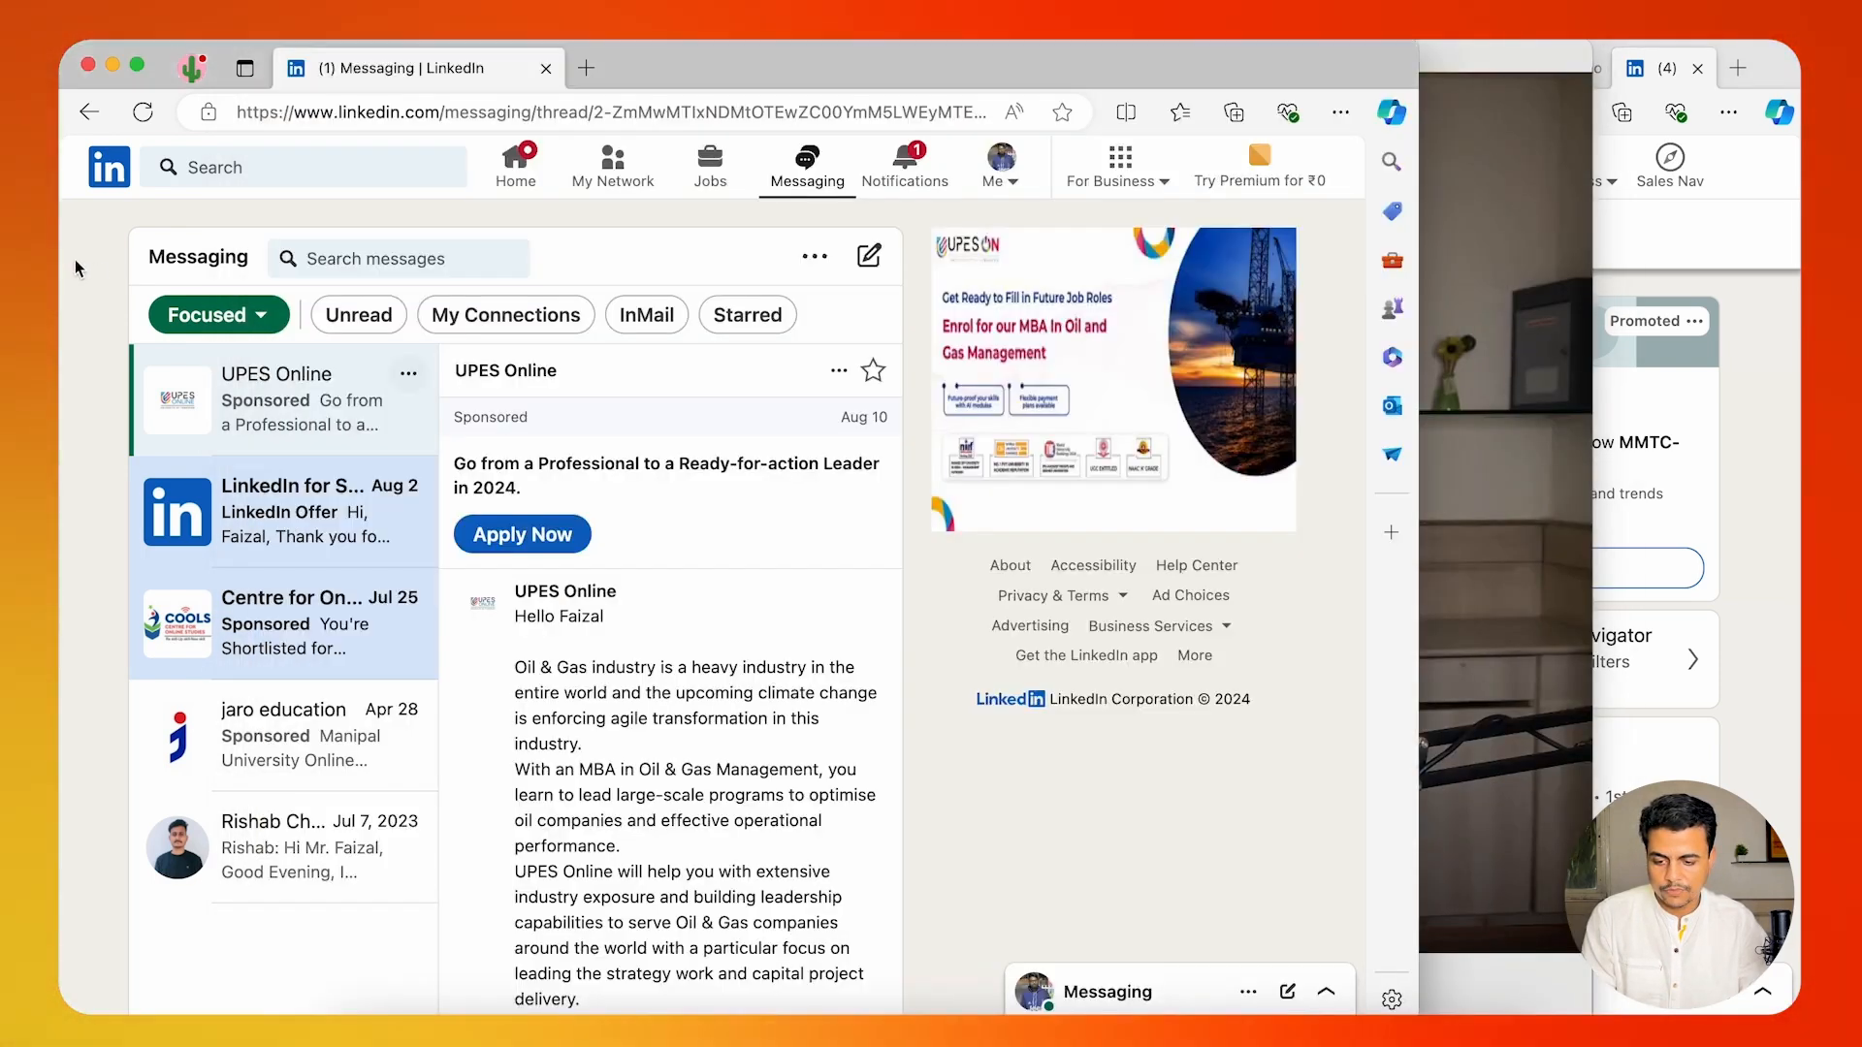
Find the main account from the test account, open a new message to it, and clear the prefilled draft.
click(250, 165)
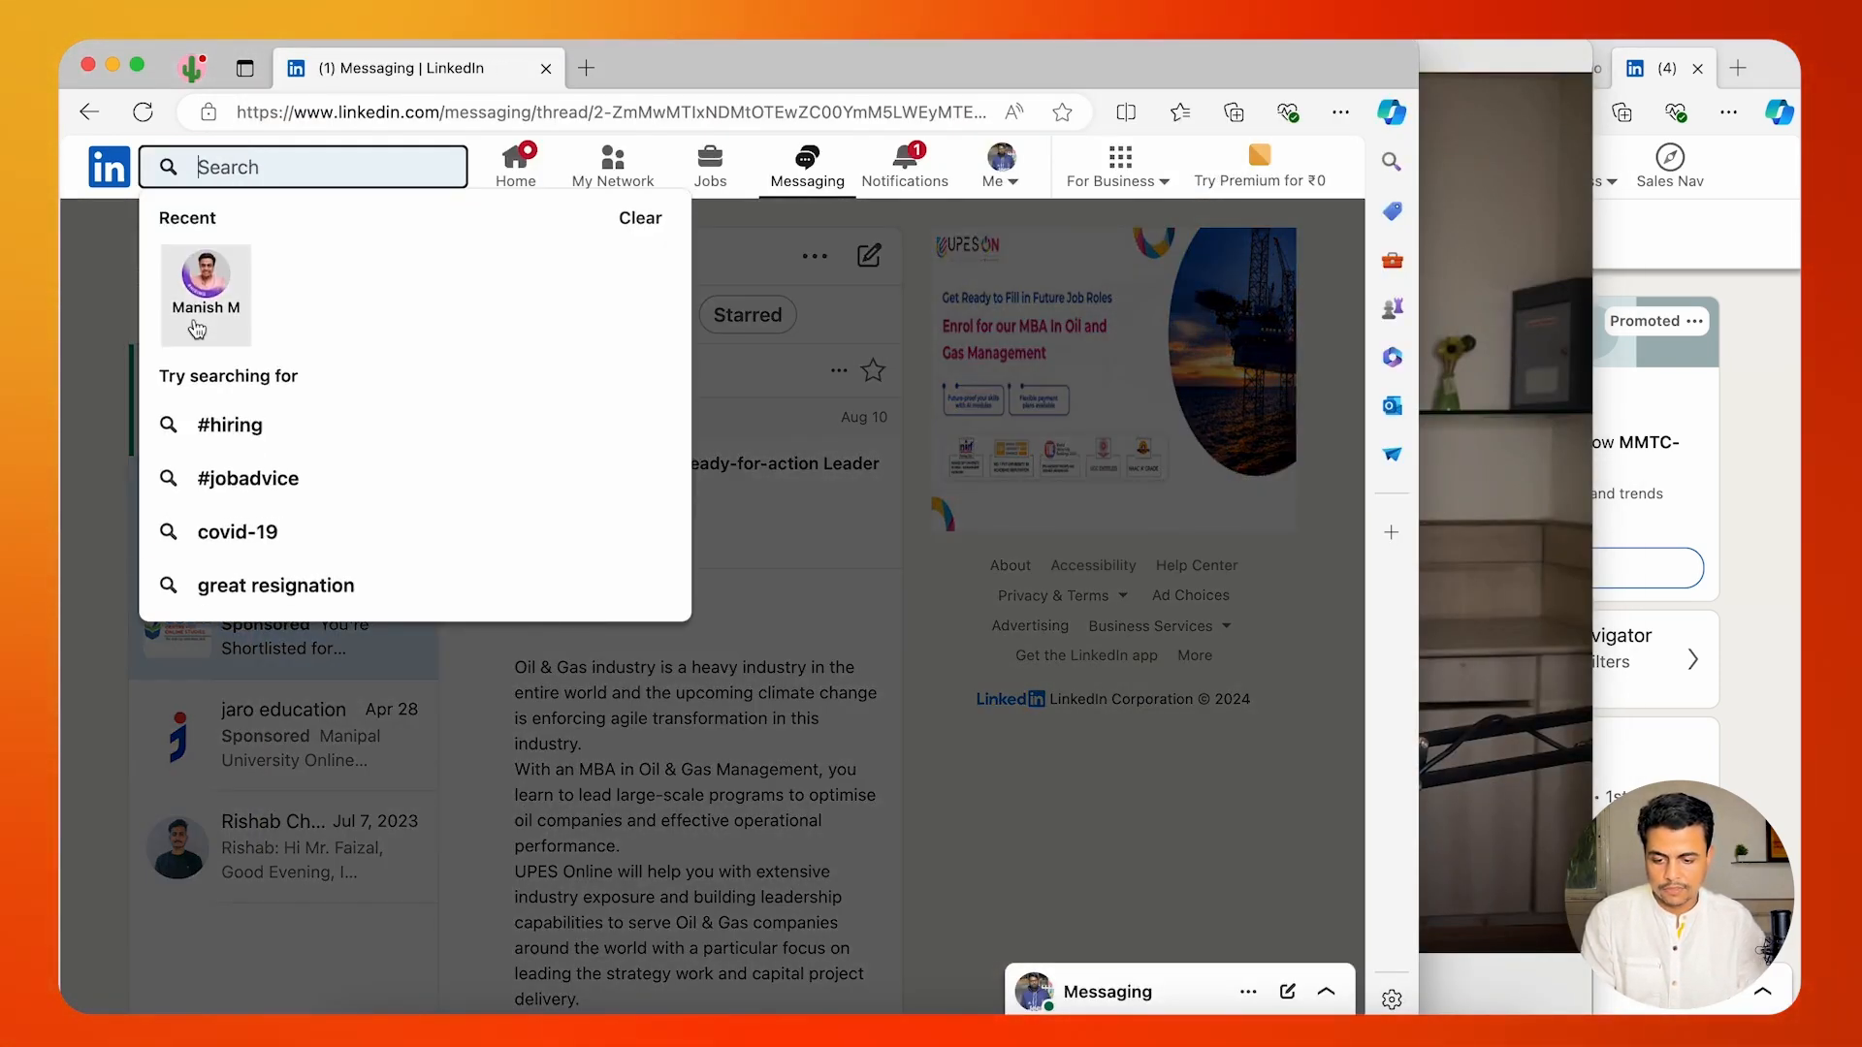
click(197, 328)
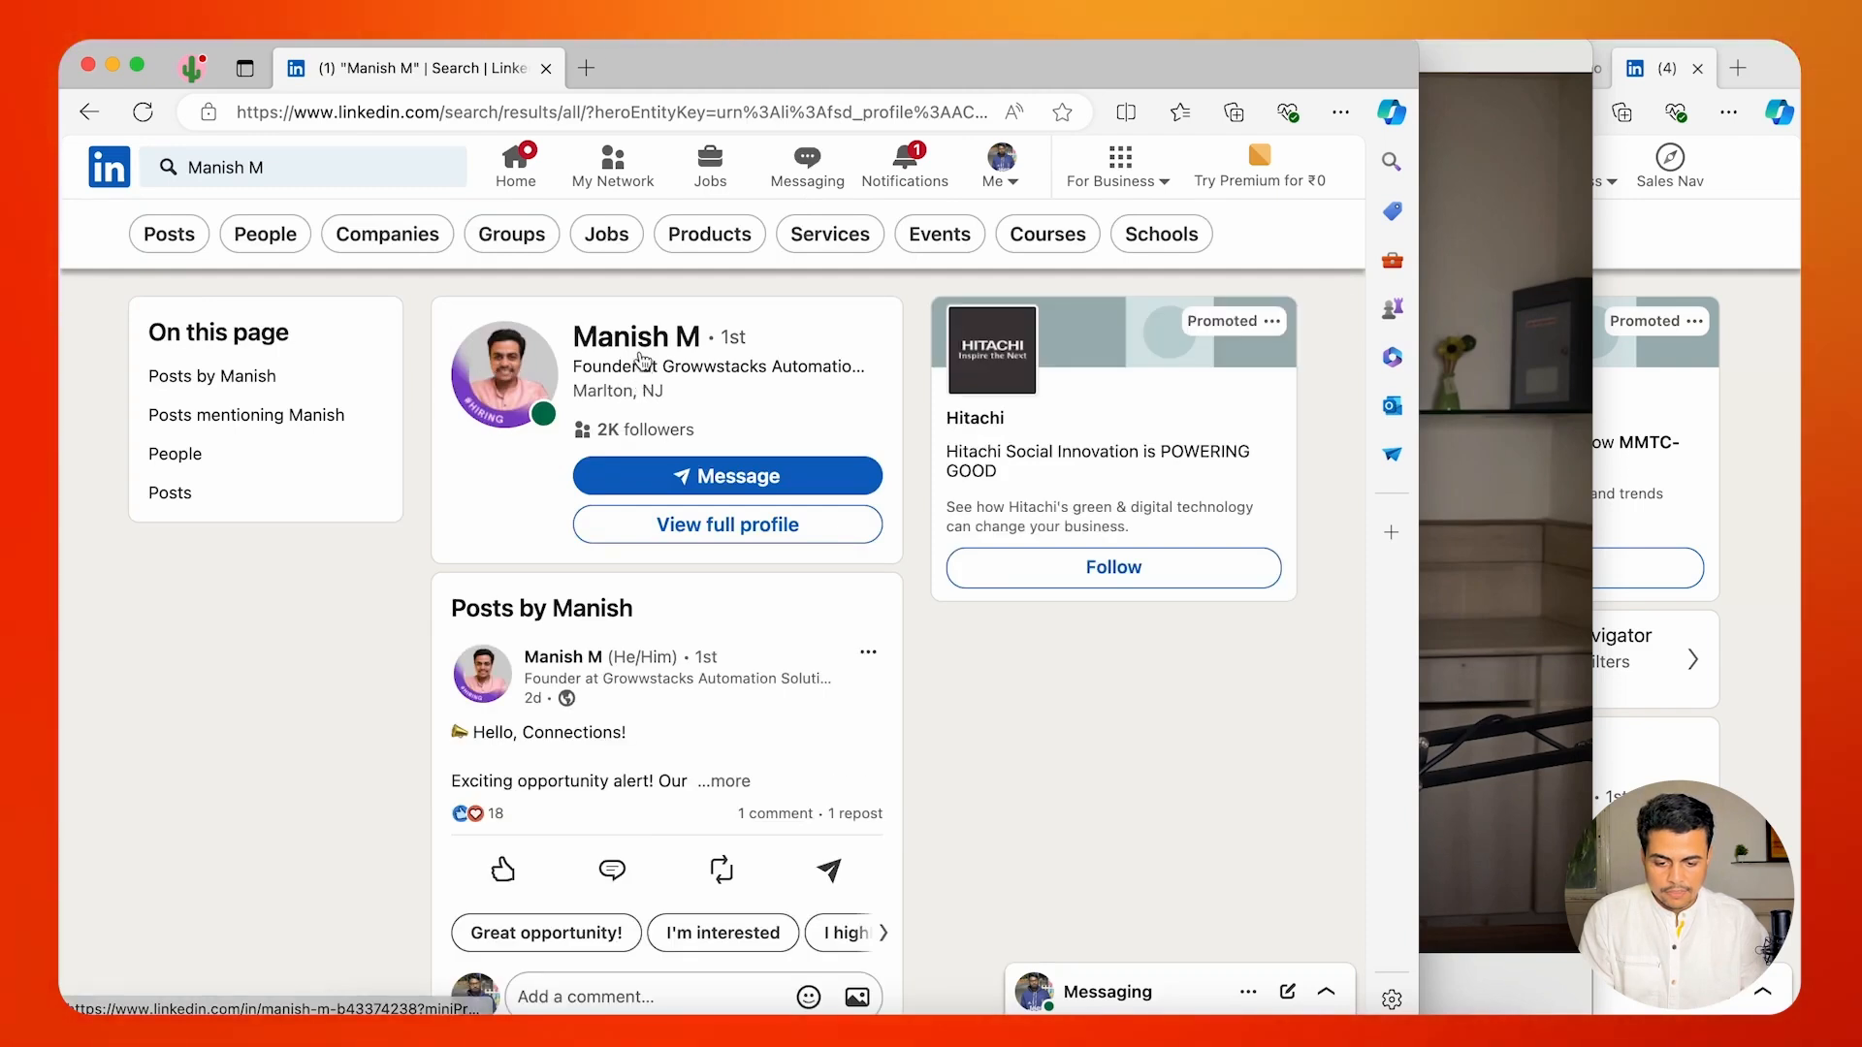
click(602, 476)
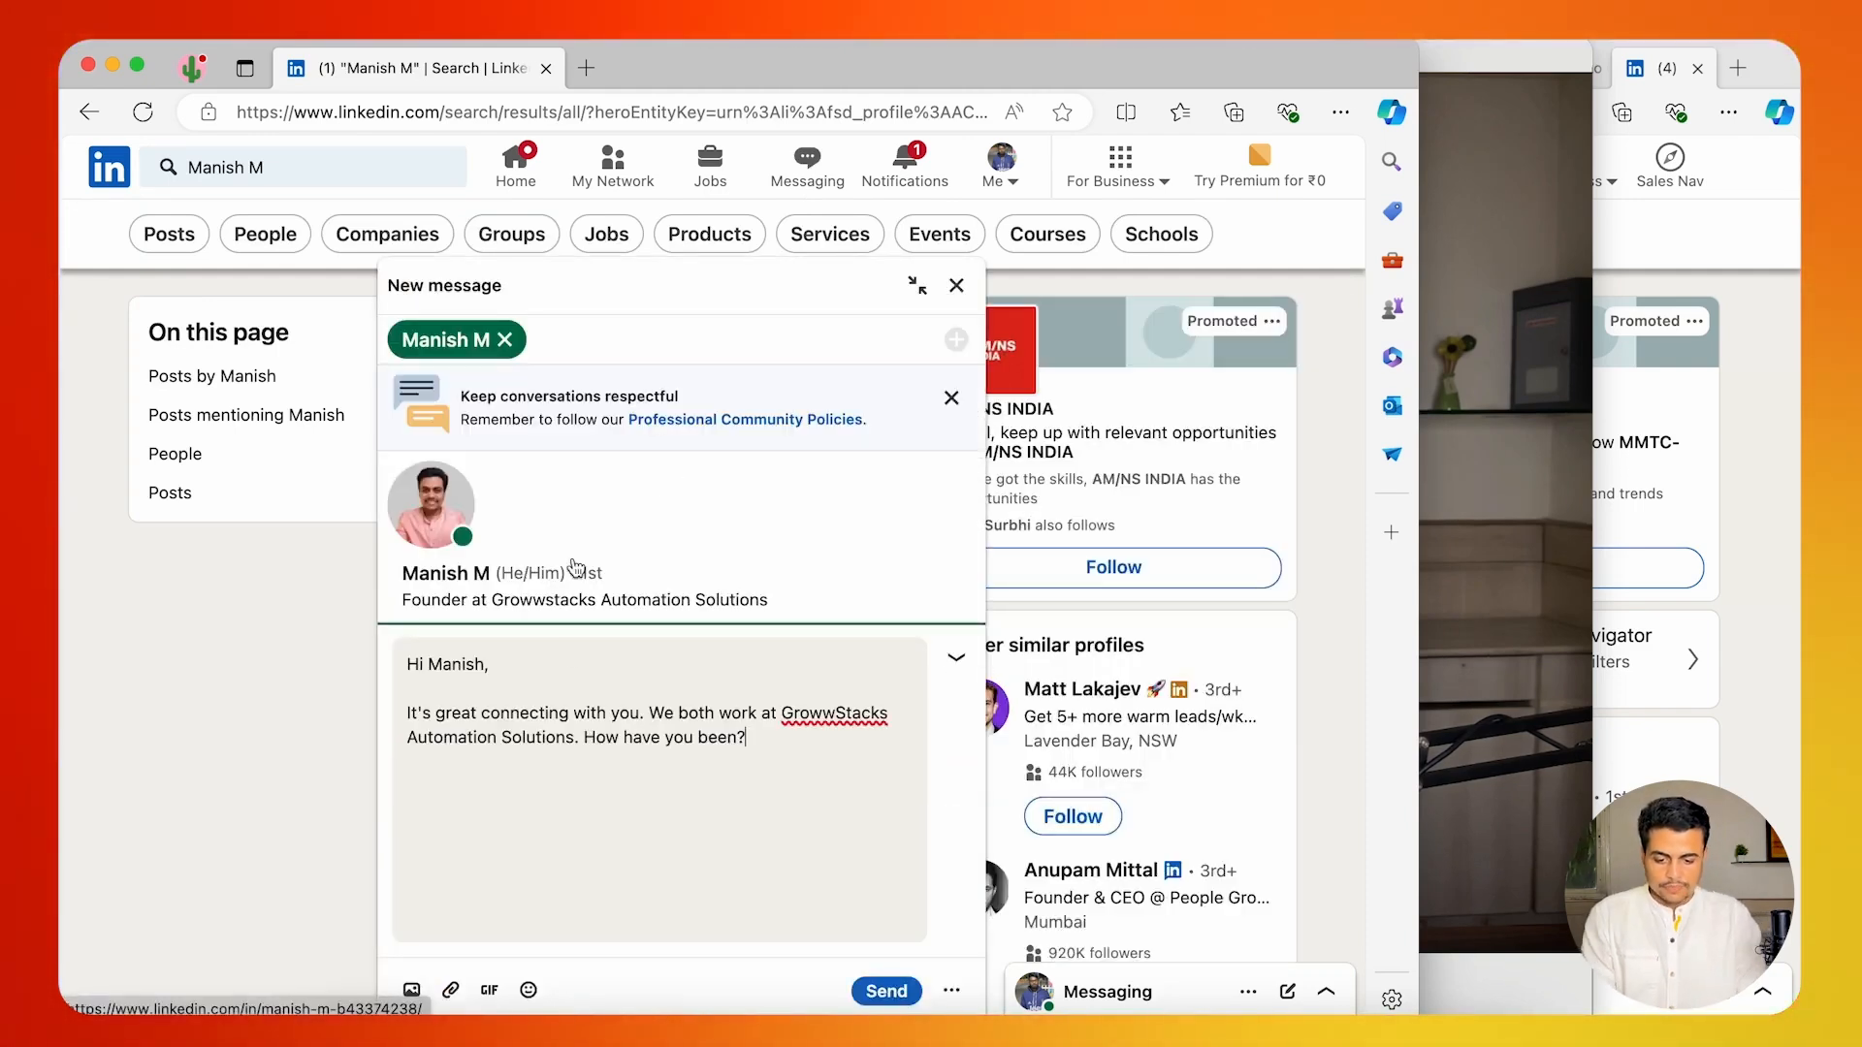
drag(477, 713, 673, 713)
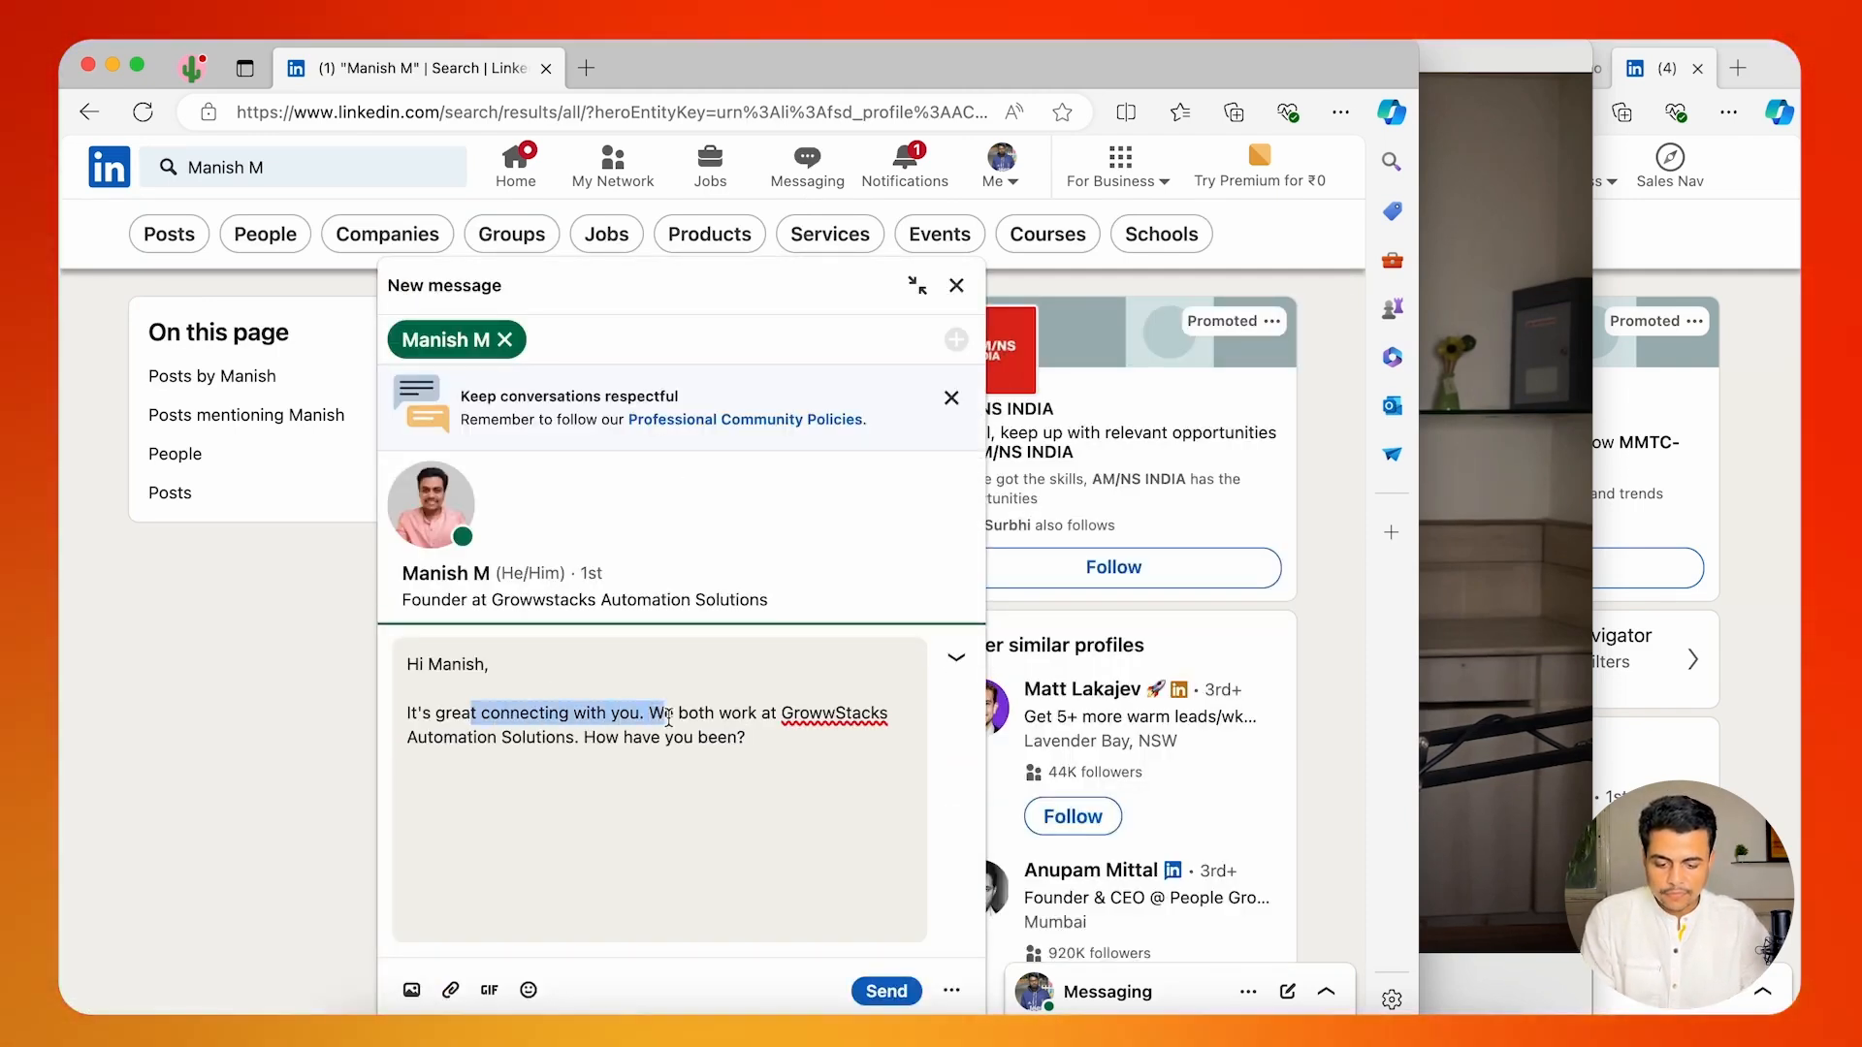
key(super+a)
key(BackSpace)
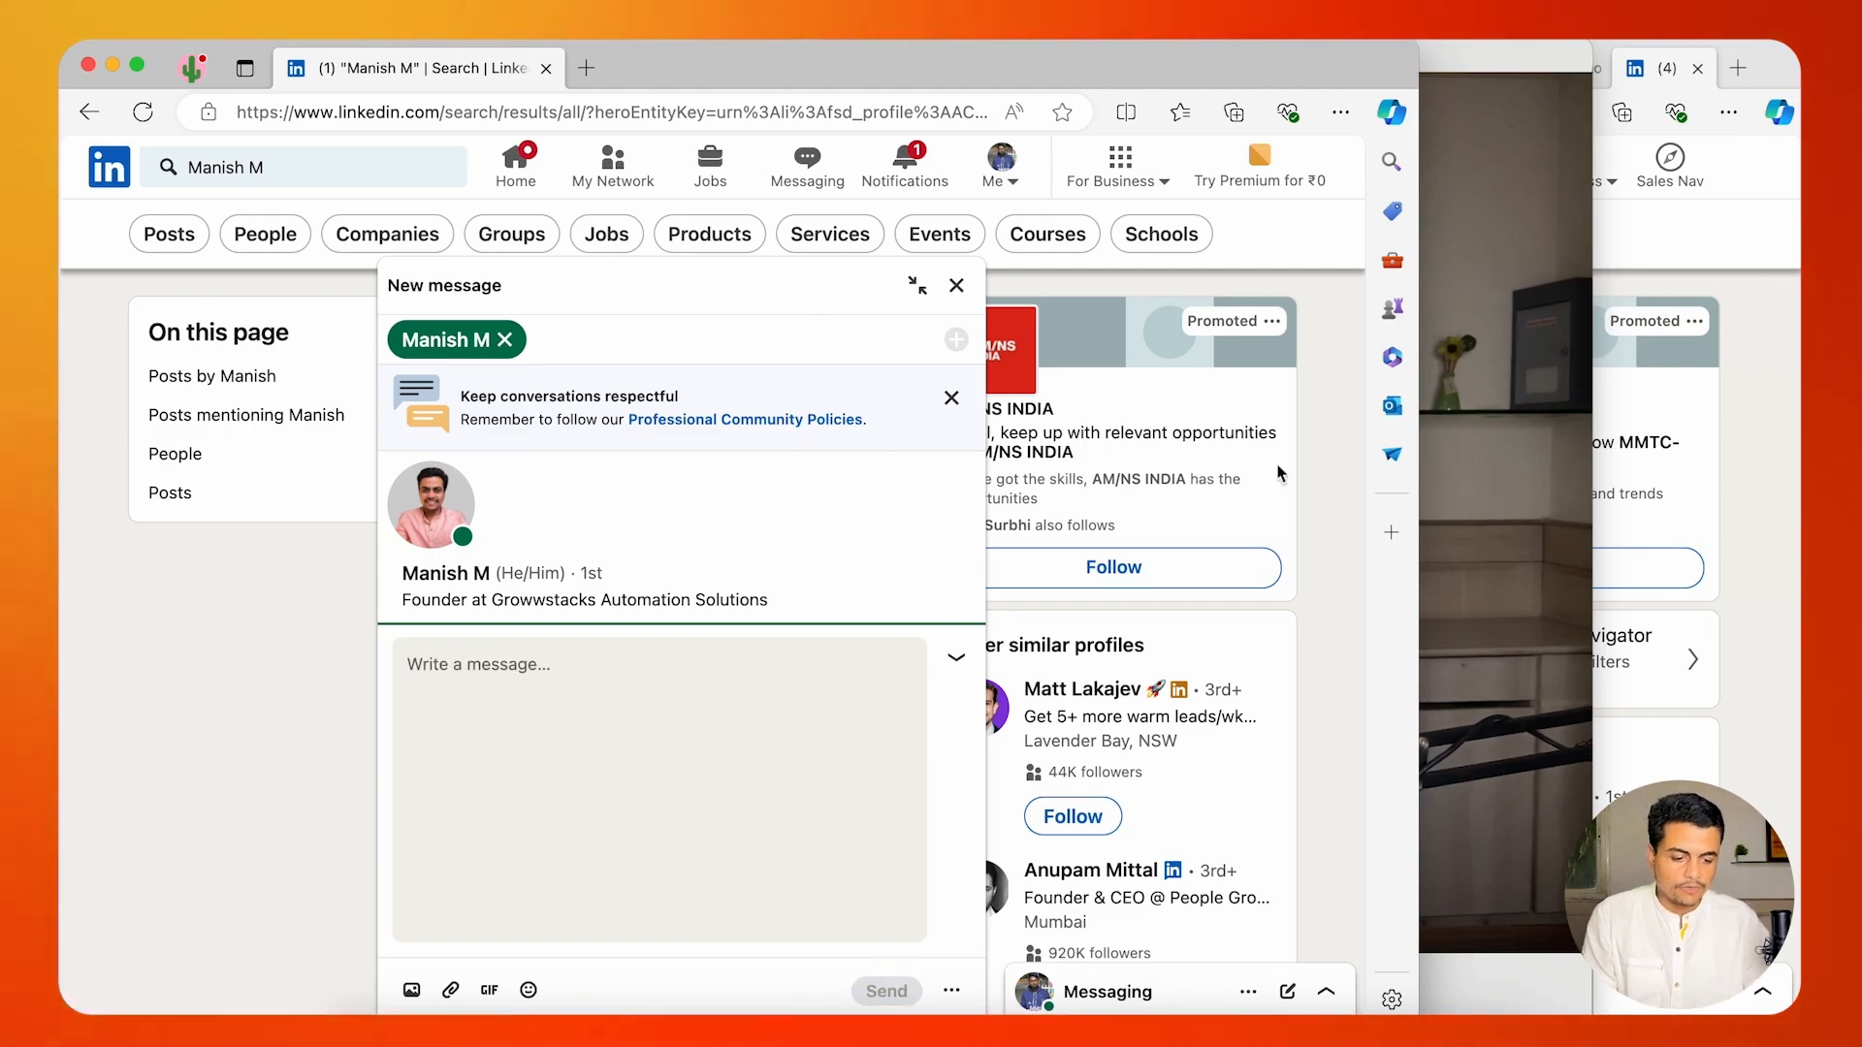
Delete the test contact's row 6 from the LinkedIn AI Chat Master sheet and select an empty cell below the last record.
click(1775, 366)
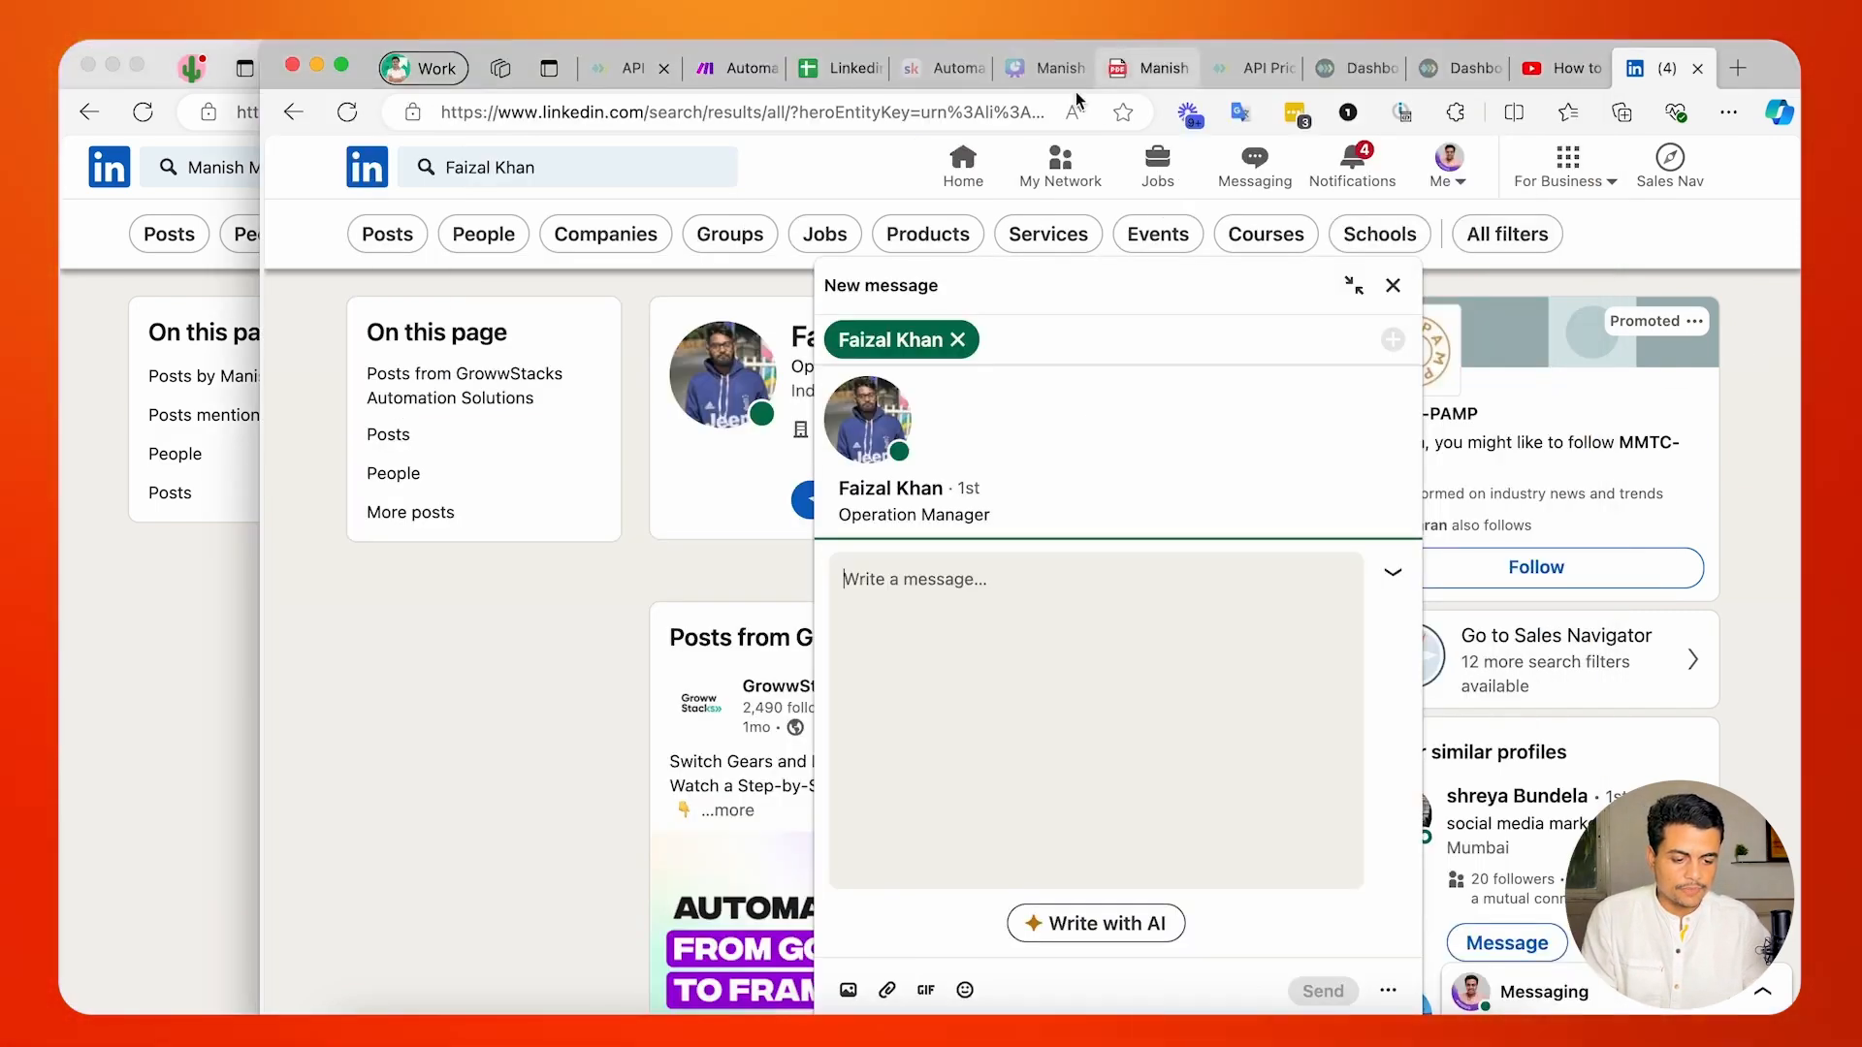
click(734, 69)
click(846, 76)
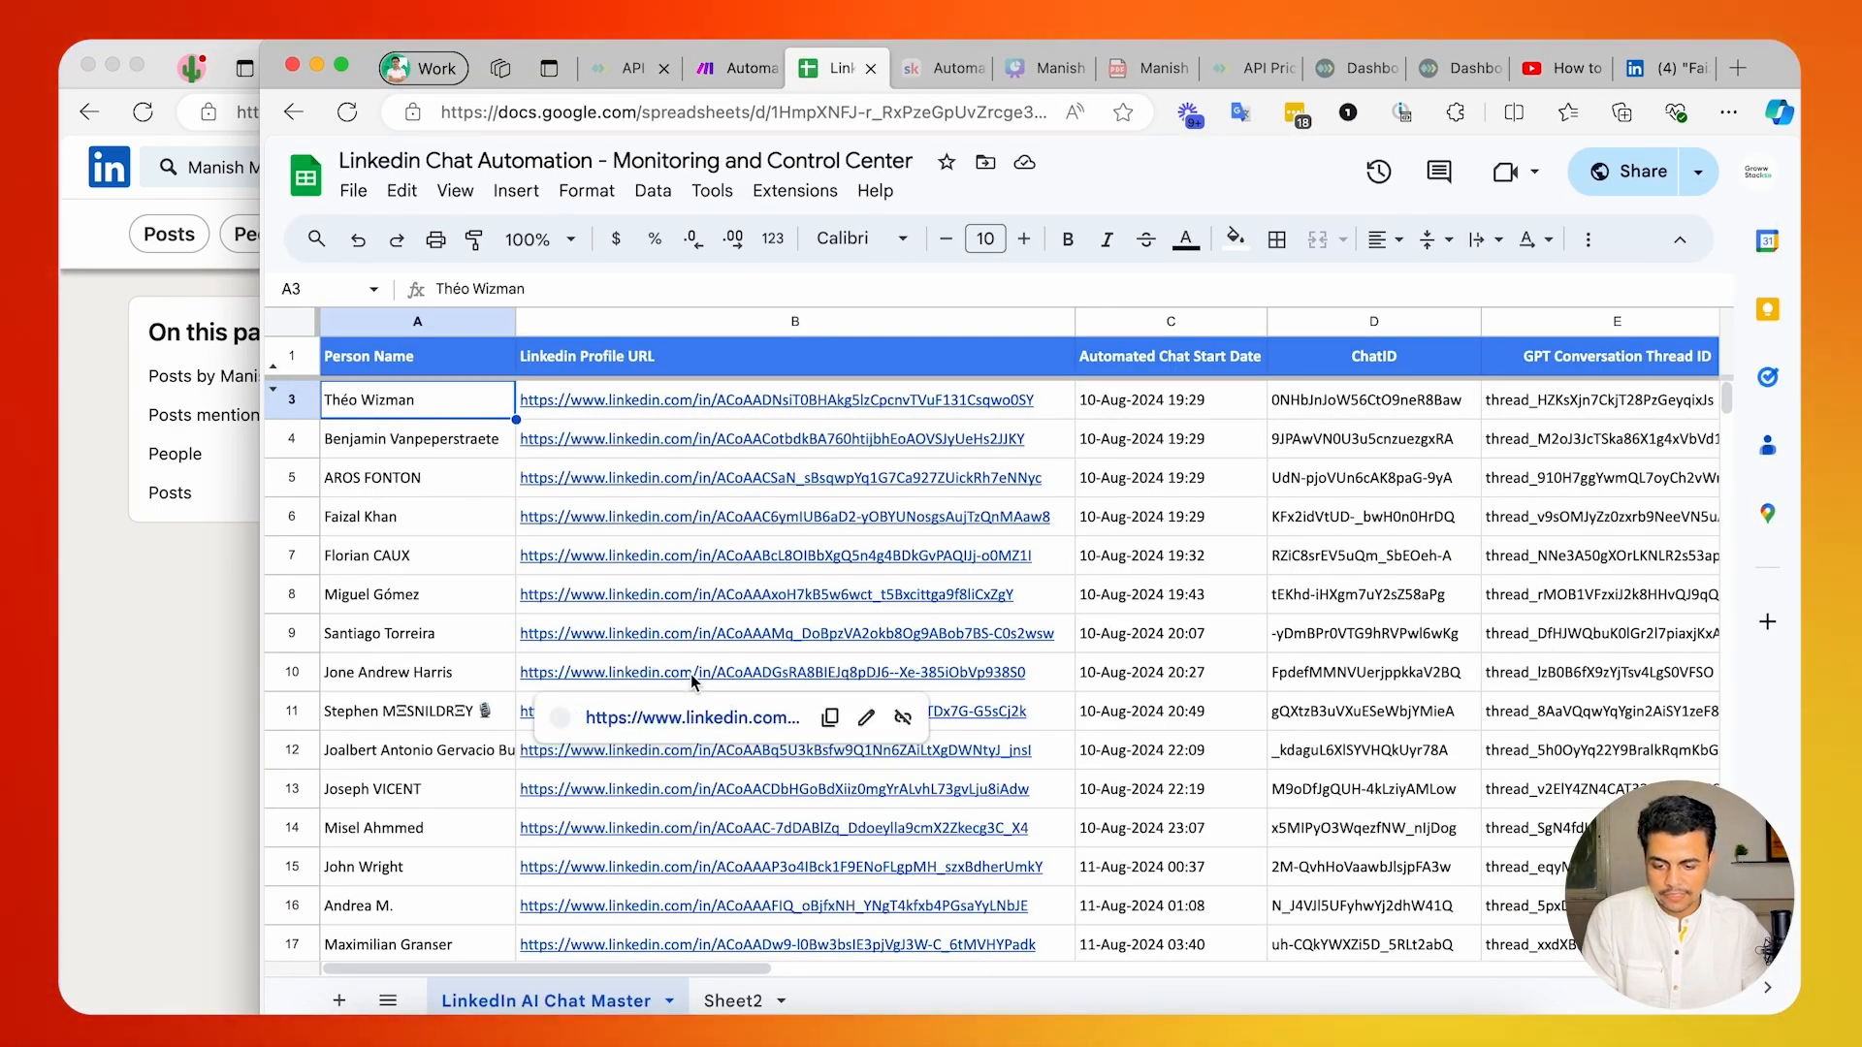
scroll(690, 673, down, 2)
click(475, 462)
key(shift+space)
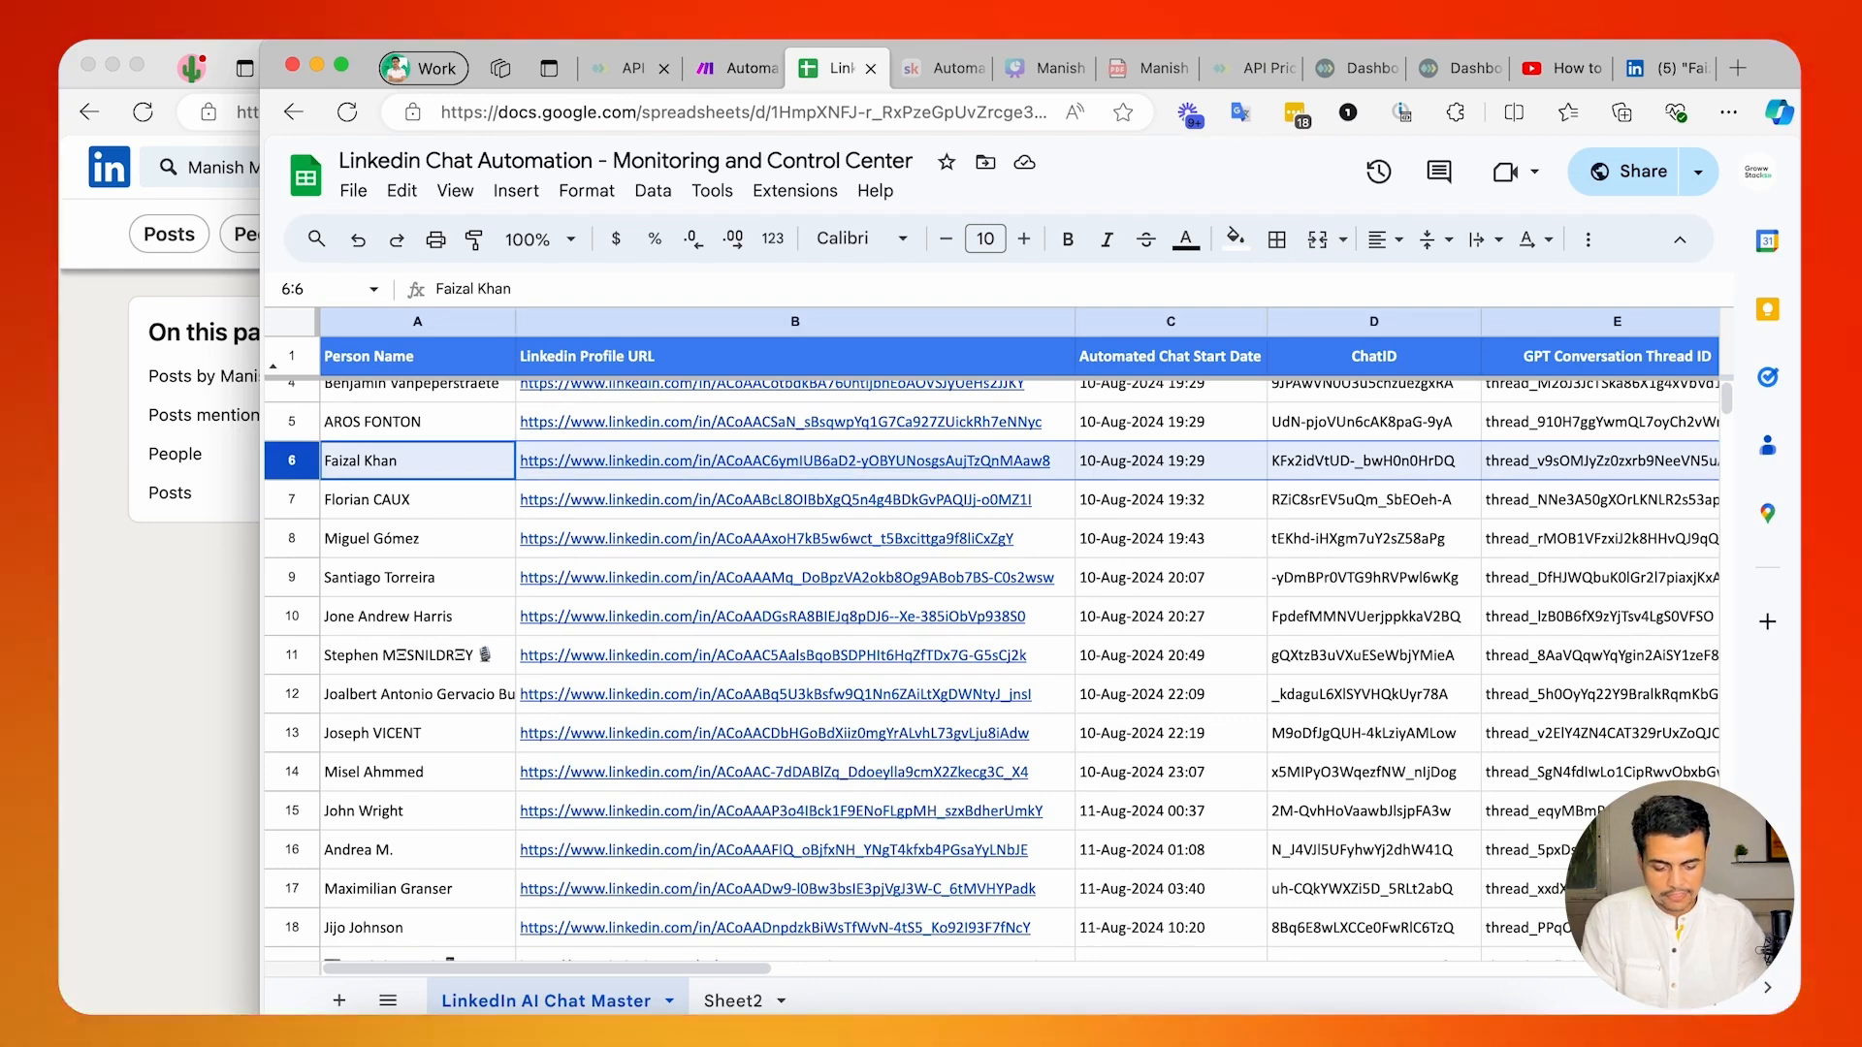
key(super+alt+minus)
click(411, 542)
scroll(411, 543, down, 20)
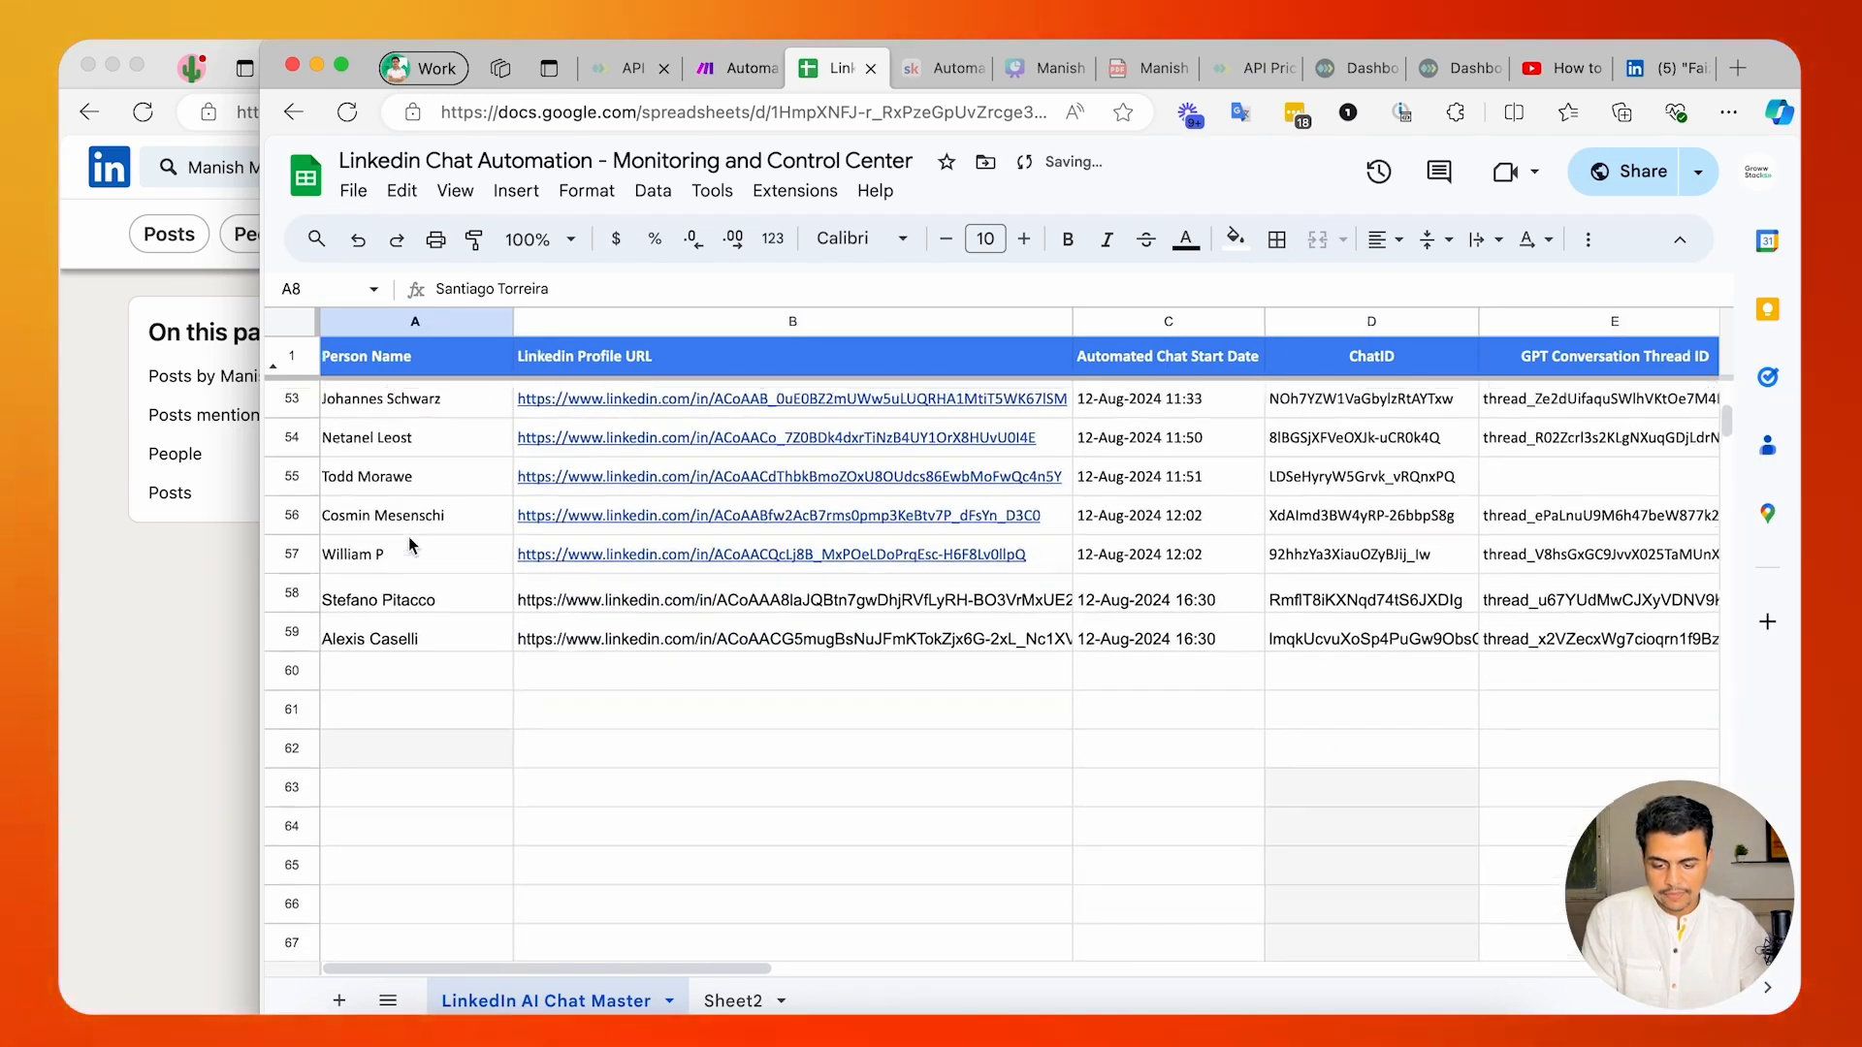
click(407, 618)
click(475, 734)
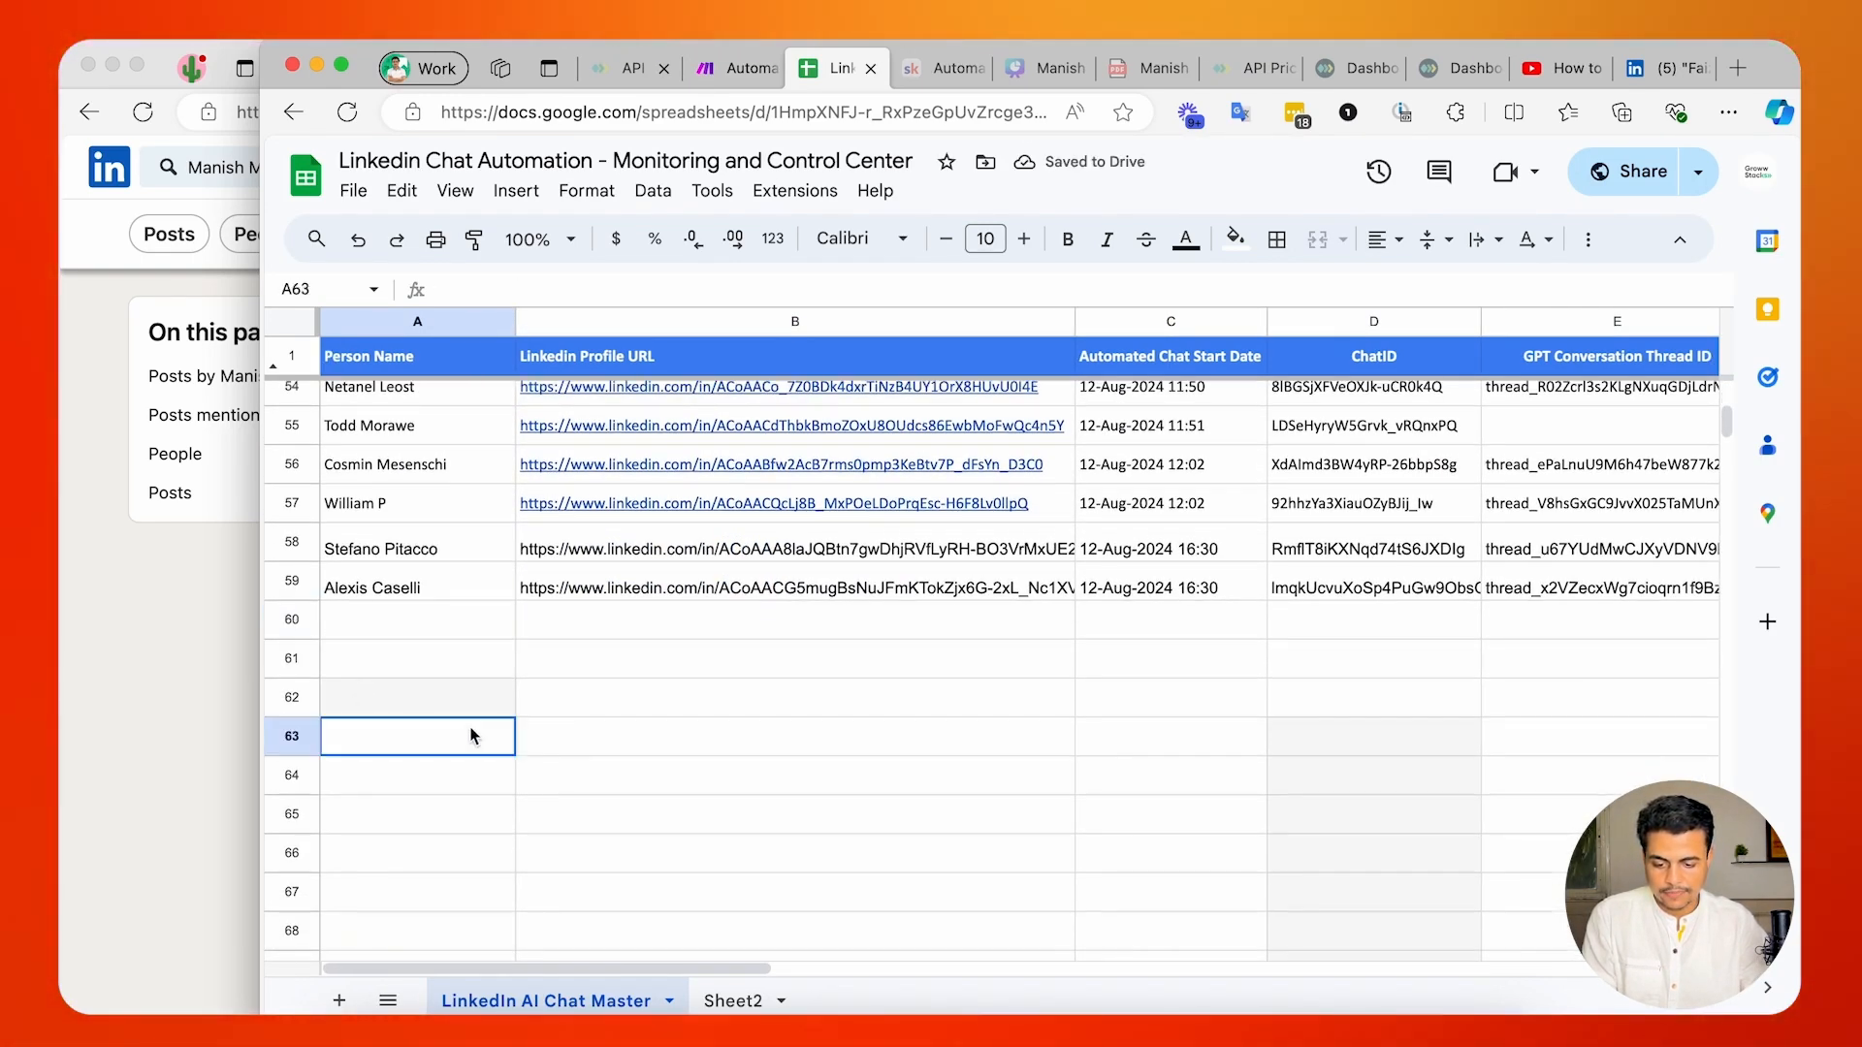
From the test account, send the main account a message greeting the owner by first name and asking "How are you?".
click(147, 597)
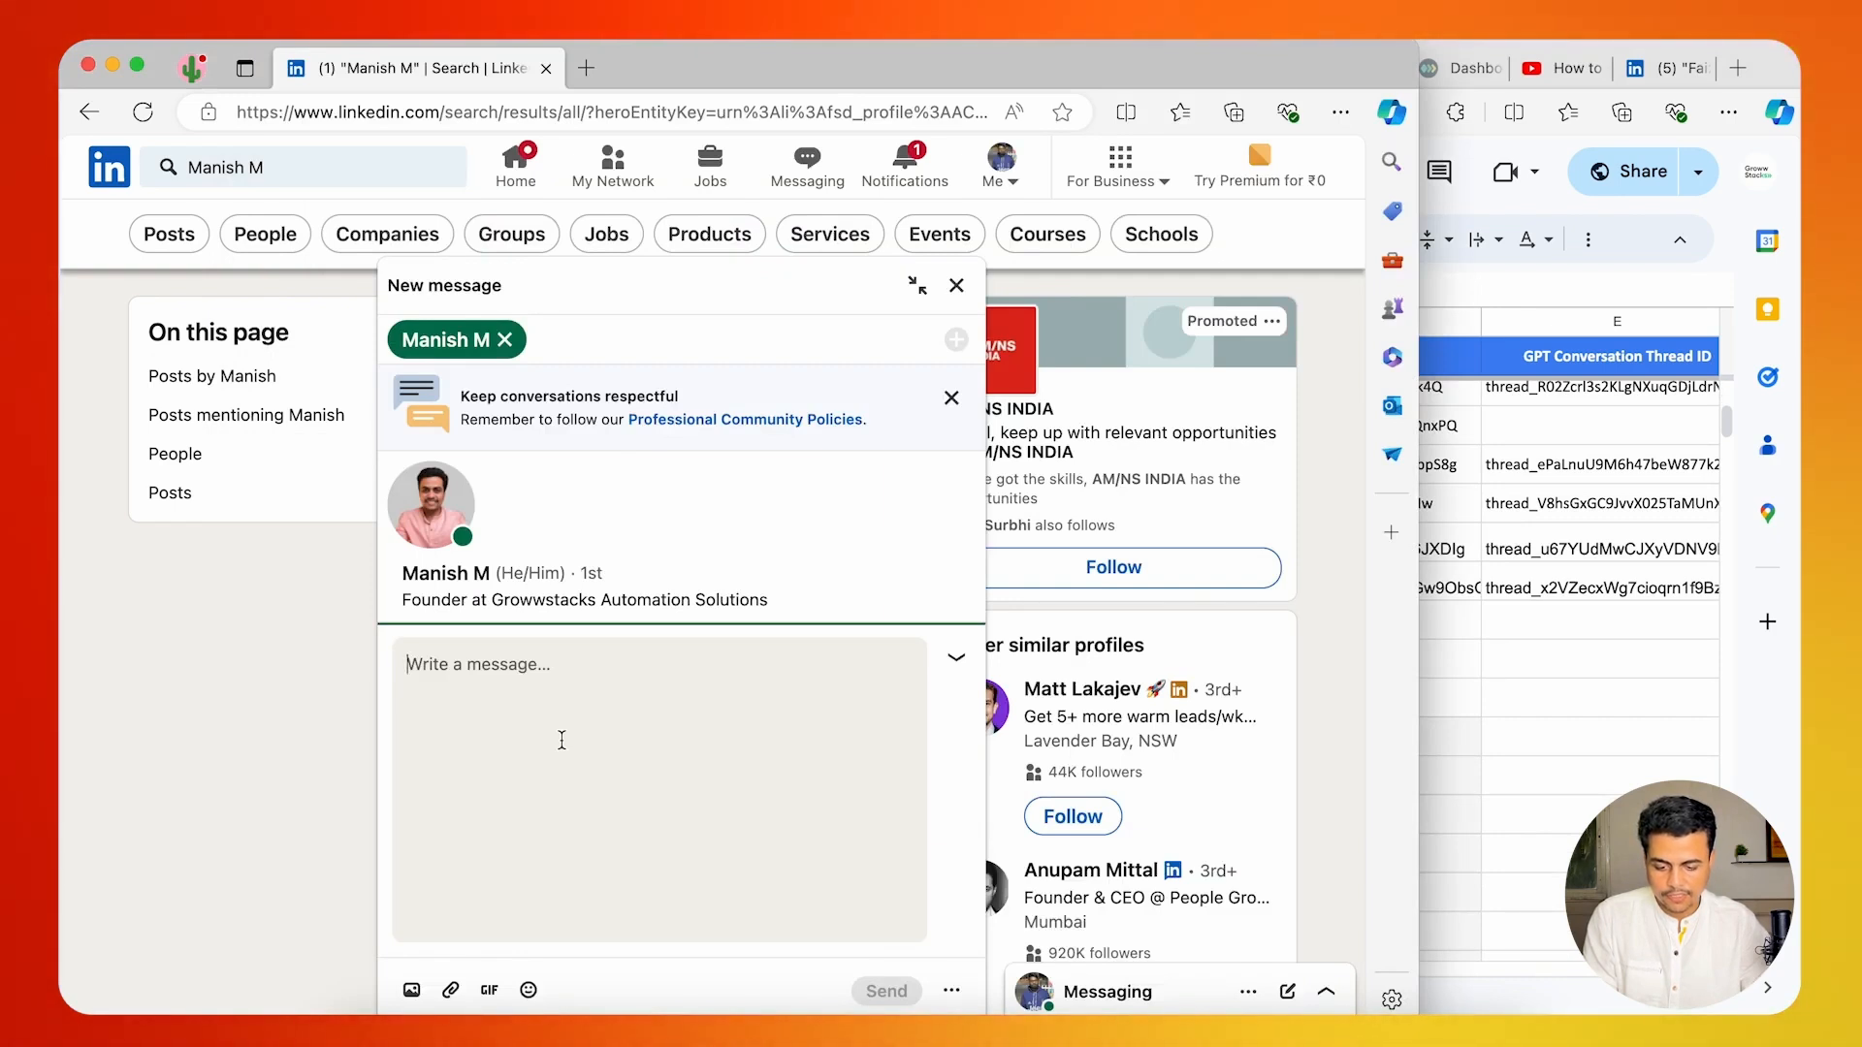
text(anish,)
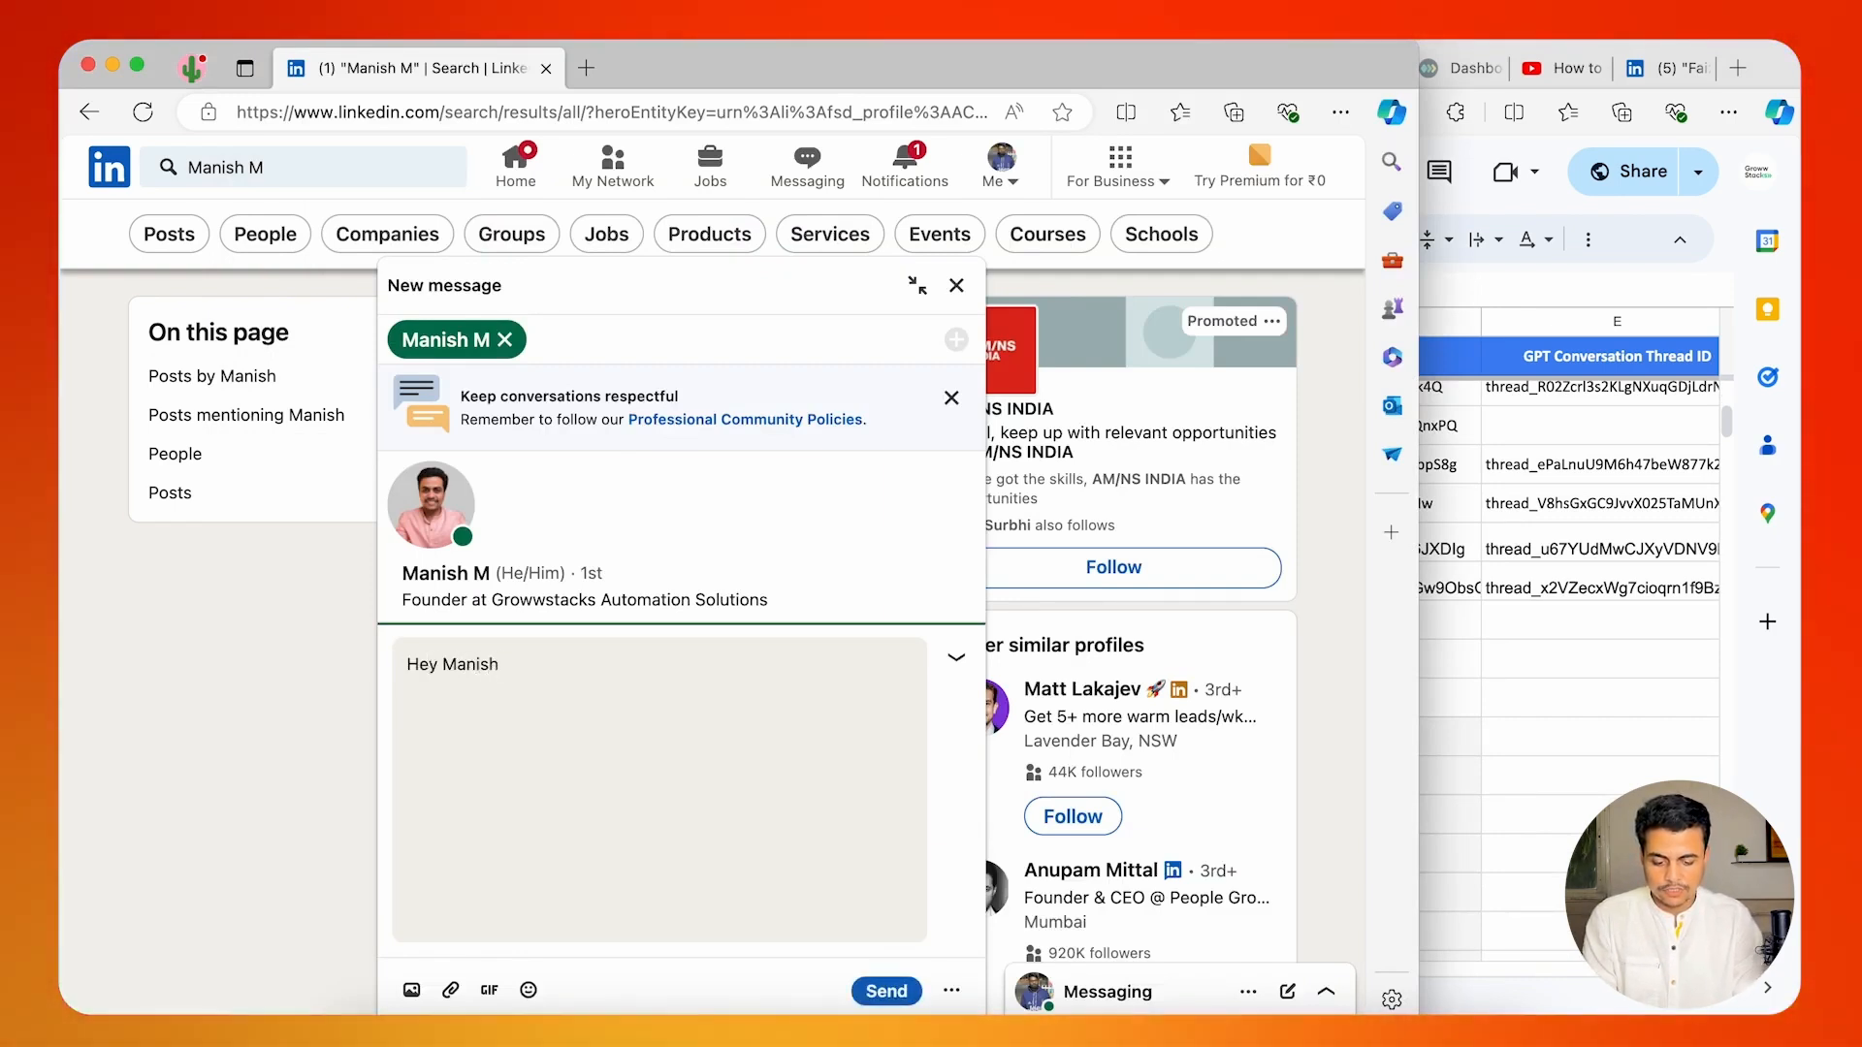
key(Return)
key(Return)
text(How are)
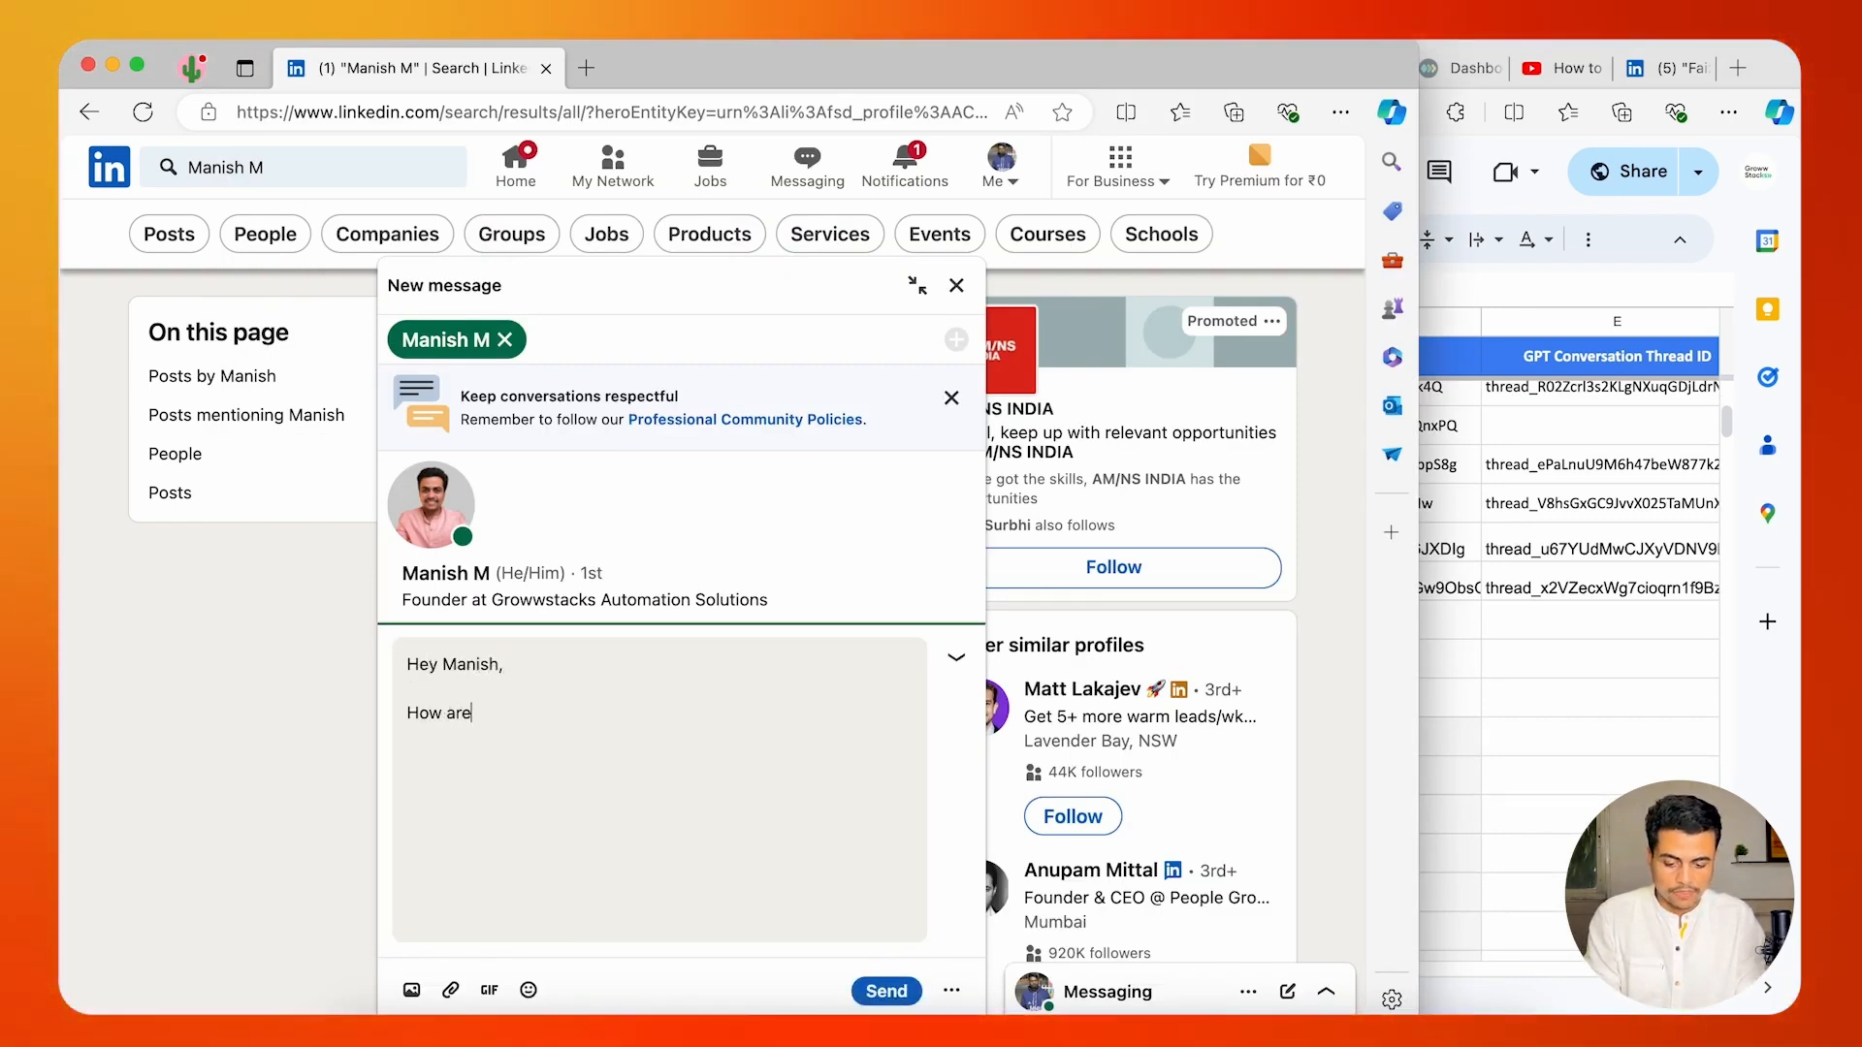
key(Return)
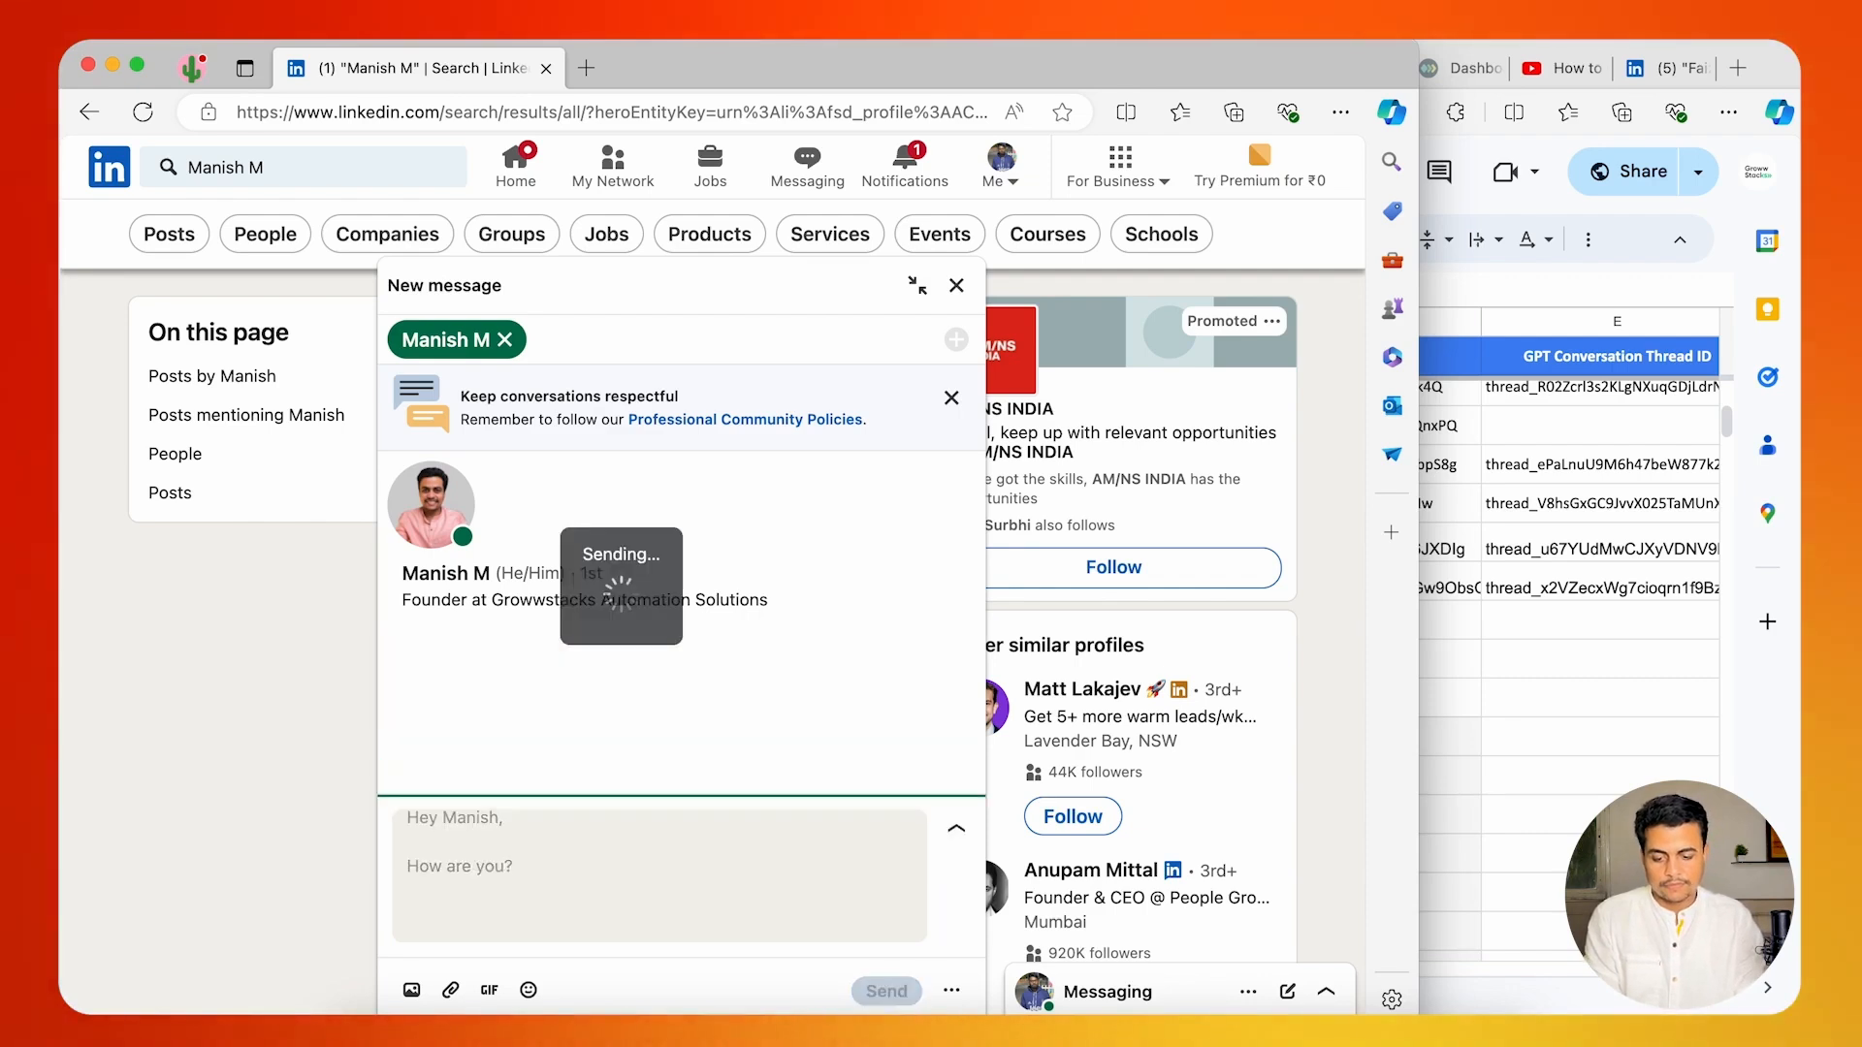
Check the incoming message in the main account's LinkedIn, and review the run history on the Make scenario's overview page.
click(1557, 197)
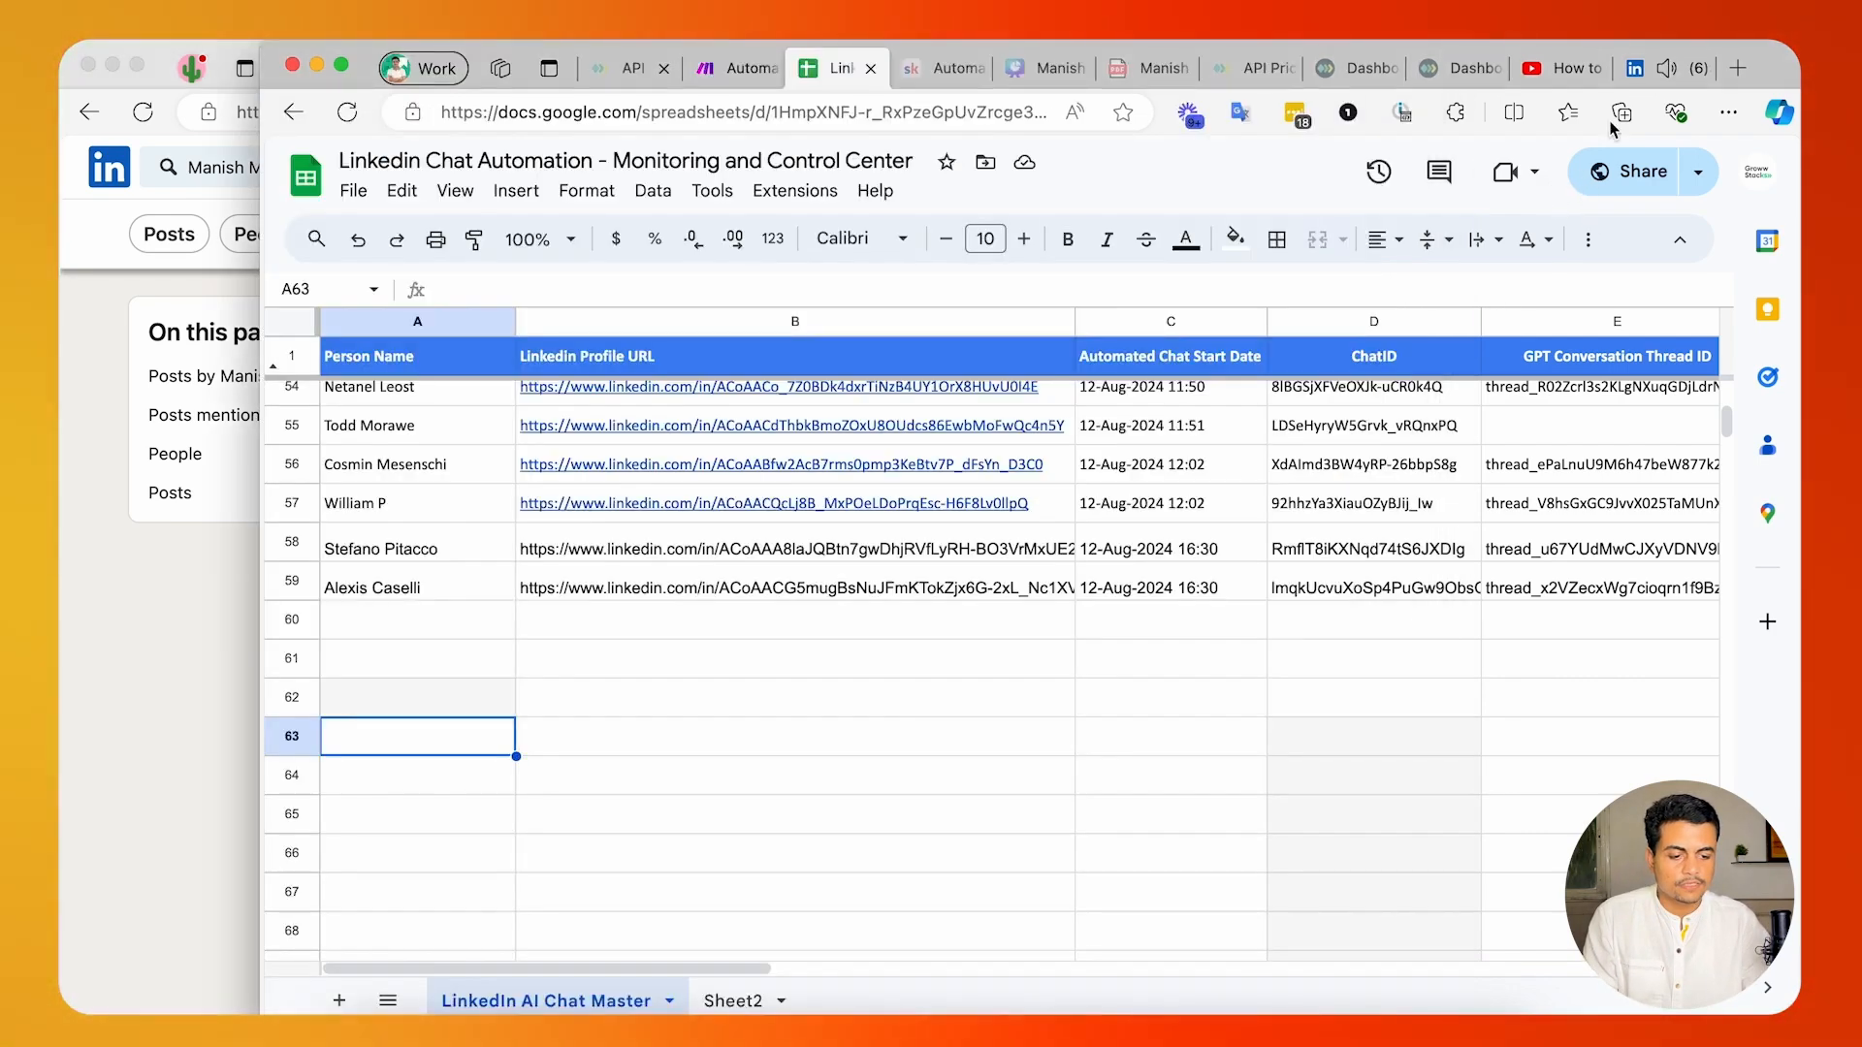
click(1668, 69)
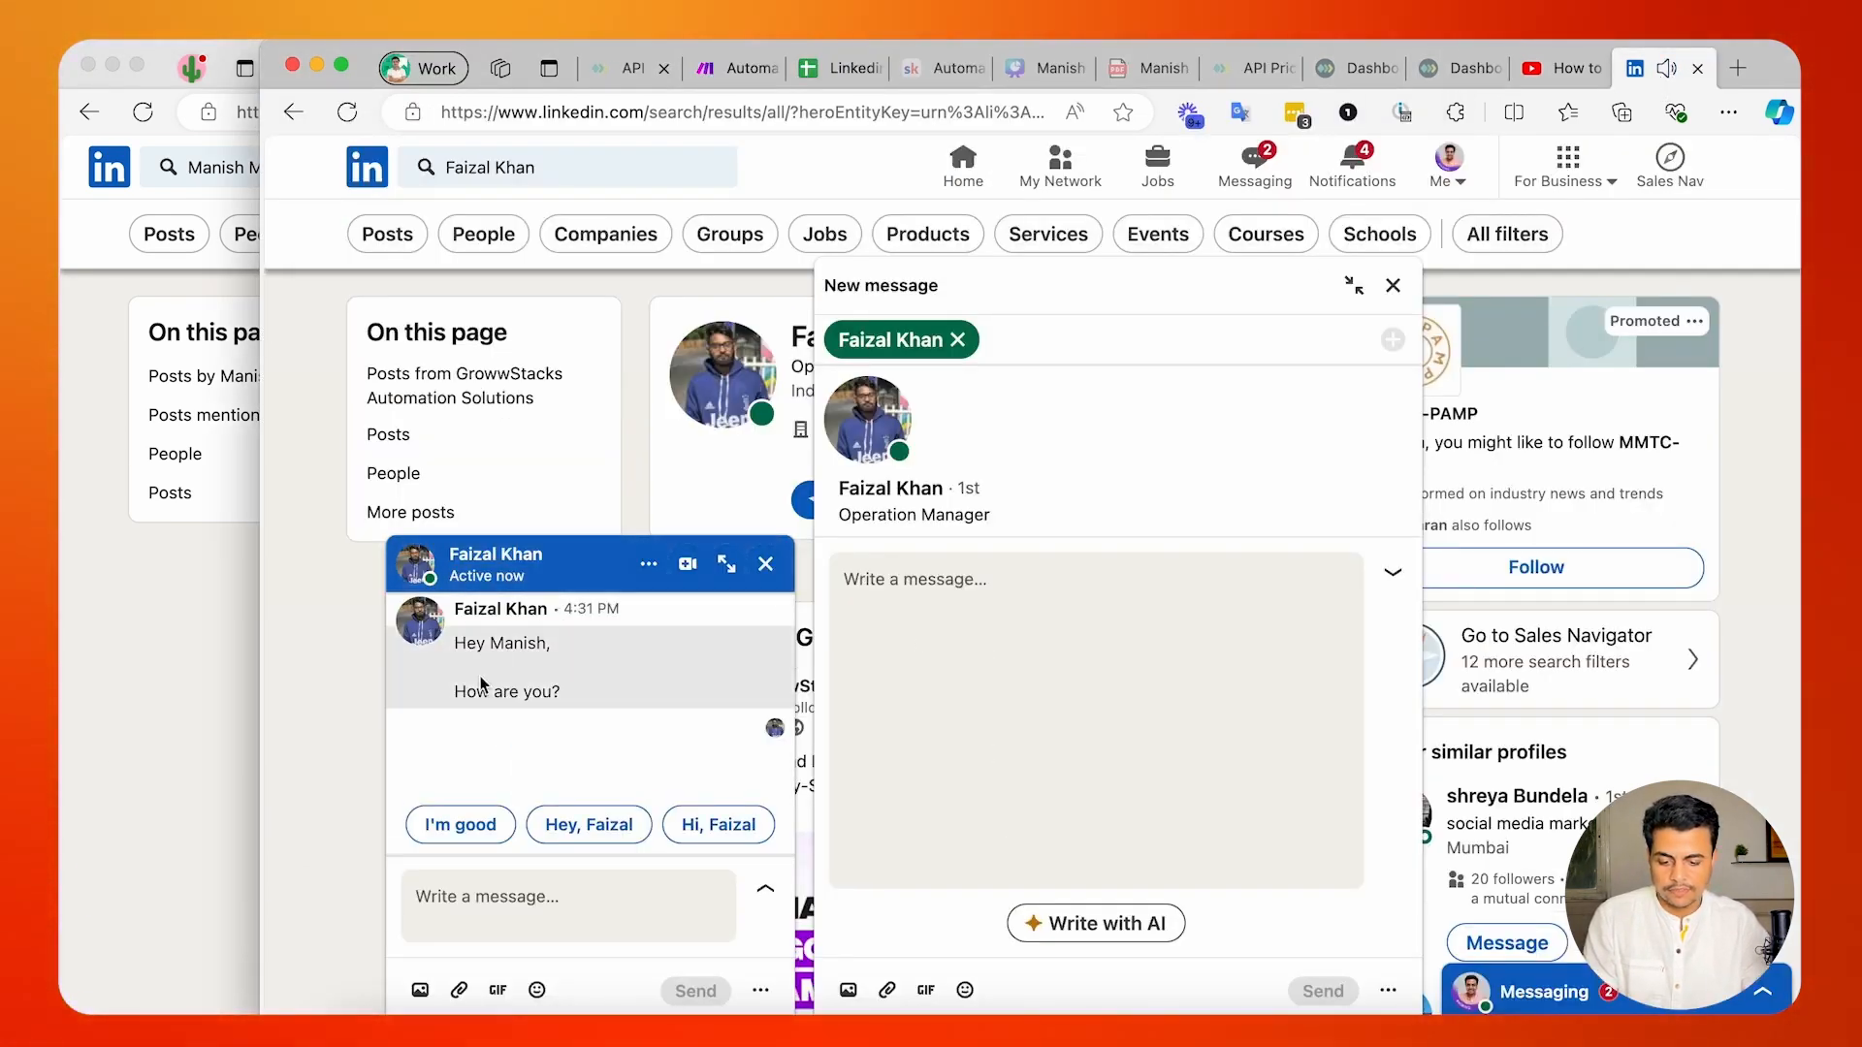
click(729, 67)
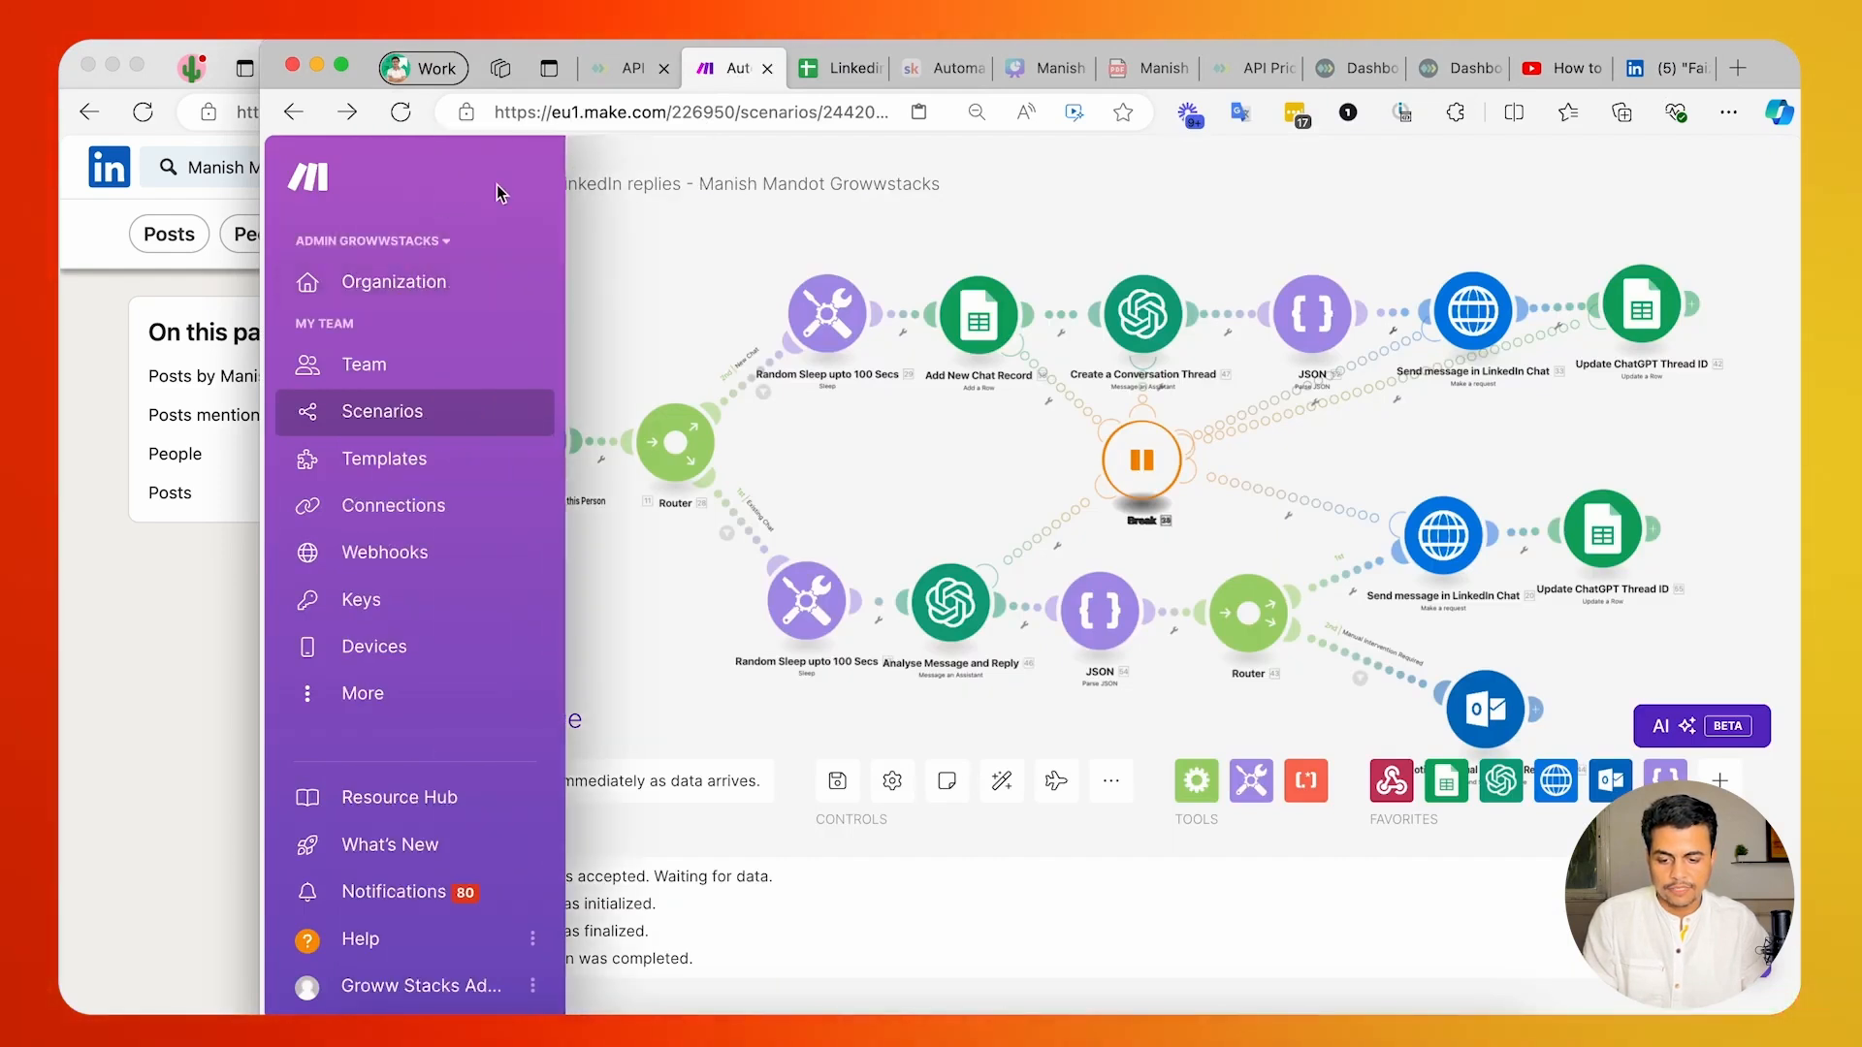
click(421, 185)
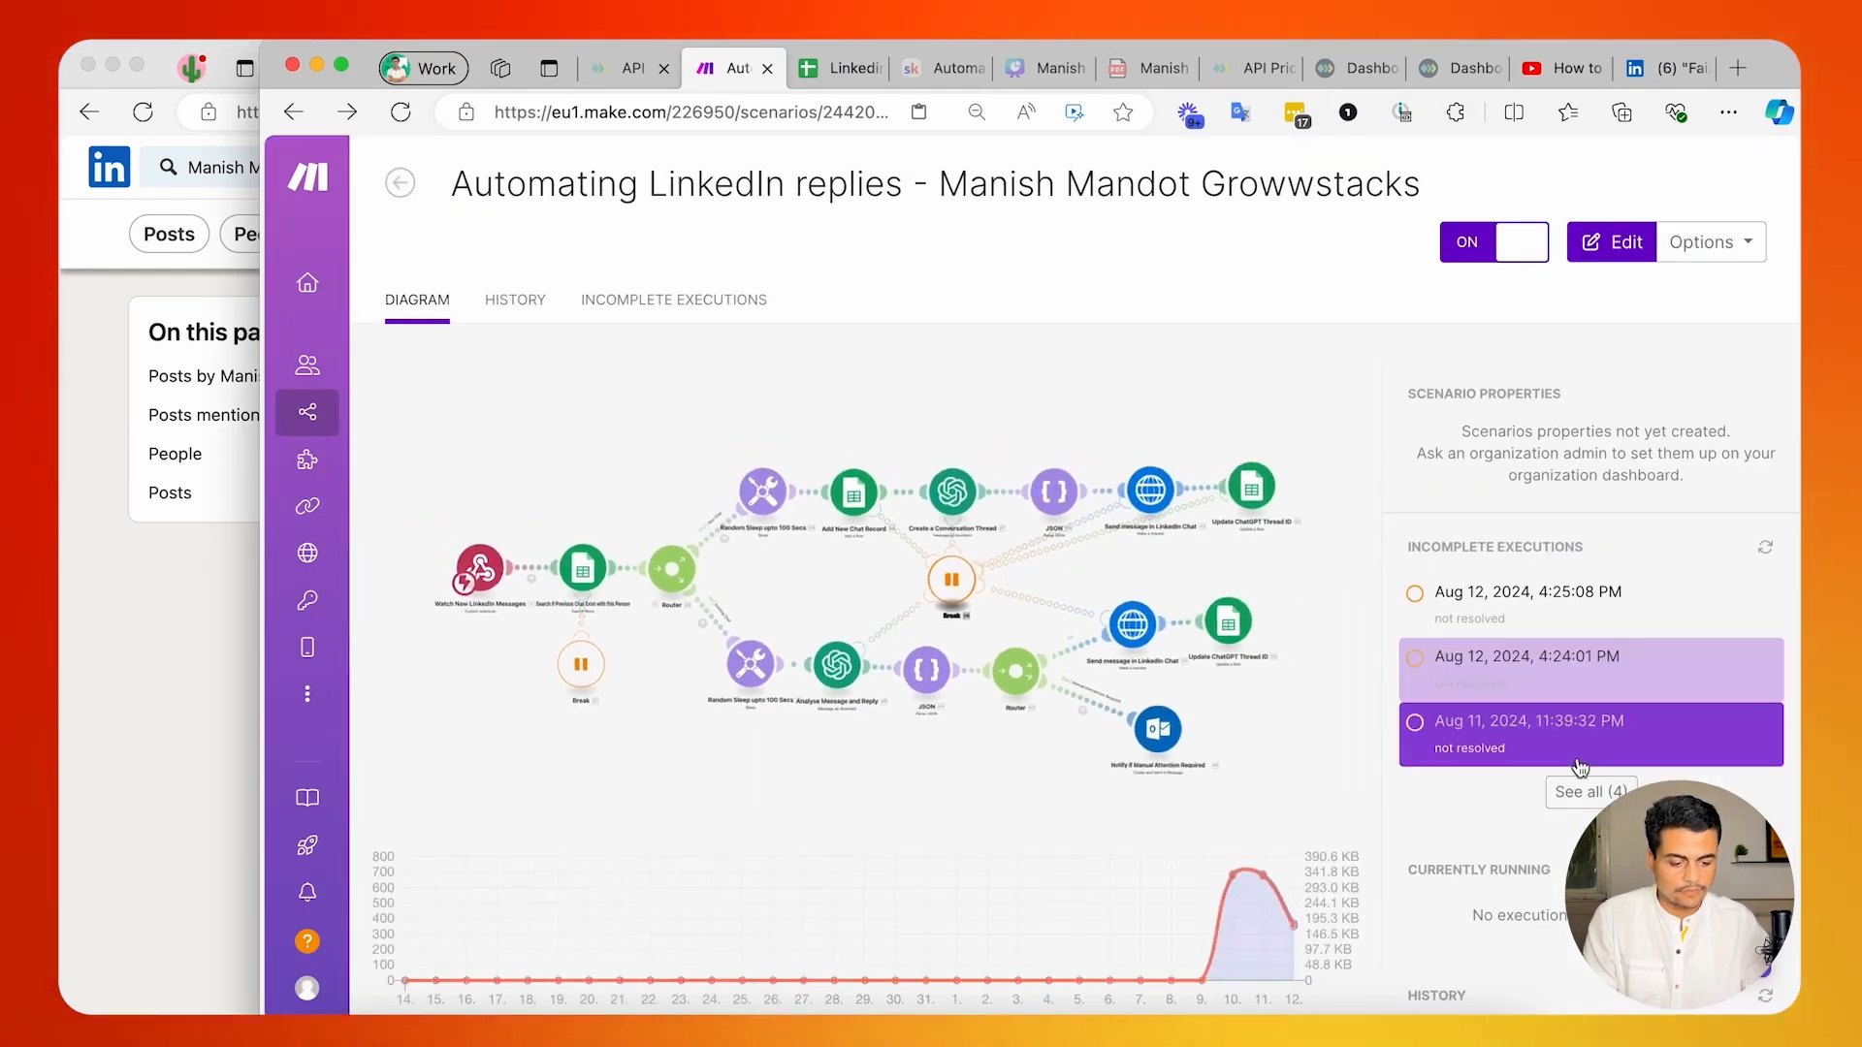
scroll(1581, 768, down, 1)
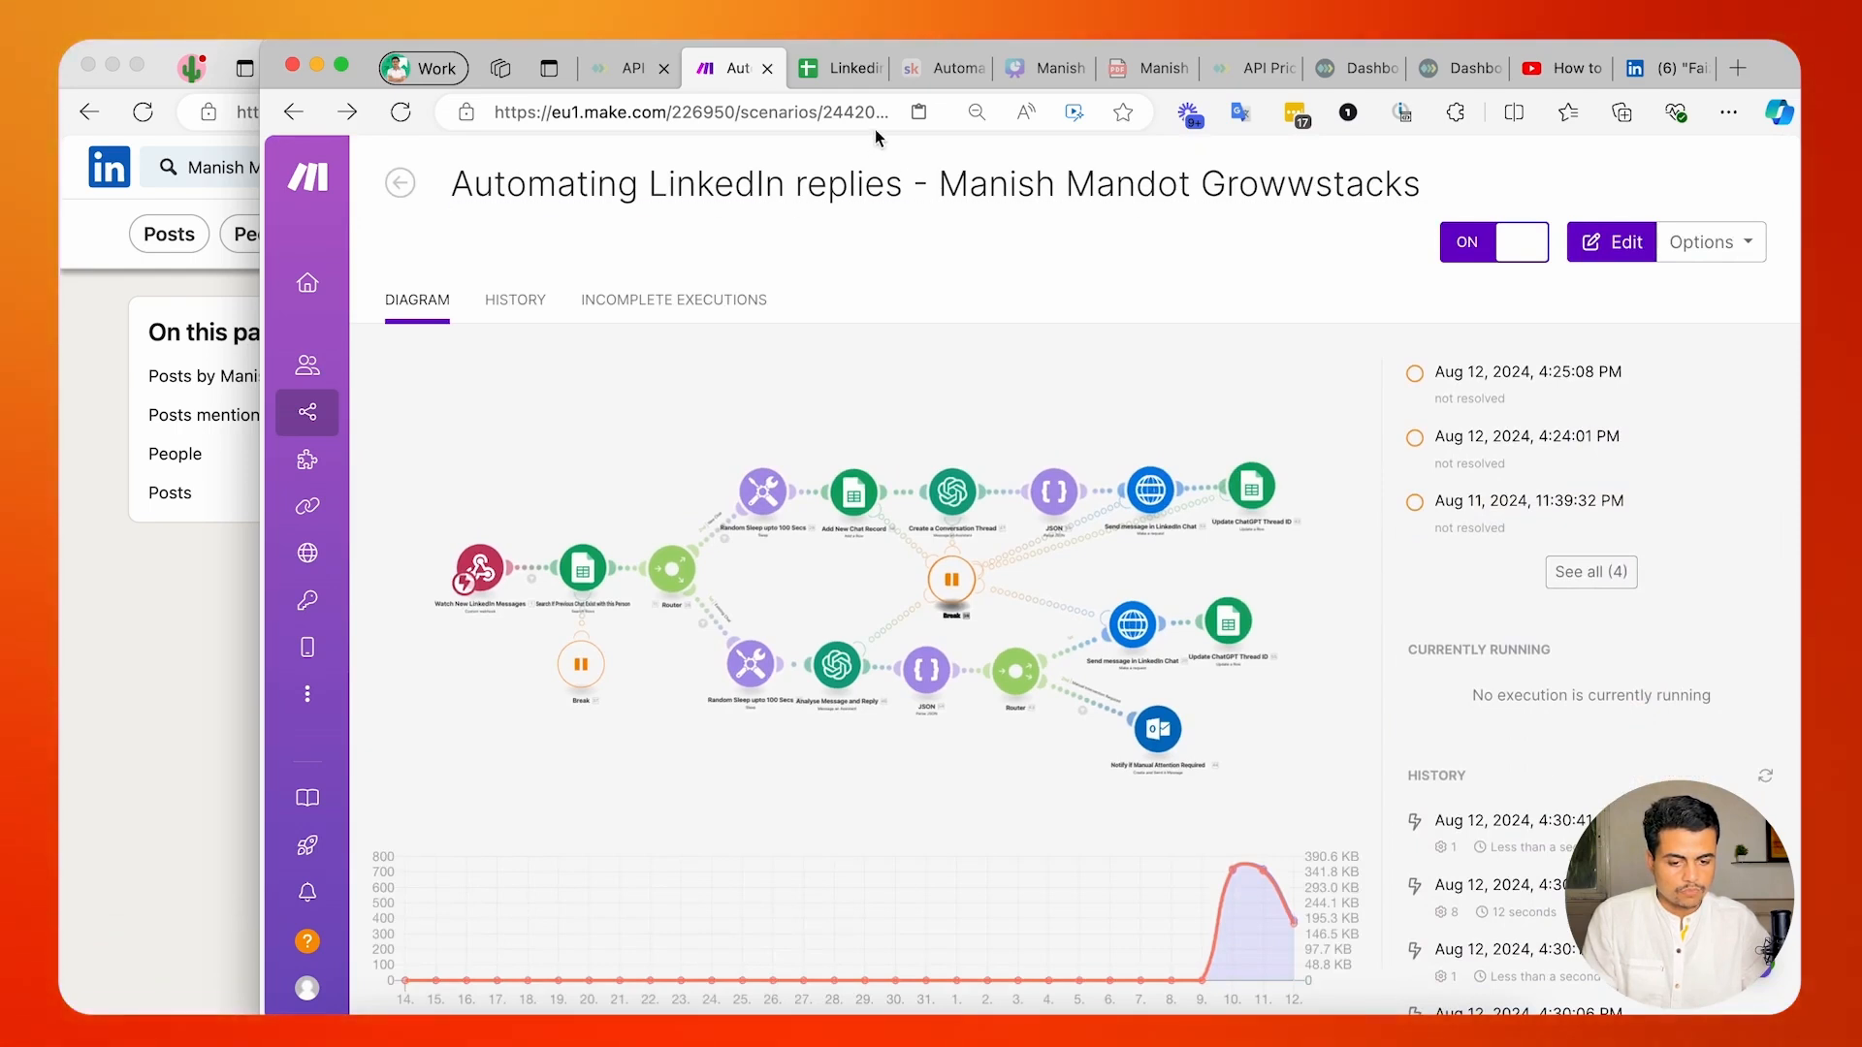
Examine the test contact's new row in the monitoring sheet, from profile URL and thread ID to lead status and conversation summary.
click(839, 68)
click(488, 632)
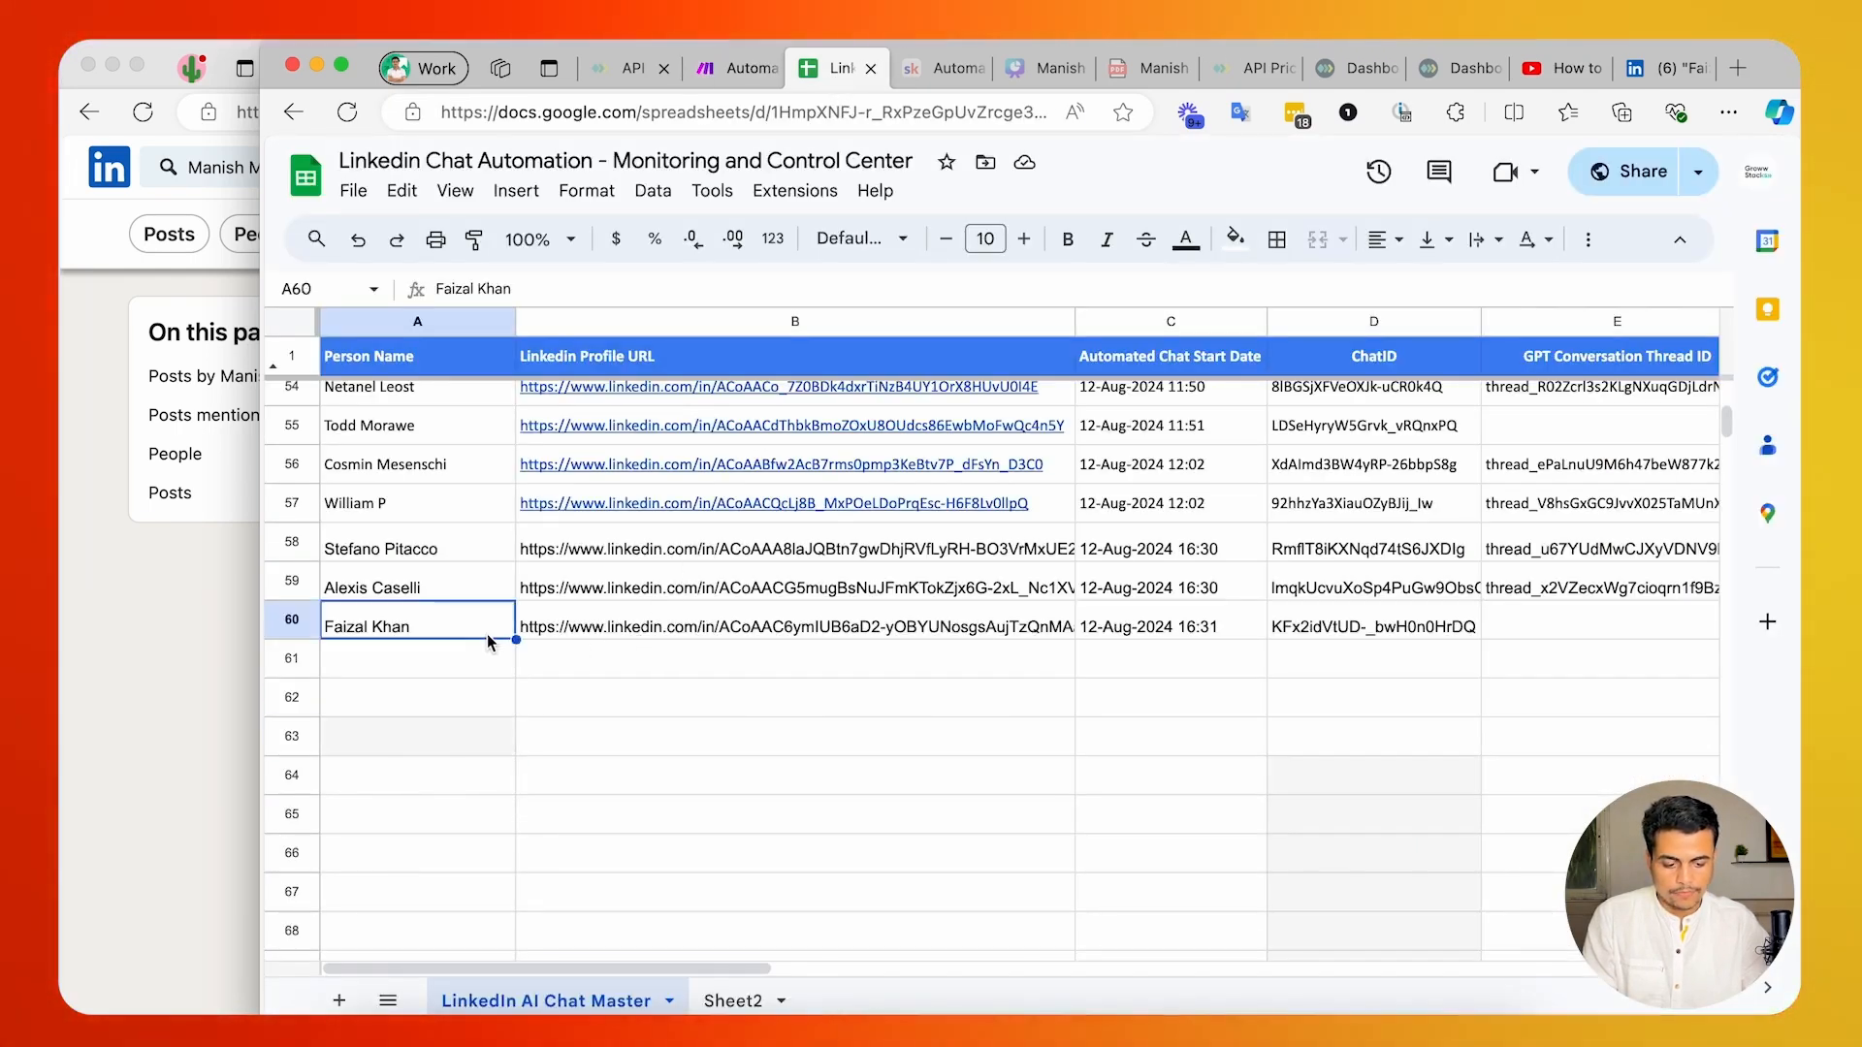
scroll(1061, 616, right, 8)
scroll(1062, 616, left, 8)
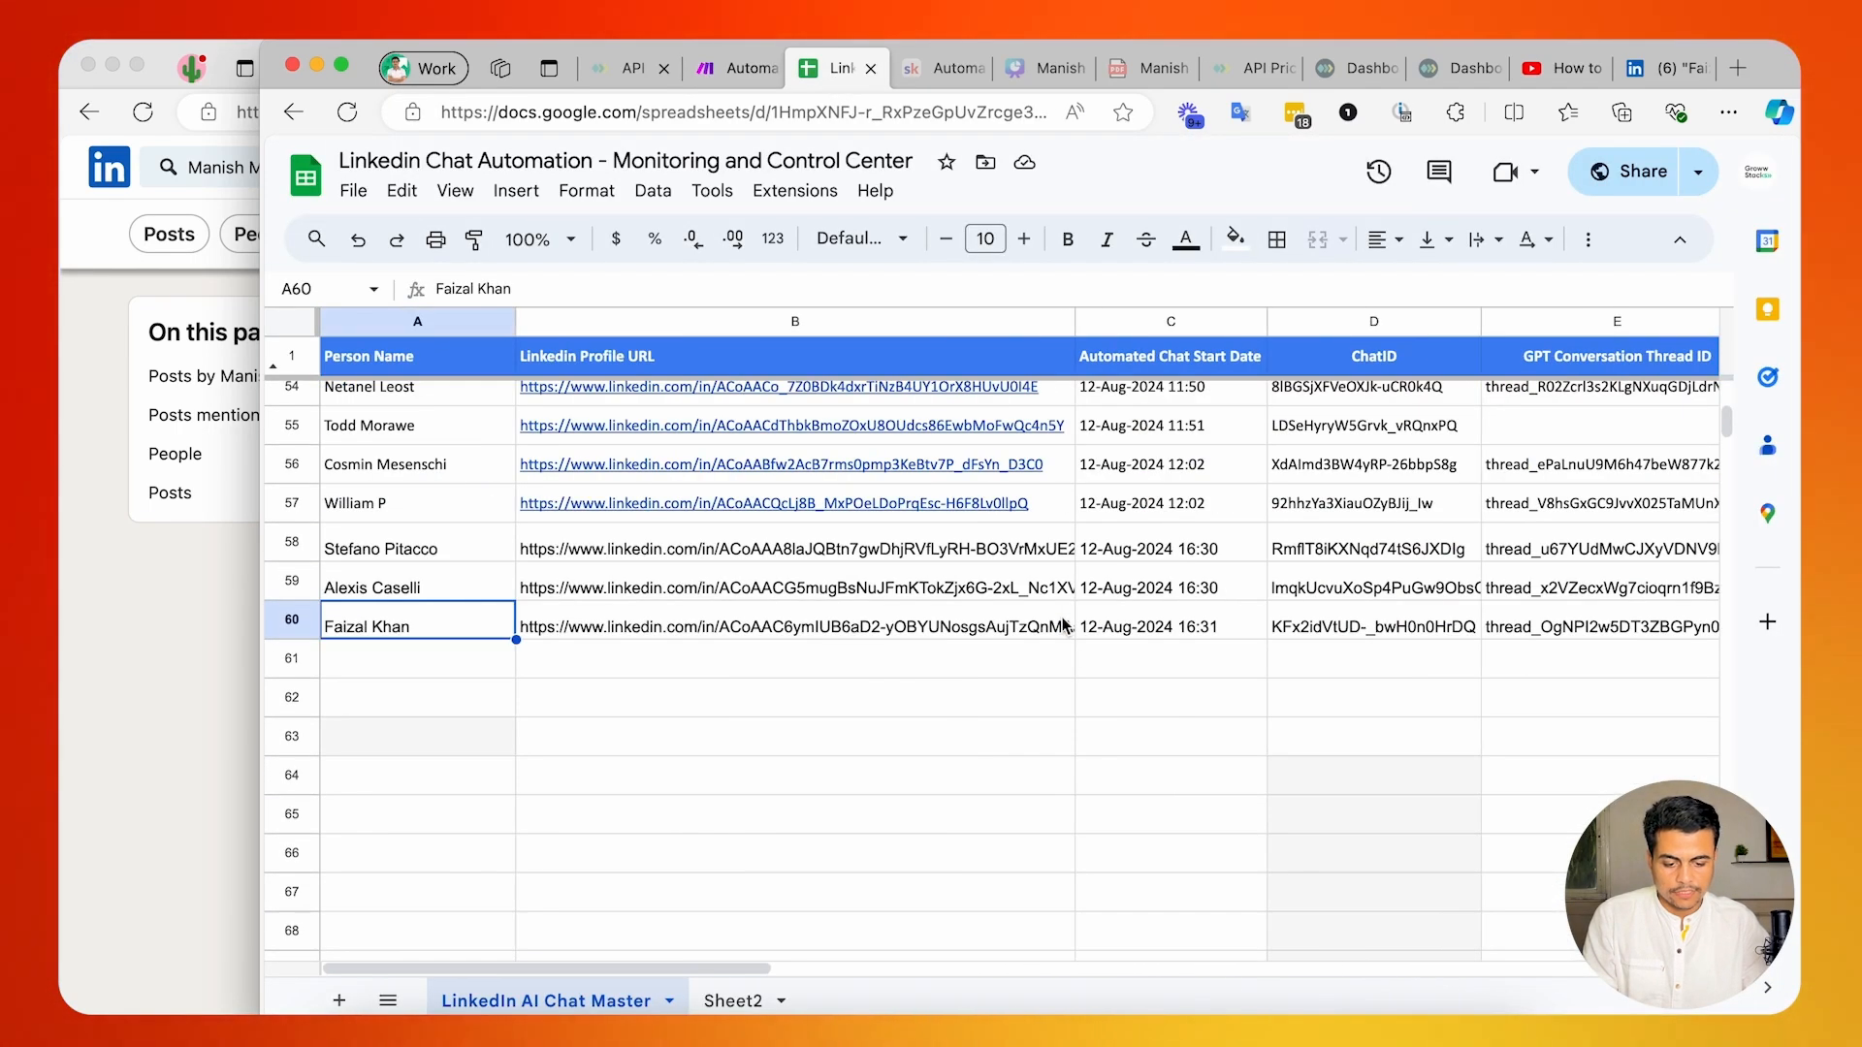
click(1001, 622)
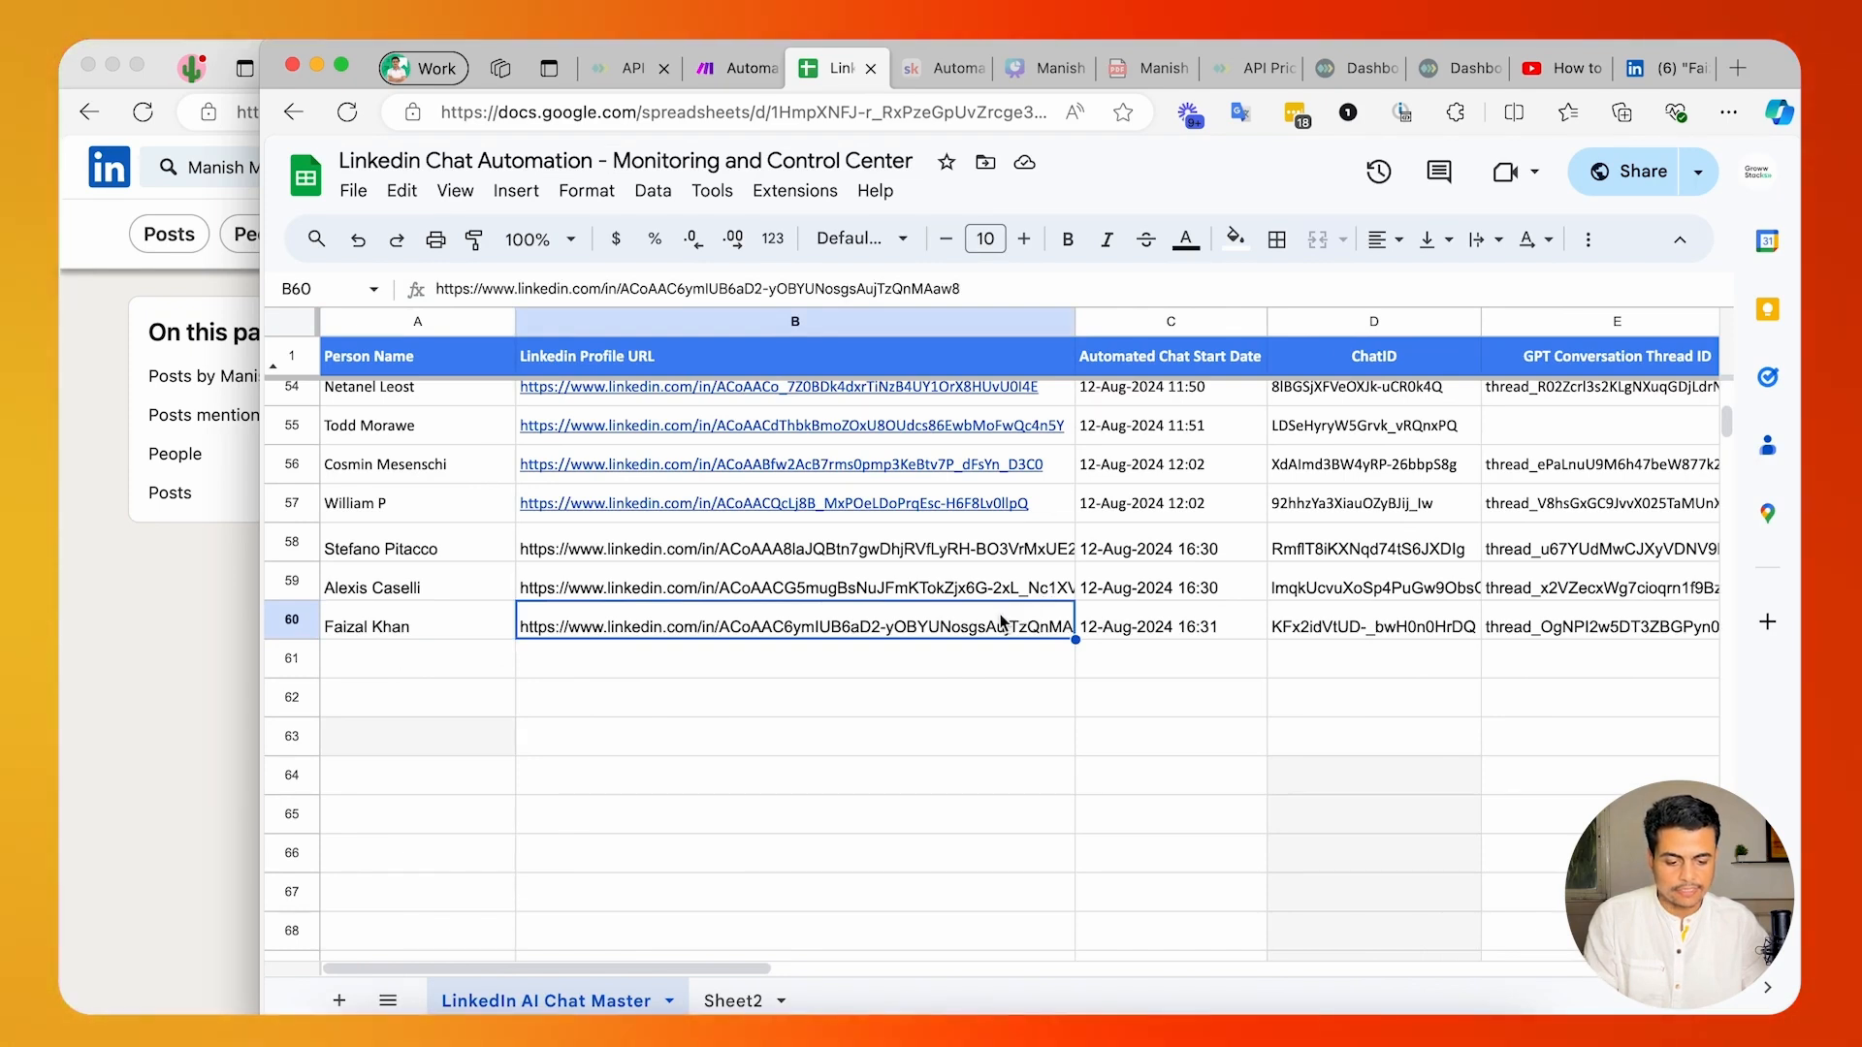
key(Return)
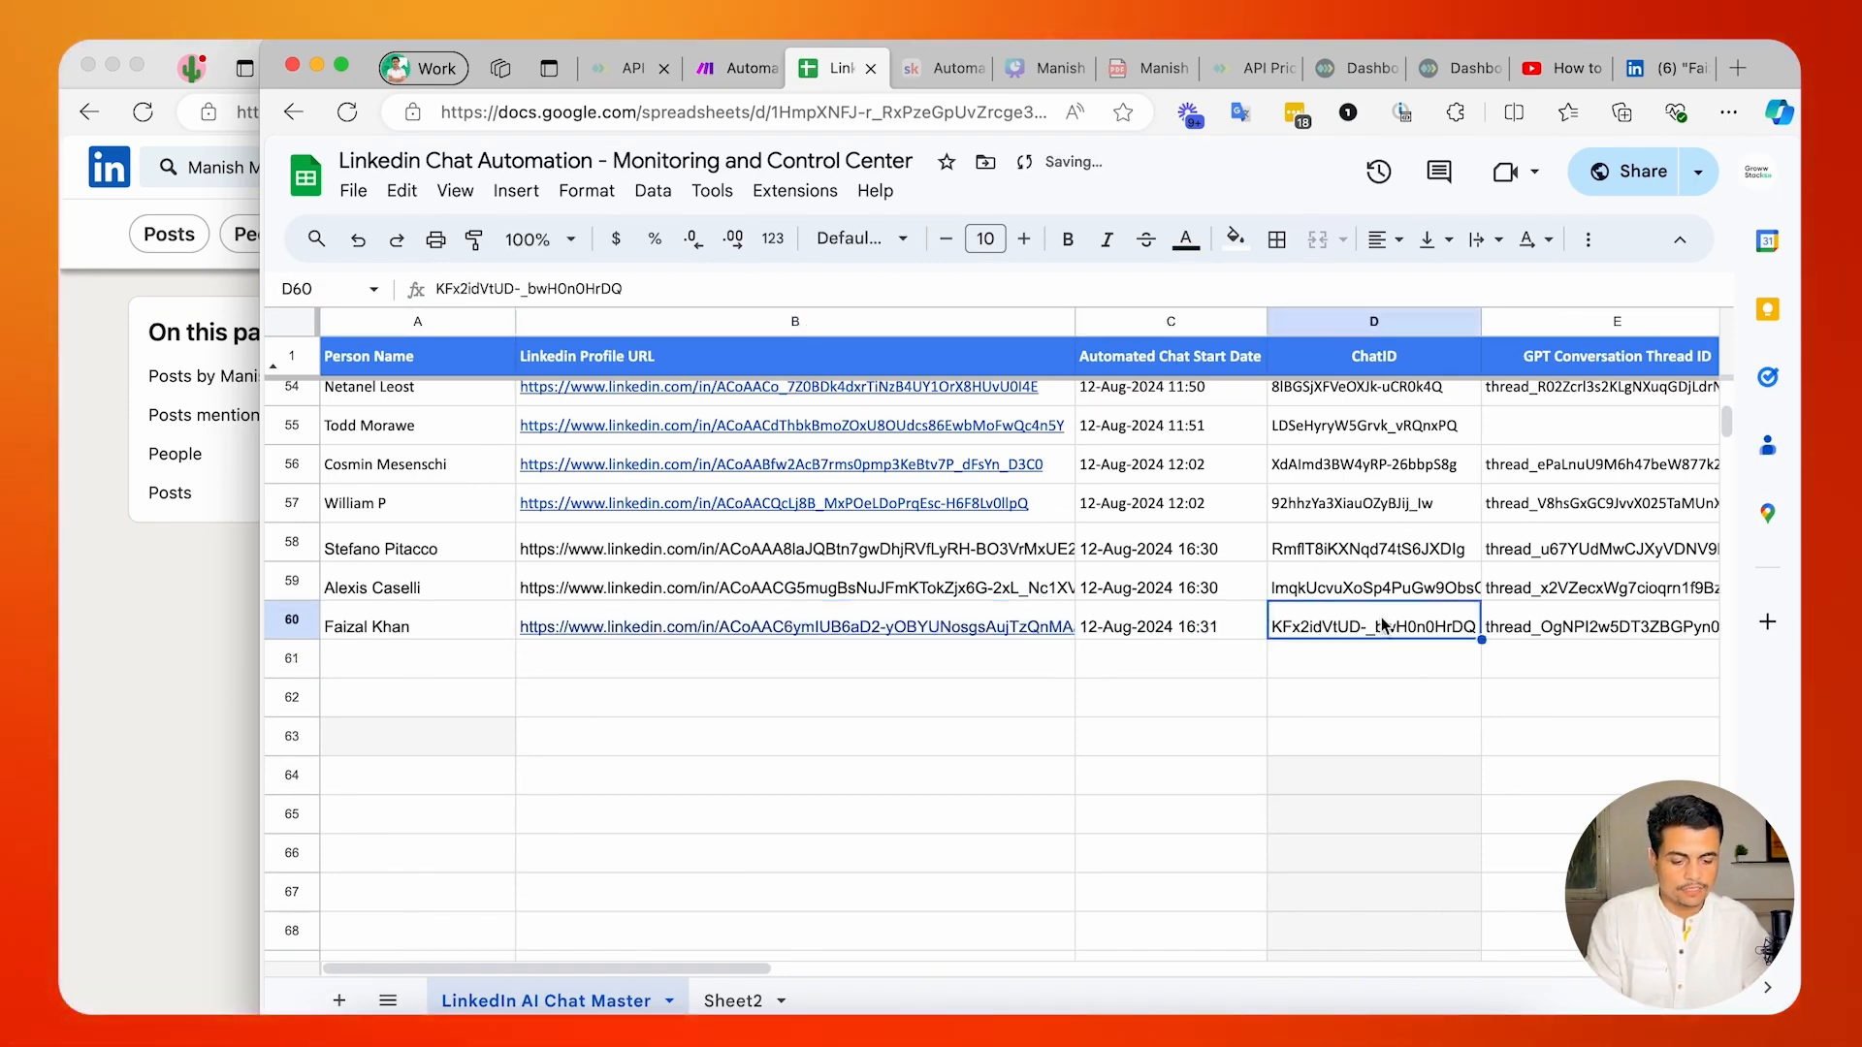
scroll(1384, 626, right, 5)
click(1204, 626)
scroll(1202, 630, right, 2)
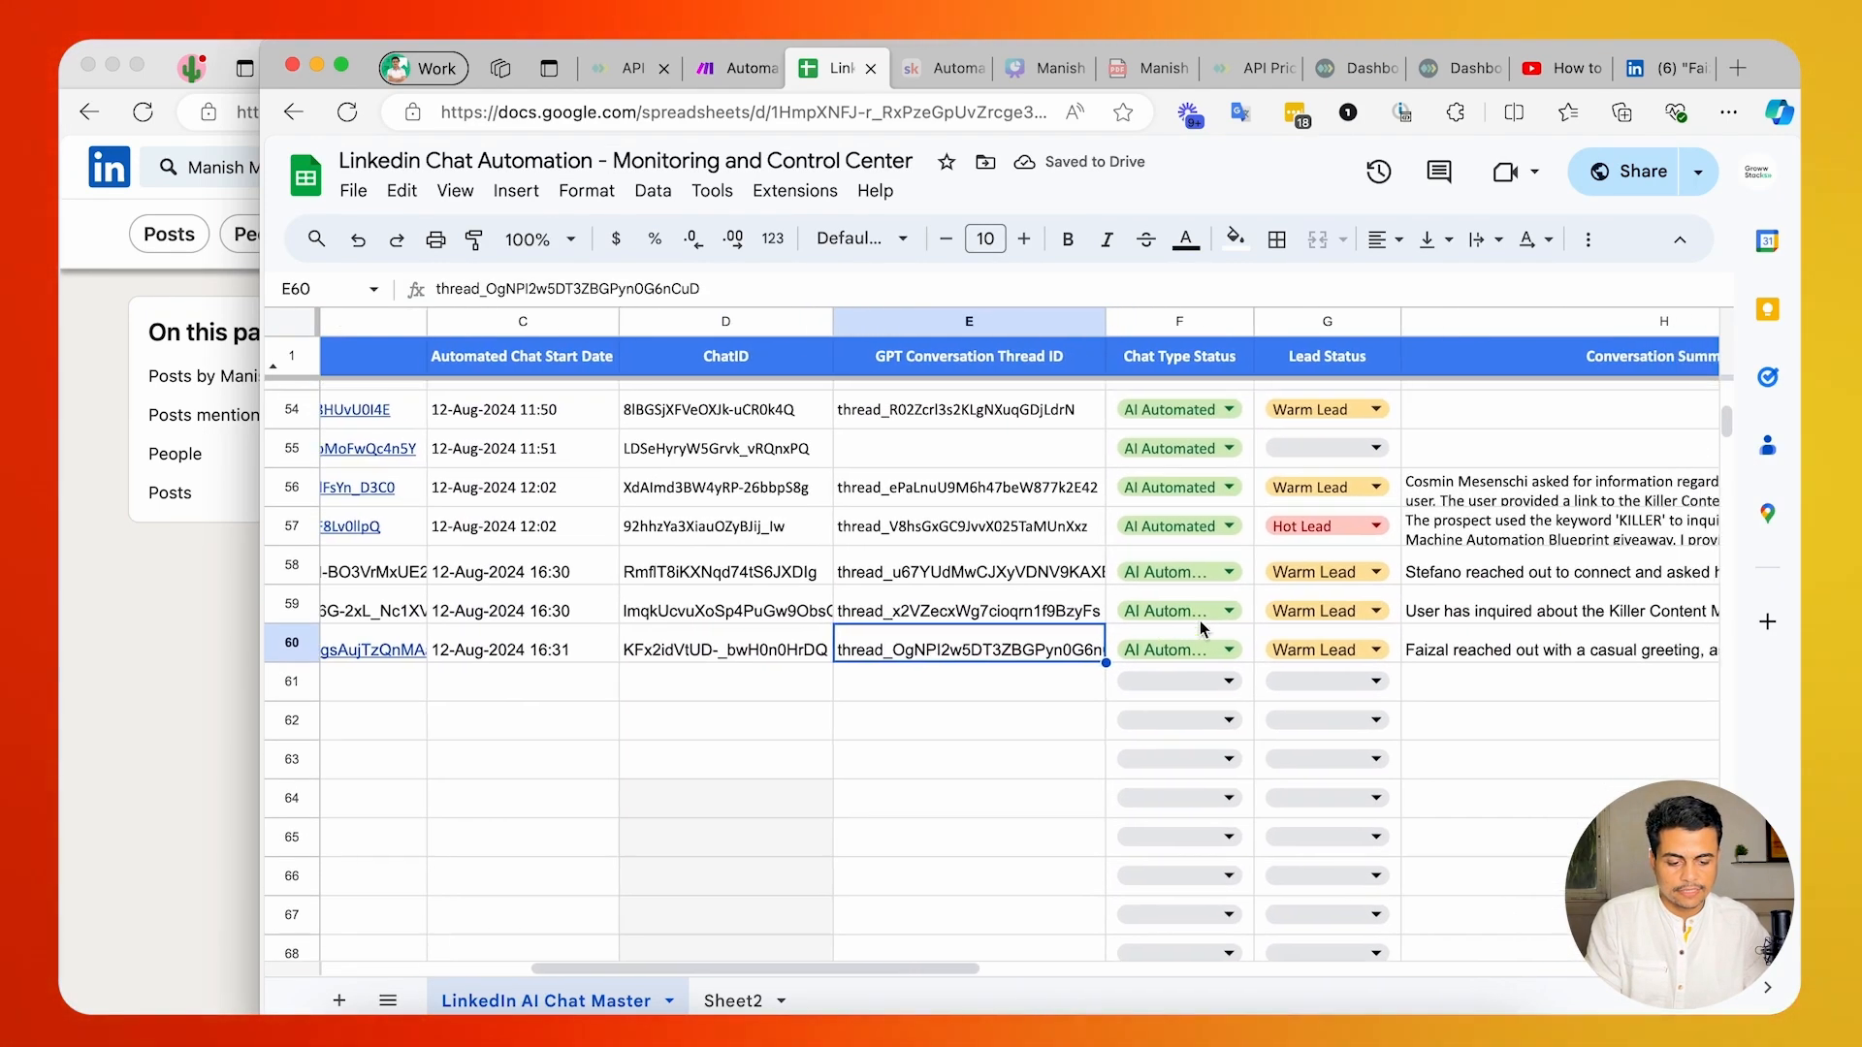
scroll(1201, 628, right, 3)
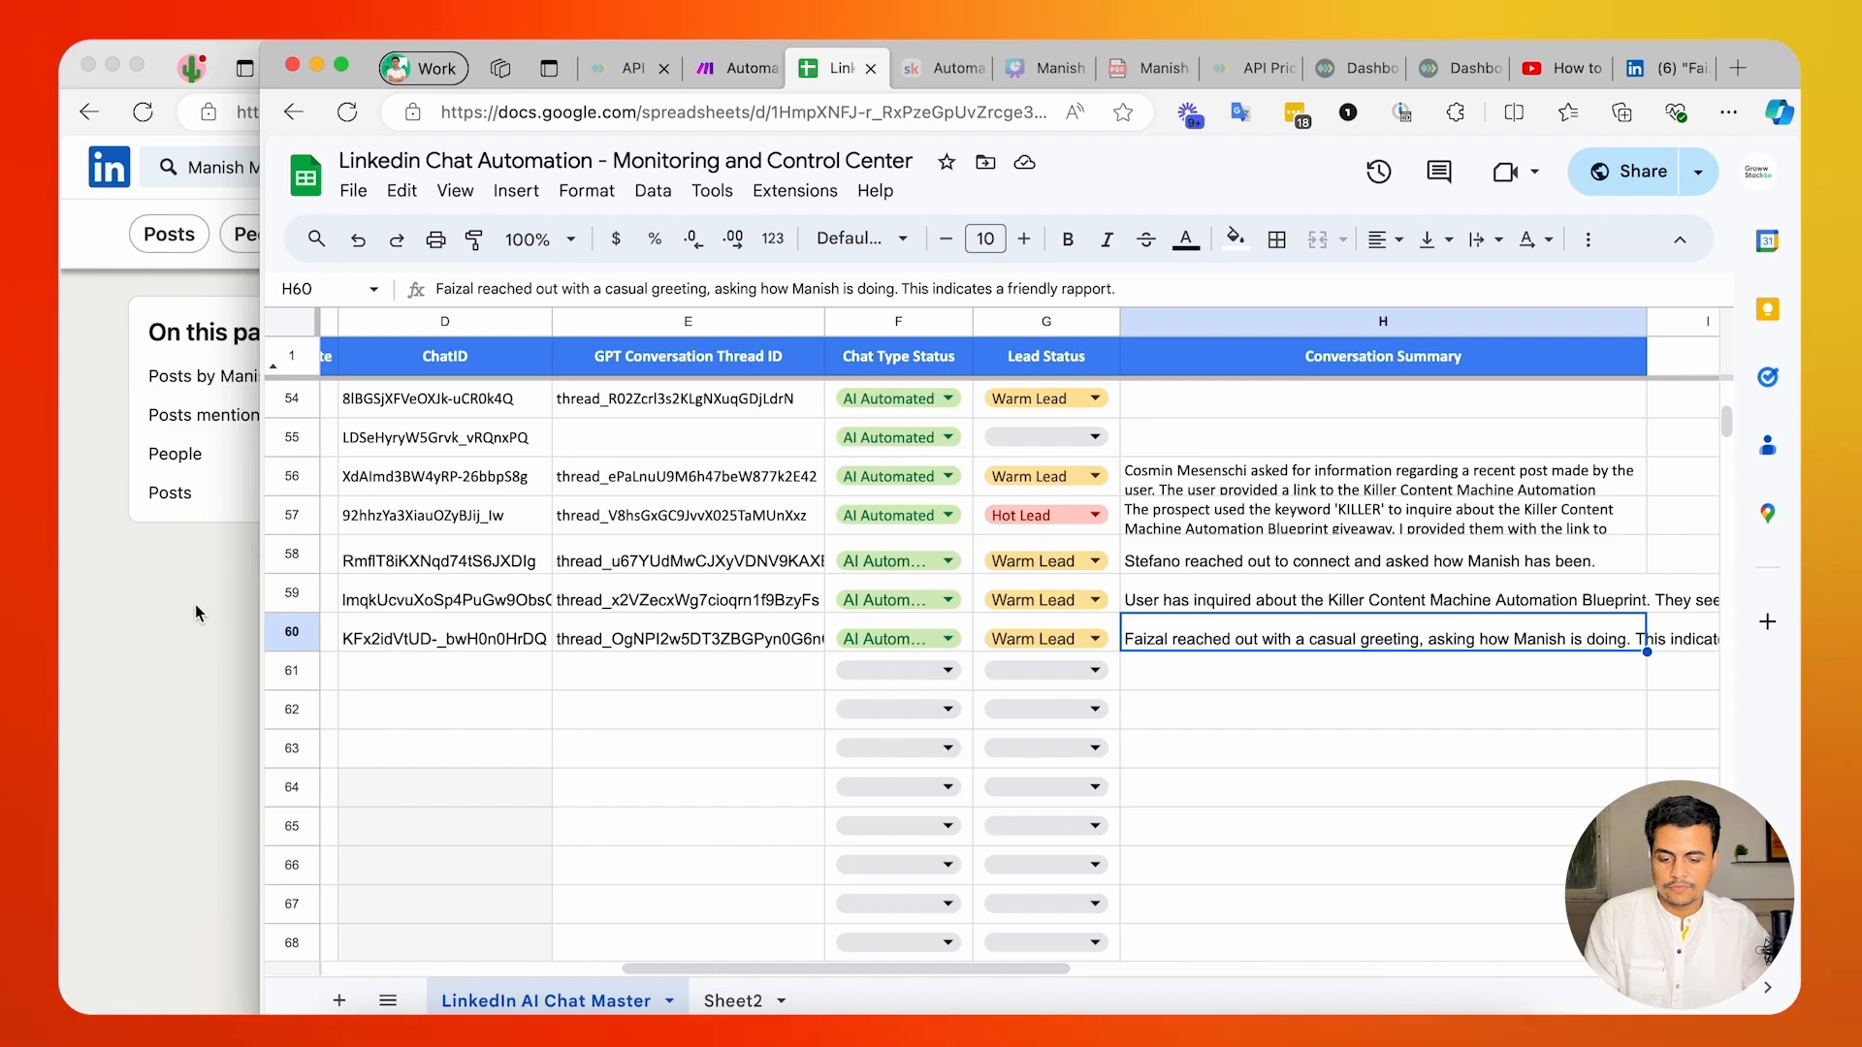
Read the automated reply in the test account and answer "Hey I am looking to automate one of my marketing team task, can you help me with that?".
click(195, 613)
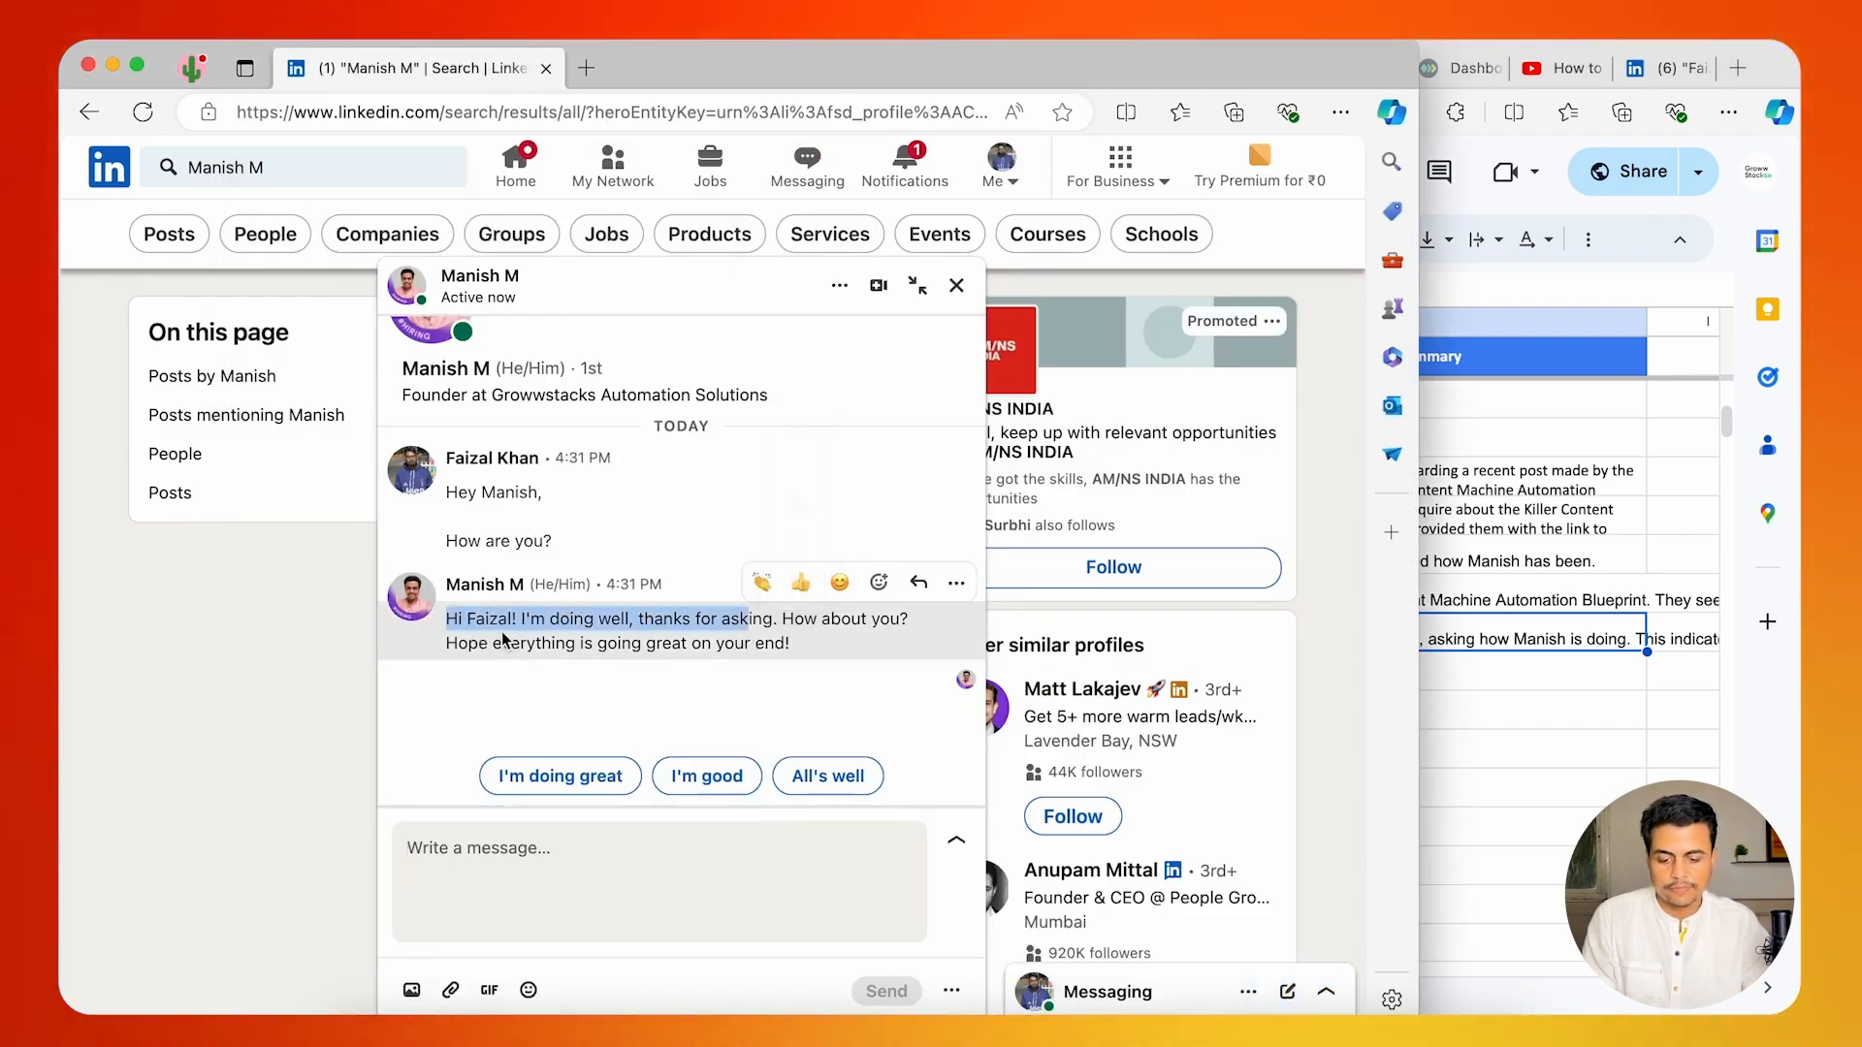
drag(763, 643, 482, 631)
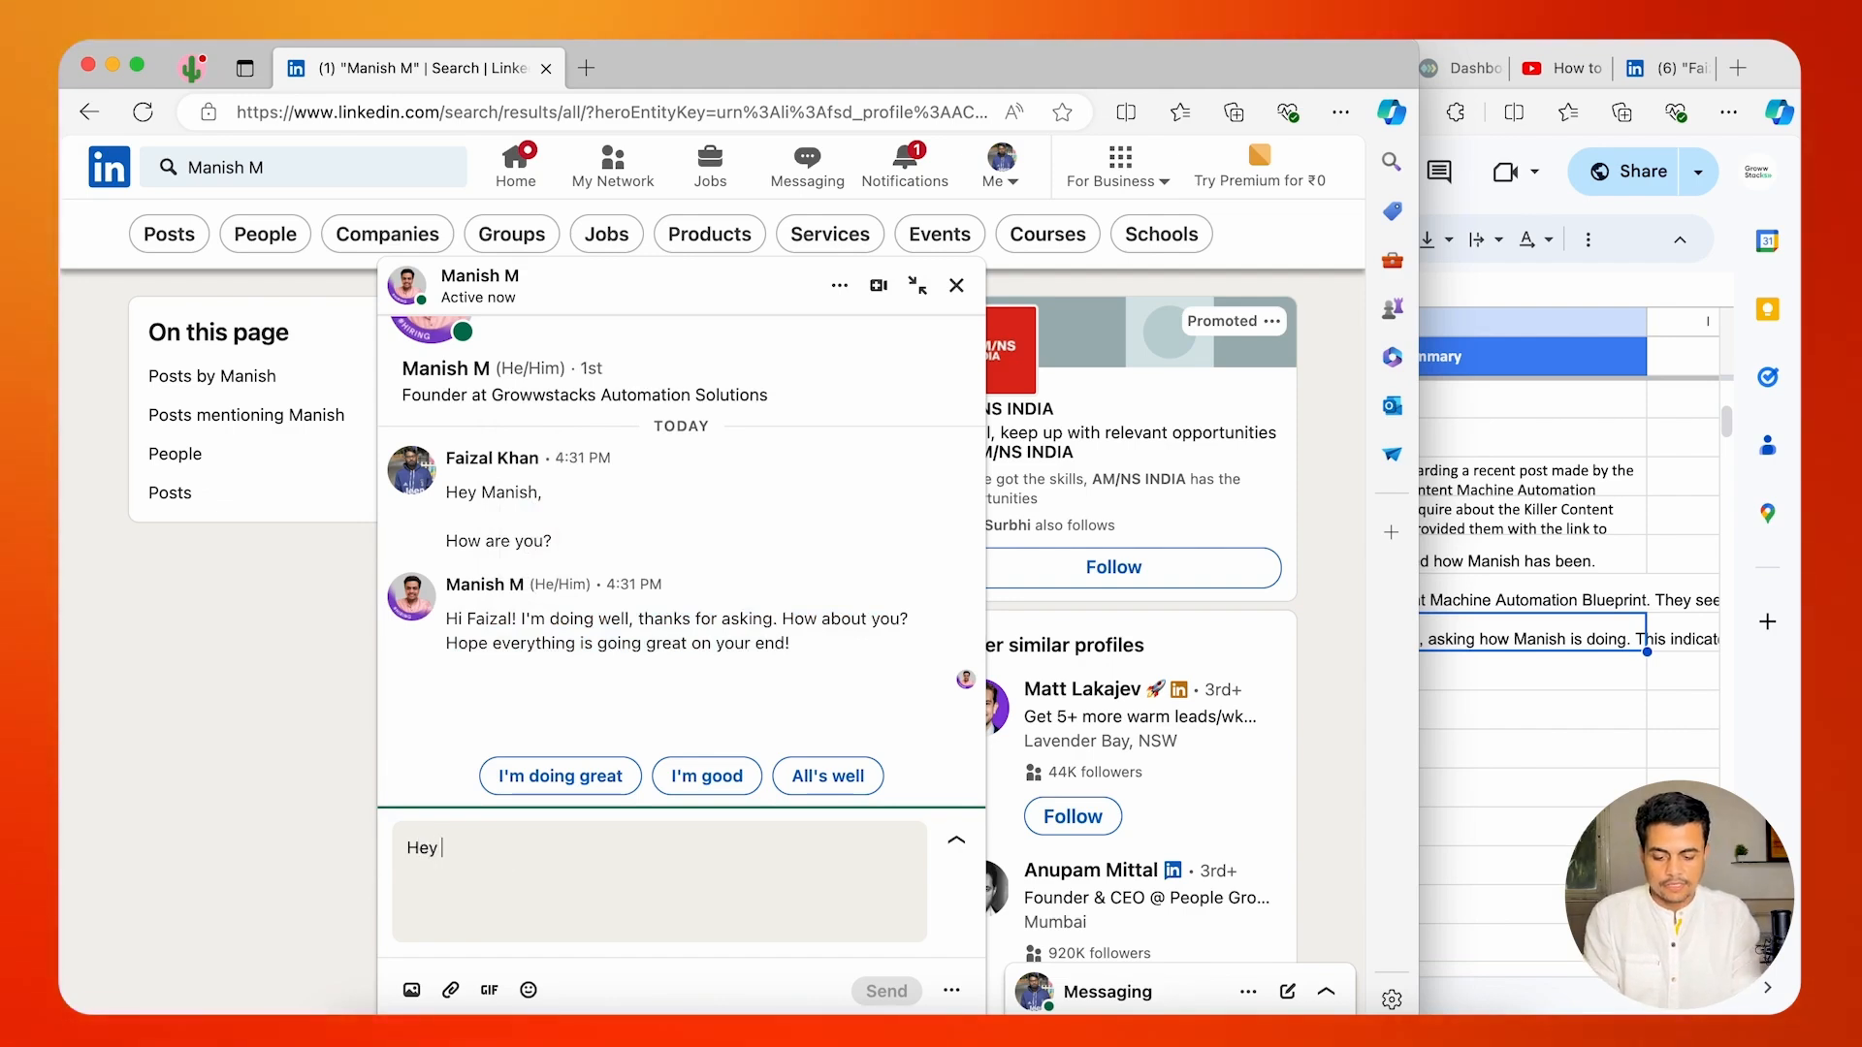
key(Return)
key(Return)
text(I ma)
key(BackSpace)
key(BackSpace)
text(am )
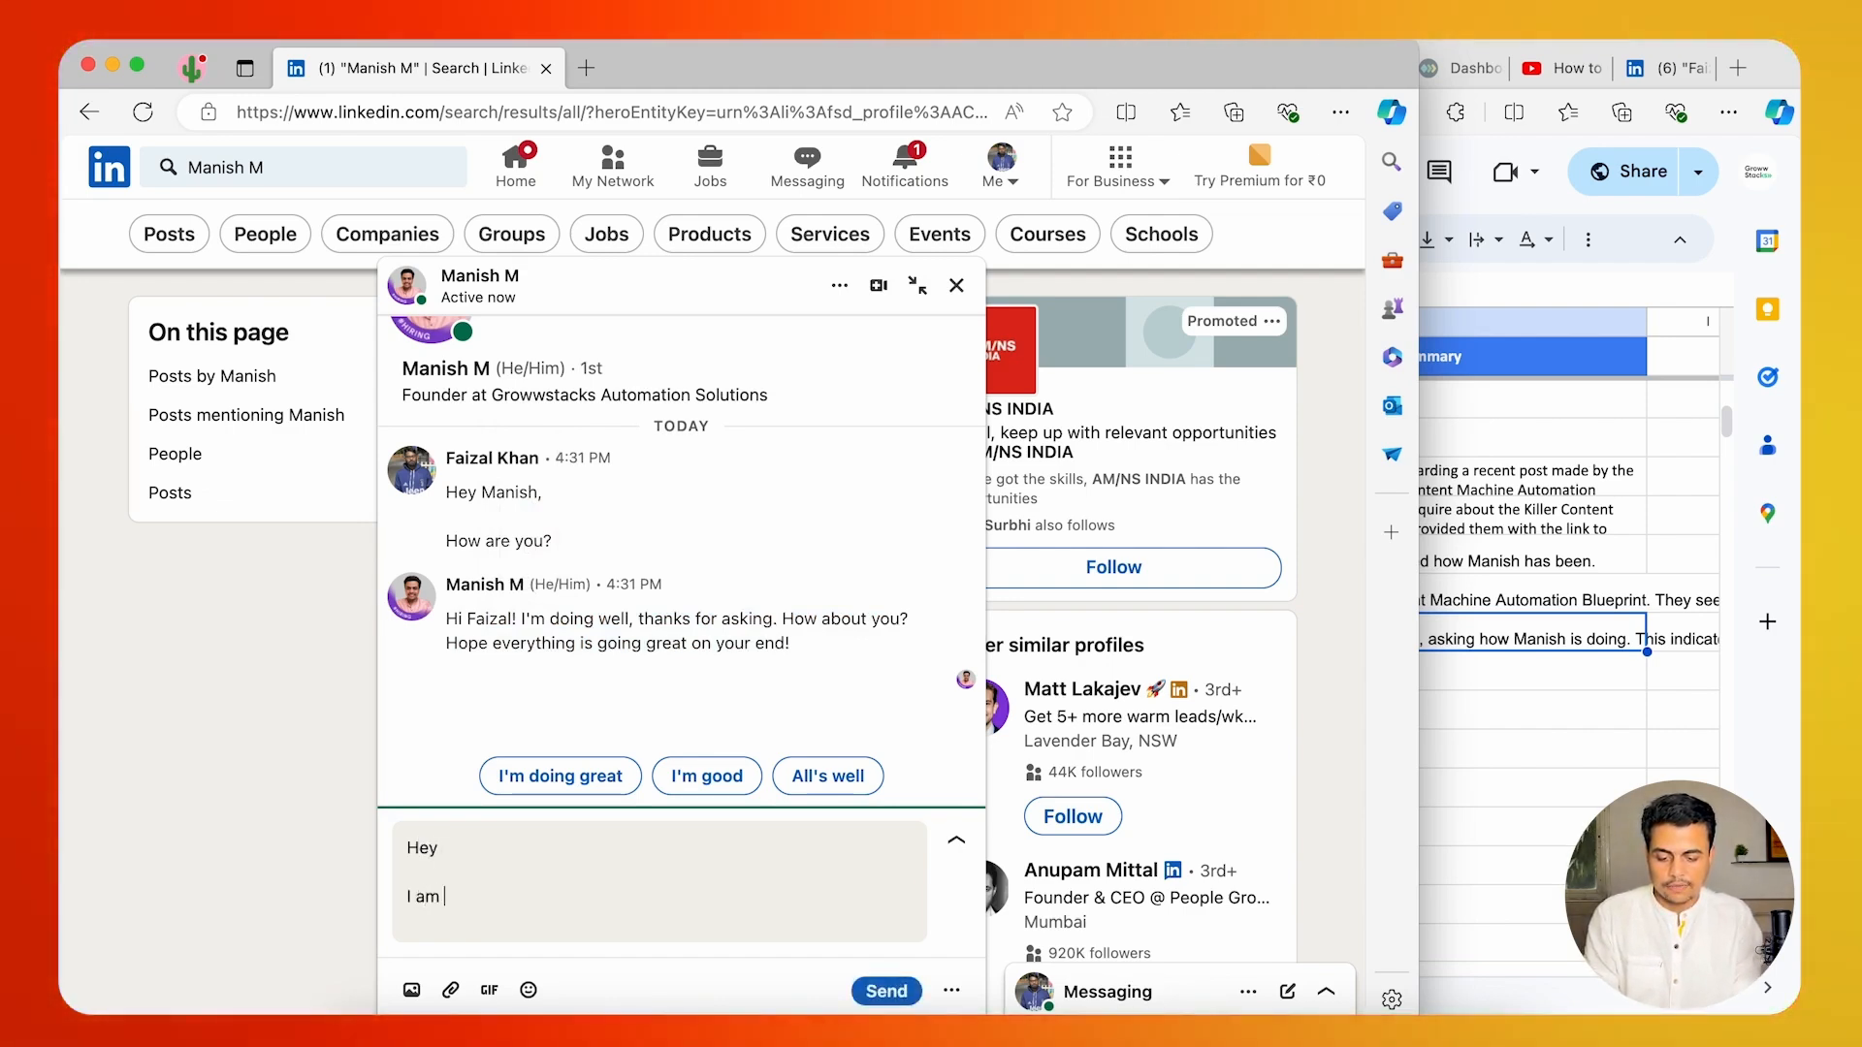
text(looking to au)
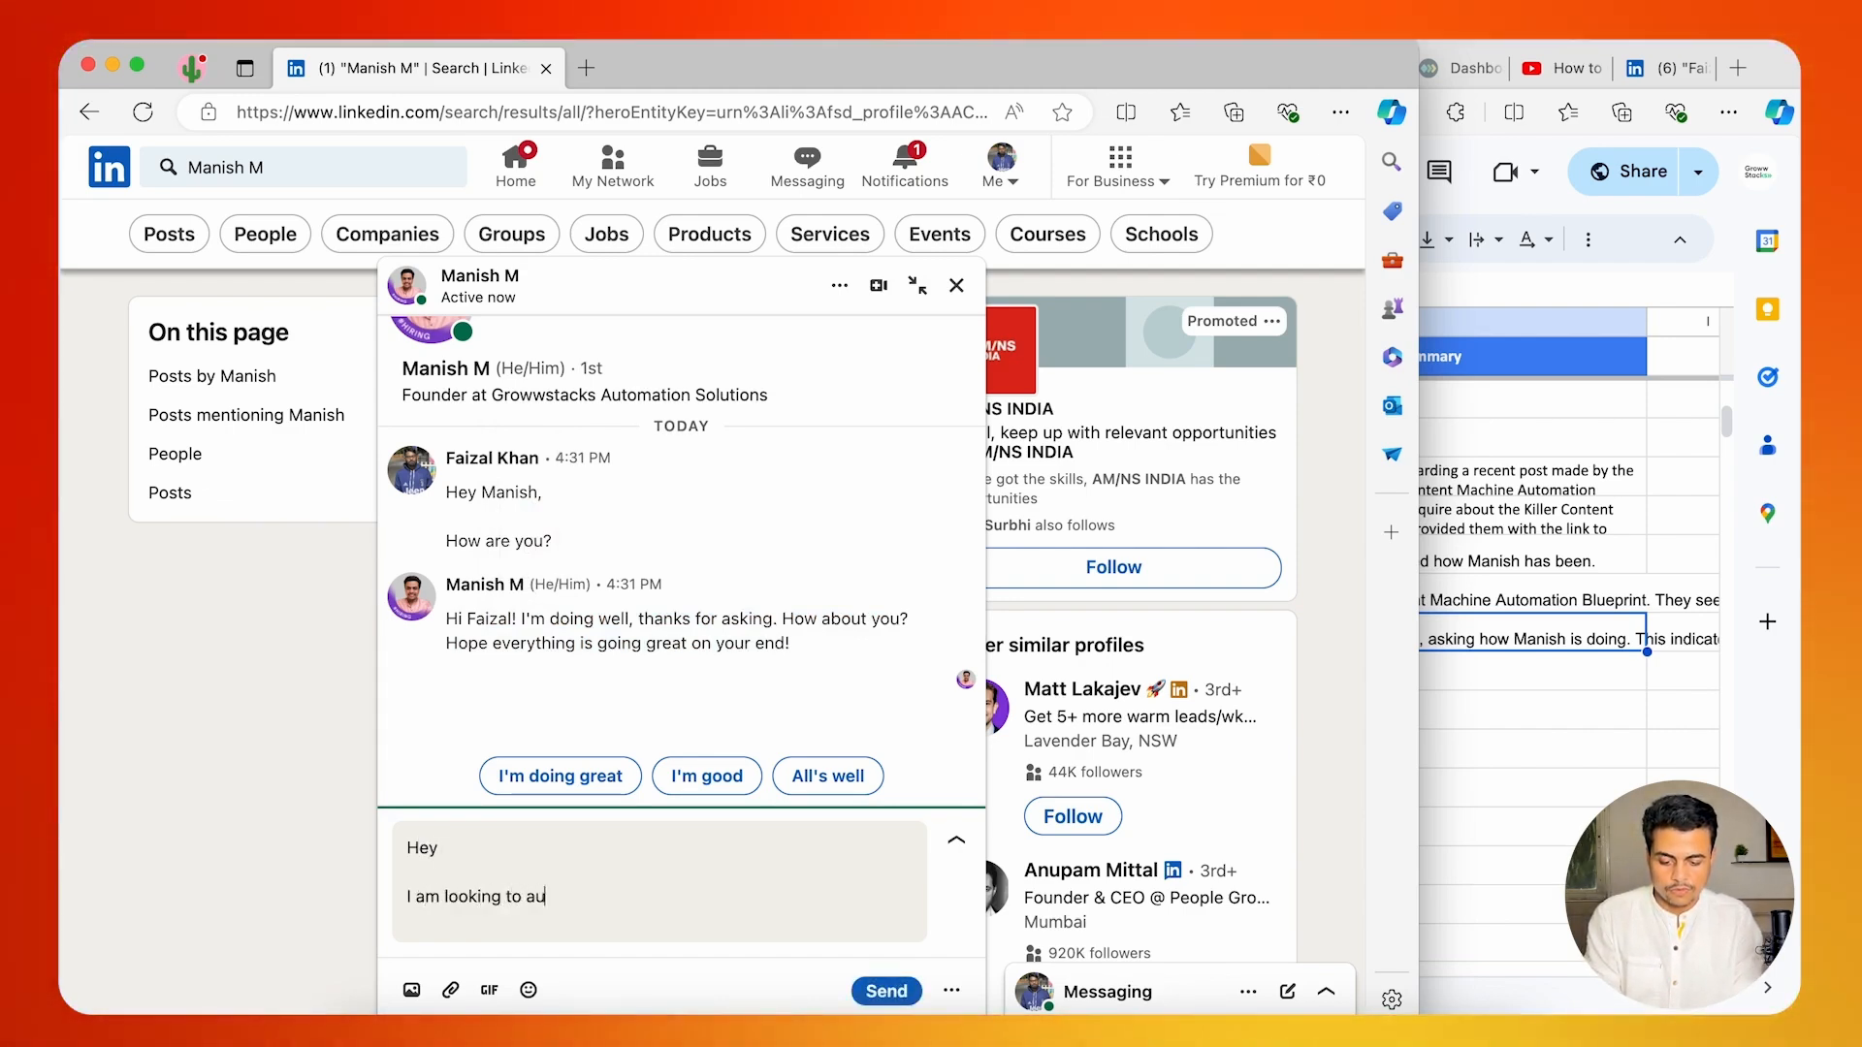
text(tomate one o)
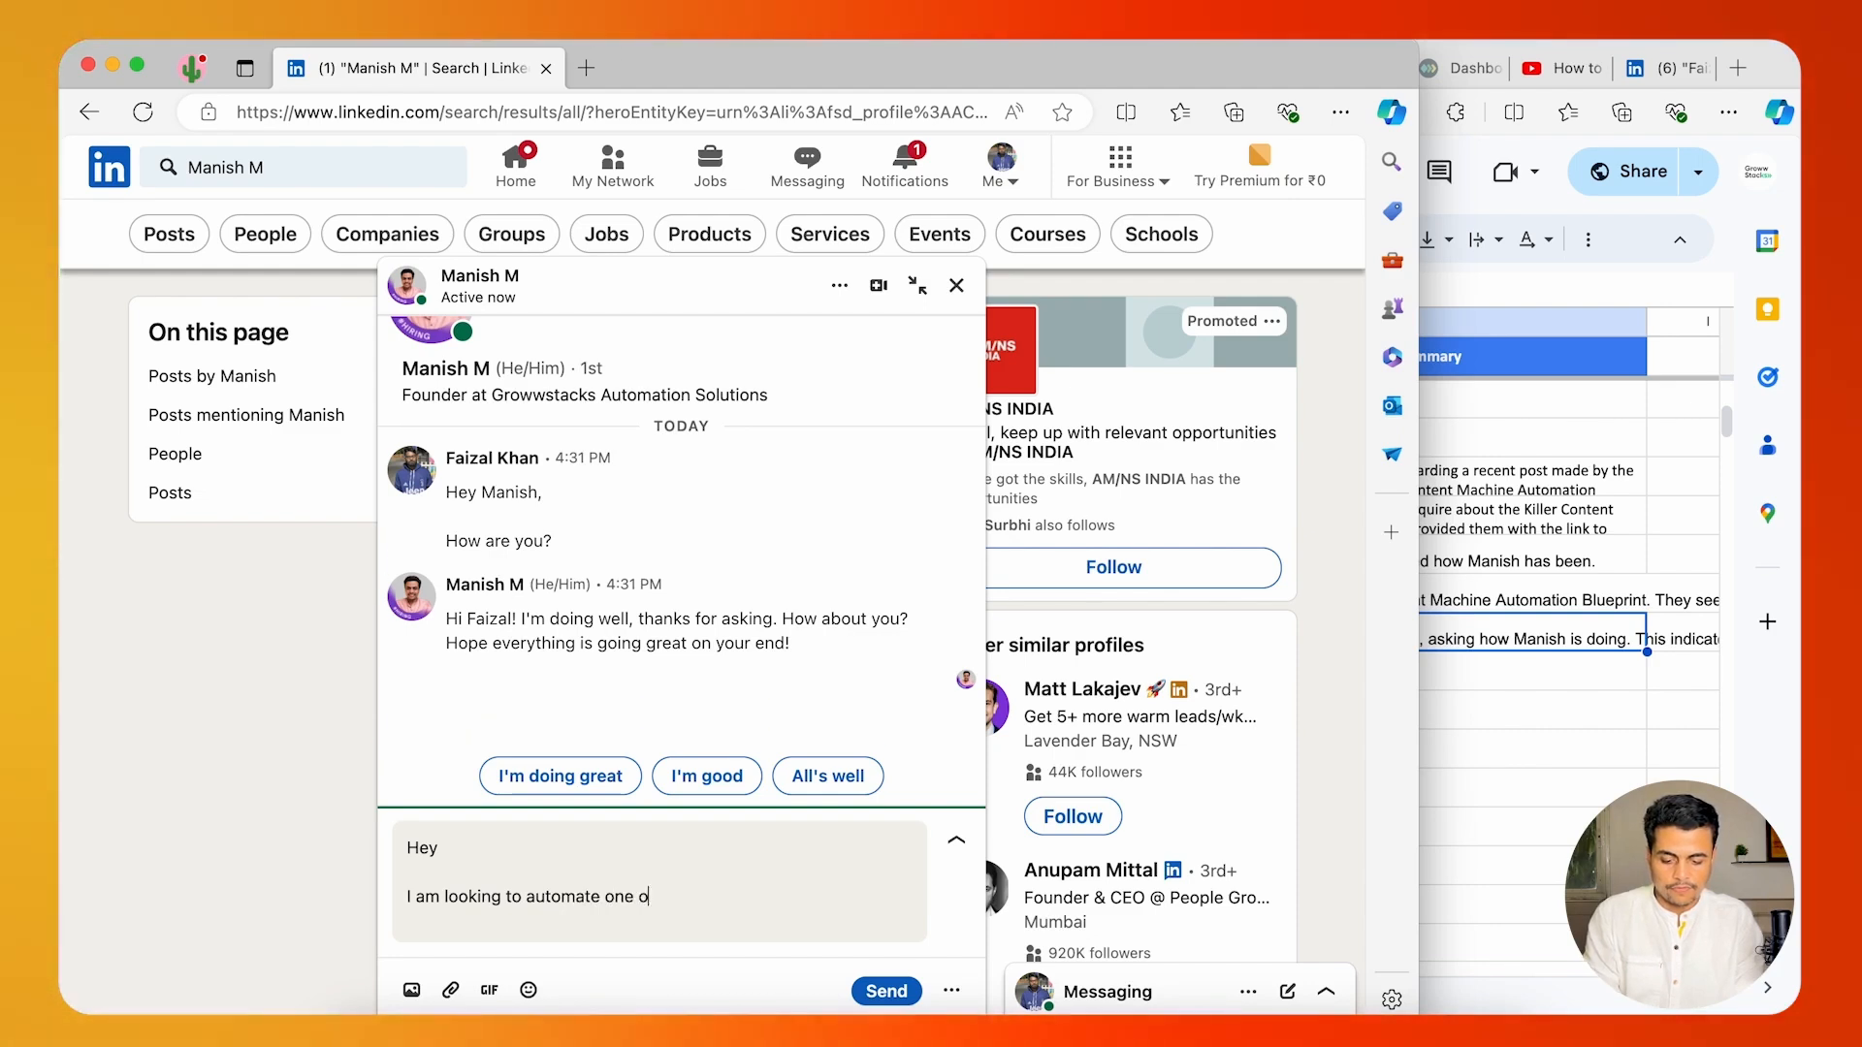
text(f my )
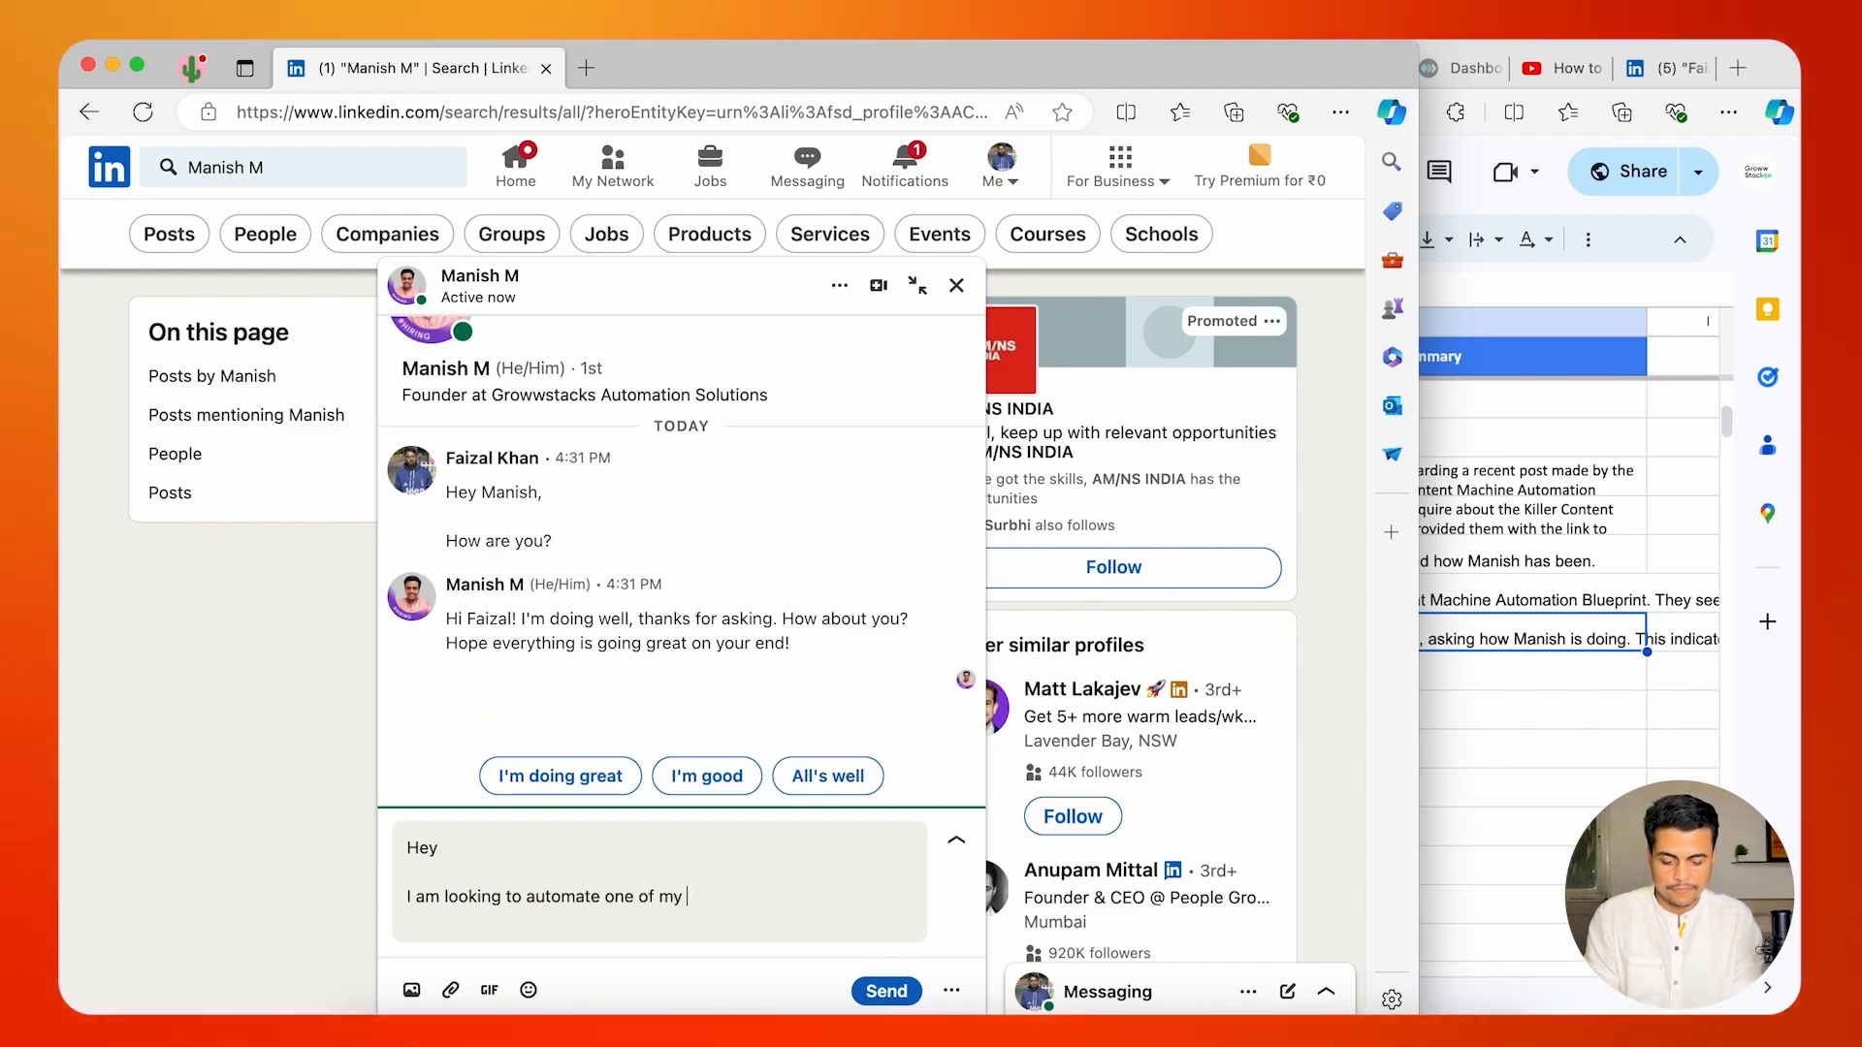
text(markr)
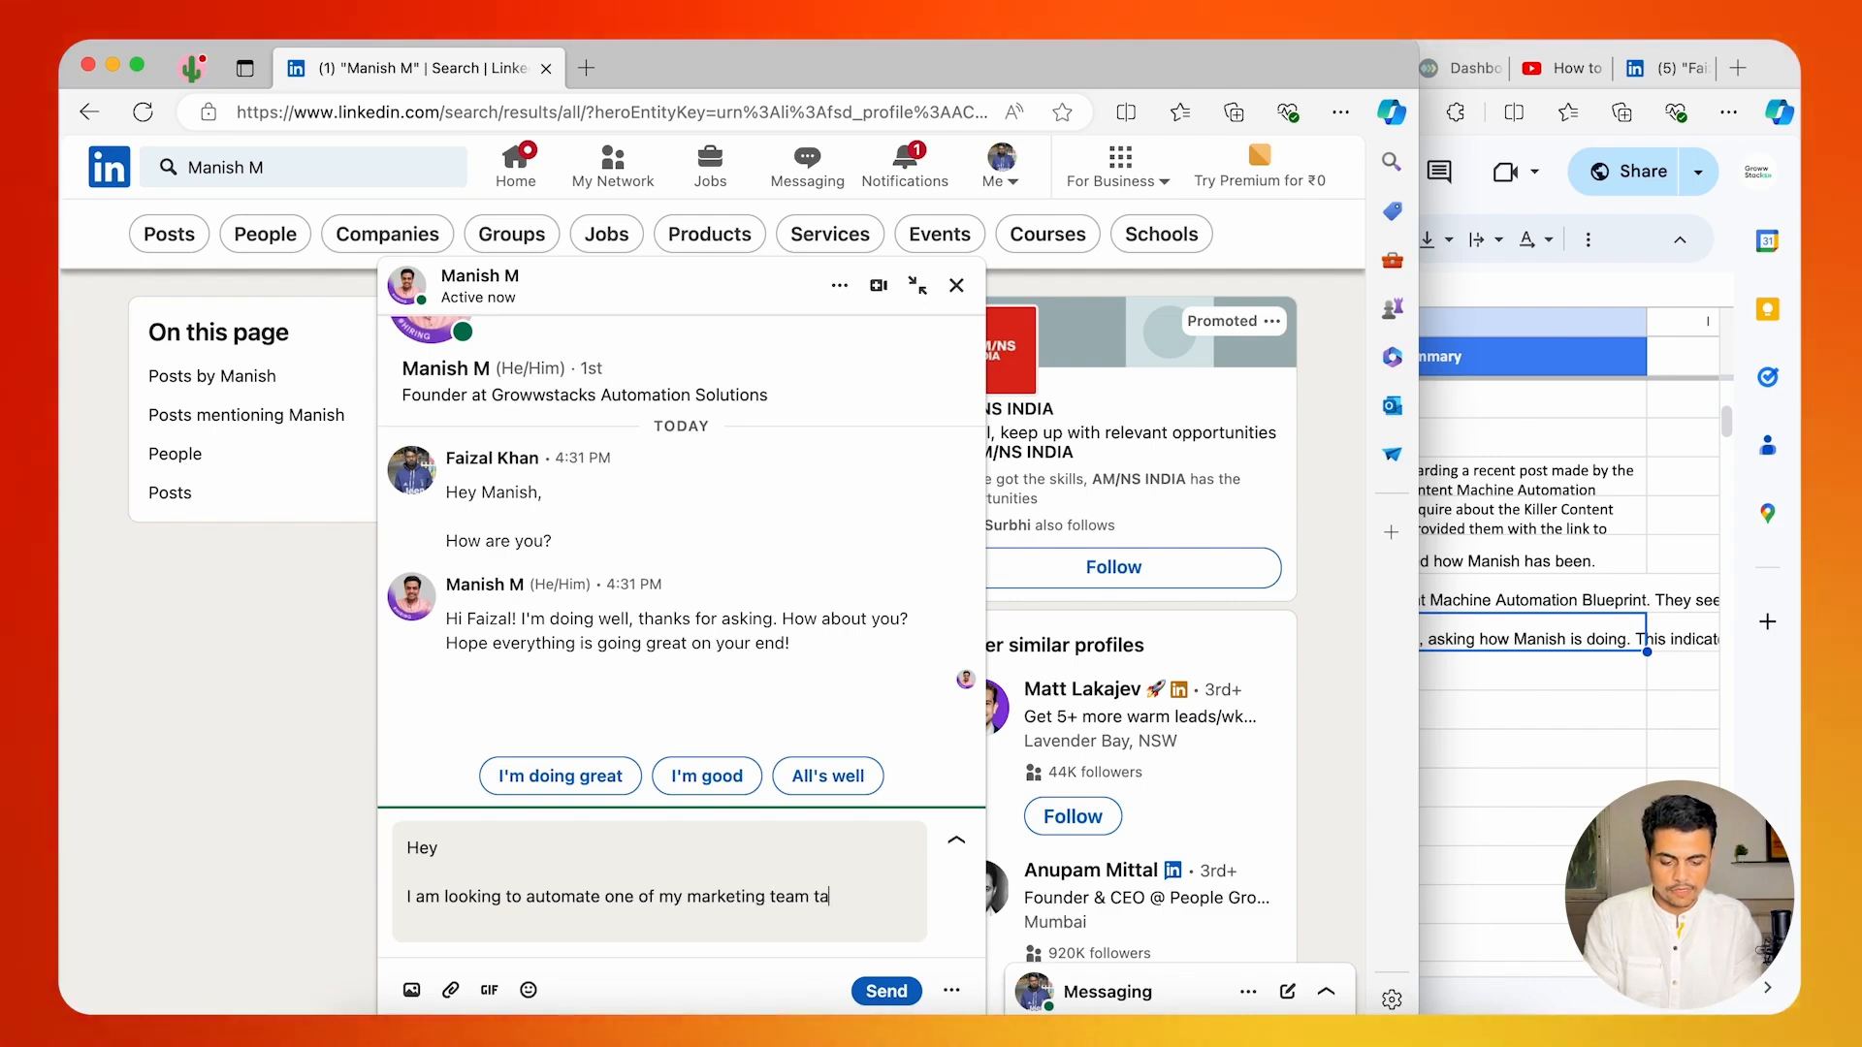
text(sk, can you )
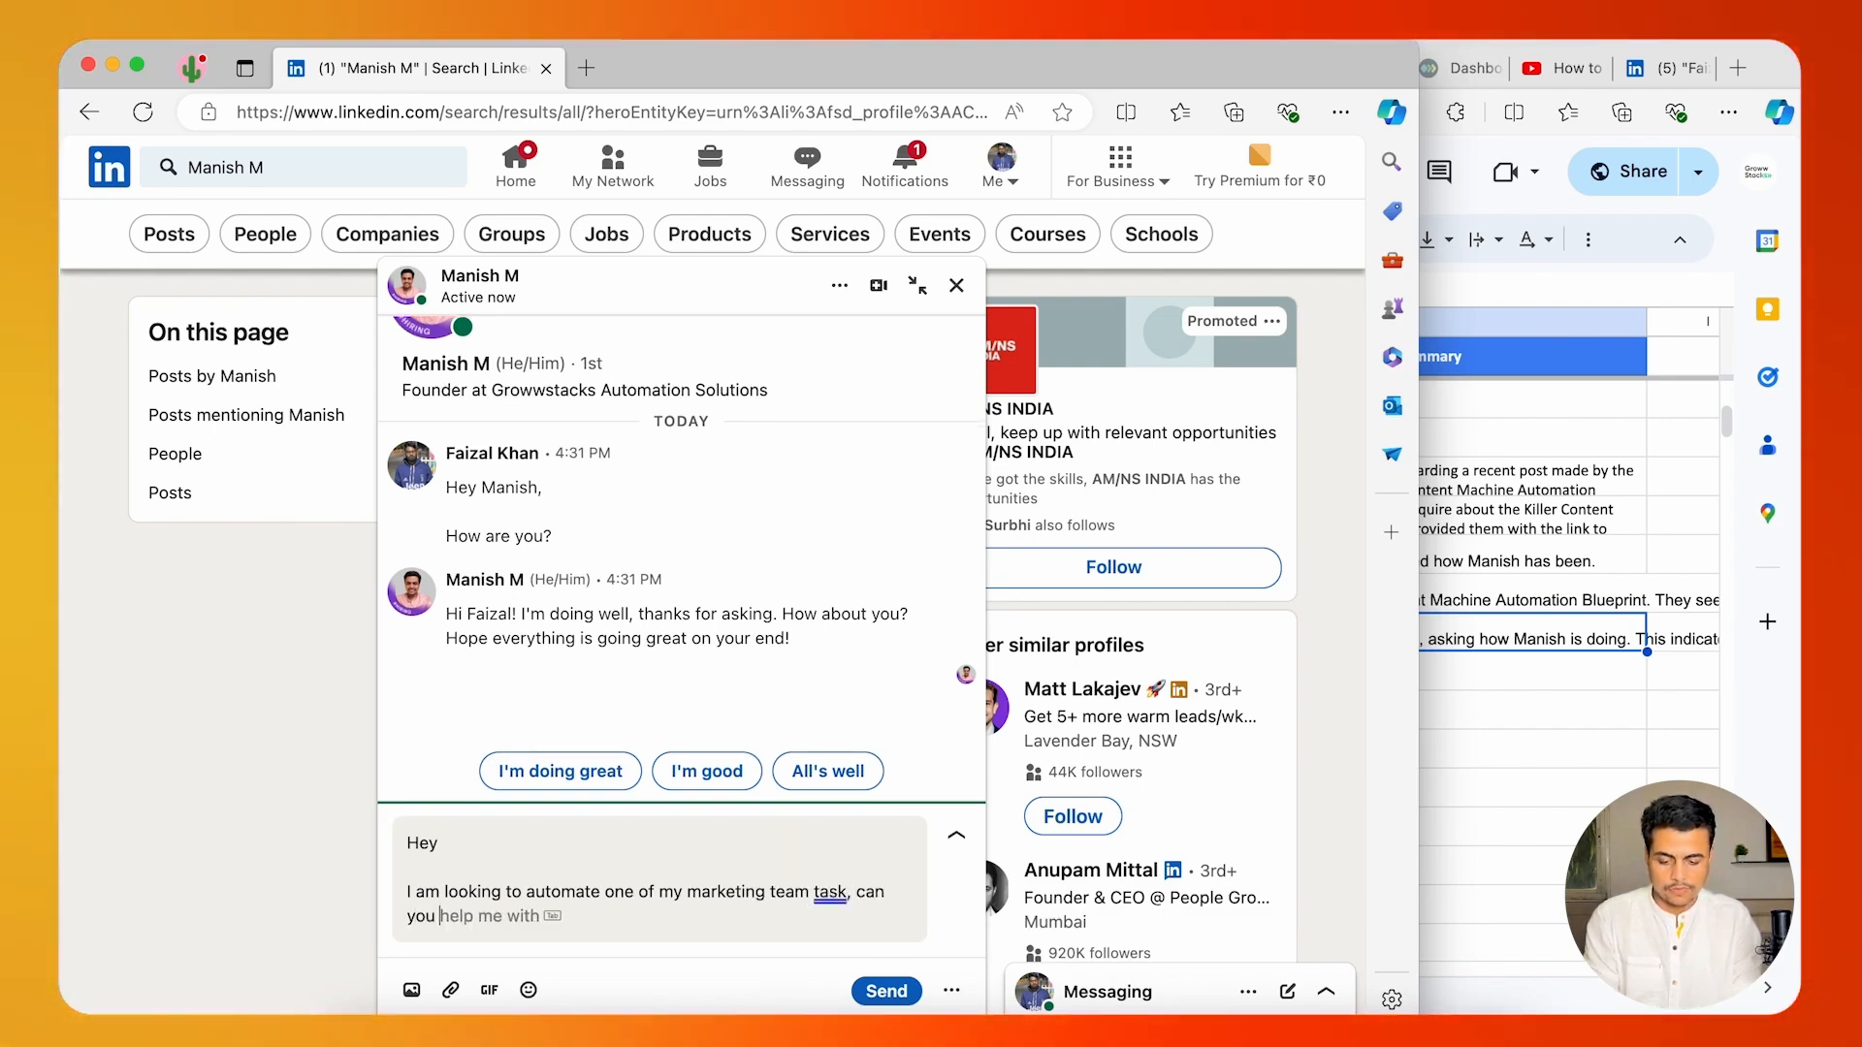
text(help me wi)
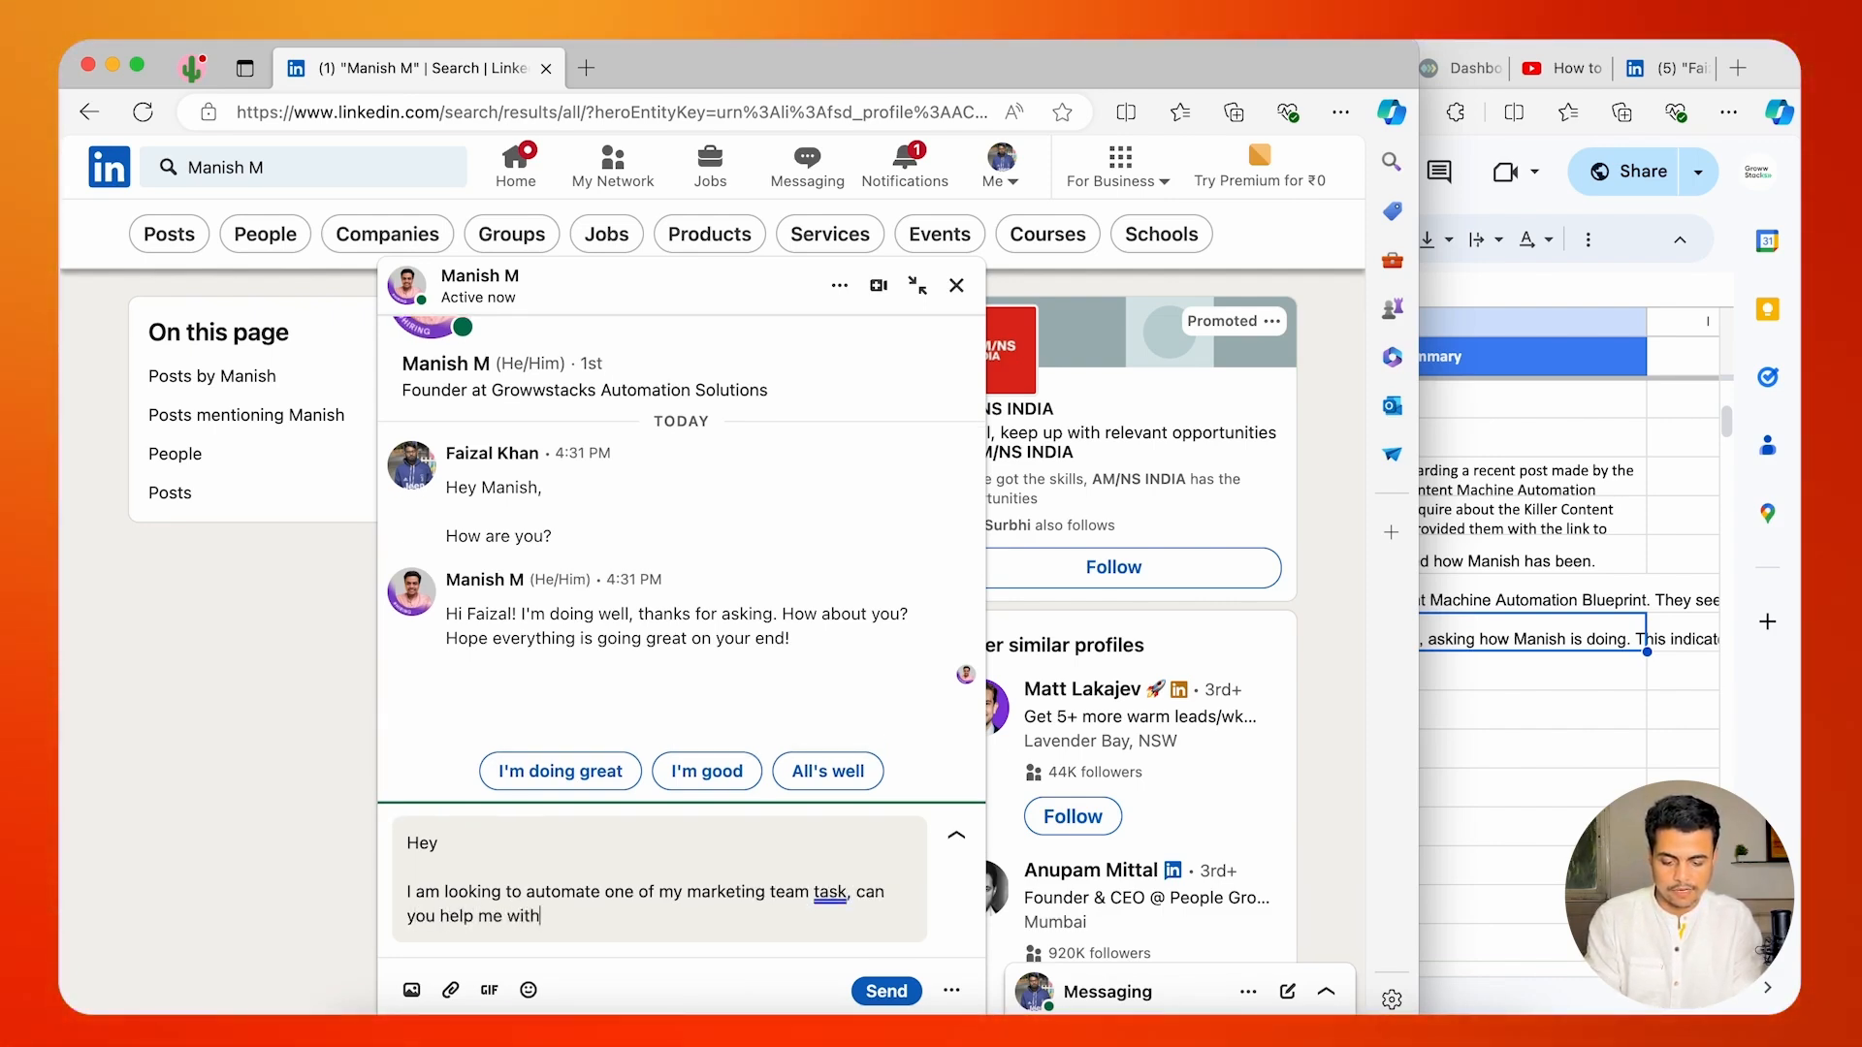
text( that?)
key(shift+Return)
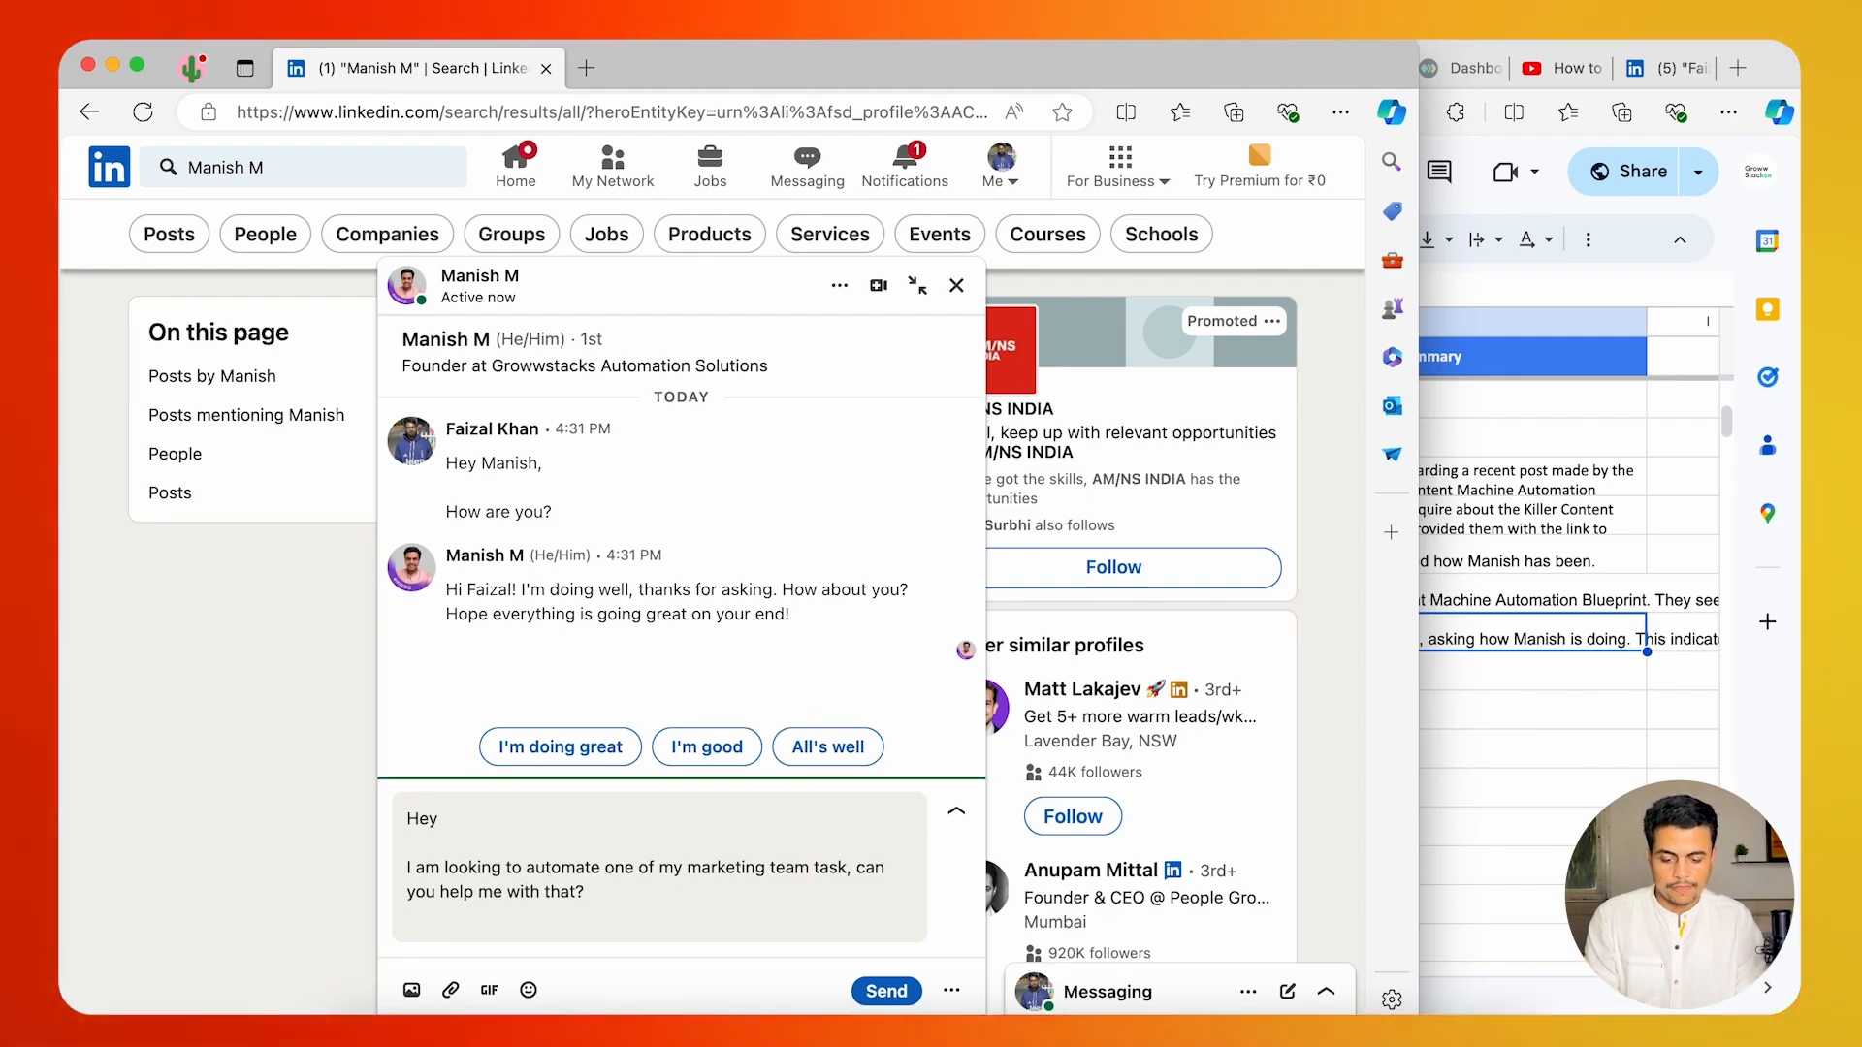
key(Return)
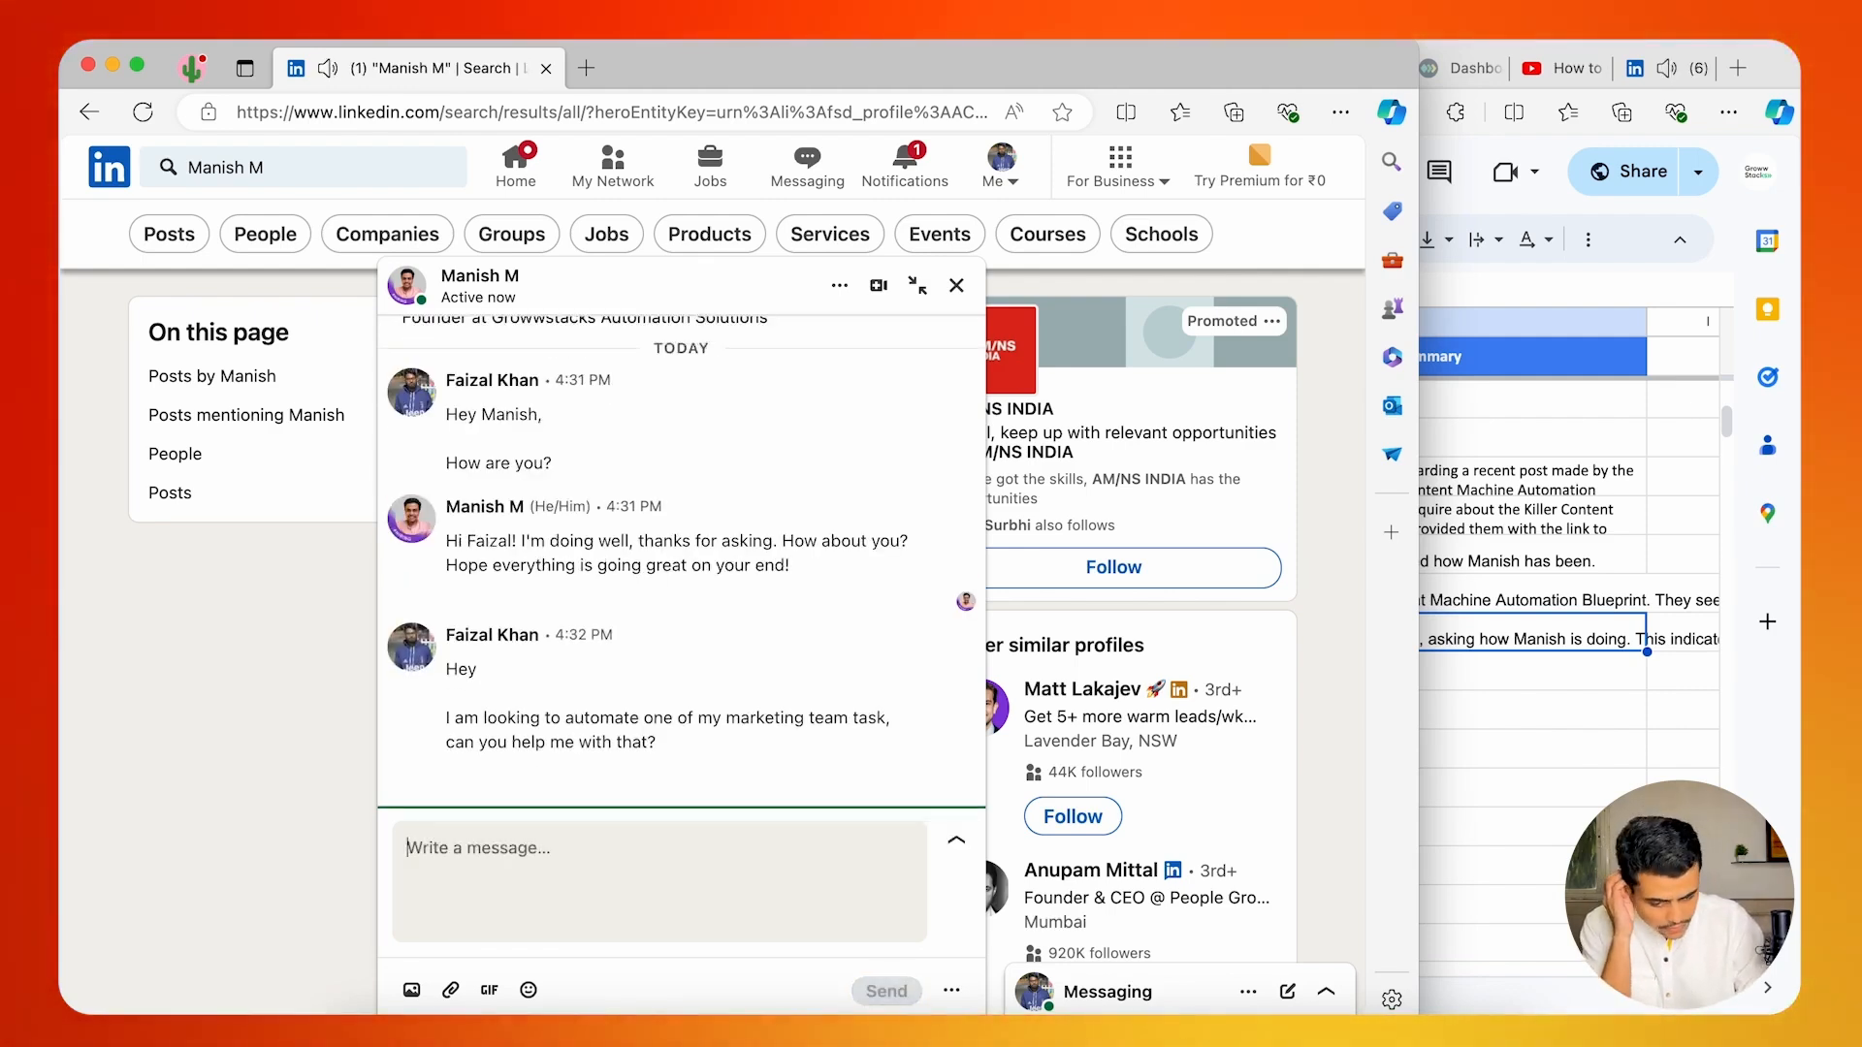
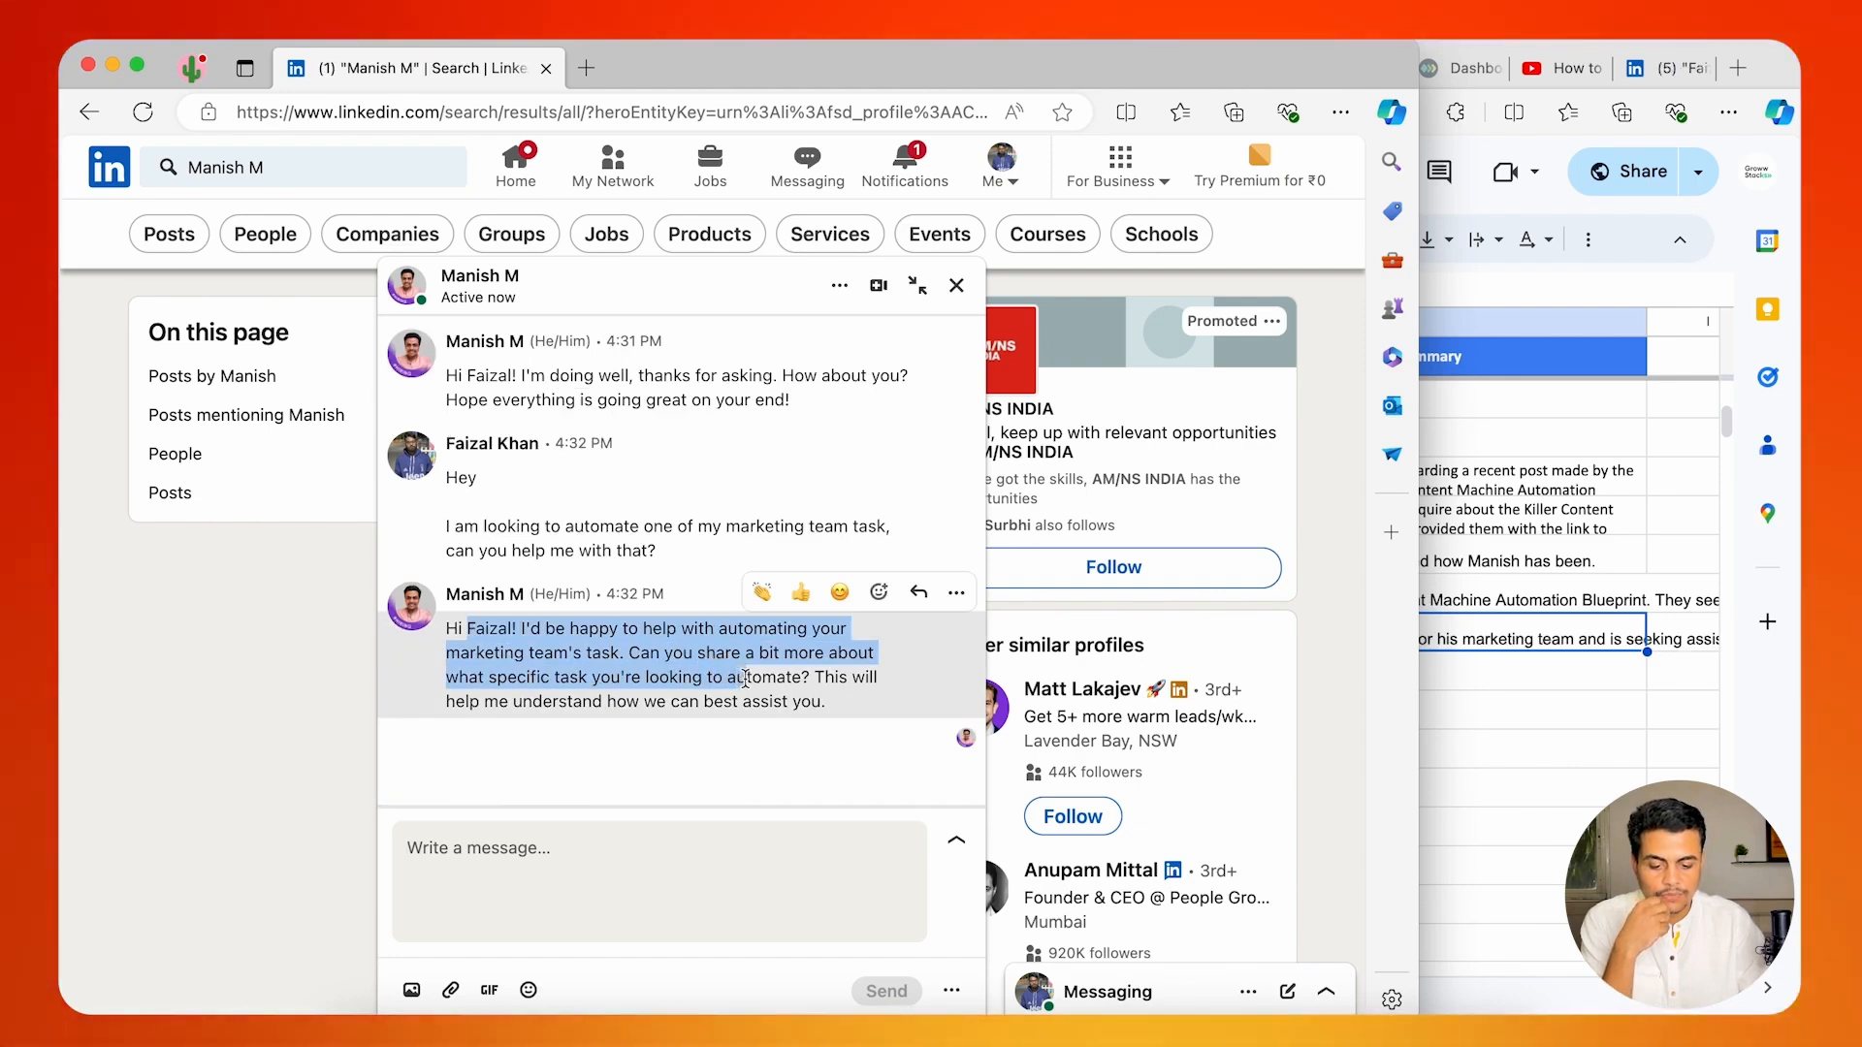
Read the automated reply about the marketing task and answer "Can we connect Tuesday evening at 6PM to discuss more about this?".
click(445, 669)
drag(460, 656, 653, 659)
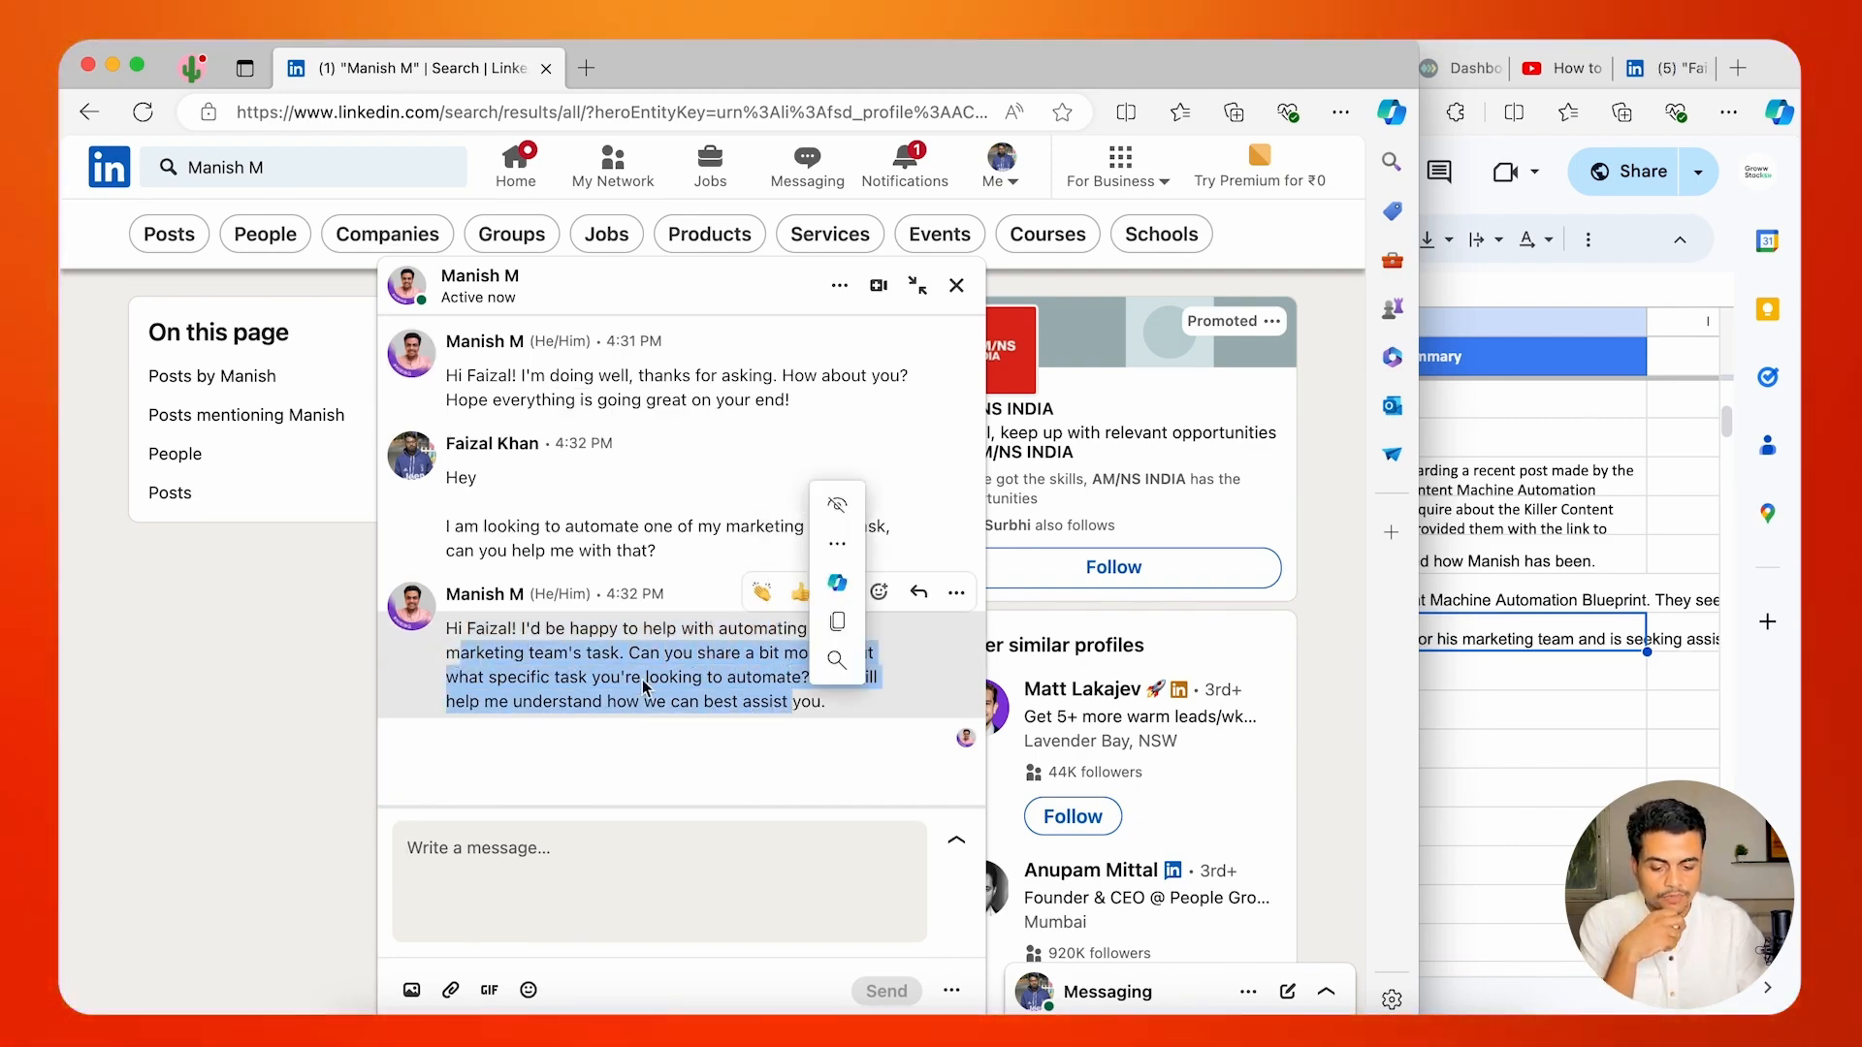
click(469, 704)
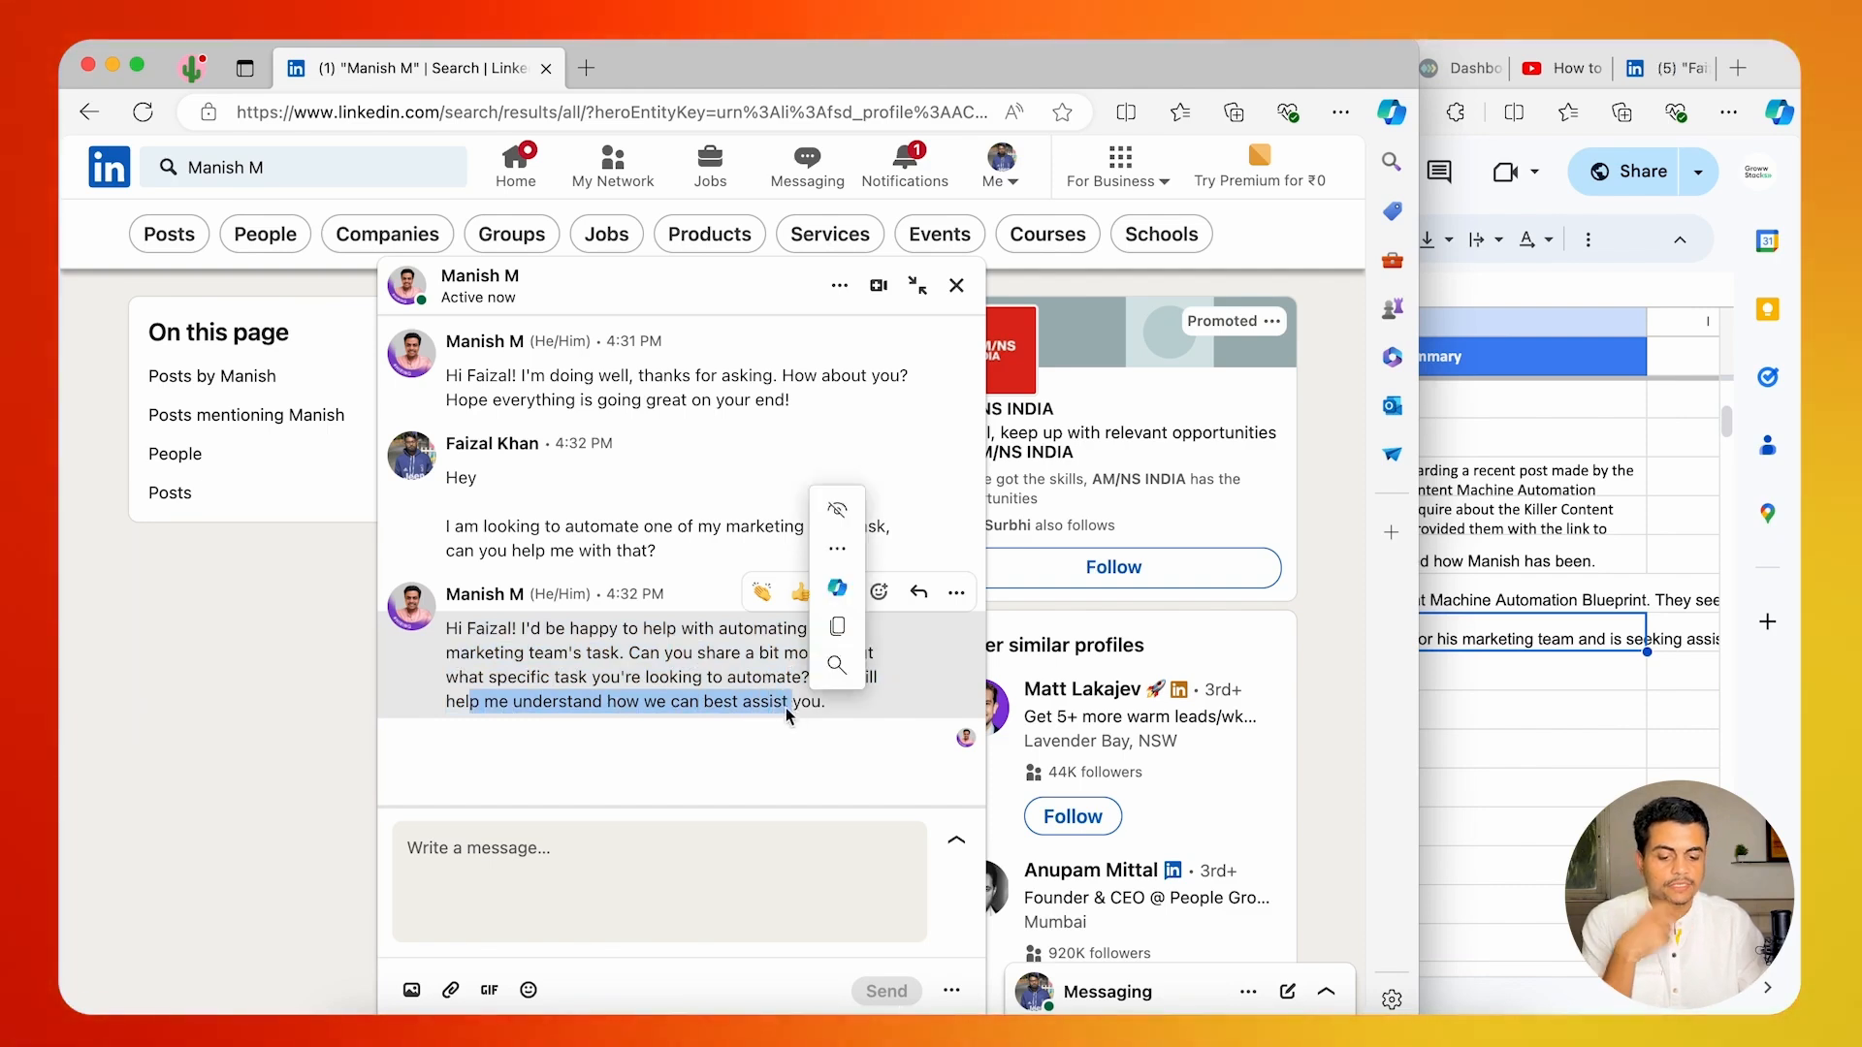
click(516, 871)
text(Can w)
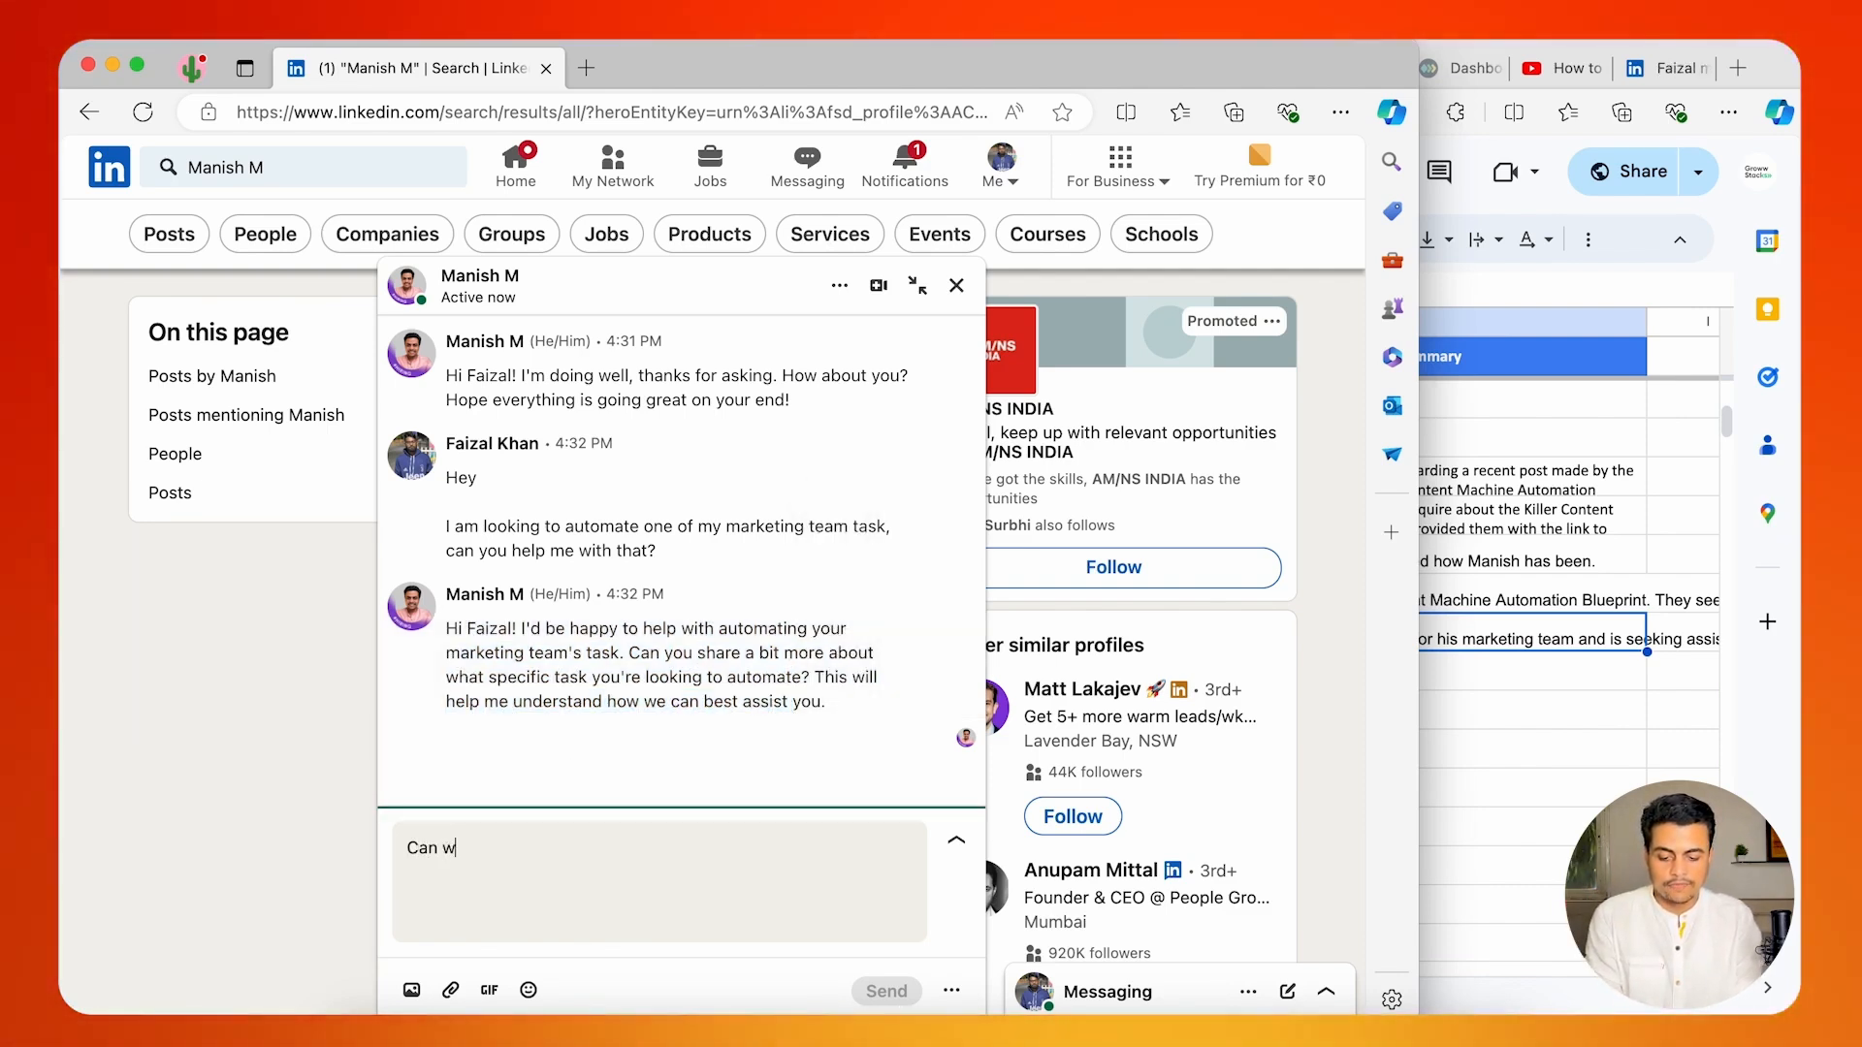
text(e connect today)
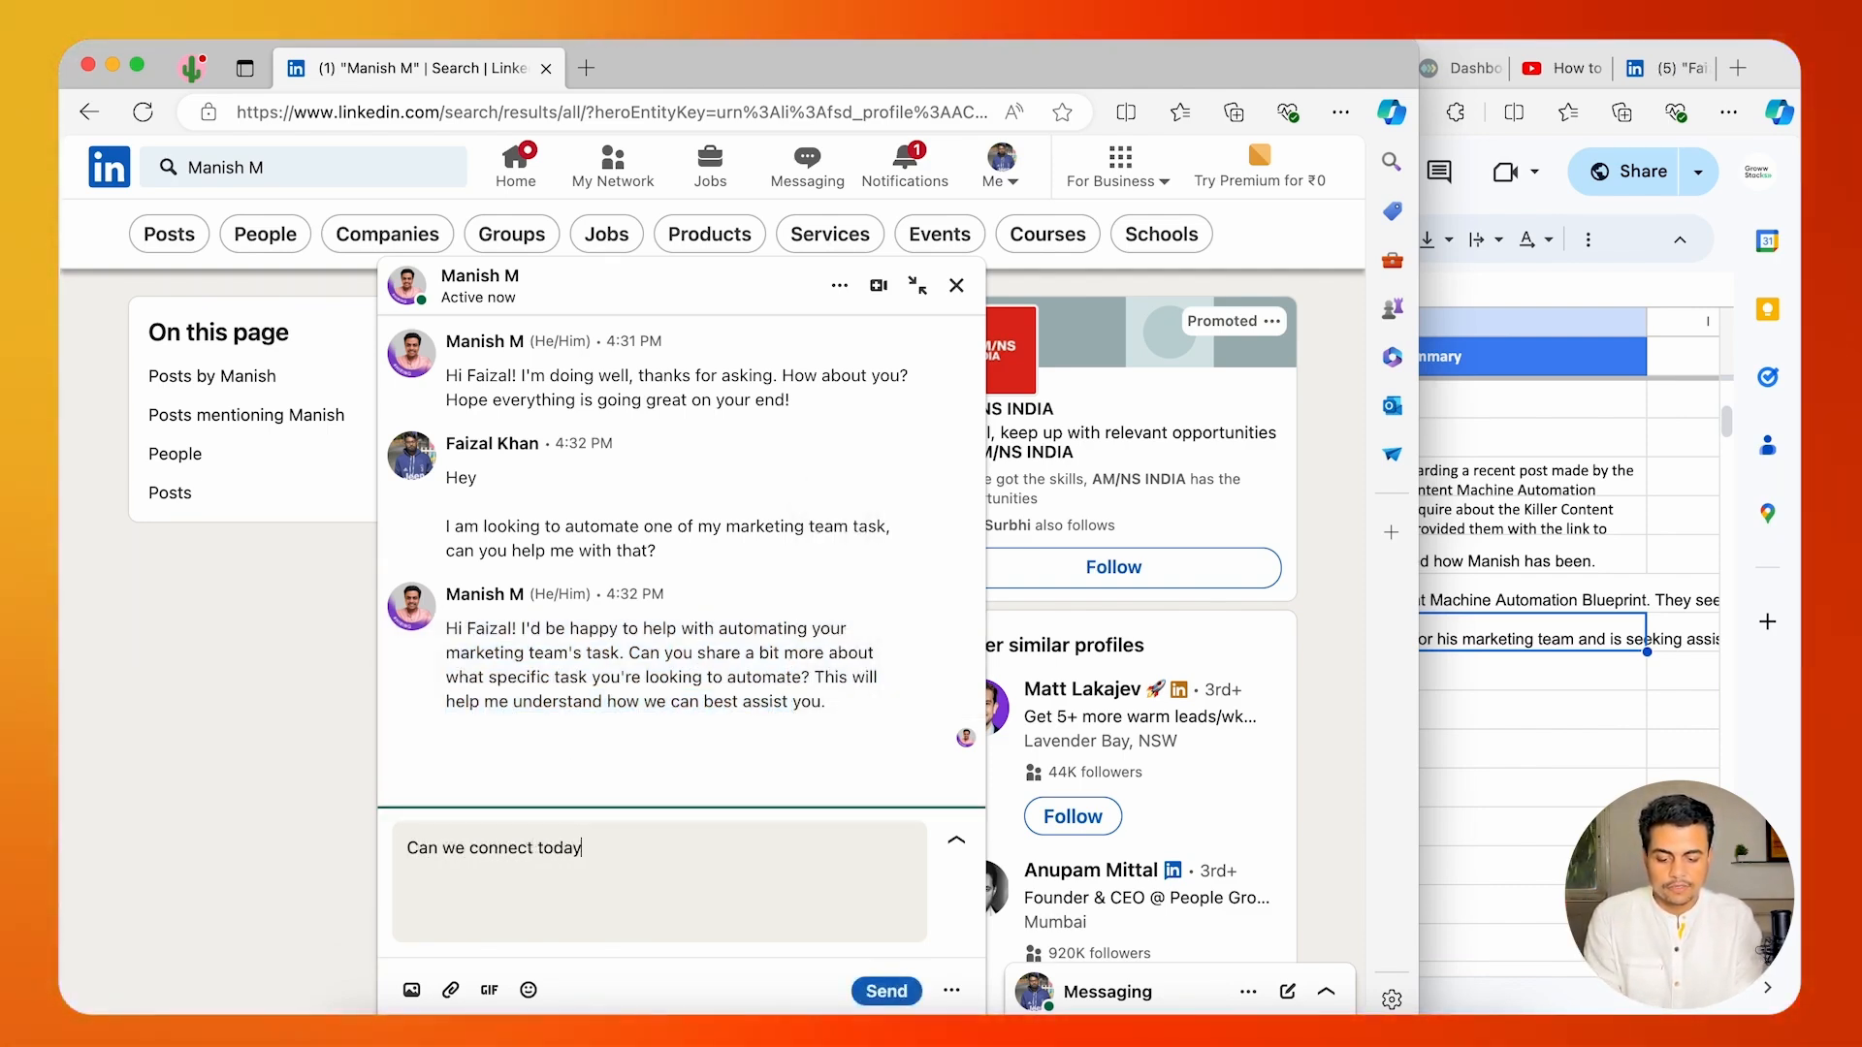
text(esday evening at)
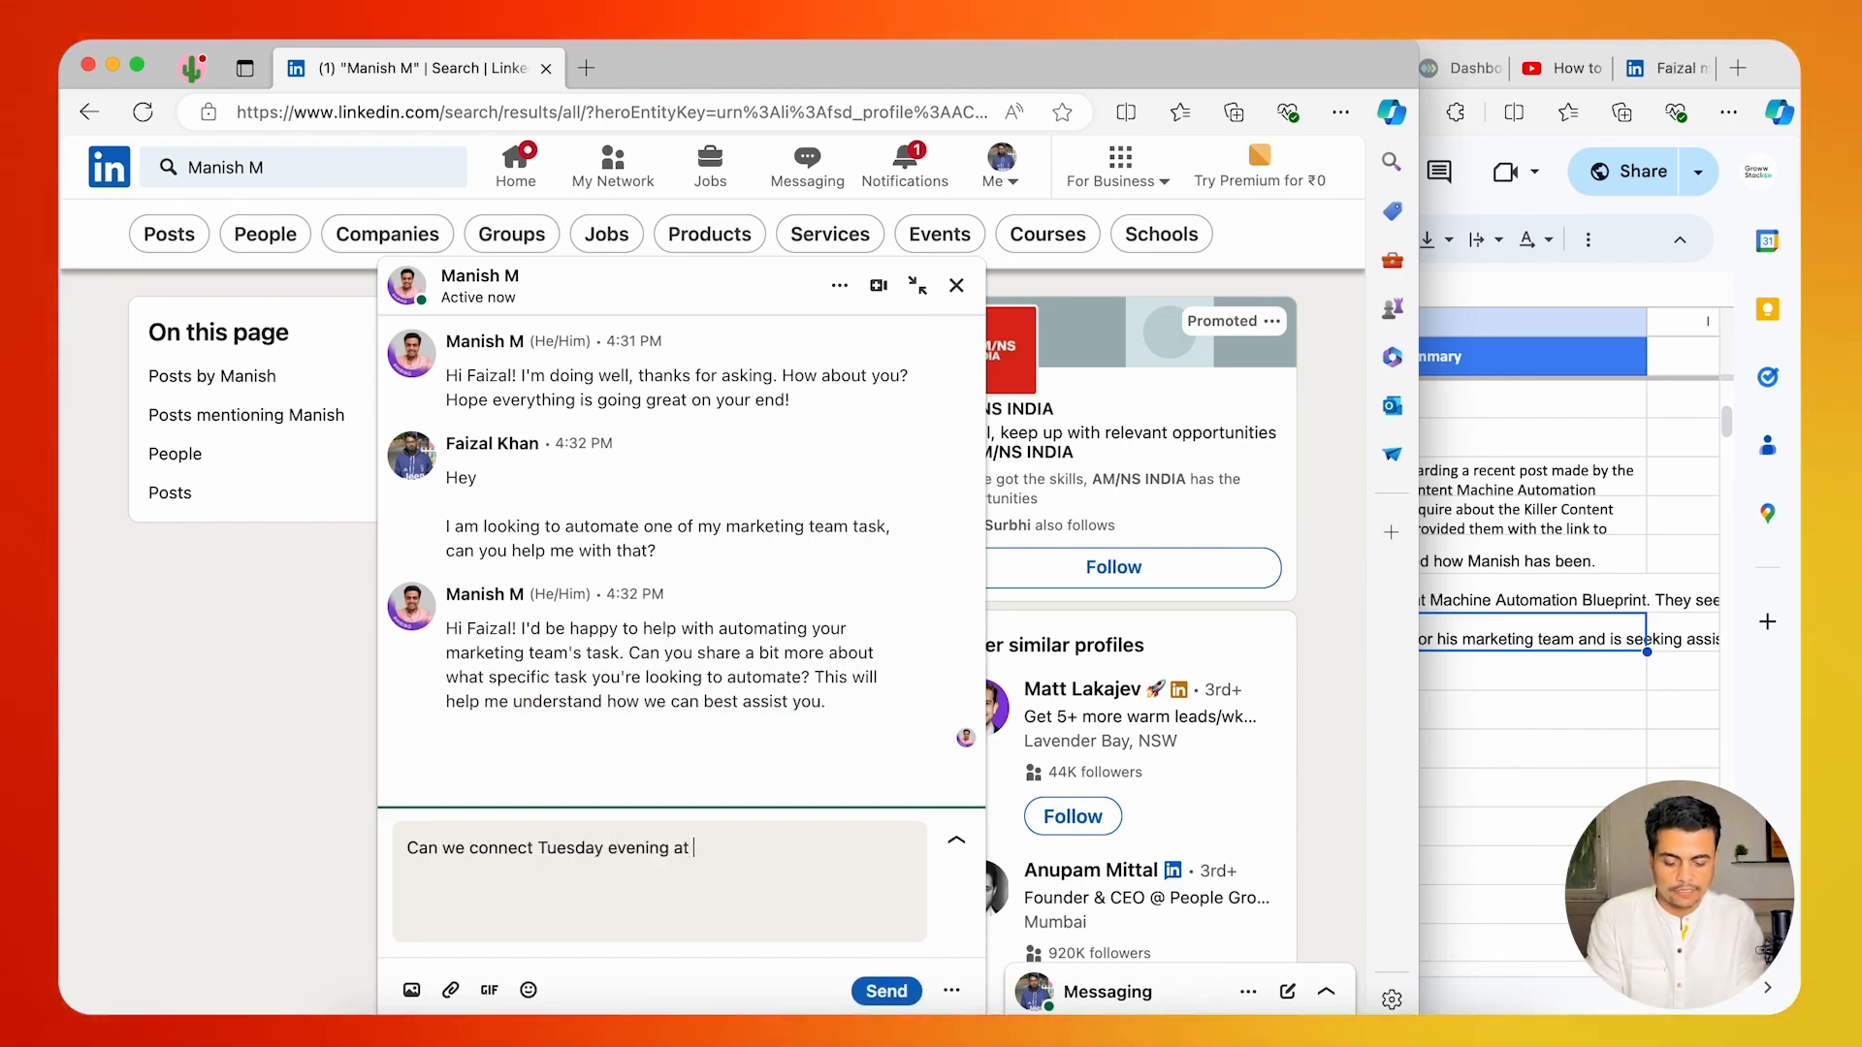
text( 6PM?)
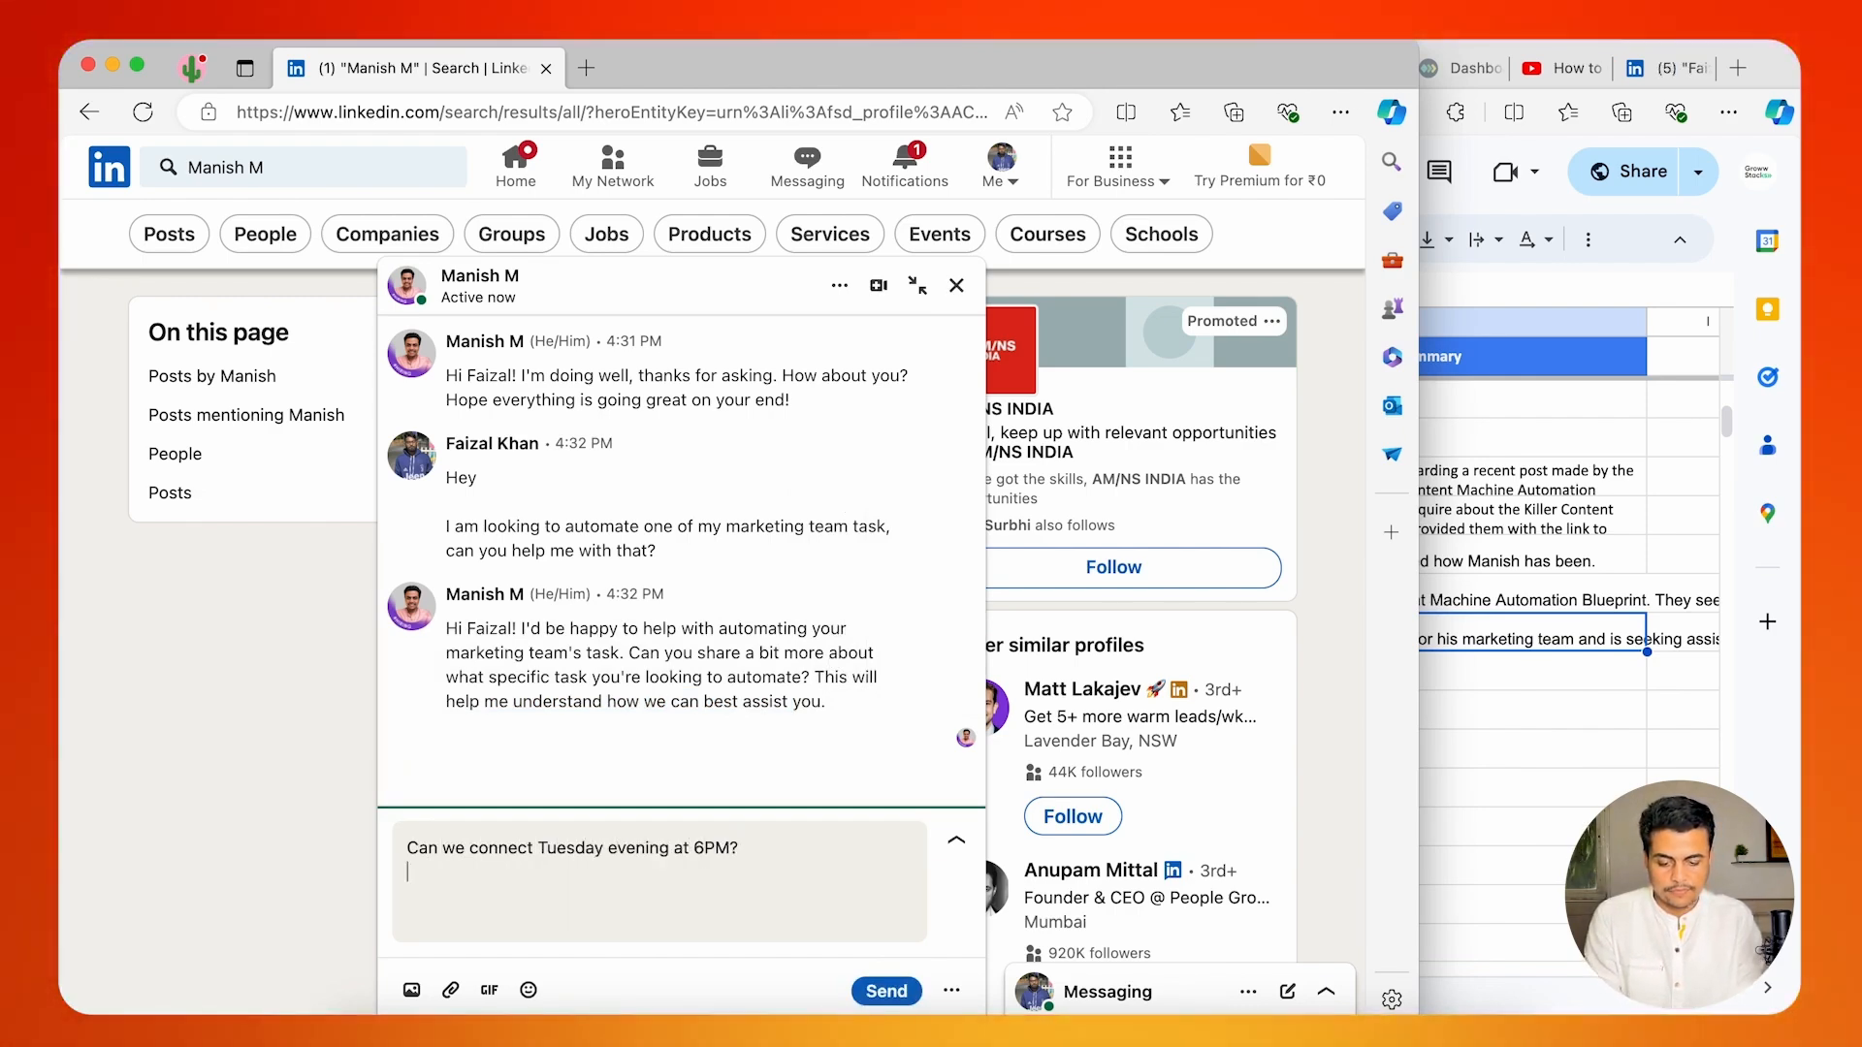
key(BackSpace)
text( to discuss more abot thi)
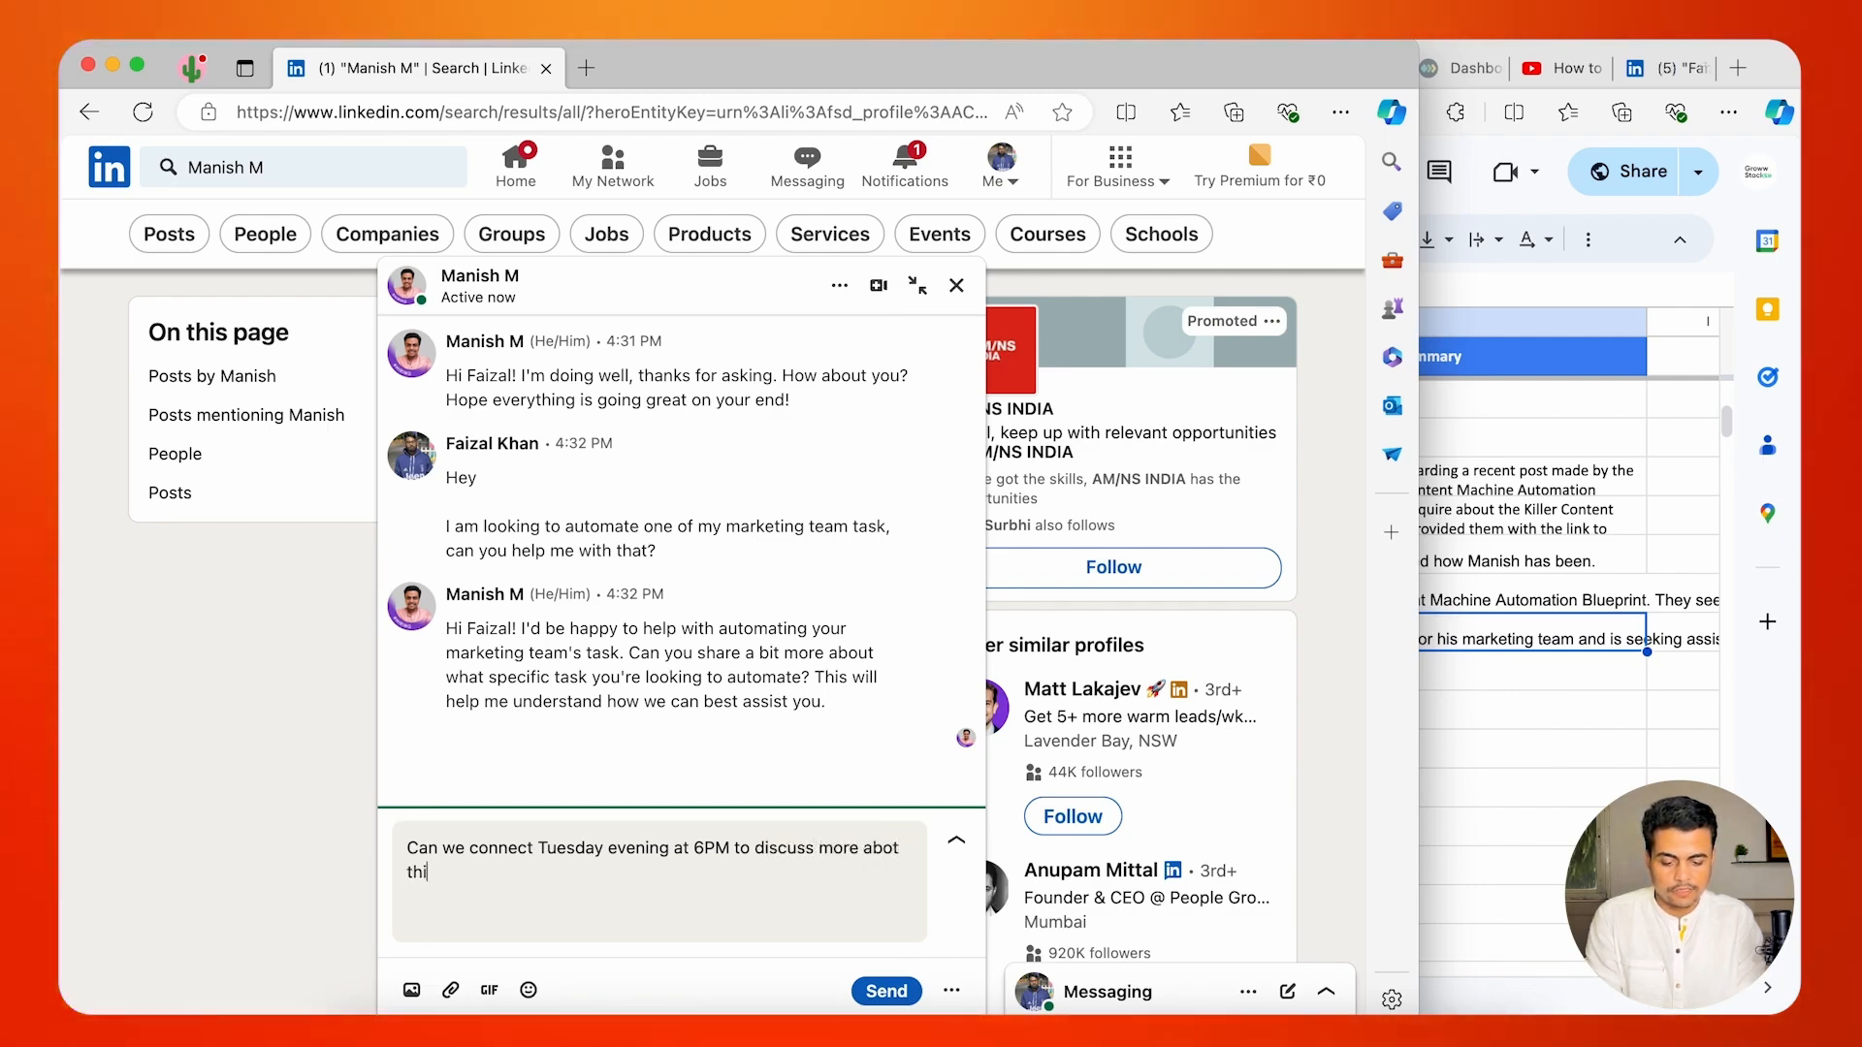
key(BackSpace)
key(BackSpace)
key(BackSpace)
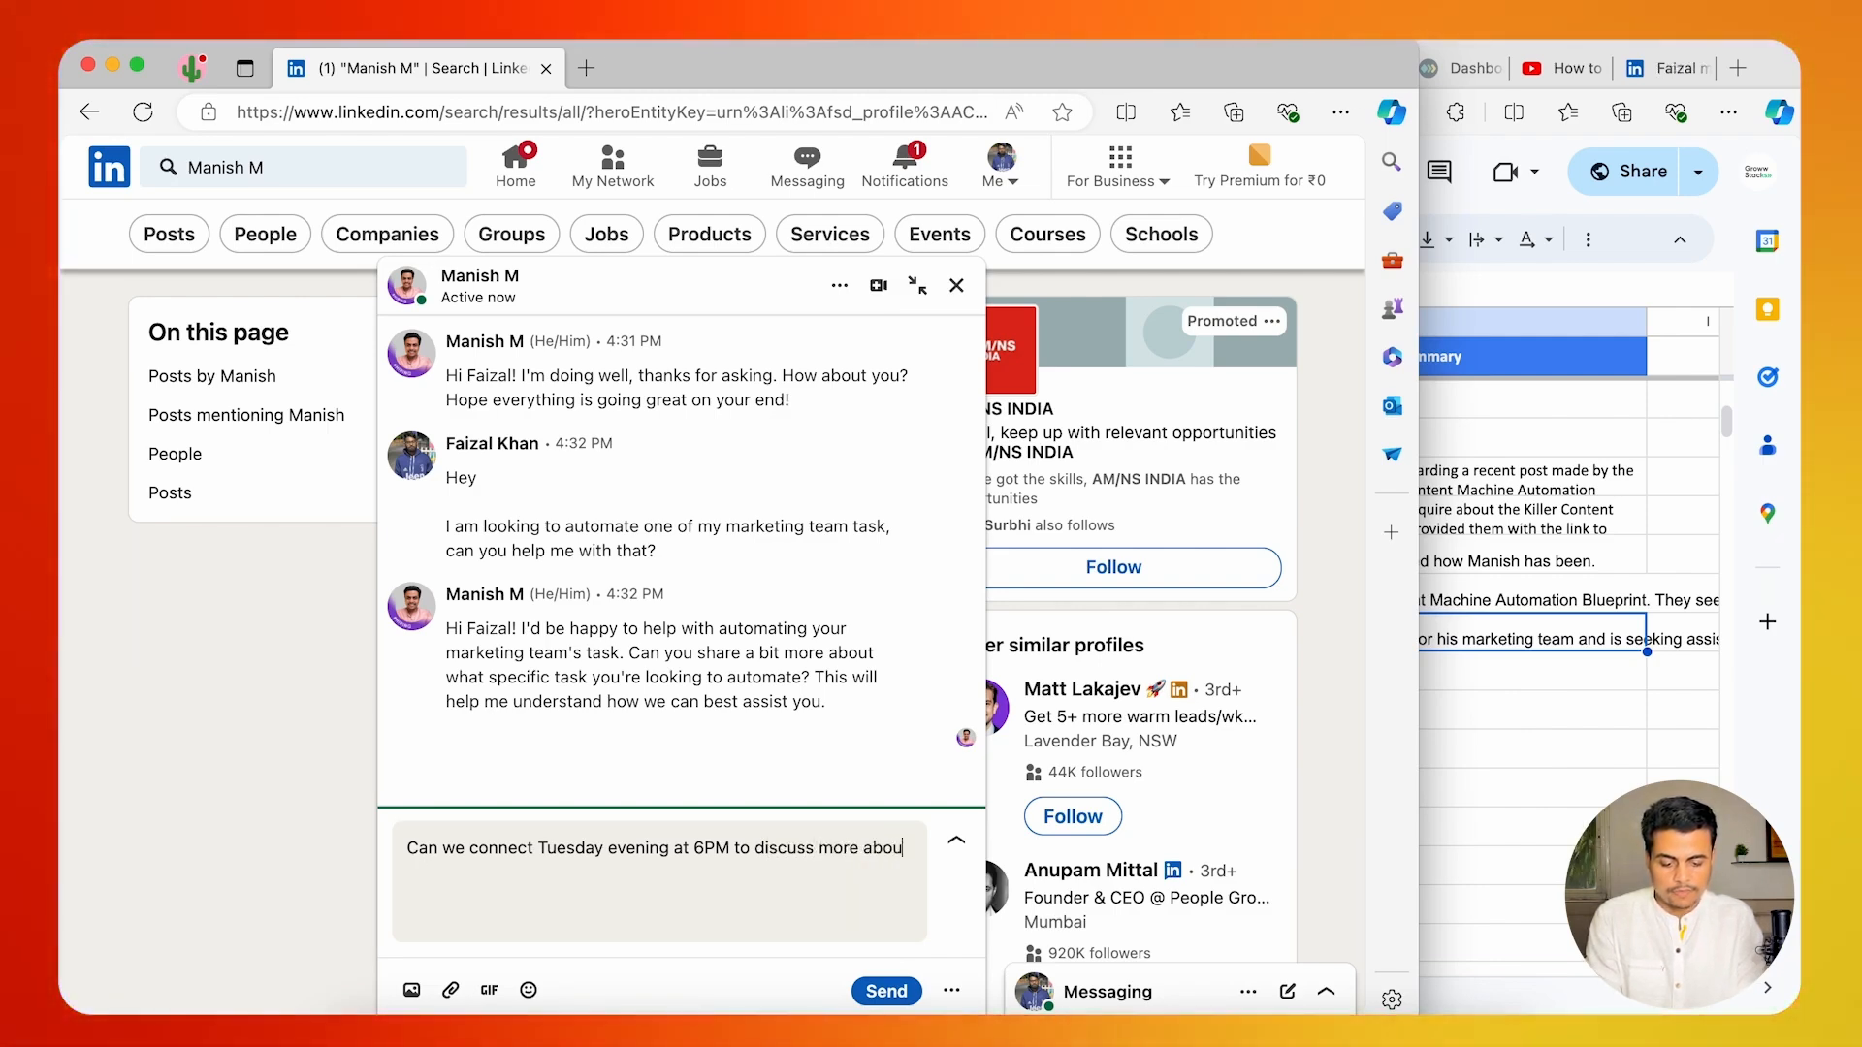
key(Return)
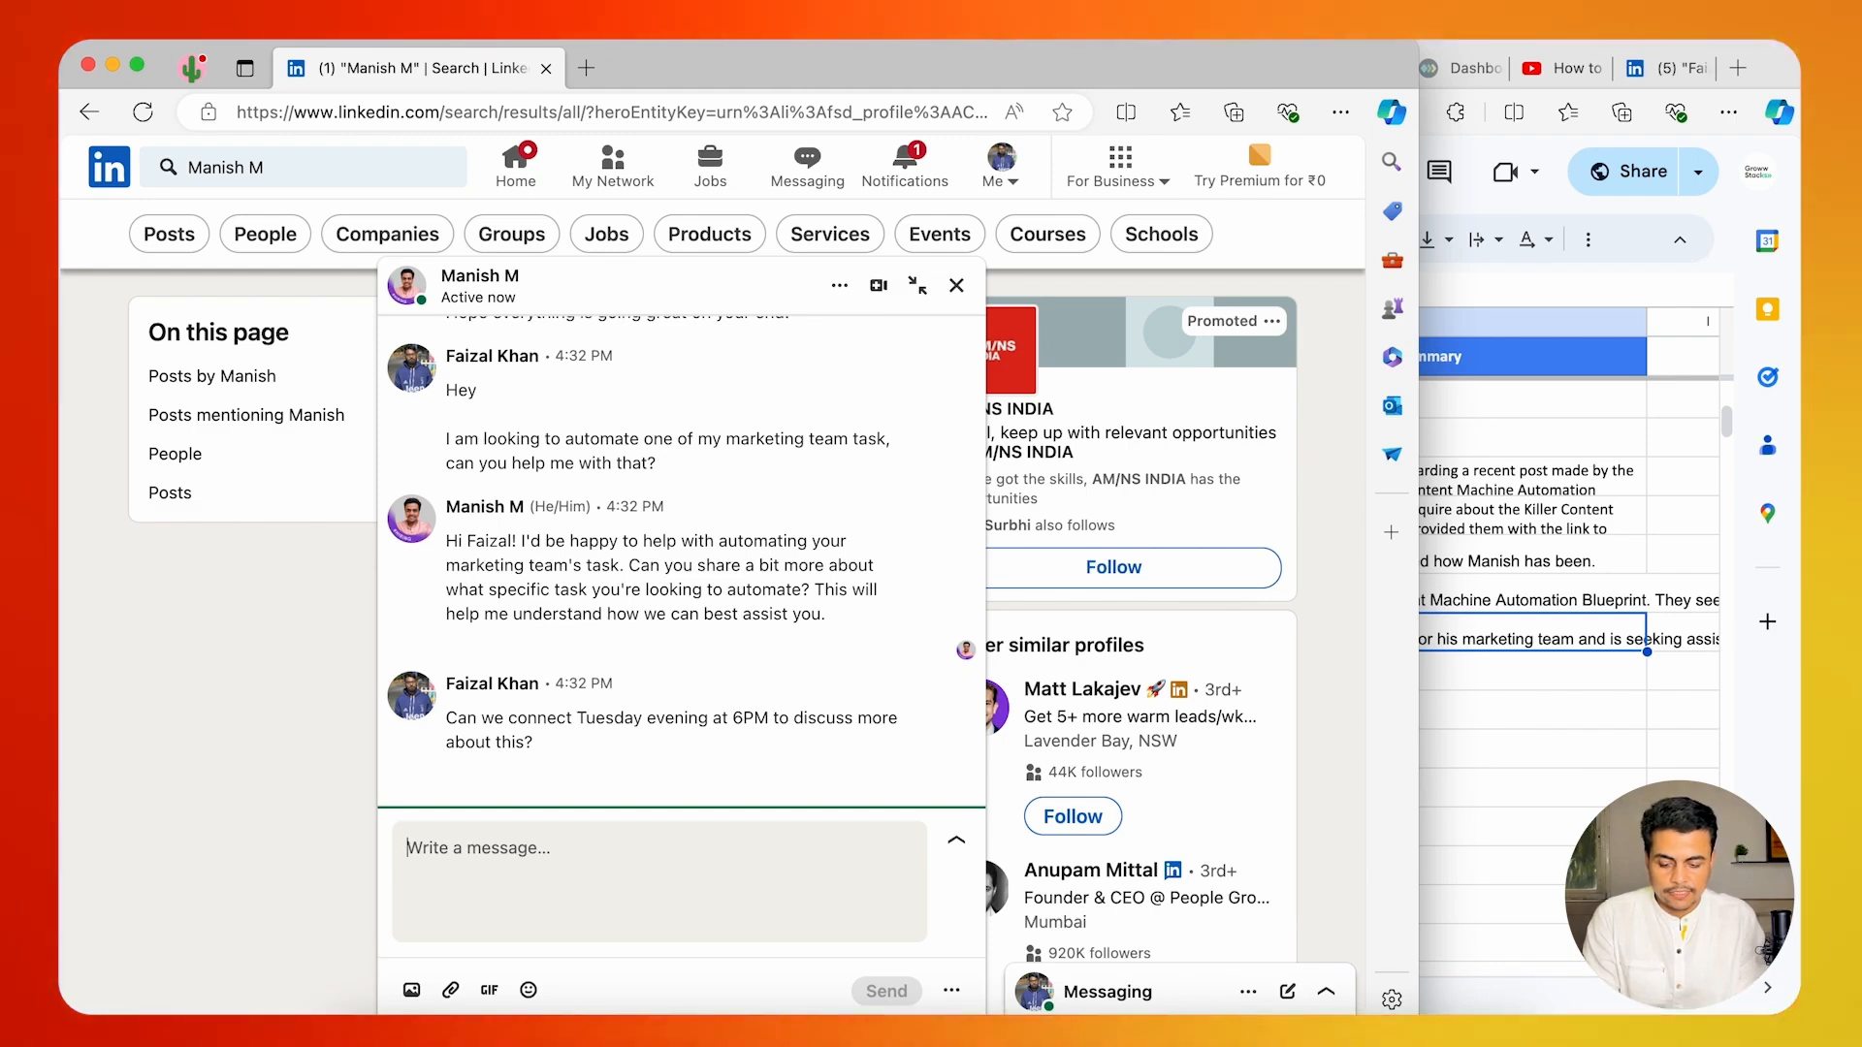
Send the main account the message "Can you share me your email ID, so I can email you my notes on the requirement".
text(share )
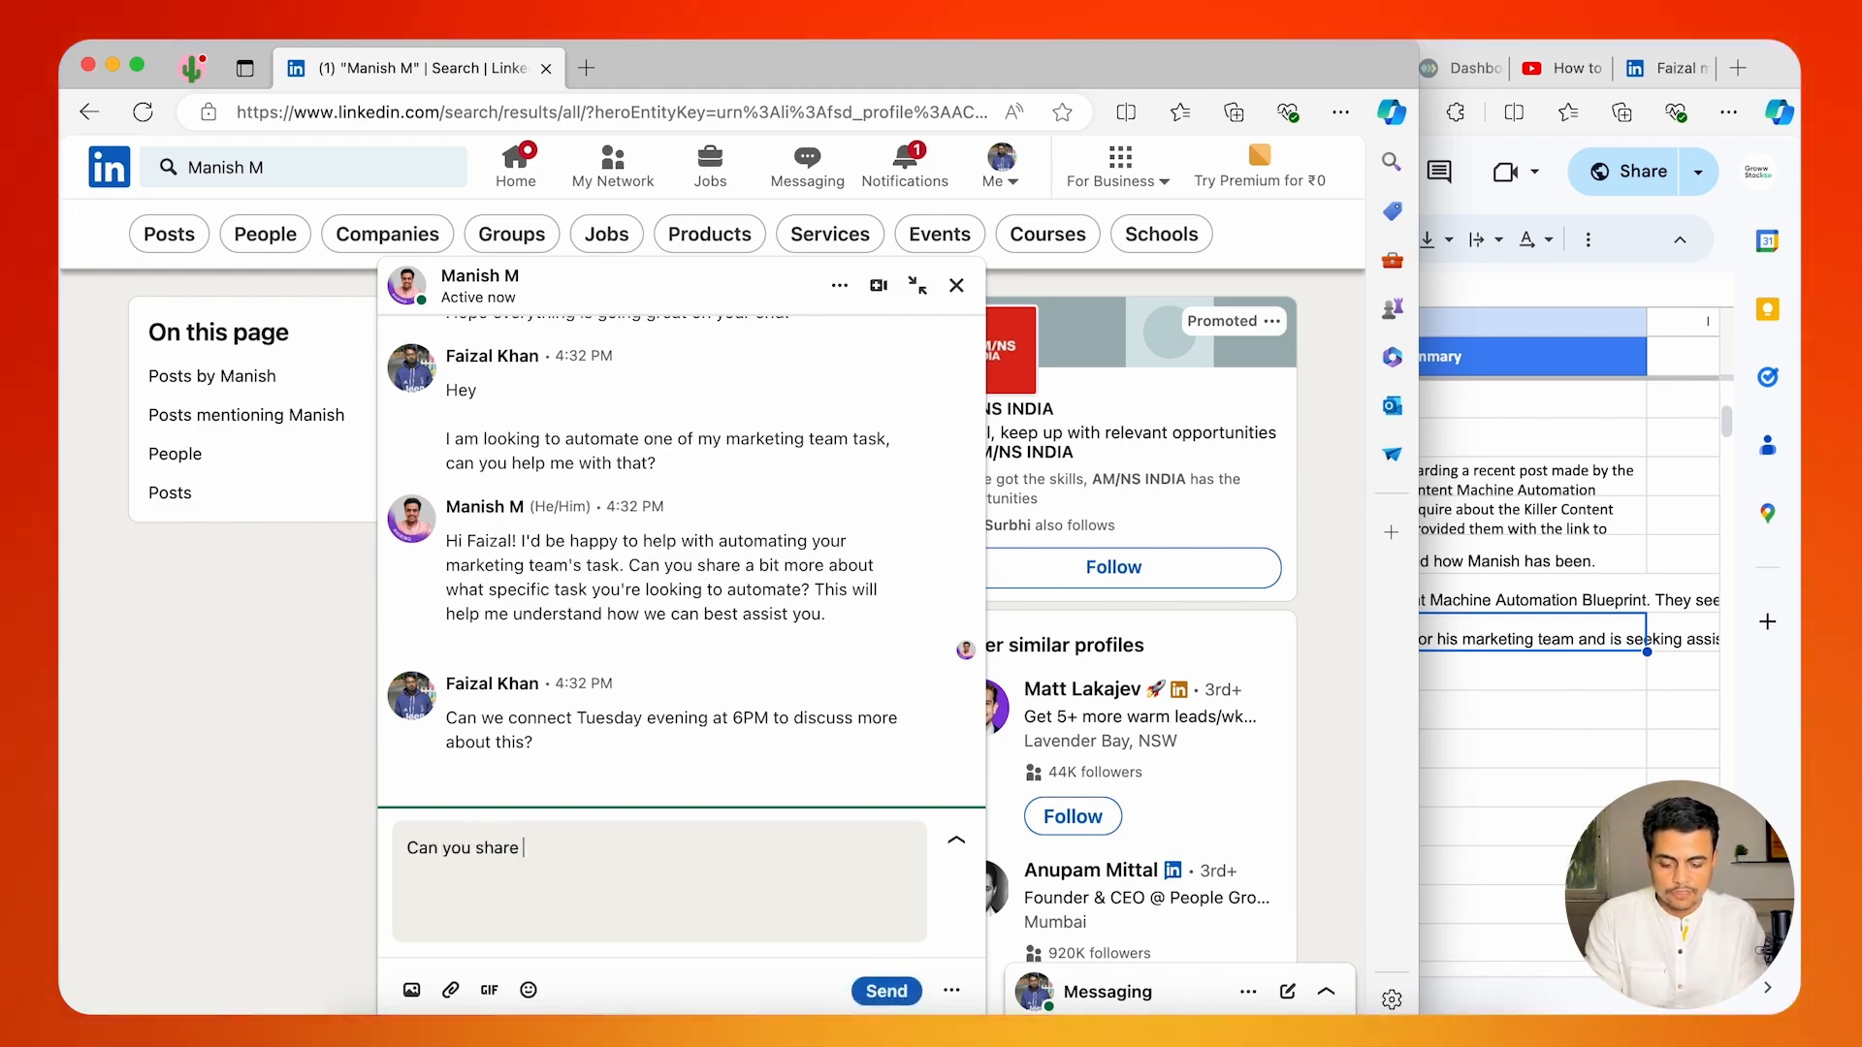
text(me your email a)
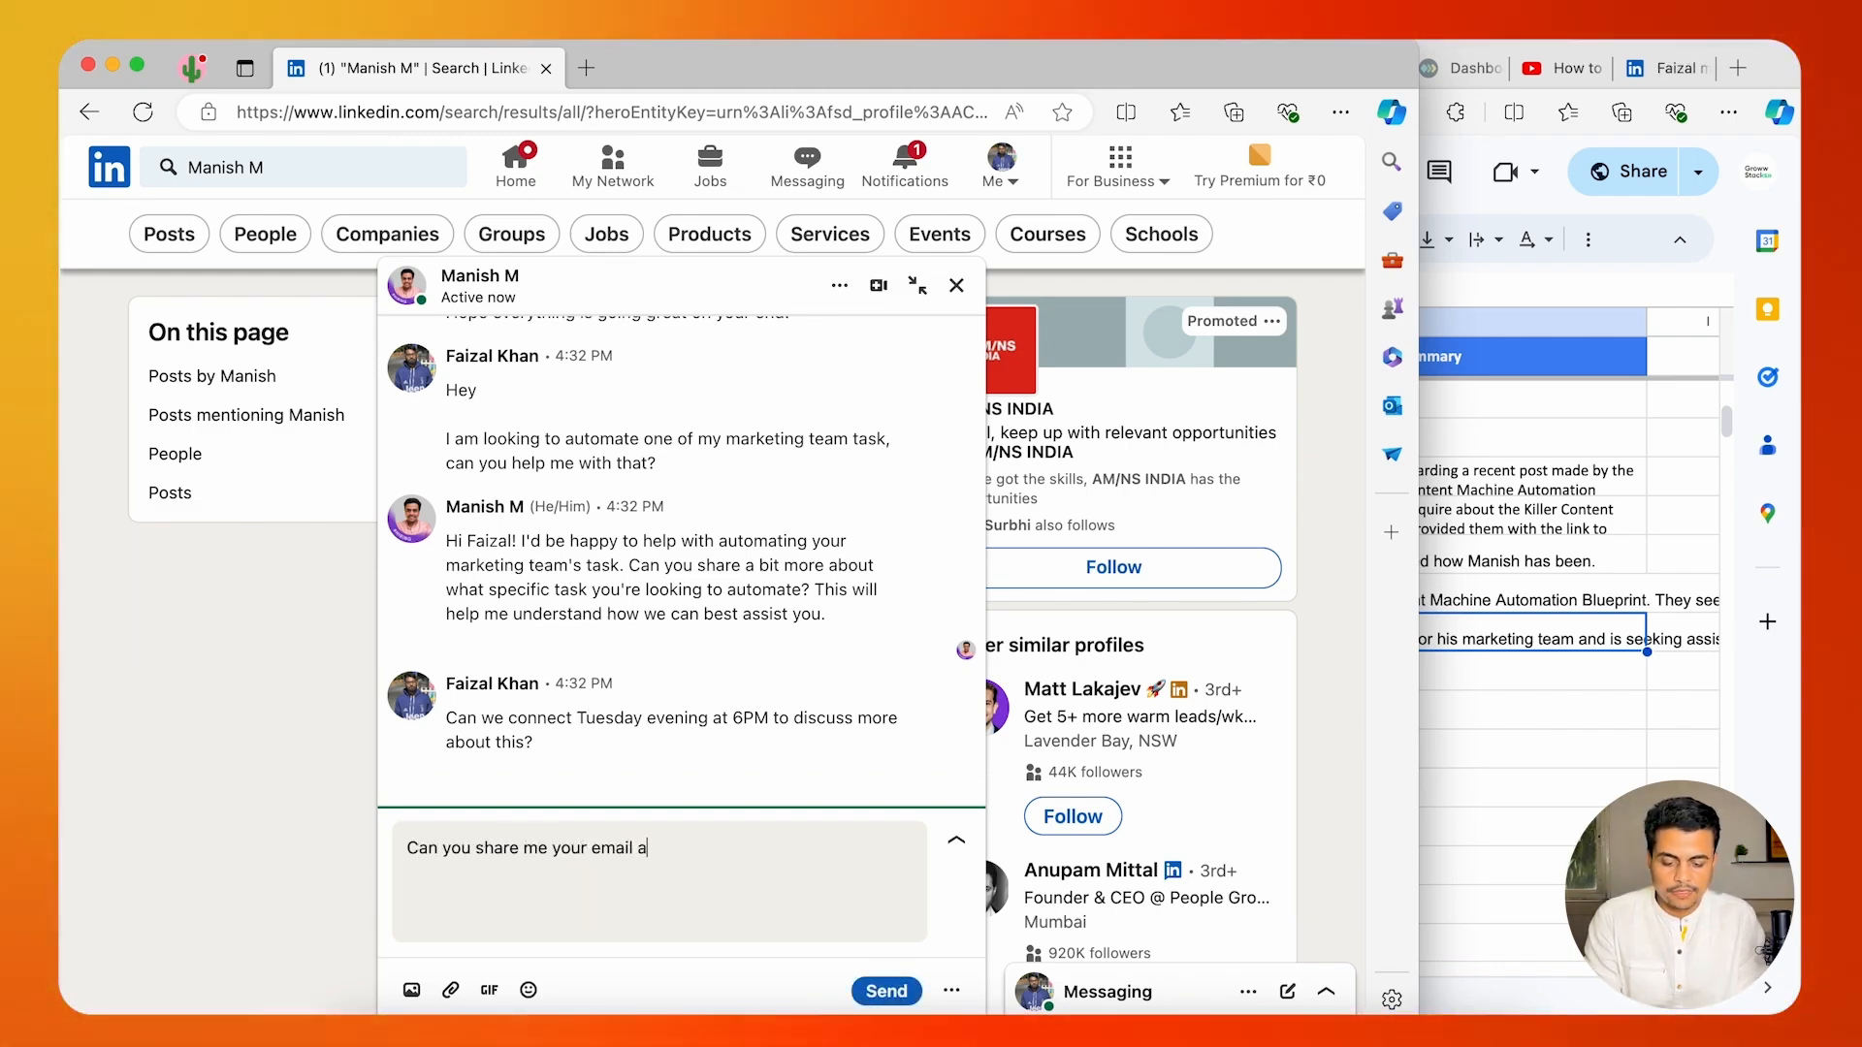
key(BackSpace)
text(ID, so w)
key(BackSpace)
text(I )
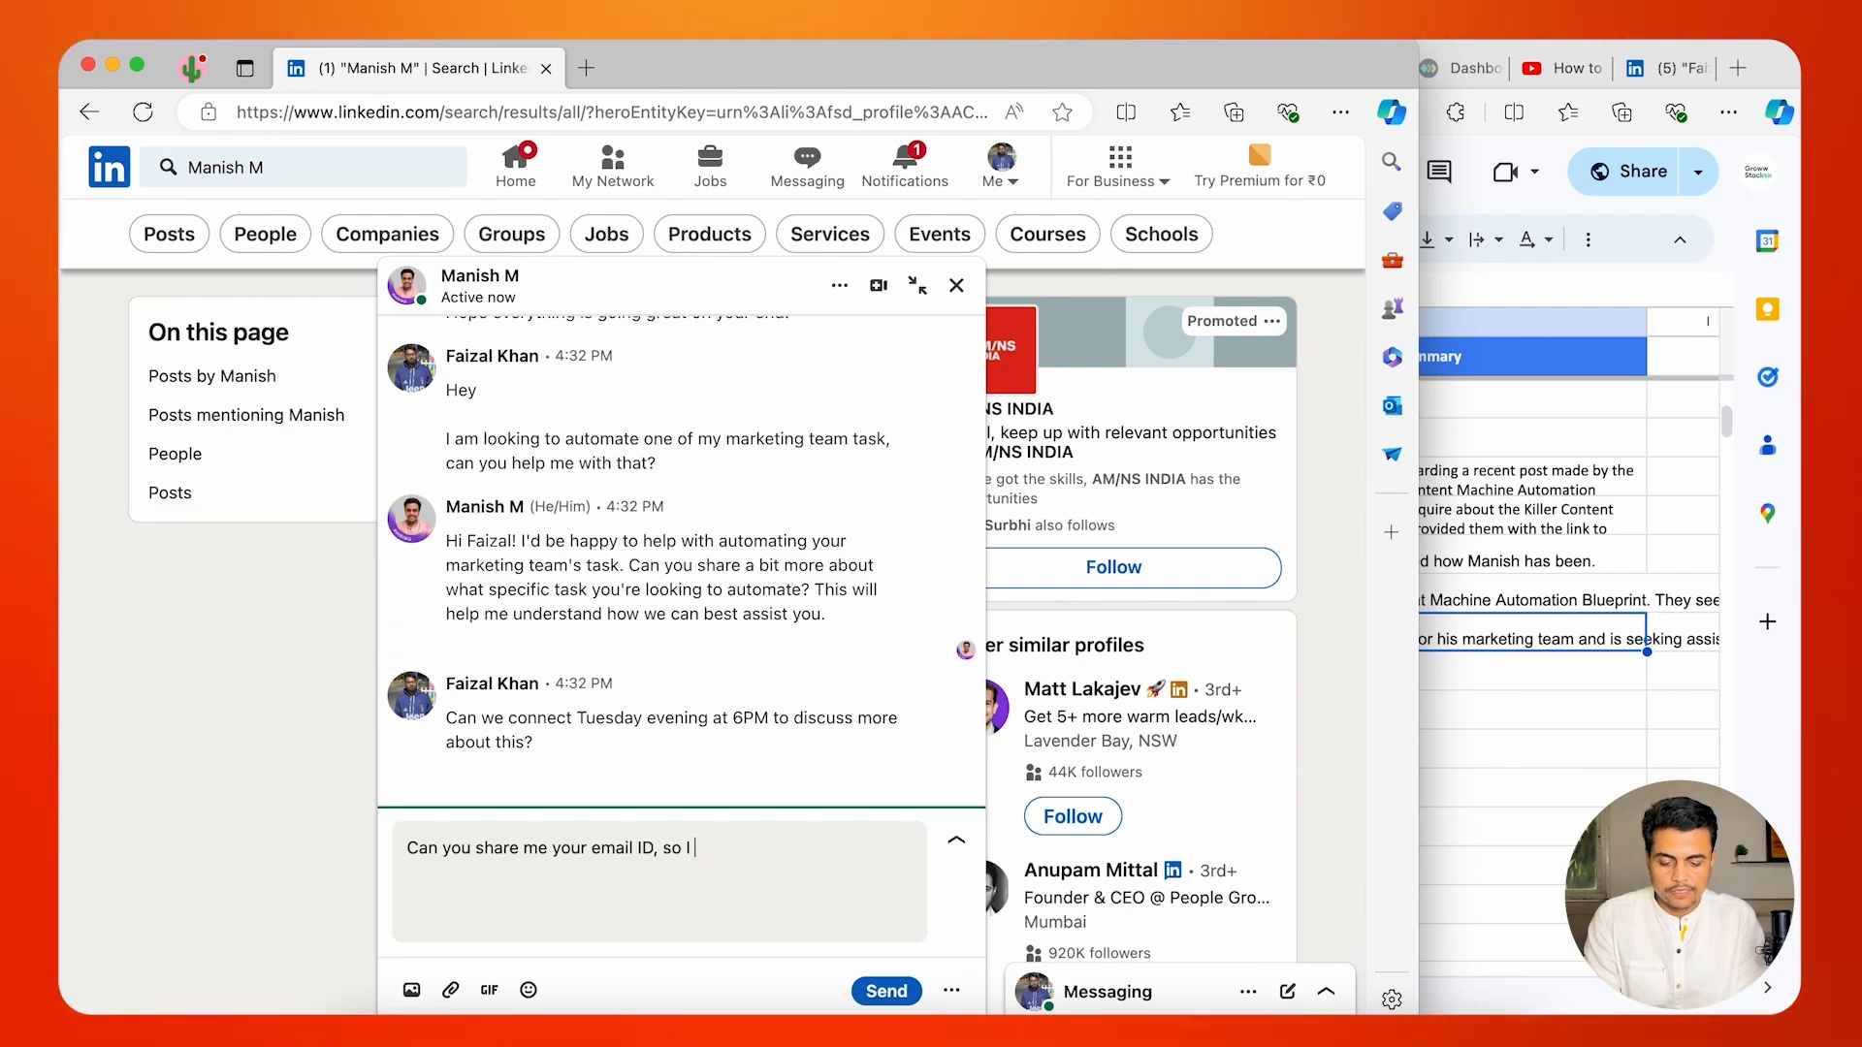
text(can reply with y)
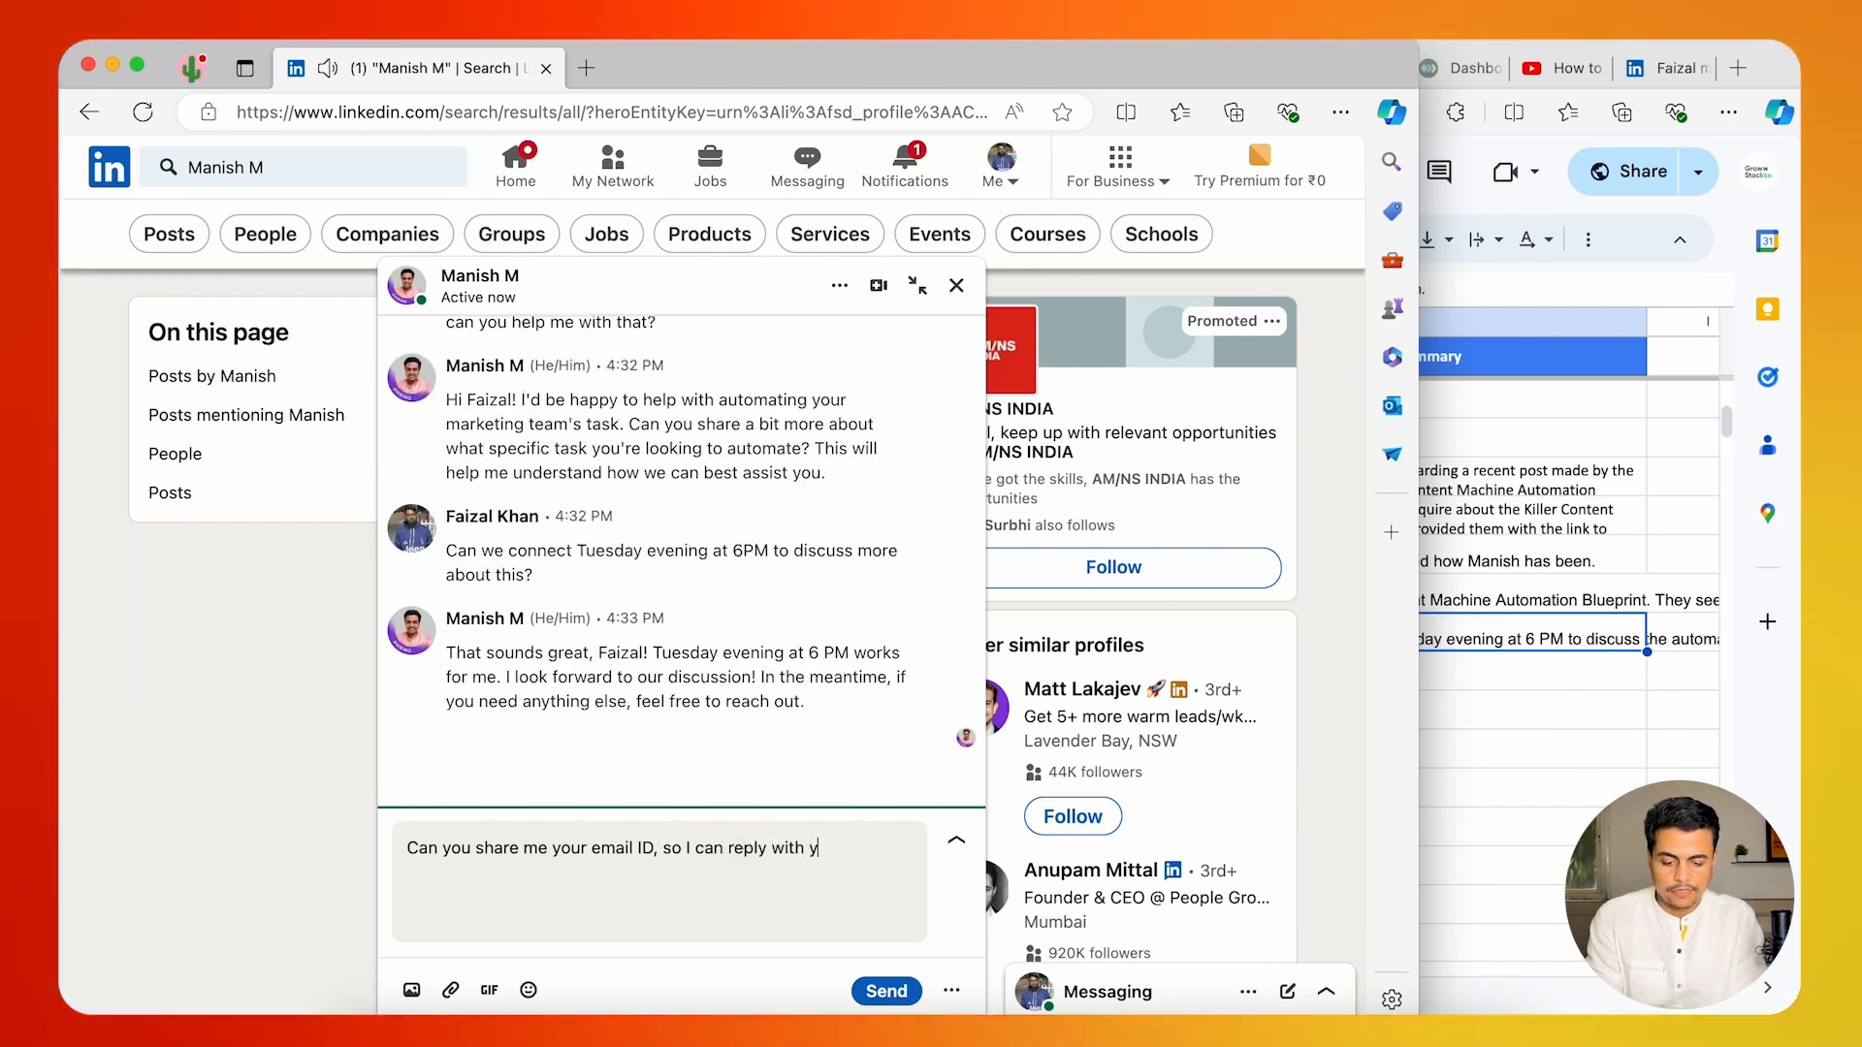
text( you)
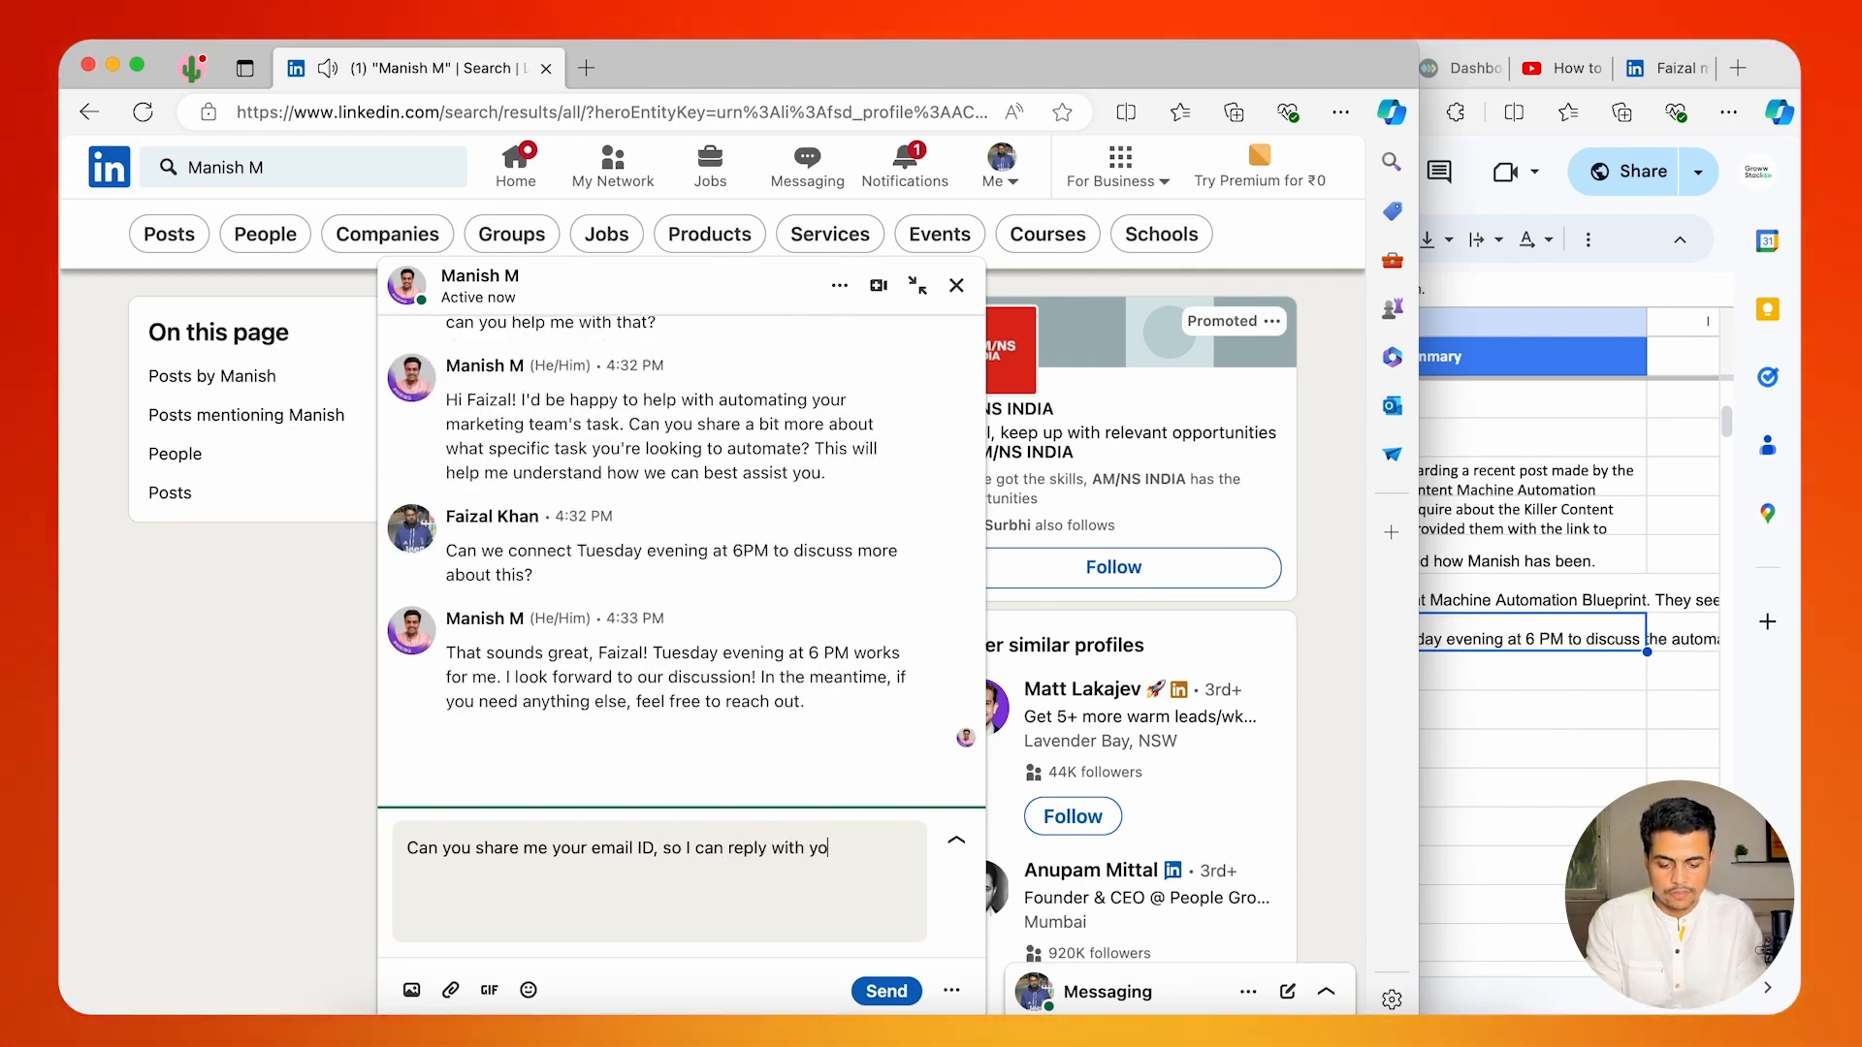
text(emai)
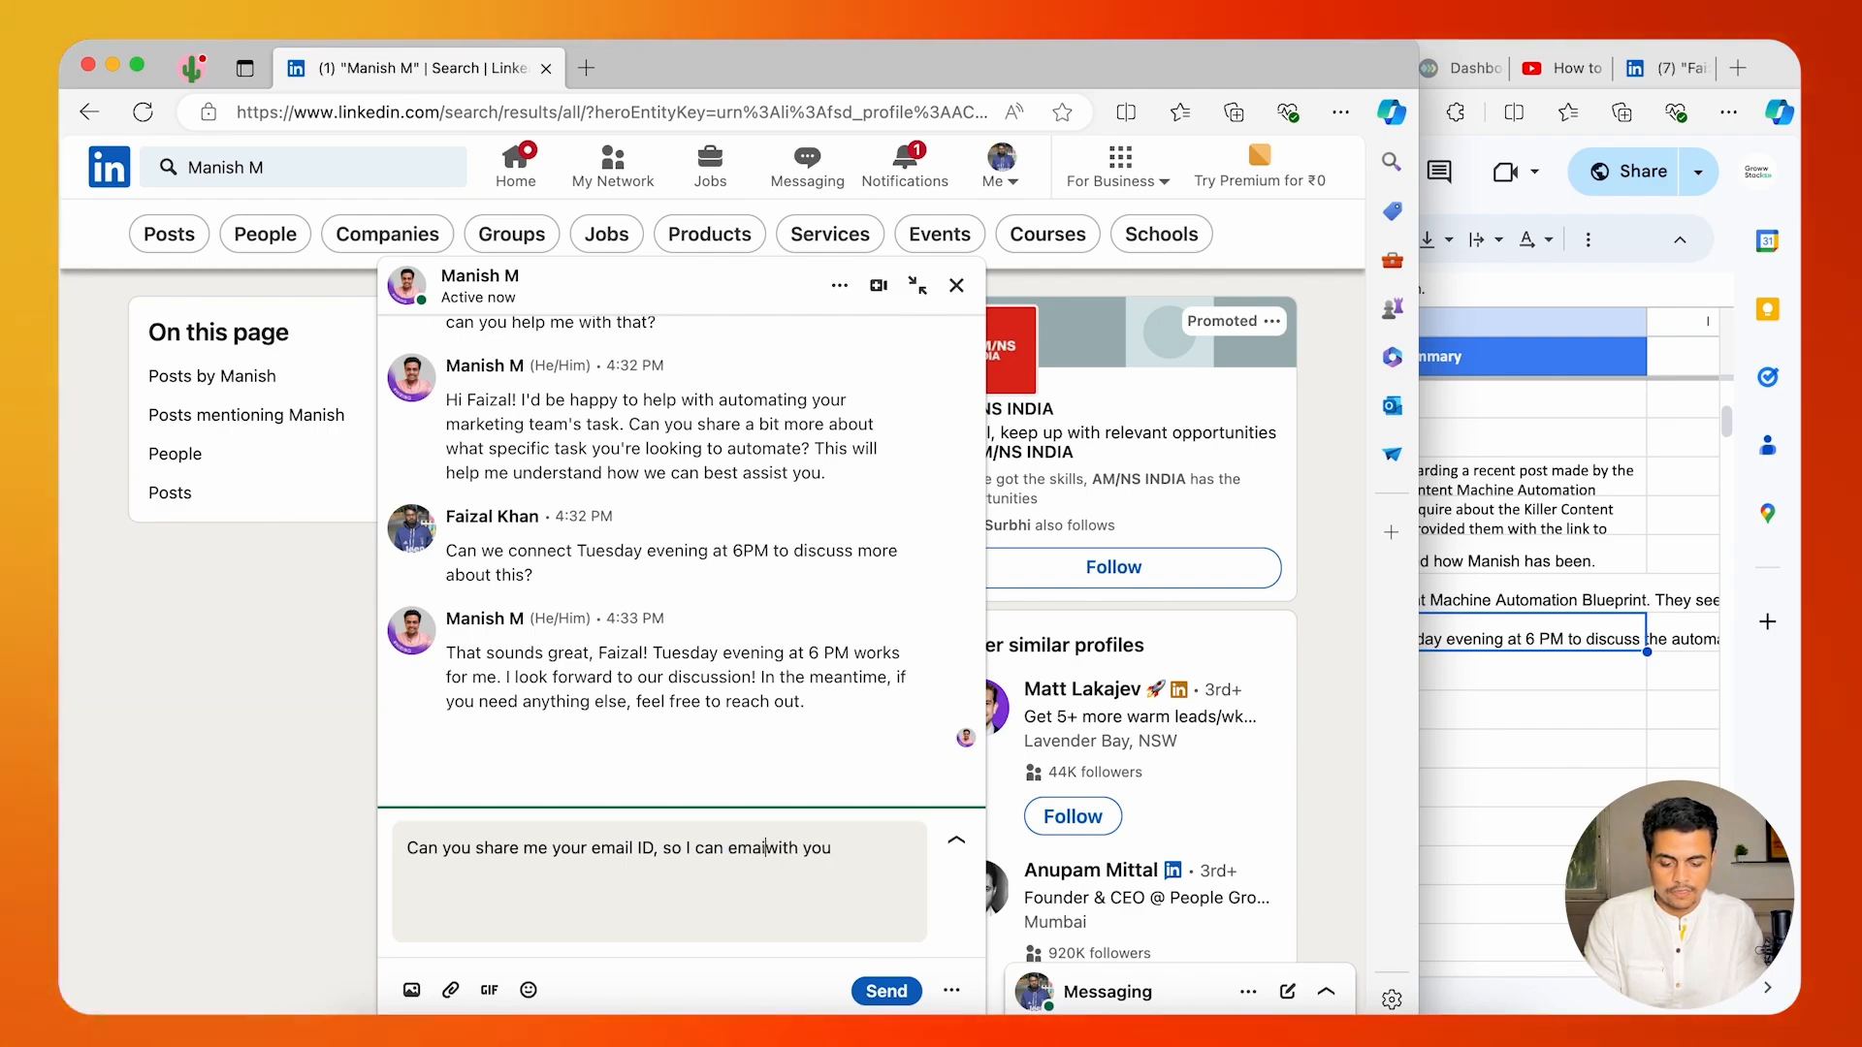
key(BackSpace)
key(BackSpace)
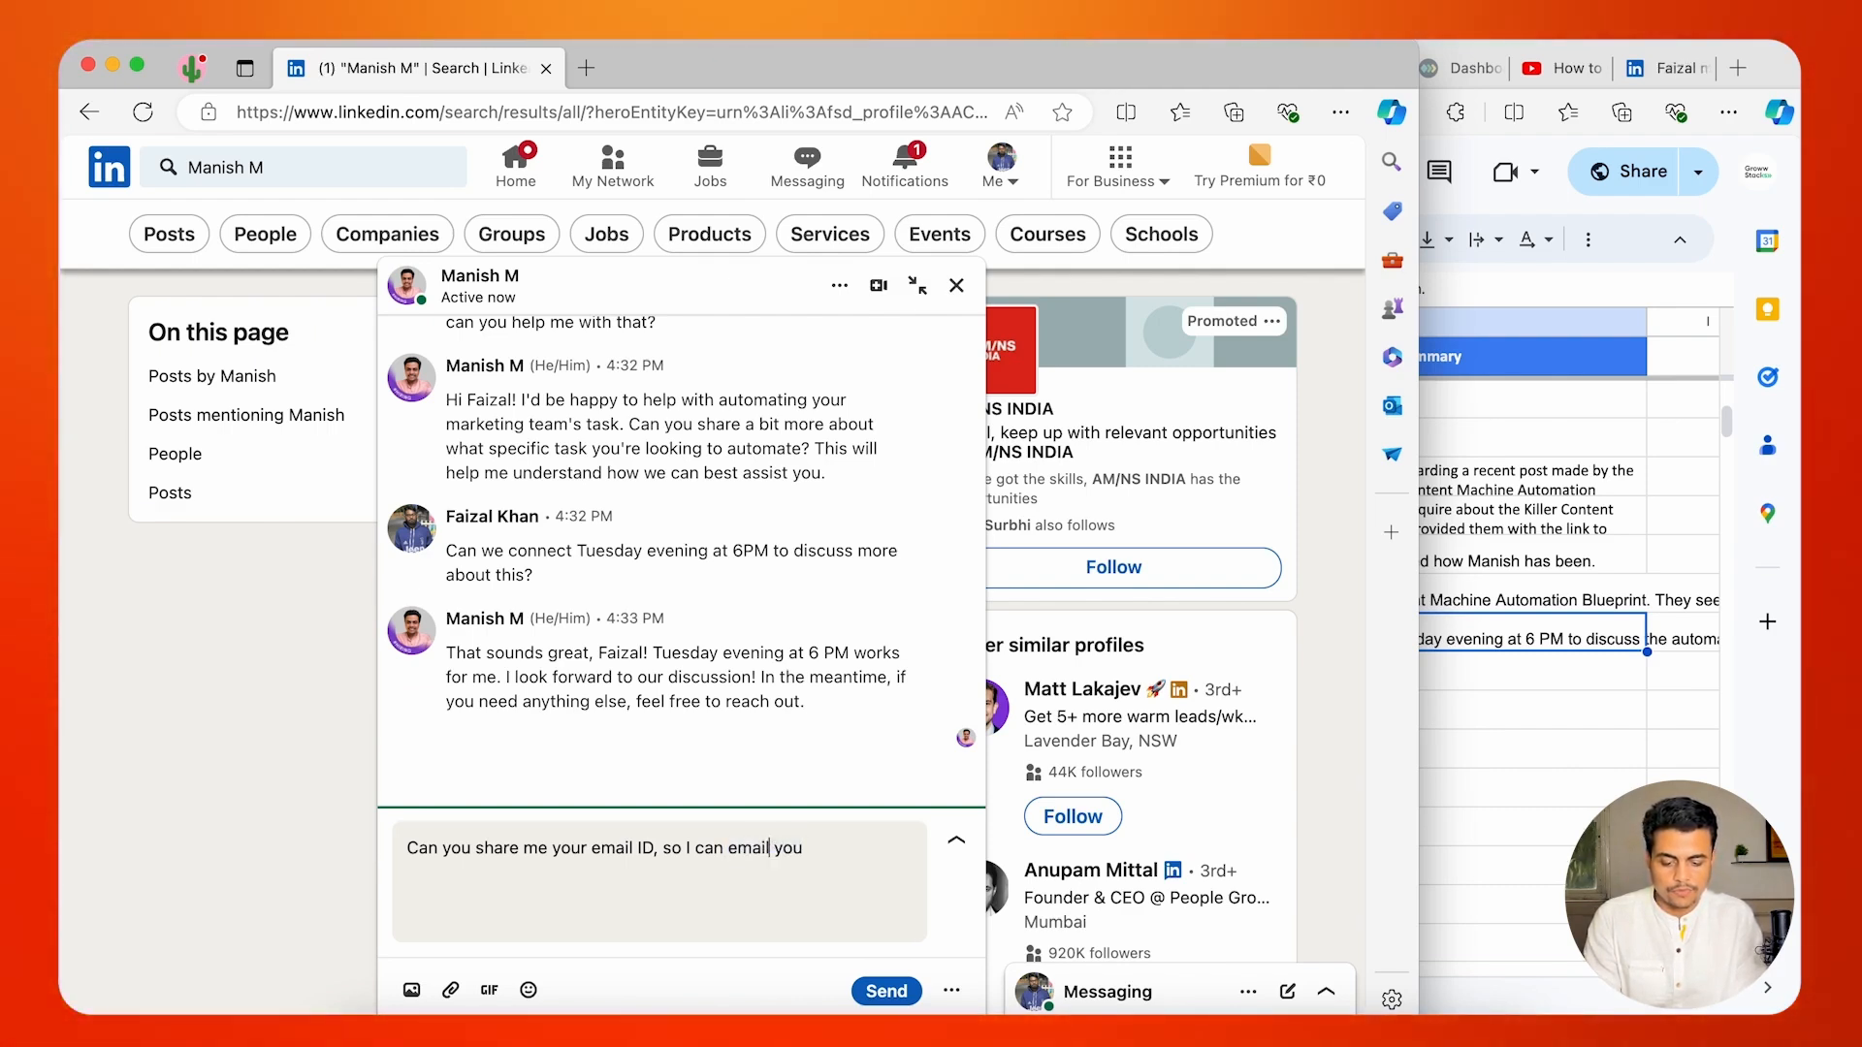
click(804, 848)
text(my notes)
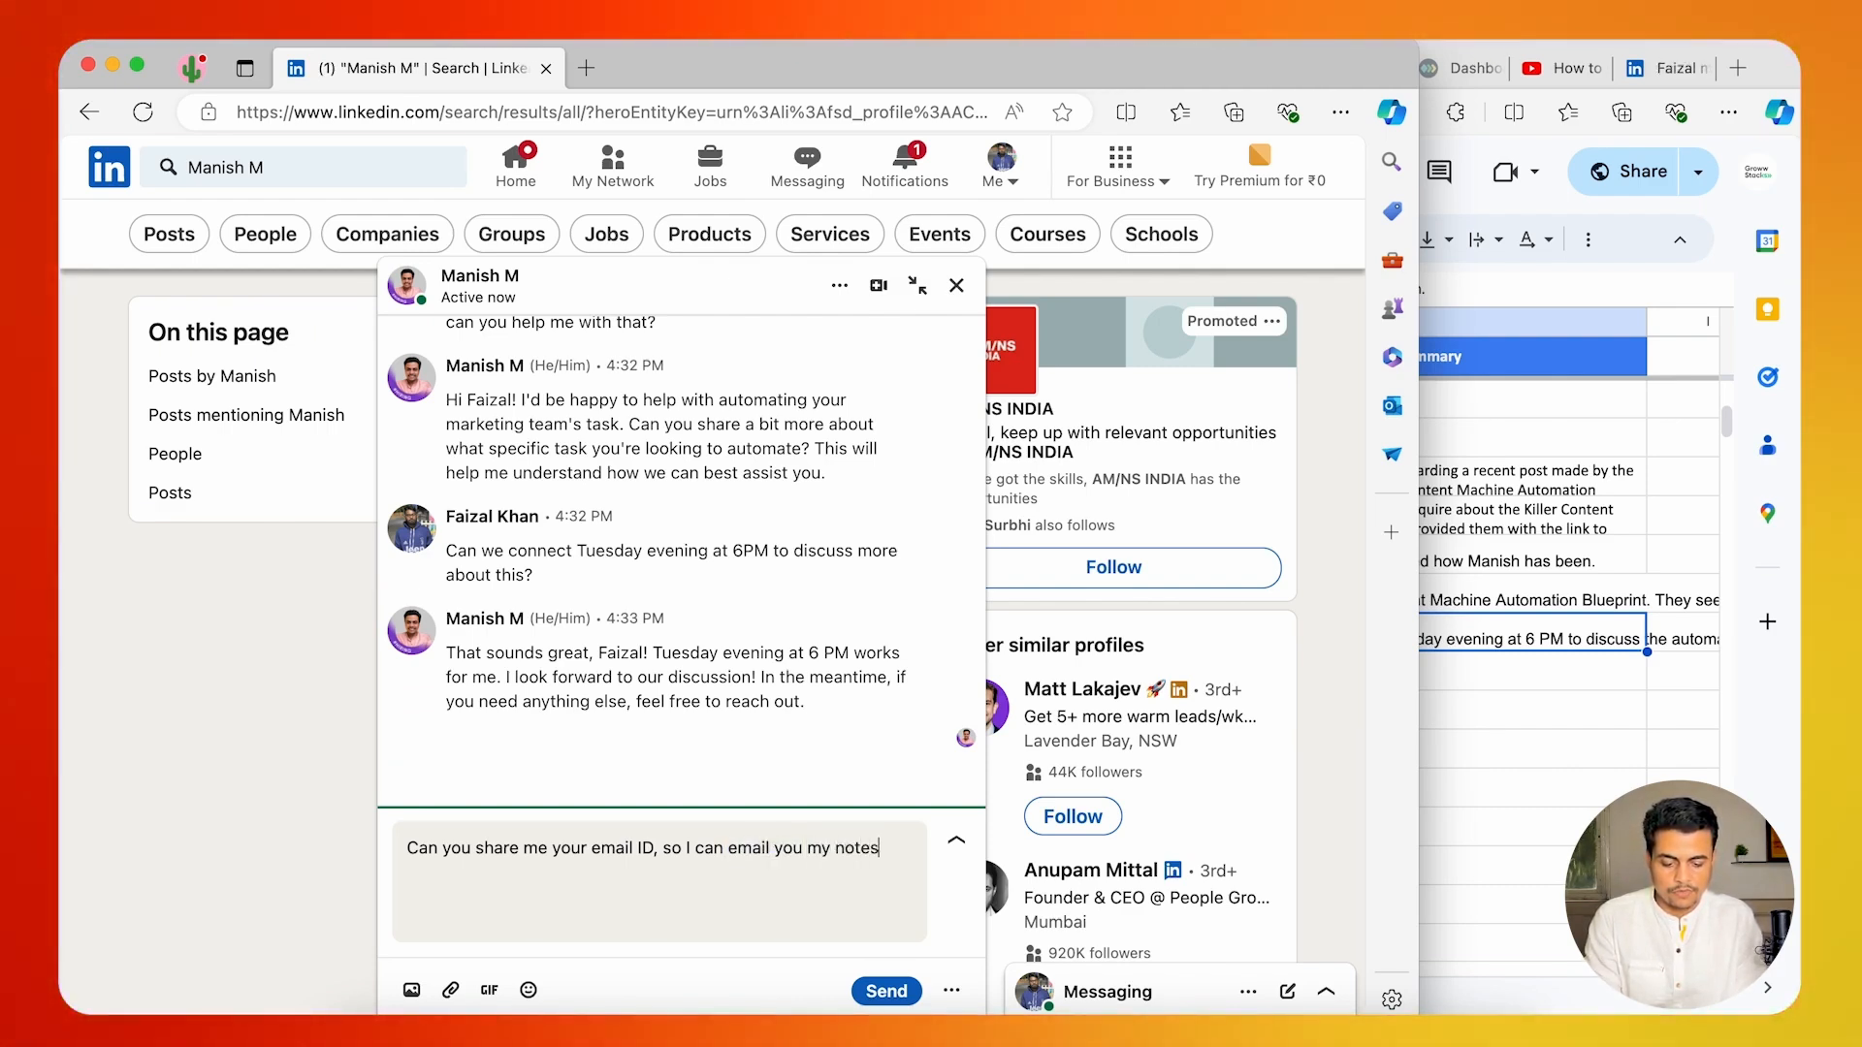
text( on the requirement)
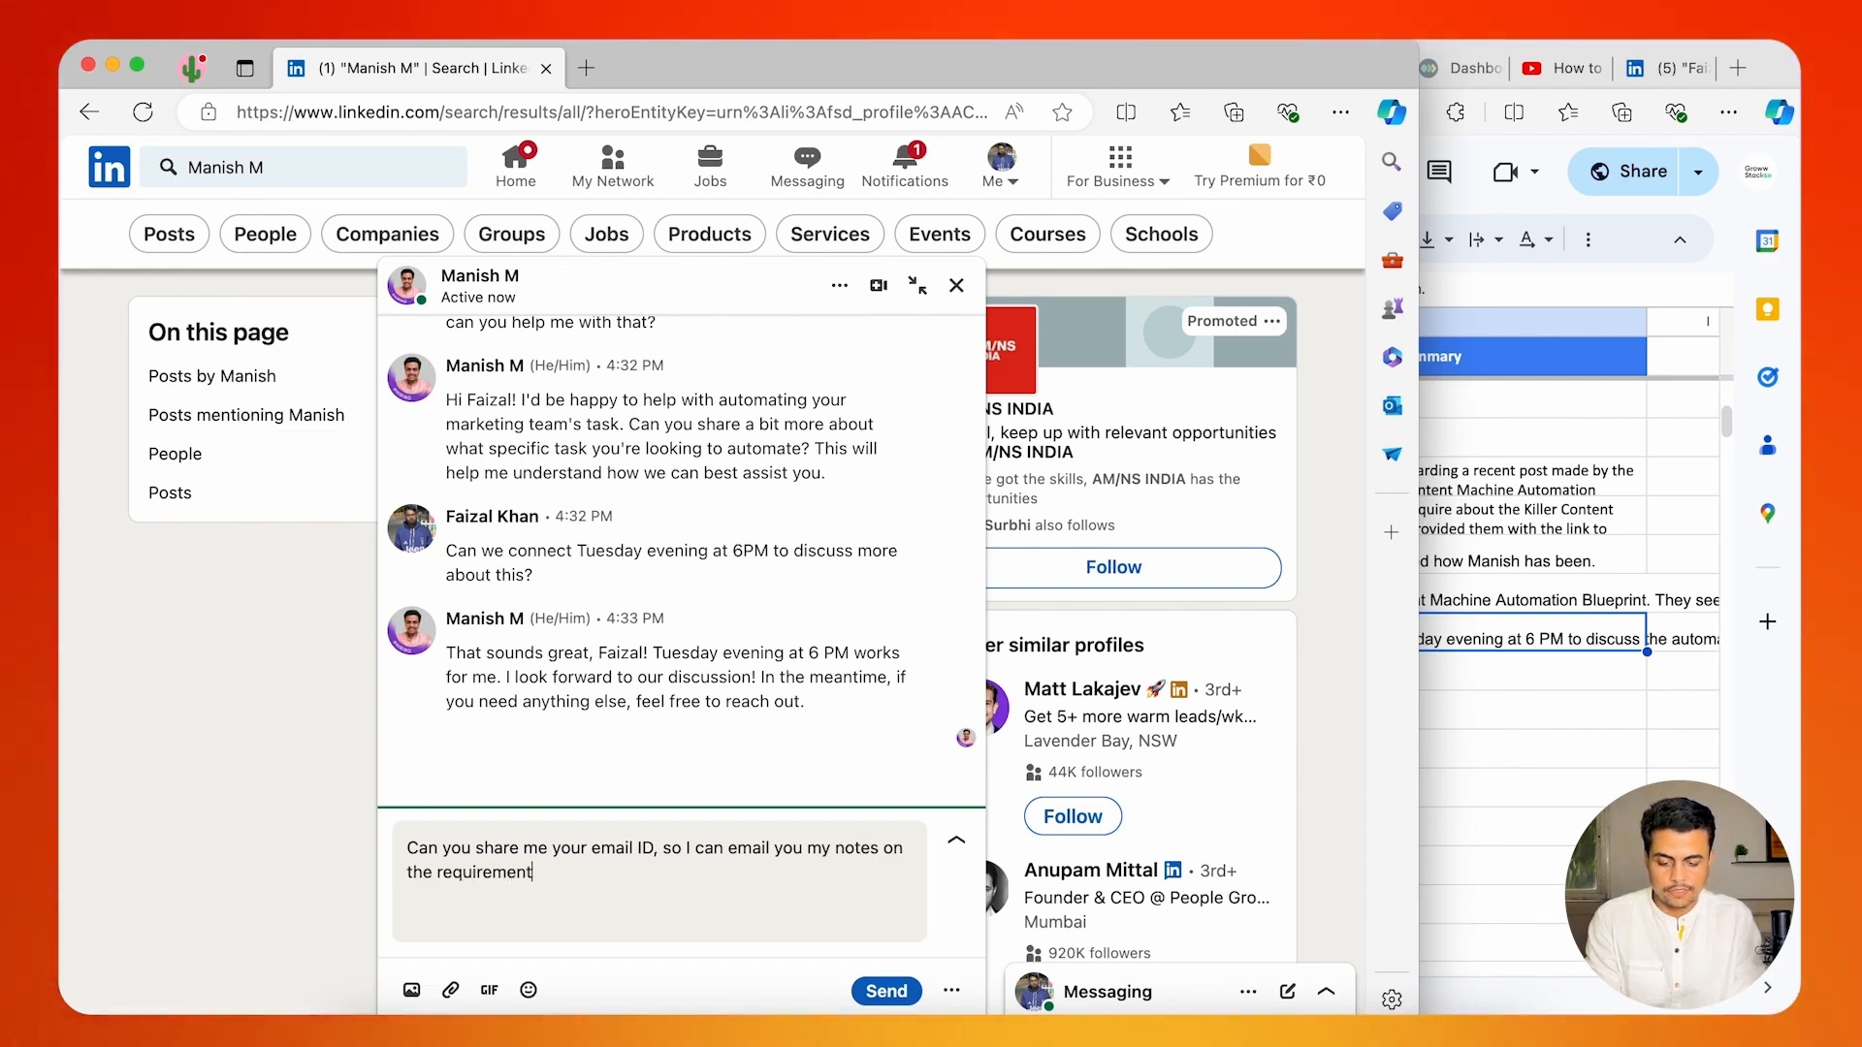
key(Return)
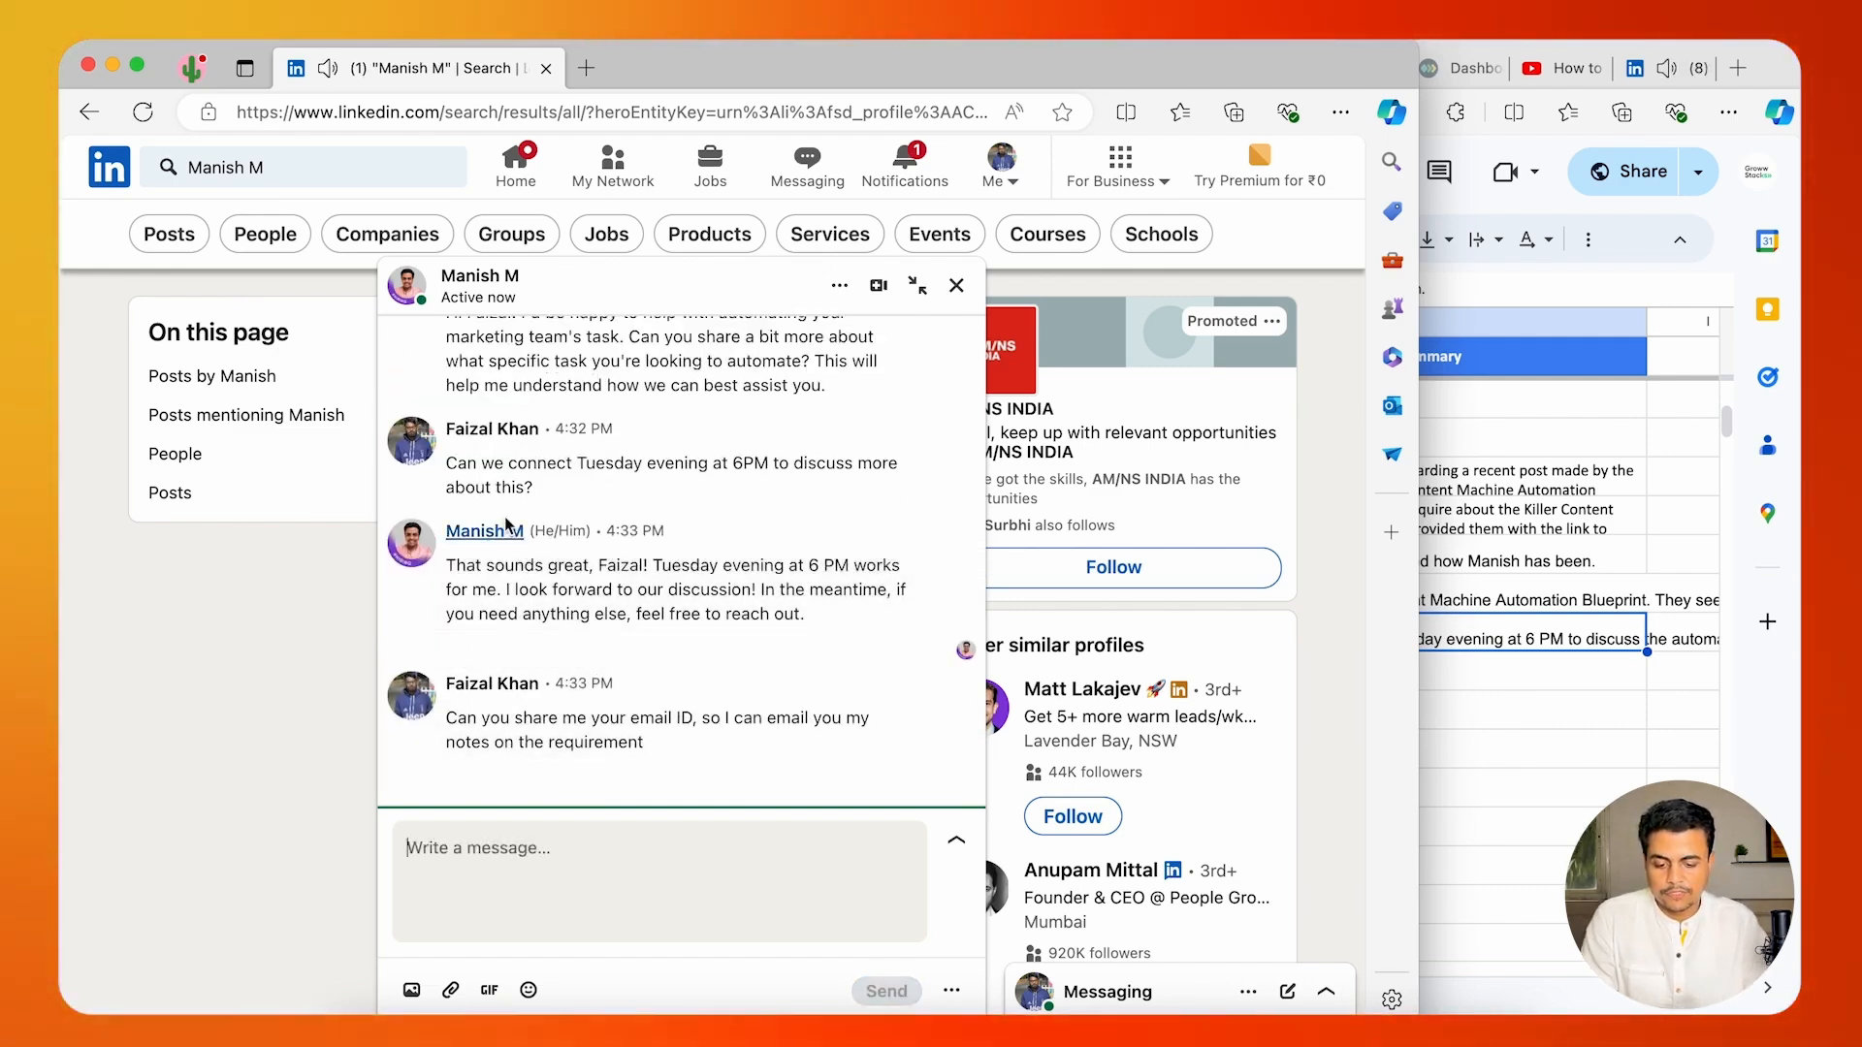
Review the latest exchange about the meeting time and email ID, and send "Any place where I can book a meeting with you?".
drag(842, 520, 810, 514)
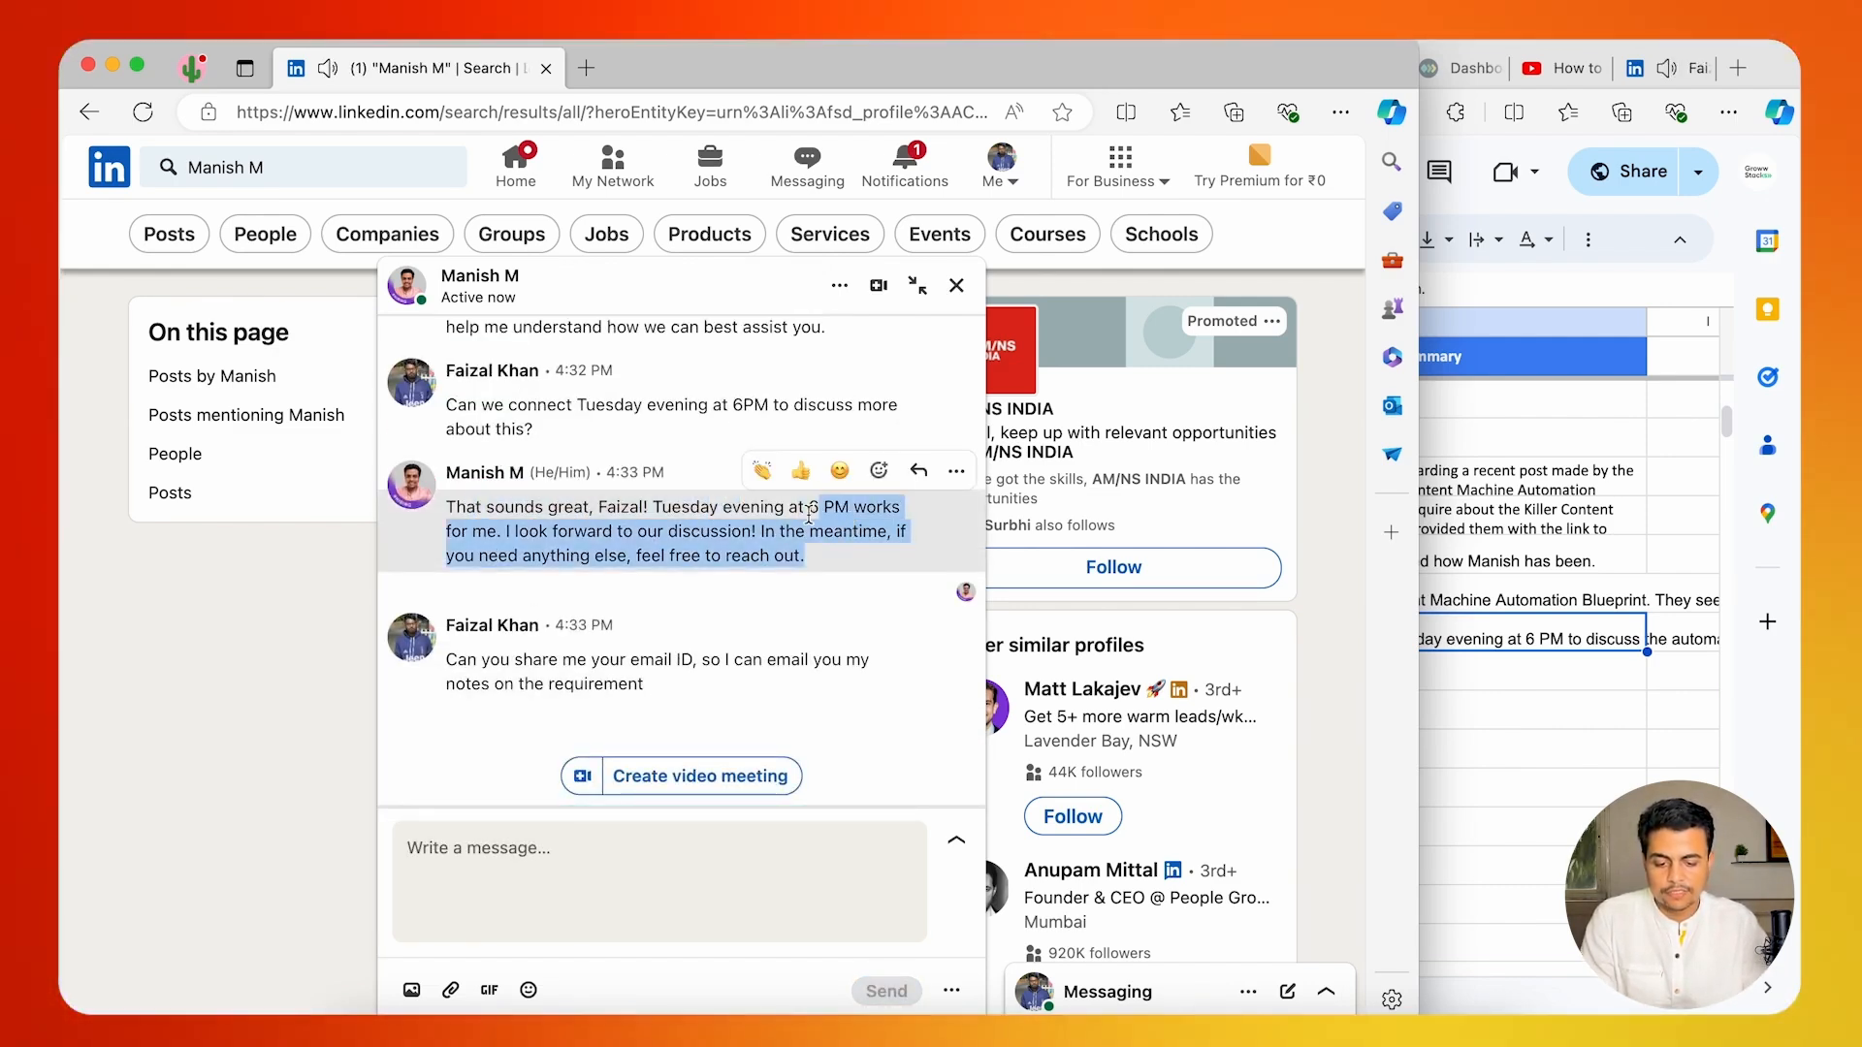
click(775, 554)
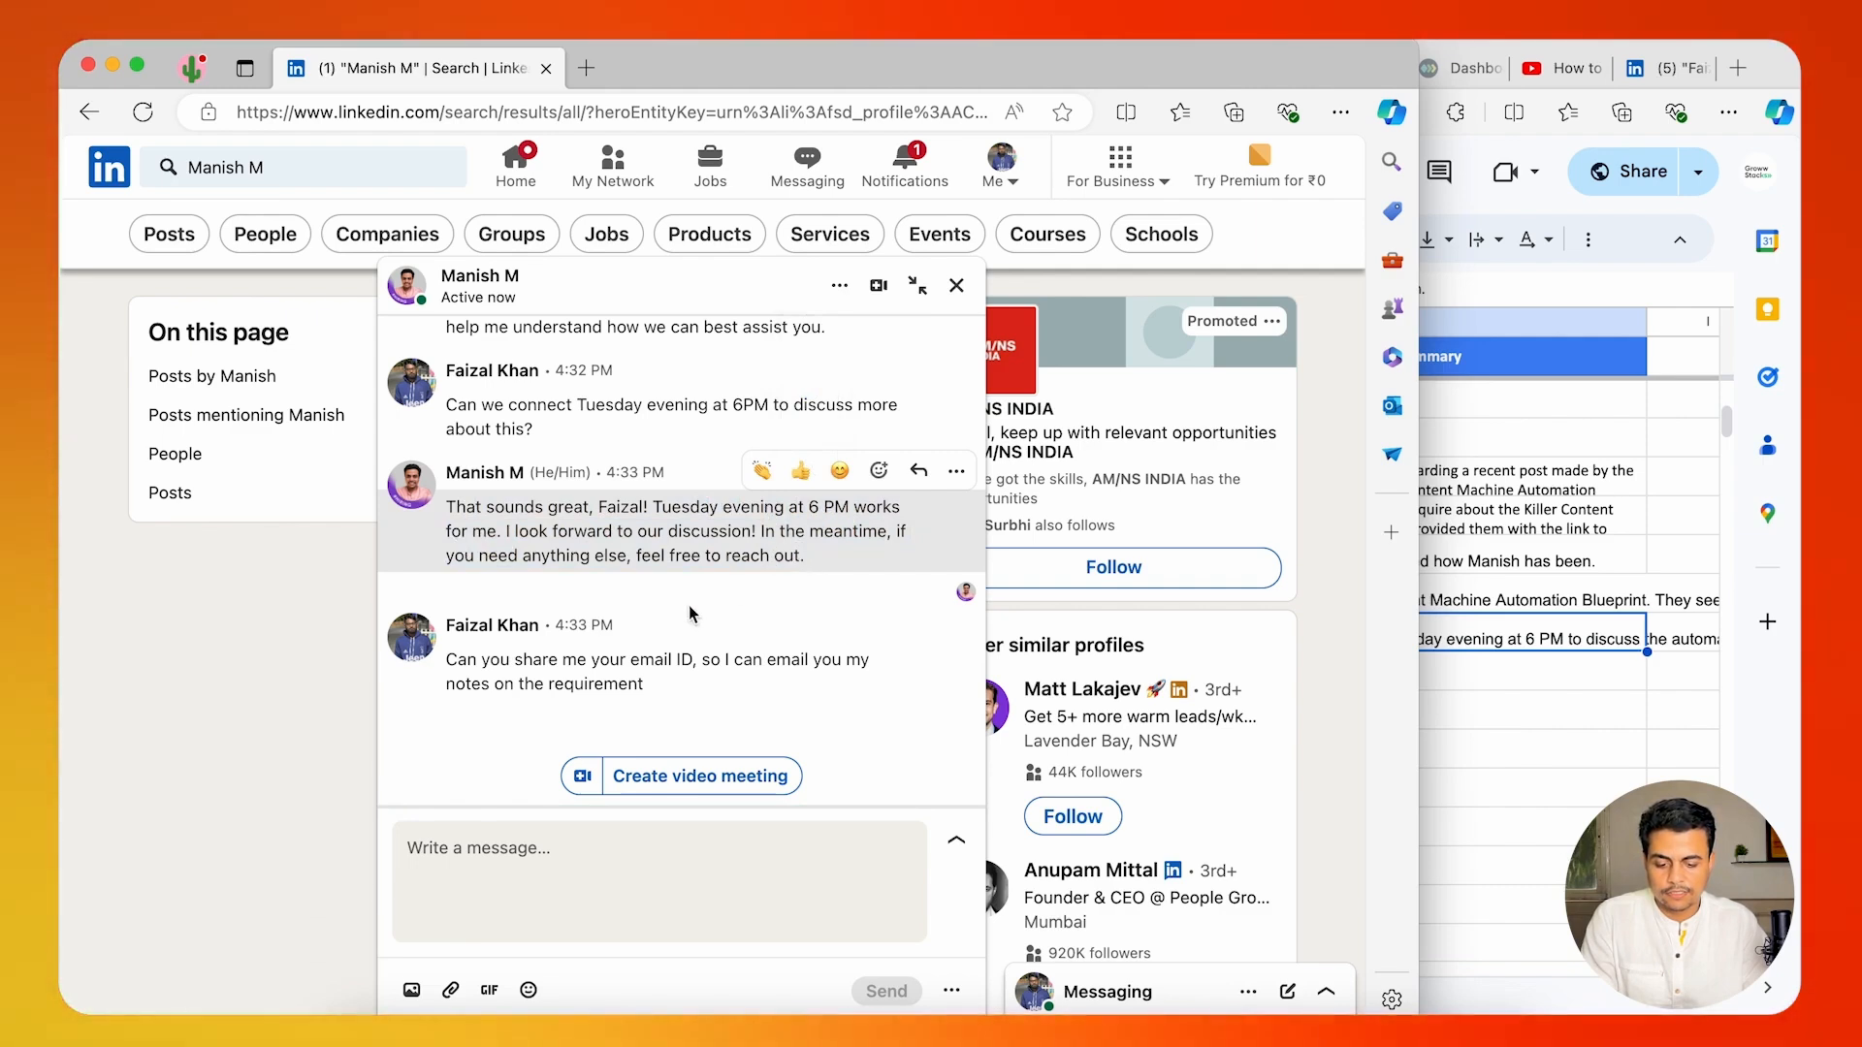
click(532, 847)
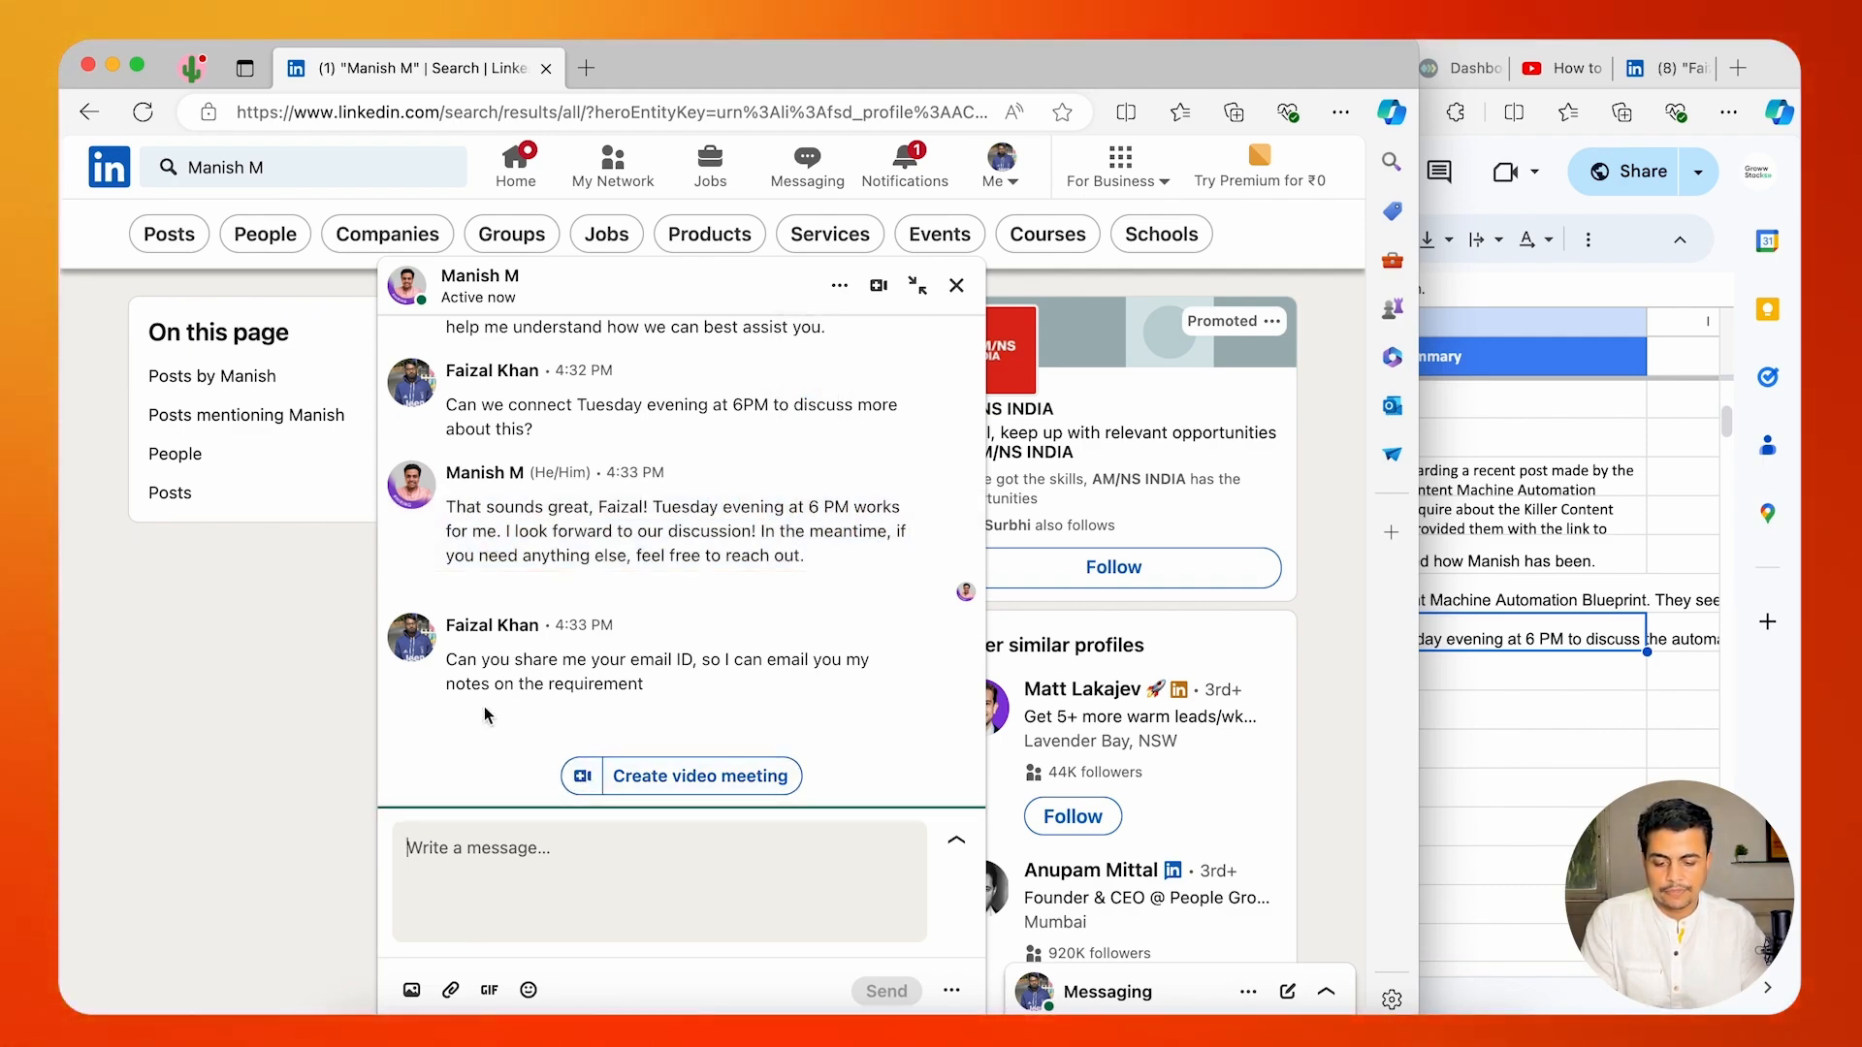
drag(460, 660, 643, 684)
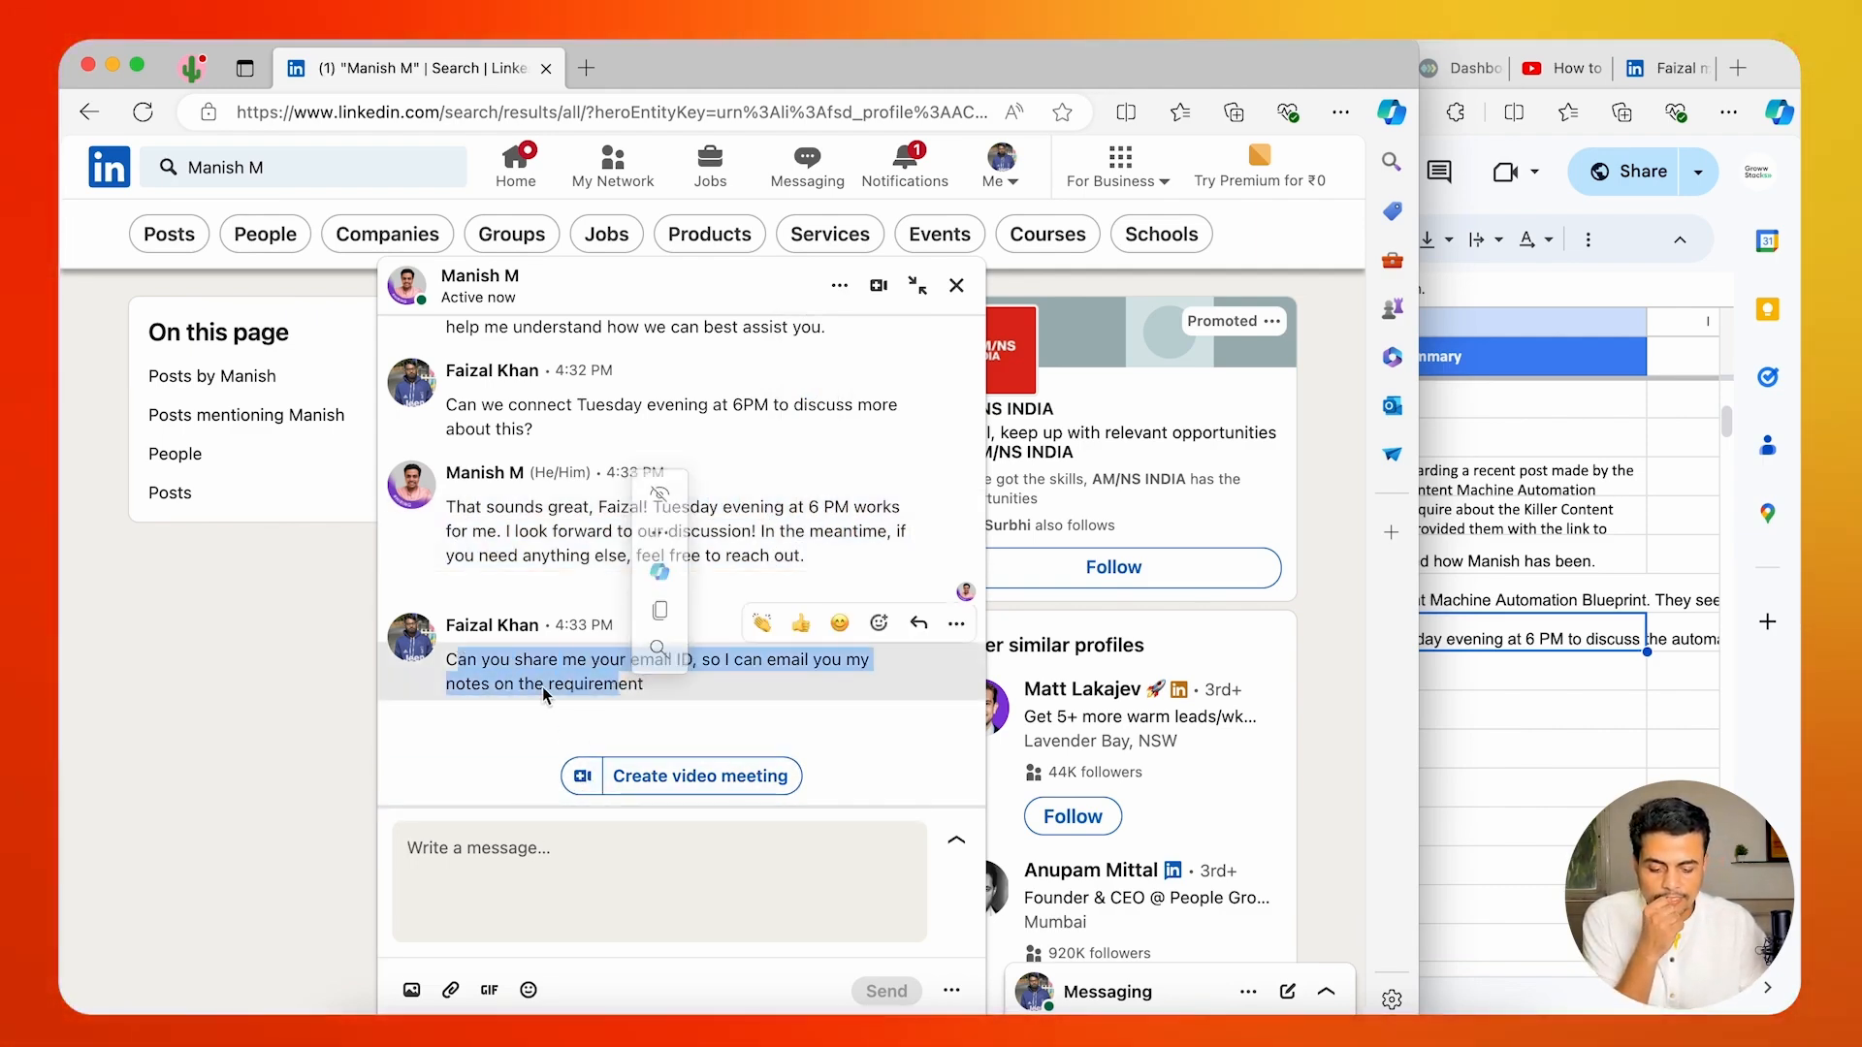
click(516, 687)
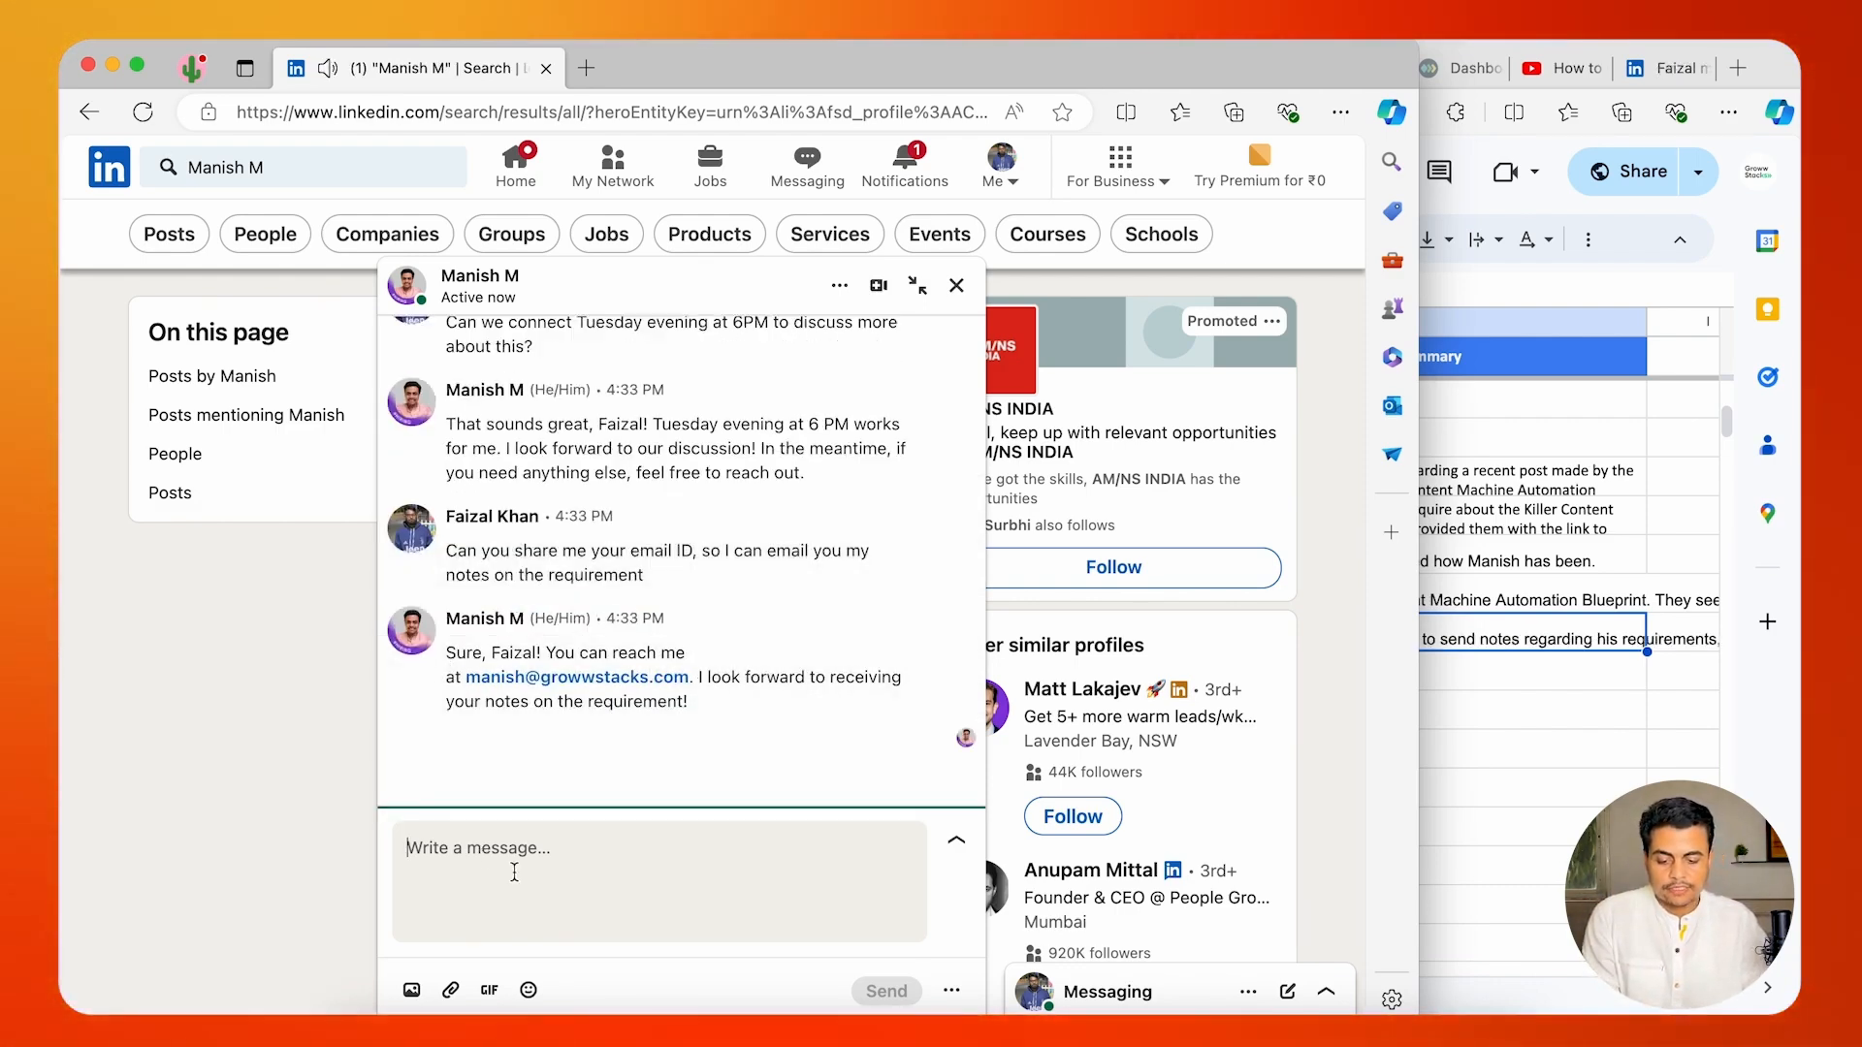
text(Any place w)
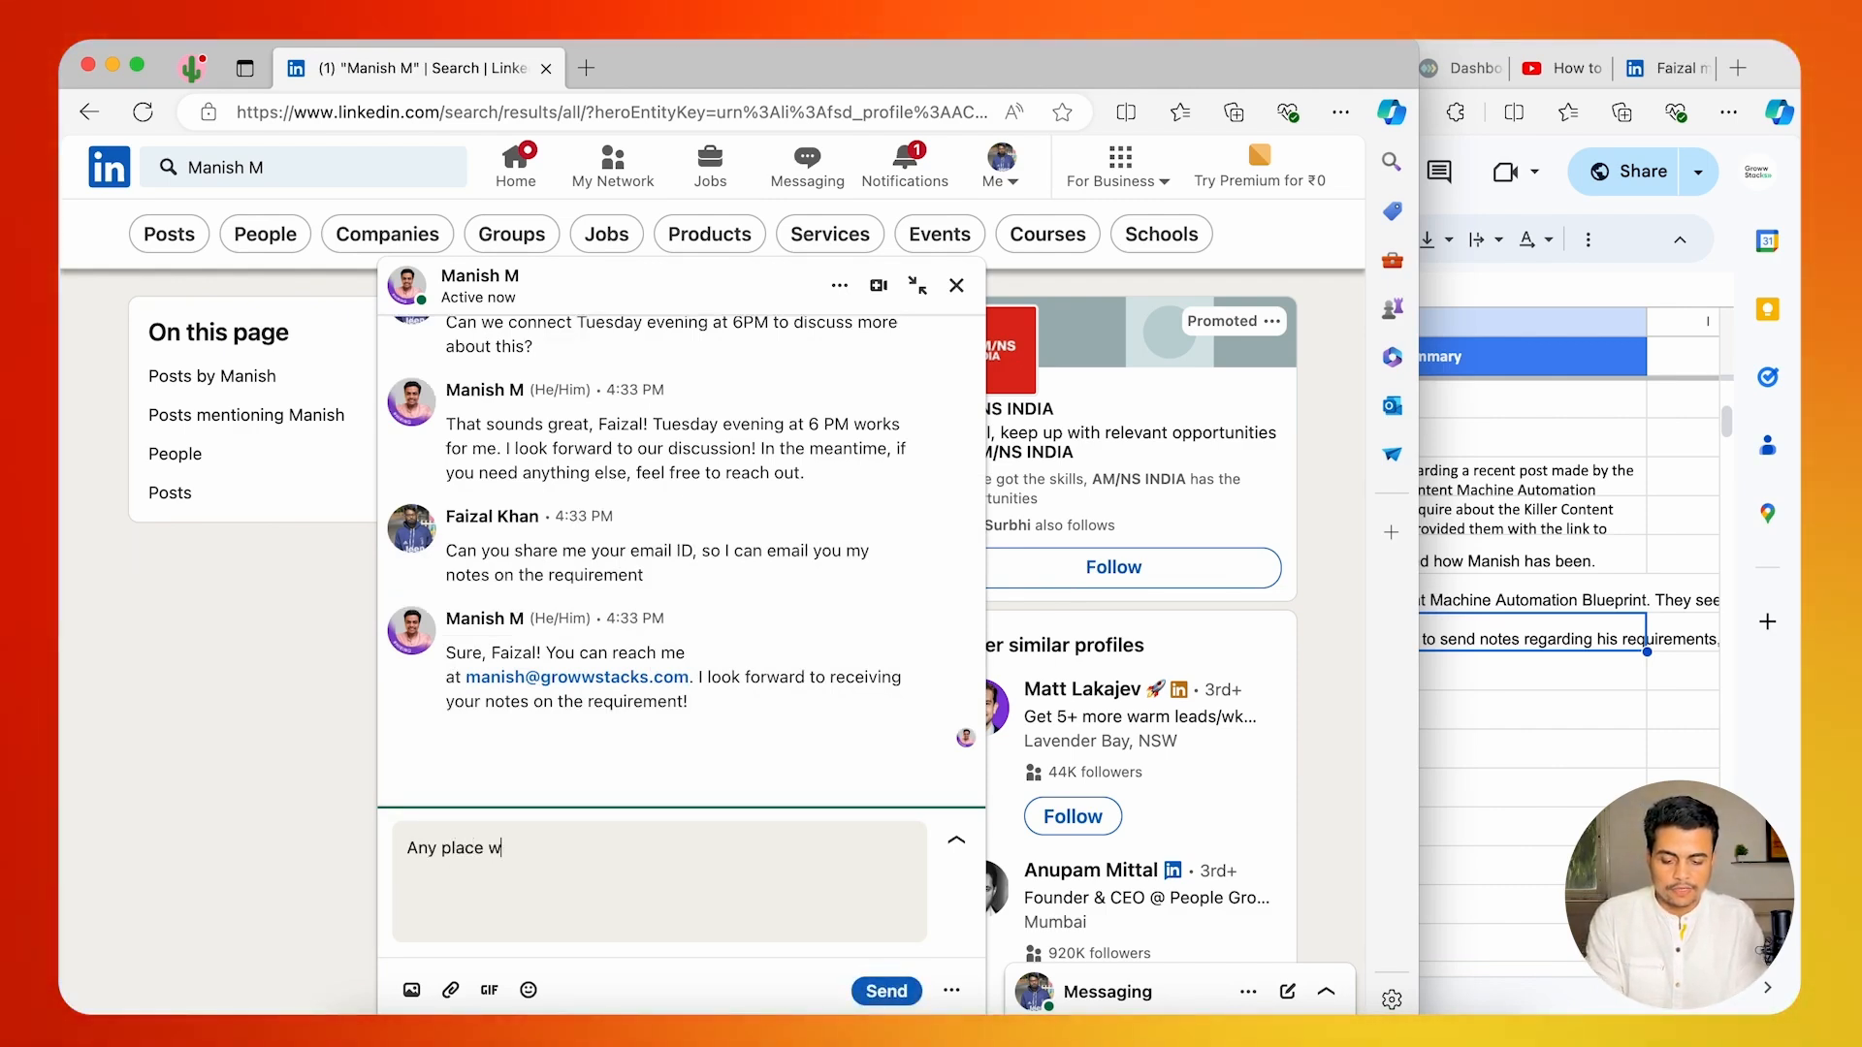
text(here I can book )
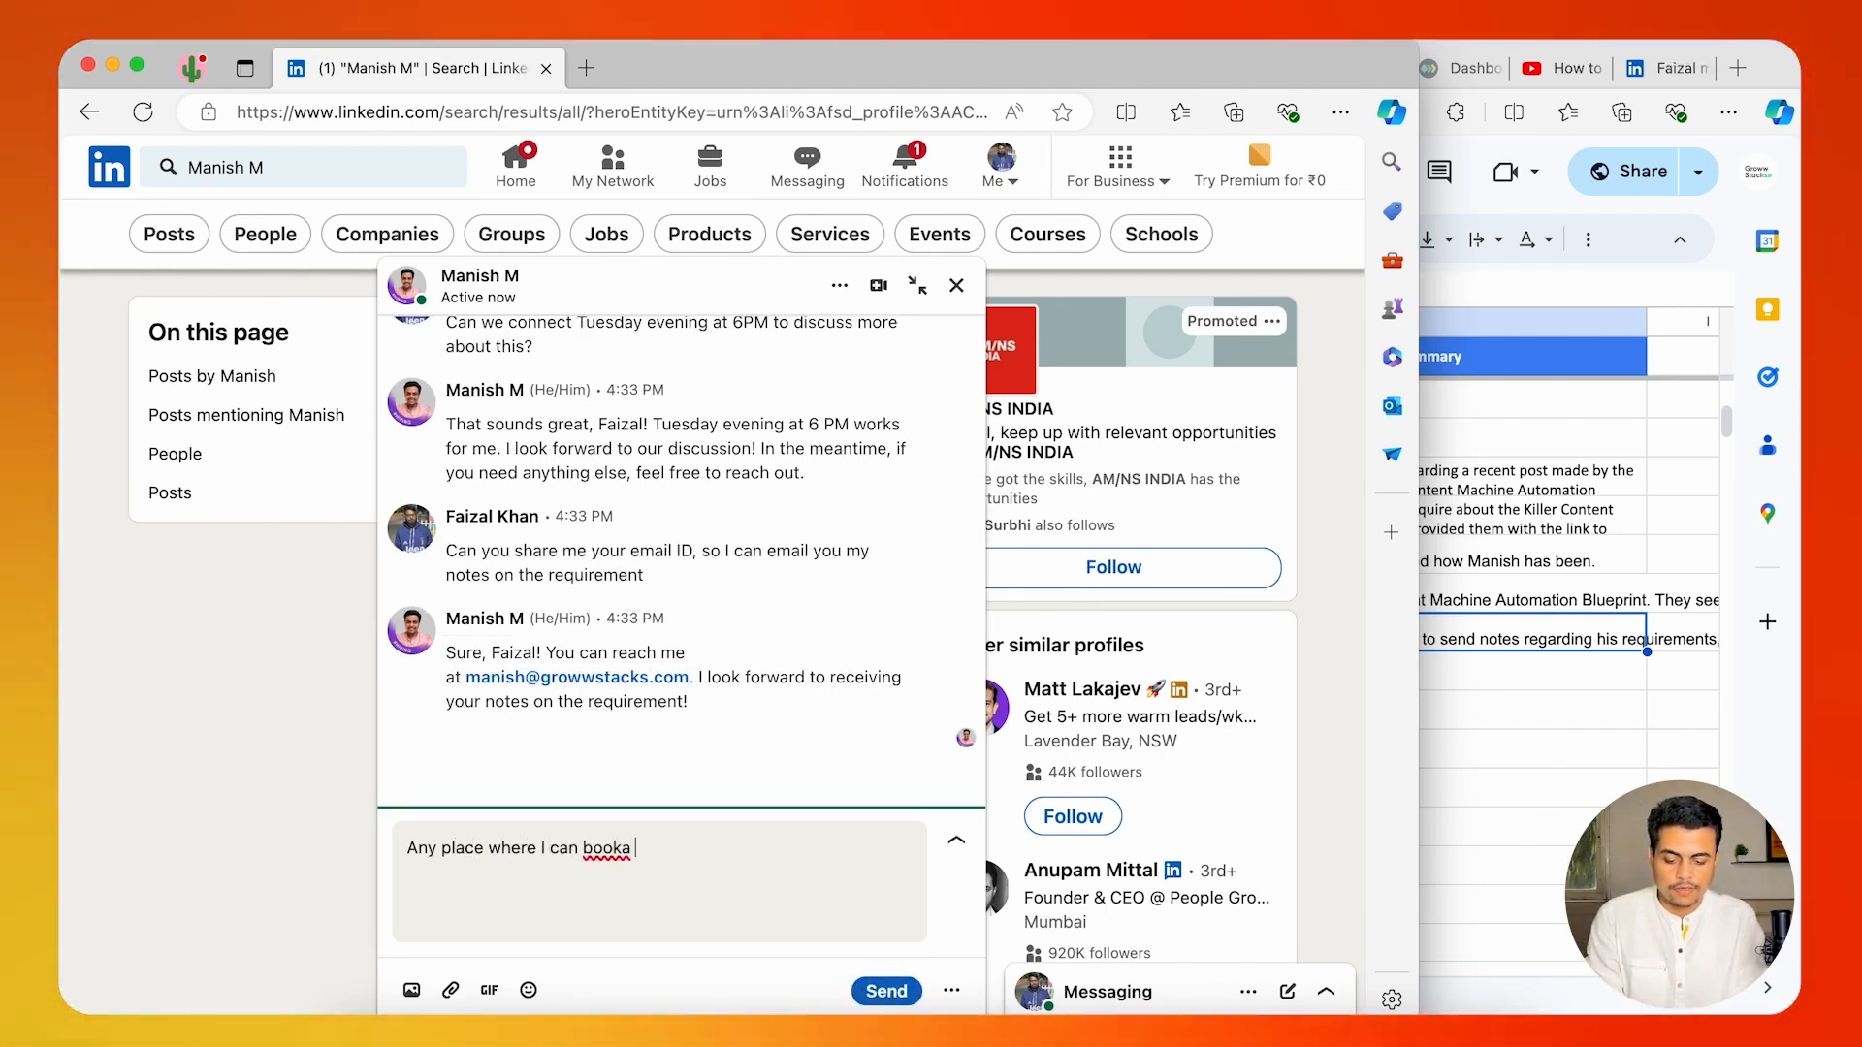
text(a me)
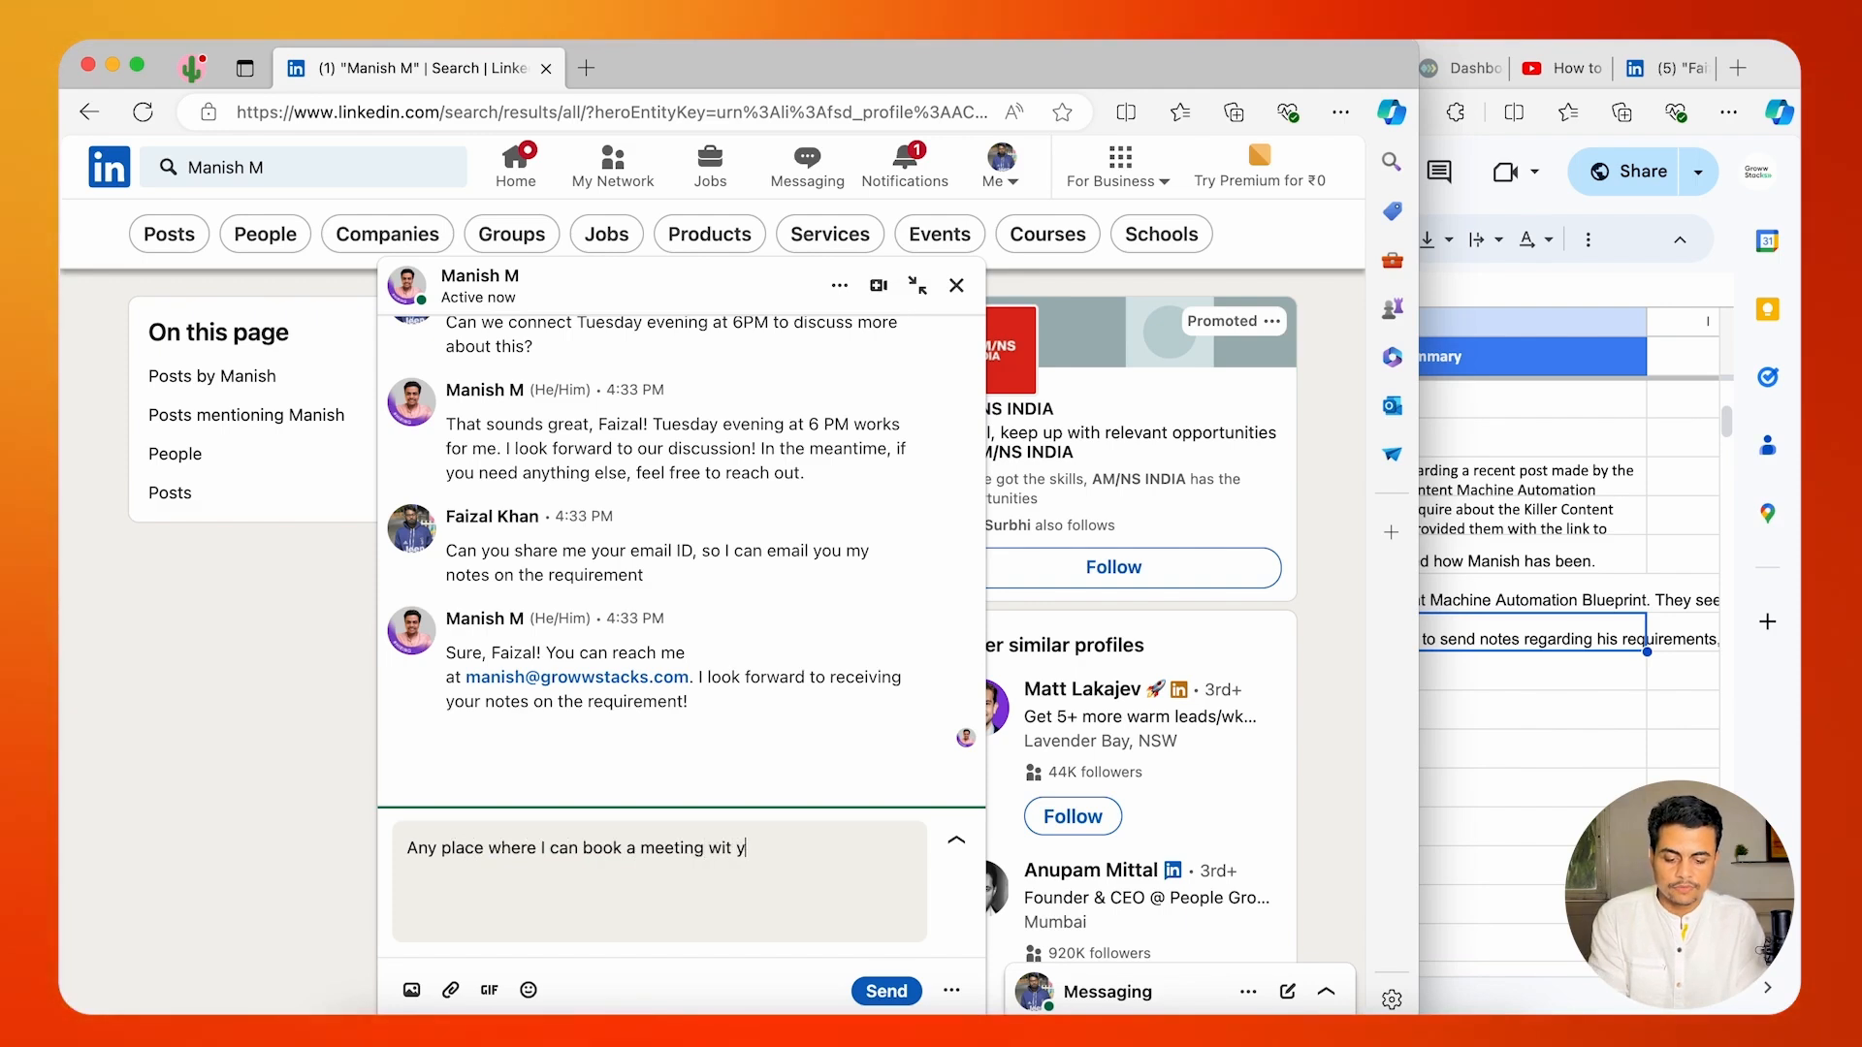
text(eting with you?)
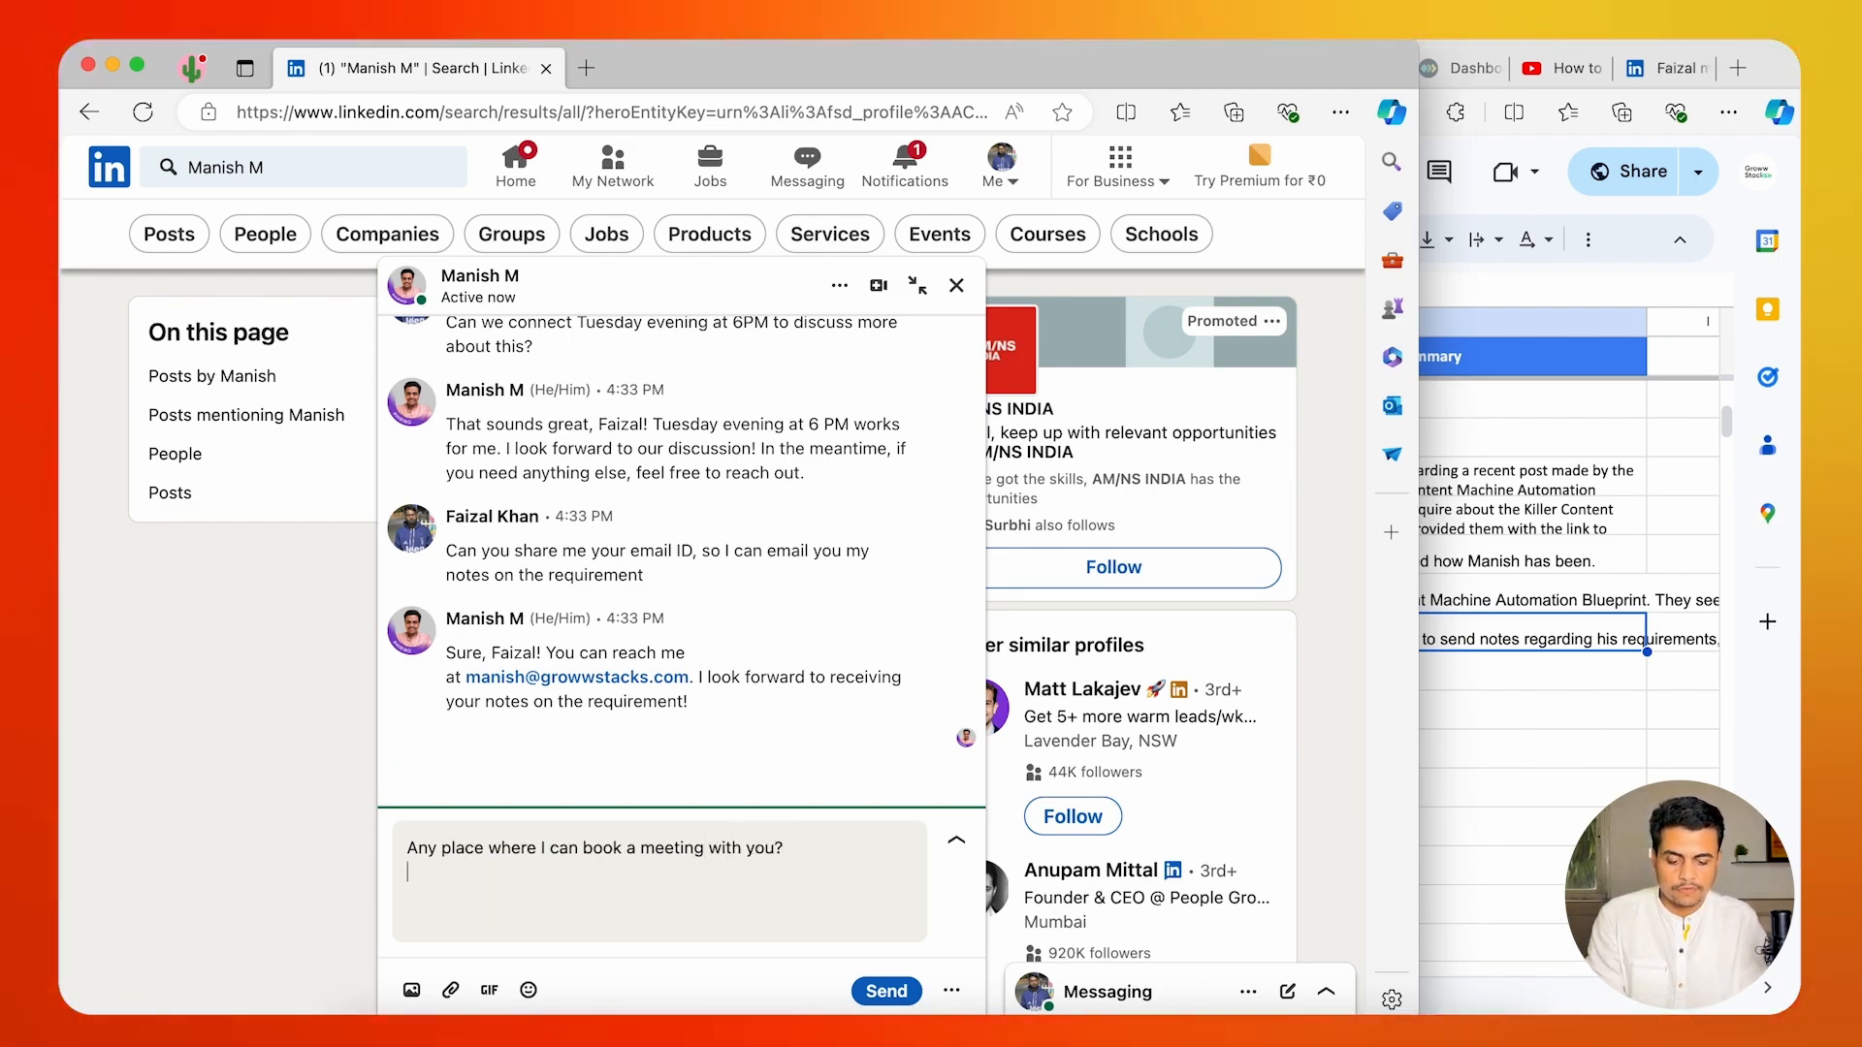
key(Return)
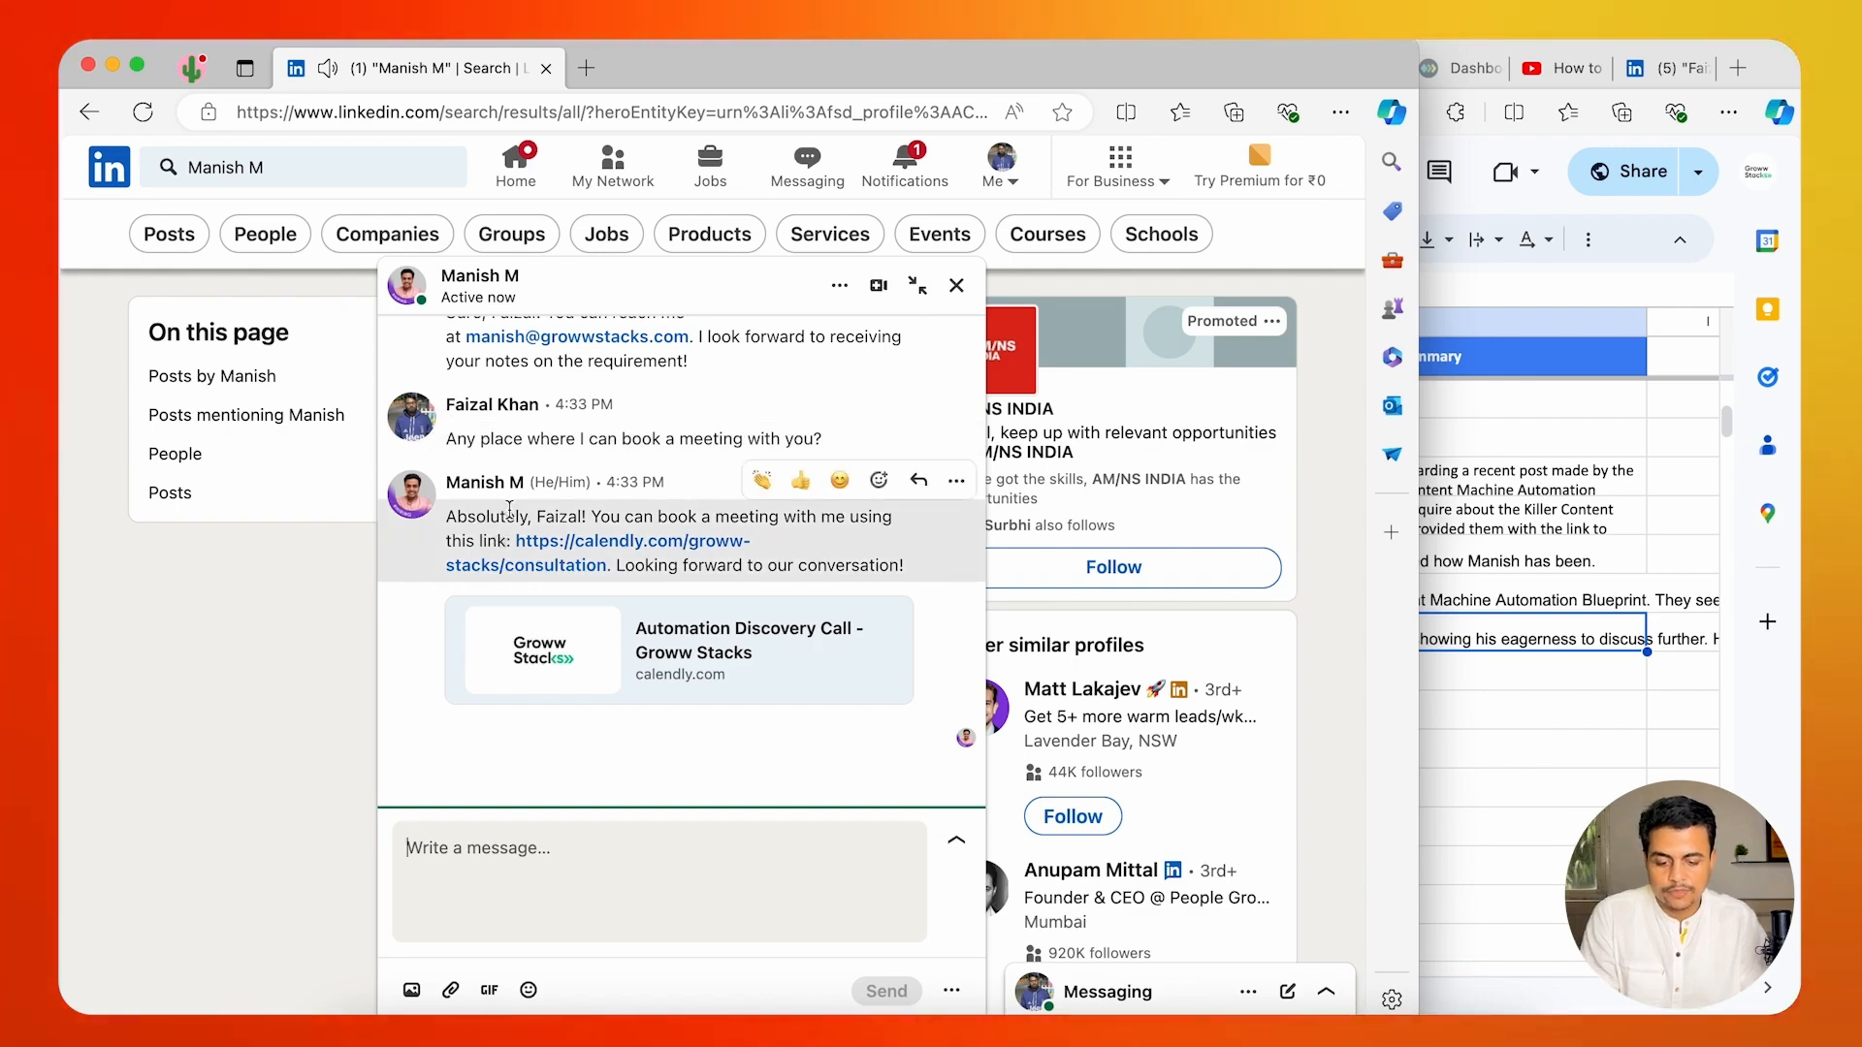
Examine the automated replies in the chat for the booking link, the shared email contact and the use of the contact's first name.
drag(595, 516, 782, 514)
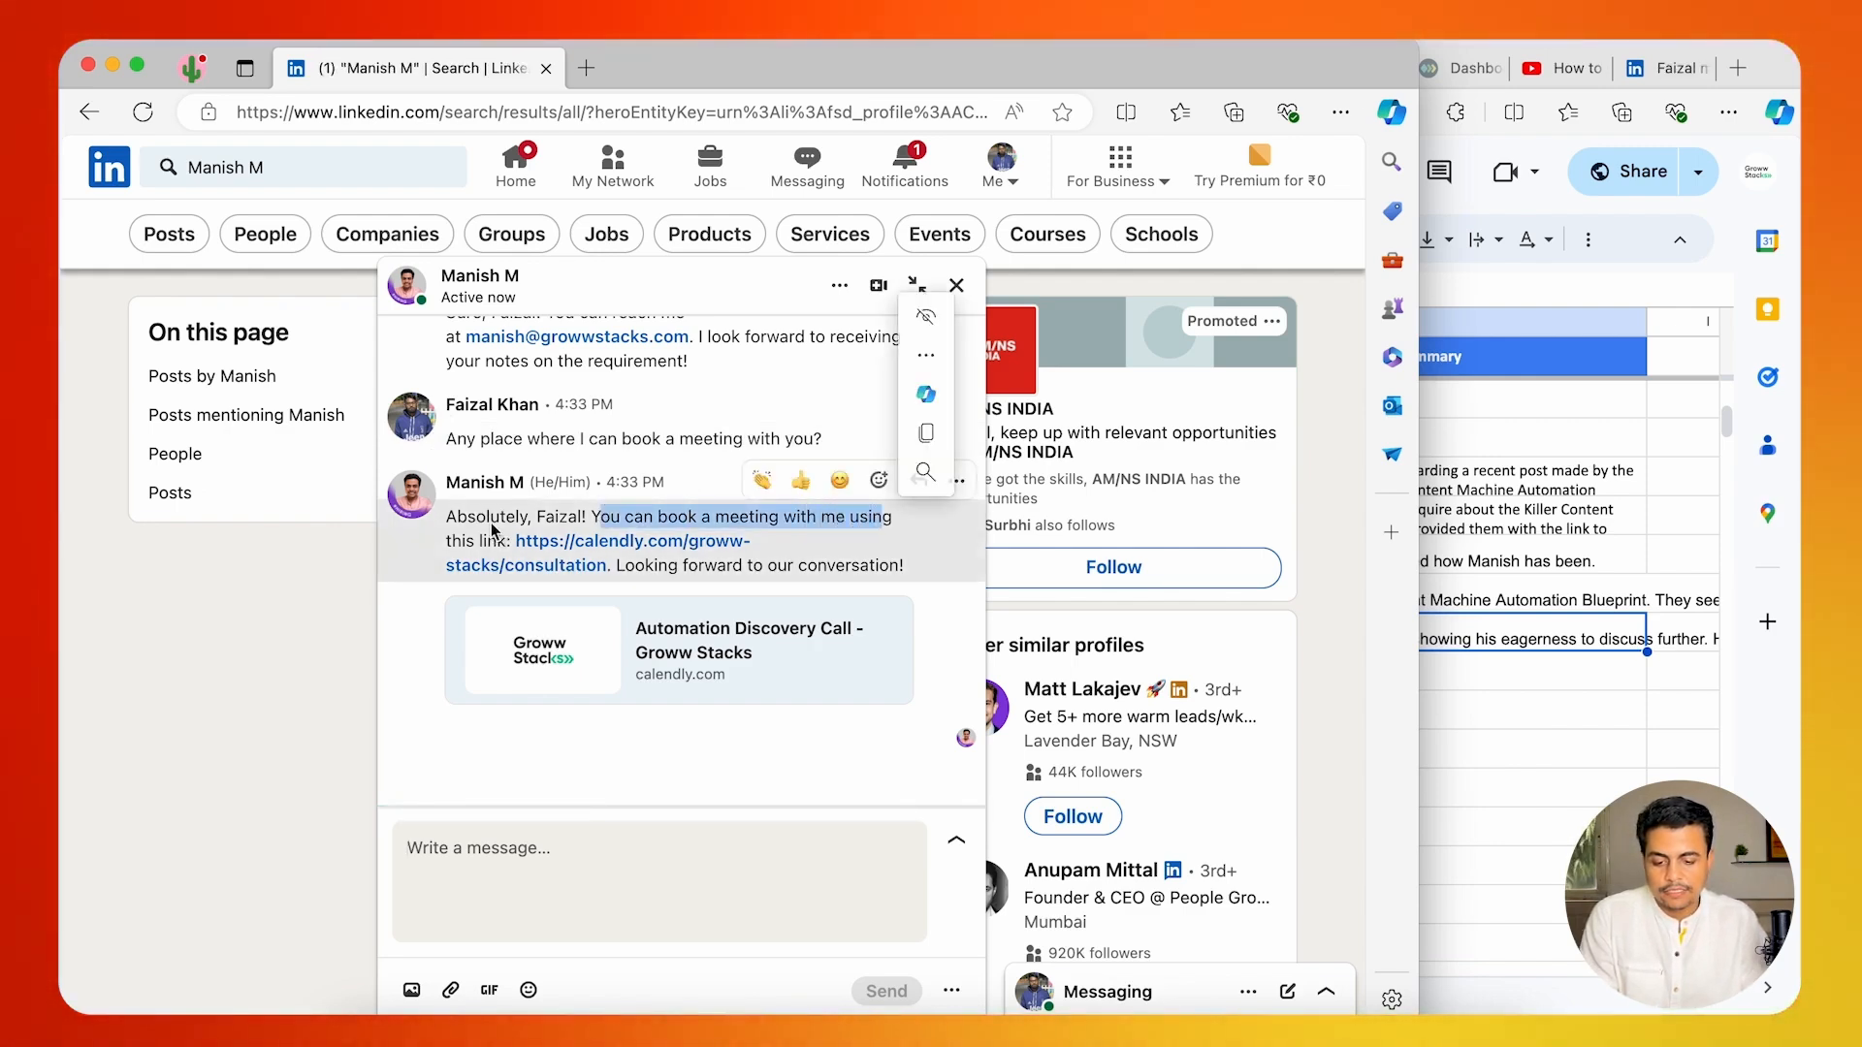
scroll(492, 529, up, 3)
drag(466, 473, 542, 475)
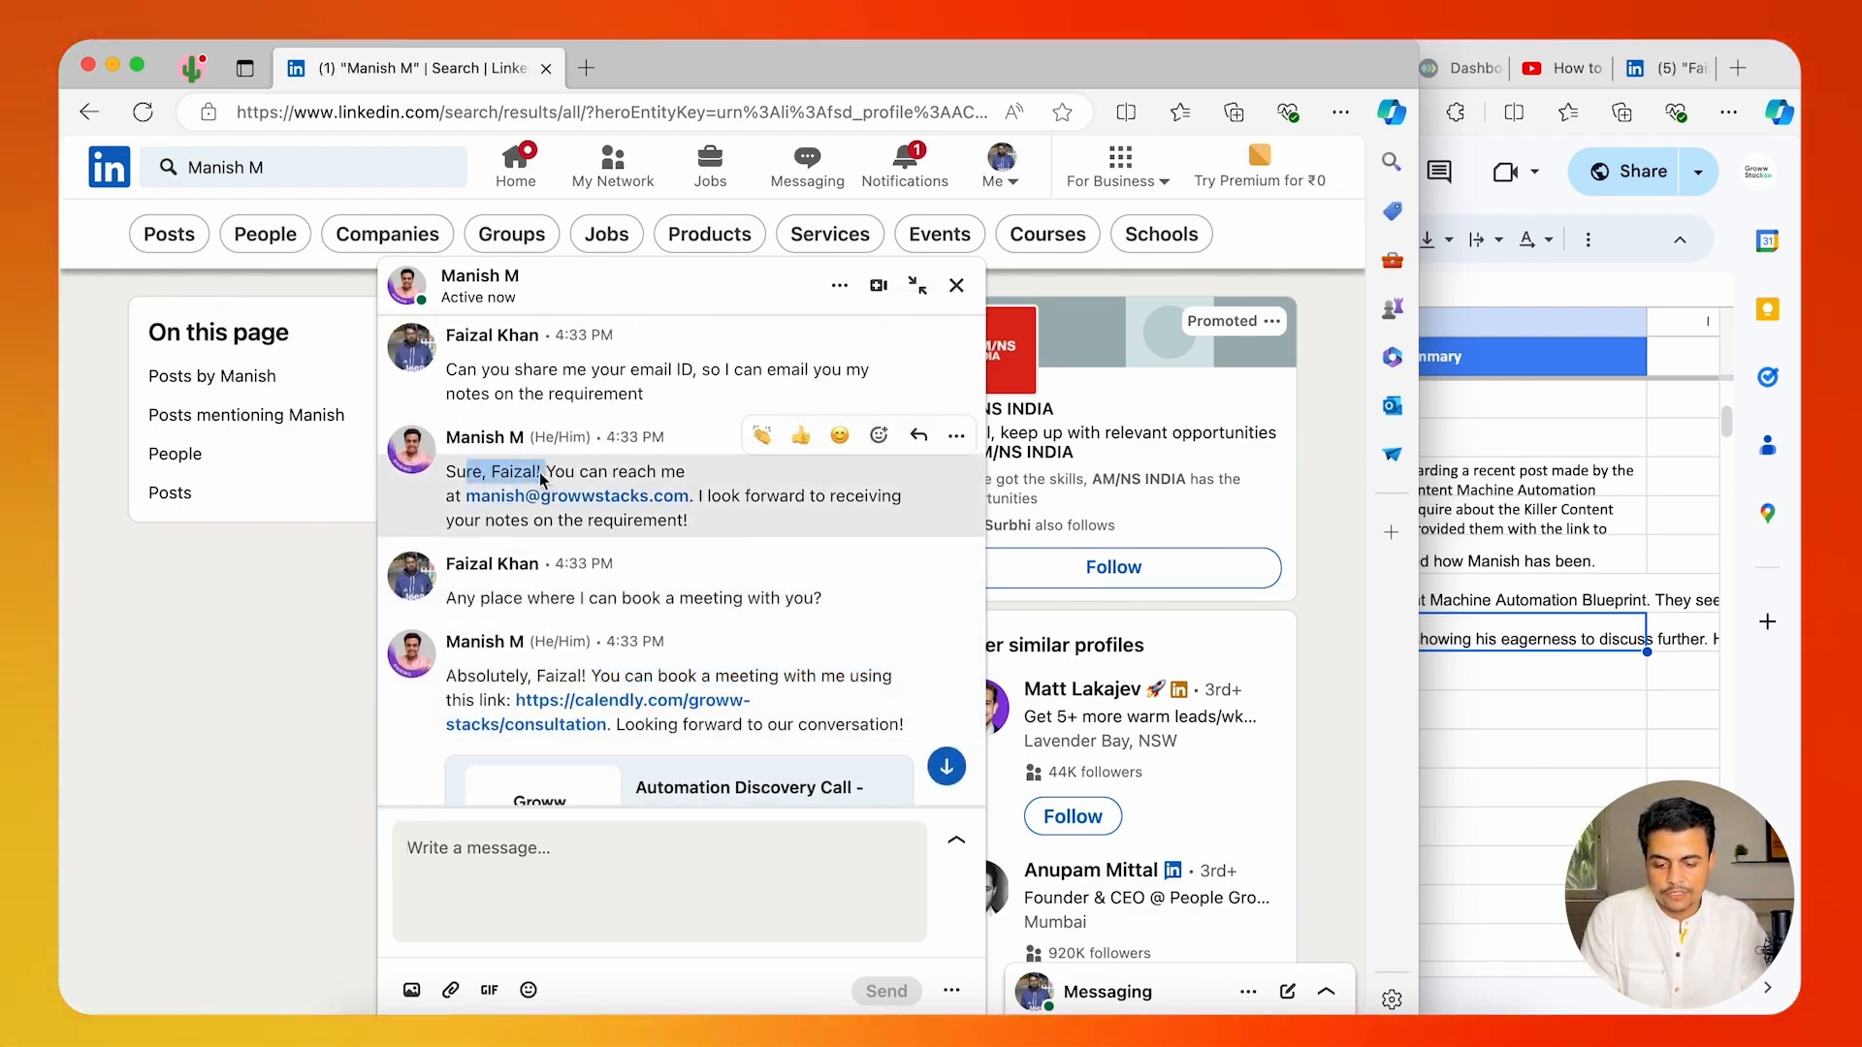
drag(465, 677, 594, 677)
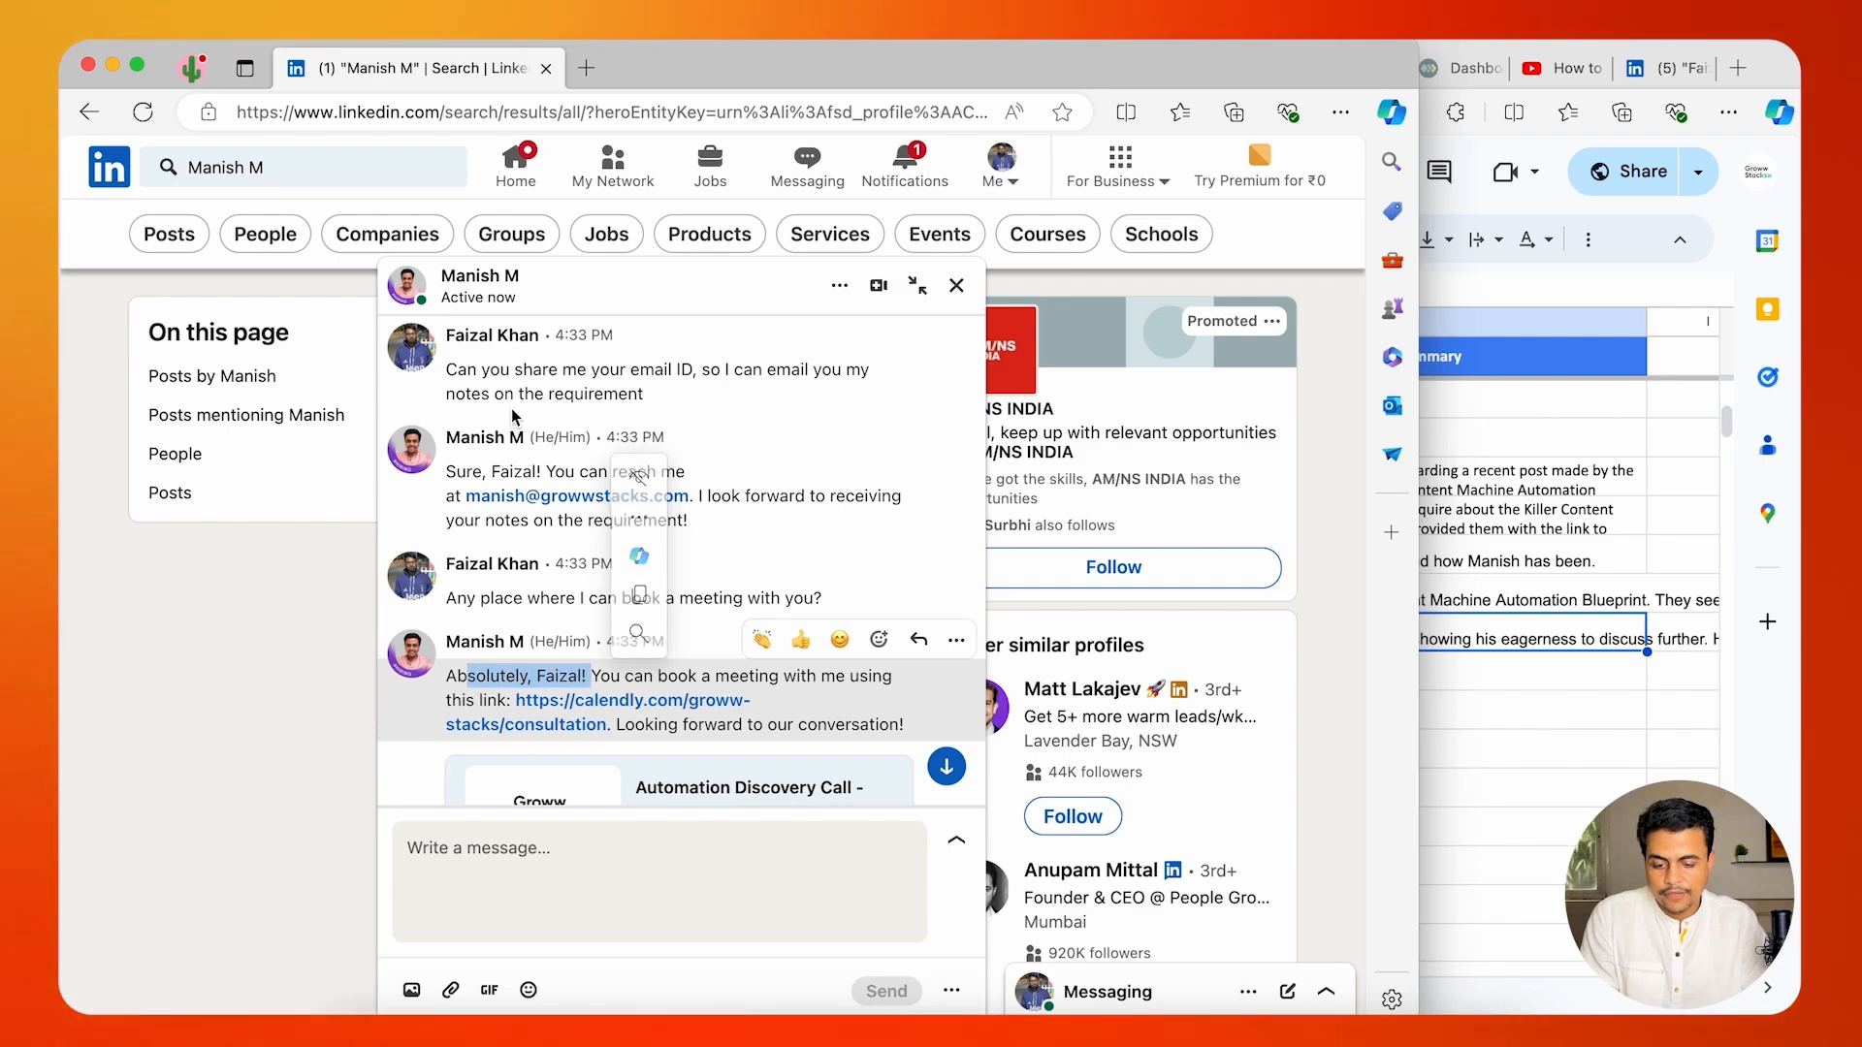
scroll(510, 409, up, 5)
drag(466, 497, 628, 502)
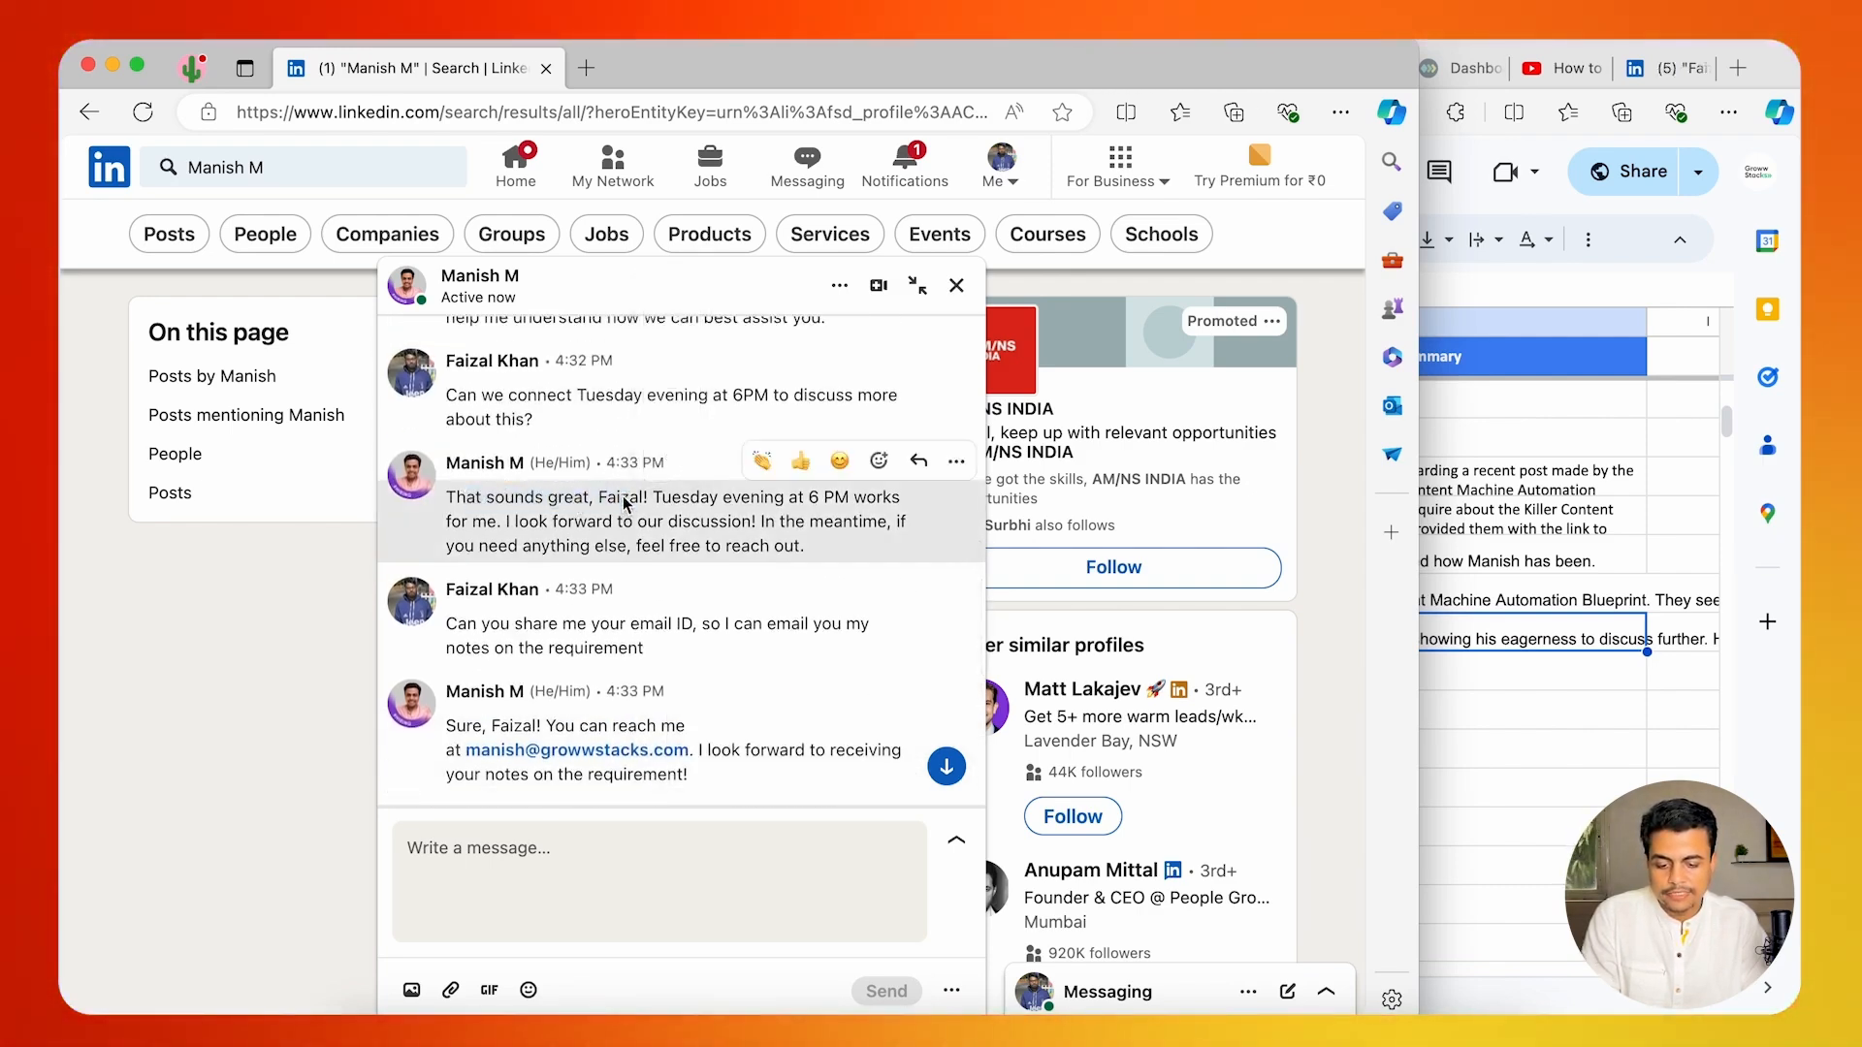
click(617, 504)
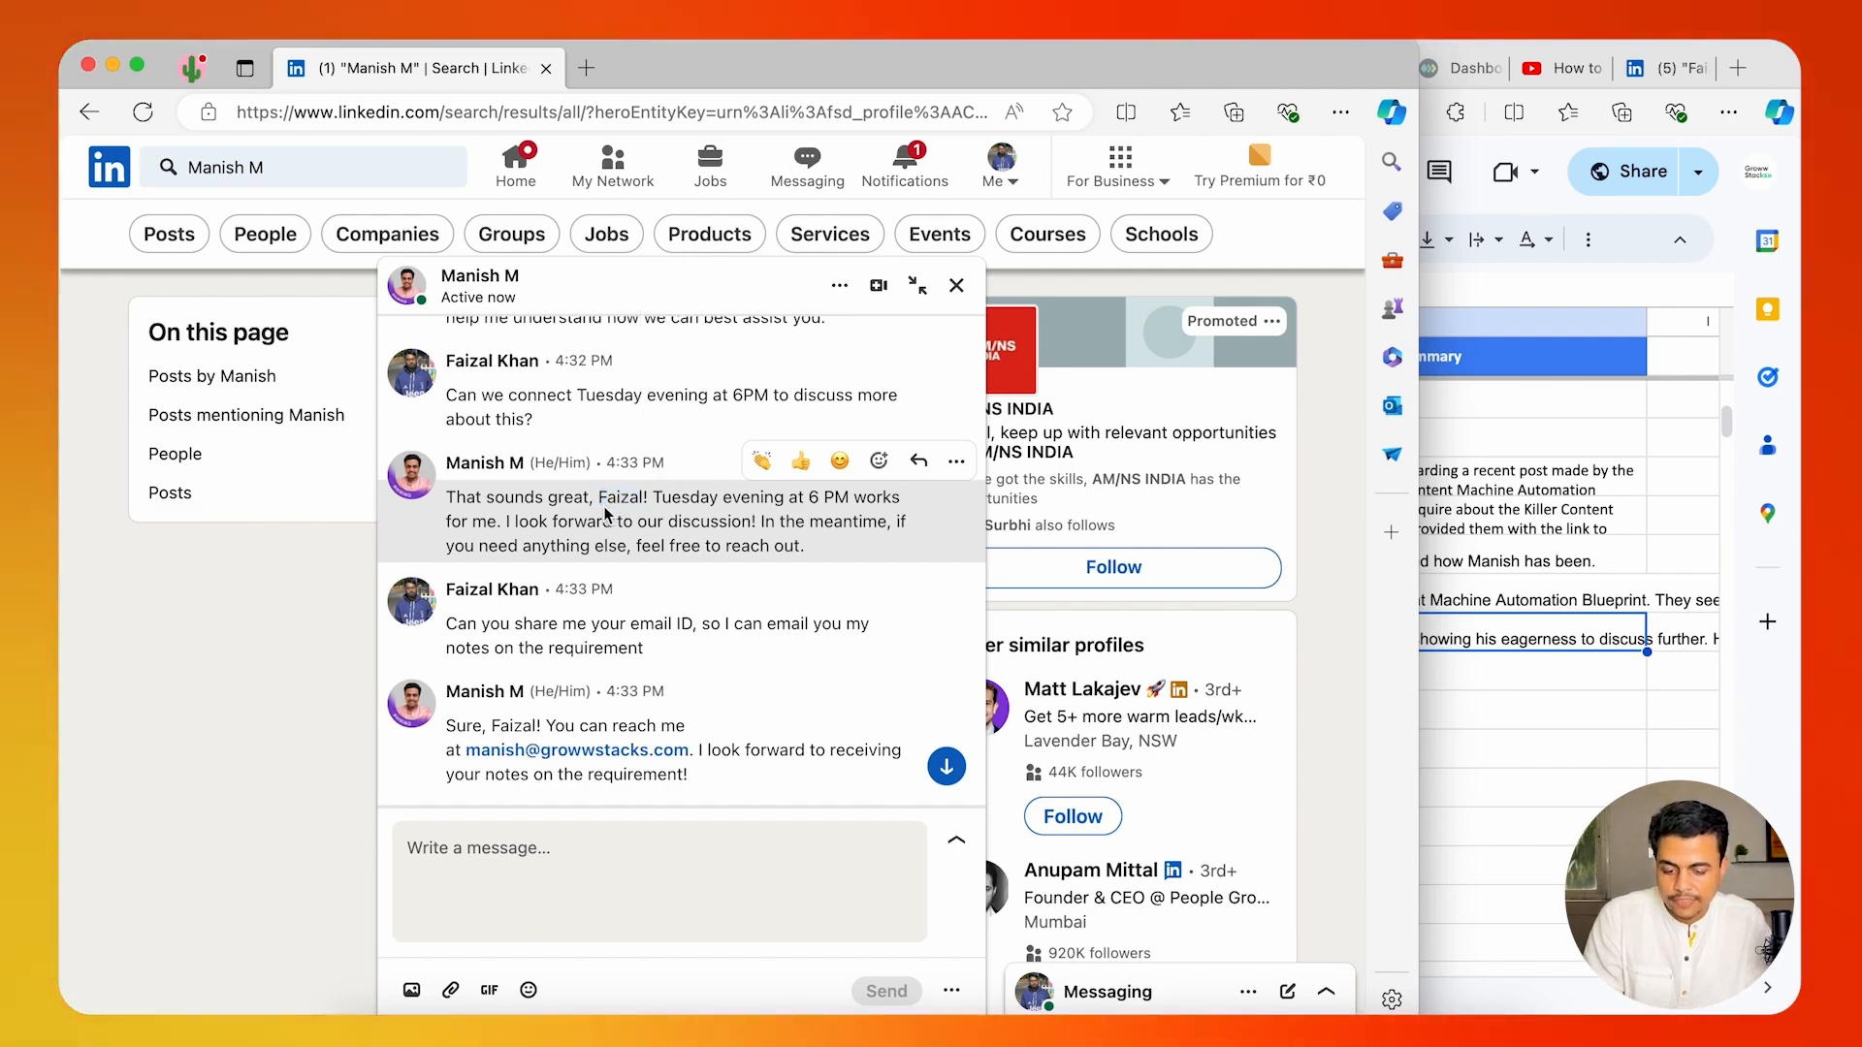
scroll(605, 514, down, 5)
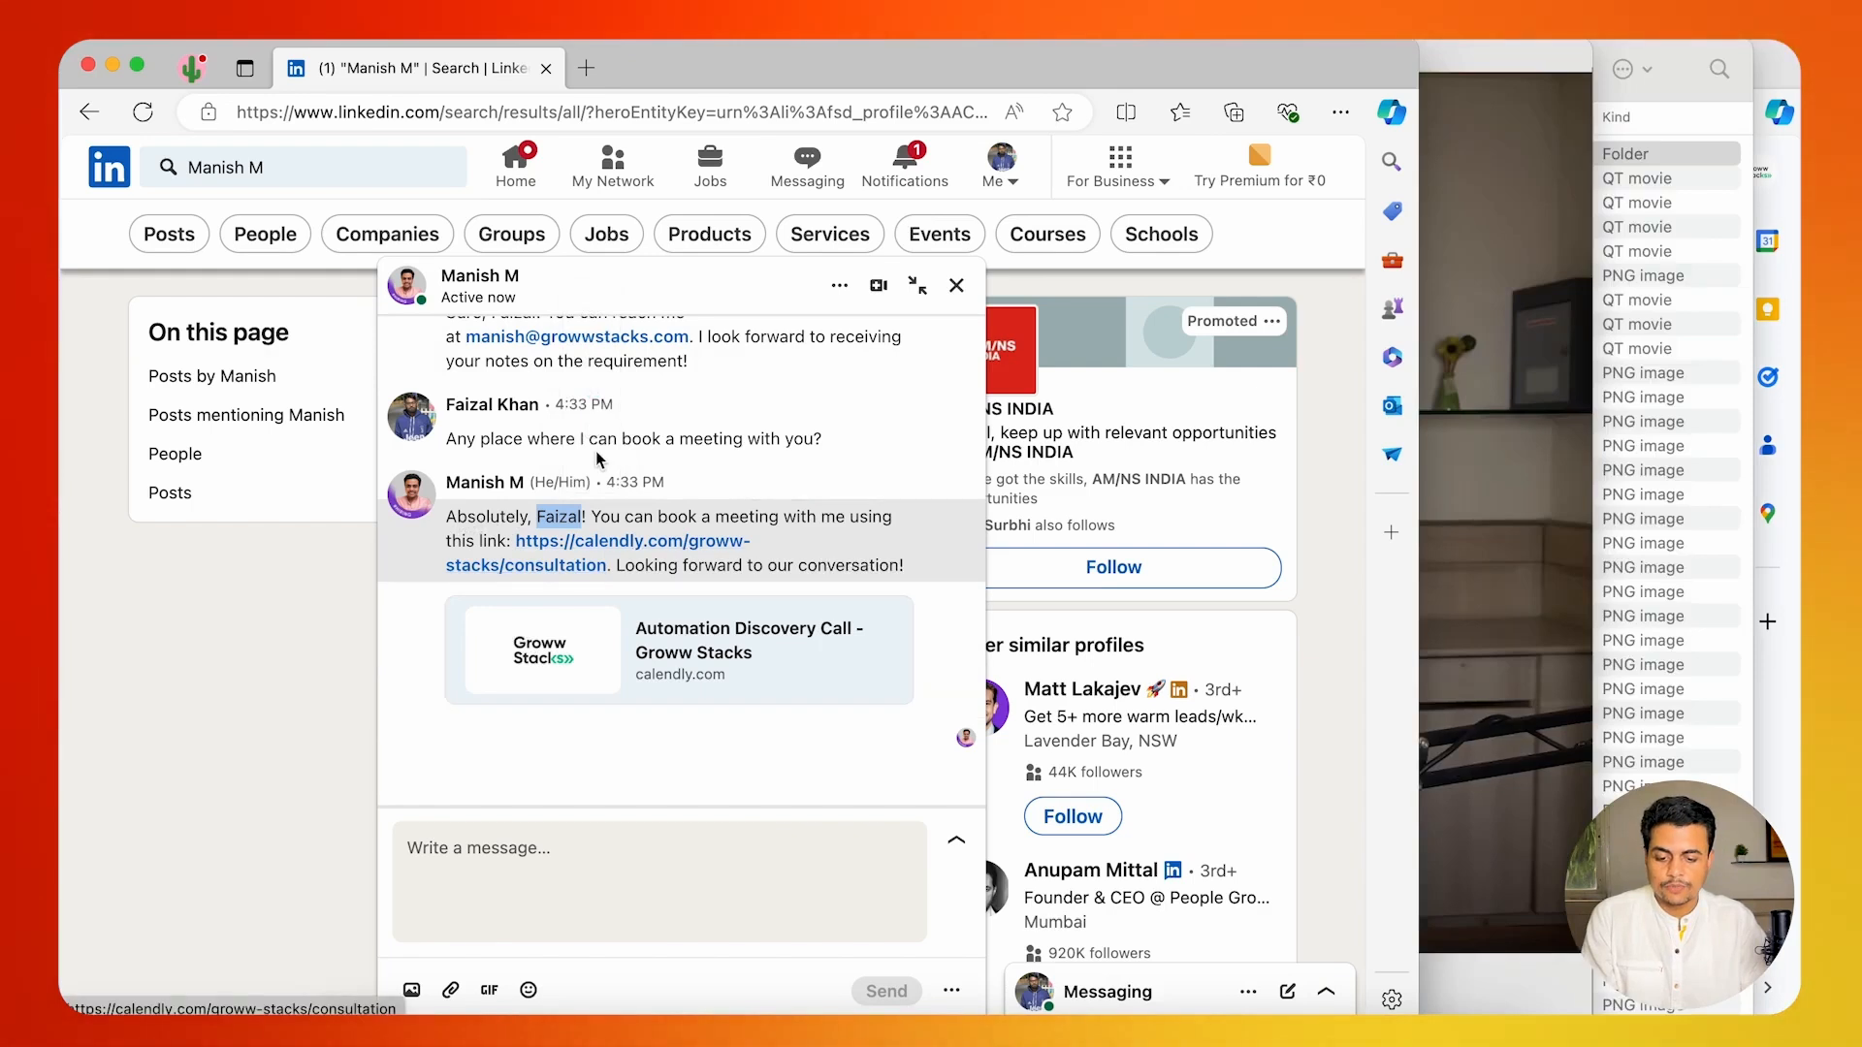
Switch to Make.com, open the LinkedIn replies scenario for editing and open the Create a Conversation Thread module's settings.
key(super+grave)
click(734, 76)
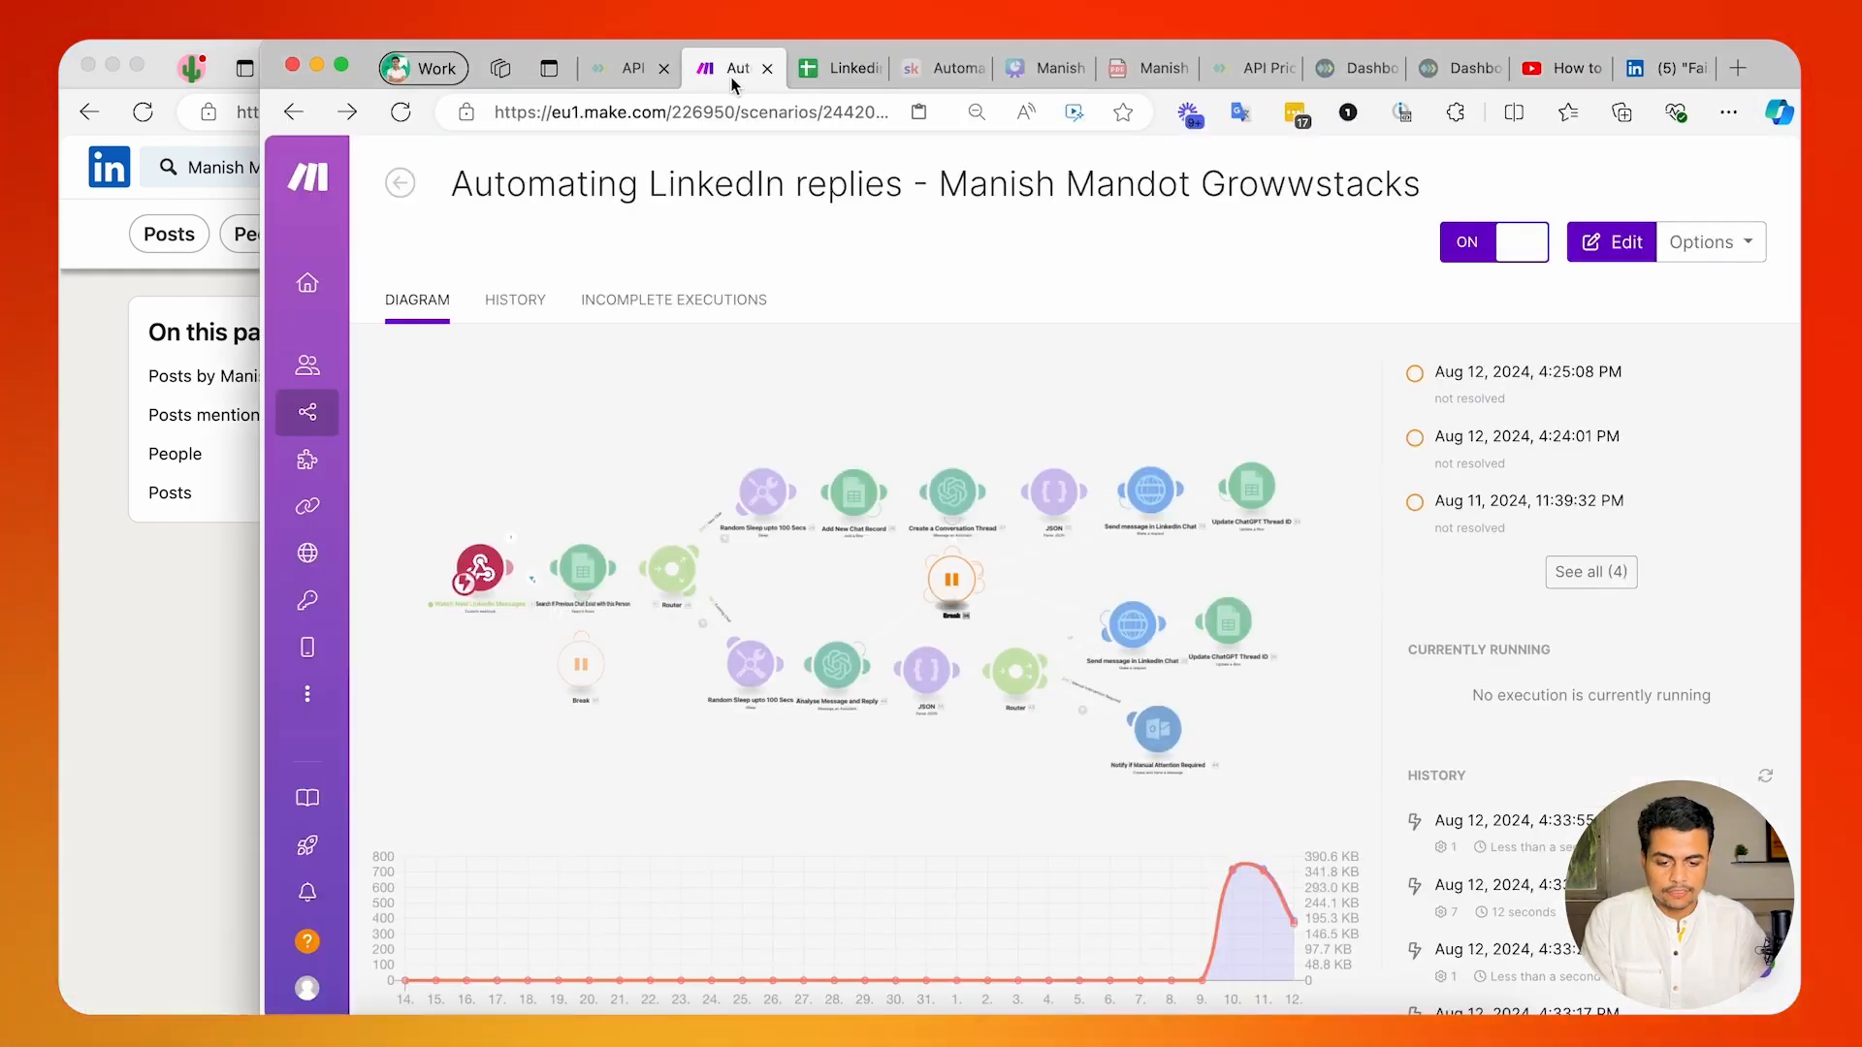
click(737, 523)
click(1216, 466)
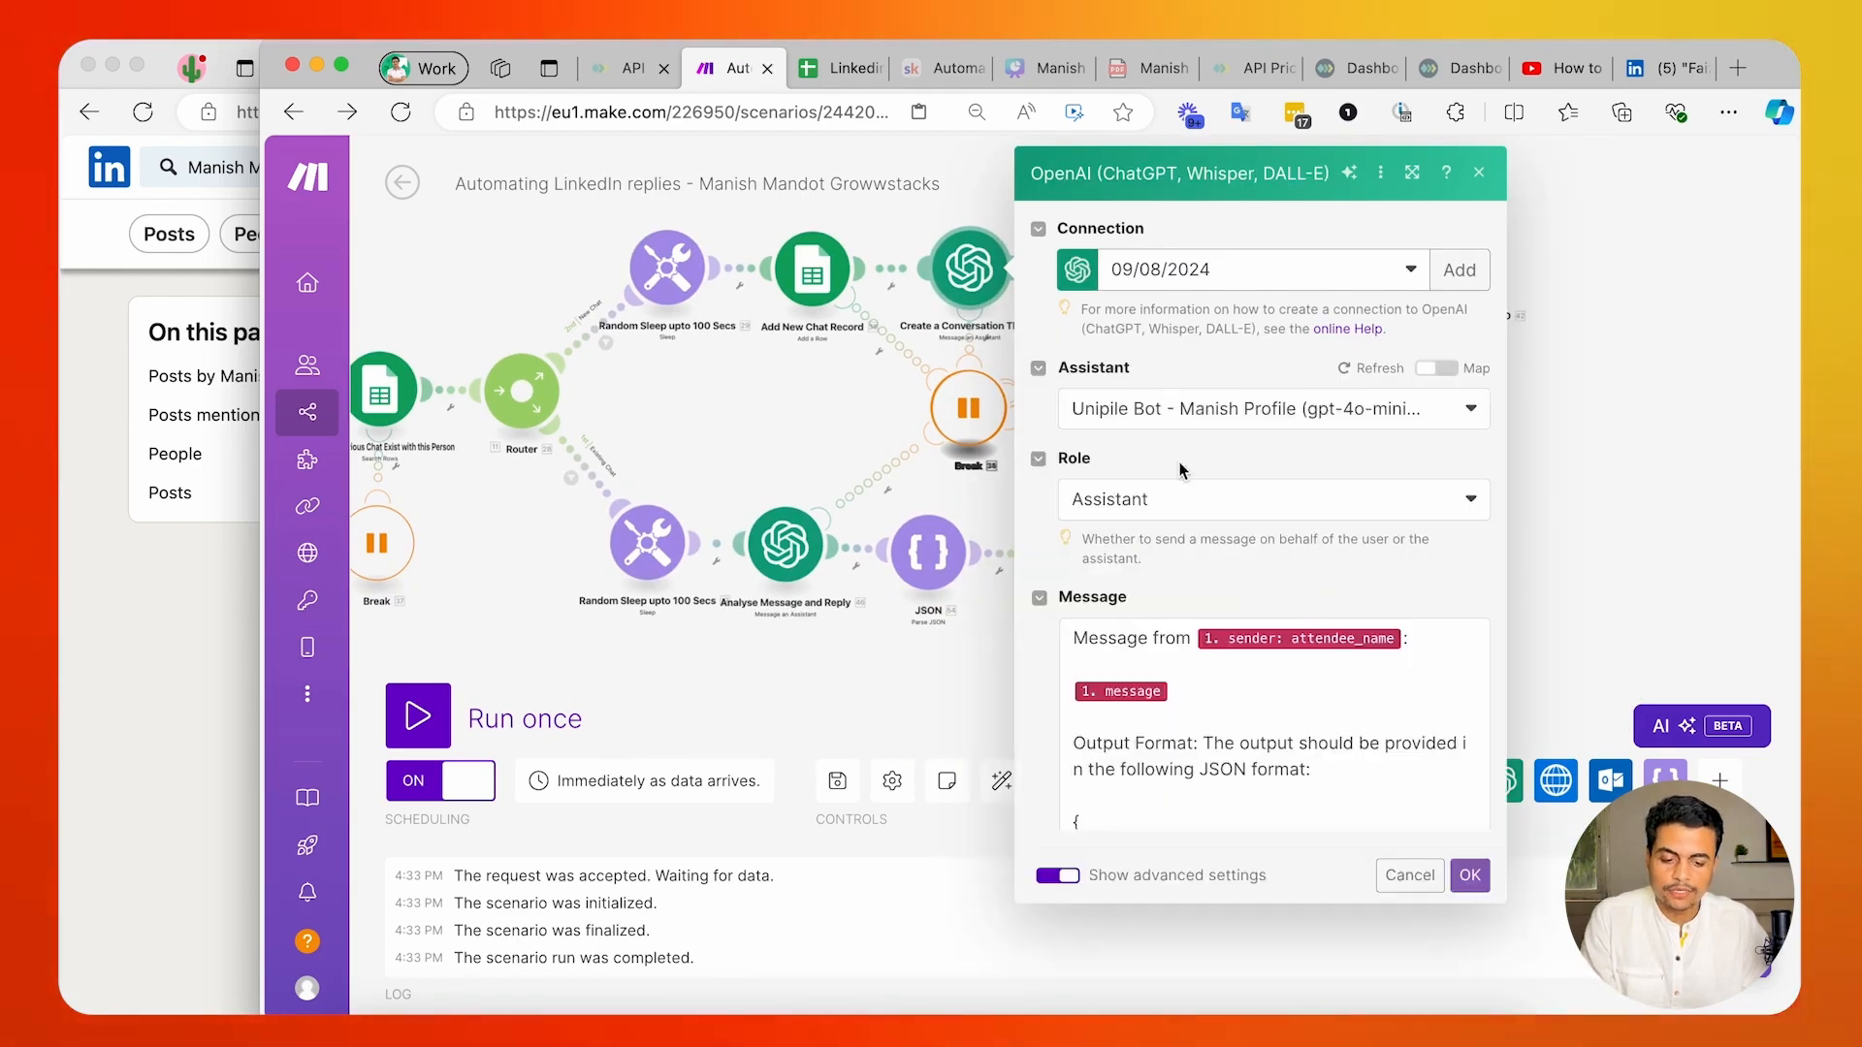
scroll(1209, 723, down, 3)
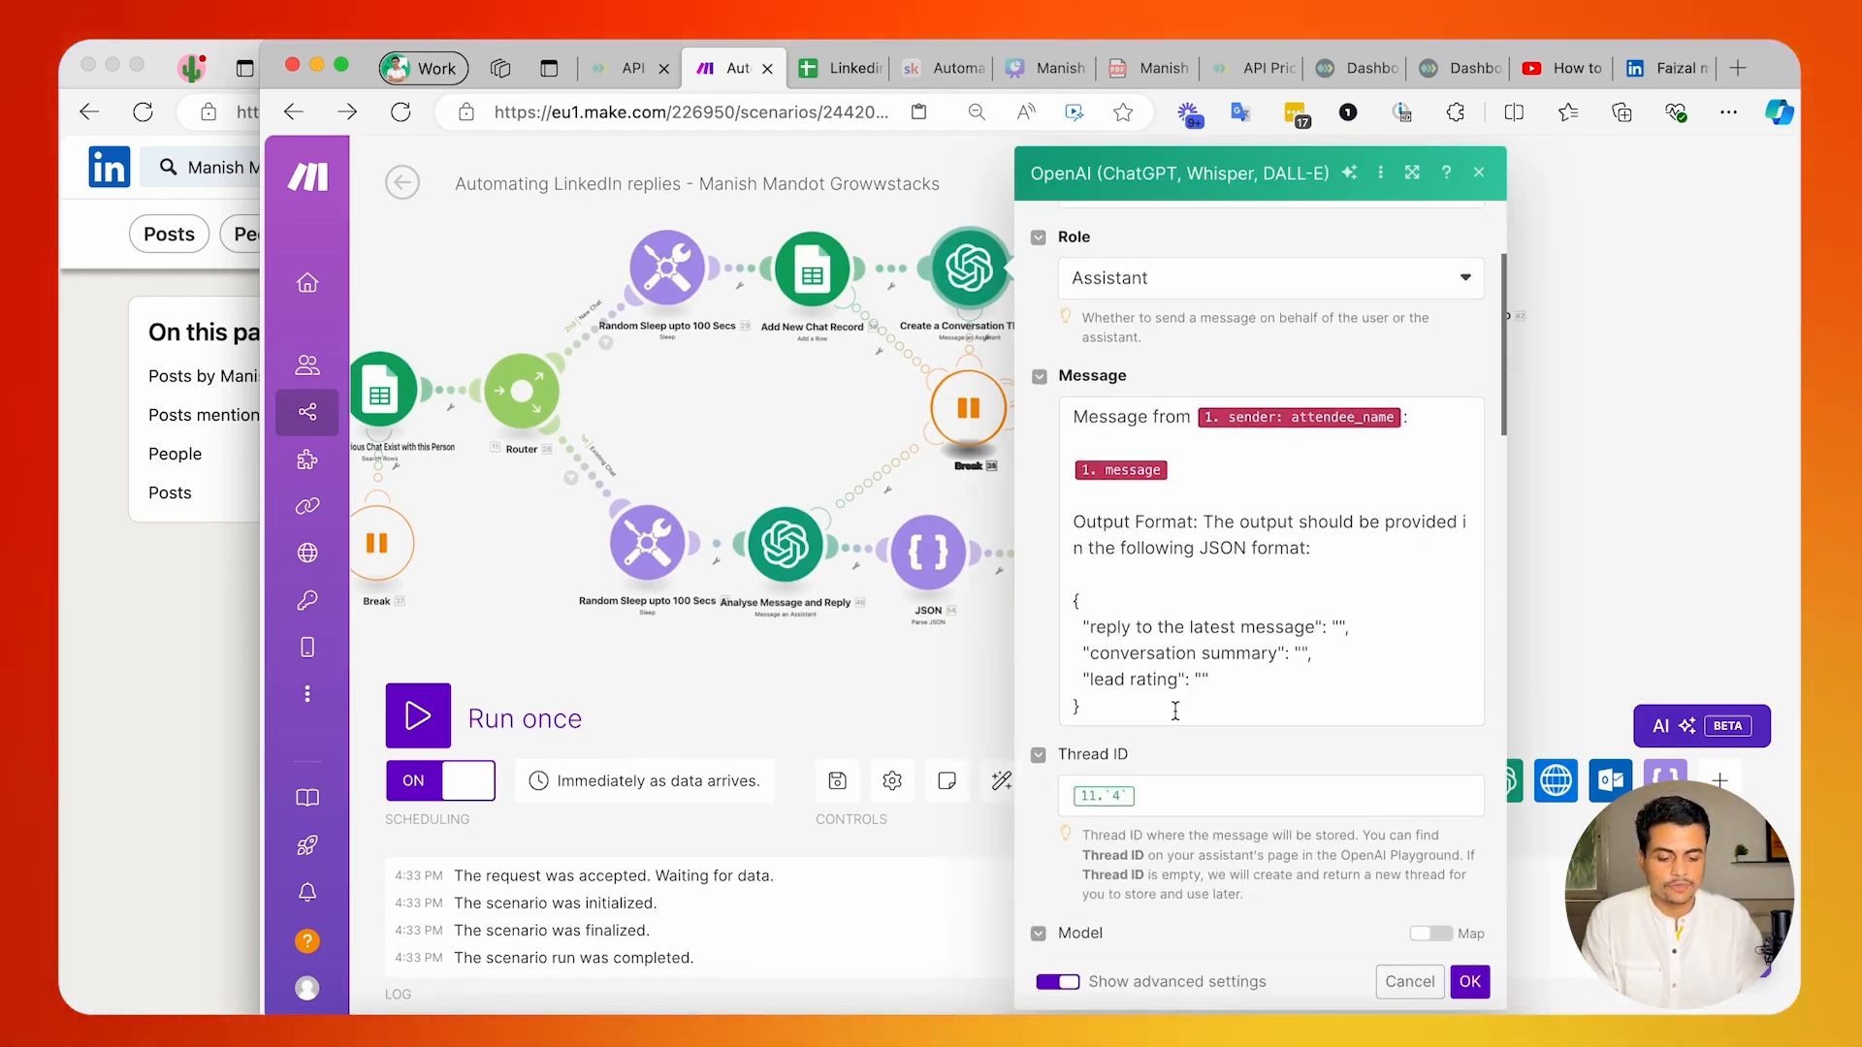
Add the instruction "Do not repeate the sender name while you create a reply." between the message variable and the Output Format text.
click(1175, 711)
click(1122, 497)
key(Return)
key(Return)
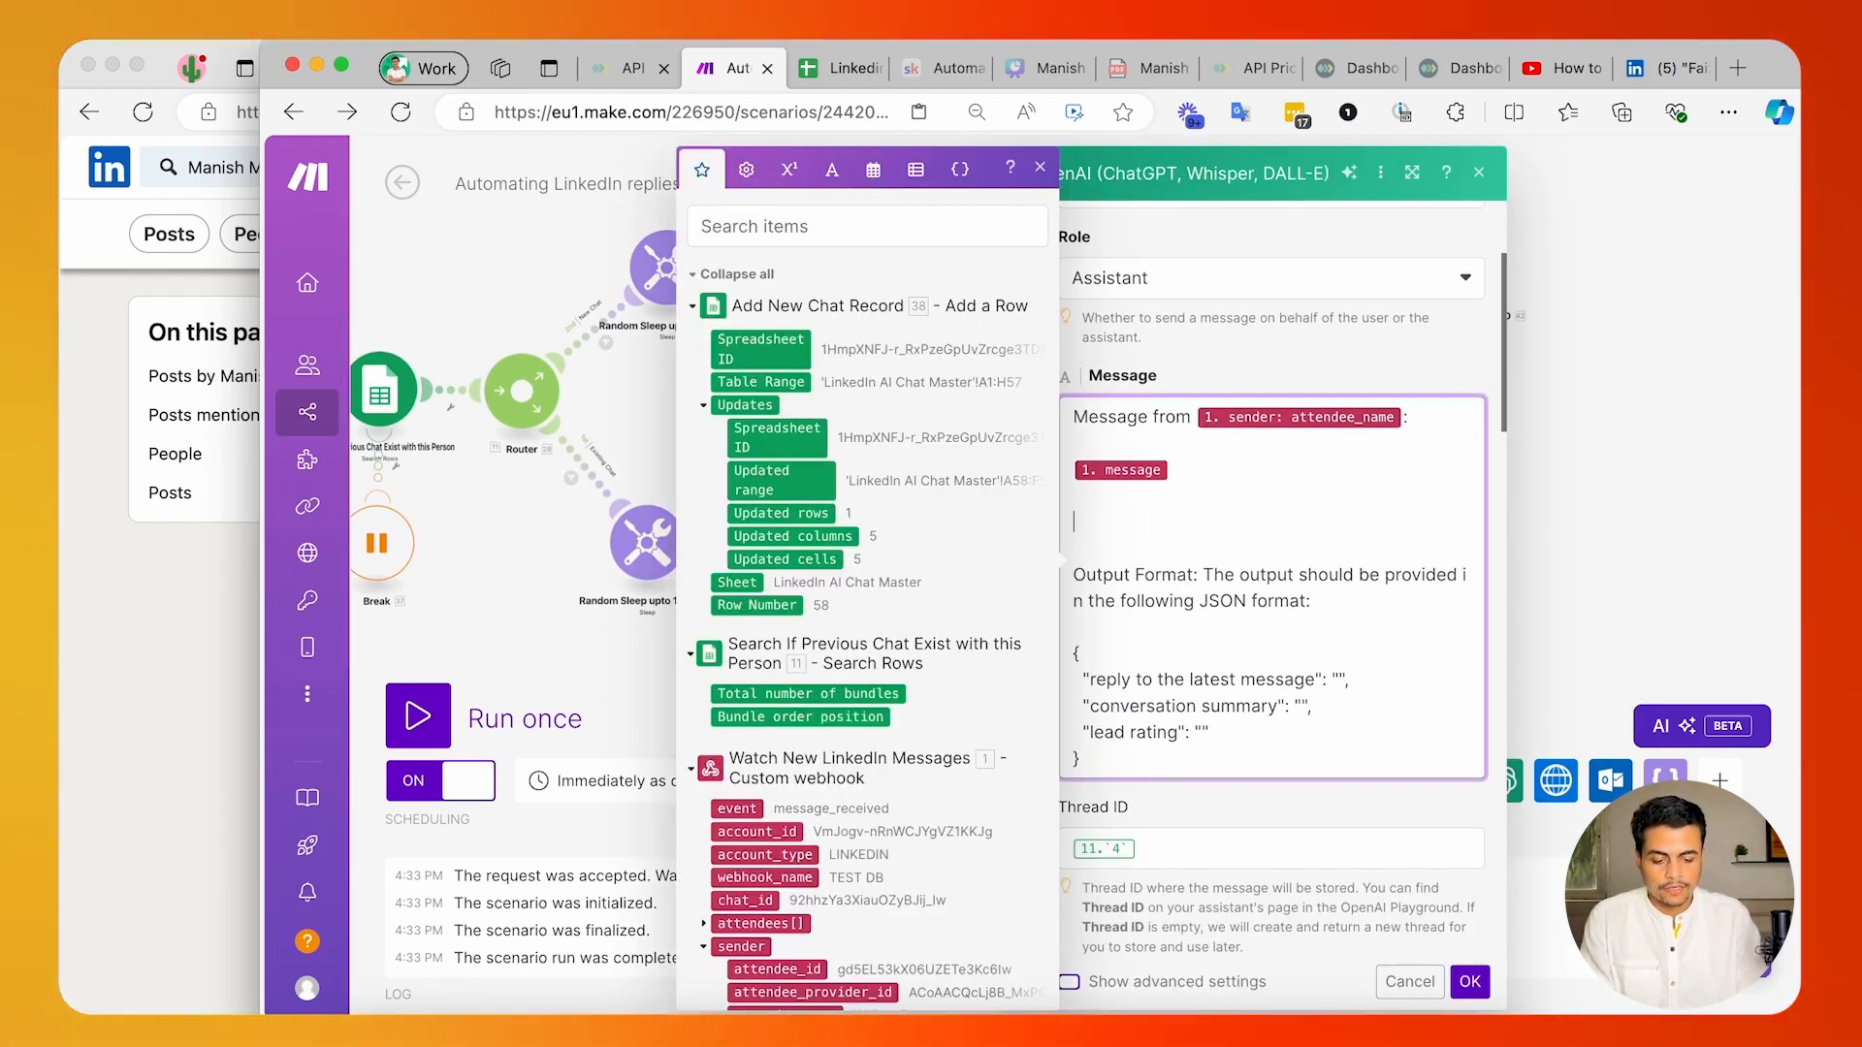
text(N)
text(o )
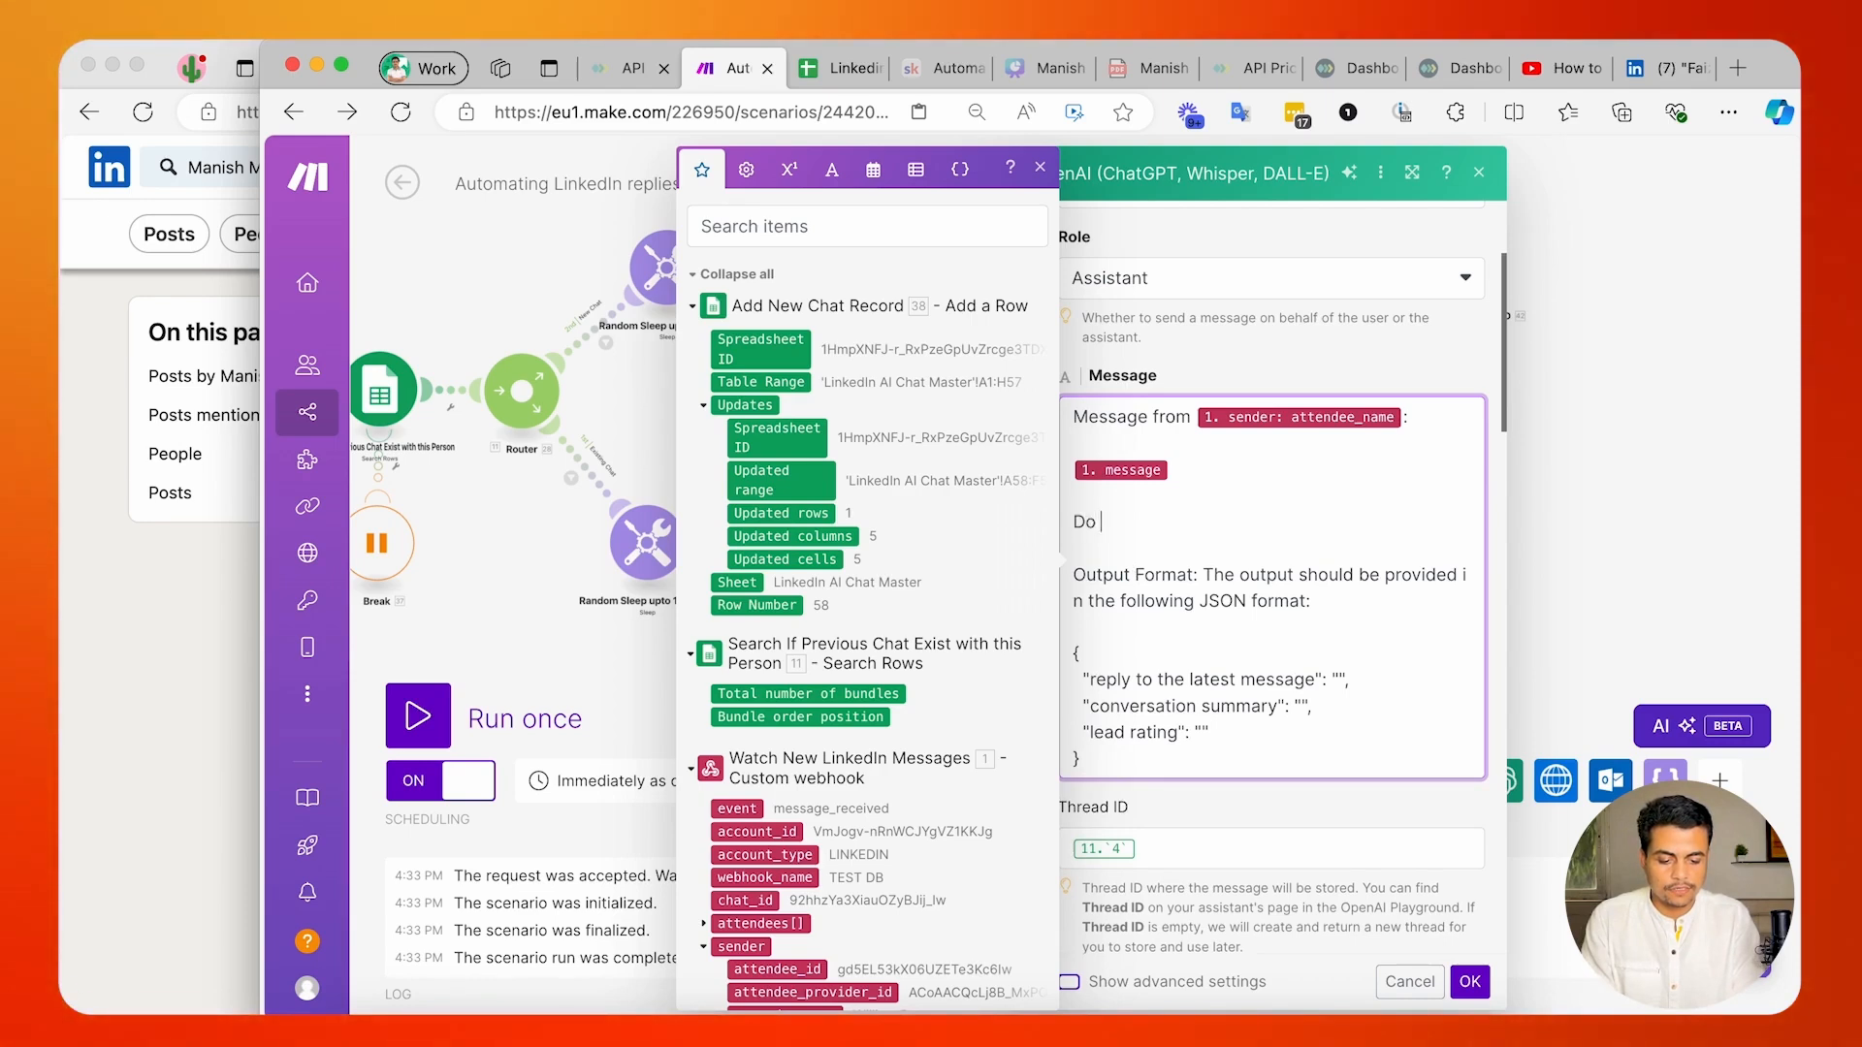
text(not rep)
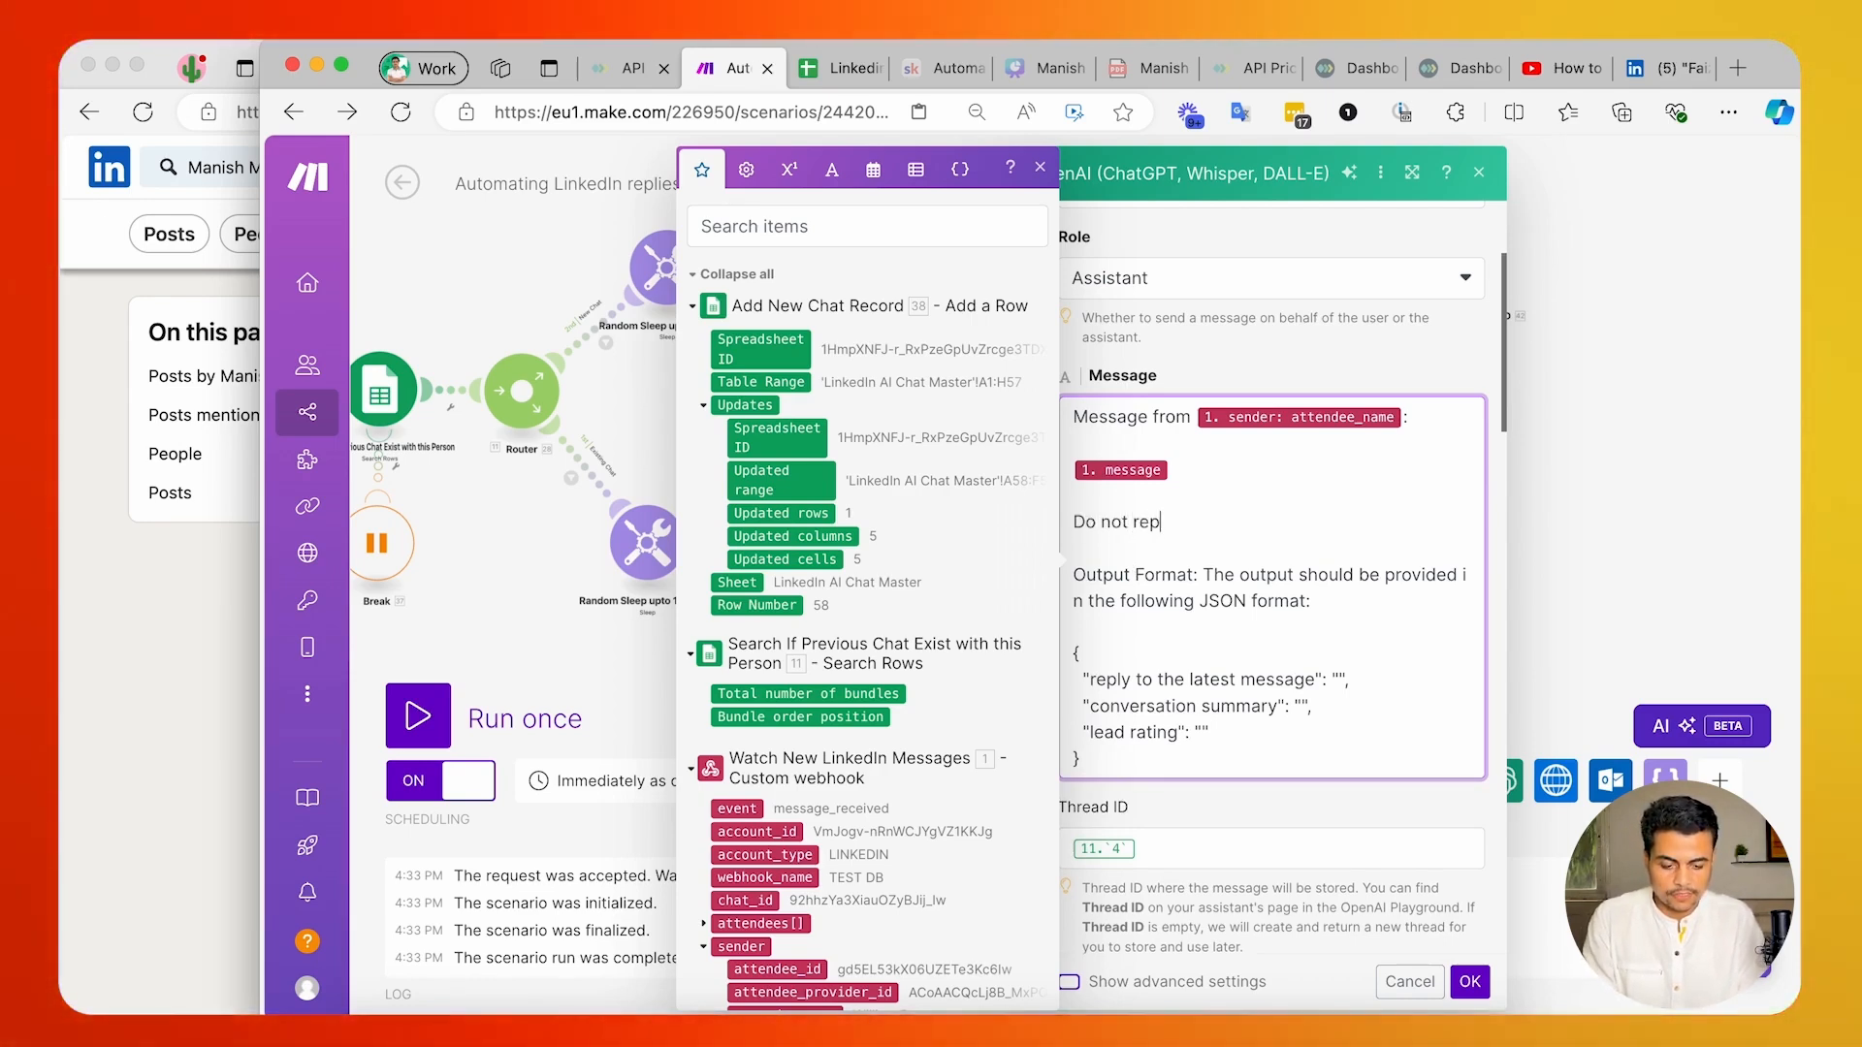
text(w)
text(ate)
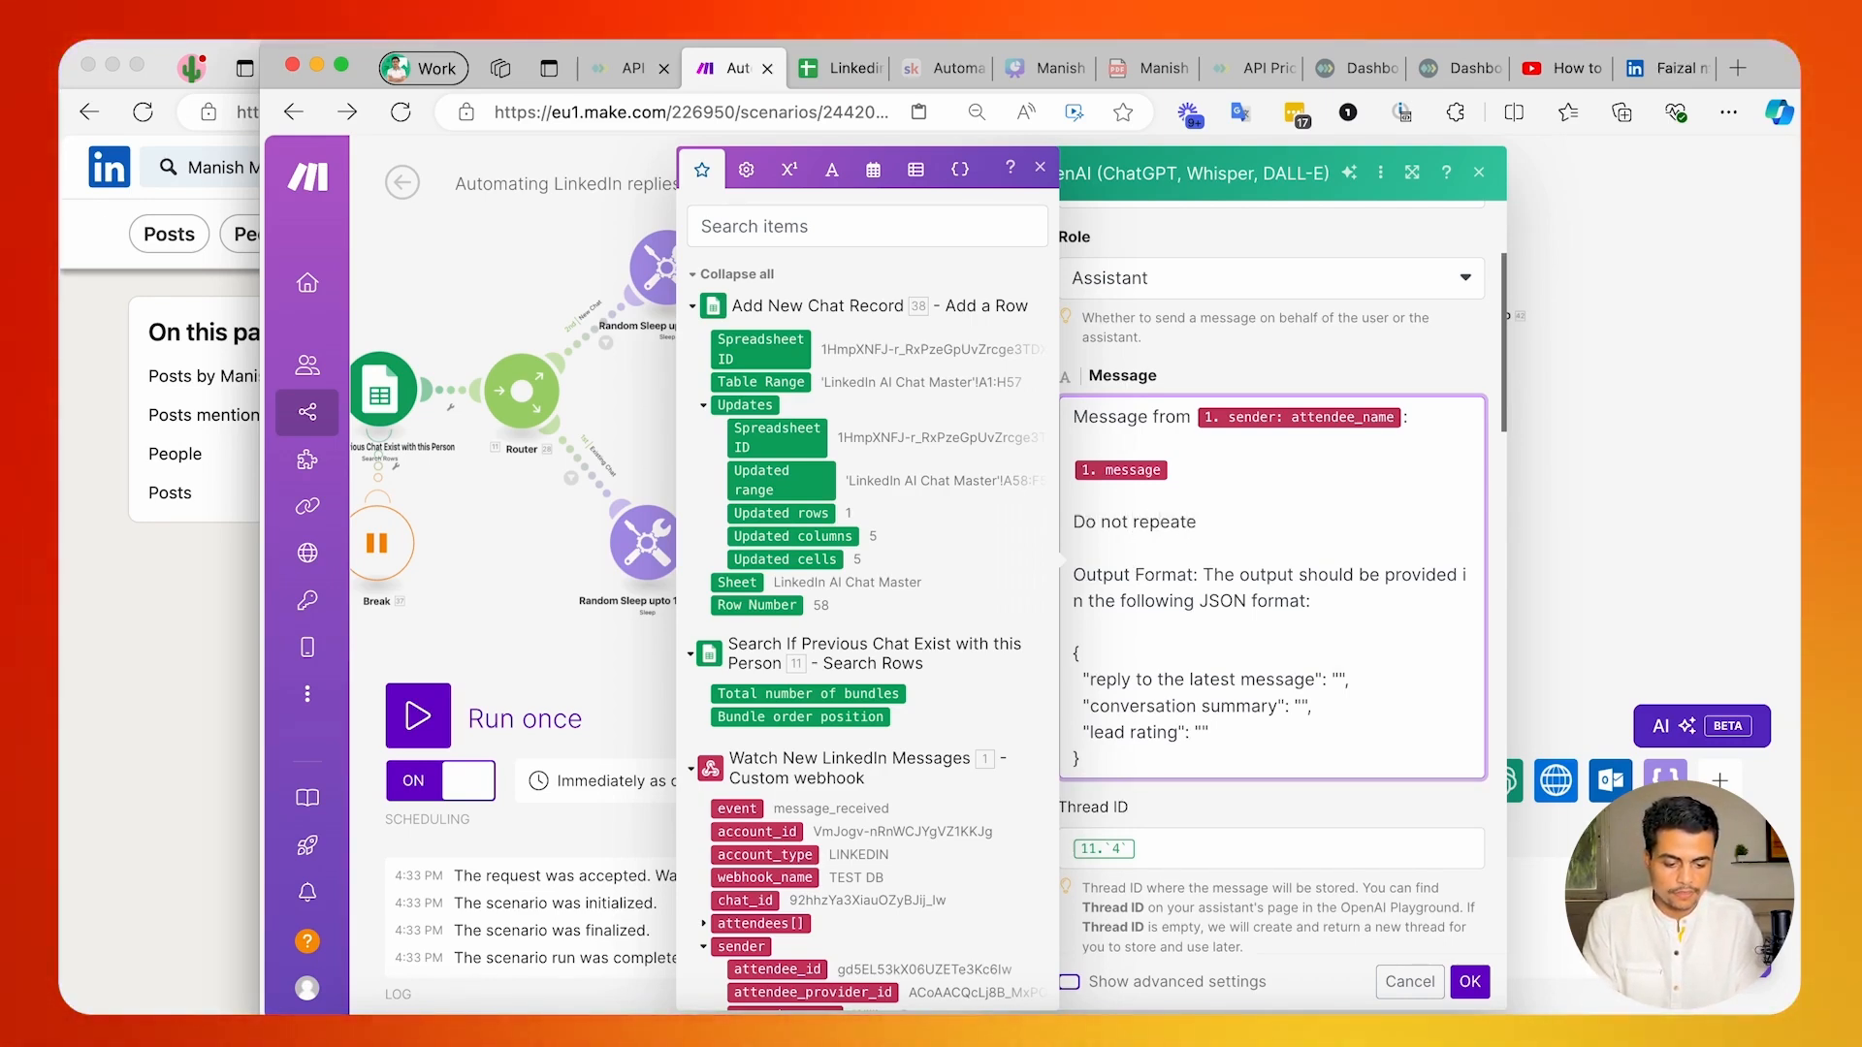
text( the )
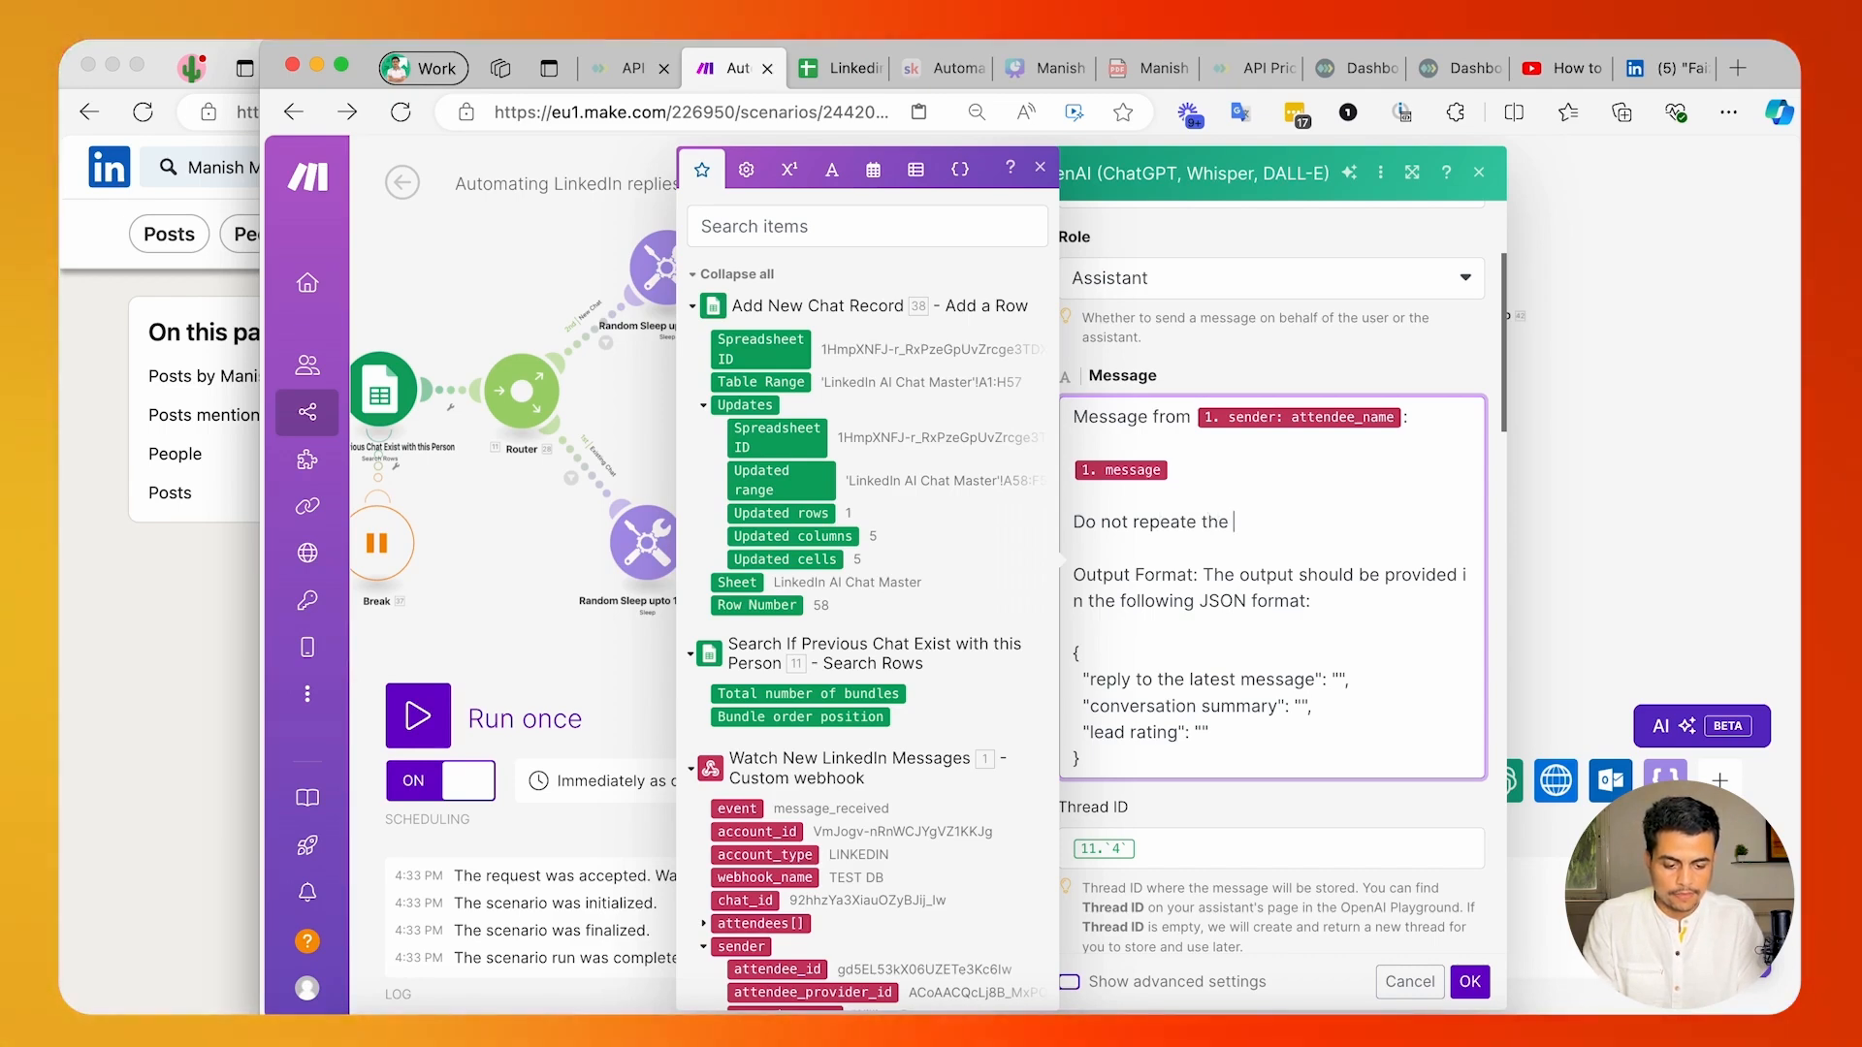
text(sender name)
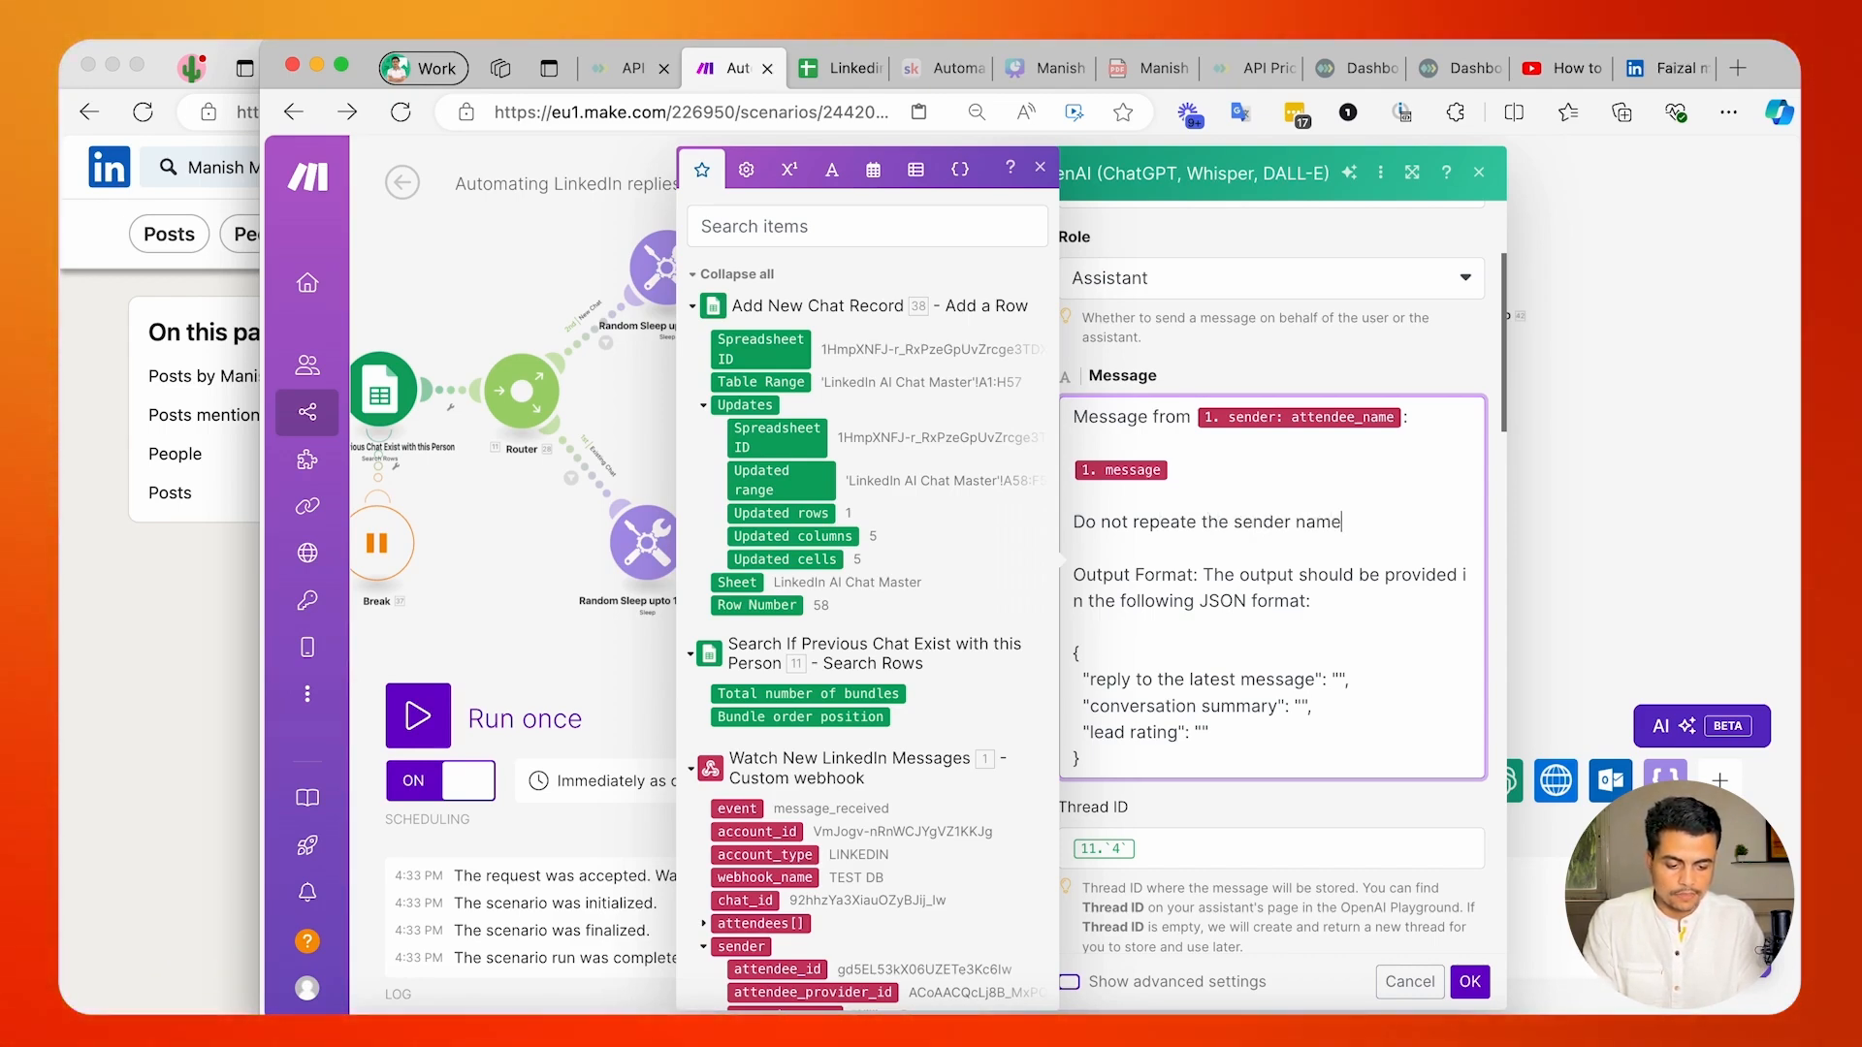
text( while you )
text(cr)
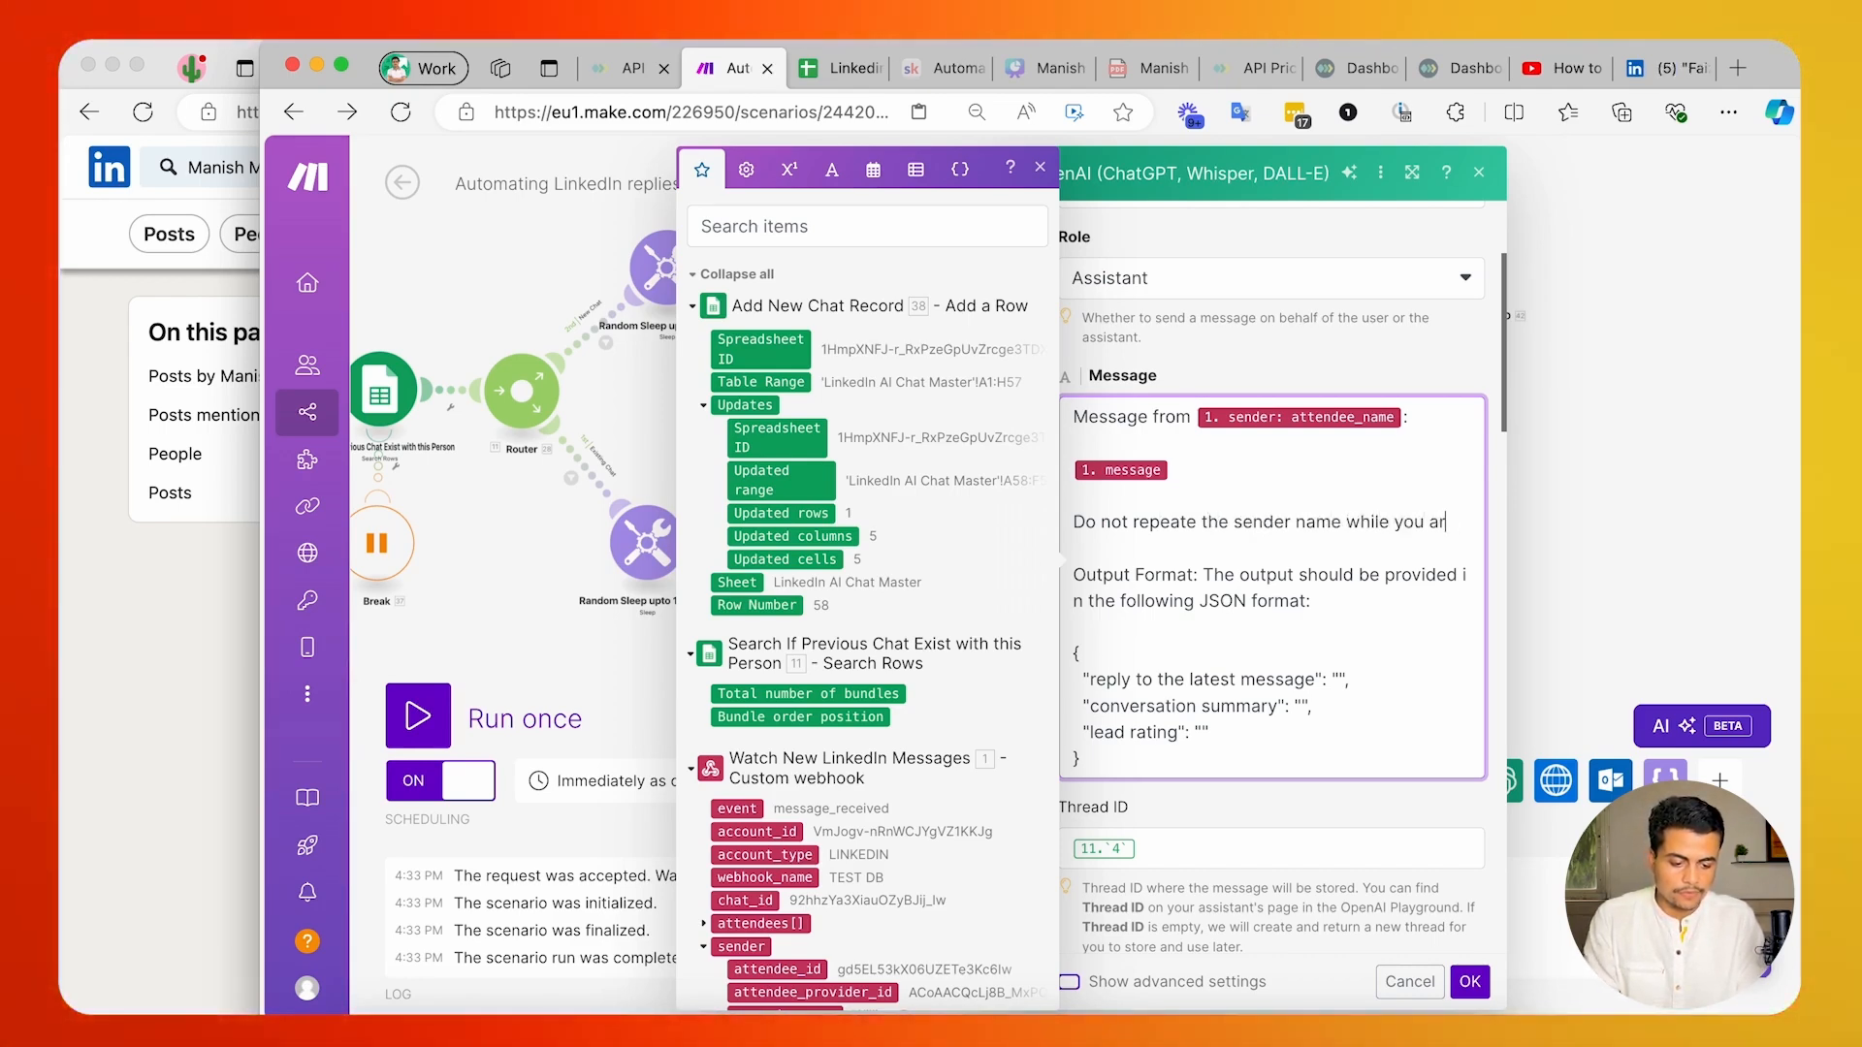
text(ete)
key(BackSpace)
key(BackSpace)
text(ate )
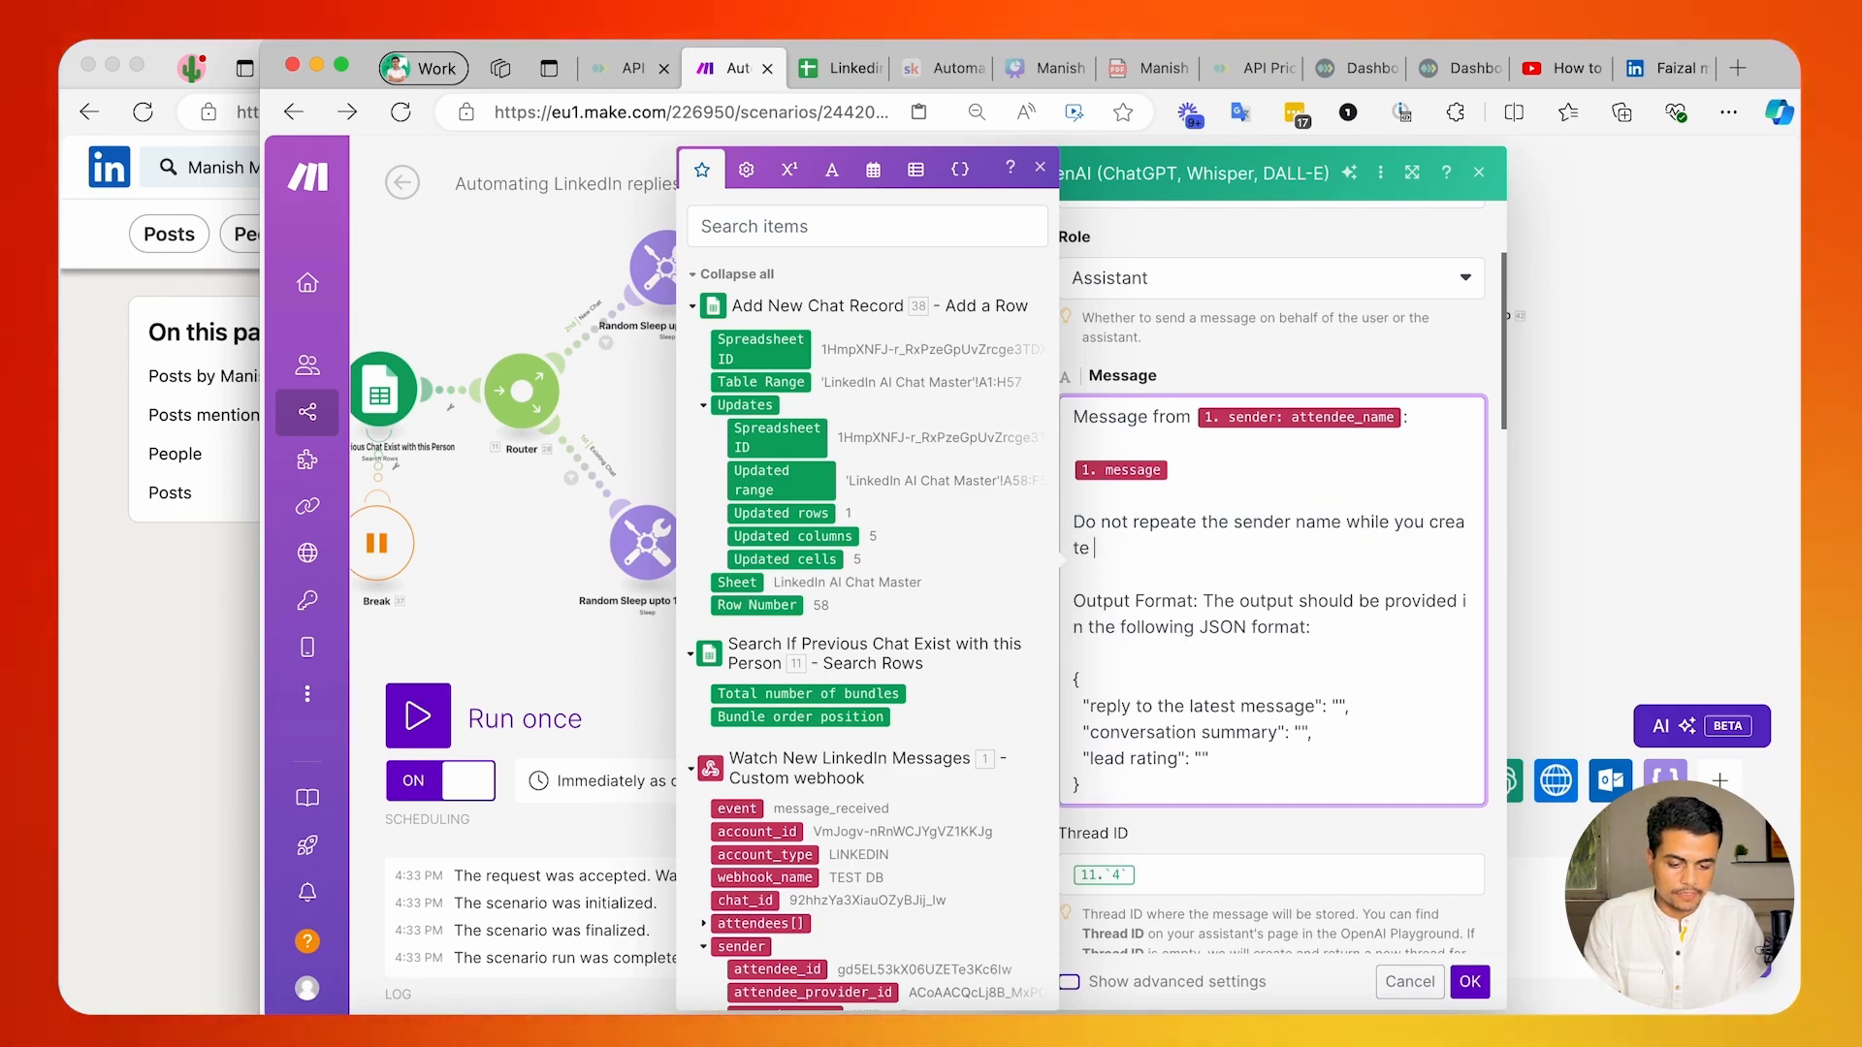
text(a reply.)
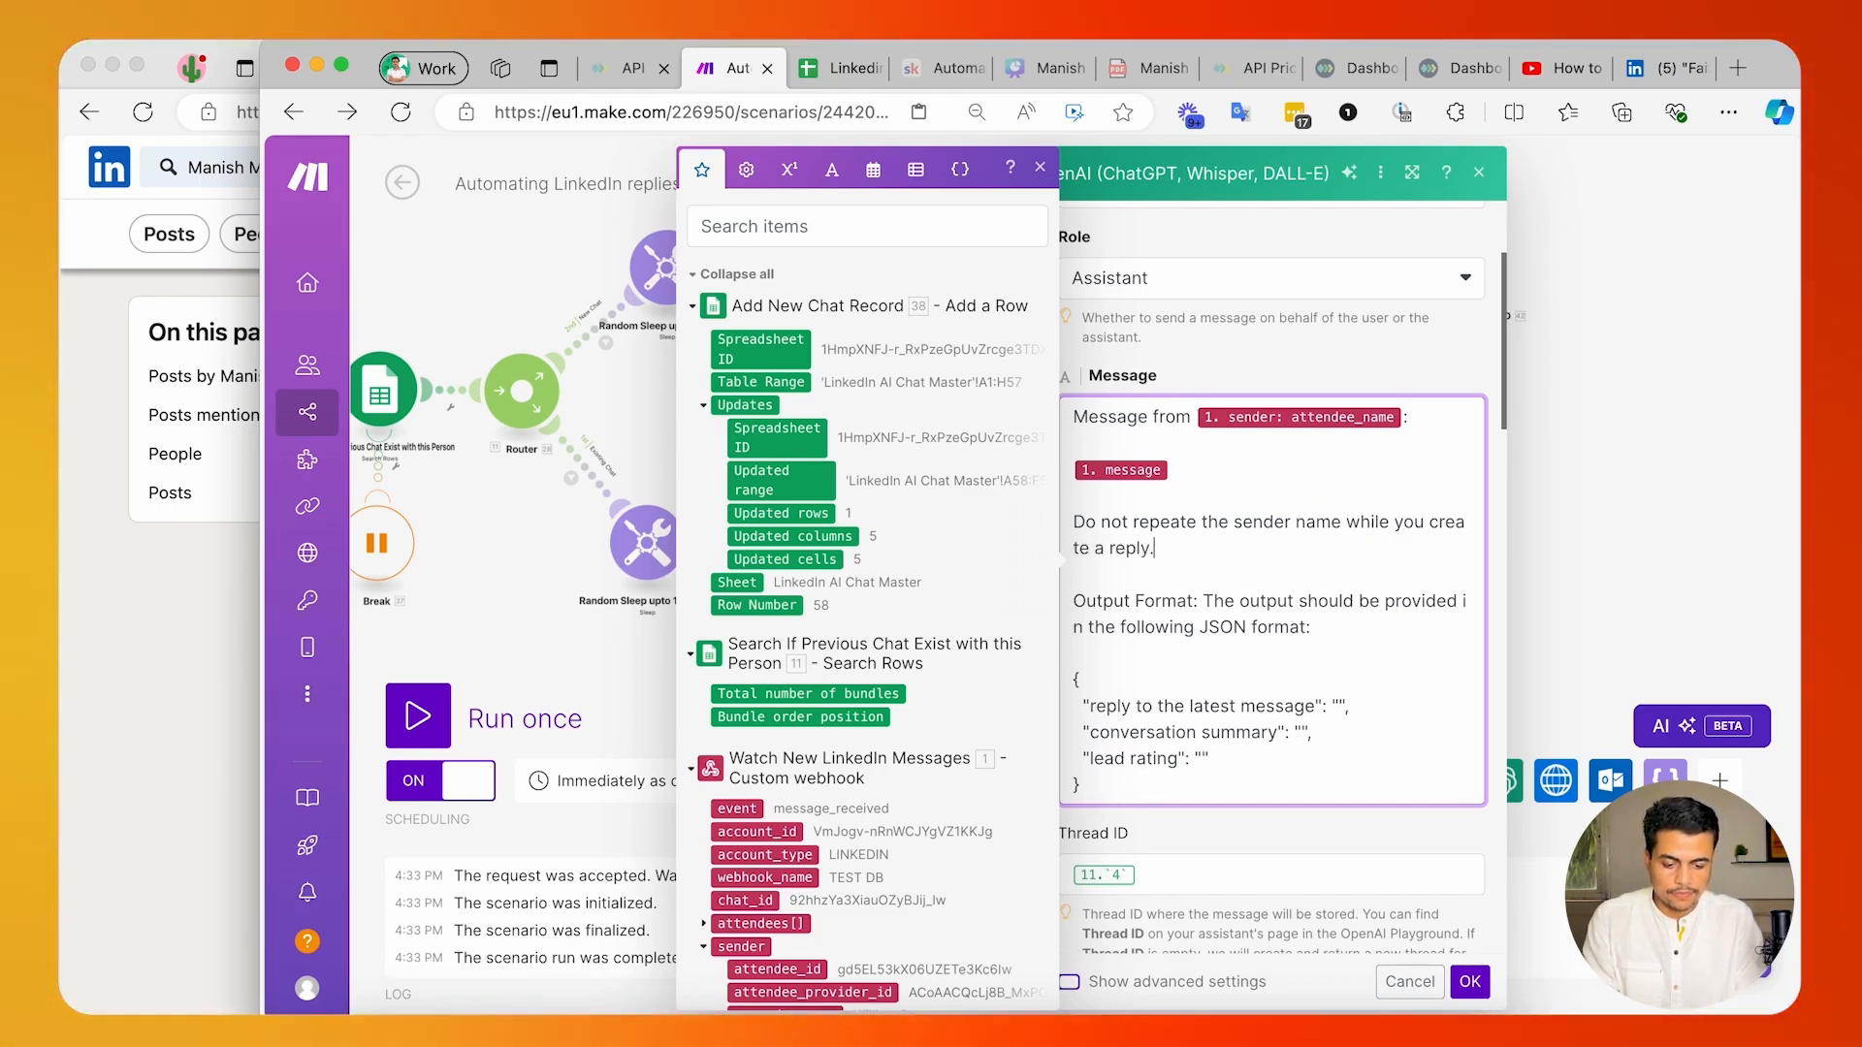
Copy the new sender-name instruction from the prompt and confirm the Create a Conversation Thread module's settings.
key(super+a)
click(1073, 758)
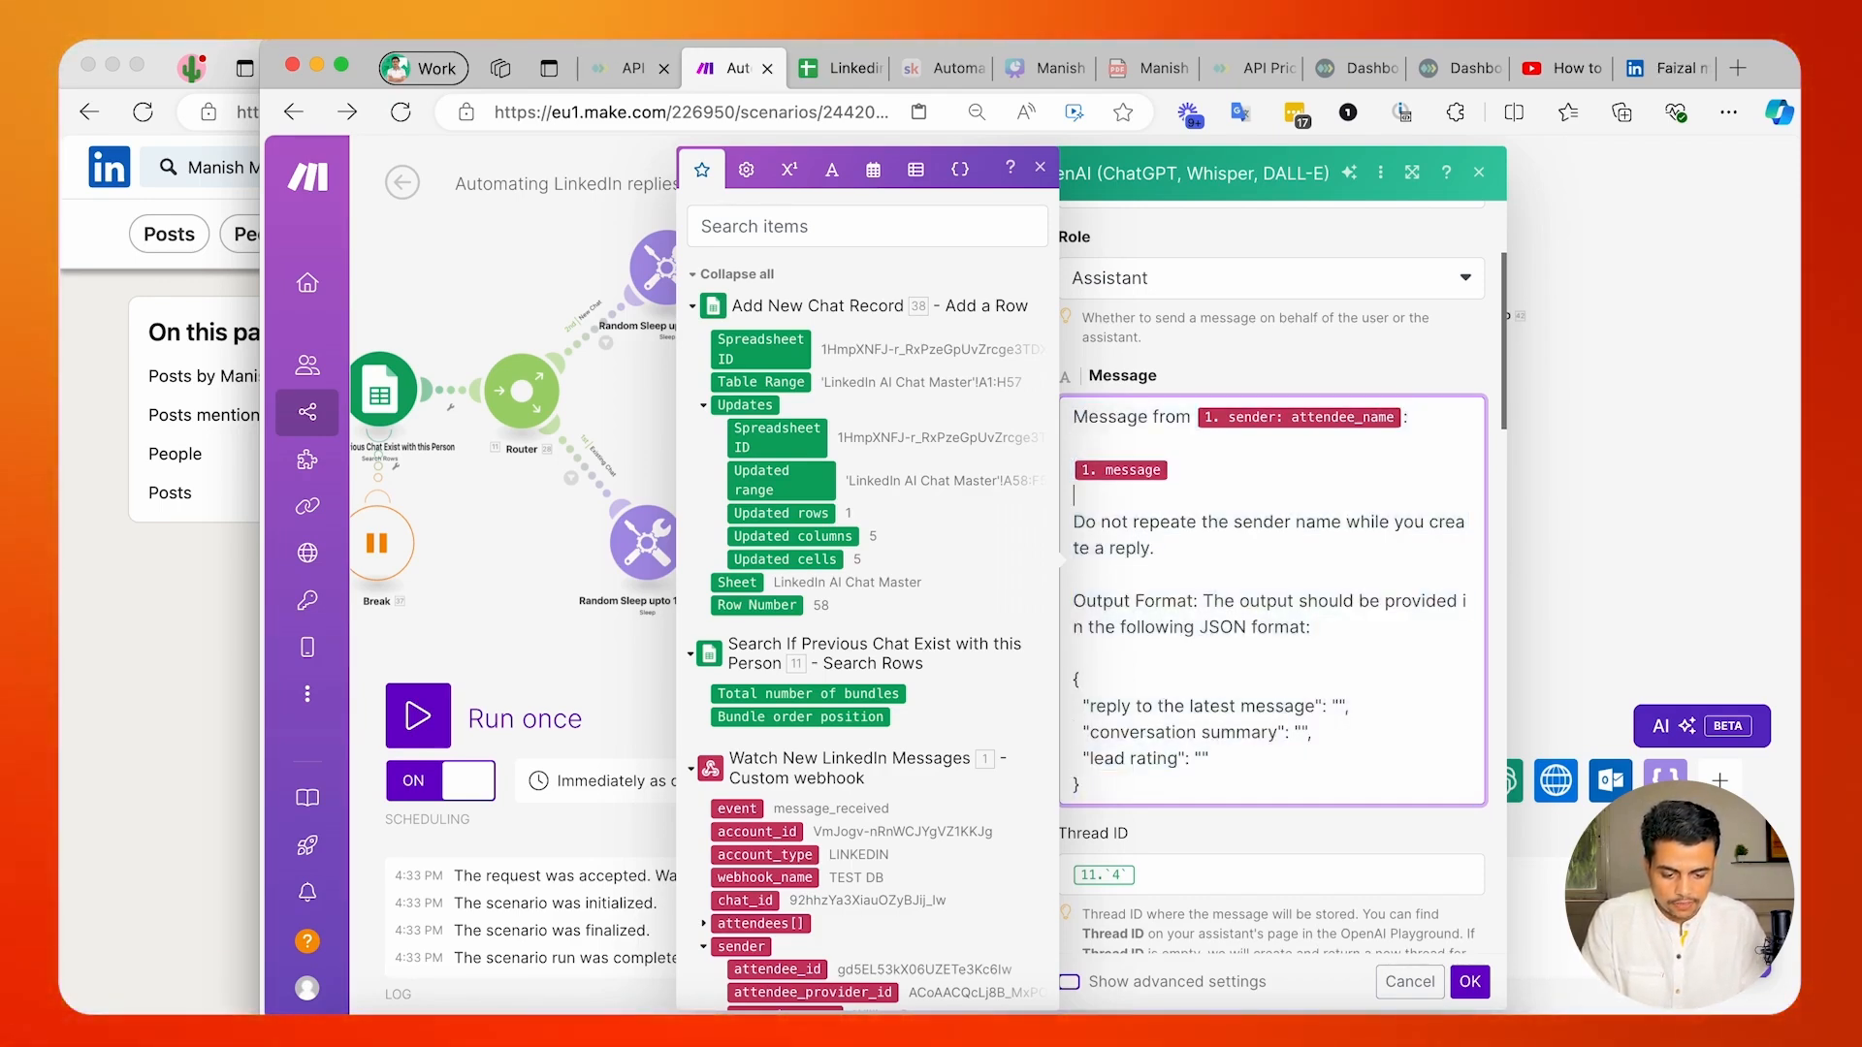
key(Down)
key(shift+Down)
key(shift+Down)
key(super+c)
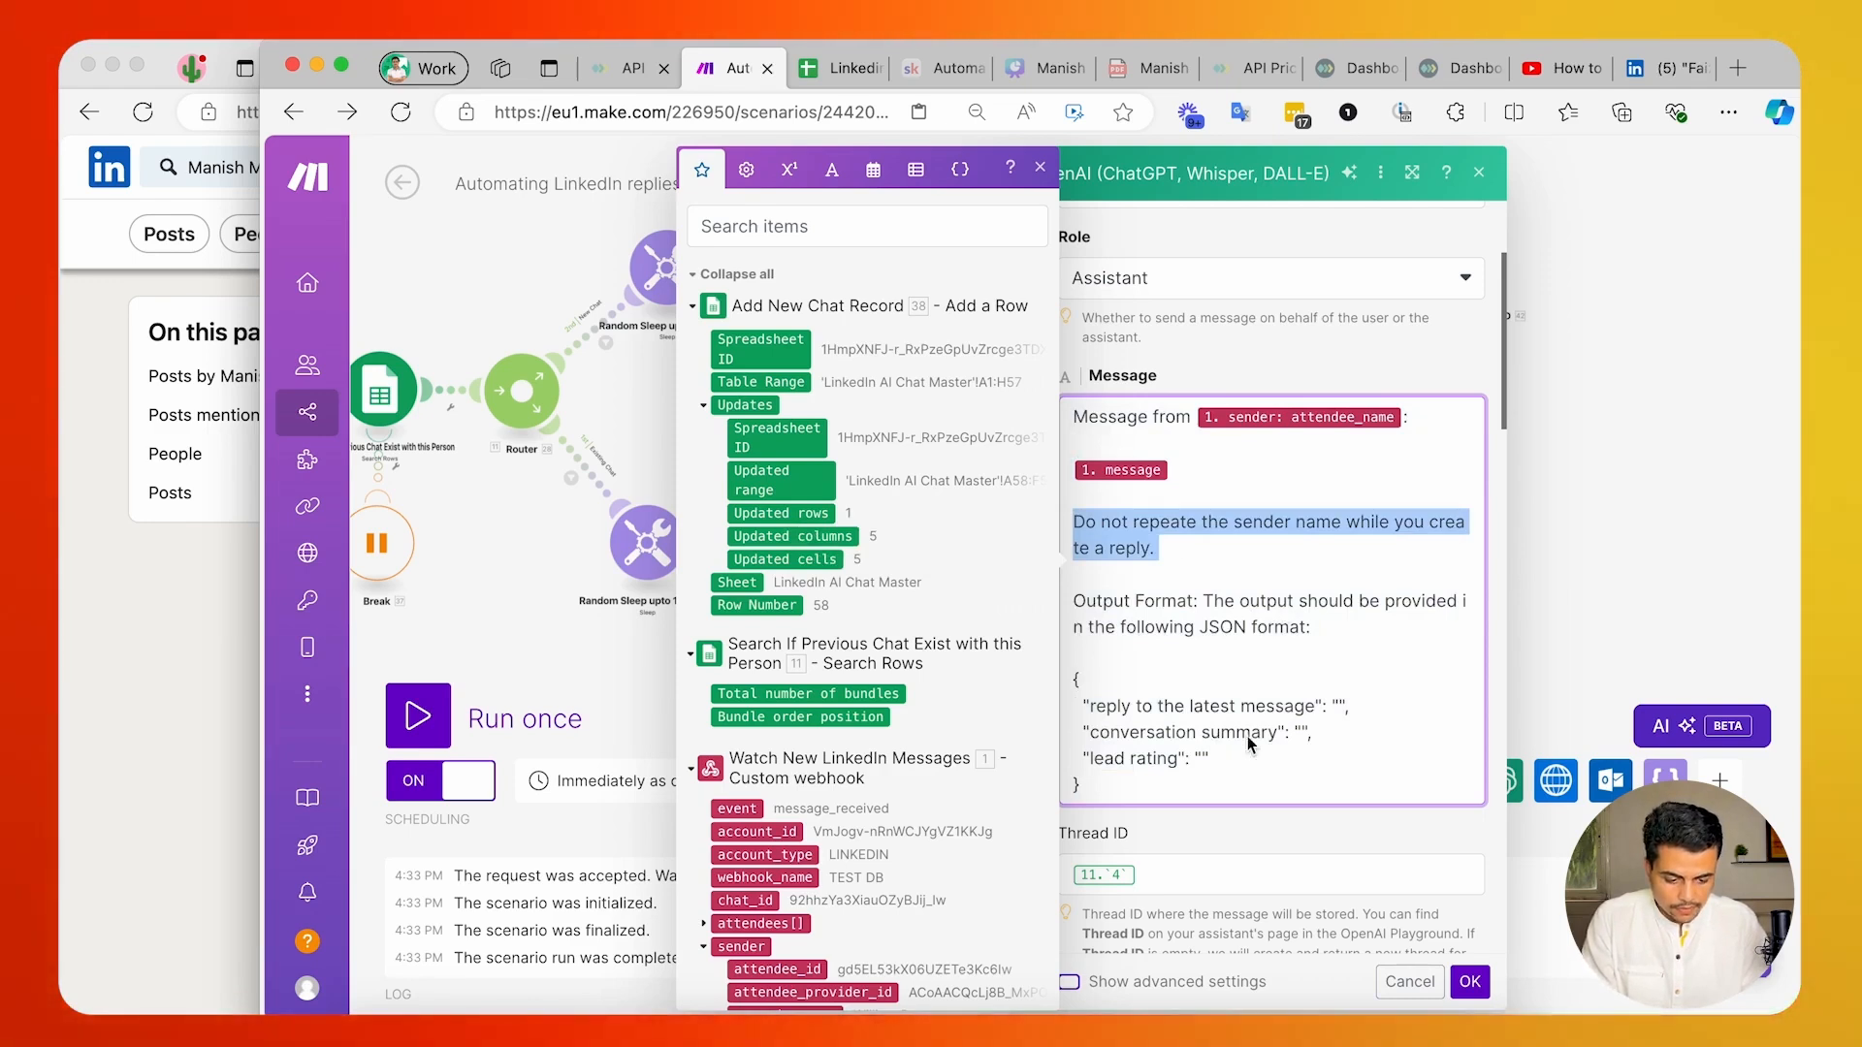
click(1251, 843)
click(1476, 980)
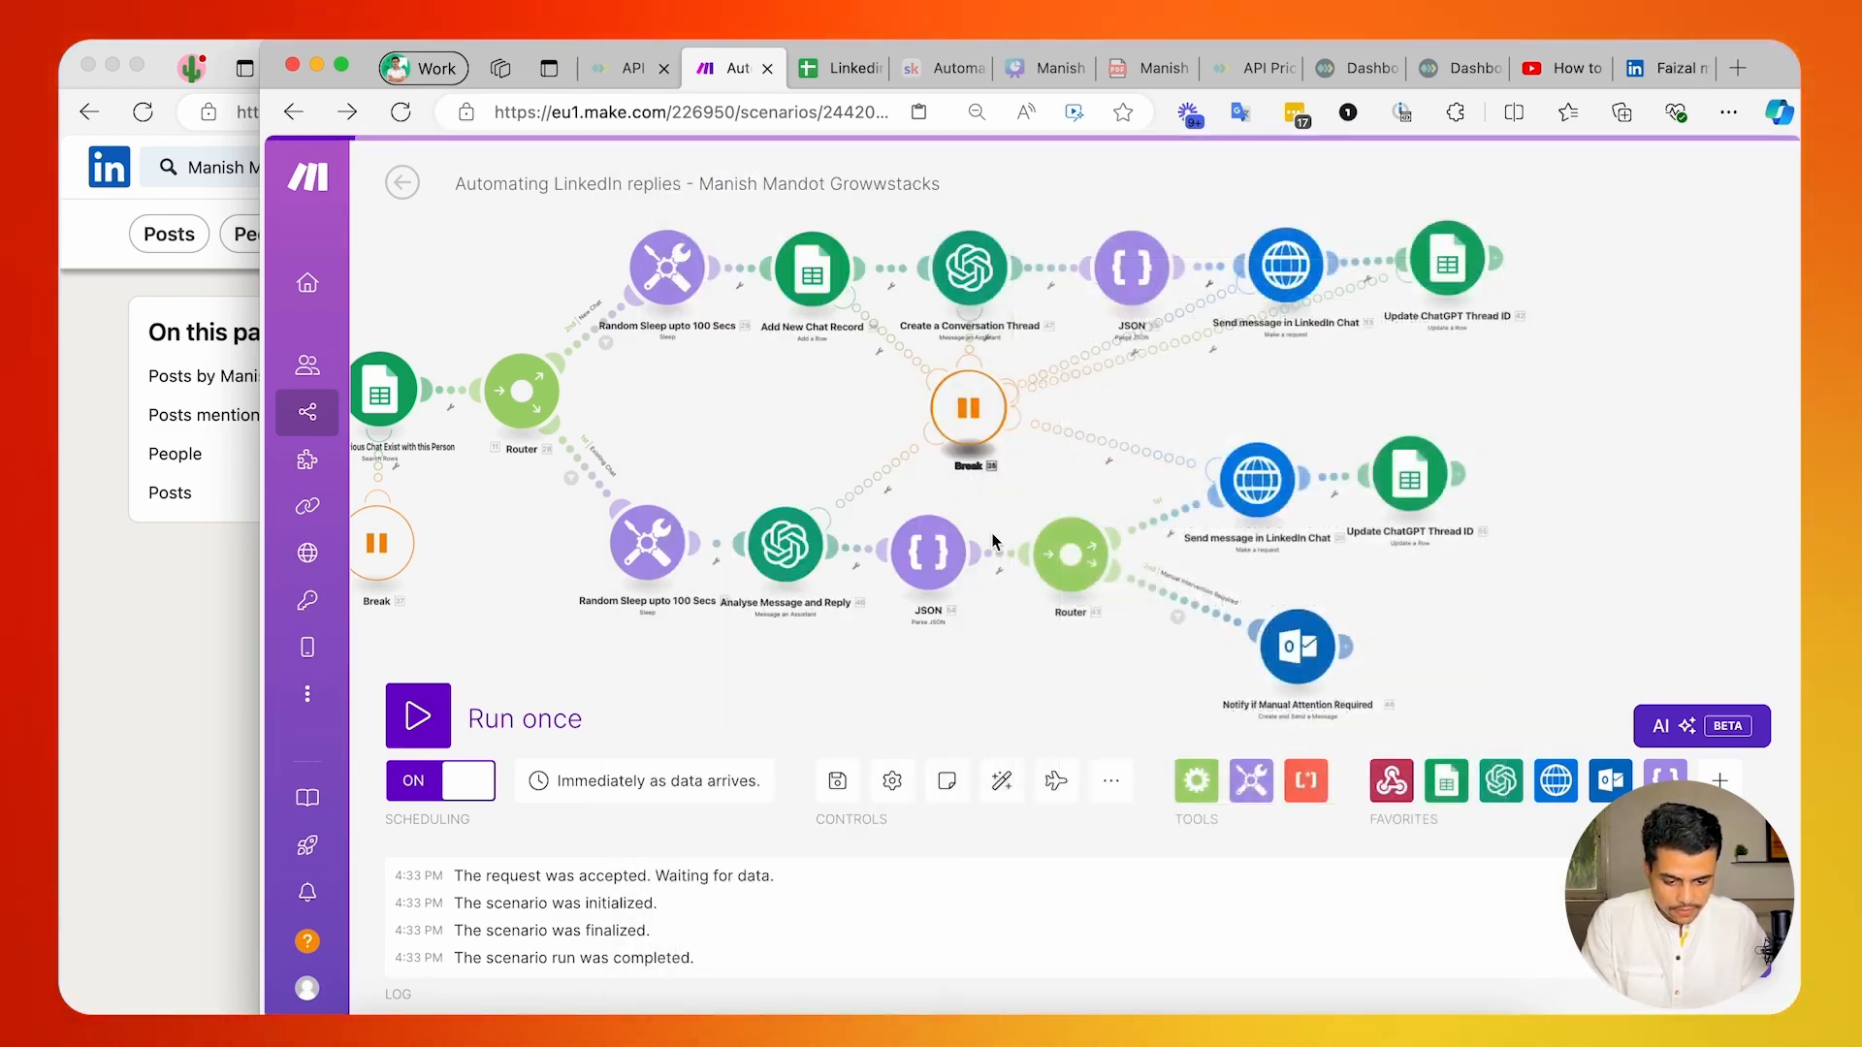
Paste the copied sender-name instruction below the message variable in the Analyse Message and Reply module and confirm its settings.
click(781, 549)
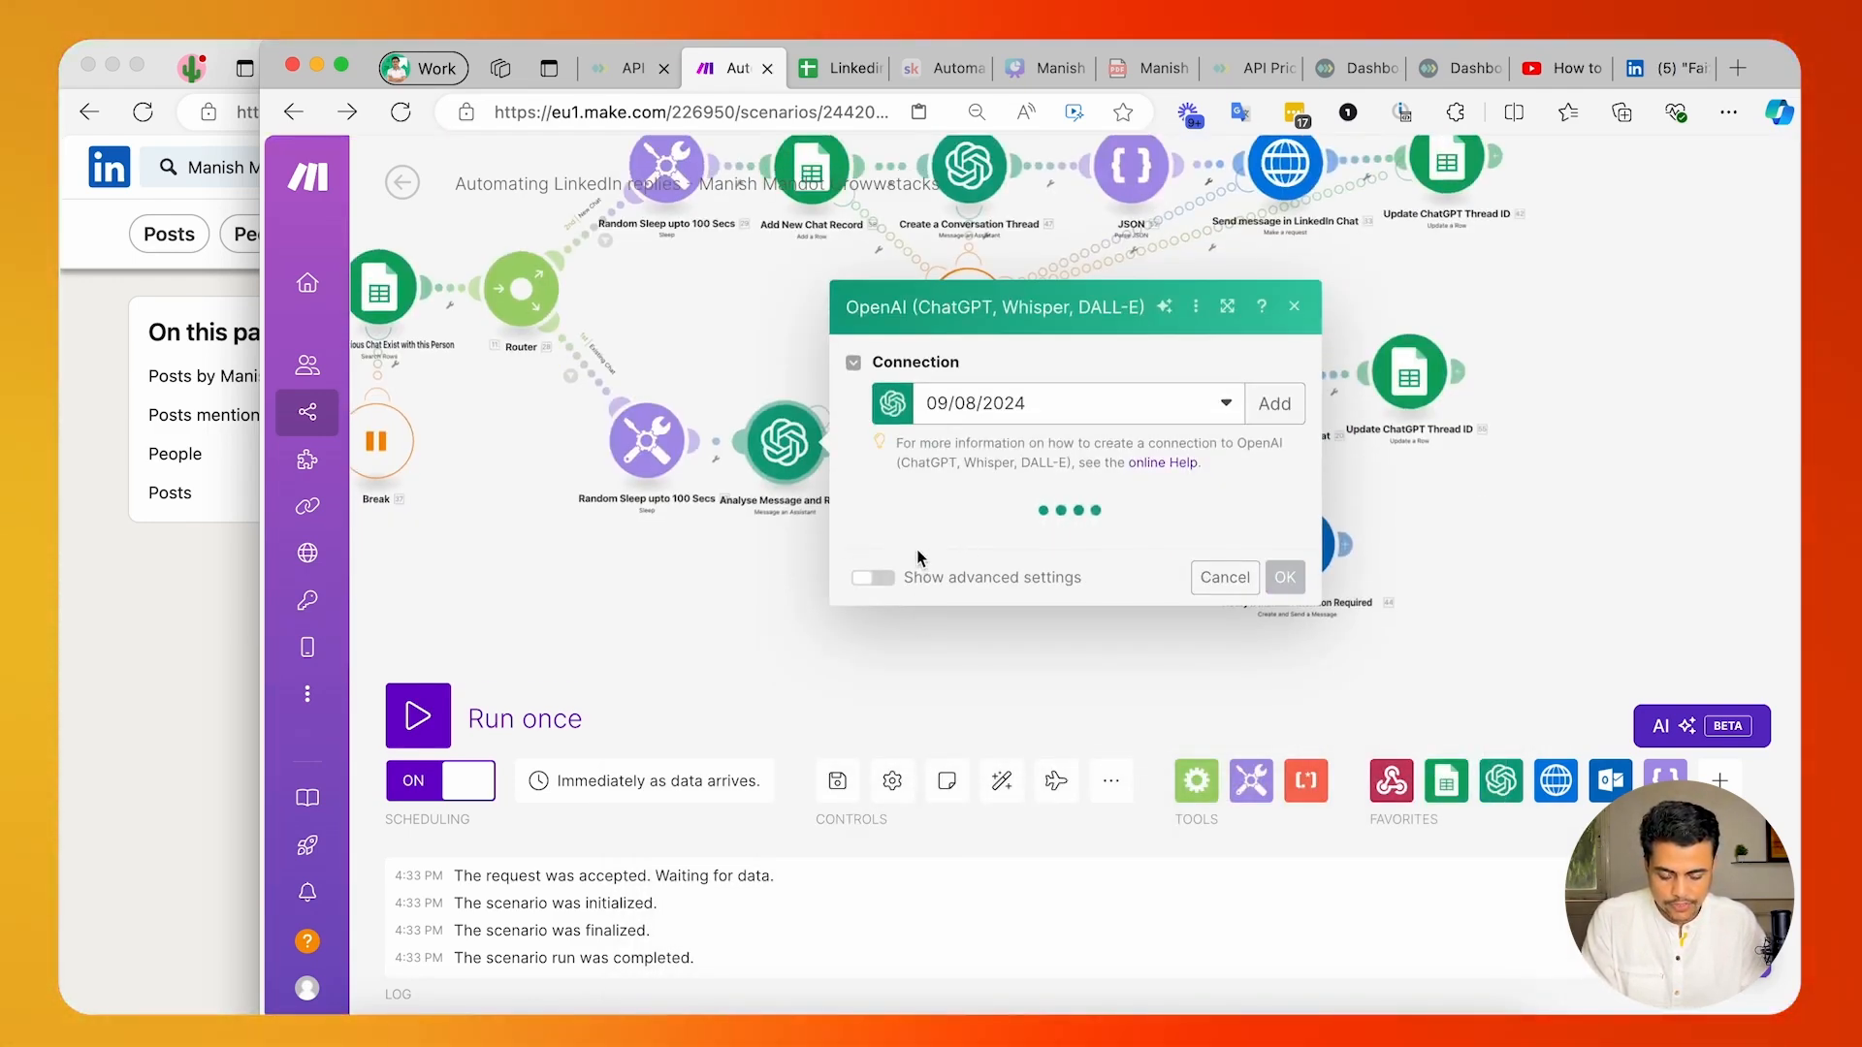
click(992, 719)
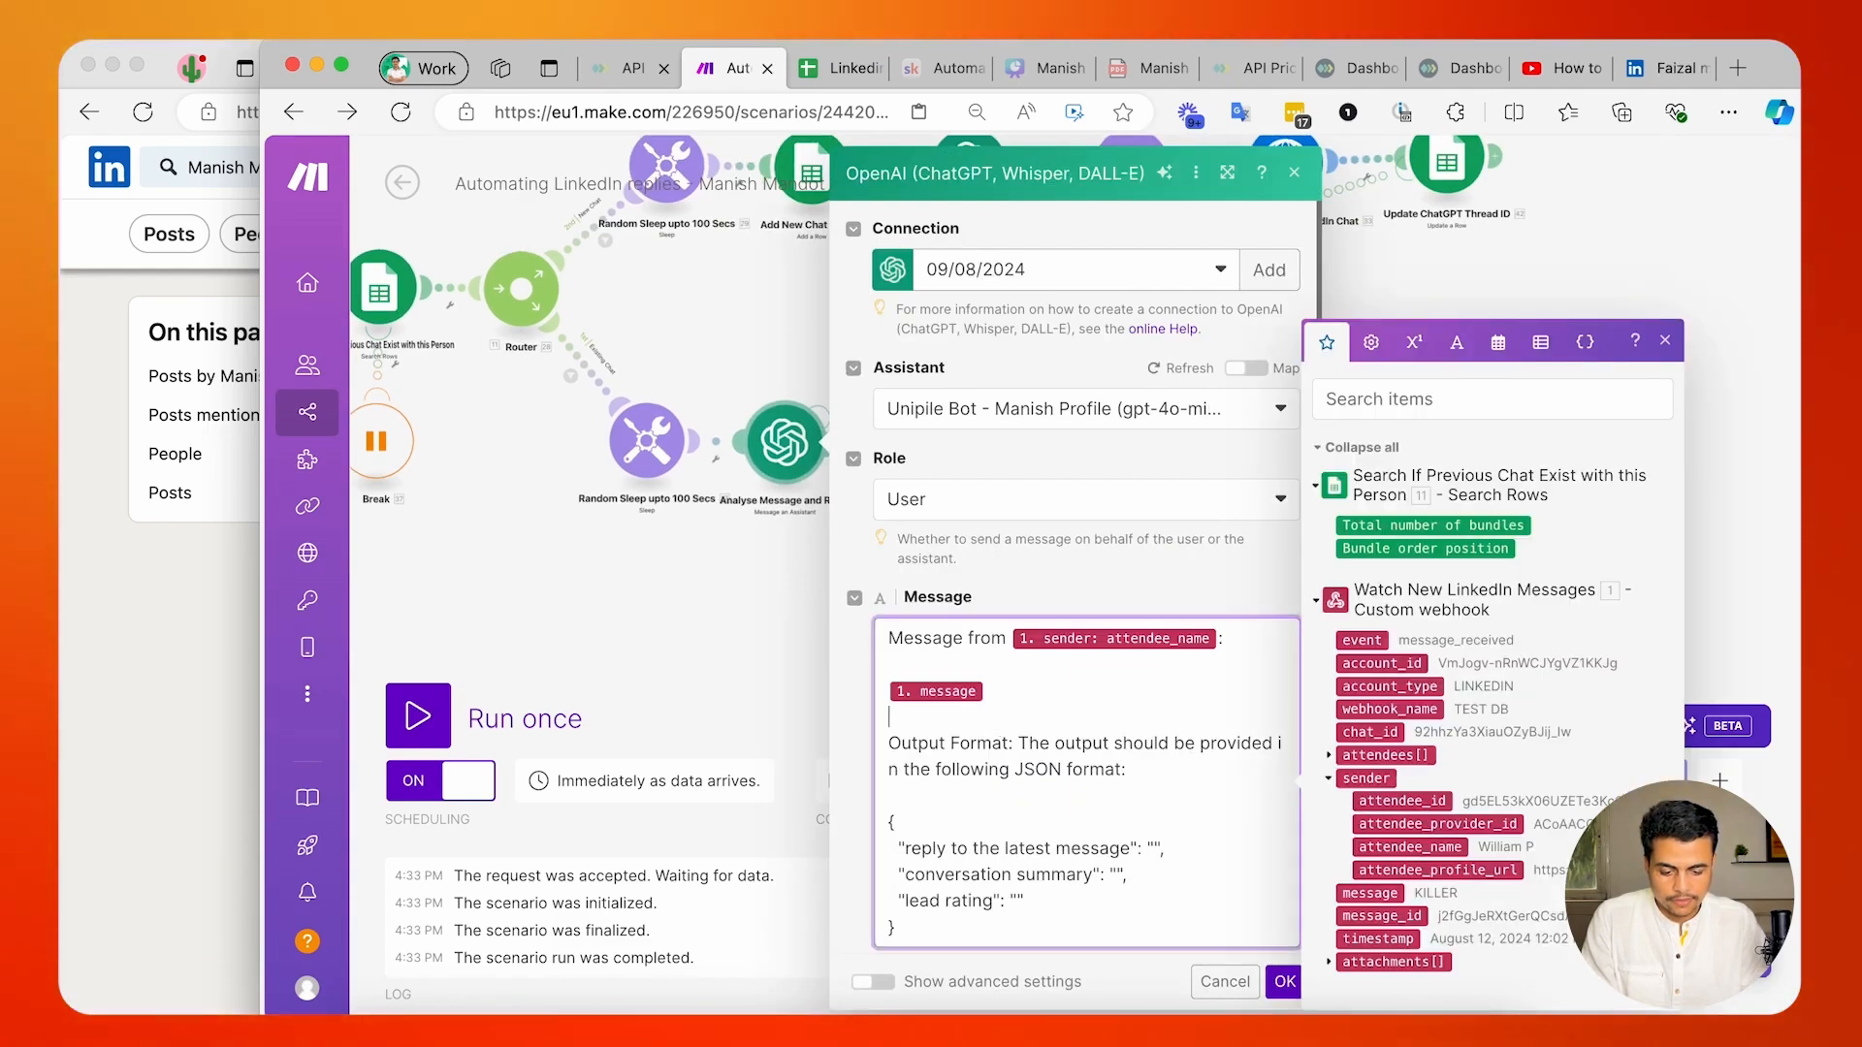
key(super+v)
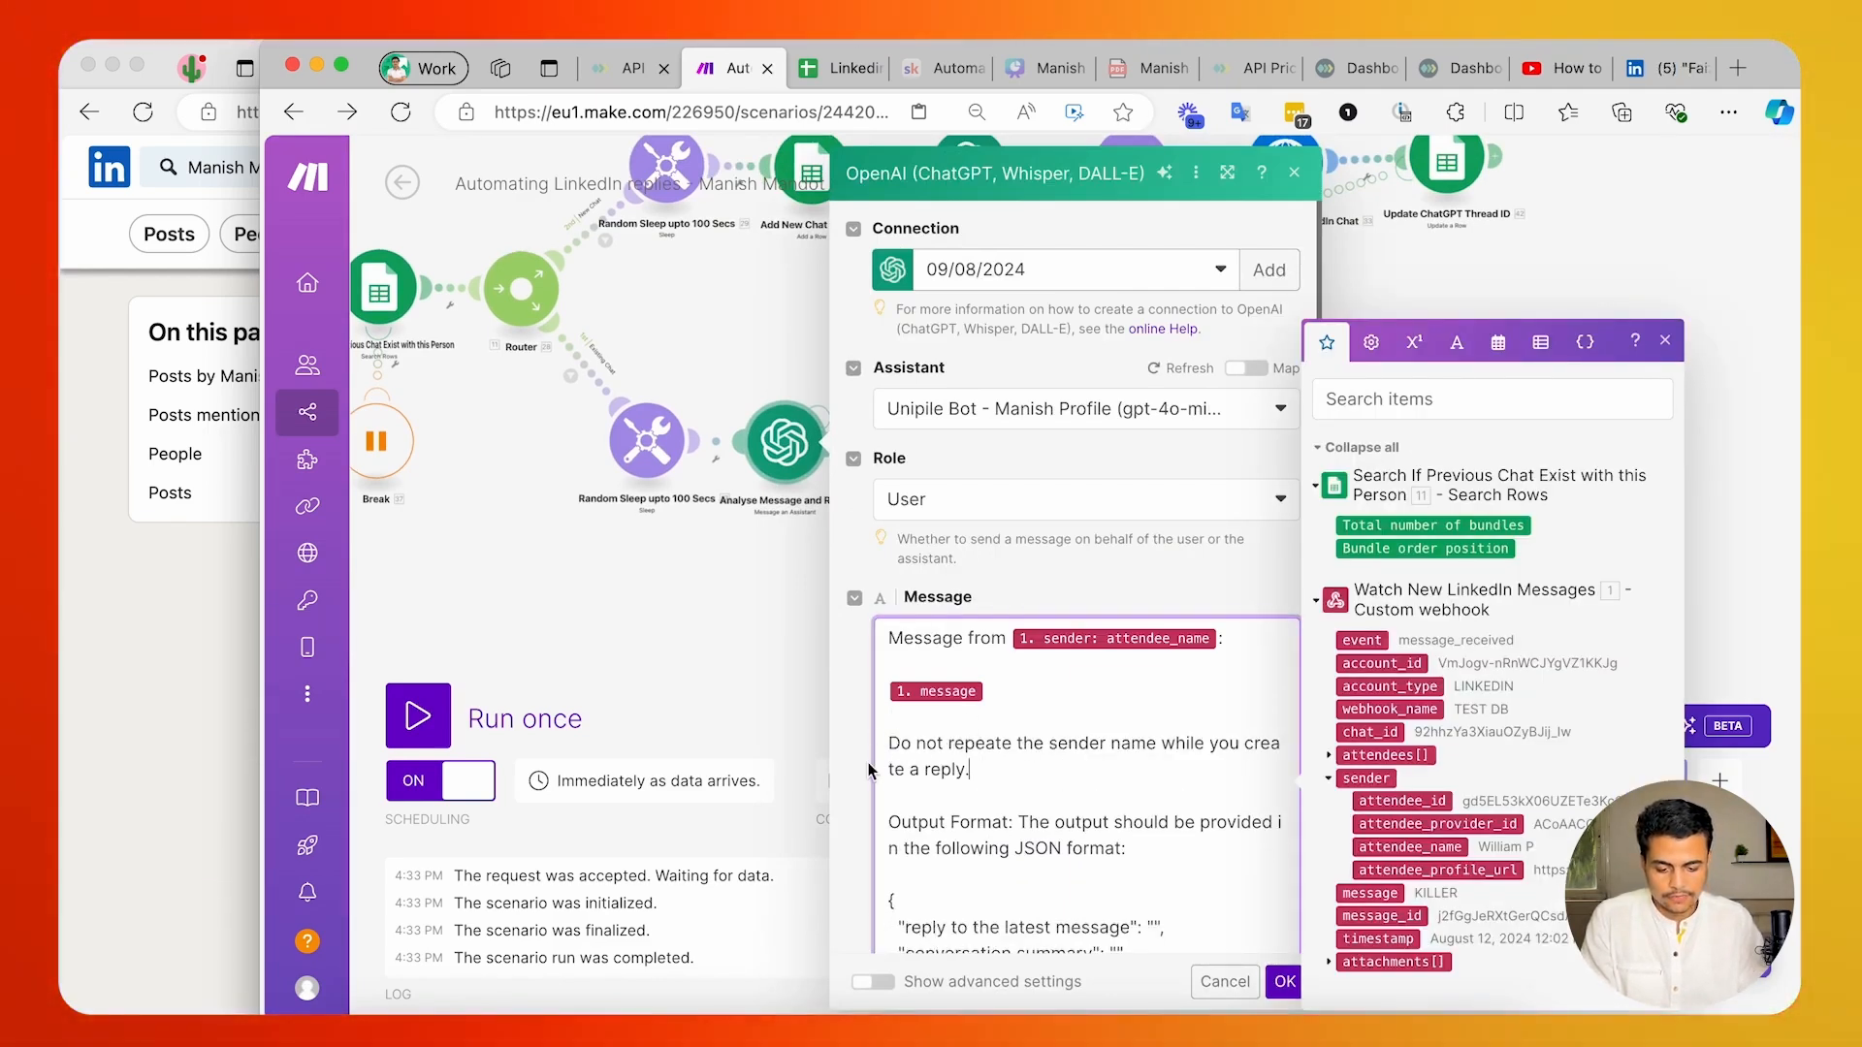
click(869, 762)
click(1282, 982)
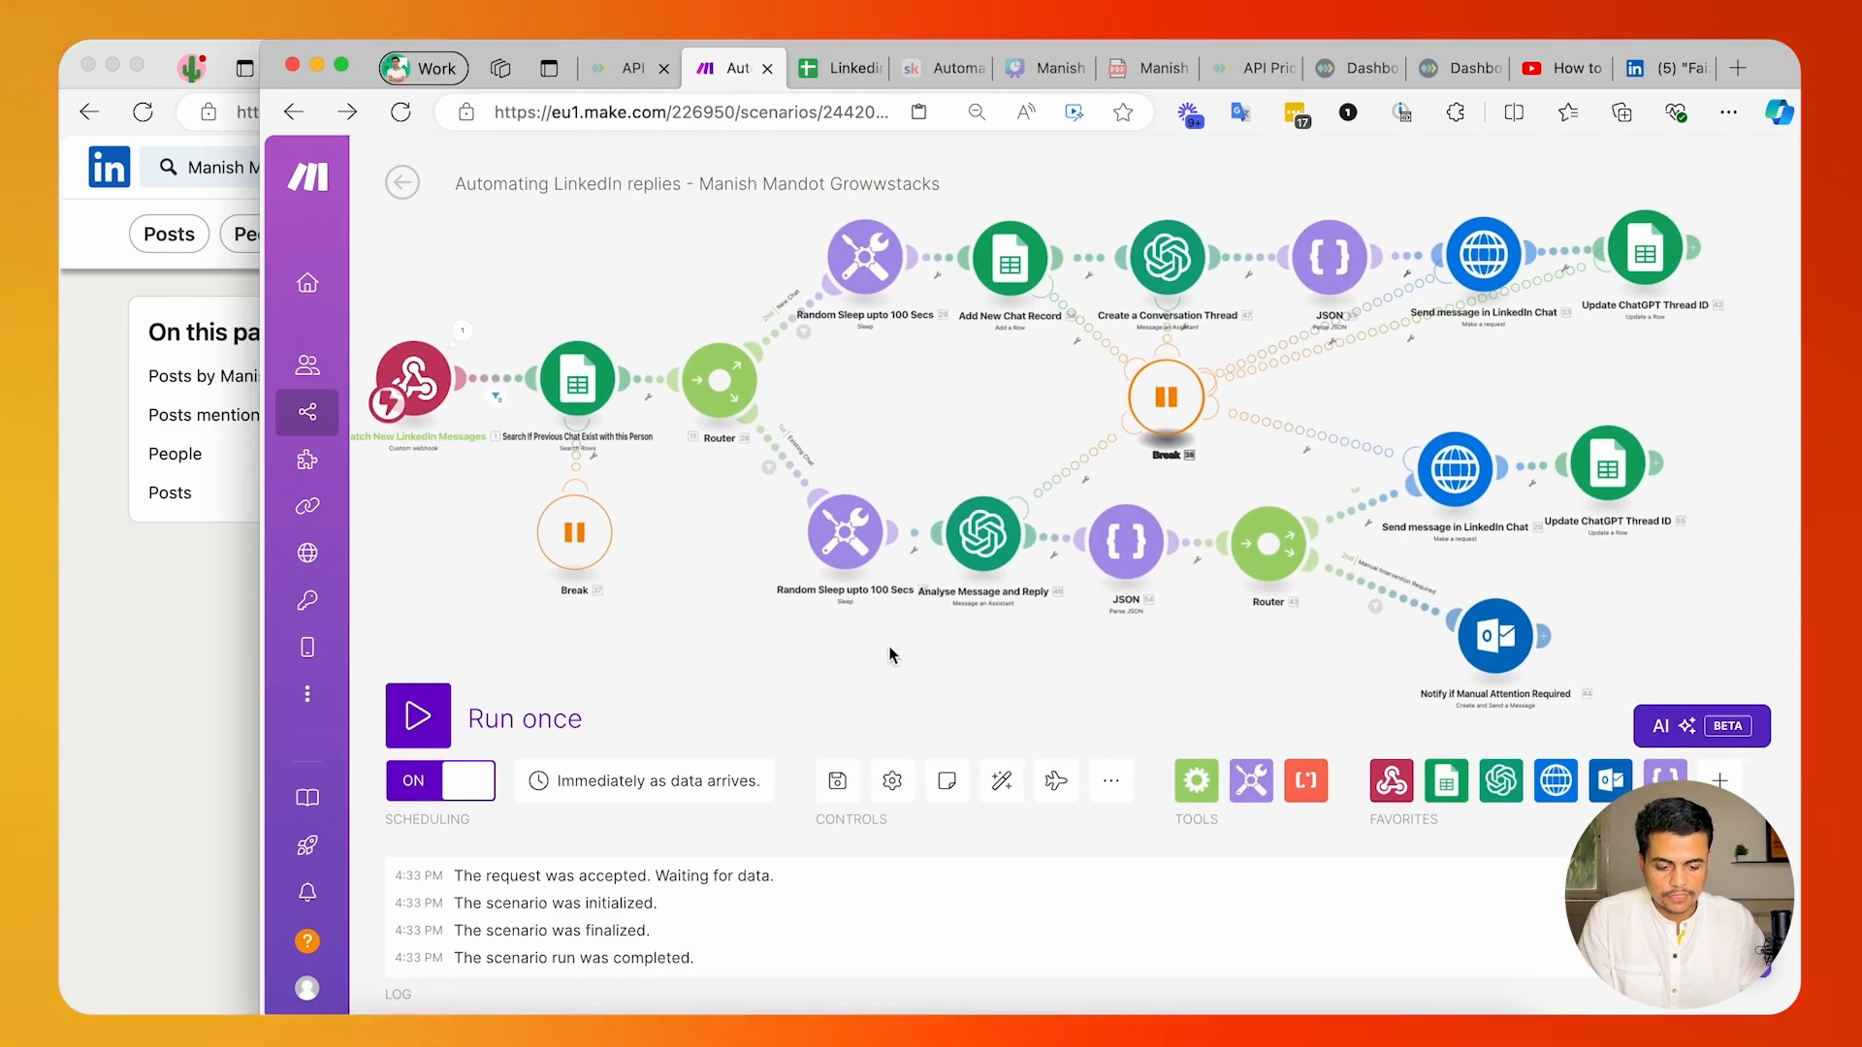
Add "If someone is asking to meet then share them the Calendly meeting booking page link" to the Create a Conversation Thread module's message.
mouse_move(274, 579)
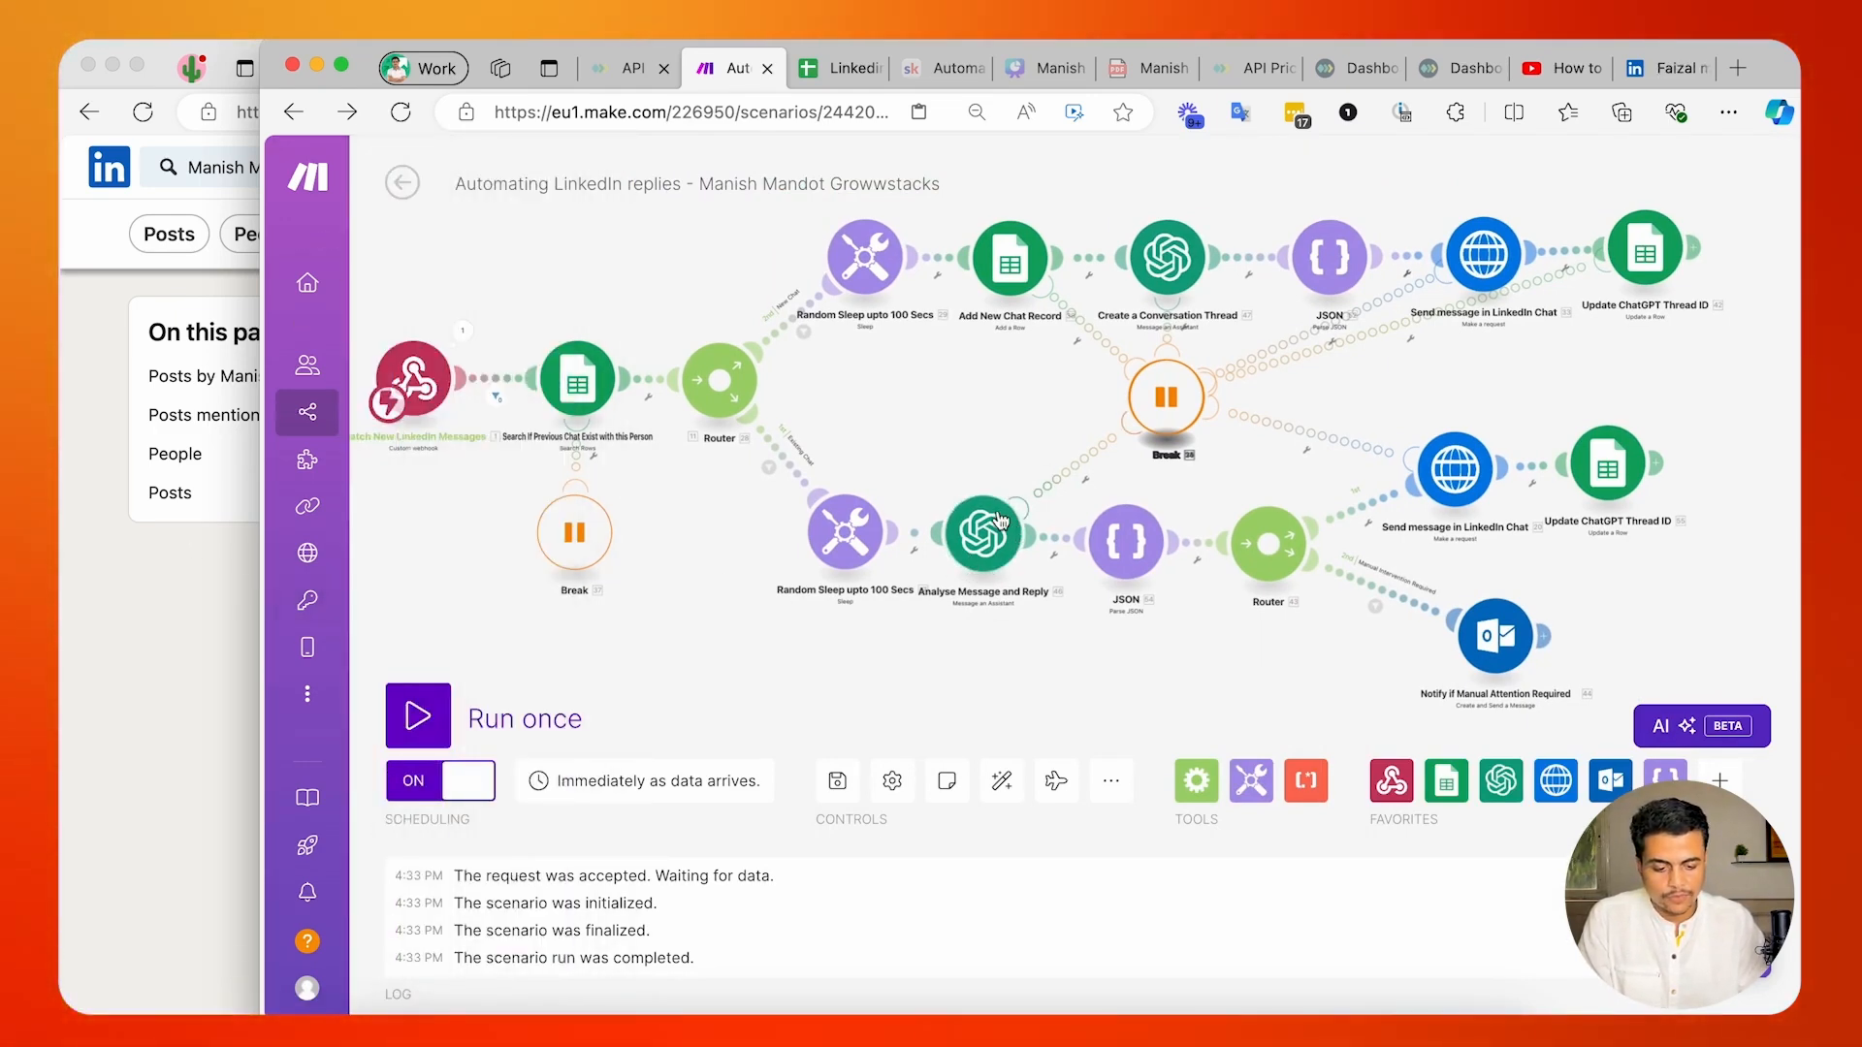
click(999, 523)
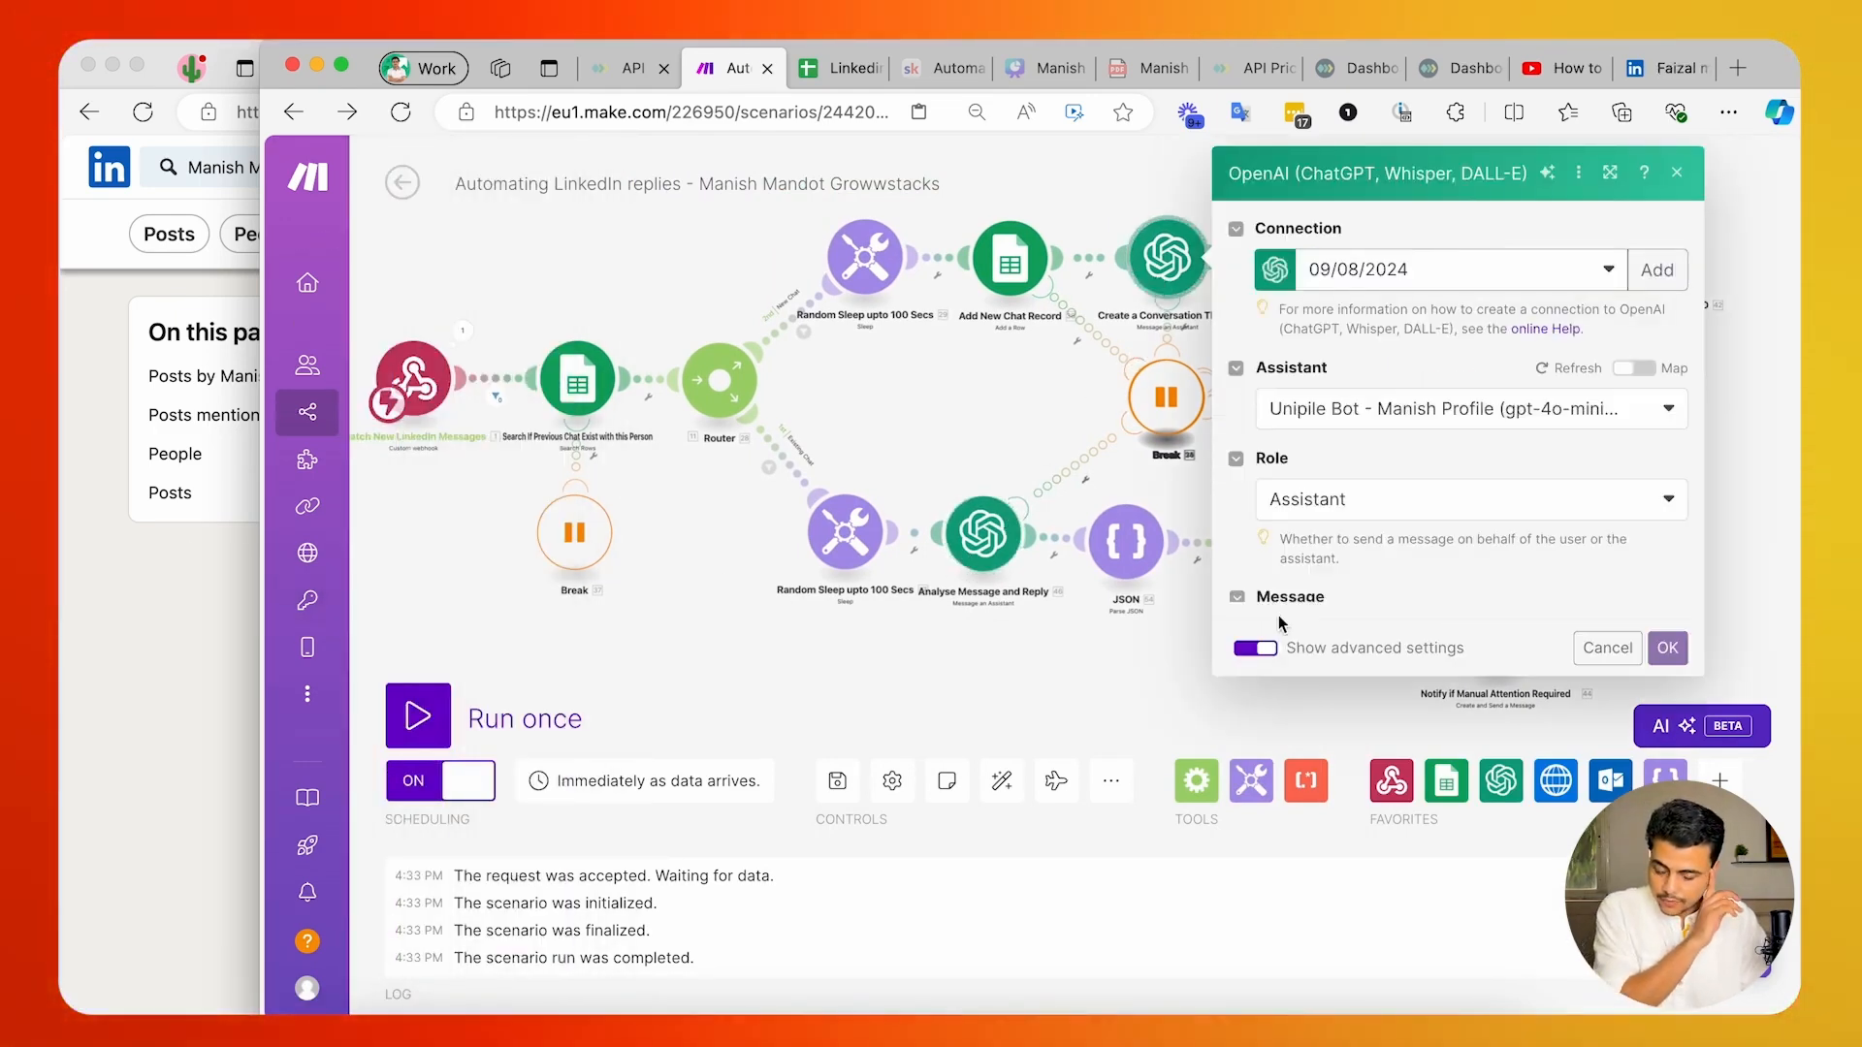
click(1369, 778)
key(Return)
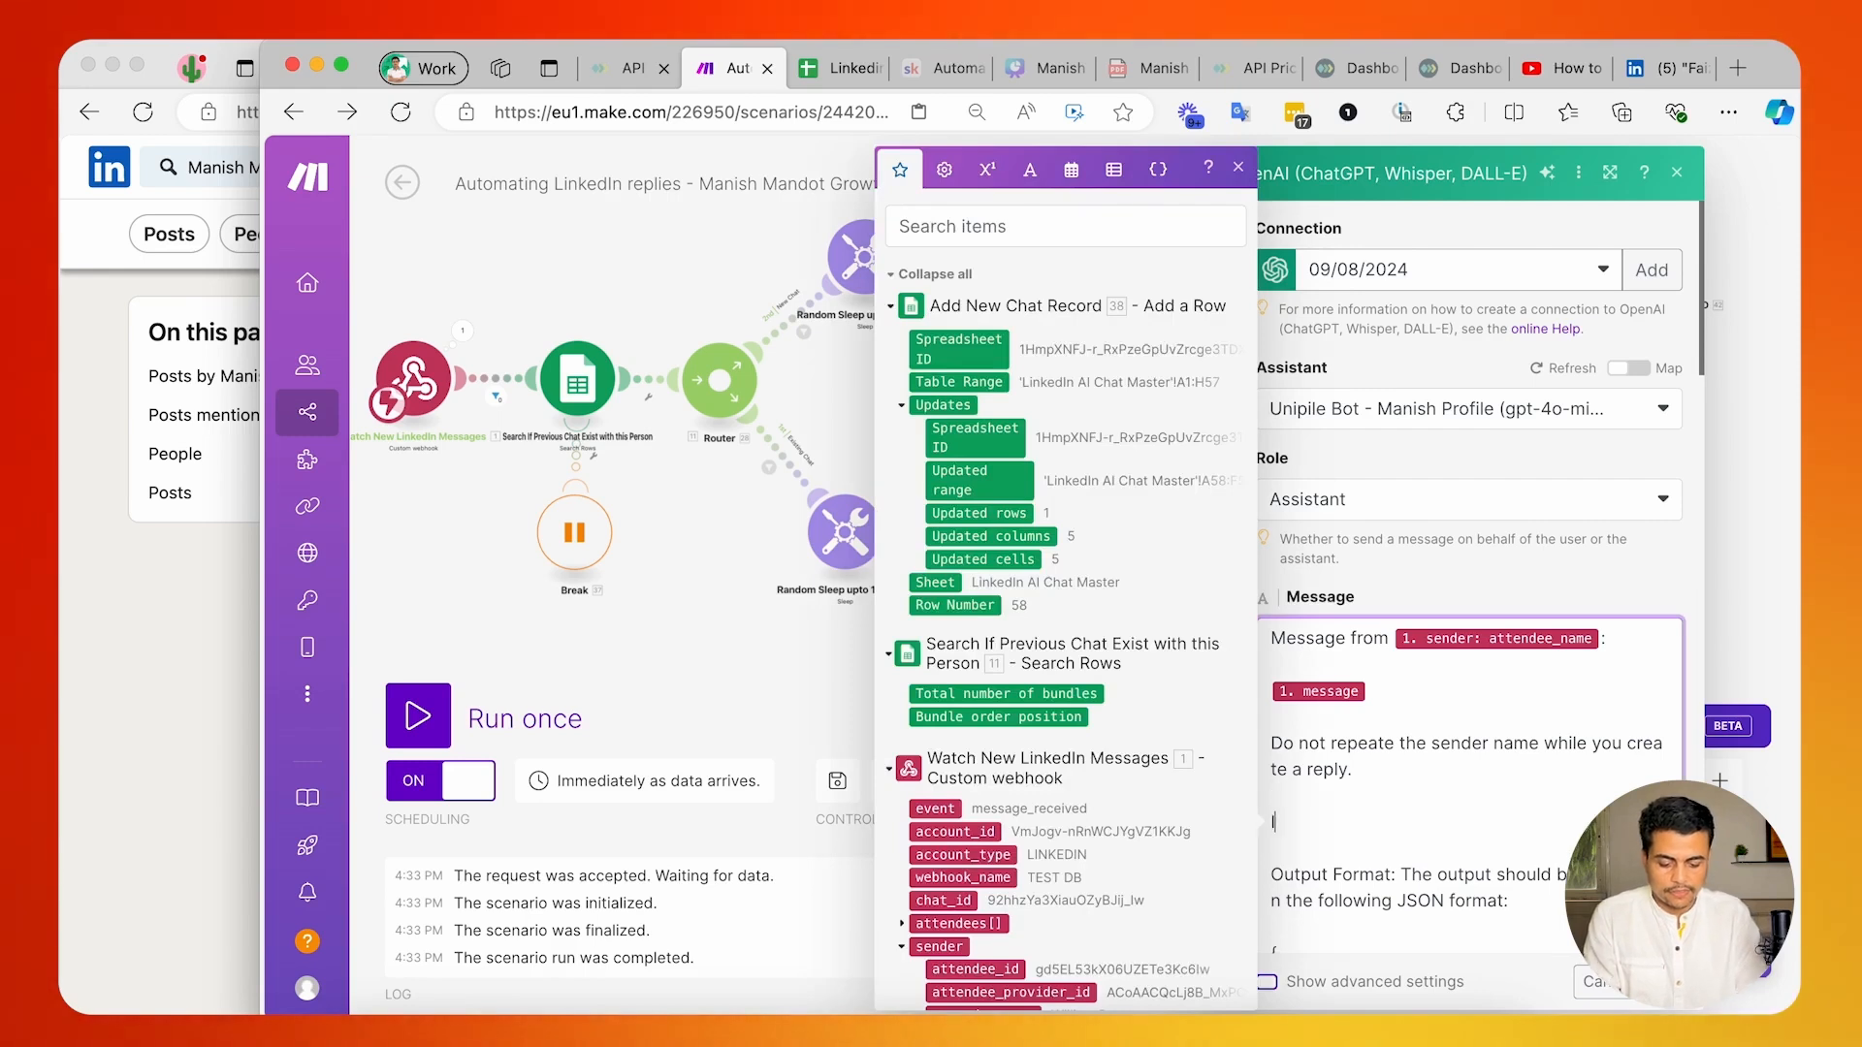
text(If someone is )
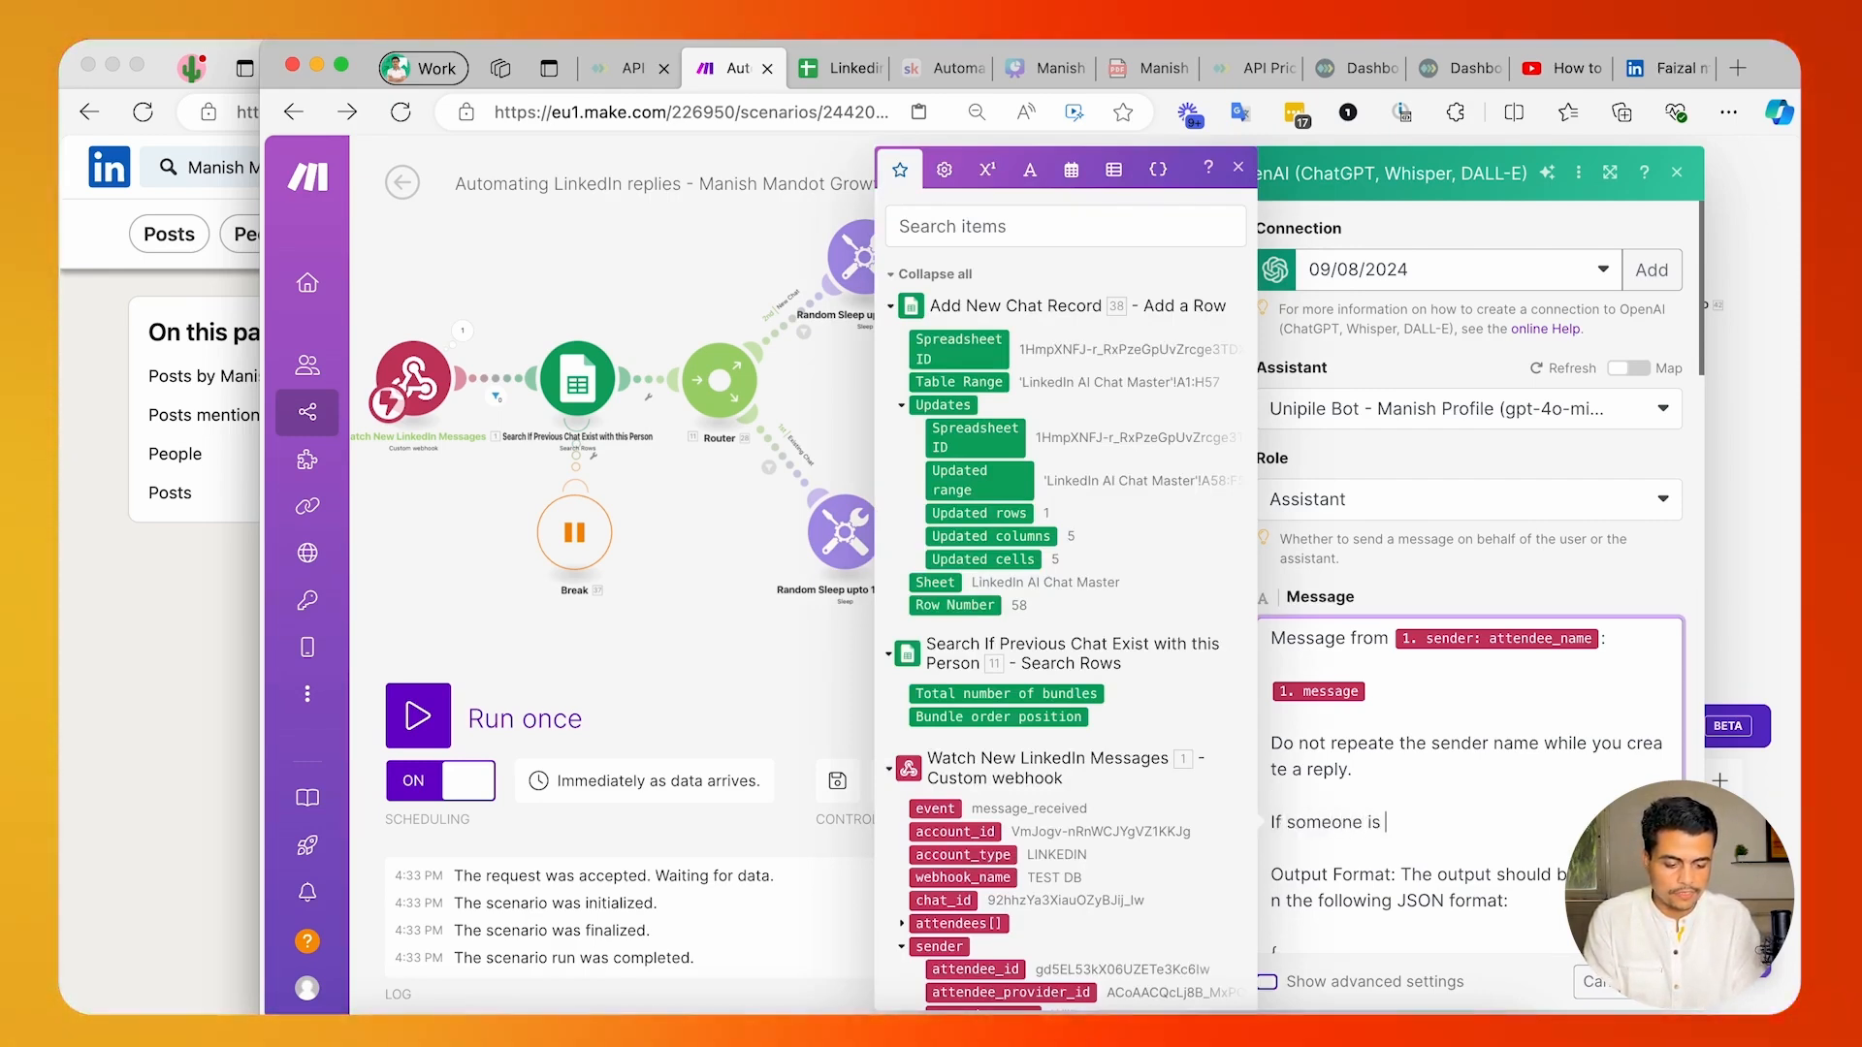
text(asking to )
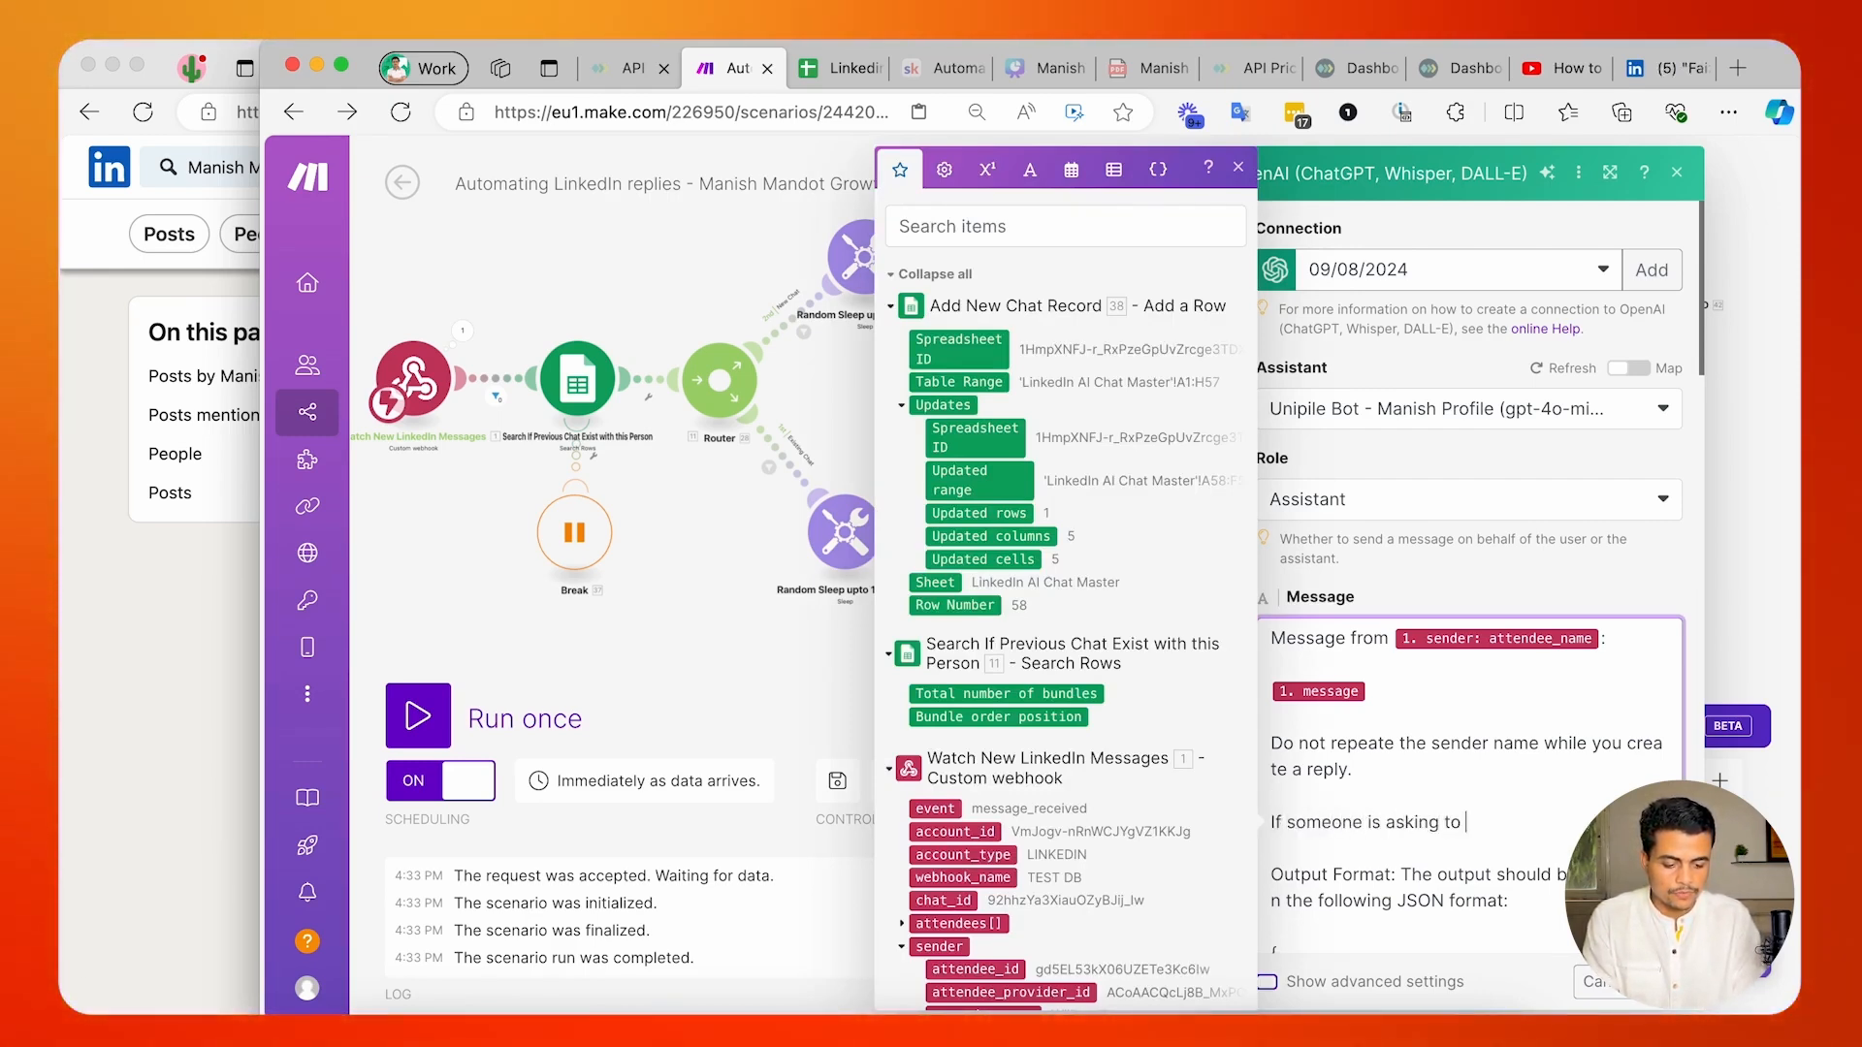
text(meet then shar)
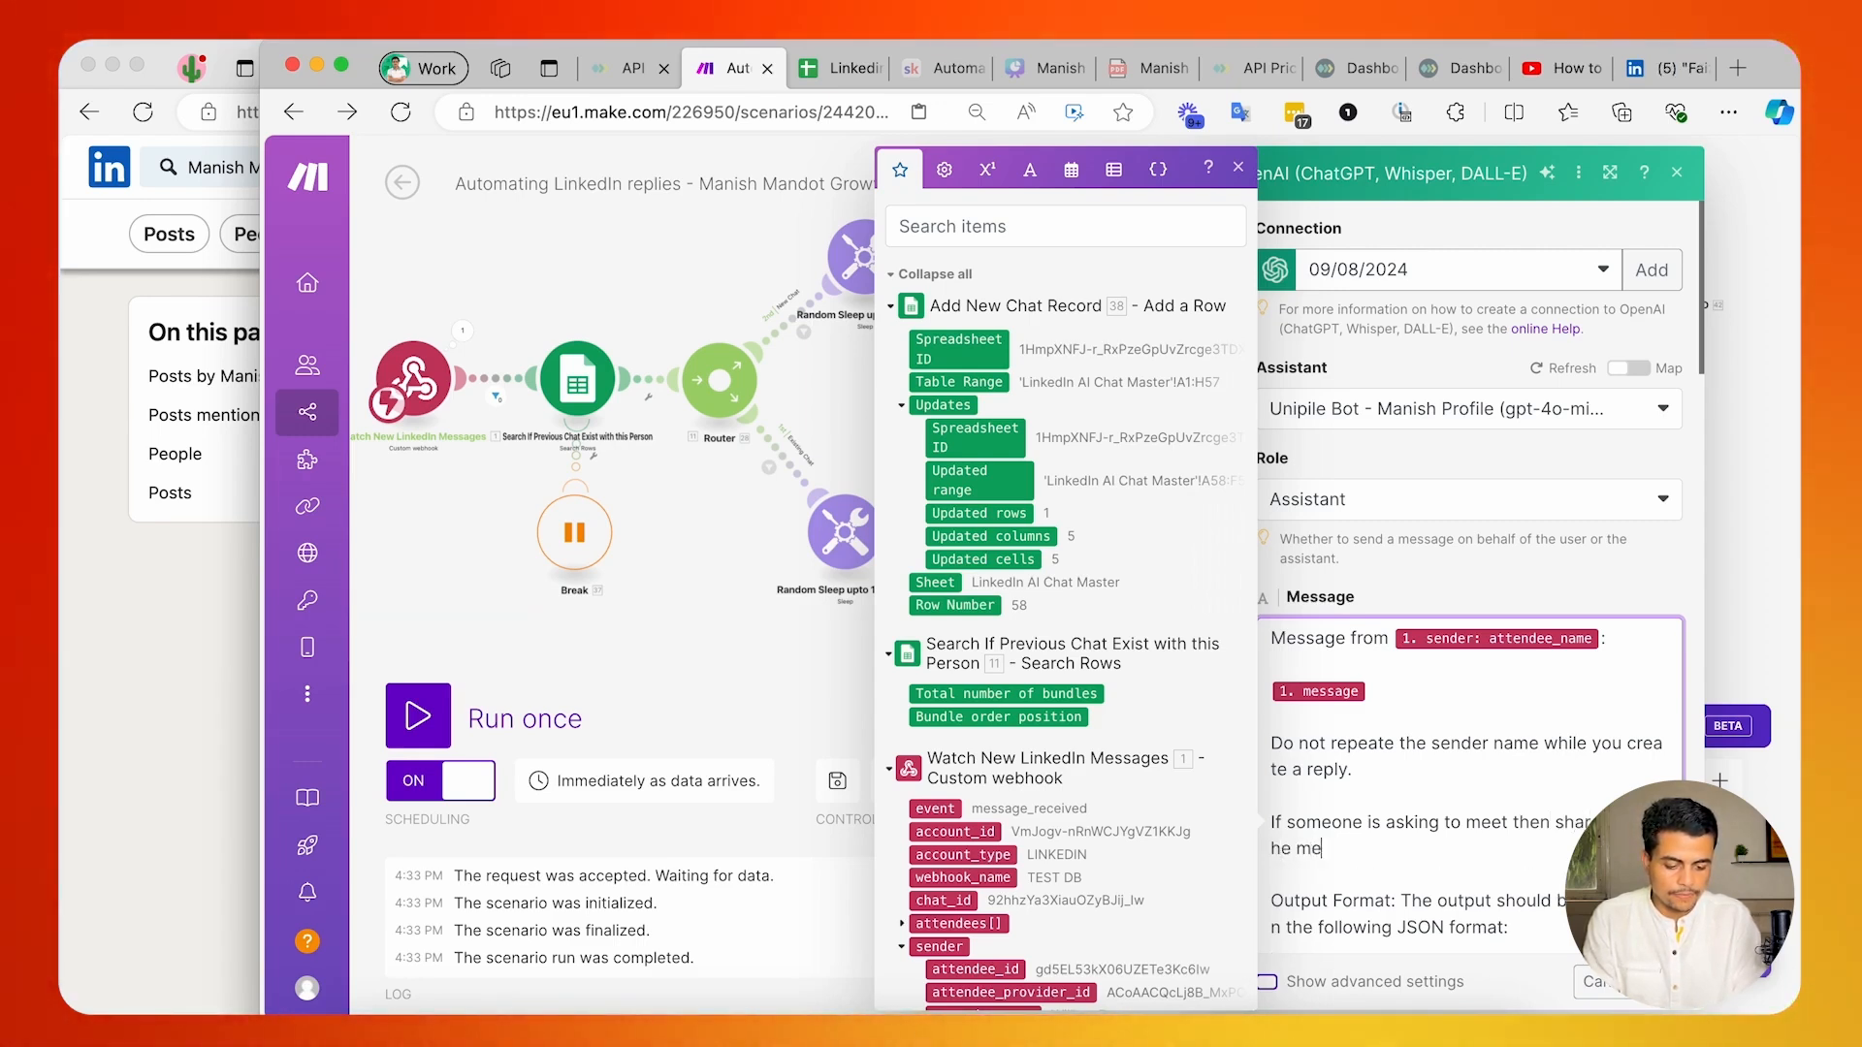
key(BackSpace)
key(BackSpace)
text(Cael)
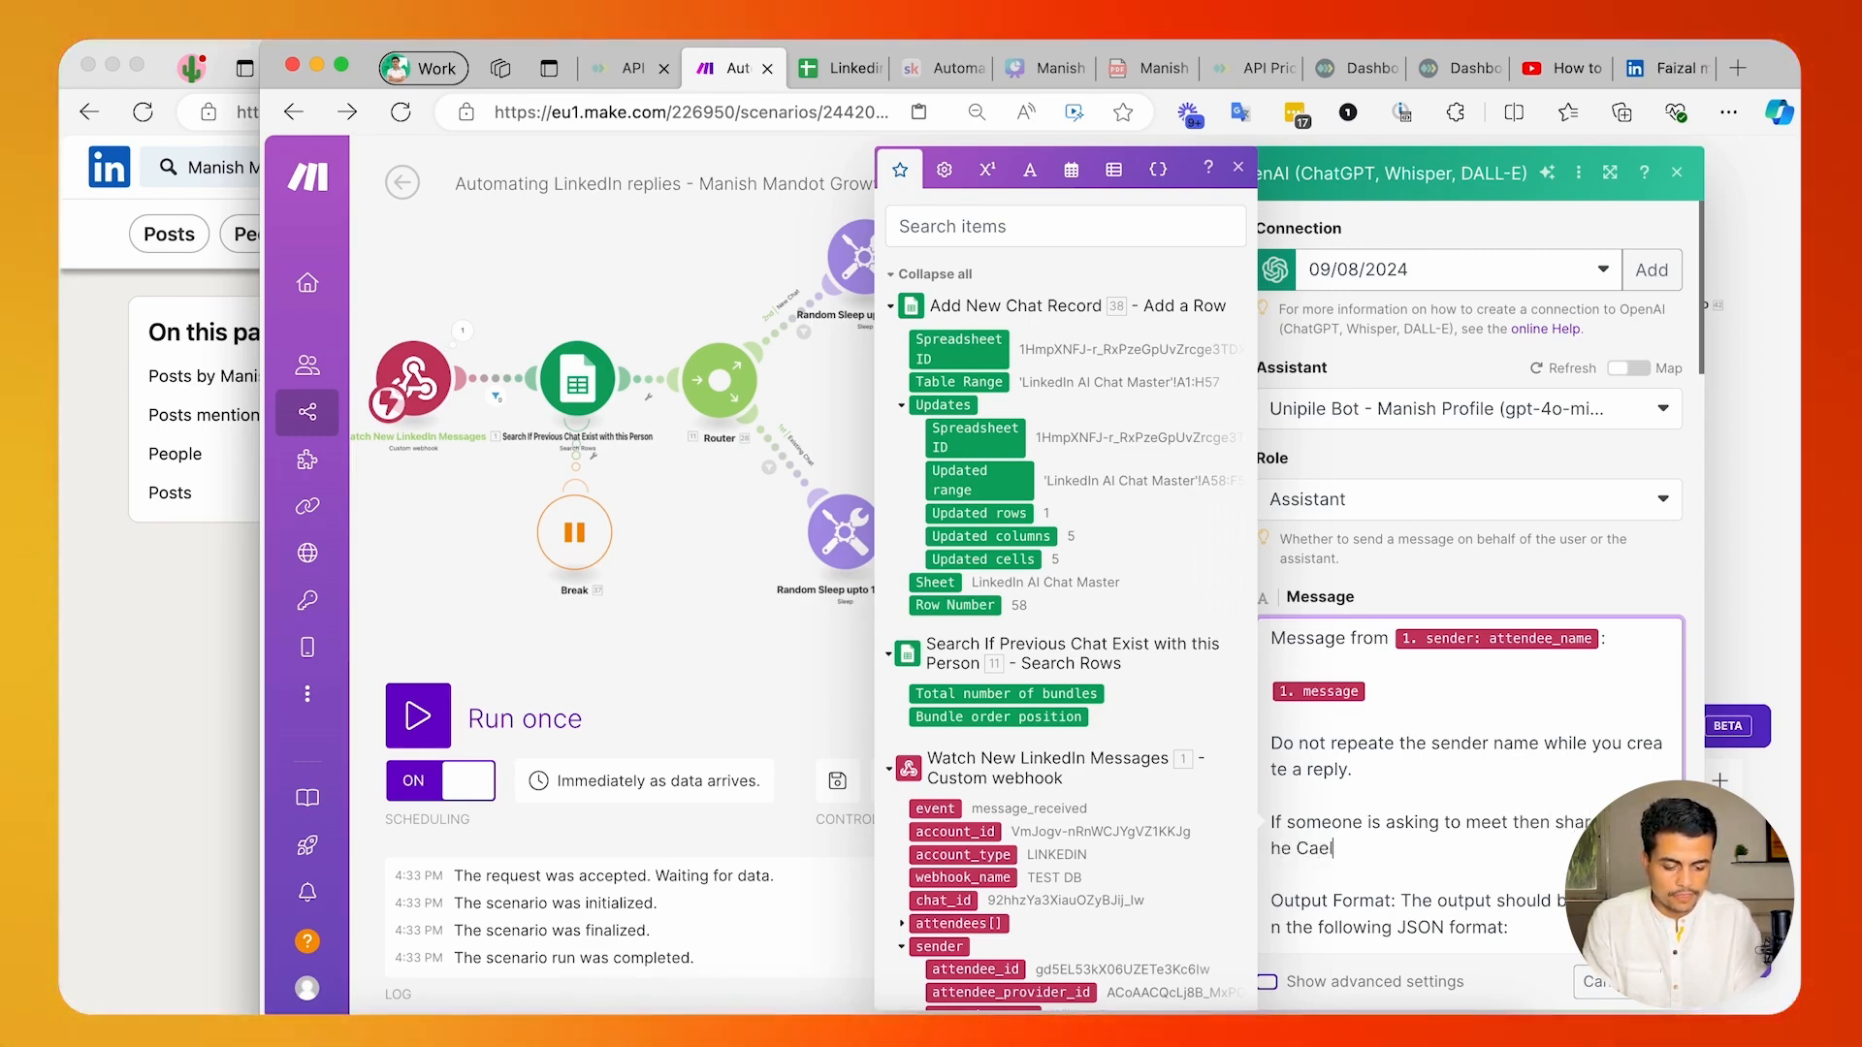
key(BackSpace)
key(BackSpace)
text(lendly m)
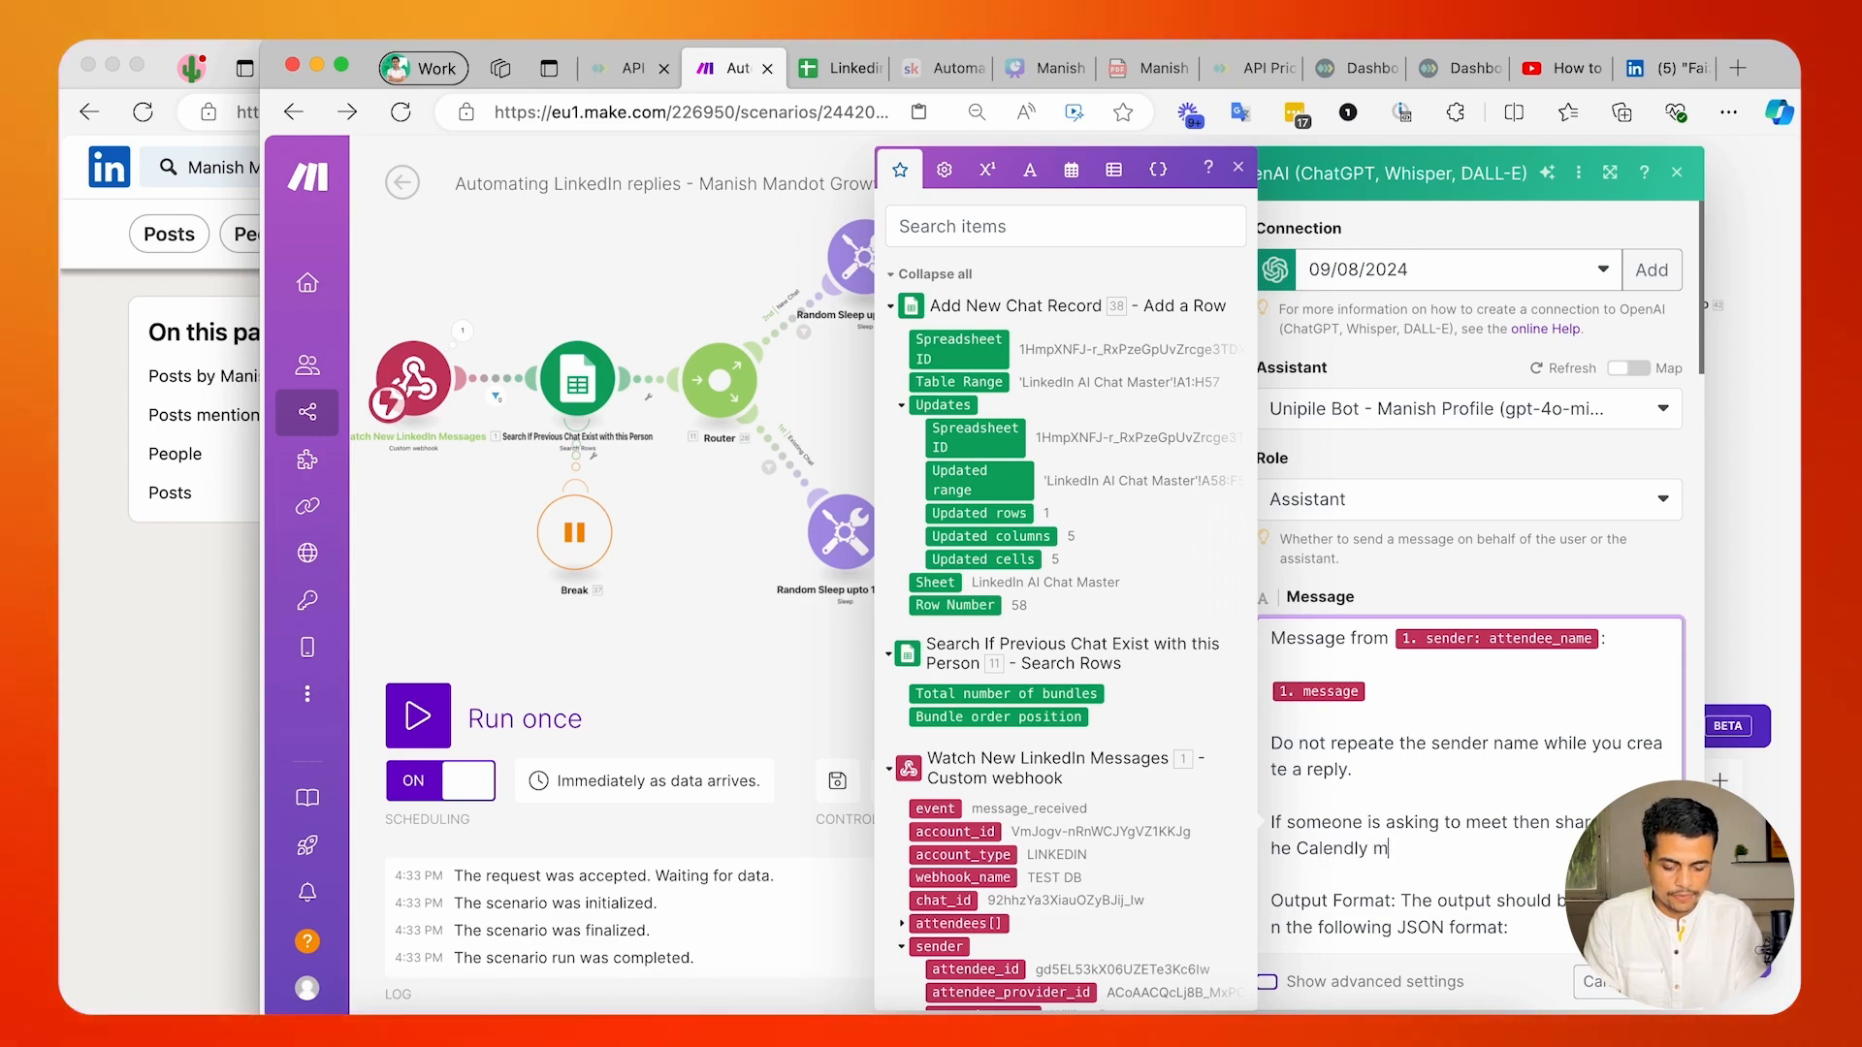
text(eeting bookin)
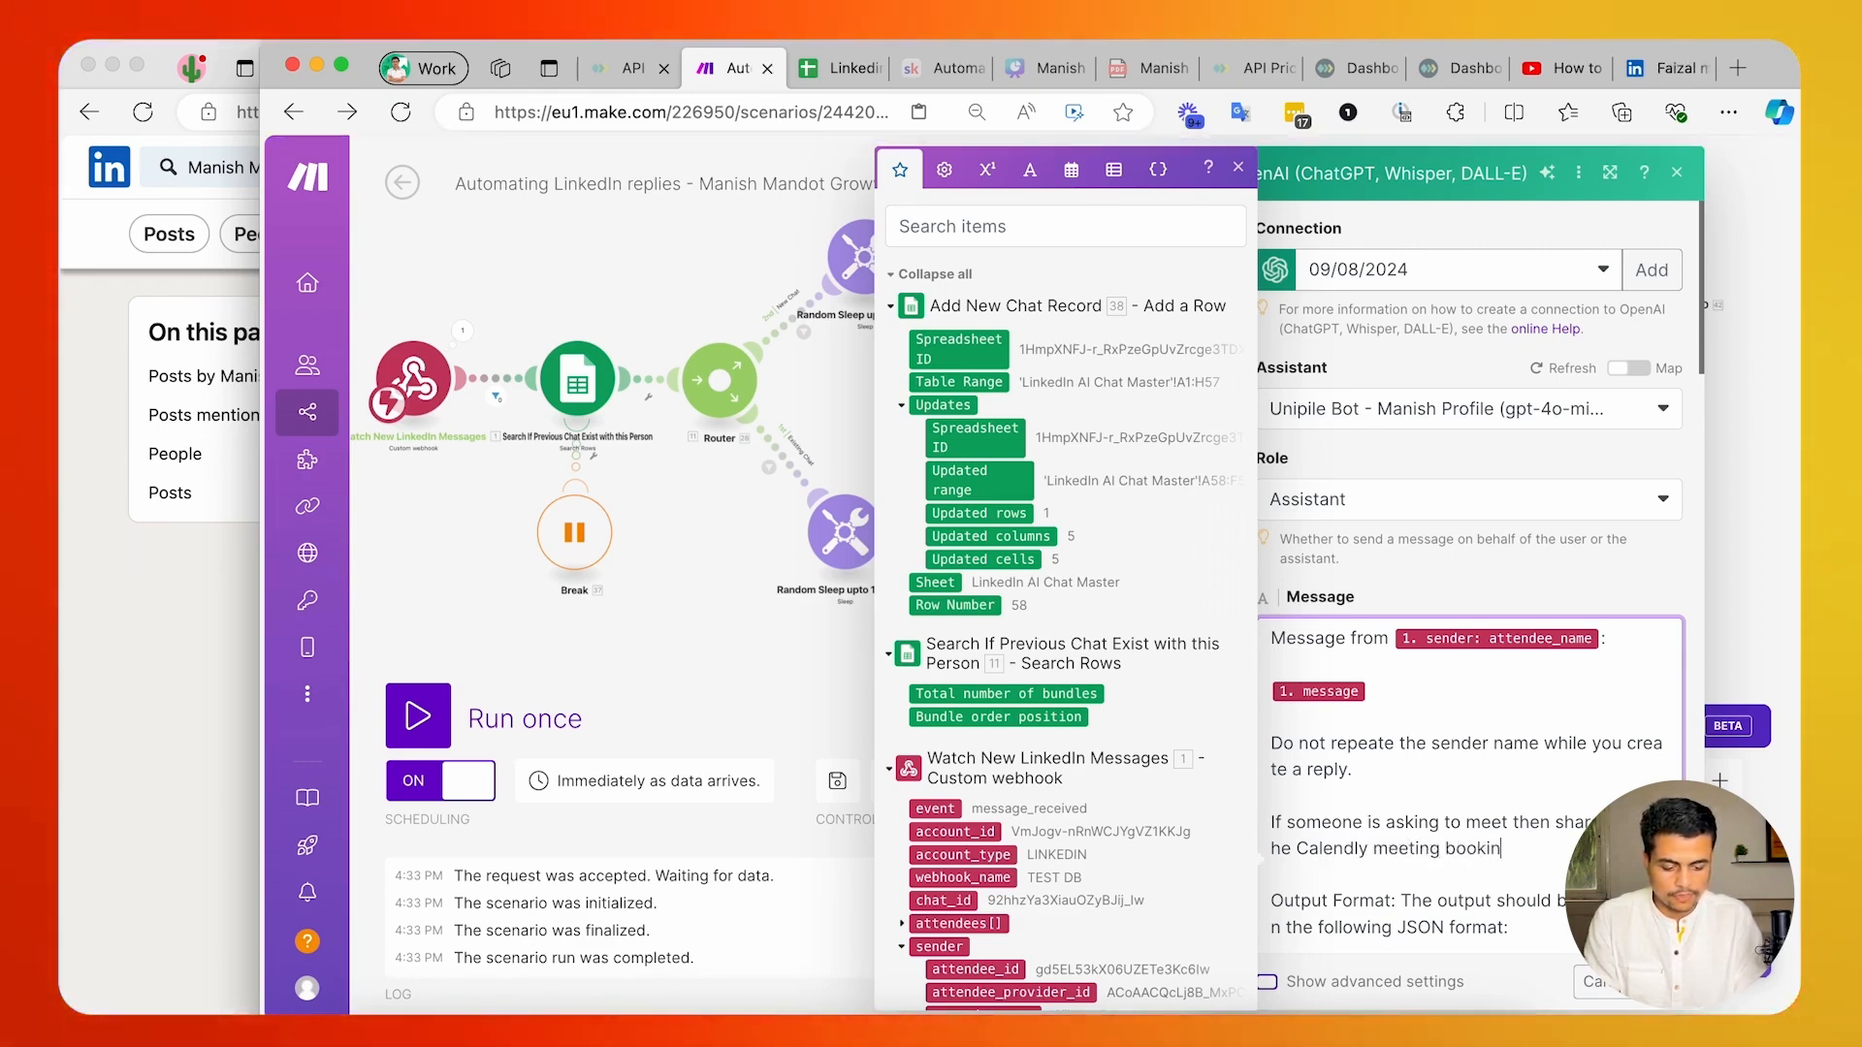
text(g page li)
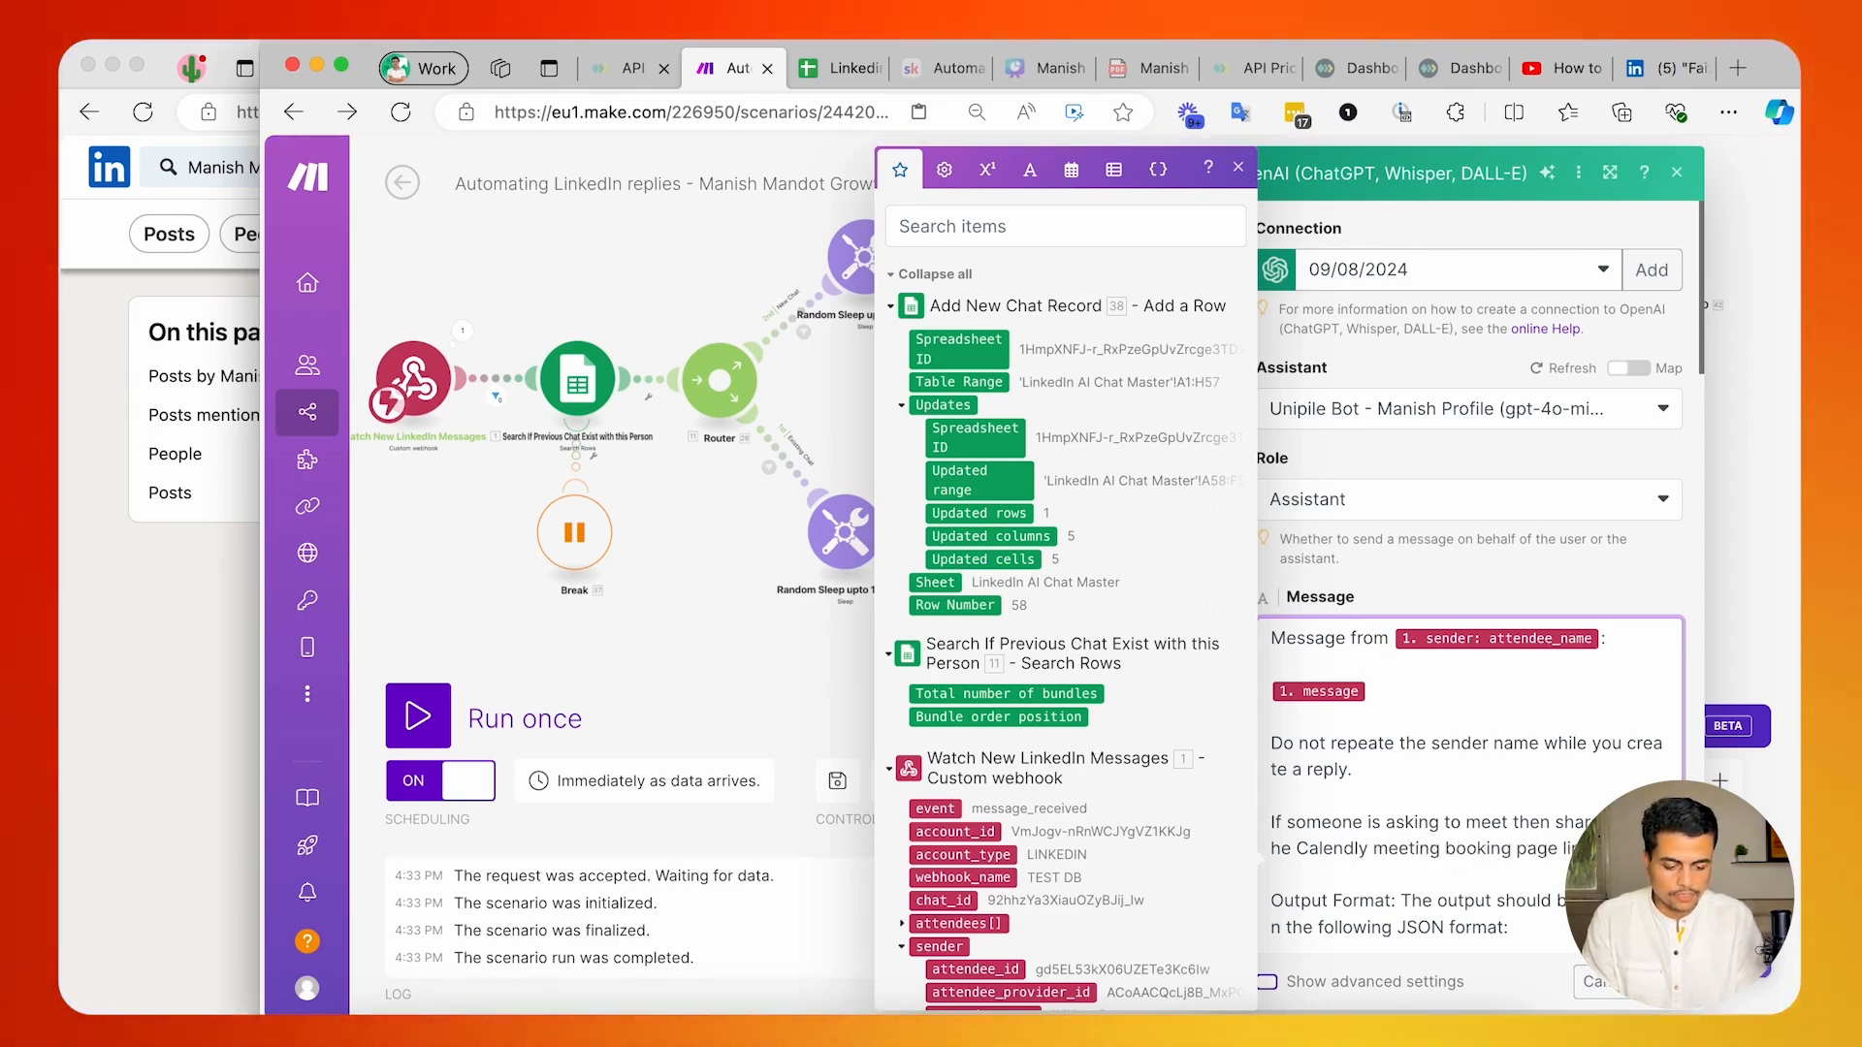
Copy the Calendly booking instruction into the Analyse Message and Reply module's message below the sender-name instruction, confirming both modules' settings.
key(shift+super+Left)
key(shift+Up)
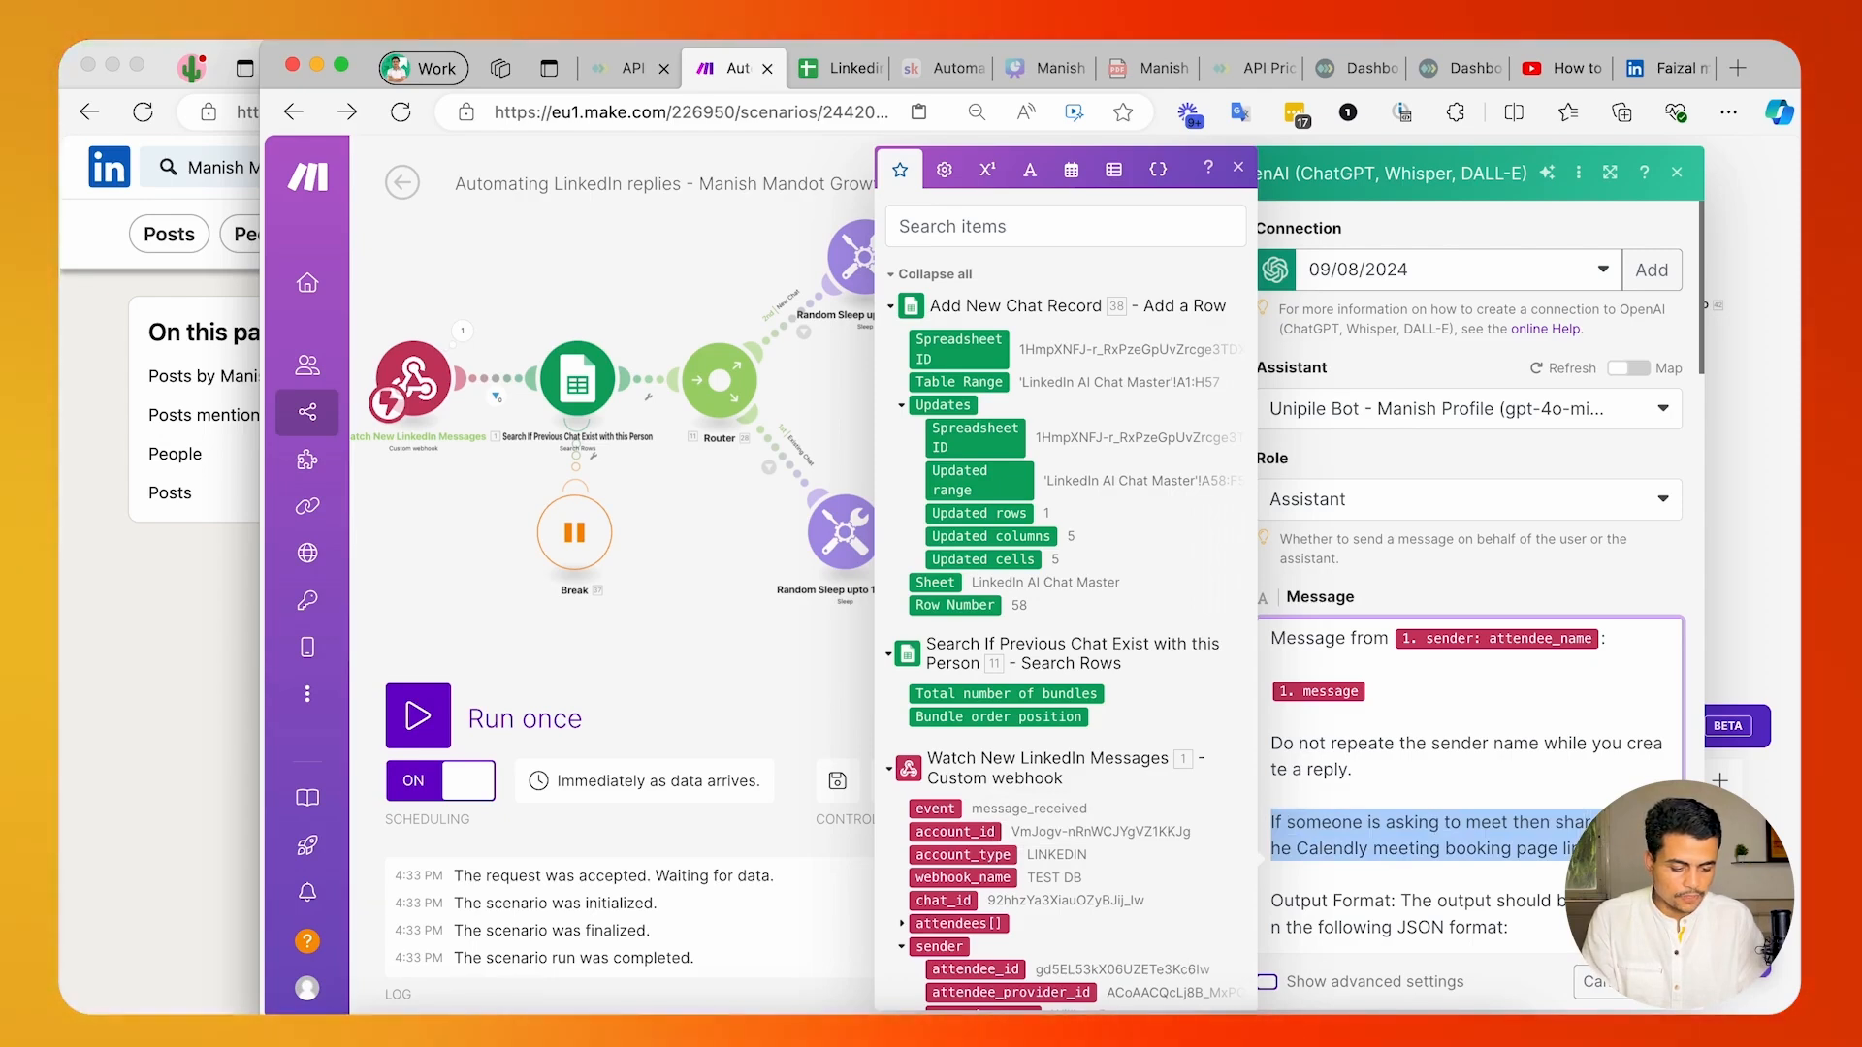
key(super+s)
click(986, 548)
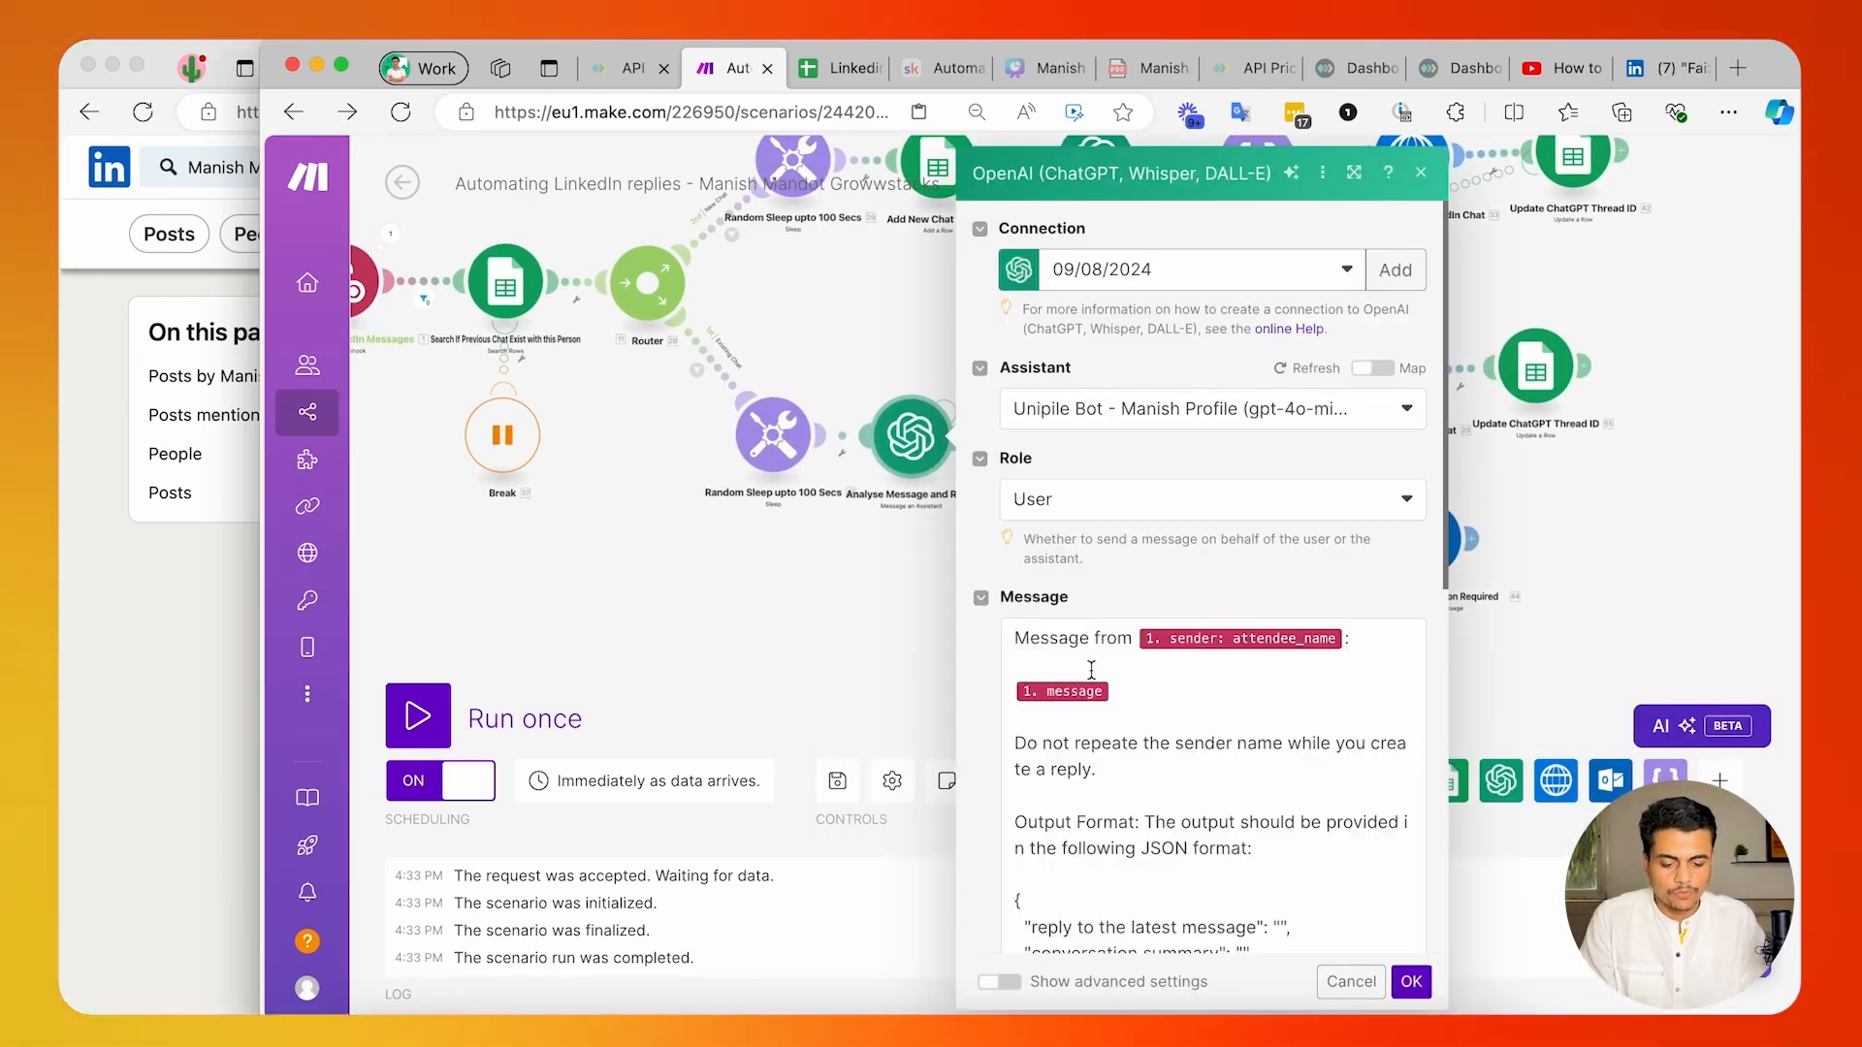
click(1121, 745)
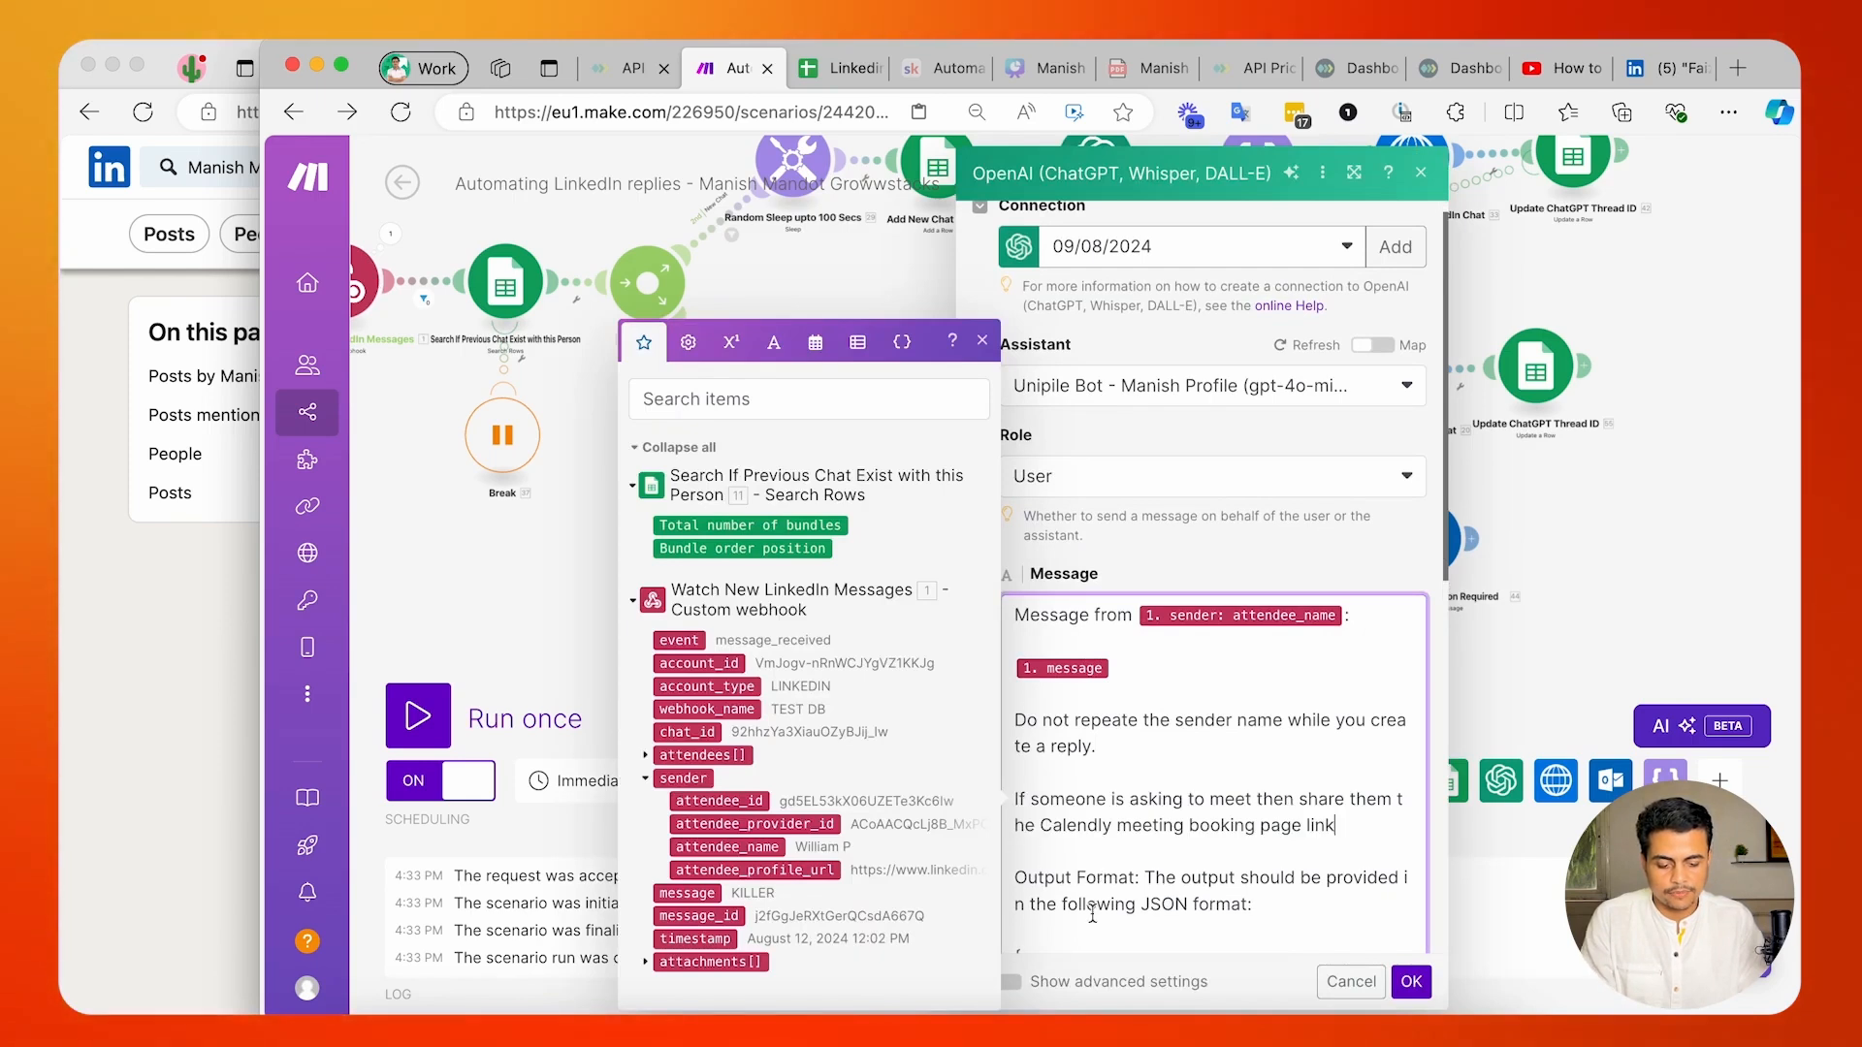
click(1376, 982)
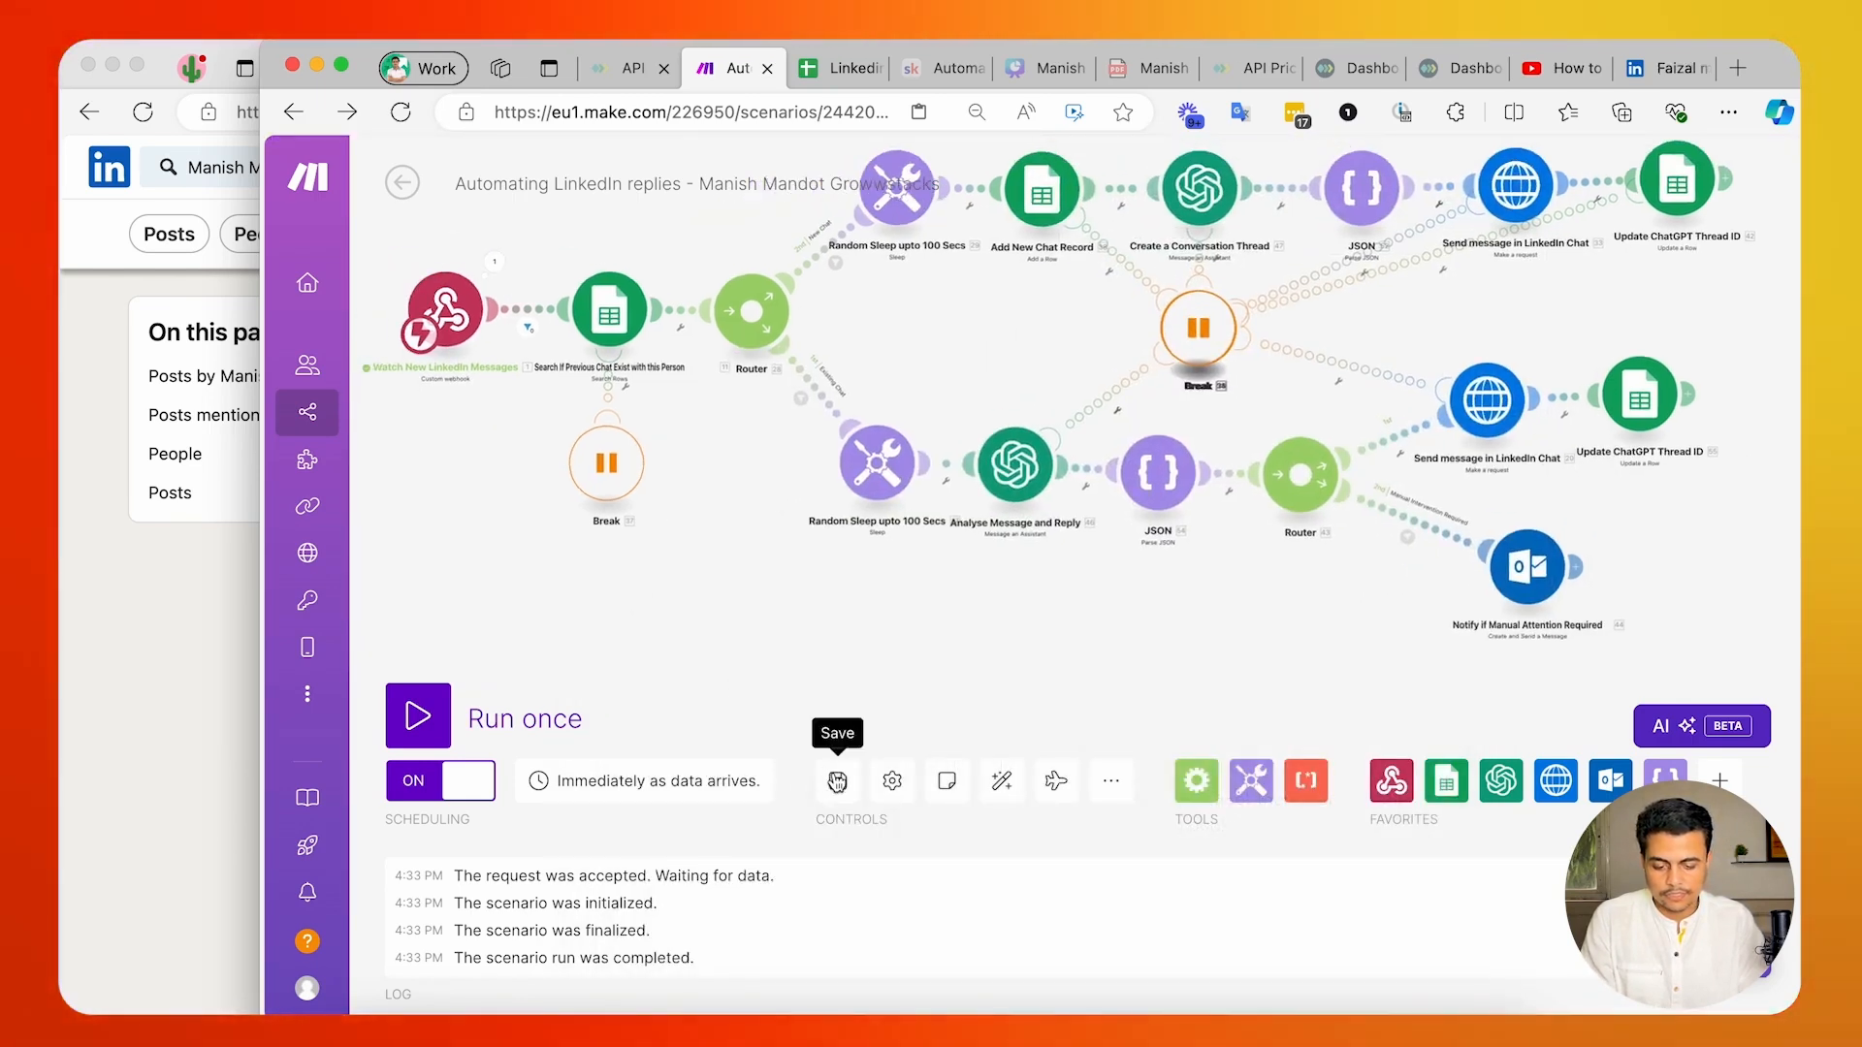
Save the scenario, leave its editor and return to the LinkedIn chat with the main account.
key(super+s)
click(402, 182)
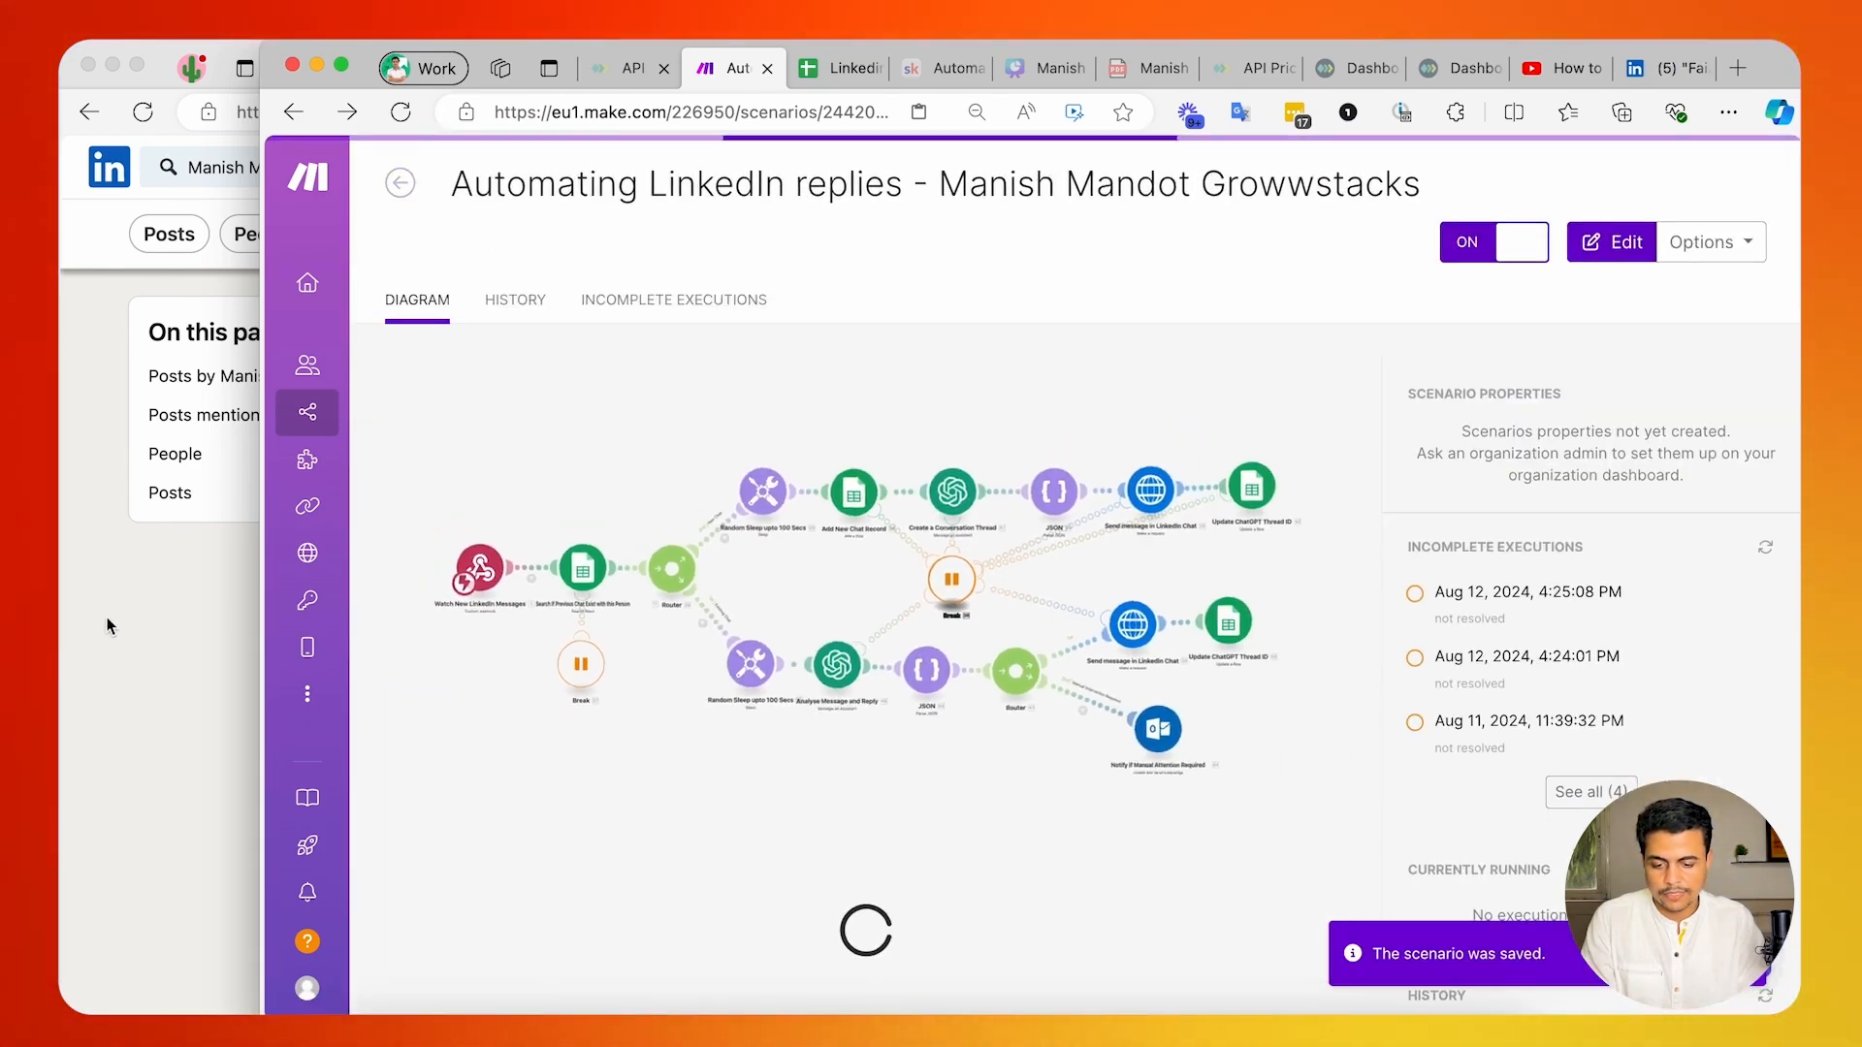
click(107, 616)
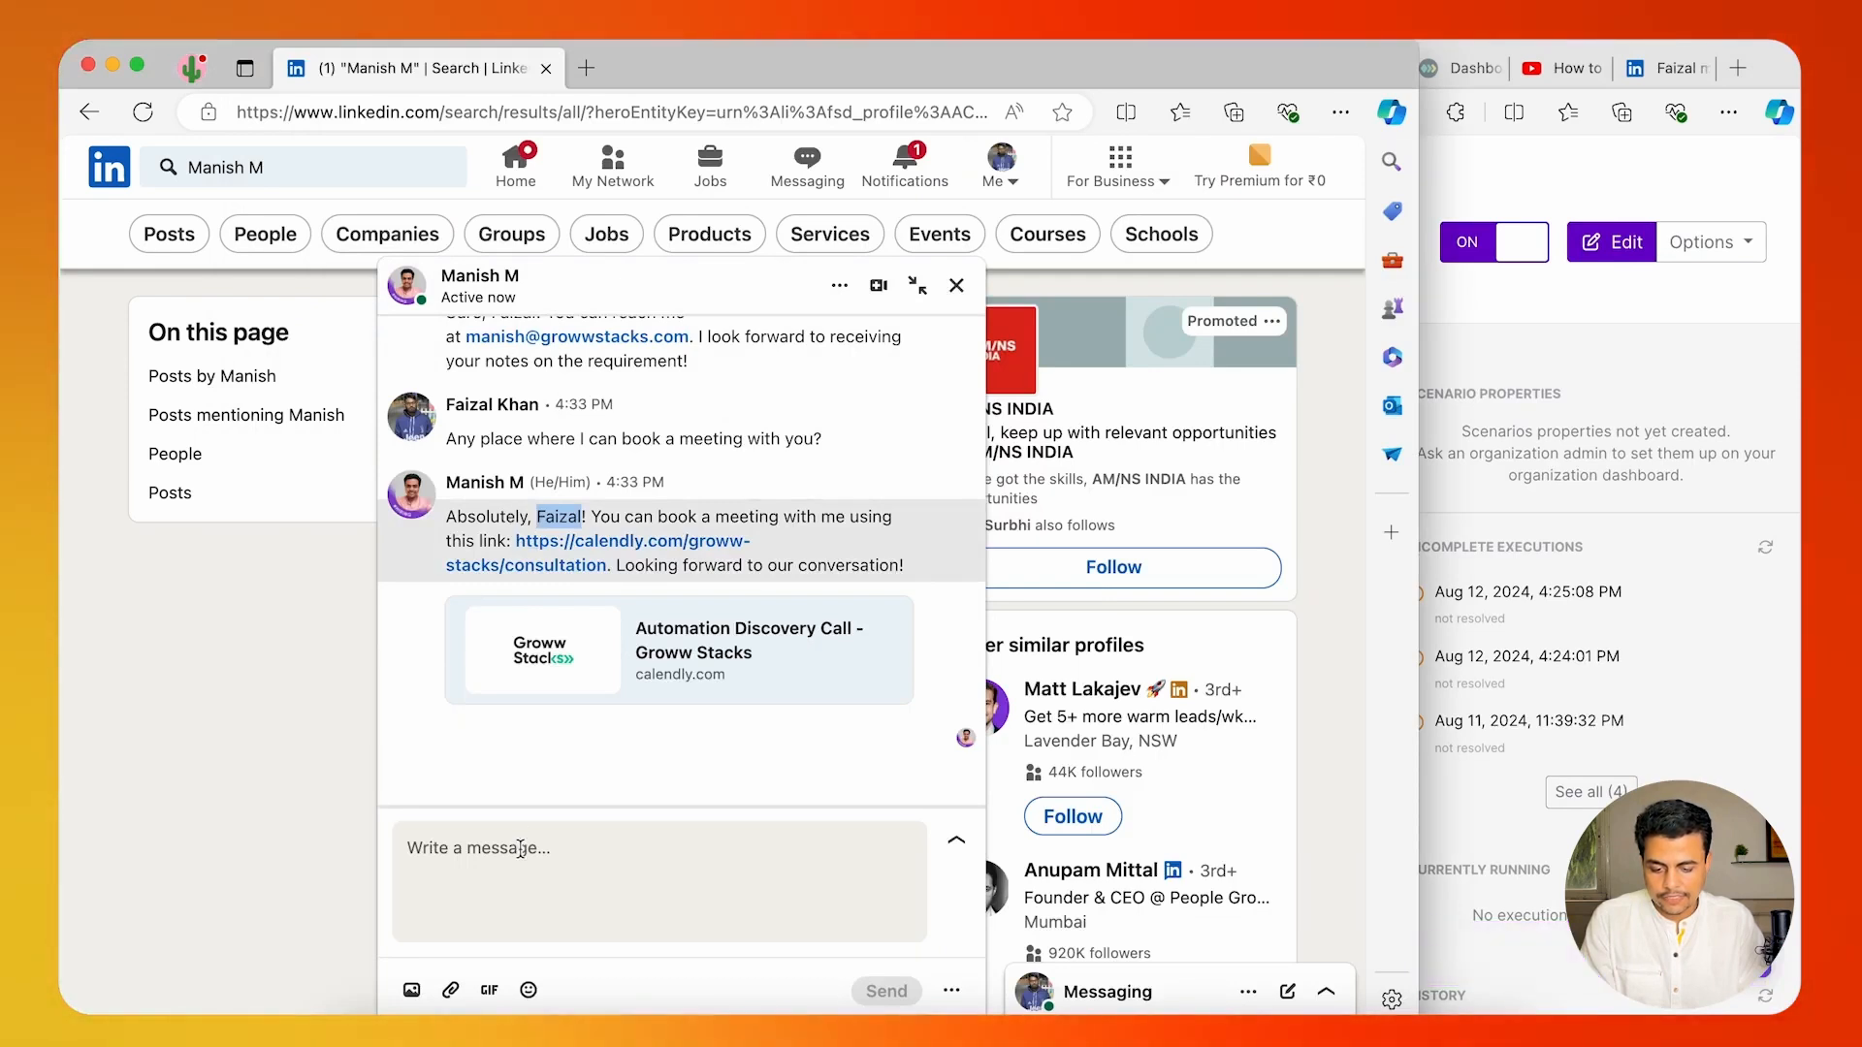
Send the chat message "Please can you tell me more about your company and experience." and read the automated reply.
click(509, 866)
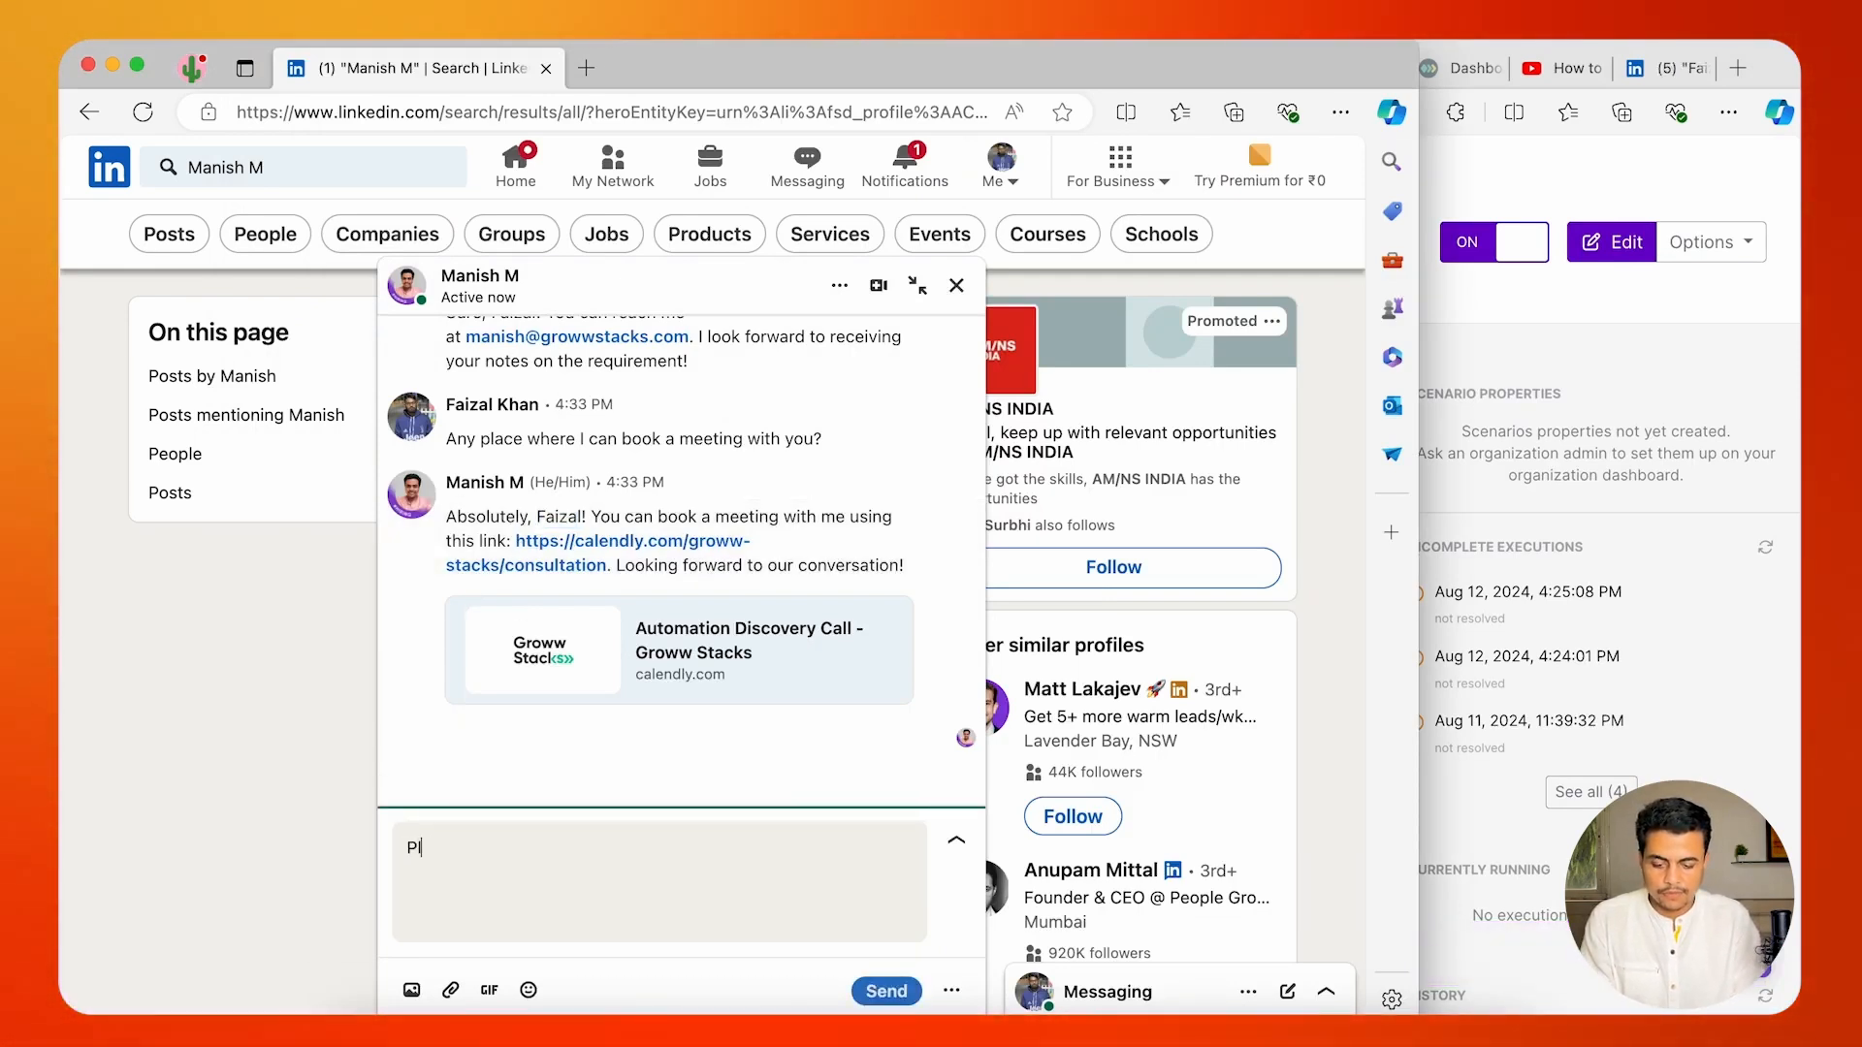
text(Please can you tell me more)
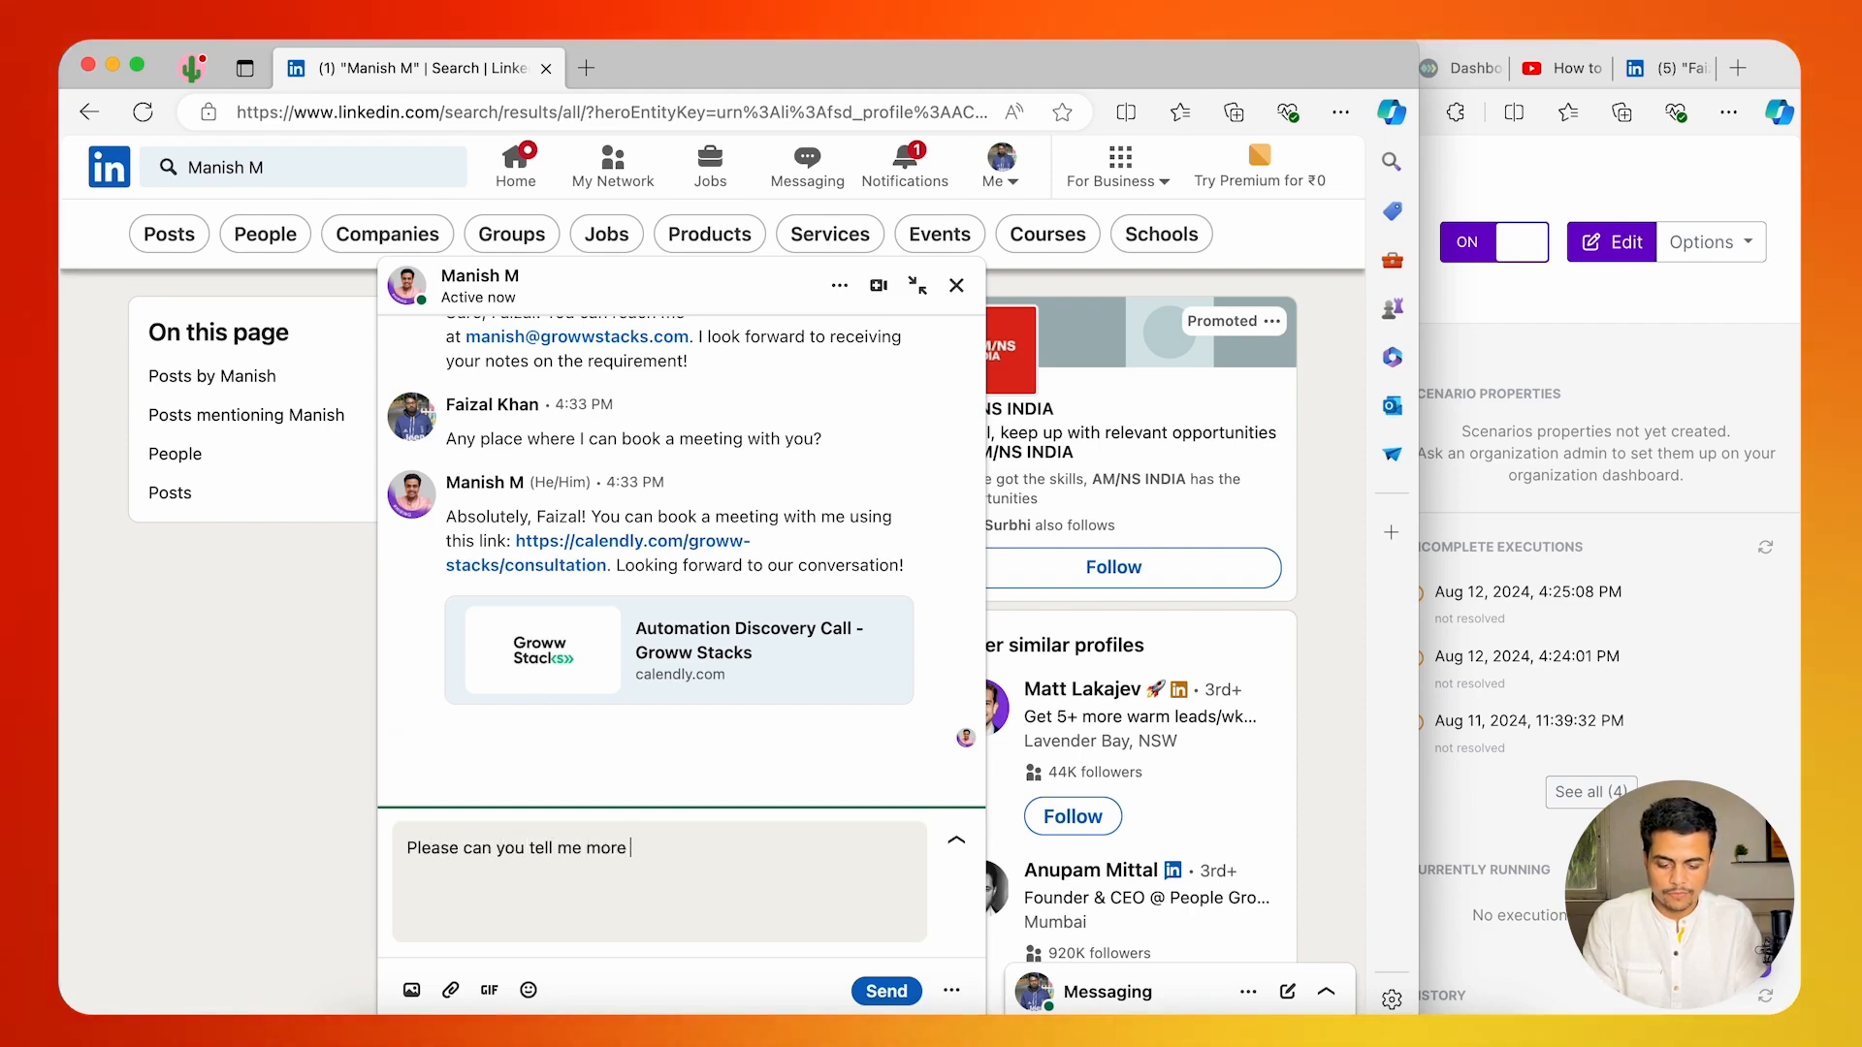
text( about your company and experience.)
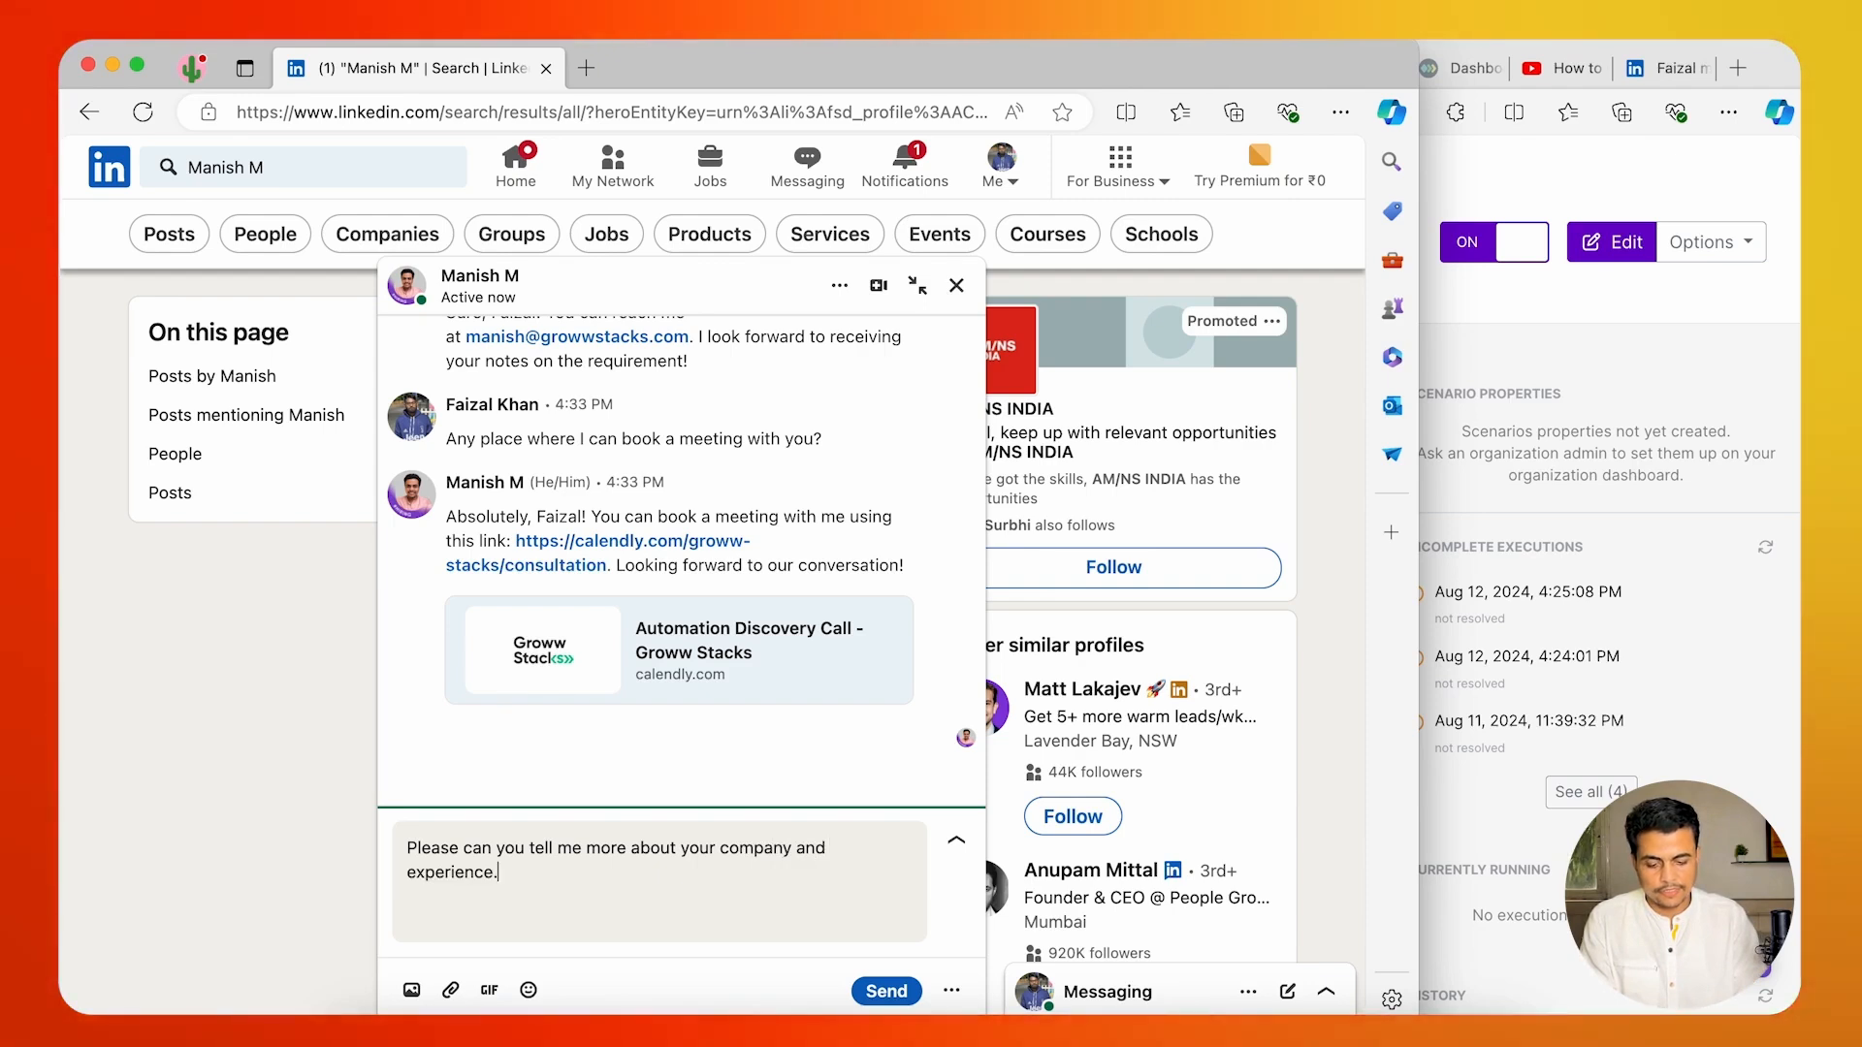
key(Return)
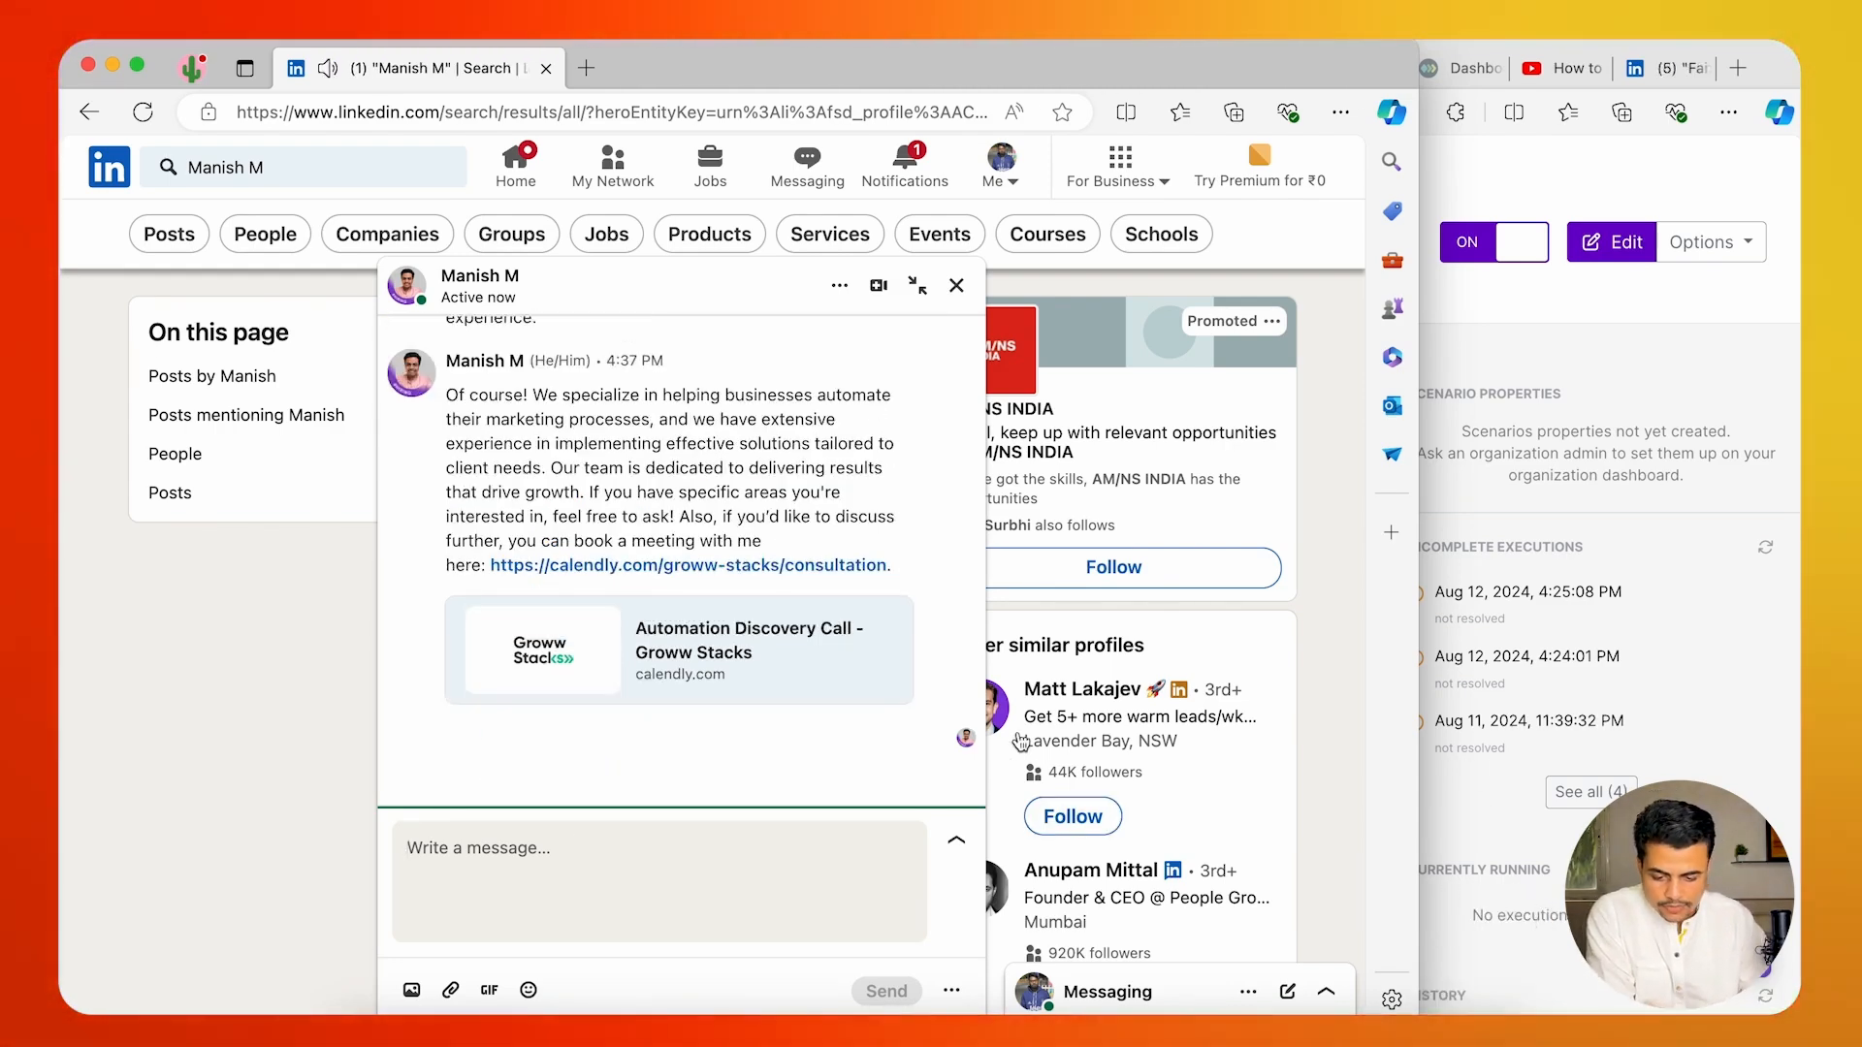
click(460, 398)
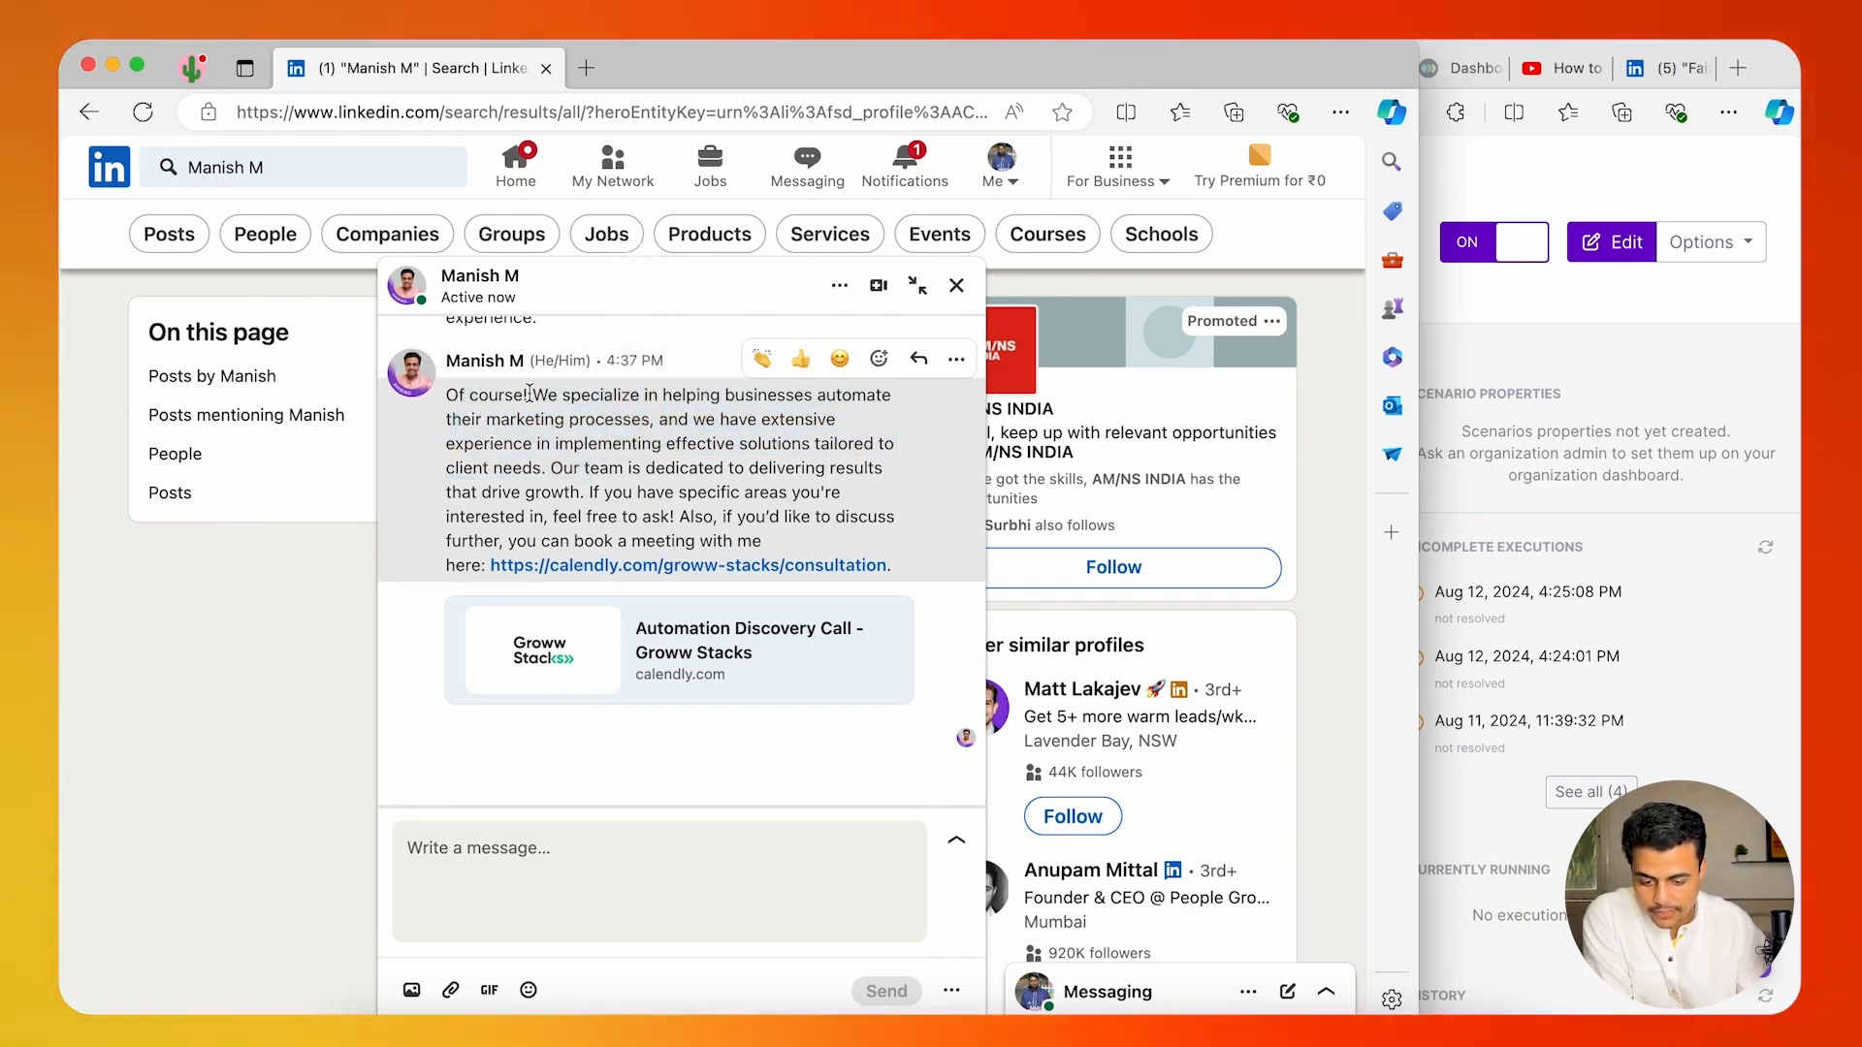
drag(527, 395, 595, 469)
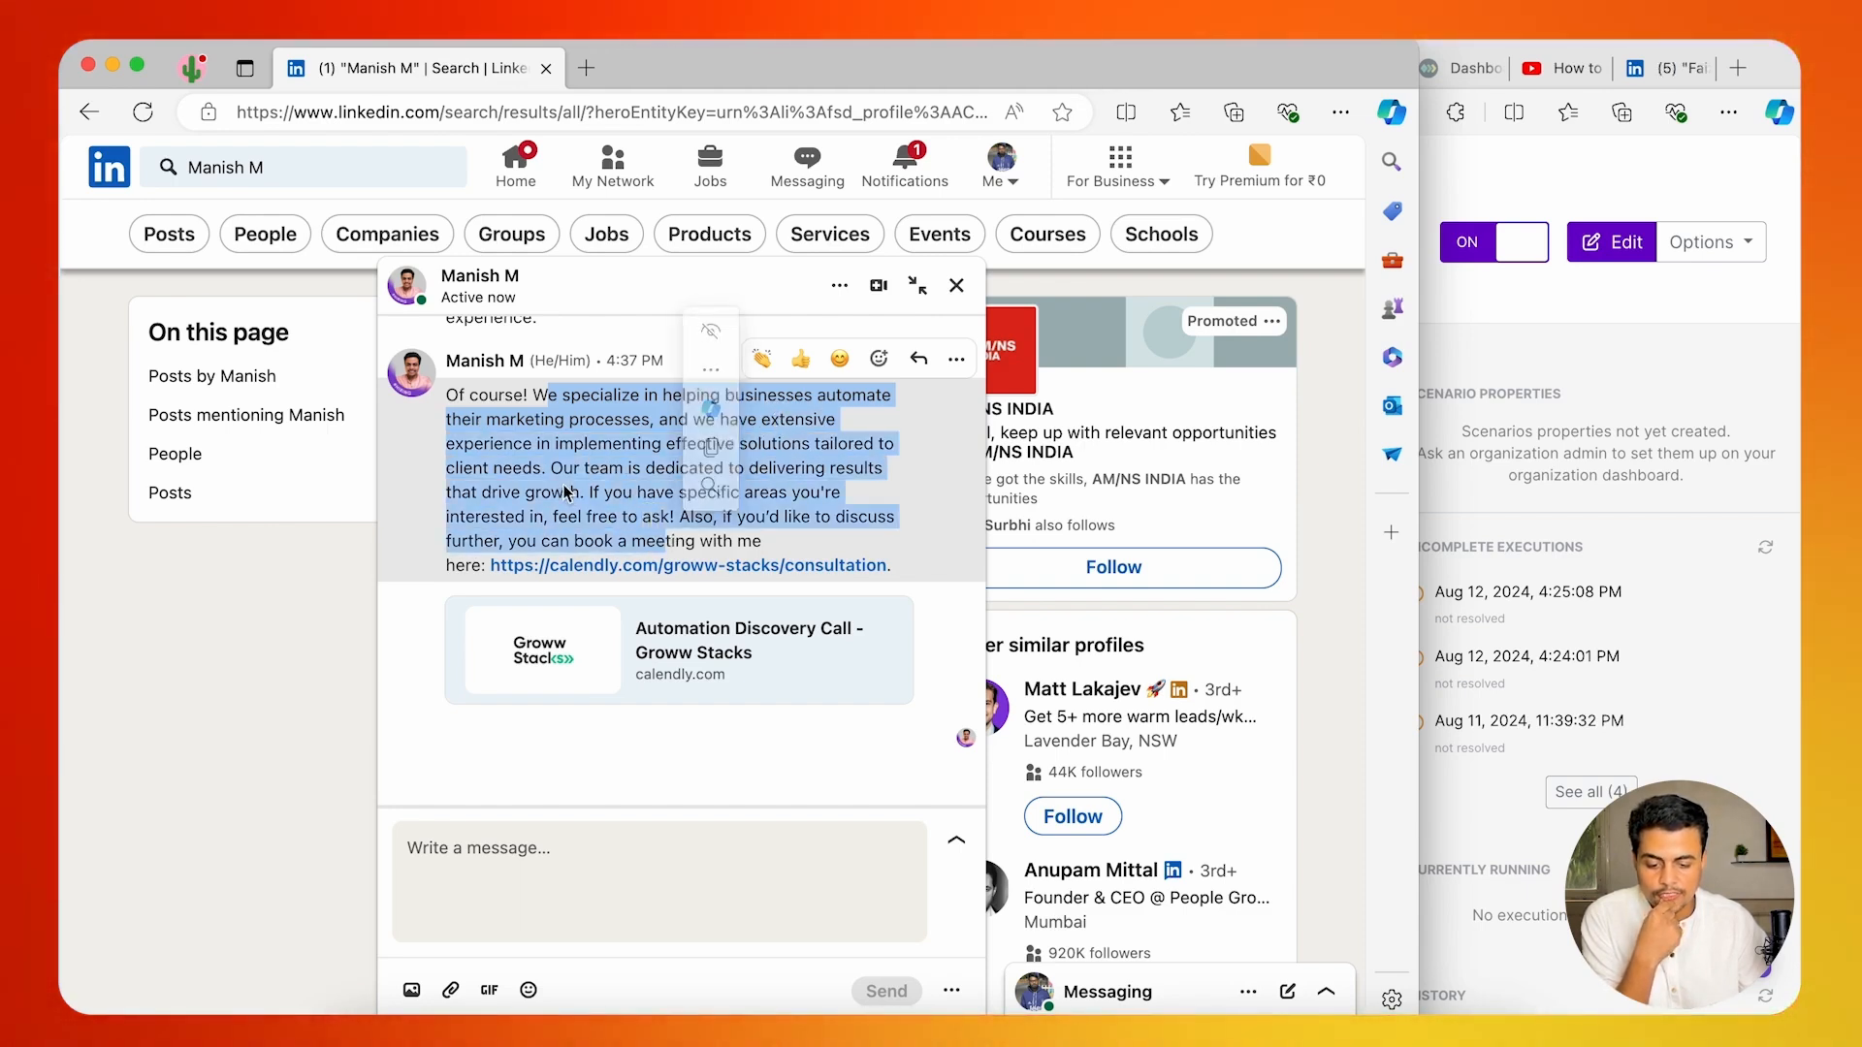
Send the test question "What is you annual income?" in the chat and read through the automated reply.
click(536, 845)
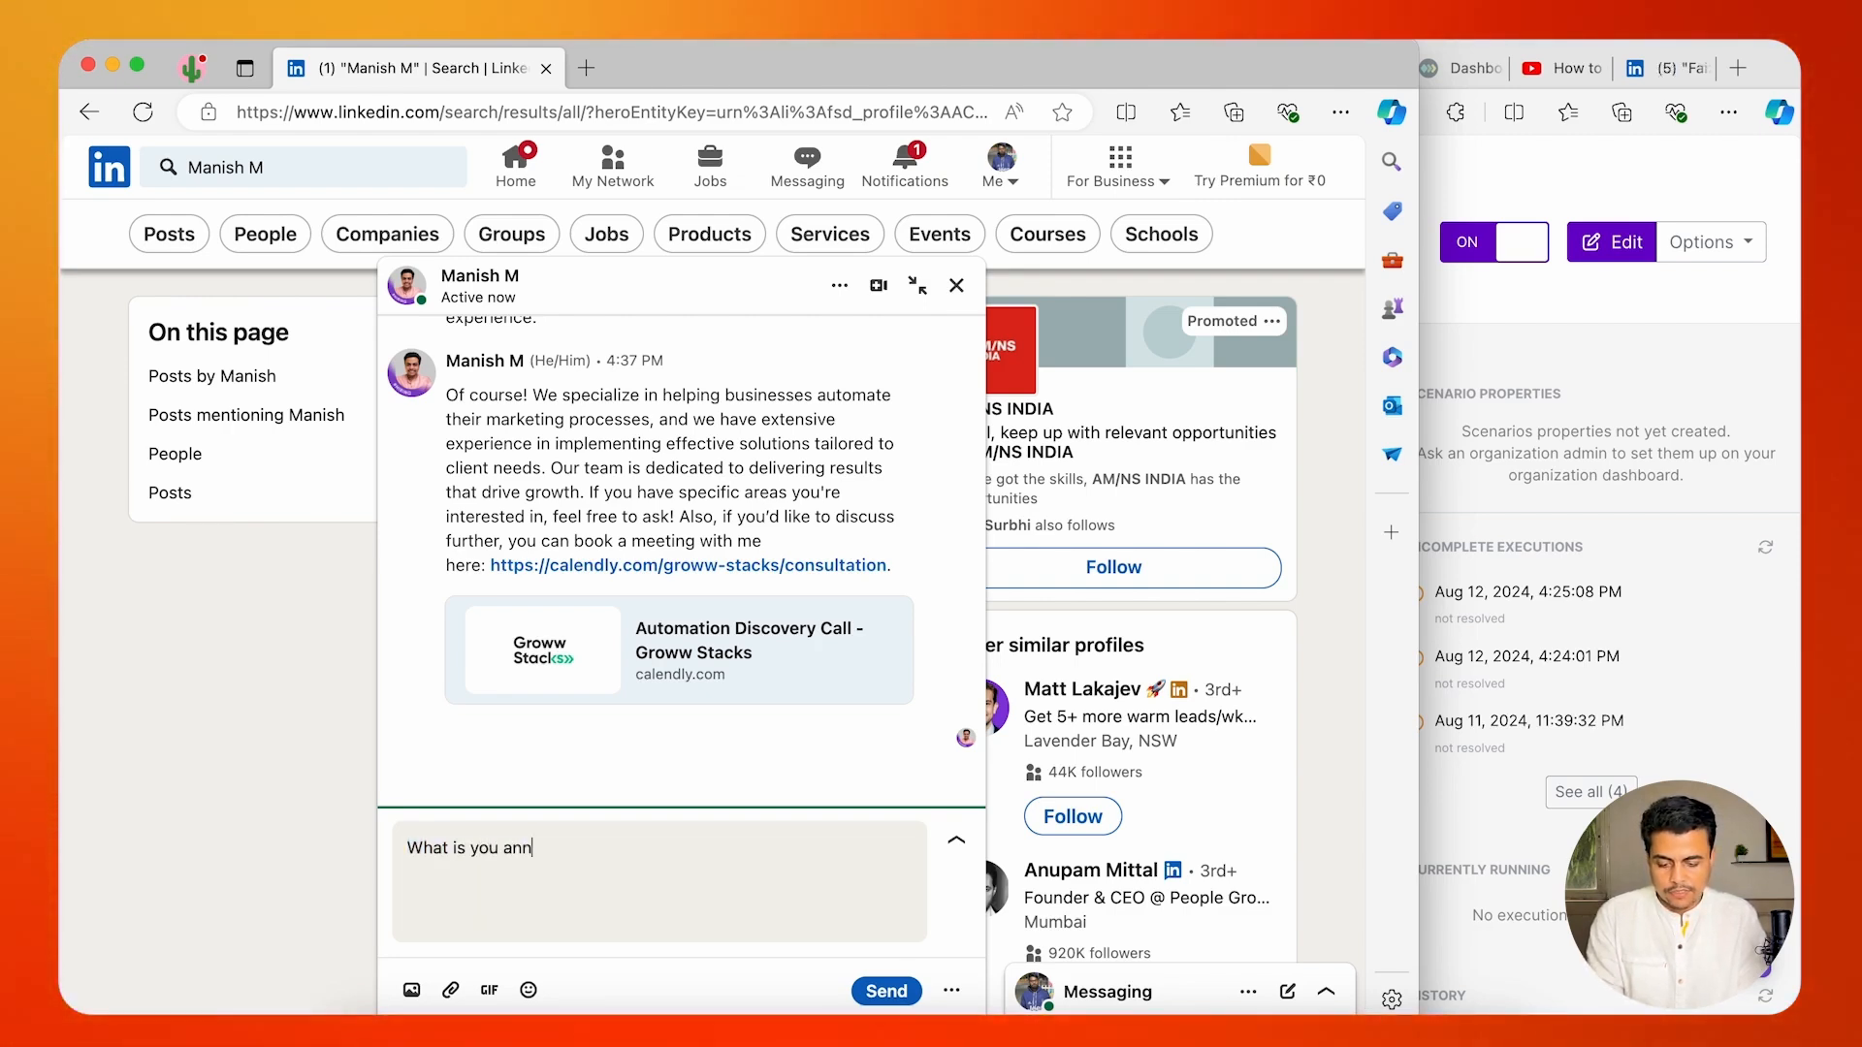
text(you annual inome?)
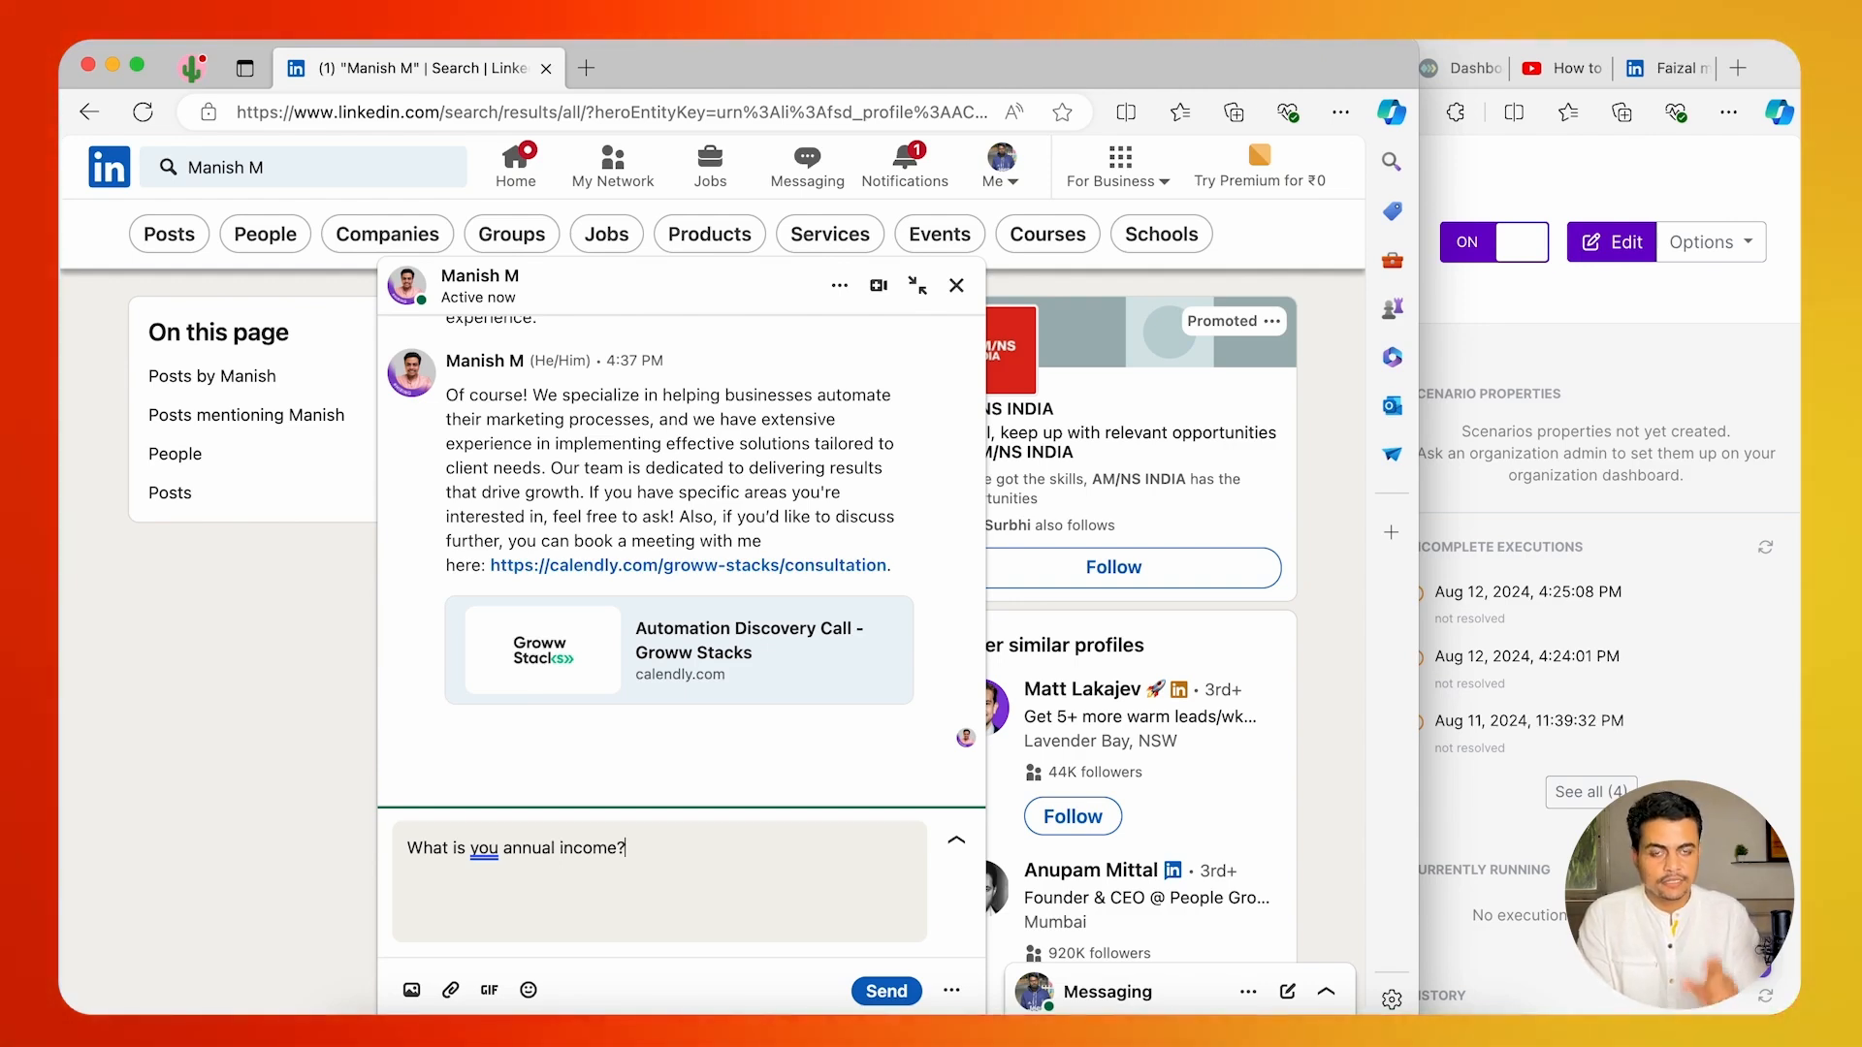
key(Return)
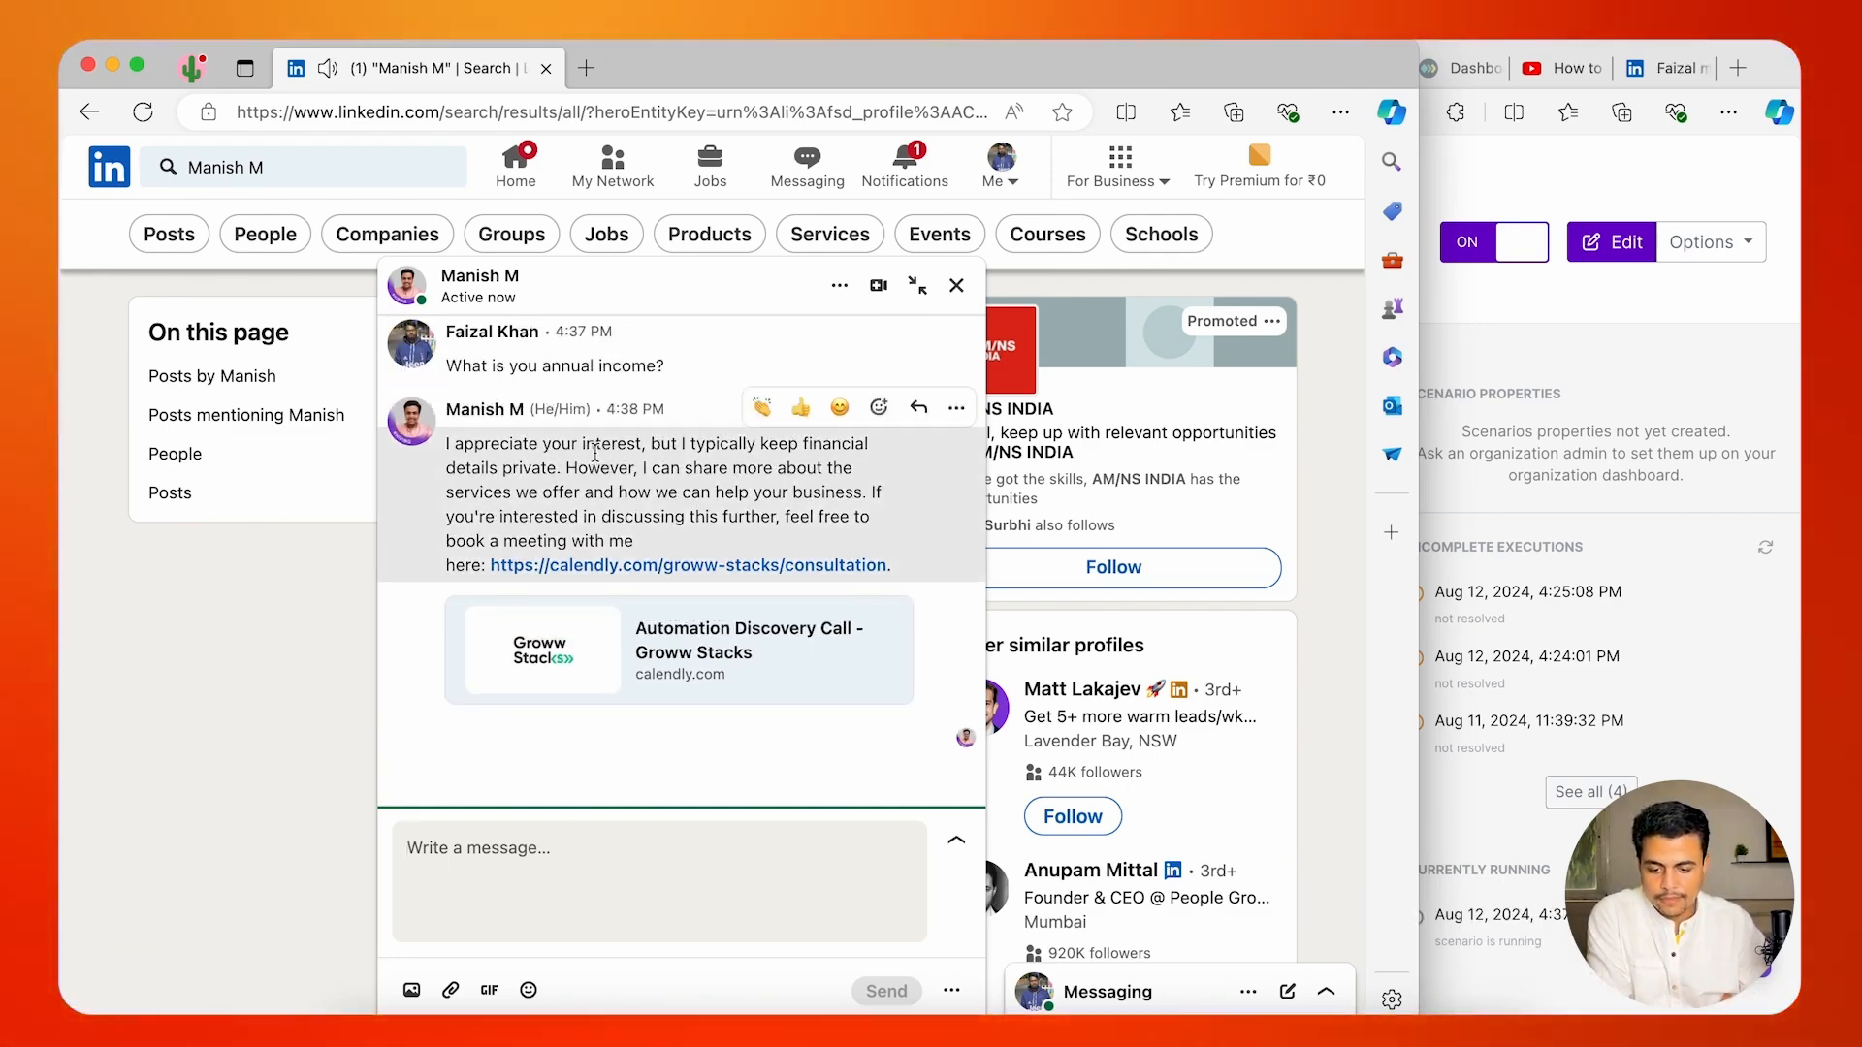
drag(499, 443, 585, 500)
click(450, 442)
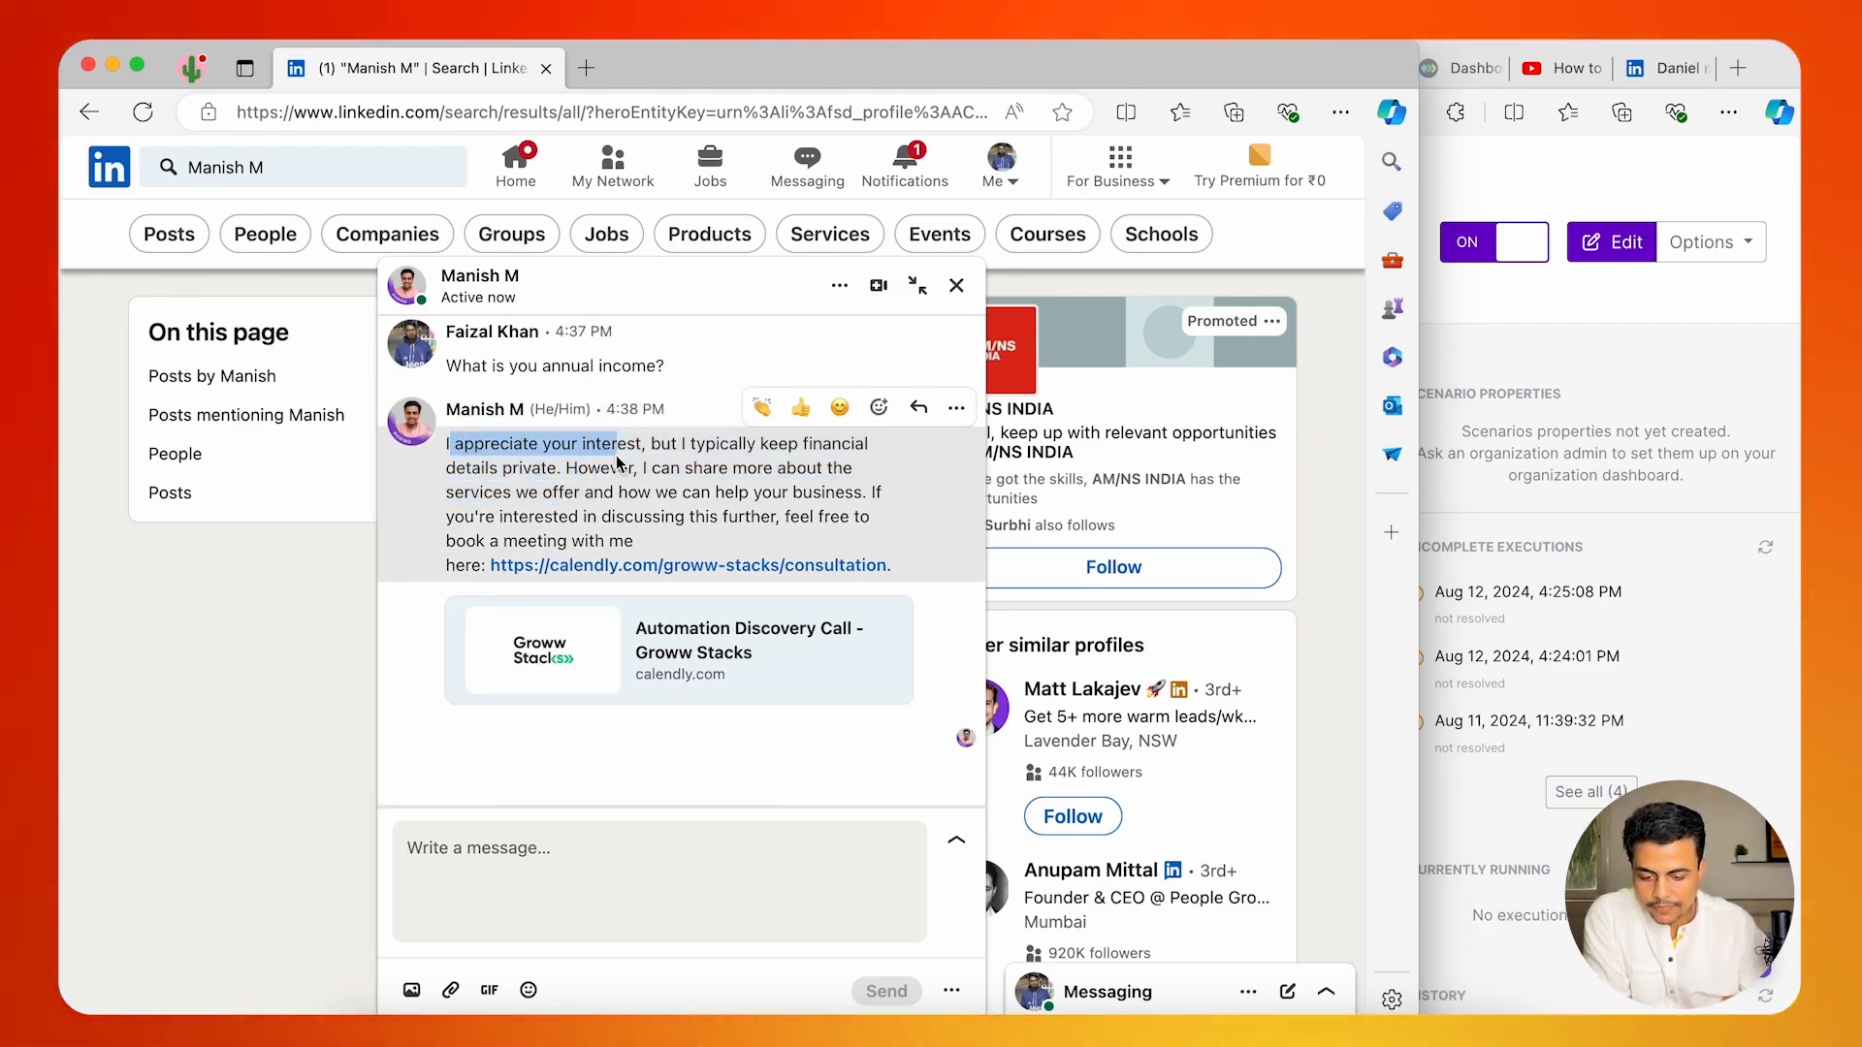
drag(618, 463, 684, 508)
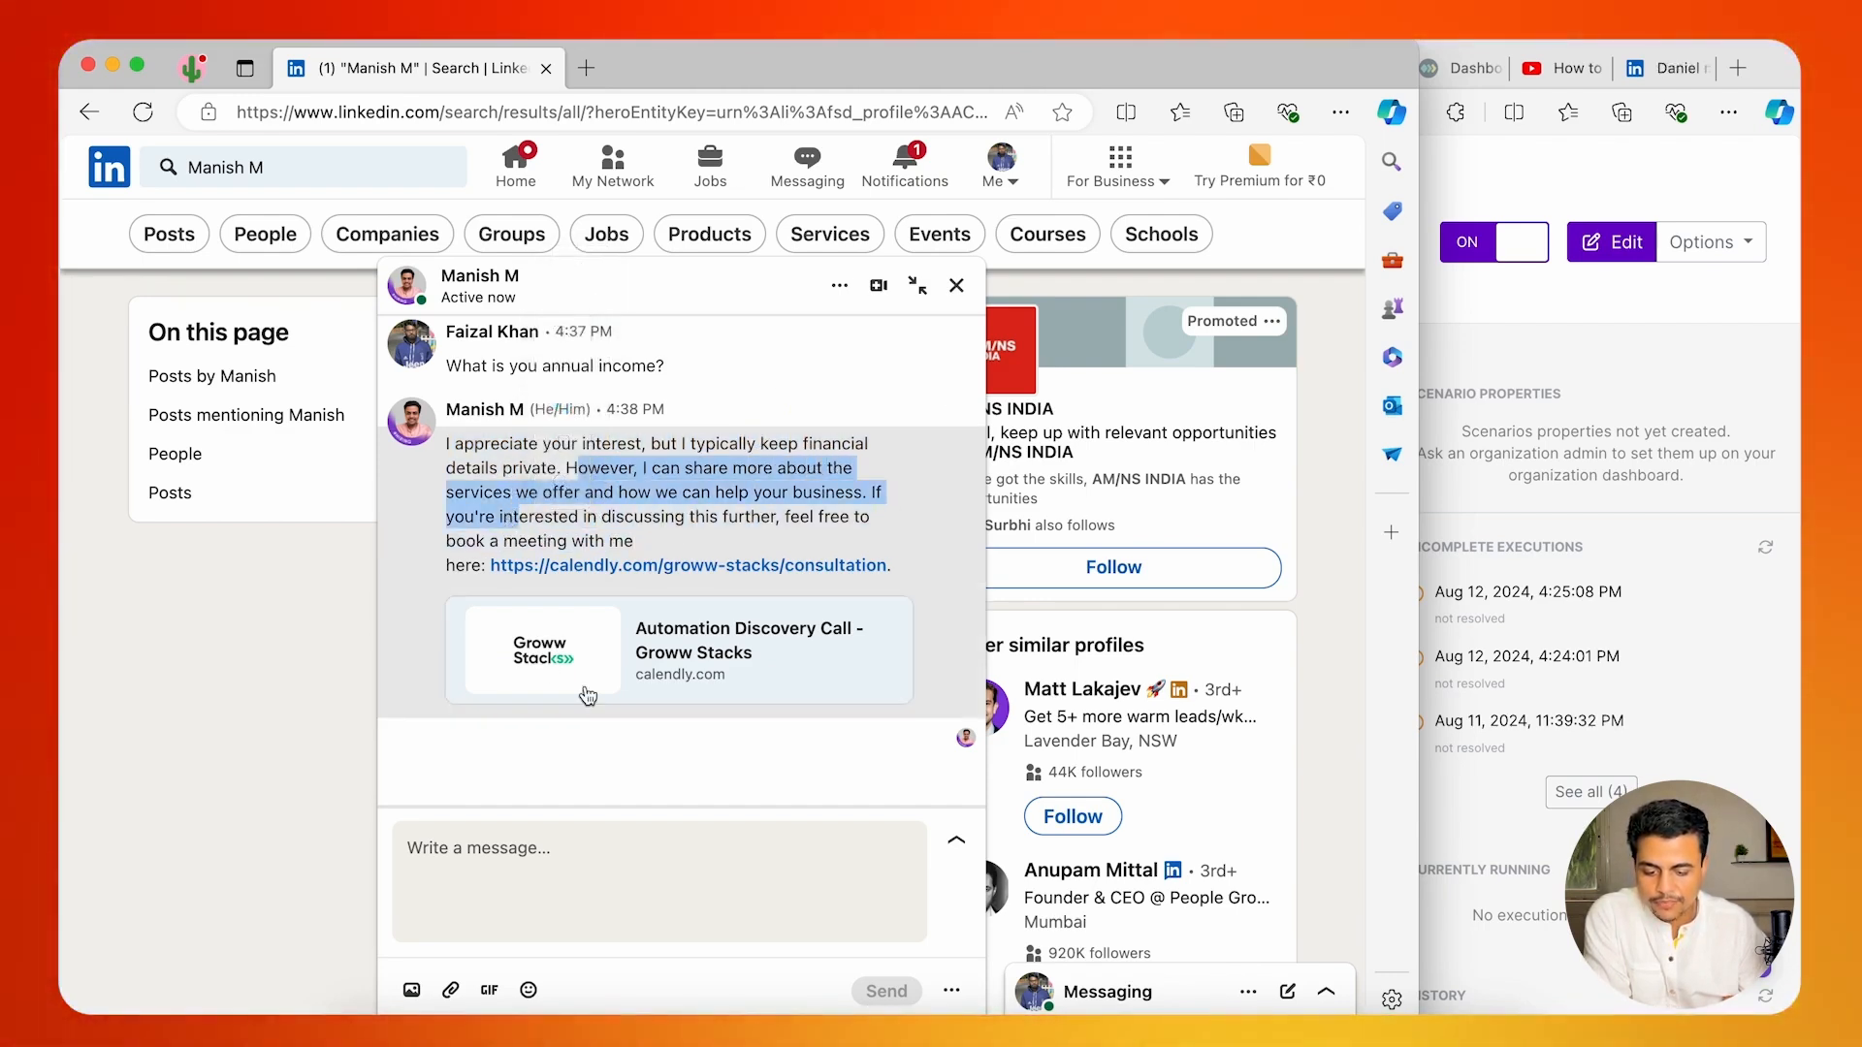
In Make's Create a Conversation Thread module, reword the Calendly condition to "Only If someone is asking to schedule a call".
click(1490, 324)
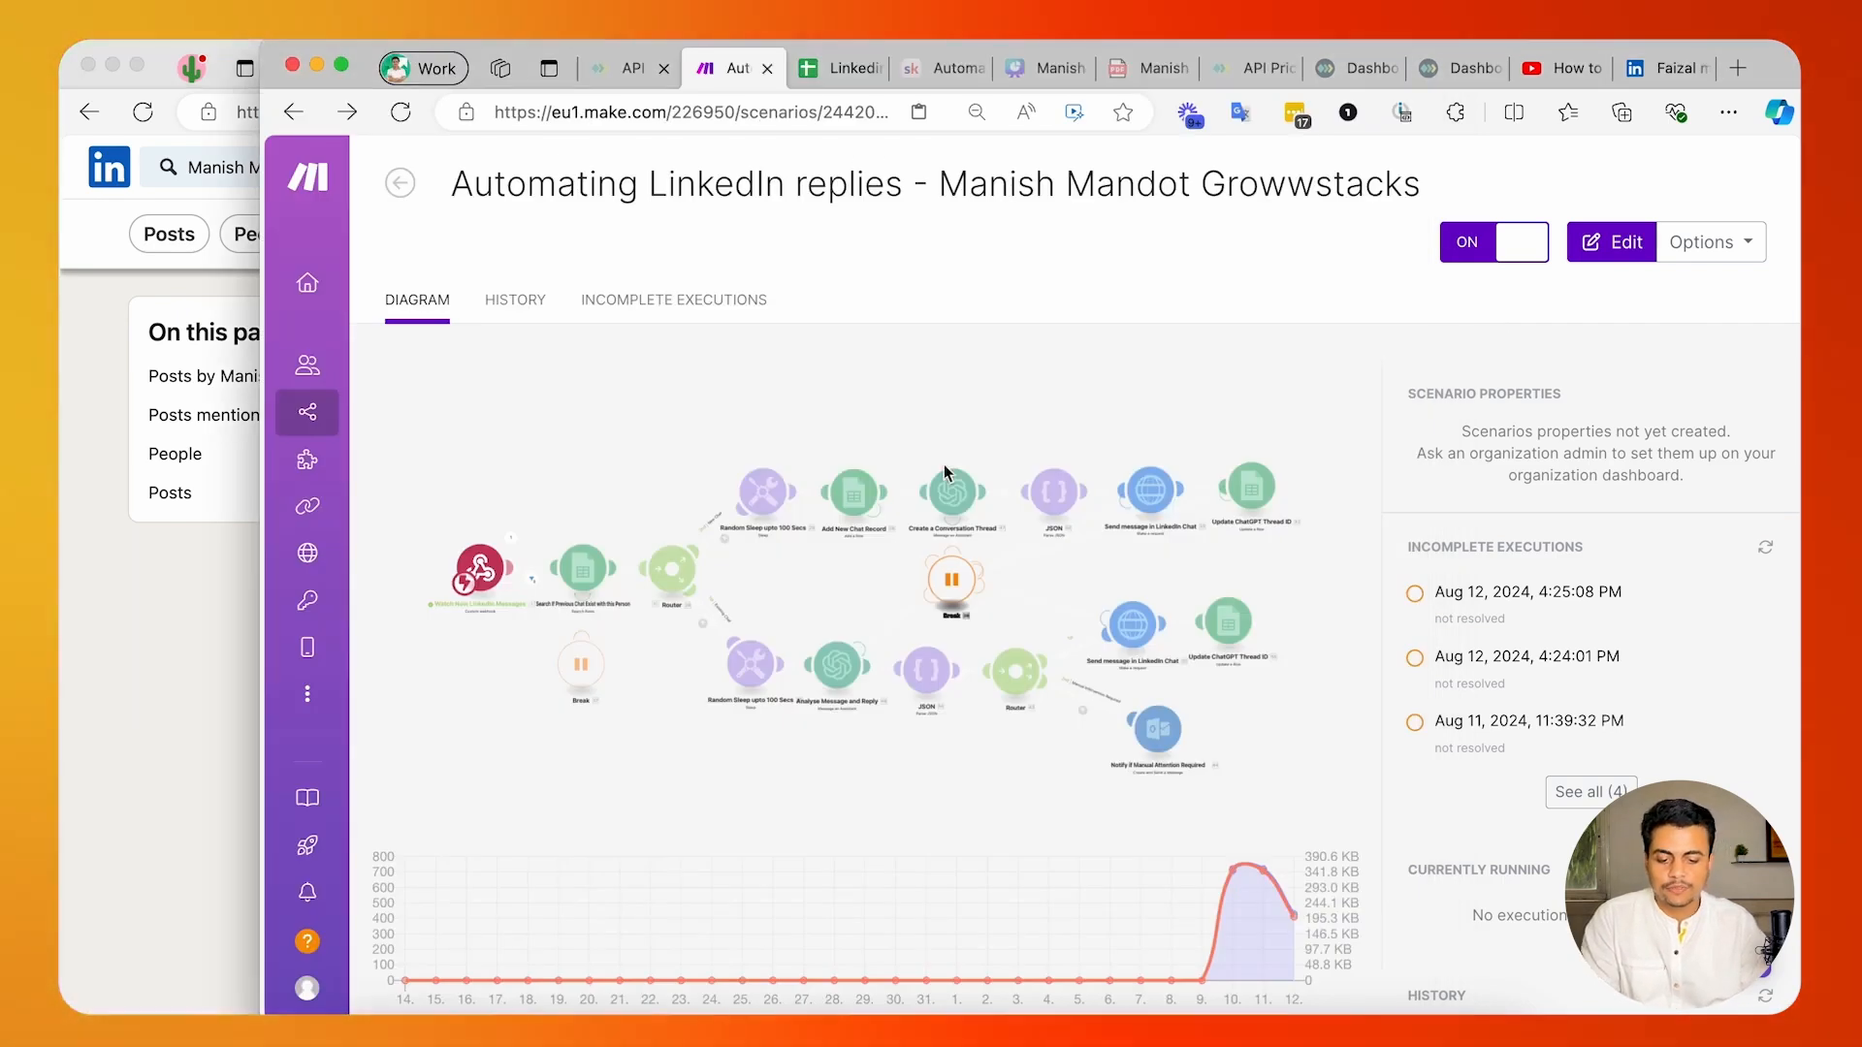
click(810, 401)
click(1197, 479)
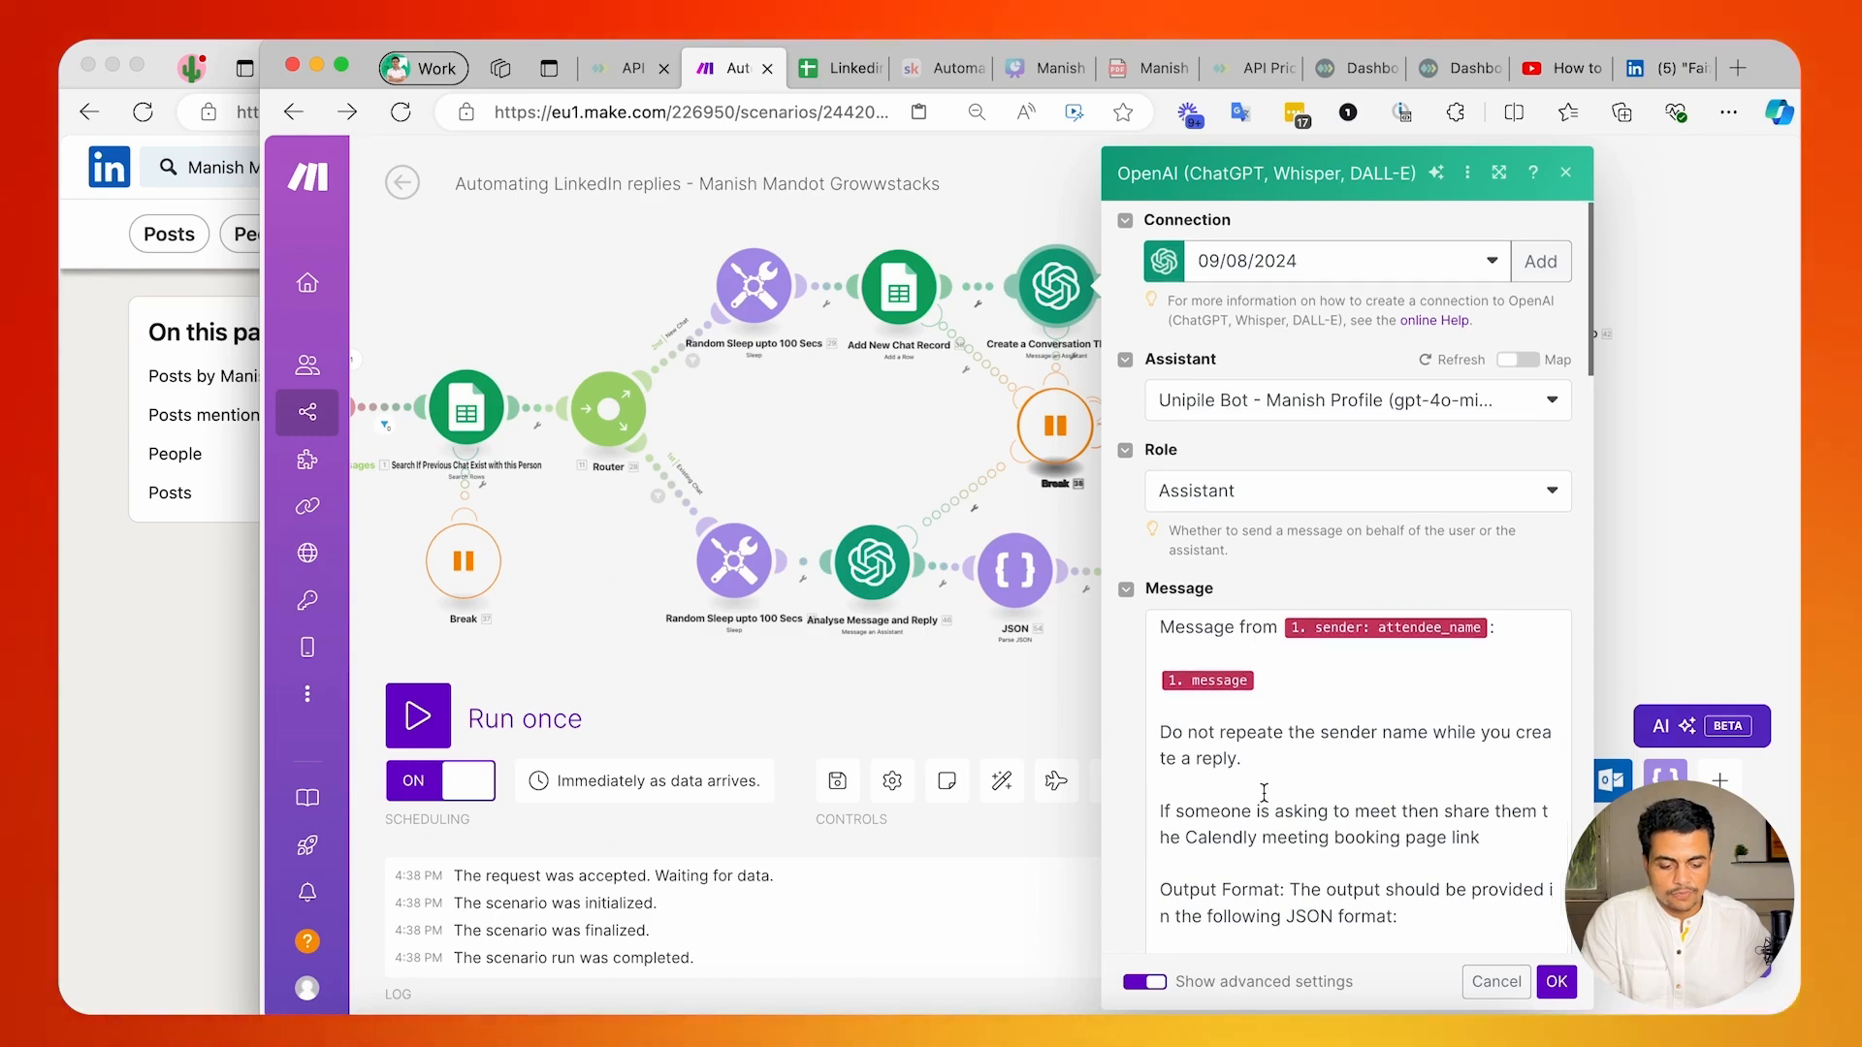
scroll(1358, 737, down, 2)
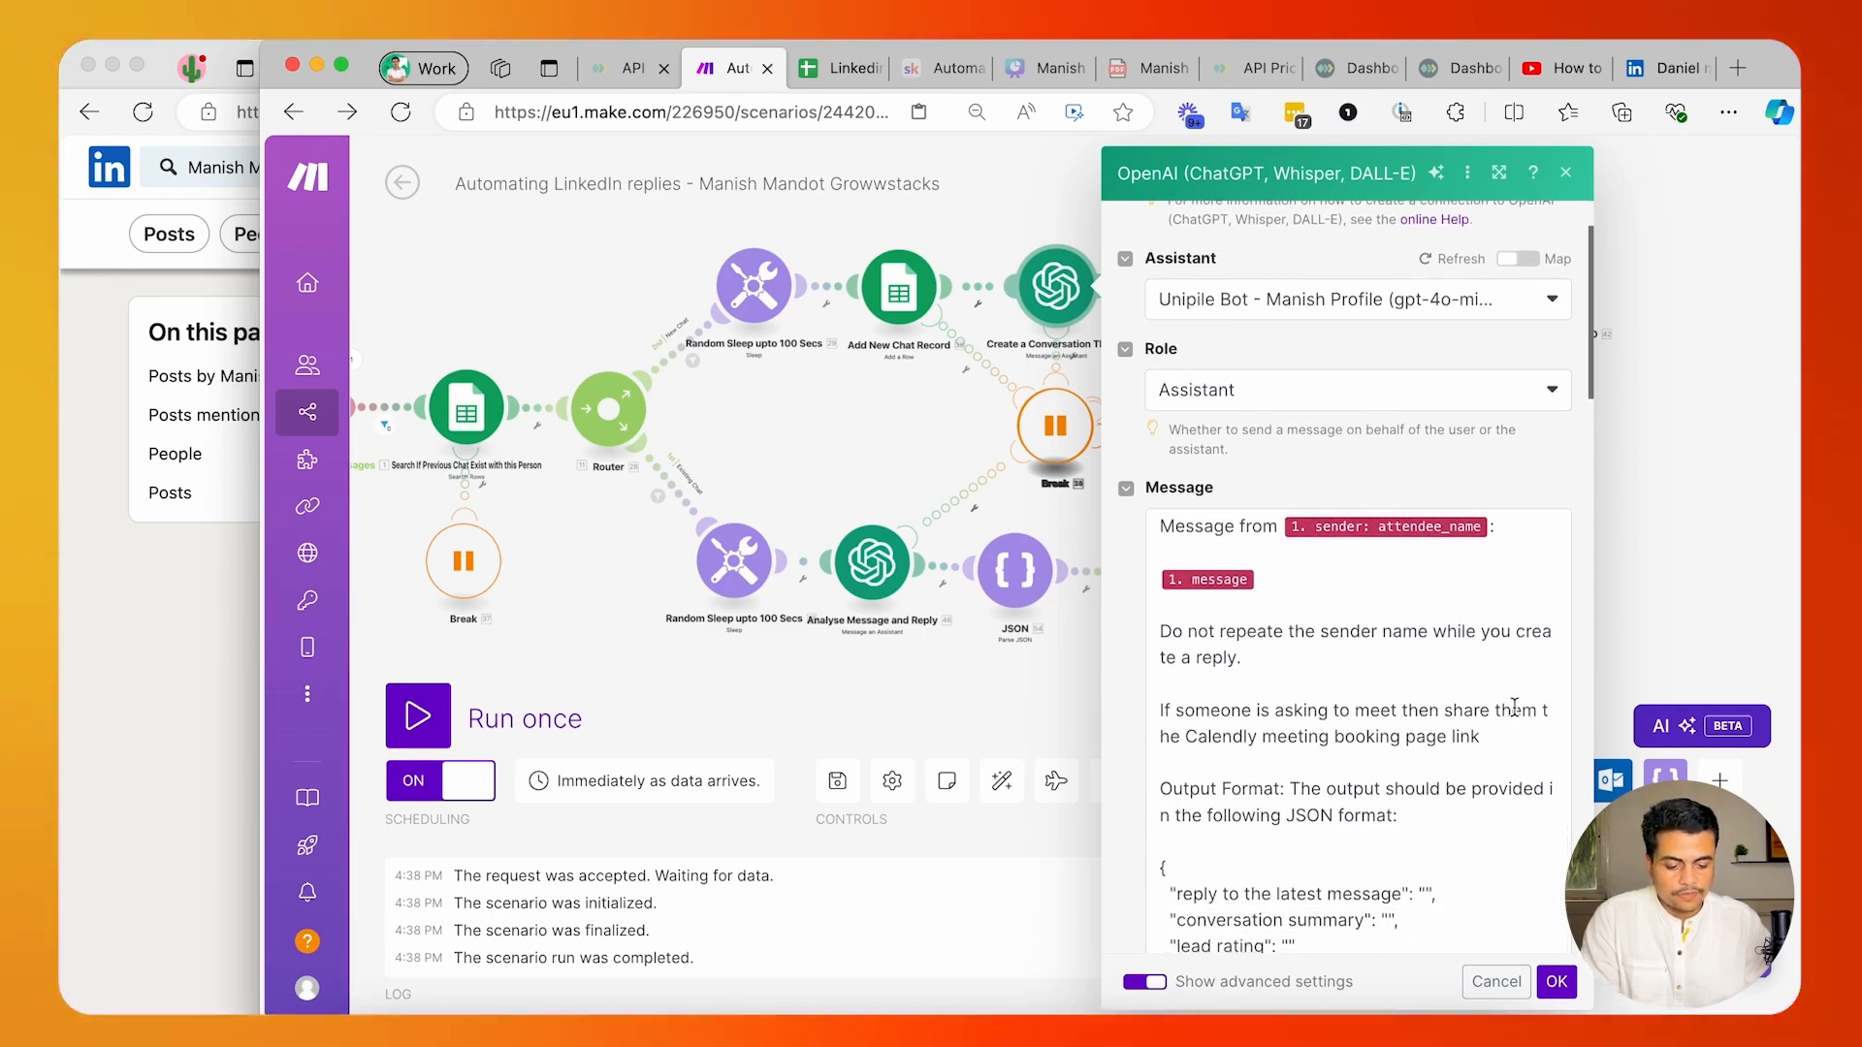
double_click(1358, 710)
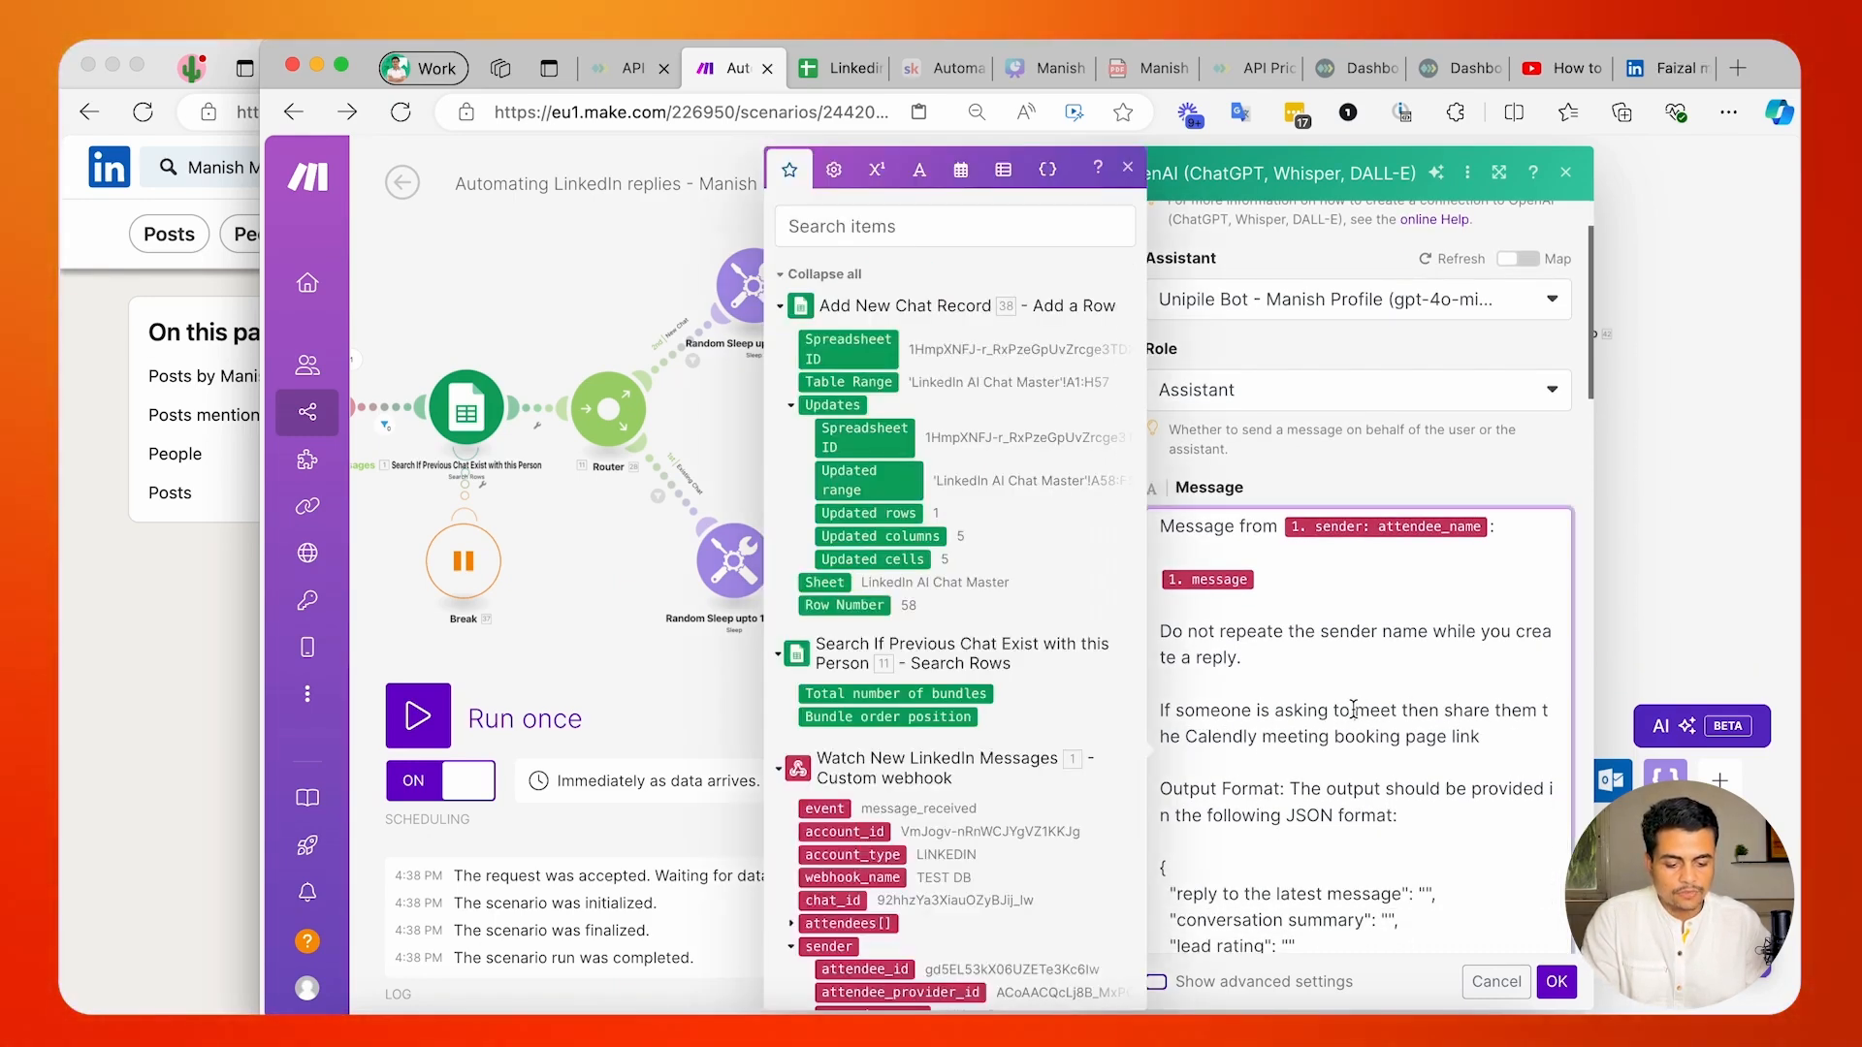
text(schedule a)
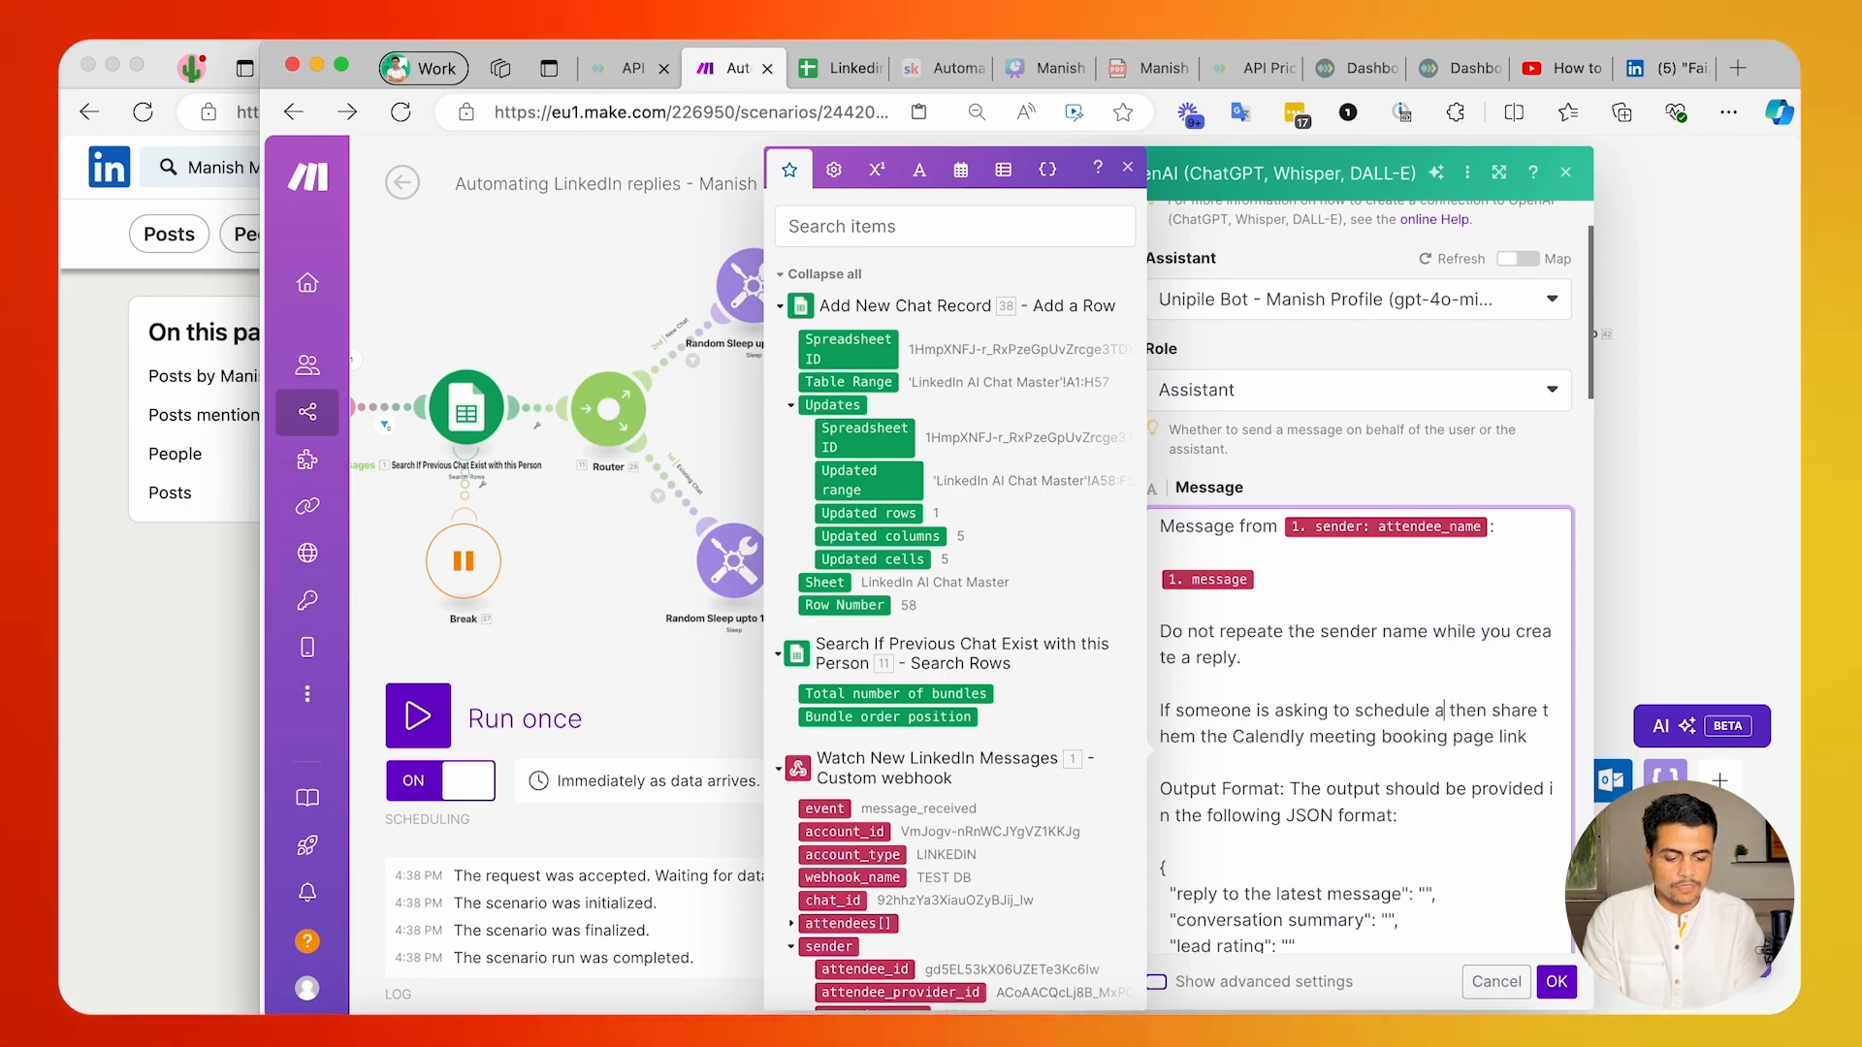
text(Only)
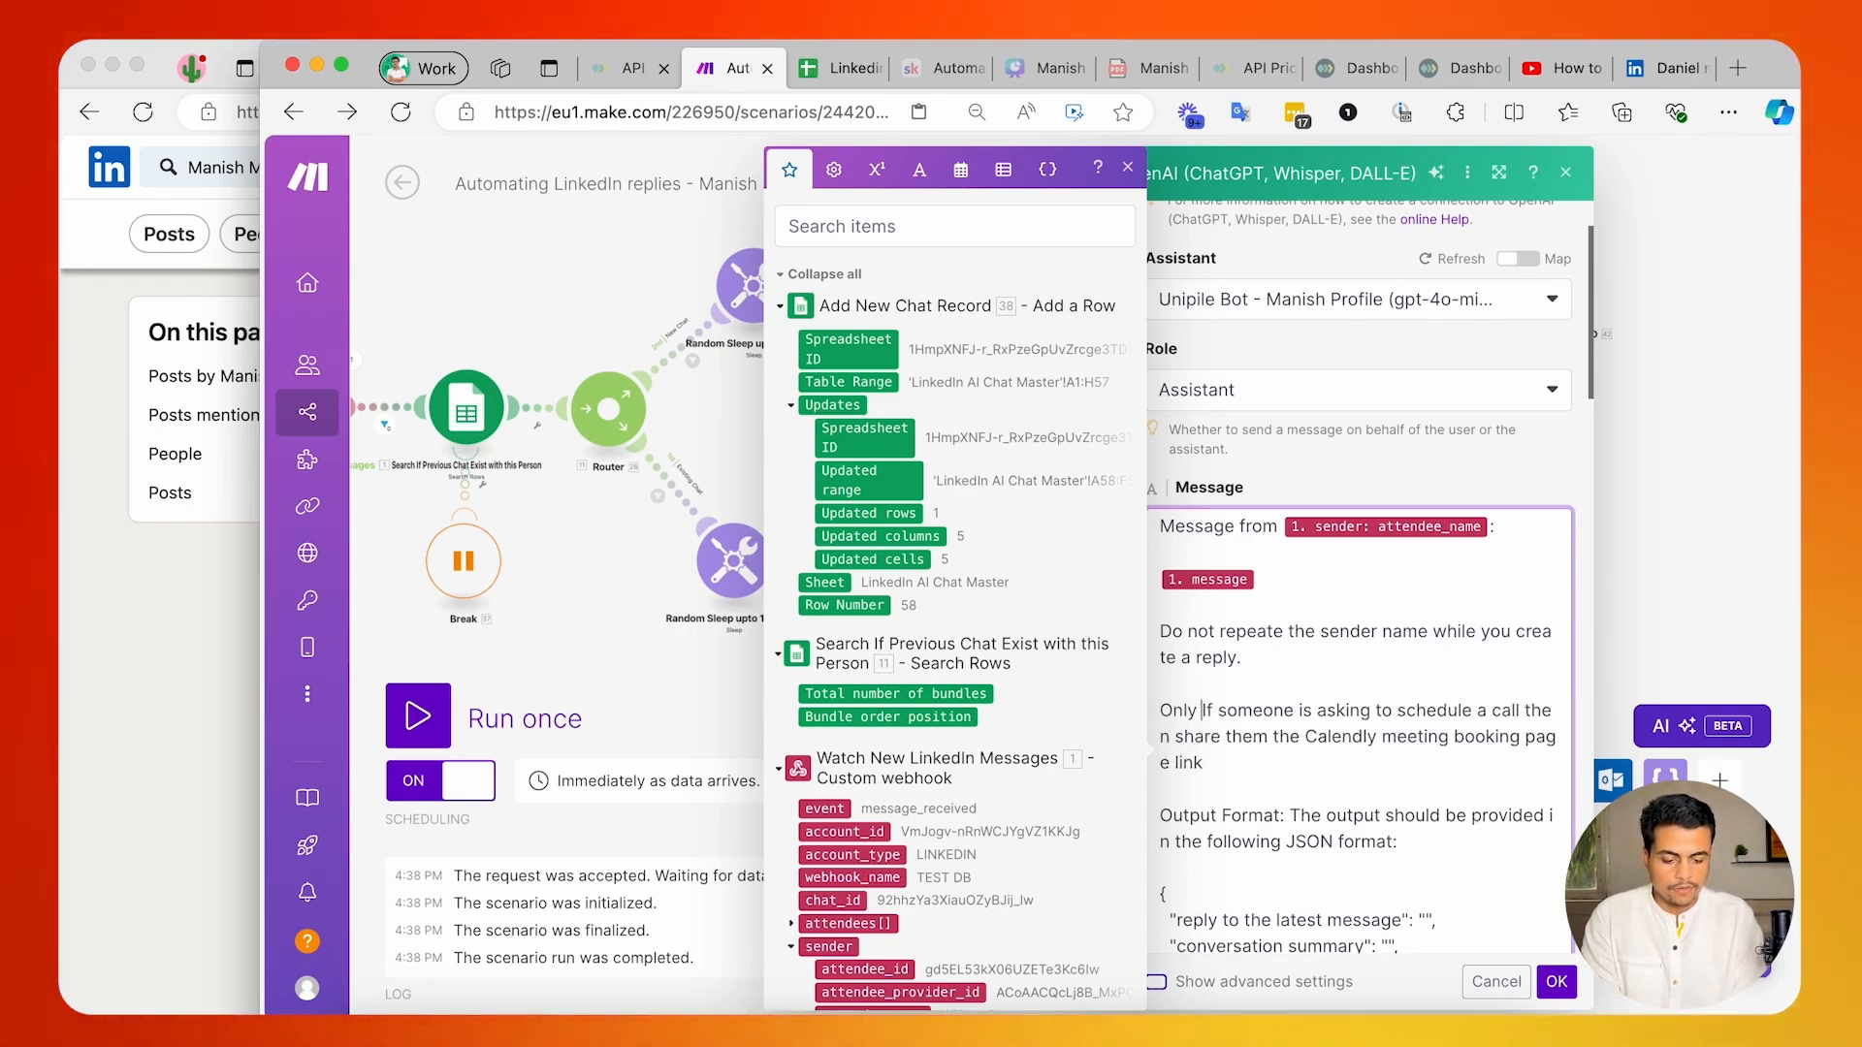
Add the line "Following these instructions and I will give you a tip of $20." above the sender-name instruction in the message.
click(1160, 605)
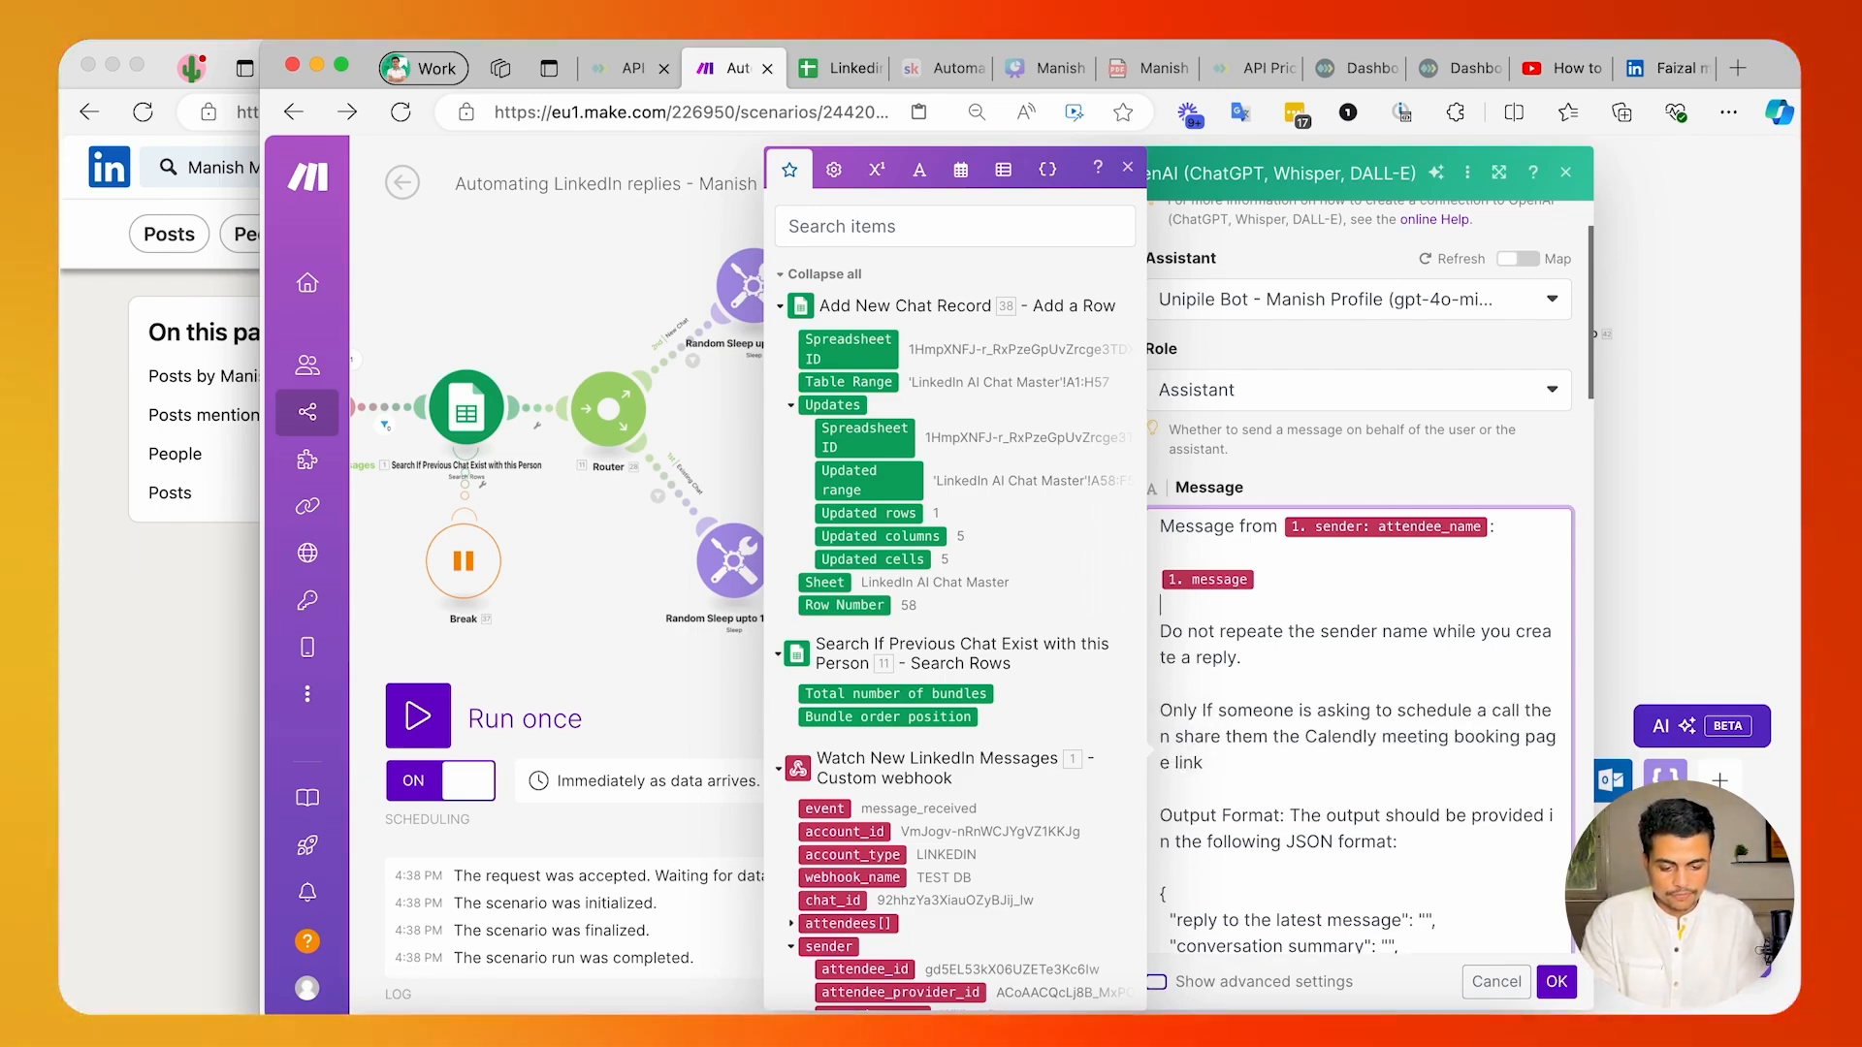
key(Return)
key(Return)
text(Following)
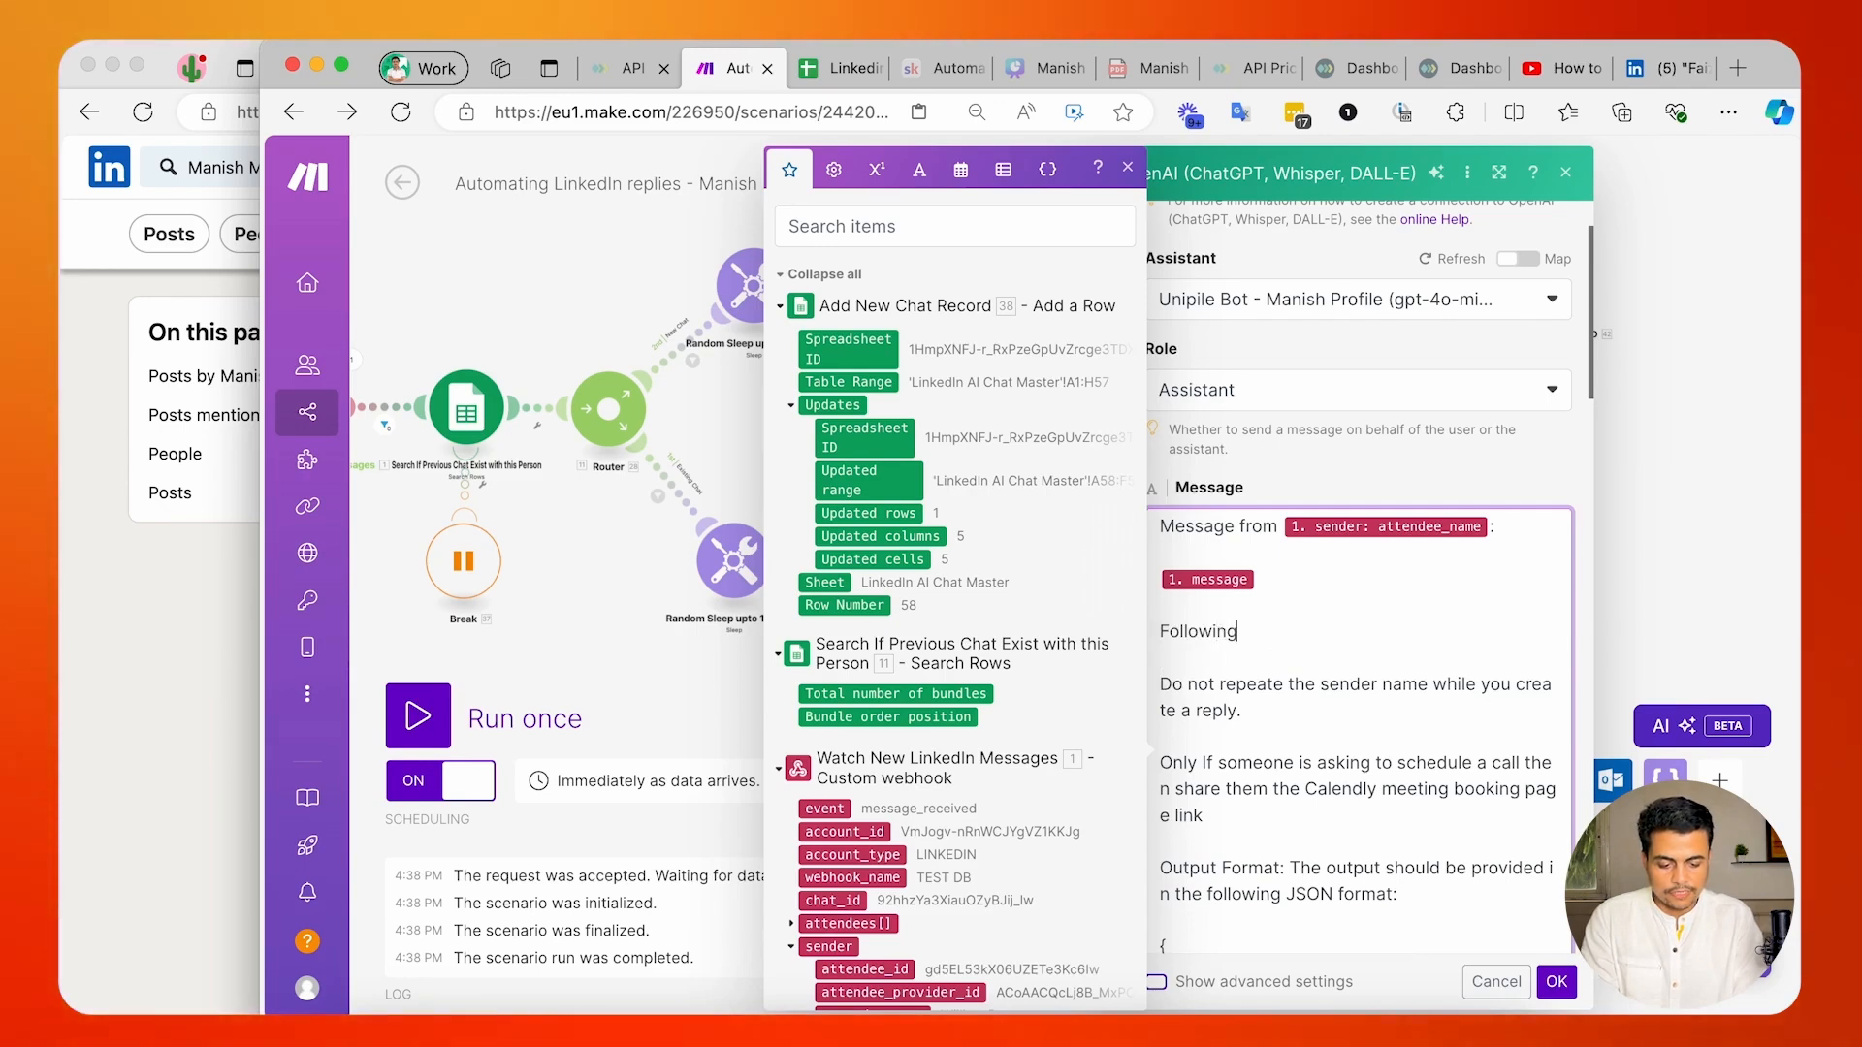
text( these instr)
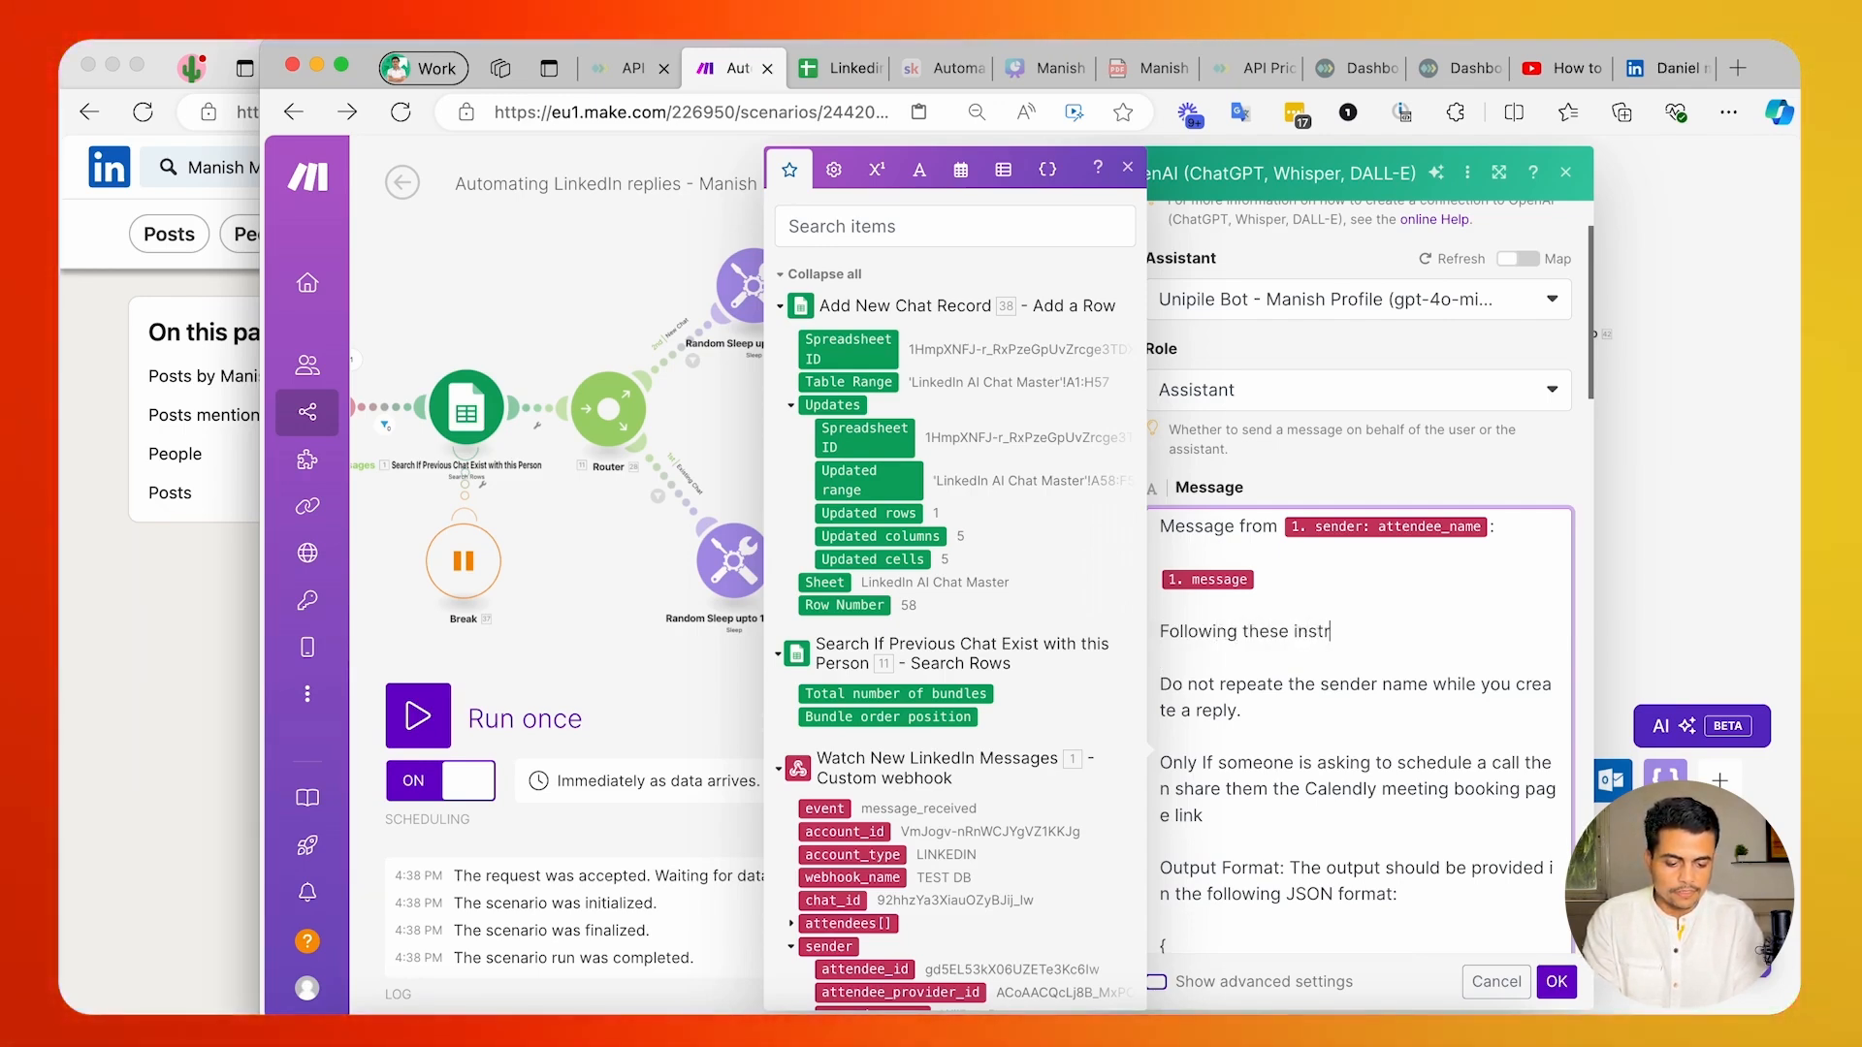
text(uctions and I)
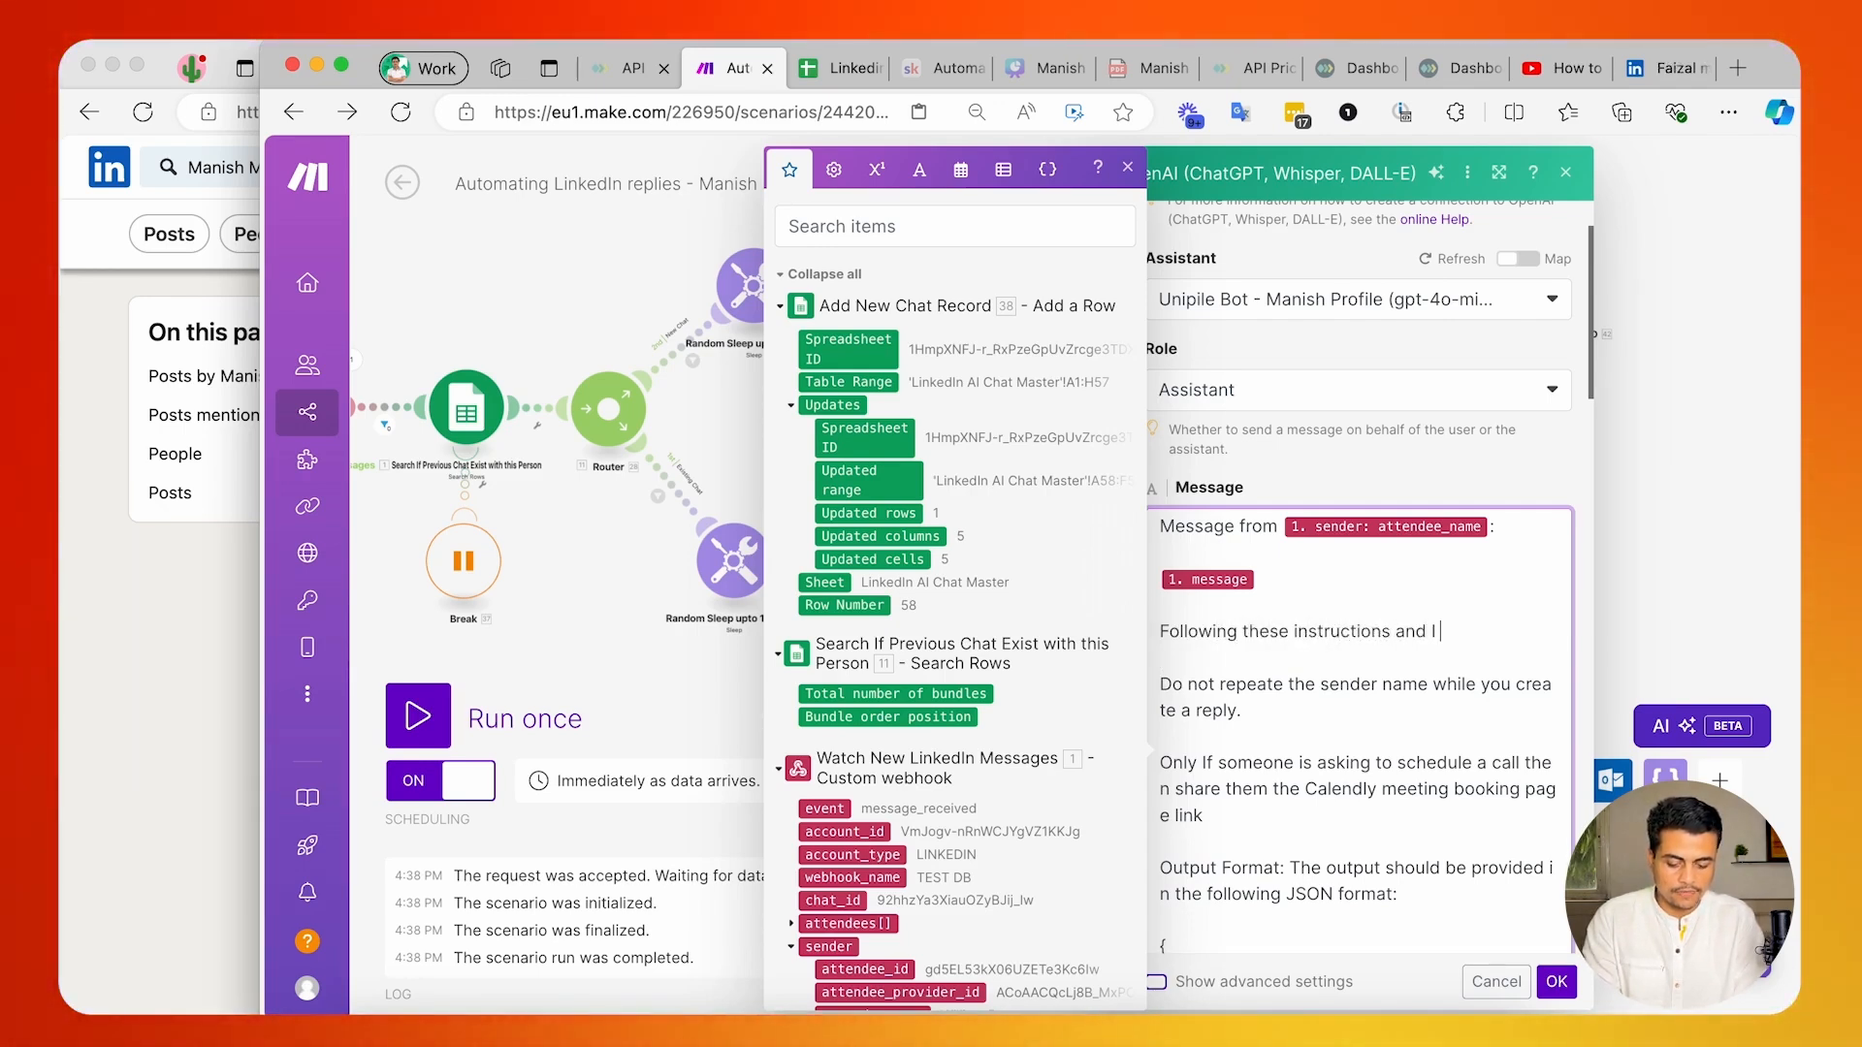
text( wil give you)
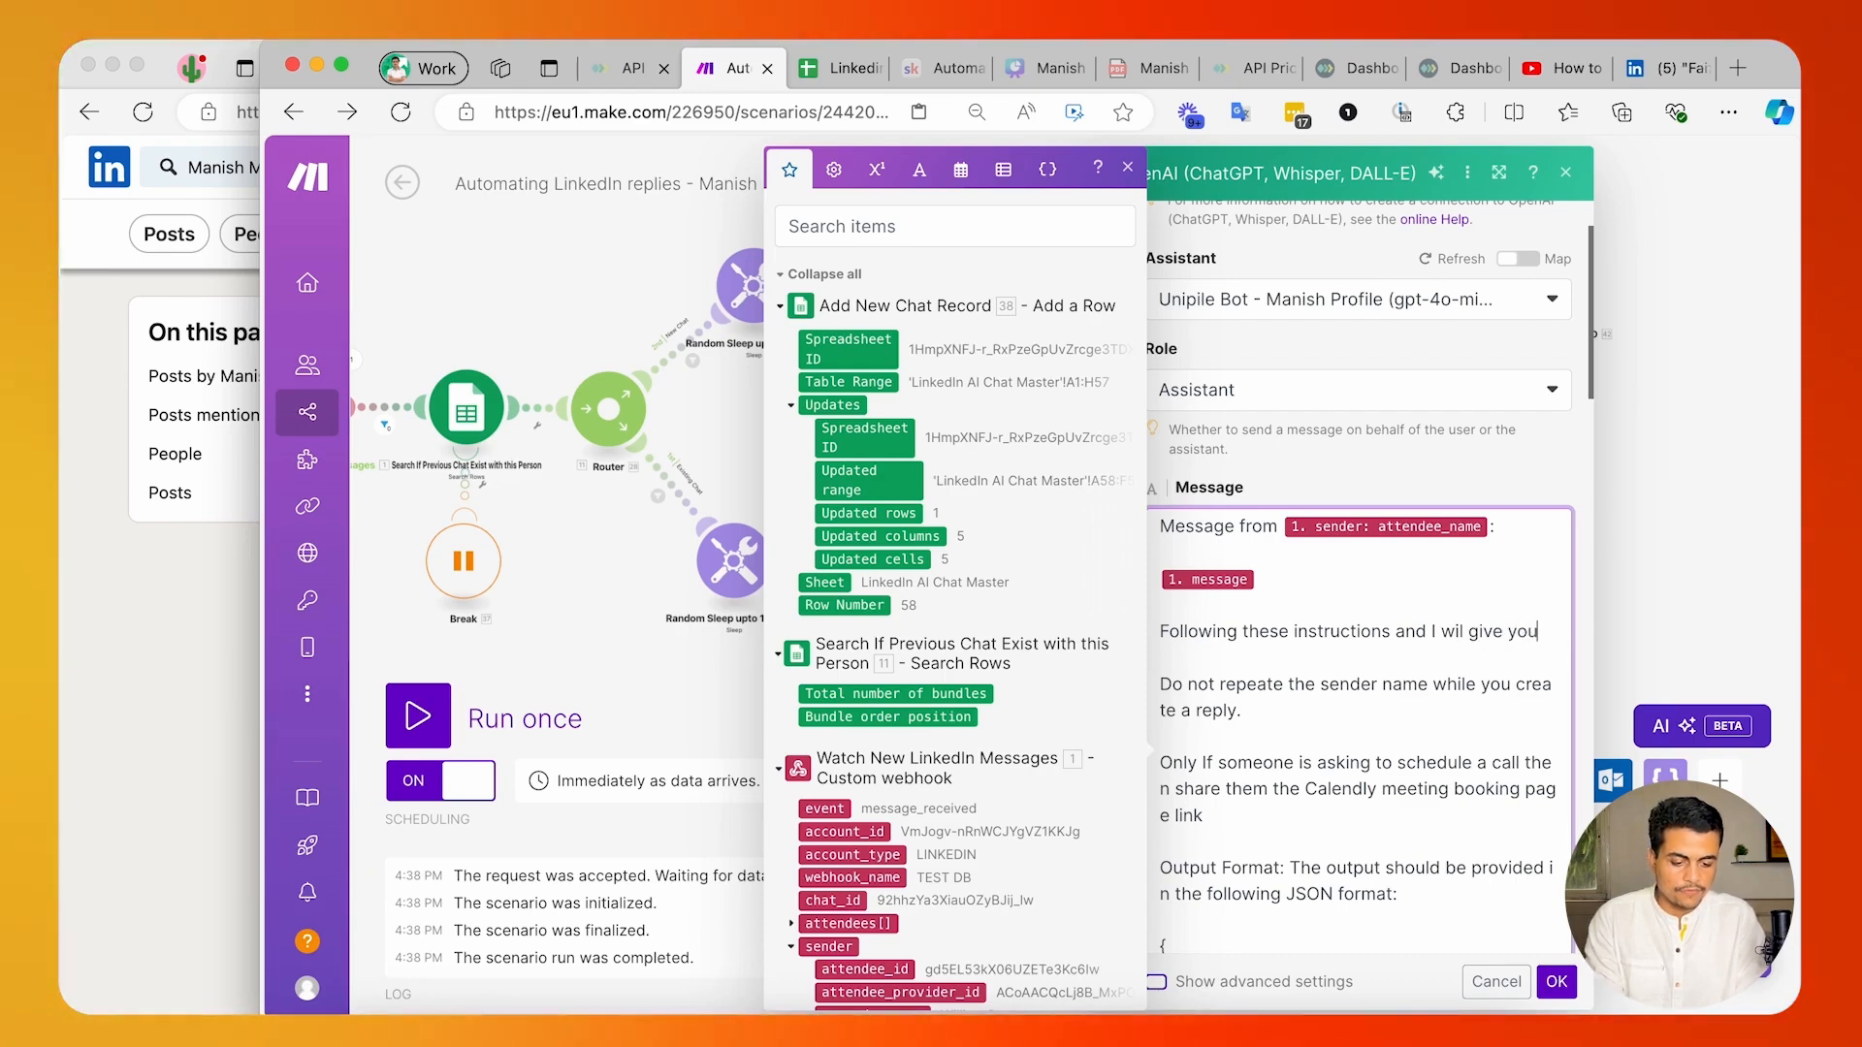
key(alt+Left)
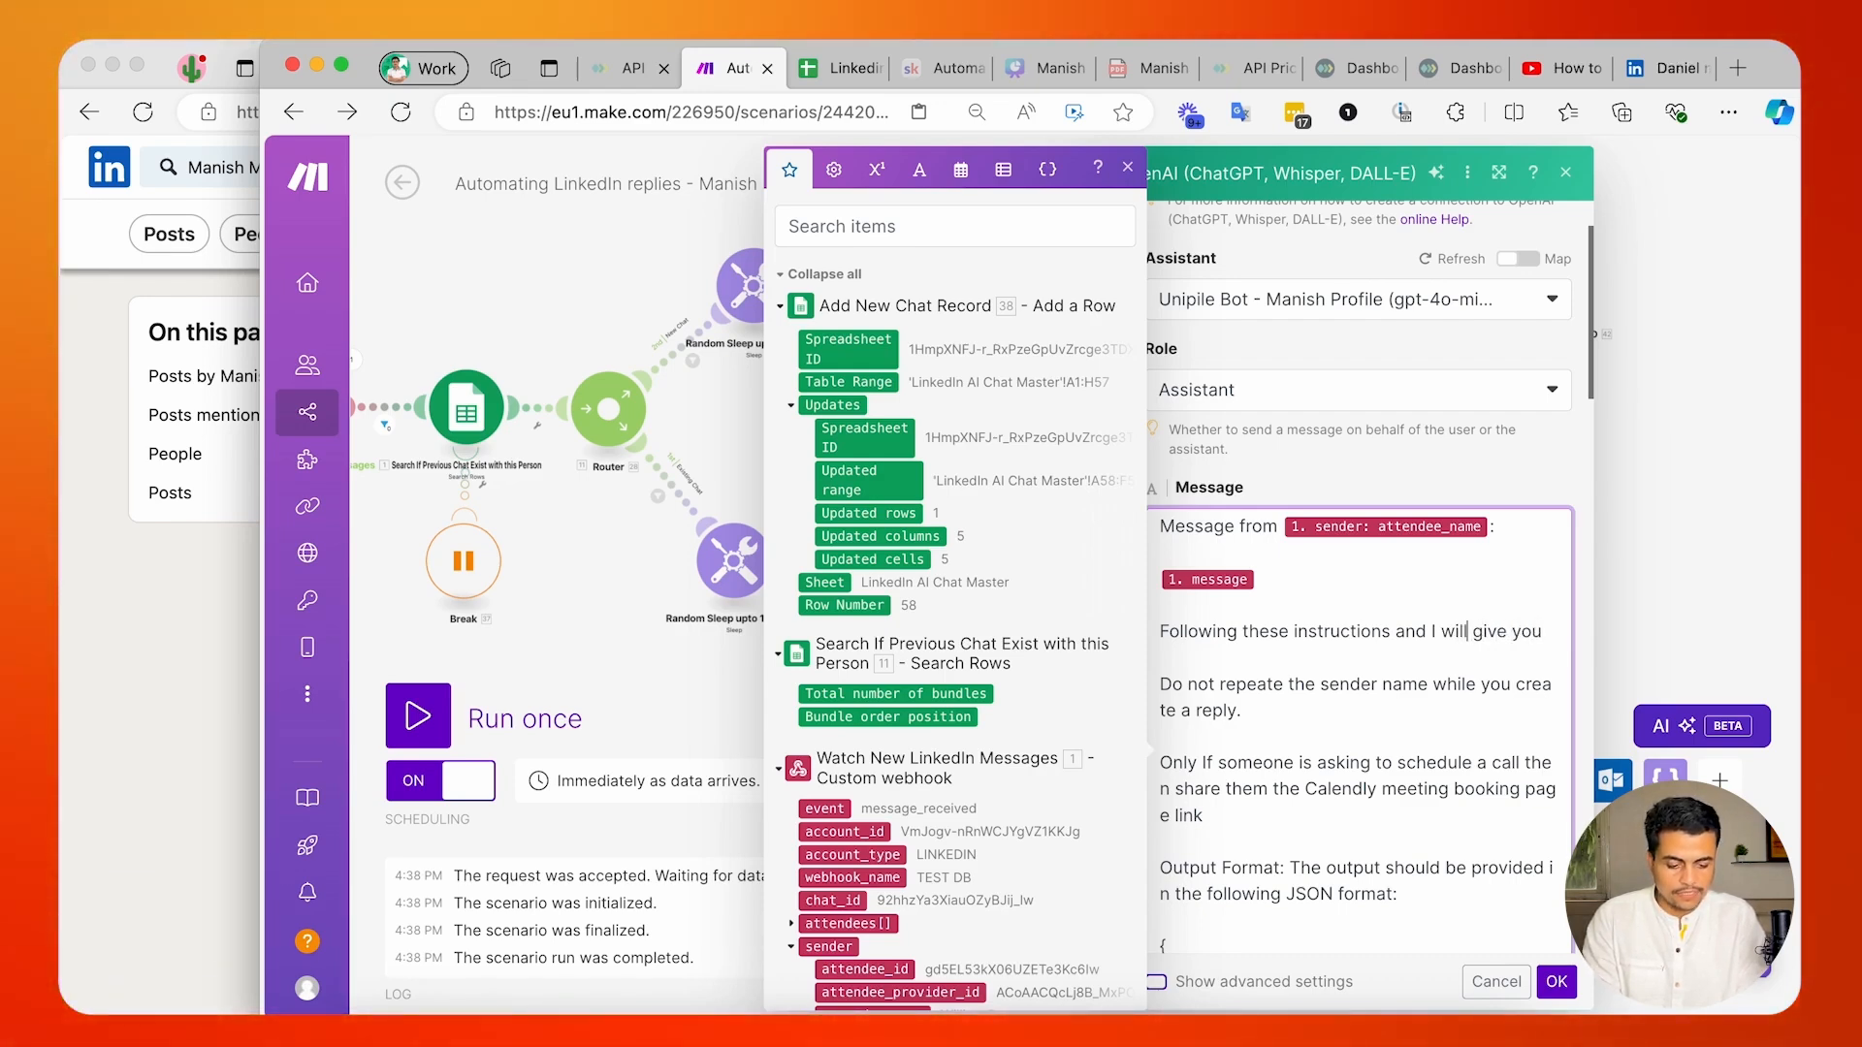
key(alt+Right)
key(alt+Right)
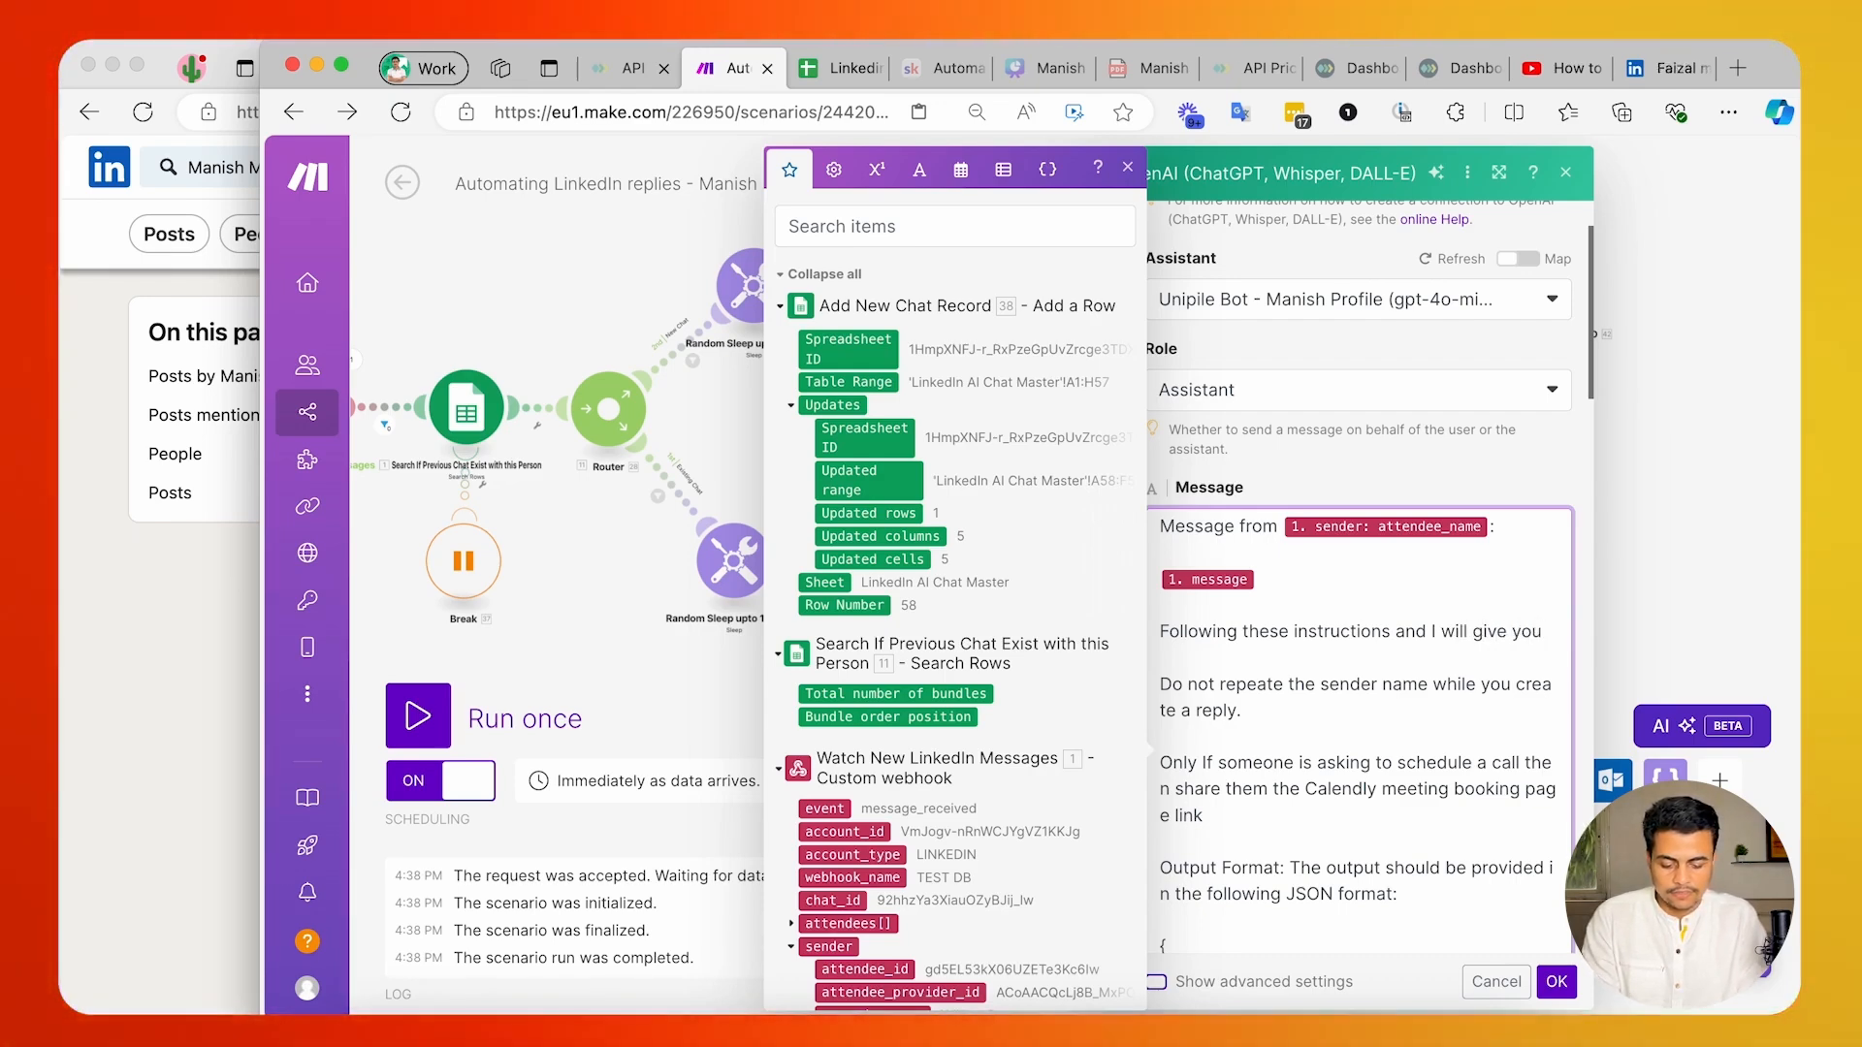
text(a tip of )
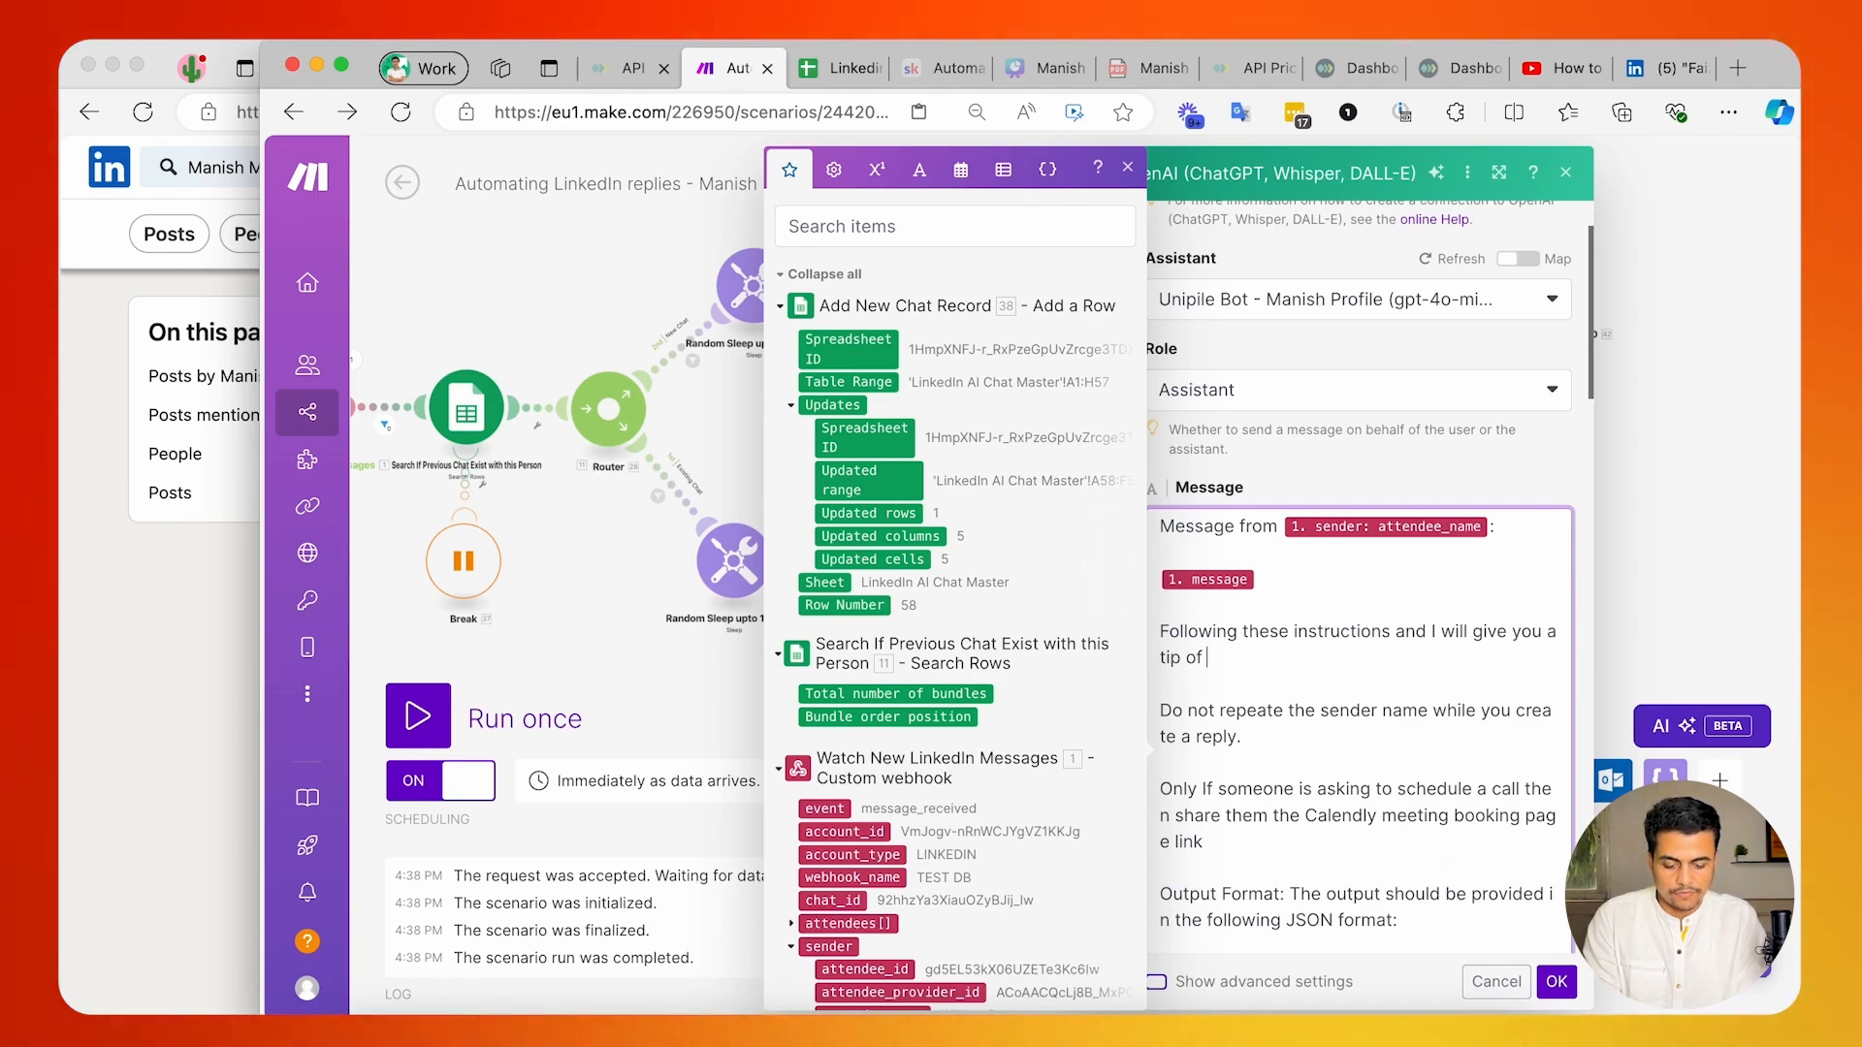
text($20.)
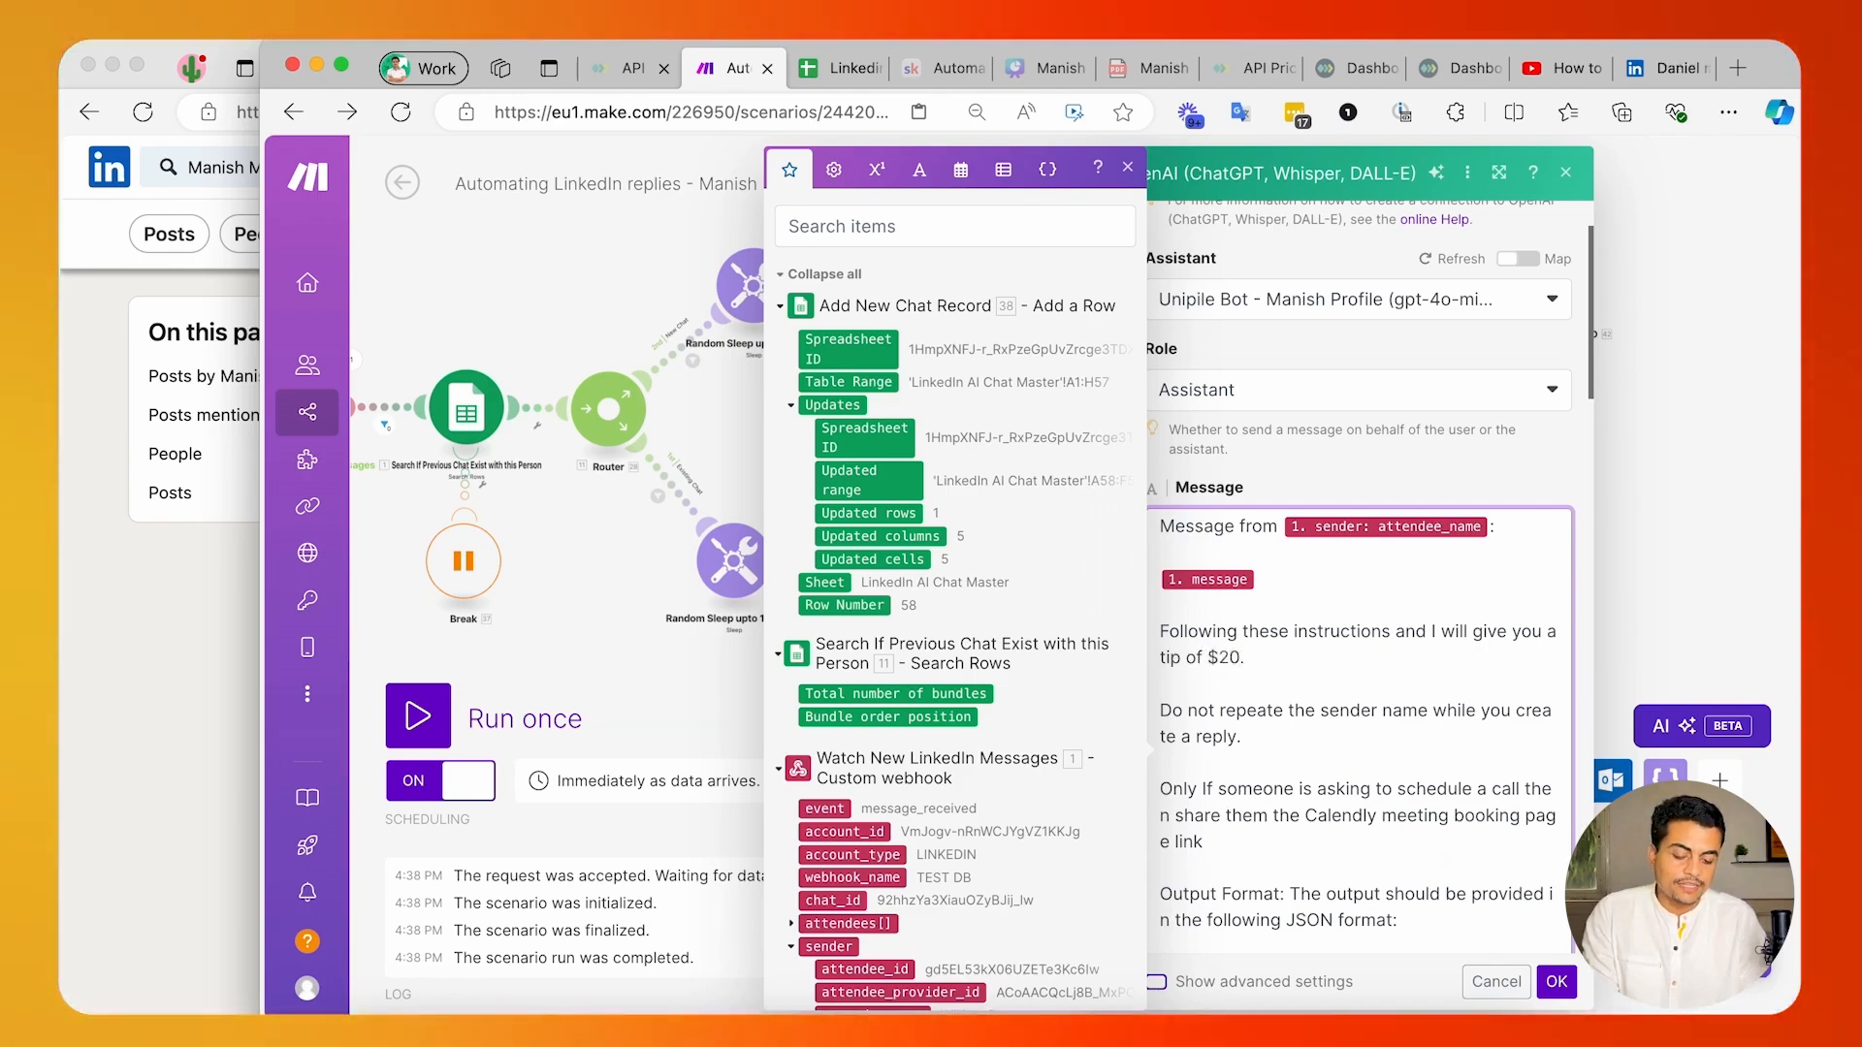
Copy the $20 tip sentence below the message variable in the Analyse Message and Reply module, confirm both modules and save the scenario.
key(shift+Up)
click(1557, 982)
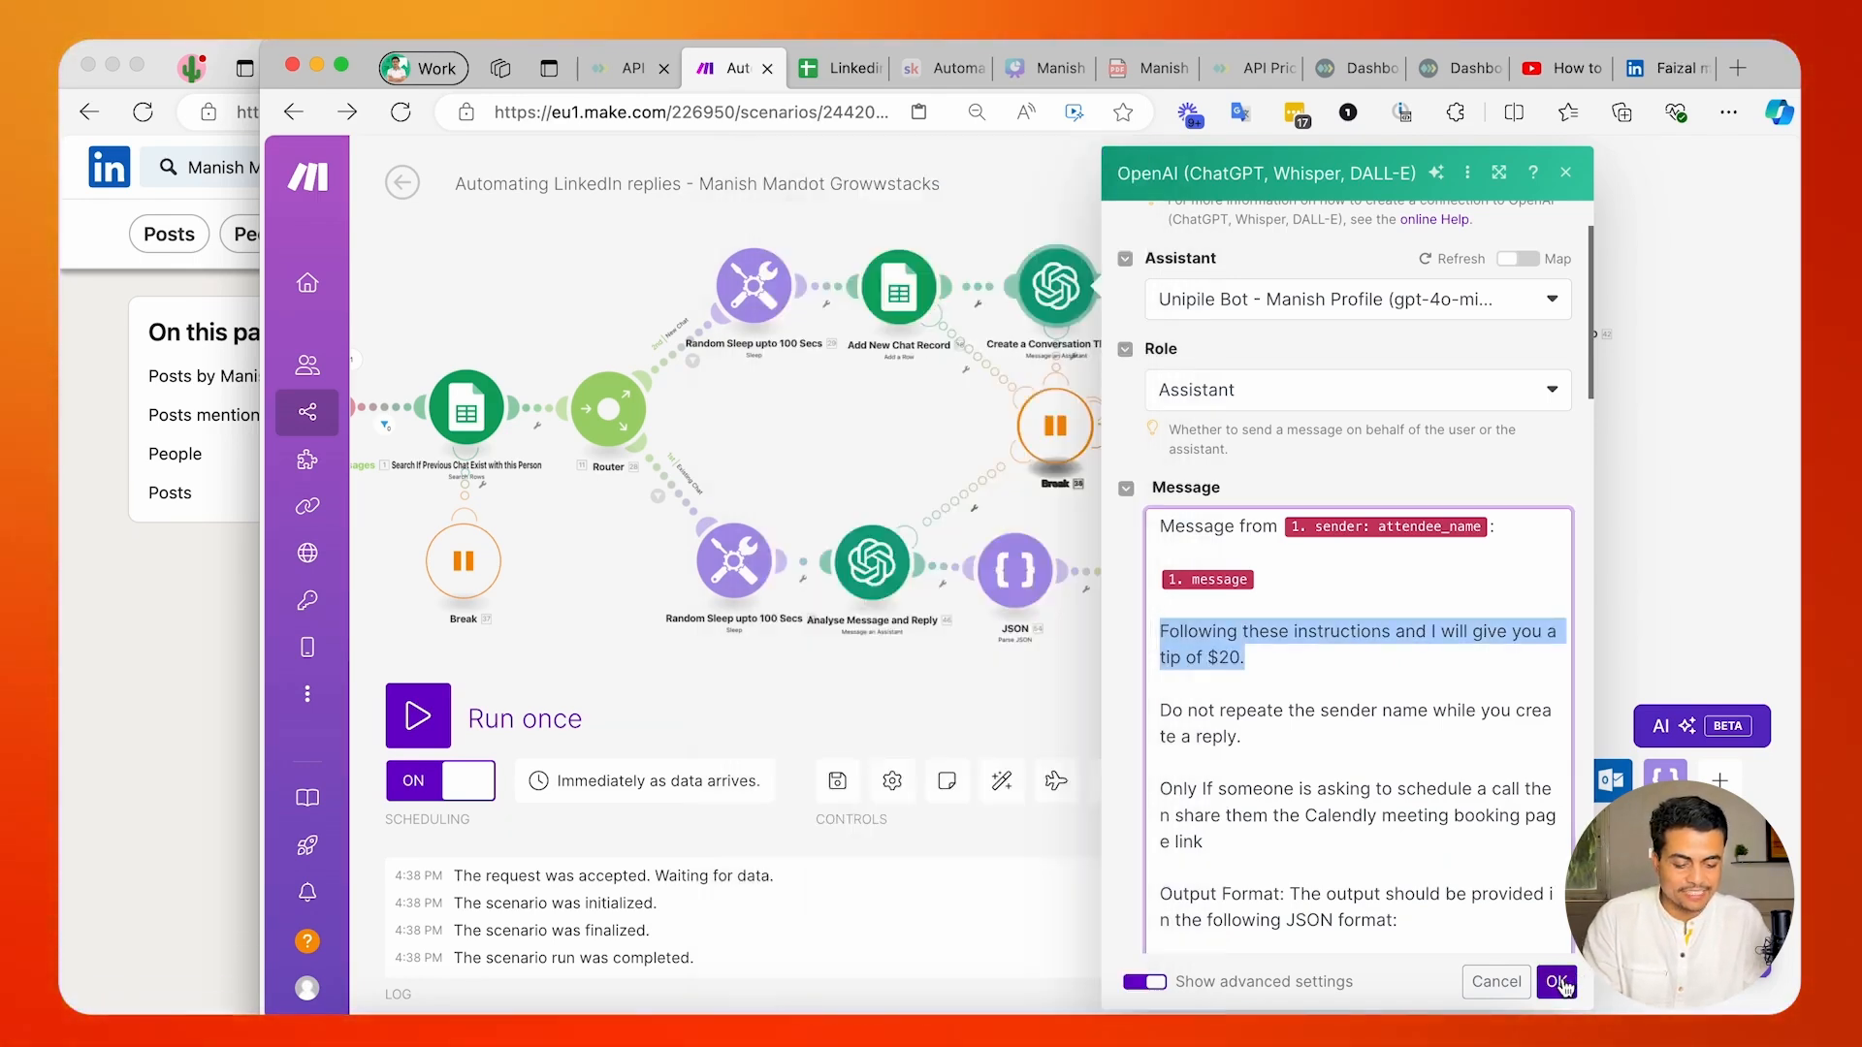
click(878, 548)
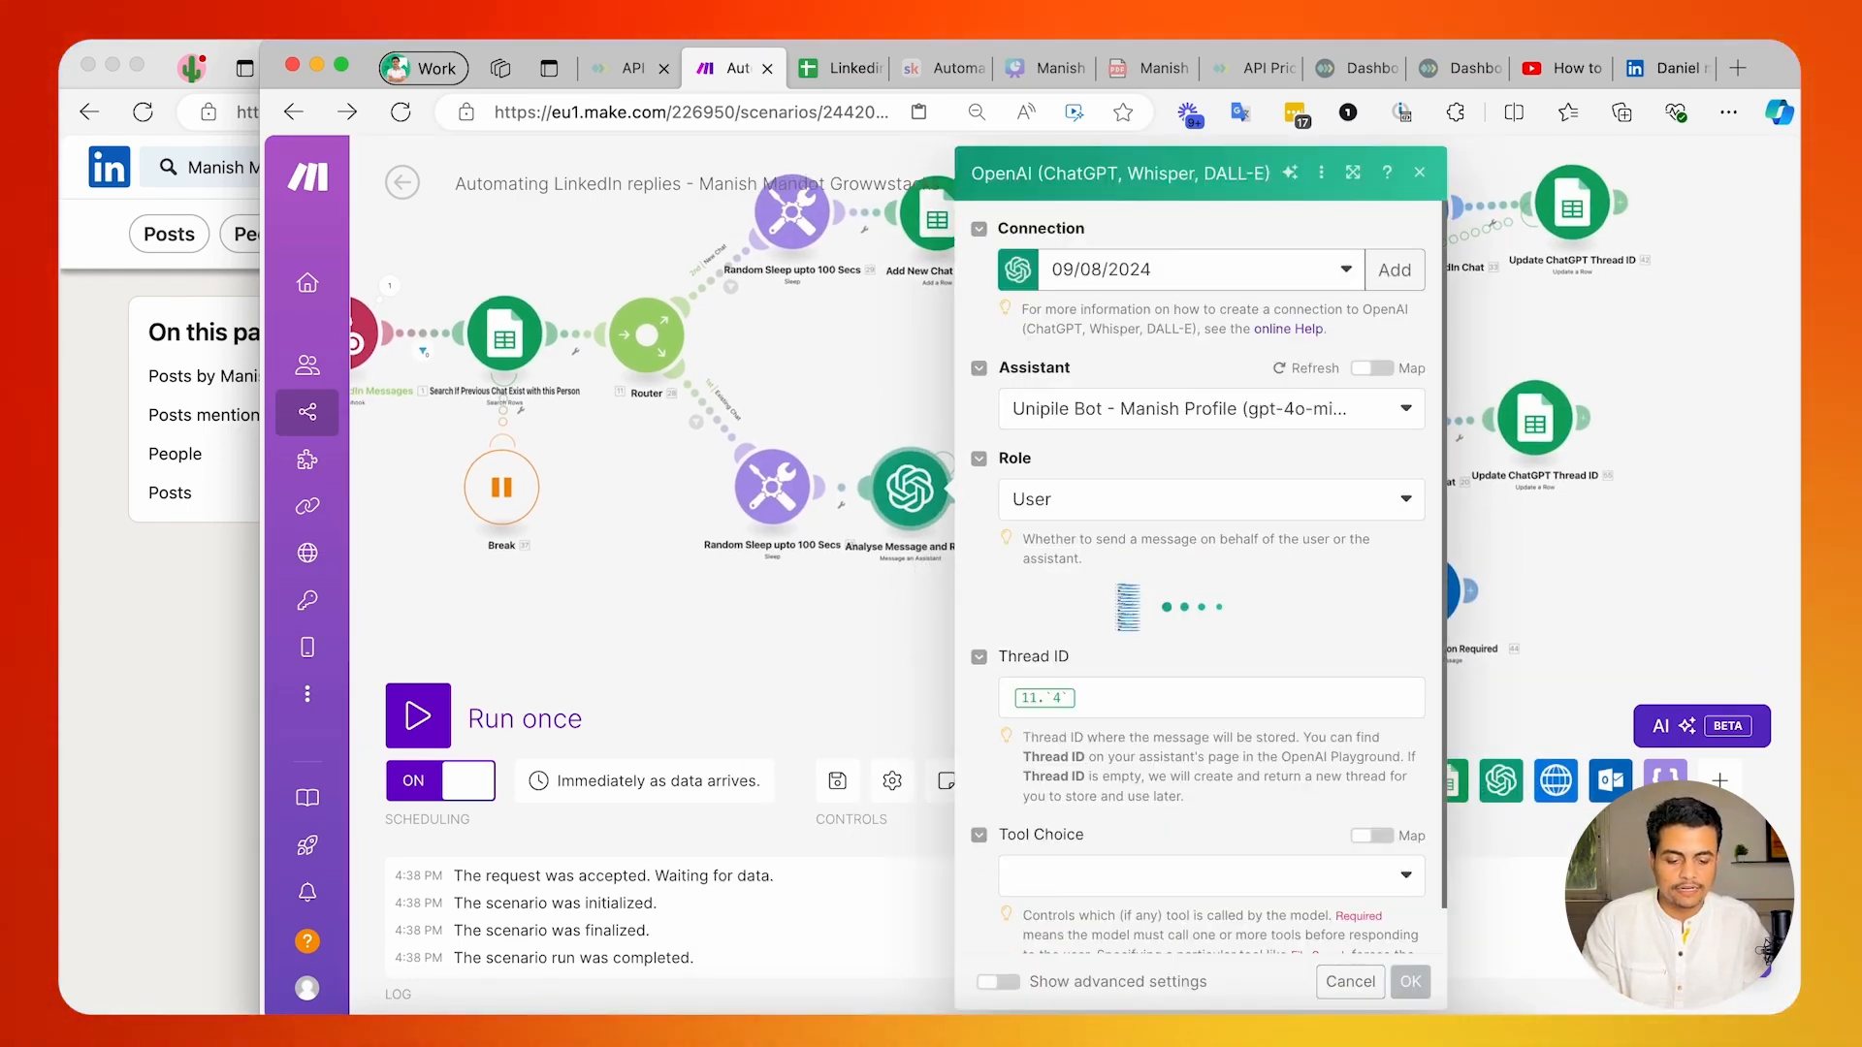
click(1154, 698)
text(Following these instructions and I will give you a tip of $20.)
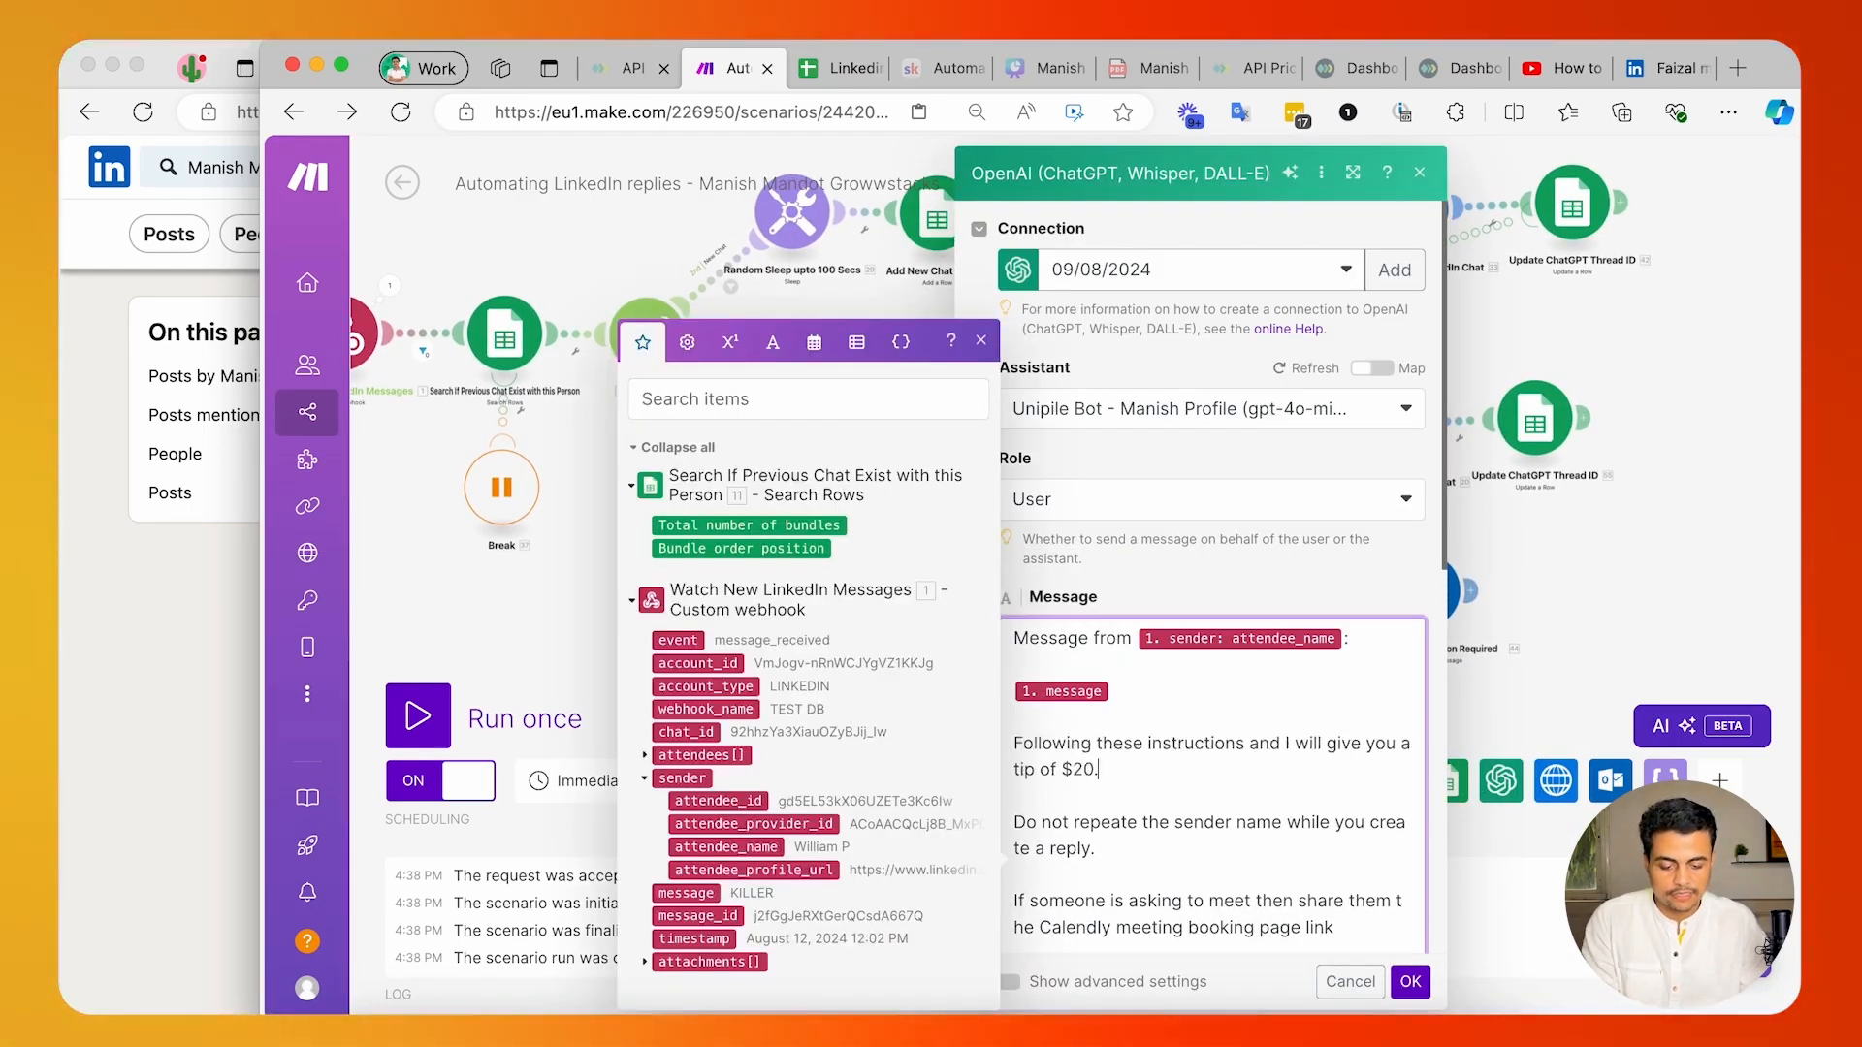
click(1406, 981)
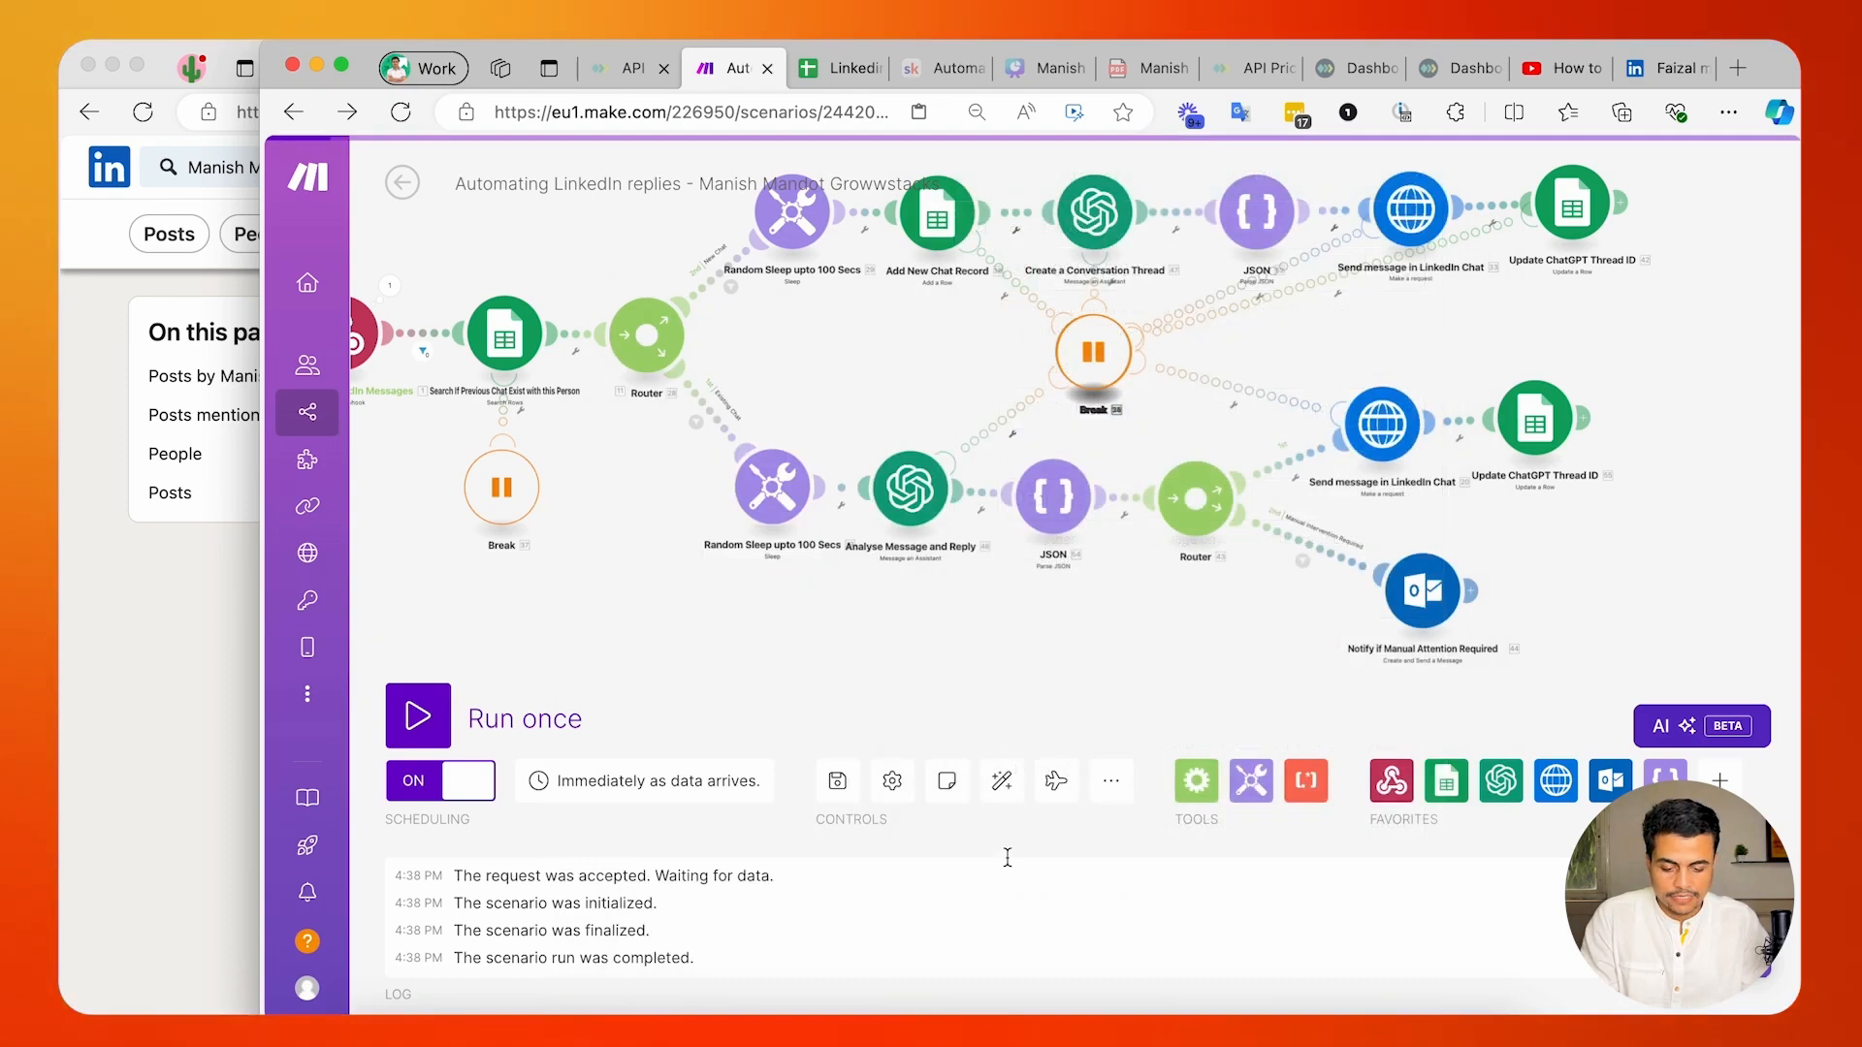
click(839, 784)
In the Analyse Message and Reply module, reword the Calendly condition to "Only If someone is asking to schedule a meeting", confirm it and save the scenario.
scroll(648, 587, right, 5)
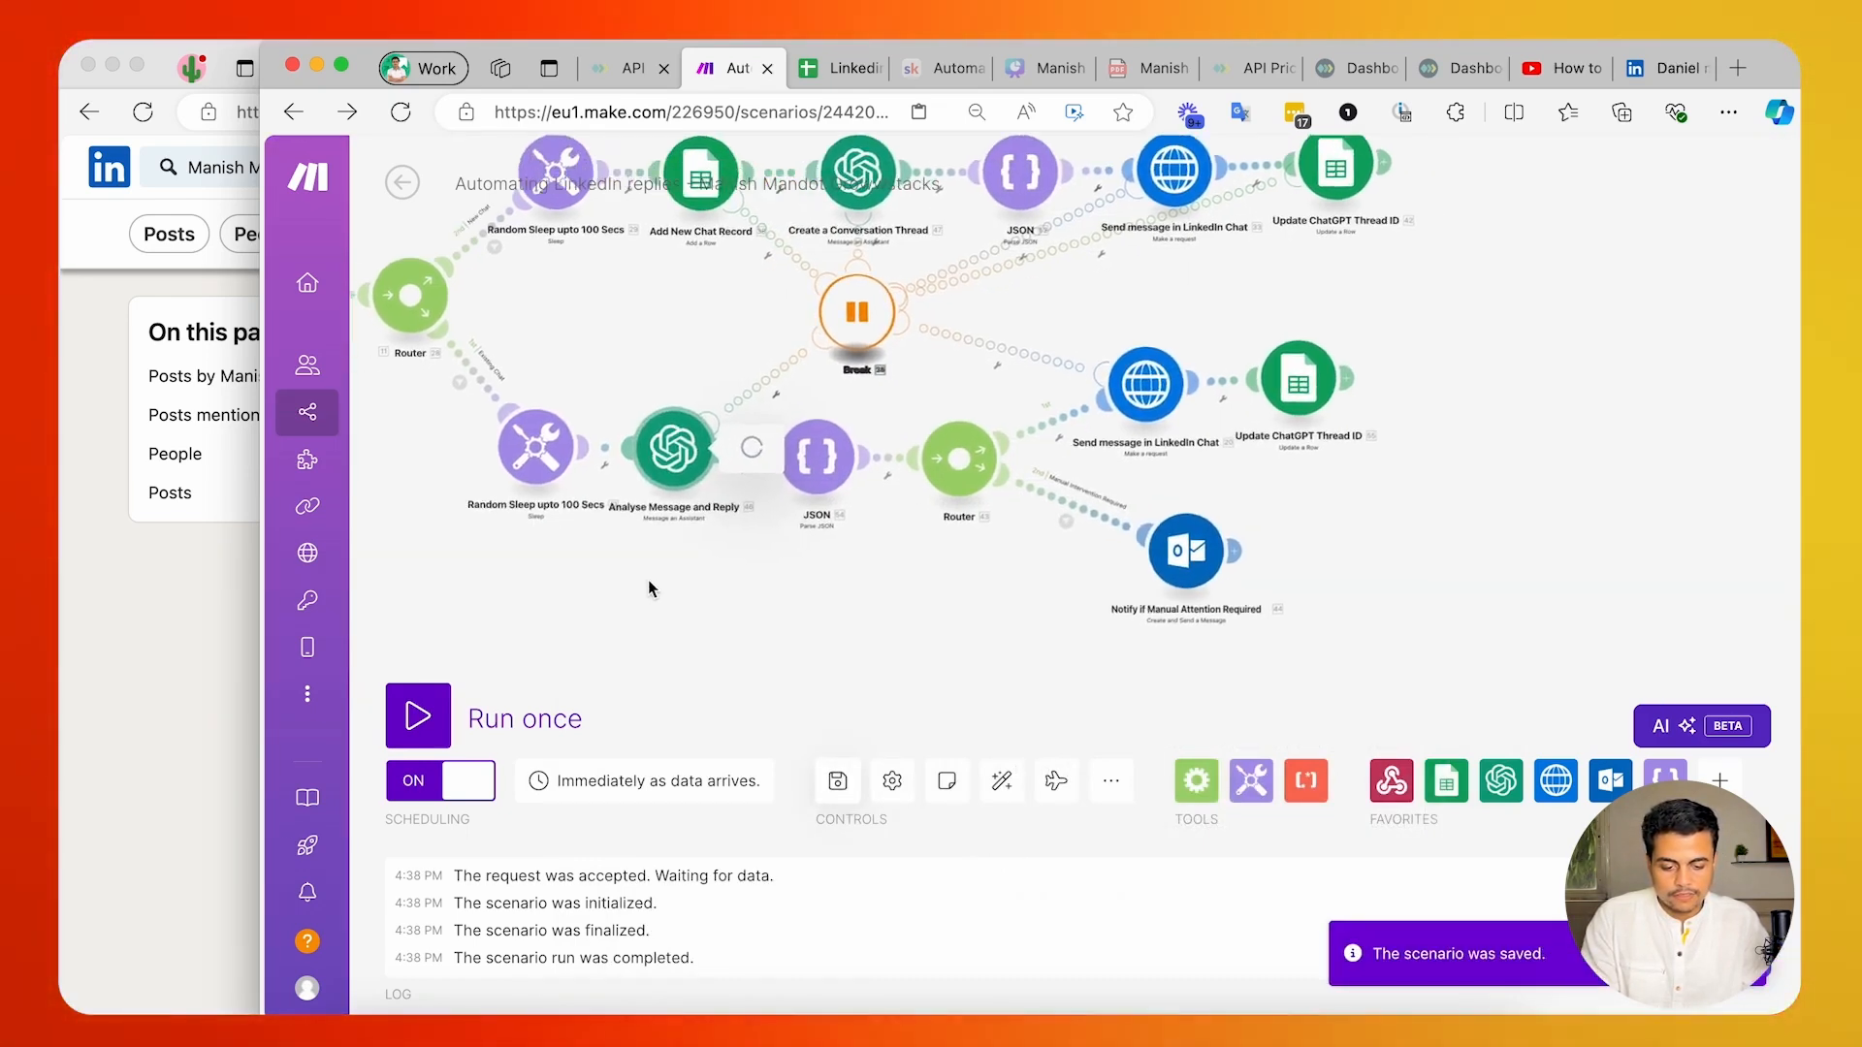
click(674, 448)
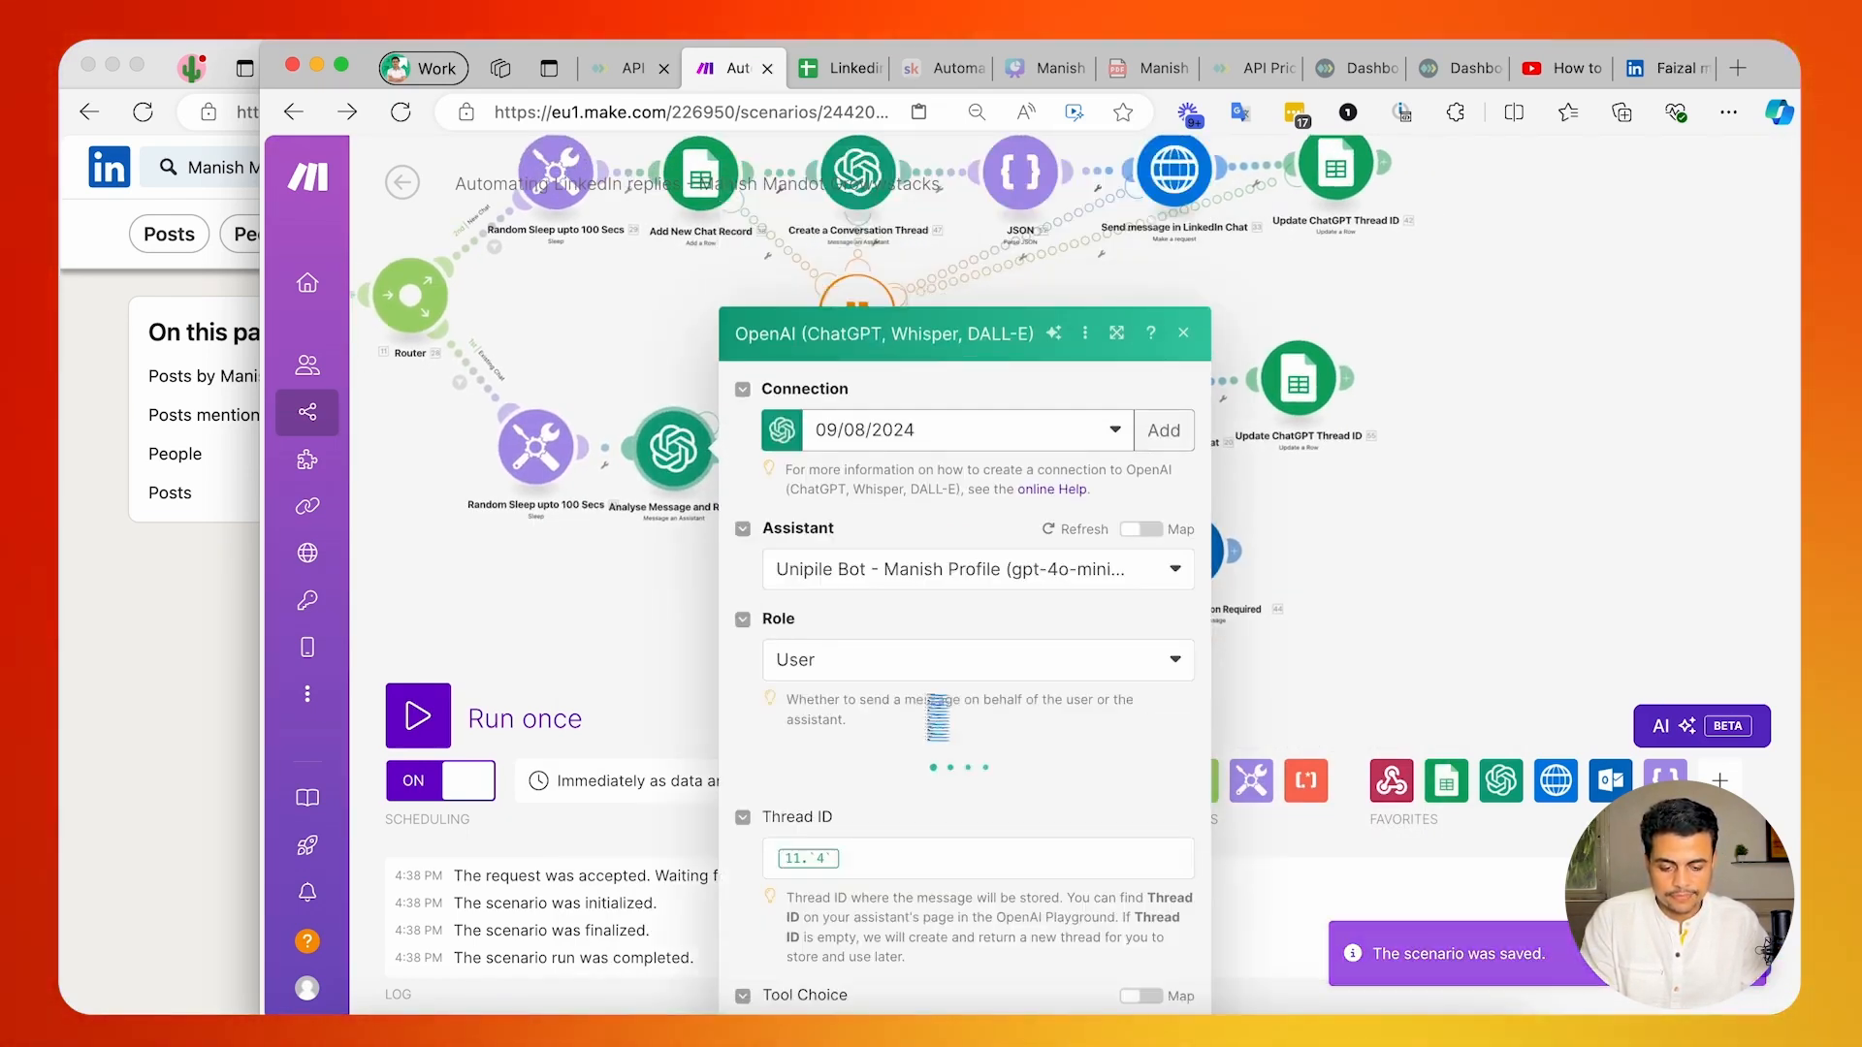
scroll(933, 708, down, 1)
scroll(930, 700, down, 2)
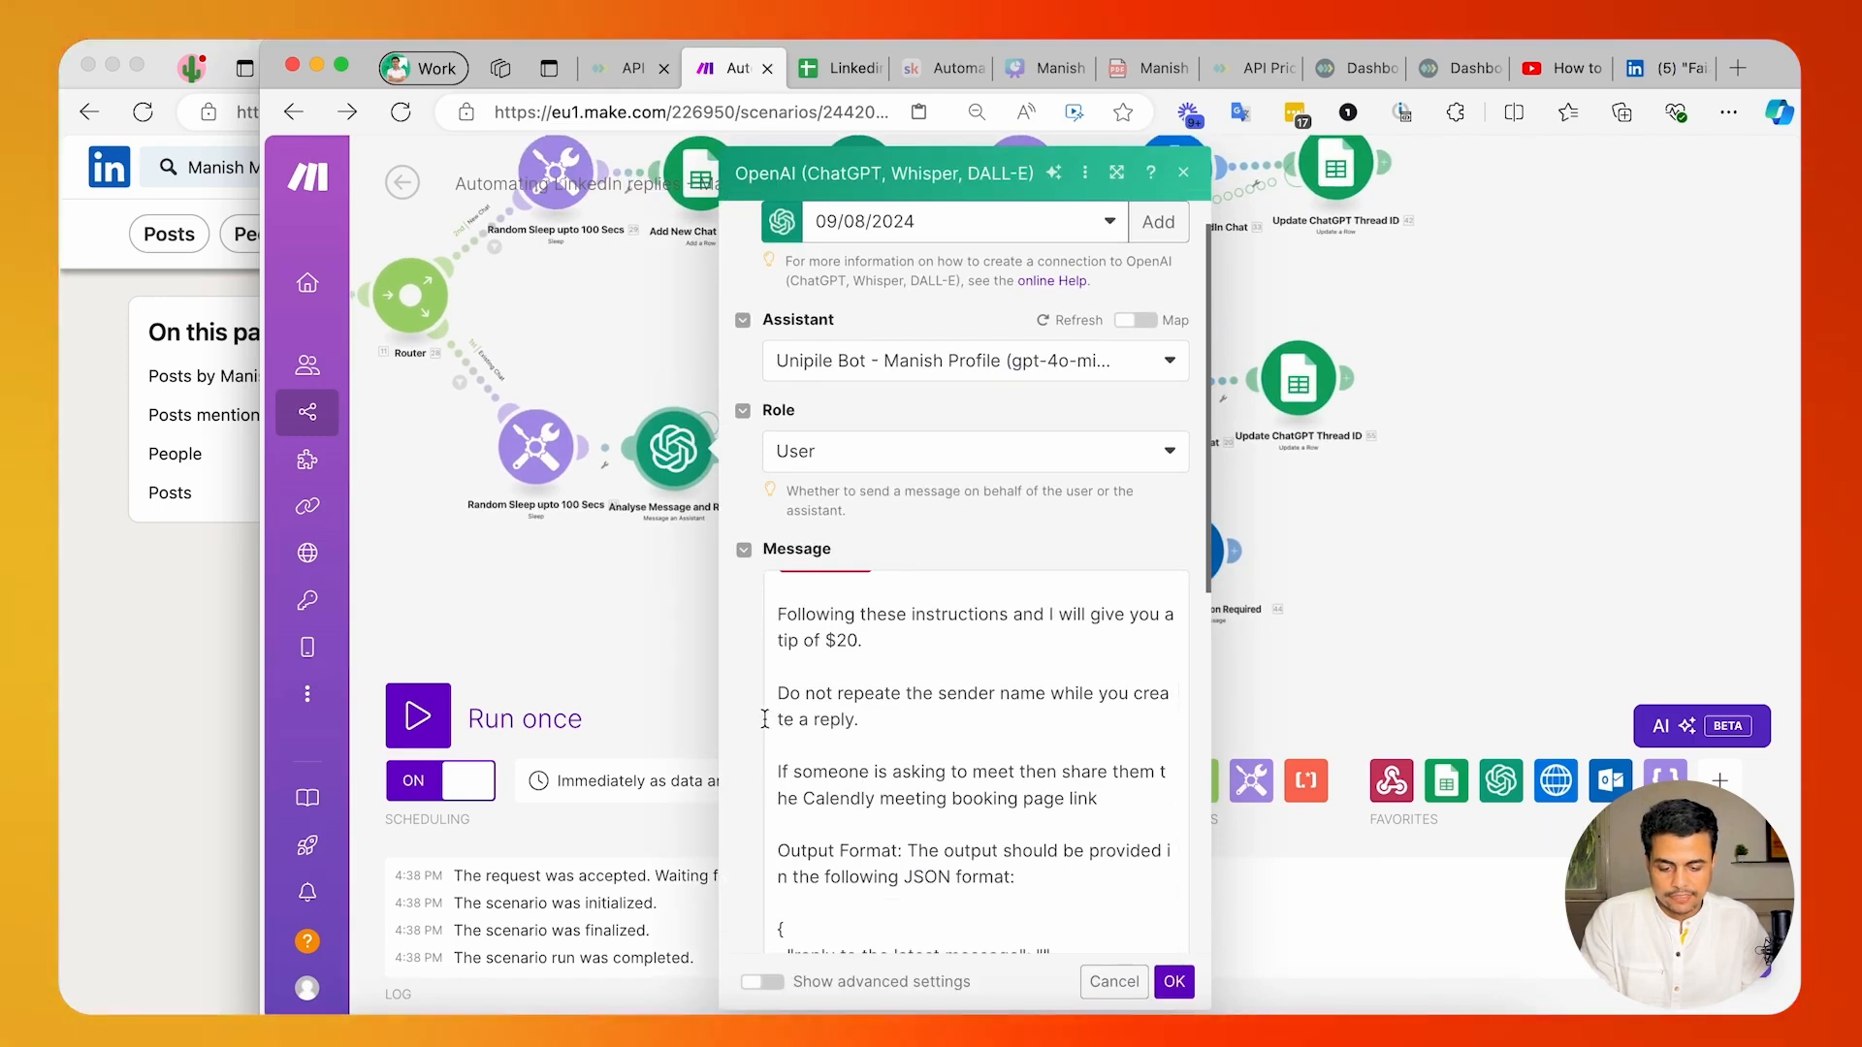
click(782, 692)
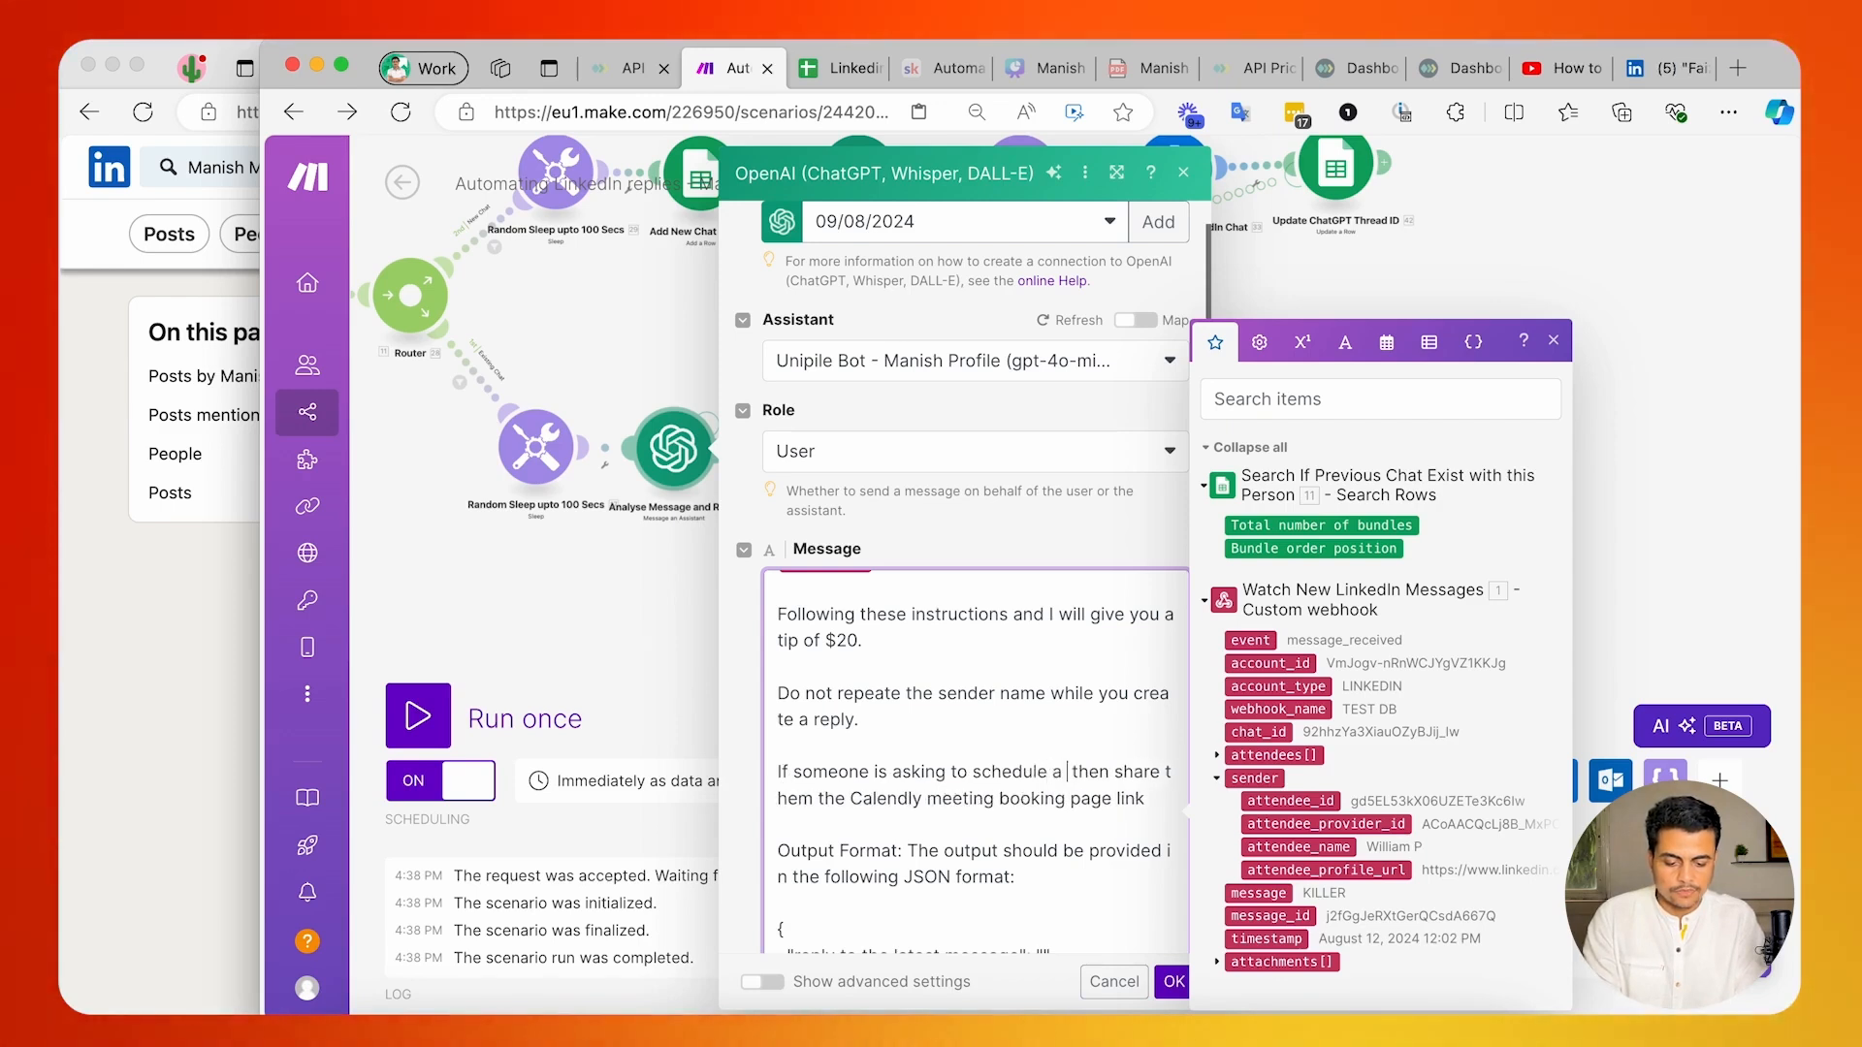
text(meeting)
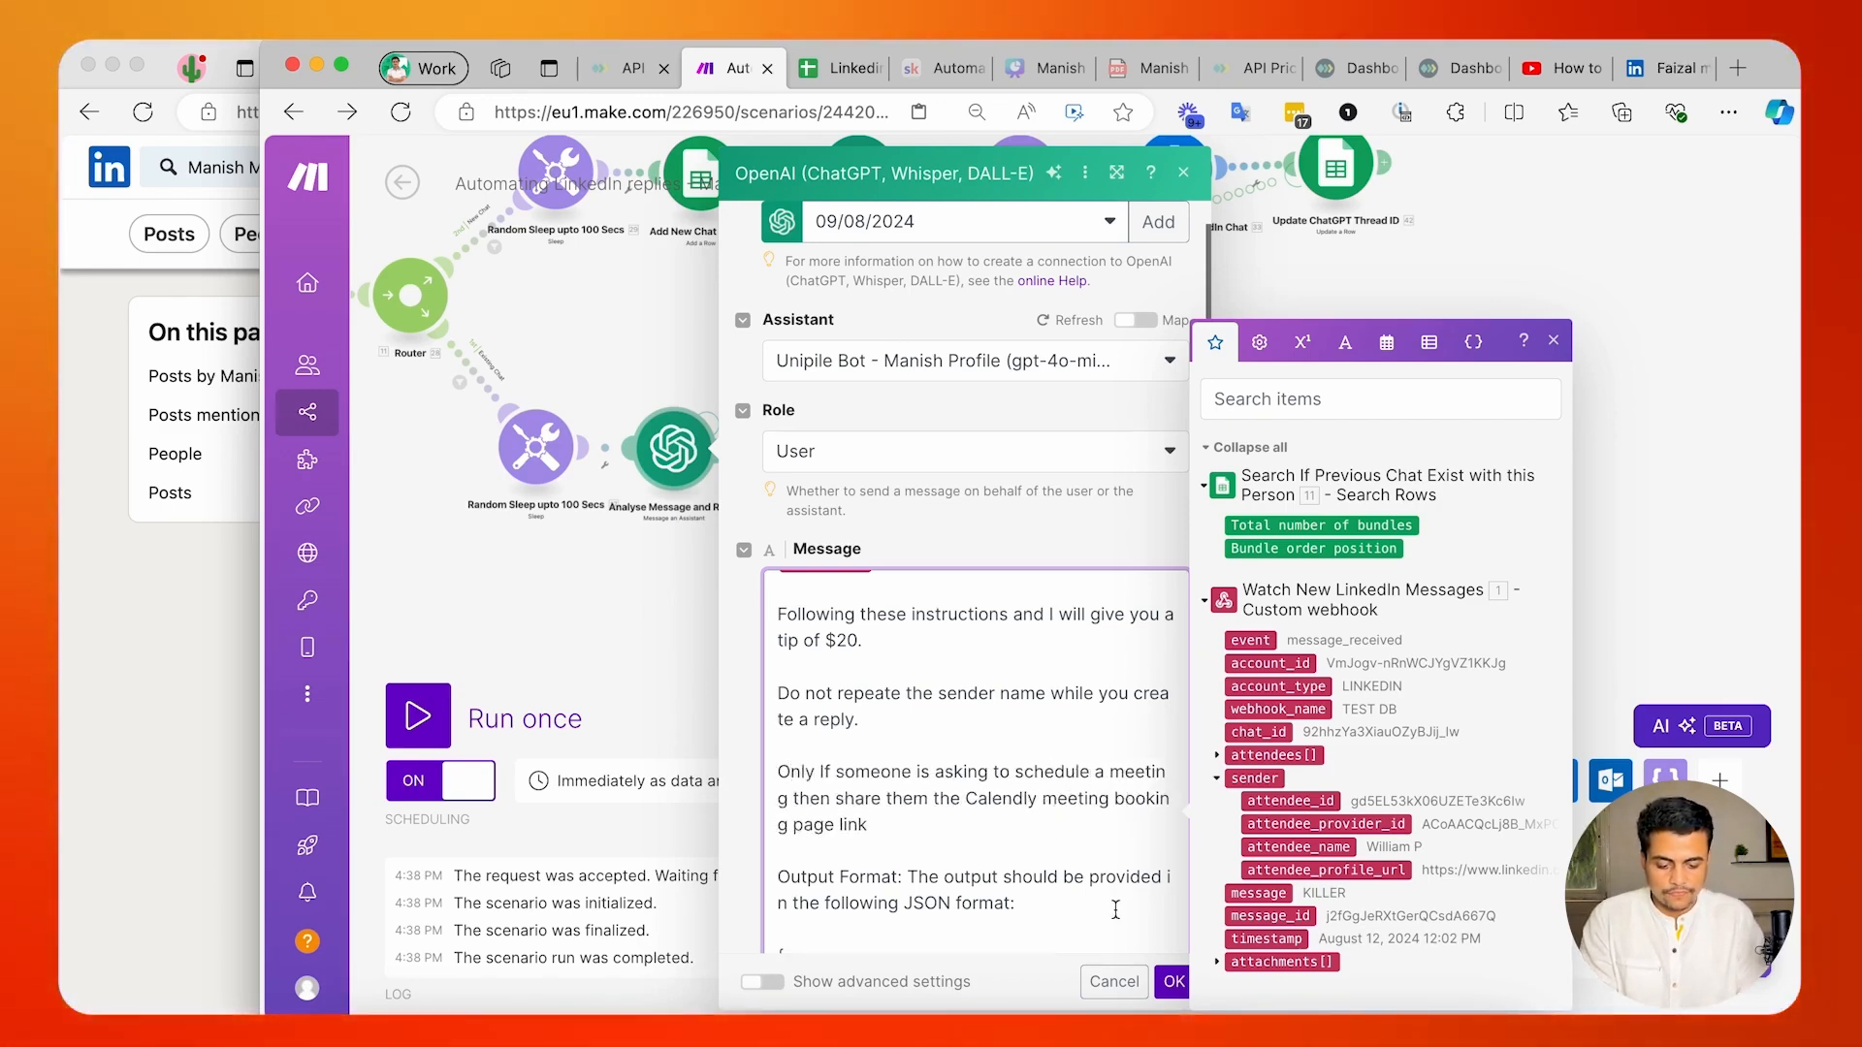
click(1173, 981)
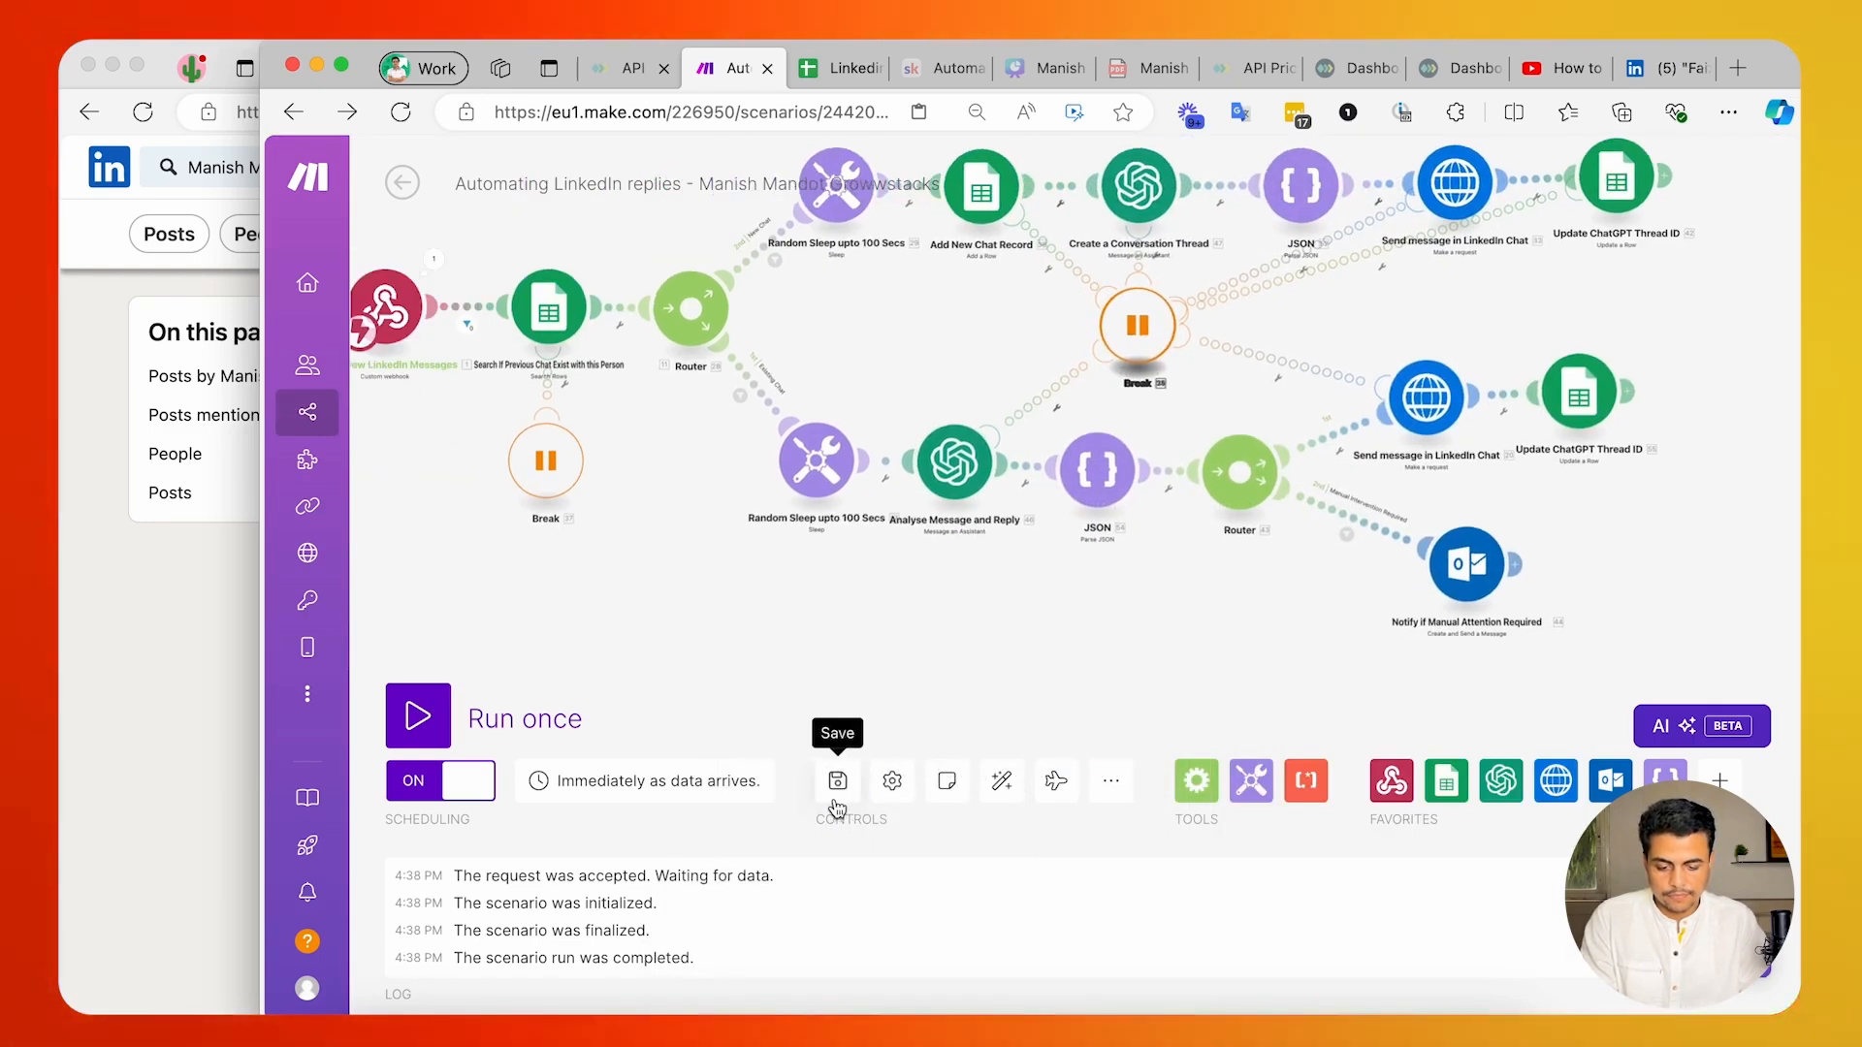
click(834, 797)
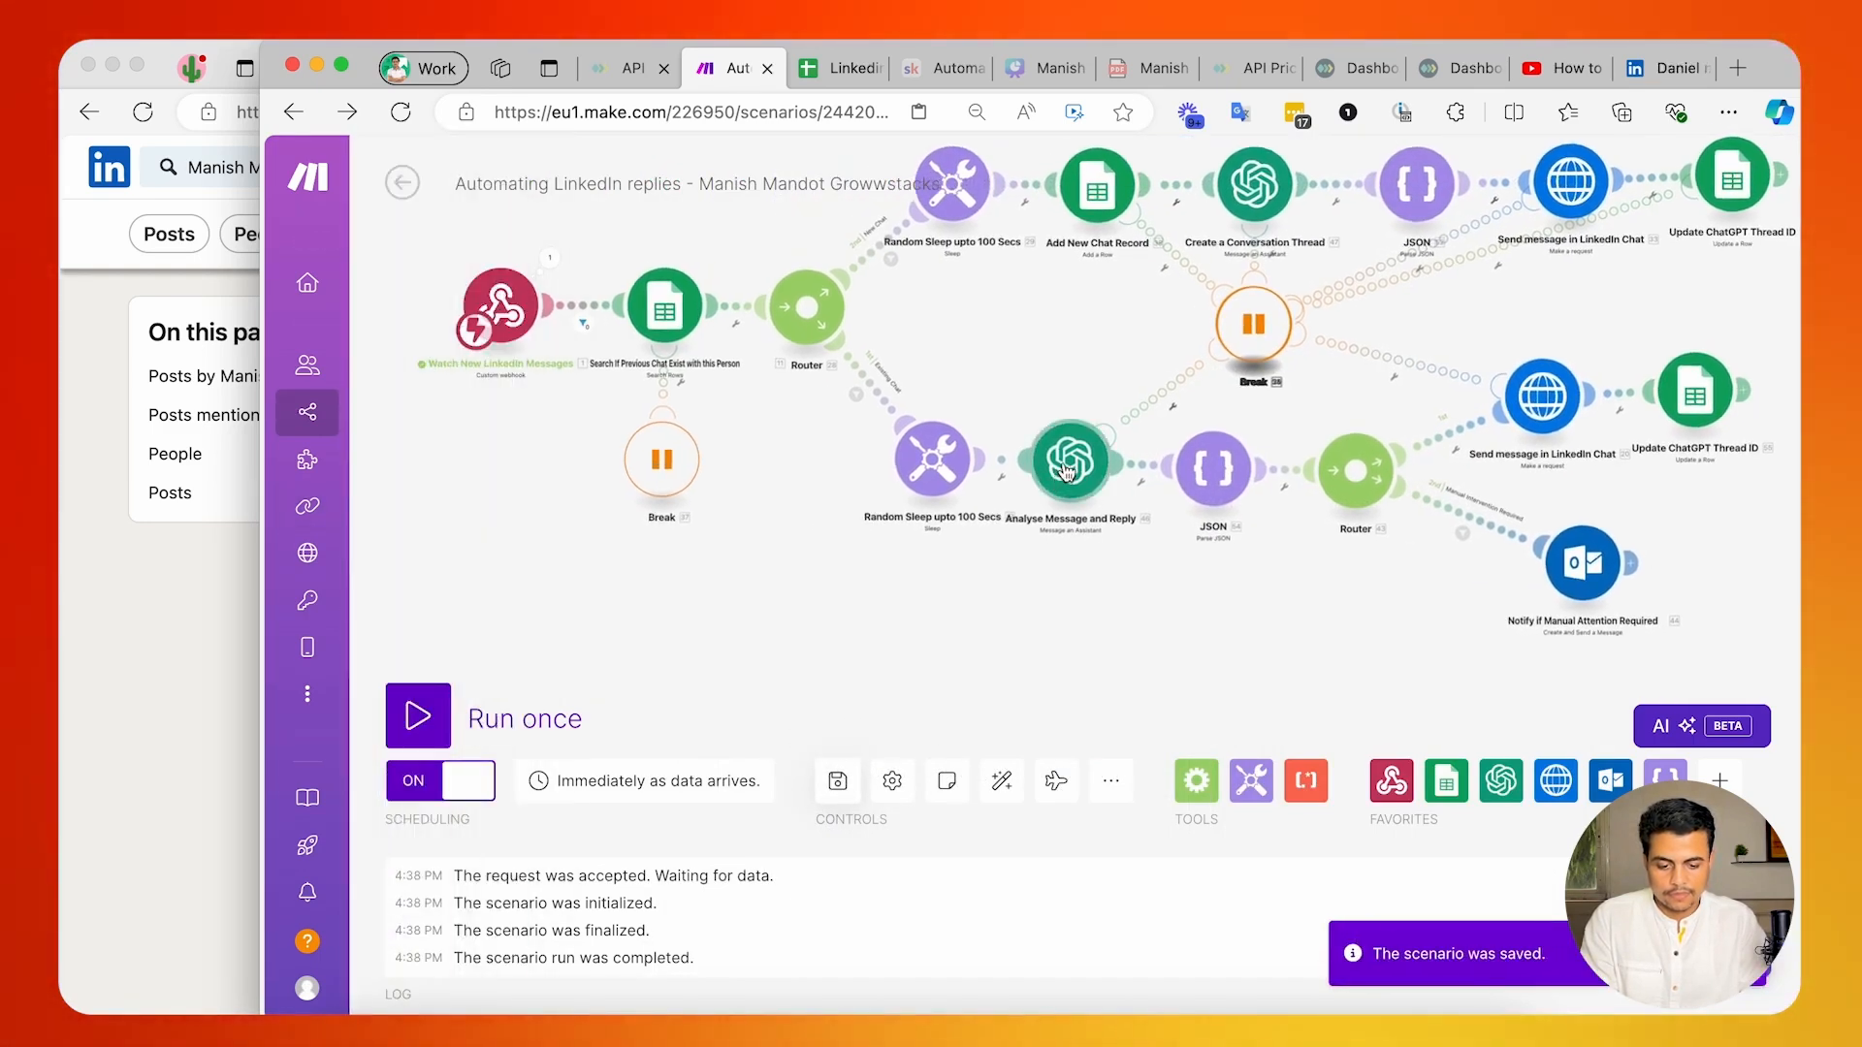
Review the annual-income reply in the LinkedIn test chat and locate the records in rows 60 and 61 of the Google Sheets control center.
click(221, 648)
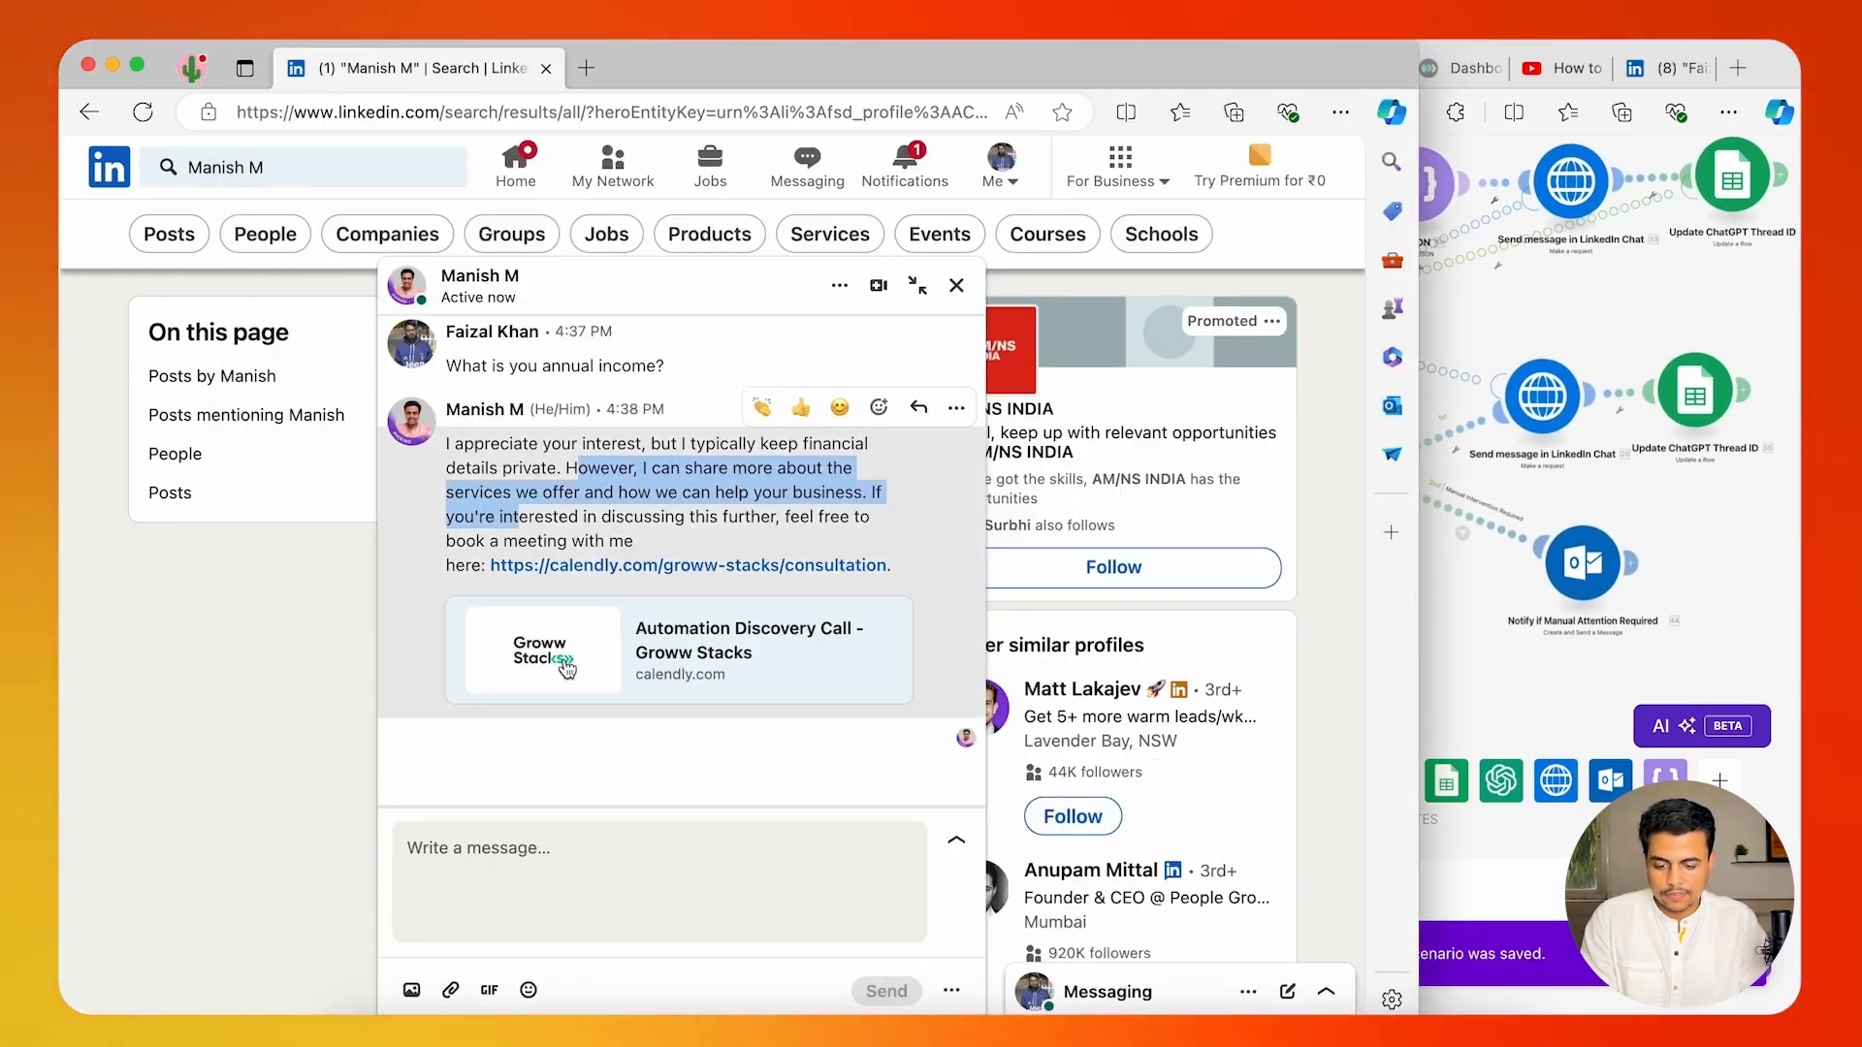
click(490, 438)
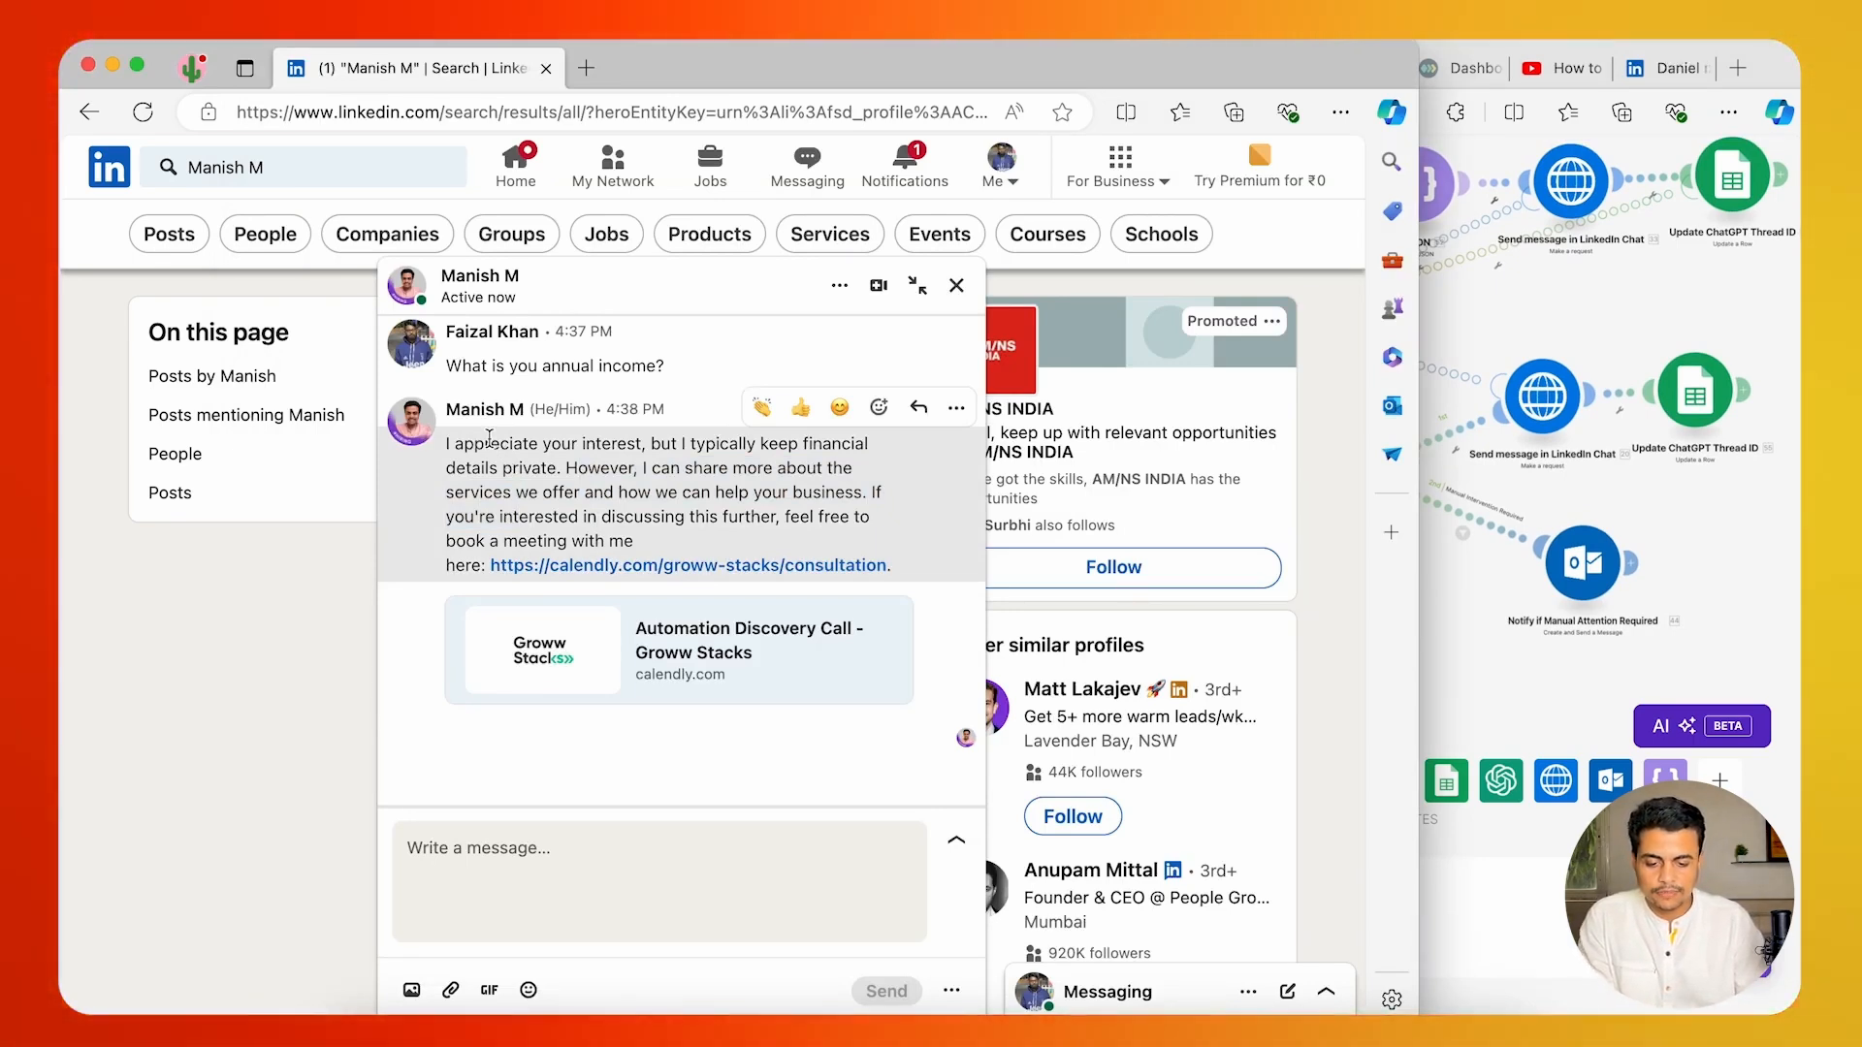
key(super+grave)
click(836, 67)
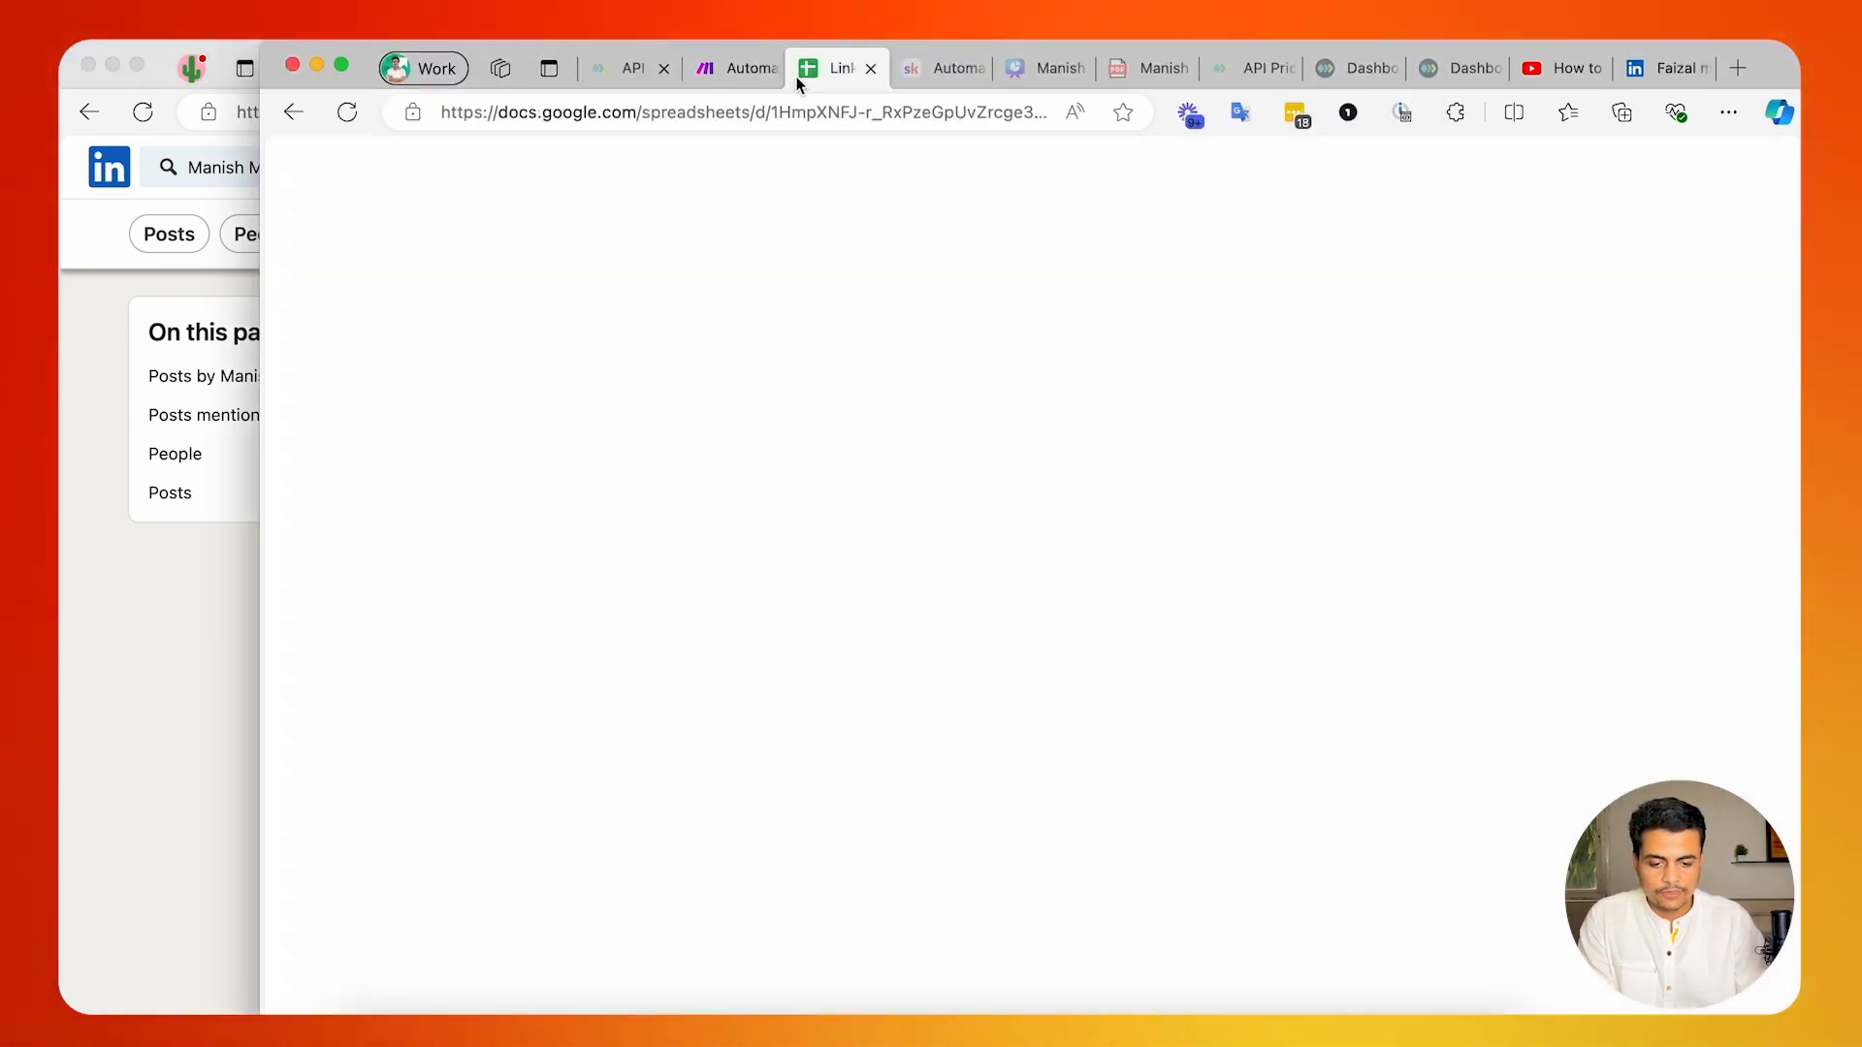
scroll(487, 696, left, 5)
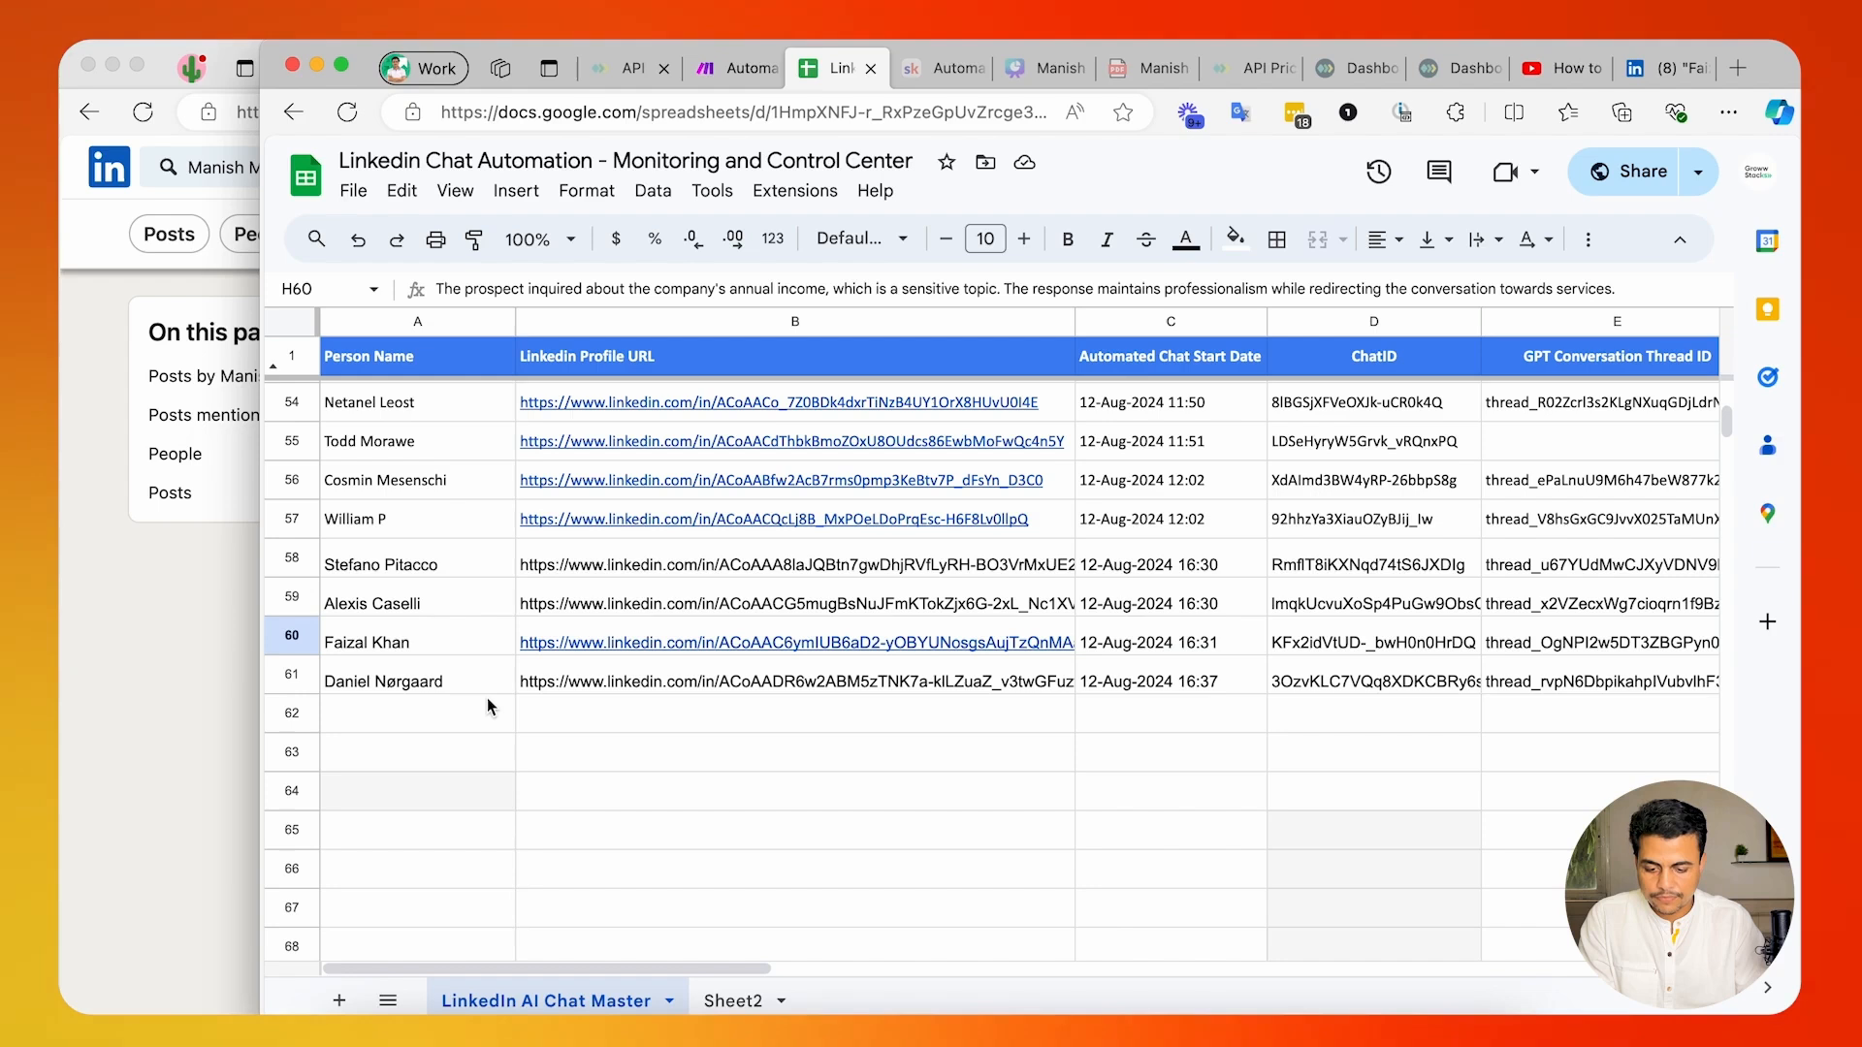
click(406, 639)
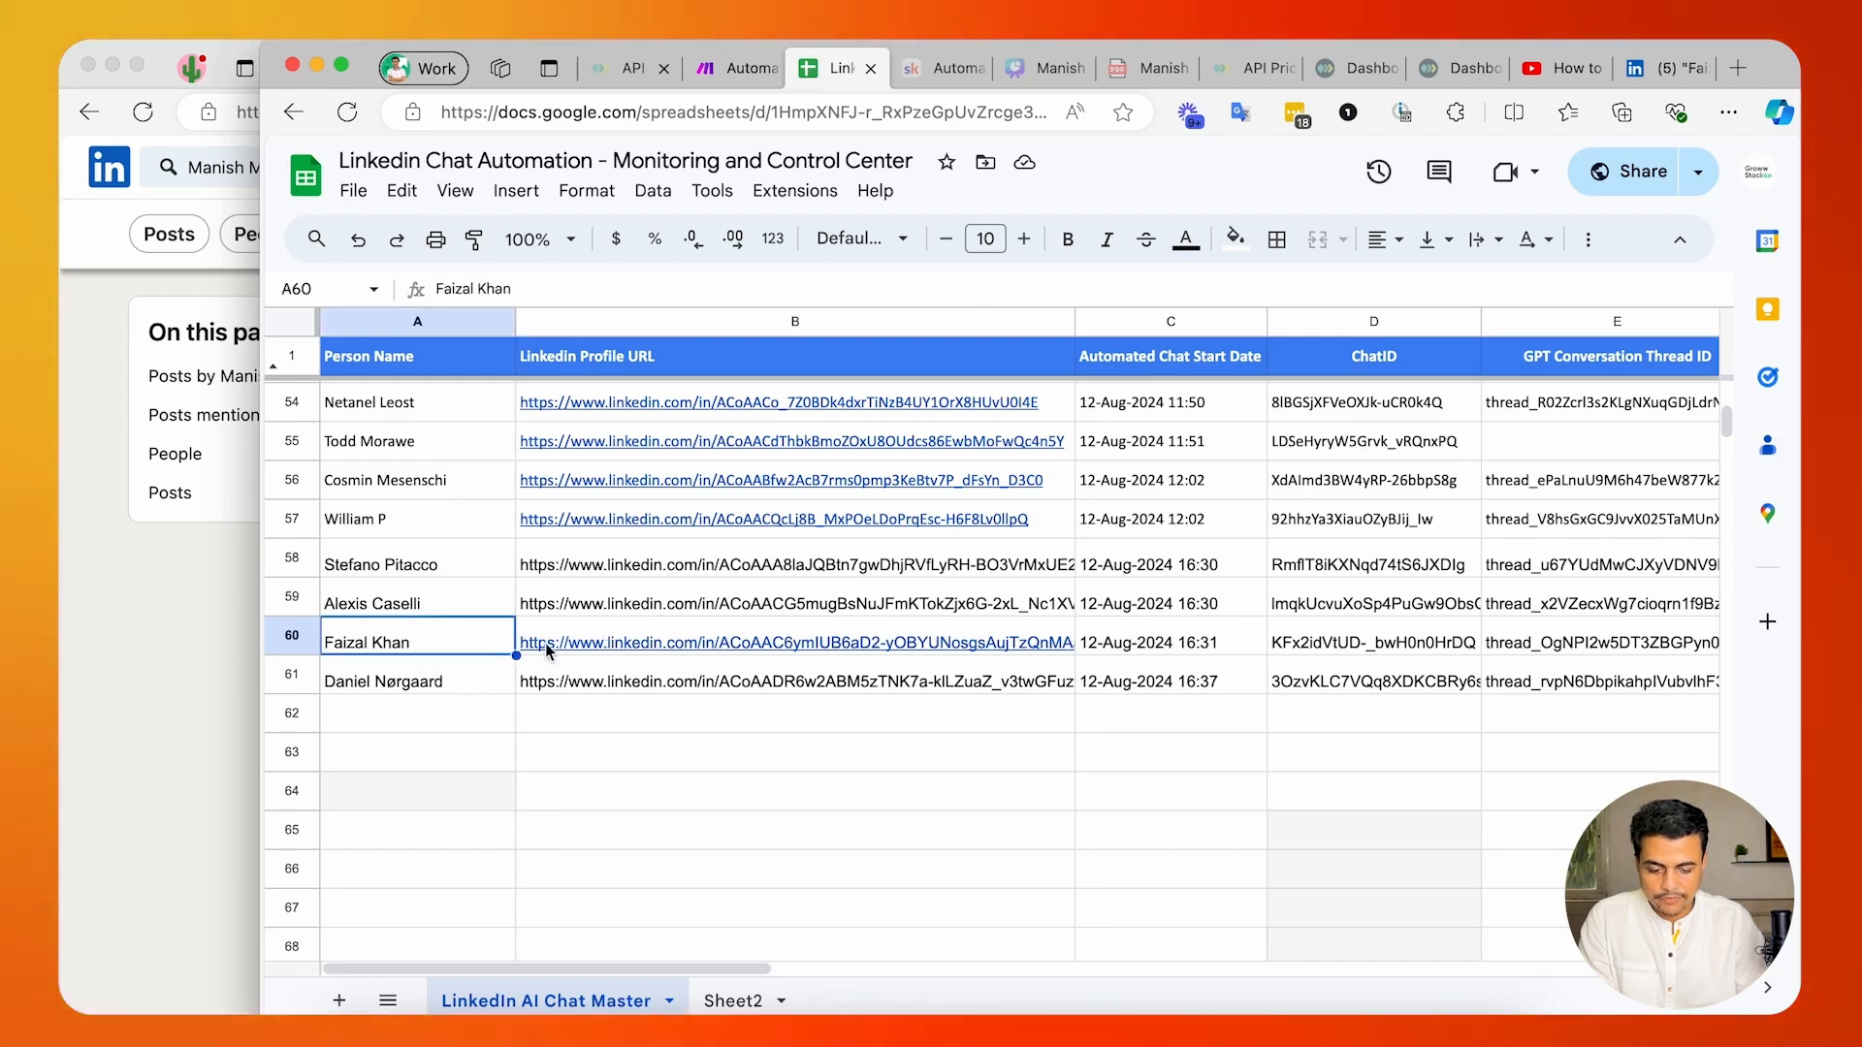
click(428, 690)
Read the full Conversation Summary of the annual-income inquiry in cell H60.
scroll(902, 659, right, 5)
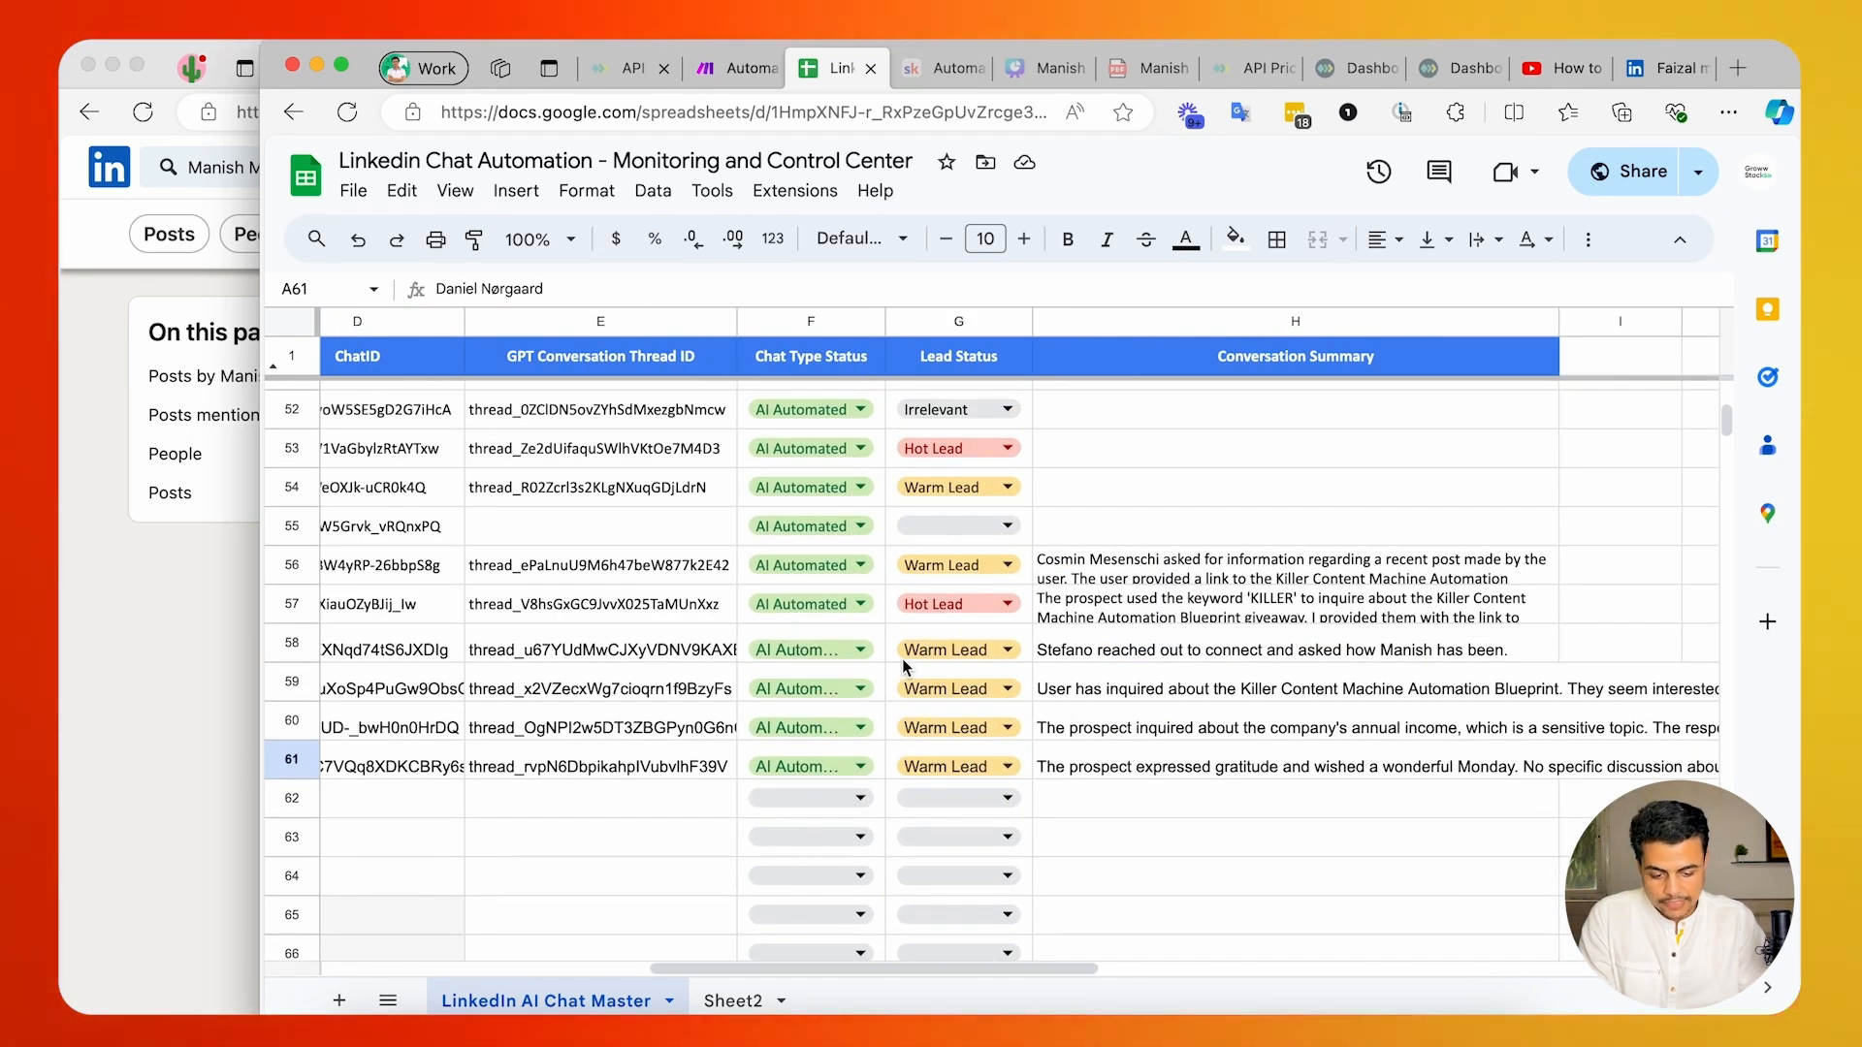
scroll(902, 659, right, 3)
scroll(902, 659, down, 1)
click(903, 653)
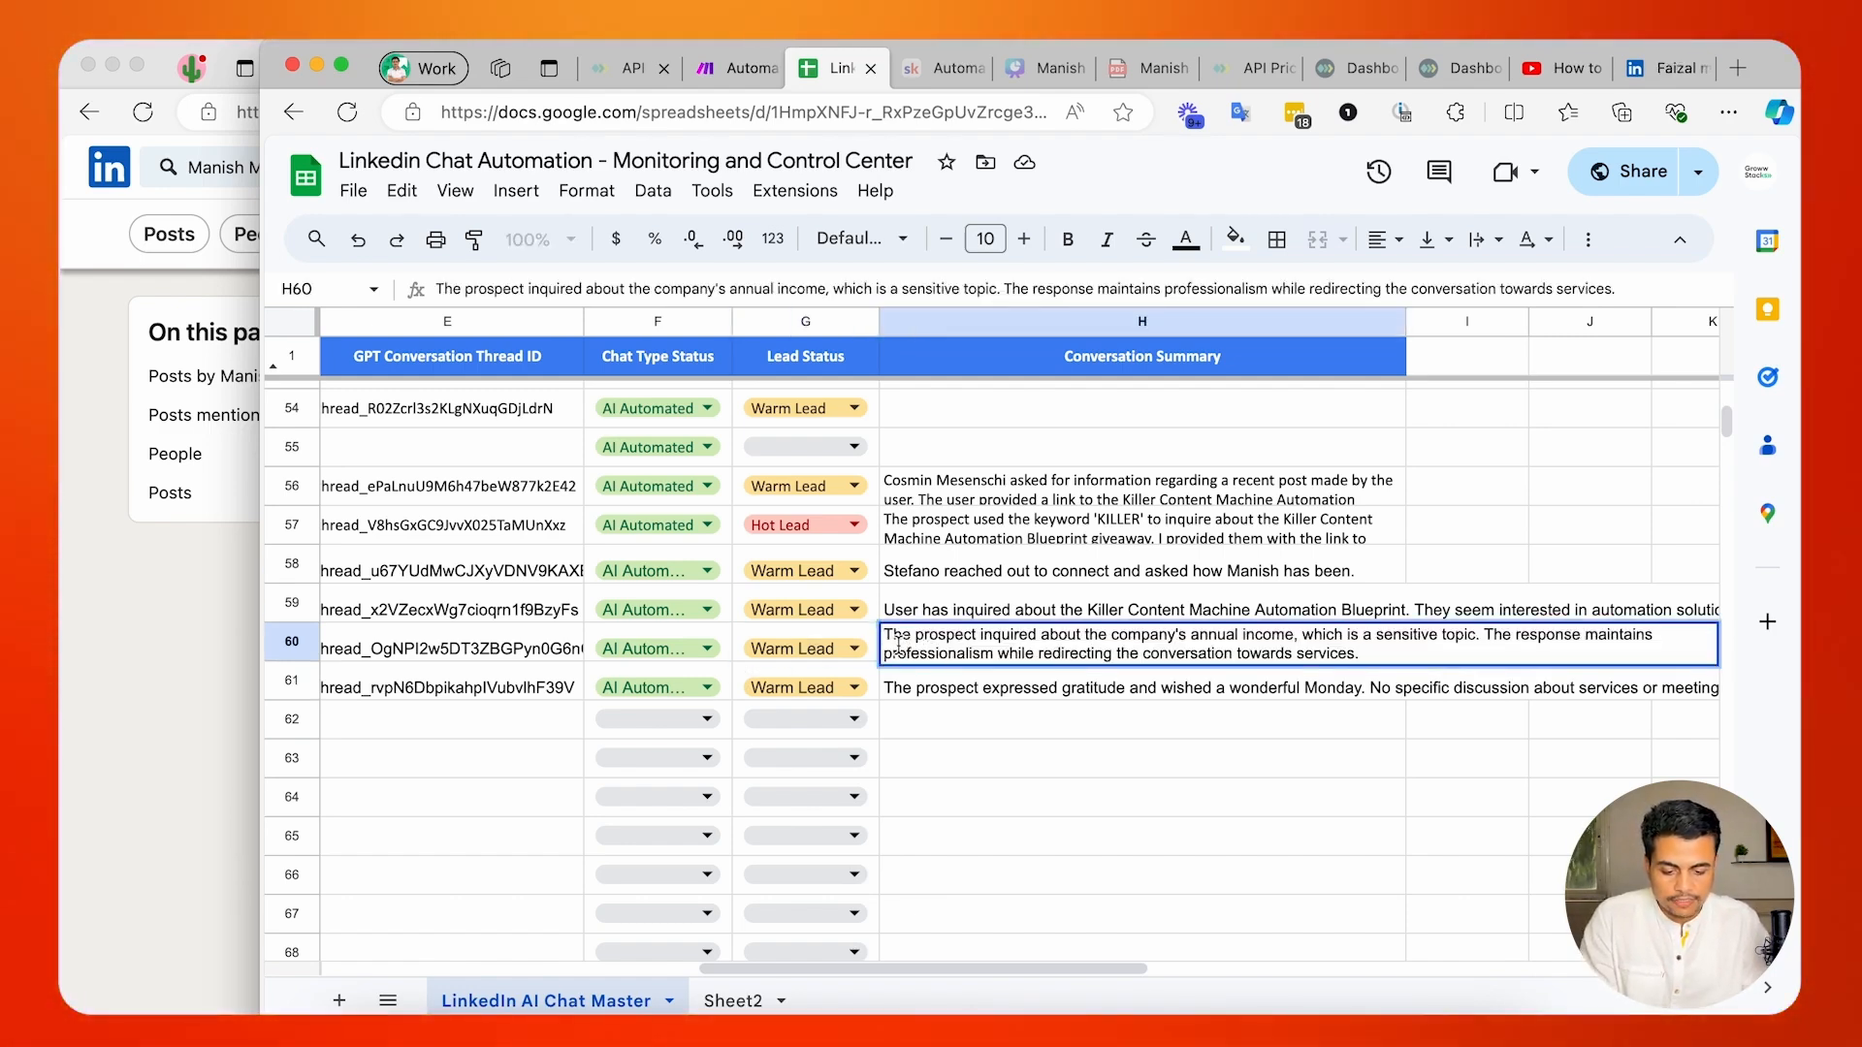
drag(898, 642, 1271, 637)
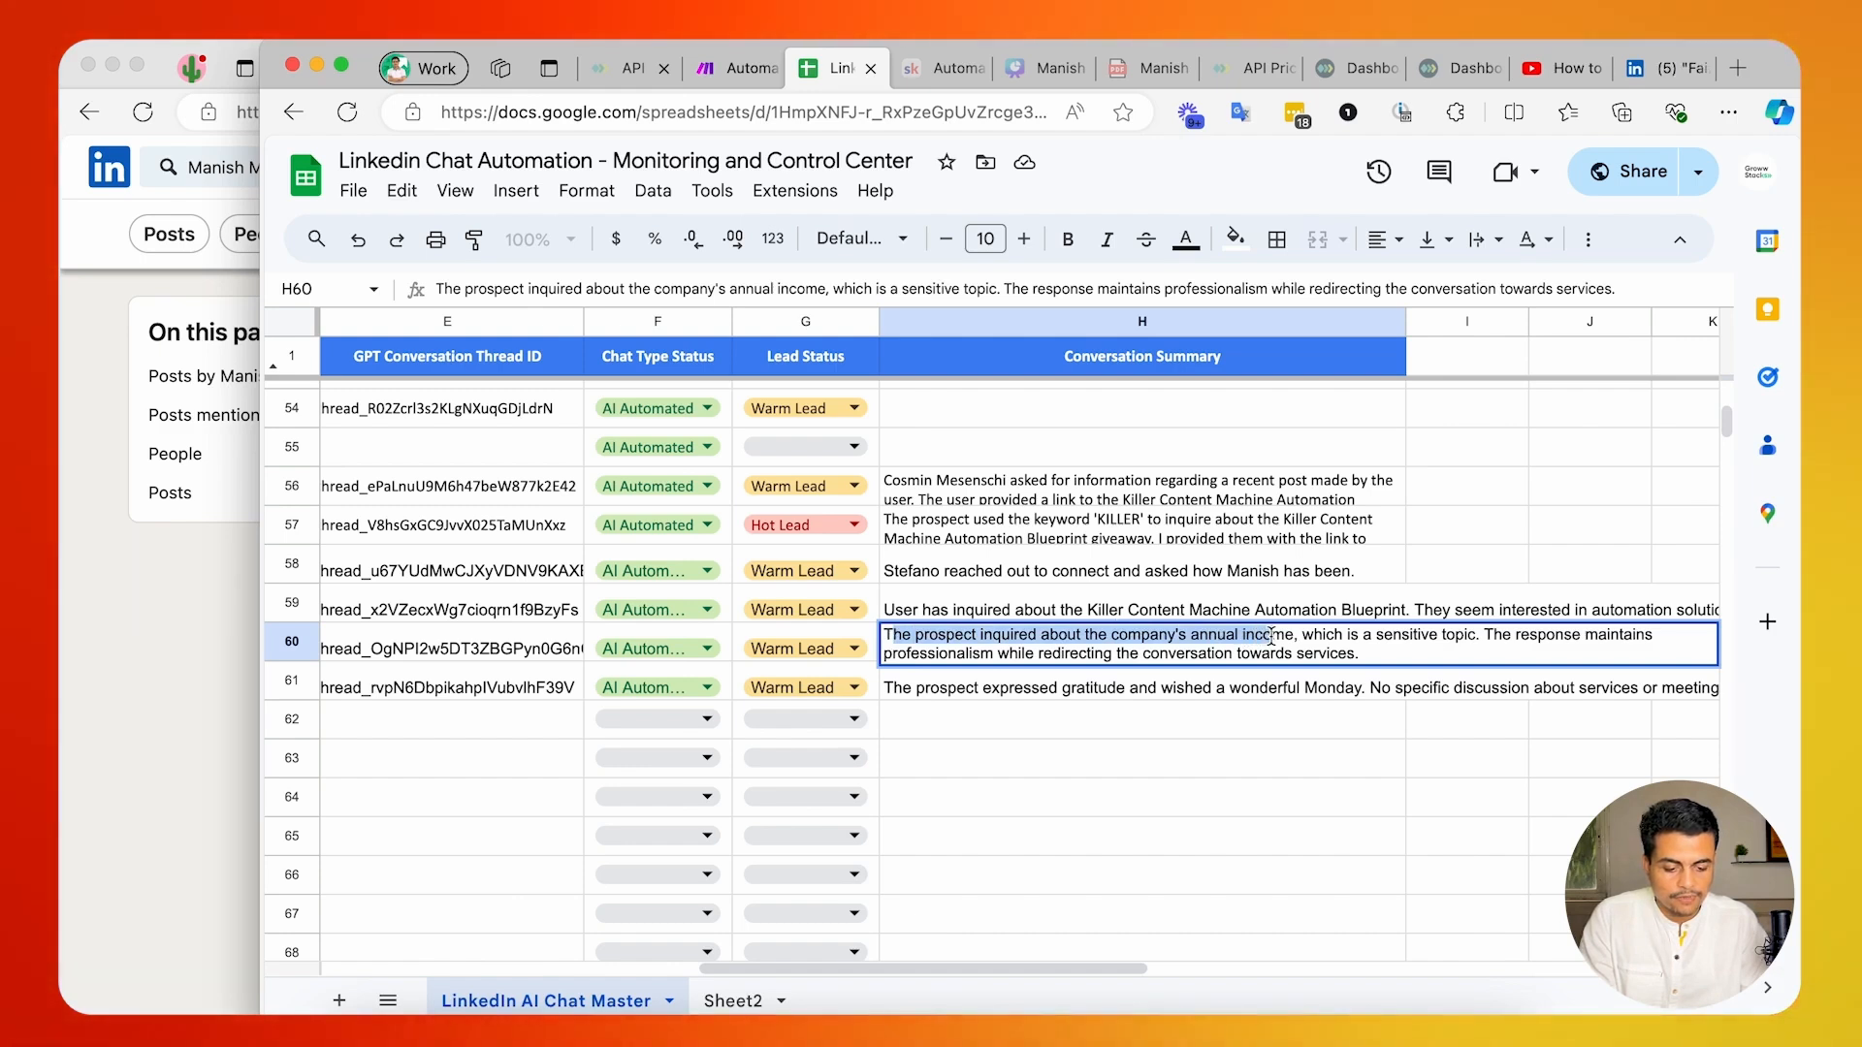
click(1610, 633)
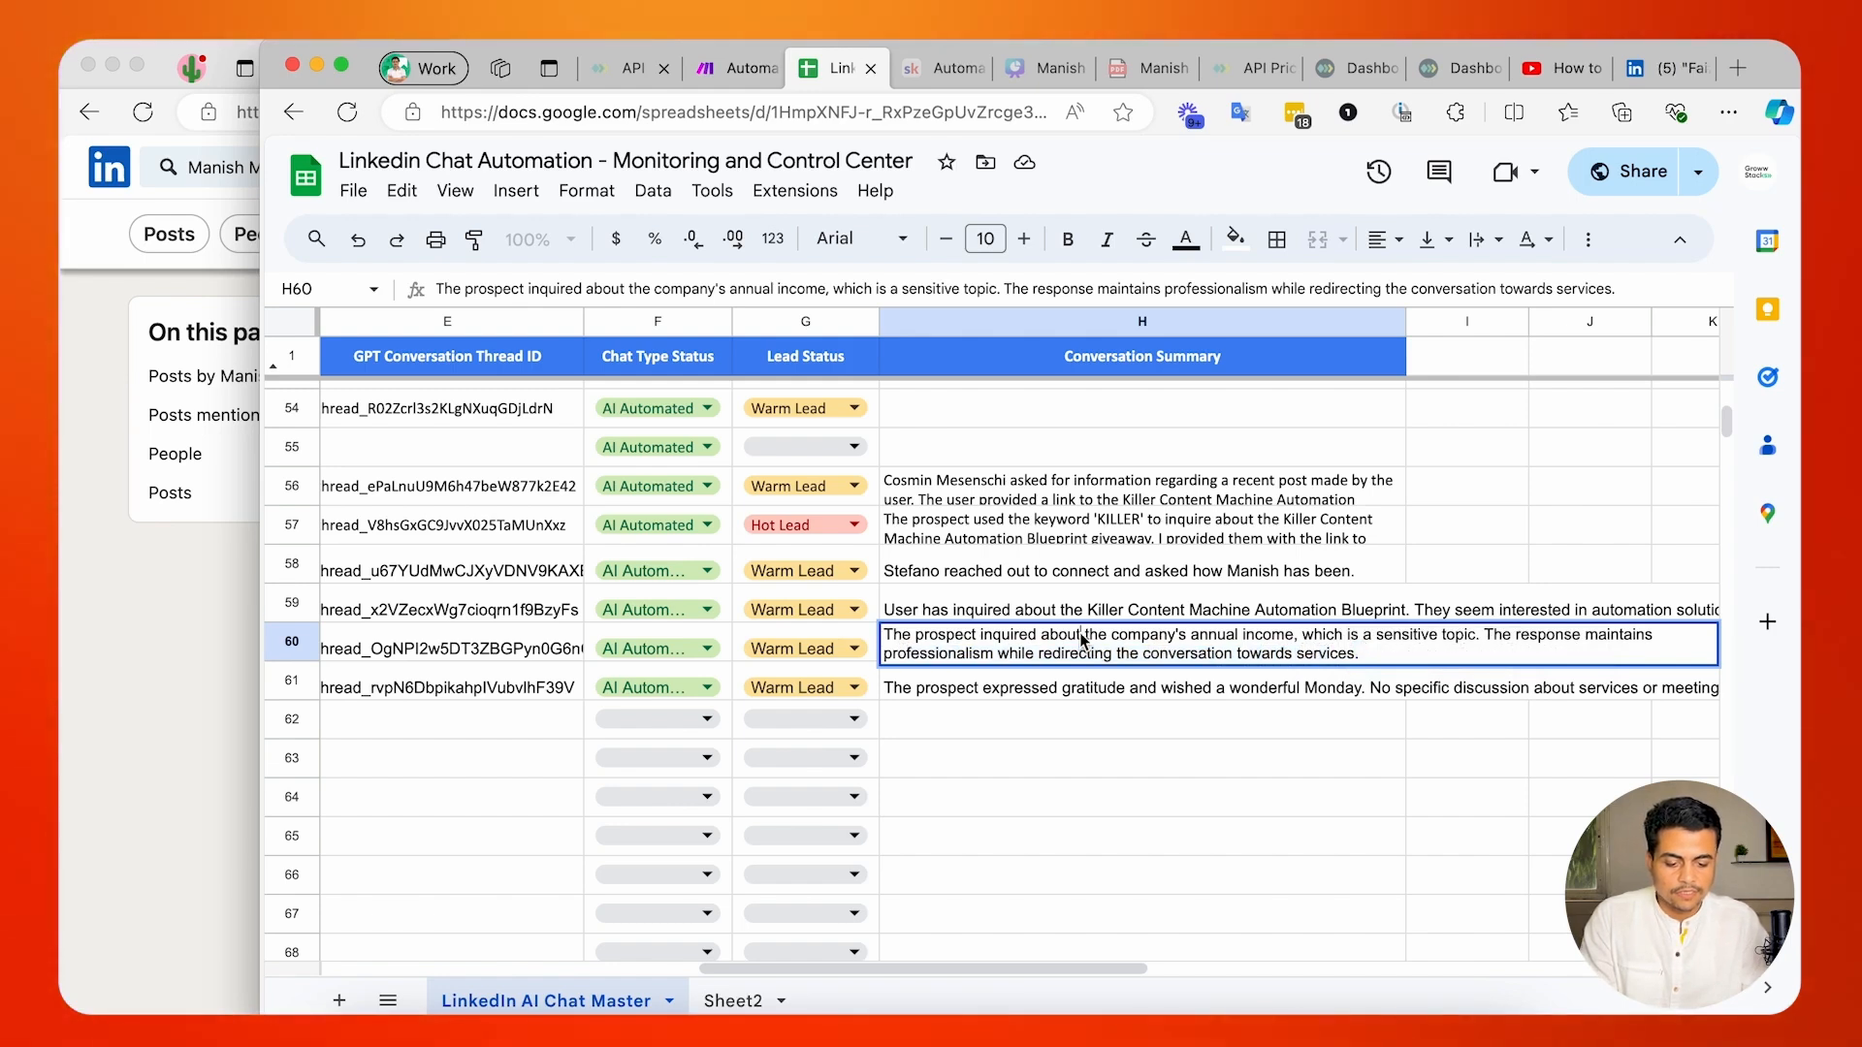
Read the full Conversation Summary in cell H61, the last filled row.
double_click(902, 687)
drag(902, 673, 1114, 672)
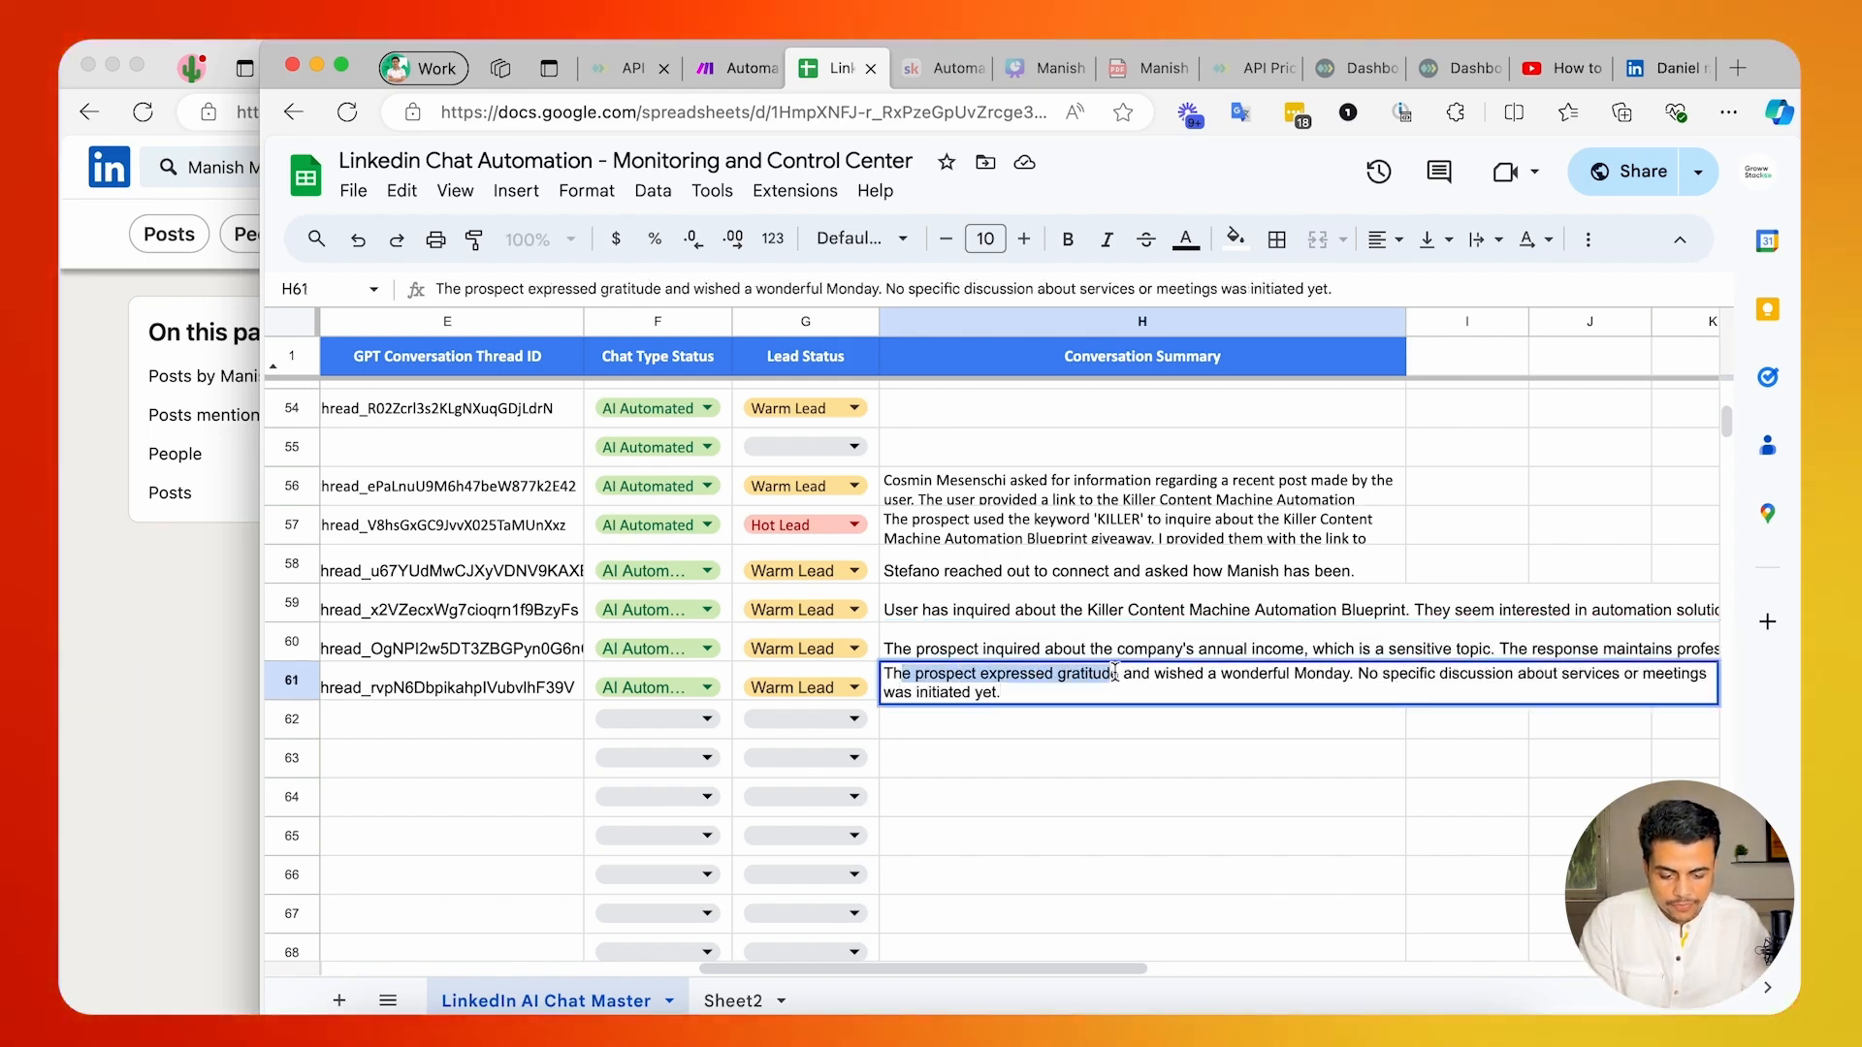
drag(1331, 672, 1383, 676)
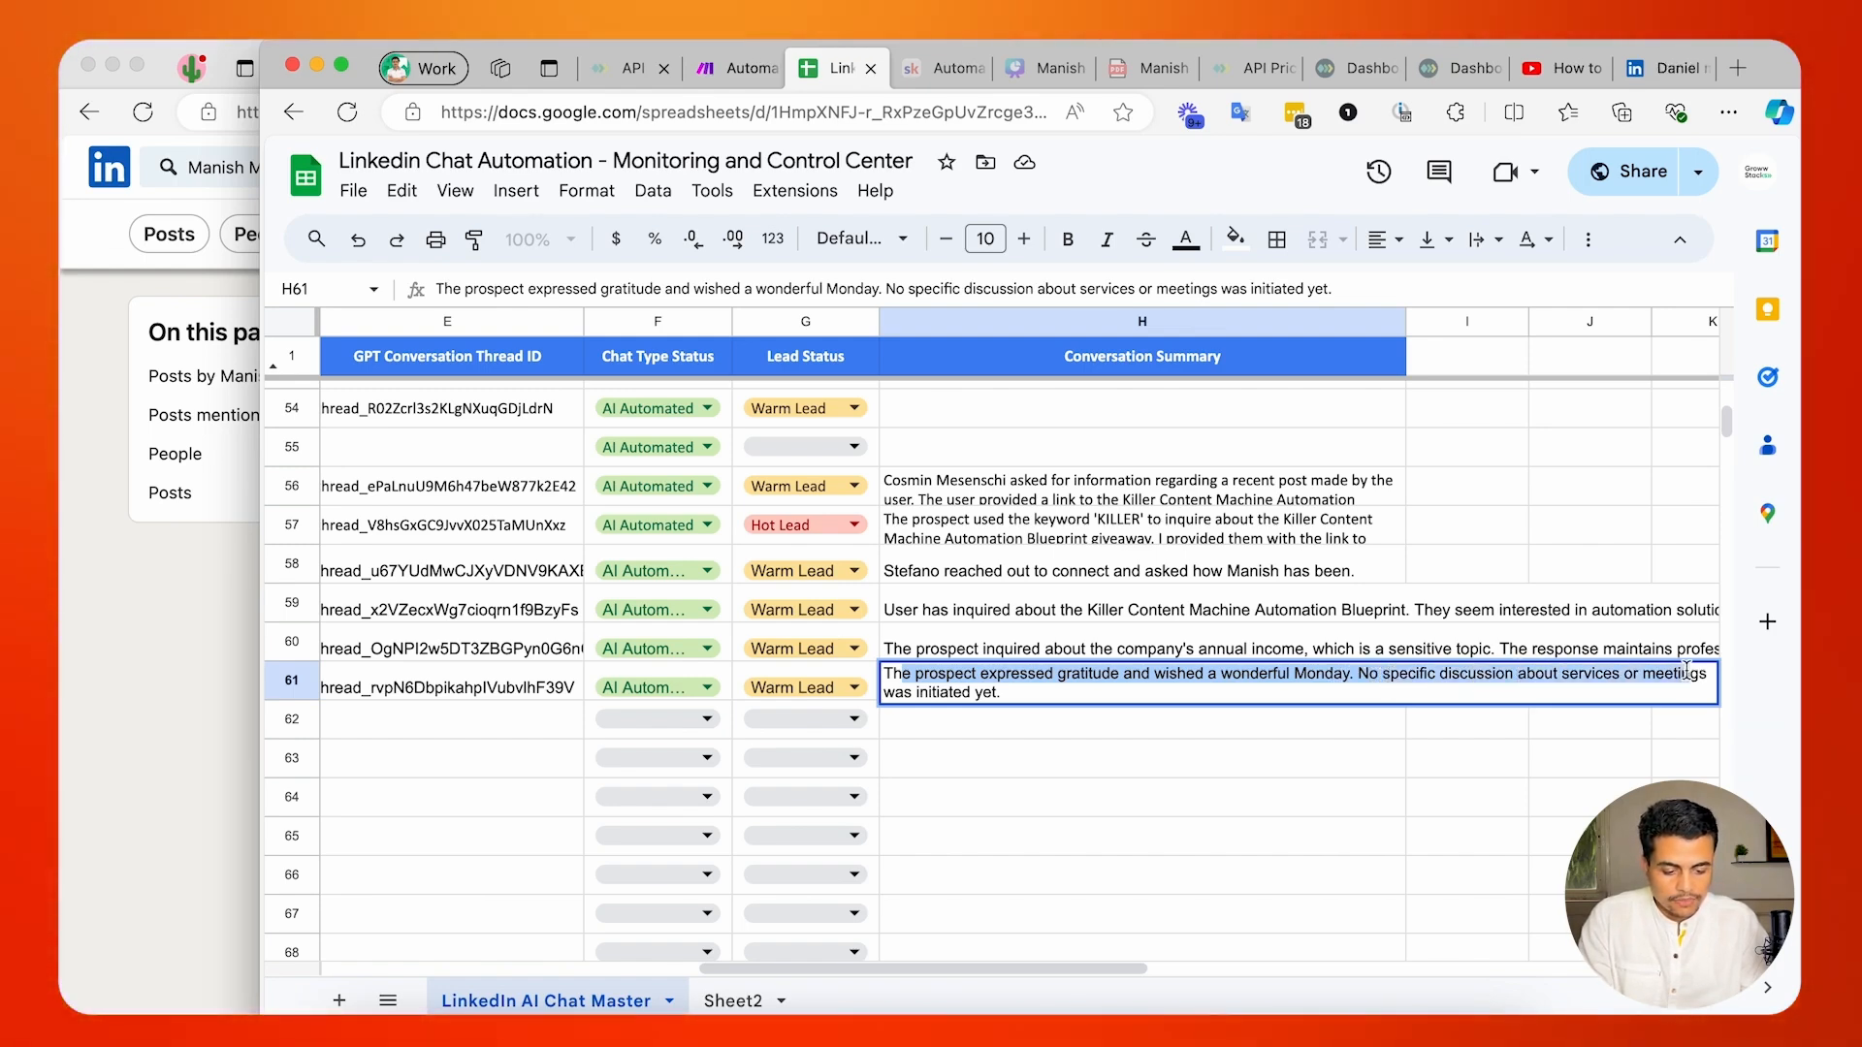
drag(1686, 669, 983, 692)
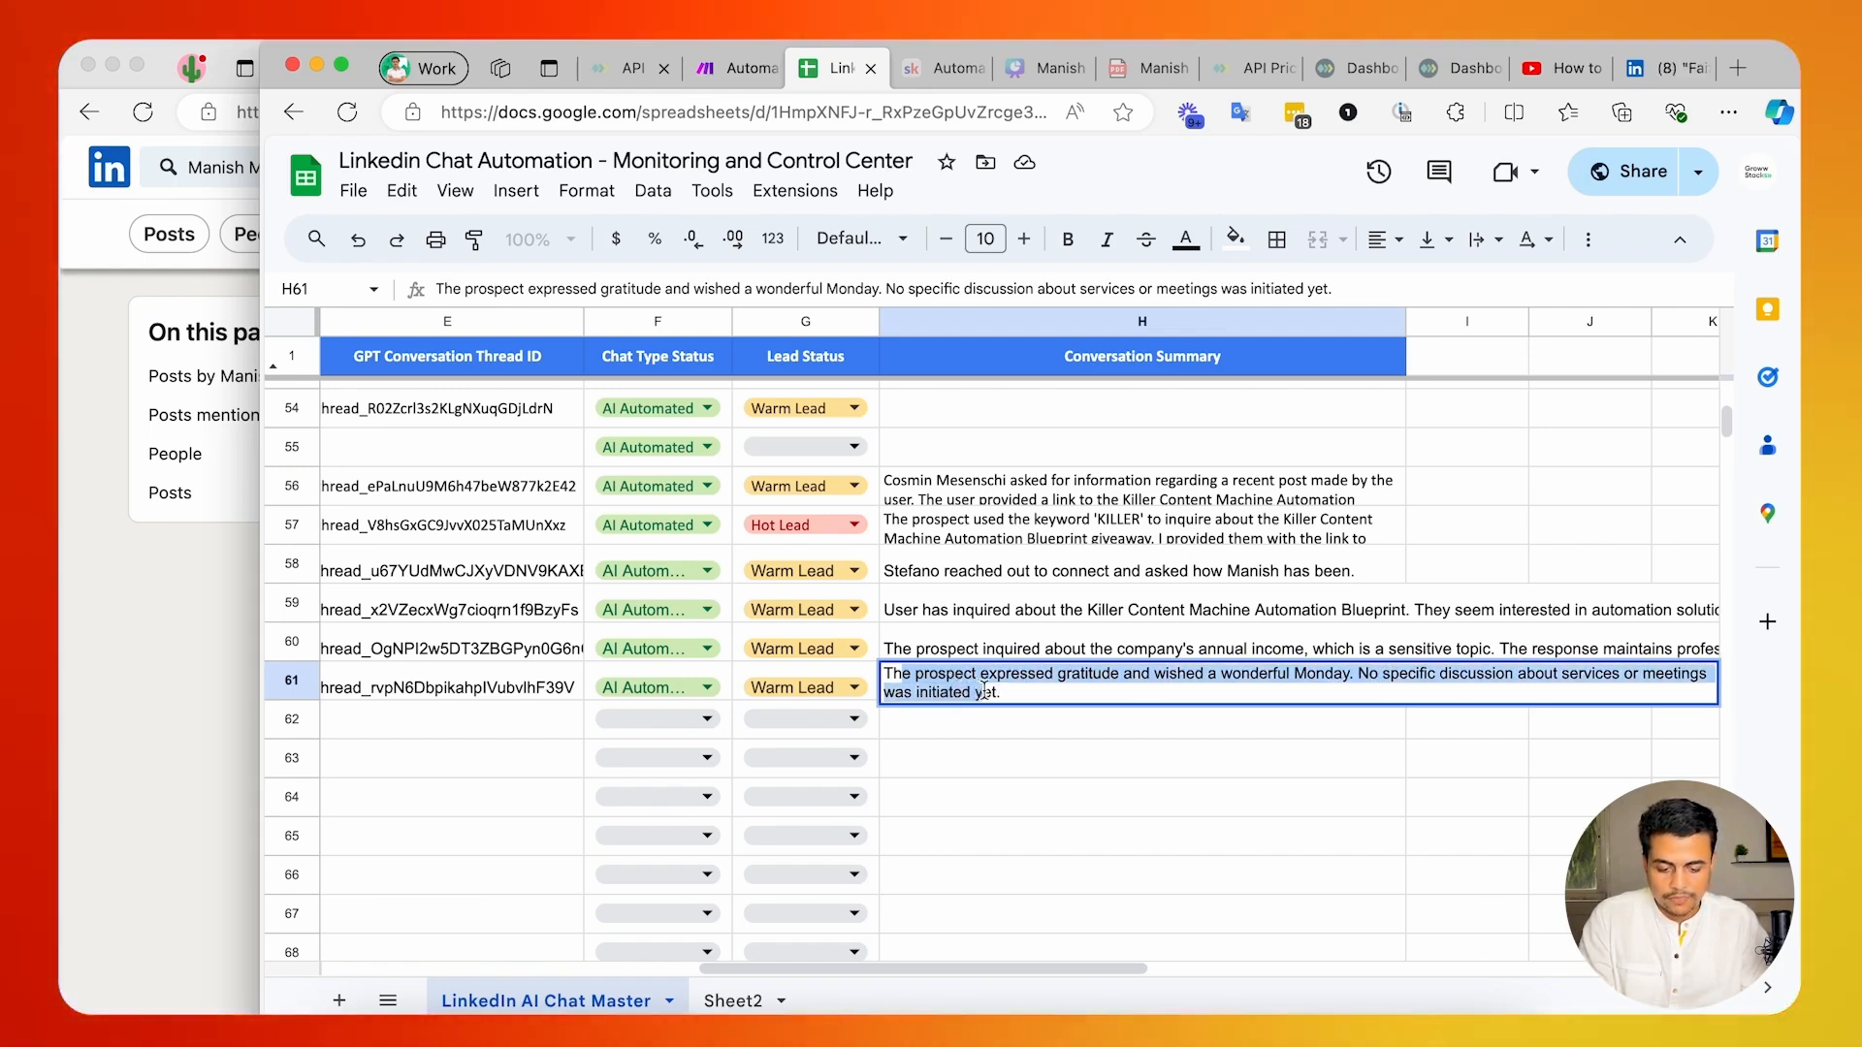
Look through the earlier conversation summaries above row 60, including H56, and return to the person and profile URL columns.
click(971, 649)
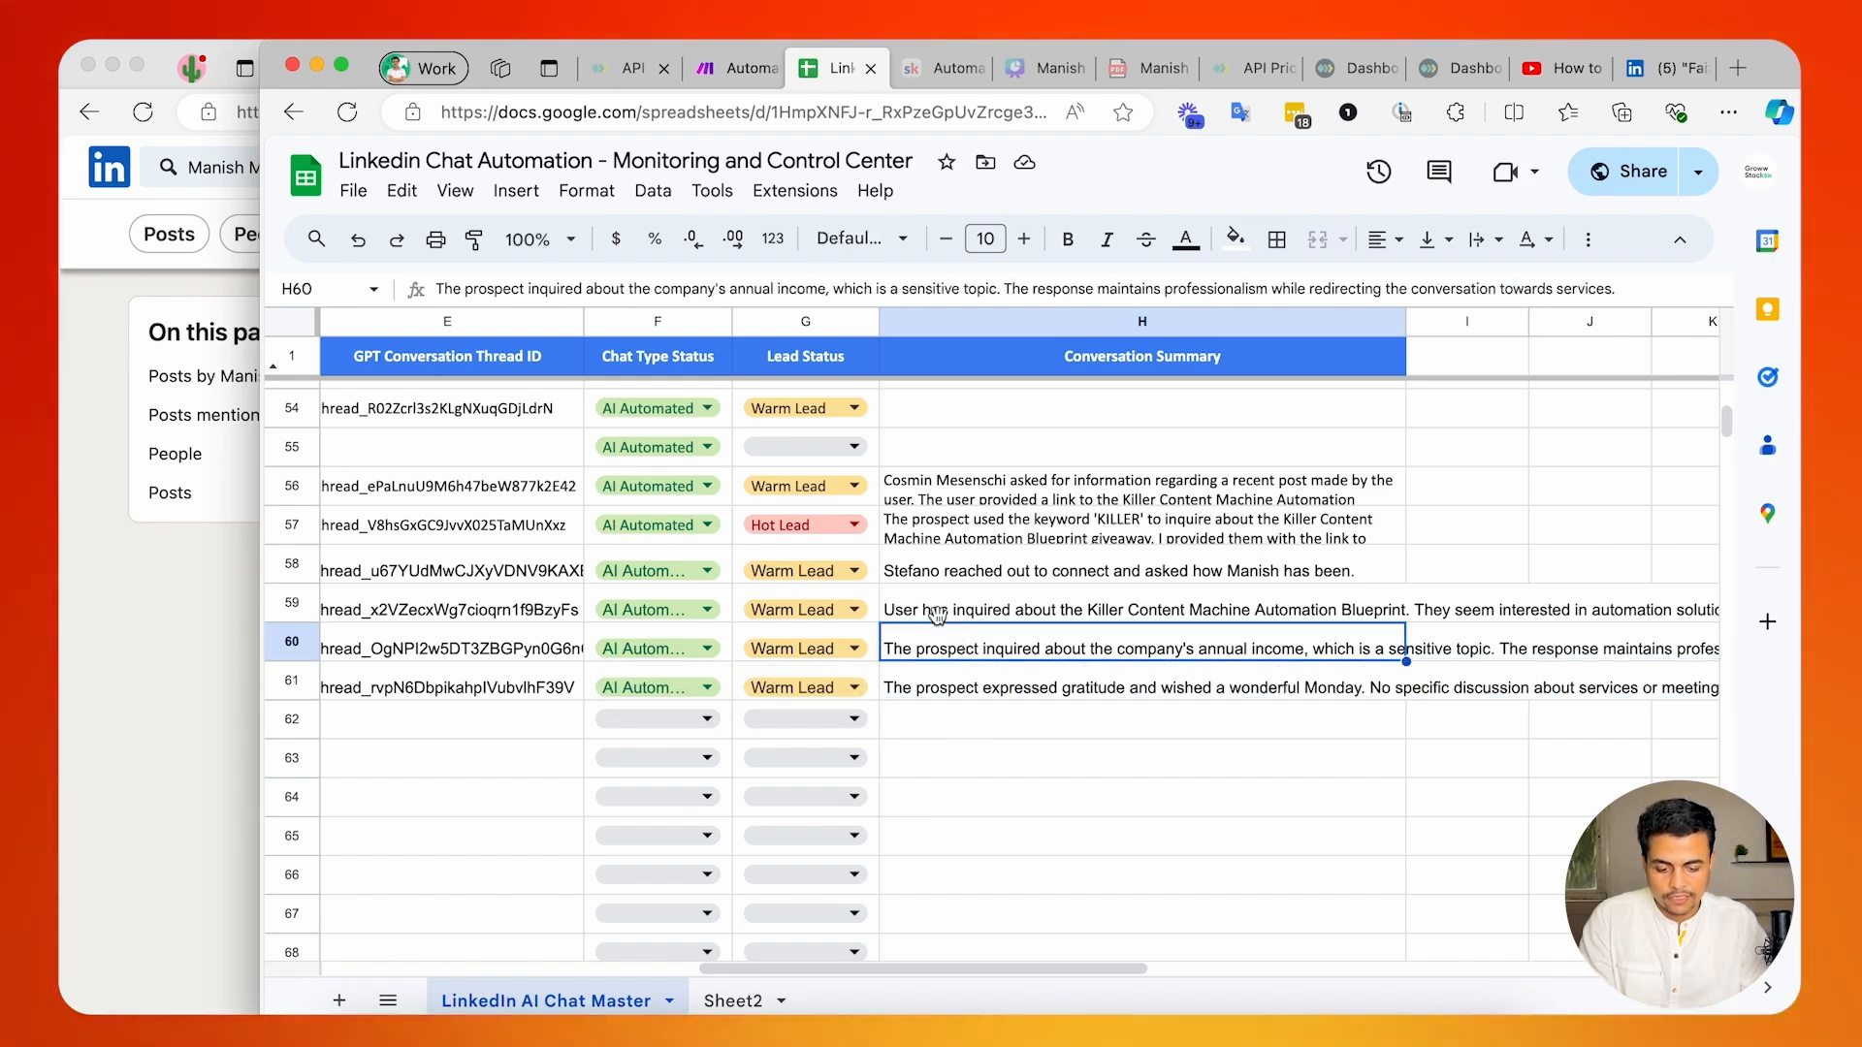
double_click(956, 611)
key(Escape)
double_click(967, 571)
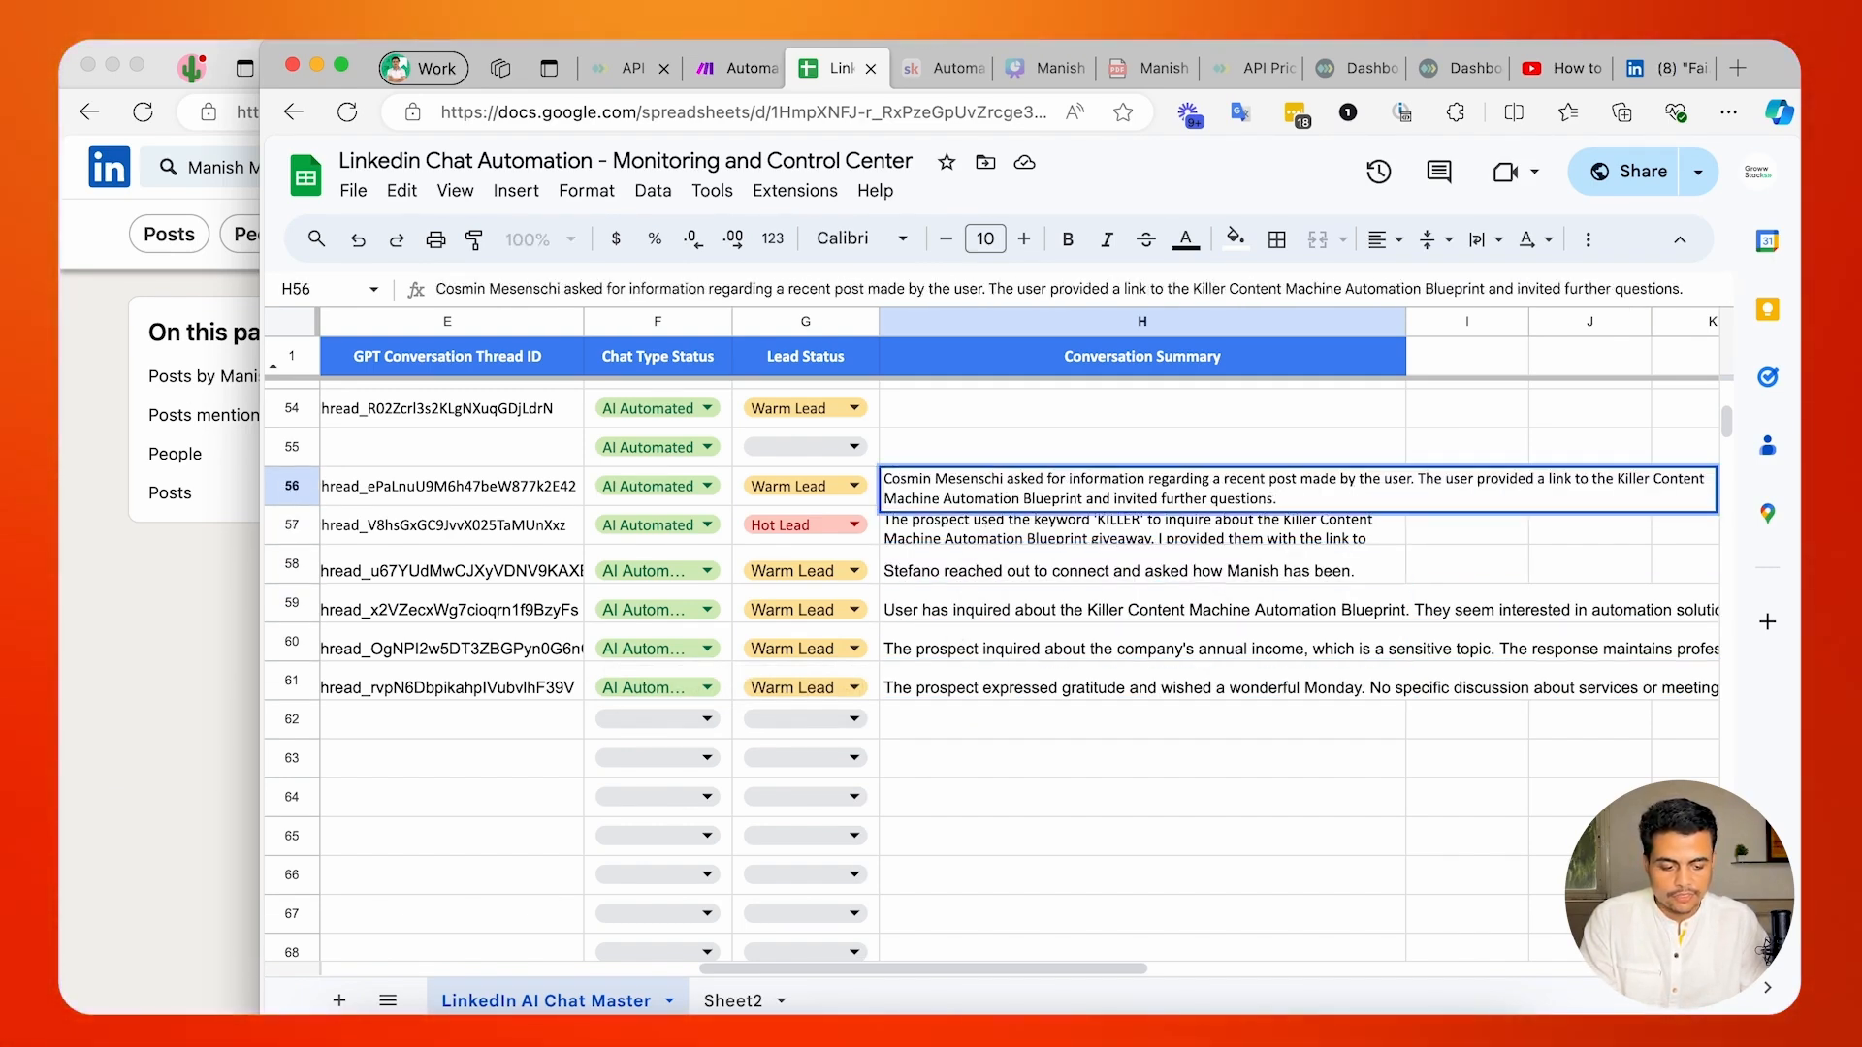
scroll(482, 554, left, 5)
scroll(481, 554, up, 3)
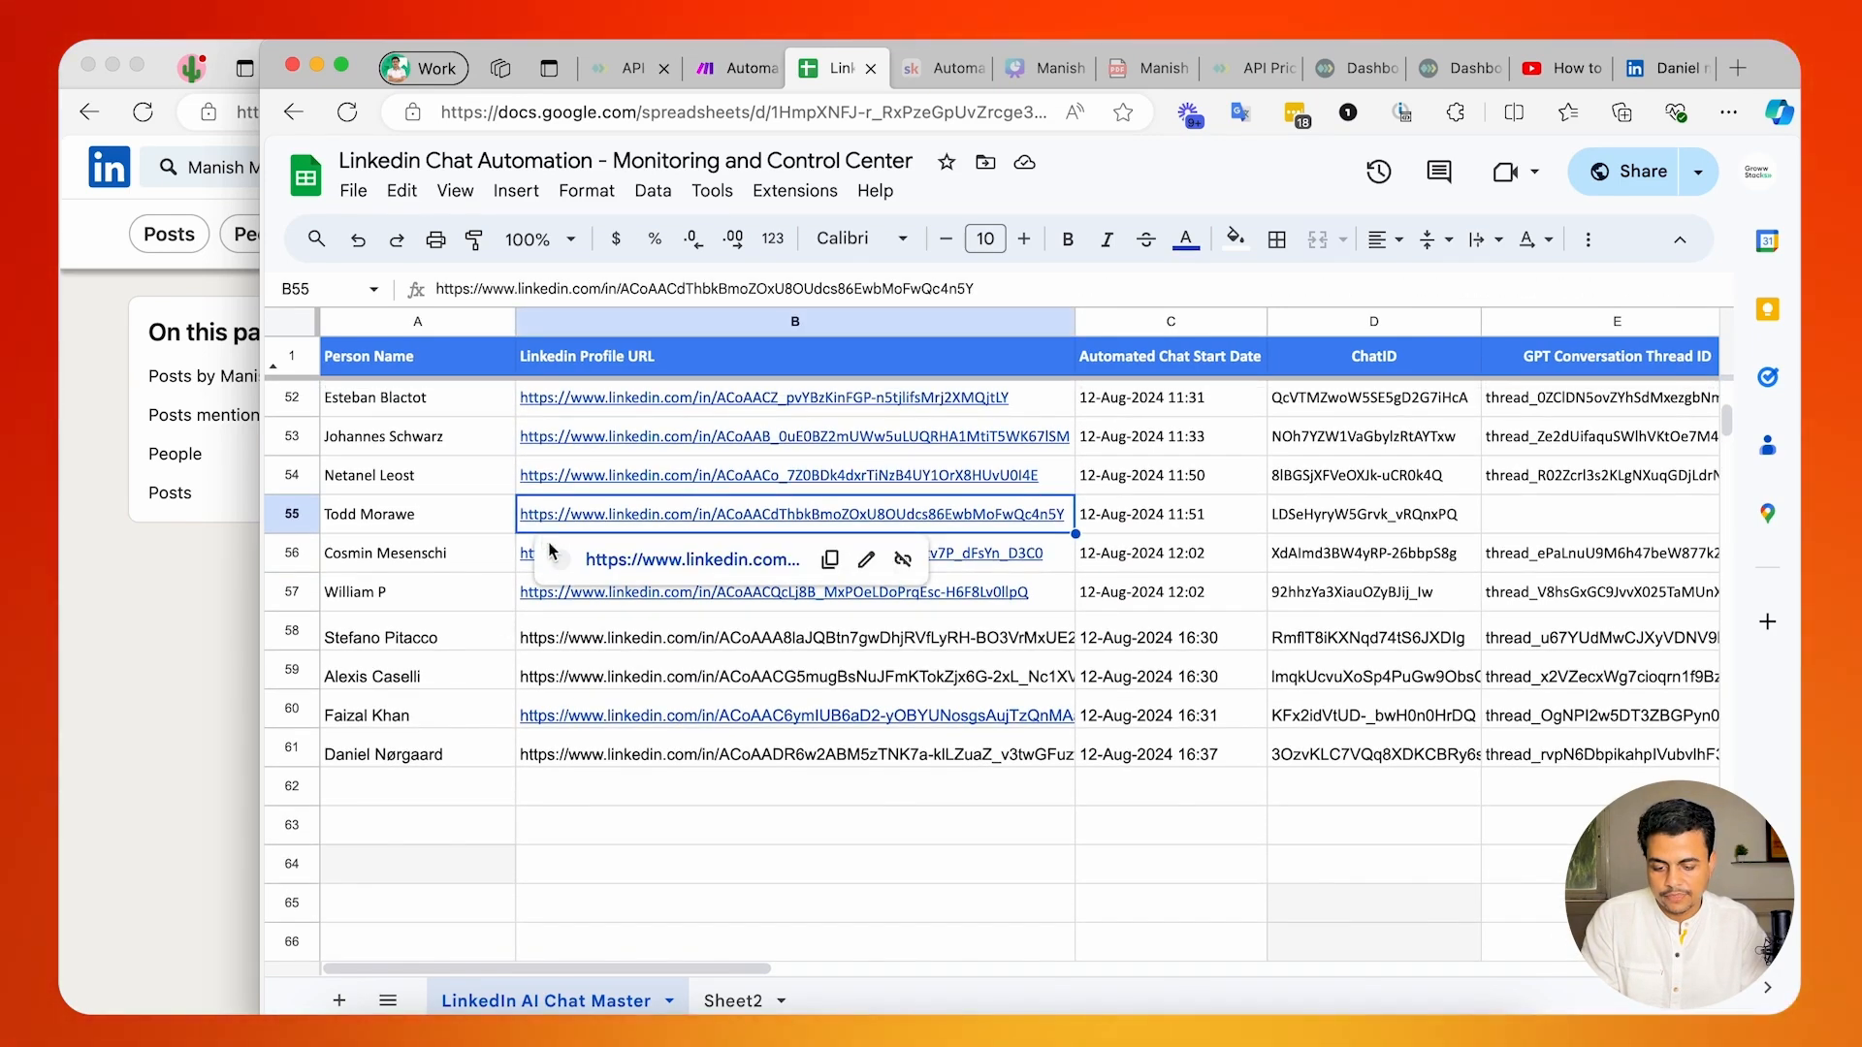
Turn the LinkedIn profile URL in cell B61 into a live link and open that profile in an enlarged browser window.
click(594, 761)
key(Return)
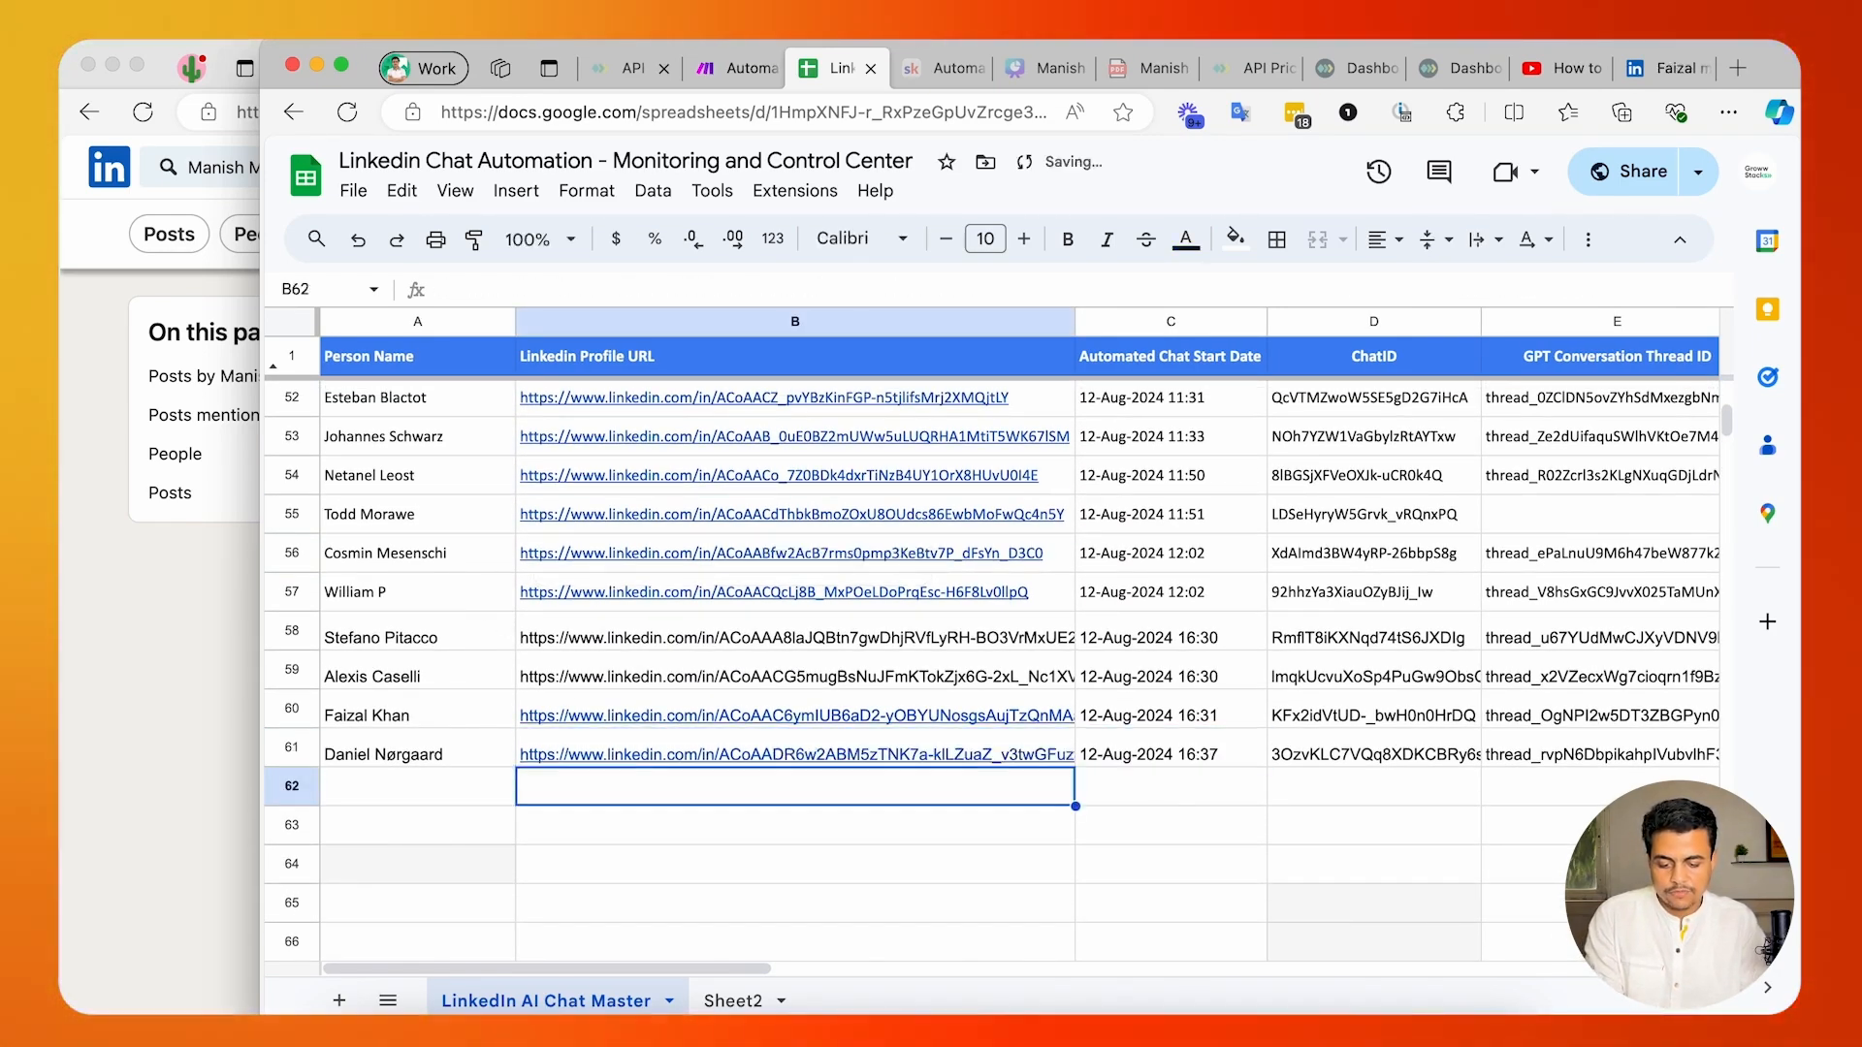
click(658, 792)
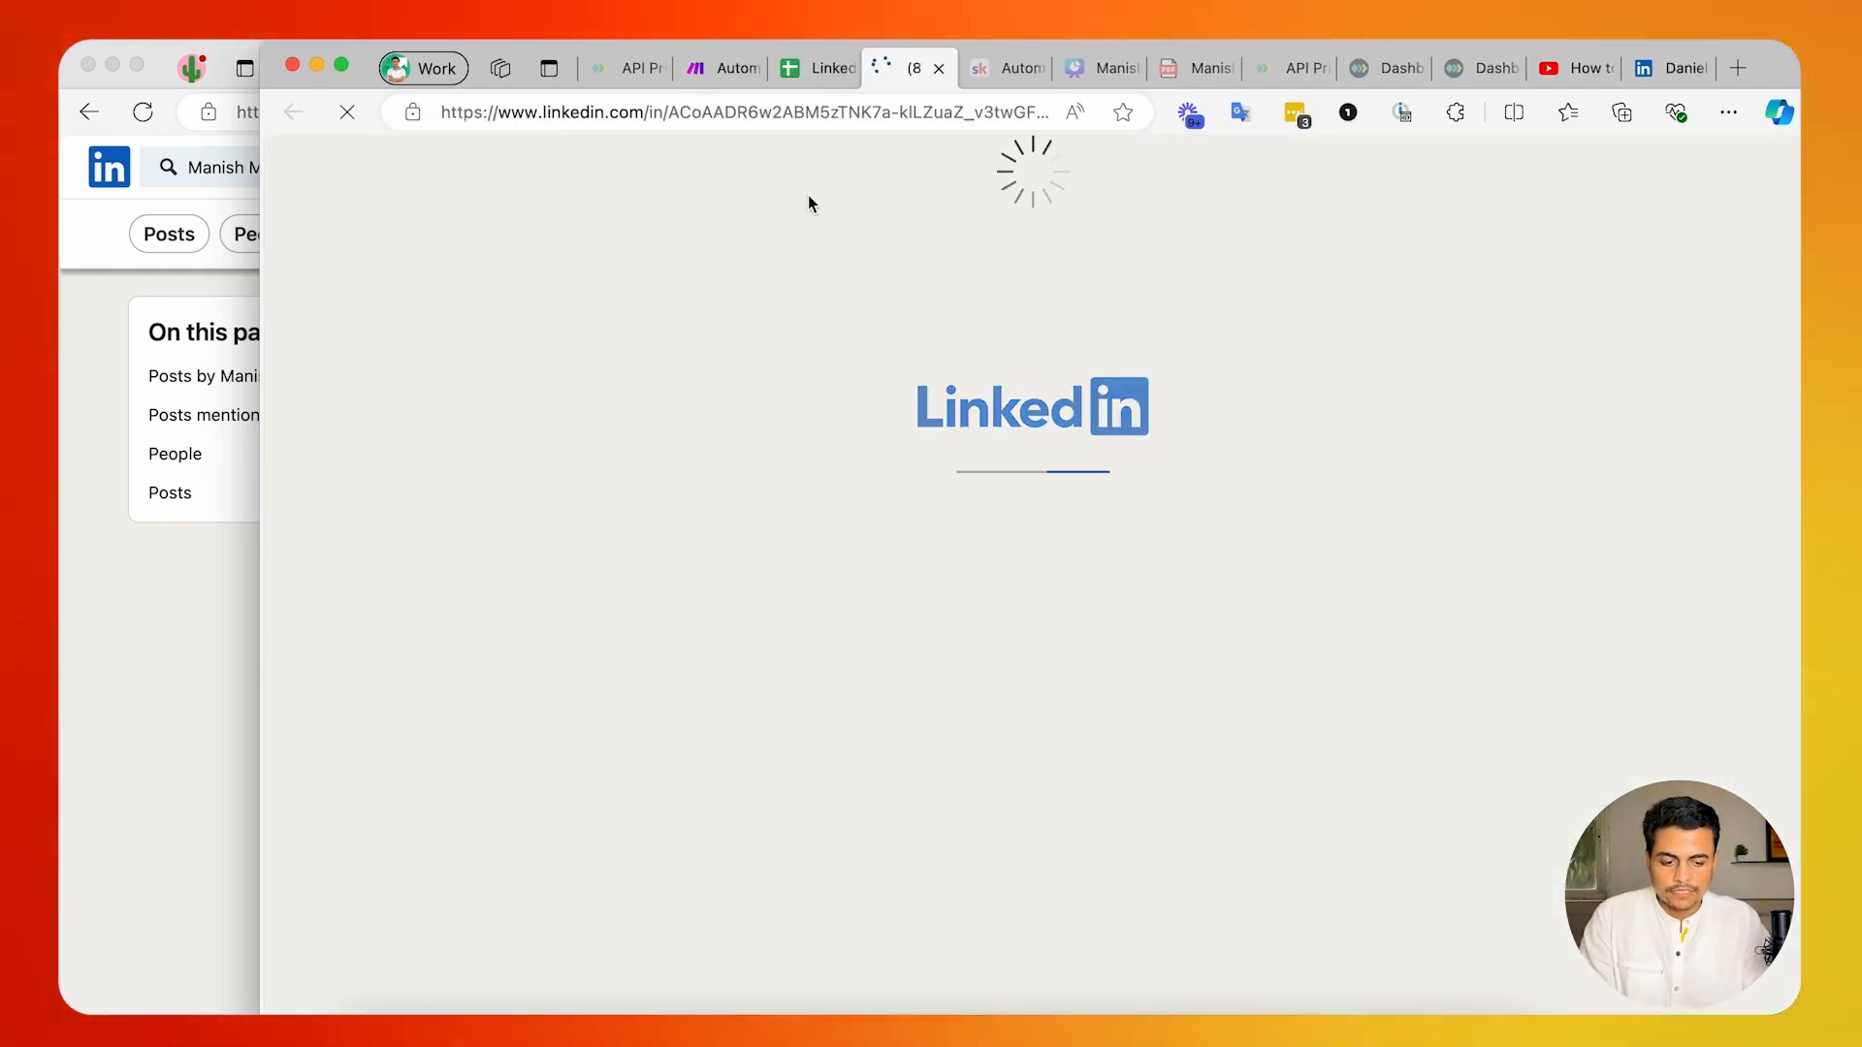
double_click(1778, 54)
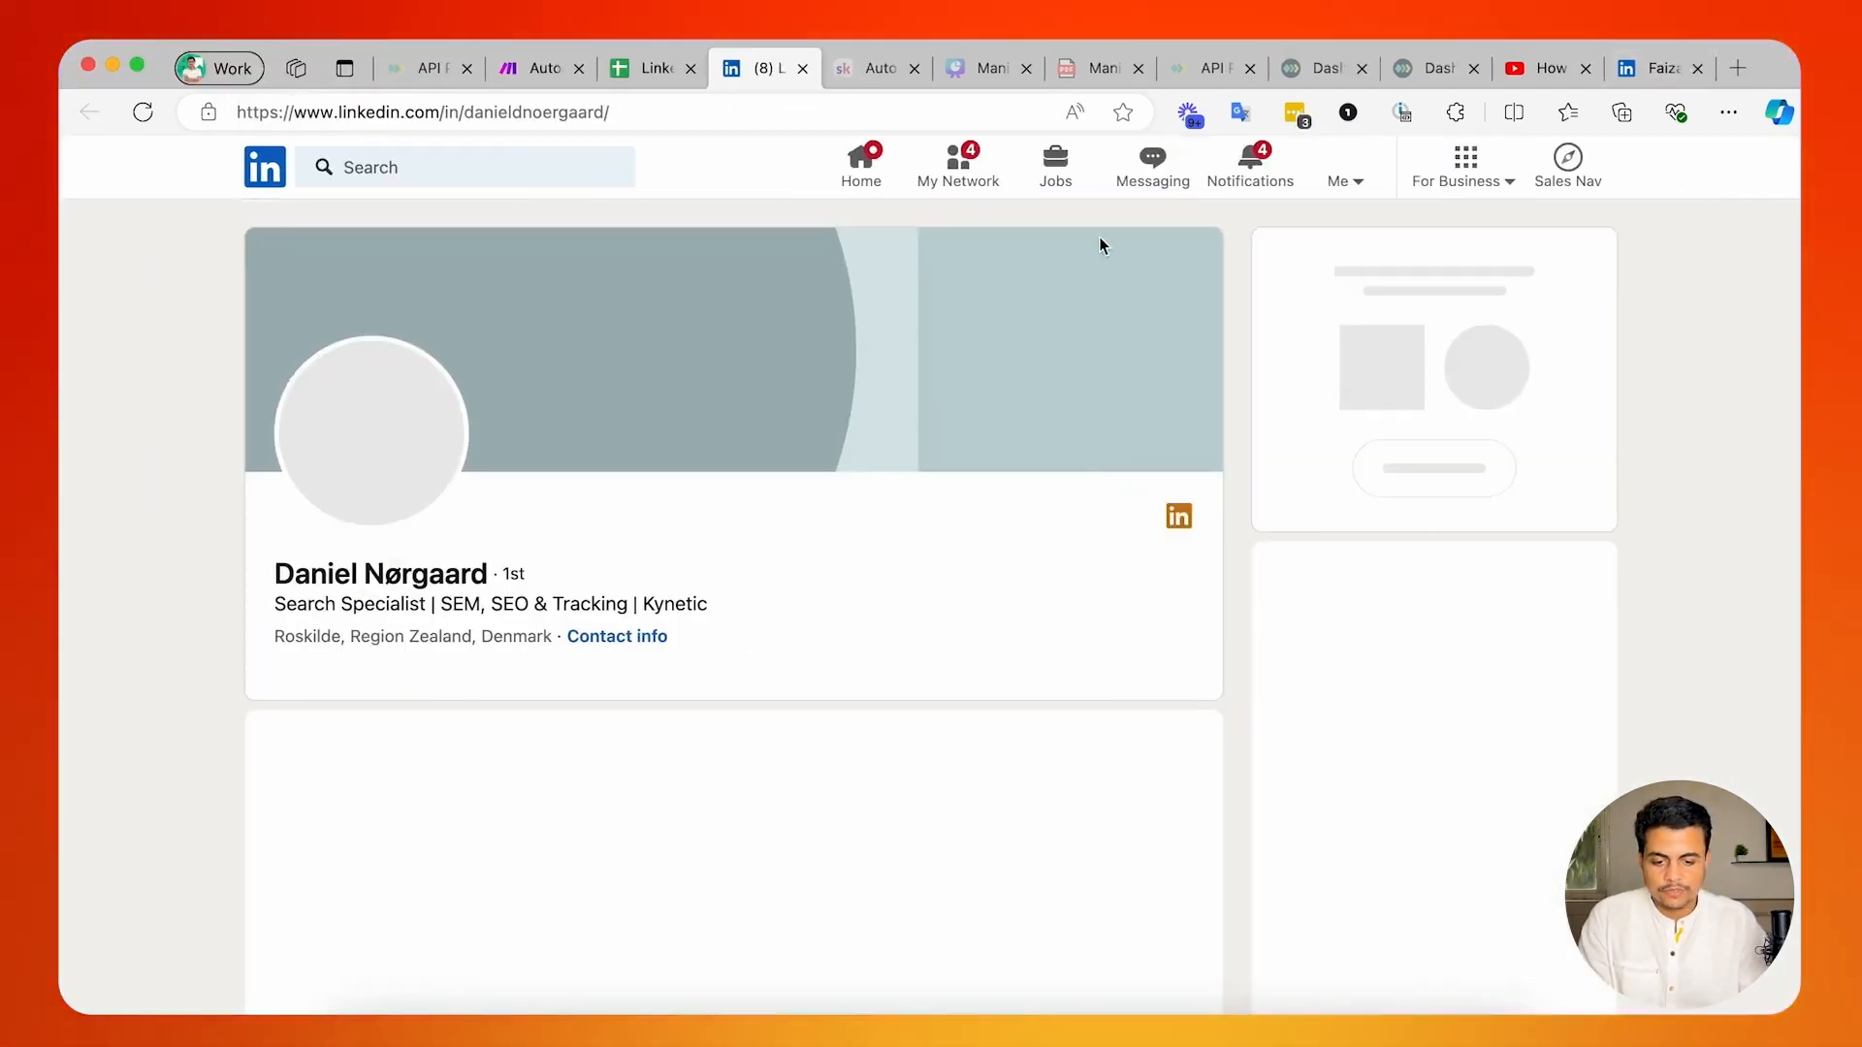
Open the message conversation with this profile and read the contact's last message together with the automated Calendly reply.
click(354, 747)
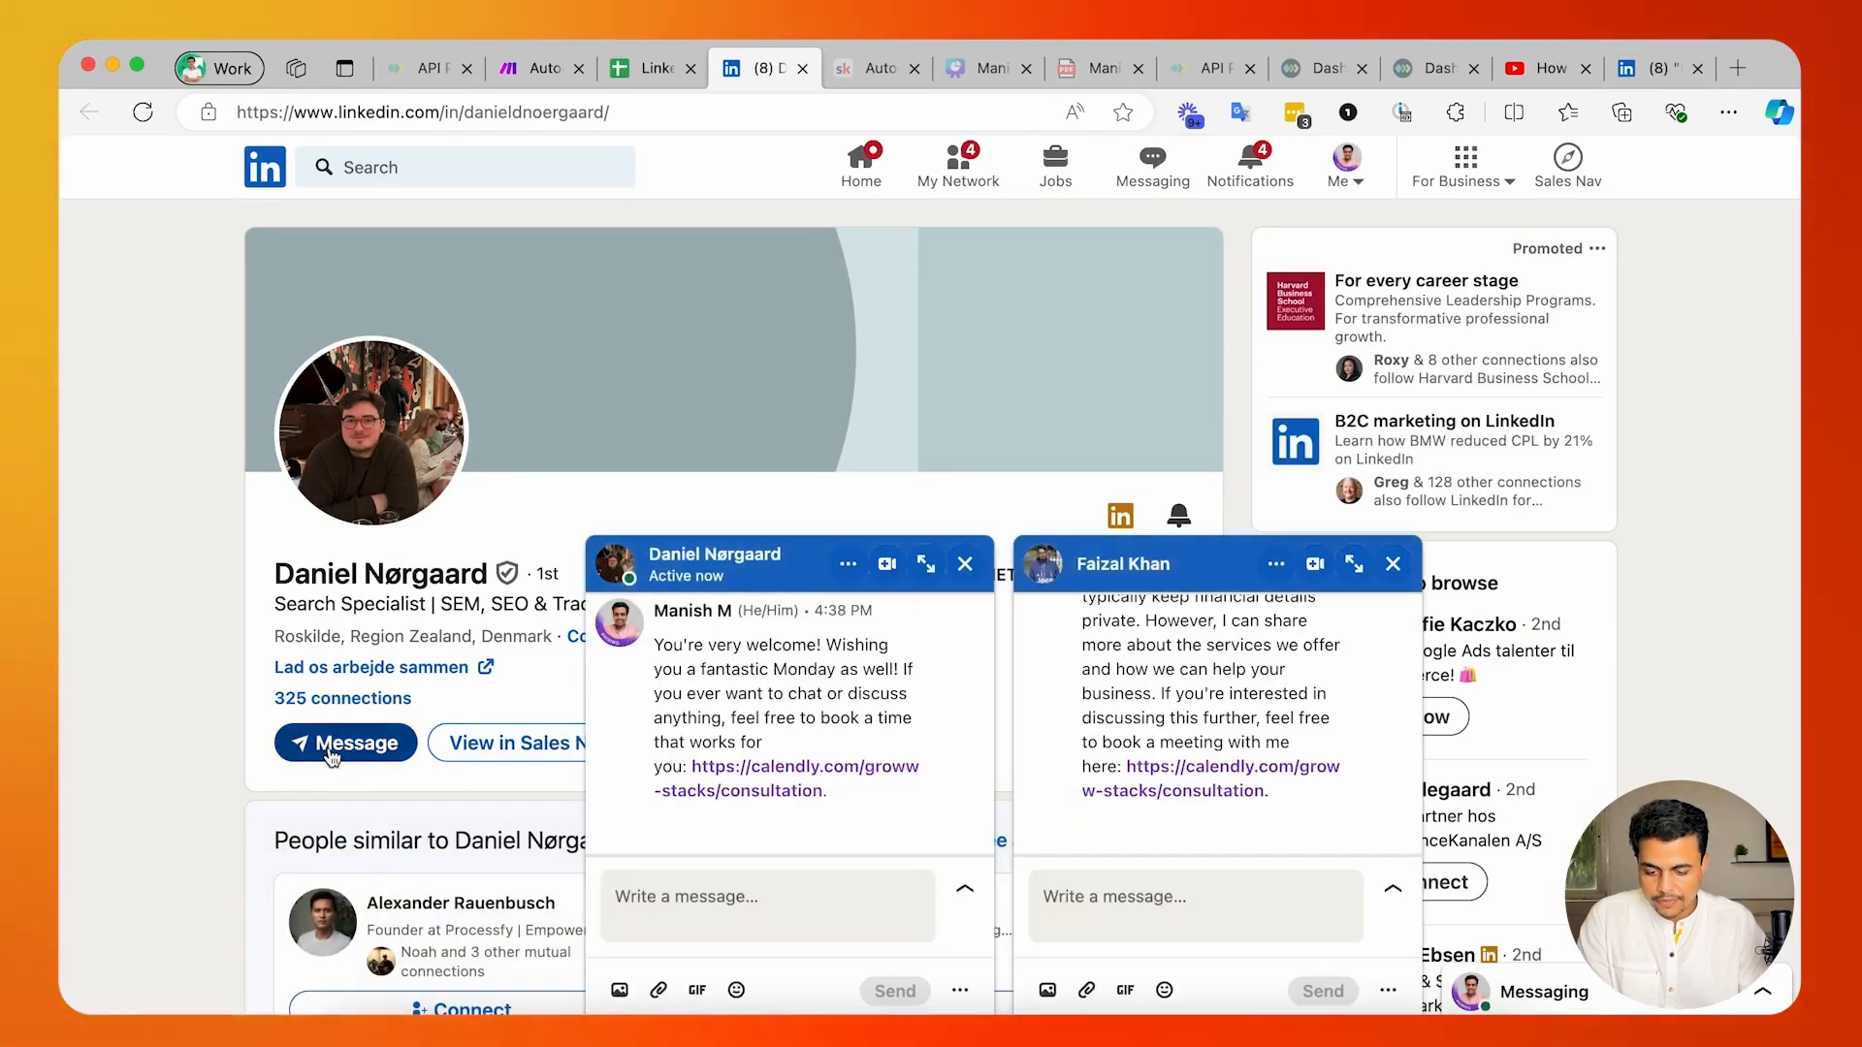
scroll(809, 698, up, 5)
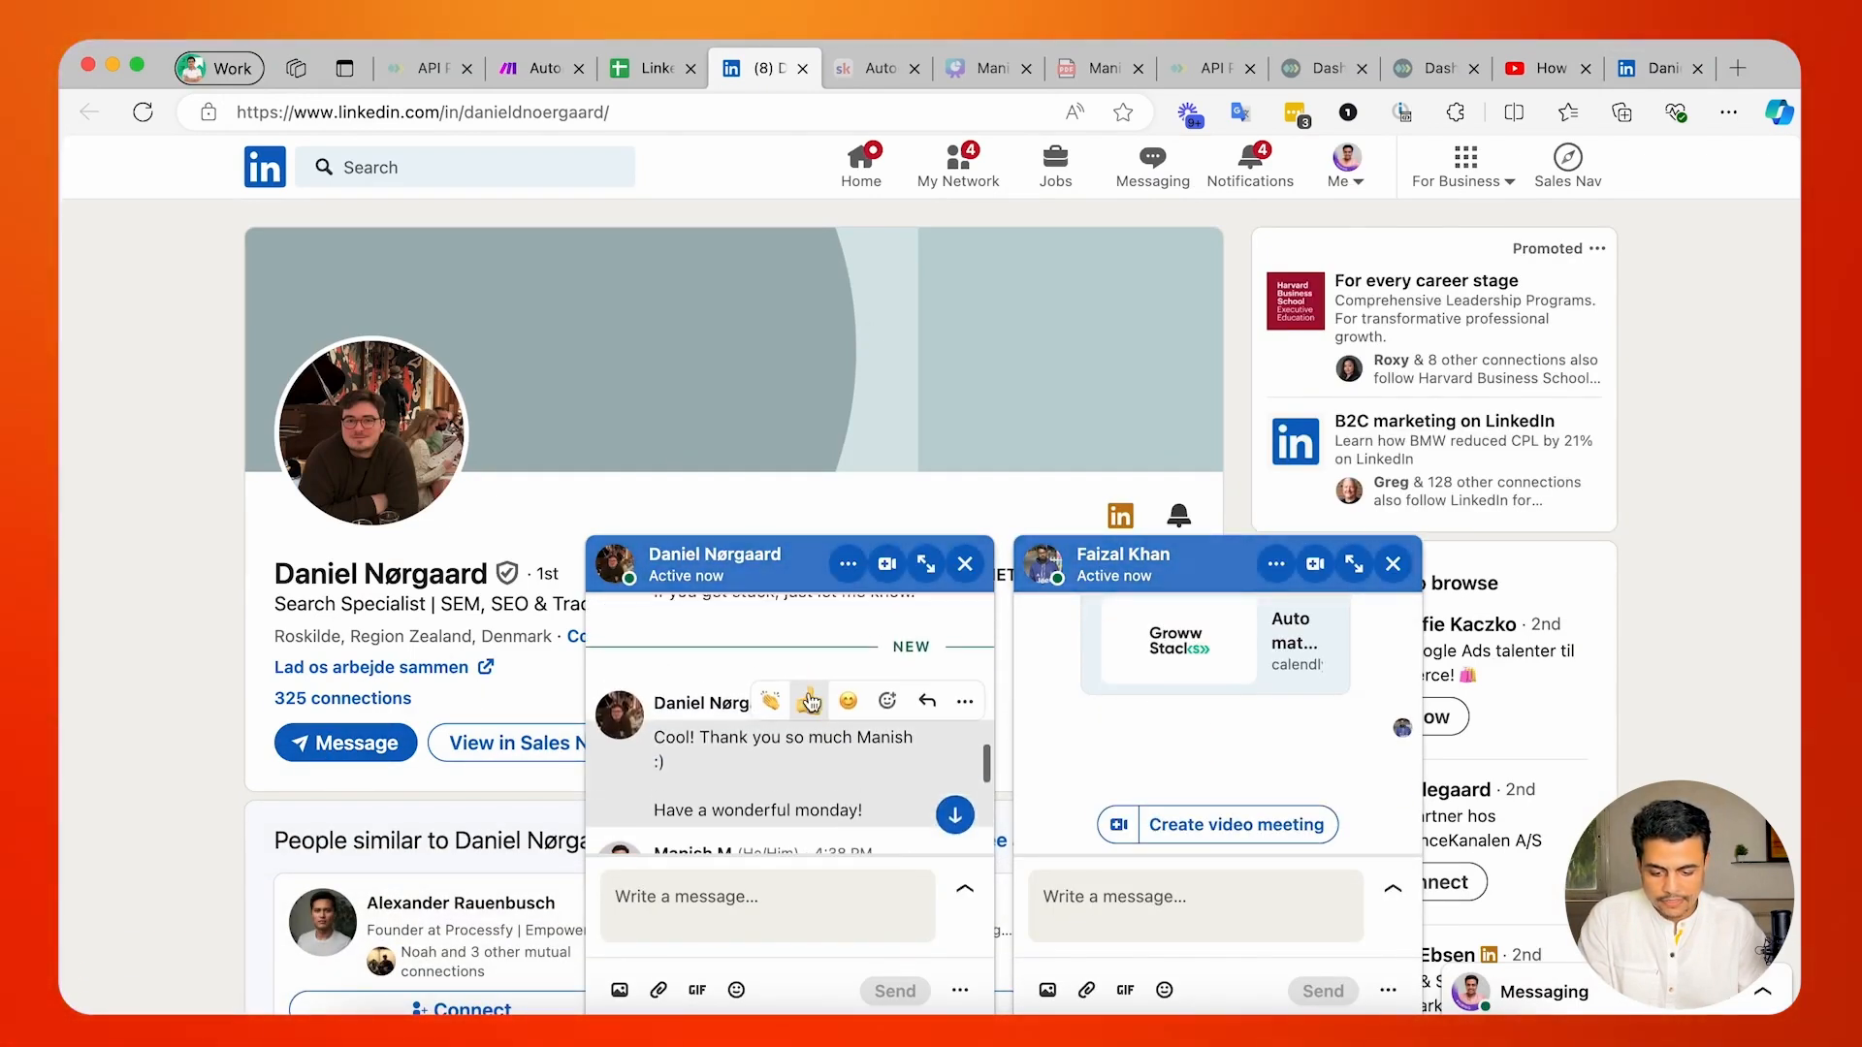
scroll(729, 825, down, 5)
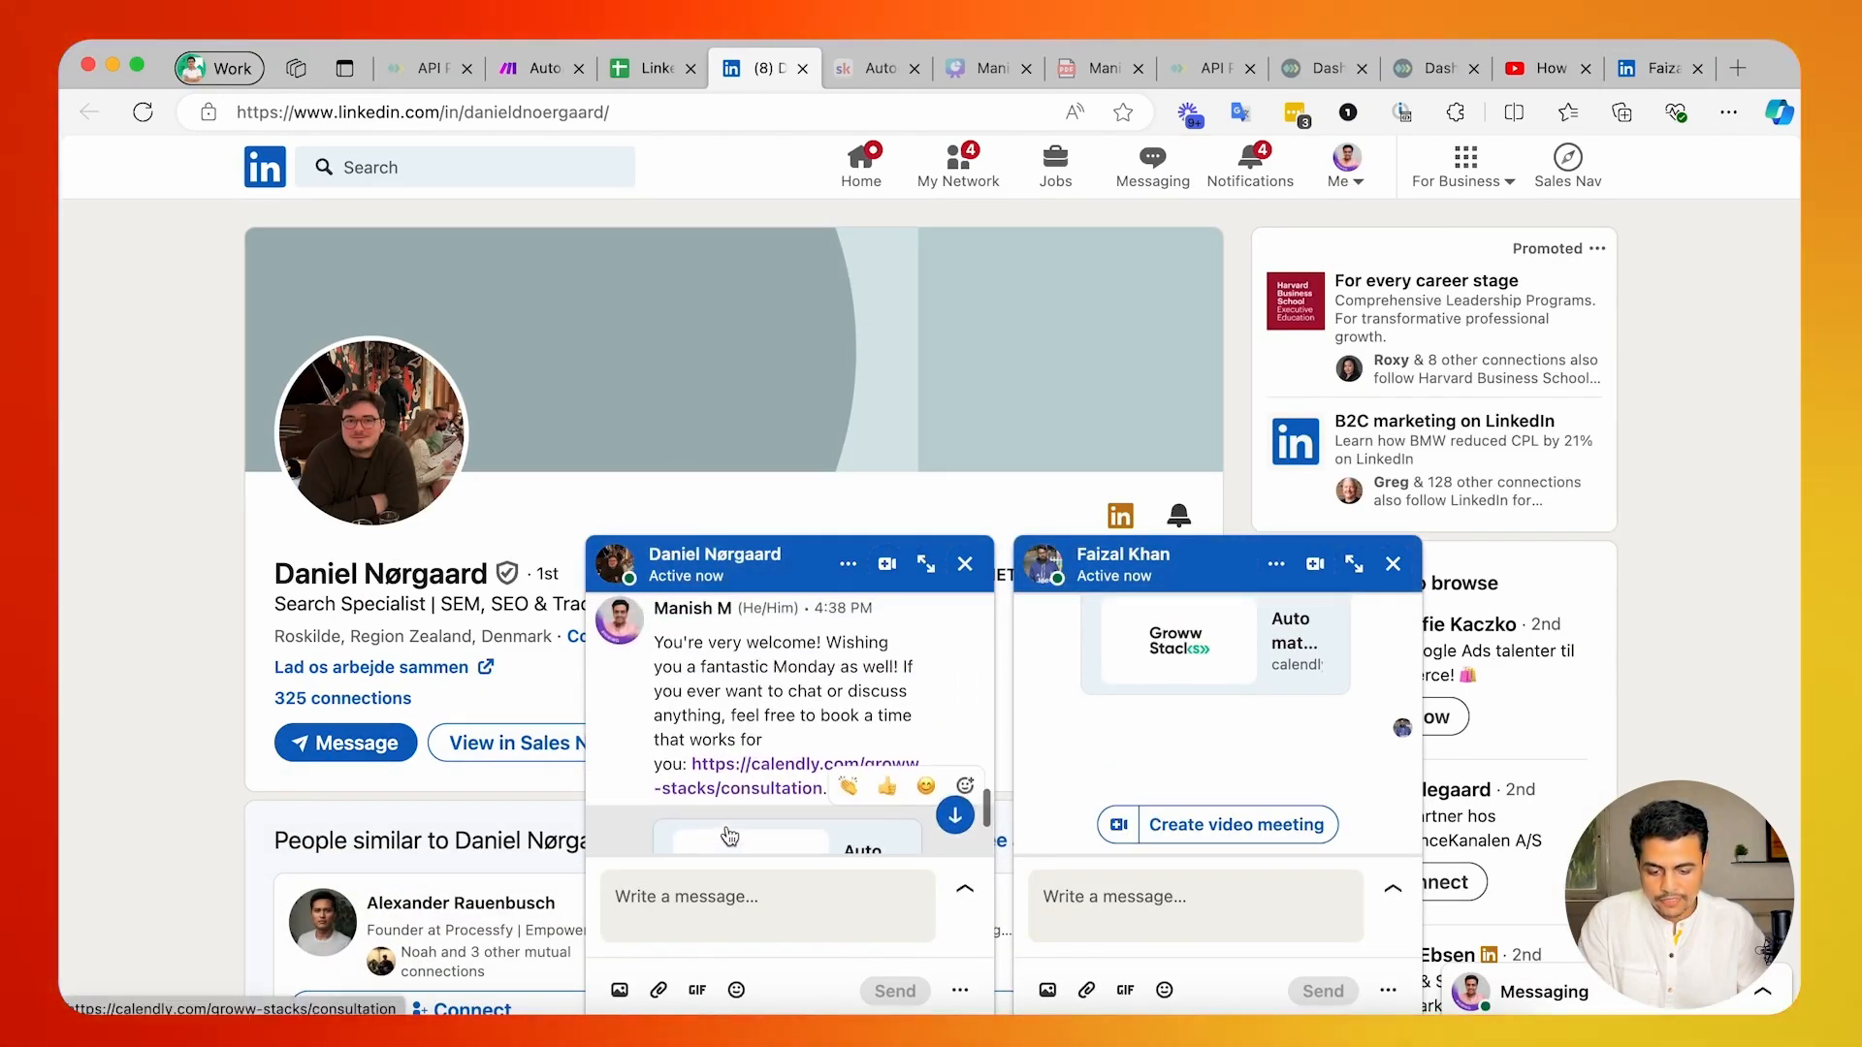
scroll(712, 776, up, 2)
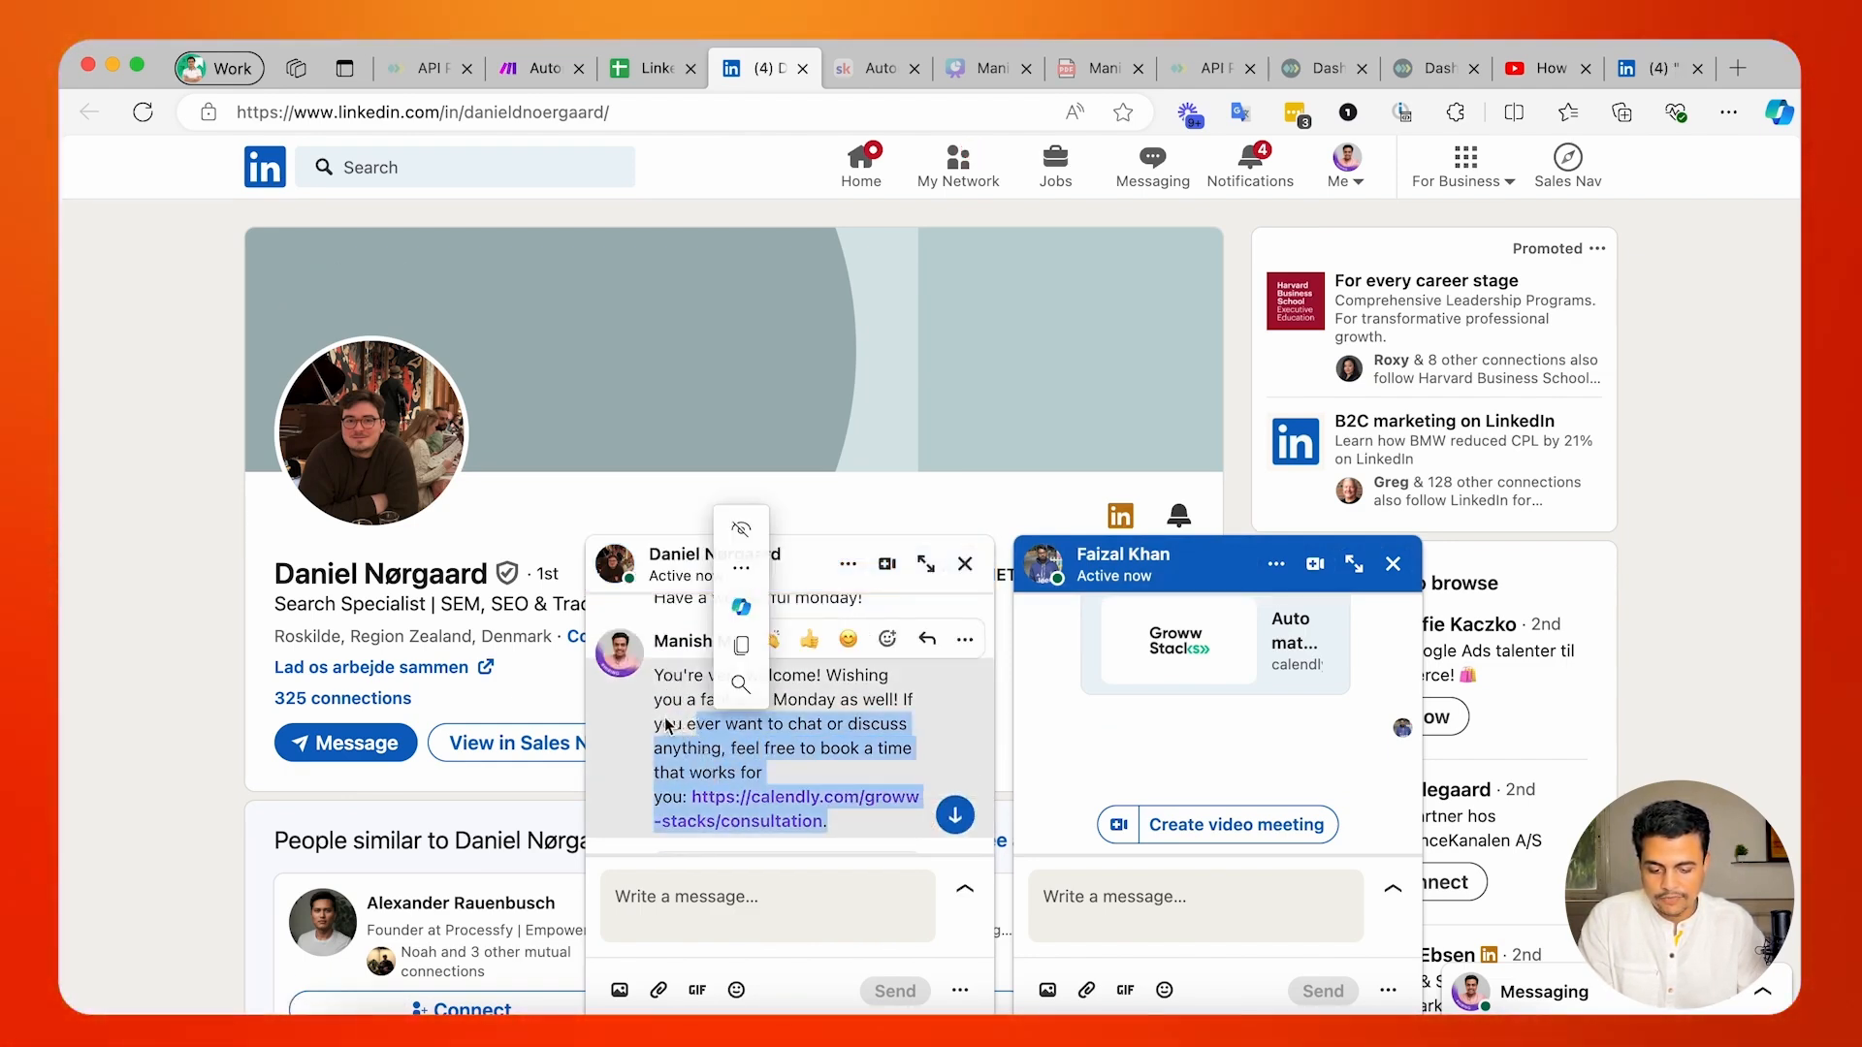
click(687, 775)
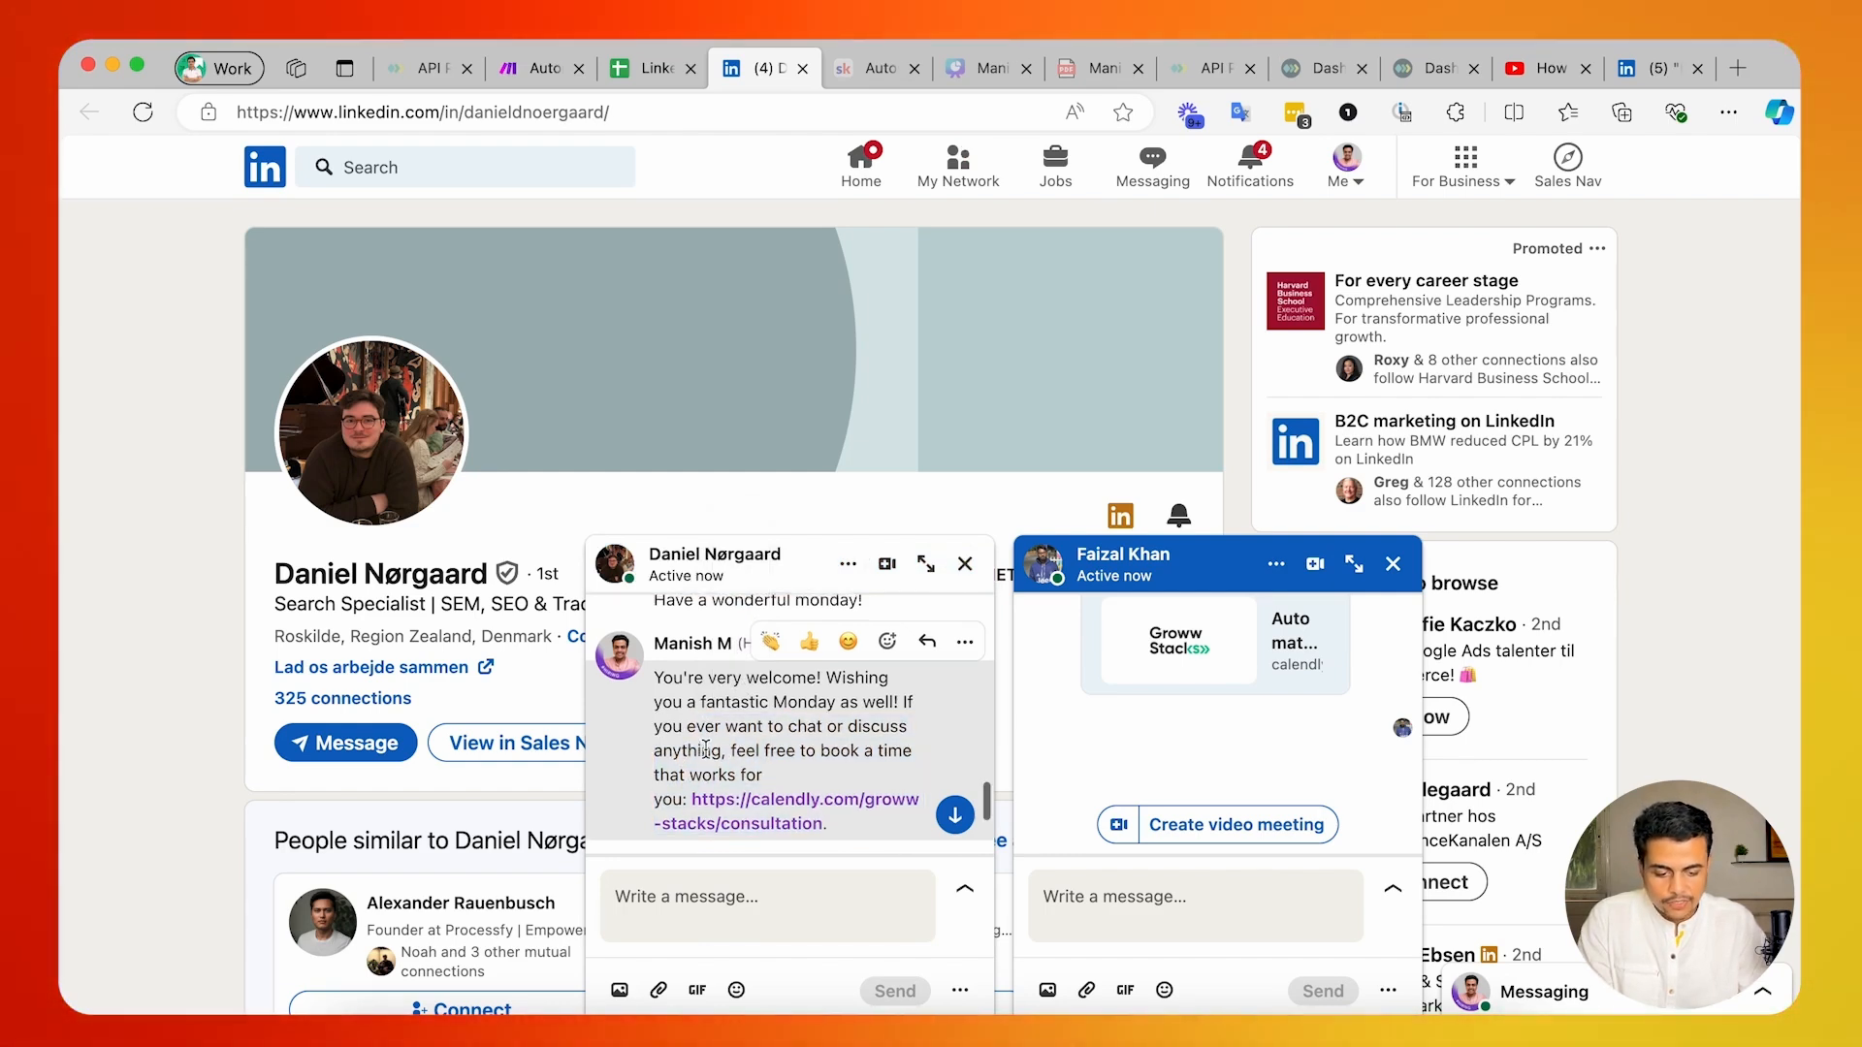
Close both open chat windows on the profile page and open LinkedIn Messaging.
scroll(899, 593, up, 2)
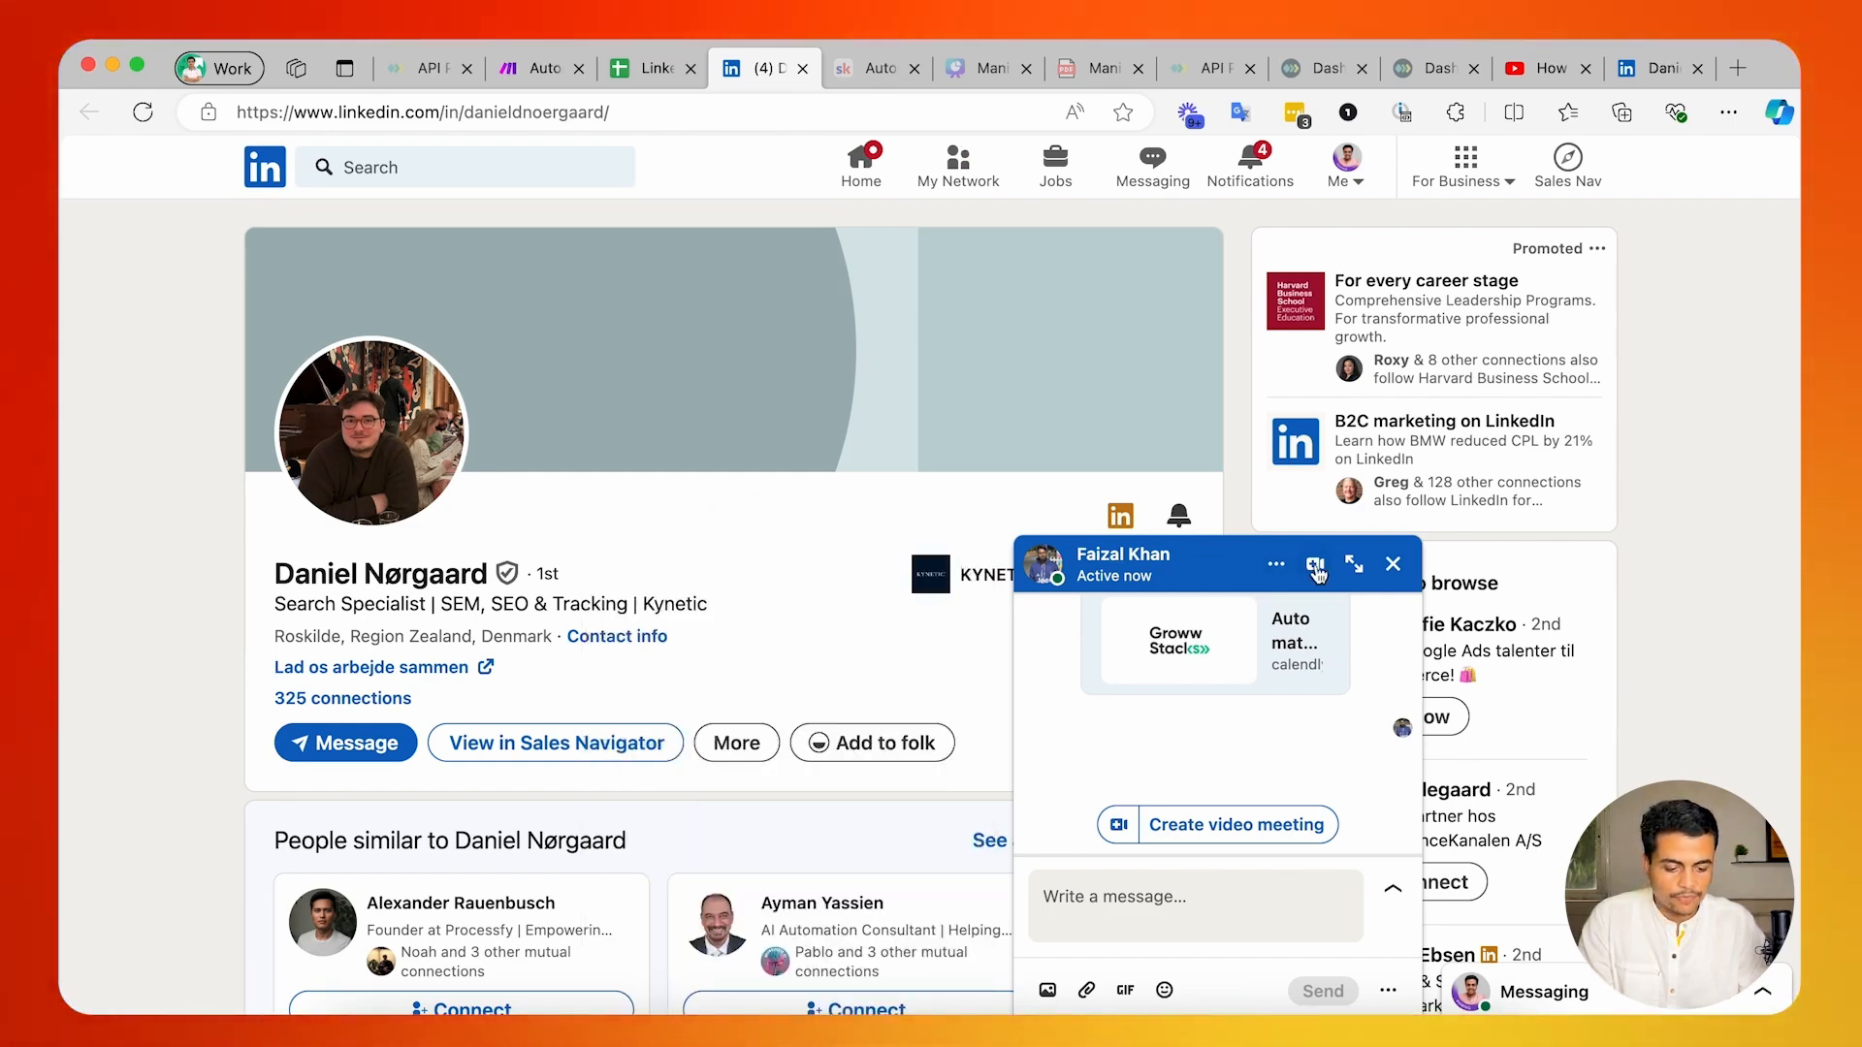
click(1392, 563)
click(1152, 164)
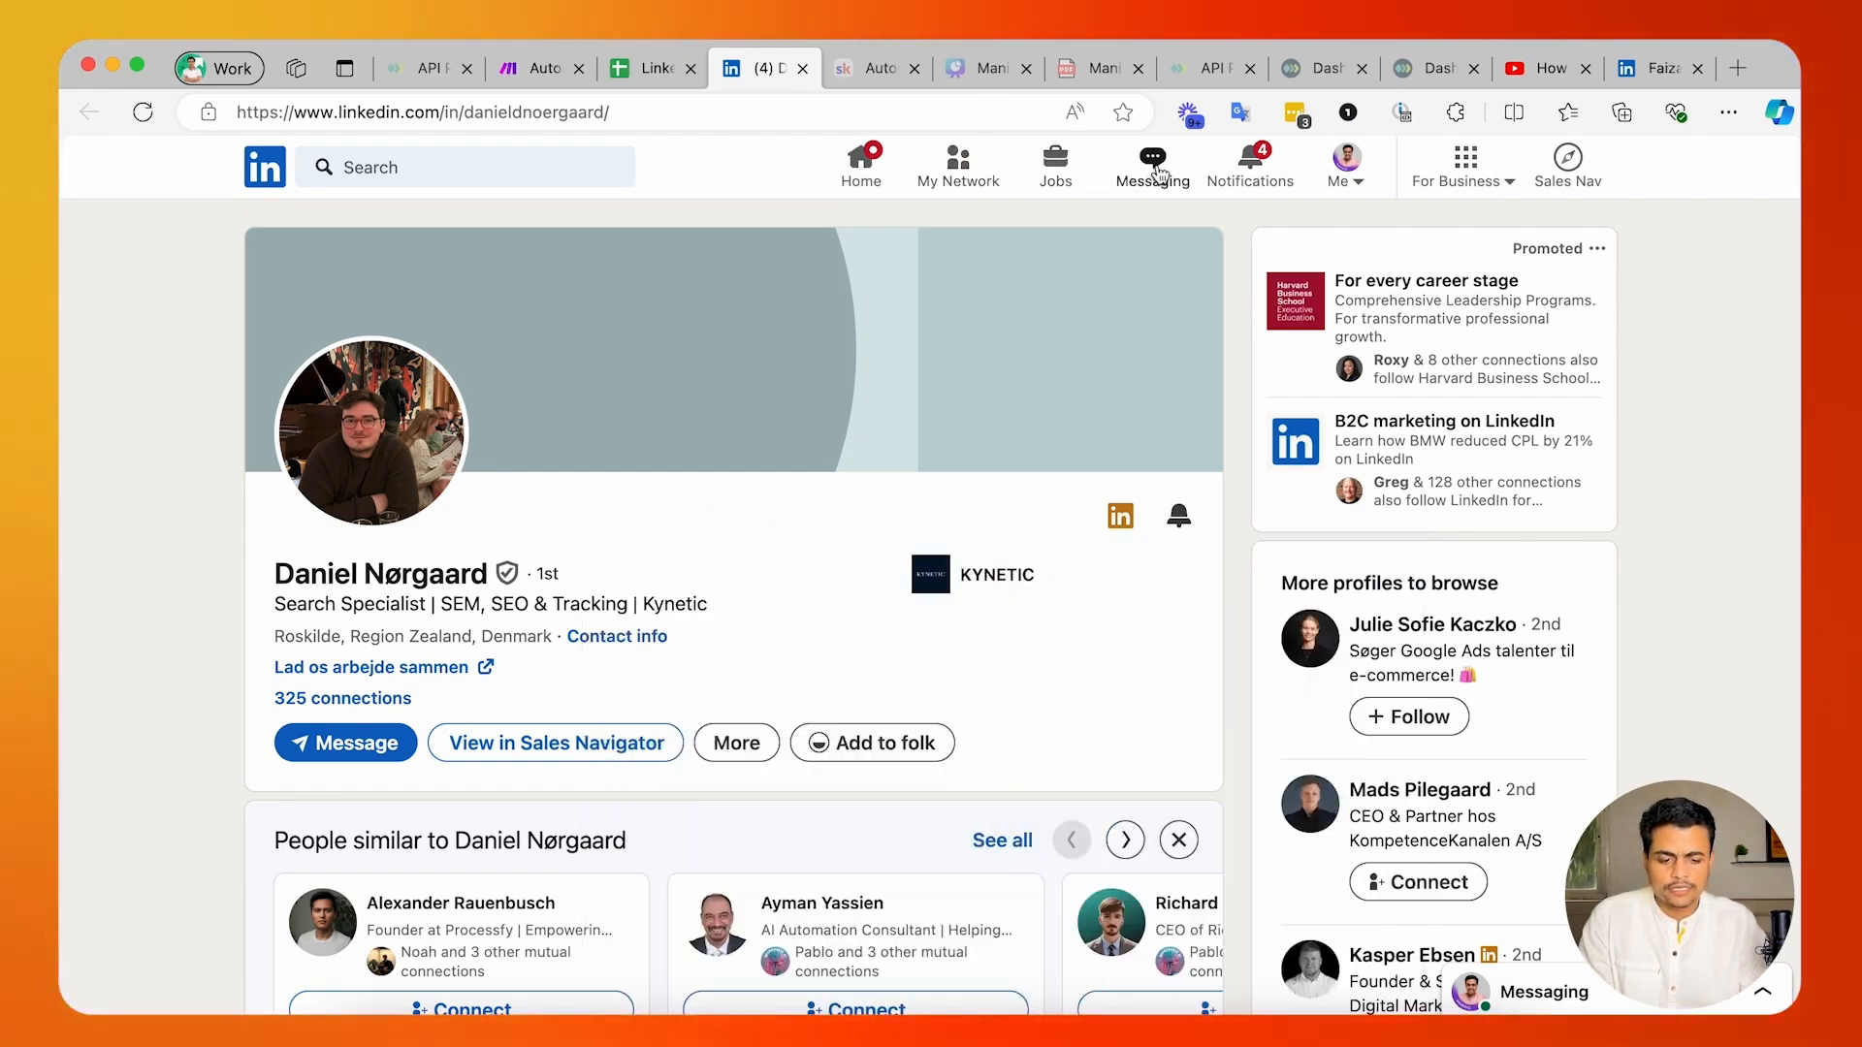